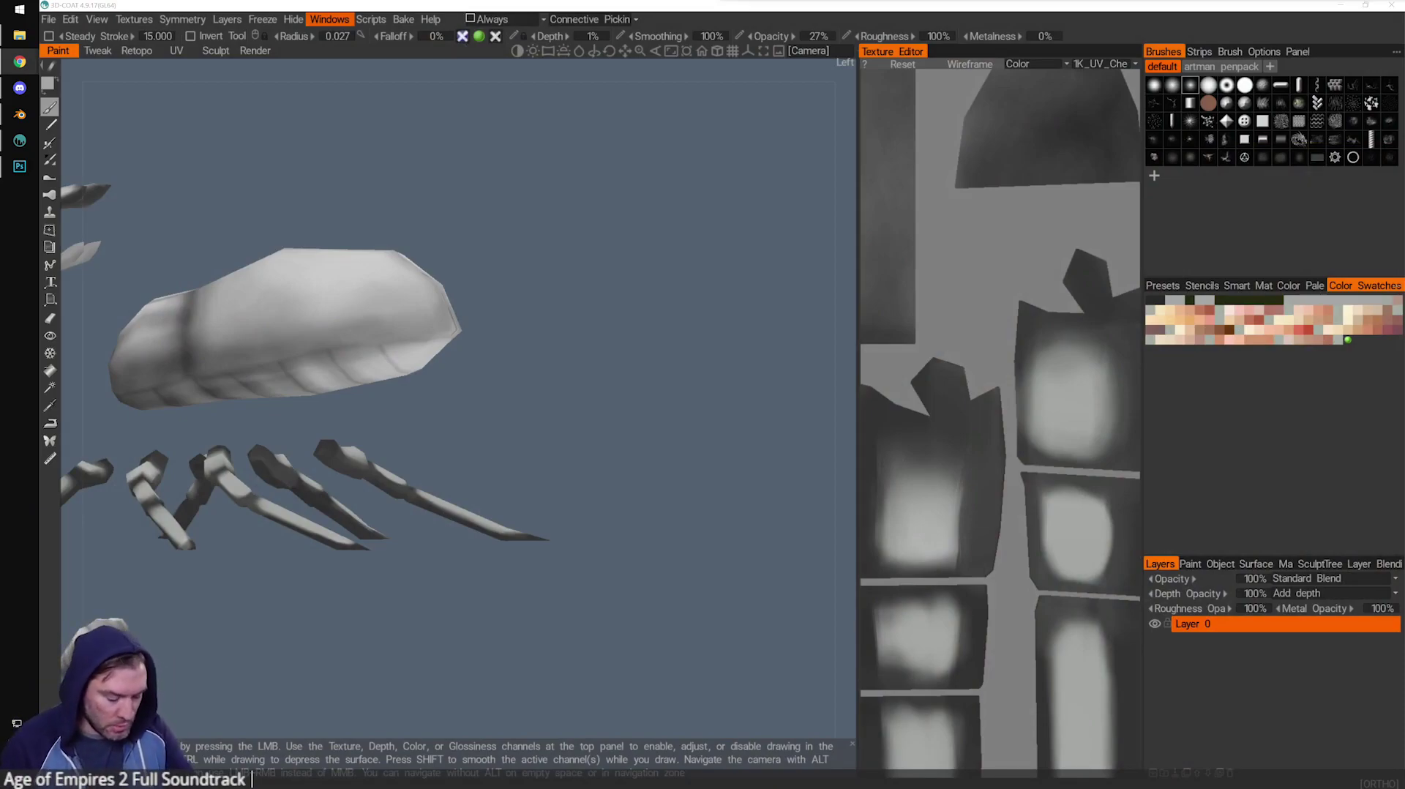
Examine the grayscale shading on the beetle body from the side and the front.
{"action": "left_click", "coordinate": [634, 411]}
{"action": "left_click_drag", "start_coordinate": [634, 411], "coordinate": [571, 324]}
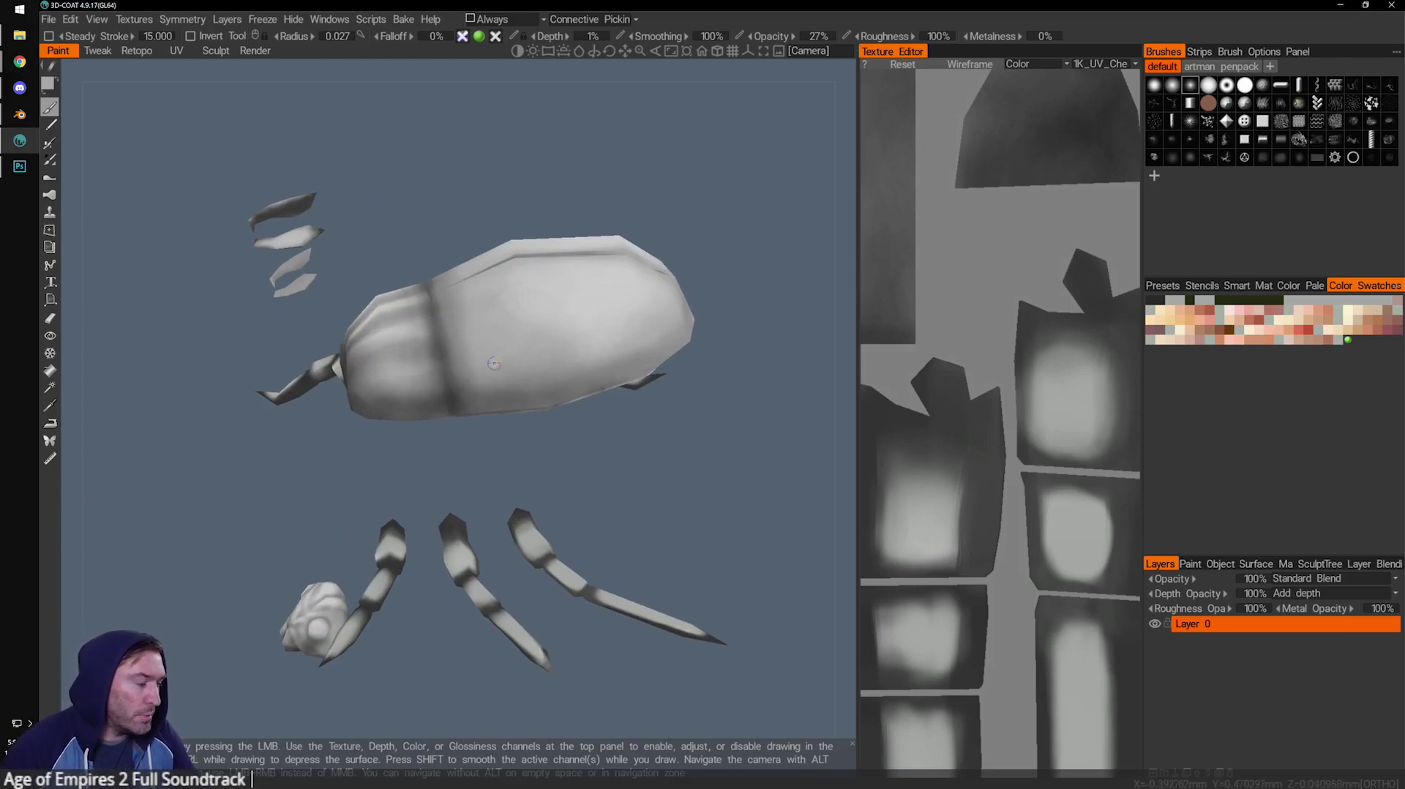
{"action": "left_click_drag", "start_coordinate": [546, 363], "coordinate": [459, 370], "text": "alt"}
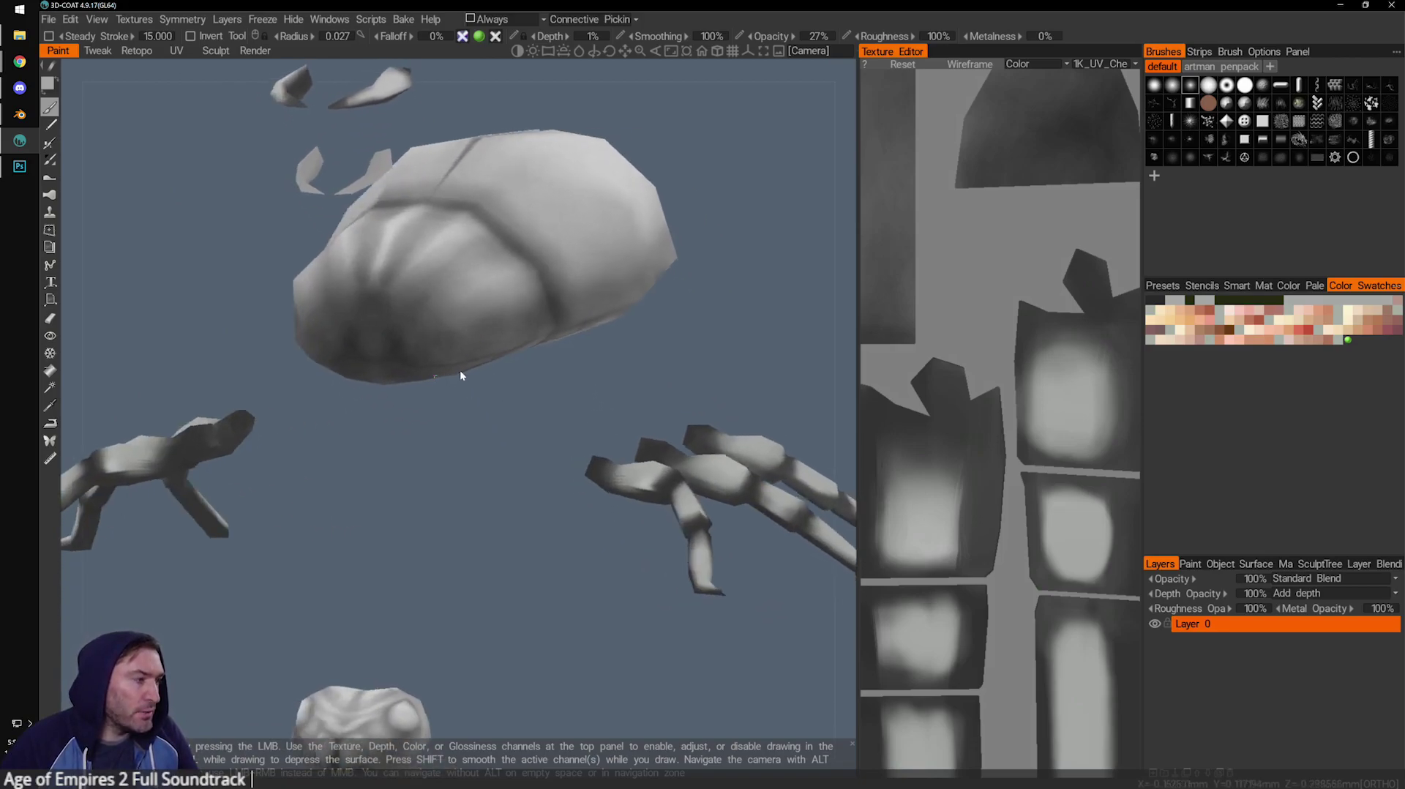
{"action": "scroll", "coordinate": [461, 359], "scroll_direction": "up", "scroll_amount": 3}
{"action": "middle_click_drag", "start_coordinate": [461, 358], "coordinate": [626, 438], "text": "alt"}
{"action": "left_click_drag", "start_coordinate": [657, 453], "coordinate": [591, 459], "text": "alt"}
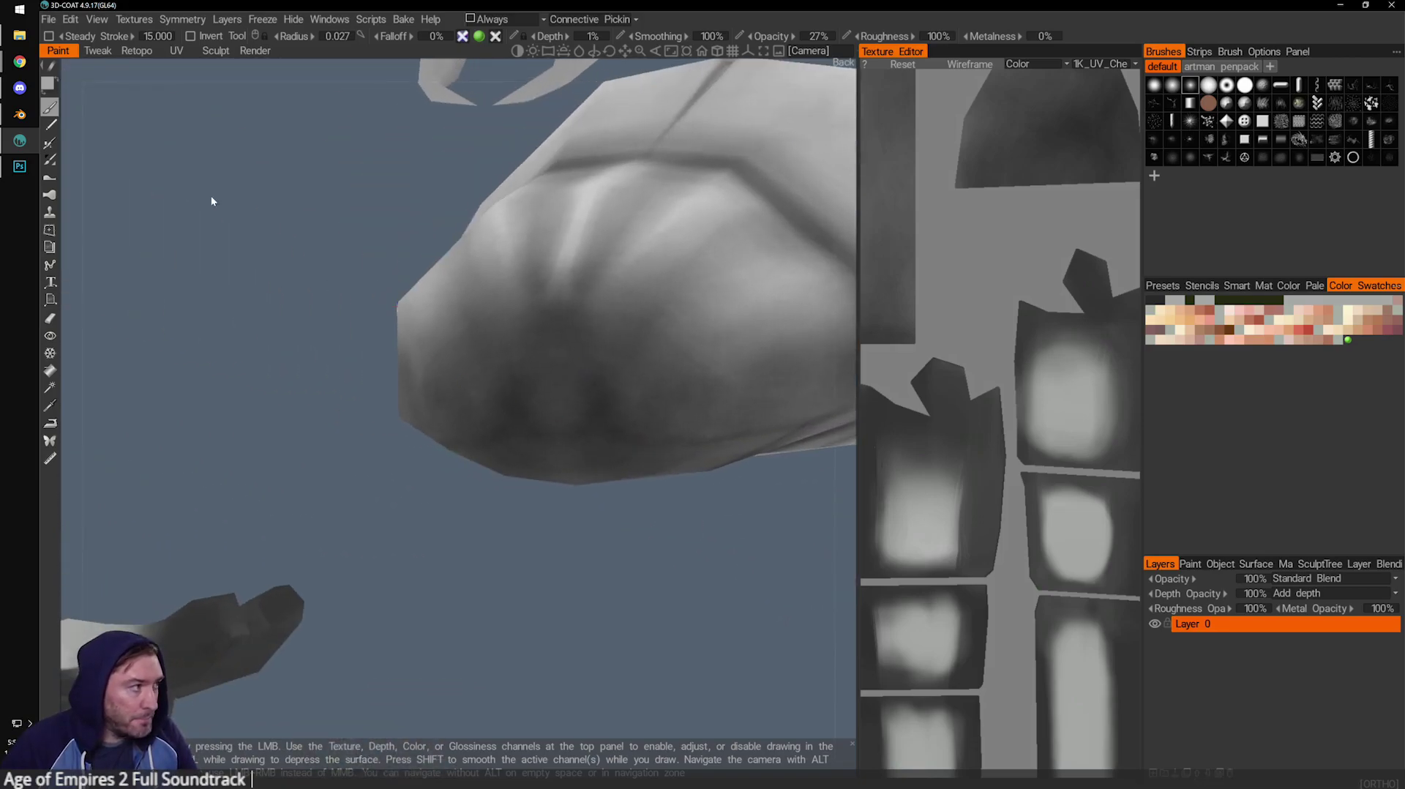
{"action": "left_click_drag", "start_coordinate": [461, 261], "coordinate": [406, 299], "text": "alt"}
Try a light vertical stroke in the dark area at the front of the thorax, and undo it.
{"action": "mouse_move", "coordinate": [496, 634]}
{"action": "left_mouse_down"}
{"action": "mouse_move", "coordinate": [565, 564]}
{"action": "mouse_move", "coordinate": [551, 557]}
{"action": "left_mouse_up"}
{"action": "left_click_drag", "start_coordinate": [517, 415], "coordinate": [519, 448]}
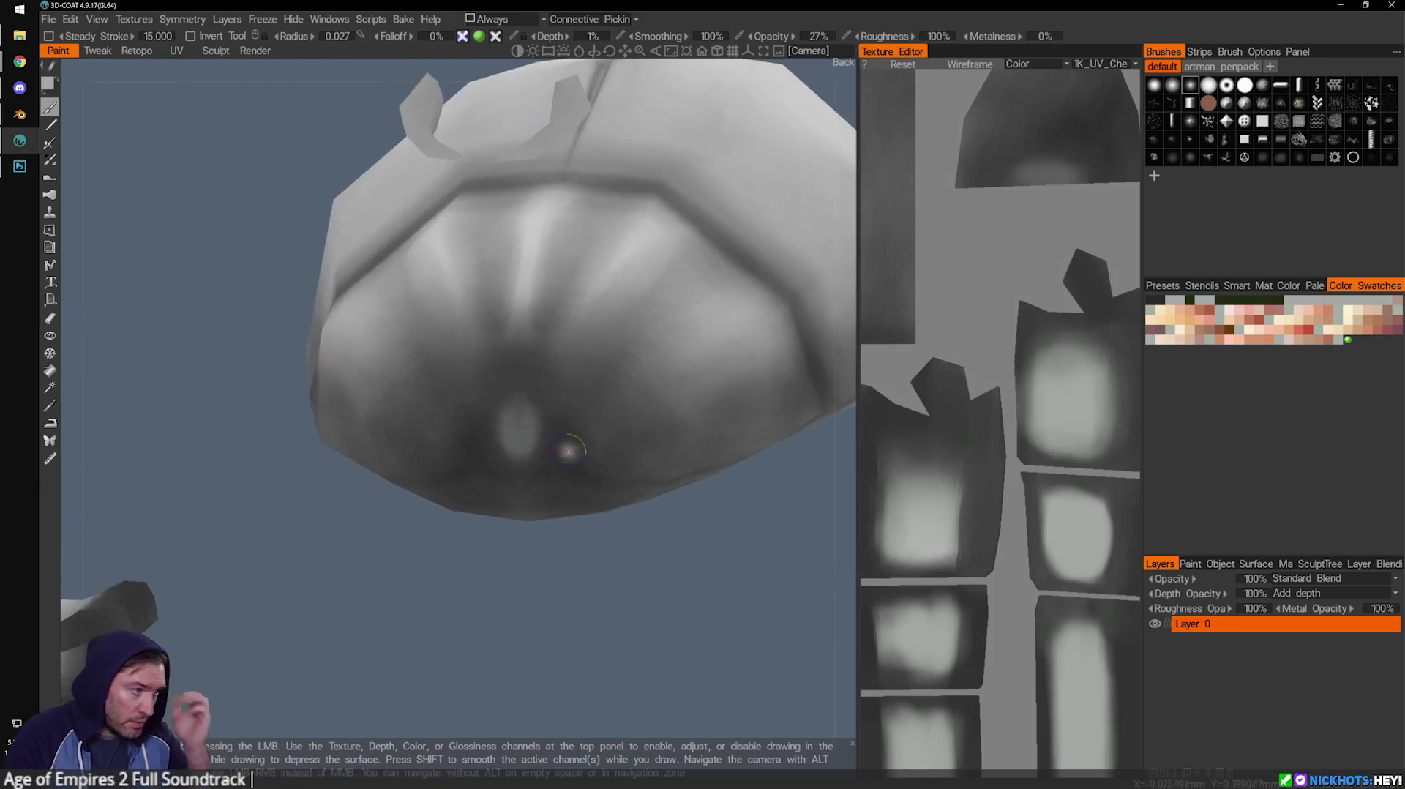
{"action": "key", "text": "ctrl+z"}
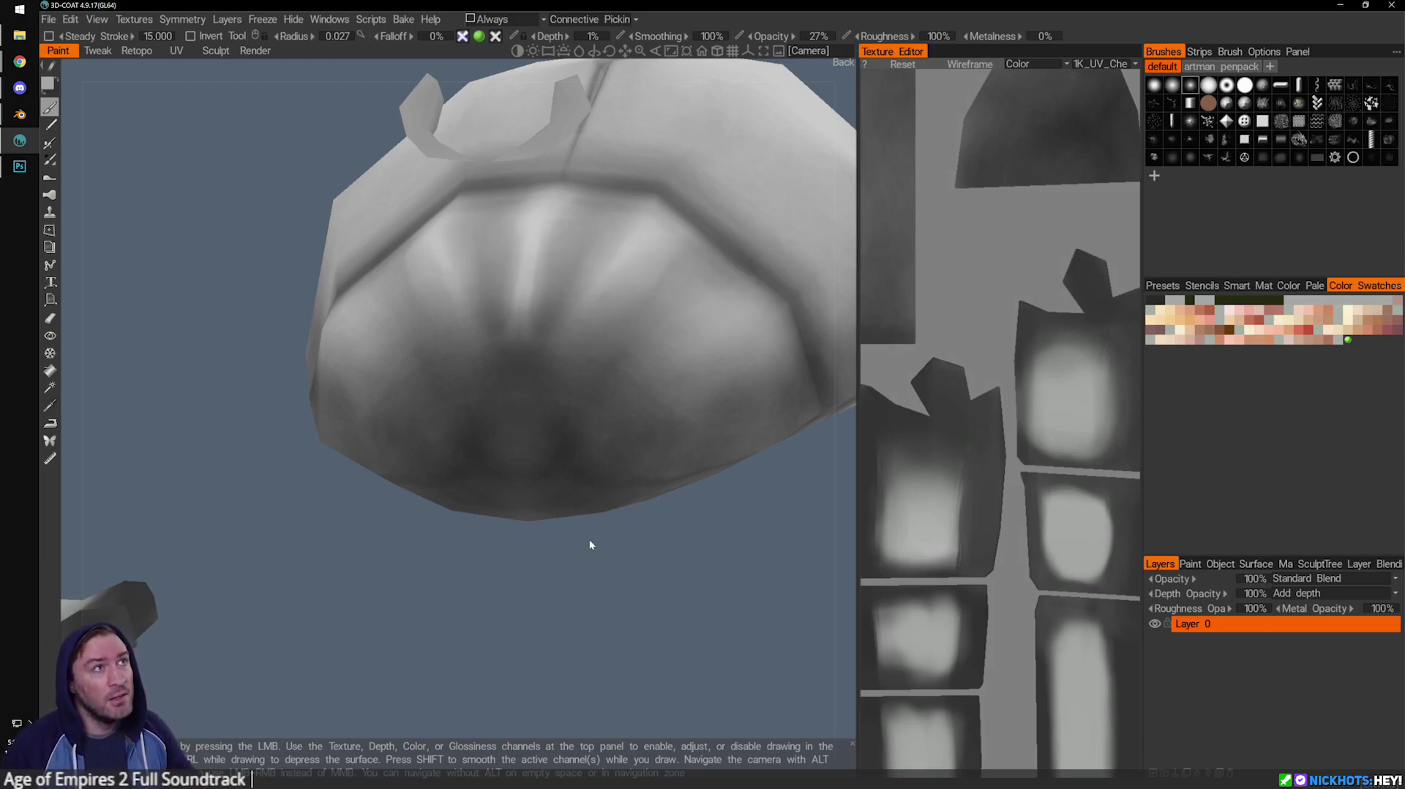
Darken the neck area at the front of the thorax into a soft round patch, using brush radii of 0.055 and 0.041.
{"action": "mouse_move", "coordinate": [645, 650]}
{"action": "left_mouse_down"}
{"action": "mouse_move", "coordinate": [612, 564]}
{"action": "mouse_move", "coordinate": [652, 634]}
{"action": "mouse_move", "coordinate": [594, 606]}
{"action": "mouse_move", "coordinate": [593, 622]}
{"action": "mouse_move", "coordinate": [574, 464]}
{"action": "left_mouse_up"}
{"action": "key", "text": "bracketright"}
{"action": "key", "text": "bracketright"}
{"action": "key", "text": "bracketright"}
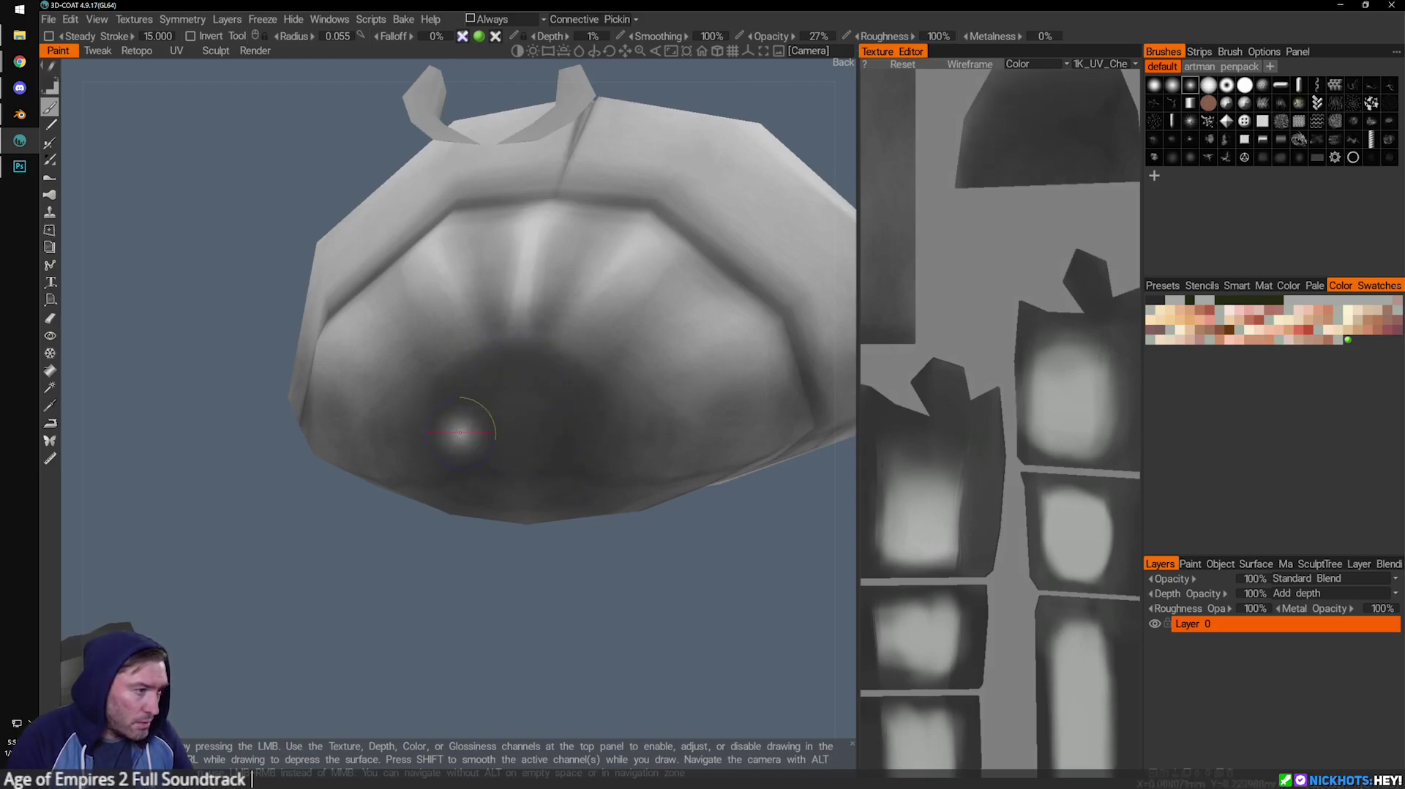
{"action": "left_click_drag", "start_coordinate": [676, 517], "coordinate": [633, 582]}
{"action": "mouse_move", "coordinate": [843, 590]}
{"action": "left_mouse_down"}
{"action": "mouse_move", "coordinate": [665, 430]}
{"action": "mouse_move", "coordinate": [633, 429]}
{"action": "left_mouse_up"}
{"action": "left_click_drag", "start_coordinate": [561, 622], "coordinate": [539, 492]}
{"action": "mouse_move", "coordinate": [576, 575]}
{"action": "left_mouse_down"}
{"action": "mouse_move", "coordinate": [592, 602]}
{"action": "mouse_move", "coordinate": [515, 592]}
{"action": "mouse_move", "coordinate": [525, 354]}
{"action": "left_mouse_up"}
{"action": "mouse_move", "coordinate": [564, 578]}
{"action": "left_mouse_down"}
{"action": "mouse_move", "coordinate": [581, 567]}
{"action": "mouse_move", "coordinate": [586, 507]}
{"action": "left_mouse_up"}
{"action": "key", "text": "bracketleft"}
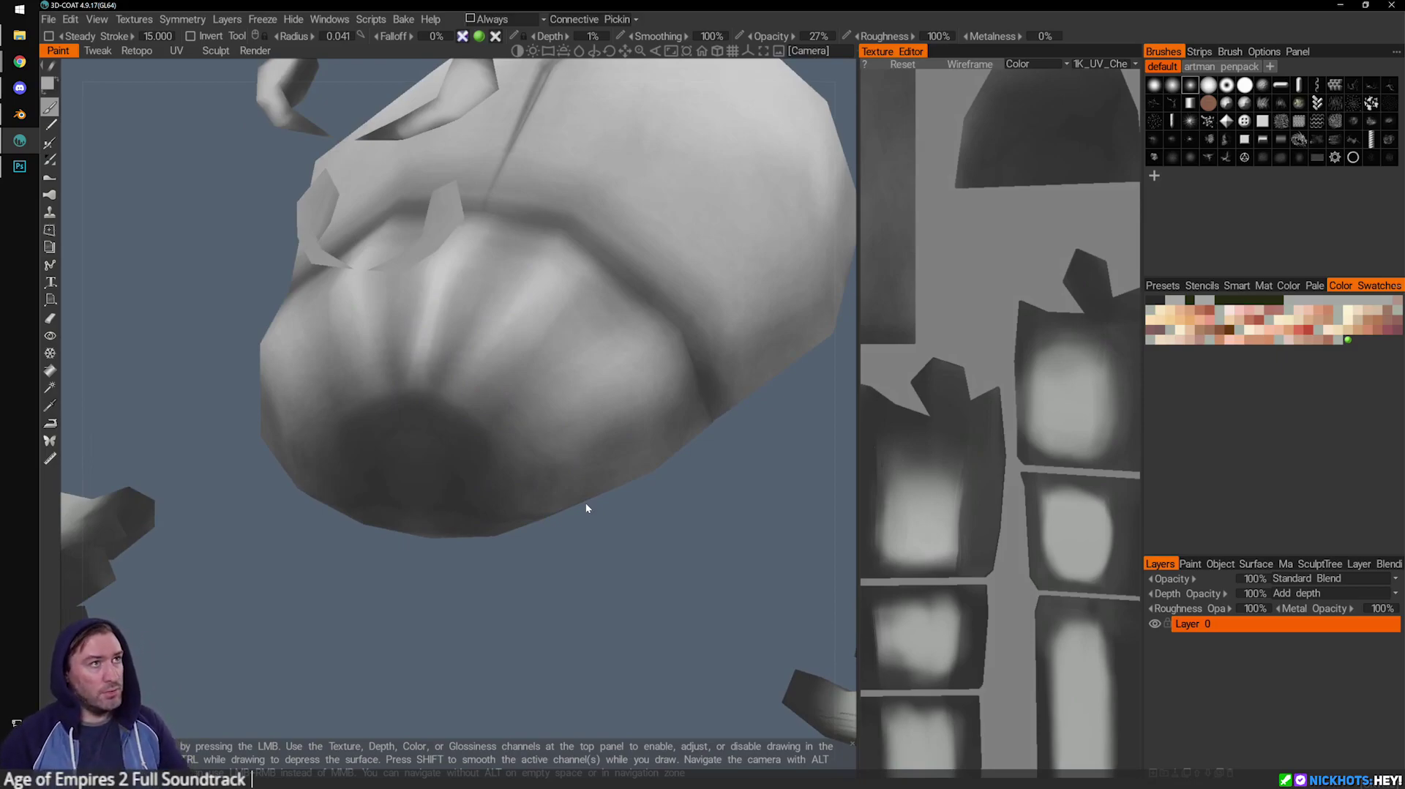
Examine the shading of the wing case and its centre seam from above, the side and the rear.
{"action": "left_click_drag", "start_coordinate": [678, 410], "coordinate": [549, 525], "text": "alt"}
{"action": "right_click_drag", "start_coordinate": [680, 535], "coordinate": [543, 533], "text": "alt"}
{"action": "left_click_drag", "start_coordinate": [543, 533], "coordinate": [553, 558], "text": "alt"}
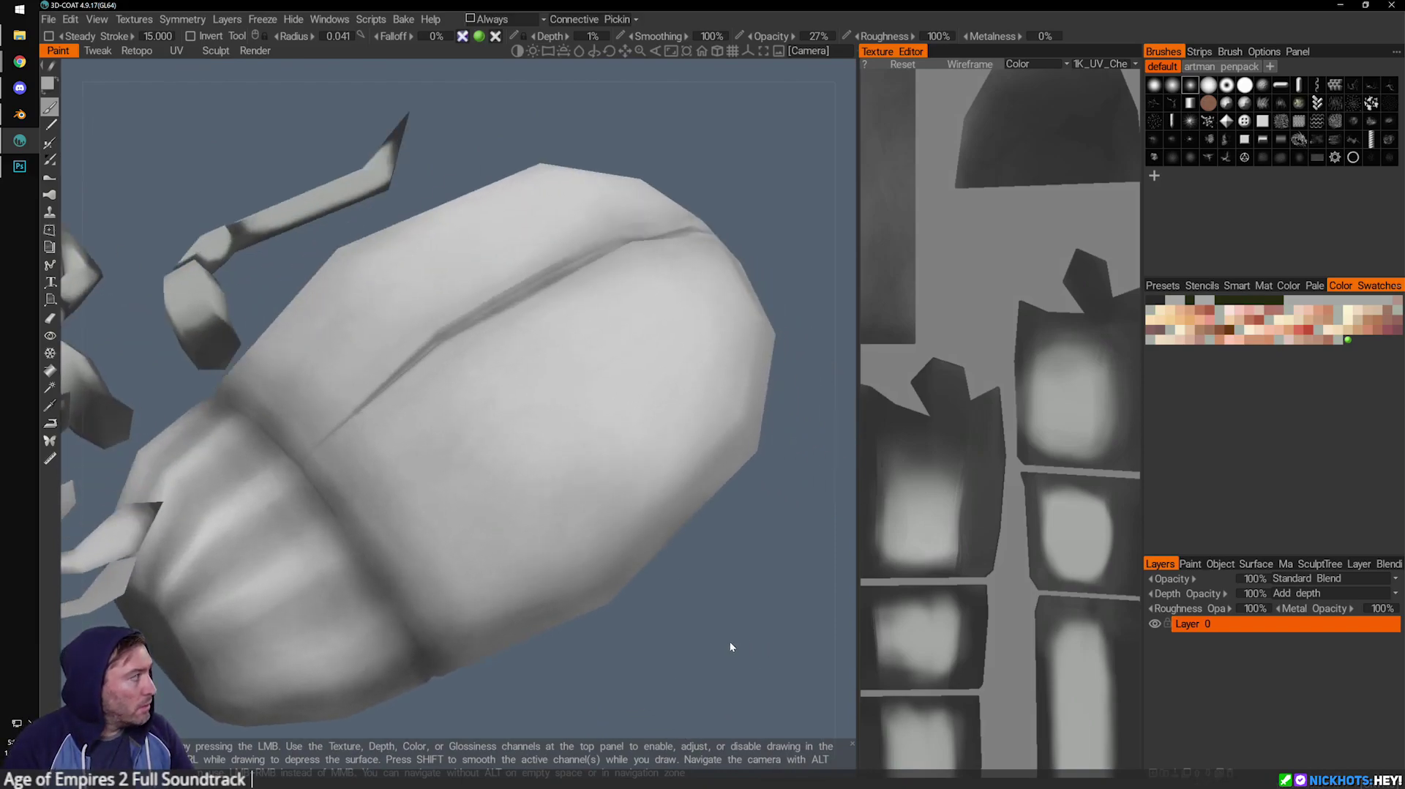
{"action": "left_click_drag", "start_coordinate": [727, 645], "coordinate": [693, 561]}
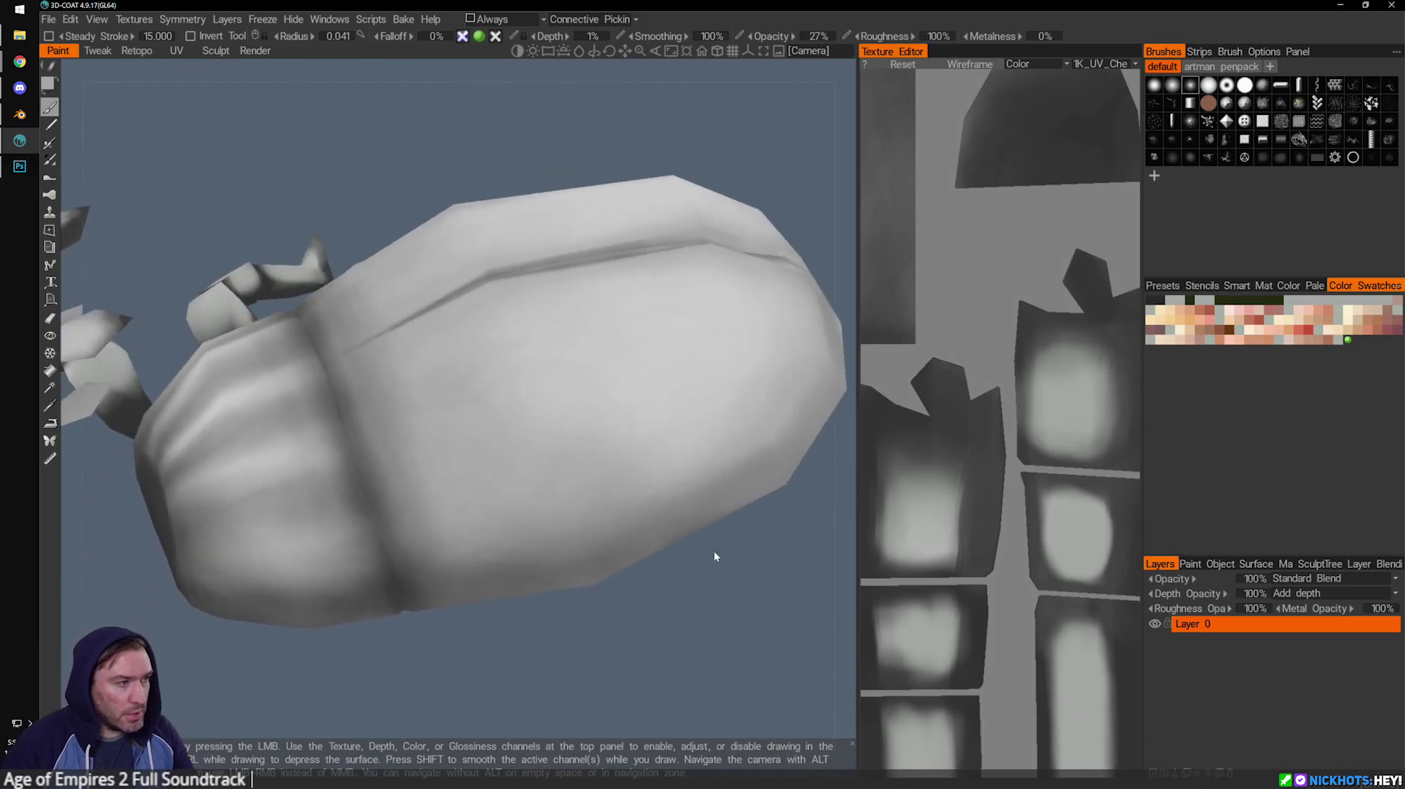
{"action": "middle_click_drag", "start_coordinate": [694, 562], "coordinate": [582, 590]}
{"action": "left_click_drag", "start_coordinate": [583, 590], "coordinate": [693, 437]}
{"action": "middle_click_drag", "start_coordinate": [693, 437], "coordinate": [442, 472], "text": "alt"}
{"action": "left_click_drag", "start_coordinate": [559, 495], "coordinate": [557, 547], "text": "alt+shift"}
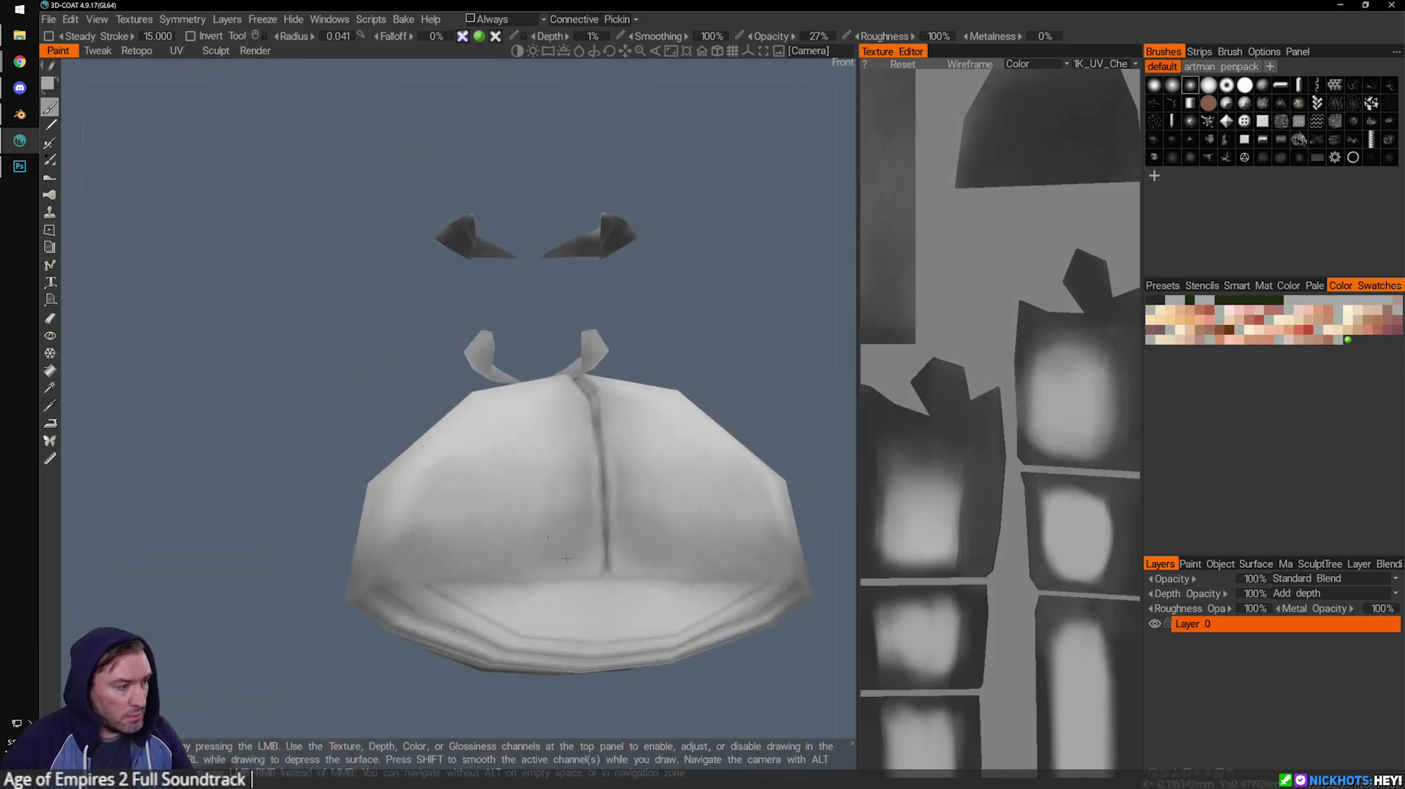
{"action": "middle_click_drag", "start_coordinate": [556, 548], "coordinate": [514, 477]}
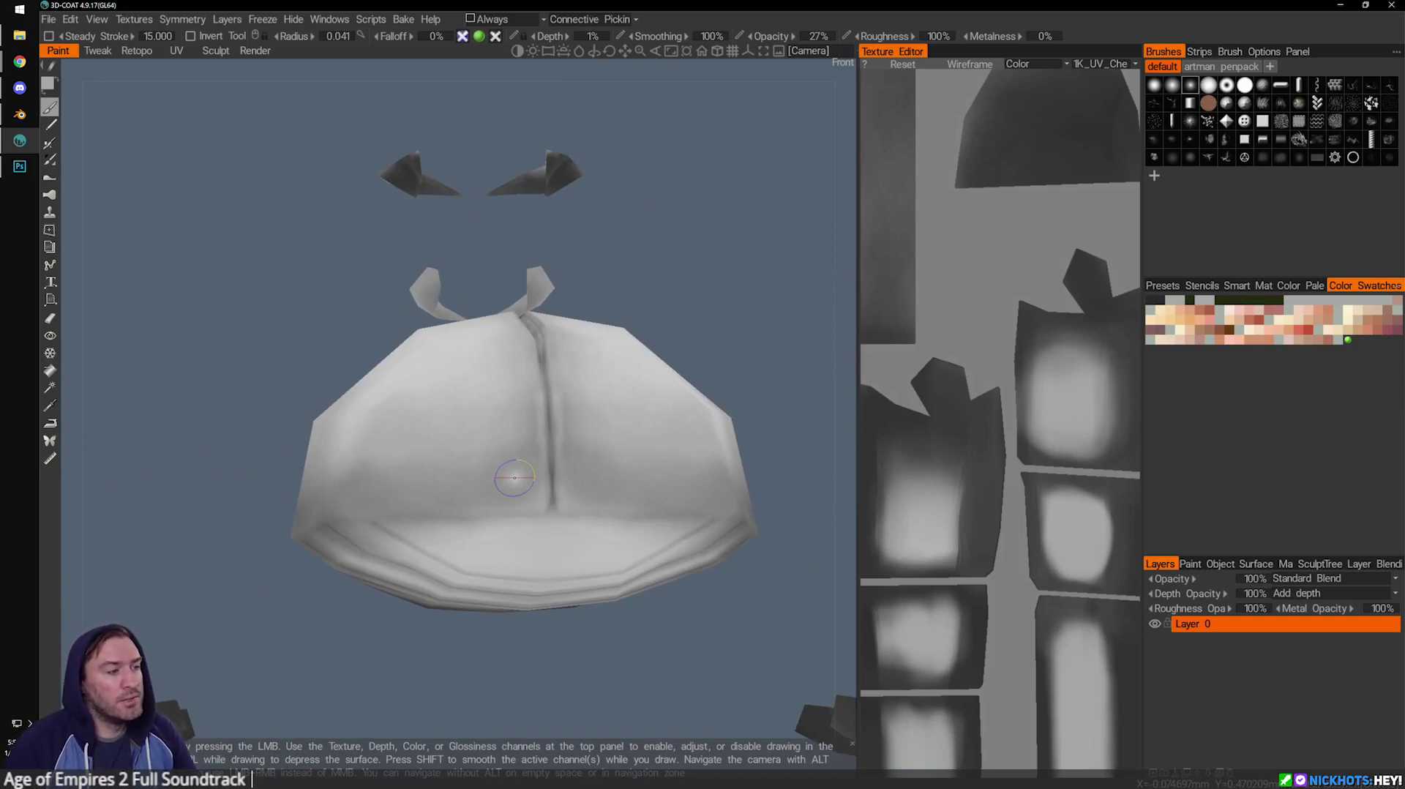
{"action": "mouse_move", "coordinate": [756, 342]}
{"action": "left_mouse_down"}
{"action": "mouse_move", "coordinate": [724, 310]}
{"action": "mouse_move", "coordinate": [596, 448]}
{"action": "left_mouse_up"}
{"action": "left_click_drag", "start_coordinate": [702, 214], "coordinate": [674, 249]}
Try a stroke on the rear of the wing case with a larger brush, and undo it.
{"action": "scroll", "coordinate": [514, 511], "scroll_direction": "up", "scroll_amount": 5}
{"action": "left_click_drag", "start_coordinate": [515, 511], "coordinate": [515, 476]}
{"action": "key", "text": "ctrl+z"}
Lighten the wing case with broad soft highlights, enlarging the brush radius to 0.087 and 0.131.
{"action": "mouse_move", "coordinate": [609, 458]}
{"action": "left_mouse_down", "text": "alt"}
{"action": "mouse_move", "coordinate": [590, 267]}
{"action": "mouse_move", "coordinate": [617, 339]}
{"action": "left_mouse_up", "text": "alt"}
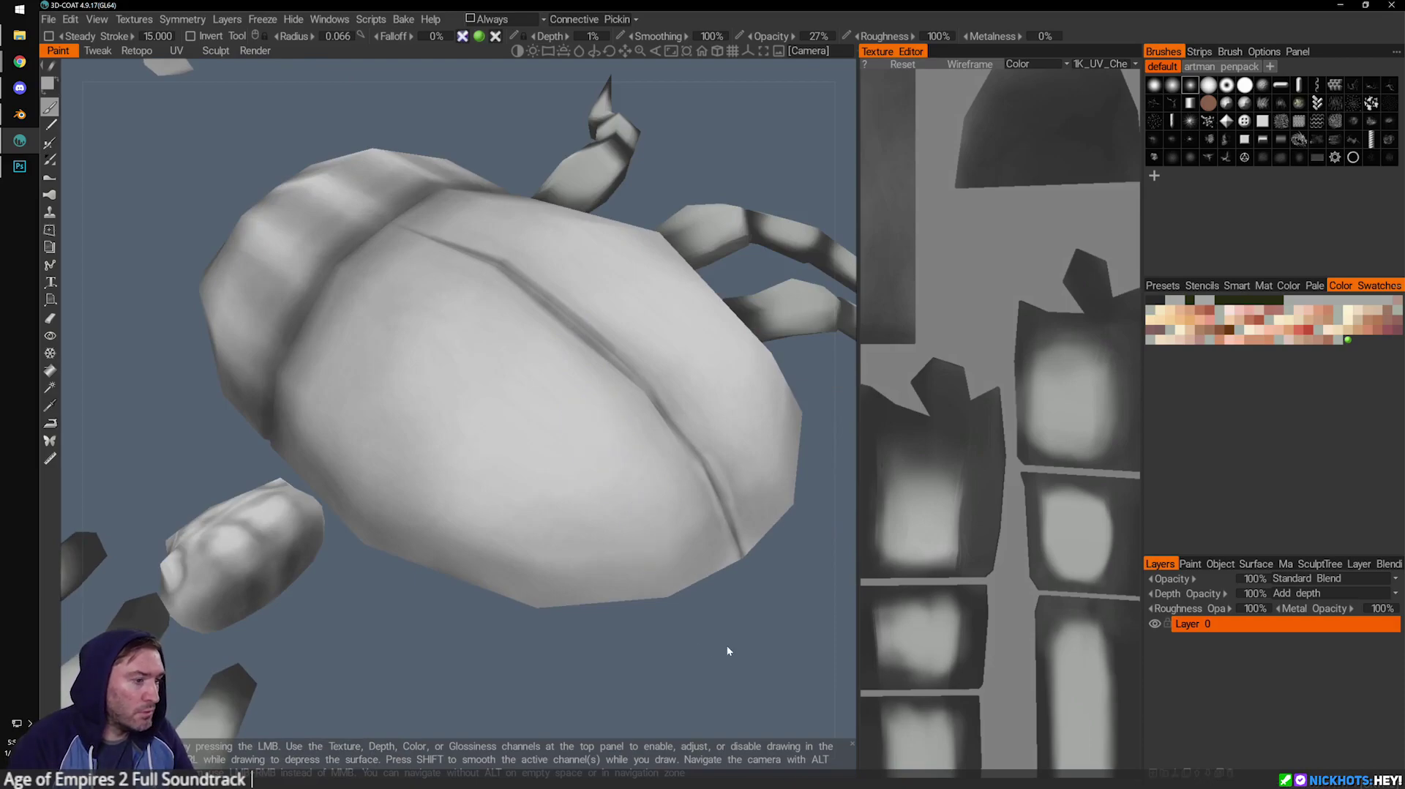
{"action": "left_click_drag", "start_coordinate": [724, 652], "coordinate": [690, 570]}
{"action": "scroll", "coordinate": [568, 398], "scroll_direction": "up", "scroll_amount": 3}
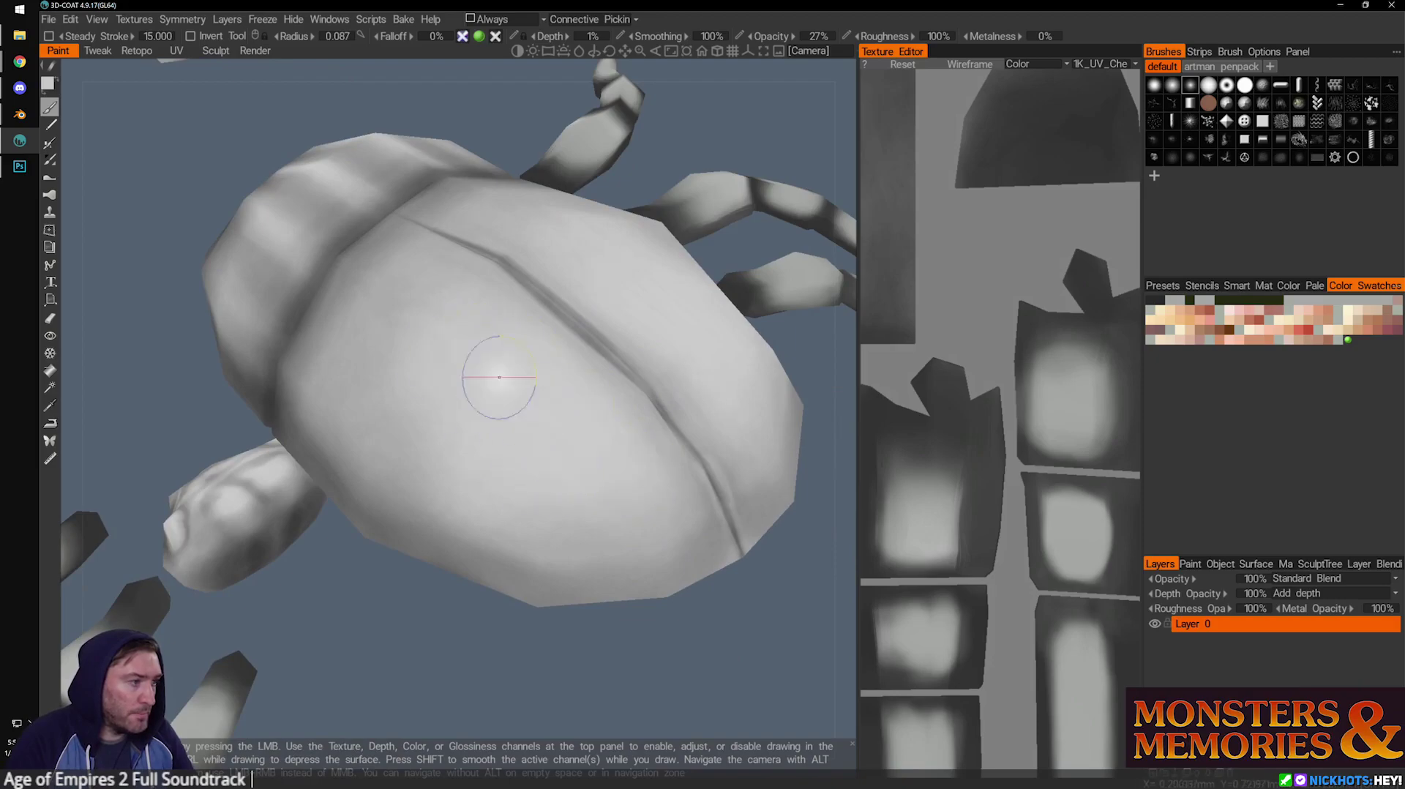
{"action": "left_click_drag", "start_coordinate": [662, 625], "coordinate": [704, 584]}
{"action": "scroll", "coordinate": [381, 447], "scroll_direction": "up", "scroll_amount": 3}
{"action": "scroll", "coordinate": [506, 438], "scroll_direction": "up", "scroll_amount": 1}
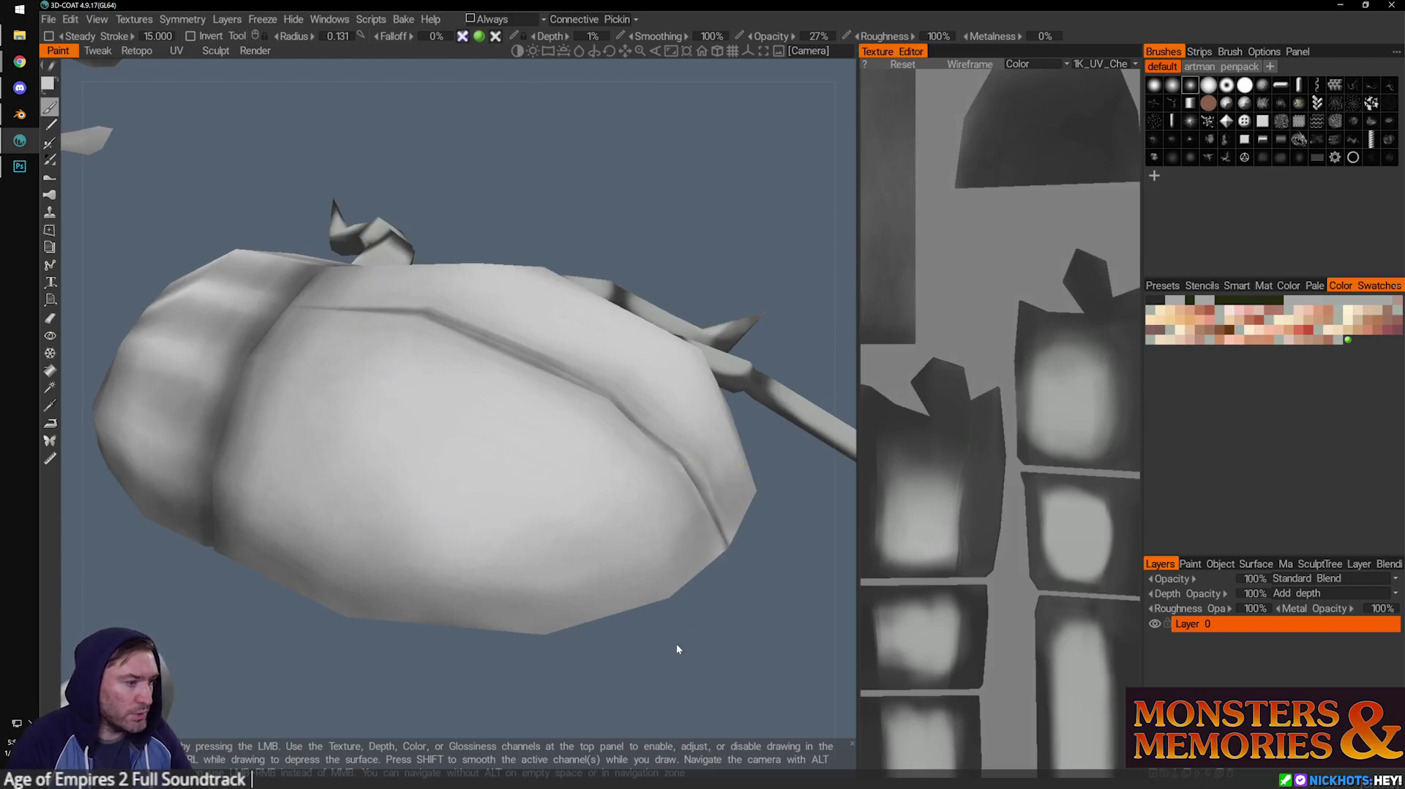
{"action": "left_click_drag", "start_coordinate": [687, 634], "coordinate": [612, 574]}
{"action": "middle_click_drag", "start_coordinate": [719, 515], "coordinate": [680, 473], "text": "alt"}
{"action": "left_click_drag", "start_coordinate": [680, 474], "coordinate": [655, 497], "text": "alt"}
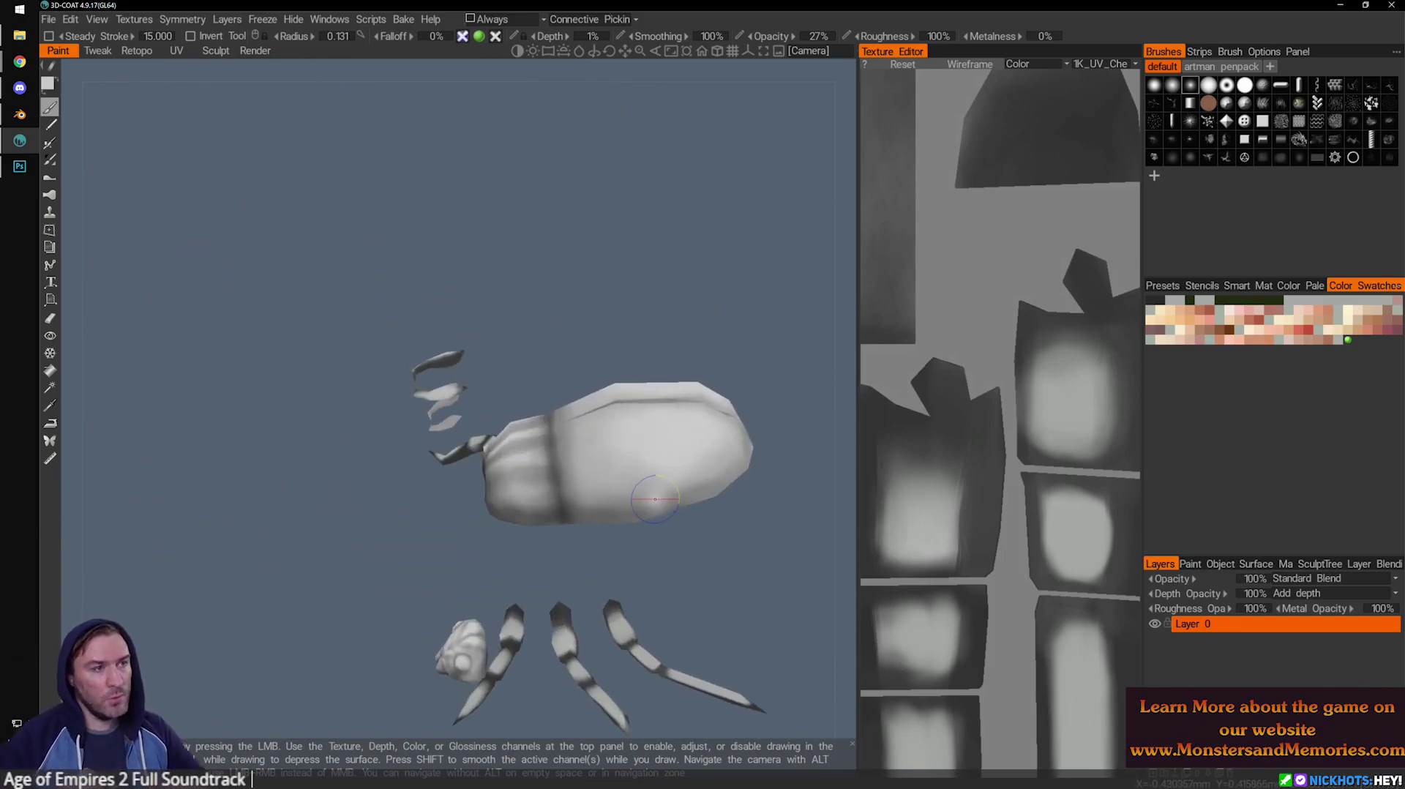
Refine the forehead plates on the beetle's head and darken their bordering creases, using a 0.016-radius brush at 28% opacity.
{"action": "mouse_move", "coordinate": [659, 563]}
{"action": "left_mouse_down", "text": "alt"}
{"action": "mouse_move", "coordinate": [637, 383]}
{"action": "mouse_move", "coordinate": [486, 555]}
{"action": "mouse_move", "coordinate": [438, 413]}
{"action": "mouse_move", "coordinate": [476, 457]}
{"action": "left_mouse_up", "text": "alt"}
{"action": "right_click_drag", "start_coordinate": [475, 457], "coordinate": [470, 439], "text": "alt"}
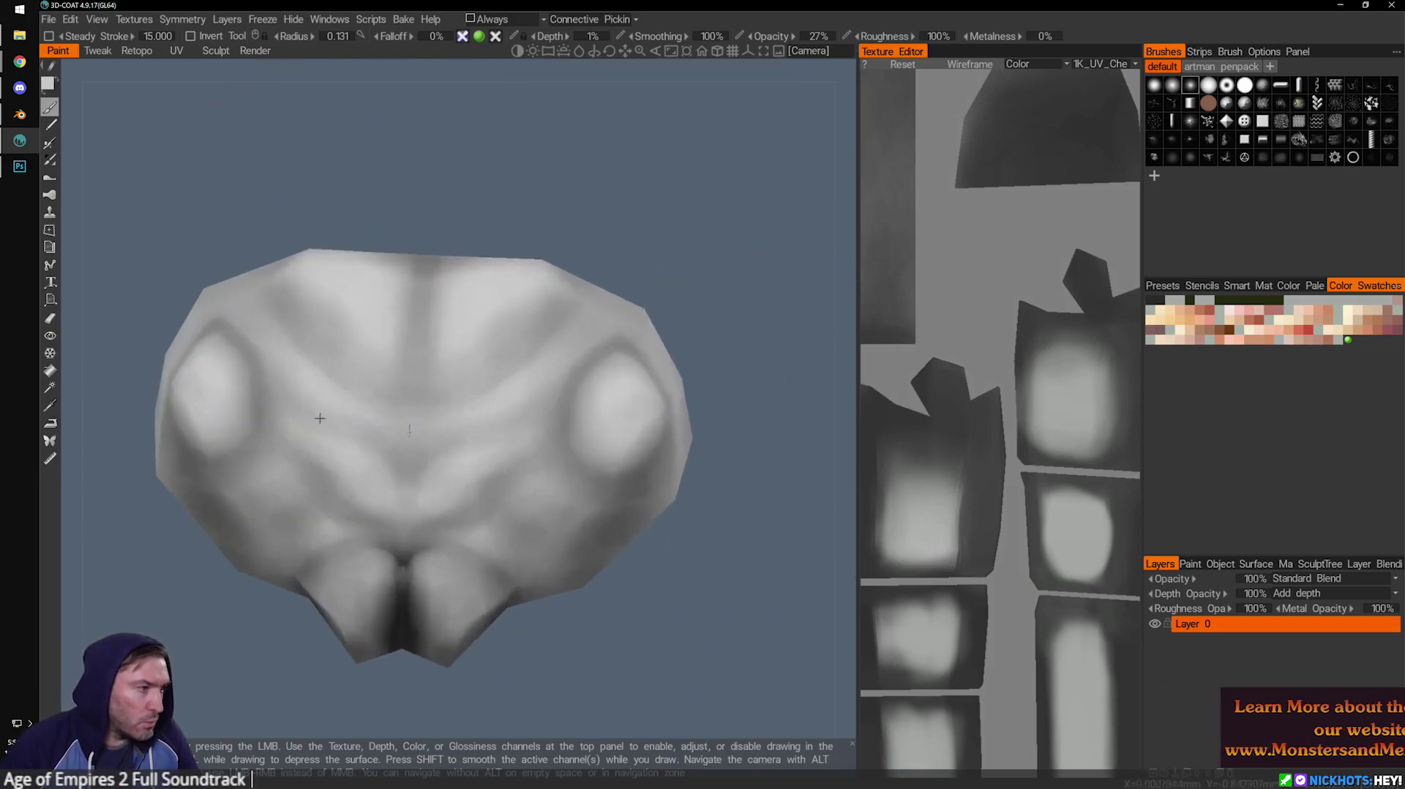
{"action": "middle_click_drag", "start_coordinate": [378, 367], "coordinate": [458, 439], "text": "alt"}
{"action": "right_click_drag", "start_coordinate": [436, 439], "coordinate": [401, 402]}
{"action": "scroll", "coordinate": [408, 428], "scroll_direction": "down", "scroll_amount": 10}
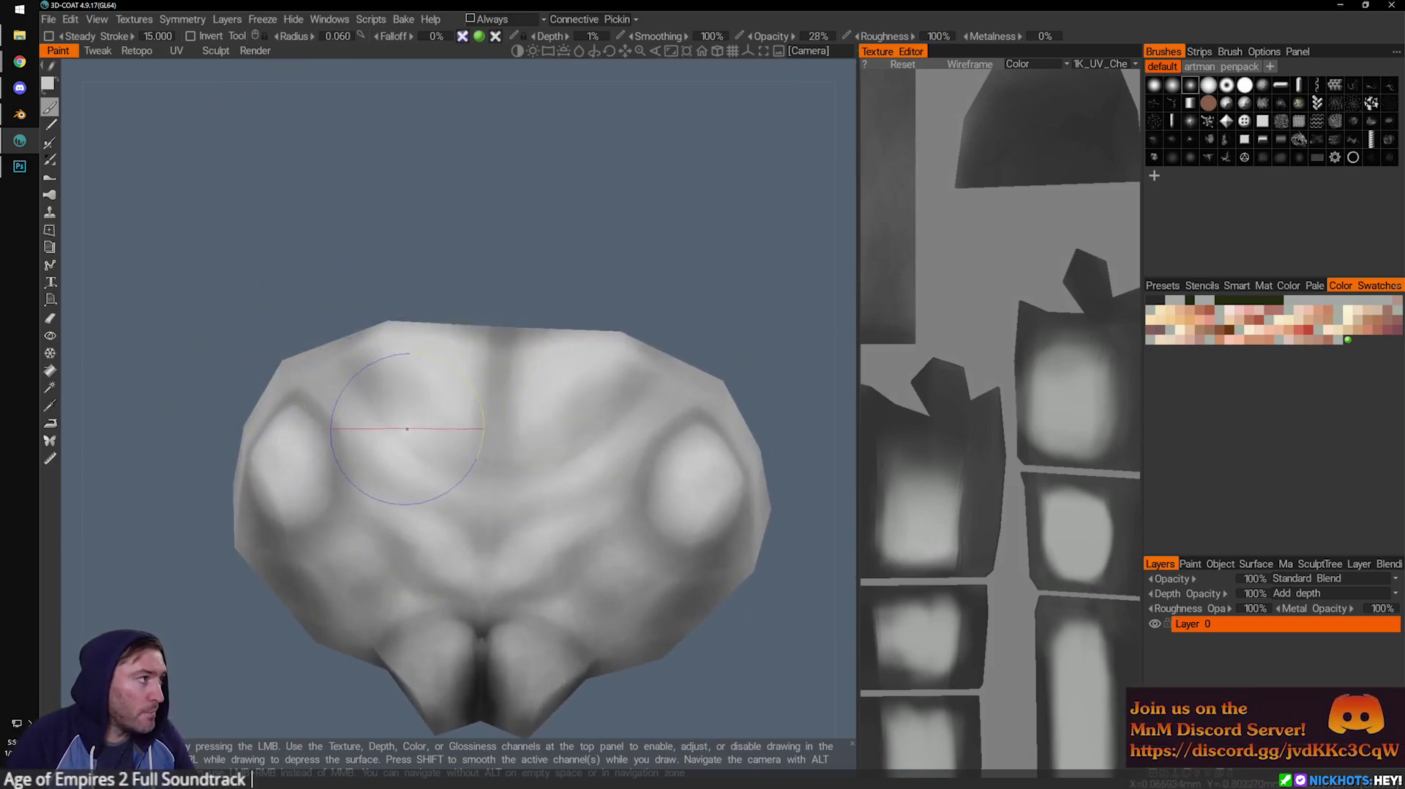
{"action": "mouse_move", "coordinate": [693, 220]}
{"action": "left_mouse_down"}
{"action": "mouse_move", "coordinate": [762, 318]}
{"action": "mouse_move", "coordinate": [754, 351]}
{"action": "left_mouse_up"}
{"action": "left_click_drag", "start_coordinate": [643, 400], "coordinate": [534, 452], "text": "alt"}
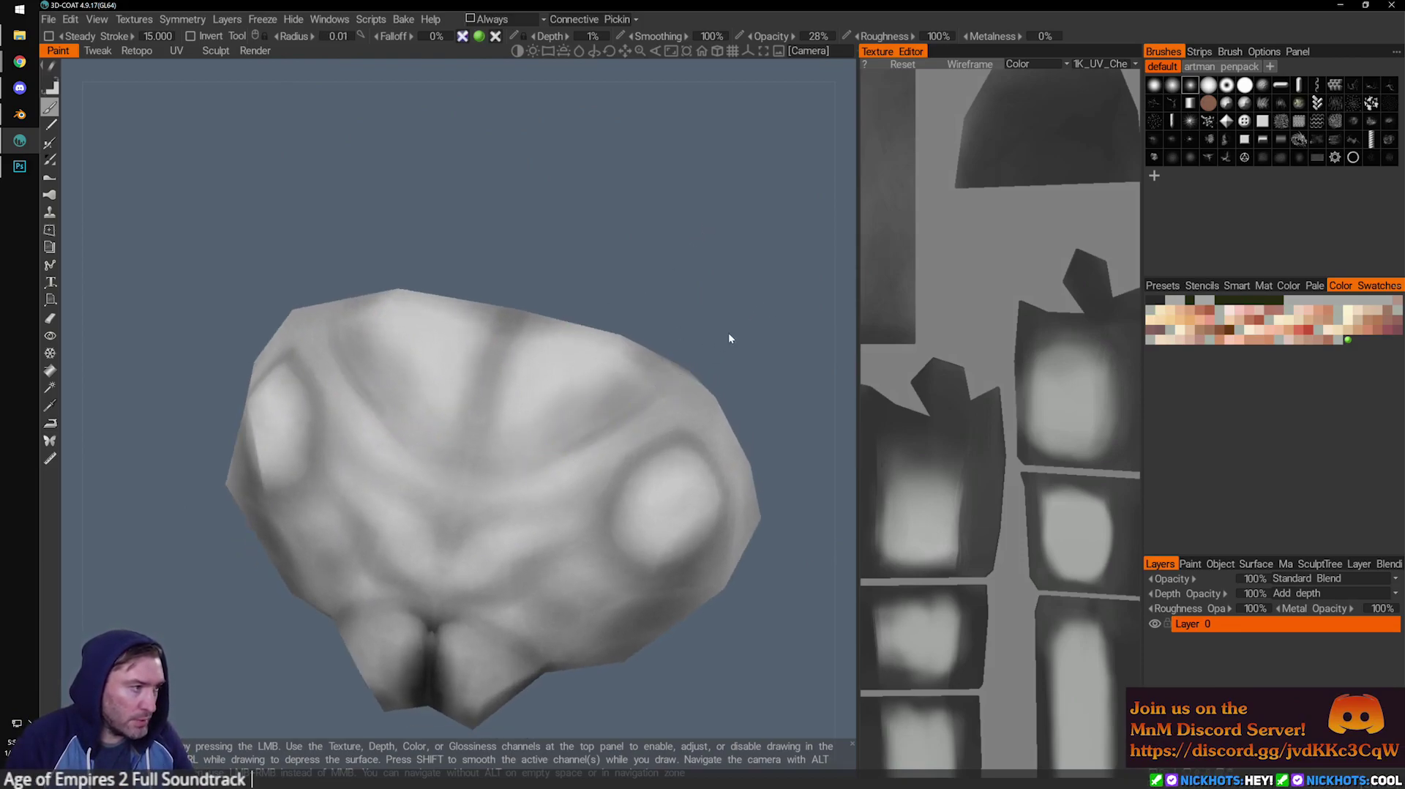
{"action": "left_click_drag", "start_coordinate": [724, 338], "coordinate": [714, 330]}
{"action": "left_click_drag", "start_coordinate": [648, 402], "coordinate": [567, 441]}
{"action": "right_click_drag", "start_coordinate": [637, 385], "coordinate": [666, 385]}
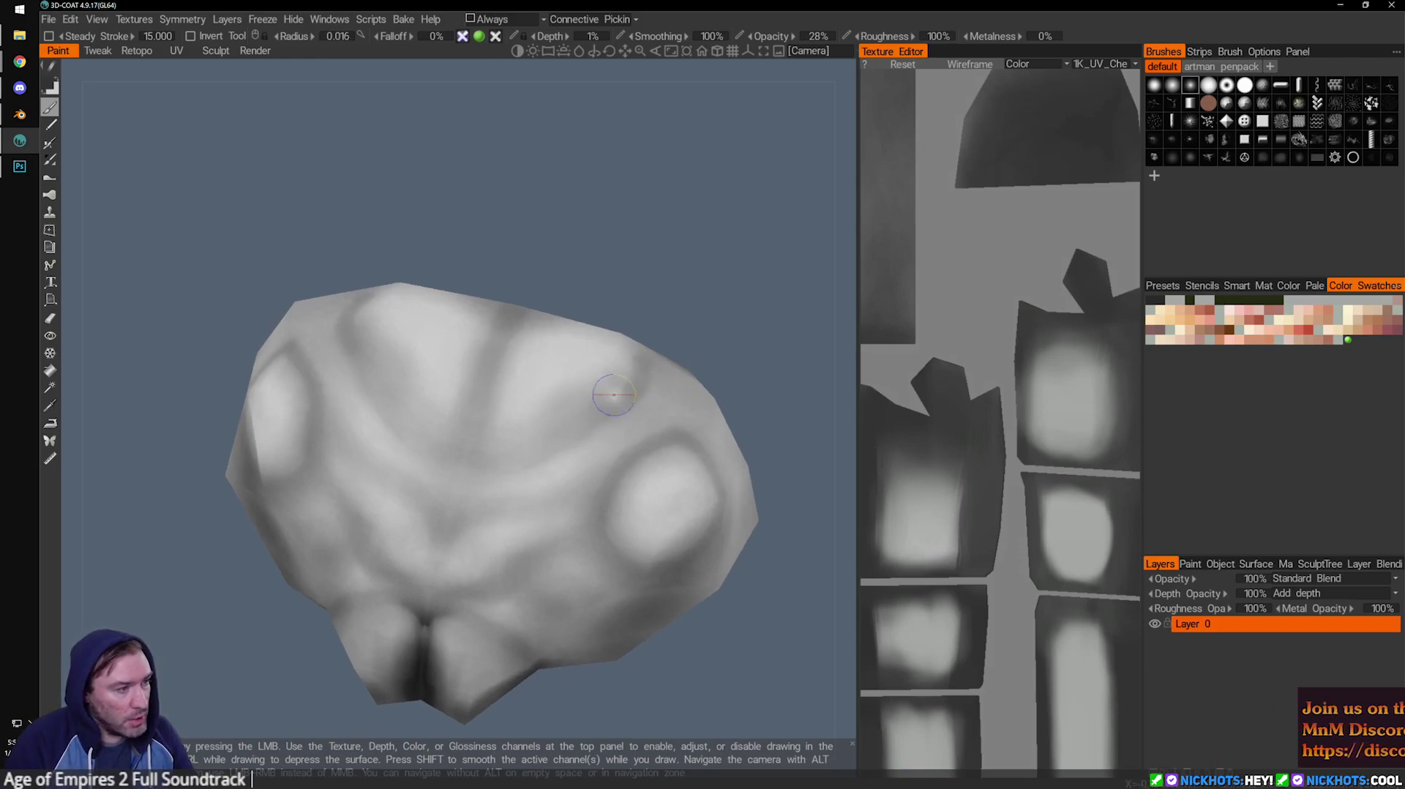
{"action": "left_click_drag", "start_coordinate": [590, 415], "coordinate": [638, 354]}
Deepen the curved crease beneath the forehead plates with a 0.021-radius brush at 20% opacity.
{"action": "left_click_drag", "start_coordinate": [770, 36], "coordinate": [762, 36]}
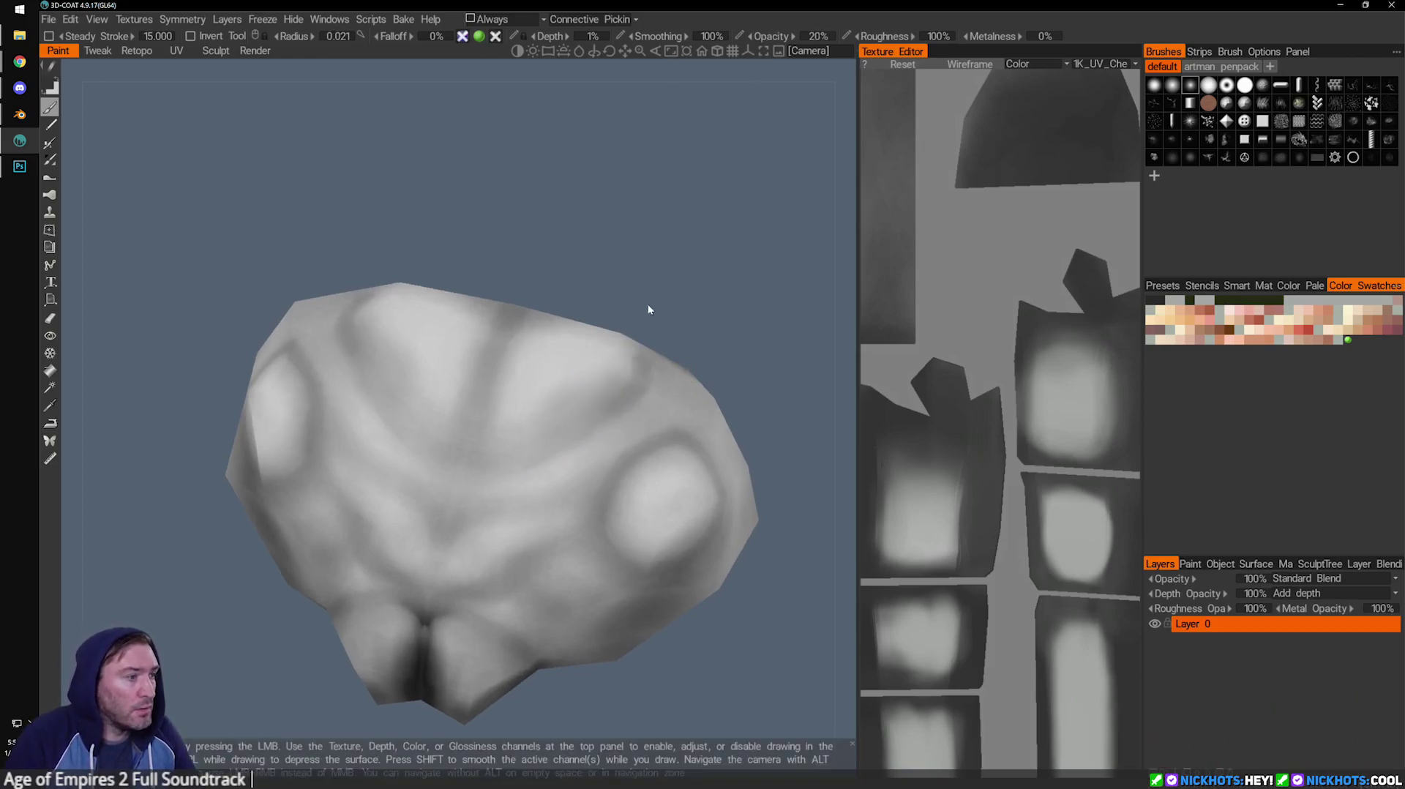
{"action": "left_click_drag", "start_coordinate": [631, 381], "coordinate": [563, 430]}
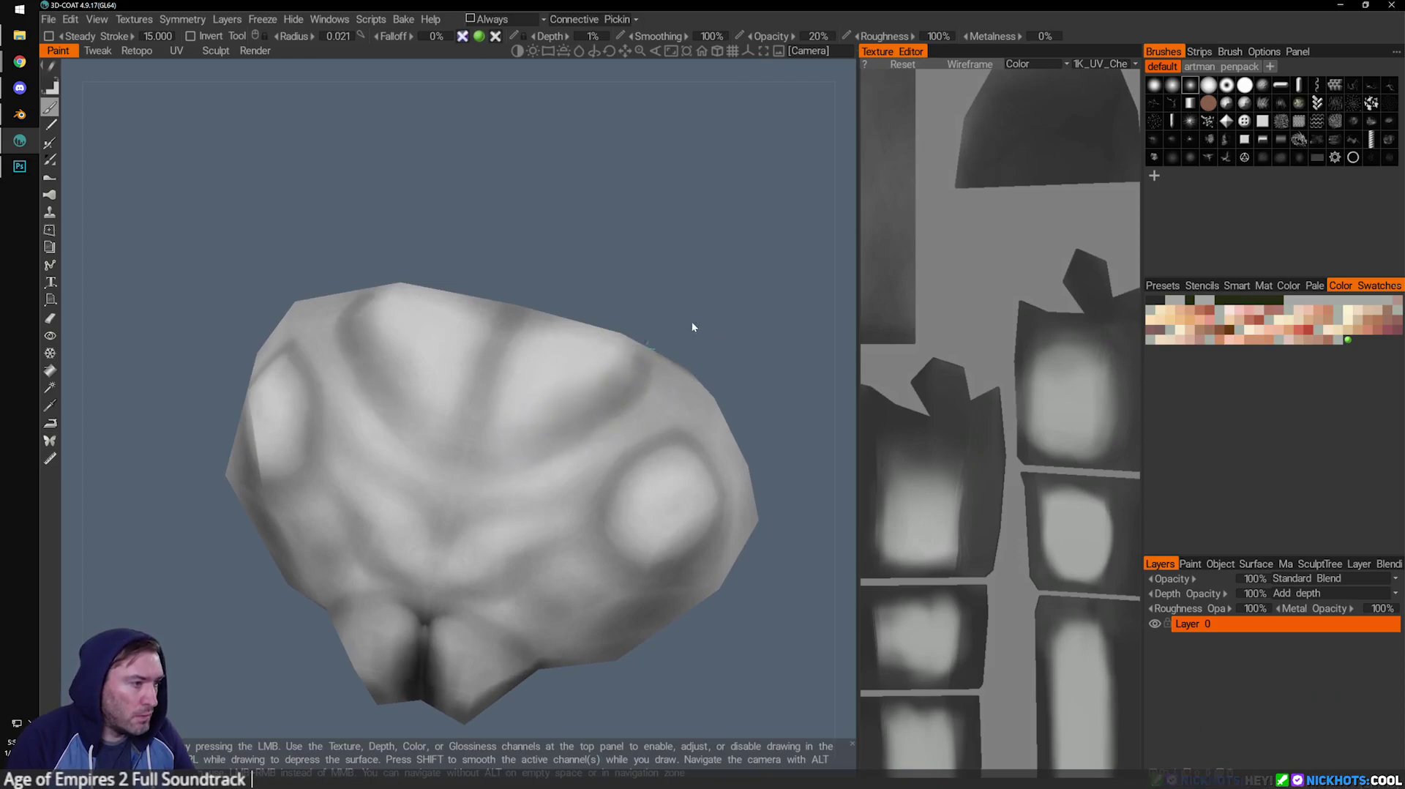
{"action": "left_click_drag", "start_coordinate": [703, 348], "coordinate": [643, 360]}
{"action": "left_click_drag", "start_coordinate": [648, 308], "coordinate": [589, 366]}
{"action": "mouse_move", "coordinate": [714, 325]}
{"action": "left_mouse_down"}
{"action": "mouse_move", "coordinate": [652, 320]}
{"action": "mouse_move", "coordinate": [551, 352]}
{"action": "left_mouse_up"}
{"action": "mouse_move", "coordinate": [410, 256]}
{"action": "left_mouse_down"}
{"action": "mouse_move", "coordinate": [336, 219]}
{"action": "mouse_move", "coordinate": [353, 215]}
{"action": "left_mouse_up"}
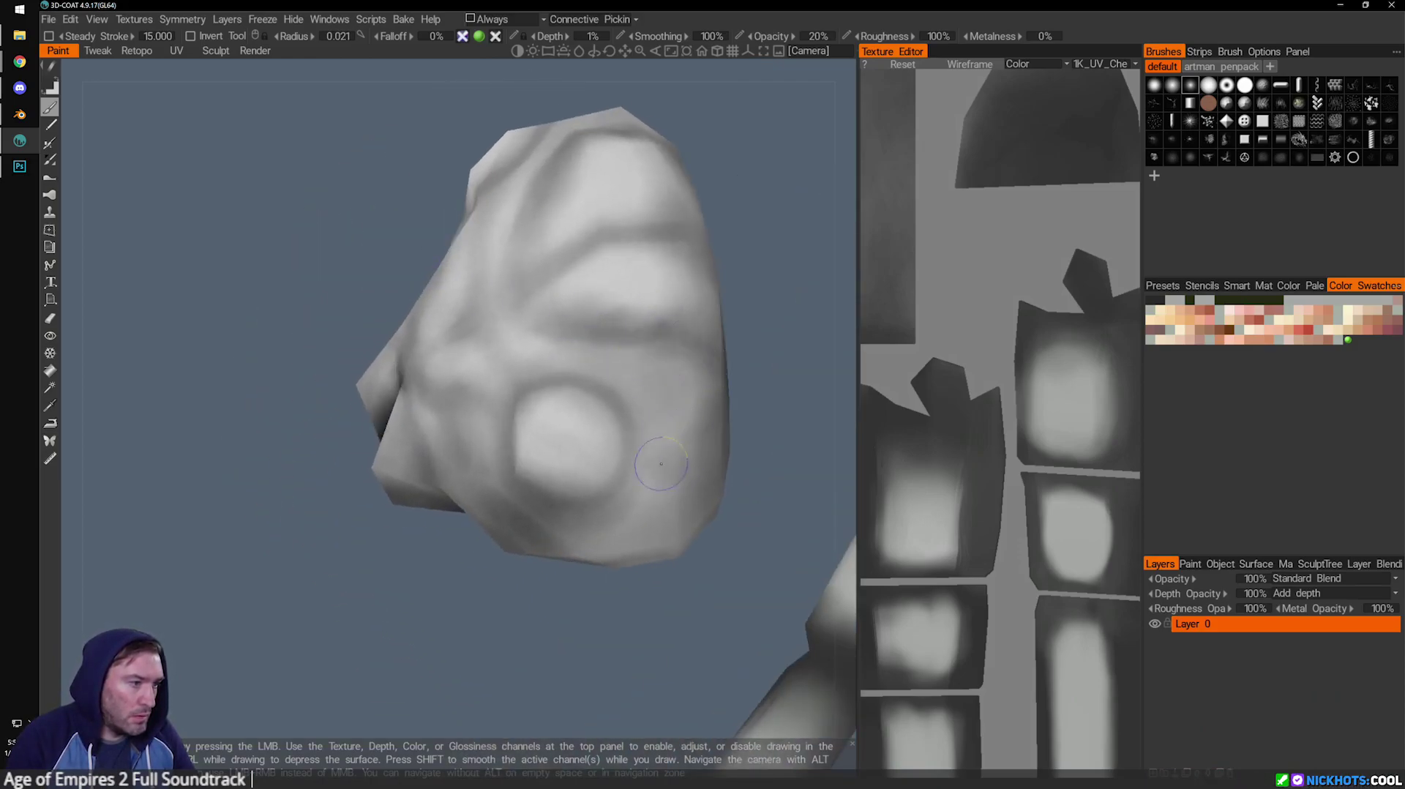
Lighten the cheek and the area around the eye on the side of the head with the 0.021-radius brush.
{"action": "left_click_drag", "start_coordinate": [754, 469], "coordinate": [644, 469]}
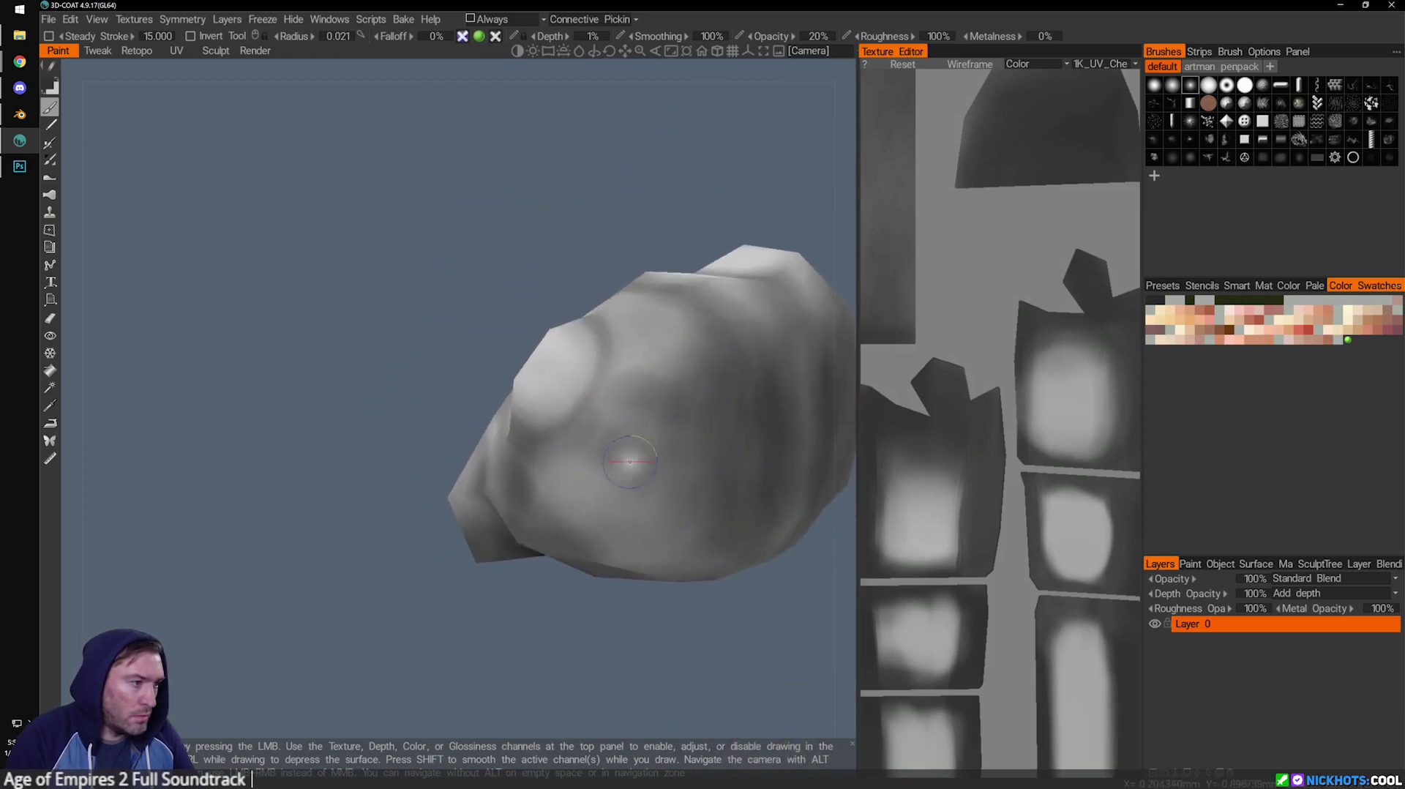
{"action": "left_click_drag", "start_coordinate": [619, 683], "coordinate": [608, 513]}
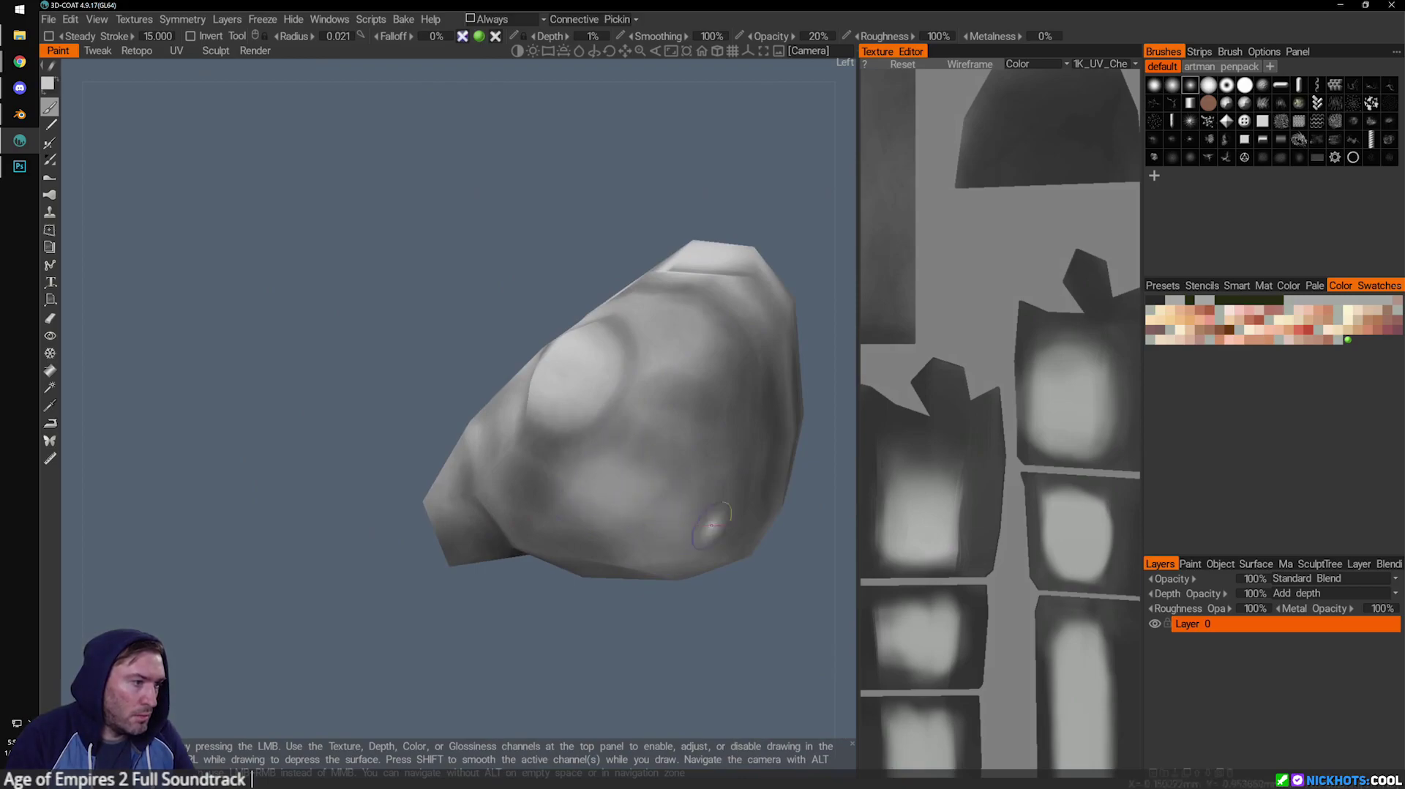
{"action": "mouse_move", "coordinate": [702, 637]}
{"action": "left_mouse_down"}
{"action": "mouse_move", "coordinate": [749, 657]}
{"action": "mouse_move", "coordinate": [738, 532]}
{"action": "left_mouse_up"}
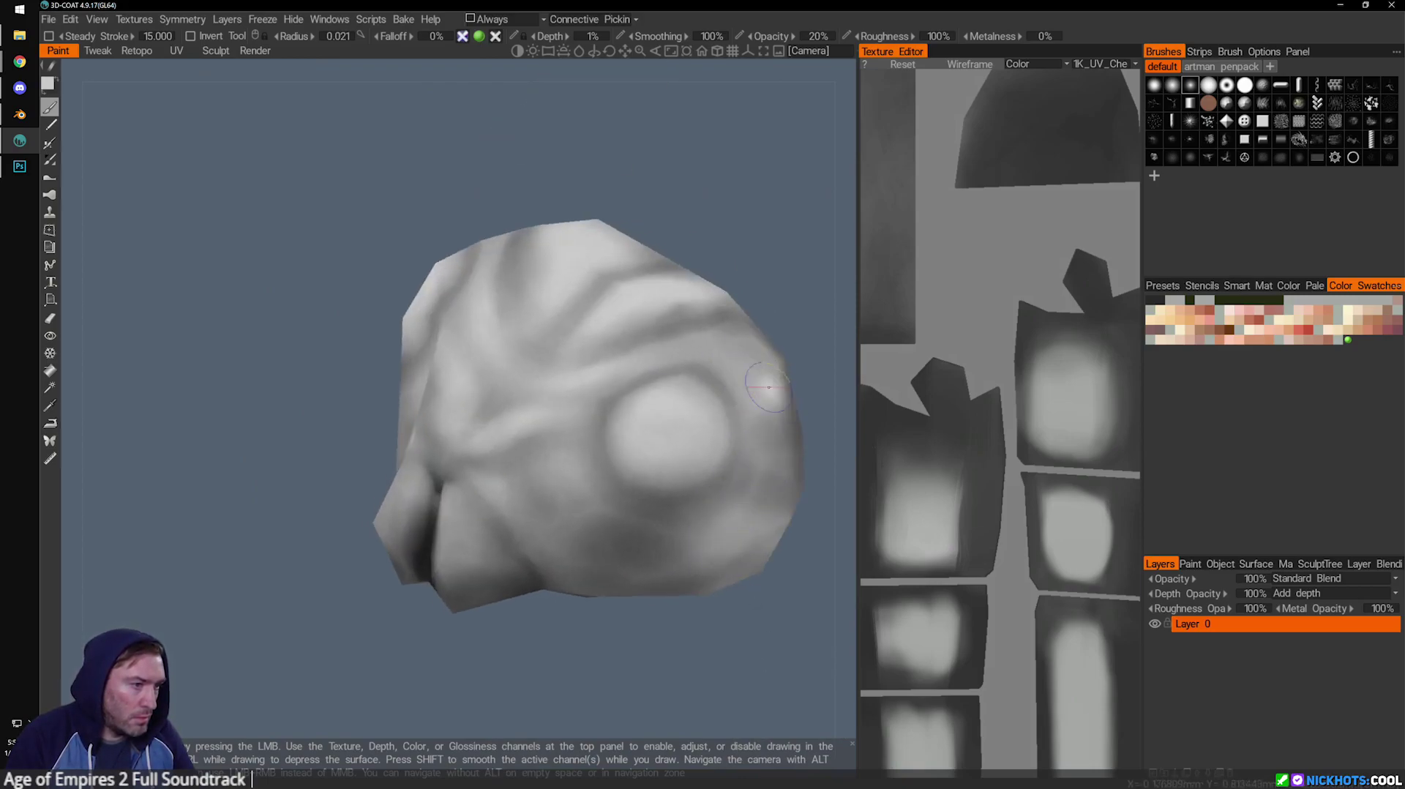
{"action": "left_click_drag", "start_coordinate": [765, 219], "coordinate": [805, 261]}
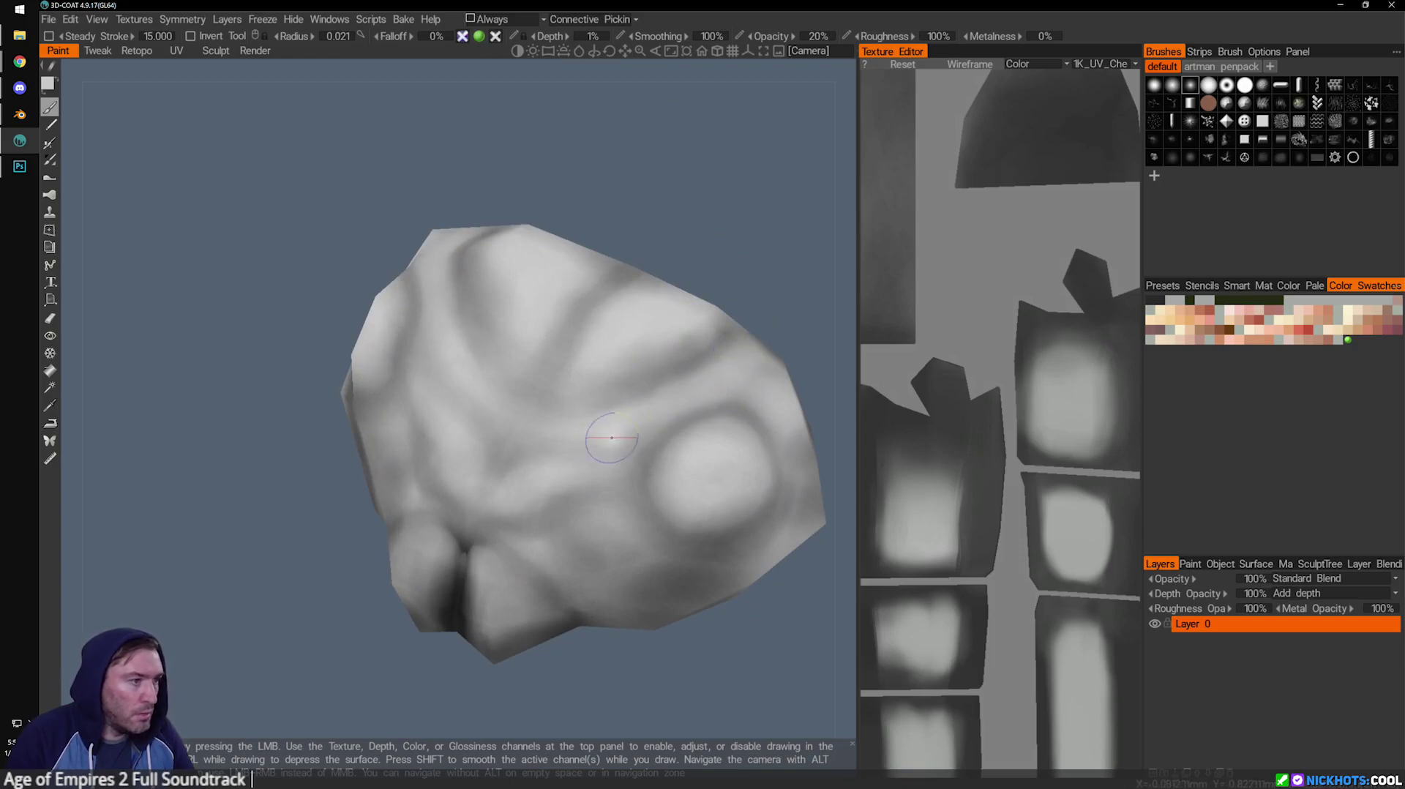
{"action": "left_click_drag", "start_coordinate": [569, 326], "coordinate": [637, 378], "text": "alt"}
{"action": "mouse_move", "coordinate": [644, 236]}
{"action": "left_mouse_down"}
{"action": "mouse_move", "coordinate": [664, 235]}
{"action": "mouse_move", "coordinate": [670, 212]}
{"action": "left_mouse_up"}
Switch to the dark colour and darken the creases around the mandibles, using brush radii of 0.01 and 0.014.
{"action": "key", "text": "x"}
{"action": "mouse_move", "coordinate": [627, 600]}
{"action": "left_mouse_down"}
{"action": "mouse_move", "coordinate": [630, 616]}
{"action": "mouse_move", "coordinate": [649, 615]}
{"action": "left_mouse_up"}
{"action": "key", "text": "bracketleft"}
{"action": "key", "text": "bracketleft"}
{"action": "key", "text": "bracketleft"}
{"action": "key", "text": "bracketleft"}
{"action": "key", "text": "bracketleft"}
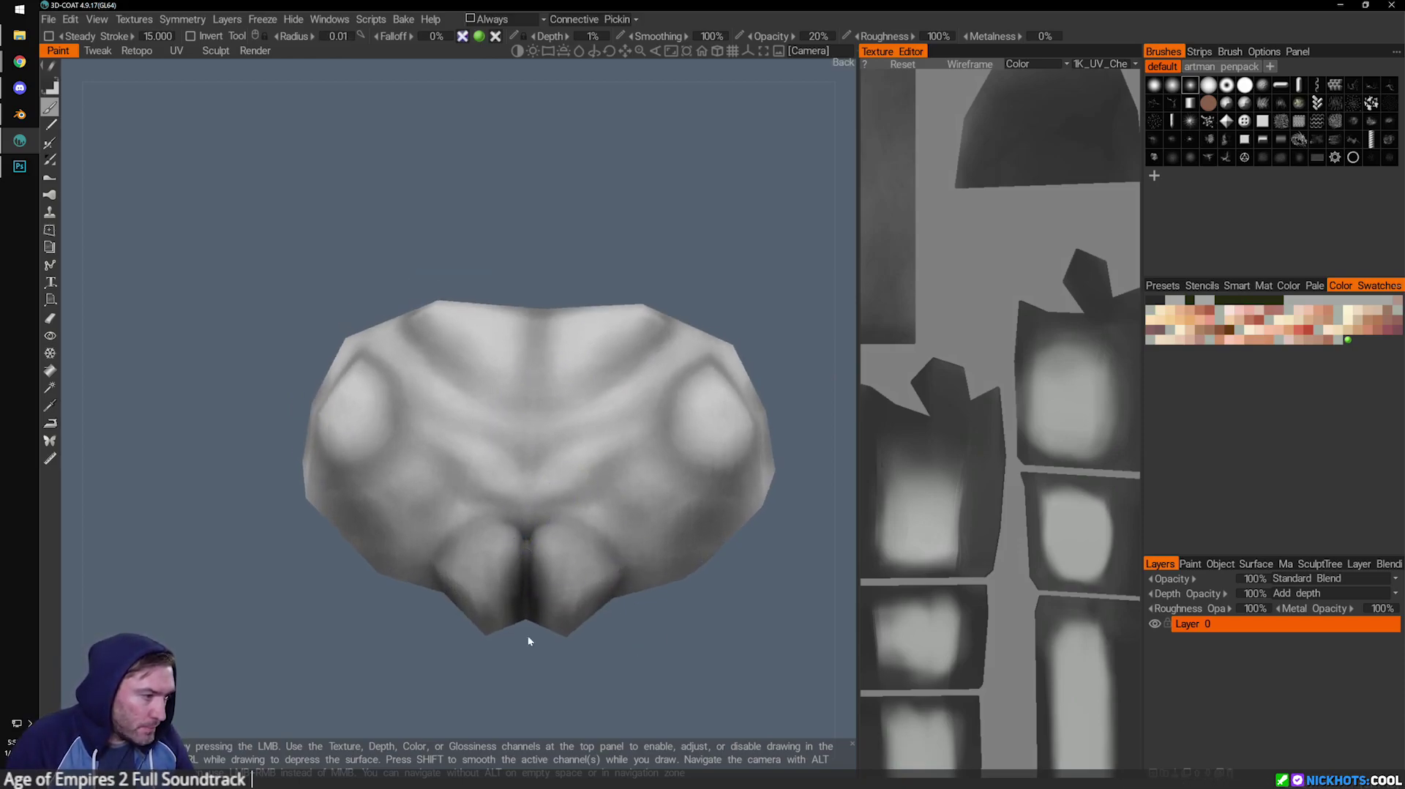
{"action": "left_click_drag", "start_coordinate": [524, 612], "coordinate": [596, 629], "text": "alt"}
{"action": "left_click_drag", "start_coordinate": [621, 685], "coordinate": [615, 568], "text": "alt"}
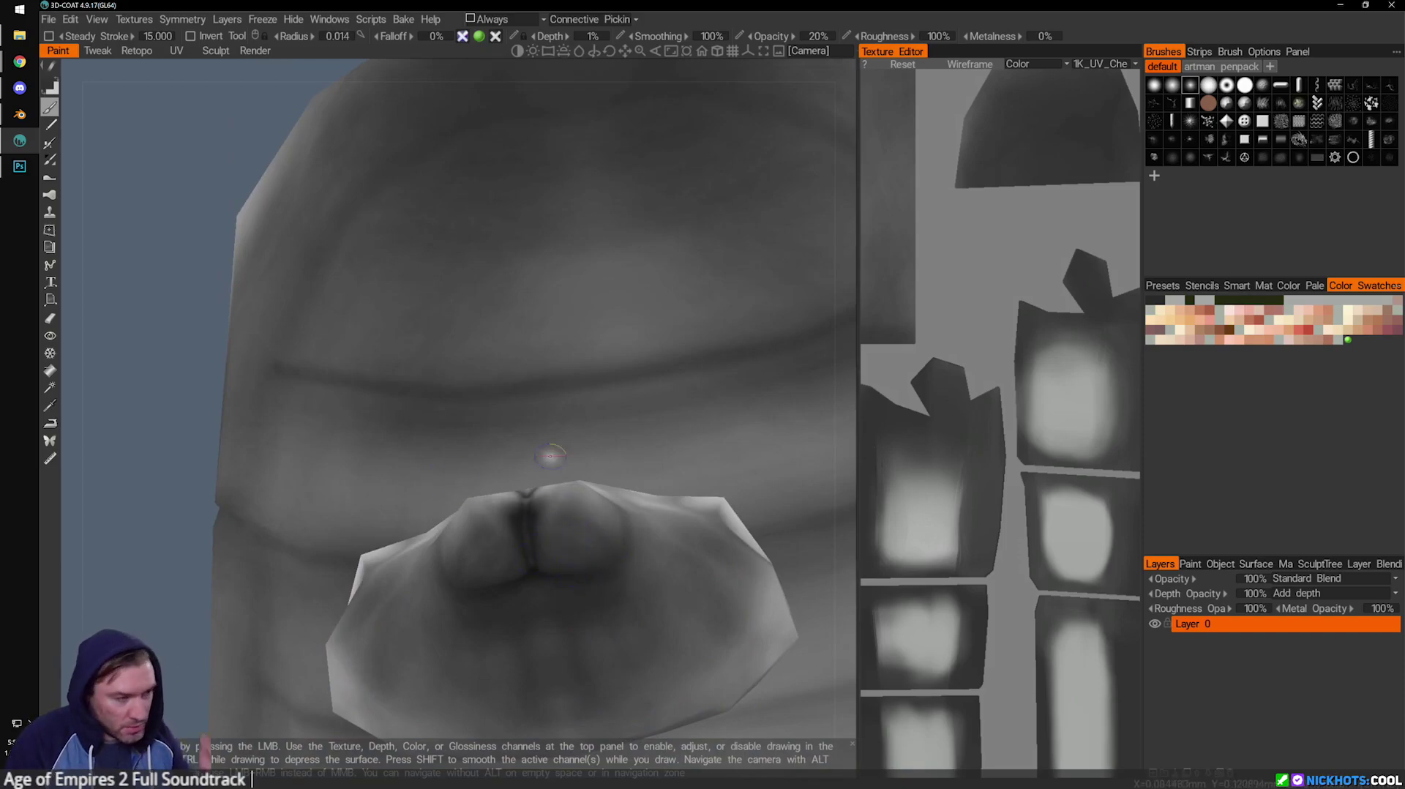
Examine the shading of the head's face, eyes and mandibles from a distance and close up.
{"action": "left_click_drag", "start_coordinate": [638, 427], "coordinate": [612, 549], "text": "alt"}
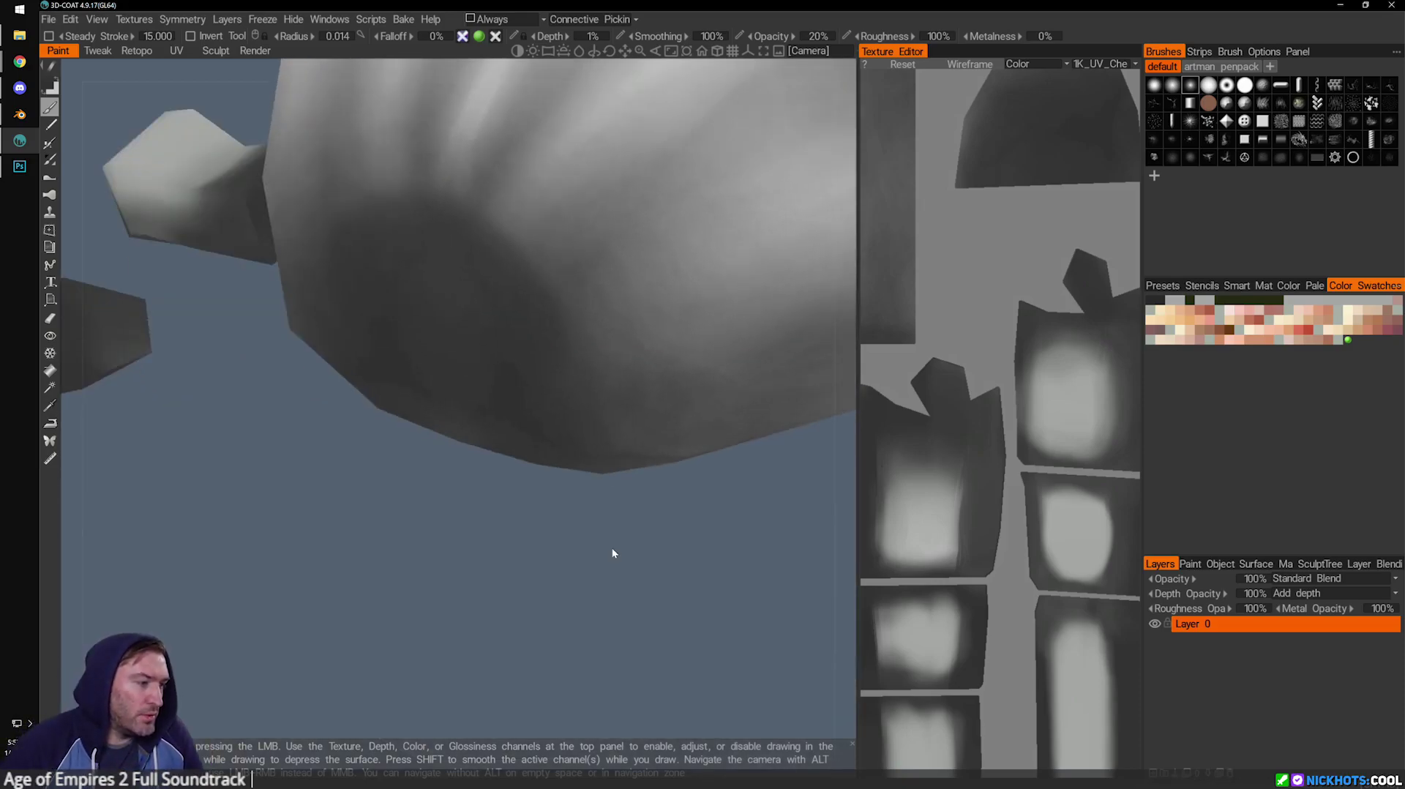
{"action": "middle_click_drag", "start_coordinate": [612, 549], "coordinate": [585, 347], "text": "alt"}
{"action": "right_click_drag", "start_coordinate": [586, 347], "coordinate": [534, 467], "text": "alt"}
{"action": "left_click_drag", "start_coordinate": [534, 467], "coordinate": [533, 510], "text": "alt"}
{"action": "middle_click_drag", "start_coordinate": [478, 542], "coordinate": [564, 489], "text": "alt"}
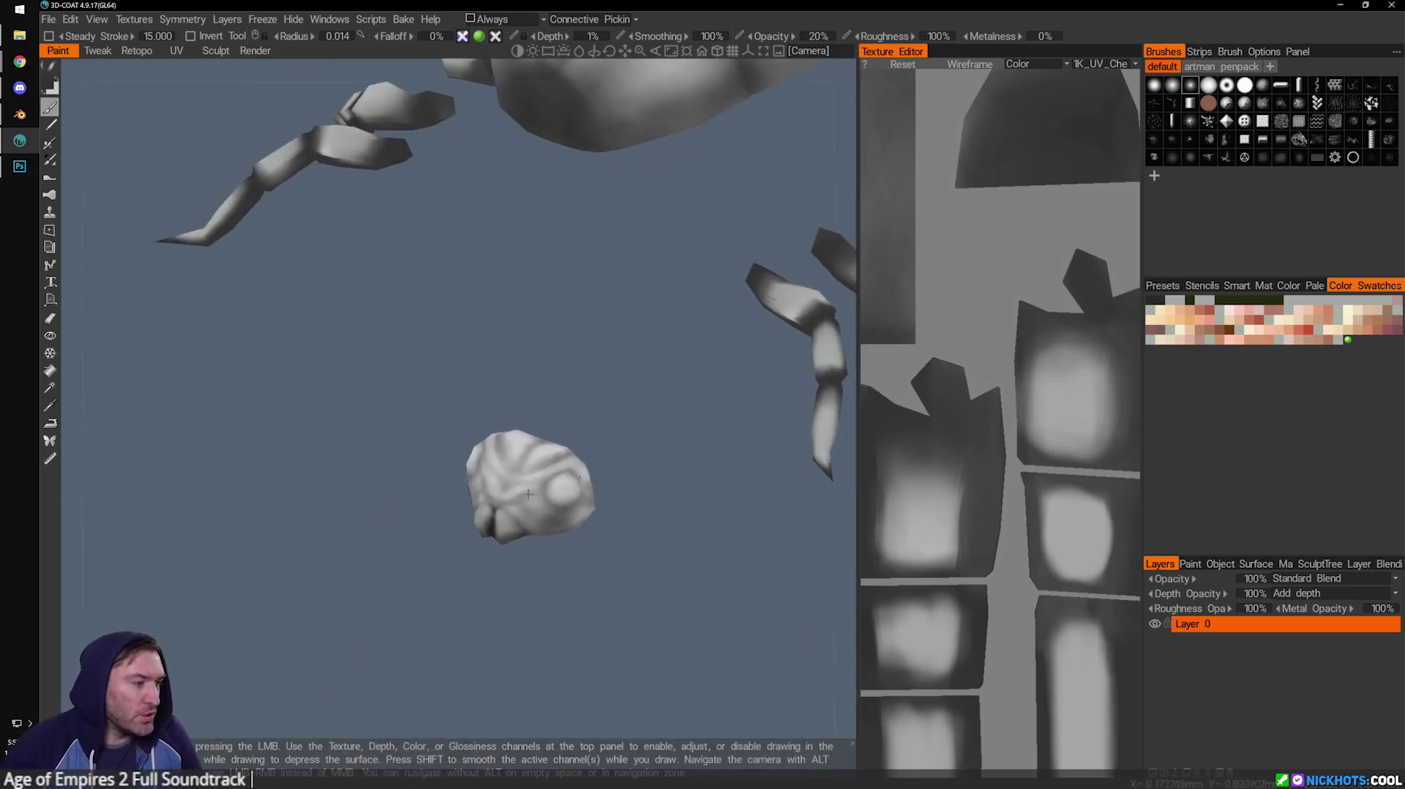
{"action": "right_click_drag", "start_coordinate": [565, 488], "coordinate": [624, 552], "text": "alt"}
{"action": "middle_click_drag", "start_coordinate": [624, 552], "coordinate": [476, 480], "text": "alt"}
{"action": "right_click_drag", "start_coordinate": [448, 485], "coordinate": [397, 507], "text": "alt"}
{"action": "middle_click_drag", "start_coordinate": [398, 507], "coordinate": [437, 523]}
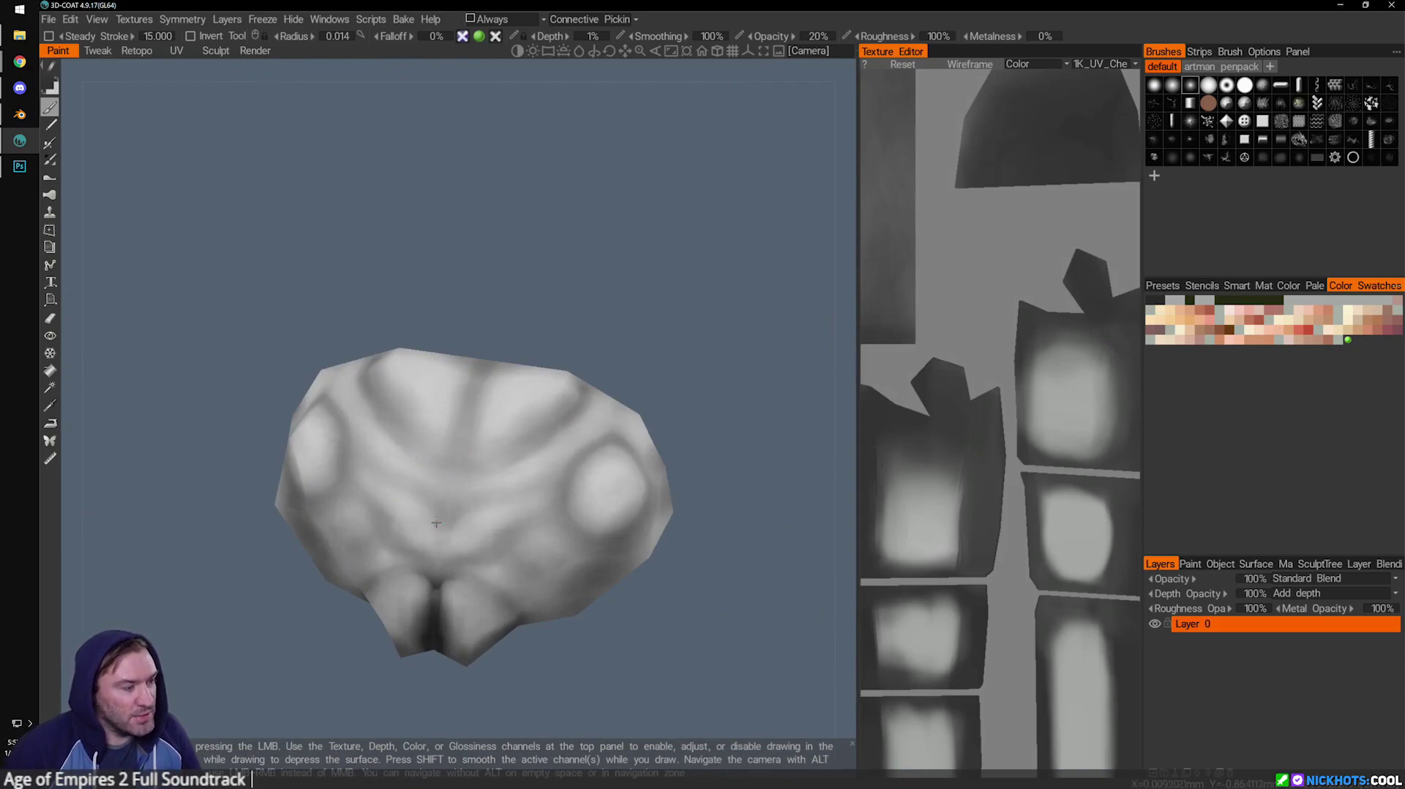
{"action": "middle_click_drag", "start_coordinate": [516, 477], "coordinate": [618, 576]}
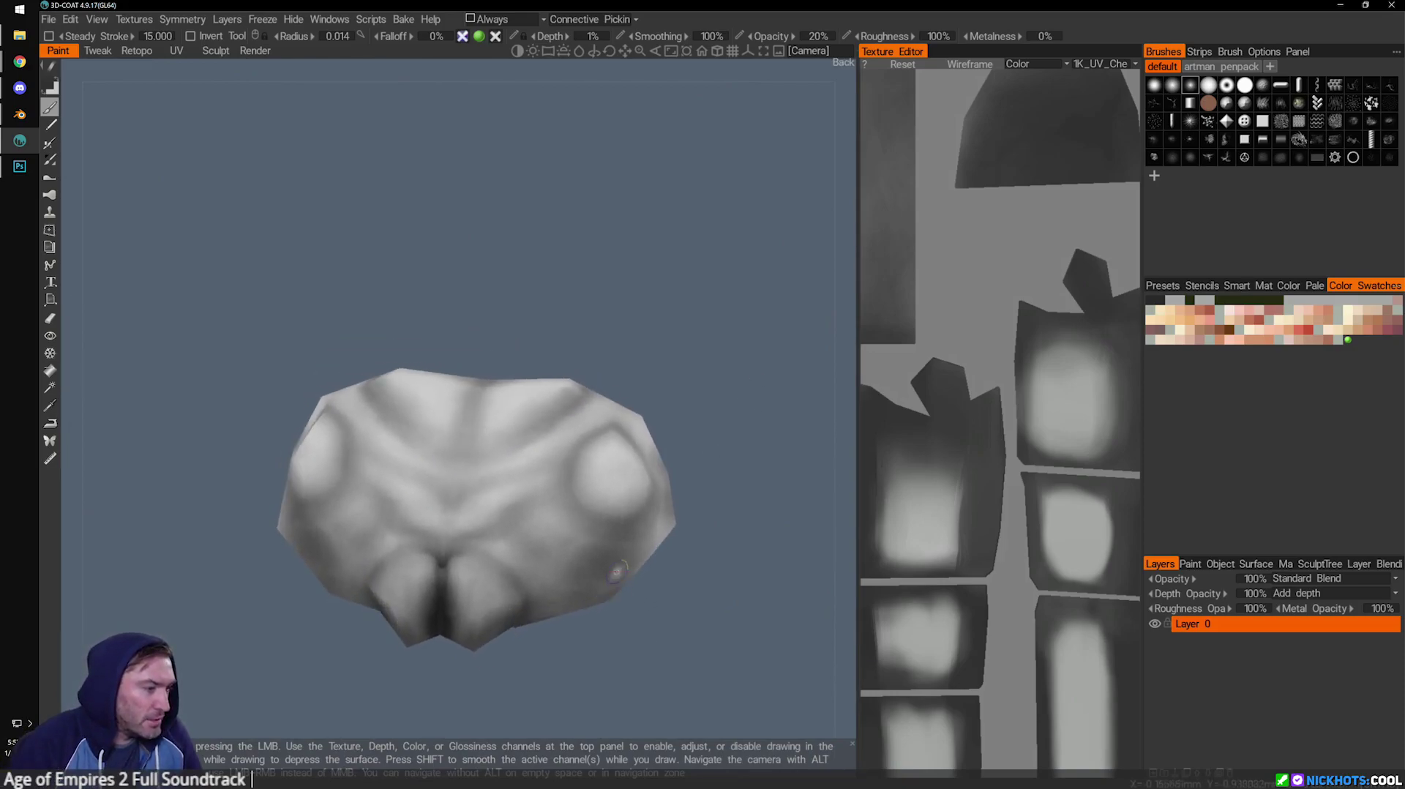
{"action": "middle_click_drag", "start_coordinate": [618, 370], "coordinate": [568, 408]}
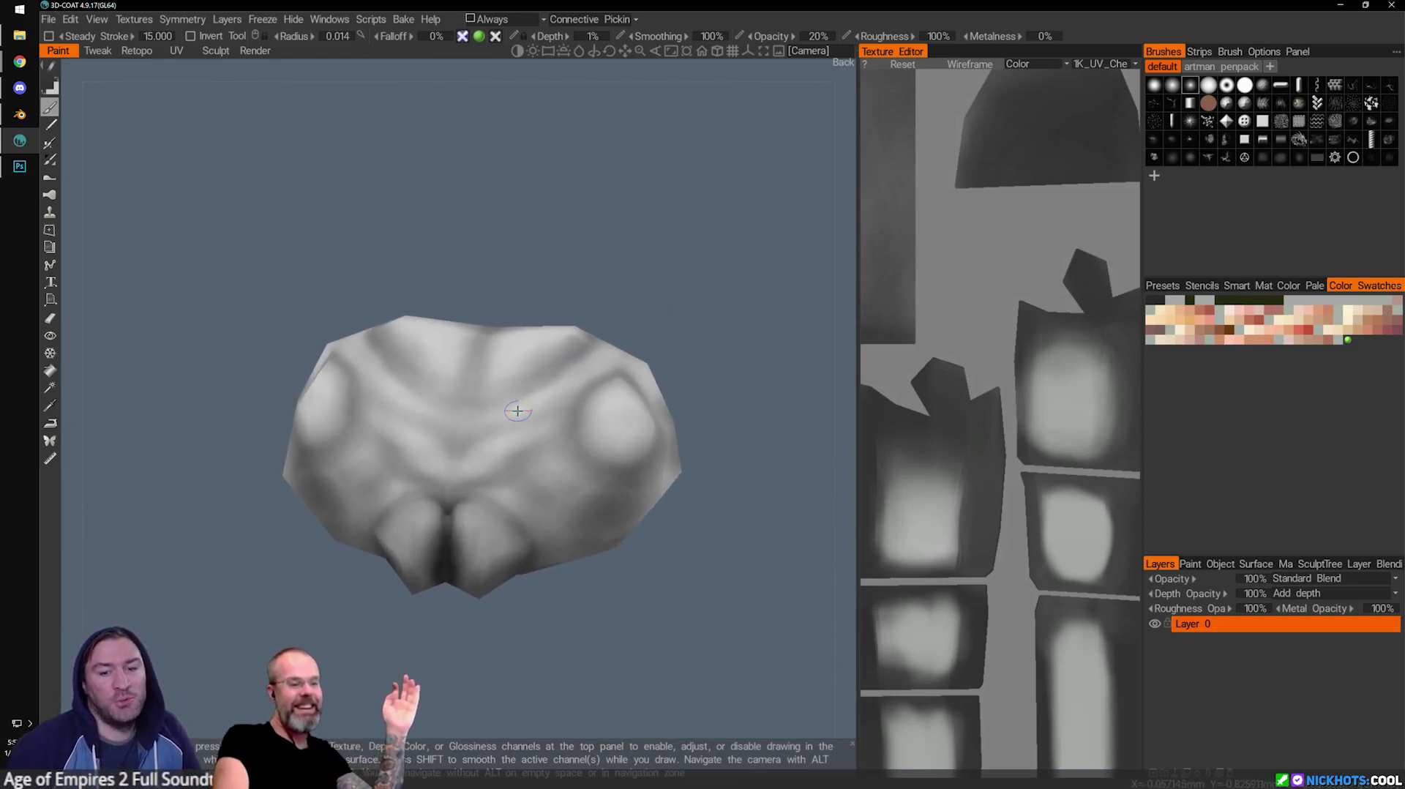
{"action": "scroll", "coordinate": [472, 542], "scroll_direction": "up", "scroll_amount": 2}
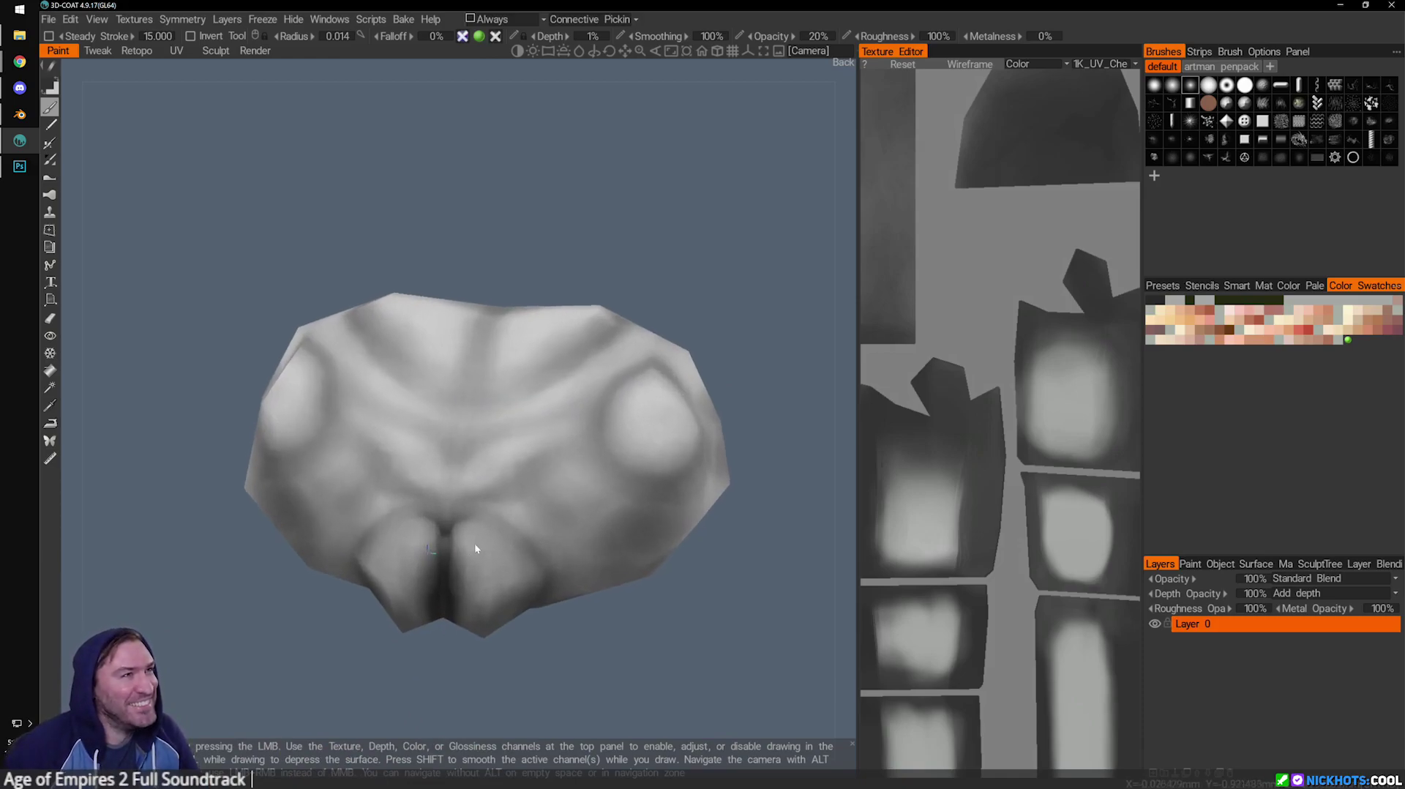
{"action": "left_click_drag", "start_coordinate": [754, 302], "coordinate": [728, 303]}
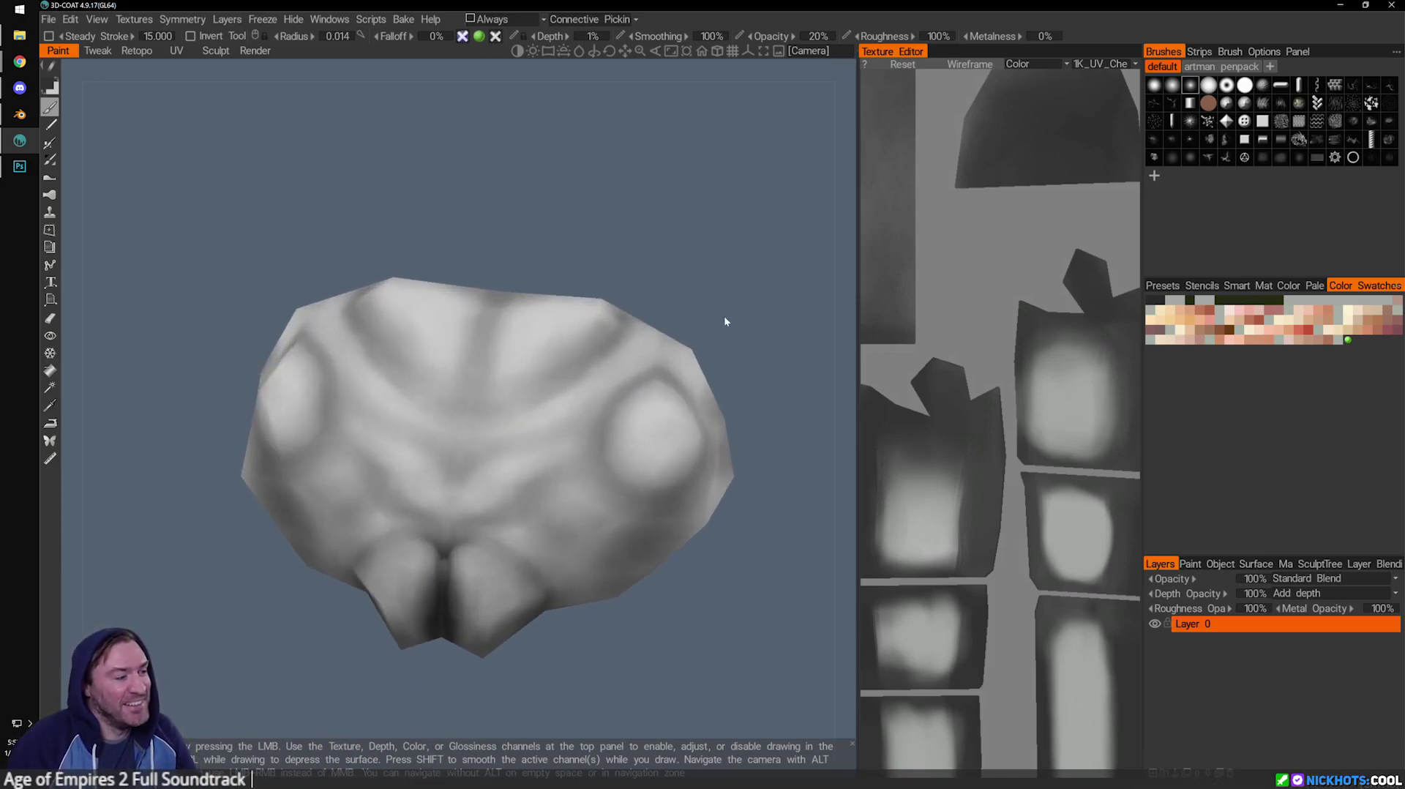
Examine the shading of the head's face and mandibles from the front and from behind.
{"action": "left_click_drag", "start_coordinate": [674, 650], "coordinate": [581, 644]}
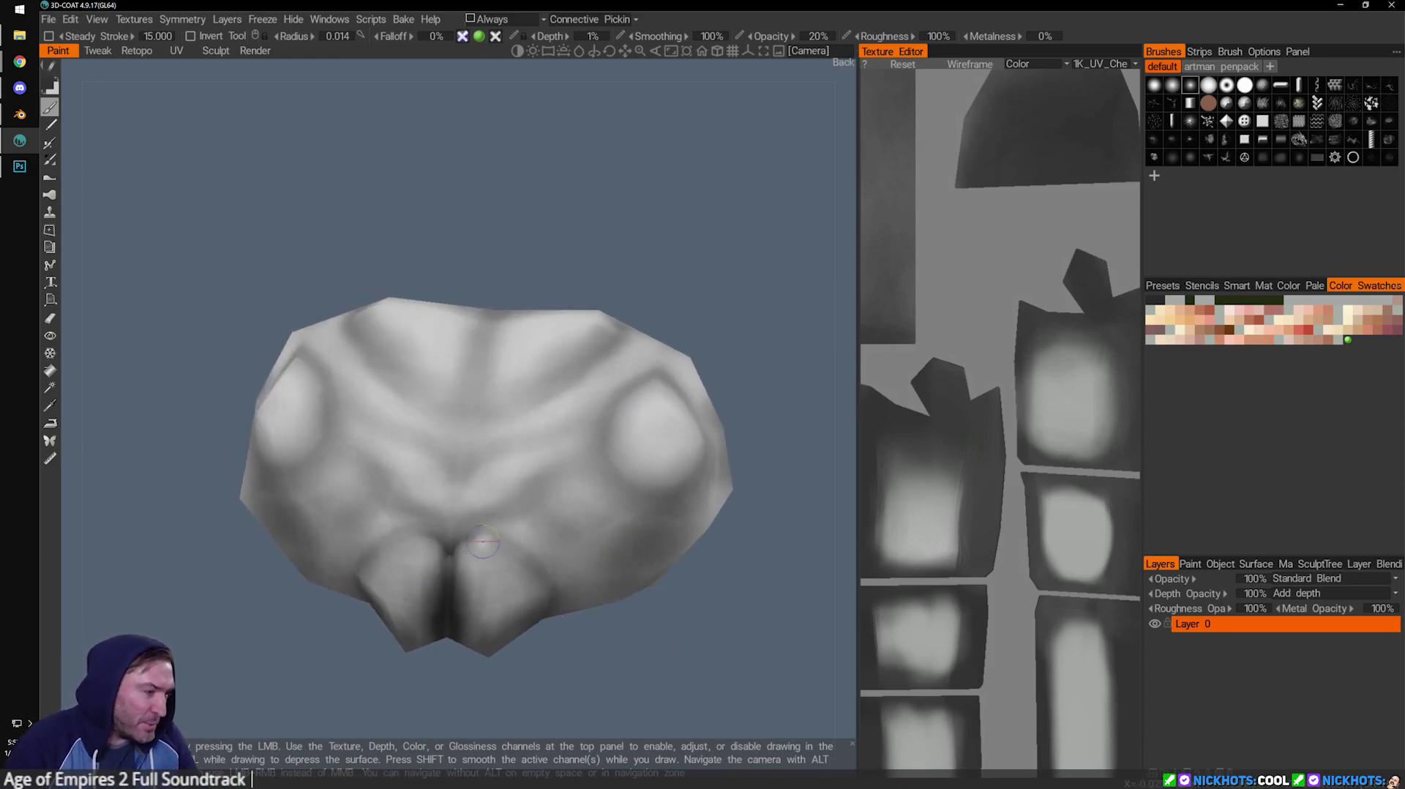
{"action": "left_click_drag", "start_coordinate": [608, 691], "coordinate": [602, 678]}
{"action": "key", "text": "x"}
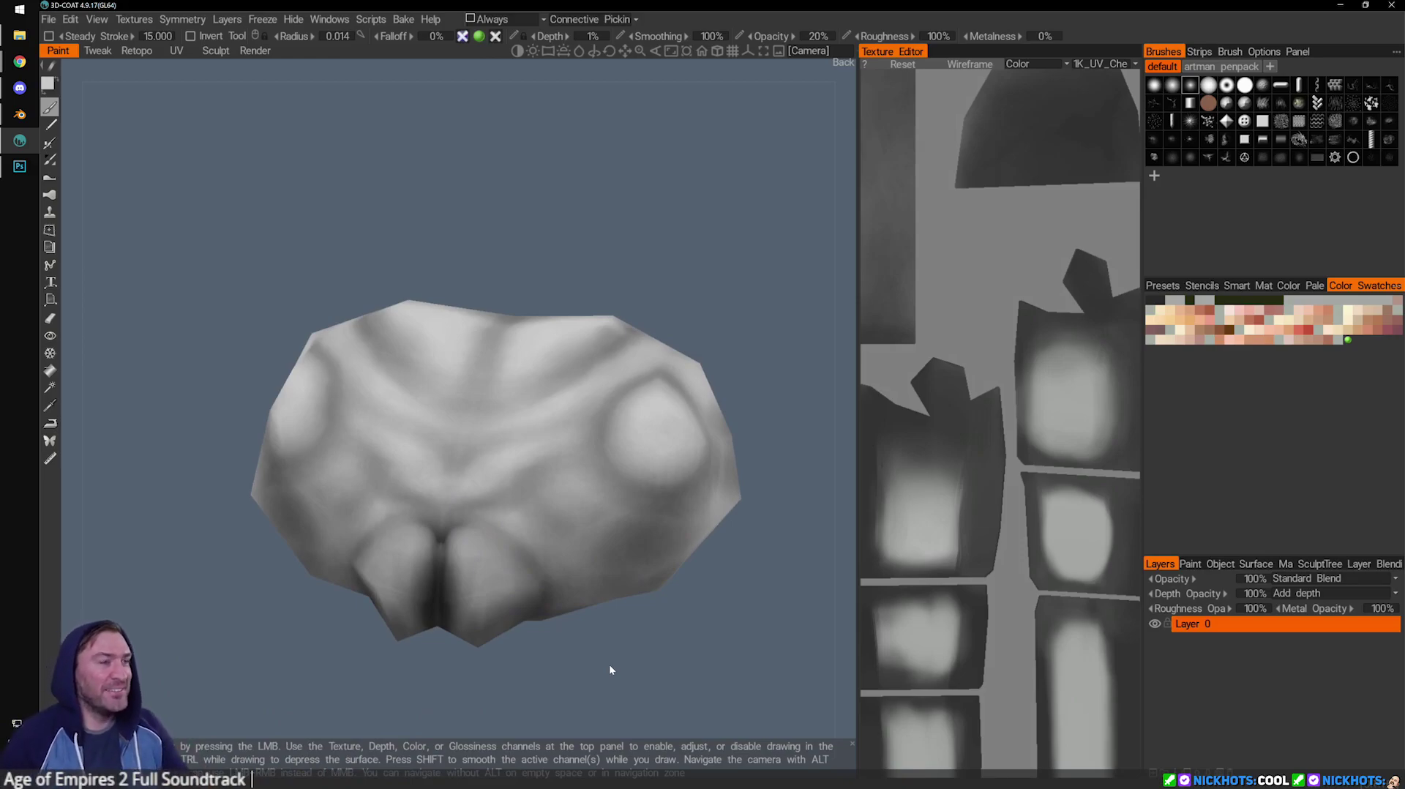
{"action": "middle_click_drag", "start_coordinate": [695, 525], "coordinate": [661, 511], "text": "alt"}
{"action": "mouse_move", "coordinate": [582, 512]}
{"action": "left_mouse_down", "text": "alt"}
{"action": "mouse_move", "coordinate": [615, 537]}
{"action": "mouse_move", "coordinate": [577, 549]}
{"action": "left_mouse_up", "text": "alt"}
{"action": "left_click_drag", "start_coordinate": [639, 646], "coordinate": [640, 653]}
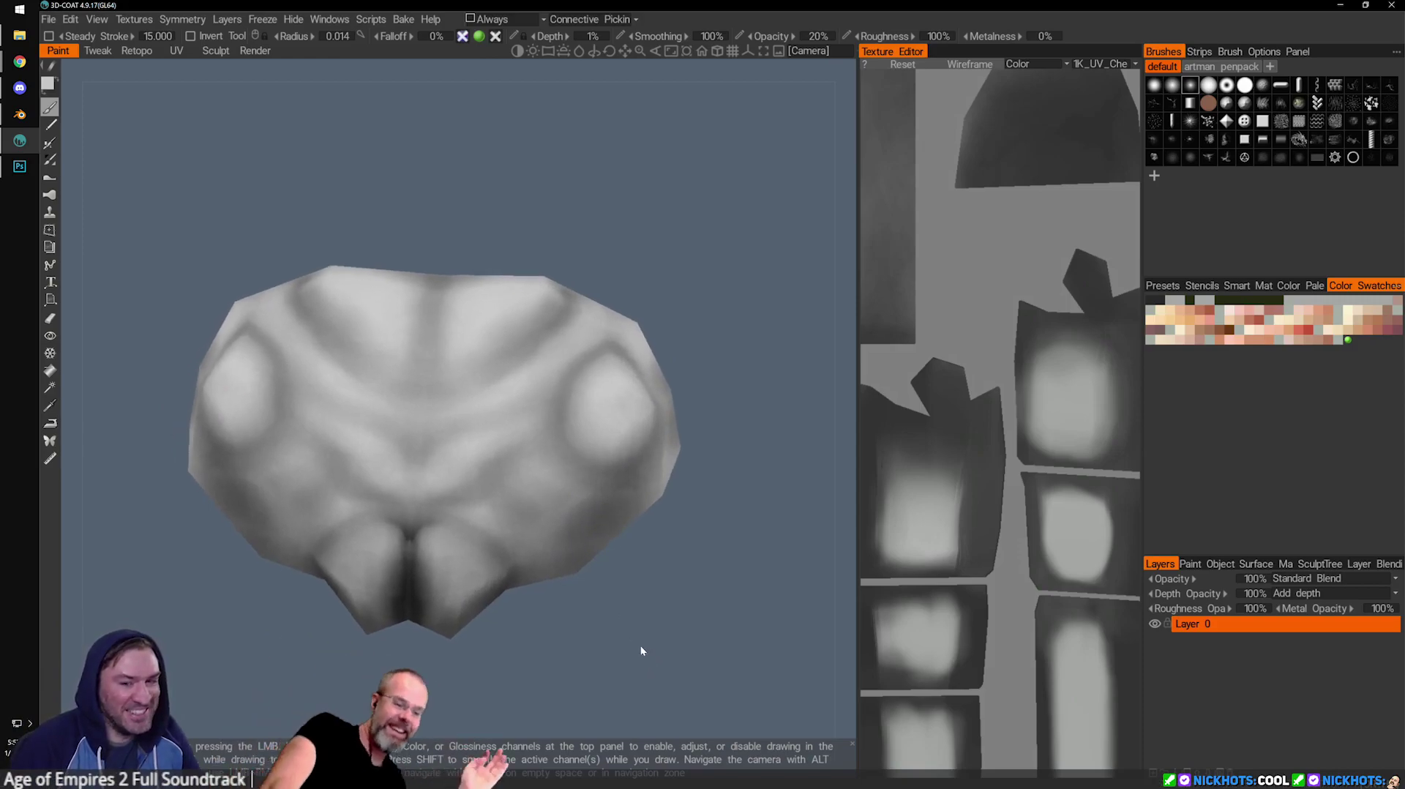
{"action": "right_click_drag", "start_coordinate": [568, 536], "coordinate": [542, 574], "text": "alt"}
{"action": "middle_click_drag", "start_coordinate": [542, 573], "coordinate": [536, 607], "text": "alt"}
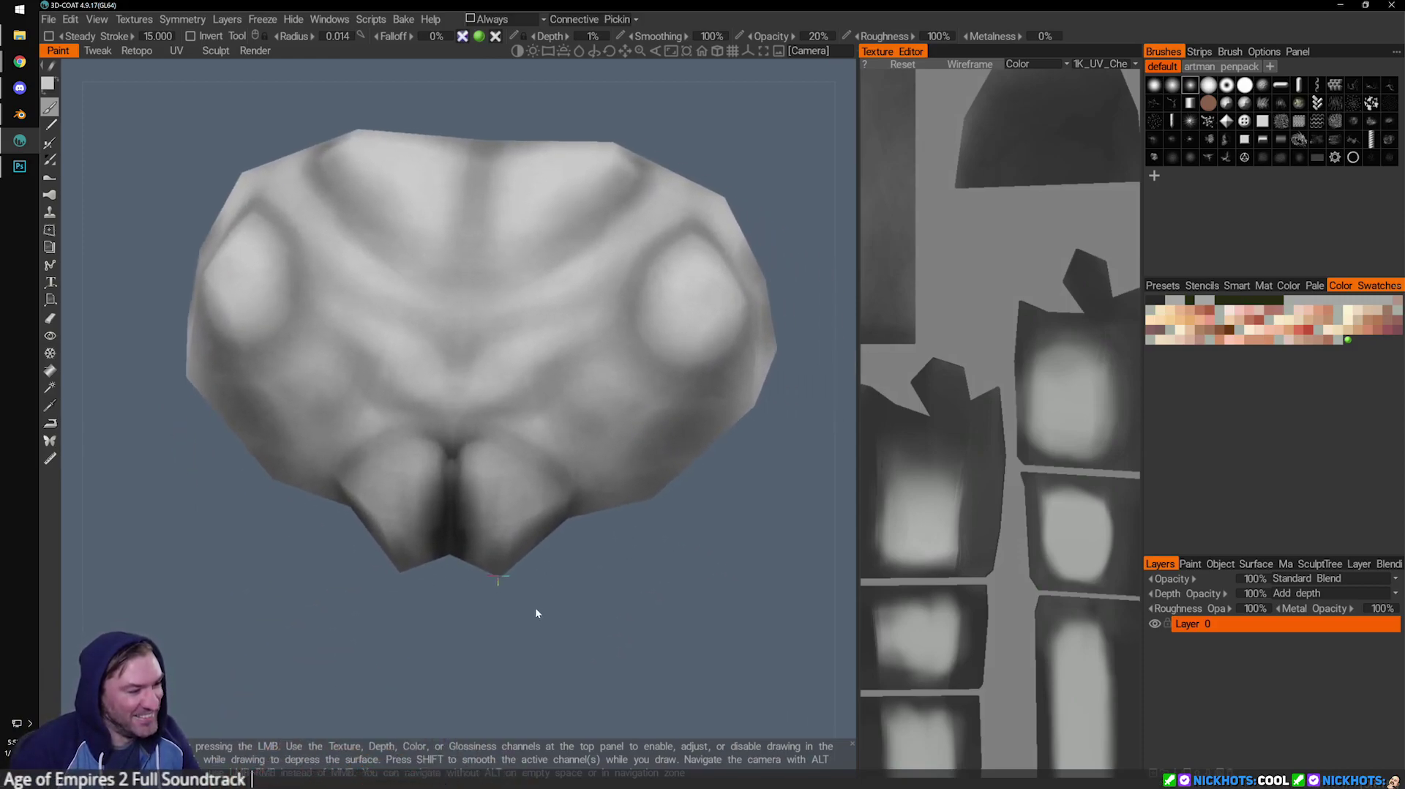
{"action": "left_click_drag", "start_coordinate": [535, 608], "coordinate": [529, 529], "text": "alt"}
{"action": "middle_click_drag", "start_coordinate": [529, 530], "coordinate": [516, 557], "text": "alt"}
{"action": "right_click_drag", "start_coordinate": [516, 556], "coordinate": [528, 508]}
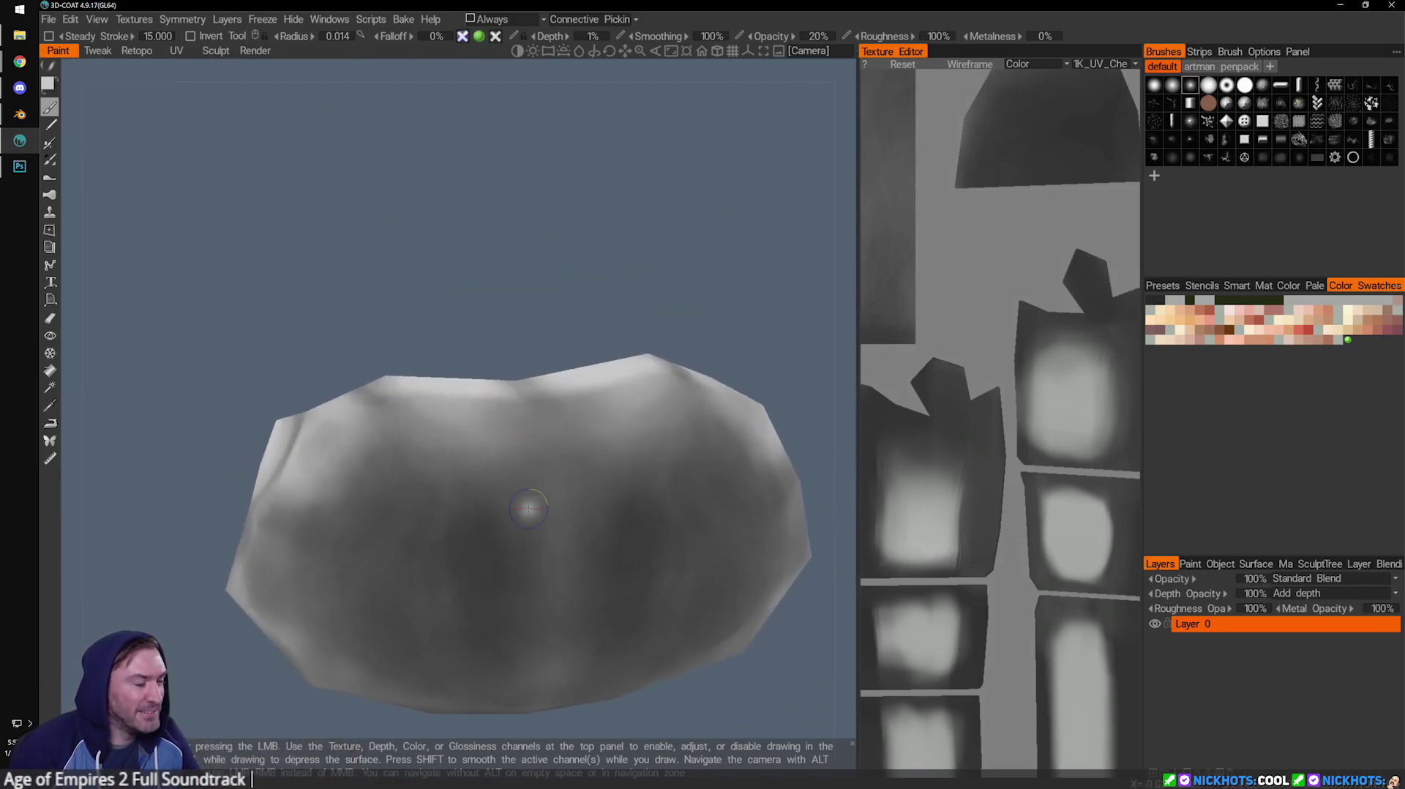
Switch to the dark colour and darken the back and underside of the head with a 0.032-radius brush.
{"action": "left_click_drag", "start_coordinate": [602, 275], "coordinate": [631, 141], "text": "shift"}
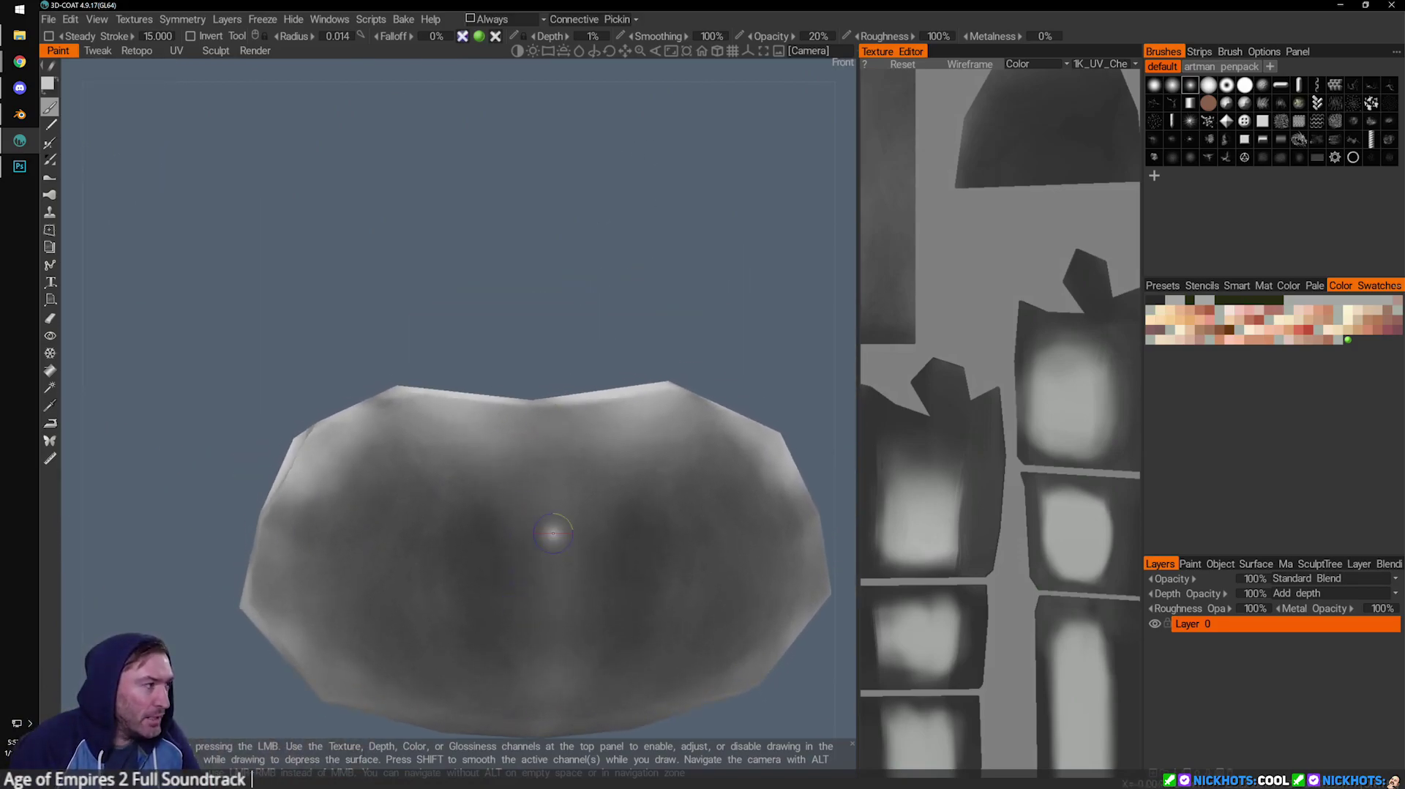
{"action": "middle_click_drag", "start_coordinate": [635, 613], "coordinate": [627, 541]}
{"action": "middle_click_drag", "start_coordinate": [674, 233], "coordinate": [670, 237]}
{"action": "scroll", "coordinate": [521, 512], "scroll_direction": "up", "scroll_amount": 2}
{"action": "key", "text": "bracketright"}
{"action": "key", "text": "bracketright"}
{"action": "key", "text": "bracketright"}
{"action": "key", "text": "bracketright"}
{"action": "key", "text": "bracketright"}
{"action": "key", "text": "bracketright"}
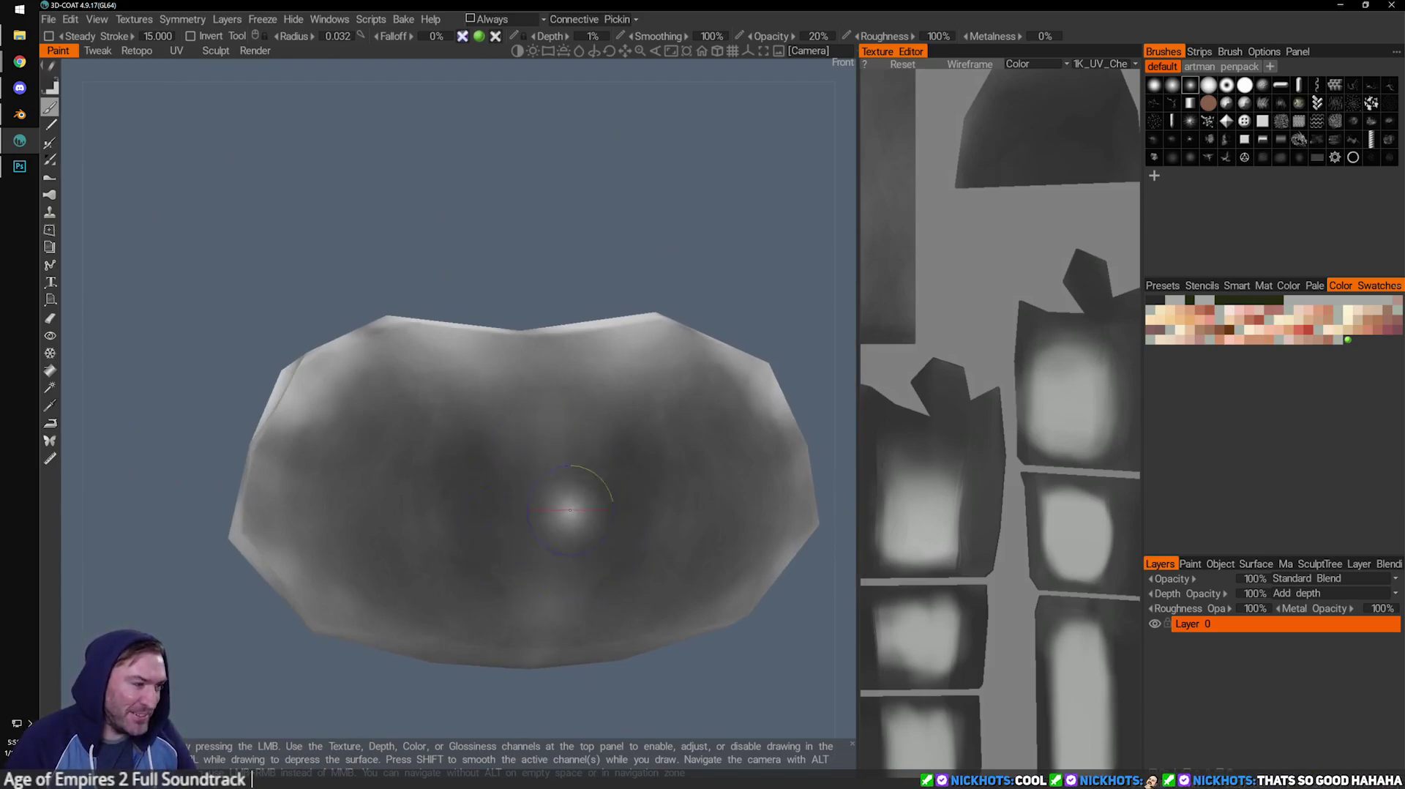
{"action": "mouse_move", "coordinate": [596, 199]}
{"action": "left_mouse_down"}
{"action": "mouse_move", "coordinate": [574, 314]}
{"action": "mouse_move", "coordinate": [558, 219]}
{"action": "mouse_move", "coordinate": [546, 255]}
{"action": "mouse_move", "coordinate": [573, 325]}
{"action": "mouse_move", "coordinate": [679, 303]}
{"action": "mouse_move", "coordinate": [571, 329]}
{"action": "left_mouse_up"}
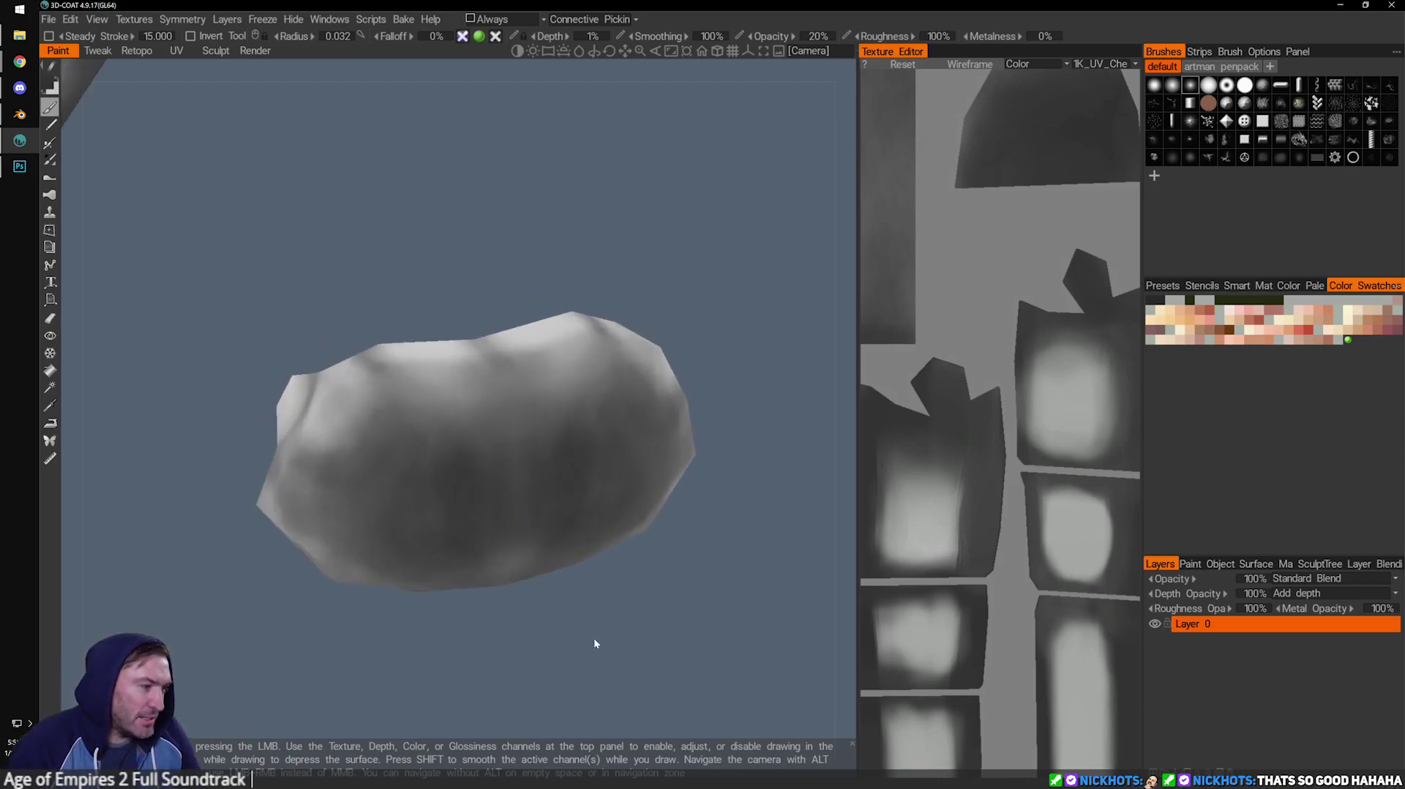
{"action": "left_click_drag", "start_coordinate": [596, 636], "coordinate": [543, 597], "text": "shift"}
{"action": "left_click_drag", "start_coordinate": [478, 403], "coordinate": [445, 496], "text": "alt"}
{"action": "left_click_drag", "start_coordinate": [675, 310], "coordinate": [681, 334]}
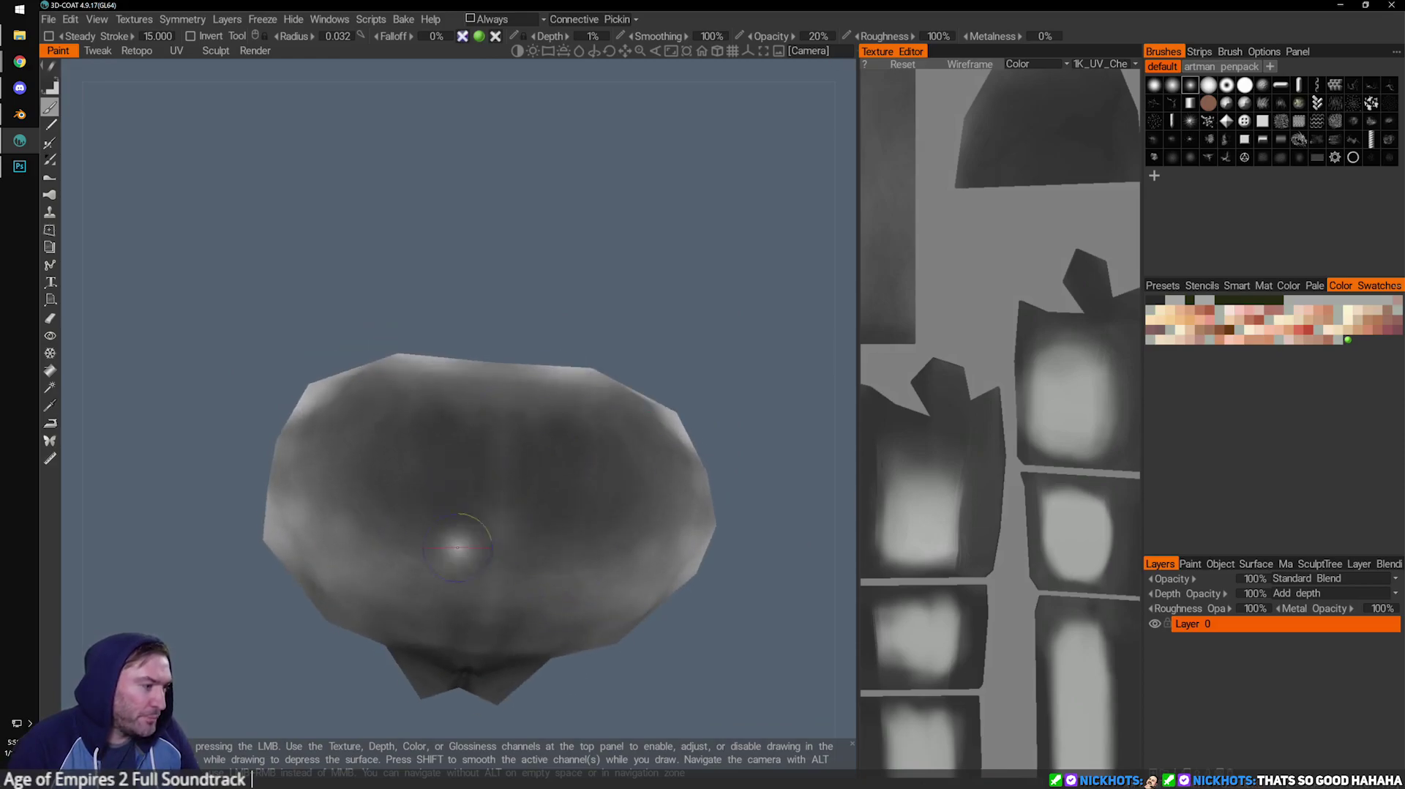
{"action": "left_click_drag", "start_coordinate": [583, 511], "coordinate": [608, 407], "text": "alt"}
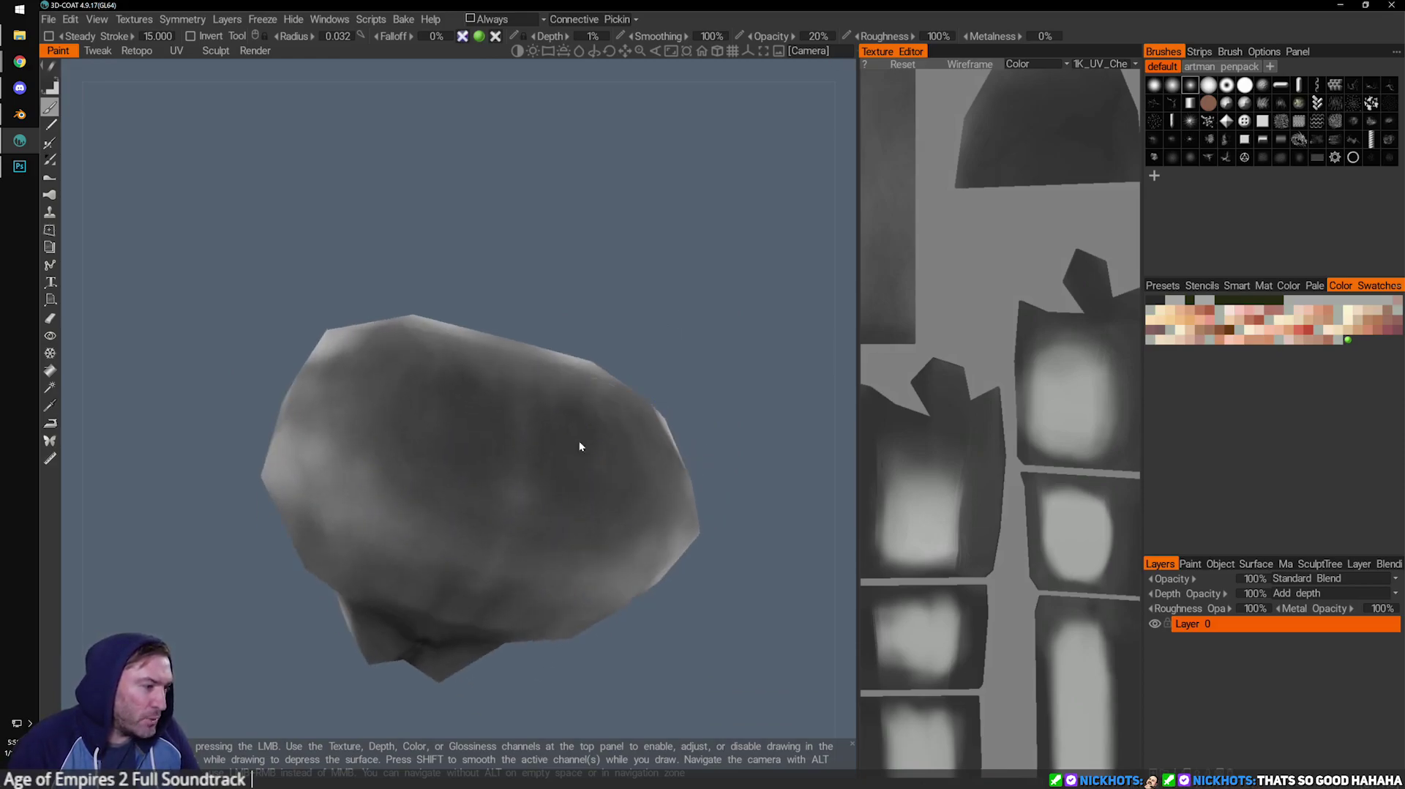
Darken the gap between the two mandibles with a 0.01-radius brush at 20% opacity.
{"action": "mouse_move", "coordinate": [575, 564]}
{"action": "left_mouse_down", "text": "alt"}
{"action": "mouse_move", "coordinate": [605, 470]}
{"action": "mouse_move", "coordinate": [542, 423]}
{"action": "left_mouse_up", "text": "alt"}
{"action": "left_click_drag", "start_coordinate": [571, 358], "coordinate": [680, 414], "text": "alt"}
{"action": "middle_click_drag", "start_coordinate": [604, 549], "coordinate": [588, 515], "text": "alt"}
{"action": "right_click_drag", "start_coordinate": [497, 516], "coordinate": [609, 587], "text": "alt"}
{"action": "middle_click_drag", "start_coordinate": [571, 552], "coordinate": [505, 492], "text": "alt"}
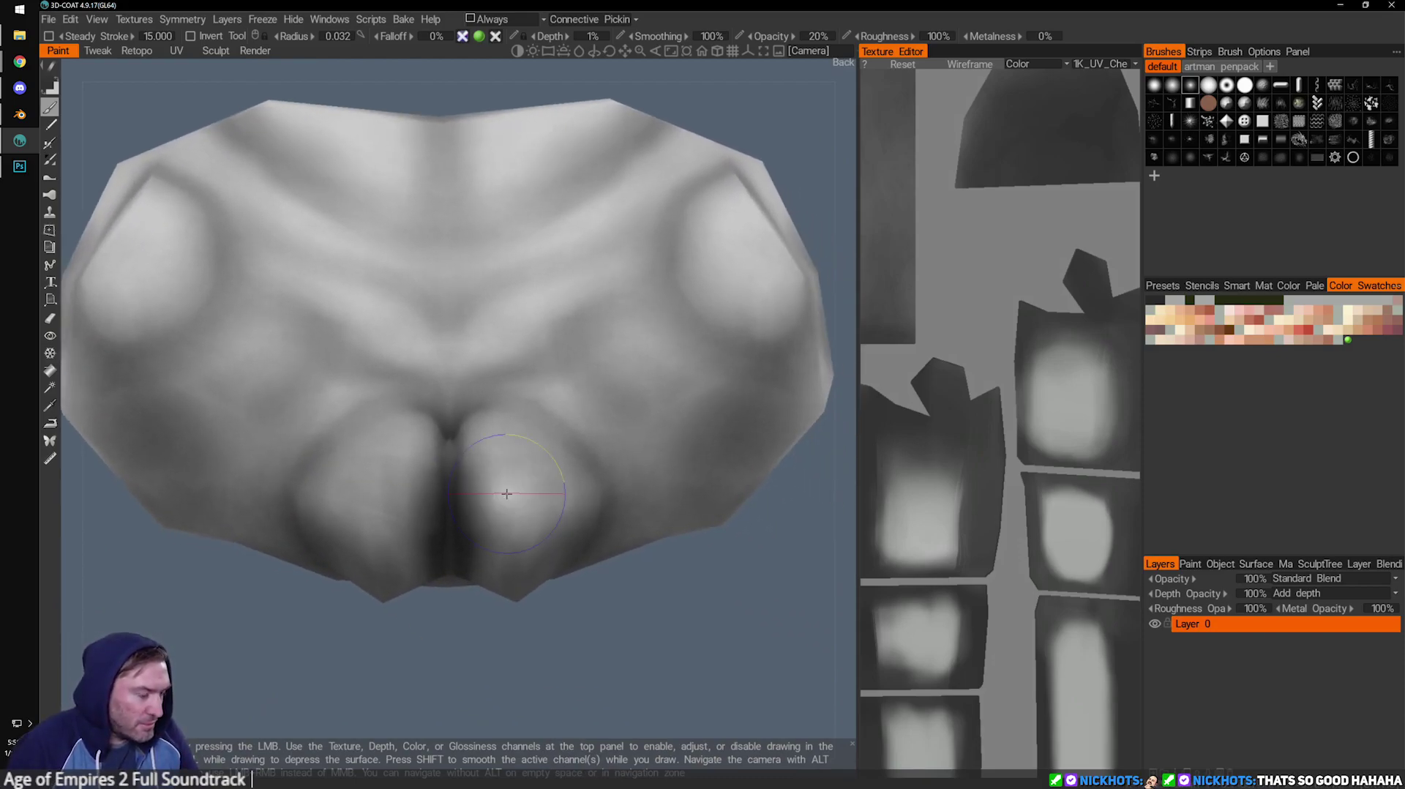
{"action": "right_click_drag", "start_coordinate": [450, 452], "coordinate": [447, 451]}
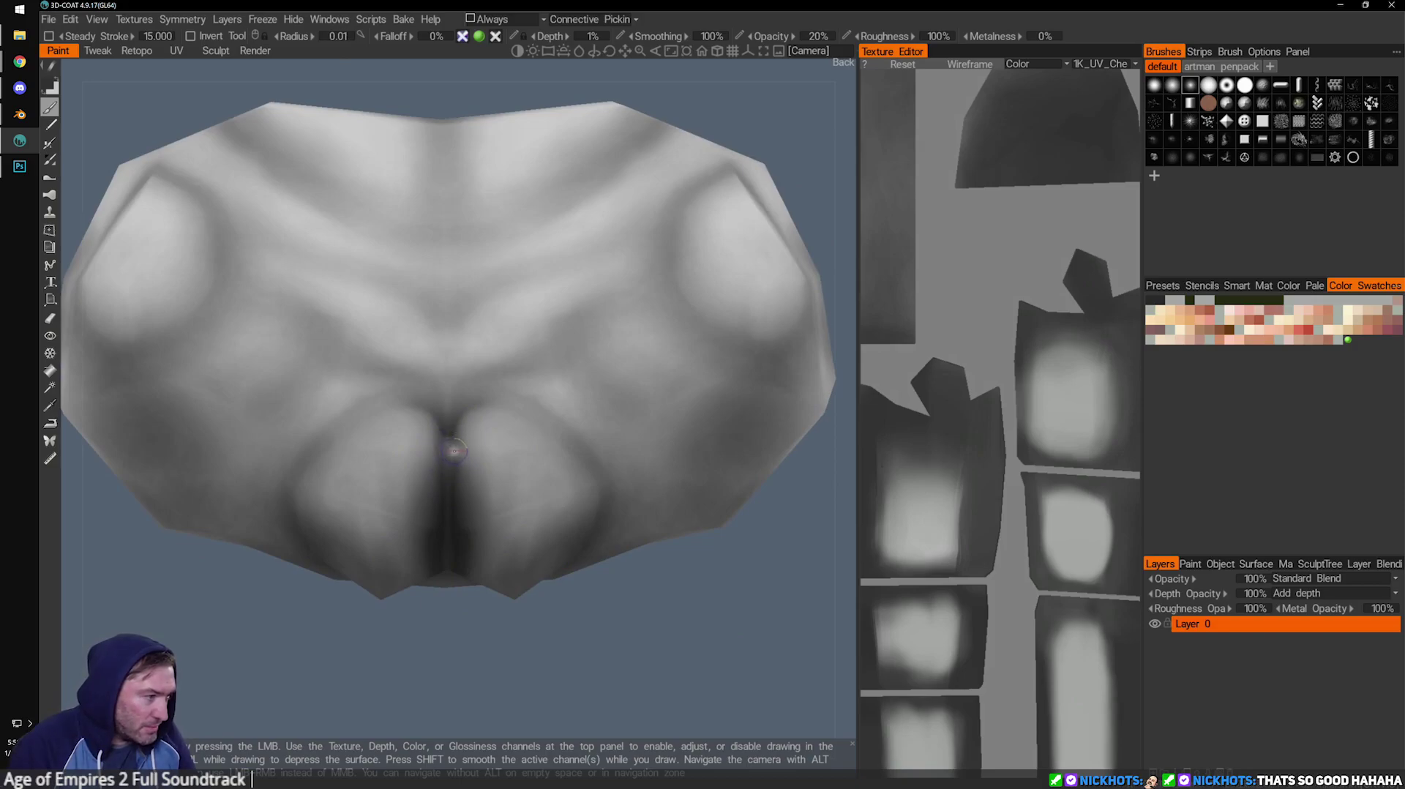
{"action": "left_click_drag", "start_coordinate": [479, 647], "coordinate": [469, 488]}
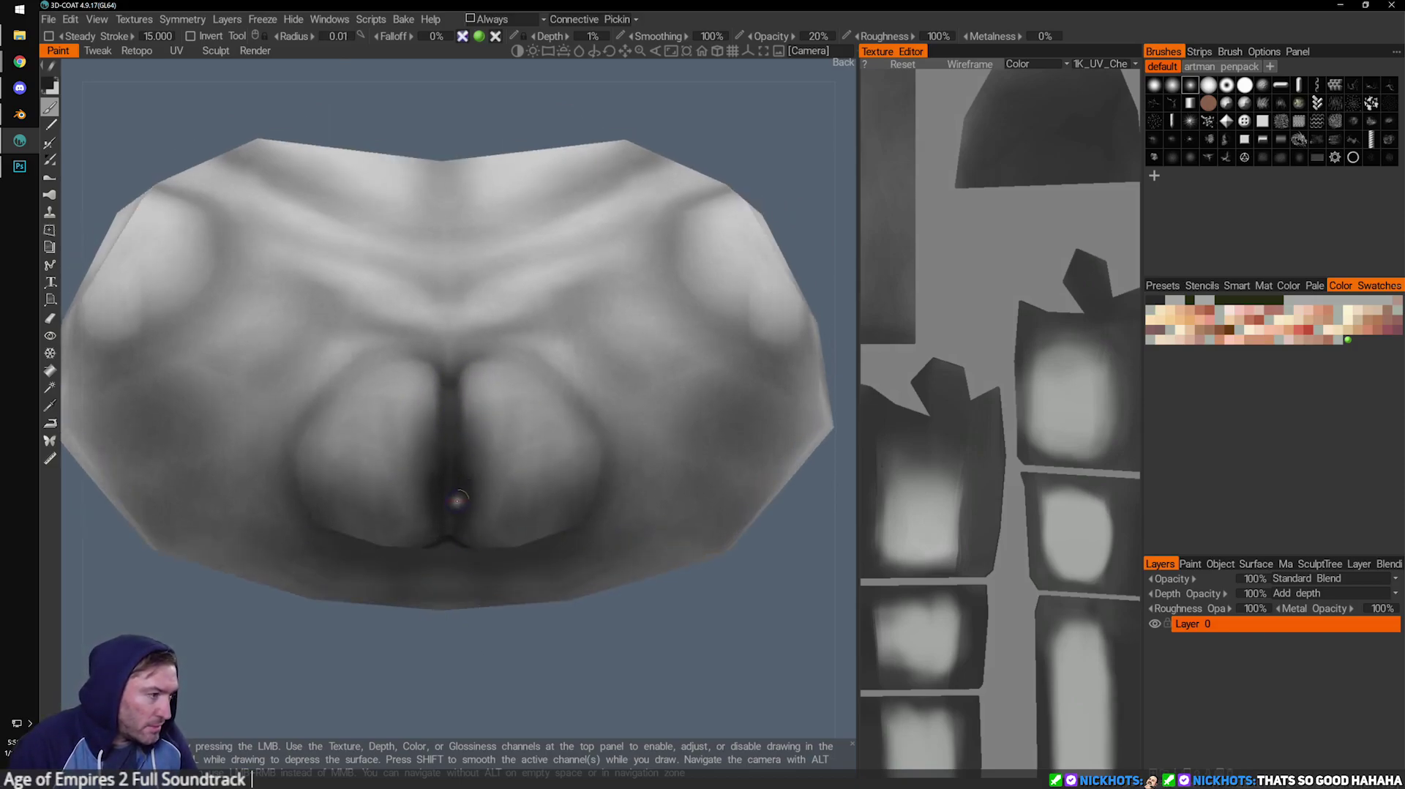
{"action": "left_click_drag", "start_coordinate": [505, 682], "coordinate": [458, 461]}
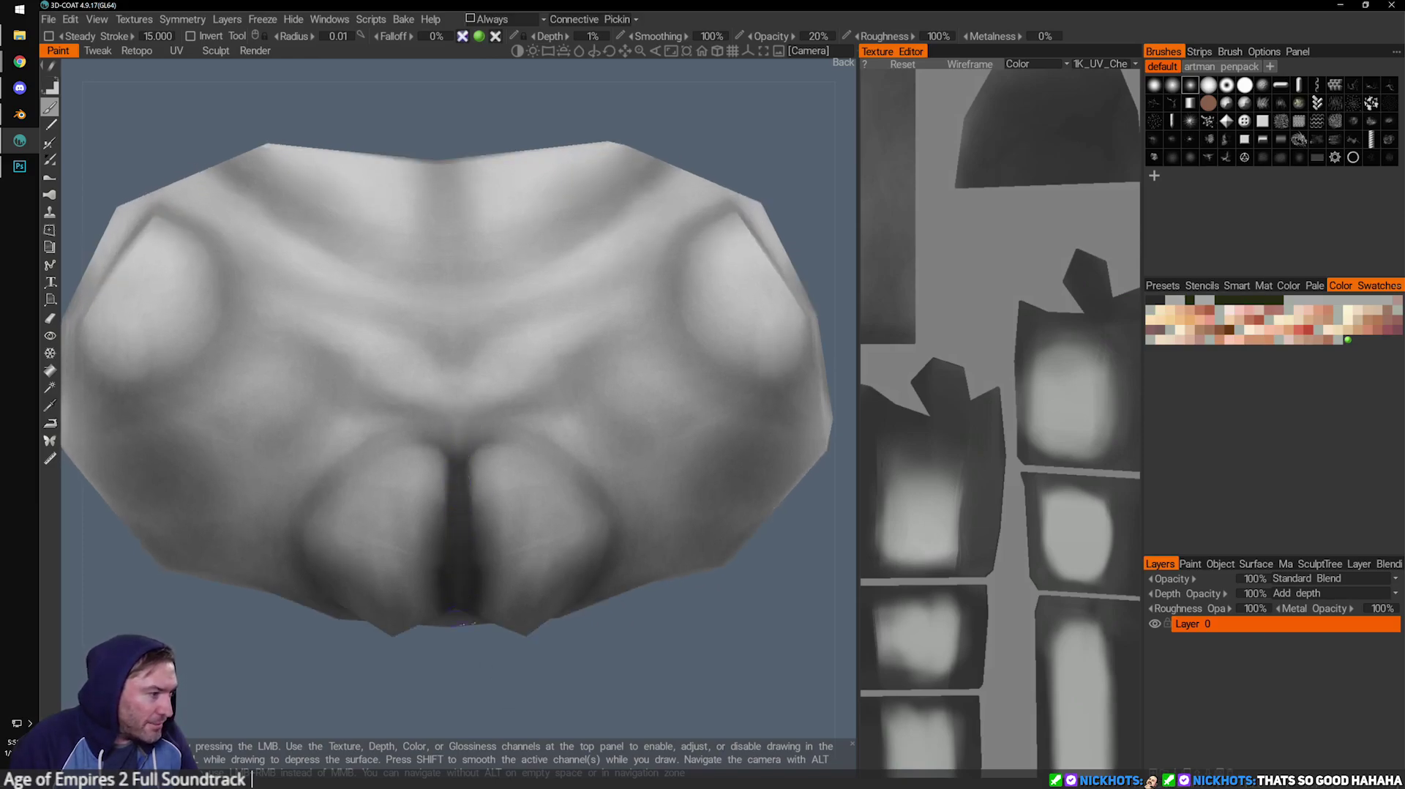
{"action": "left_click_drag", "start_coordinate": [460, 606], "coordinate": [556, 658]}
Shade the mandibles' inner edges with brush radii from 0.011 to 0.015 and lighten their centres with the light colour at 0.011.
{"action": "left_click_drag", "start_coordinate": [525, 533], "coordinate": [515, 486]}
{"action": "scroll", "coordinate": [516, 490], "scroll_direction": "up", "scroll_amount": 1}
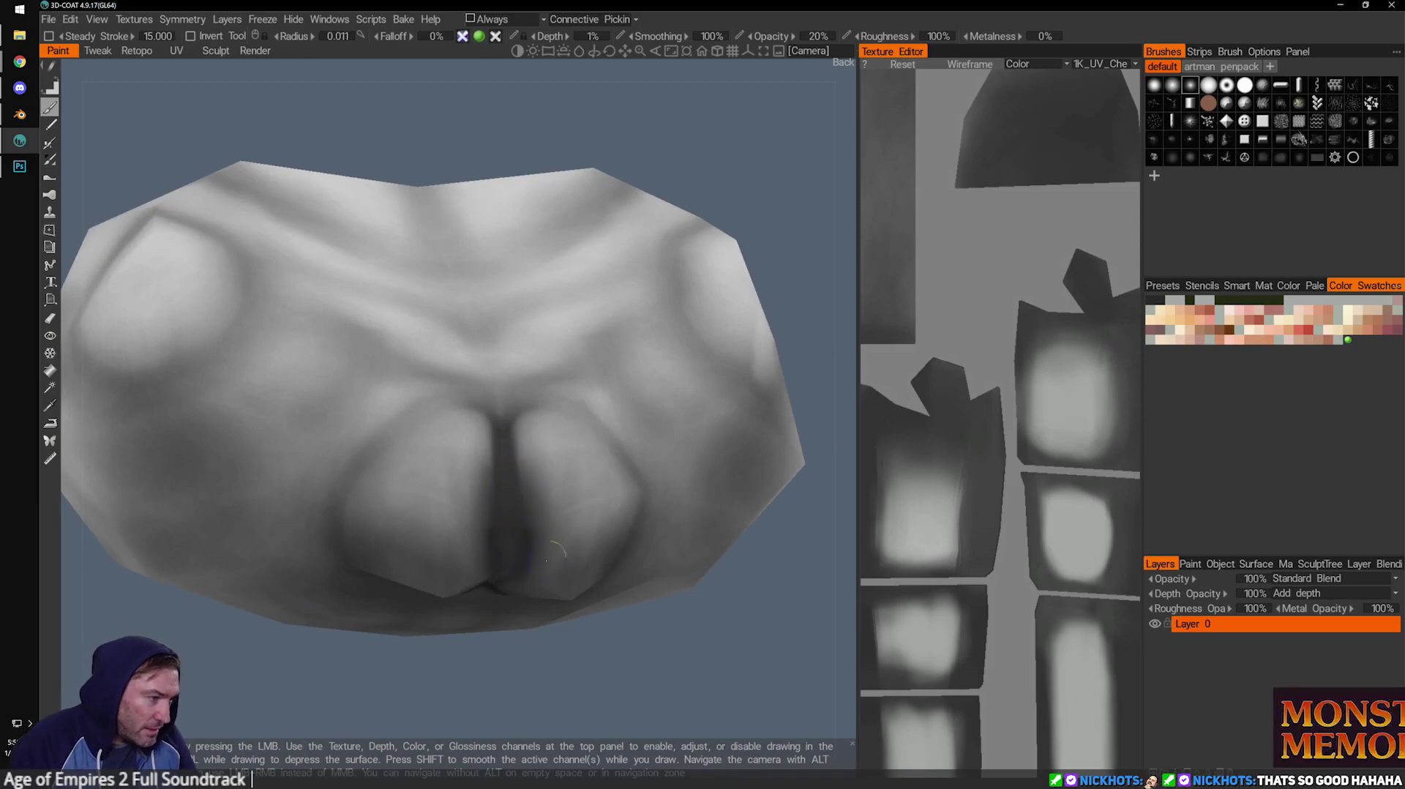
{"action": "left_click_drag", "start_coordinate": [647, 674], "coordinate": [516, 470]}
{"action": "scroll", "coordinate": [516, 470], "scroll_direction": "up", "scroll_amount": 3}
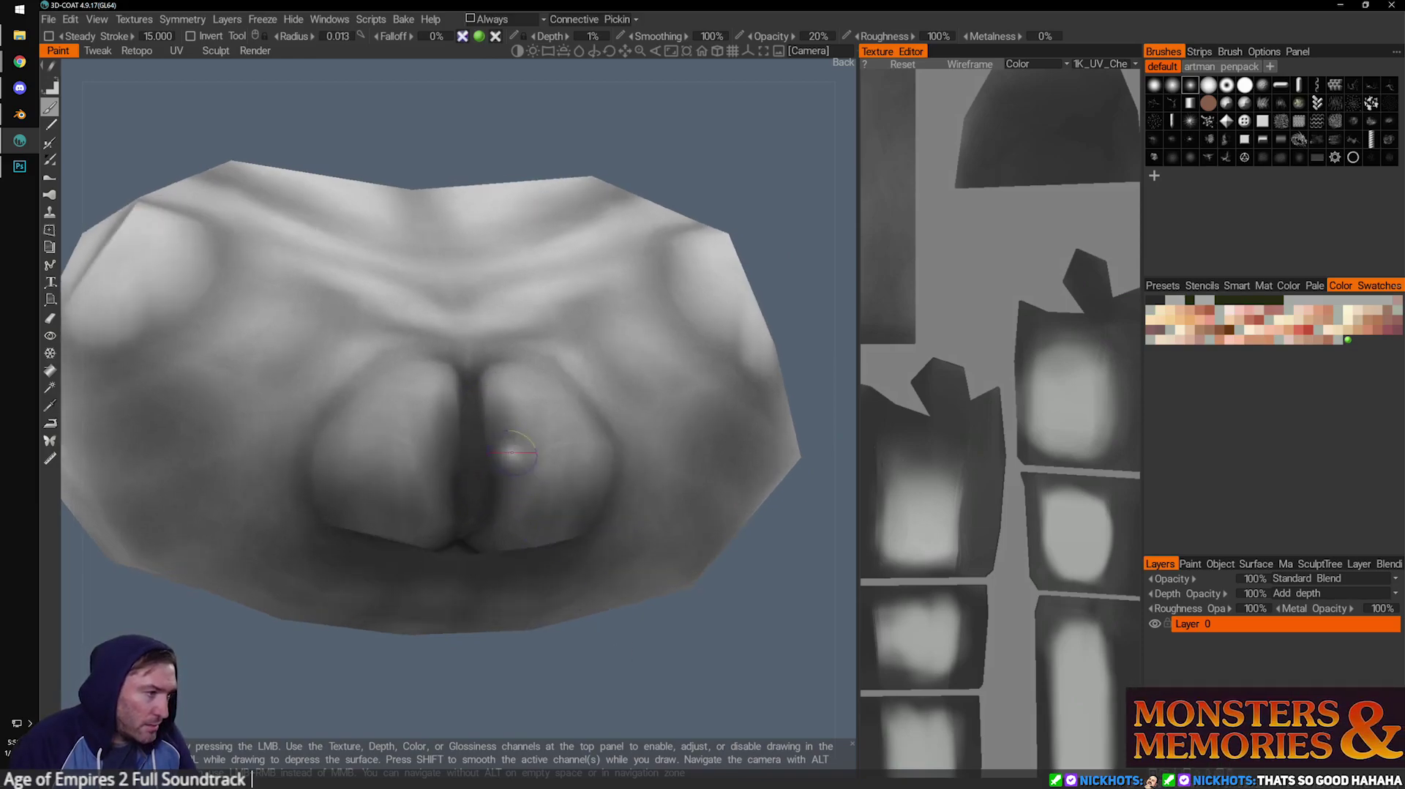
{"action": "left_click_drag", "start_coordinate": [635, 672], "coordinate": [654, 729]}
{"action": "left_click_drag", "start_coordinate": [646, 651], "coordinate": [641, 671]}
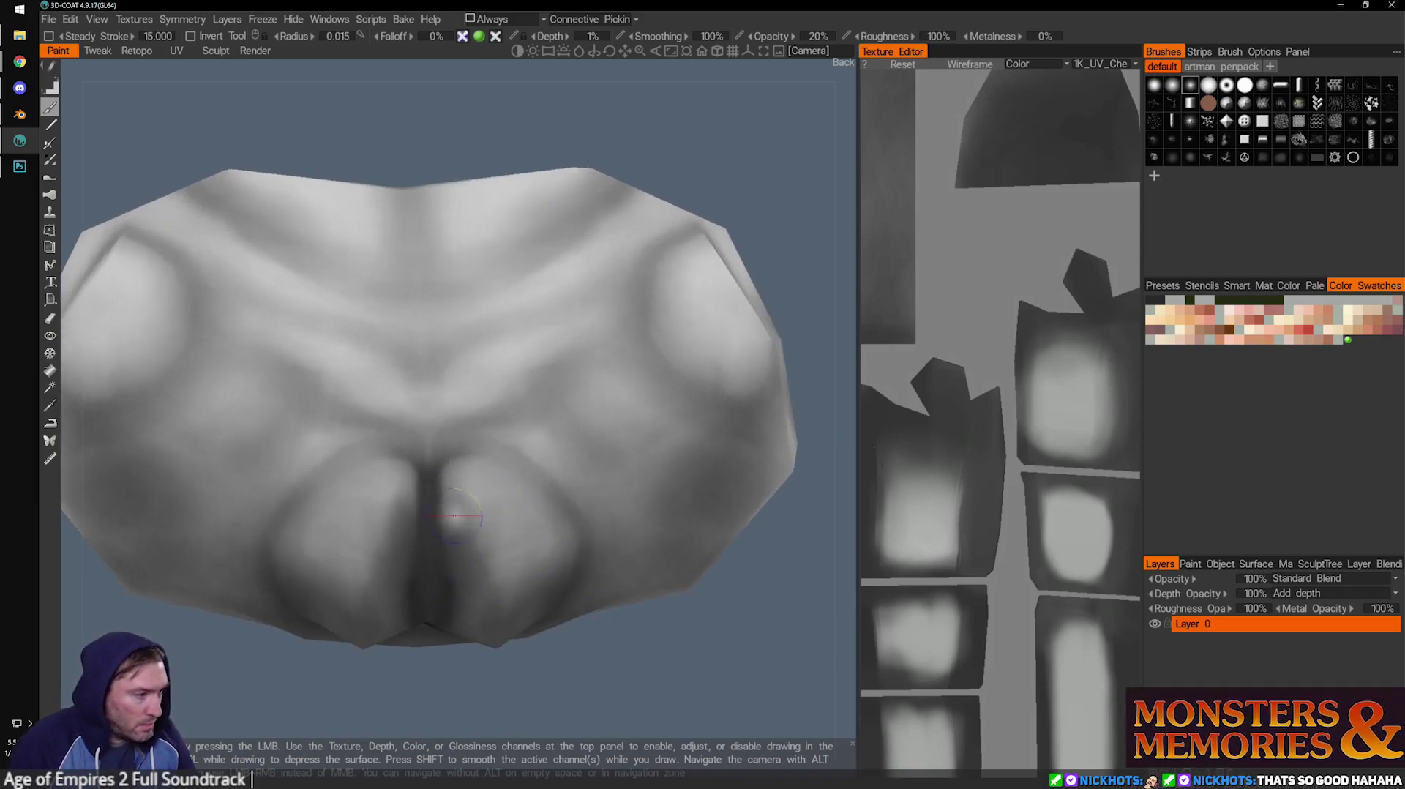
{"action": "left_click_drag", "start_coordinate": [492, 644], "coordinate": [558, 650]}
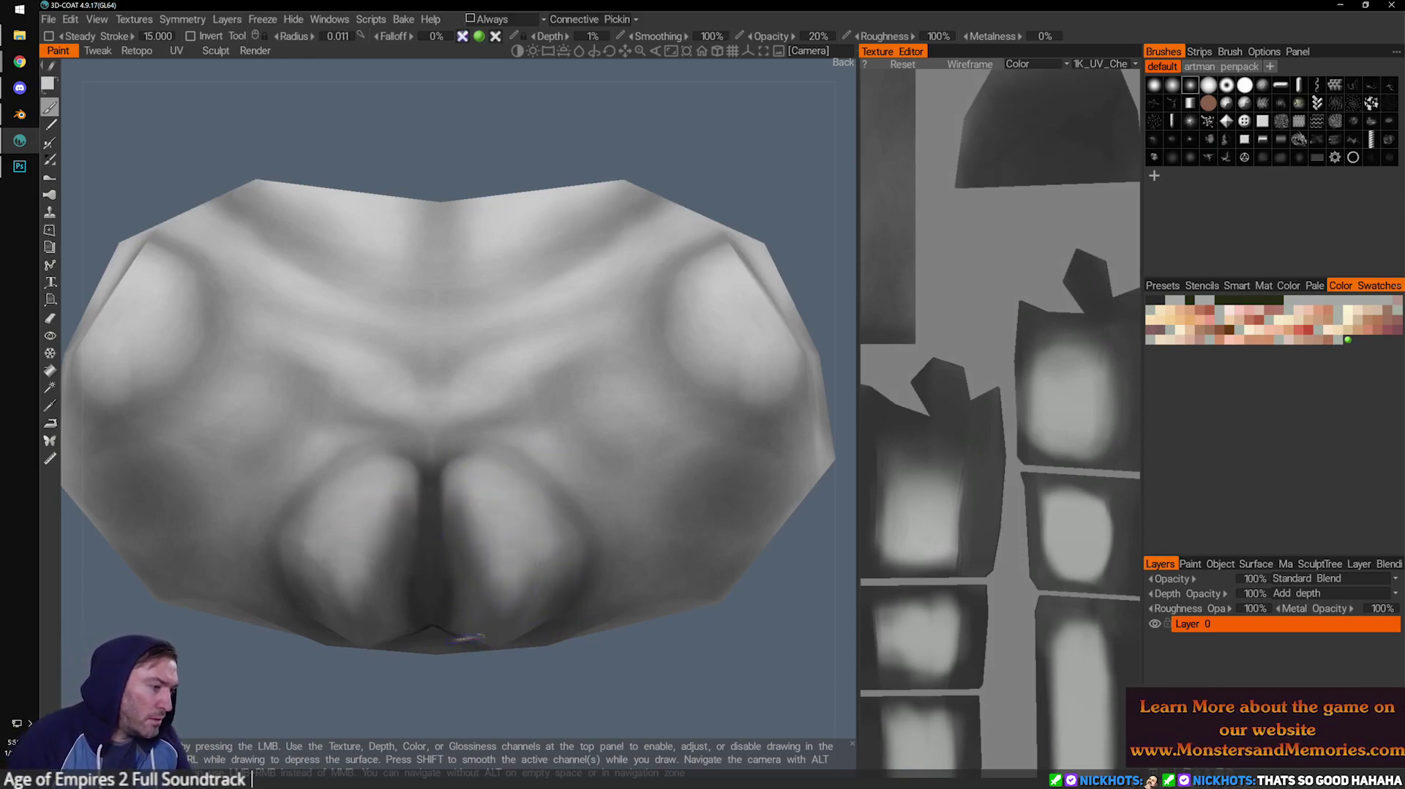
Review the head, body and legs of the whole beetle from a distance and from several angles.
{"action": "scroll", "coordinate": [358, 617], "scroll_direction": "down", "scroll_amount": 3}
{"action": "left_click_drag", "start_coordinate": [358, 617], "coordinate": [476, 554]}
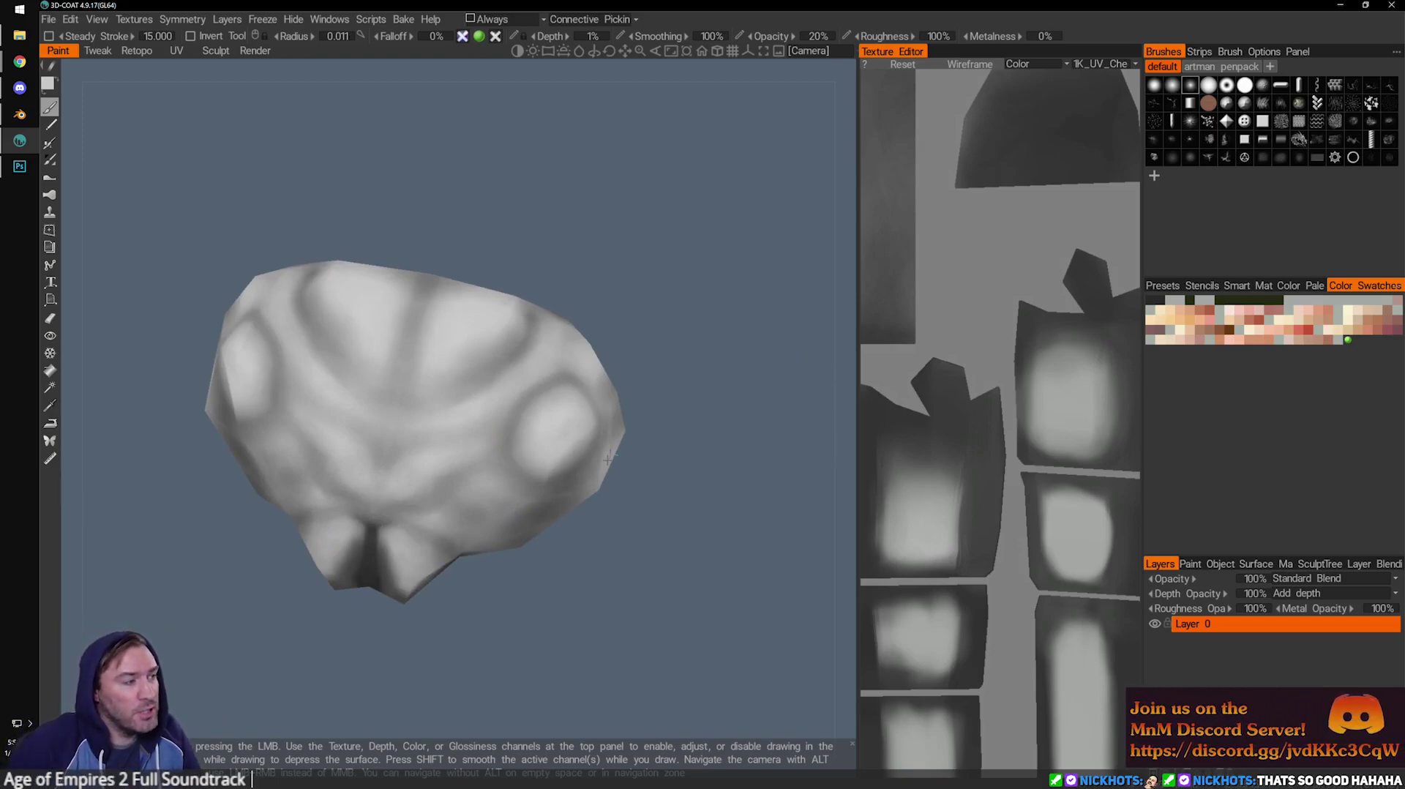
{"action": "left_click_drag", "start_coordinate": [612, 452], "coordinate": [508, 443], "text": "alt"}
{"action": "right_click_drag", "start_coordinate": [631, 505], "coordinate": [543, 425]}
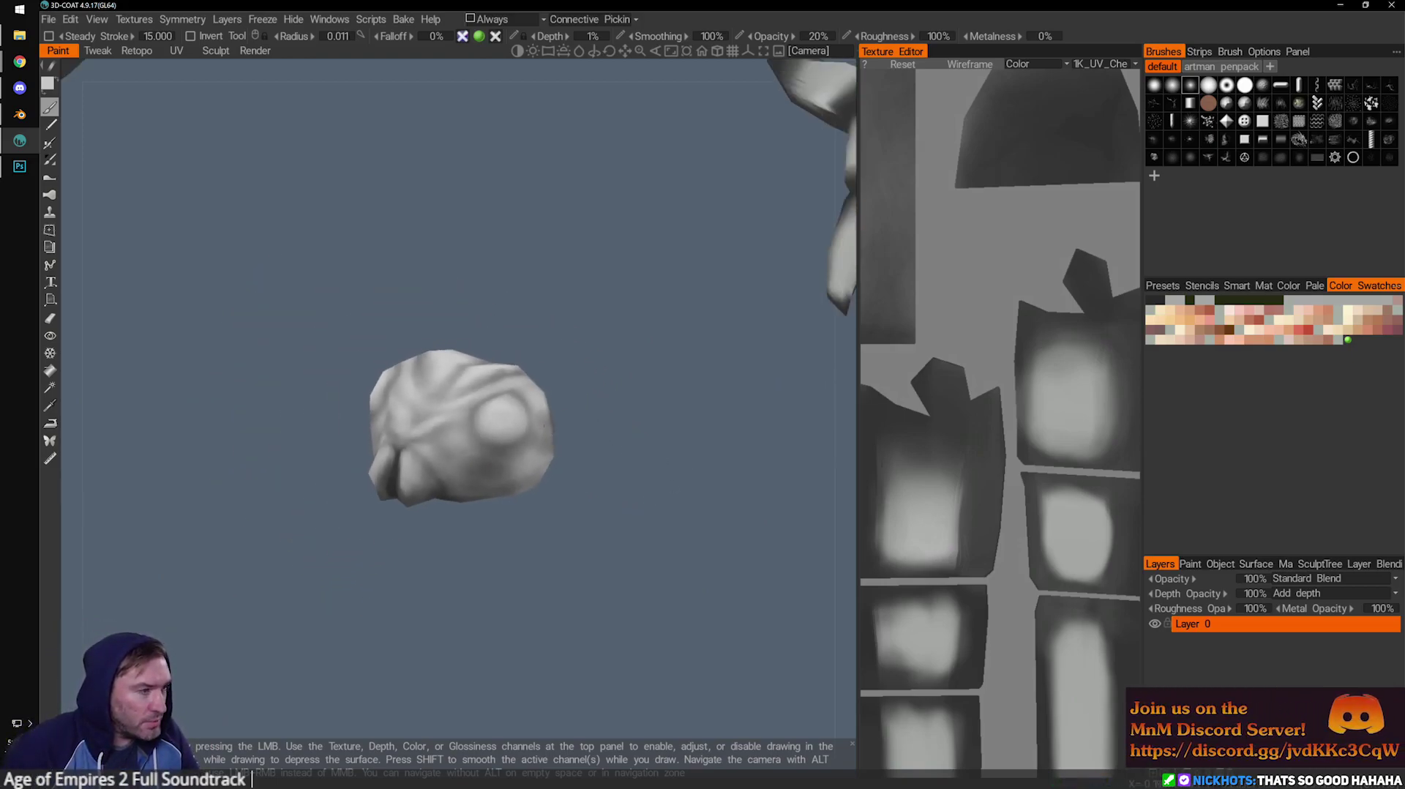
{"action": "middle_click_drag", "start_coordinate": [594, 448], "coordinate": [375, 566]}
{"action": "right_click_drag", "start_coordinate": [374, 565], "coordinate": [322, 483]}
{"action": "middle_click_drag", "start_coordinate": [528, 412], "coordinate": [520, 524]}
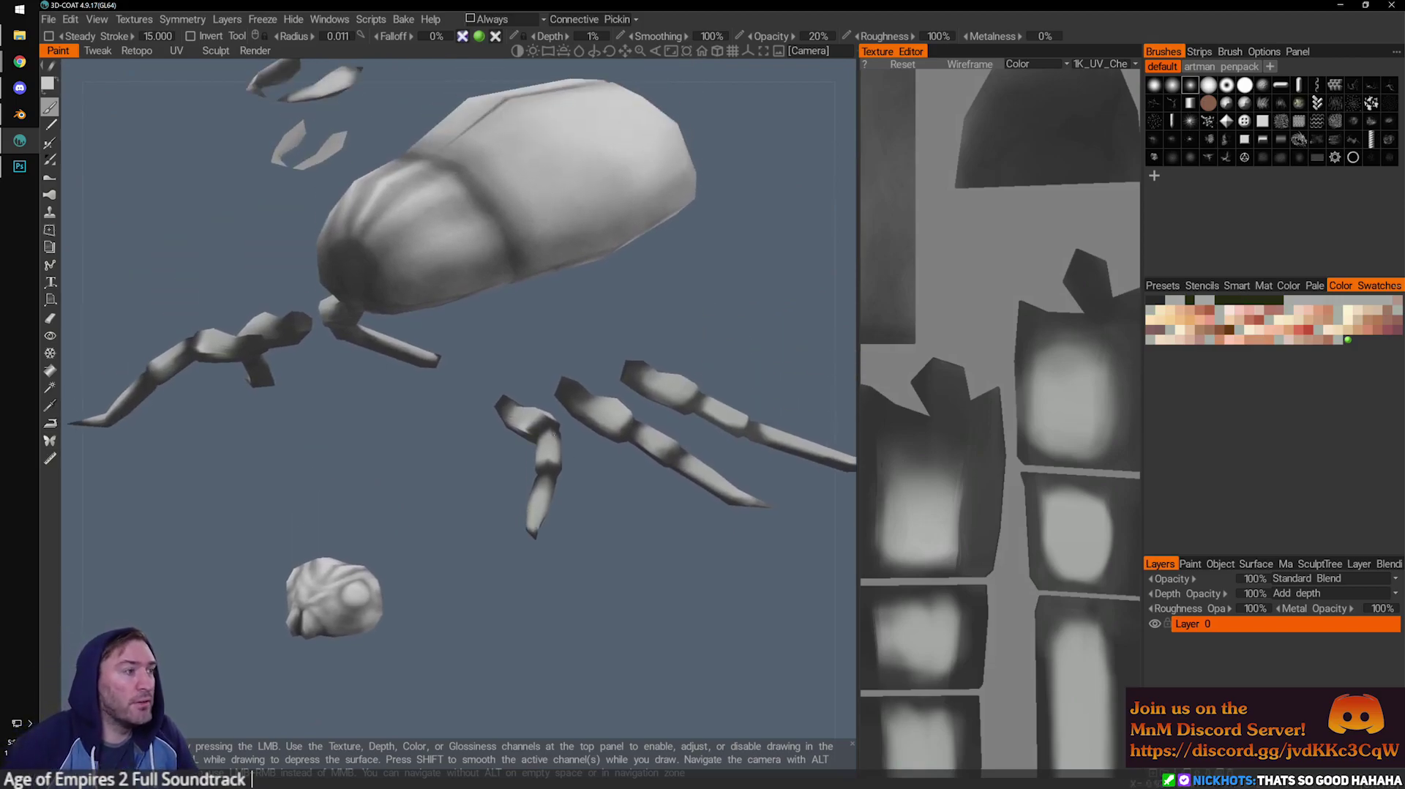
{"action": "middle_click_drag", "start_coordinate": [447, 334], "coordinate": [430, 516]}
{"action": "left_click_drag", "start_coordinate": [430, 515], "coordinate": [361, 448], "text": "alt"}
{"action": "left_click_drag", "start_coordinate": [544, 595], "coordinate": [354, 505], "text": "alt"}
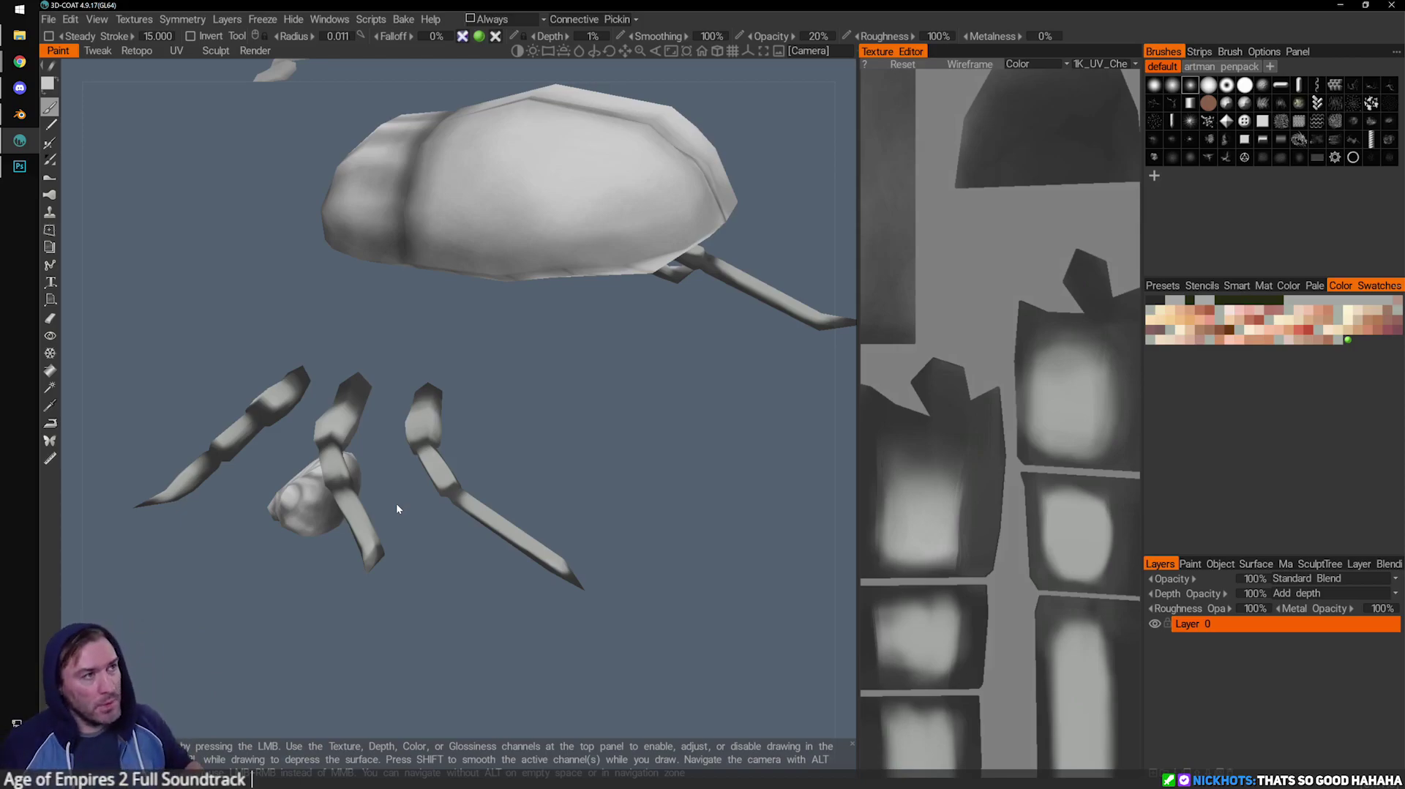
{"action": "left_click_drag", "start_coordinate": [586, 201], "coordinate": [486, 337], "text": "alt"}
{"action": "left_click_drag", "start_coordinate": [373, 425], "coordinate": [382, 353], "text": "alt"}
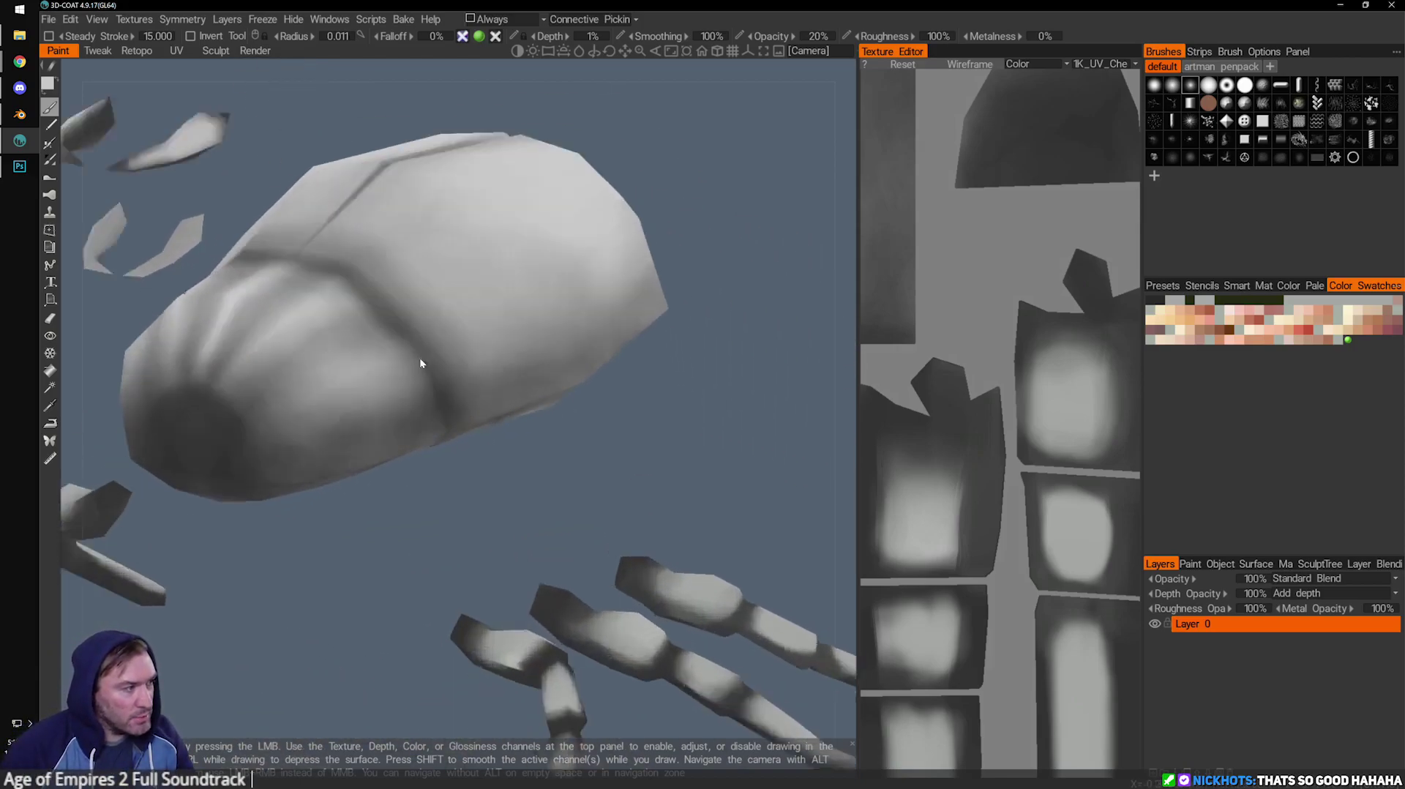
Darken the inner sides of the smaller pair of pincers with a 0.034-radius brush.
{"action": "right_click_drag", "start_coordinate": [383, 353], "coordinate": [581, 382], "text": "alt"}
{"action": "left_click_drag", "start_coordinate": [580, 382], "coordinate": [443, 351], "text": "alt"}
{"action": "right_click_drag", "start_coordinate": [263, 319], "coordinate": [308, 293], "text": "alt"}
{"action": "middle_click_drag", "start_coordinate": [308, 293], "coordinate": [500, 375], "text": "alt"}
{"action": "left_click_drag", "start_coordinate": [562, 347], "coordinate": [590, 287], "text": "alt"}
{"action": "left_click_drag", "start_coordinate": [448, 204], "coordinate": [447, 212], "text": "alt"}
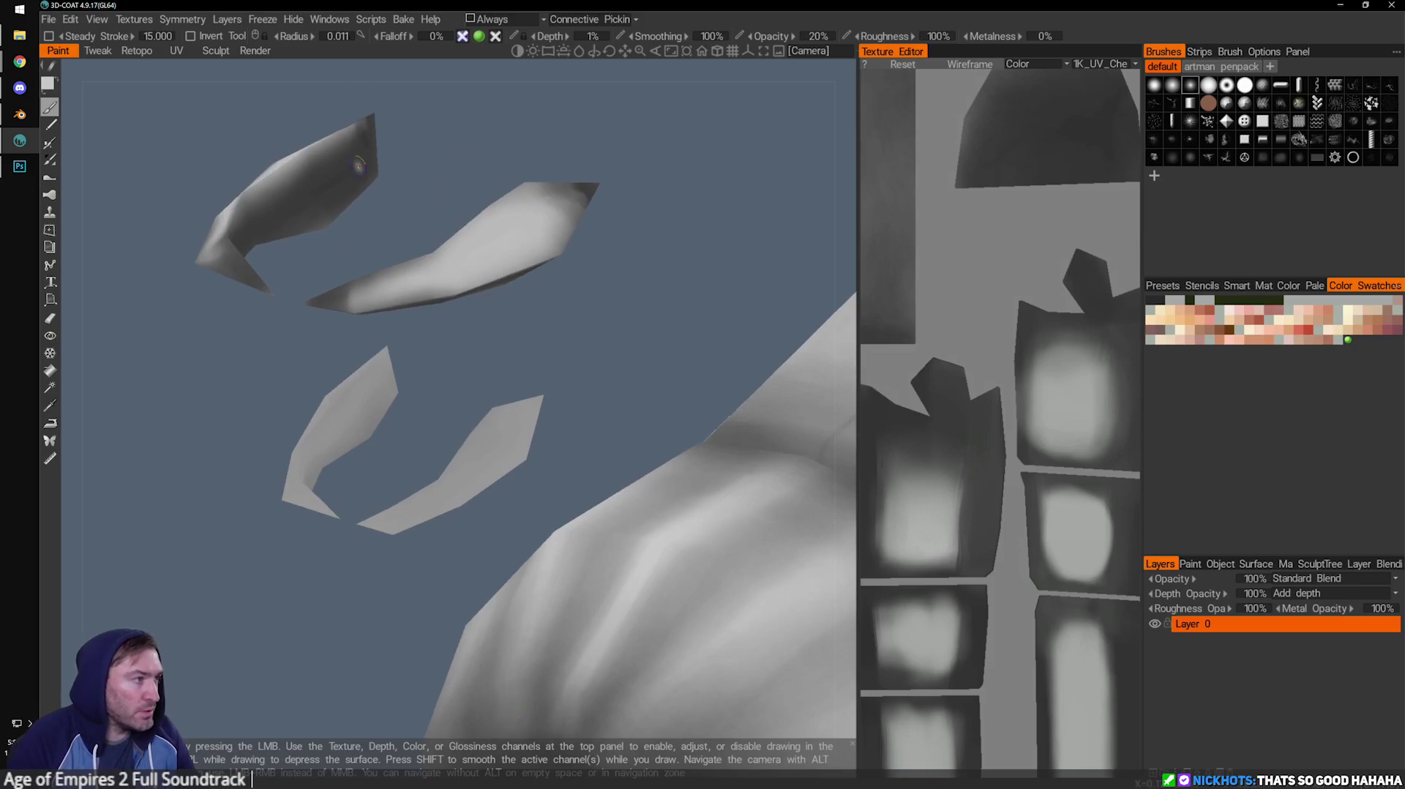
{"action": "left_click_drag", "start_coordinate": [544, 376], "coordinate": [741, 365], "text": "alt"}
{"action": "mouse_move", "coordinate": [574, 331]}
{"action": "left_mouse_down", "text": "alt"}
{"action": "mouse_move", "coordinate": [480, 288]}
{"action": "mouse_move", "coordinate": [552, 374]}
{"action": "mouse_move", "coordinate": [614, 392]}
{"action": "mouse_move", "coordinate": [591, 316]}
{"action": "left_mouse_up", "text": "alt"}
{"action": "left_click_drag", "start_coordinate": [685, 327], "coordinate": [658, 331], "text": "alt"}
{"action": "left_click", "coordinate": [540, 329]}
{"action": "mouse_move", "coordinate": [540, 329]}
{"action": "left_mouse_down", "text": "alt"}
{"action": "mouse_move", "coordinate": [560, 312]}
{"action": "mouse_move", "coordinate": [587, 330]}
{"action": "left_mouse_up", "text": "alt"}
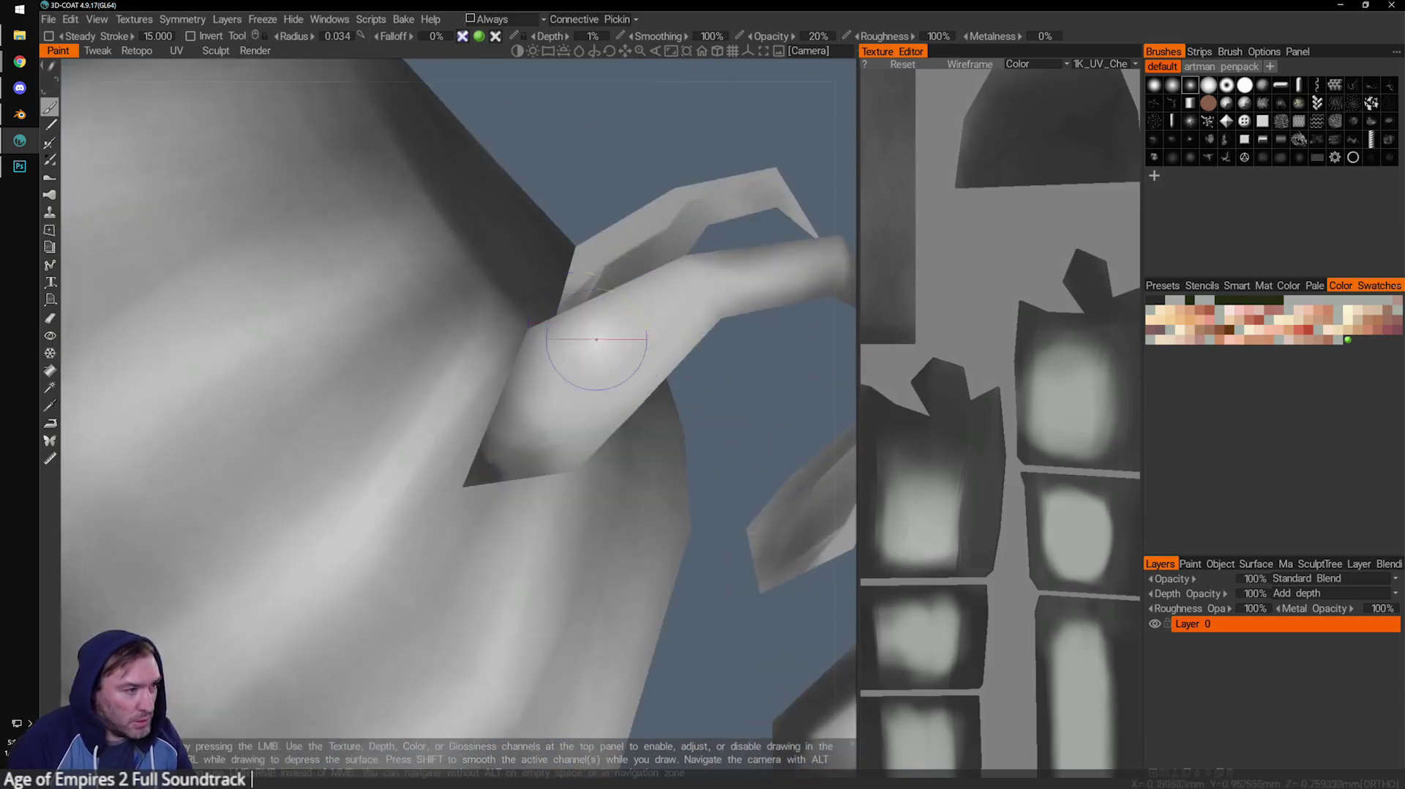
{"action": "left_click_drag", "start_coordinate": [810, 415], "coordinate": [539, 414], "text": "alt"}
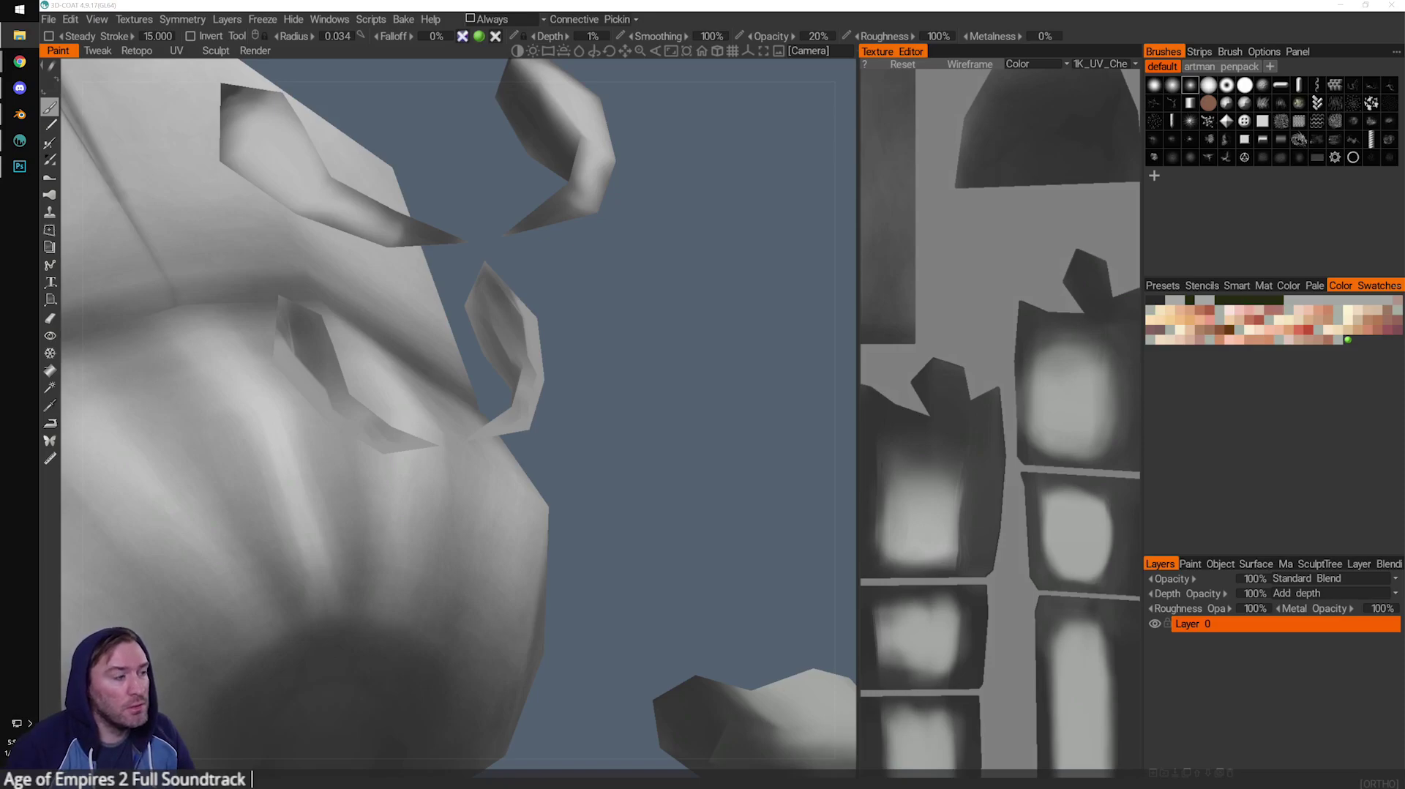
Deepen the shadow along the smaller pincers' upper faces with a 0.031-radius brush, keeping their outer edges lighter.
{"action": "left_click", "coordinate": [631, 432]}
{"action": "mouse_move", "coordinate": [643, 426]}
{"action": "left_mouse_down"}
{"action": "mouse_move", "coordinate": [748, 410]}
{"action": "mouse_move", "coordinate": [674, 428]}
{"action": "left_mouse_up"}
{"action": "mouse_move", "coordinate": [761, 428]}
{"action": "left_mouse_down"}
{"action": "mouse_move", "coordinate": [689, 374]}
{"action": "mouse_move", "coordinate": [533, 482]}
{"action": "mouse_move", "coordinate": [432, 477]}
{"action": "mouse_move", "coordinate": [451, 461]}
{"action": "mouse_move", "coordinate": [383, 502]}
{"action": "left_mouse_up"}
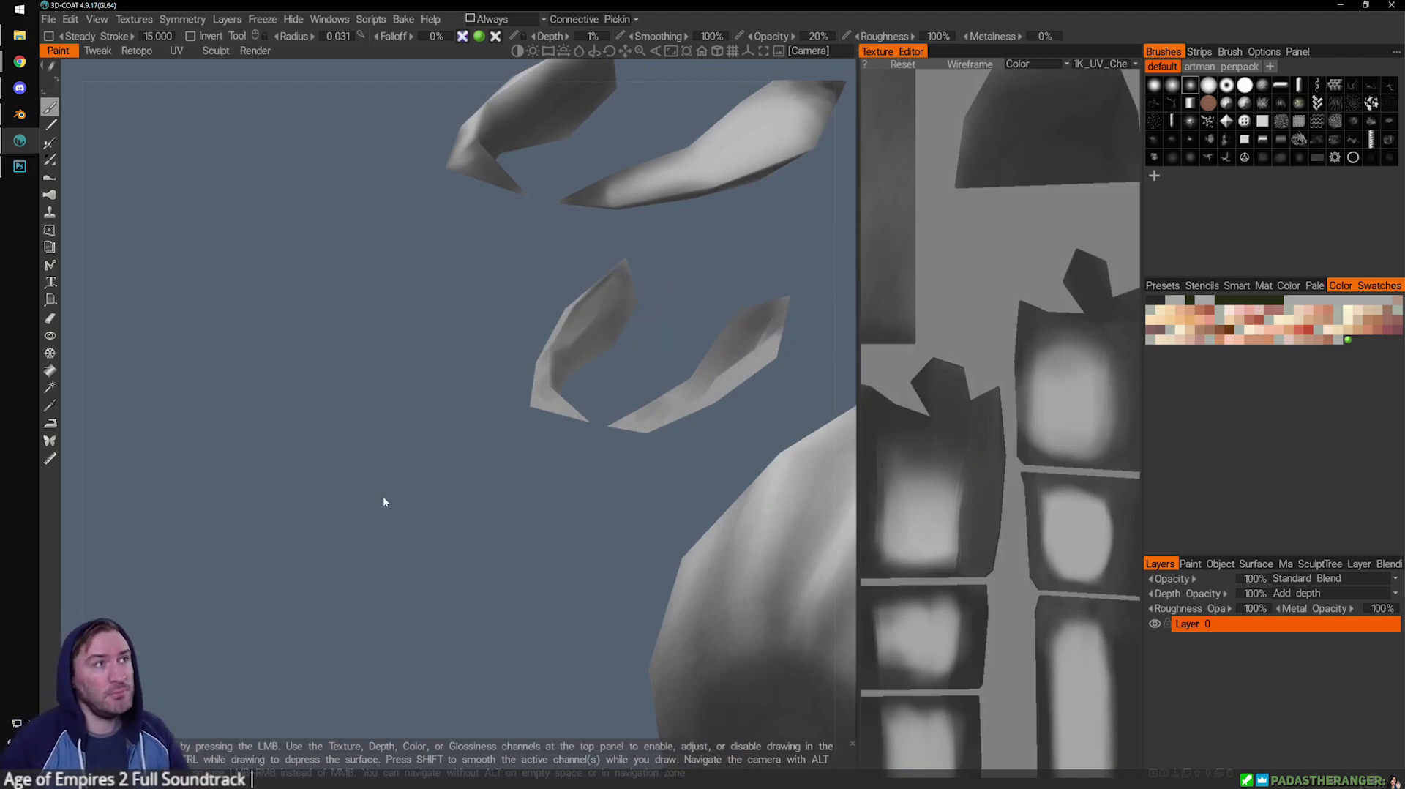
{"action": "left_click_drag", "start_coordinate": [454, 511], "coordinate": [417, 486]}
{"action": "left_click_drag", "start_coordinate": [298, 276], "coordinate": [631, 393]}
{"action": "left_click_drag", "start_coordinate": [646, 445], "coordinate": [481, 516]}
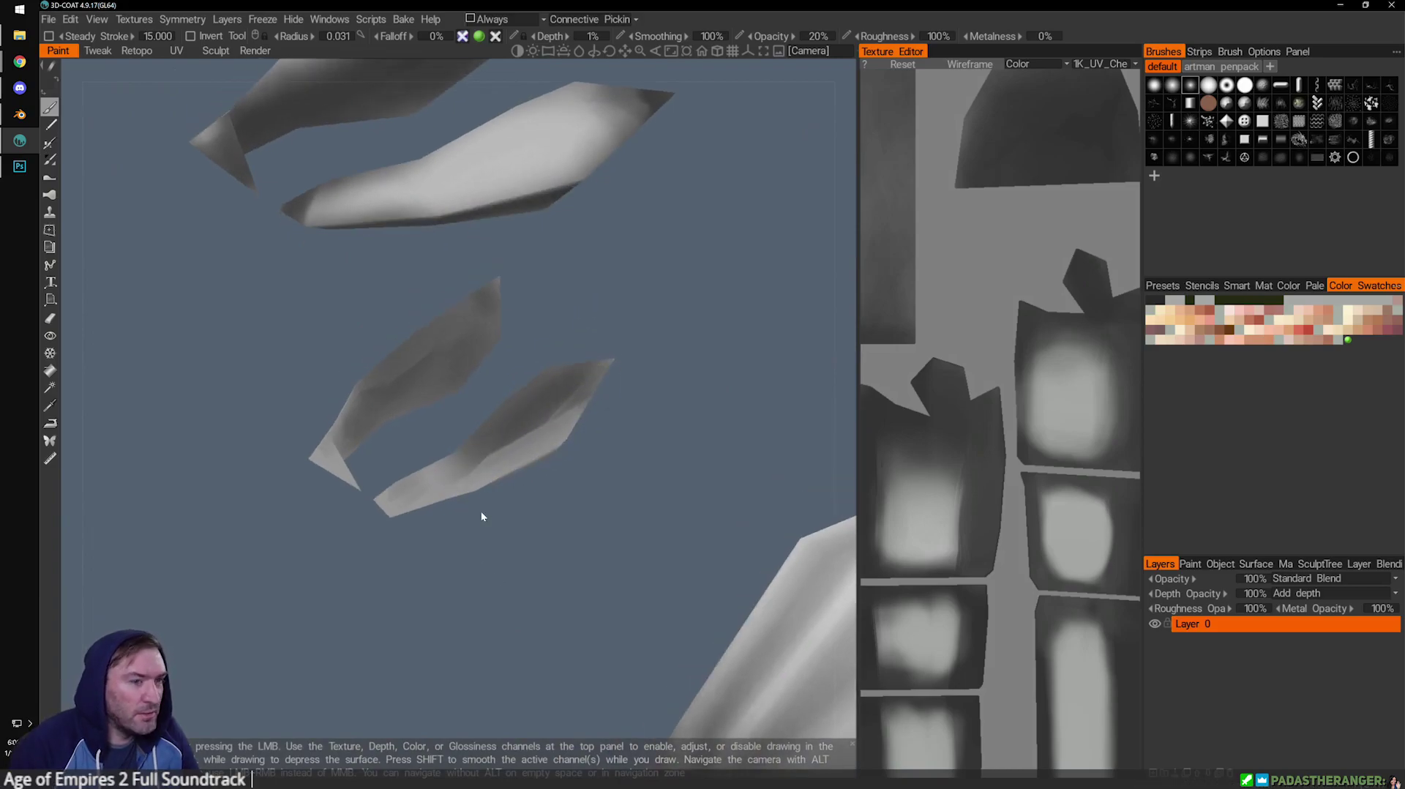
Paint a bright centre streak and dark edges on the small pincer's island in the Texture Editor, using brush radii of 0.096, 0.09 and 0.075.
{"action": "middle_click_drag", "start_coordinate": [952, 399], "coordinate": [1057, 395]}
{"action": "right_click_drag", "start_coordinate": [1030, 482], "coordinate": [935, 388]}
{"action": "middle_click_drag", "start_coordinate": [935, 388], "coordinate": [978, 358]}
{"action": "right_click_drag", "start_coordinate": [978, 357], "coordinate": [1055, 596]}
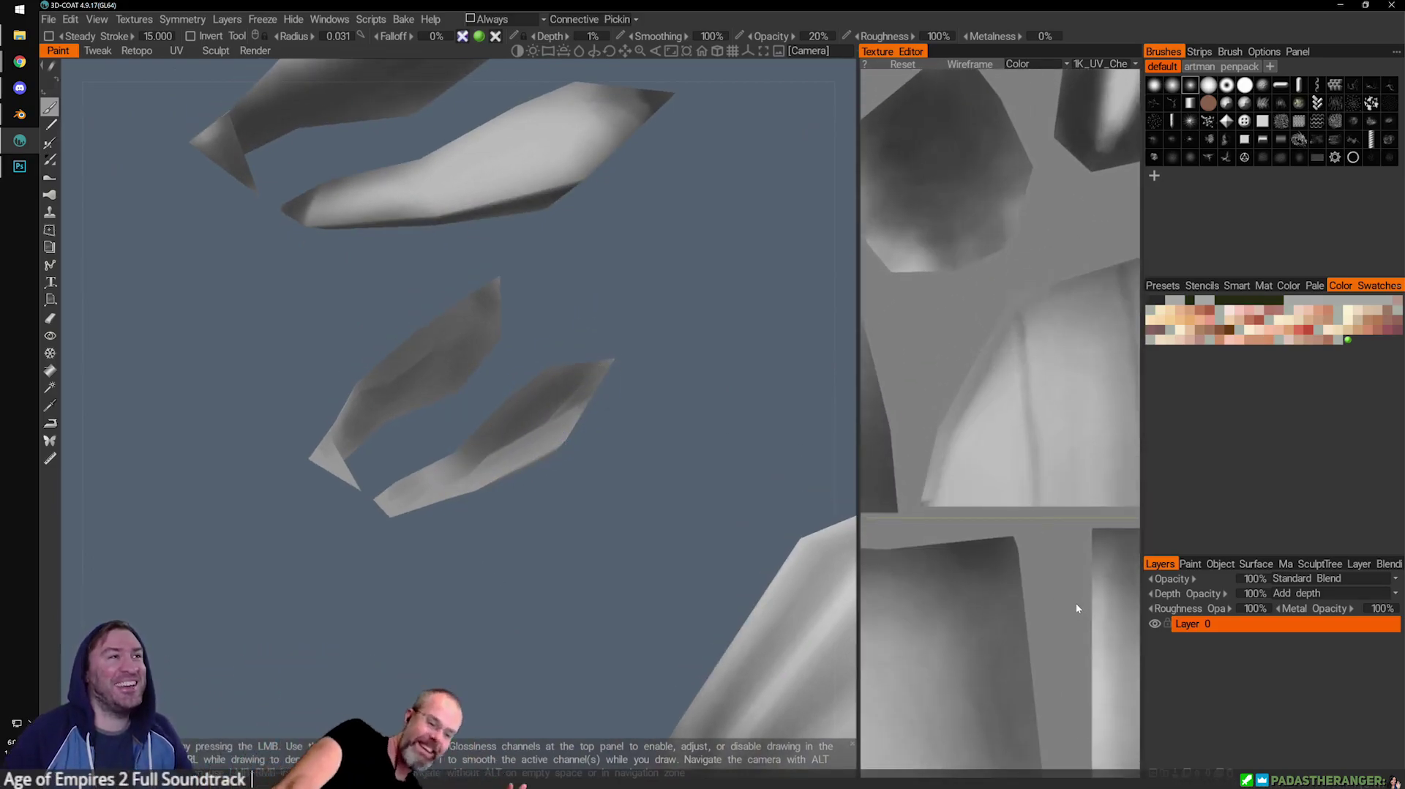
{"action": "scroll", "coordinate": [1022, 581], "scroll_direction": "down", "scroll_amount": 3}
{"action": "scroll", "coordinate": [1043, 487], "scroll_direction": "up", "scroll_amount": 5}
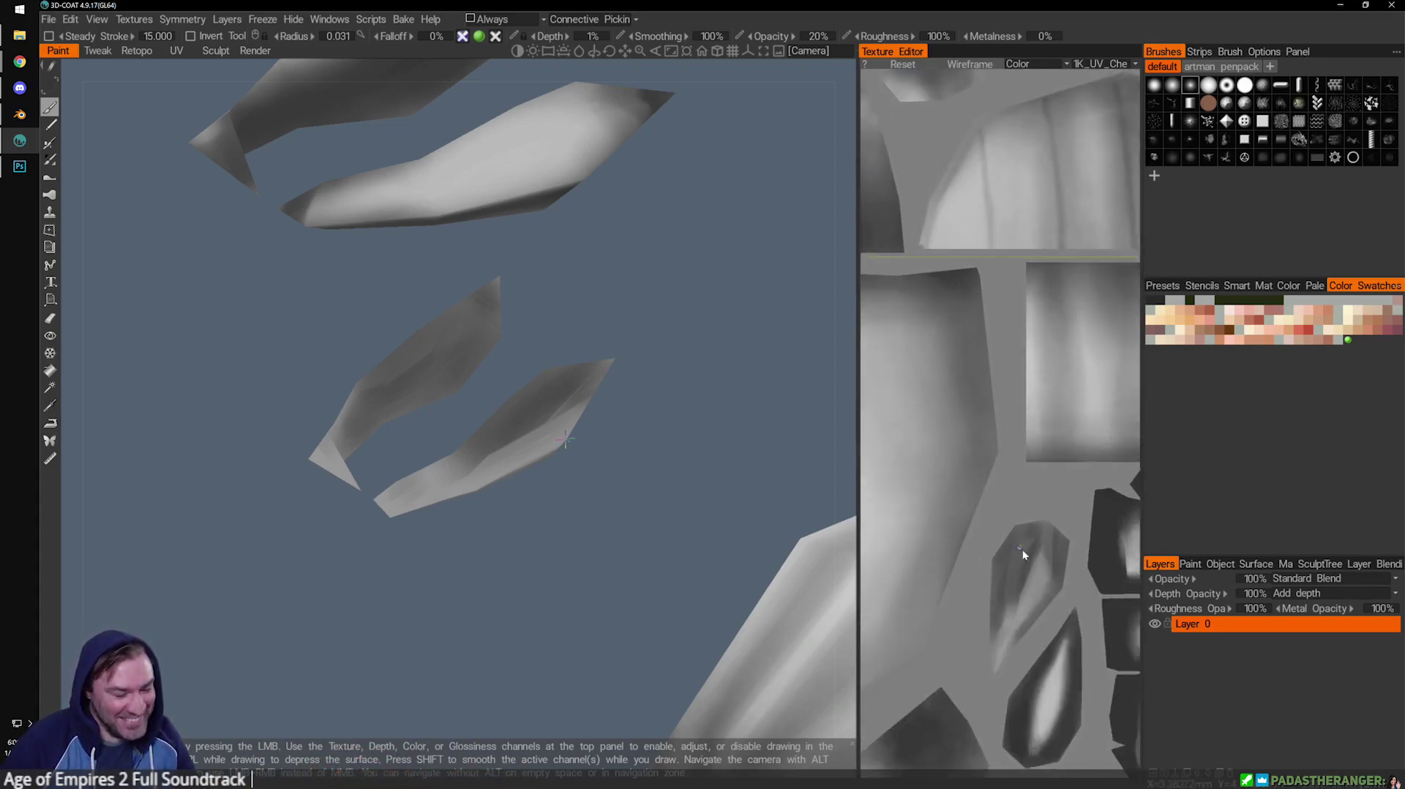
{"action": "scroll", "coordinate": [1000, 489], "scroll_direction": "up", "scroll_amount": 3}
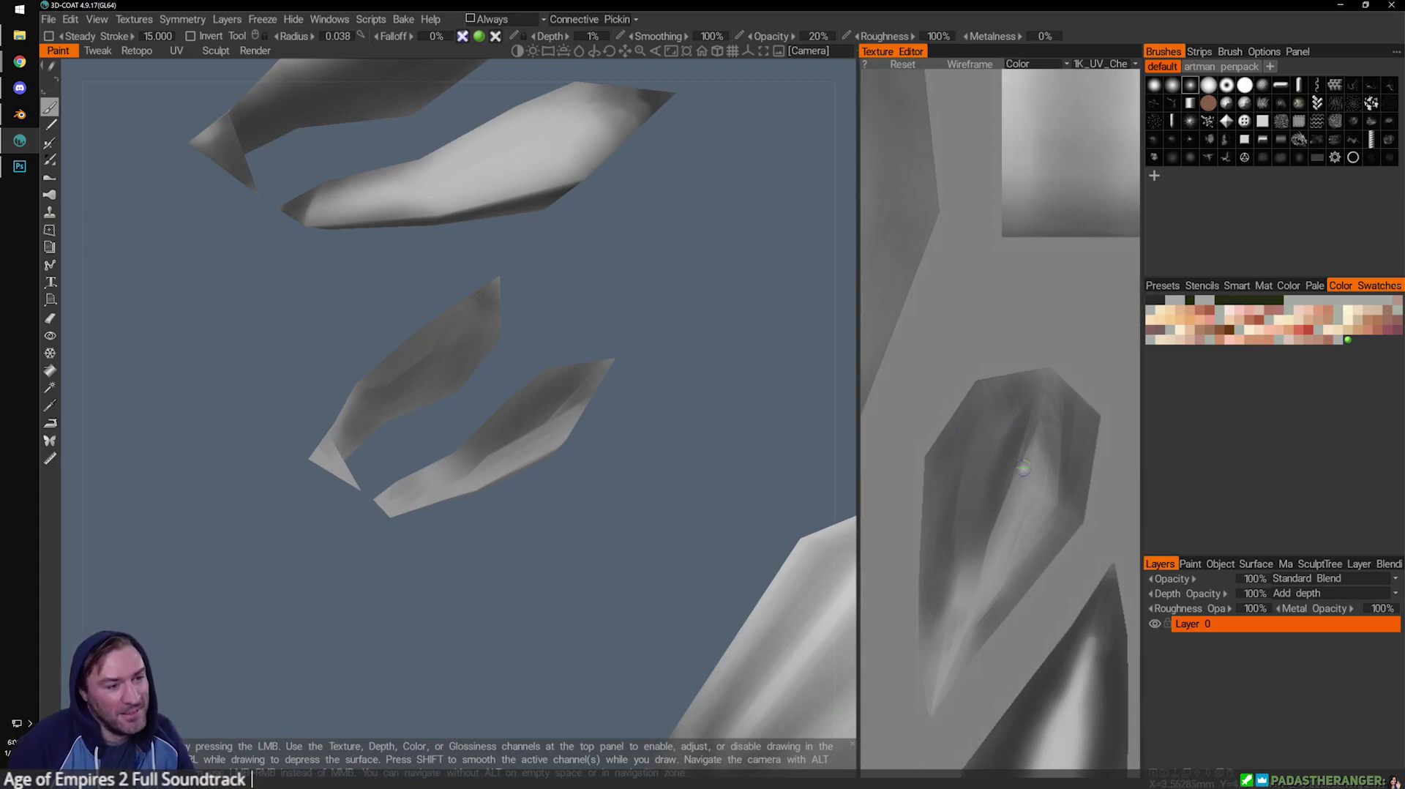
{"action": "key", "text": "bracketright"}
{"action": "key", "text": "bracketright"}
{"action": "key", "text": "bracketright"}
{"action": "middle_click_drag", "start_coordinate": [988, 536], "coordinate": [979, 430]}
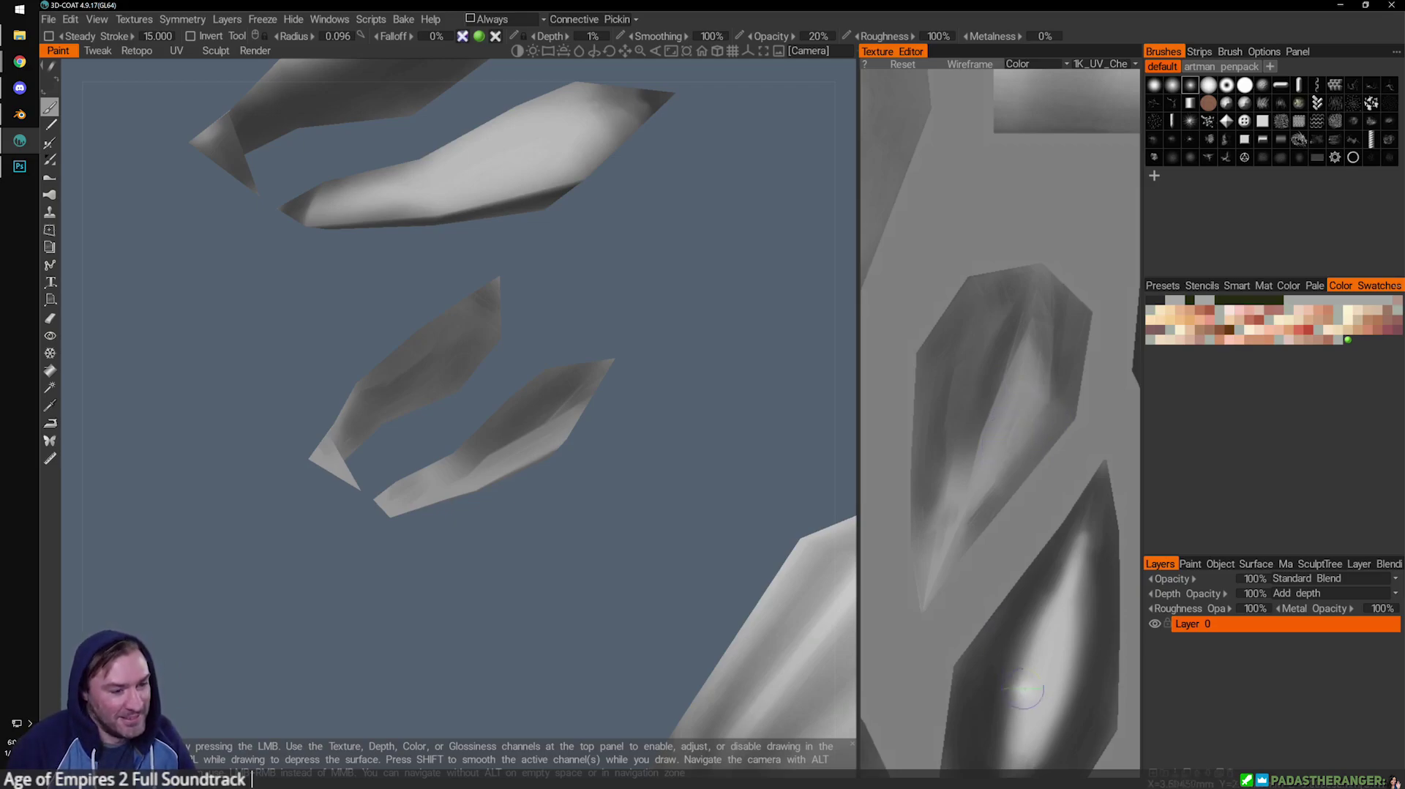
{"action": "left_click_drag", "start_coordinate": [1017, 379], "coordinate": [967, 488]}
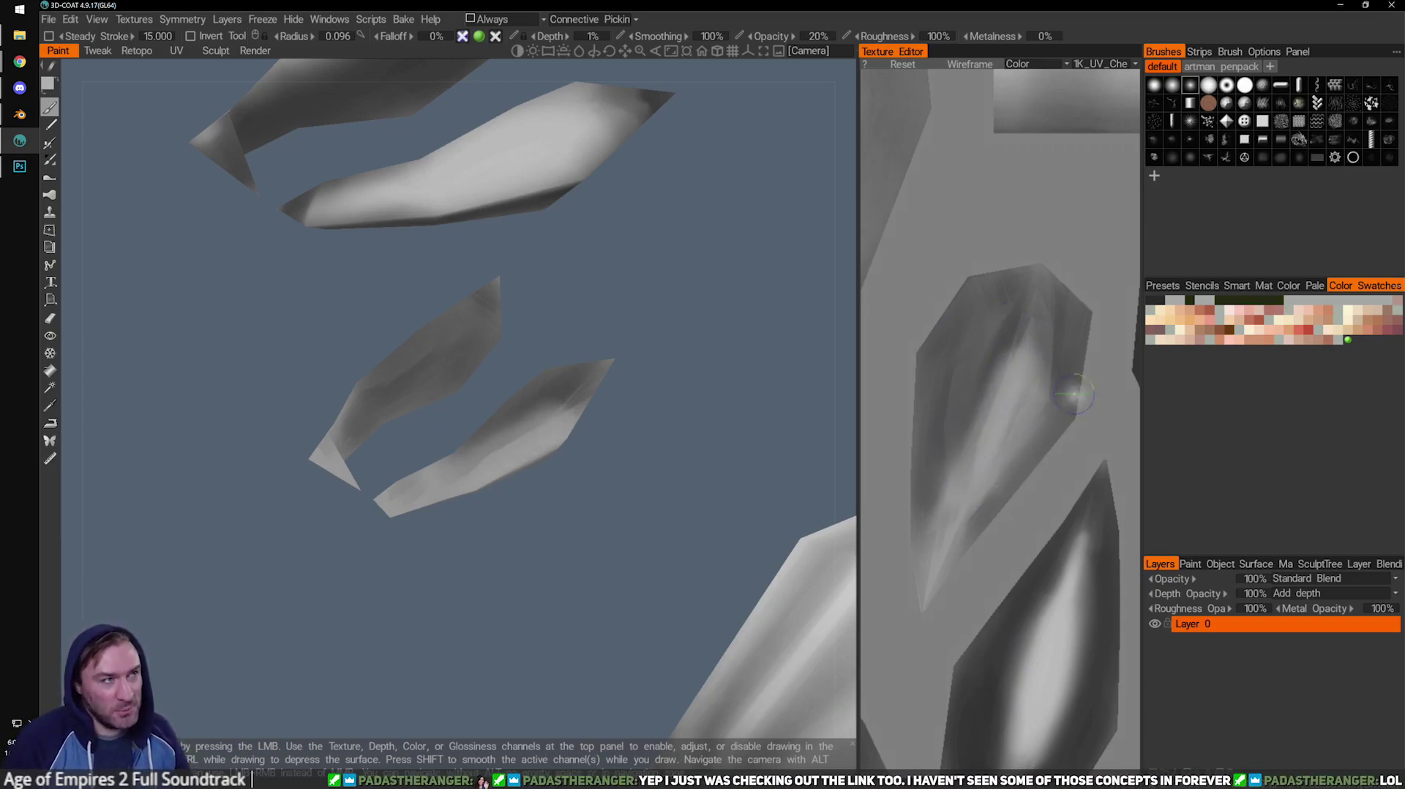
{"action": "left_click_drag", "start_coordinate": [1032, 349], "coordinate": [987, 499]}
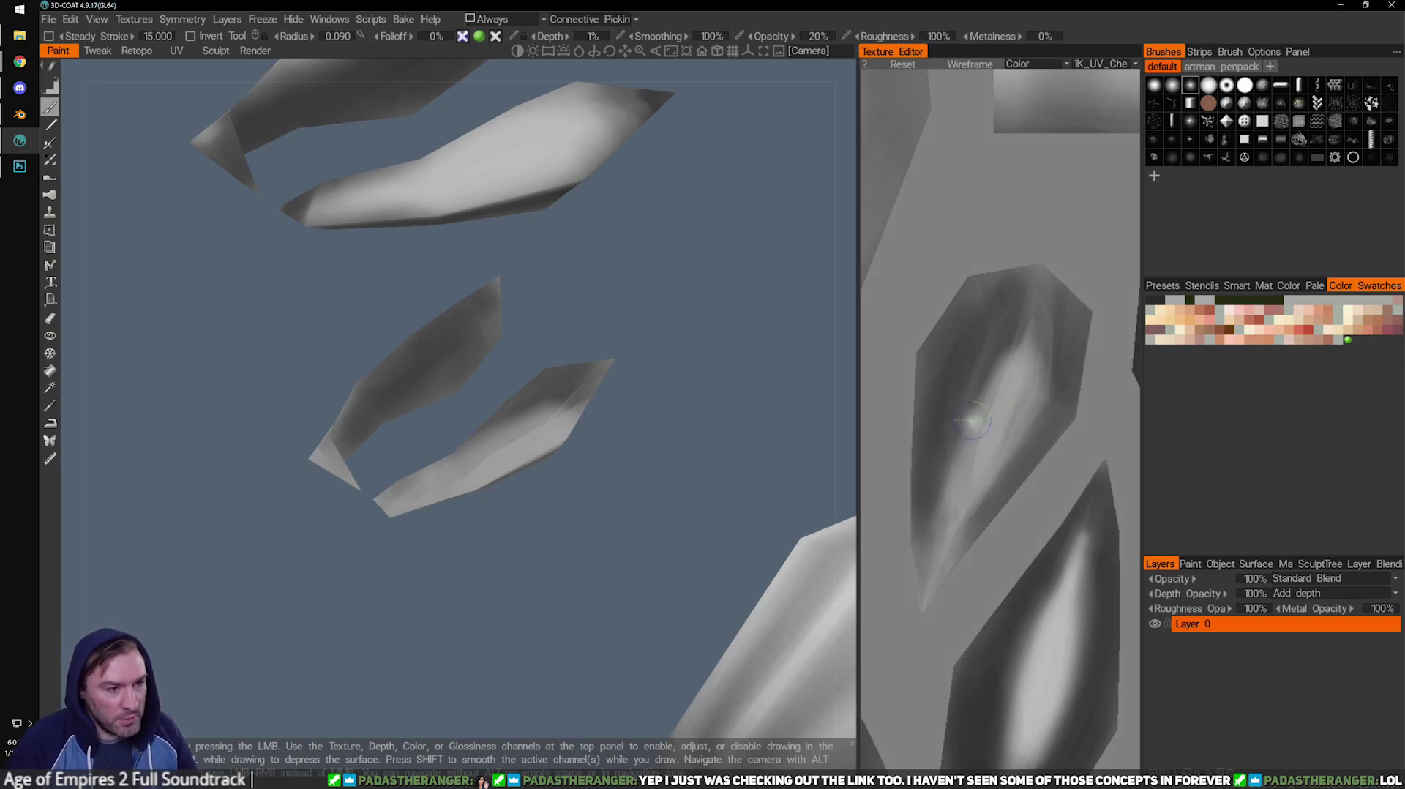
{"action": "key", "text": "bracketleft"}
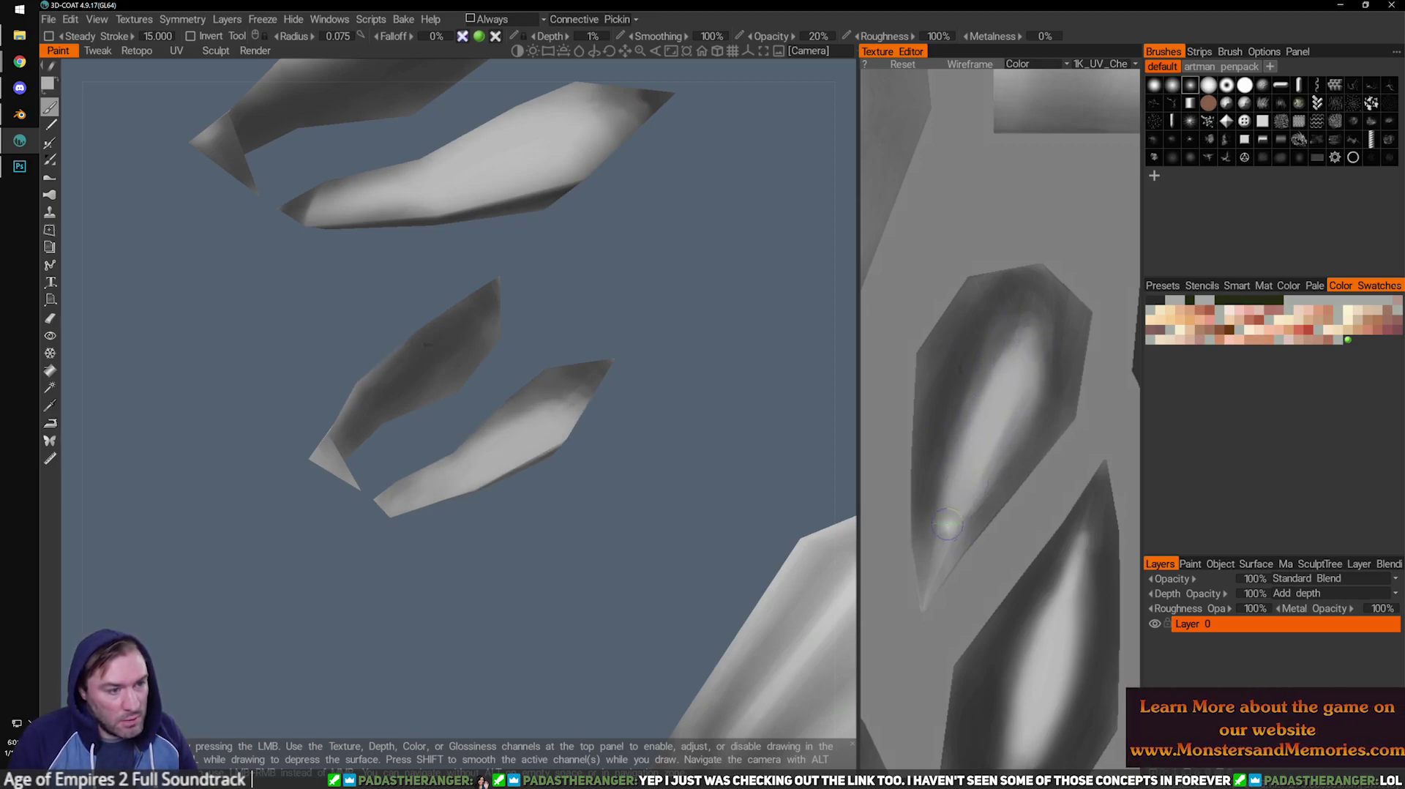
Review the shading of the whole beetle, from the pincers and head to the body and legs.
{"action": "scroll", "coordinate": [380, 446], "scroll_direction": "down", "scroll_amount": 3}
{"action": "left_click_drag", "start_coordinate": [380, 445], "coordinate": [526, 516]}
{"action": "scroll", "coordinate": [440, 468], "scroll_direction": "down", "scroll_amount": 3}
{"action": "right_click_drag", "start_coordinate": [526, 516], "coordinate": [583, 468]}
{"action": "right_click_drag", "start_coordinate": [618, 556], "coordinate": [579, 477]}
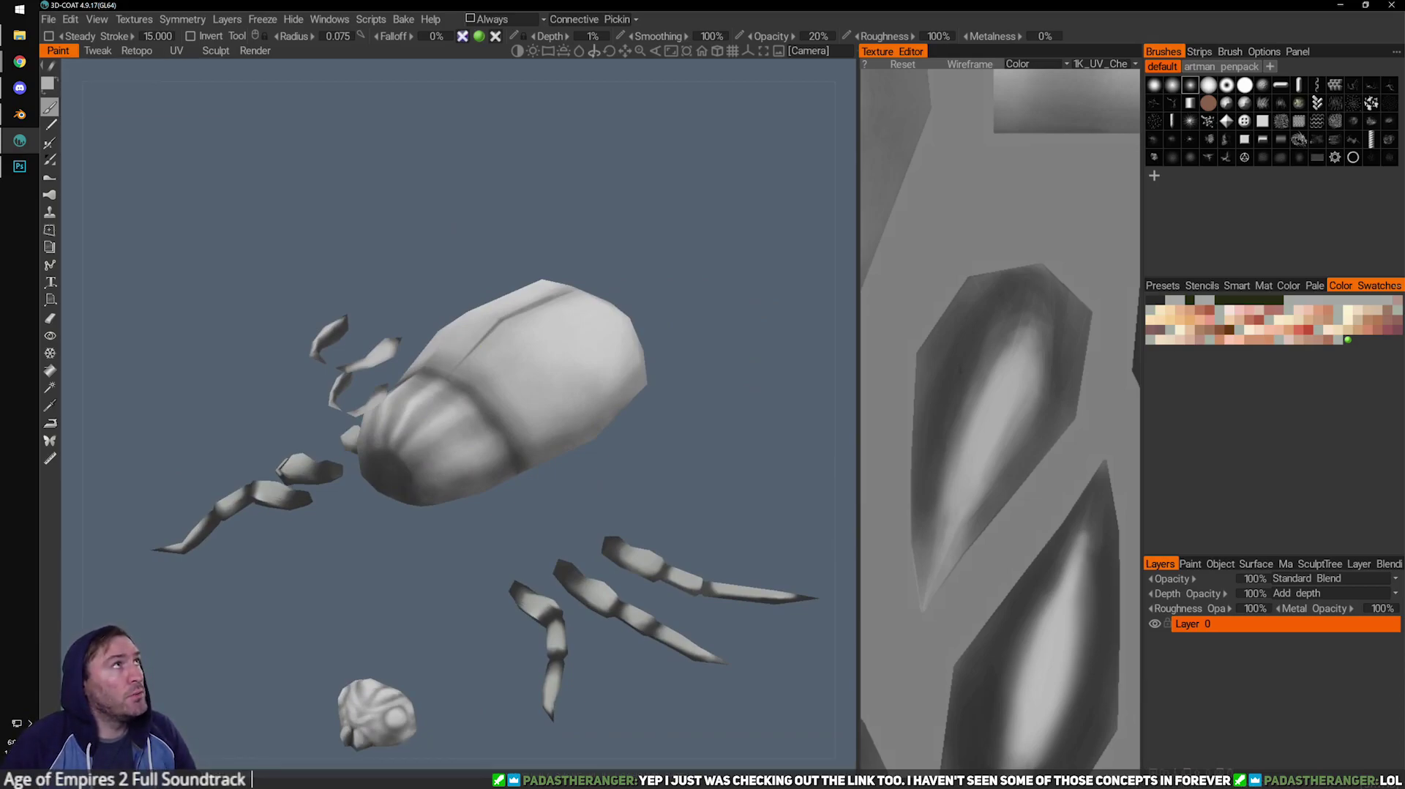
Switch to IrfanView, view the waterfall.PNG concept sketch enlarged, and close the viewer.
{"action": "key", "text": "alt+Tab"}
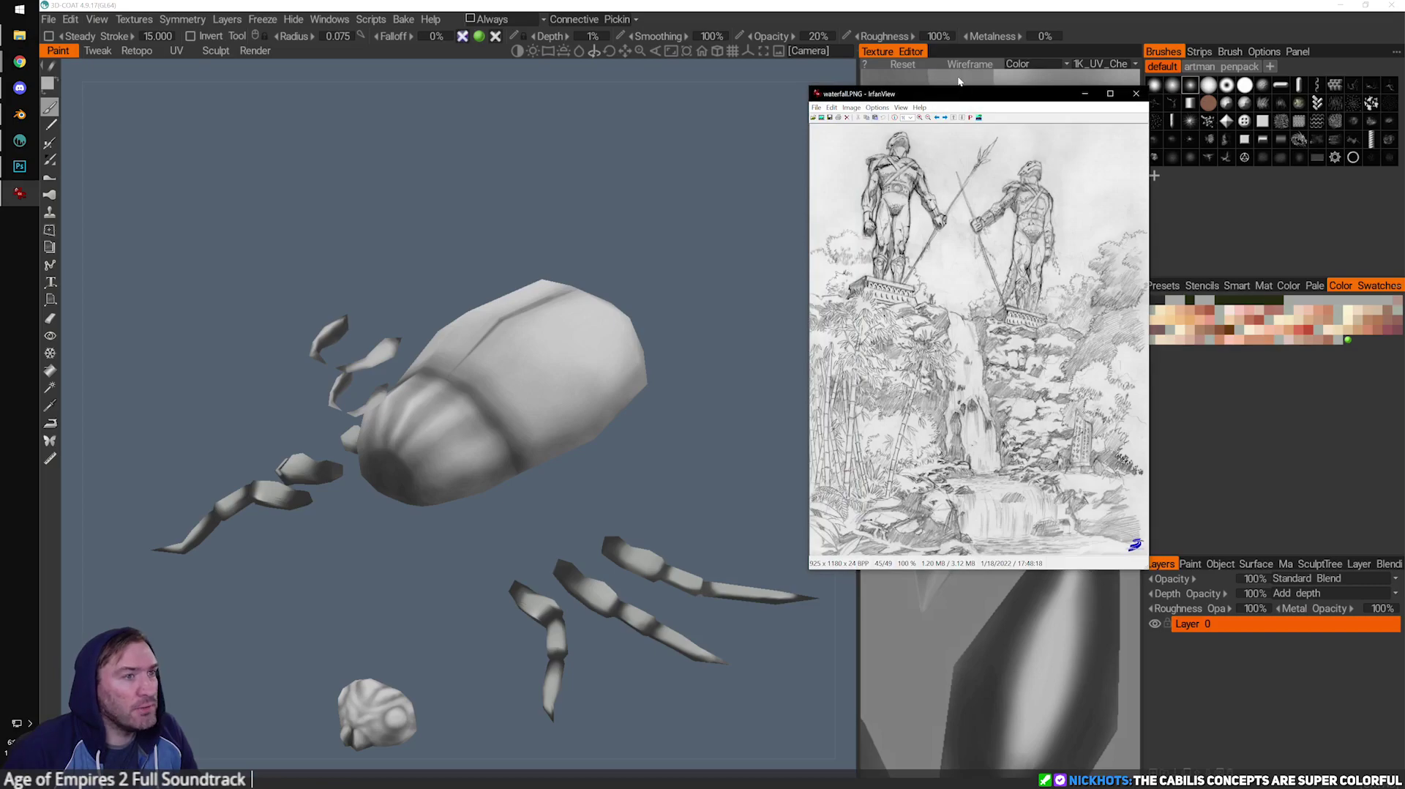
{"action": "left_click_drag", "start_coordinate": [950, 97], "coordinate": [773, 209]}
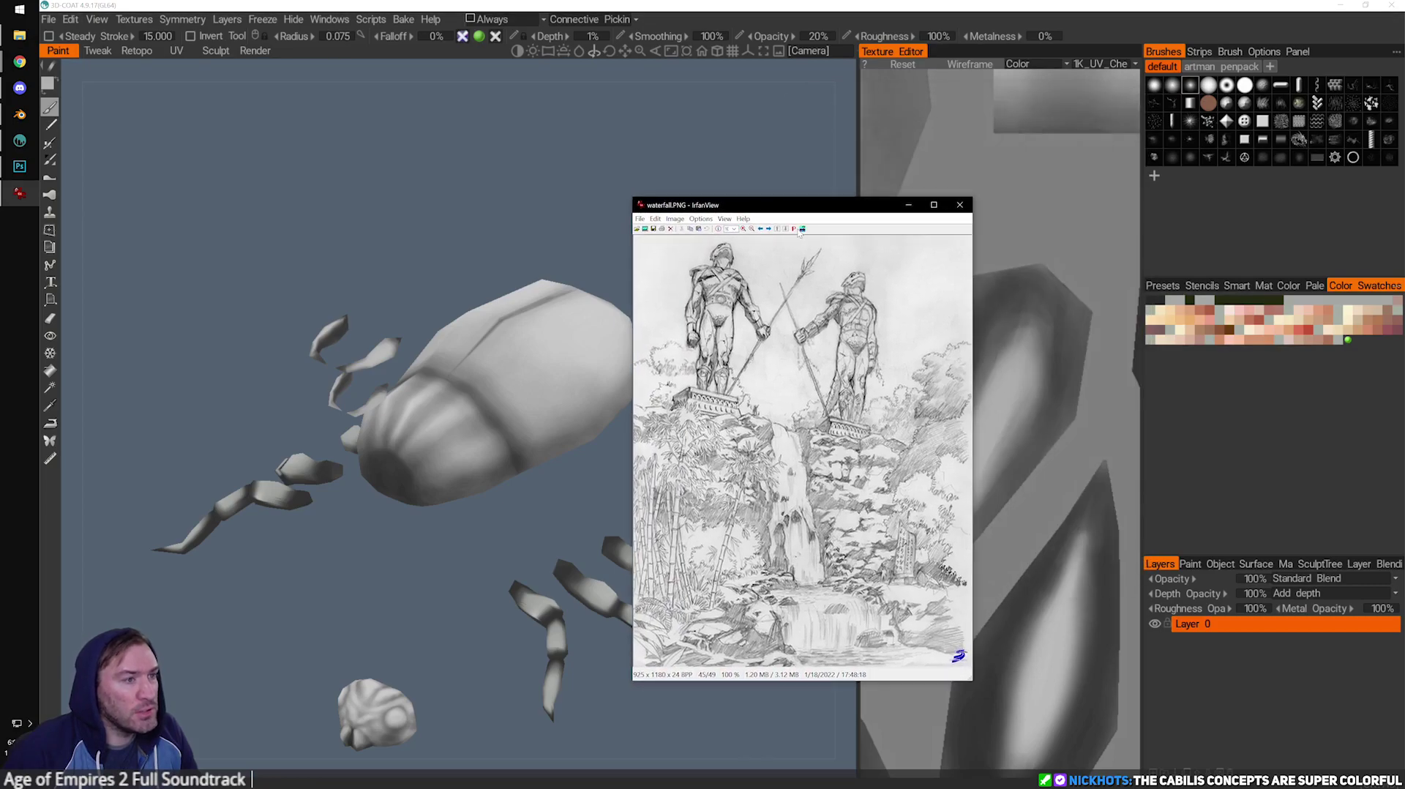
{"action": "left_click", "coordinate": [743, 229]}
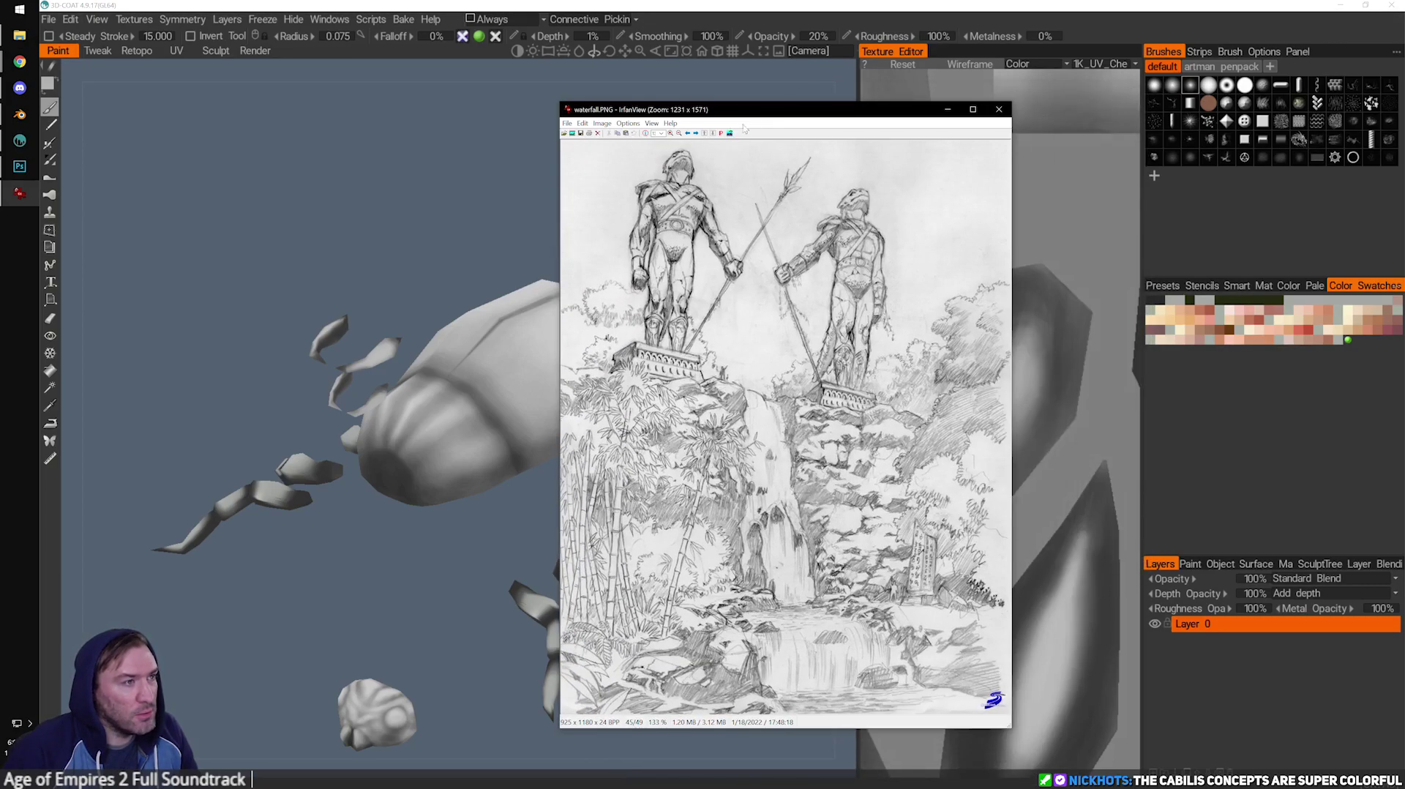
{"action": "left_click", "coordinate": [671, 133]}
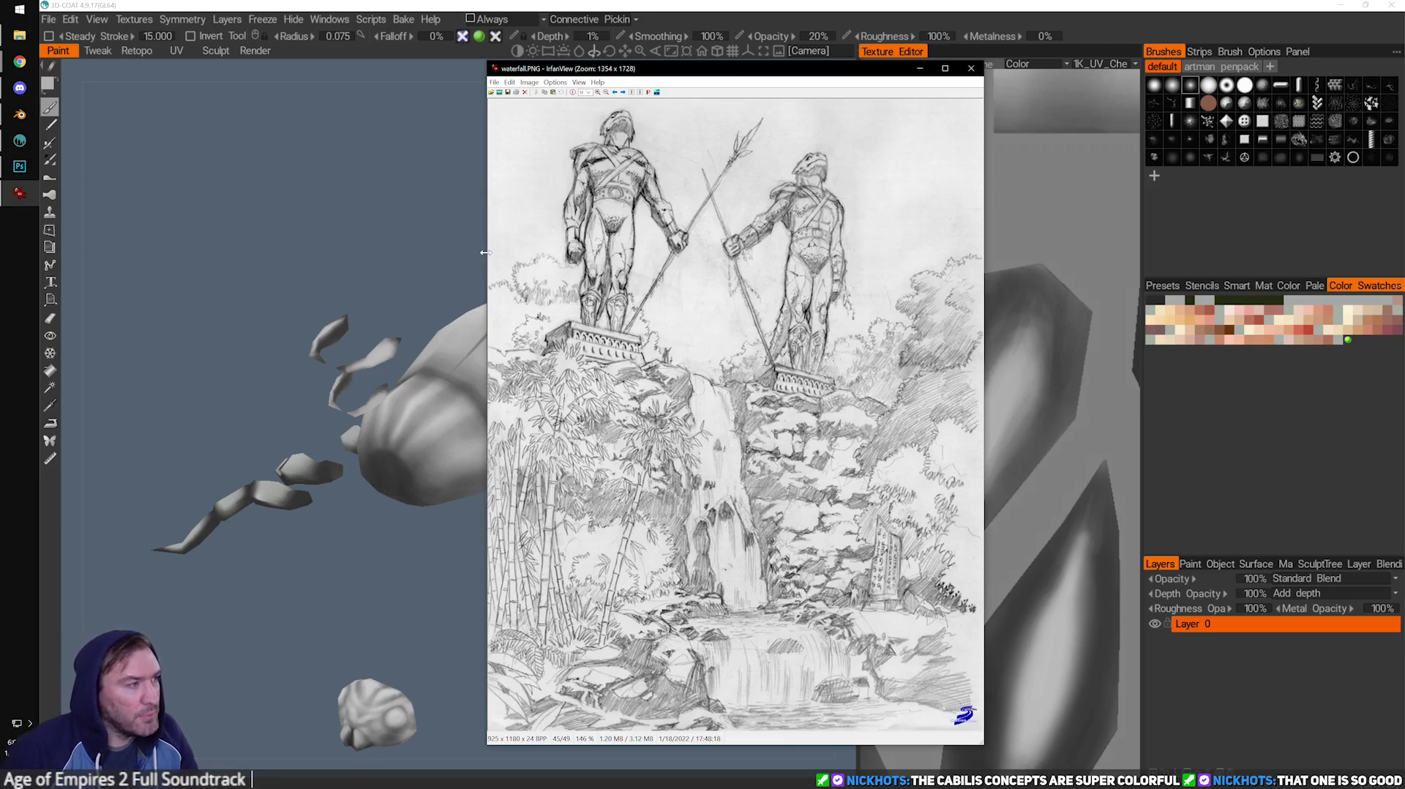
{"action": "left_click_drag", "start_coordinate": [555, 69], "coordinate": [461, 57]}
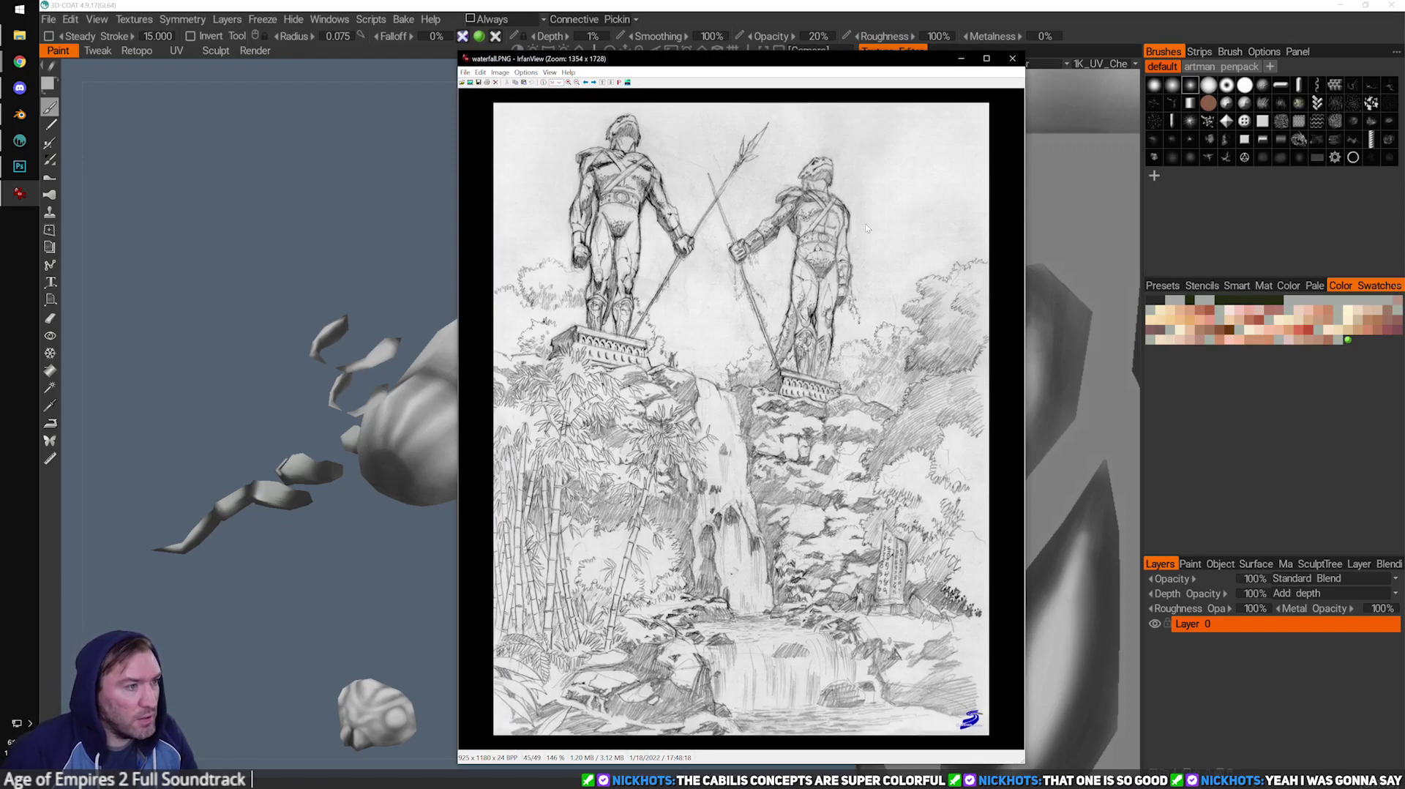
{"action": "left_click", "coordinate": [1012, 58]}
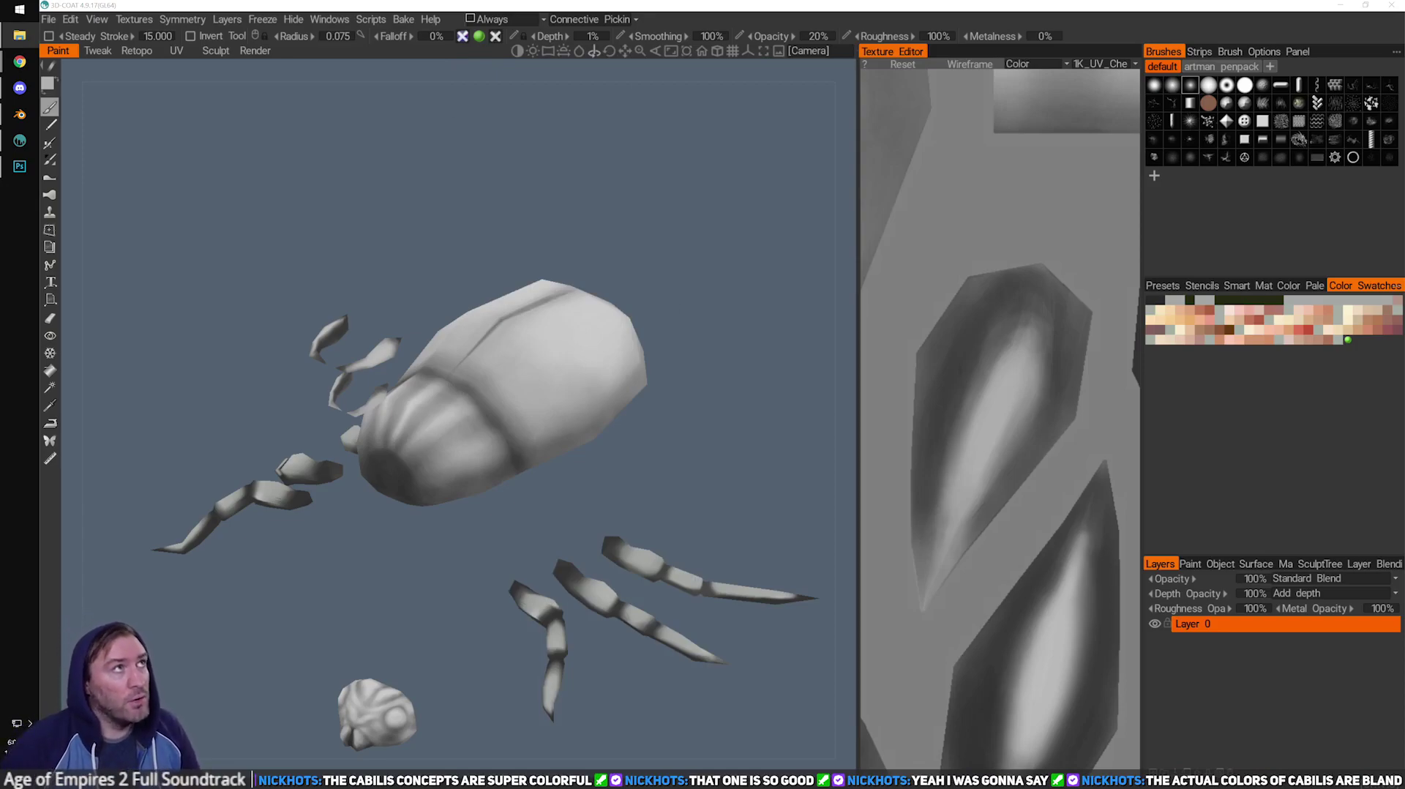
{"action": "left_click", "coordinate": [674, 192]}
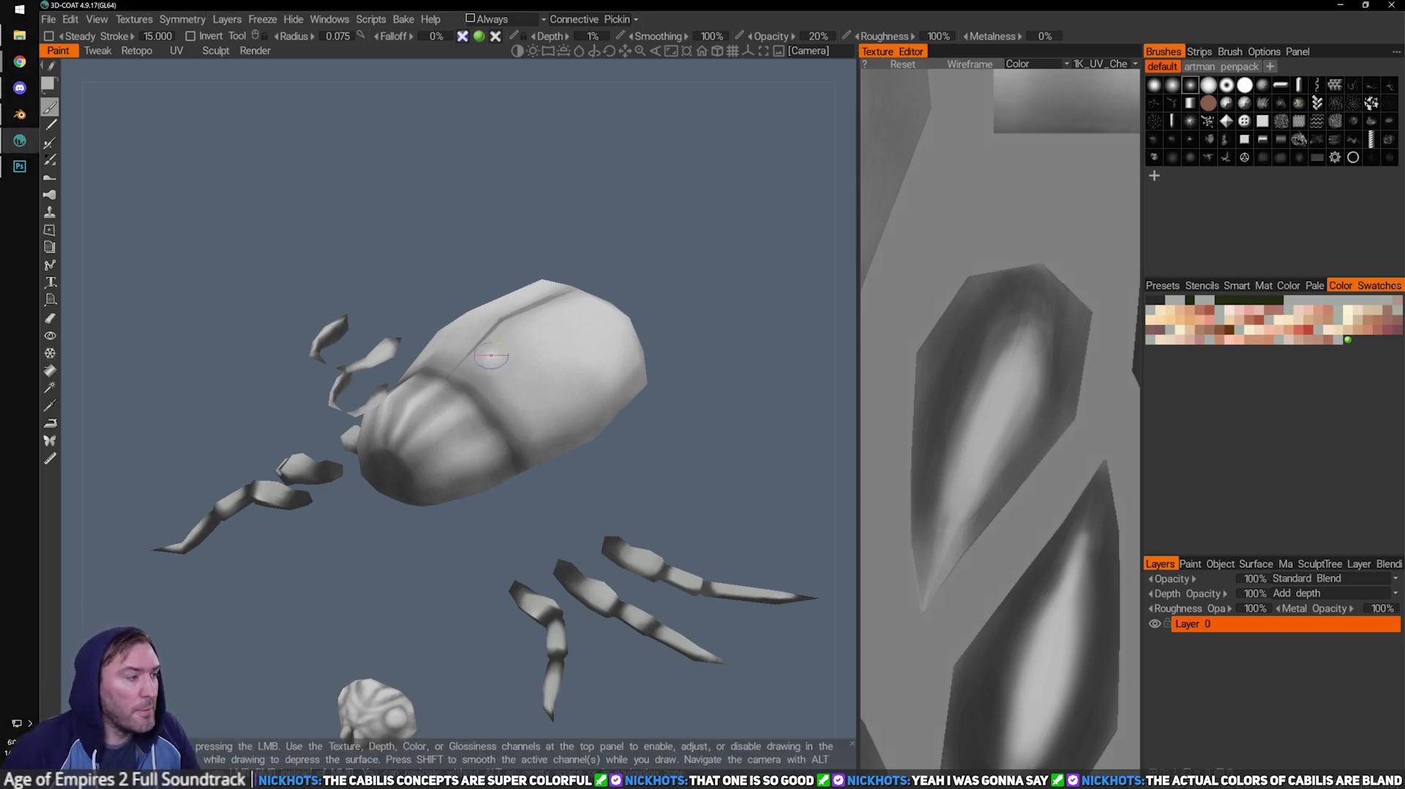
{"action": "key", "text": "]"}
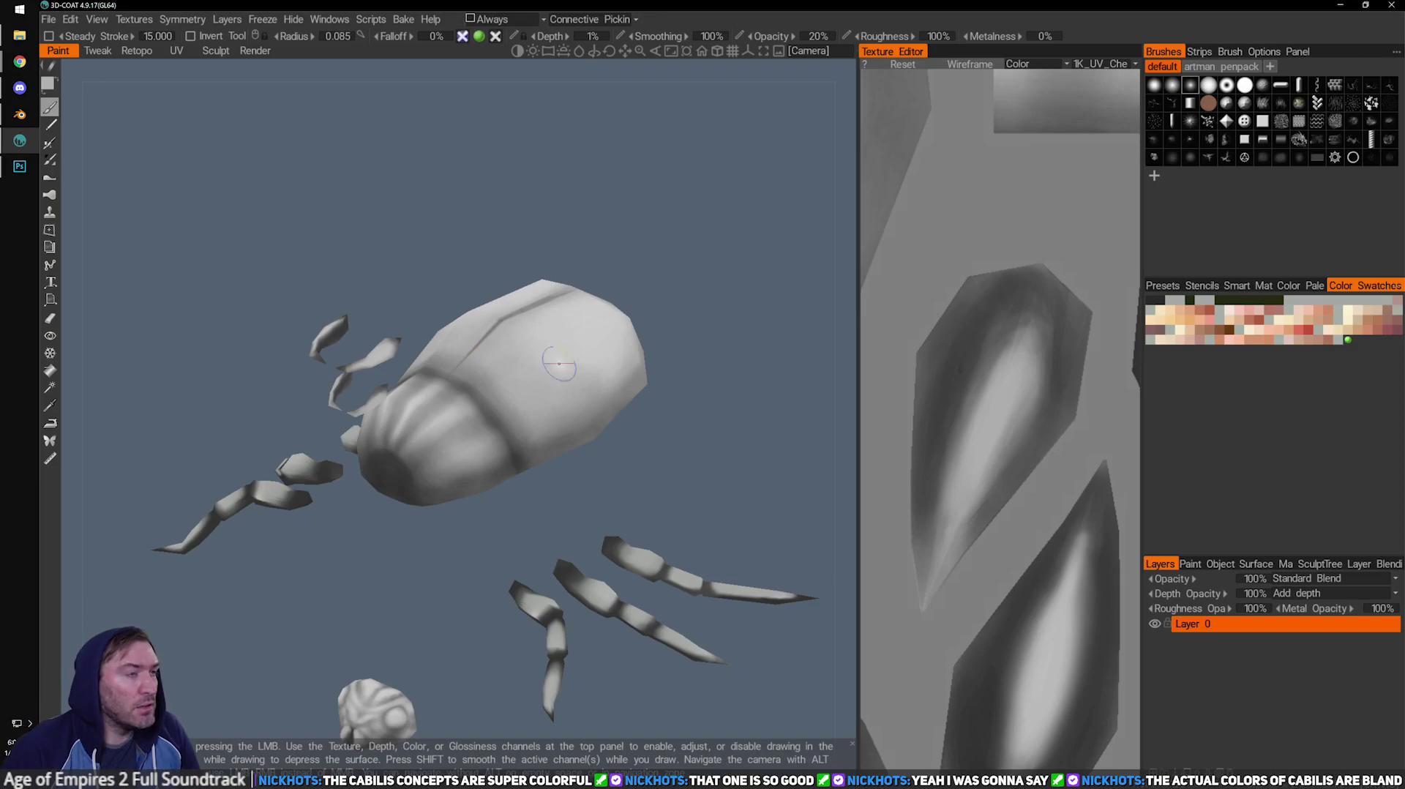
{"action": "key", "text": "["}
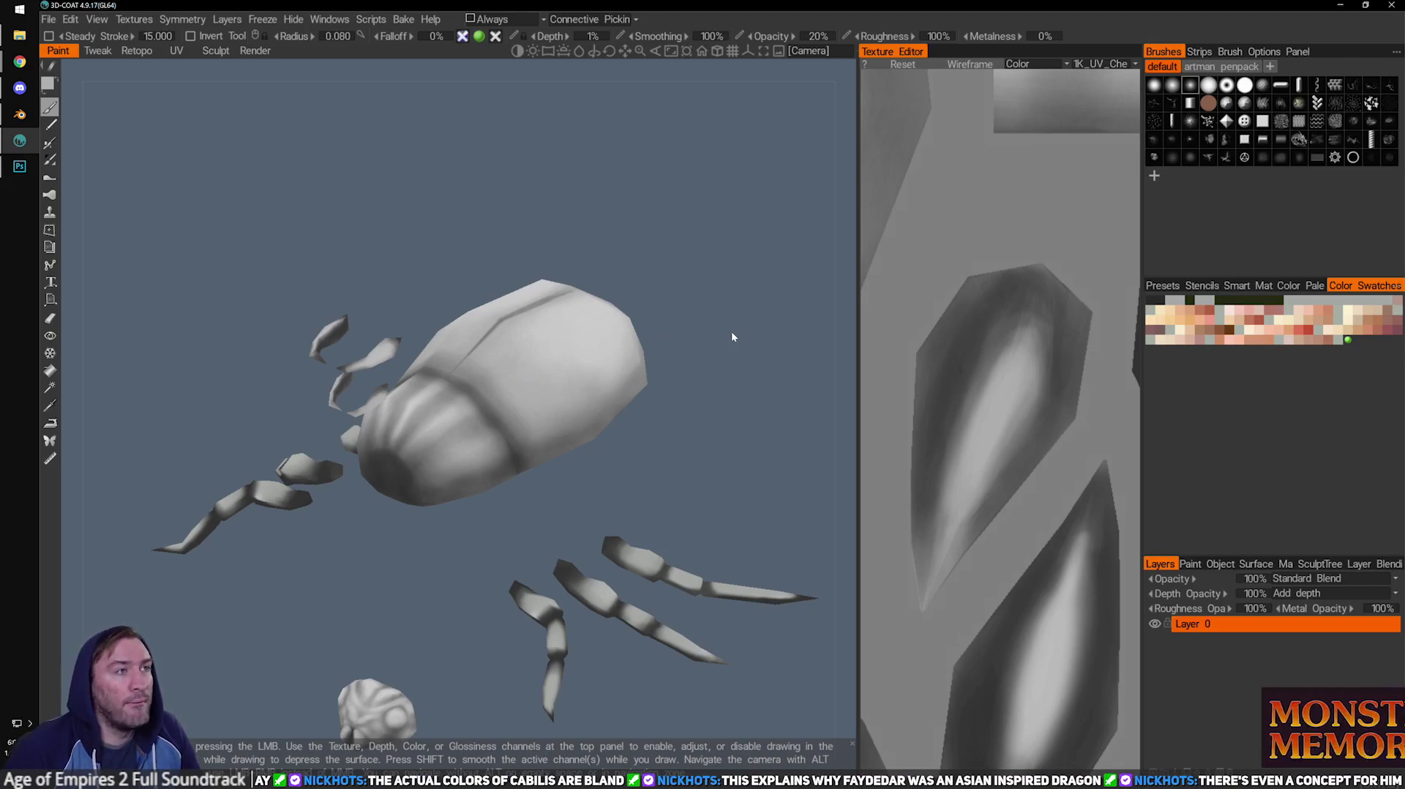
{"action": "left_click_drag", "start_coordinate": [725, 238], "coordinate": [644, 337]}
{"action": "scroll", "coordinate": [644, 336], "scroll_direction": "up", "scroll_amount": 3}
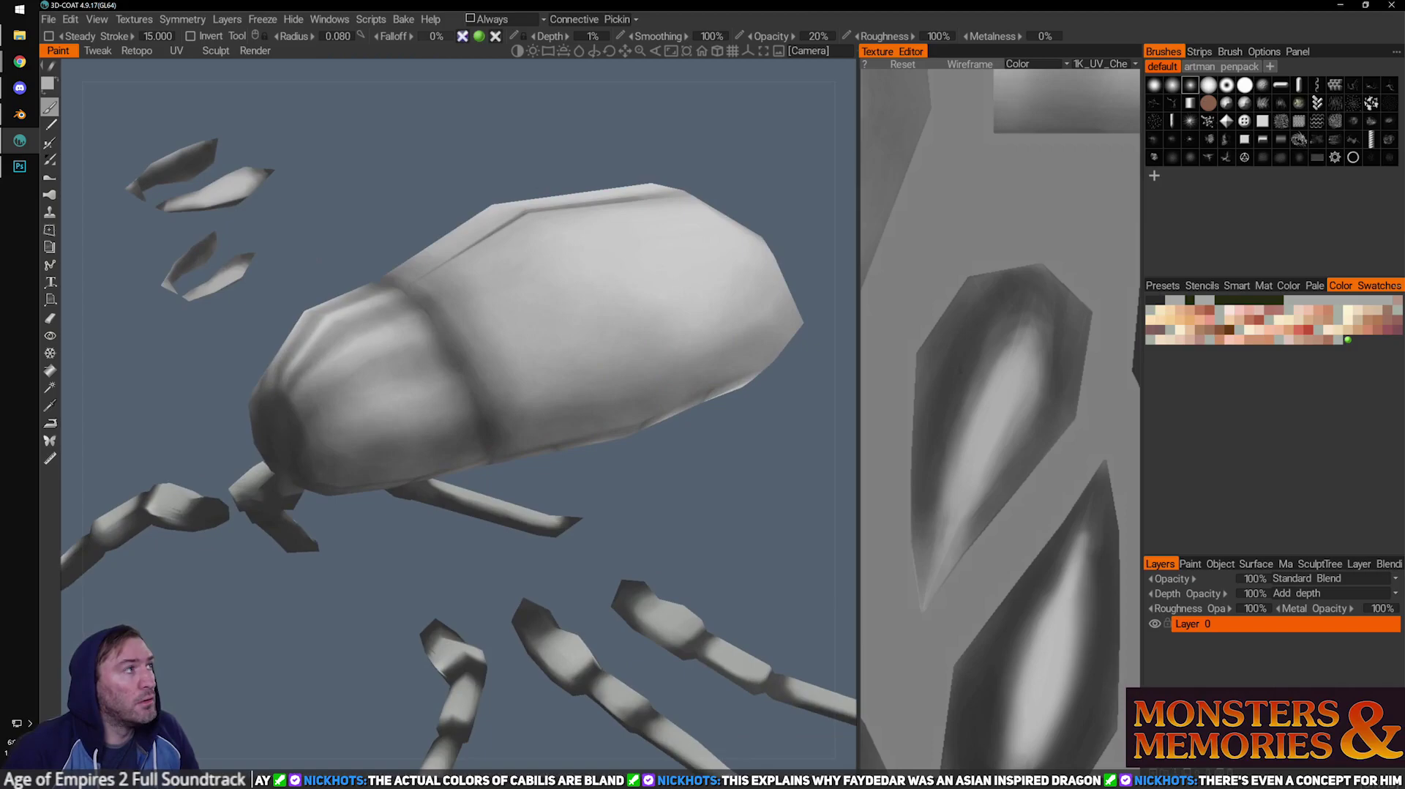
{"action": "key", "text": "alt+Tab"}
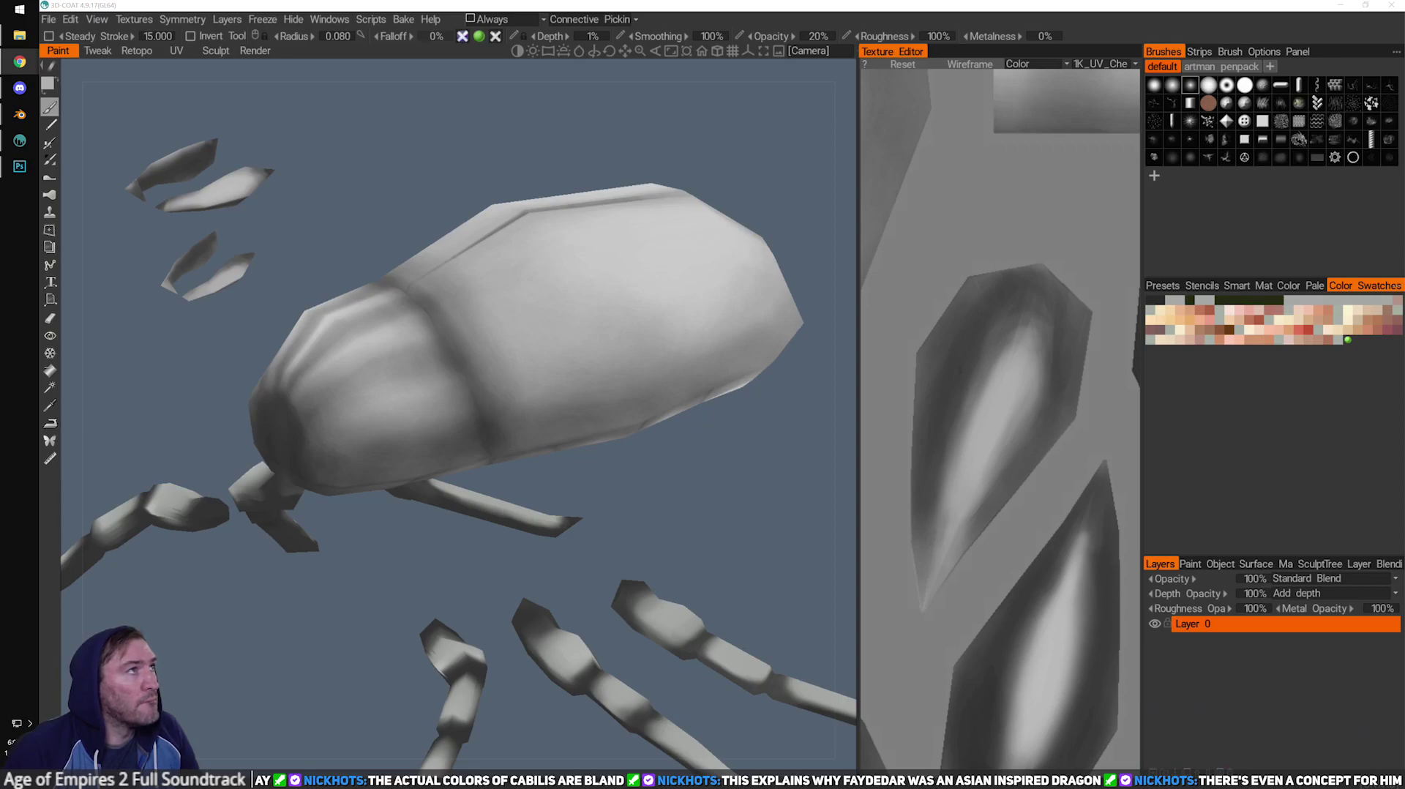
{"action": "left_click", "coordinate": [721, 122]}
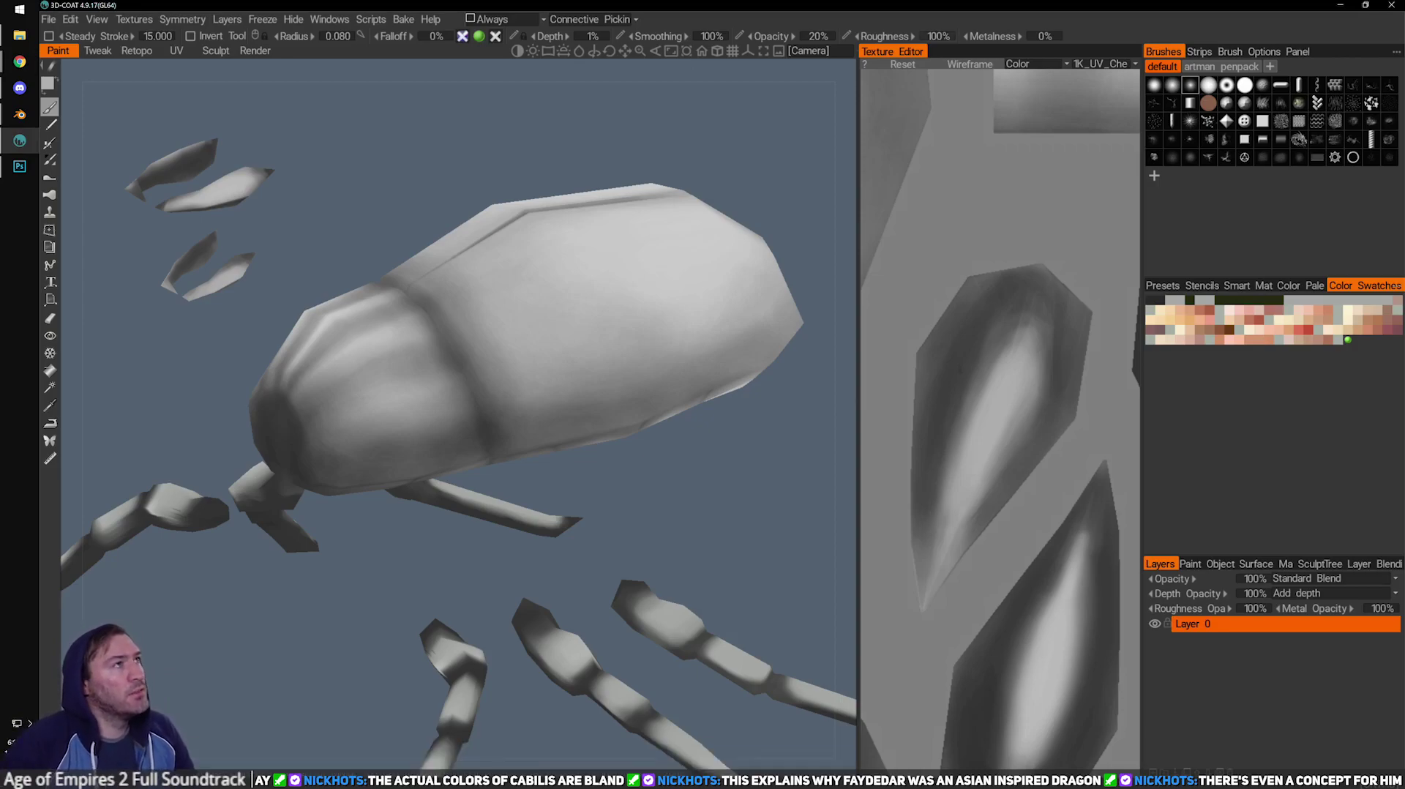
{"action": "key", "text": "alt+Tab"}
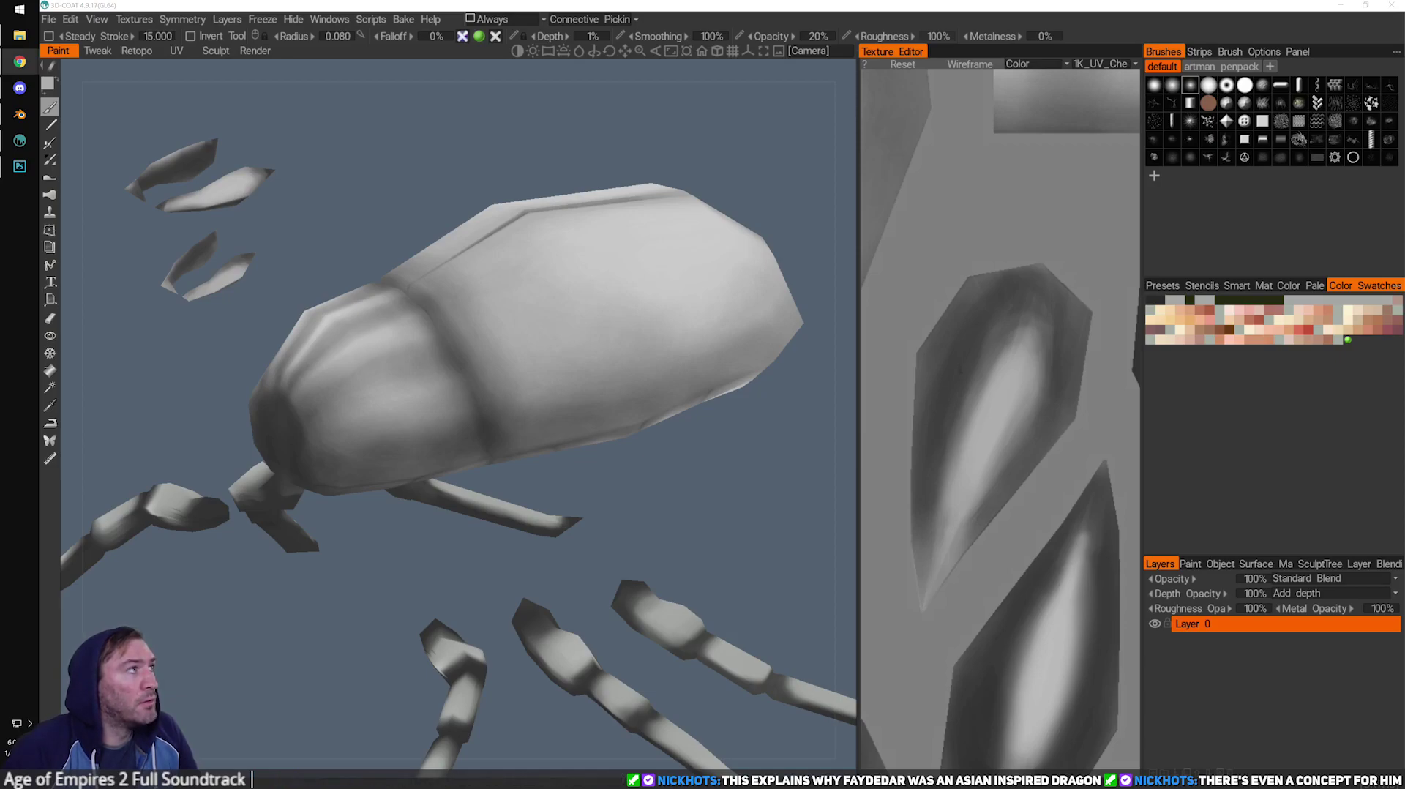
{"action": "left_click", "coordinate": [707, 499]}
{"action": "key", "text": "bracketleft"}
Inspect the beetle's wing case, thorax and legs from the side, from above and from a distance.
{"action": "right_click_drag", "start_coordinate": [727, 474], "coordinate": [690, 432]}
{"action": "left_click_drag", "start_coordinate": [689, 437], "coordinate": [561, 479]}
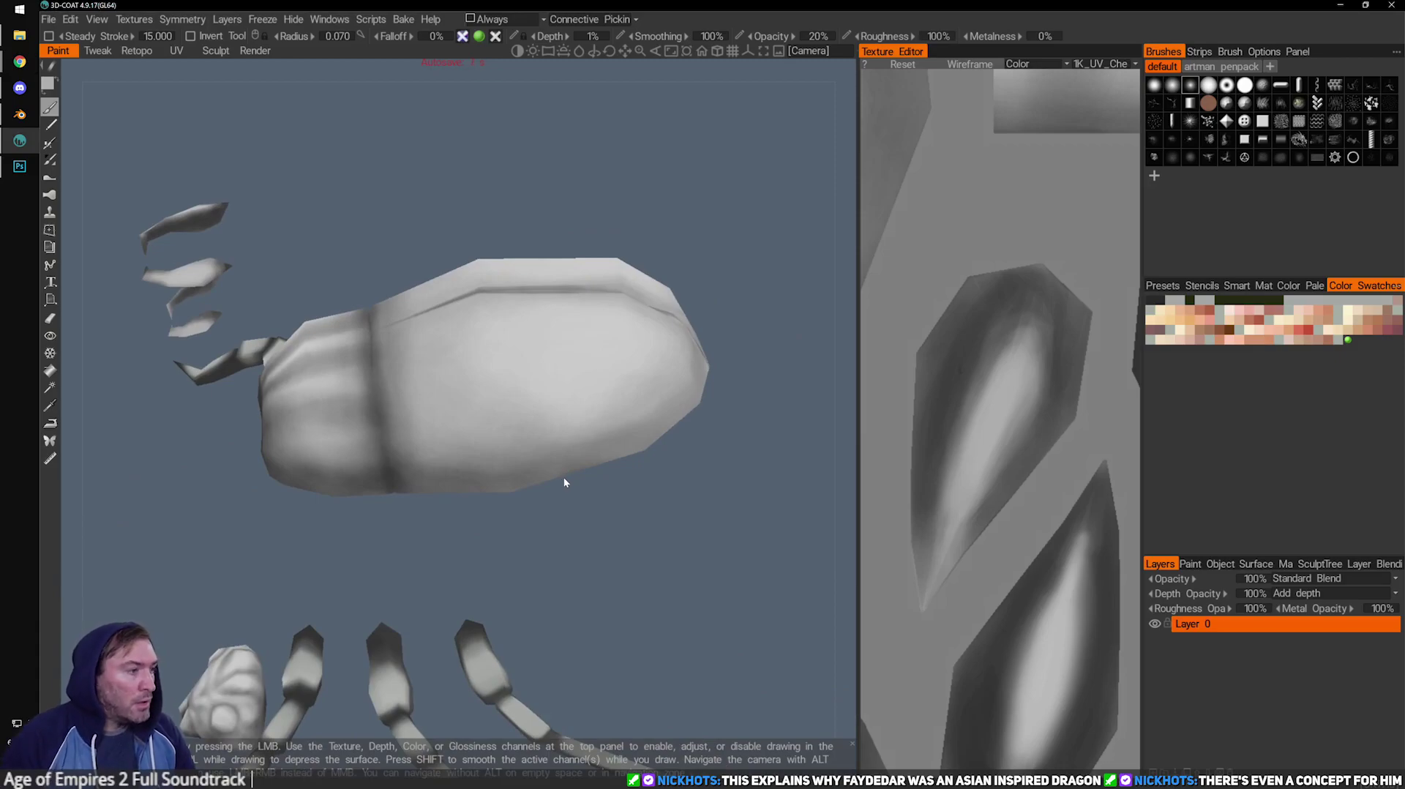
{"action": "right_click_drag", "start_coordinate": [564, 477], "coordinate": [341, 268]}
{"action": "left_click_drag", "start_coordinate": [614, 410], "coordinate": [480, 448]}
{"action": "right_click_drag", "start_coordinate": [480, 448], "coordinate": [508, 476]}
{"action": "middle_click_drag", "start_coordinate": [508, 477], "coordinate": [482, 528]}
{"action": "left_click_drag", "start_coordinate": [428, 547], "coordinate": [444, 556]}
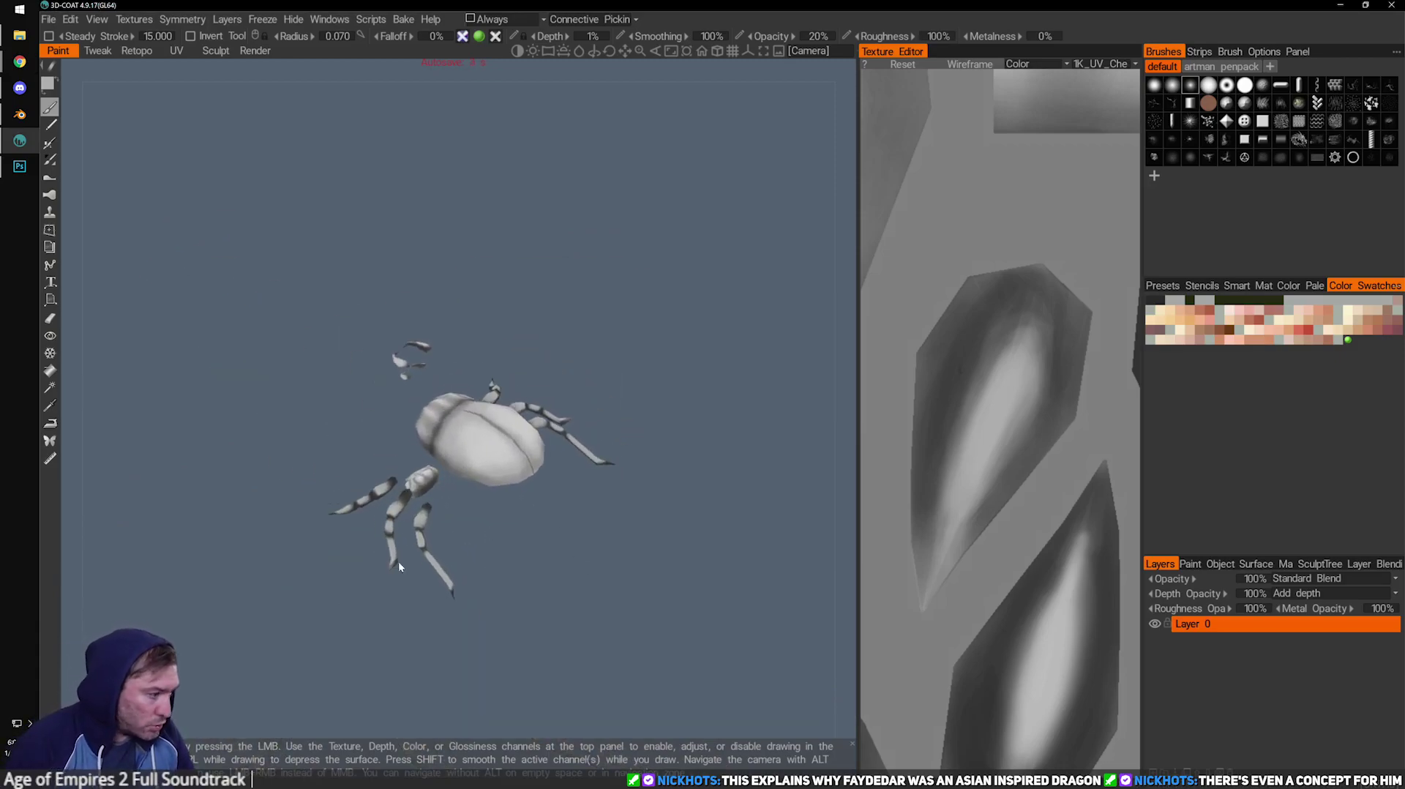
{"action": "left_click_drag", "start_coordinate": [363, 399], "coordinate": [395, 421]}
{"action": "left_click_drag", "start_coordinate": [549, 537], "coordinate": [600, 542]}
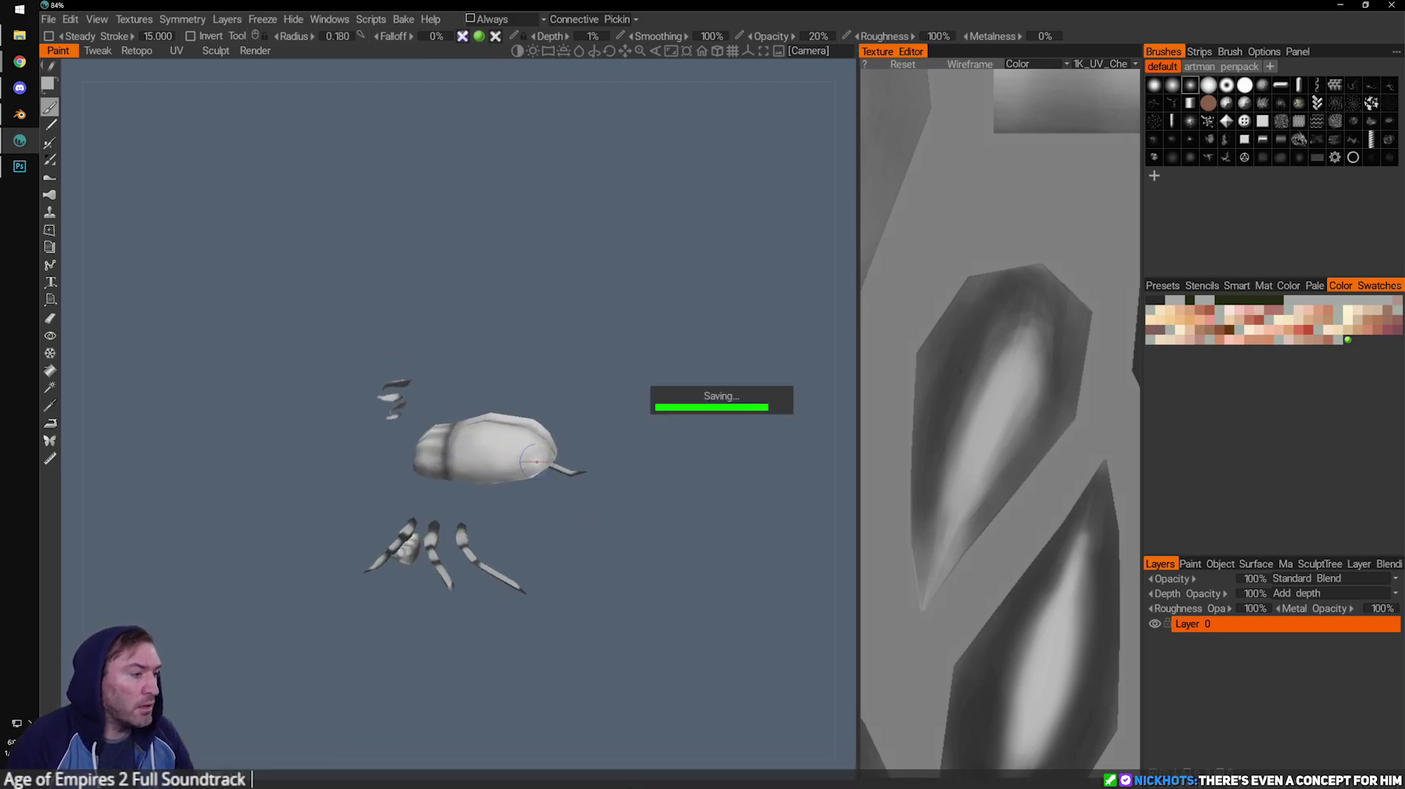
{"action": "left_click_drag", "start_coordinate": [658, 414], "coordinate": [672, 341]}
Darken the outer sides of the wing case with a 0.180-radius brush.
{"action": "key", "text": "x"}
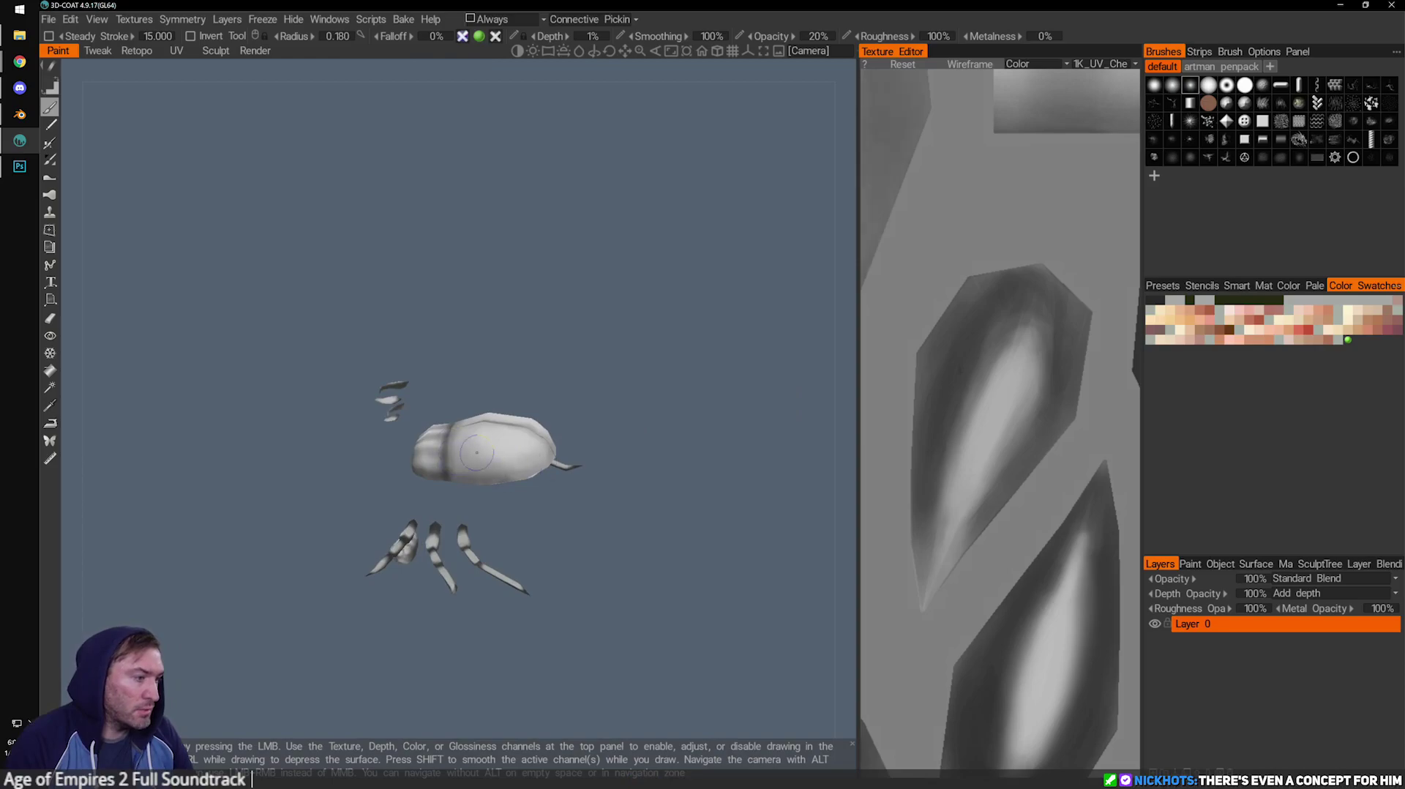
{"action": "left_click_drag", "start_coordinate": [524, 453], "coordinate": [503, 462], "text": "alt"}
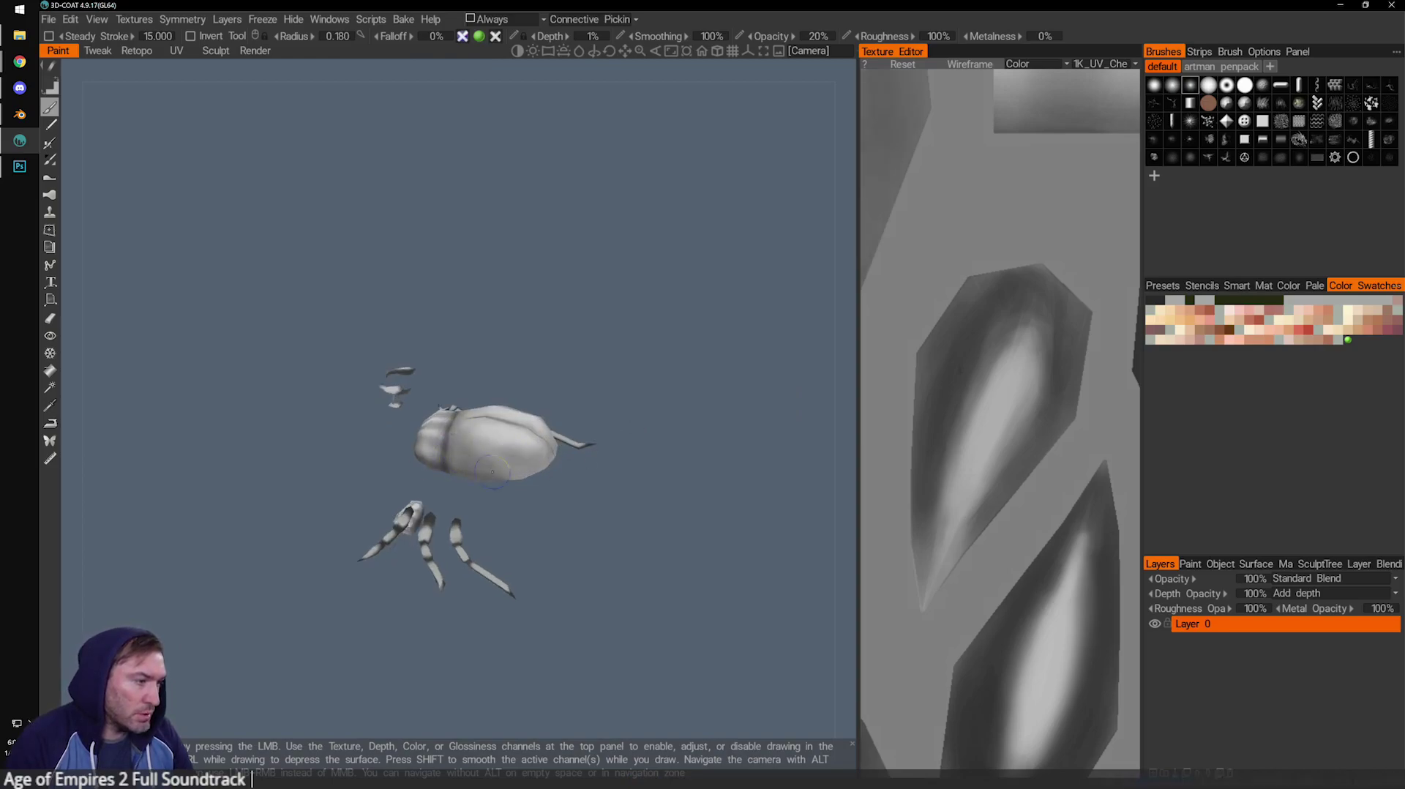
{"action": "left_click_drag", "start_coordinate": [563, 538], "coordinate": [483, 645]}
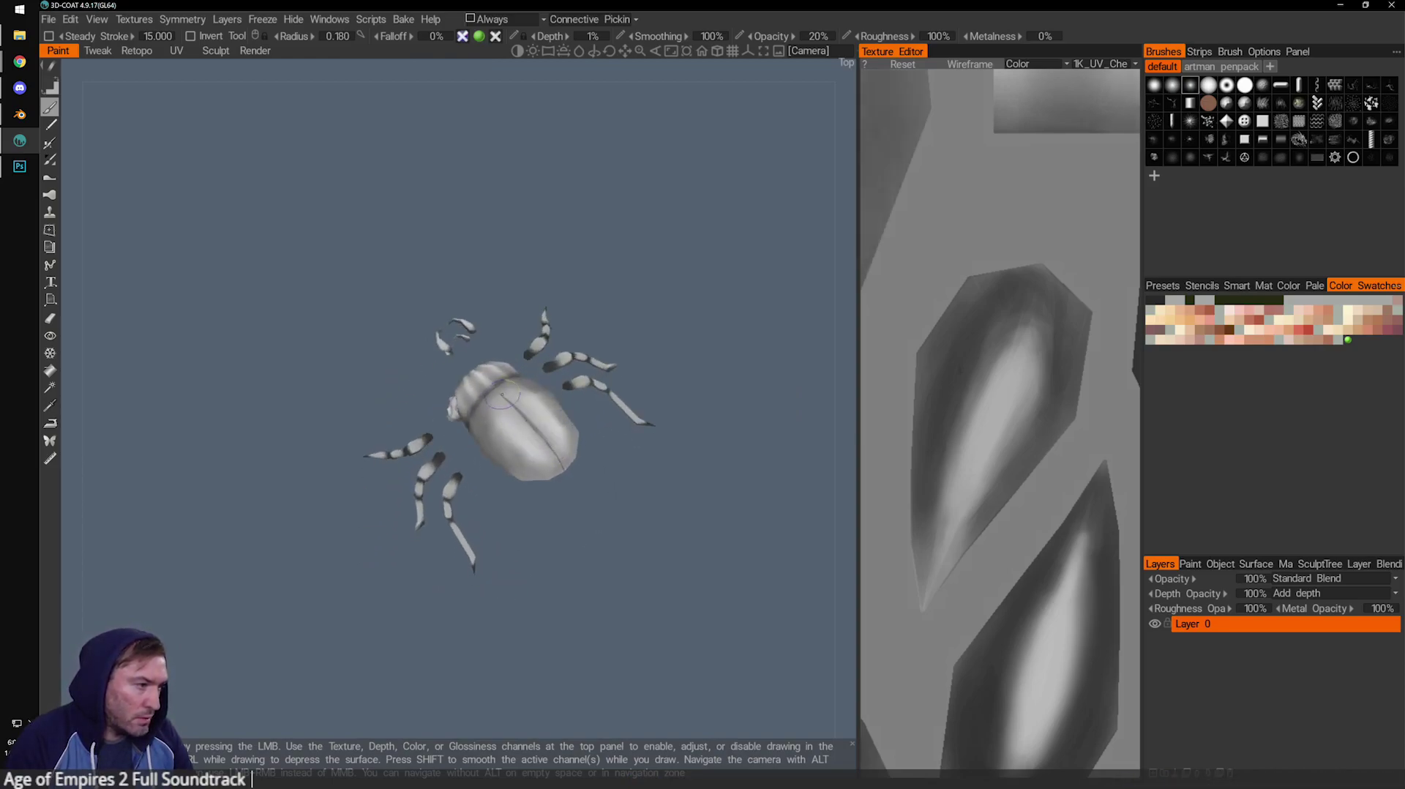
{"action": "left_click_drag", "start_coordinate": [586, 477], "coordinate": [560, 476]}
Deepen the shadow along the wing case's central seam with a 0.128-radius brush.
{"action": "key", "text": "bracketleft"}
{"action": "key", "text": "bracketleft"}
{"action": "key", "text": "bracketleft"}
{"action": "left_click_drag", "start_coordinate": [594, 521], "coordinate": [622, 519]}
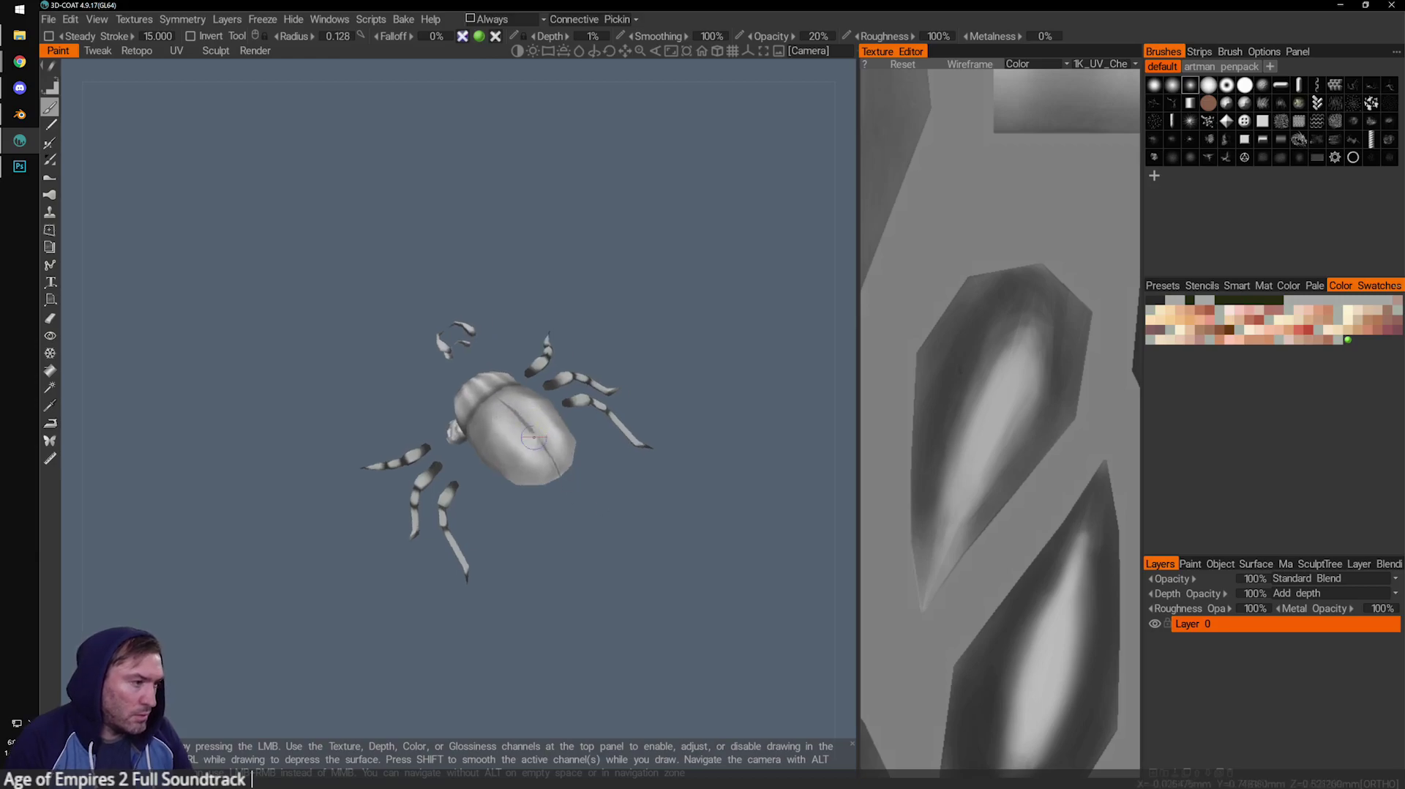
{"action": "left_click_drag", "start_coordinate": [520, 418], "coordinate": [555, 466]}
Swap the paint colour and brighten the middle of the wing-case halves with a 0.150-radius brush.
{"action": "key", "text": "x"}
{"action": "key", "text": "bracketleft"}
{"action": "key", "text": "bracketleft"}
{"action": "key", "text": "]"}
{"action": "key", "text": "]"}
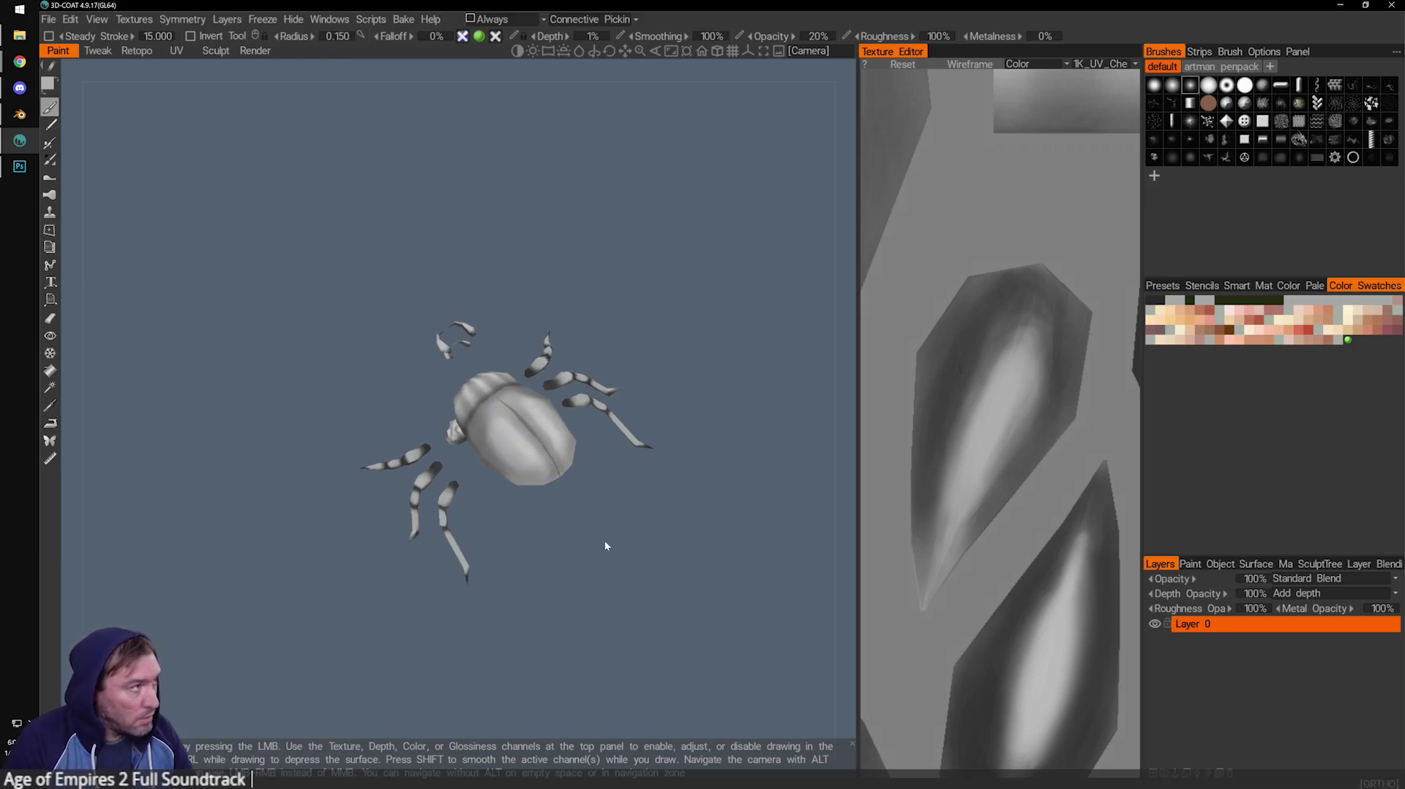
{"action": "left_click_drag", "start_coordinate": [604, 538], "coordinate": [602, 516]}
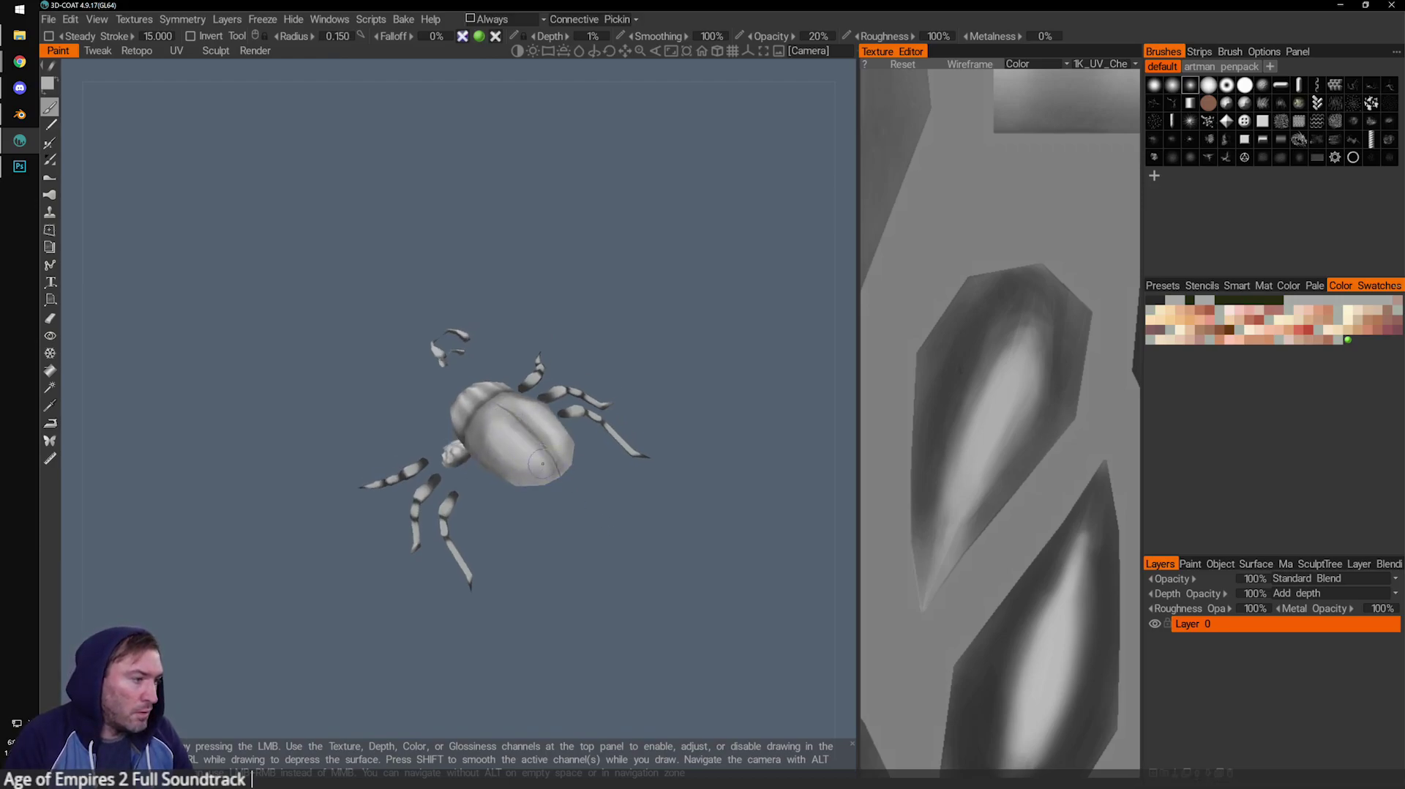
{"action": "left_click_drag", "start_coordinate": [607, 523], "coordinate": [614, 492]}
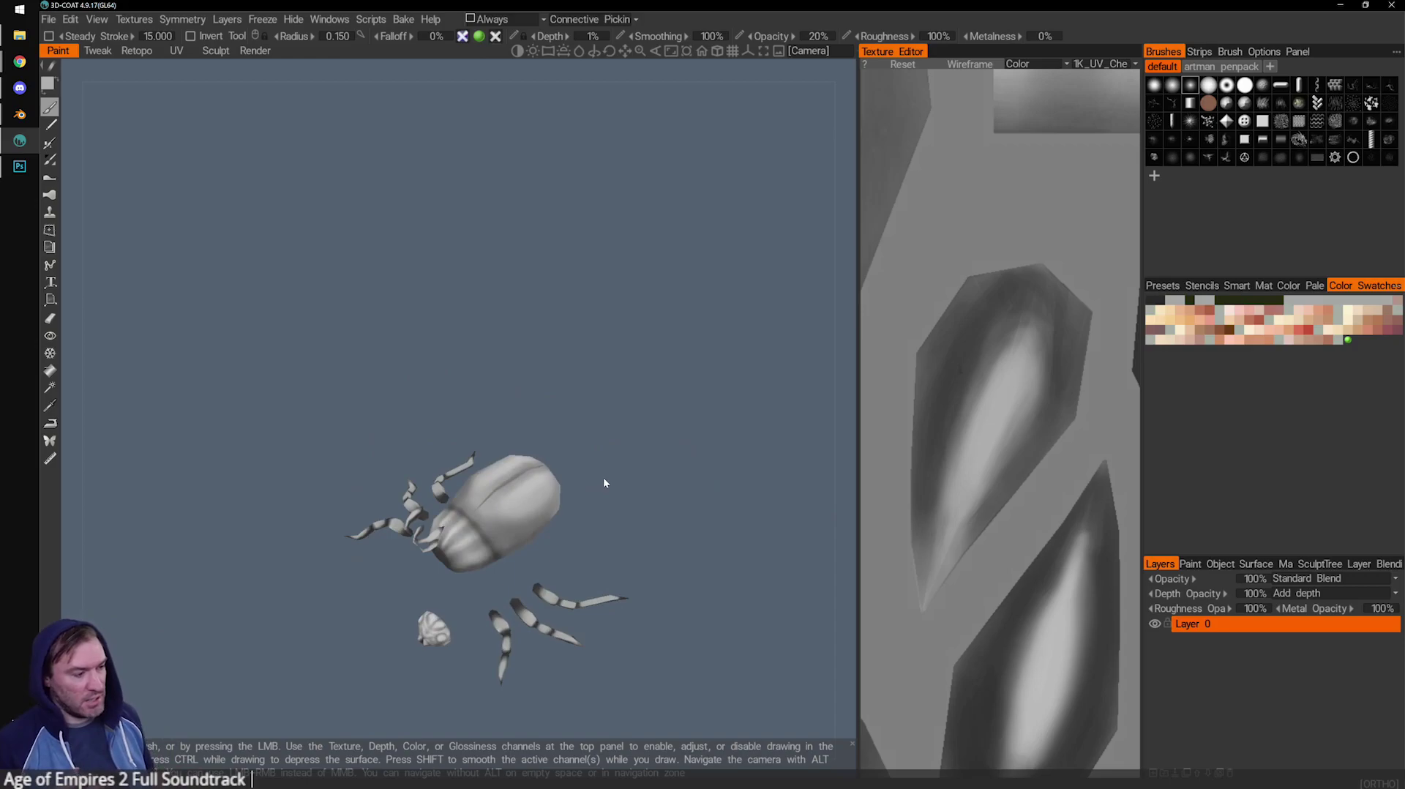
Tone down the wing case with a 0.150-radius brush, keeping a soft highlight along each half.
{"action": "left_click_drag", "start_coordinate": [583, 512], "coordinate": [586, 453]}
{"action": "scroll", "coordinate": [594, 545], "scroll_direction": "up", "scroll_amount": 5}
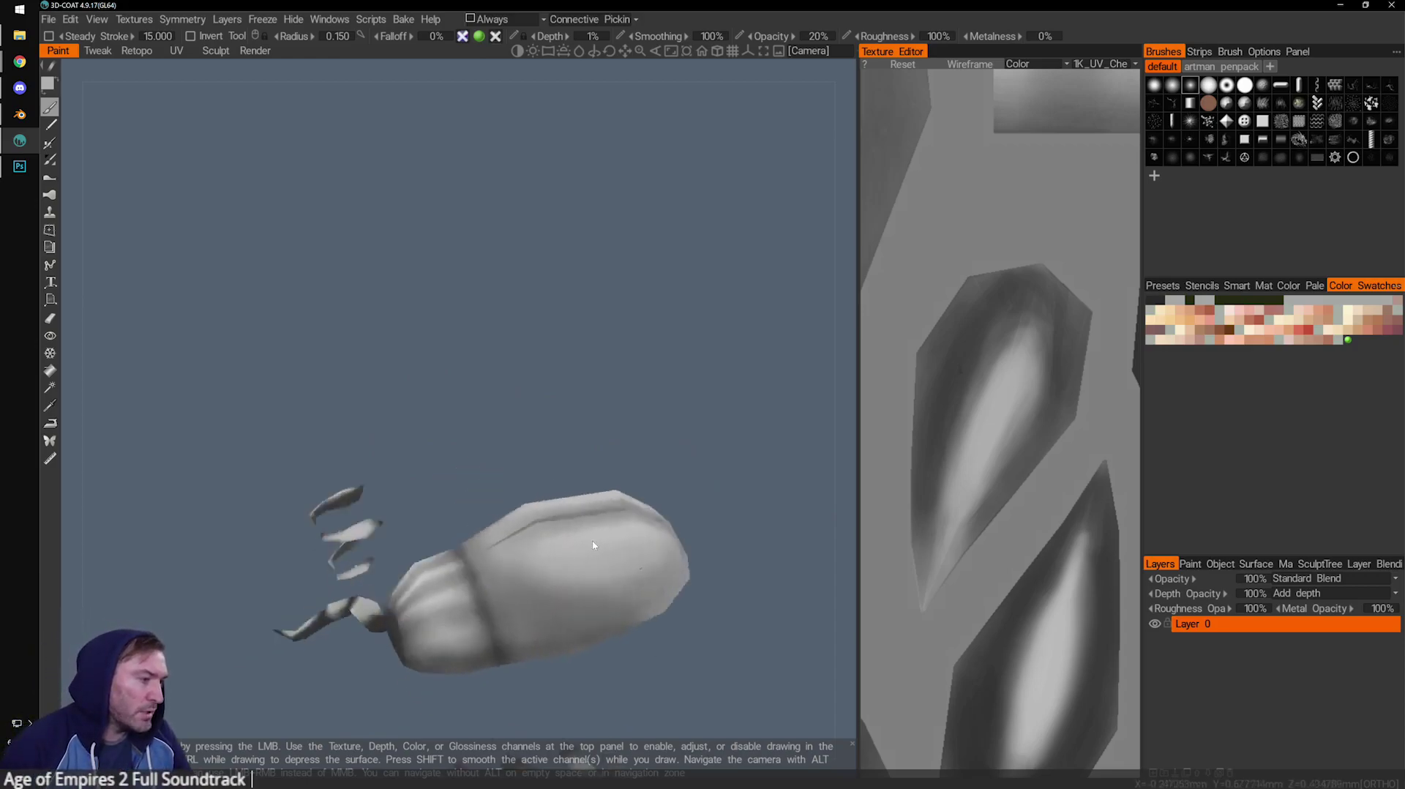
{"action": "scroll", "coordinate": [581, 464], "scroll_direction": "down", "scroll_amount": 5}
{"action": "scroll", "coordinate": [615, 489], "scroll_direction": "down", "scroll_amount": 3}
{"action": "left_click_drag", "start_coordinate": [406, 485], "coordinate": [538, 536]}
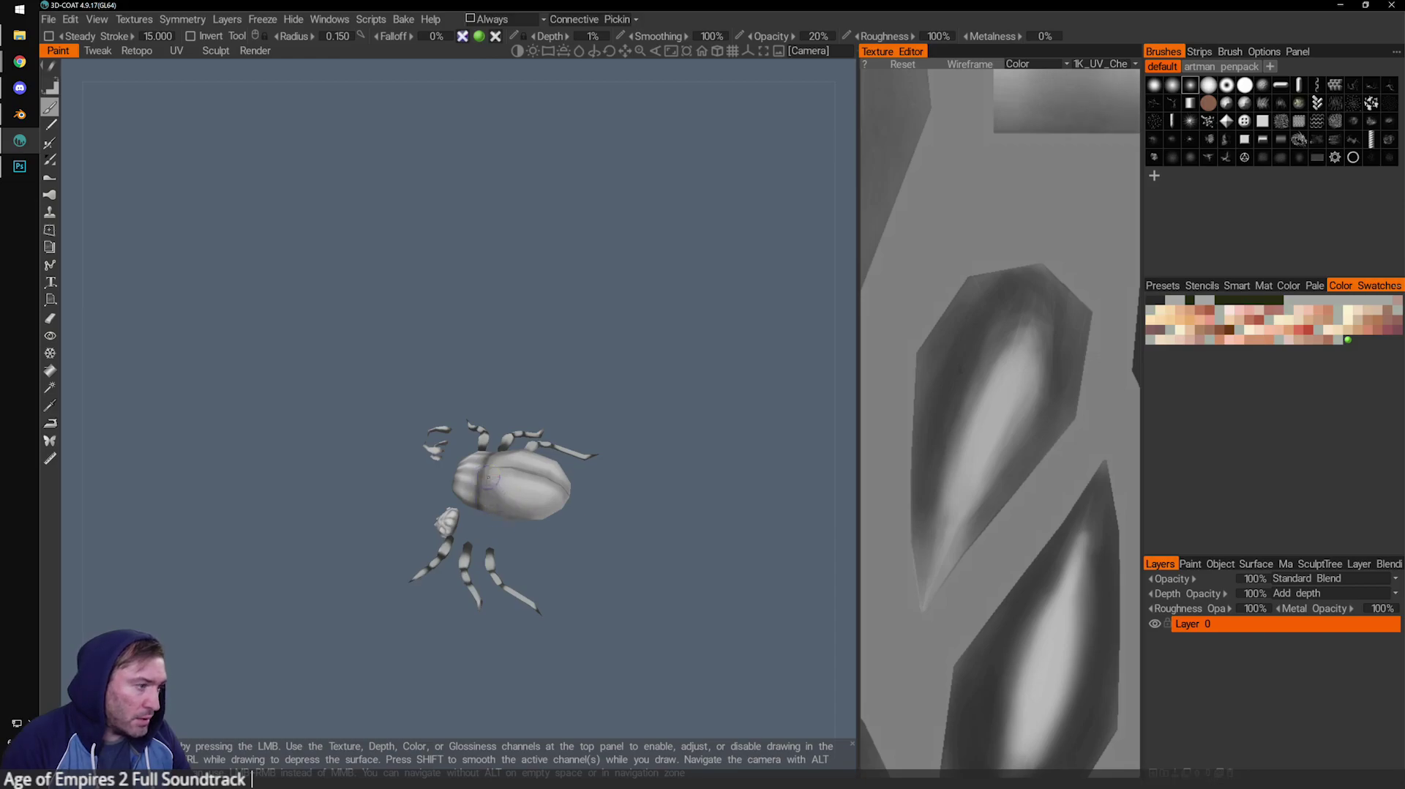
{"action": "left_click_drag", "start_coordinate": [492, 467], "coordinate": [546, 479]}
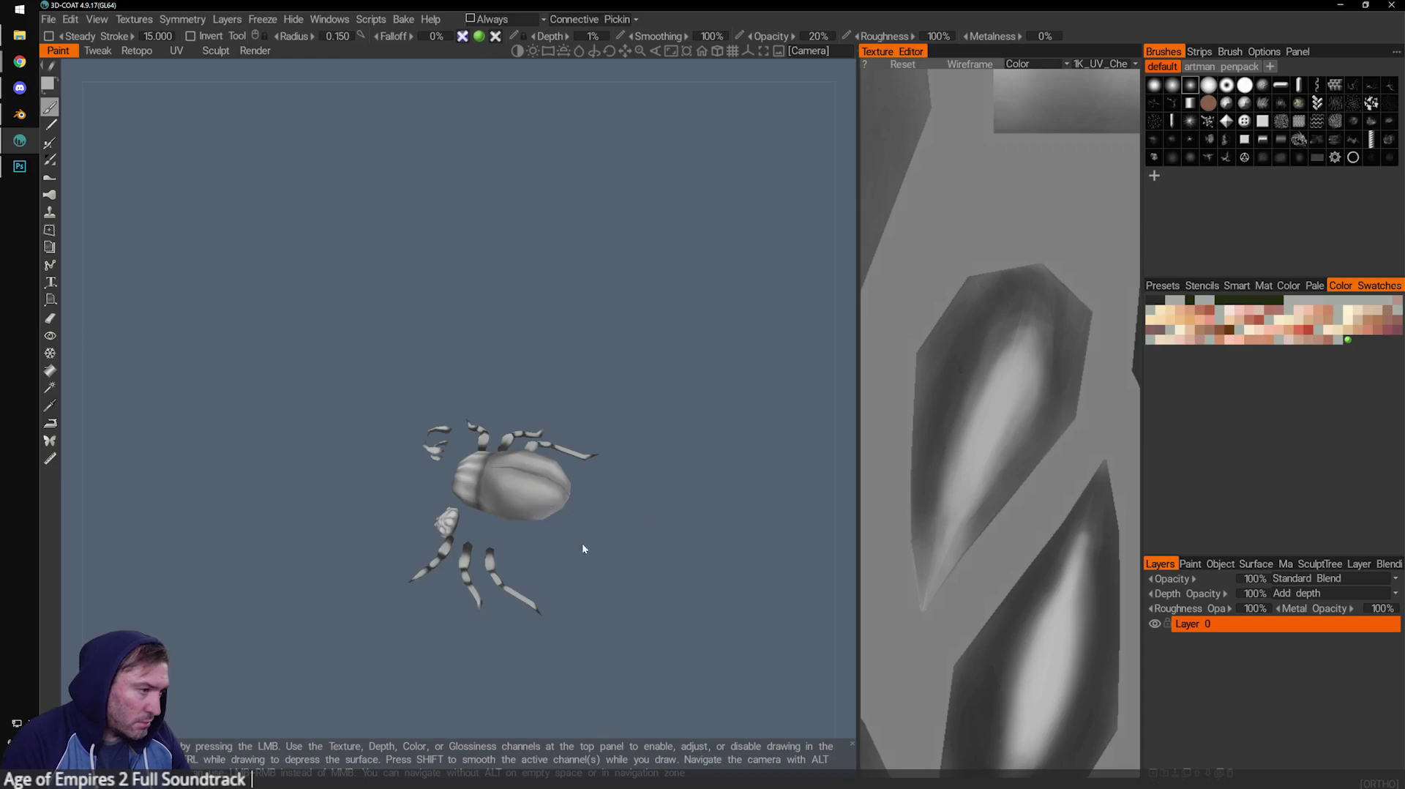
{"action": "left_click_drag", "start_coordinate": [574, 543], "coordinate": [616, 541]}
{"action": "key", "text": "x"}
{"action": "left_click_drag", "start_coordinate": [446, 513], "coordinate": [457, 524]}
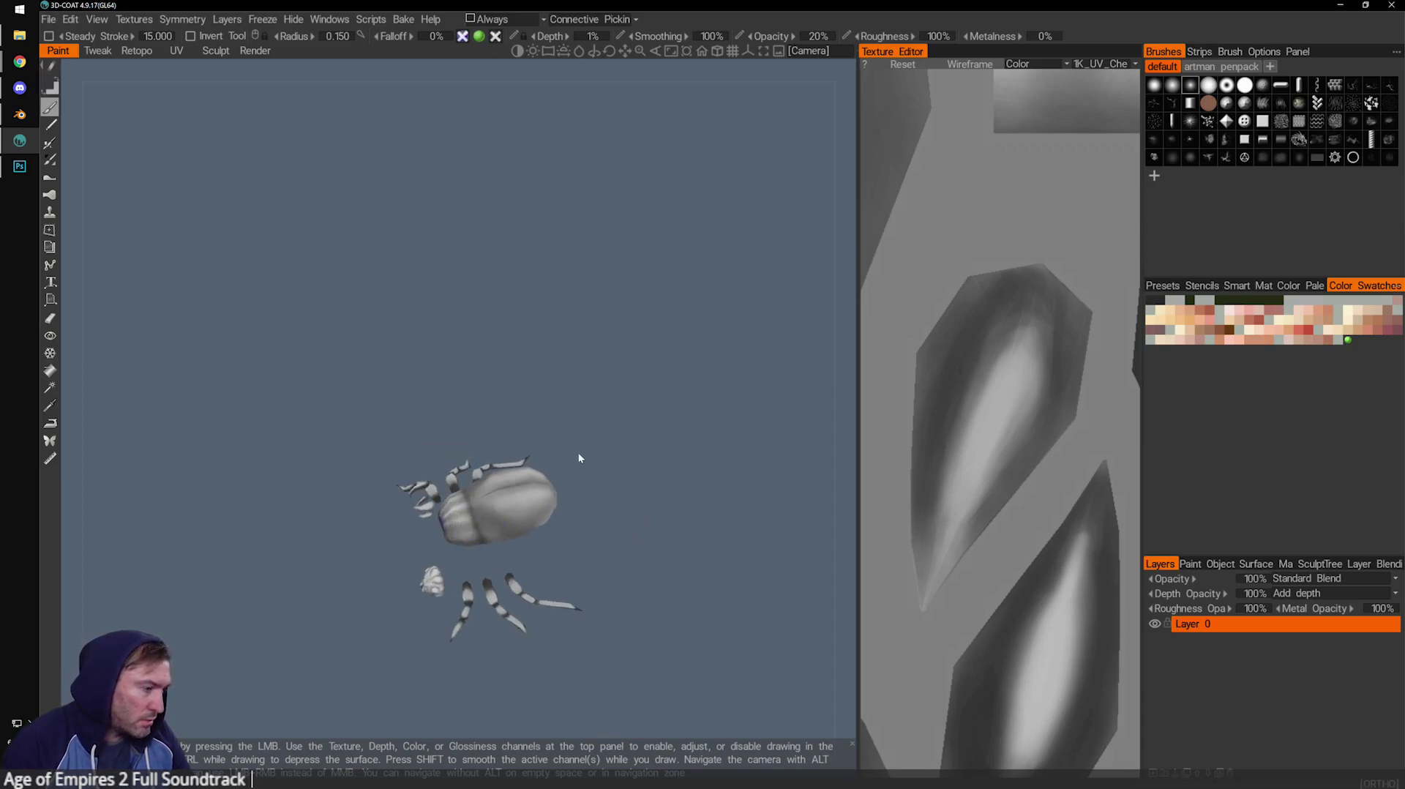
{"action": "scroll", "coordinate": [653, 486], "scroll_direction": "up", "scroll_amount": 5}
{"action": "left_click_drag", "start_coordinate": [576, 619], "coordinate": [448, 579], "text": "alt"}
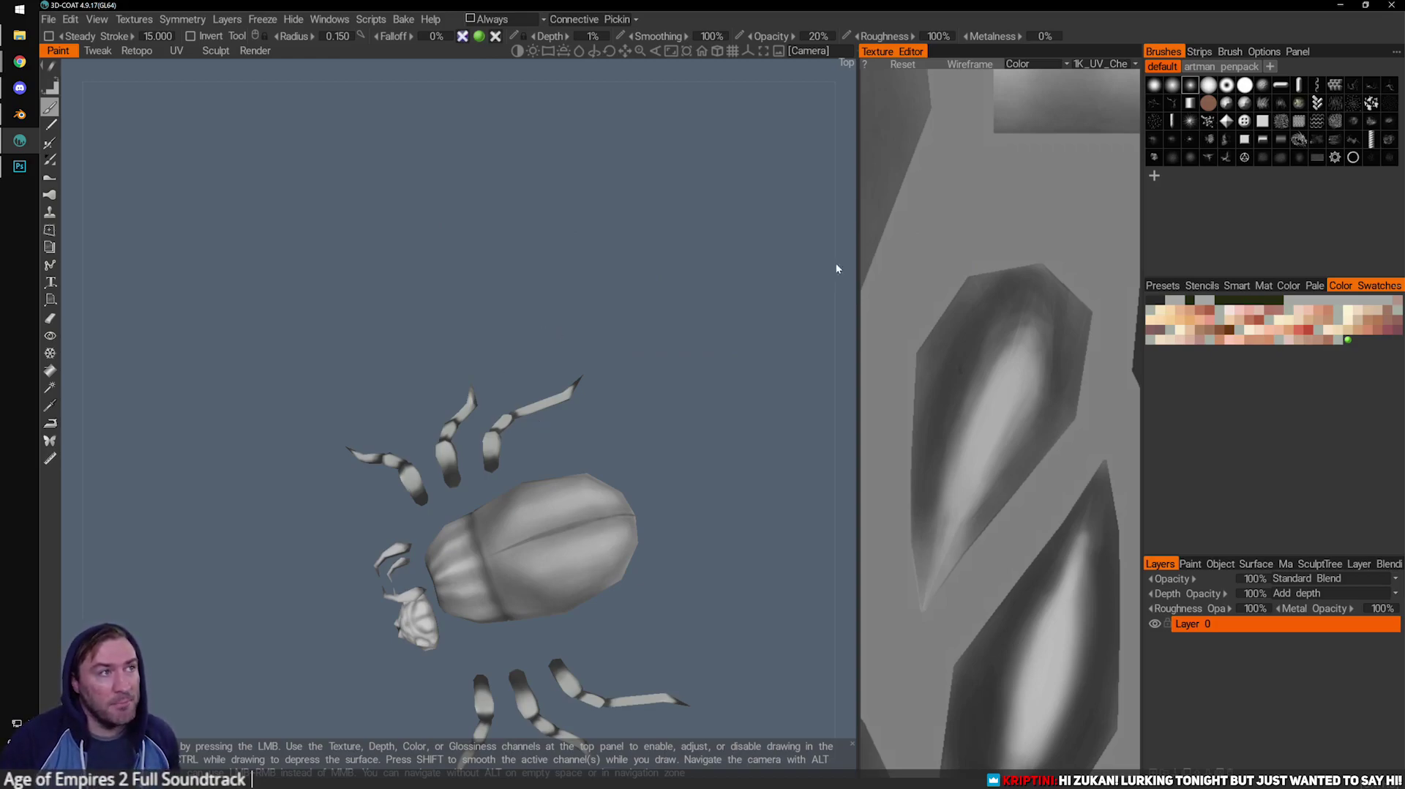
Darken the lower flank of the wing case and thorax with the 0.150-radius brush.
{"action": "key", "text": "alt+Tab"}
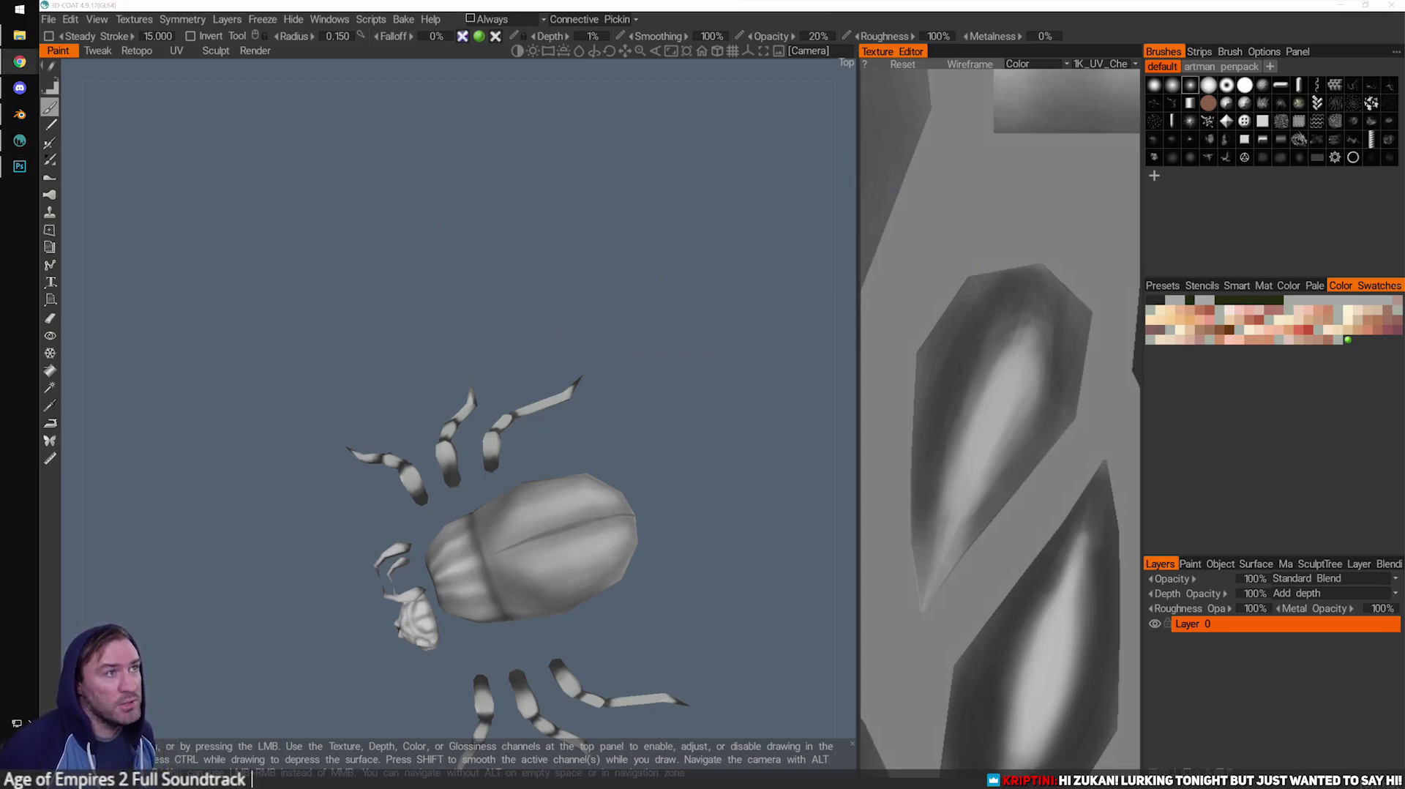
{"action": "left_click_drag", "start_coordinate": [519, 308], "coordinate": [631, 320]}
{"action": "mouse_move", "coordinate": [395, 313]}
{"action": "left_mouse_down"}
{"action": "mouse_move", "coordinate": [449, 512]}
{"action": "mouse_move", "coordinate": [350, 443]}
{"action": "left_mouse_up"}
{"action": "left_click_drag", "start_coordinate": [414, 505], "coordinate": [492, 511]}
{"action": "left_click_drag", "start_coordinate": [403, 518], "coordinate": [350, 473]}
{"action": "left_click_drag", "start_coordinate": [401, 539], "coordinate": [438, 541]}
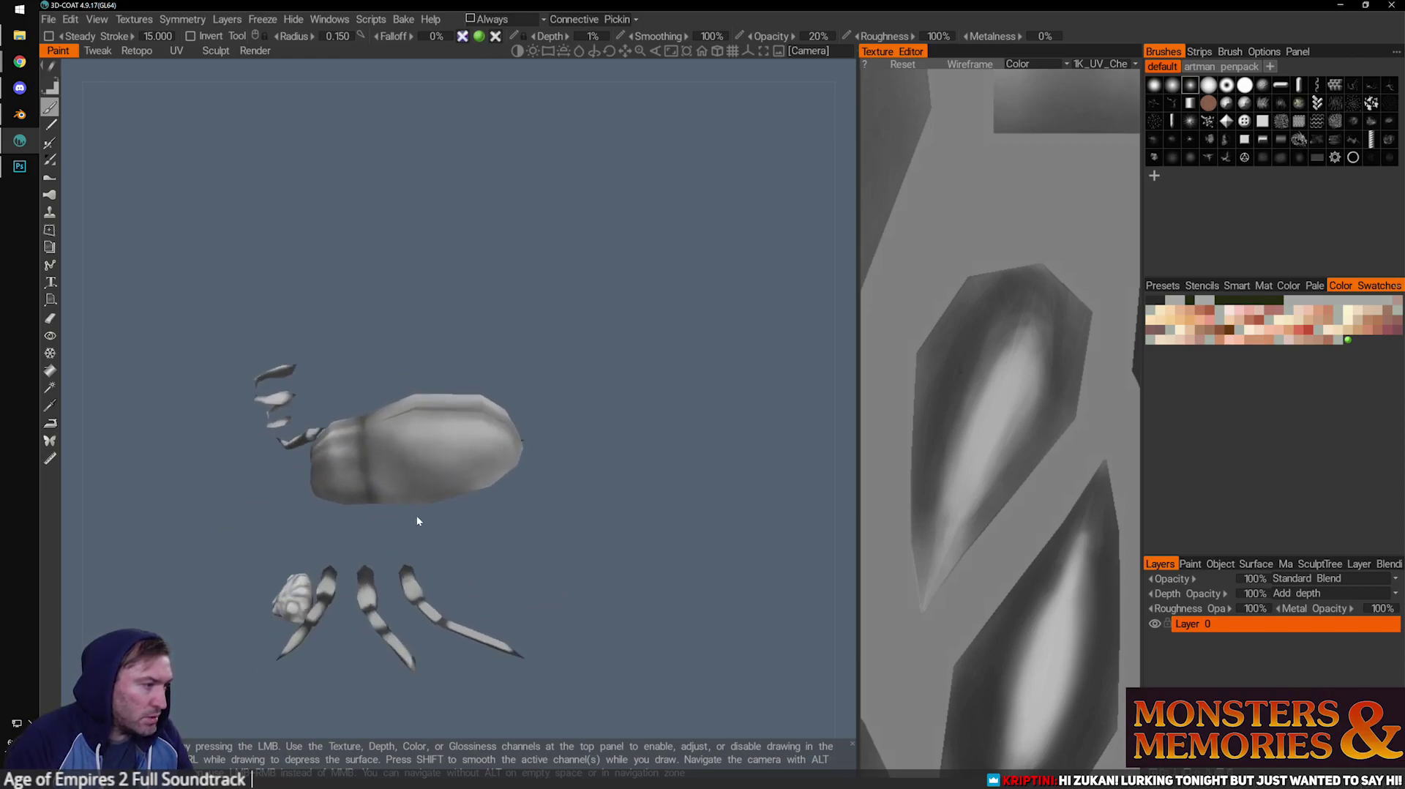
Shade the front of the thorax and the wing case's edges darker, using brush radii of 0.198 and 0.217.
{"action": "mouse_move", "coordinate": [561, 484]}
{"action": "left_mouse_down"}
{"action": "mouse_move", "coordinate": [505, 461]}
{"action": "mouse_move", "coordinate": [538, 438]}
{"action": "left_mouse_up"}
{"action": "right_click_drag", "start_coordinate": [487, 496], "coordinate": [502, 499]}
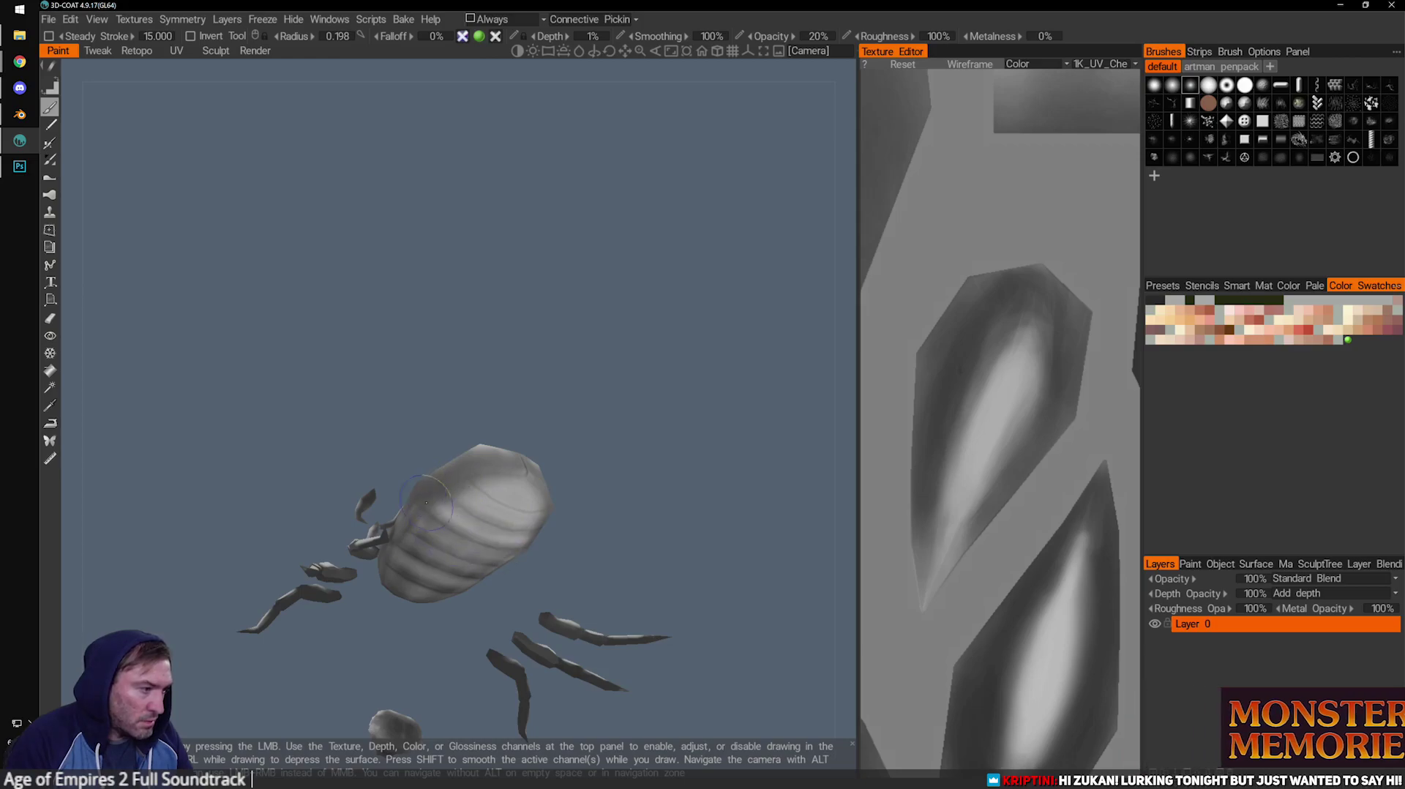
{"action": "left_click_drag", "start_coordinate": [585, 558], "coordinate": [582, 594]}
{"action": "right_click_drag", "start_coordinate": [415, 558], "coordinate": [421, 562]}
{"action": "left_click_drag", "start_coordinate": [622, 552], "coordinate": [665, 627]}
{"action": "left_click_drag", "start_coordinate": [490, 398], "coordinate": [425, 502]}
{"action": "right_click_drag", "start_coordinate": [425, 502], "coordinate": [469, 505]}
Examine the shading of the wing case, thorax and legs from several angles, ending close on the beetle's detached head.
{"action": "middle_click_drag", "start_coordinate": [468, 505], "coordinate": [461, 344]}
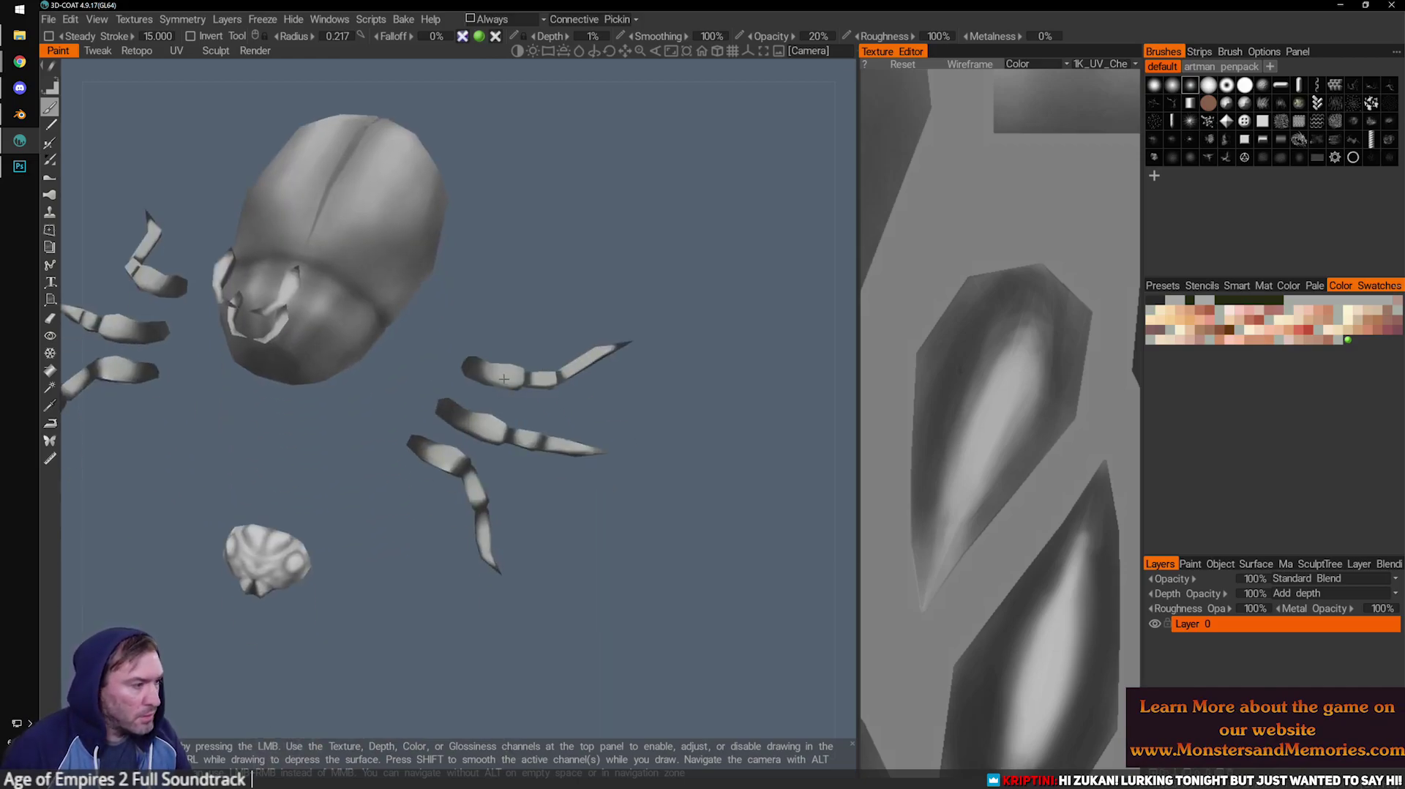
{"action": "left_click_drag", "start_coordinate": [535, 424], "coordinate": [461, 445]}
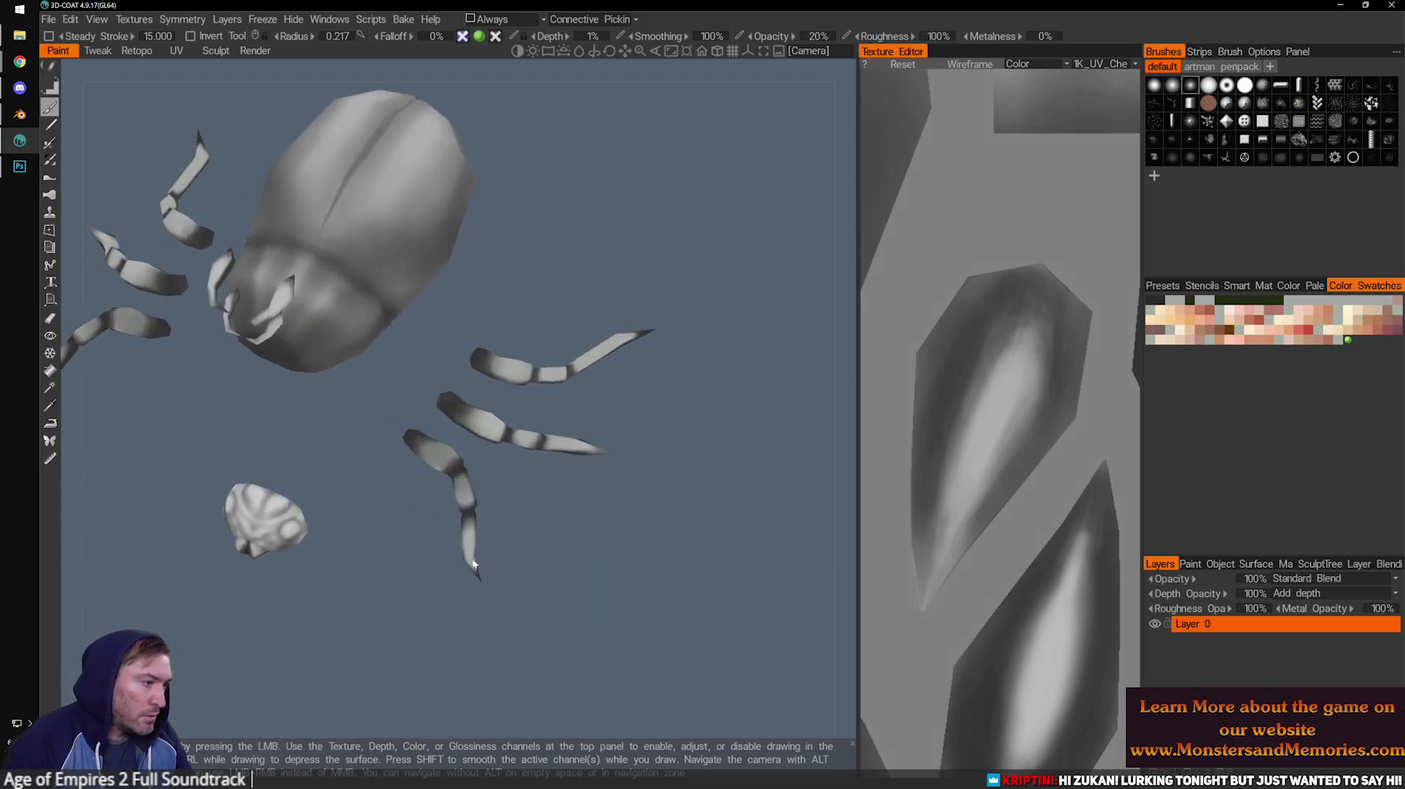
{"action": "left_click_drag", "start_coordinate": [552, 328], "coordinate": [585, 337]}
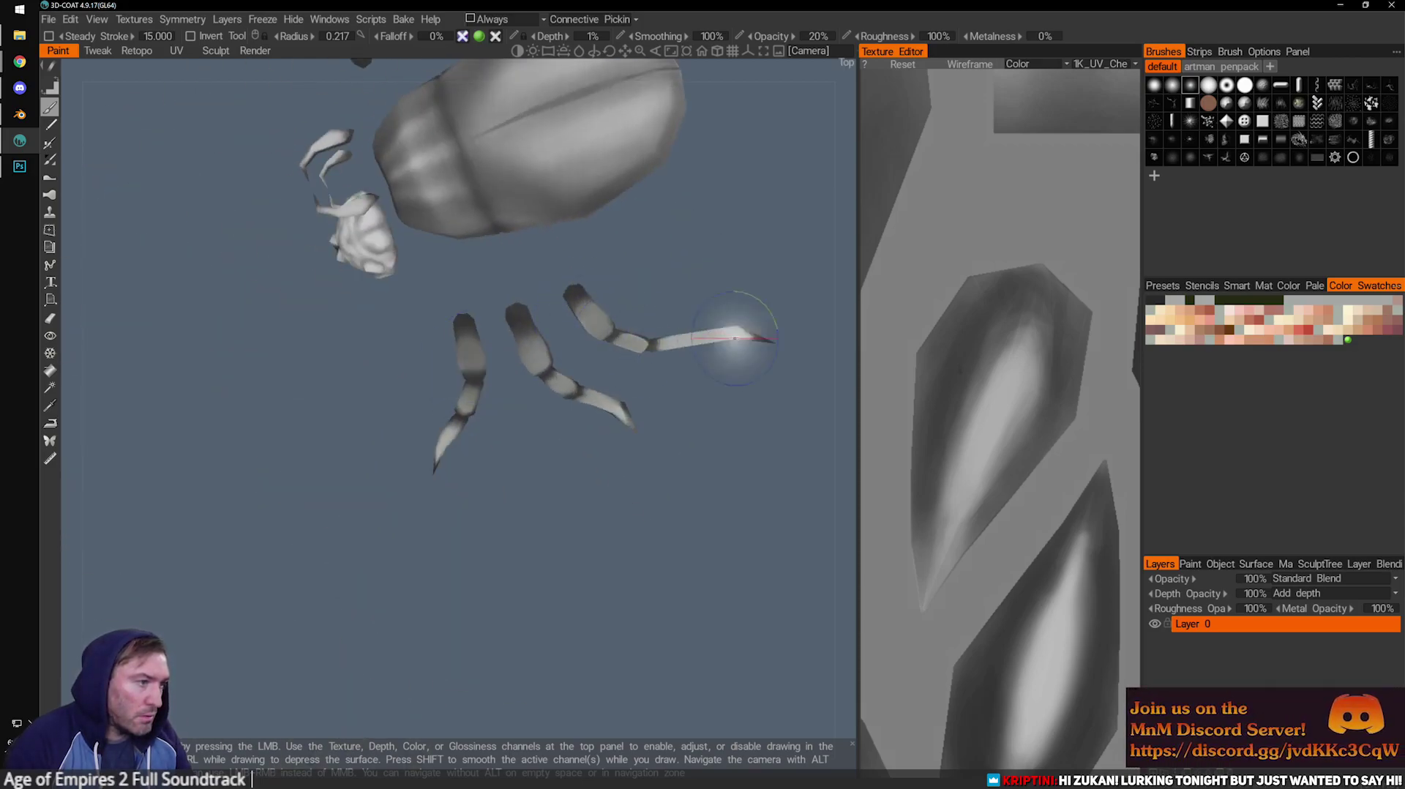
{"action": "left_click_drag", "start_coordinate": [686, 381], "coordinate": [646, 257]}
{"action": "left_click_drag", "start_coordinate": [722, 229], "coordinate": [639, 342]}
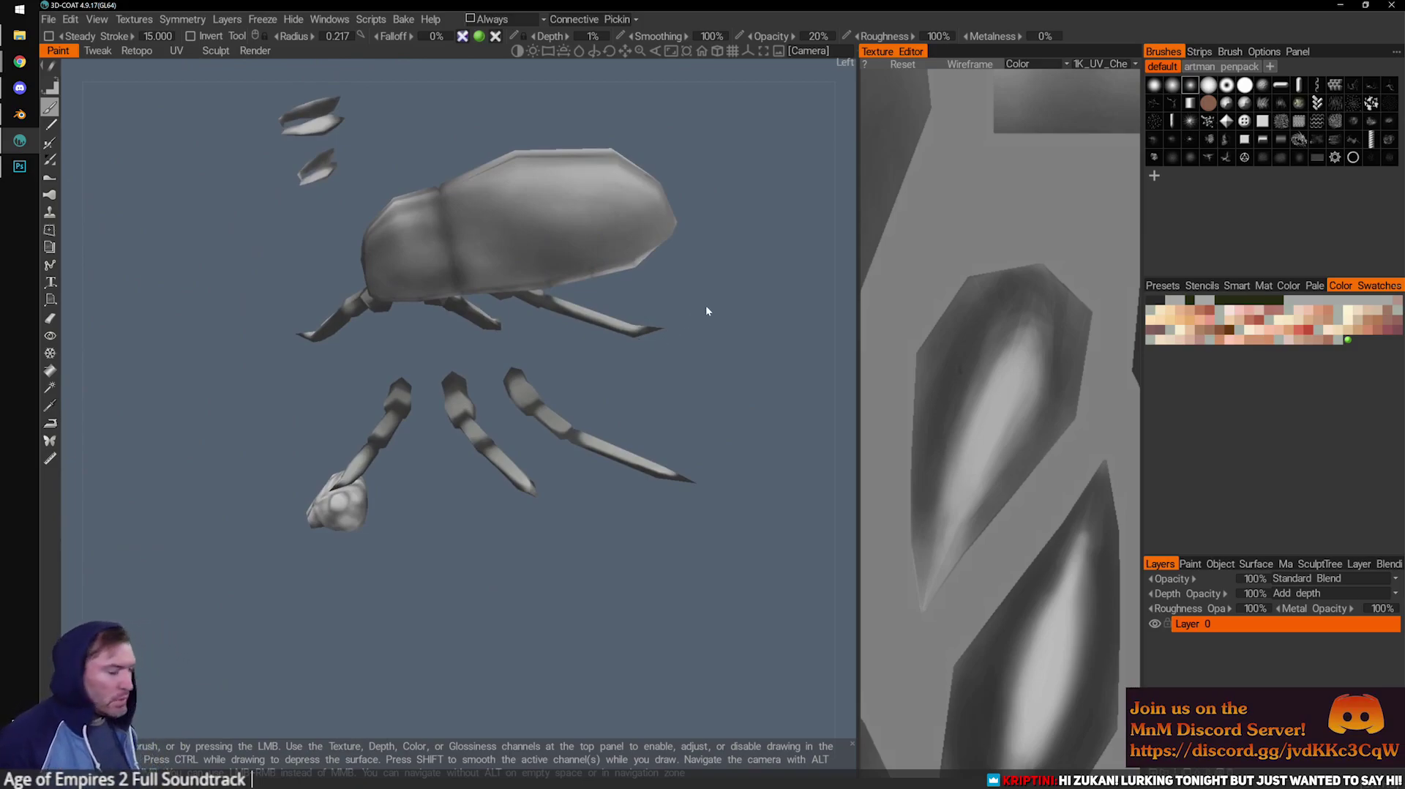
{"action": "left_click_drag", "start_coordinate": [671, 282], "coordinate": [539, 518]}
{"action": "scroll", "coordinate": [581, 454], "scroll_direction": "up", "scroll_amount": 2}
{"action": "middle_click_drag", "start_coordinate": [540, 518], "coordinate": [476, 432]}
{"action": "scroll", "coordinate": [462, 422], "scroll_direction": "up", "scroll_amount": 4}
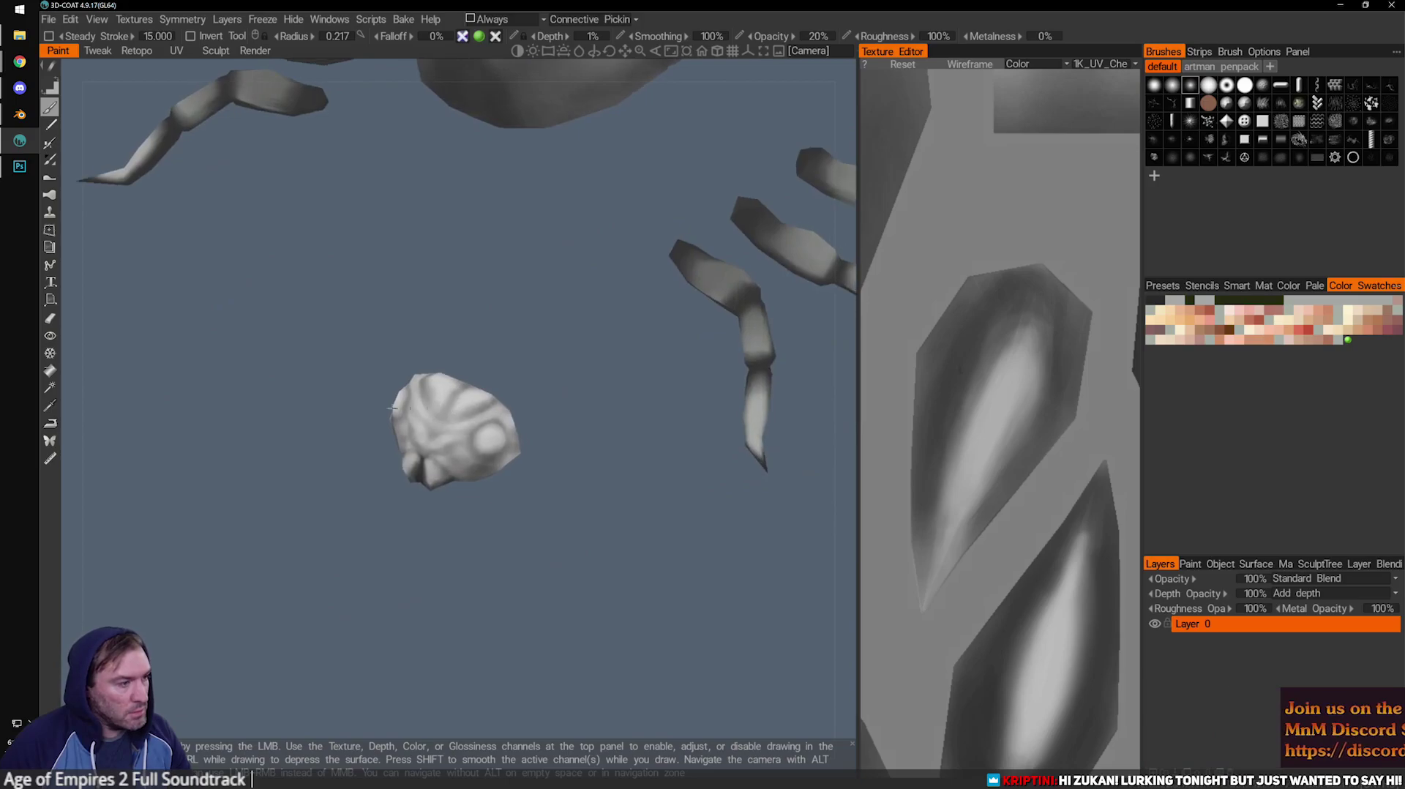
Shade the edges and lower parts of the beetle's head darker, using brush radii of 0.093 and 0.057.
{"action": "left_click_drag", "start_coordinate": [462, 421], "coordinate": [456, 386]}
{"action": "right_click_drag", "start_coordinate": [502, 354], "coordinate": [469, 355]}
{"action": "mouse_move", "coordinate": [502, 355]}
{"action": "left_mouse_down"}
{"action": "mouse_move", "coordinate": [508, 386]}
{"action": "mouse_move", "coordinate": [454, 348]}
{"action": "mouse_move", "coordinate": [472, 395]}
{"action": "left_mouse_up"}
{"action": "mouse_move", "coordinate": [592, 416]}
{"action": "left_mouse_down"}
{"action": "mouse_move", "coordinate": [389, 336]}
{"action": "mouse_move", "coordinate": [517, 374]}
{"action": "mouse_move", "coordinate": [455, 292]}
{"action": "mouse_move", "coordinate": [481, 402]}
{"action": "mouse_move", "coordinate": [535, 433]}
{"action": "mouse_move", "coordinate": [512, 420]}
{"action": "left_mouse_up"}
{"action": "left_click_drag", "start_coordinate": [366, 410], "coordinate": [470, 366]}
{"action": "mouse_move", "coordinate": [384, 380]}
{"action": "left_mouse_down"}
{"action": "mouse_move", "coordinate": [403, 415]}
{"action": "mouse_move", "coordinate": [531, 397]}
{"action": "left_mouse_up"}
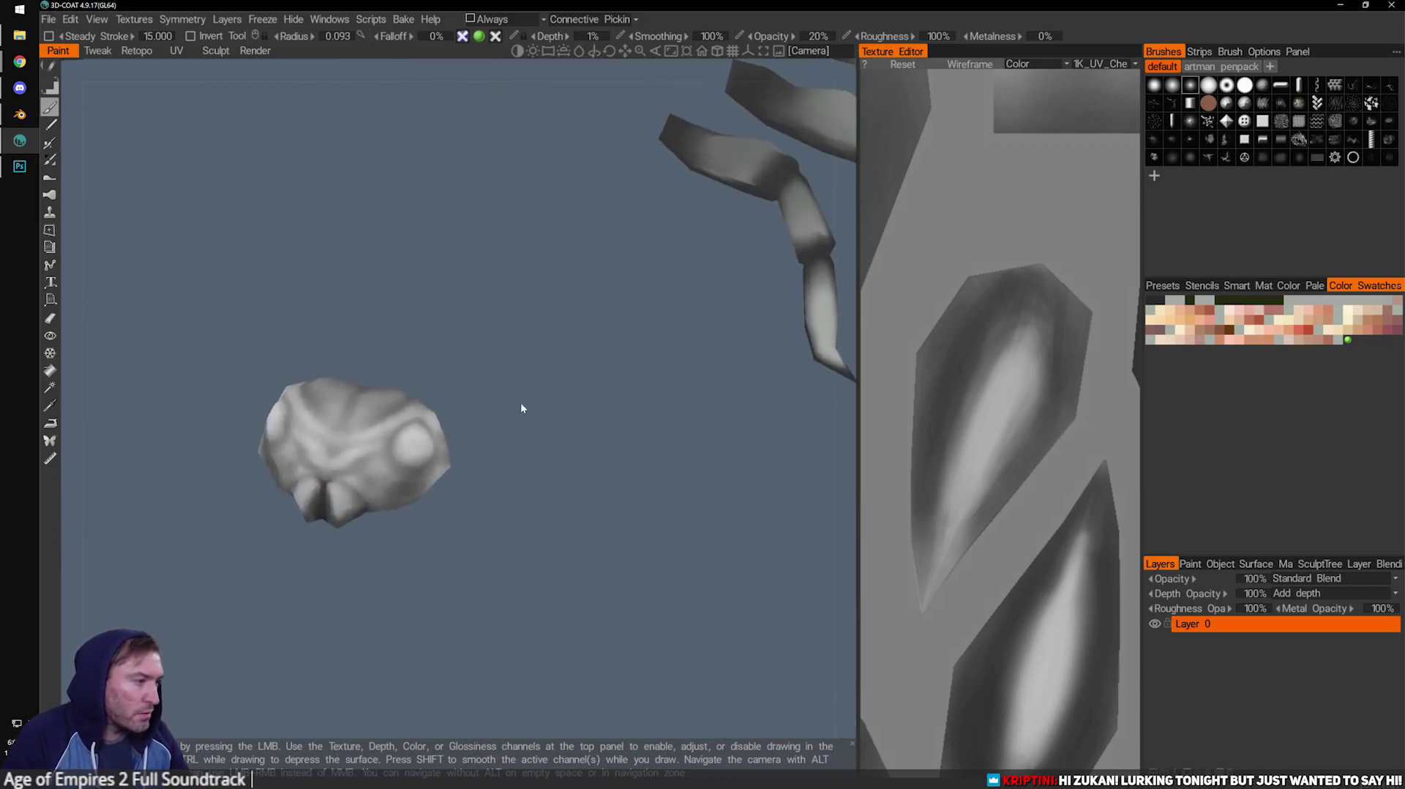
{"action": "middle_click_drag", "start_coordinate": [431, 403], "coordinate": [449, 480]}
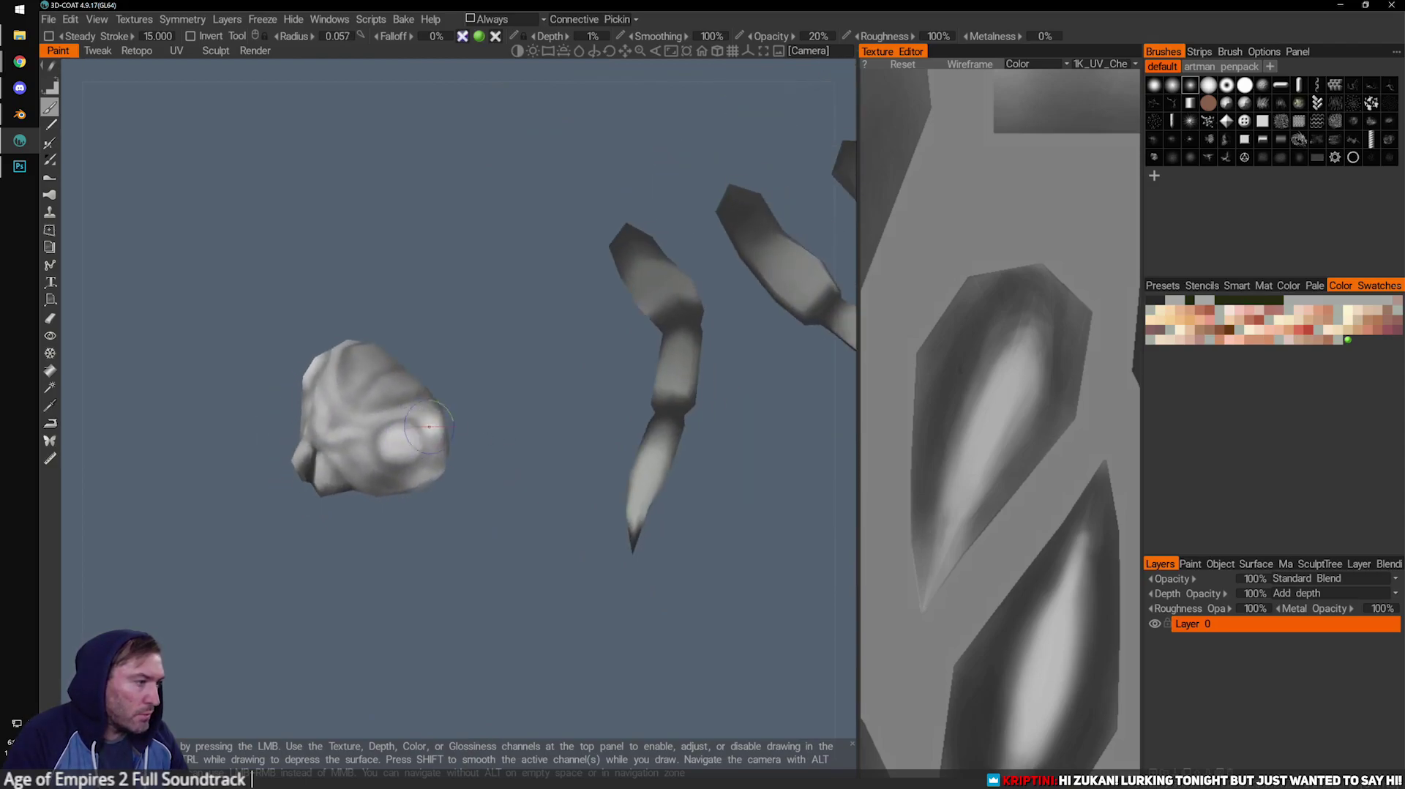
{"action": "mouse_move", "coordinate": [369, 352]}
{"action": "middle_mouse_down"}
{"action": "mouse_move", "coordinate": [342, 443]}
{"action": "mouse_move", "coordinate": [342, 423]}
{"action": "mouse_move", "coordinate": [359, 446]}
{"action": "mouse_move", "coordinate": [374, 440]}
{"action": "middle_mouse_up"}
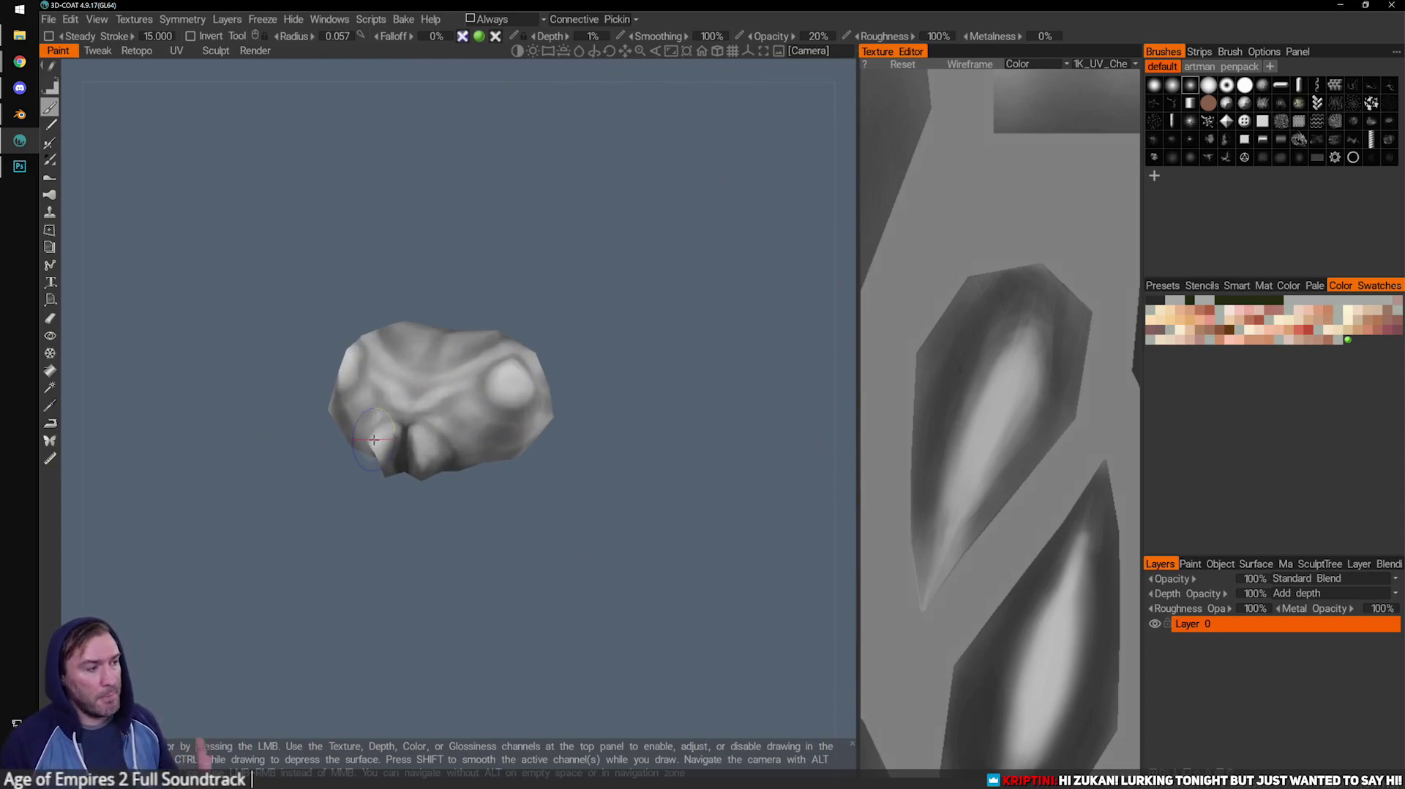
Paint the beetle's round eye dark grey with a 0.024-radius brush.
{"action": "right_click_drag", "start_coordinate": [212, 406], "coordinate": [352, 461]}
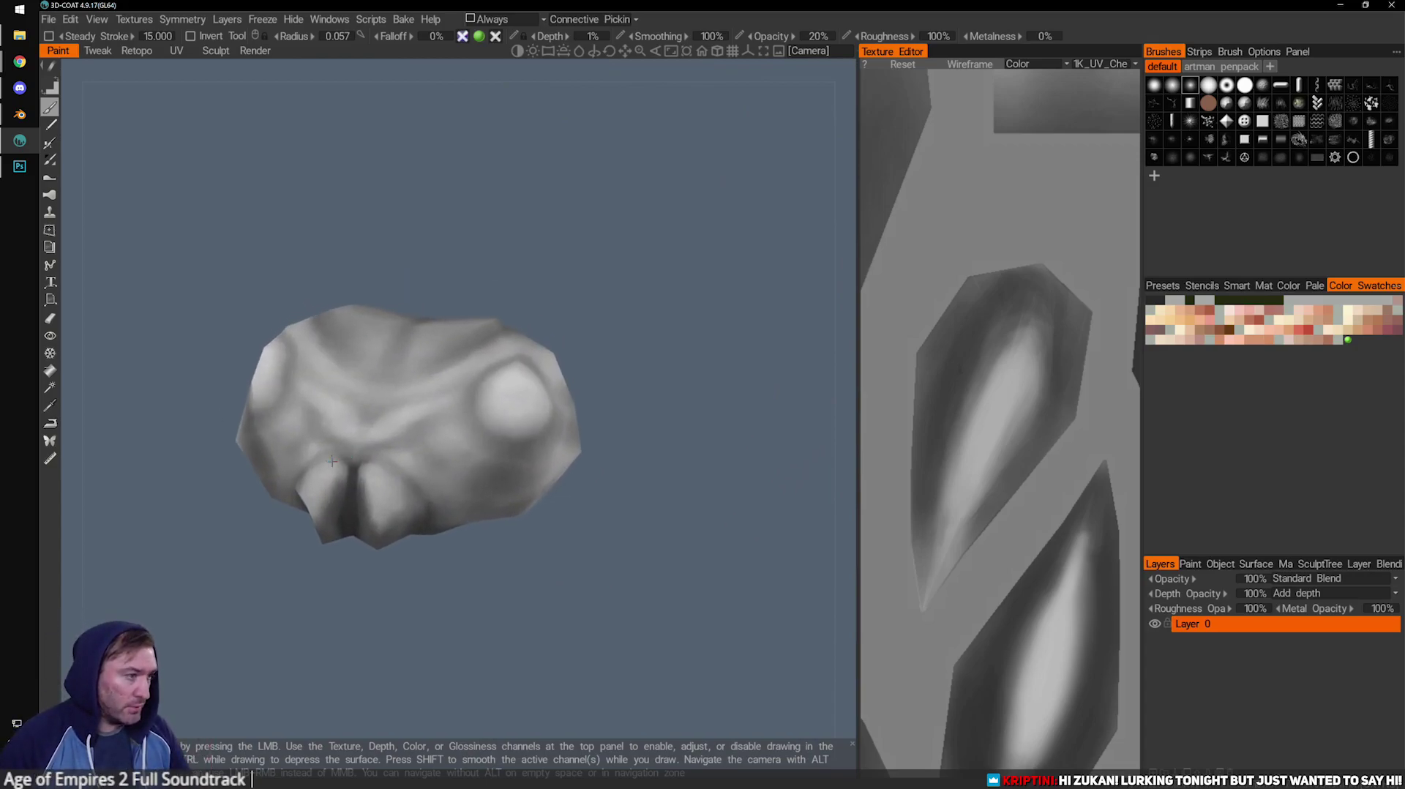
{"action": "left_click_drag", "start_coordinate": [694, 448], "coordinate": [612, 345]}
{"action": "right_click_drag", "start_coordinate": [539, 386], "coordinate": [501, 395]}
{"action": "middle_click_drag", "start_coordinate": [582, 310], "coordinate": [527, 351]}
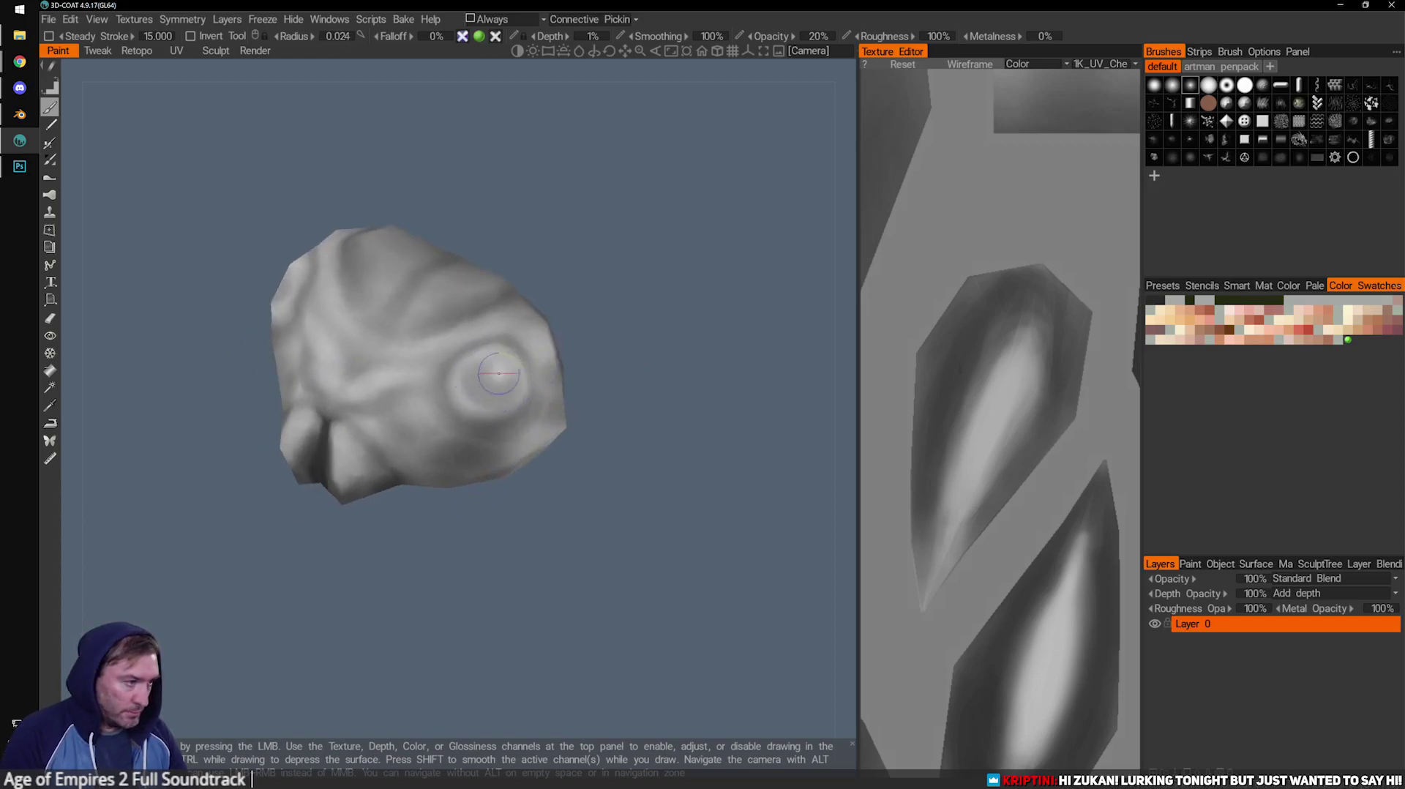
{"action": "mouse_move", "coordinate": [483, 392]}
{"action": "left_mouse_down"}
{"action": "mouse_move", "coordinate": [484, 379]}
{"action": "mouse_move", "coordinate": [519, 390]}
{"action": "mouse_move", "coordinate": [474, 390]}
{"action": "left_mouse_up"}
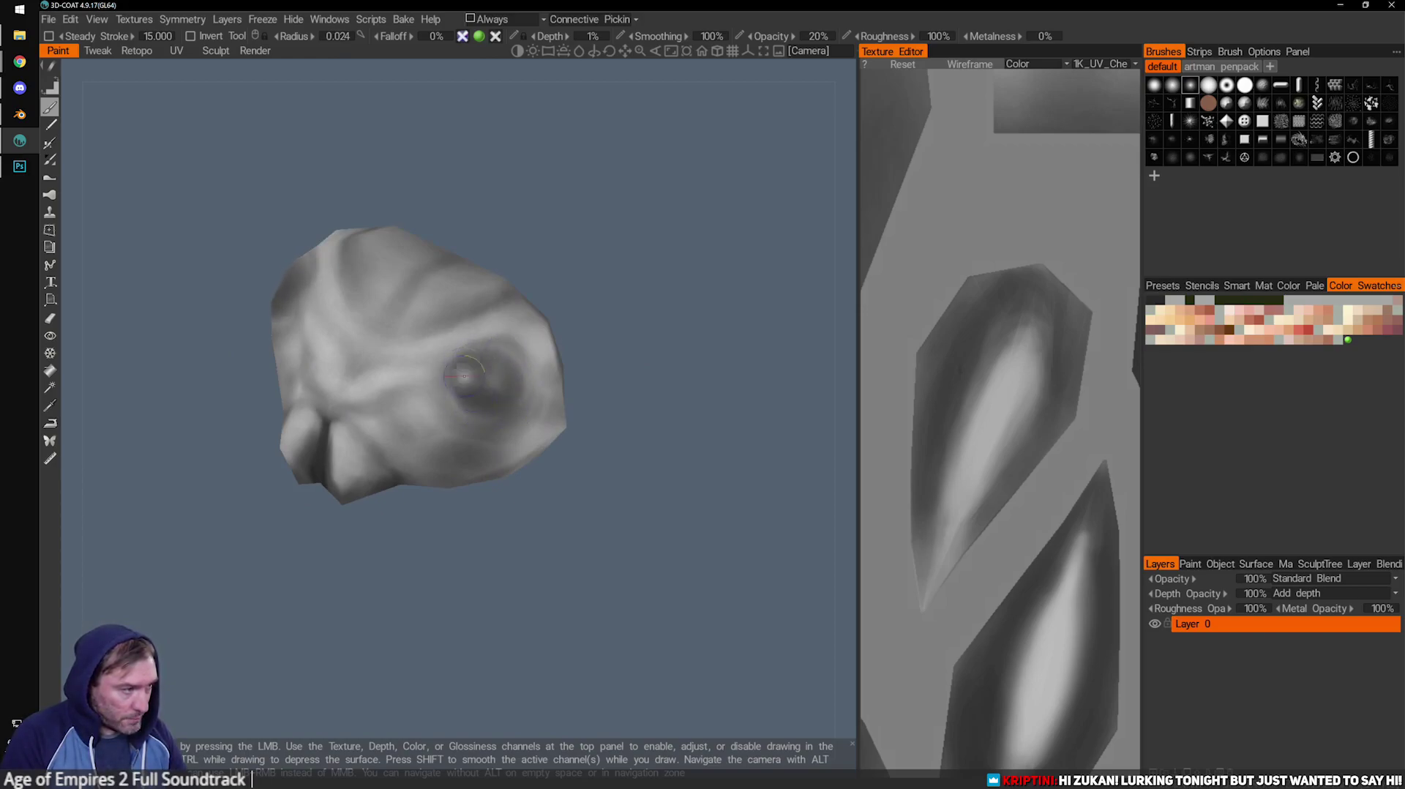
{"action": "left_click_drag", "start_coordinate": [554, 357], "coordinate": [574, 342]}
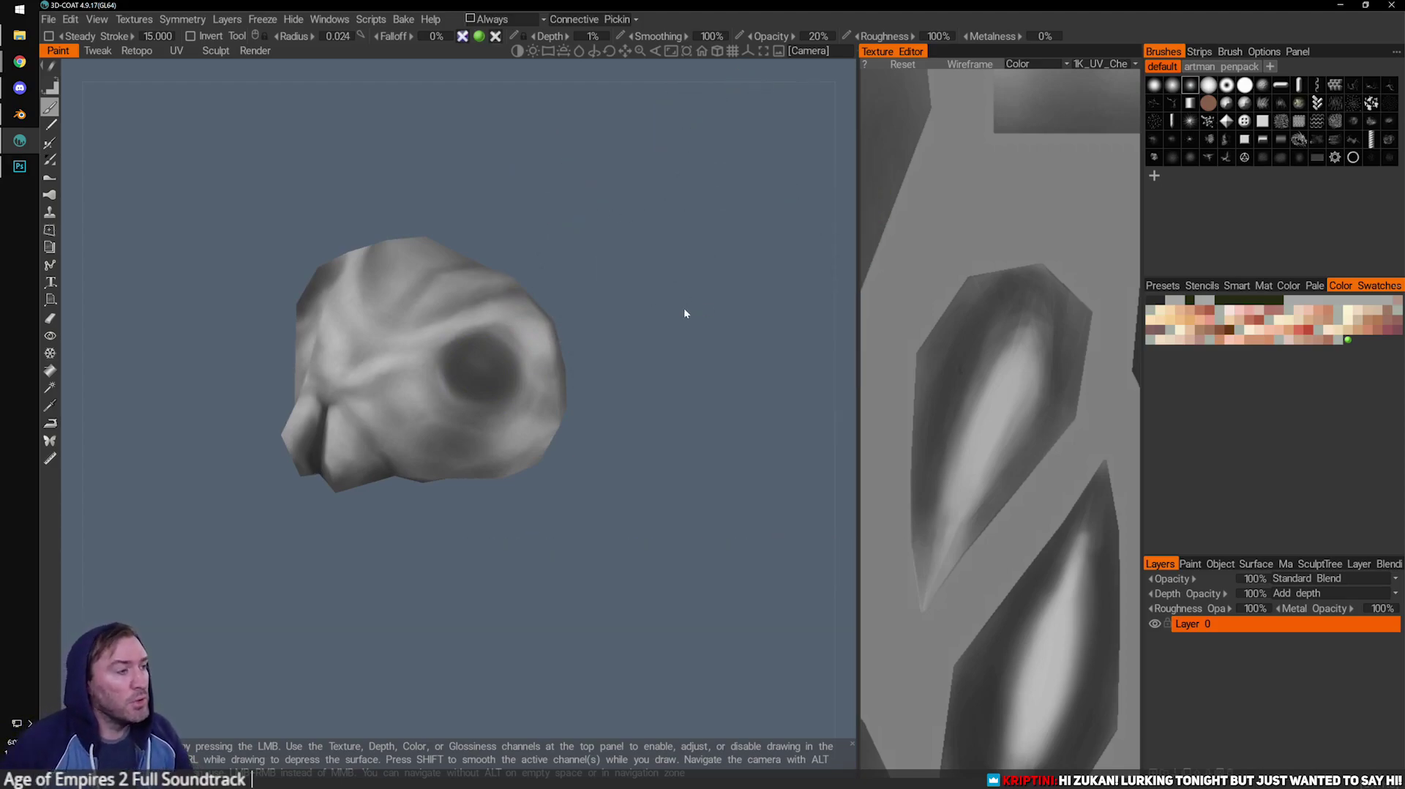
{"action": "middle_click_drag", "start_coordinate": [641, 333], "coordinate": [637, 390]}
{"action": "right_click_drag", "start_coordinate": [637, 389], "coordinate": [627, 417]}
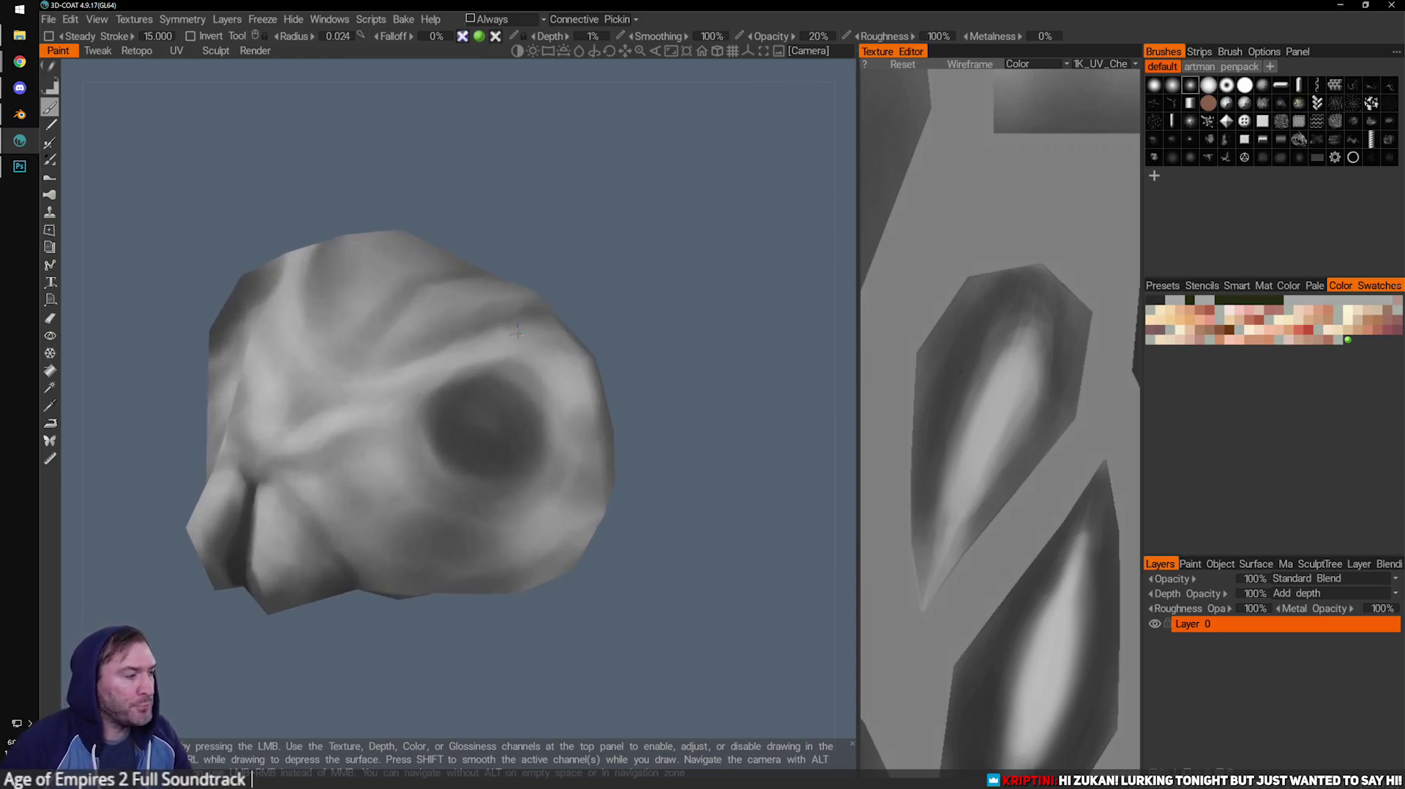
{"action": "left_click_drag", "start_coordinate": [627, 417], "coordinate": [592, 413]}
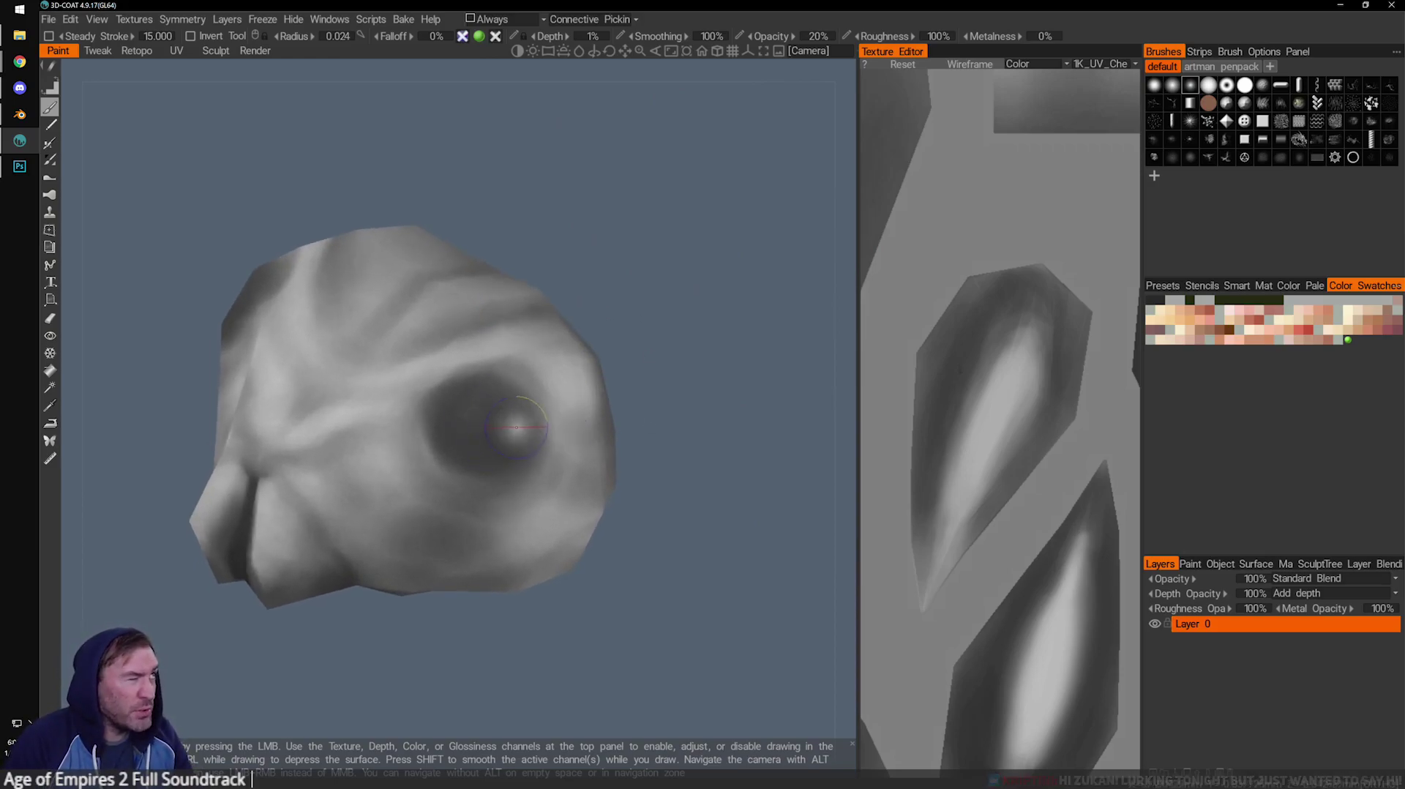
{"action": "key", "text": "ctrl+z"}
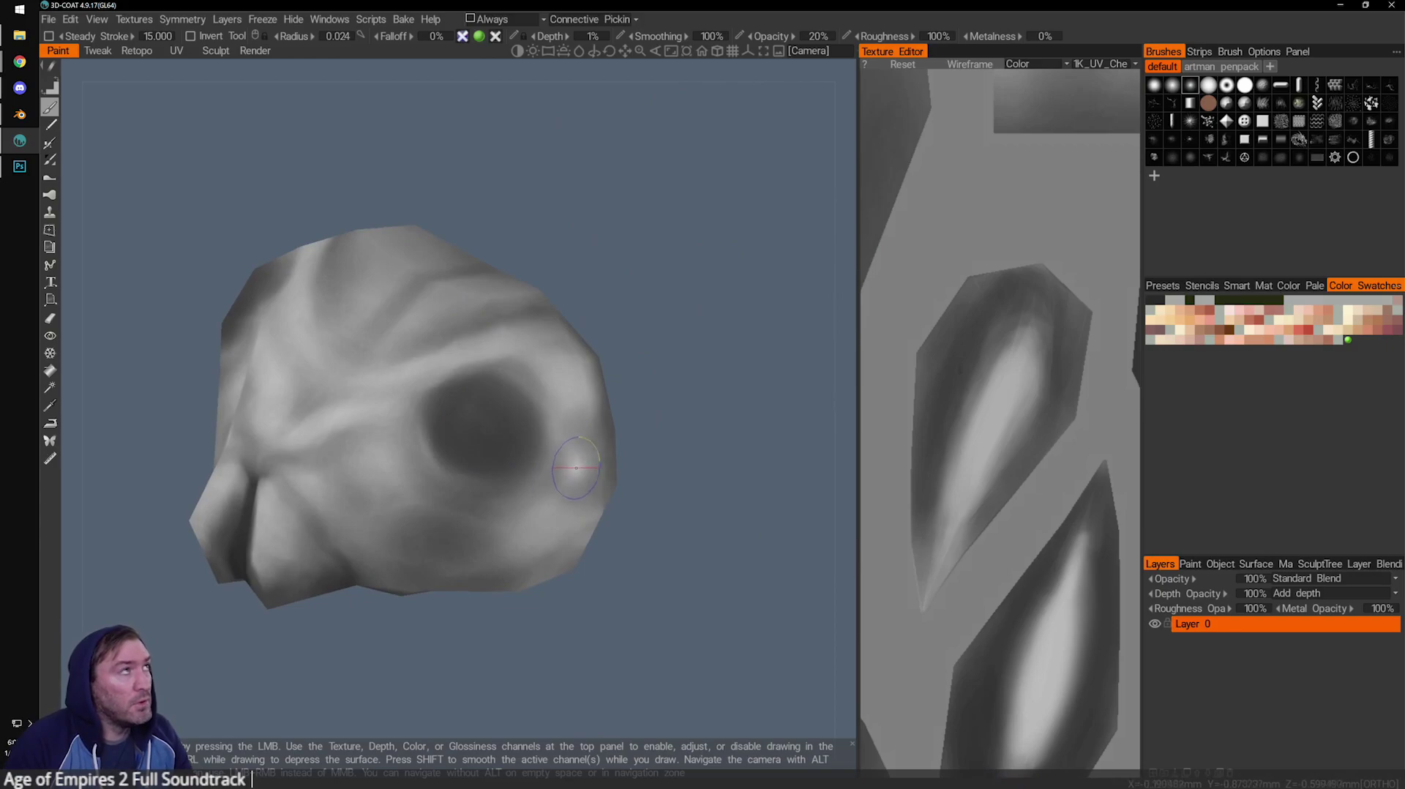
{"action": "left_click", "coordinate": [19, 61]}
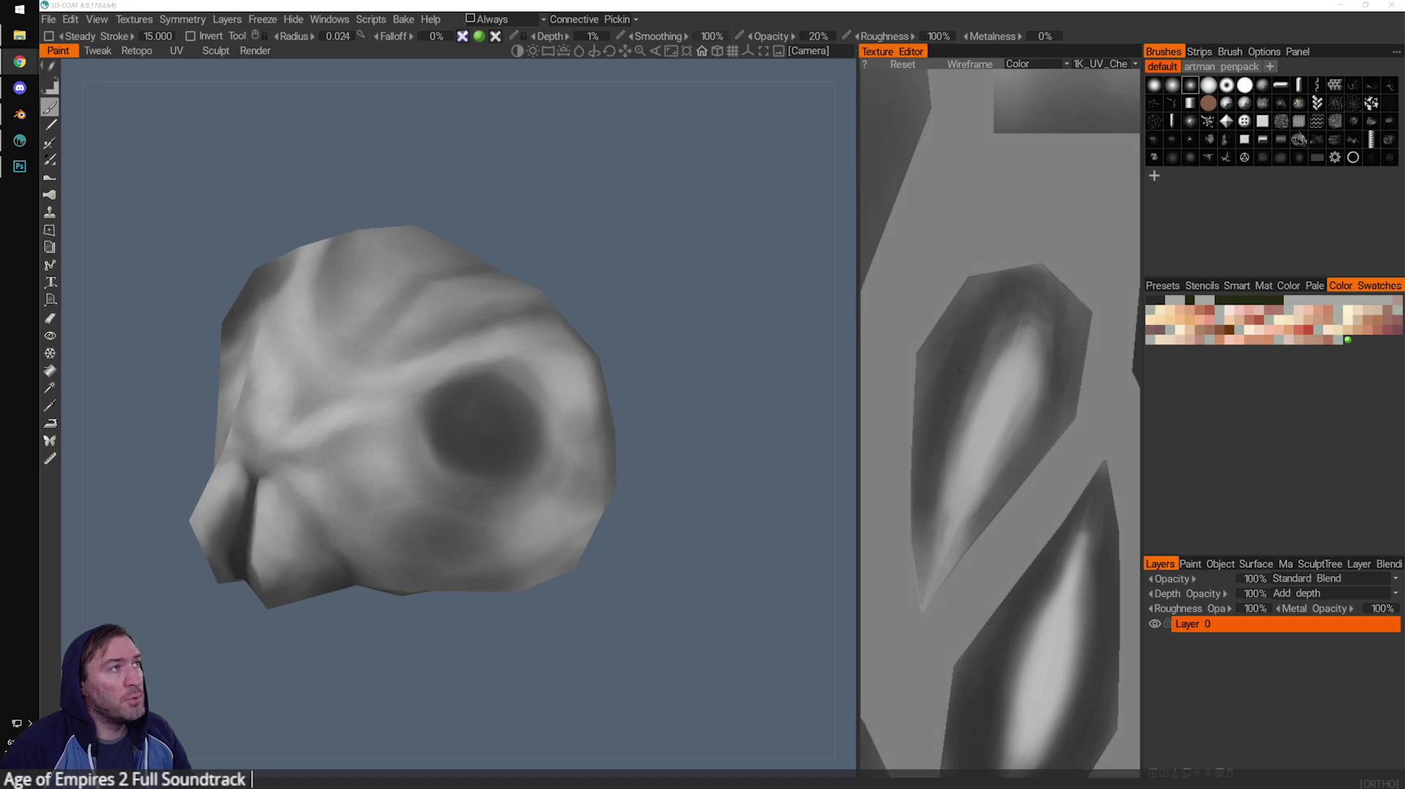
{"action": "left_click", "coordinate": [744, 526]}
Refine the dark eye with a 0.016-radius brush.
{"action": "left_click_drag", "start_coordinate": [743, 526], "coordinate": [670, 395]}
{"action": "left_click_drag", "start_coordinate": [515, 432], "coordinate": [495, 431], "text": "alt"}
{"action": "key", "text": "bracketleft"}
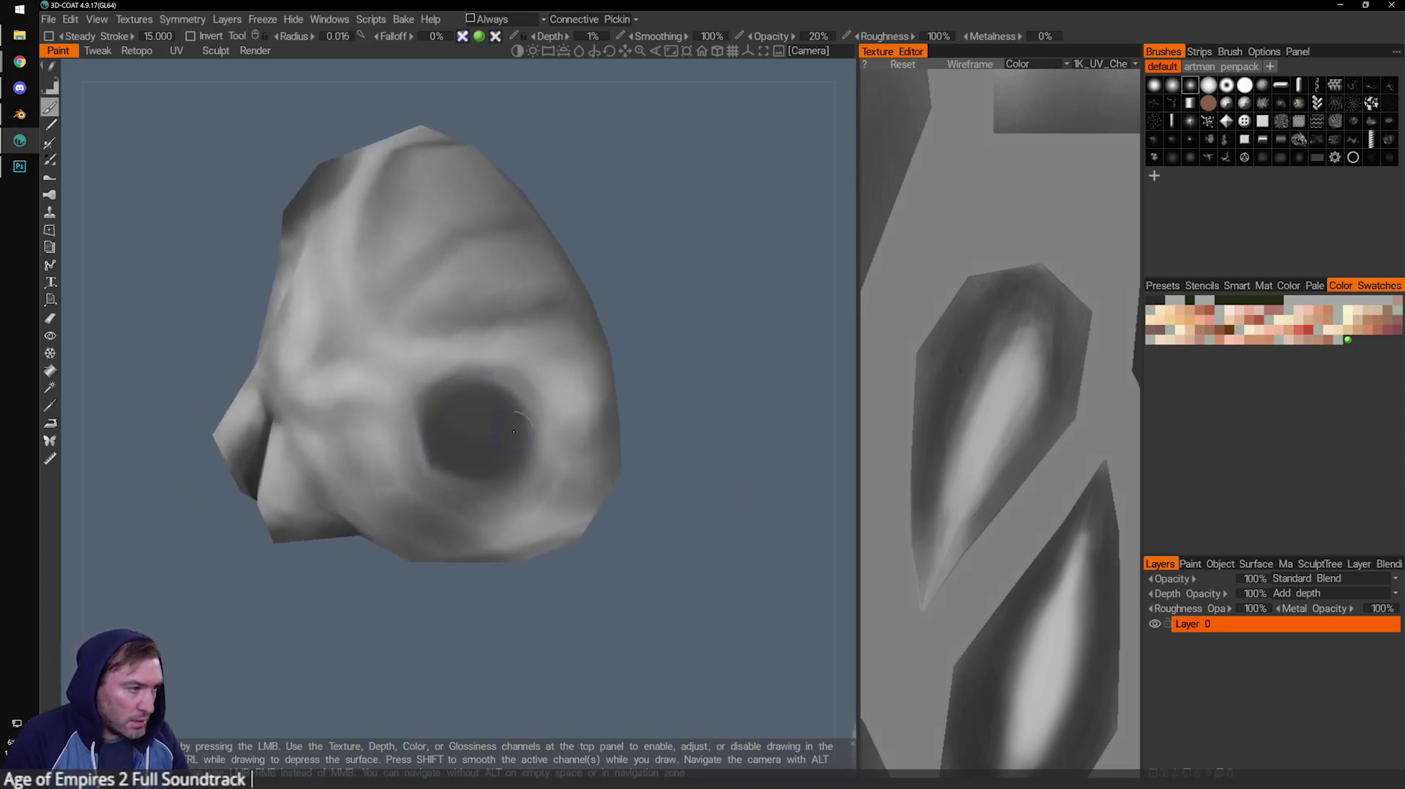
{"action": "left_click_drag", "start_coordinate": [485, 445], "coordinate": [592, 411], "text": "alt"}
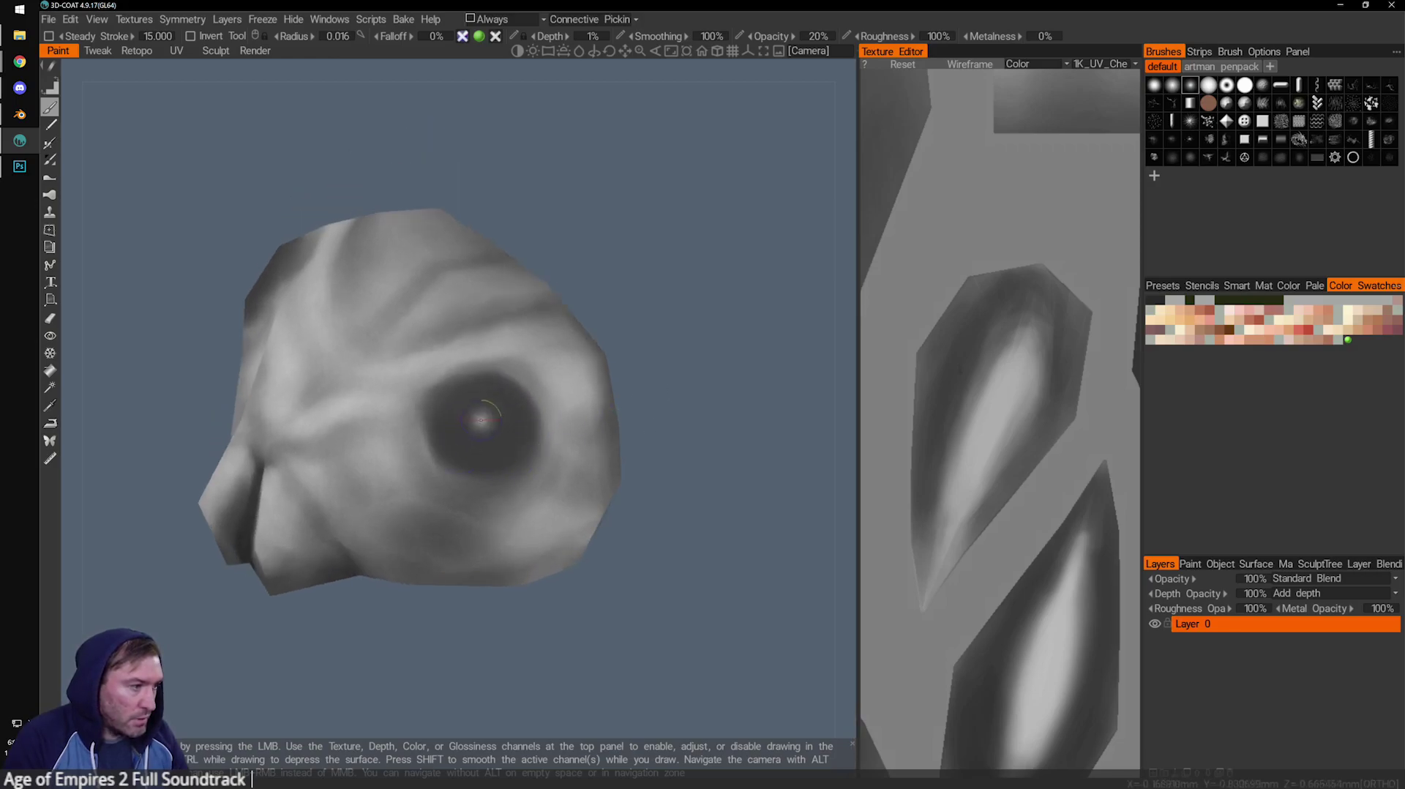
{"action": "left_click_drag", "start_coordinate": [479, 421], "coordinate": [681, 397], "text": "alt"}
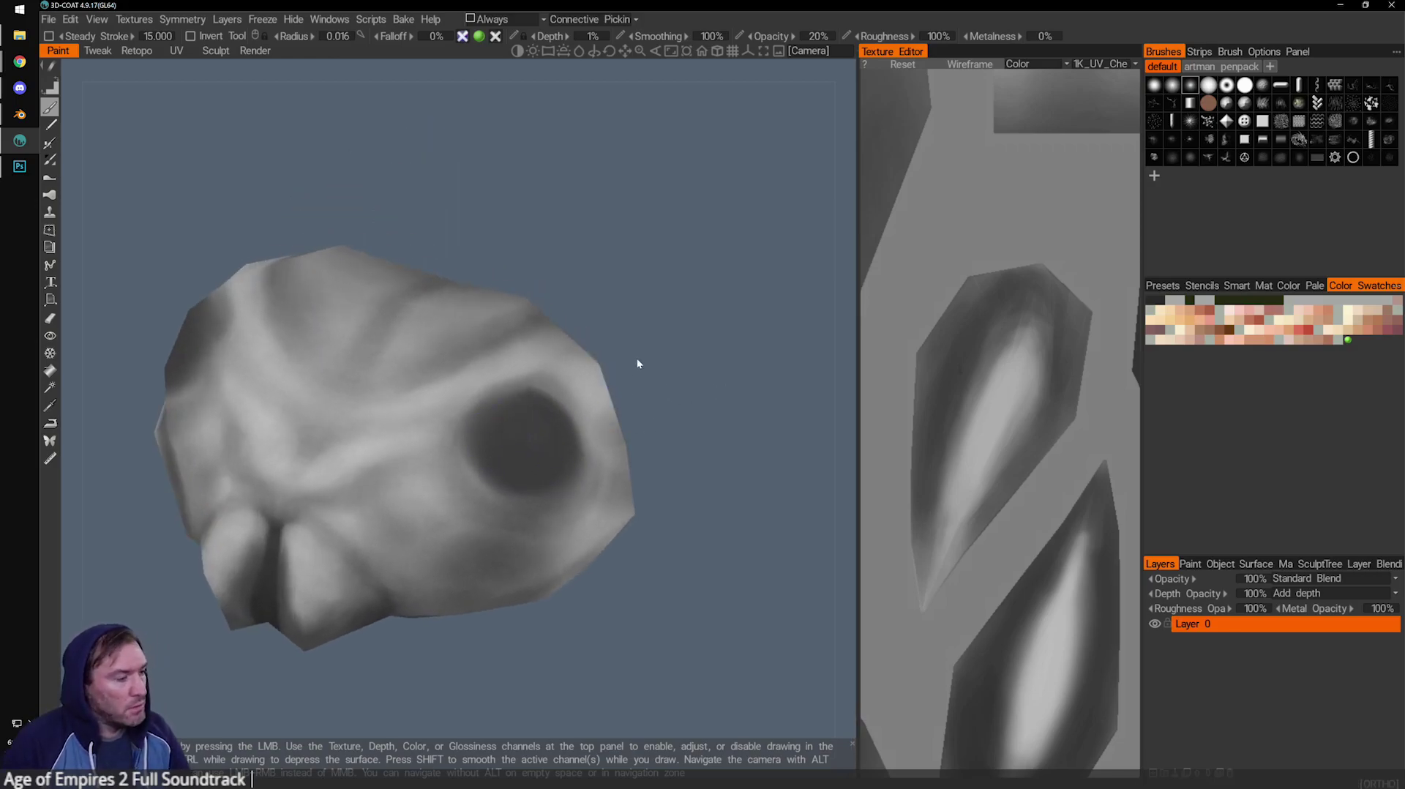
Examine the head with its darkened eye and the overall shading of the whole beetle.
{"action": "right_click_drag", "start_coordinate": [637, 358], "coordinate": [482, 323], "text": "alt"}
{"action": "left_click_drag", "start_coordinate": [481, 323], "coordinate": [467, 380], "text": "alt"}
{"action": "right_click_drag", "start_coordinate": [467, 379], "coordinate": [599, 489], "text": "alt"}
{"action": "left_click_drag", "start_coordinate": [599, 488], "coordinate": [661, 580], "text": "alt"}
{"action": "right_click_drag", "start_coordinate": [541, 210], "coordinate": [541, 238], "text": "alt"}
{"action": "left_click_drag", "start_coordinate": [541, 238], "coordinate": [463, 322], "text": "alt"}
{"action": "right_click_drag", "start_coordinate": [463, 322], "coordinate": [463, 372], "text": "alt"}
{"action": "left_click_drag", "start_coordinate": [463, 371], "coordinate": [393, 293], "text": "alt"}
{"action": "middle_click_drag", "start_coordinate": [392, 293], "coordinate": [406, 312], "text": "alt"}
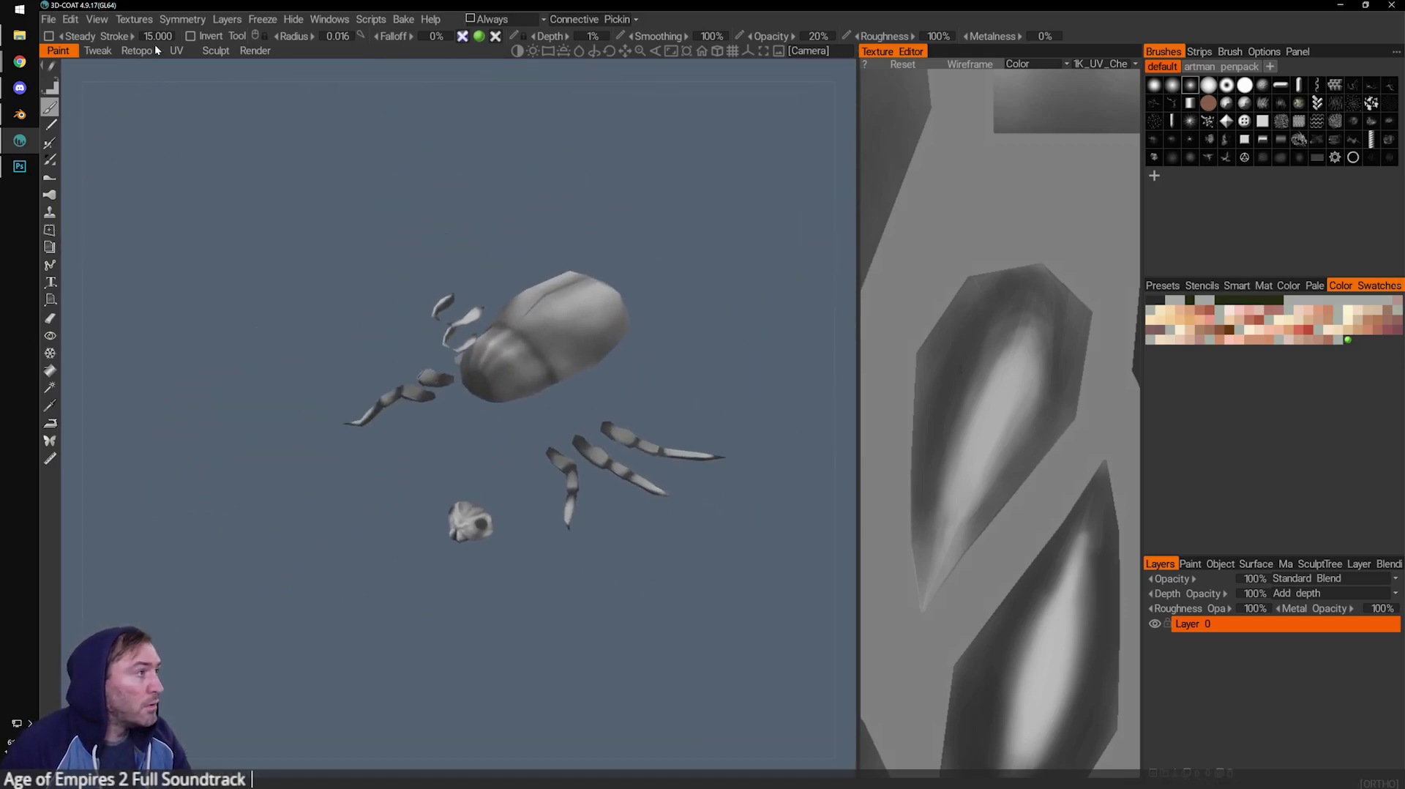
Export the color/albedo map in PNG format, overwriting Beetle.png in the Beetle maps folder.
{"action": "mouse_move", "coordinate": [139, 21]}
{"action": "mouse_move", "coordinate": [187, 64]}
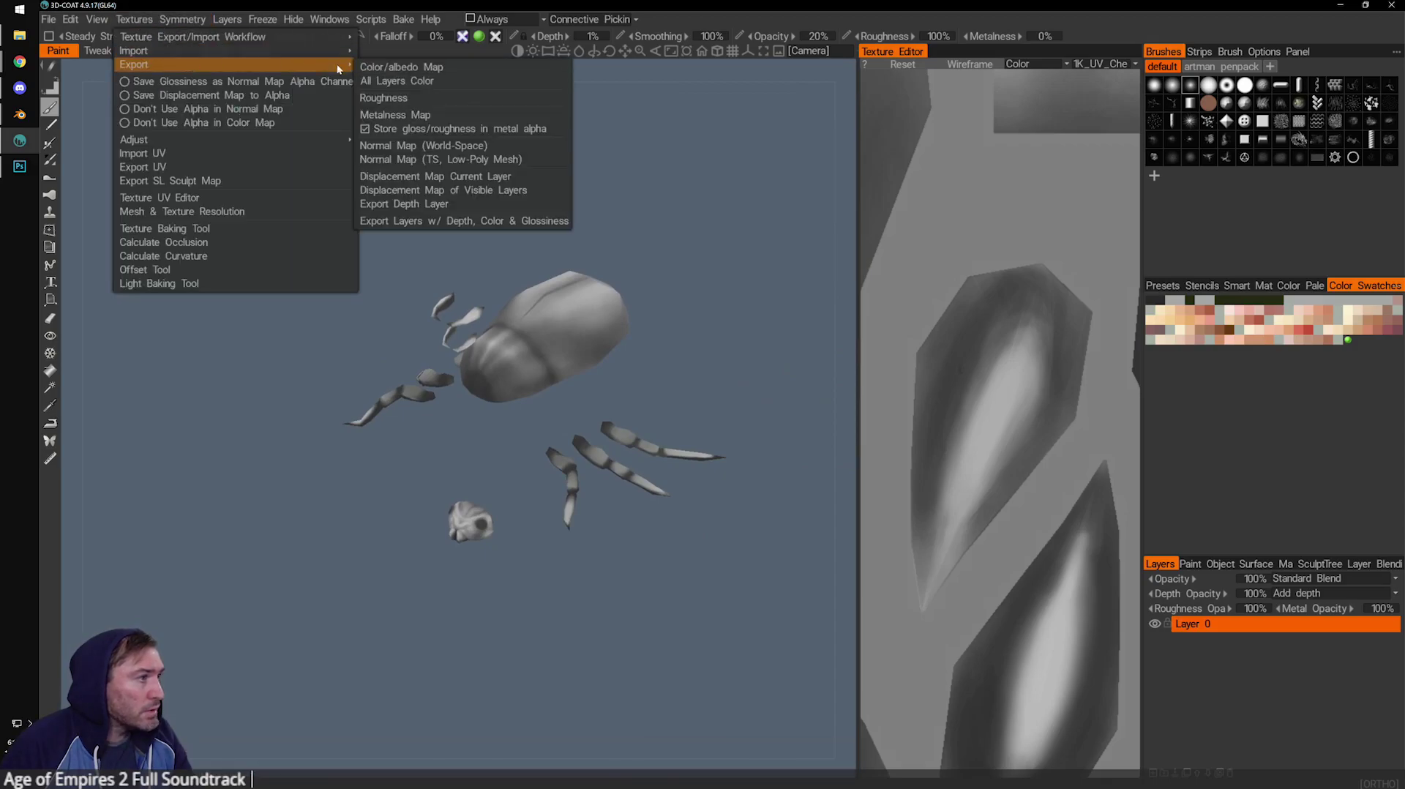
{"action": "left_click", "coordinate": [410, 67]}
{"action": "left_click", "coordinate": [282, 425]}
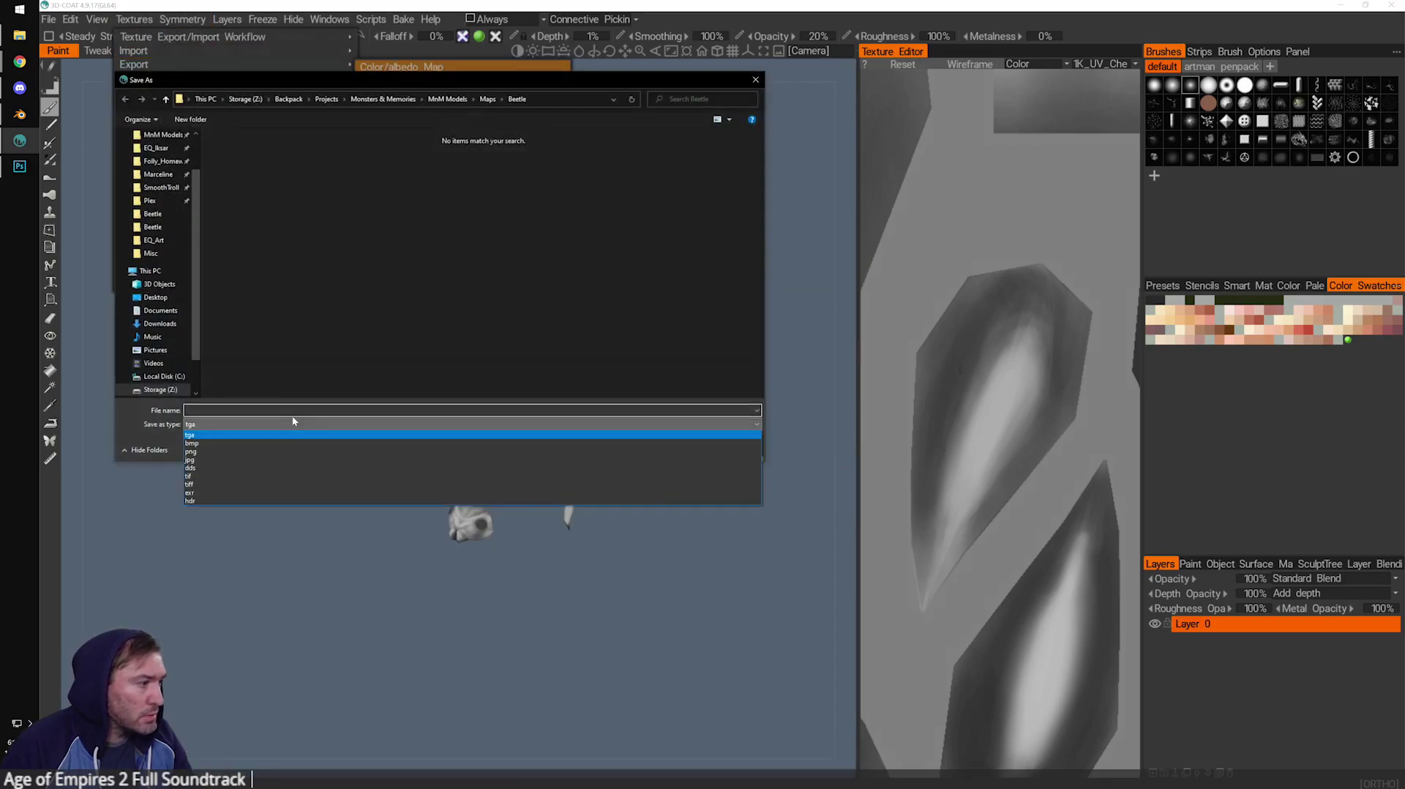
{"action": "left_click", "coordinate": [274, 449]}
{"action": "left_click", "coordinate": [238, 158]}
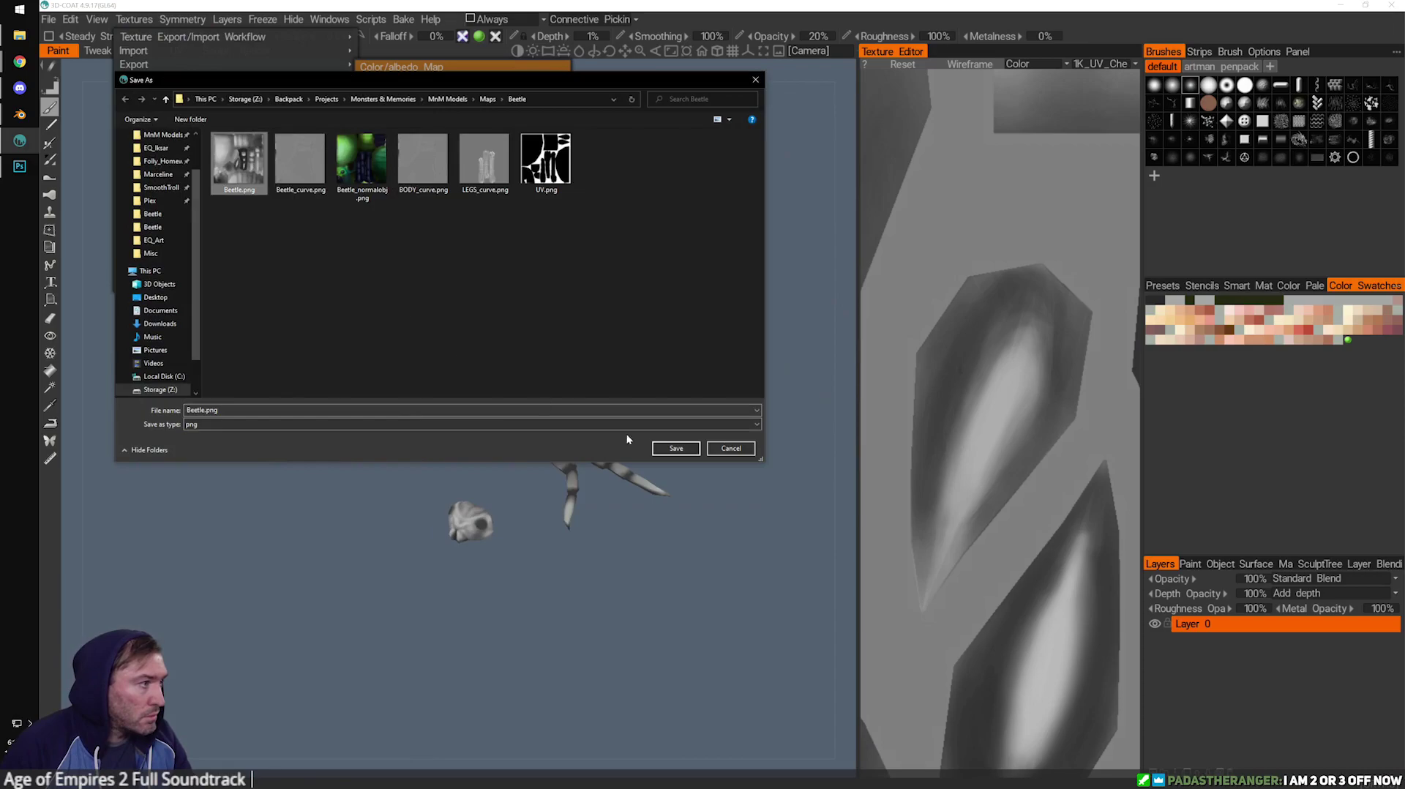
{"action": "left_click", "coordinate": [673, 449]}
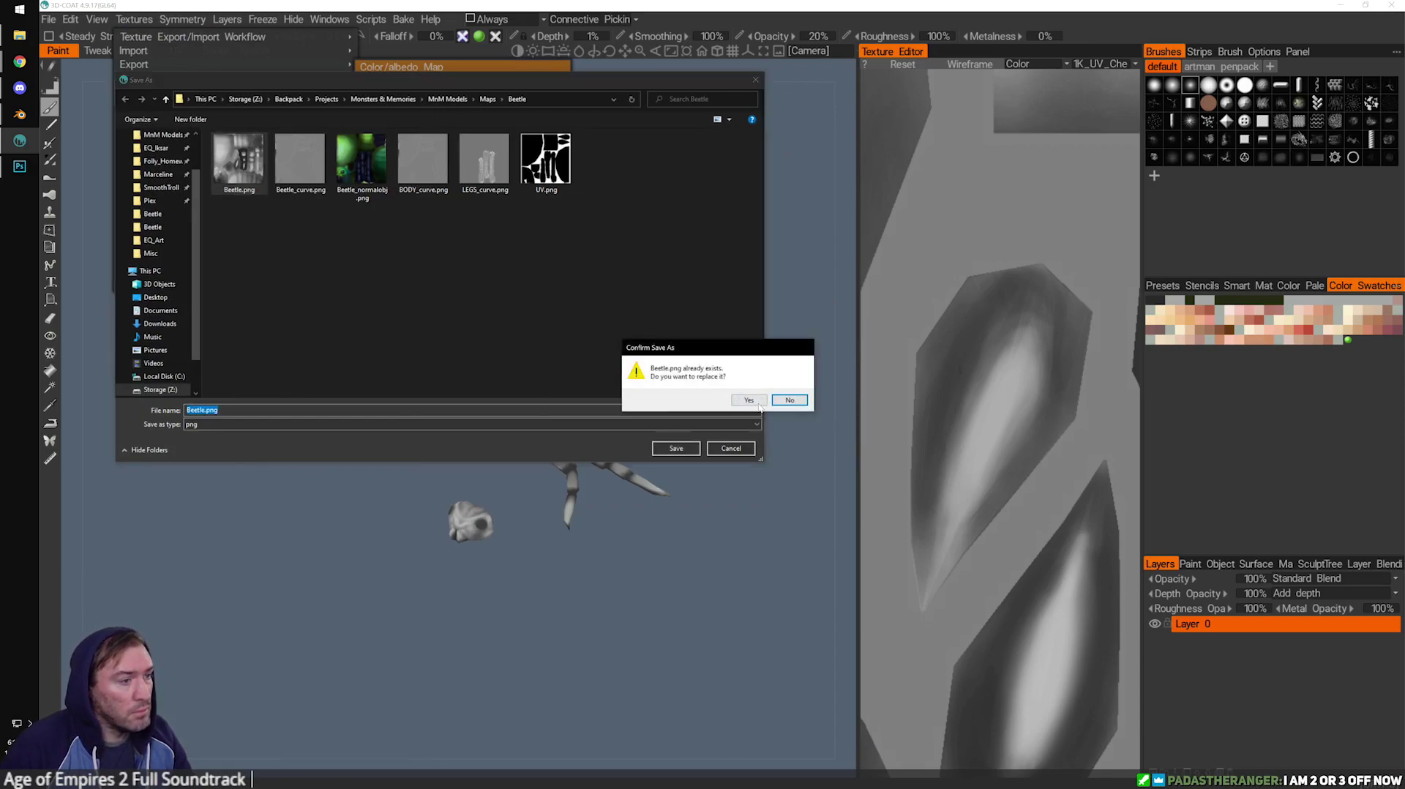
{"action": "left_click", "coordinate": [759, 403]}
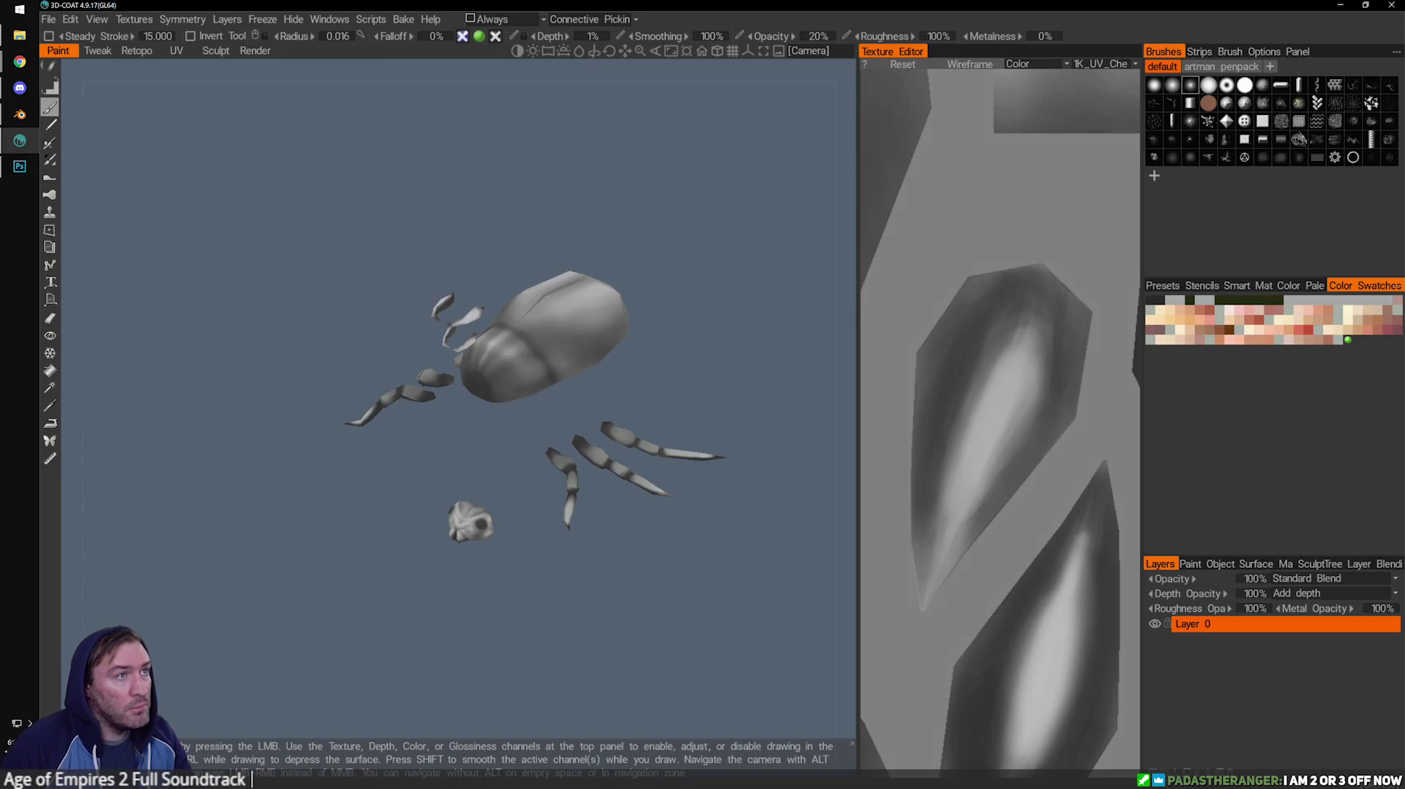
Switch to Blender and examine the textured beetle beside the rat from several sides.
{"action": "key", "text": "alt+Tab"}
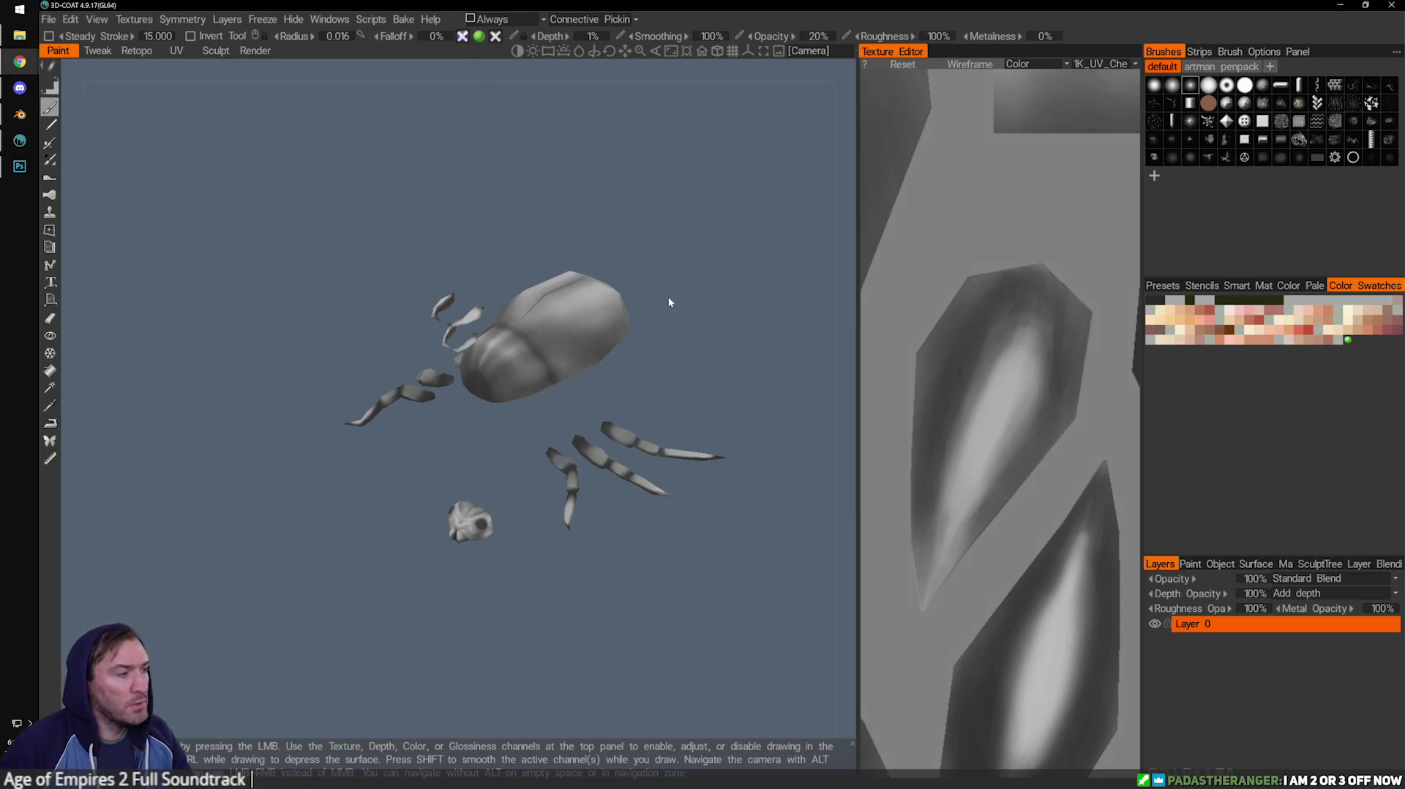
{"action": "left_click", "coordinate": [20, 115]}
{"action": "scroll", "coordinate": [556, 129], "scroll_direction": "up", "scroll_amount": 2}
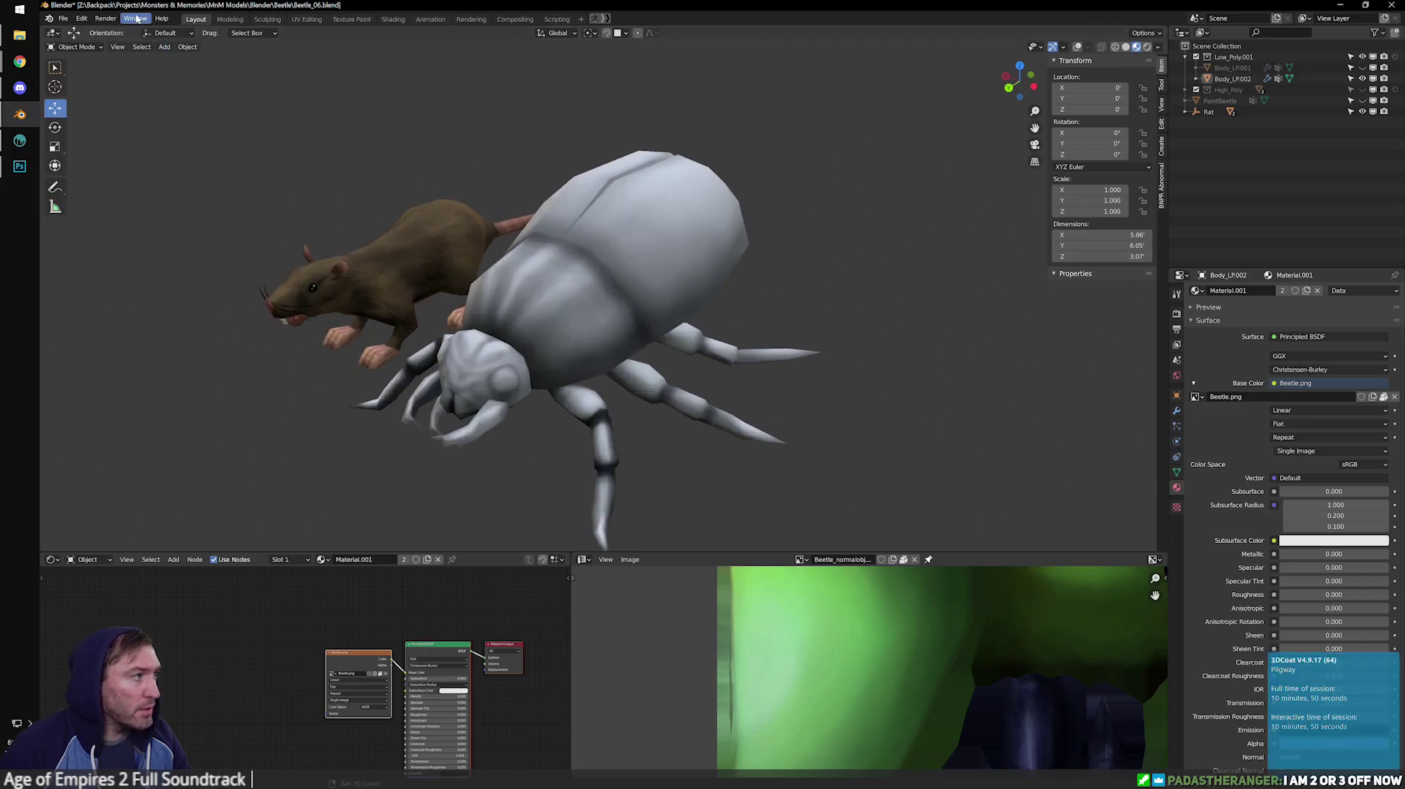
{"action": "middle_click_drag", "start_coordinate": [472, 224], "coordinate": [655, 506]}
{"action": "middle_click_drag", "start_coordinate": [620, 343], "coordinate": [633, 294]}
{"action": "middle_click_drag", "start_coordinate": [449, 284], "coordinate": [429, 314]}
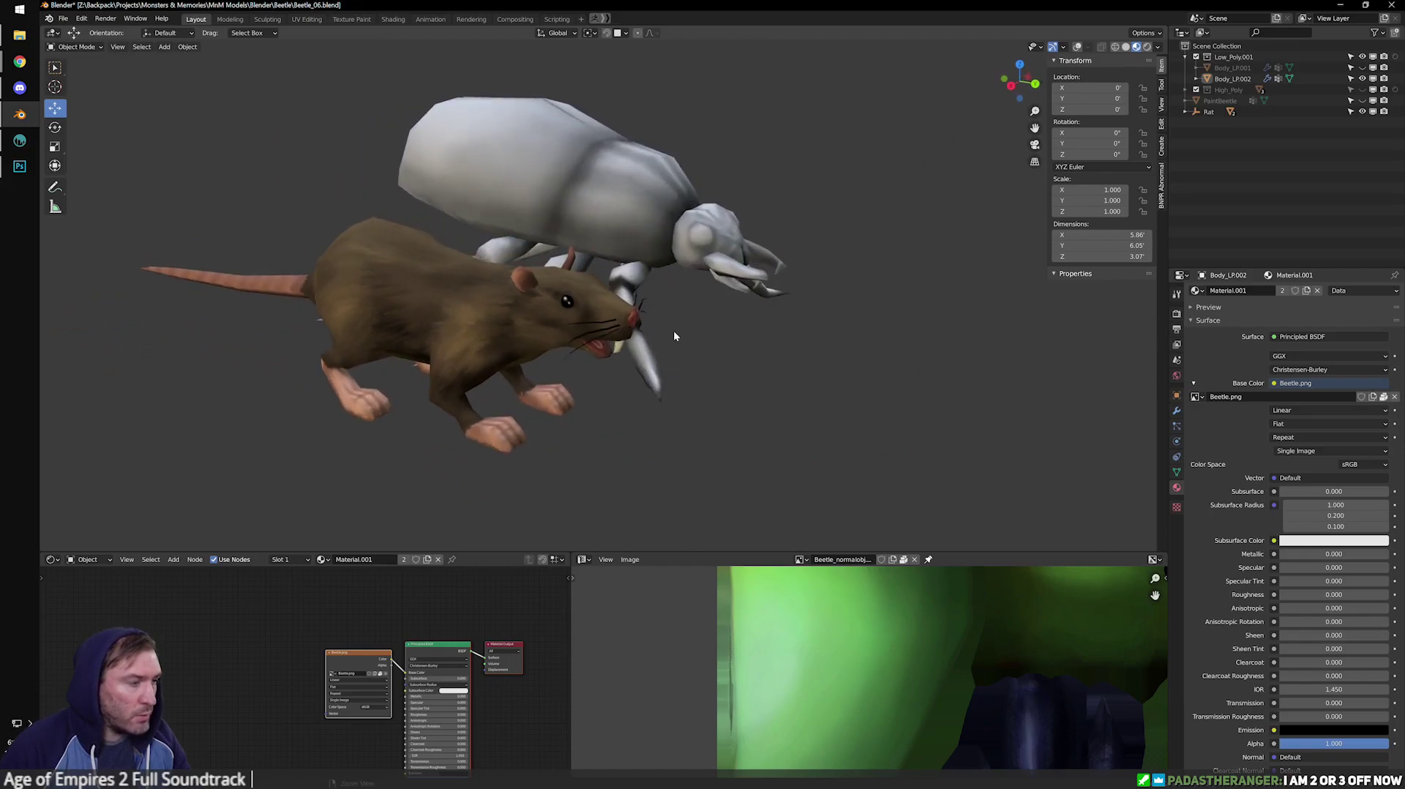
{"action": "middle_click_drag", "start_coordinate": [672, 332], "coordinate": [588, 287]}
{"action": "middle_click_drag", "start_coordinate": [539, 216], "coordinate": [547, 319]}
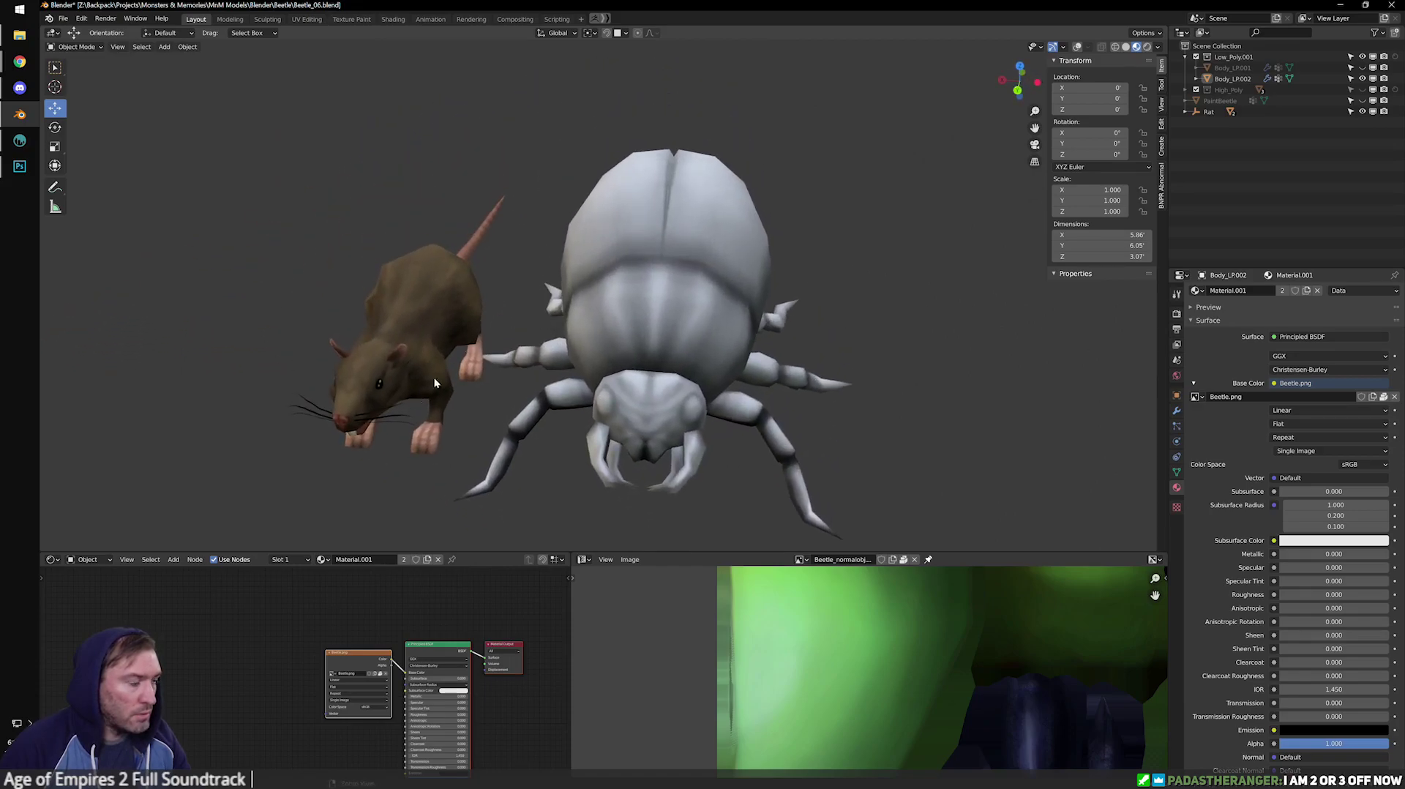
Inspect the rat's painted face and paws up close as a texture reference.
{"action": "scroll", "coordinate": [489, 370], "scroll_direction": "up", "scroll_amount": 3}
{"action": "scroll", "coordinate": [553, 302], "scroll_direction": "up", "scroll_amount": 5}
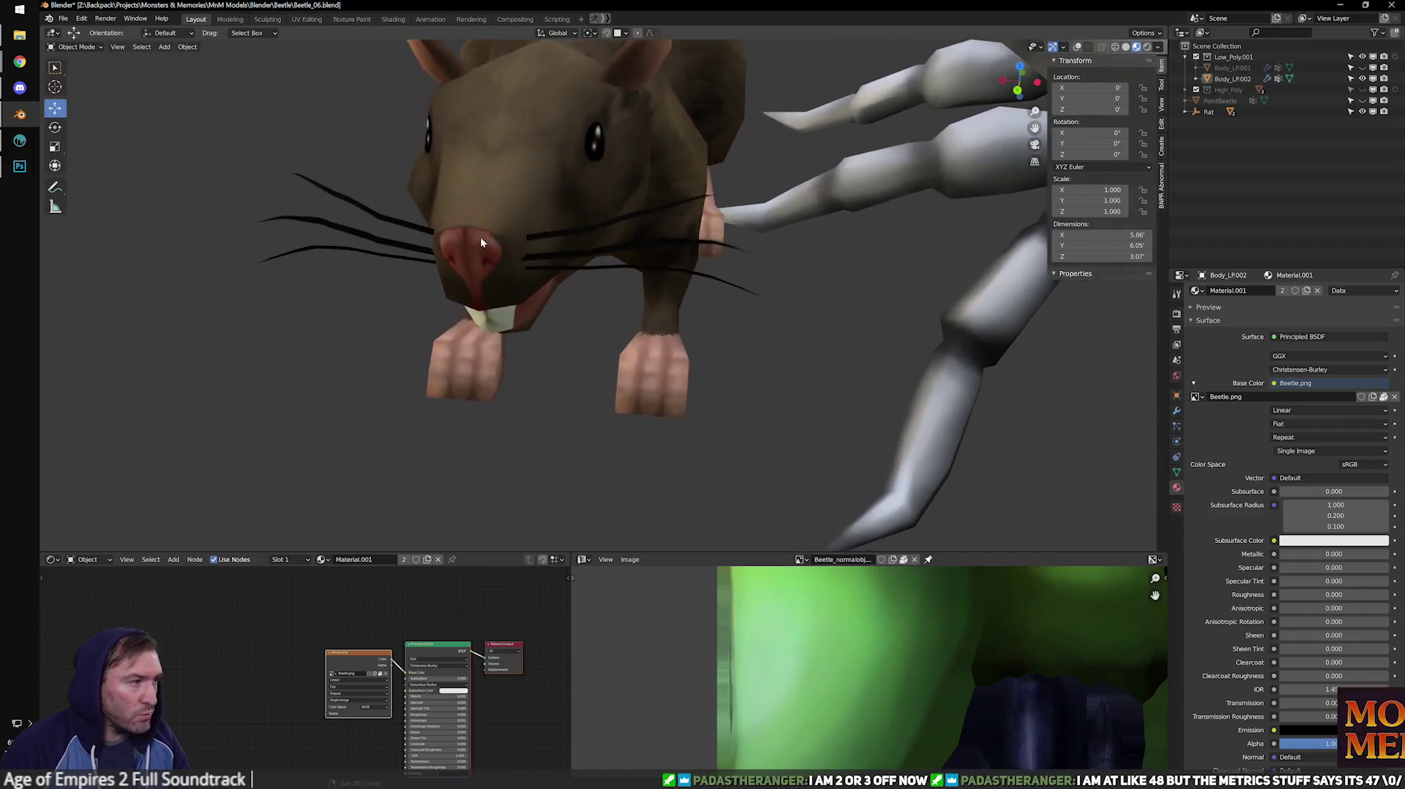
{"action": "scroll", "coordinate": [494, 249], "scroll_direction": "down", "scroll_amount": 1}
{"action": "middle_click_drag", "start_coordinate": [717, 239], "coordinate": [626, 328], "text": "shift"}
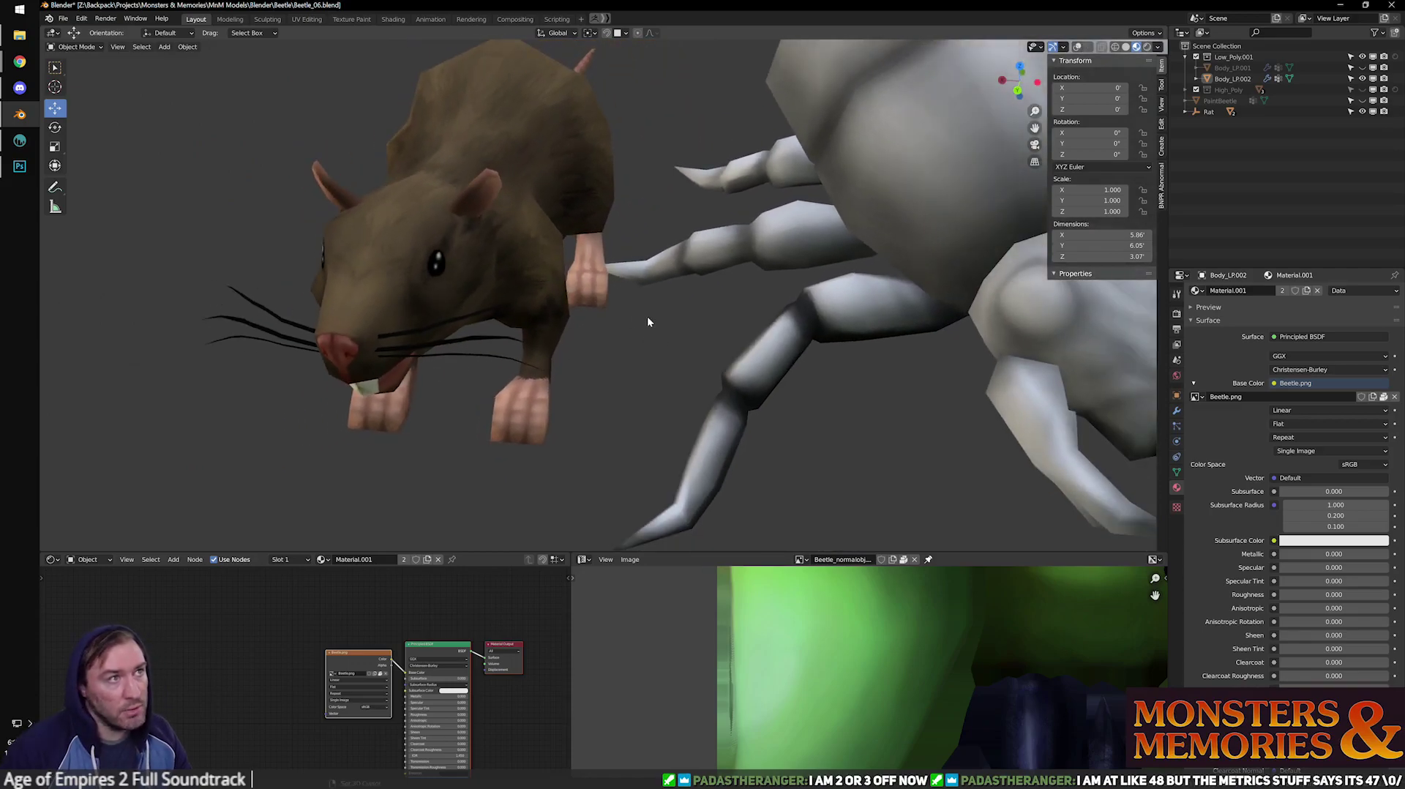
Compare the full beetle with the rat from the front and select the beetle body.
{"action": "middle_click_drag", "start_coordinate": [549, 224], "coordinate": [502, 326], "text": "ctrl"}
{"action": "middle_click_drag", "start_coordinate": [502, 326], "coordinate": [505, 381], "text": "ctrl"}
{"action": "middle_click_drag", "start_coordinate": [704, 381], "coordinate": [657, 380]}
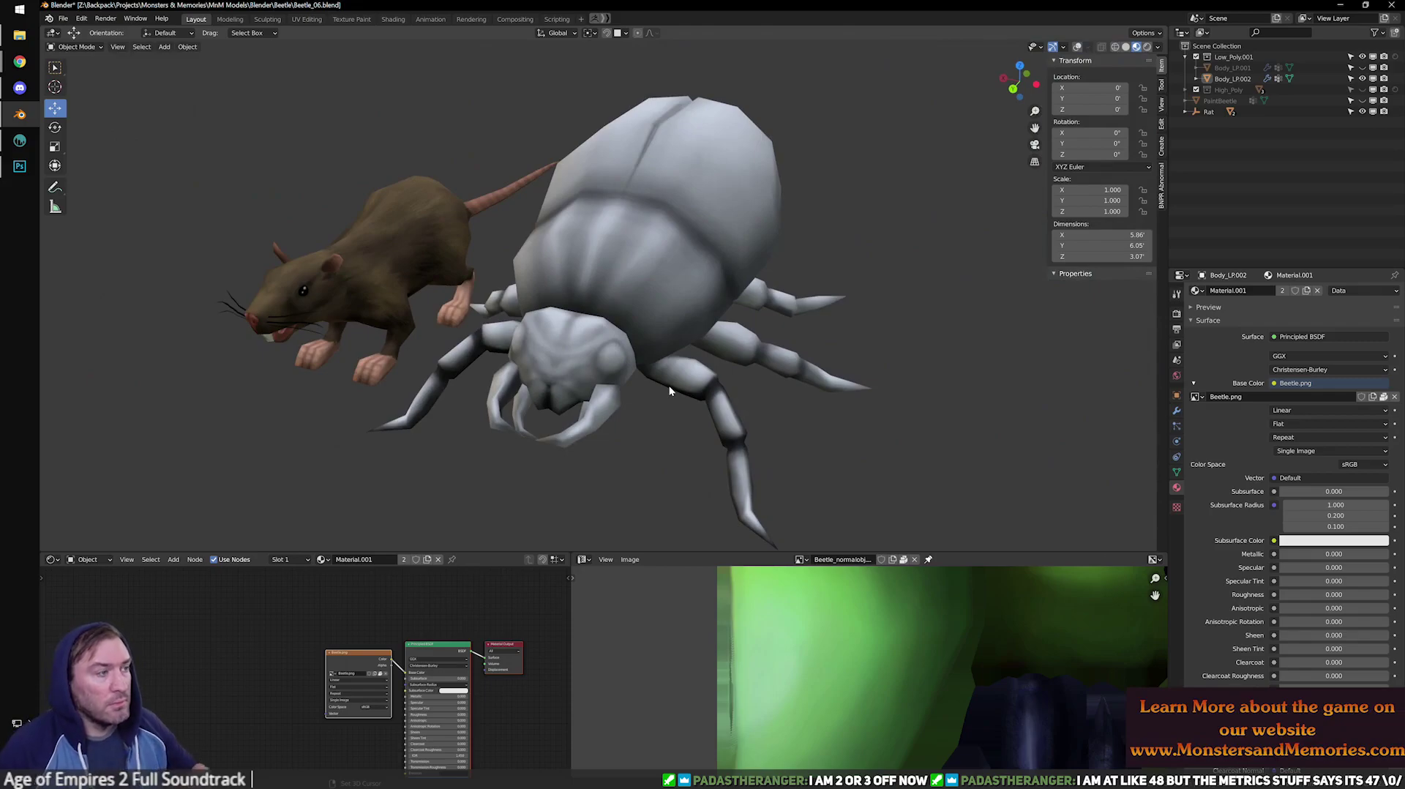
{"action": "middle_click_drag", "start_coordinate": [934, 280], "coordinate": [854, 263]}
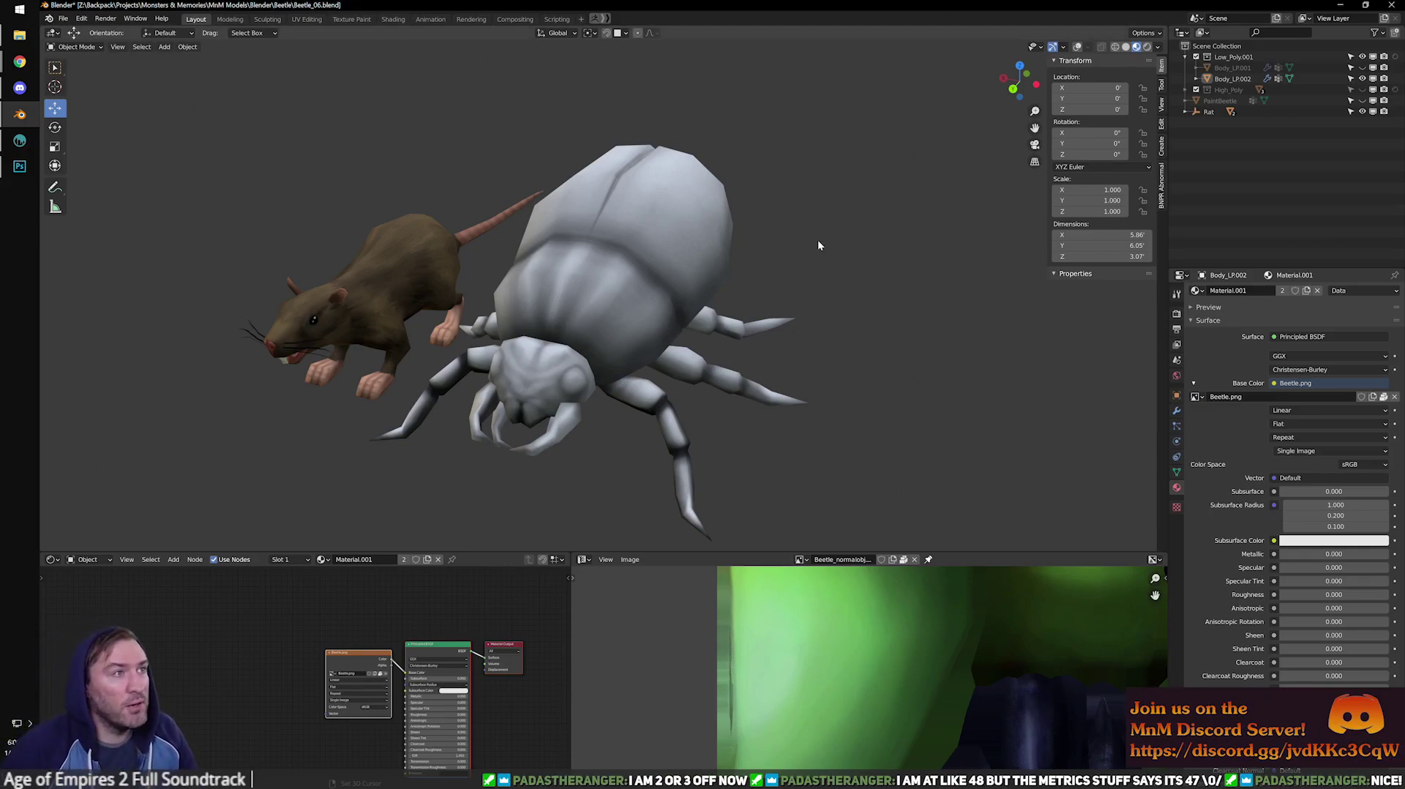
{"action": "middle_click_drag", "start_coordinate": [790, 225], "coordinate": [716, 276]}
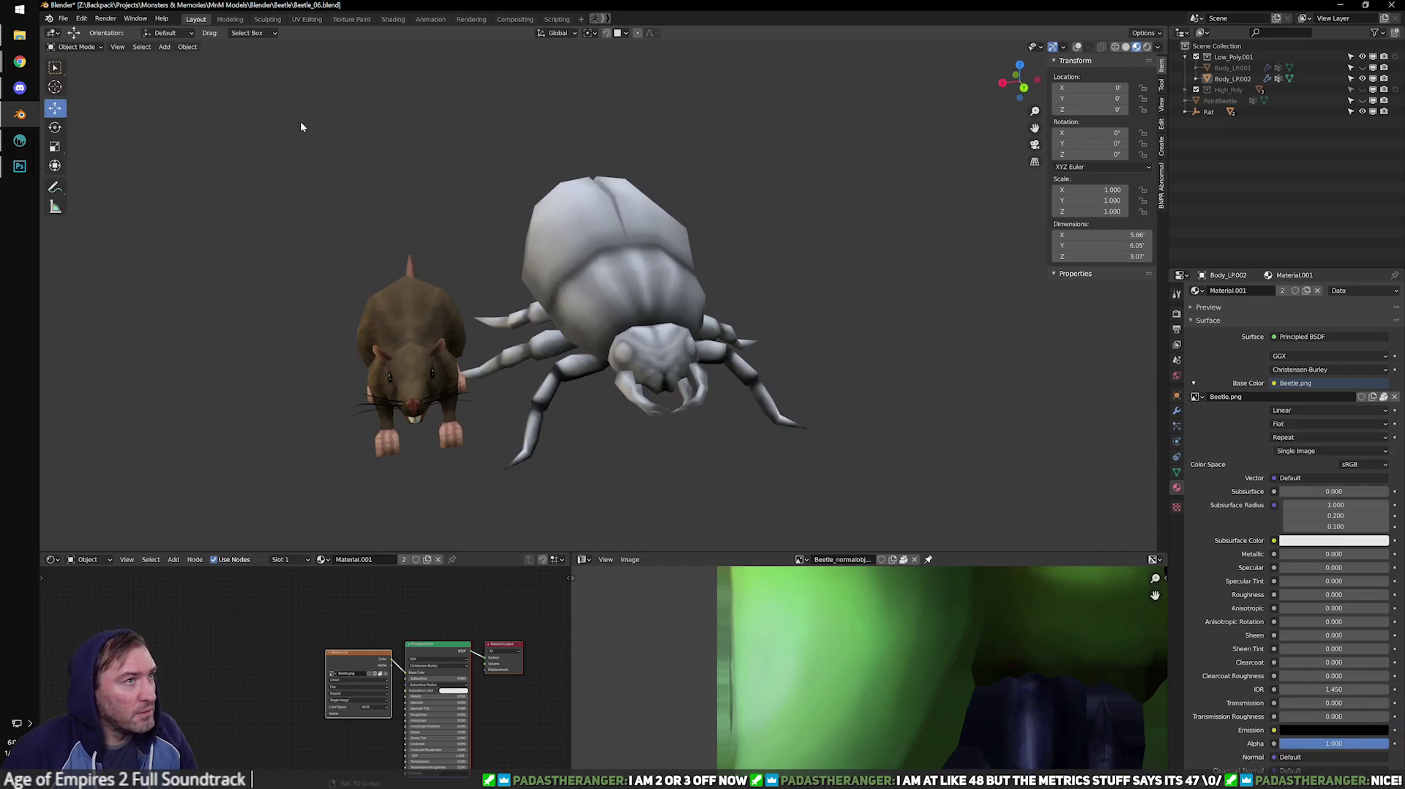
{"action": "left_click", "coordinate": [674, 292]}
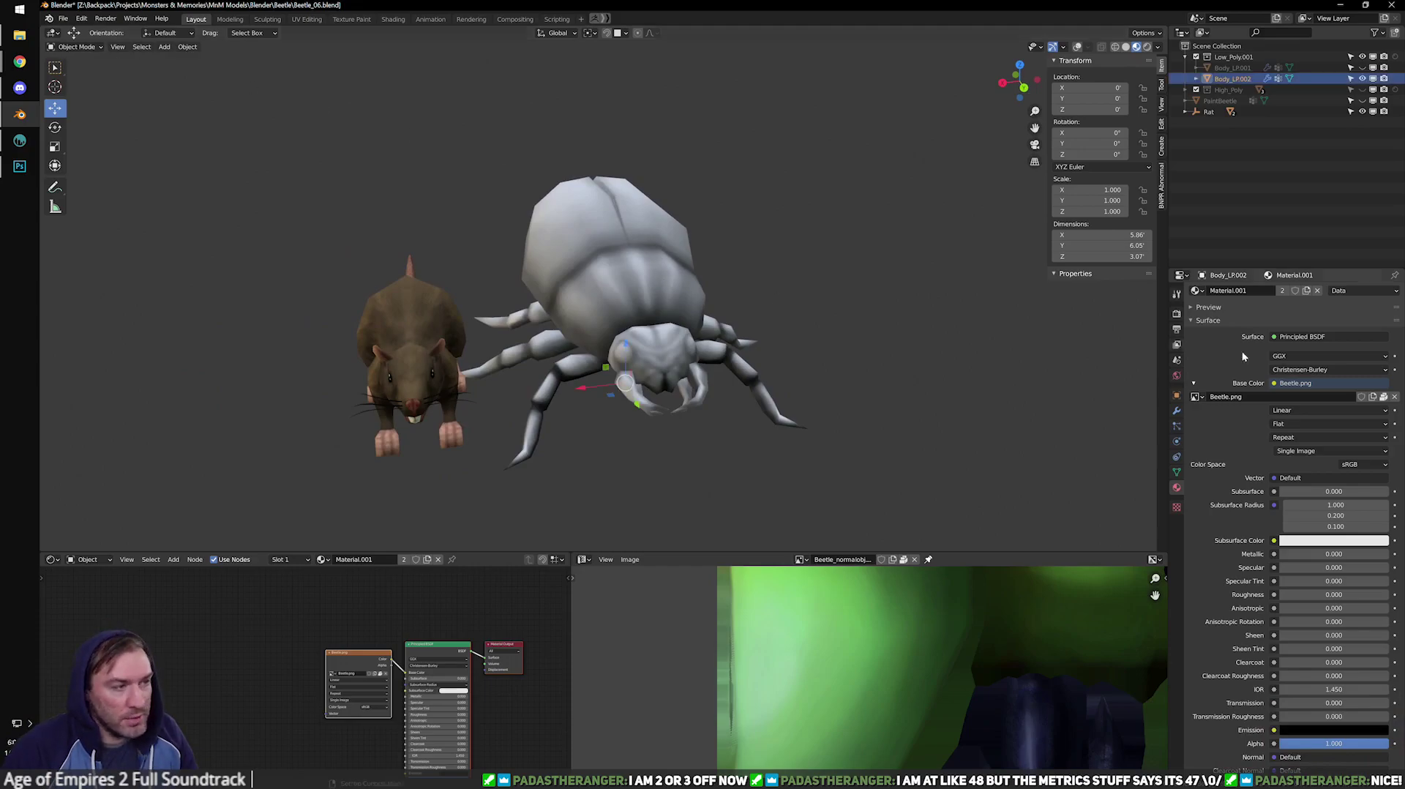
Unlink and reopen Beetle.png as the beetle material's base color image, then check the refreshed texture on the model.
{"action": "left_click", "coordinate": [1394, 397]}
{"action": "left_click", "coordinate": [1354, 397]}
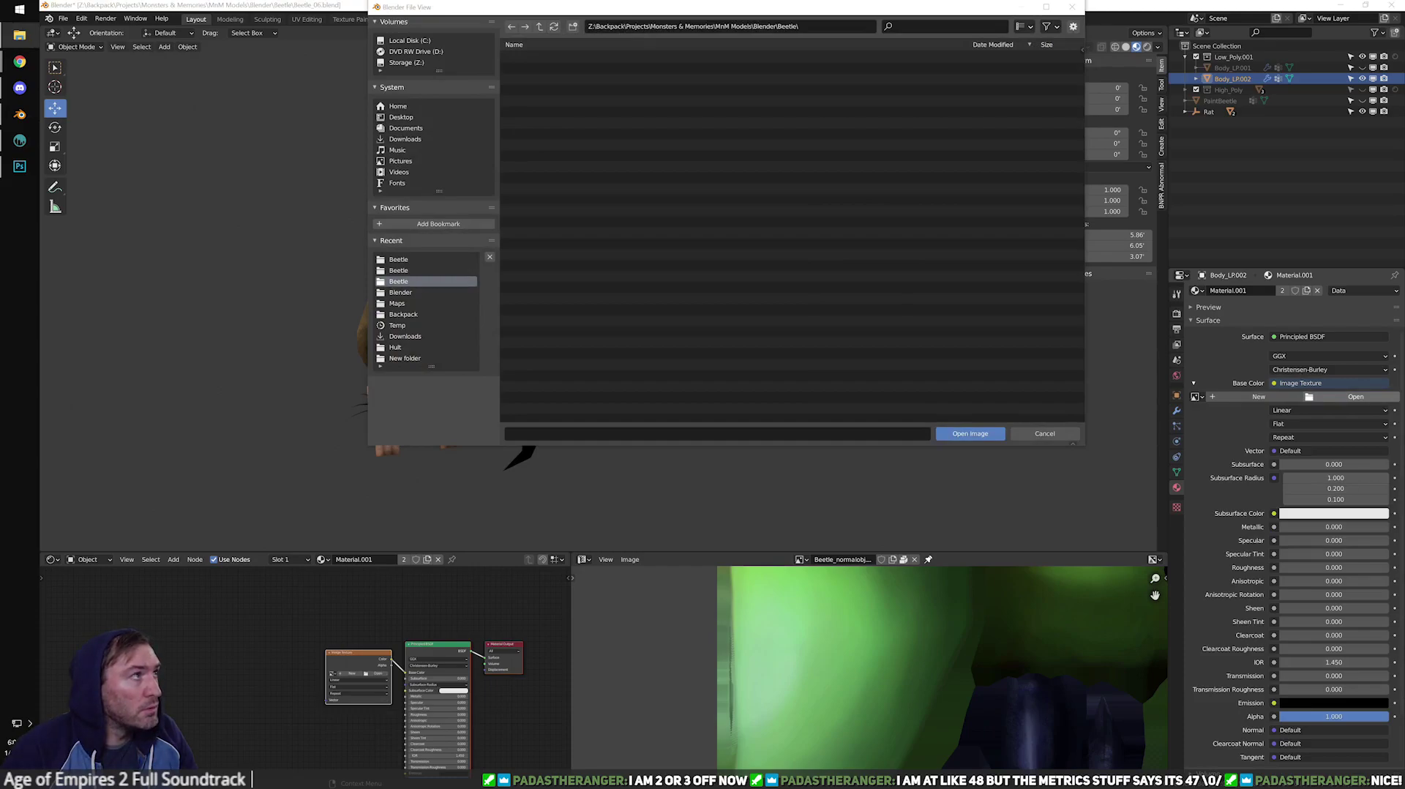
{"action": "left_click_drag", "start_coordinate": [637, 167], "coordinate": [644, 176]}
{"action": "left_click", "coordinate": [970, 433]}
{"action": "left_click", "coordinate": [952, 318]}
{"action": "middle_click_drag", "start_coordinate": [952, 317], "coordinate": [842, 249]}
{"action": "scroll", "coordinate": [778, 321], "scroll_direction": "up", "scroll_amount": 2}
{"action": "middle_click_drag", "start_coordinate": [887, 349], "coordinate": [674, 278]}
Switch to Photoshop, close the old Beetle.png document without saving and bring in the newly exported Beetle.png.
{"action": "left_click", "coordinate": [20, 166]}
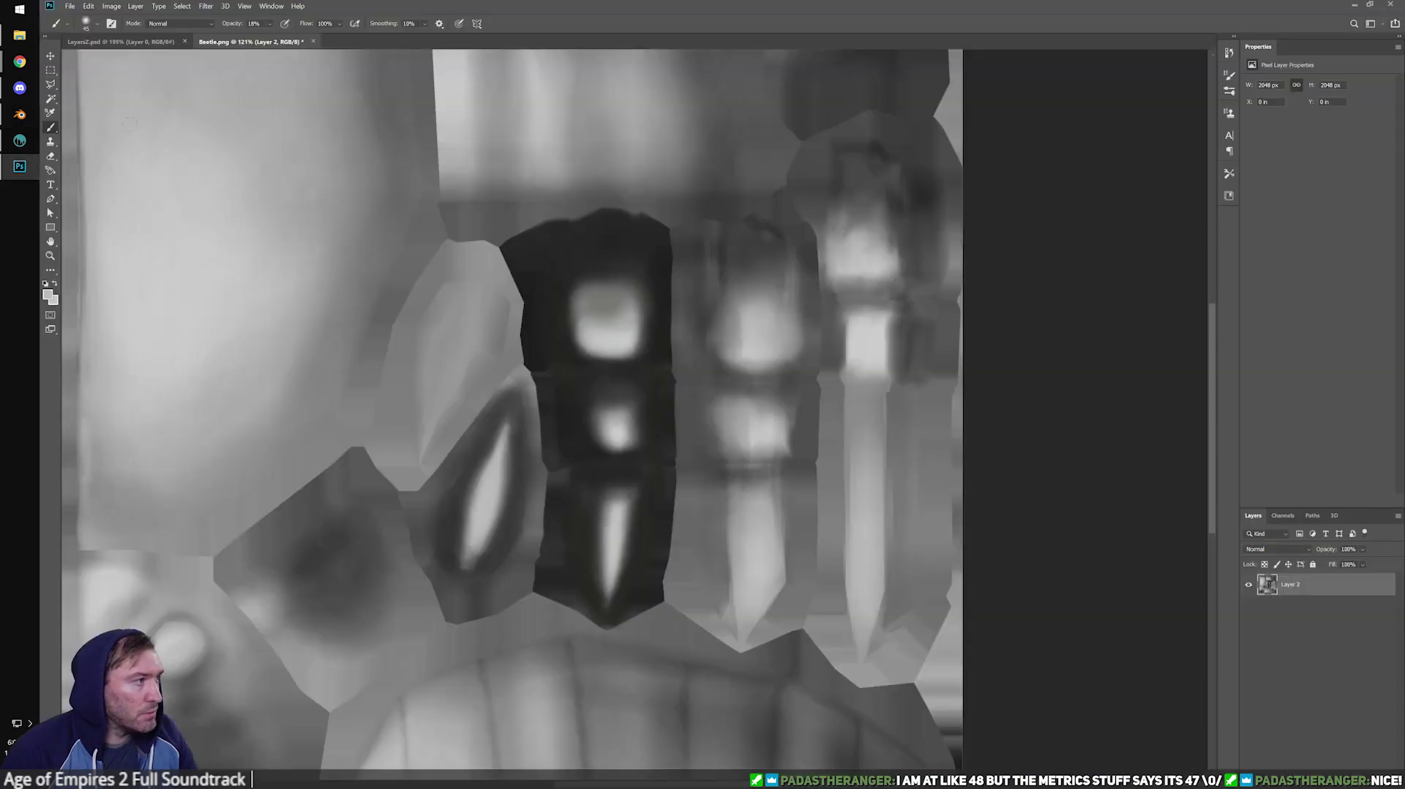
{"action": "left_click", "coordinate": [313, 42]}
{"action": "left_click", "coordinate": [756, 297]}
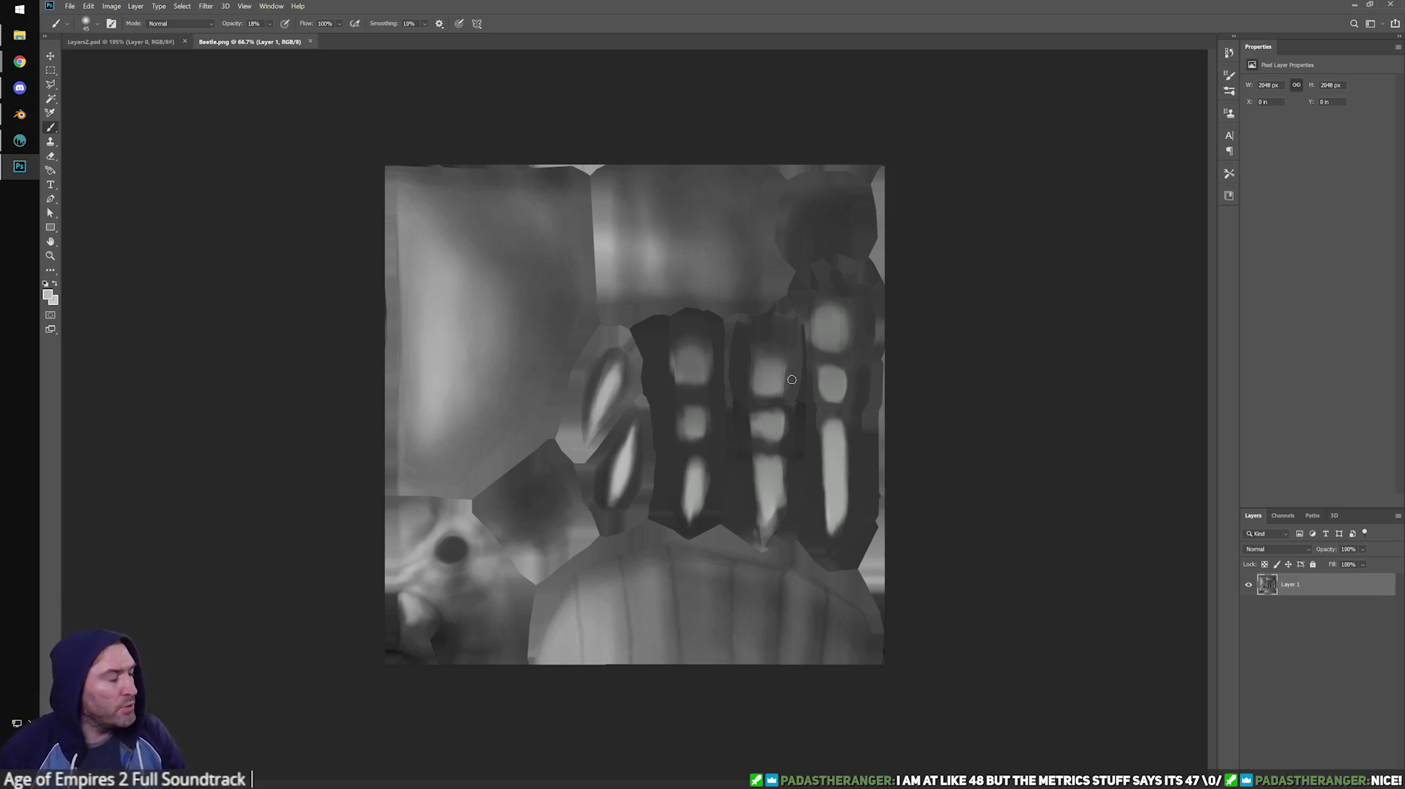
Apply Levels to the beetle texture with a black input of about 22 and a white input of 202.
{"action": "scroll", "coordinate": [963, 238], "scroll_direction": "up", "scroll_amount": 2, "text": "alt"}
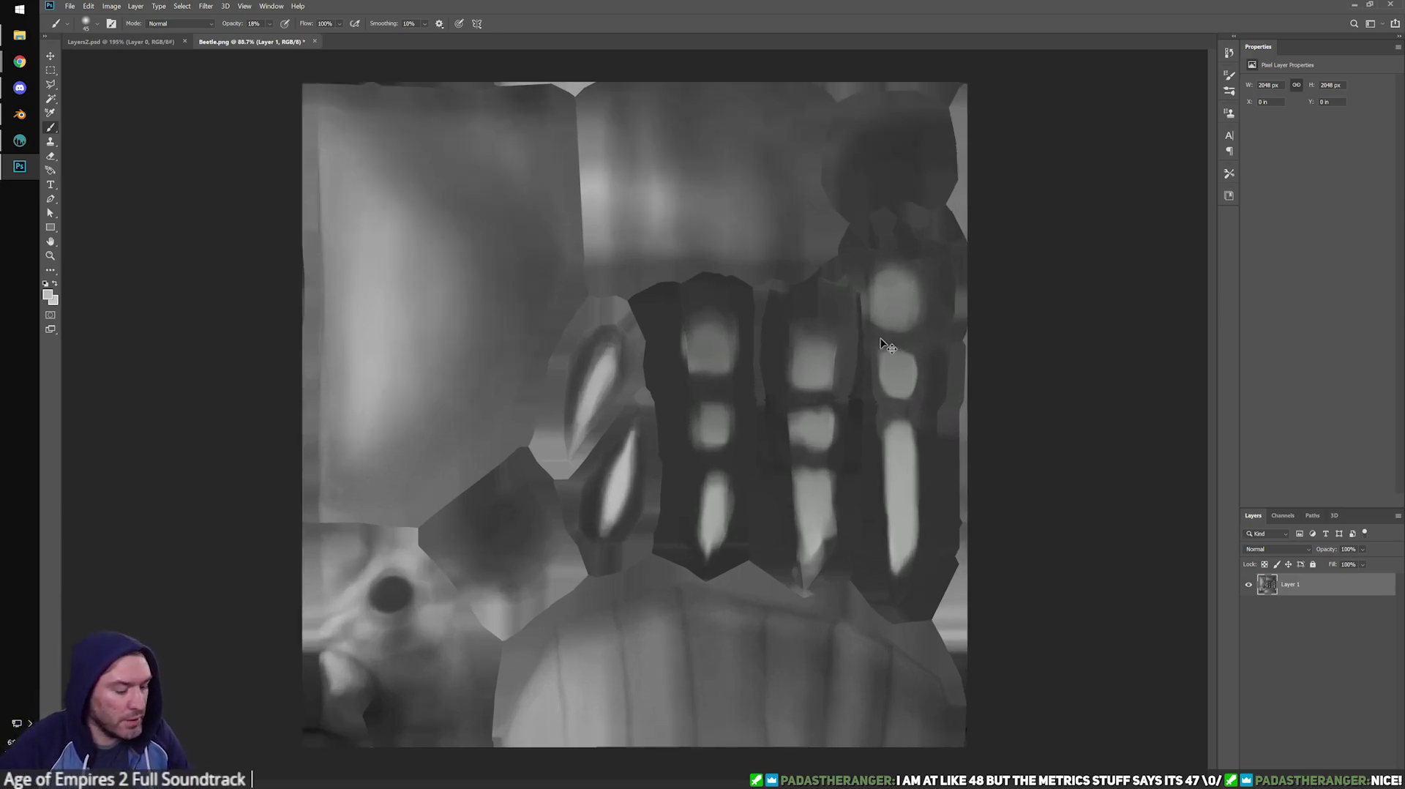
{"action": "key", "text": "ctrl+l"}
{"action": "left_click_drag", "start_coordinate": [866, 376], "coordinate": [876, 375]}
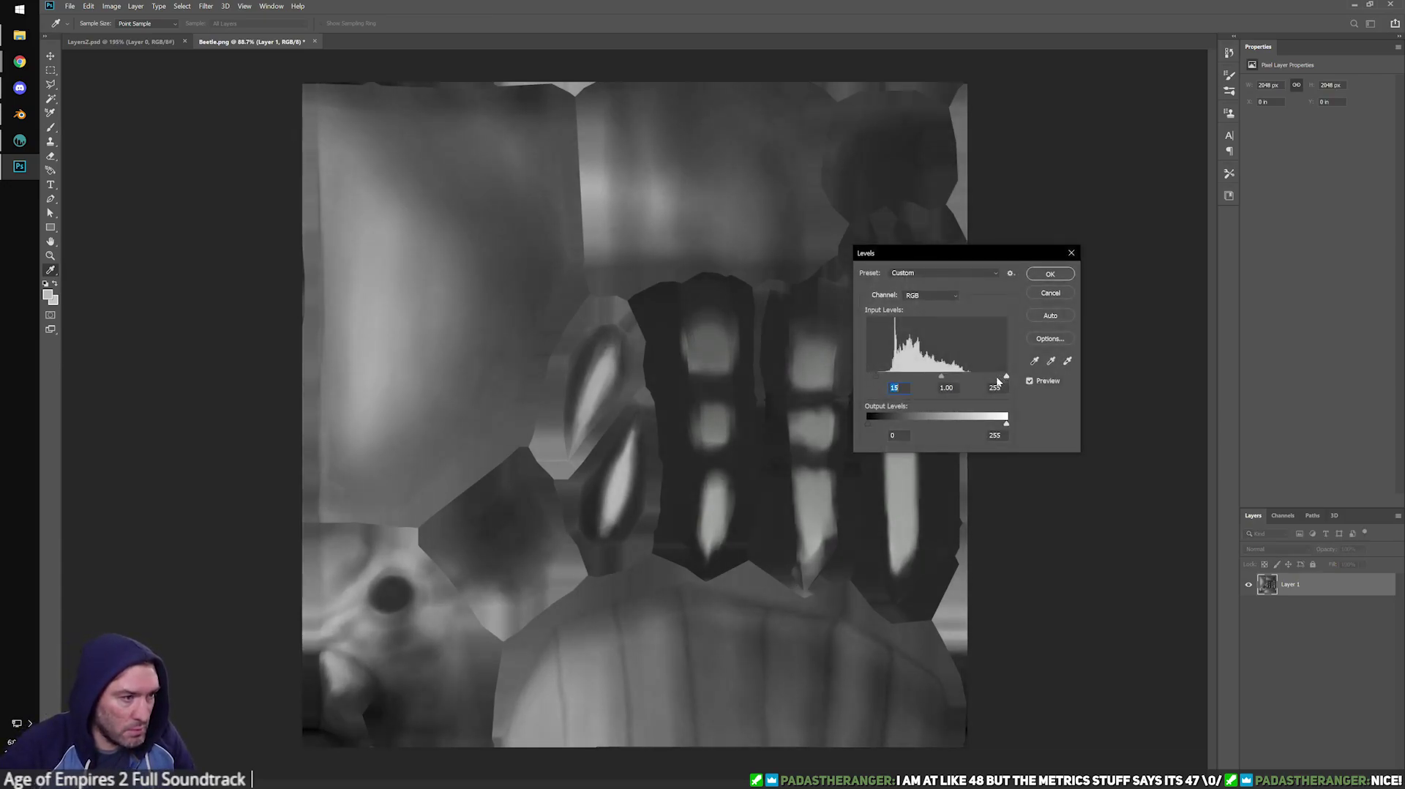
{"action": "left_click_drag", "start_coordinate": [1005, 378], "coordinate": [979, 377]}
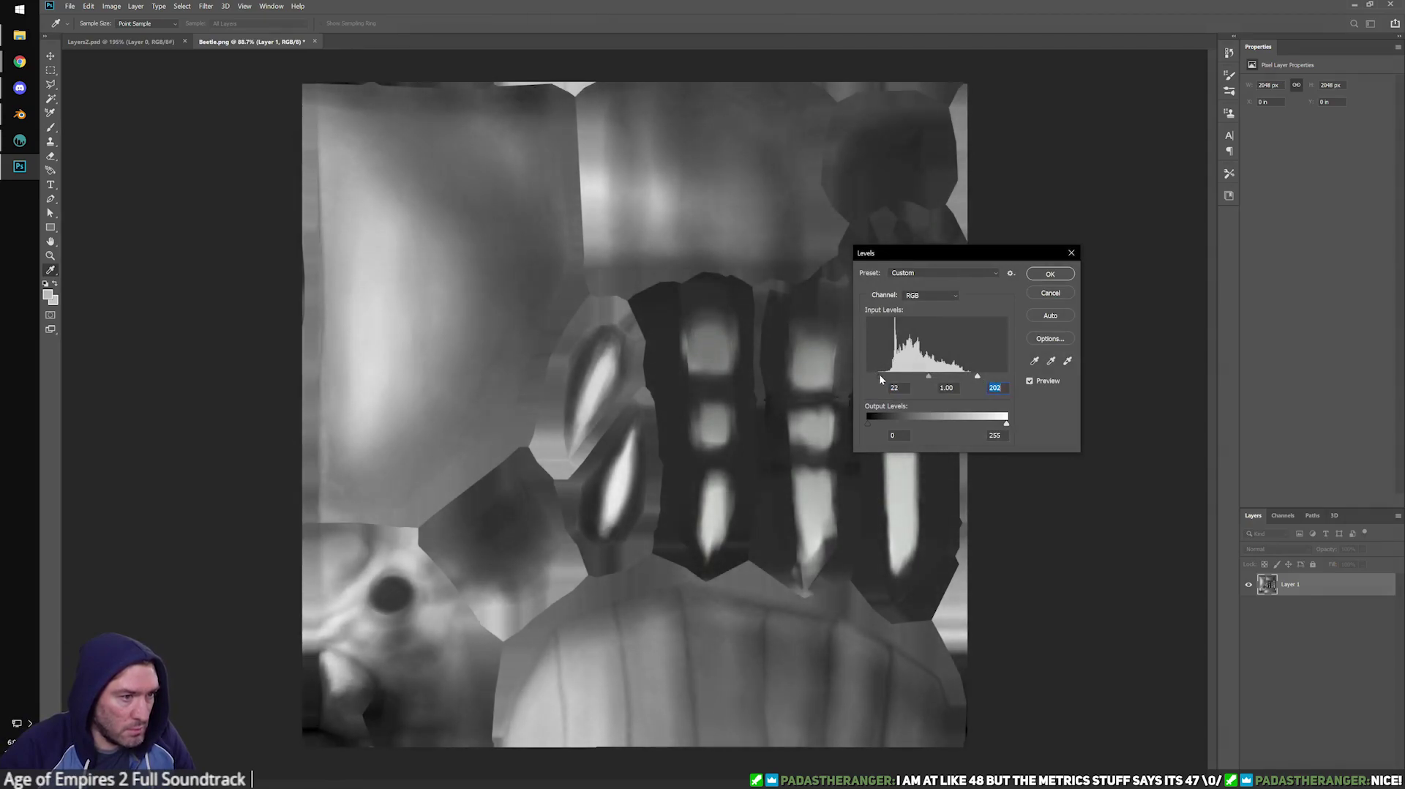
{"action": "left_click_drag", "start_coordinate": [877, 375], "coordinate": [879, 375]}
{"action": "left_click", "coordinate": [1051, 274]}
Save the texture as a PNG with the large file size option, overwriting Beetle.png in the Beetle maps folder.
{"action": "key", "text": "v"}
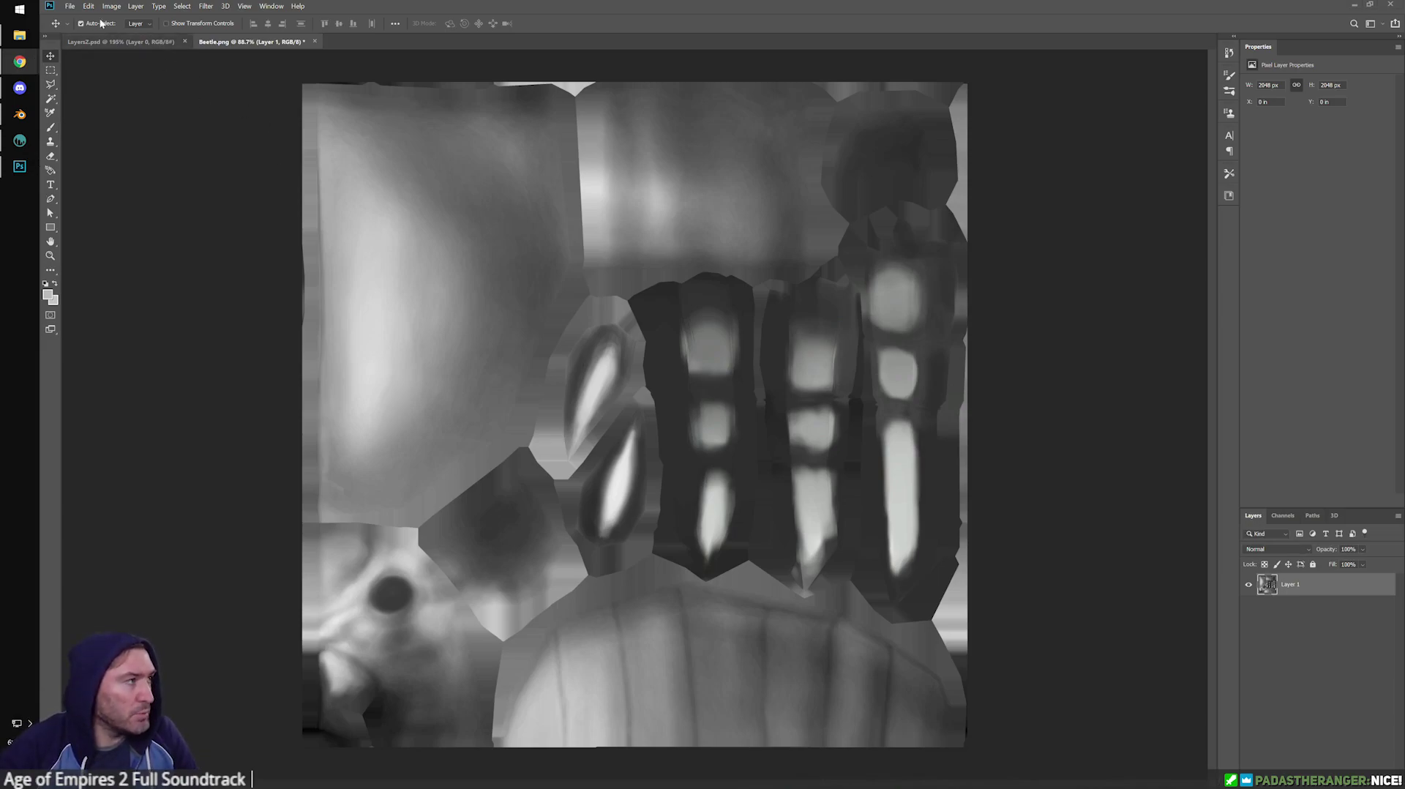
{"action": "left_click", "coordinate": [70, 6]}
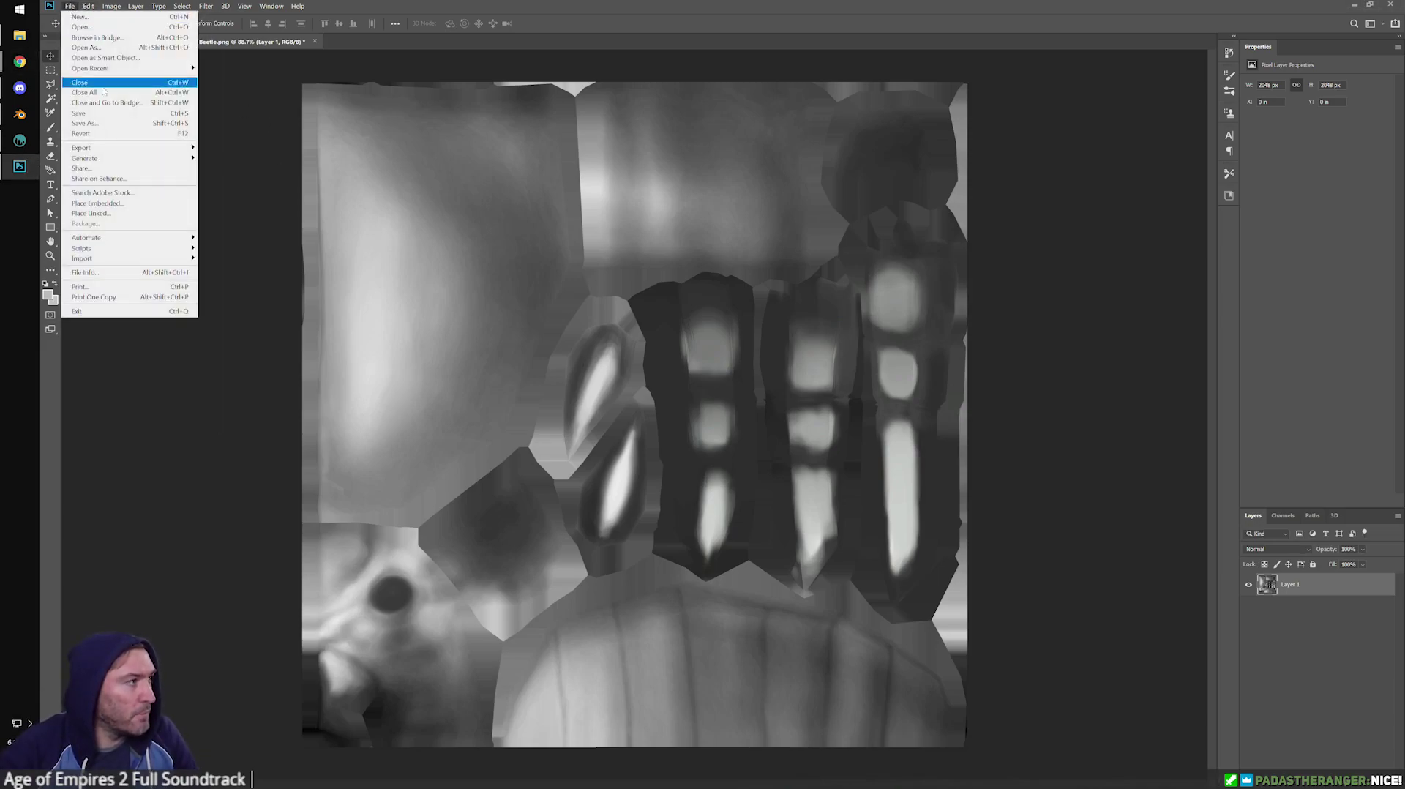
{"action": "left_click", "coordinate": [130, 125]}
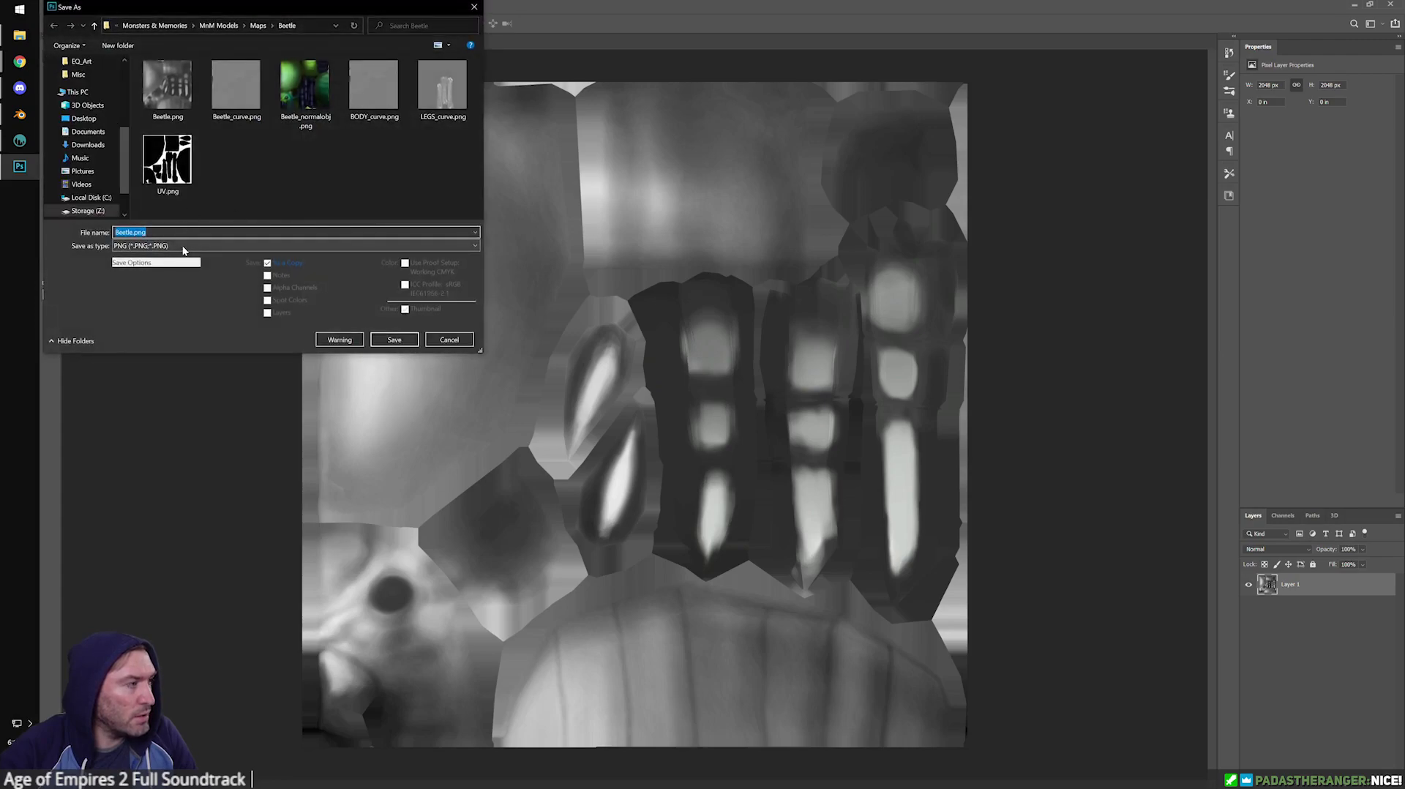
{"action": "left_click", "coordinate": [164, 109]}
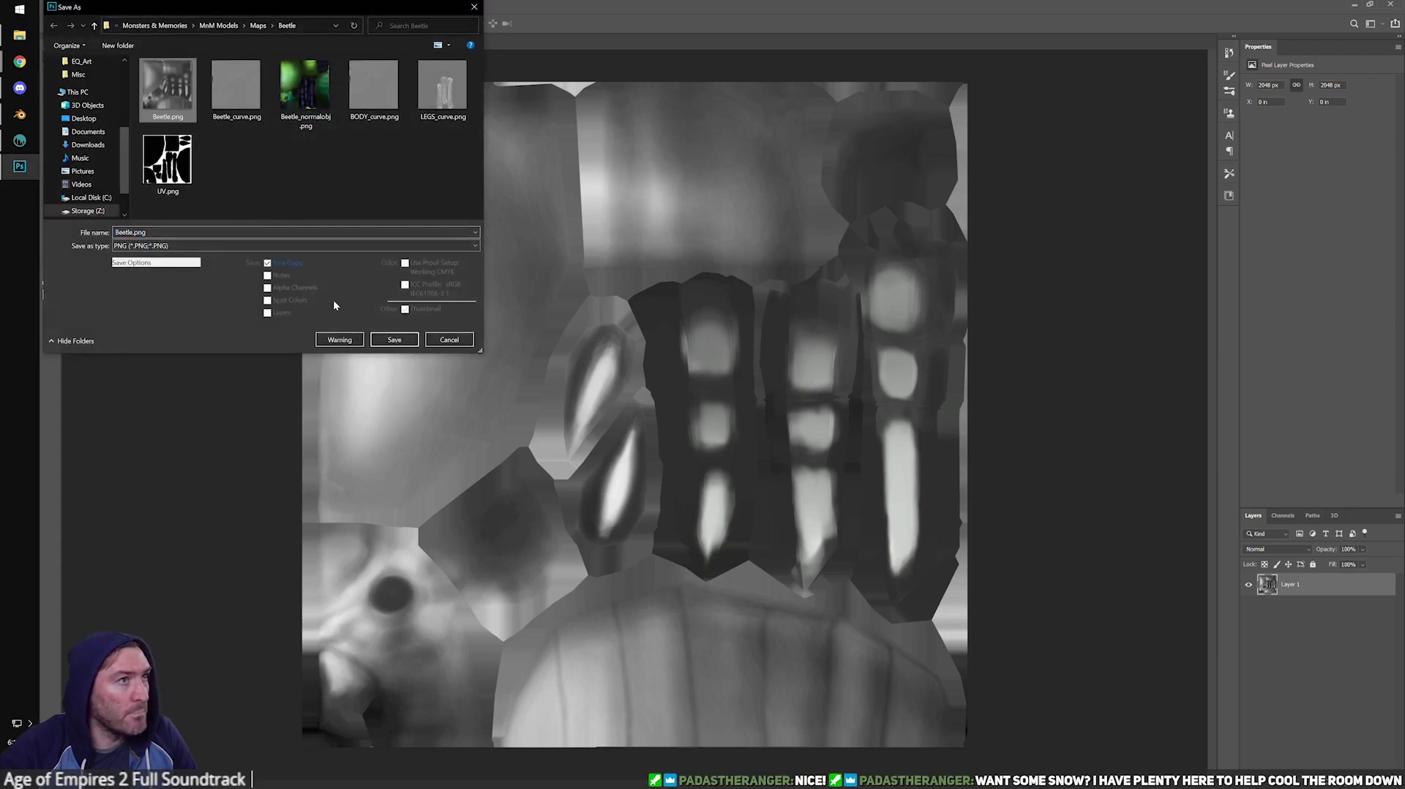
{"action": "left_click", "coordinate": [394, 340]}
{"action": "left_click", "coordinate": [749, 401]}
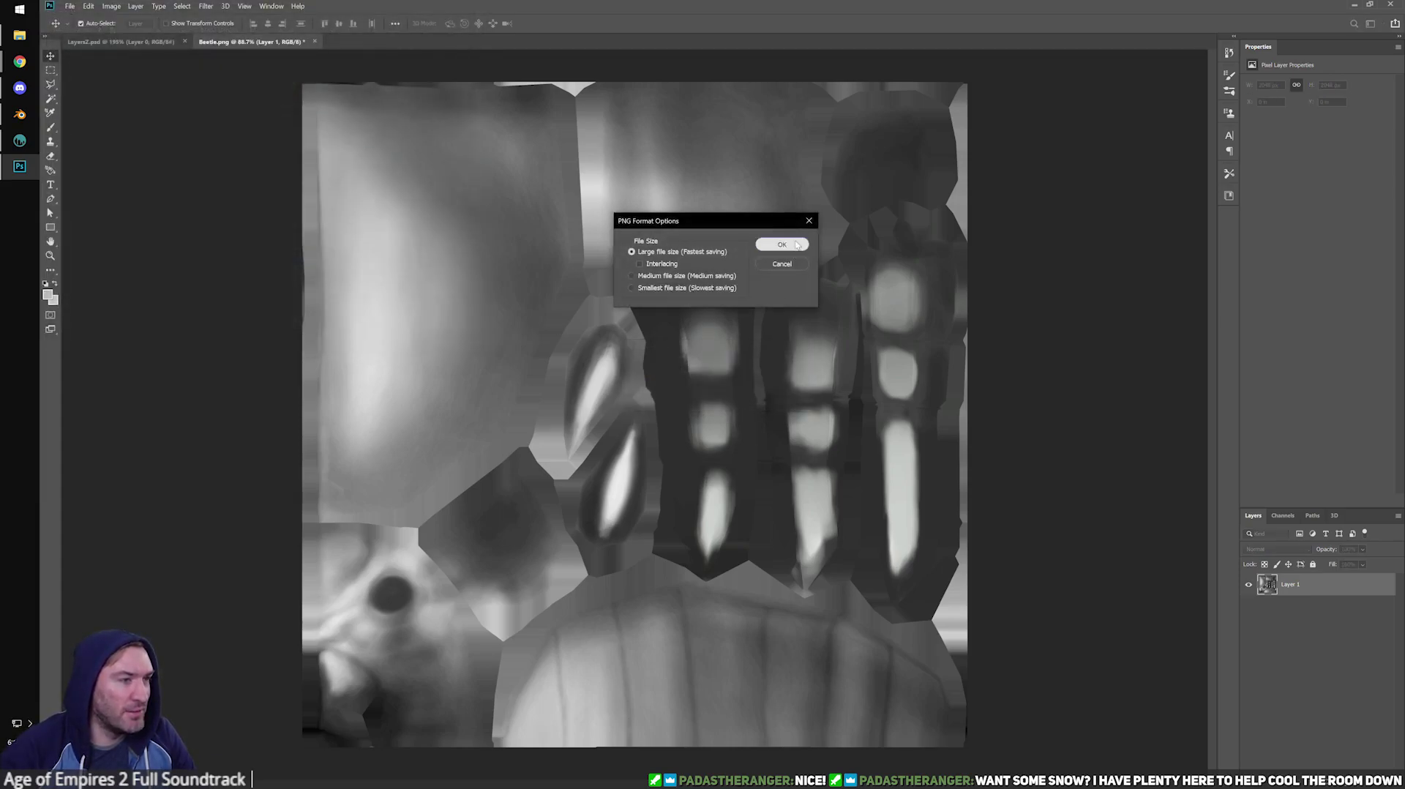
{"action": "left_click", "coordinate": [782, 244]}
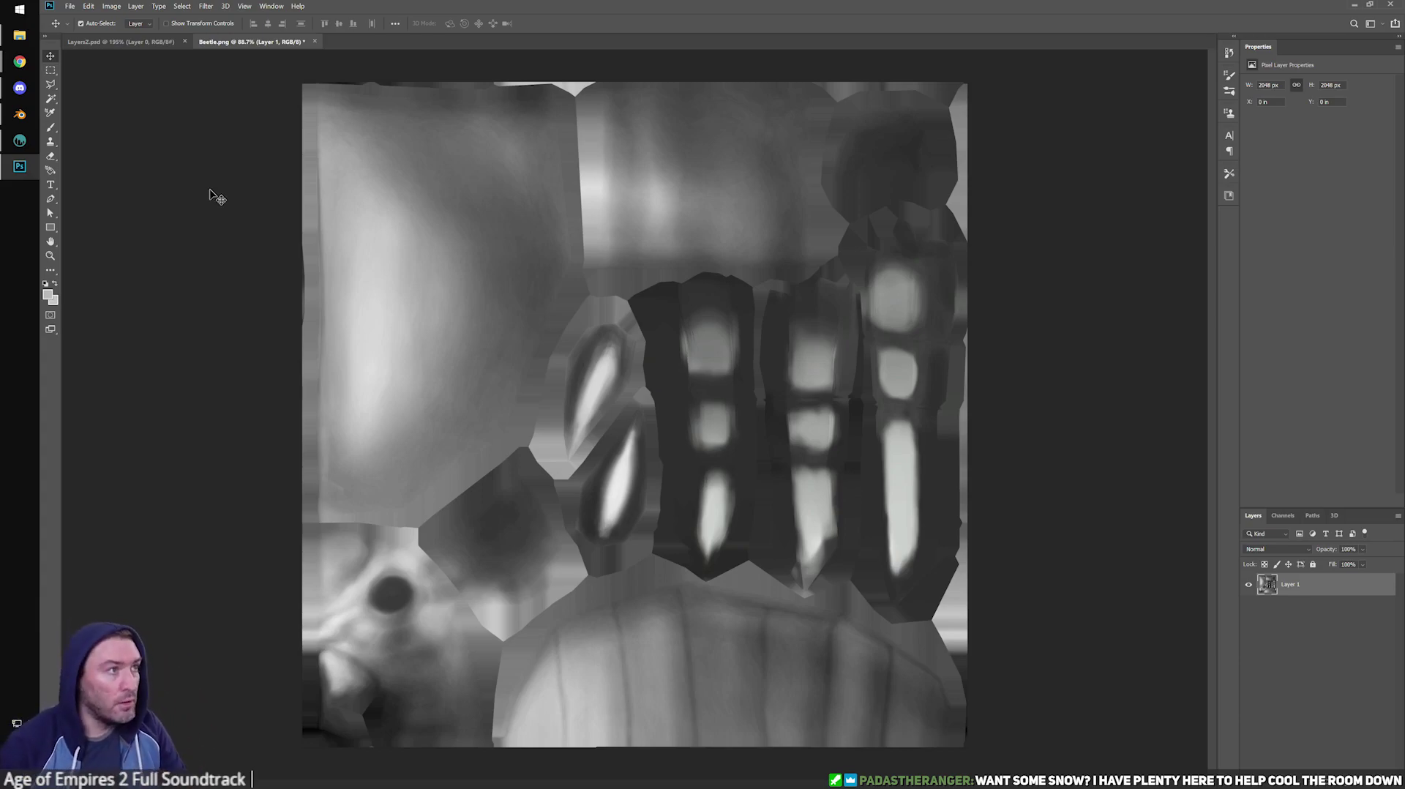
Switch to Blender, reopen Beetle.png as the beetle material's base color image and check the stronger contrast on the model.
{"action": "left_click", "coordinate": [21, 118]}
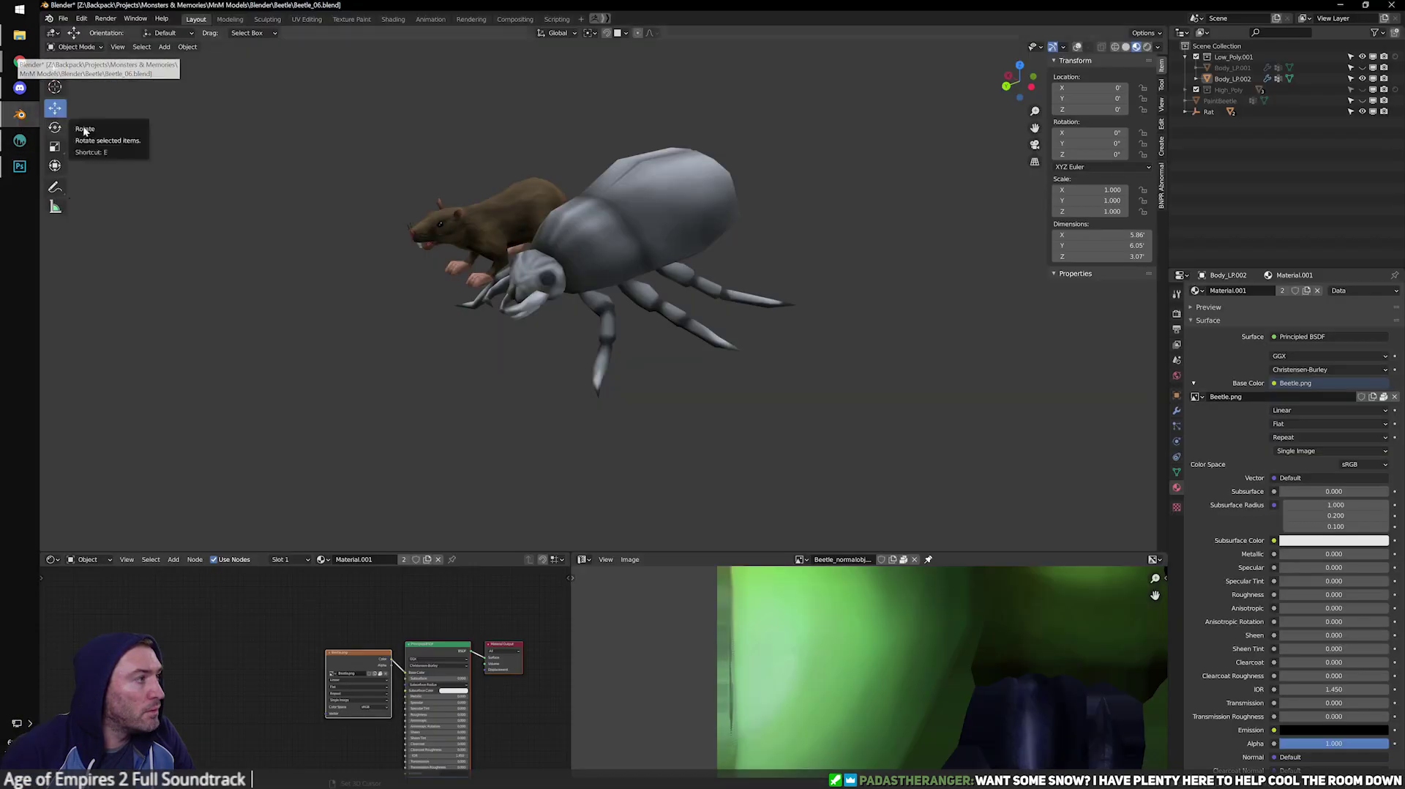
{"action": "left_click", "coordinate": [658, 207]}
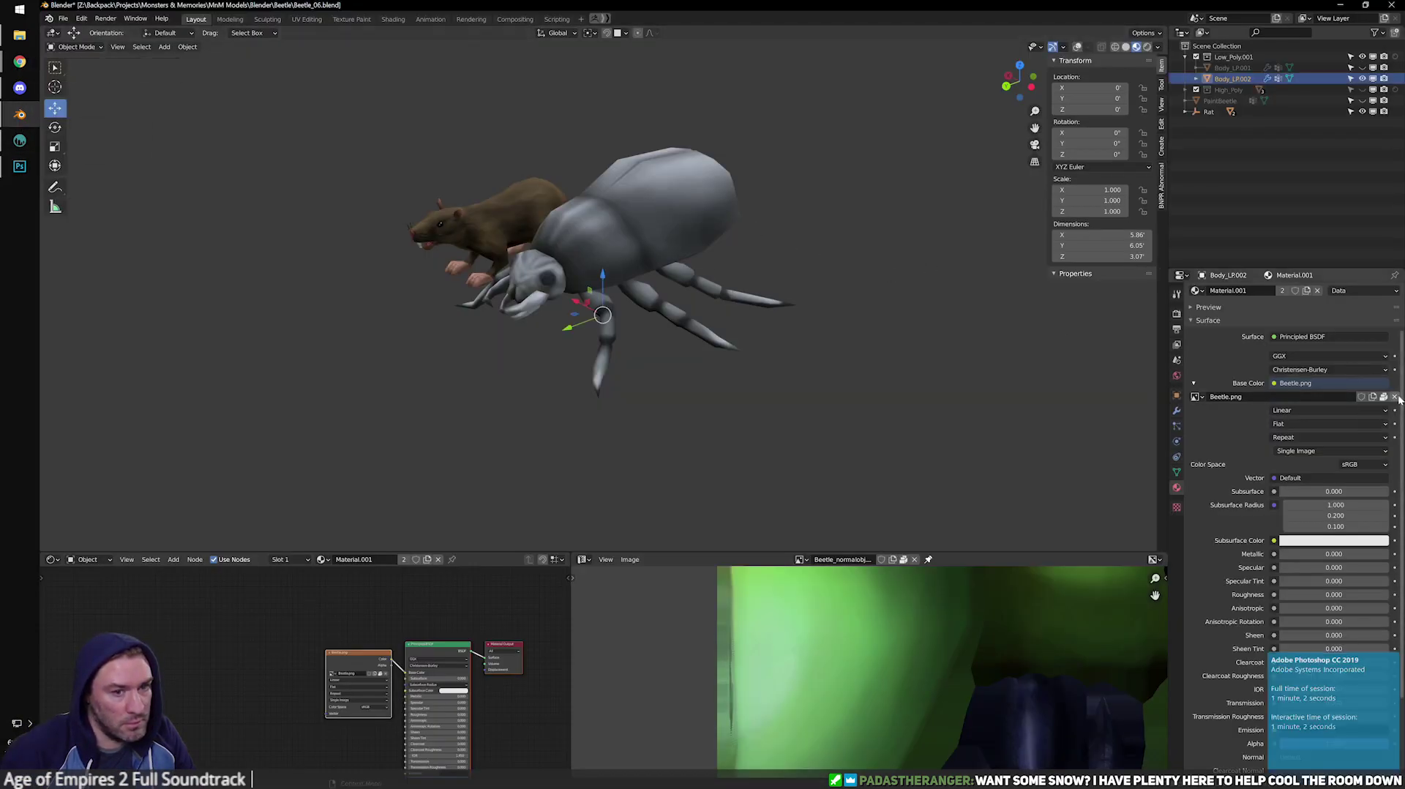
{"action": "left_click", "coordinate": [1395, 397]}
{"action": "left_click", "coordinate": [1356, 397]}
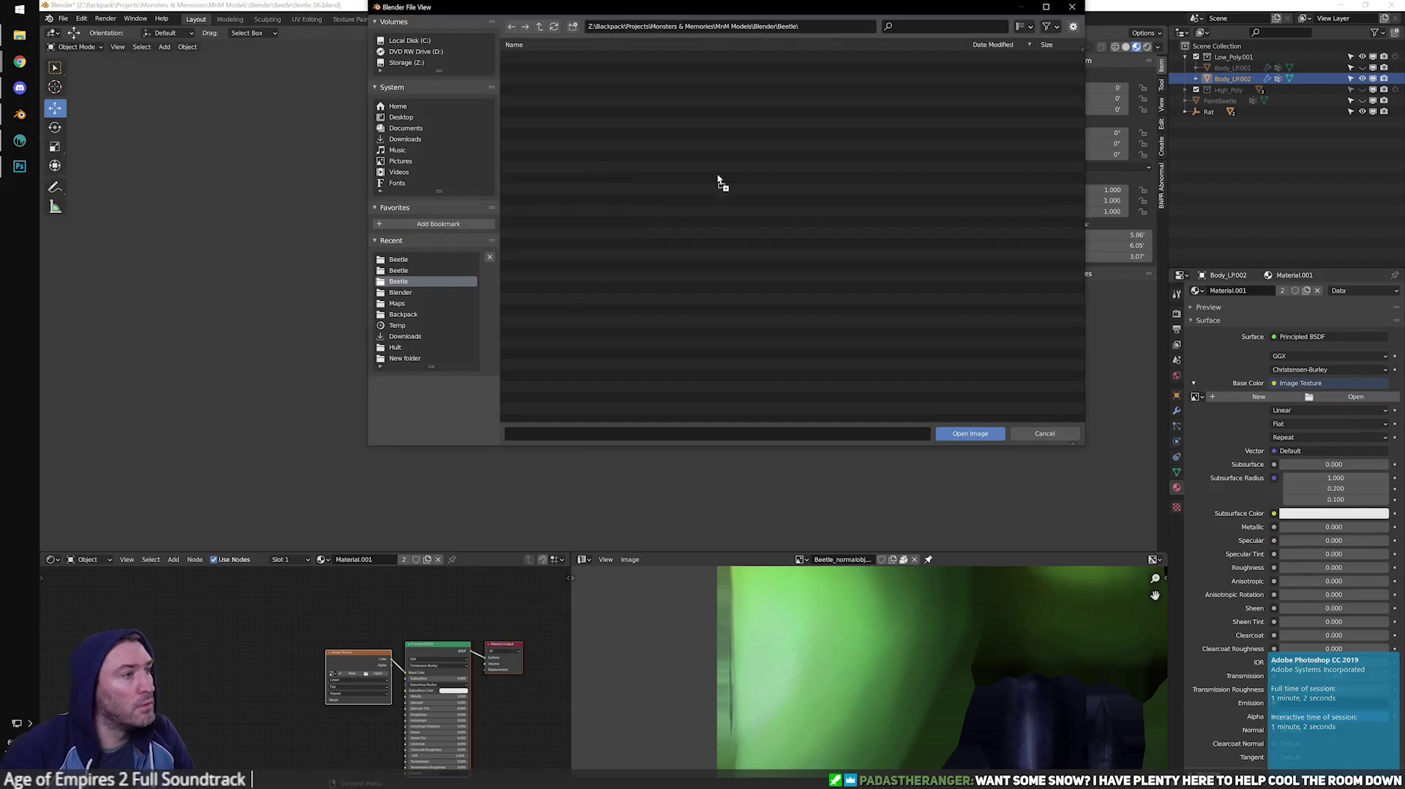
{"action": "left_click", "coordinate": [959, 433]}
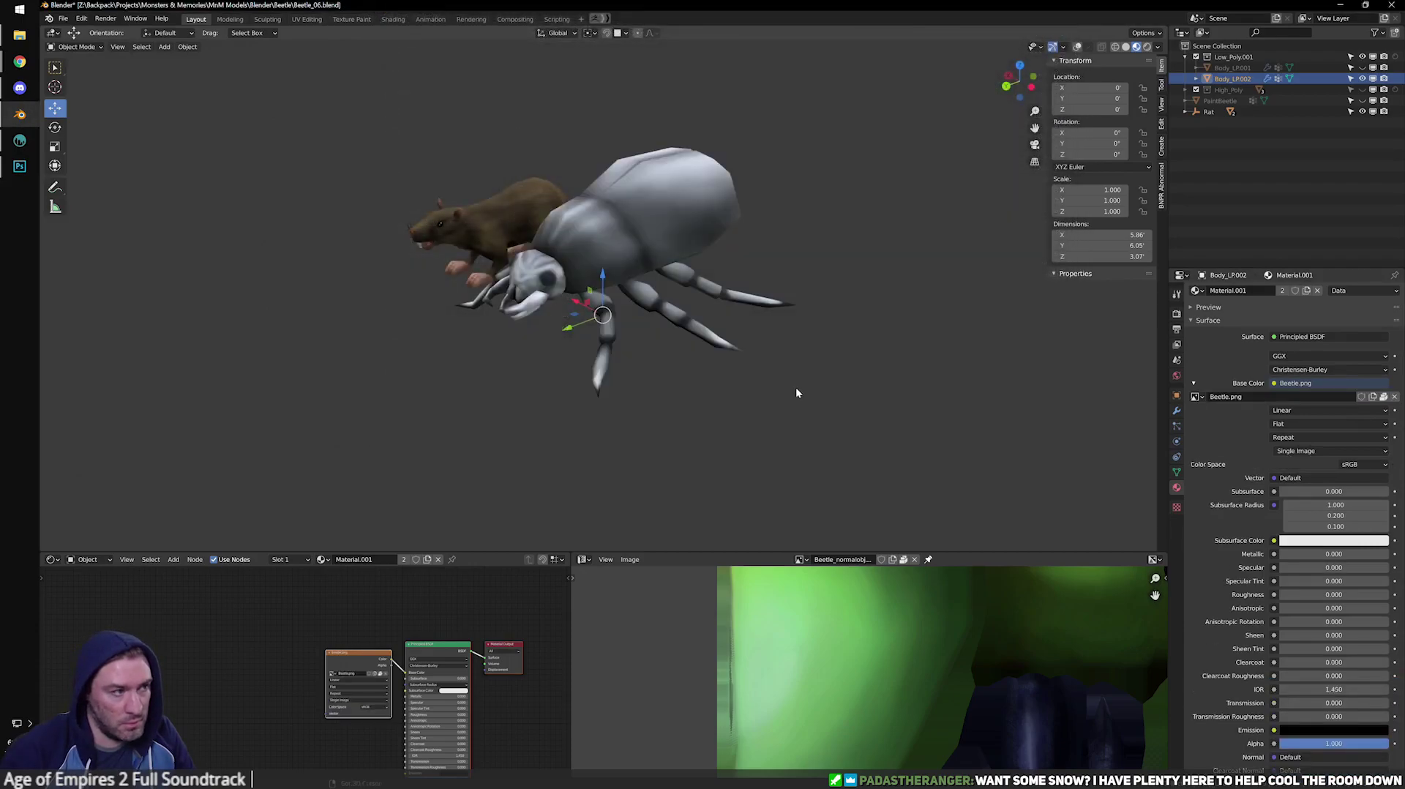
{"action": "scroll", "coordinate": [797, 388], "scroll_direction": "up", "scroll_amount": 3}
{"action": "mouse_move", "coordinate": [797, 388]}
{"action": "middle_mouse_down"}
{"action": "mouse_move", "coordinate": [842, 332]}
{"action": "mouse_move", "coordinate": [603, 345]}
{"action": "mouse_move", "coordinate": [623, 330]}
{"action": "mouse_move", "coordinate": [724, 370]}
{"action": "mouse_move", "coordinate": [604, 316]}
{"action": "mouse_move", "coordinate": [481, 298]}
{"action": "mouse_move", "coordinate": [719, 335]}
{"action": "mouse_move", "coordinate": [700, 331]}
{"action": "mouse_move", "coordinate": [732, 322]}
{"action": "middle_mouse_up"}
{"action": "scroll", "coordinate": [842, 332], "scroll_direction": "up", "scroll_amount": 3}
{"action": "scroll", "coordinate": [588, 309], "scroll_direction": "down", "scroll_amount": 5}
Show the scene in solid shading and add a mesh plane.
{"action": "left_click", "coordinate": [646, 358]}
{"action": "left_click", "coordinate": [1126, 47]}
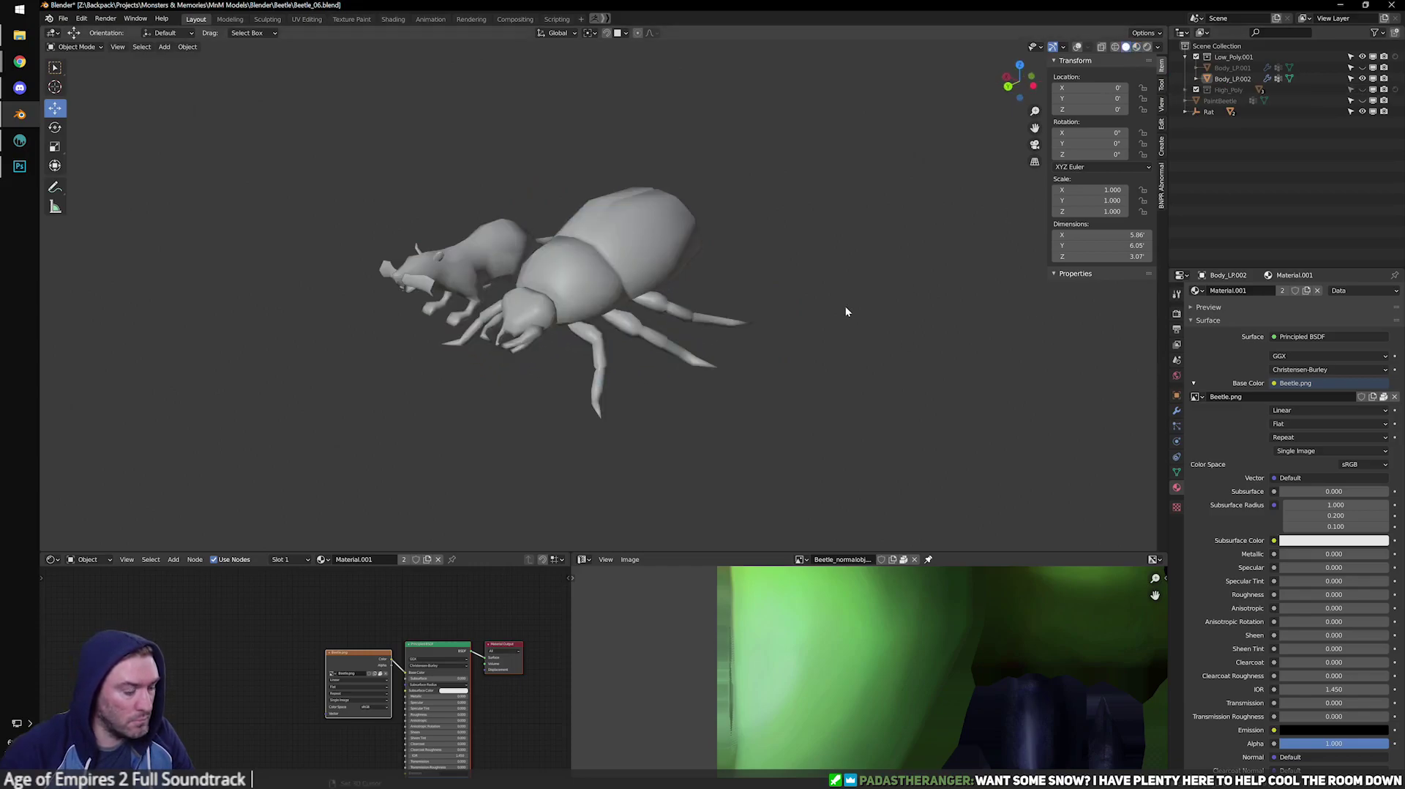
{"action": "key", "text": "shift+a"}
{"action": "key", "text": "Escape"}
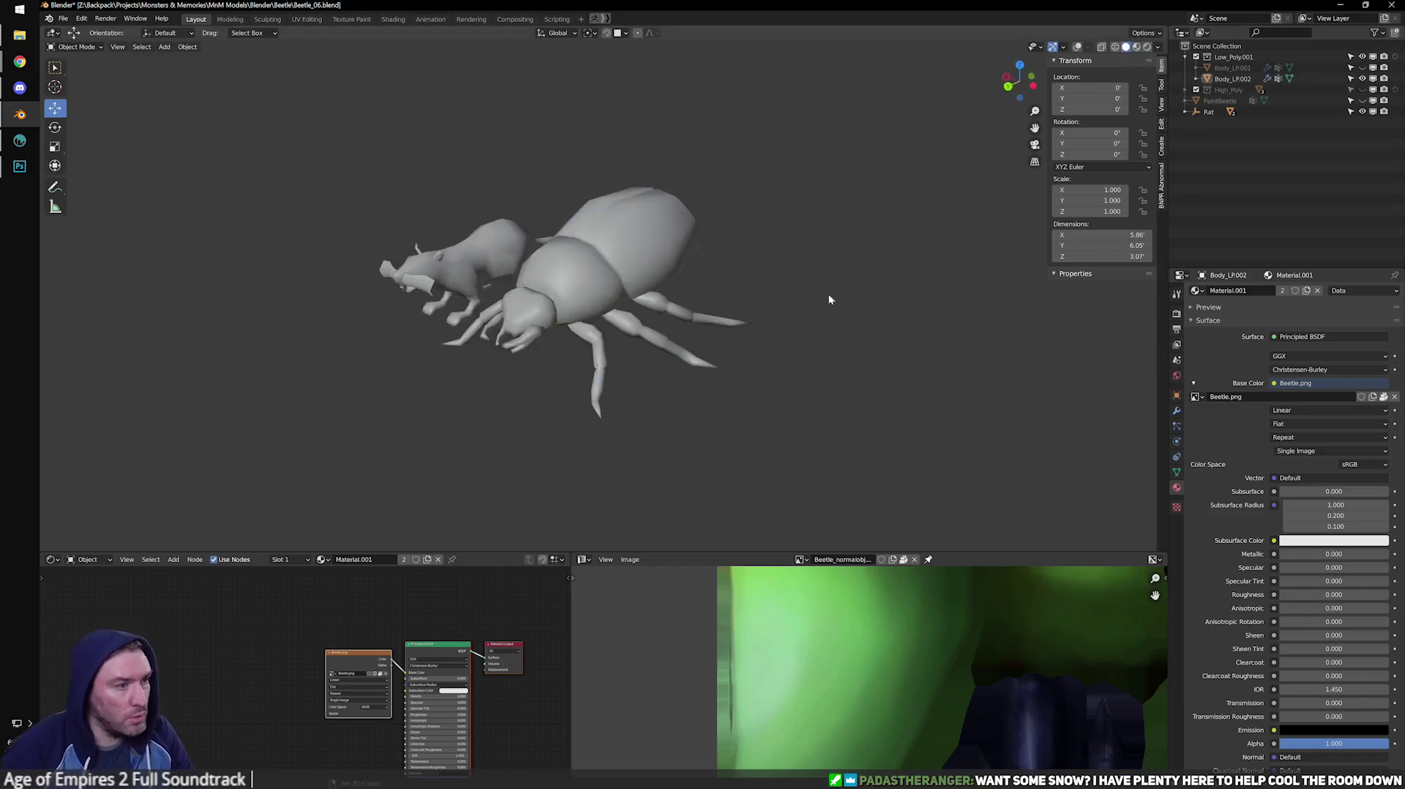
{"action": "key", "text": "shift+a"}
{"action": "mouse_move", "coordinate": [827, 303]}
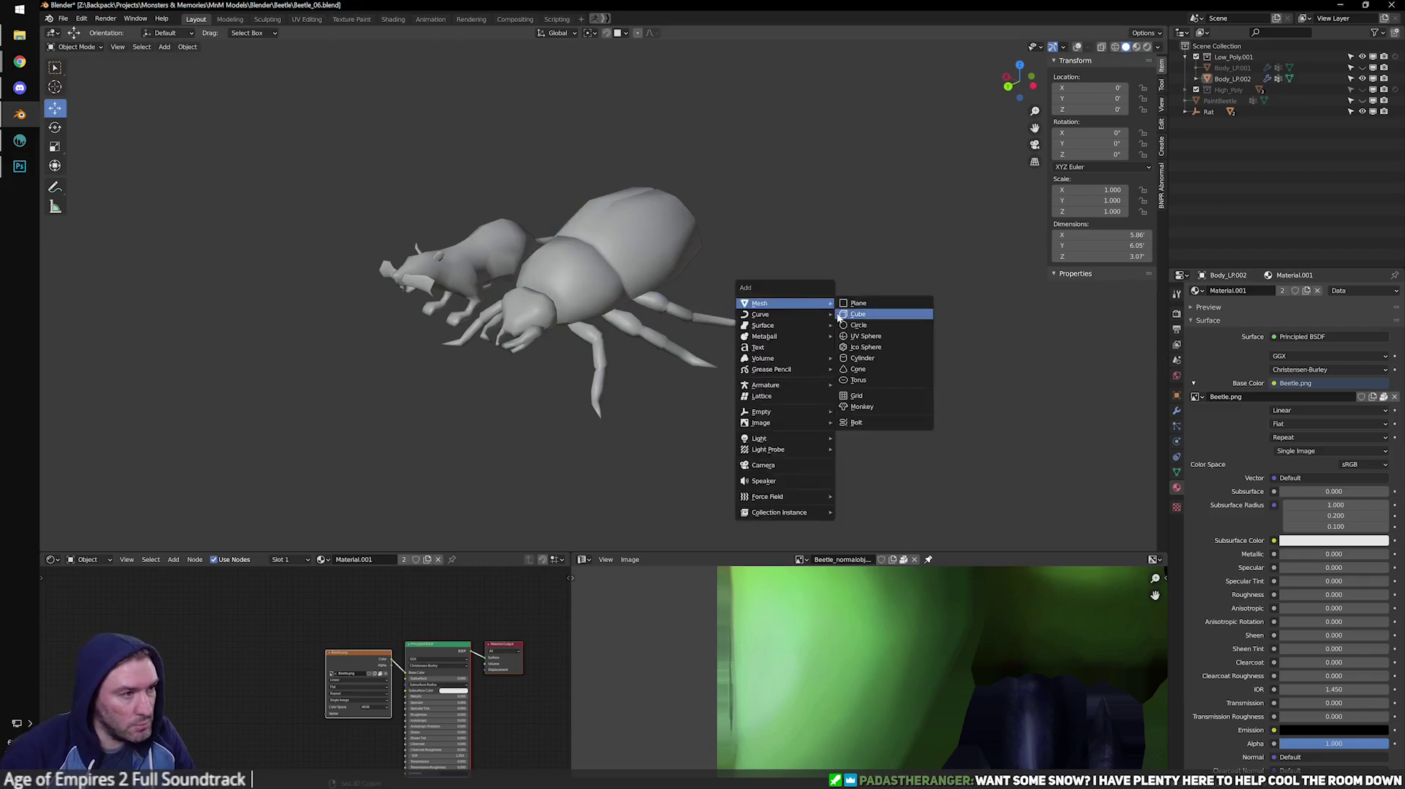
{"action": "left_click", "coordinate": [882, 305]}
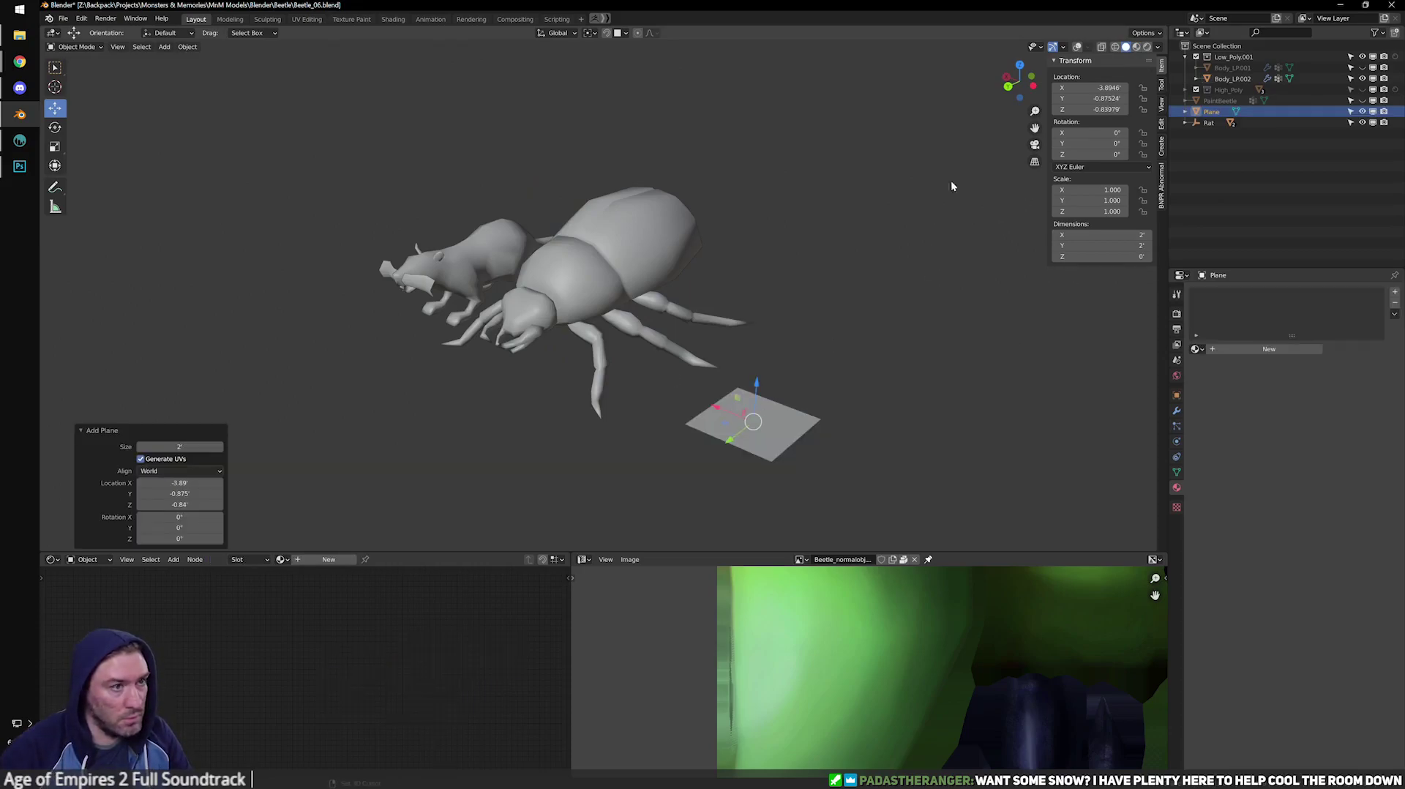
Turn on the viewport overlays, reset the plane's location to the origin and scale it up about 8.2 times.
{"action": "left_click", "coordinate": [1077, 46]}
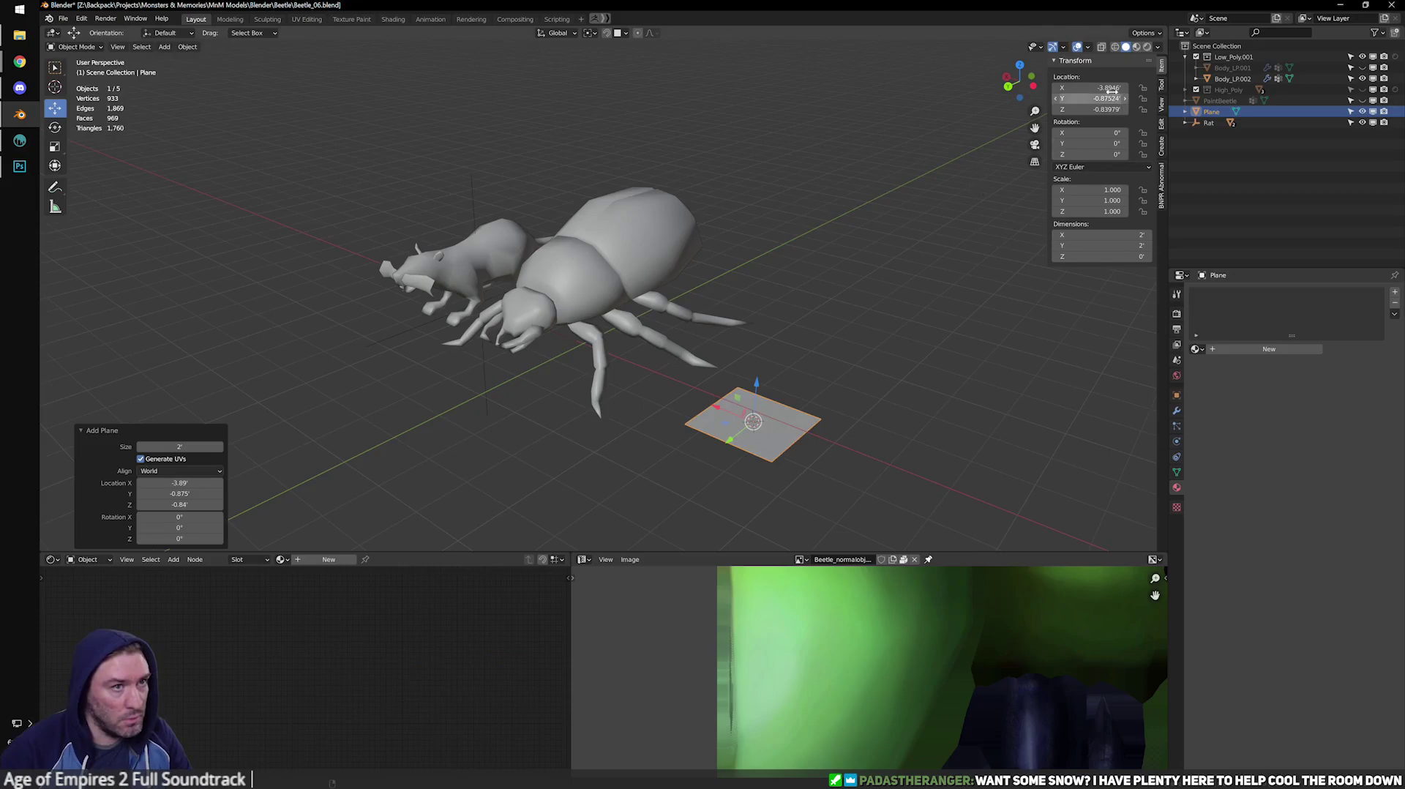
{"action": "key", "text": "alt+g"}
{"action": "key", "text": "s"}
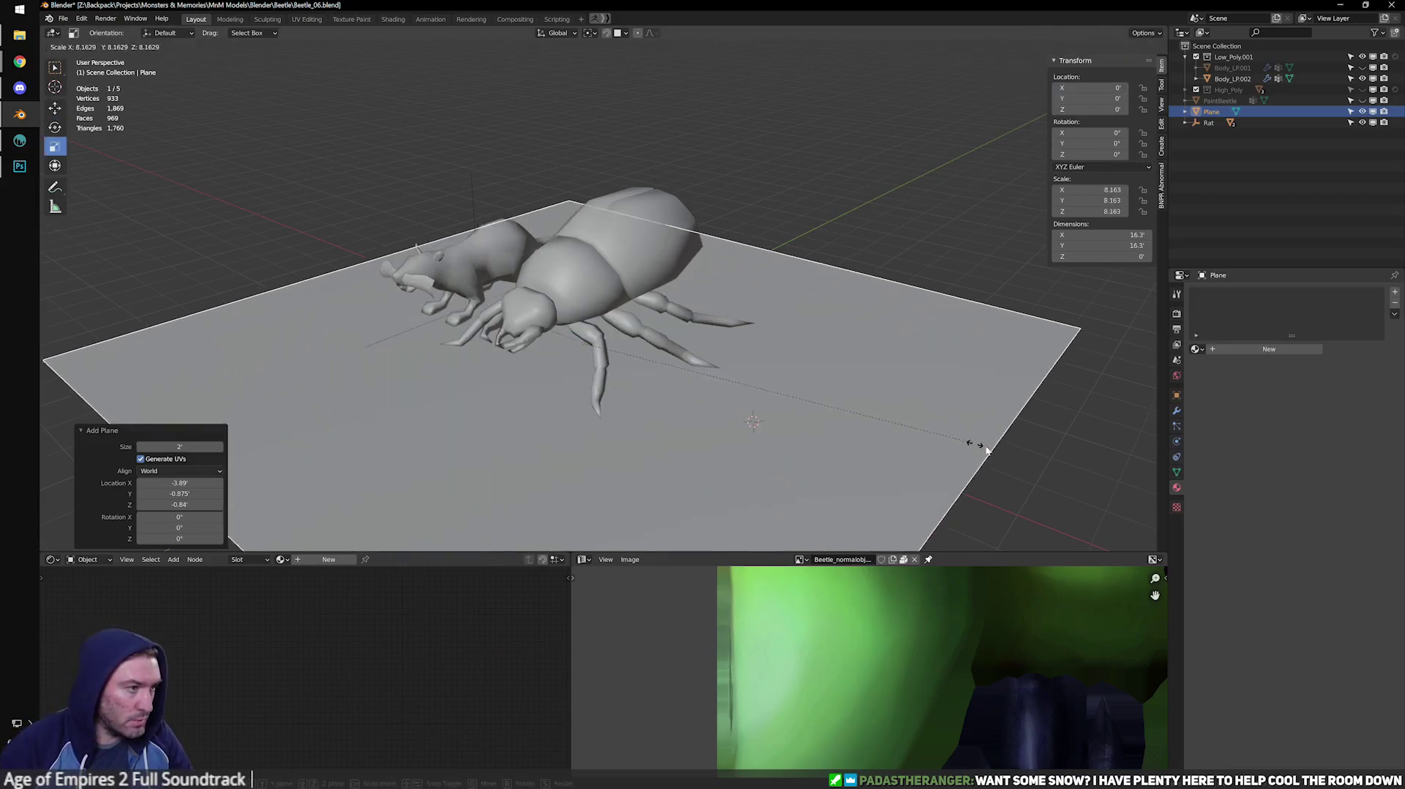
{"action": "left_click", "coordinate": [989, 448]}
Hide the rat so that only the beetle and the plane are shown.
{"action": "left_click", "coordinate": [505, 257]}
{"action": "middle_click_drag", "start_coordinate": [760, 298], "coordinate": [849, 288], "text": "shift"}
{"action": "left_click", "coordinate": [1209, 123]}
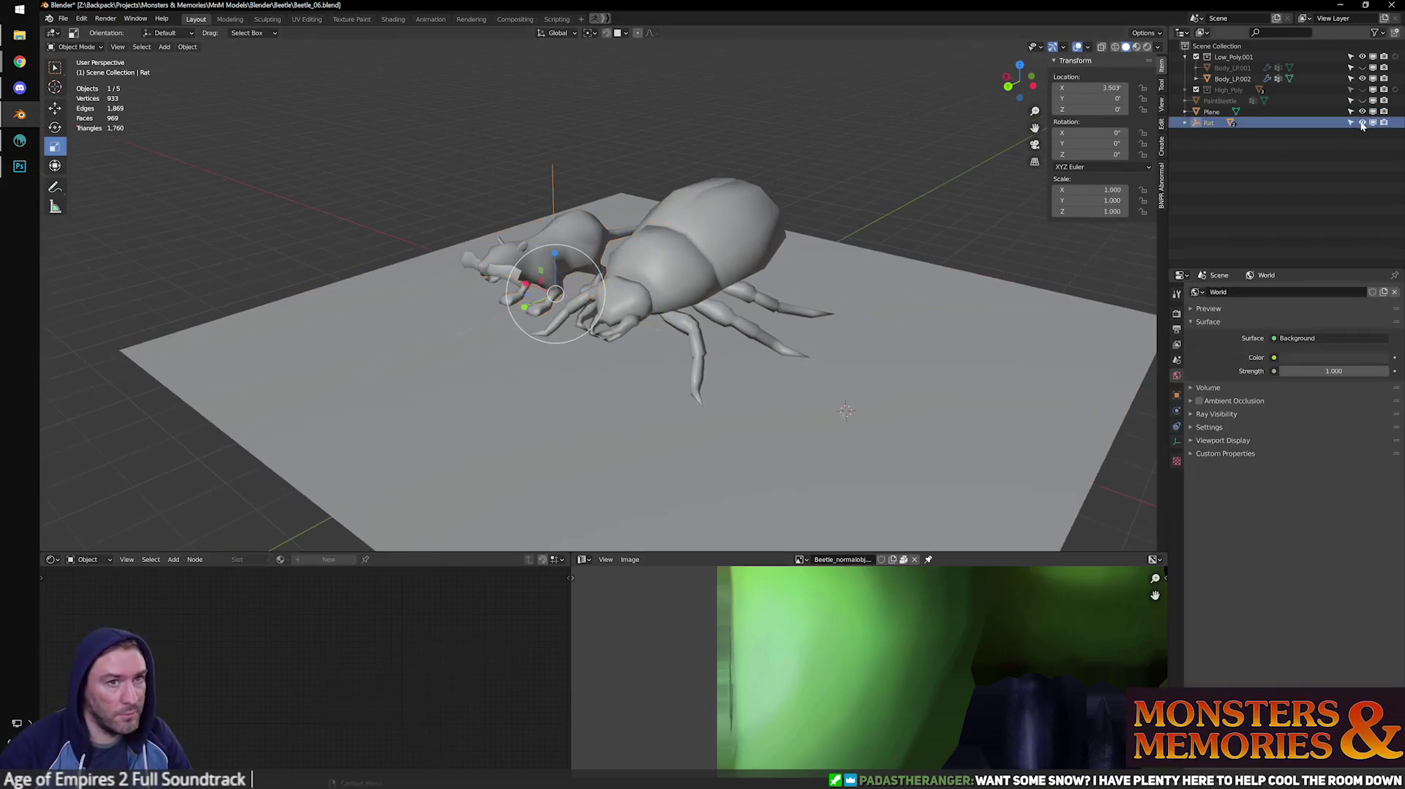
{"action": "left_click", "coordinate": [1363, 123]}
{"action": "scroll", "coordinate": [819, 252], "scroll_direction": "down", "scroll_amount": 5}
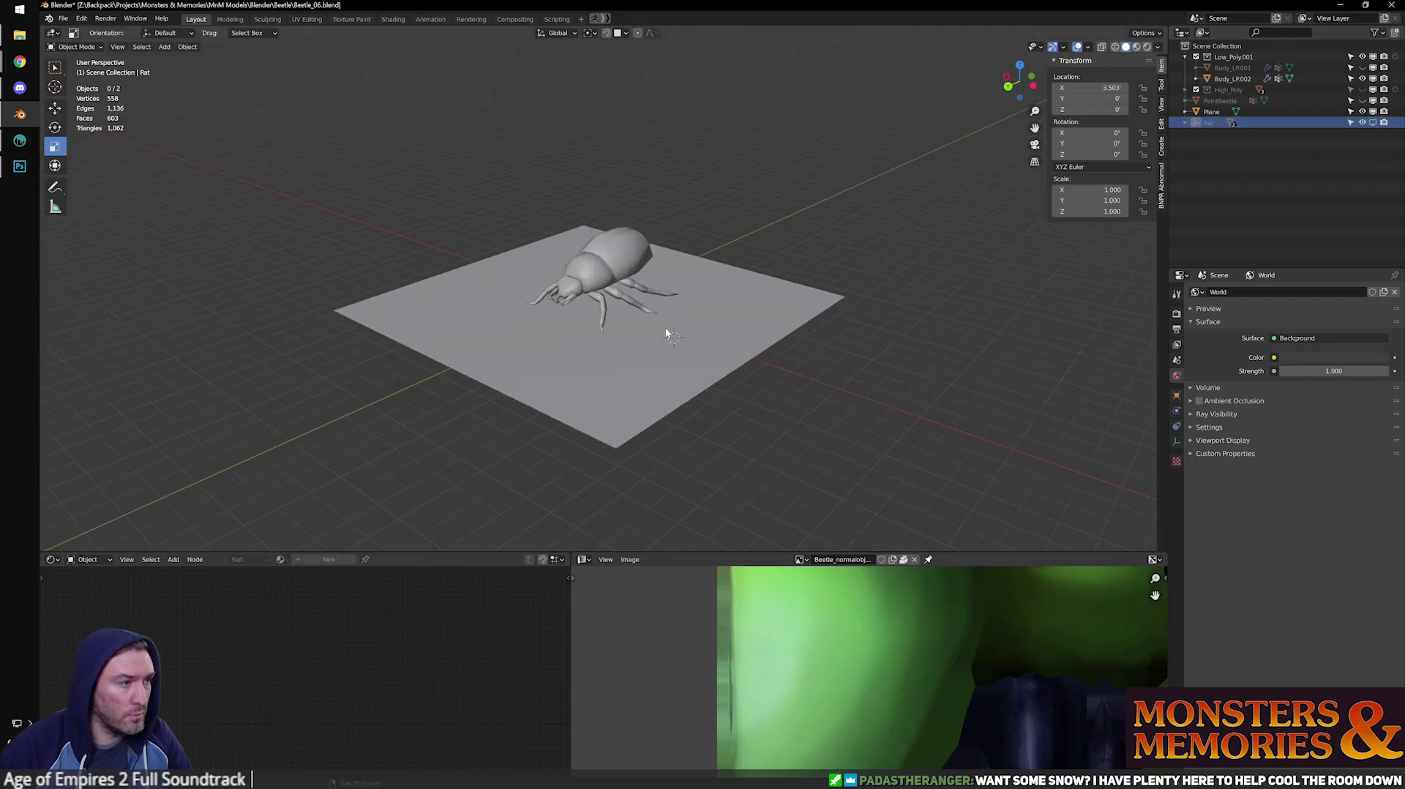
{"action": "key", "text": "shift+a"}
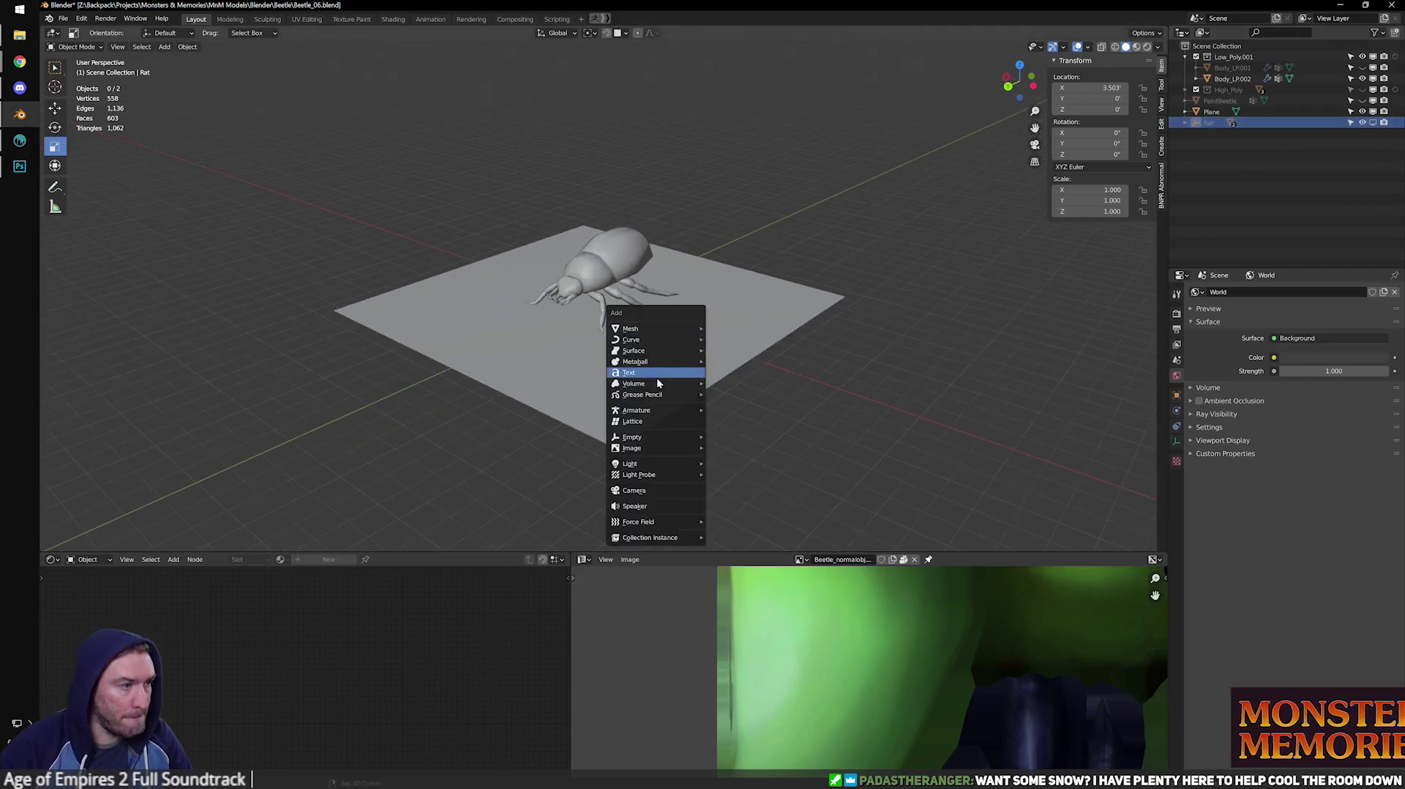
{"action": "mouse_move", "coordinate": [664, 467]}
{"action": "left_click", "coordinate": [744, 469]}
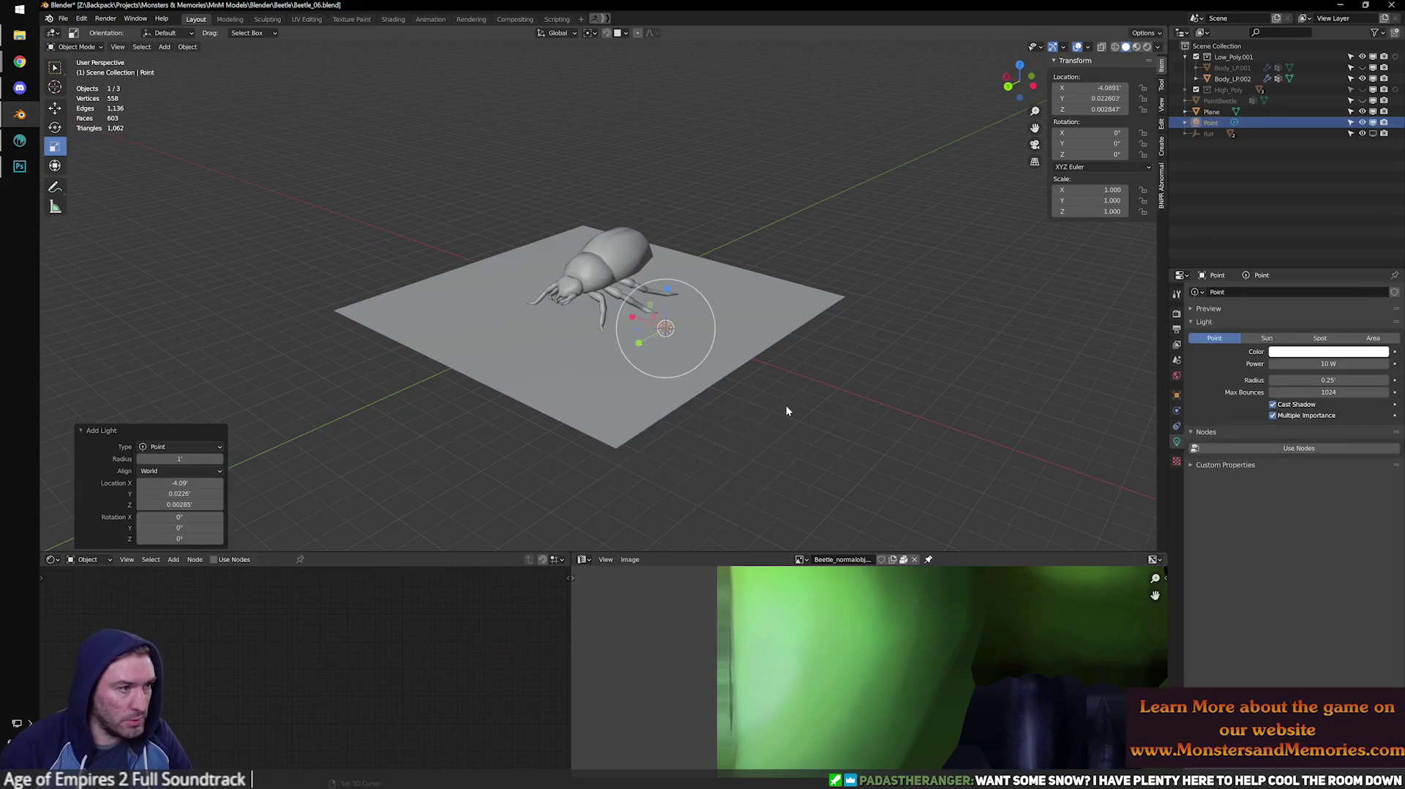
{"action": "key", "text": "ctrl+z"}
Add a spot light to the scene.
{"action": "key", "text": "shift+a"}
{"action": "mouse_move", "coordinate": [689, 363]}
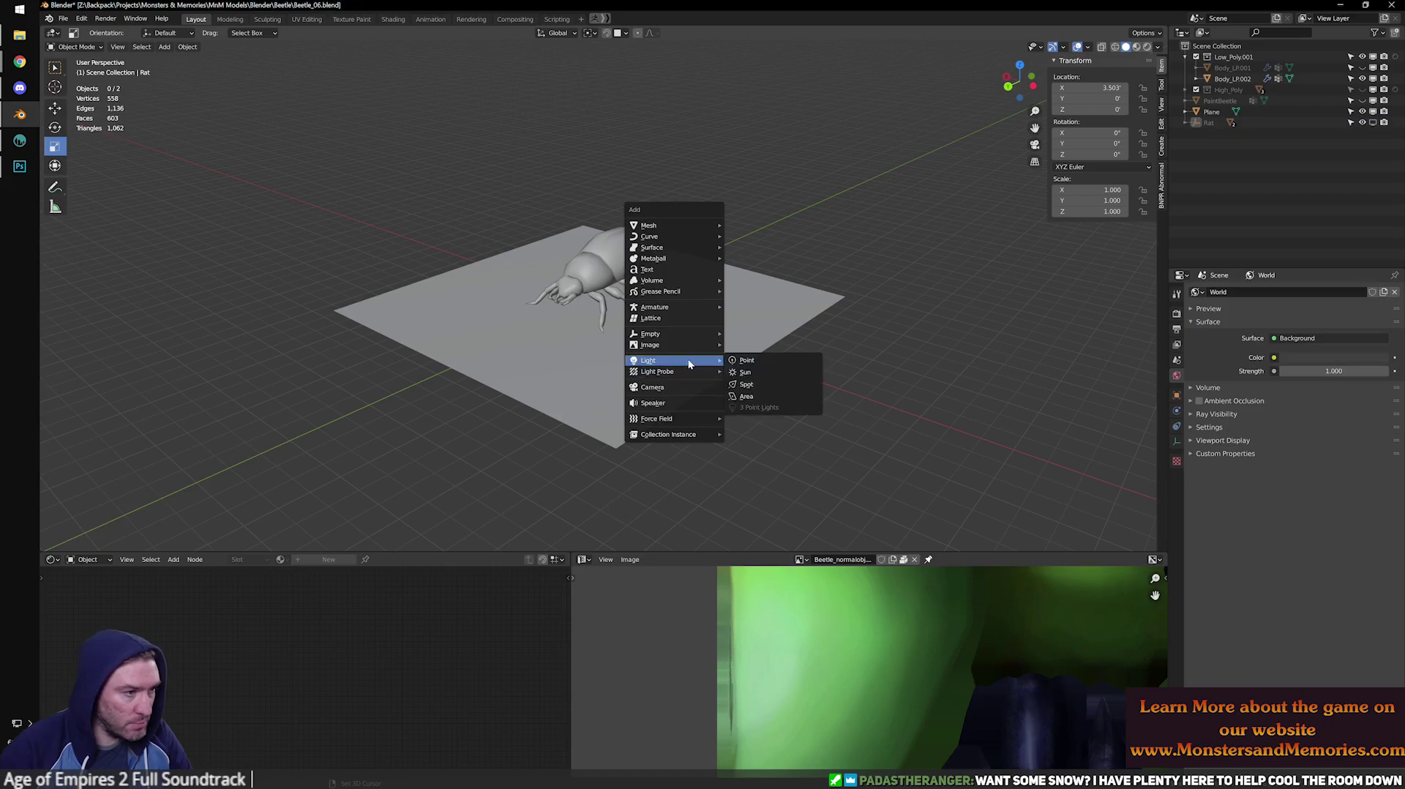
{"action": "left_click", "coordinate": [746, 385]}
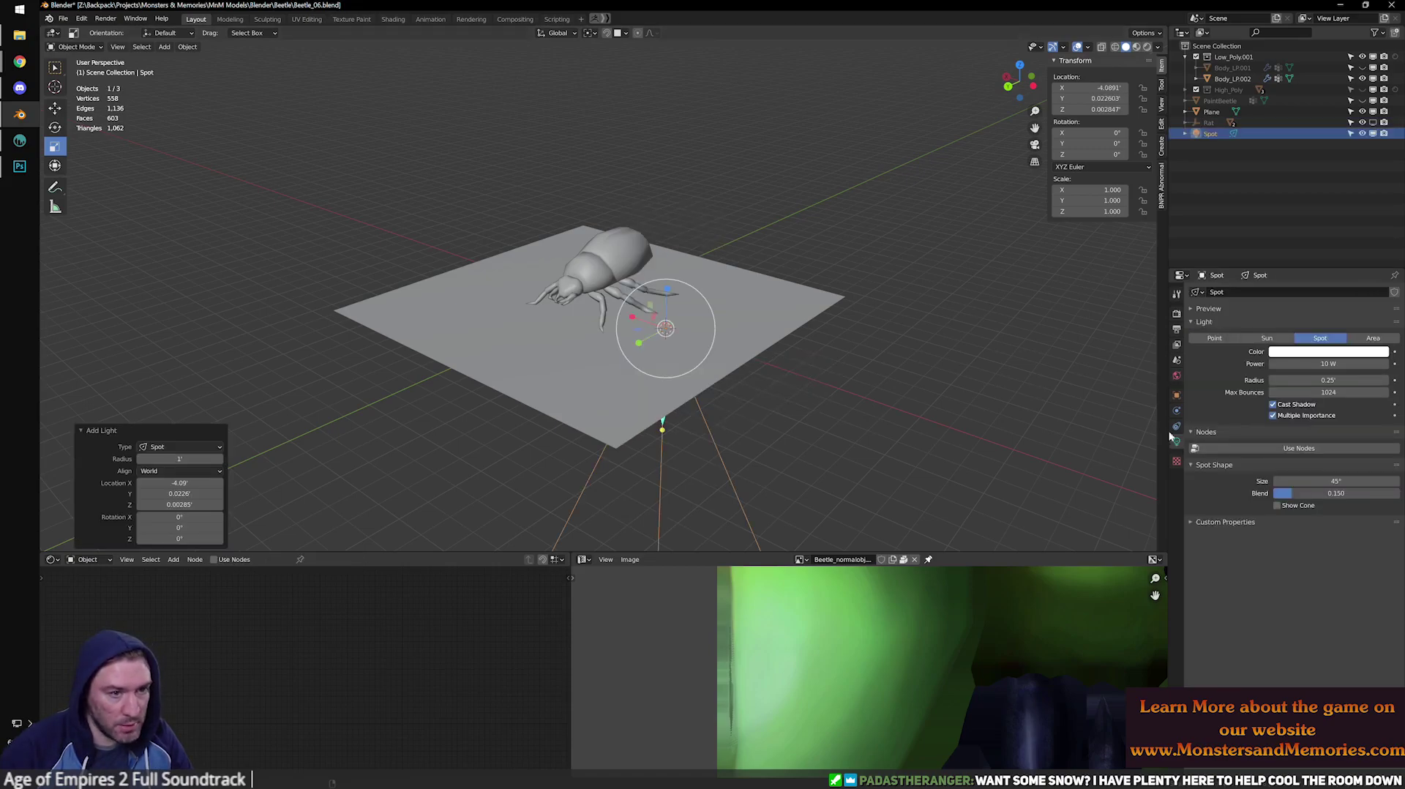
Change the render engine to Eevee and display the viewport in rendered shading.
{"action": "left_click", "coordinate": [1177, 294]}
{"action": "left_click", "coordinate": [1177, 315]}
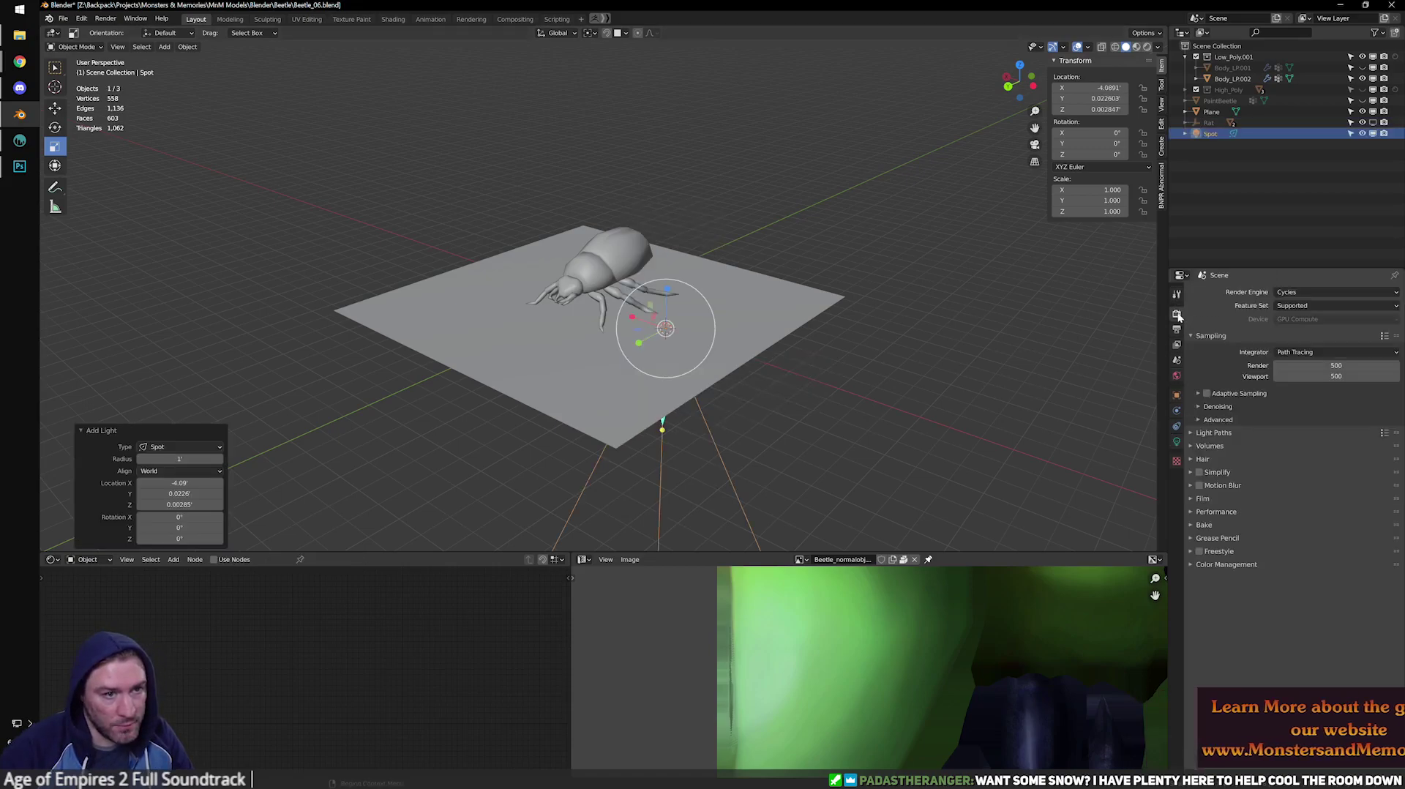
{"action": "left_click", "coordinate": [1317, 292]}
{"action": "left_click", "coordinate": [1290, 304]}
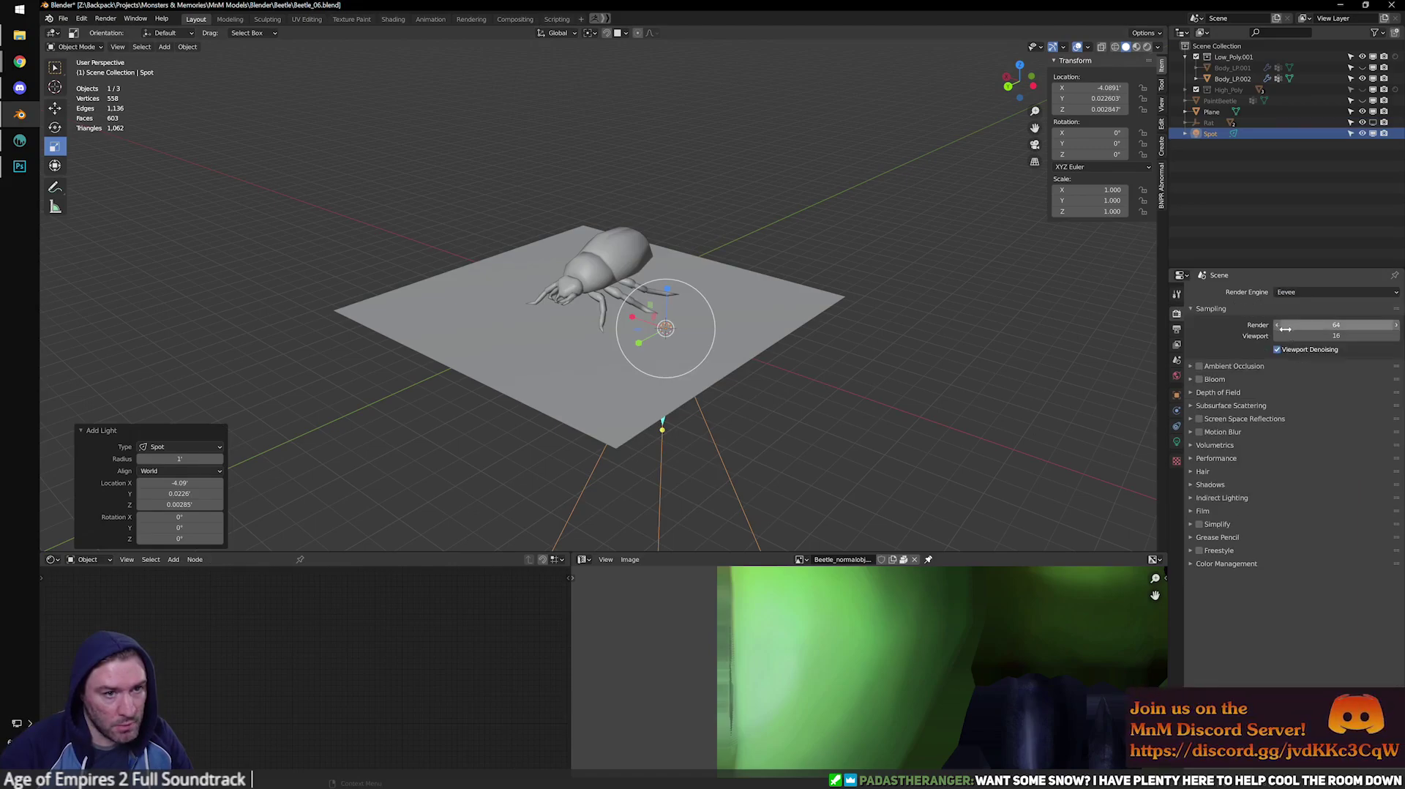
{"action": "left_click", "coordinate": [1136, 47]}
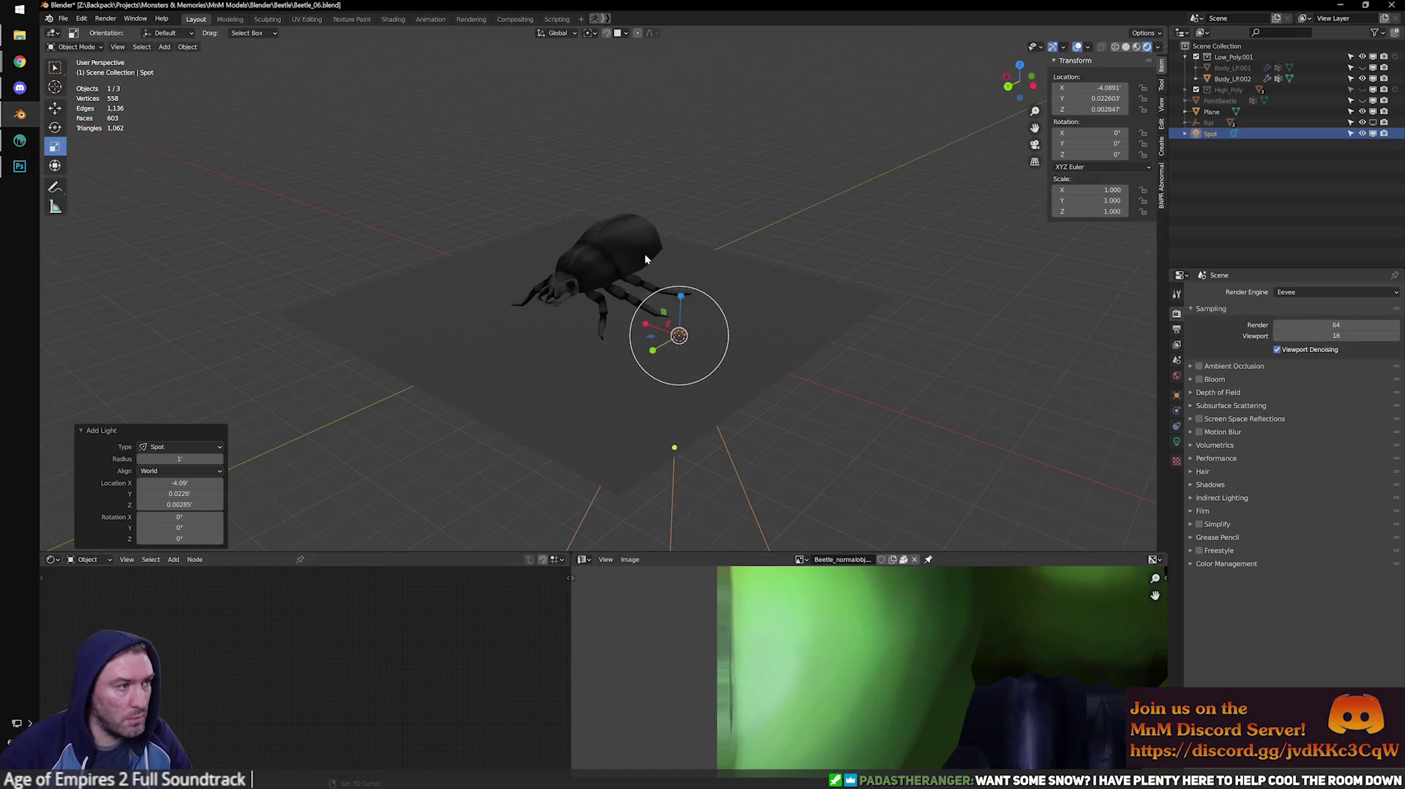
Remove the Material.001 slot from the beetle body.
{"action": "left_click", "coordinate": [644, 253]}
{"action": "left_click", "coordinate": [1177, 487]}
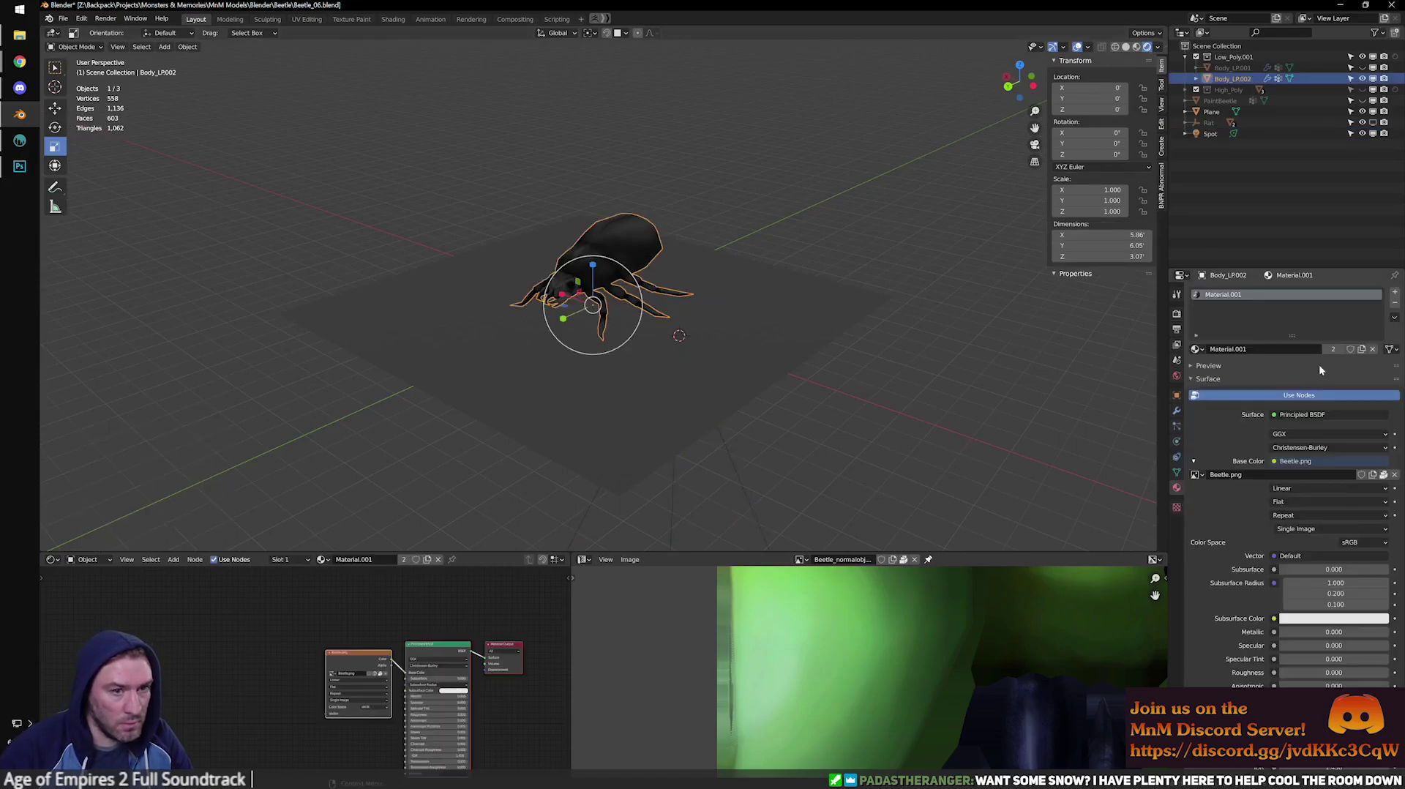
{"action": "left_click", "coordinate": [1395, 303]}
Raise the spot light vertically above the plane to a Z location of about 28.6 feet.
{"action": "left_click", "coordinate": [743, 474]}
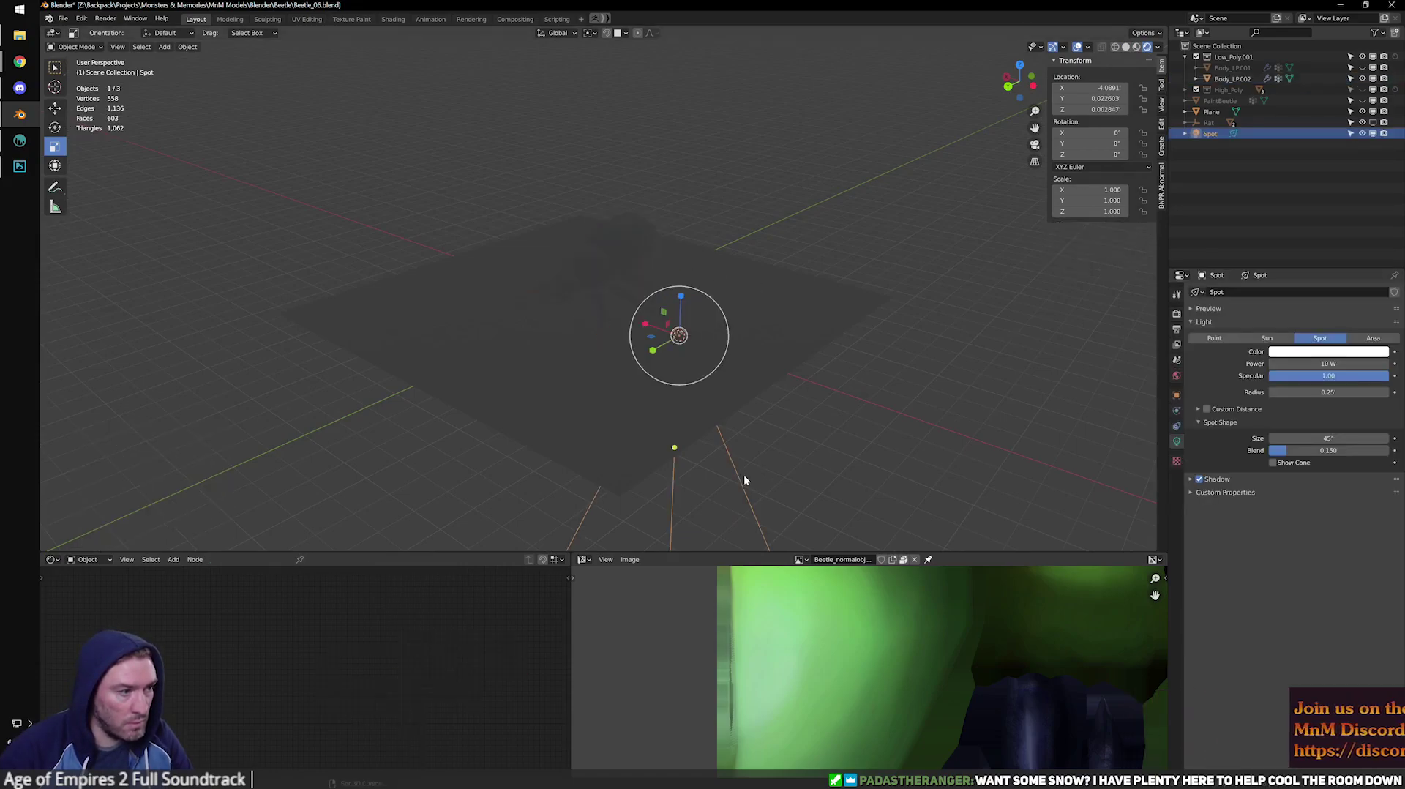
{"action": "scroll", "coordinate": [743, 474], "scroll_direction": "down", "scroll_amount": 3}
{"action": "key", "text": "g"}
{"action": "key", "text": "z"}
{"action": "left_click", "coordinate": [716, 535]}
{"action": "scroll", "coordinate": [762, 601], "scroll_direction": "down", "scroll_amount": 3}
{"action": "scroll", "coordinate": [731, 302], "scroll_direction": "down", "scroll_amount": 3}
{"action": "left_click_drag", "start_coordinate": [582, 256], "coordinate": [609, 71]}
Set the spot light's power to 10000 W and raise it further to a Z location of about 45.7 feet.
{"action": "type", "text": "10000"}
{"action": "key", "text": "Return"}
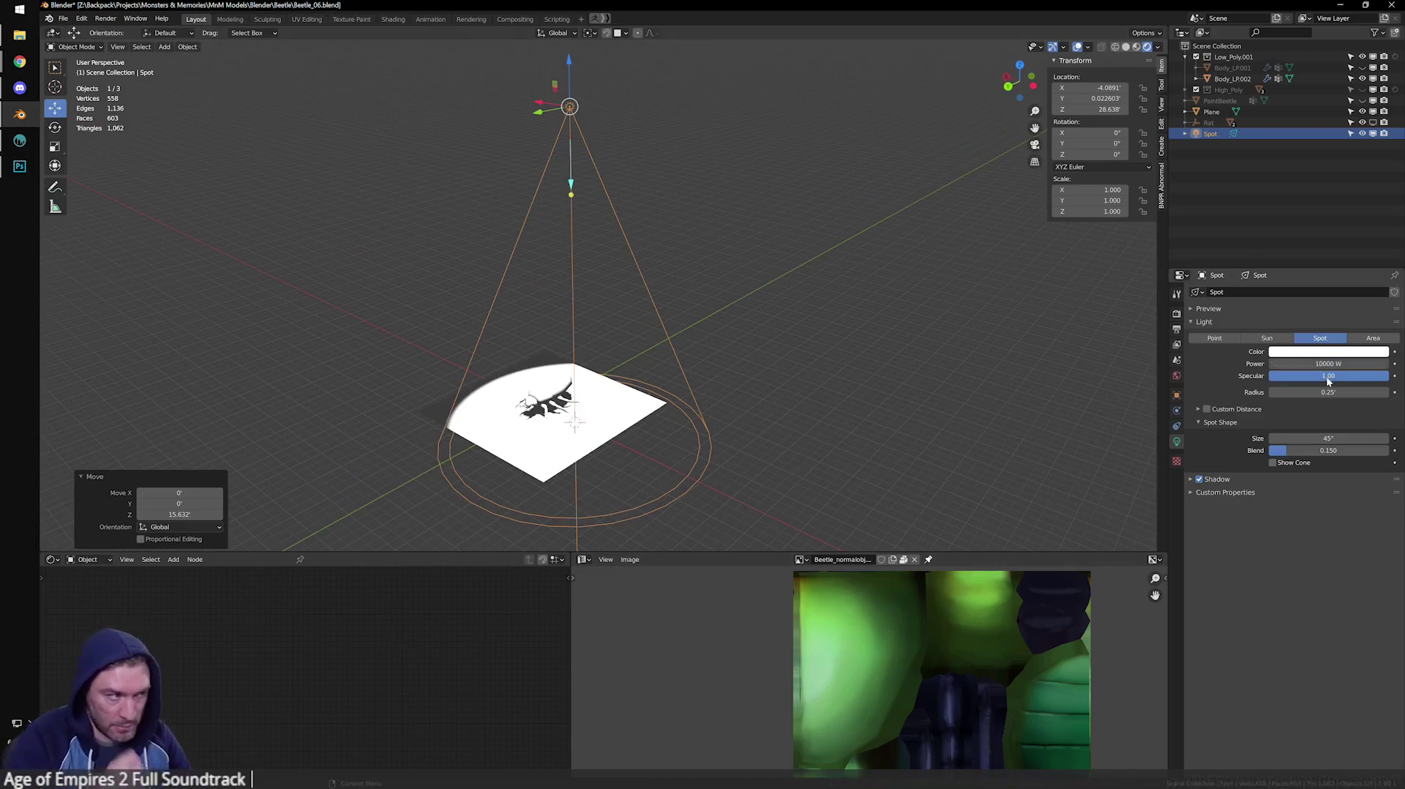
{"action": "scroll", "coordinate": [661, 254], "scroll_direction": "down", "scroll_amount": 3}
{"action": "left_click_drag", "start_coordinate": [587, 154], "coordinate": [586, 40]}
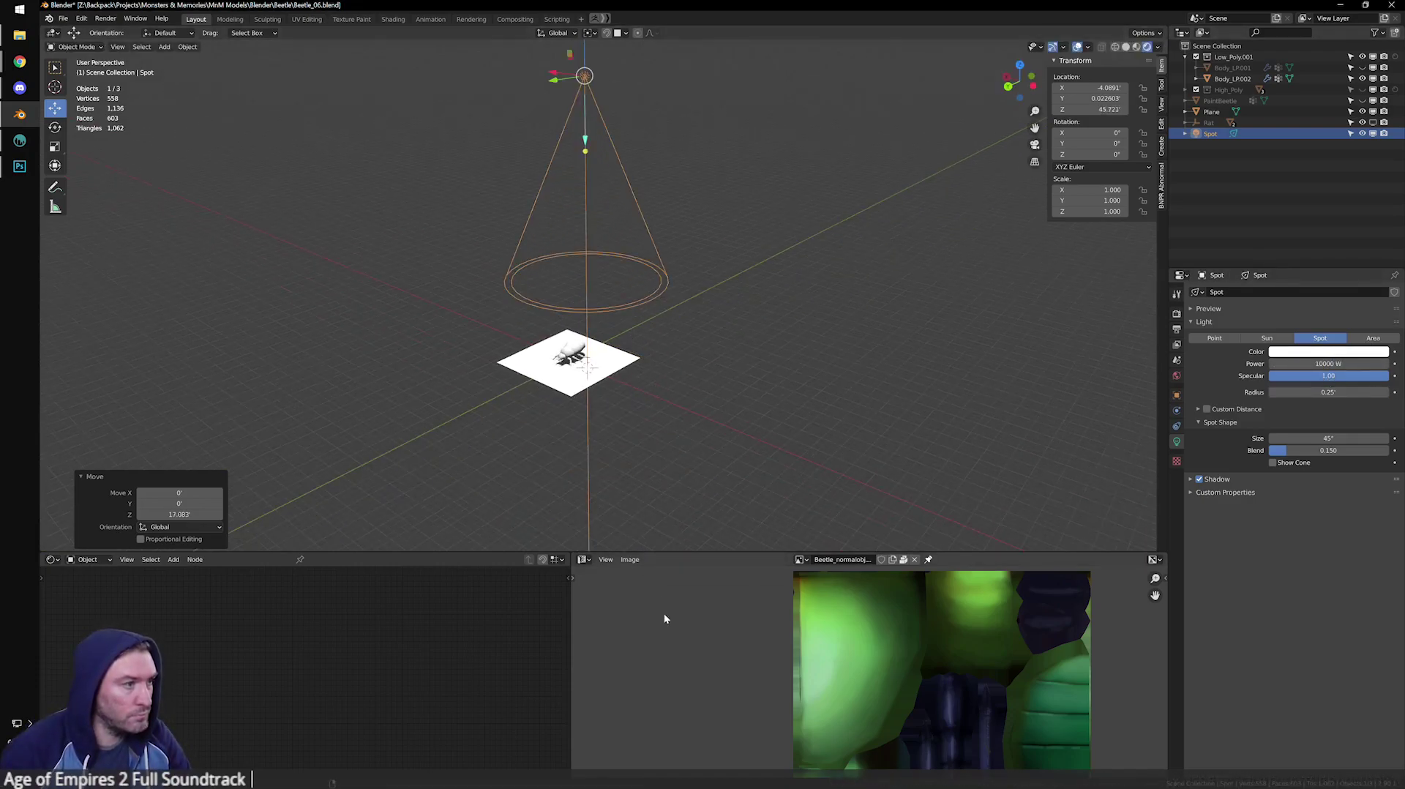
Tilt the spot light to about 40.2° around X and move it to Y about -39.6 ft, Z about 51.8 ft, aimed at the beetle.
{"action": "scroll", "coordinate": [716, 379], "scroll_direction": "down", "scroll_amount": 4}
{"action": "middle_click_drag", "start_coordinate": [716, 378], "coordinate": [707, 337]}
{"action": "scroll", "coordinate": [710, 310], "scroll_direction": "up", "scroll_amount": 2}
{"action": "key", "text": "shift+space"}
{"action": "key", "text": "r"}
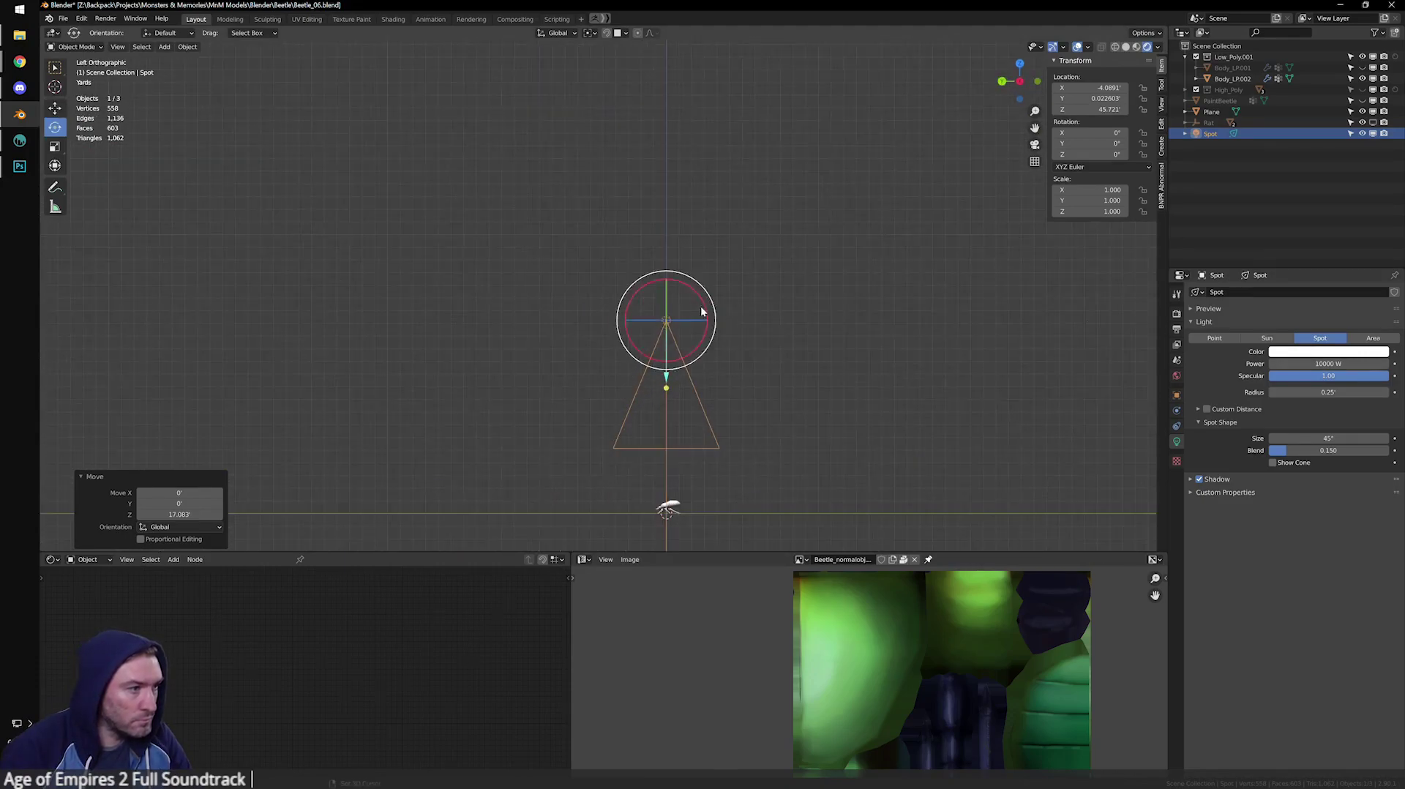
{"action": "left_click_drag", "start_coordinate": [720, 320], "coordinate": [829, 303]}
{"action": "key", "text": "shift+space"}
{"action": "key", "text": "g"}
{"action": "middle_click_drag", "start_coordinate": [664, 380], "coordinate": [735, 291]}
{"action": "scroll", "coordinate": [644, 335], "scroll_direction": "up", "scroll_amount": 5}
{"action": "scroll", "coordinate": [659, 343], "scroll_direction": "up", "scroll_amount": 2}
{"action": "scroll", "coordinate": [805, 419], "scroll_direction": "up", "scroll_amount": 2}
{"action": "middle_click_drag", "start_coordinate": [839, 461], "coordinate": [810, 145], "text": "shift"}
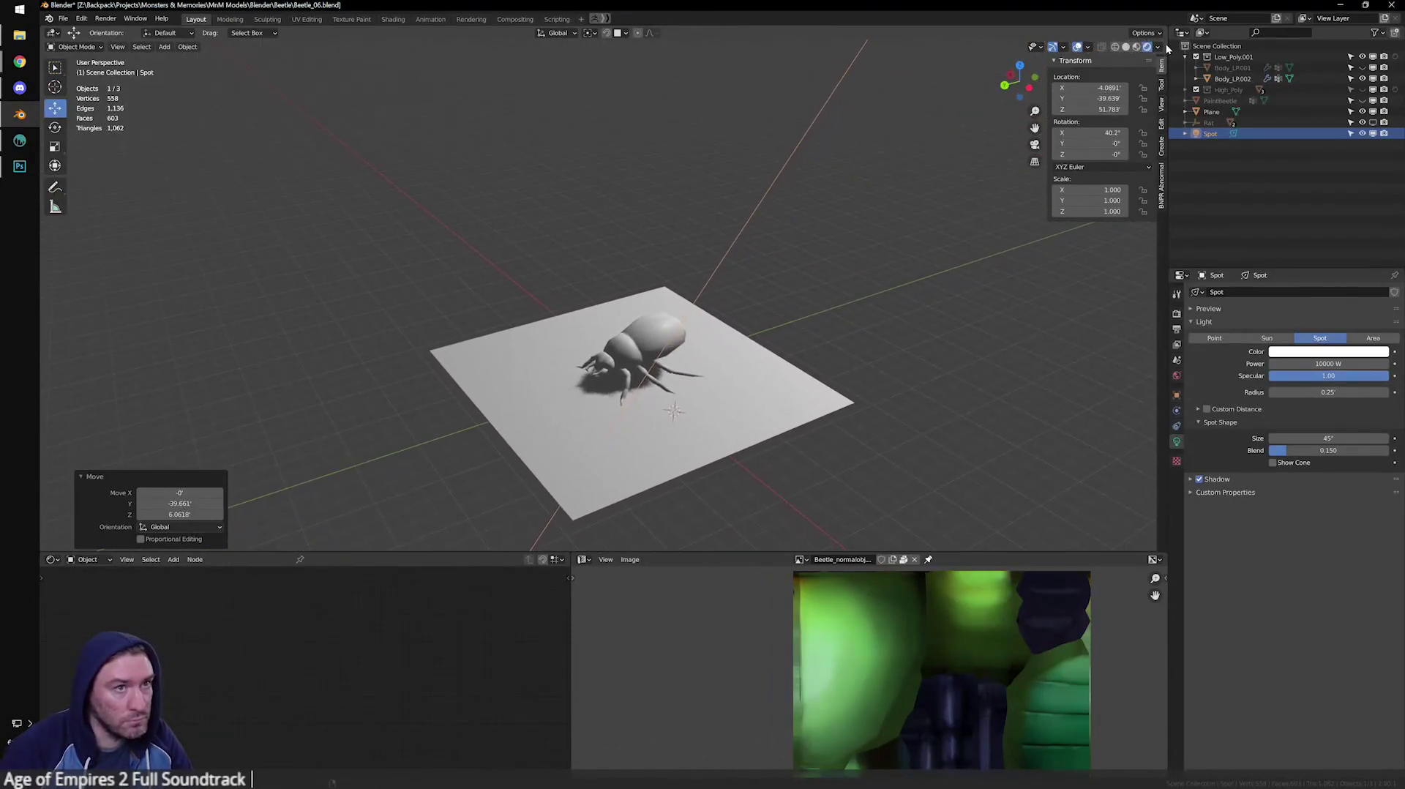
Split the 3D viewport into a rendered and a solid view, hide the rendered view's overlays and frame the beetle closely in it.
{"action": "left_click_drag", "start_coordinate": [1164, 29], "coordinate": [462, 257]}
{"action": "scroll", "coordinate": [355, 364], "scroll_direction": "up", "scroll_amount": 2}
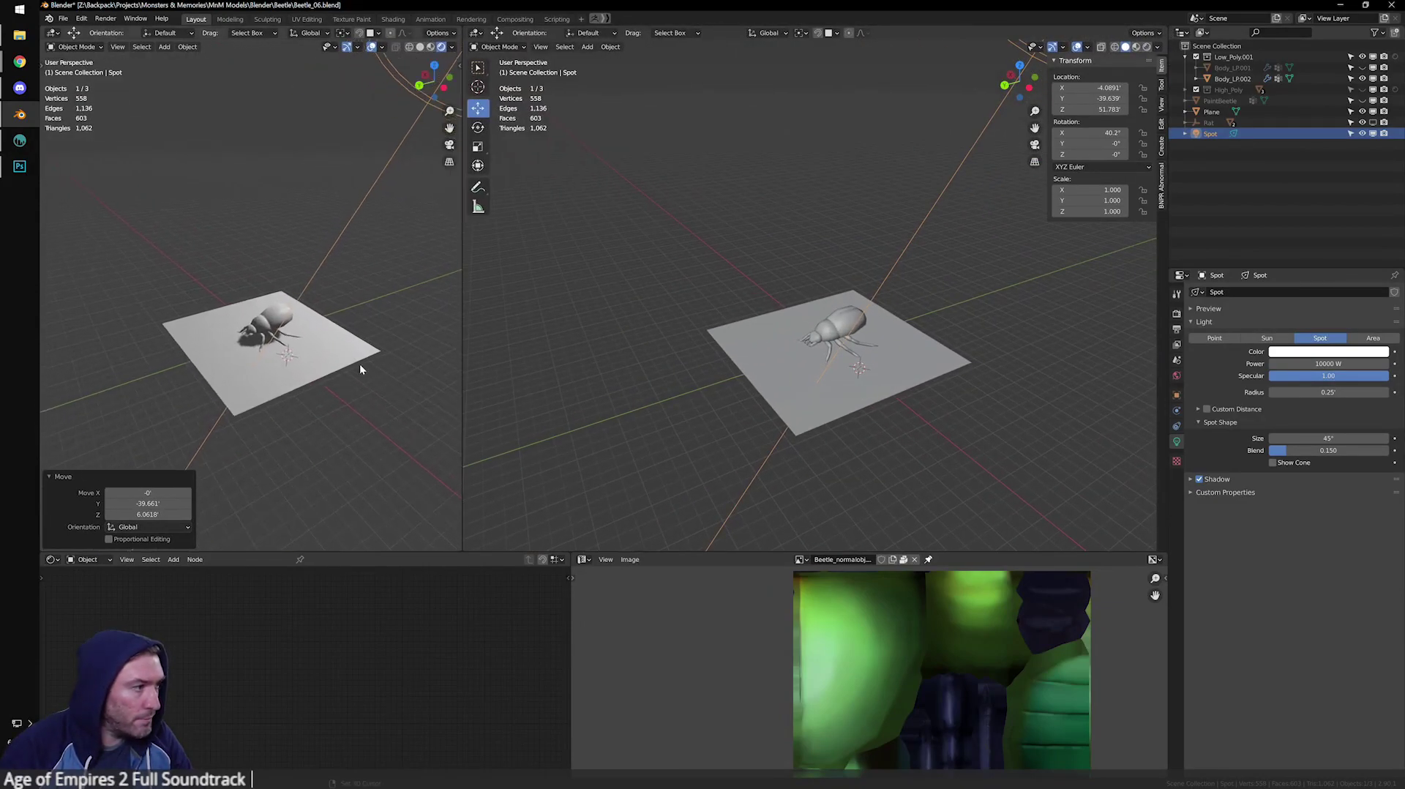
{"action": "left_click", "coordinate": [372, 46]}
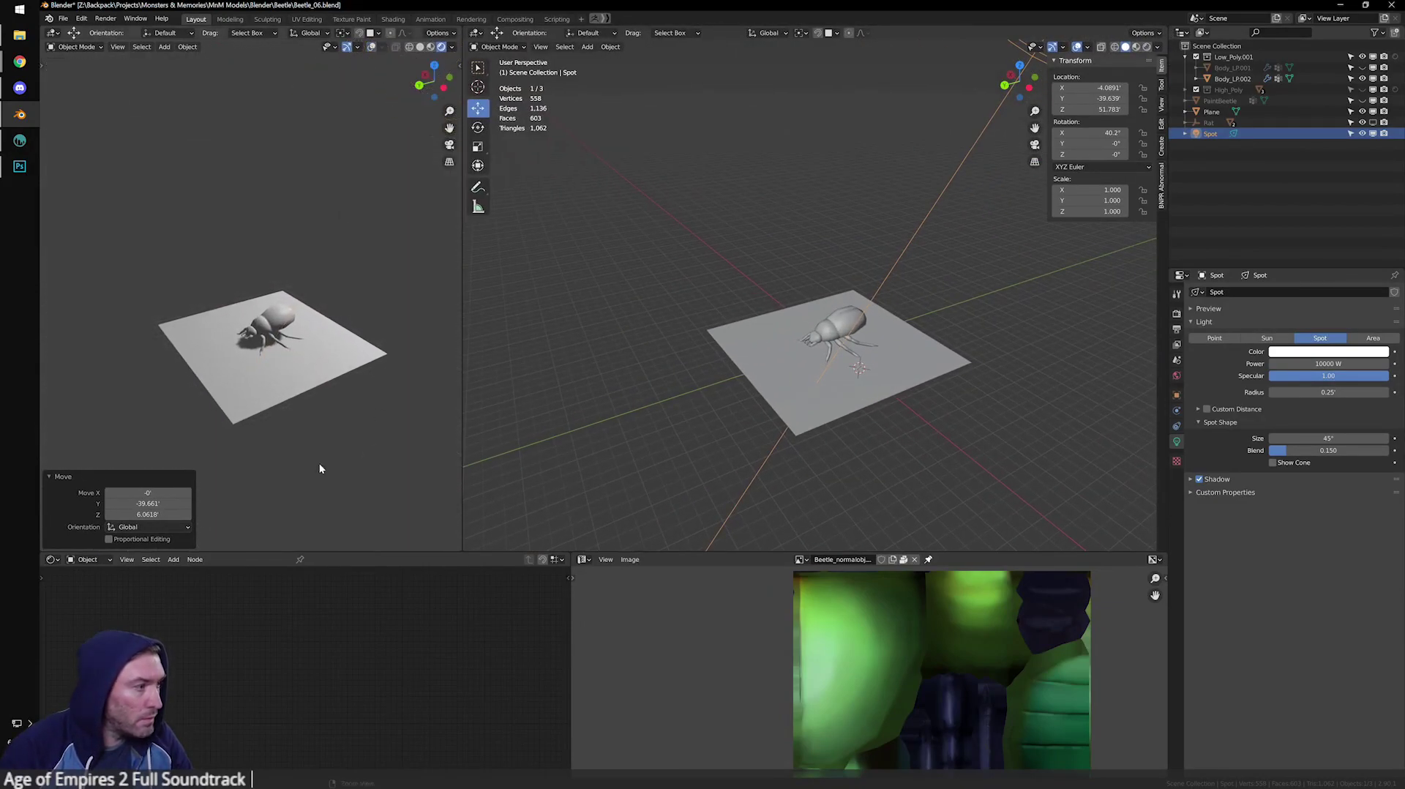
{"action": "left_click", "coordinate": [249, 336]}
{"action": "scroll", "coordinate": [292, 330], "scroll_direction": "up", "scroll_amount": 5}
{"action": "scroll", "coordinate": [333, 351], "scroll_direction": "down", "scroll_amount": 4}
{"action": "scroll", "coordinate": [322, 322], "scroll_direction": "up", "scroll_amount": 2}
{"action": "middle_click_drag", "start_coordinate": [322, 322], "coordinate": [294, 332], "text": "shift"}
From the left orthographic view, adjust the spot light's tilt and raise it higher above the plane.
{"action": "left_click", "coordinate": [986, 327]}
{"action": "middle_click_drag", "start_coordinate": [699, 343], "coordinate": [899, 142], "text": "ctrl"}
{"action": "left_click_drag", "start_coordinate": [899, 142], "coordinate": [870, 156], "text": "alt"}
{"action": "scroll", "coordinate": [867, 152], "scroll_direction": "down", "scroll_amount": 2}
{"action": "left_click", "coordinate": [867, 142]}
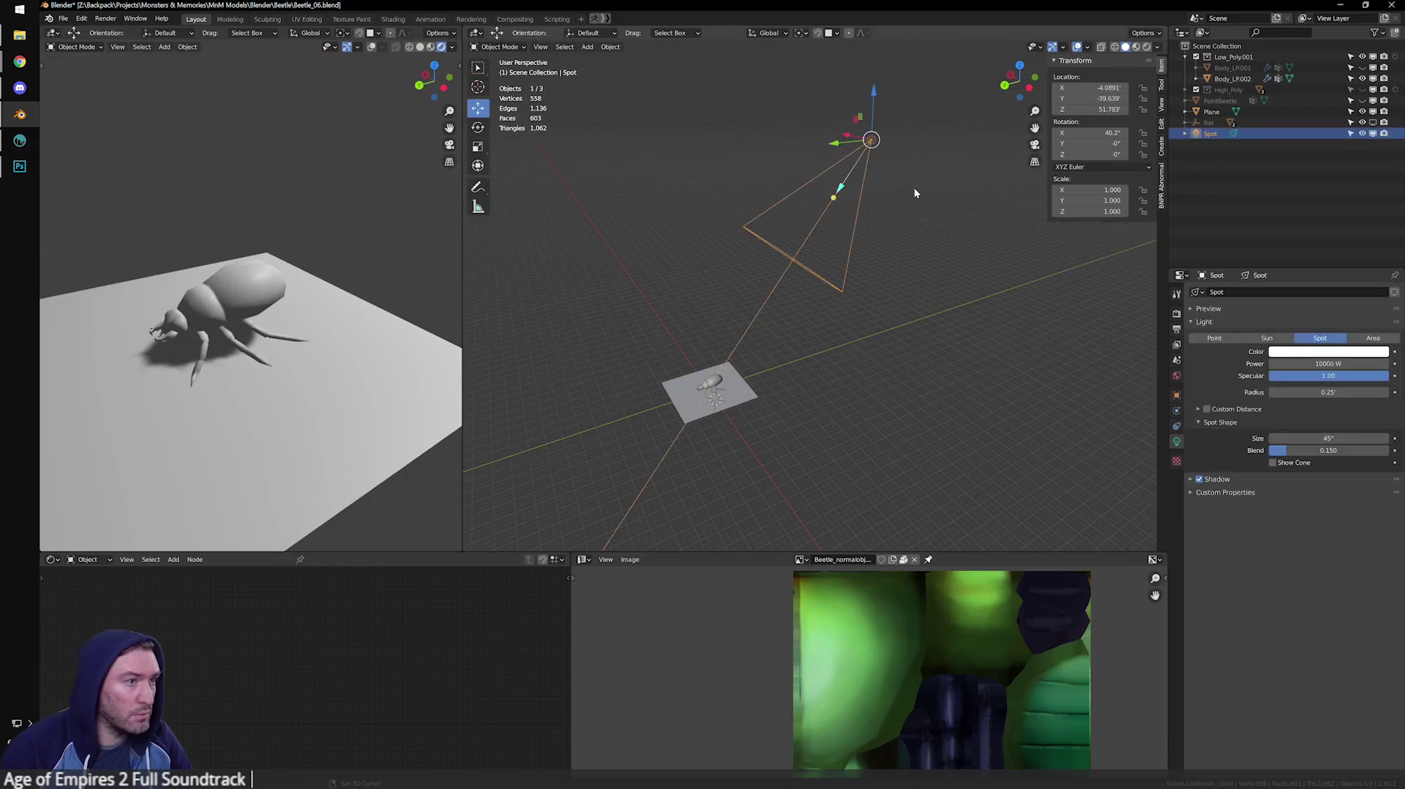
{"action": "key", "text": "e"}
{"action": "left_click_drag", "start_coordinate": [832, 256], "coordinate": [907, 338], "text": "alt"}
{"action": "middle_click_drag", "start_coordinate": [818, 264], "coordinate": [894, 265], "text": "alt"}
{"action": "key", "text": "ctrl+KP_3"}
{"action": "key", "text": "r"}
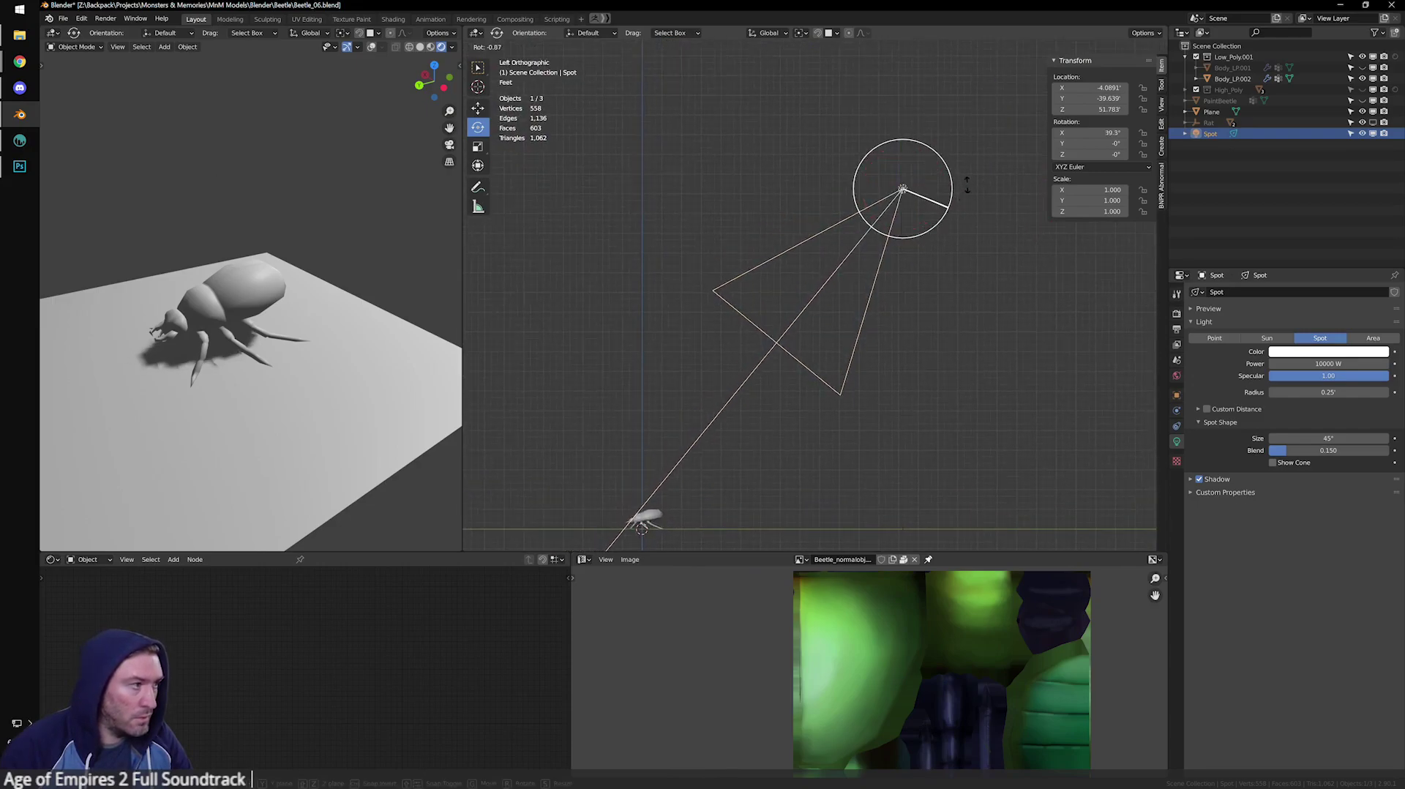
{"action": "left_click_drag", "start_coordinate": [809, 132], "coordinate": [803, 142]}
{"action": "key", "text": "w"}
{"action": "left_click_drag", "start_coordinate": [899, 192], "coordinate": [881, 82]}
Position the spot light almost overhead at Y about -6.6 ft, Z about 69.3 ft, tilted about 5.2° around X.
{"action": "scroll", "coordinate": [881, 82], "scroll_direction": "down", "scroll_amount": 3}
{"action": "middle_click_drag", "start_coordinate": [851, 173], "coordinate": [825, 260], "text": "shift"}
{"action": "left_click_drag", "start_coordinate": [825, 257], "coordinate": [713, 258]}
{"action": "key", "text": "r"}
{"action": "key", "text": "w"}
{"action": "middle_click_drag", "start_coordinate": [784, 385], "coordinate": [854, 323], "text": "shift"}
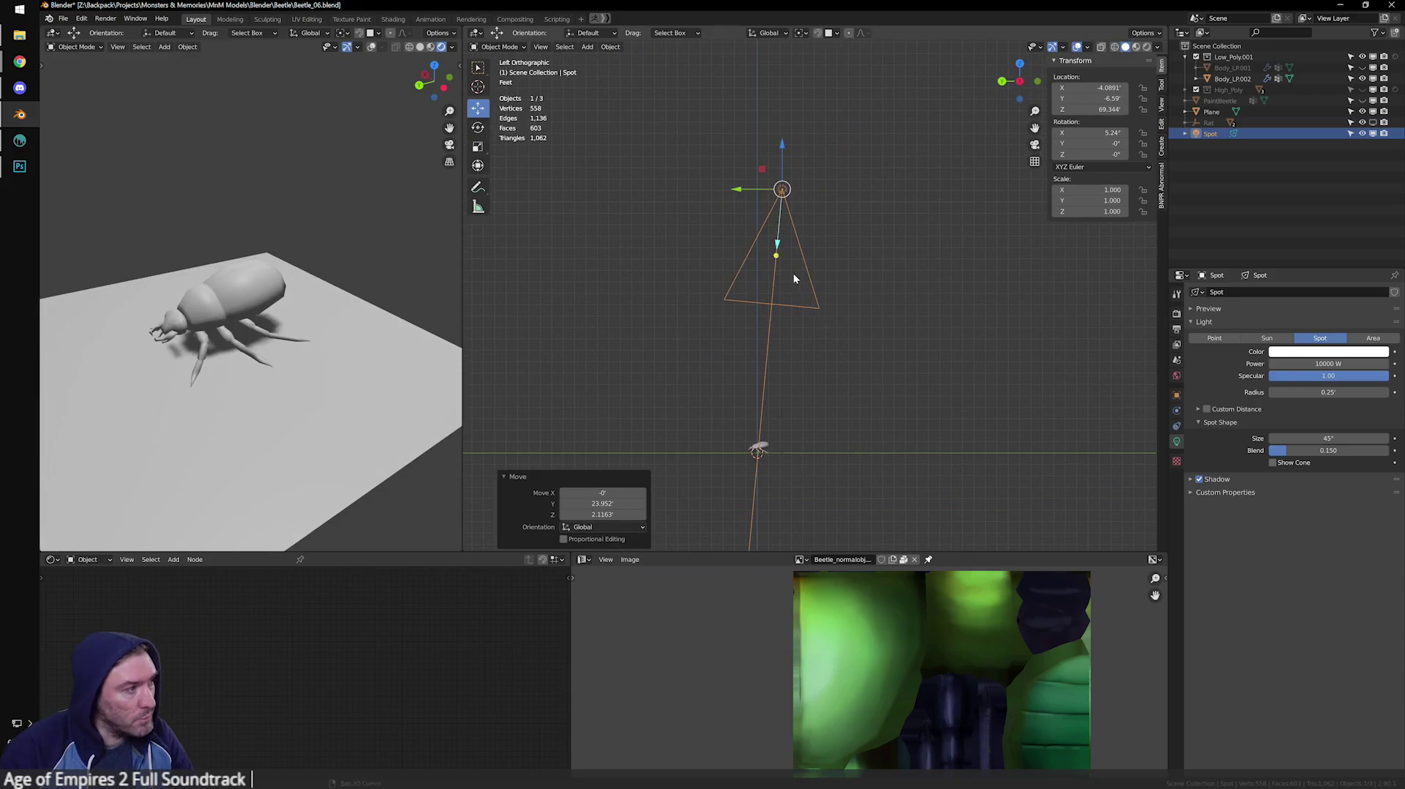
Tilt the spot light to about -17.9° around X and place it at Y about 18.1 ft, Z about 49.8 ft, then check the rendered shadow.
{"action": "key", "text": "e"}
{"action": "left_click_drag", "start_coordinate": [830, 195], "coordinate": [688, 264]}
{"action": "key", "text": "w"}
{"action": "left_click", "coordinate": [319, 210]}
{"action": "middle_click_drag", "start_coordinate": [319, 210], "coordinate": [260, 341]}
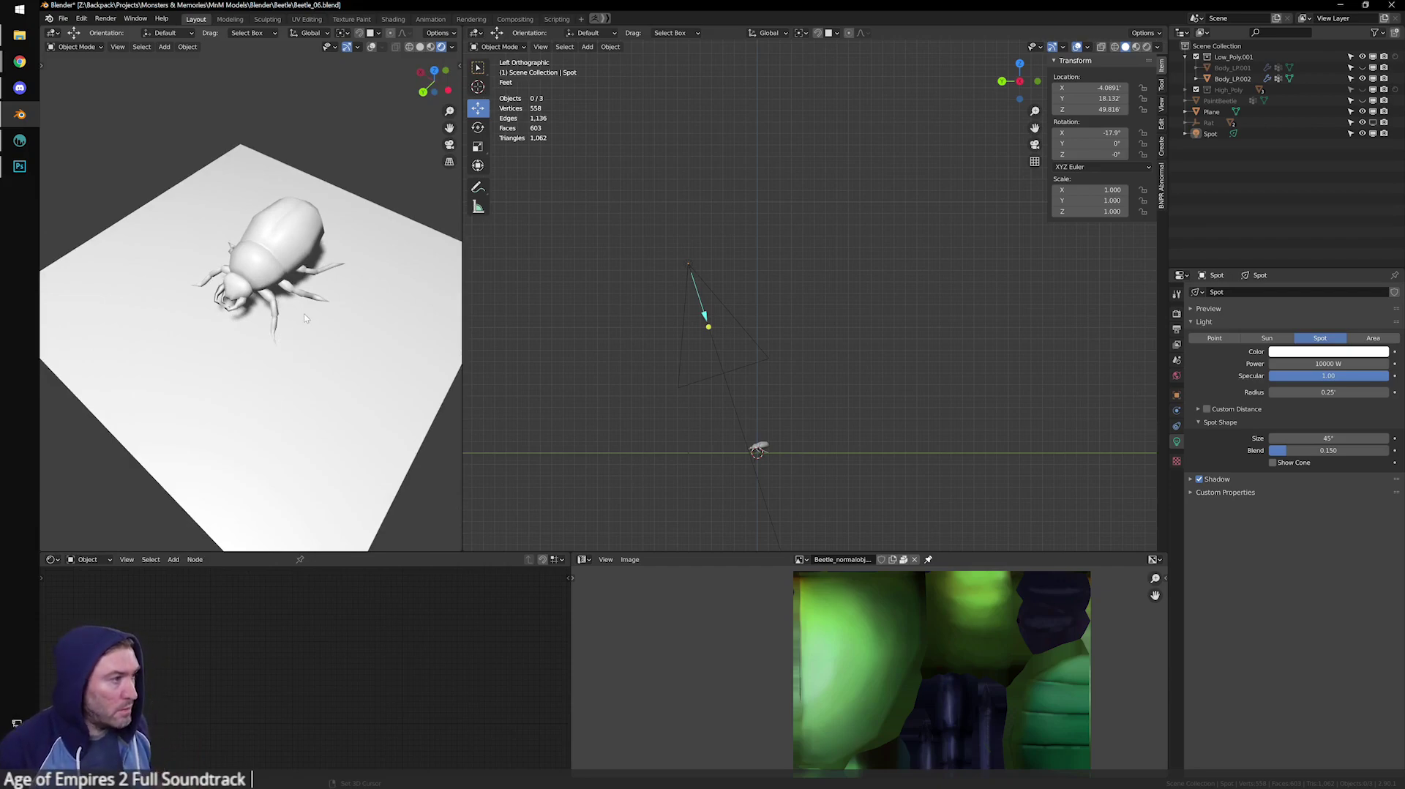
{"action": "middle_click_drag", "start_coordinate": [324, 312], "coordinate": [211, 319], "text": "shift"}
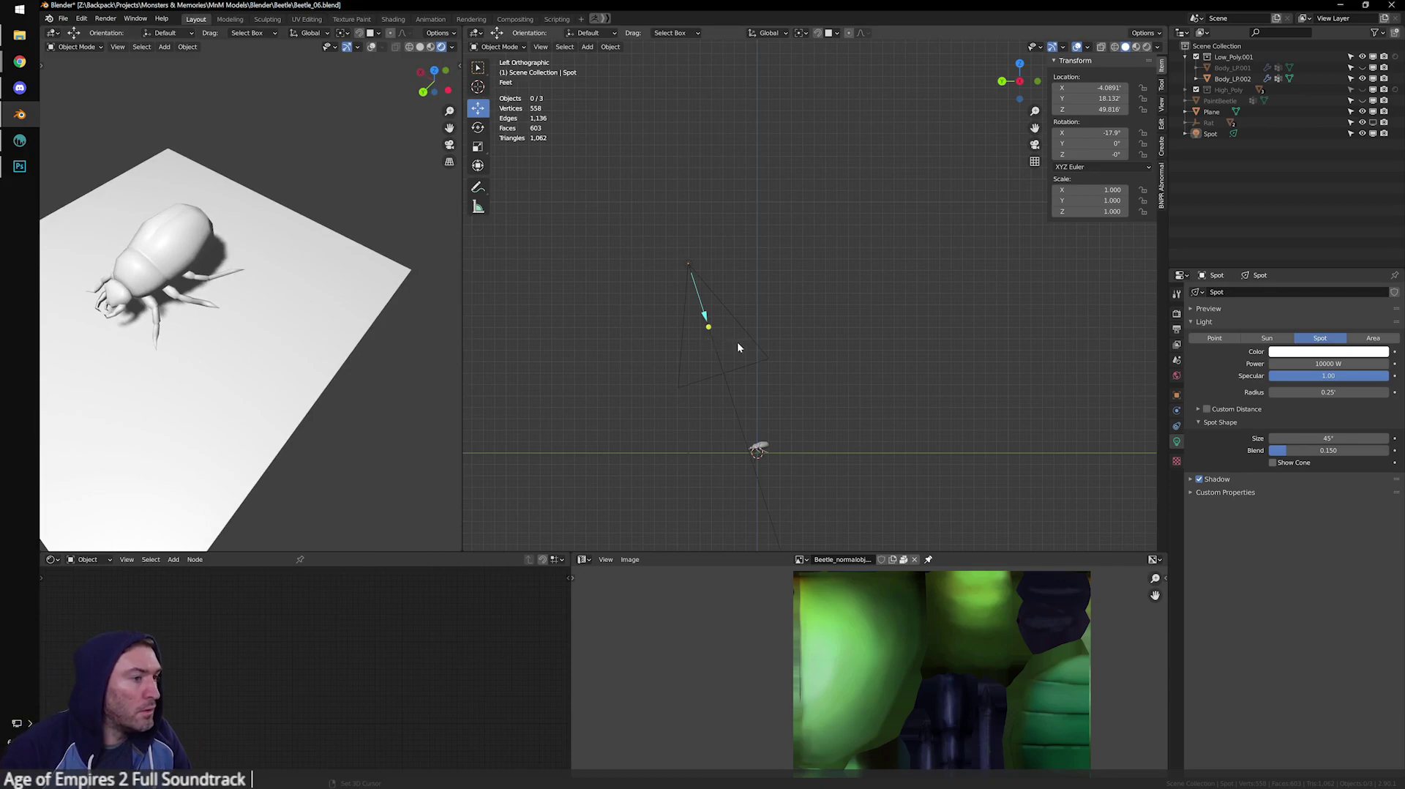
Tilt the spot light to about -8.5° around X and move it to Y about -0.7 ft, Z about 51.6 ft.
{"action": "left_click", "coordinate": [684, 265]}
{"action": "key", "text": "e"}
{"action": "left_click_drag", "start_coordinate": [734, 274], "coordinate": [762, 265]}
{"action": "key", "text": "w"}
{"action": "middle_click_drag", "start_coordinate": [396, 303], "coordinate": [328, 272]}
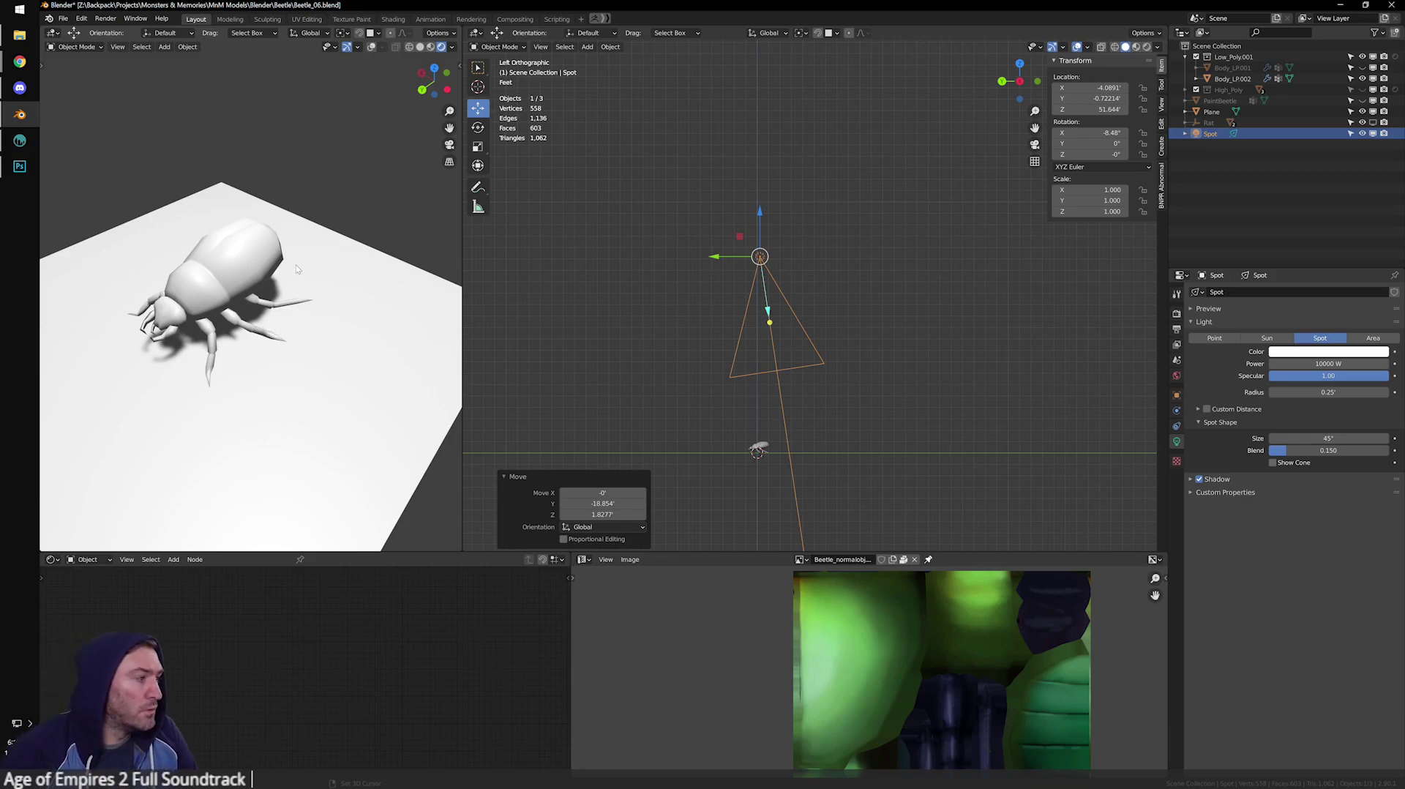
Capture the rendered beetle with Snipping Tool as a lighting reference and move the snip window out of the way.
{"action": "left_click", "coordinate": [20, 9]}
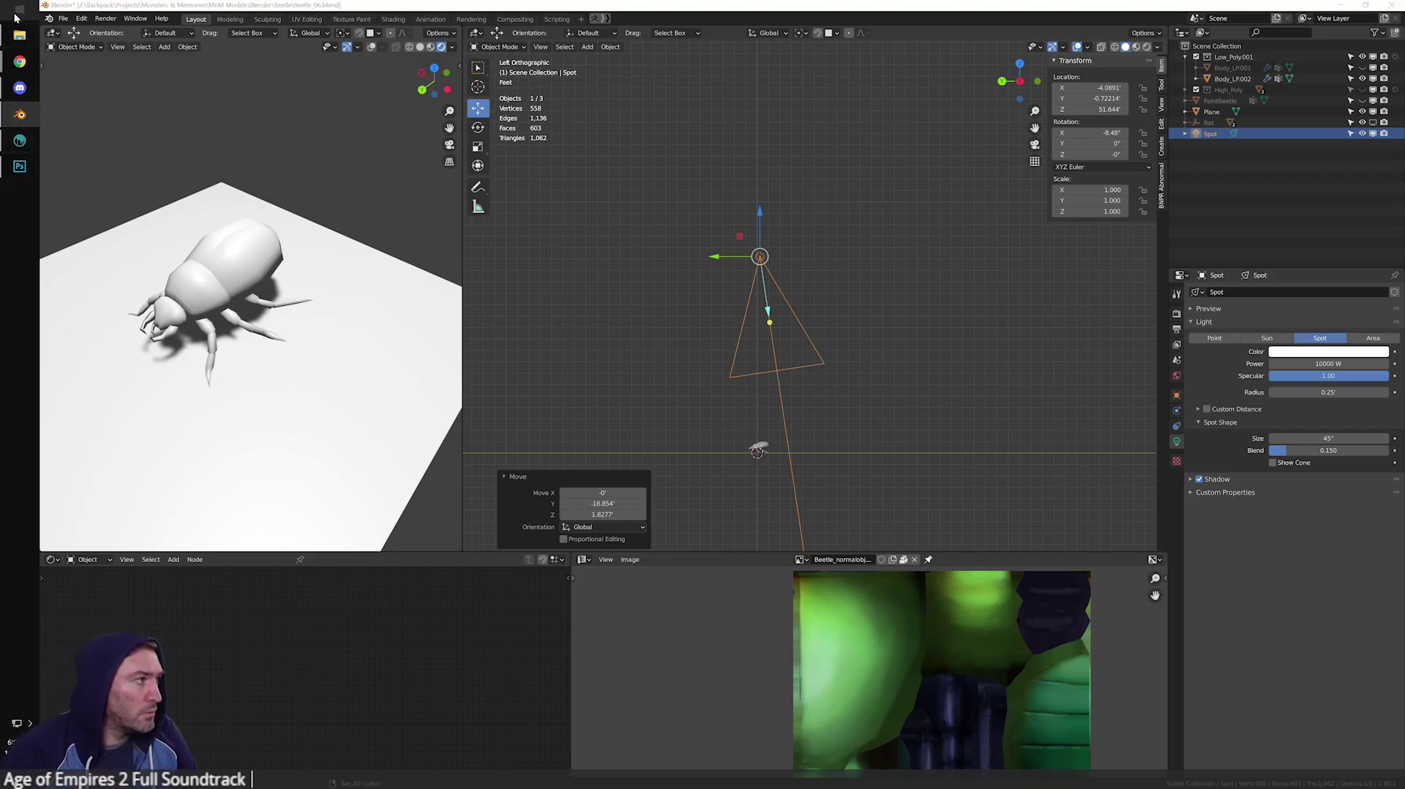
{"action": "left_click", "coordinate": [69, 202]}
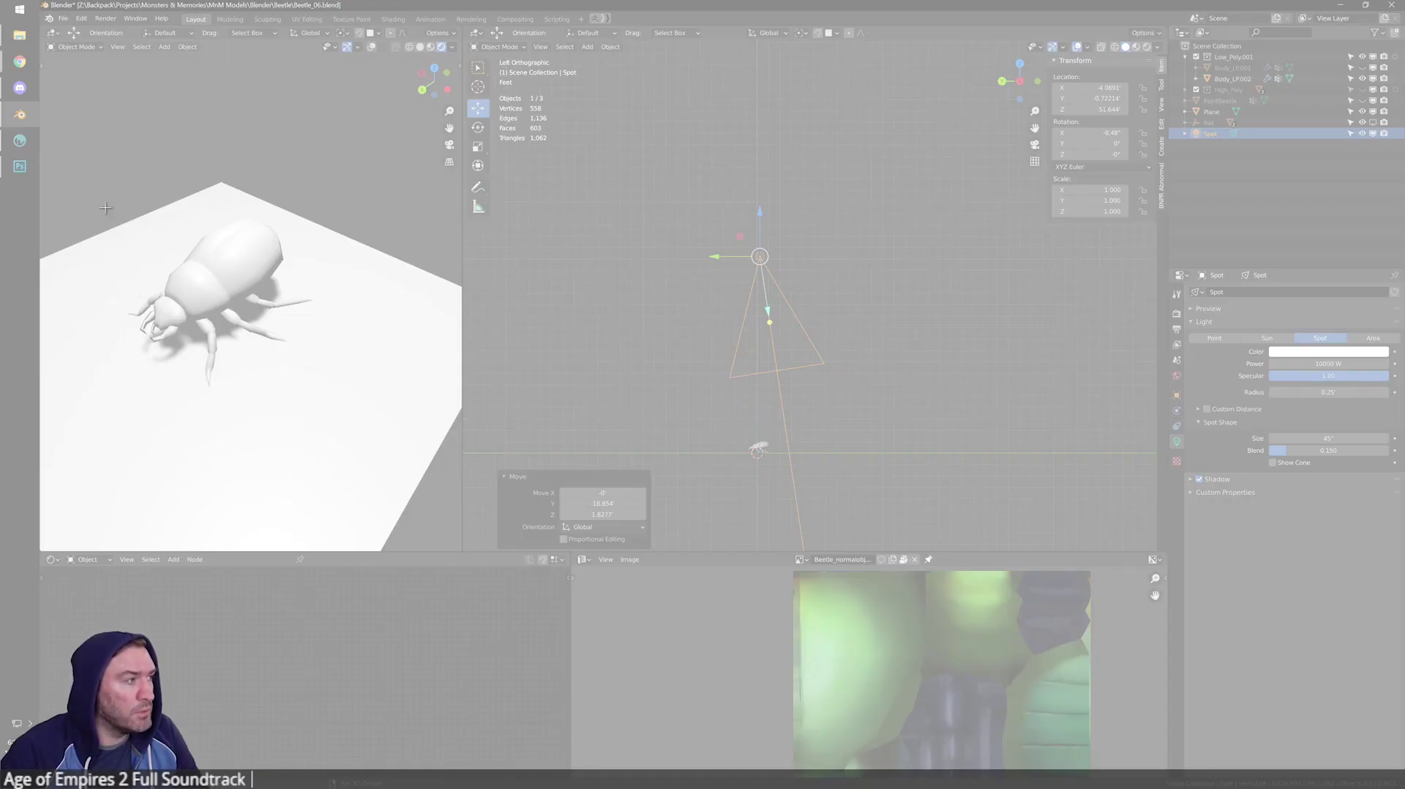
{"action": "left_click_drag", "start_coordinate": [57, 149], "coordinate": [402, 463]}
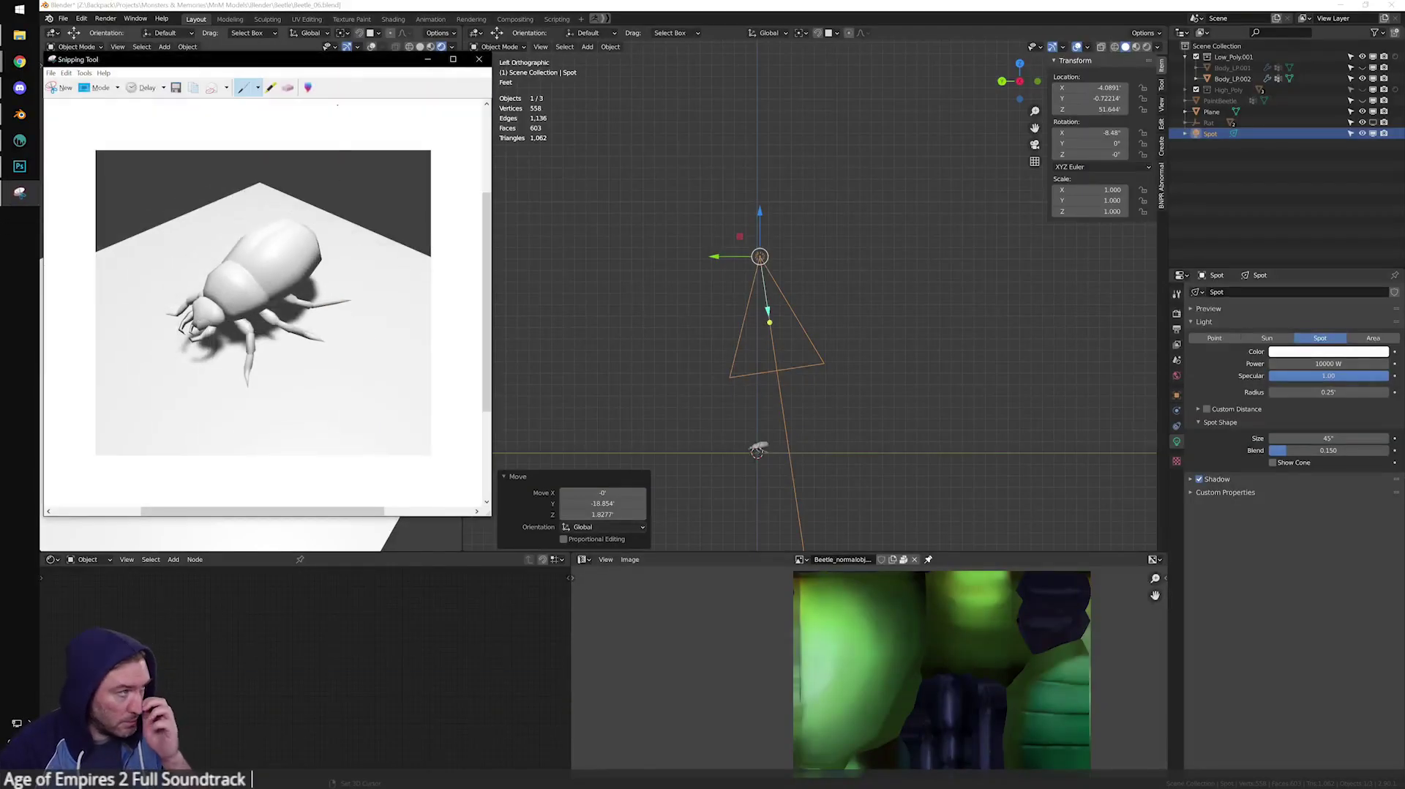
{"action": "left_click_drag", "start_coordinate": [341, 67], "coordinate": [428, 0]}
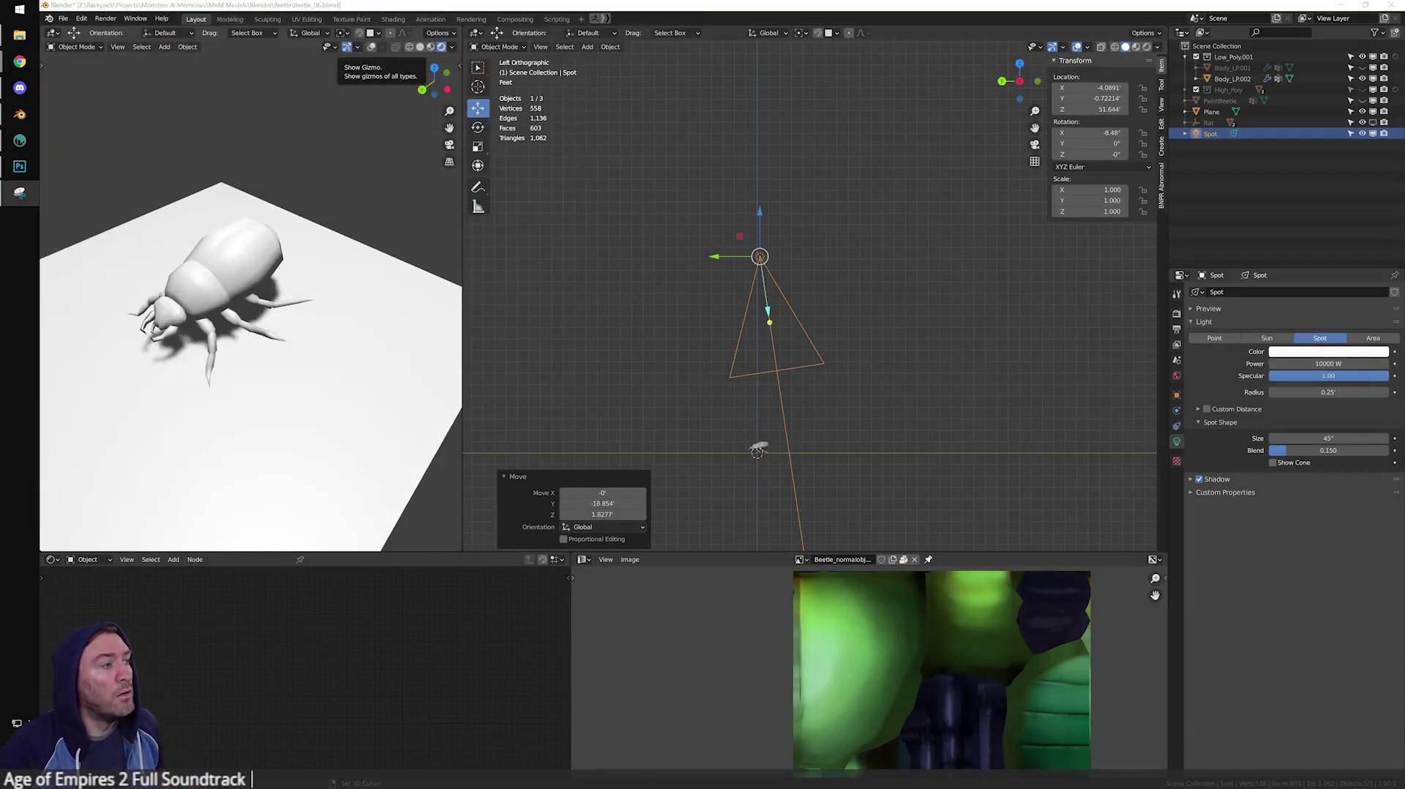
Switch the render engine to Cycles.
{"action": "left_click", "coordinate": [897, 298]}
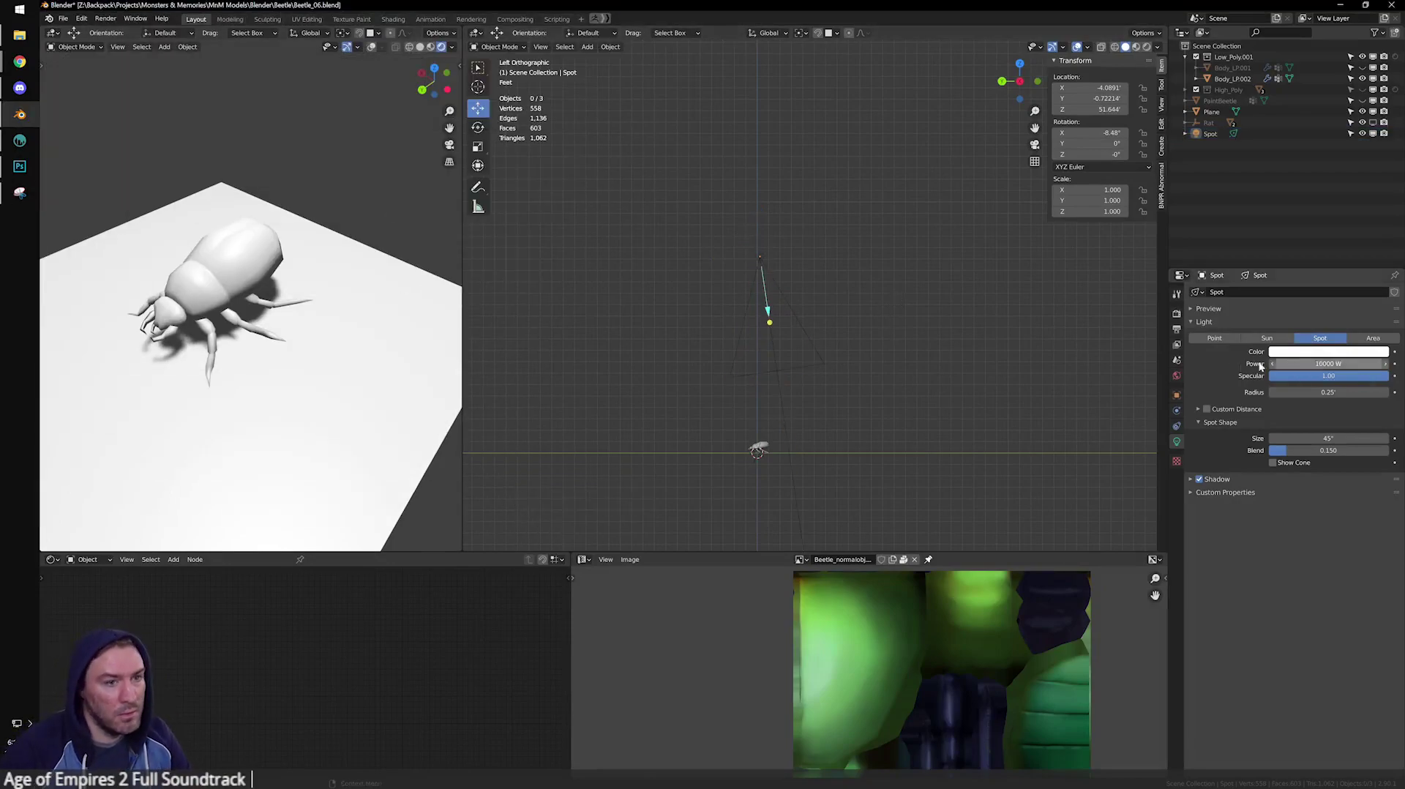
{"action": "left_click", "coordinate": [1177, 315]}
{"action": "left_click", "coordinate": [1322, 294]}
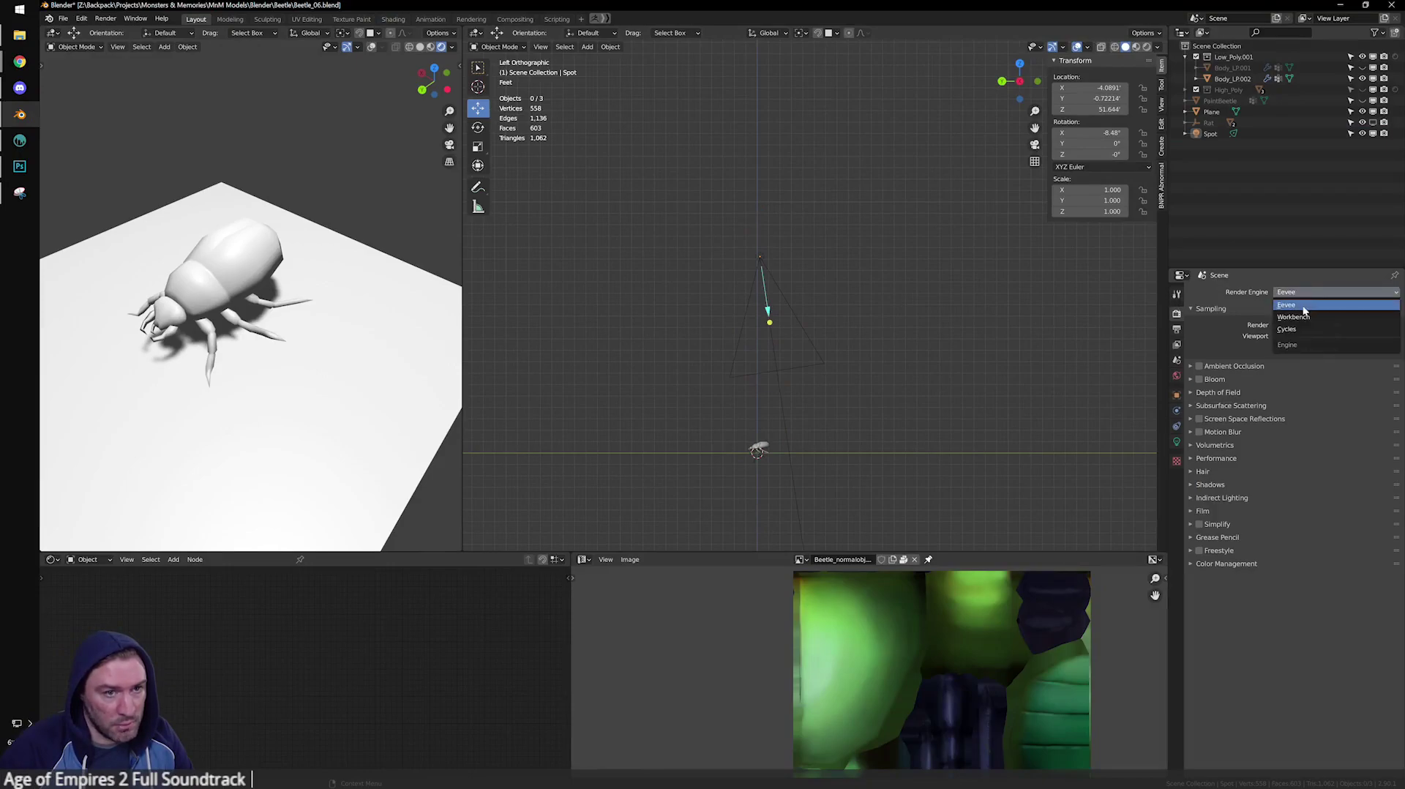
{"action": "left_click", "coordinate": [1303, 330]}
Restore a single solid-shaded 3D viewport in place of the two split views.
{"action": "left_click", "coordinate": [252, 266]}
{"action": "key", "text": "shift+z"}
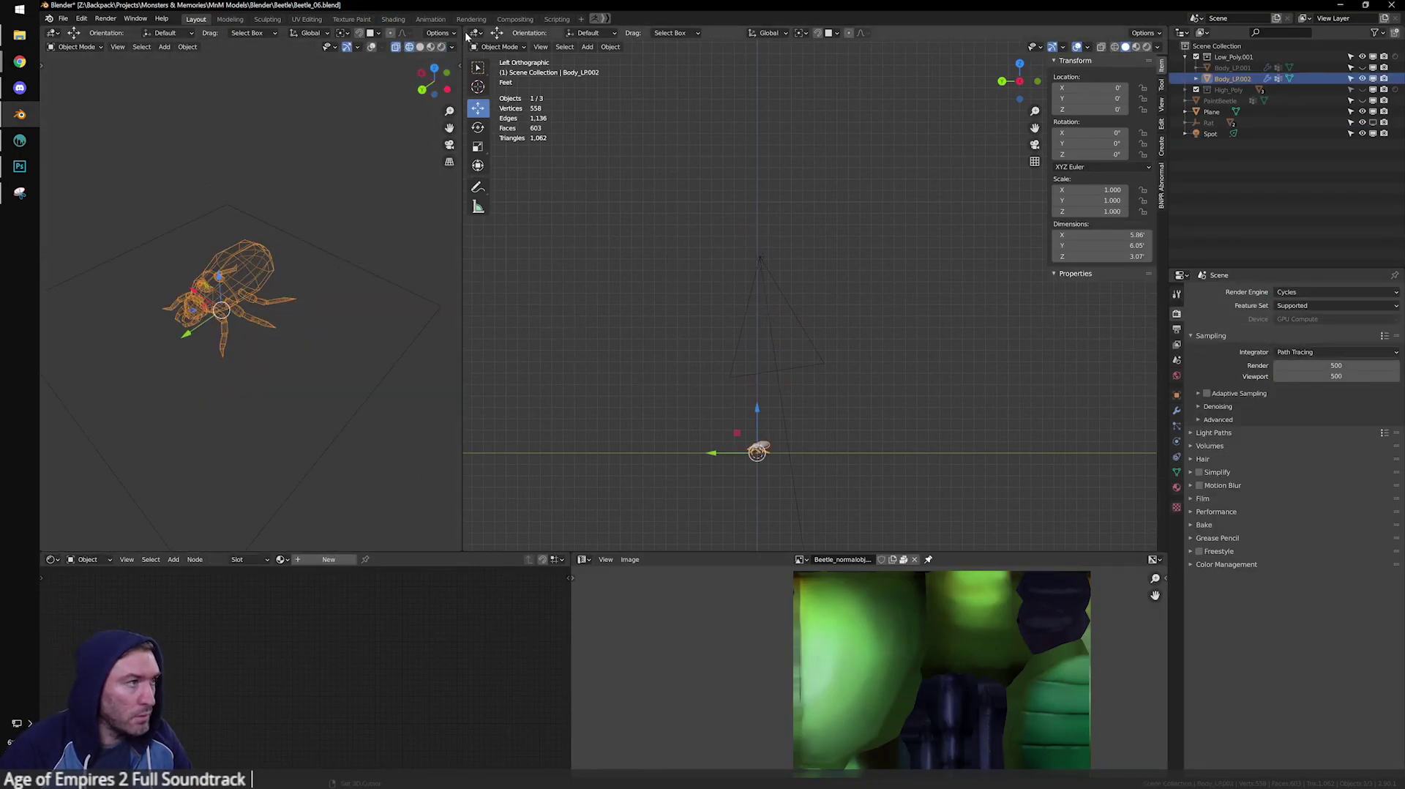
{"action": "key", "text": "ctrl+space"}
{"action": "key", "text": "shift+z"}
{"action": "scroll", "coordinate": [753, 329], "scroll_direction": "down", "scroll_amount": 4}
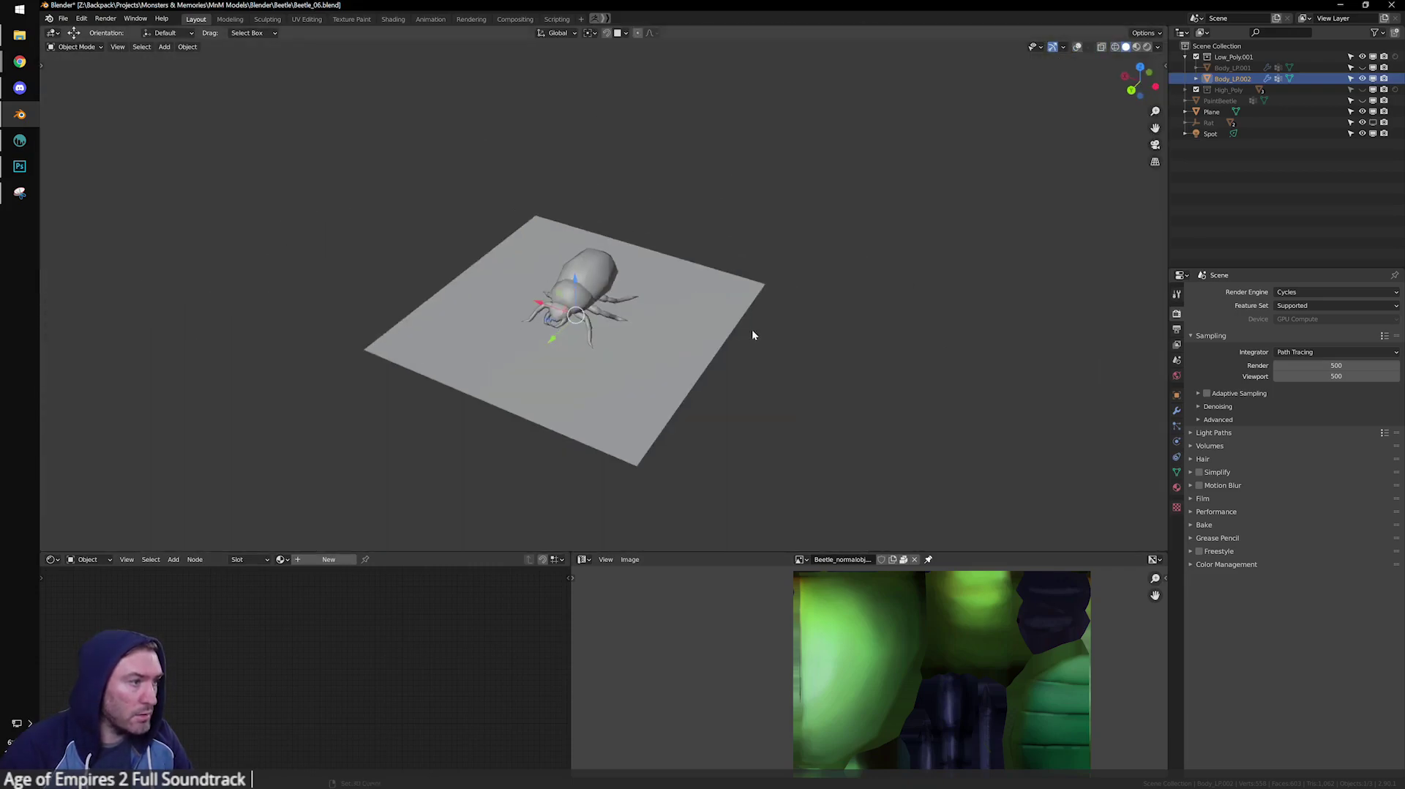
Delete the plane and the spot light from the scene, and show the viewport overlays again.
{"action": "scroll", "coordinate": [672, 356], "scroll_direction": "up", "scroll_amount": 4}
{"action": "left_click", "coordinate": [740, 368]}
{"action": "key", "text": "Delete"}
{"action": "scroll", "coordinate": [879, 244], "scroll_direction": "down", "scroll_amount": 3}
{"action": "left_click", "coordinate": [1077, 46]}
{"action": "middle_click_drag", "start_coordinate": [754, 218], "coordinate": [803, 195]}
{"action": "left_click", "coordinate": [1209, 123]}
{"action": "key", "text": "Delete"}
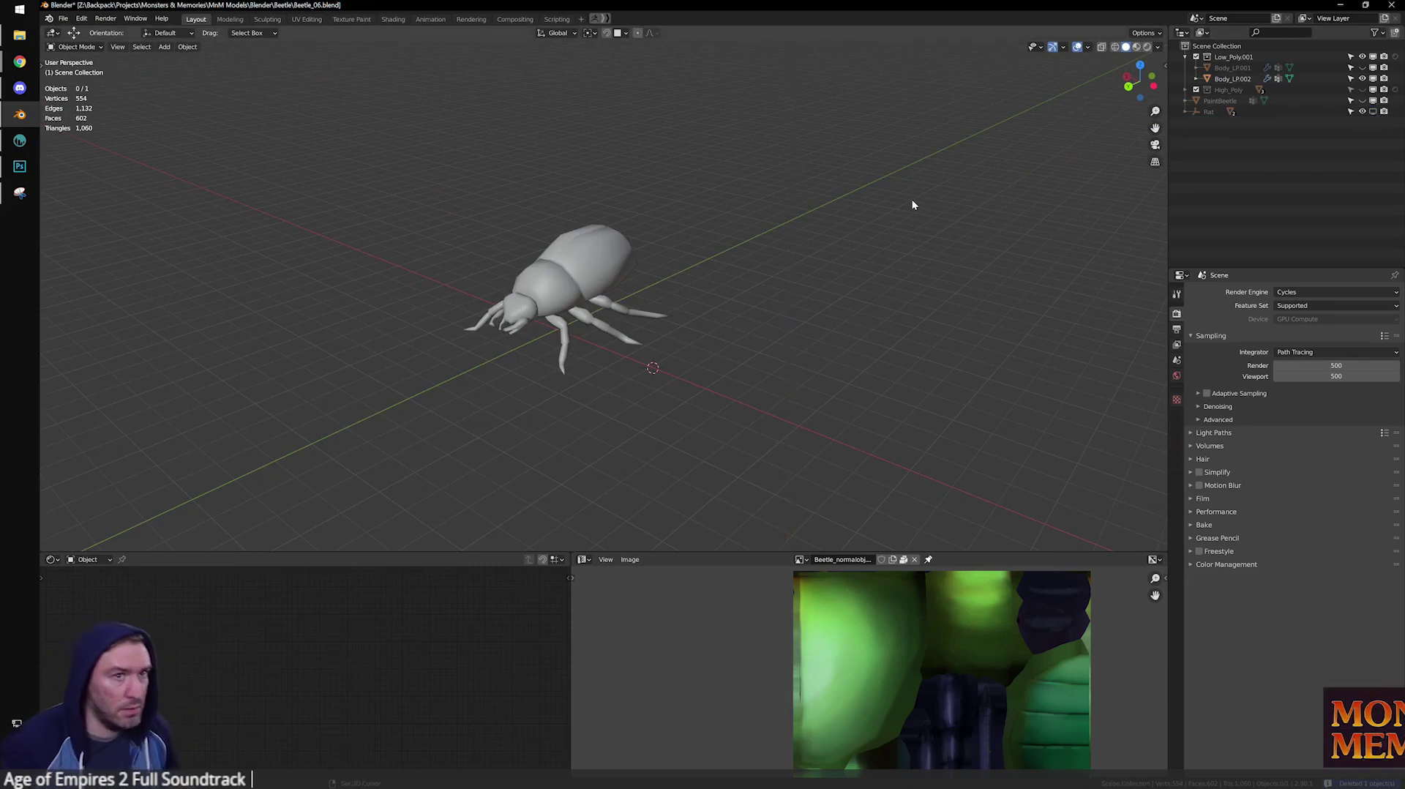
Show the Rat model beside the beetle and display the viewport in material preview shading.
{"action": "left_click", "coordinate": [1373, 111]}
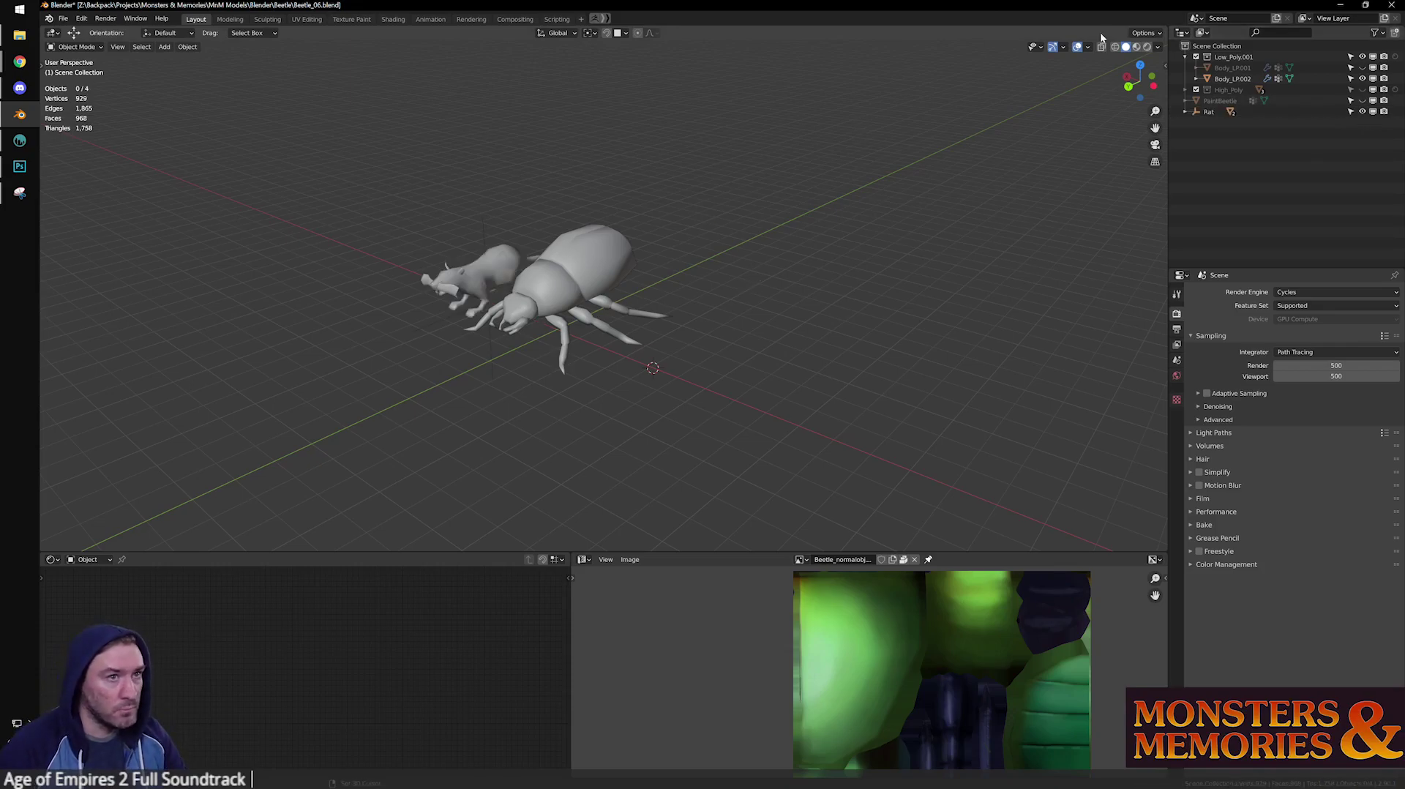
{"action": "left_click", "coordinate": [1138, 47]}
{"action": "scroll", "coordinate": [703, 179], "scroll_direction": "up", "scroll_amount": 4}
Select the beetle body and open its material properties.
{"action": "left_click", "coordinate": [784, 229]}
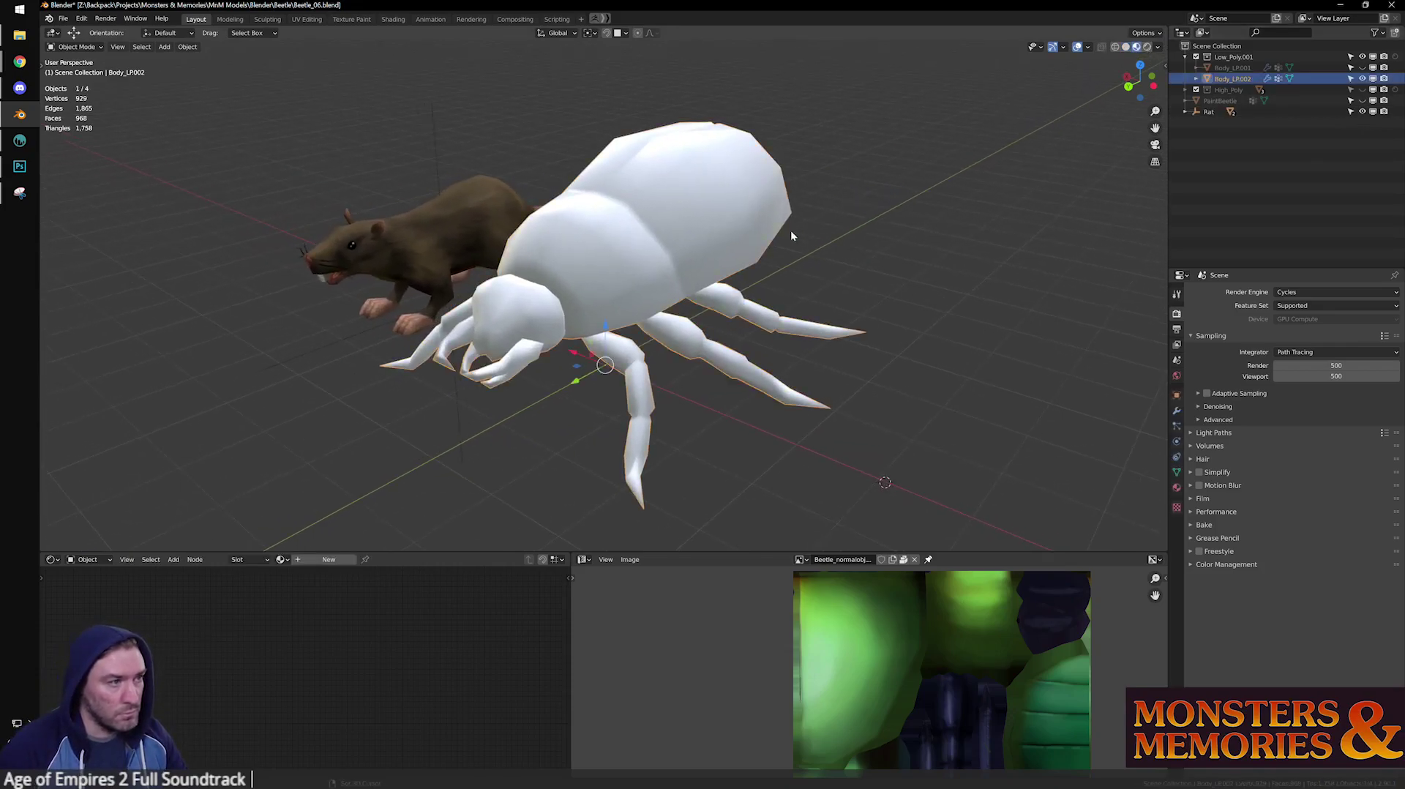
{"action": "scroll", "coordinate": [951, 308], "scroll_direction": "down", "scroll_amount": 2}
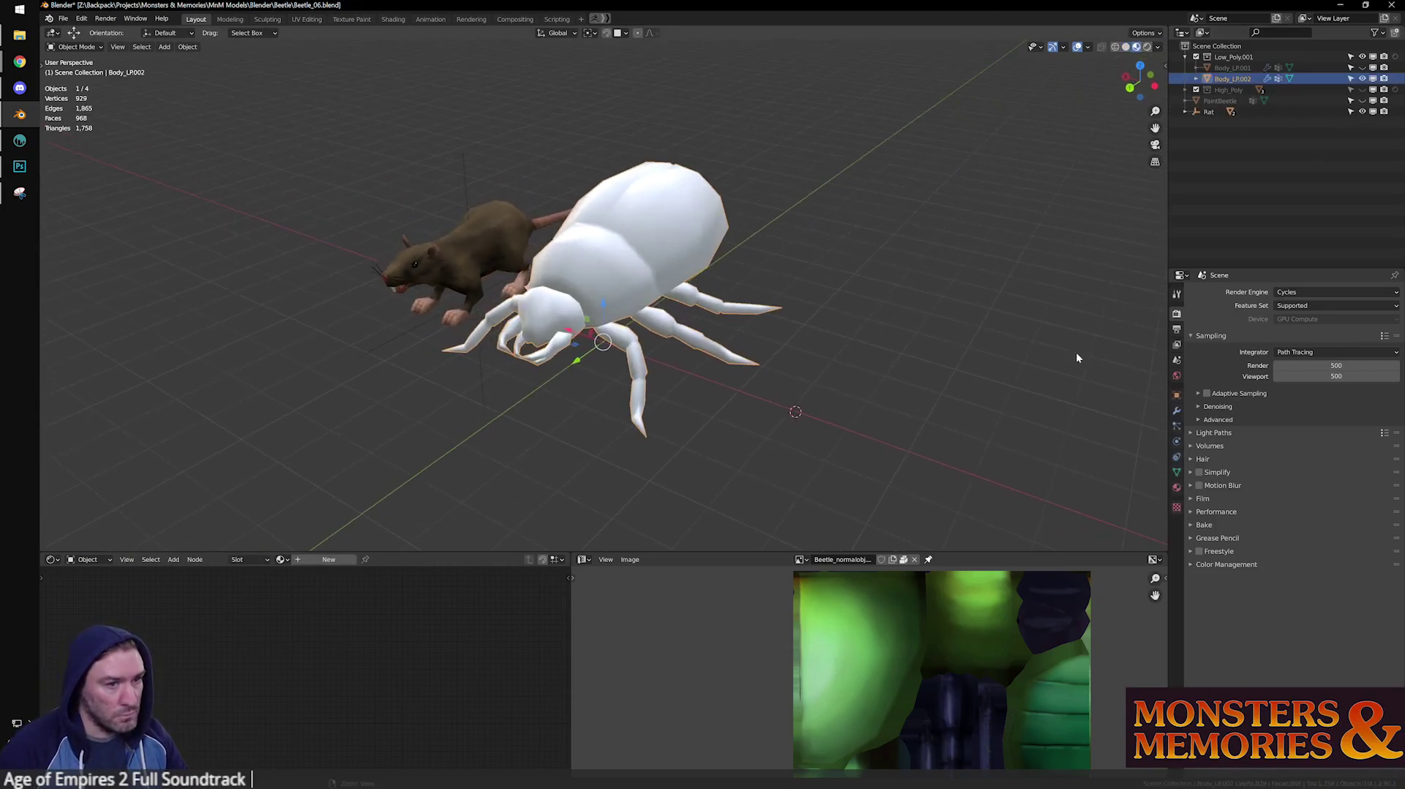
{"action": "left_click", "coordinate": [1175, 488]}
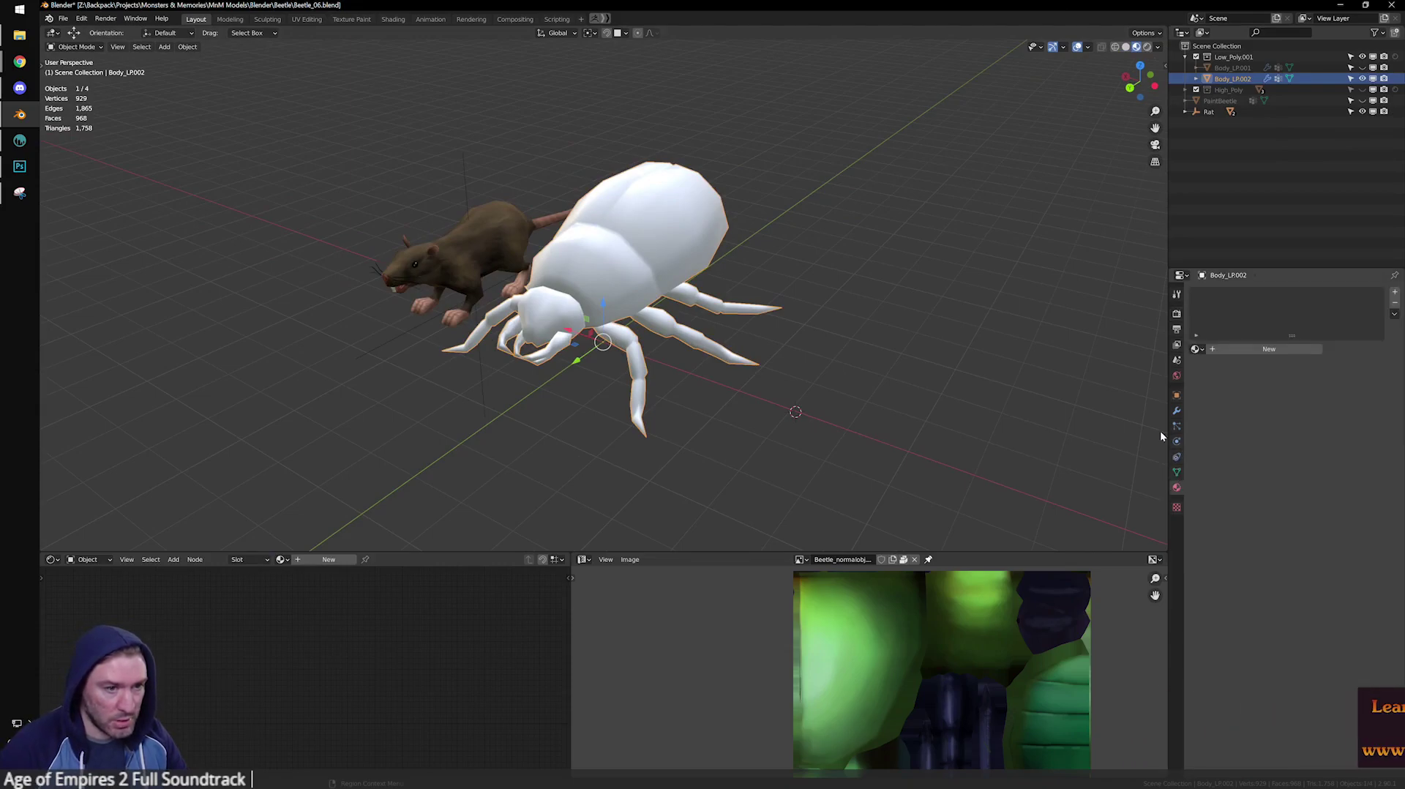
{"action": "middle_click_drag", "start_coordinate": [978, 346], "coordinate": [956, 344], "text": "shift"}
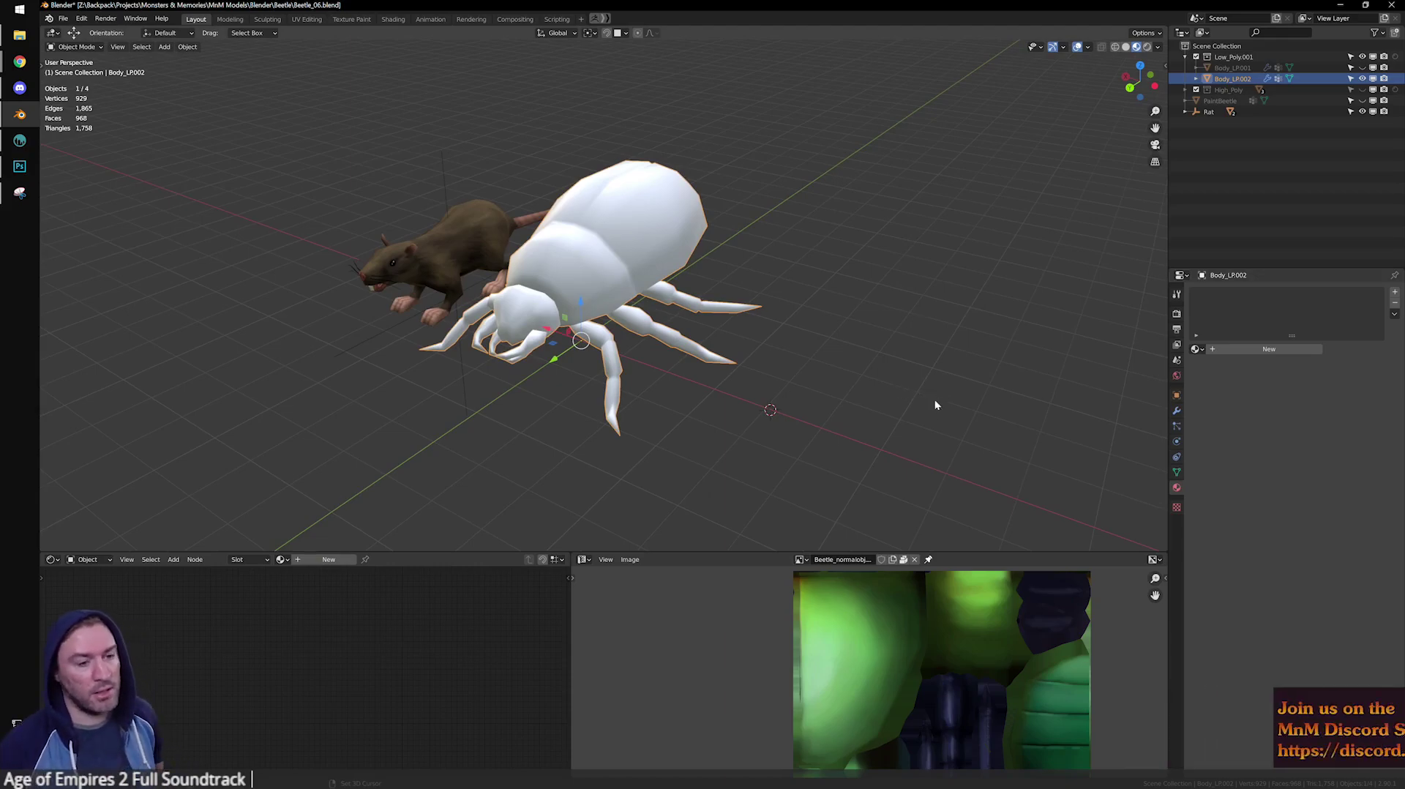
{"action": "scroll", "coordinate": [759, 284], "scroll_direction": "up", "scroll_amount": 1}
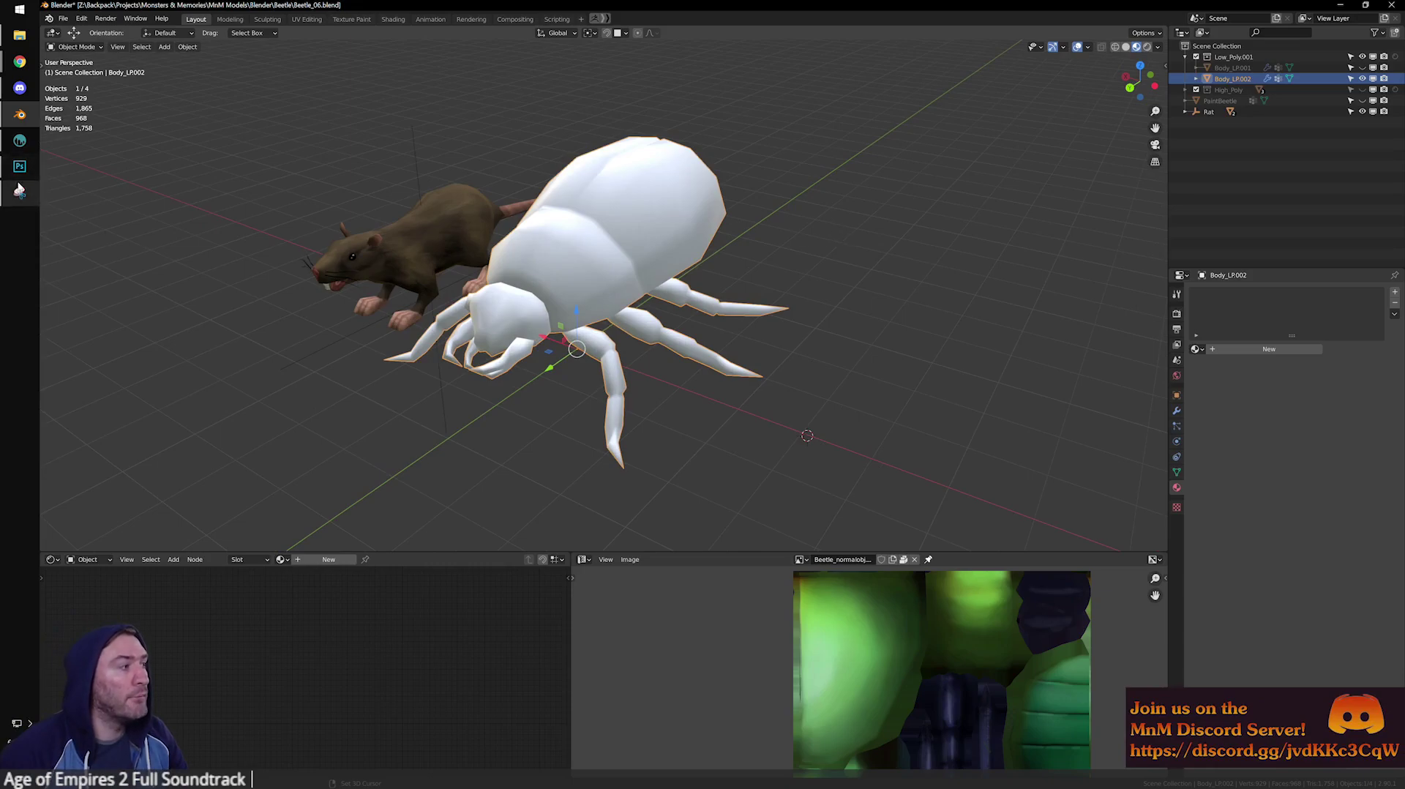
Switch to 3D-Coat and examine the painted shading on the beetle's wing cases and thorax up close.
{"action": "left_click", "coordinate": [20, 139]}
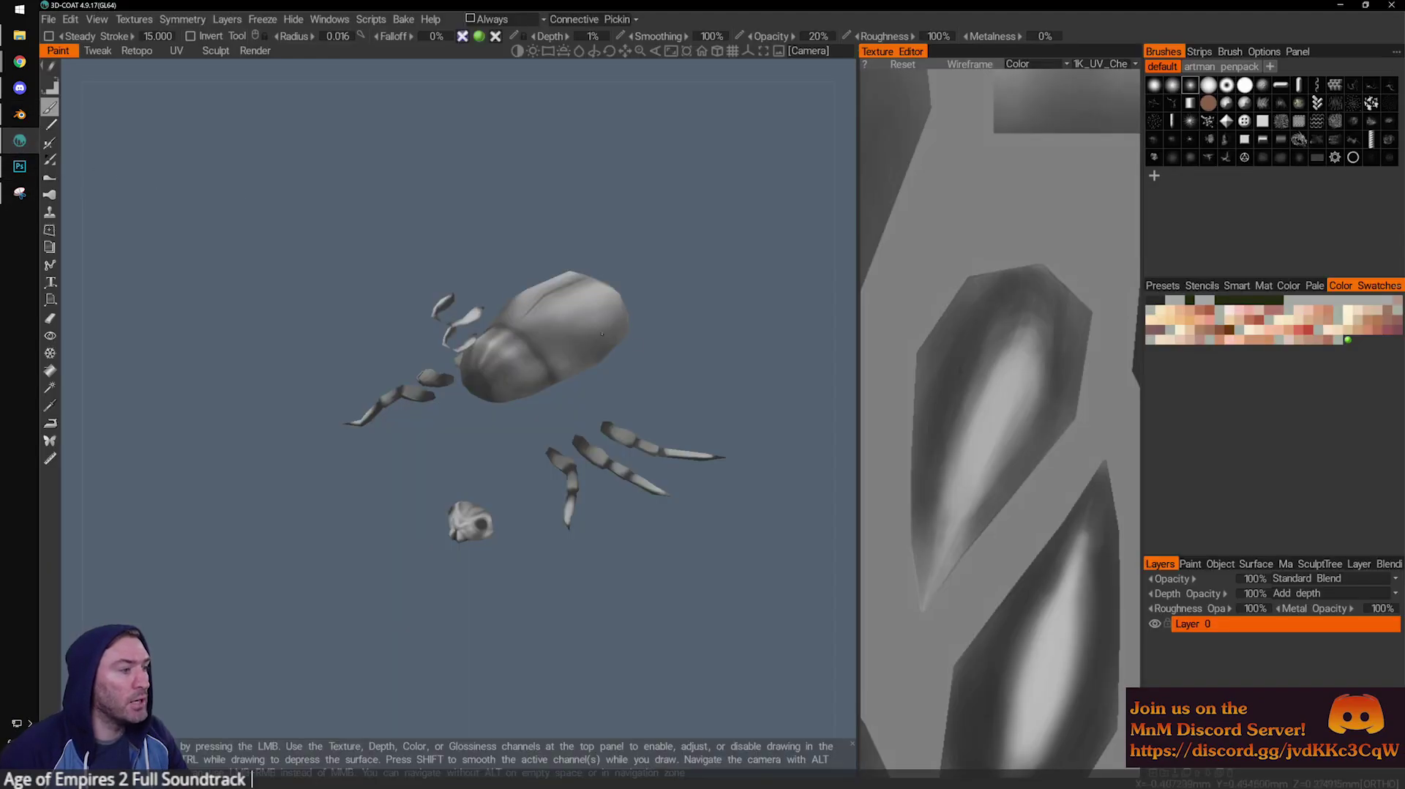
{"action": "right_click_drag", "start_coordinate": [440, 183], "coordinate": [669, 332]}
{"action": "middle_click_drag", "start_coordinate": [669, 332], "coordinate": [519, 590], "text": "alt"}
{"action": "right_click_drag", "start_coordinate": [520, 589], "coordinate": [533, 503], "text": "alt"}
{"action": "middle_click_drag", "start_coordinate": [533, 503], "coordinate": [440, 510], "text": "alt"}
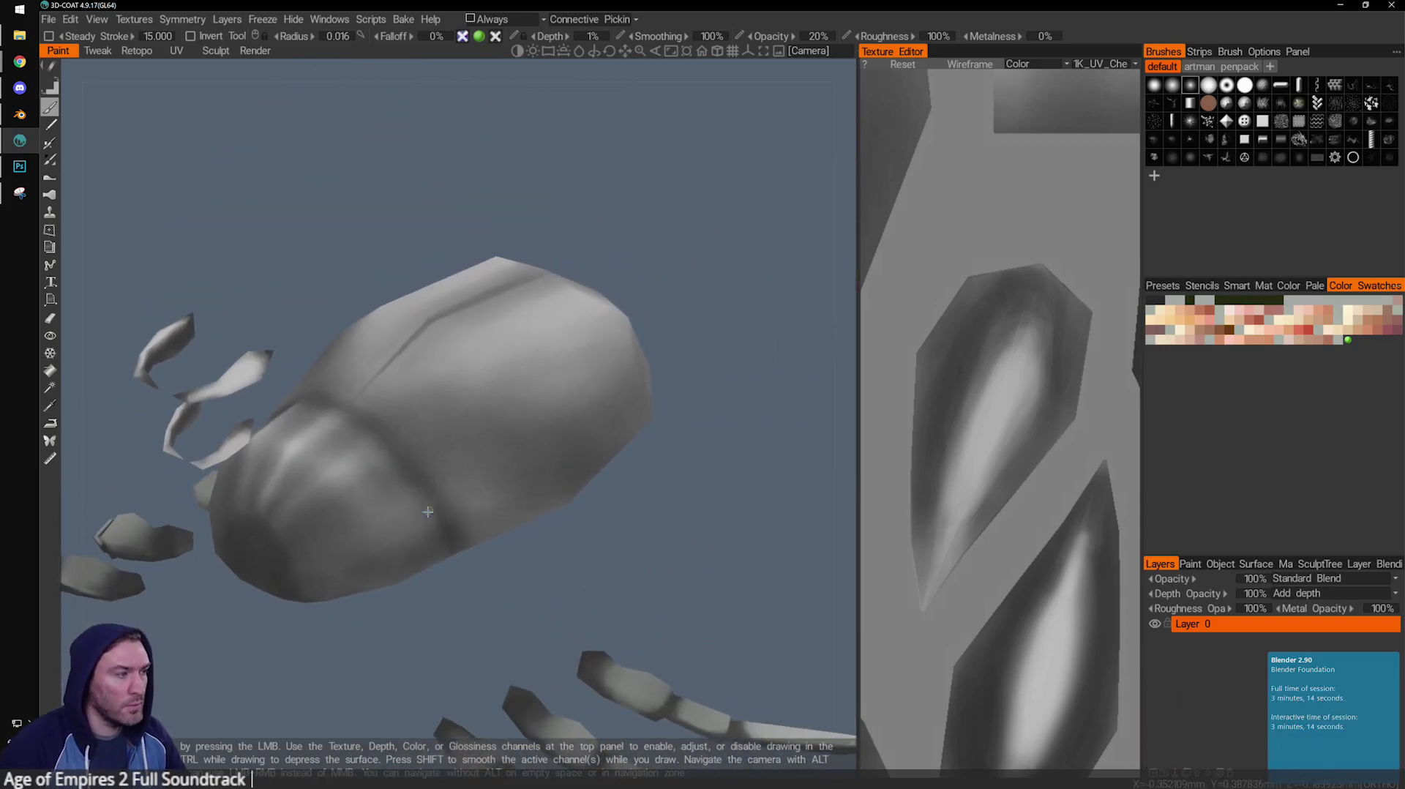
{"action": "left_click_drag", "start_coordinate": [747, 402], "coordinate": [529, 395]}
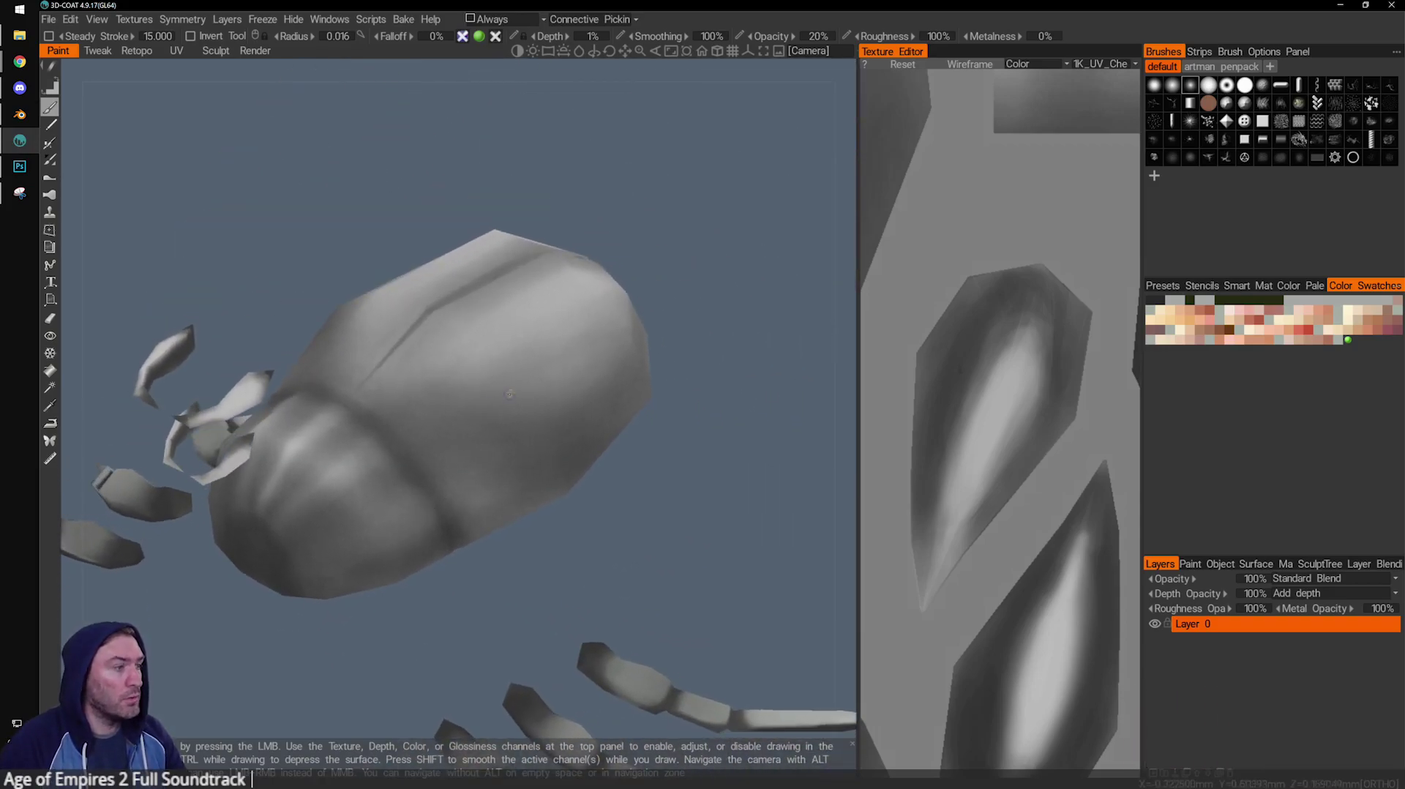
{"action": "left_click_drag", "start_coordinate": [700, 302], "coordinate": [615, 318]}
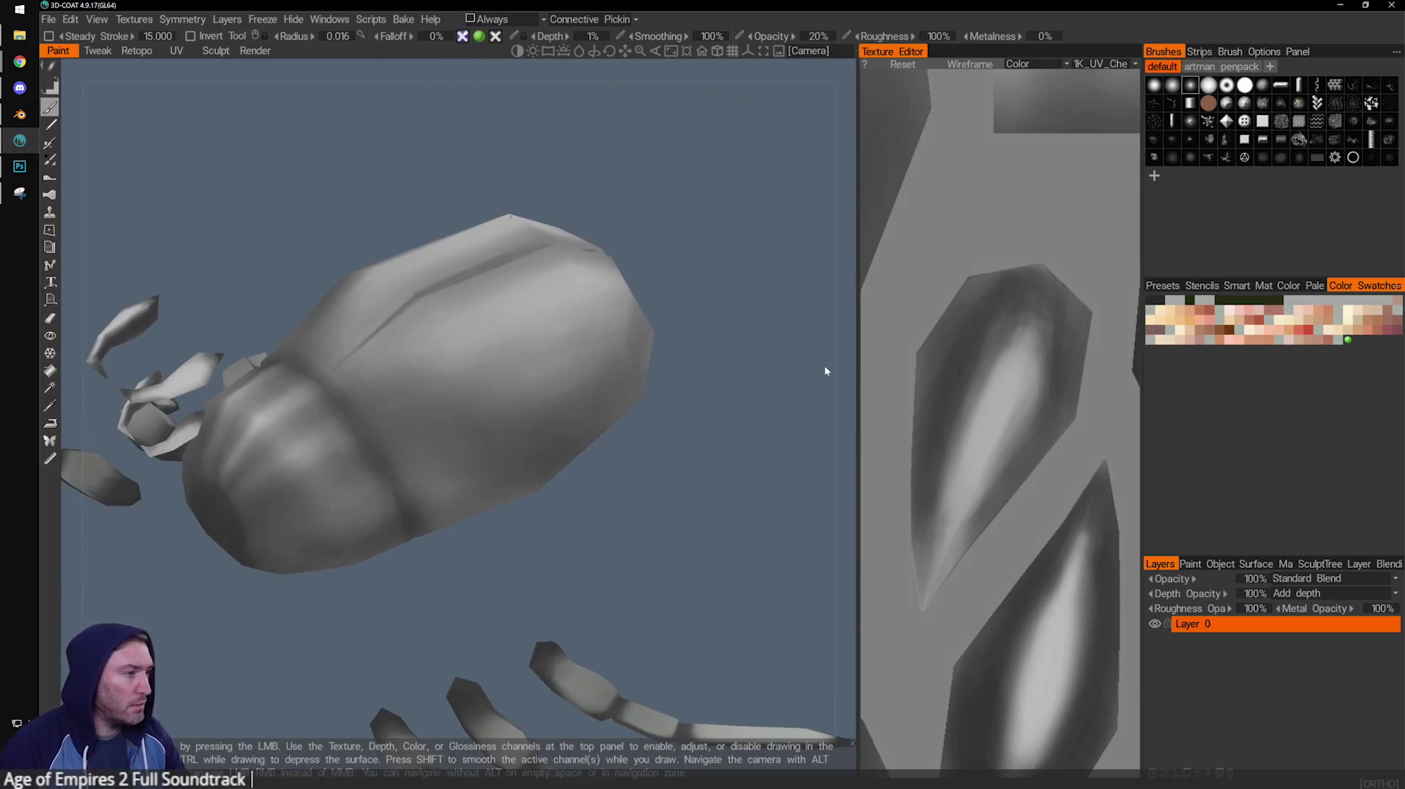
{"action": "left_click_drag", "start_coordinate": [850, 362], "coordinate": [712, 357]}
{"action": "left_click_drag", "start_coordinate": [739, 220], "coordinate": [529, 399]}
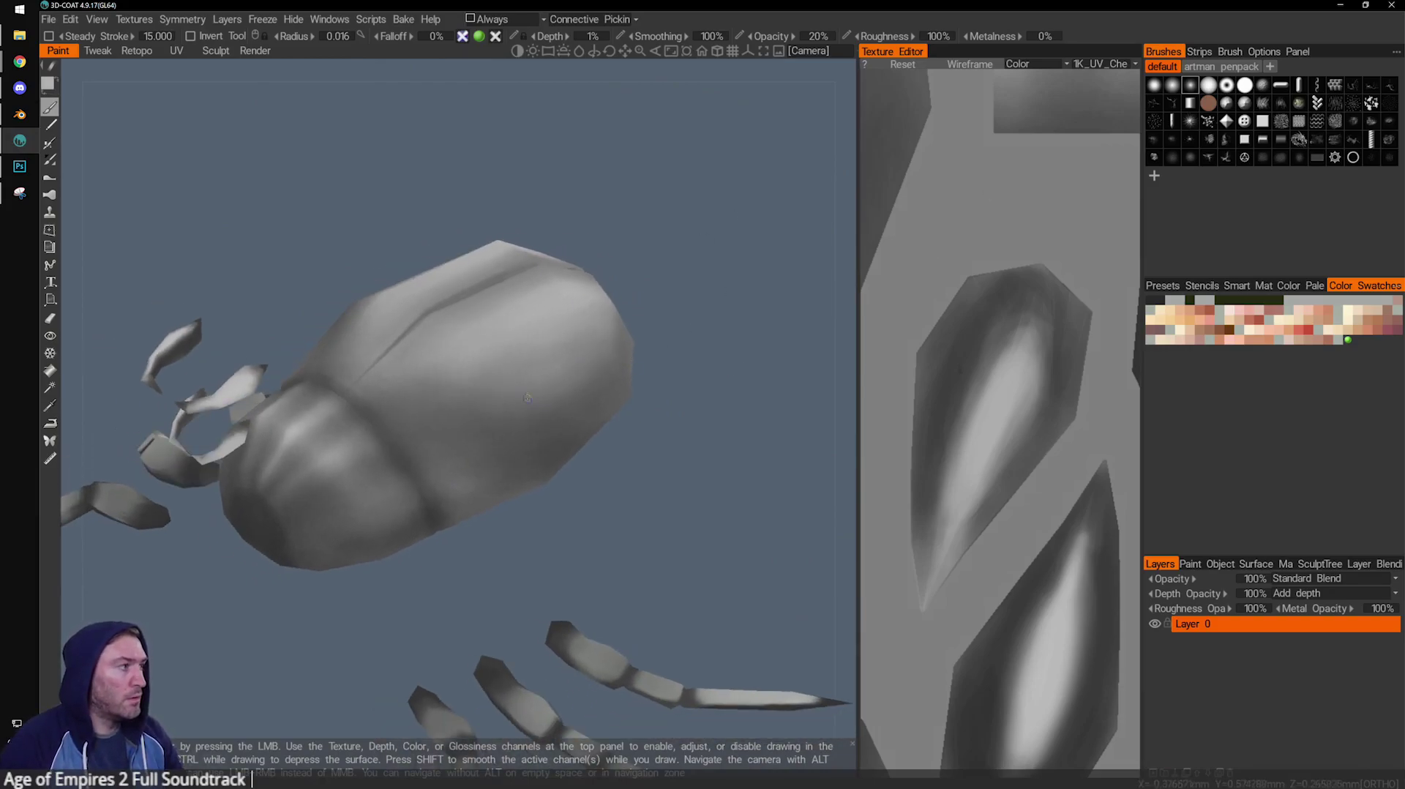
Enlarge the brush radius to 0.171 and paint lighter gray over the beetle's wing cases.
{"action": "right_click_drag", "start_coordinate": [473, 383], "coordinate": [452, 383]}
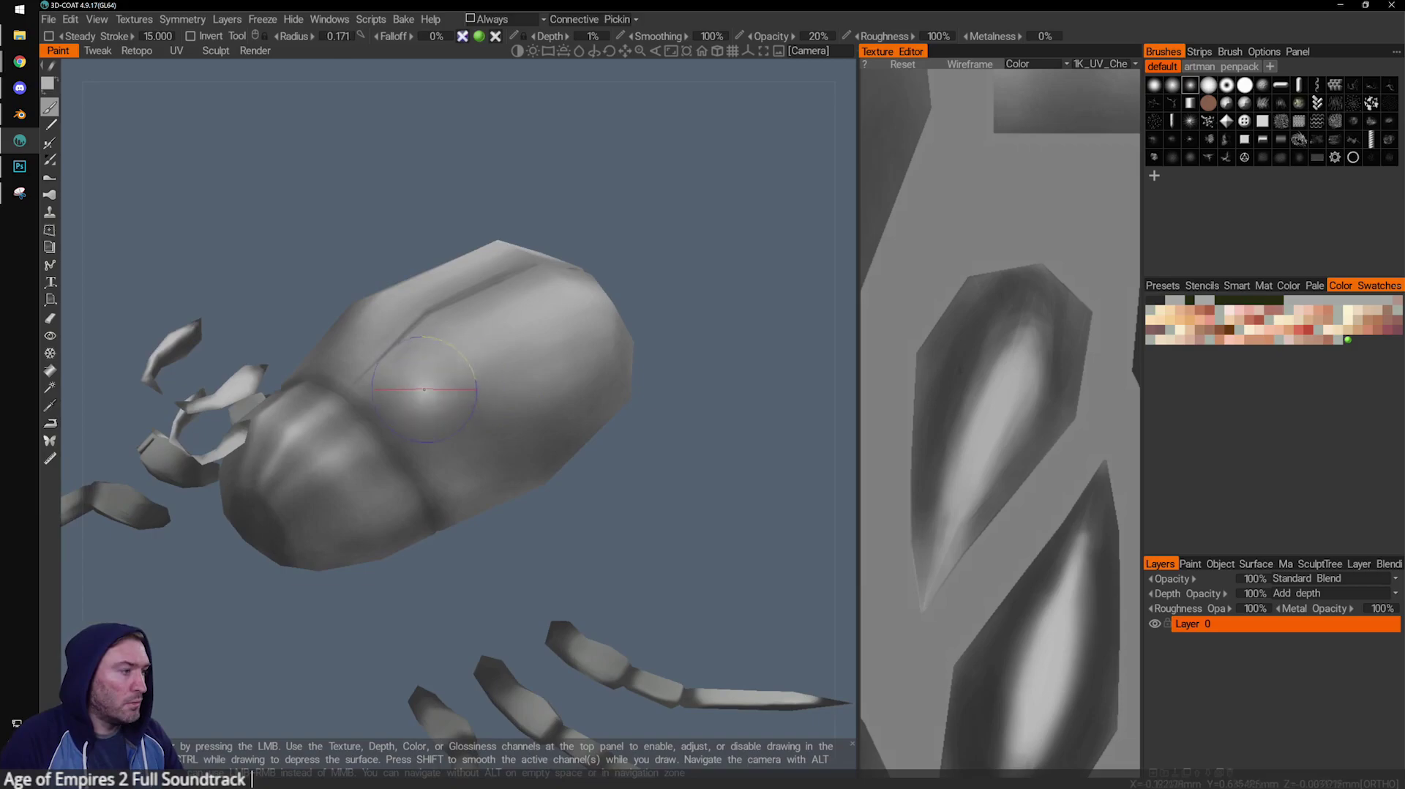
{"action": "mouse_move", "coordinate": [404, 383]}
{"action": "left_mouse_down"}
{"action": "mouse_move", "coordinate": [452, 435]}
{"action": "mouse_move", "coordinate": [578, 369]}
{"action": "left_mouse_up"}
{"action": "left_click_drag", "start_coordinate": [696, 298], "coordinate": [706, 289]}
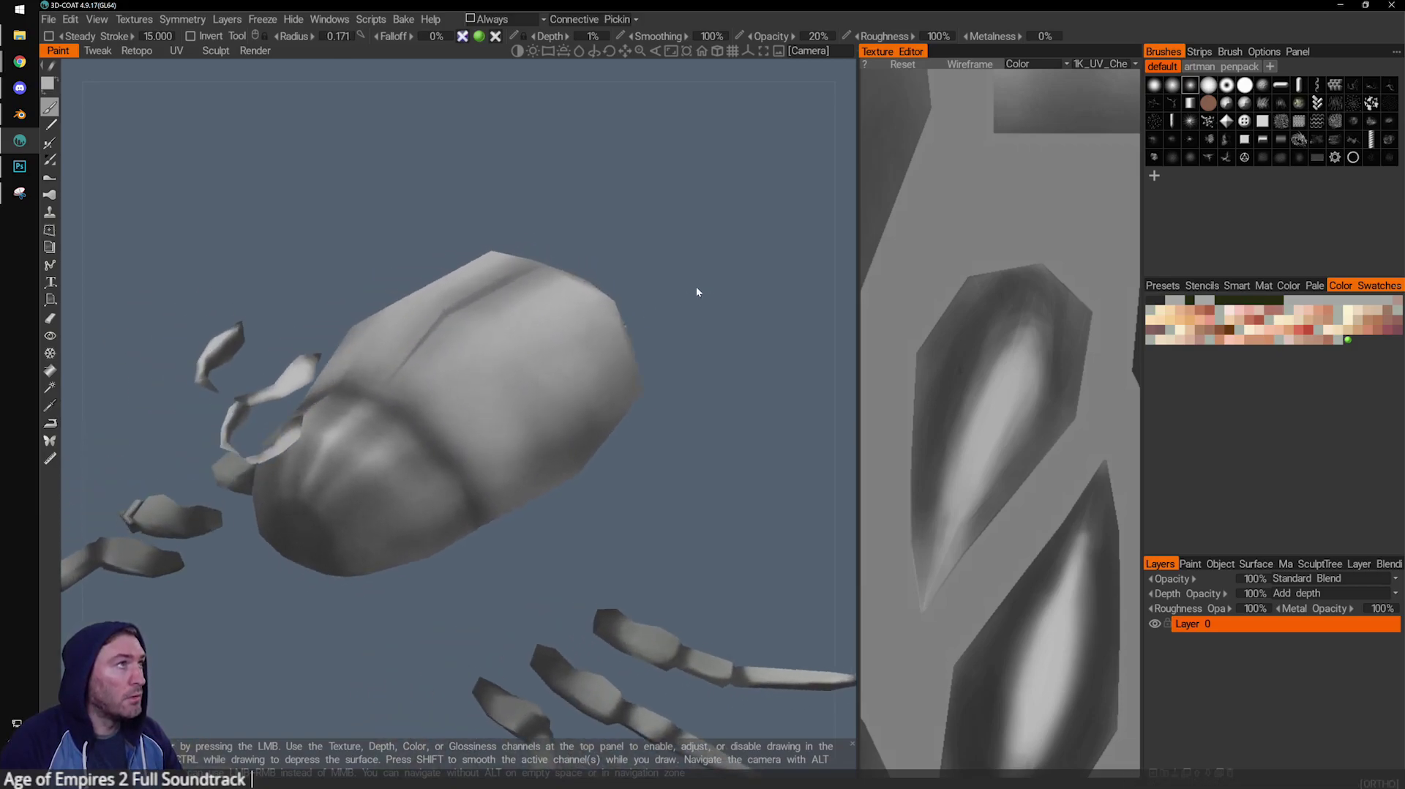
Reduce the brush radius to 0.110 and paint lighter gray over the beetle's thorax, softening its dark front shading.
{"action": "left_click_drag", "start_coordinate": [507, 518], "coordinate": [486, 523]}
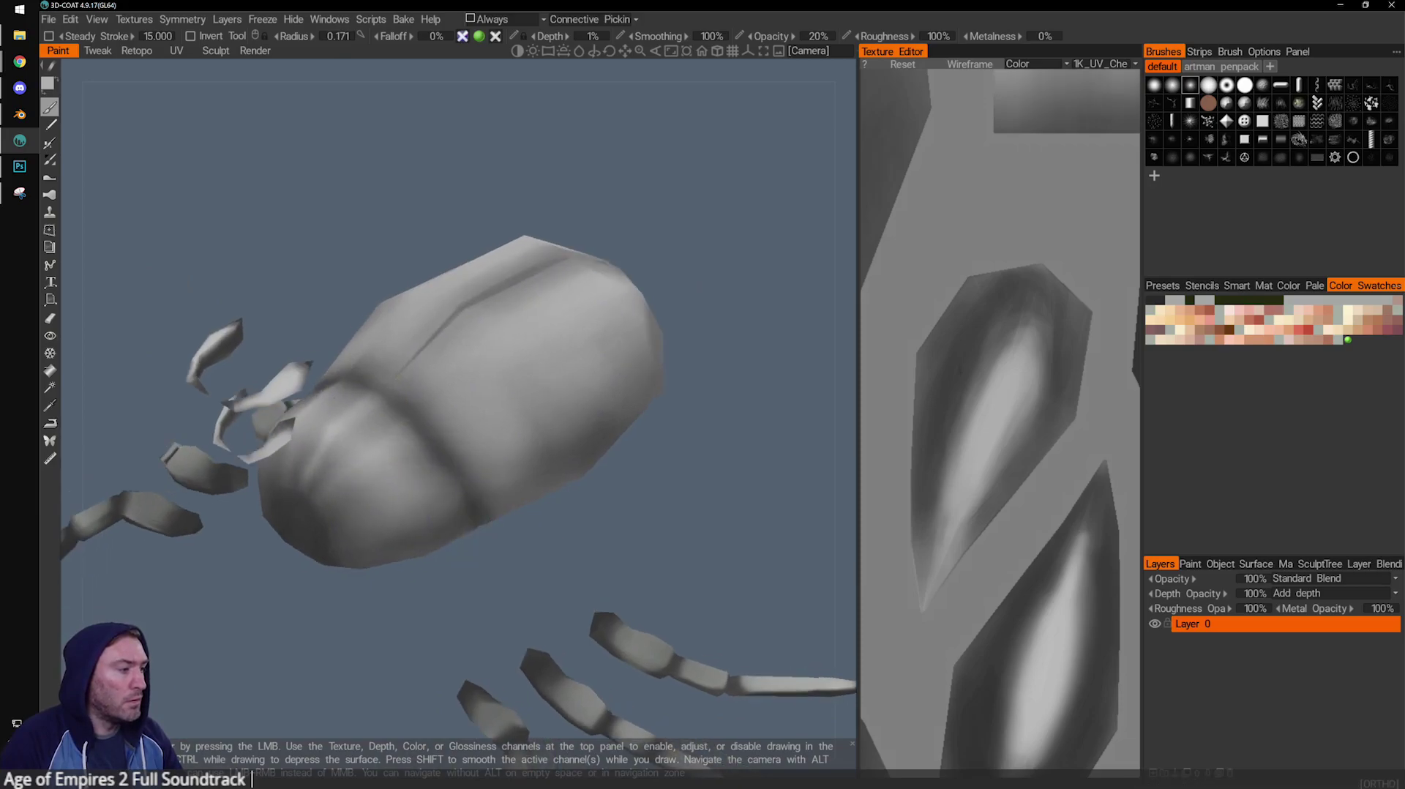
{"action": "left_click_drag", "start_coordinate": [464, 574], "coordinate": [459, 575]}
{"action": "right_click_drag", "start_coordinate": [389, 466], "coordinate": [412, 461]}
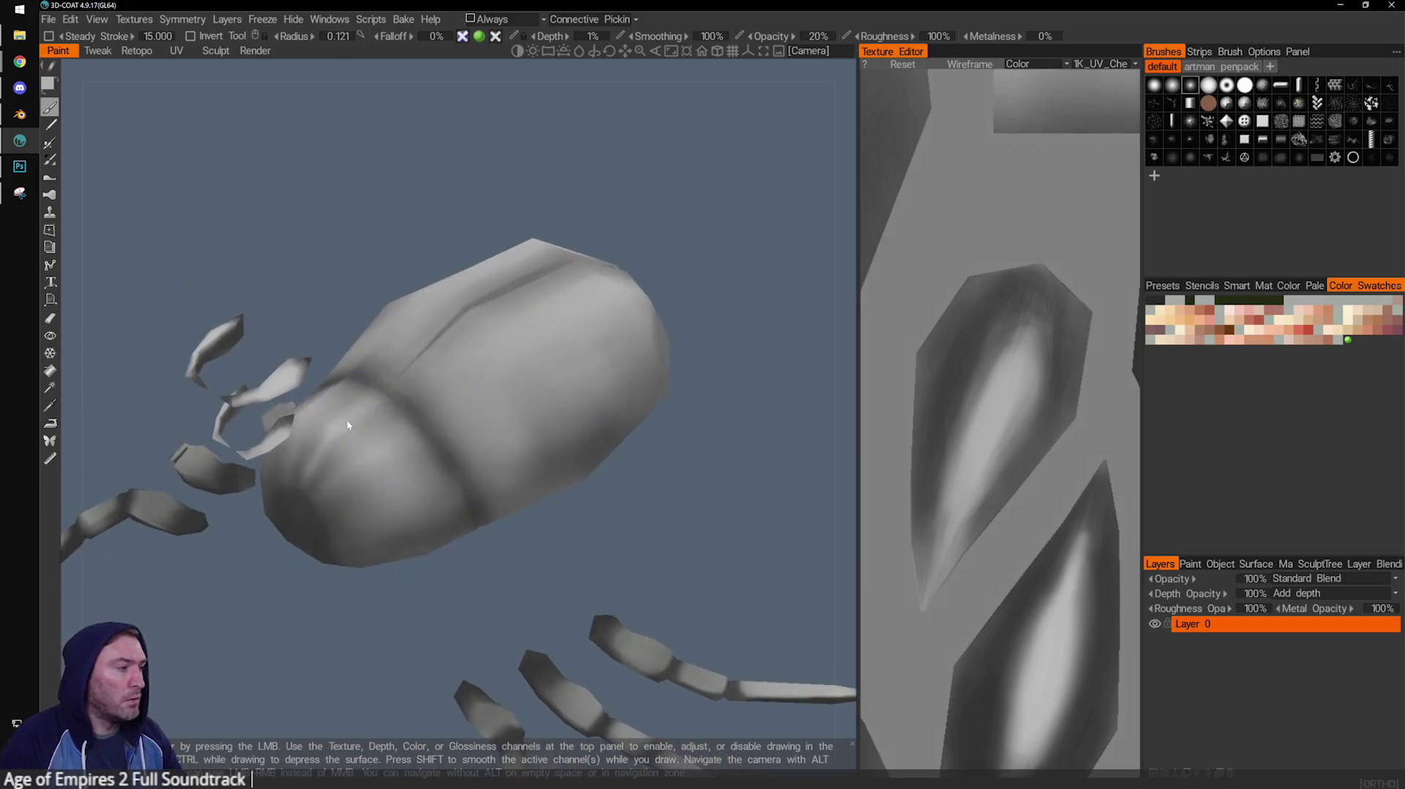
{"action": "key", "text": "KP_7"}
{"action": "left_click_drag", "start_coordinate": [586, 264], "coordinate": [612, 469]}
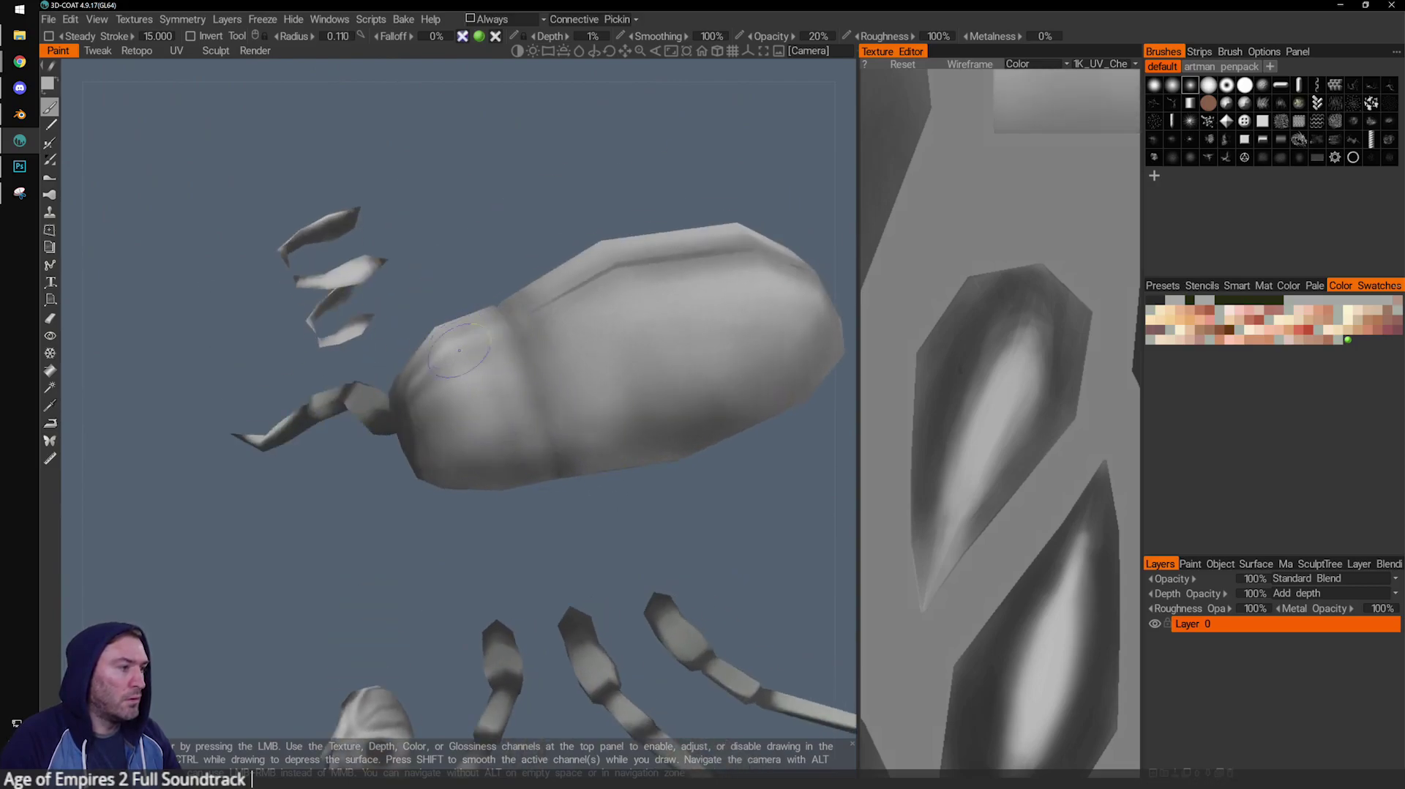
{"action": "left_click_drag", "start_coordinate": [535, 526], "coordinate": [564, 528]}
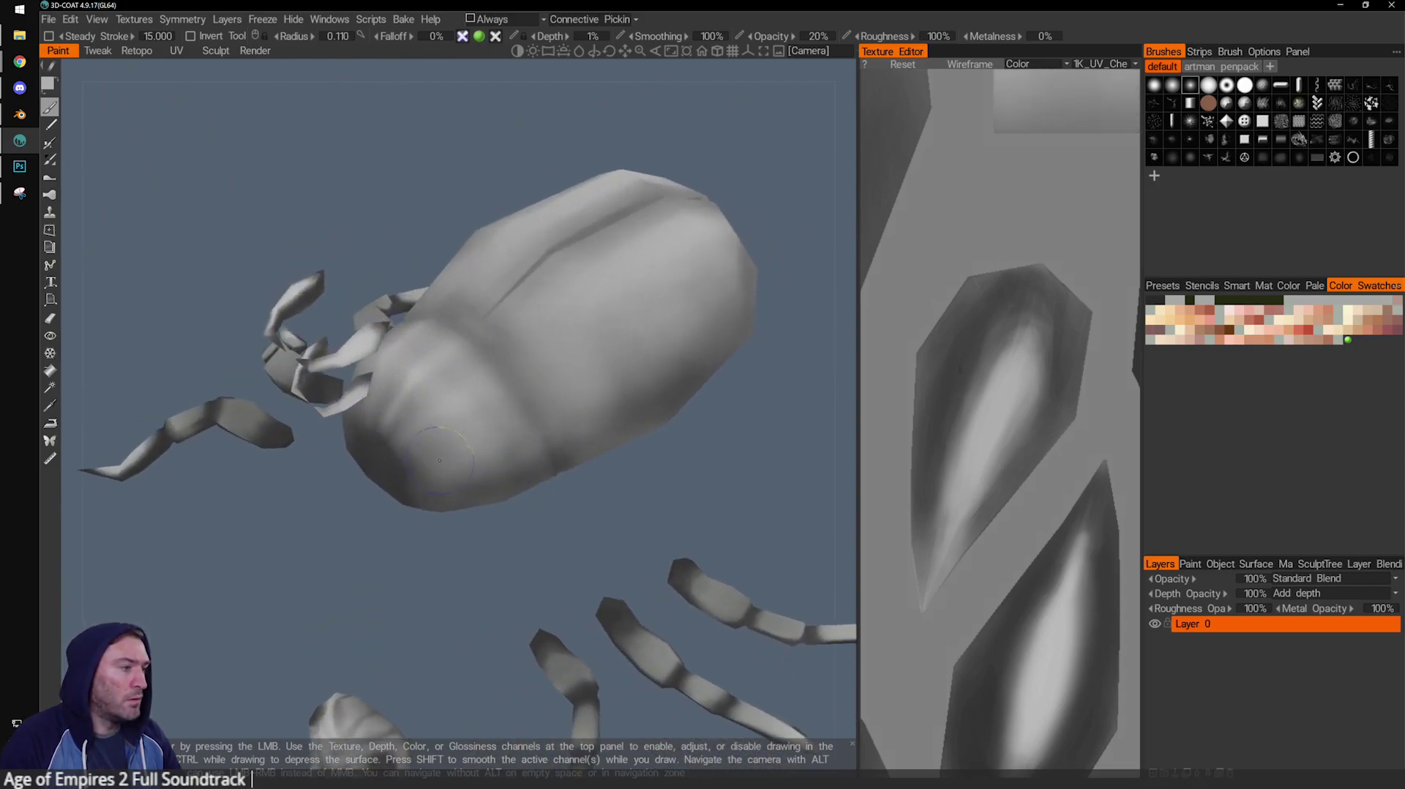
{"action": "left_click", "coordinate": [483, 381]}
Reduce the brush radius to 0.051 and paint lighter gray over the folds of the beetle's detached head.
{"action": "right_click_drag", "start_coordinate": [483, 381], "coordinate": [626, 371], "text": "alt"}
{"action": "middle_click_drag", "start_coordinate": [626, 370], "coordinate": [533, 432], "text": "alt"}
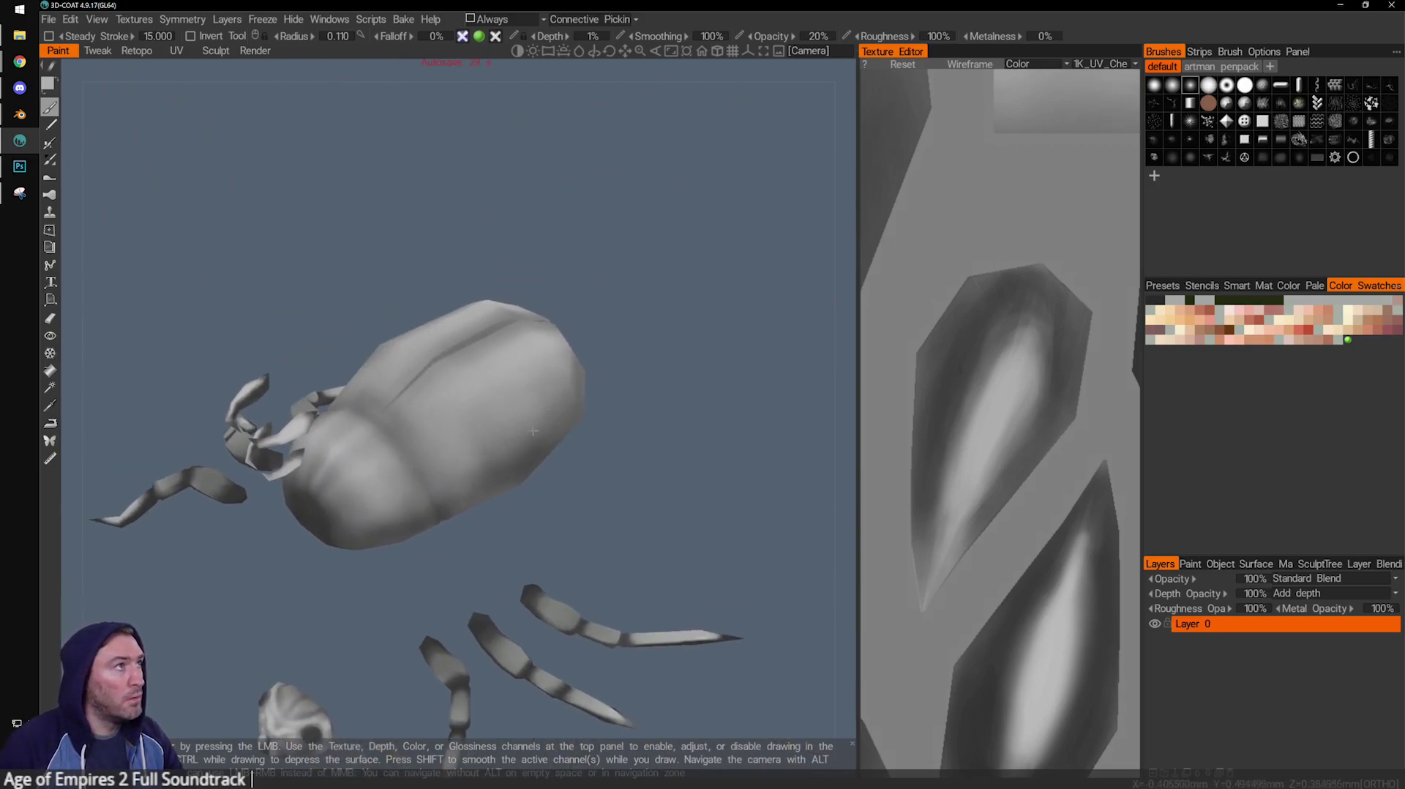
{"action": "left_click_drag", "start_coordinate": [599, 505], "coordinate": [424, 518], "text": "alt"}
{"action": "middle_click_drag", "start_coordinate": [461, 607], "coordinate": [615, 384], "text": "alt"}
{"action": "right_click_drag", "start_coordinate": [371, 453], "coordinate": [410, 491], "text": "alt"}
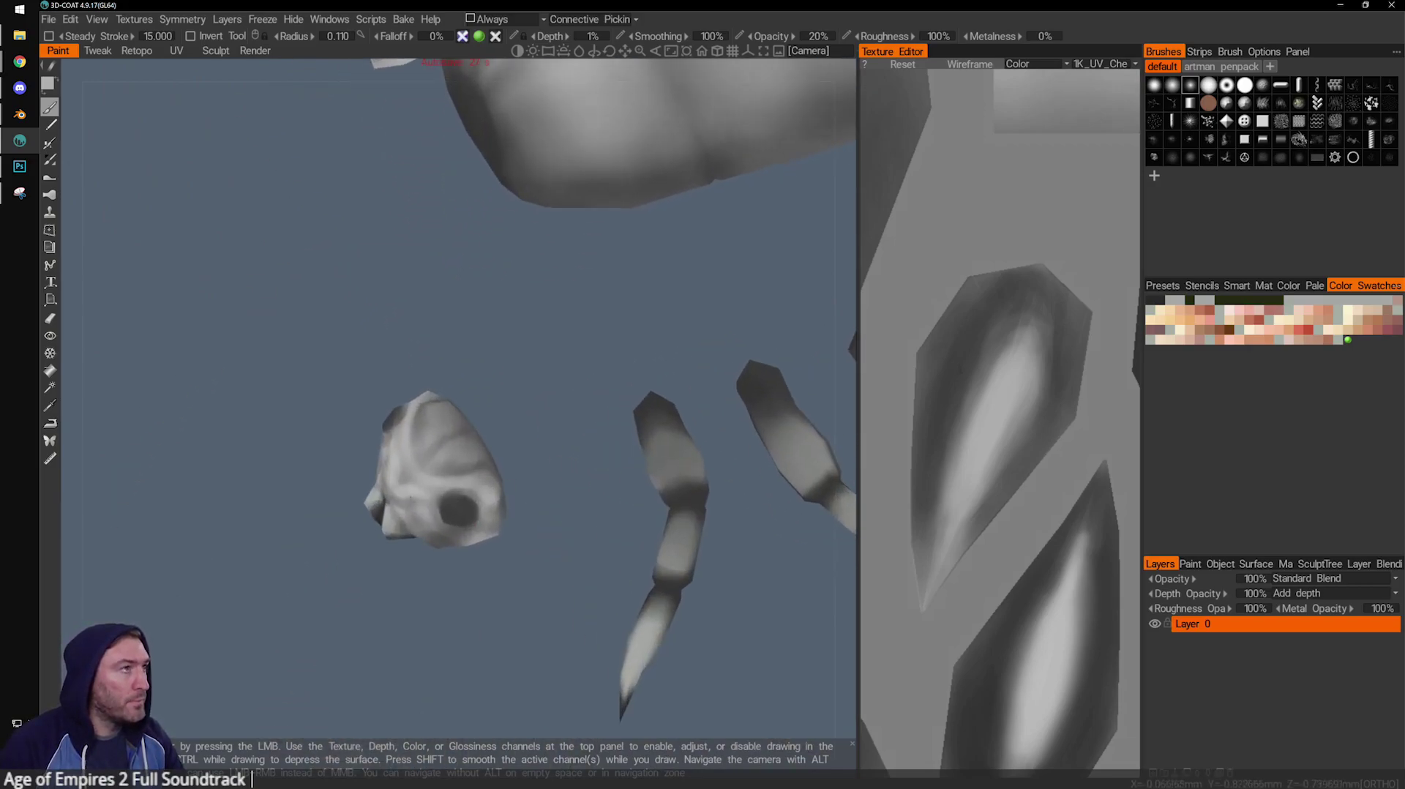
{"action": "left_click_drag", "start_coordinate": [387, 359], "coordinate": [418, 357], "text": "alt"}
{"action": "key", "text": "bracketleft"}
{"action": "key", "text": "bracketleft"}
{"action": "key", "text": "bracketleft"}
{"action": "left_click_drag", "start_coordinate": [441, 437], "coordinate": [453, 437]}
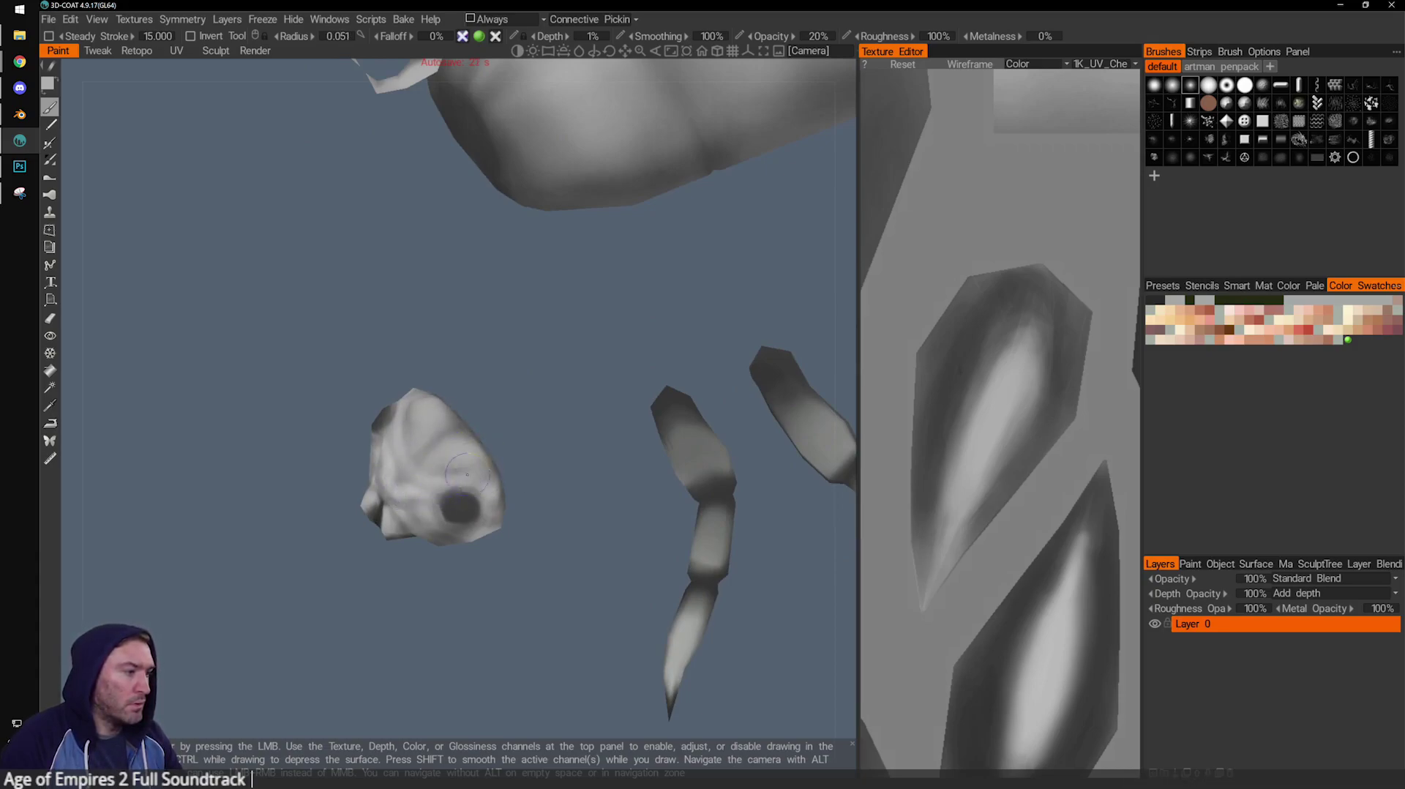
{"action": "mouse_move", "coordinate": [564, 481]}
{"action": "left_mouse_down"}
{"action": "mouse_move", "coordinate": [580, 411]}
{"action": "mouse_move", "coordinate": [584, 605]}
{"action": "mouse_move", "coordinate": [473, 558]}
{"action": "mouse_move", "coordinate": [481, 537]}
{"action": "mouse_move", "coordinate": [501, 541]}
{"action": "left_mouse_up"}
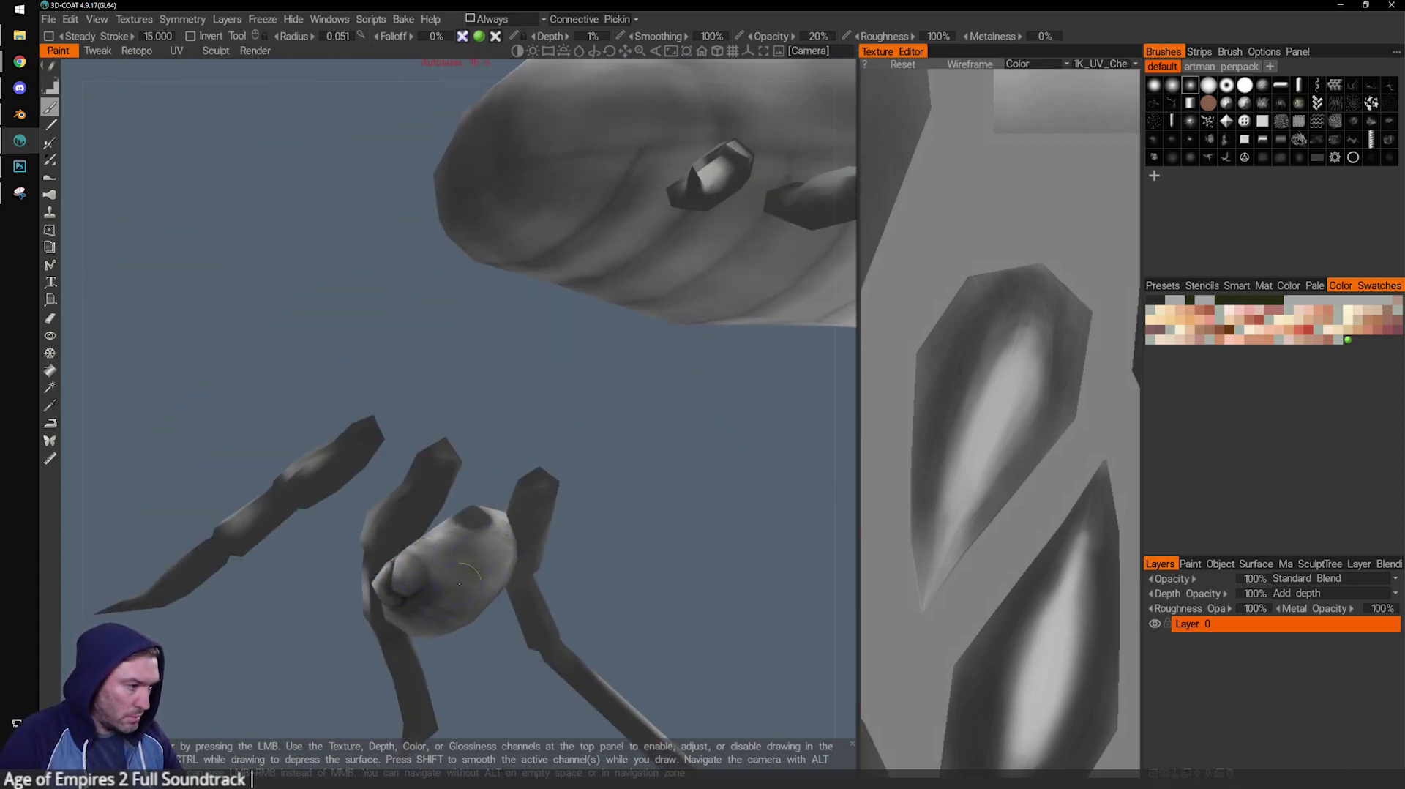
Inspect the undersides of the body and legs, then enlarge the brush radius to 0.187 and lighten the back.
{"action": "left_click_drag", "start_coordinate": [676, 536], "coordinate": [404, 602]}
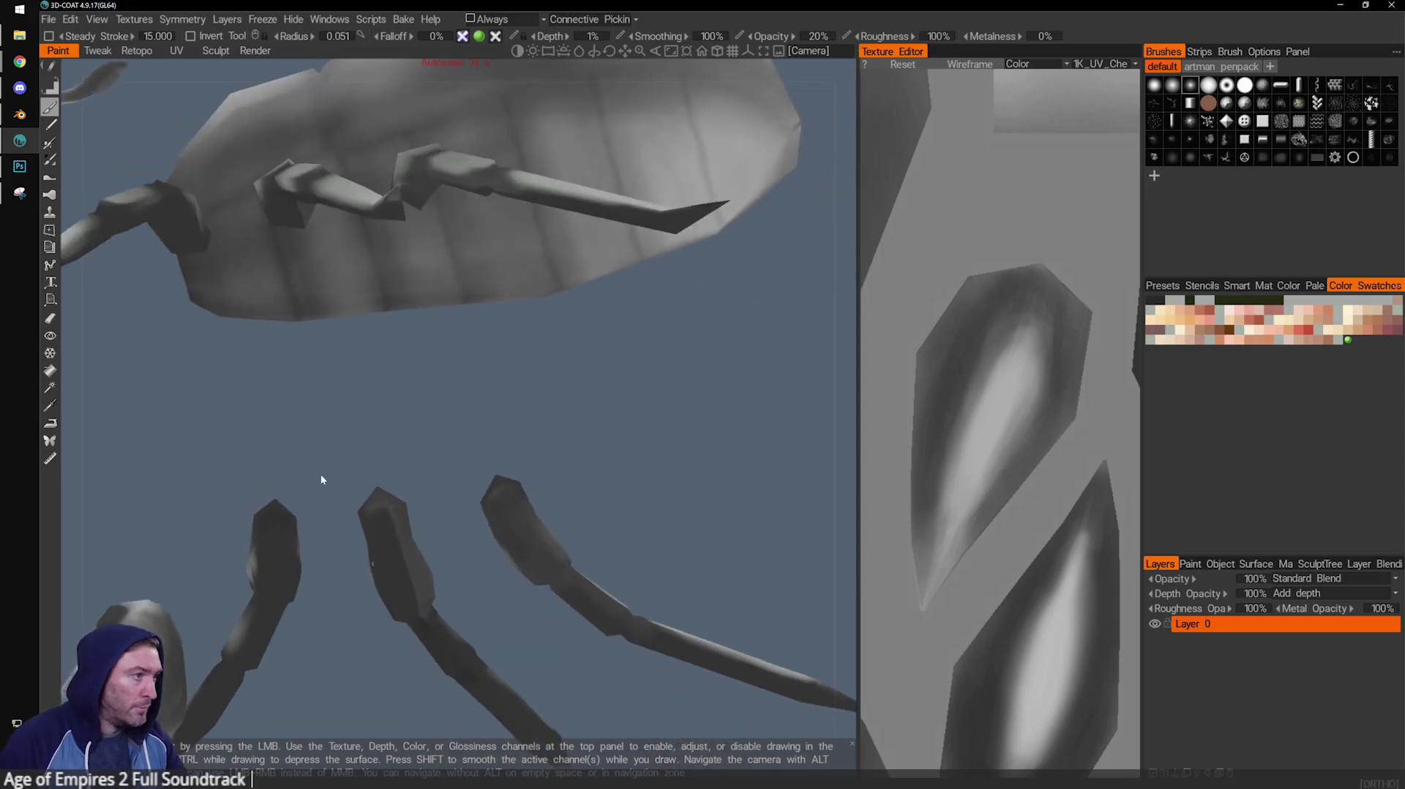
{"action": "middle_click_drag", "start_coordinate": [322, 473], "coordinate": [516, 315]}
{"action": "right_click_drag", "start_coordinate": [516, 315], "coordinate": [455, 235]}
{"action": "left_click_drag", "start_coordinate": [454, 234], "coordinate": [608, 454]}
{"action": "left_click_drag", "start_coordinate": [511, 410], "coordinate": [553, 442]}
{"action": "left_click_drag", "start_coordinate": [683, 426], "coordinate": [551, 477]}
{"action": "left_click_drag", "start_coordinate": [643, 411], "coordinate": [647, 469]}
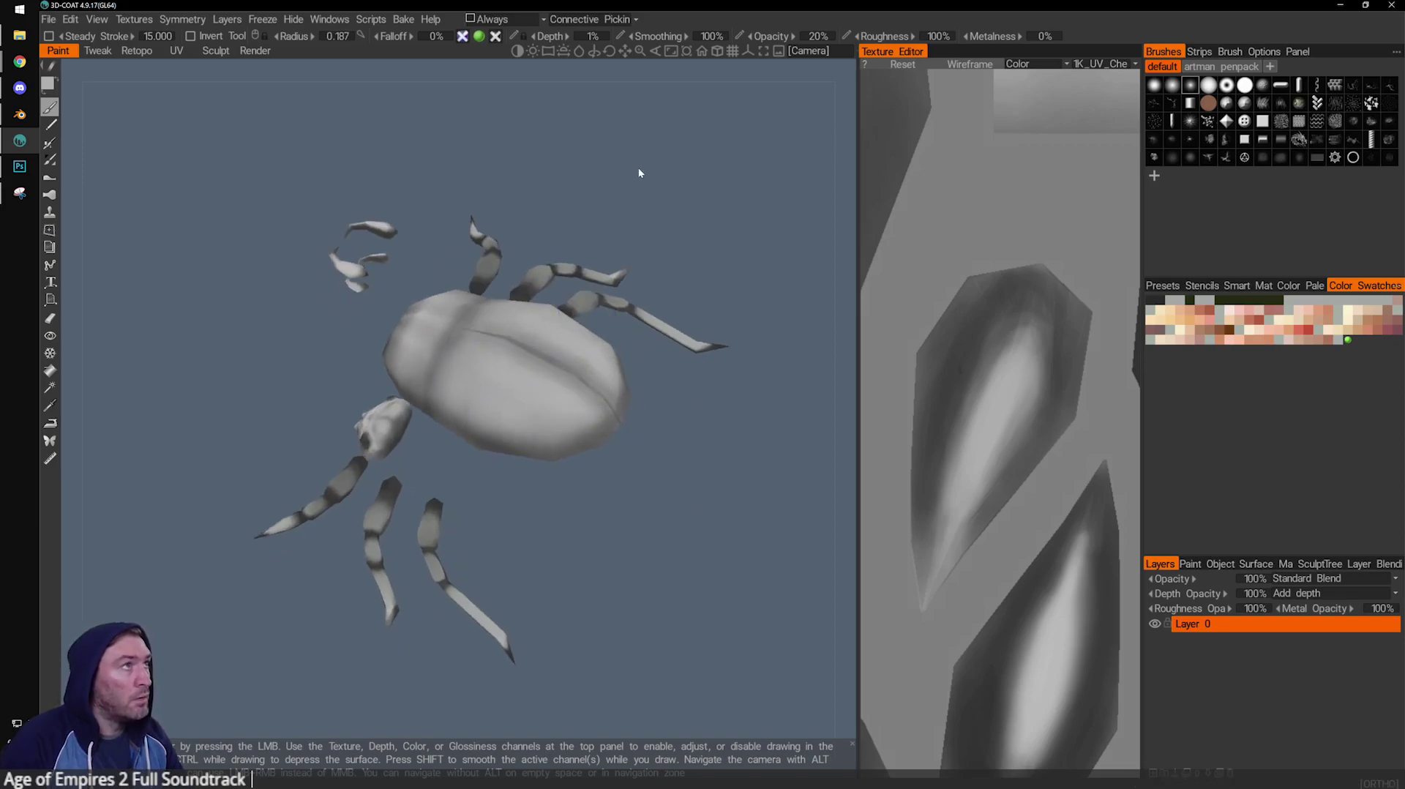
Refine the light gray shading beside the wing-case seam and across the wing cases with a brush radius of 0.078 to 0.136.
{"action": "left_click_drag", "start_coordinate": [638, 176], "coordinate": [608, 192]}
{"action": "key", "text": "bracketleft"}
{"action": "key", "text": "bracketleft"}
{"action": "key", "text": "bracketleft"}
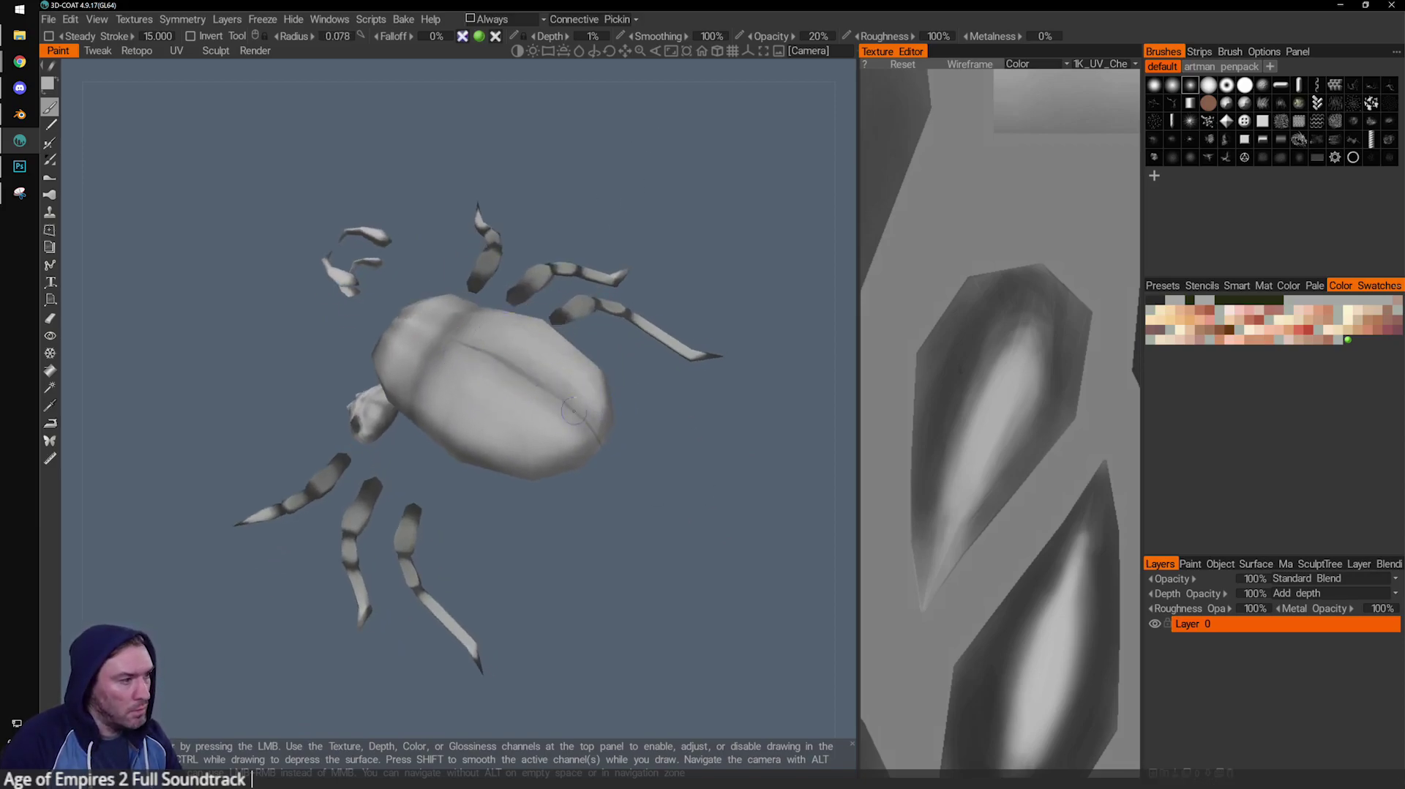
{"action": "key", "text": "bracketright"}
{"action": "mouse_move", "coordinate": [634, 491]}
{"action": "left_mouse_down"}
{"action": "mouse_move", "coordinate": [657, 521]}
{"action": "mouse_move", "coordinate": [738, 469]}
{"action": "mouse_move", "coordinate": [703, 447]}
{"action": "left_mouse_up"}
{"action": "key", "text": "bracketright"}
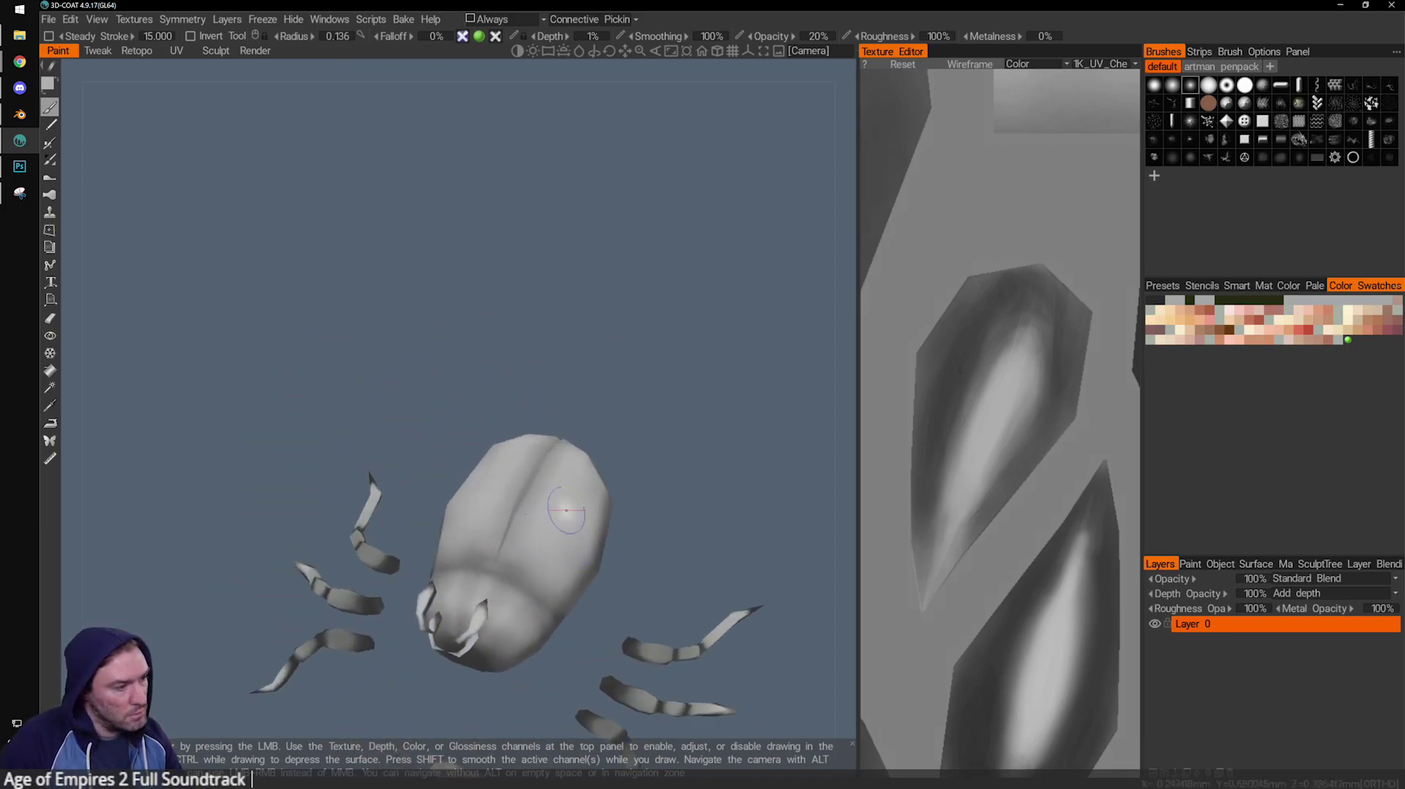
{"action": "mouse_move", "coordinate": [681, 395]}
{"action": "left_mouse_down"}
{"action": "mouse_move", "coordinate": [581, 480]}
{"action": "mouse_move", "coordinate": [586, 443]}
{"action": "mouse_move", "coordinate": [547, 420]}
{"action": "left_mouse_up"}
{"action": "scroll", "coordinate": [548, 420], "scroll_direction": "up", "scroll_amount": 1}
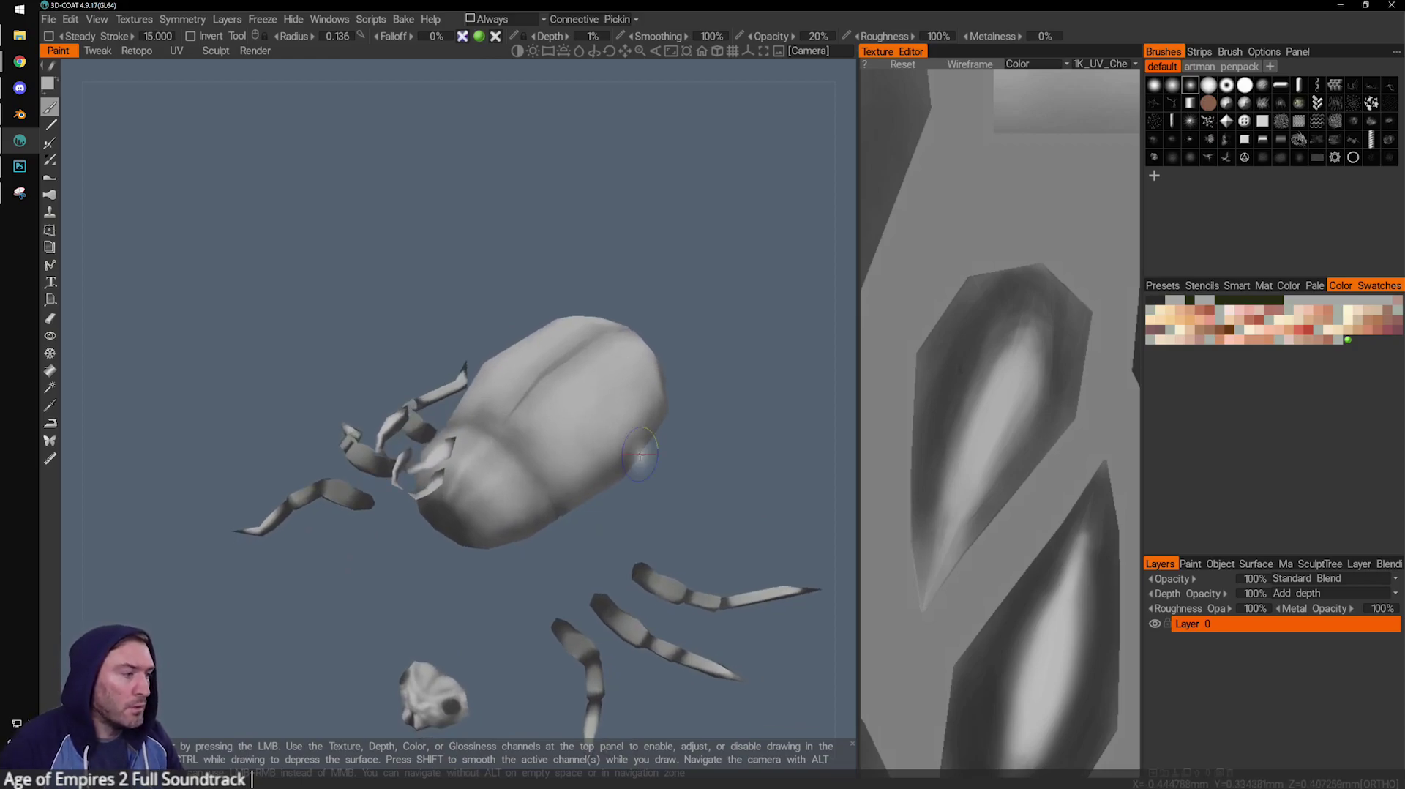
Set the paint color's lightness to 90% and paint bright highlights on the wing cases and thorax with a brush radius of 0.117 to 0.124.
{"action": "left_click", "coordinate": [50, 85]}
{"action": "left_click_drag", "start_coordinate": [495, 492], "coordinate": [541, 483]}
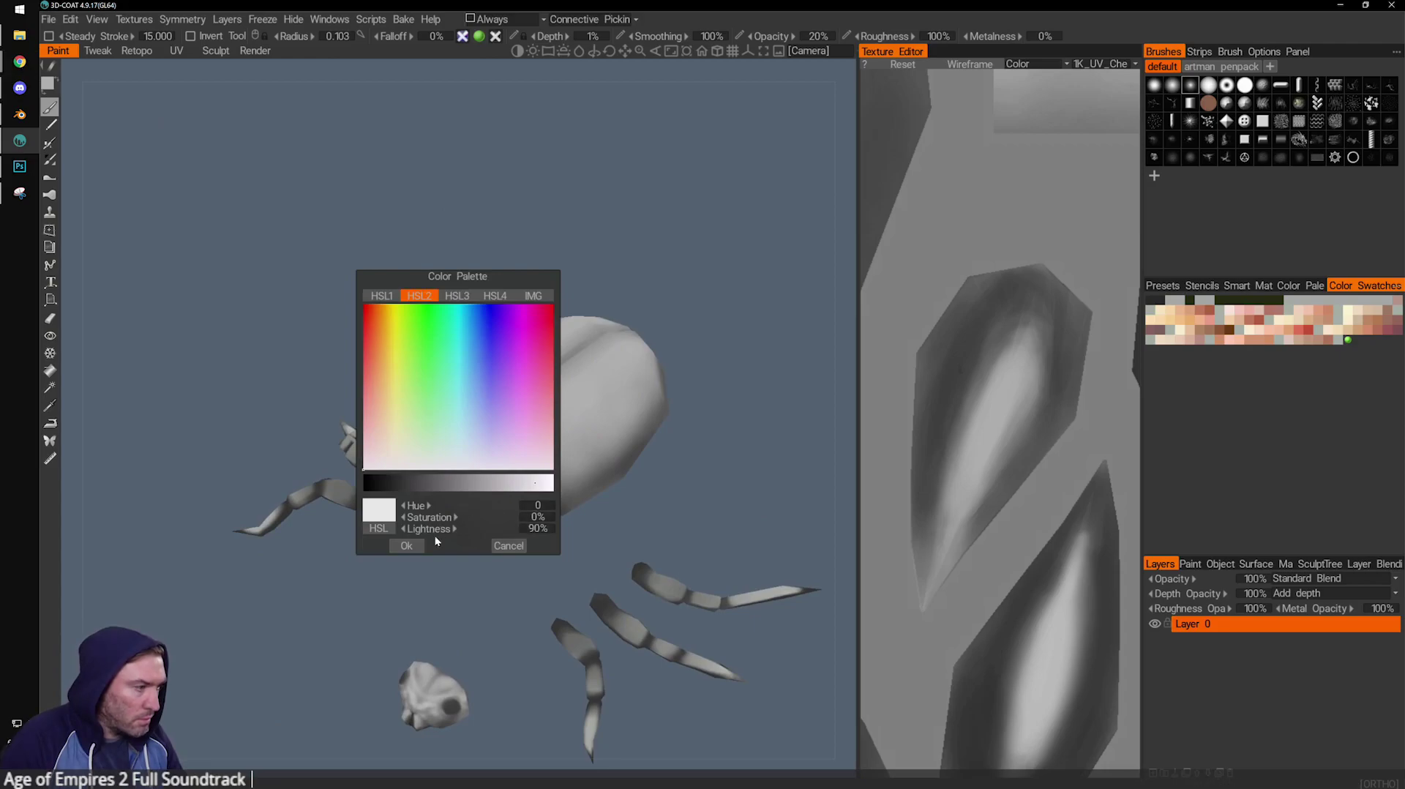
{"action": "left_click", "coordinate": [406, 546]}
{"action": "key", "text": "bracketright"}
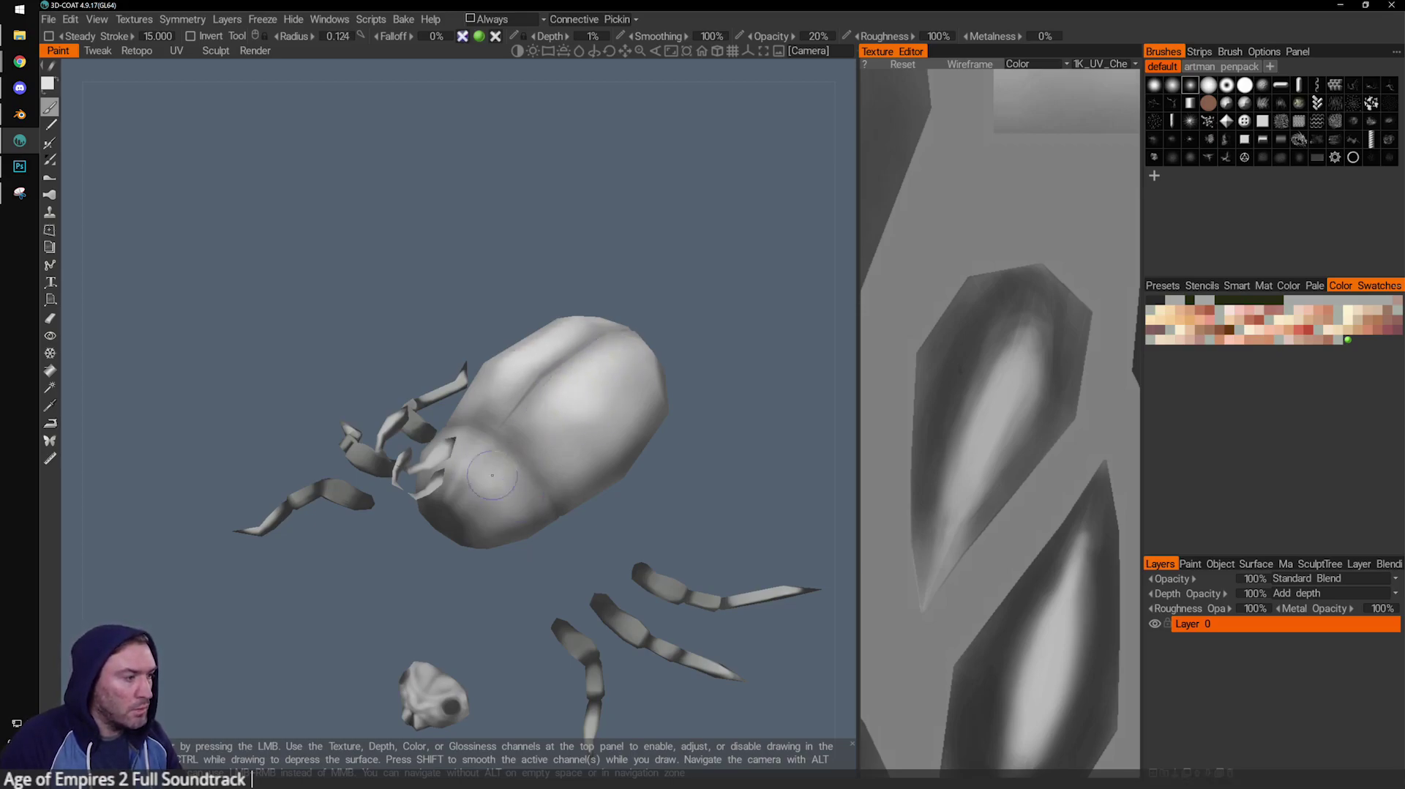
{"action": "key", "text": "bracketleft"}
{"action": "left_click_drag", "start_coordinate": [741, 454], "coordinate": [674, 453]}
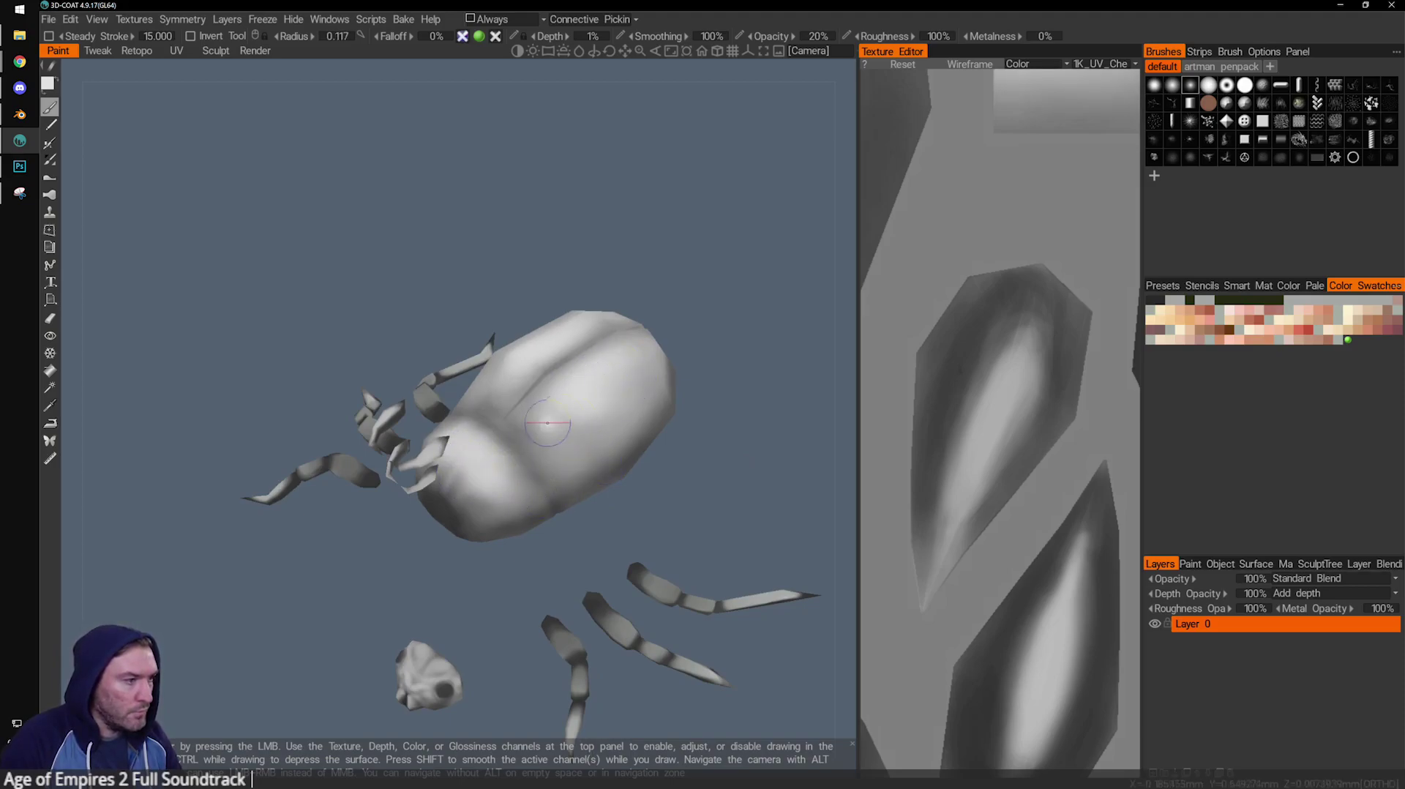
Build up the near-white highlights across the thorax and wing cases with a brush radius of up to 0.133.
{"action": "mouse_move", "coordinate": [715, 464]}
{"action": "left_mouse_down"}
{"action": "mouse_move", "coordinate": [628, 517]}
{"action": "mouse_move", "coordinate": [519, 432]}
{"action": "left_mouse_up"}
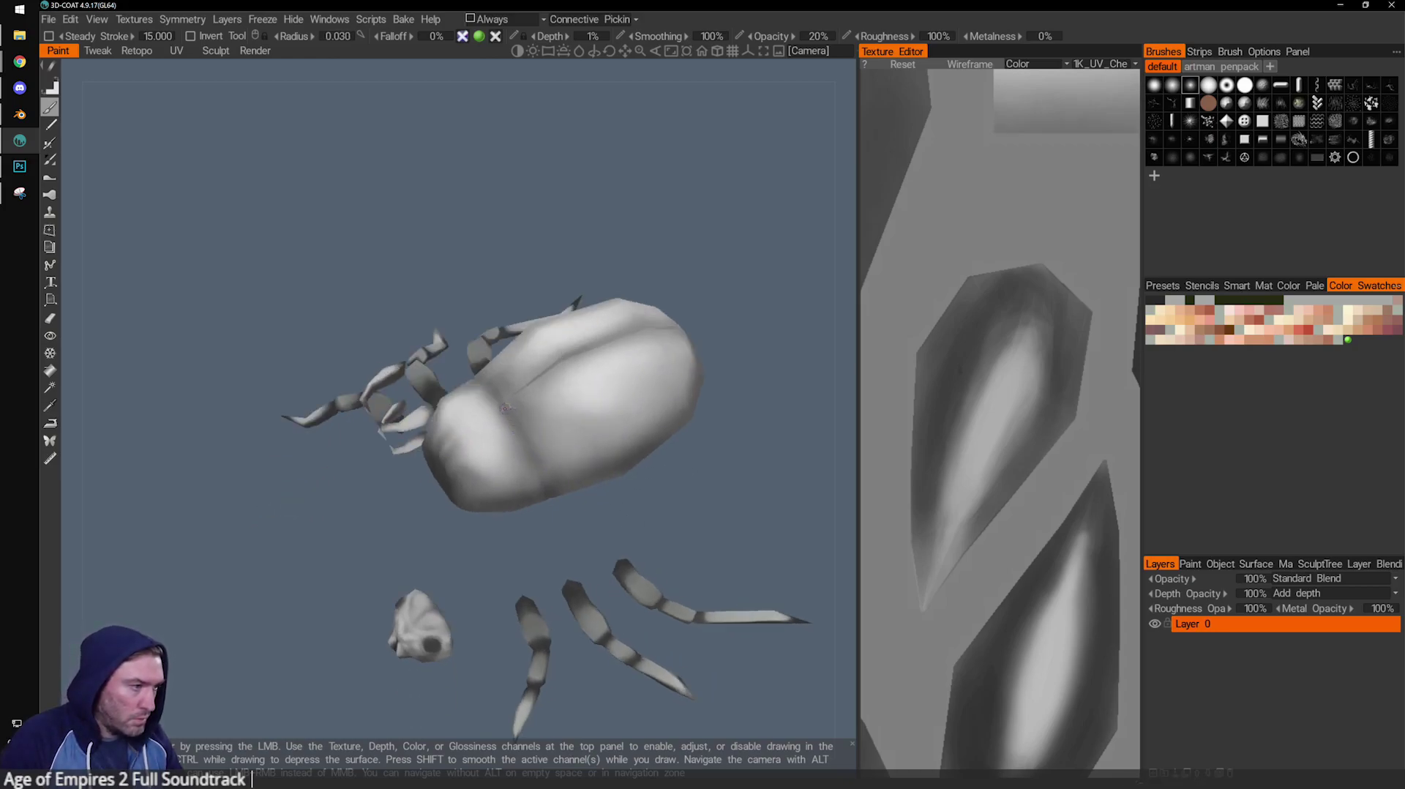
{"action": "left_click_drag", "start_coordinate": [583, 511], "coordinate": [599, 438]}
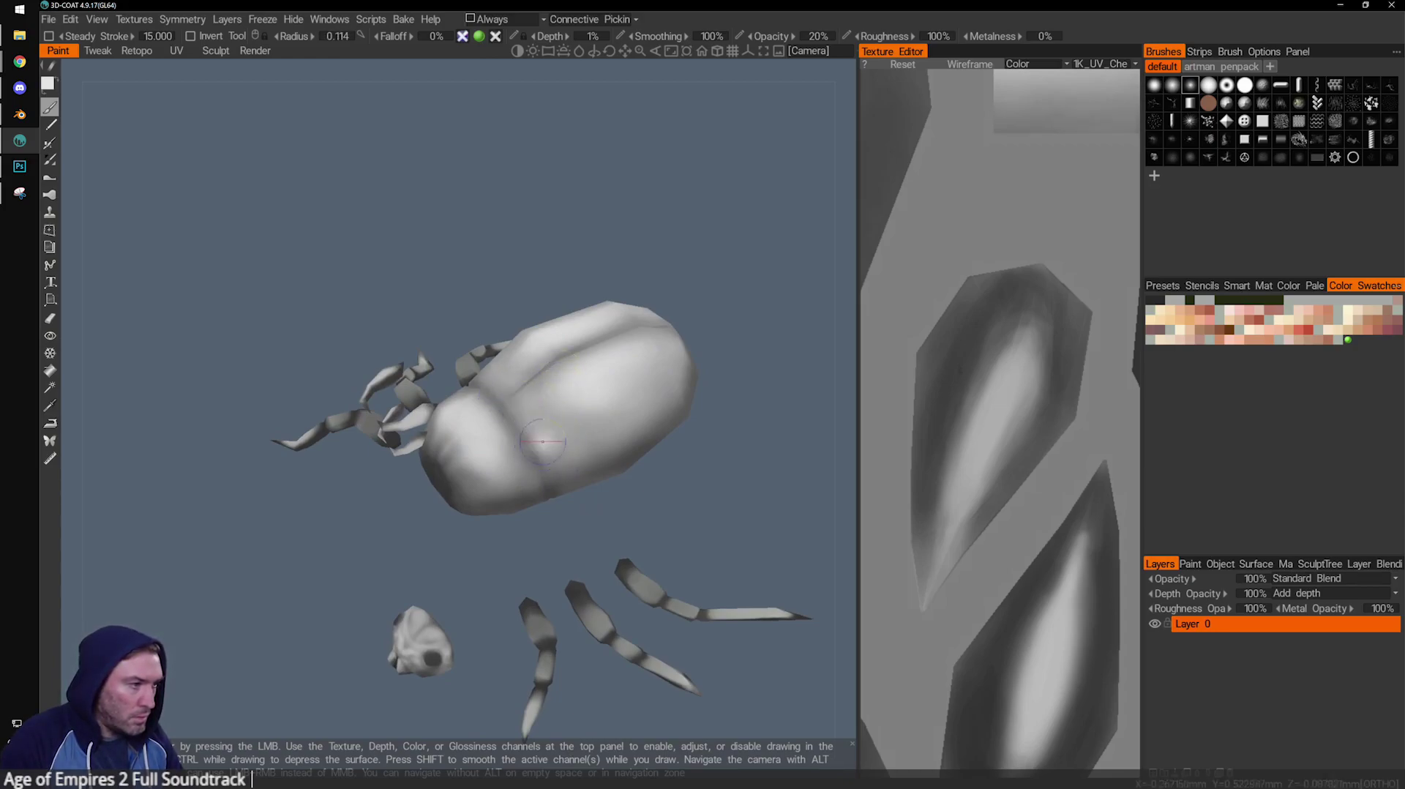
{"action": "mouse_move", "coordinate": [726, 357]}
{"action": "left_mouse_down"}
{"action": "mouse_move", "coordinate": [598, 395]}
{"action": "mouse_move", "coordinate": [579, 428]}
{"action": "left_mouse_up"}
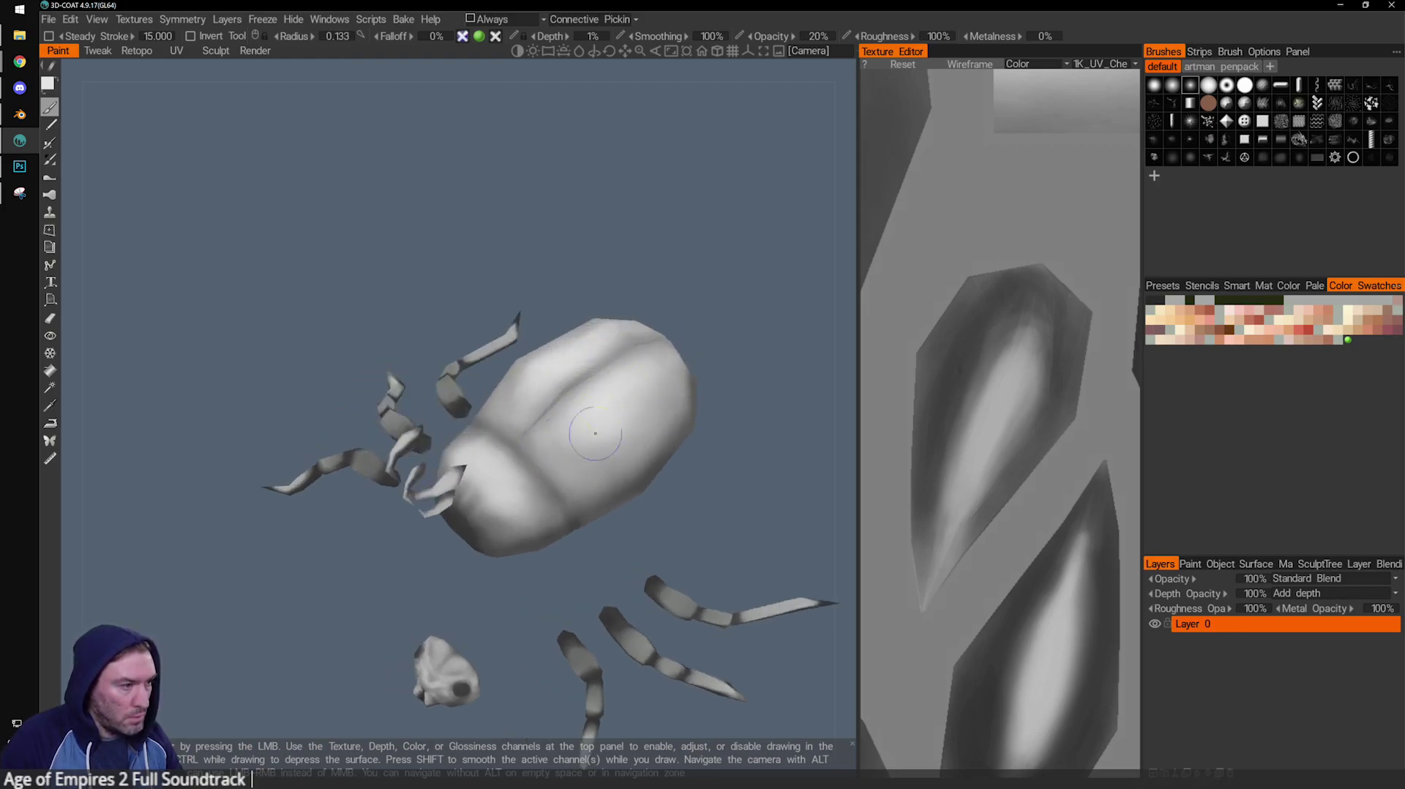
{"action": "mouse_move", "coordinate": [726, 382]}
{"action": "left_mouse_down"}
{"action": "mouse_move", "coordinate": [700, 414]}
{"action": "mouse_move", "coordinate": [718, 448]}
{"action": "mouse_move", "coordinate": [834, 463]}
{"action": "mouse_move", "coordinate": [675, 451]}
{"action": "mouse_move", "coordinate": [593, 503]}
{"action": "mouse_move", "coordinate": [523, 484]}
{"action": "left_mouse_up"}
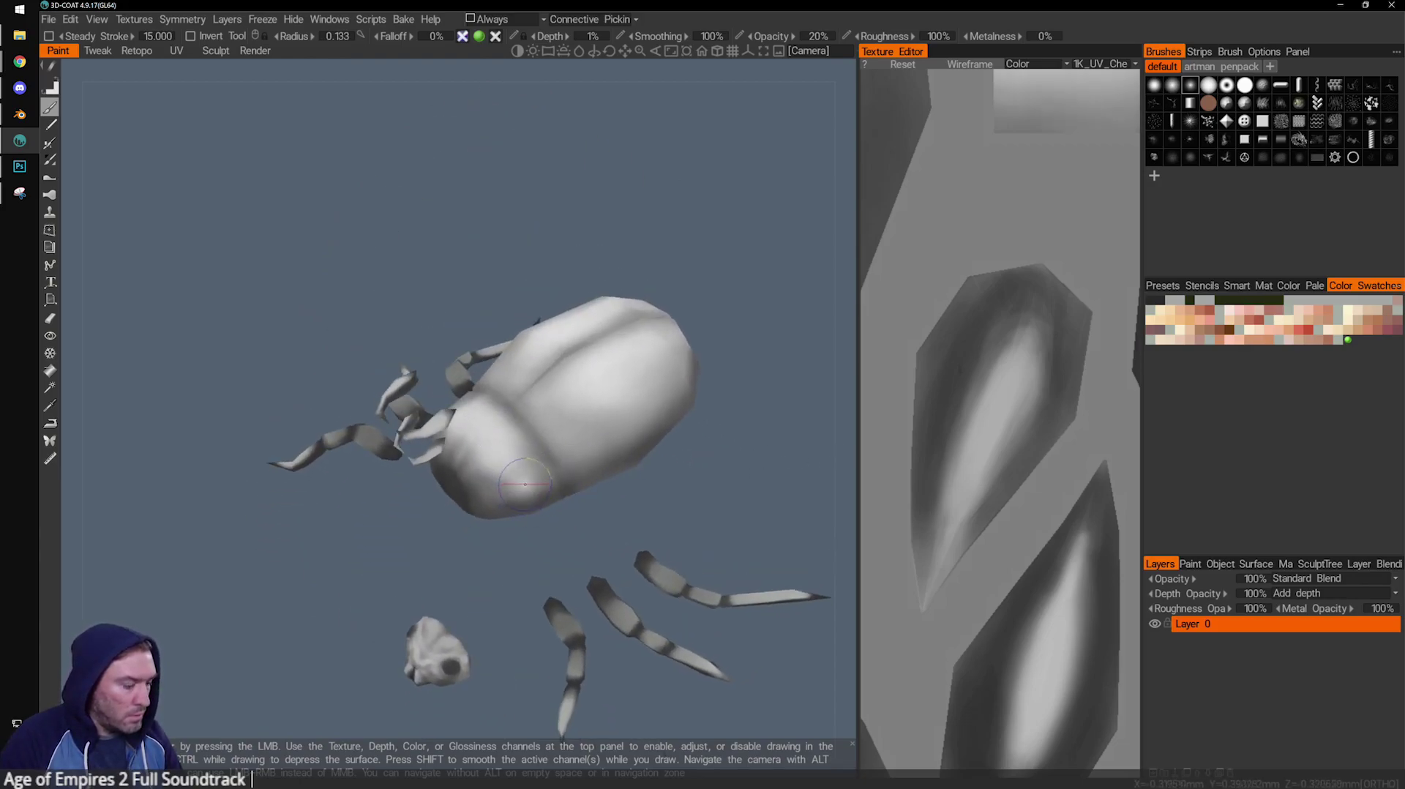
{"action": "mouse_move", "coordinate": [577, 539]}
{"action": "left_mouse_down"}
{"action": "mouse_move", "coordinate": [484, 483]}
{"action": "mouse_move", "coordinate": [525, 453]}
{"action": "mouse_move", "coordinate": [718, 511]}
{"action": "left_mouse_up"}
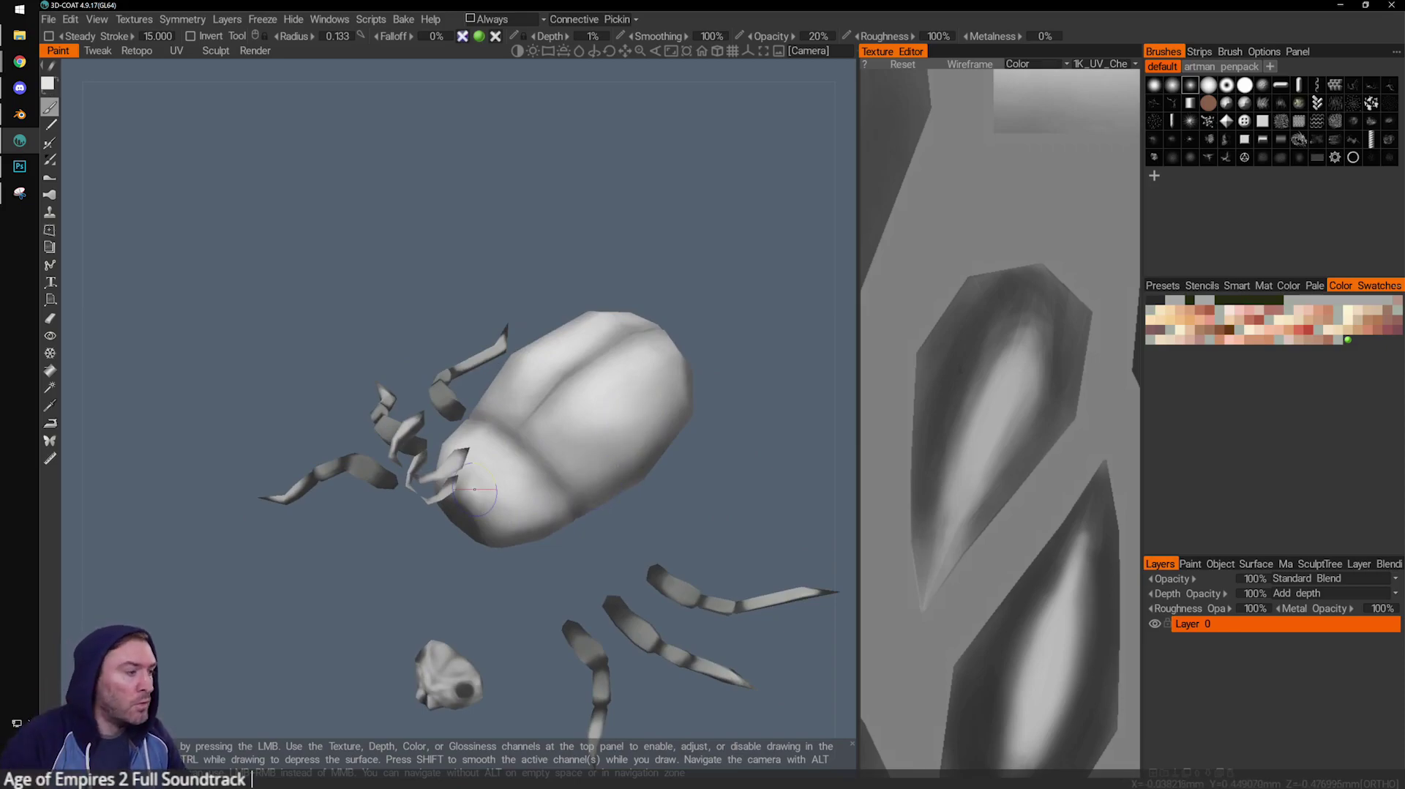
{"action": "mouse_move", "coordinate": [699, 523]}
{"action": "left_mouse_down"}
{"action": "mouse_move", "coordinate": [621, 452]}
{"action": "mouse_move", "coordinate": [497, 538]}
{"action": "mouse_move", "coordinate": [572, 527]}
{"action": "mouse_move", "coordinate": [527, 617]}
{"action": "left_mouse_up"}
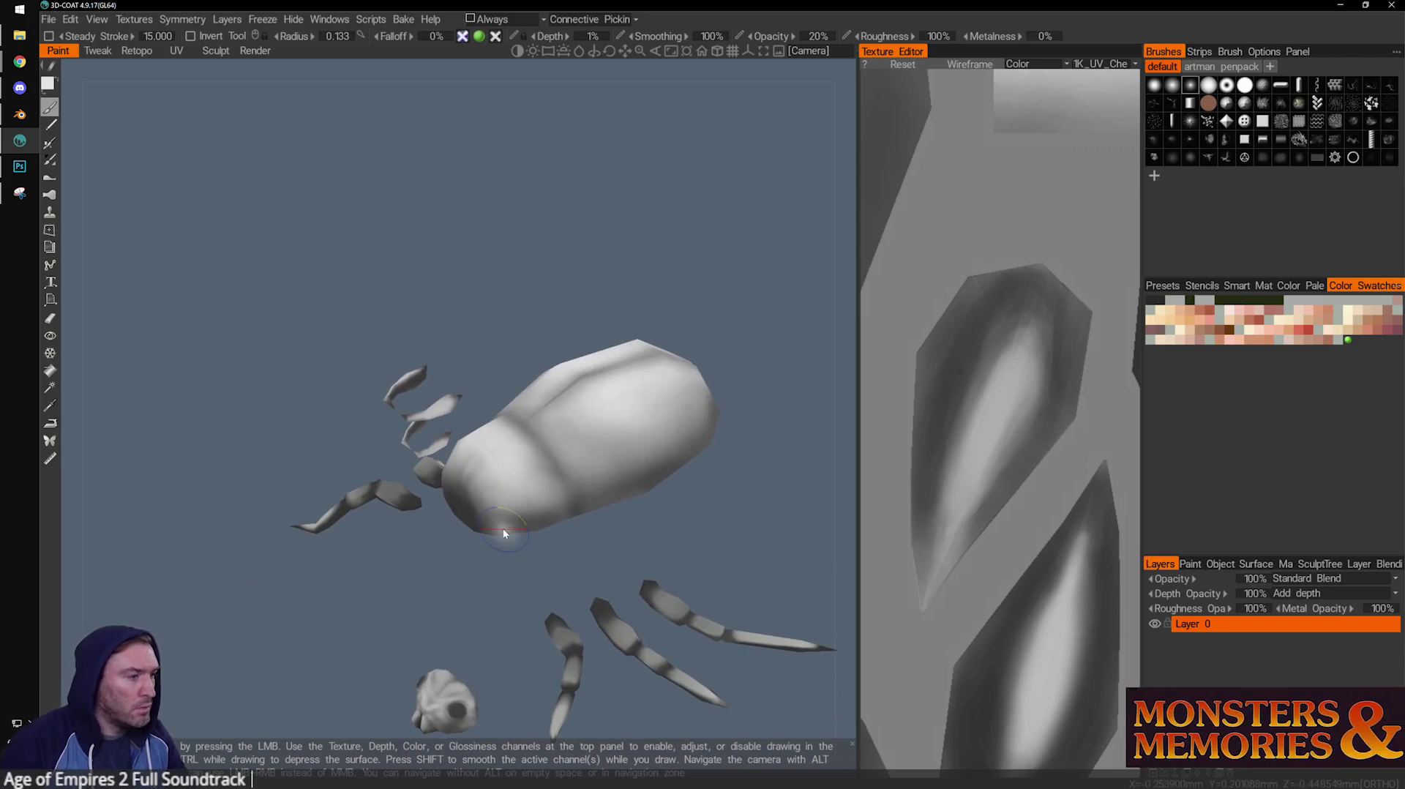
{"action": "left_click_drag", "start_coordinate": [502, 529], "coordinate": [624, 506]}
Paint near-white highlights along the upper segments and tips of the beetle's legs, reducing the brush radius to 0.062.
{"action": "middle_click_drag", "start_coordinate": [624, 506], "coordinate": [576, 401]}
{"action": "right_click_drag", "start_coordinate": [582, 445], "coordinate": [512, 688]}
{"action": "middle_click_drag", "start_coordinate": [513, 696], "coordinate": [540, 461]}
{"action": "left_click_drag", "start_coordinate": [538, 461], "coordinate": [476, 474]}
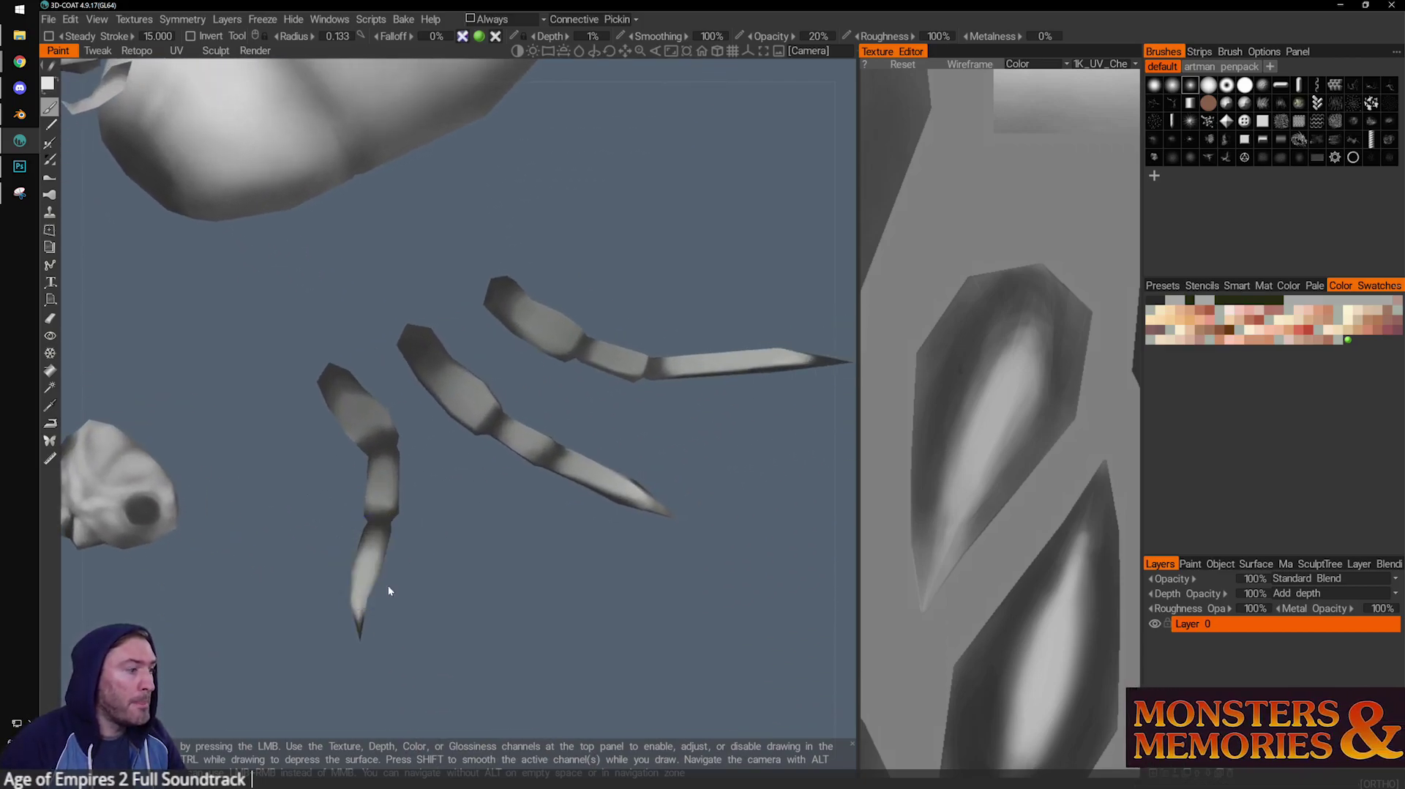
{"action": "left_click_drag", "start_coordinate": [388, 583], "coordinate": [455, 529]}
{"action": "left_click_drag", "start_coordinate": [379, 421], "coordinate": [312, 389], "text": "alt"}
{"action": "key", "text": "bracketleft"}
{"action": "key", "text": "bracketleft"}
{"action": "mouse_move", "coordinate": [442, 377]}
{"action": "left_mouse_down"}
{"action": "mouse_move", "coordinate": [454, 375]}
{"action": "mouse_move", "coordinate": [406, 353]}
{"action": "mouse_move", "coordinate": [524, 352]}
{"action": "mouse_move", "coordinate": [528, 300]}
{"action": "left_mouse_up"}
{"action": "key", "text": "bracketright"}
{"action": "left_click_drag", "start_coordinate": [557, 426], "coordinate": [444, 404], "text": "alt"}
{"action": "key", "text": "bracketleft"}
{"action": "key", "text": "bracketleft"}
{"action": "key", "text": "bracketleft"}
{"action": "mouse_move", "coordinate": [512, 460]}
{"action": "left_mouse_down"}
{"action": "mouse_move", "coordinate": [500, 461]}
{"action": "mouse_move", "coordinate": [538, 481]}
{"action": "left_mouse_up"}
{"action": "left_click_drag", "start_coordinate": [367, 533], "coordinate": [403, 534]}
{"action": "key", "text": "bracketleft"}
{"action": "left_click_drag", "start_coordinate": [294, 469], "coordinate": [251, 602]}
{"action": "left_click_drag", "start_coordinate": [514, 483], "coordinate": [571, 512]}
{"action": "key", "text": "bracketleft"}
{"action": "left_click_drag", "start_coordinate": [643, 372], "coordinate": [738, 374]}
{"action": "left_click_drag", "start_coordinate": [721, 366], "coordinate": [753, 361], "text": "alt"}
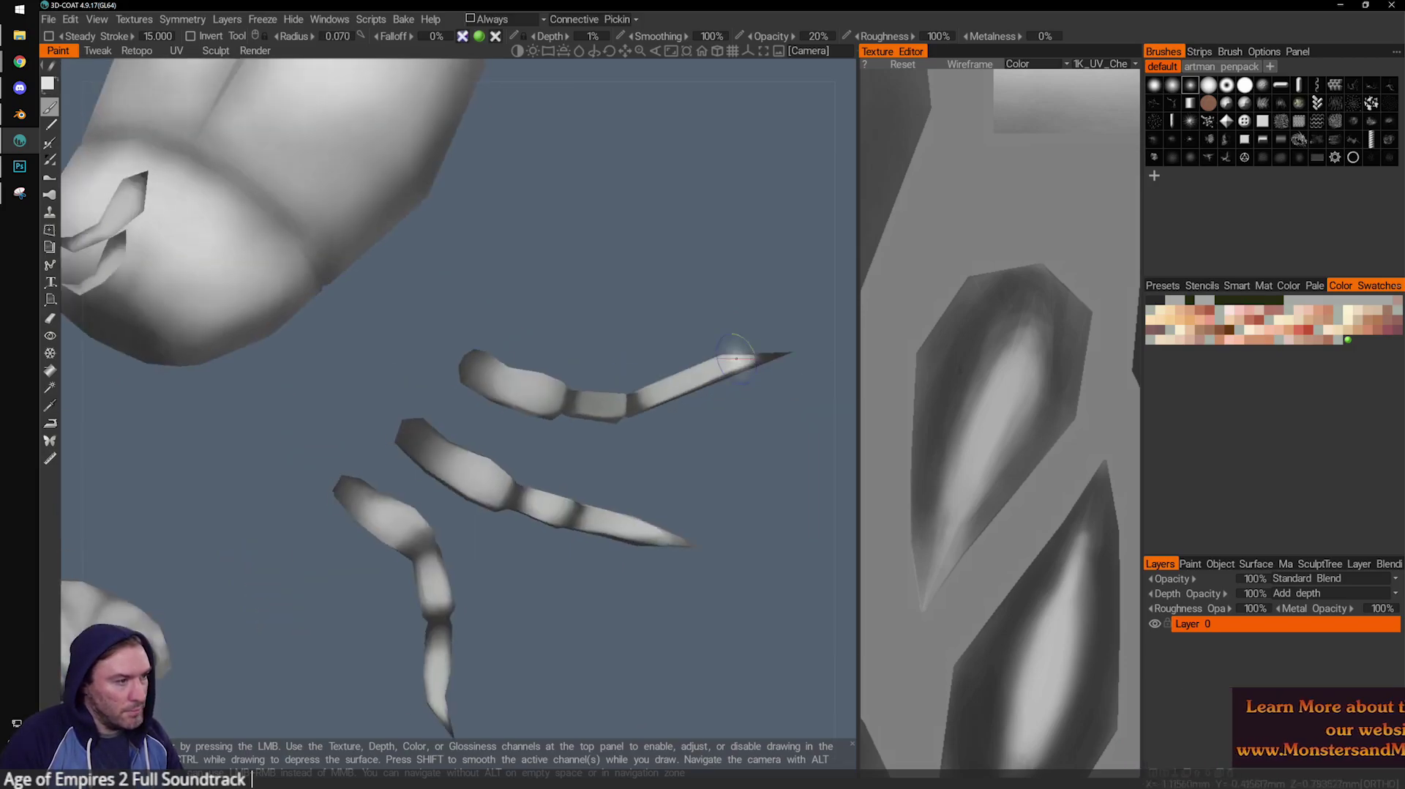
{"action": "left_click_drag", "start_coordinate": [637, 349], "coordinate": [558, 375]}
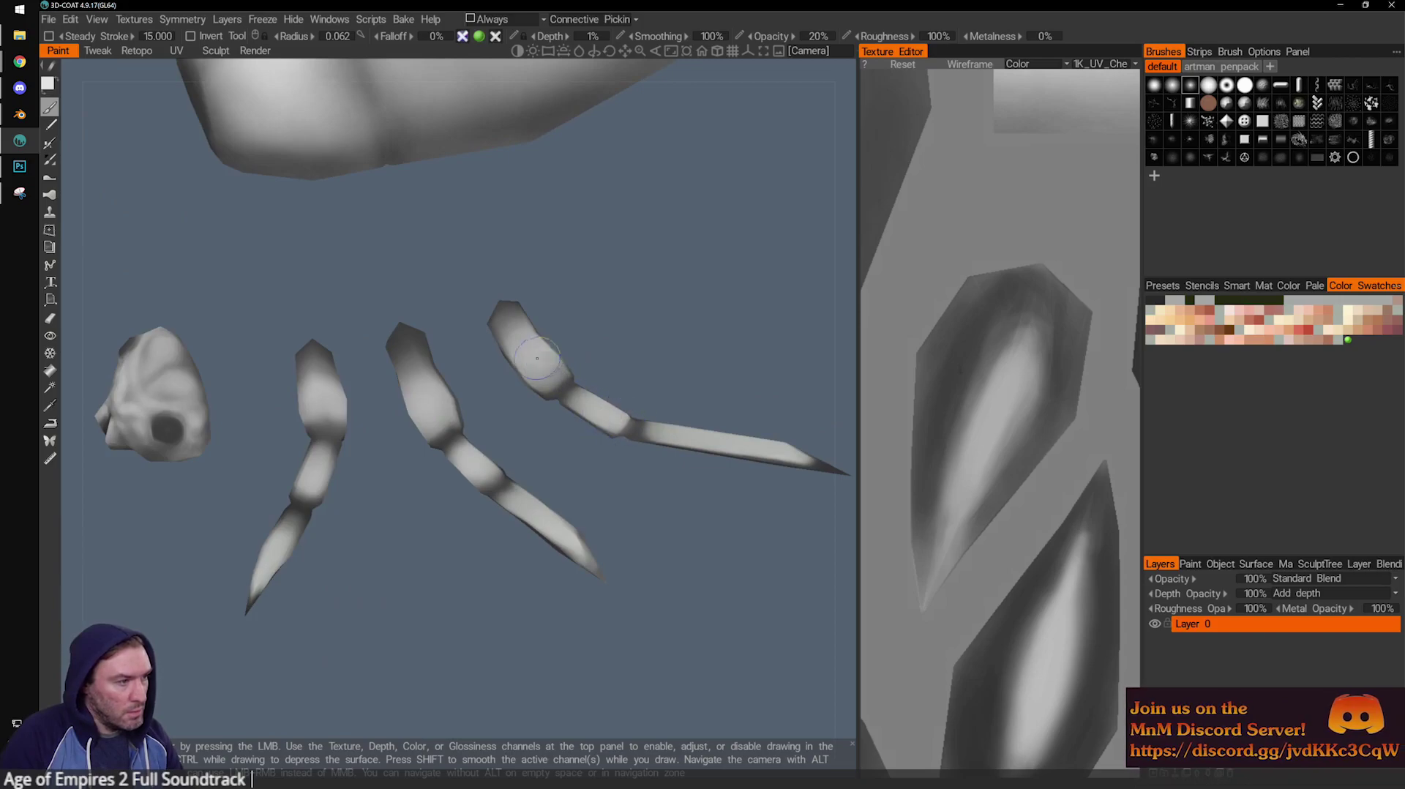
{"action": "right_click_drag", "start_coordinate": [611, 262], "coordinate": [584, 249]}
Brighten the paint color further toward white and add small highlights on the wing case with a brush radius of 0.046 to 0.063.
{"action": "left_click_drag", "start_coordinate": [647, 322], "coordinate": [481, 380], "text": "alt"}
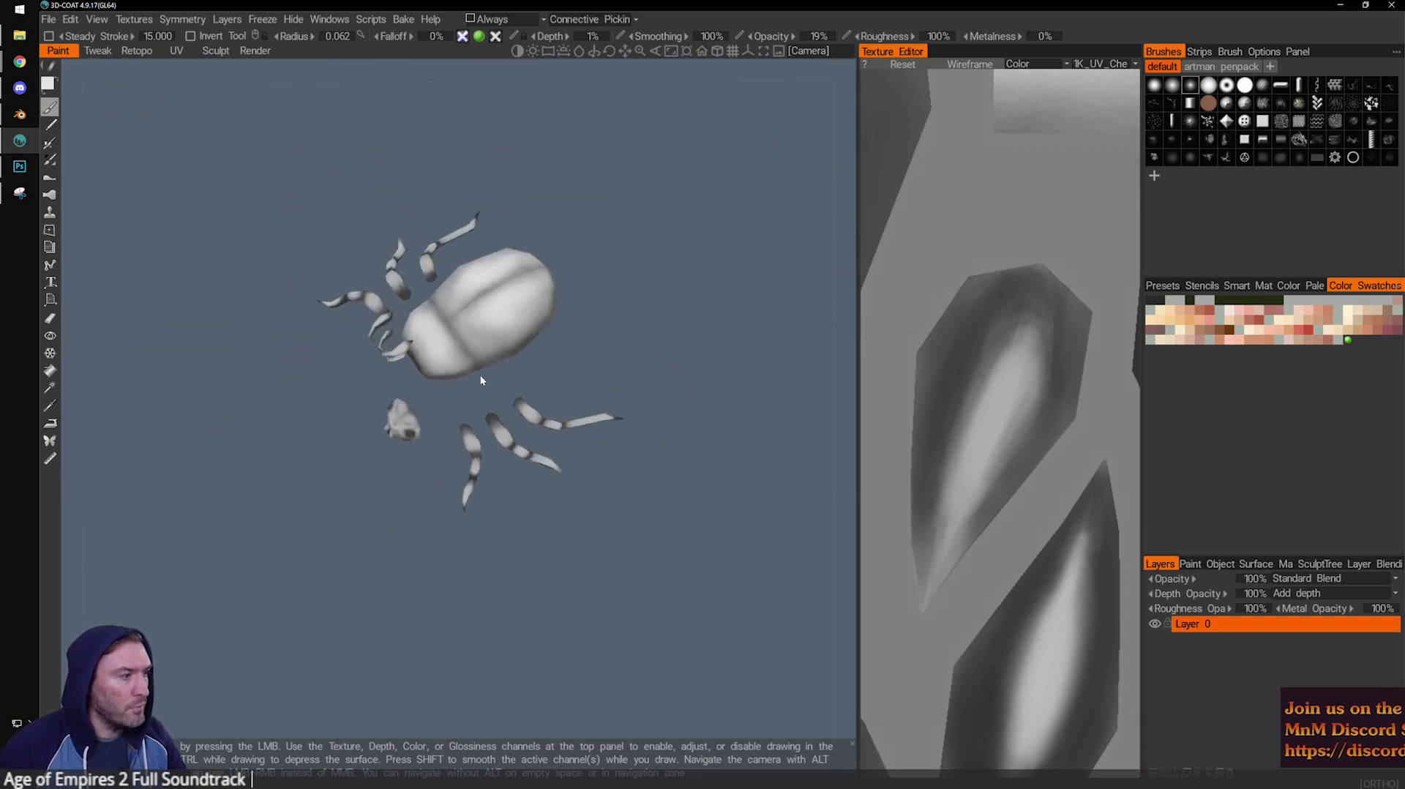
{"action": "right_click_drag", "start_coordinate": [480, 380], "coordinate": [470, 424], "text": "alt"}
{"action": "middle_click_drag", "start_coordinate": [471, 424], "coordinate": [527, 474], "text": "alt"}
{"action": "right_click_drag", "start_coordinate": [528, 474], "coordinate": [461, 438], "text": "alt"}
{"action": "left_click_drag", "start_coordinate": [659, 385], "coordinate": [681, 429], "text": "alt"}
{"action": "left_click", "coordinate": [48, 83]}
{"action": "left_click_drag", "start_coordinate": [535, 483], "coordinate": [558, 483]}
{"action": "left_click", "coordinate": [416, 547]}
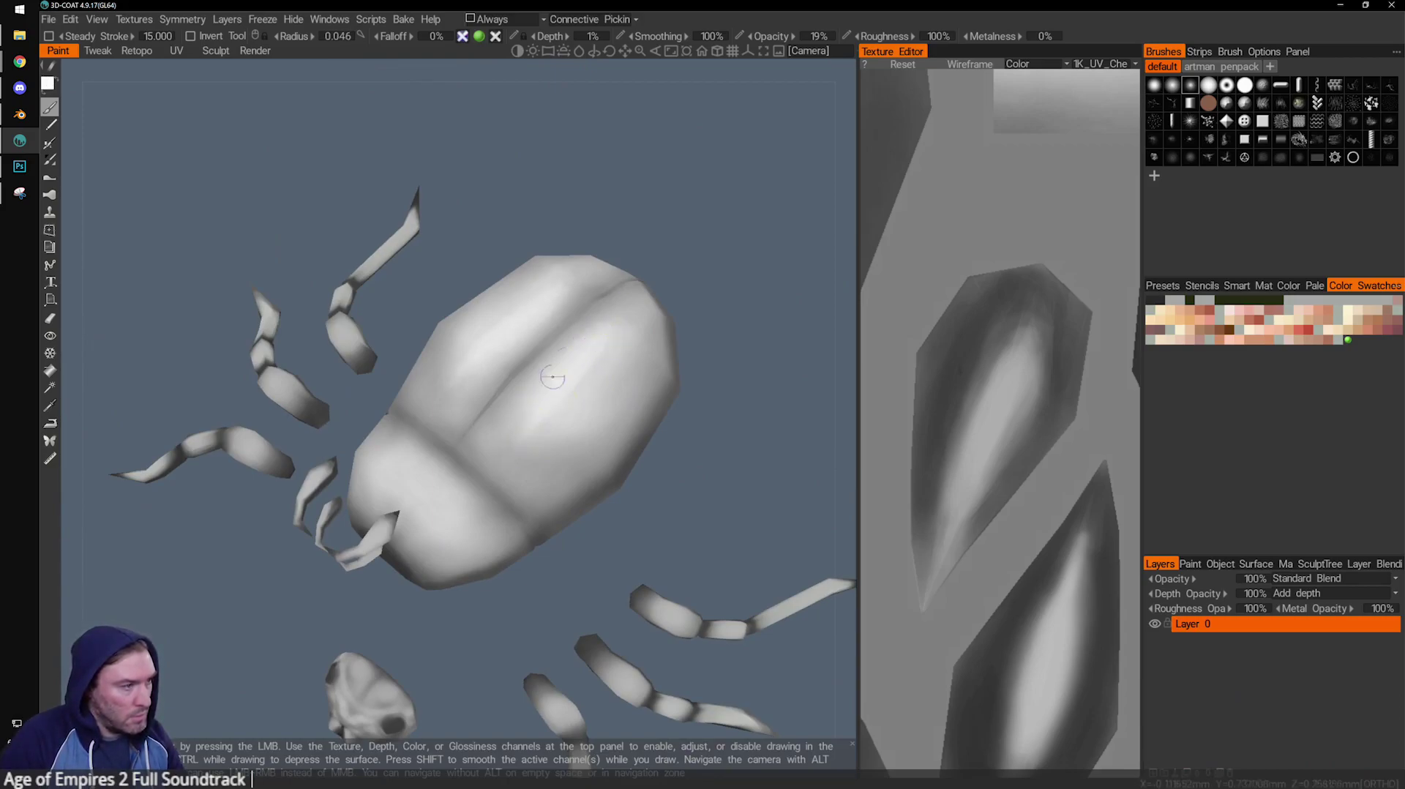
{"action": "mouse_move", "coordinate": [568, 379]}
{"action": "left_mouse_down", "text": "alt"}
{"action": "mouse_move", "coordinate": [715, 410]}
{"action": "mouse_move", "coordinate": [586, 390]}
{"action": "left_mouse_up", "text": "alt"}
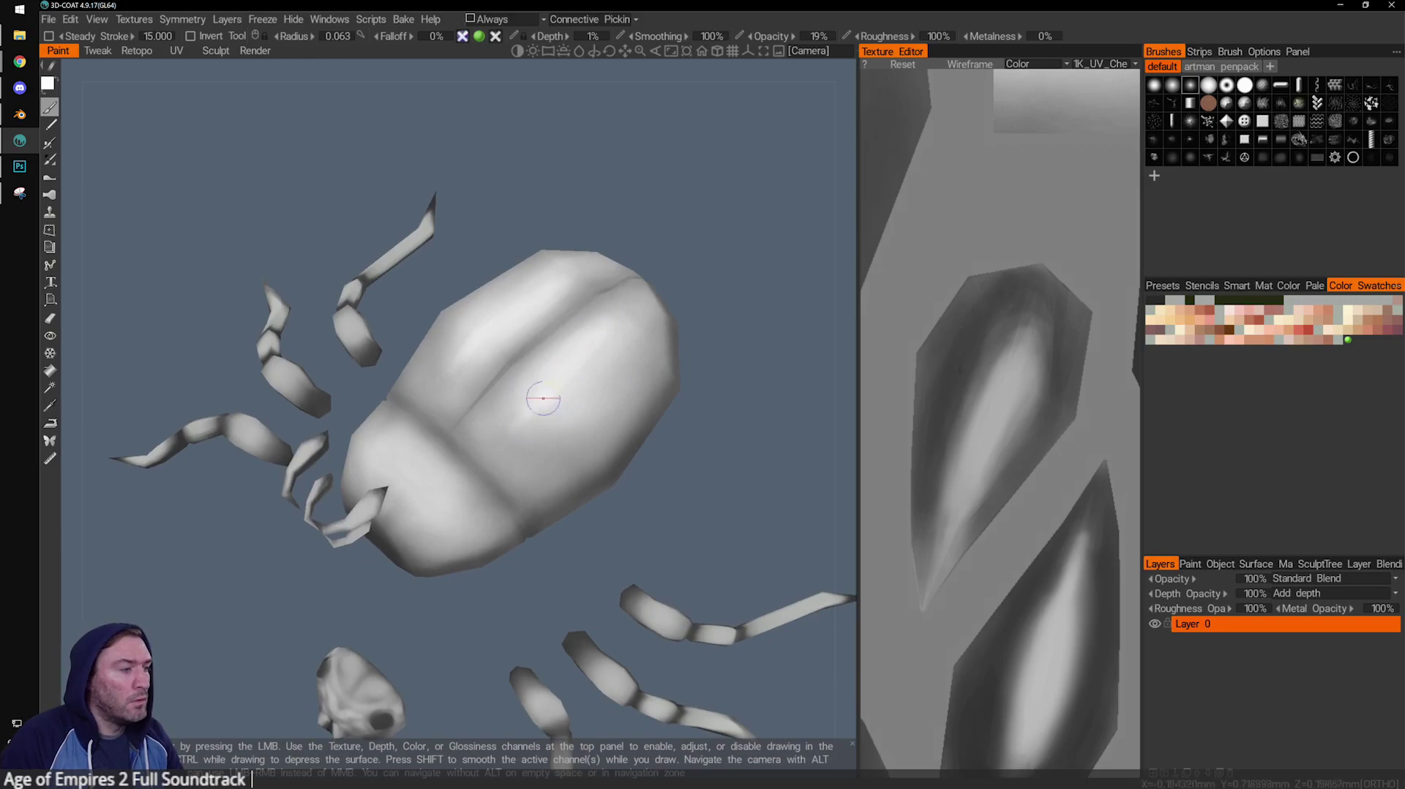
Swap the foreground and background paint colors, enlarge the brush radius to 0.147, and blend the wing-case highlights into the surrounding gray.
{"action": "key", "text": "x"}
{"action": "mouse_move", "coordinate": [716, 433]}
{"action": "left_mouse_down", "text": "alt"}
{"action": "mouse_move", "coordinate": [632, 353]}
{"action": "mouse_move", "coordinate": [666, 353]}
{"action": "mouse_move", "coordinate": [665, 331]}
{"action": "mouse_move", "coordinate": [732, 420]}
{"action": "mouse_move", "coordinate": [727, 437]}
{"action": "left_mouse_up", "text": "alt"}
{"action": "scroll", "coordinate": [664, 331], "scroll_direction": "up", "scroll_amount": 5}
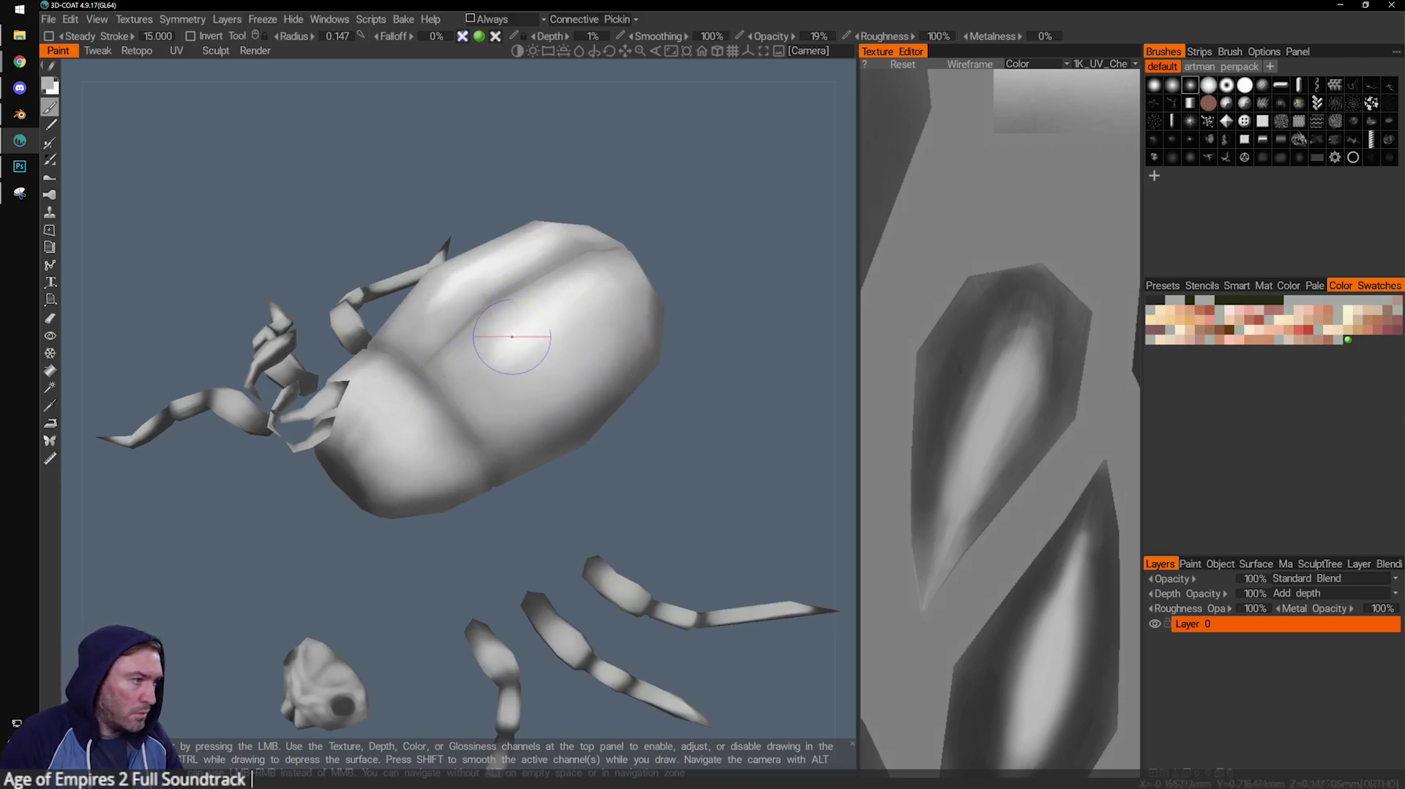
{"action": "left_click_drag", "start_coordinate": [715, 375], "coordinate": [470, 410]}
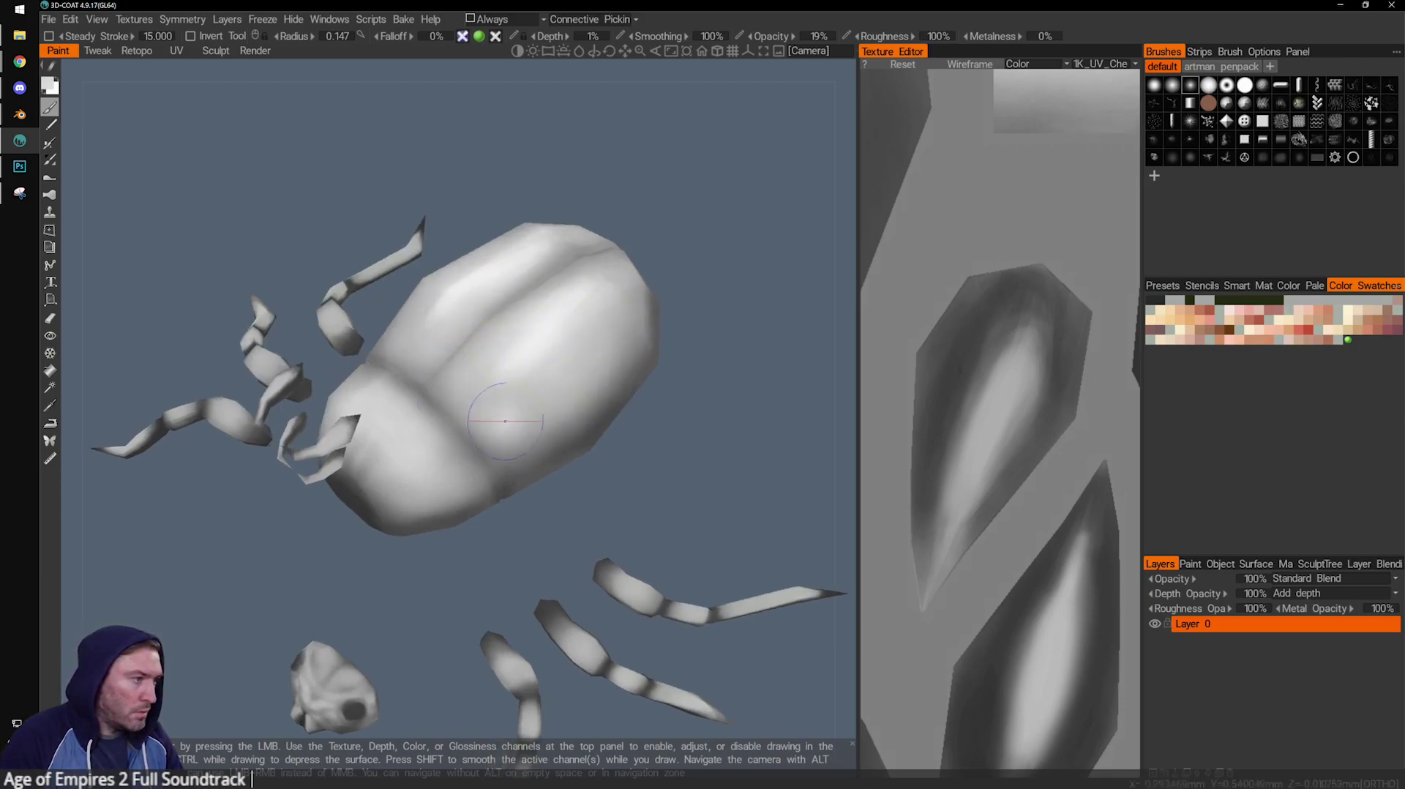
{"action": "mouse_move", "coordinate": [669, 439]}
{"action": "left_mouse_down"}
{"action": "mouse_move", "coordinate": [534, 370]}
{"action": "mouse_move", "coordinate": [658, 458]}
{"action": "mouse_move", "coordinate": [419, 297]}
{"action": "mouse_move", "coordinate": [431, 235]}
{"action": "left_mouse_up"}
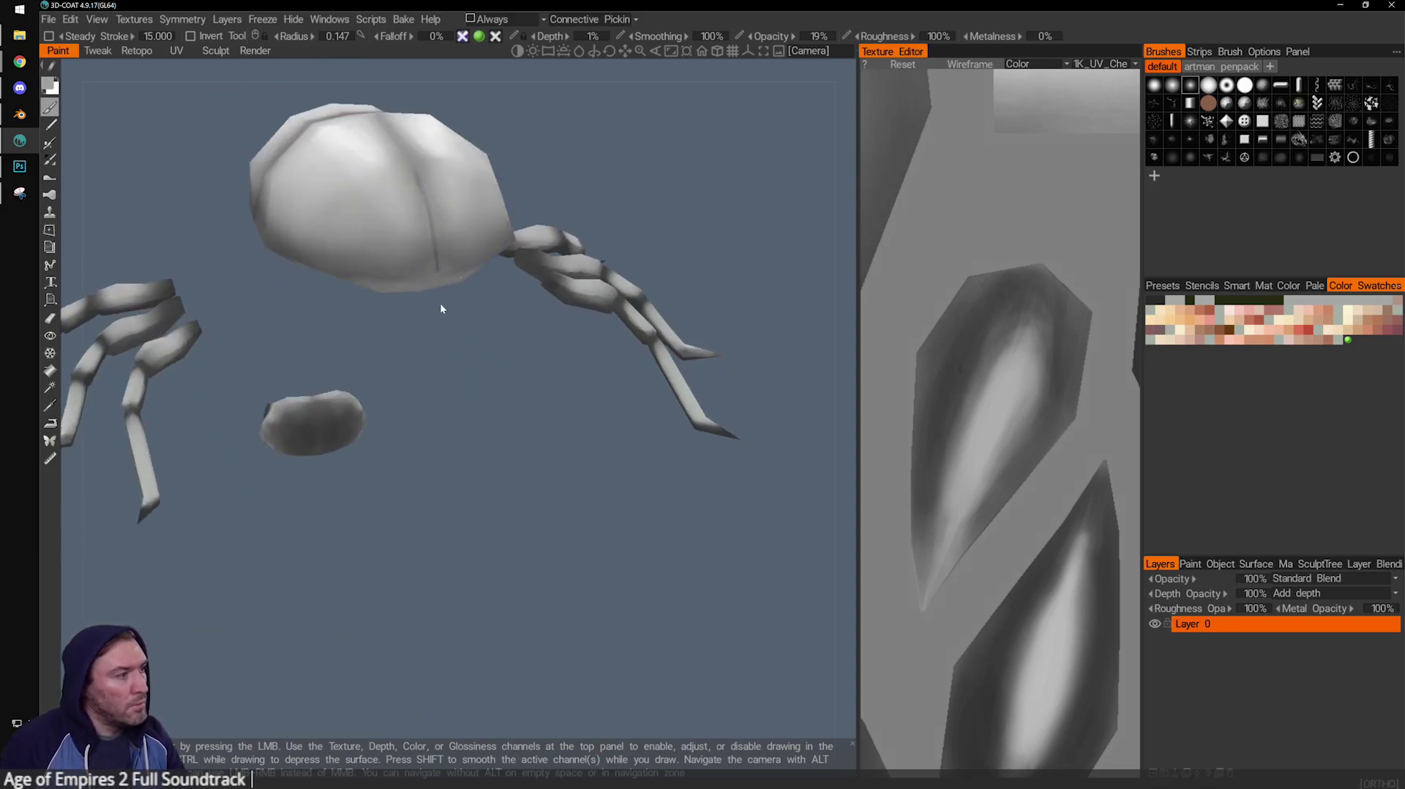
Brighten the beetle's thorax with near-white paint, using a brush radius of 0.063 and enlarging it to 0.092.
{"action": "right_click_drag", "start_coordinate": [452, 294], "coordinate": [361, 484]}
{"action": "left_click_drag", "start_coordinate": [362, 484], "coordinate": [569, 517]}
{"action": "middle_click_drag", "start_coordinate": [337, 476], "coordinate": [556, 491]}
{"action": "left_click_drag", "start_coordinate": [556, 490], "coordinate": [555, 493]}
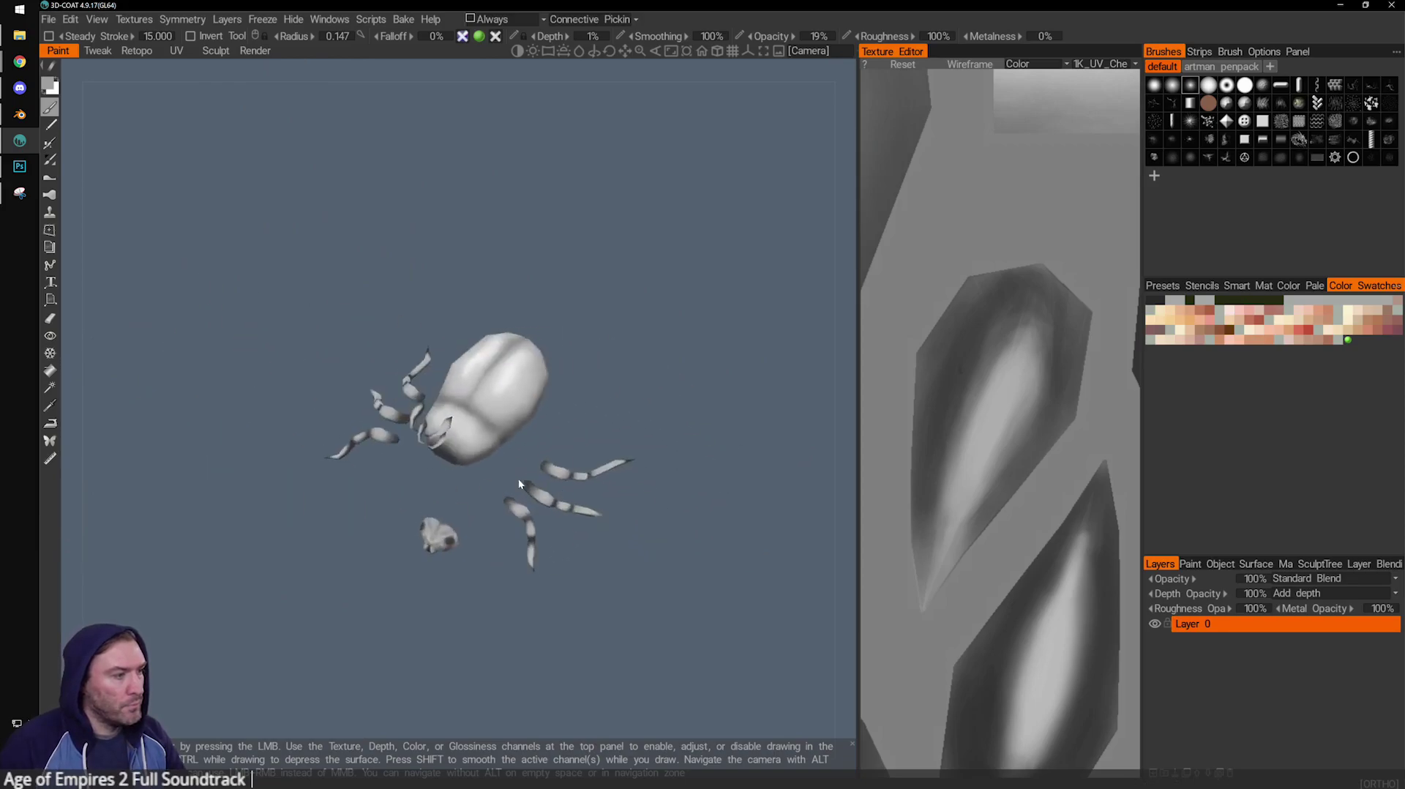
{"action": "right_click_drag", "start_coordinate": [555, 488], "coordinate": [492, 448]}
{"action": "mouse_move", "coordinate": [492, 448]}
{"action": "left_mouse_down"}
{"action": "mouse_move", "coordinate": [524, 336]}
{"action": "mouse_move", "coordinate": [538, 506]}
{"action": "mouse_move", "coordinate": [639, 528]}
{"action": "mouse_move", "coordinate": [790, 483]}
{"action": "mouse_move", "coordinate": [631, 412]}
{"action": "left_mouse_up"}
{"action": "mouse_move", "coordinate": [735, 554]}
{"action": "left_mouse_down"}
{"action": "mouse_move", "coordinate": [574, 656]}
{"action": "mouse_move", "coordinate": [465, 492]}
{"action": "left_mouse_up"}
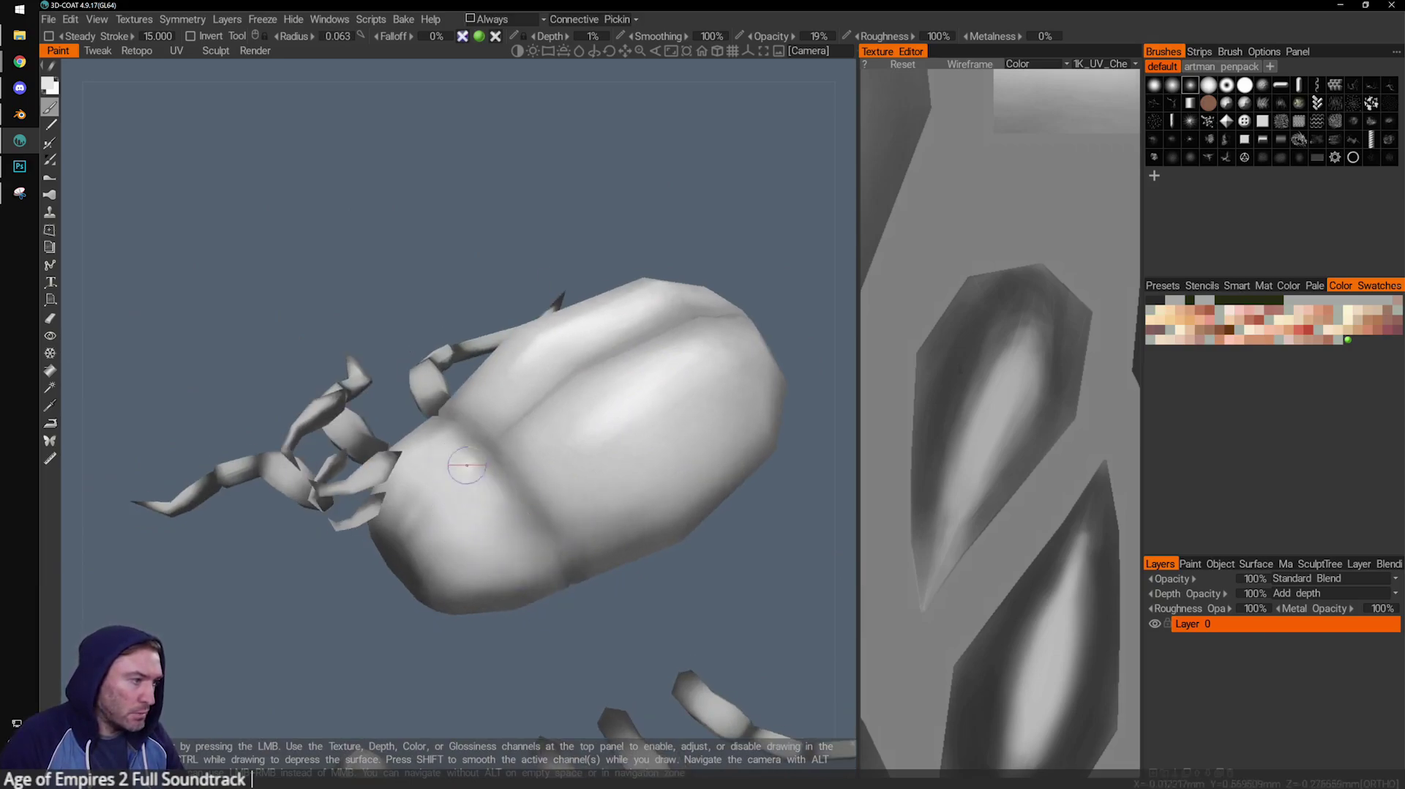
{"action": "key", "text": "bracketright"}
{"action": "key", "text": "bracketright"}
{"action": "left_click_drag", "start_coordinate": [593, 598], "coordinate": [593, 577]}
{"action": "key", "text": "bracketright"}
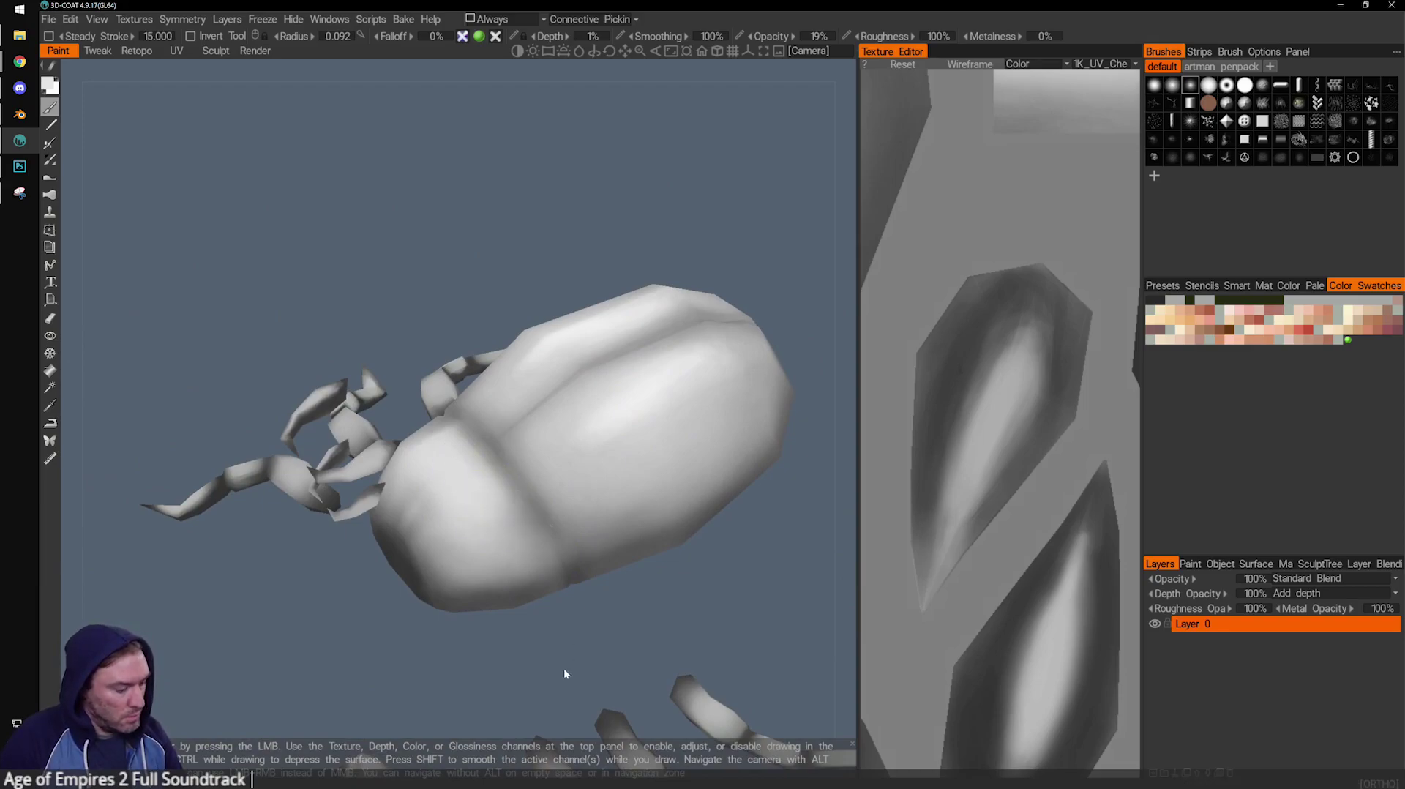
Blend the thorax highlights into the surrounding light gray along its front and side with a brush radius of 0.092.
{"action": "left_click_drag", "start_coordinate": [564, 670], "coordinate": [502, 516]}
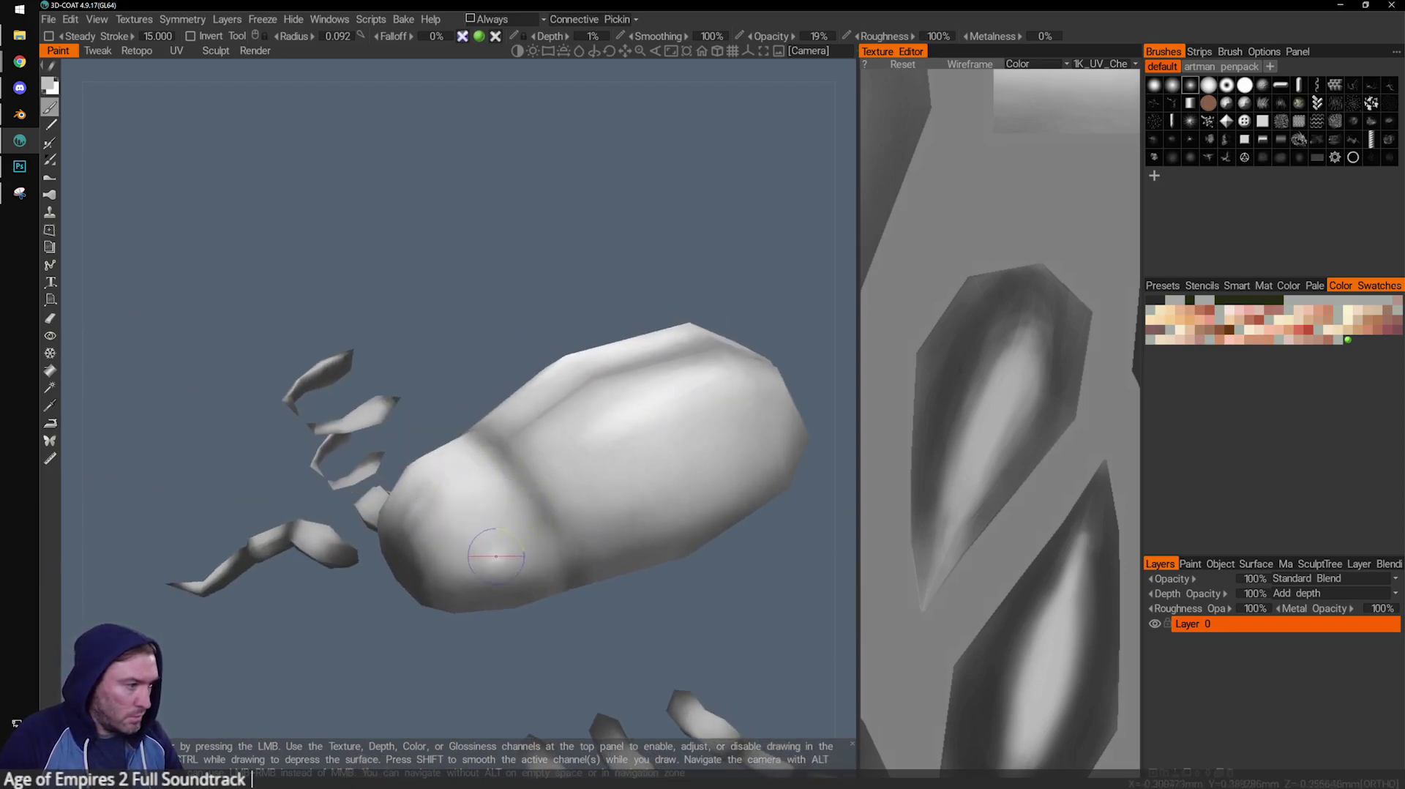
{"action": "left_click_drag", "start_coordinate": [560, 622], "coordinate": [476, 608]}
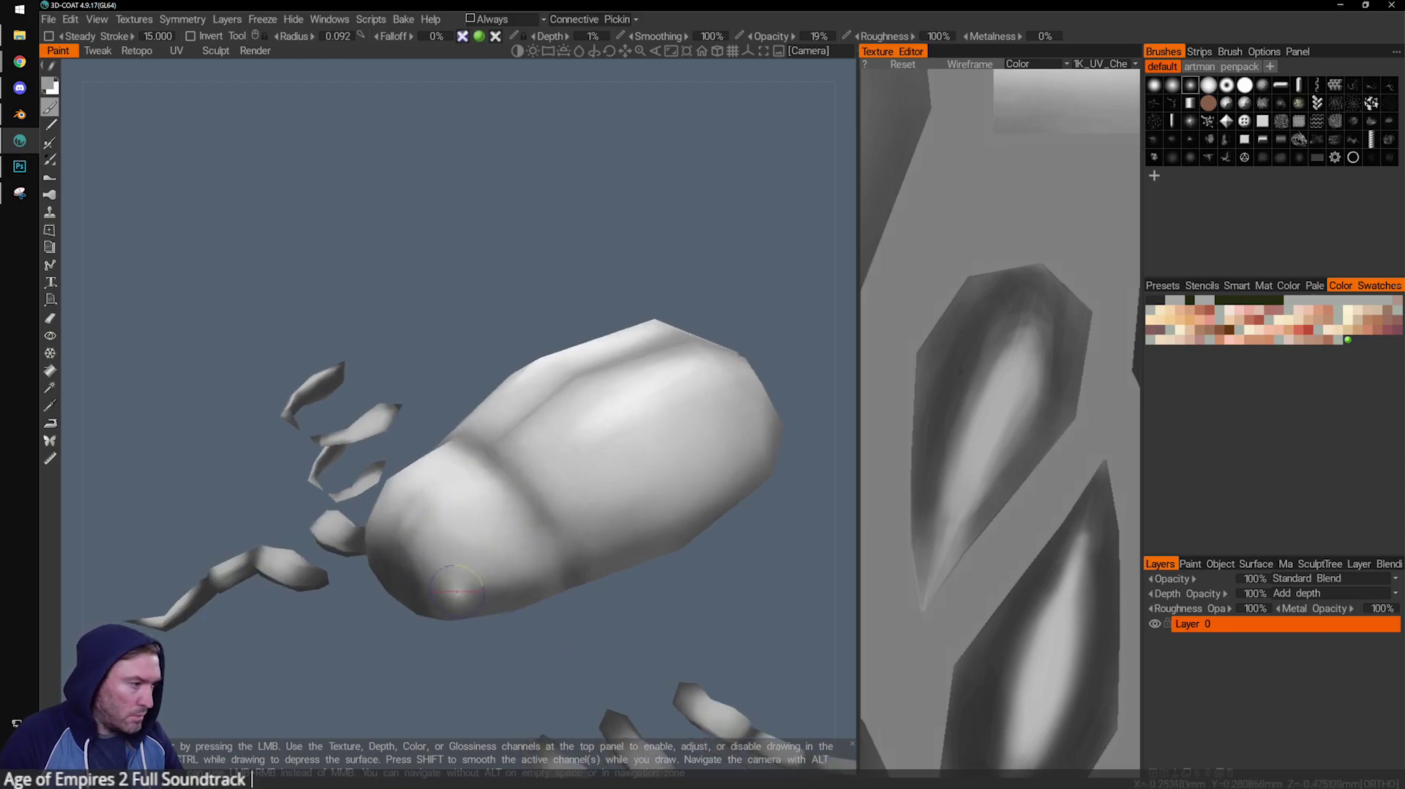
{"action": "left_click_drag", "start_coordinate": [512, 671], "coordinate": [458, 586]}
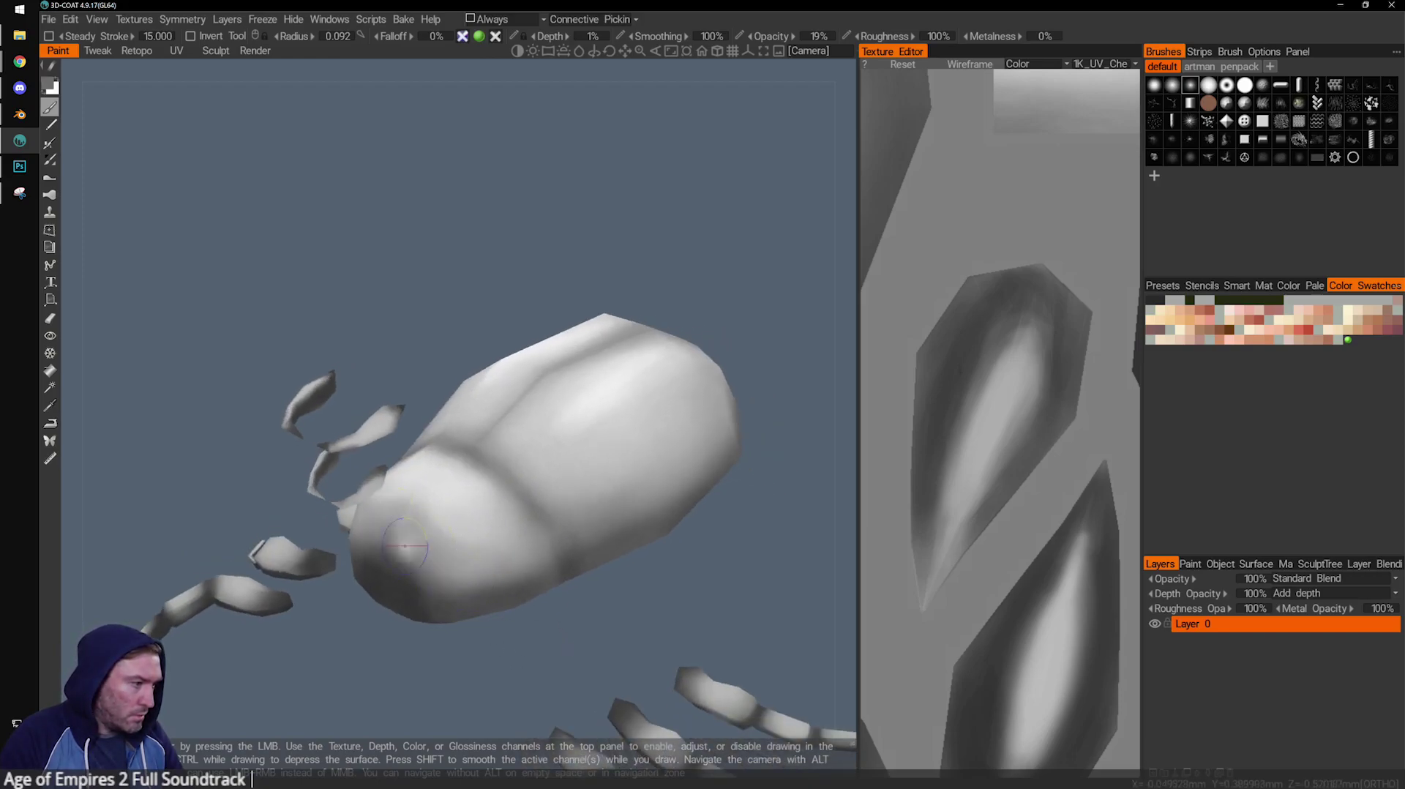
{"action": "mouse_move", "coordinate": [510, 678]}
{"action": "left_mouse_down"}
{"action": "mouse_move", "coordinate": [514, 658]}
{"action": "mouse_move", "coordinate": [438, 556]}
{"action": "left_mouse_up"}
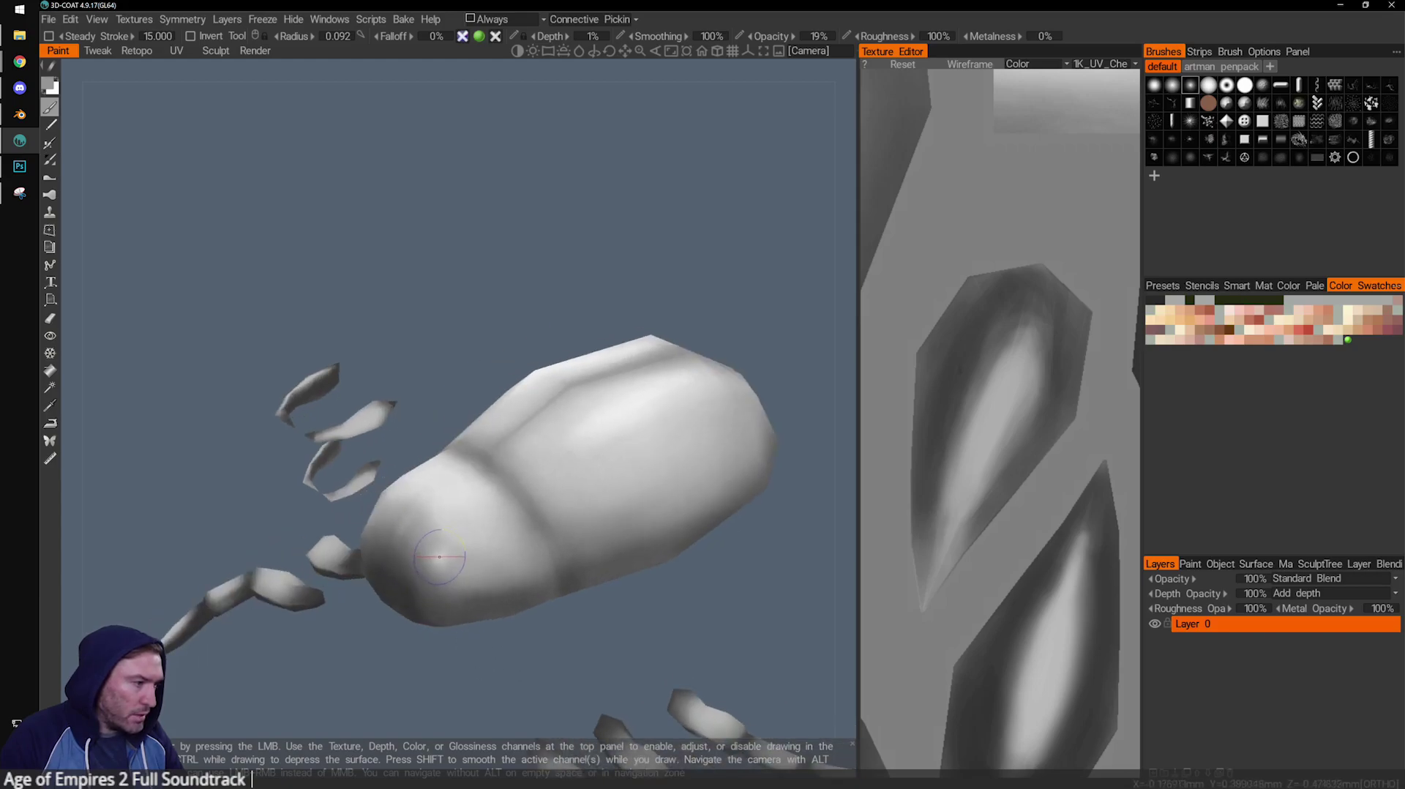
{"action": "mouse_move", "coordinate": [501, 621]}
{"action": "left_mouse_down"}
{"action": "mouse_move", "coordinate": [468, 593]}
{"action": "mouse_move", "coordinate": [471, 498]}
{"action": "mouse_move", "coordinate": [513, 520]}
{"action": "mouse_move", "coordinate": [493, 499]}
{"action": "left_mouse_up"}
{"action": "left_click_drag", "start_coordinate": [671, 650], "coordinate": [636, 613]}
Darken the groove between the thorax and the wing cases with a dark paint color and a brush radius of 0.026.
{"action": "right_click_drag", "start_coordinate": [458, 471], "coordinate": [428, 472]}
{"action": "left_click_drag", "start_coordinate": [559, 692], "coordinate": [457, 477]}
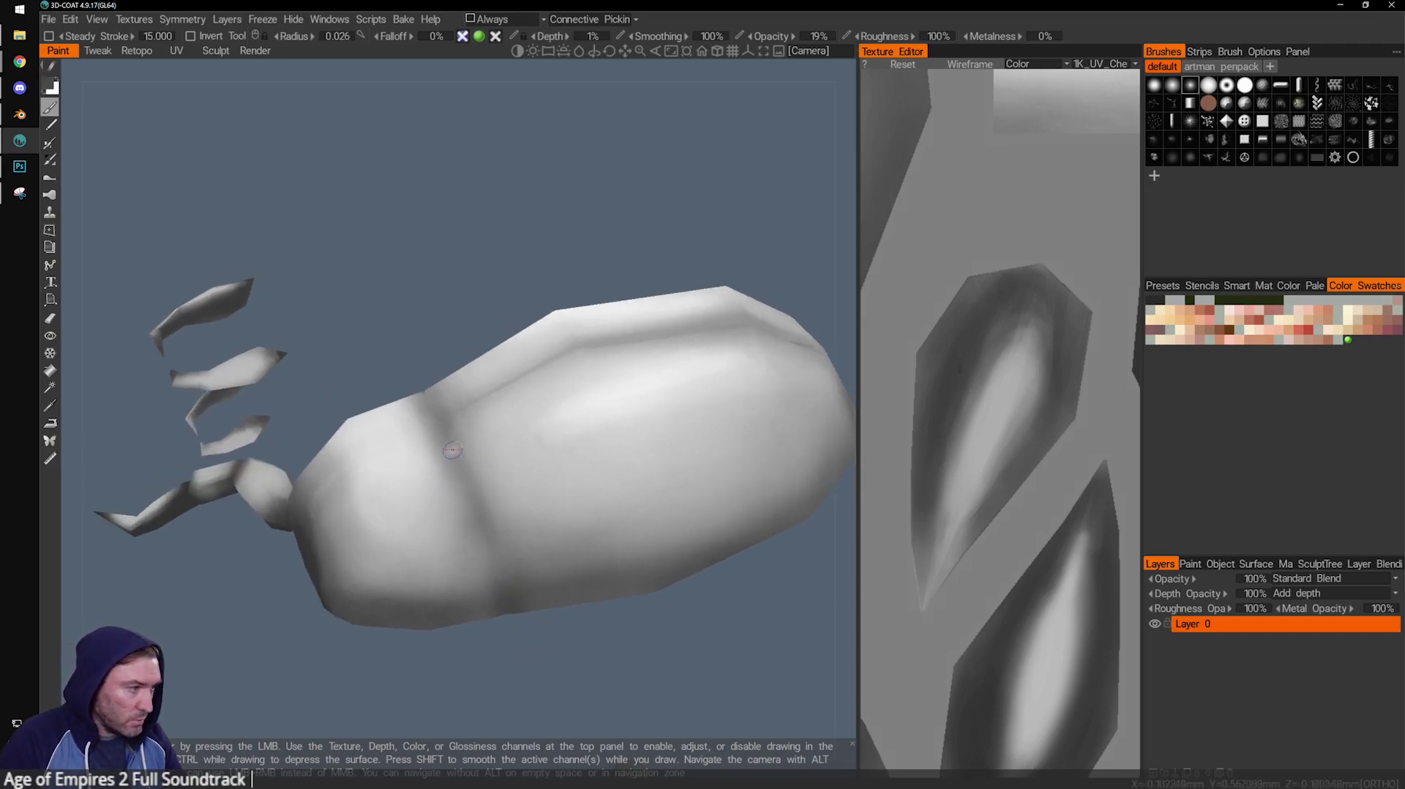
{"action": "left_click_drag", "start_coordinate": [540, 672], "coordinate": [483, 519]}
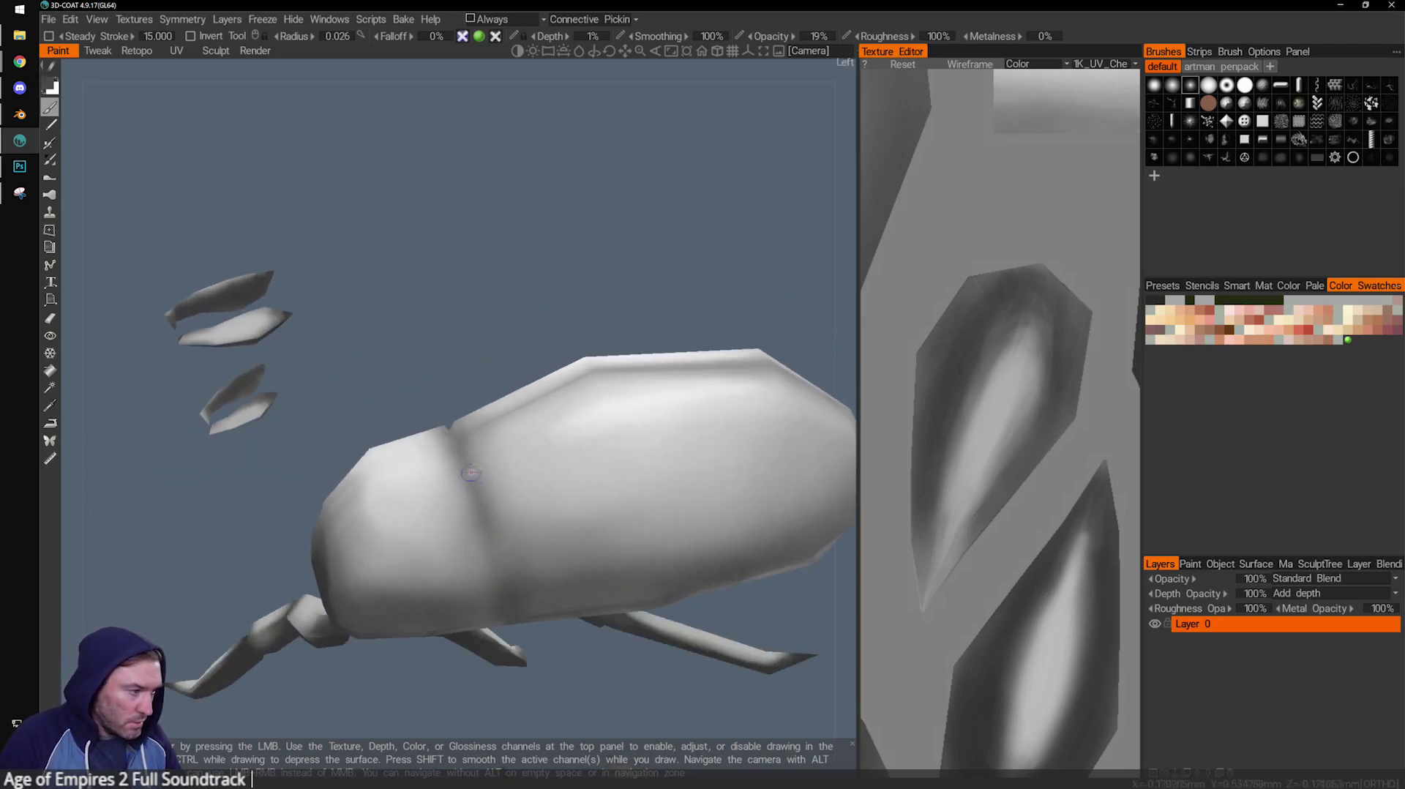
{"action": "left_click_drag", "start_coordinate": [646, 541], "coordinate": [546, 542], "text": "alt"}
Sharpen the dark center seam between the two wing cases, reducing the brush radius from 0.024 to 0.013.
{"action": "middle_click_drag", "start_coordinate": [724, 503], "coordinate": [579, 469]}
{"action": "left_click_drag", "start_coordinate": [626, 476], "coordinate": [591, 545]}
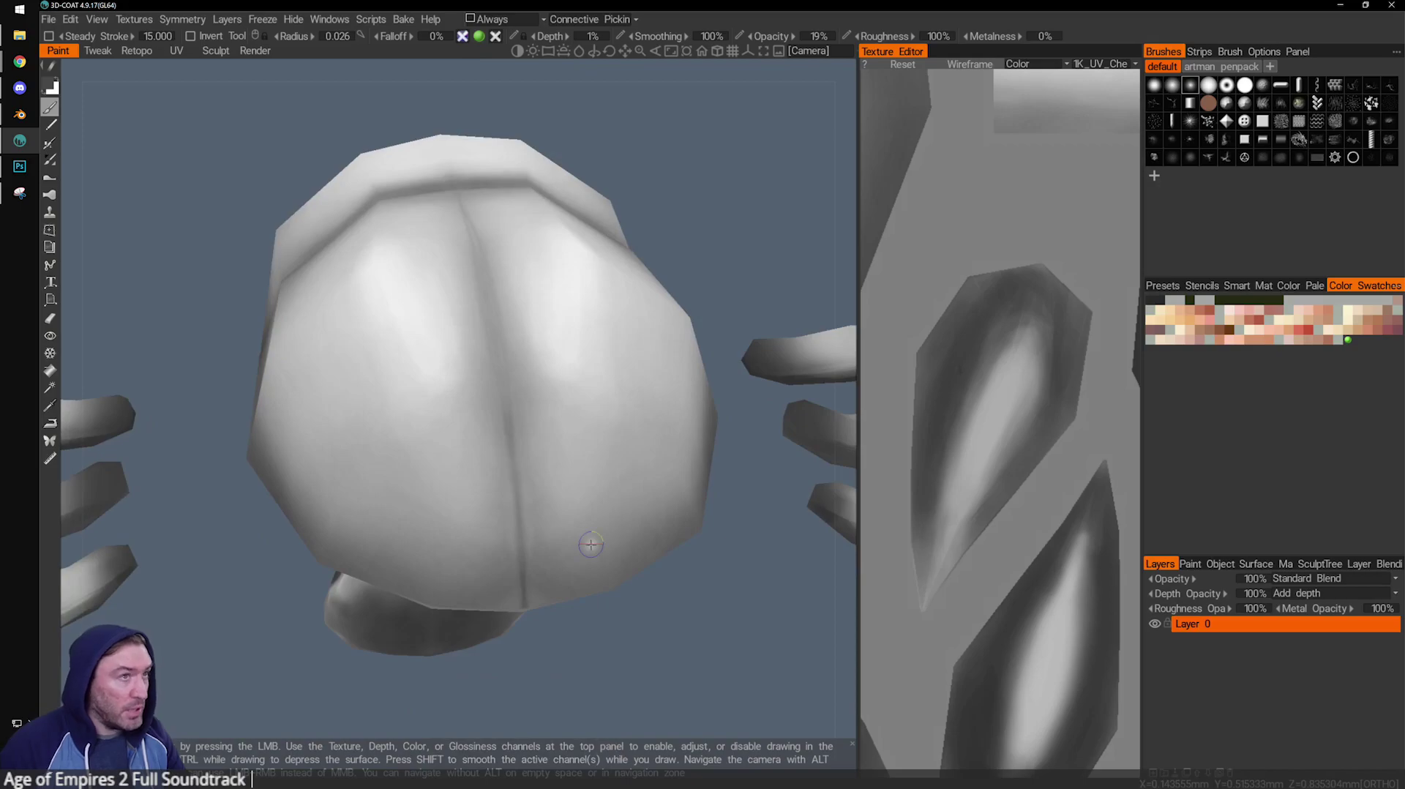
{"action": "left_click_drag", "start_coordinate": [767, 593], "coordinate": [754, 615]}
{"action": "left_click_drag", "start_coordinate": [589, 183], "coordinate": [551, 258]}
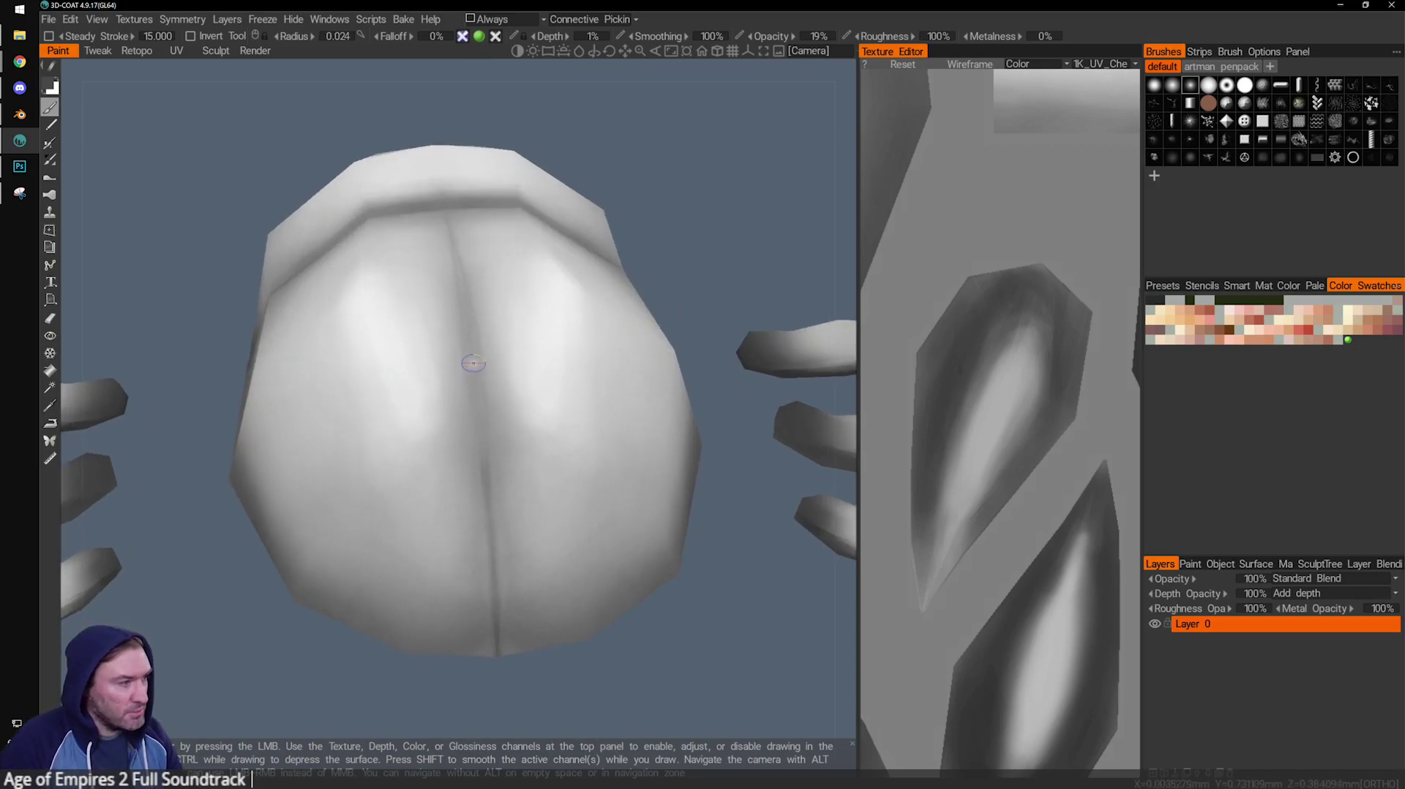
{"action": "left_click_drag", "start_coordinate": [501, 546], "coordinate": [477, 476]}
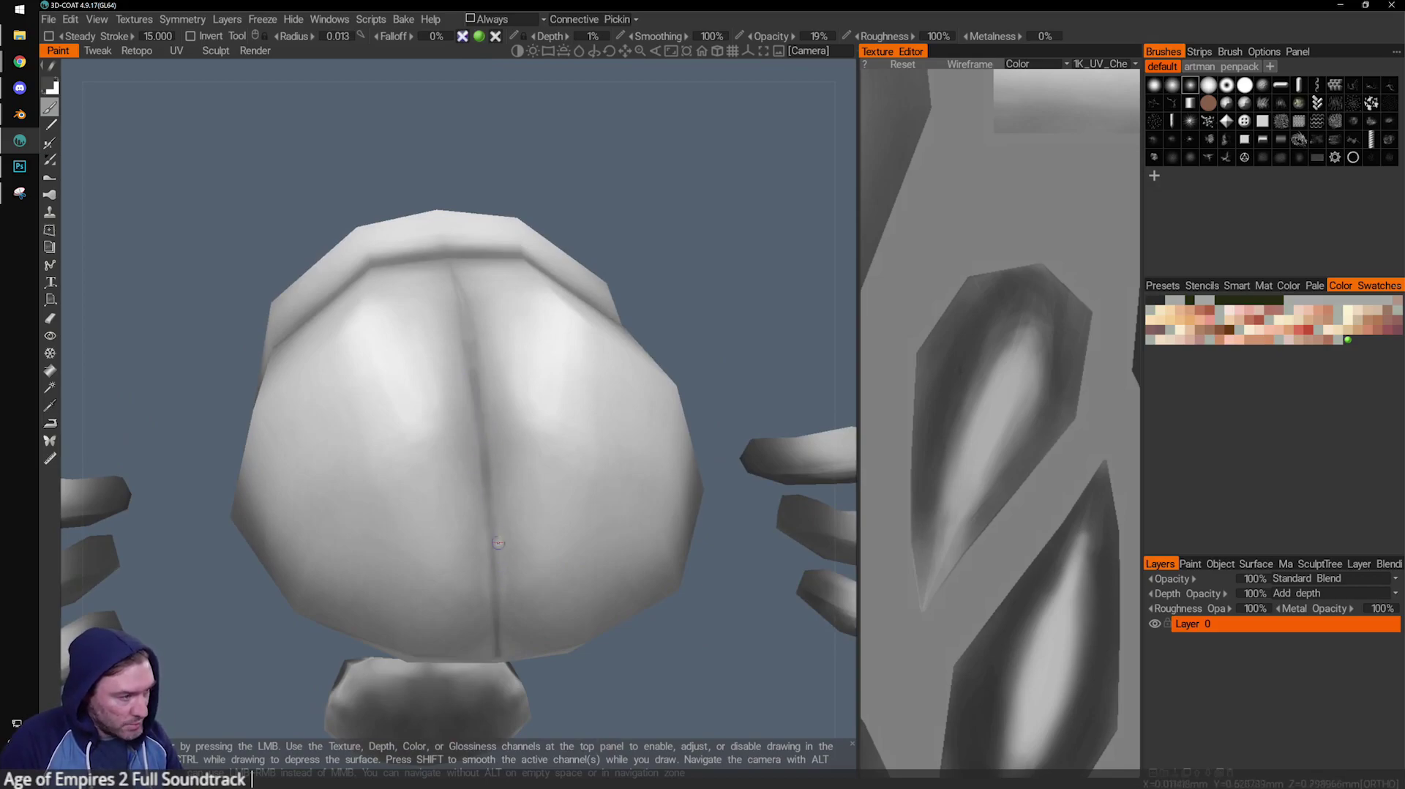
Extend the dark center seam down the rear of the wing cases with a brush radius of 0.013 to 0.019.
{"action": "left_click_drag", "start_coordinate": [664, 670], "coordinate": [656, 599], "text": "shift"}
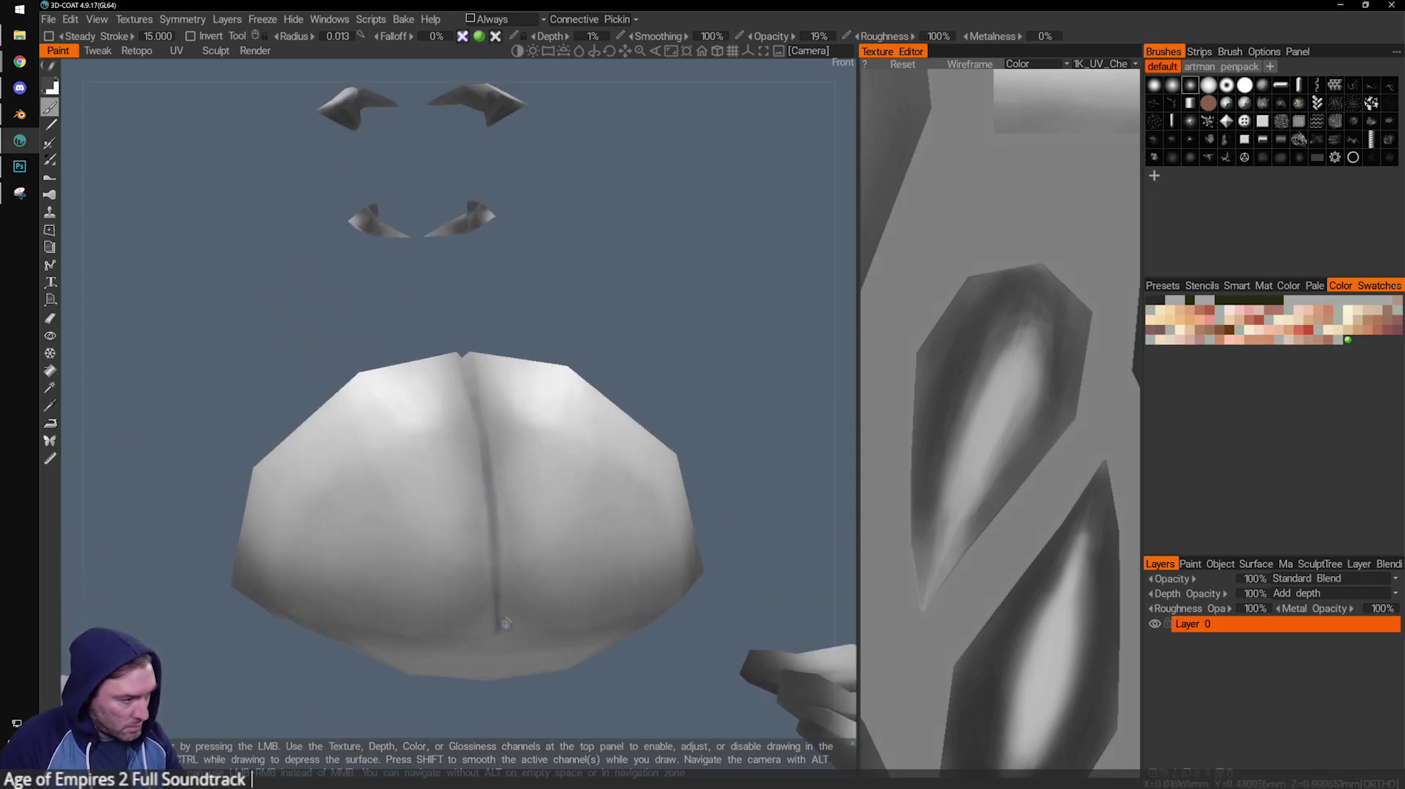
{"action": "left_click_drag", "start_coordinate": [696, 424], "coordinate": [679, 338]}
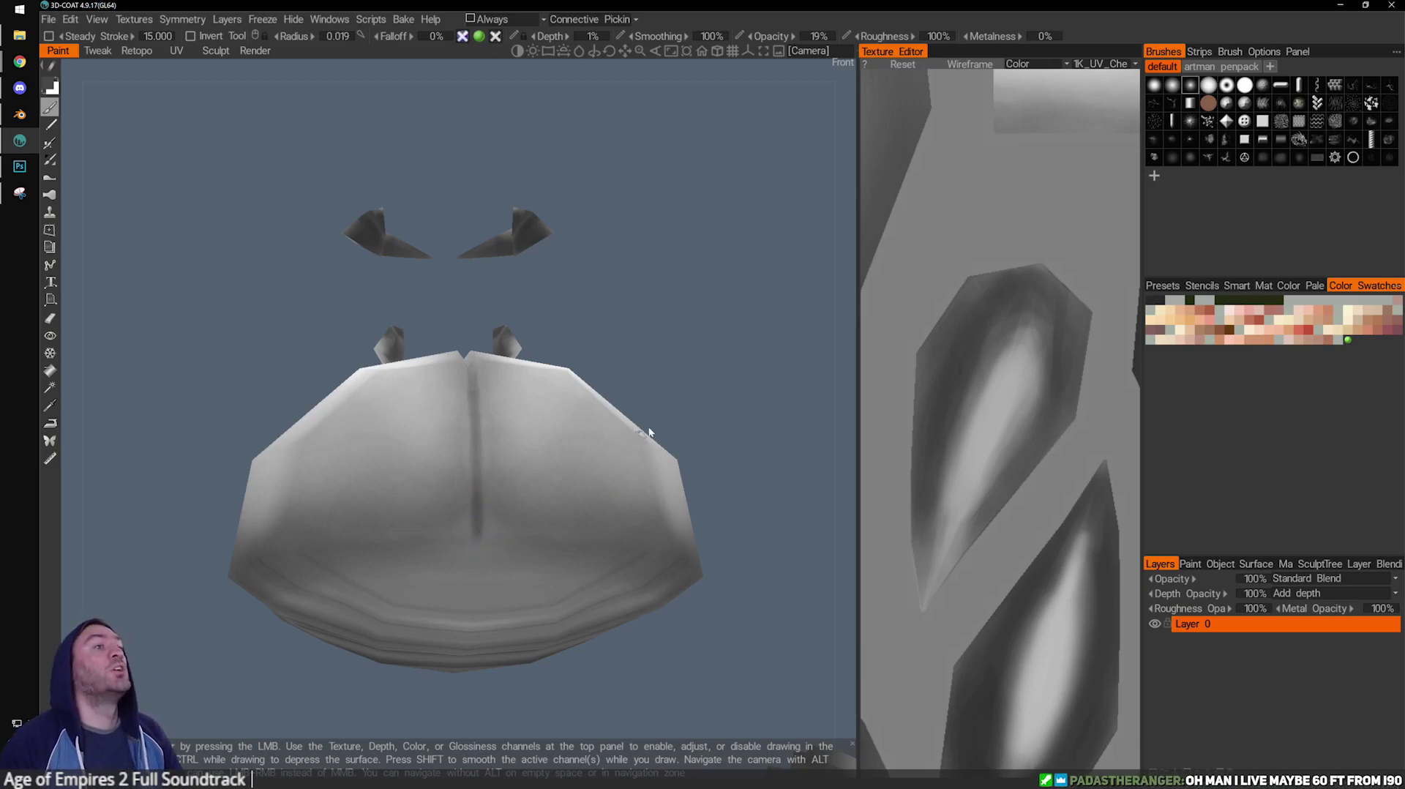
{"action": "left_click_drag", "start_coordinate": [741, 389], "coordinate": [712, 391]}
{"action": "key", "text": "bracketright"}
{"action": "key", "text": "bracketright"}
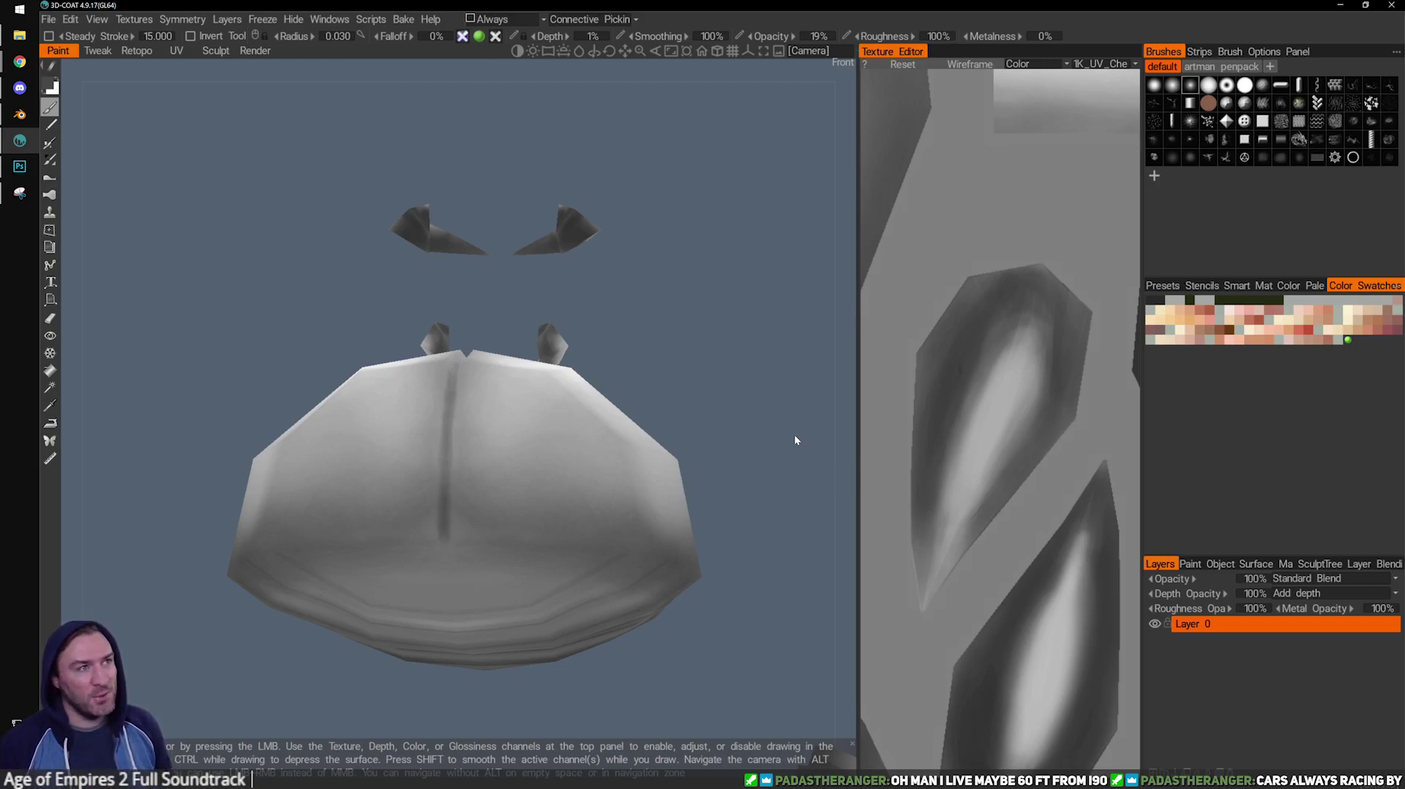
Define the lower end of the center seam where it meets the belly with a brush radius of 0.015.
{"action": "middle_click_drag", "start_coordinate": [555, 564], "coordinate": [588, 470], "text": "alt"}
{"action": "left_click_drag", "start_coordinate": [588, 470], "coordinate": [564, 408], "text": "alt"}
{"action": "mouse_move", "coordinate": [678, 380]}
{"action": "left_mouse_down"}
{"action": "mouse_move", "coordinate": [595, 383]}
{"action": "mouse_move", "coordinate": [628, 292]}
{"action": "left_mouse_up"}
{"action": "key", "text": "bracketleft"}
{"action": "key", "text": "bracketleft"}
{"action": "key", "text": "bracketleft"}
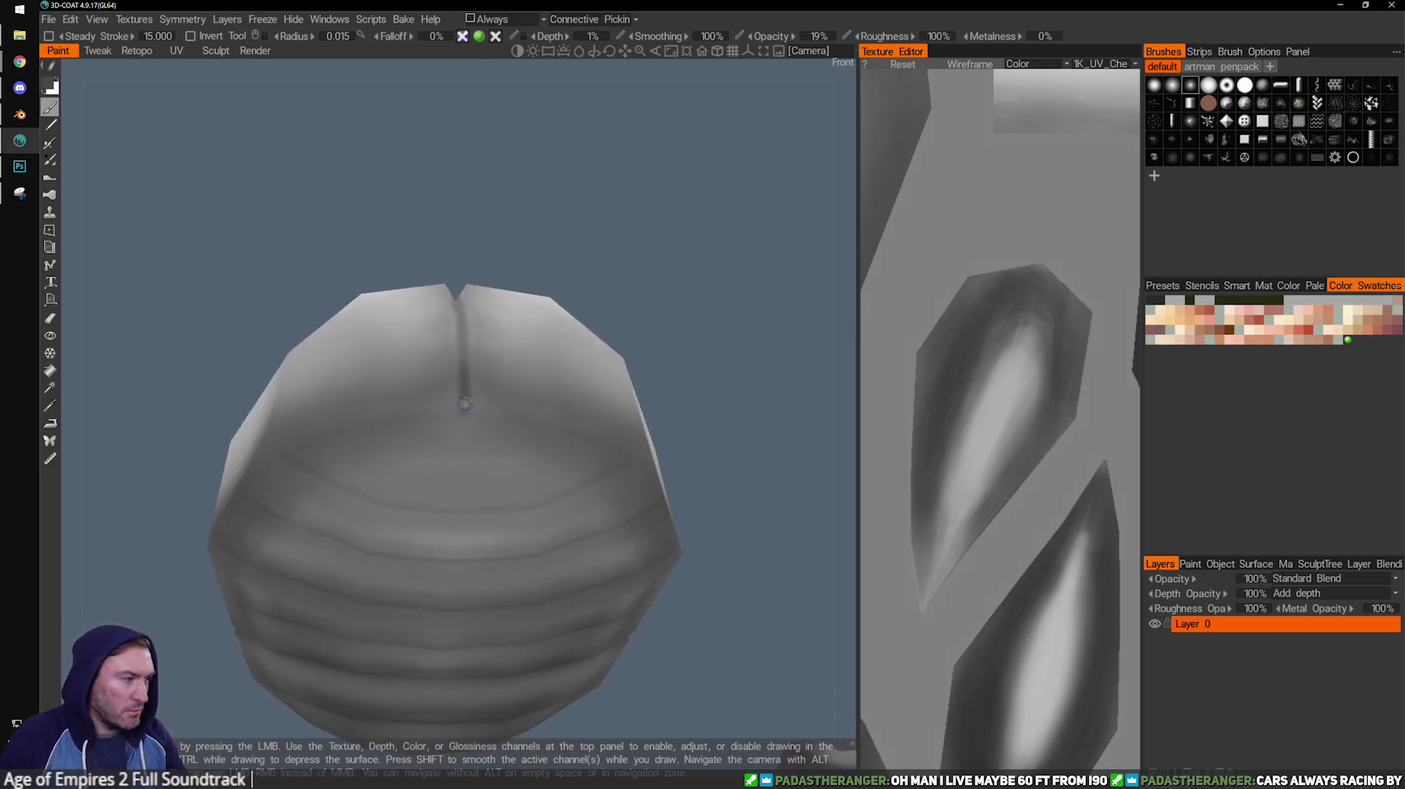
Darken the rear rim around the seam's lower end, setting the brush radius to 0.022 and the opacity to 20%.
{"action": "key", "text": "bracketright"}
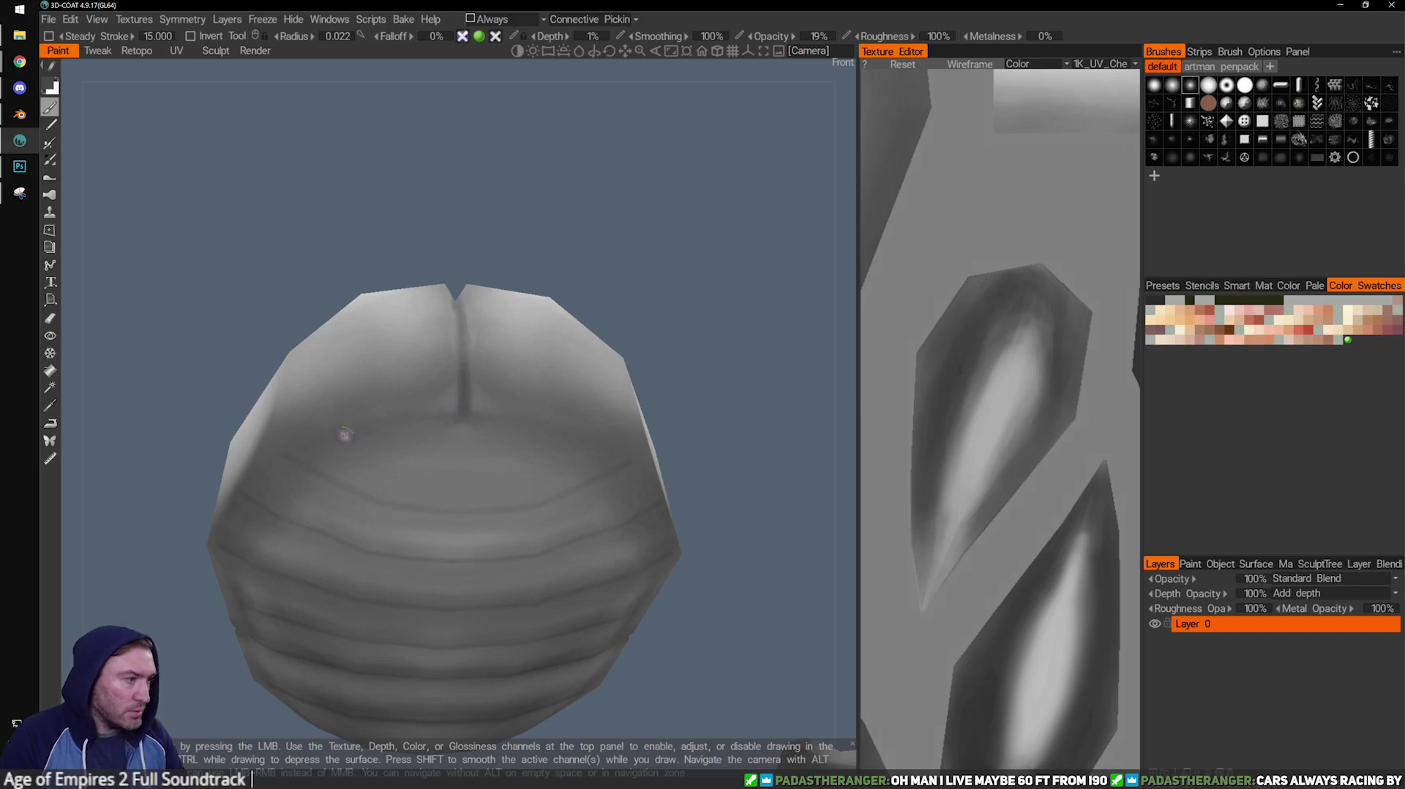
{"action": "left_click_drag", "start_coordinate": [703, 298], "coordinate": [690, 296]}
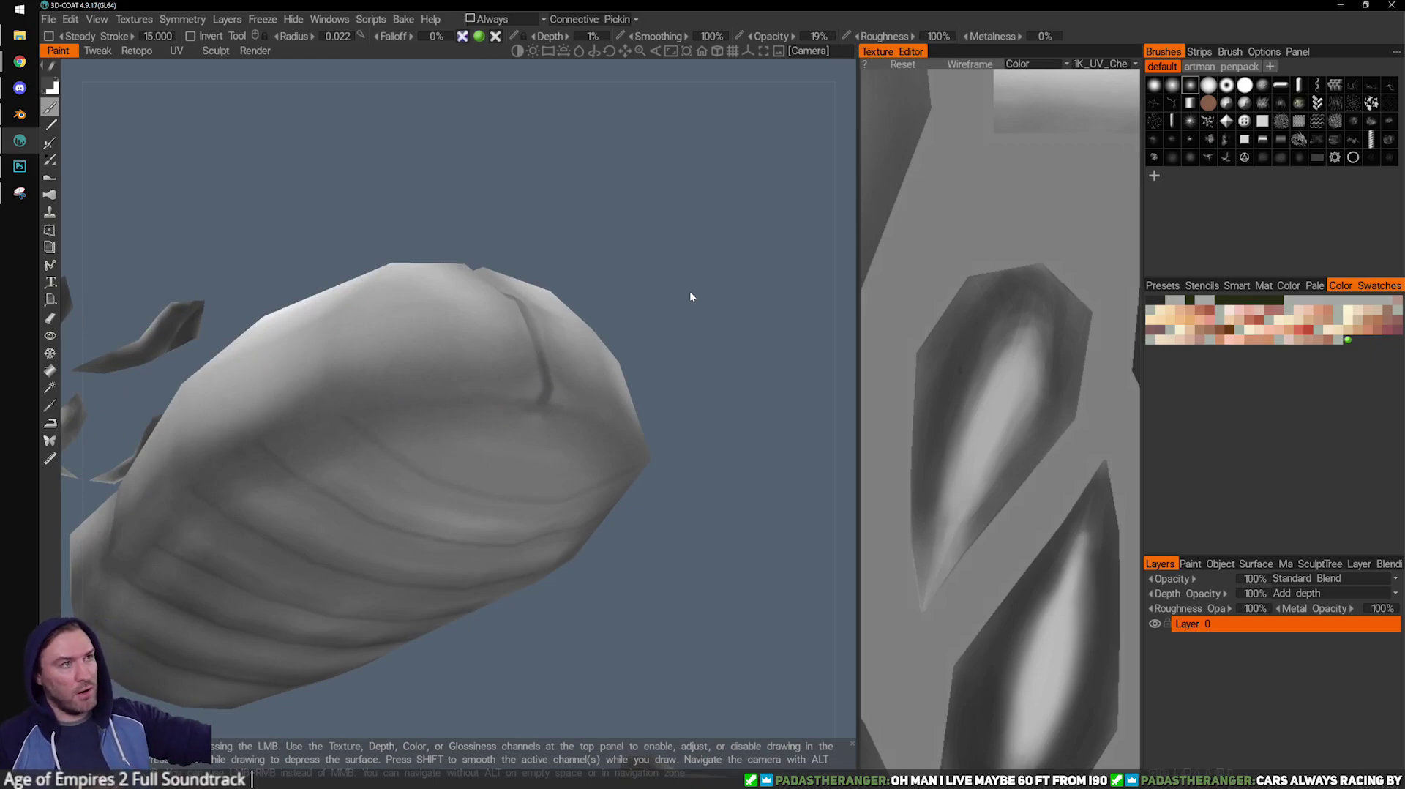
{"action": "left_click_drag", "start_coordinate": [559, 273], "coordinate": [631, 361]}
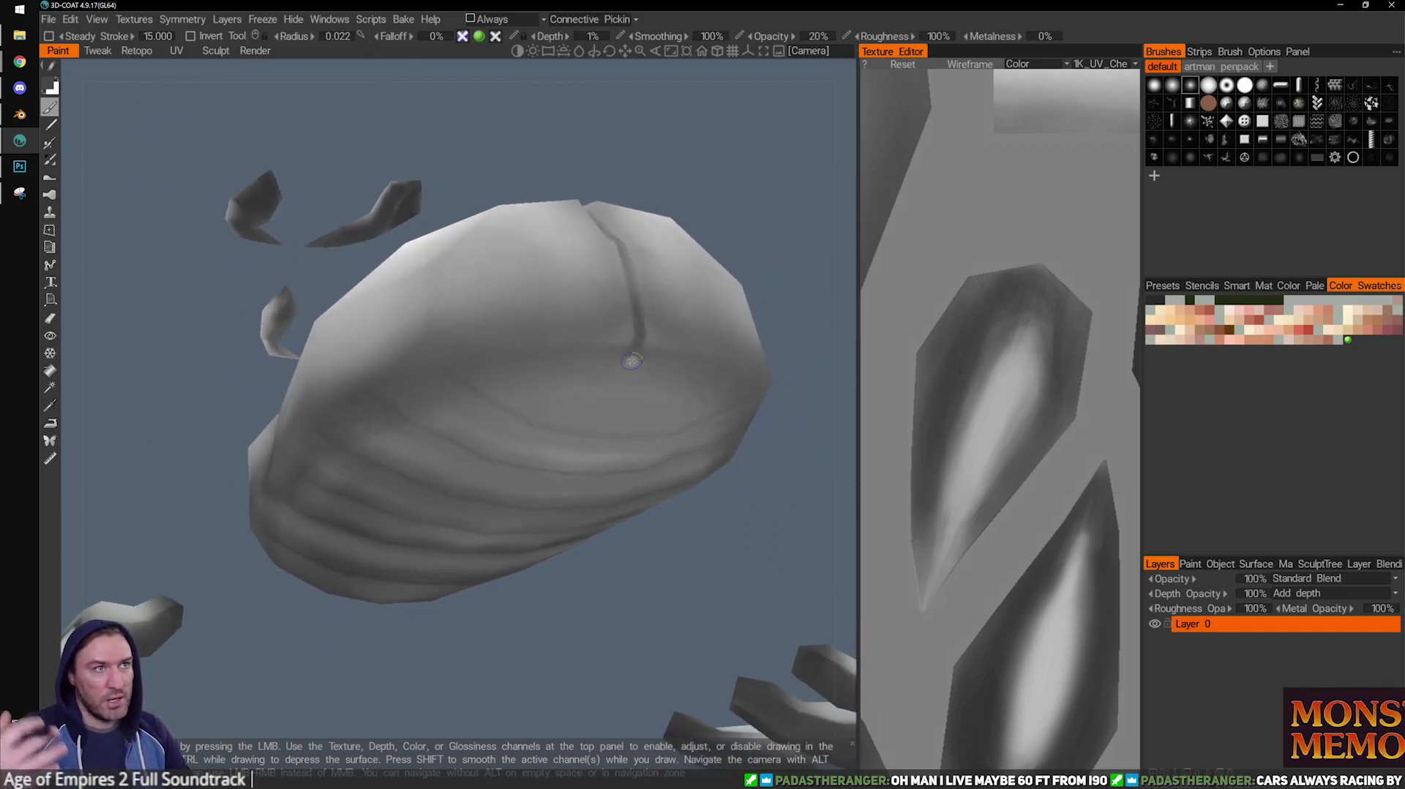
{"action": "left_click_drag", "start_coordinate": [775, 390], "coordinate": [647, 325]}
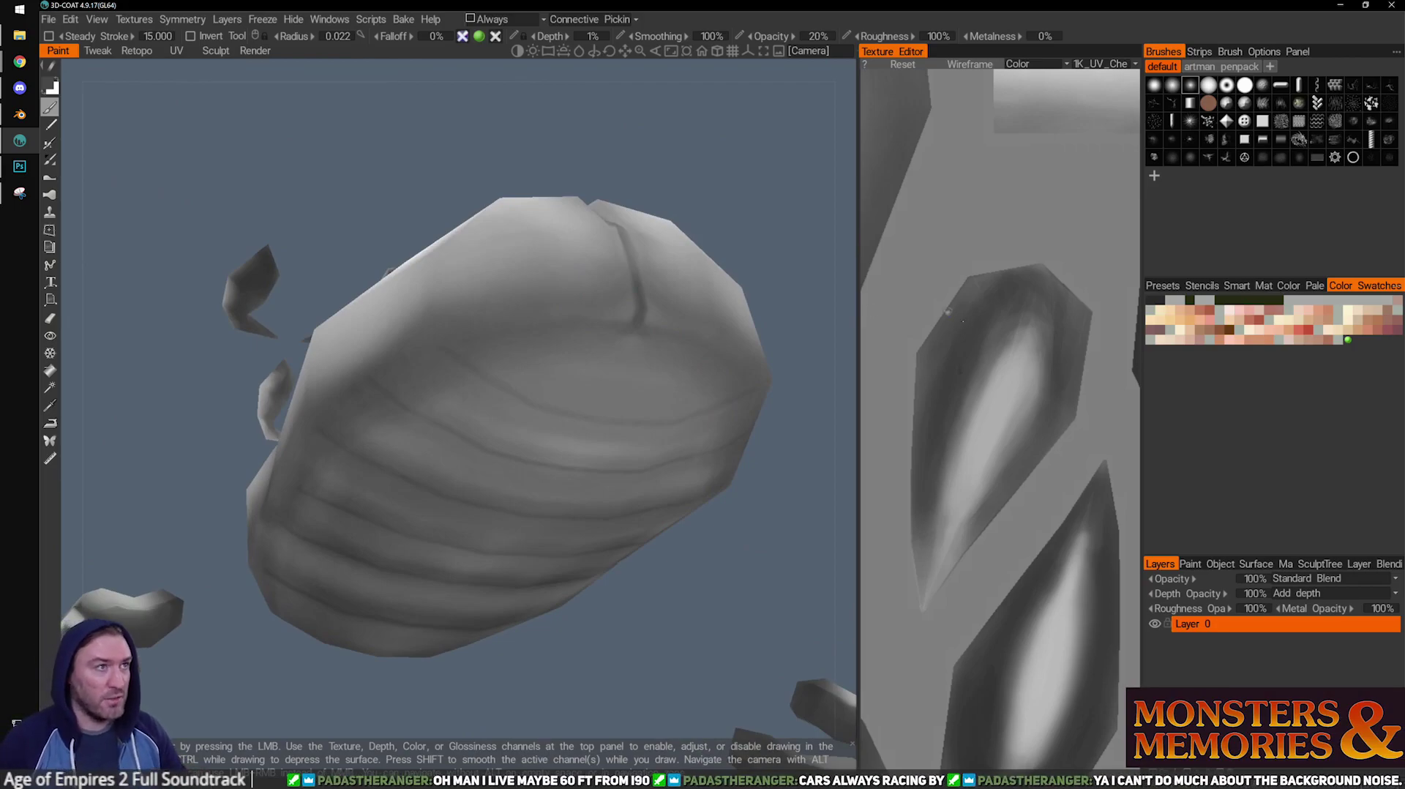
{"action": "left_click_drag", "start_coordinate": [758, 207], "coordinate": [731, 212]}
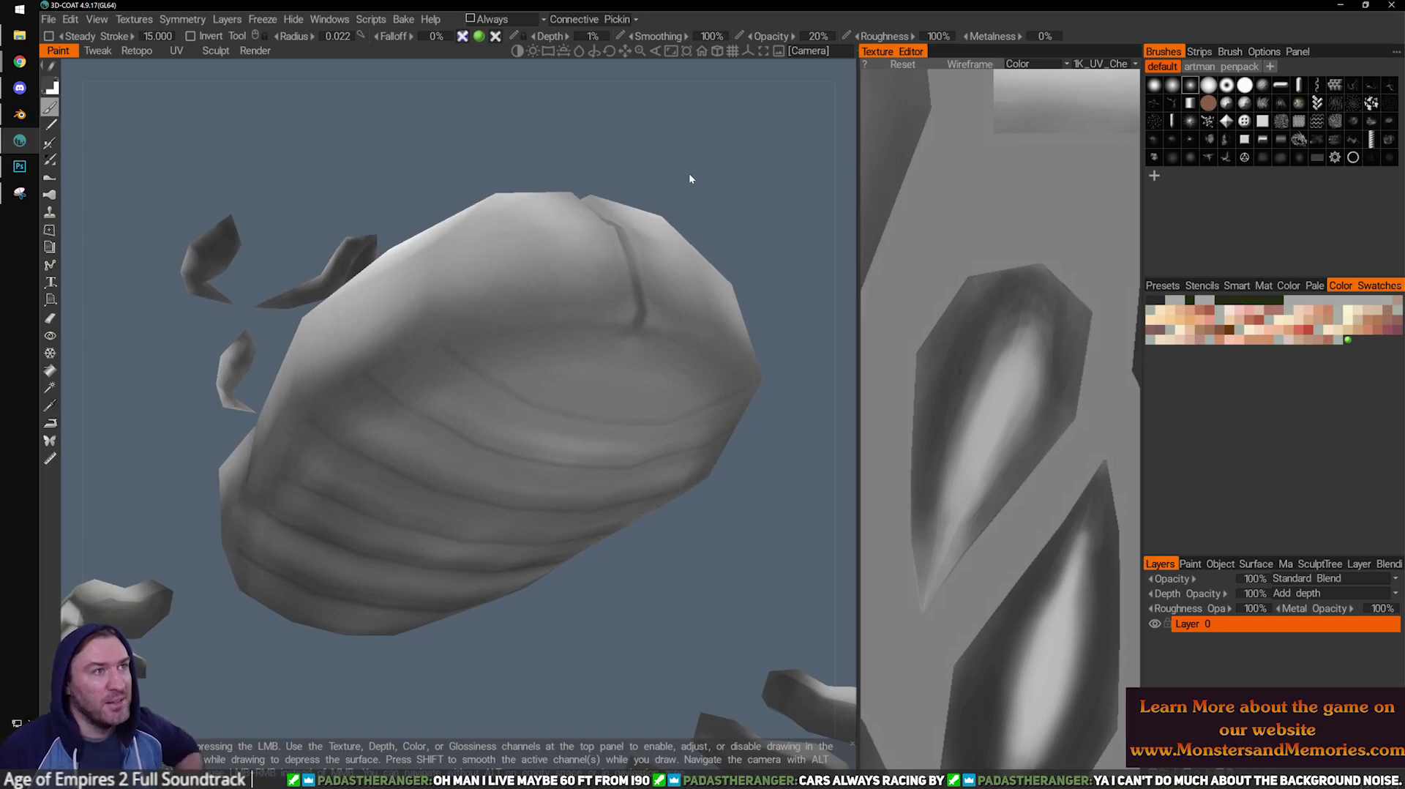
{"action": "left_click_drag", "start_coordinate": [547, 155], "coordinate": [566, 340]}
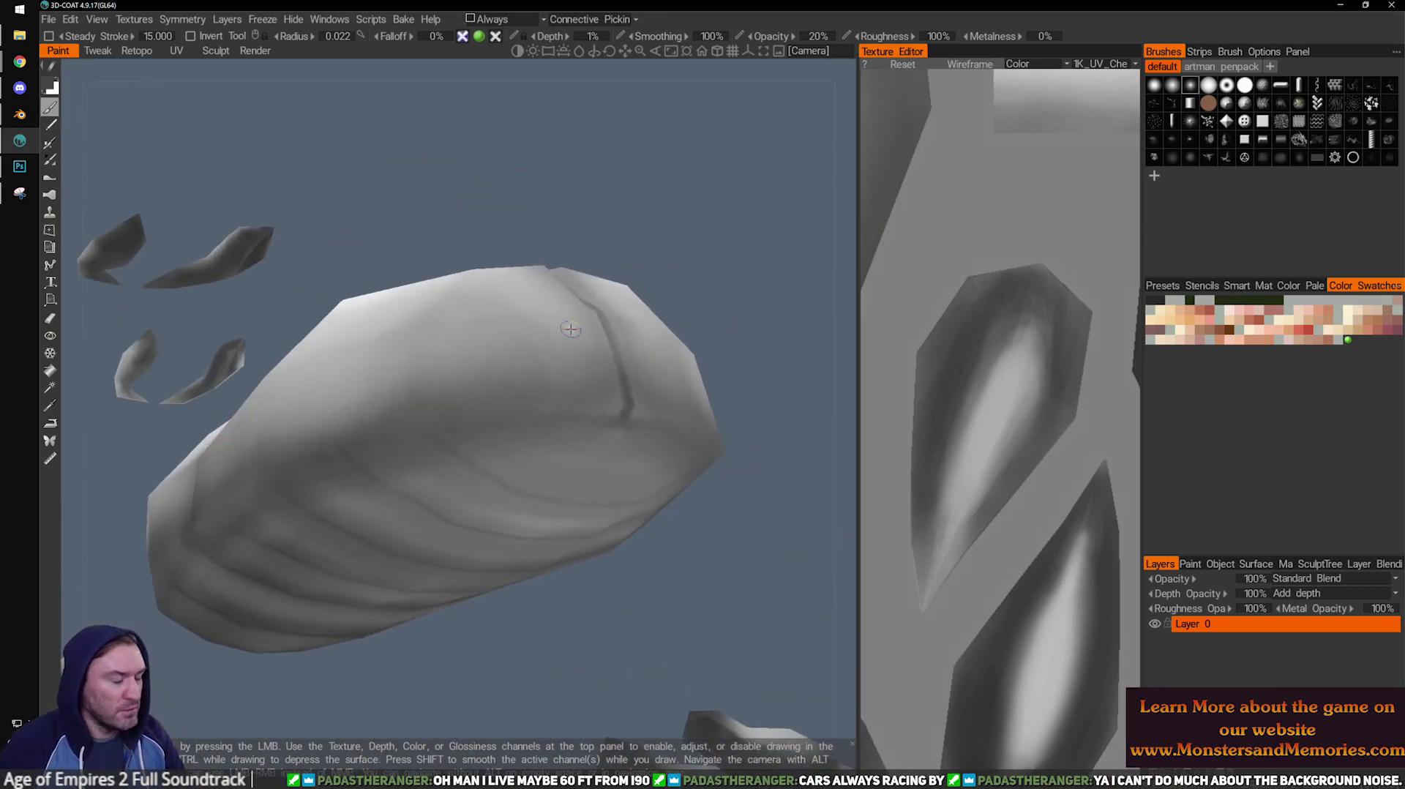
Darken the edge where the wing cases meet the segmented belly along the rear and side, enlarging the brush radius to 0.024.
{"action": "left_click_drag", "start_coordinate": [652, 394], "coordinate": [594, 419]}
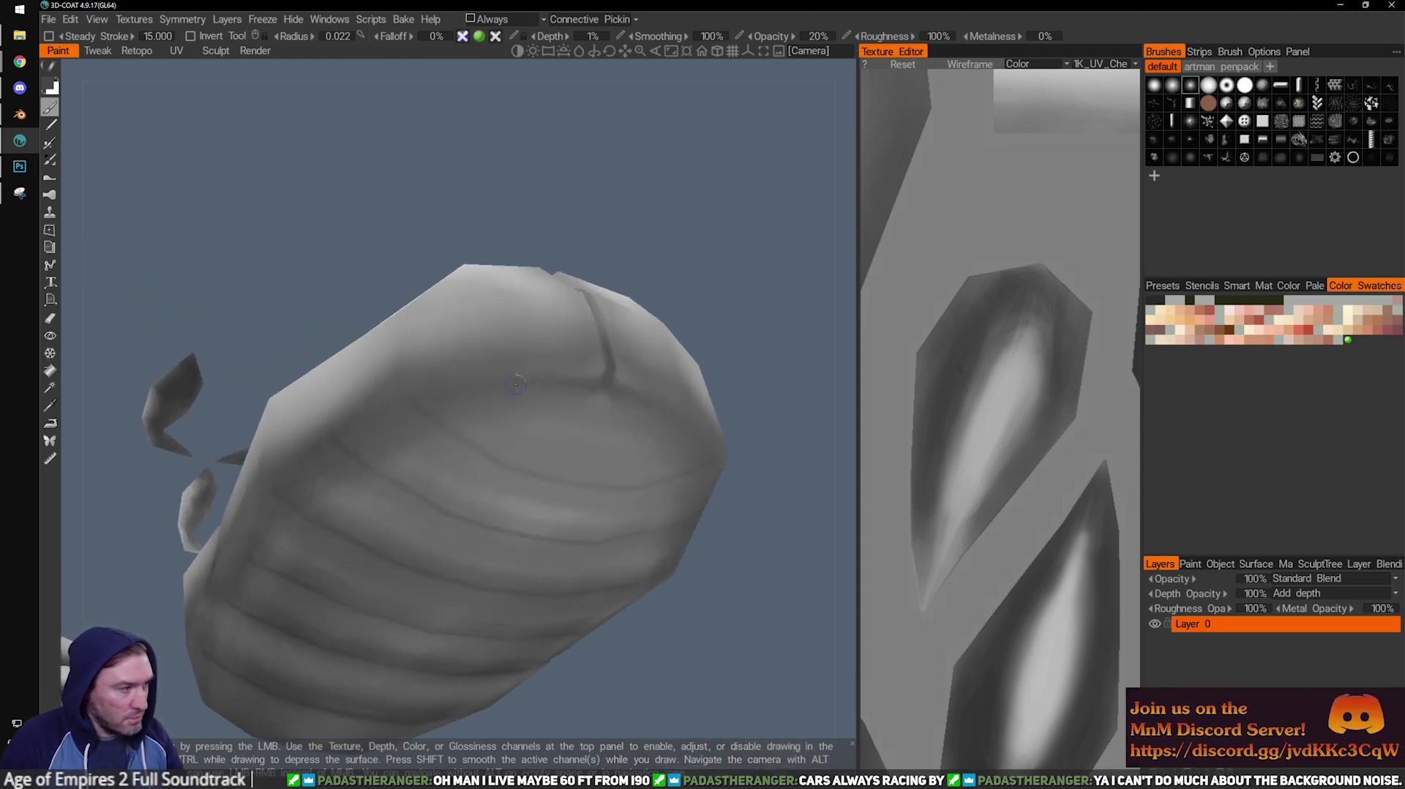
{"action": "key", "text": "bracketright"}
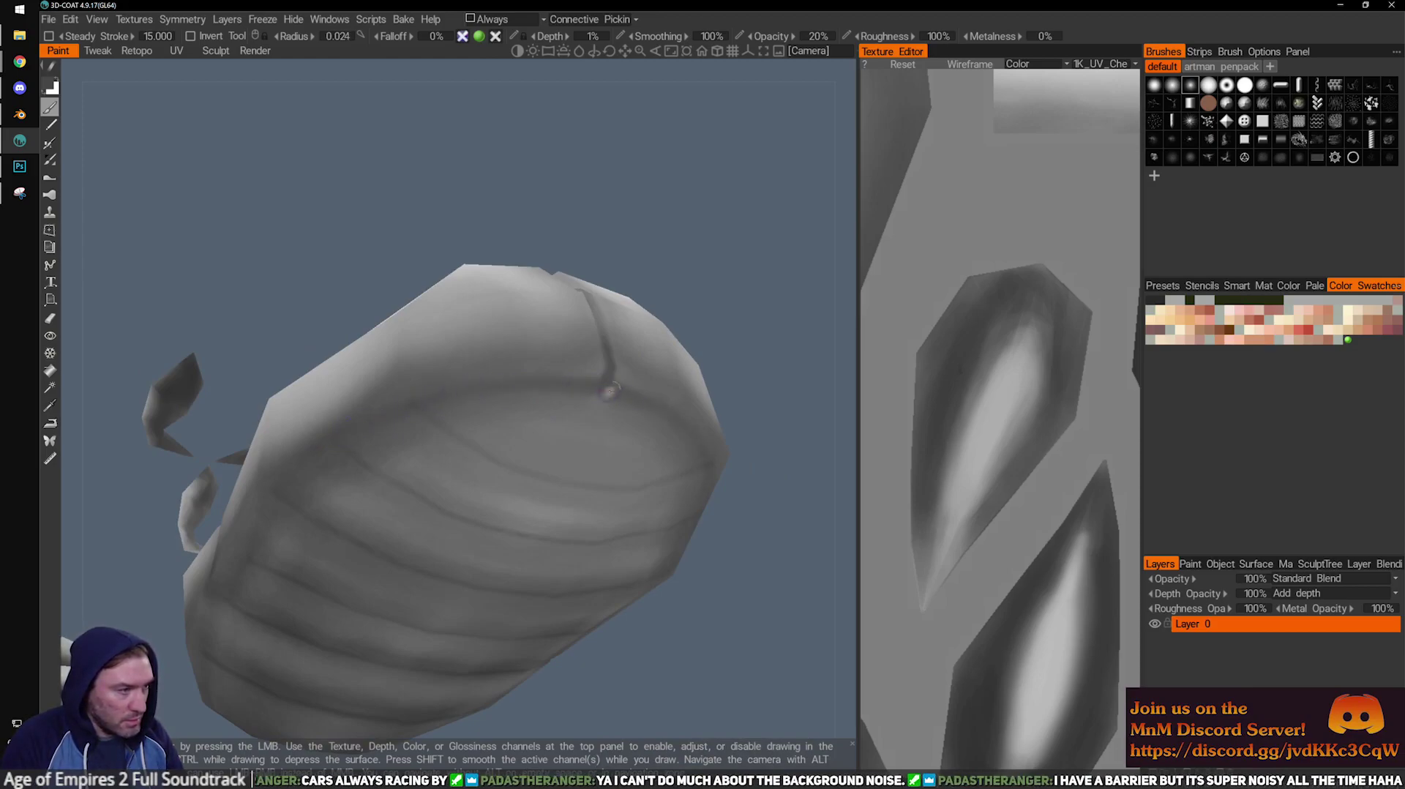
{"action": "mouse_move", "coordinate": [670, 272]}
{"action": "left_mouse_down"}
{"action": "mouse_move", "coordinate": [720, 297]}
{"action": "mouse_move", "coordinate": [754, 337]}
{"action": "left_mouse_up"}
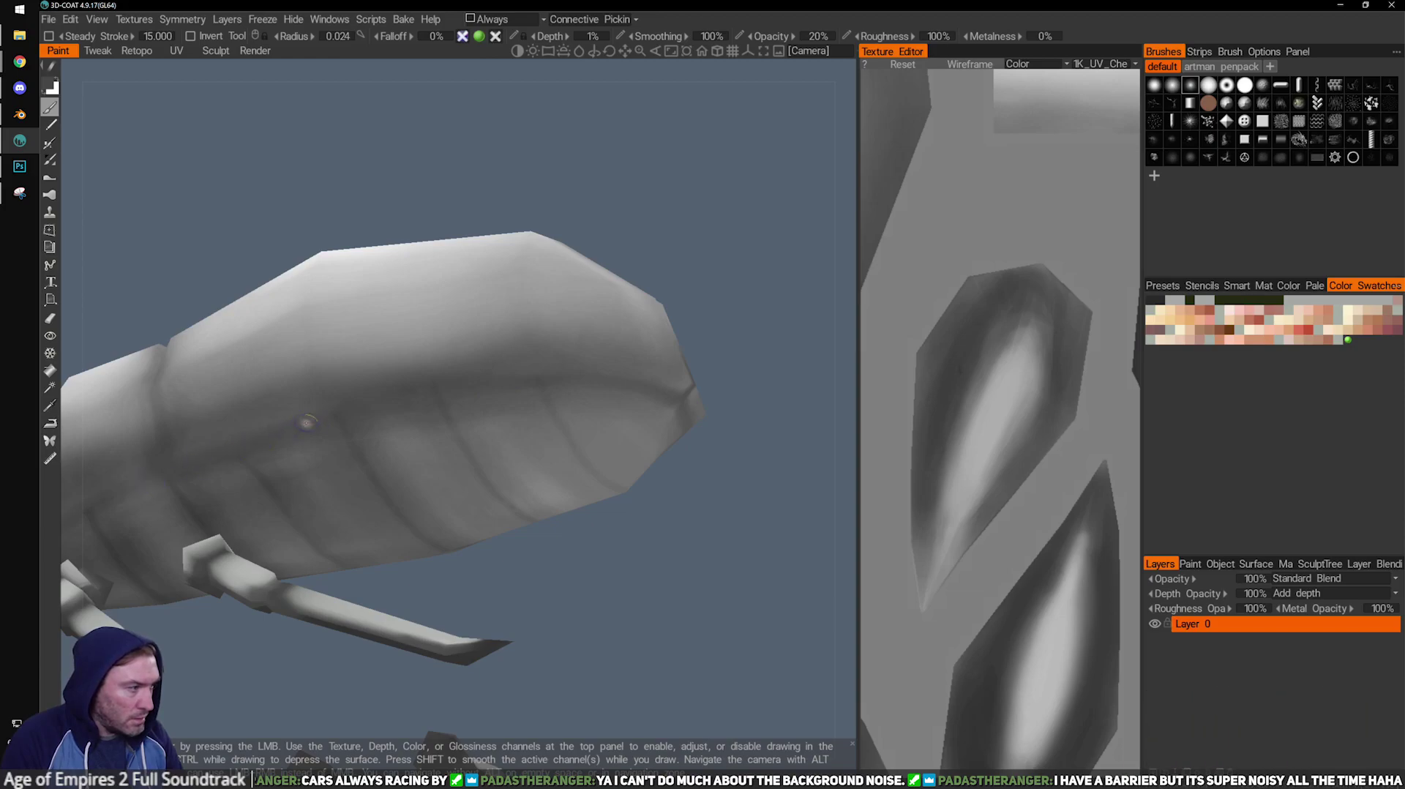
{"action": "mouse_move", "coordinate": [495, 339]}
{"action": "left_mouse_down", "text": "alt"}
{"action": "mouse_move", "coordinate": [675, 342]}
{"action": "mouse_move", "coordinate": [612, 379]}
{"action": "mouse_move", "coordinate": [521, 314]}
{"action": "mouse_move", "coordinate": [569, 370]}
{"action": "left_mouse_up", "text": "alt"}
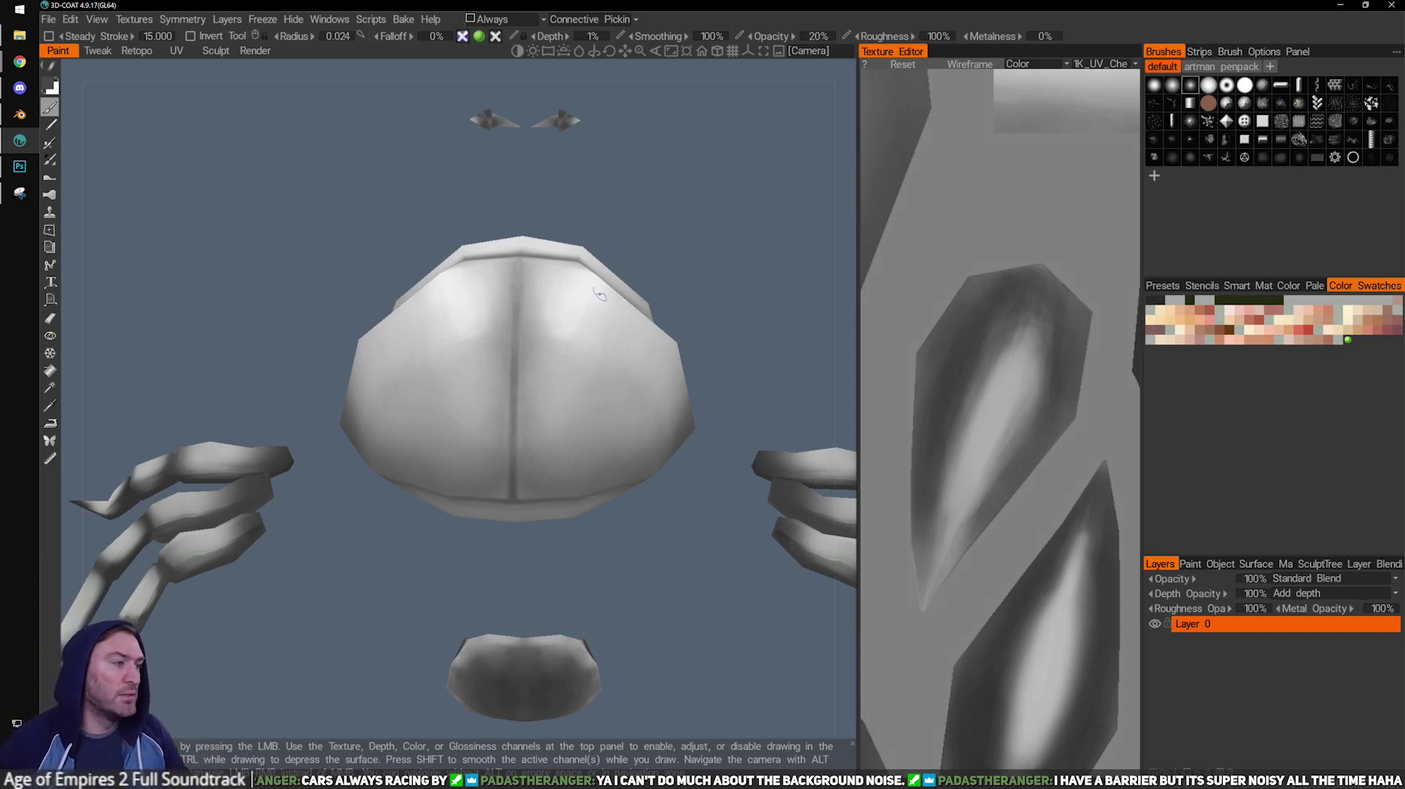
Examine the shading of the wing cases, center seam and thorax edge from behind and above.
{"action": "left_click_drag", "start_coordinate": [326, 360], "coordinate": [517, 471]}
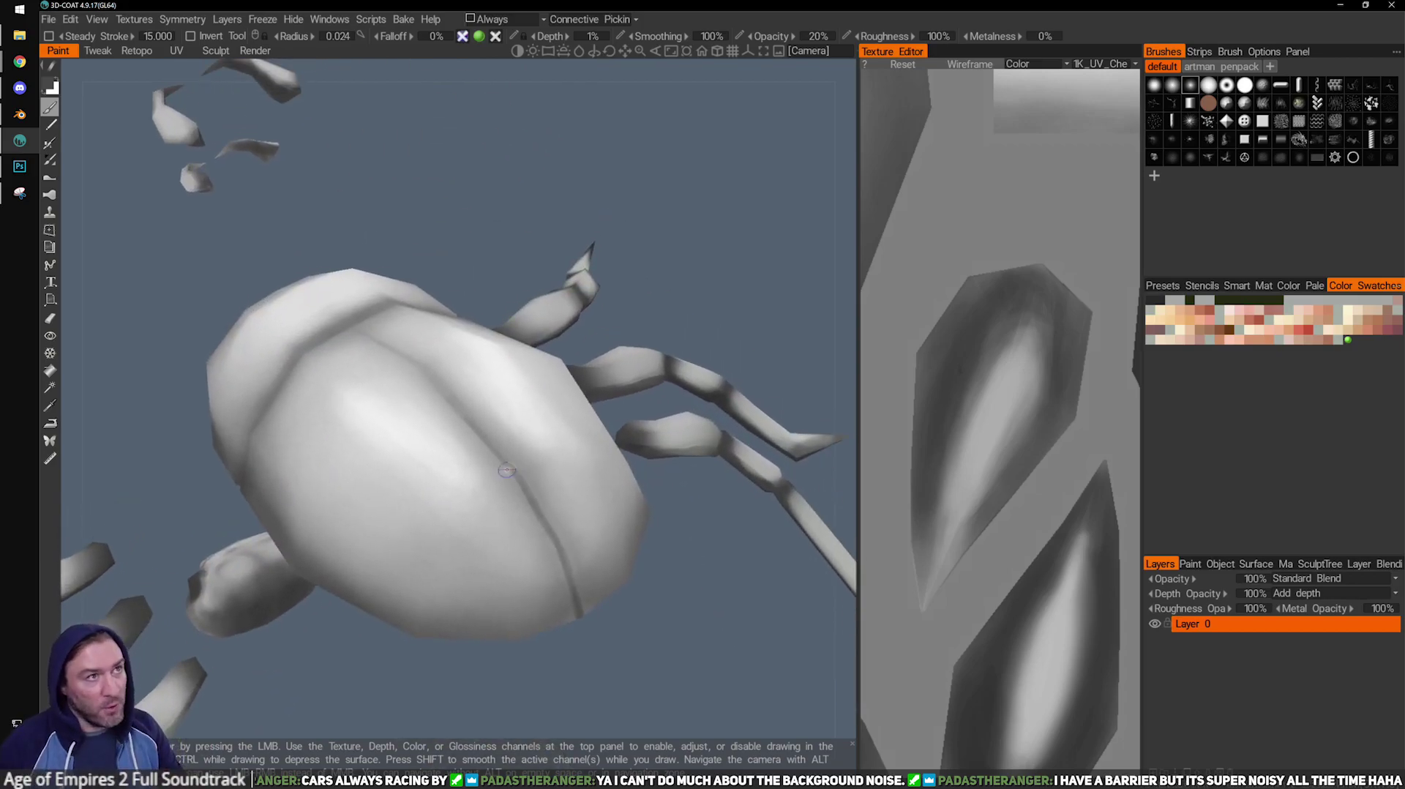
{"action": "middle_click_drag", "start_coordinate": [420, 444], "coordinate": [422, 490]}
{"action": "mouse_move", "coordinate": [798, 300]}
{"action": "left_mouse_down"}
{"action": "mouse_move", "coordinate": [702, 327]}
{"action": "mouse_move", "coordinate": [681, 373]}
{"action": "left_mouse_up"}
{"action": "left_click_drag", "start_coordinate": [713, 659], "coordinate": [662, 699]}
{"action": "mouse_move", "coordinate": [580, 281]}
{"action": "left_mouse_down"}
{"action": "mouse_move", "coordinate": [556, 308]}
{"action": "mouse_move", "coordinate": [594, 292]}
{"action": "mouse_move", "coordinate": [605, 351]}
{"action": "left_mouse_up"}
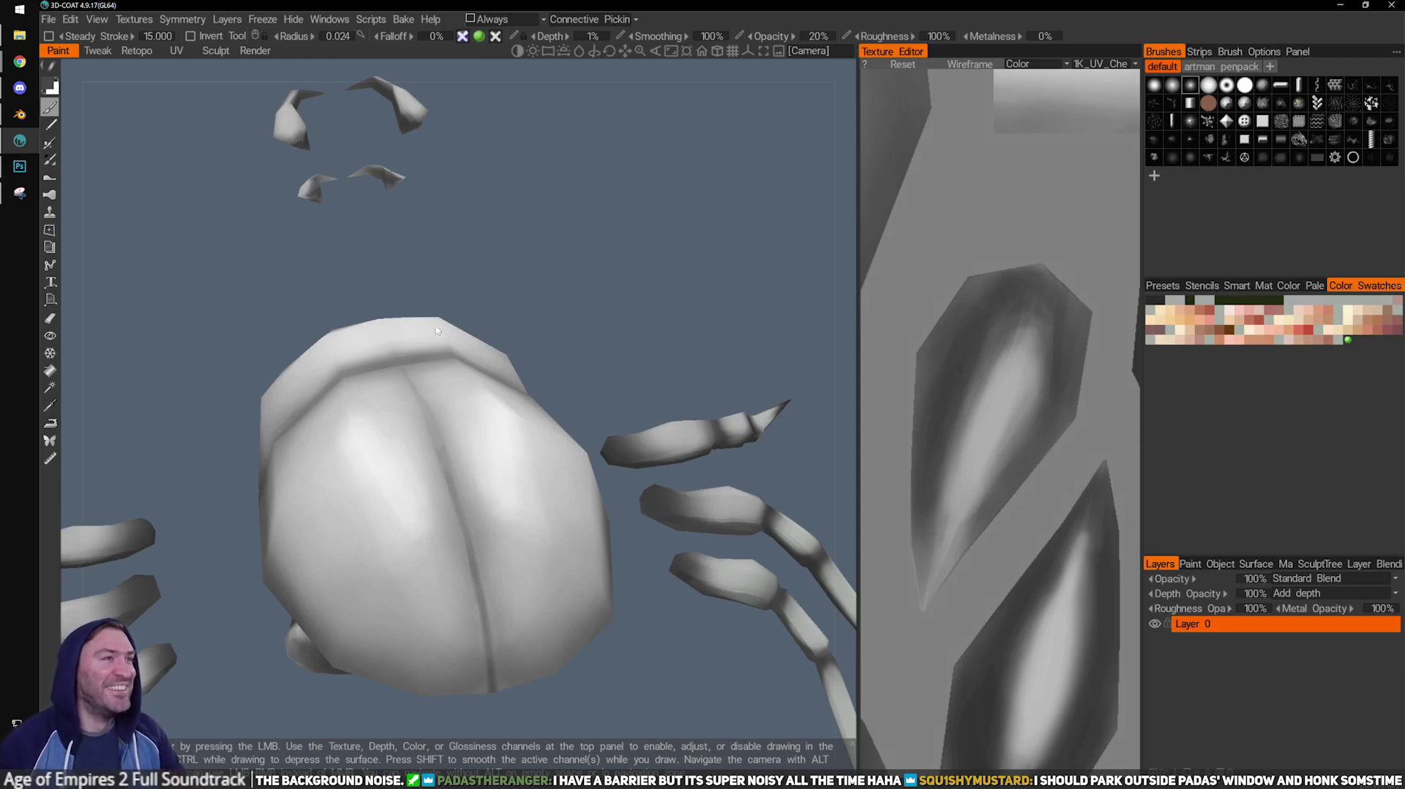
{"action": "middle_click_drag", "start_coordinate": [484, 494], "coordinate": [547, 363]}
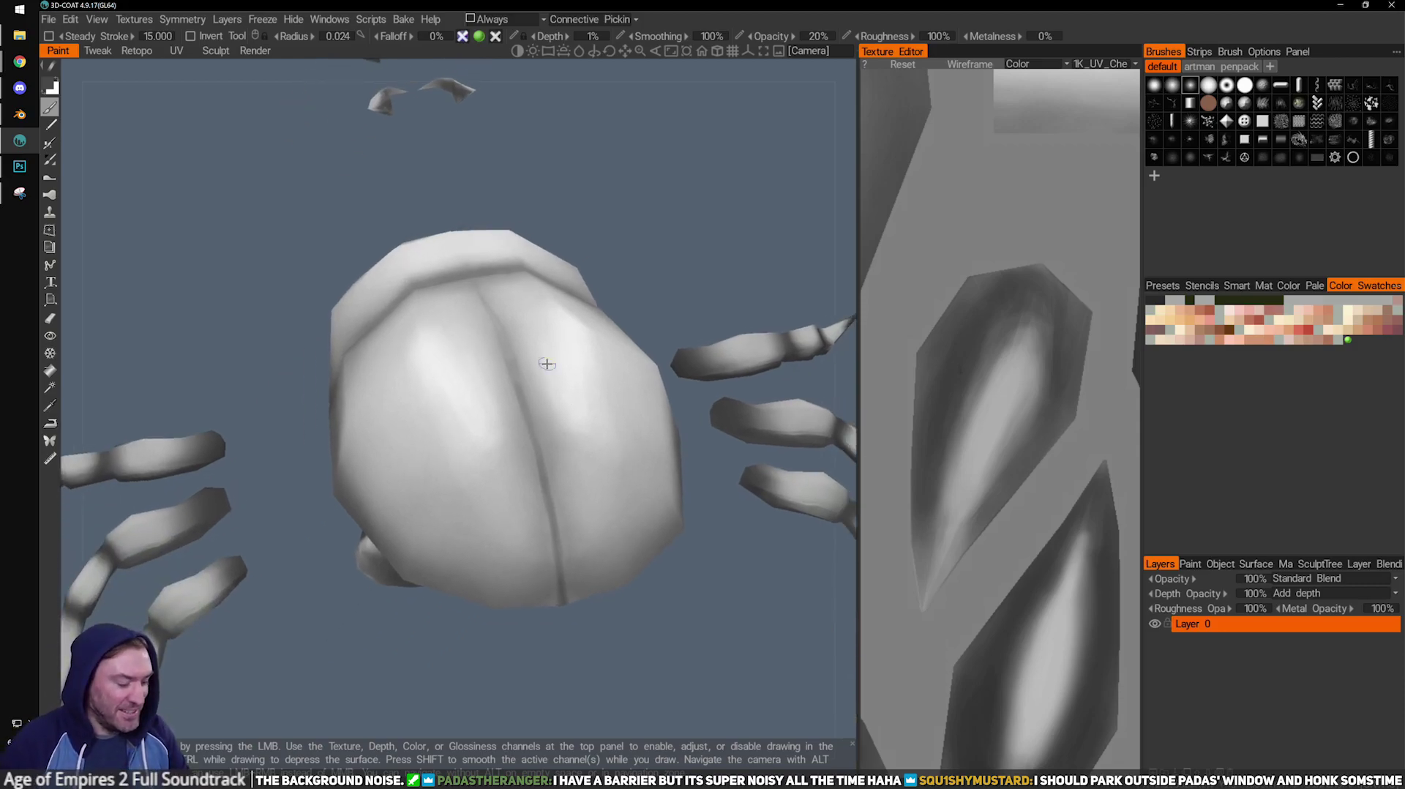
{"action": "mouse_move", "coordinate": [679, 313]}
{"action": "left_mouse_down"}
{"action": "mouse_move", "coordinate": [668, 260]}
{"action": "mouse_move", "coordinate": [678, 499]}
{"action": "left_mouse_up"}
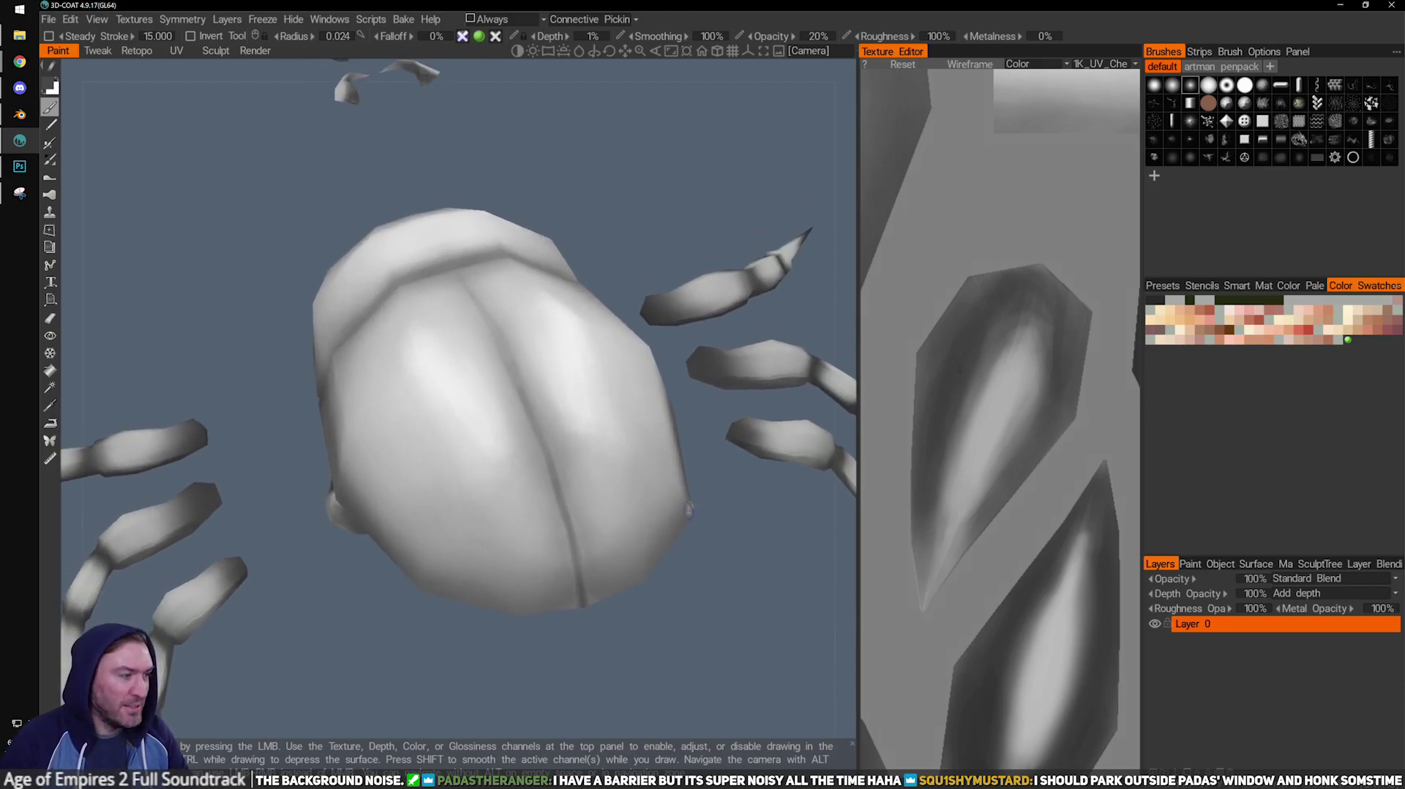
Paint near-white highlights along both wing cases beside the center seam with a brush radius of 0.040 to 0.044.
{"action": "scroll", "coordinate": [442, 441], "scroll_direction": "up", "scroll_amount": 3}
{"action": "mouse_move", "coordinate": [575, 669]}
{"action": "left_mouse_down"}
{"action": "mouse_move", "coordinate": [601, 648]}
{"action": "mouse_move", "coordinate": [480, 408]}
{"action": "left_mouse_up"}
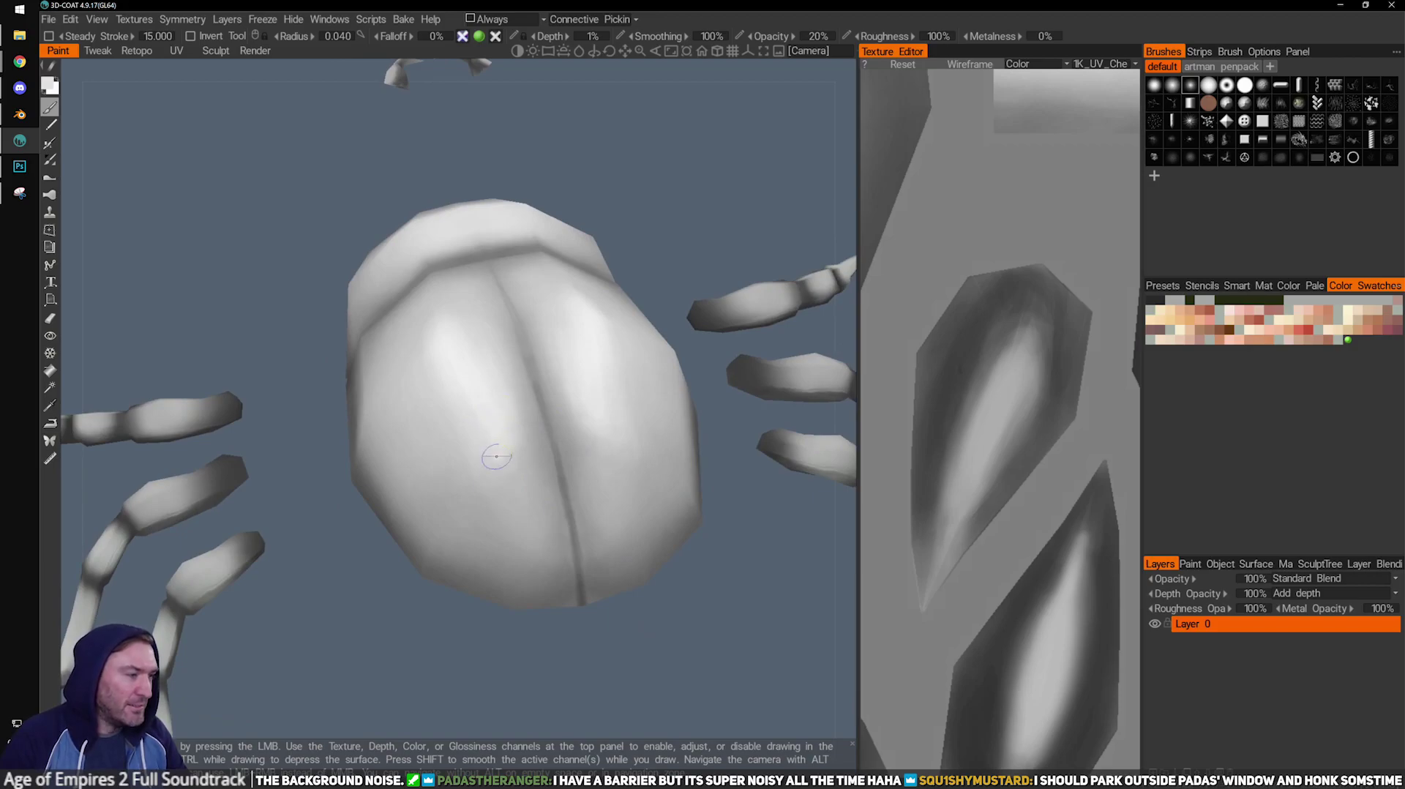
{"action": "left_click_drag", "start_coordinate": [679, 598], "coordinate": [685, 628]}
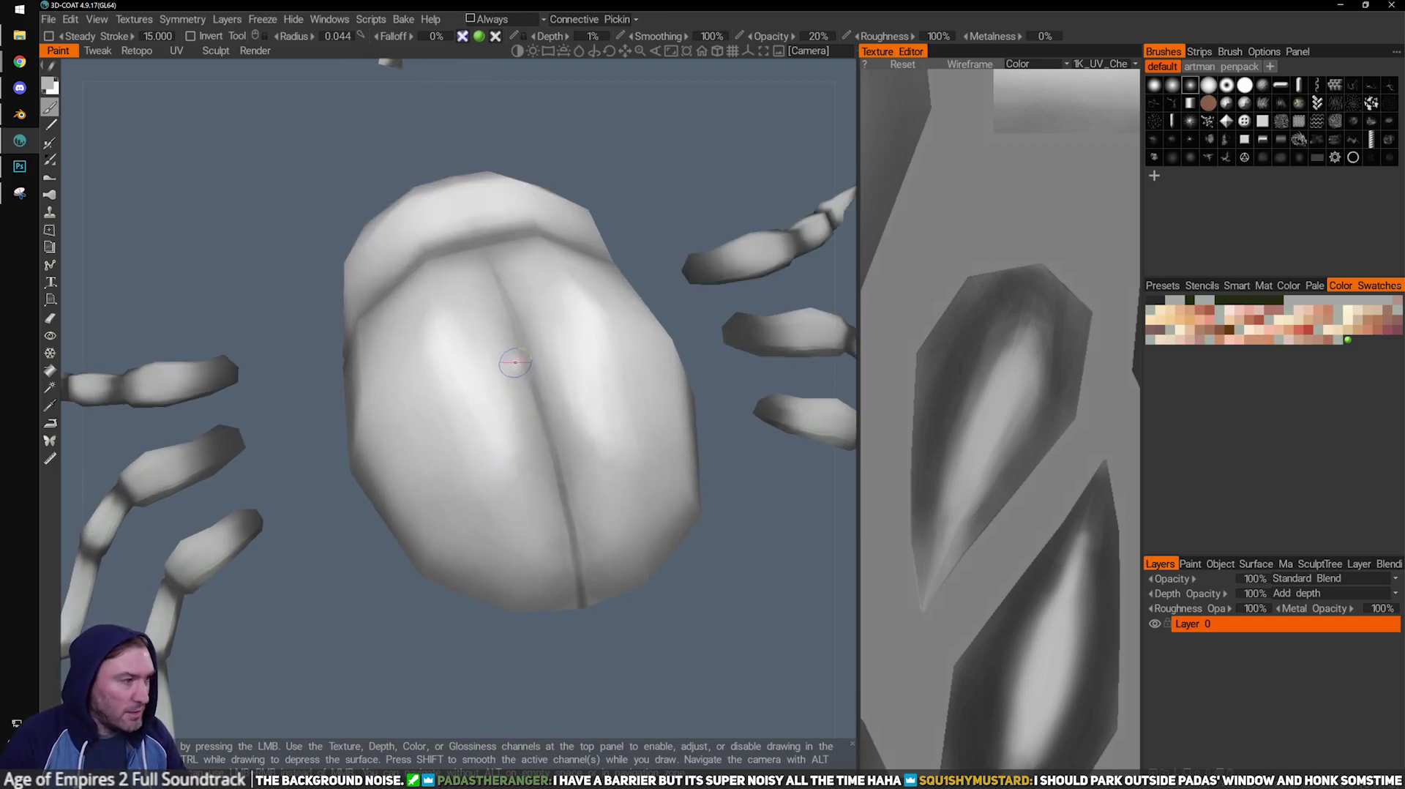
{"action": "left_click_drag", "start_coordinate": [721, 538], "coordinate": [738, 571]}
{"action": "scroll", "coordinate": [511, 388], "scroll_direction": "up", "scroll_amount": 1}
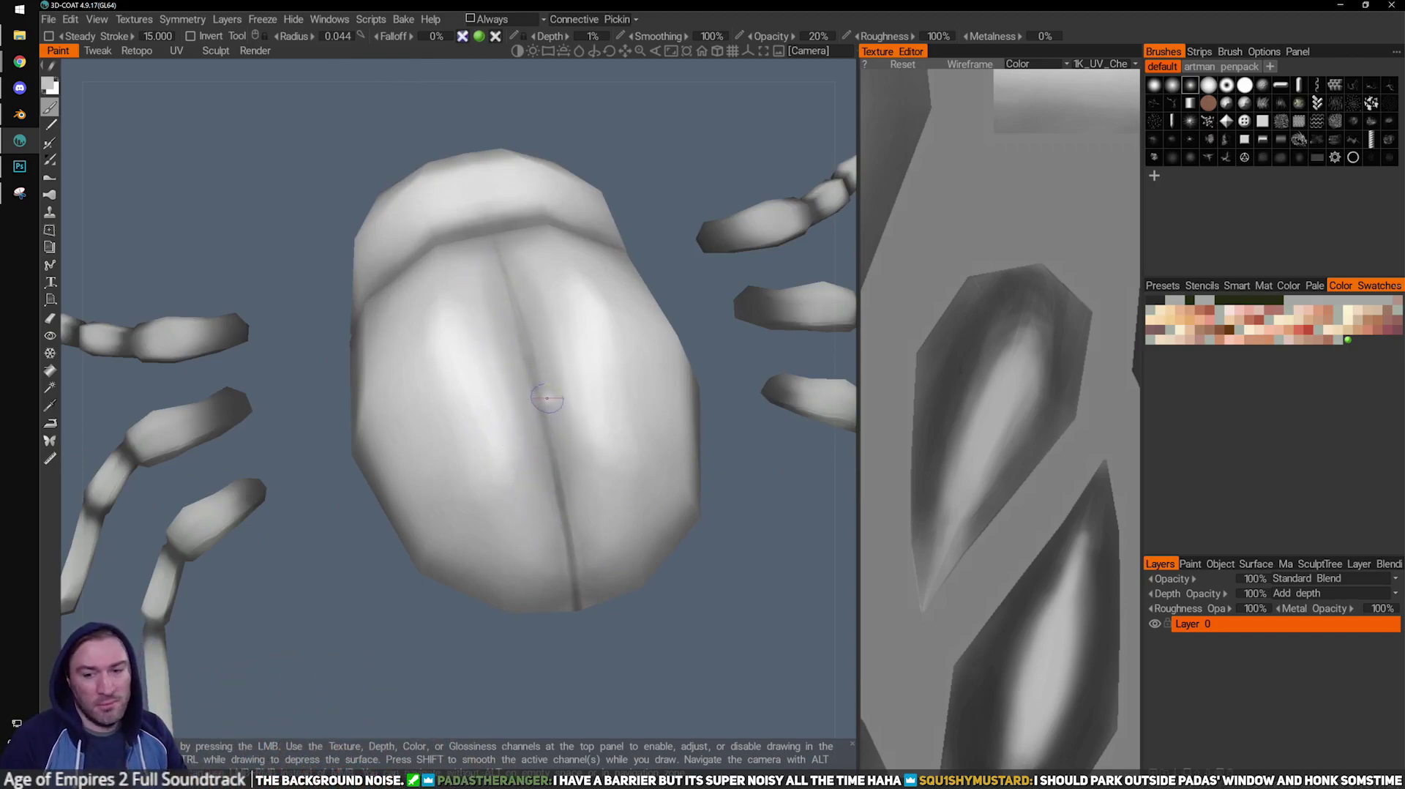
Lengthen the bright wing-case highlights toward the rear, enlarging the brush radius to 0.054.
{"action": "left_click_drag", "start_coordinate": [666, 645], "coordinate": [527, 515]}
{"action": "left_click_drag", "start_coordinate": [632, 651], "coordinate": [546, 539]}
{"action": "key", "text": "]"}
{"action": "key", "text": "]"}
{"action": "left_click_drag", "start_coordinate": [516, 635], "coordinate": [543, 627]}
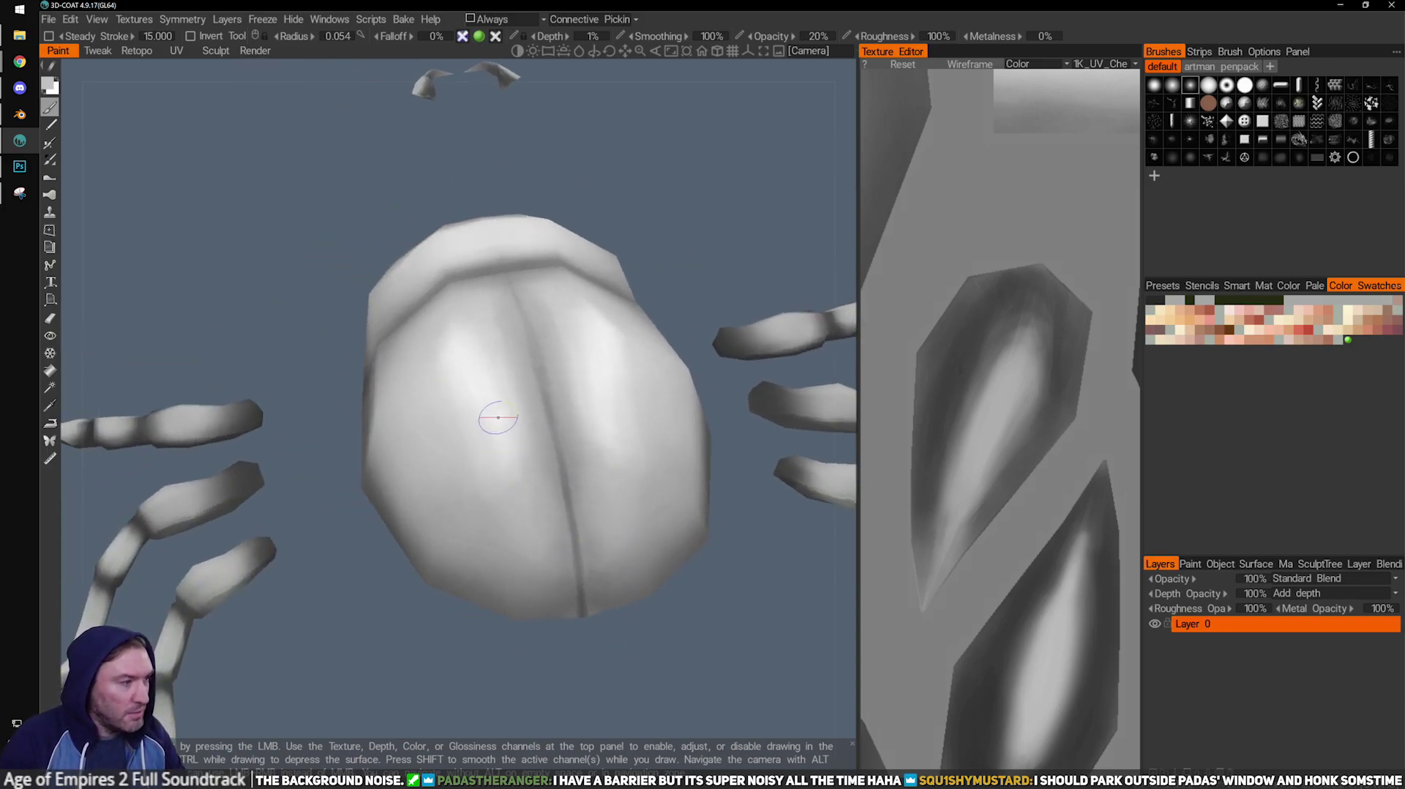
Sample a light gray from the model and soften the wing-case highlights near the thorax with a brush radius of 0.083.
{"action": "key", "text": "v"}
{"action": "key", "text": "]"}
{"action": "key", "text": "]"}
{"action": "key", "text": "]"}
{"action": "key", "text": "]"}
{"action": "left_click_drag", "start_coordinate": [577, 590], "coordinate": [571, 439], "text": "alt"}
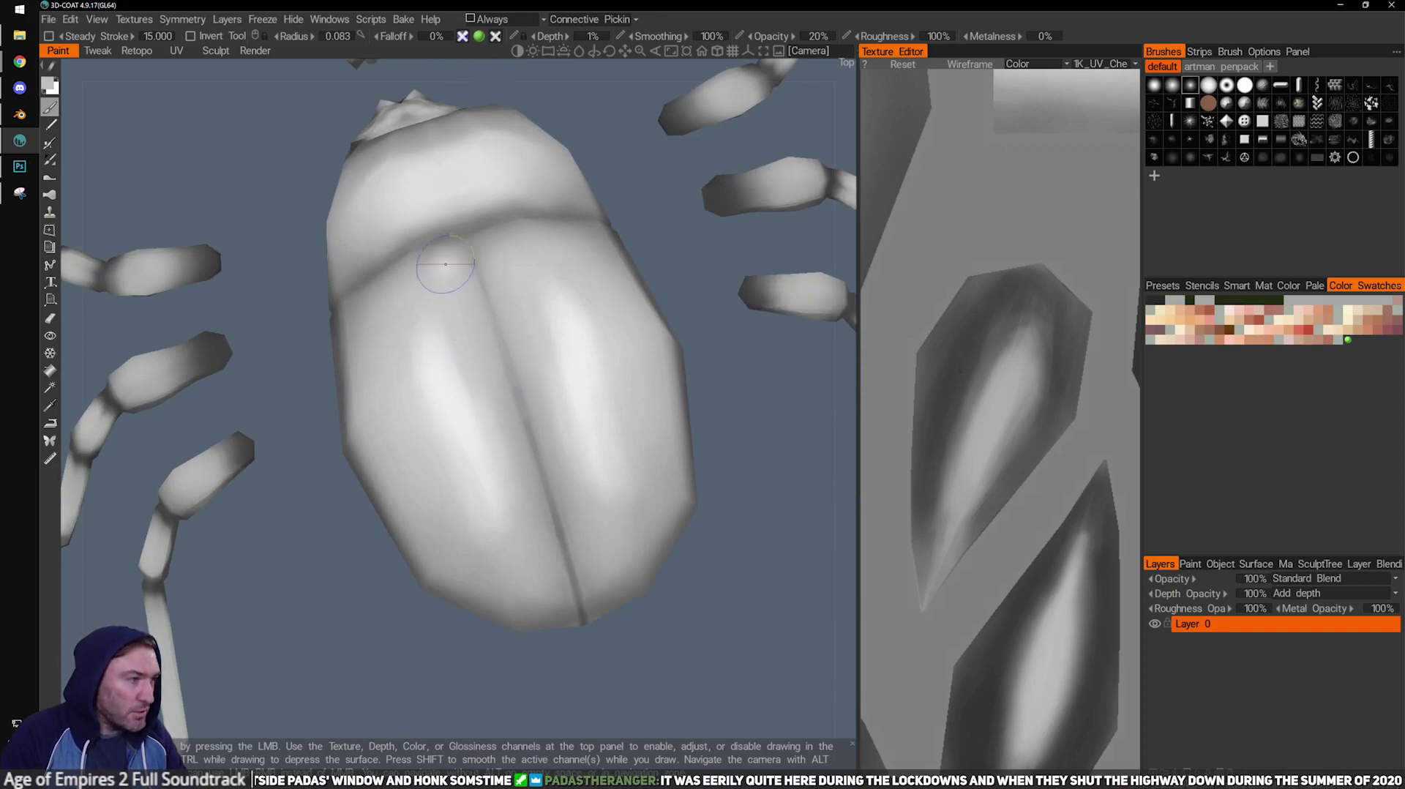
Lighten the rear belly segments on the beetle's underside with soft strokes at brush radius 0.083 and 20% opacity.
{"action": "mouse_move", "coordinate": [685, 439]}
{"action": "left_mouse_down", "text": "alt"}
{"action": "mouse_move", "coordinate": [810, 578]}
{"action": "mouse_move", "coordinate": [618, 692]}
{"action": "mouse_move", "coordinate": [523, 547]}
{"action": "left_mouse_up", "text": "alt"}
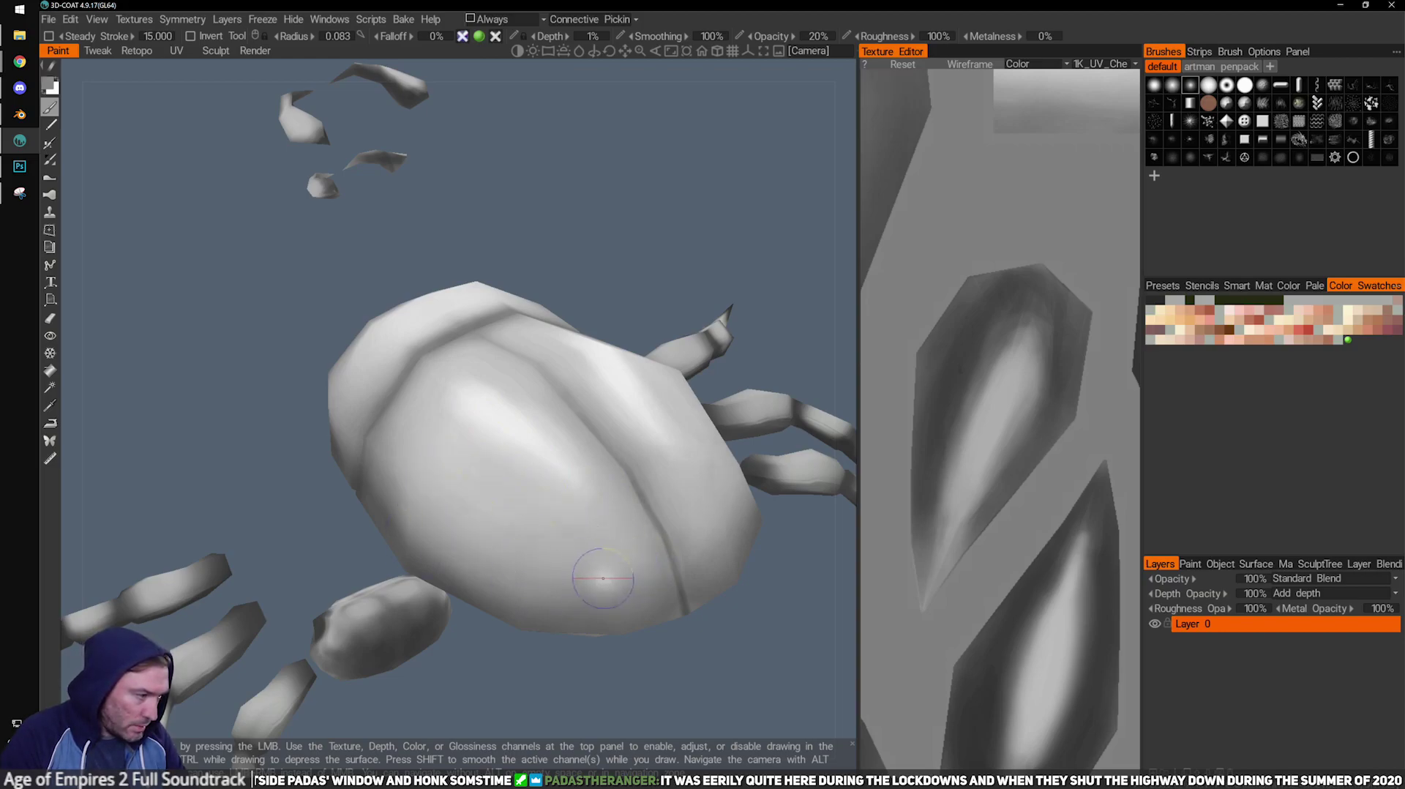
{"action": "mouse_move", "coordinate": [631, 617]}
{"action": "left_mouse_down", "text": "alt"}
{"action": "mouse_move", "coordinate": [503, 554]}
{"action": "mouse_move", "coordinate": [484, 708]}
{"action": "mouse_move", "coordinate": [389, 654]}
{"action": "mouse_move", "coordinate": [583, 439]}
{"action": "left_mouse_up", "text": "alt"}
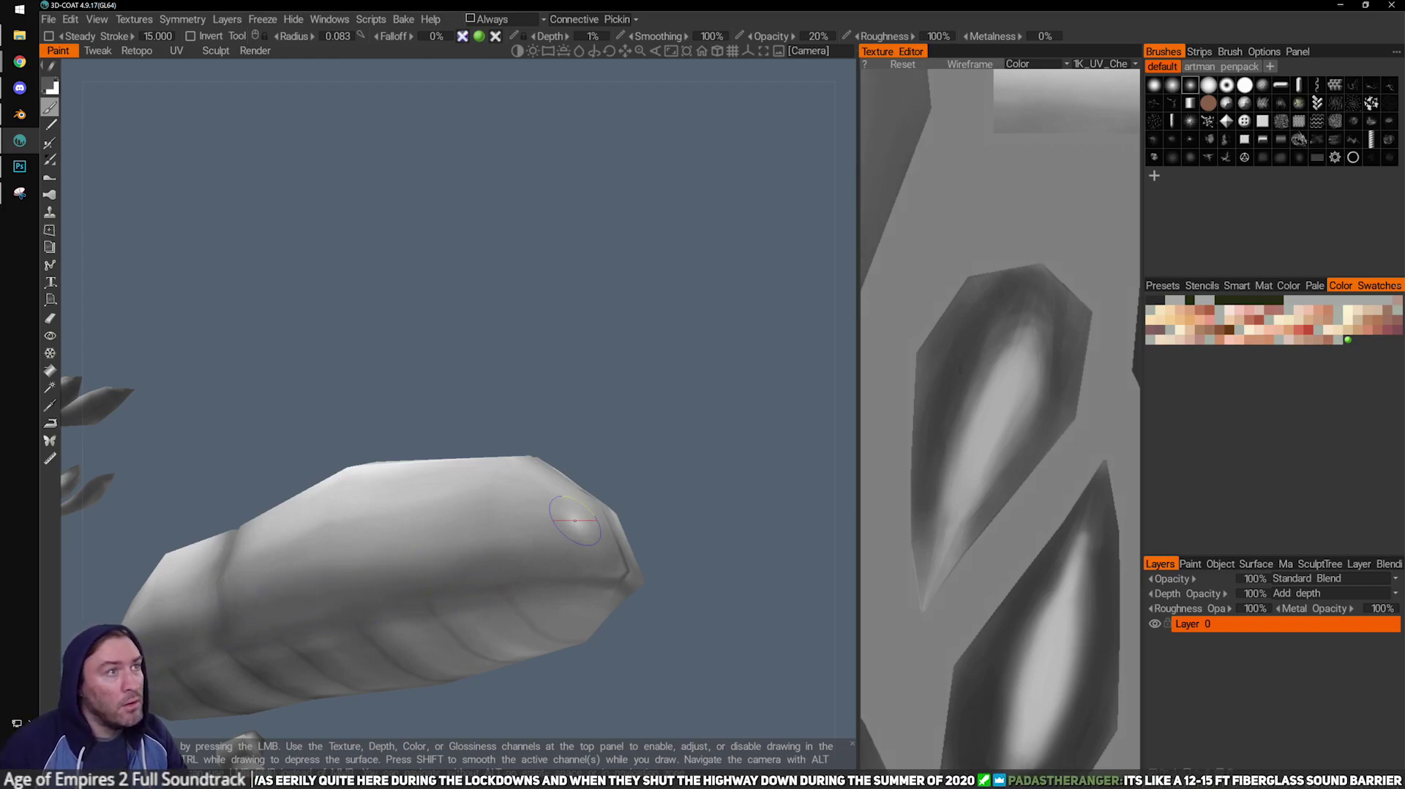
{"action": "left_click_drag", "start_coordinate": [568, 291], "coordinate": [699, 307], "text": "alt"}
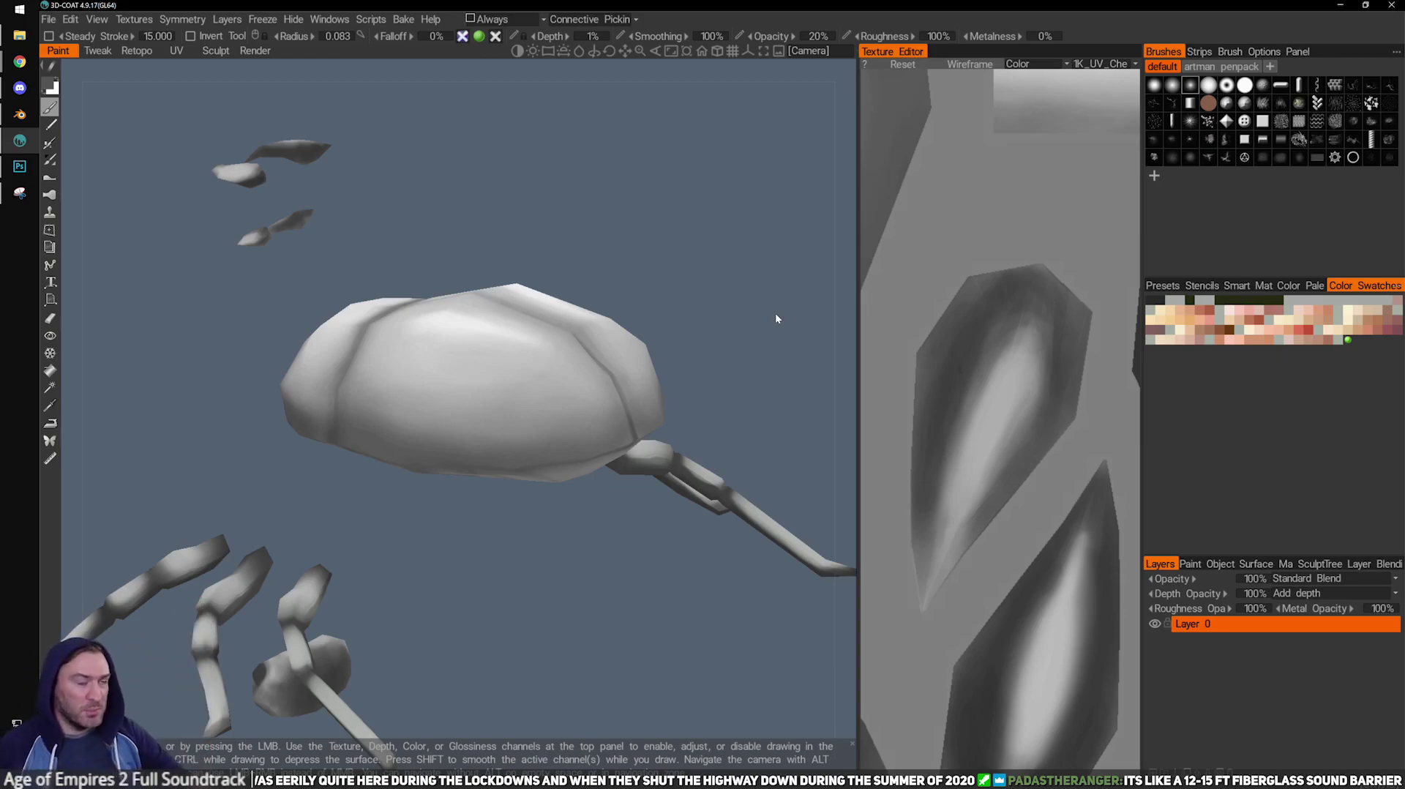
{"action": "left_click_drag", "start_coordinate": [533, 365], "coordinate": [484, 410], "text": "alt"}
{"action": "mouse_move", "coordinate": [484, 415]}
{"action": "right_mouse_down"}
{"action": "mouse_move", "coordinate": [376, 347]}
{"action": "mouse_move", "coordinate": [634, 363]}
{"action": "mouse_move", "coordinate": [551, 396]}
{"action": "mouse_move", "coordinate": [578, 420]}
{"action": "mouse_move", "coordinate": [508, 396]}
{"action": "right_mouse_up"}
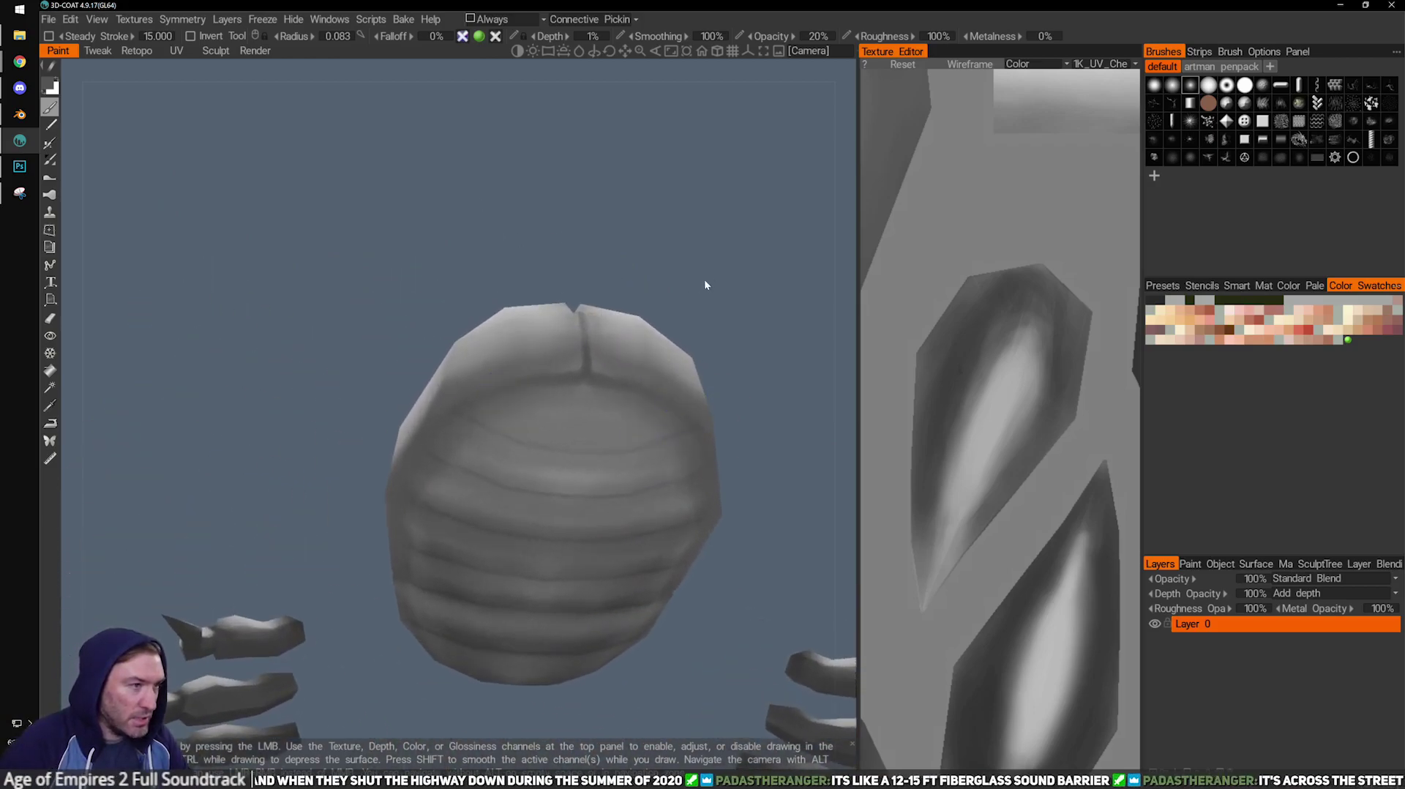
{"action": "left_click_drag", "start_coordinate": [699, 283], "coordinate": [701, 220]}
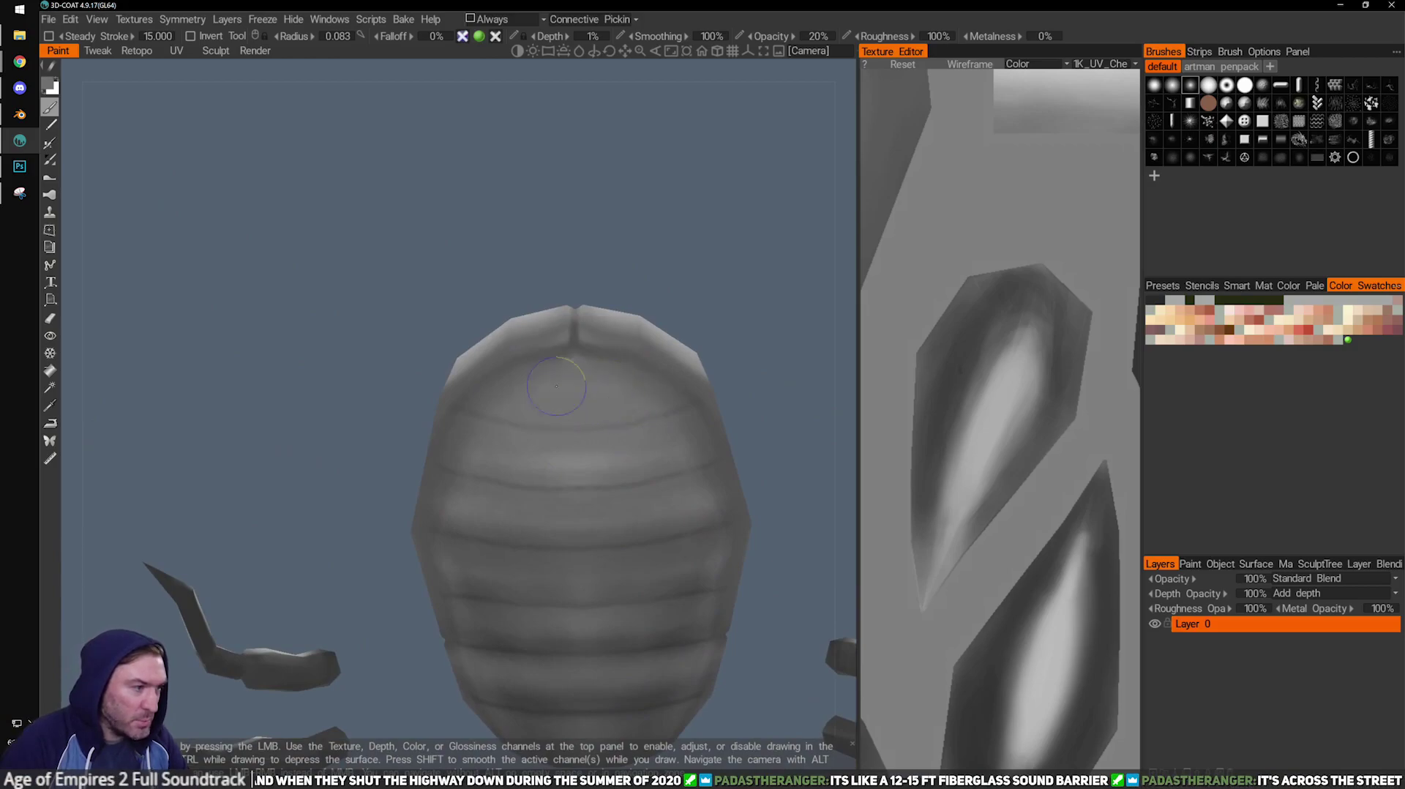
{"action": "right_click_drag", "start_coordinate": [621, 330], "coordinate": [451, 352]}
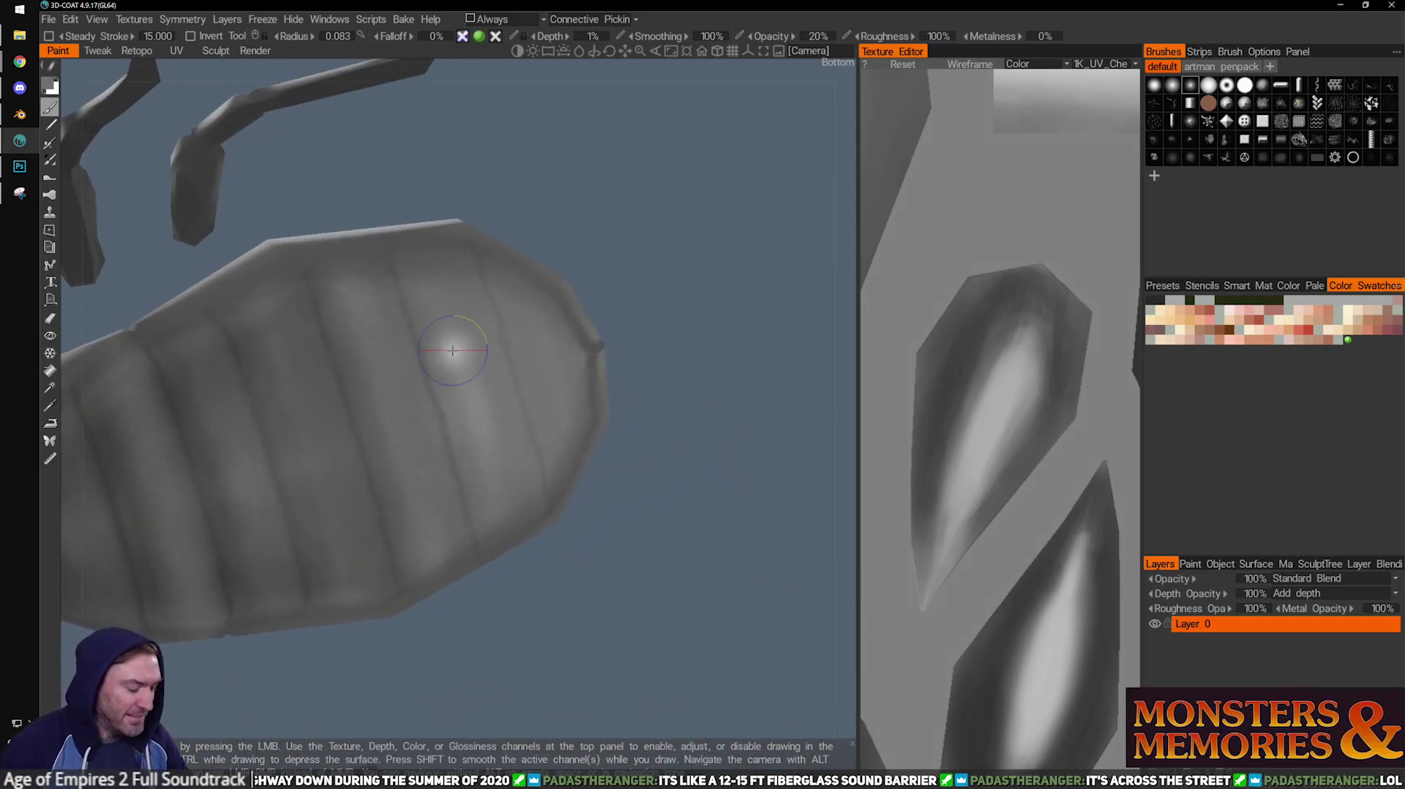
{"action": "right_click_drag", "start_coordinate": [680, 383], "coordinate": [647, 358]}
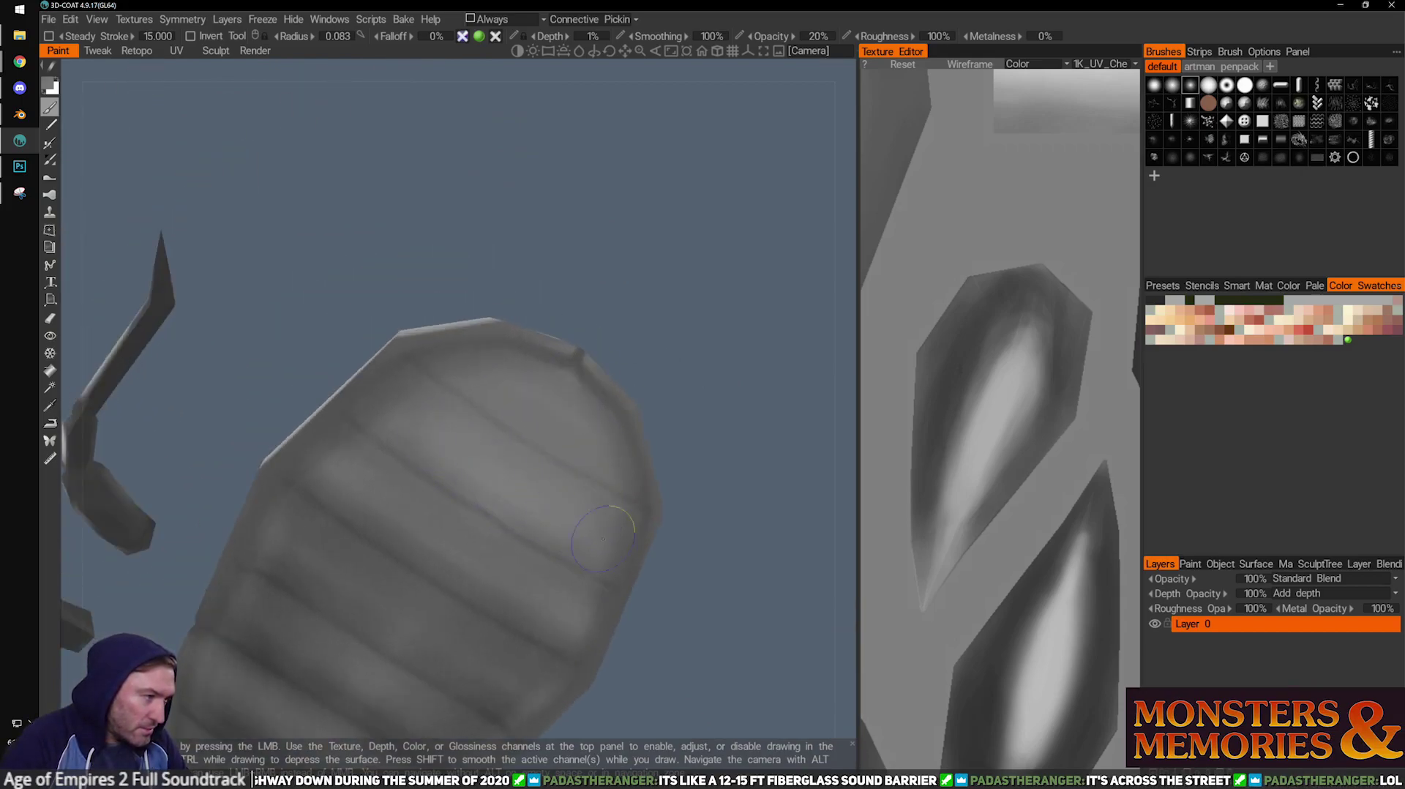
{"action": "right_click_drag", "start_coordinate": [556, 583], "coordinate": [650, 399]}
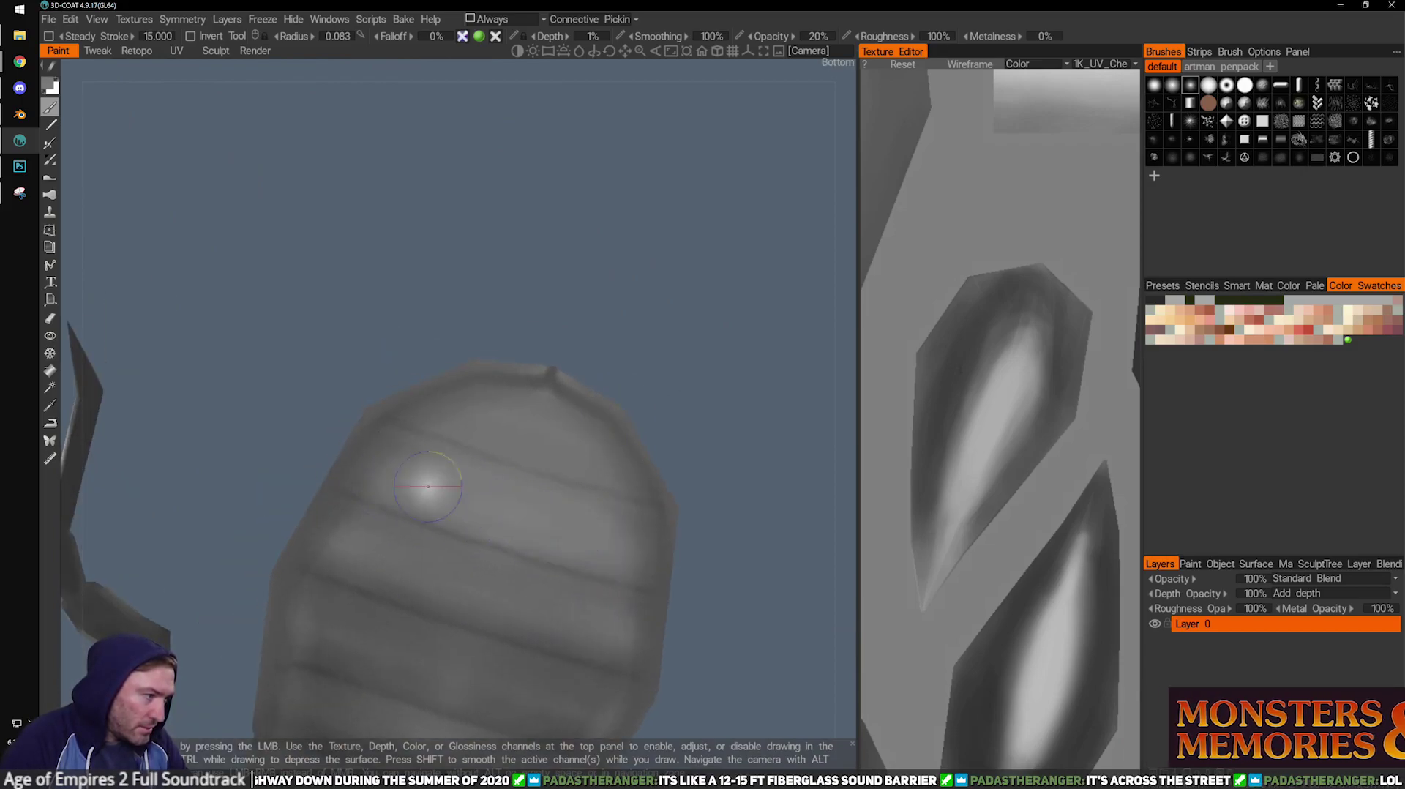
{"action": "left_click_drag", "start_coordinate": [645, 395], "coordinate": [656, 415]}
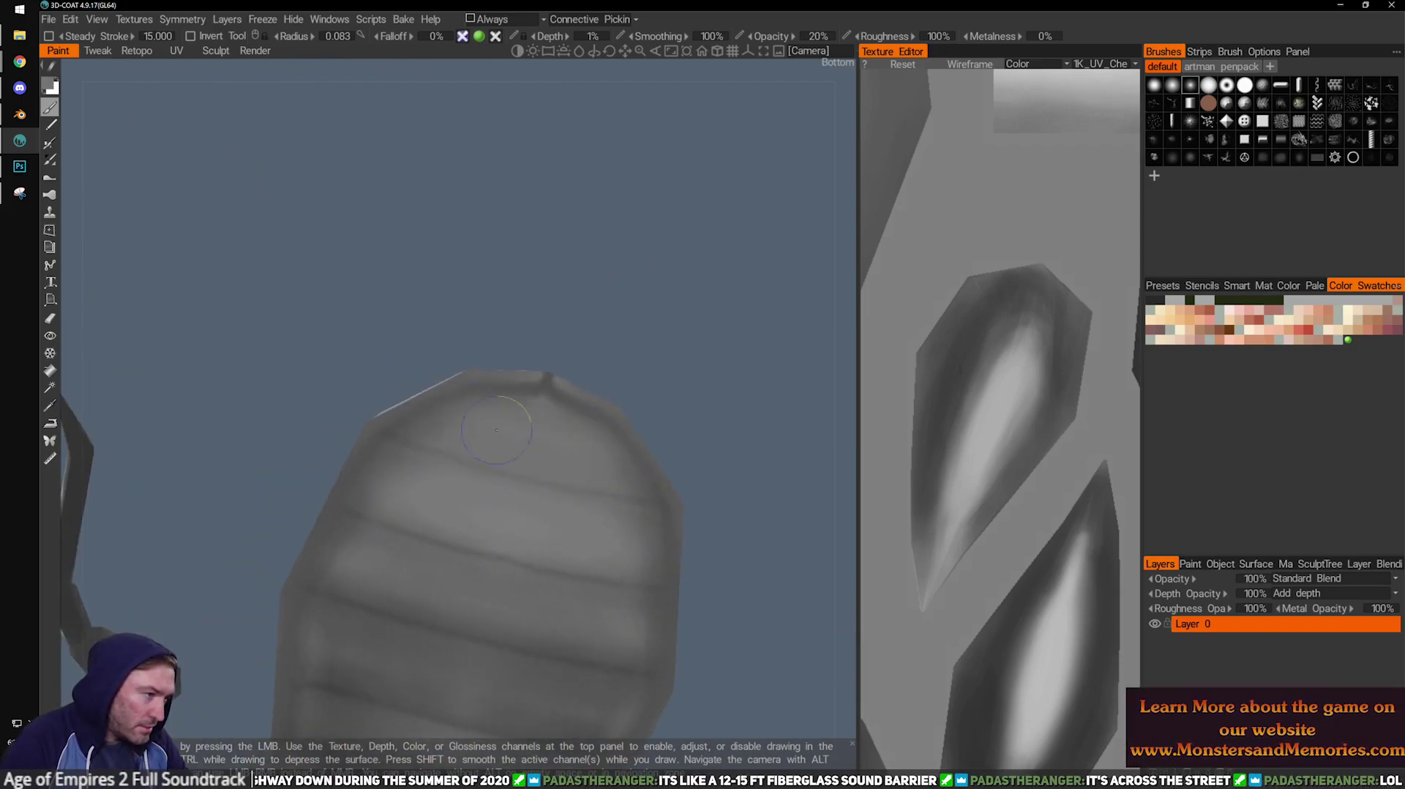
{"action": "mouse_move", "coordinate": [456, 477]}
{"action": "right_mouse_down"}
{"action": "mouse_move", "coordinate": [680, 426]}
{"action": "mouse_move", "coordinate": [714, 485]}
{"action": "mouse_move", "coordinate": [392, 573]}
{"action": "right_mouse_up"}
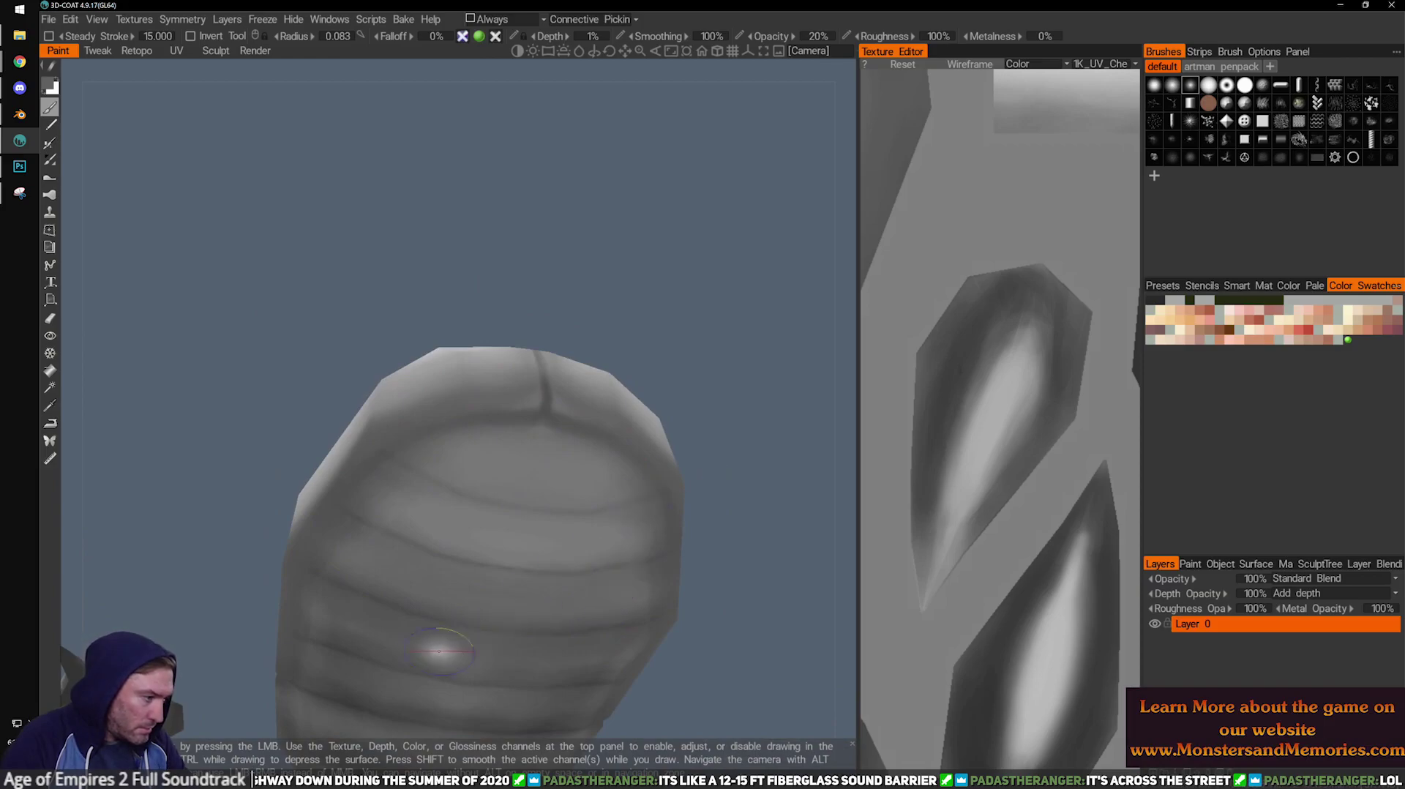
Build up lighter gray on the middle belly segments between the dark grooves, reducing the brush radius to 0.057.
{"action": "right_click_drag", "start_coordinate": [814, 310], "coordinate": [554, 356]}
{"action": "left_click_drag", "start_coordinate": [529, 375], "coordinate": [489, 465], "text": "alt"}
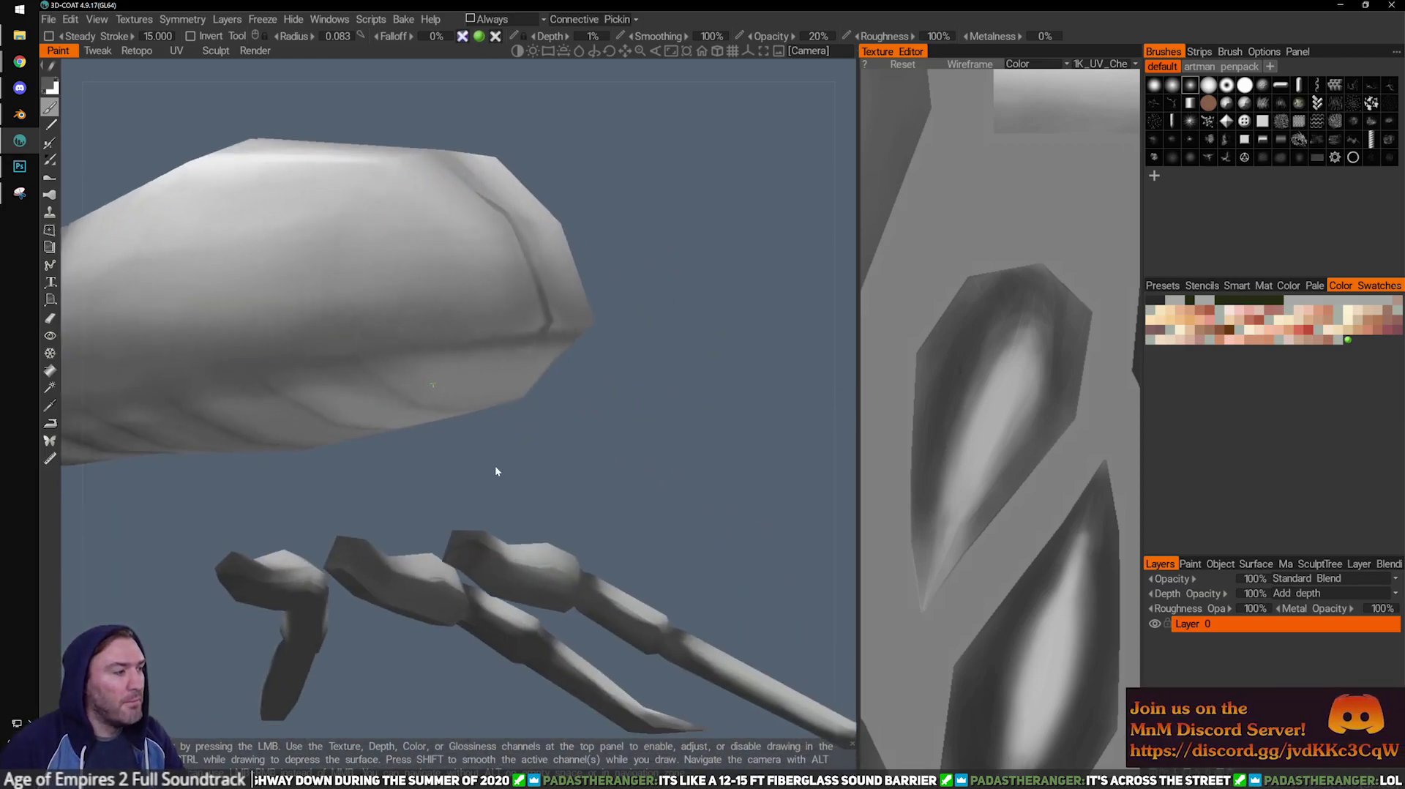
{"action": "right_click_drag", "start_coordinate": [489, 466], "coordinate": [552, 407], "text": "alt"}
{"action": "middle_click_drag", "start_coordinate": [552, 407], "coordinate": [653, 429], "text": "alt"}
{"action": "left_click_drag", "start_coordinate": [653, 428], "coordinate": [569, 479], "text": "alt"}
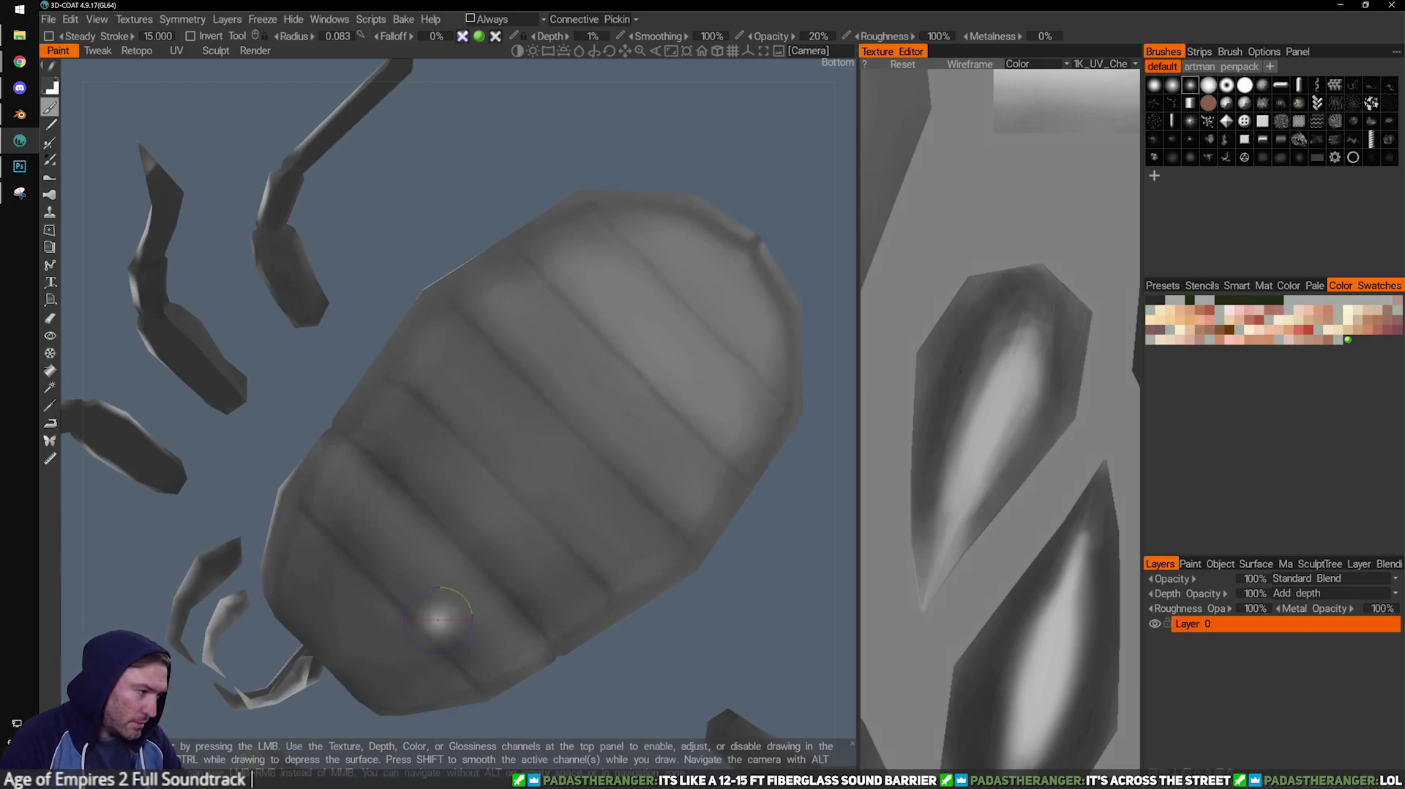
{"action": "key", "text": "bracketleft"}
{"action": "mouse_move", "coordinate": [672, 704]}
{"action": "left_mouse_down"}
{"action": "mouse_move", "coordinate": [615, 699]}
{"action": "mouse_move", "coordinate": [609, 660]}
{"action": "mouse_move", "coordinate": [585, 658]}
{"action": "left_mouse_up"}
{"action": "key", "text": "bracketleft"}
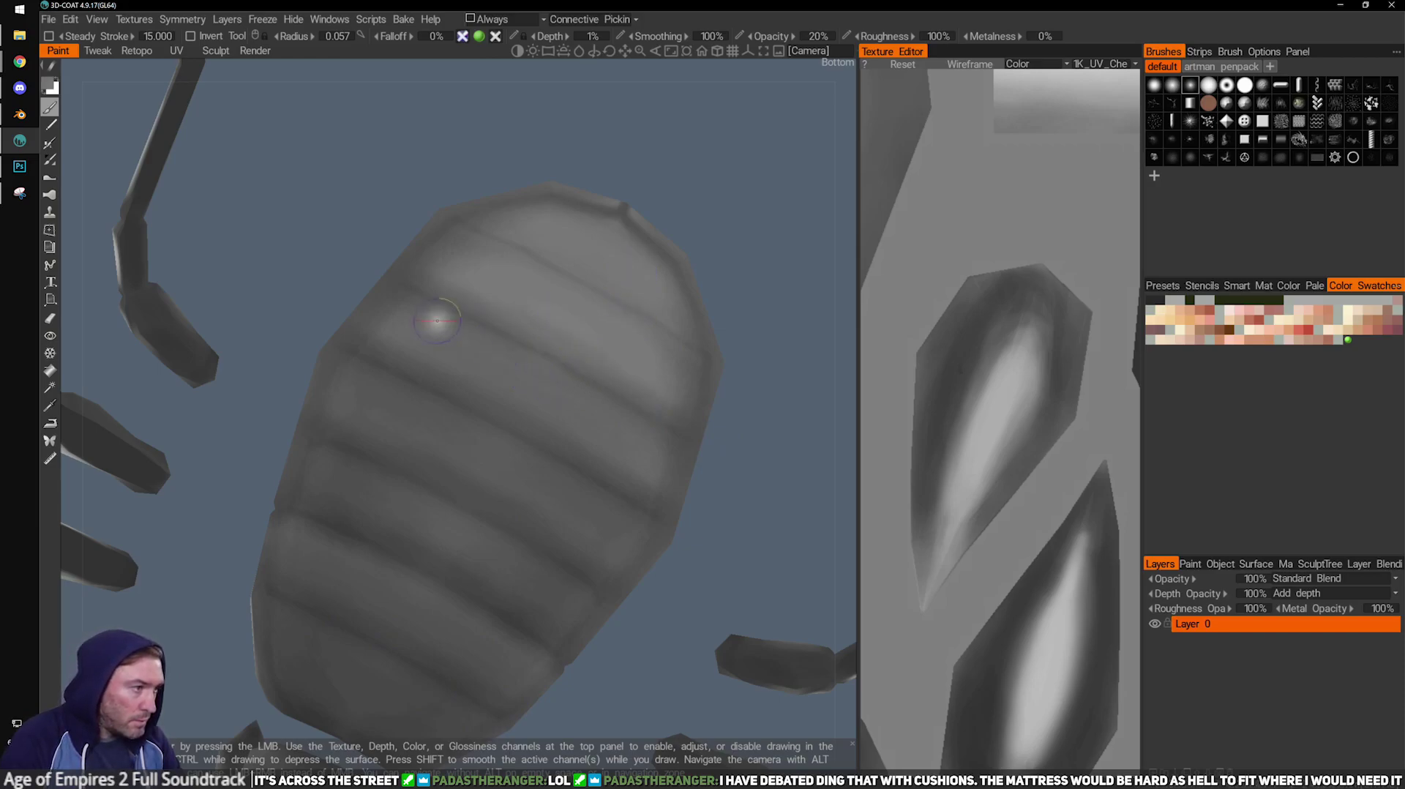
Paint thin highlights along the edges of the middle belly segments with a brush radius of 0.021 and 19% opacity.
{"action": "key", "text": "bracketleft"}
{"action": "key", "text": "bracketleft"}
{"action": "key", "text": "bracketleft"}
{"action": "key", "text": "bracketleft"}
{"action": "key", "text": "bracketleft"}
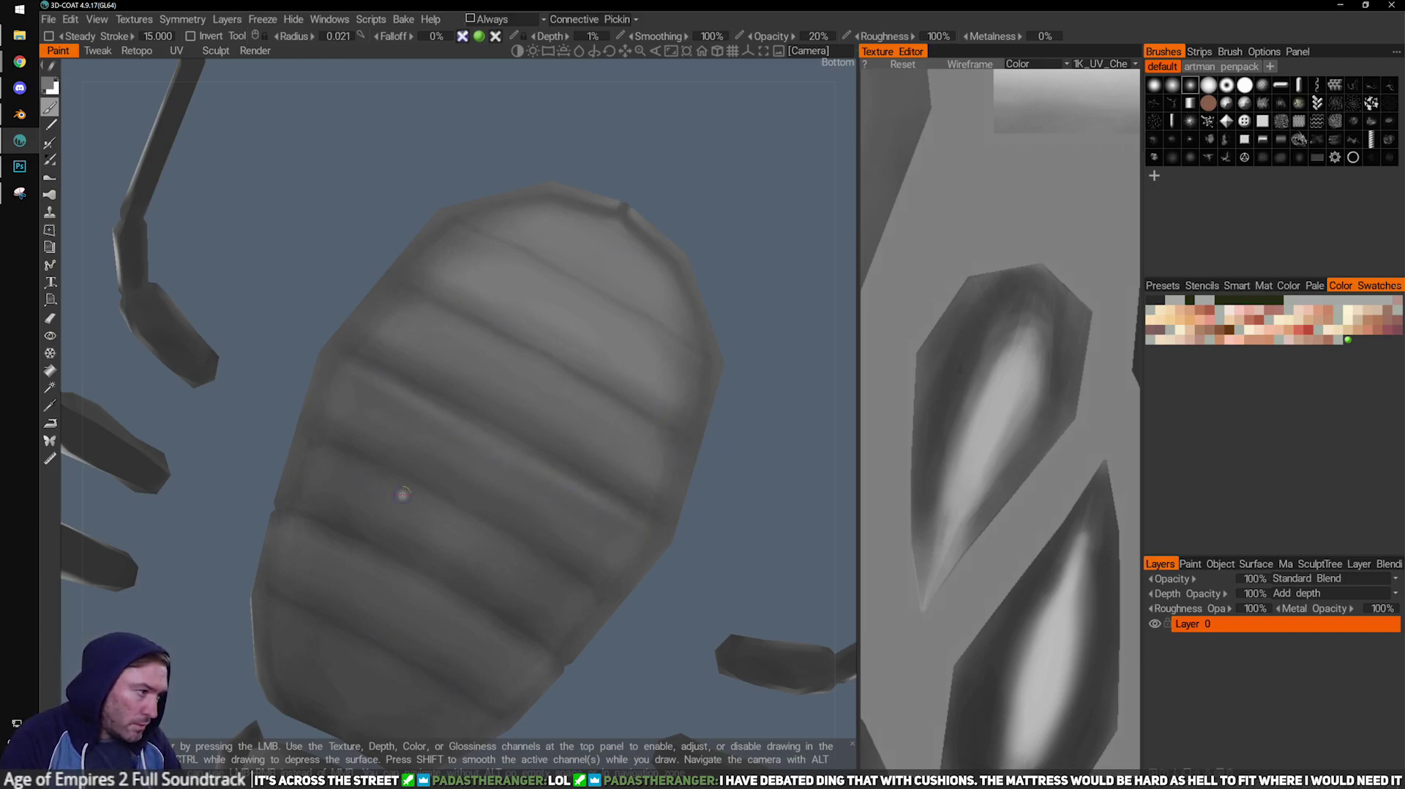
{"action": "left_click_drag", "start_coordinate": [754, 525], "coordinate": [662, 500]}
{"action": "right_click_drag", "start_coordinate": [688, 500], "coordinate": [645, 500]}
{"action": "left_click_drag", "start_coordinate": [637, 498], "coordinate": [544, 418]}
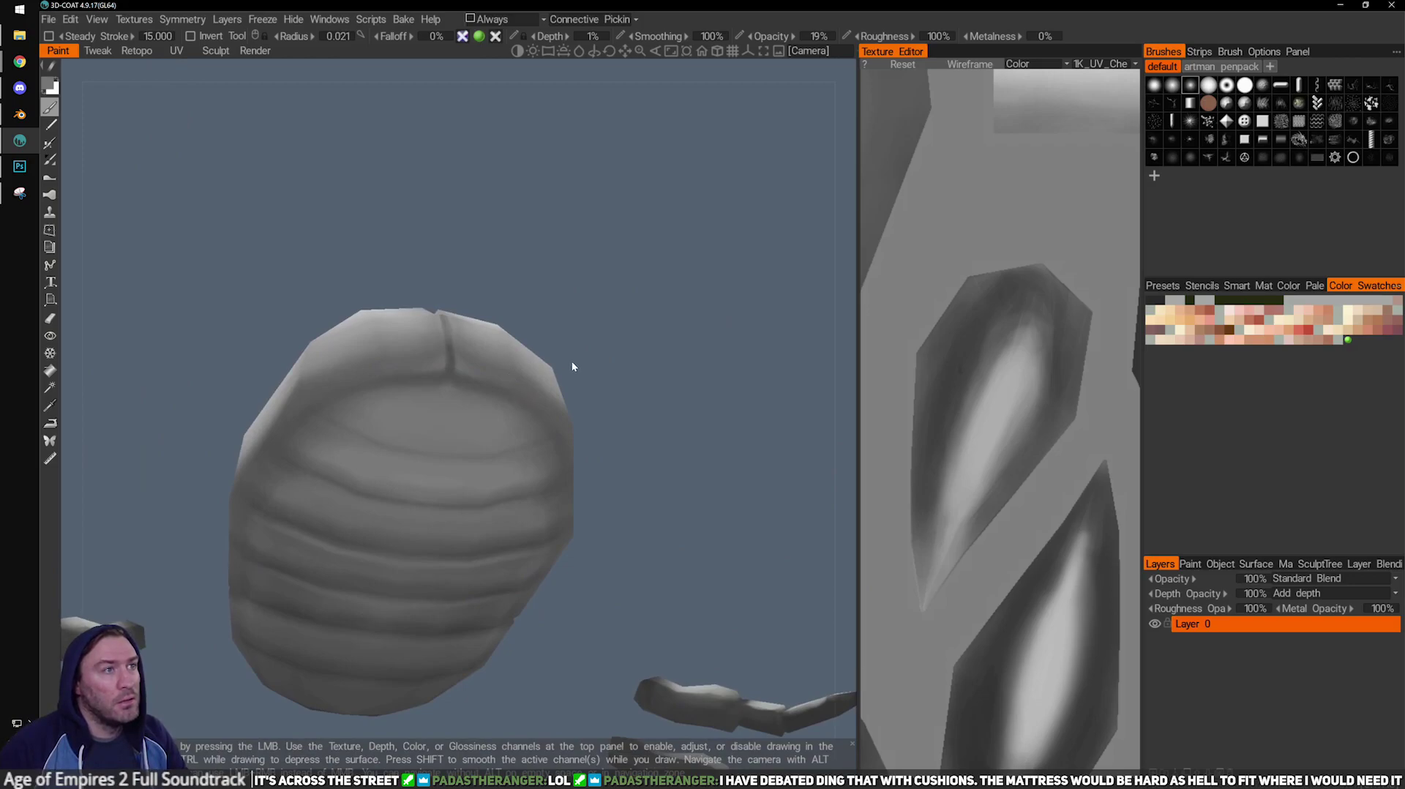
{"action": "left_click_drag", "start_coordinate": [571, 361], "coordinate": [578, 388], "text": "alt"}
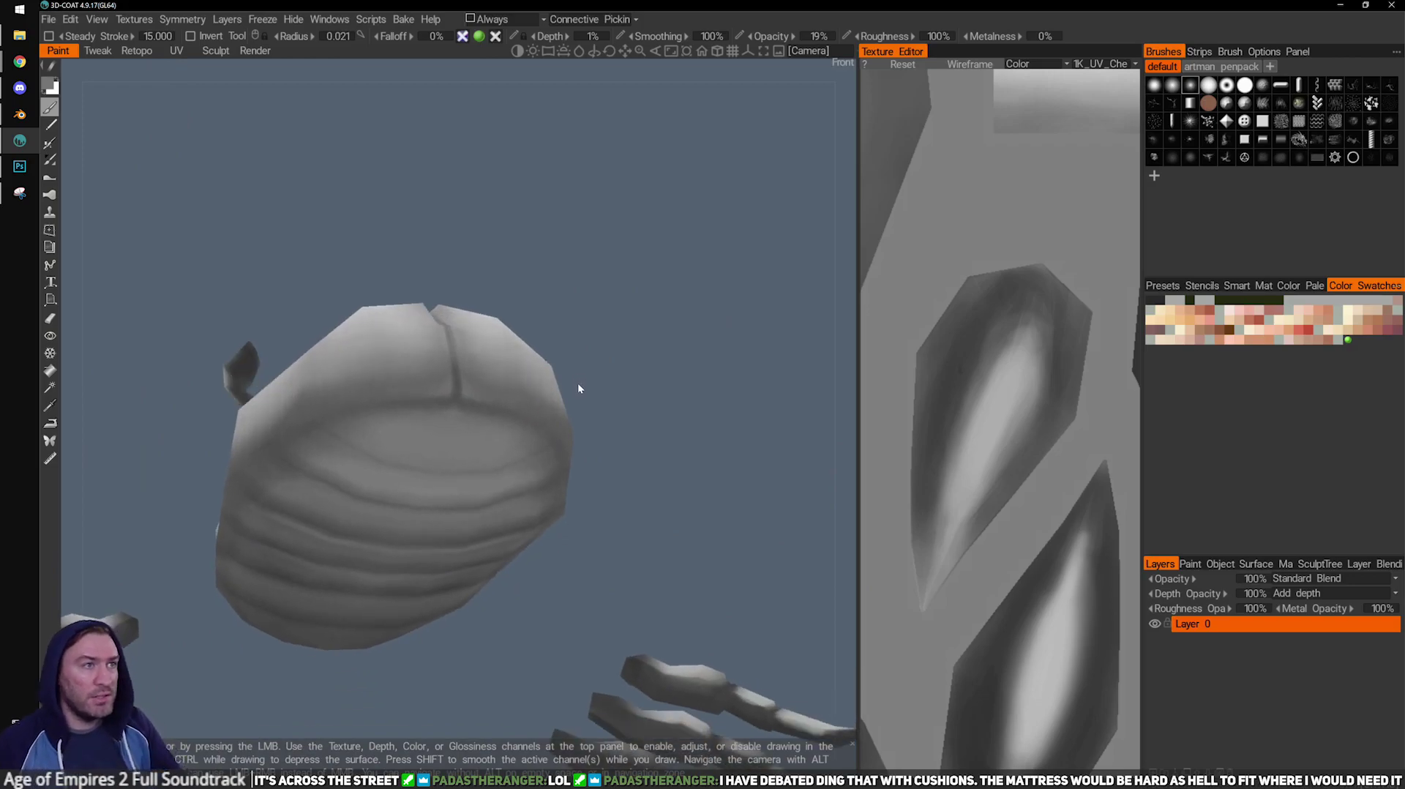
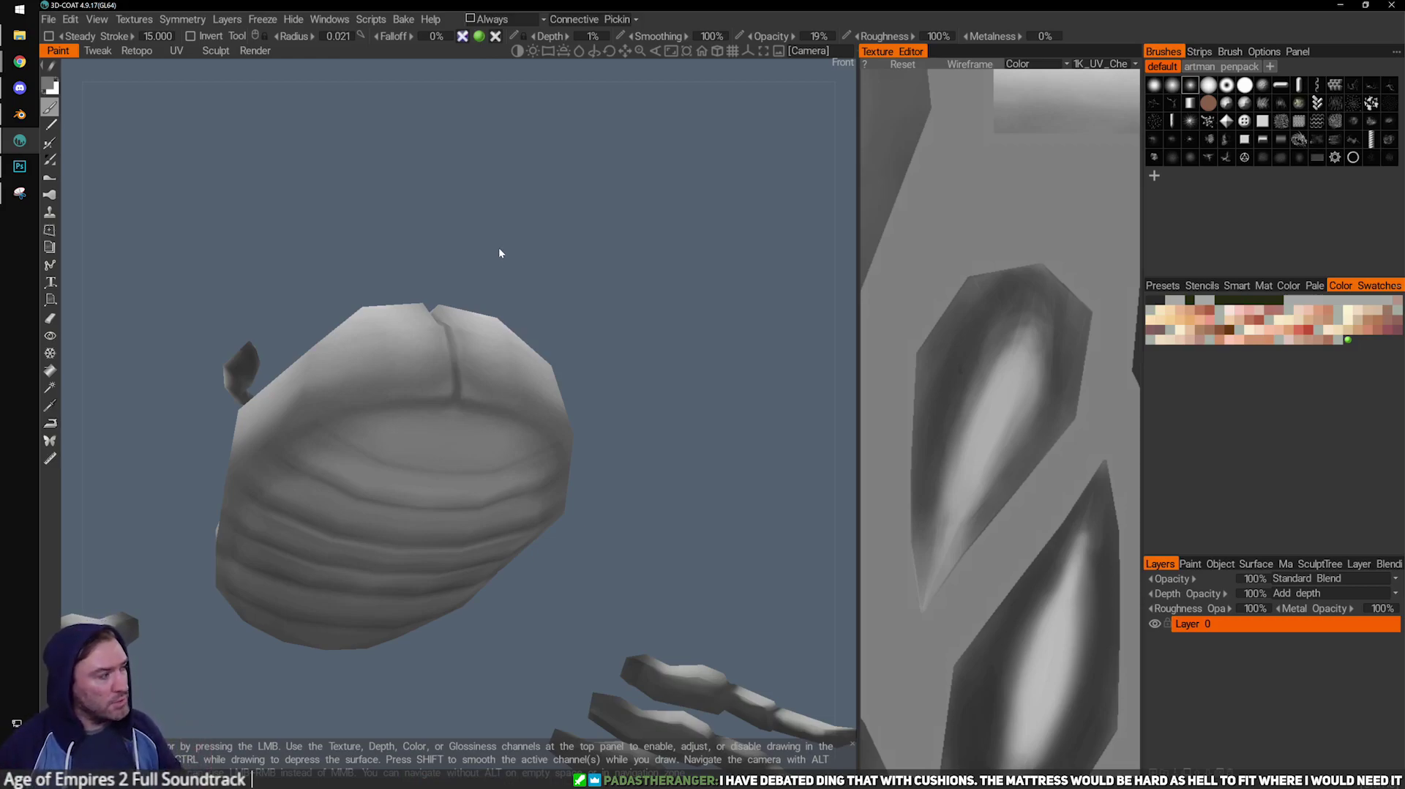
Add thin highlight lines beside the rear belly grooves and on the rearmost plate with a brush radius of 0.019 to 0.016.
{"action": "left_click_drag", "start_coordinate": [539, 337], "coordinate": [545, 461]}
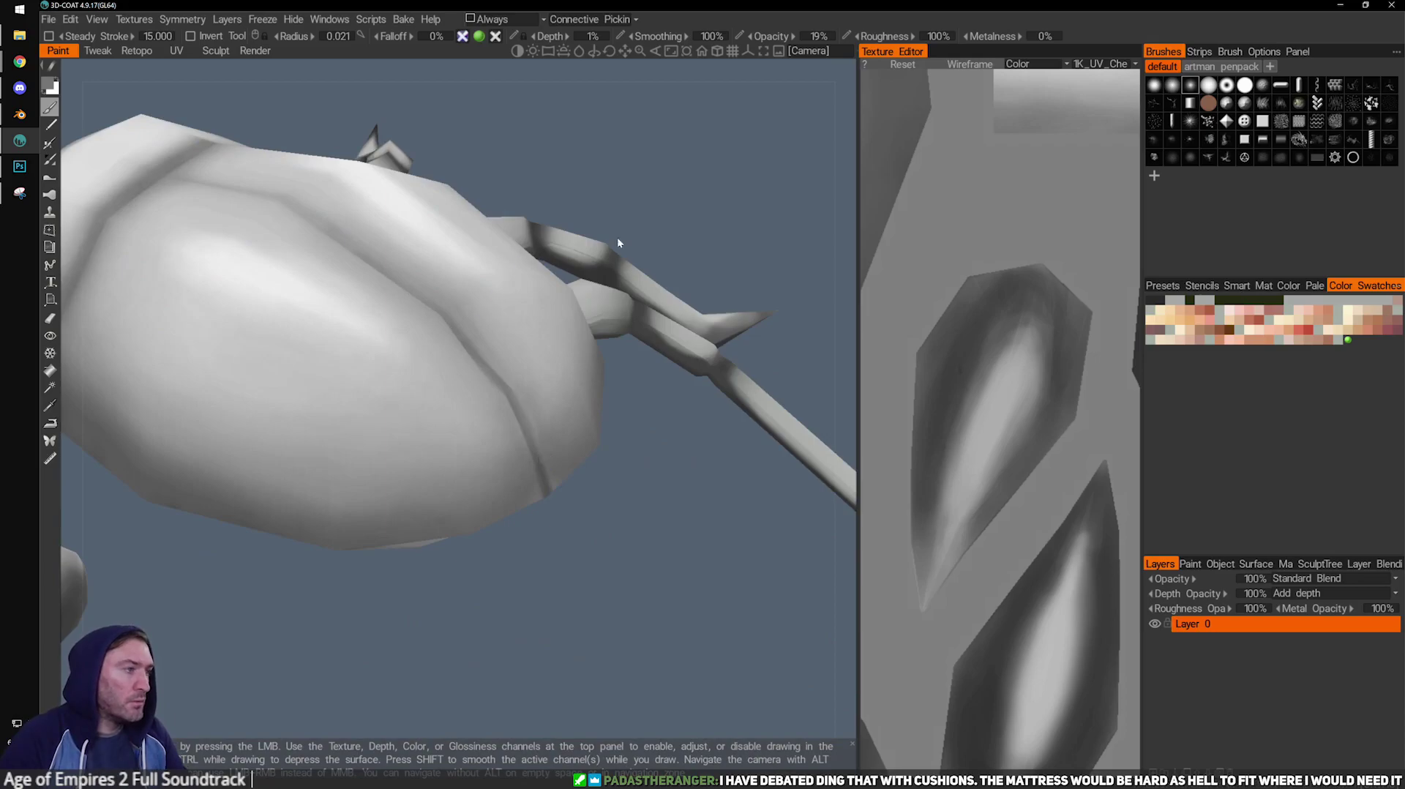
{"action": "left_click_drag", "start_coordinate": [595, 240], "coordinate": [428, 271]}
{"action": "left_click_drag", "start_coordinate": [595, 258], "coordinate": [773, 194], "text": "alt"}
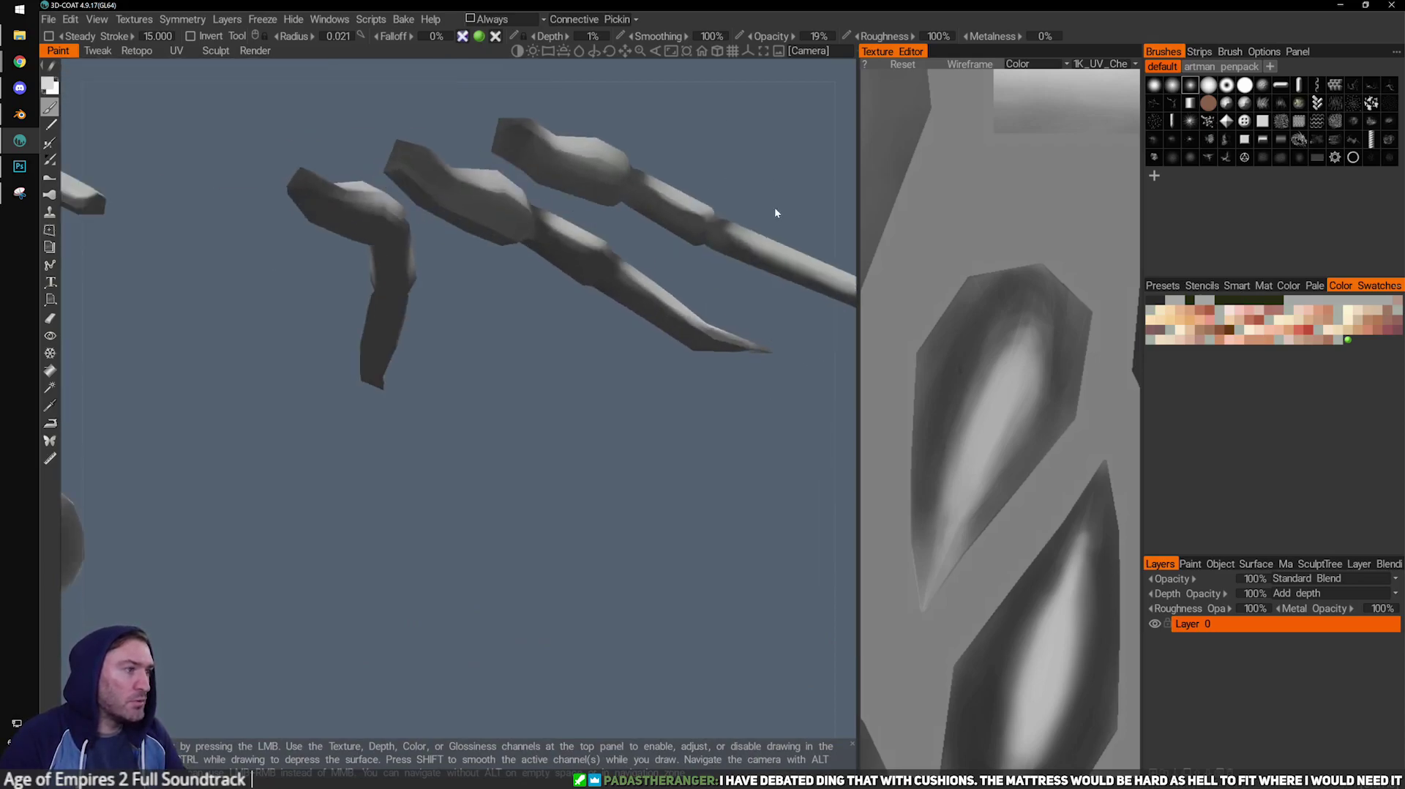
{"action": "left_click_drag", "start_coordinate": [564, 231], "coordinate": [407, 403], "text": "alt"}
{"action": "scroll", "coordinate": [407, 401], "scroll_direction": "up", "scroll_amount": 5}
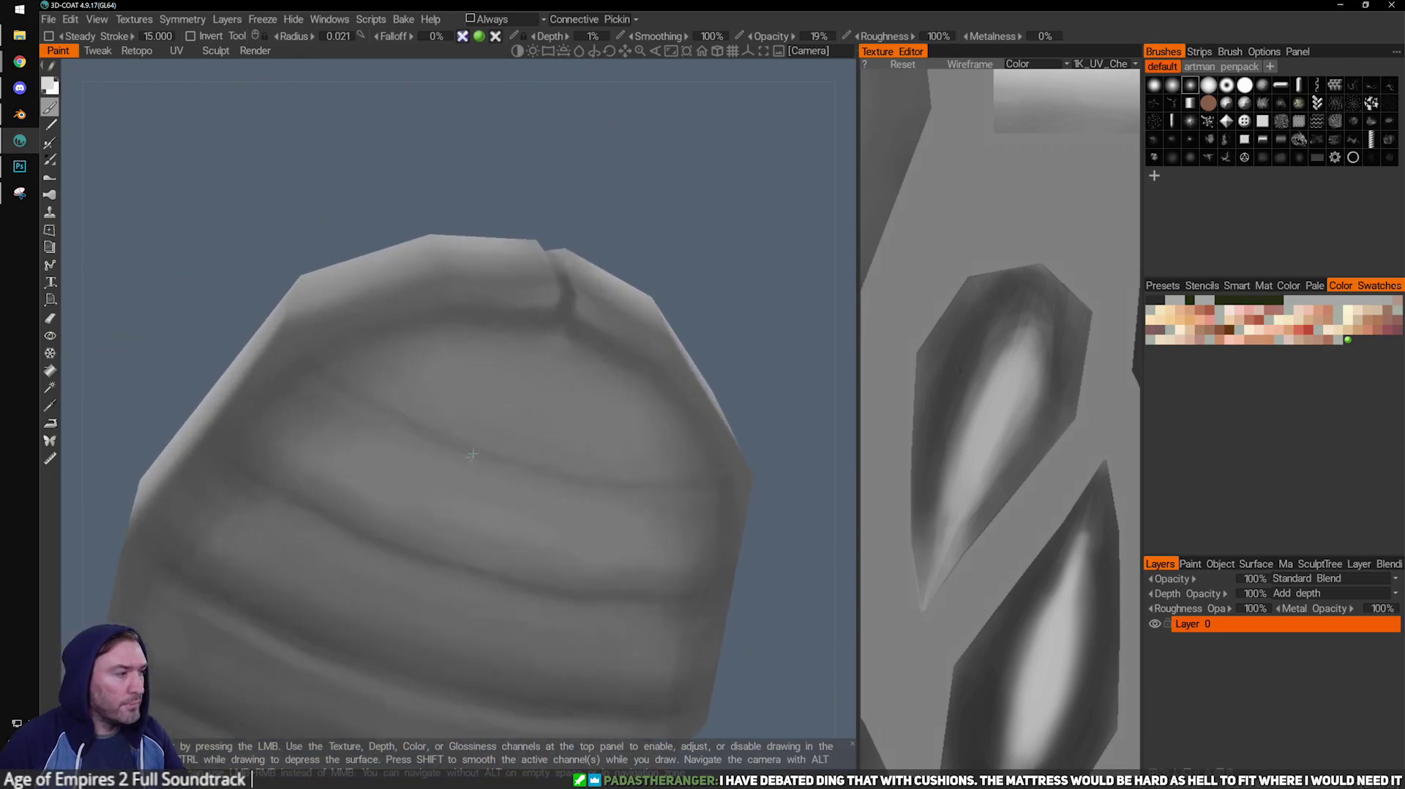
{"action": "left_click_drag", "start_coordinate": [746, 288], "coordinate": [741, 298], "text": "alt"}
{"action": "left_click_drag", "start_coordinate": [464, 348], "coordinate": [617, 373]}
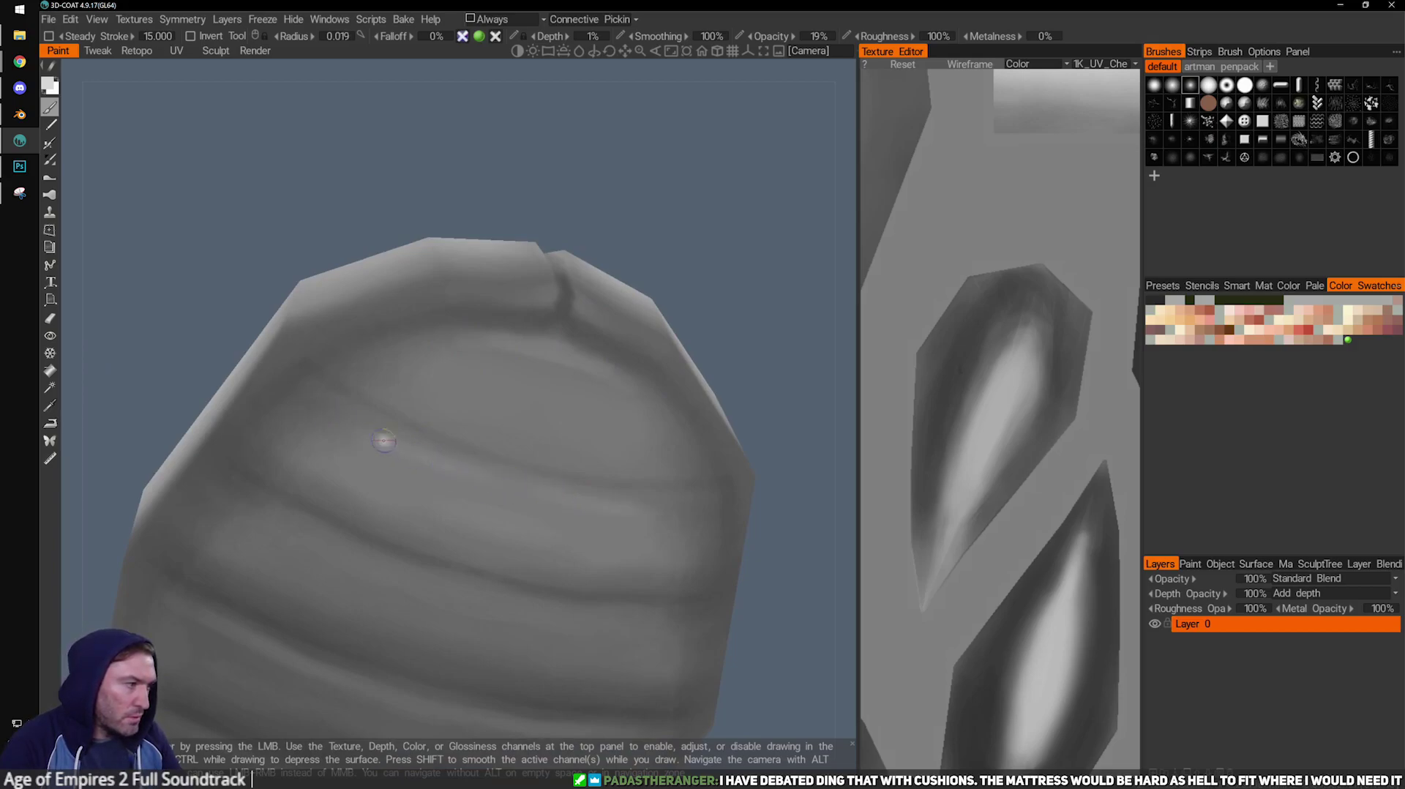
{"action": "left_click_drag", "start_coordinate": [639, 206], "coordinate": [629, 212]}
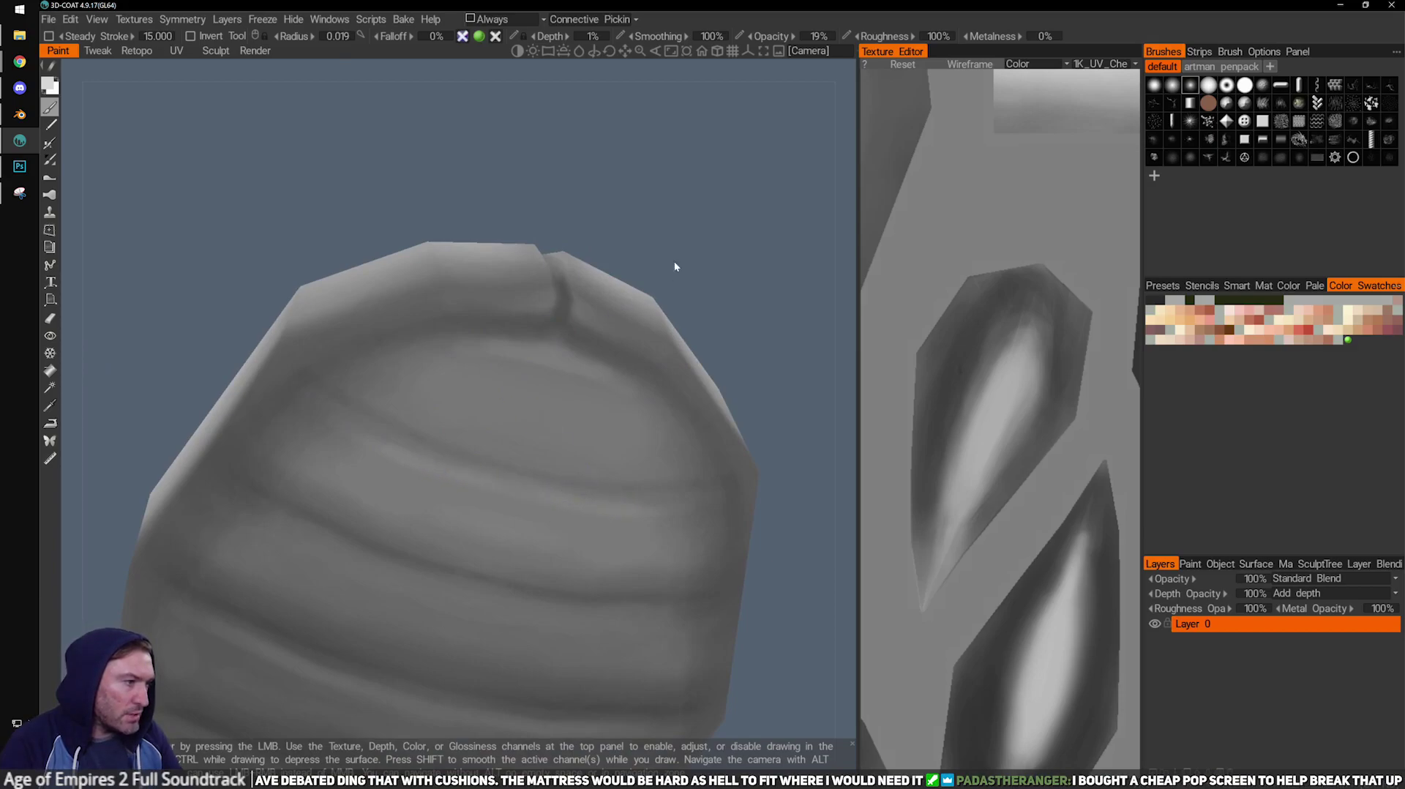
{"action": "left_click_drag", "start_coordinate": [667, 276], "coordinate": [529, 417]}
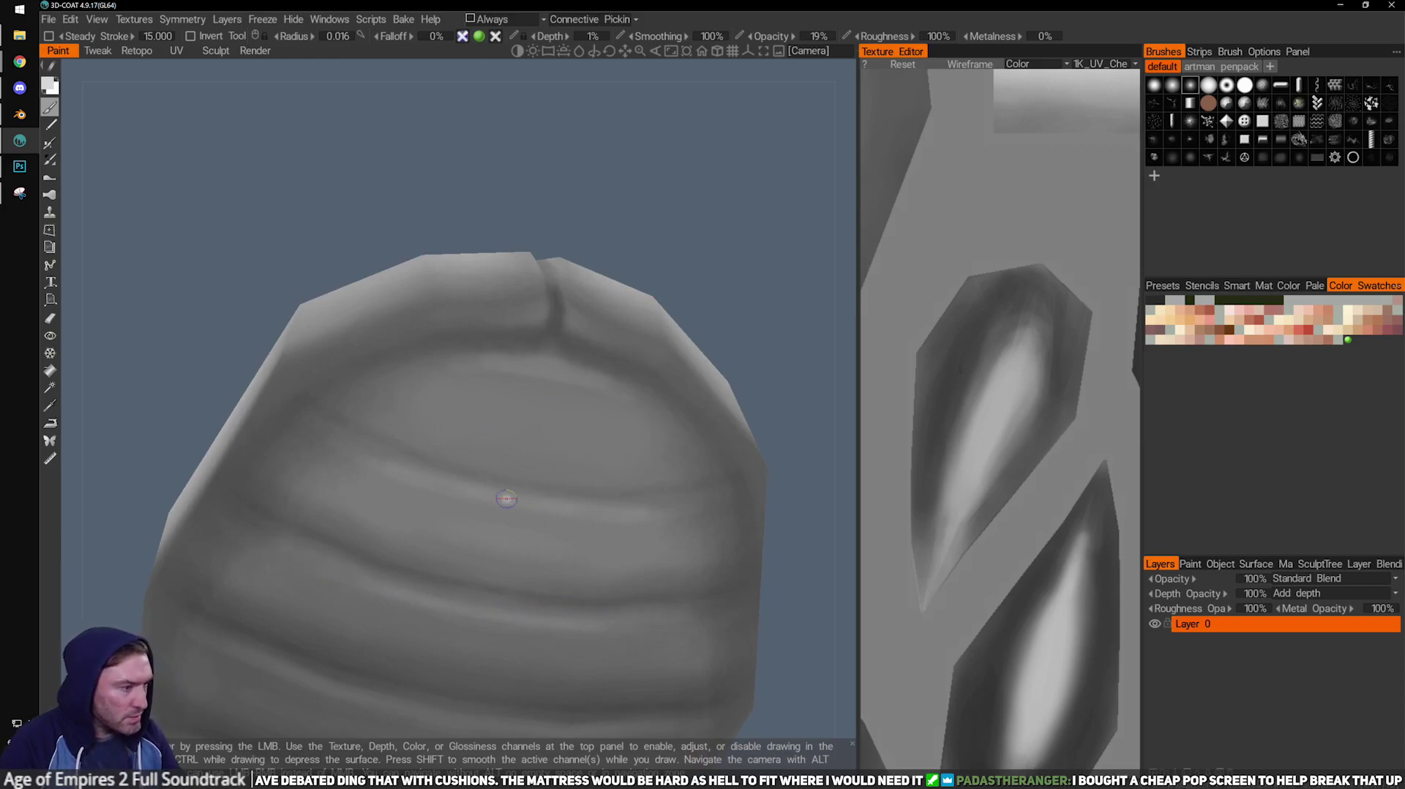
Soften the highlight on the rearmost belly plate below the wing-case seam, enlarging the brush radius to 0.034.
{"action": "right_click_drag", "start_coordinate": [566, 452], "coordinate": [423, 485], "text": "alt"}
{"action": "left_click_drag", "start_coordinate": [423, 486], "coordinate": [486, 468], "text": "alt"}
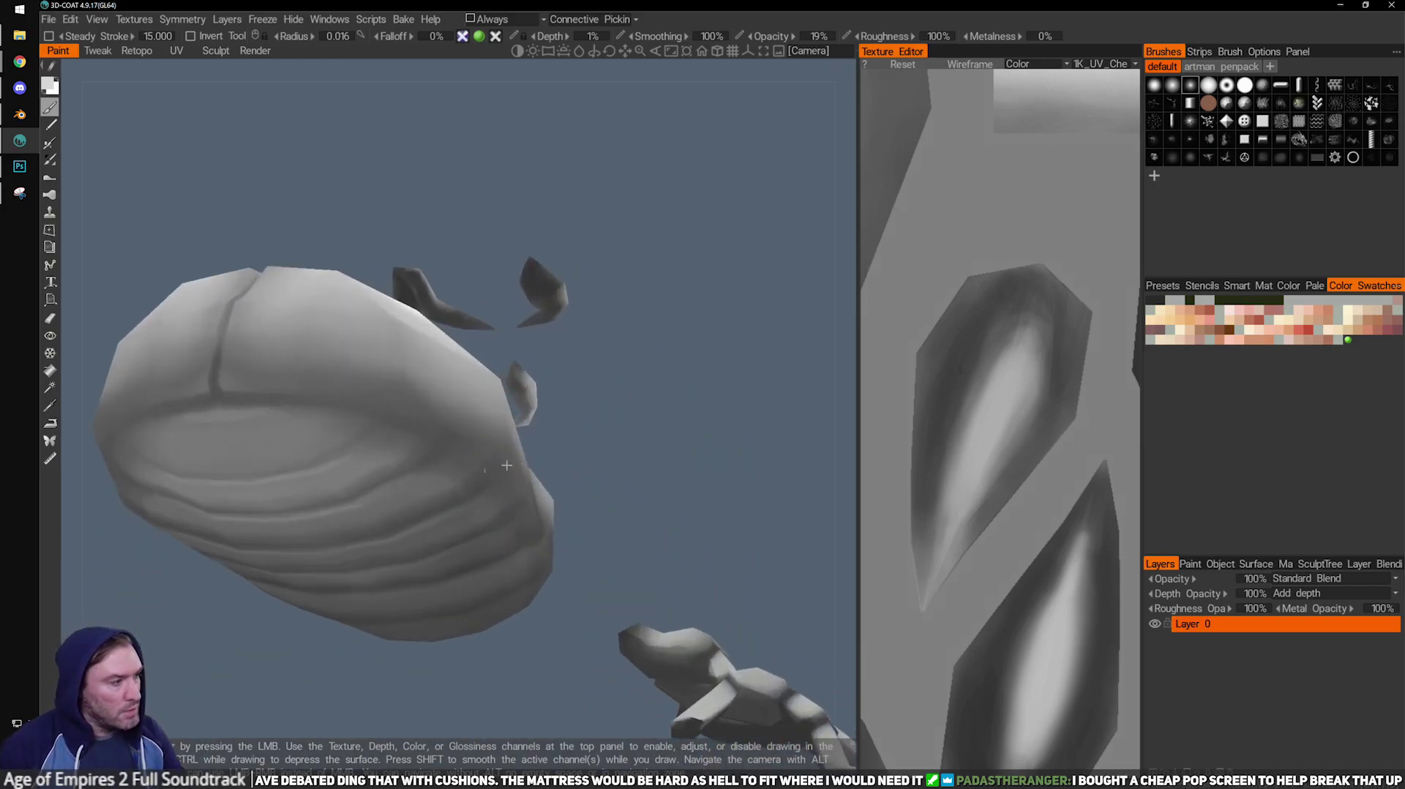
{"action": "middle_click_drag", "start_coordinate": [486, 468], "coordinate": [558, 432], "text": "alt"}
{"action": "mouse_move", "coordinate": [558, 432]}
{"action": "right_mouse_down"}
{"action": "mouse_move", "coordinate": [530, 449]}
{"action": "mouse_move", "coordinate": [540, 456]}
{"action": "right_mouse_up"}
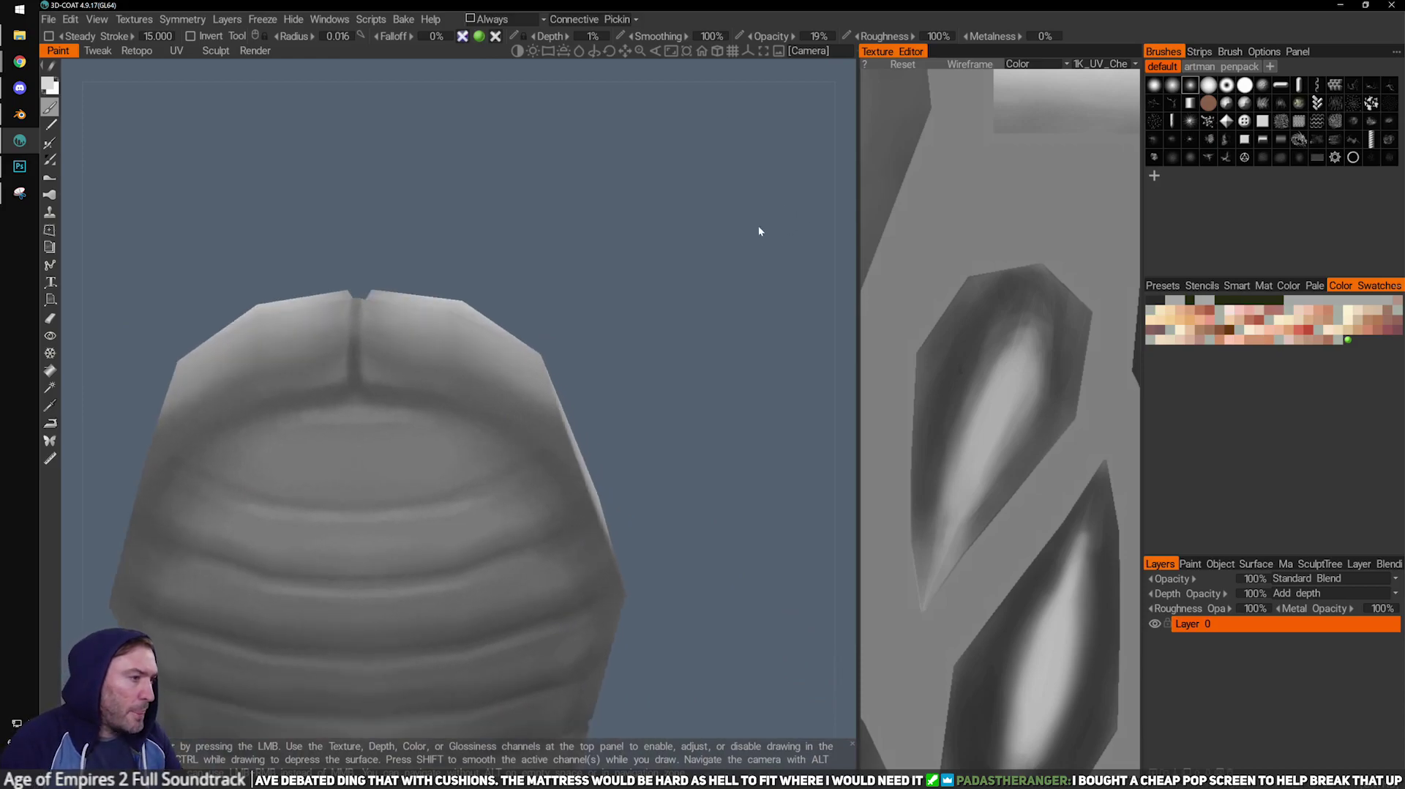
{"action": "left_click_drag", "start_coordinate": [767, 231], "coordinate": [760, 225]}
{"action": "right_click_drag", "start_coordinate": [318, 390], "coordinate": [351, 430]}
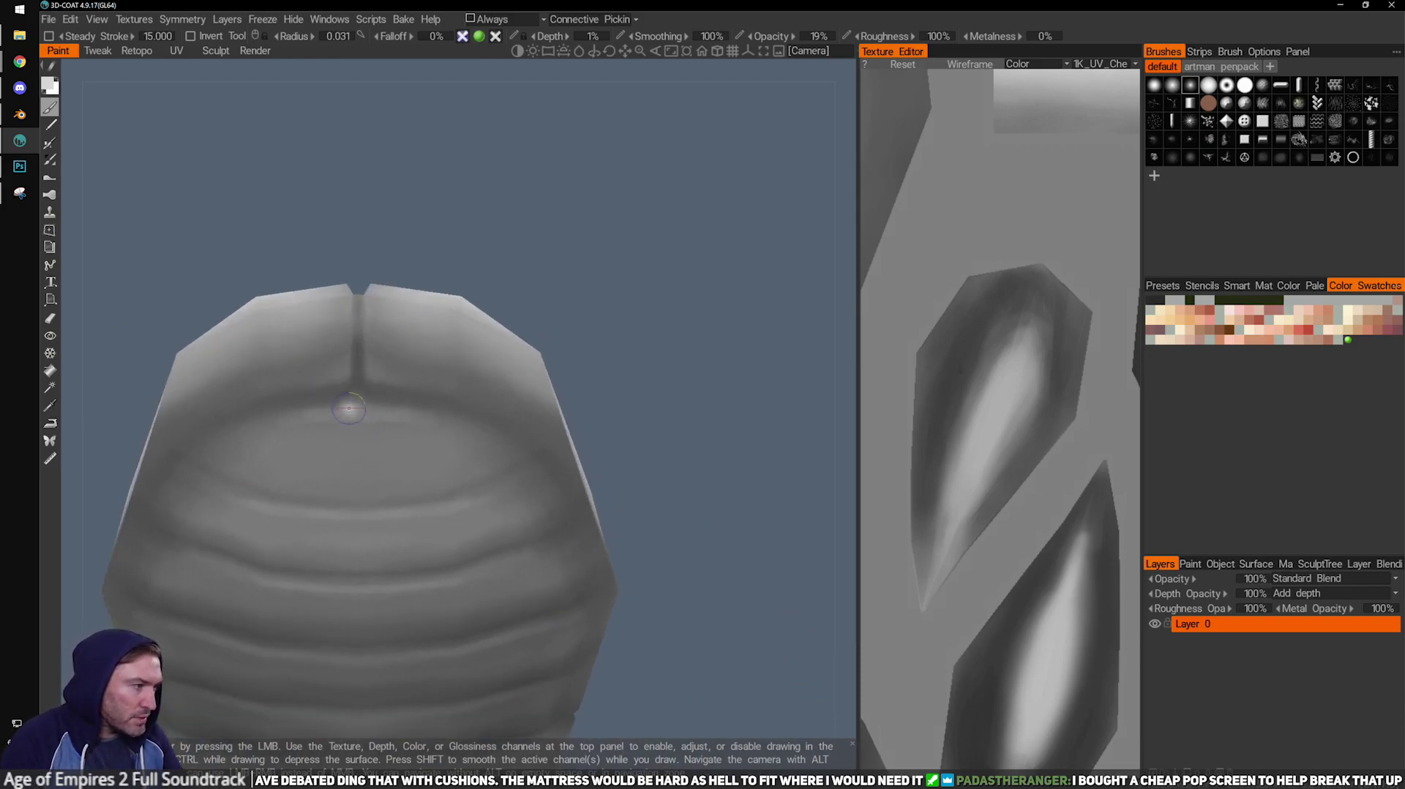
{"action": "right_click_drag", "start_coordinate": [347, 434], "coordinate": [349, 440]}
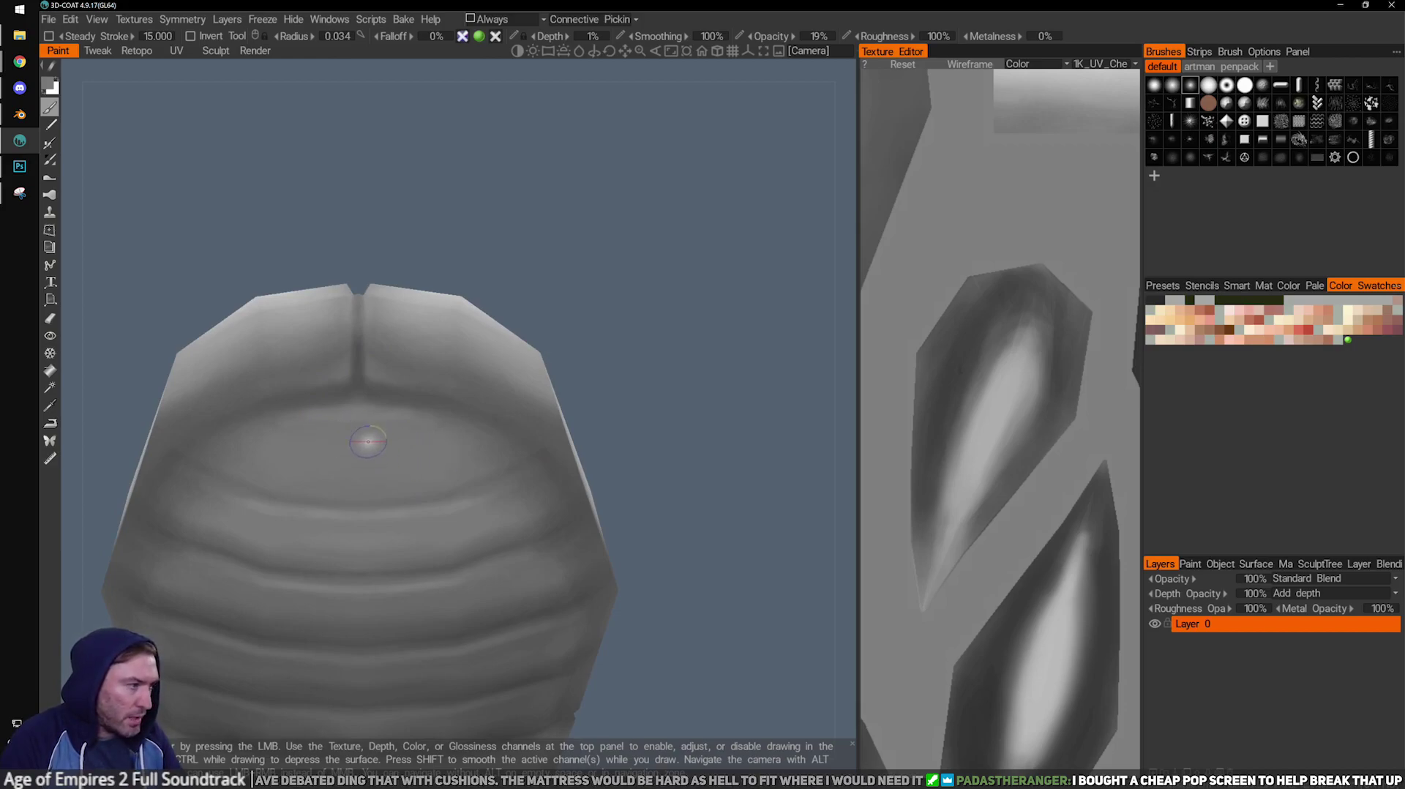
{"action": "left_click_drag", "start_coordinate": [426, 445], "coordinate": [391, 429]}
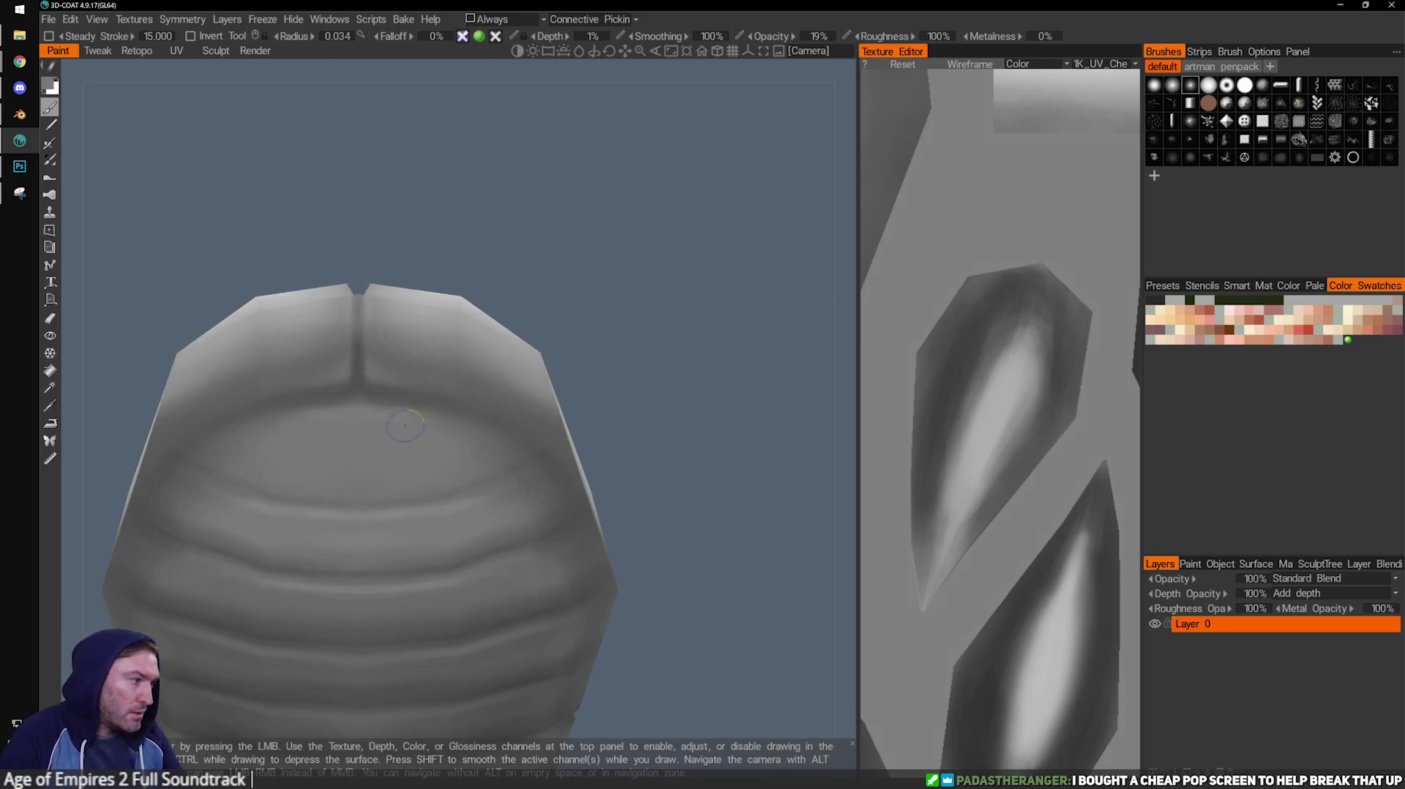
Blend the rear belly segments' highlights into the surrounding gray with a brush radius of 0.034 and 19% opacity.
{"action": "left_click_drag", "start_coordinate": [553, 328], "coordinate": [558, 307]}
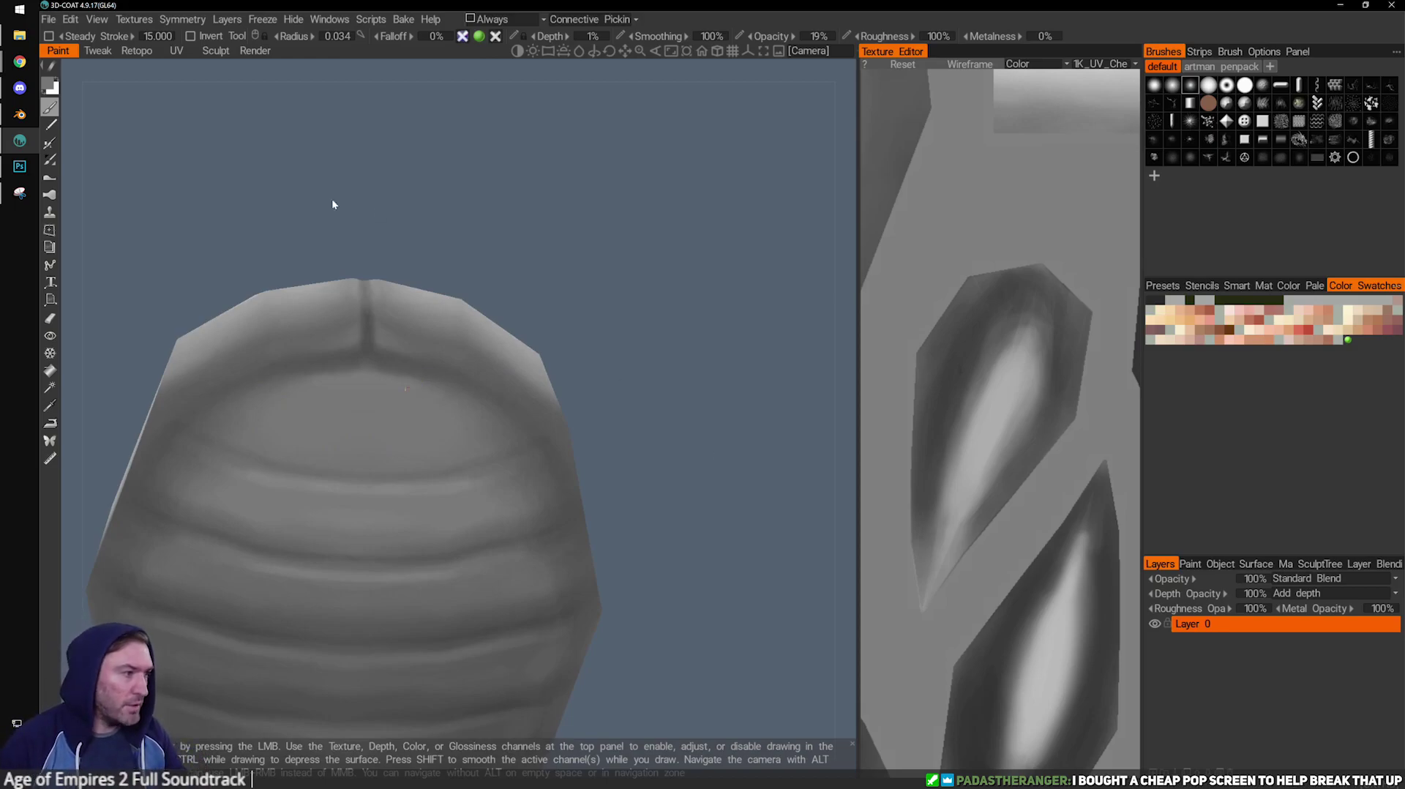
{"action": "middle_click_drag", "start_coordinate": [351, 206], "coordinate": [491, 206]}
{"action": "left_click_drag", "start_coordinate": [490, 206], "coordinate": [547, 432]}
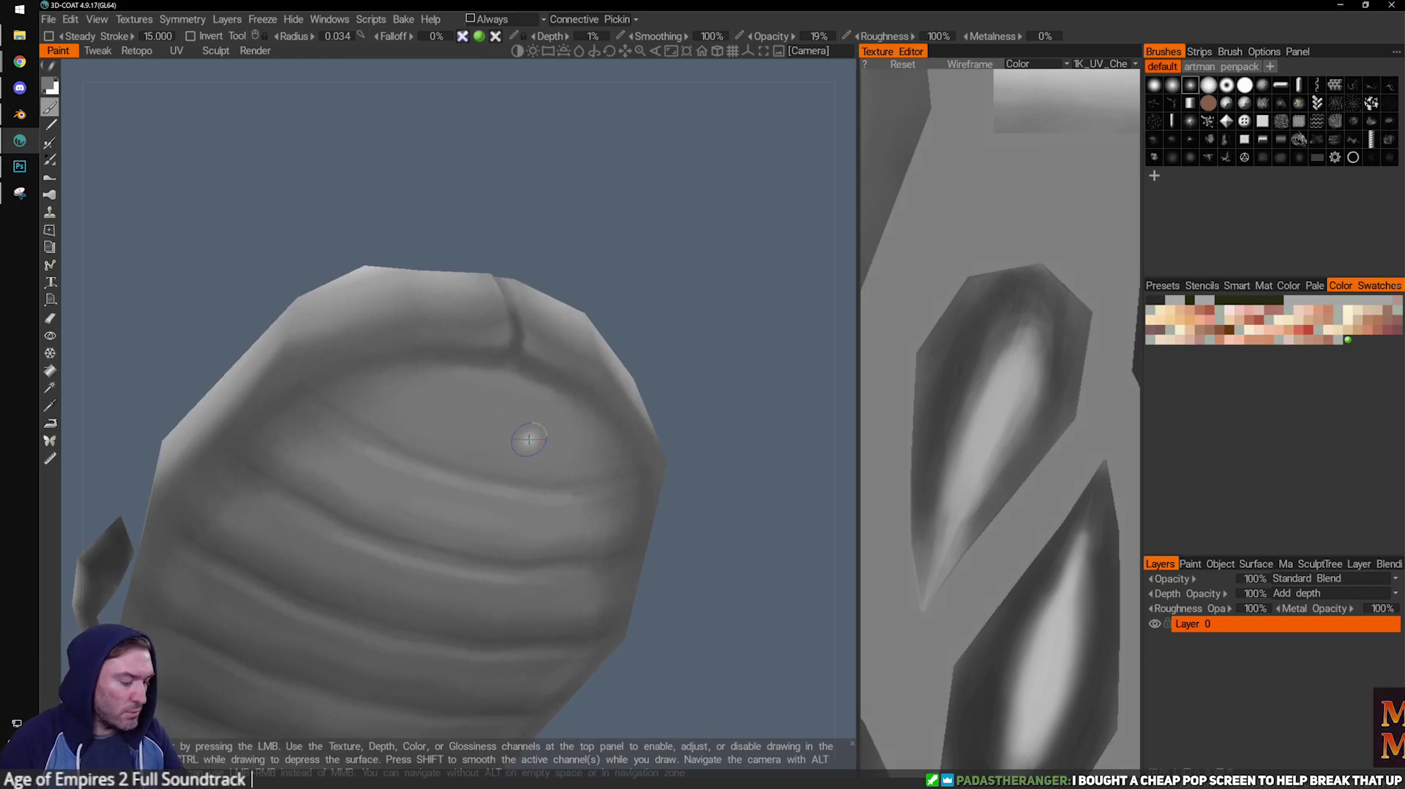
{"action": "left_click_drag", "start_coordinate": [631, 334], "coordinate": [602, 338]}
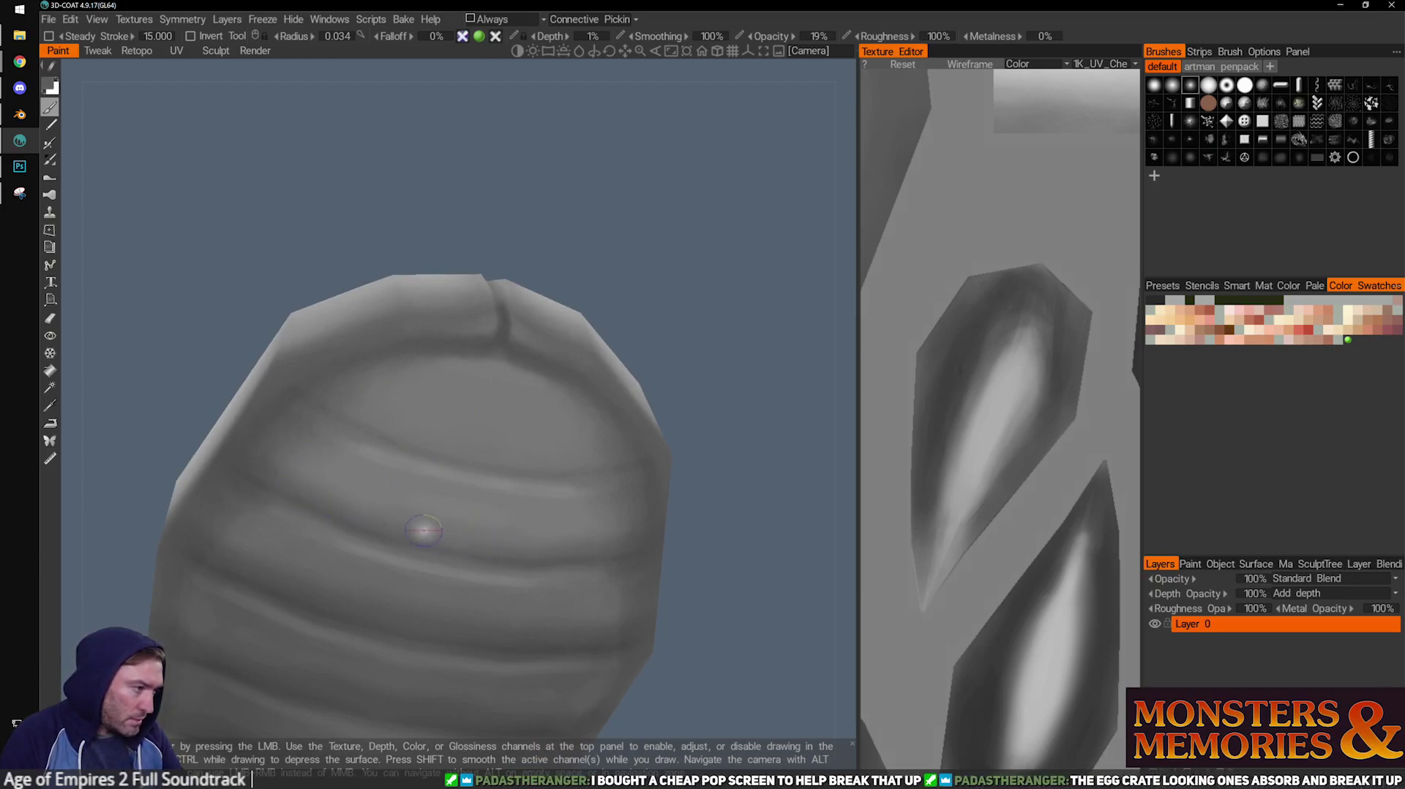
{"action": "left_click_drag", "start_coordinate": [675, 546], "coordinate": [644, 549]}
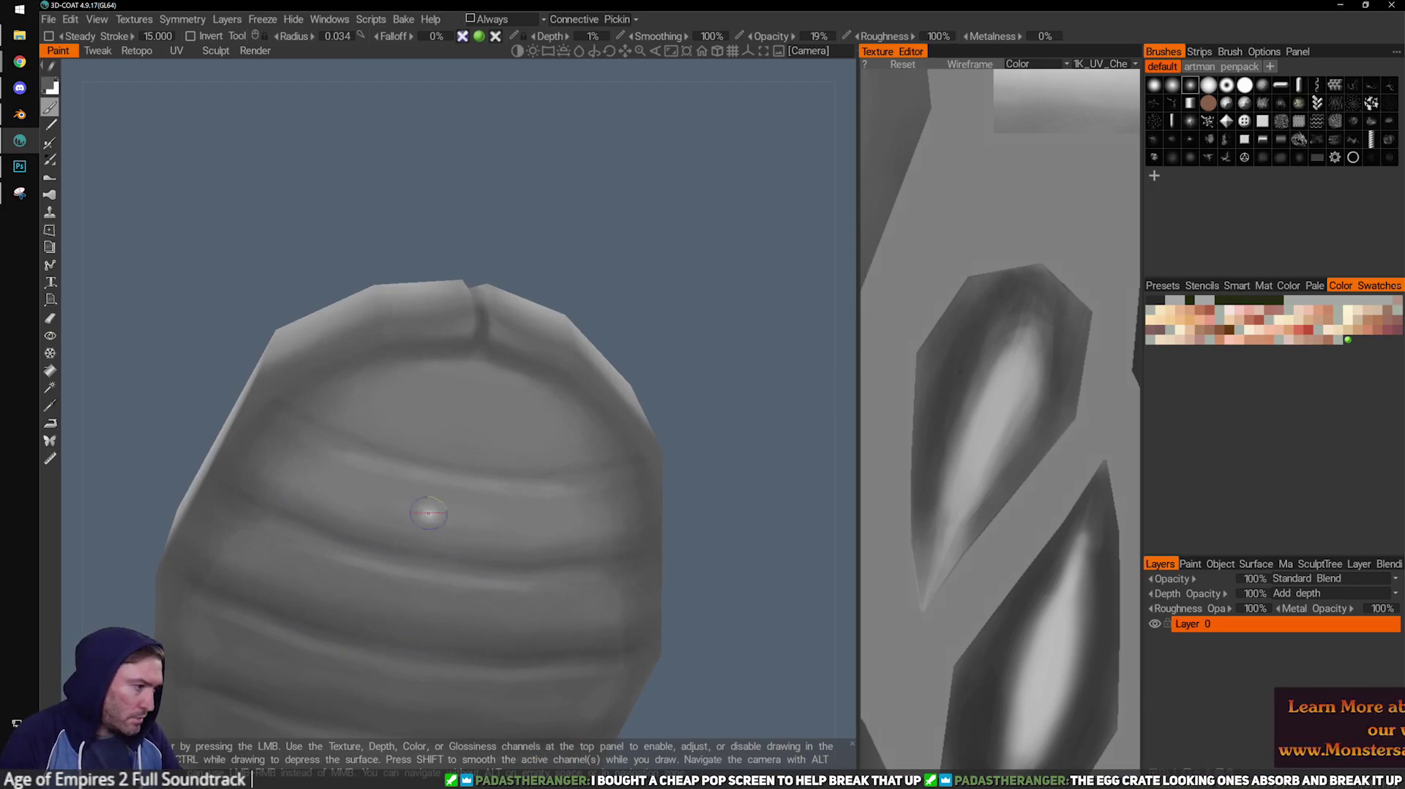
{"action": "left_click_drag", "start_coordinate": [420, 354], "coordinate": [612, 330], "text": "alt"}
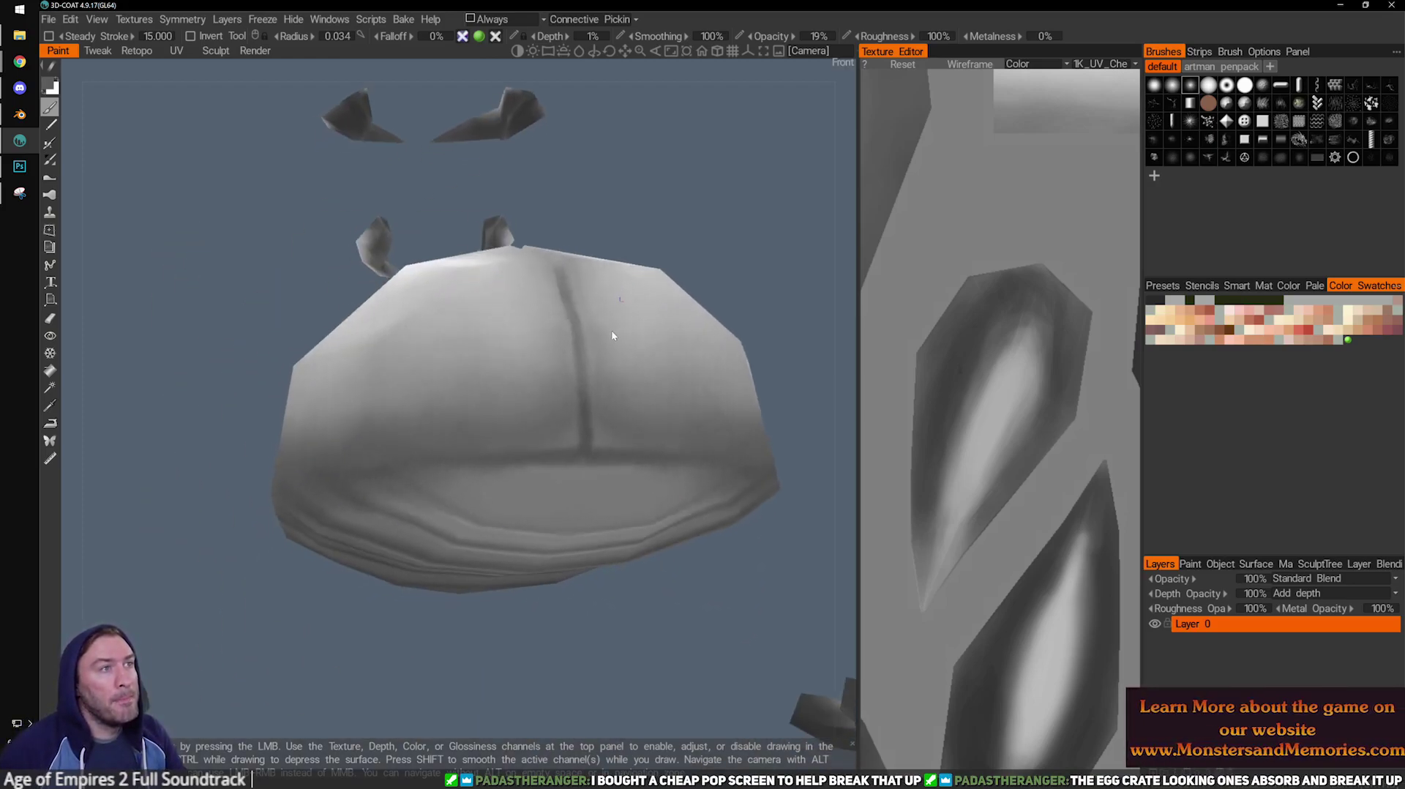
{"action": "left_click_drag", "start_coordinate": [577, 266], "coordinate": [533, 292], "text": "alt"}
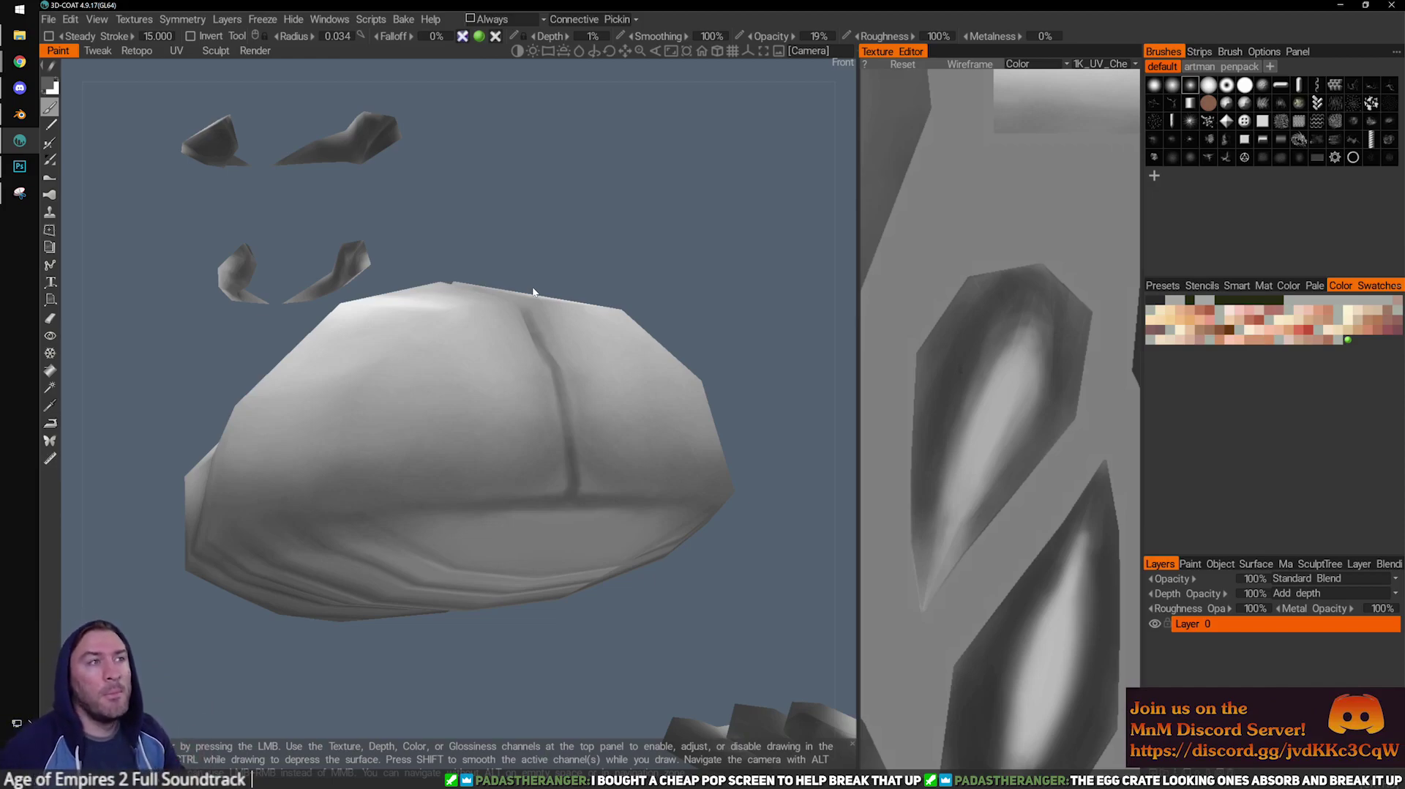
{"action": "left_click_drag", "start_coordinate": [555, 292], "coordinate": [548, 387]}
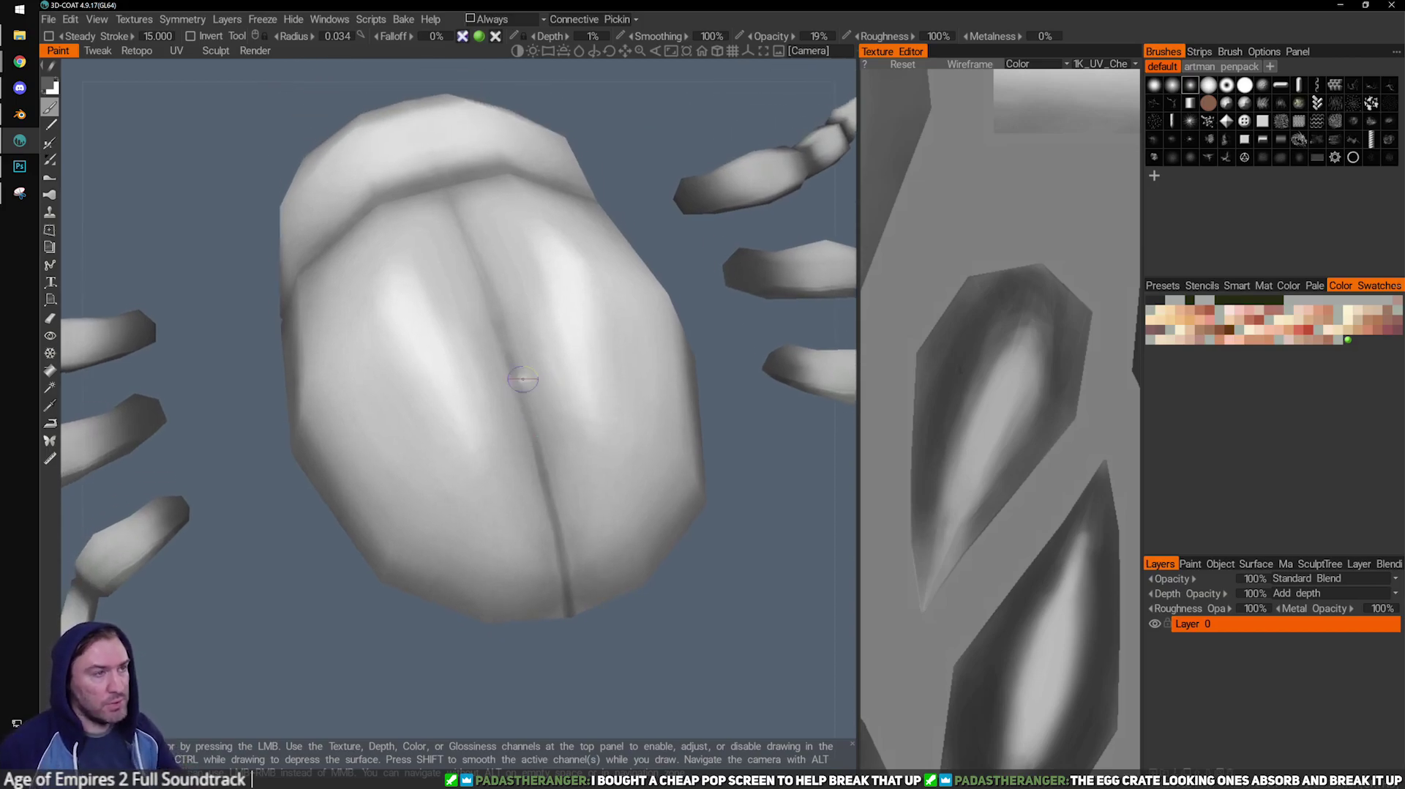
Sample a light gray from the wing case and soften its highlight with a brush radius of 0.049 and 19% opacity.
{"action": "left_click_drag", "start_coordinate": [549, 351], "coordinate": [580, 330]}
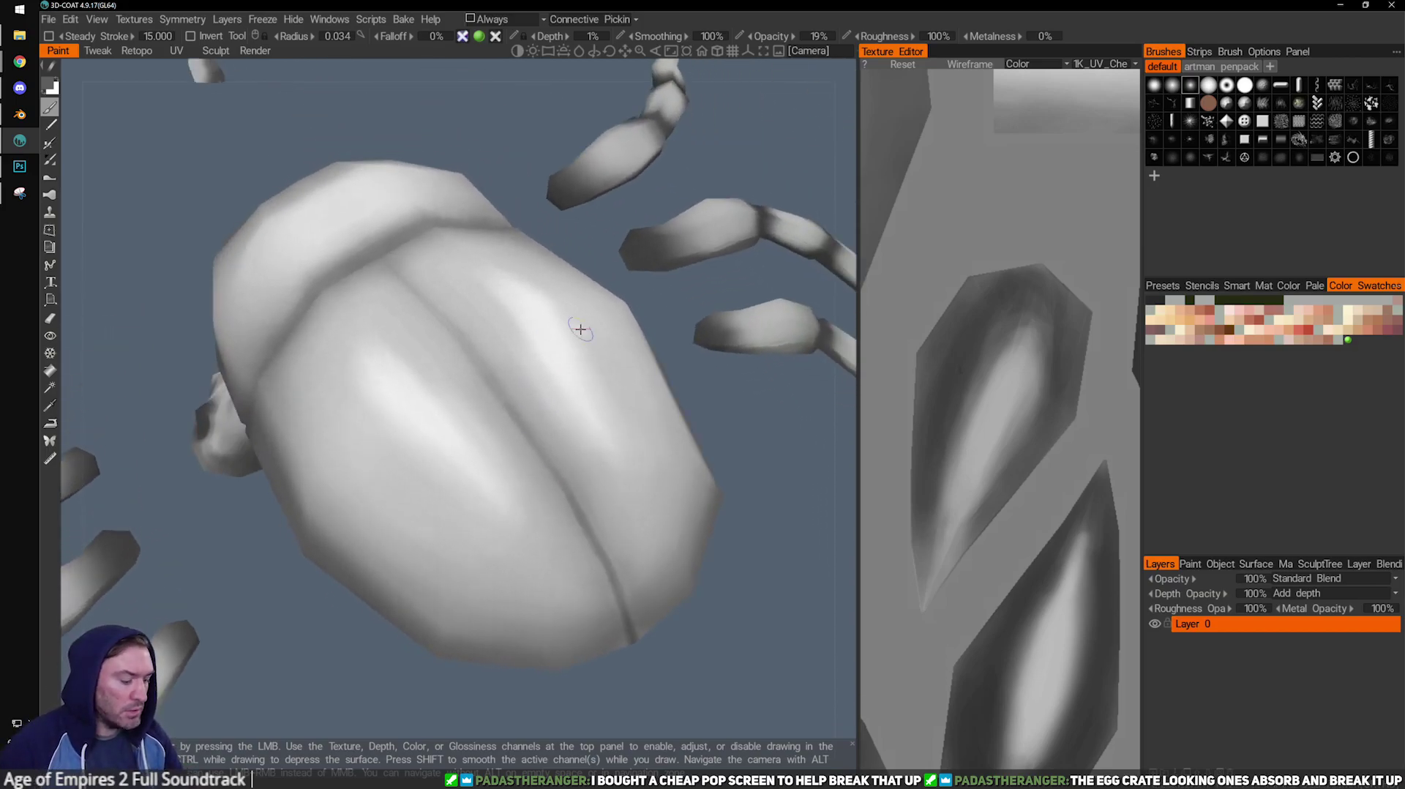
{"action": "left_click_drag", "start_coordinate": [784, 611], "coordinate": [542, 274]}
{"action": "left_click_drag", "start_coordinate": [641, 315], "coordinate": [420, 439]}
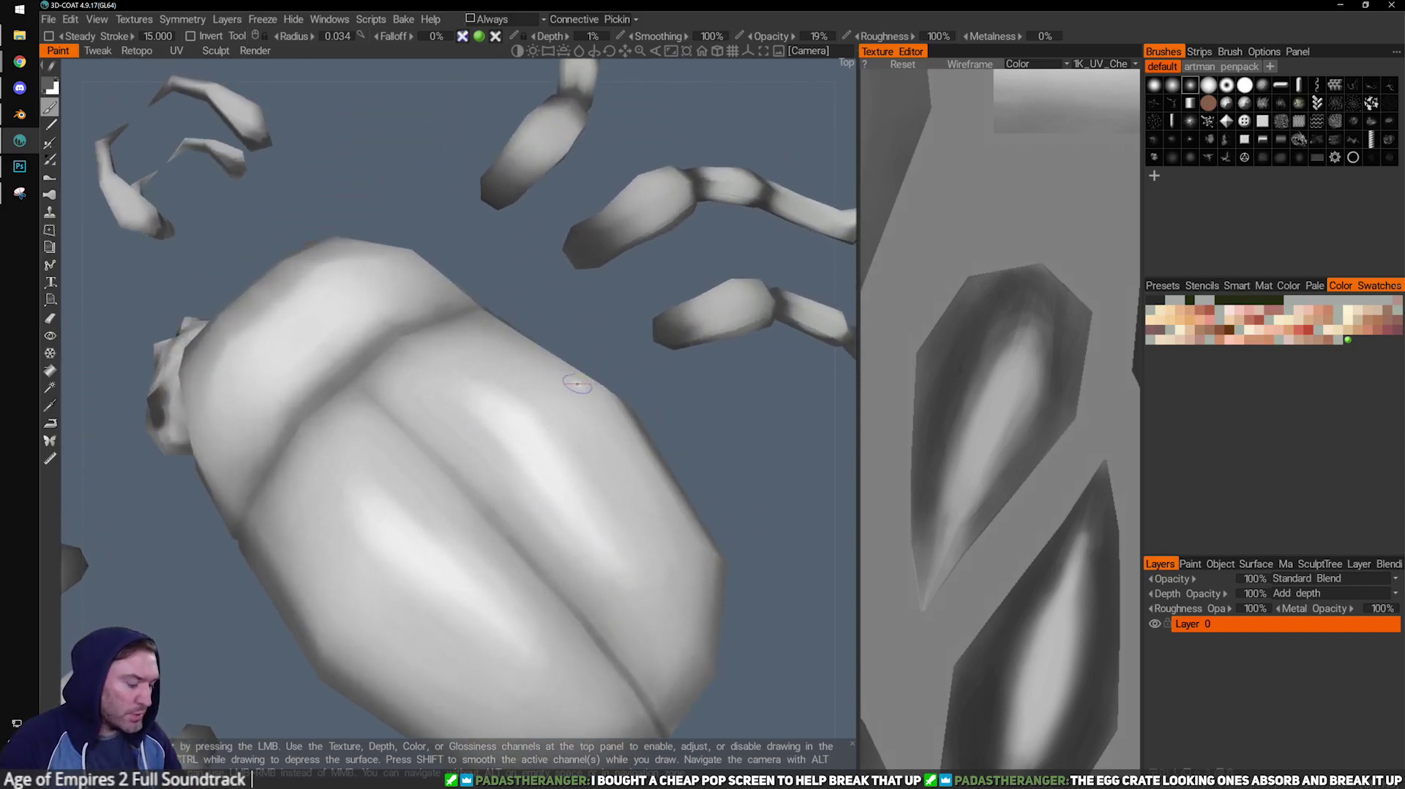
{"action": "key", "text": "v"}
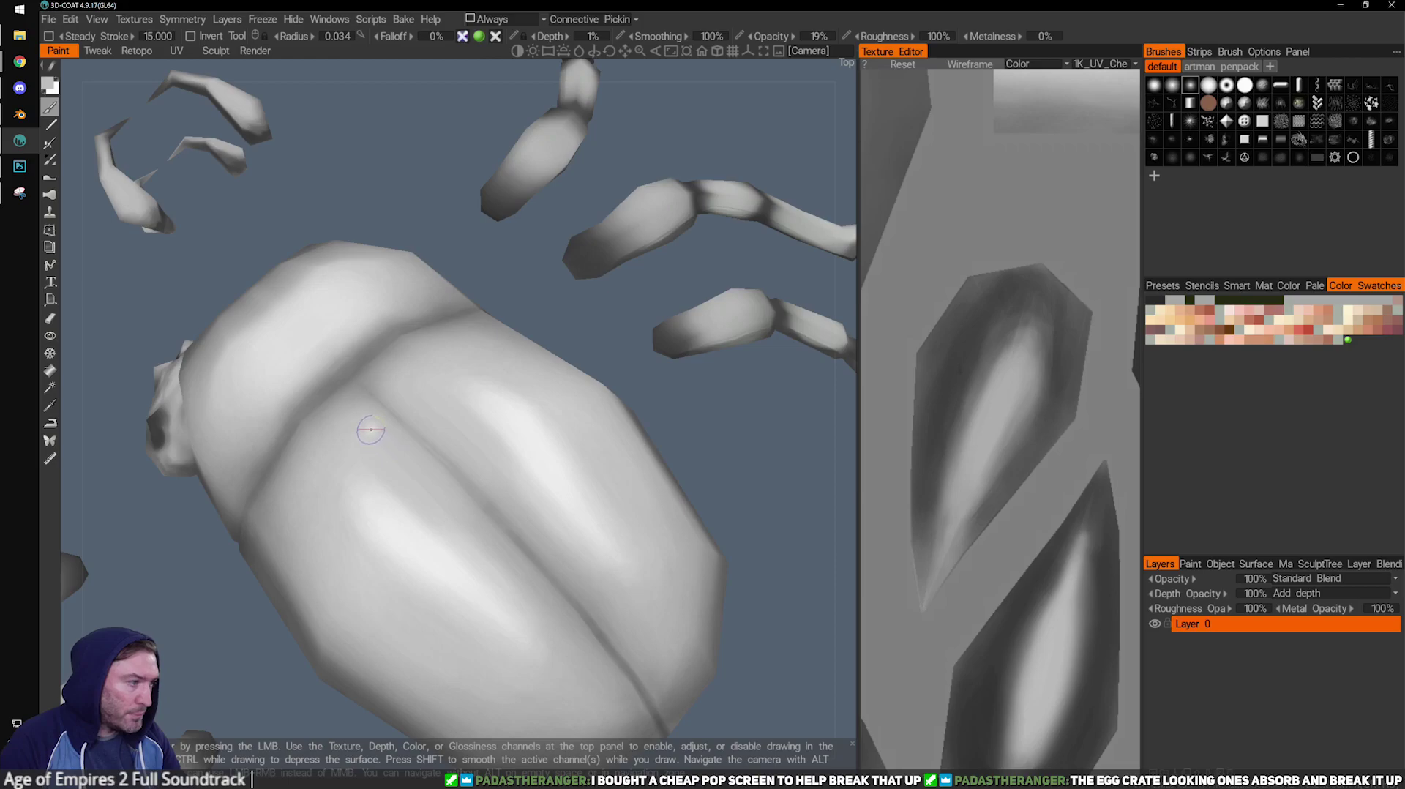
{"action": "key", "text": "bracketright"}
{"action": "key", "text": "bracketright"}
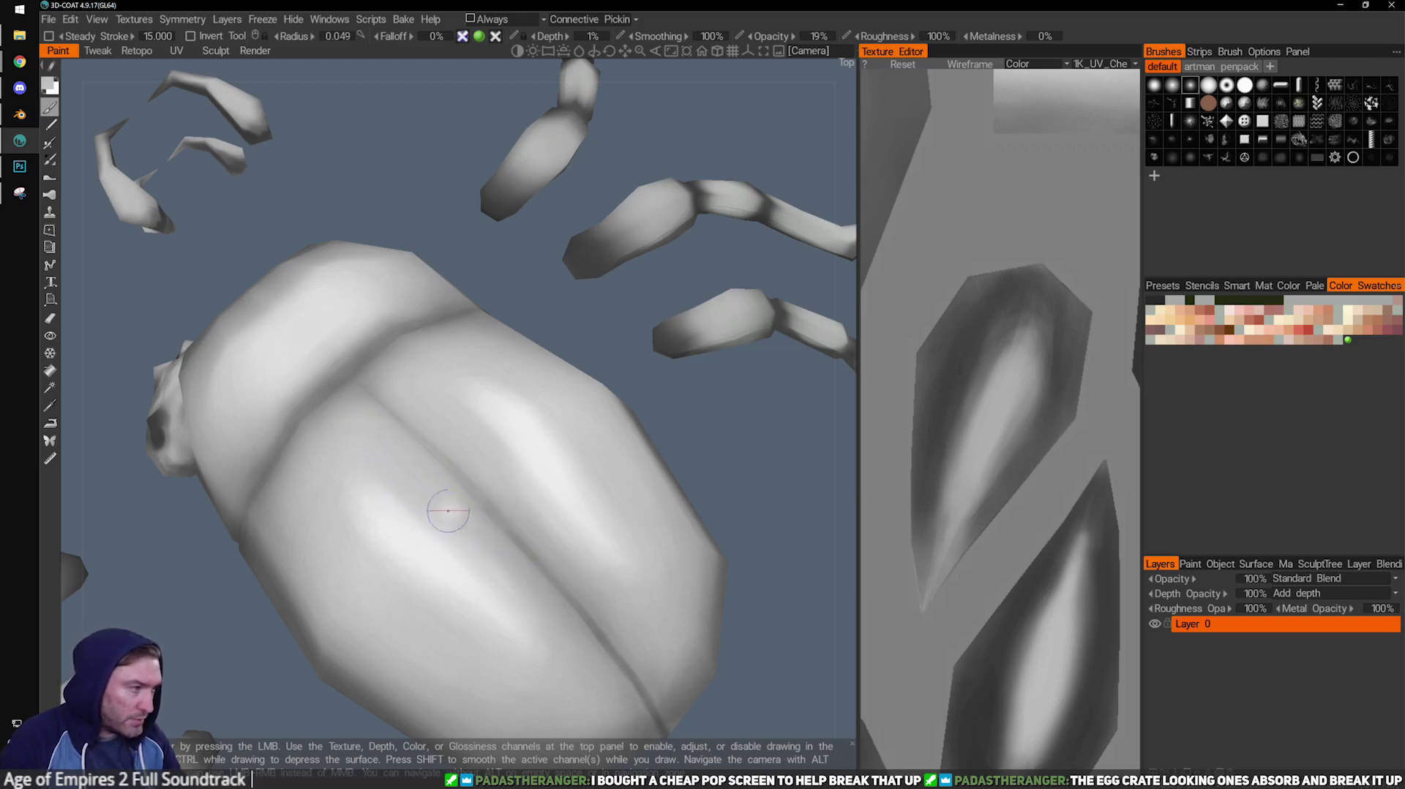
{"action": "mouse_move", "coordinate": [769, 556]}
{"action": "left_mouse_down"}
{"action": "mouse_move", "coordinate": [793, 462]}
{"action": "mouse_move", "coordinate": [761, 505]}
{"action": "left_mouse_up"}
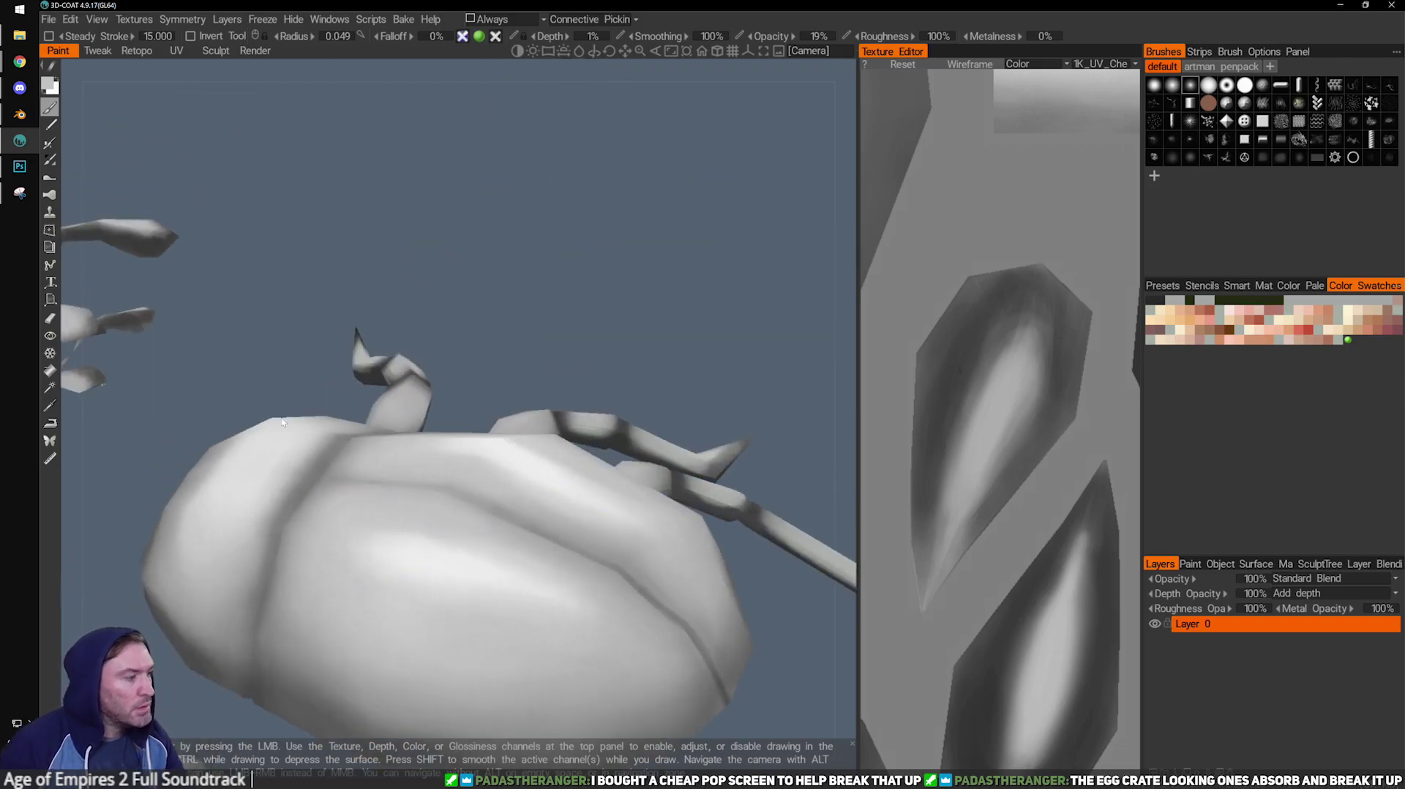
Build up broad, soft highlights along the side of the wing case with a brush radius of 0.078 and 19% opacity.
{"action": "right_click_drag", "start_coordinate": [242, 411], "coordinate": [471, 411]}
{"action": "mouse_move", "coordinate": [471, 412]}
{"action": "left_mouse_down", "text": "alt"}
{"action": "mouse_move", "coordinate": [479, 524]}
{"action": "mouse_move", "coordinate": [454, 451]}
{"action": "left_mouse_up", "text": "alt"}
{"action": "right_click_drag", "start_coordinate": [442, 474], "coordinate": [545, 476]}
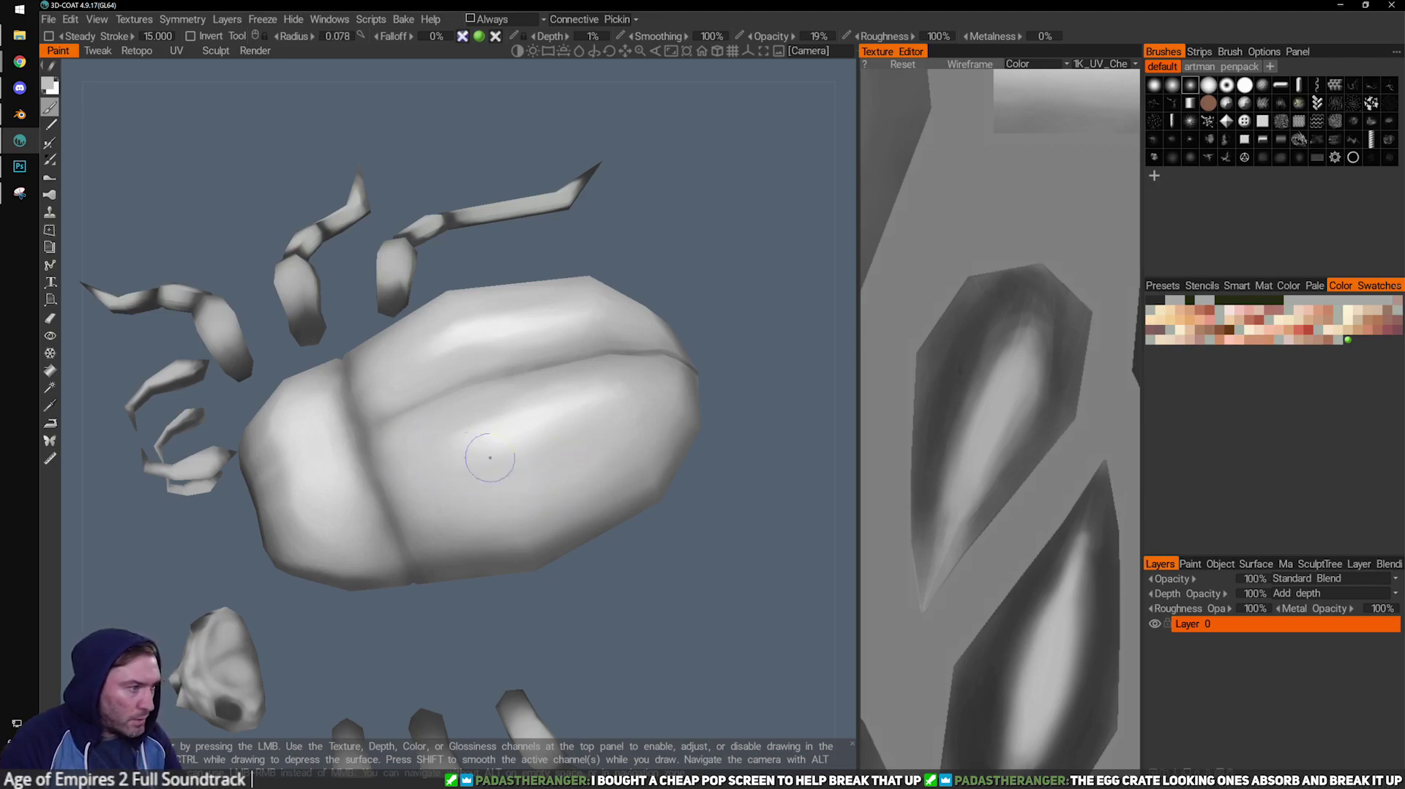
{"action": "mouse_move", "coordinate": [610, 466]}
{"action": "left_mouse_down", "text": "alt"}
{"action": "mouse_move", "coordinate": [751, 524]}
{"action": "mouse_move", "coordinate": [690, 533]}
{"action": "mouse_move", "coordinate": [623, 512]}
{"action": "left_mouse_up", "text": "alt"}
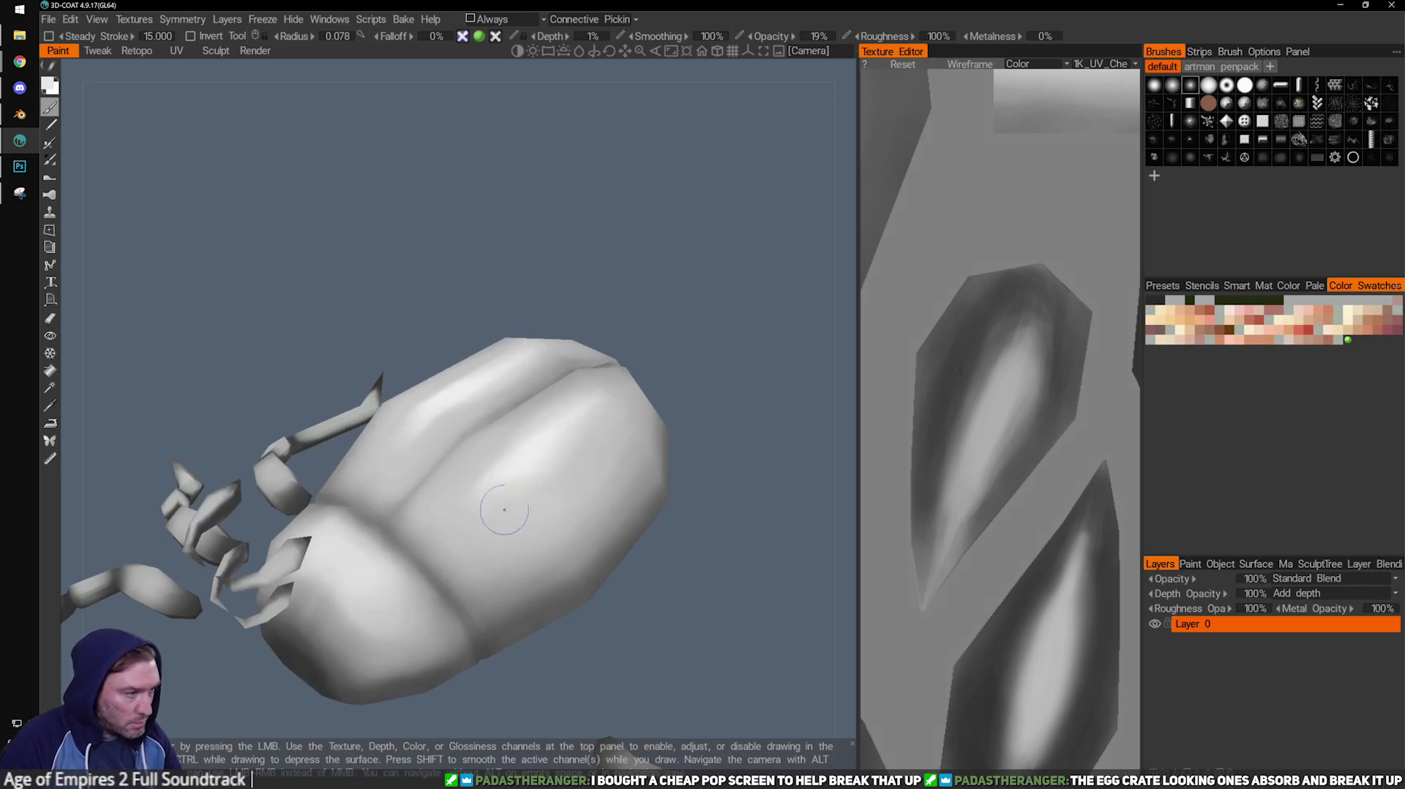
{"action": "mouse_move", "coordinate": [721, 447]}
{"action": "left_mouse_down"}
{"action": "mouse_move", "coordinate": [682, 462]}
{"action": "mouse_move", "coordinate": [688, 439]}
{"action": "mouse_move", "coordinate": [648, 433]}
{"action": "left_mouse_up"}
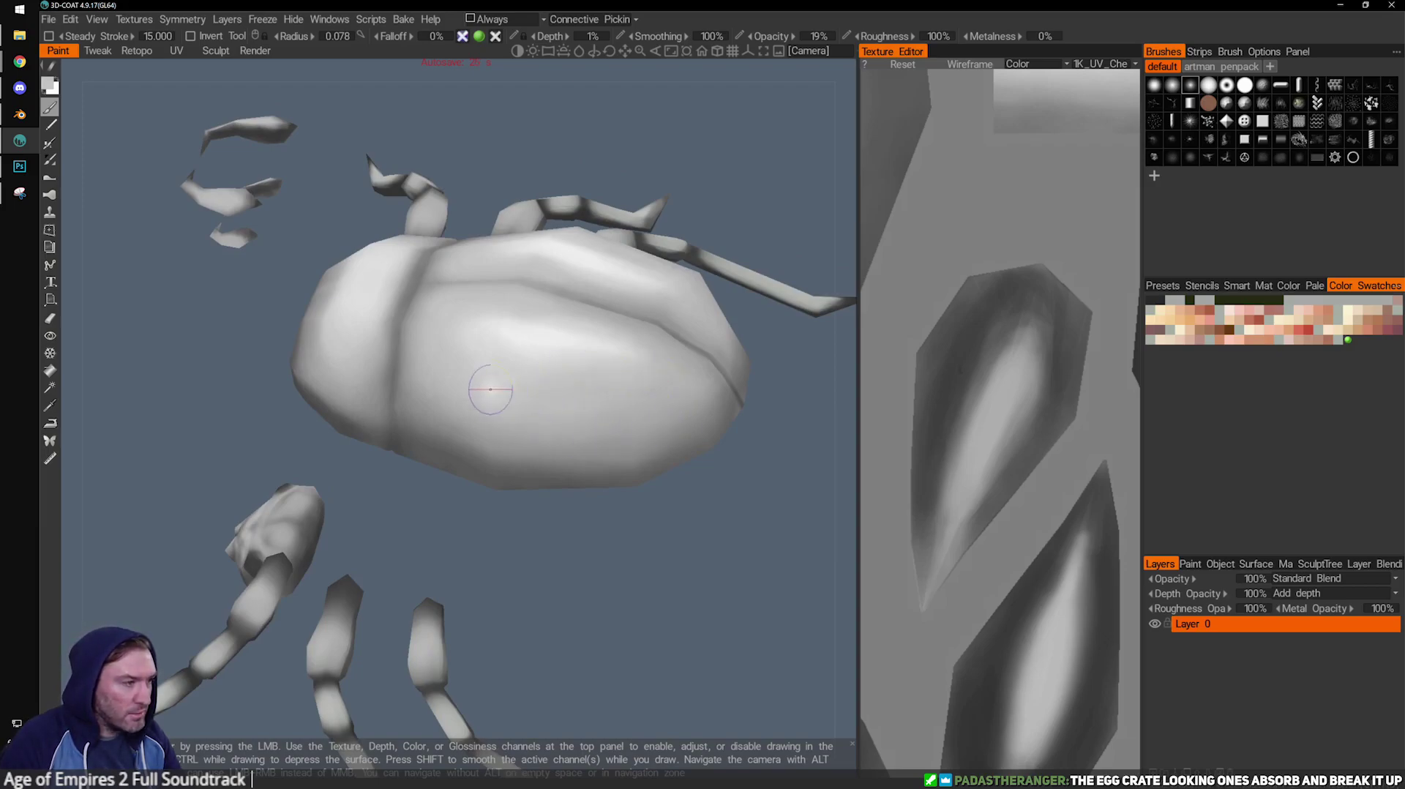
{"action": "left_click_drag", "start_coordinate": [644, 433], "coordinate": [546, 442], "text": "alt"}
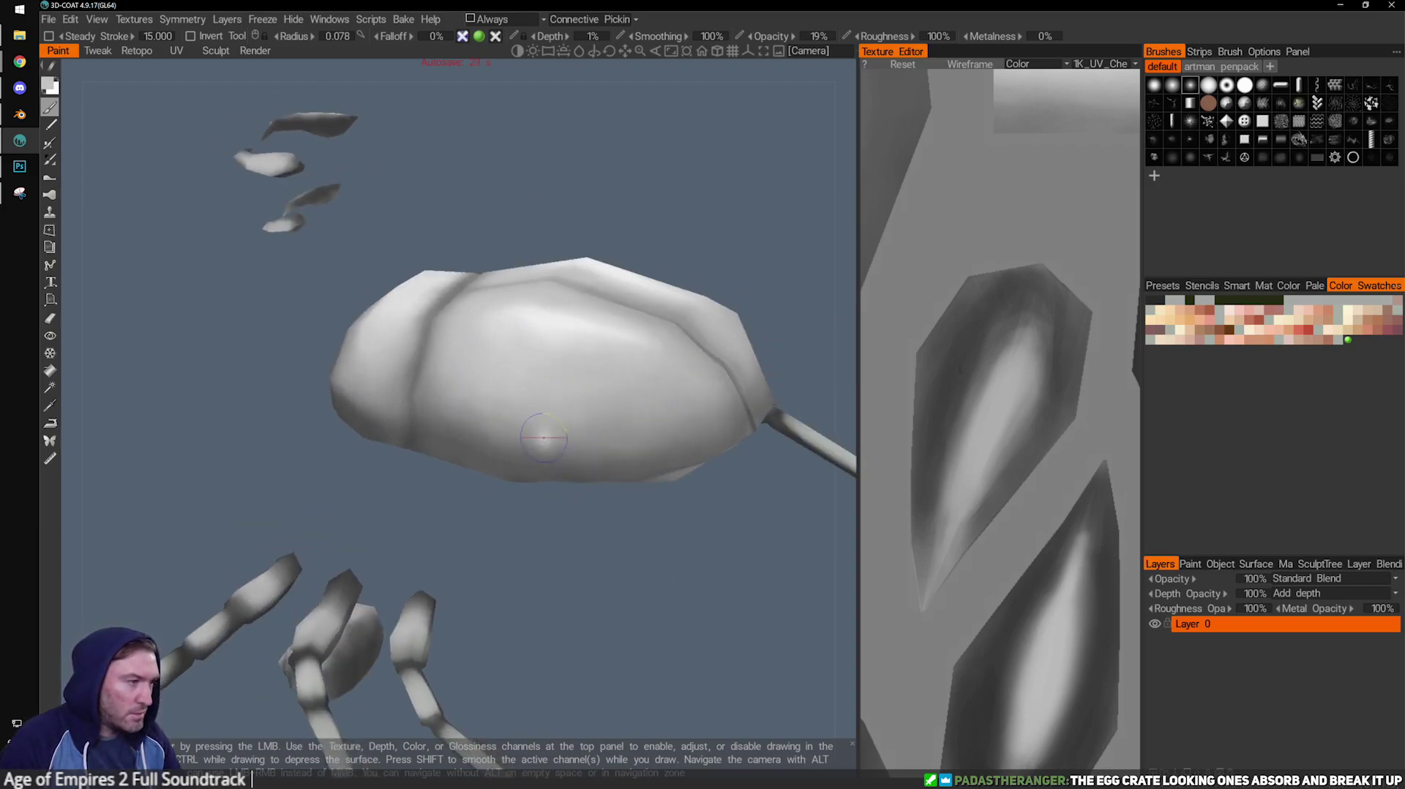
{"action": "left_click_drag", "start_coordinate": [748, 538], "coordinate": [650, 442]}
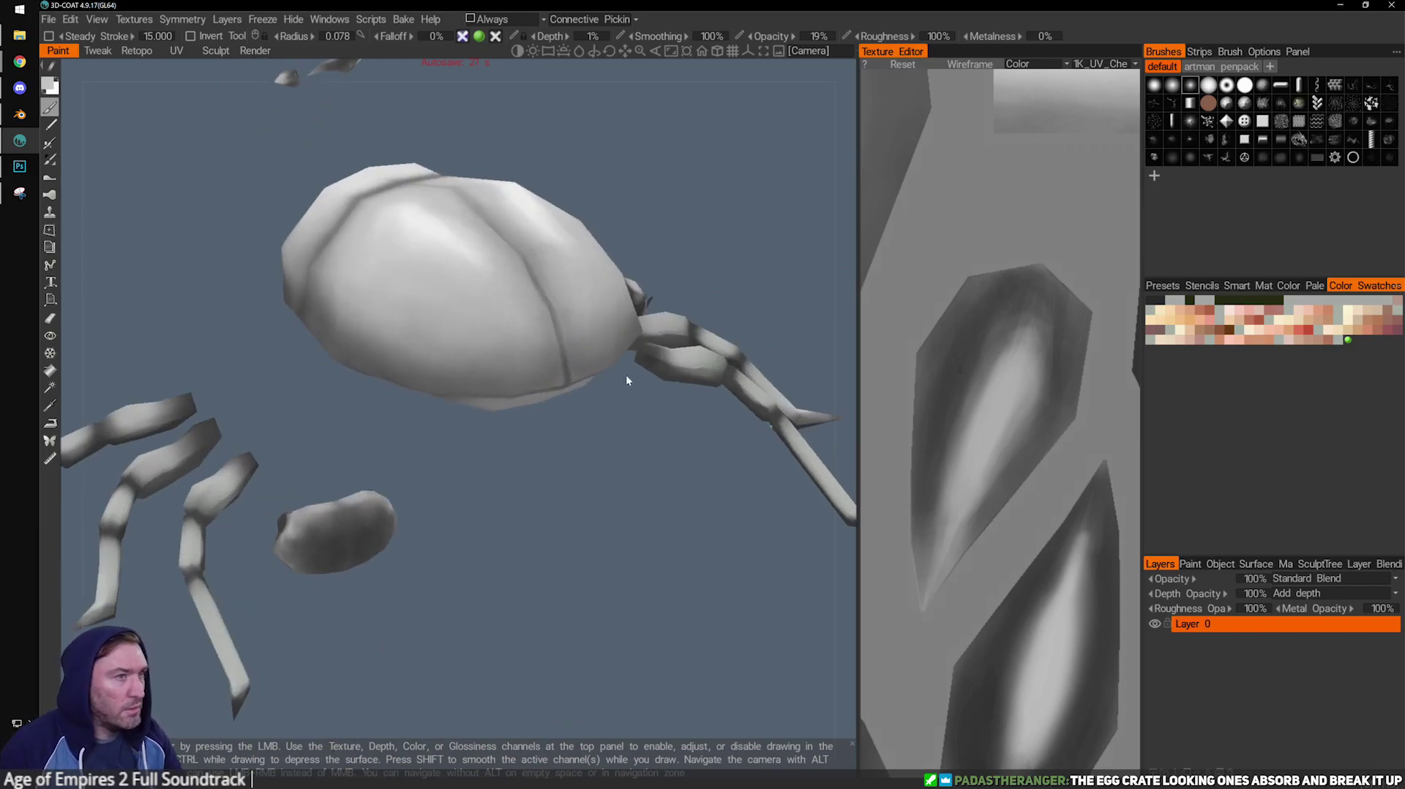
Examine the shading of the wing cases and the plate behind the head from the rear, side and front.
{"action": "middle_click_drag", "start_coordinate": [625, 366], "coordinate": [630, 528]}
{"action": "mouse_move", "coordinate": [629, 526]}
{"action": "left_mouse_down"}
{"action": "mouse_move", "coordinate": [607, 492]}
{"action": "mouse_move", "coordinate": [470, 443]}
{"action": "left_mouse_up"}
{"action": "scroll", "coordinate": [476, 398], "scroll_direction": "up", "scroll_amount": 5}
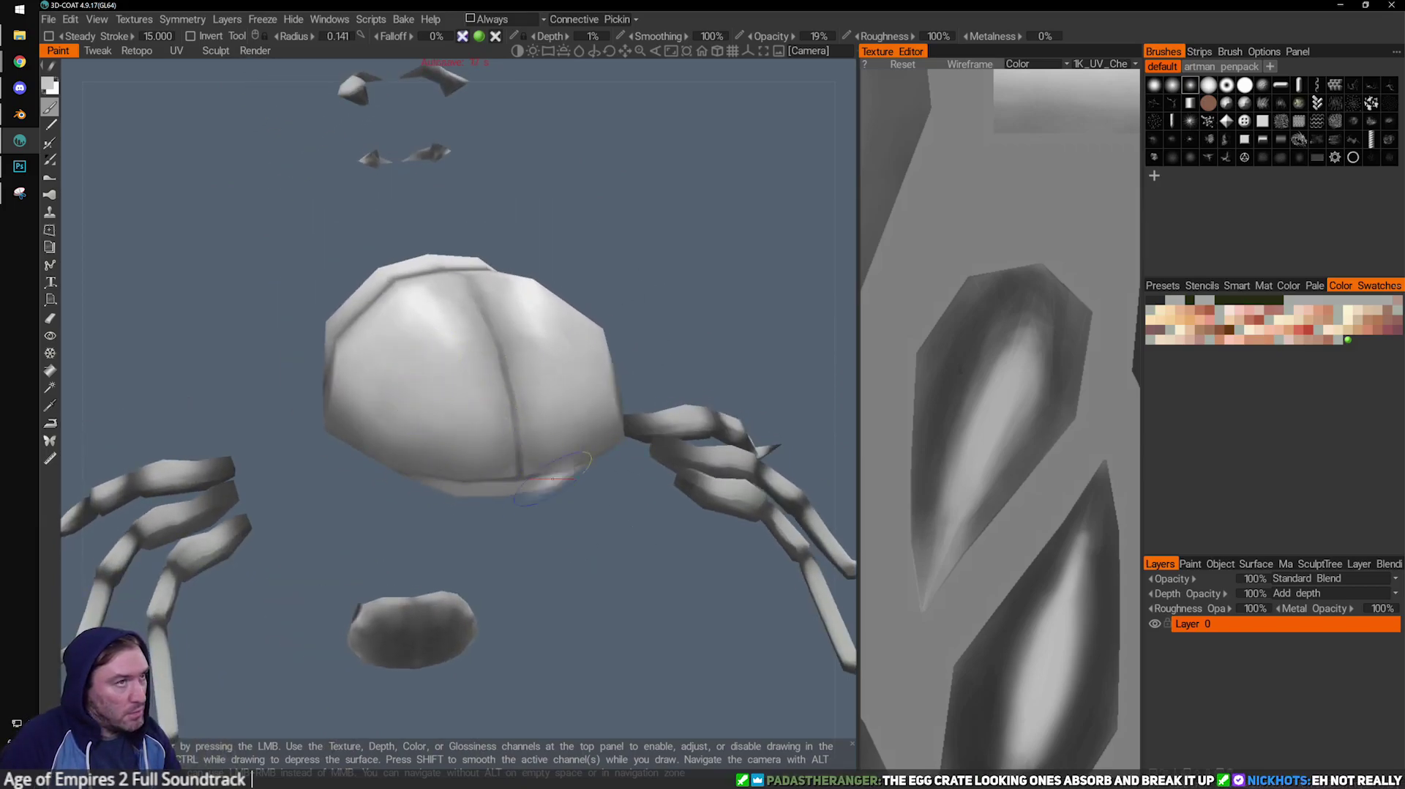
{"action": "mouse_move", "coordinate": [552, 523]}
{"action": "left_mouse_down", "text": "alt"}
{"action": "mouse_move", "coordinate": [459, 510]}
{"action": "mouse_move", "coordinate": [471, 502]}
{"action": "mouse_move", "coordinate": [458, 448]}
{"action": "left_mouse_up", "text": "alt"}
{"action": "mouse_move", "coordinate": [589, 591]}
{"action": "left_mouse_down"}
{"action": "mouse_move", "coordinate": [565, 519]}
{"action": "mouse_move", "coordinate": [647, 477]}
{"action": "left_mouse_up"}
{"action": "middle_click_drag", "start_coordinate": [622, 564], "coordinate": [511, 182], "text": "alt"}
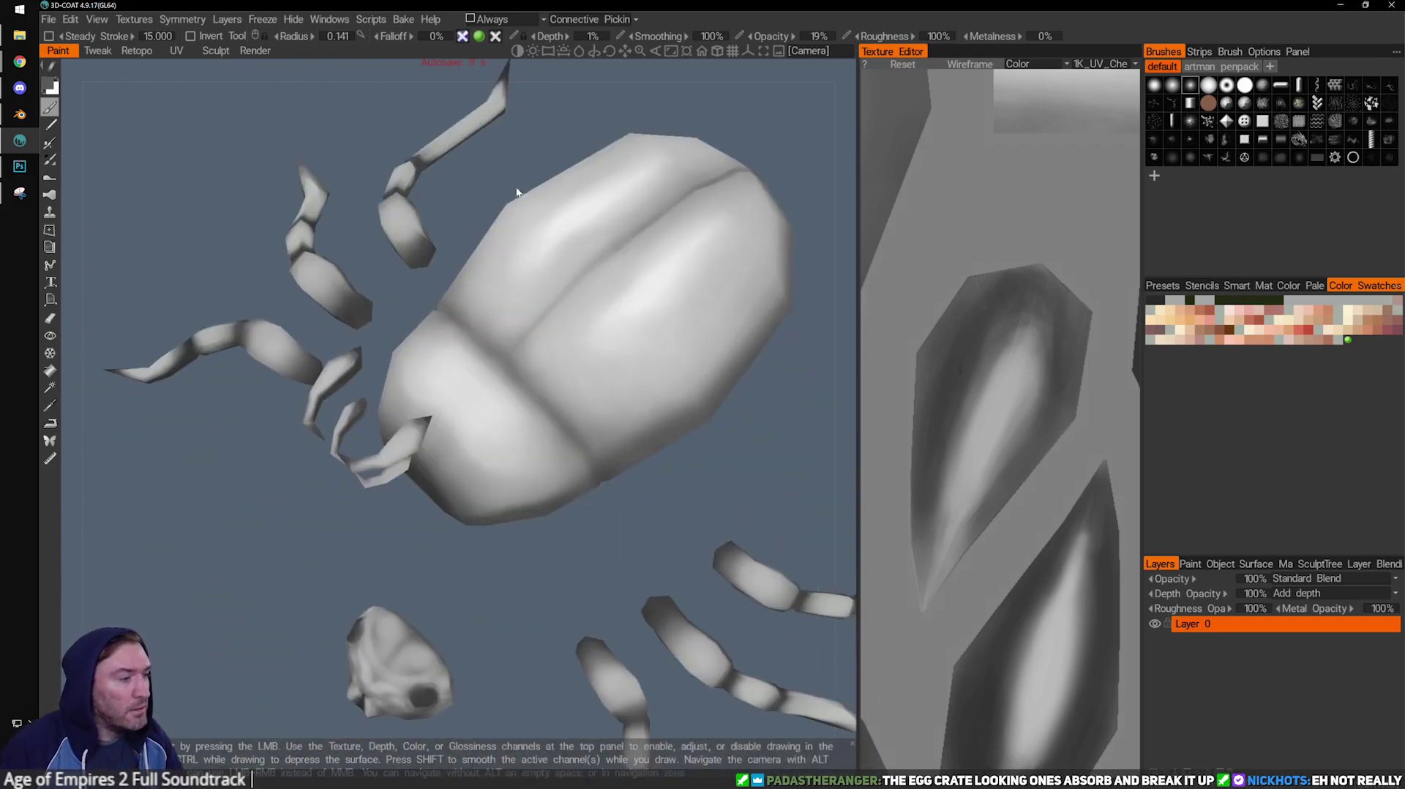
{"action": "right_click_drag", "start_coordinate": [511, 182], "coordinate": [564, 257], "text": "alt"}
{"action": "middle_click_drag", "start_coordinate": [565, 257], "coordinate": [442, 367], "text": "alt"}
Darken the seam between the two wing cases with black at 19% opacity, using a brush radius of 0.016 to 0.021.
{"action": "scroll", "coordinate": [534, 439], "scroll_direction": "down", "scroll_amount": 12}
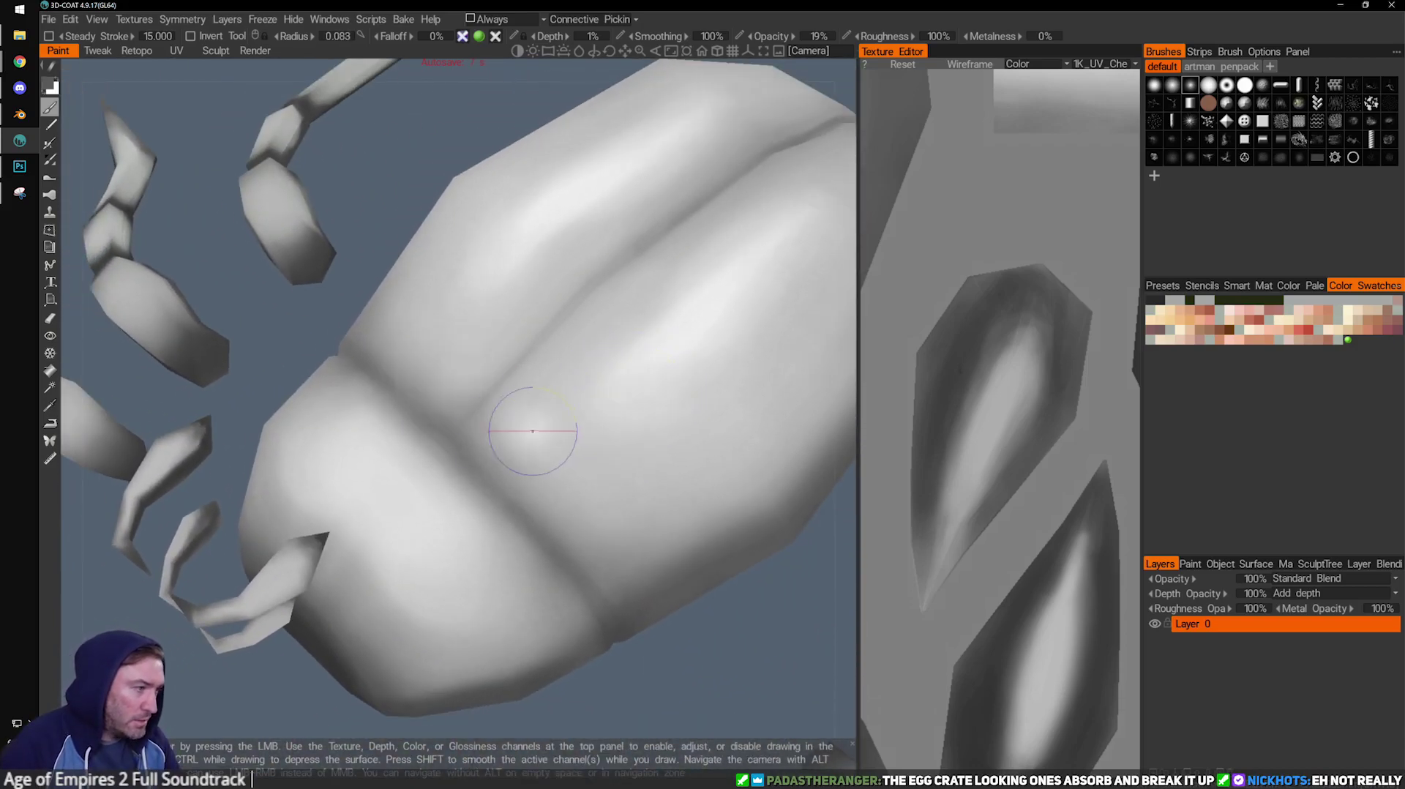
{"action": "mouse_move", "coordinate": [749, 706]}
{"action": "left_mouse_down"}
{"action": "mouse_move", "coordinate": [661, 461]}
{"action": "mouse_move", "coordinate": [480, 438]}
{"action": "left_mouse_up"}
{"action": "right_click_drag", "start_coordinate": [479, 438], "coordinate": [438, 507]}
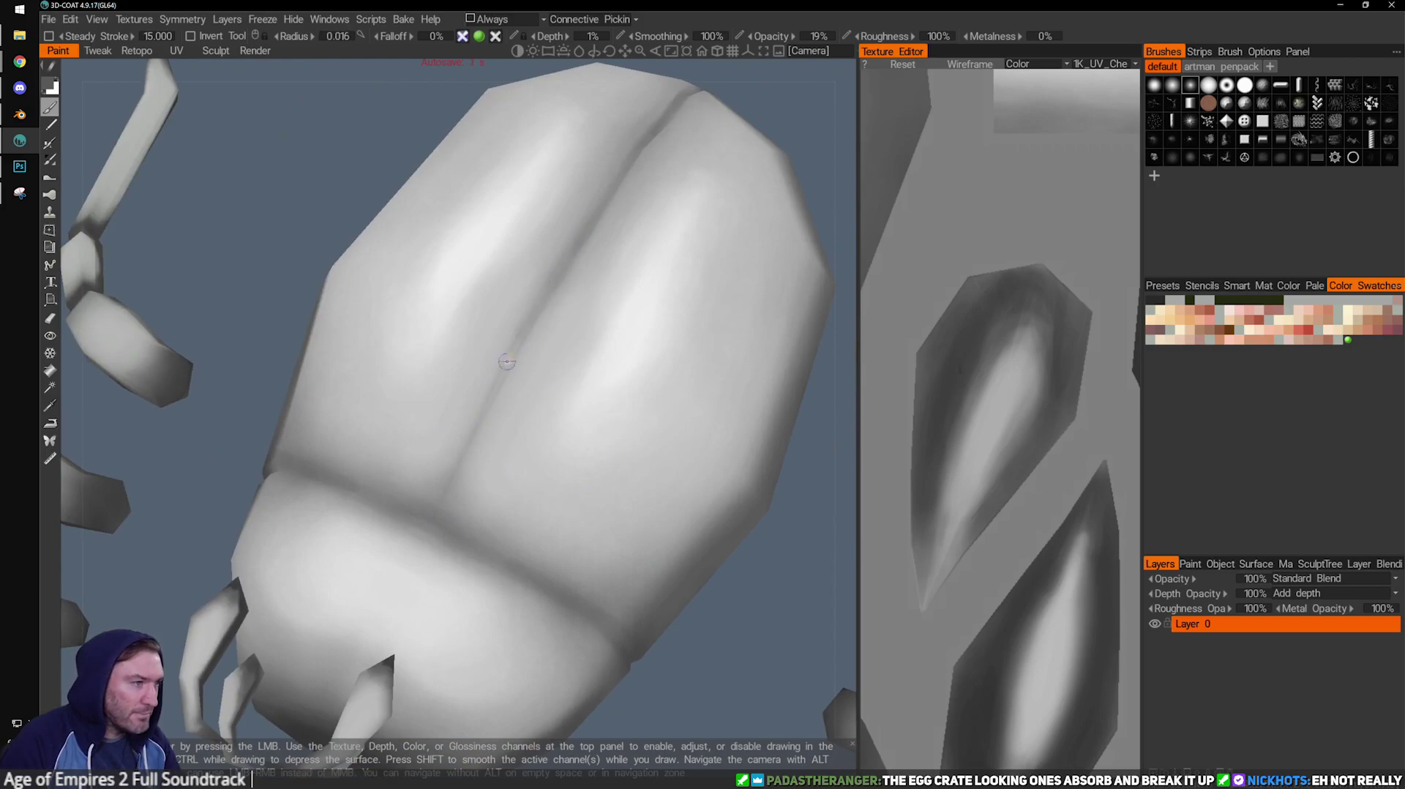
{"action": "left_click_drag", "start_coordinate": [483, 388], "coordinate": [556, 257]}
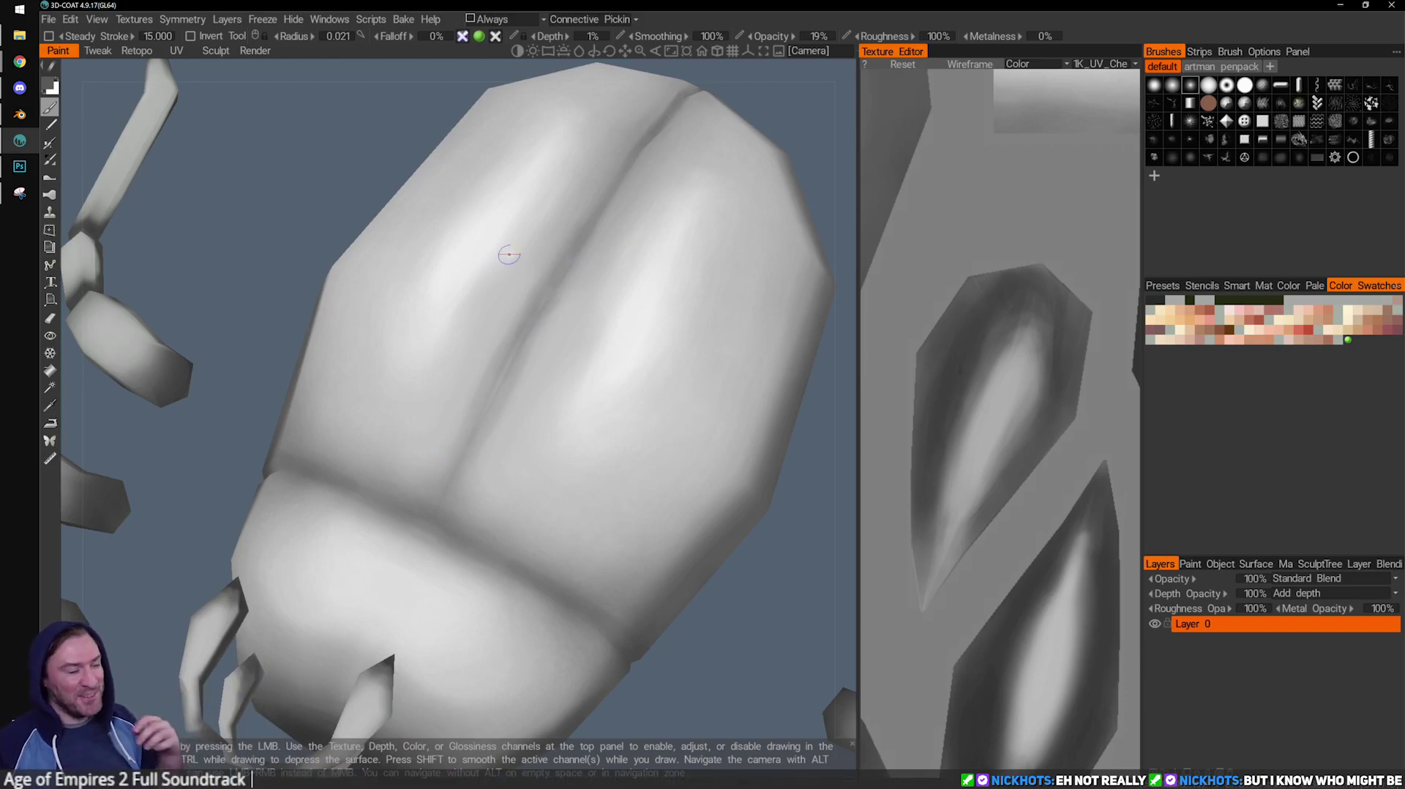
Deepen the front half of the wing-case seam toward the plate behind the head with a brush radius of 0.017.
{"action": "mouse_move", "coordinate": [556, 304]}
{"action": "left_mouse_down", "text": "alt"}
{"action": "mouse_move", "coordinate": [439, 322]}
{"action": "mouse_move", "coordinate": [549, 398]}
{"action": "mouse_move", "coordinate": [412, 439]}
{"action": "left_mouse_up", "text": "alt"}
{"action": "mouse_move", "coordinate": [412, 256]}
{"action": "middle_mouse_down", "text": "alt"}
{"action": "mouse_move", "coordinate": [405, 320]}
{"action": "mouse_move", "coordinate": [424, 366]}
{"action": "middle_mouse_up", "text": "alt"}
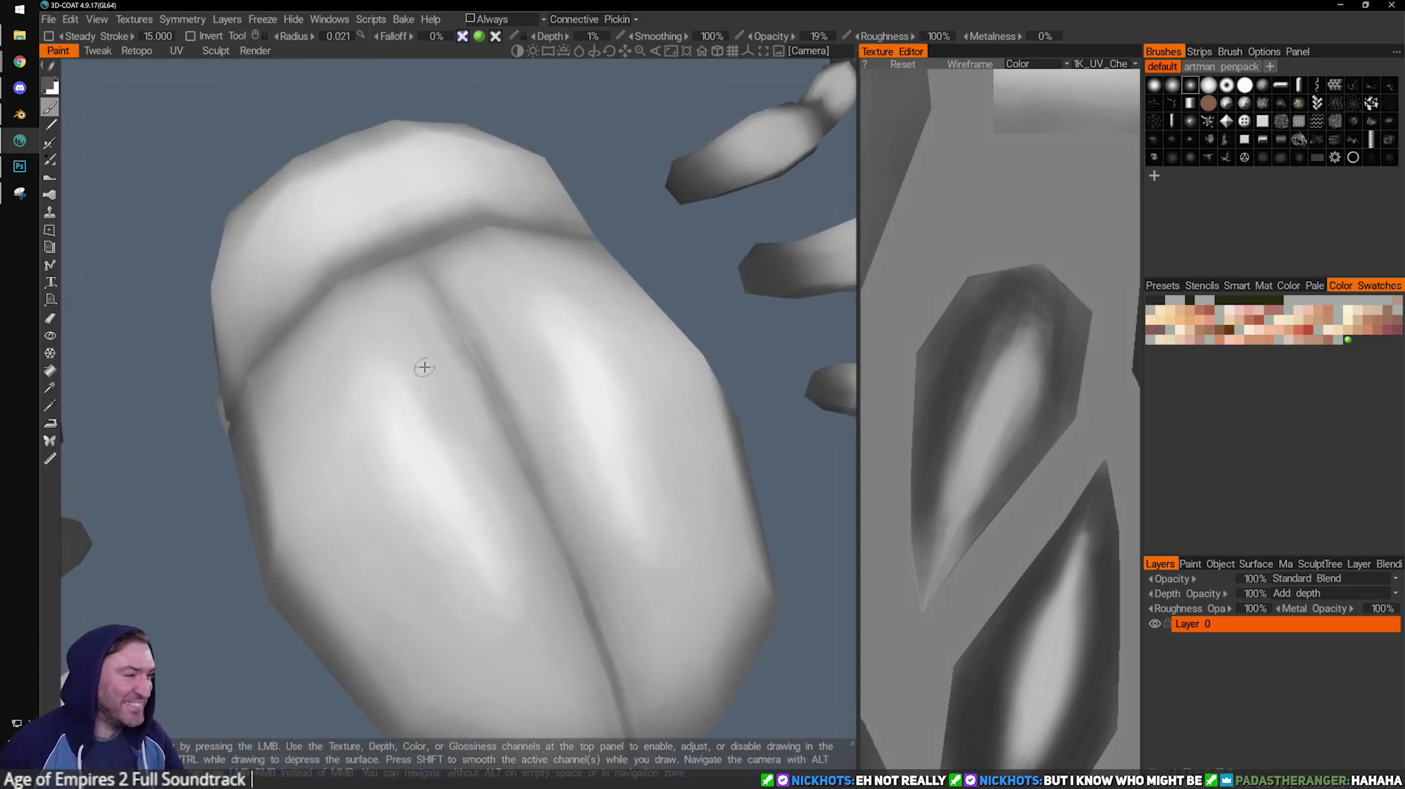
{"action": "middle_click_drag", "start_coordinate": [695, 308], "coordinate": [698, 276], "text": "alt"}
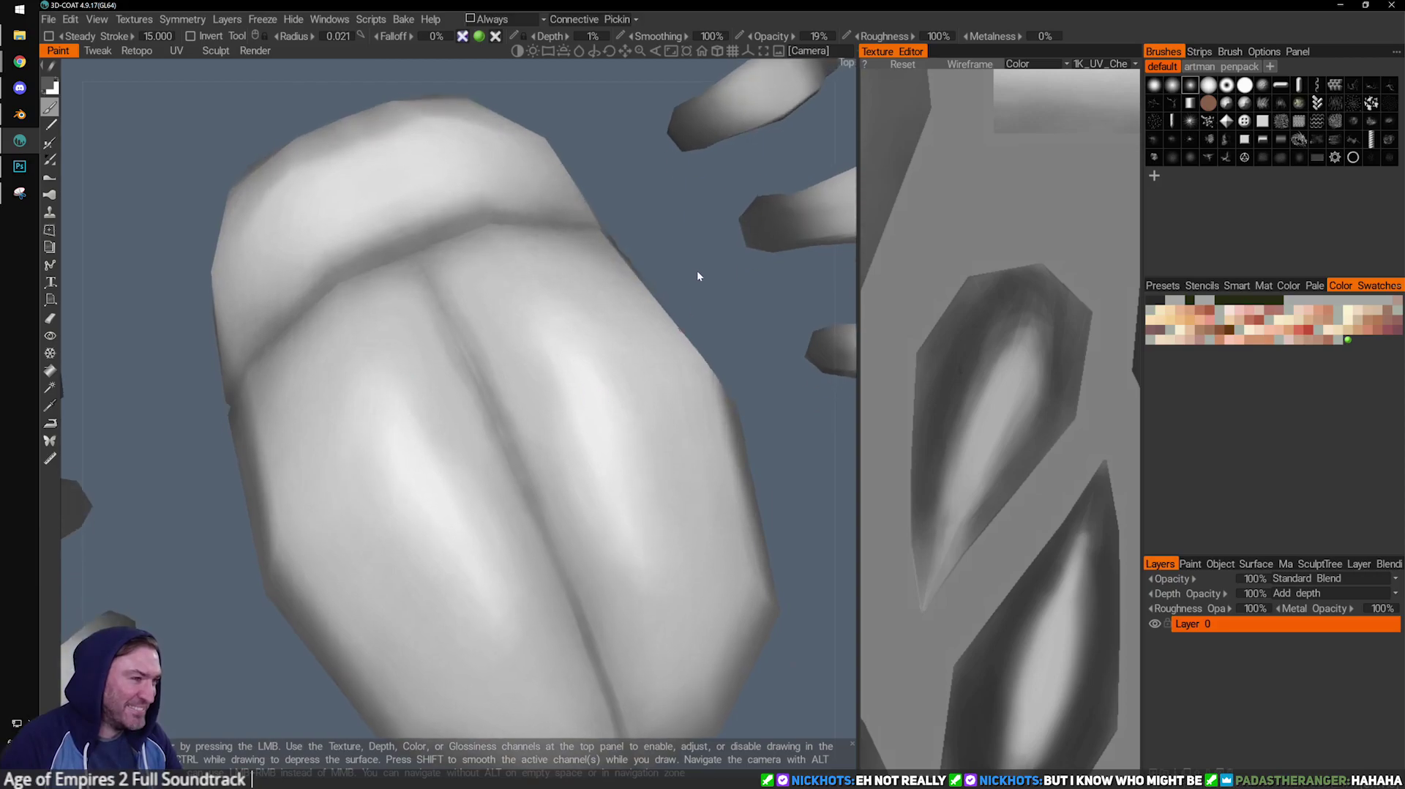
{"action": "left_click_drag", "start_coordinate": [698, 276], "coordinate": [542, 354], "text": "alt"}
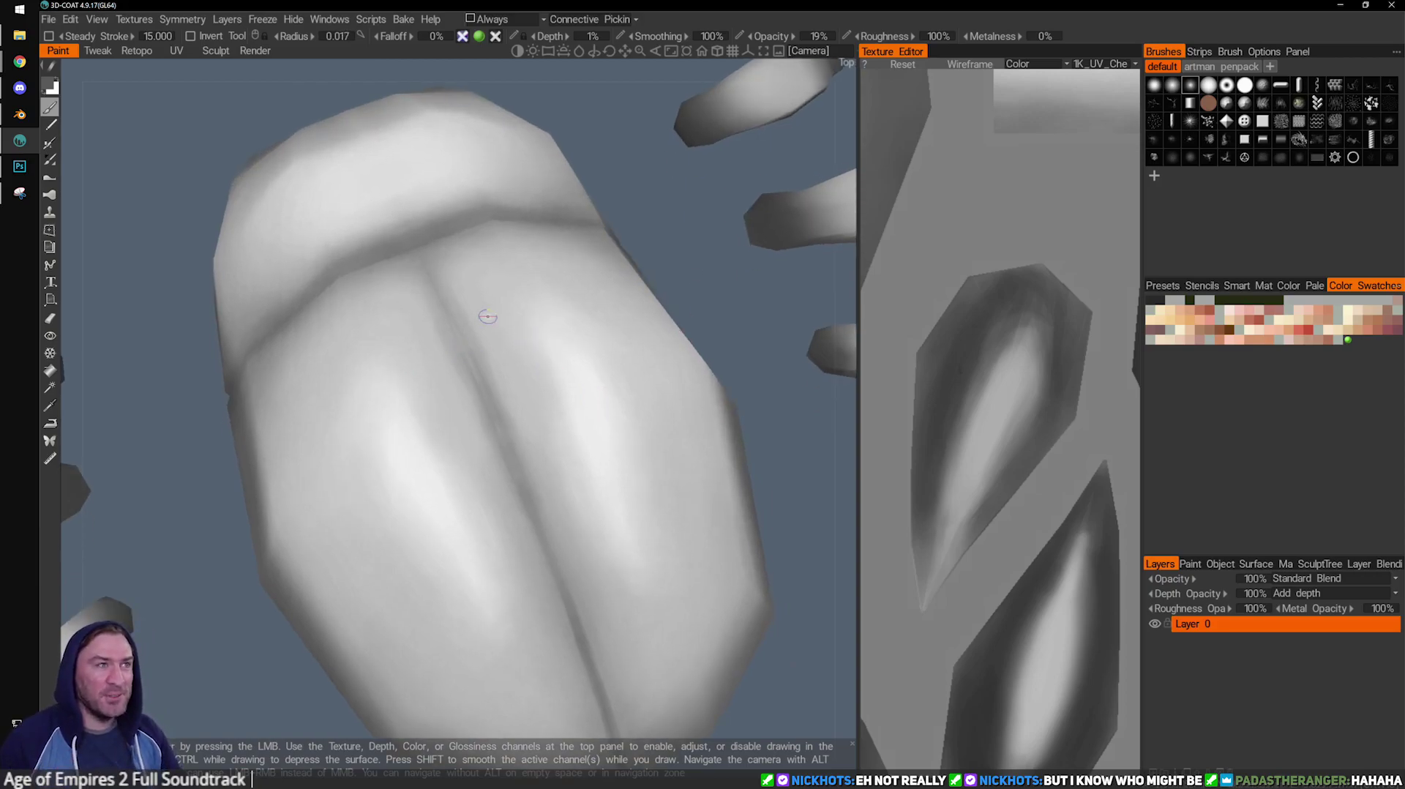
{"action": "mouse_move", "coordinate": [500, 319]}
{"action": "left_mouse_down", "text": "alt"}
{"action": "mouse_move", "coordinate": [590, 437]}
{"action": "mouse_move", "coordinate": [615, 377]}
{"action": "mouse_move", "coordinate": [592, 375]}
{"action": "mouse_move", "coordinate": [603, 442]}
{"action": "mouse_move", "coordinate": [518, 433]}
{"action": "mouse_move", "coordinate": [393, 523]}
{"action": "mouse_move", "coordinate": [474, 512]}
{"action": "mouse_move", "coordinate": [536, 473]}
{"action": "mouse_move", "coordinate": [508, 452]}
{"action": "left_mouse_up", "text": "alt"}
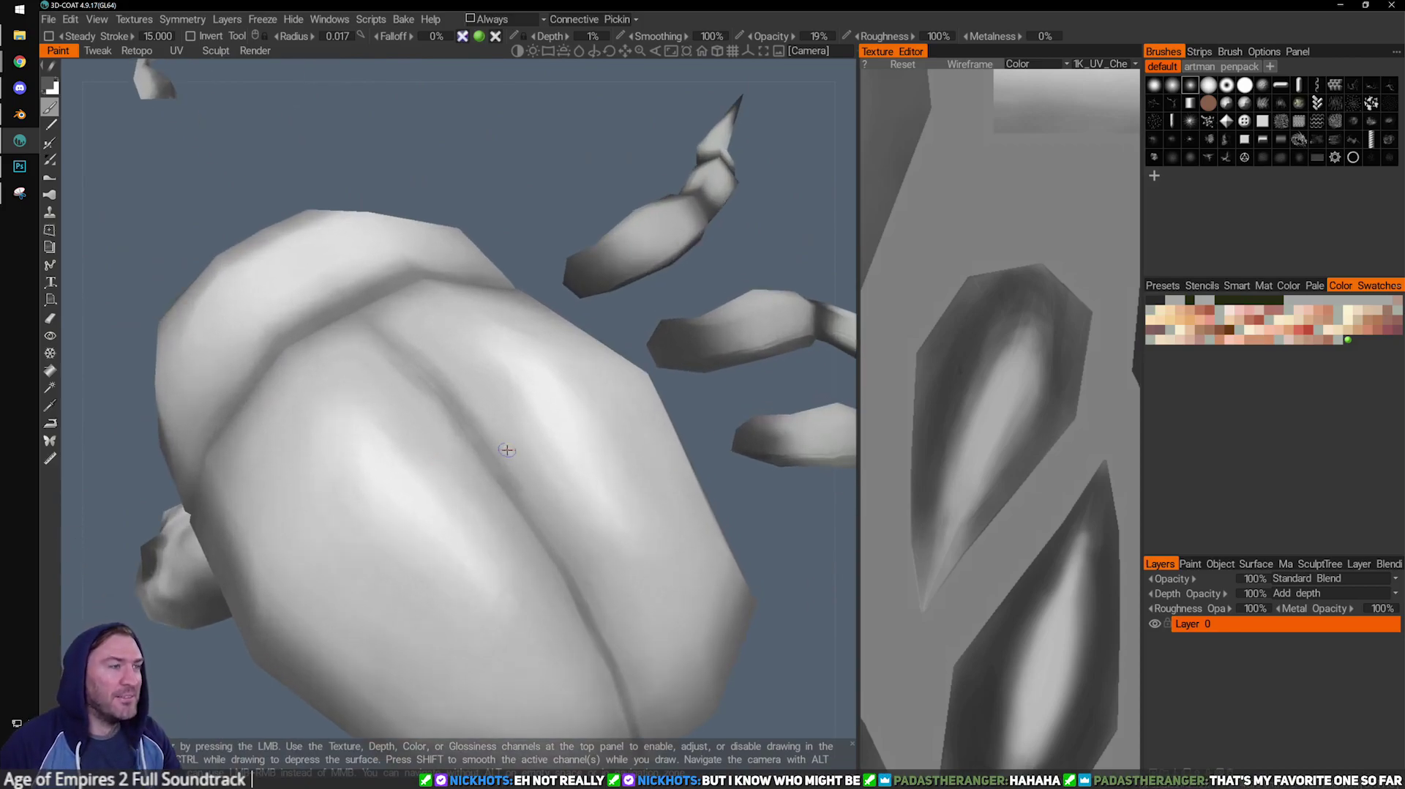
Sharpen the dark line at the core of the wing-case seam with a brush radius of 0.01 and 19% opacity.
{"action": "left_click_drag", "start_coordinate": [617, 405], "coordinate": [520, 254], "text": "alt"}
{"action": "mouse_move", "coordinate": [298, 207]}
{"action": "left_mouse_down", "text": "alt"}
{"action": "mouse_move", "coordinate": [374, 316]}
{"action": "mouse_move", "coordinate": [379, 344]}
{"action": "mouse_move", "coordinate": [327, 345]}
{"action": "left_mouse_up", "text": "alt"}
{"action": "scroll", "coordinate": [471, 366], "scroll_direction": "down", "scroll_amount": 2}
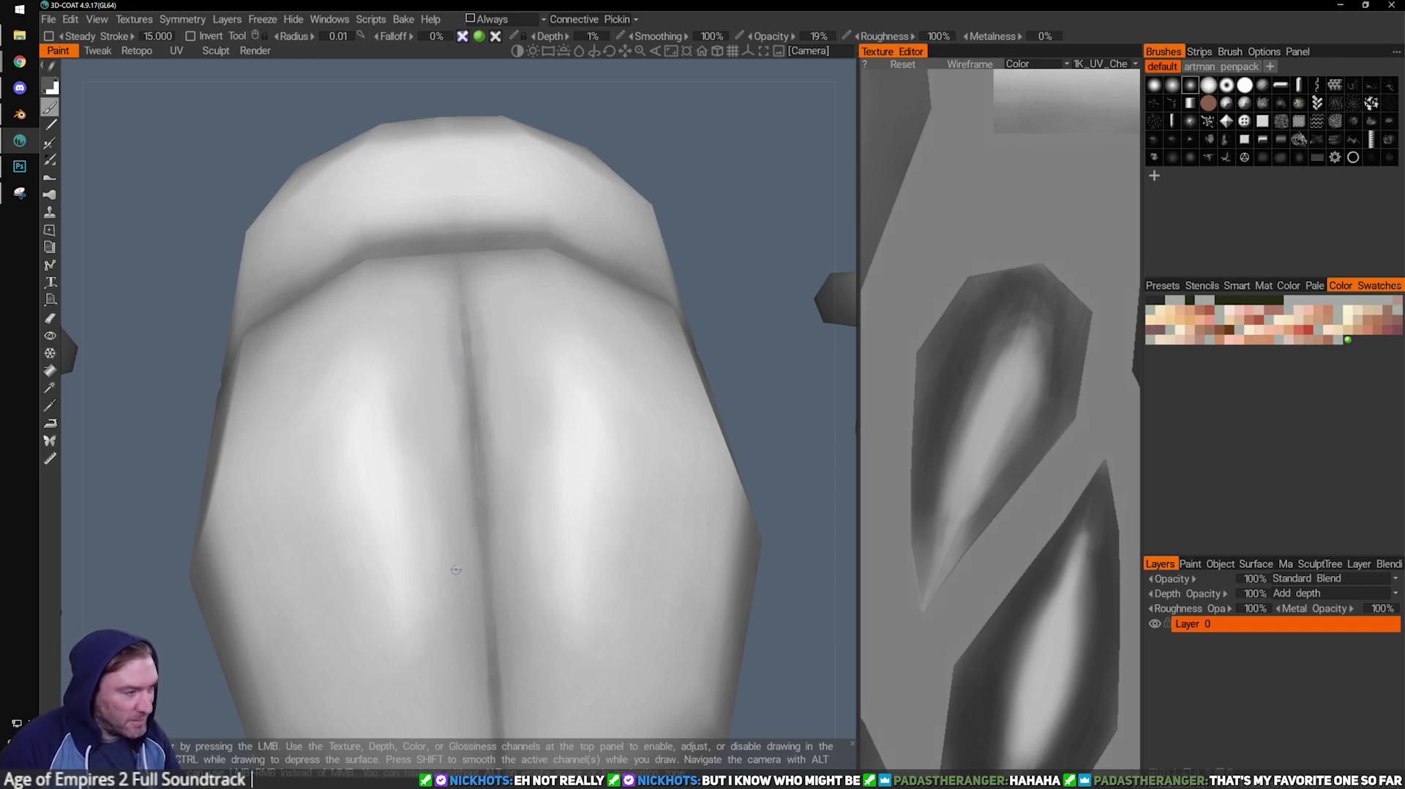
Darken the centre seam between the beetle's two wing cases with a brush of radius 0.015.
{"action": "left_click_drag", "start_coordinate": [463, 574], "coordinate": [591, 432], "text": "alt"}
{"action": "left_click_drag", "start_coordinate": [796, 111], "coordinate": [703, 247], "text": "alt"}
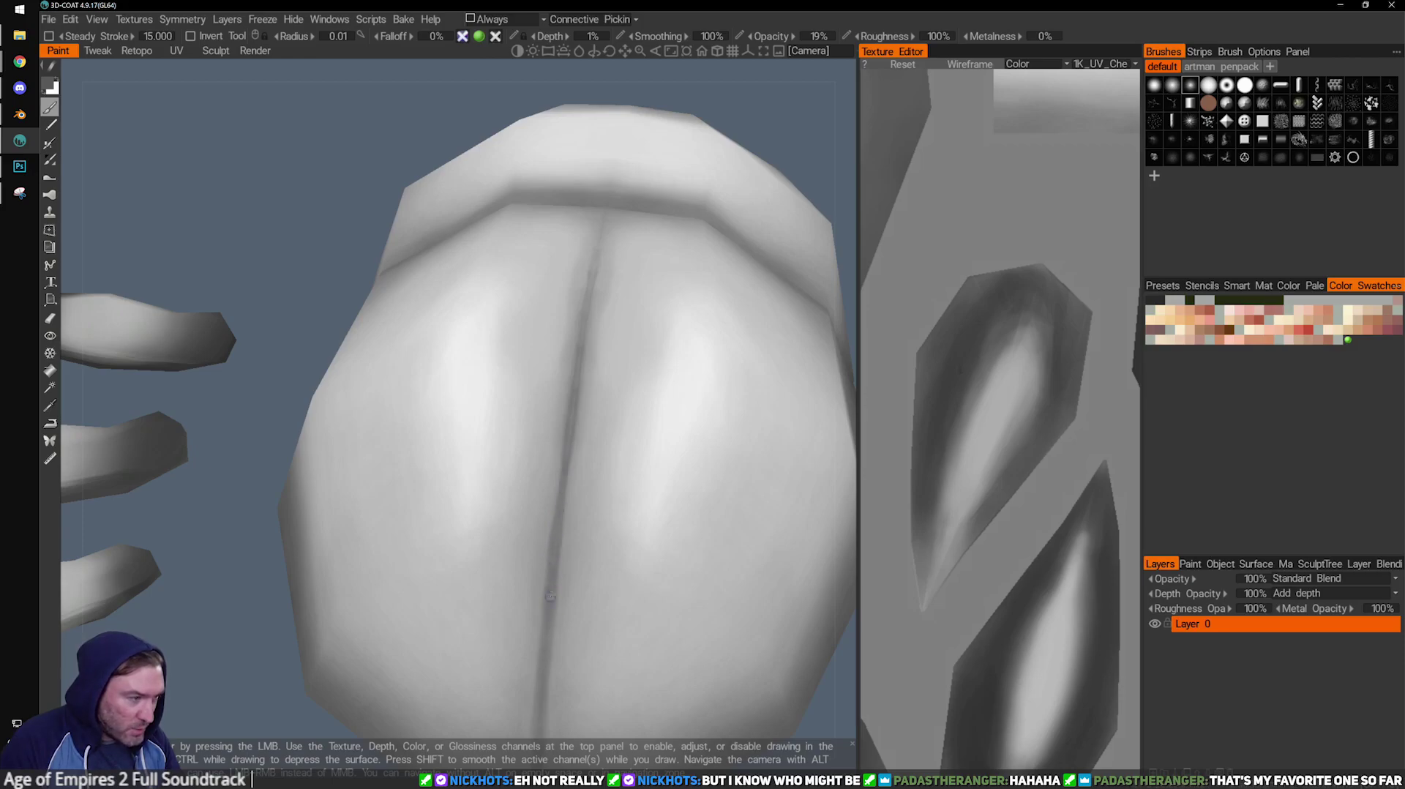
{"action": "key", "text": "]"}
{"action": "right_click_drag", "start_coordinate": [556, 518], "coordinate": [565, 399]}
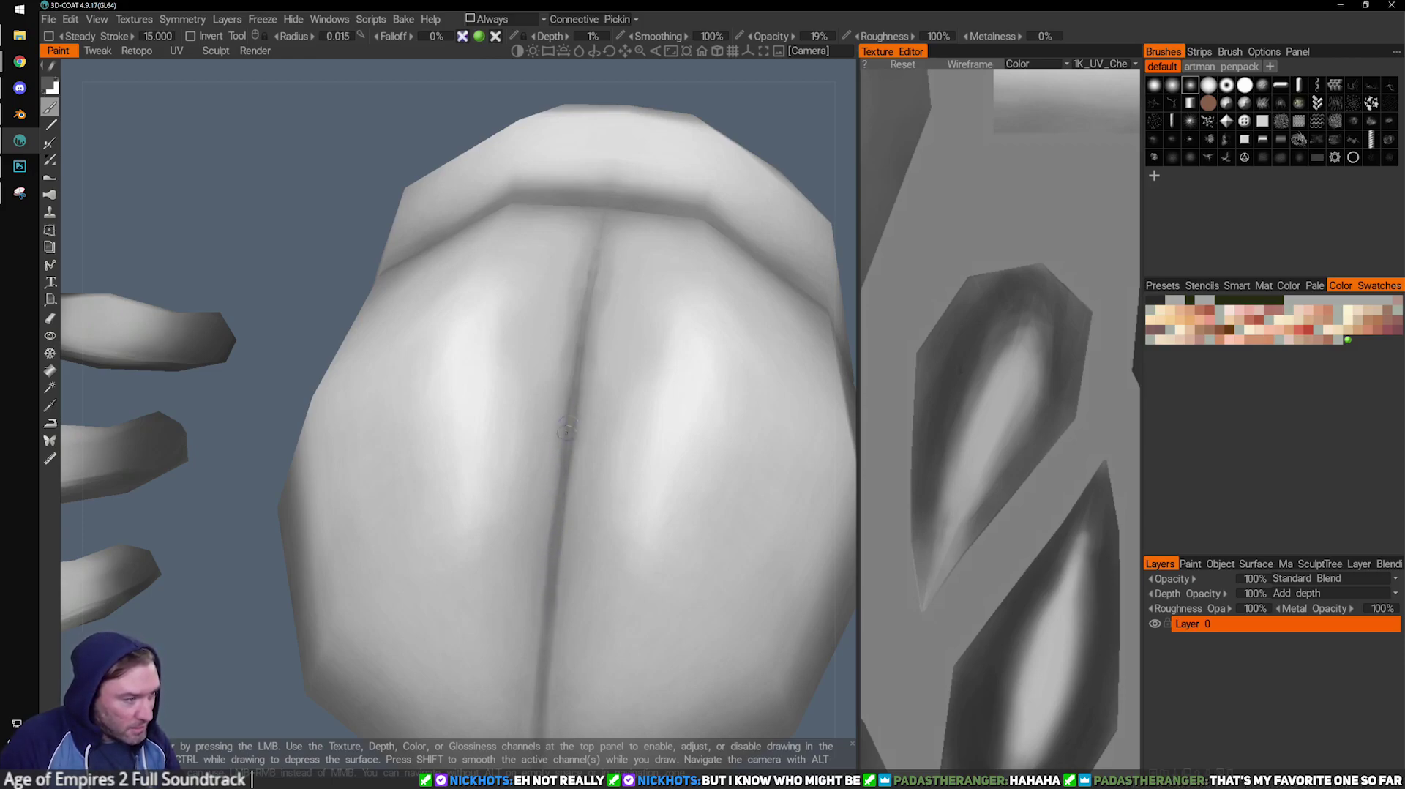
{"action": "left_click_drag", "start_coordinate": [706, 360], "coordinate": [566, 544], "text": "alt"}
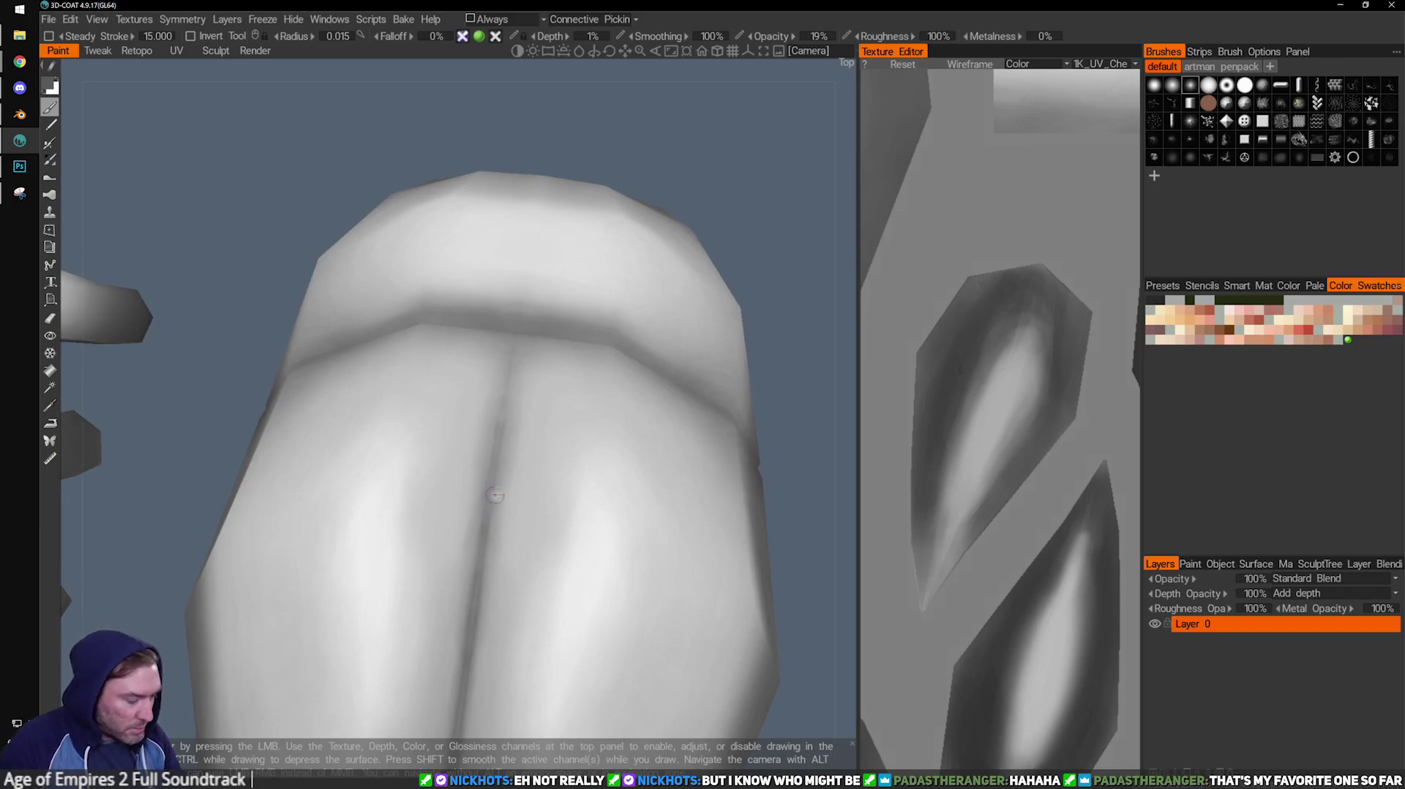
Sample a light grey from the shell and lighten the area beside the seam's front end with a 0.026 radius brush.
{"action": "key", "text": "v"}
{"action": "left_click_drag", "start_coordinate": [511, 529], "coordinate": [516, 452]}
{"action": "key", "text": "bracketright"}
{"action": "key", "text": "bracketright"}
{"action": "left_click_drag", "start_coordinate": [509, 513], "coordinate": [520, 418]}
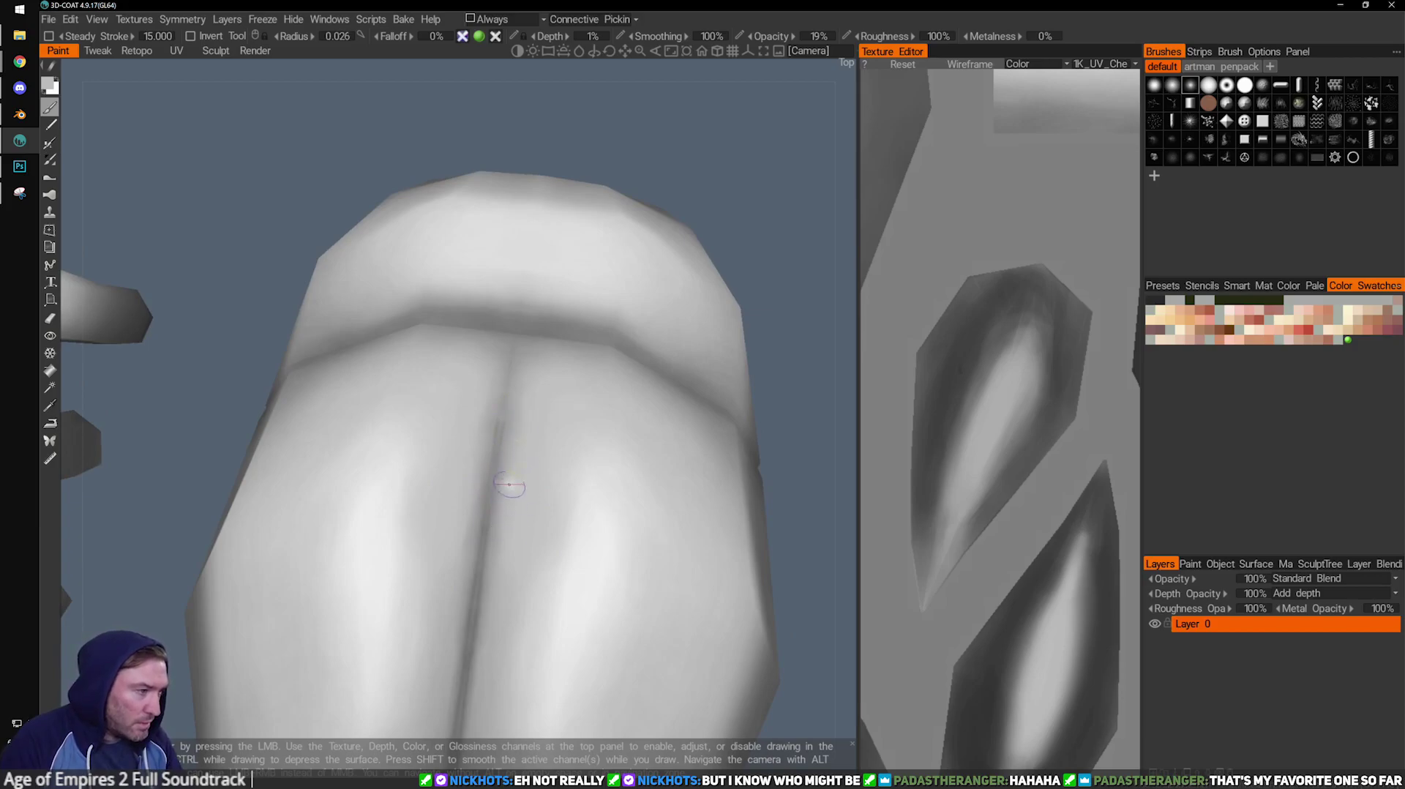
Paint near-white highlights on the beetle's thorax plate with a 0.042 radius brush.
{"action": "right_click_drag", "start_coordinate": [583, 608], "coordinate": [543, 592], "text": "alt"}
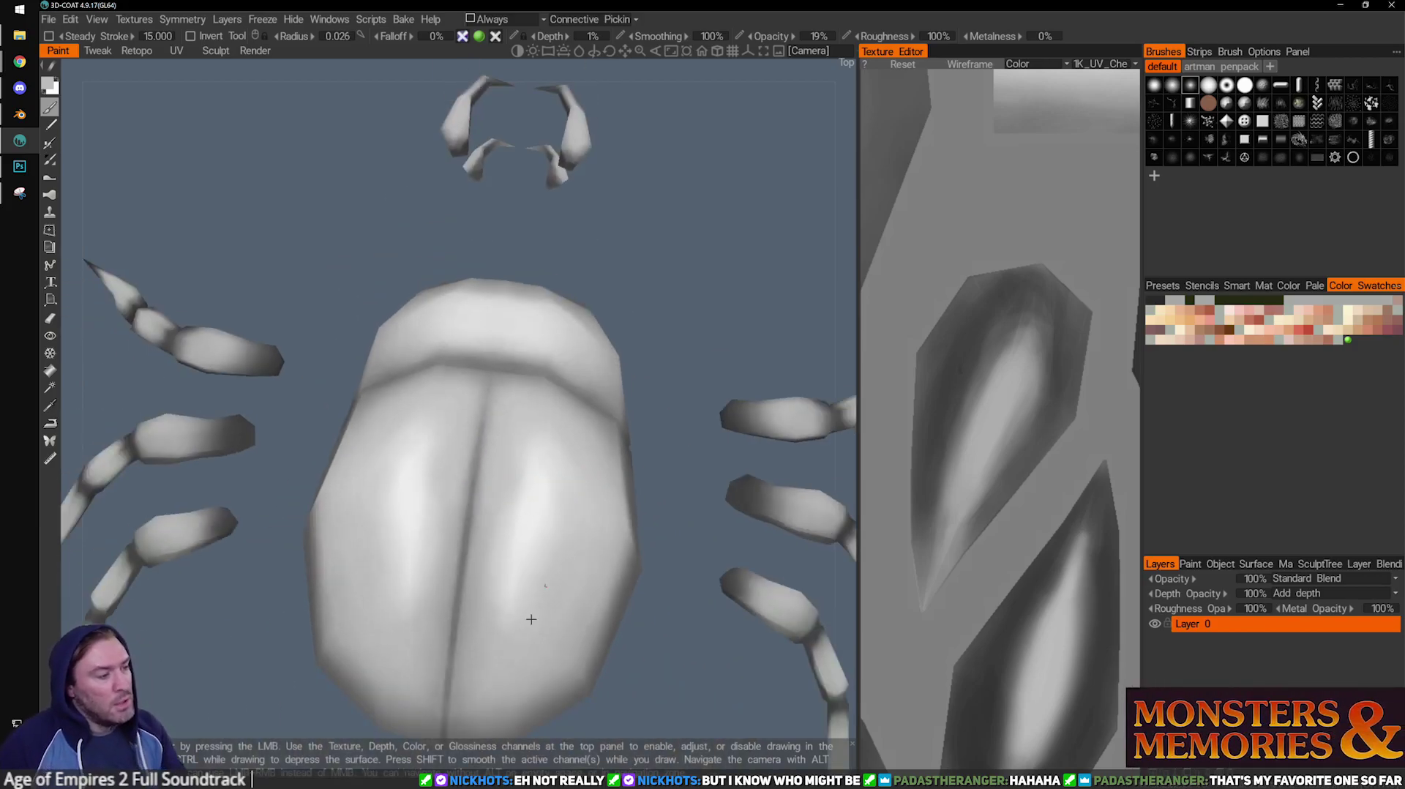
{"action": "middle_click_drag", "start_coordinate": [543, 592], "coordinate": [624, 432], "text": "alt"}
{"action": "left_click_drag", "start_coordinate": [625, 432], "coordinate": [577, 438], "text": "alt"}
{"action": "right_click_drag", "start_coordinate": [577, 438], "coordinate": [484, 514], "text": "alt"}
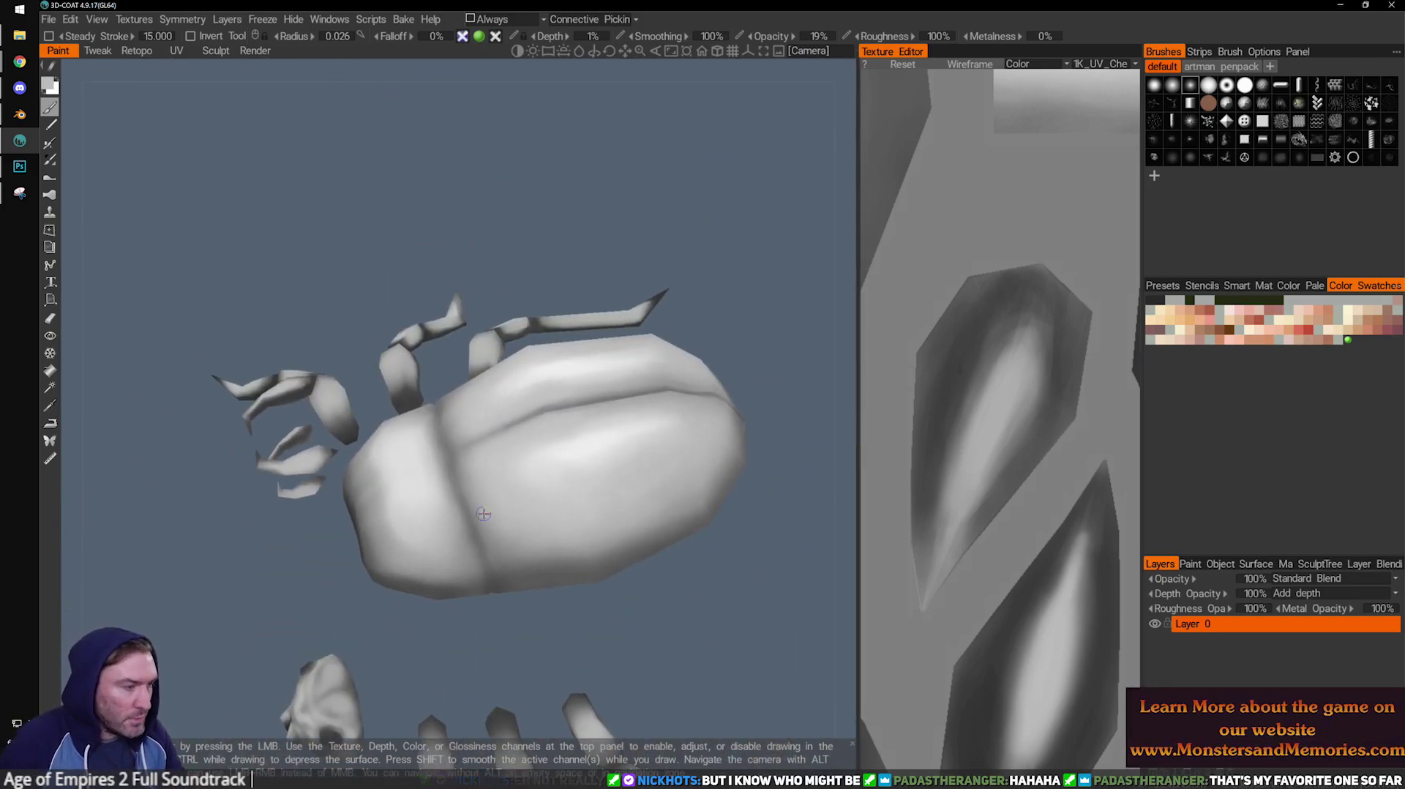
{"action": "mouse_move", "coordinate": [483, 514]}
{"action": "left_mouse_down", "text": "alt"}
{"action": "mouse_move", "coordinate": [471, 512]}
{"action": "mouse_move", "coordinate": [539, 512]}
{"action": "mouse_move", "coordinate": [540, 454]}
{"action": "left_mouse_up", "text": "alt"}
{"action": "left_click_drag", "start_coordinate": [666, 402], "coordinate": [690, 433], "text": "alt"}
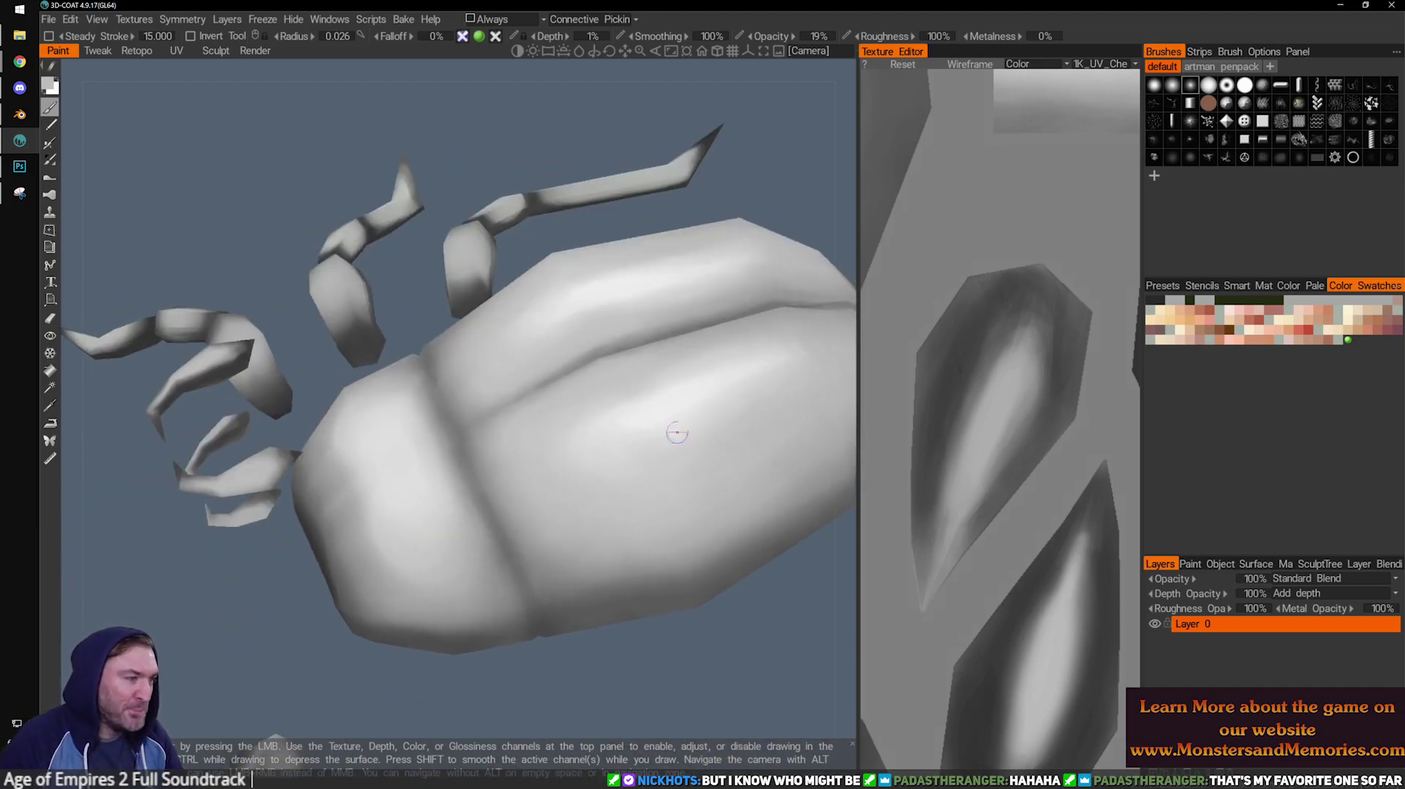
{"action": "key", "text": "v"}
{"action": "left_click_drag", "start_coordinate": [656, 649], "coordinate": [644, 615]}
{"action": "key", "text": "bracketright"}
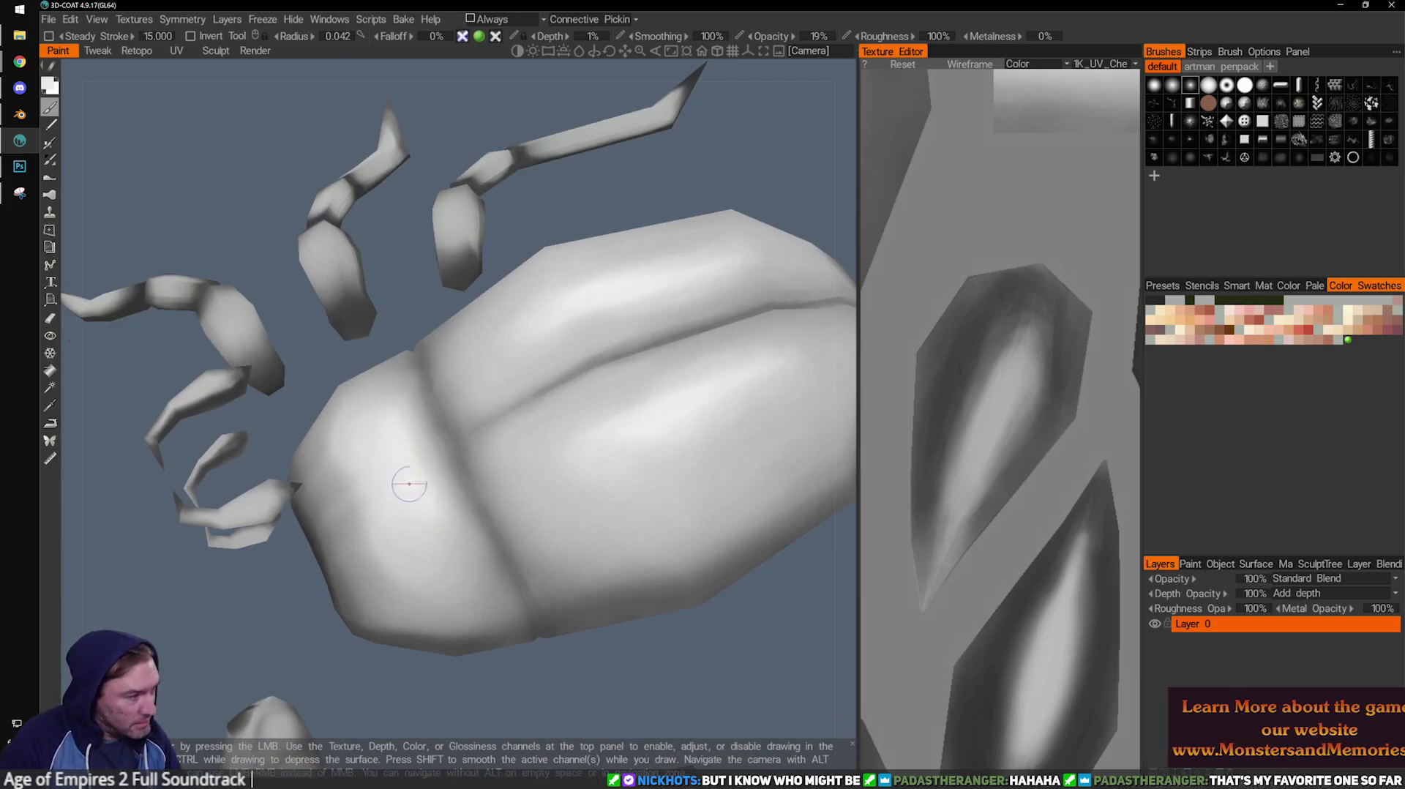
{"action": "left_click_drag", "start_coordinate": [564, 718], "coordinate": [556, 692]}
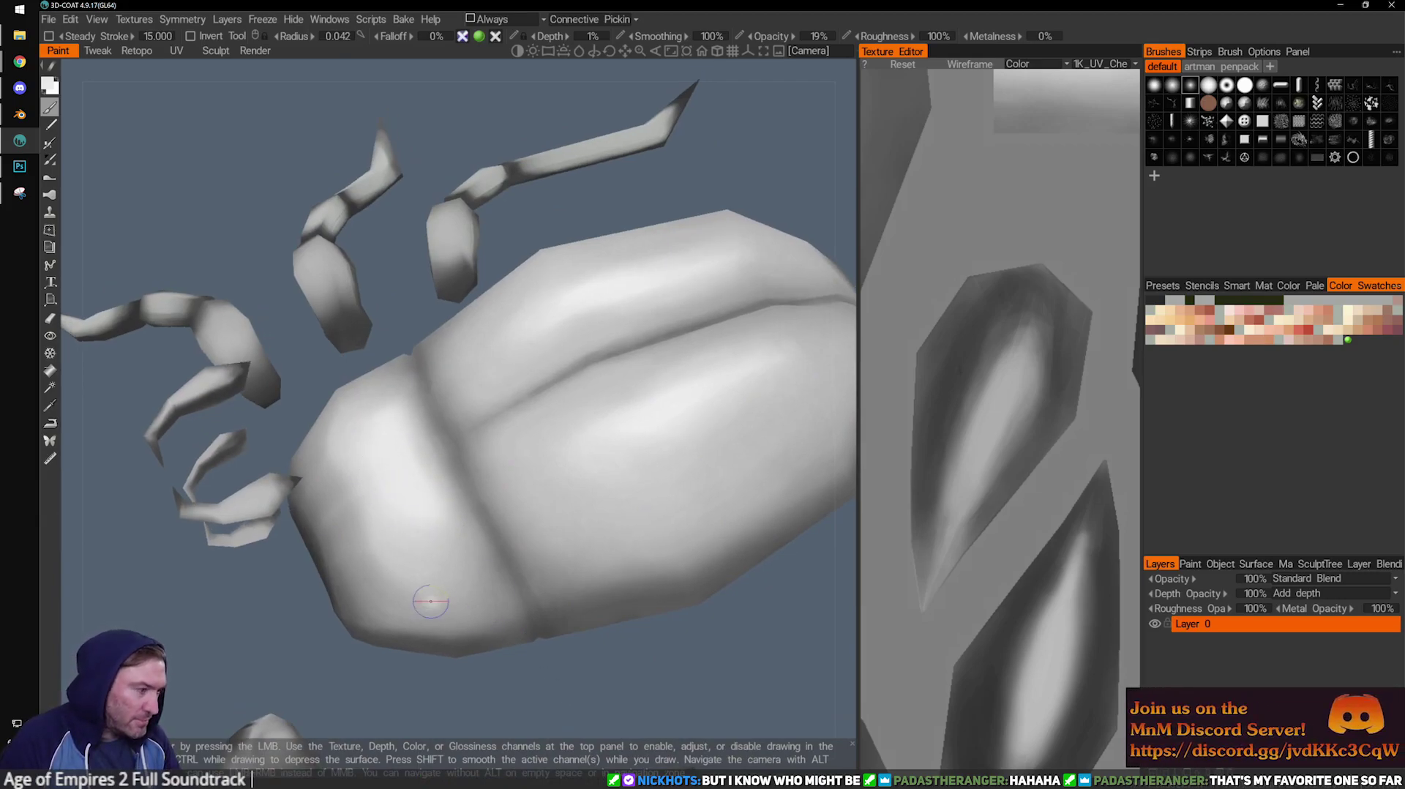
Build up broad, soft shading and highlights across the thorax plate with a larger brush of radius 0.073.
{"action": "mouse_move", "coordinate": [458, 617]}
{"action": "left_mouse_down", "text": "alt"}
{"action": "mouse_move", "coordinate": [475, 593]}
{"action": "mouse_move", "coordinate": [460, 633]}
{"action": "left_mouse_up", "text": "alt"}
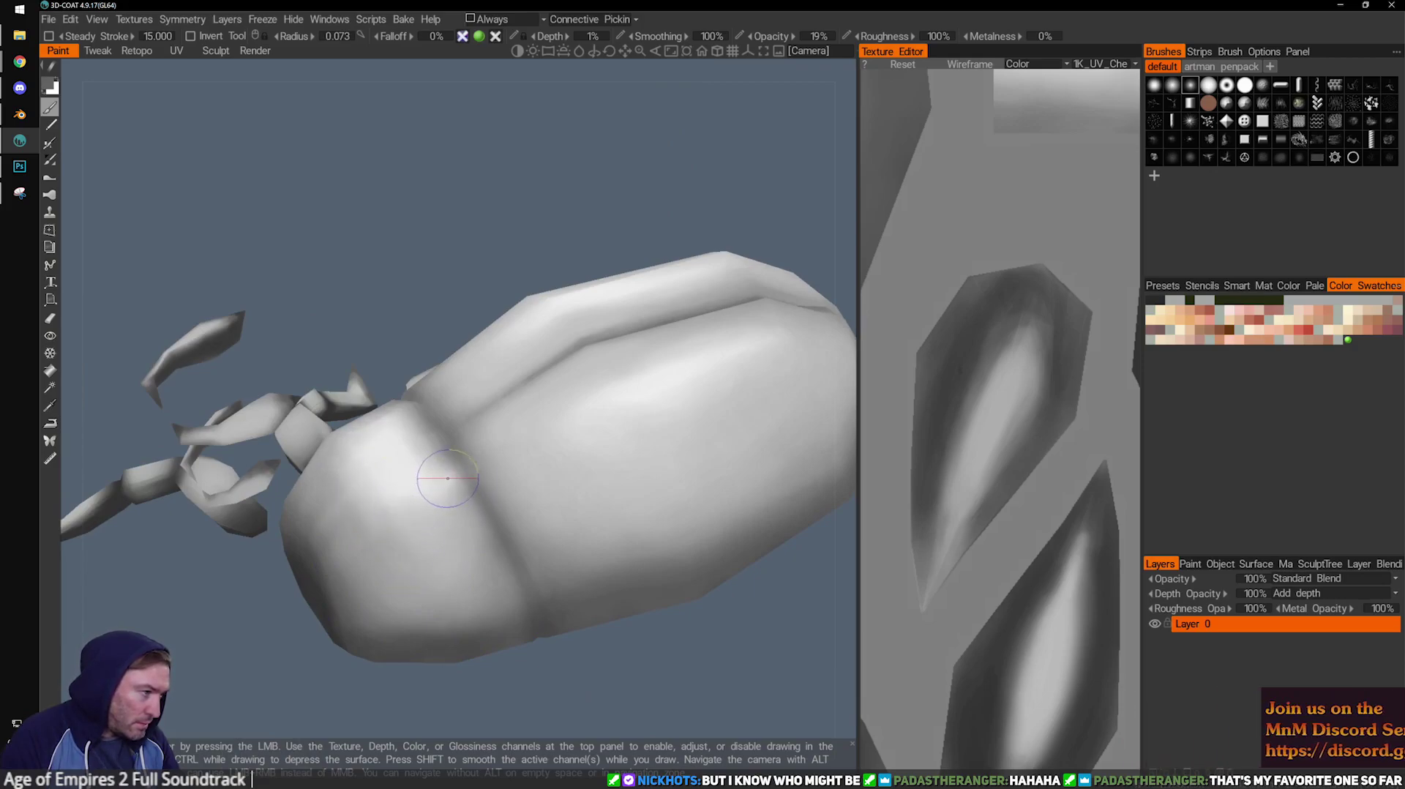
{"action": "left_click_drag", "start_coordinate": [447, 483], "coordinate": [392, 486], "text": "alt"}
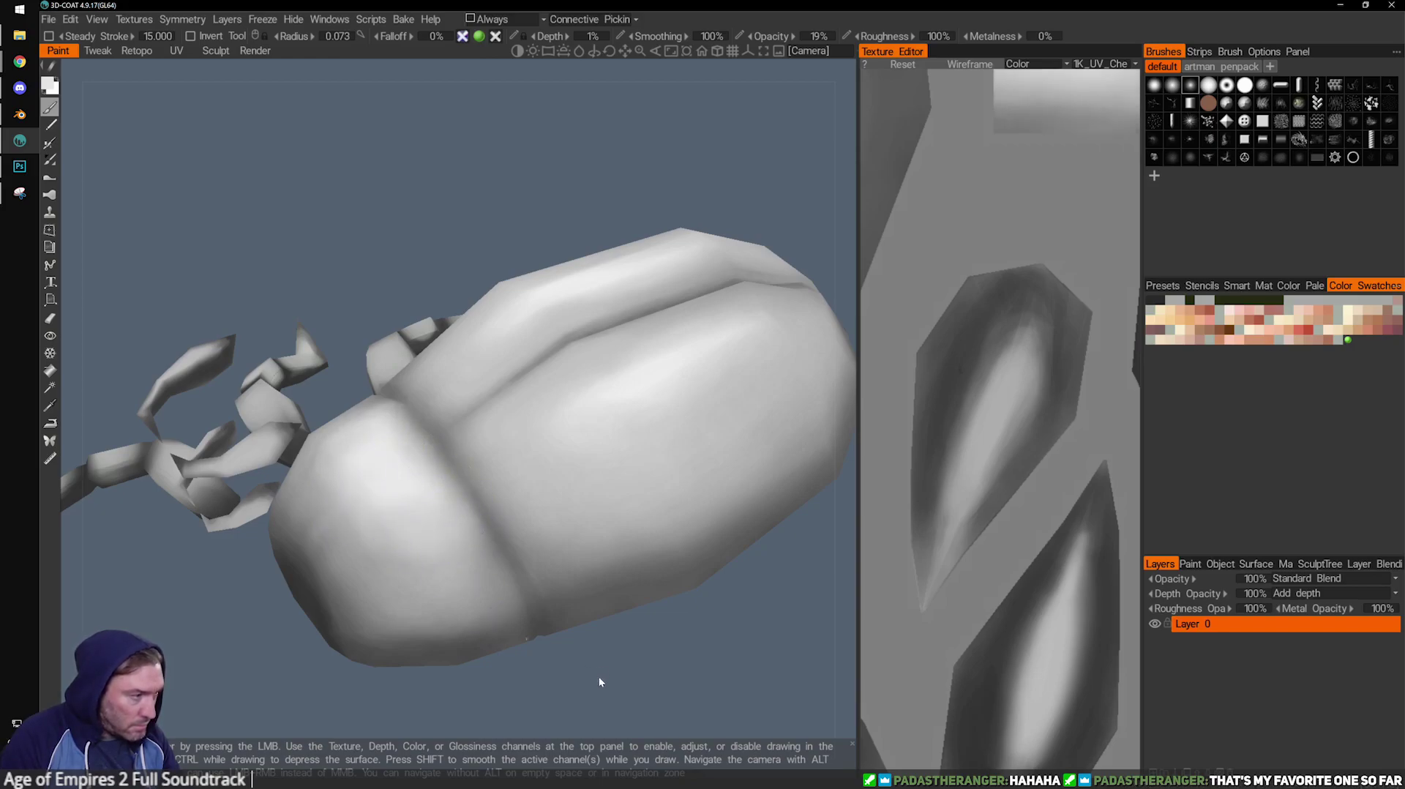
{"action": "left_click_drag", "start_coordinate": [602, 675], "coordinate": [615, 721]}
{"action": "left_click_drag", "start_coordinate": [439, 570], "coordinate": [449, 485], "text": "alt"}
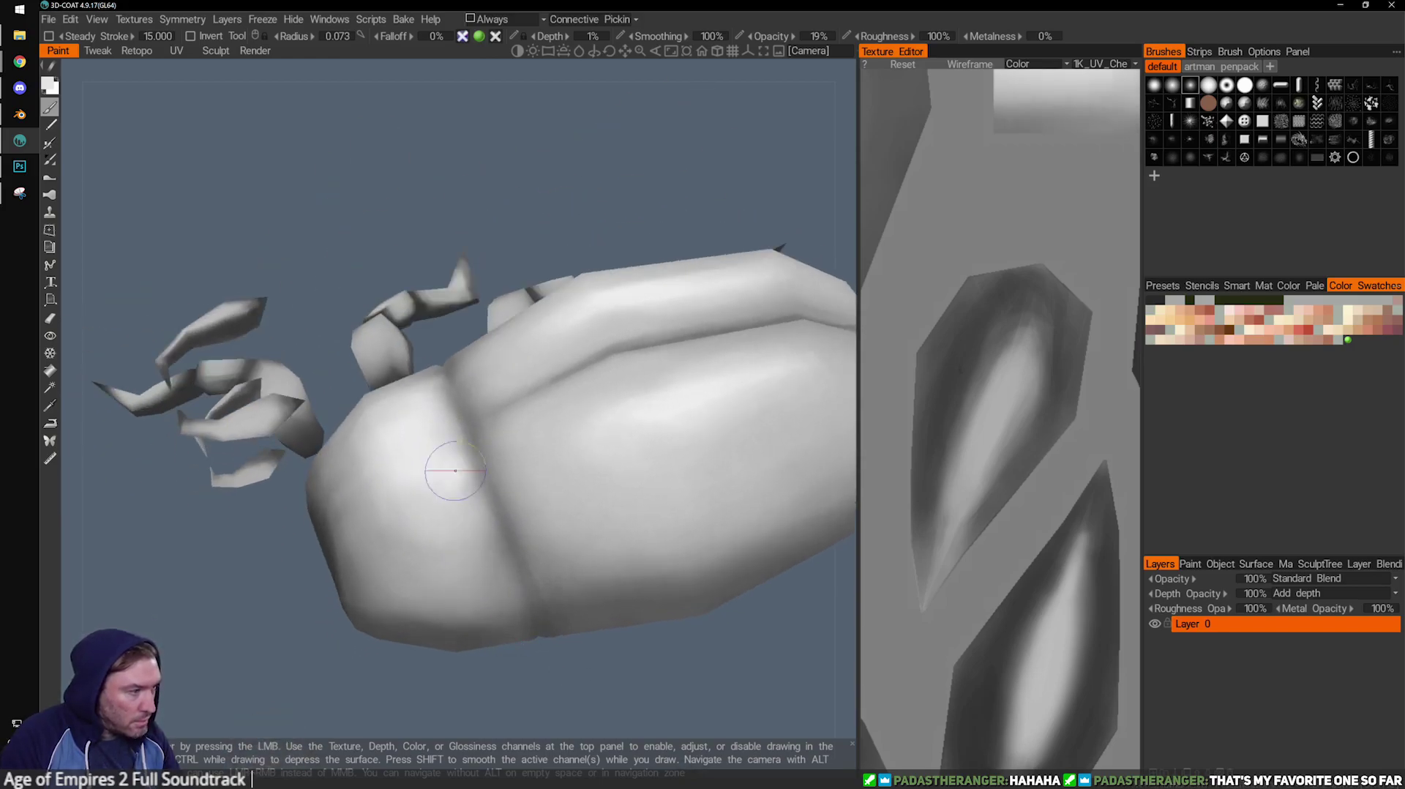
{"action": "left_click_drag", "start_coordinate": [595, 675], "coordinate": [474, 464], "text": "alt"}
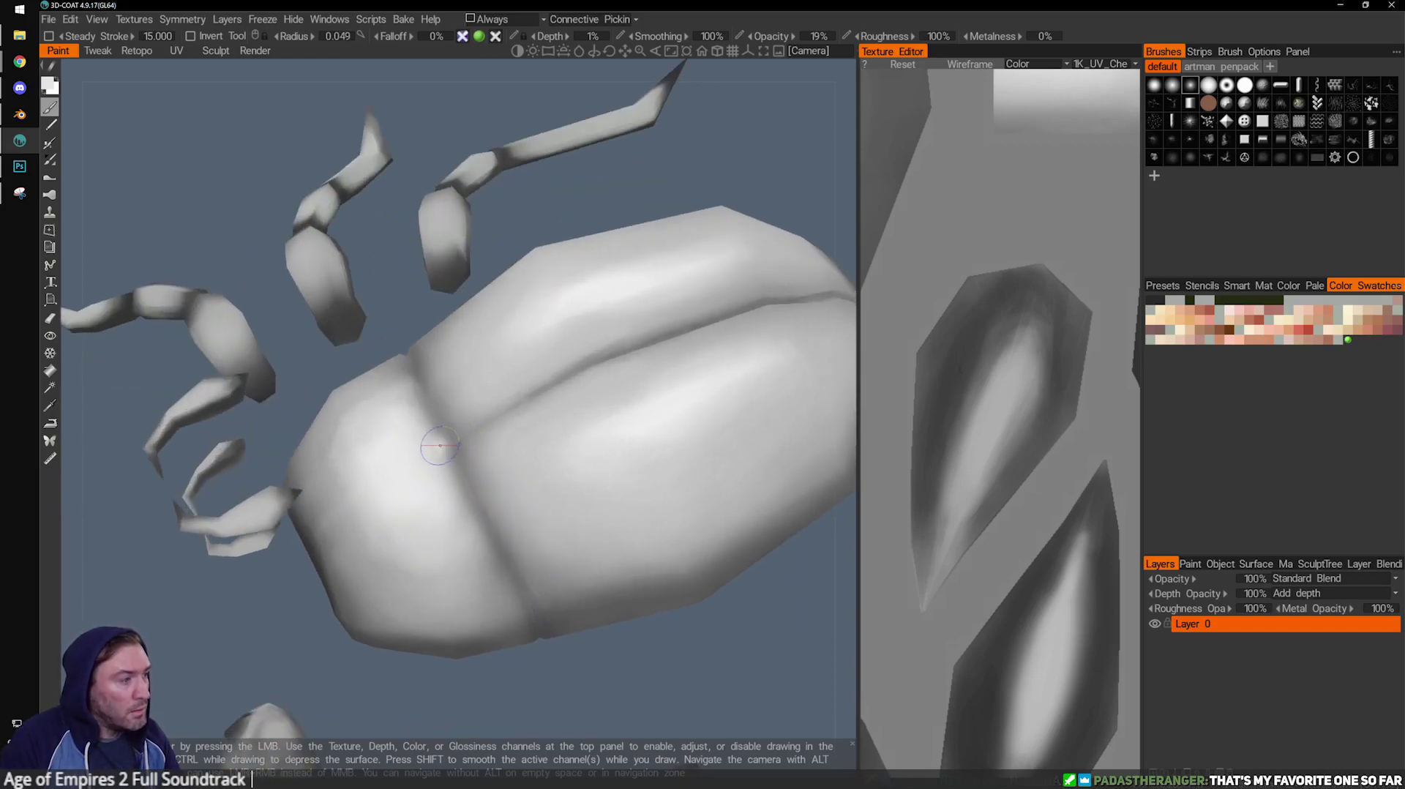
Darken the groove between the thorax plate and the wing cases along the back with a 0.014 radius brush.
{"action": "left_click_drag", "start_coordinate": [449, 542], "coordinate": [486, 417], "text": "alt"}
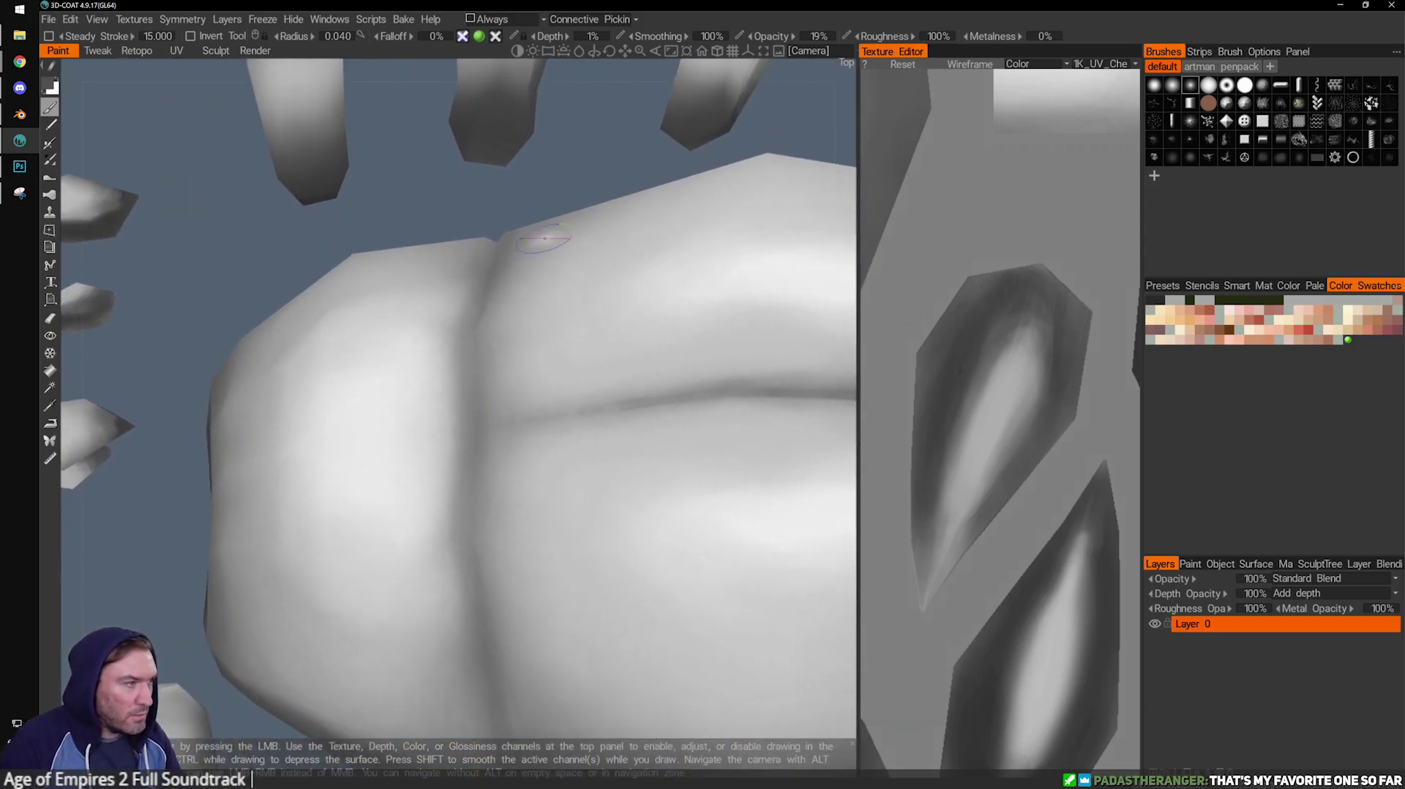
{"action": "left_click_drag", "start_coordinate": [562, 164], "coordinate": [562, 149], "text": "alt"}
{"action": "key", "text": "bracketleft"}
{"action": "key", "text": "bracketleft"}
{"action": "key", "text": "bracketleft"}
{"action": "key", "text": "bracketleft"}
{"action": "key", "text": "bracketleft"}
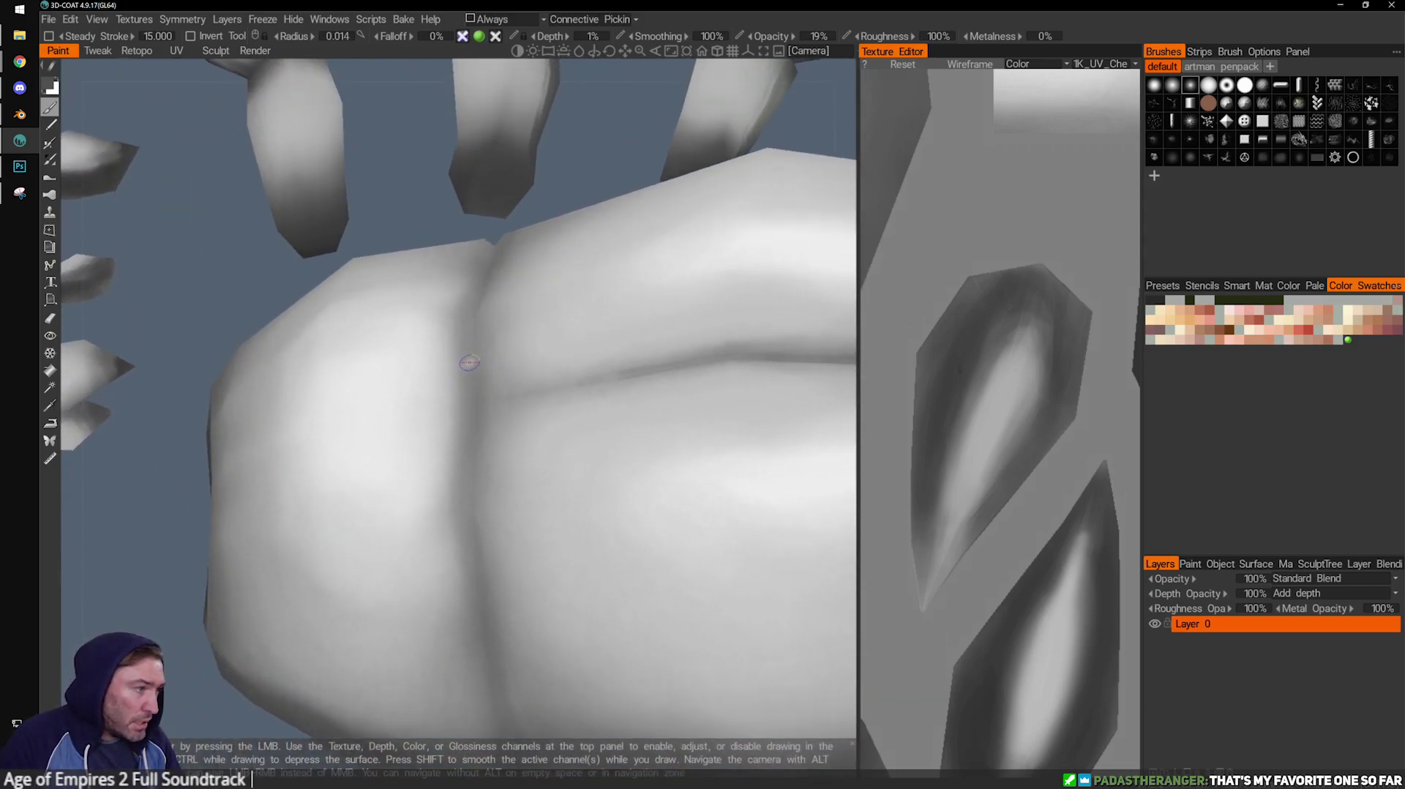
{"action": "mouse_move", "coordinate": [534, 240]}
{"action": "left_mouse_down", "text": "alt"}
{"action": "mouse_move", "coordinate": [578, 174]}
{"action": "mouse_move", "coordinate": [444, 416]}
{"action": "mouse_move", "coordinate": [486, 476]}
{"action": "left_mouse_up", "text": "alt"}
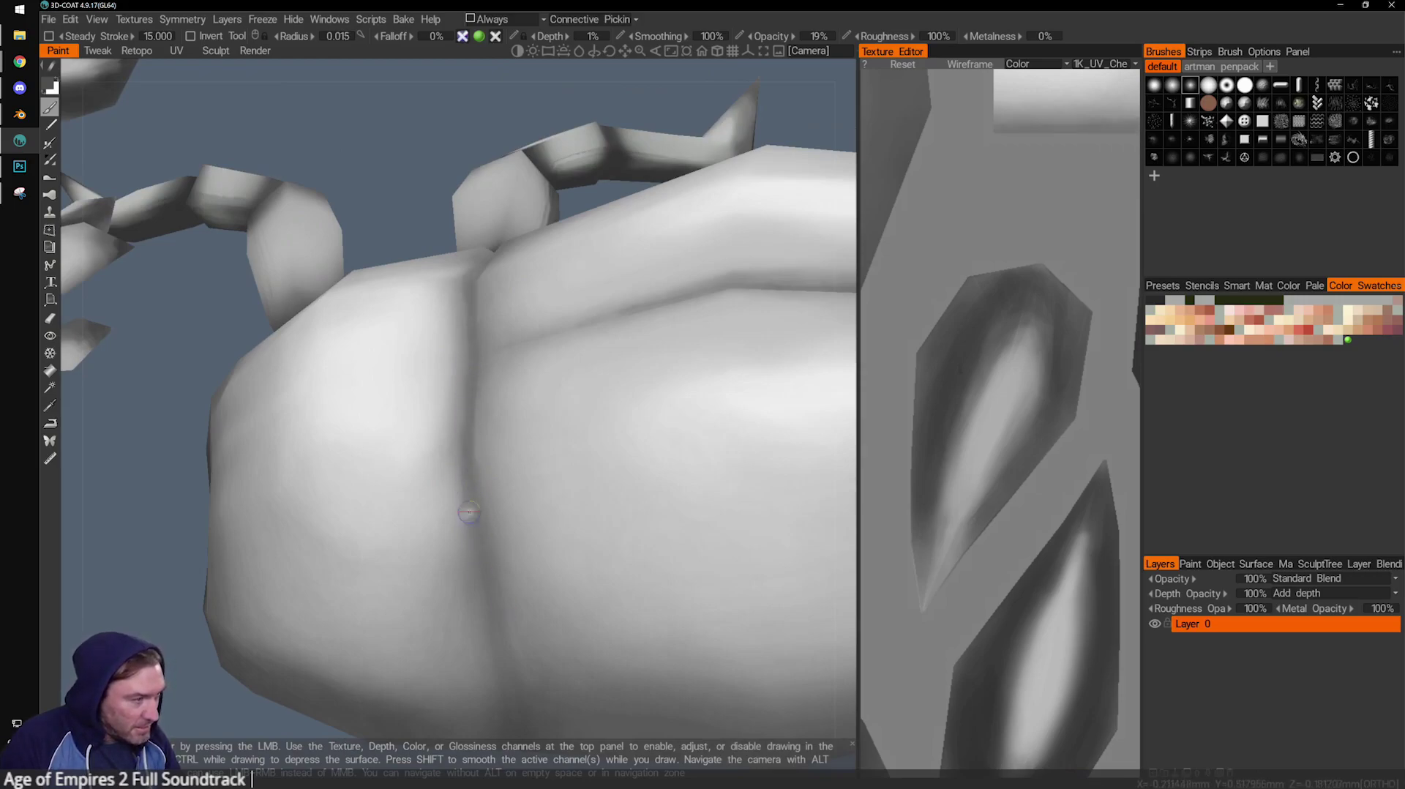
Continue the dark thorax groove down the side of the body with a 0.015 radius brush.
{"action": "key", "text": "bracketright"}
{"action": "left_click_drag", "start_coordinate": [408, 175], "coordinate": [461, 411]}
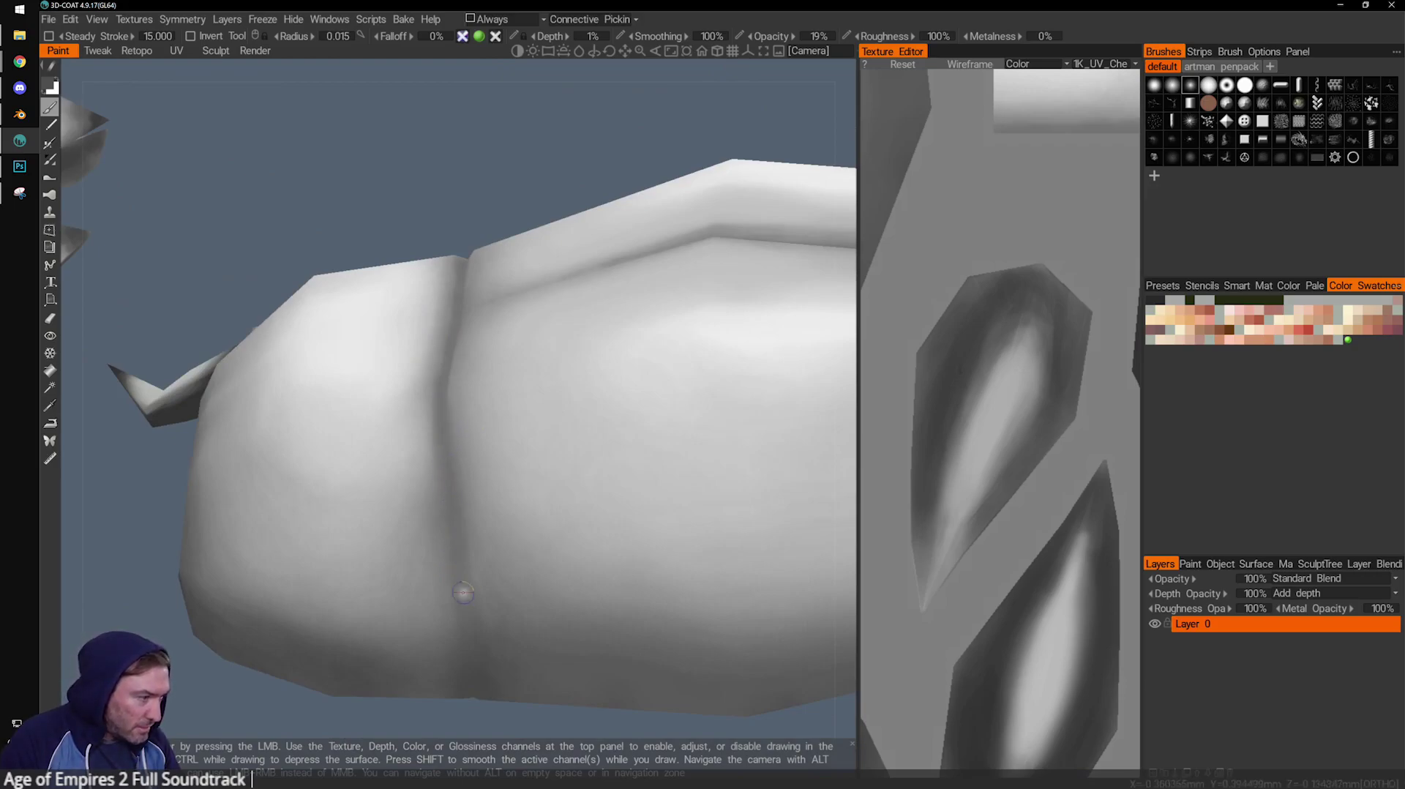
{"action": "left_click_drag", "start_coordinate": [475, 159], "coordinate": [443, 450]}
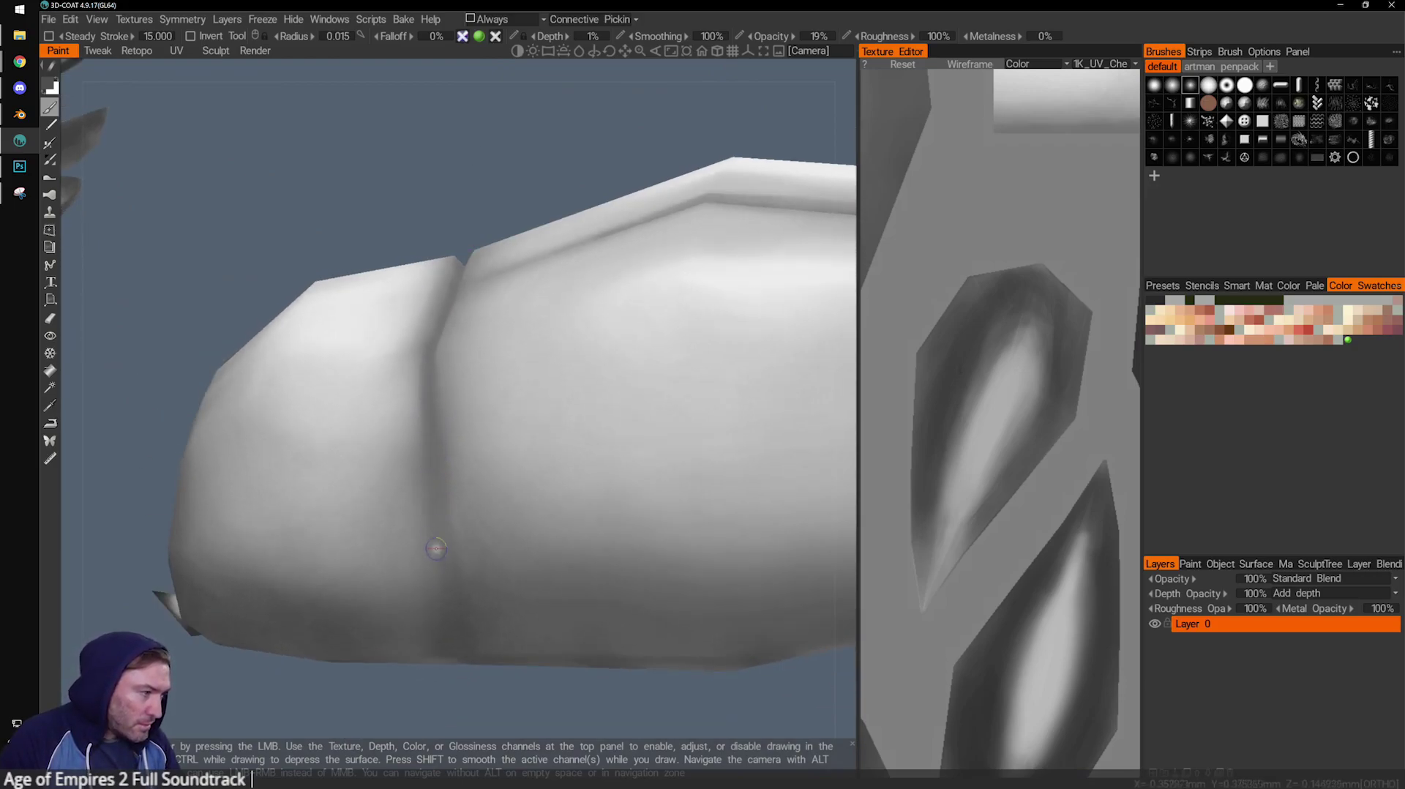
{"action": "left_click_drag", "start_coordinate": [491, 711], "coordinate": [488, 645]}
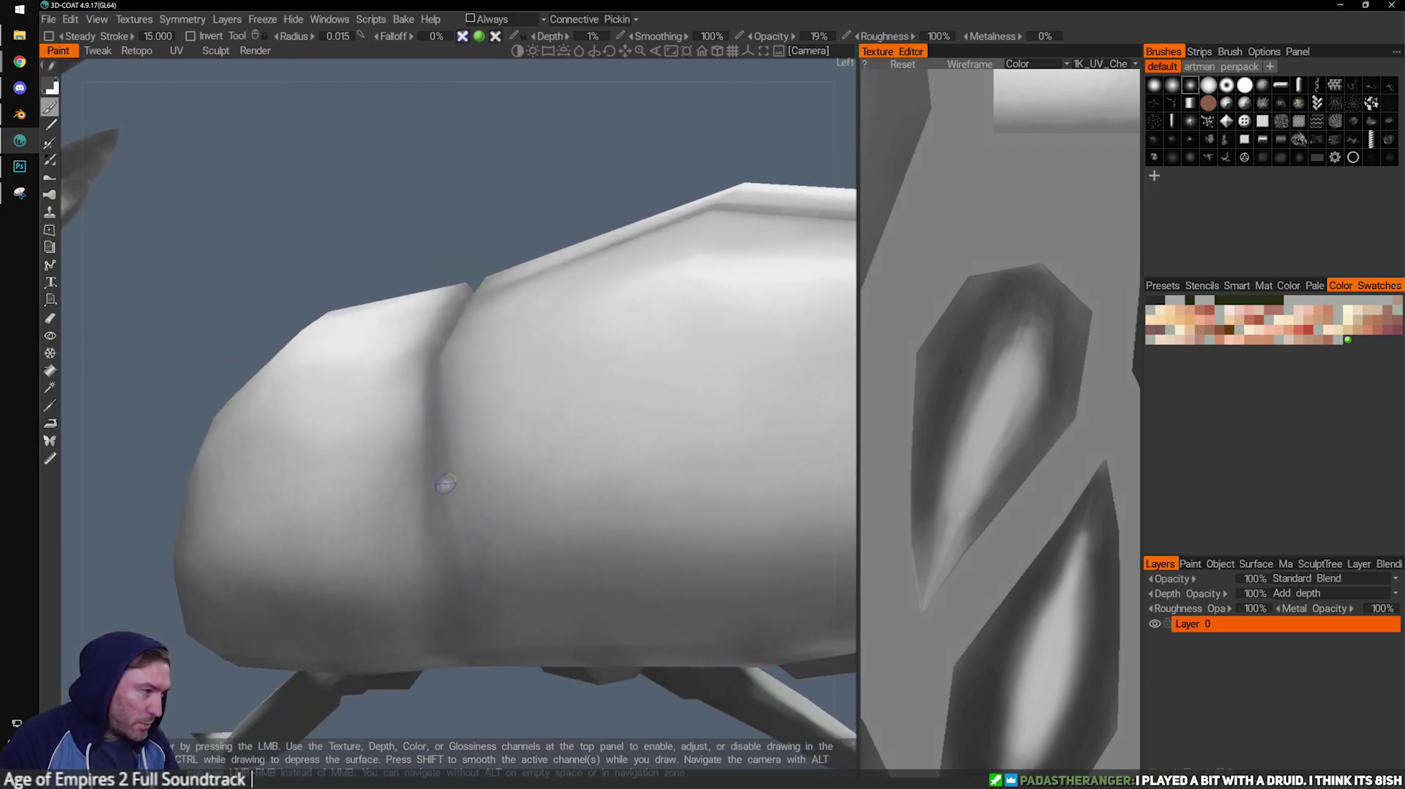
{"action": "mouse_move", "coordinate": [521, 208]}
{"action": "left_mouse_down"}
{"action": "mouse_move", "coordinate": [517, 268]}
{"action": "mouse_move", "coordinate": [529, 183]}
{"action": "left_mouse_up"}
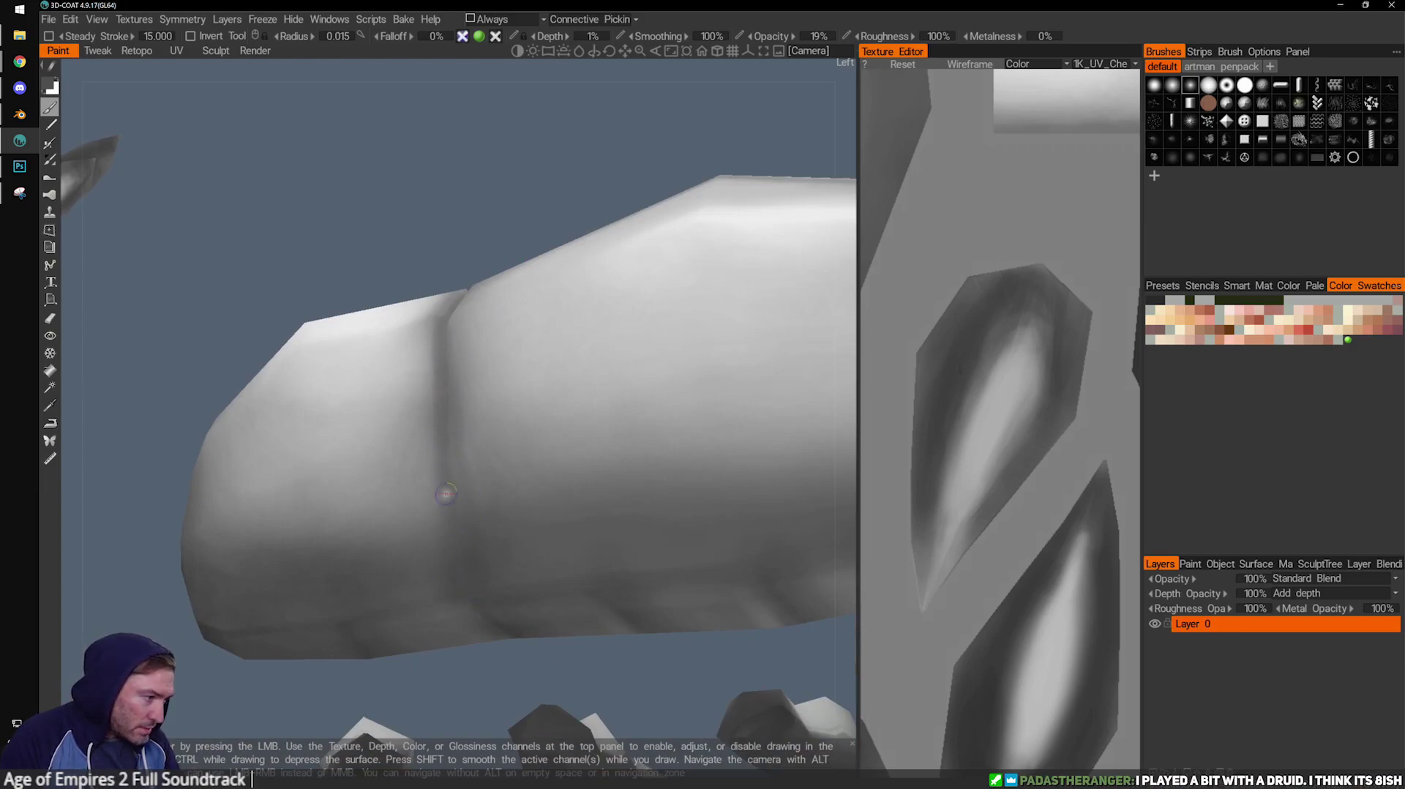
{"action": "left_click_drag", "start_coordinate": [496, 182], "coordinate": [495, 564]}
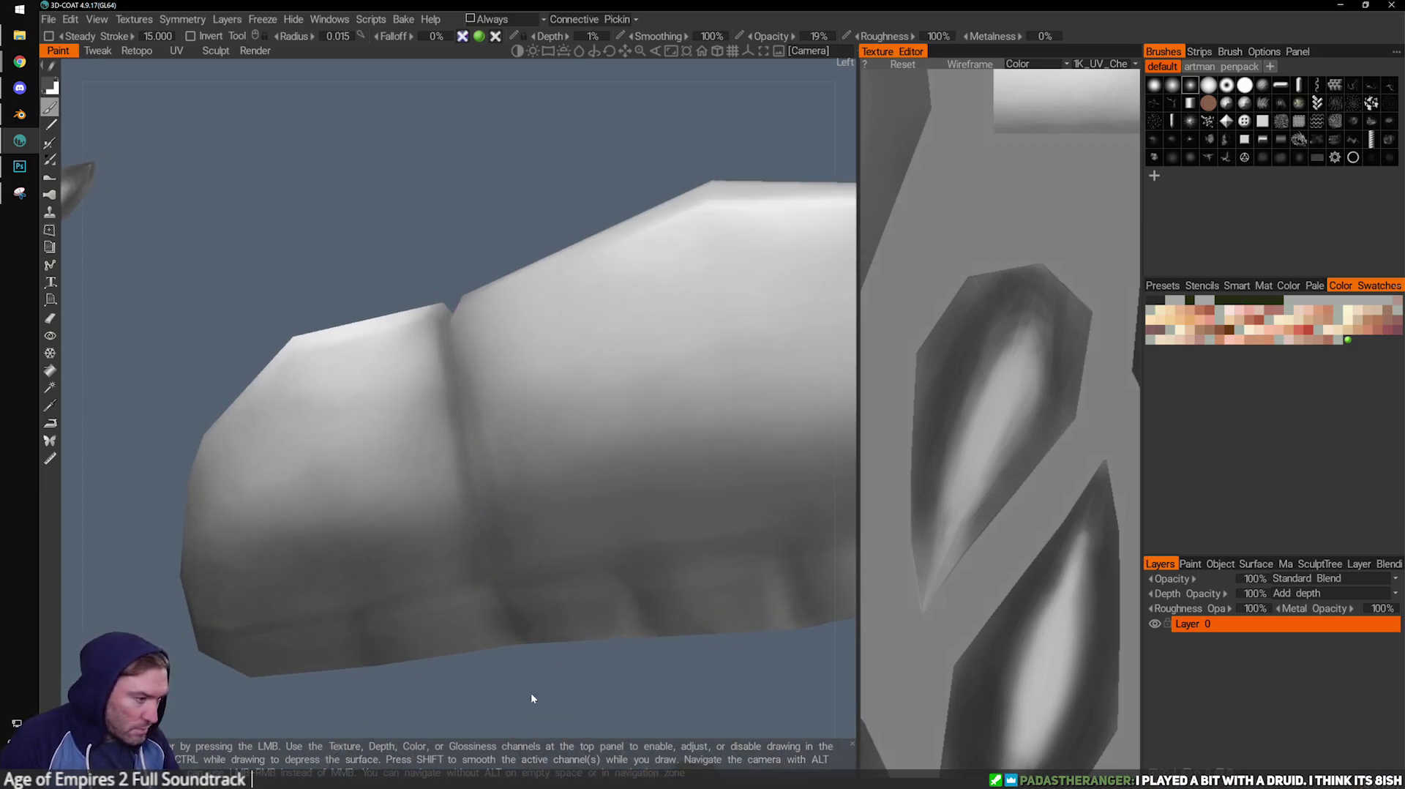
Adjust the paint colour and deepen the thorax groove along the body's side and lower edge with a 0.013 radius brush.
{"action": "left_click", "coordinate": [52, 87]}
{"action": "left_click", "coordinate": [372, 460]}
{"action": "left_click_drag", "start_coordinate": [408, 480], "coordinate": [452, 432]}
{"action": "left_click", "coordinate": [410, 546]}
{"action": "key", "text": "["}
{"action": "left_click_drag", "start_coordinate": [532, 704], "coordinate": [461, 518]}
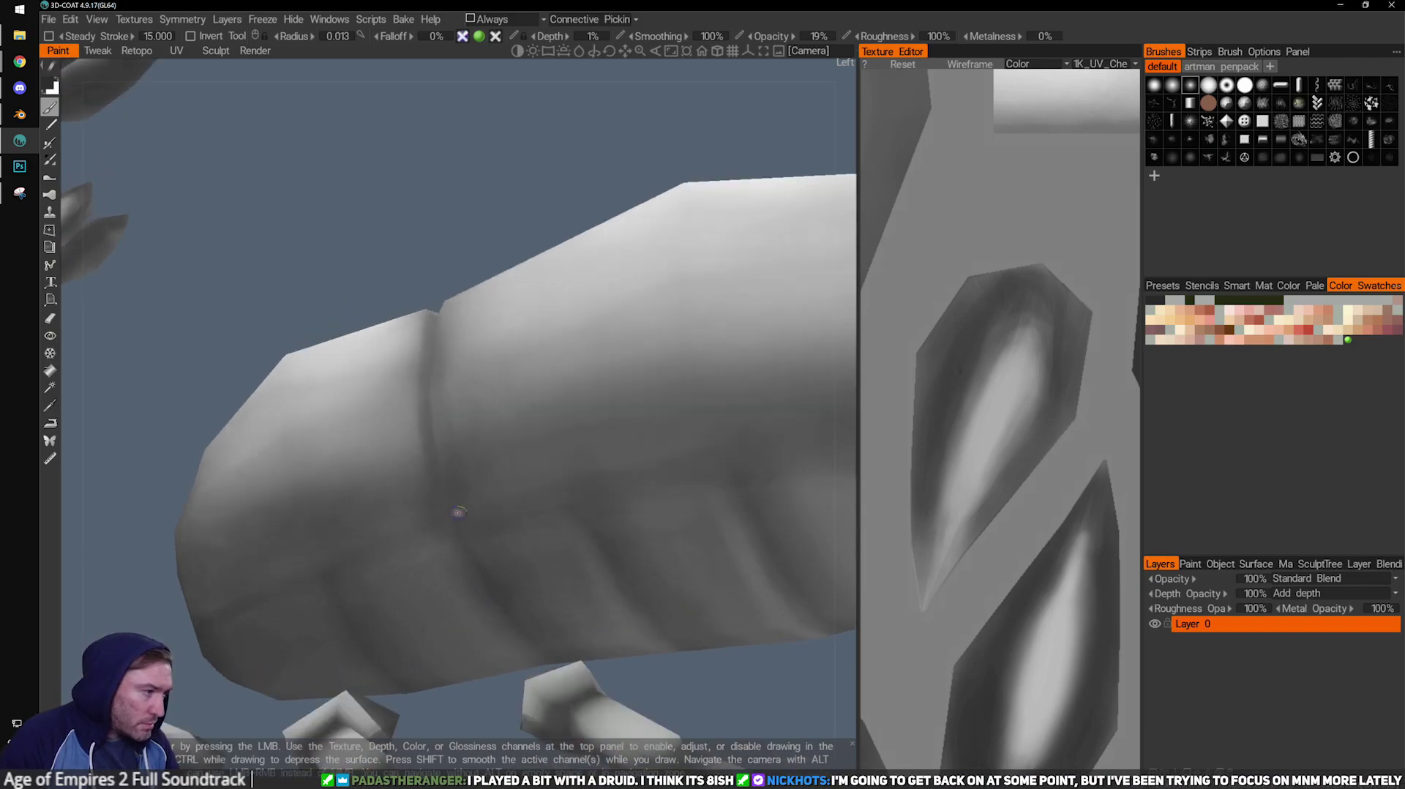
{"action": "left_click_drag", "start_coordinate": [454, 221], "coordinate": [452, 458]}
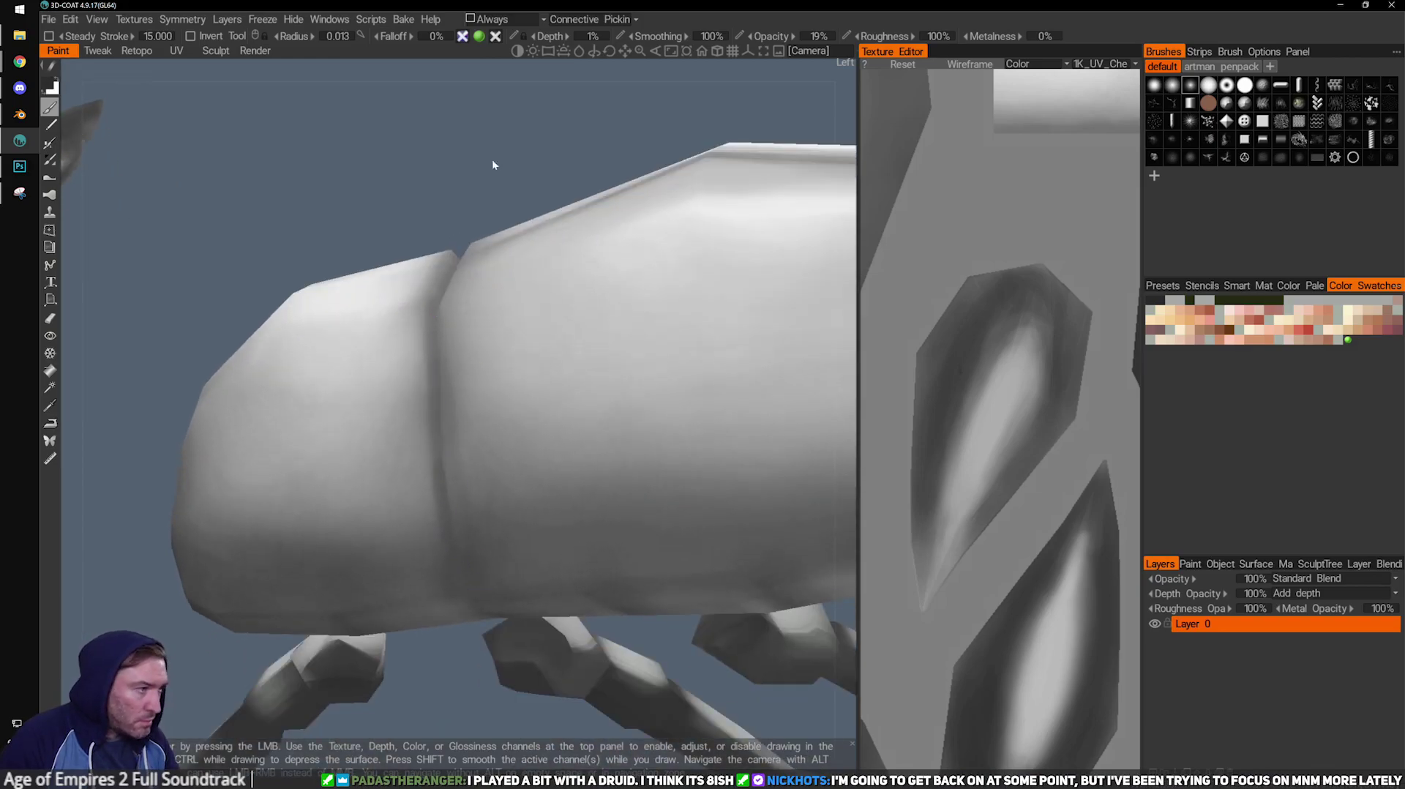
{"action": "left_click_drag", "start_coordinate": [492, 186], "coordinate": [489, 293]}
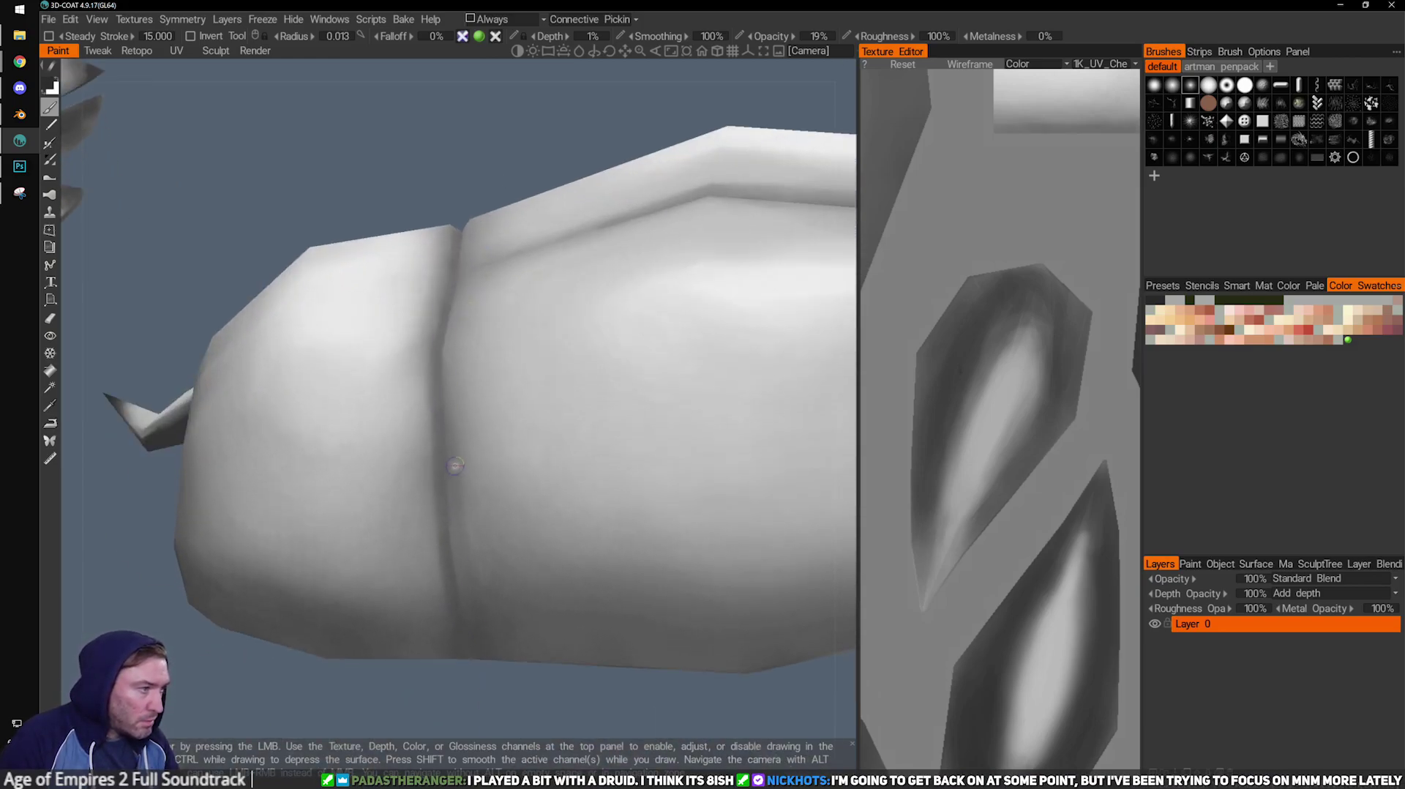
Darken the front part of the wing-case seam where it runs towards the thorax groove, using the 0.013 radius brush.
{"action": "scroll", "coordinate": [640, 301], "scroll_direction": "down", "scroll_amount": 2}
{"action": "middle_click_drag", "start_coordinate": [589, 278], "coordinate": [521, 295], "text": "alt"}
{"action": "mouse_move", "coordinate": [519, 298]}
{"action": "left_mouse_down", "text": "alt"}
{"action": "mouse_move", "coordinate": [595, 325]}
{"action": "mouse_move", "coordinate": [569, 326]}
{"action": "left_mouse_up", "text": "alt"}
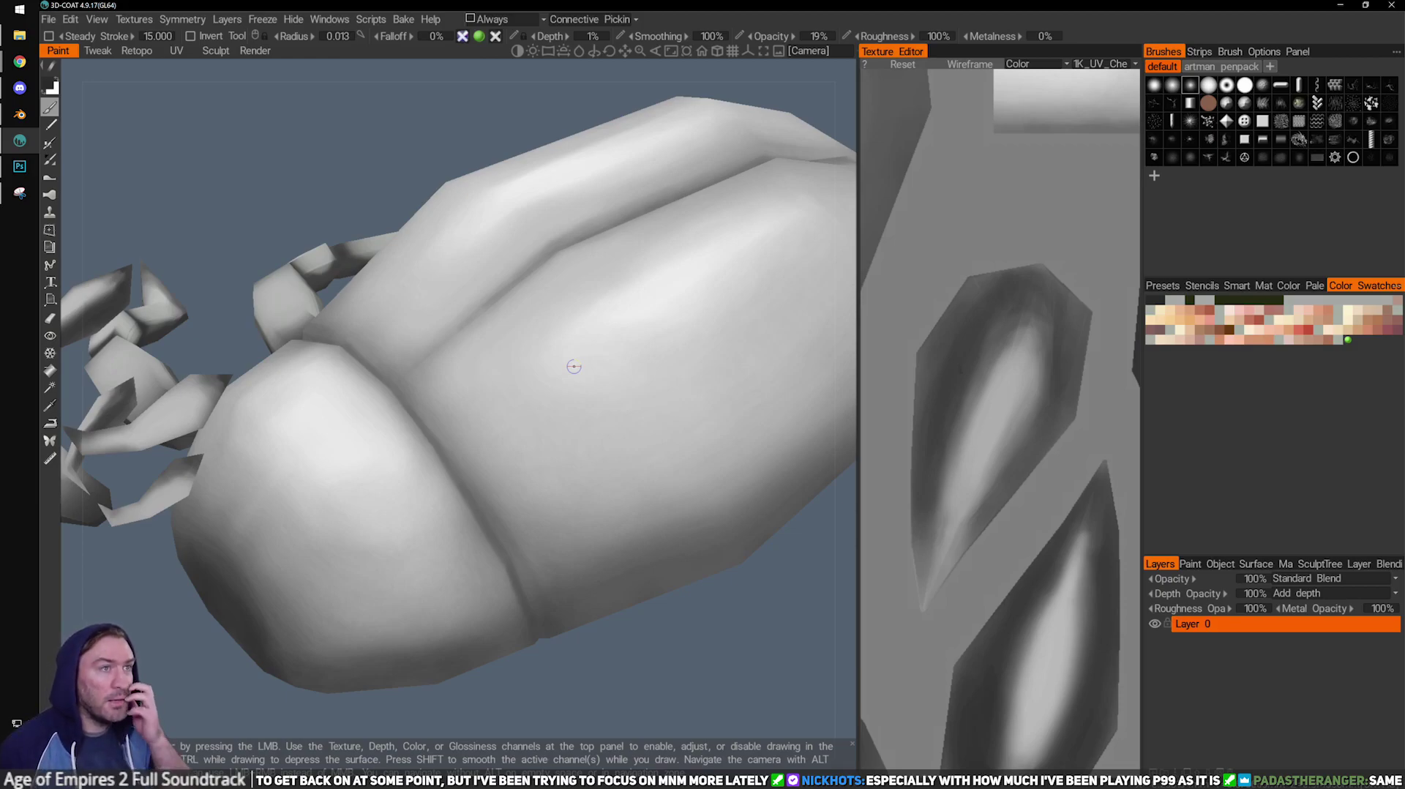
{"action": "left_click_drag", "start_coordinate": [505, 353], "coordinate": [383, 498], "text": "alt"}
{"action": "middle_click_drag", "start_coordinate": [384, 498], "coordinate": [385, 470]}
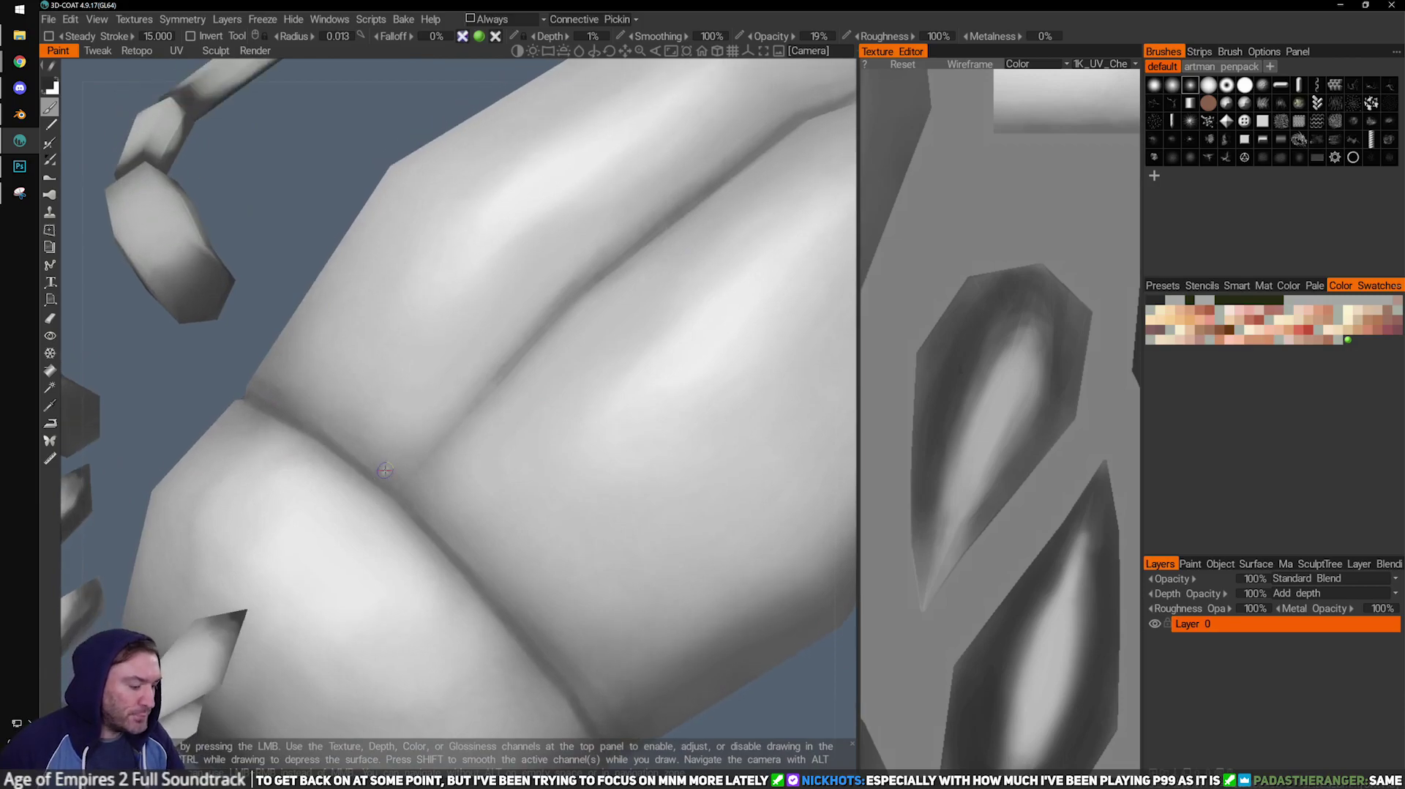
{"action": "left_click_drag", "start_coordinate": [398, 153], "coordinate": [432, 172]}
{"action": "middle_click_drag", "start_coordinate": [659, 124], "coordinate": [681, 75]}
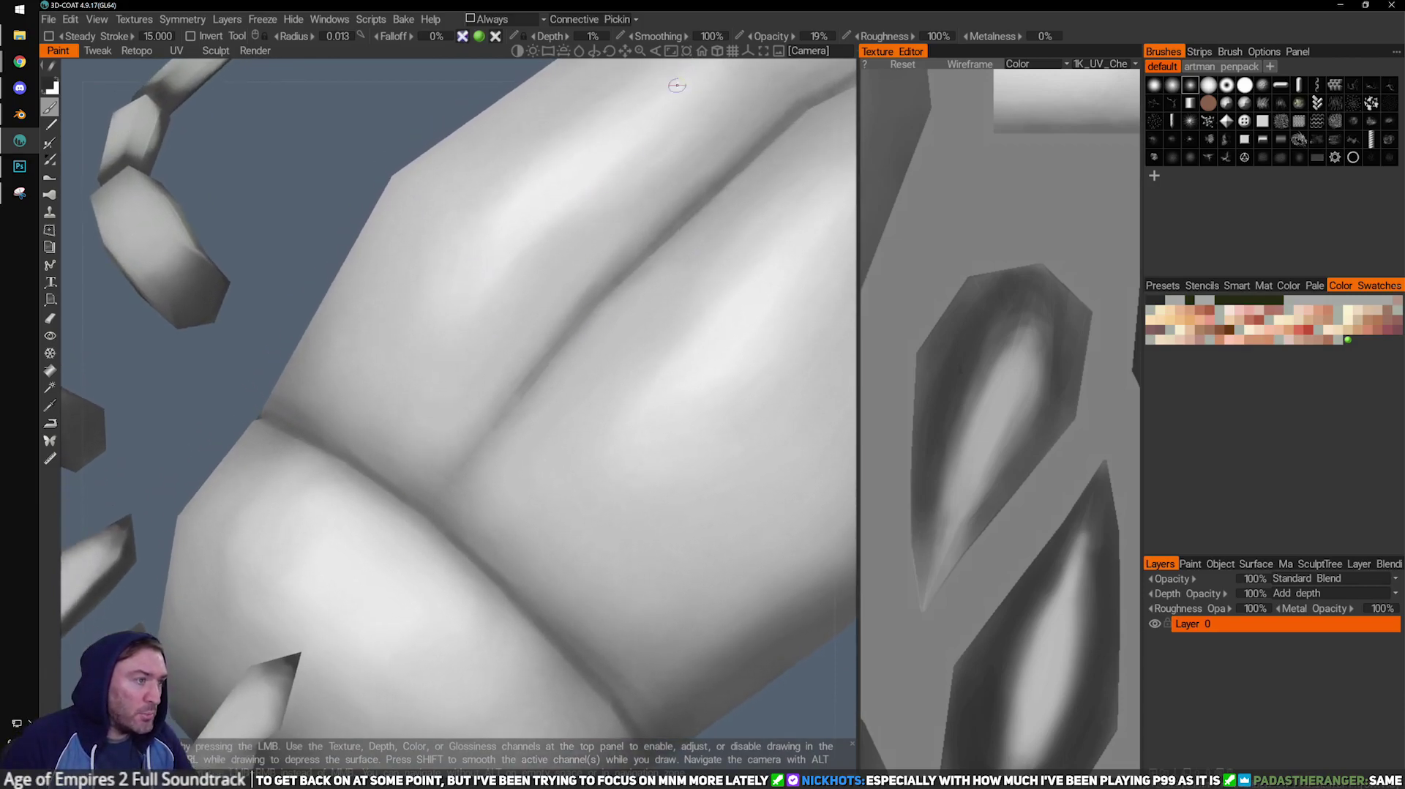
{"action": "mouse_move", "coordinate": [564, 350]}
{"action": "left_mouse_down"}
{"action": "mouse_move", "coordinate": [512, 397]}
{"action": "mouse_move", "coordinate": [636, 264]}
{"action": "left_mouse_up"}
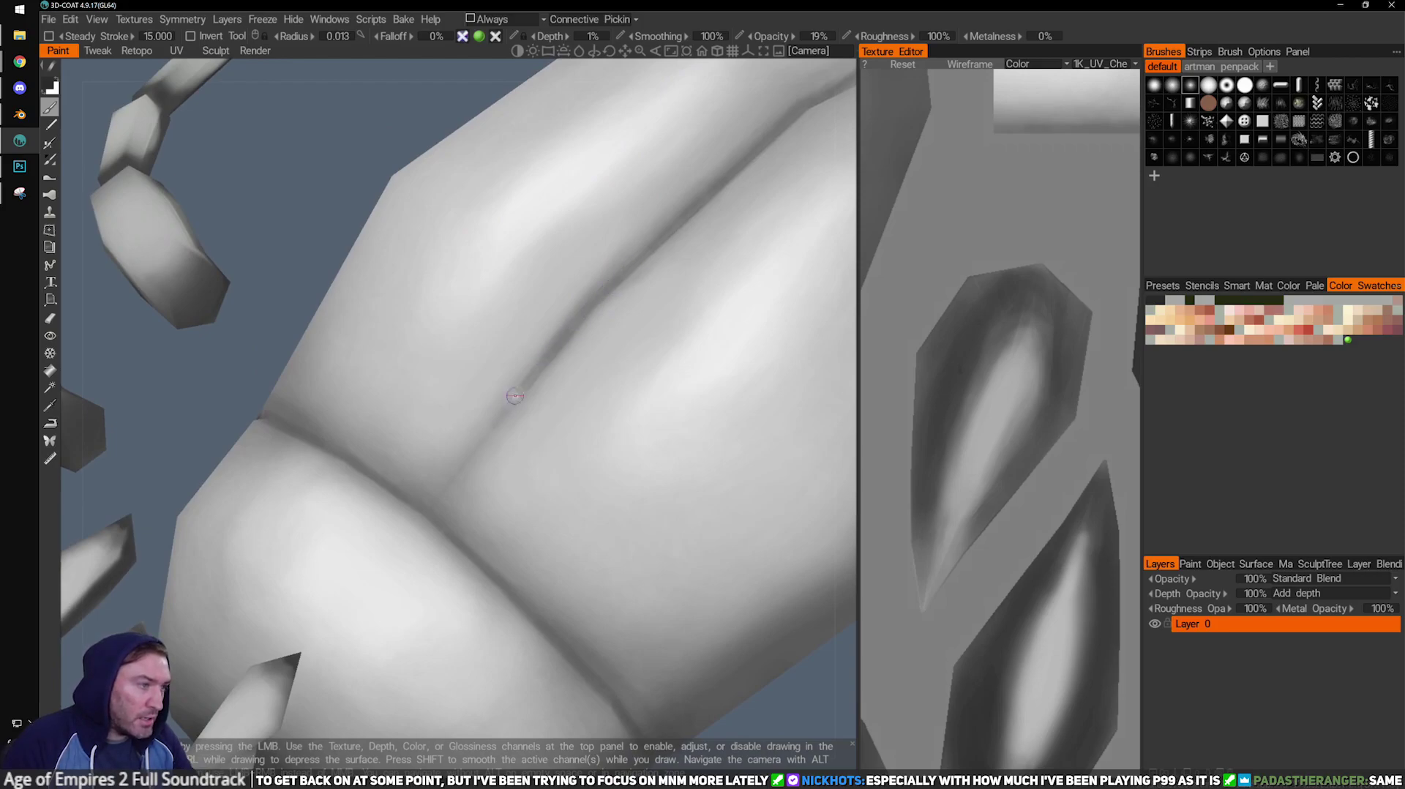
{"action": "left_click_drag", "start_coordinate": [464, 462], "coordinate": [501, 425]}
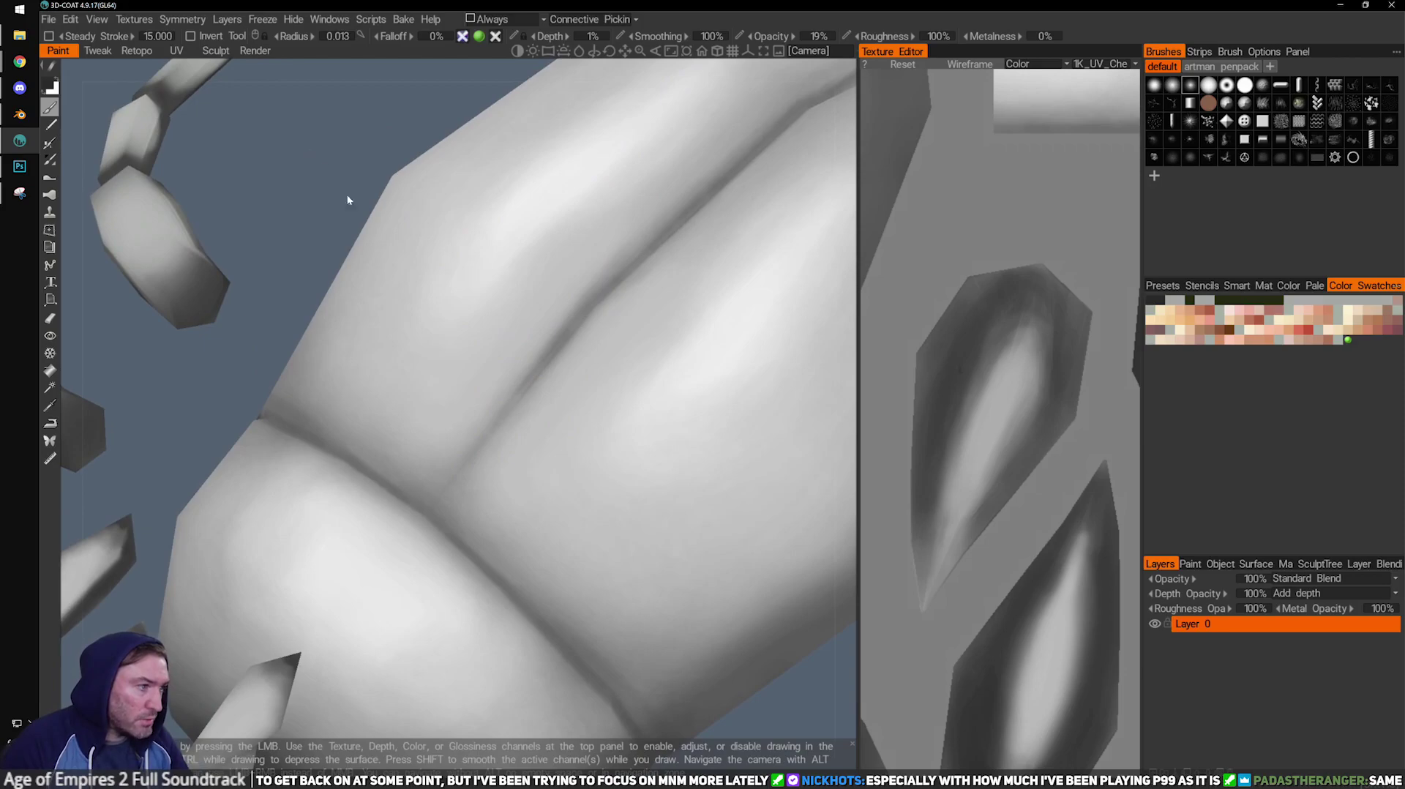
{"action": "left_click_drag", "start_coordinate": [523, 396], "coordinate": [549, 354]}
Sharpen the wing-case seam into a thin dark line reaching the thorax groove with a 0.01 radius brush.
{"action": "key", "text": "bracketleft"}
{"action": "key", "text": "bracketleft"}
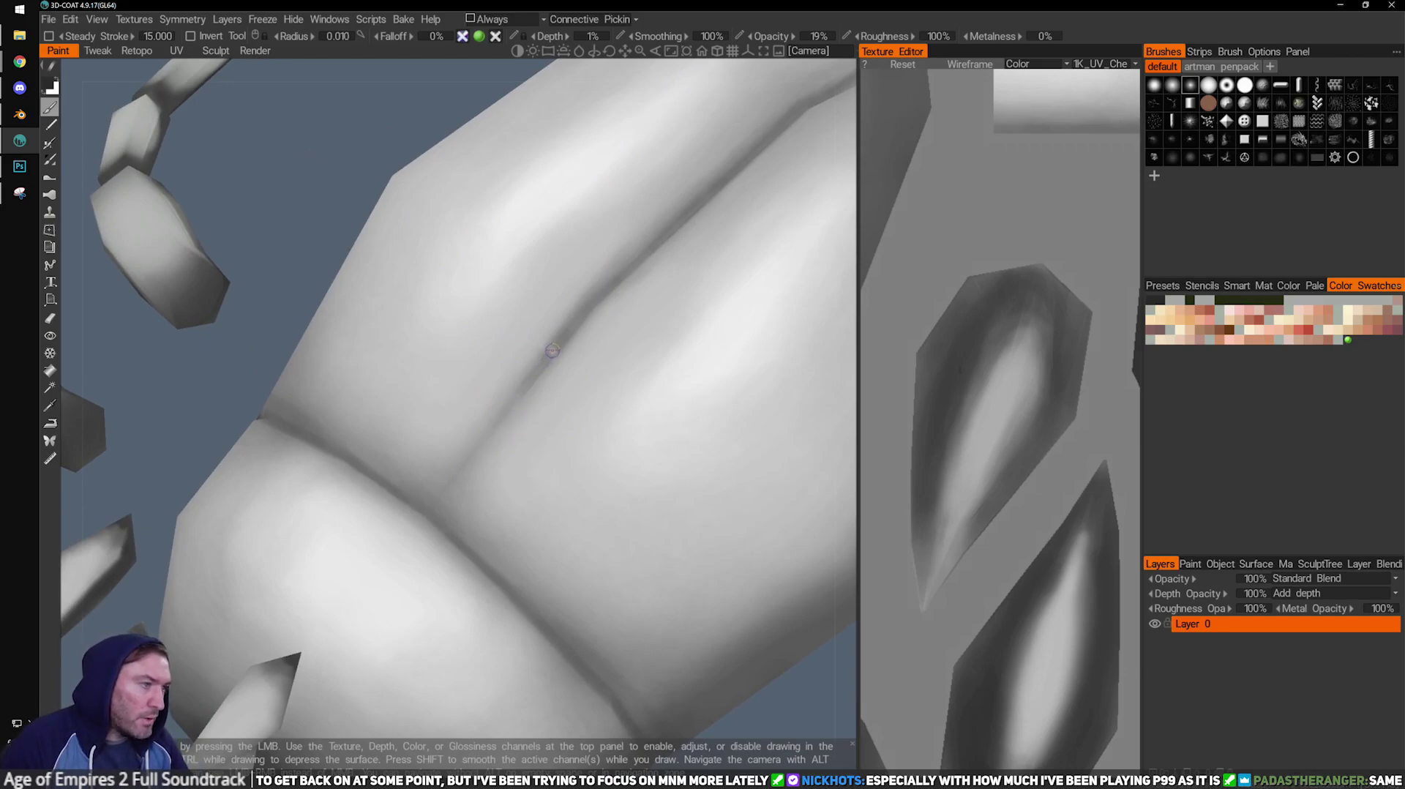
{"action": "key", "text": "["}
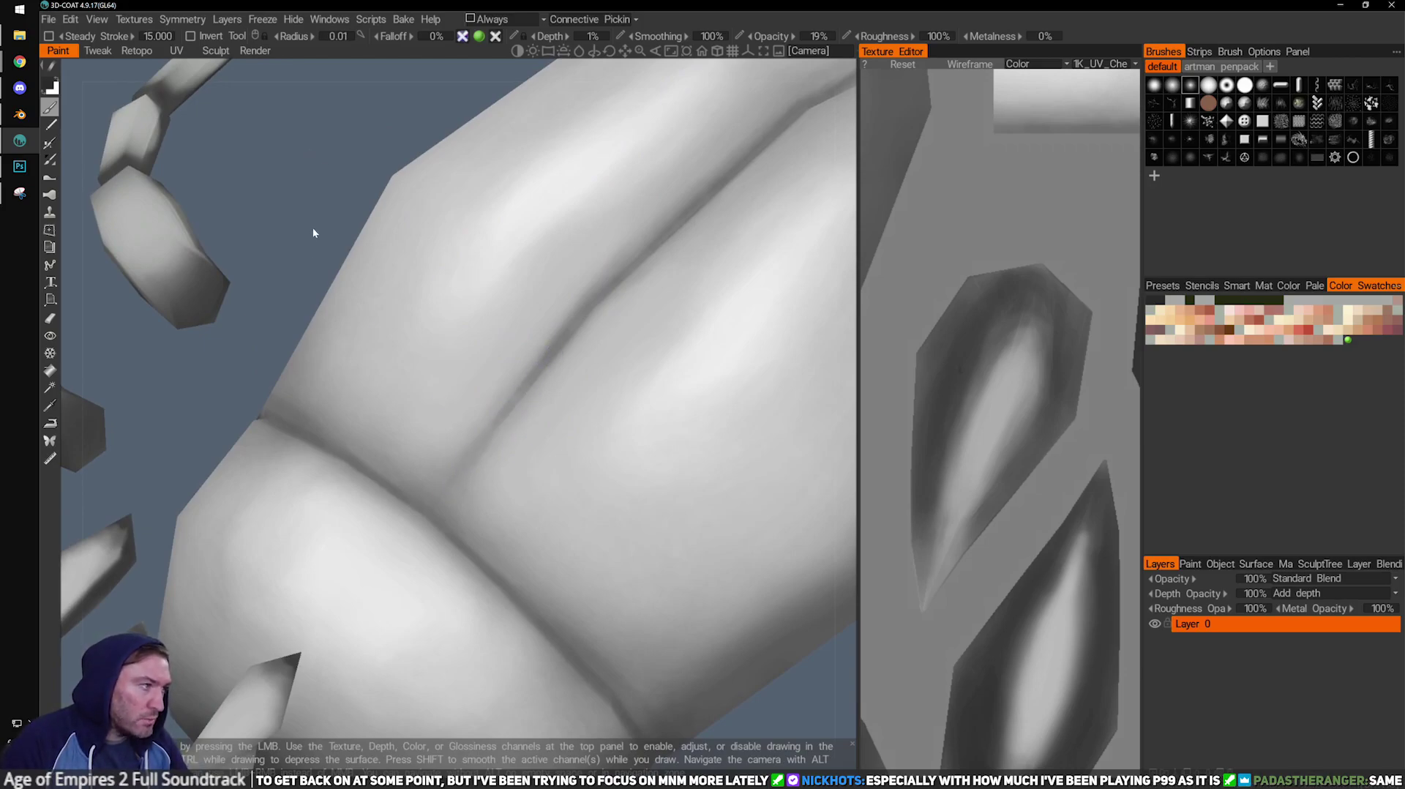
{"action": "left_click_drag", "start_coordinate": [313, 236], "coordinate": [309, 231]}
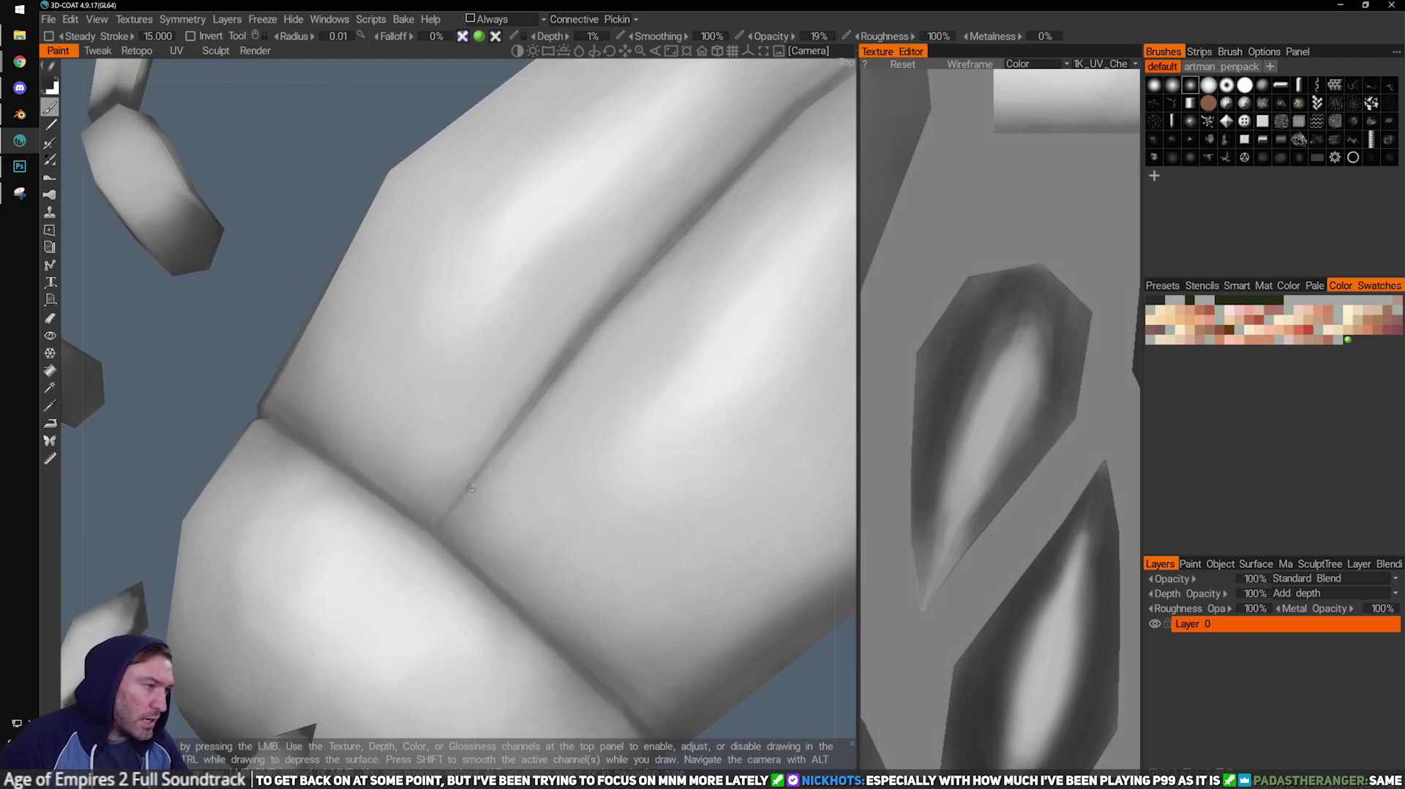
{"action": "key", "text": "bracketright"}
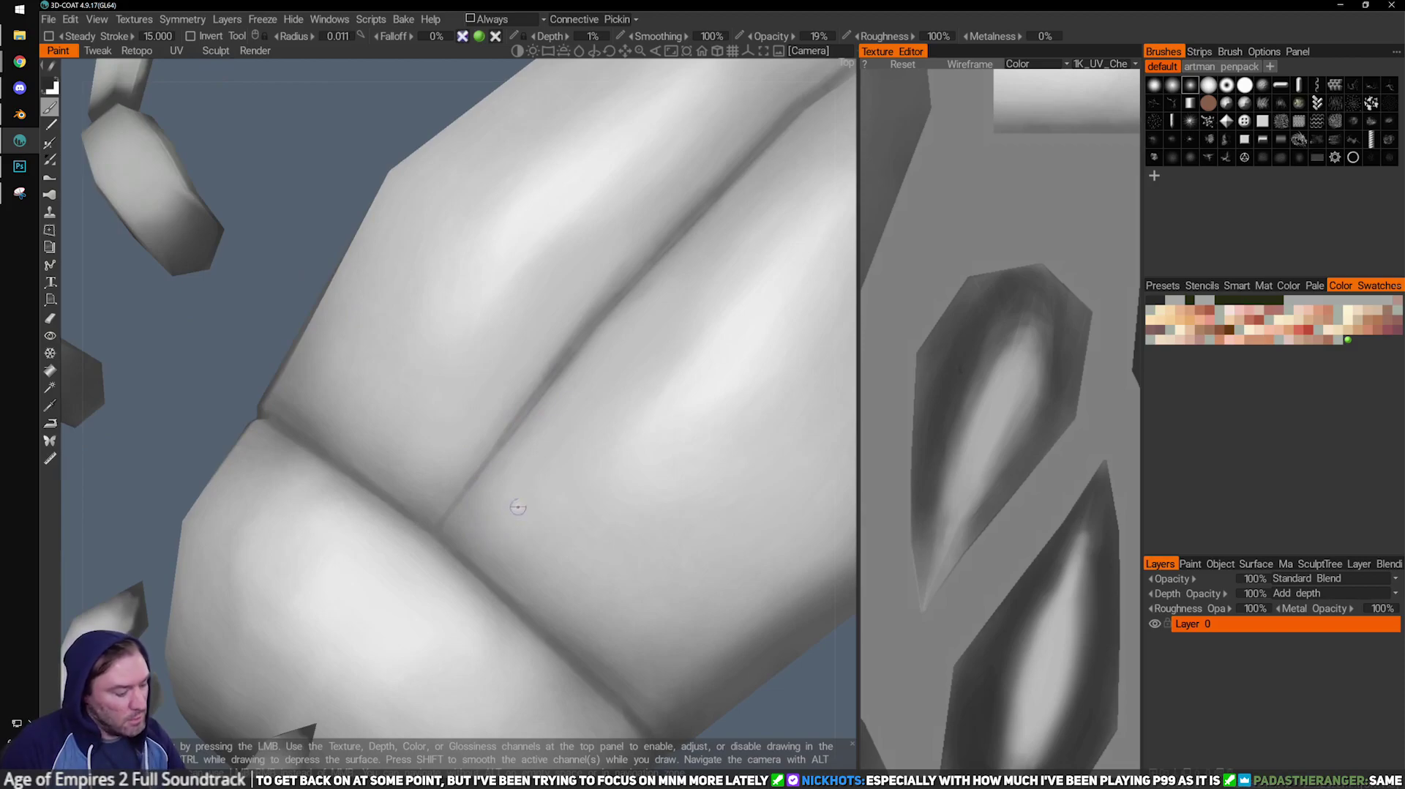
Sample a light grey and lighten the wing case alongside the centre seam with a larger brush.
{"action": "key", "text": "space"}
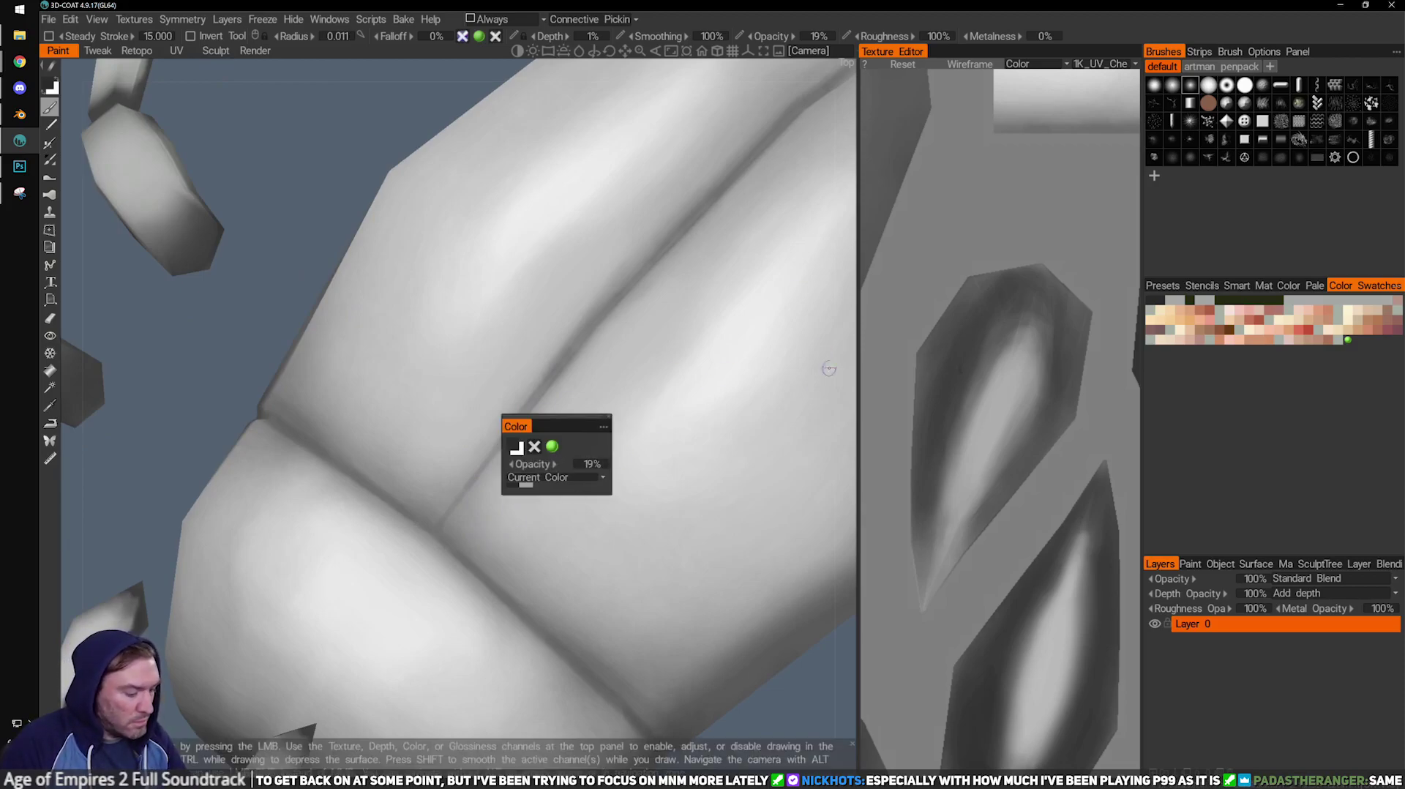
{"action": "key", "text": "v"}
{"action": "left_click_drag", "start_coordinate": [315, 158], "coordinate": [331, 158]}
{"action": "right_click_drag", "start_coordinate": [513, 472], "coordinate": [527, 473]}
{"action": "mouse_move", "coordinate": [505, 487]}
{"action": "left_mouse_down"}
{"action": "mouse_move", "coordinate": [574, 386]}
{"action": "mouse_move", "coordinate": [487, 498]}
{"action": "mouse_move", "coordinate": [612, 326]}
{"action": "left_mouse_up"}
{"action": "right_click_drag", "start_coordinate": [540, 282], "coordinate": [568, 407], "text": "alt"}
{"action": "mouse_move", "coordinate": [568, 407]}
{"action": "left_mouse_down", "text": "alt"}
{"action": "mouse_move", "coordinate": [612, 399]}
{"action": "mouse_move", "coordinate": [458, 383]}
{"action": "mouse_move", "coordinate": [511, 226]}
{"action": "mouse_move", "coordinate": [469, 327]}
{"action": "mouse_move", "coordinate": [417, 361]}
{"action": "mouse_move", "coordinate": [488, 398]}
{"action": "left_mouse_up", "text": "alt"}
{"action": "right_click_drag", "start_coordinate": [488, 399], "coordinate": [487, 435], "text": "alt"}
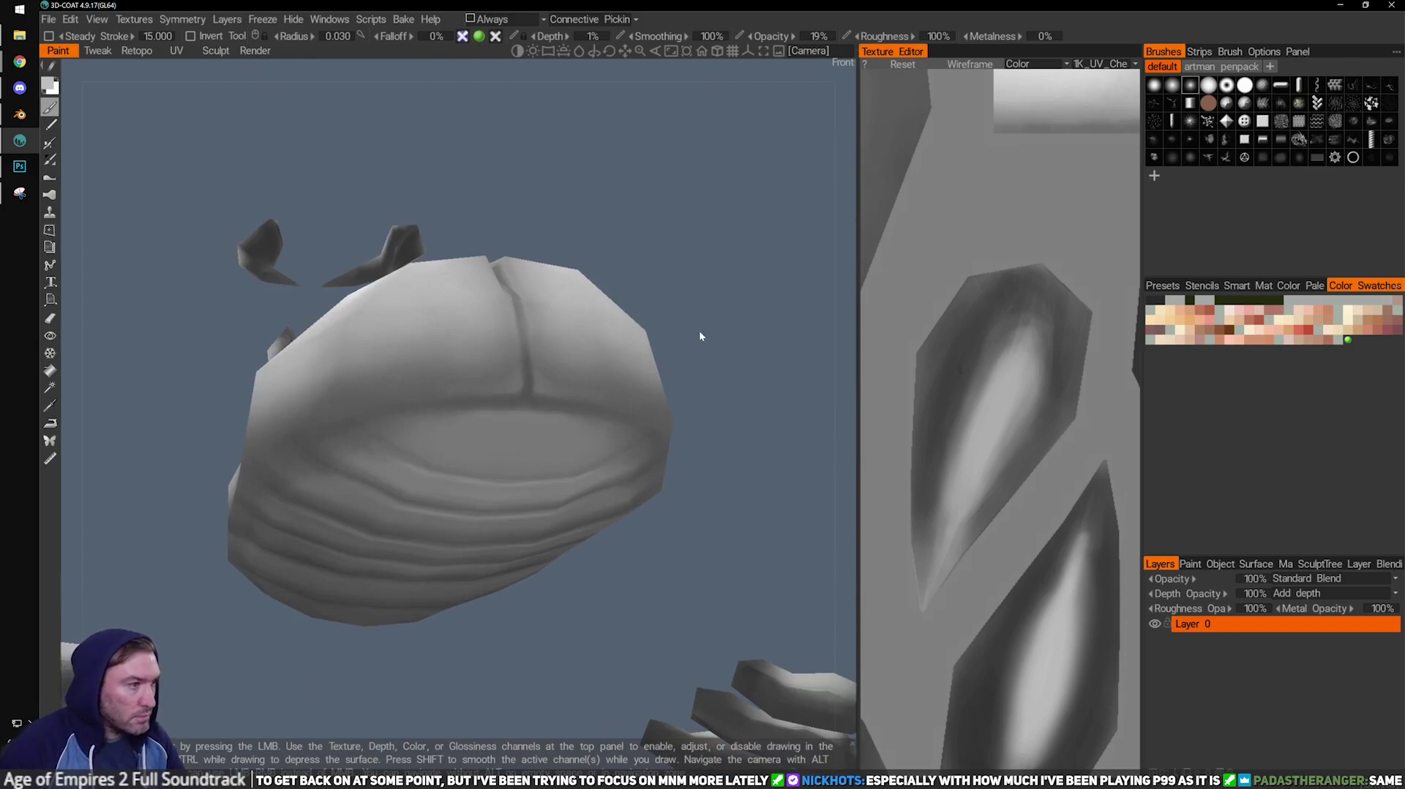
Paint thin light edges along the rear end of the wing-case seam with a 0.013 radius brush.
{"action": "left_click_drag", "start_coordinate": [704, 344], "coordinate": [620, 336], "text": "alt"}
{"action": "left_click_drag", "start_coordinate": [675, 492], "coordinate": [506, 285], "text": "alt"}
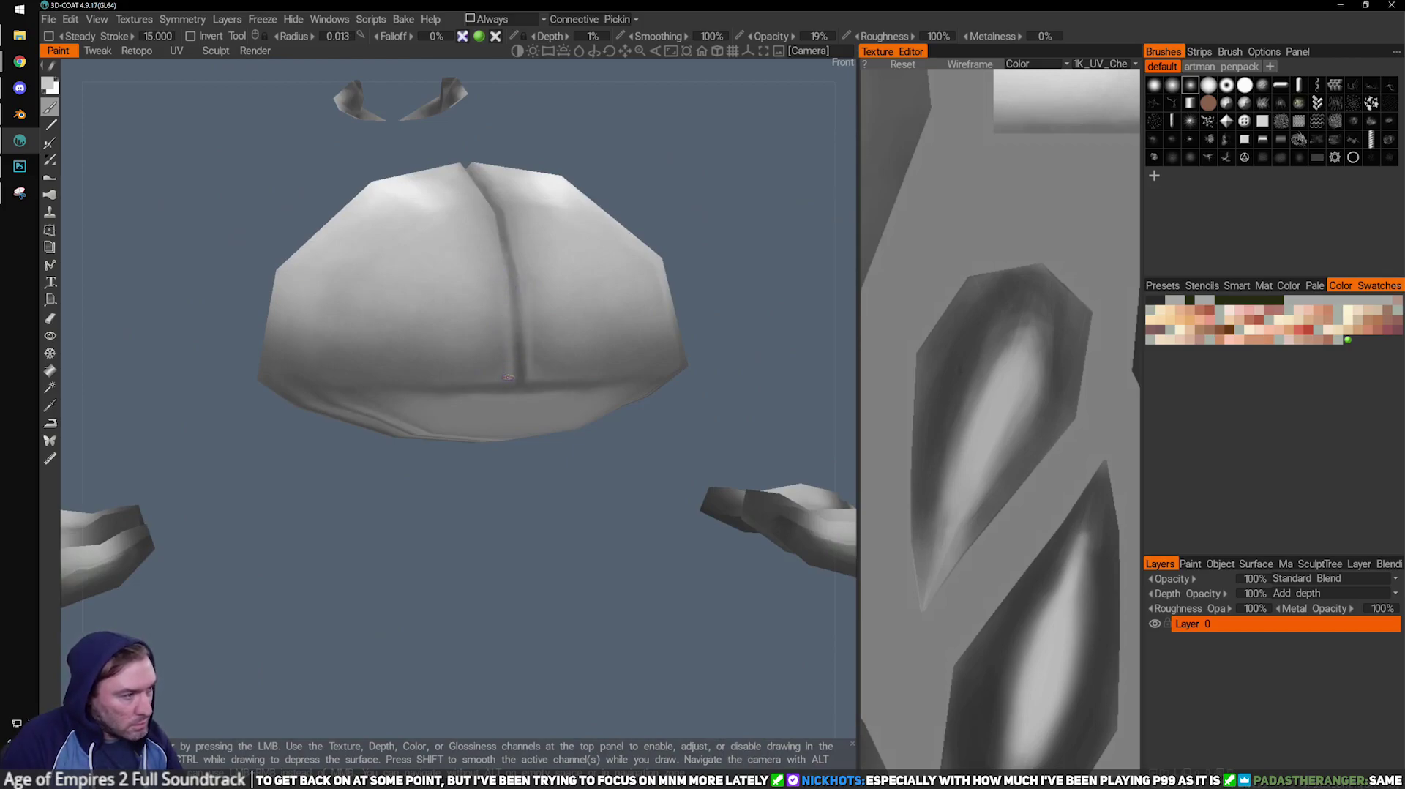
{"action": "left_click_drag", "start_coordinate": [503, 375], "coordinate": [538, 382], "text": "alt"}
{"action": "left_click_drag", "start_coordinate": [667, 305], "coordinate": [369, 364], "text": "alt"}
{"action": "right_click_drag", "start_coordinate": [370, 363], "coordinate": [410, 367], "text": "alt"}
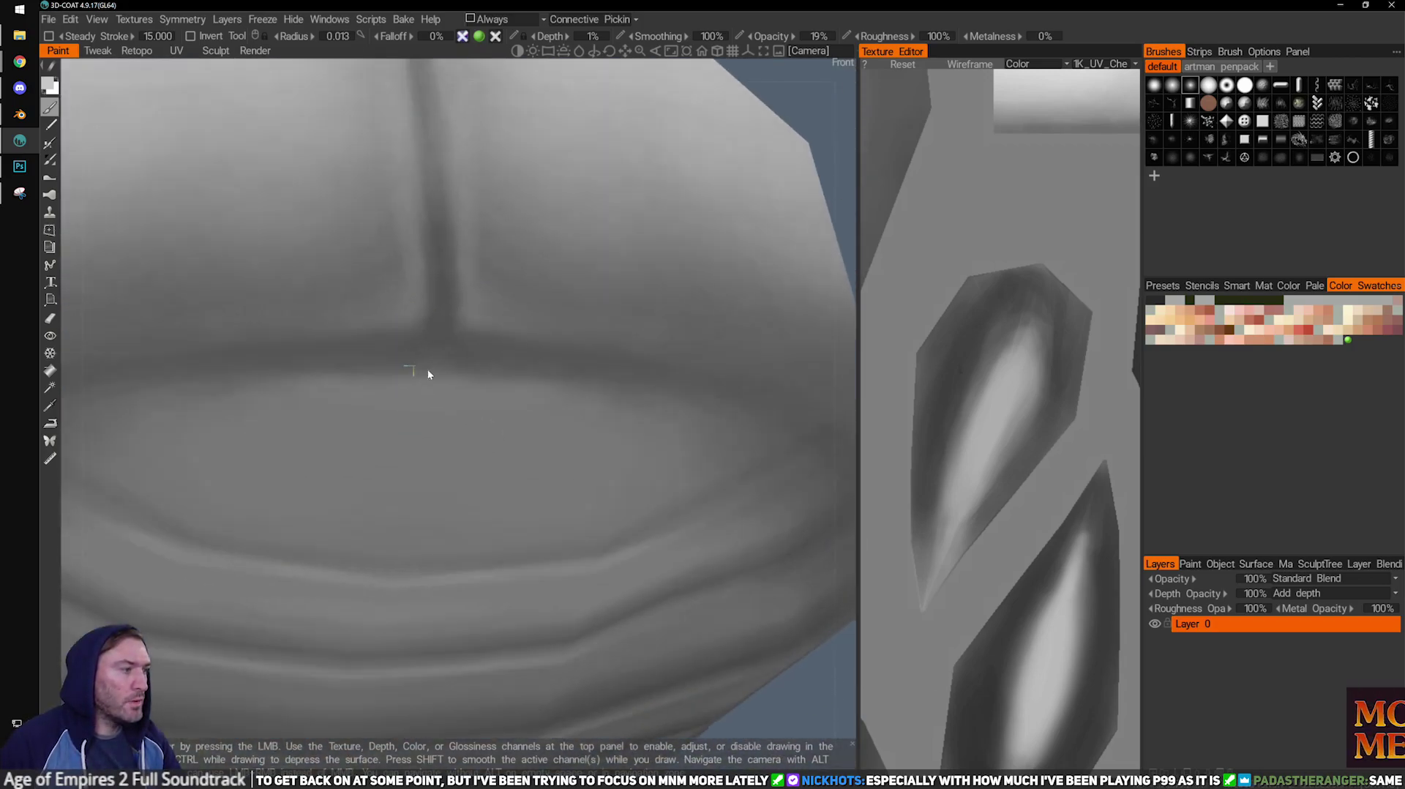
{"action": "middle_click_drag", "start_coordinate": [410, 367], "coordinate": [659, 432], "text": "alt"}
{"action": "right_click_drag", "start_coordinate": [659, 432], "coordinate": [612, 402], "text": "alt"}
Enlarge the brush to a 0.021 radius and lighten the wing cases' rear edge just above the groove.
{"action": "left_click_drag", "start_coordinate": [686, 175], "coordinate": [685, 181]}
{"action": "key", "text": "bracketright"}
{"action": "key", "text": "bracketright"}
{"action": "key", "text": "bracketright"}
{"action": "mouse_move", "coordinate": [540, 407]}
{"action": "left_mouse_down"}
{"action": "mouse_move", "coordinate": [606, 408]}
{"action": "mouse_move", "coordinate": [577, 407]}
{"action": "left_mouse_up"}
{"action": "key", "text": "bracketright"}
{"action": "left_click_drag", "start_coordinate": [329, 431], "coordinate": [559, 405]}
{"action": "left_click_drag", "start_coordinate": [417, 418], "coordinate": [571, 407]}
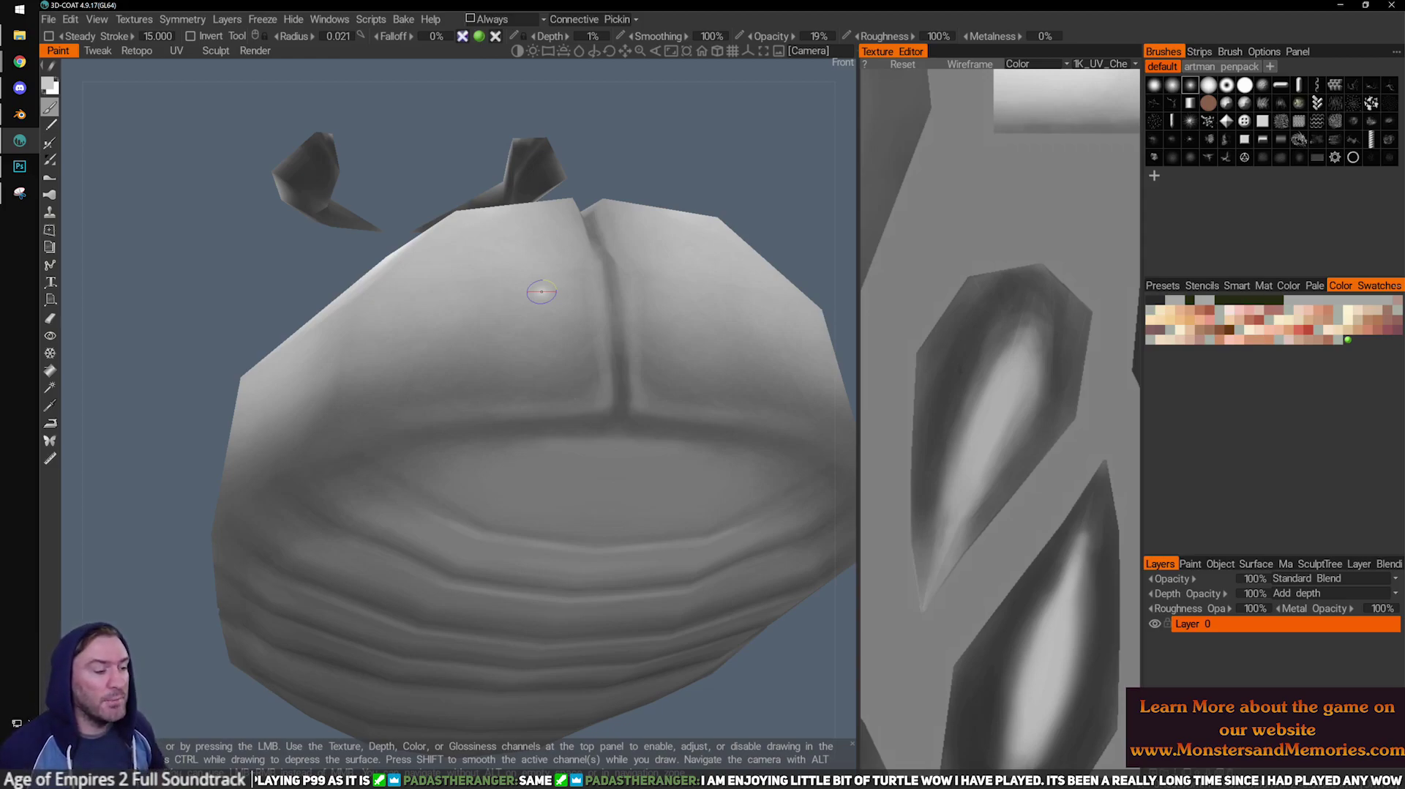
Extend the light edges beside the centre seam up the back of the wing cases, using a 0.014 radius brush.
{"action": "mouse_move", "coordinate": [625, 369]}
{"action": "left_mouse_down", "text": "alt"}
{"action": "mouse_move", "coordinate": [626, 354]}
{"action": "mouse_move", "coordinate": [556, 347]}
{"action": "left_mouse_up", "text": "alt"}
{"action": "right_click_drag", "start_coordinate": [556, 352], "coordinate": [503, 354], "text": "alt"}
{"action": "left_click_drag", "start_coordinate": [502, 354], "coordinate": [530, 466], "text": "alt"}
{"action": "right_click_drag", "start_coordinate": [530, 466], "coordinate": [548, 487], "text": "alt"}
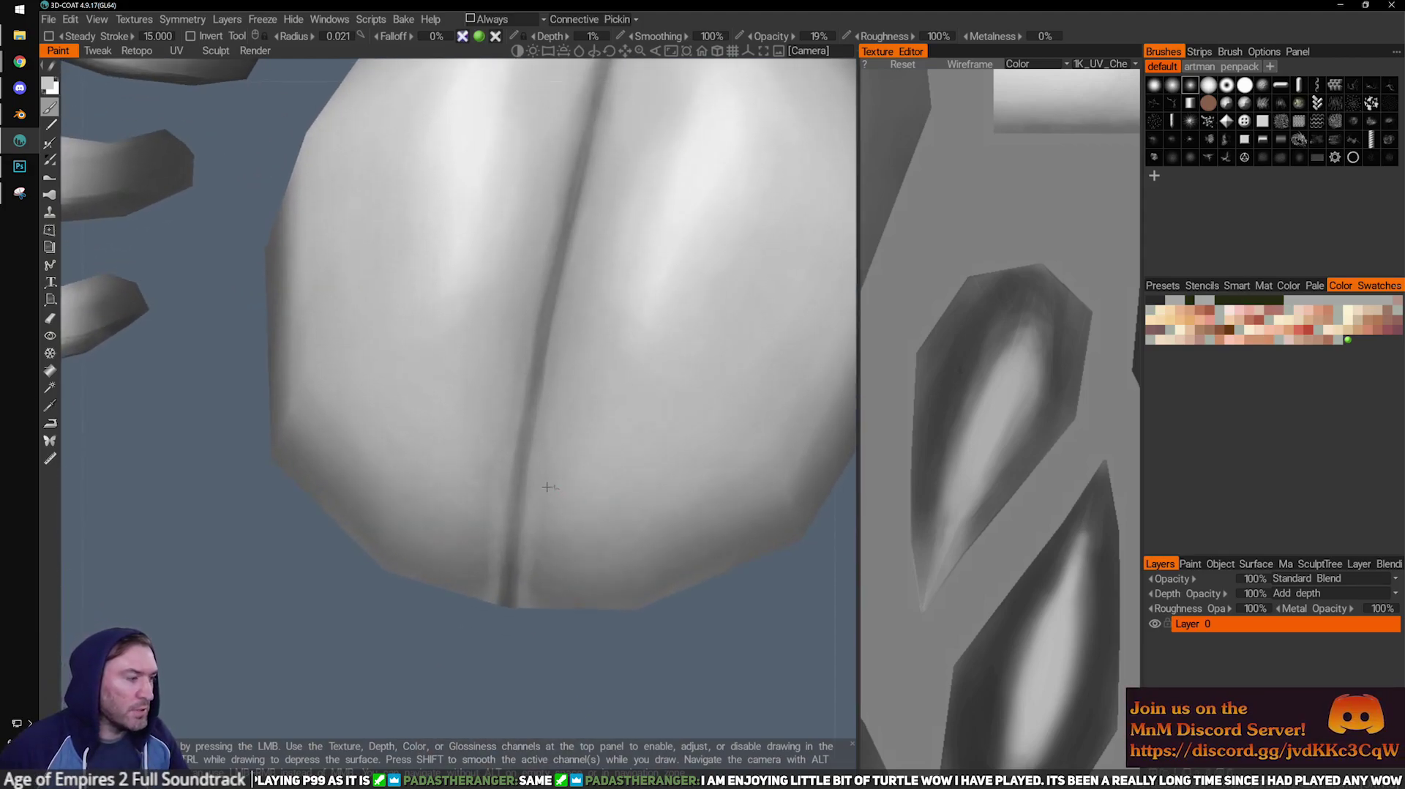
{"action": "left_click_drag", "start_coordinate": [548, 487], "coordinate": [527, 475], "text": "alt"}
{"action": "mouse_move", "coordinate": [429, 714]}
{"action": "left_mouse_down"}
{"action": "mouse_move", "coordinate": [439, 659]}
{"action": "mouse_move", "coordinate": [476, 623]}
{"action": "left_mouse_up"}
{"action": "key", "text": "["}
{"action": "key", "text": "["}
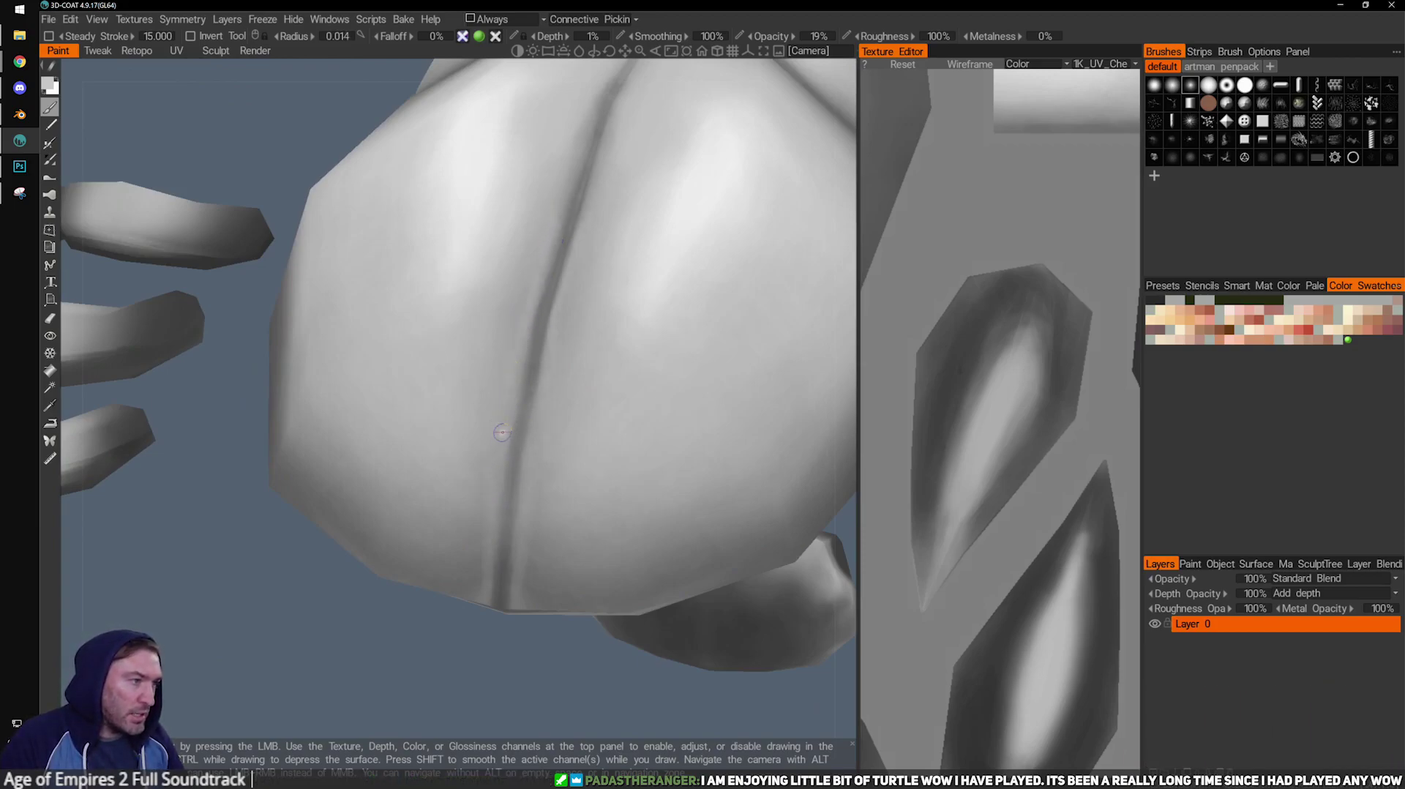
Switch to the dark paint colour and sharpen the wing-case centre seam down to the rear groove with a 0.011 radius brush.
{"action": "mouse_move", "coordinate": [490, 580]}
{"action": "left_mouse_down", "text": "alt"}
{"action": "mouse_move", "coordinate": [512, 660]}
{"action": "mouse_move", "coordinate": [515, 582]}
{"action": "mouse_move", "coordinate": [655, 301]}
{"action": "mouse_move", "coordinate": [415, 191]}
{"action": "mouse_move", "coordinate": [426, 198]}
{"action": "left_mouse_up", "text": "alt"}
{"action": "left_click_drag", "start_coordinate": [377, 723], "coordinate": [532, 533], "text": "alt"}
{"action": "key", "text": "v"}
{"action": "scroll", "coordinate": [532, 533], "scroll_direction": "down", "scroll_amount": 2}
{"action": "left_click_drag", "start_coordinate": [537, 443], "coordinate": [566, 517], "text": "alt+shift"}
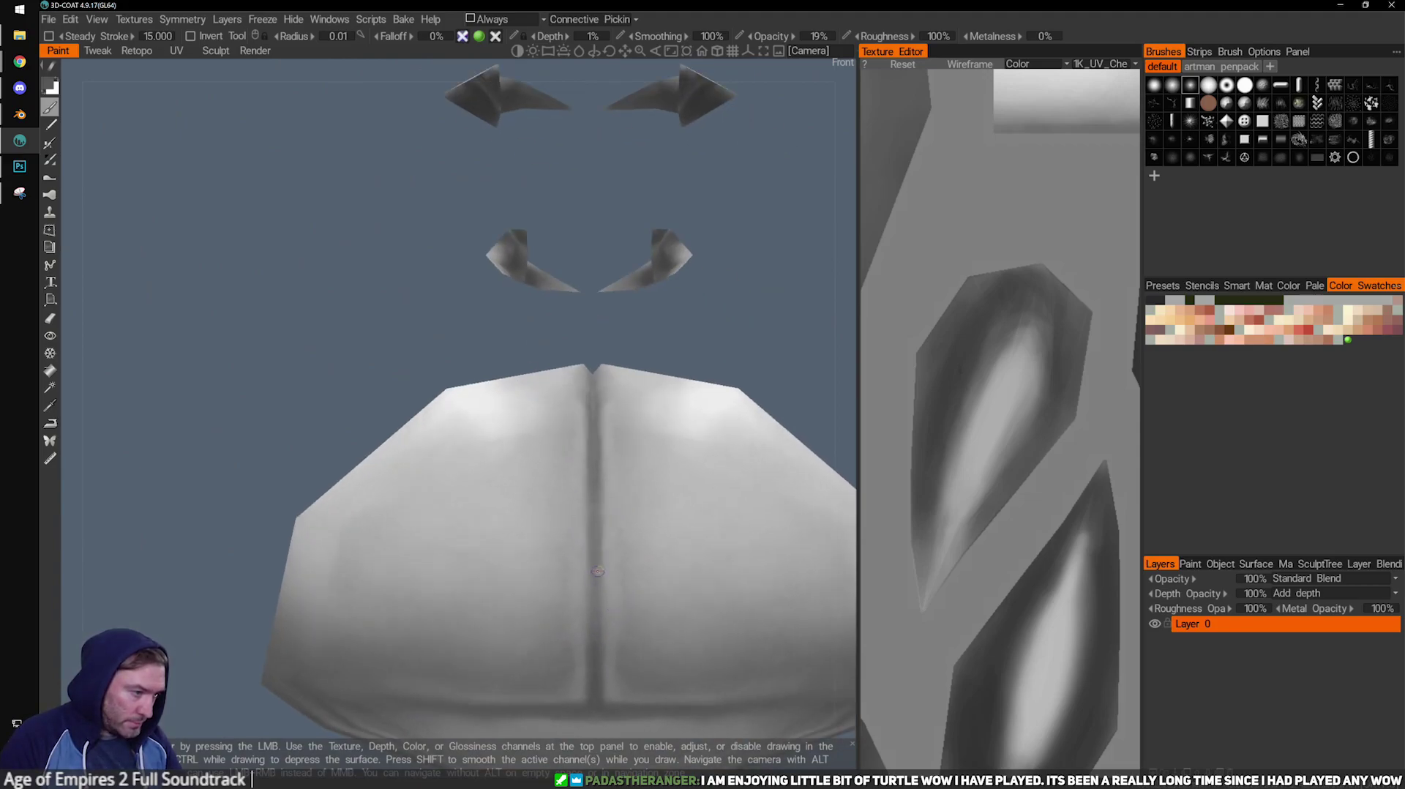
{"action": "scroll", "coordinate": [596, 619], "scroll_direction": "up", "scroll_amount": 1}
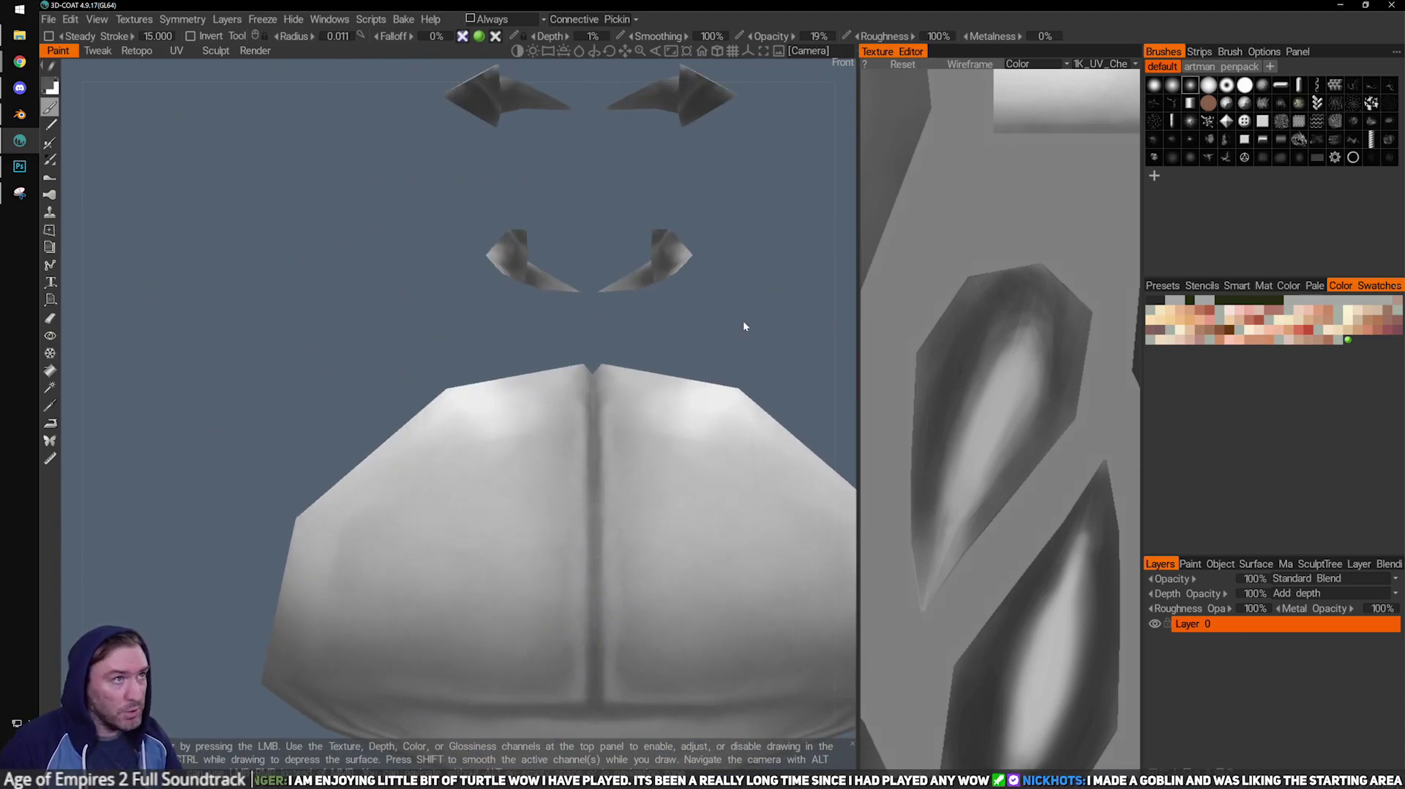
{"action": "left_click_drag", "start_coordinate": [678, 273], "coordinate": [535, 265], "text": "alt"}
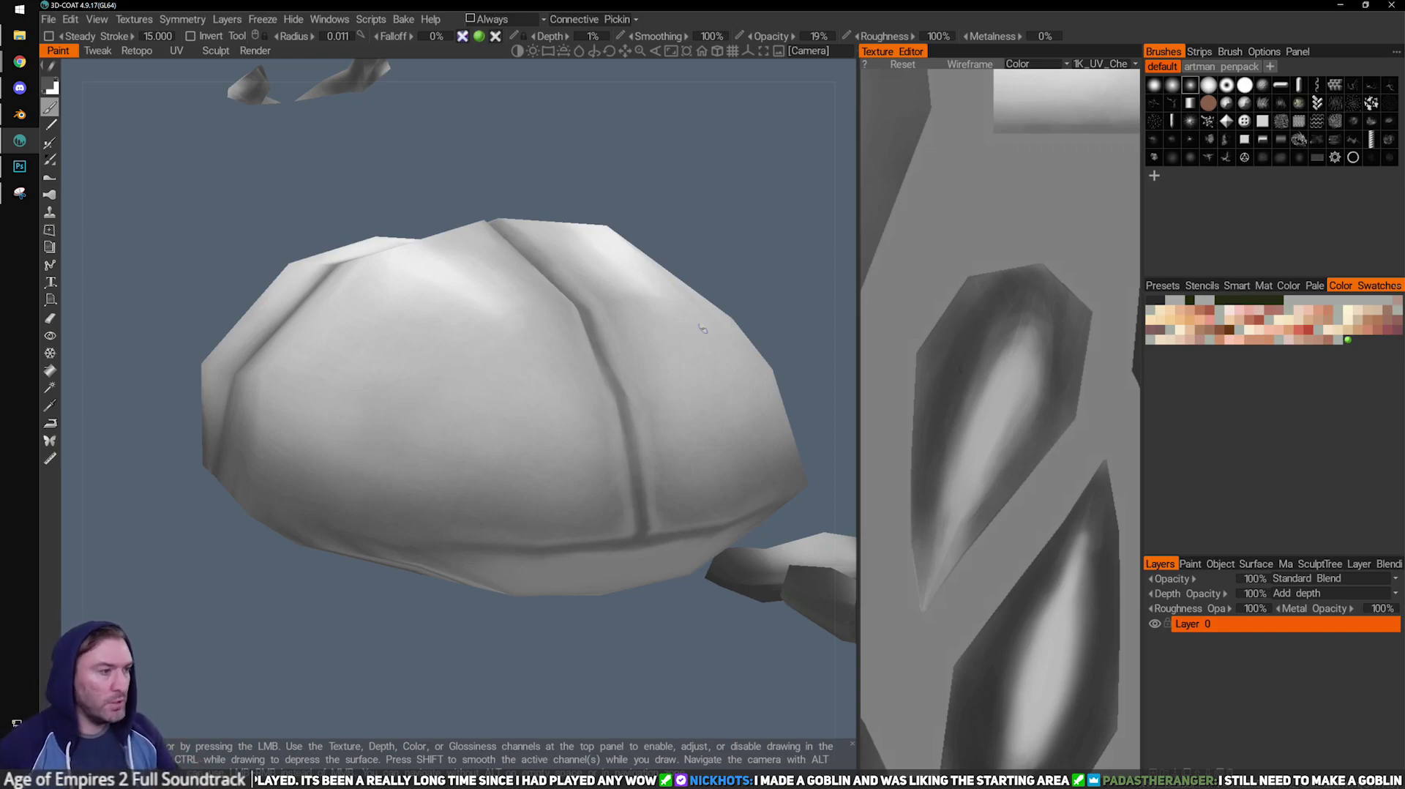
{"action": "left_click_drag", "start_coordinate": [636, 386], "coordinate": [403, 393], "text": "alt"}
{"action": "left_click_drag", "start_coordinate": [412, 467], "coordinate": [446, 584], "text": "alt"}
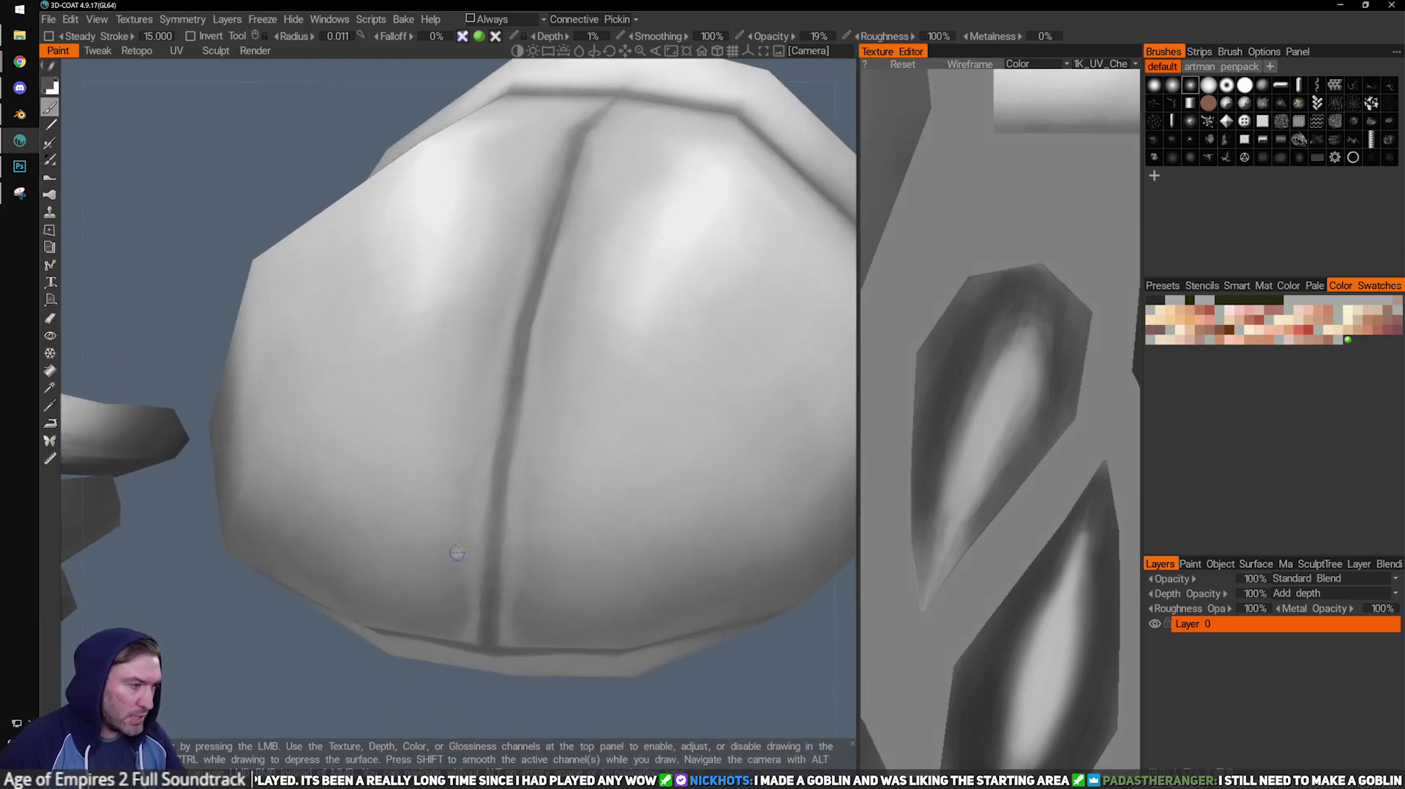
{"action": "left_click_drag", "start_coordinate": [386, 627], "coordinate": [462, 425], "text": "alt"}
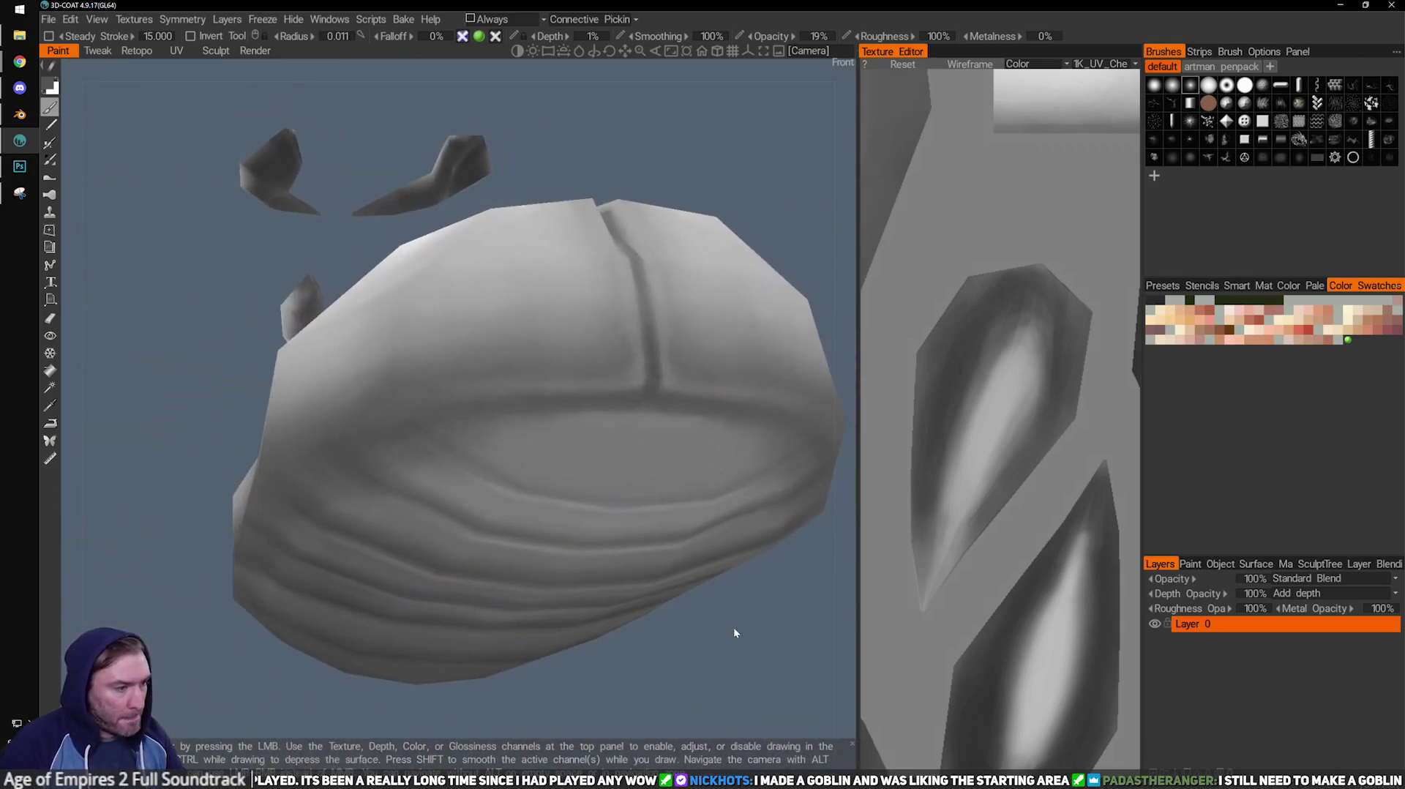
Paint a lighter grey rim along the wing case's lower side edge with a 0.017 radius brush.
{"action": "left_click_drag", "start_coordinate": [735, 633], "coordinate": [589, 386], "text": "alt"}
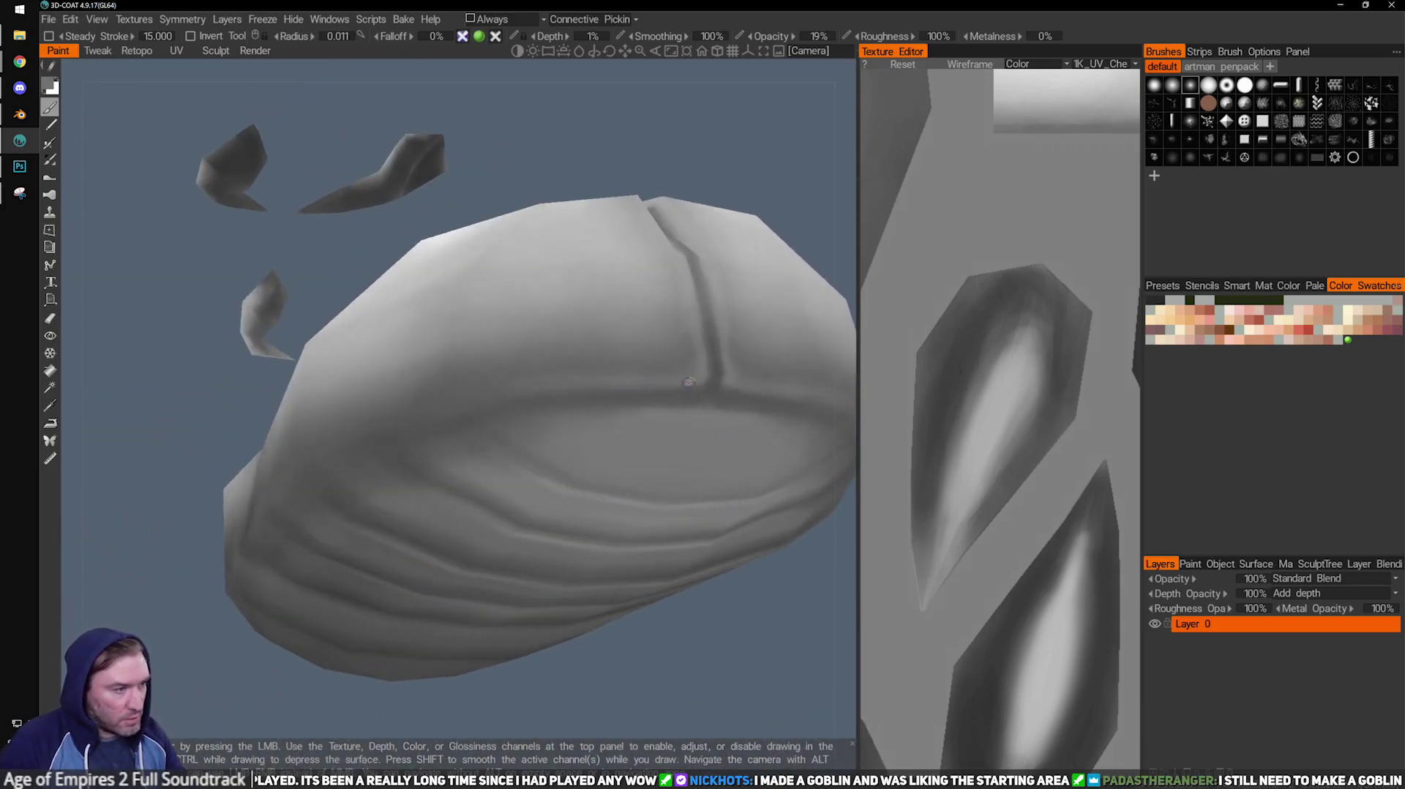
{"action": "left_click_drag", "start_coordinate": [727, 165], "coordinate": [788, 163]}
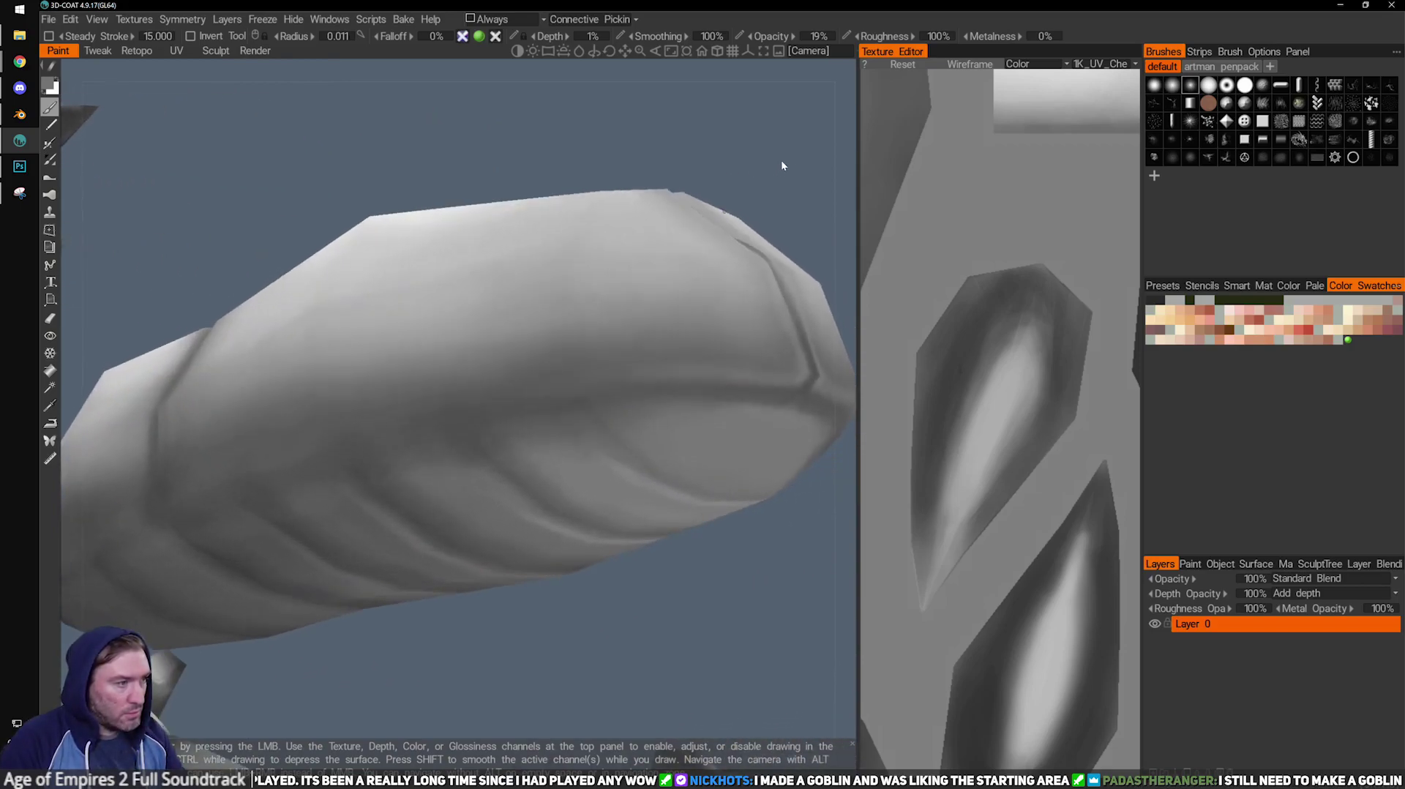
{"action": "right_click_drag", "start_coordinate": [603, 400], "coordinate": [656, 369]}
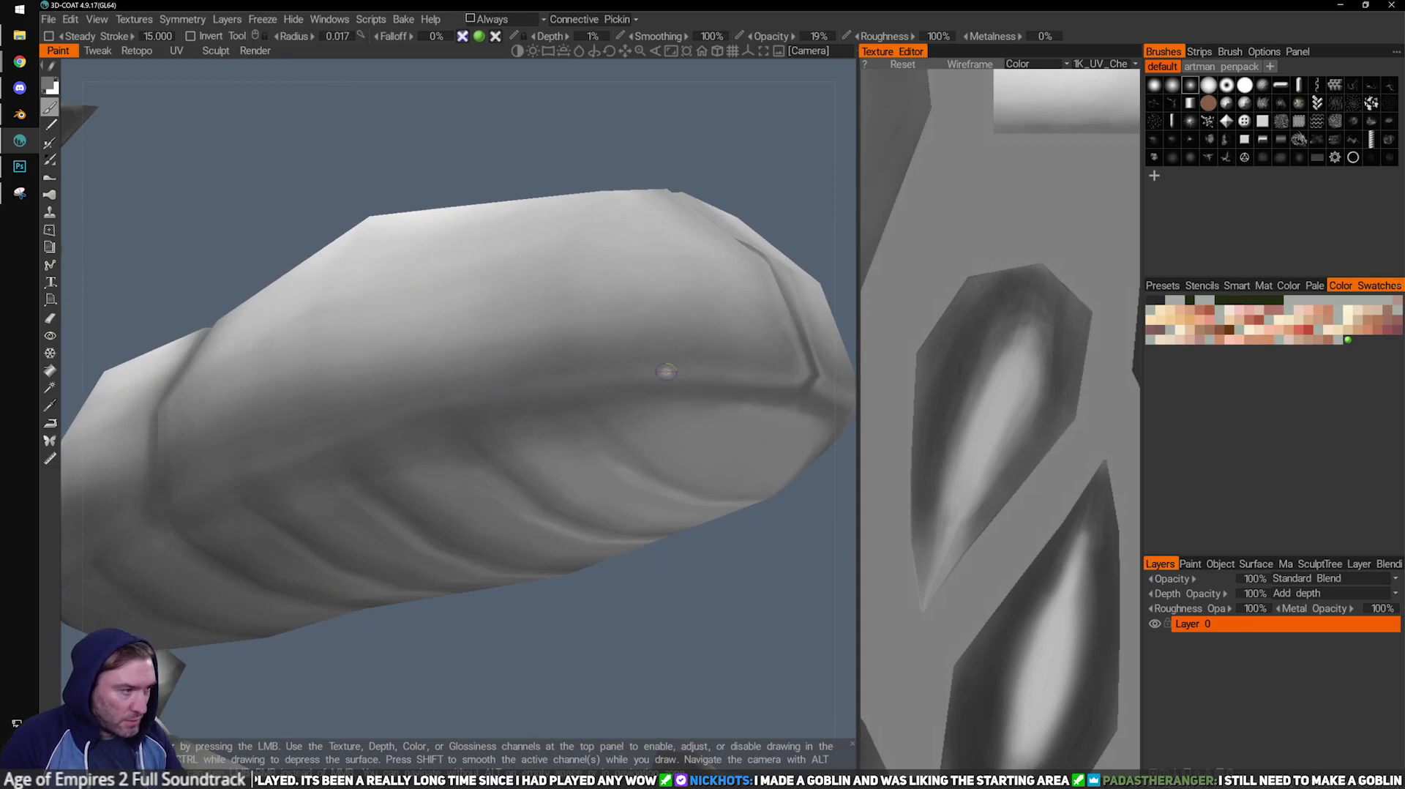
{"action": "left_click_drag", "start_coordinate": [333, 412], "coordinate": [573, 481], "text": "alt"}
{"action": "scroll", "coordinate": [518, 461], "scroll_direction": "up", "scroll_amount": 2}
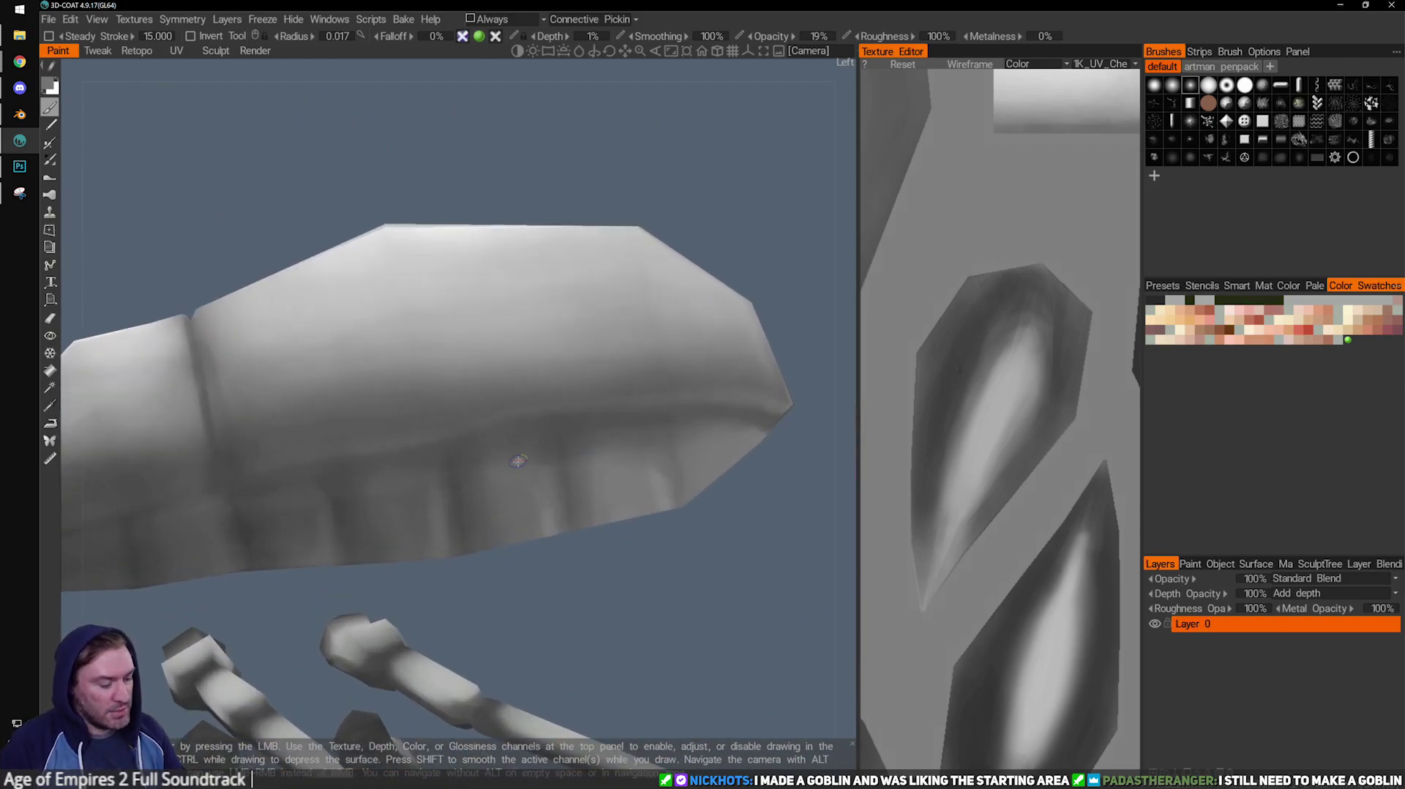
{"action": "left_click_drag", "start_coordinate": [716, 573], "coordinate": [325, 465], "text": "alt"}
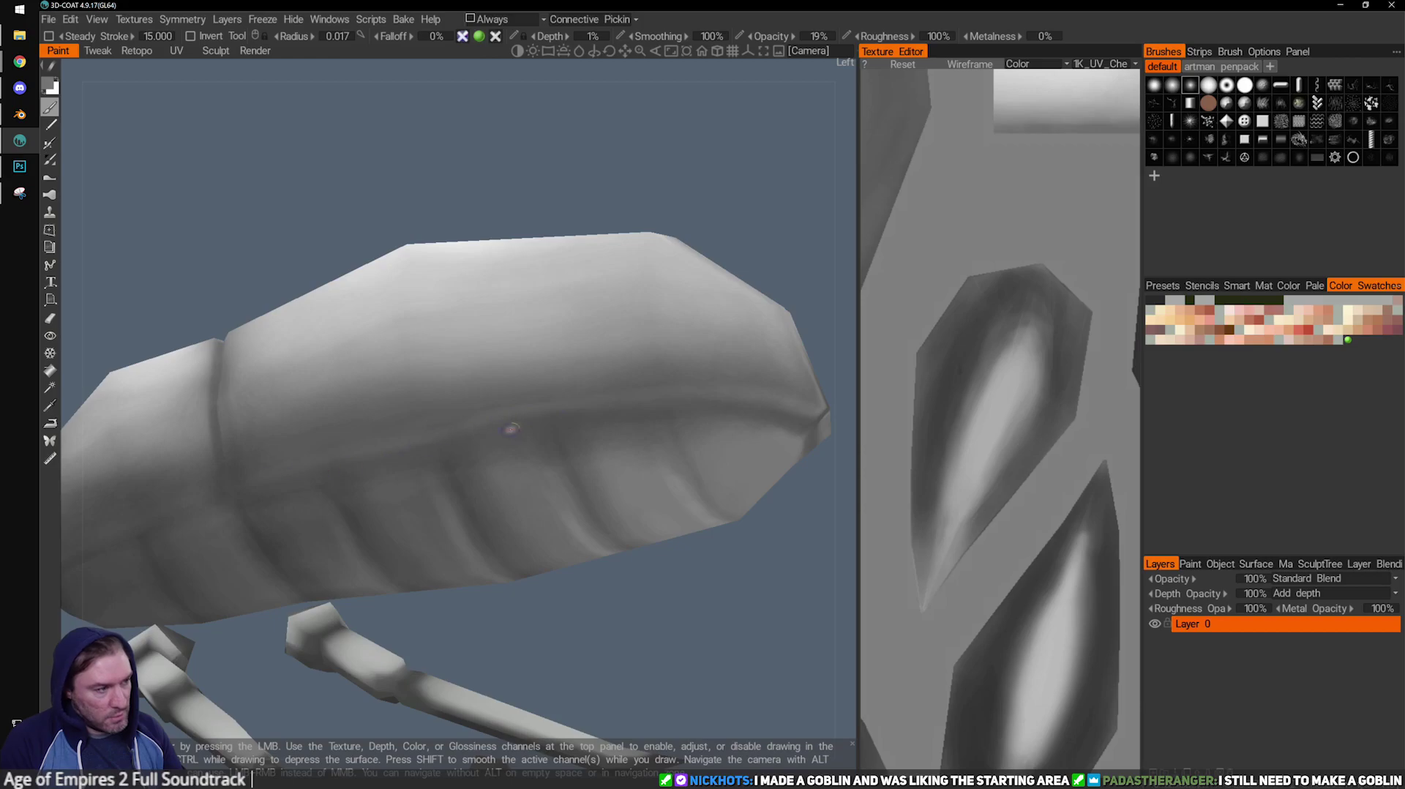
{"action": "mouse_move", "coordinate": [671, 642]}
{"action": "left_mouse_down"}
{"action": "mouse_move", "coordinate": [622, 628]}
{"action": "mouse_move", "coordinate": [534, 356]}
{"action": "left_mouse_up"}
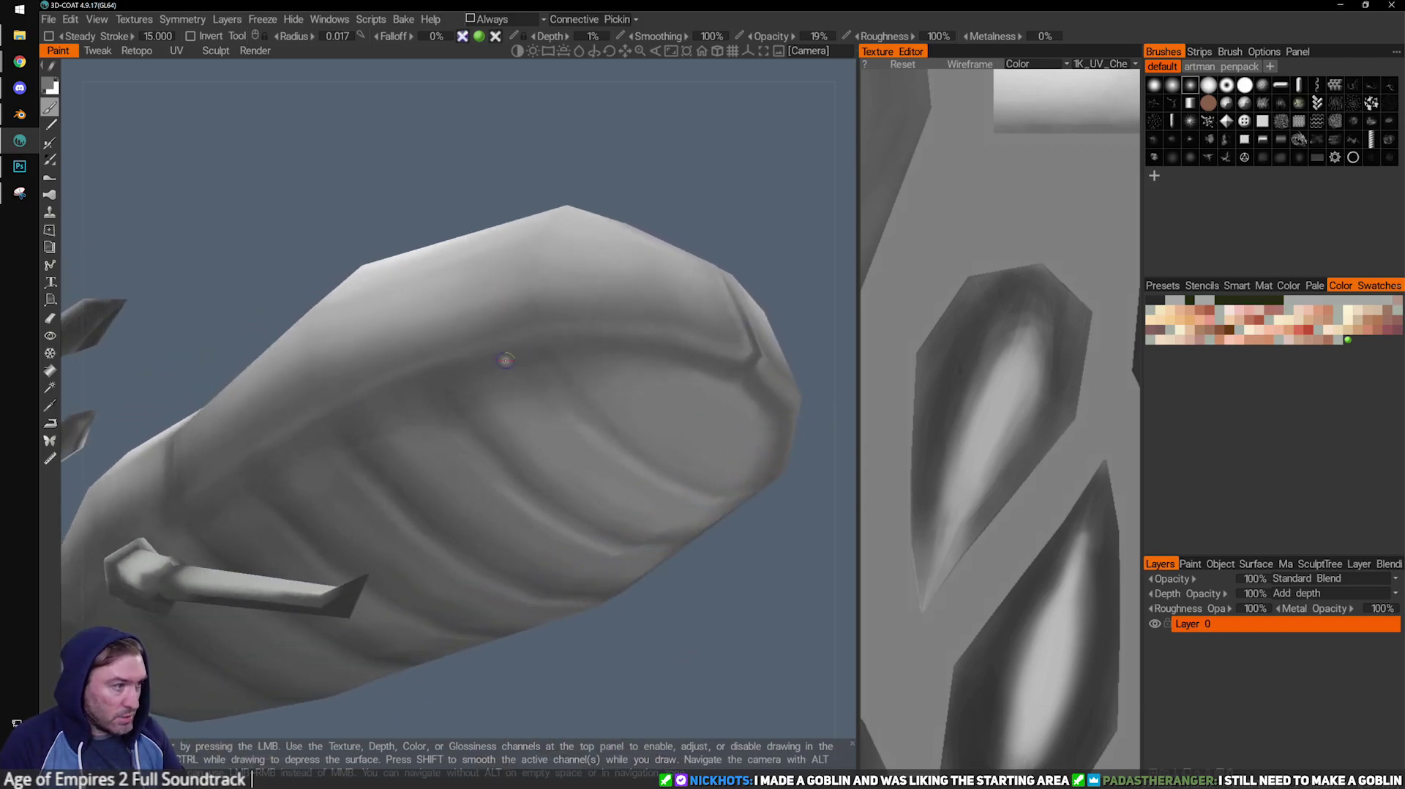
Switch to the dark colour and deepen the groove beneath the wing-case rim with a 0.014 radius brush.
{"action": "key", "text": "bracketleft"}
{"action": "key", "text": "bracketleft"}
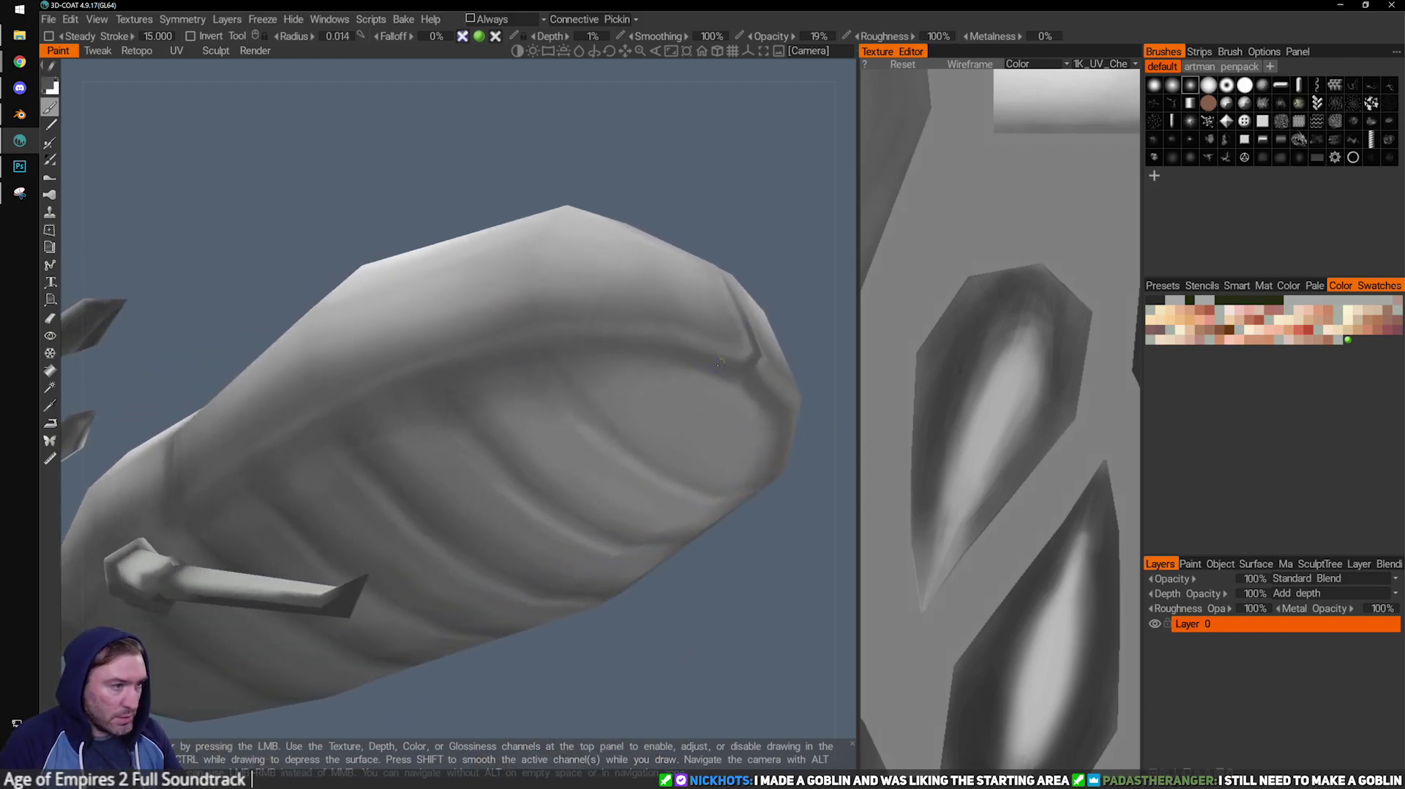
{"action": "left_click_drag", "start_coordinate": [774, 267], "coordinate": [685, 397]}
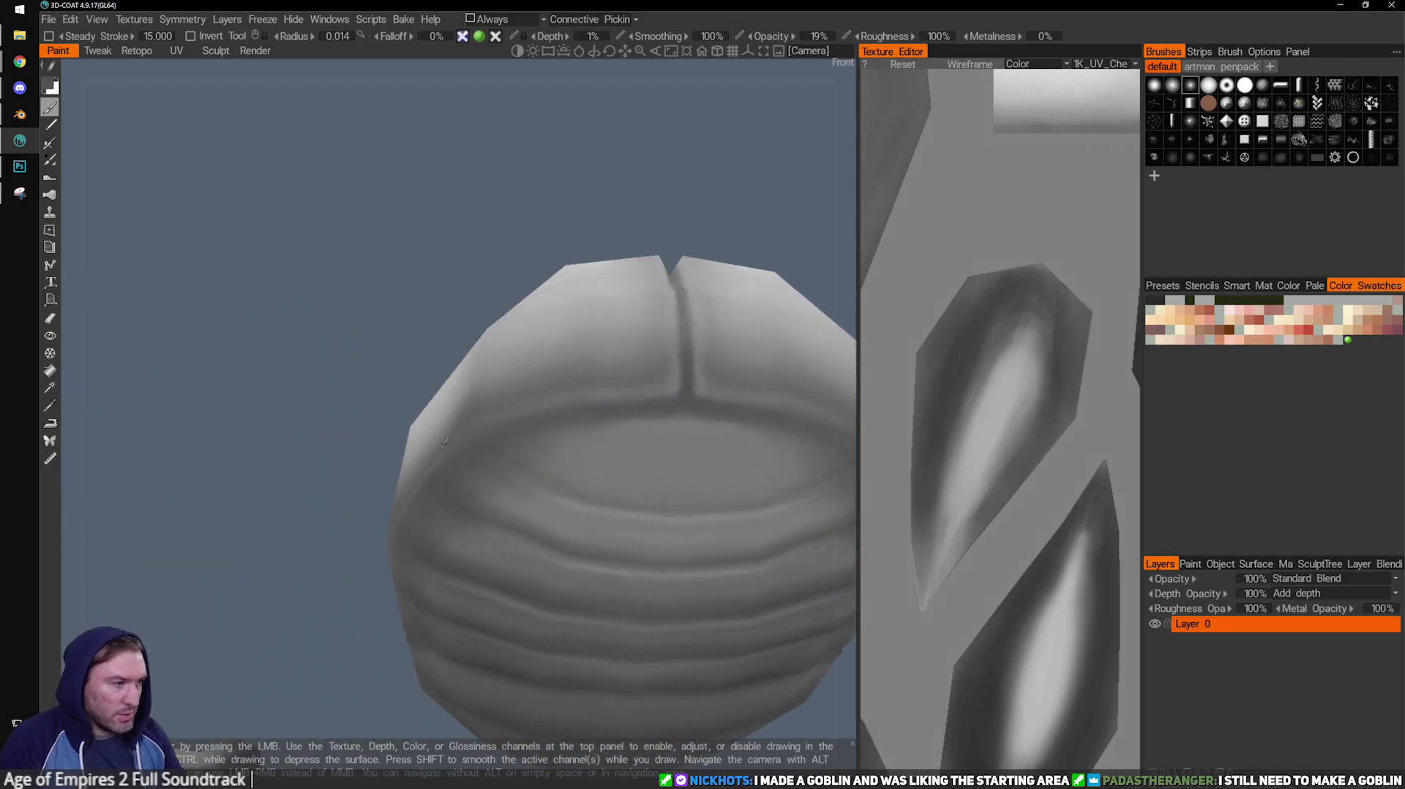
{"action": "left_click_drag", "start_coordinate": [464, 224], "coordinate": [103, 179]}
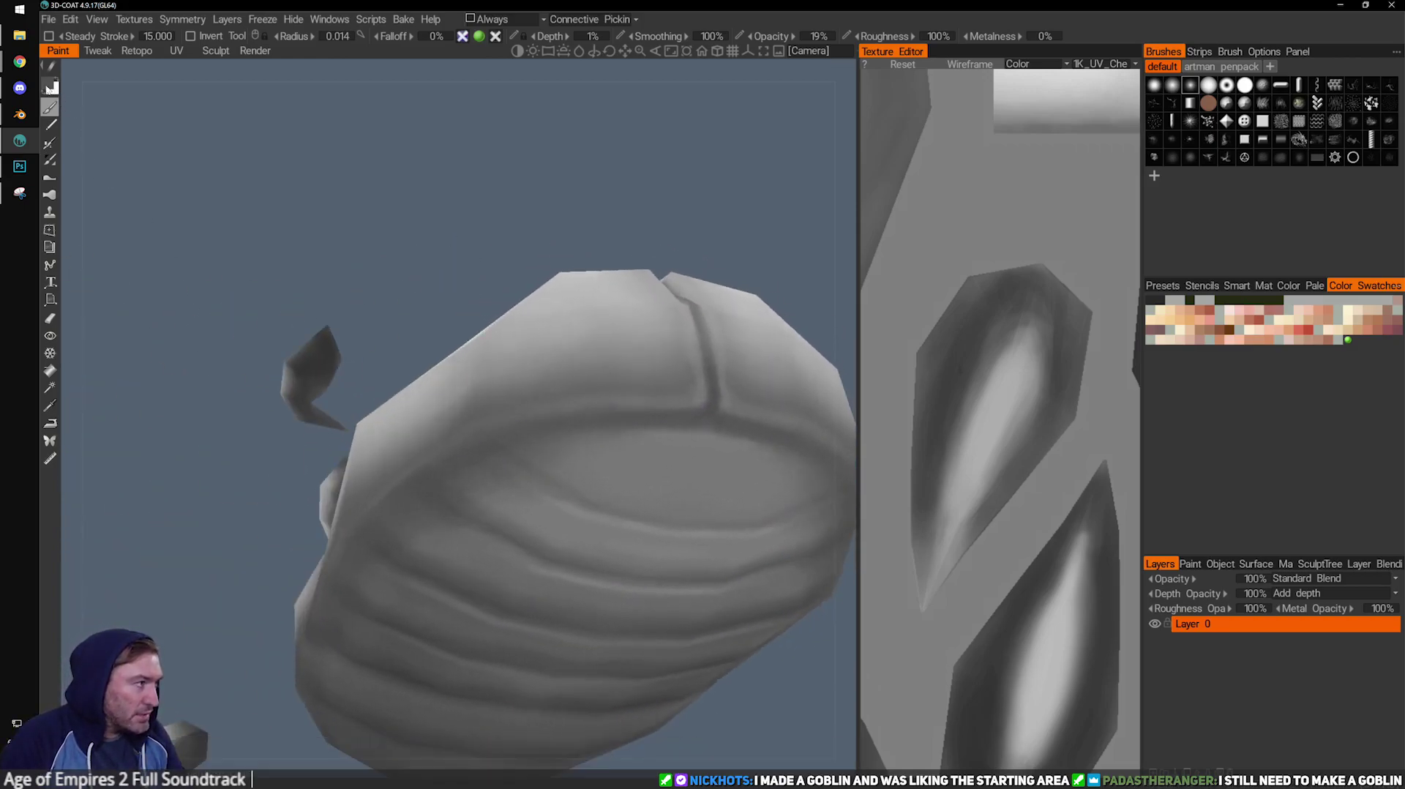
{"action": "left_click", "coordinate": [98, 108]}
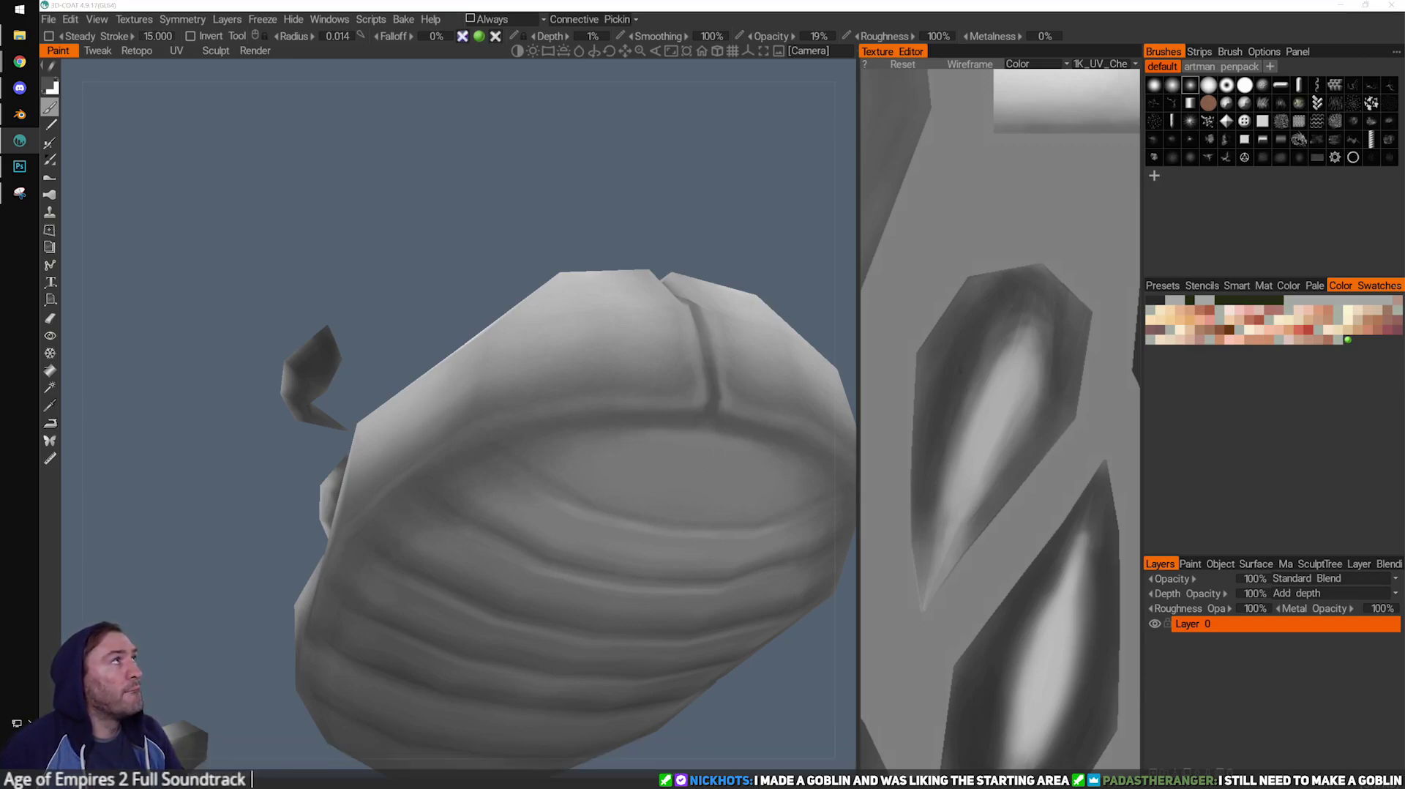
{"action": "left_click", "coordinate": [579, 130]}
{"action": "left_click_drag", "start_coordinate": [489, 189], "coordinate": [326, 304]}
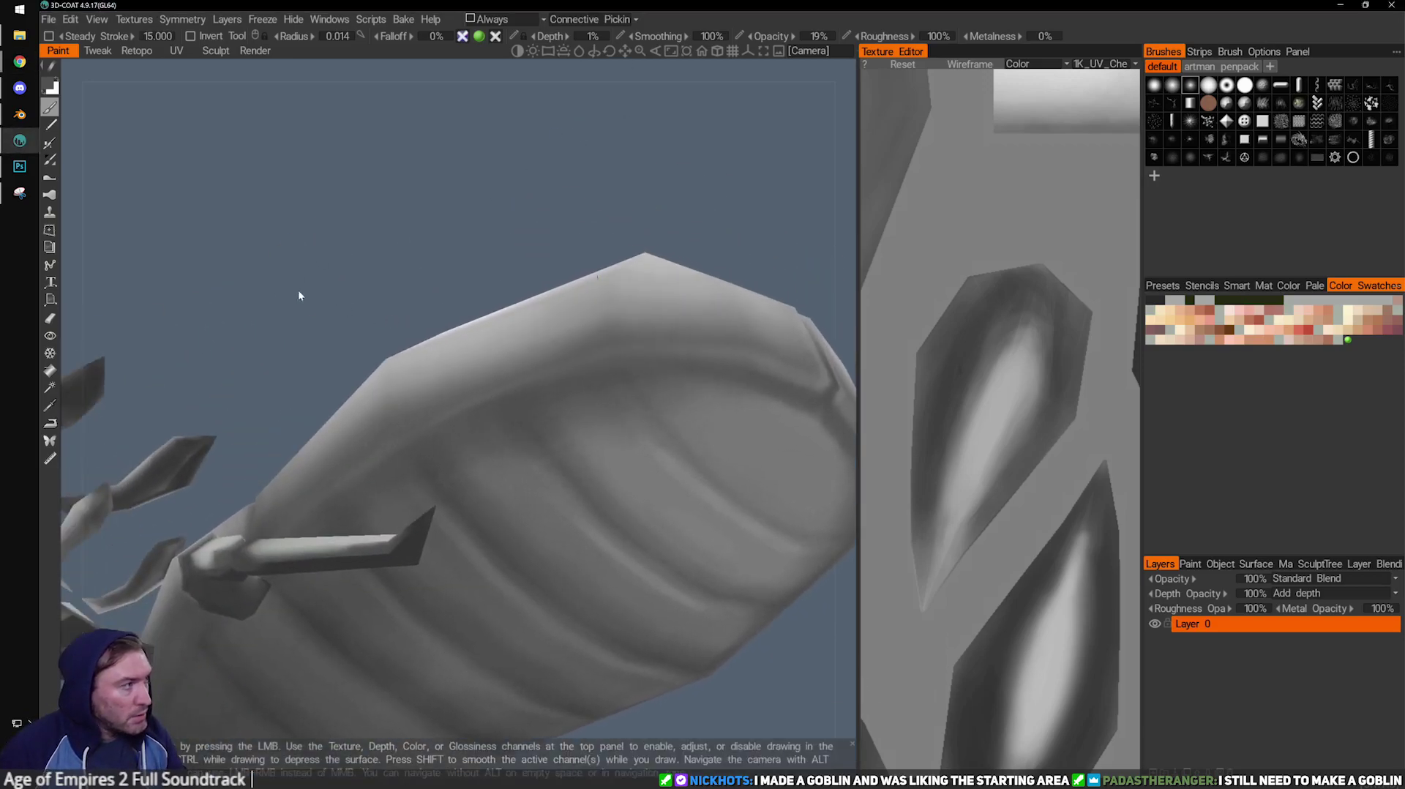
Adjust the paint colour and sharpen the dark line between the wing-case rim and the abdomen segments, reducing the brush to a 0.01 radius.
{"action": "left_click", "coordinate": [49, 87]}
{"action": "left_click_drag", "start_coordinate": [409, 529], "coordinate": [382, 529]}
{"action": "left_click", "coordinate": [407, 545]}
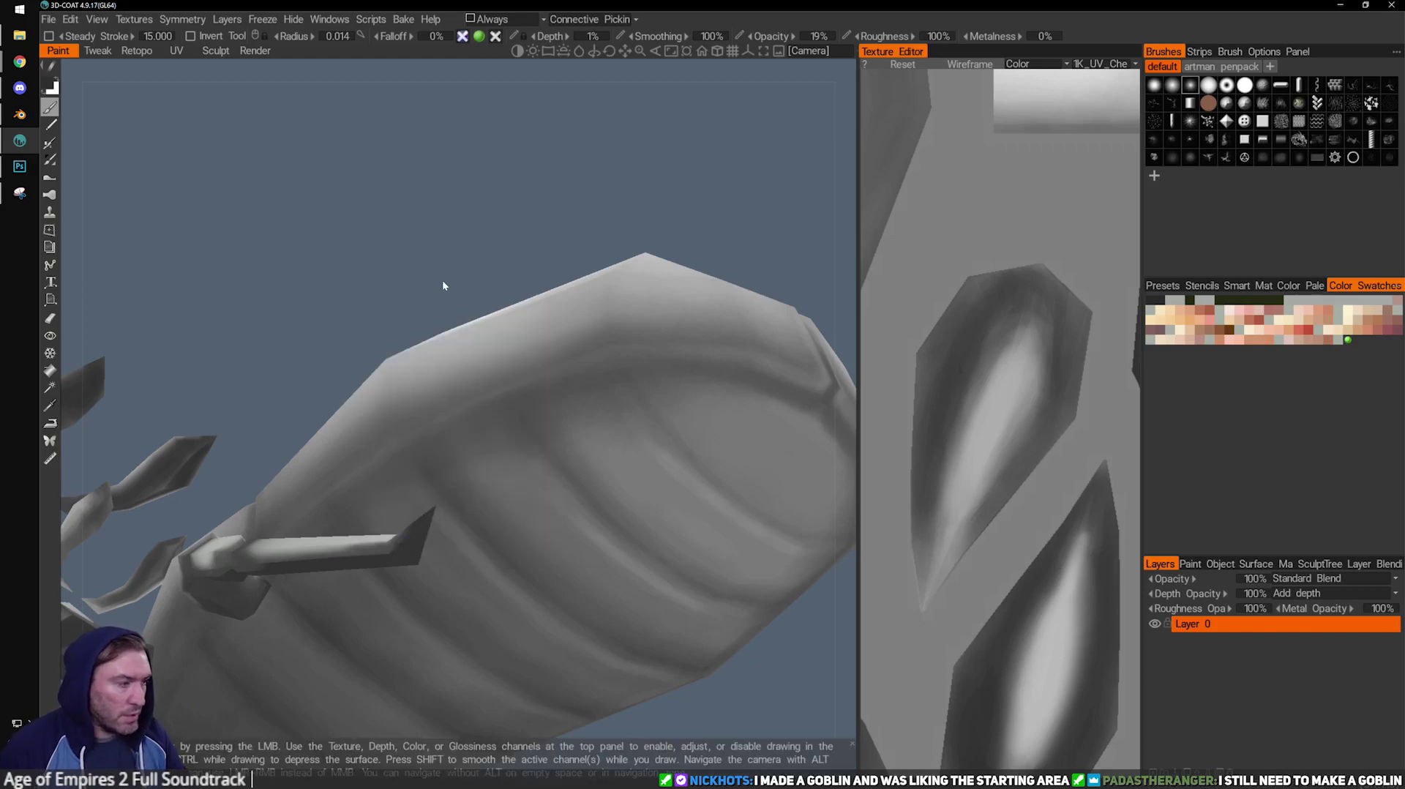
{"action": "left_click_drag", "start_coordinate": [712, 241], "coordinate": [470, 468]}
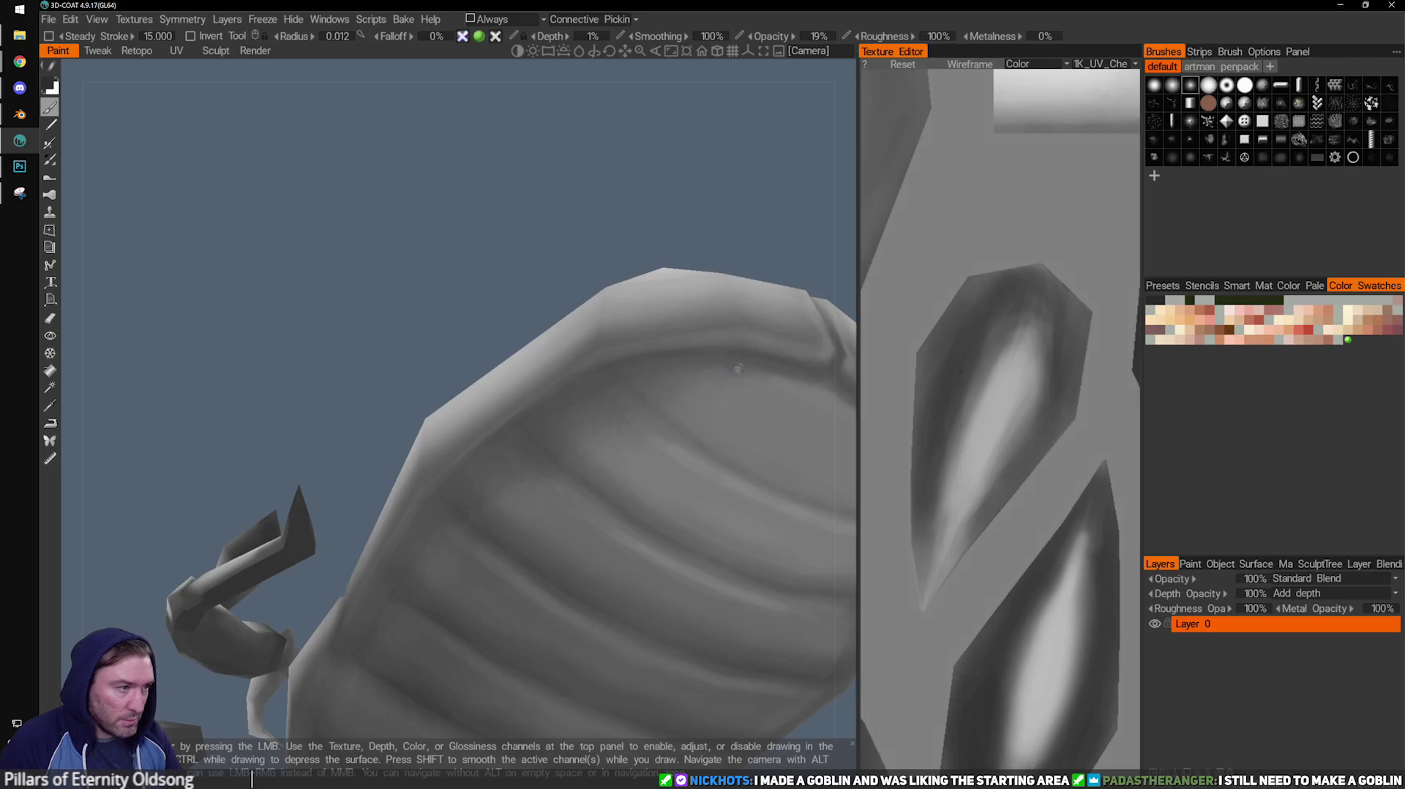
{"action": "left_click_drag", "start_coordinate": [620, 383], "coordinate": [734, 476]}
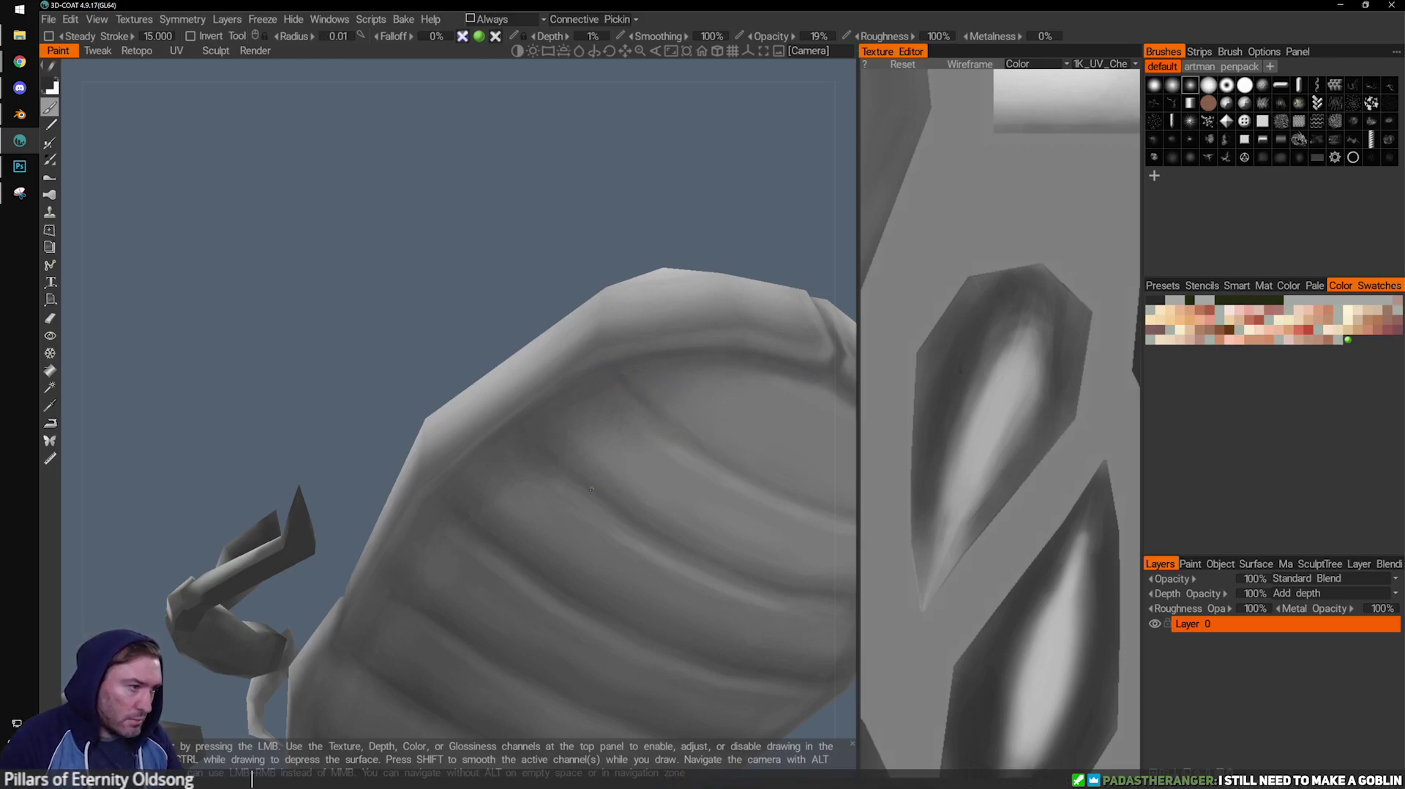
Darken the outer ends of the rear abdomen grooves on the underside, where they meet the shell rim, with a 0.01 radius brush.
{"action": "right_click_drag", "start_coordinate": [710, 501], "coordinate": [536, 383], "text": "alt"}
{"action": "left_click_drag", "start_coordinate": [537, 383], "coordinate": [414, 464], "text": "alt"}
{"action": "middle_click_drag", "start_coordinate": [468, 408], "coordinate": [476, 379], "text": "alt"}
{"action": "left_click_drag", "start_coordinate": [476, 379], "coordinate": [486, 430], "text": "alt"}
{"action": "scroll", "coordinate": [486, 430], "scroll_direction": "up", "scroll_amount": 5}
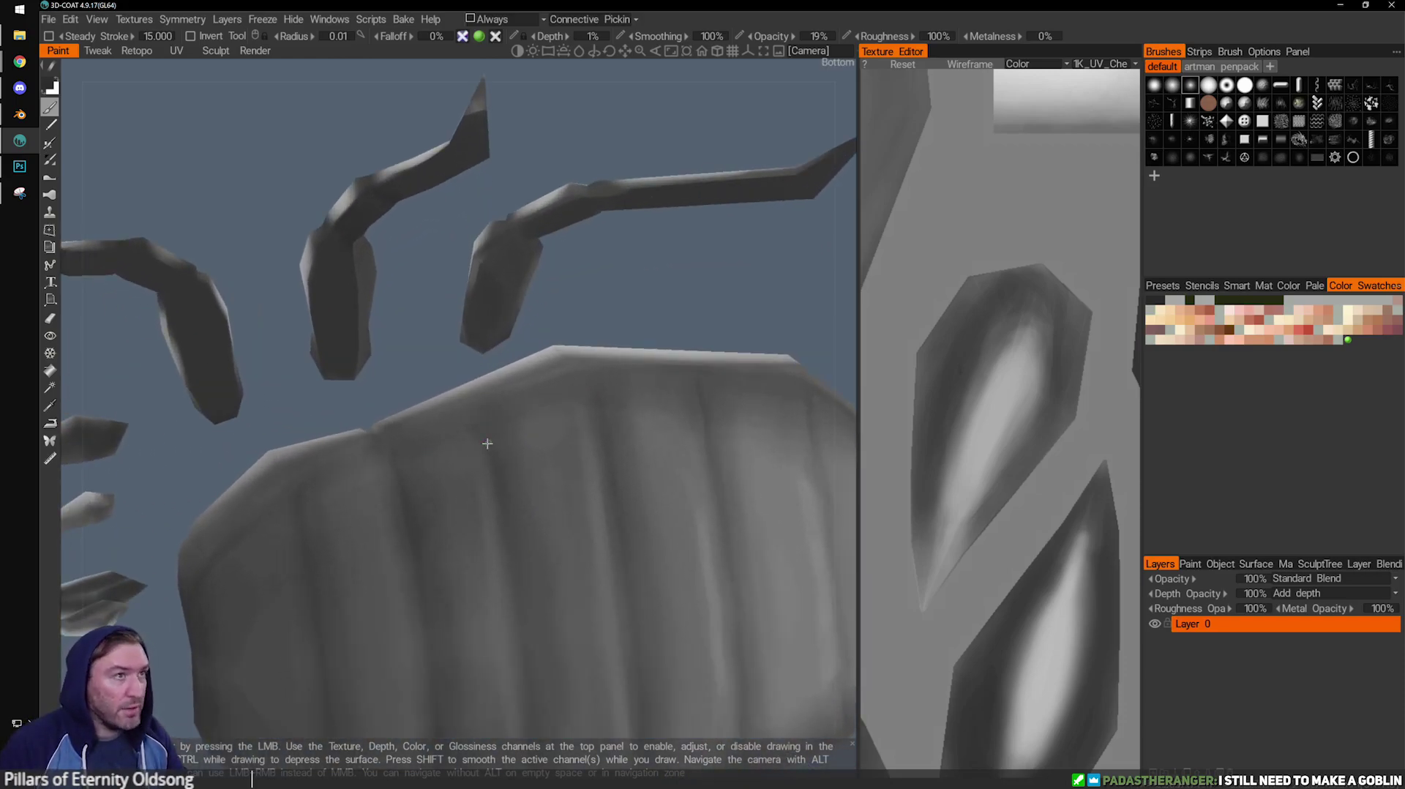
{"action": "left_click_drag", "start_coordinate": [849, 304], "coordinate": [487, 376], "text": "alt"}
{"action": "left_click_drag", "start_coordinate": [553, 306], "coordinate": [475, 419], "text": "alt"}
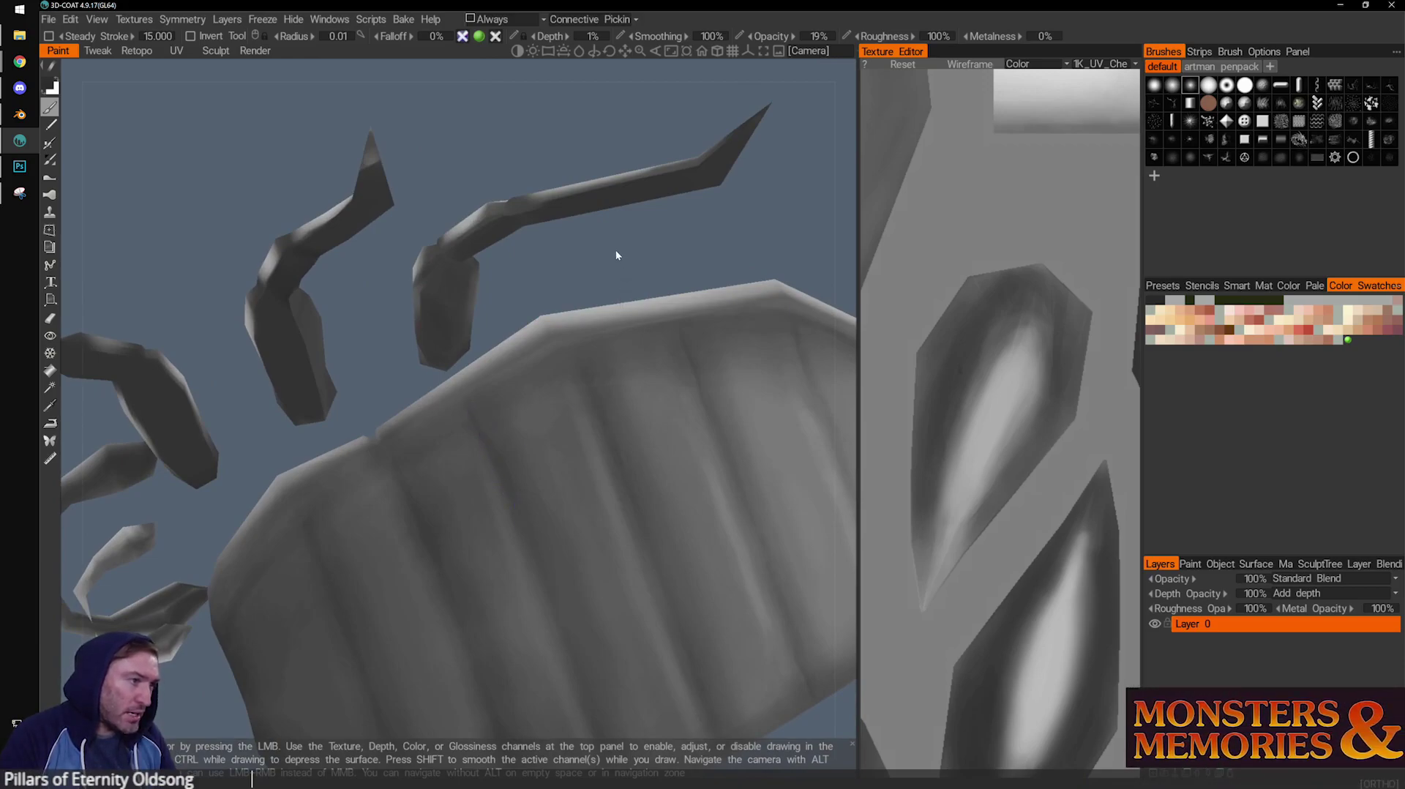
{"action": "left_click_drag", "start_coordinate": [617, 253], "coordinate": [589, 366], "text": "alt"}
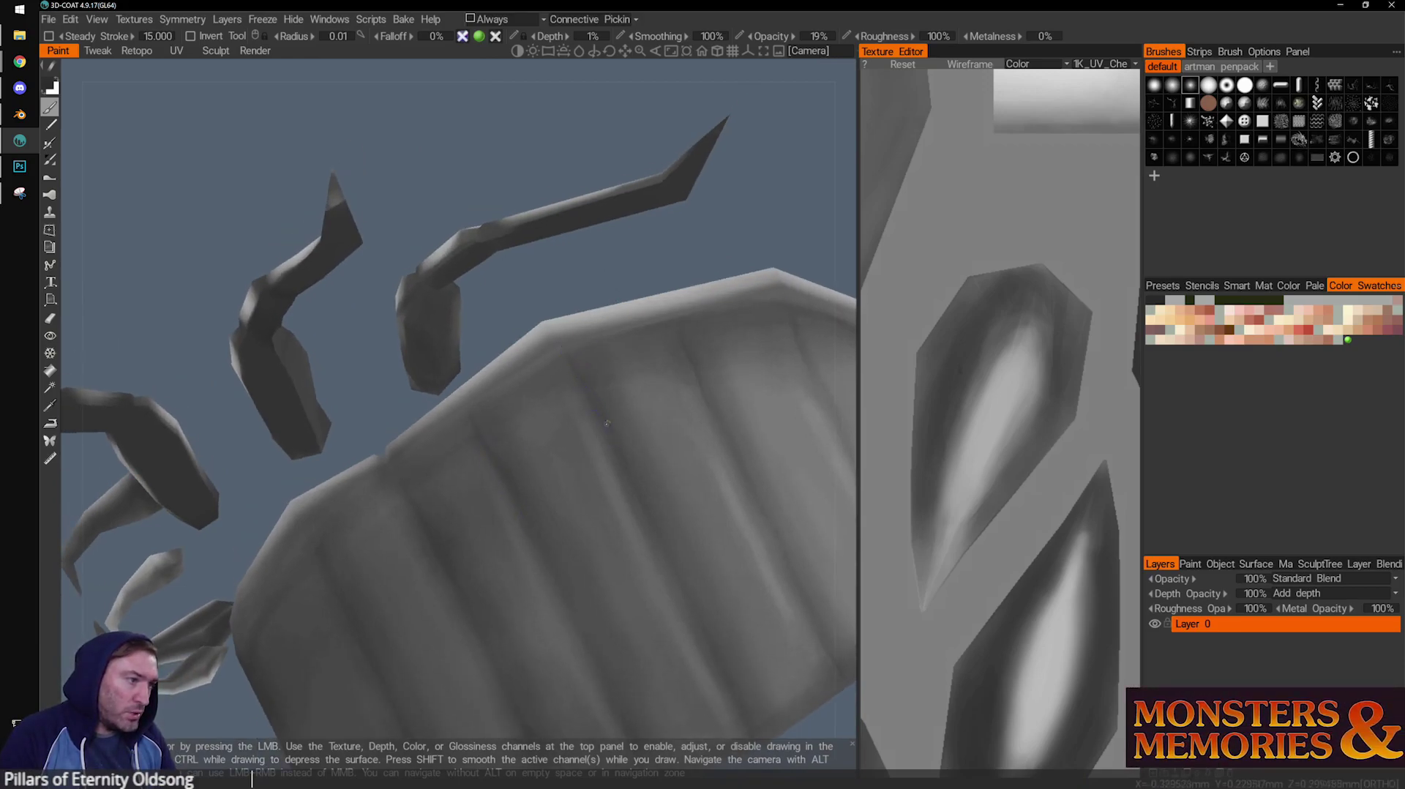
Continue darkening the underside grooves and their outer ends on the front segments with the 0.01 radius brush.
{"action": "left_click_drag", "start_coordinate": [663, 285], "coordinate": [639, 311], "text": "alt"}
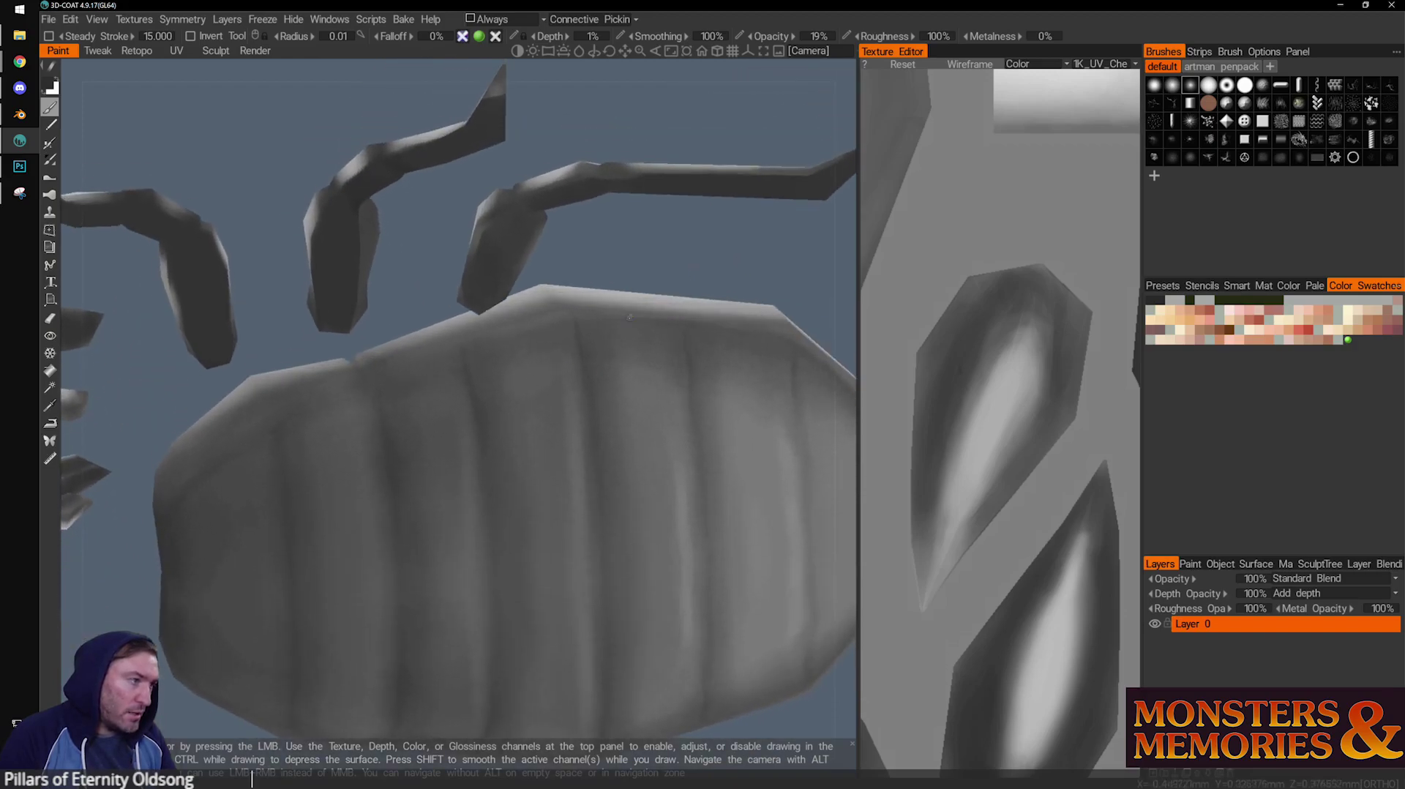
{"action": "left_click_drag", "start_coordinate": [375, 307], "coordinate": [369, 402], "text": "alt"}
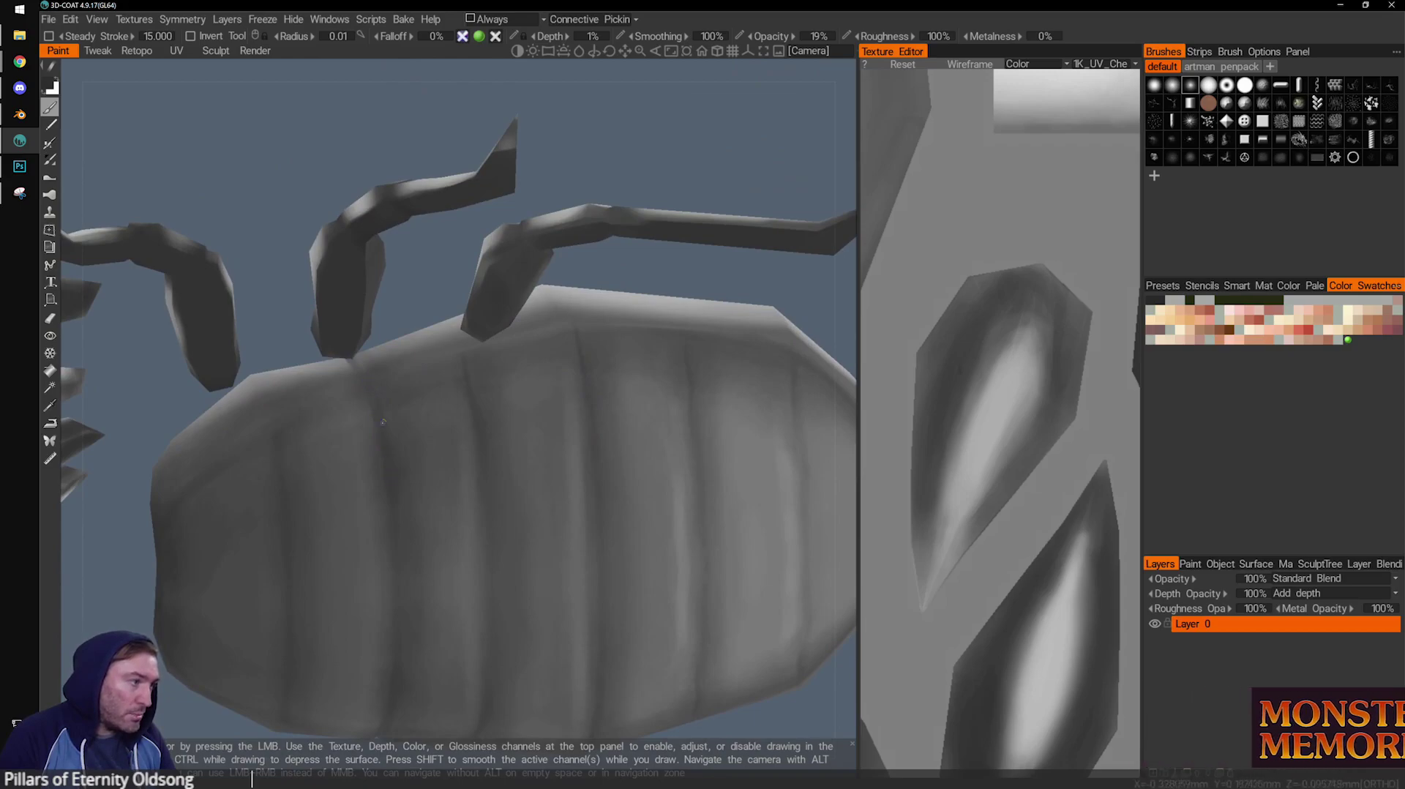
{"action": "left_click_drag", "start_coordinate": [260, 327], "coordinate": [272, 352], "text": "alt"}
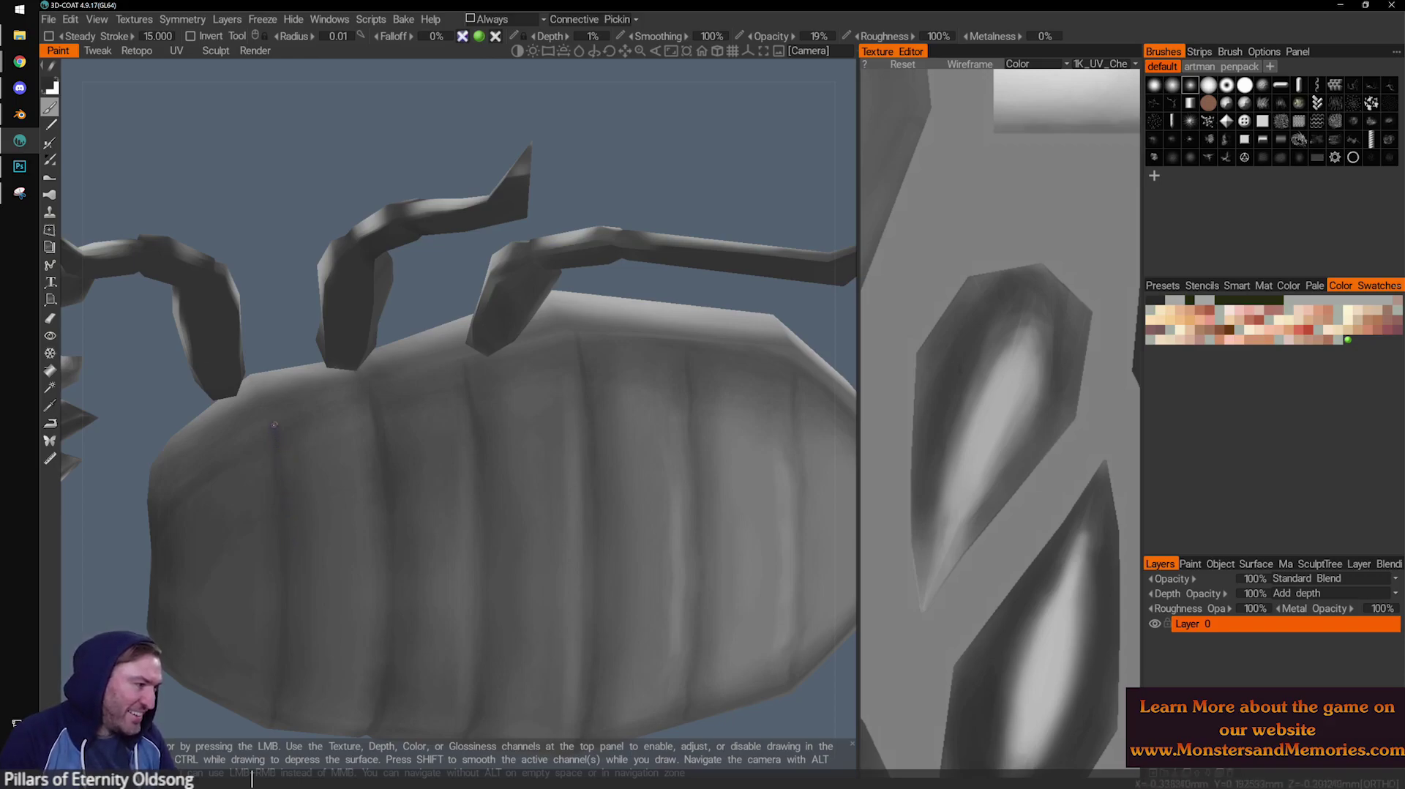
Enlarge the brush to a 0.045 radius and deepen the soft dark shading on the front face of the thorax.
{"action": "left_click_drag", "start_coordinate": [262, 405], "coordinate": [477, 384], "text": "alt"}
{"action": "scroll", "coordinate": [476, 391], "scroll_direction": "up", "scroll_amount": 5}
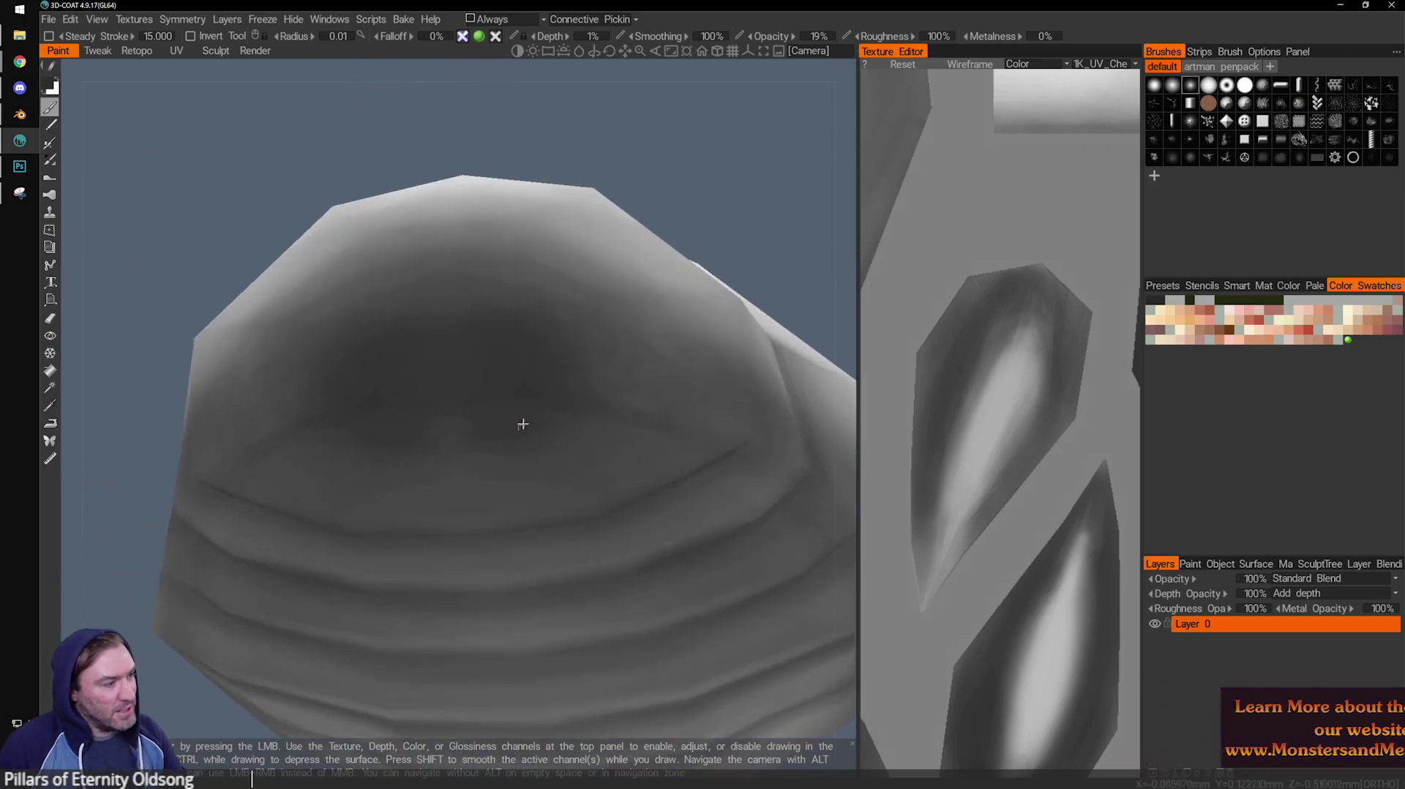
{"action": "scroll", "coordinate": [746, 249], "scroll_direction": "down", "scroll_amount": 1}
{"action": "mouse_move", "coordinate": [747, 251]}
{"action": "left_mouse_down"}
{"action": "mouse_move", "coordinate": [706, 268]}
{"action": "mouse_move", "coordinate": [747, 208]}
{"action": "mouse_move", "coordinate": [732, 239]}
{"action": "left_mouse_up"}
{"action": "right_click_drag", "start_coordinate": [430, 426], "coordinate": [518, 392]}
{"action": "left_click_drag", "start_coordinate": [691, 278], "coordinate": [692, 224]}
{"action": "key", "text": "]"}
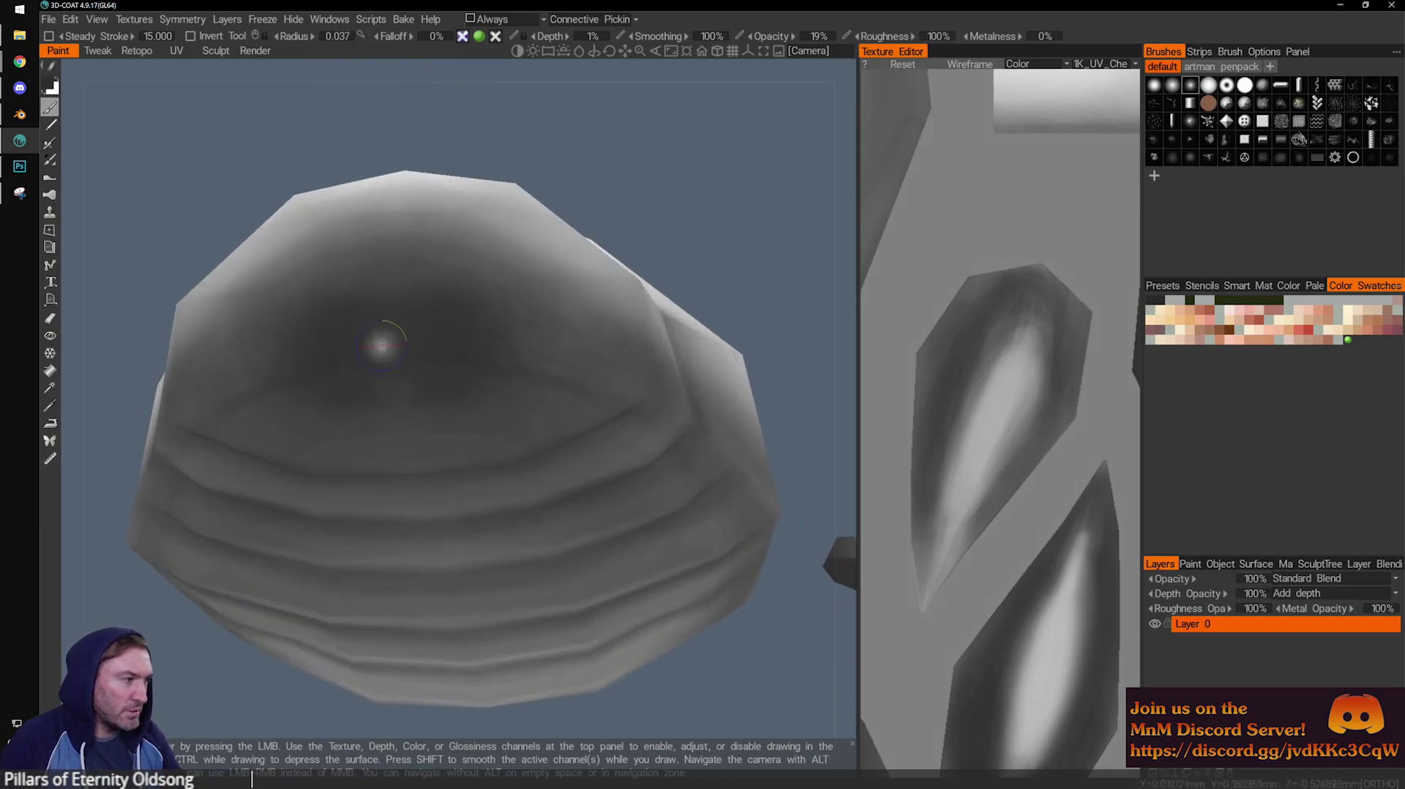
{"action": "left_click_drag", "start_coordinate": [703, 176], "coordinate": [703, 201], "text": "shift"}
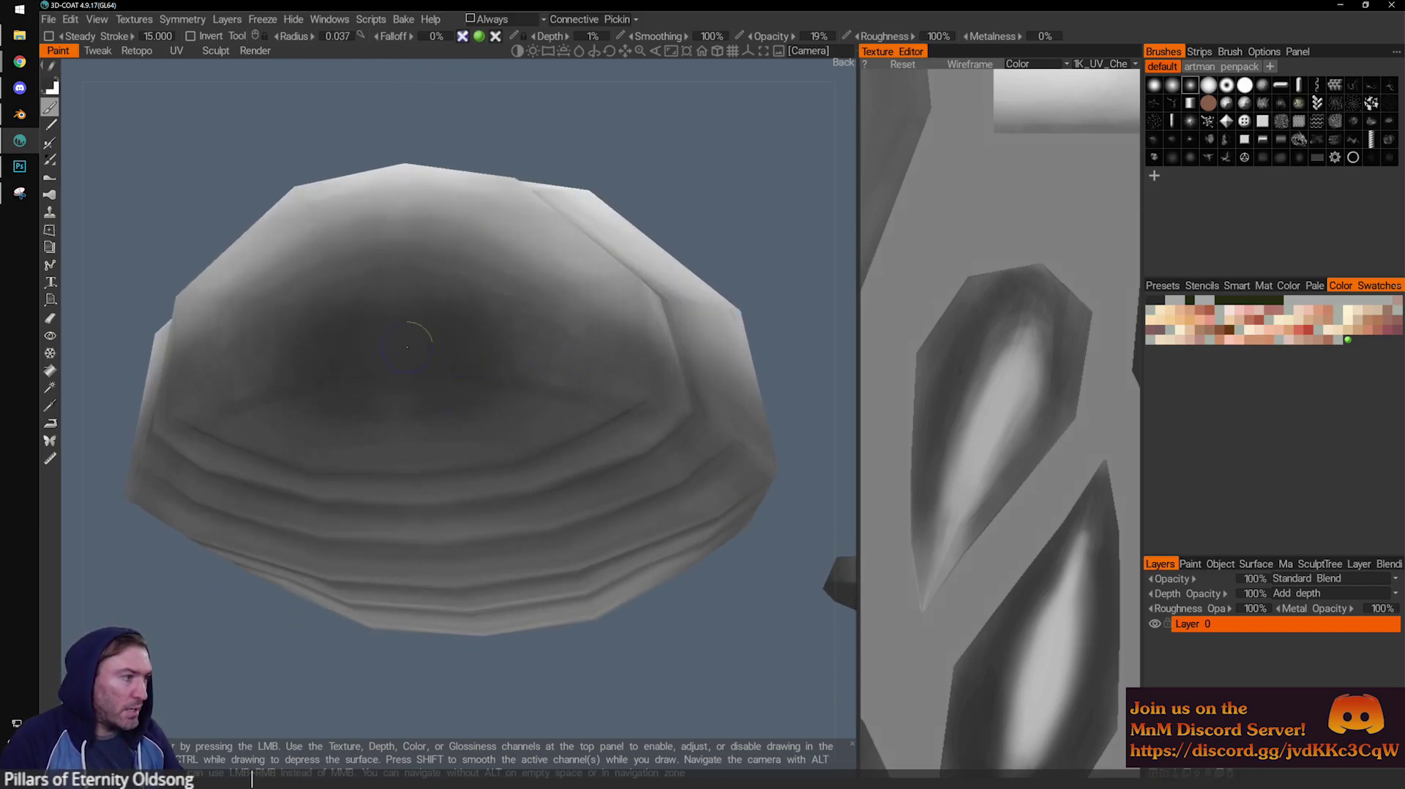
{"action": "left_click_drag", "start_coordinate": [734, 220], "coordinate": [512, 260]}
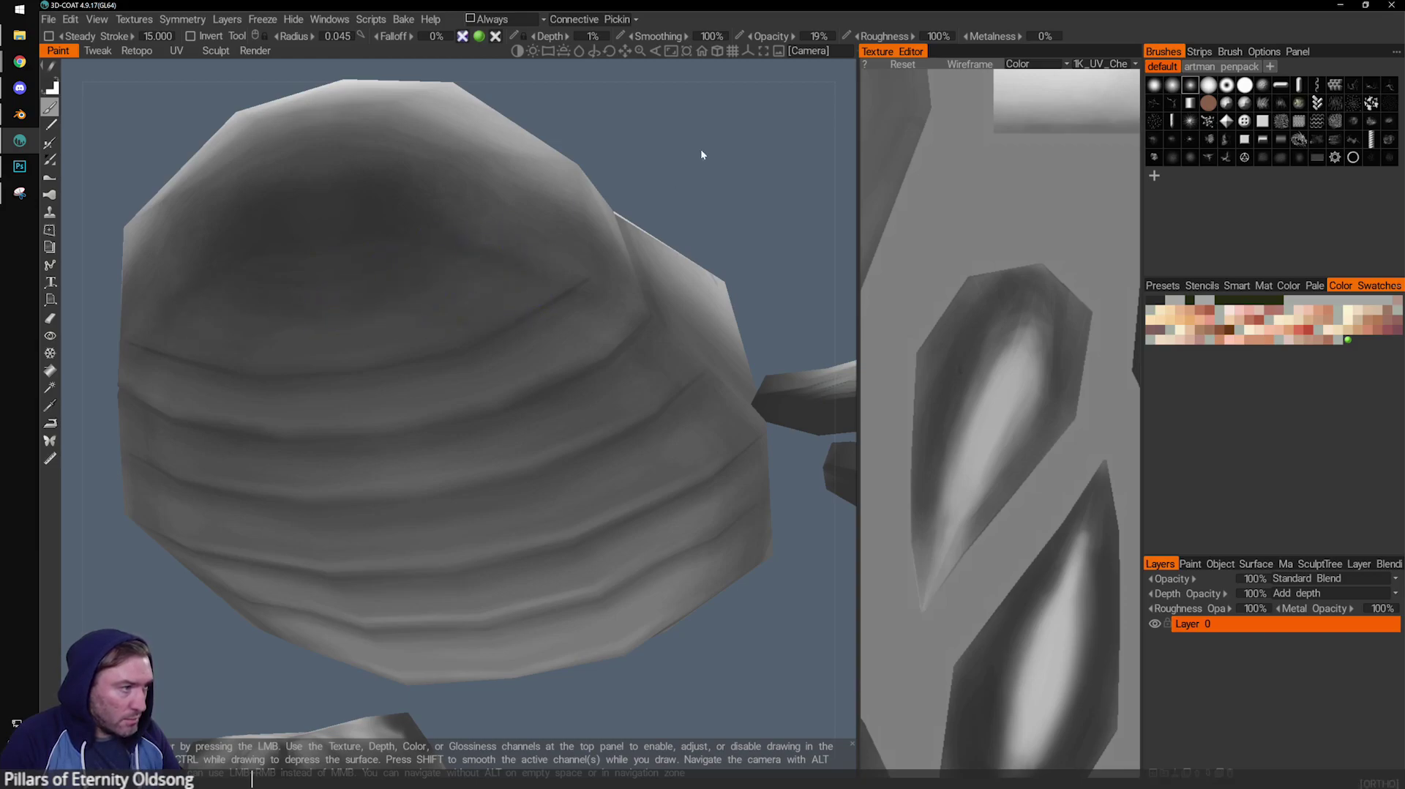
{"action": "left_click_drag", "start_coordinate": [687, 168], "coordinate": [393, 313]}
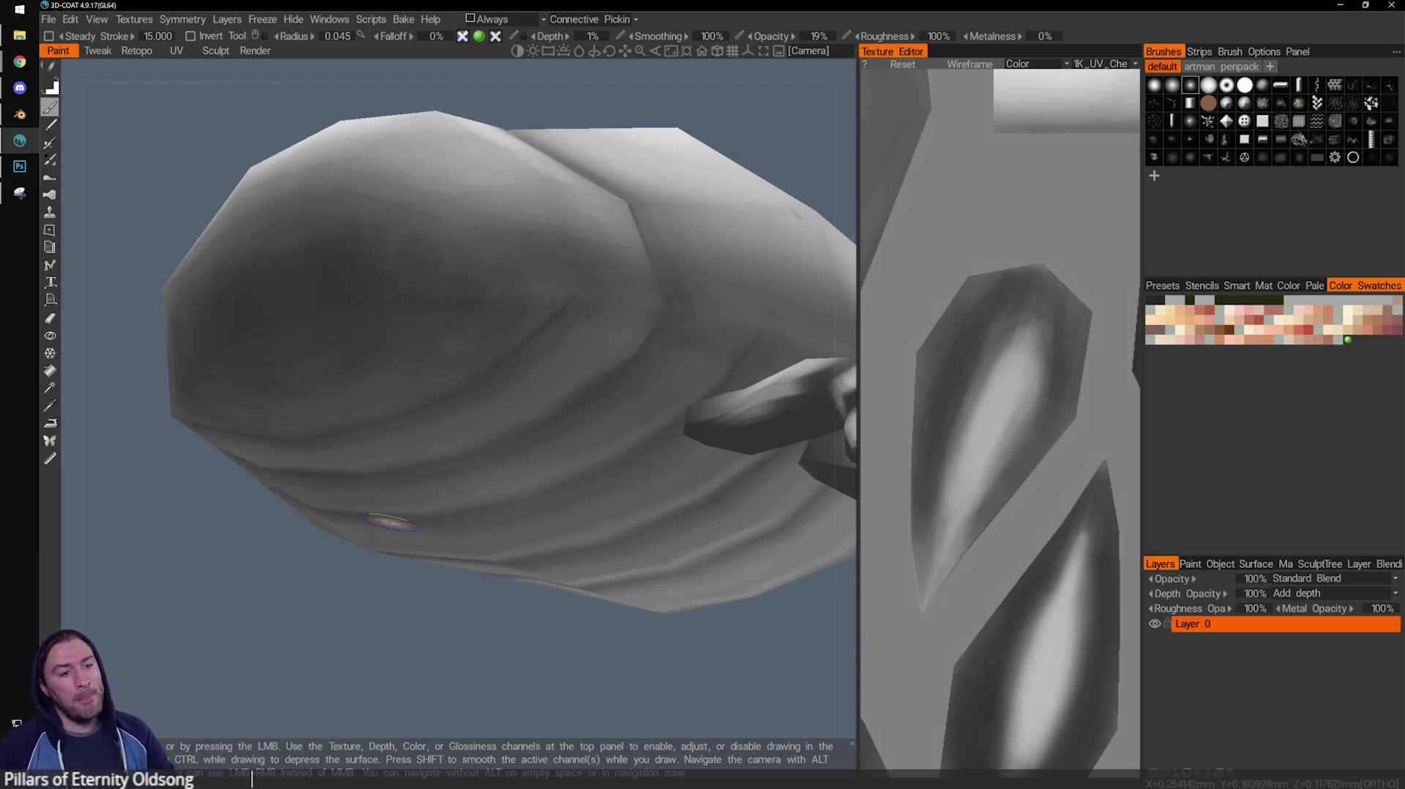
Blend the soft dark shading across the lower front of the thorax with the 0.045 radius brush.
{"action": "left_click_drag", "start_coordinate": [491, 164], "coordinate": [485, 431], "text": "alt"}
{"action": "mouse_move", "coordinate": [552, 661]}
{"action": "left_mouse_down"}
{"action": "mouse_move", "coordinate": [483, 611]}
{"action": "mouse_move", "coordinate": [593, 563]}
{"action": "left_mouse_up"}
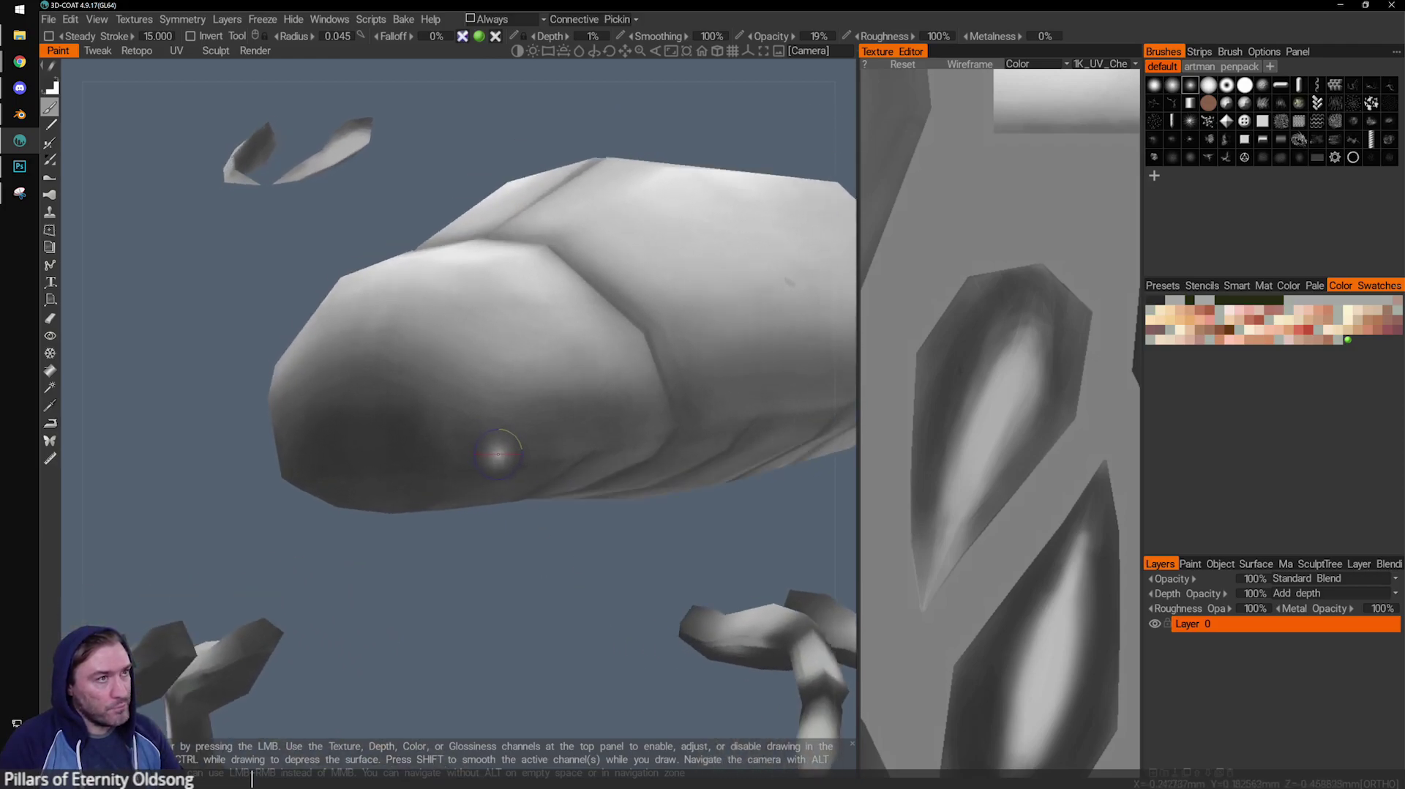
{"action": "left_click_drag", "start_coordinate": [469, 521], "coordinate": [510, 522]}
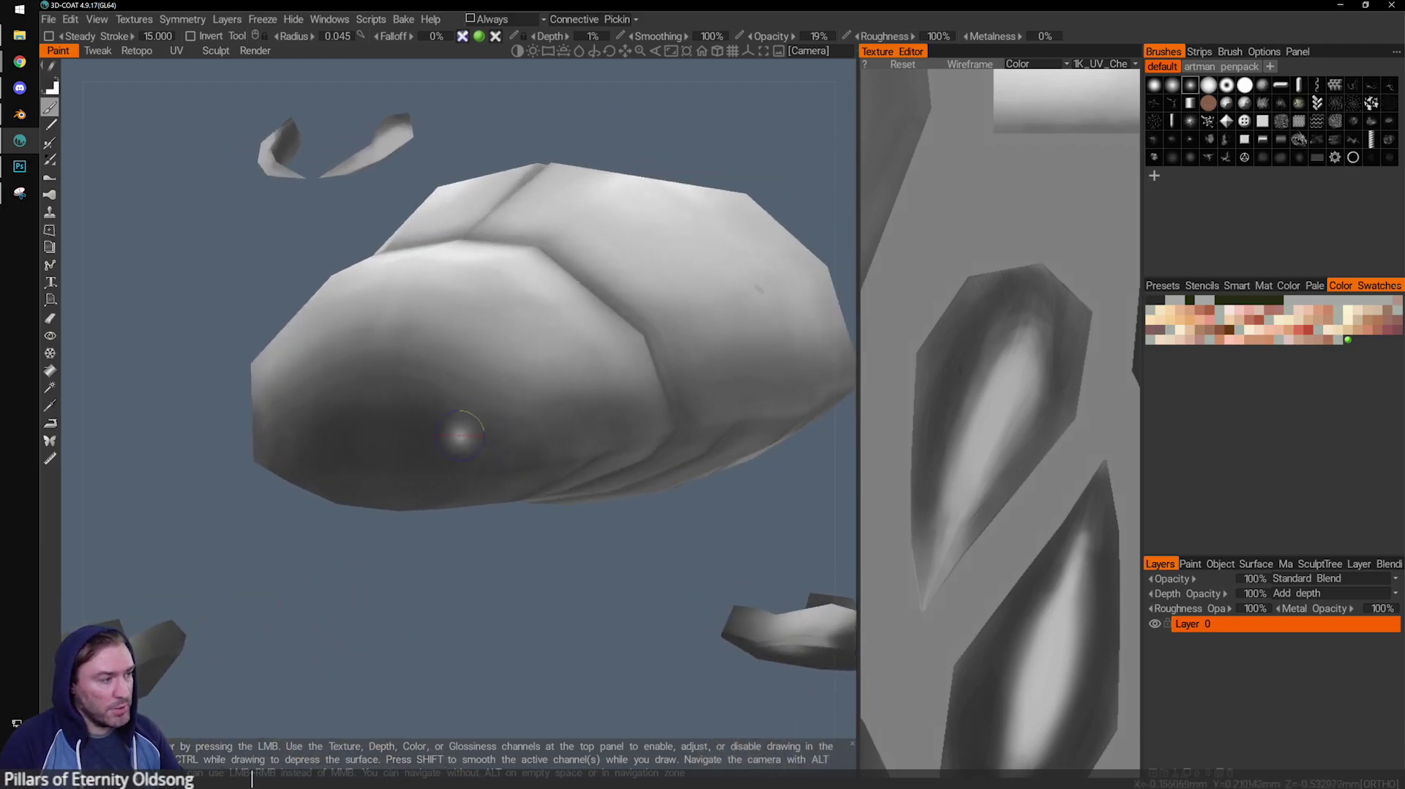
{"action": "mouse_move", "coordinate": [541, 586]}
{"action": "left_mouse_down"}
{"action": "mouse_move", "coordinate": [503, 610]}
{"action": "mouse_move", "coordinate": [371, 424]}
{"action": "left_mouse_up"}
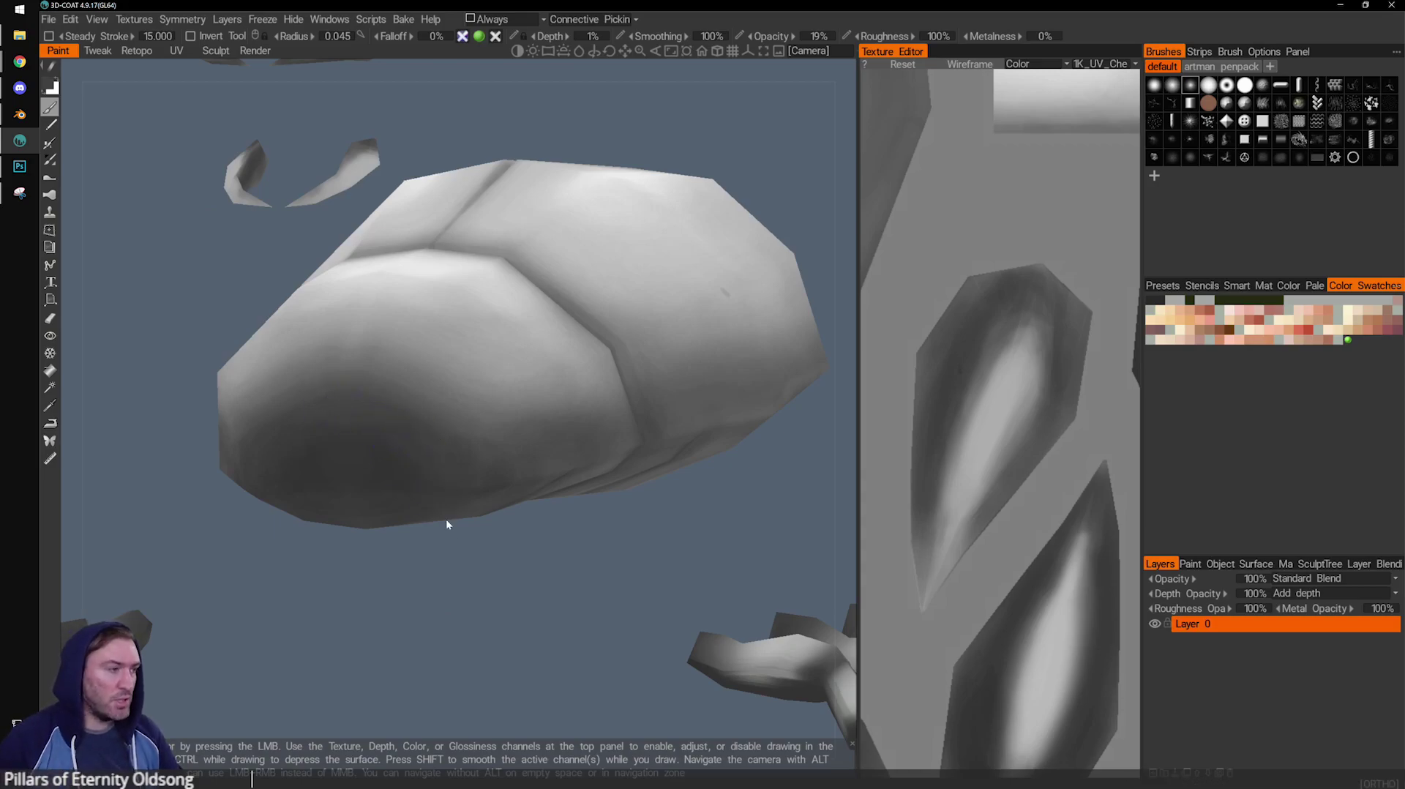
Paint over the small stray dark mark on the side of the wing case with the surrounding sampled light grey.
{"action": "mouse_move", "coordinate": [422, 506]}
{"action": "left_mouse_down", "text": "alt"}
{"action": "mouse_move", "coordinate": [377, 447]}
{"action": "mouse_move", "coordinate": [409, 413]}
{"action": "left_mouse_up", "text": "alt"}
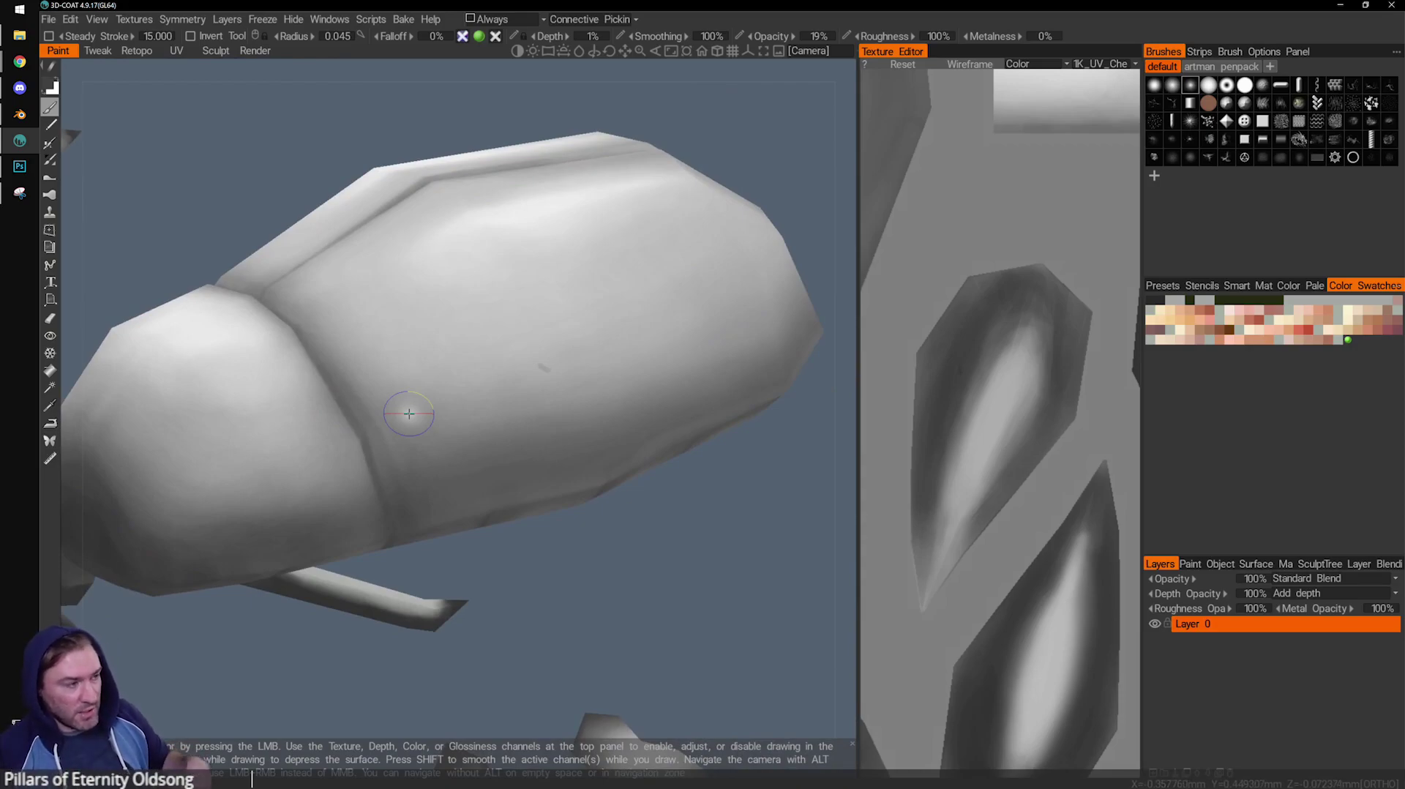
{"action": "left_click_drag", "start_coordinate": [668, 291], "coordinate": [584, 407], "text": "alt"}
{"action": "middle_click_drag", "start_coordinate": [555, 406], "coordinate": [571, 395], "text": "alt"}
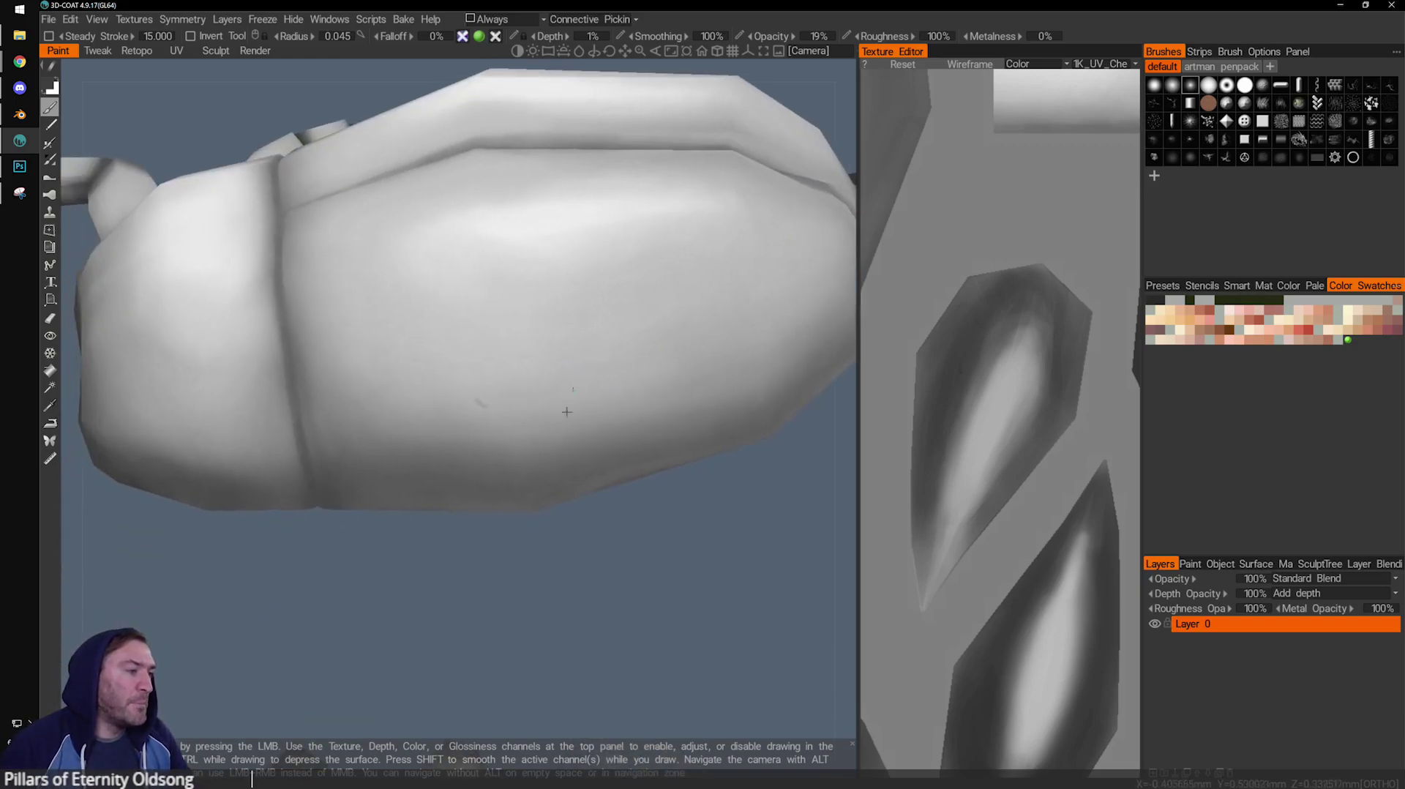
{"action": "left_click_drag", "start_coordinate": [371, 532], "coordinate": [323, 510], "text": "alt"}
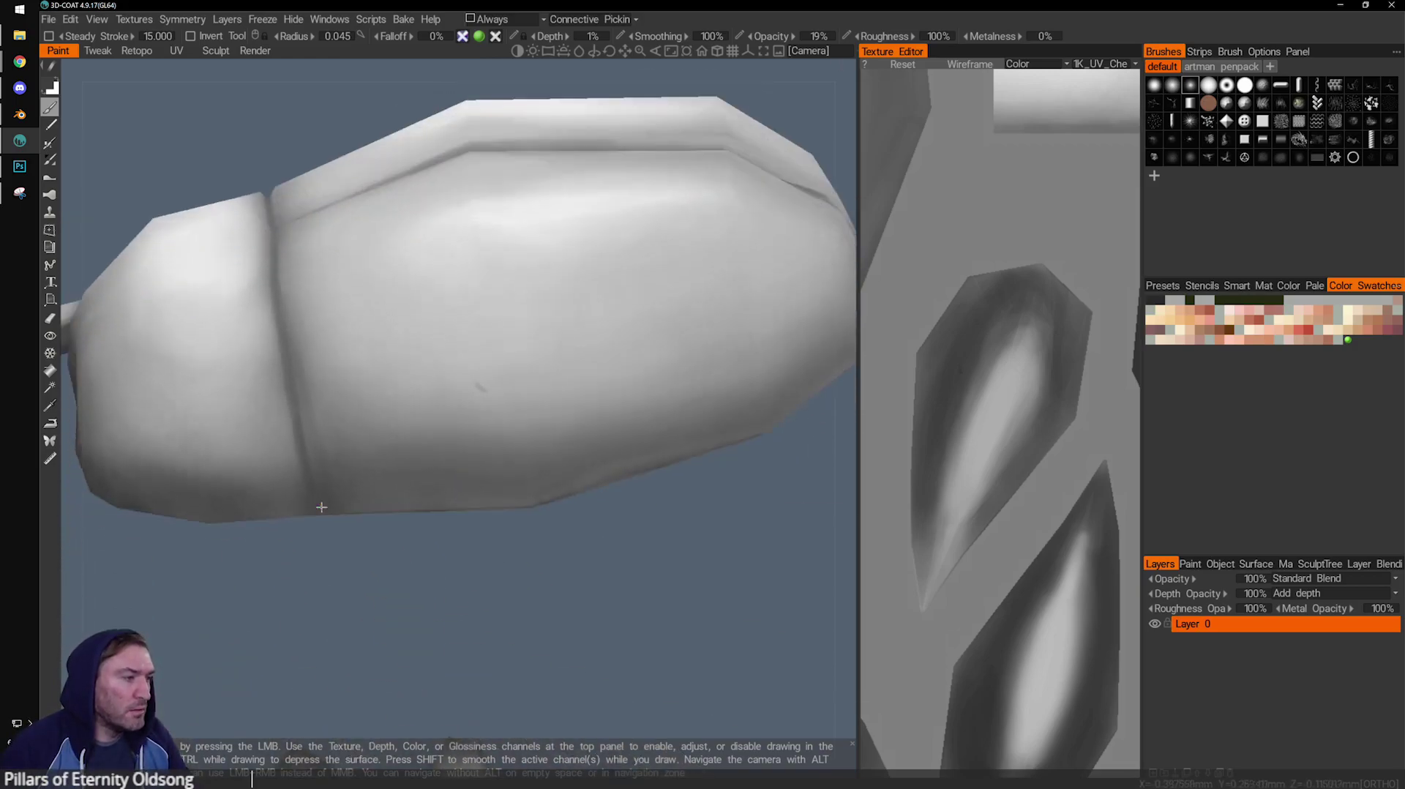
{"action": "right_click_drag", "start_coordinate": [323, 510], "coordinate": [478, 537], "text": "alt"}
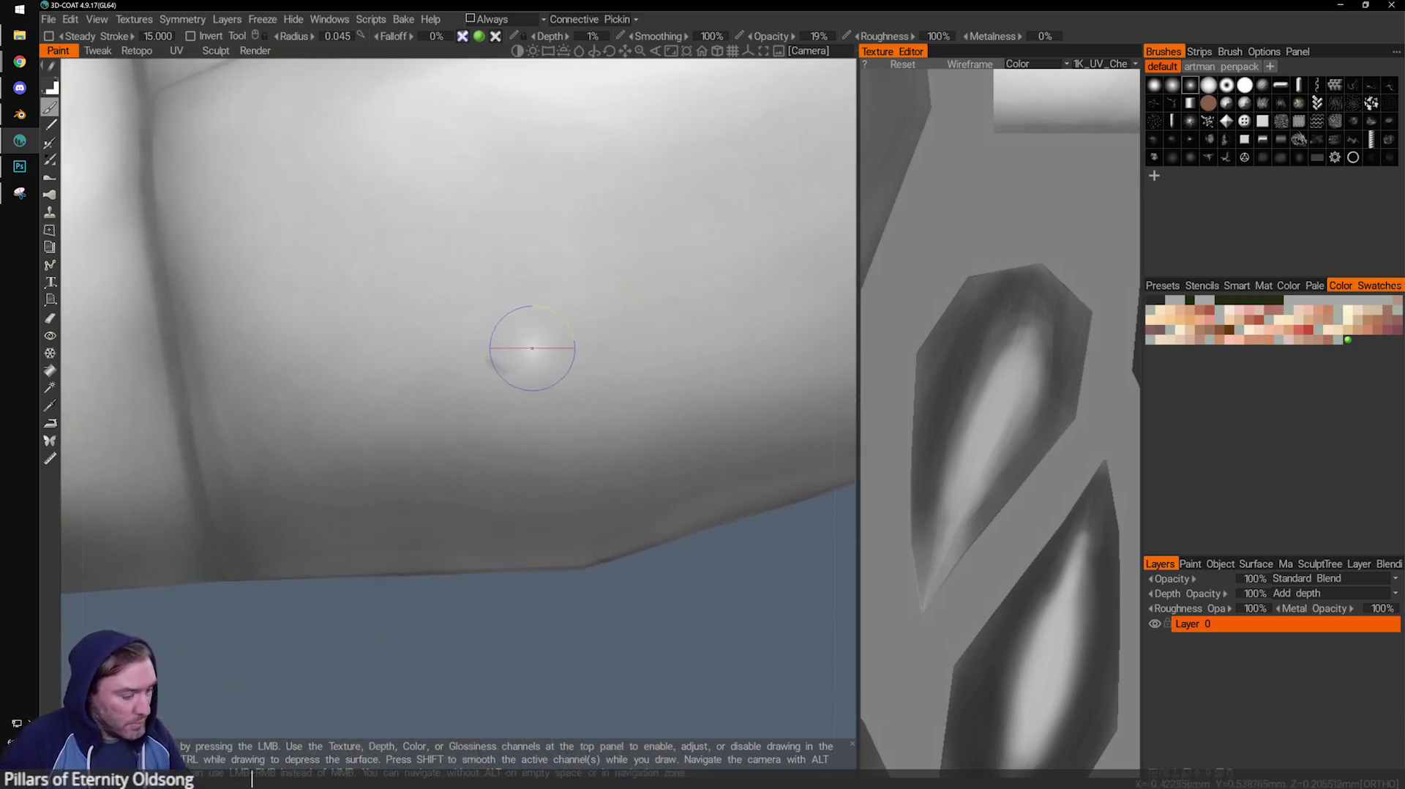
{"action": "left_click_drag", "start_coordinate": [489, 361], "coordinate": [503, 371]}
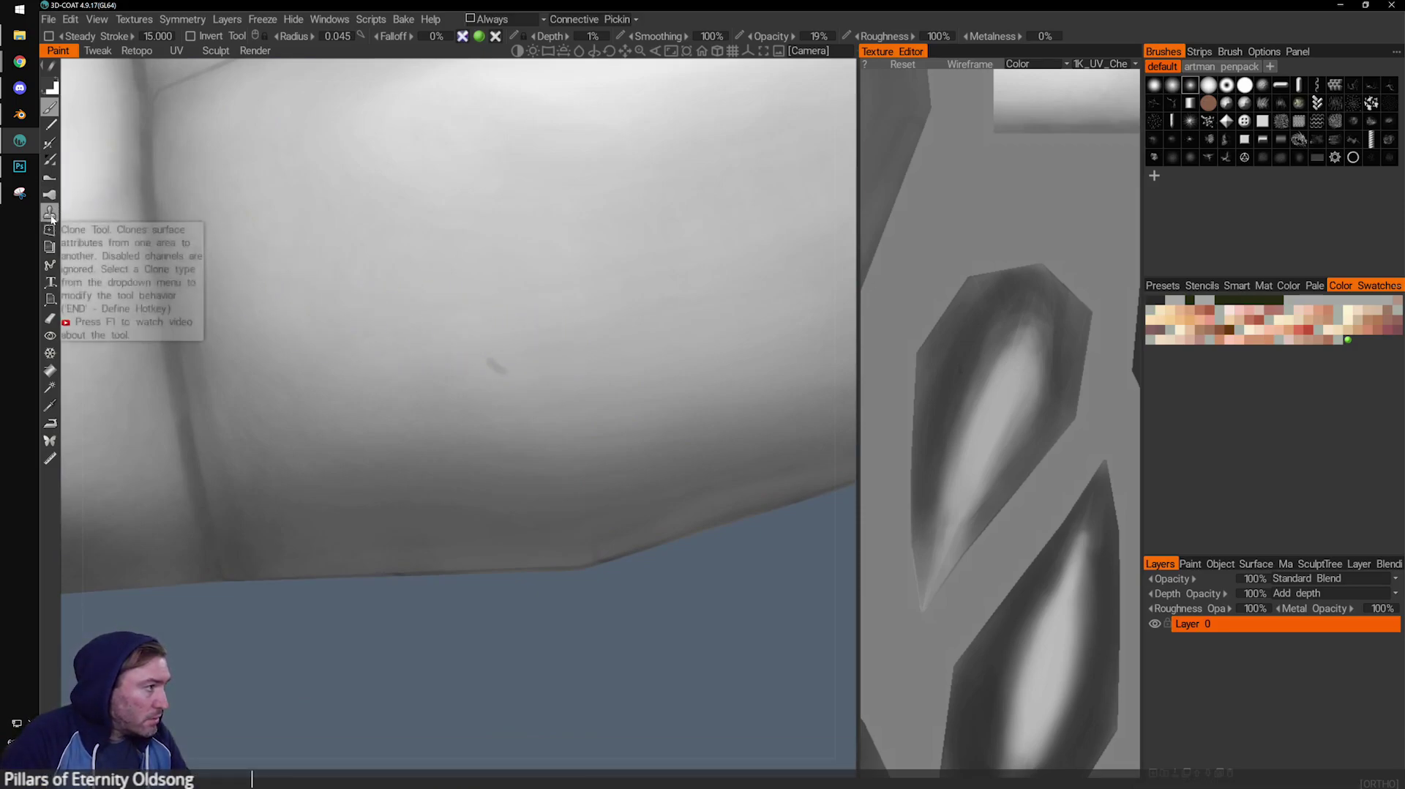
{"action": "left_click", "coordinate": [50, 318]}
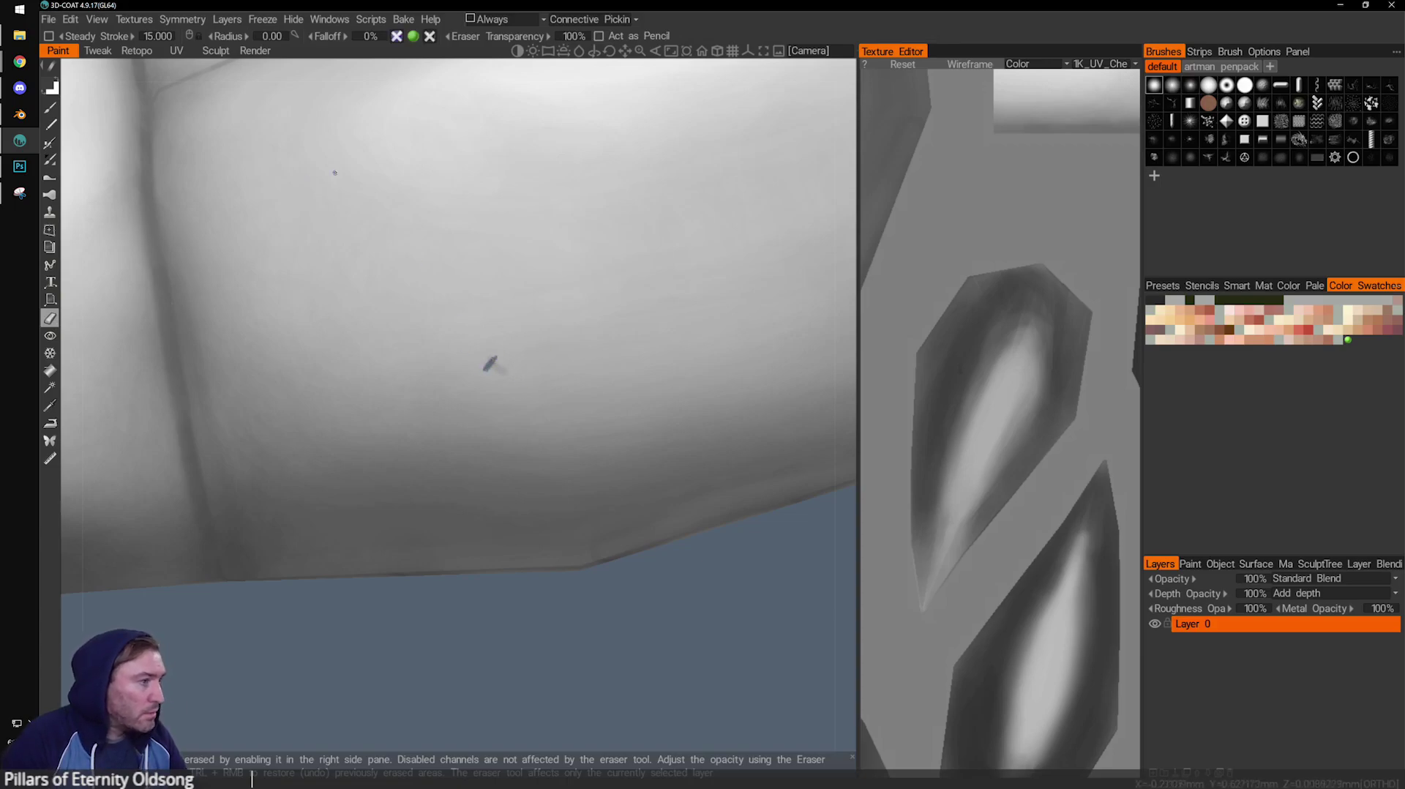
{"action": "left_click", "coordinate": [50, 108]}
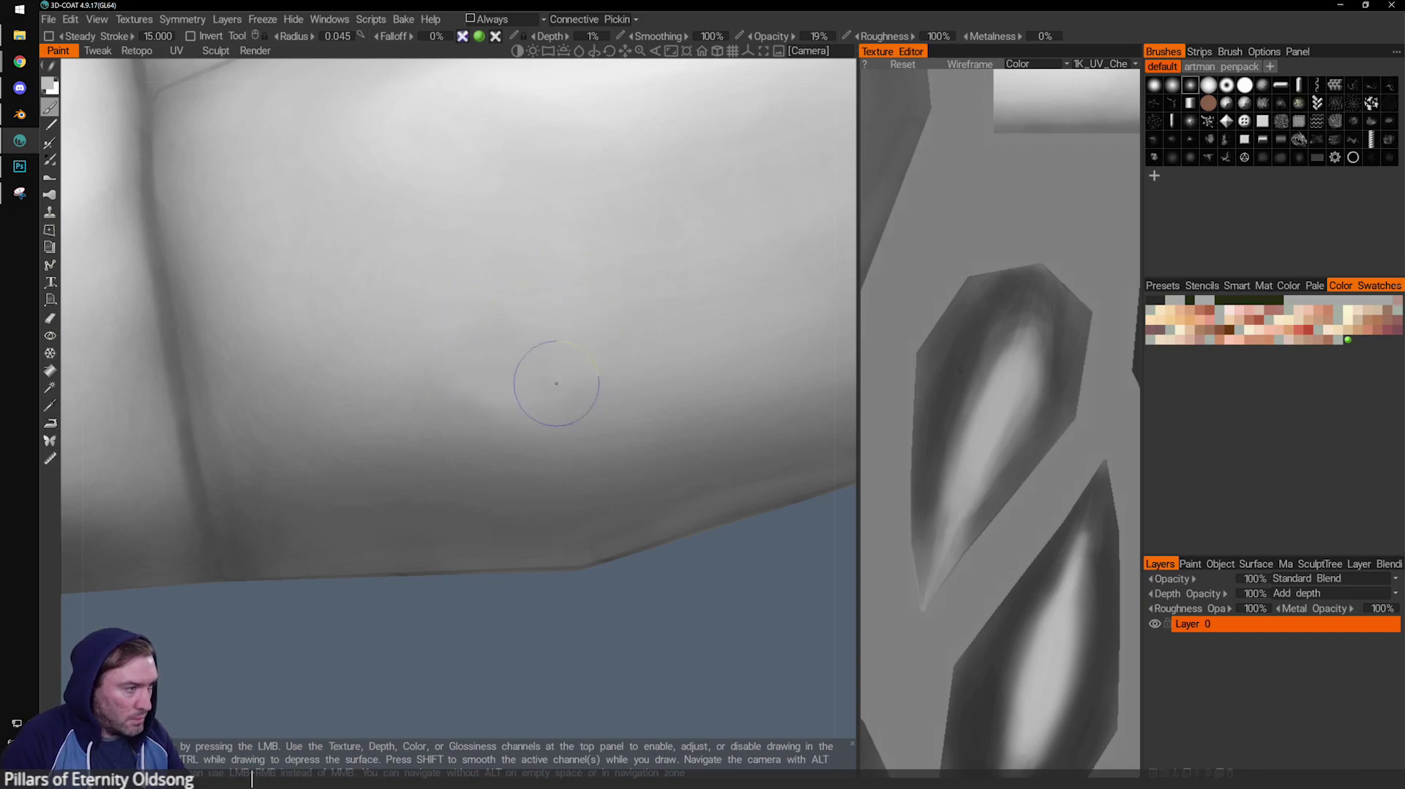
{"action": "key", "text": "v"}
Smooth the light-to-dark transition along the lower side of the wing case with sampled greys and a 0.049 radius brush.
{"action": "right_click_drag", "start_coordinate": [619, 383], "coordinate": [725, 448], "text": "alt"}
{"action": "right_click_drag", "start_coordinate": [876, 508], "coordinate": [1023, 516], "text": "alt"}
{"action": "scroll", "coordinate": [1023, 514], "scroll_direction": "up", "scroll_amount": 3}
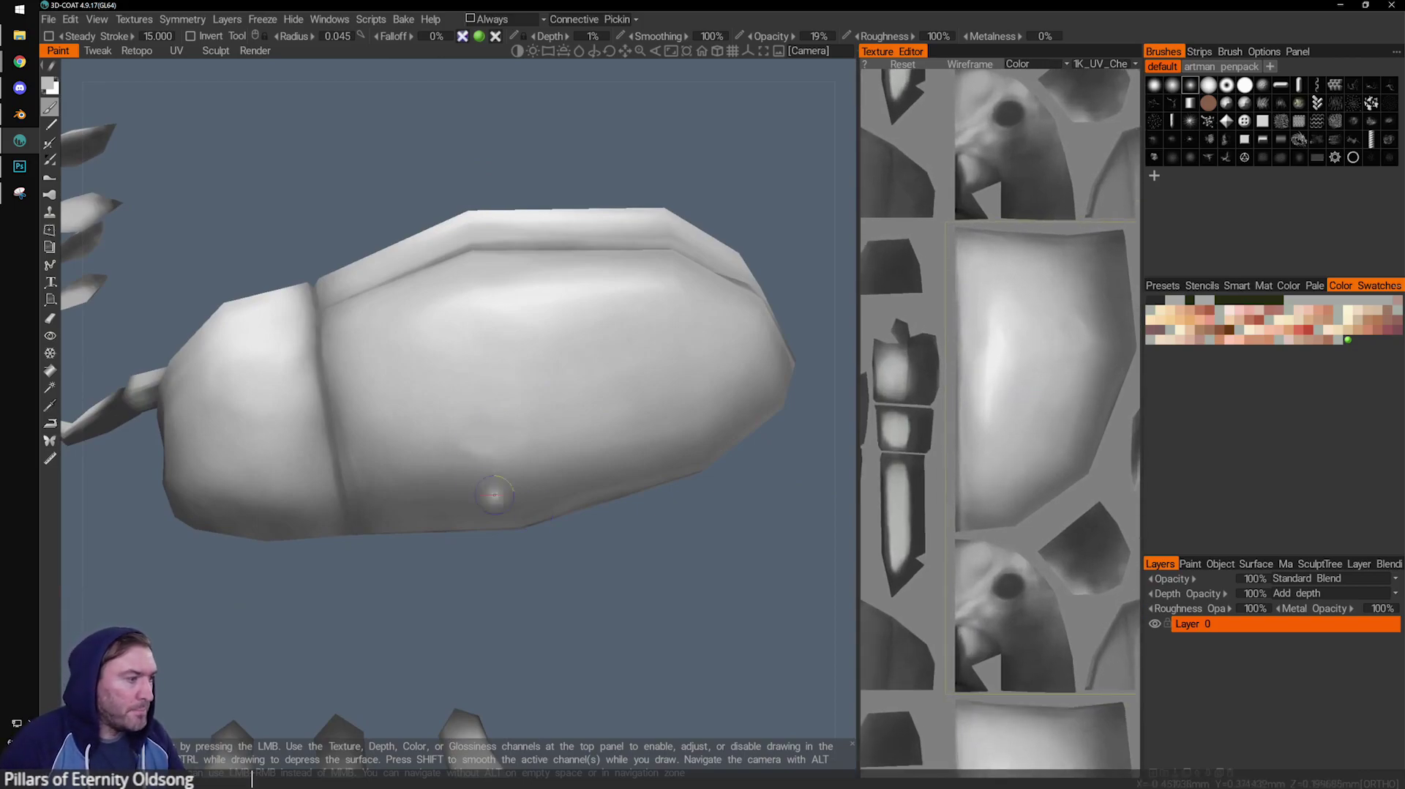
{"action": "left_click_drag", "start_coordinate": [574, 615], "coordinate": [601, 610]}
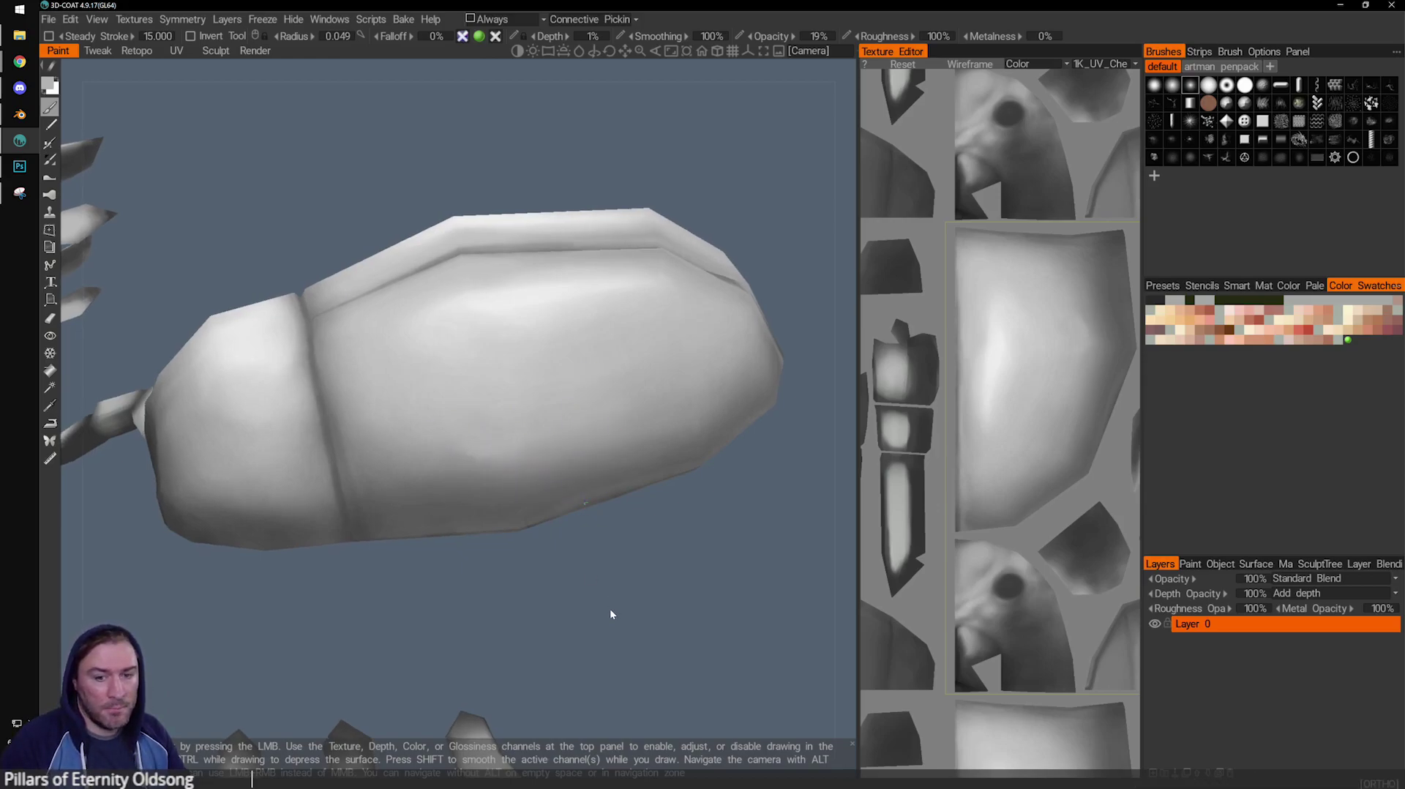
{"action": "left_click_drag", "start_coordinate": [612, 614], "coordinate": [534, 549]}
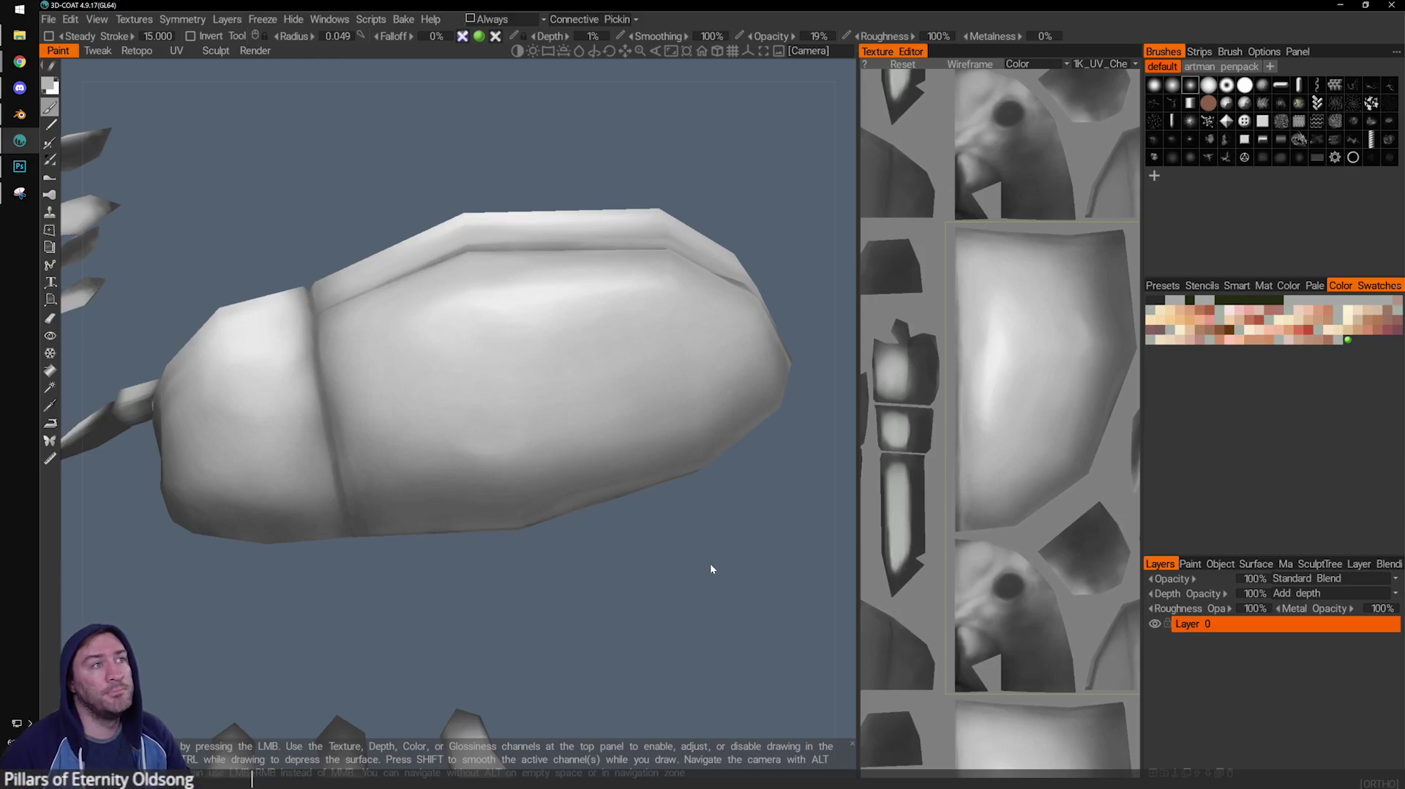
{"action": "right_click_drag", "start_coordinate": [669, 595], "coordinate": [631, 432]}
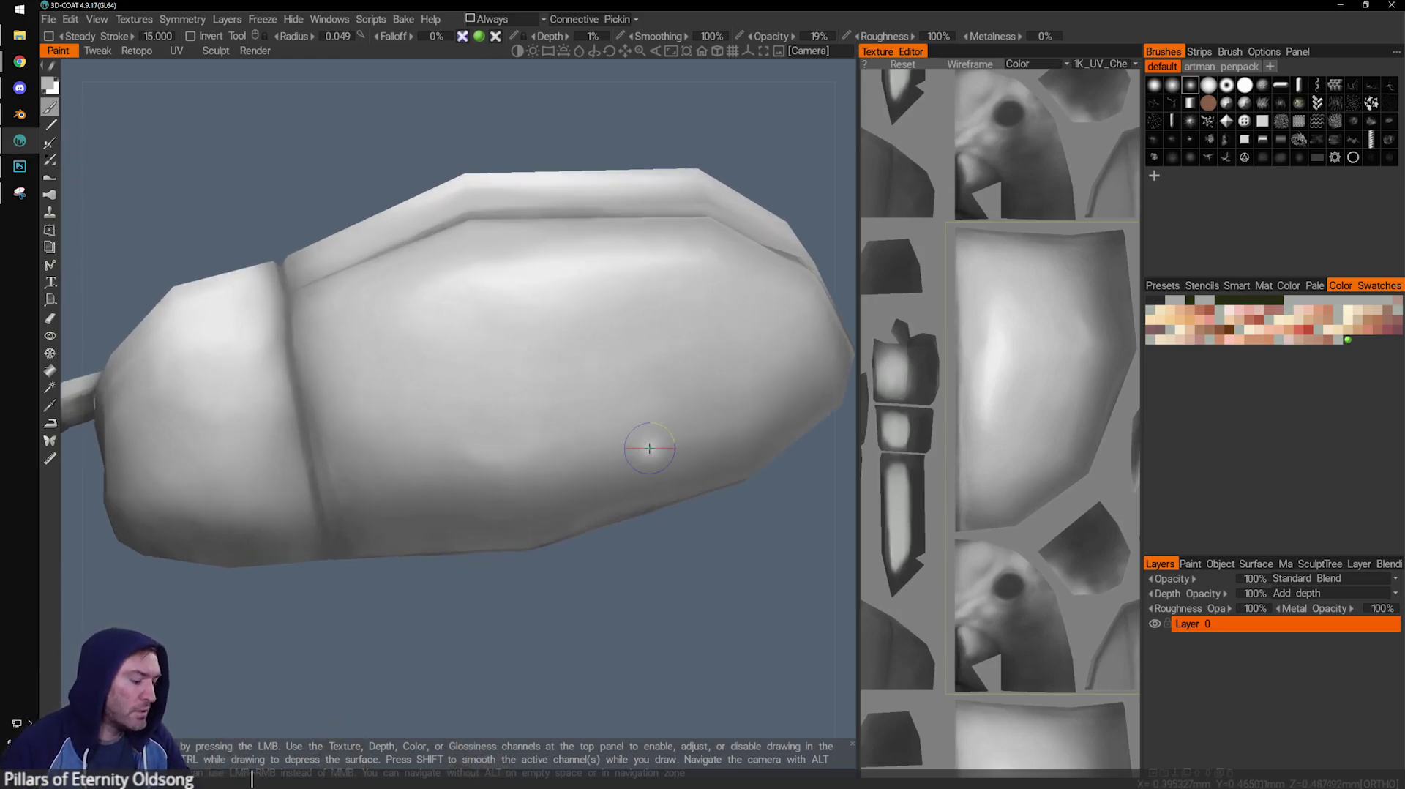
{"action": "left_click_drag", "start_coordinate": [719, 541], "coordinate": [542, 532]}
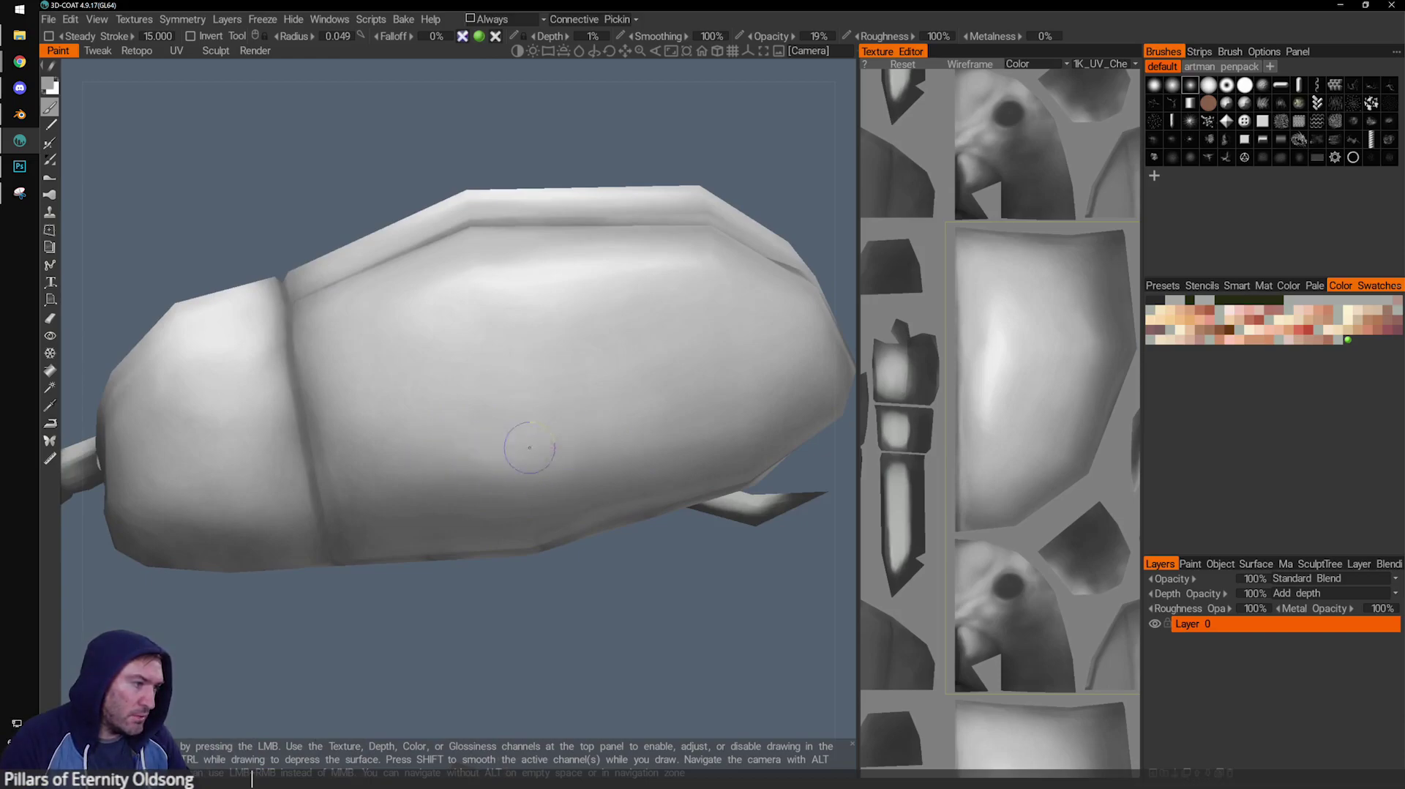
{"action": "left_click_drag", "start_coordinate": [659, 541], "coordinate": [517, 461]}
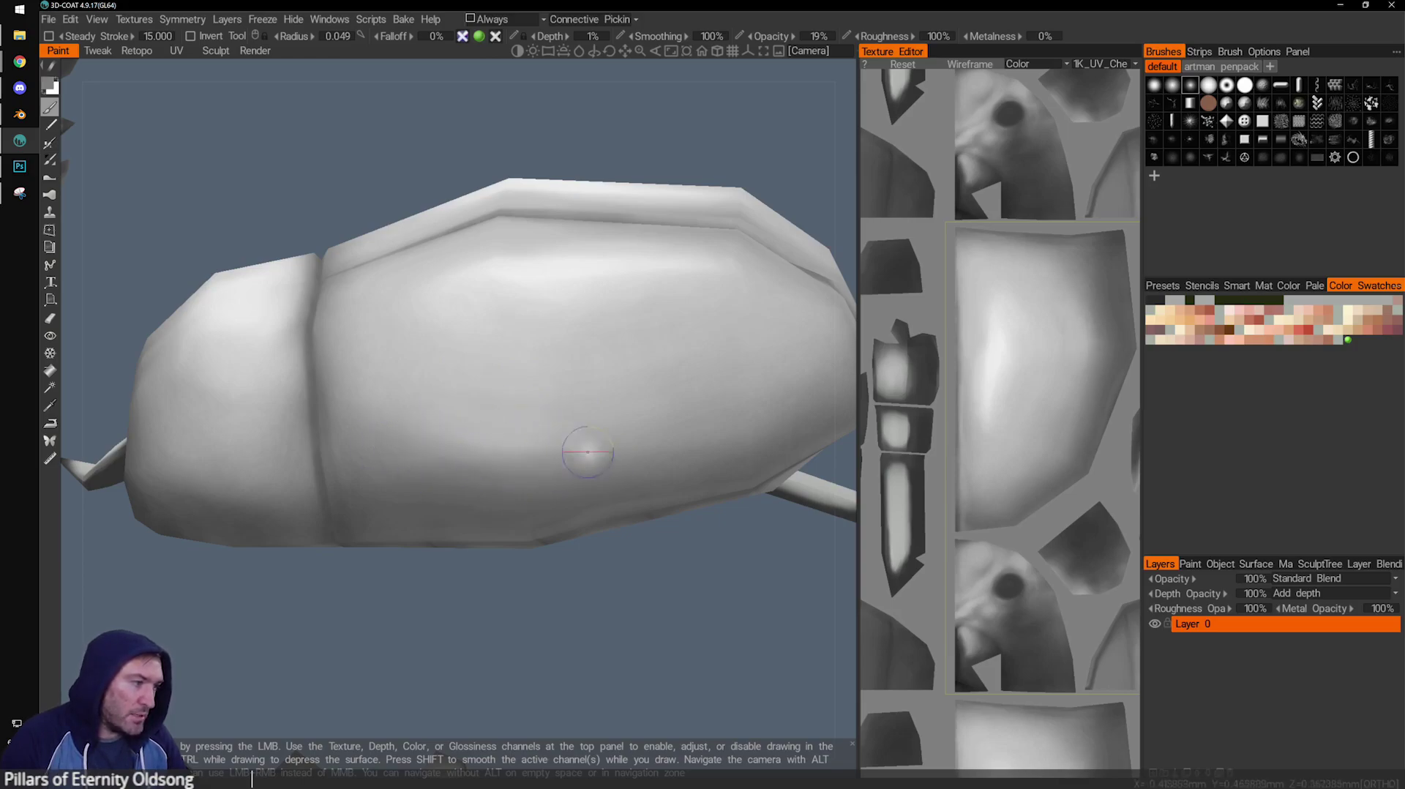
{"action": "mouse_move", "coordinate": [637, 658]}
{"action": "left_mouse_down"}
{"action": "mouse_move", "coordinate": [514, 645]}
{"action": "mouse_move", "coordinate": [624, 625]}
{"action": "left_mouse_up"}
{"action": "key", "text": "v"}
{"action": "mouse_move", "coordinate": [445, 336]}
{"action": "left_mouse_down"}
{"action": "mouse_move", "coordinate": [483, 352]}
{"action": "mouse_move", "coordinate": [530, 407]}
{"action": "left_mouse_up"}
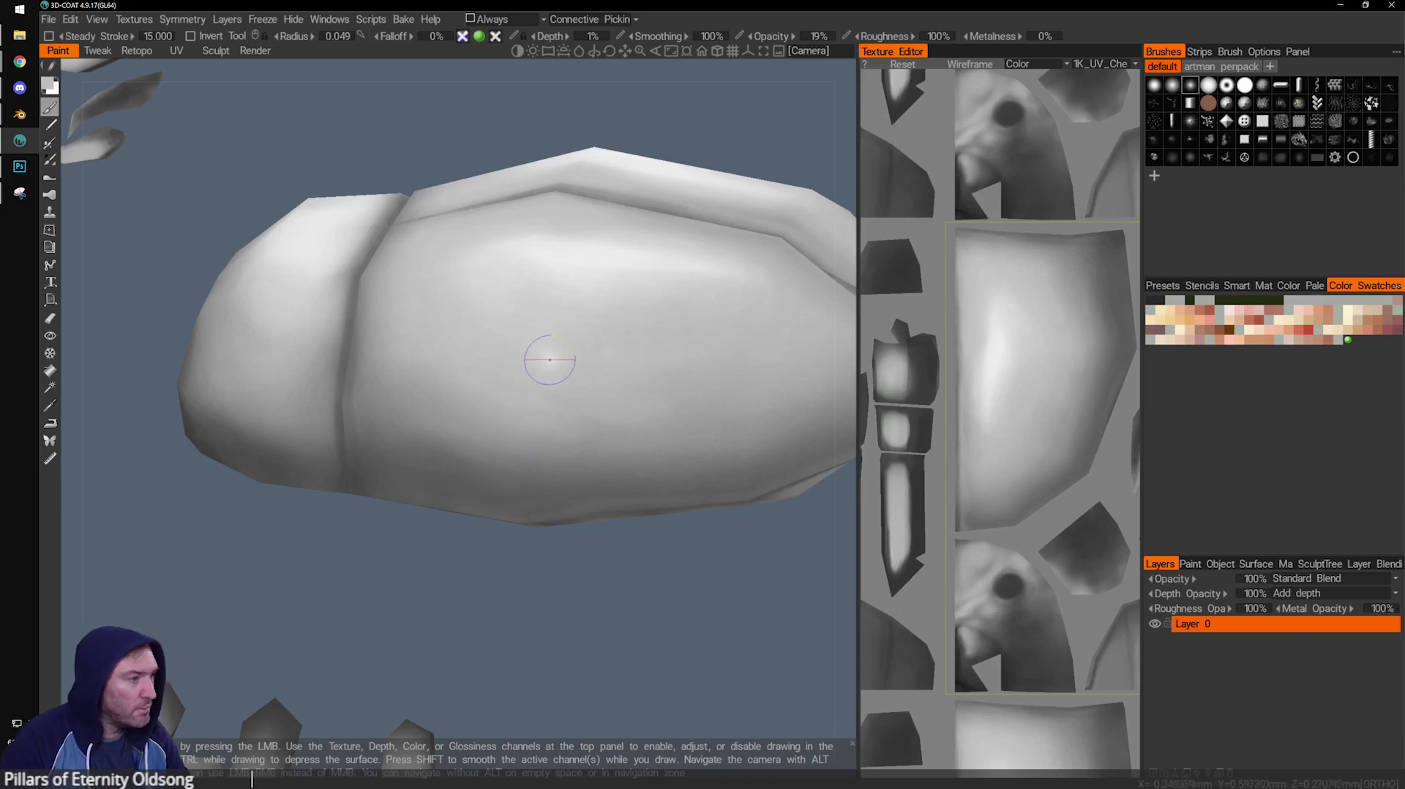
Enlarge the brush to a 0.111 radius and blend broad, even light shading across the side of the wing case.
{"action": "key", "text": "bracketright"}
{"action": "key", "text": "bracketright"}
{"action": "key", "text": "bracketright"}
{"action": "key", "text": "bracketright"}
{"action": "key", "text": "bracketright"}
{"action": "key", "text": "bracketright"}
{"action": "key", "text": "bracketright"}
{"action": "key", "text": "bracketright"}
{"action": "left_click_drag", "start_coordinate": [634, 378], "coordinate": [574, 461], "text": "alt"}
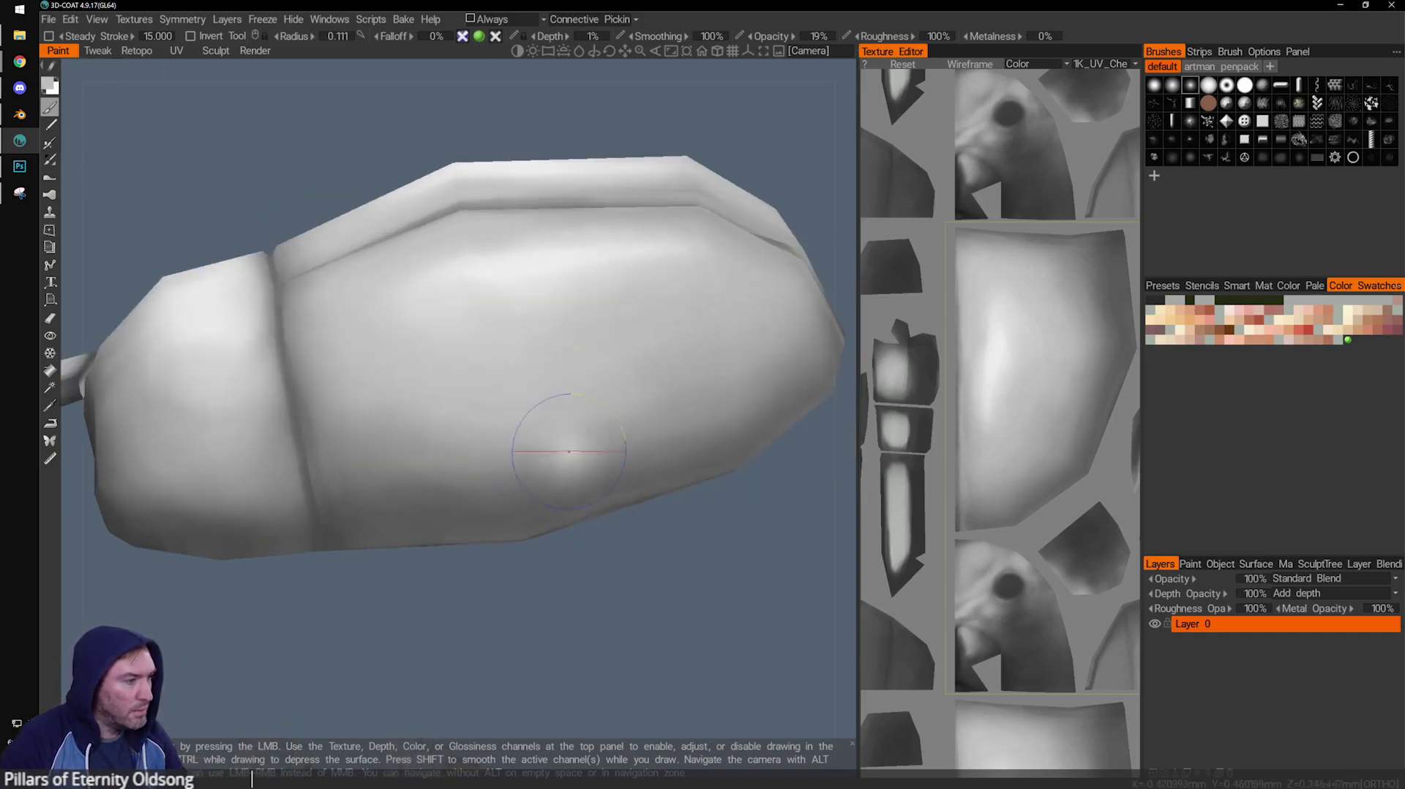
{"action": "left_click_drag", "start_coordinate": [352, 383], "coordinate": [492, 467]}
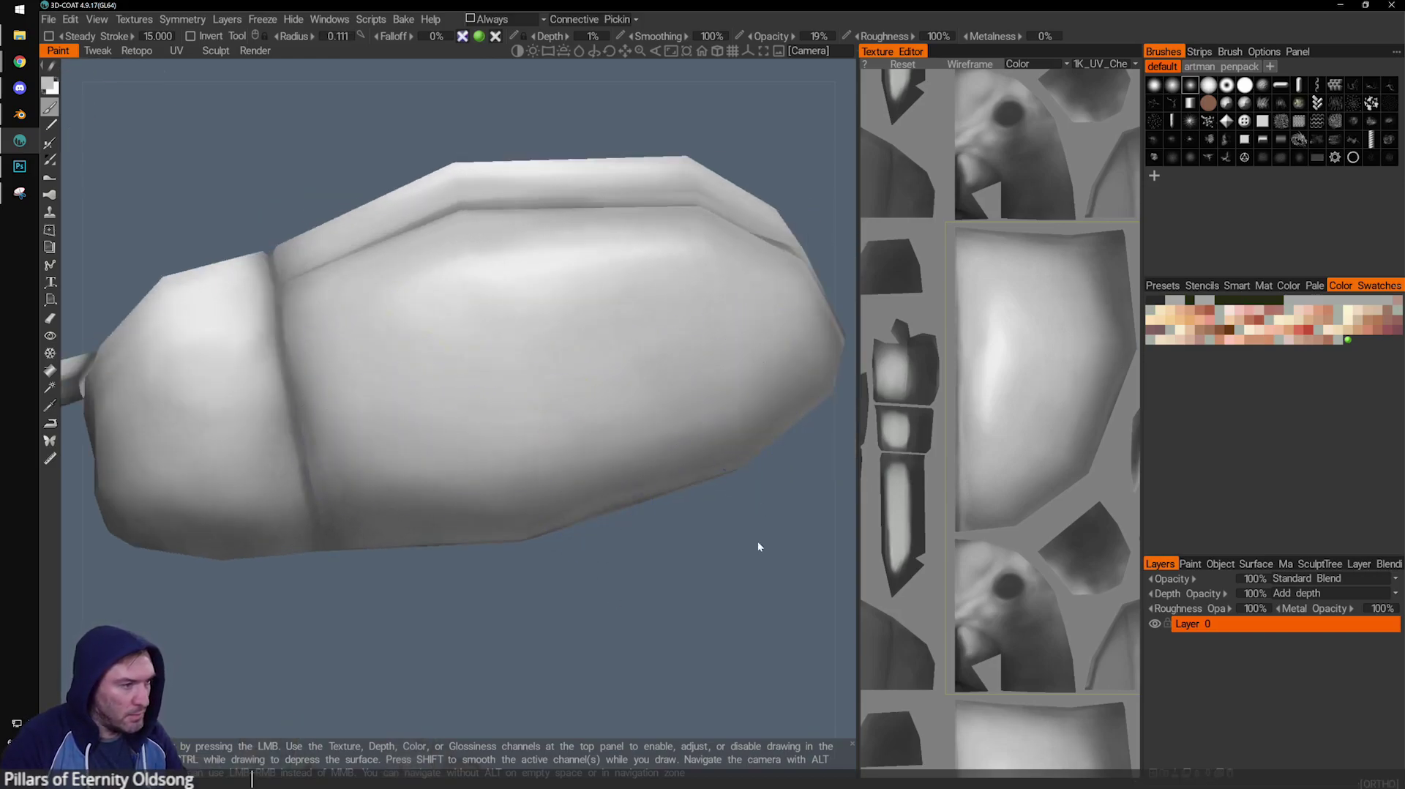
{"action": "left_click_drag", "start_coordinate": [766, 540], "coordinate": [615, 379]}
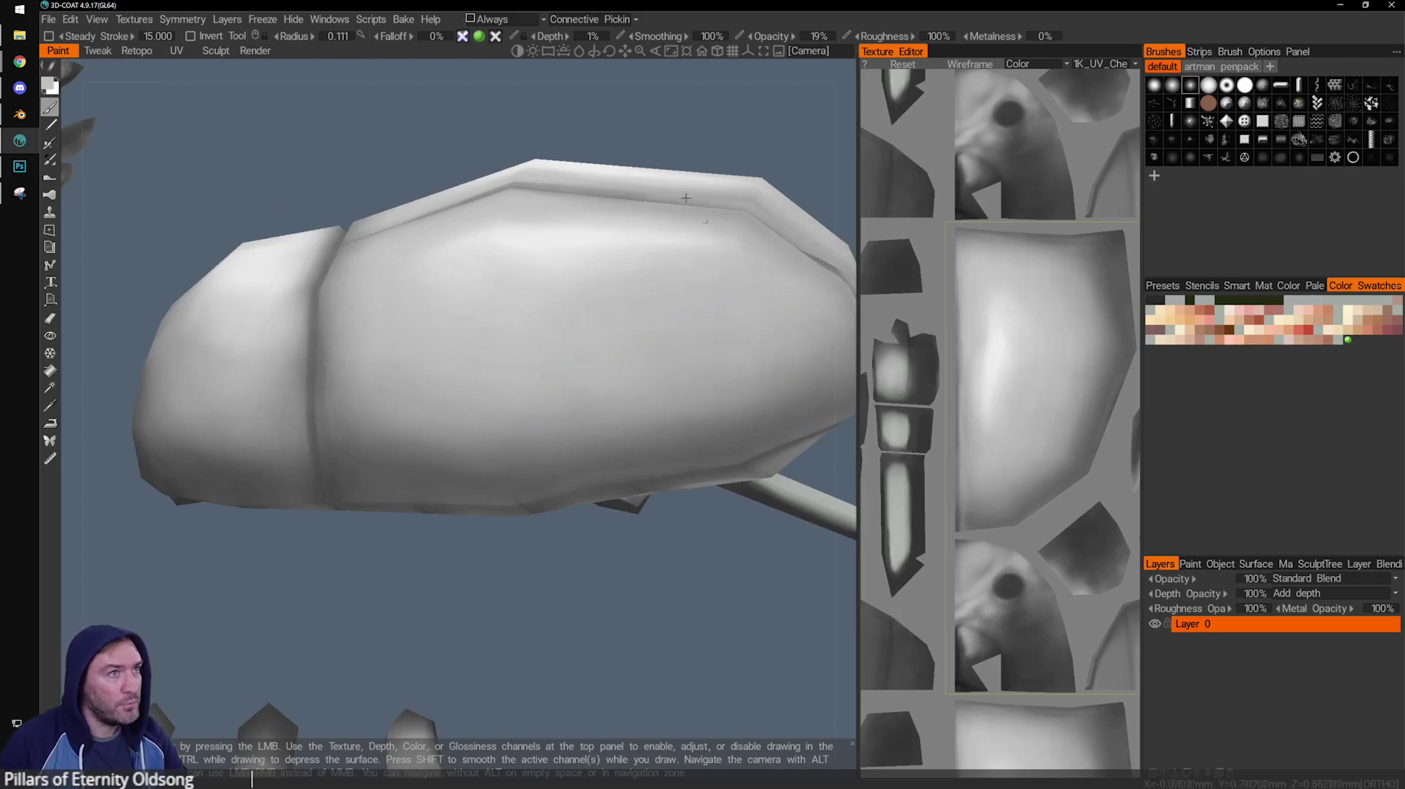
Lower the brush opacity to 18% and soften the shading over the upper and rear parts of the wing case.
{"action": "right_click_drag", "start_coordinate": [697, 212], "coordinate": [659, 256], "text": "alt"}
{"action": "mouse_move", "coordinate": [659, 256]}
{"action": "left_mouse_down", "text": "alt"}
{"action": "mouse_move", "coordinate": [546, 383]}
{"action": "mouse_move", "coordinate": [569, 407]}
{"action": "mouse_move", "coordinate": [571, 382]}
{"action": "left_mouse_up", "text": "alt"}
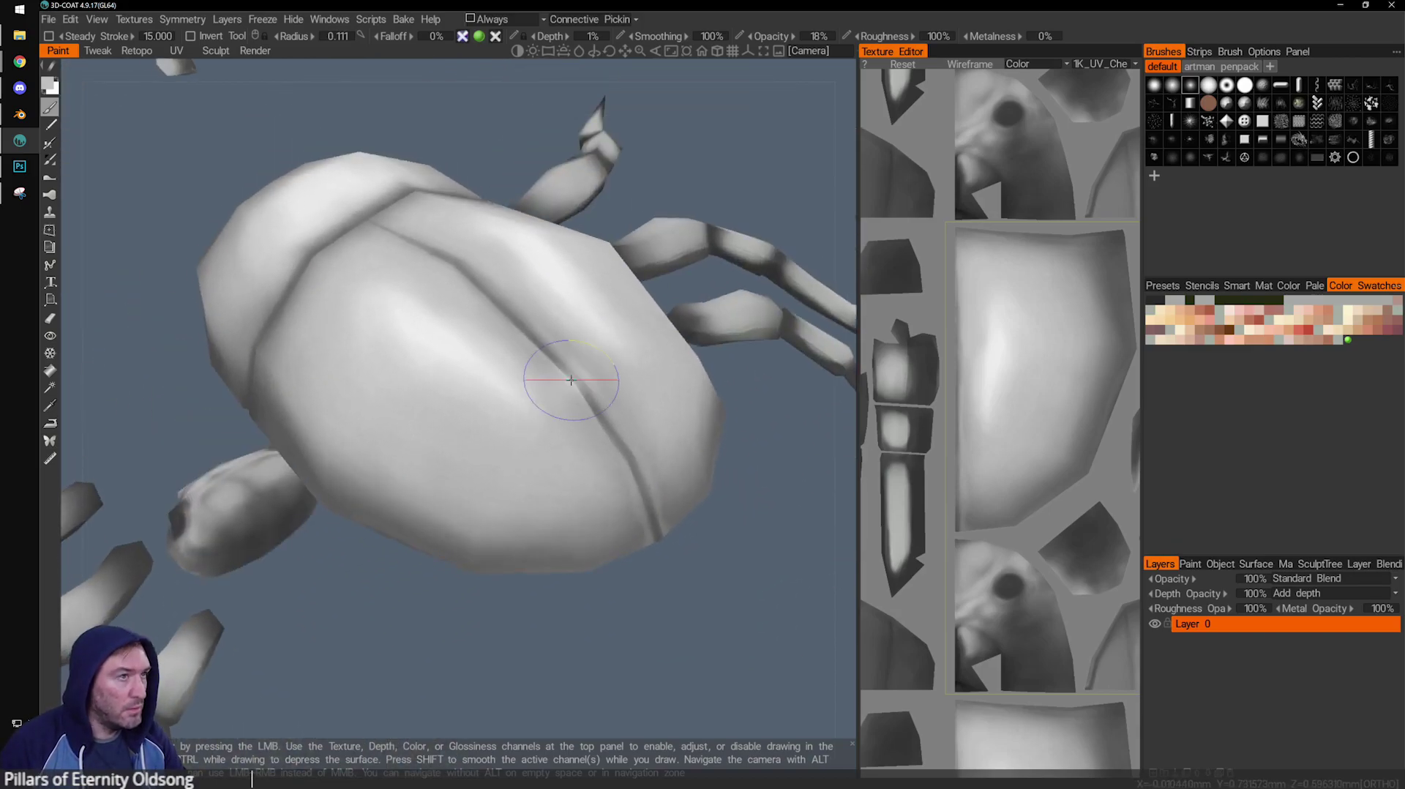
{"action": "left_click_drag", "start_coordinate": [520, 608], "coordinate": [520, 535]}
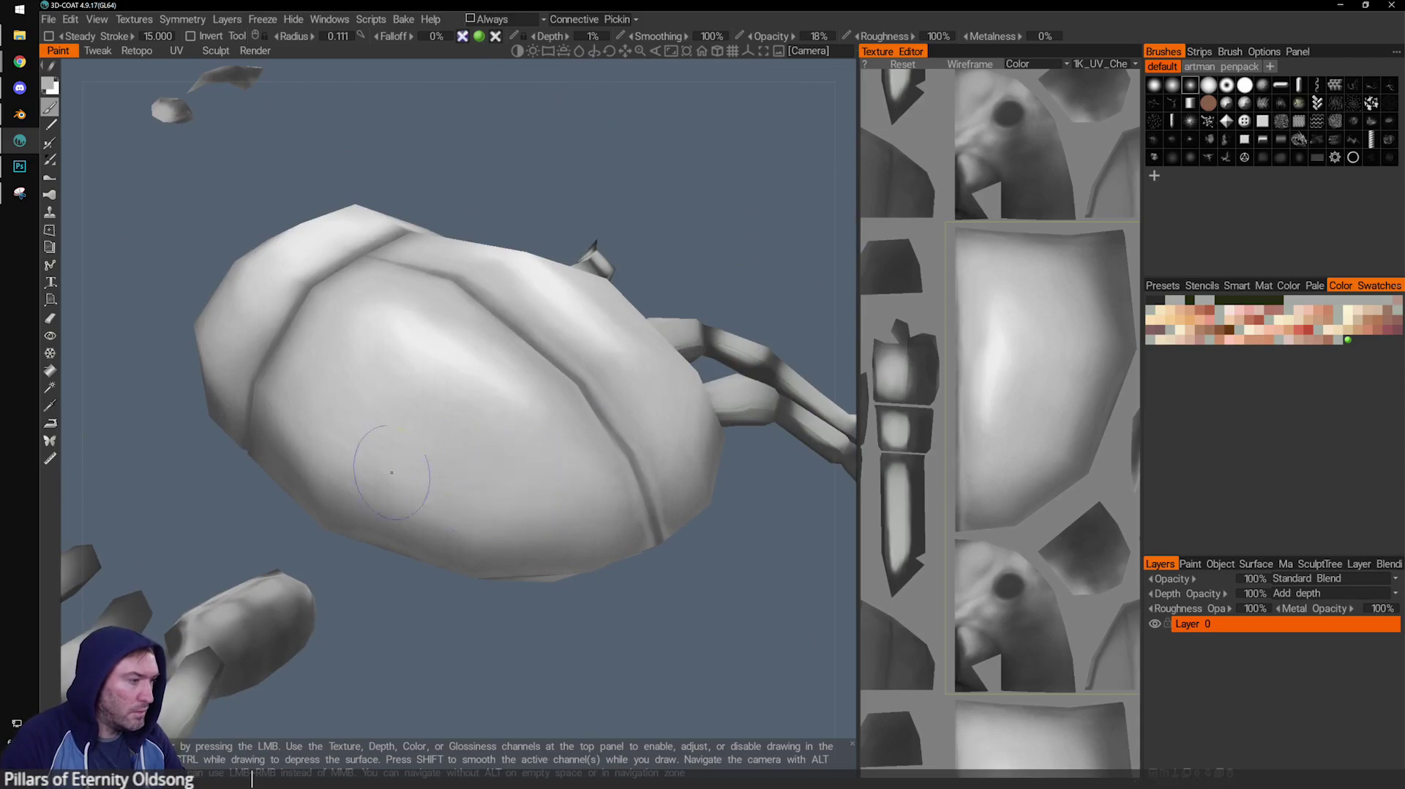
{"action": "left_click_drag", "start_coordinate": [640, 584], "coordinate": [559, 476], "text": "alt"}
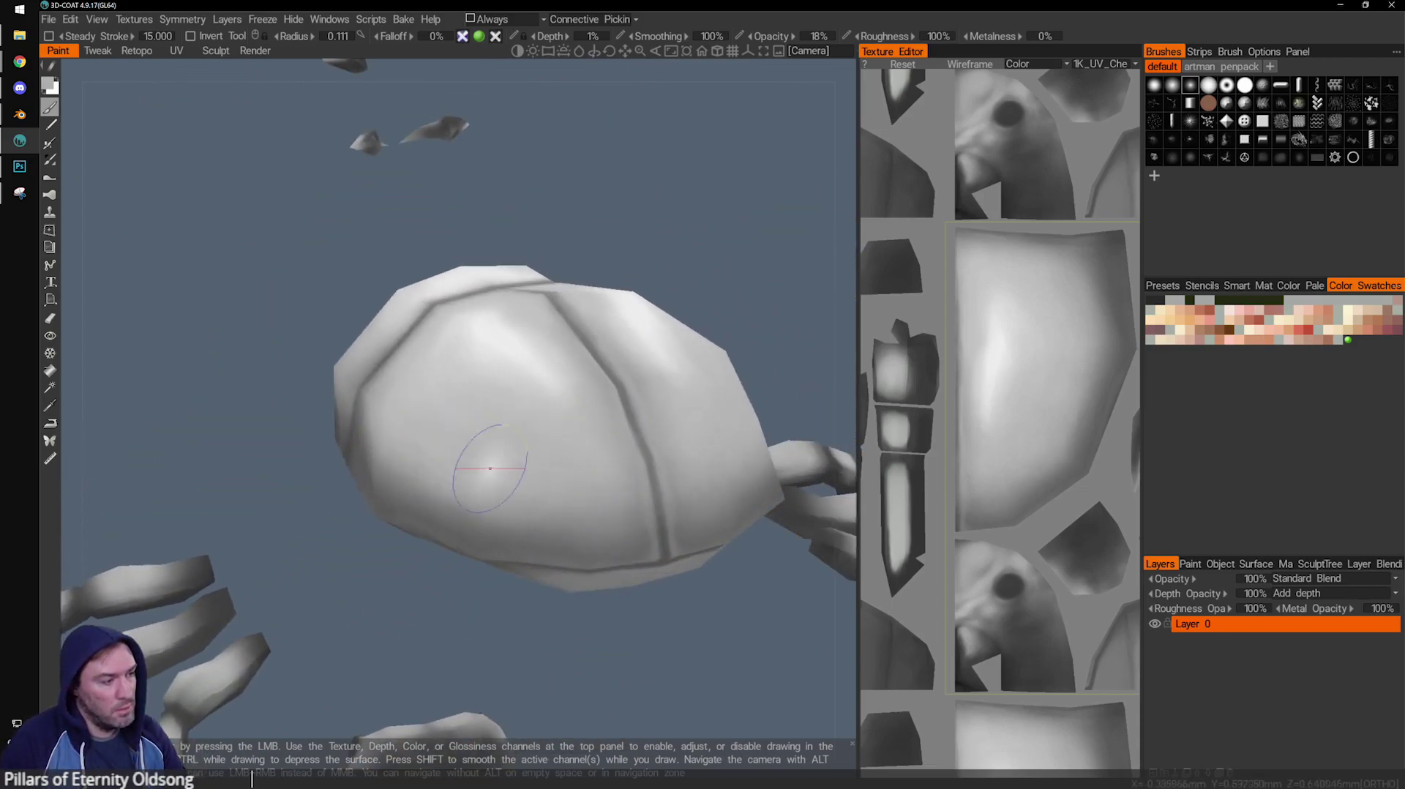
{"action": "mouse_move", "coordinate": [667, 640]}
{"action": "left_mouse_down", "text": "alt"}
{"action": "mouse_move", "coordinate": [702, 639]}
{"action": "mouse_move", "coordinate": [550, 489]}
{"action": "left_mouse_up", "text": "alt"}
{"action": "left_click_drag", "start_coordinate": [652, 549], "coordinate": [505, 589], "text": "alt"}
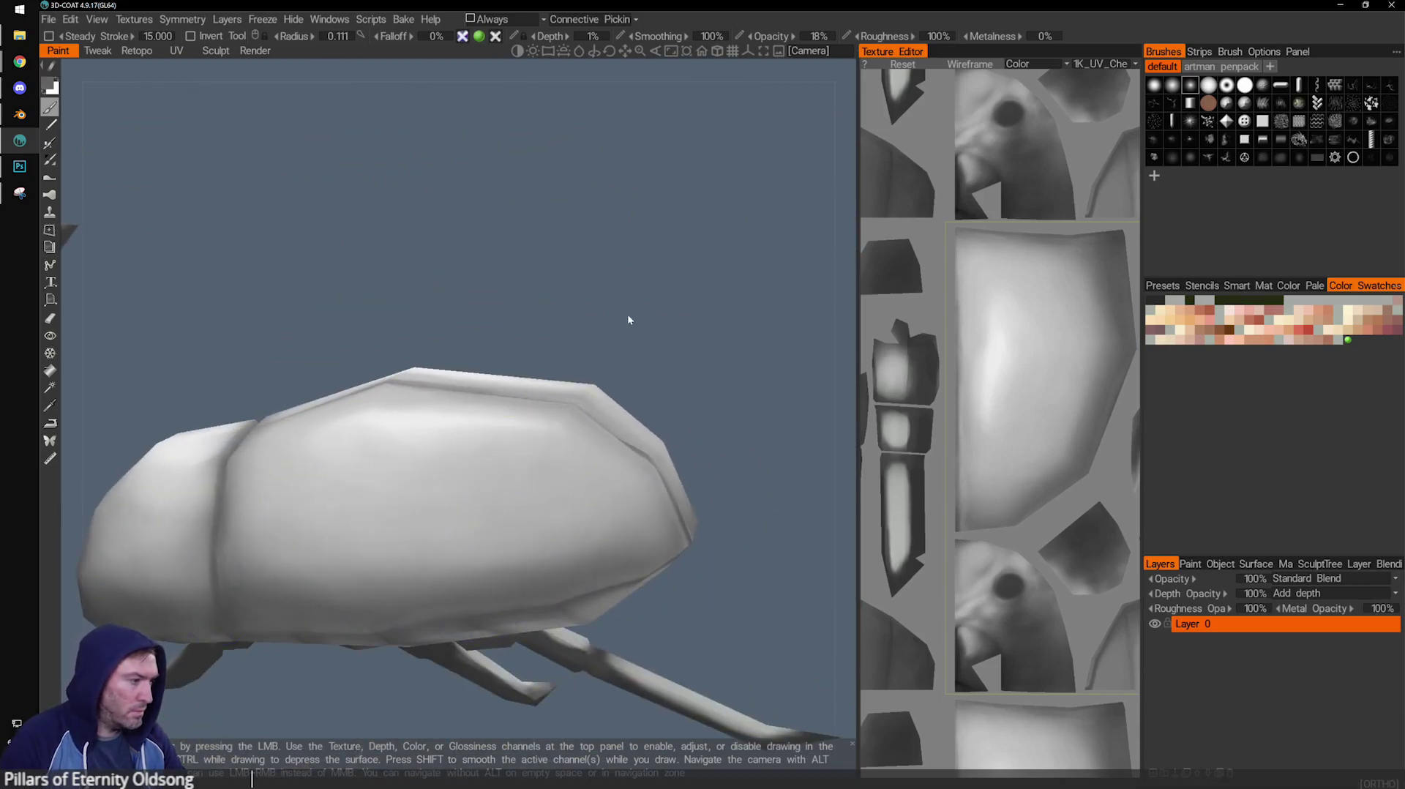
Reduce the brush to a 0.063 radius and deepen the shading along the lower sides of the thorax and wing case in side view.
{"action": "left_click_drag", "start_coordinate": [624, 323], "coordinate": [688, 182], "text": "alt"}
{"action": "middle_click_drag", "start_coordinate": [458, 338], "coordinate": [478, 204], "text": "alt"}
{"action": "left_click_drag", "start_coordinate": [477, 203], "coordinate": [549, 220], "text": "alt"}
{"action": "right_click_drag", "start_coordinate": [344, 315], "coordinate": [385, 272], "text": "alt"}
{"action": "left_click_drag", "start_coordinate": [385, 272], "coordinate": [452, 317], "text": "alt"}
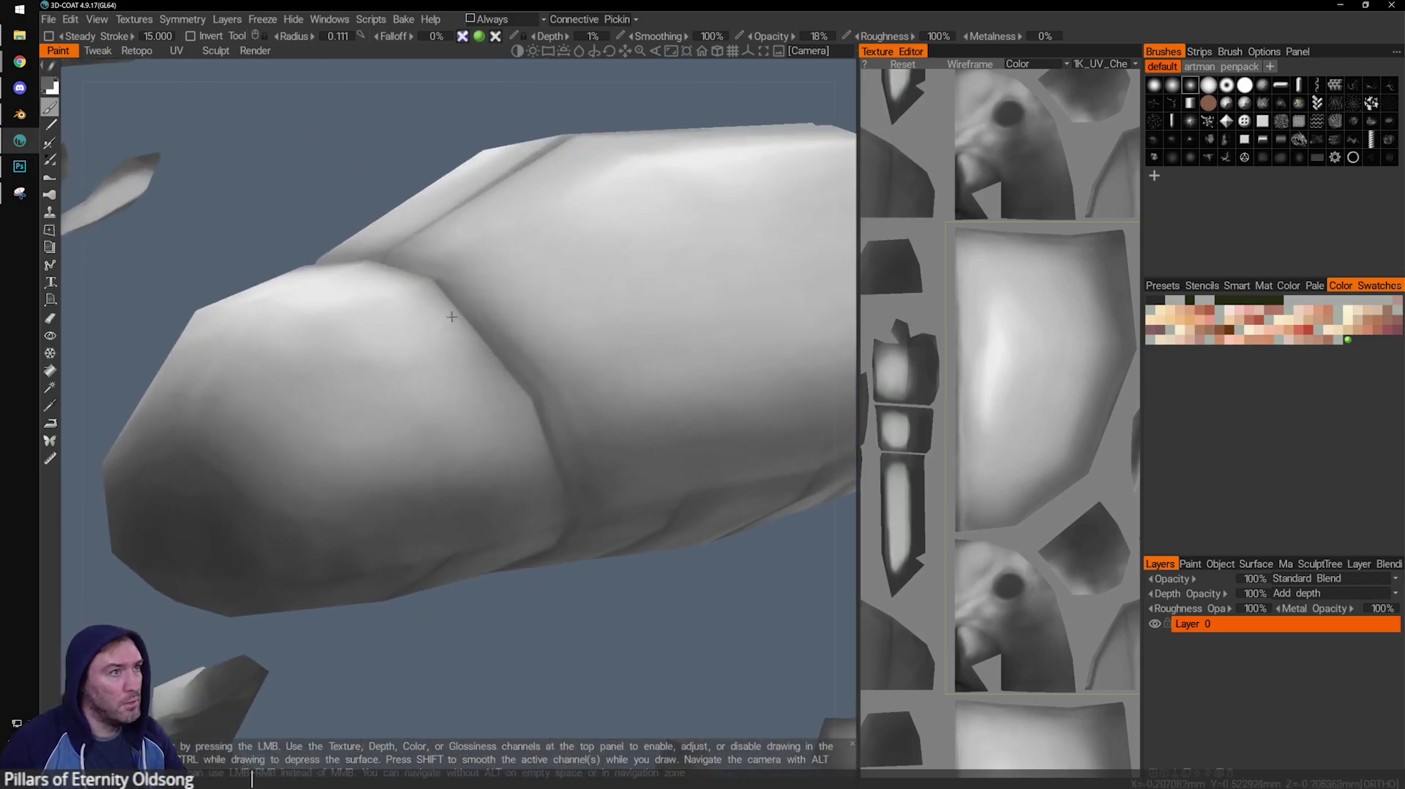
{"action": "left_click_drag", "start_coordinate": [556, 670], "coordinate": [576, 475], "text": "shift"}
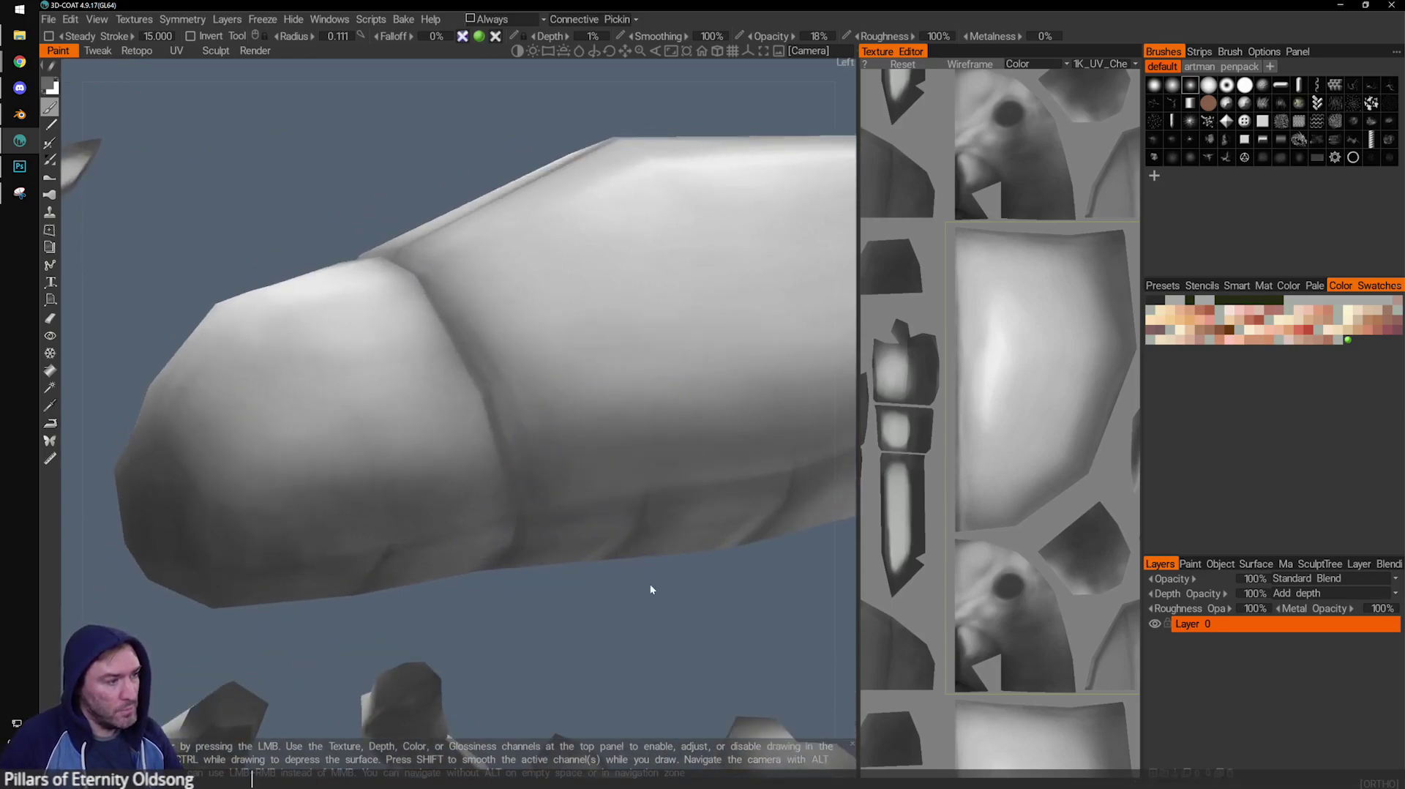
{"action": "left_click_drag", "start_coordinate": [652, 587], "coordinate": [636, 595], "text": "alt"}
{"action": "key", "text": "bracketleft"}
{"action": "key", "text": "bracketleft"}
{"action": "key", "text": "bracketleft"}
{"action": "key", "text": "bracketleft"}
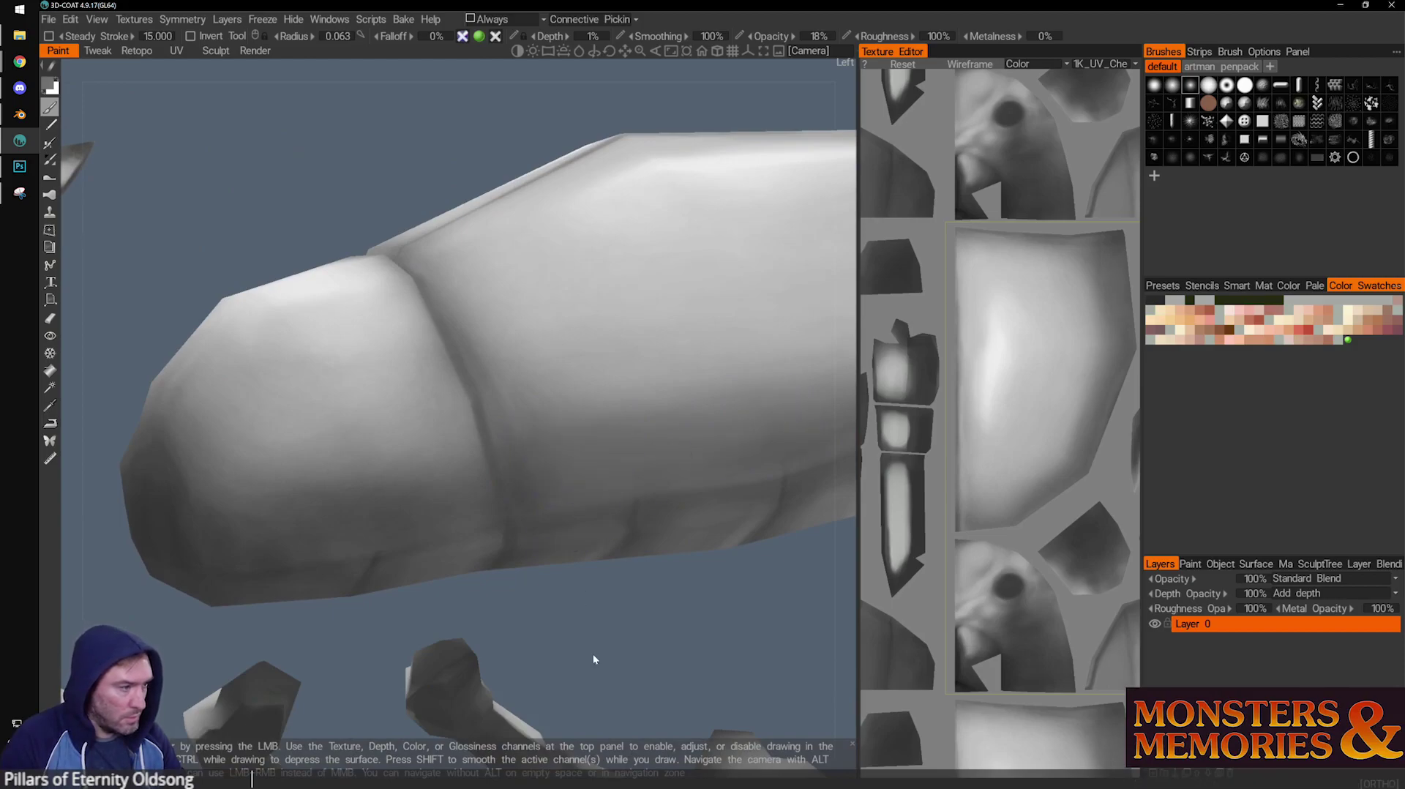
{"action": "left_click_drag", "start_coordinate": [593, 662], "coordinate": [555, 549]}
{"action": "left_click_drag", "start_coordinate": [454, 194], "coordinate": [490, 271]}
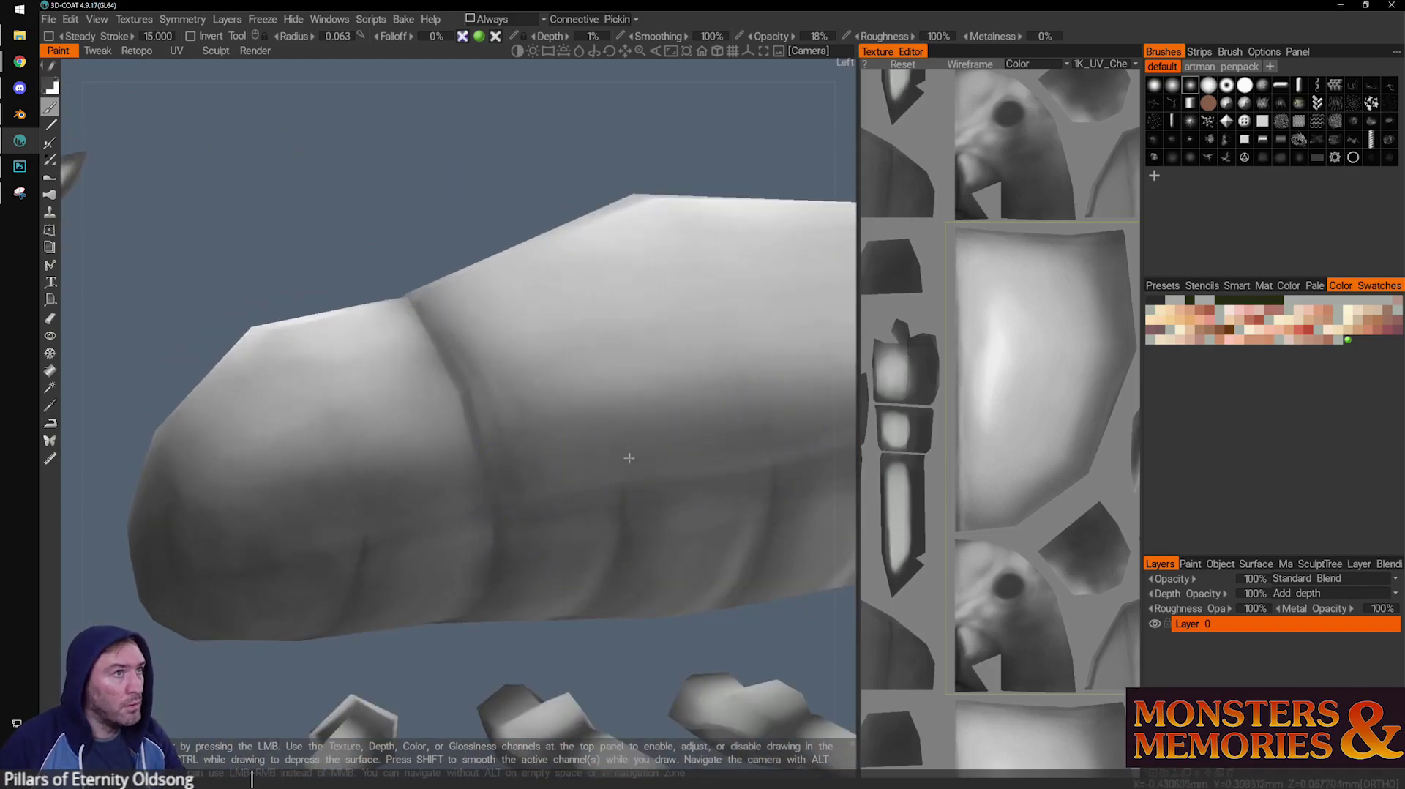
Set the paint colour to near-black at 6% lightness and sharpen the seam behind the thorax, reducing the brush to a 0.010 radius.
{"action": "left_click_drag", "start_coordinate": [631, 458], "coordinate": [304, 405], "text": "alt"}
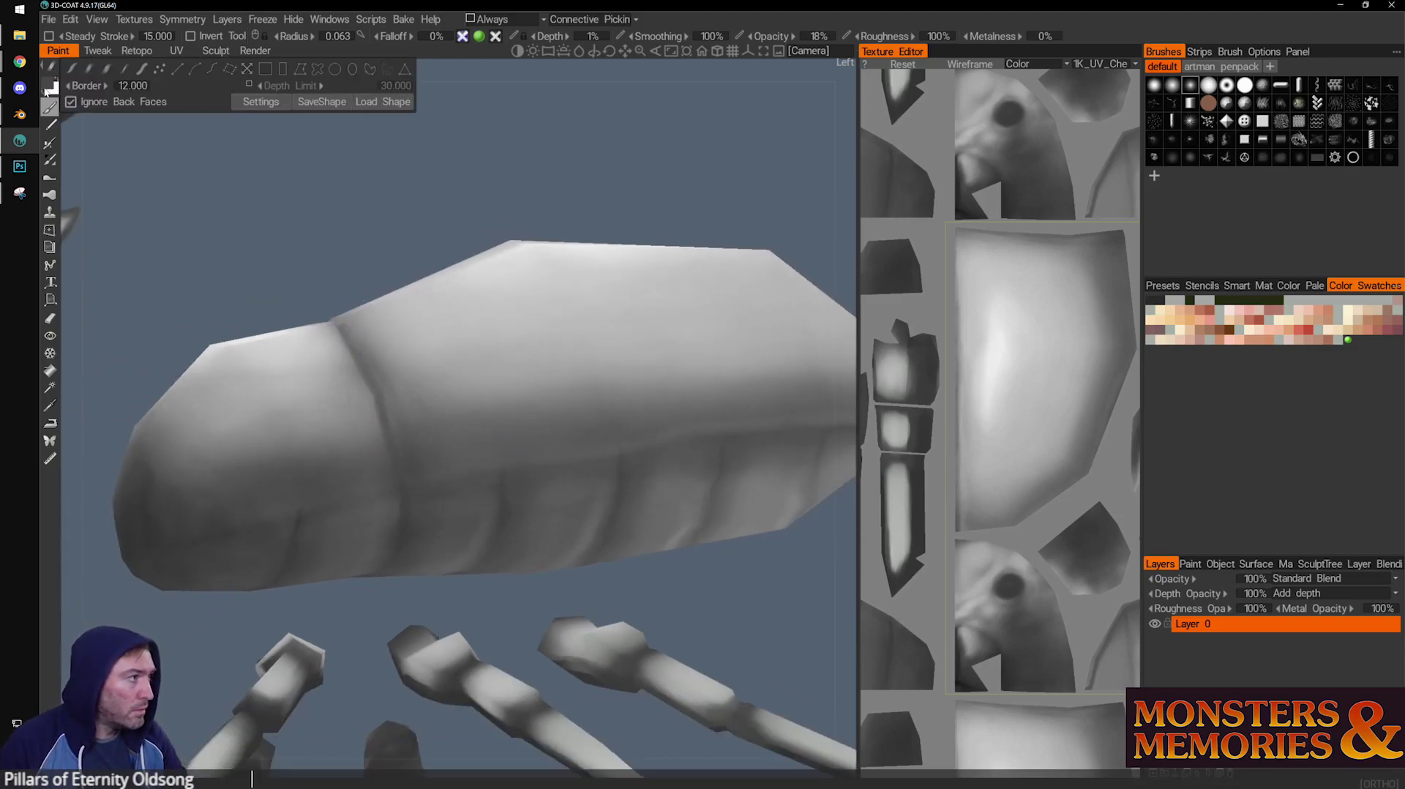
{"action": "left_click", "coordinate": [50, 86]}
{"action": "left_click", "coordinate": [380, 480]}
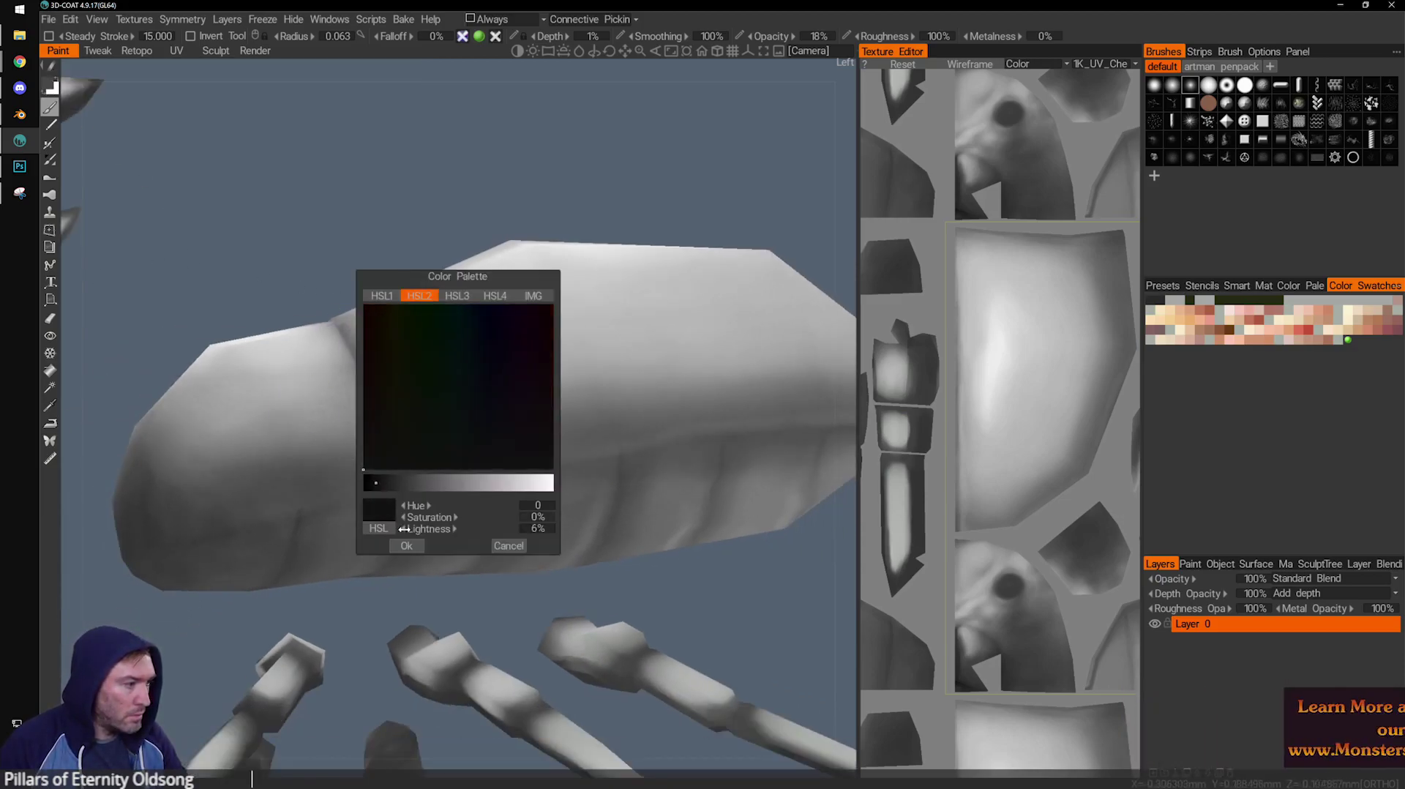
{"action": "left_click", "coordinate": [407, 545]}
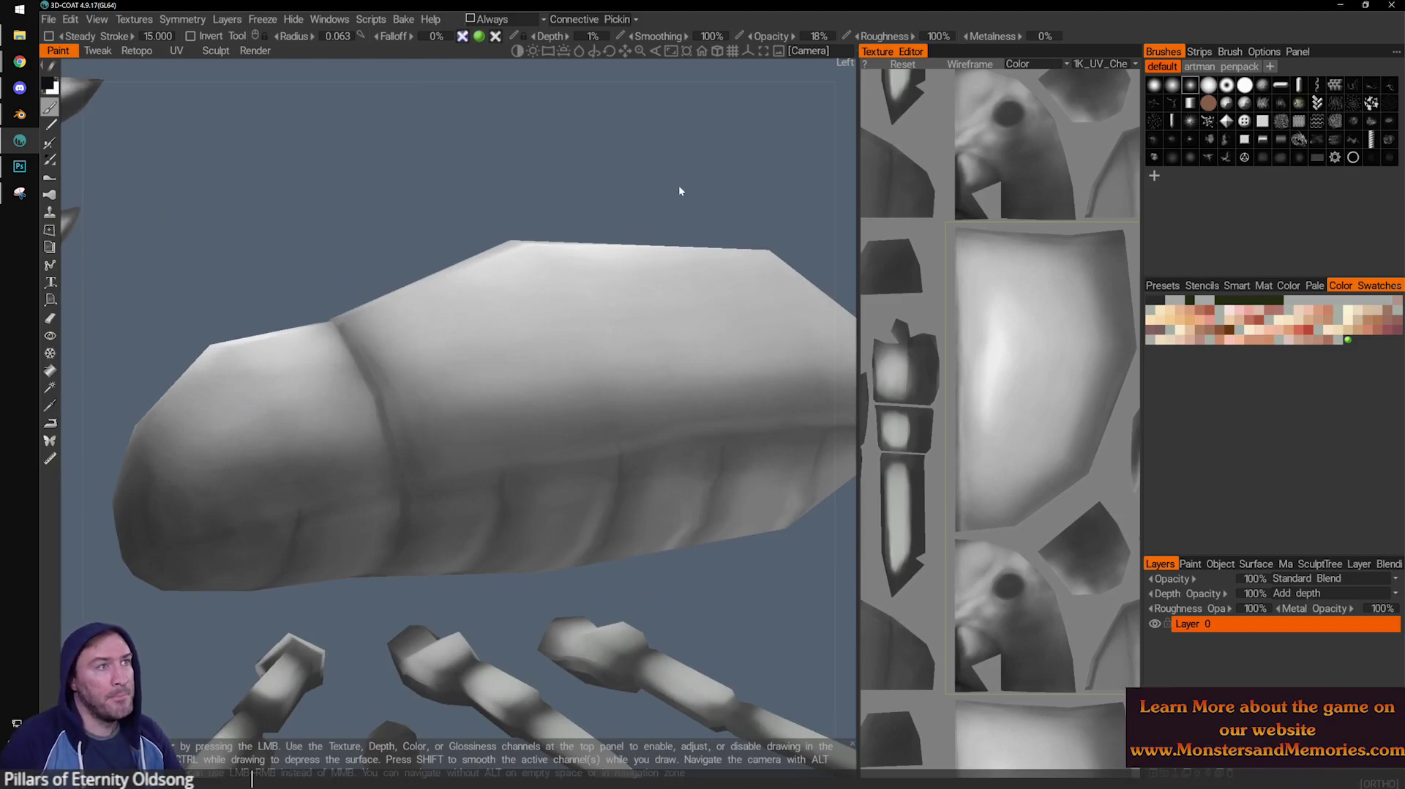
{"action": "left_click_drag", "start_coordinate": [675, 194], "coordinate": [529, 435]}
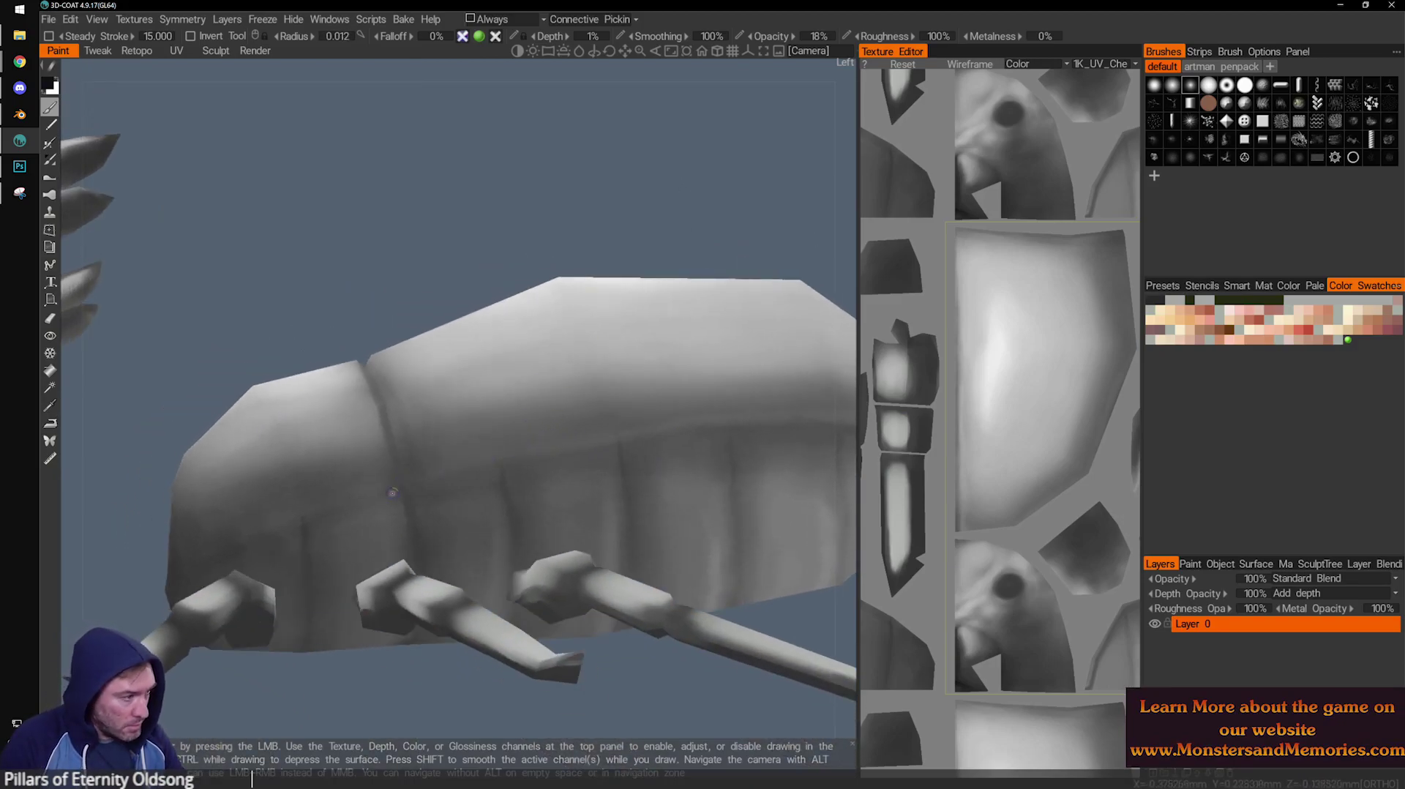
{"action": "left_click_drag", "start_coordinate": [519, 227], "coordinate": [521, 205]}
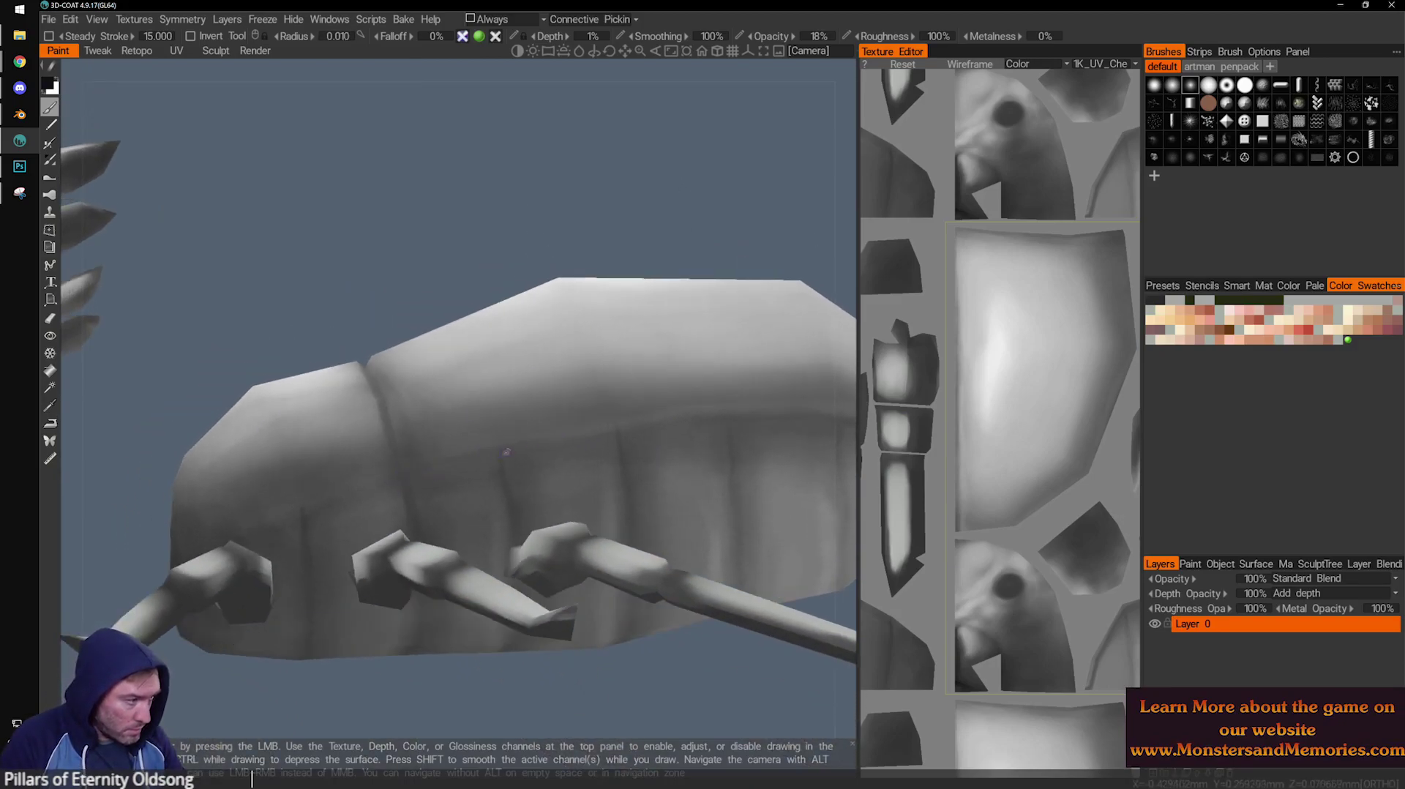
{"action": "left_click_drag", "start_coordinate": [511, 288], "coordinate": [401, 217]}
Darken the fine seam between the wing case's lower edge and the segmented underside with the 0.010 radius brush.
{"action": "right_click_drag", "start_coordinate": [398, 220], "coordinate": [328, 384]}
{"action": "left_click_drag", "start_coordinate": [328, 383], "coordinate": [351, 368], "text": "alt"}
{"action": "middle_click_drag", "start_coordinate": [351, 369], "coordinate": [382, 356], "text": "alt"}
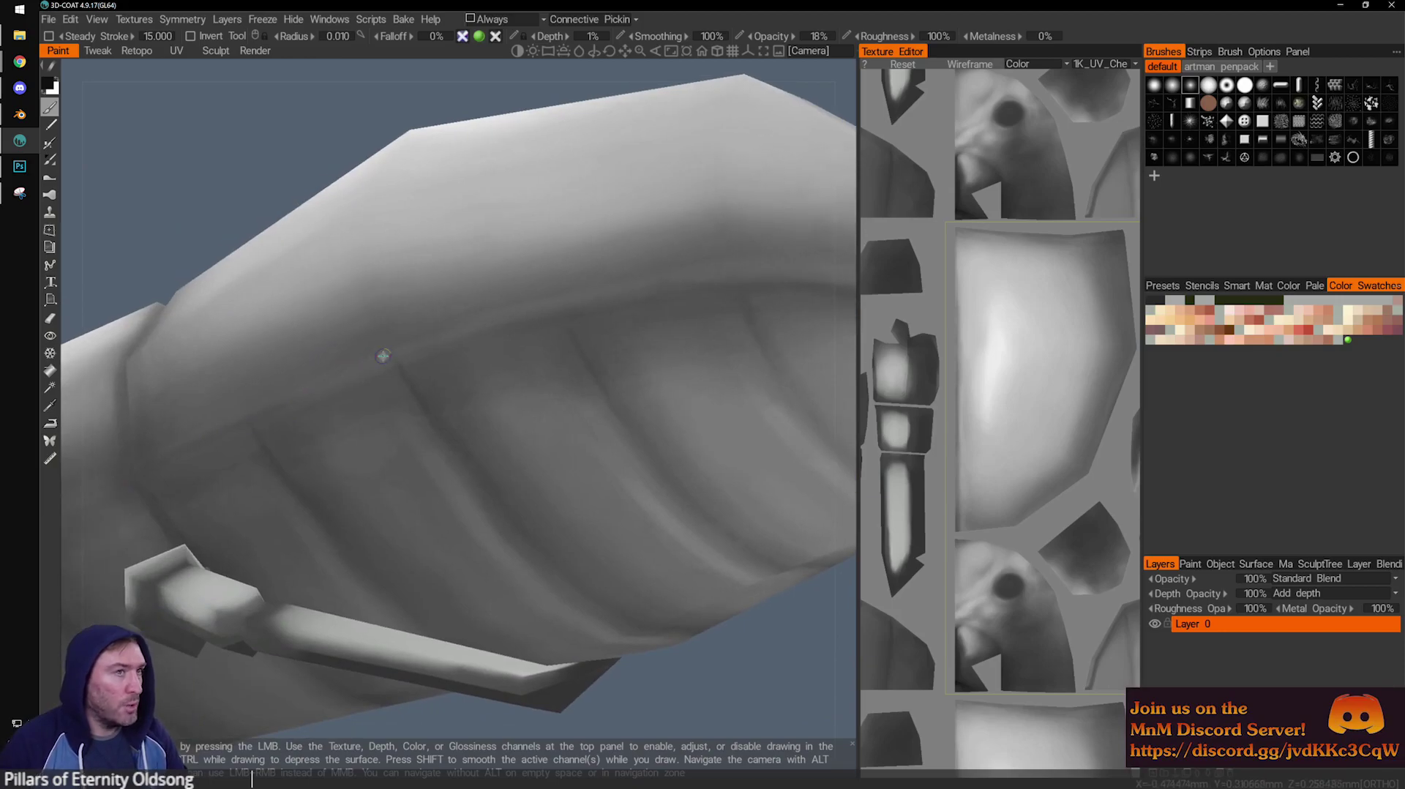
{"action": "mouse_move", "coordinate": [404, 272]}
{"action": "left_mouse_down", "text": "alt"}
{"action": "mouse_move", "coordinate": [313, 115]}
{"action": "mouse_move", "coordinate": [309, 221]}
{"action": "left_mouse_up", "text": "alt"}
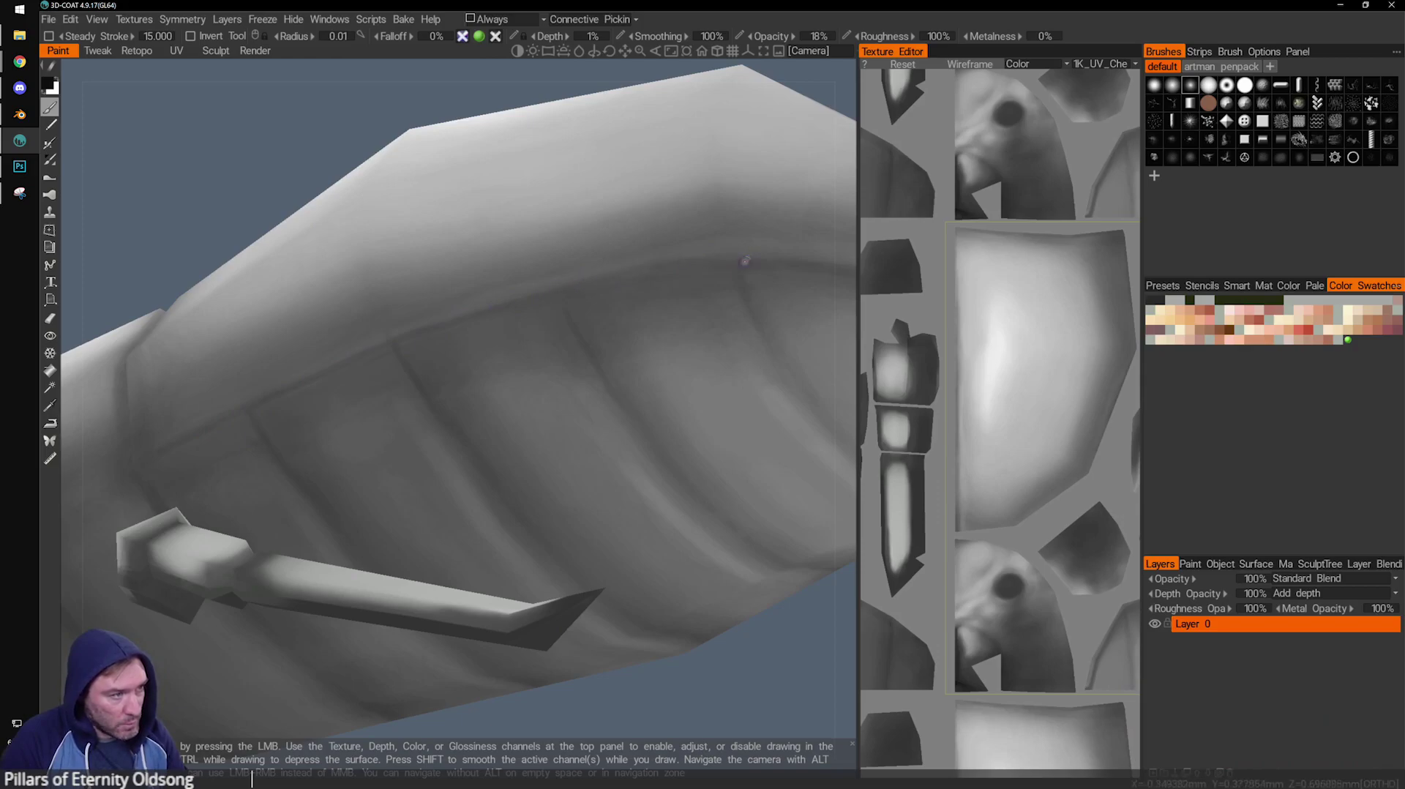
{"action": "left_click_drag", "start_coordinate": [629, 228], "coordinate": [403, 271], "text": "alt"}
{"action": "middle_click_drag", "start_coordinate": [403, 272], "coordinate": [521, 282]}
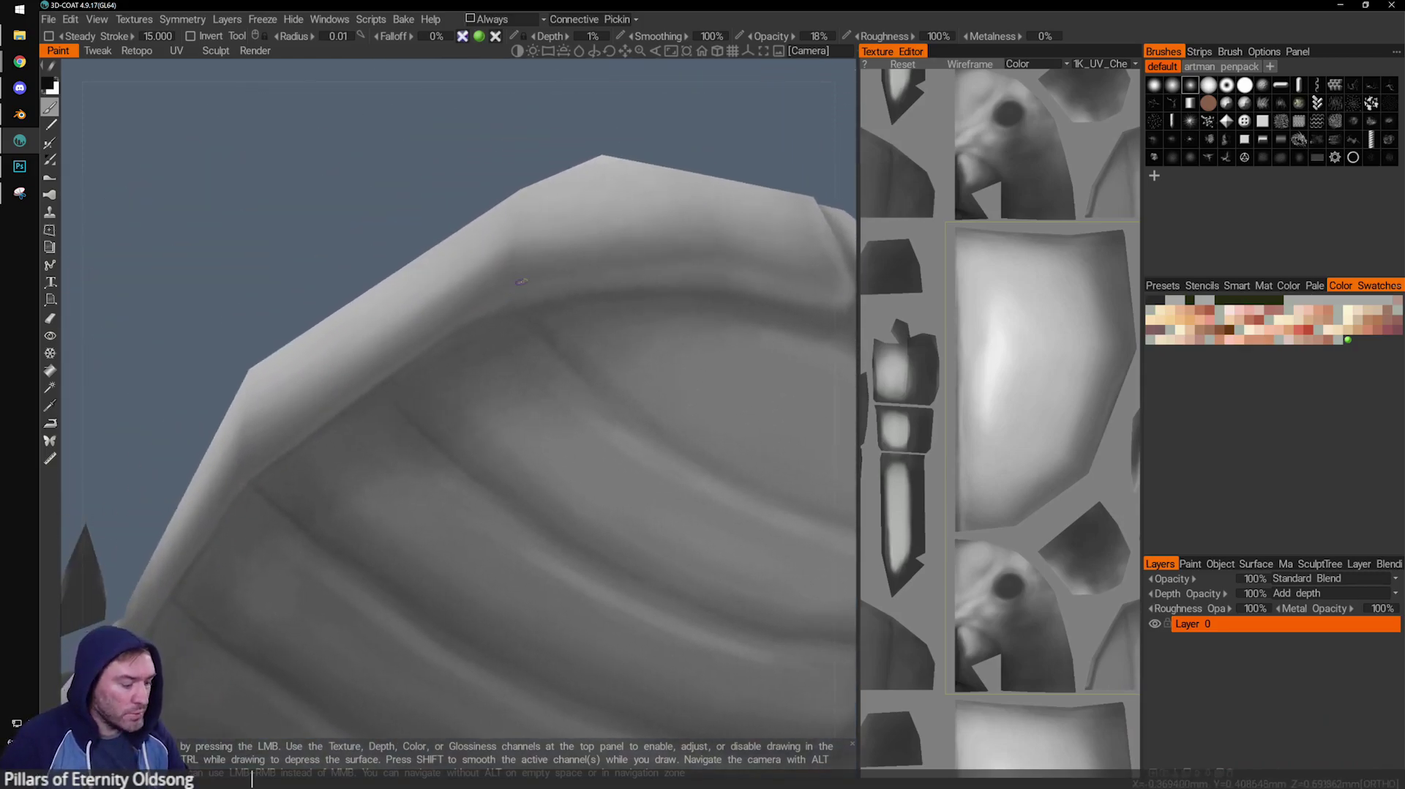
{"action": "middle_click_drag", "start_coordinate": [536, 183], "coordinate": [531, 191]}
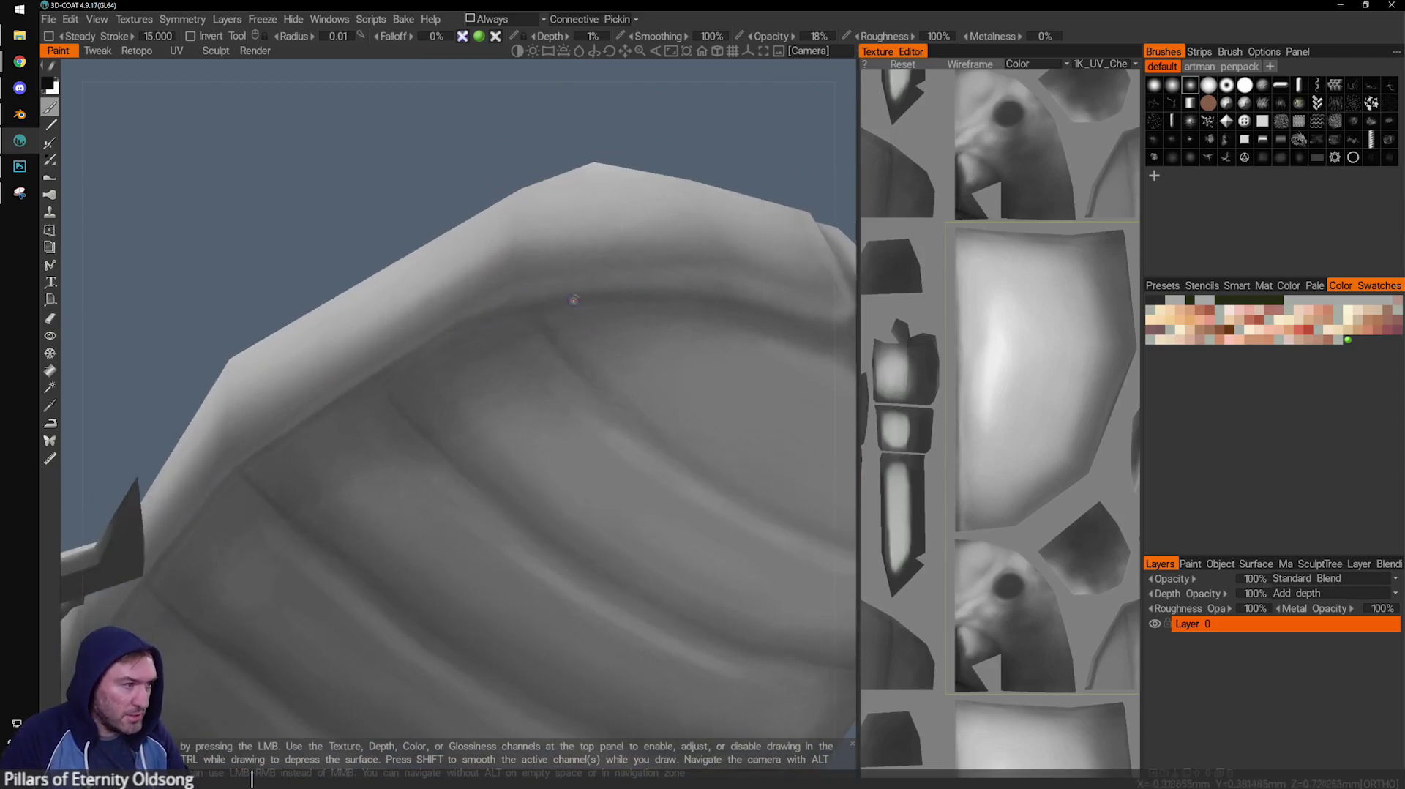
Switch to a lighter paint colour and define a thin rim along the wing case's lower edge above the belly segments.
{"action": "mouse_move", "coordinate": [503, 302]}
{"action": "middle_mouse_down"}
{"action": "mouse_move", "coordinate": [599, 147]}
{"action": "mouse_move", "coordinate": [633, 185]}
{"action": "mouse_move", "coordinate": [583, 333]}
{"action": "middle_mouse_up"}
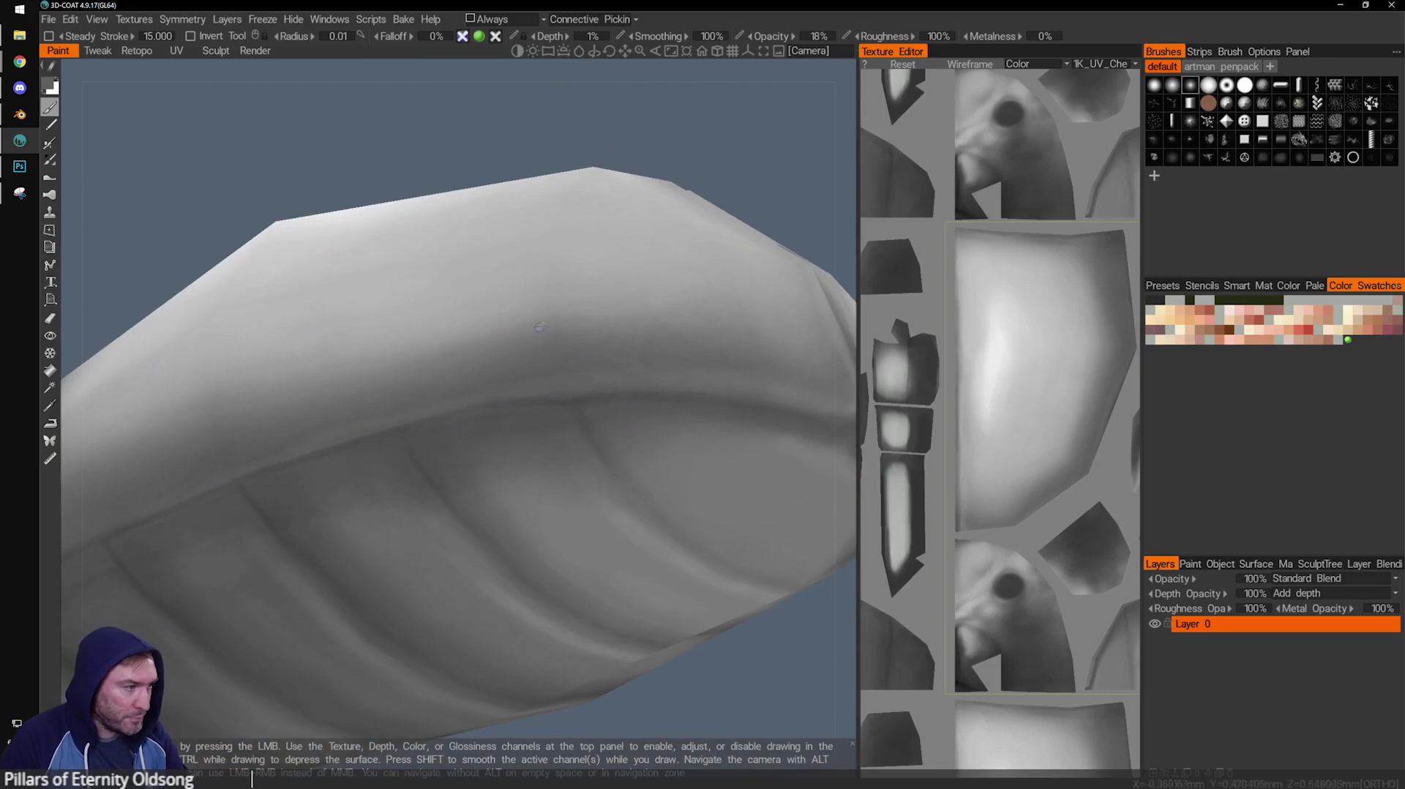
{"action": "middle_click_drag", "start_coordinate": [719, 168], "coordinate": [595, 406]}
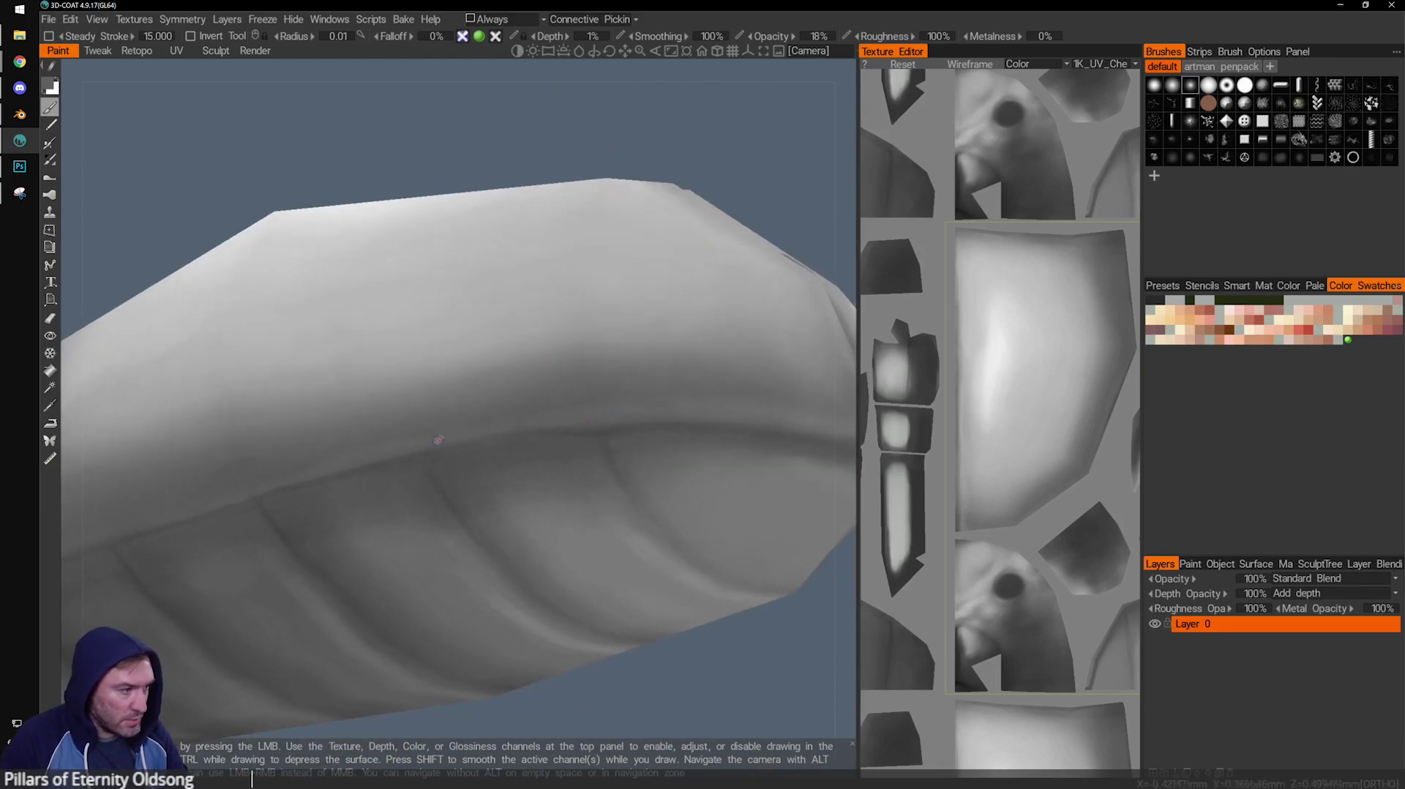
{"action": "mouse_move", "coordinate": [507, 379]}
{"action": "middle_mouse_down"}
{"action": "mouse_move", "coordinate": [770, 161]}
{"action": "mouse_move", "coordinate": [809, 205]}
{"action": "mouse_move", "coordinate": [647, 276]}
{"action": "mouse_move", "coordinate": [533, 387]}
{"action": "middle_mouse_up"}
{"action": "middle_click_drag", "start_coordinate": [647, 580], "coordinate": [672, 550]}
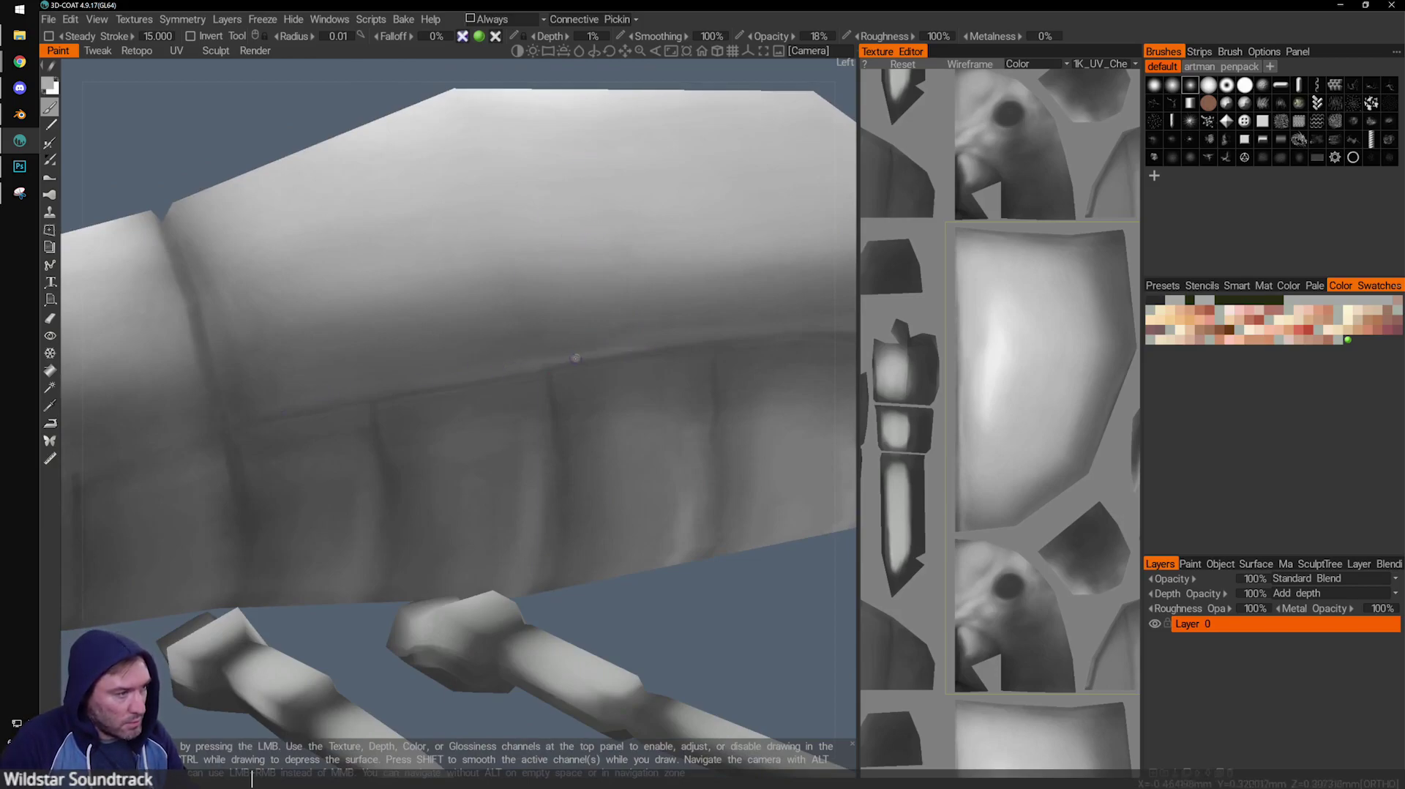
{"action": "middle_click_drag", "start_coordinate": [626, 339], "coordinate": [502, 331]}
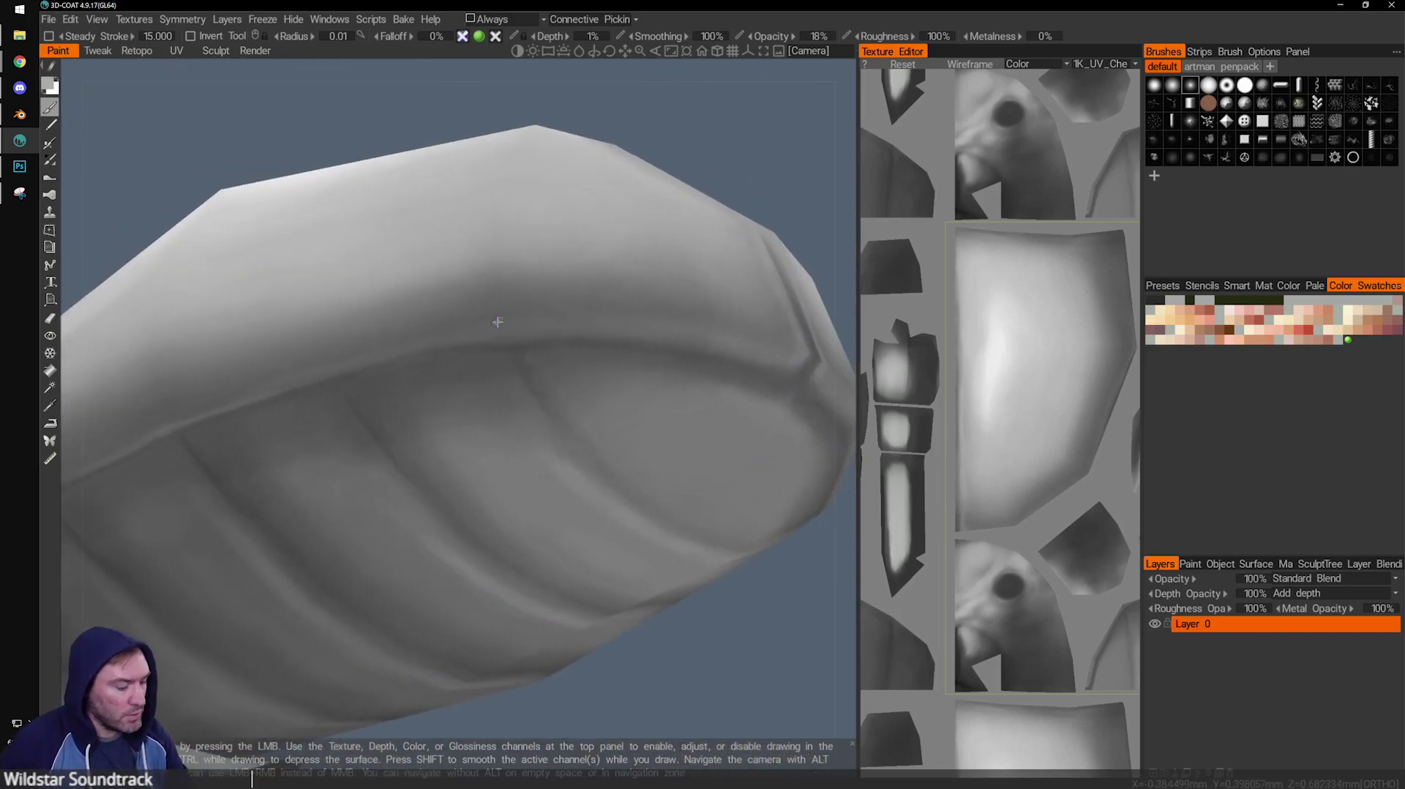
{"action": "middle_click_drag", "start_coordinate": [579, 659], "coordinate": [660, 664]}
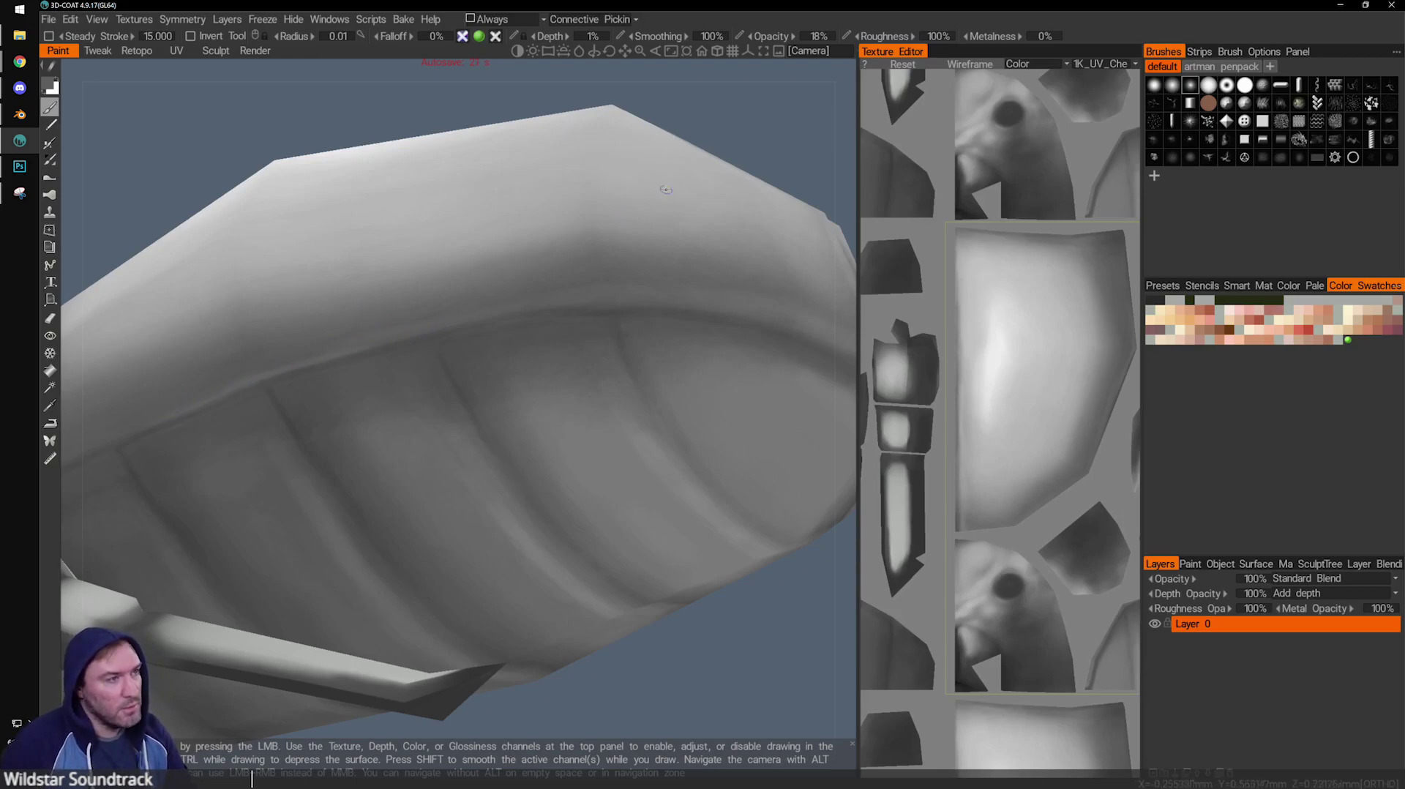
Enlarge the brush to a 0.018 radius and blend the shading around the wing case's lower rim from side and low views.
{"action": "left_click_drag", "start_coordinate": [645, 199], "coordinate": [709, 142], "text": "alt"}
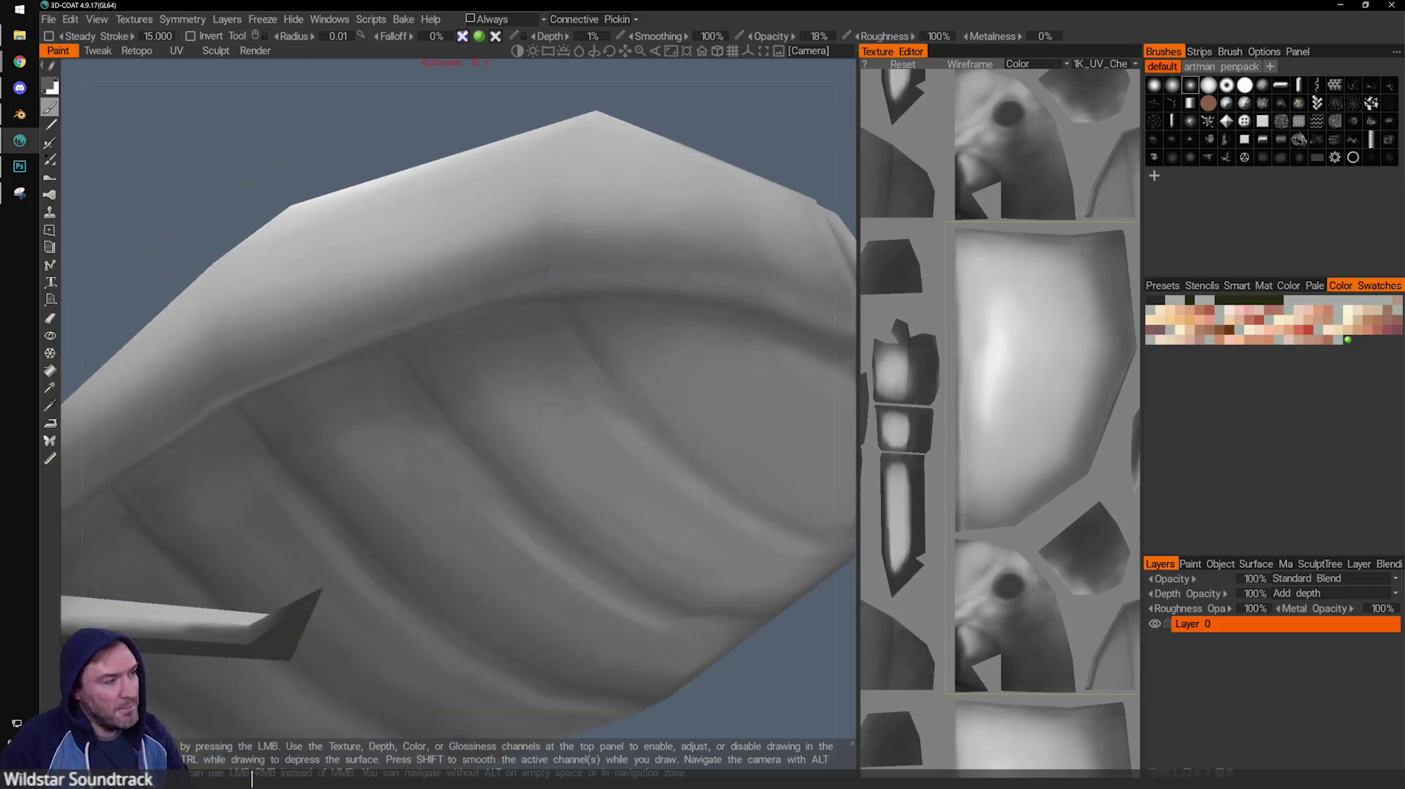
{"action": "right_click_drag", "start_coordinate": [729, 264], "coordinate": [489, 237], "text": "alt"}
{"action": "left_click_drag", "start_coordinate": [489, 238], "coordinate": [542, 445], "text": "alt"}
{"action": "right_click_drag", "start_coordinate": [514, 433], "coordinate": [468, 492], "text": "alt"}
{"action": "left_click_drag", "start_coordinate": [468, 492], "coordinate": [595, 384], "text": "alt"}
{"action": "left_click_drag", "start_coordinate": [727, 459], "coordinate": [411, 386]}
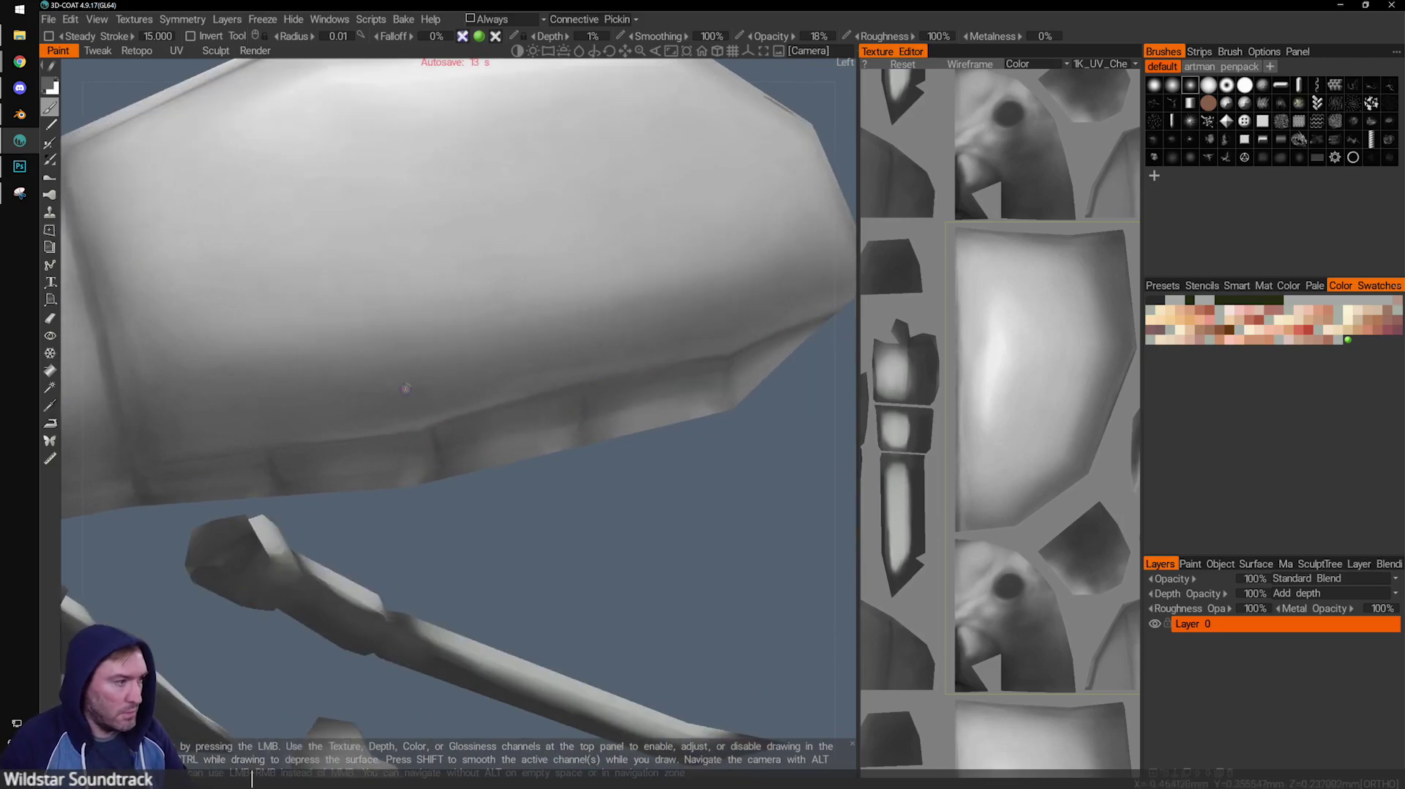
{"action": "left_click_drag", "start_coordinate": [493, 543], "coordinate": [425, 421]}
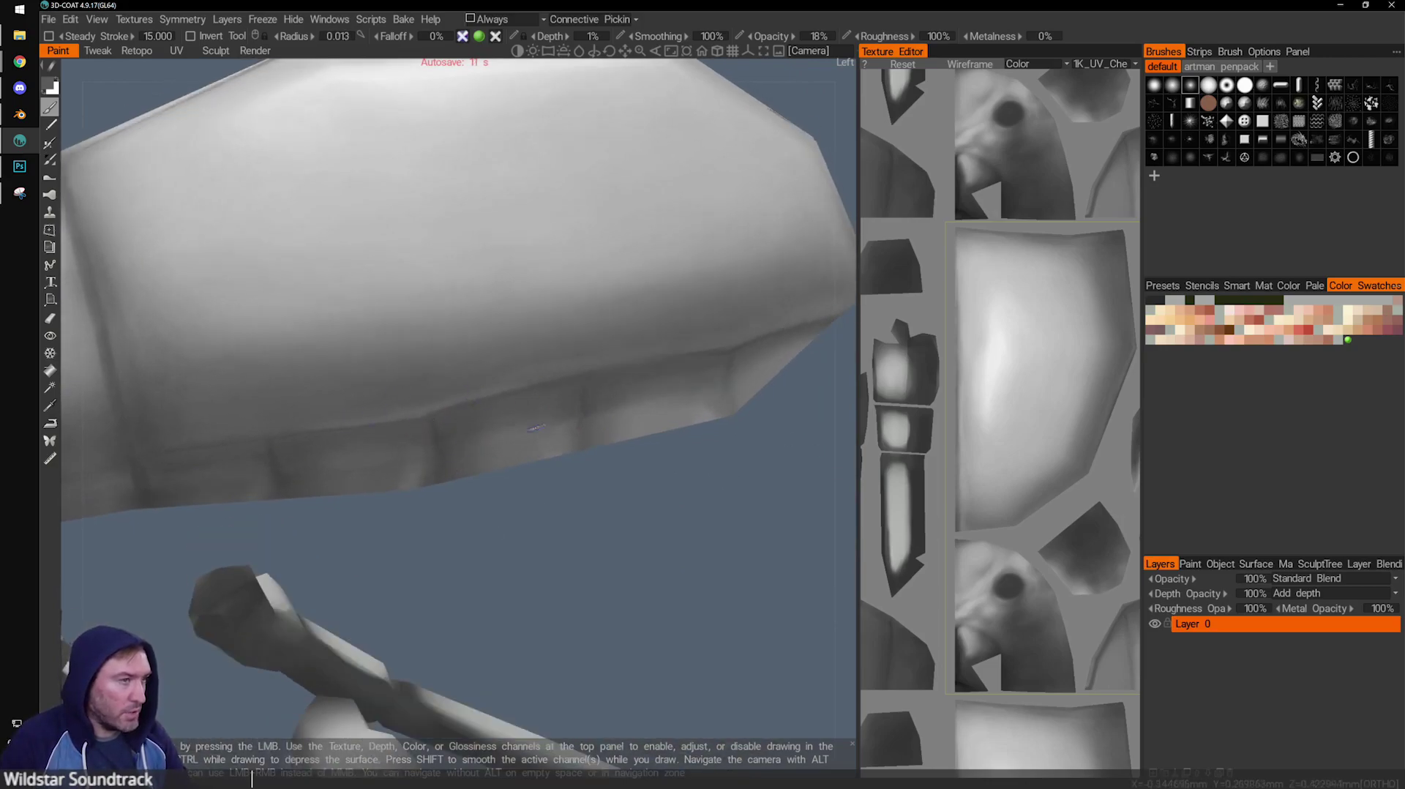
{"action": "left_click_drag", "start_coordinate": [534, 415], "coordinate": [424, 400], "text": "alt"}
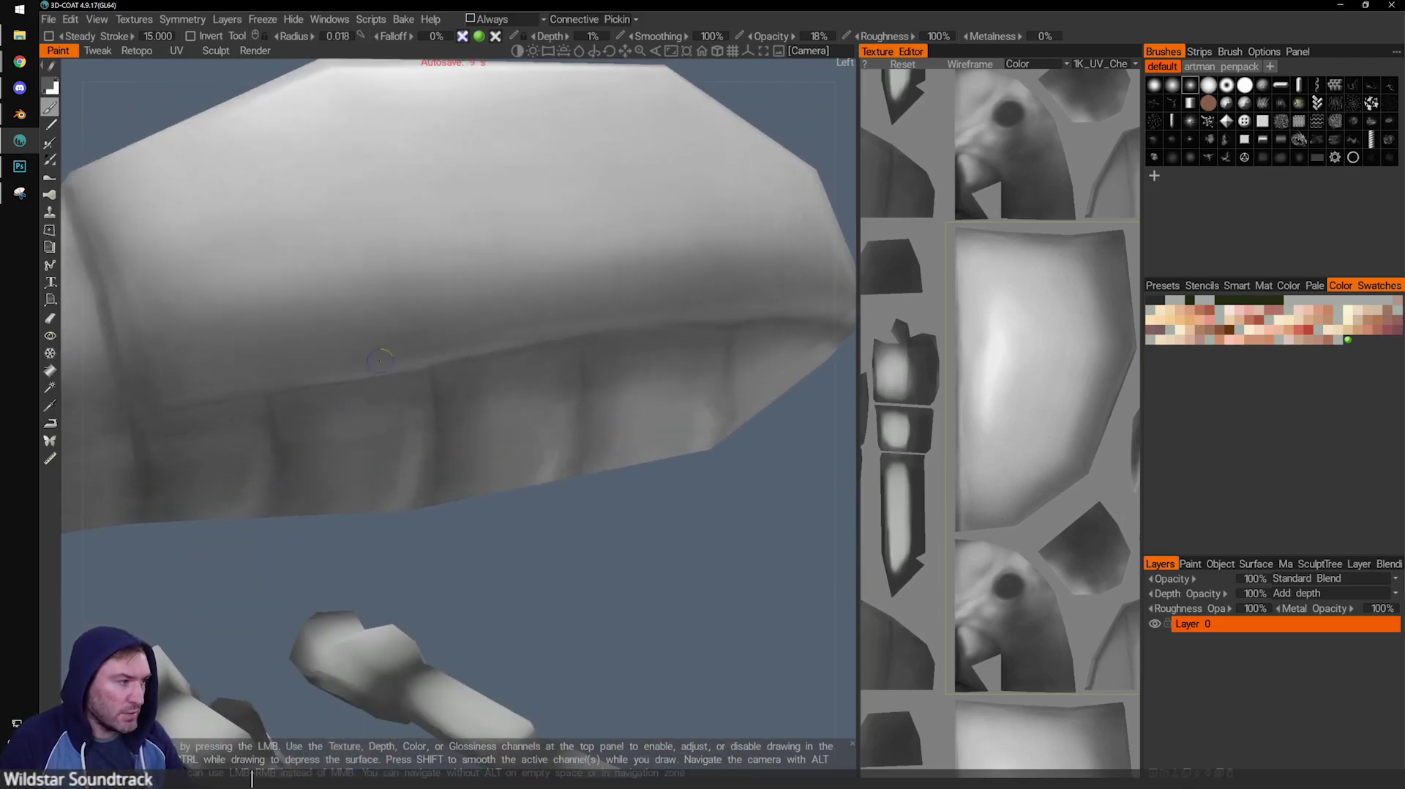
{"action": "left_click_drag", "start_coordinate": [500, 337], "coordinate": [525, 518], "text": "alt"}
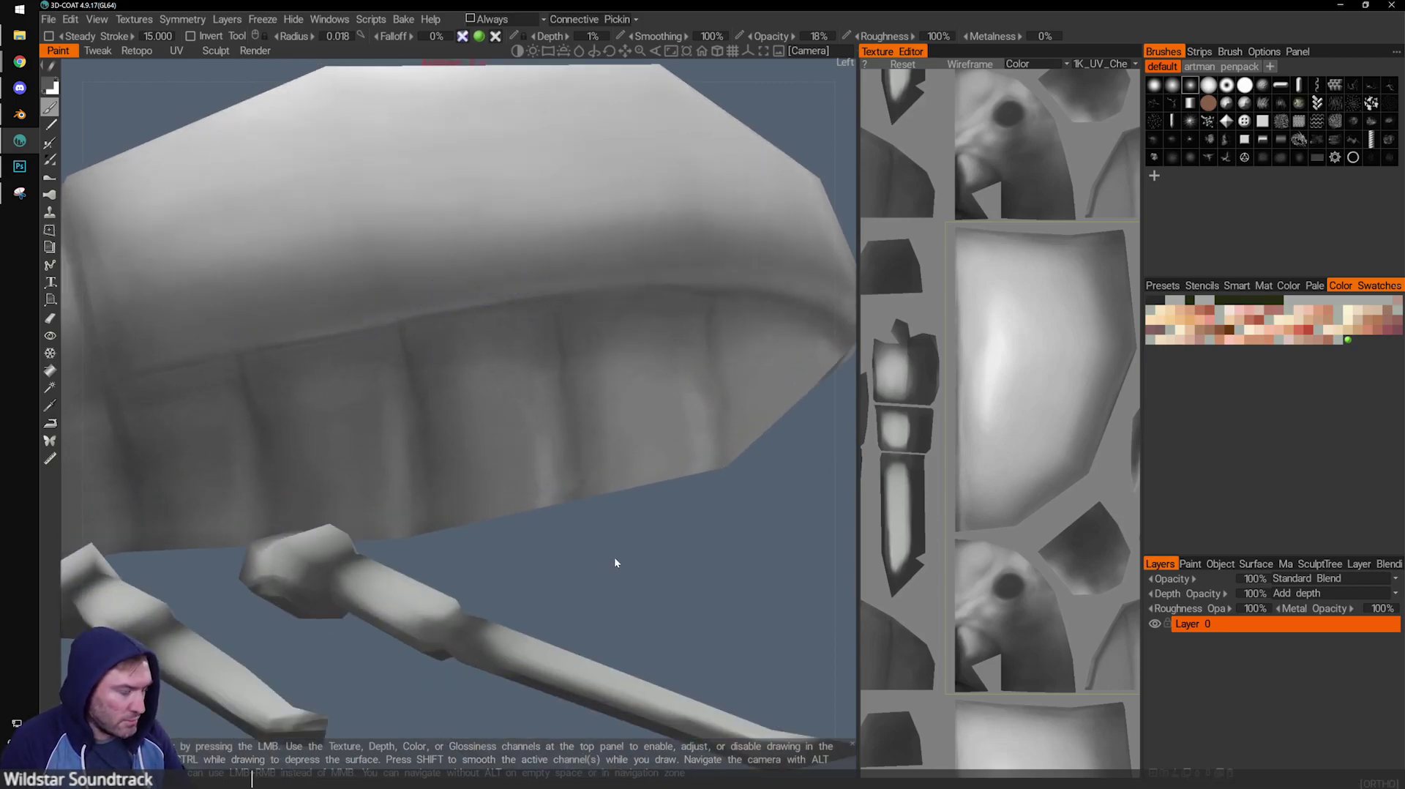
{"action": "left_click_drag", "start_coordinate": [614, 563], "coordinate": [617, 483], "text": "alt"}
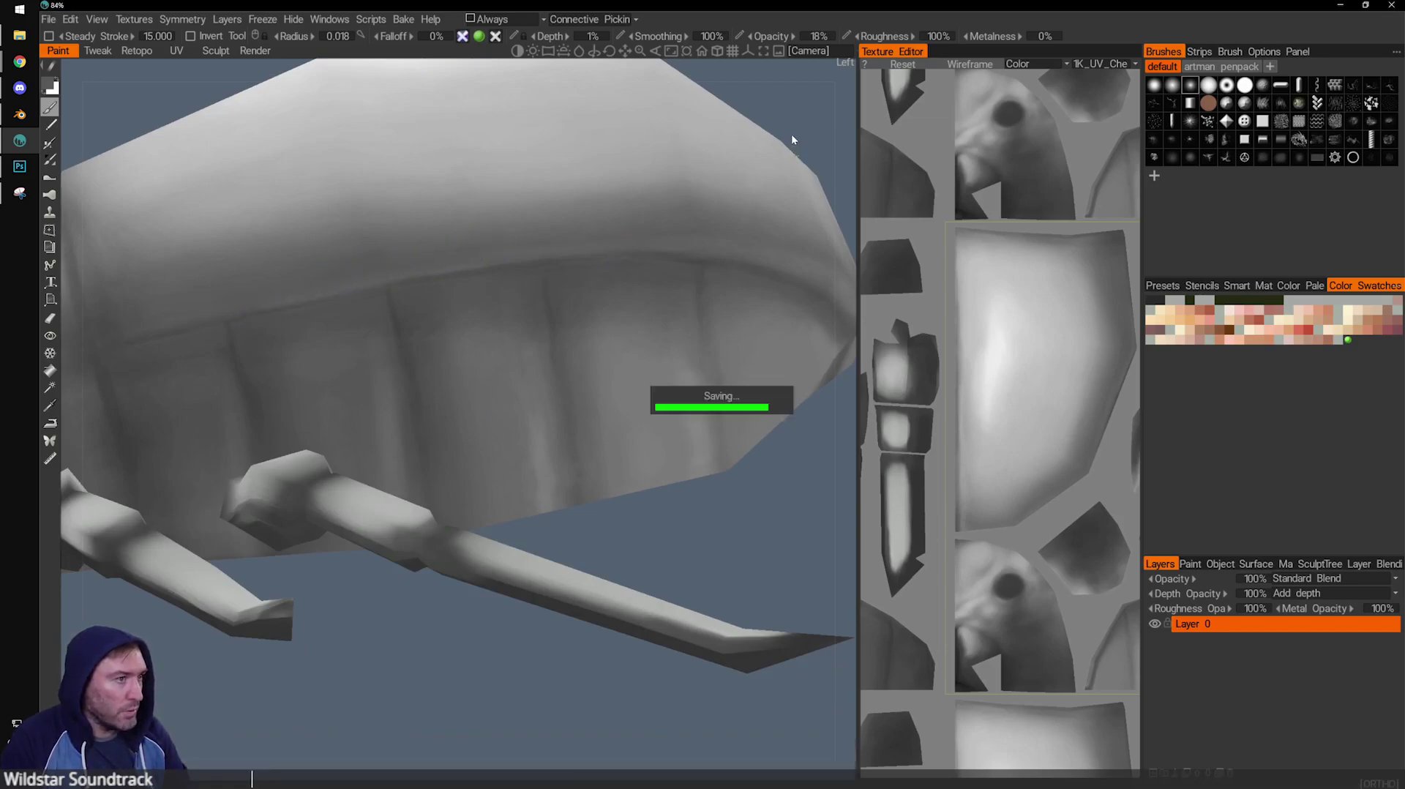
Reduce the brush to a 0.010 radius and touch up the shading along the seam beneath the wing case.
{"action": "left_click_drag", "start_coordinate": [792, 140], "coordinate": [720, 222]}
{"action": "left_click_drag", "start_coordinate": [785, 141], "coordinate": [759, 70]}
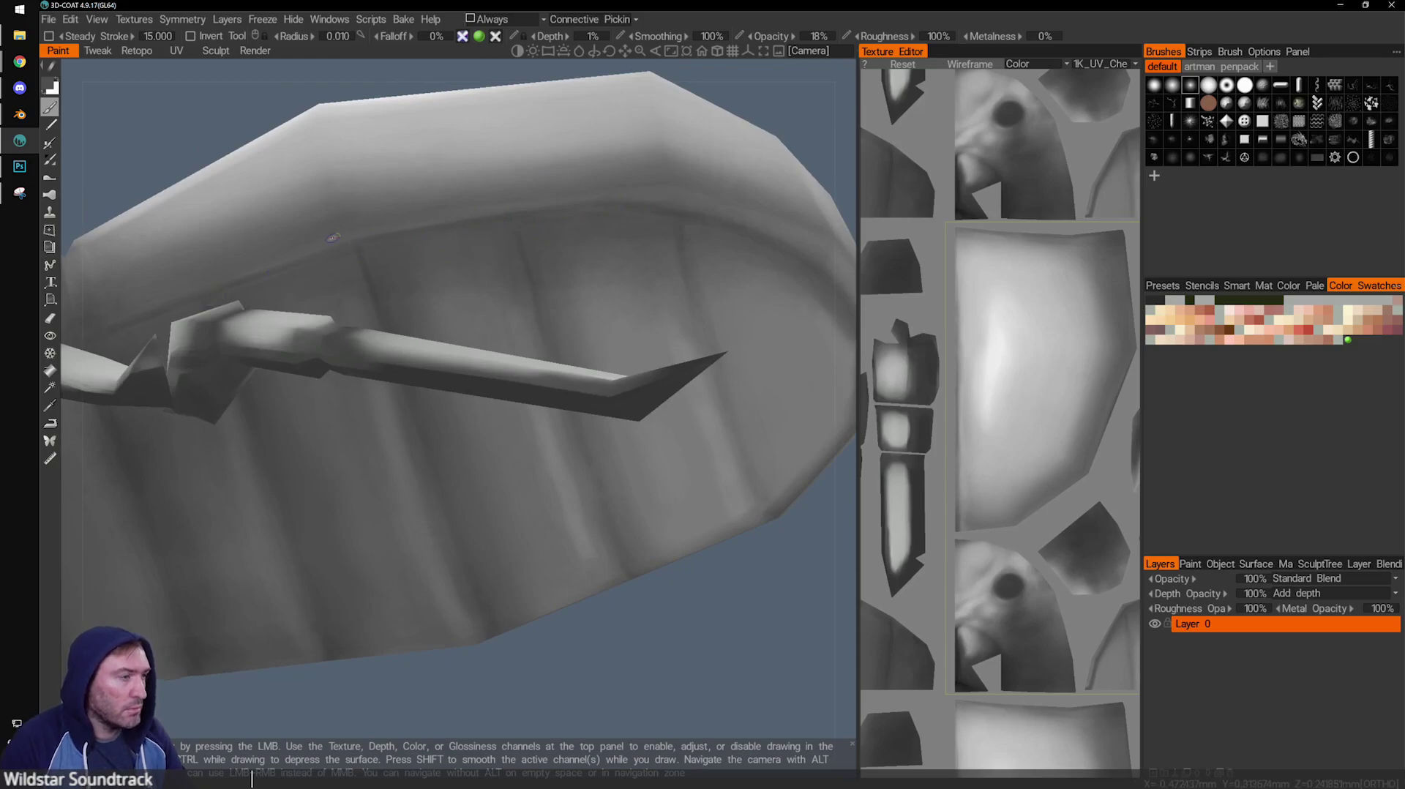
{"action": "scroll", "coordinate": [523, 200], "scroll_direction": "down", "scroll_amount": 5}
{"action": "left_click_drag", "start_coordinate": [523, 199], "coordinate": [486, 371], "text": "alt"}
{"action": "scroll", "coordinate": [307, 308], "scroll_direction": "up", "scroll_amount": 2}
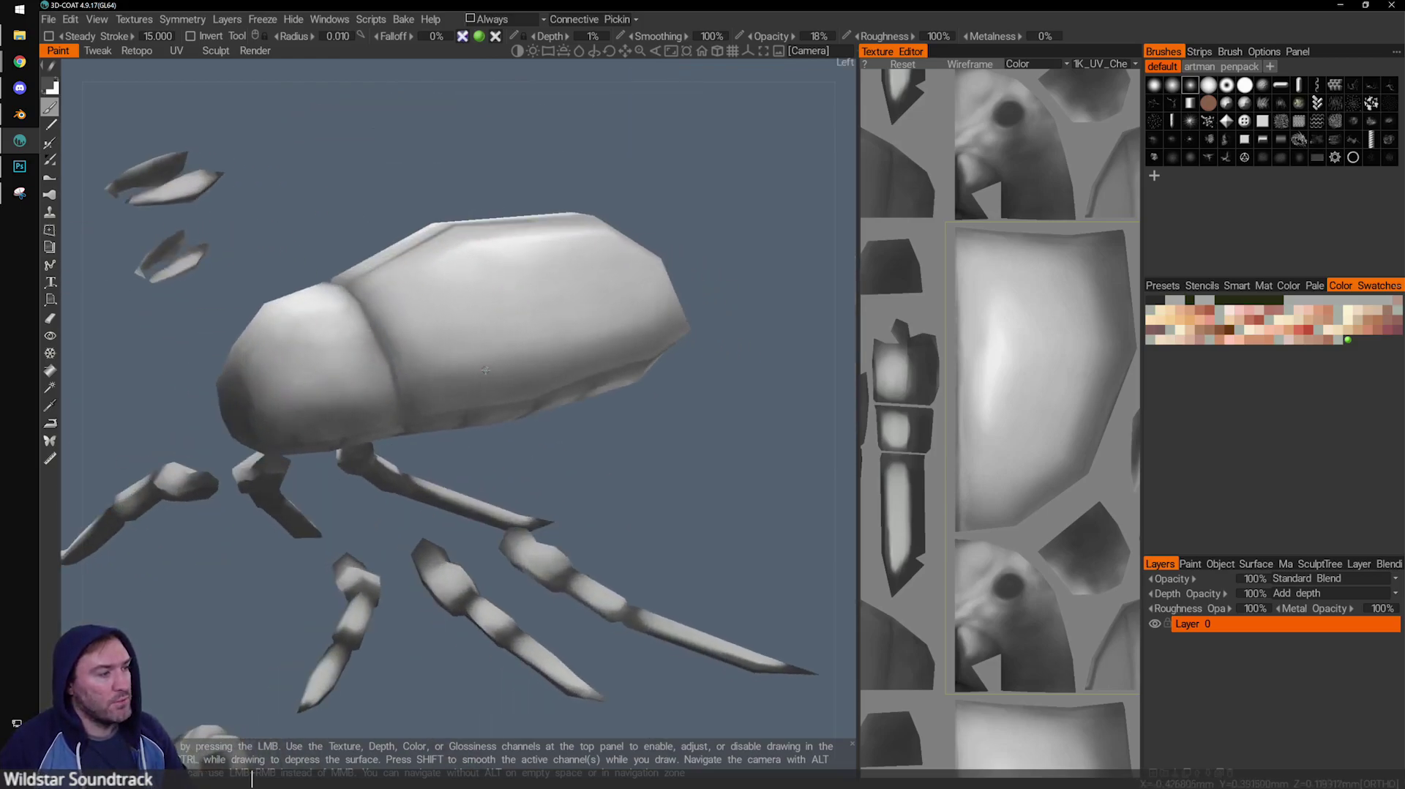
Enlarge the brush to a 0.047 and 0.077 radius and blend the shading across the side of the wing case.
{"action": "left_click_drag", "start_coordinate": [672, 521], "coordinate": [542, 360]}
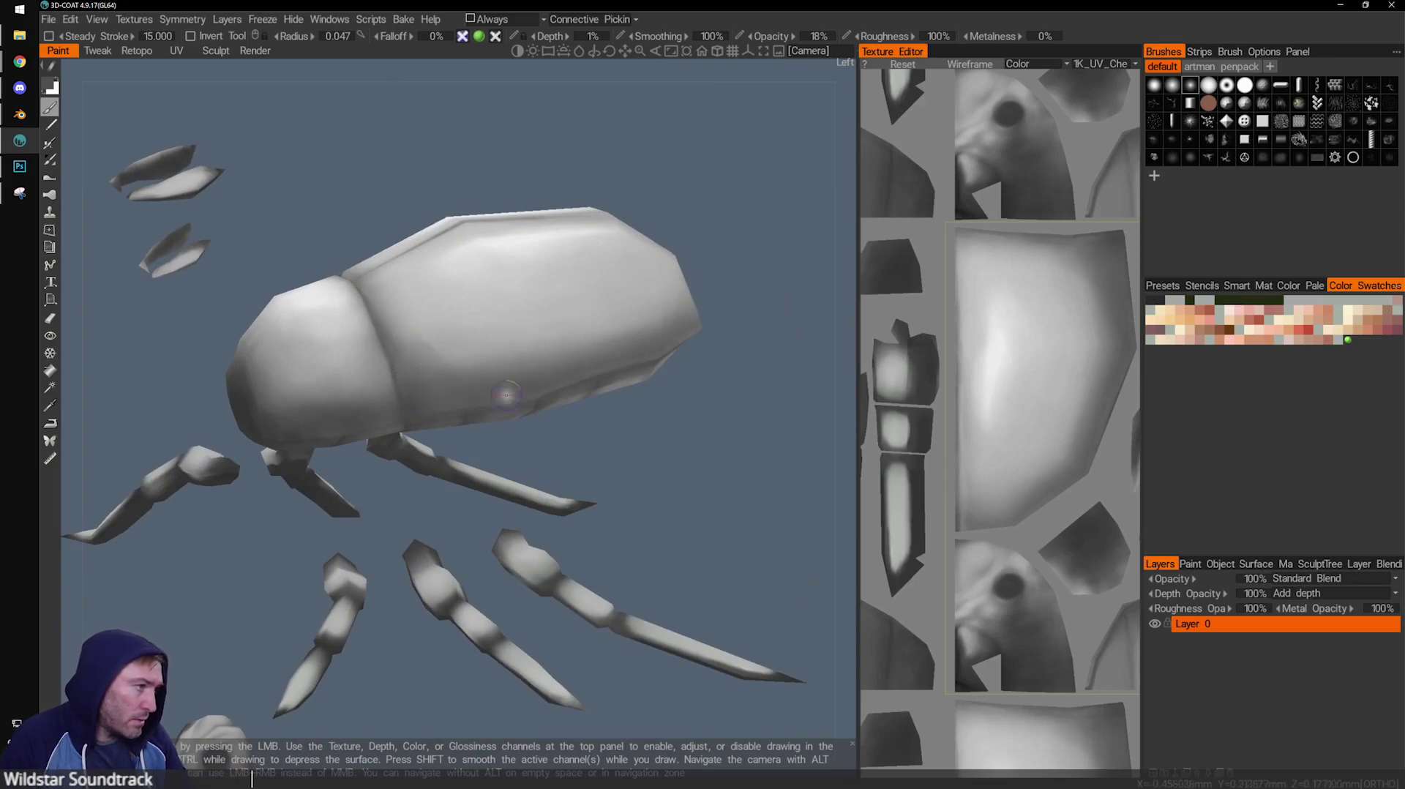
{"action": "left_click_drag", "start_coordinate": [621, 493], "coordinate": [434, 375]}
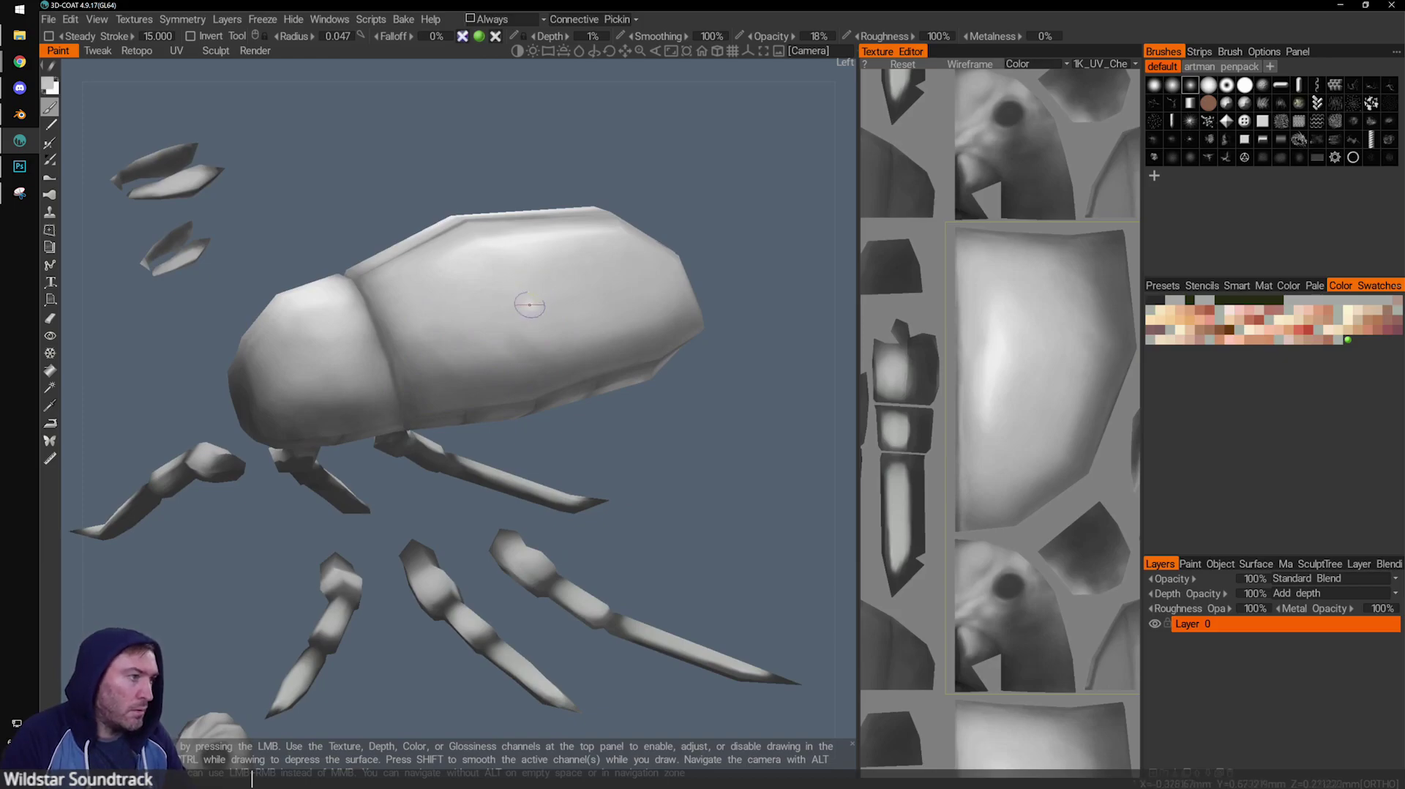
{"action": "right_click_drag", "start_coordinate": [515, 318], "coordinate": [538, 318]}
{"action": "mouse_move", "coordinate": [505, 325]}
{"action": "left_mouse_down"}
{"action": "mouse_move", "coordinate": [496, 361]}
{"action": "mouse_move", "coordinate": [429, 355]}
{"action": "left_mouse_up"}
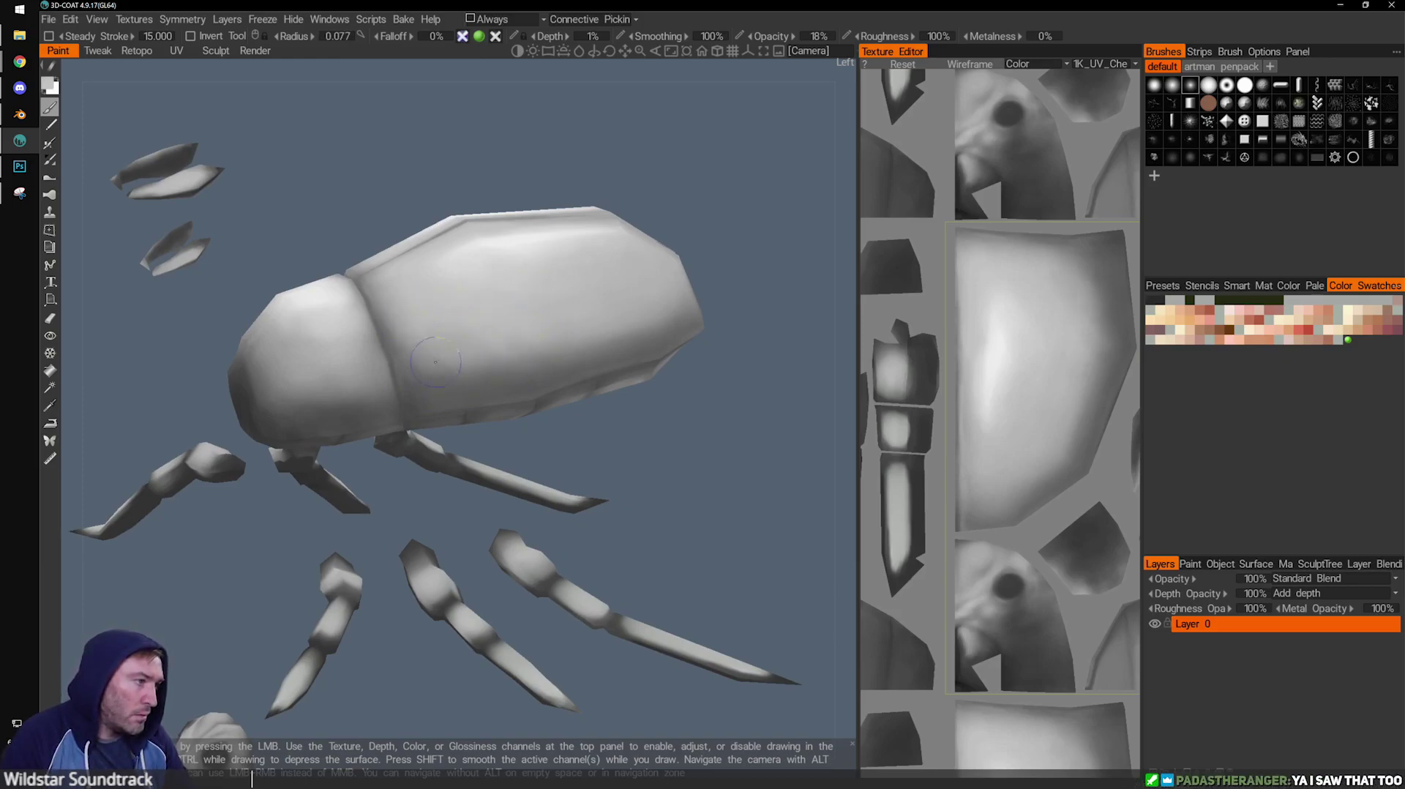
Set the brush radius to 0.084 and lighten the wing case's side and rear with broad soft strokes.
{"action": "left_click_drag", "start_coordinate": [732, 444], "coordinate": [607, 322]}
{"action": "left_click_drag", "start_coordinate": [753, 374], "coordinate": [738, 372]}
{"action": "right_click_drag", "start_coordinate": [618, 265], "coordinate": [622, 265]}
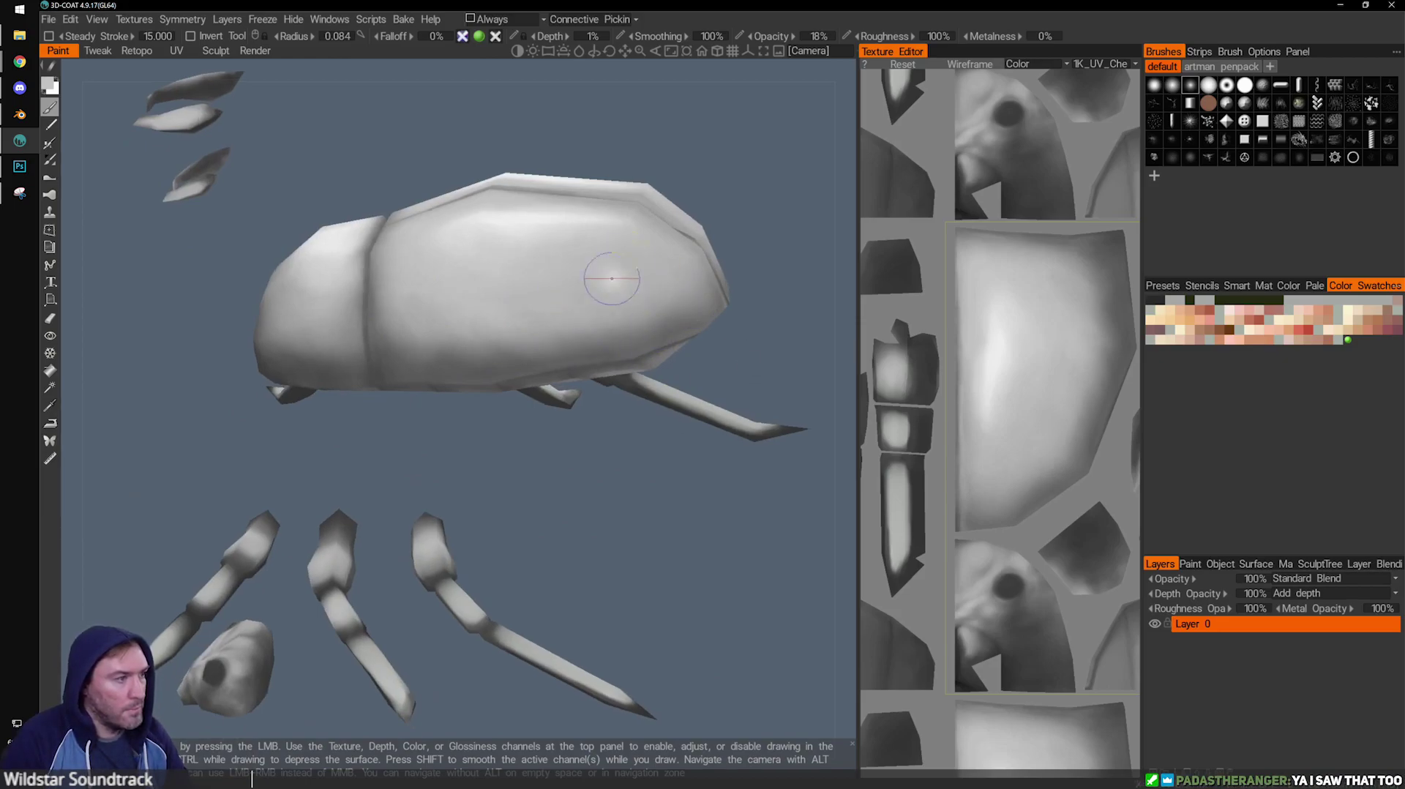
{"action": "mouse_move", "coordinate": [635, 466]}
{"action": "left_mouse_down"}
{"action": "mouse_move", "coordinate": [565, 304]}
{"action": "mouse_move", "coordinate": [703, 253]}
{"action": "mouse_move", "coordinate": [486, 361]}
{"action": "left_mouse_up"}
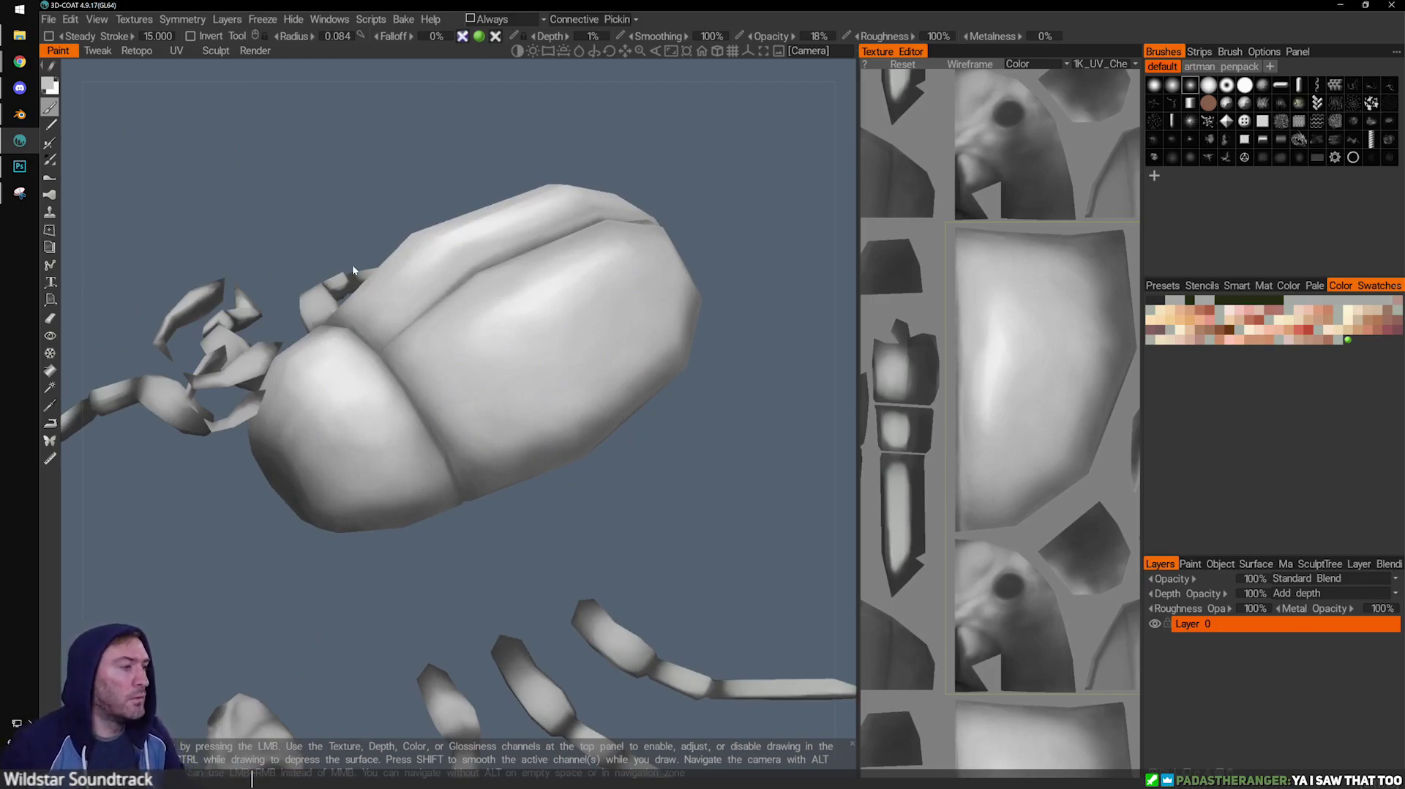
Sample a near-white paint colour, reduce the brush to a 0.053 radius and brighten the wing-case highlights beside the central seam.
{"action": "left_click_drag", "start_coordinate": [410, 263], "coordinate": [663, 267]}
{"action": "middle_click_drag", "start_coordinate": [664, 266], "coordinate": [592, 270], "text": "alt"}
{"action": "right_click_drag", "start_coordinate": [592, 270], "coordinate": [593, 311], "text": "alt"}
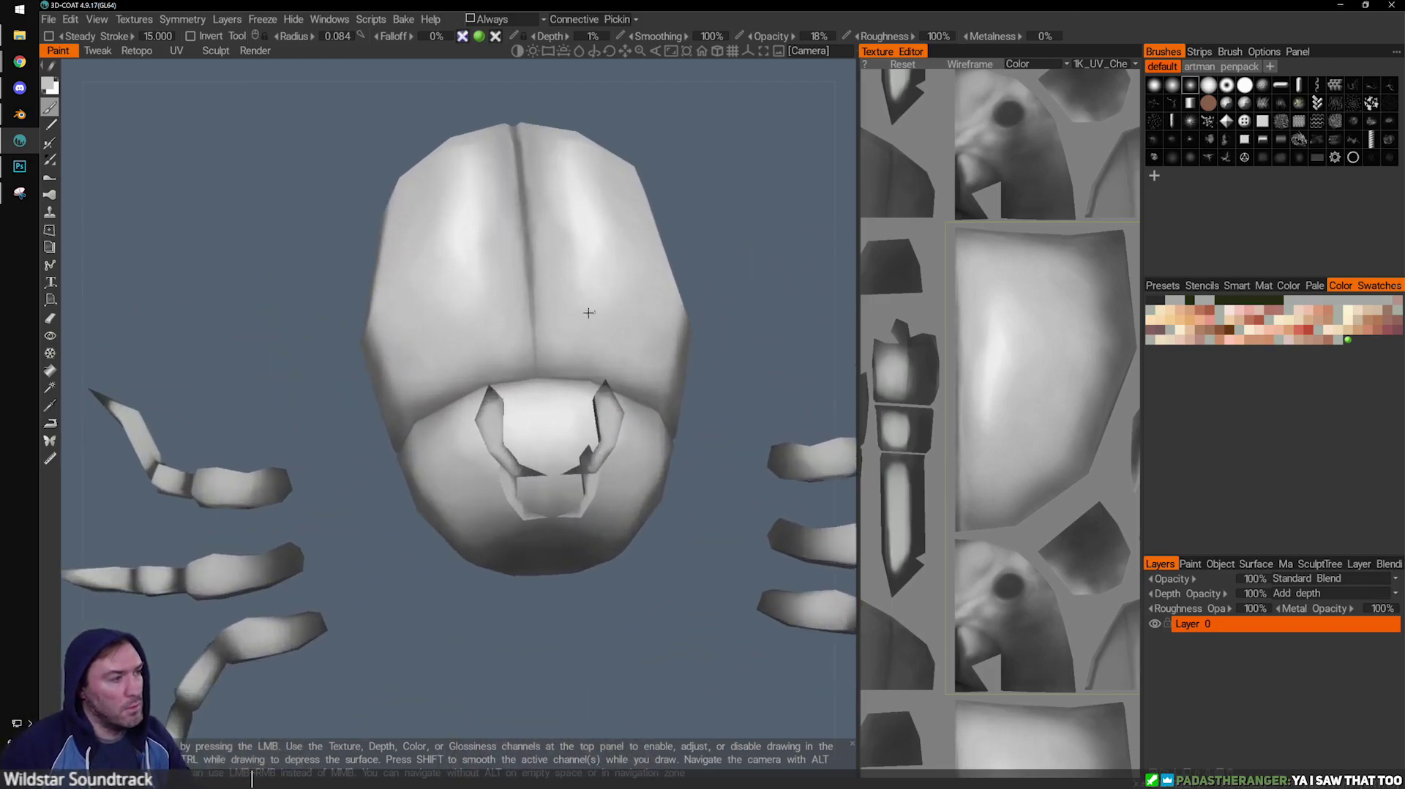
{"action": "middle_click_drag", "start_coordinate": [593, 310], "coordinate": [600, 442], "text": "alt"}
{"action": "left_click_drag", "start_coordinate": [600, 443], "coordinate": [596, 467], "text": "alt"}
{"action": "left_click_drag", "start_coordinate": [717, 400], "coordinate": [717, 421]}
{"action": "key", "text": "v"}
{"action": "key", "text": "bracketleft"}
{"action": "key", "text": "bracketleft"}
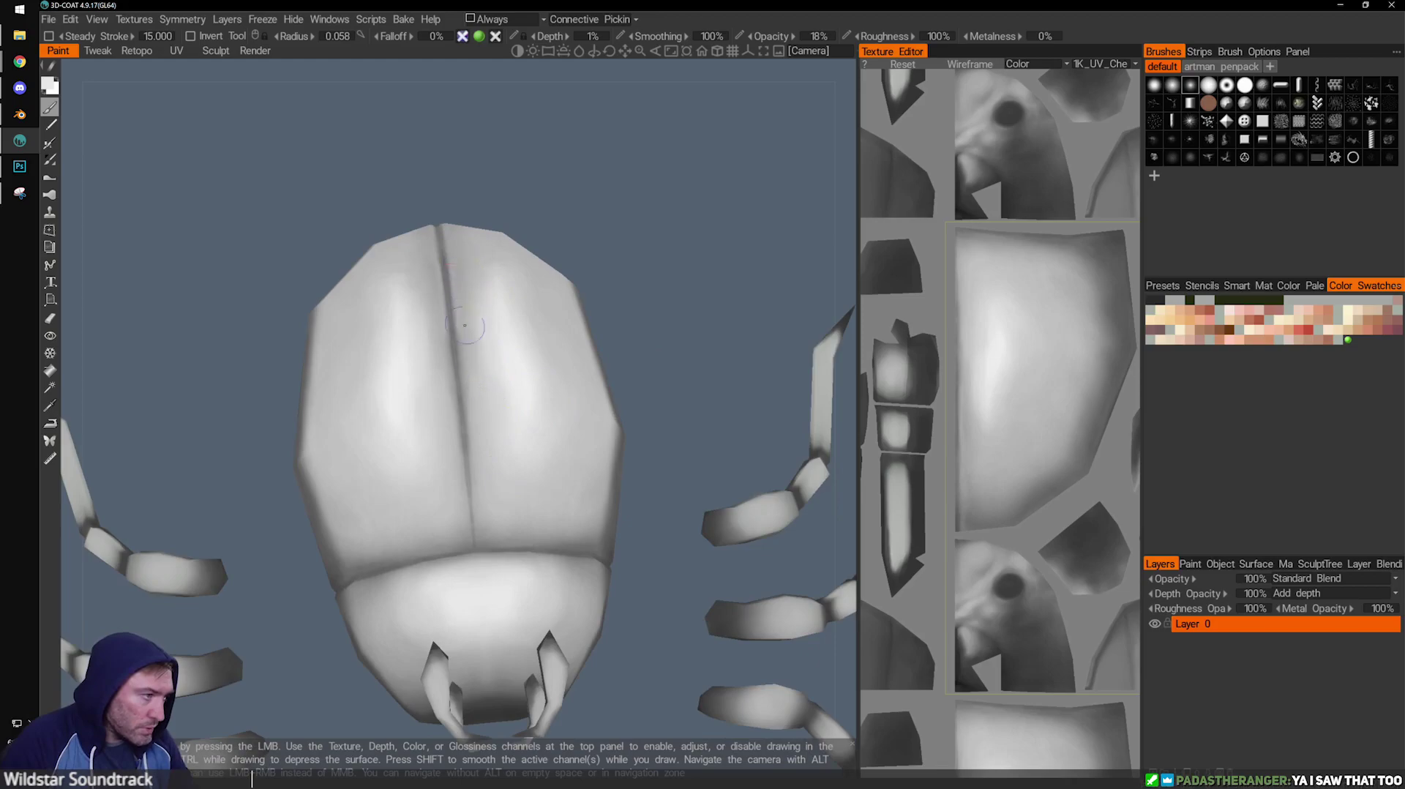
{"action": "mouse_move", "coordinate": [660, 271]}
{"action": "left_mouse_down"}
{"action": "mouse_move", "coordinate": [635, 291]}
{"action": "mouse_move", "coordinate": [517, 314]}
{"action": "left_mouse_up"}
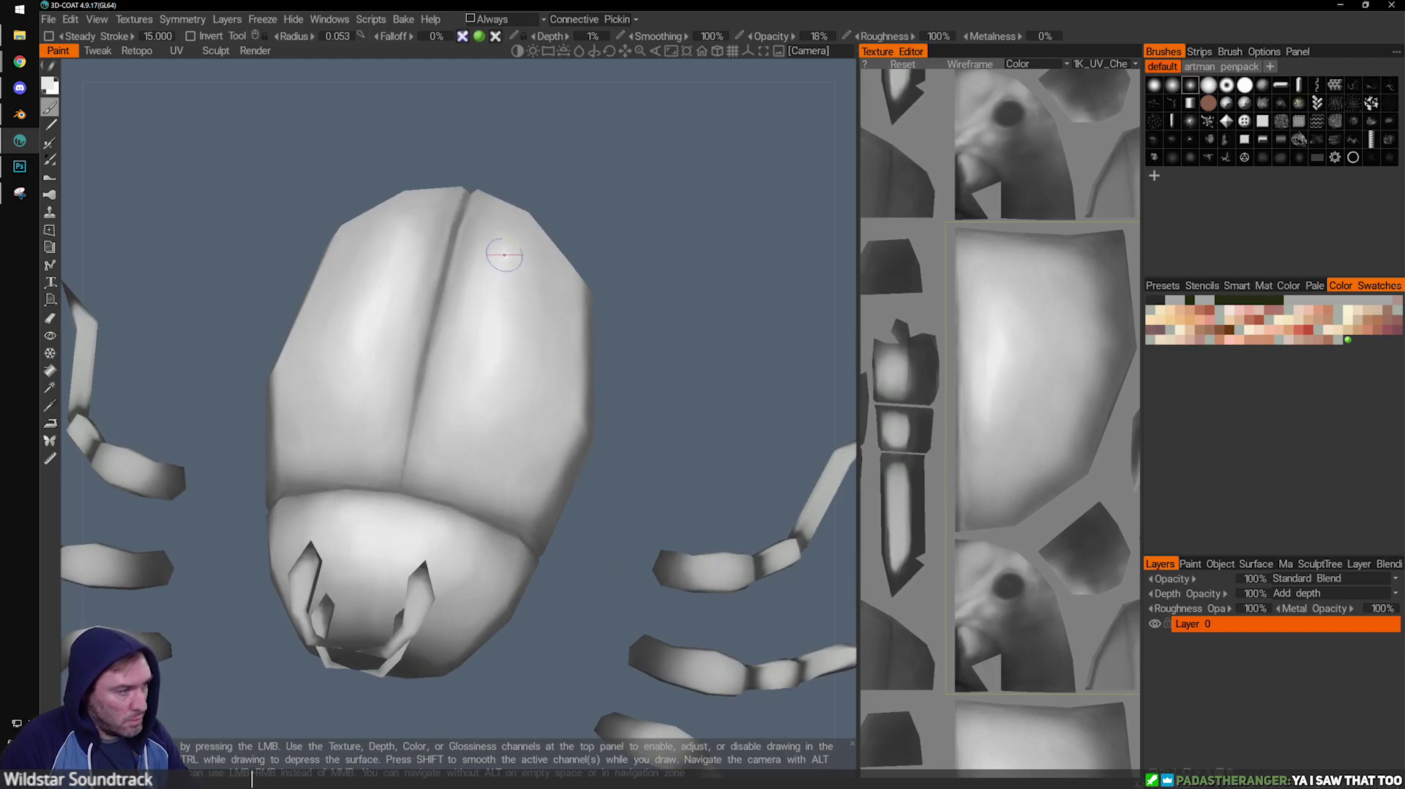
Enlarge the brush to a 0.074 radius and spread the light highlight over the rear of the wing cases.
{"action": "right_click_drag", "start_coordinate": [569, 322], "coordinate": [608, 320]}
{"action": "left_click_drag", "start_coordinate": [639, 325], "coordinate": [634, 347]}
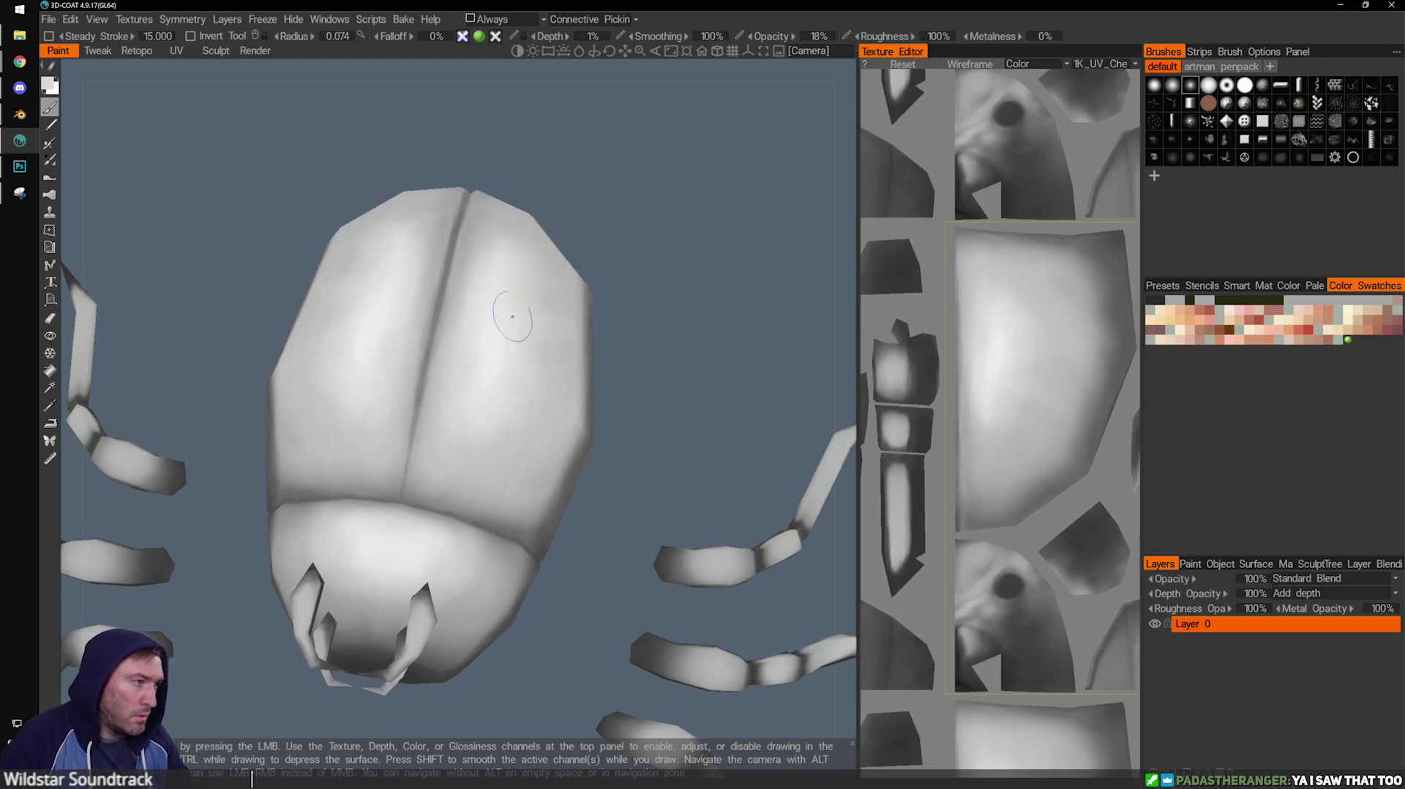
{"action": "mouse_move", "coordinate": [645, 311]}
{"action": "left_mouse_down"}
{"action": "mouse_move", "coordinate": [714, 306]}
{"action": "mouse_move", "coordinate": [716, 326]}
{"action": "left_mouse_up"}
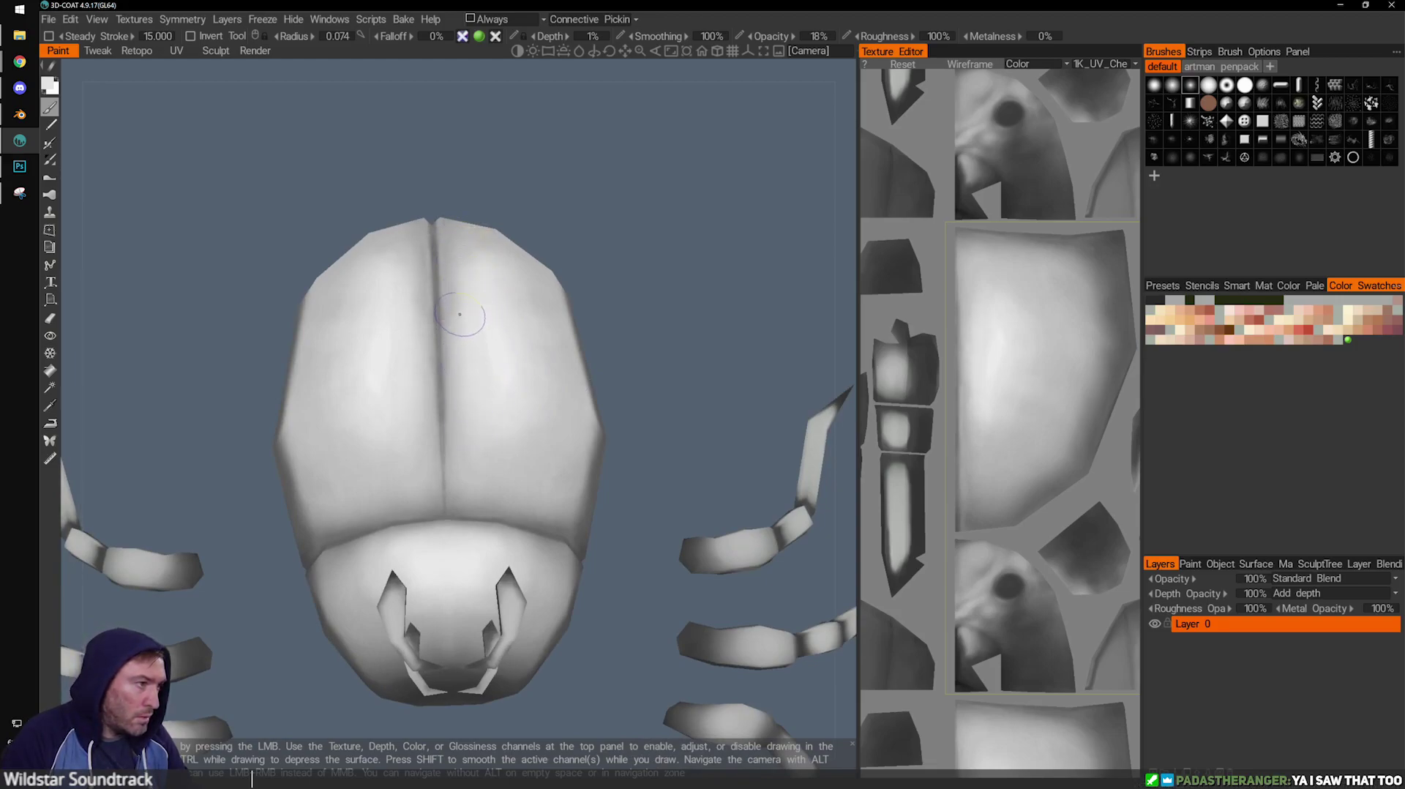
{"action": "left_click_drag", "start_coordinate": [643, 240], "coordinate": [486, 276]}
Examine the whole beetle from a distance and from several angles to judge the shell's shading and highlights.
{"action": "right_click_drag", "start_coordinate": [728, 147], "coordinate": [303, 349]}
{"action": "left_click_drag", "start_coordinate": [303, 347], "coordinate": [287, 350]}
{"action": "right_click_drag", "start_coordinate": [287, 349], "coordinate": [467, 410]}
{"action": "left_click_drag", "start_coordinate": [467, 411], "coordinate": [415, 529]}
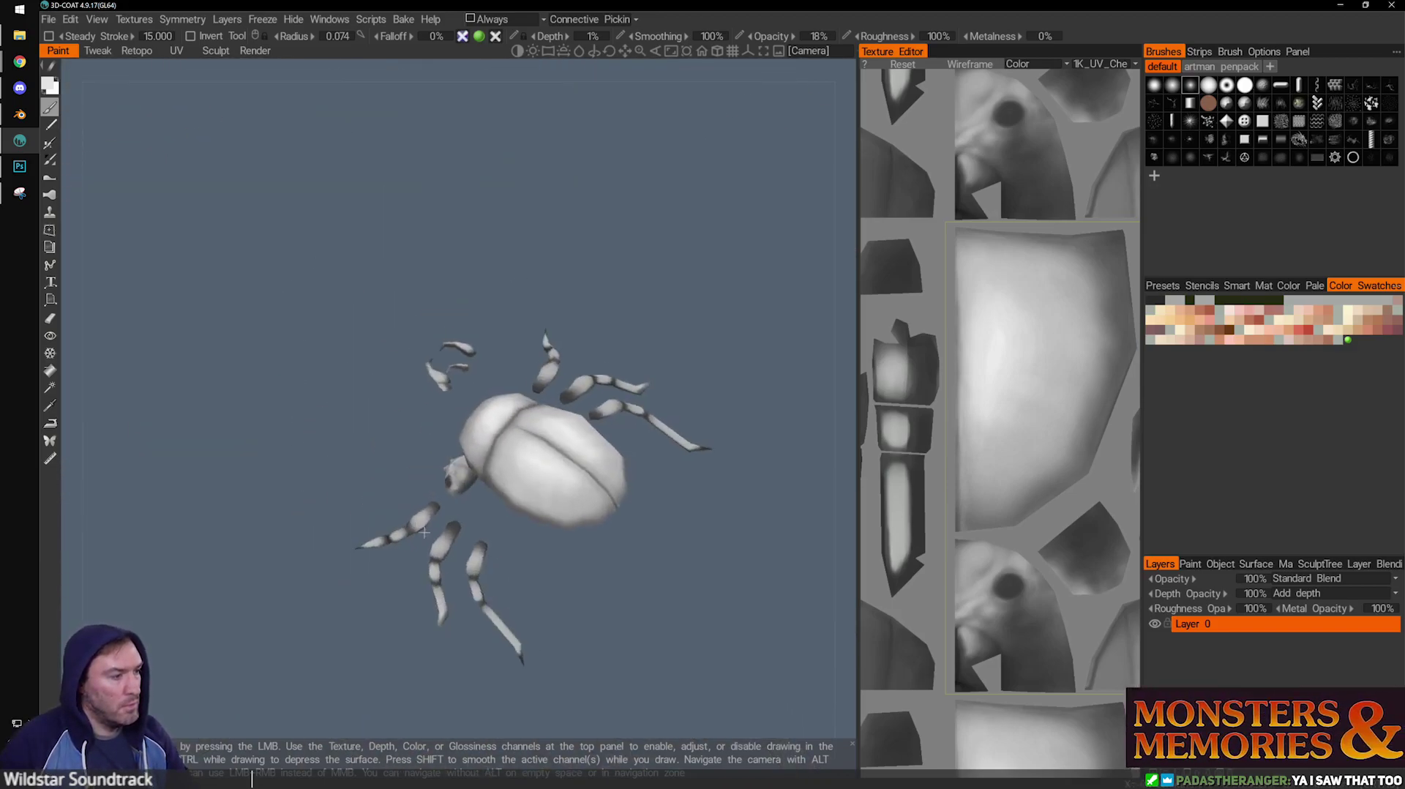
{"action": "right_click_drag", "start_coordinate": [414, 530], "coordinate": [524, 548]}
{"action": "middle_click_drag", "start_coordinate": [524, 548], "coordinate": [278, 503]}
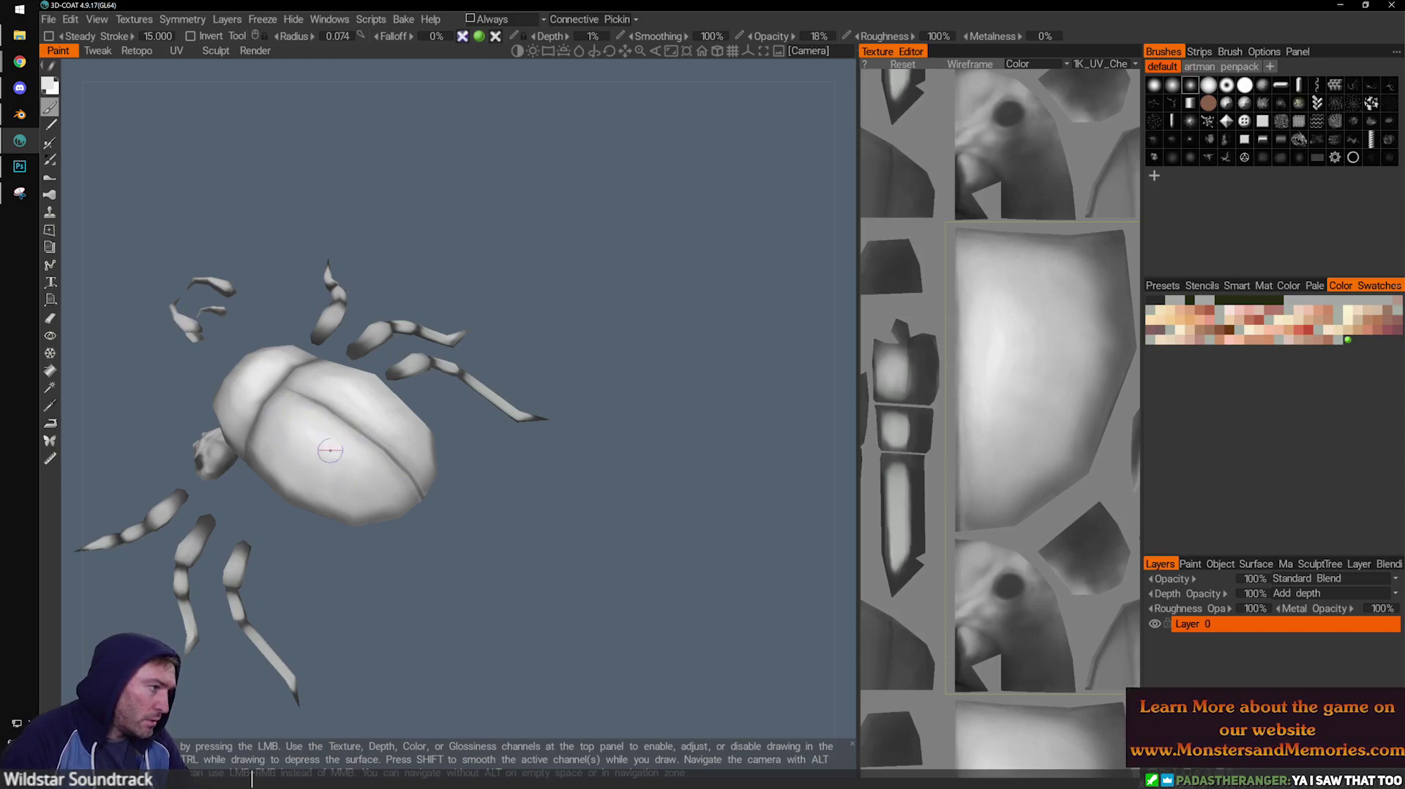
{"action": "left_click_drag", "start_coordinate": [456, 517], "coordinate": [584, 521]}
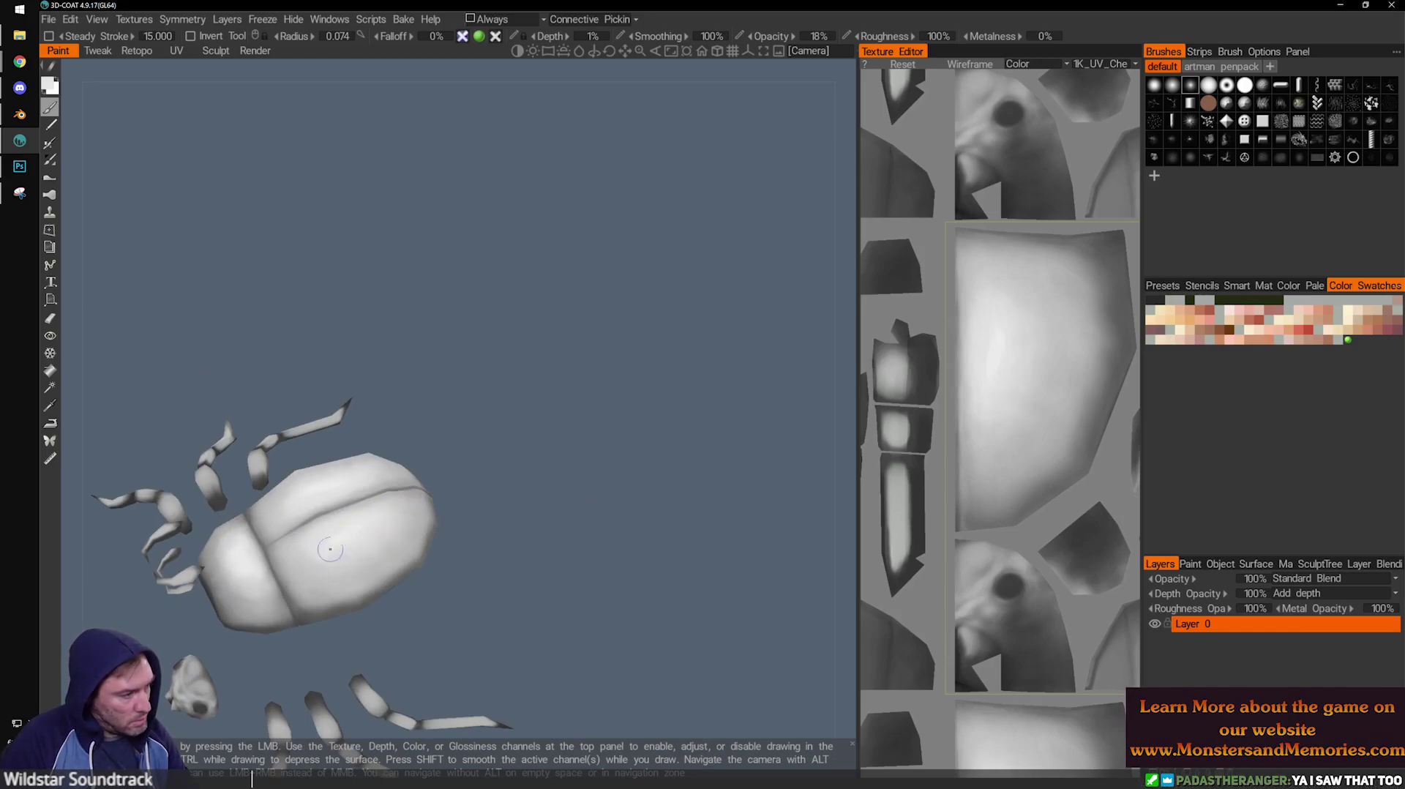
{"action": "middle_click_drag", "start_coordinate": [417, 558], "coordinate": [512, 504], "text": "alt"}
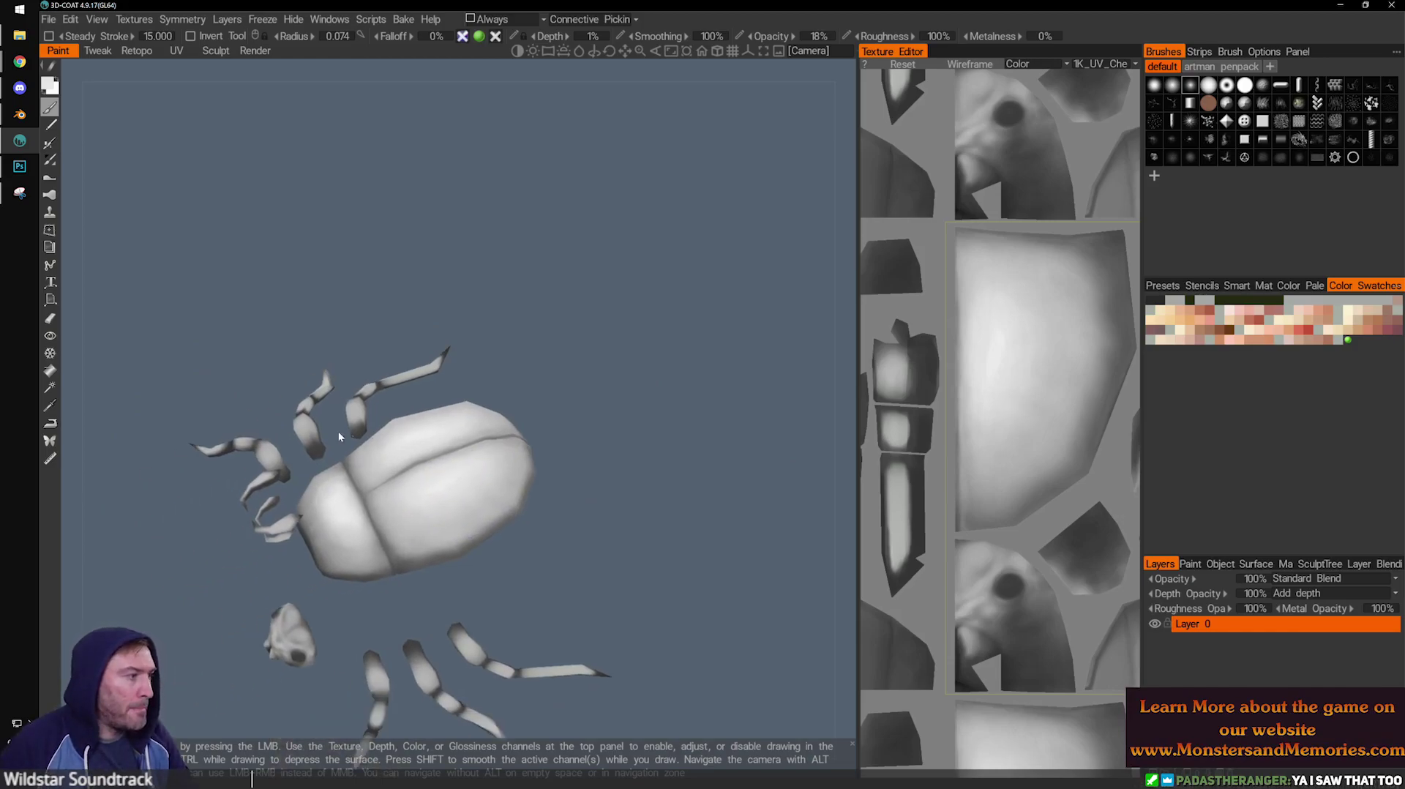
{"action": "right_click_drag", "start_coordinate": [512, 504], "coordinate": [590, 424], "text": "alt"}
{"action": "middle_click_drag", "start_coordinate": [590, 423], "coordinate": [626, 355], "text": "alt"}
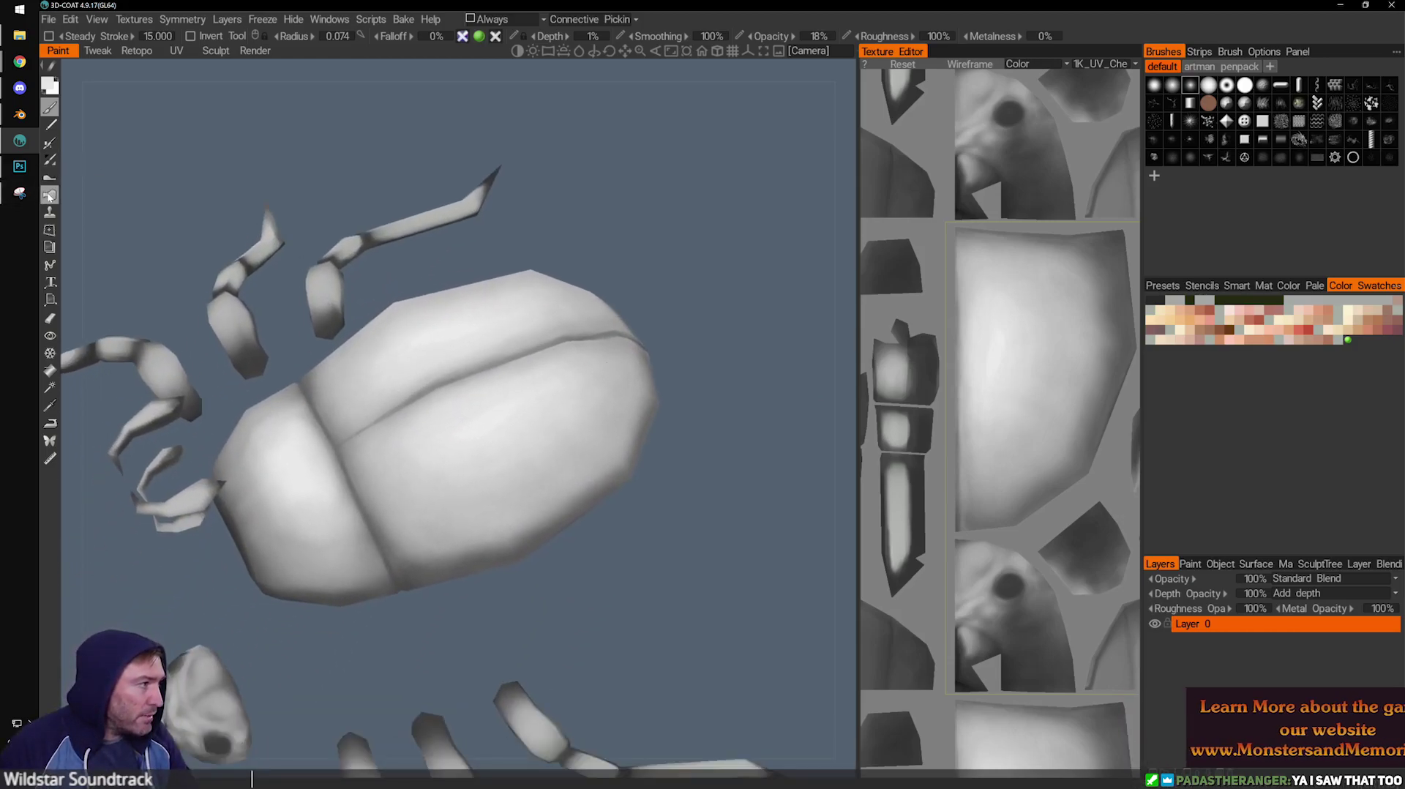
Smudge the wing-case highlights toward the rear with a 0.083 radius and a degree of 0.580.
{"action": "left_click", "coordinate": [51, 213]}
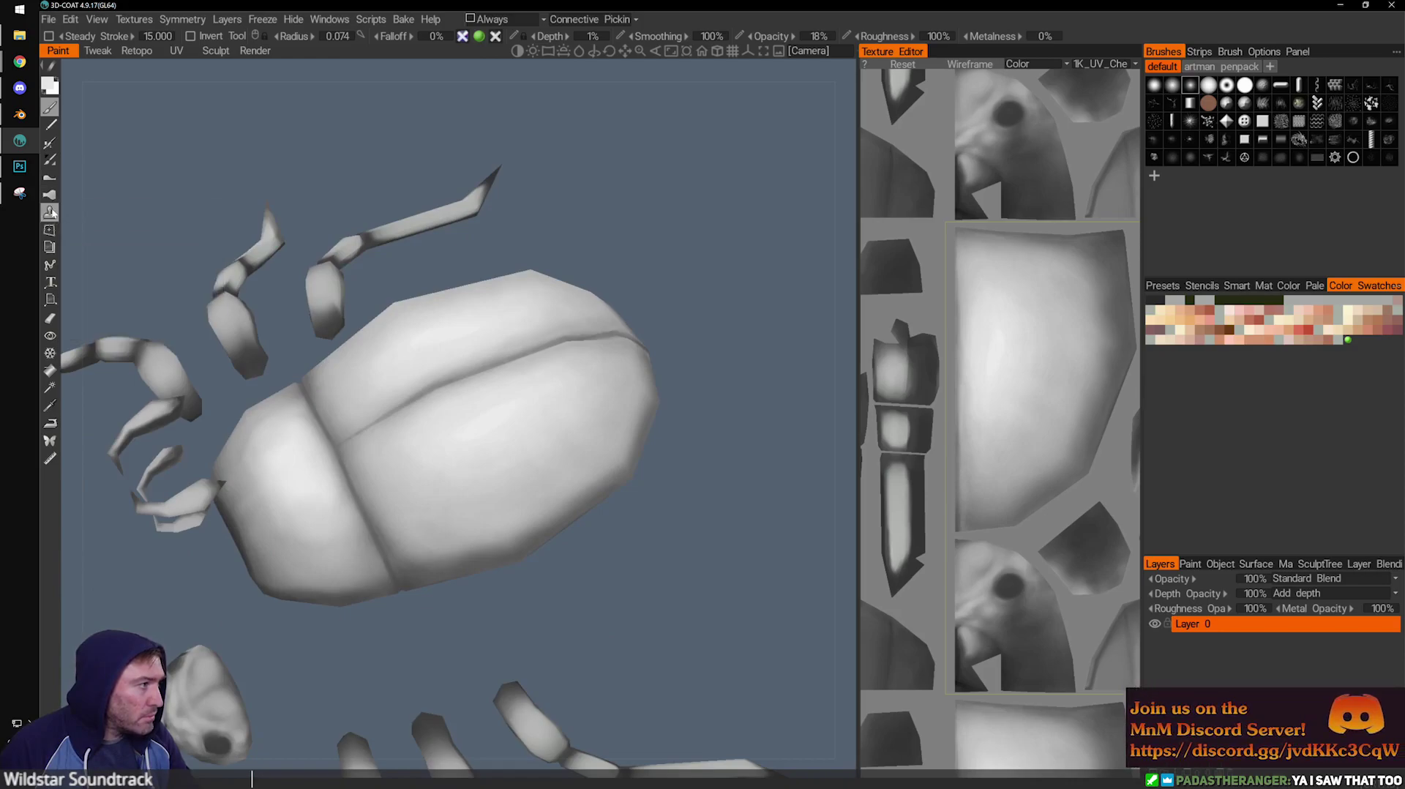
{"action": "left_click_drag", "start_coordinate": [146, 231], "coordinate": [132, 310], "text": "alt"}
{"action": "left_click", "coordinate": [53, 194]}
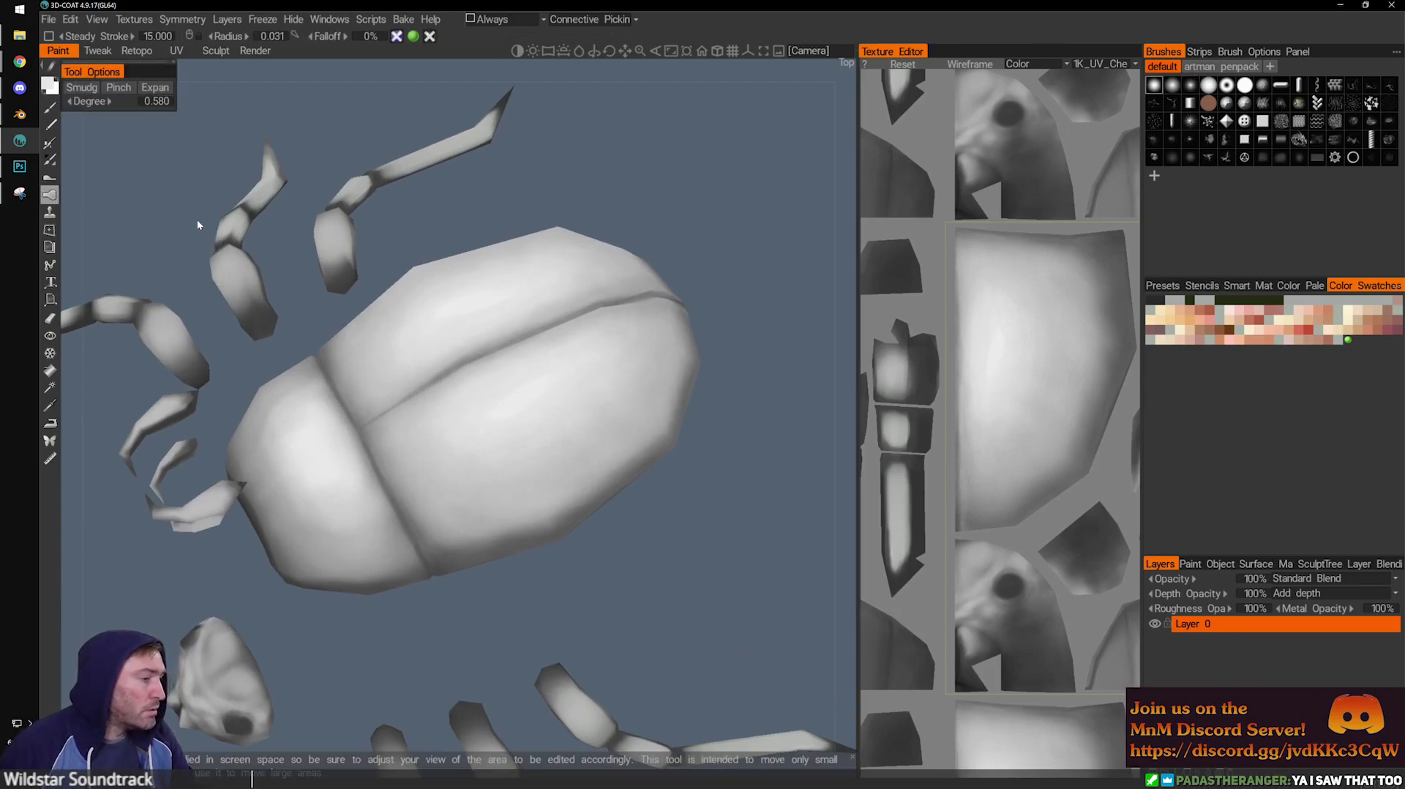
{"action": "scroll", "coordinate": [543, 401], "scroll_direction": "up", "scroll_amount": 2}
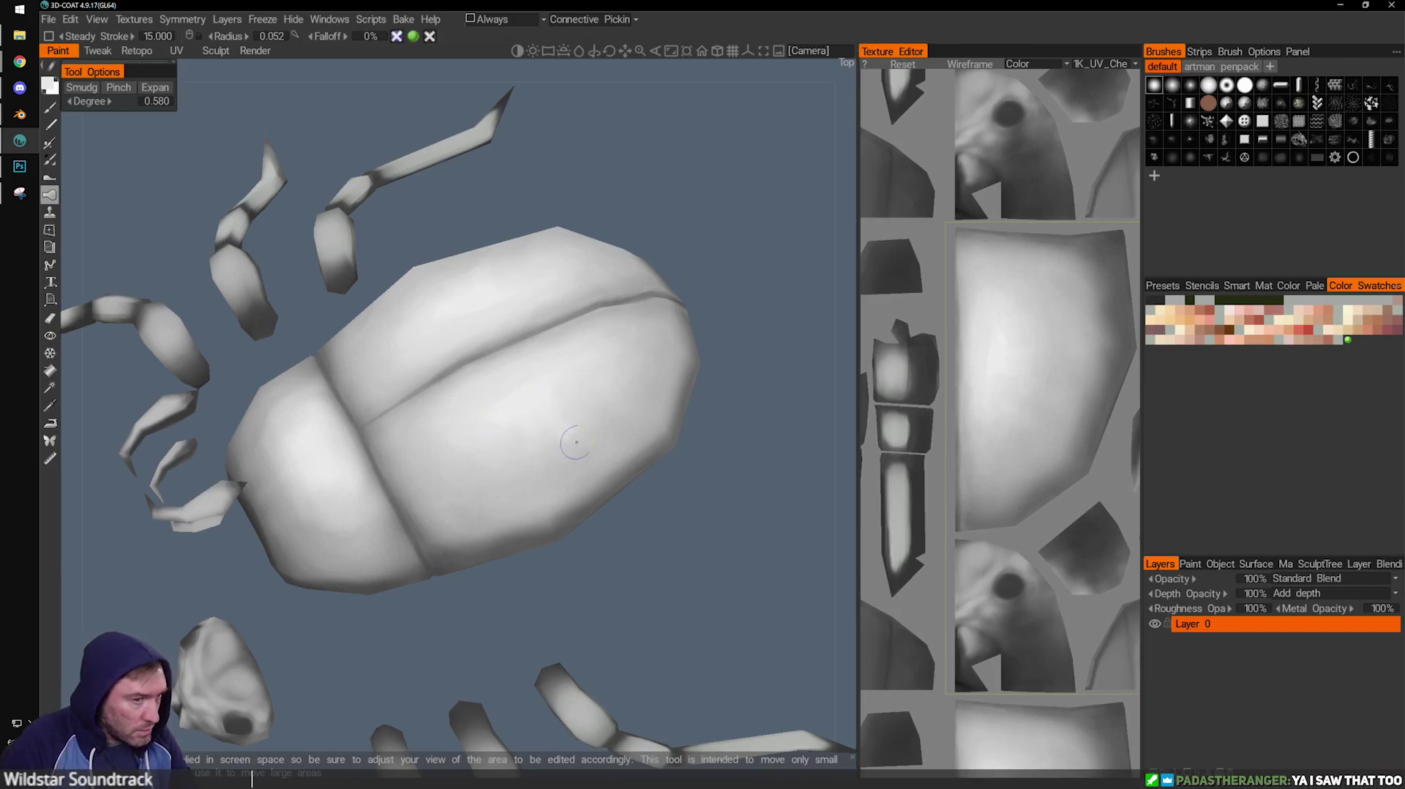
{"action": "scroll", "coordinate": [531, 434], "scroll_direction": "up", "scroll_amount": 2}
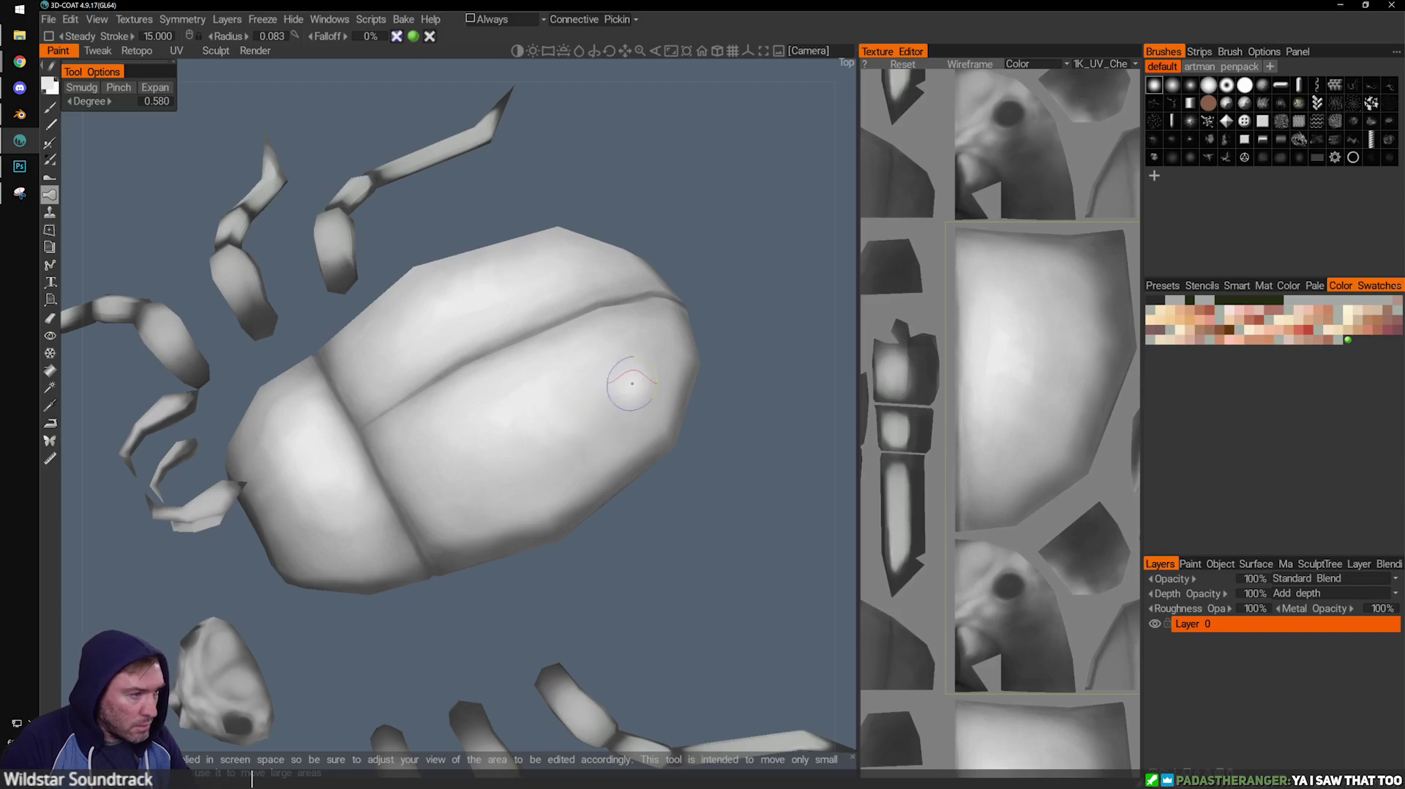
{"action": "right_click_drag", "start_coordinate": [495, 448], "coordinate": [634, 466]}
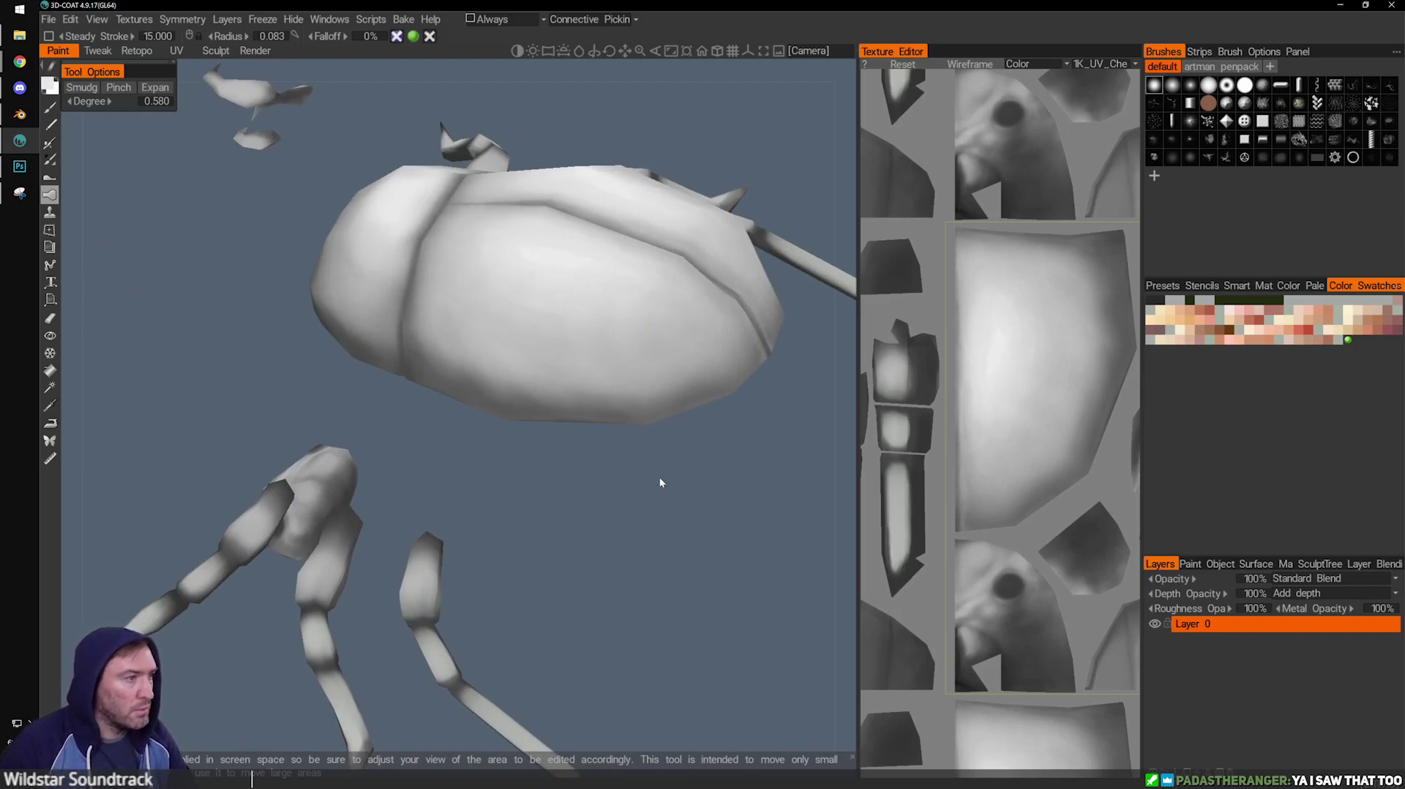
{"action": "left_click_drag", "start_coordinate": [691, 261], "coordinate": [618, 466], "text": "alt"}
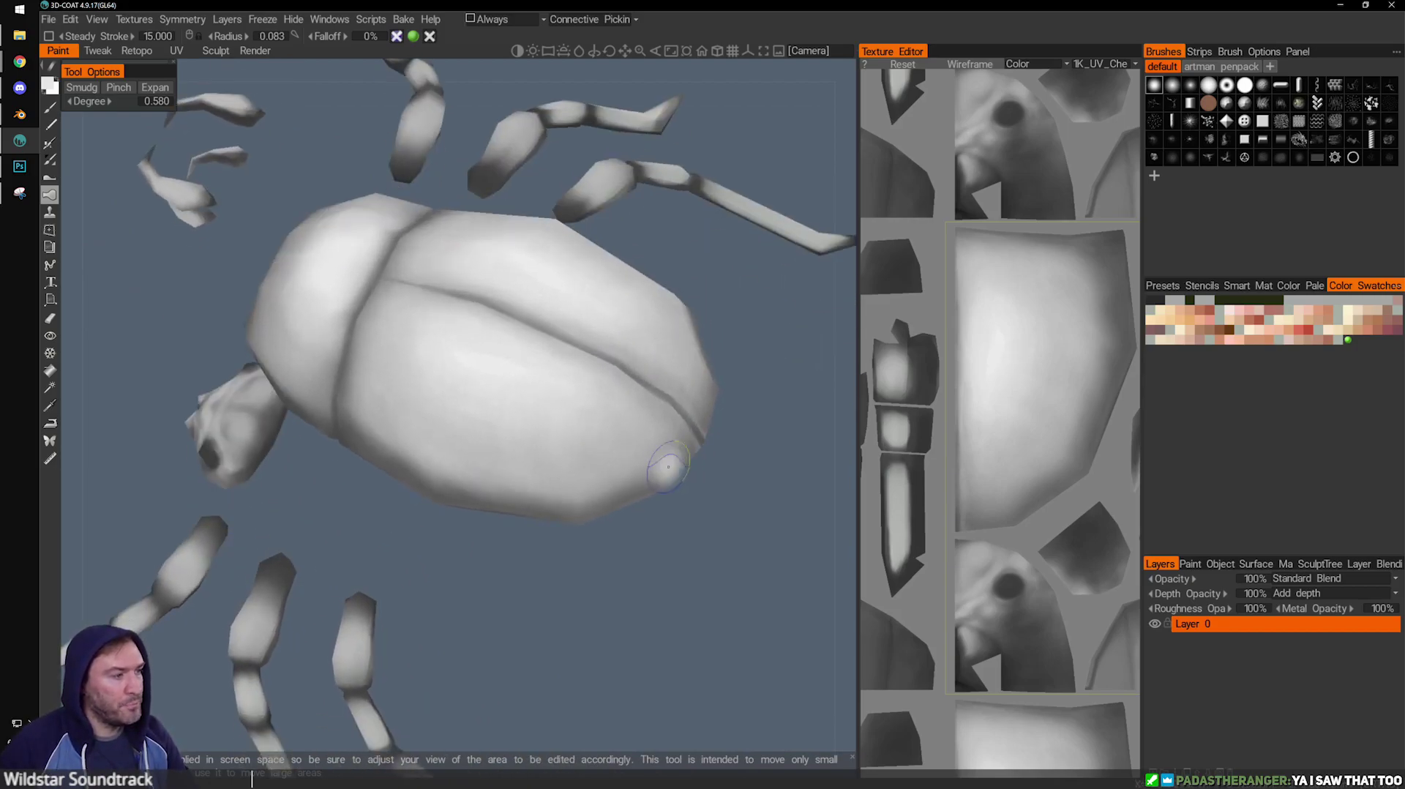
Return to the paint brush, enlarge it to a 0.108 radius and soften the shading on the wing case's side and rear.
{"action": "left_click", "coordinate": [50, 107]}
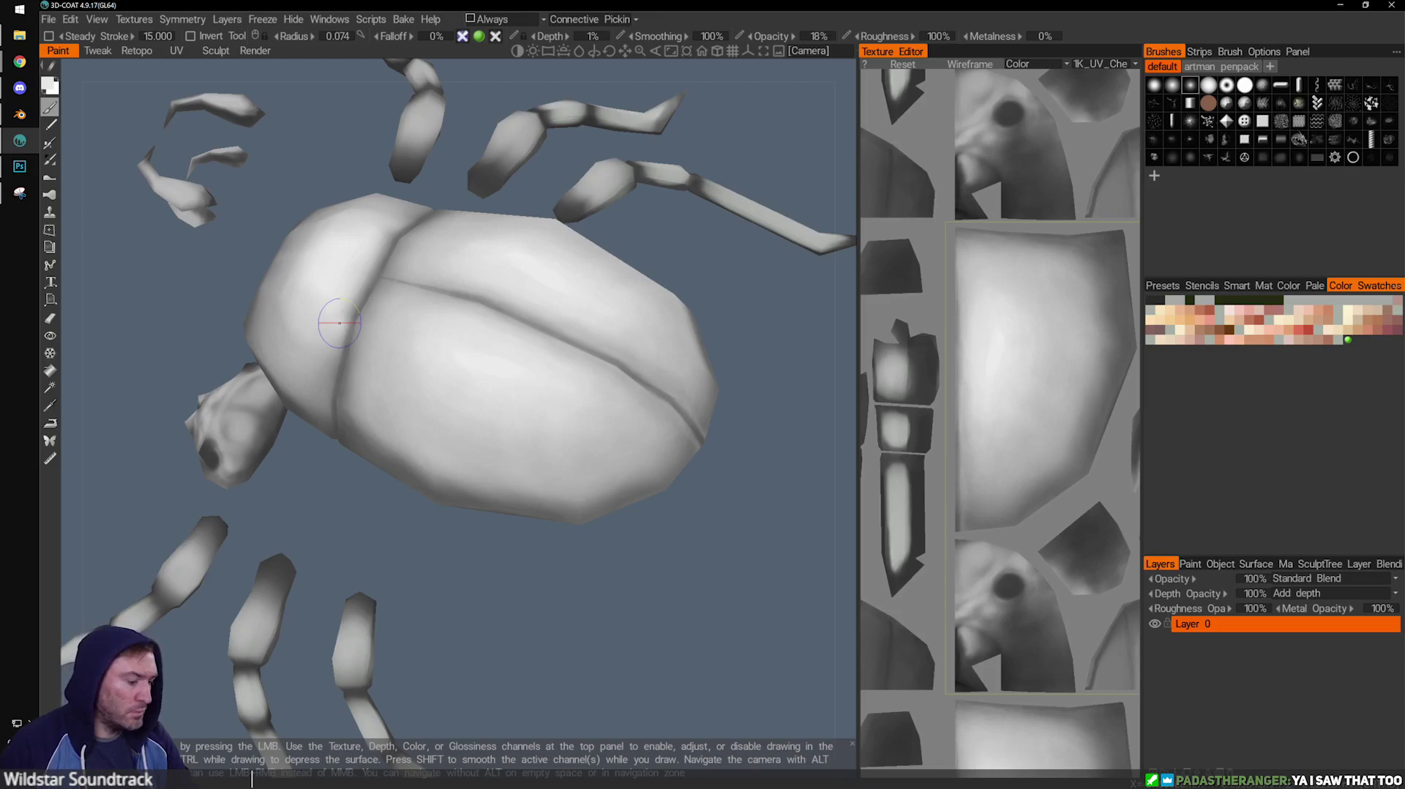
{"action": "right_click_drag", "start_coordinate": [727, 648], "coordinate": [512, 417]}
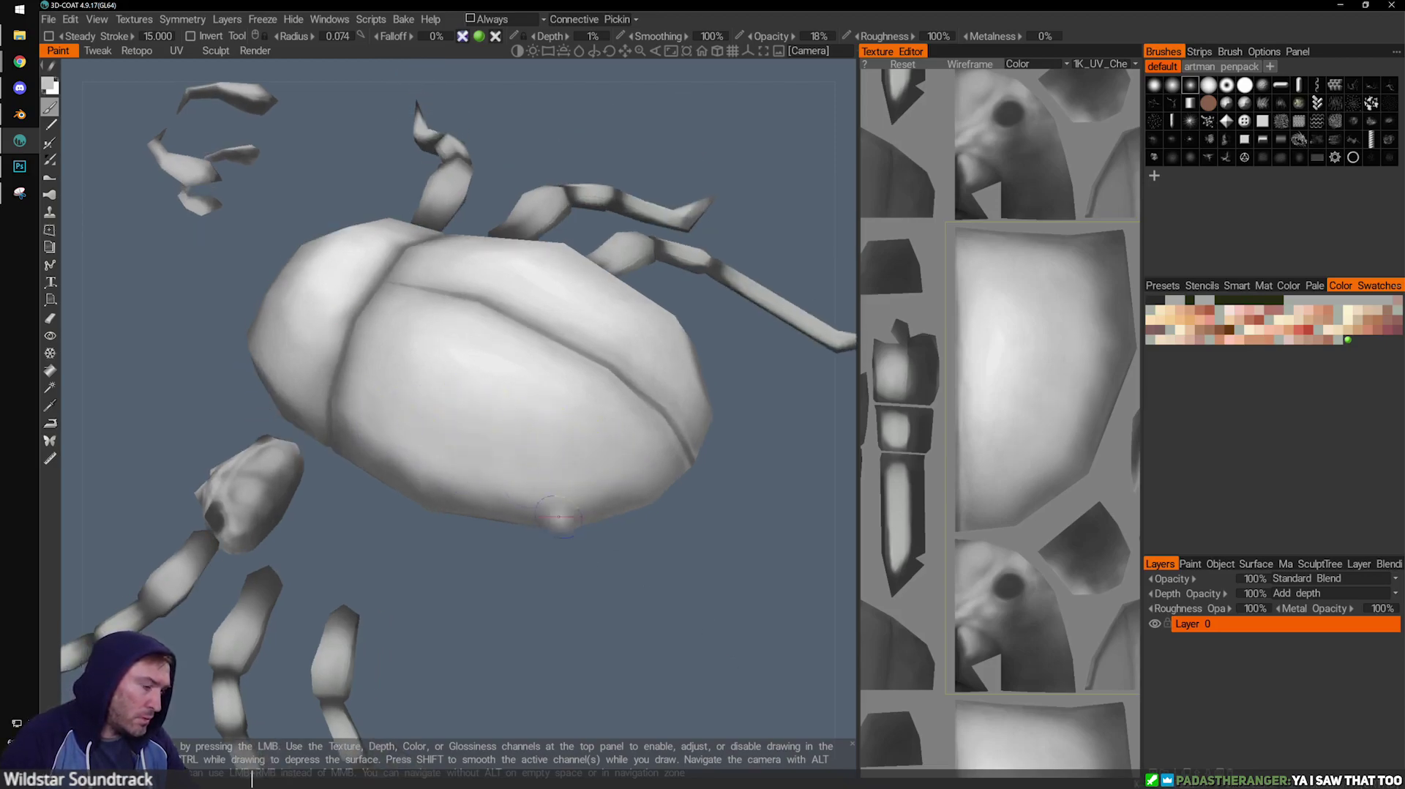
{"action": "left_click_drag", "start_coordinate": [527, 485], "coordinate": [433, 445], "text": "alt"}
{"action": "key", "text": "bracketright"}
{"action": "key", "text": "bracketright"}
{"action": "key", "text": "bracketright"}
{"action": "key", "text": "bracketright"}
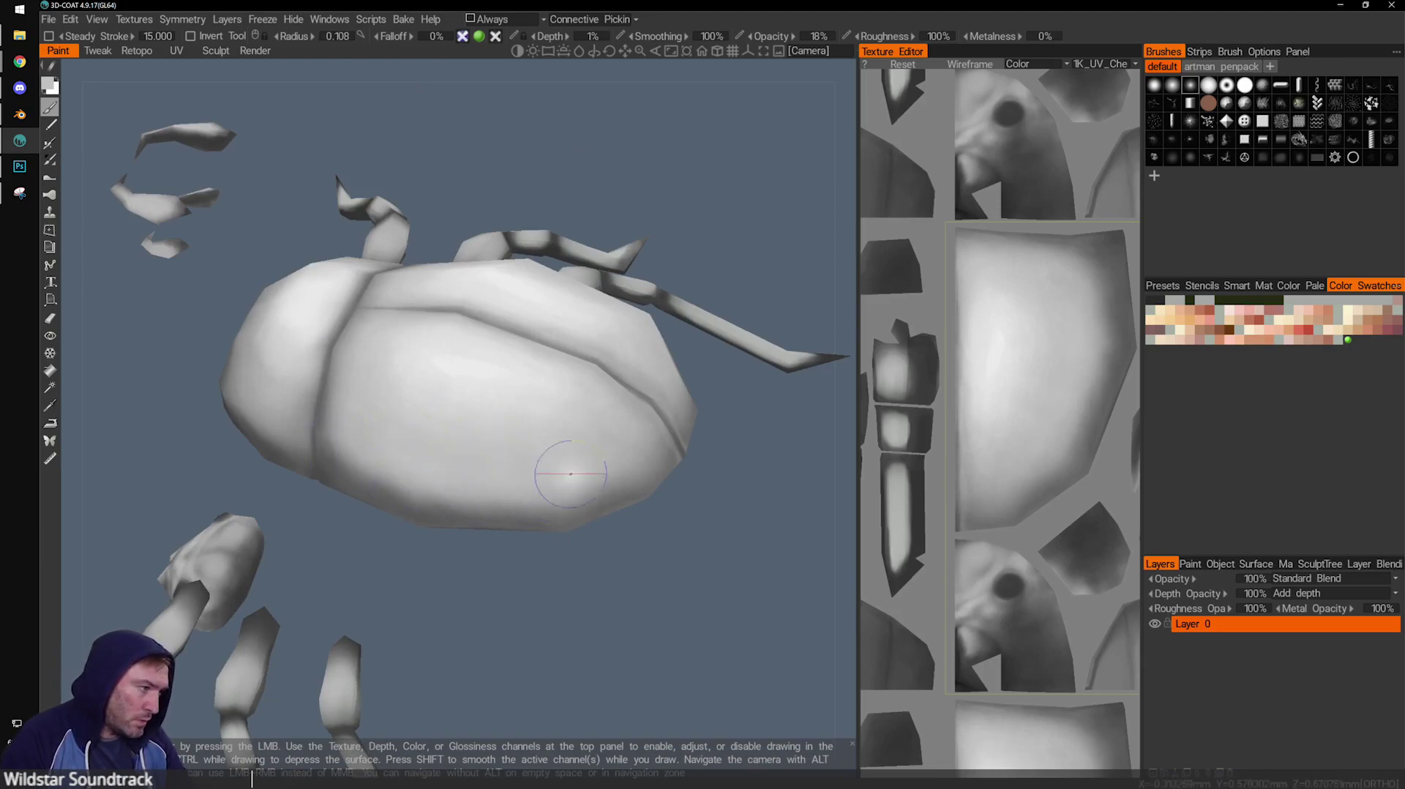
{"action": "mouse_move", "coordinate": [559, 455]}
{"action": "right_mouse_down"}
{"action": "mouse_move", "coordinate": [647, 542]}
{"action": "mouse_move", "coordinate": [423, 491]}
{"action": "right_mouse_up"}
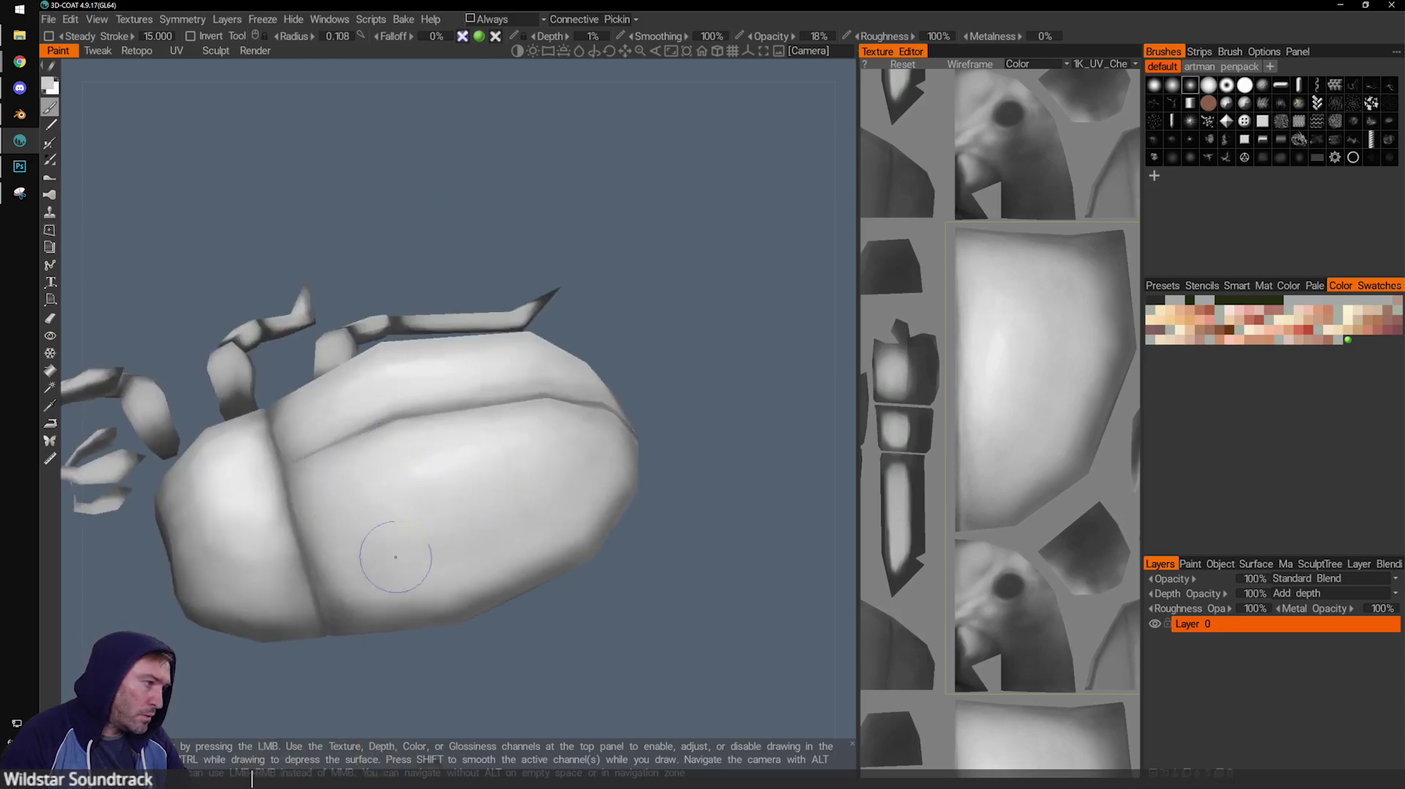
Sample greys from the shell, reduce the brush to a 0.062 radius and blend the shading around the rear of the central seam.
{"action": "key", "text": "v"}
{"action": "left_click_drag", "start_coordinate": [593, 427], "coordinate": [586, 461], "text": "alt"}
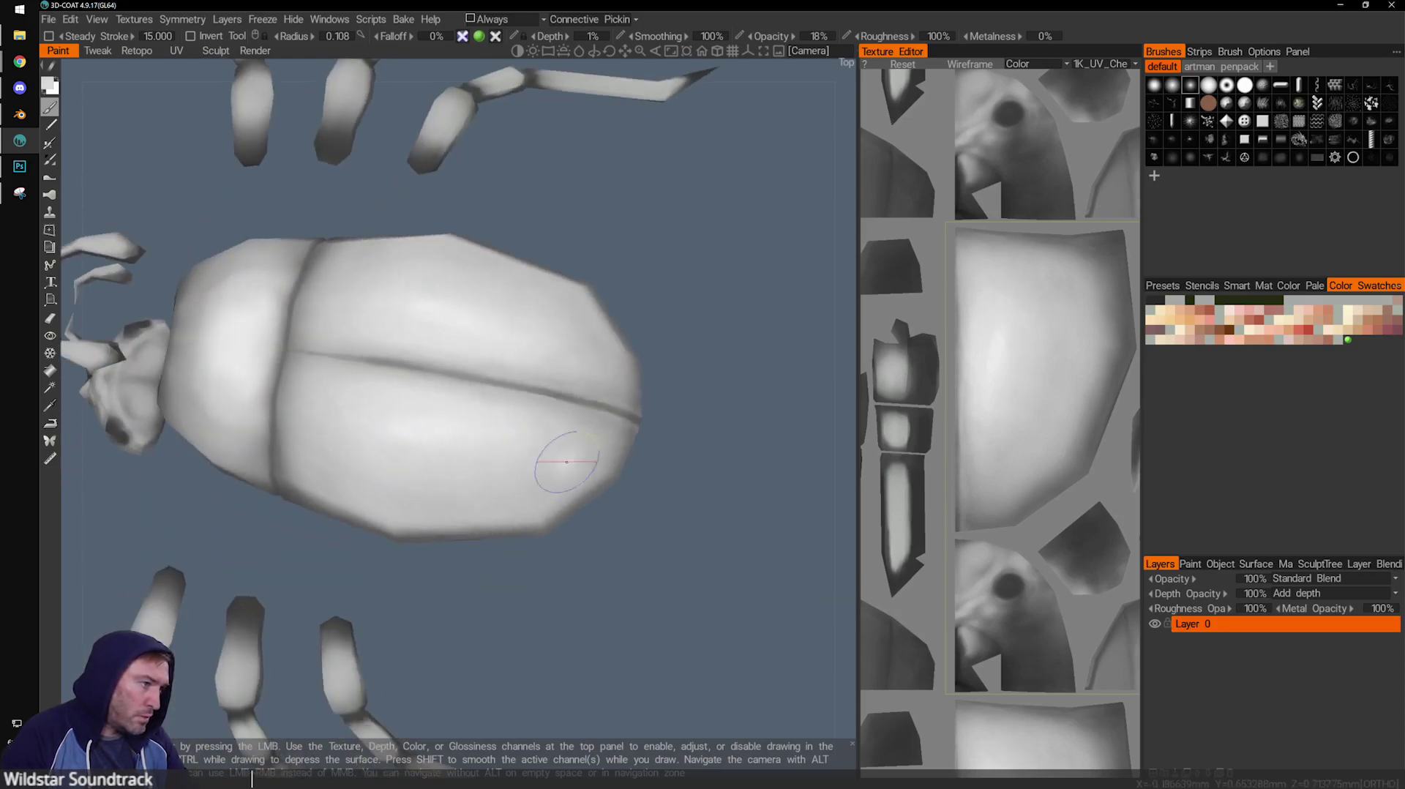
{"action": "key", "text": "v"}
{"action": "left_click_drag", "start_coordinate": [586, 380], "coordinate": [473, 352], "text": "alt"}
{"action": "right_click_drag", "start_coordinate": [414, 338], "coordinate": [388, 337]}
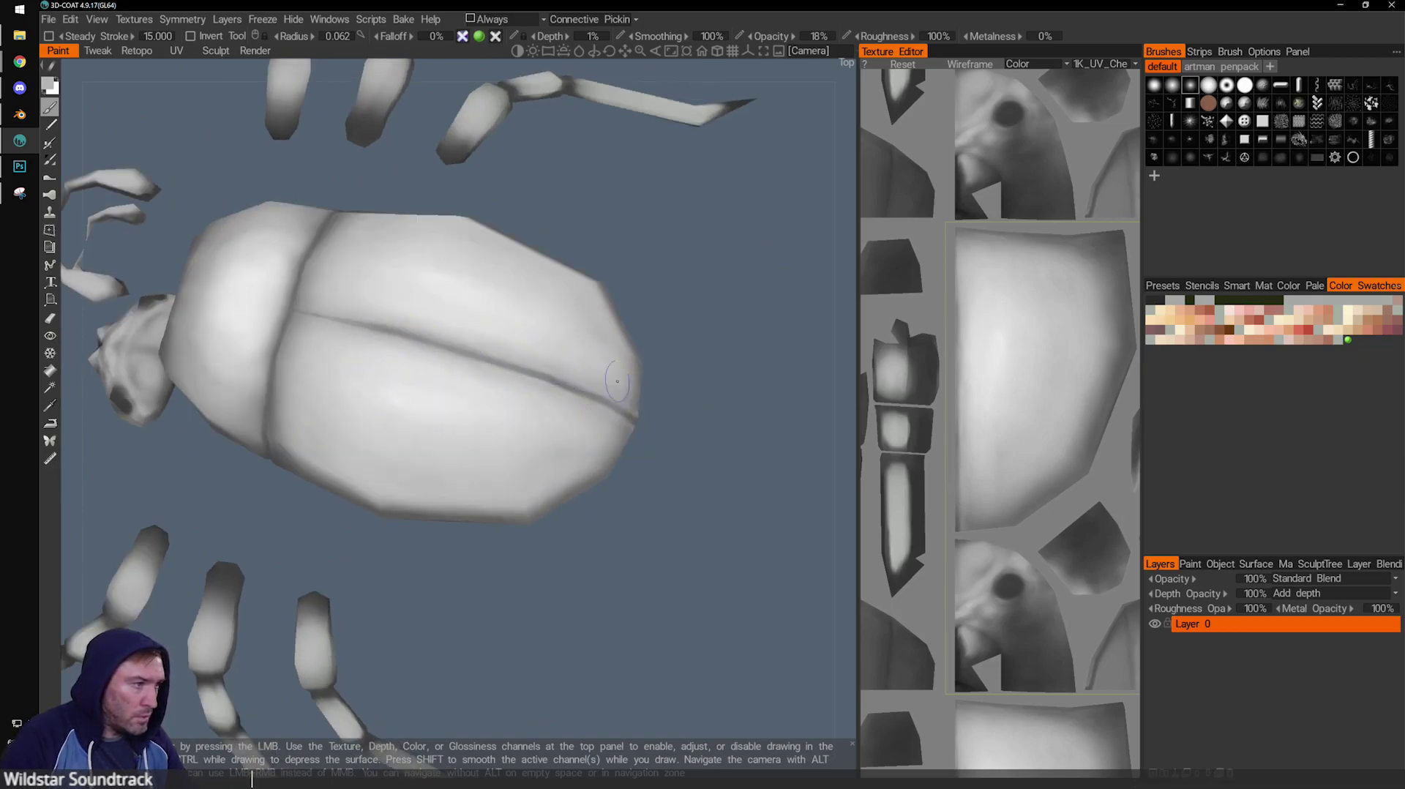
{"action": "right_click_drag", "start_coordinate": [605, 405], "coordinate": [700, 423], "text": "shift"}
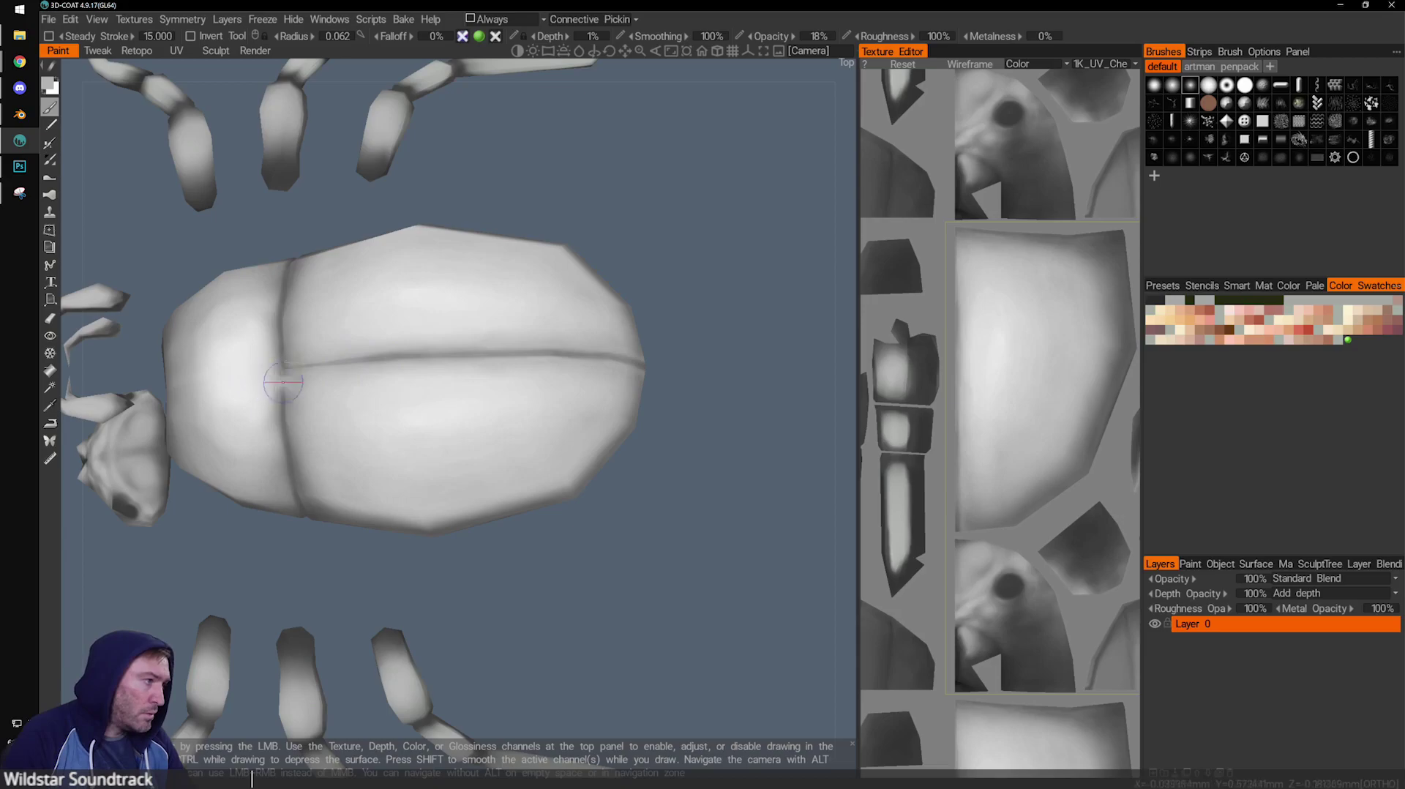
Refine the shading along the seam between the thorax plate and the wing cases with the 0.062 radius brush.
{"action": "left_click_drag", "start_coordinate": [321, 384], "coordinate": [555, 292], "text": "alt"}
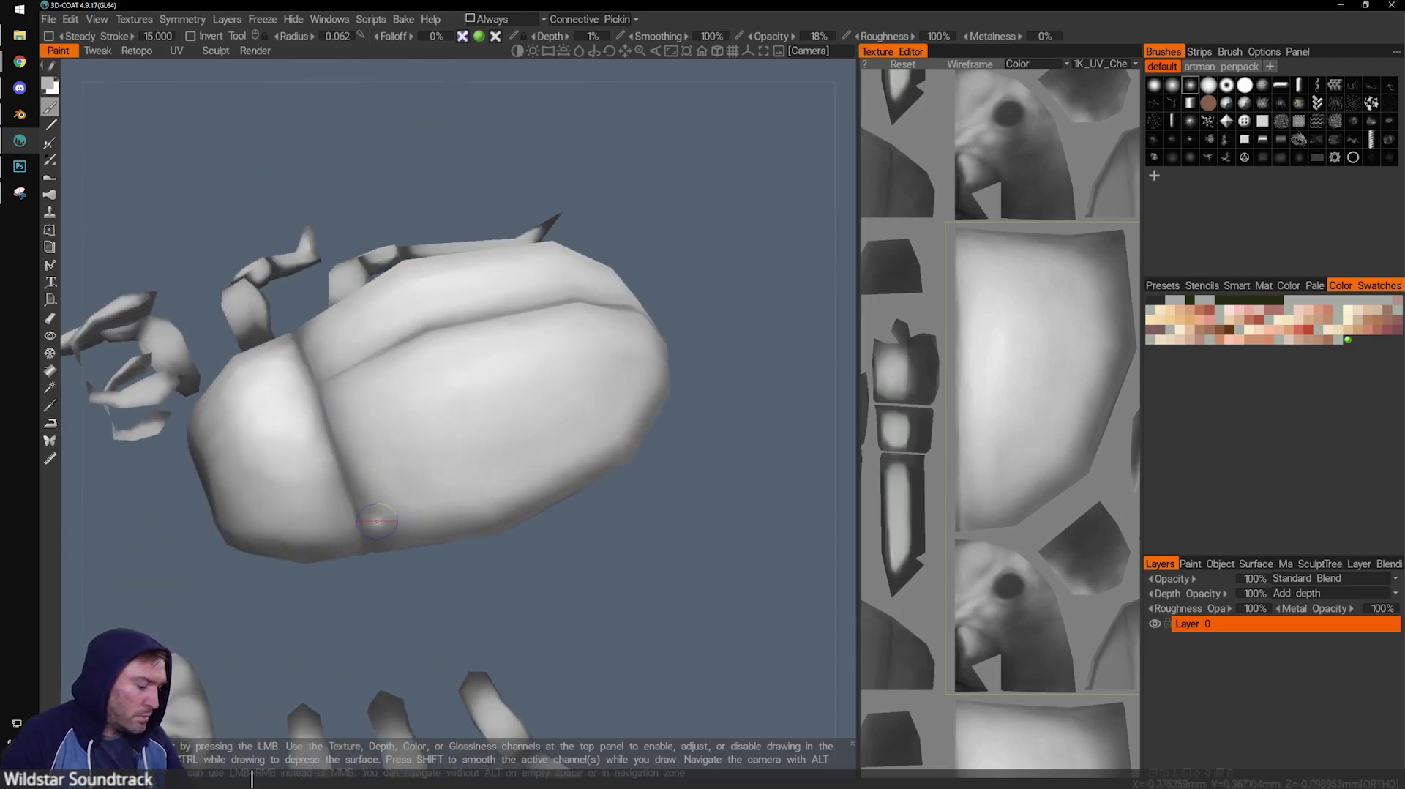
{"action": "right_click_drag", "start_coordinate": [476, 604], "coordinate": [378, 526]}
{"action": "right_click_drag", "start_coordinate": [434, 588], "coordinate": [346, 453]}
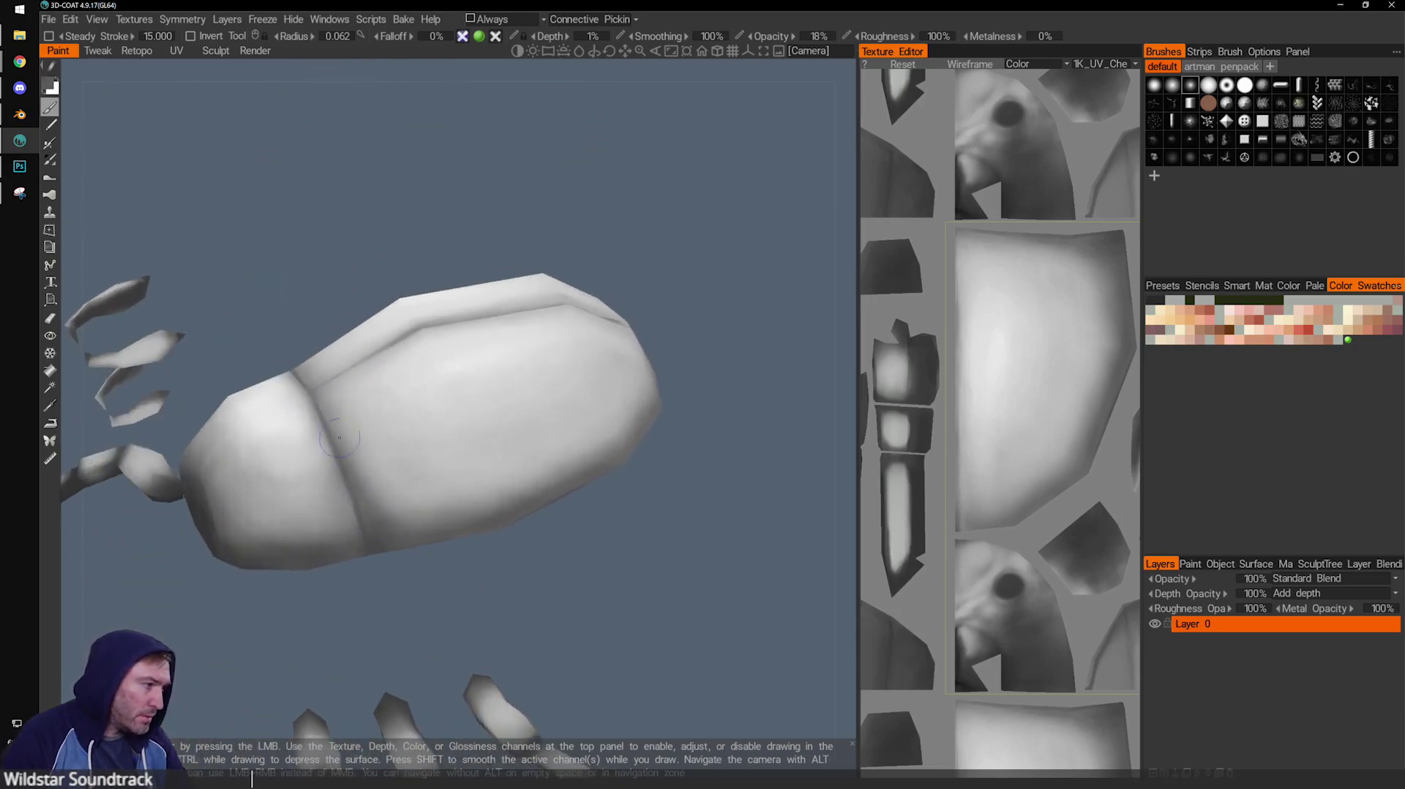
{"action": "right_click_drag", "start_coordinate": [432, 586], "coordinate": [386, 405]}
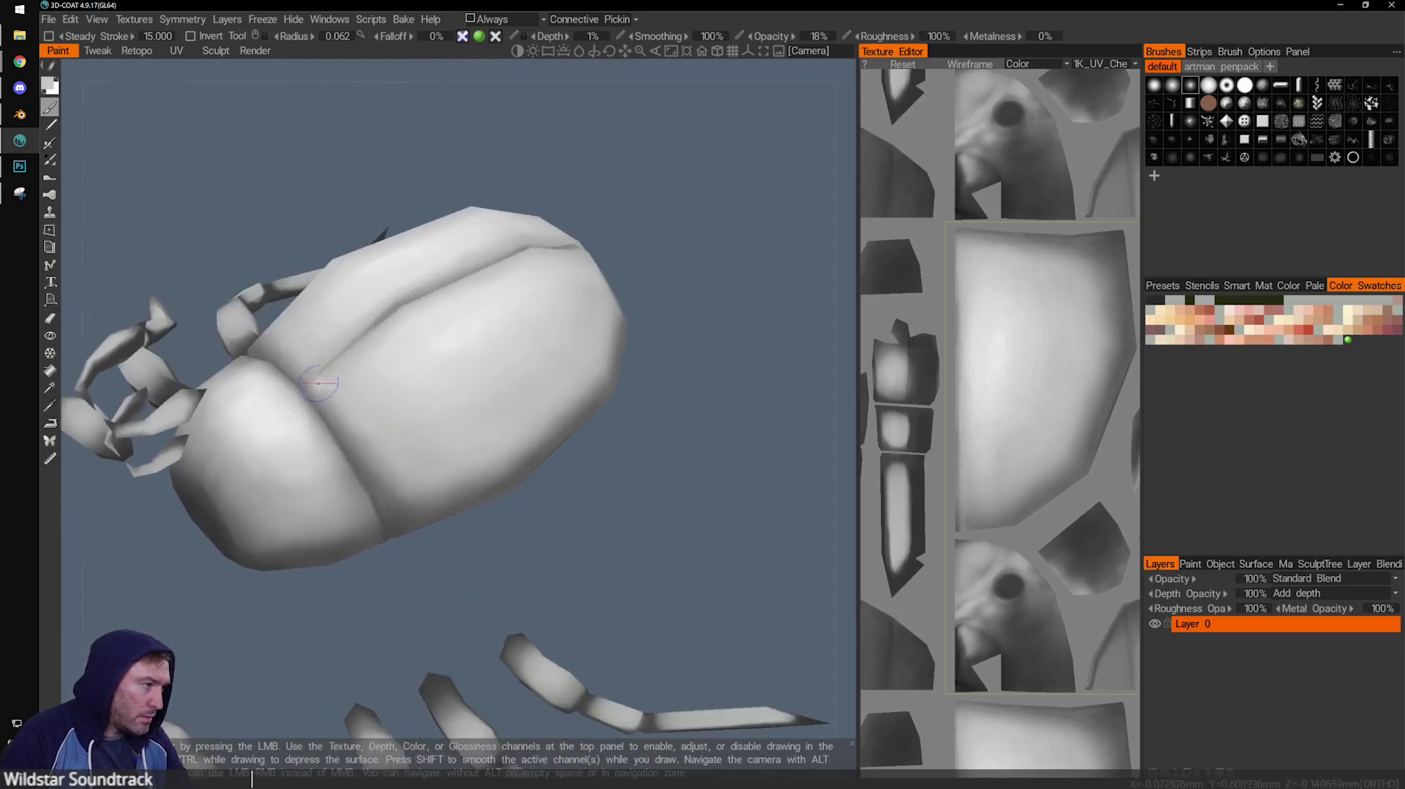
{"action": "mouse_move", "coordinate": [440, 468]}
{"action": "right_mouse_down"}
{"action": "mouse_move", "coordinate": [596, 558]}
{"action": "mouse_move", "coordinate": [492, 486]}
{"action": "right_mouse_up"}
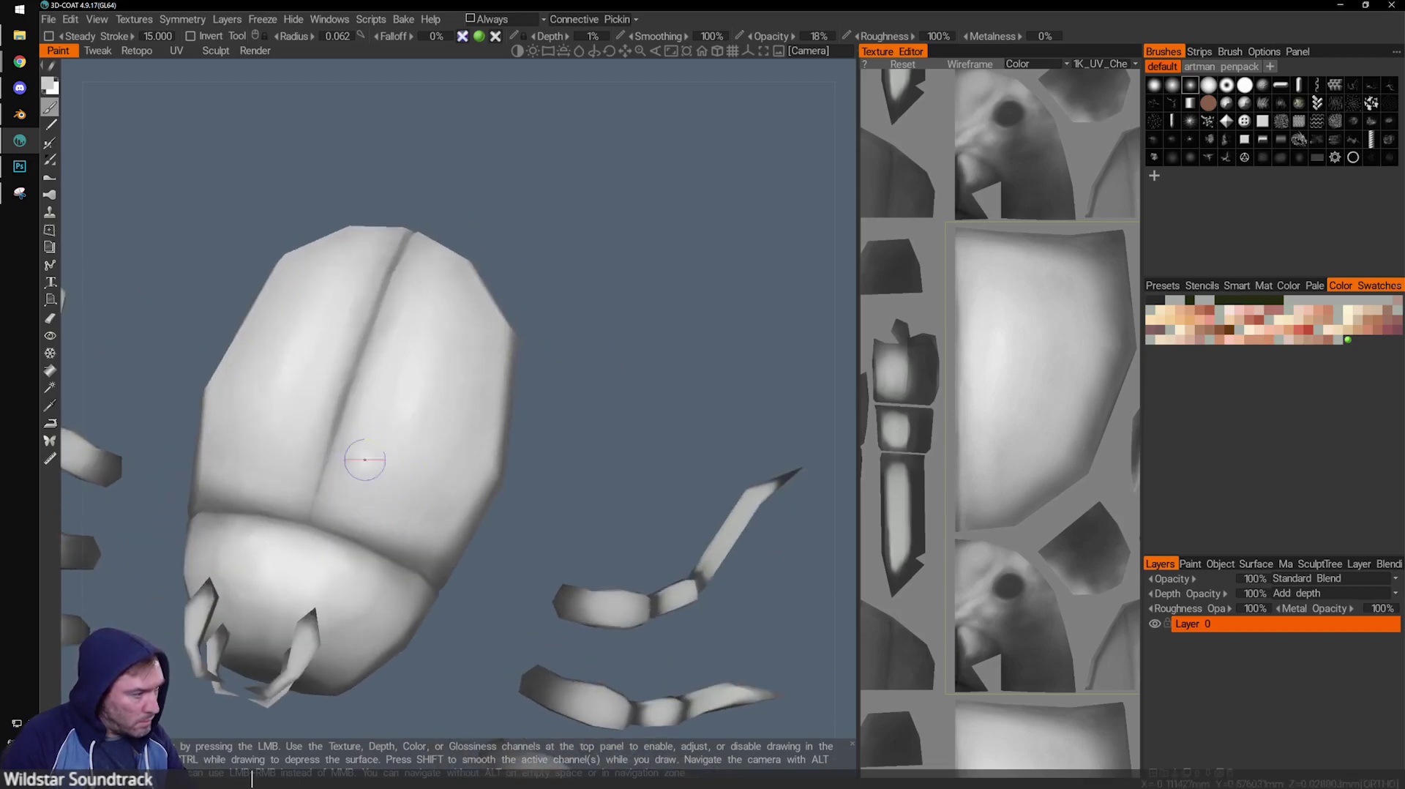
{"action": "mouse_move", "coordinate": [524, 502]}
{"action": "right_mouse_down"}
{"action": "mouse_move", "coordinate": [395, 493]}
{"action": "mouse_move", "coordinate": [419, 222]}
{"action": "right_mouse_up"}
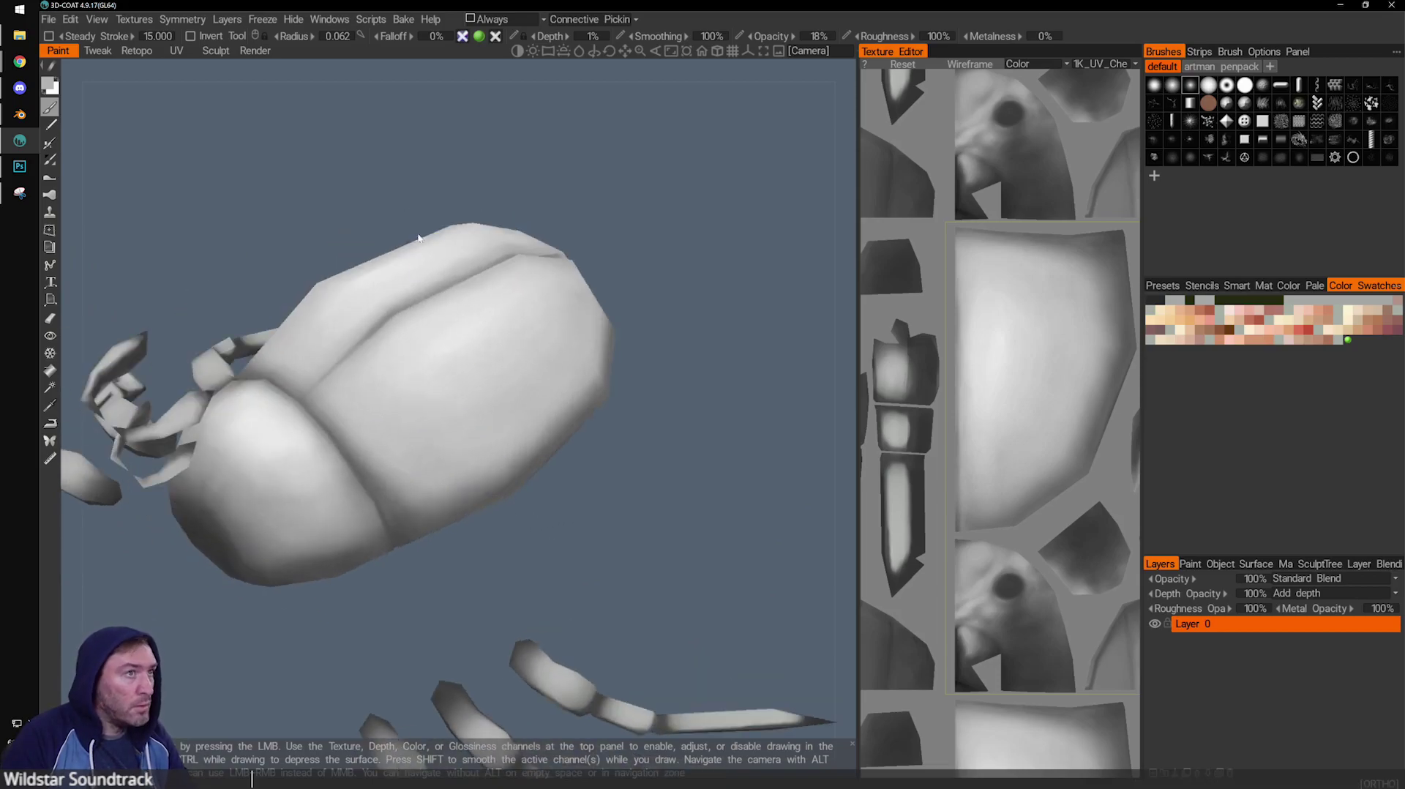
Enlarge the brush to a 0.084 radius and even out the light shading across the front and side of the wing case.
{"action": "key", "text": "bracketright"}
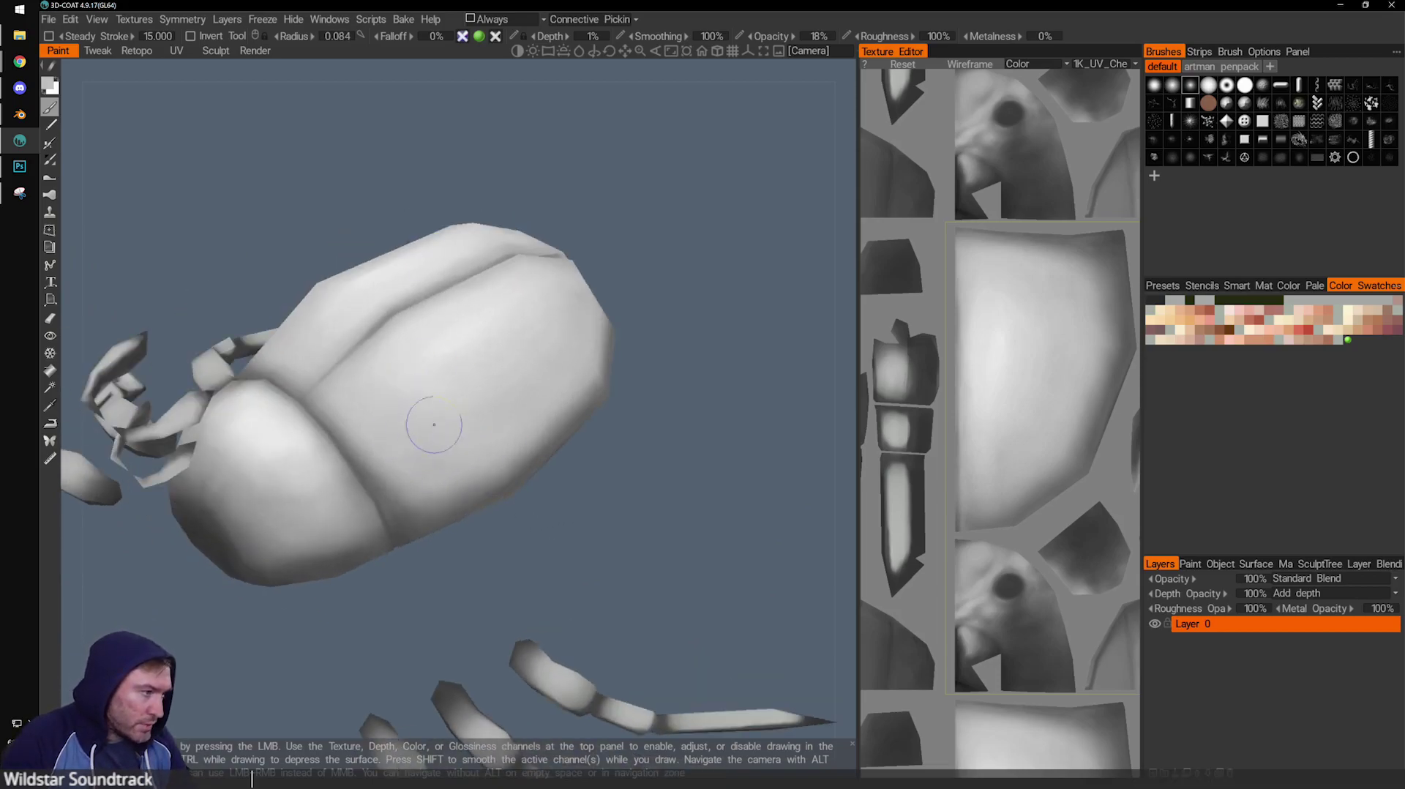
{"action": "right_click_drag", "start_coordinate": [524, 546], "coordinate": [430, 402]}
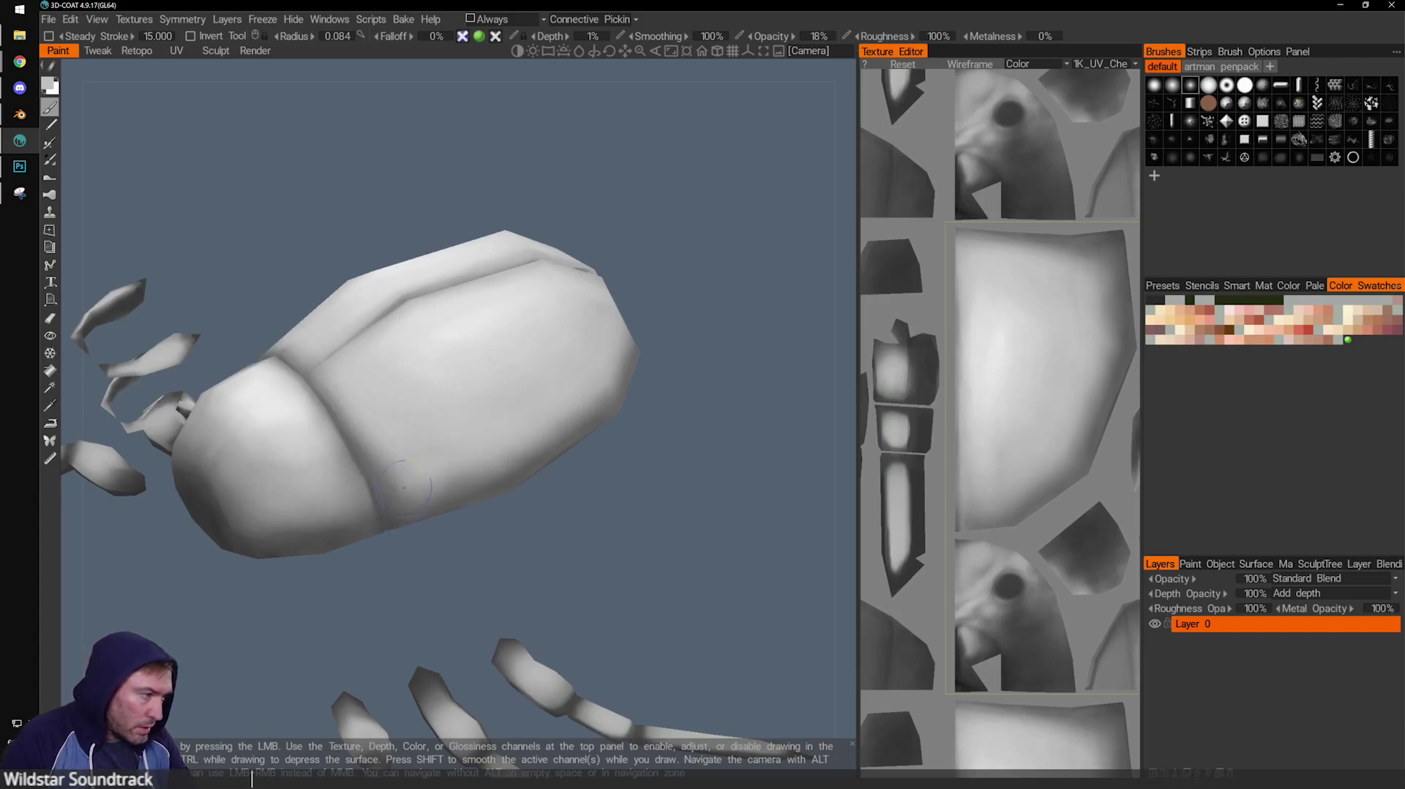
{"action": "left_click_drag", "start_coordinate": [454, 457], "coordinate": [437, 466], "text": "alt"}
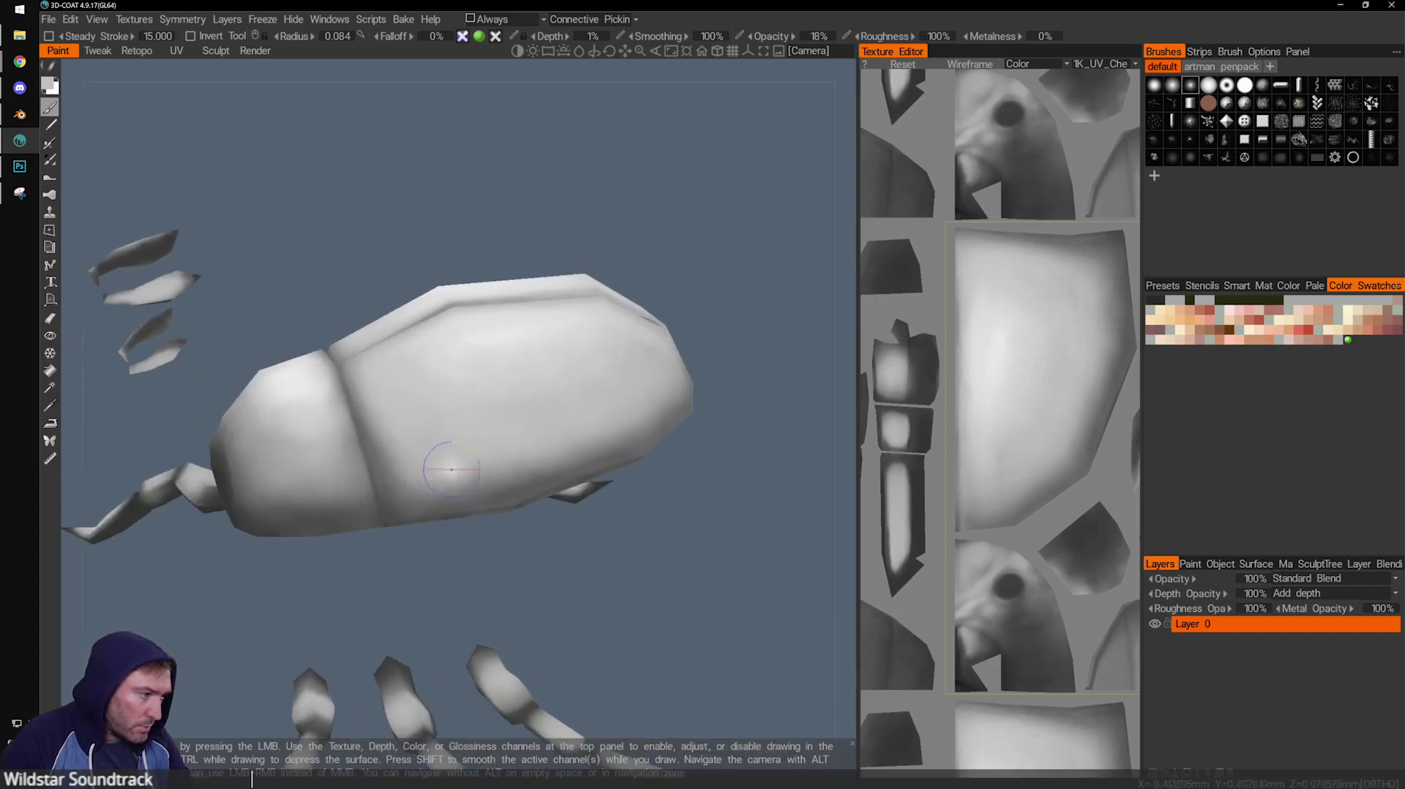
{"action": "mouse_move", "coordinate": [518, 484]}
{"action": "left_mouse_down", "text": "alt"}
{"action": "mouse_move", "coordinate": [586, 540]}
{"action": "mouse_move", "coordinate": [693, 476]}
{"action": "mouse_move", "coordinate": [715, 558]}
{"action": "mouse_move", "coordinate": [502, 454]}
{"action": "left_mouse_up", "text": "alt"}
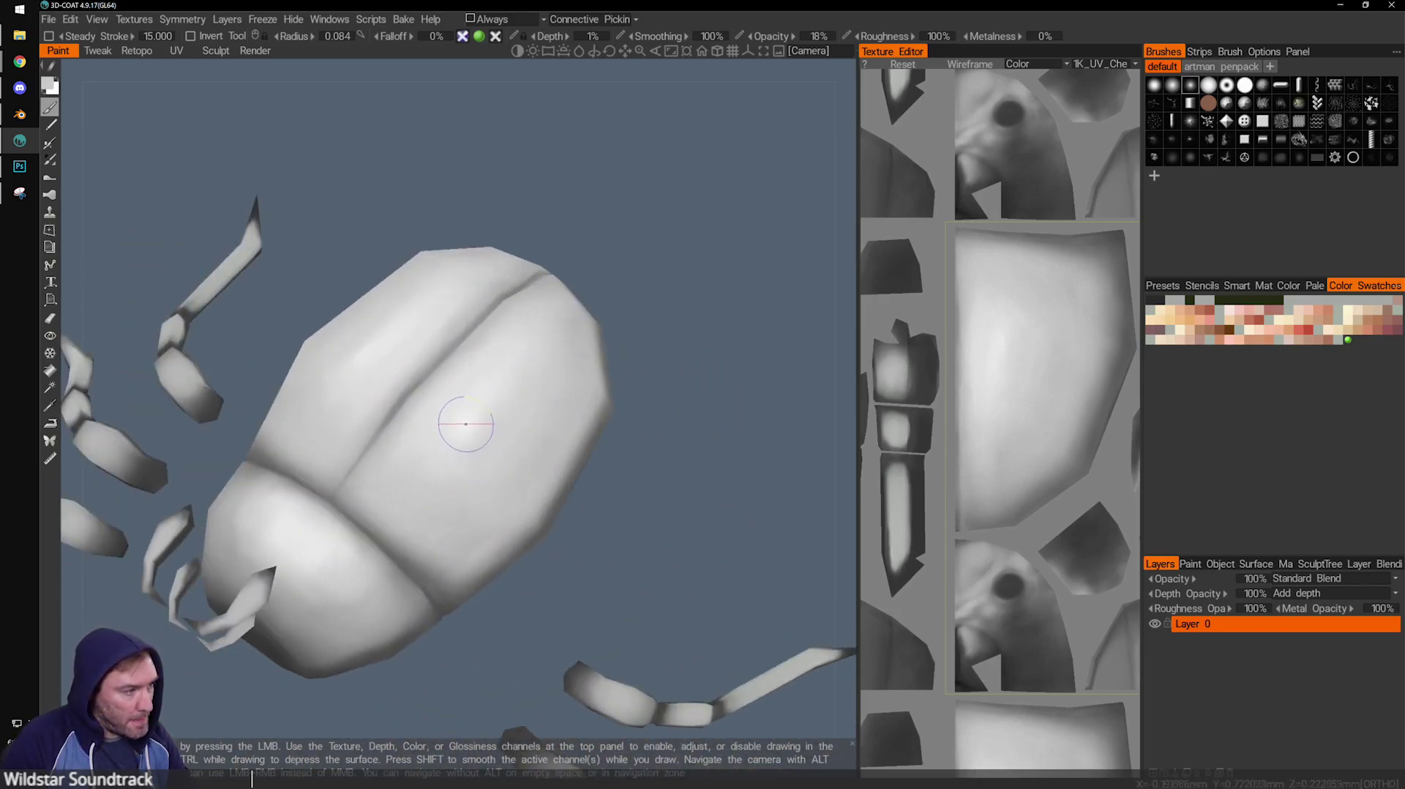
{"action": "left_click_drag", "start_coordinate": [472, 476], "coordinate": [666, 392], "text": "alt"}
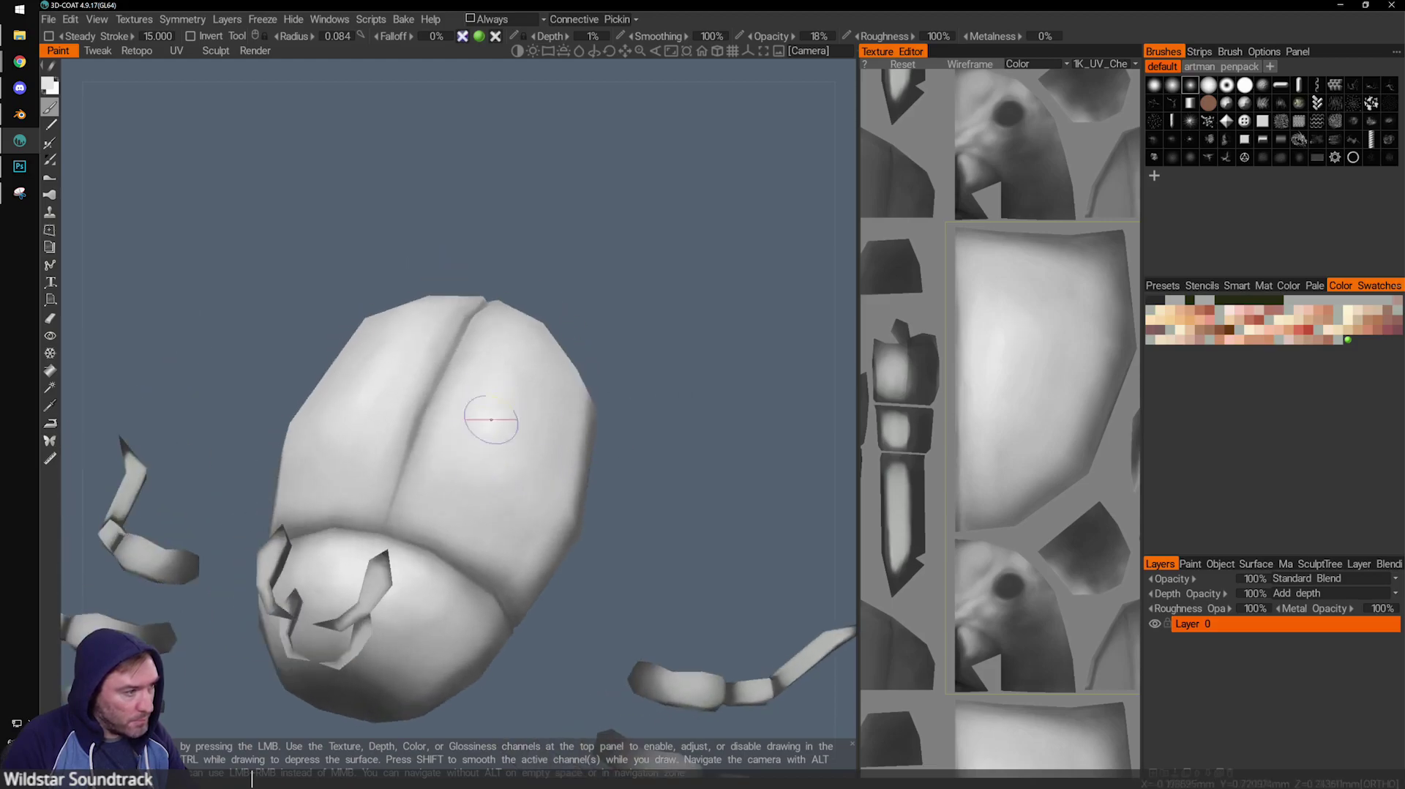
{"action": "left_click_drag", "start_coordinate": [521, 490], "coordinate": [435, 507], "text": "alt"}
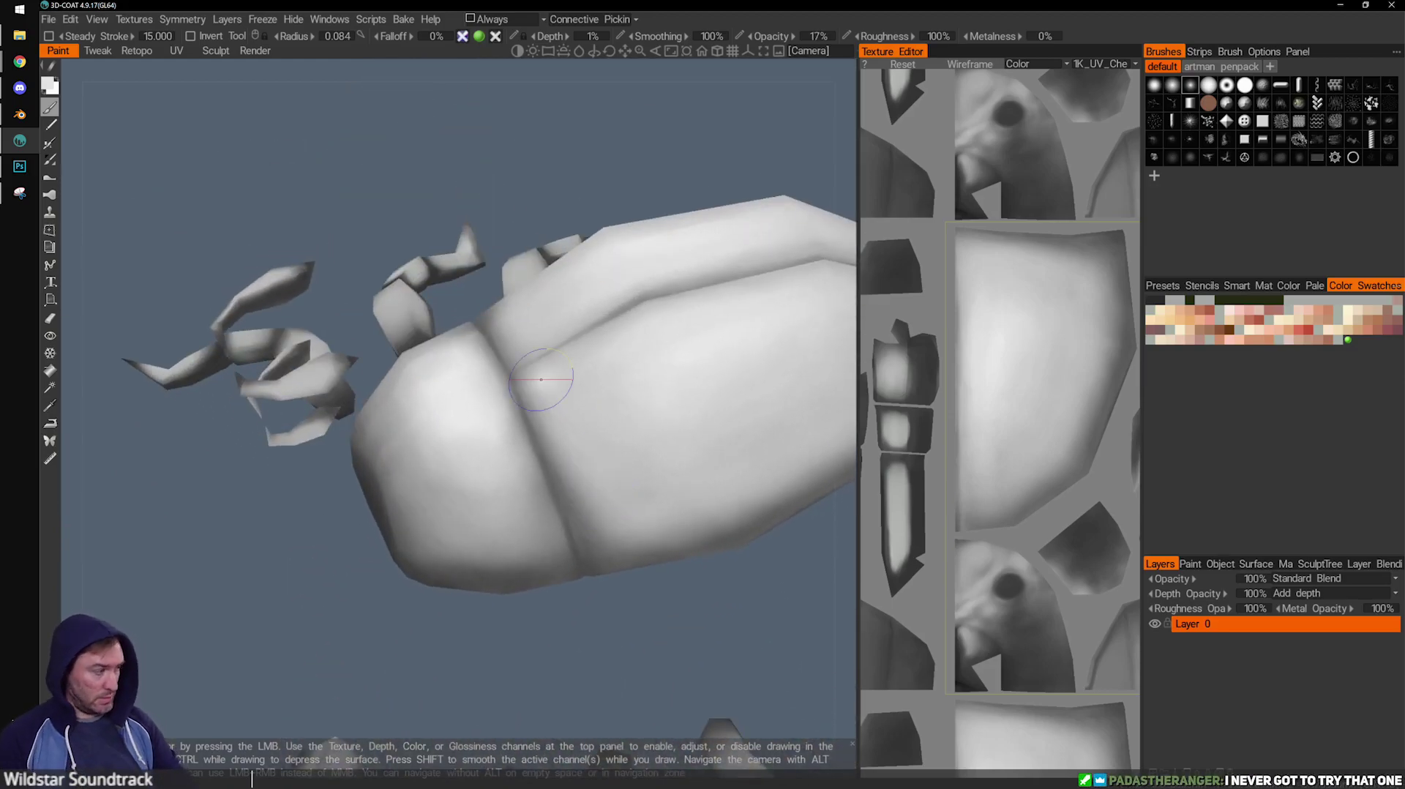
Blend the thorax plate's highlight and side shading with soft strokes at 17% opacity, sampling greys from the surface.
{"action": "mouse_move", "coordinate": [615, 549]}
{"action": "left_mouse_down", "text": "alt"}
{"action": "mouse_move", "coordinate": [596, 630]}
{"action": "mouse_move", "coordinate": [556, 627]}
{"action": "mouse_move", "coordinate": [558, 582]}
{"action": "left_mouse_up", "text": "alt"}
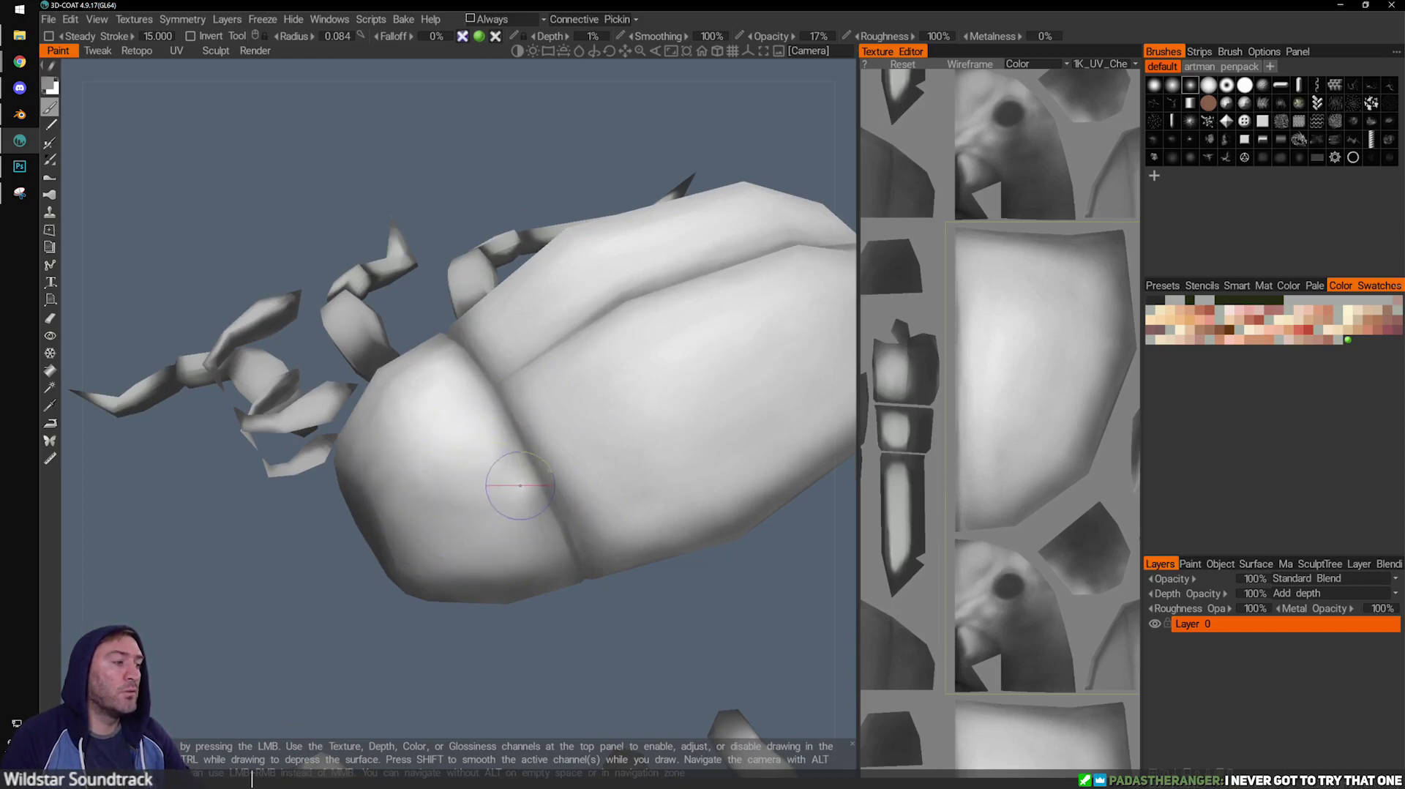
{"action": "mouse_move", "coordinate": [572, 671]}
{"action": "left_mouse_down"}
{"action": "mouse_move", "coordinate": [599, 626]}
{"action": "mouse_move", "coordinate": [462, 496]}
{"action": "left_mouse_up"}
{"action": "left_click_drag", "start_coordinate": [546, 614], "coordinate": [568, 626]}
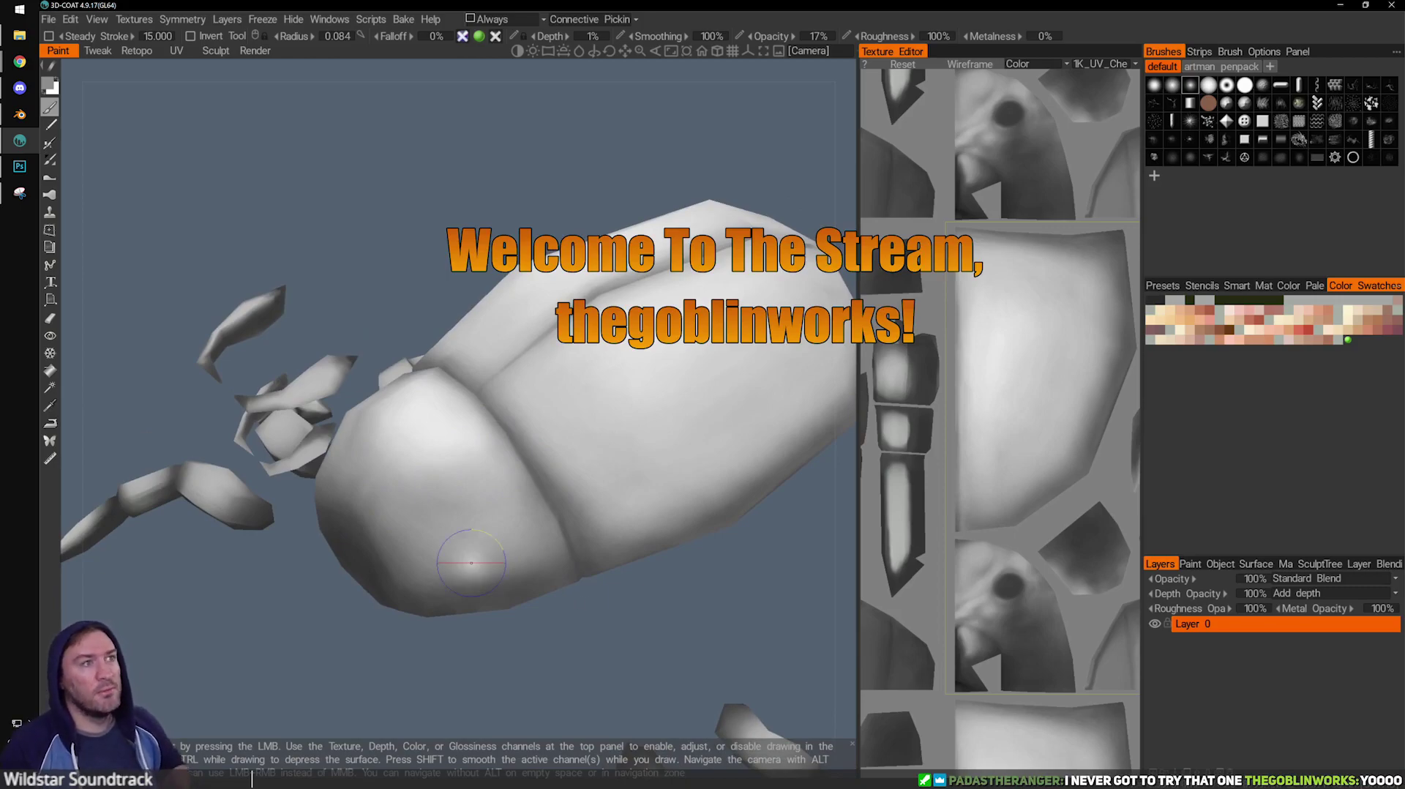
{"action": "mouse_move", "coordinate": [552, 651]}
{"action": "left_mouse_down"}
{"action": "mouse_move", "coordinate": [643, 685]}
{"action": "mouse_move", "coordinate": [556, 648]}
{"action": "mouse_move", "coordinate": [514, 470]}
{"action": "left_mouse_up"}
{"action": "left_click_drag", "start_coordinate": [581, 657], "coordinate": [513, 600]}
{"action": "key", "text": "v"}
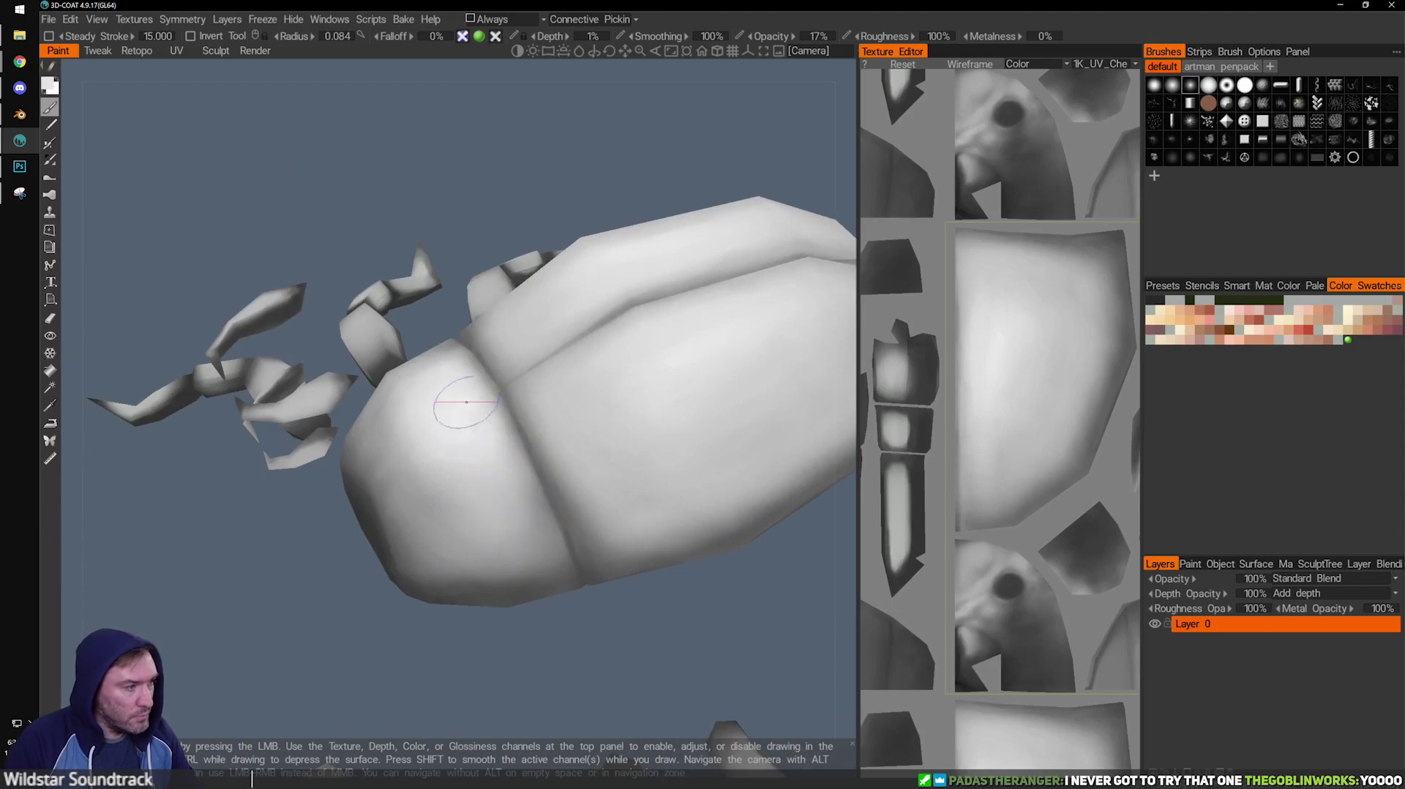
Set the paint colour to a near-white grey with 0% saturation and 97% lightness.
{"action": "left_click_drag", "start_coordinate": [584, 651], "coordinate": [578, 601]}
{"action": "middle_click_drag", "start_coordinate": [539, 329], "coordinate": [524, 415]}
{"action": "left_click_drag", "start_coordinate": [524, 417], "coordinate": [524, 469]}
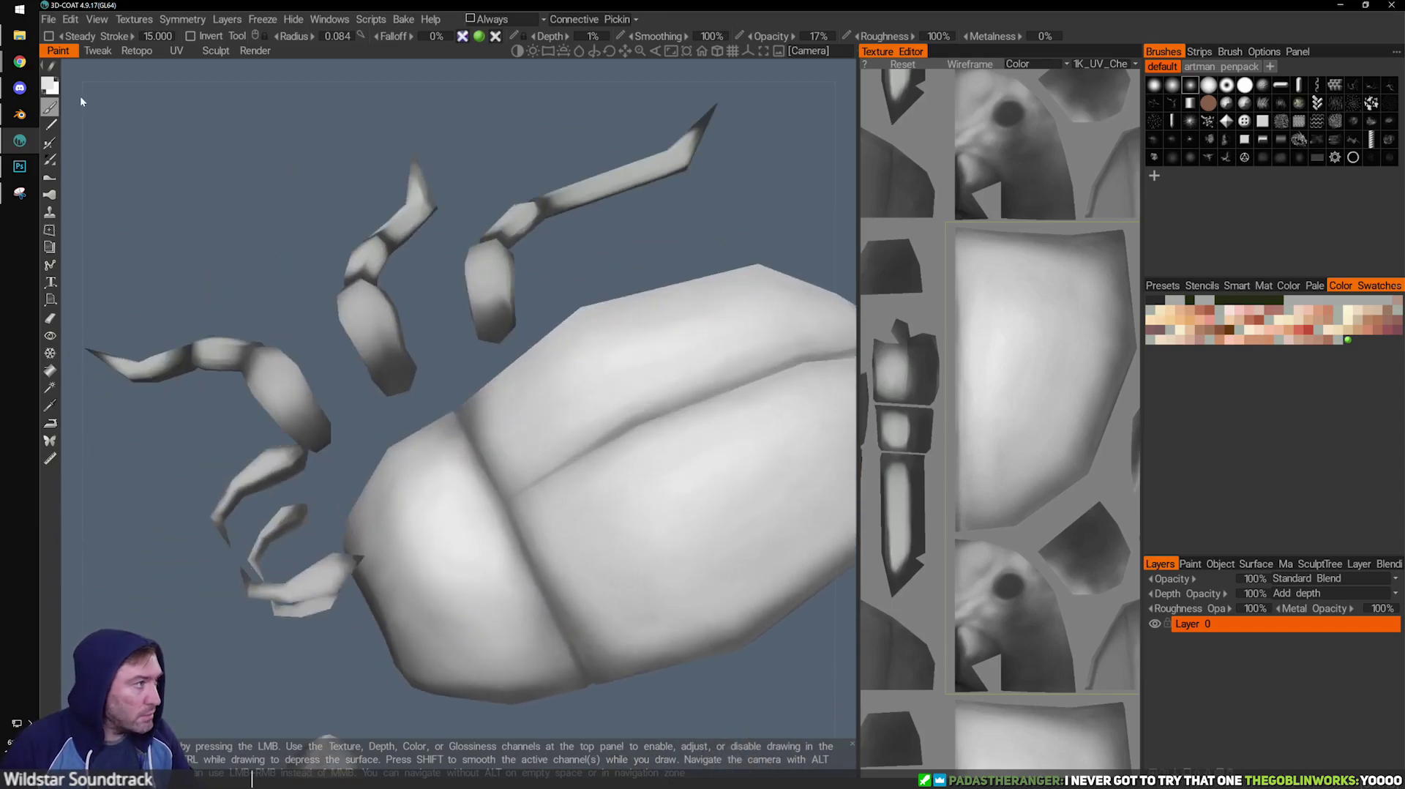
{"action": "left_click", "coordinate": [50, 85]}
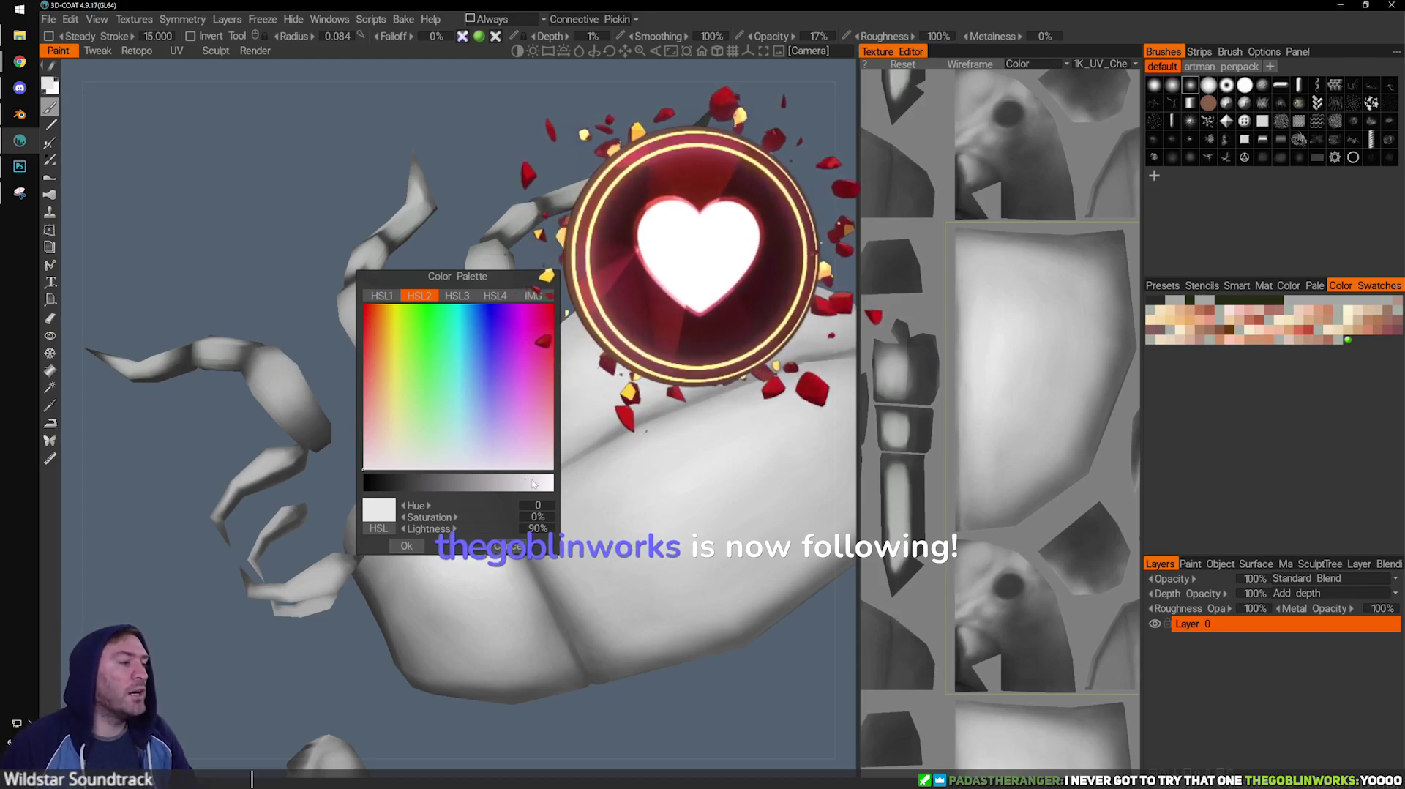
{"action": "left_click", "coordinate": [549, 482]}
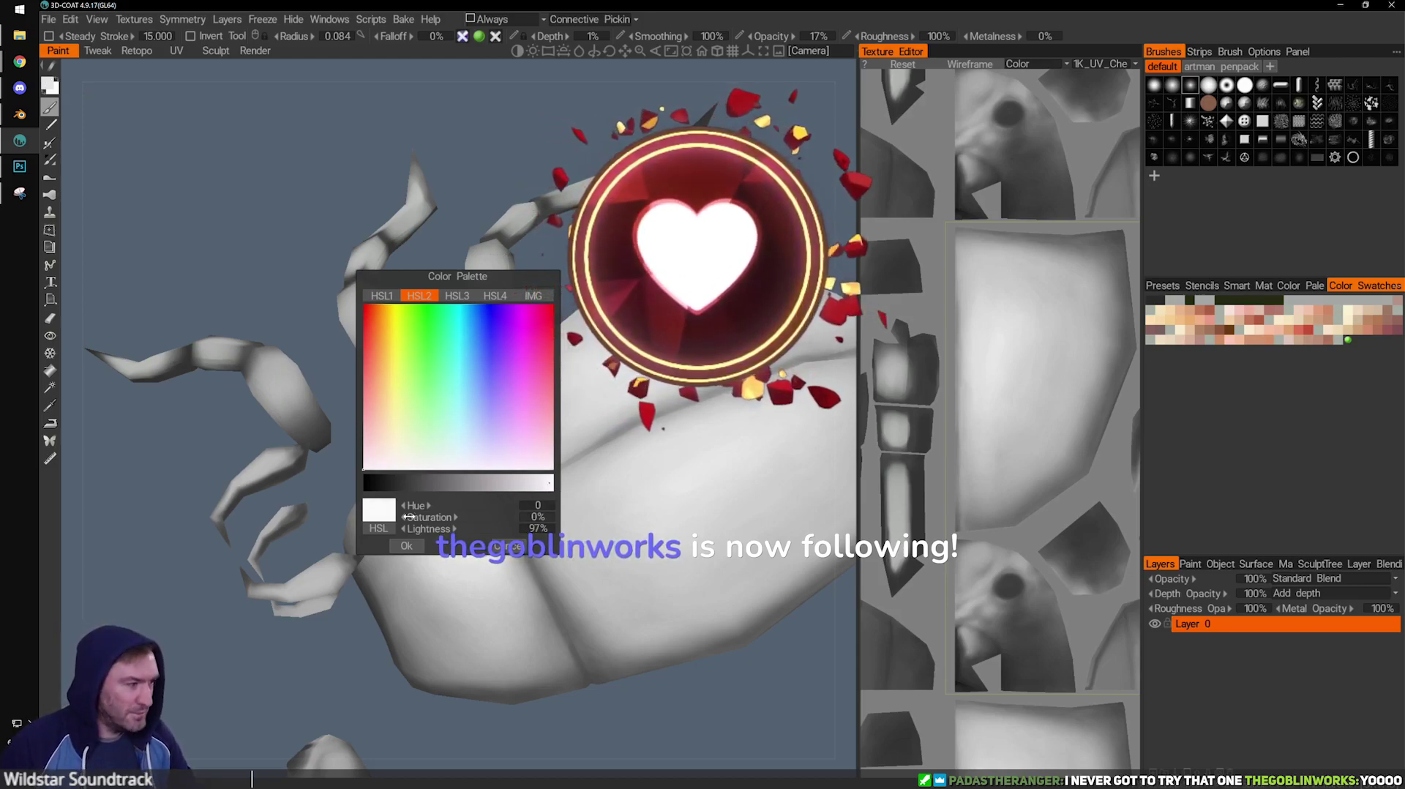
{"action": "left_click", "coordinate": [407, 545]}
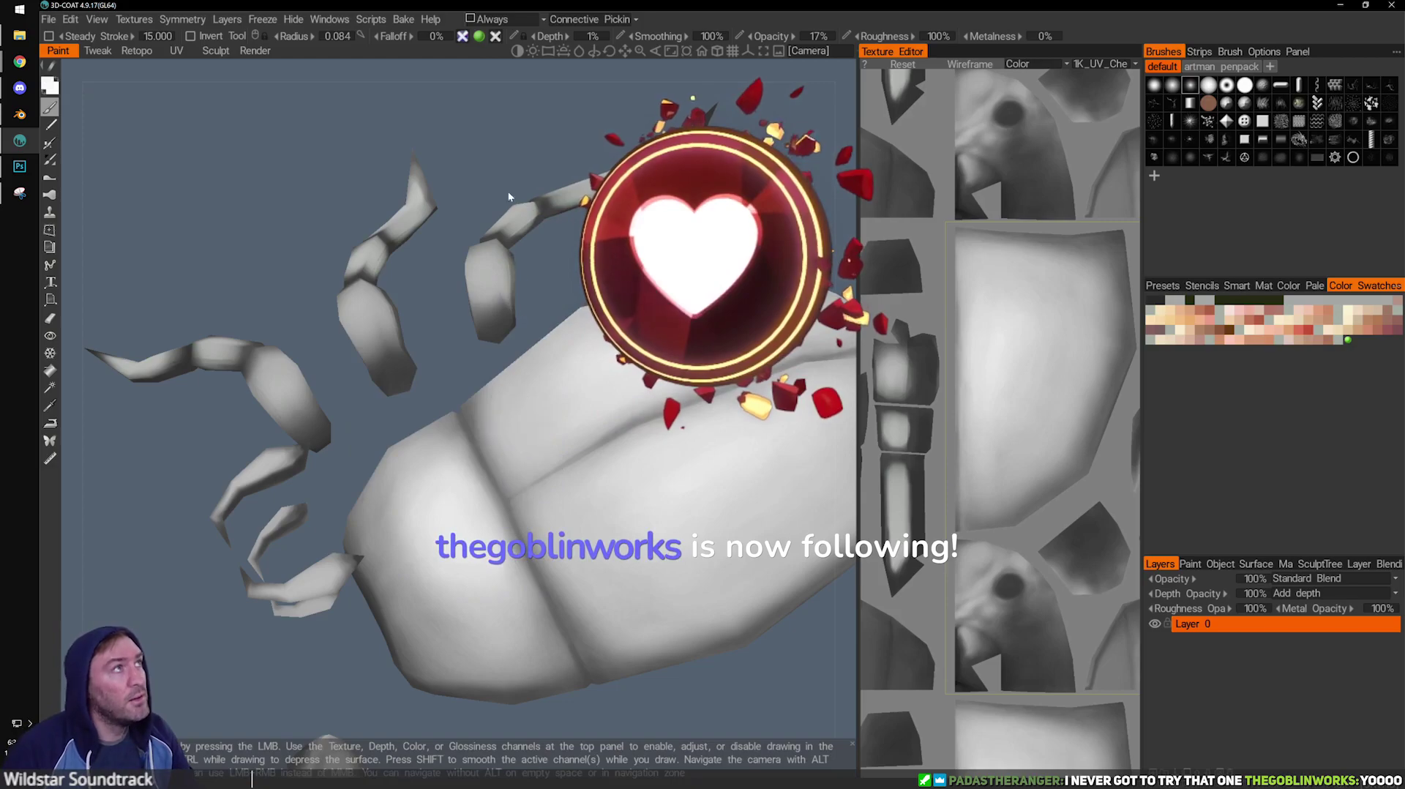
Examine the beetle's shell at an angle and from far away to judge its overall shading.
{"action": "mouse_move", "coordinate": [480, 35]}
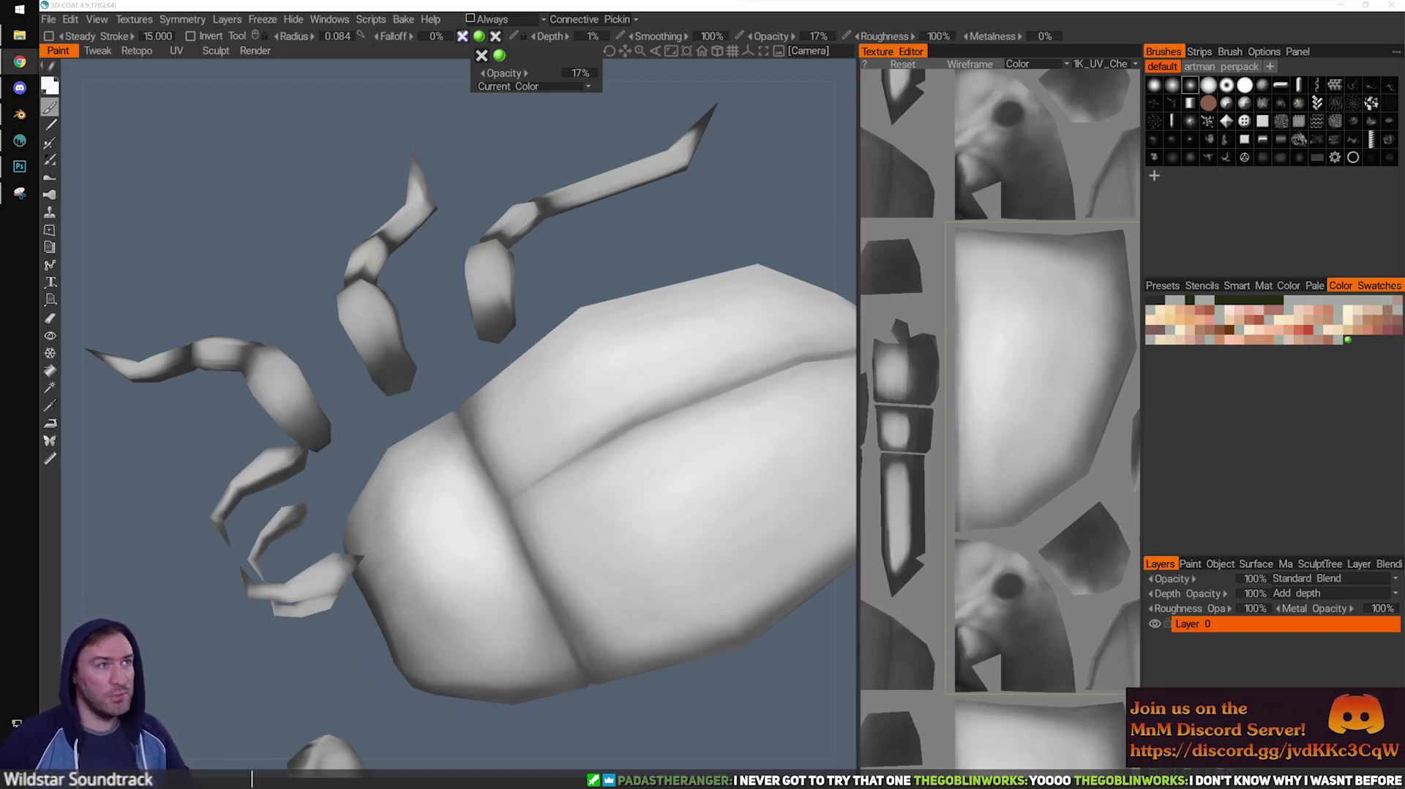
{"action": "scroll", "coordinate": [744, 145], "scroll_direction": "down", "scroll_amount": 4}
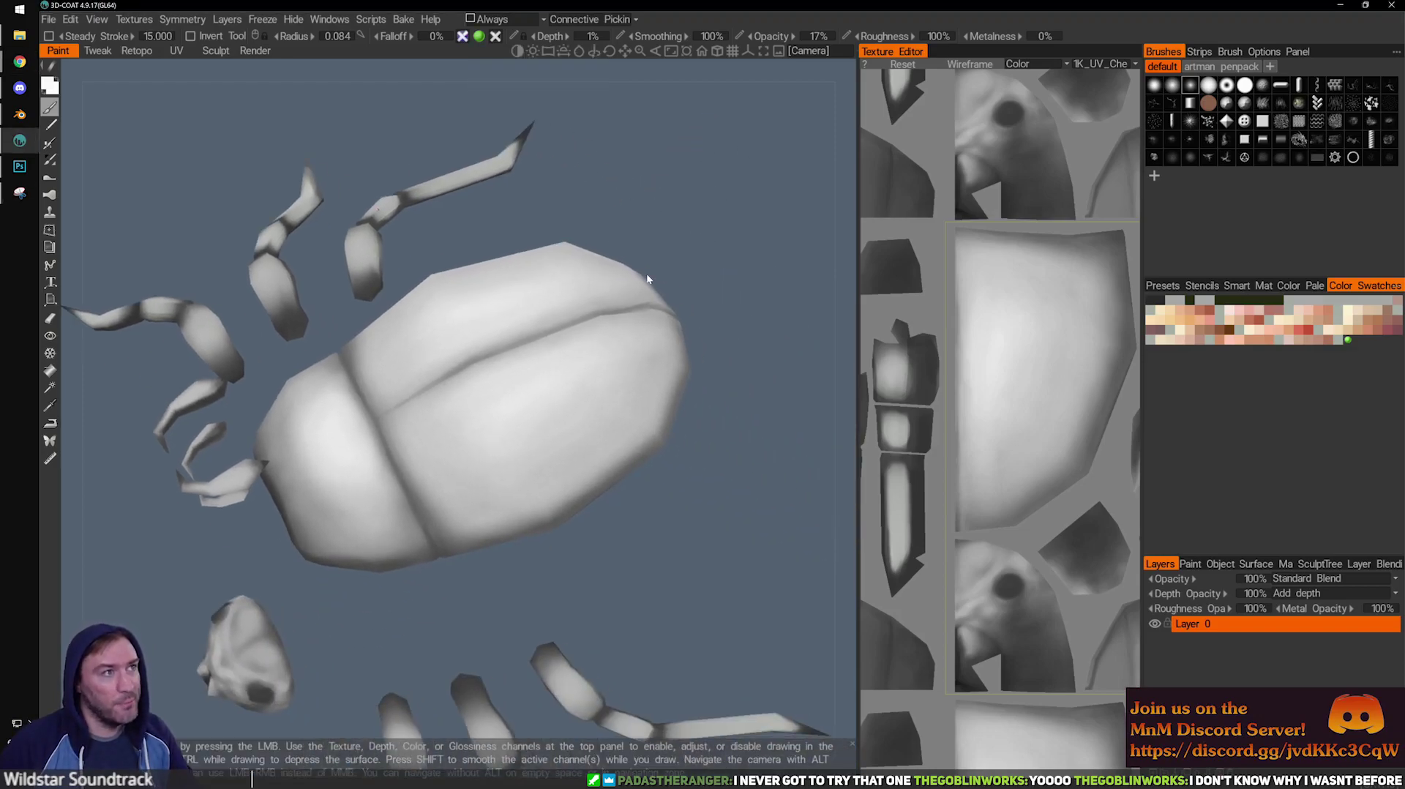
{"action": "middle_click_drag", "start_coordinate": [668, 387], "coordinate": [713, 361]}
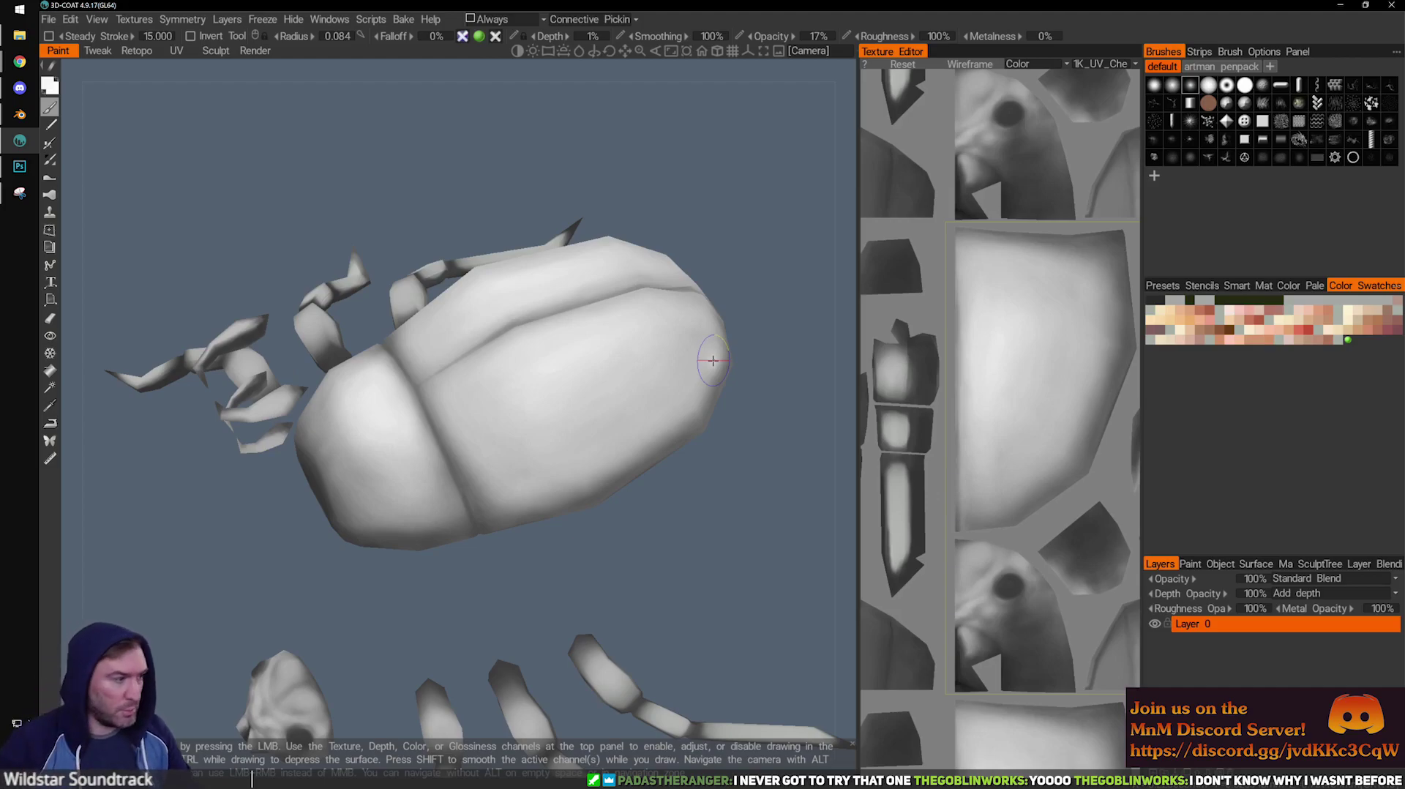
{"action": "scroll", "coordinate": [612, 439], "scroll_direction": "down", "scroll_amount": 8}
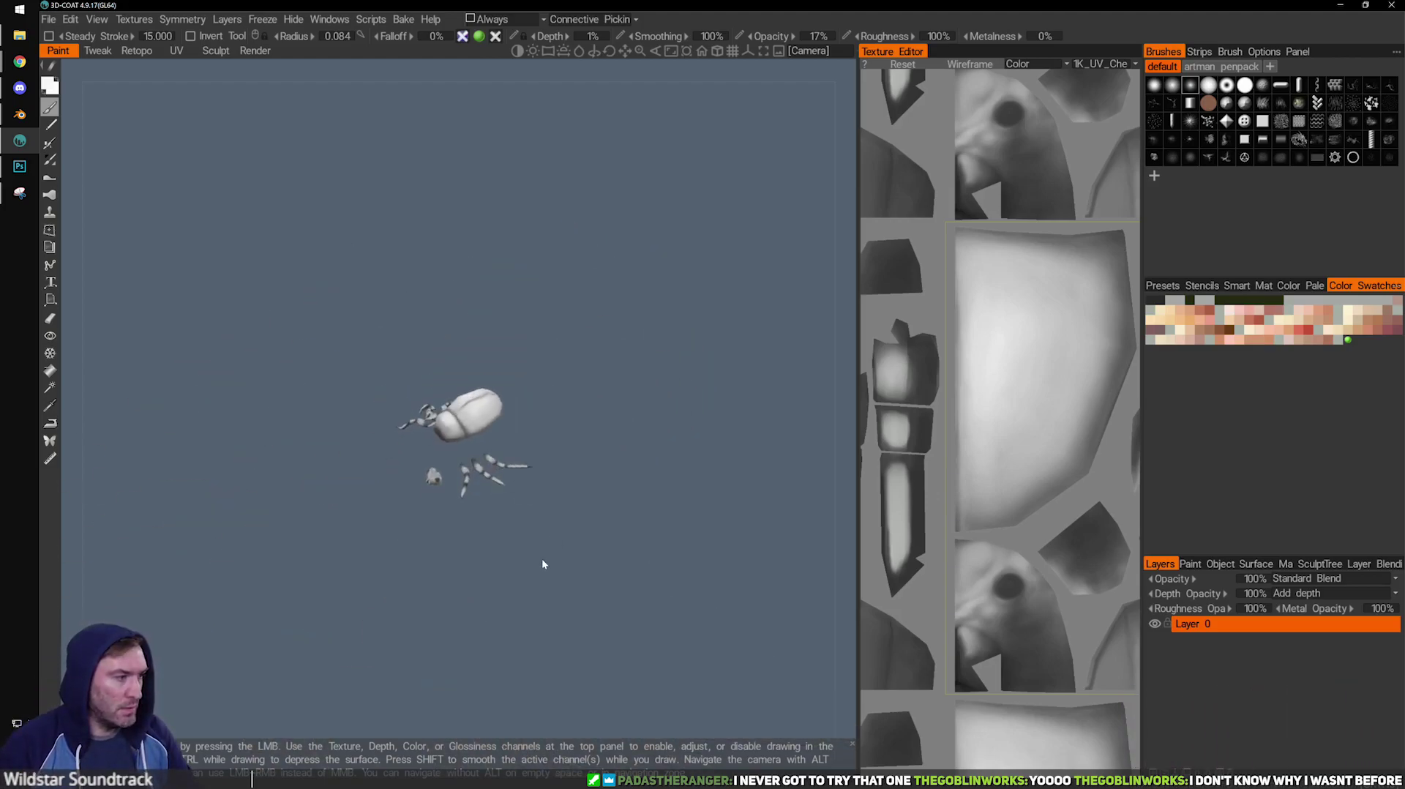
Lighten the crown of the beetle's head with near-white grey strokes at a 0.084 brush radius.
{"action": "scroll", "coordinate": [518, 554], "scroll_direction": "up", "scroll_amount": 10}
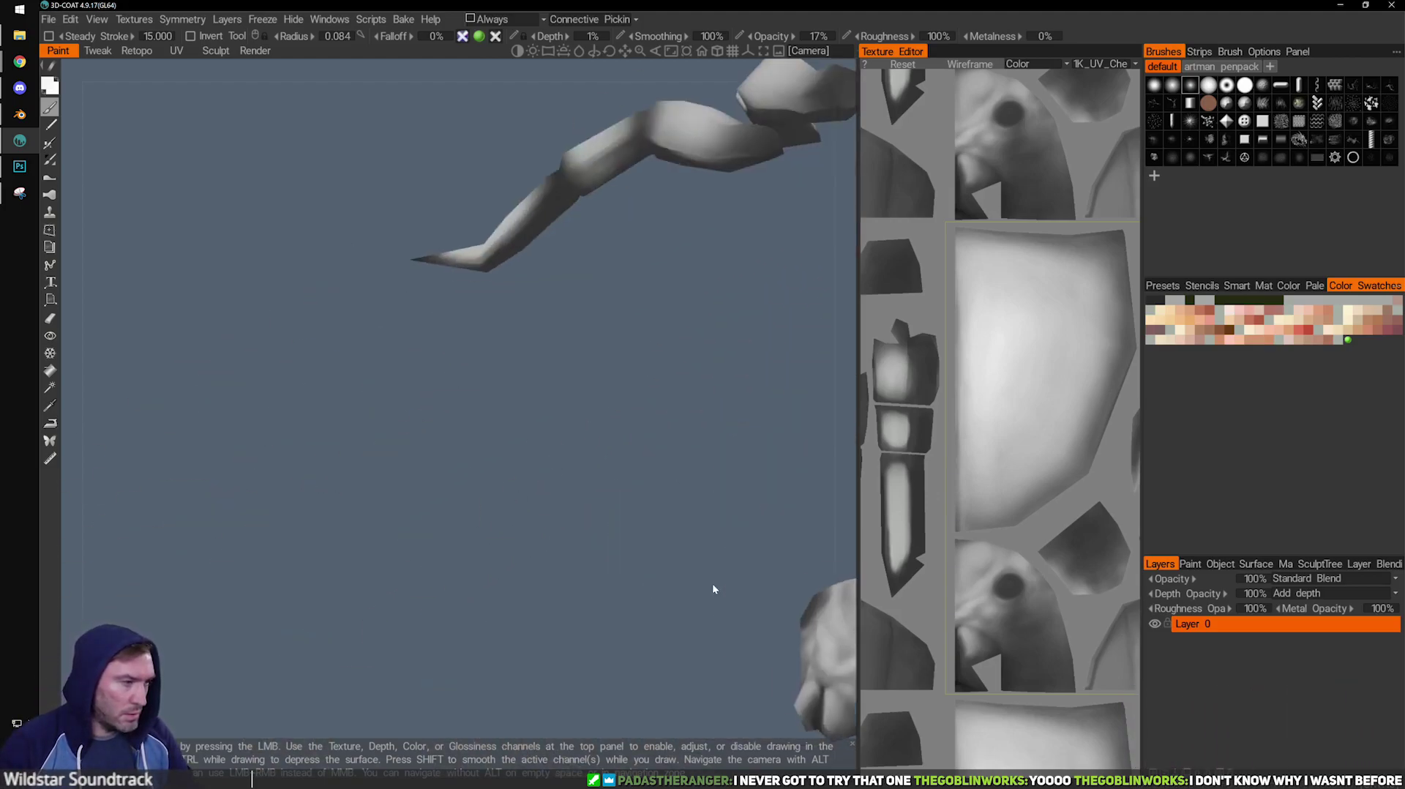
{"action": "left_click_drag", "start_coordinate": [525, 540], "coordinate": [426, 467]}
{"action": "right_click_drag", "start_coordinate": [426, 467], "coordinate": [564, 551], "text": "alt"}
{"action": "mouse_move", "coordinate": [741, 460]}
{"action": "left_mouse_down"}
{"action": "mouse_move", "coordinate": [724, 451]}
{"action": "mouse_move", "coordinate": [692, 485]}
{"action": "mouse_move", "coordinate": [736, 425]}
{"action": "left_mouse_up"}
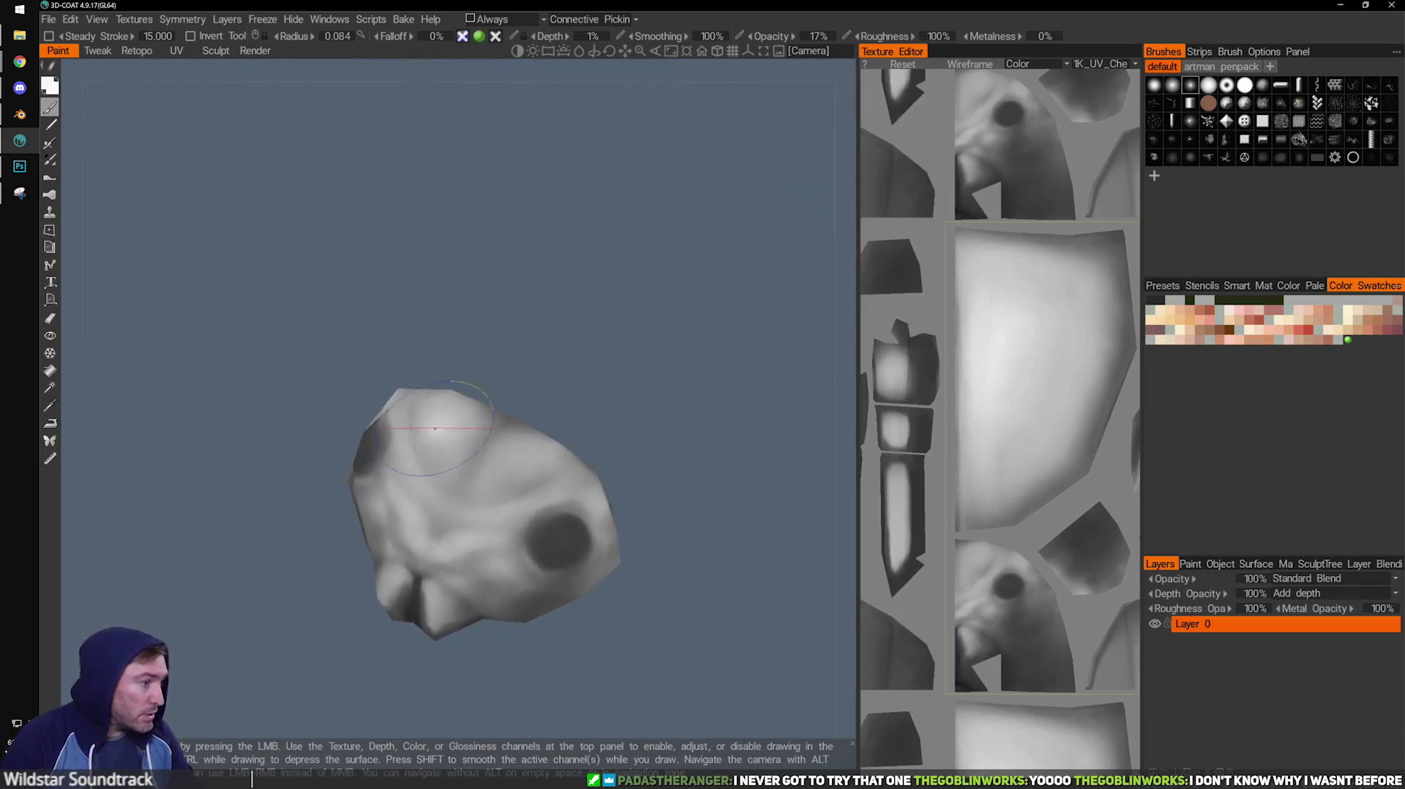
{"action": "left_click_drag", "start_coordinate": [416, 416], "coordinate": [484, 476], "text": "alt"}
{"action": "left_click_drag", "start_coordinate": [618, 410], "coordinate": [588, 405]}
Reduce the brush to a 0.042 radius and paint brighter highlights along the side of the head above the eye.
{"action": "right_click_drag", "start_coordinate": [526, 450], "coordinate": [498, 451]}
{"action": "mouse_move", "coordinate": [594, 432]}
{"action": "left_mouse_down"}
{"action": "mouse_move", "coordinate": [564, 407]}
{"action": "mouse_move", "coordinate": [573, 398]}
{"action": "left_mouse_up"}
{"action": "right_click_drag", "start_coordinate": [515, 465], "coordinate": [526, 463]}
{"action": "mouse_move", "coordinate": [533, 458]}
{"action": "left_mouse_down"}
{"action": "mouse_move", "coordinate": [530, 441]}
{"action": "mouse_move", "coordinate": [505, 458]}
{"action": "left_mouse_up"}
{"action": "middle_click_drag", "start_coordinate": [505, 457], "coordinate": [516, 439]}
{"action": "mouse_move", "coordinate": [516, 440]}
{"action": "left_mouse_down"}
{"action": "mouse_move", "coordinate": [523, 396]}
{"action": "mouse_move", "coordinate": [528, 442]}
{"action": "mouse_move", "coordinate": [505, 424]}
{"action": "mouse_move", "coordinate": [516, 443]}
{"action": "left_mouse_up"}
{"action": "left_click_drag", "start_coordinate": [617, 425], "coordinate": [571, 431]}
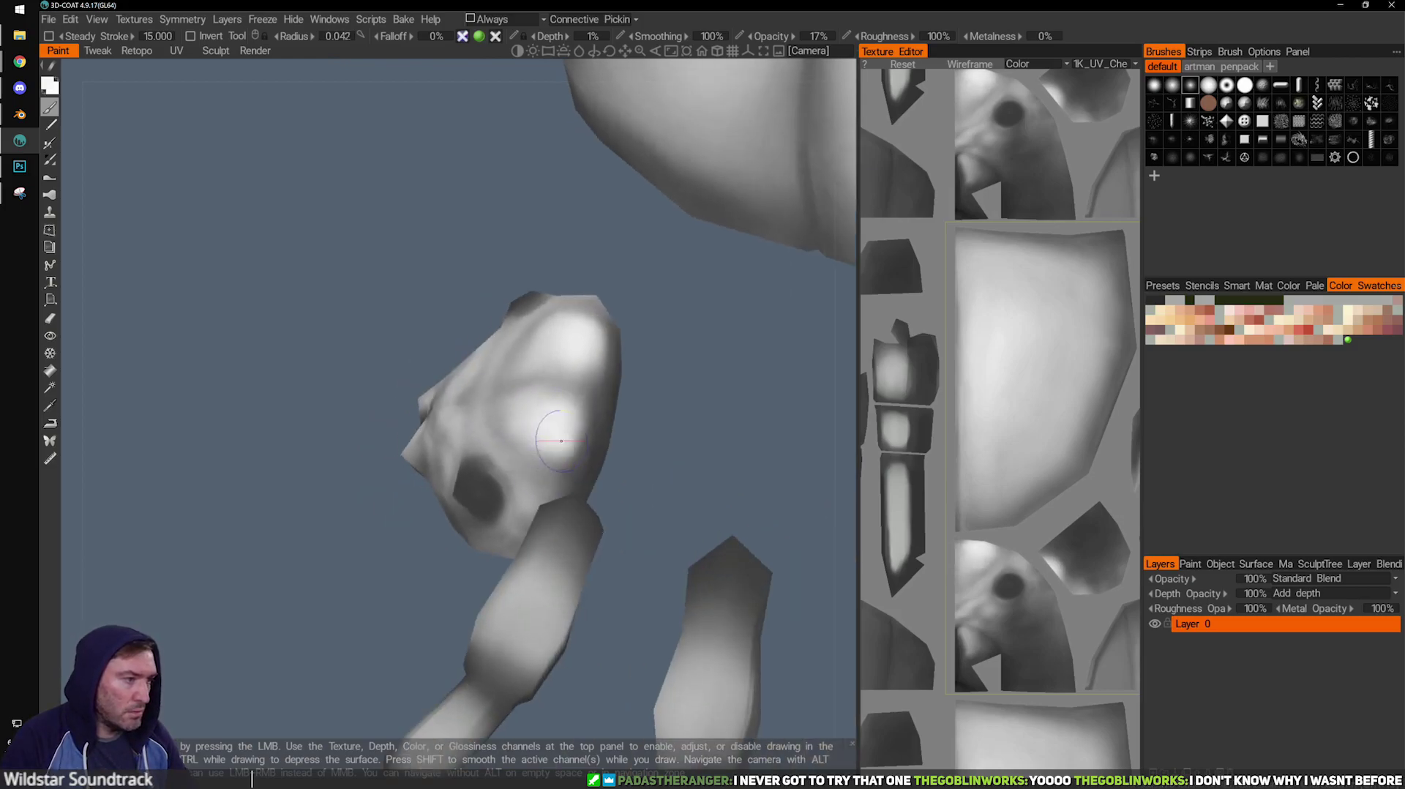
Refine the light shading around the dark eye and brow with a small brush between 0.019 and 0.028 radius.
{"action": "right_click_drag", "start_coordinate": [556, 434], "coordinate": [585, 427]}
{"action": "mouse_move", "coordinate": [660, 408]}
{"action": "middle_mouse_down"}
{"action": "mouse_move", "coordinate": [700, 402]}
{"action": "mouse_move", "coordinate": [793, 430]}
{"action": "mouse_move", "coordinate": [564, 454]}
{"action": "middle_mouse_up"}
{"action": "mouse_move", "coordinate": [687, 486]}
{"action": "middle_mouse_down"}
{"action": "mouse_move", "coordinate": [634, 457]}
{"action": "mouse_move", "coordinate": [661, 486]}
{"action": "middle_mouse_up"}
{"action": "right_click_drag", "start_coordinate": [586, 476], "coordinate": [555, 480]}
{"action": "mouse_move", "coordinate": [542, 483]}
{"action": "left_mouse_down"}
{"action": "mouse_move", "coordinate": [455, 534]}
{"action": "mouse_move", "coordinate": [461, 545]}
{"action": "mouse_move", "coordinate": [555, 510]}
{"action": "mouse_move", "coordinate": [500, 540]}
{"action": "left_mouse_up"}
{"action": "right_click_drag", "start_coordinate": [556, 512], "coordinate": [509, 528]}
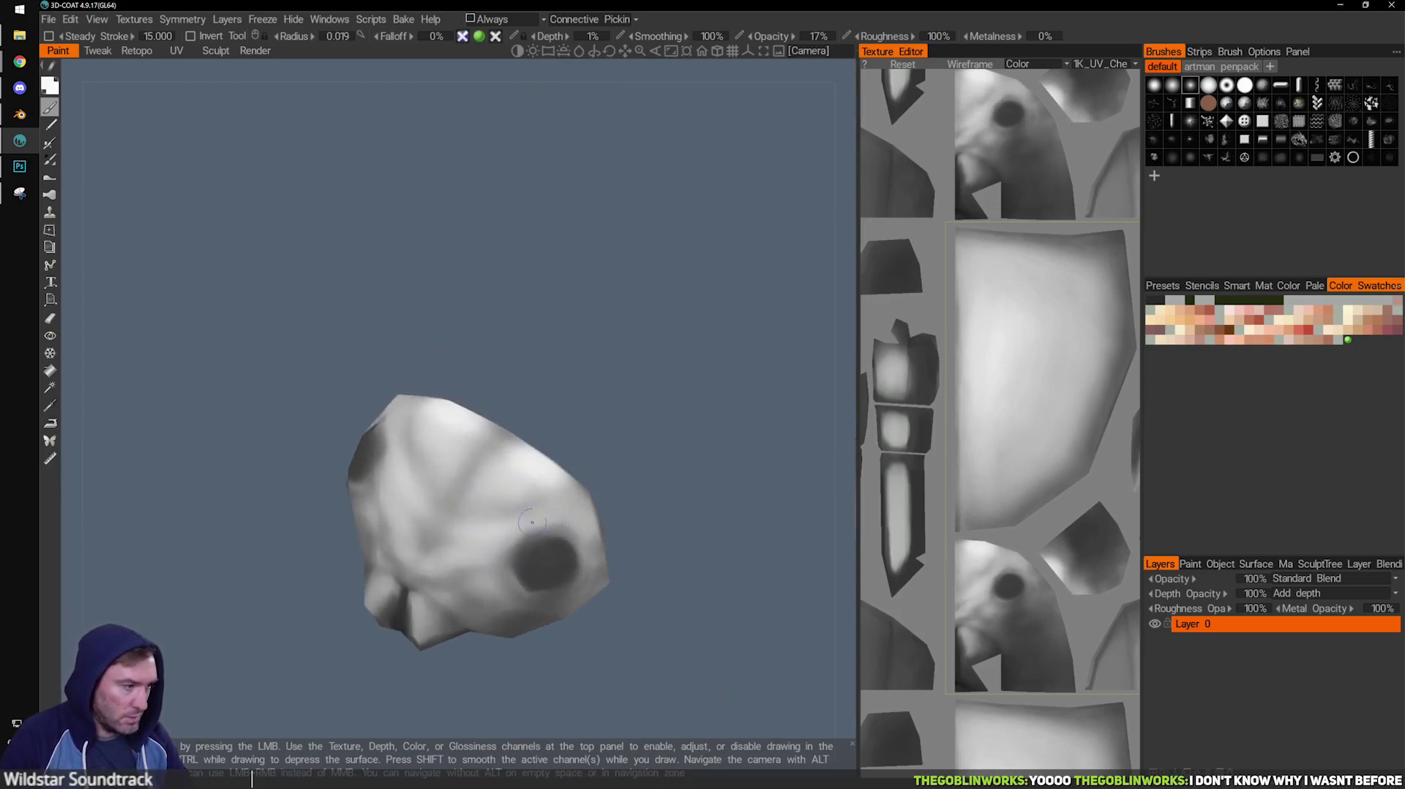
{"action": "left_click_drag", "start_coordinate": [623, 516], "coordinate": [618, 544]}
{"action": "right_click_drag", "start_coordinate": [501, 540], "coordinate": [558, 516]}
{"action": "mouse_move", "coordinate": [560, 516]}
{"action": "left_mouse_down"}
{"action": "mouse_move", "coordinate": [658, 561]}
{"action": "mouse_move", "coordinate": [589, 534]}
{"action": "left_mouse_up"}
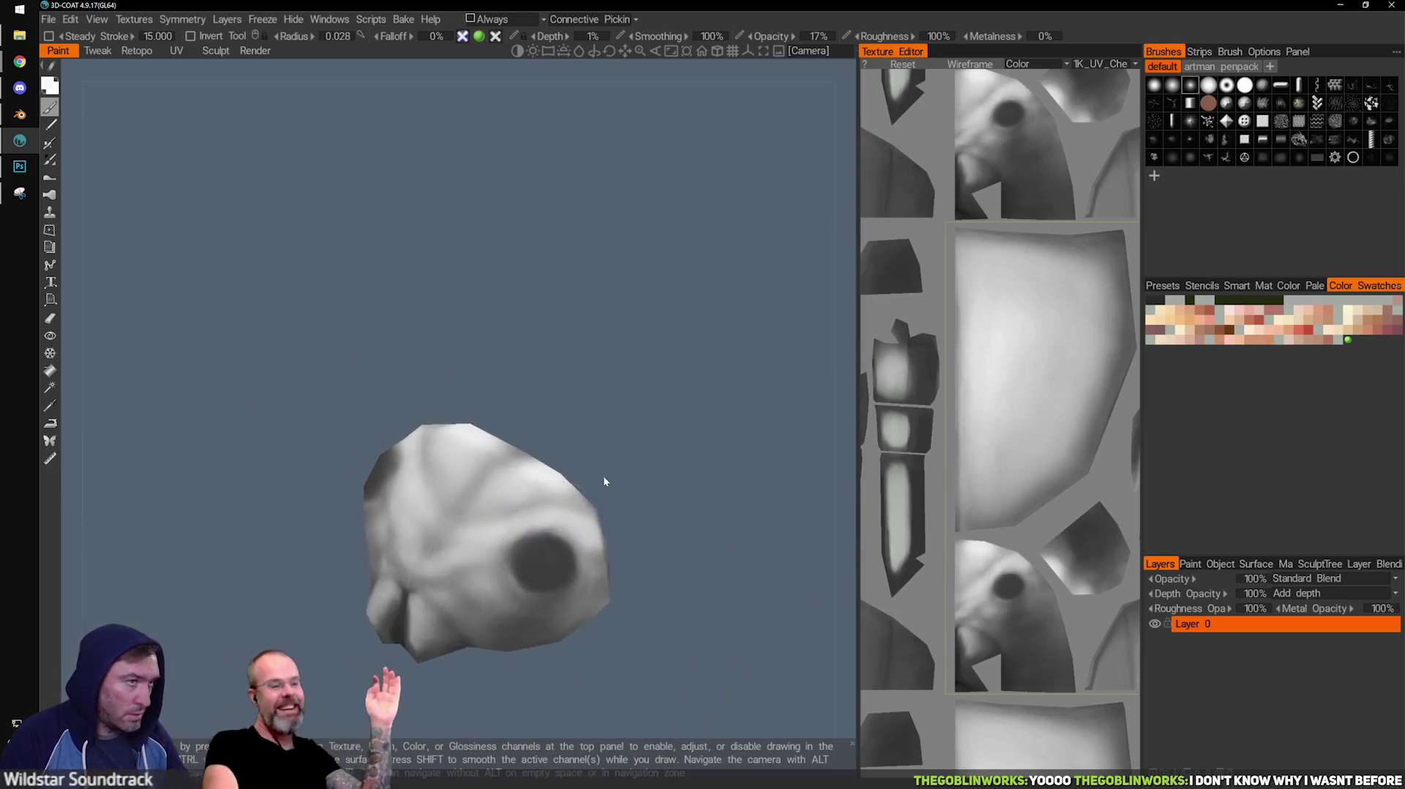
Enlarge the brush to a 0.035 radius and lighten the cheek area below and in front of the eye.
{"action": "left_click_drag", "start_coordinate": [670, 511], "coordinate": [662, 505]}
{"action": "middle_click_drag", "start_coordinate": [661, 508], "coordinate": [704, 520]}
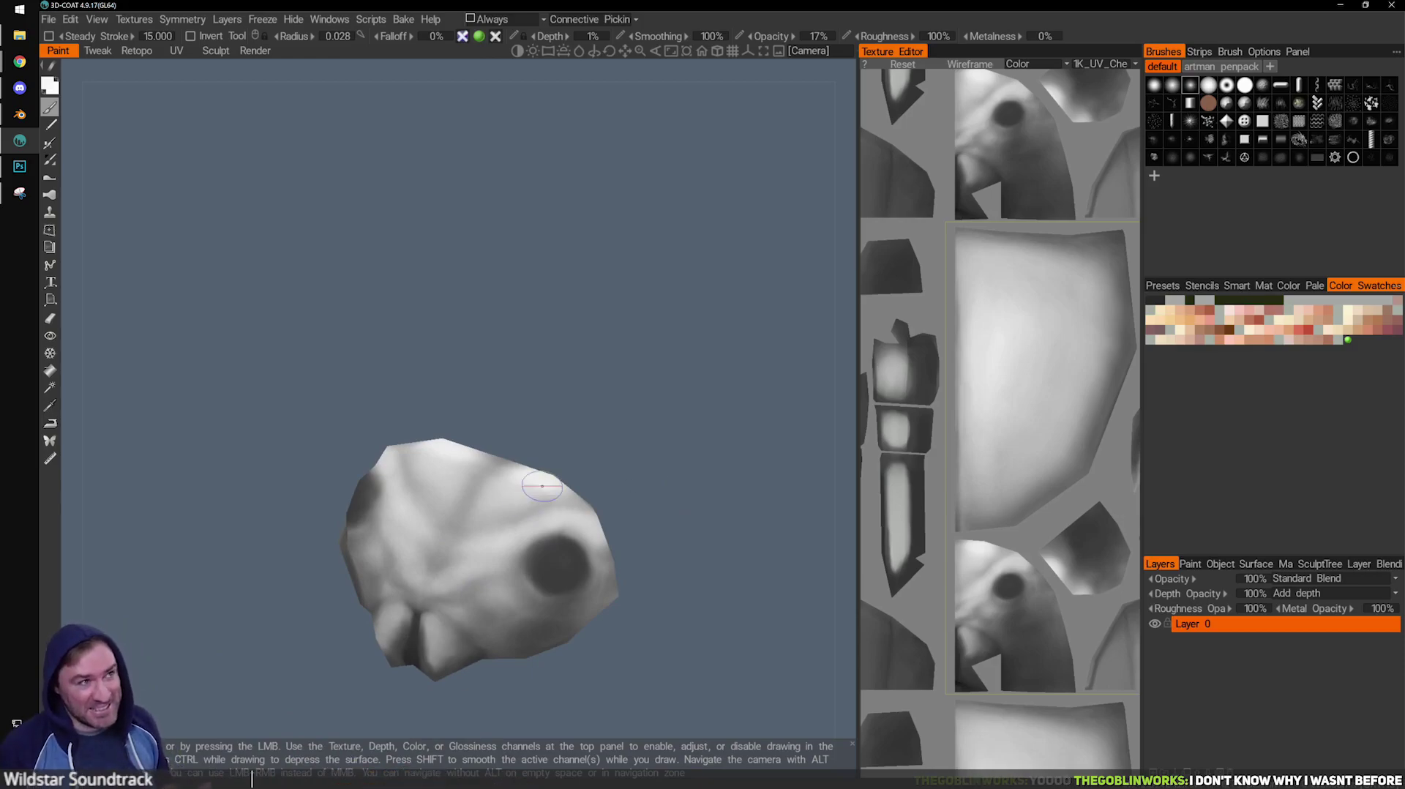
{"action": "middle_click_drag", "start_coordinate": [637, 609], "coordinate": [575, 527]}
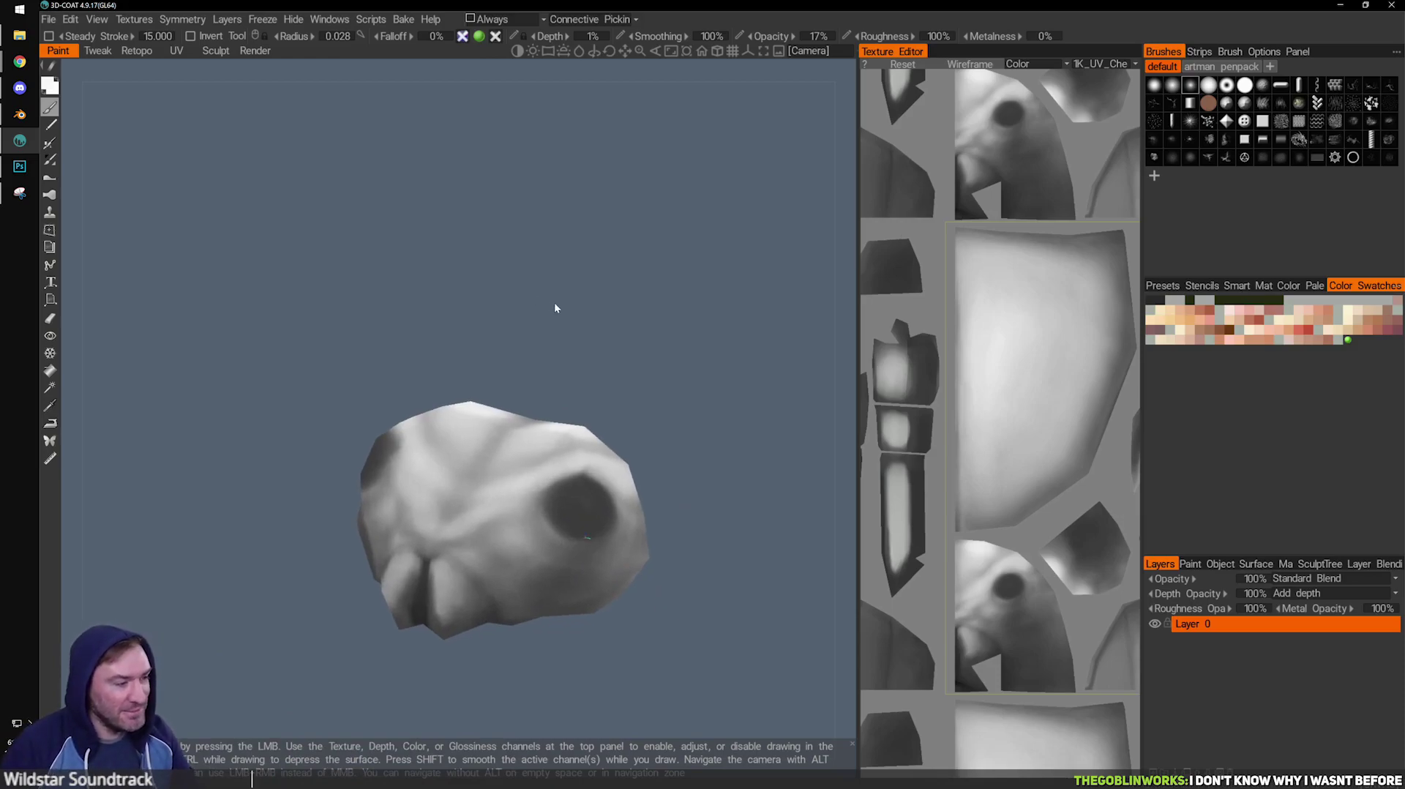
{"action": "middle_click_drag", "start_coordinate": [679, 338], "coordinate": [532, 559]}
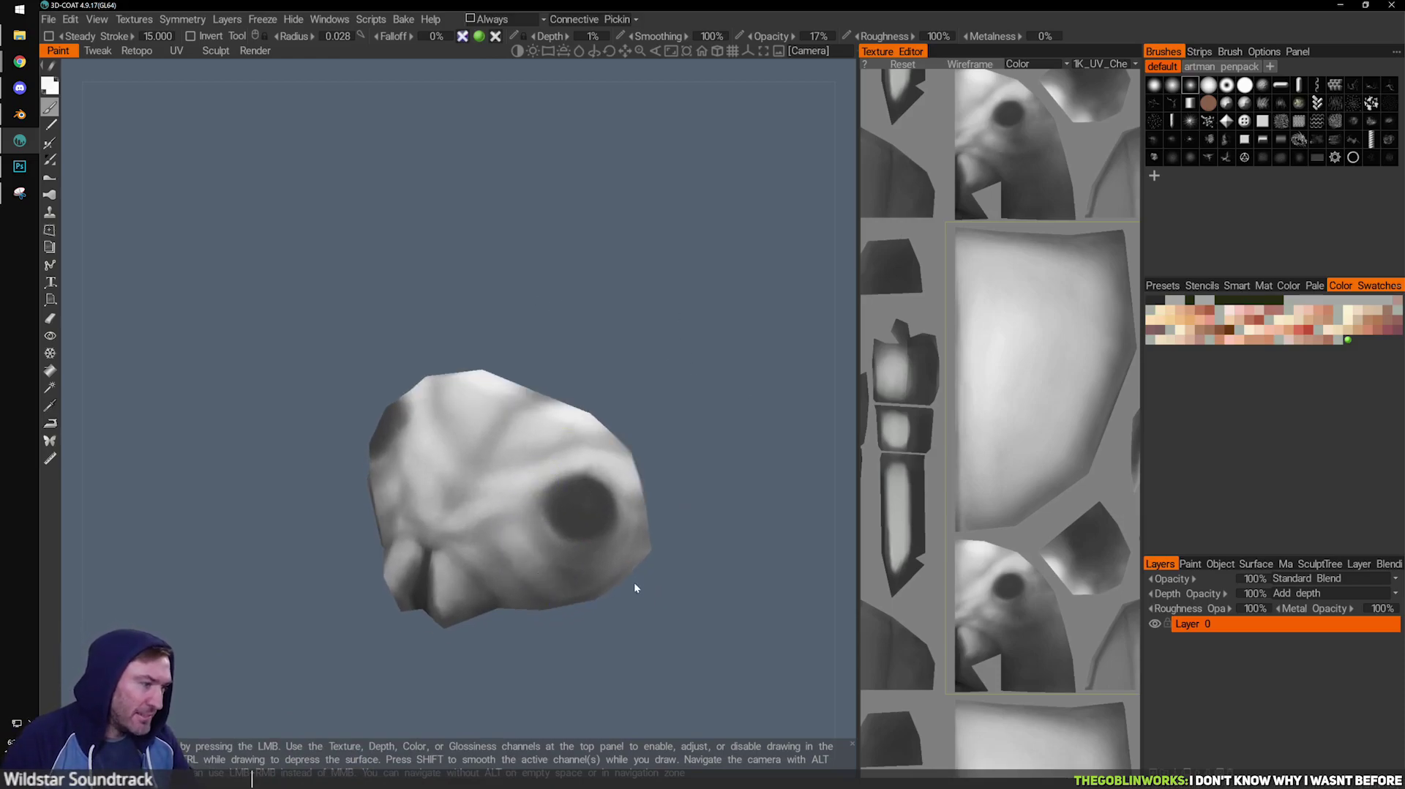
{"action": "left_click_drag", "start_coordinate": [667, 618], "coordinate": [601, 582]}
{"action": "key", "text": "]"}
{"action": "left_click_drag", "start_coordinate": [512, 539], "coordinate": [545, 549]}
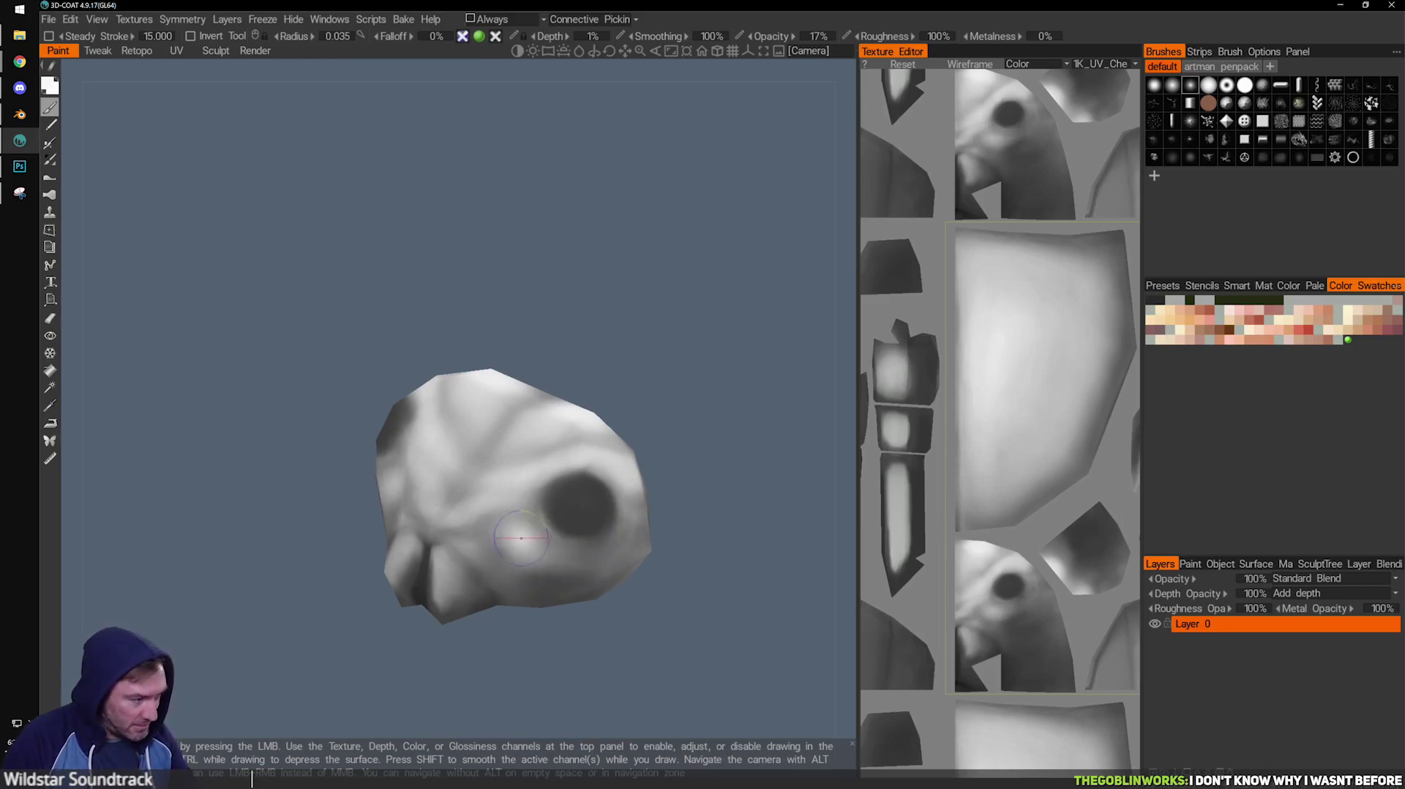
{"action": "mouse_move", "coordinate": [517, 535]}
{"action": "middle_mouse_down"}
{"action": "mouse_move", "coordinate": [735, 523]}
{"action": "mouse_move", "coordinate": [705, 514]}
{"action": "mouse_move", "coordinate": [592, 589]}
{"action": "middle_mouse_up"}
{"action": "left_click_drag", "start_coordinate": [519, 533], "coordinate": [589, 549]}
{"action": "left_click_drag", "start_coordinate": [684, 523], "coordinate": [688, 614]}
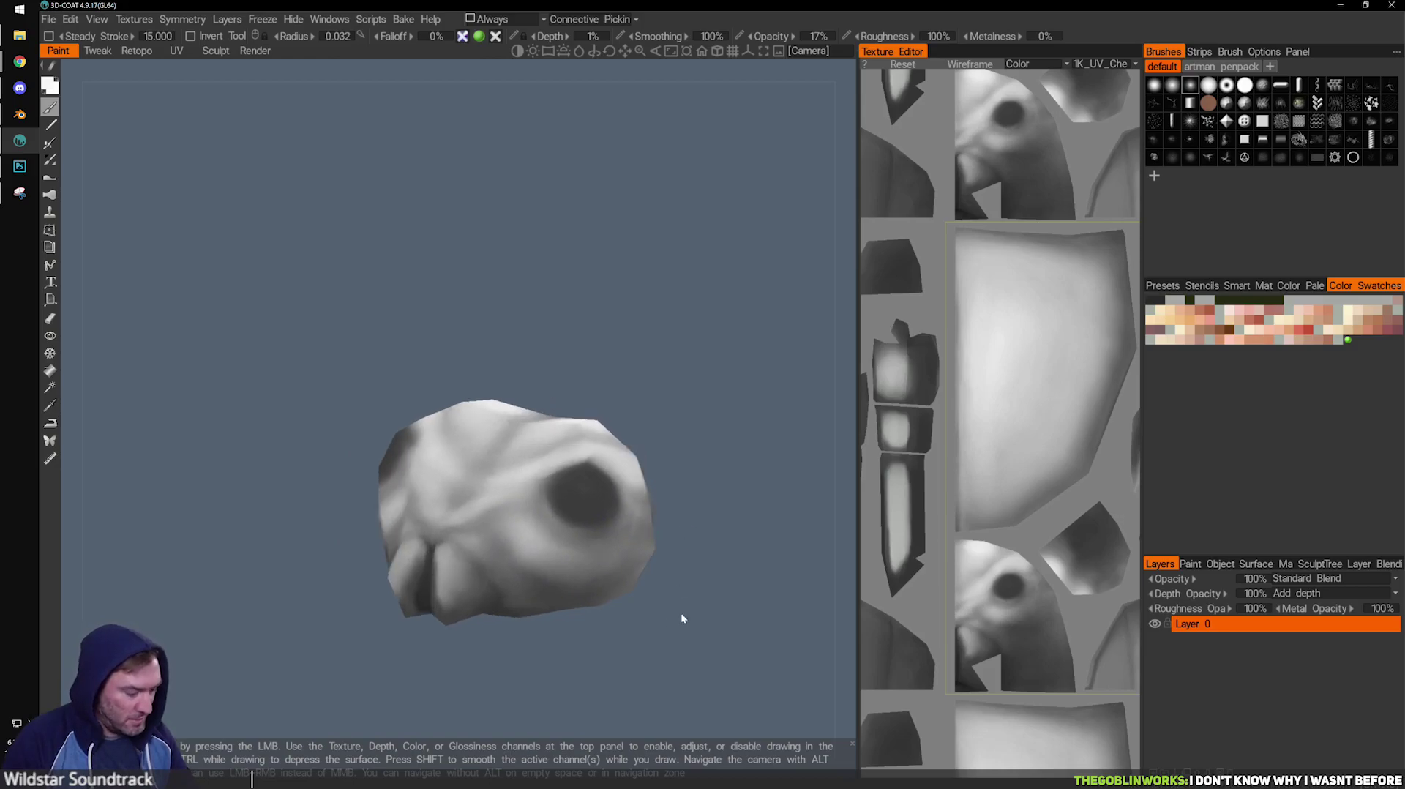
Swap the foreground and background colours and soften the lower cheek shading with a 0.032 radius brush.
{"action": "key", "text": "["}
{"action": "key", "text": "x"}
{"action": "left_click", "coordinate": [541, 592]}
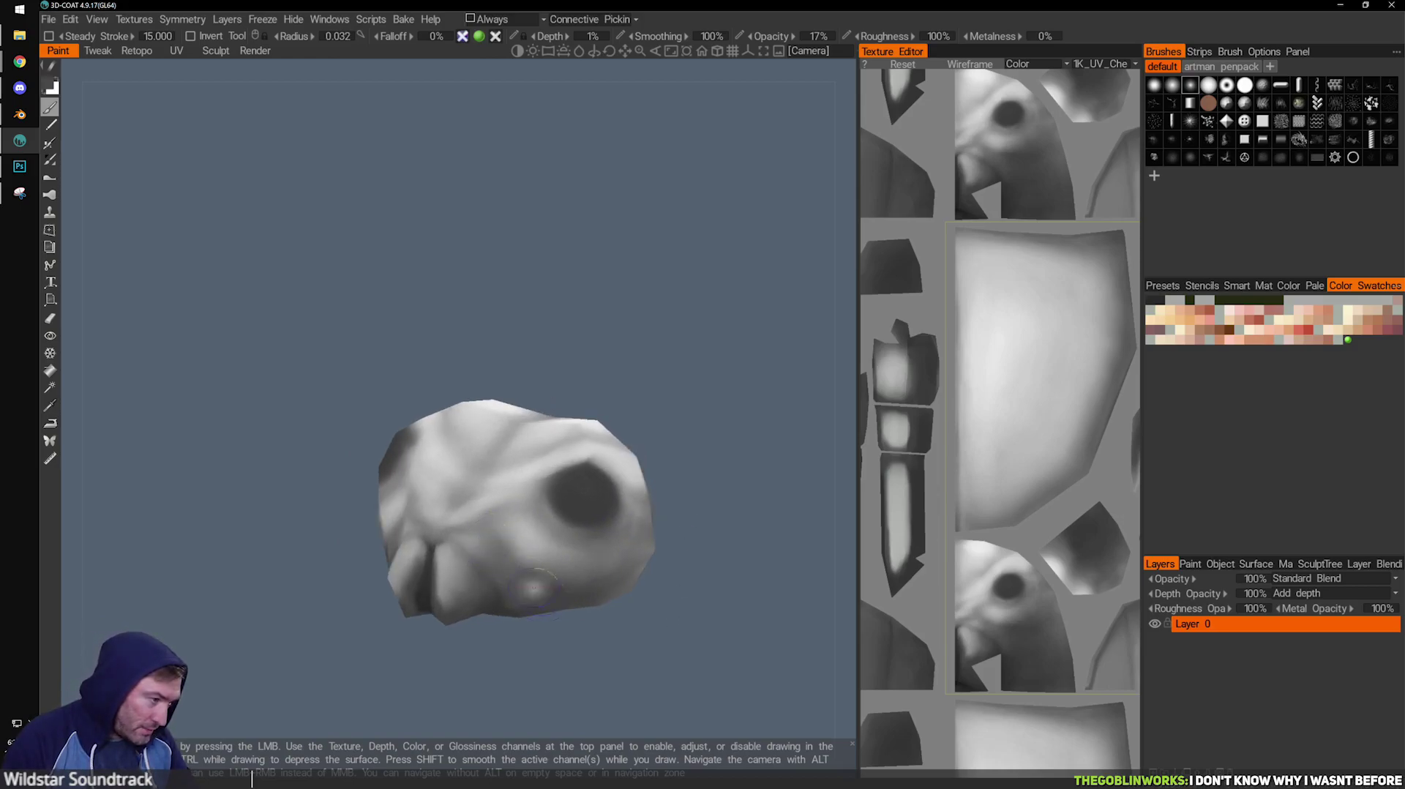
{"action": "left_click_drag", "start_coordinate": [643, 624], "coordinate": [616, 631]}
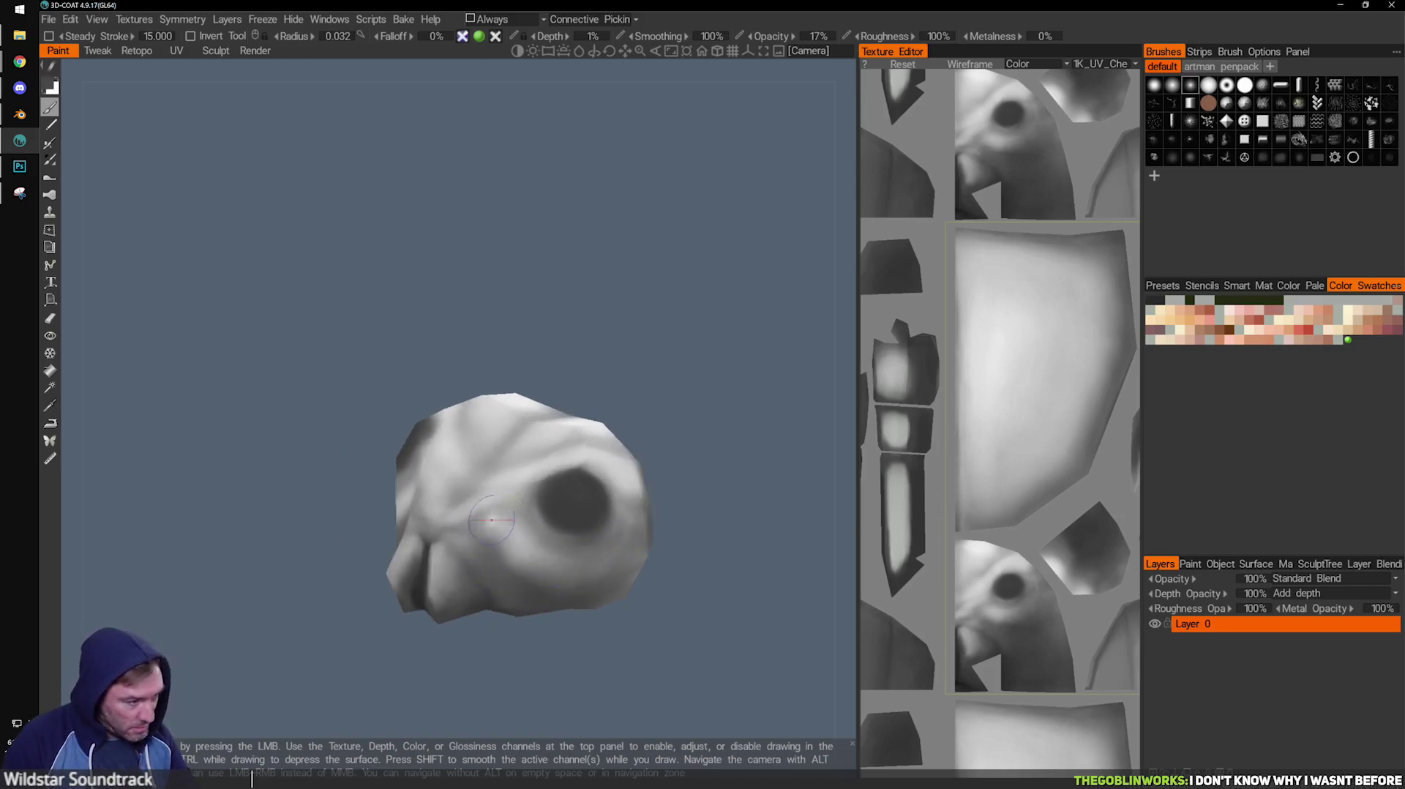
{"action": "left_click_drag", "start_coordinate": [669, 466], "coordinate": [681, 495]}
Define the brow ridges and the central face above the mouthparts, reducing the brush radius from 0.024 to 0.013.
{"action": "key", "text": "bracketleft"}
{"action": "key", "text": "bracketleft"}
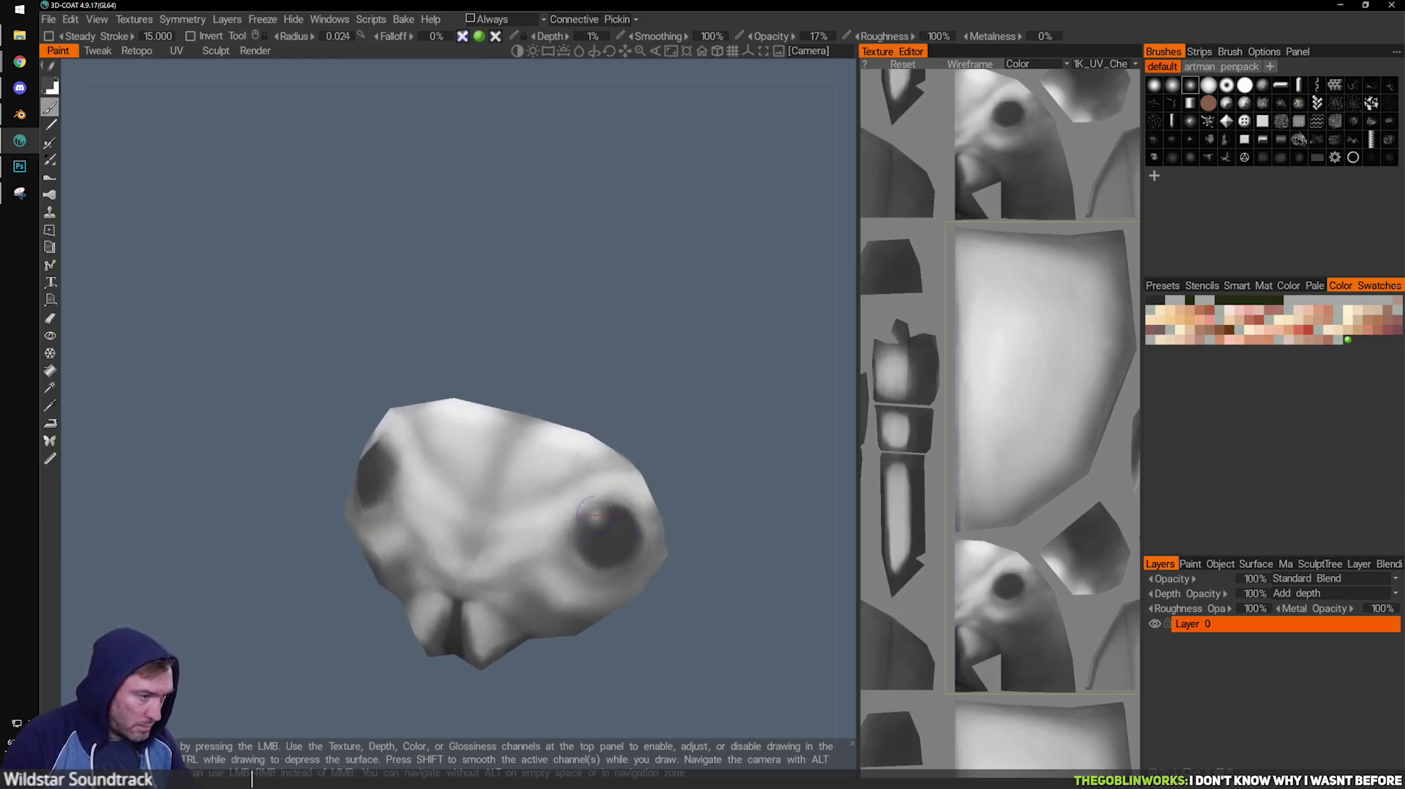
{"action": "right_click_drag", "start_coordinate": [627, 533], "coordinate": [571, 524]}
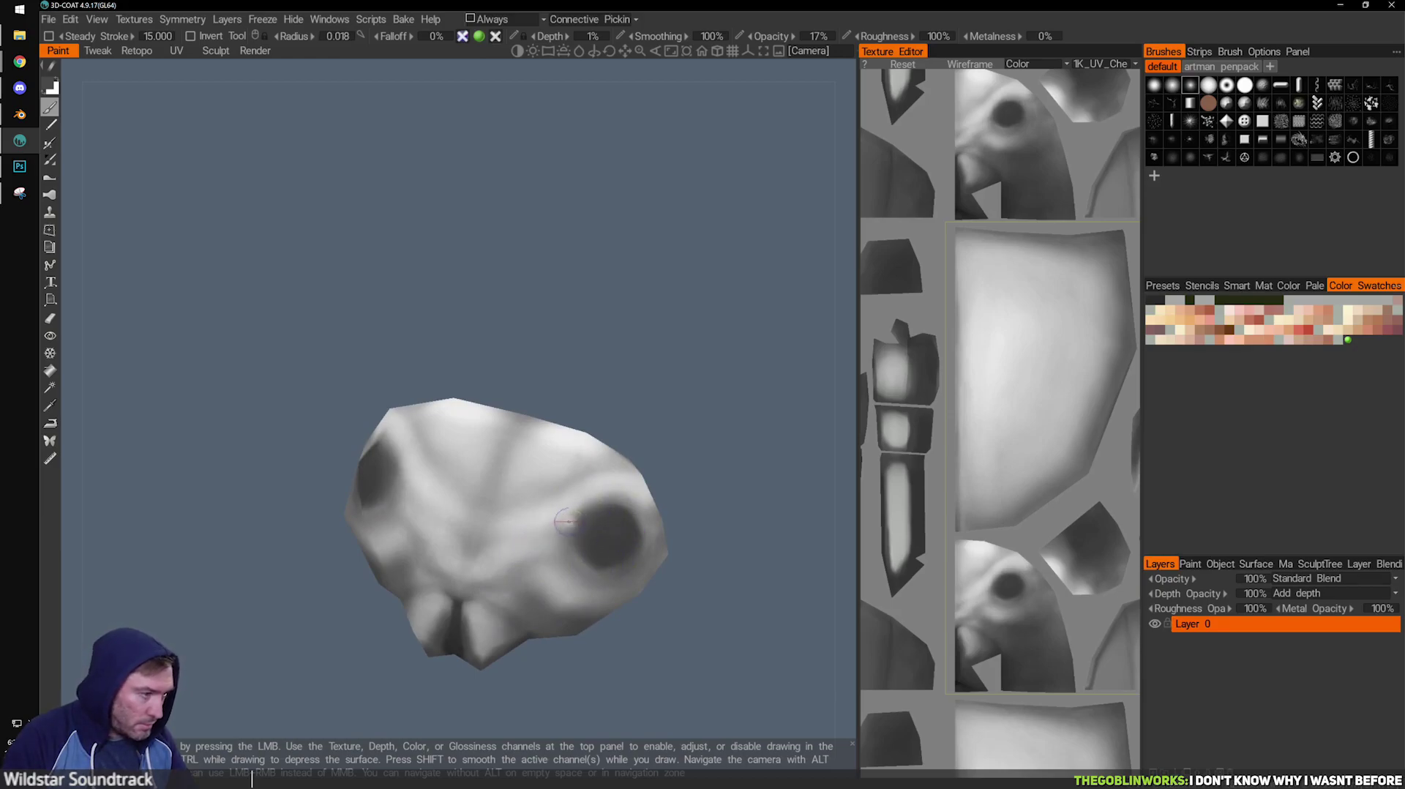
{"action": "key", "text": "bracketleft"}
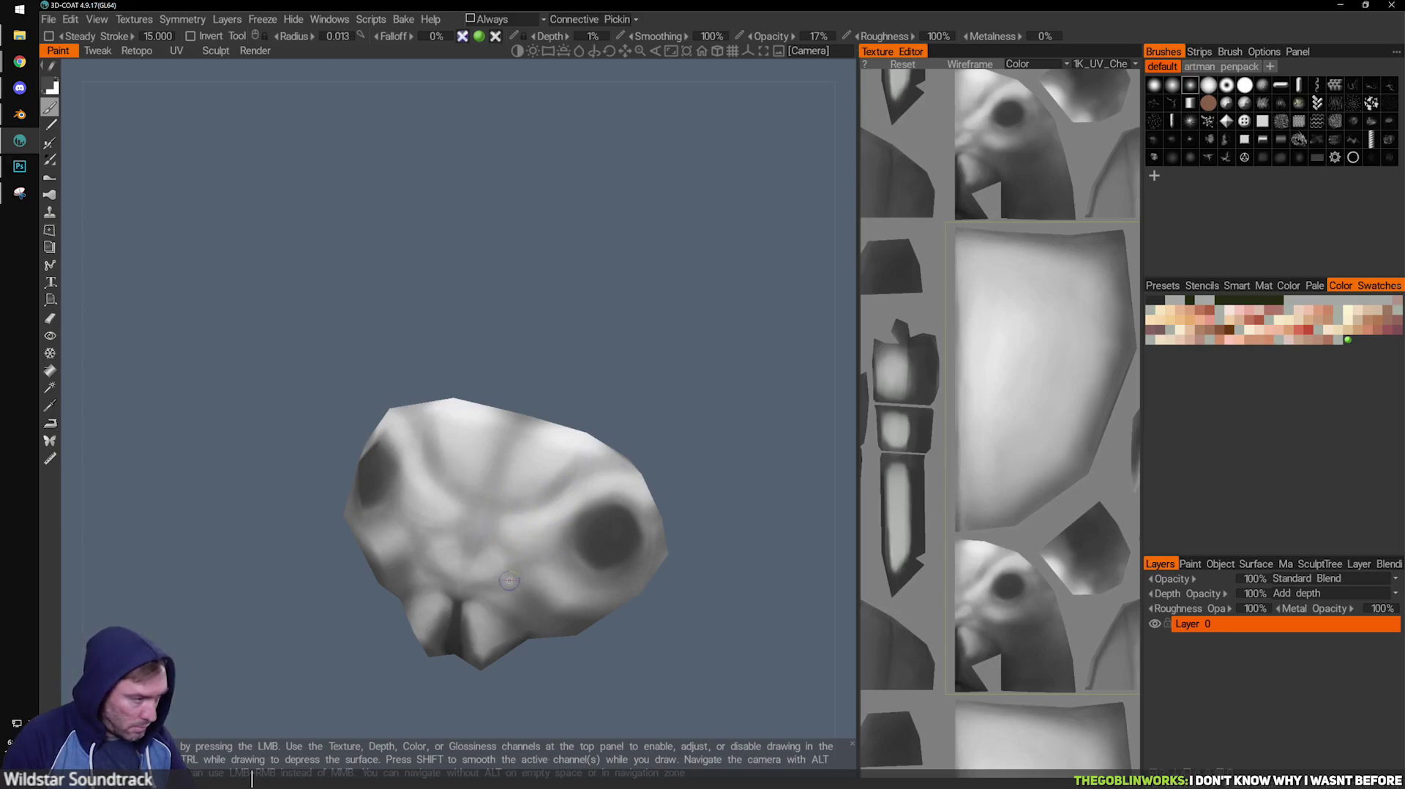
{"action": "left_click_drag", "start_coordinate": [577, 589], "coordinate": [596, 555], "text": "alt"}
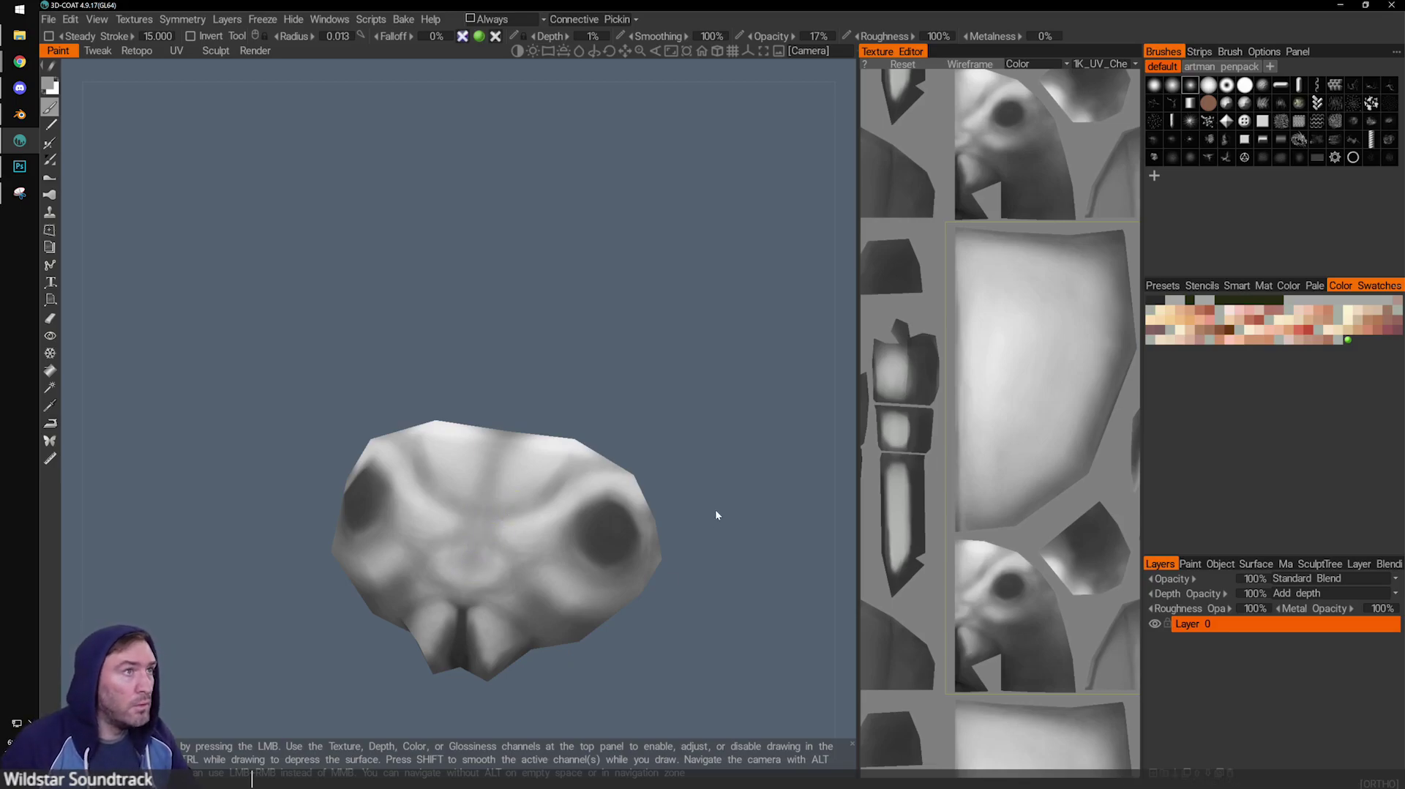
Export the color/albedo map as a PNG, overwriting Beetle.png in the Maps\Beetle folder.
{"action": "scroll", "coordinate": [601, 393], "scroll_direction": "down", "scroll_amount": 2}
{"action": "middle_click_drag", "start_coordinate": [704, 352], "coordinate": [633, 335]}
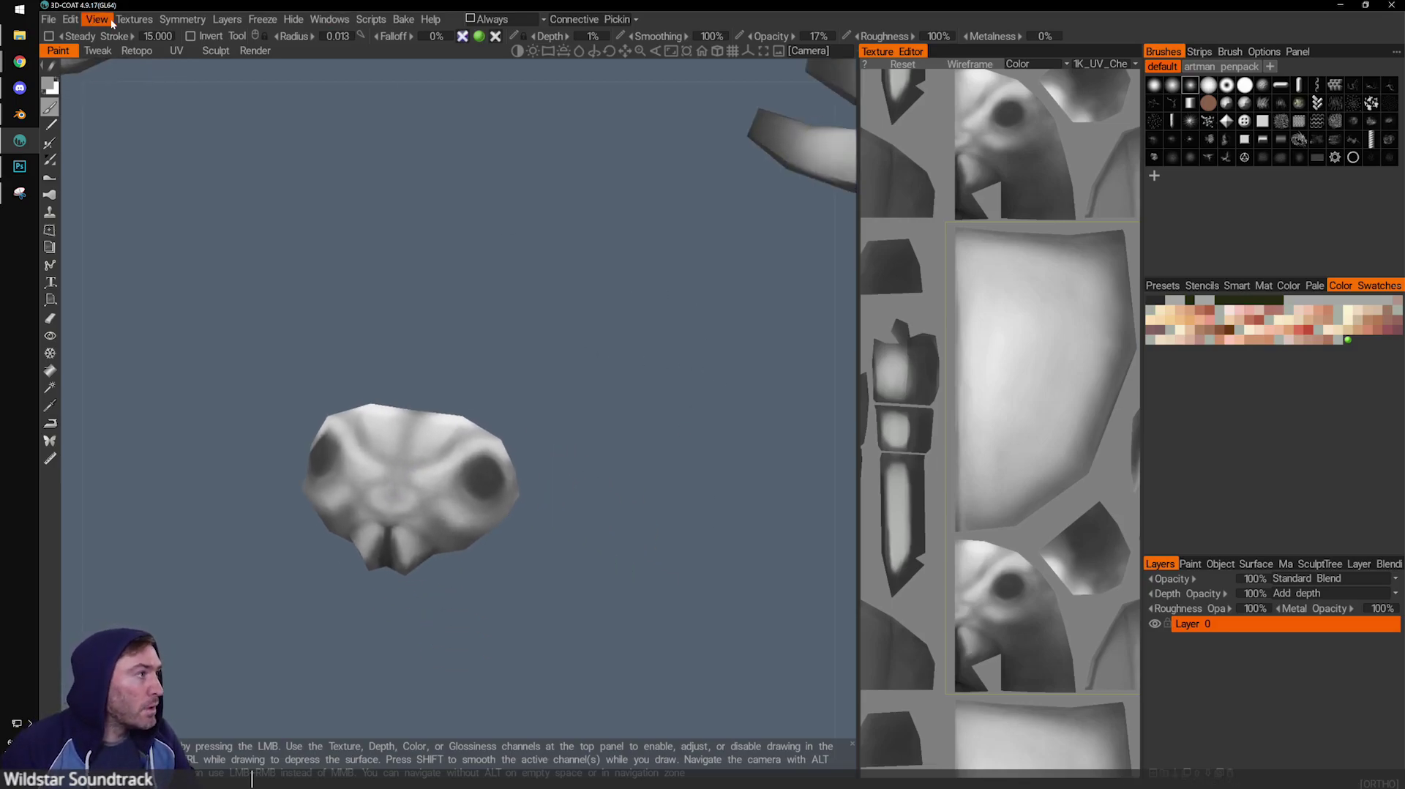
{"action": "left_click", "coordinate": [134, 19]}
{"action": "mouse_move", "coordinate": [253, 55]}
{"action": "left_click", "coordinate": [410, 66]}
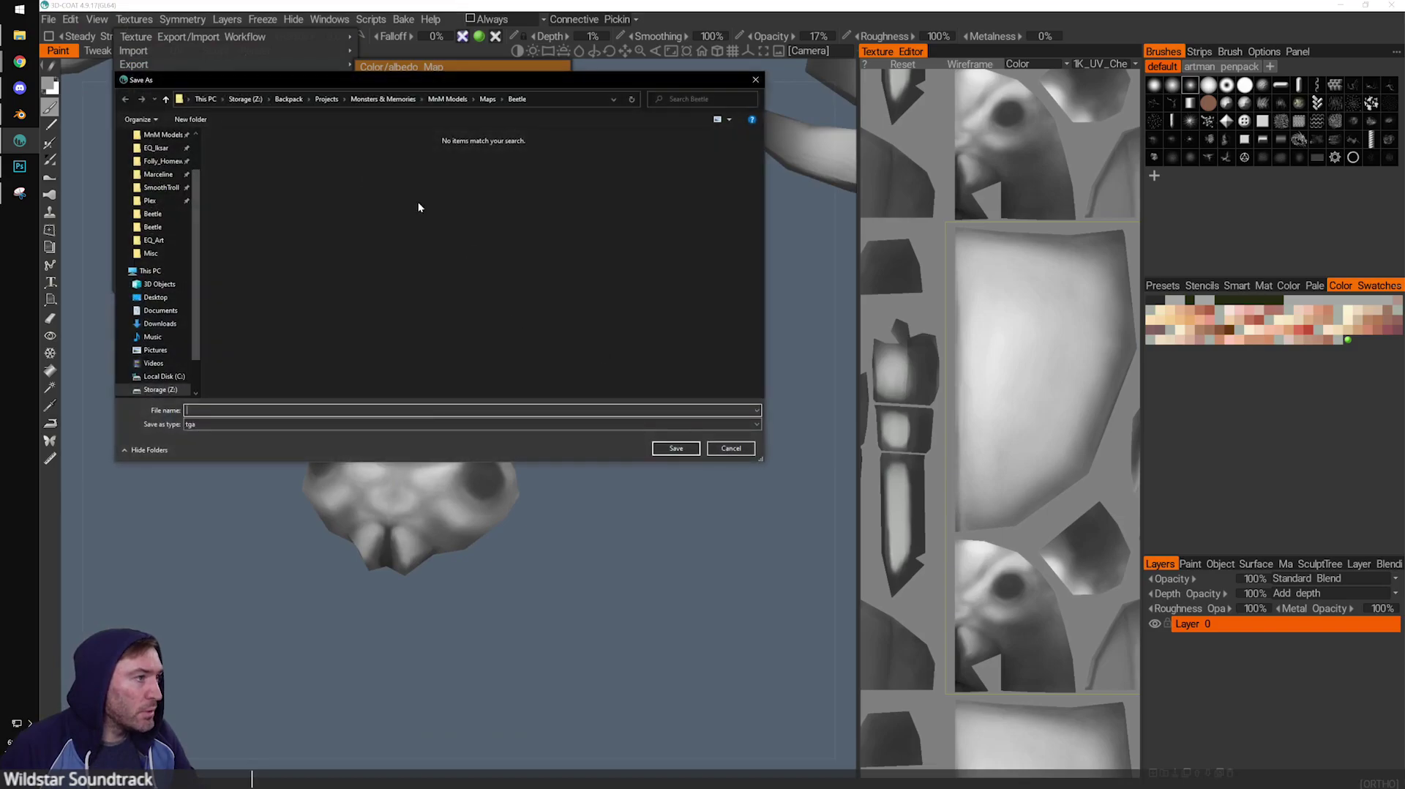
{"action": "left_click", "coordinate": [268, 426]}
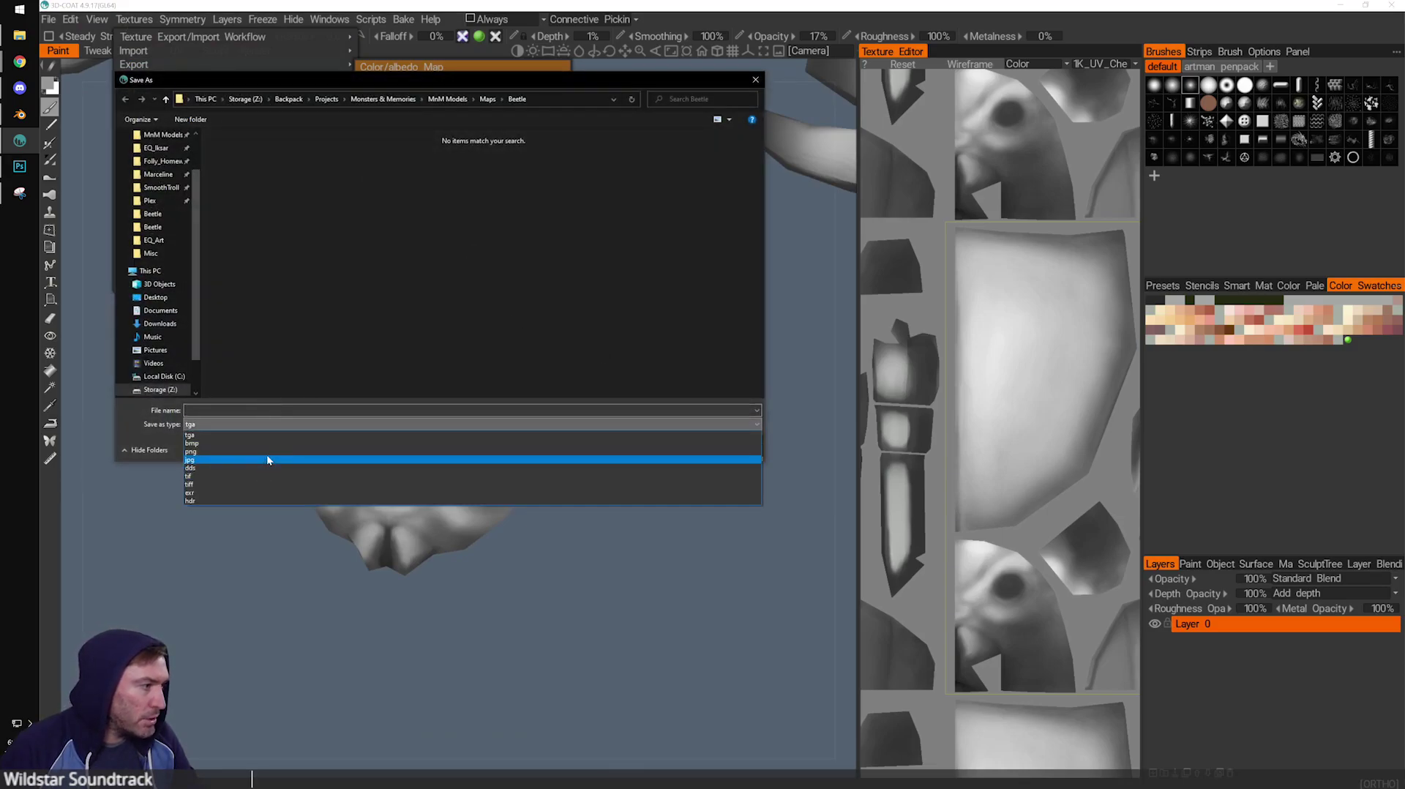
{"action": "left_click", "coordinate": [268, 455]}
{"action": "left_click", "coordinate": [240, 162]}
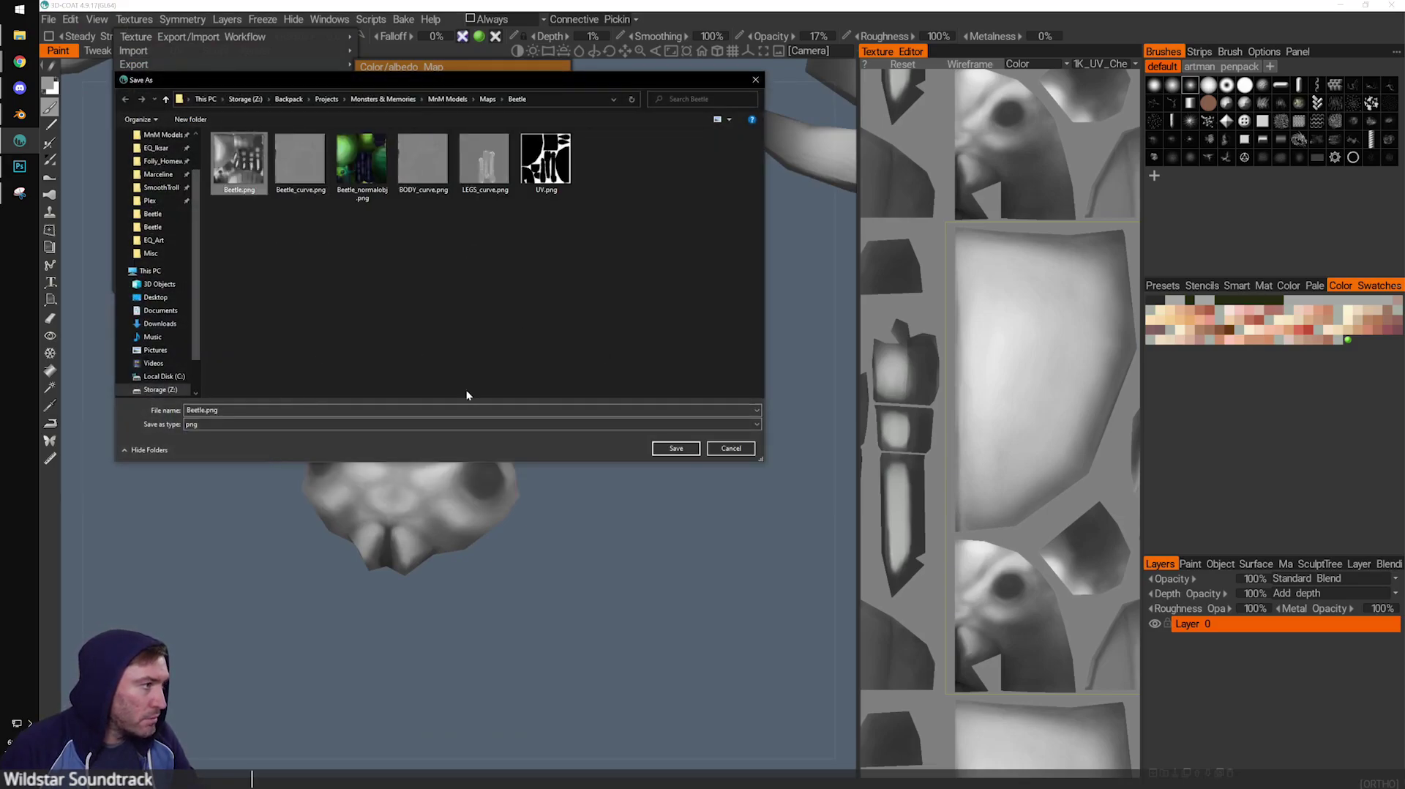
{"action": "left_click", "coordinate": [675, 448]}
{"action": "left_click", "coordinate": [747, 398]}
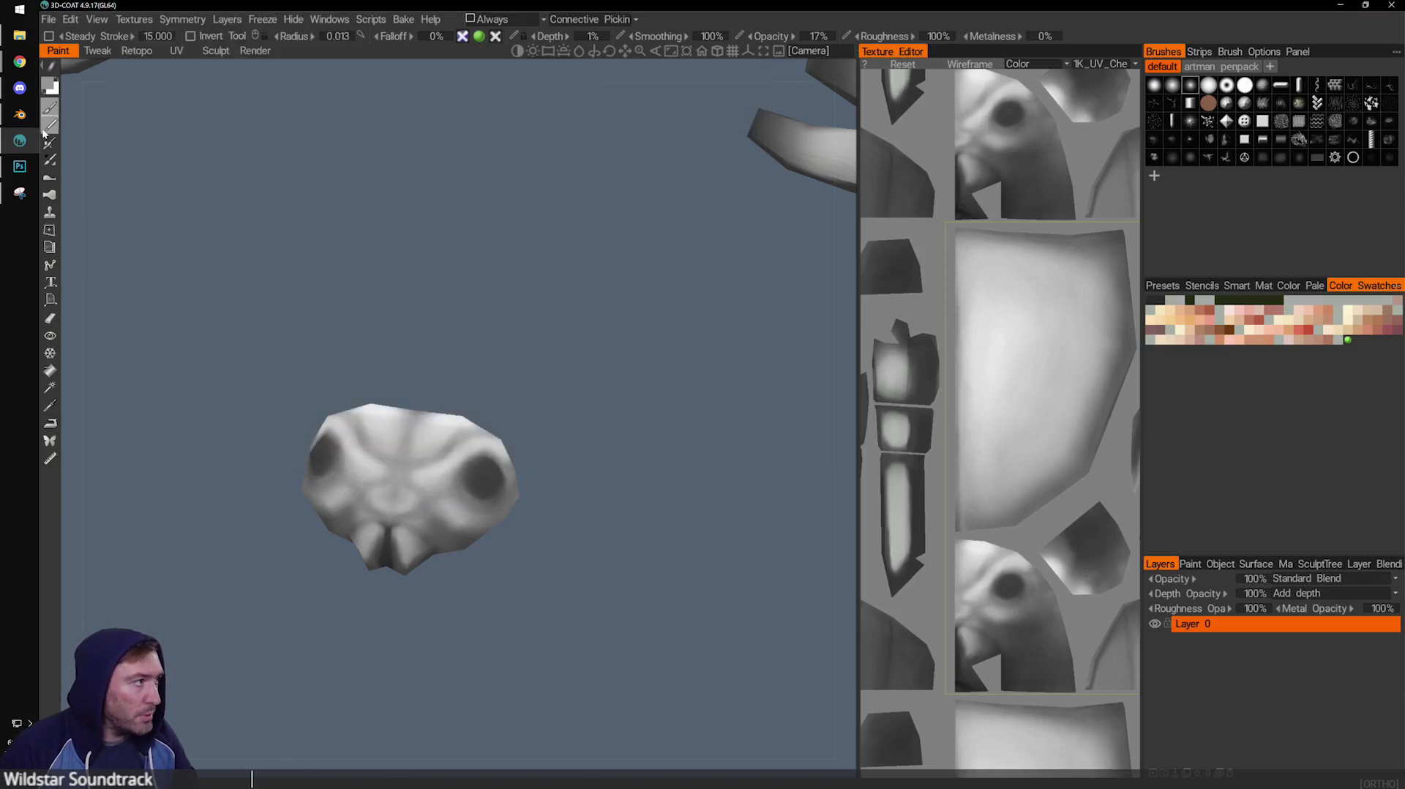
Switch to Blender, hide the viewport overlays and assign Material.001 to the beetle body Body_LP.002.
{"action": "left_click", "coordinate": [20, 114]}
{"action": "left_click", "coordinate": [845, 277]}
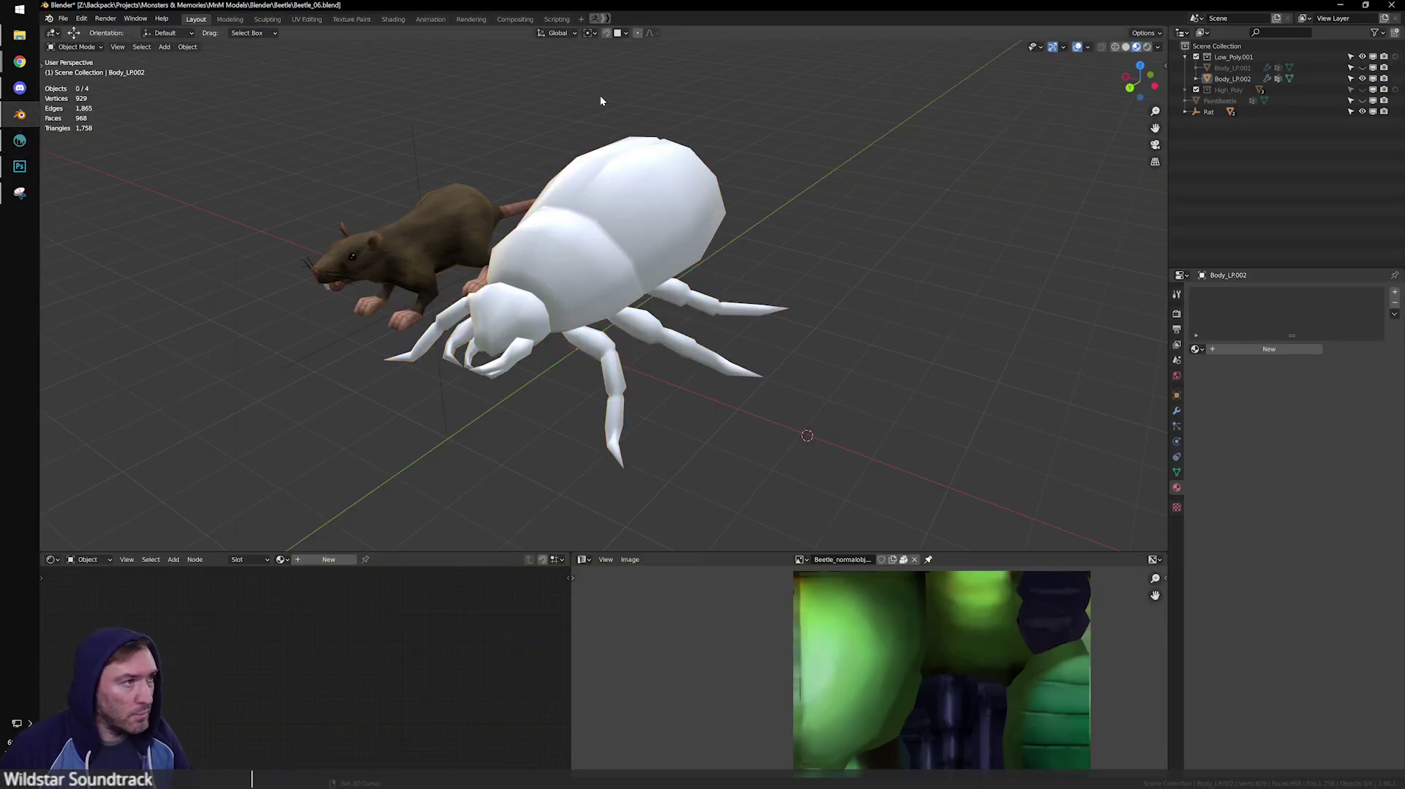
{"action": "left_click", "coordinate": [1079, 49]}
{"action": "left_click", "coordinate": [681, 238]}
{"action": "left_click", "coordinate": [1196, 350]}
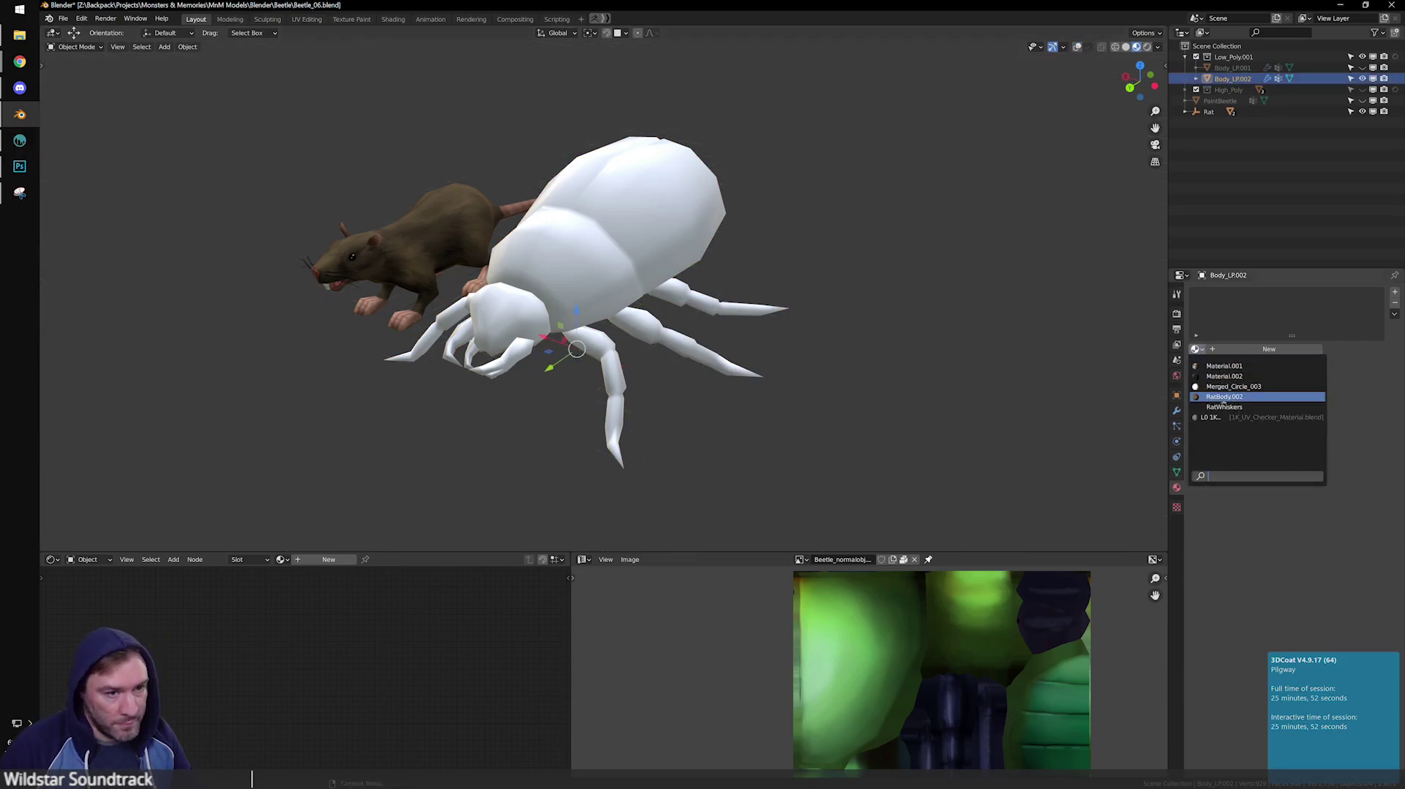
{"action": "left_click", "coordinate": [1261, 366]}
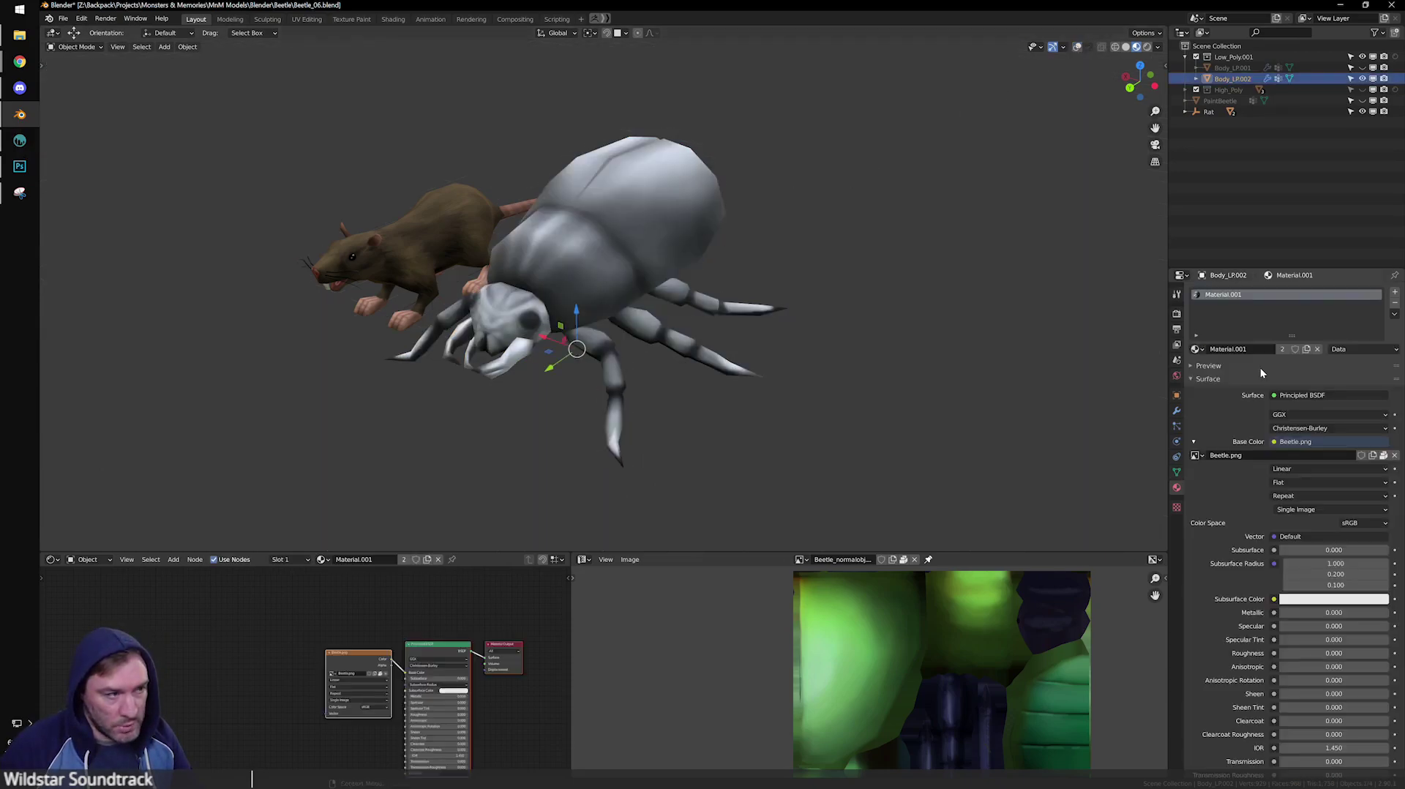
Replace the material's base colour image with the newly exported Beetle.png from the Maps\Beetle folder.
{"action": "left_click", "coordinate": [1395, 455]}
{"action": "left_click", "coordinate": [1354, 455]}
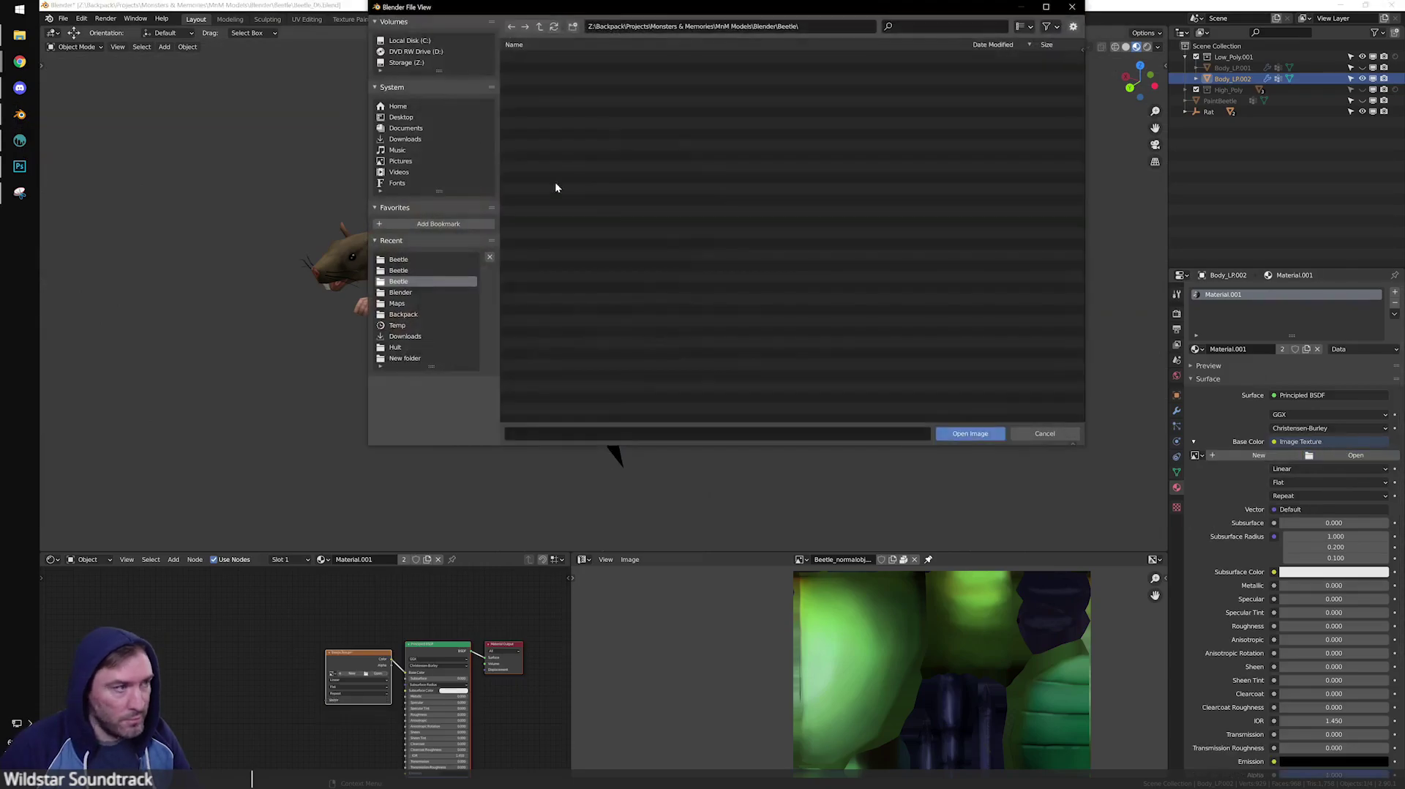
{"action": "left_click_drag", "start_coordinate": [556, 11], "coordinate": [531, 116]}
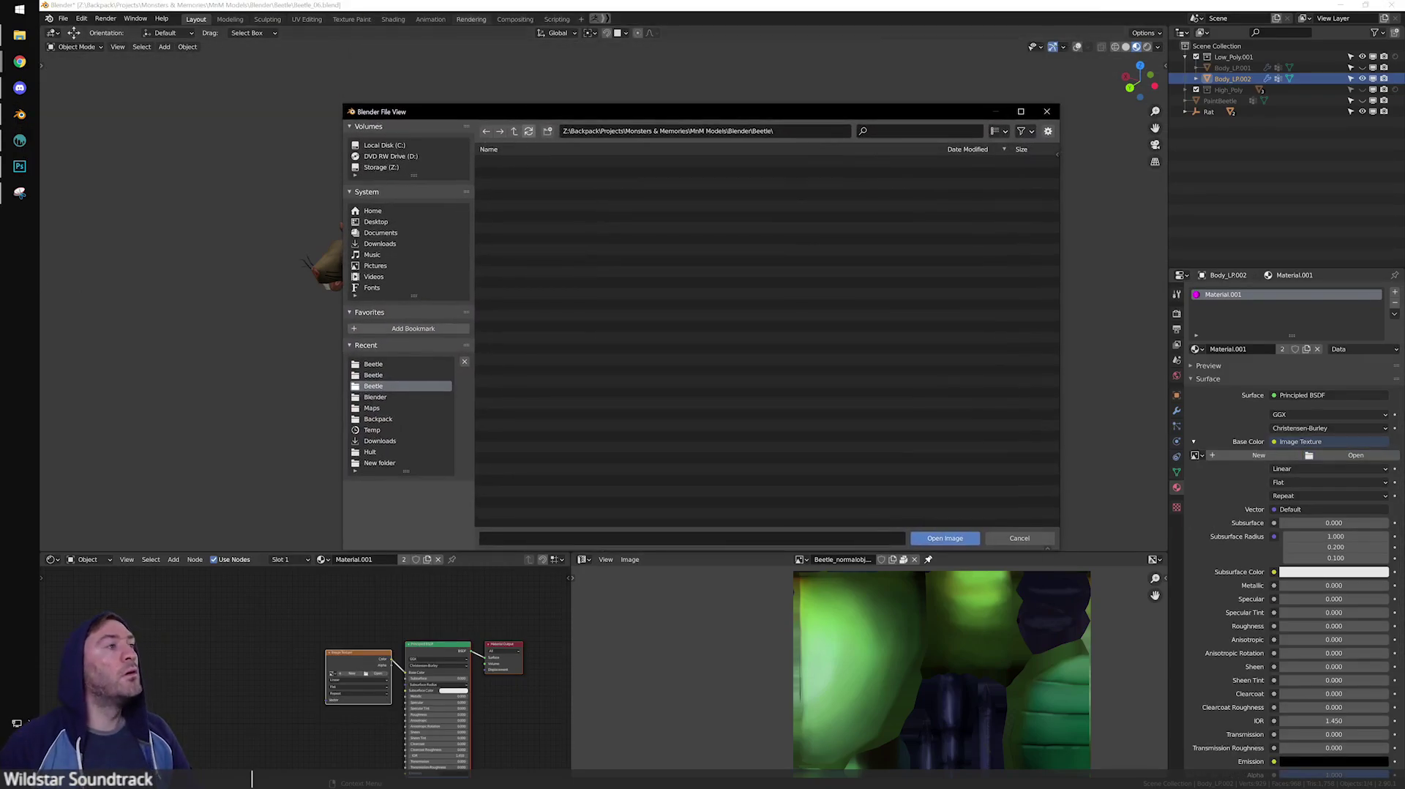
{"action": "left_click", "coordinate": [945, 538]}
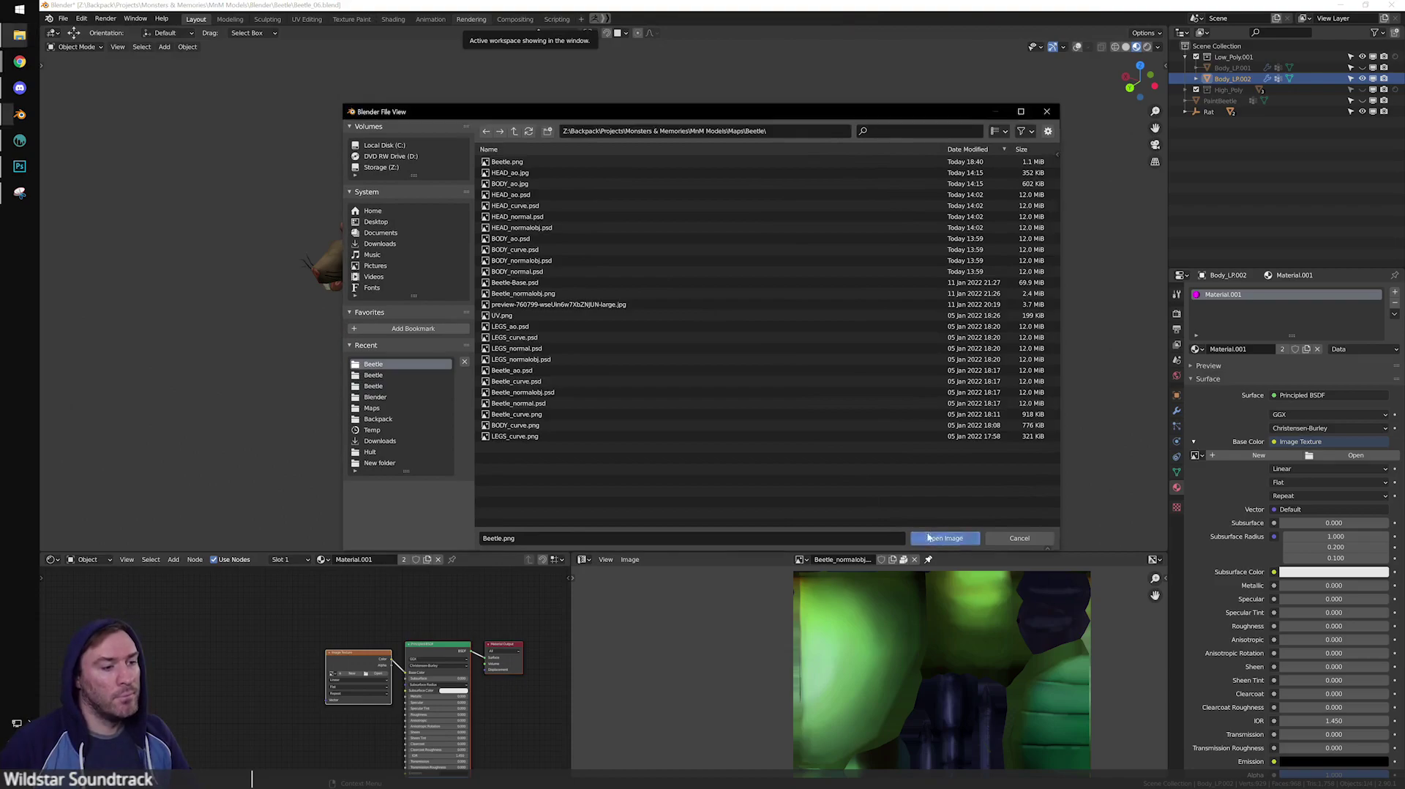
Examine the textured beetle beside the rat from several angles and distances to judge its shading.
{"action": "middle_click_drag", "start_coordinate": [886, 379], "coordinate": [762, 372]}
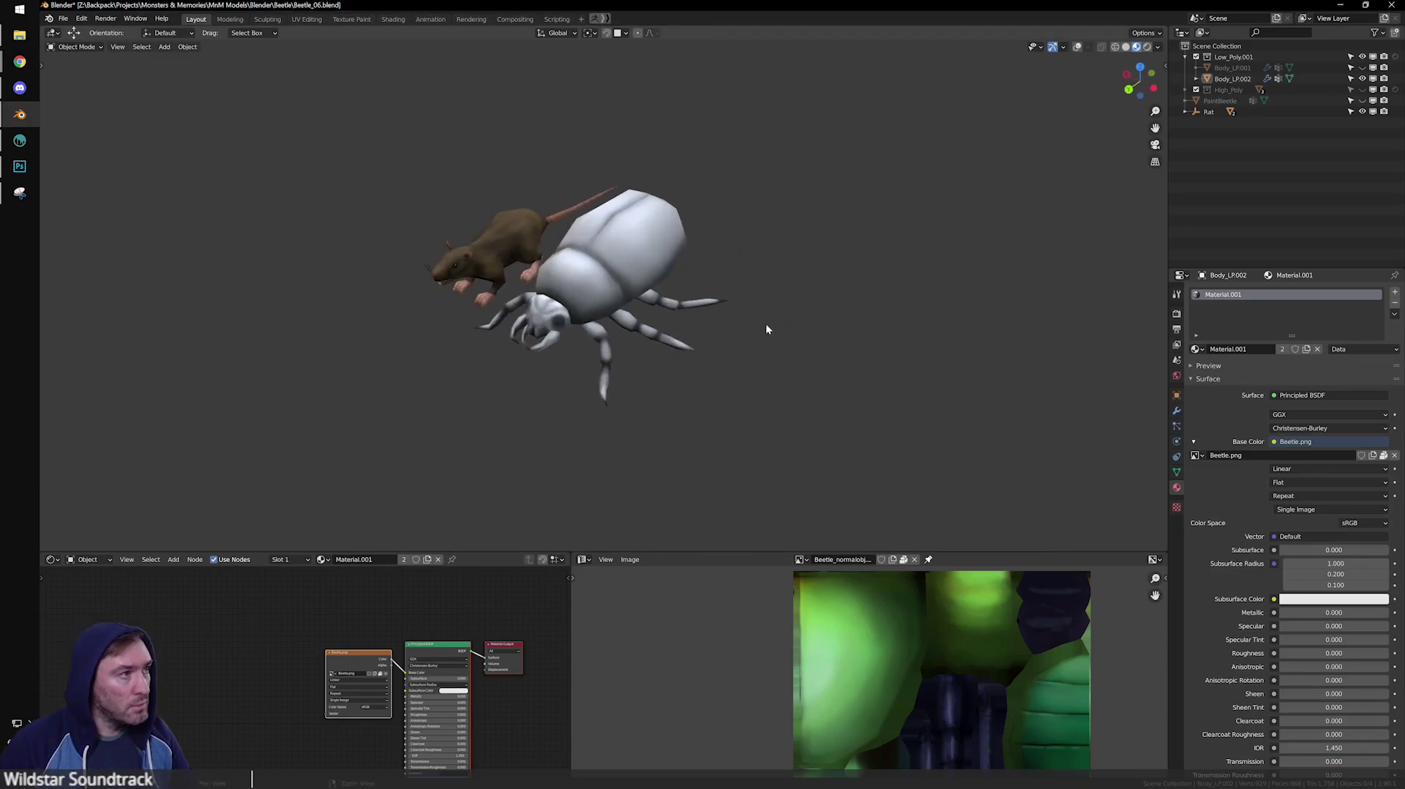
{"action": "middle_click_drag", "start_coordinate": [799, 312], "coordinate": [549, 320]}
{"action": "scroll", "coordinate": [548, 320], "scroll_direction": "up", "scroll_amount": 2}
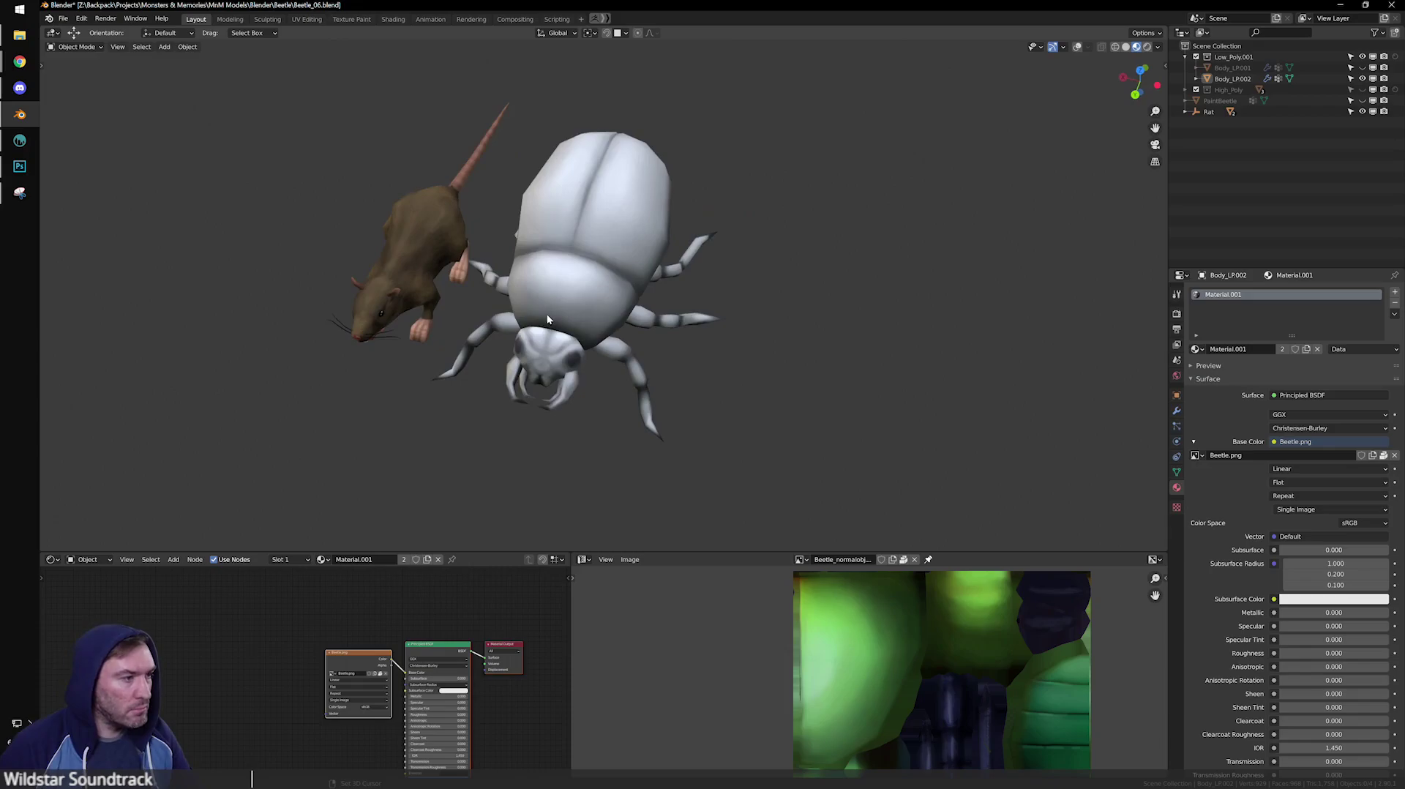
{"action": "middle_click_drag", "start_coordinate": [568, 331], "coordinate": [756, 391]}
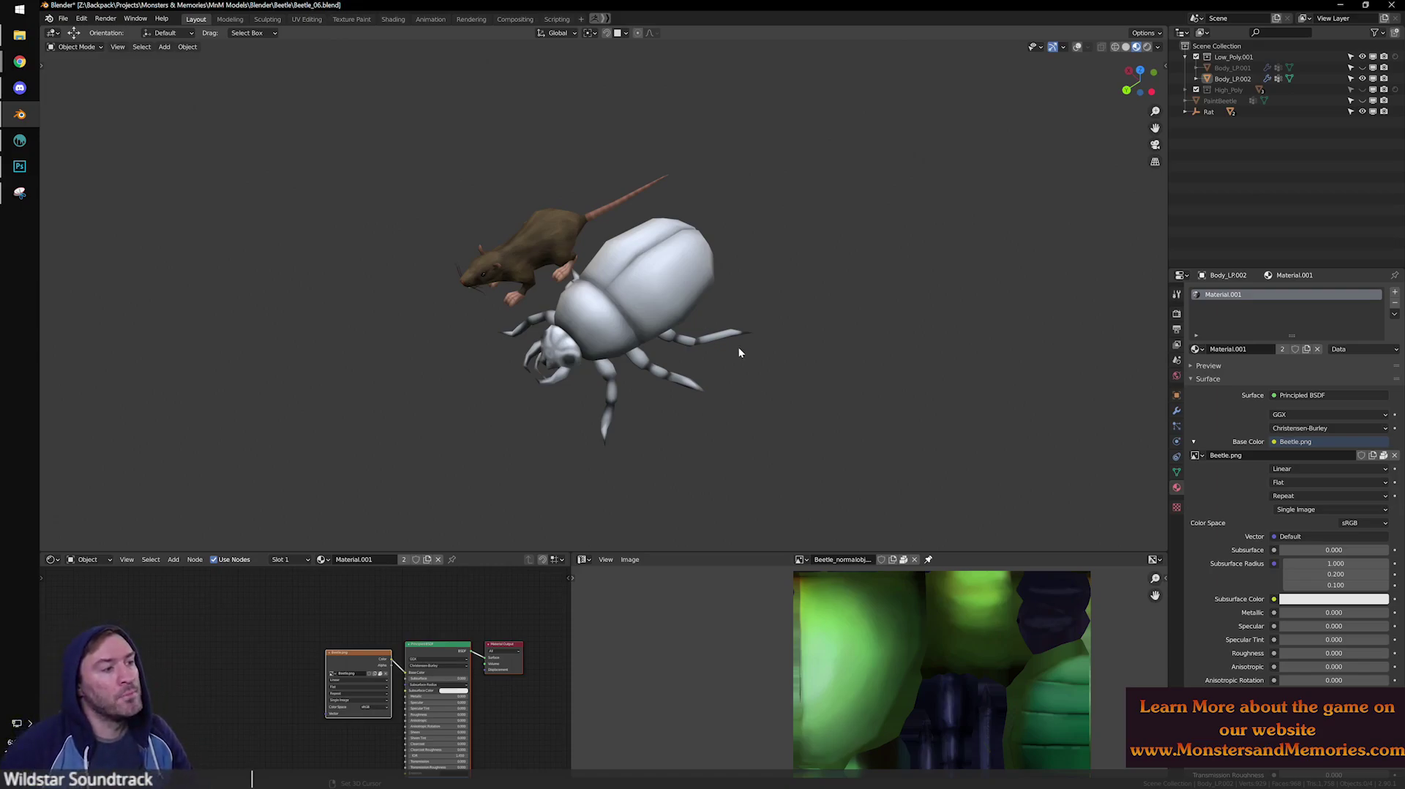
{"action": "middle_click_drag", "start_coordinate": [718, 476], "coordinate": [667, 363]}
{"action": "scroll", "coordinate": [523, 340], "scroll_direction": "up", "scroll_amount": 2}
{"action": "middle_click_drag", "start_coordinate": [523, 339], "coordinate": [713, 393], "text": "shift"}
{"action": "scroll", "coordinate": [626, 381], "scroll_direction": "up", "scroll_amount": 2}
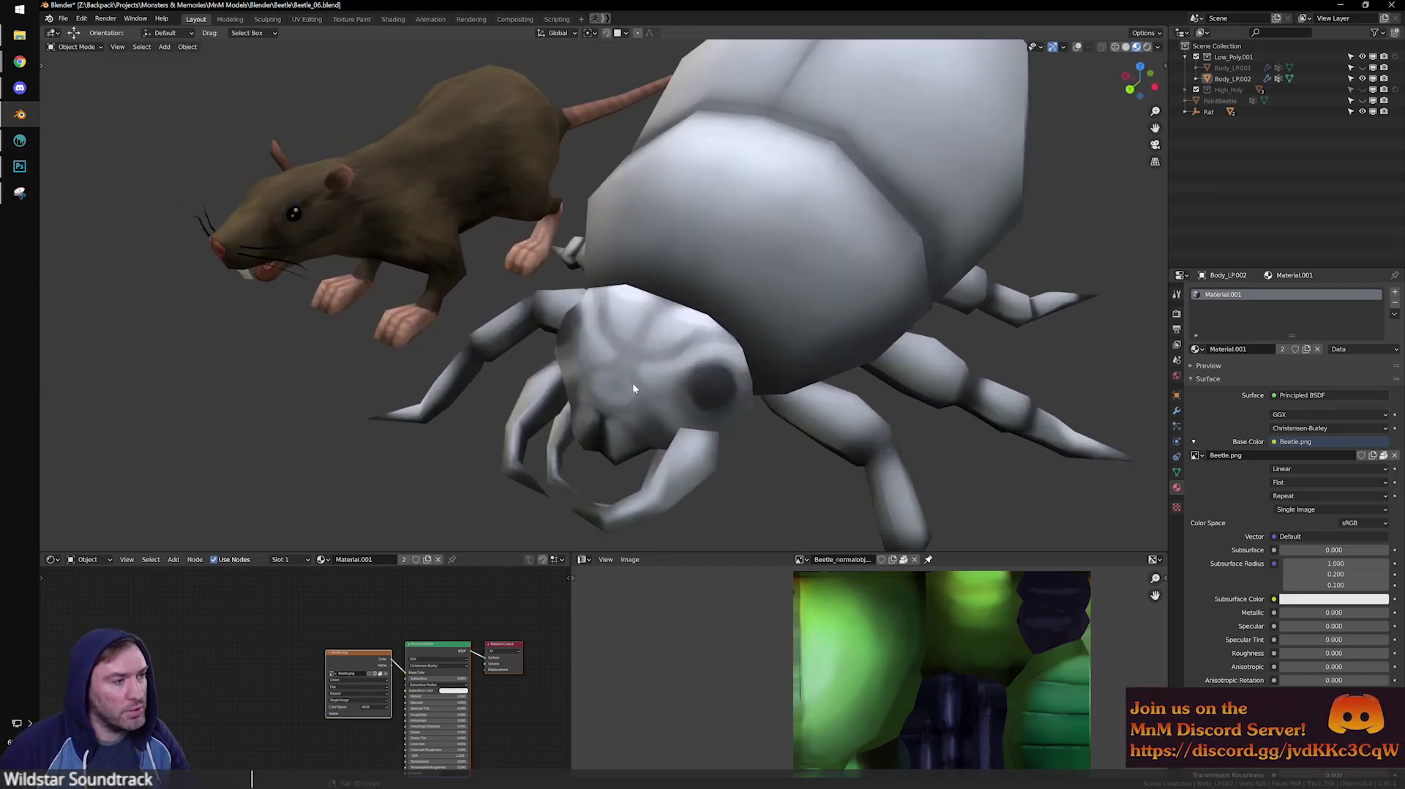
{"action": "scroll", "coordinate": [786, 384], "scroll_direction": "down", "scroll_amount": 5}
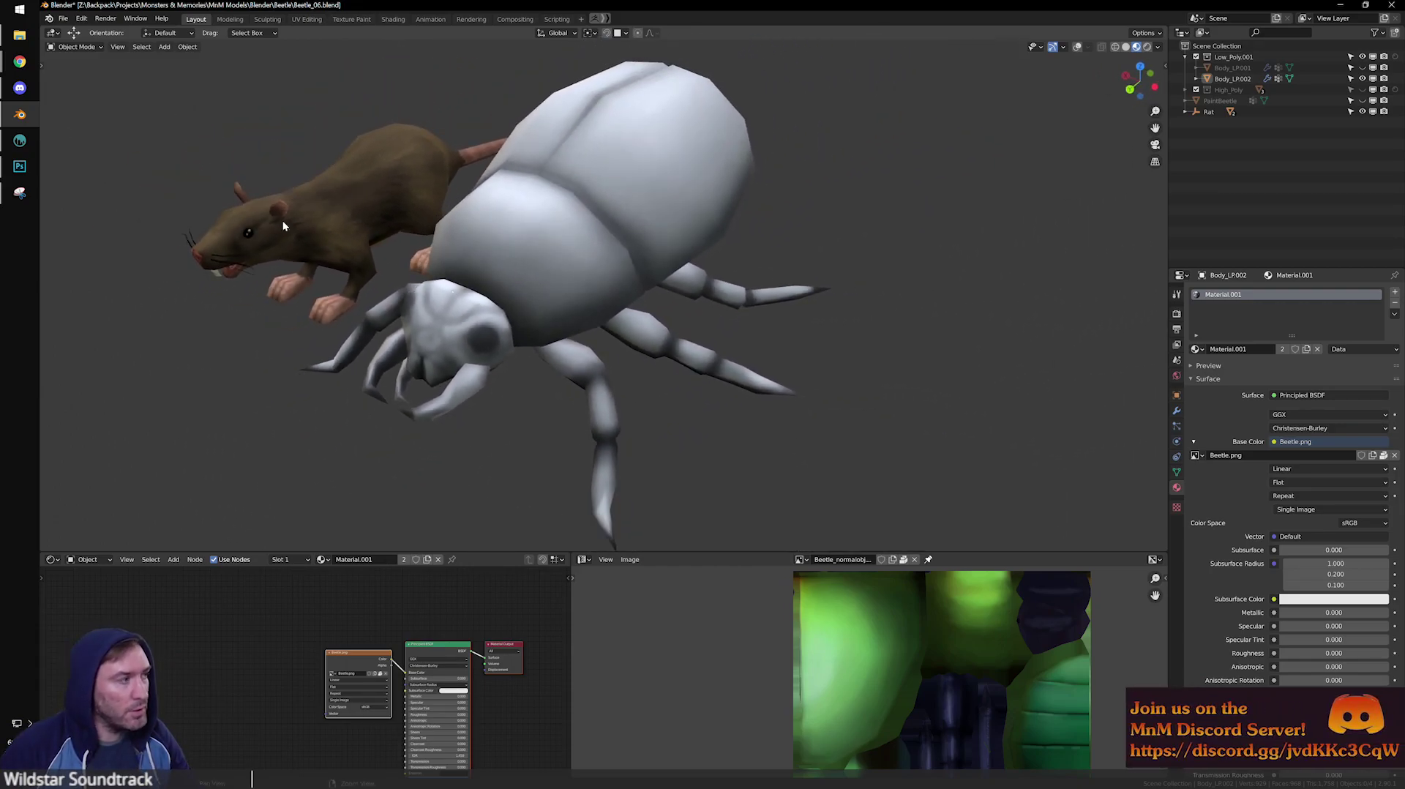
Switch to 3D-Coat and blend the dark shading on the front of the thorax using a sampled grey and brush radius 0.048.
{"action": "left_click", "coordinate": [19, 141]}
{"action": "middle_click_drag", "start_coordinate": [512, 239], "coordinate": [514, 506]}
{"action": "middle_click_drag", "start_coordinate": [531, 393], "coordinate": [511, 408]}
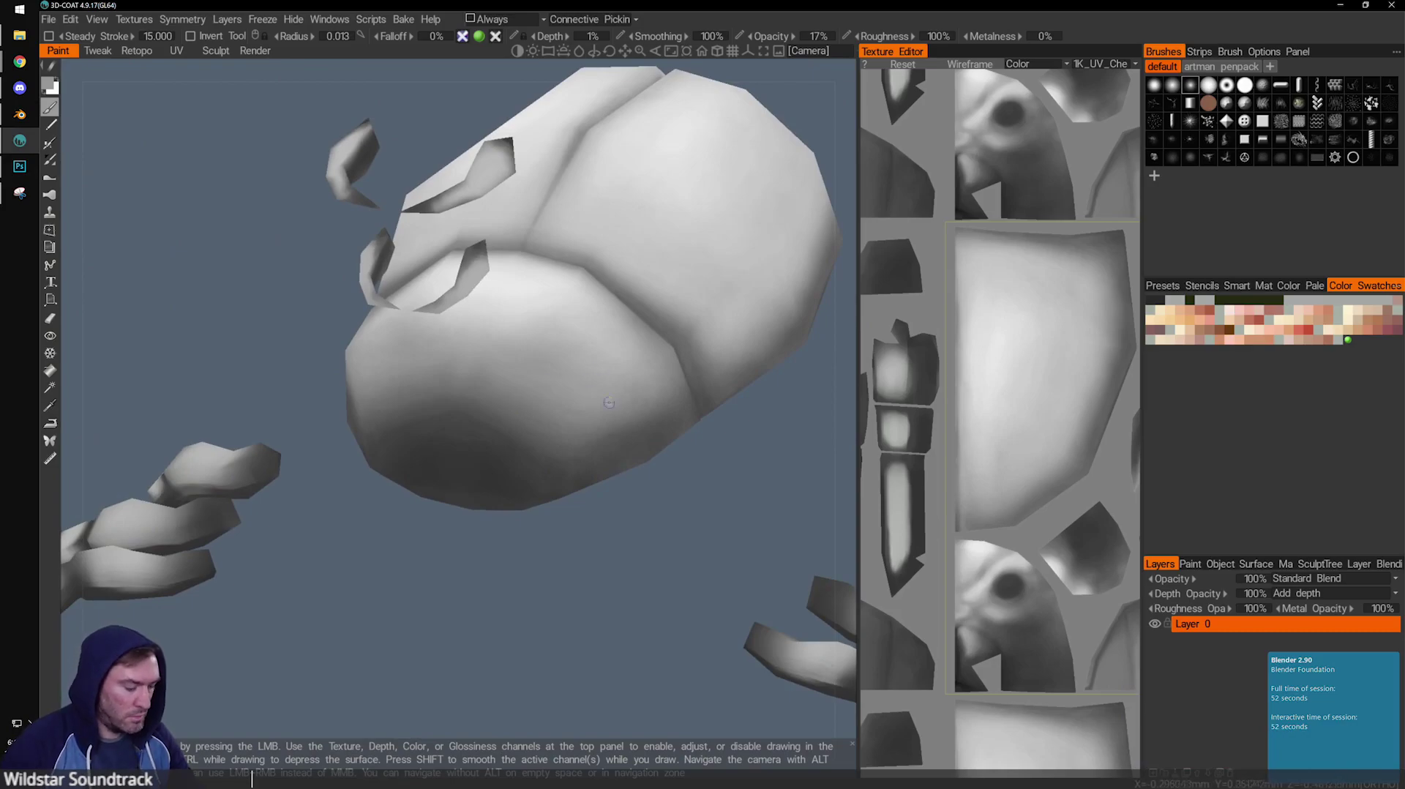
{"action": "middle_click_drag", "start_coordinate": [634, 535], "coordinate": [597, 506]}
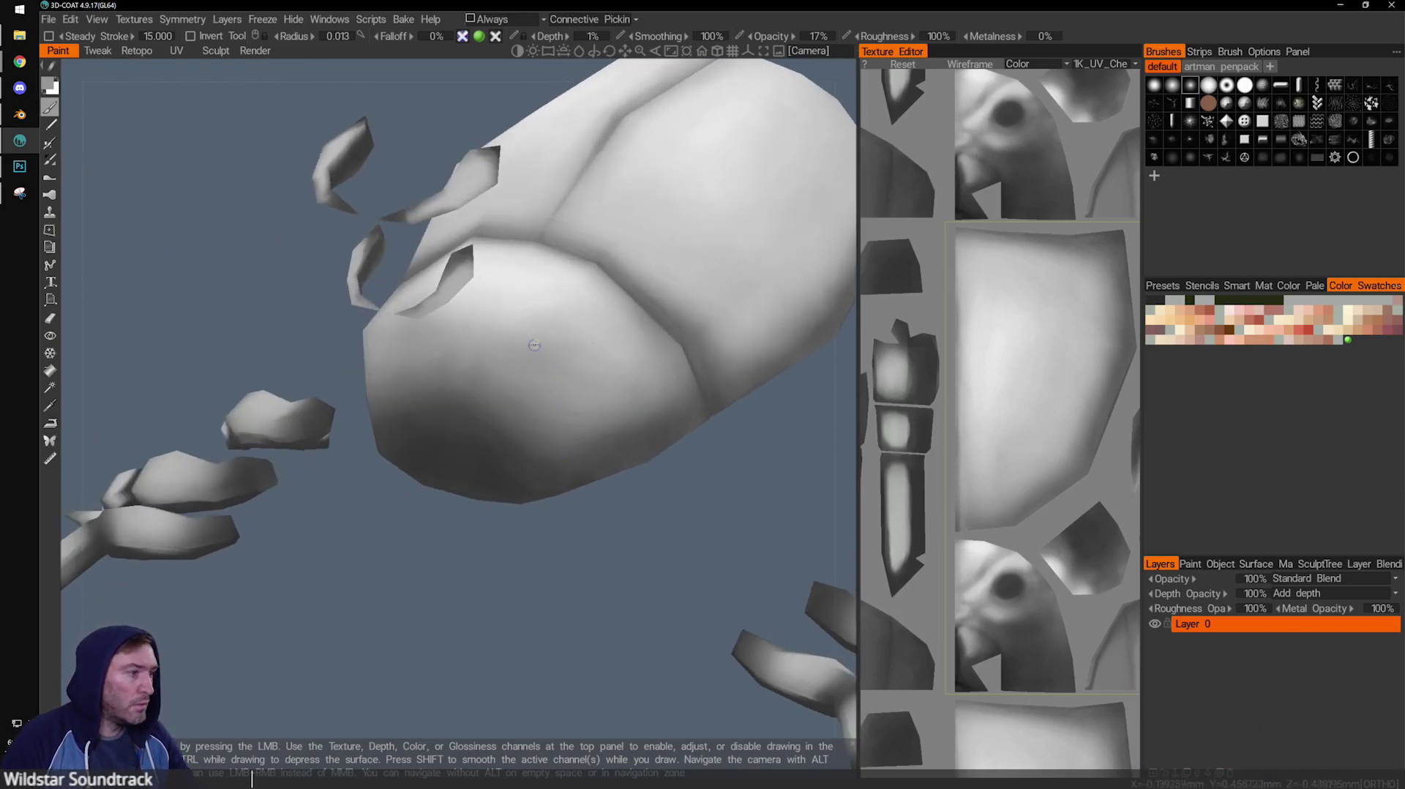
{"action": "key", "text": "v"}
{"action": "left_click_drag", "start_coordinate": [586, 524], "coordinate": [581, 504]}
{"action": "right_click_drag", "start_coordinate": [526, 350], "coordinate": [538, 328]}
{"action": "key", "text": "v"}
{"action": "key", "text": "]"}
{"action": "left_click_drag", "start_coordinate": [464, 366], "coordinate": [603, 461]}
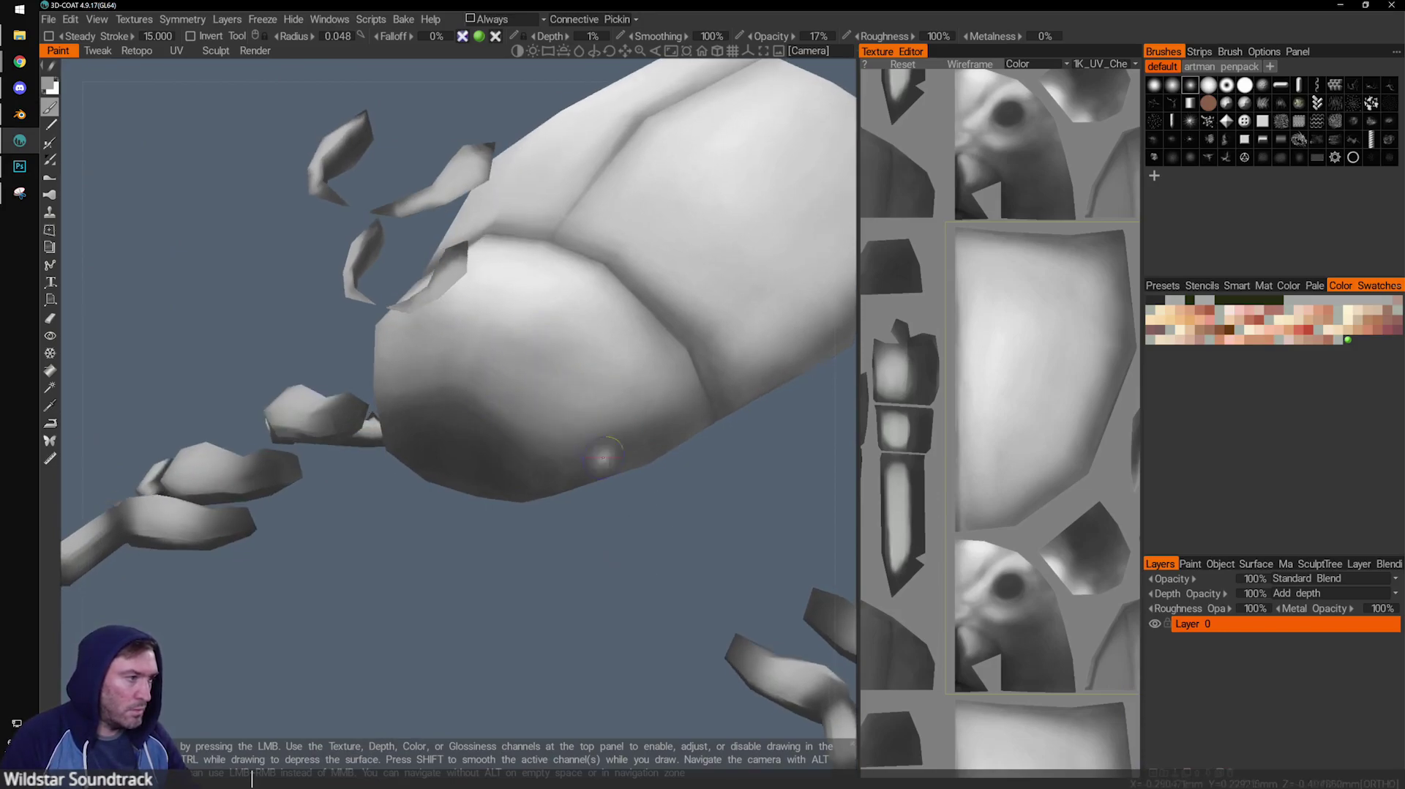
Enlarge the brush radius to 0.093 and smooth the broad light-to-dark transition across the thorax.
{"action": "key", "text": "]"}
{"action": "key", "text": "]"}
{"action": "key", "text": "]"}
{"action": "key", "text": "]"}
{"action": "key", "text": "]"}
{"action": "key", "text": "]"}
{"action": "key", "text": "]"}
{"action": "mouse_move", "coordinate": [521, 419]}
{"action": "middle_mouse_down"}
{"action": "mouse_move", "coordinate": [619, 579]}
{"action": "mouse_move", "coordinate": [527, 383]}
{"action": "middle_mouse_up"}
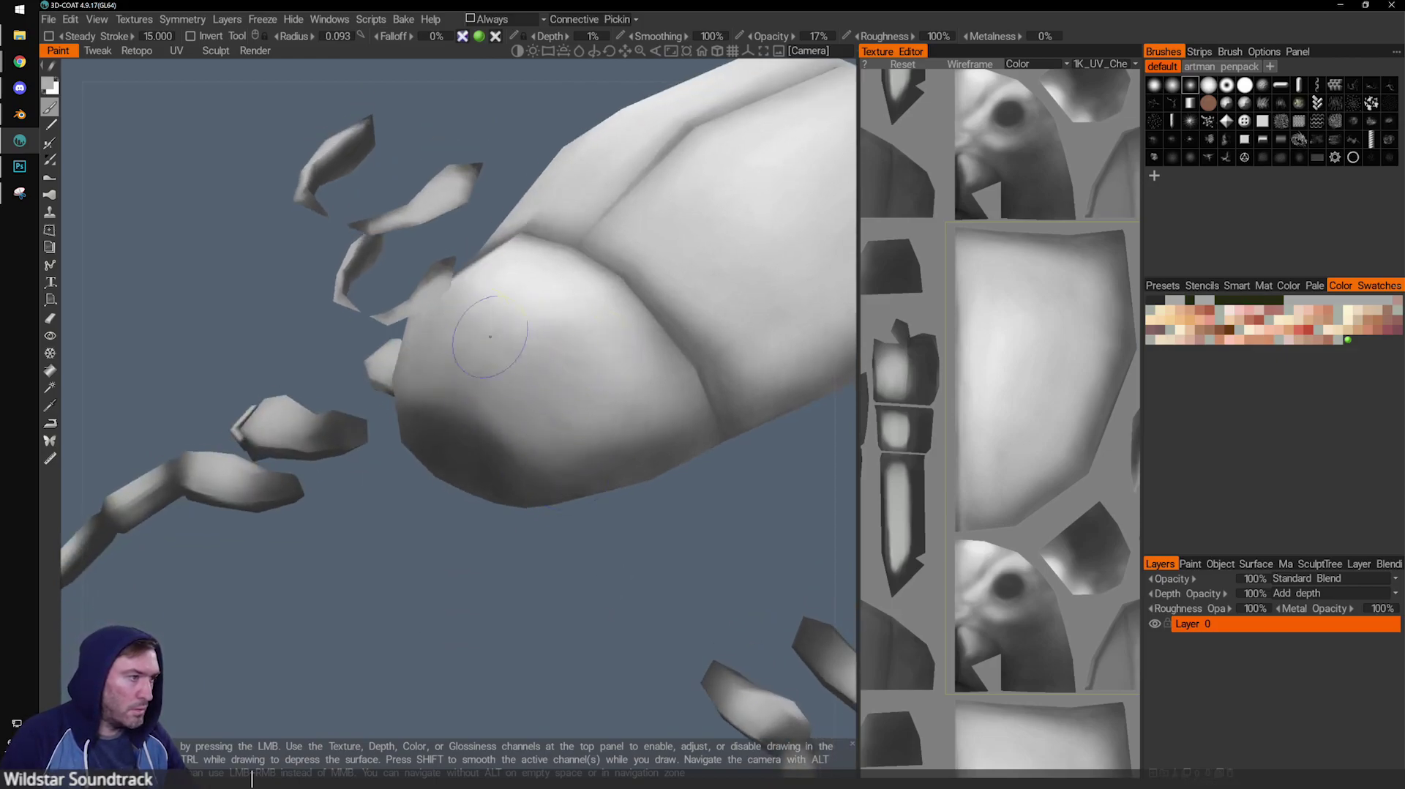
{"action": "left_click_drag", "start_coordinate": [521, 359], "coordinate": [530, 380]}
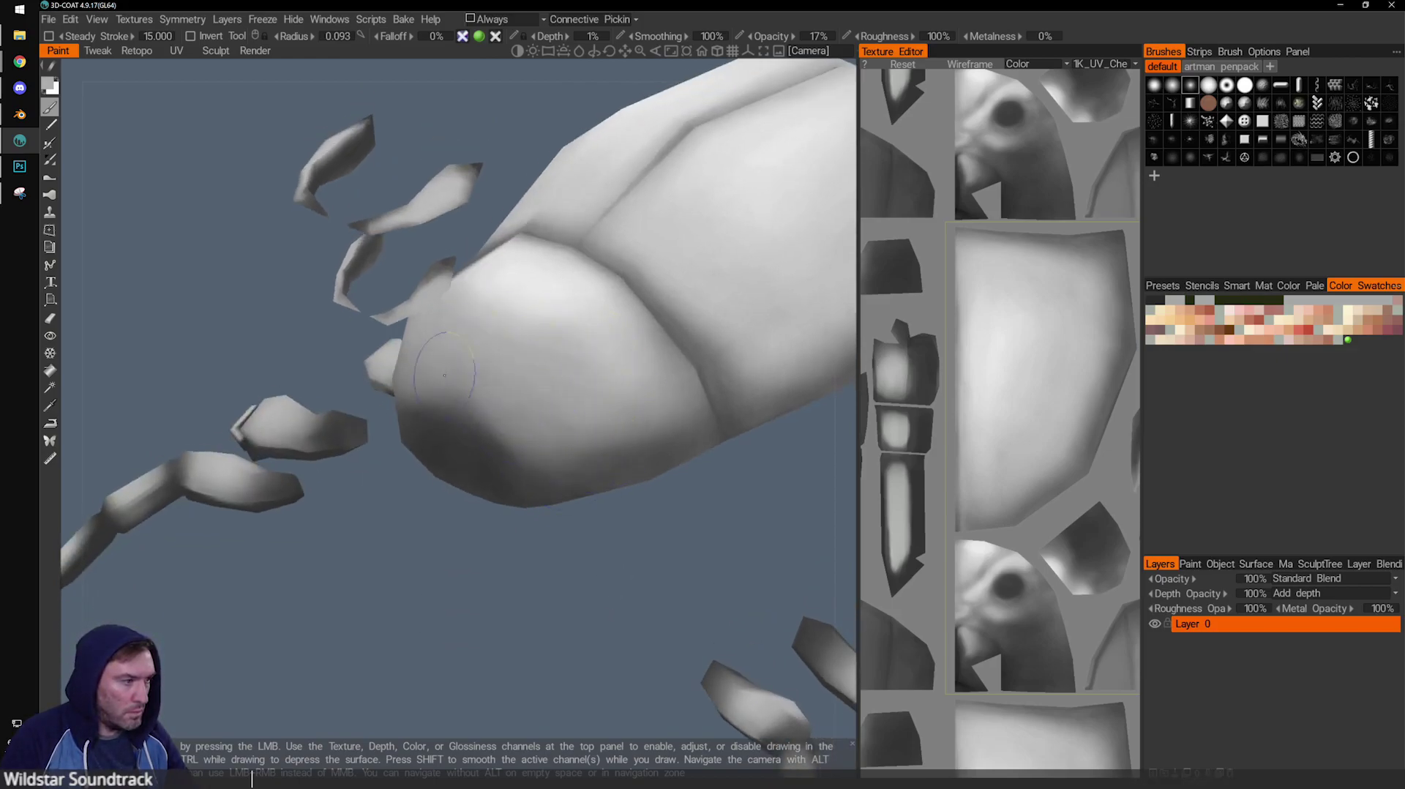
{"action": "middle_click_drag", "start_coordinate": [529, 379], "coordinate": [542, 543]}
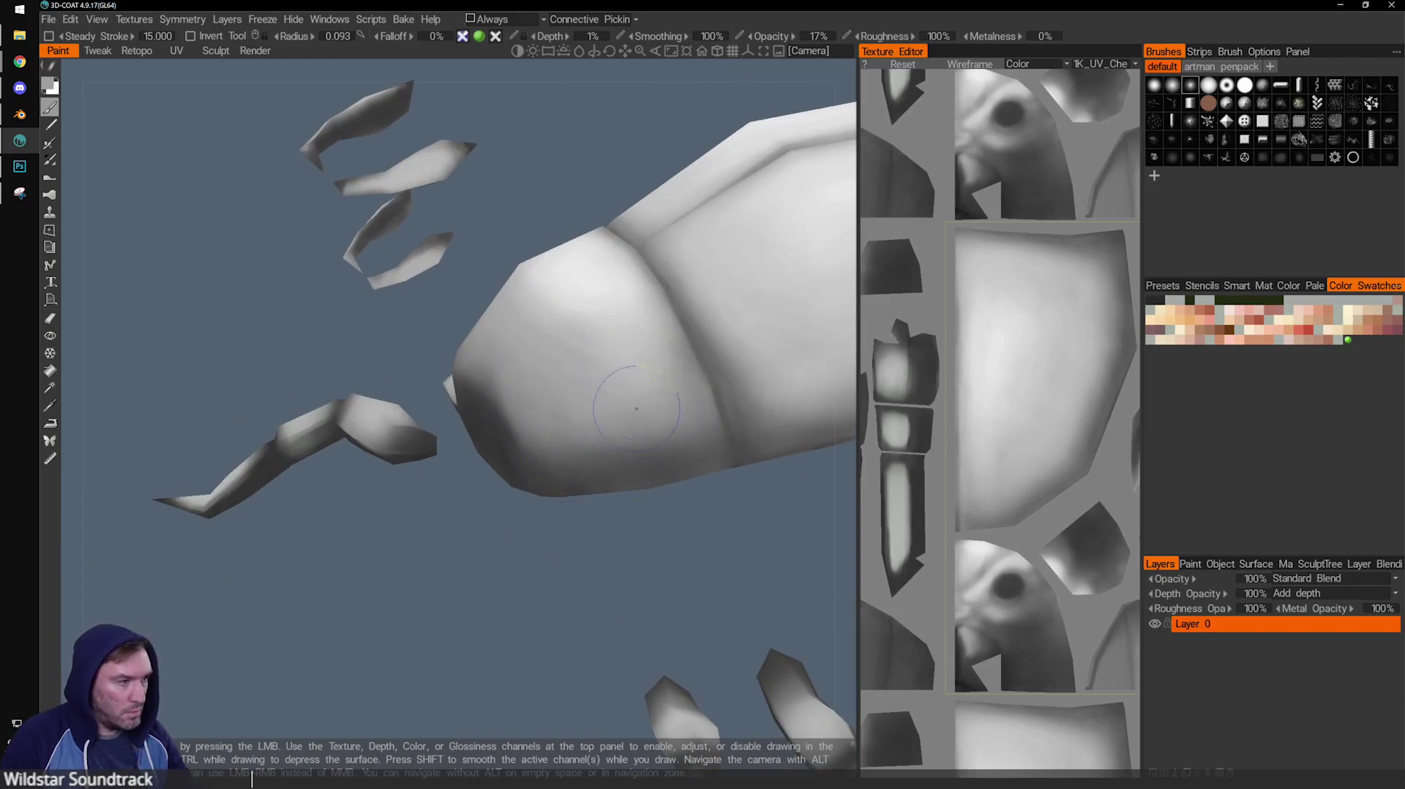
Compare the thorax and shell shading in 3D-Coat with the textured beetle in Blender from several angles.
{"action": "middle_click_drag", "start_coordinate": [684, 494], "coordinate": [612, 332]}
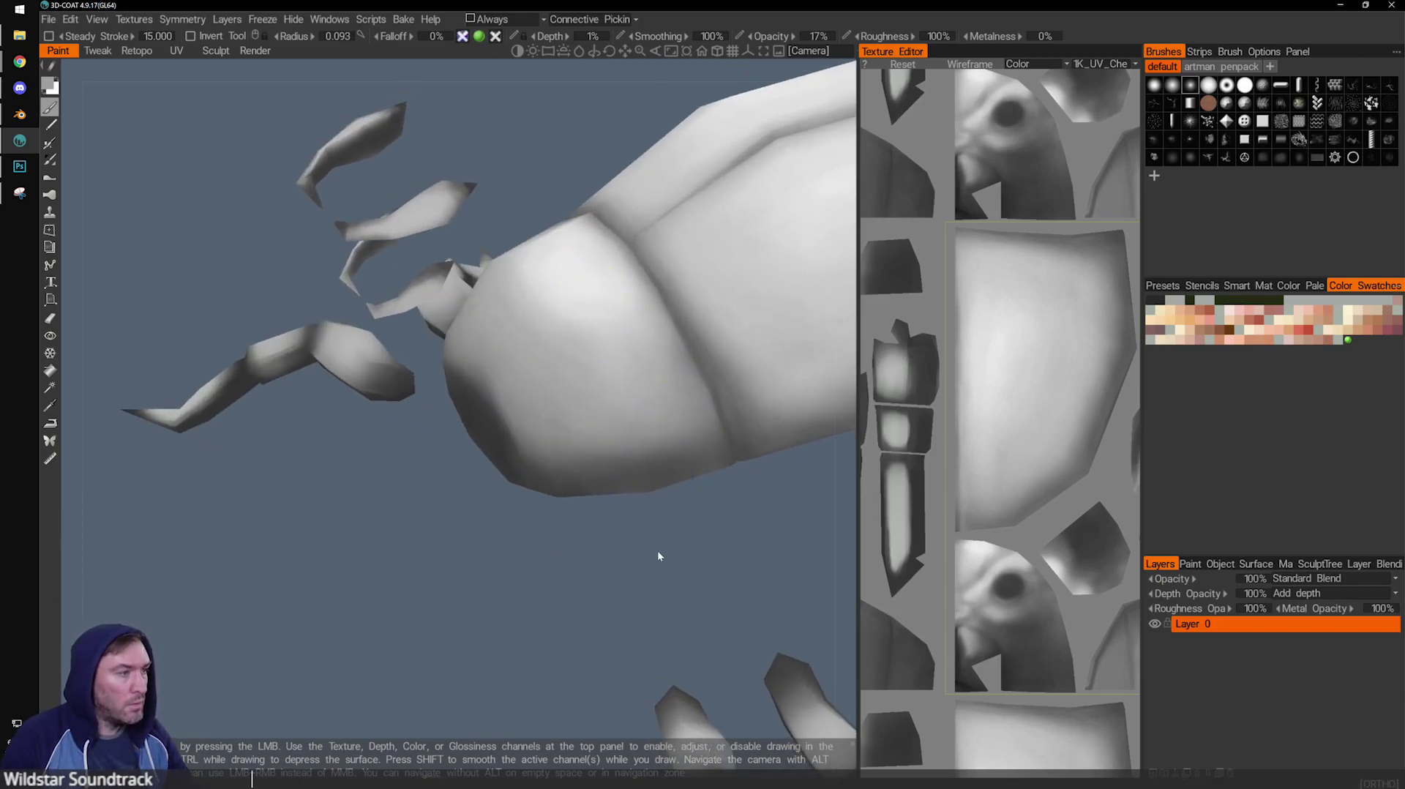
{"action": "middle_click_drag", "start_coordinate": [658, 547], "coordinate": [605, 303]}
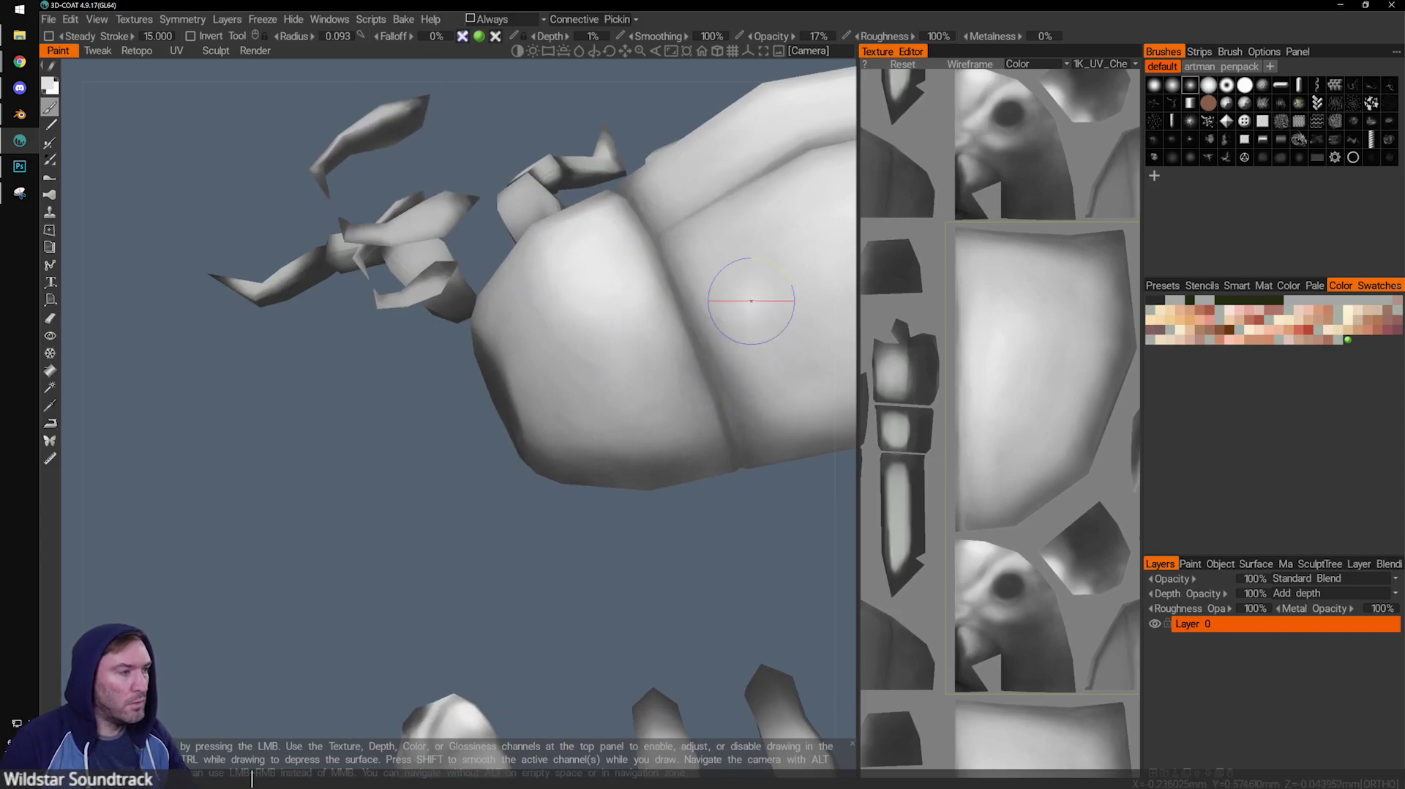
{"action": "key", "text": "alt+Tab"}
{"action": "middle_click_drag", "start_coordinate": [890, 275], "coordinate": [948, 354]}
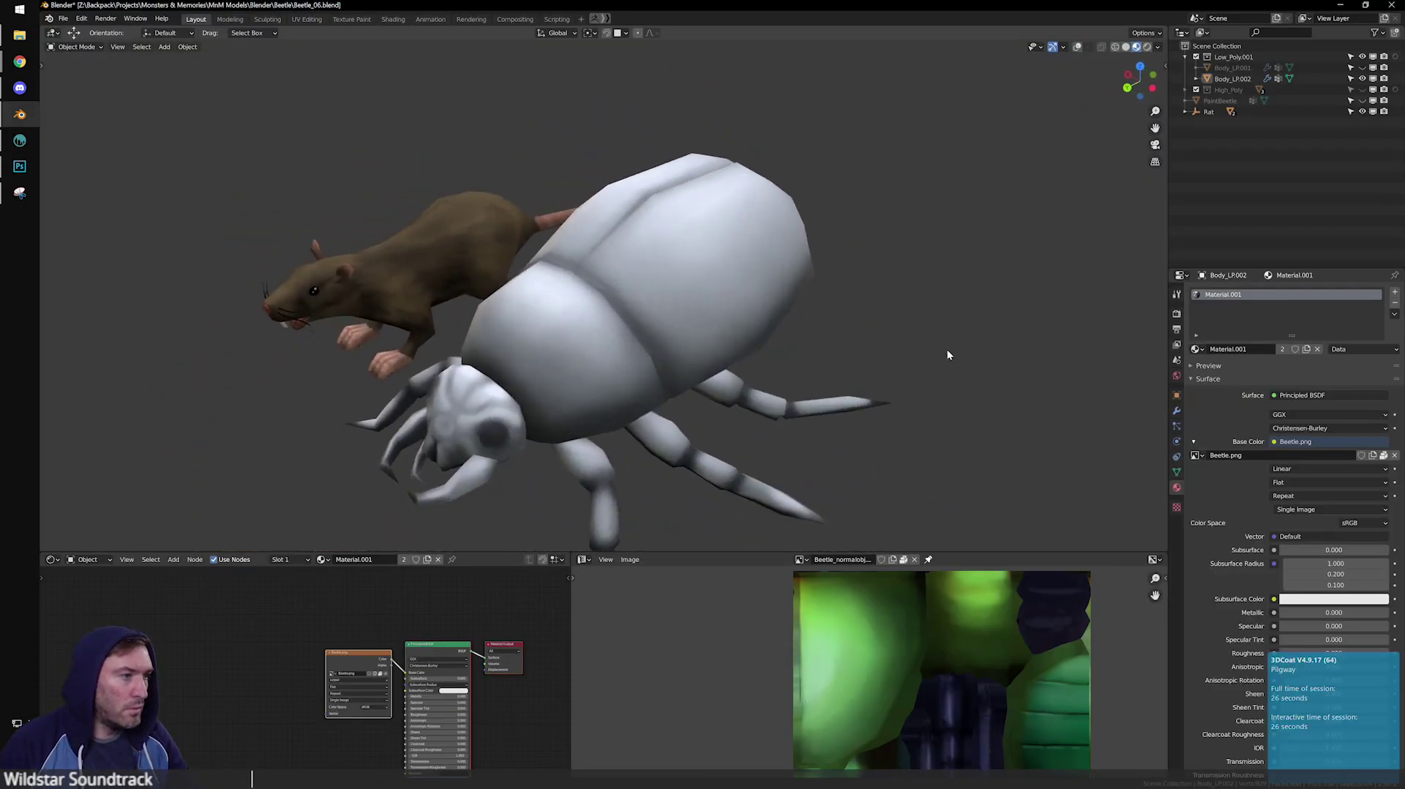
{"action": "key", "text": "alt+Tab"}
{"action": "left_click_drag", "start_coordinate": [659, 293], "coordinate": [489, 300], "text": "alt"}
{"action": "right_click_drag", "start_coordinate": [489, 300], "coordinate": [591, 348], "text": "alt"}
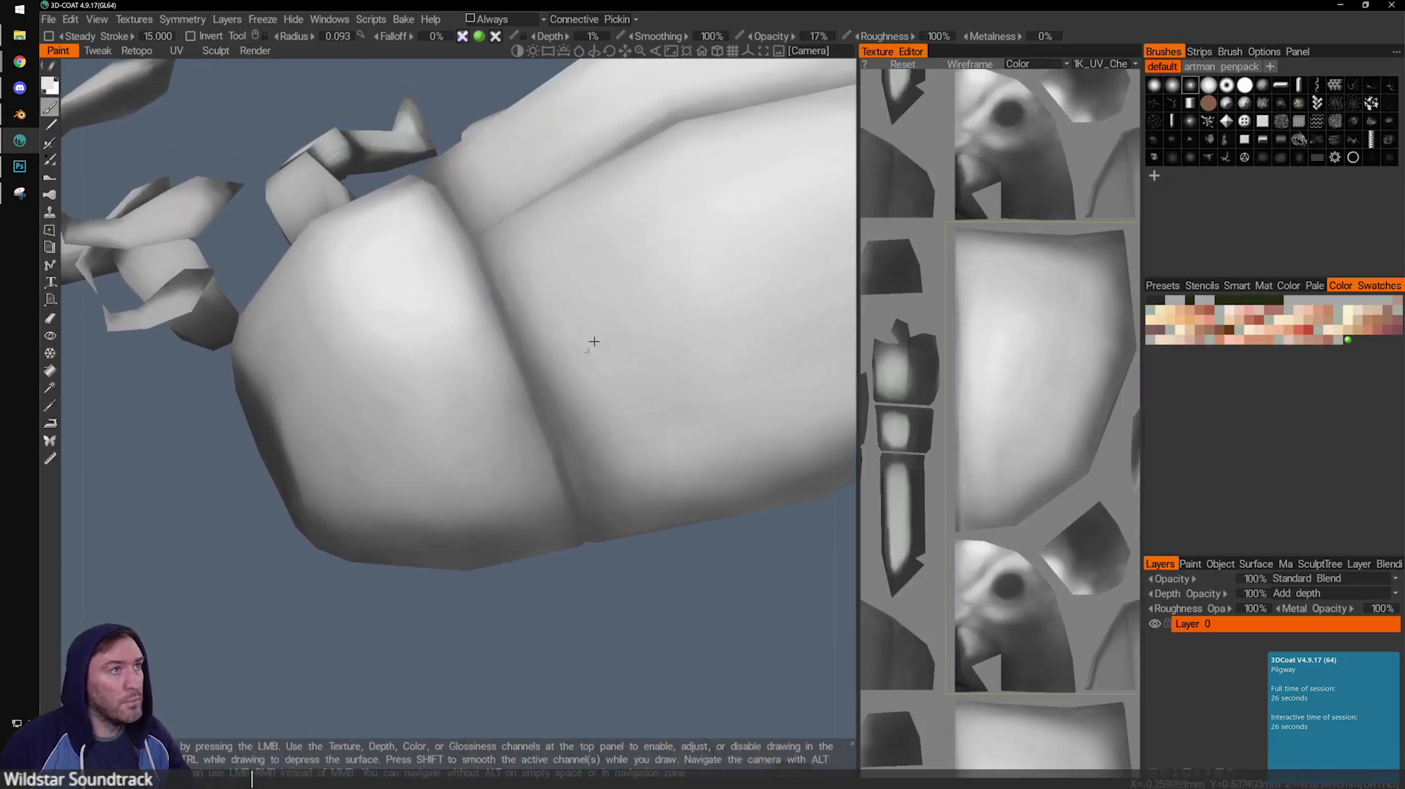
{"action": "left_click_drag", "start_coordinate": [591, 349], "coordinate": [596, 301], "text": "alt"}
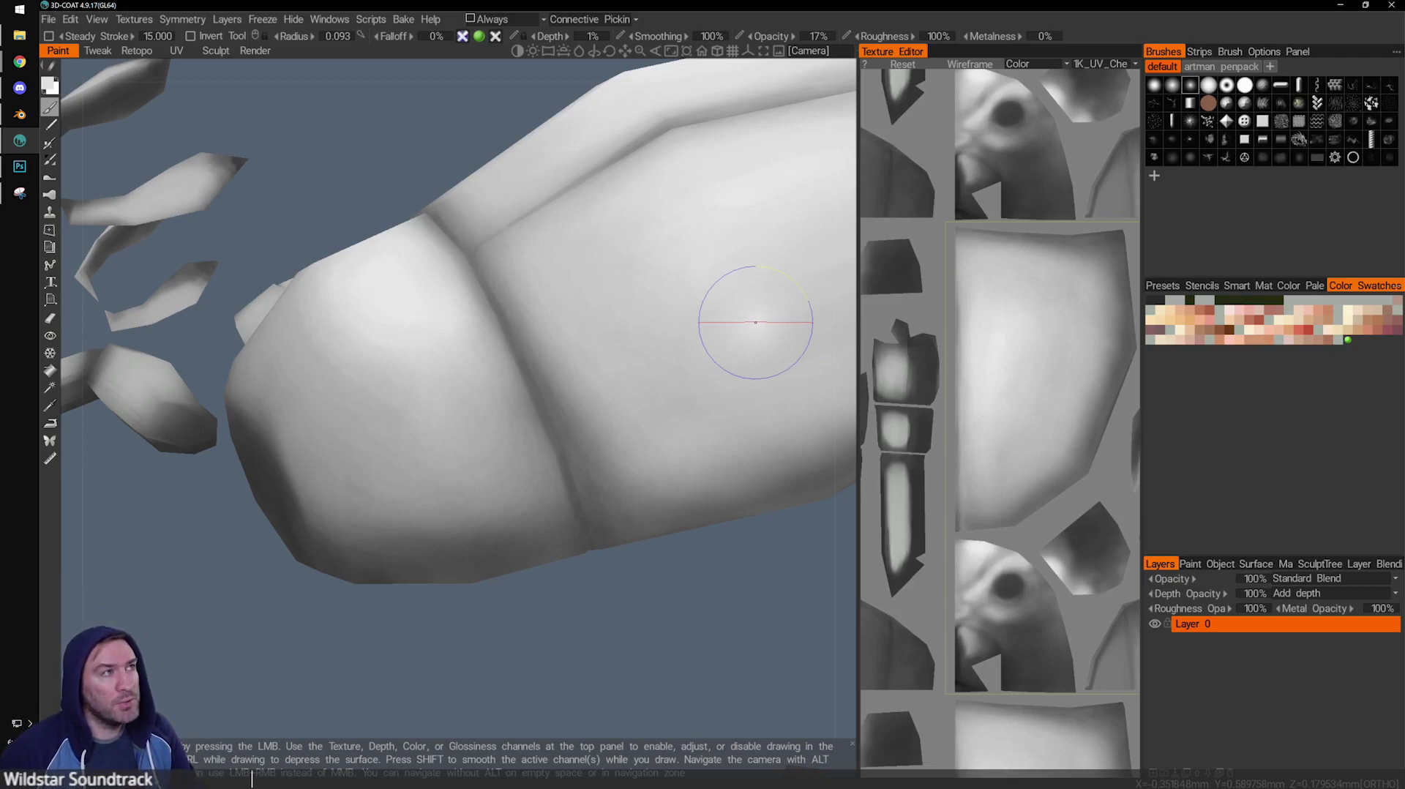
{"action": "middle_click_drag", "start_coordinate": [627, 378], "coordinate": [578, 422], "text": "alt"}
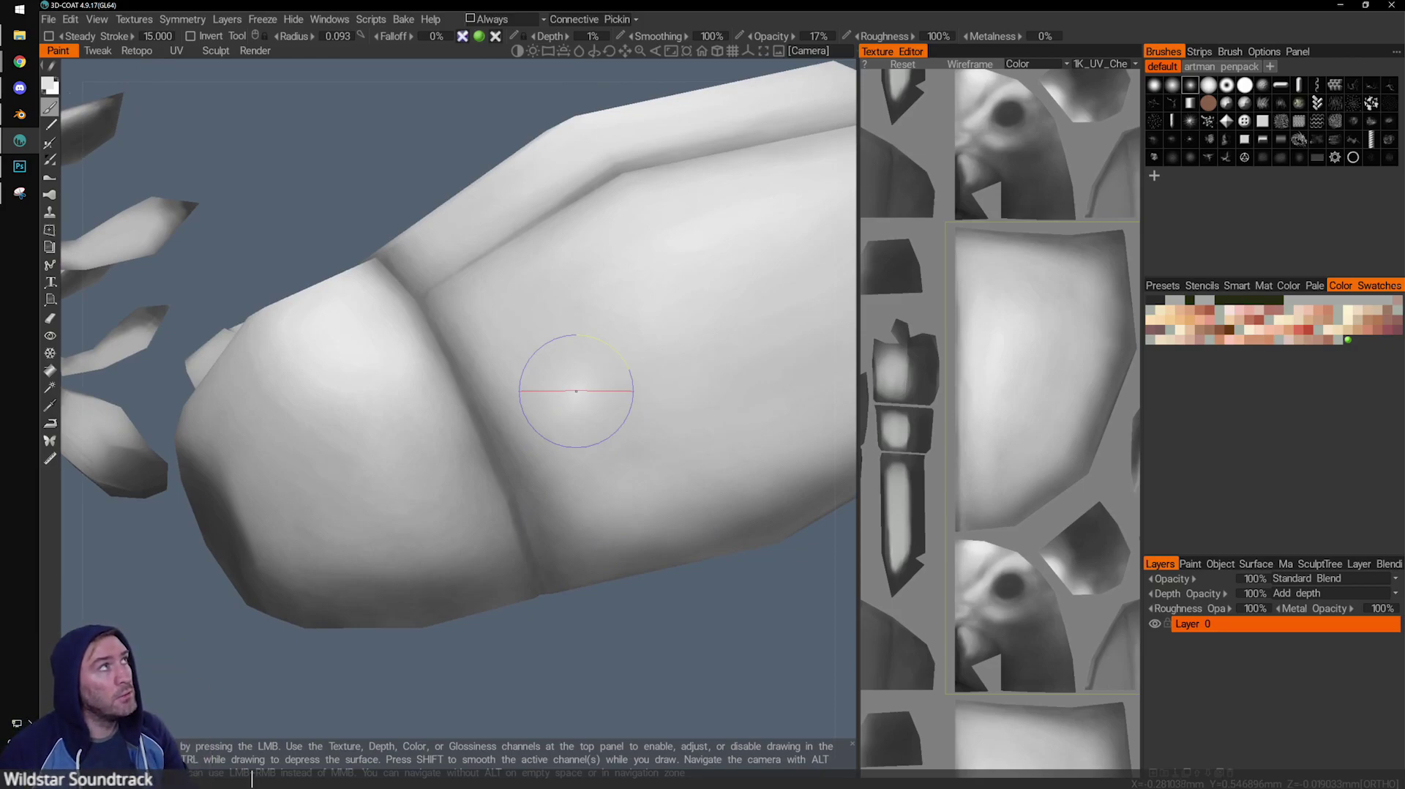
{"action": "key", "text": "alt+Tab"}
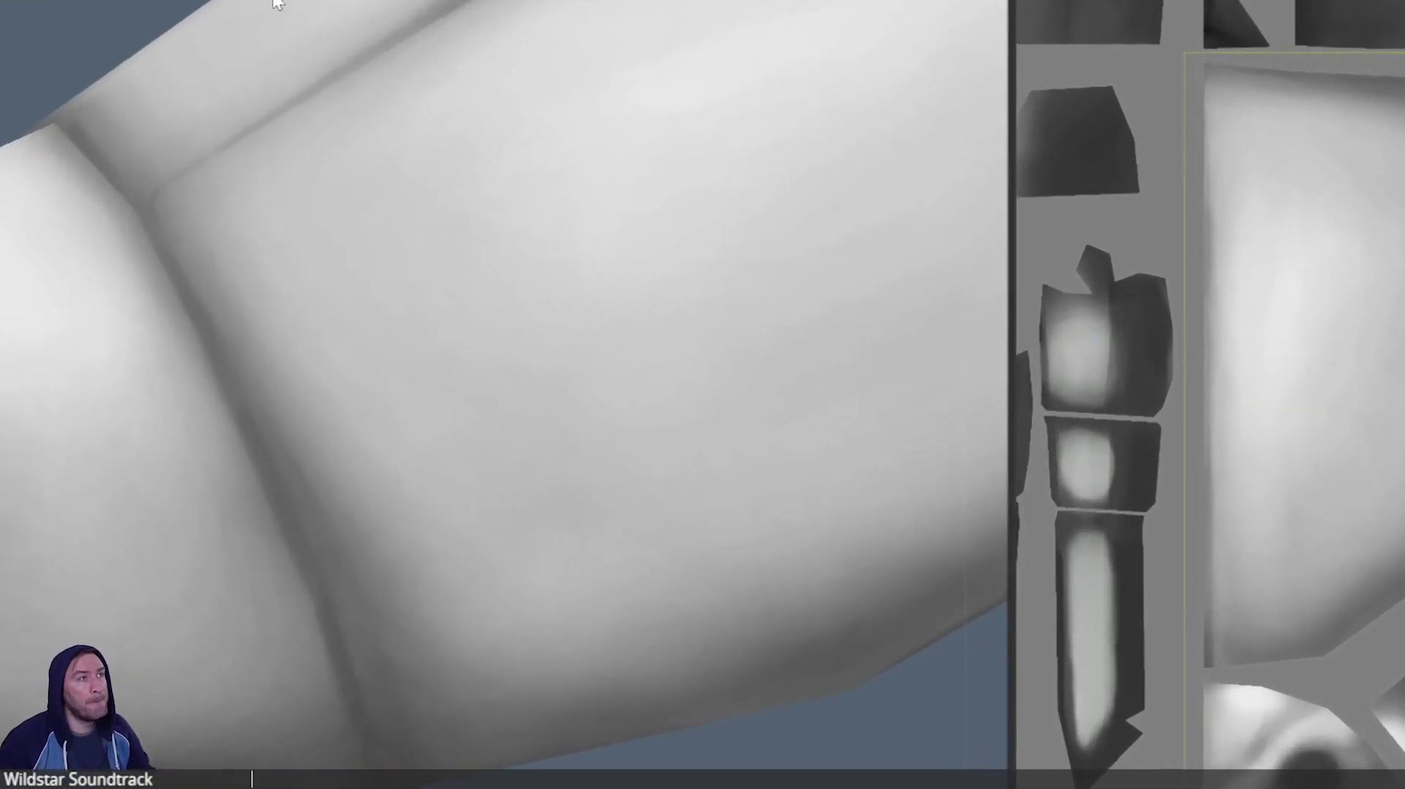
{"action": "right_click_drag", "start_coordinate": [264, 208], "coordinate": [239, 285], "text": "alt"}
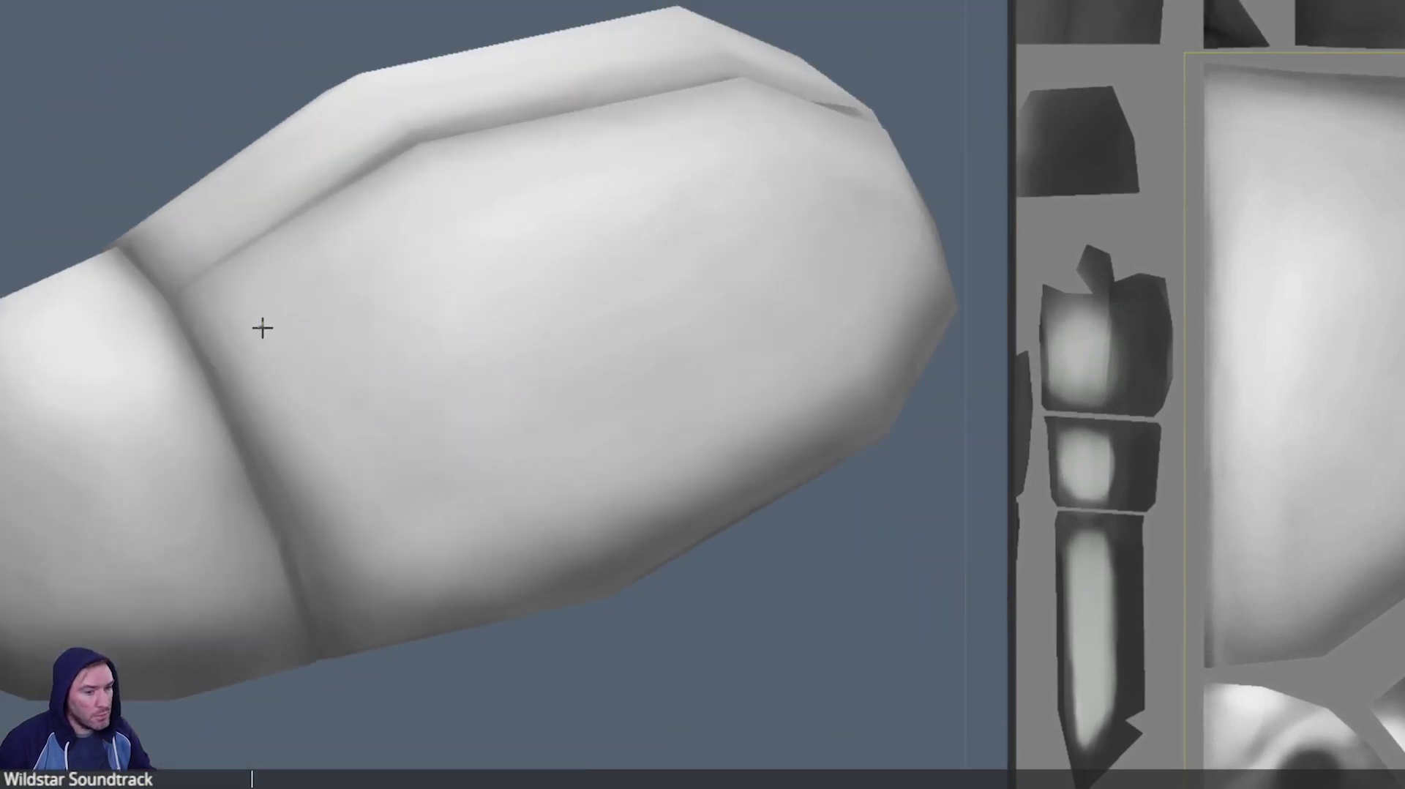
{"action": "scroll", "coordinate": [317, 449], "scroll_direction": "up", "scroll_amount": 5}
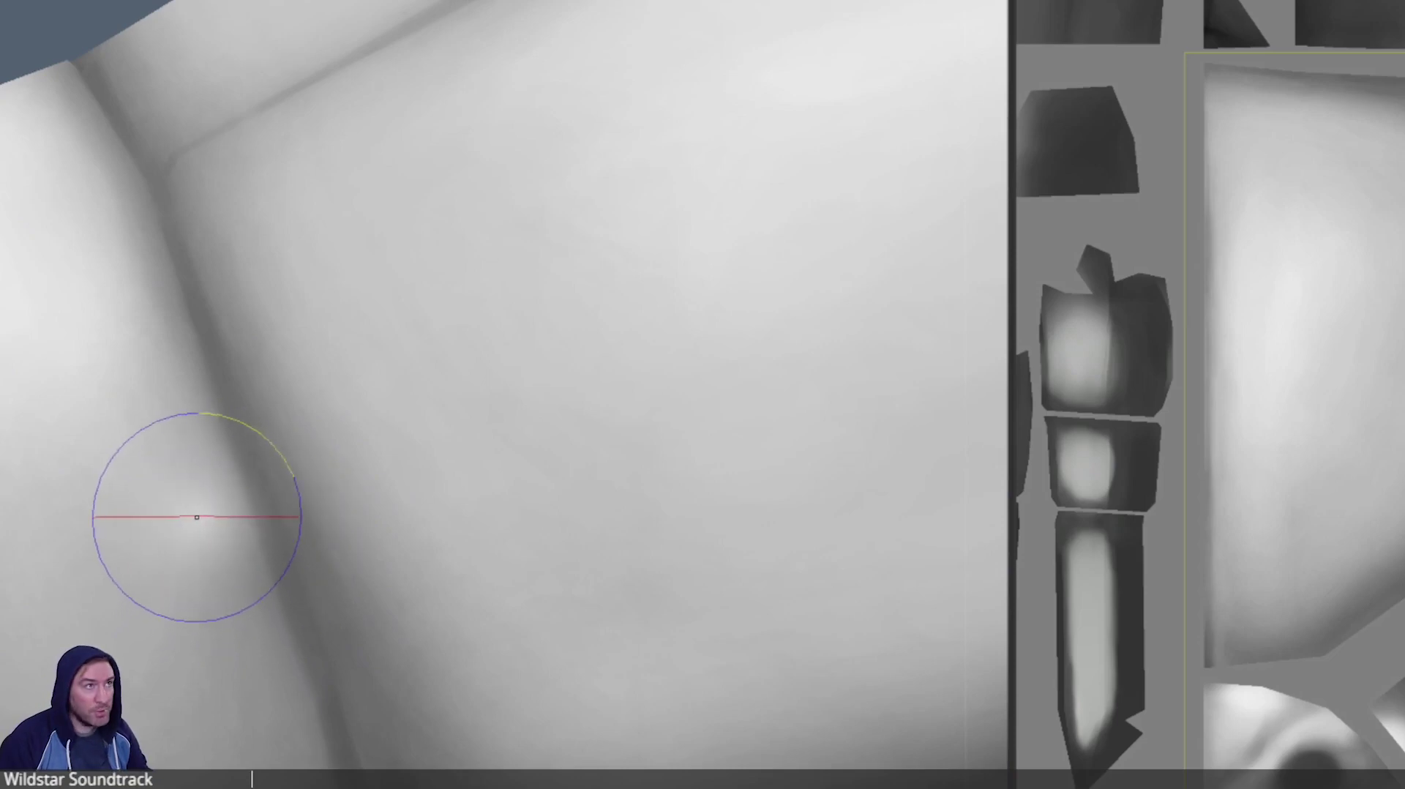
Reduce the brush radius to 0.01 and darken the upper part of the seam between thorax and shell.
{"action": "key", "text": "["}
{"action": "key", "text": "["}
{"action": "key", "text": "["}
{"action": "key", "text": "["}
{"action": "key", "text": "["}
{"action": "key", "text": "["}
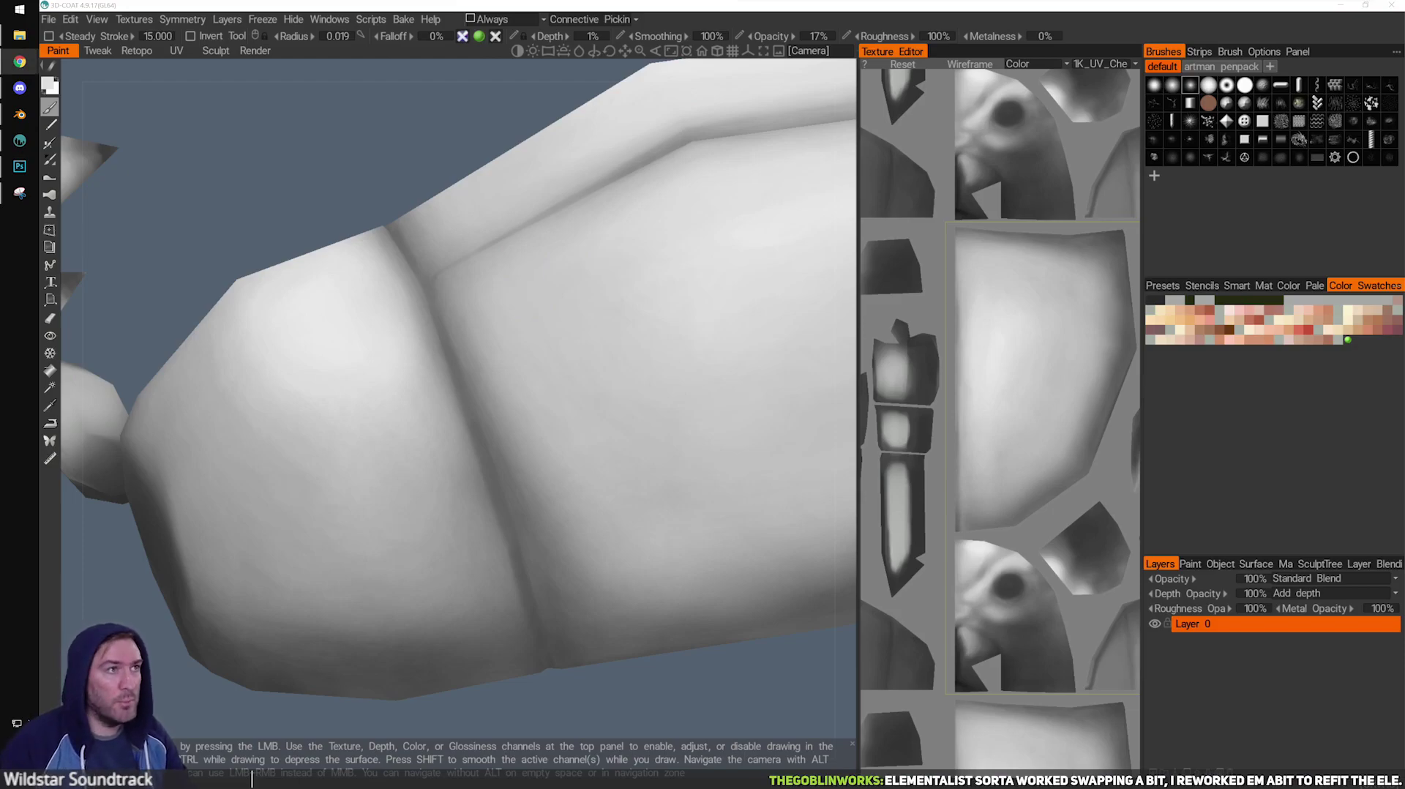
{"action": "left_click", "coordinate": [456, 145]}
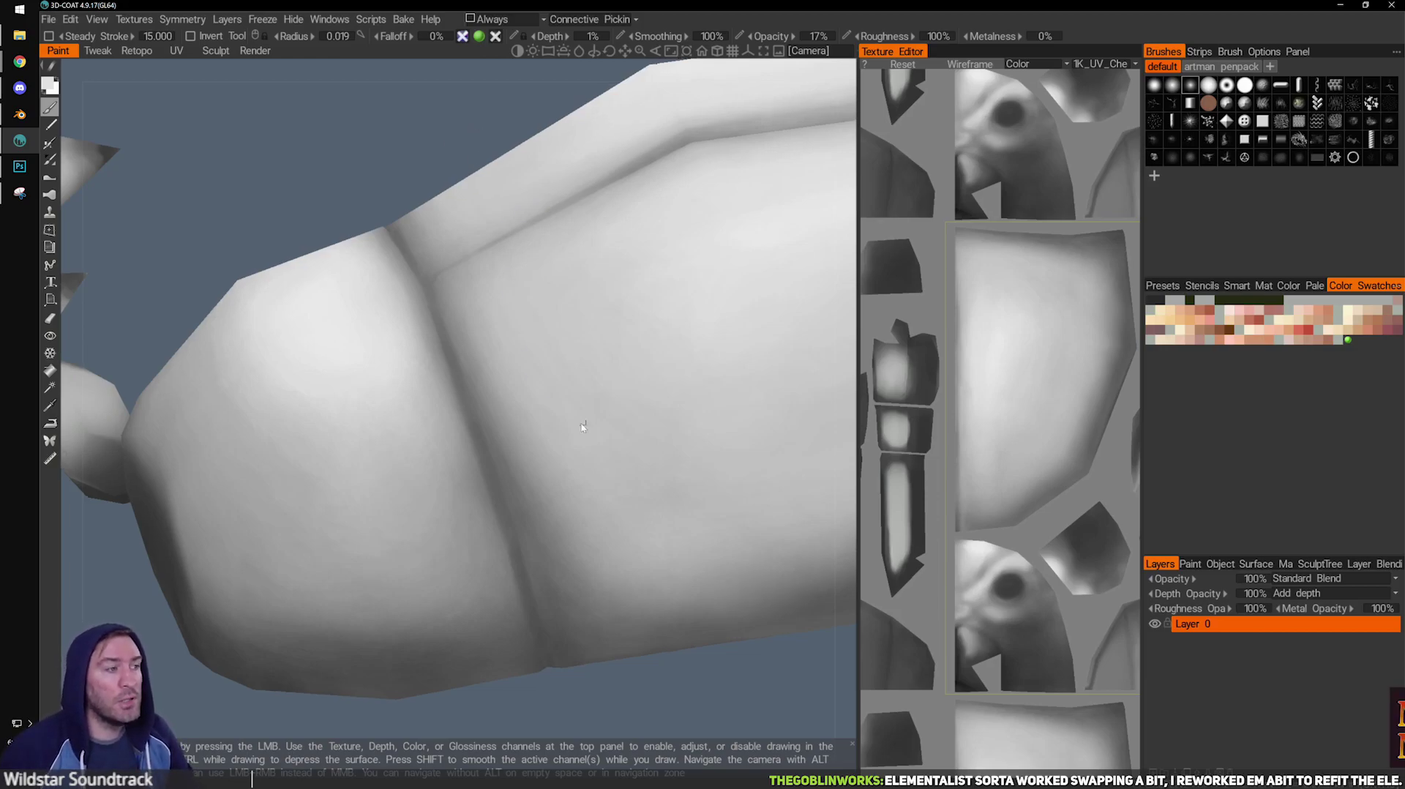
{"action": "right_click_drag", "start_coordinate": [583, 423], "coordinate": [510, 378], "text": "alt"}
{"action": "left_click_drag", "start_coordinate": [510, 378], "coordinate": [391, 438], "text": "alt"}
{"action": "right_click_drag", "start_coordinate": [392, 438], "coordinate": [505, 451], "text": "alt"}
{"action": "left_click_drag", "start_coordinate": [505, 451], "coordinate": [543, 432], "text": "alt"}
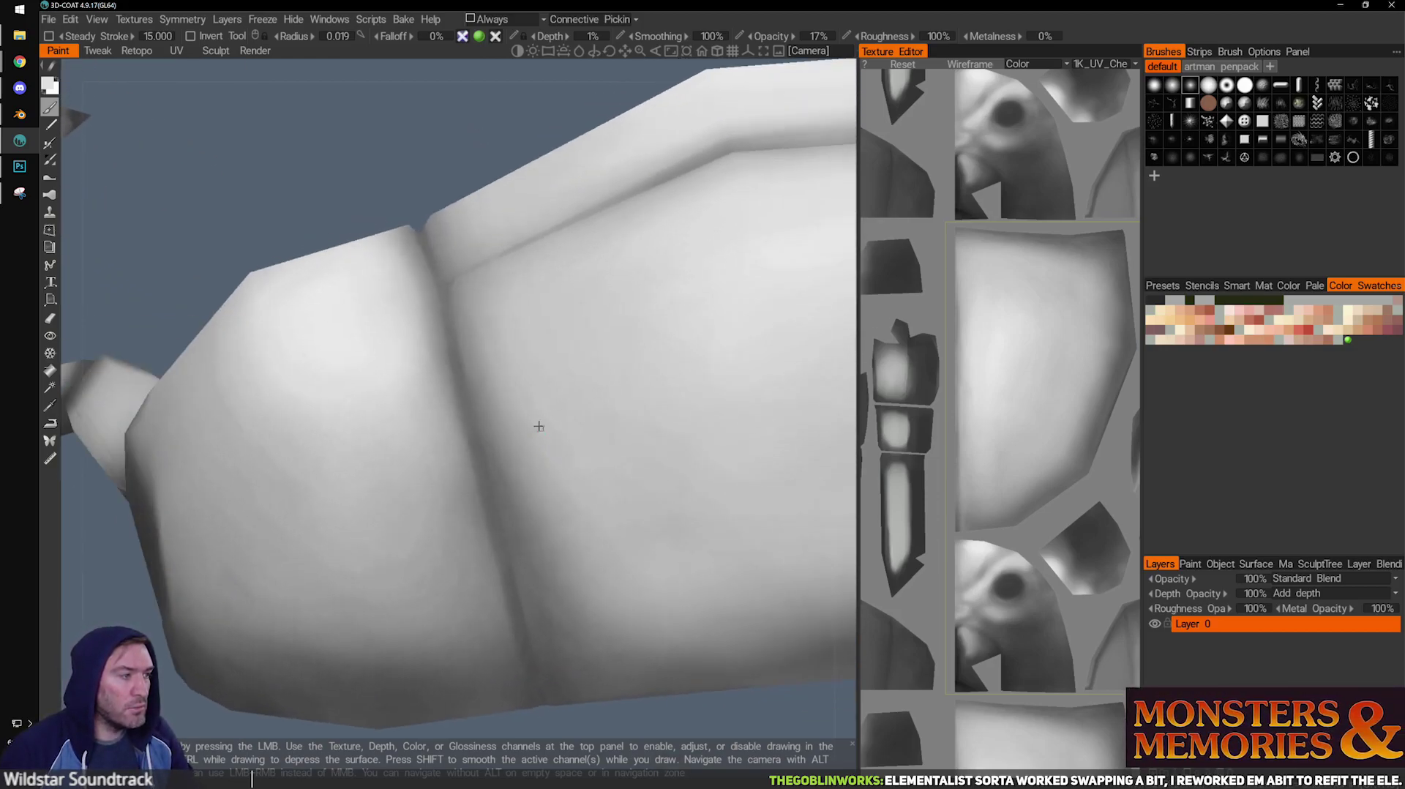
{"action": "key", "text": "bracketleft"}
{"action": "key", "text": "bracketleft"}
{"action": "key", "text": "bracketleft"}
{"action": "key", "text": "bracketleft"}
{"action": "key", "text": "bracketleft"}
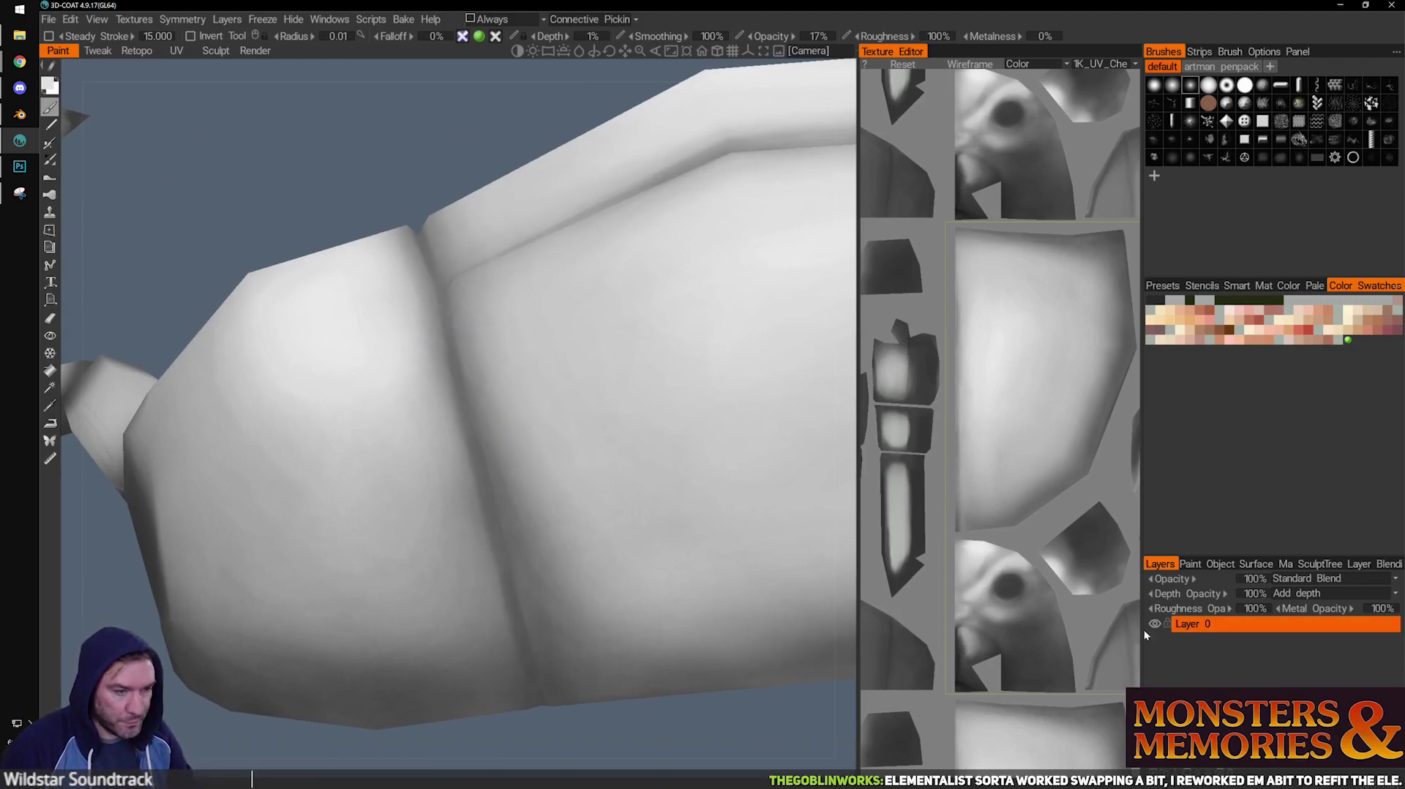
{"action": "left_click_drag", "start_coordinate": [427, 159], "coordinate": [342, 166]}
{"action": "left_click_drag", "start_coordinate": [165, 156], "coordinate": [492, 300]}
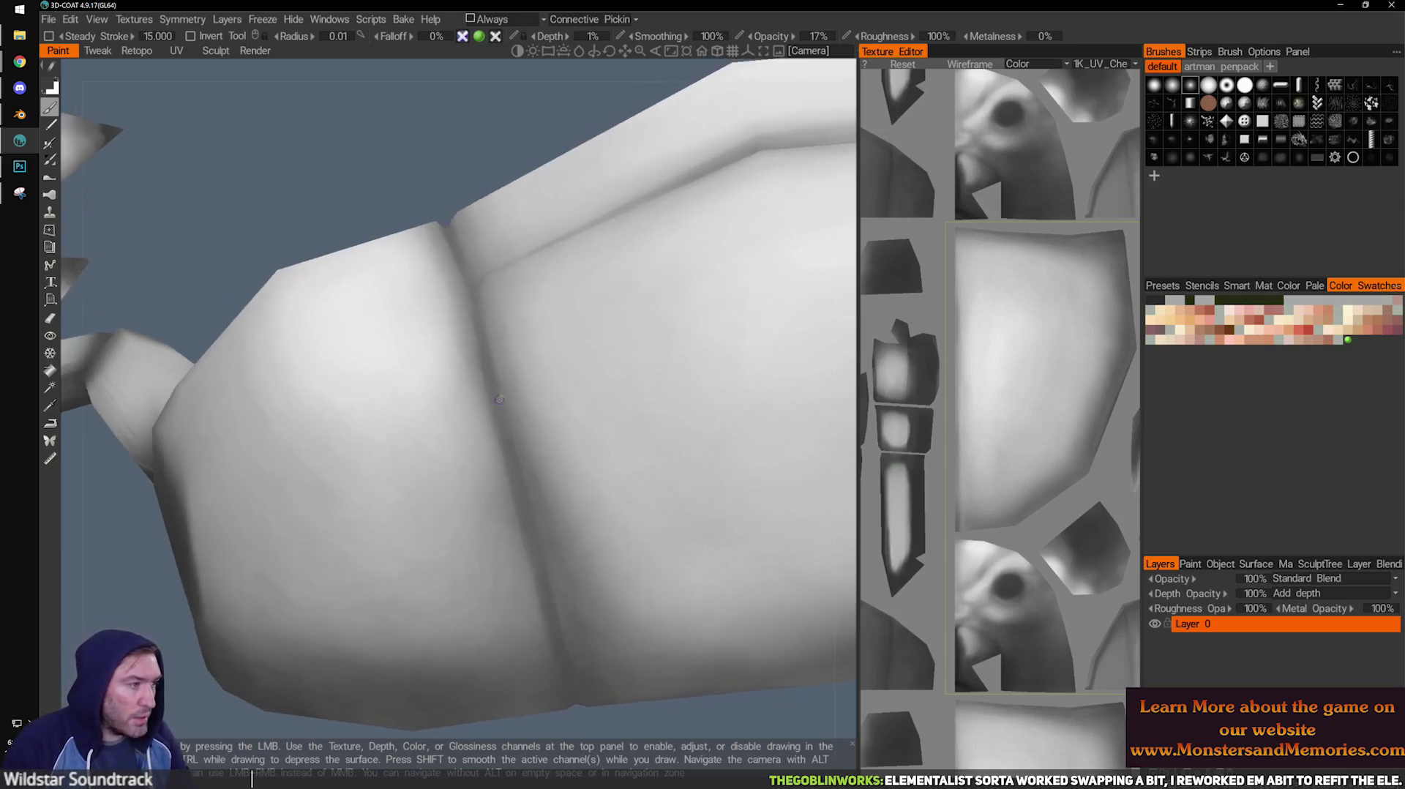
{"action": "left_click_drag", "start_coordinate": [463, 257], "coordinate": [473, 299]}
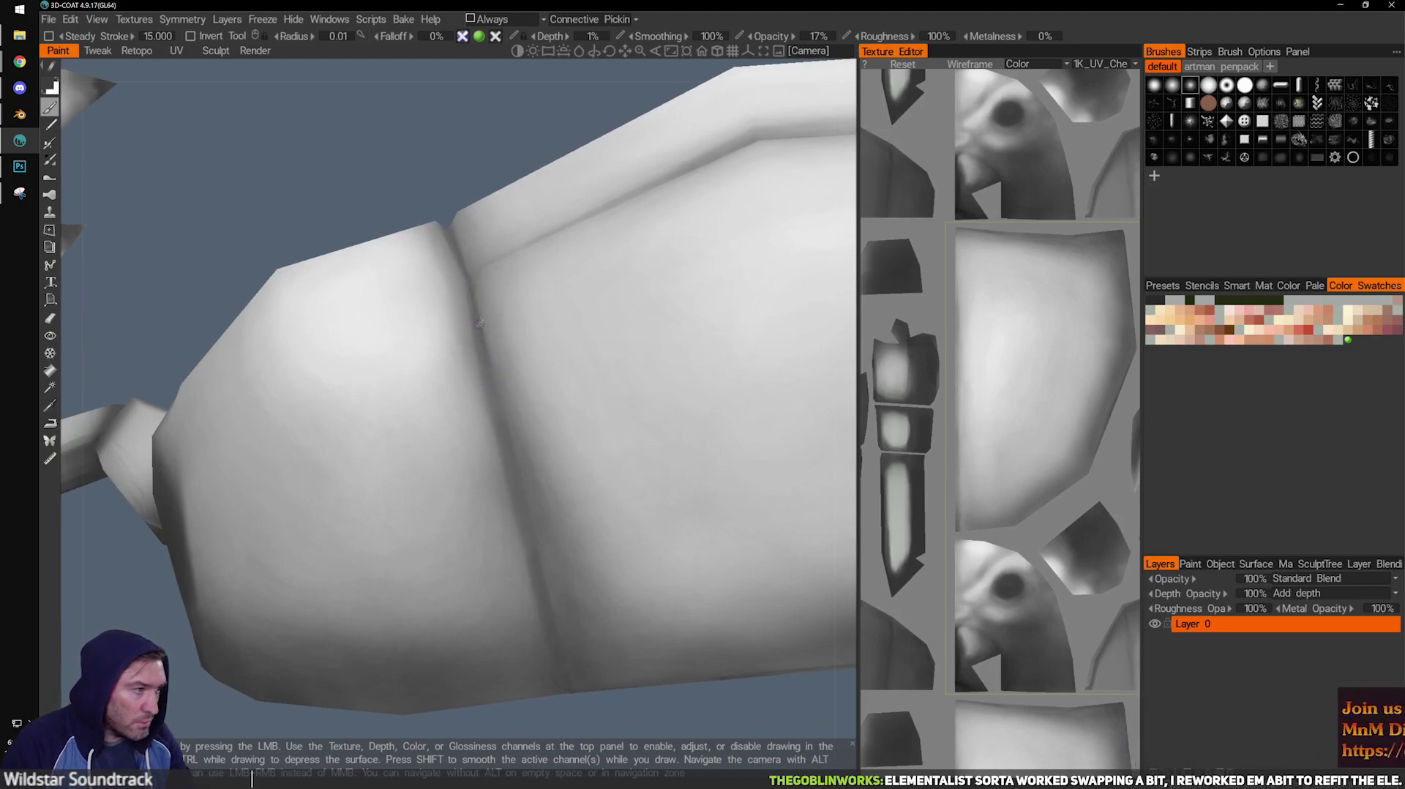
{"action": "left_click_drag", "start_coordinate": [418, 162], "coordinate": [509, 369]}
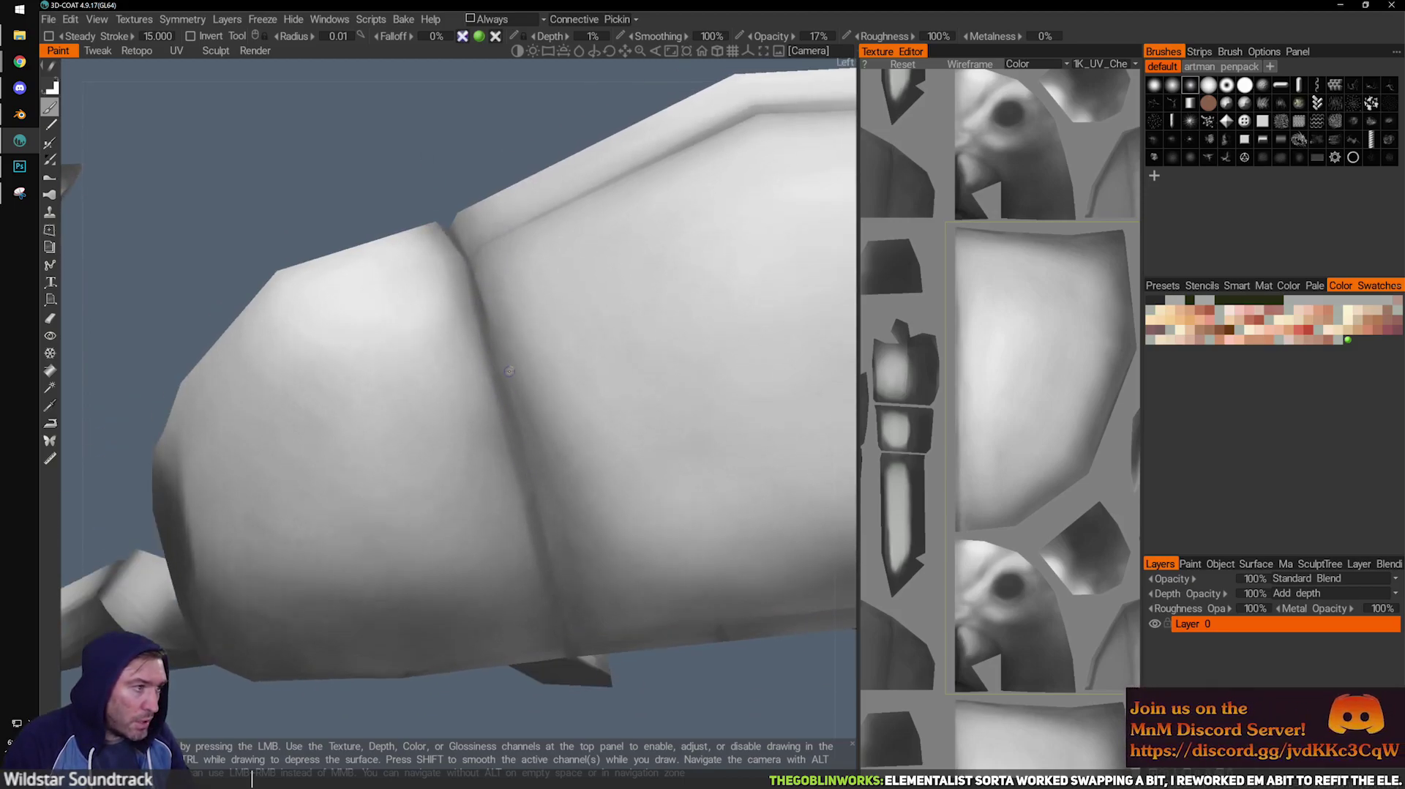
Continue the dark seam between thorax and shell down the beetle's side to the underside.
{"action": "left_click_drag", "start_coordinate": [535, 474], "coordinate": [491, 378], "text": "alt"}
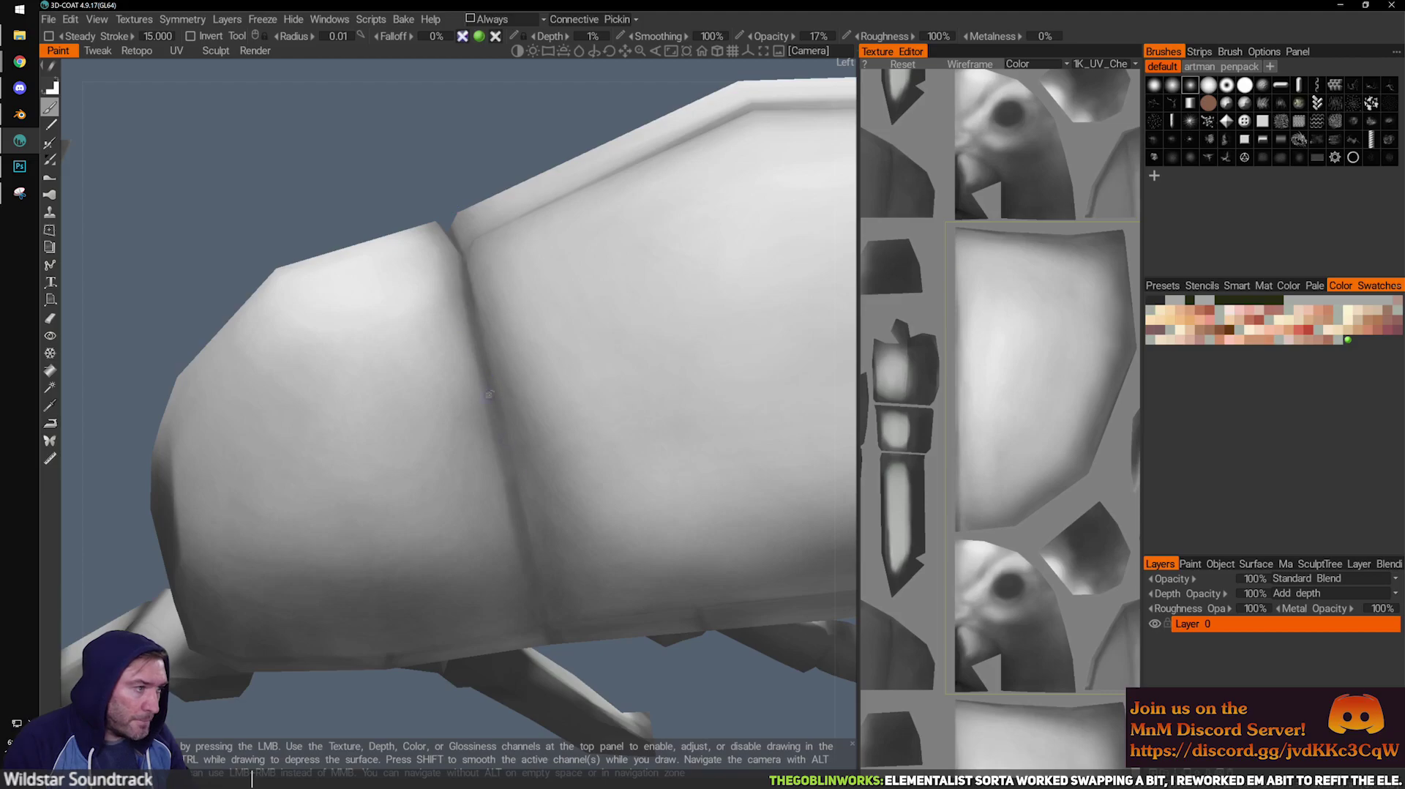
{"action": "left_click_drag", "start_coordinate": [465, 190], "coordinate": [491, 385]}
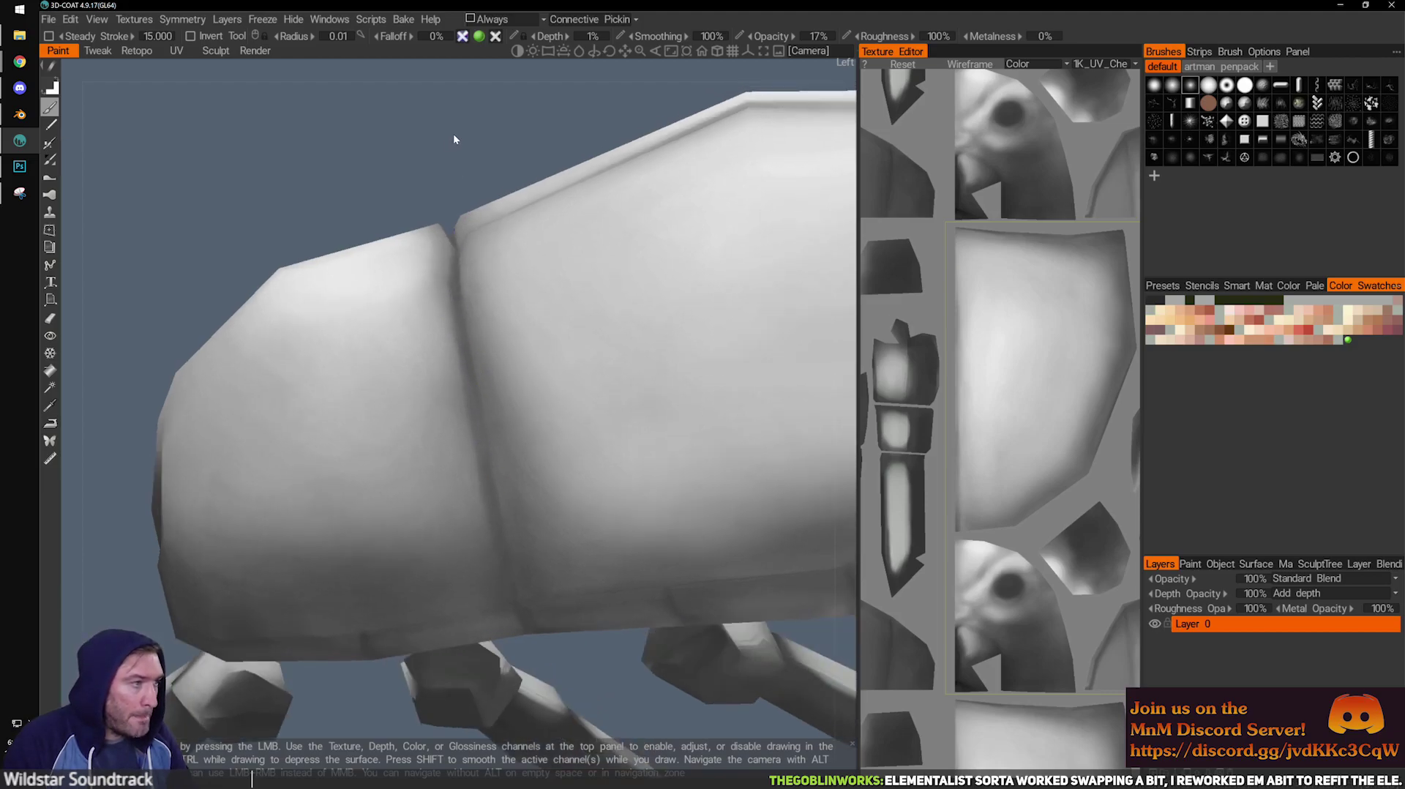
{"action": "left_click_drag", "start_coordinate": [454, 135], "coordinate": [486, 383]}
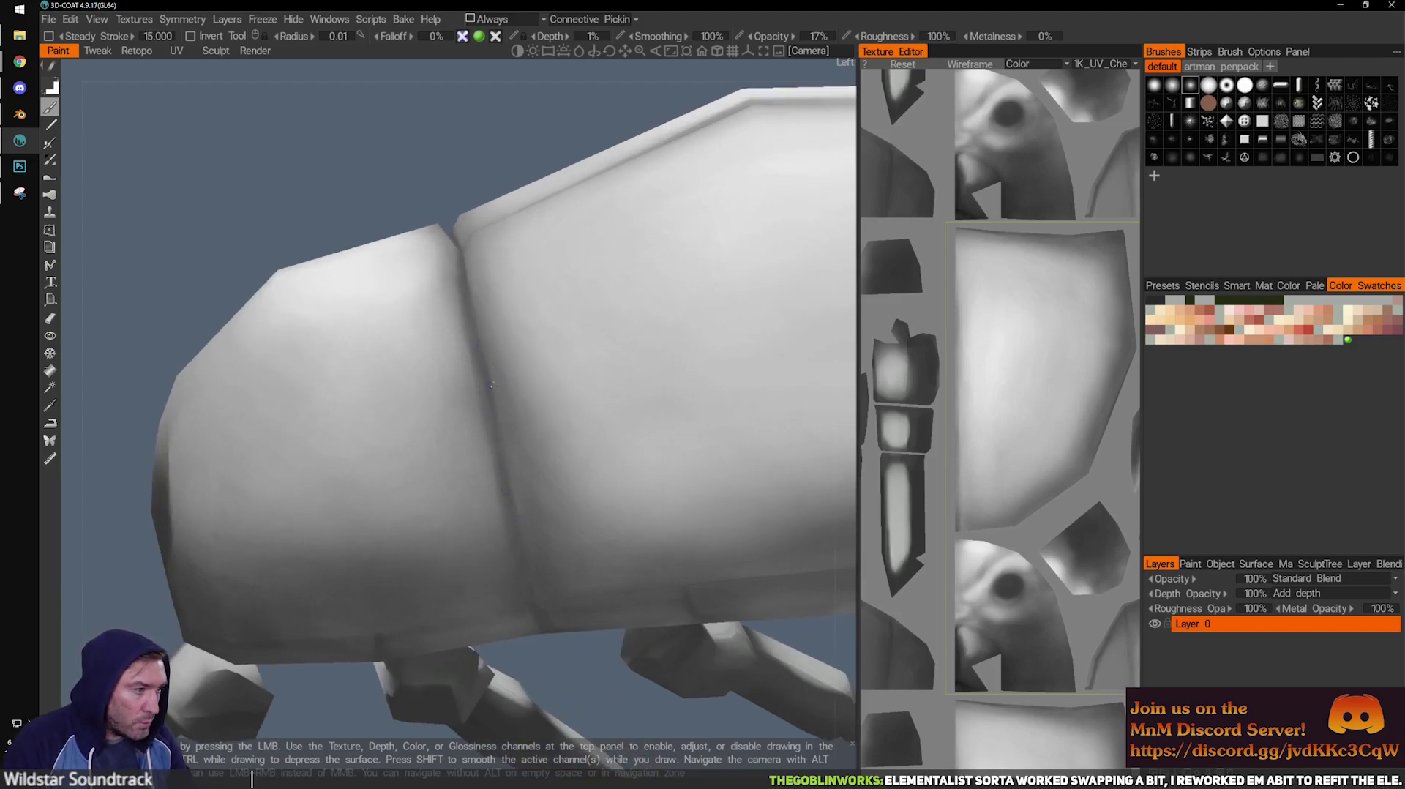
{"action": "left_click_drag", "start_coordinate": [490, 116], "coordinate": [520, 434]}
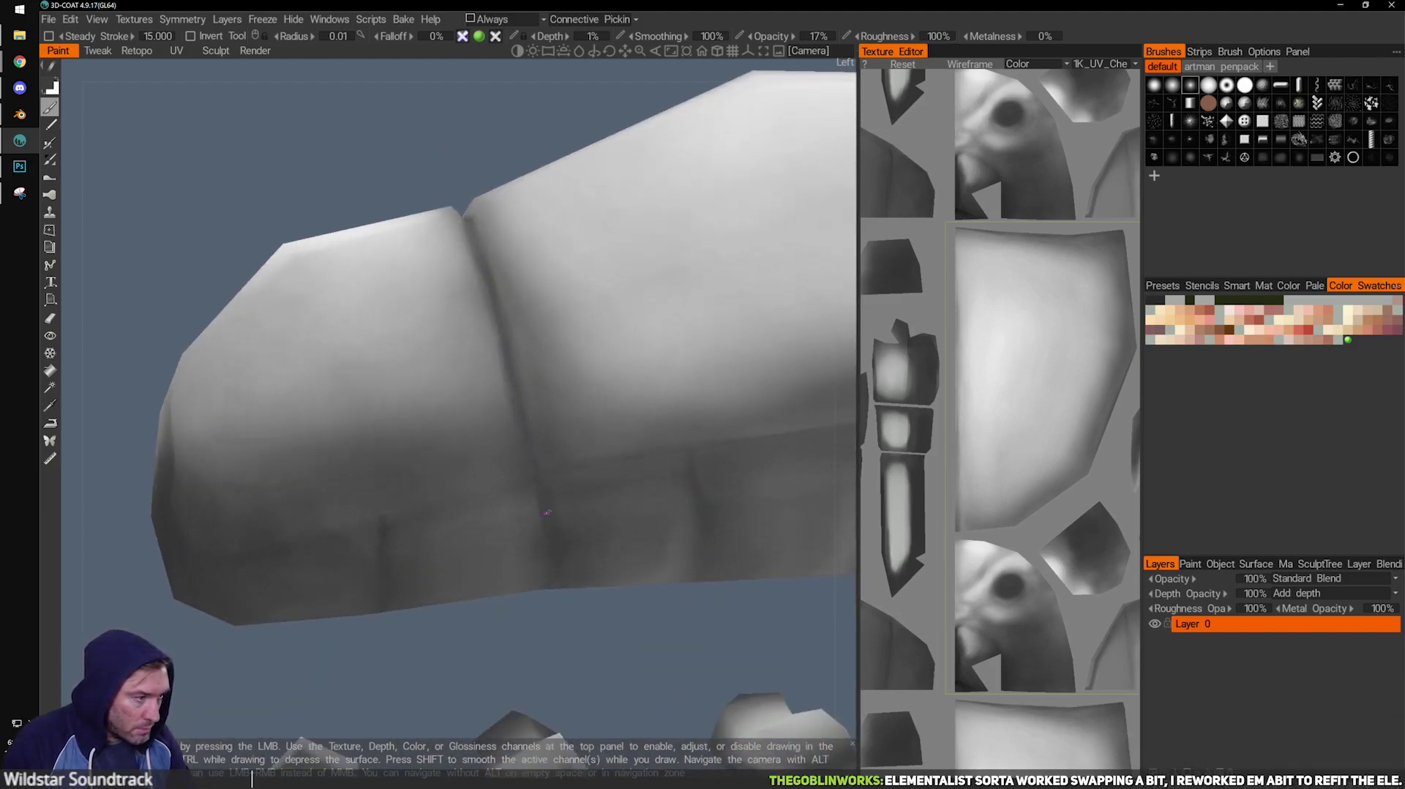
{"action": "left_click_drag", "start_coordinate": [516, 359], "coordinate": [517, 136]}
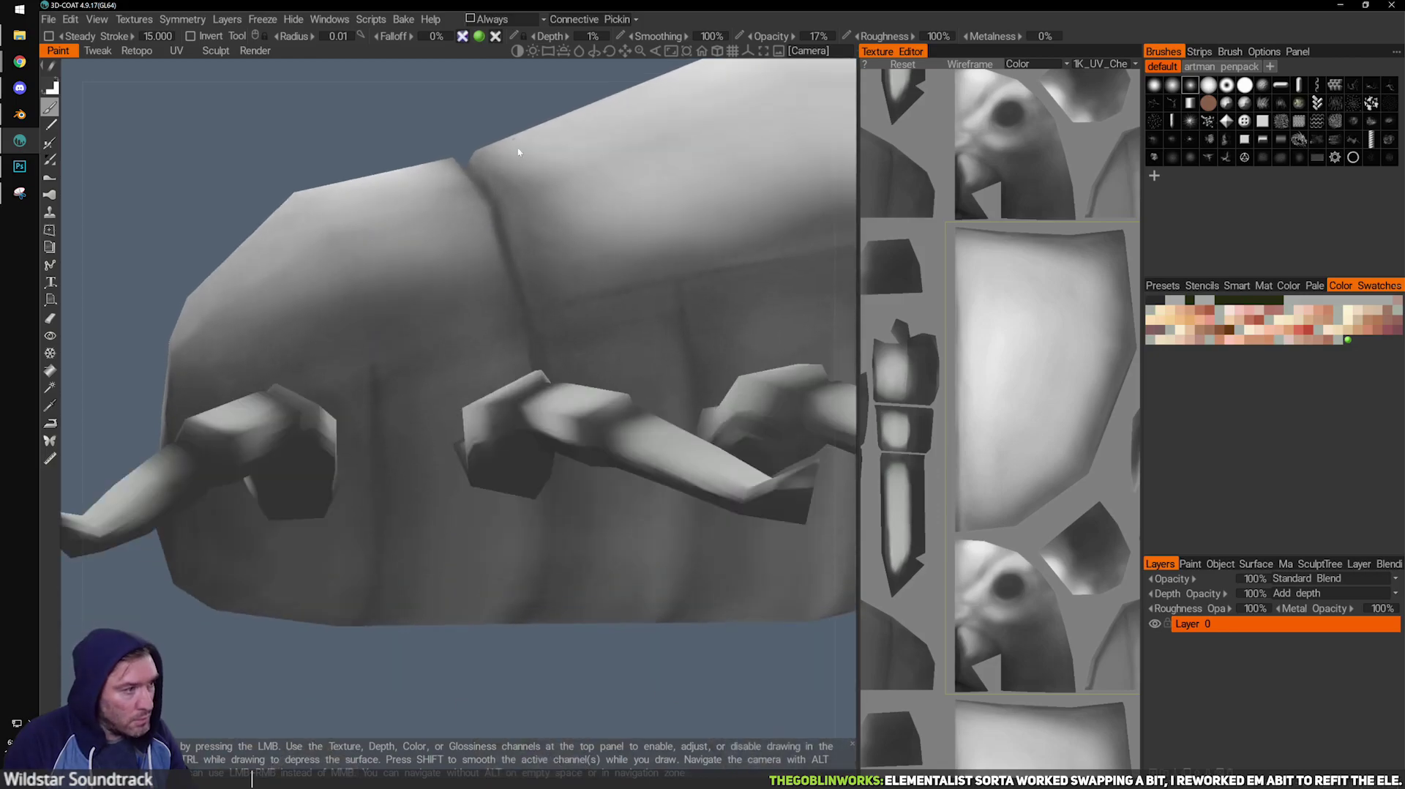
{"action": "left_click_drag", "start_coordinate": [479, 323], "coordinate": [387, 296]}
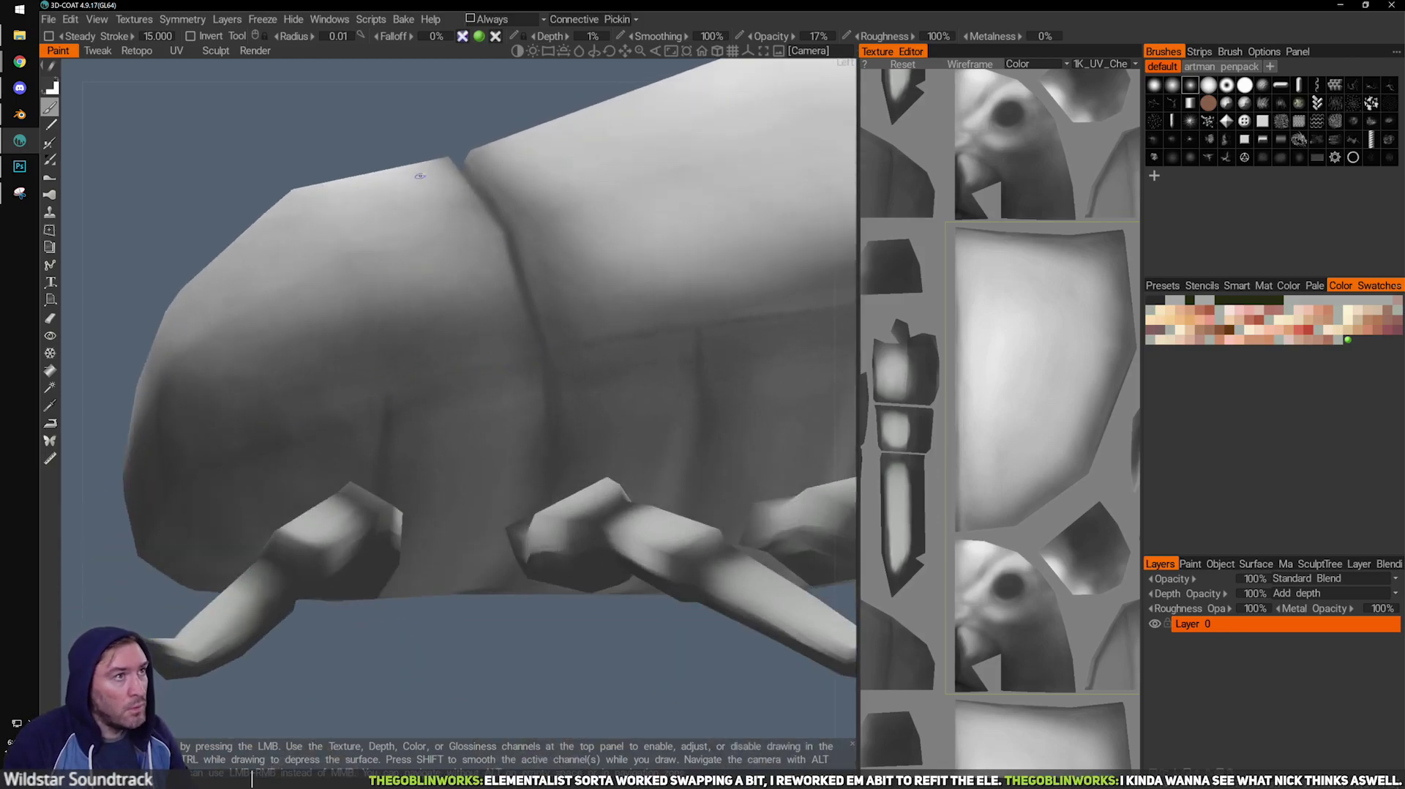
Paint a dark crease along the thorax's lower side edge, where it meets the underside segments.
{"action": "mouse_move", "coordinate": [383, 166]}
{"action": "left_mouse_down"}
{"action": "mouse_move", "coordinate": [549, 348]}
{"action": "mouse_move", "coordinate": [496, 358]}
{"action": "mouse_move", "coordinate": [585, 358]}
{"action": "left_mouse_up"}
{"action": "mouse_move", "coordinate": [527, 403]}
{"action": "left_mouse_down"}
{"action": "mouse_move", "coordinate": [568, 307]}
{"action": "mouse_move", "coordinate": [643, 367]}
{"action": "mouse_move", "coordinate": [503, 364]}
{"action": "mouse_move", "coordinate": [522, 434]}
{"action": "mouse_move", "coordinate": [615, 417]}
{"action": "mouse_move", "coordinate": [496, 455]}
{"action": "mouse_move", "coordinate": [578, 503]}
{"action": "mouse_move", "coordinate": [565, 508]}
{"action": "mouse_move", "coordinate": [581, 432]}
{"action": "mouse_move", "coordinate": [549, 429]}
{"action": "mouse_move", "coordinate": [550, 412]}
{"action": "left_mouse_up"}
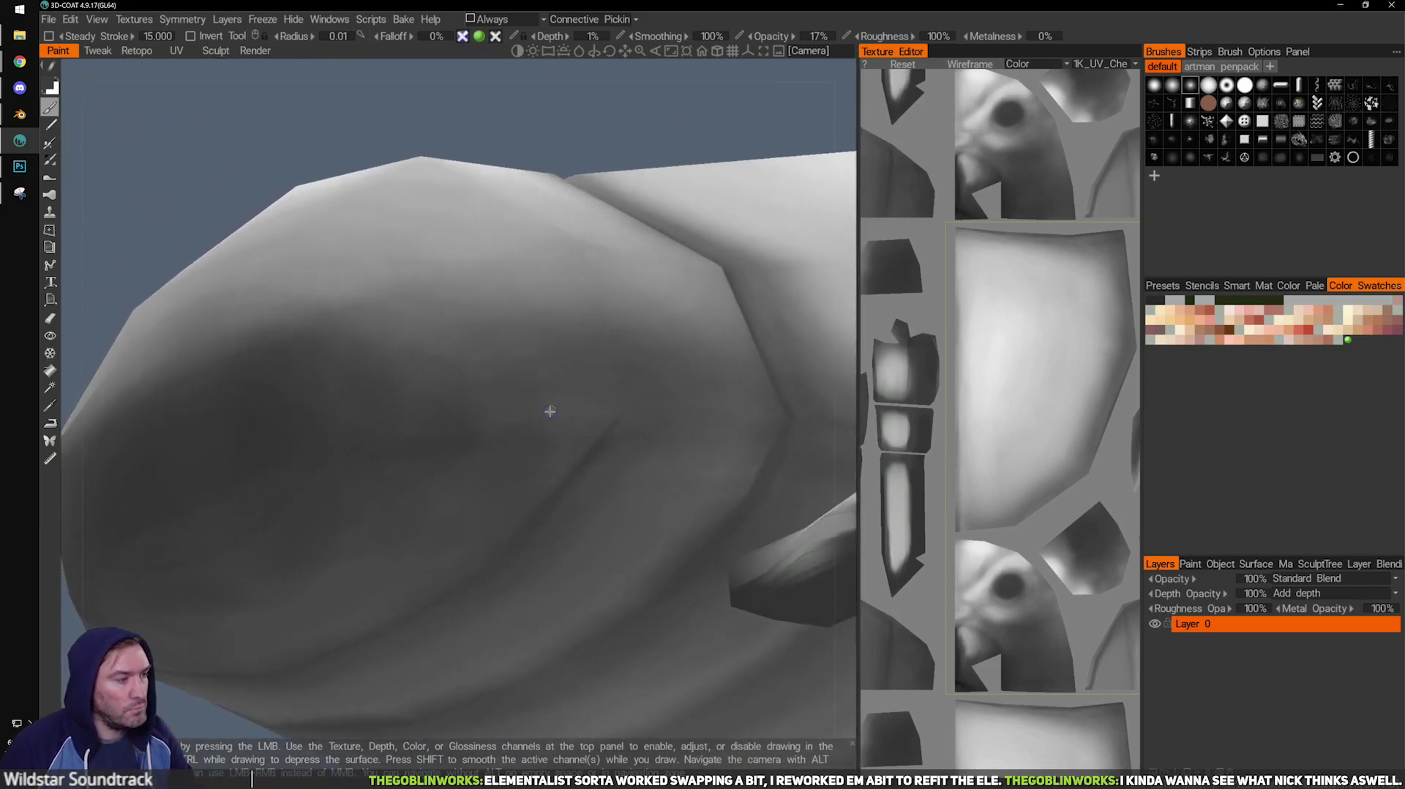
{"action": "left_click_drag", "start_coordinate": [540, 140], "coordinate": [521, 123]}
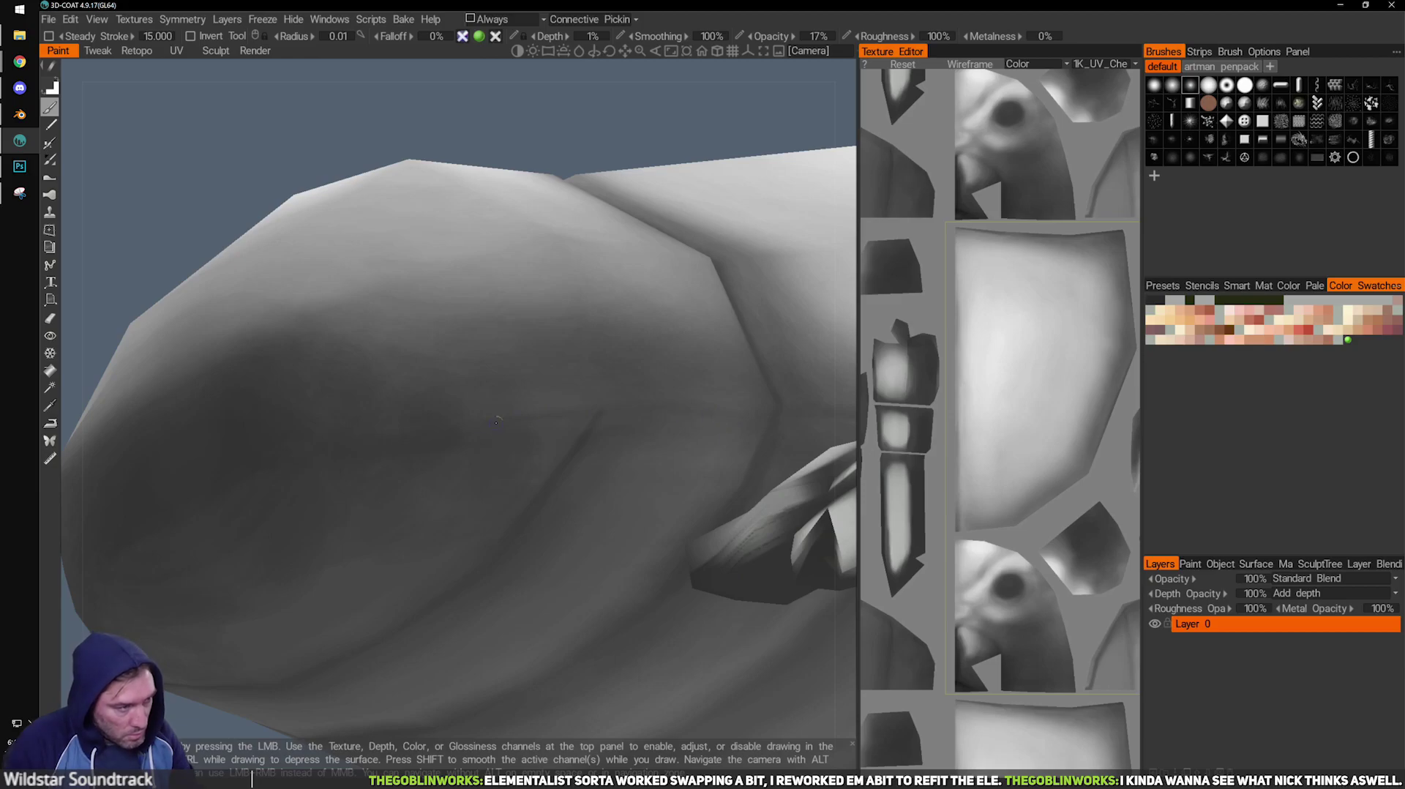
{"action": "left_click_drag", "start_coordinate": [636, 362], "coordinate": [569, 367], "text": "alt"}
{"action": "middle_click_drag", "start_coordinate": [569, 372], "coordinate": [492, 379]}
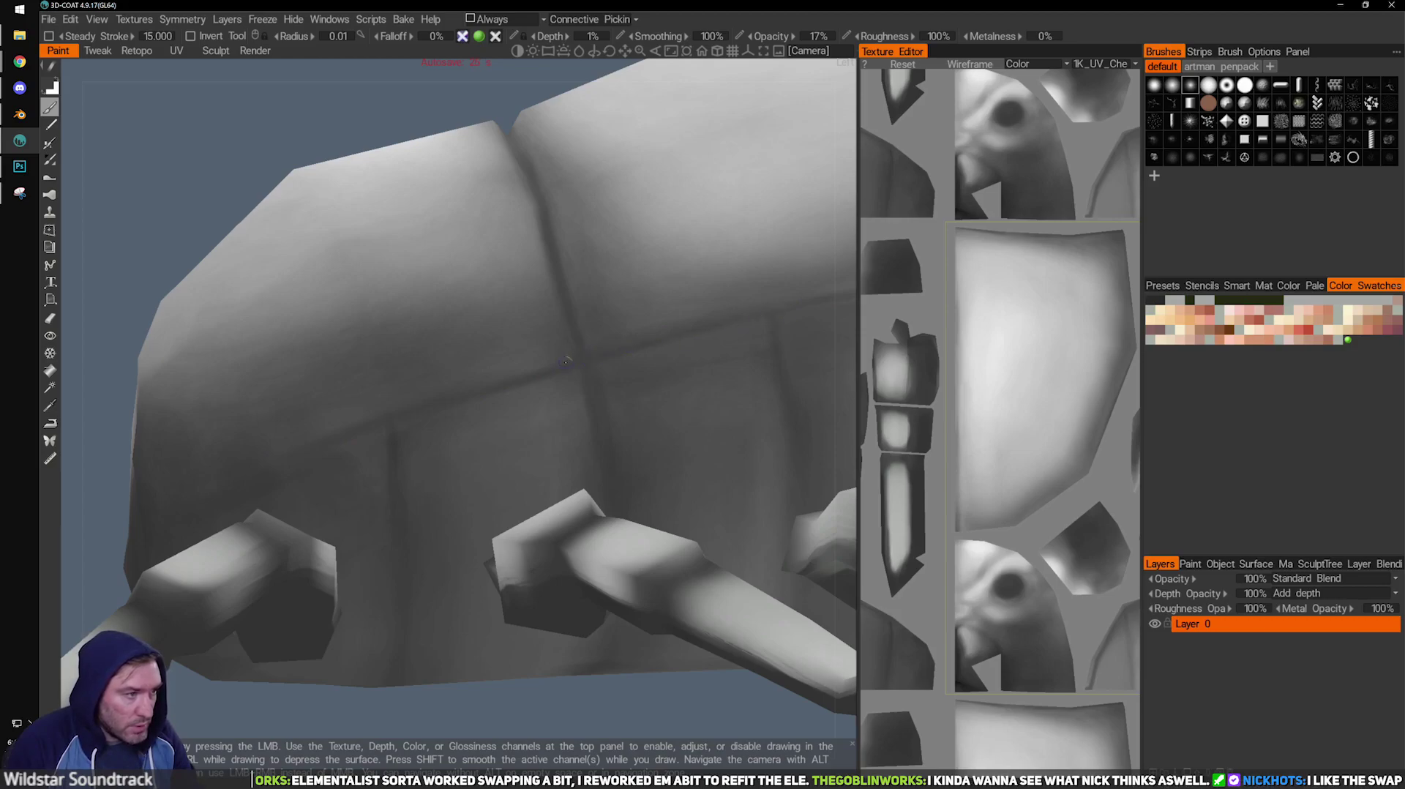
Enlarge the brush radius to 0.034 and blend the shading around the crease above the legs.
{"action": "left_click_drag", "start_coordinate": [446, 318], "coordinate": [521, 422], "text": "alt"}
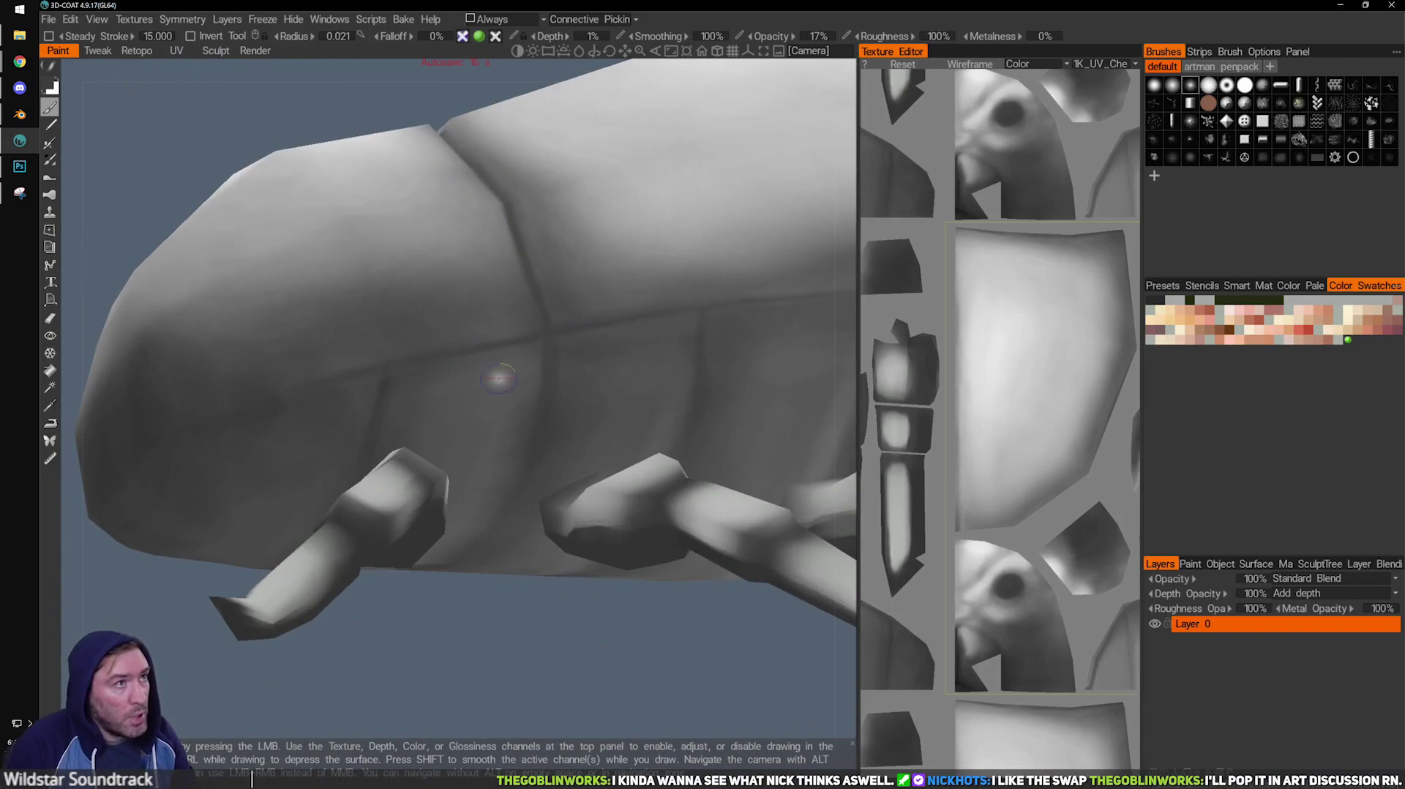
{"action": "left_click_drag", "start_coordinate": [413, 101], "coordinate": [413, 93]}
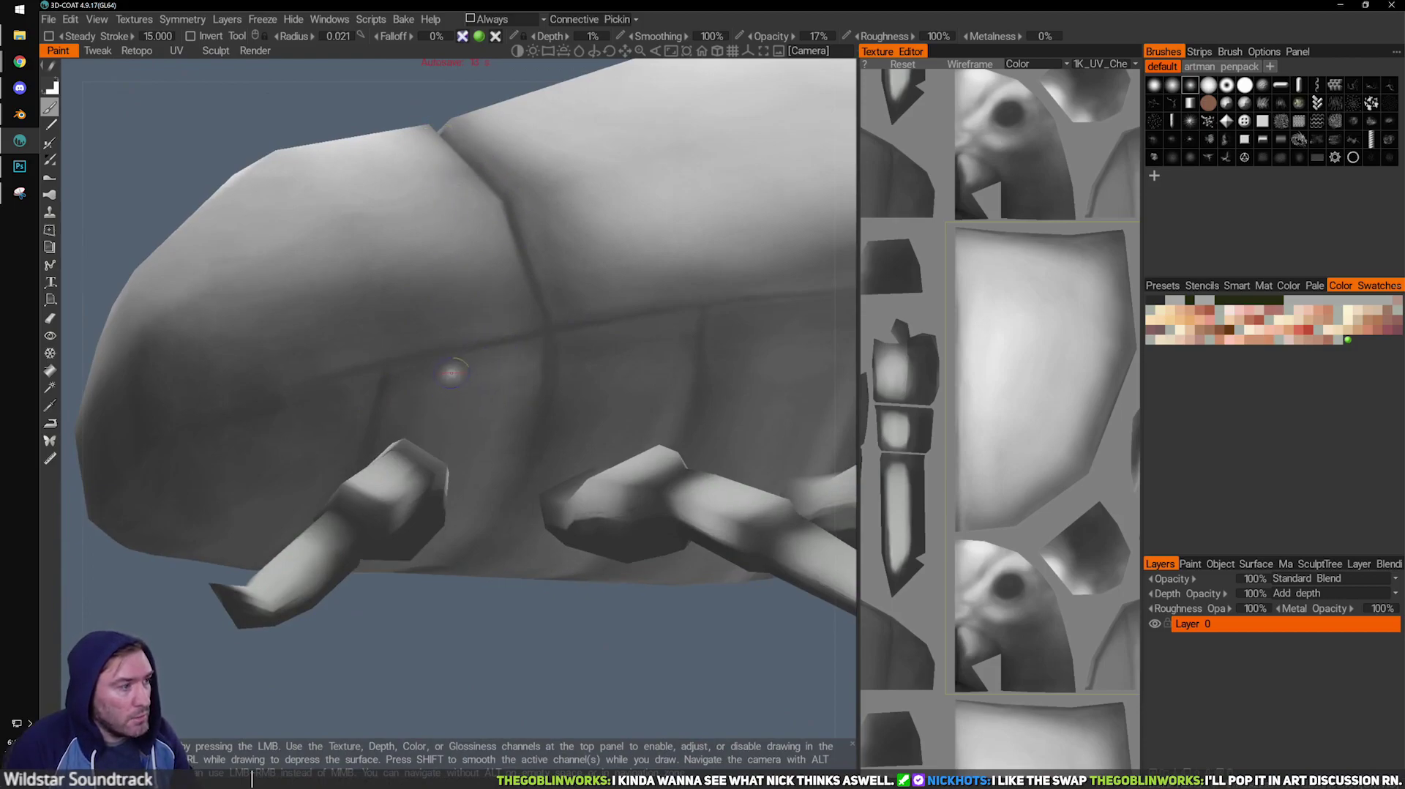
{"action": "key", "text": "bracketright"}
{"action": "key", "text": "bracketright"}
{"action": "key", "text": "bracketright"}
{"action": "key", "text": "bracketright"}
{"action": "key", "text": "bracketright"}
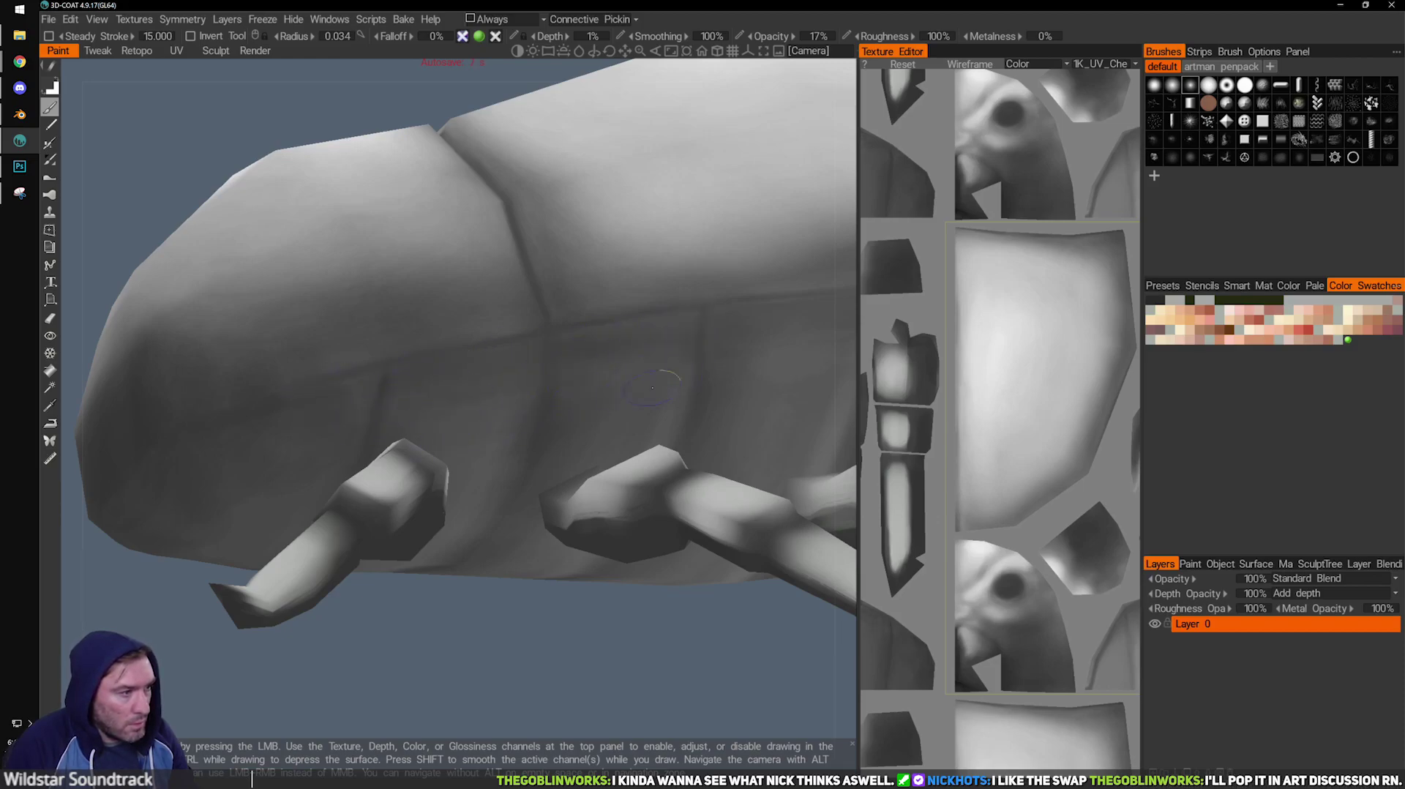
Enlarge the brush radius to 0.045, sample a grey from the underside and shade its front segments.
{"action": "right_click_drag", "start_coordinate": [443, 342], "coordinate": [505, 357], "text": "alt"}
{"action": "left_click_drag", "start_coordinate": [505, 357], "coordinate": [437, 392], "text": "alt"}
{"action": "left_click_drag", "start_coordinate": [464, 570], "coordinate": [456, 465], "text": "alt"}
{"action": "key", "text": "bracketright"}
{"action": "key", "text": "bracketright"}
{"action": "key", "text": "bracketright"}
{"action": "key", "text": "bracketright"}
{"action": "key", "text": "bracketleft"}
{"action": "key", "text": "v"}
{"action": "left_click_drag", "start_coordinate": [372, 330], "coordinate": [379, 340]}
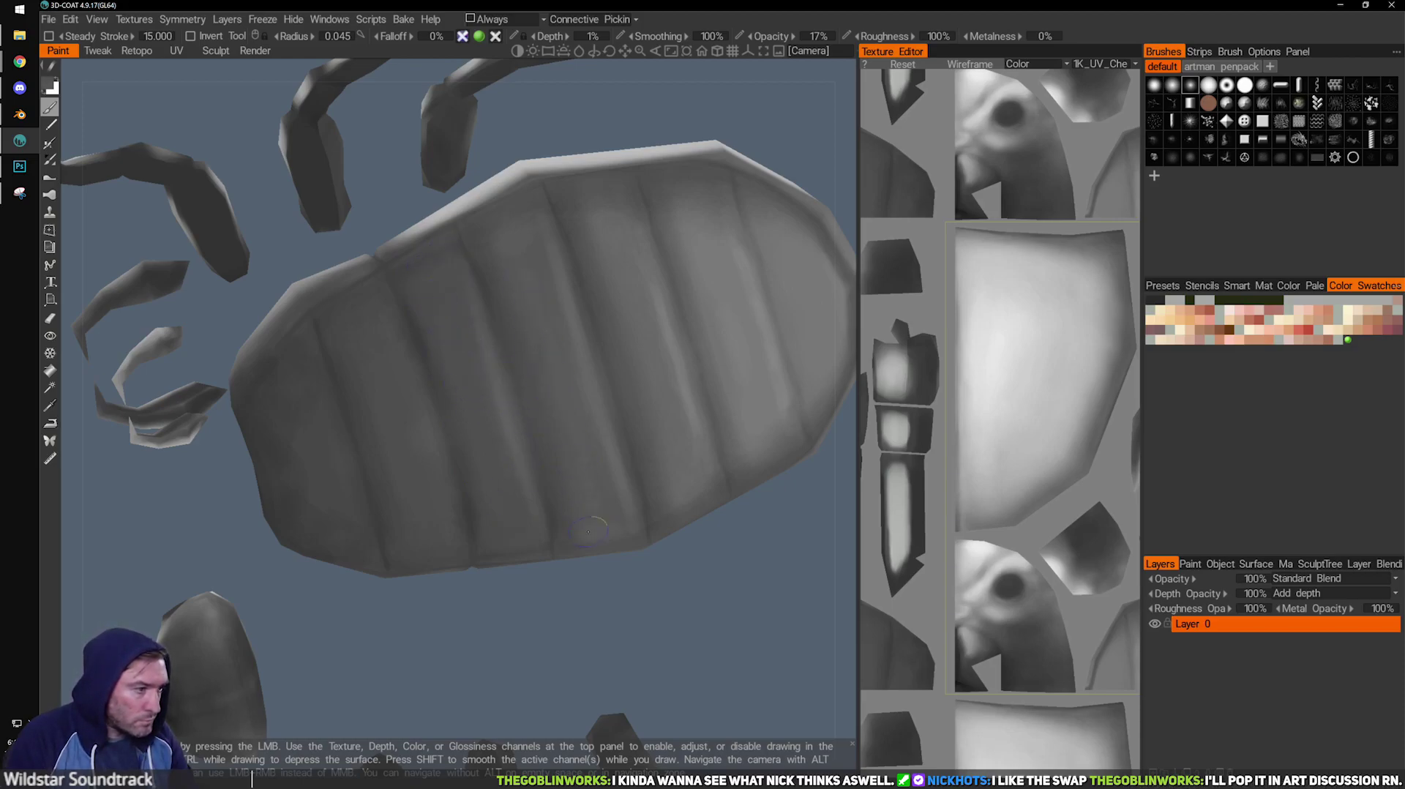
Reduce the brush radius to about 0.02 and refine the creases between the front underside segments.
{"action": "key", "text": "bracketleft"}
{"action": "key", "text": "bracketleft"}
{"action": "key", "text": "bracketleft"}
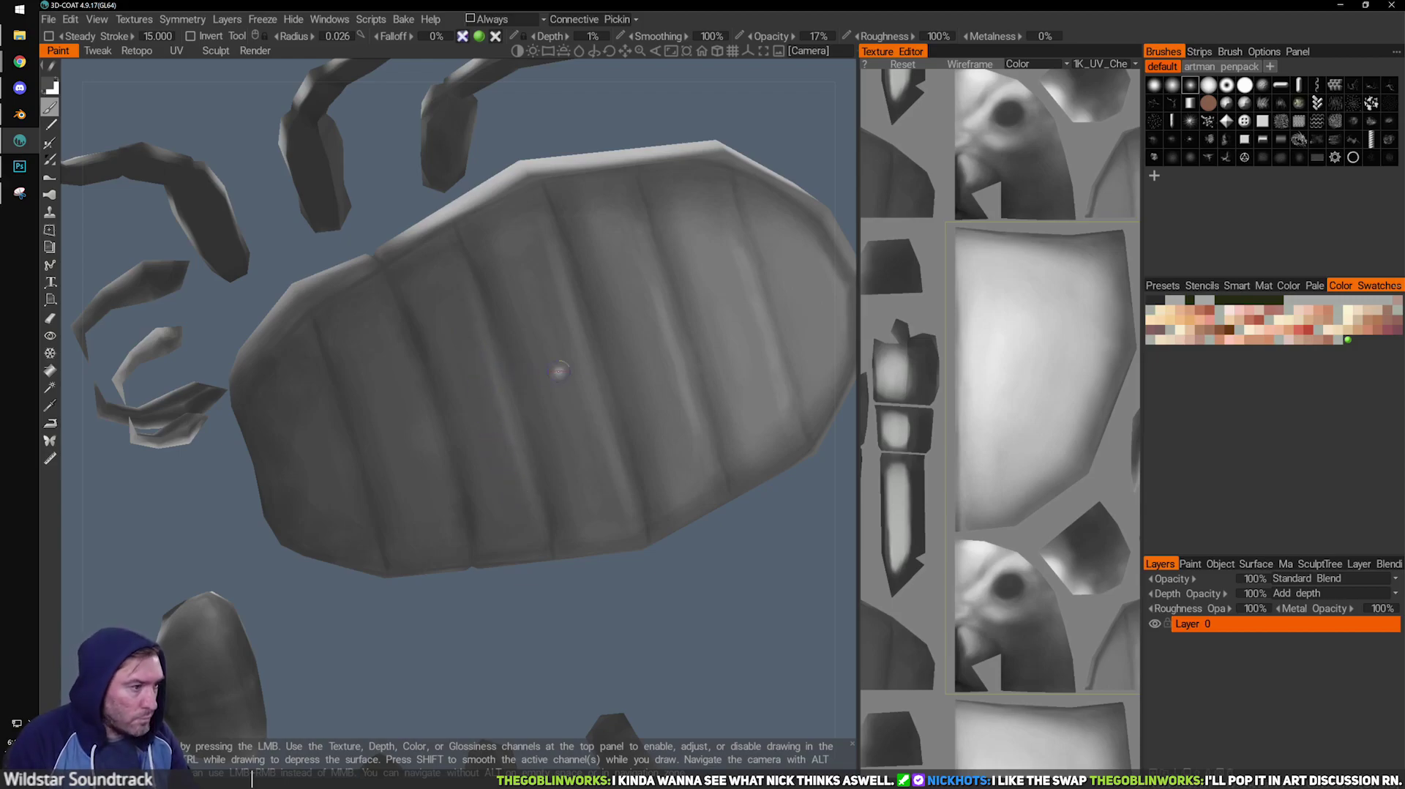
{"action": "key", "text": "bracketleft"}
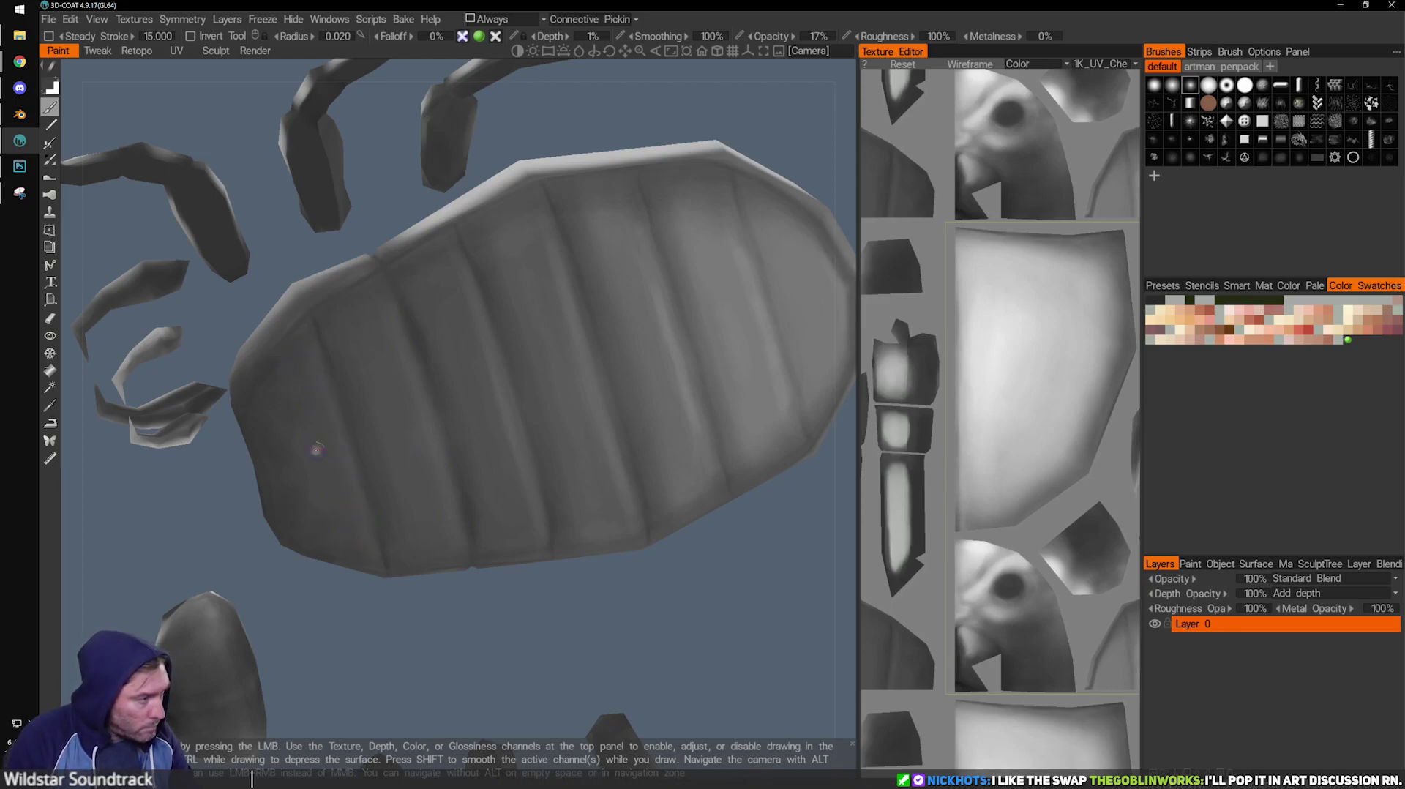
{"action": "key", "text": "bracketright"}
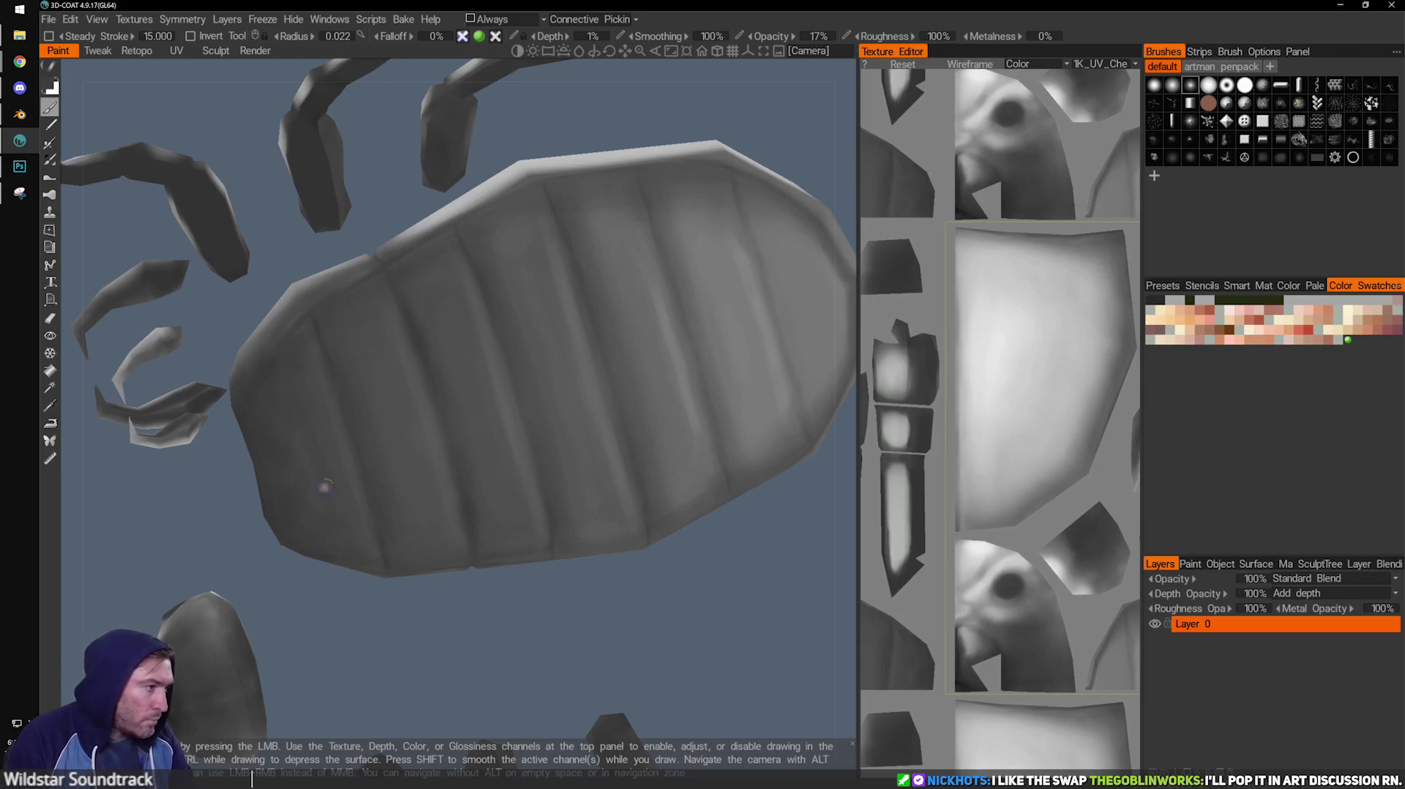
Enlarge the brush radius to 0.041 and blend the shading across the rear underside segments up to the shell rim.
{"action": "right_click_drag", "start_coordinate": [283, 442], "coordinate": [299, 432]}
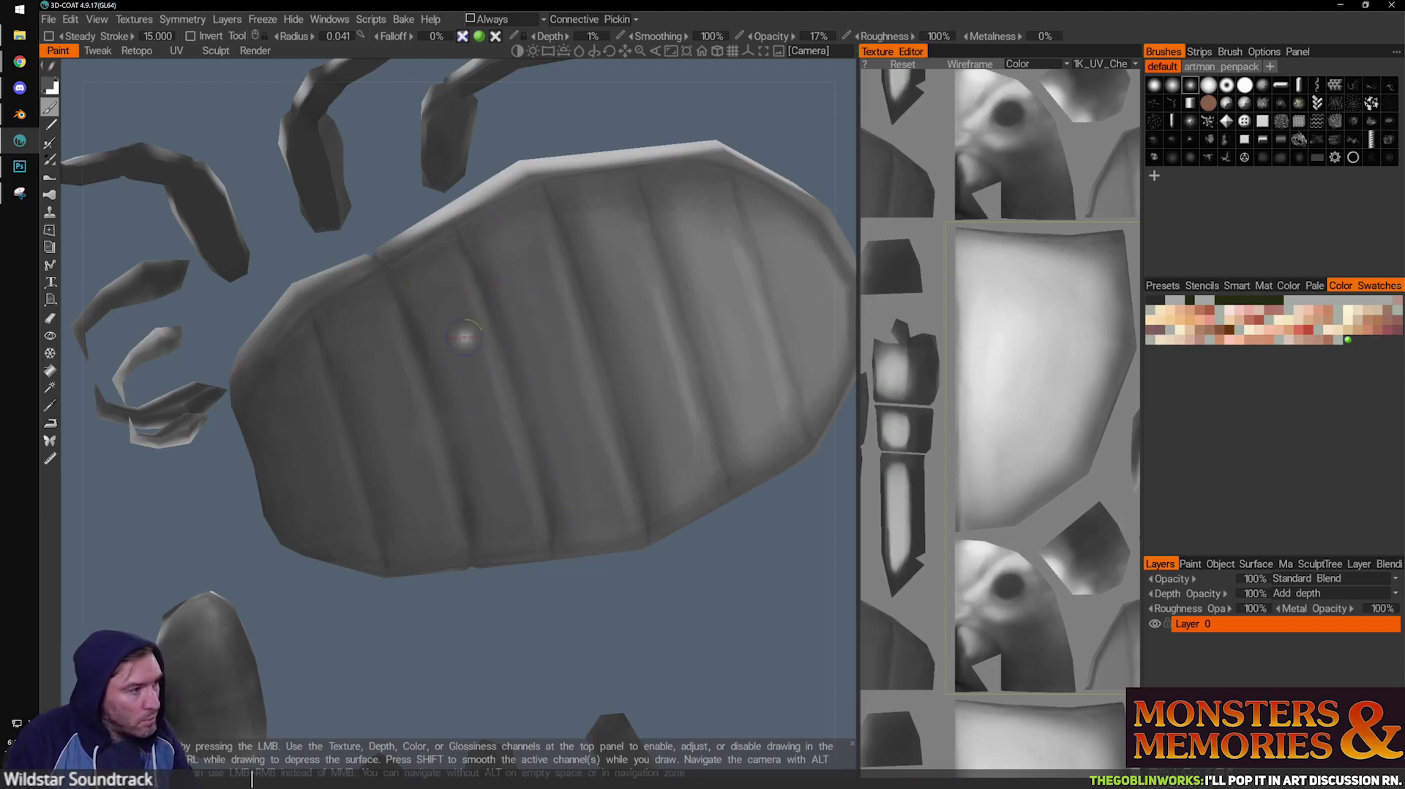
{"action": "mouse_move", "coordinate": [518, 437]}
{"action": "middle_mouse_down"}
{"action": "mouse_move", "coordinate": [540, 390]}
{"action": "mouse_move", "coordinate": [527, 482]}
{"action": "mouse_move", "coordinate": [492, 410]}
{"action": "mouse_move", "coordinate": [423, 401]}
{"action": "mouse_move", "coordinate": [477, 383]}
{"action": "mouse_move", "coordinate": [511, 419]}
{"action": "mouse_move", "coordinate": [508, 470]}
{"action": "middle_mouse_up"}
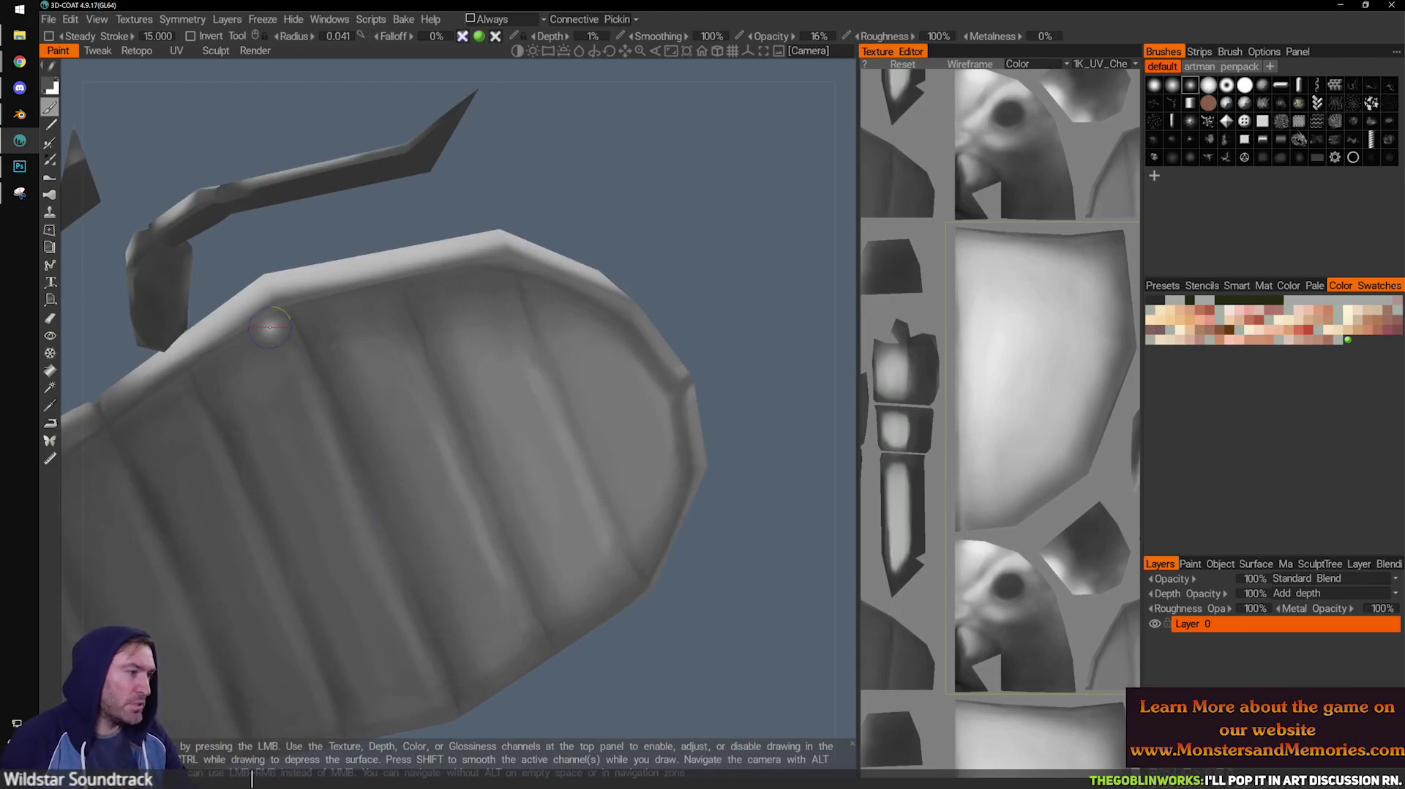
{"action": "left_click_drag", "start_coordinate": [658, 194], "coordinate": [662, 206]}
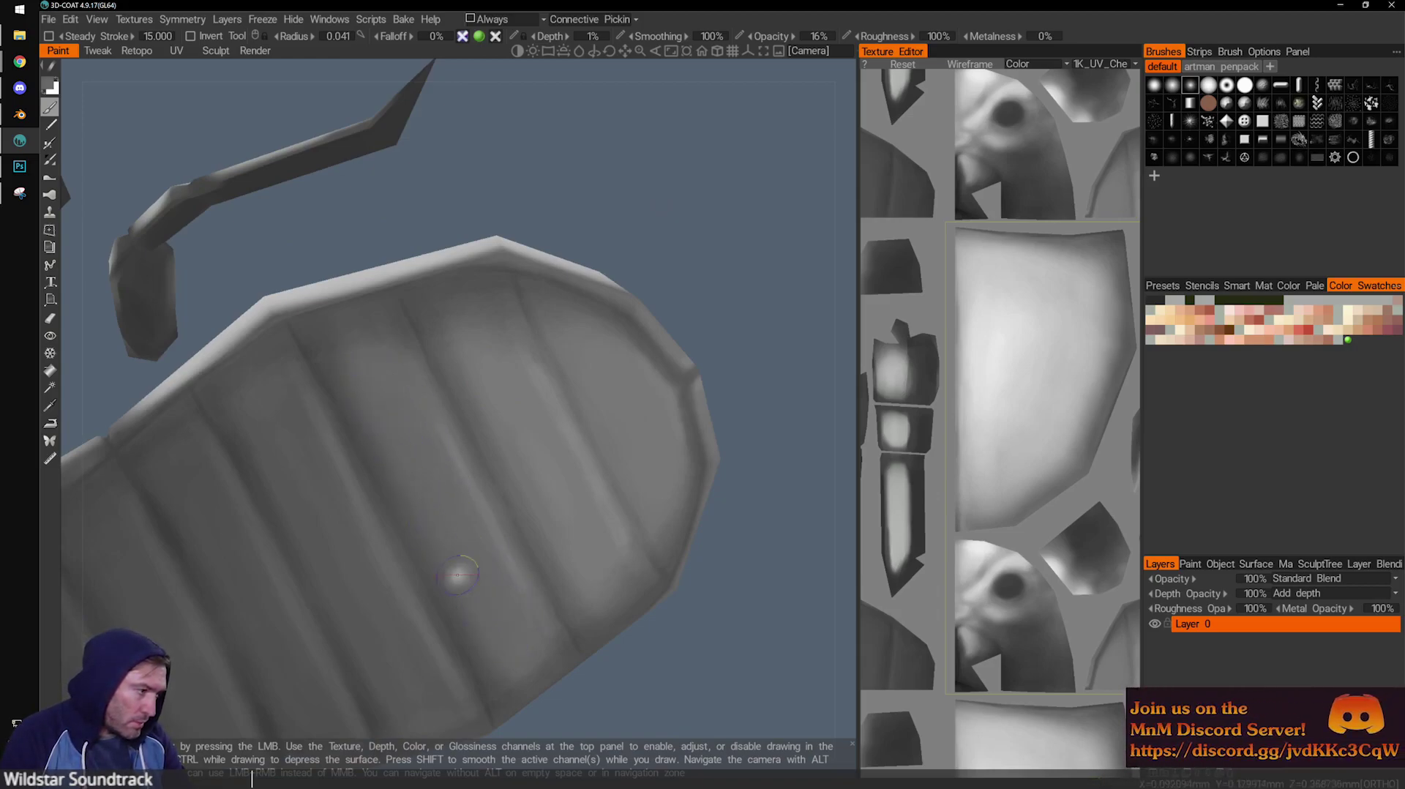
{"action": "left_click_drag", "start_coordinate": [565, 355], "coordinate": [528, 388], "text": "alt"}
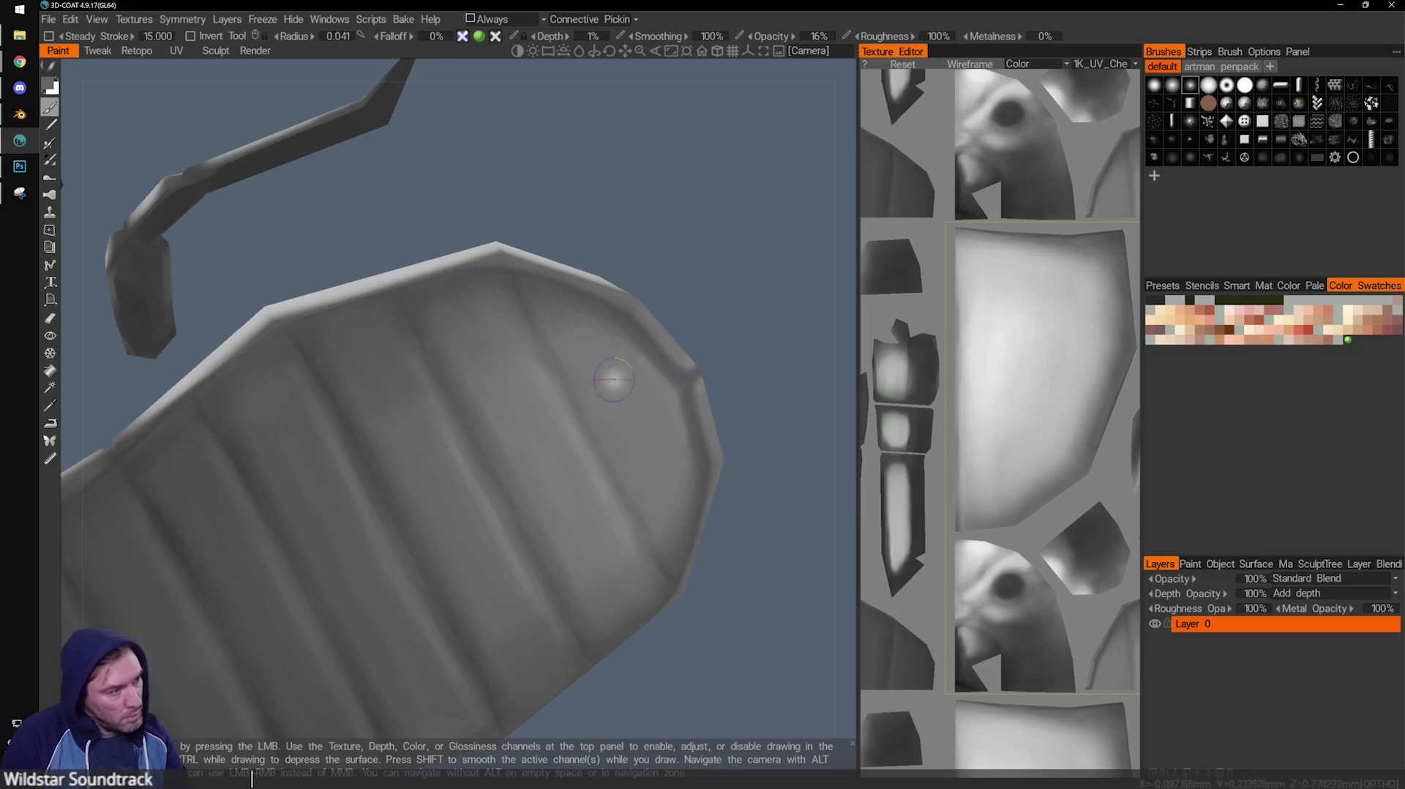
{"action": "mouse_move", "coordinate": [712, 301]}
{"action": "left_mouse_down"}
{"action": "mouse_move", "coordinate": [647, 335]}
{"action": "mouse_move", "coordinate": [671, 382]}
{"action": "left_mouse_up"}
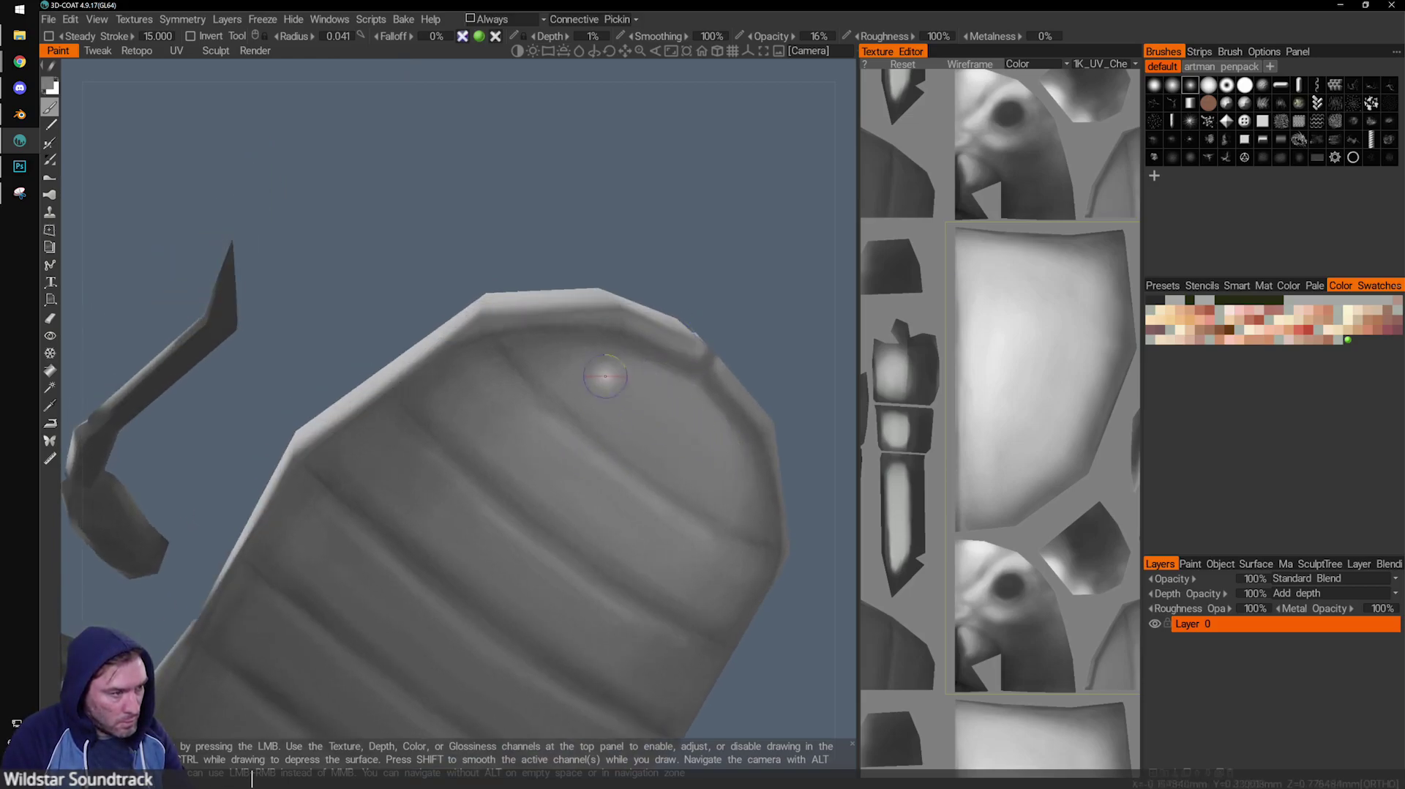
{"action": "left_click_drag", "start_coordinate": [761, 293], "coordinate": [662, 411]}
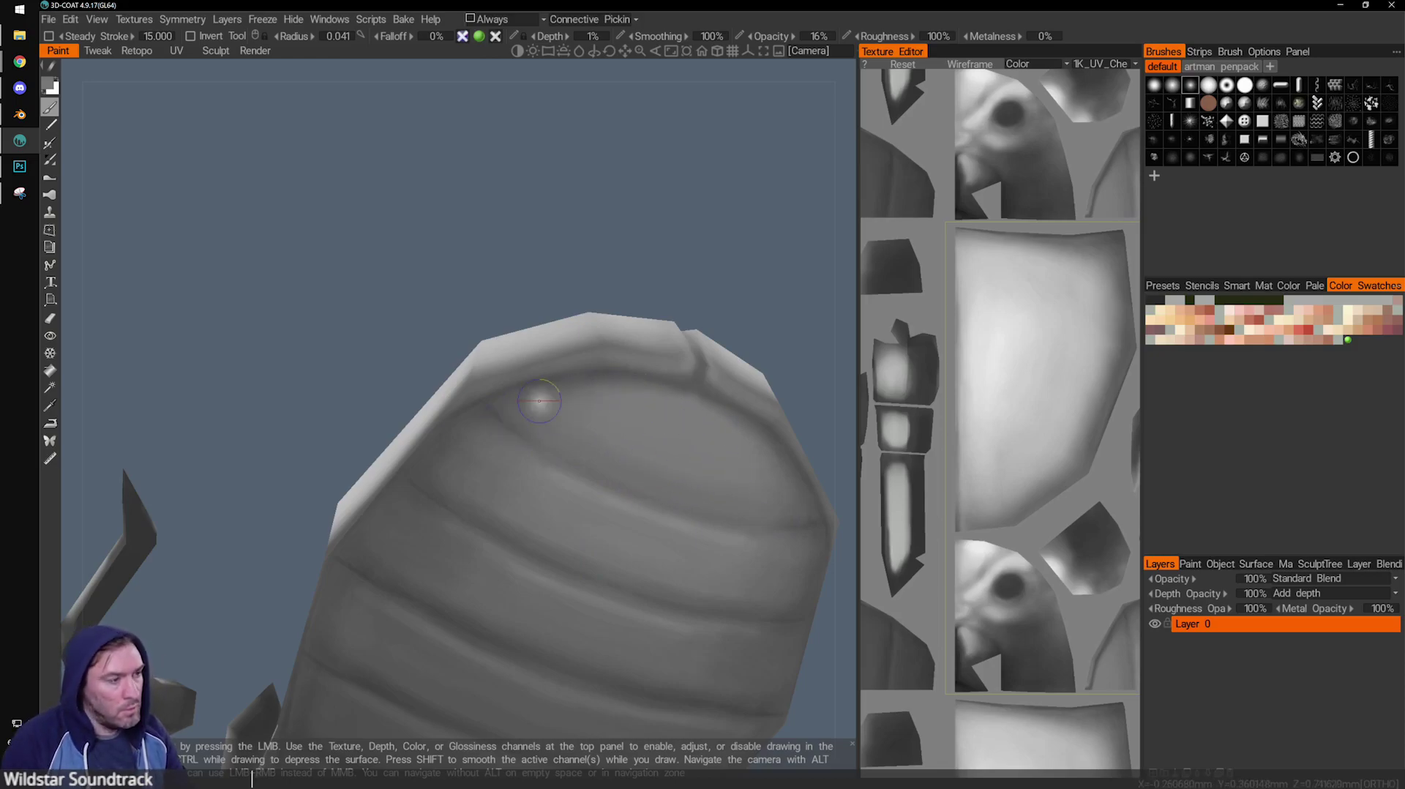
{"action": "left_click_drag", "start_coordinate": [489, 407], "coordinate": [555, 443], "text": "alt"}
{"action": "right_click_drag", "start_coordinate": [555, 442], "coordinate": [513, 442], "text": "alt"}
{"action": "left_click_drag", "start_coordinate": [512, 442], "coordinate": [490, 425], "text": "alt"}
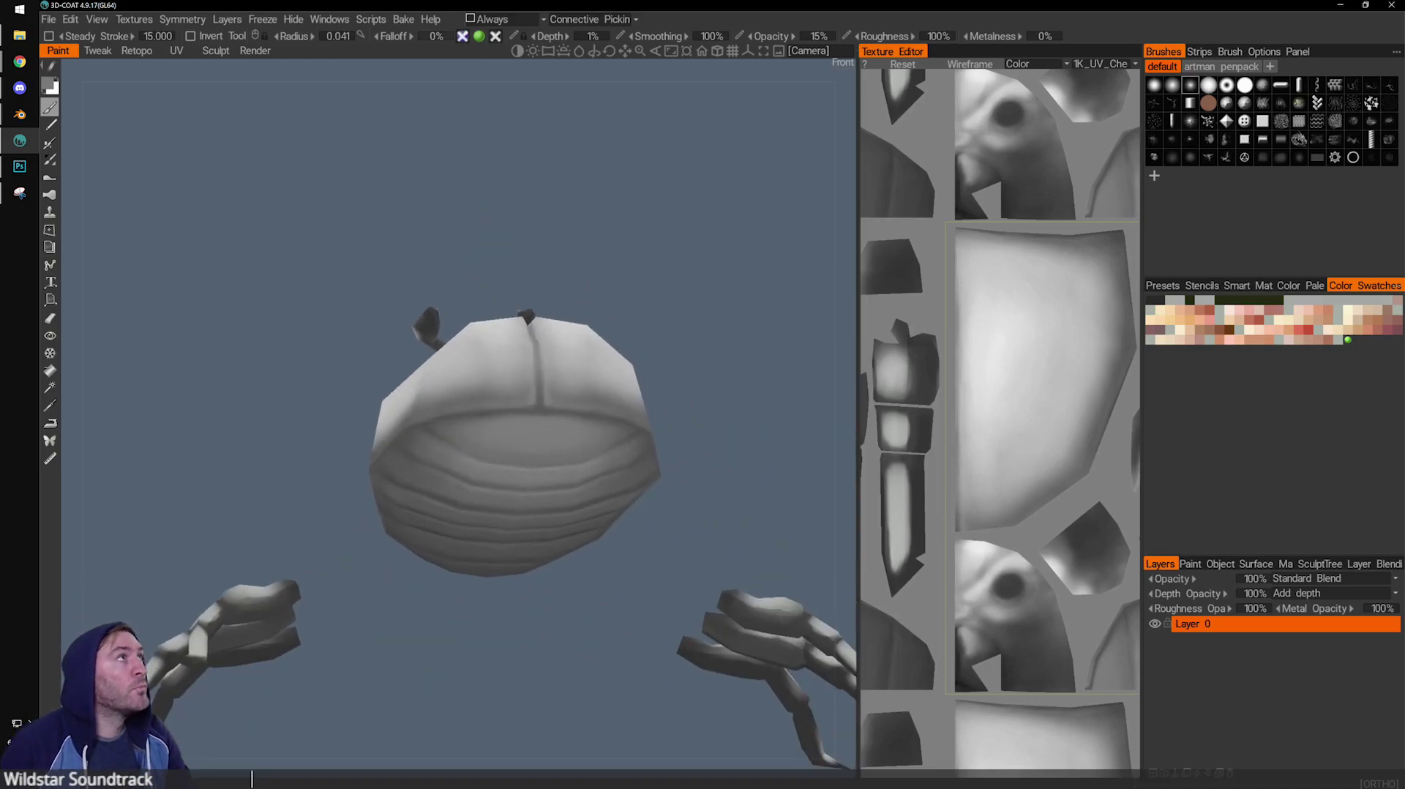
{"action": "key", "text": "alt+Tab"}
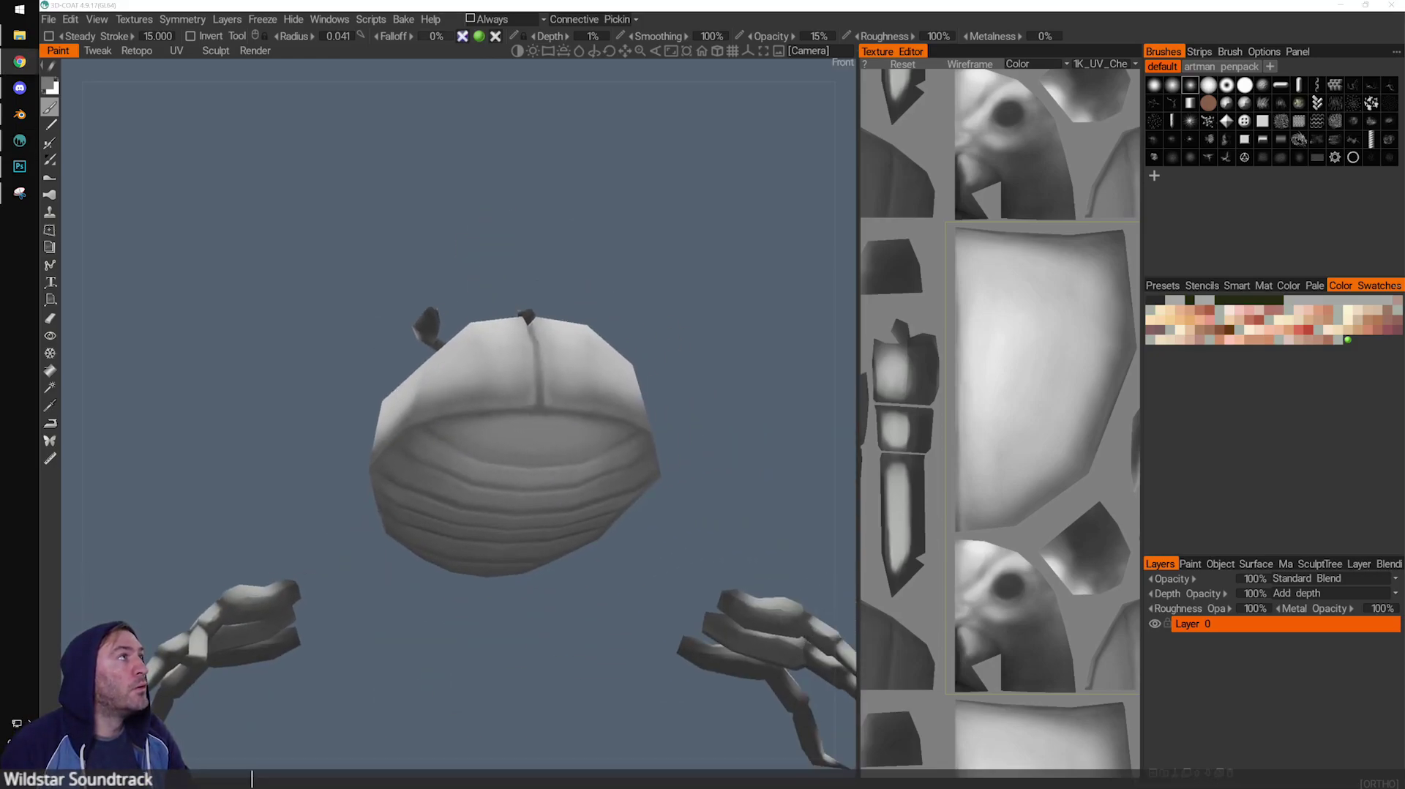
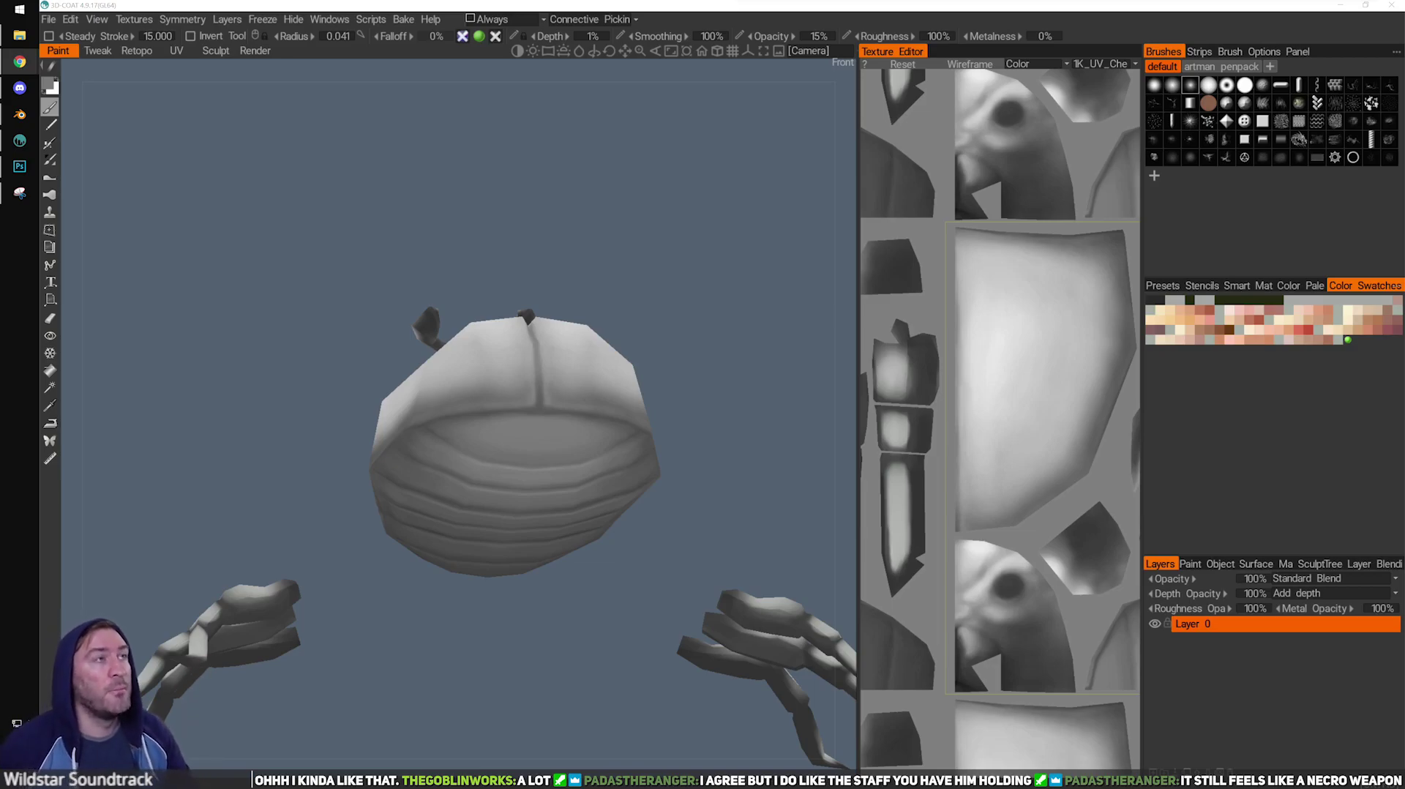
{"action": "left_click", "coordinate": [558, 261]}
Set the paint colour to a near-white grey with 97% lightness.
{"action": "left_click_drag", "start_coordinate": [385, 319], "coordinate": [367, 355]}
{"action": "mouse_move", "coordinate": [555, 425]}
{"action": "left_mouse_down"}
{"action": "mouse_move", "coordinate": [337, 188]}
{"action": "mouse_move", "coordinate": [527, 370]}
{"action": "mouse_move", "coordinate": [388, 441]}
{"action": "mouse_move", "coordinate": [425, 426]}
{"action": "mouse_move", "coordinate": [366, 438]}
{"action": "mouse_move", "coordinate": [428, 507]}
{"action": "mouse_move", "coordinate": [437, 420]}
{"action": "left_mouse_up"}
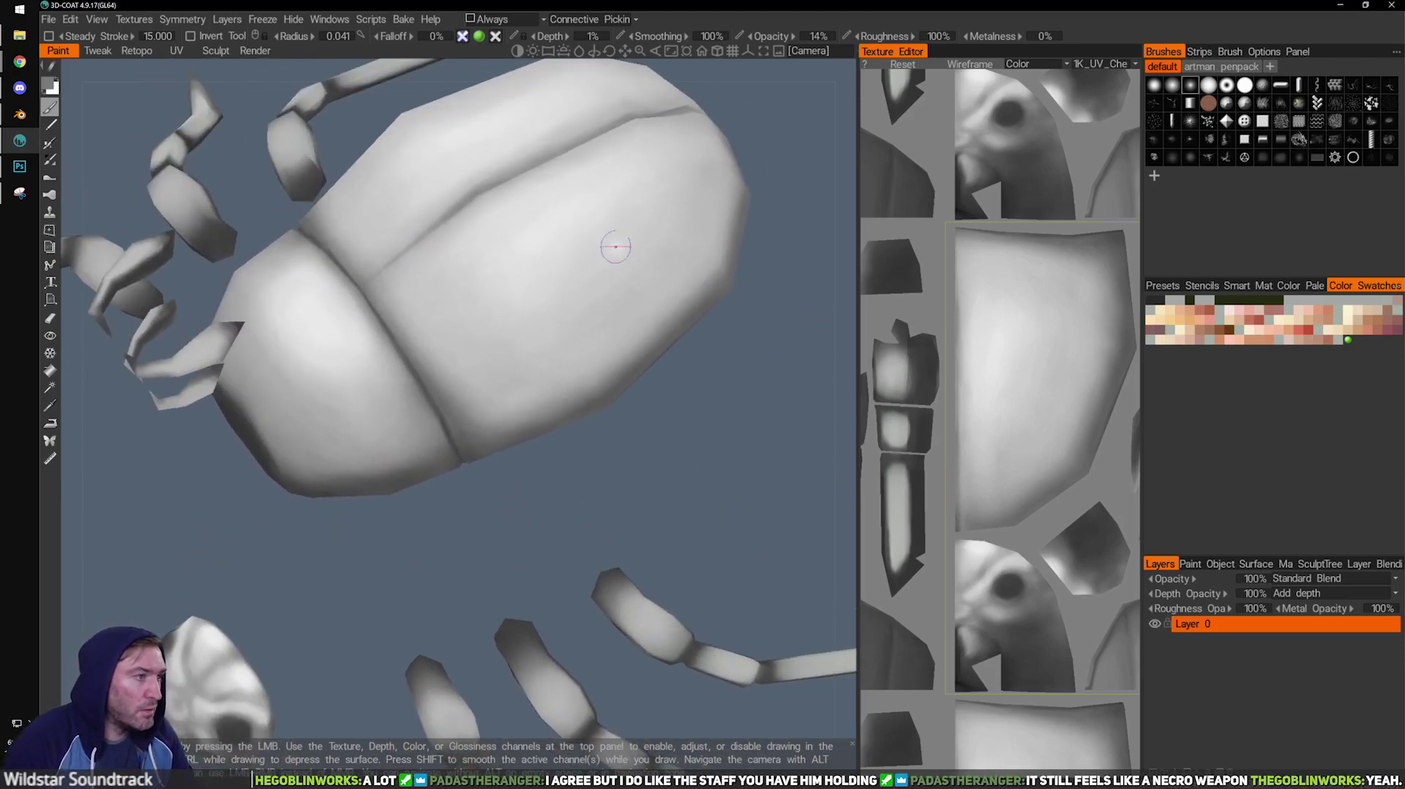
{"action": "left_click", "coordinate": [50, 86]}
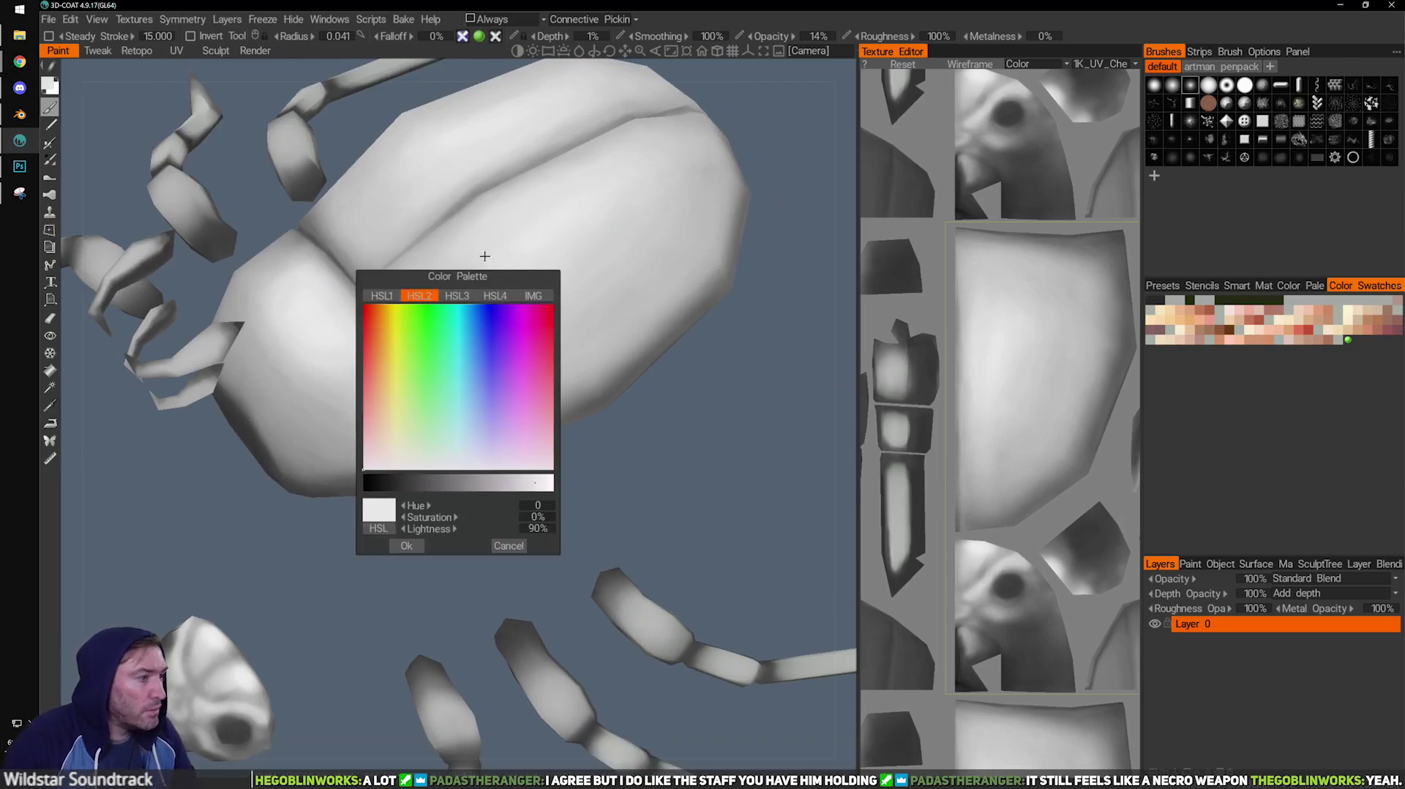
{"action": "left_click", "coordinate": [546, 485]}
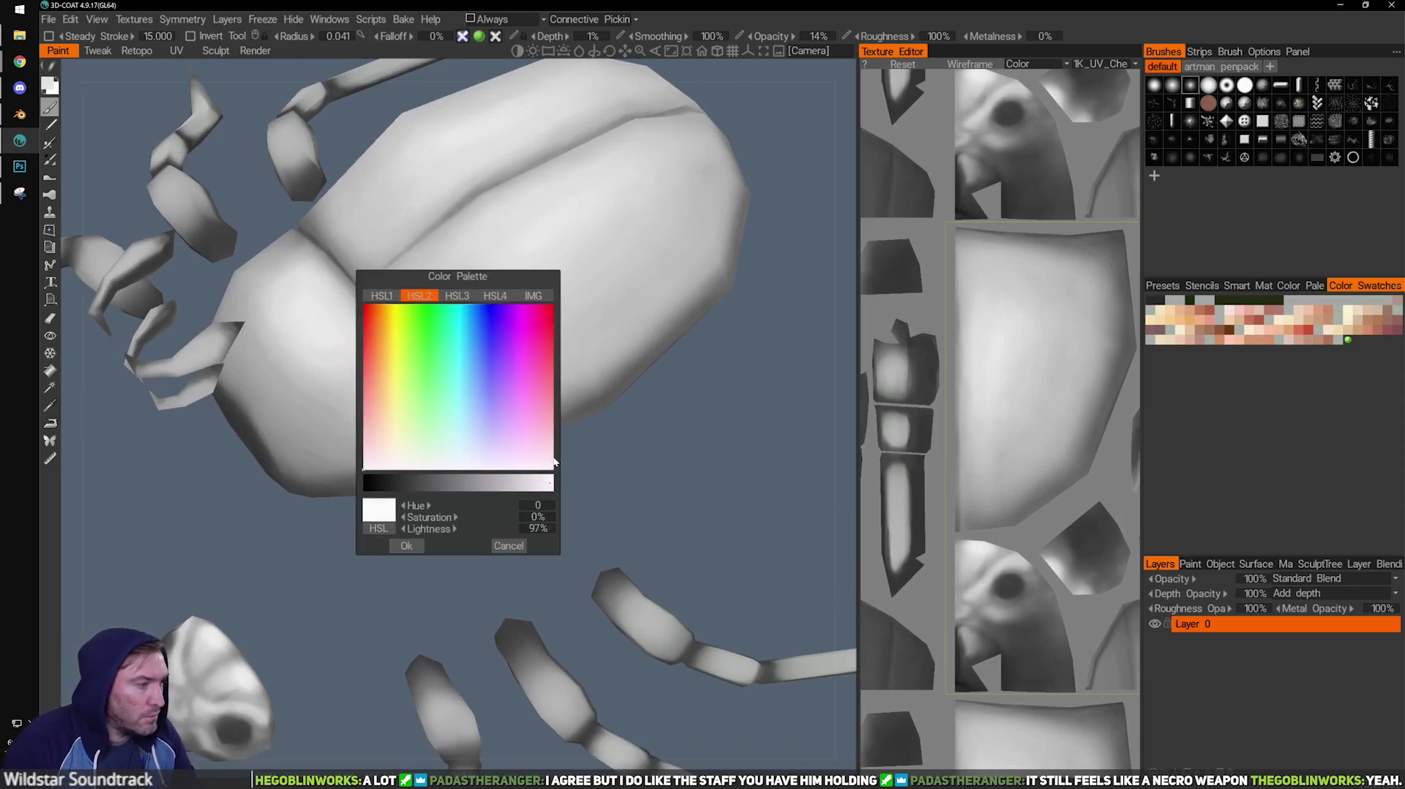
{"action": "left_click", "coordinate": [407, 545]}
Paint bright highlights along the tops of both shell halves, enlarging the brush radius to 0.054.
{"action": "right_click_drag", "start_coordinate": [665, 278], "coordinate": [649, 244], "text": "alt"}
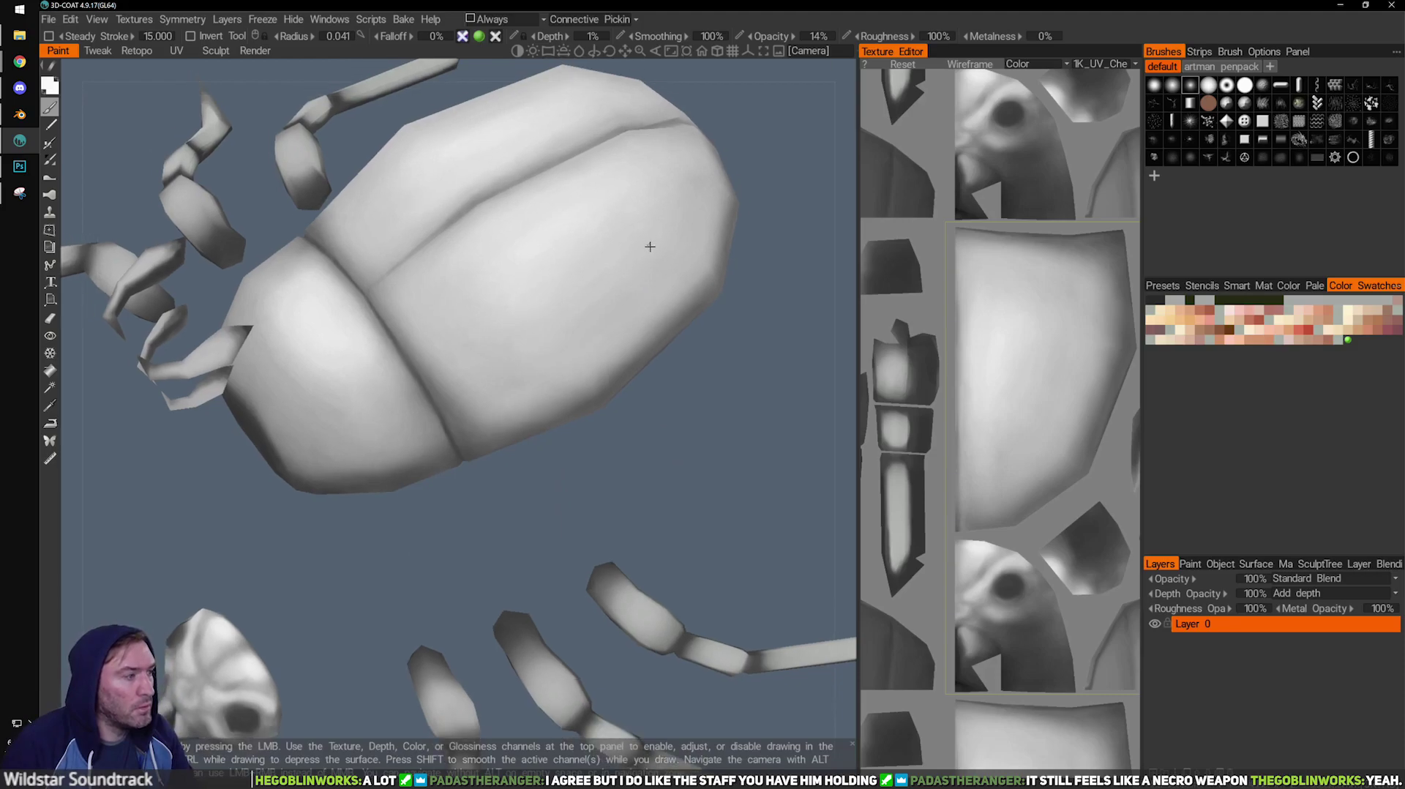
{"action": "middle_click_drag", "start_coordinate": [652, 351], "coordinate": [675, 384], "text": "alt"}
{"action": "left_click_drag", "start_coordinate": [540, 526], "coordinate": [656, 564]}
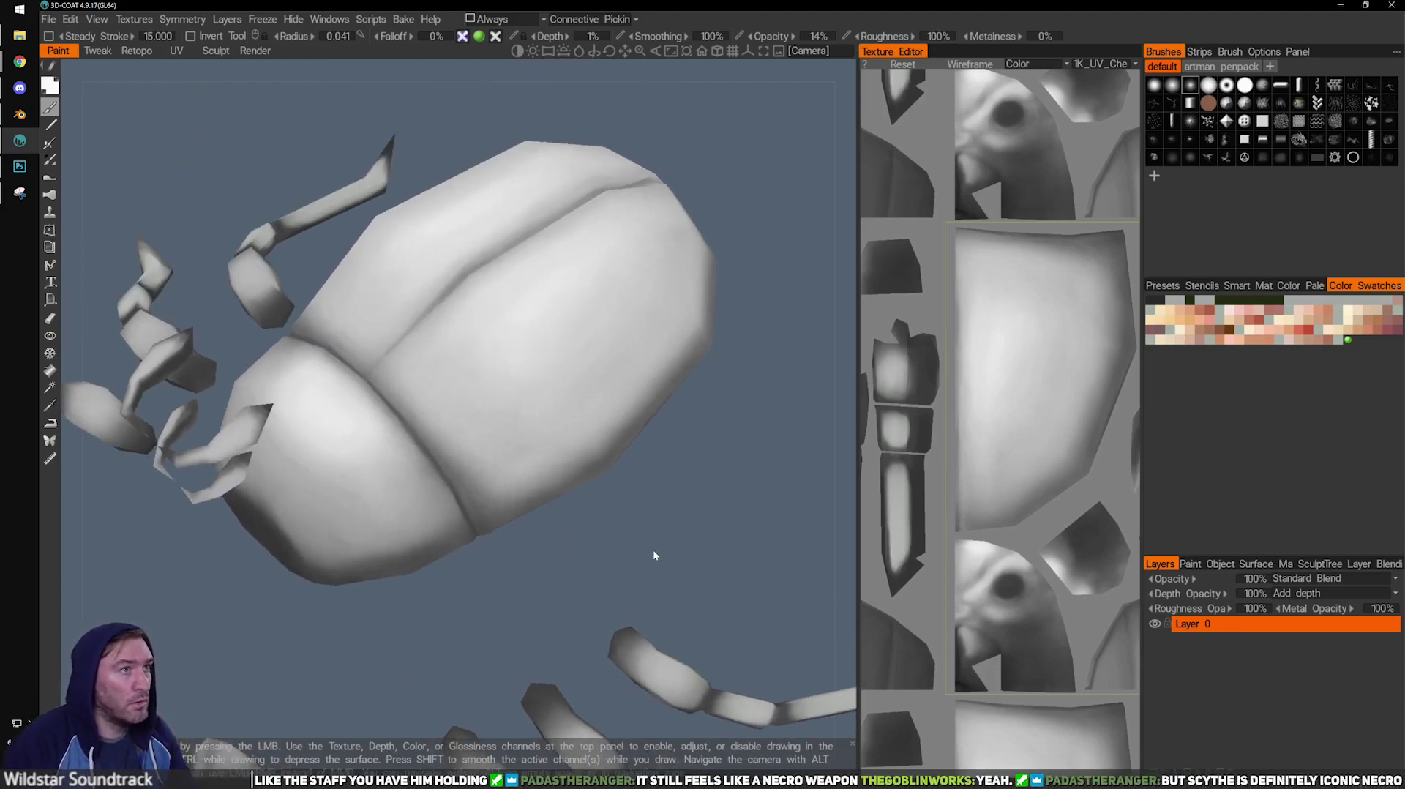
{"action": "mouse_move", "coordinate": [723, 507]}
{"action": "left_mouse_down"}
{"action": "mouse_move", "coordinate": [730, 492]}
{"action": "mouse_move", "coordinate": [637, 366]}
{"action": "left_mouse_up"}
{"action": "left_click_drag", "start_coordinate": [542, 259], "coordinate": [496, 325]}
{"action": "key", "text": "bracketright"}
{"action": "key", "text": "bracketright"}
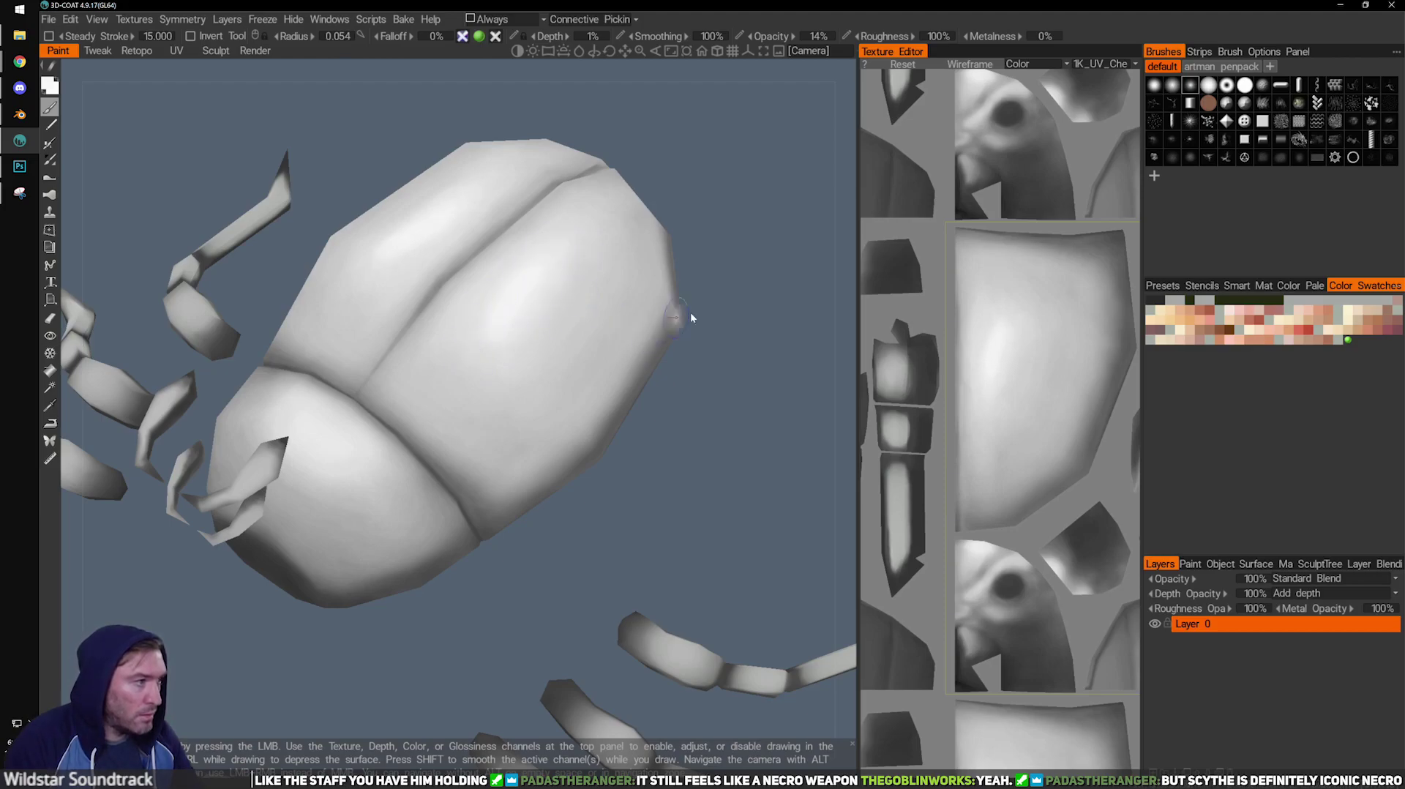
Reduce the brush radius to 0.030 and sharpen the highlight beside the shell's central seam.
{"action": "left_click_drag", "start_coordinate": [667, 321], "coordinate": [704, 338], "text": "alt"}
{"action": "key", "text": "bracketleft"}
{"action": "key", "text": "bracketright"}
{"action": "key", "text": "bracketright"}
{"action": "key", "text": "bracketleft"}
{"action": "key", "text": "bracketleft"}
{"action": "key", "text": "bracketleft"}
{"action": "key", "text": "bracketleft"}
{"action": "key", "text": "bracketleft"}
{"action": "key", "text": "bracketleft"}
{"action": "mouse_move", "coordinate": [524, 303]}
{"action": "left_mouse_down"}
{"action": "mouse_move", "coordinate": [483, 383]}
{"action": "mouse_move", "coordinate": [488, 360]}
{"action": "mouse_move", "coordinate": [466, 385]}
{"action": "mouse_move", "coordinate": [493, 341]}
{"action": "left_mouse_up"}
{"action": "key", "text": "bracketright"}
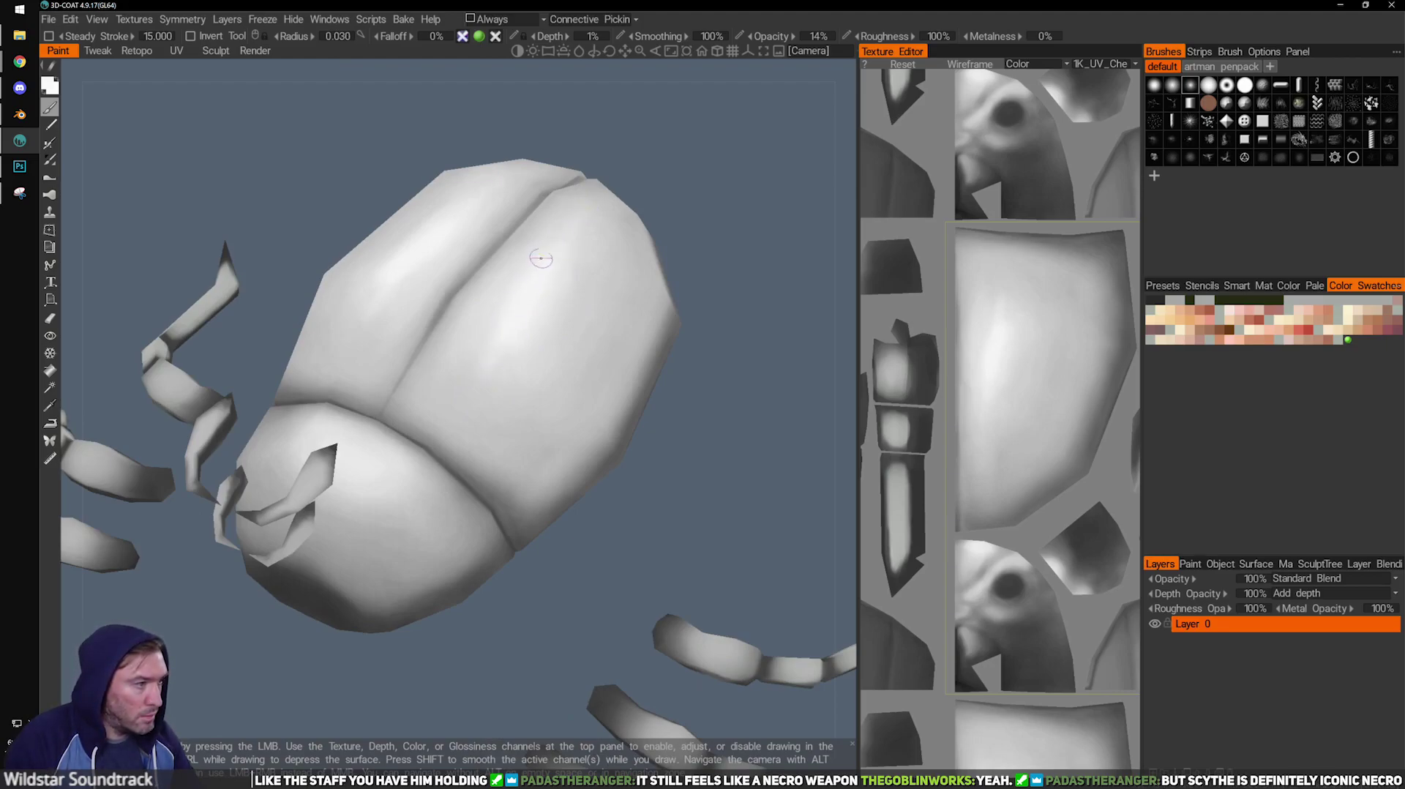
Enlarge the brush radius to 0.060 and soften the shell highlights into the surrounding grey.
{"action": "left_click_drag", "start_coordinate": [743, 190], "coordinate": [747, 185]}
{"action": "key", "text": "bracketright"}
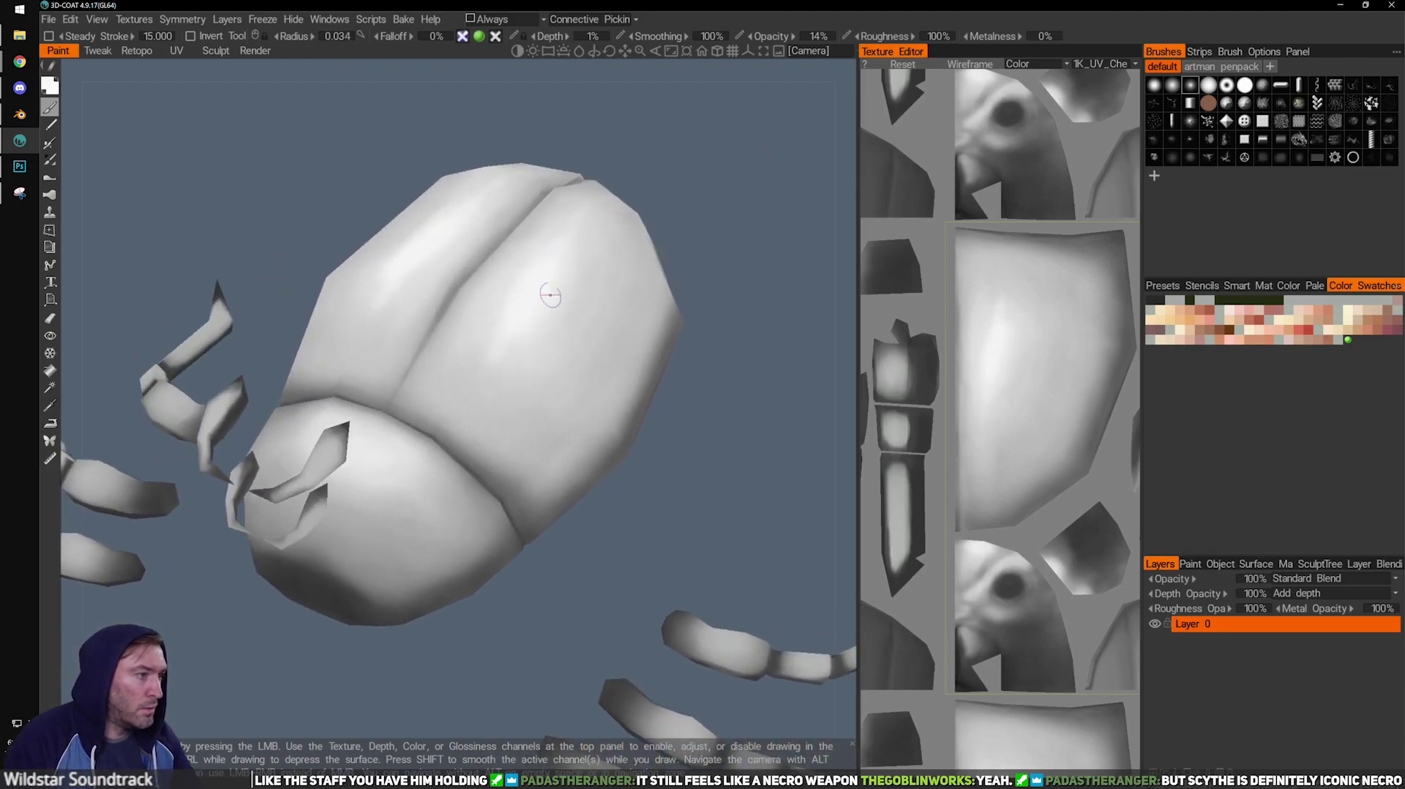
{"action": "right_click_drag", "start_coordinate": [526, 364], "coordinate": [495, 376]}
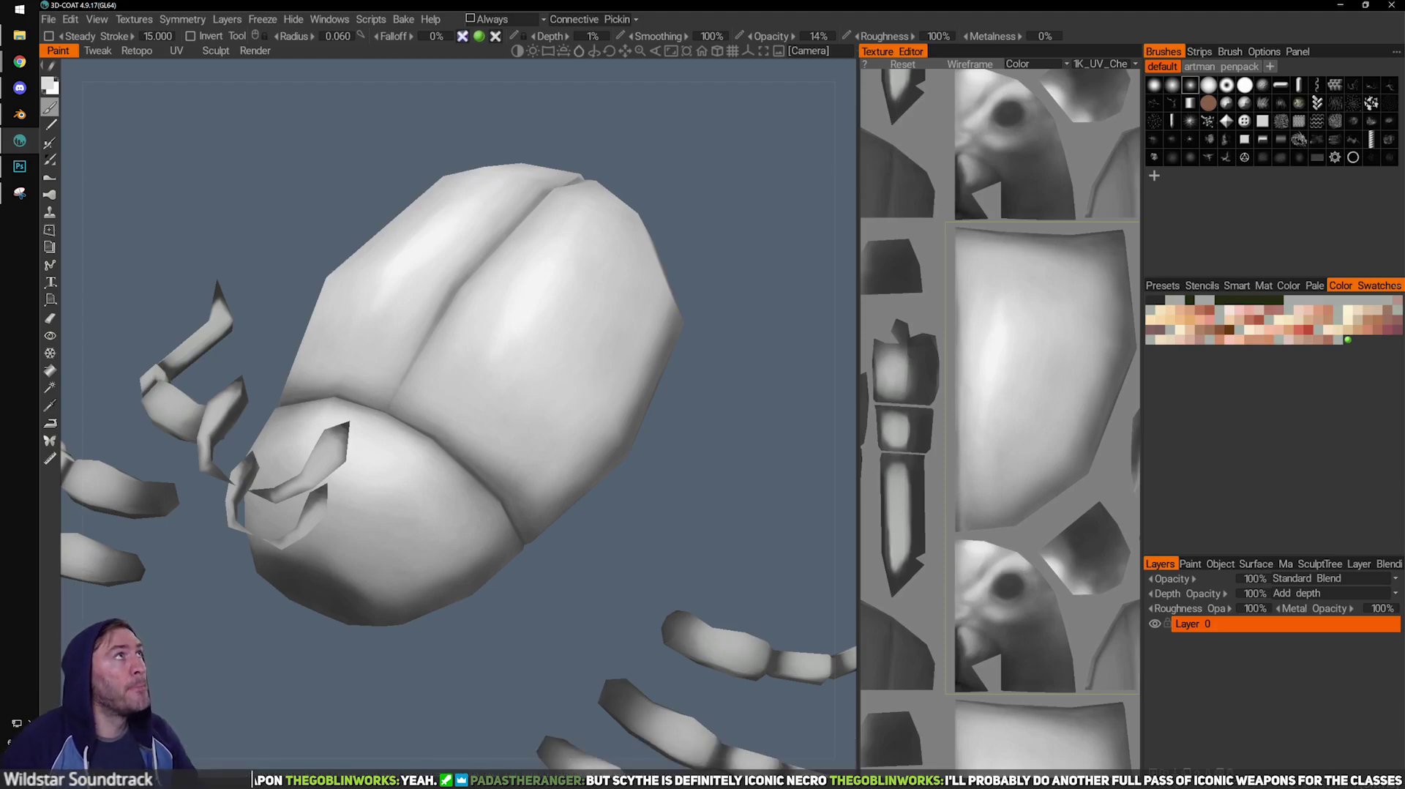
{"action": "key", "text": "alt+Tab"}
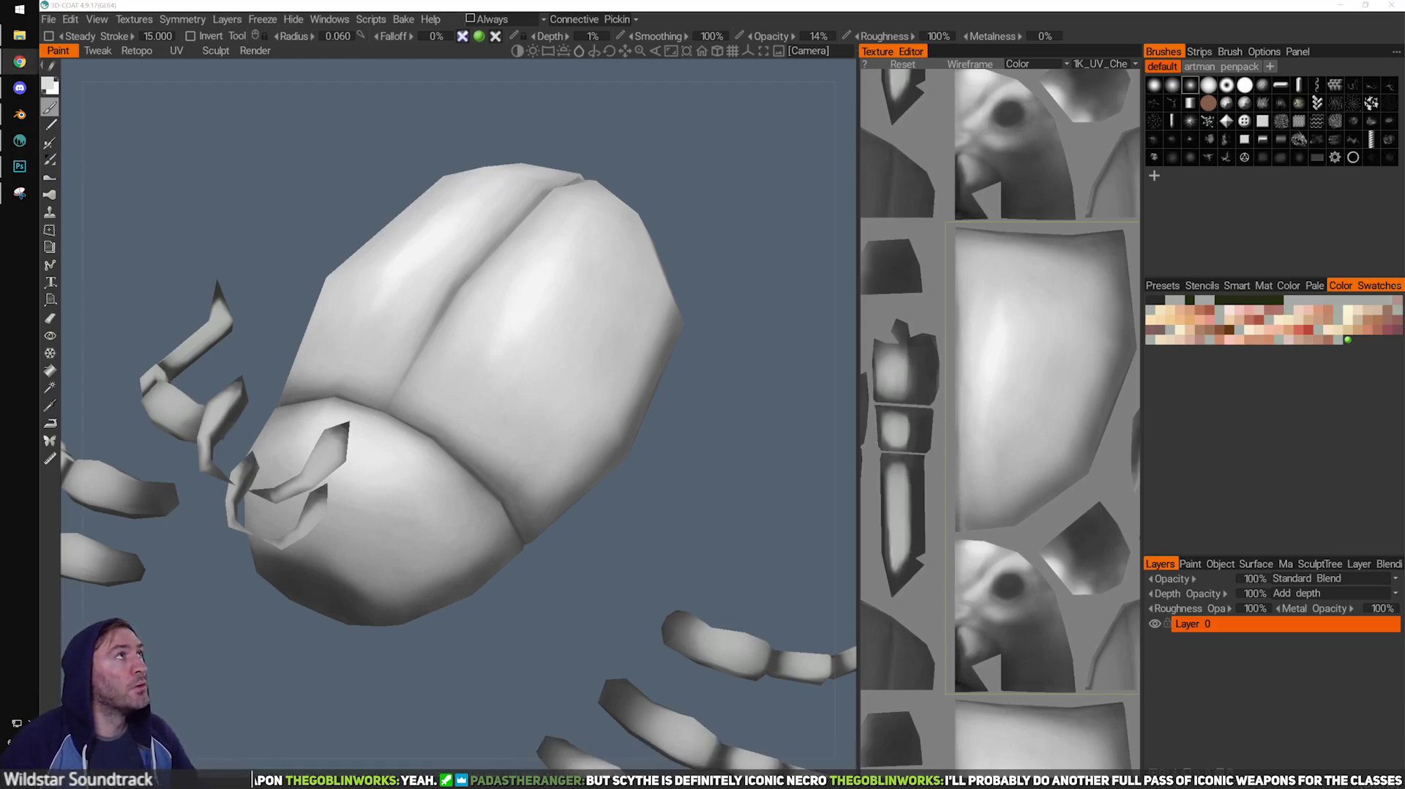
{"action": "left_click", "coordinate": [751, 498]}
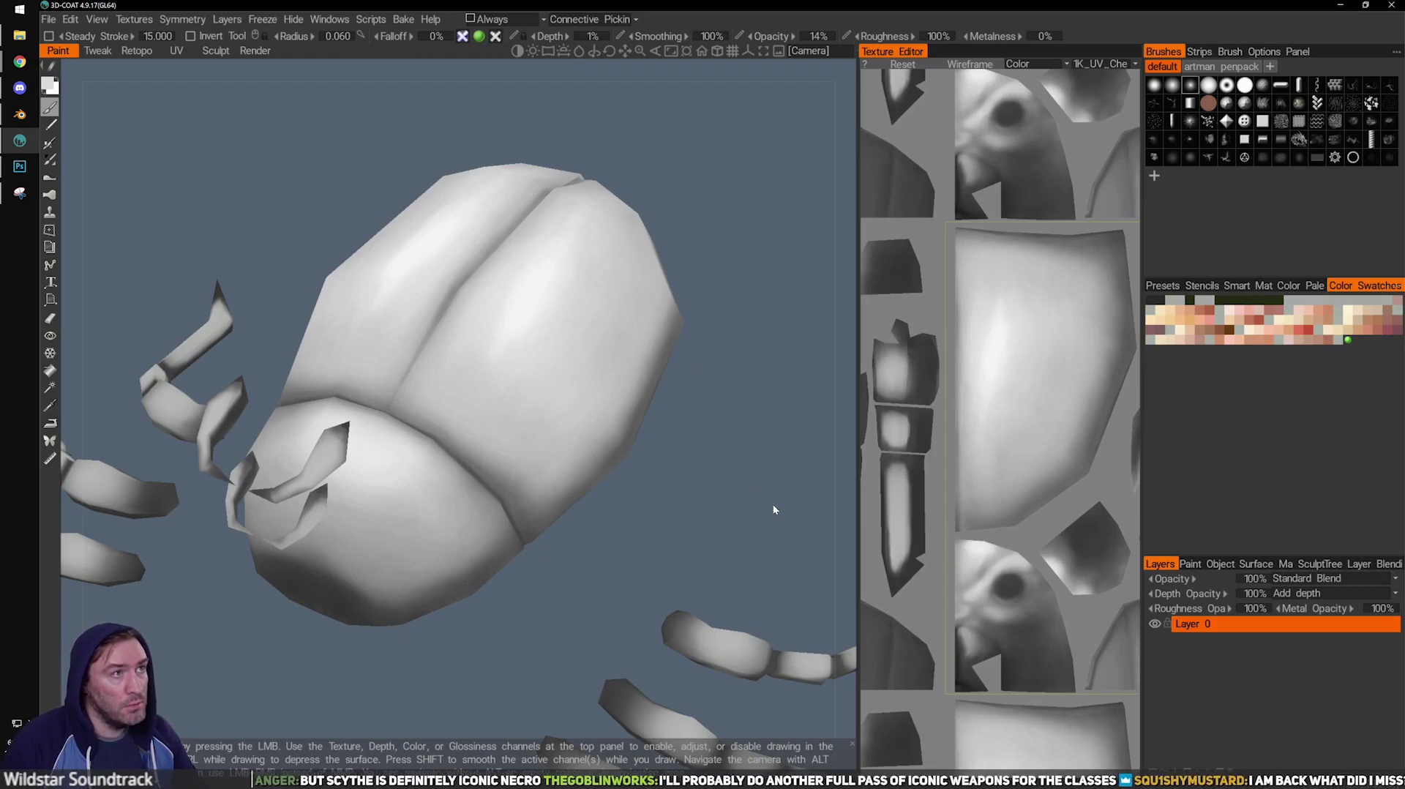
{"action": "left_click_drag", "start_coordinate": [771, 509], "coordinate": [765, 526]}
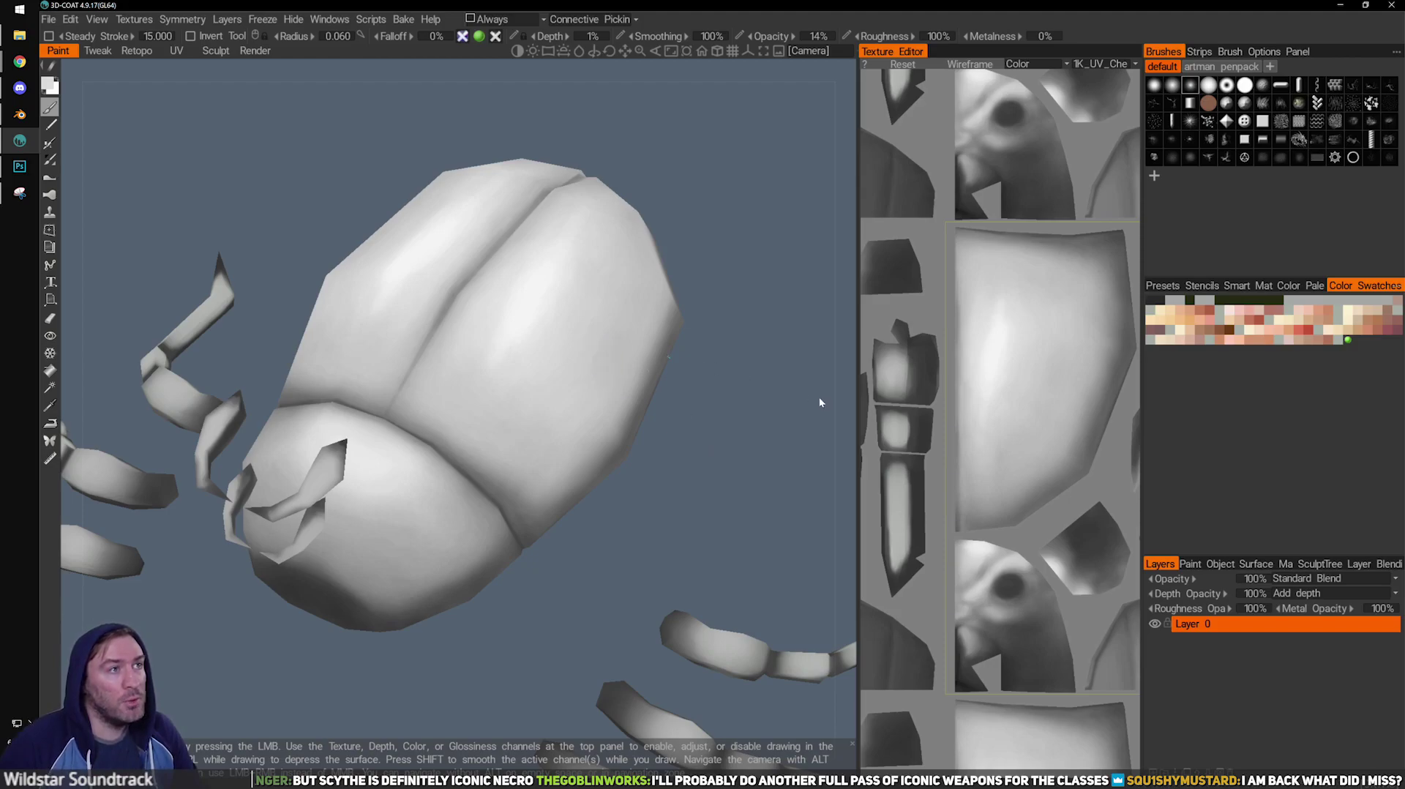
{"action": "left_click_drag", "start_coordinate": [815, 396], "coordinate": [767, 378]}
{"action": "middle_click_drag", "start_coordinate": [768, 378], "coordinate": [770, 378]}
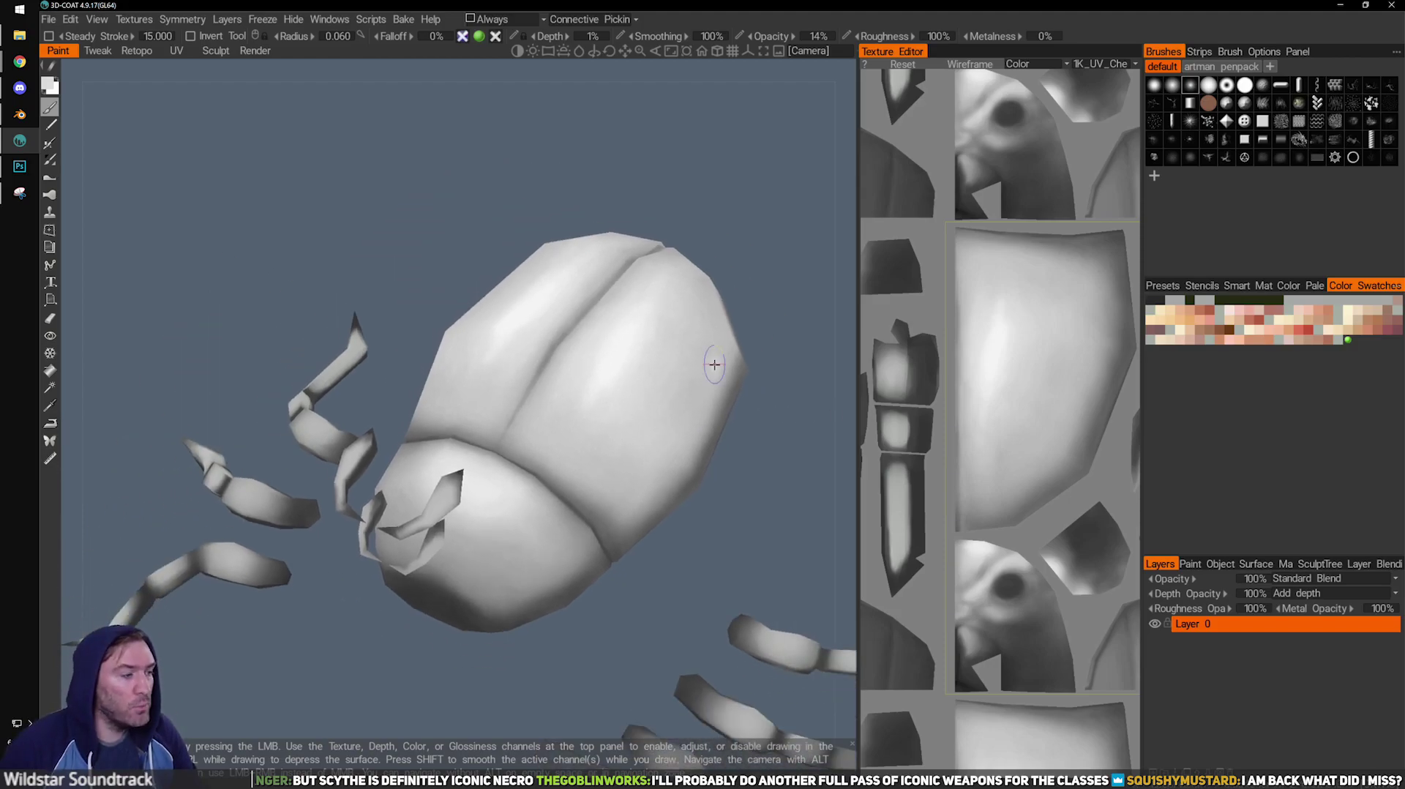
Set the paint colour to pure white with 100% lightness.
{"action": "left_click_drag", "start_coordinate": [568, 644], "coordinate": [502, 620]}
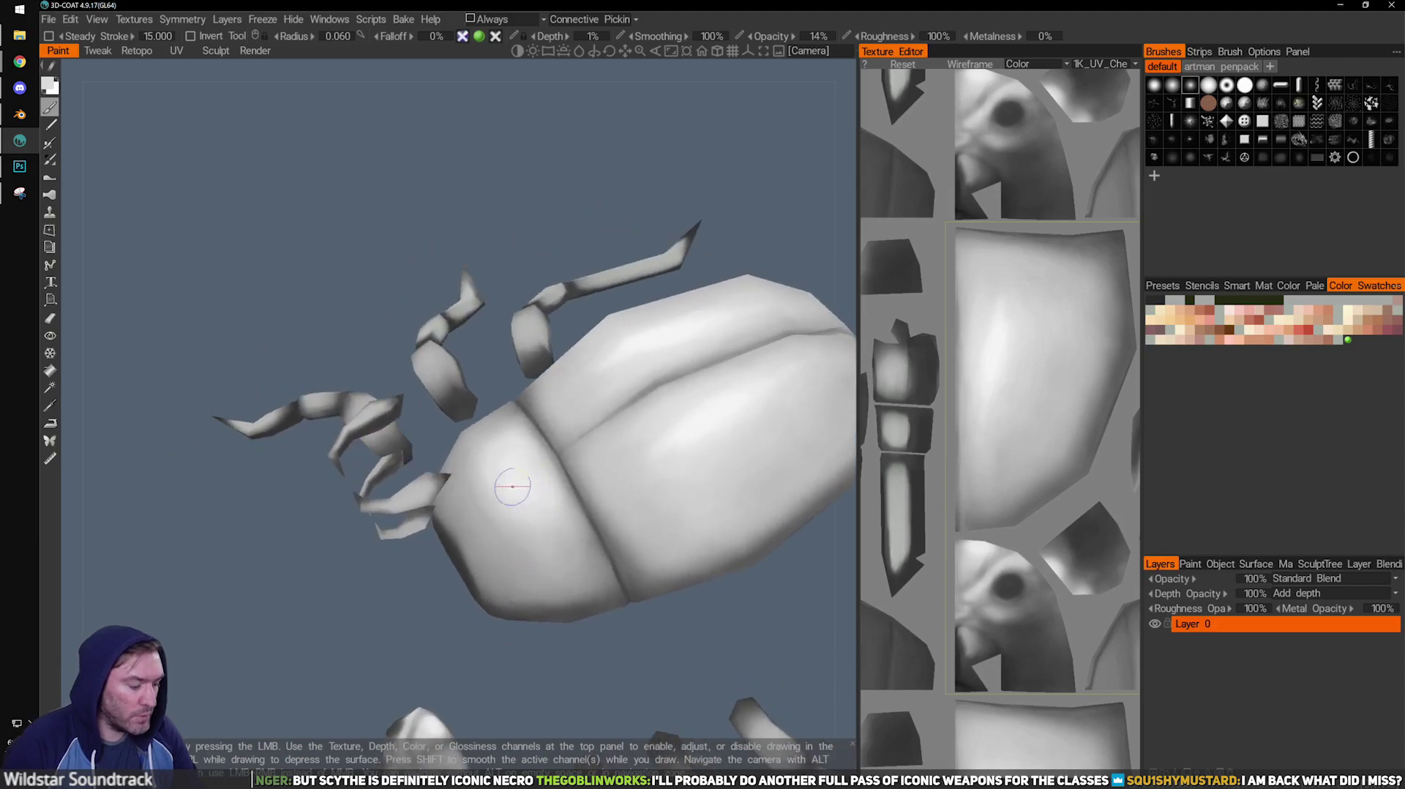
{"action": "left_click_drag", "start_coordinate": [559, 658], "coordinate": [527, 637]}
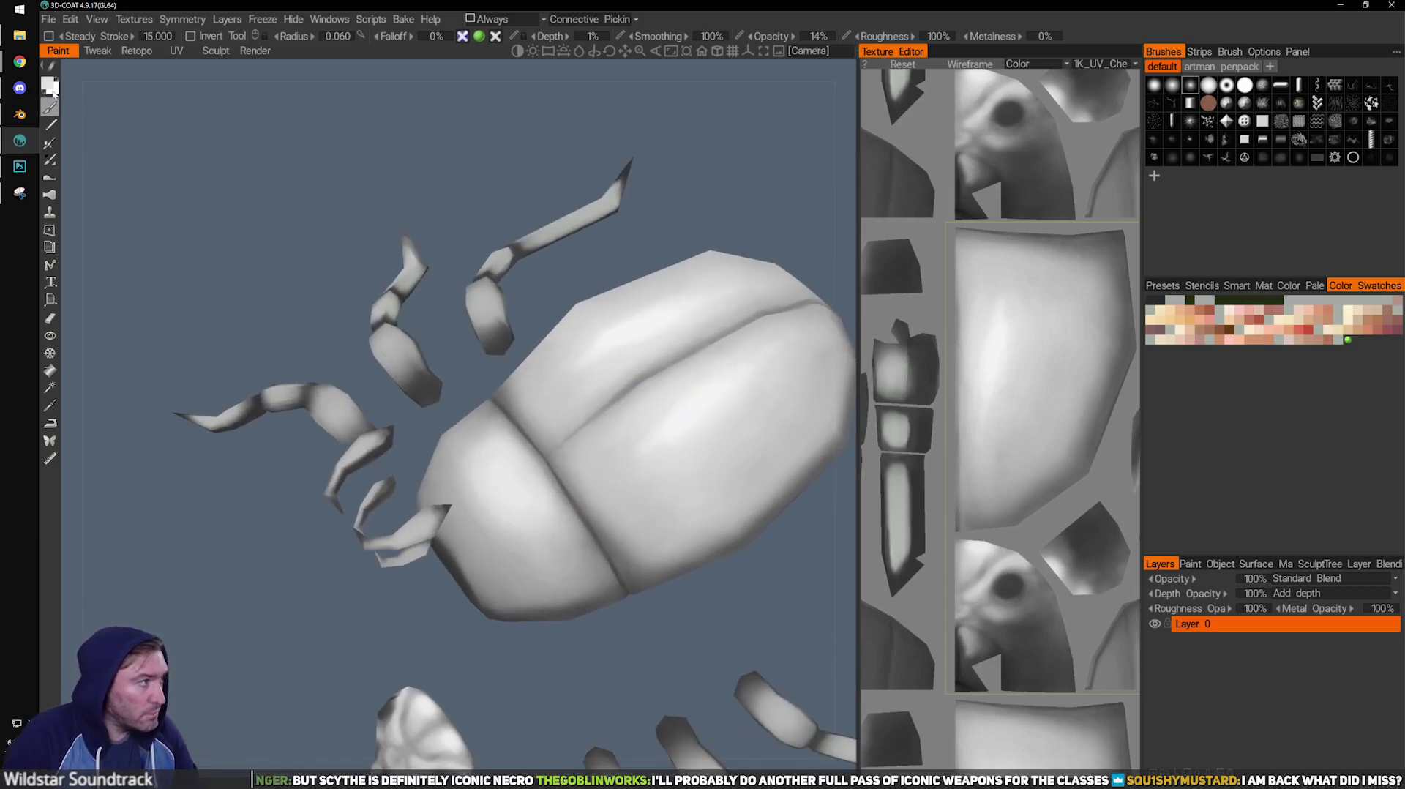
{"action": "left_click", "coordinate": [48, 83]}
{"action": "left_click_drag", "start_coordinate": [535, 484], "coordinate": [556, 481]}
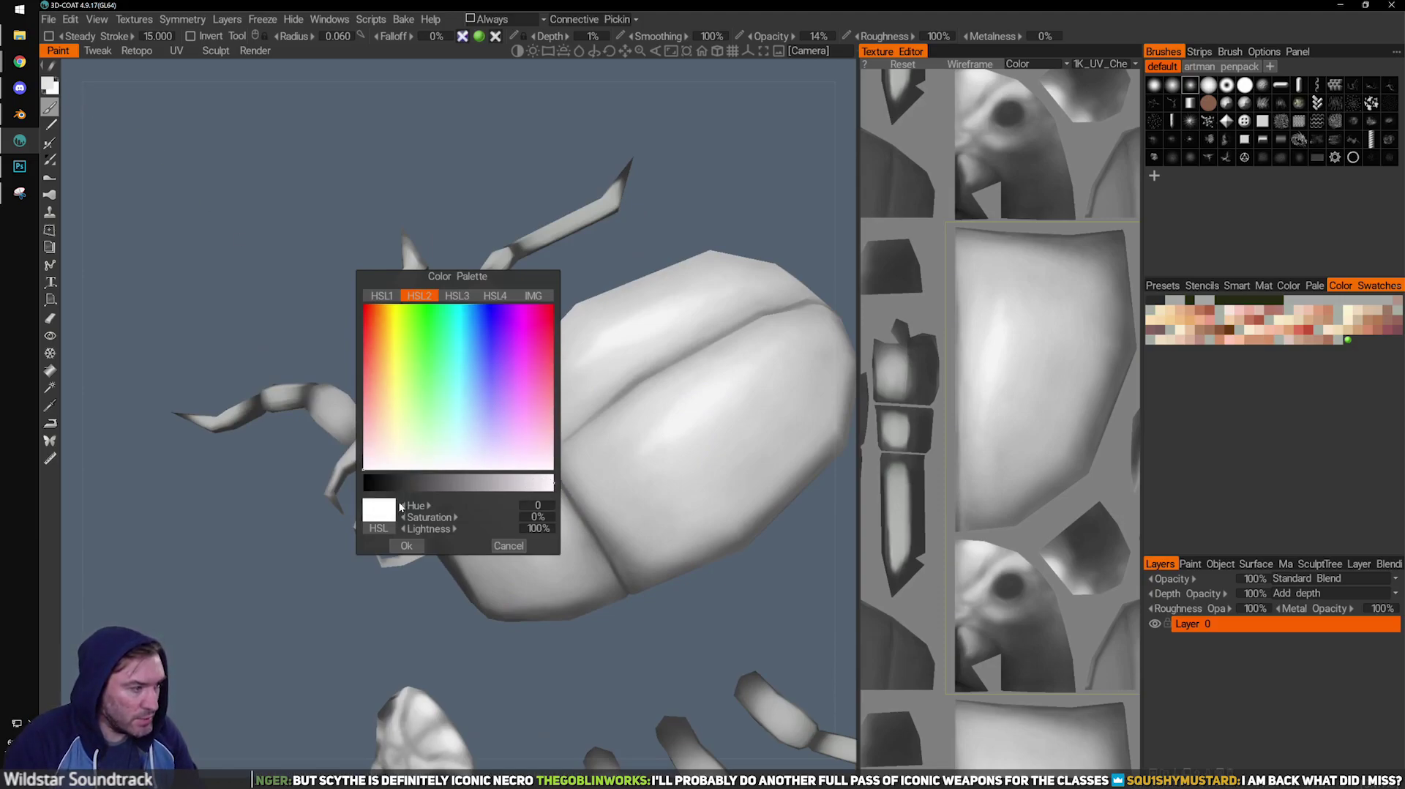
{"action": "left_click", "coordinate": [406, 545]}
Paint a white highlight on top of the thorax, reducing the brush radius to 0.041.
{"action": "left_click_drag", "start_coordinate": [587, 700], "coordinate": [512, 503]}
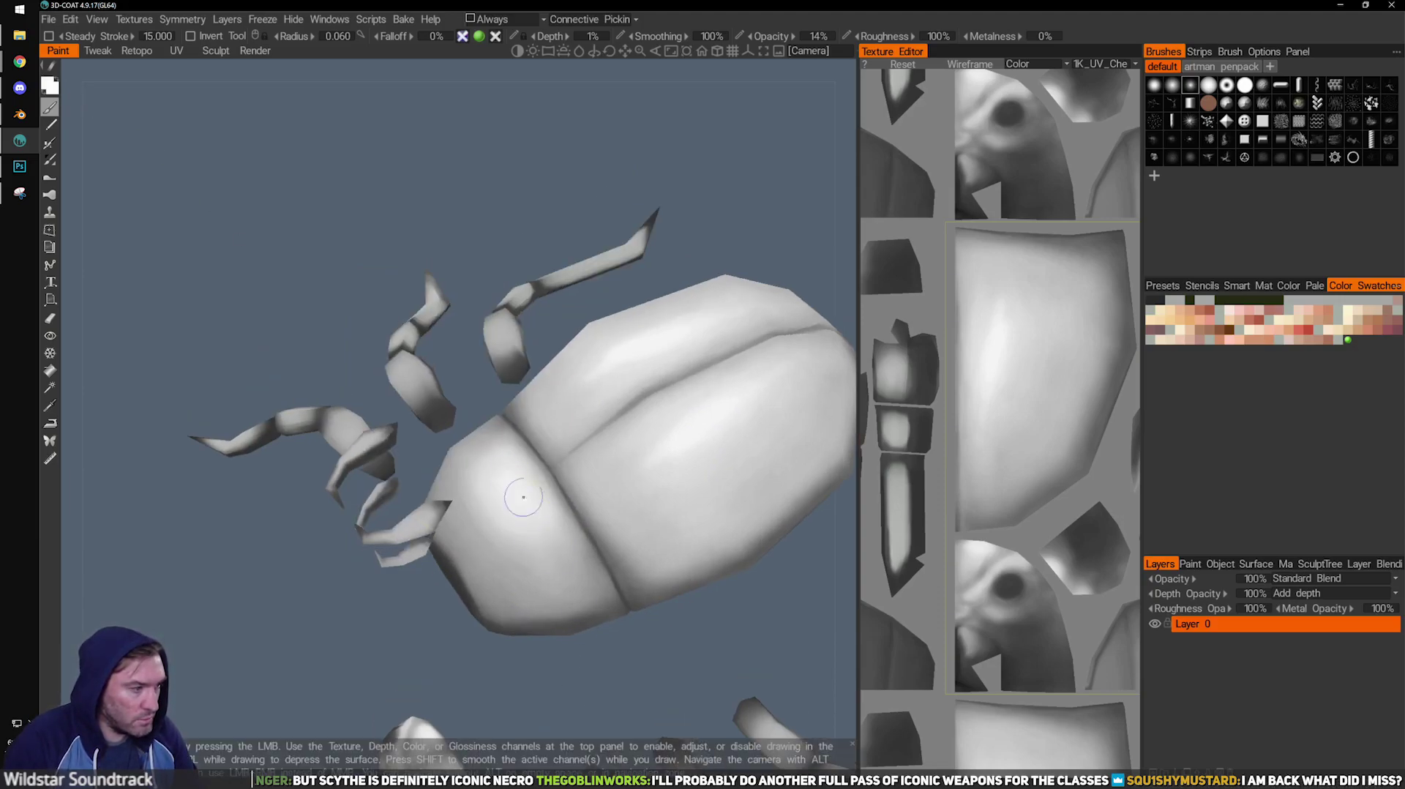
{"action": "scroll", "coordinate": [538, 501], "scroll_direction": "up", "scroll_amount": 1}
{"action": "scroll", "coordinate": [564, 497], "scroll_direction": "up", "scroll_amount": 1}
{"action": "mouse_move", "coordinate": [481, 442]}
{"action": "left_mouse_down", "text": "alt"}
{"action": "mouse_move", "coordinate": [468, 449]}
{"action": "mouse_move", "coordinate": [489, 443]}
{"action": "left_mouse_up", "text": "alt"}
{"action": "left_click_drag", "start_coordinate": [609, 661], "coordinate": [519, 524]}
{"action": "key", "text": "bracketleft"}
{"action": "key", "text": "bracketleft"}
{"action": "key", "text": "bracketleft"}
{"action": "key", "text": "bracketleft"}
{"action": "mouse_move", "coordinate": [371, 431]}
{"action": "left_mouse_down"}
{"action": "mouse_move", "coordinate": [401, 465]}
{"action": "mouse_move", "coordinate": [405, 504]}
{"action": "left_mouse_up"}
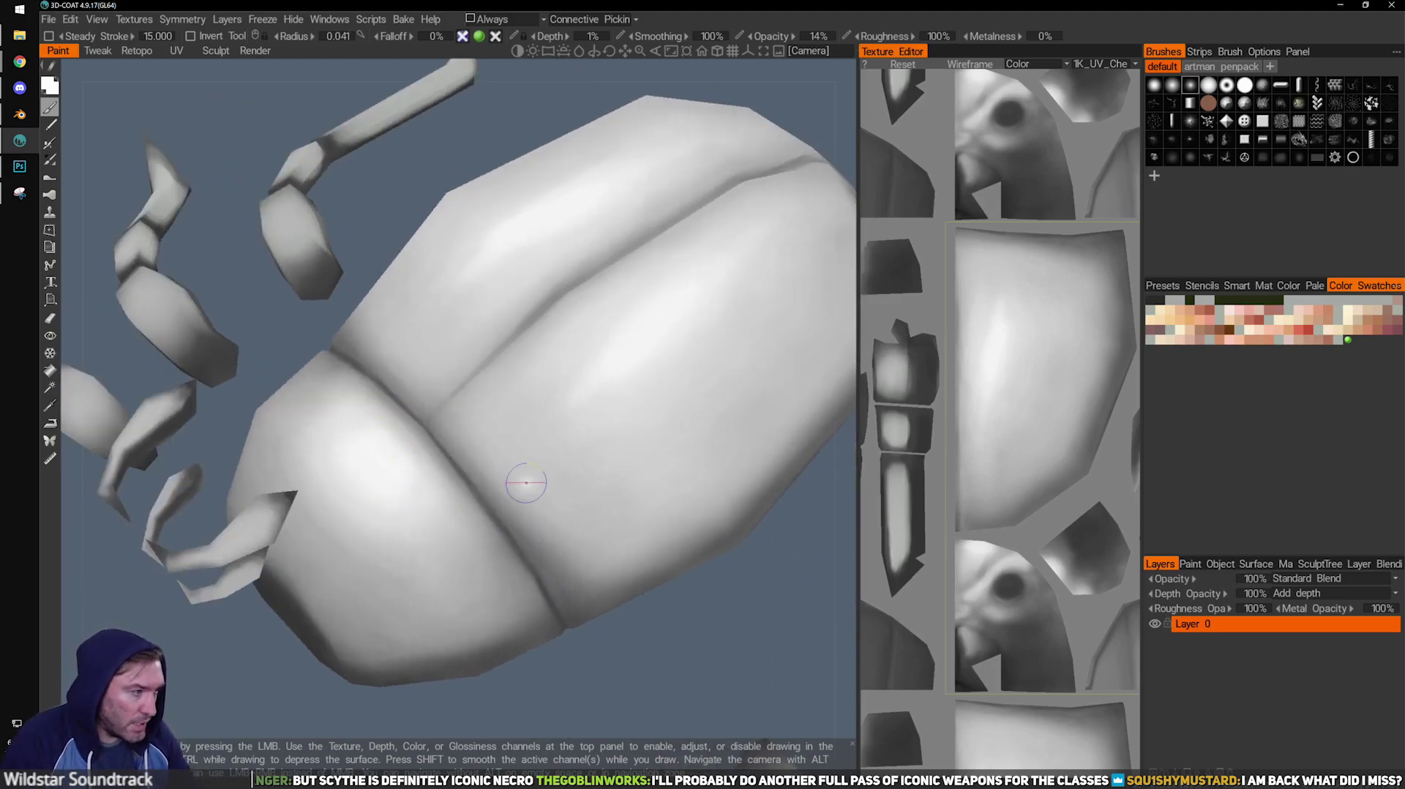
Brighten and blend the white highlights on the thorax and both shell halves from several angles.
{"action": "right_click_drag", "start_coordinate": [672, 427], "coordinate": [662, 437], "text": "alt"}
{"action": "mouse_move", "coordinate": [521, 516]}
{"action": "left_mouse_down", "text": "alt"}
{"action": "mouse_move", "coordinate": [609, 652]}
{"action": "mouse_move", "coordinate": [520, 507]}
{"action": "left_mouse_up", "text": "alt"}
{"action": "mouse_move", "coordinate": [553, 587]}
{"action": "left_mouse_down", "text": "alt"}
{"action": "mouse_move", "coordinate": [563, 641]}
{"action": "mouse_move", "coordinate": [432, 471]}
{"action": "mouse_move", "coordinate": [590, 628]}
{"action": "left_mouse_up", "text": "alt"}
{"action": "left_click_drag", "start_coordinate": [583, 692], "coordinate": [652, 382], "text": "alt"}
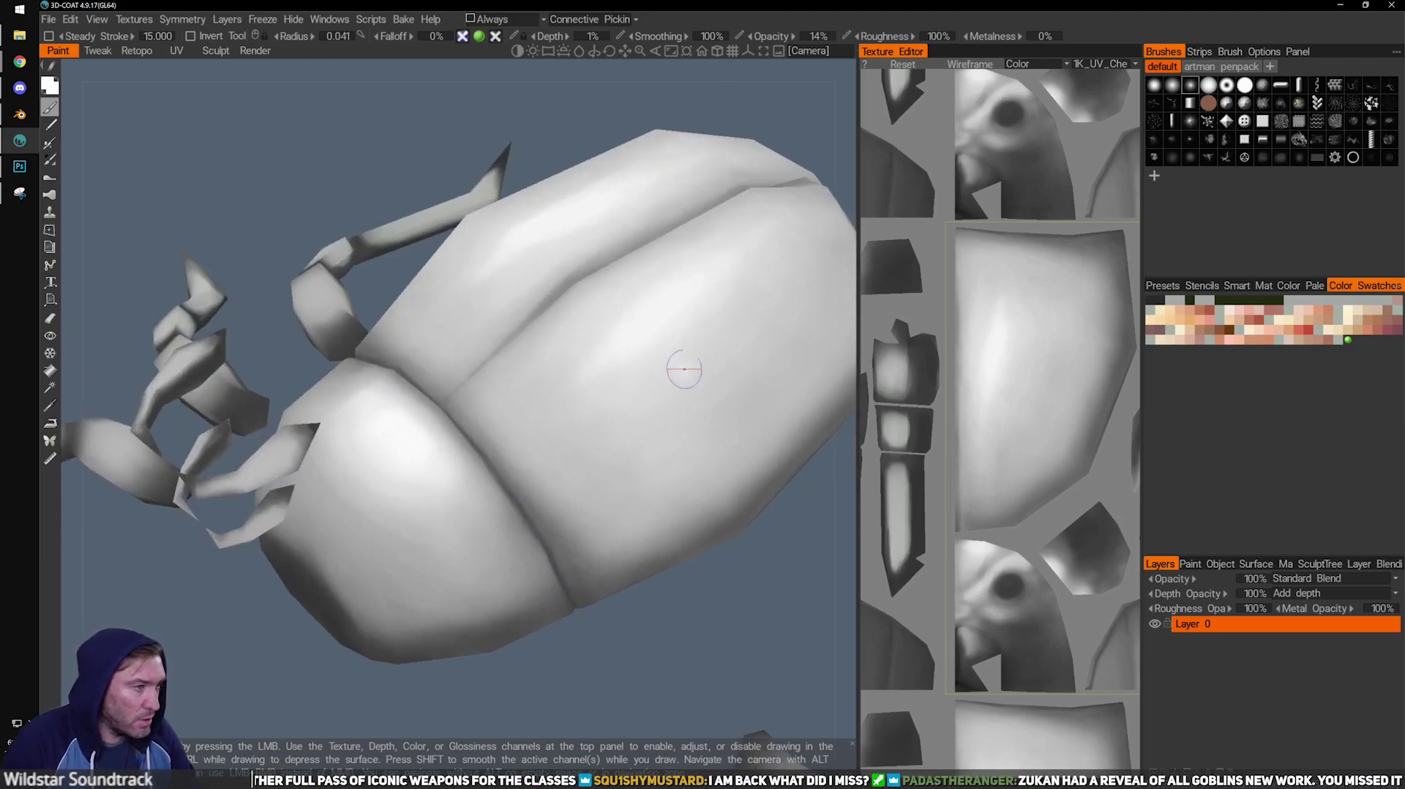
{"action": "mouse_move", "coordinate": [764, 485]}
{"action": "left_mouse_down", "text": "alt"}
{"action": "mouse_move", "coordinate": [618, 388]}
{"action": "mouse_move", "coordinate": [649, 396]}
{"action": "left_mouse_up", "text": "alt"}
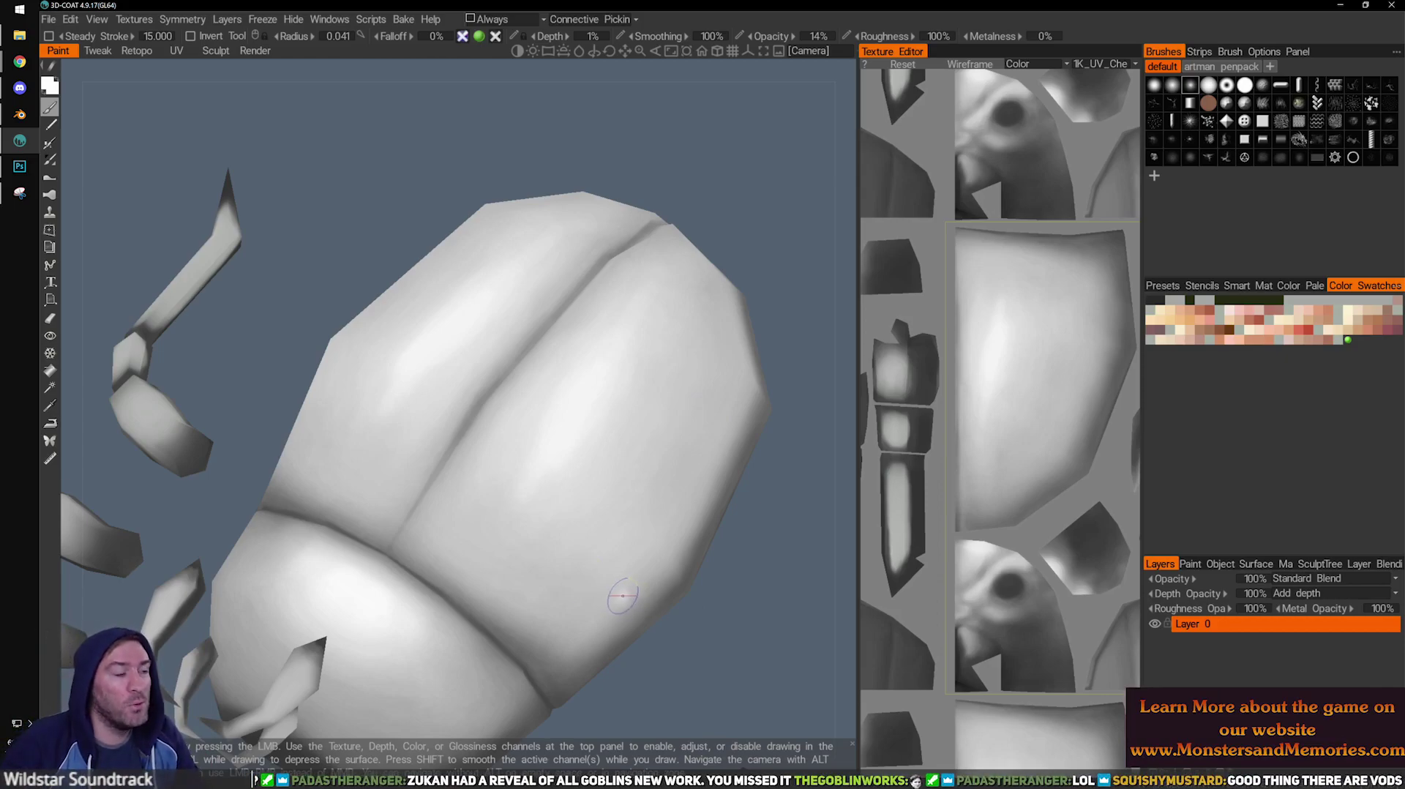
{"action": "middle_click_drag", "start_coordinate": [621, 594], "coordinate": [662, 417]}
{"action": "middle_click_drag", "start_coordinate": [615, 520], "coordinate": [438, 545]}
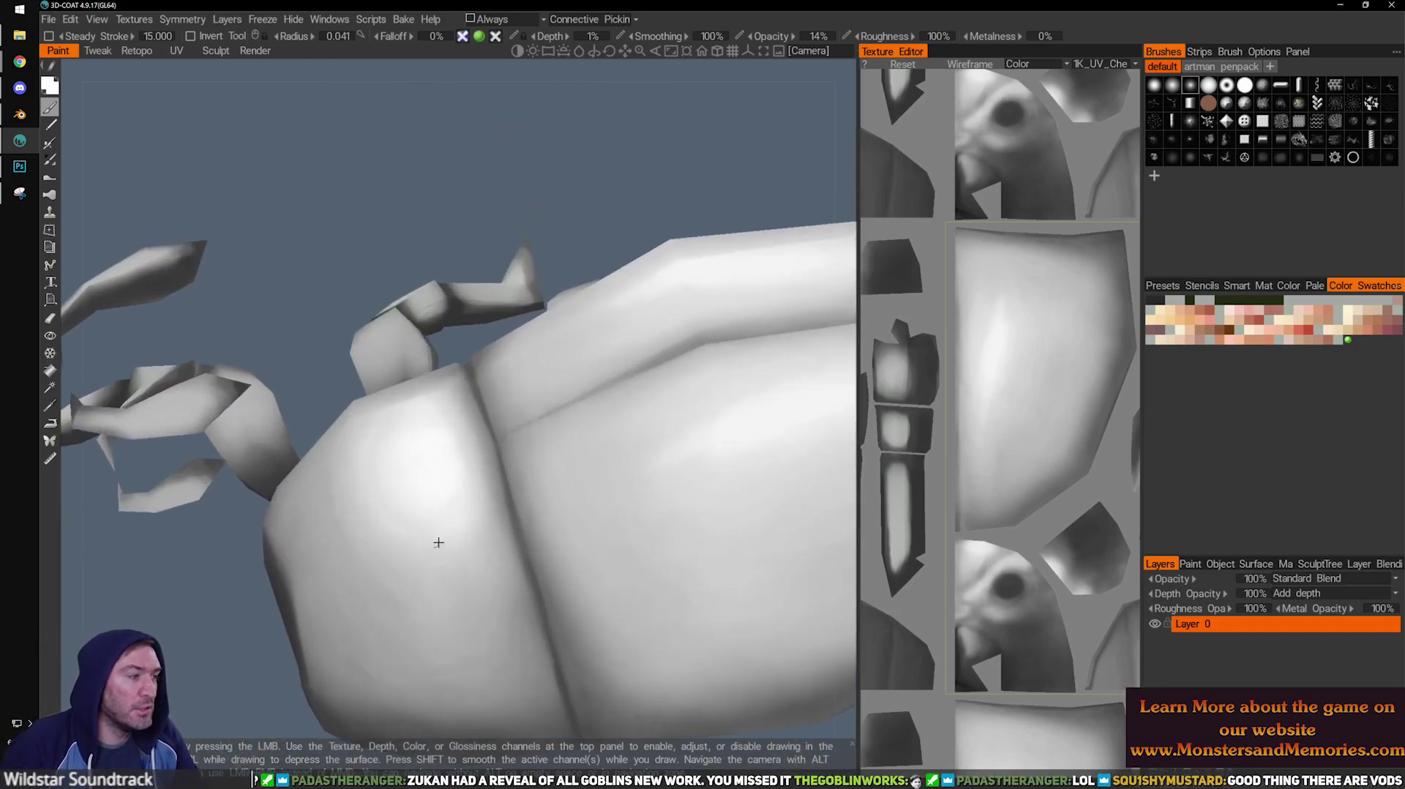
{"action": "left_click_drag", "start_coordinate": [439, 544], "coordinate": [445, 531], "text": "alt"}
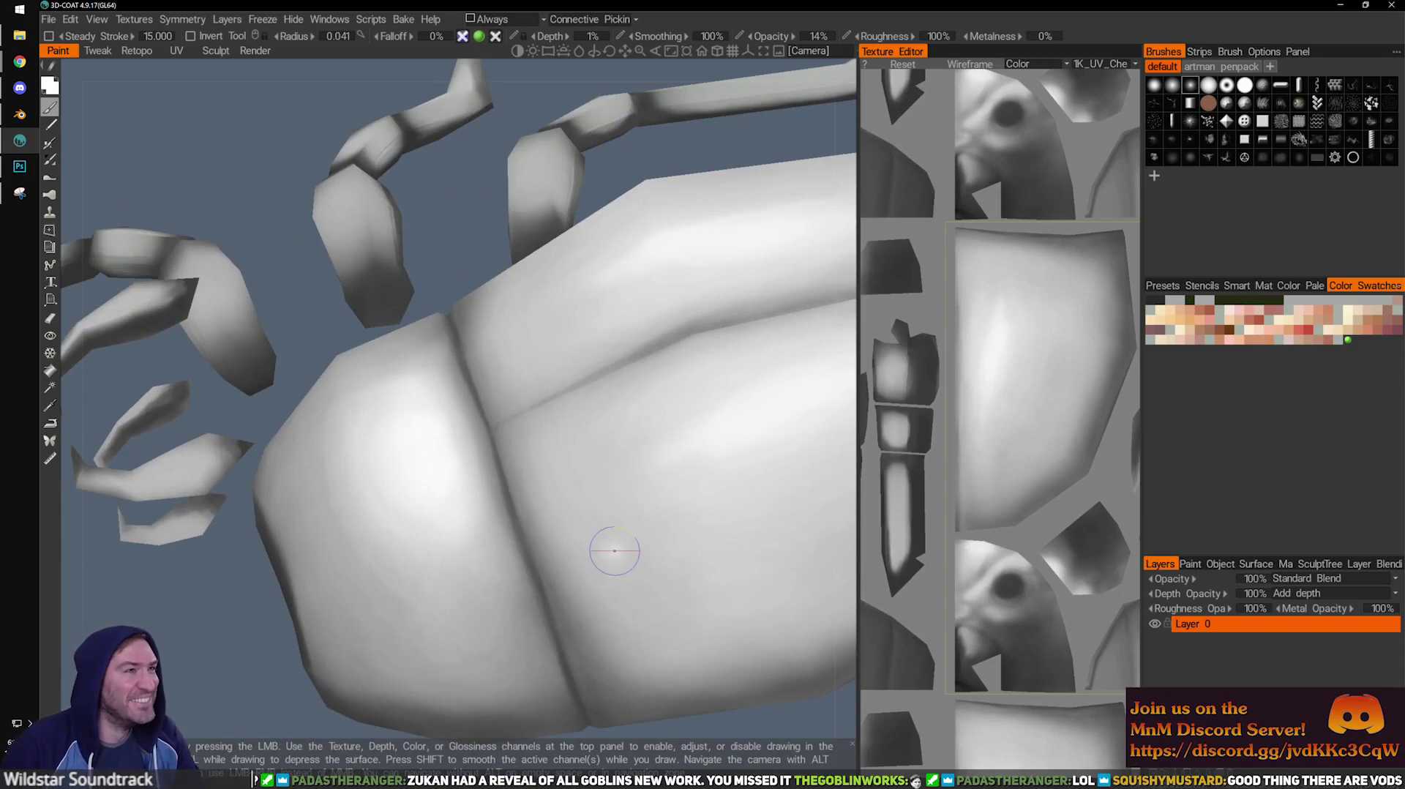
Sample the light tone of the shell and set the paint colour to a brighter white.
{"action": "mouse_move", "coordinate": [558, 529]}
{"action": "middle_mouse_down"}
{"action": "mouse_move", "coordinate": [578, 483]}
{"action": "mouse_move", "coordinate": [519, 422]}
{"action": "mouse_move", "coordinate": [487, 457]}
{"action": "mouse_move", "coordinate": [594, 471]}
{"action": "mouse_move", "coordinate": [461, 477]}
{"action": "mouse_move", "coordinate": [580, 459]}
{"action": "mouse_move", "coordinate": [657, 478]}
{"action": "mouse_move", "coordinate": [417, 582]}
{"action": "mouse_move", "coordinate": [404, 557]}
{"action": "middle_mouse_up"}
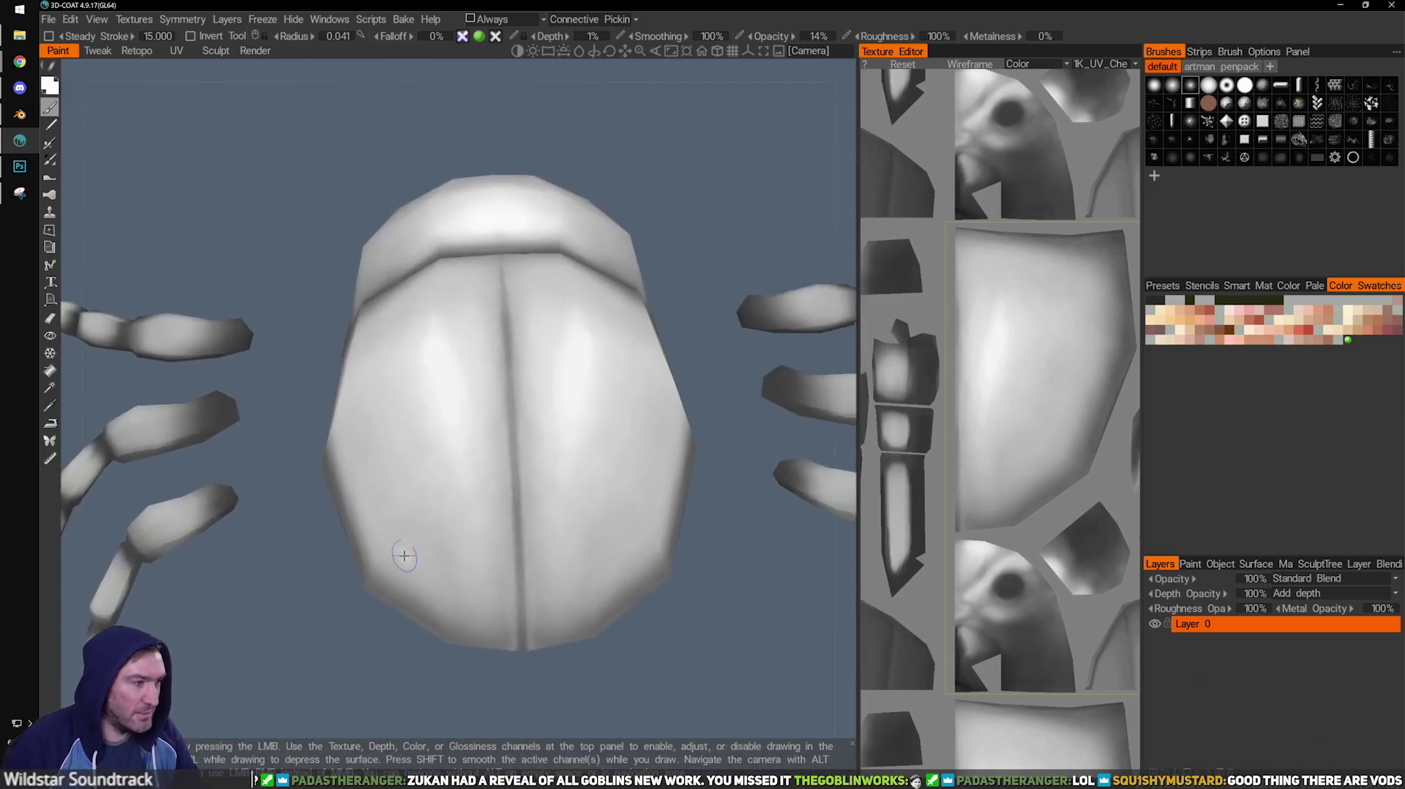
{"action": "middle_click_drag", "start_coordinate": [684, 583], "coordinate": [742, 657]}
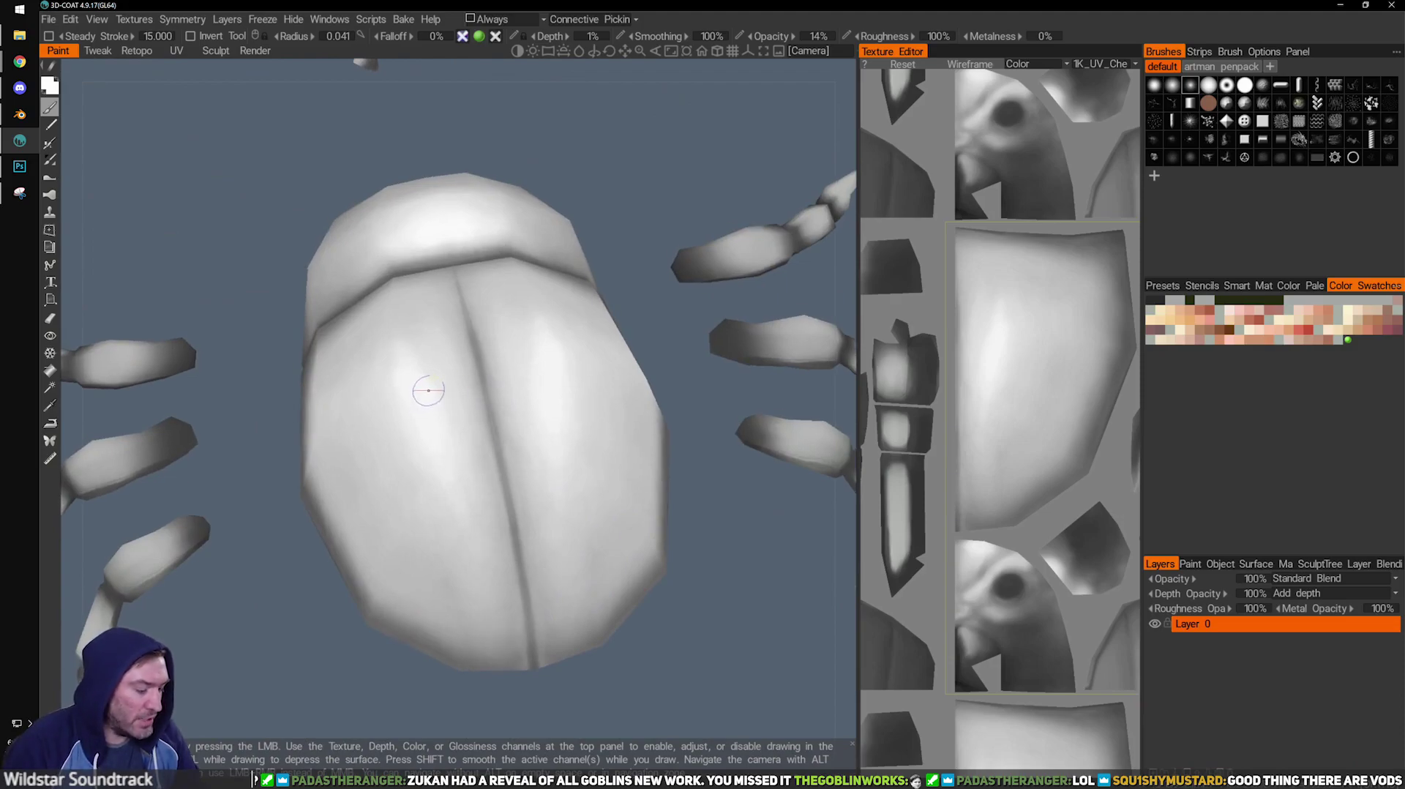
{"action": "key", "text": "v"}
{"action": "left_click_drag", "start_coordinate": [608, 211], "coordinate": [621, 211]}
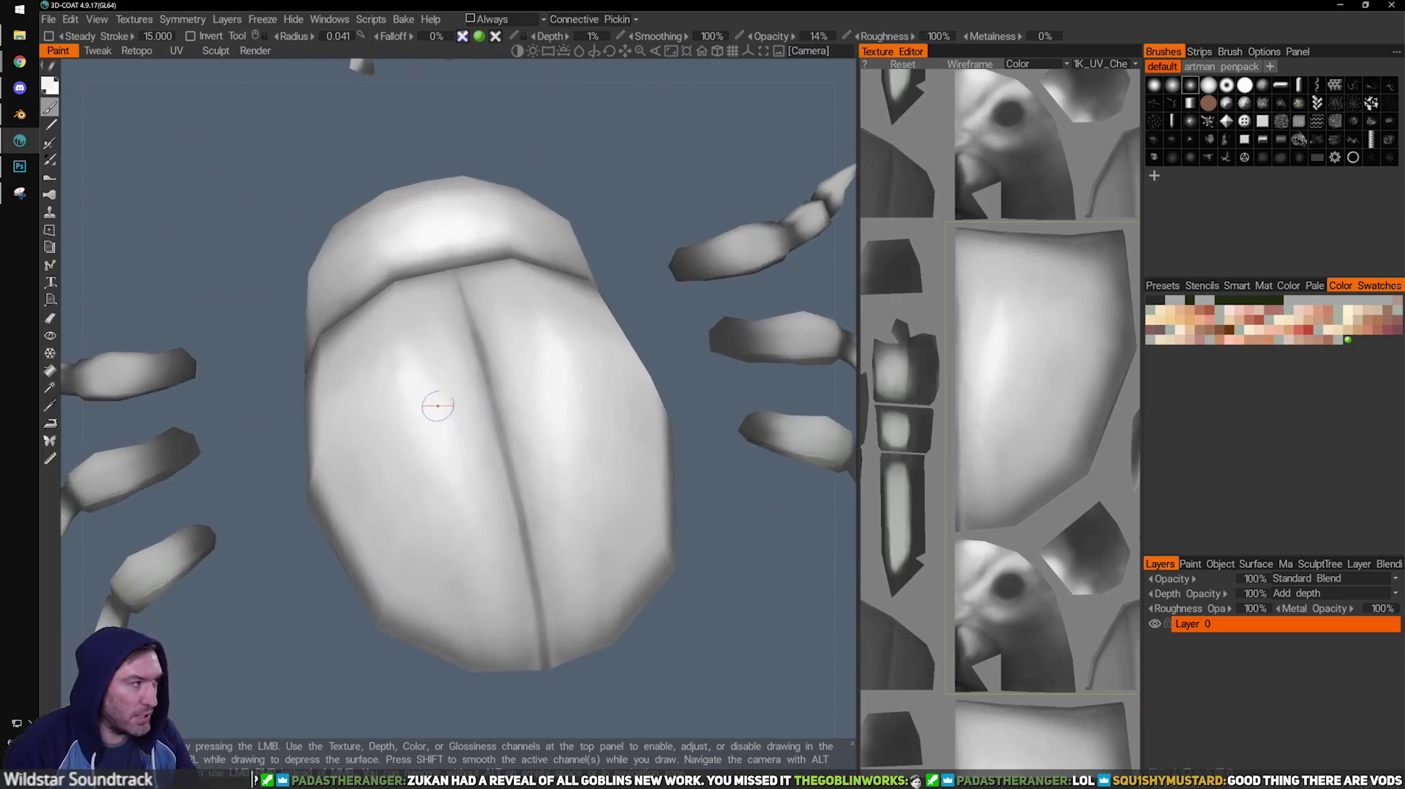
{"action": "left_click", "coordinate": [54, 86]}
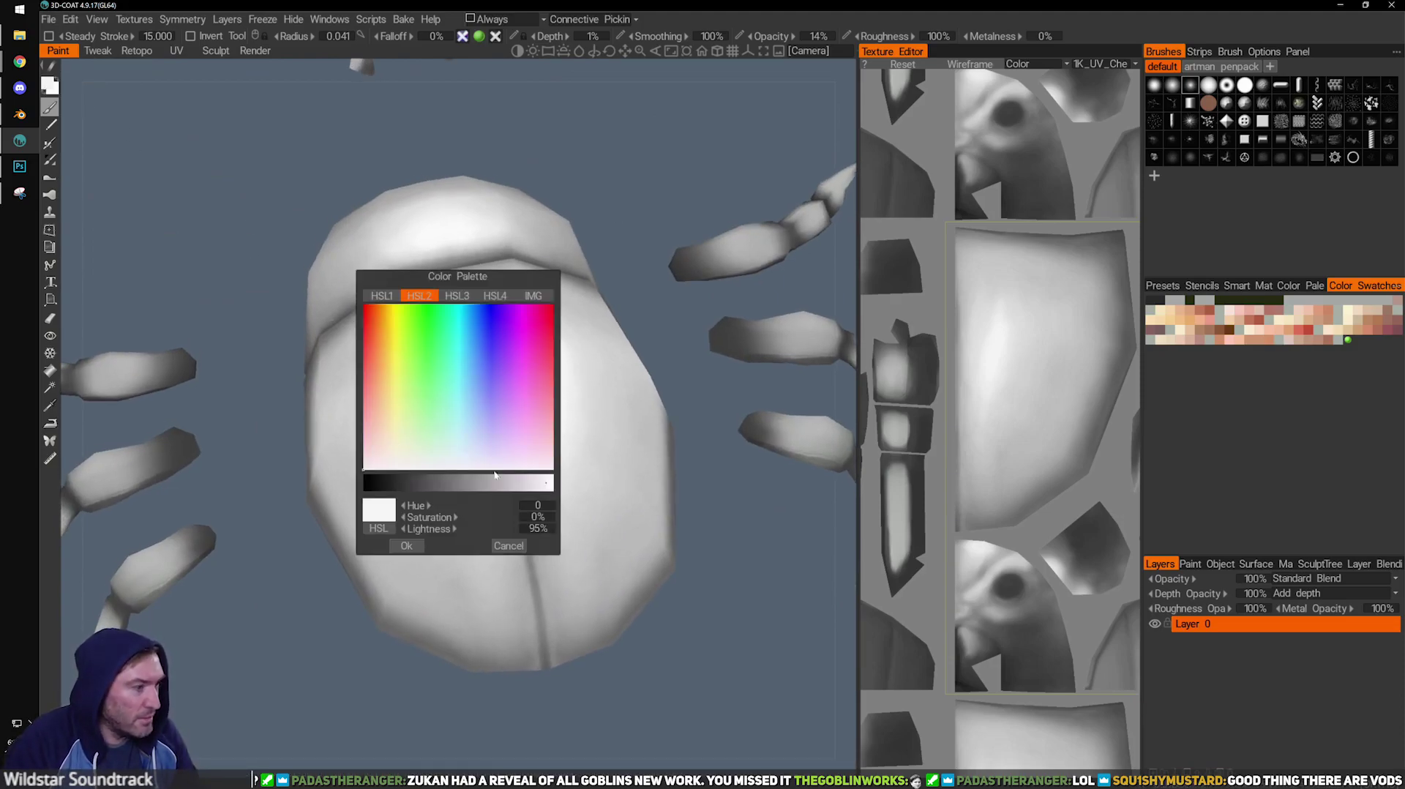
{"action": "left_click", "coordinate": [548, 483]}
{"action": "left_click", "coordinate": [407, 545]}
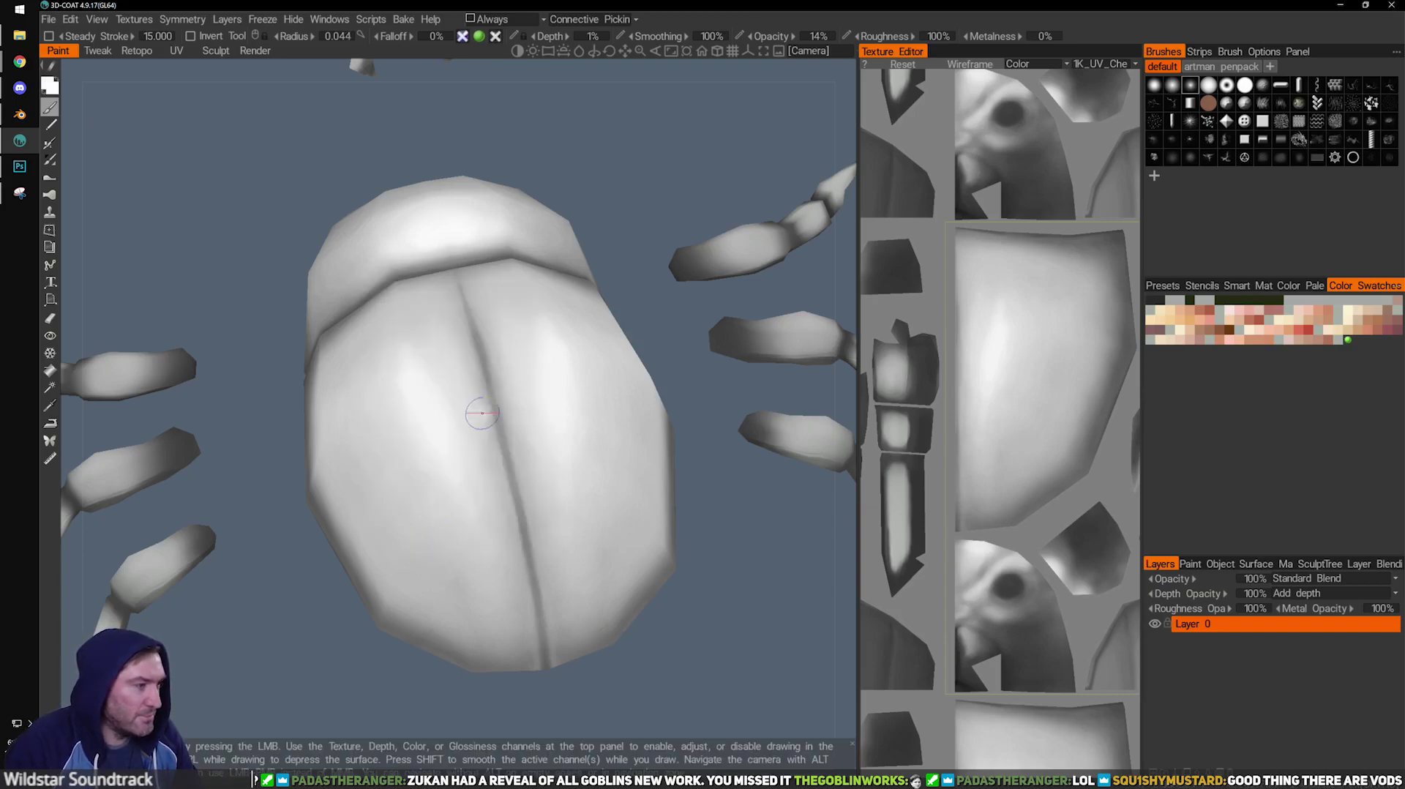
Enlarge the brush radius to 0.048 and blend the highlights on both shell halves from several angles.
{"action": "left_click_drag", "start_coordinate": [644, 635], "coordinate": [682, 625]}
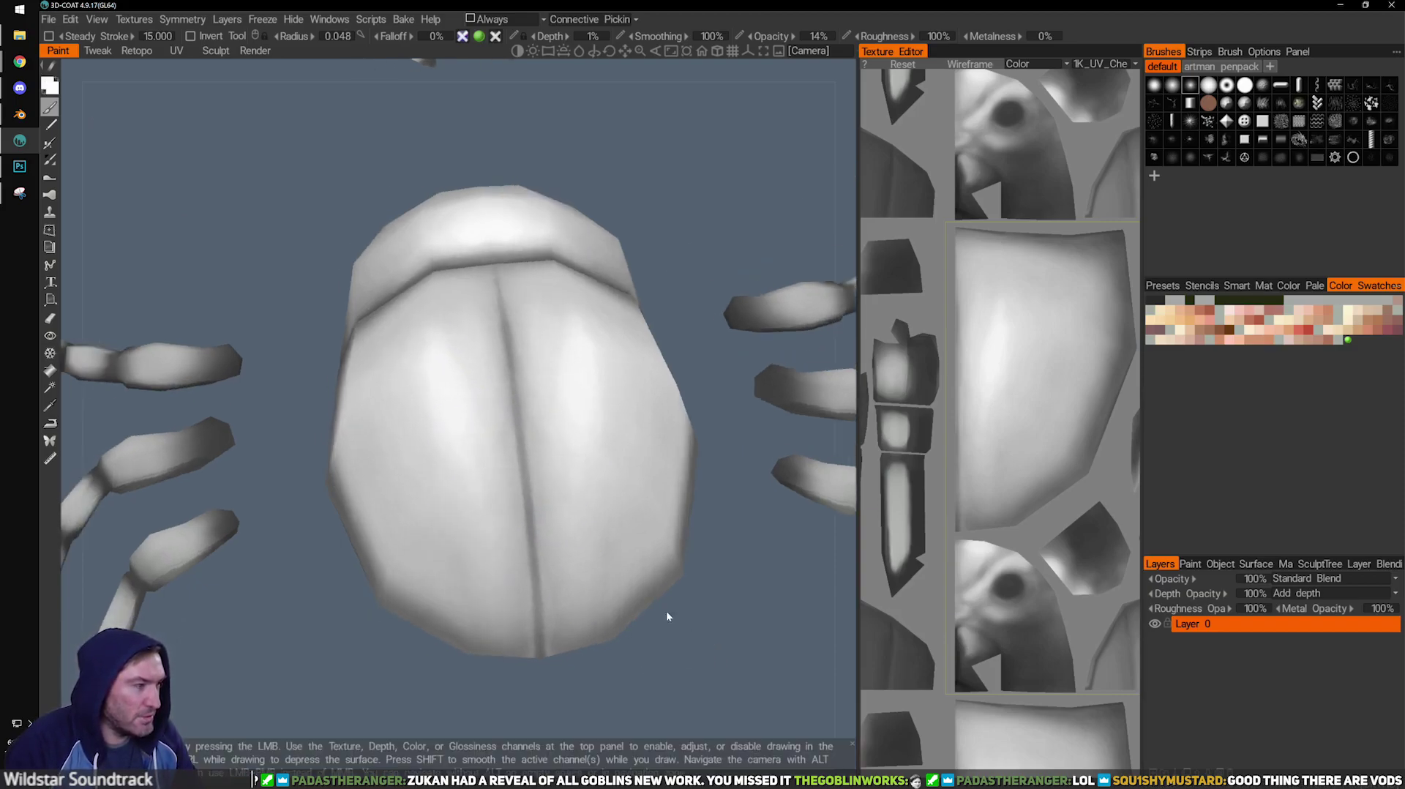
{"action": "mouse_move", "coordinate": [691, 241]}
{"action": "left_mouse_down"}
{"action": "mouse_move", "coordinate": [687, 218]}
{"action": "mouse_move", "coordinate": [677, 273]}
{"action": "mouse_move", "coordinate": [702, 195]}
{"action": "mouse_move", "coordinate": [721, 308]}
{"action": "left_mouse_up"}
{"action": "key", "text": "v"}
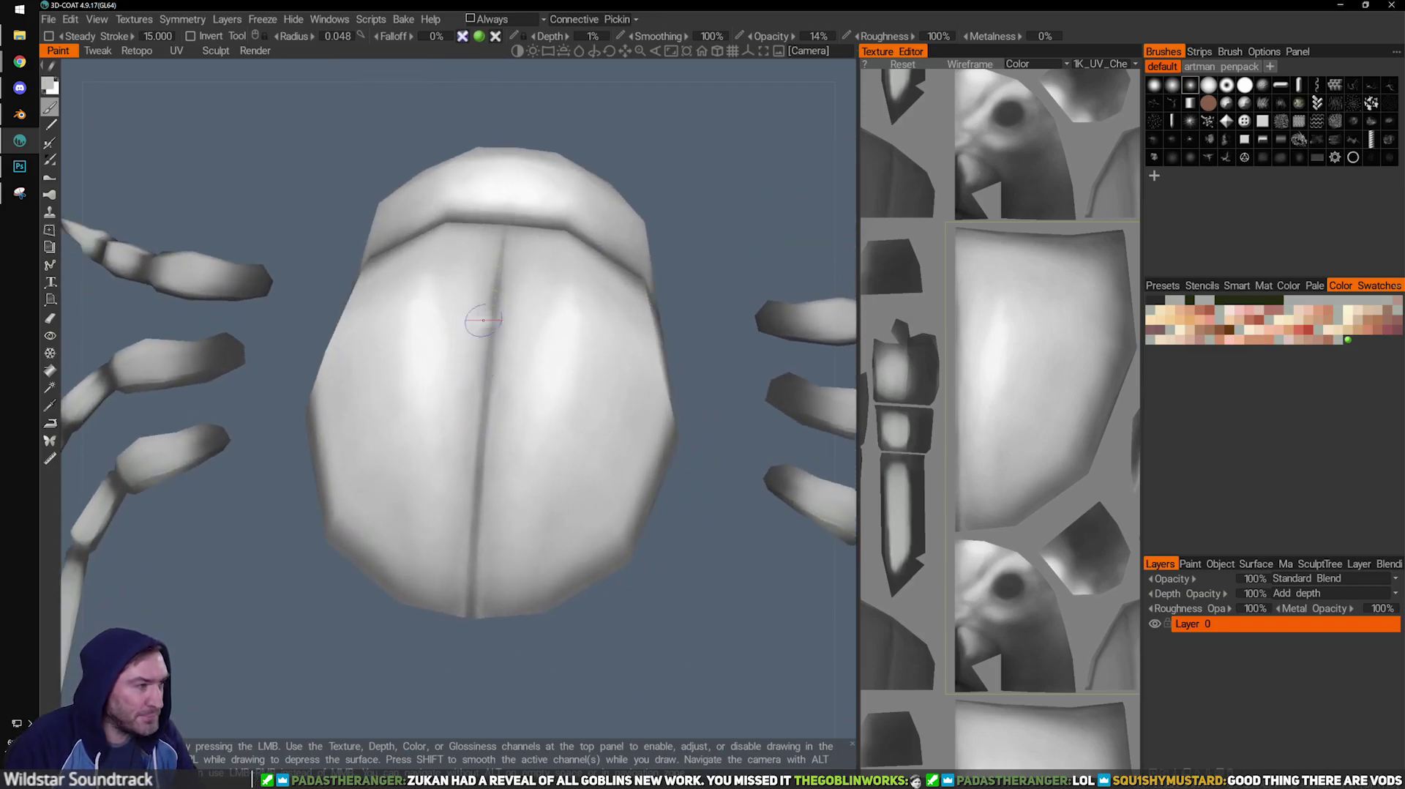
{"action": "mouse_move", "coordinate": [615, 671]}
{"action": "left_mouse_down"}
{"action": "mouse_move", "coordinate": [658, 549]}
{"action": "mouse_move", "coordinate": [634, 612]}
{"action": "mouse_move", "coordinate": [626, 593]}
{"action": "left_mouse_up"}
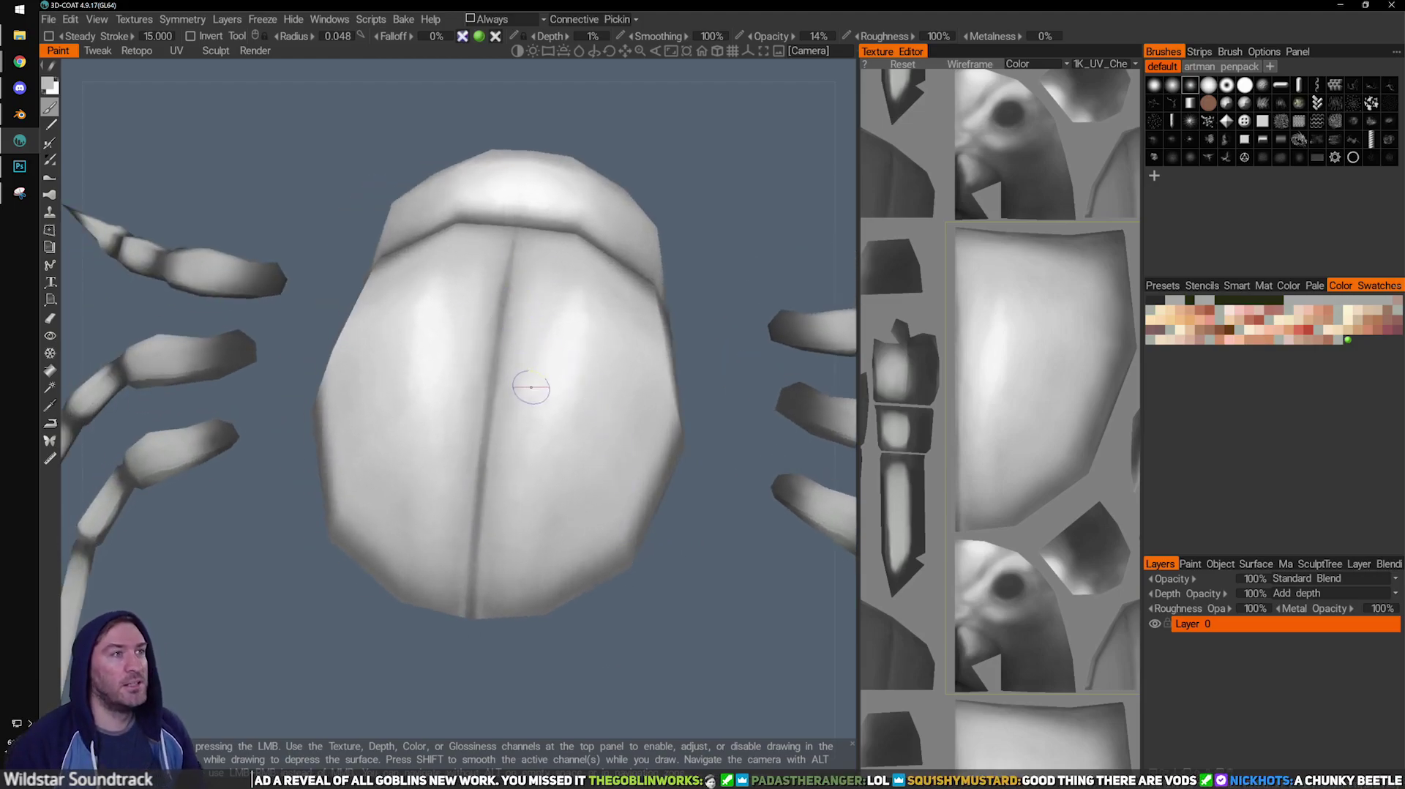
{"action": "left_click_drag", "start_coordinate": [687, 320], "coordinate": [715, 335]}
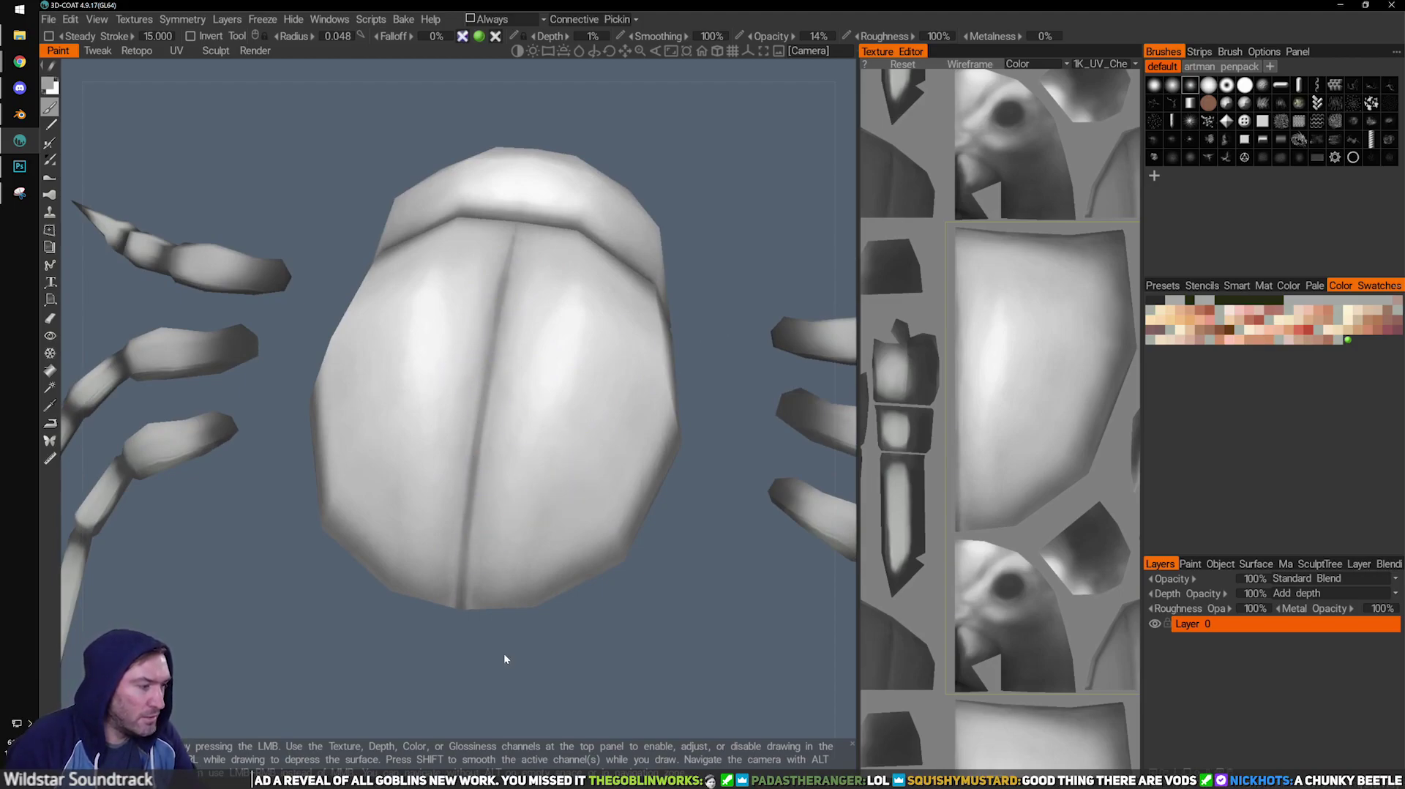
{"action": "left_click_drag", "start_coordinate": [505, 661], "coordinate": [504, 487]}
{"action": "key", "text": "v"}
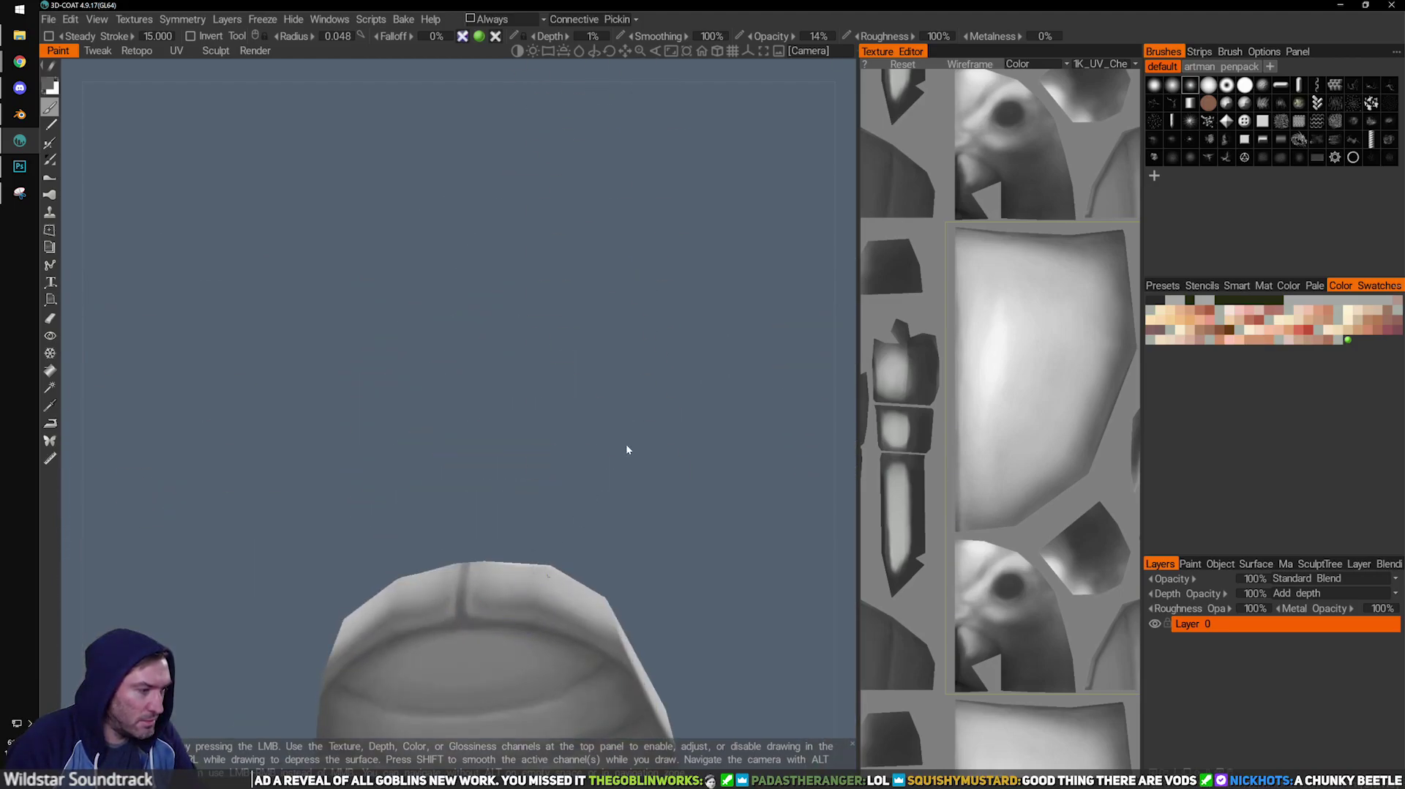
{"action": "left_click_drag", "start_coordinate": [628, 441], "coordinate": [478, 382]}
{"action": "left_click_drag", "start_coordinate": [555, 652], "coordinate": [558, 551]}
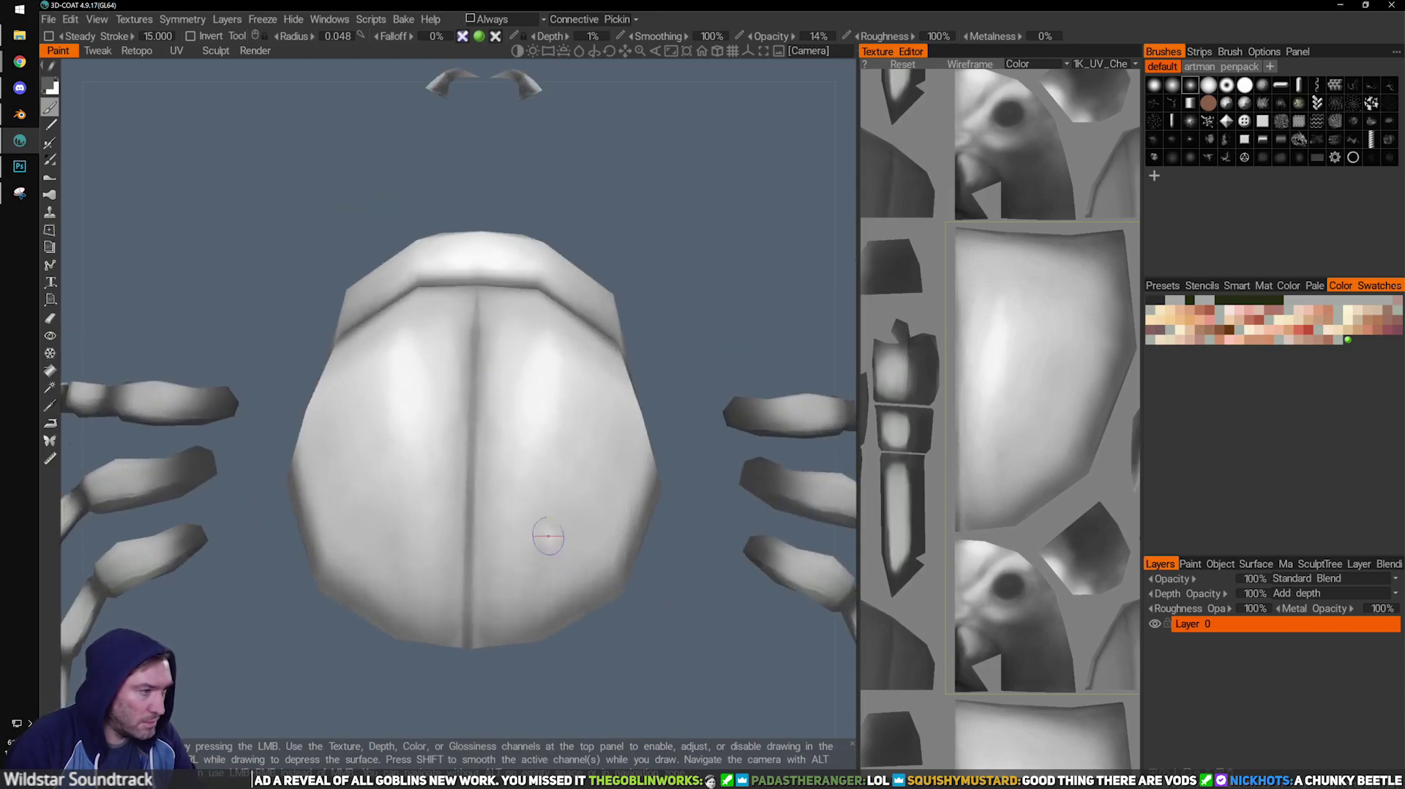
Reduce the brush radius to 0.028 and refine the shading along the seam between the two shell halves.
{"action": "key", "text": "bracketleft"}
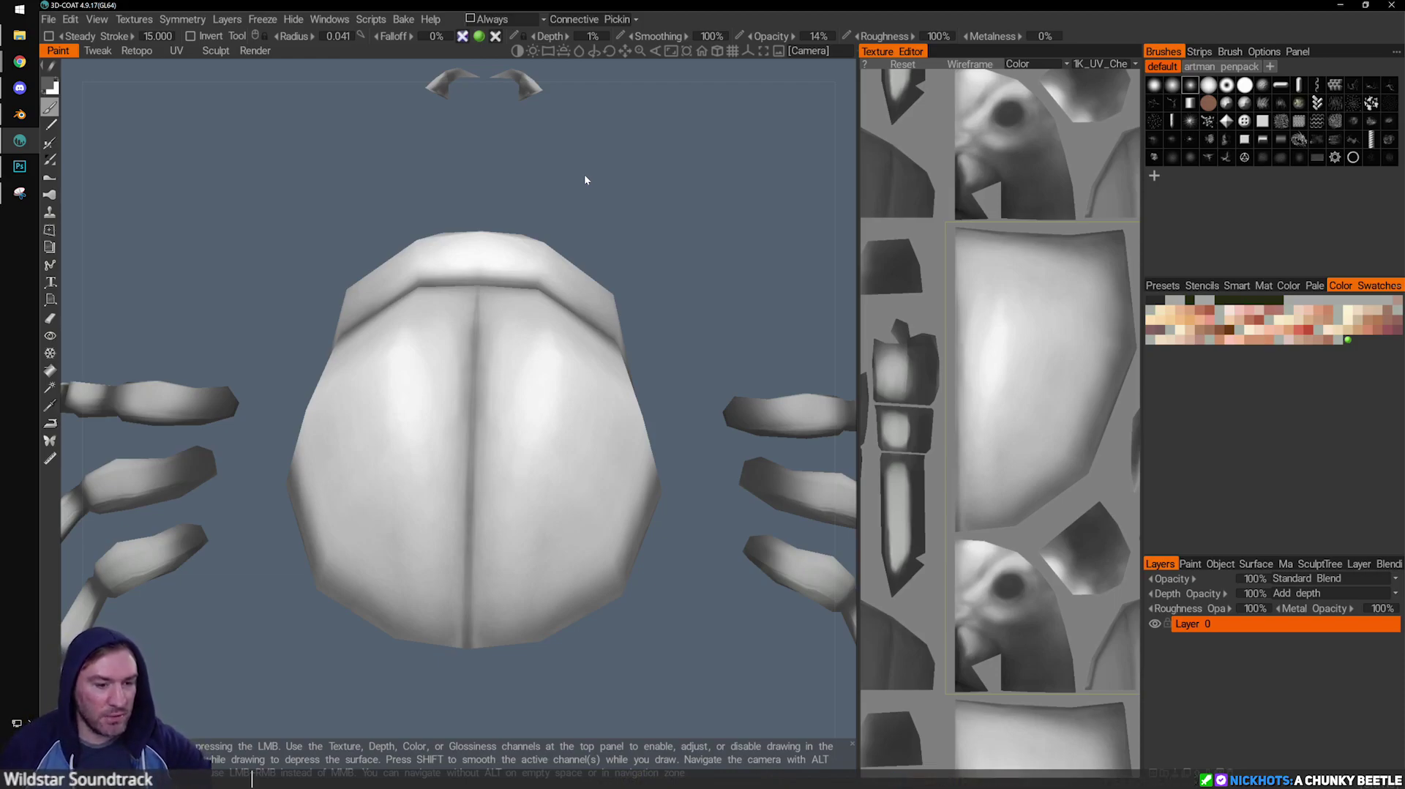
{"action": "left_click_drag", "start_coordinate": [633, 251], "coordinate": [462, 410]}
{"action": "scroll", "coordinate": [462, 410], "scroll_direction": "up", "scroll_amount": 3}
{"action": "scroll", "coordinate": [590, 474], "scroll_direction": "down", "scroll_amount": 2}
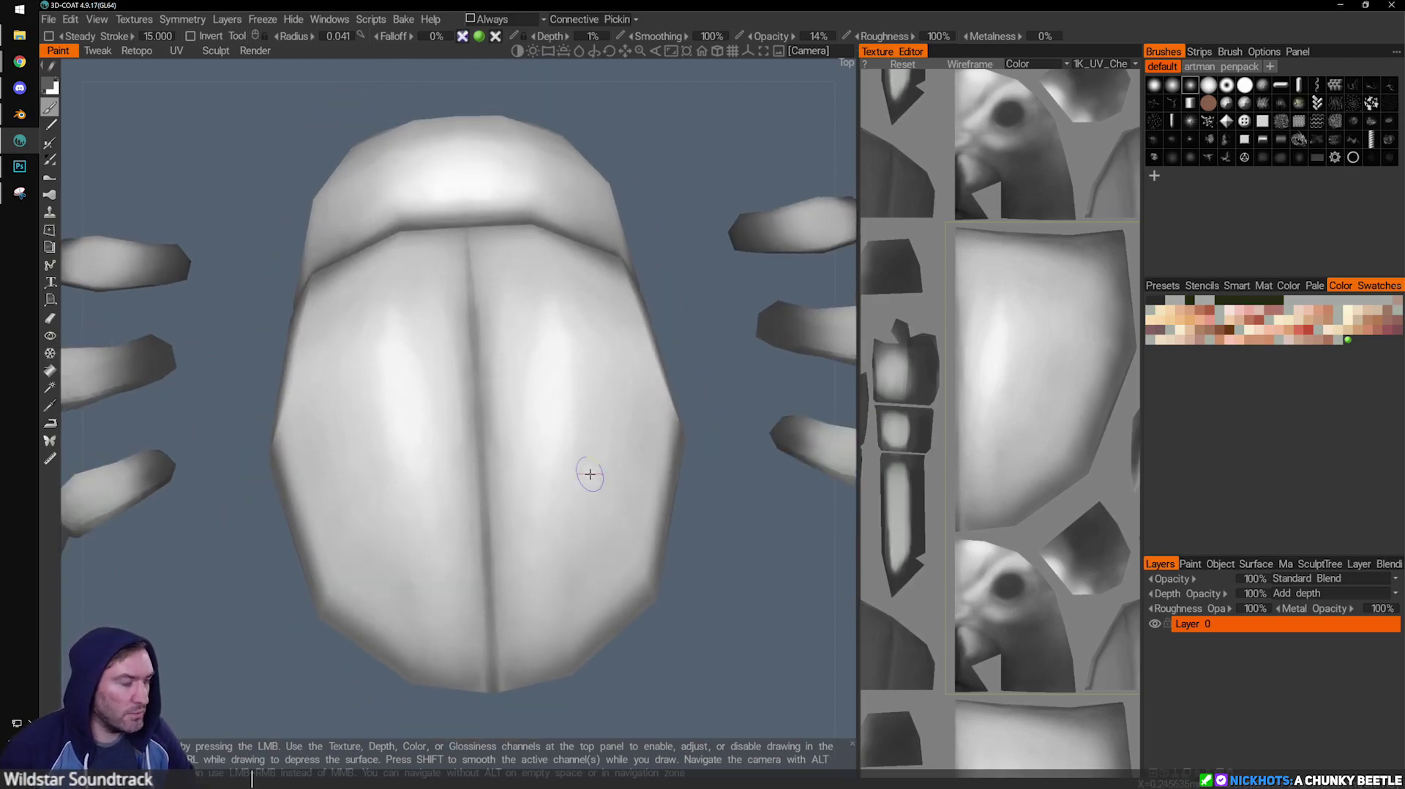
{"action": "left_click_drag", "start_coordinate": [718, 496], "coordinate": [682, 424]}
{"action": "middle_click_drag", "start_coordinate": [542, 436], "coordinate": [551, 400], "text": "alt"}
{"action": "scroll", "coordinate": [592, 390], "scroll_direction": "up", "scroll_amount": 2}
{"action": "mouse_move", "coordinate": [736, 477]}
{"action": "left_mouse_down"}
{"action": "mouse_move", "coordinate": [751, 317]}
{"action": "mouse_move", "coordinate": [726, 351]}
{"action": "left_mouse_up"}
{"action": "key", "text": "bracketleft"}
{"action": "key", "text": "bracketleft"}
{"action": "key", "text": "bracketleft"}
{"action": "key", "text": "bracketleft"}
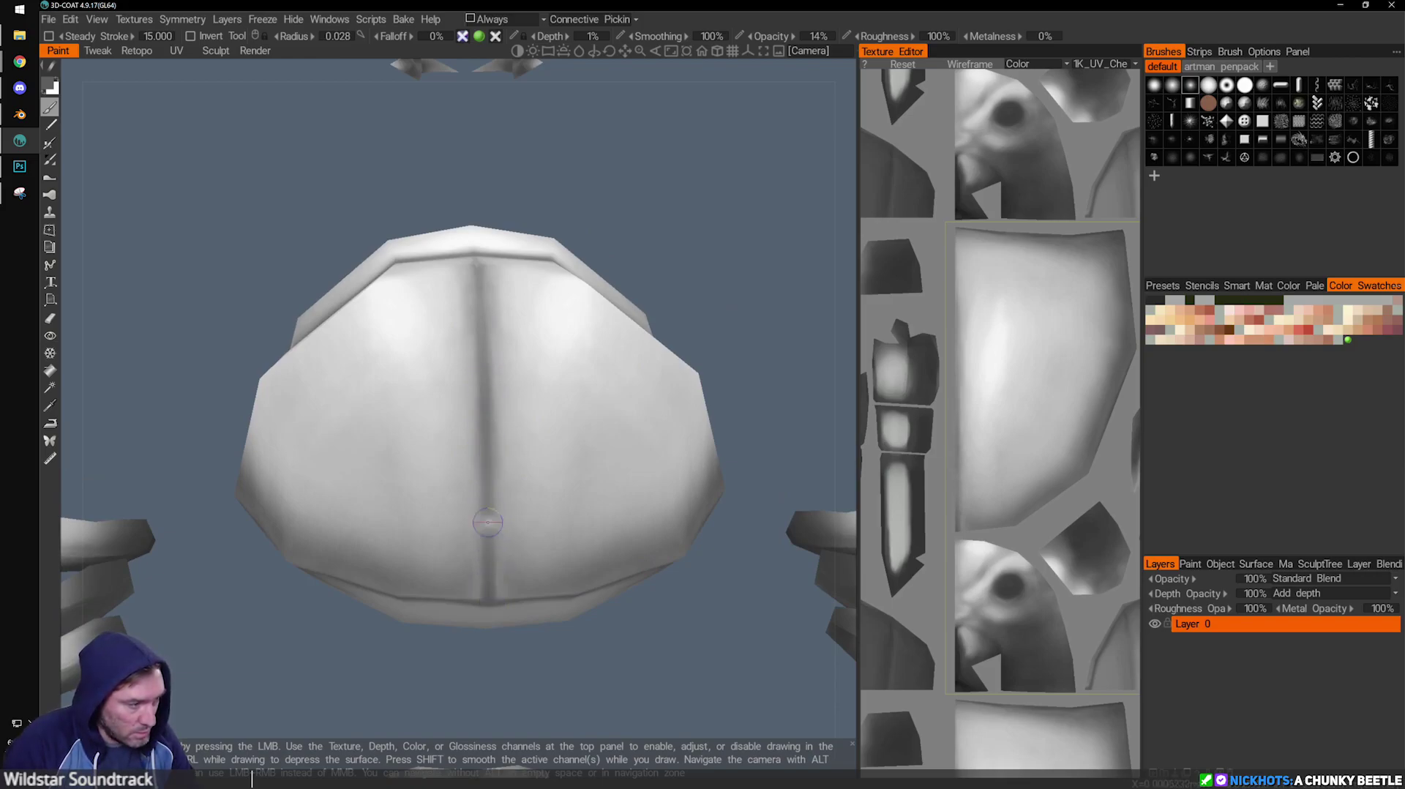
{"action": "left_click_drag", "start_coordinate": [791, 249], "coordinate": [796, 380]}
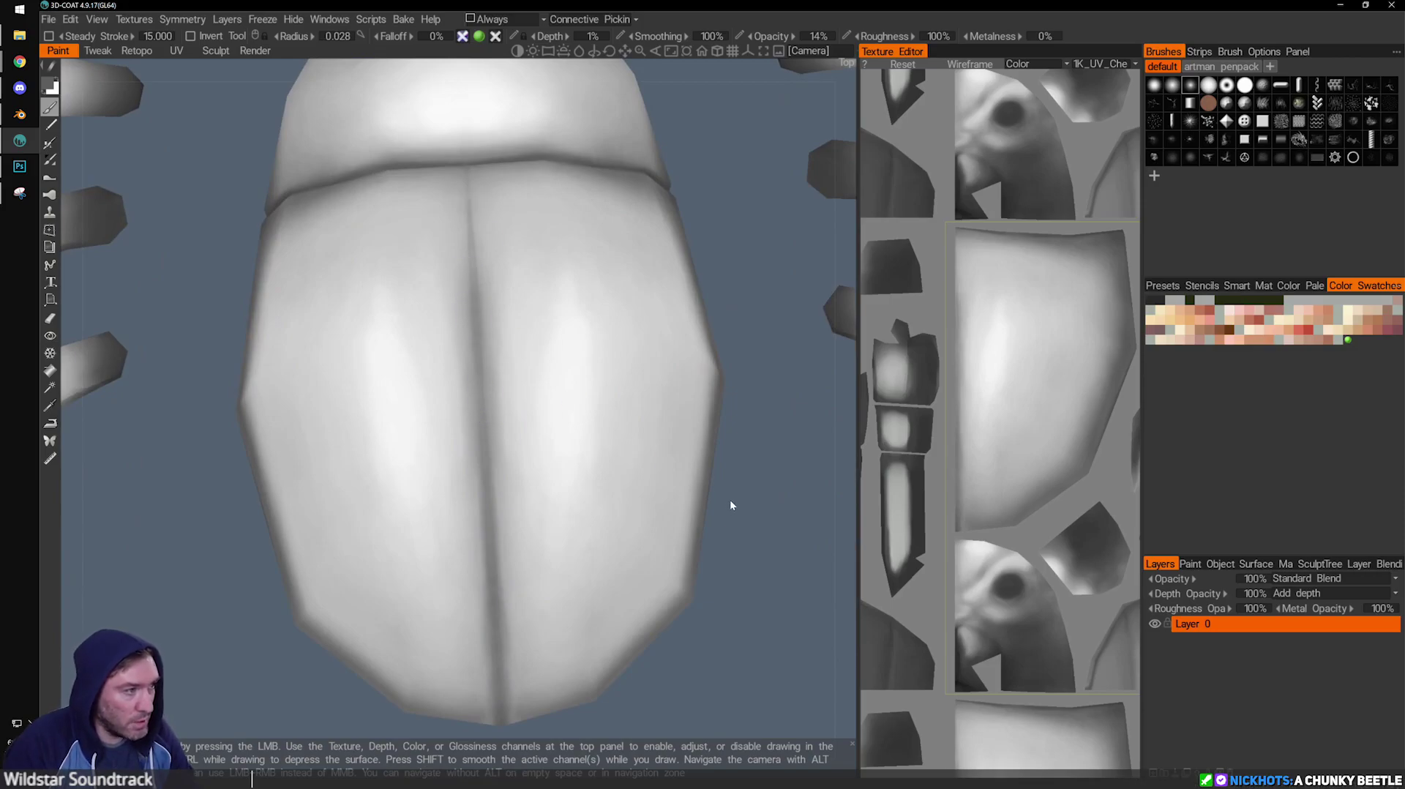
{"action": "left_click_drag", "start_coordinate": [779, 575], "coordinate": [778, 550]}
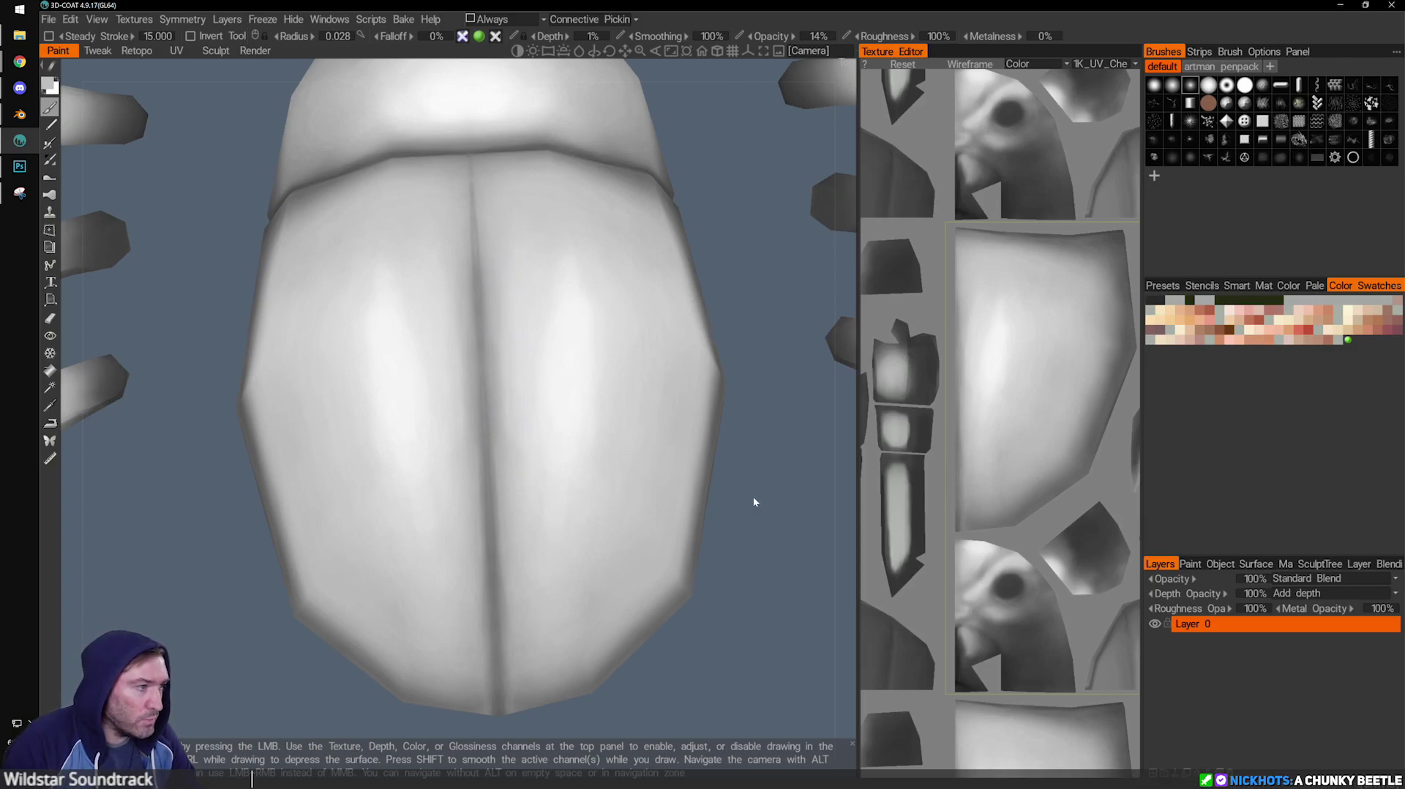
Enlarge the brush radius to 0.060 and soften the grey shading across the rear of both shell halves.
{"action": "mouse_move", "coordinate": [778, 612]}
{"action": "left_mouse_down"}
{"action": "mouse_move", "coordinate": [793, 567]}
{"action": "mouse_move", "coordinate": [741, 579]}
{"action": "left_mouse_up"}
{"action": "scroll", "coordinate": [513, 420], "scroll_direction": "up", "scroll_amount": 2}
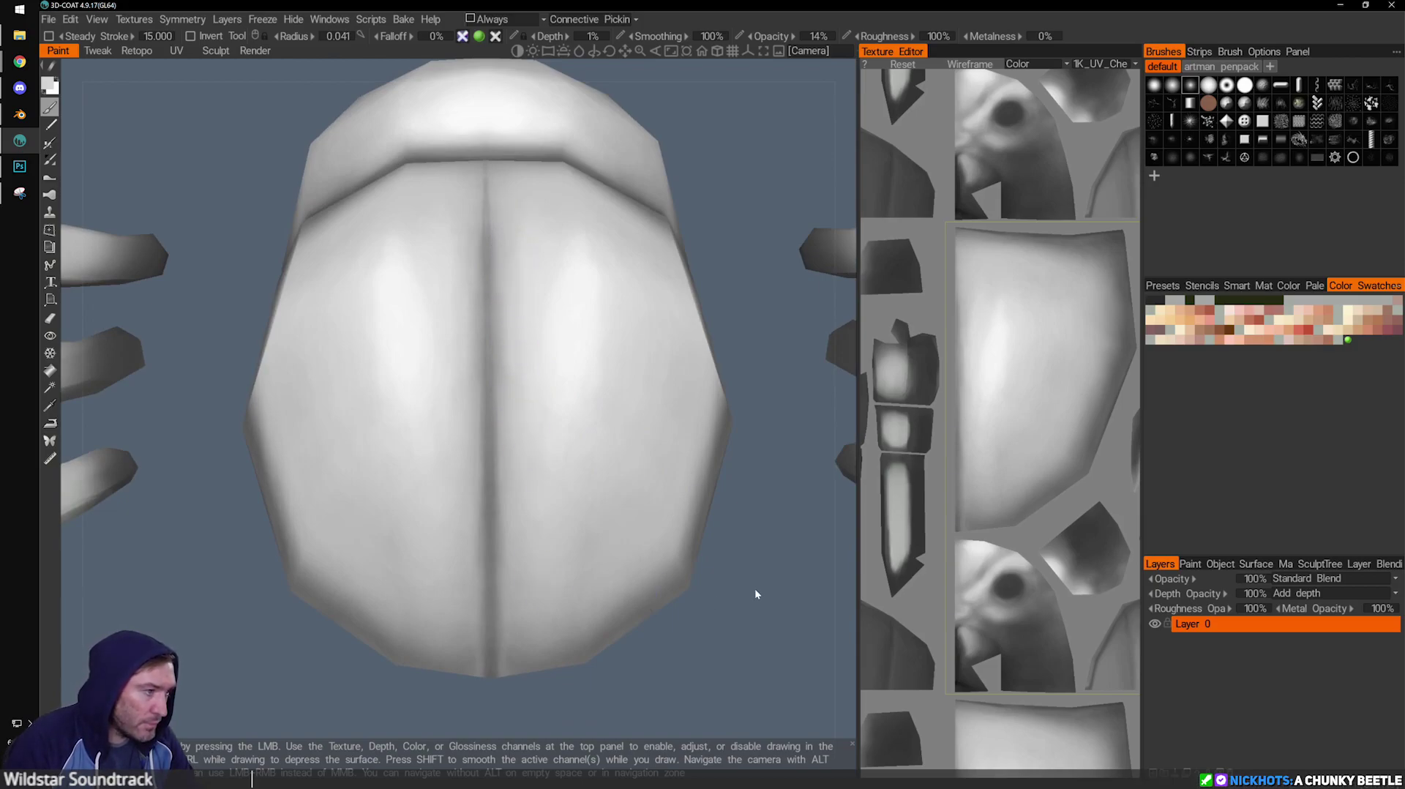
{"action": "left_click_drag", "start_coordinate": [750, 590], "coordinate": [745, 568]}
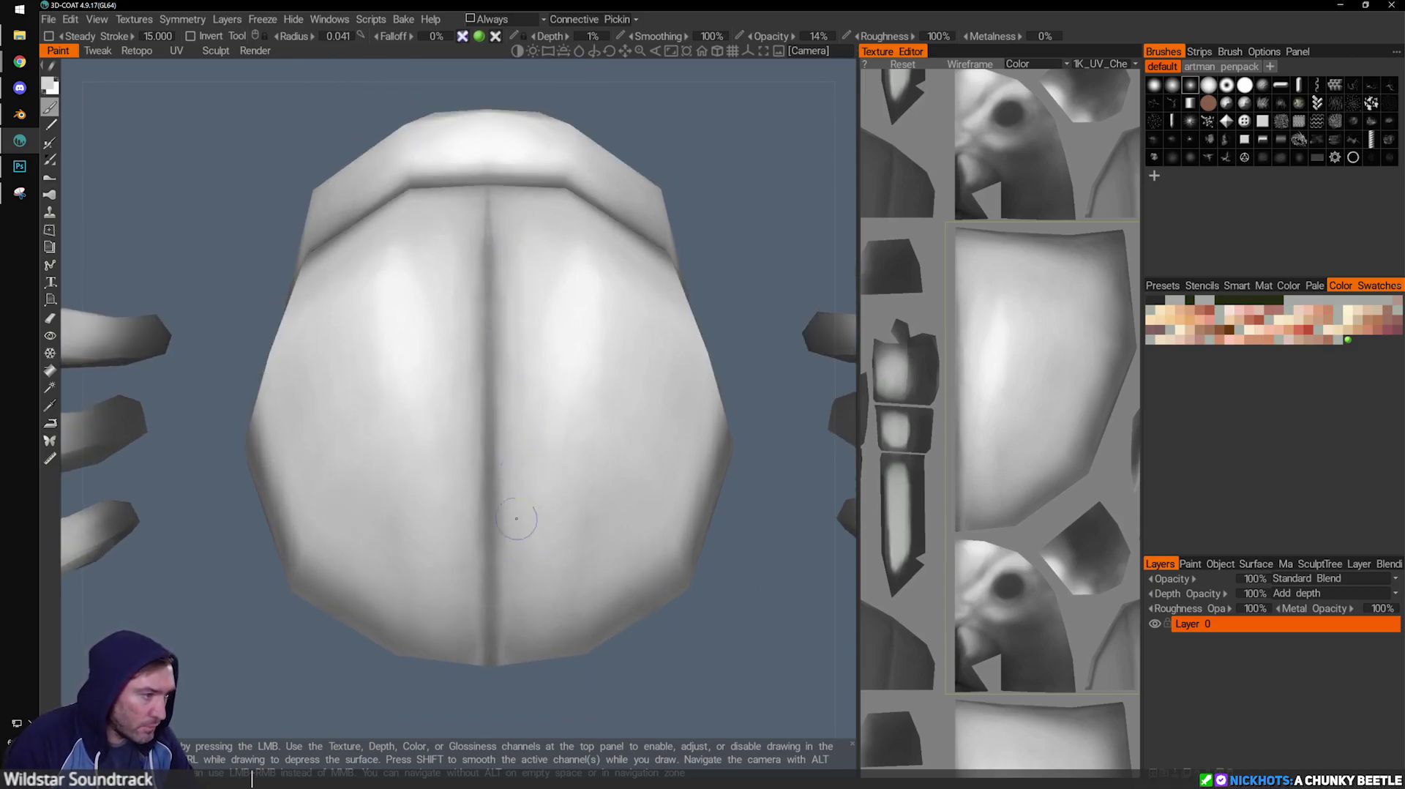
{"action": "left_click_drag", "start_coordinate": [717, 628], "coordinate": [688, 601]}
{"action": "left_click_drag", "start_coordinate": [754, 678], "coordinate": [748, 656]}
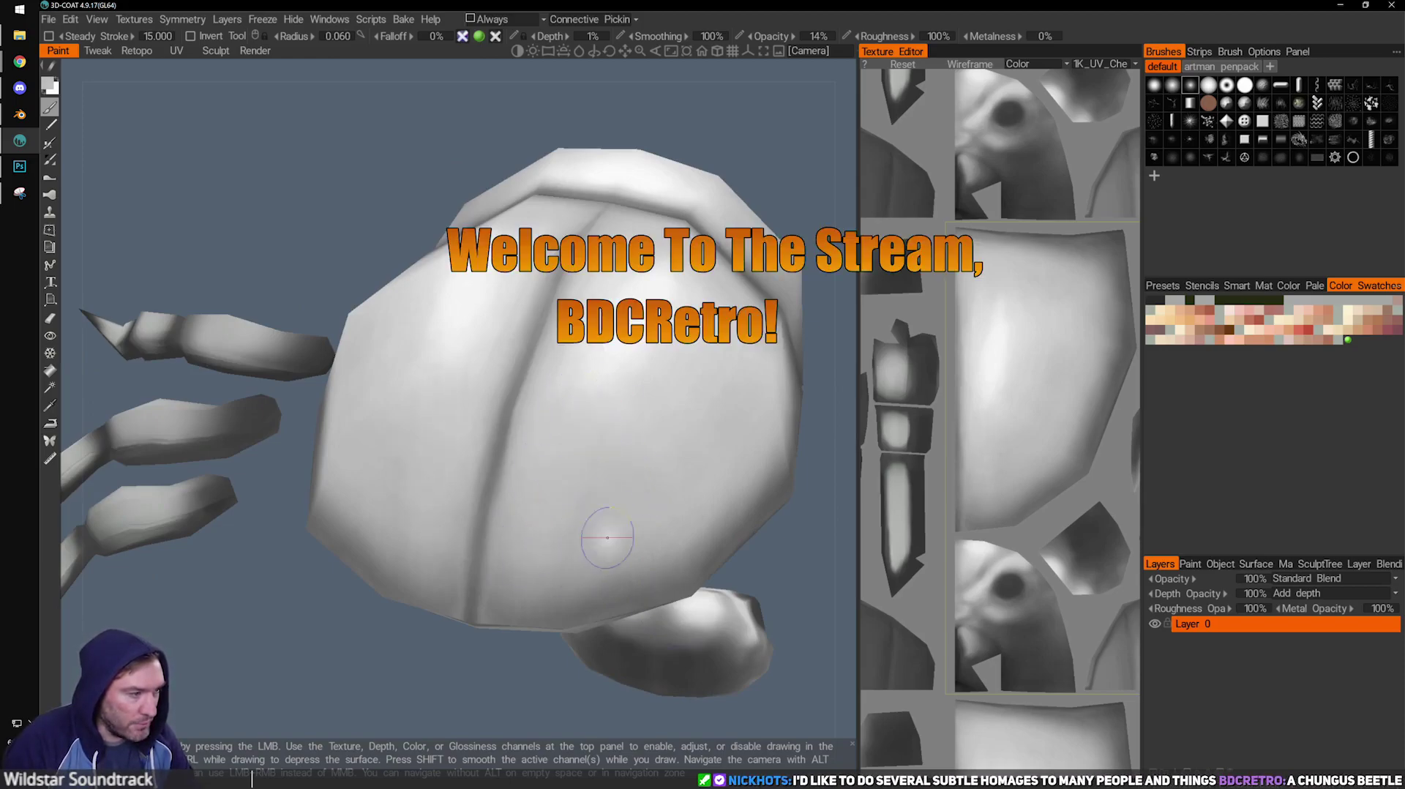
{"action": "right_click_drag", "start_coordinate": [696, 397], "coordinate": [656, 378], "text": "alt"}
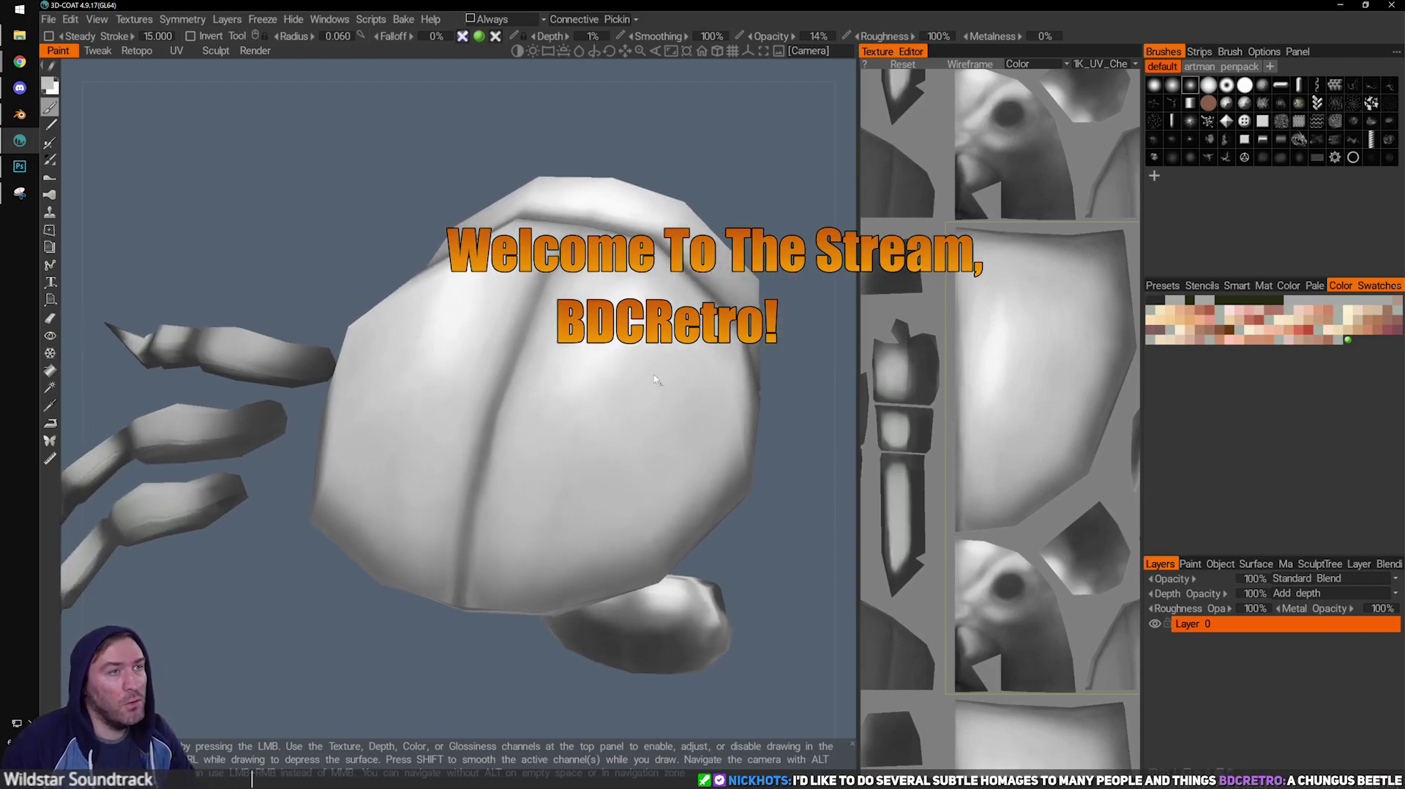
{"action": "left_click_drag", "start_coordinate": [656, 379], "coordinate": [652, 375], "text": "alt"}
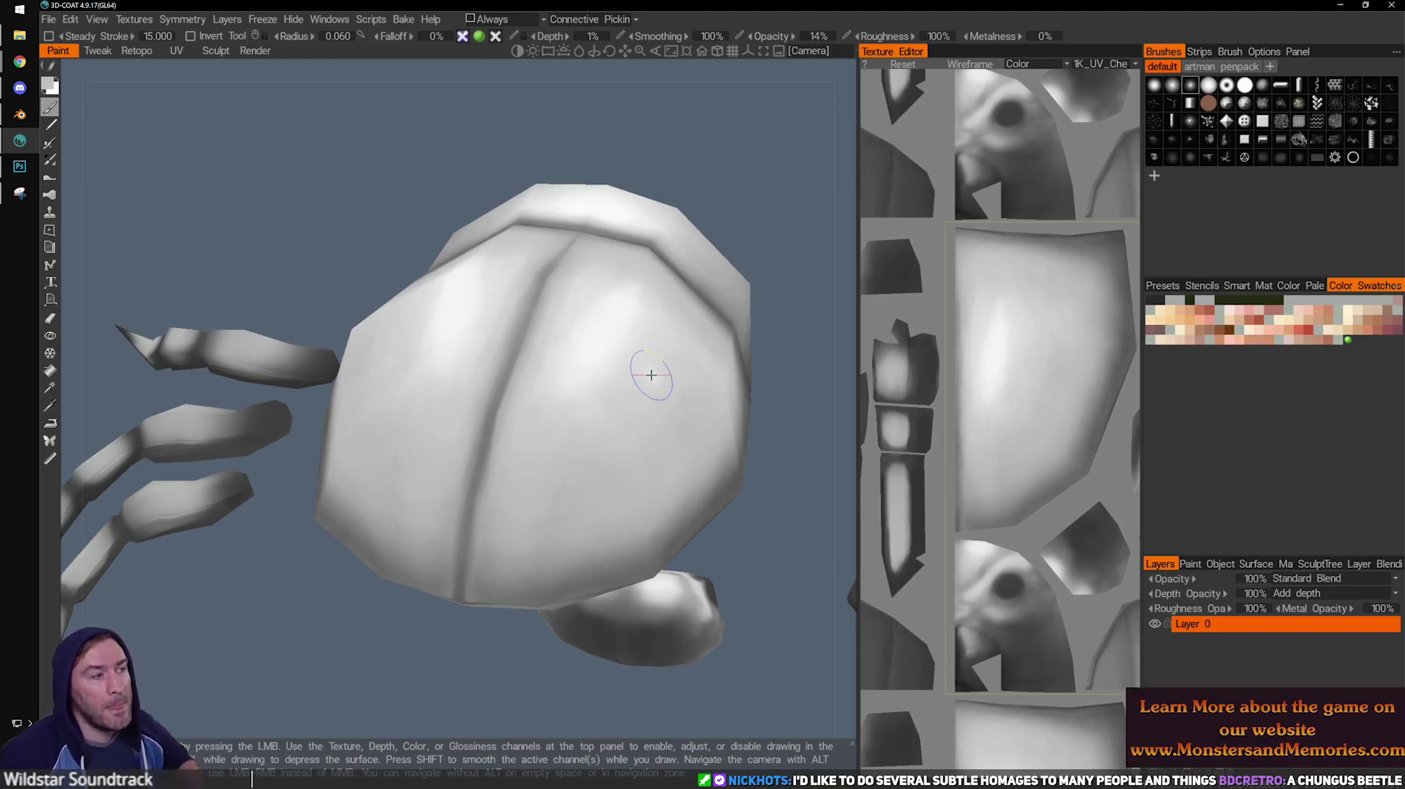
Reduce the brush radius to 0.045 and brighten the rear end of the shell above its rim with white.
{"action": "left_click_drag", "start_coordinate": [561, 544], "coordinate": [552, 593], "text": "alt"}
{"action": "middle_click_drag", "start_coordinate": [552, 593], "coordinate": [583, 483], "text": "alt"}
{"action": "right_click_drag", "start_coordinate": [583, 484], "coordinate": [547, 482], "text": "alt"}
{"action": "mouse_move", "coordinate": [610, 508]}
{"action": "left_mouse_down", "text": "alt"}
{"action": "mouse_move", "coordinate": [602, 480]}
{"action": "mouse_move", "coordinate": [565, 470]}
{"action": "mouse_move", "coordinate": [665, 339]}
{"action": "left_mouse_up", "text": "alt"}
{"action": "middle_click_drag", "start_coordinate": [664, 339], "coordinate": [631, 355]}
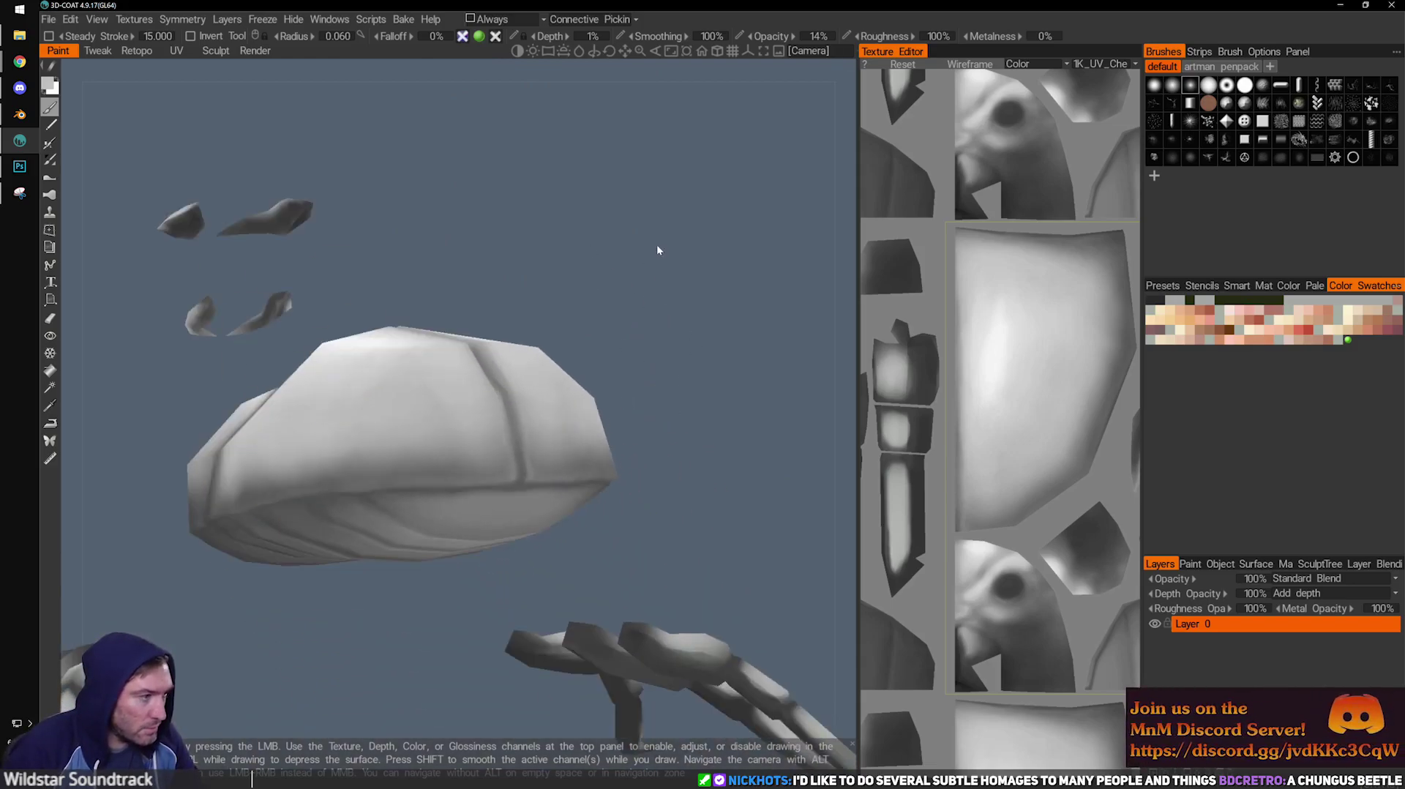
{"action": "middle_click_drag", "start_coordinate": [657, 250], "coordinate": [660, 298]}
{"action": "middle_click_drag", "start_coordinate": [394, 345], "coordinate": [486, 495]}
{"action": "key", "text": "bracketleft"}
{"action": "key", "text": "bracketleft"}
{"action": "key", "text": "bracketleft"}
{"action": "key", "text": "bracketright"}
{"action": "left_click_drag", "start_coordinate": [487, 477], "coordinate": [580, 521]}
{"action": "left_click_drag", "start_coordinate": [490, 505], "coordinate": [592, 508]}
{"action": "mouse_move", "coordinate": [681, 455]}
{"action": "left_mouse_down"}
{"action": "mouse_move", "coordinate": [658, 475]}
{"action": "mouse_move", "coordinate": [593, 641]}
{"action": "left_mouse_up"}
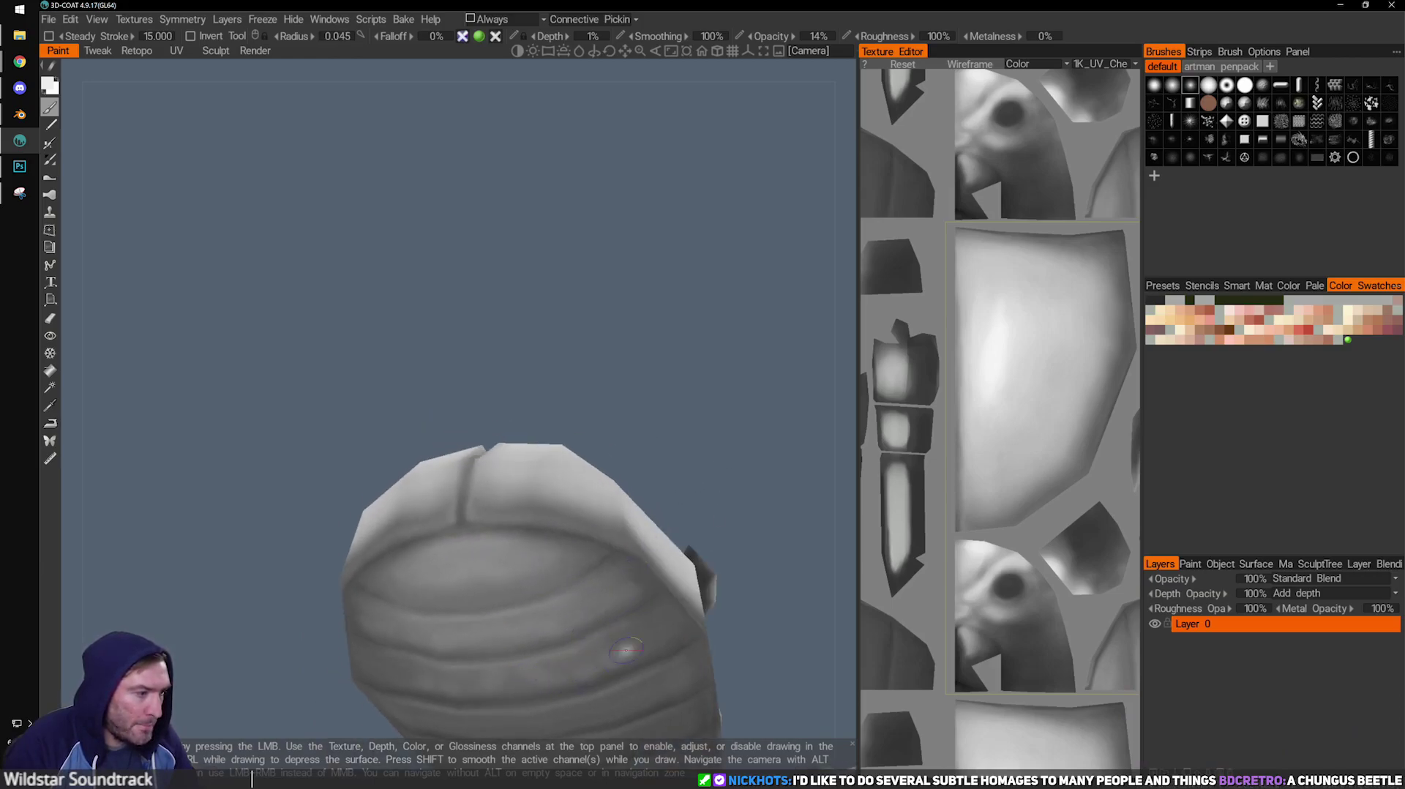
Lower the brush opacity to 12% and touch up the white highlights beside the shell seam.
{"action": "left_click_drag", "start_coordinate": [674, 258], "coordinate": [631, 467]}
{"action": "left_click_drag", "start_coordinate": [784, 461], "coordinate": [742, 399]}
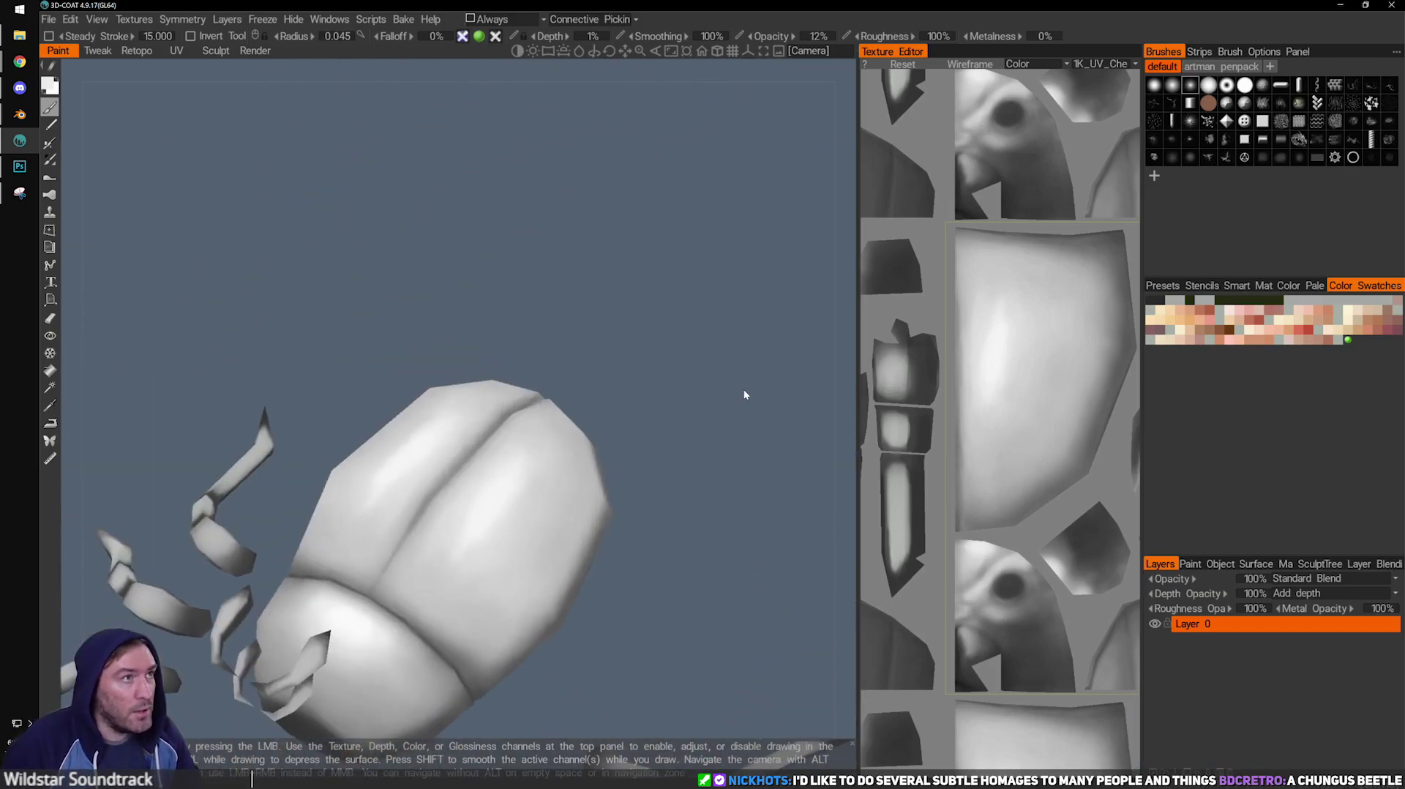
{"action": "left_click_drag", "start_coordinate": [767, 464], "coordinate": [725, 498]}
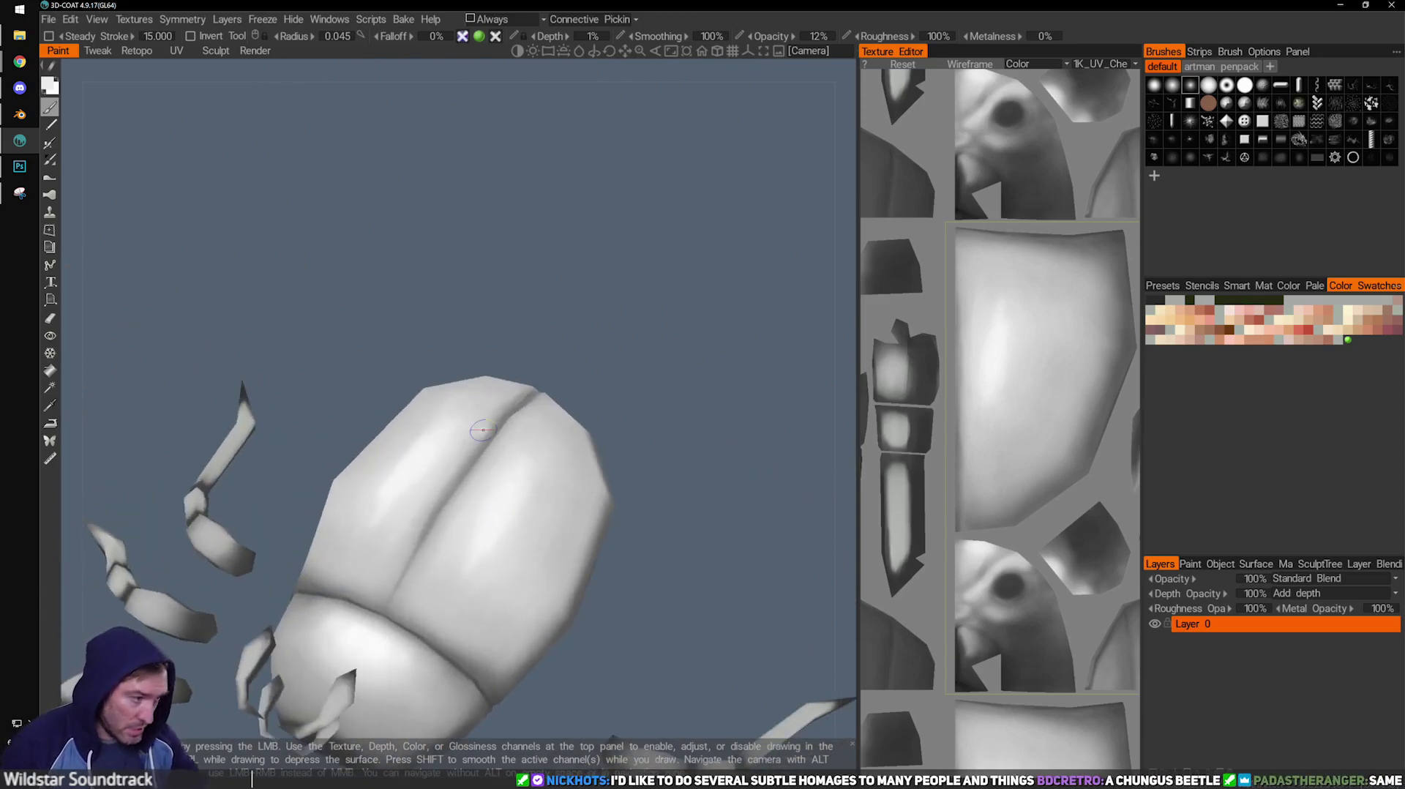
{"action": "left_click_drag", "start_coordinate": [524, 357], "coordinate": [603, 487]}
{"action": "middle_click_drag", "start_coordinate": [603, 488], "coordinate": [625, 459]}
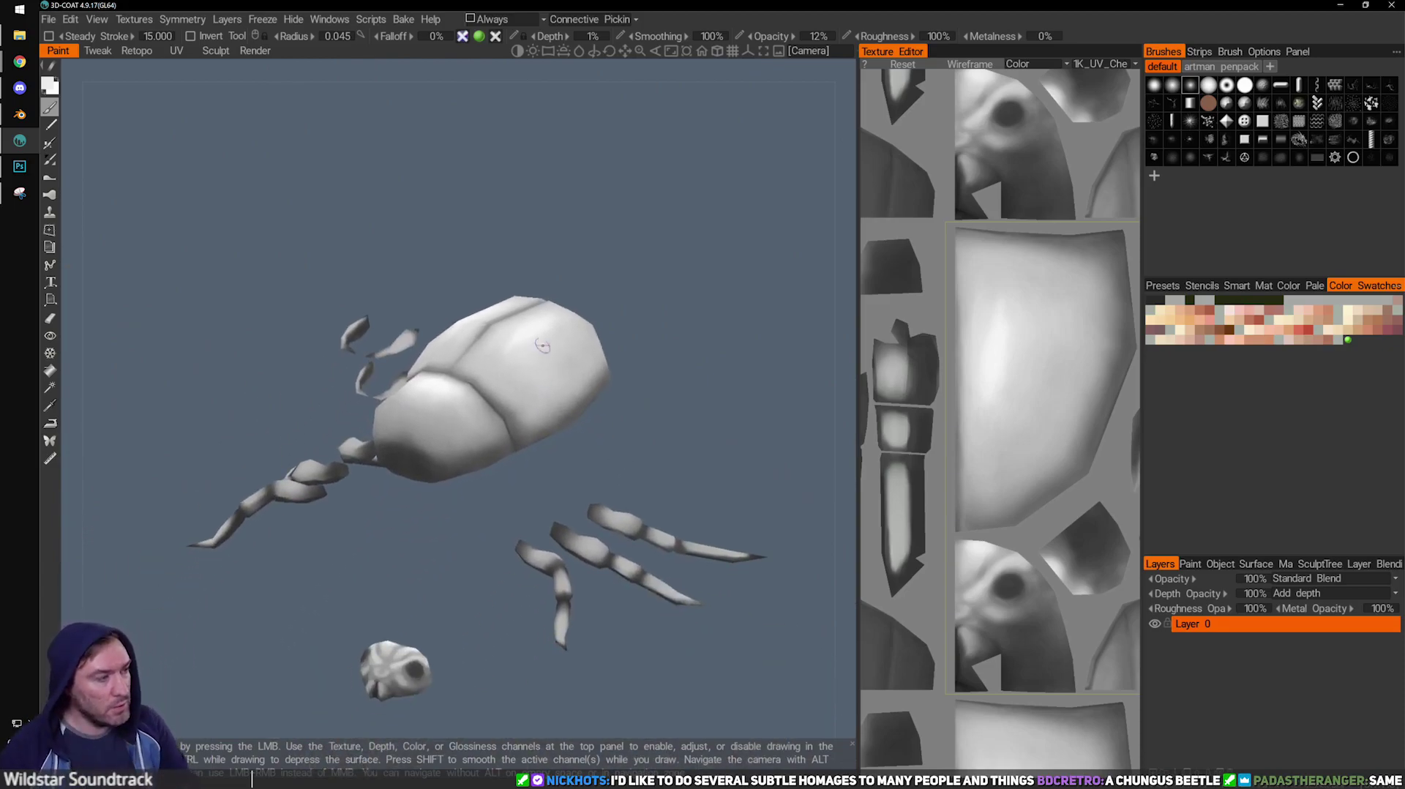
Export the colour/albedo map as a PNG, overwriting Beetle.png in the Beetle maps folder.
{"action": "left_click", "coordinate": [48, 19]}
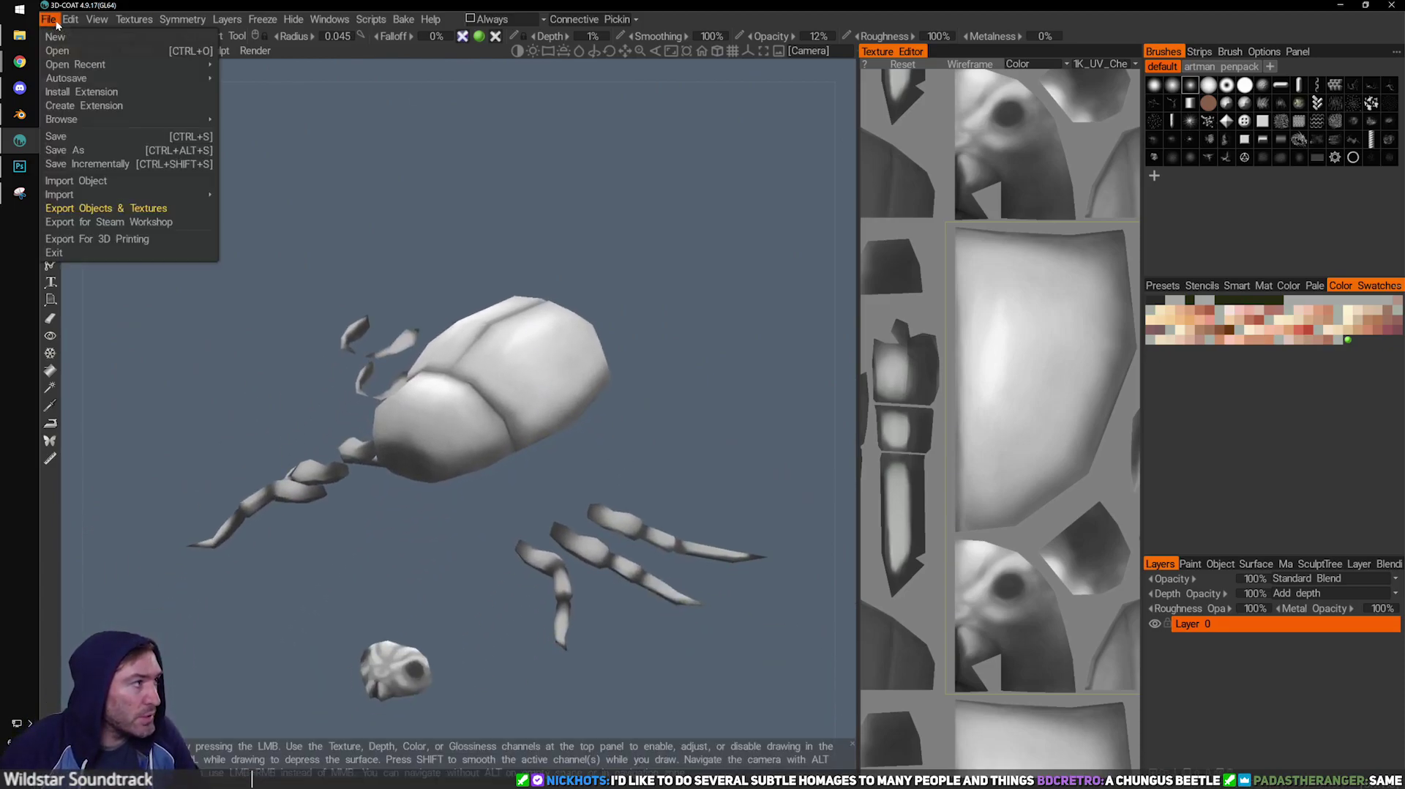
{"action": "left_click", "coordinate": [94, 20]}
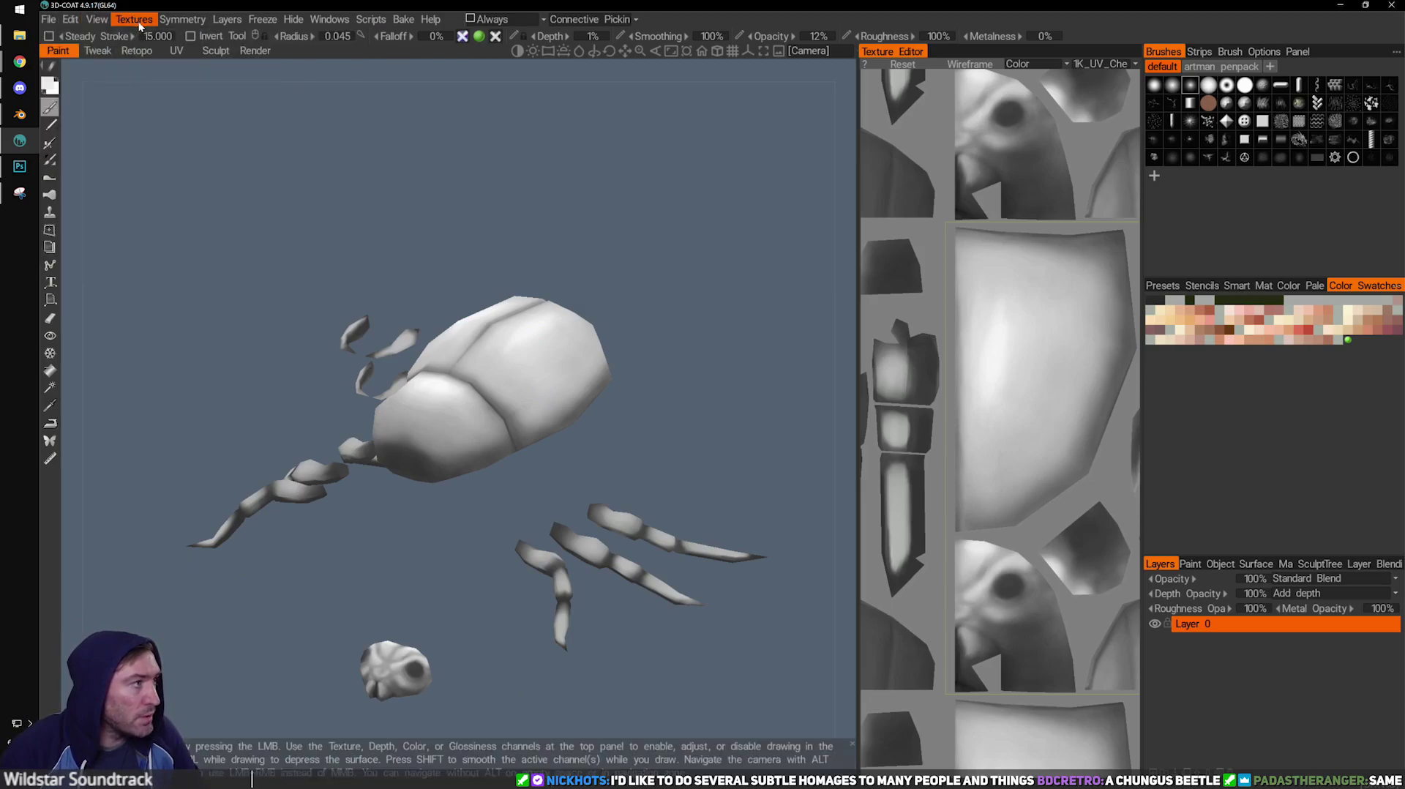
{"action": "left_click", "coordinate": [136, 20]}
{"action": "mouse_move", "coordinate": [213, 63]}
{"action": "left_click", "coordinate": [377, 67]}
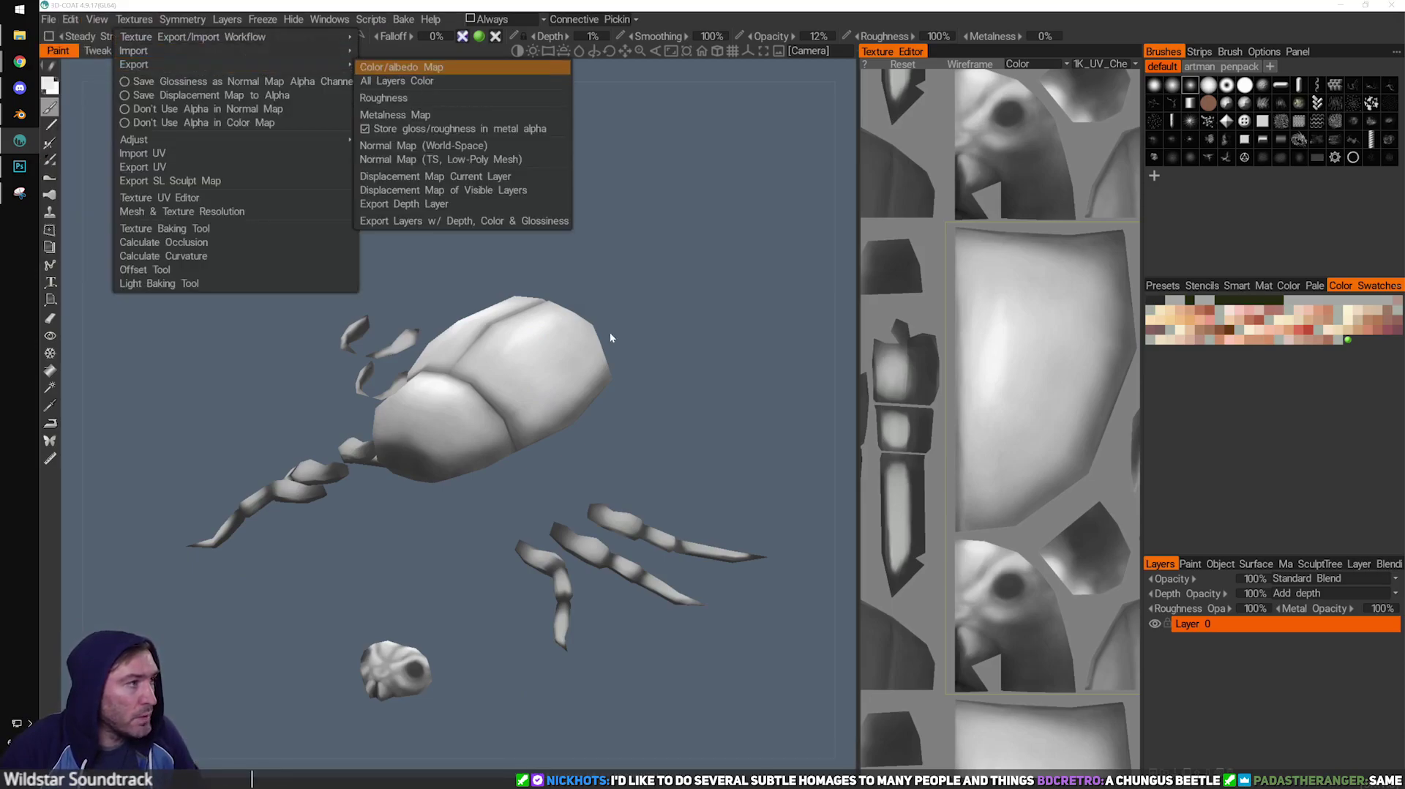
{"action": "left_click", "coordinate": [249, 424]}
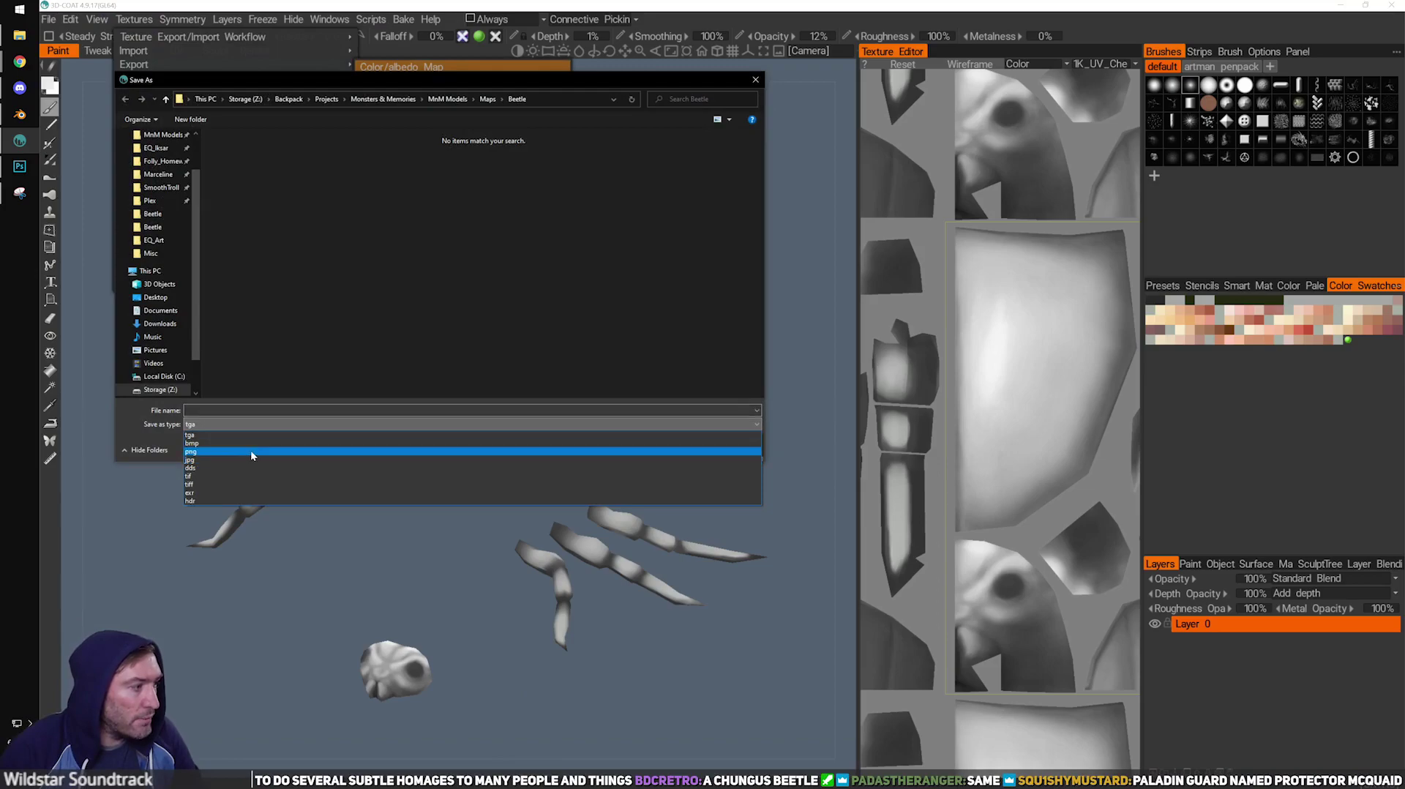
{"action": "left_click", "coordinate": [250, 451]}
{"action": "left_click", "coordinate": [243, 178]}
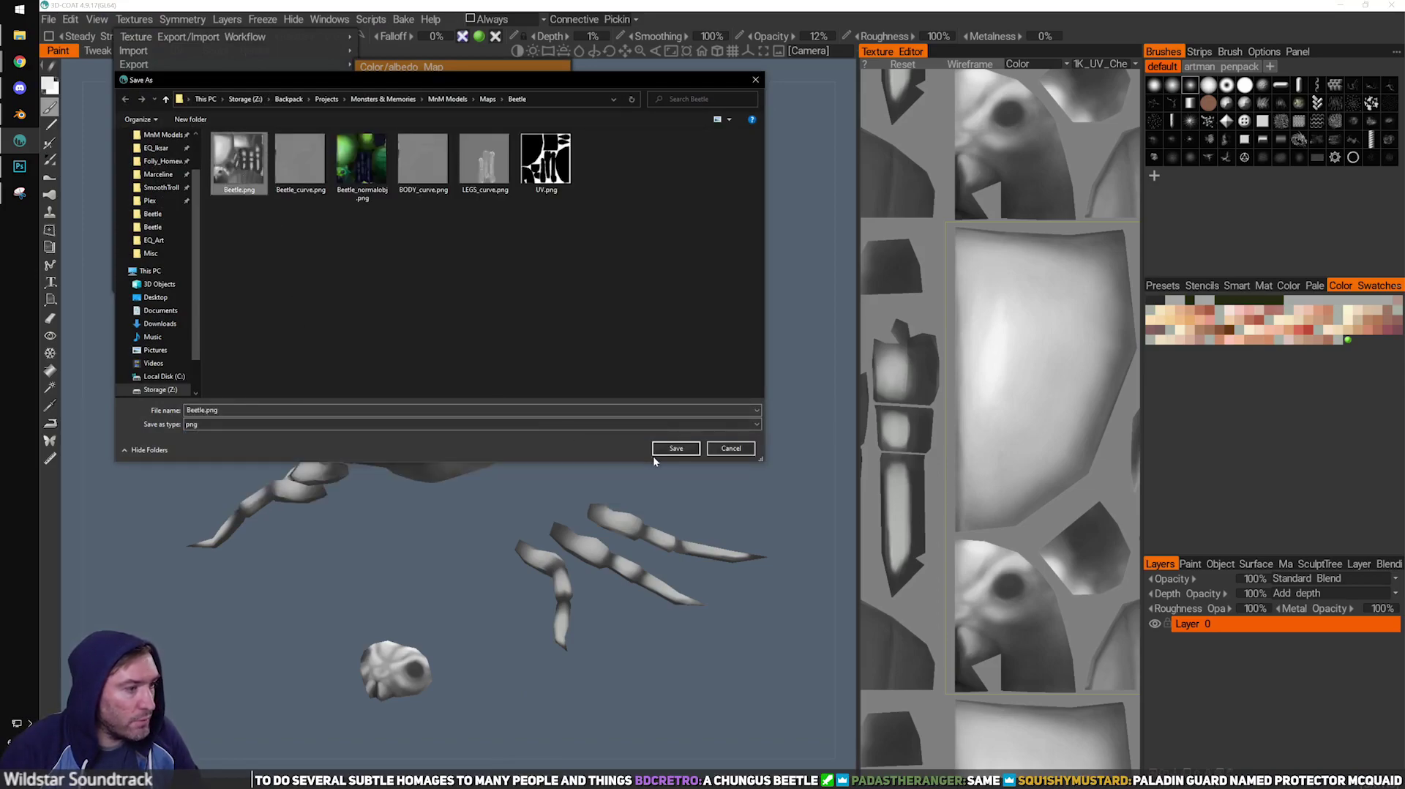
{"action": "left_click", "coordinate": [675, 448]}
{"action": "left_click", "coordinate": [747, 405]}
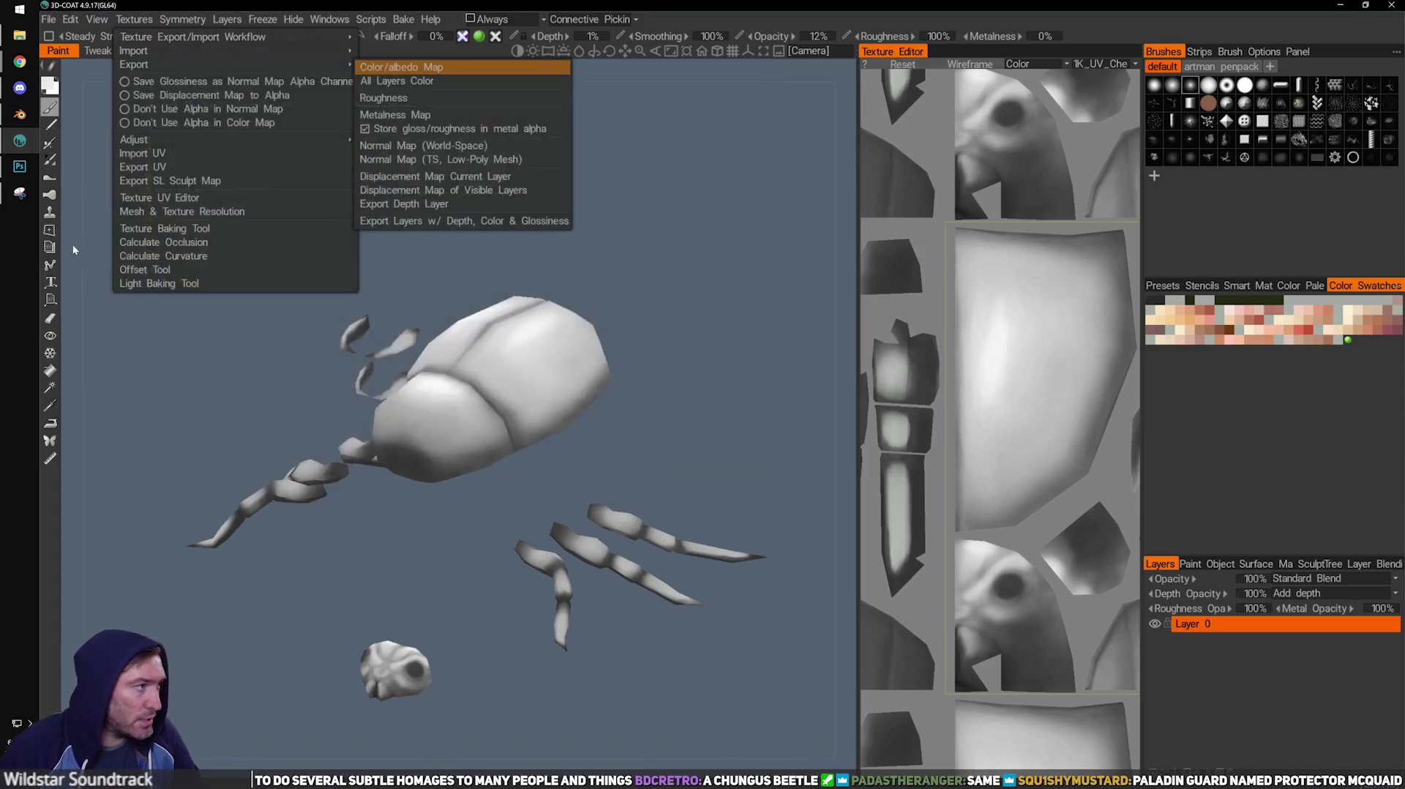
Switch to Blender and reload Beetle.png as the base colour texture of the beetle's Material.001.
{"action": "left_click", "coordinate": [27, 169]}
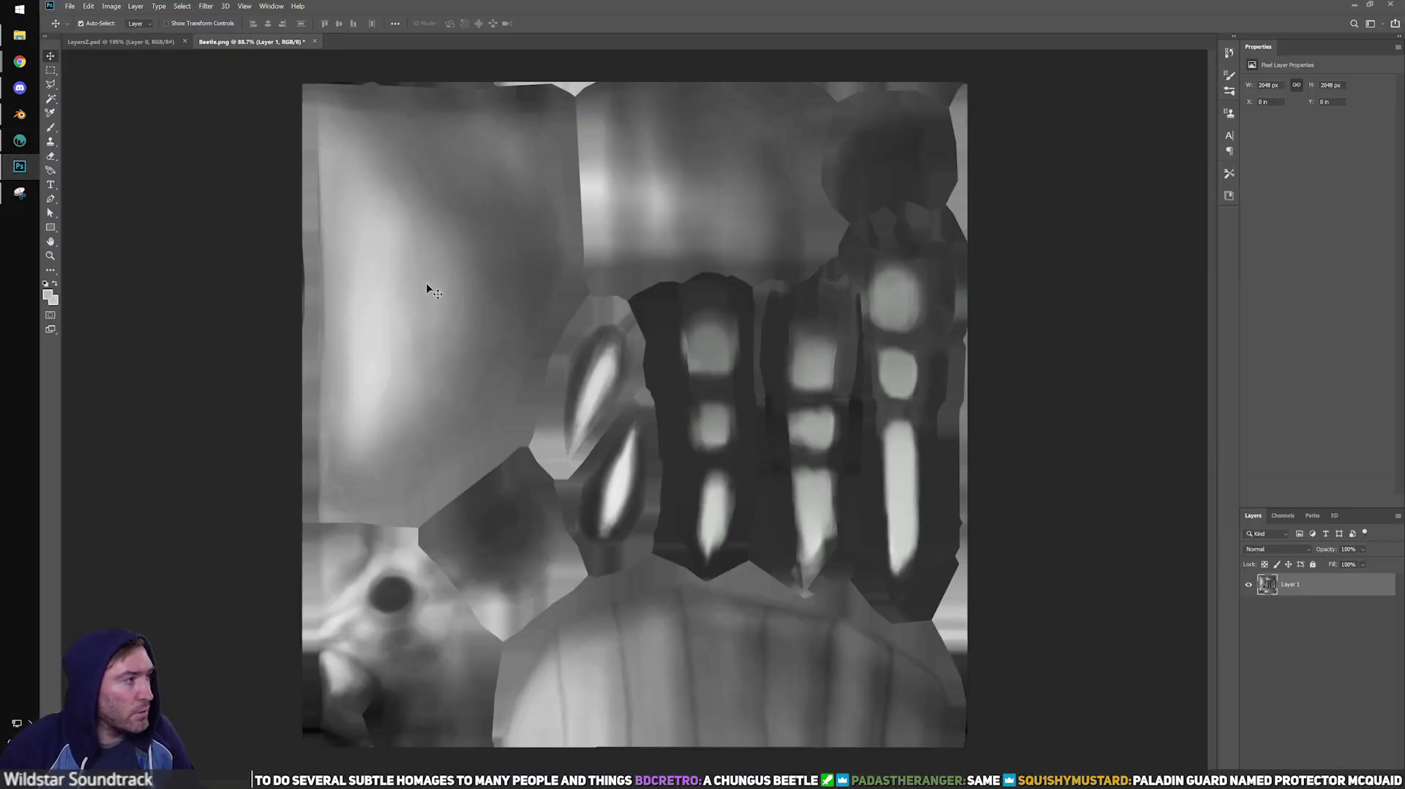
{"action": "left_click", "coordinate": [16, 119]}
{"action": "left_click", "coordinate": [615, 244]}
{"action": "scroll", "coordinate": [1093, 381], "scroll_direction": "down", "scroll_amount": 4}
{"action": "middle_click_drag", "start_coordinate": [907, 360], "coordinate": [864, 317]}
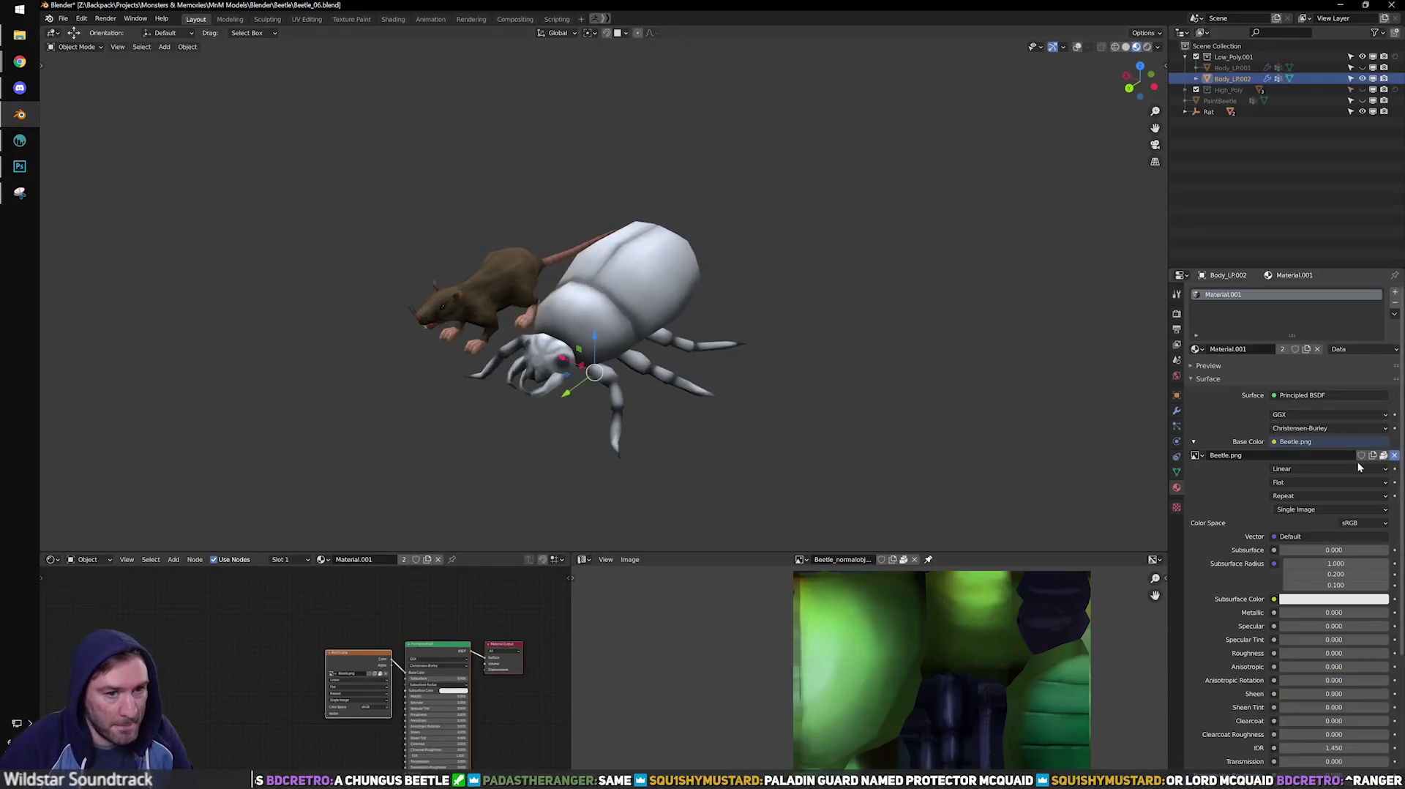
{"action": "left_click", "coordinate": [1394, 455]}
{"action": "left_click", "coordinate": [1356, 455]}
{"action": "left_click", "coordinate": [942, 398]}
{"action": "left_click", "coordinate": [971, 433]}
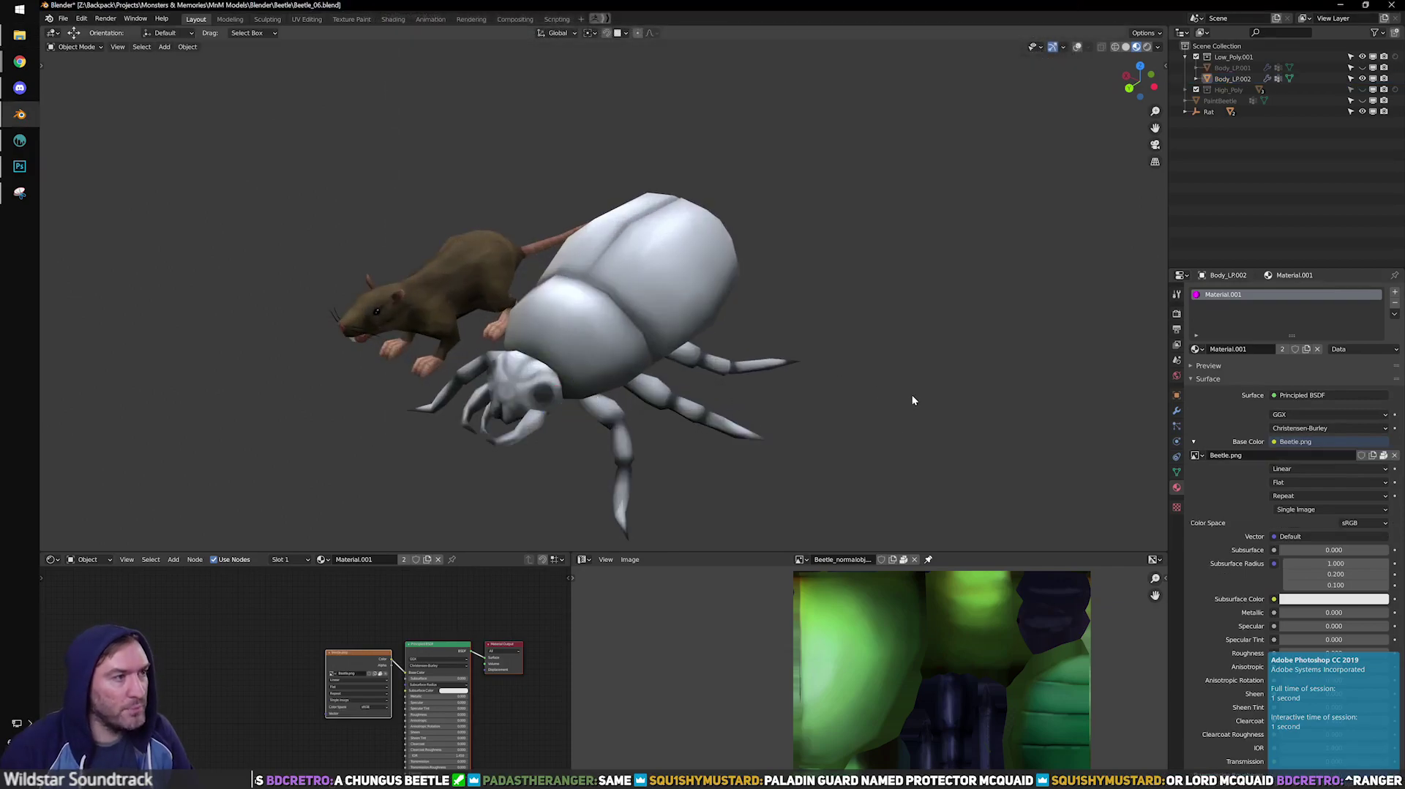
Examine the beetle's updated greyscale texture beside the rat from the front, the side and close up.
{"action": "middle_click_drag", "start_coordinate": [920, 354], "coordinate": [622, 340]}
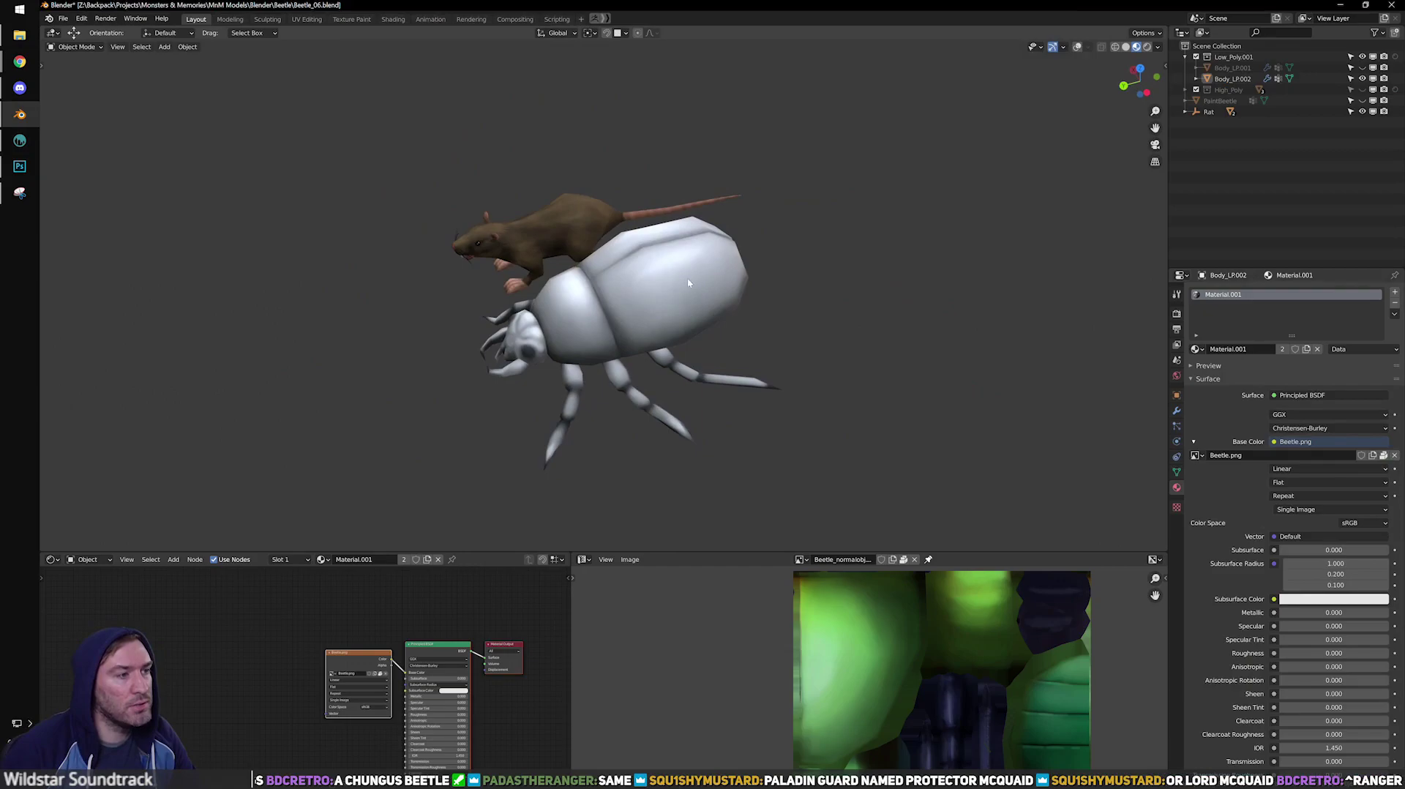
{"action": "middle_click_drag", "start_coordinate": [799, 364], "coordinate": [797, 351]}
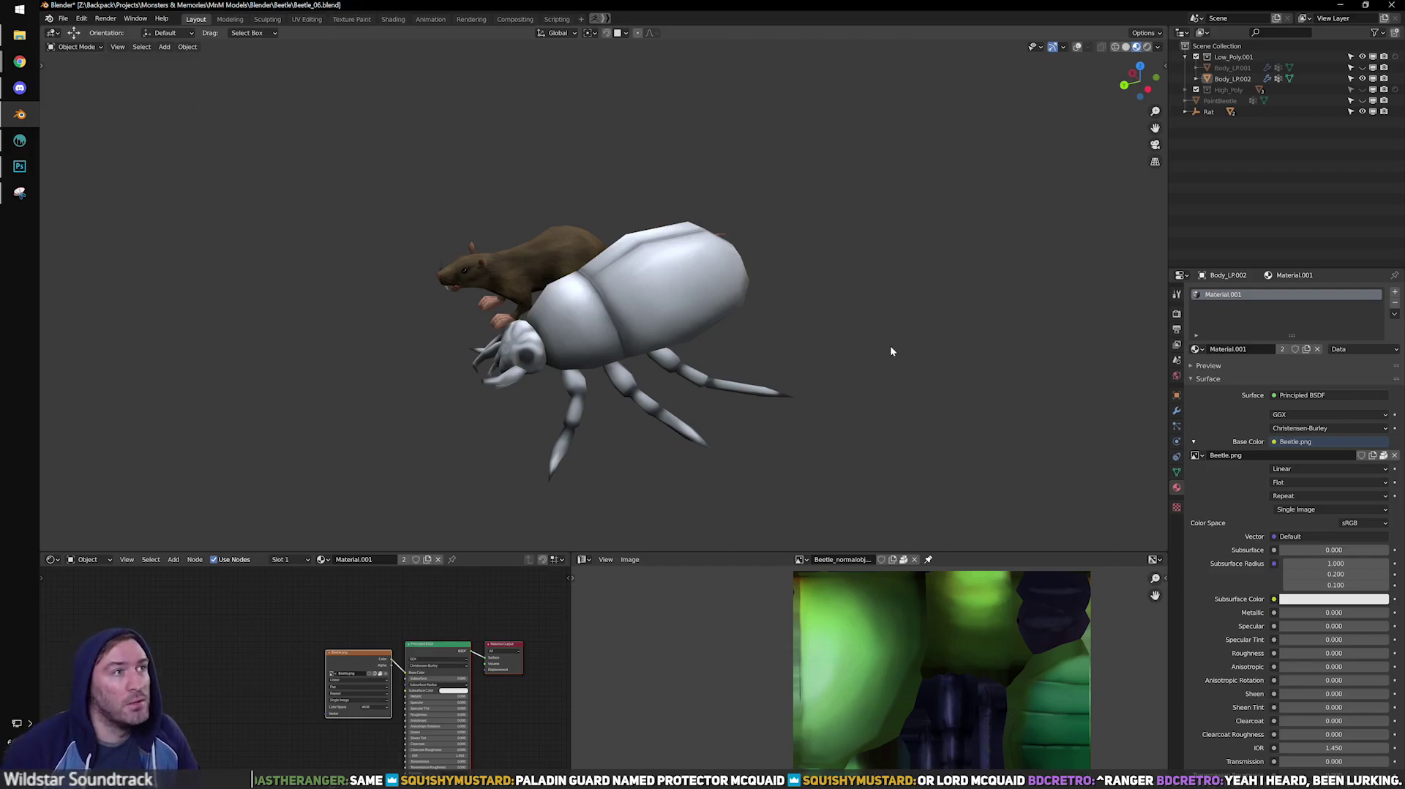
{"action": "middle_click_drag", "start_coordinate": [924, 287], "coordinate": [721, 317]}
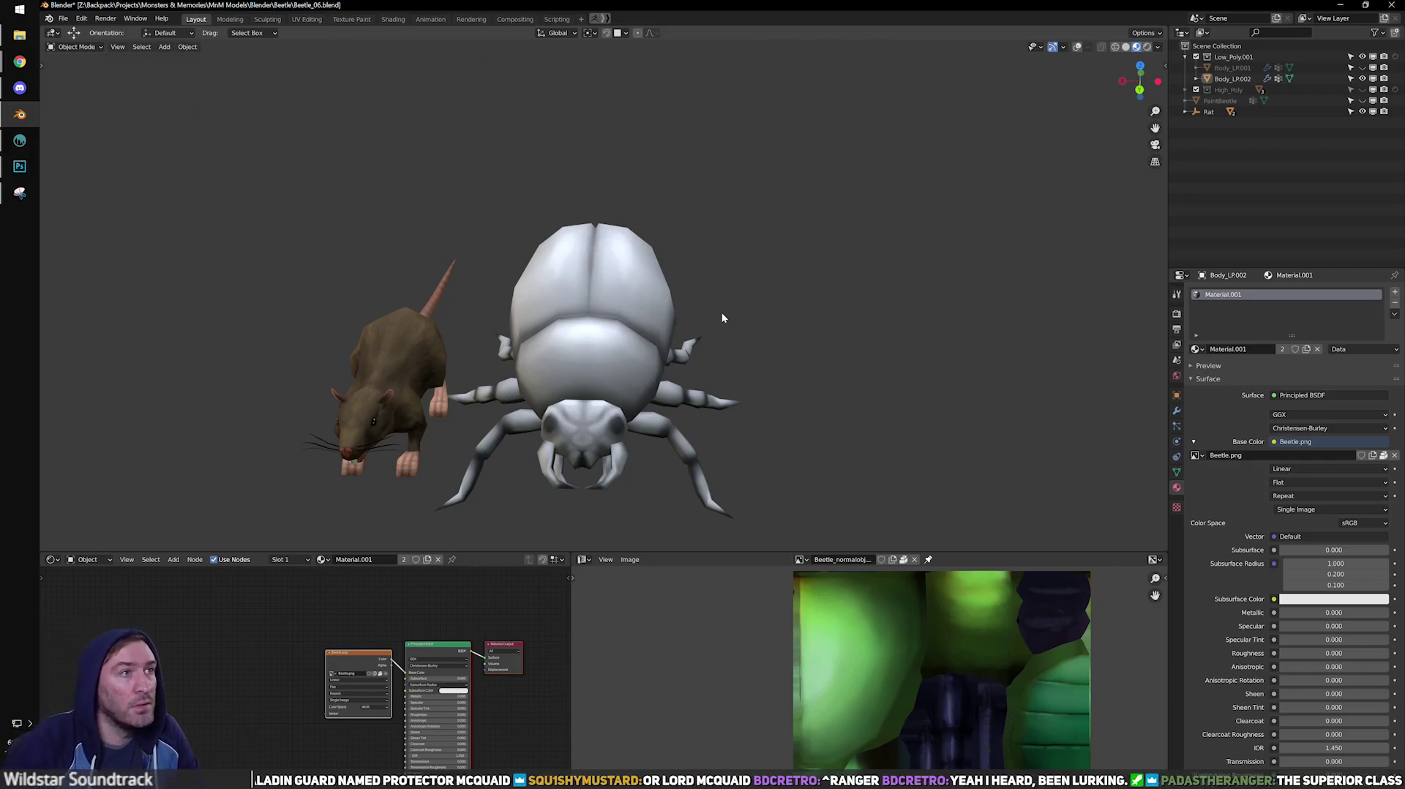
{"action": "middle_click_drag", "start_coordinate": [865, 313], "coordinate": [765, 356]}
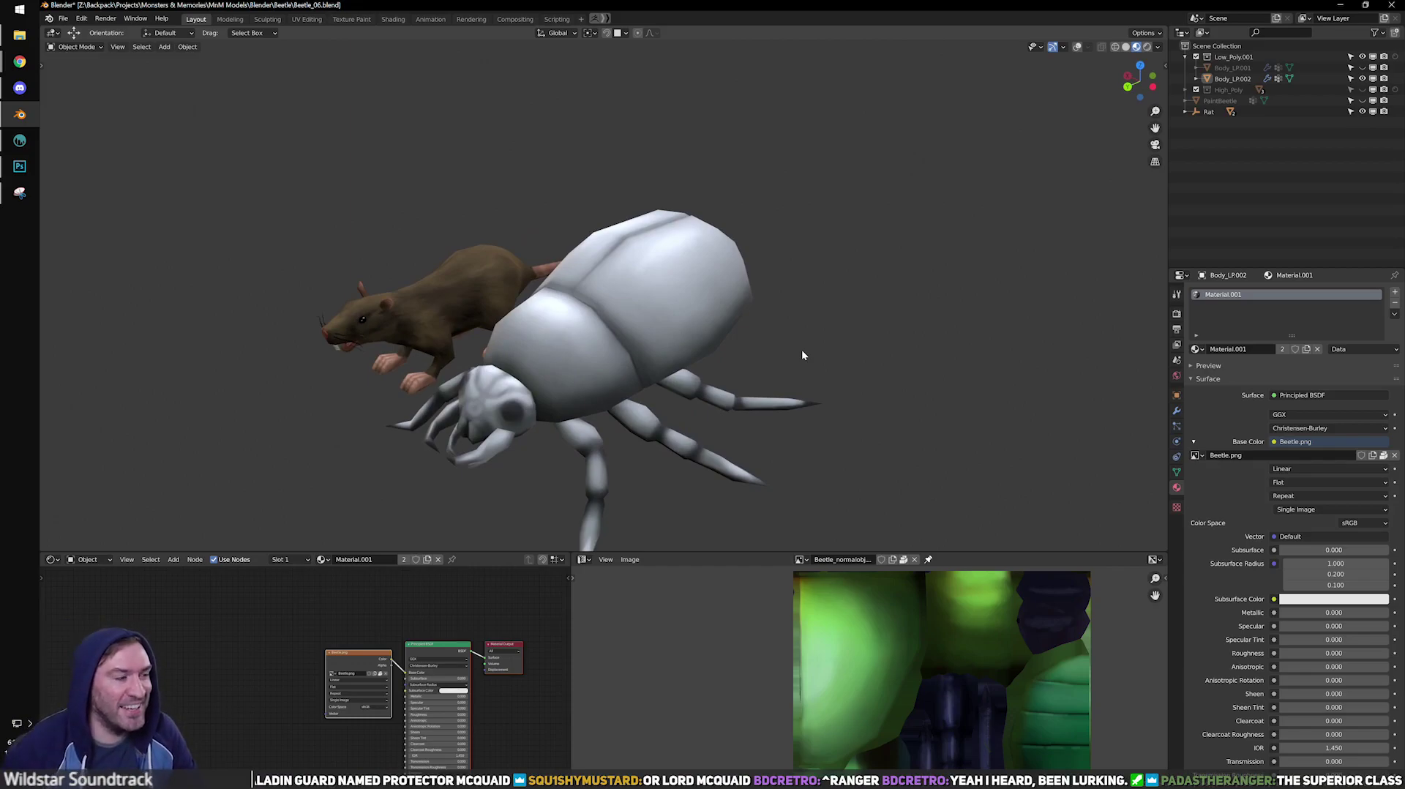
{"action": "middle_click_drag", "start_coordinate": [690, 379], "coordinate": [630, 332]}
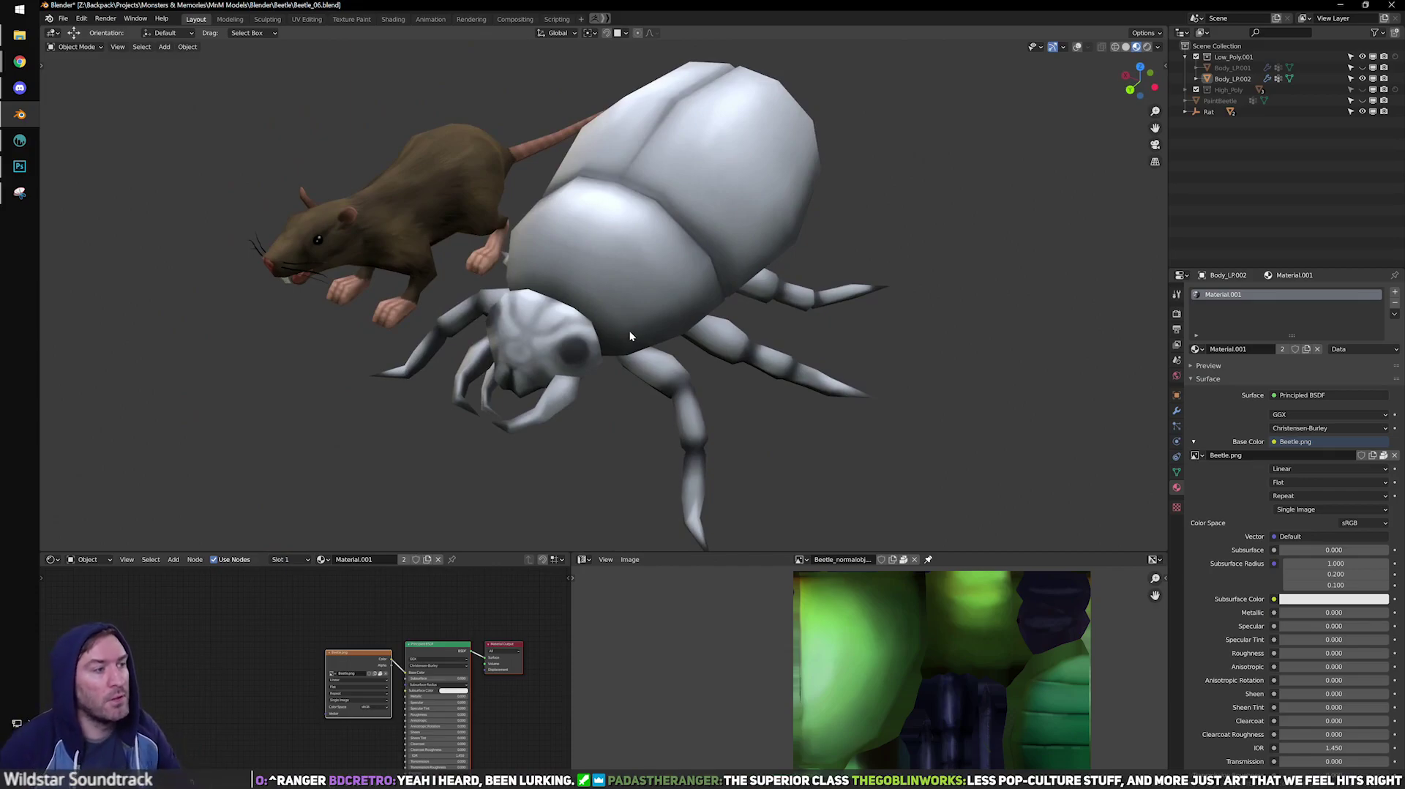
{"action": "middle_click_drag", "start_coordinate": [762, 353], "coordinate": [676, 318]}
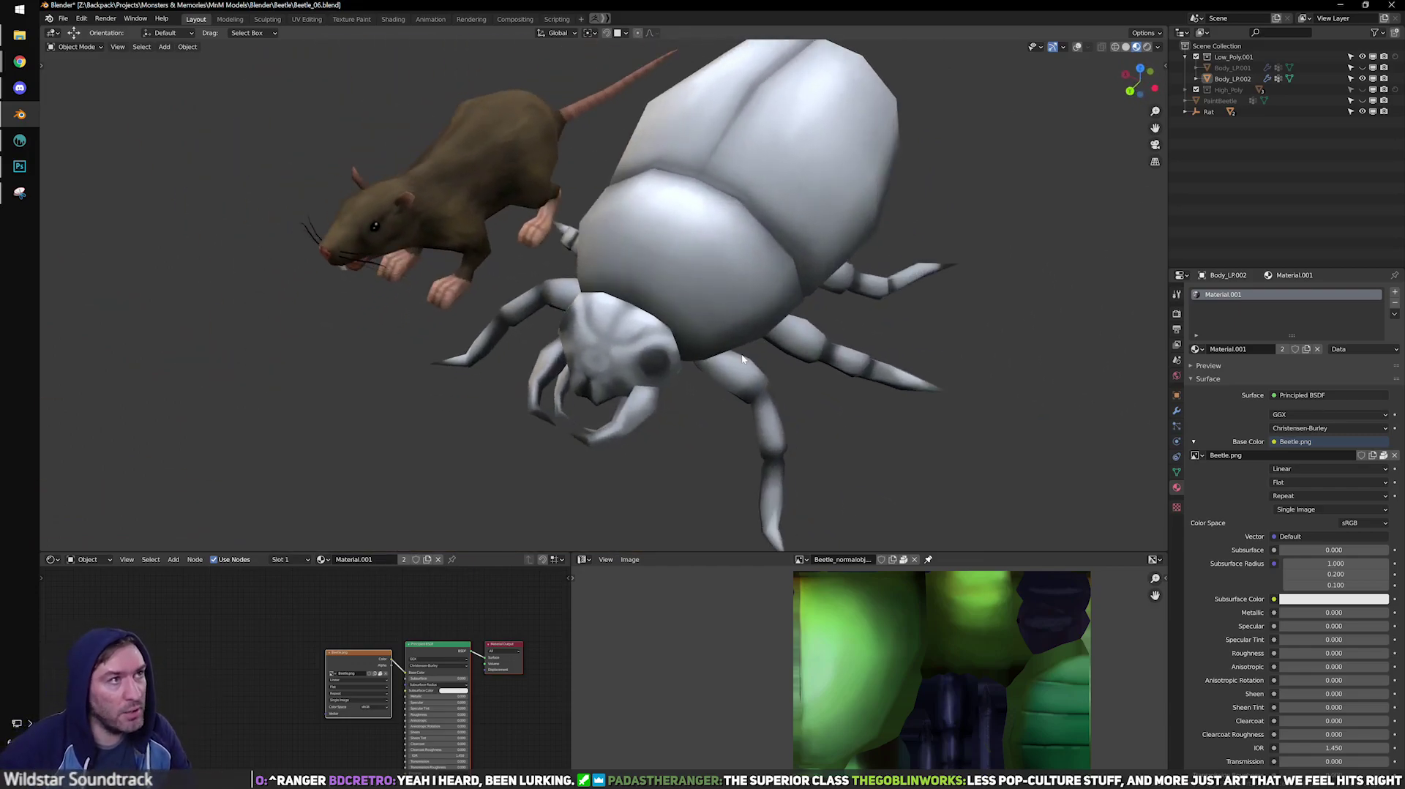
{"action": "middle_click_drag", "start_coordinate": [788, 300], "coordinate": [704, 313]}
{"action": "scroll", "coordinate": [690, 357], "scroll_direction": "up", "scroll_amount": 3}
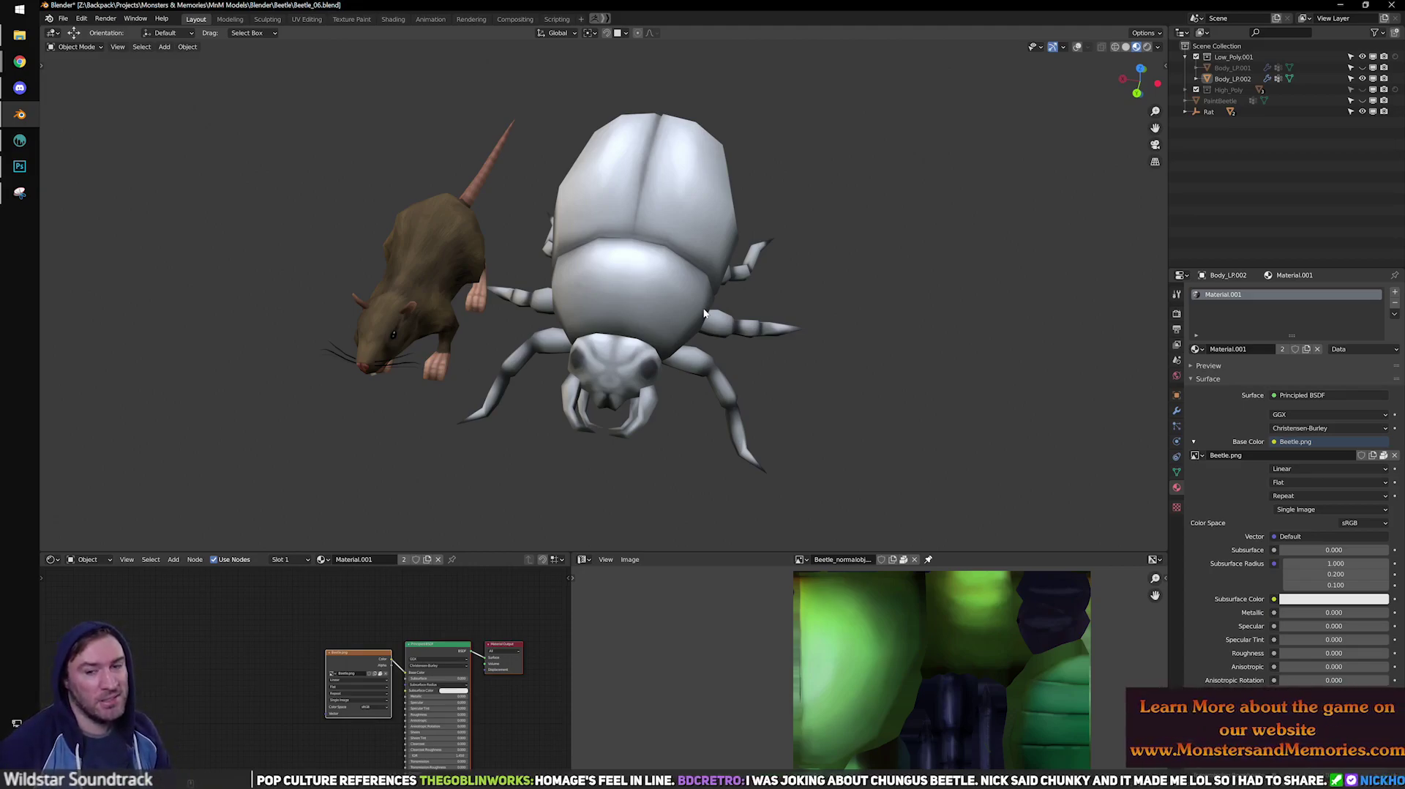
{"action": "middle_click_drag", "start_coordinate": [860, 259], "coordinate": [652, 250]}
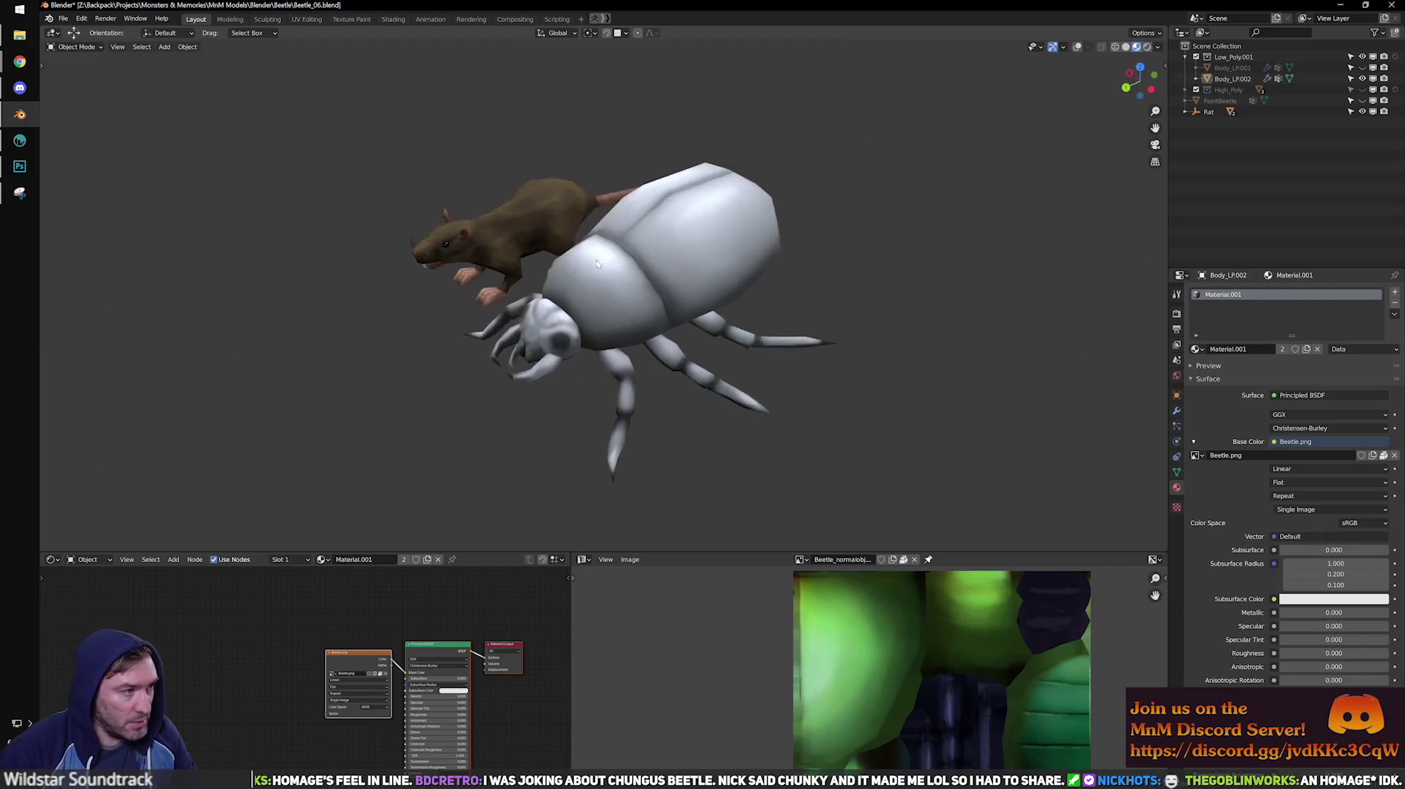
{"action": "middle_click_drag", "start_coordinate": [605, 262], "coordinate": [500, 304]}
{"action": "scroll", "coordinate": [600, 339], "scroll_direction": "up", "scroll_amount": 6}
Switch to 3D-Coat, lower the brush opacity to 11% and darken the side of the beetle's head behind the eye with black.
{"action": "left_click", "coordinate": [20, 140]}
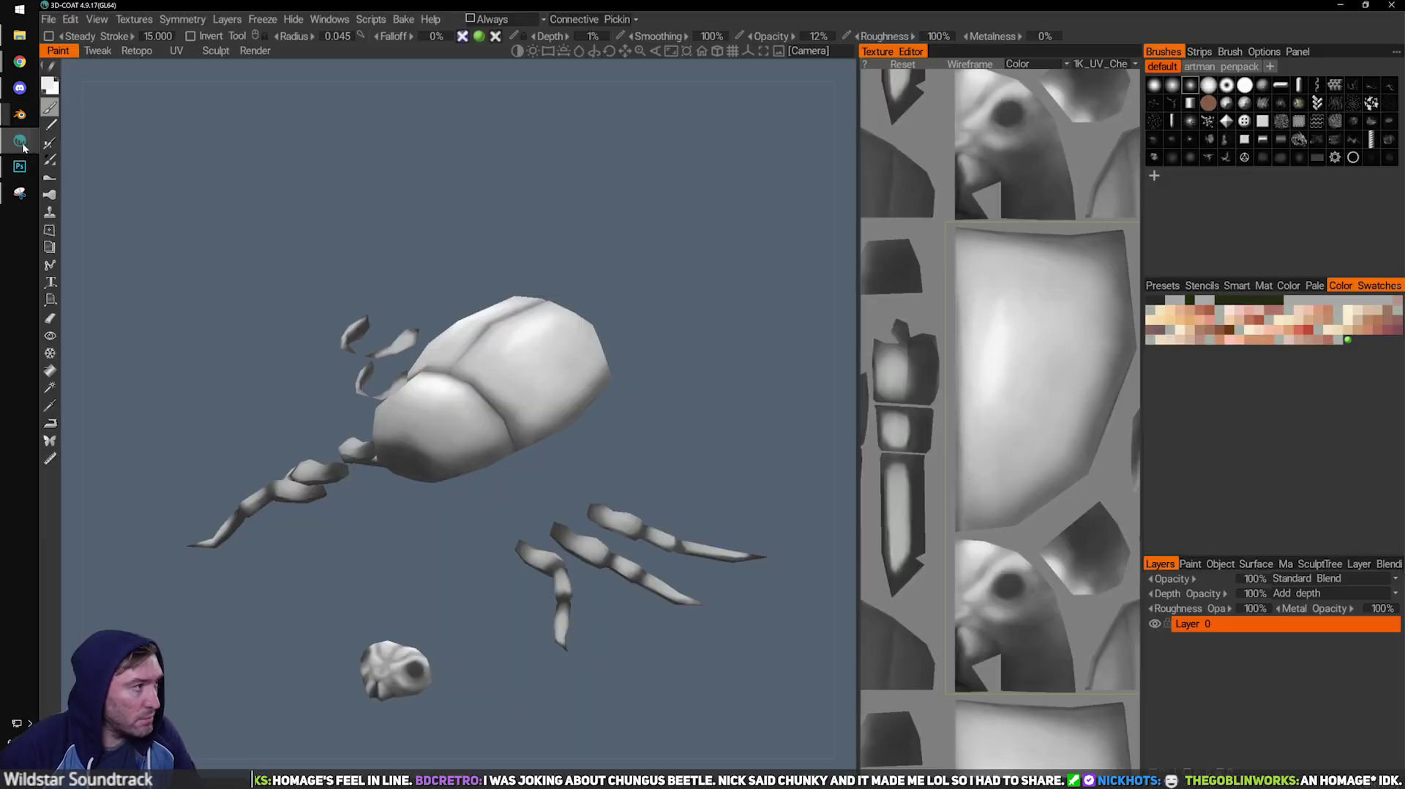
{"action": "left_click_drag", "start_coordinate": [459, 273], "coordinate": [546, 564]}
{"action": "mouse_move", "coordinate": [546, 563]}
{"action": "middle_mouse_down"}
{"action": "mouse_move", "coordinate": [327, 388]}
{"action": "mouse_move", "coordinate": [546, 563]}
{"action": "middle_mouse_up"}
{"action": "left_click_drag", "start_coordinate": [363, 433], "coordinate": [617, 642]}
{"action": "right_click_drag", "start_coordinate": [618, 643], "coordinate": [753, 615]}
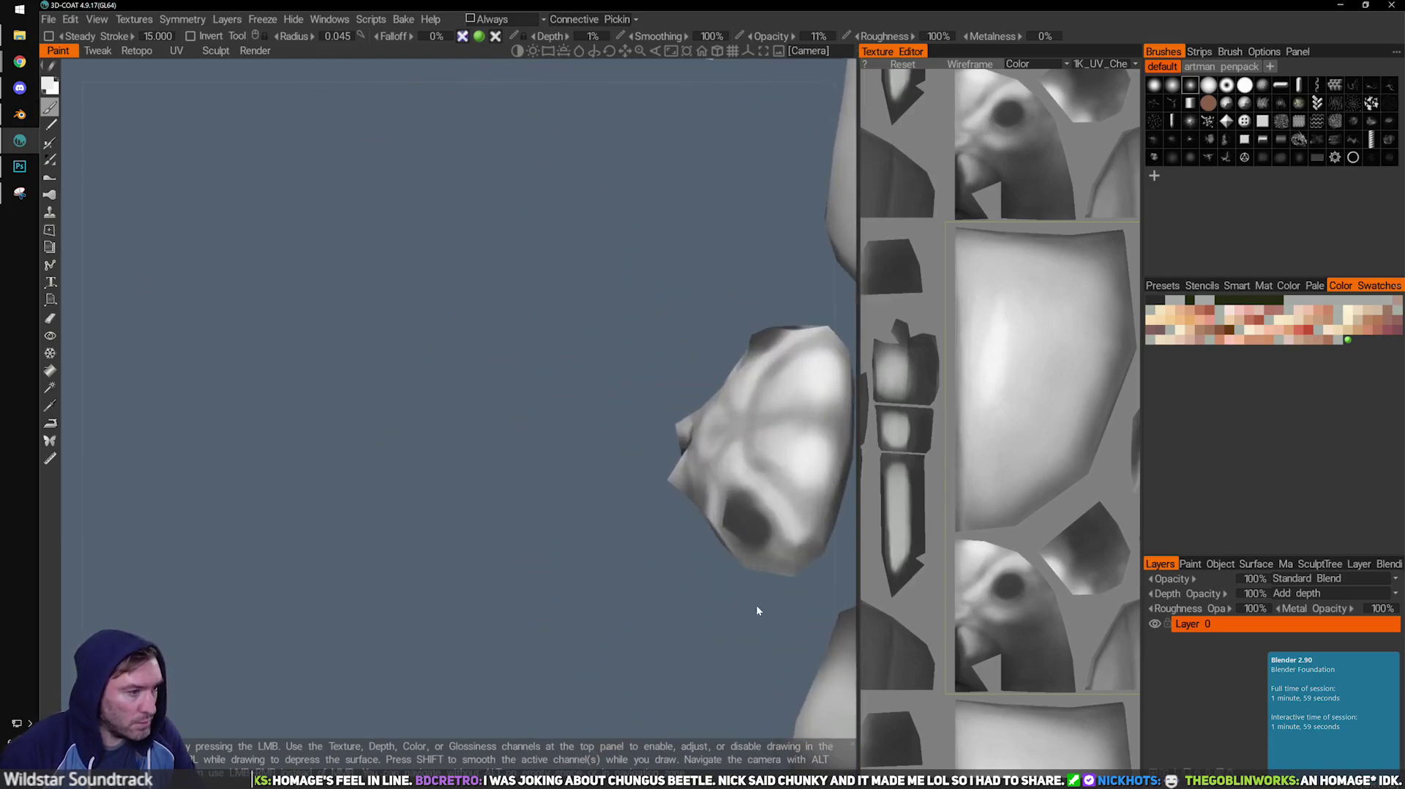
{"action": "middle_click_drag", "start_coordinate": [752, 615], "coordinate": [445, 502]}
{"action": "left_click_drag", "start_coordinate": [445, 501], "coordinate": [573, 526]}
{"action": "middle_click_drag", "start_coordinate": [573, 526], "coordinate": [350, 449]}
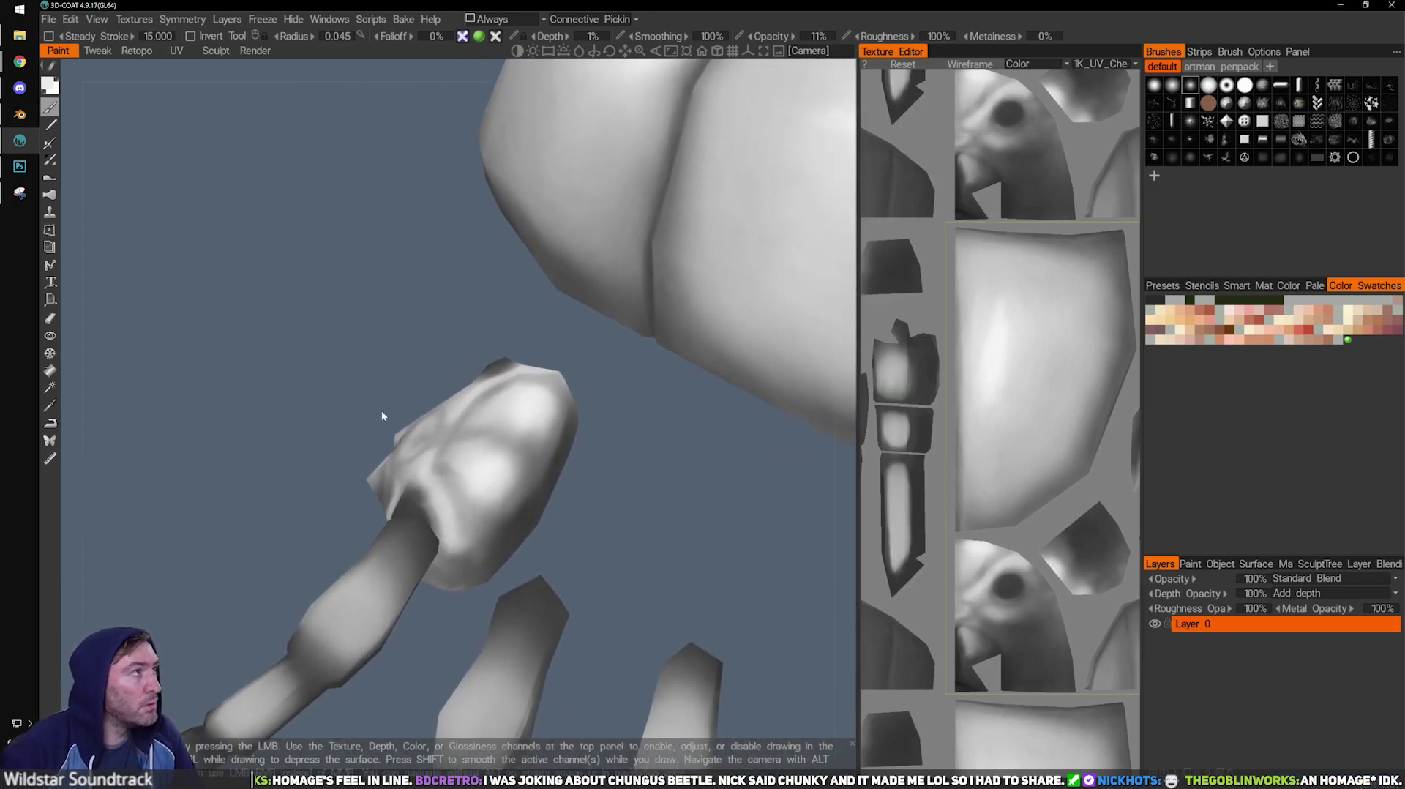
{"action": "key", "text": "alt+Tab"}
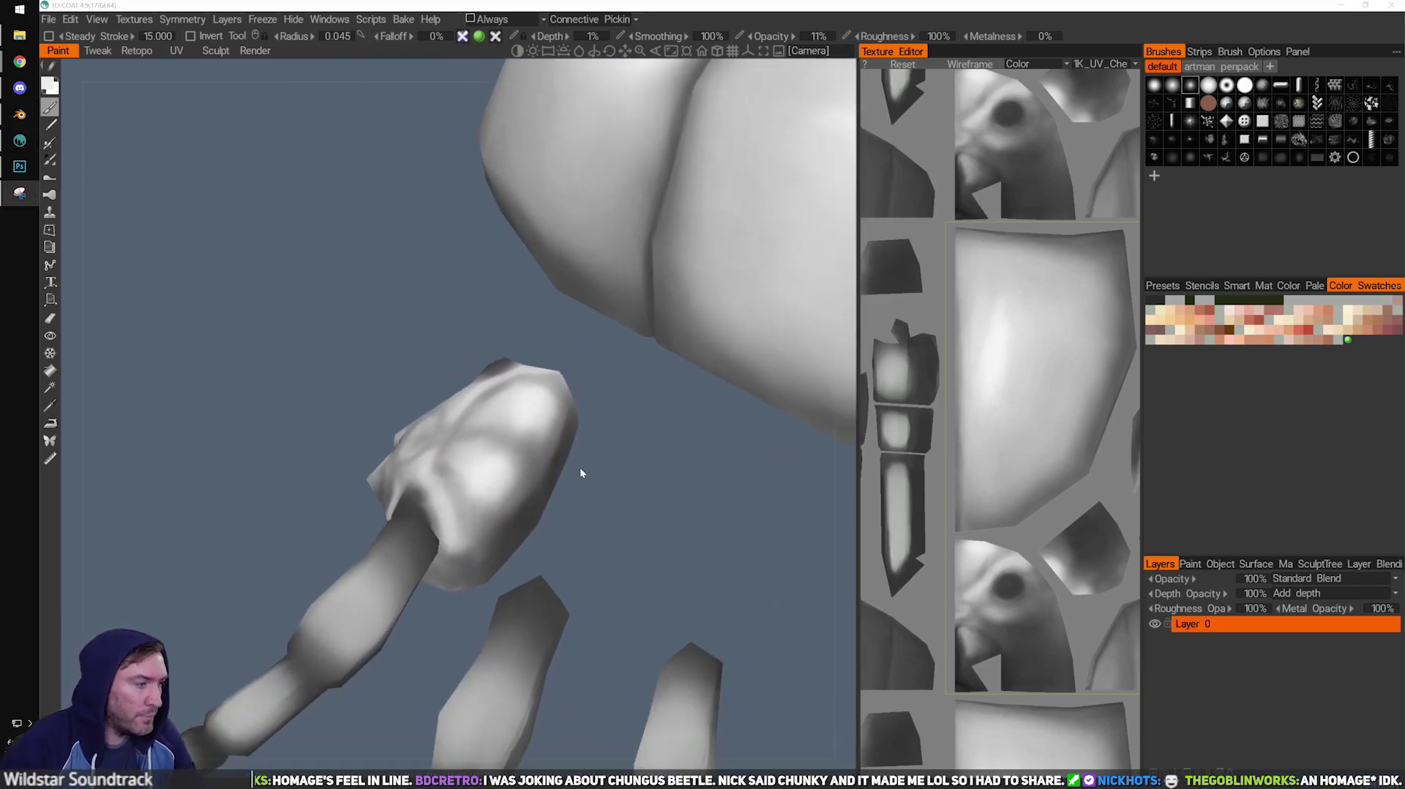
{"action": "left_click", "coordinate": [637, 489]}
{"action": "left_click_drag", "start_coordinate": [637, 489], "coordinate": [618, 533]}
{"action": "left_click_drag", "start_coordinate": [517, 481], "coordinate": [510, 522], "text": "alt"}
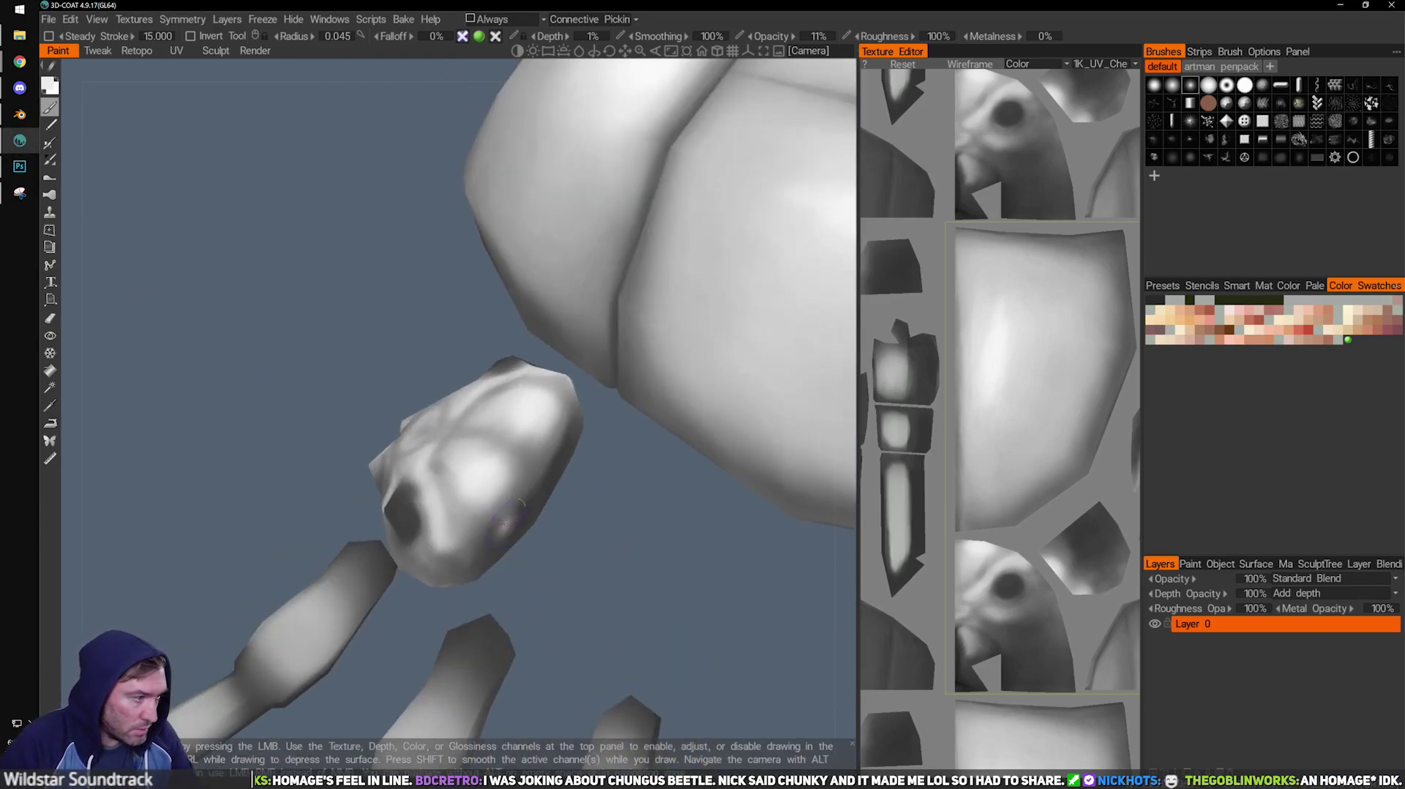
{"action": "mouse_move", "coordinate": [505, 521]}
{"action": "middle_mouse_down"}
{"action": "mouse_move", "coordinate": [558, 552]}
{"action": "mouse_move", "coordinate": [516, 482]}
{"action": "mouse_move", "coordinate": [485, 505]}
{"action": "mouse_move", "coordinate": [516, 512]}
{"action": "middle_mouse_up"}
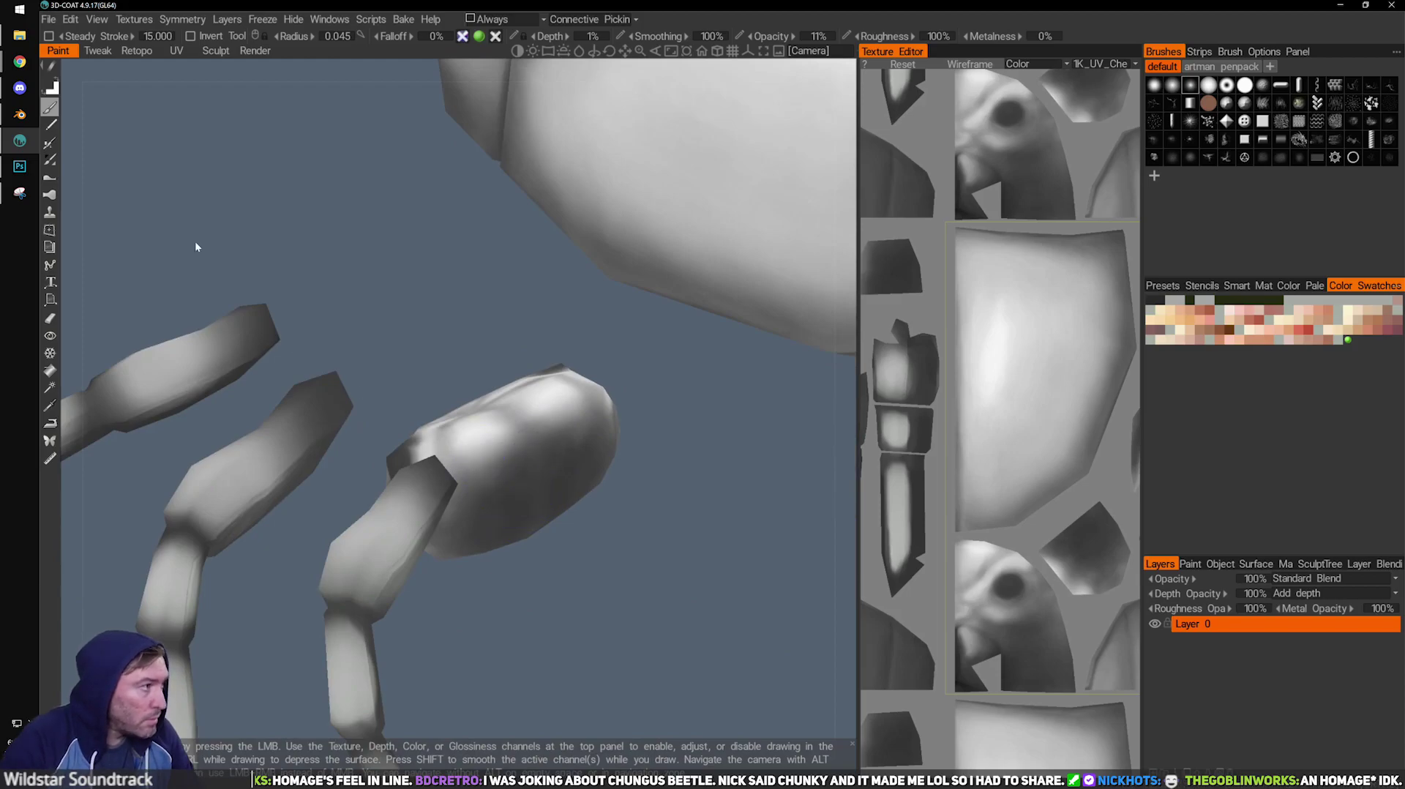
Deepen the black shading across the underside and lower rear edge of the beetle's head.
{"action": "middle_click_drag", "start_coordinate": [273, 179], "coordinate": [373, 138]}
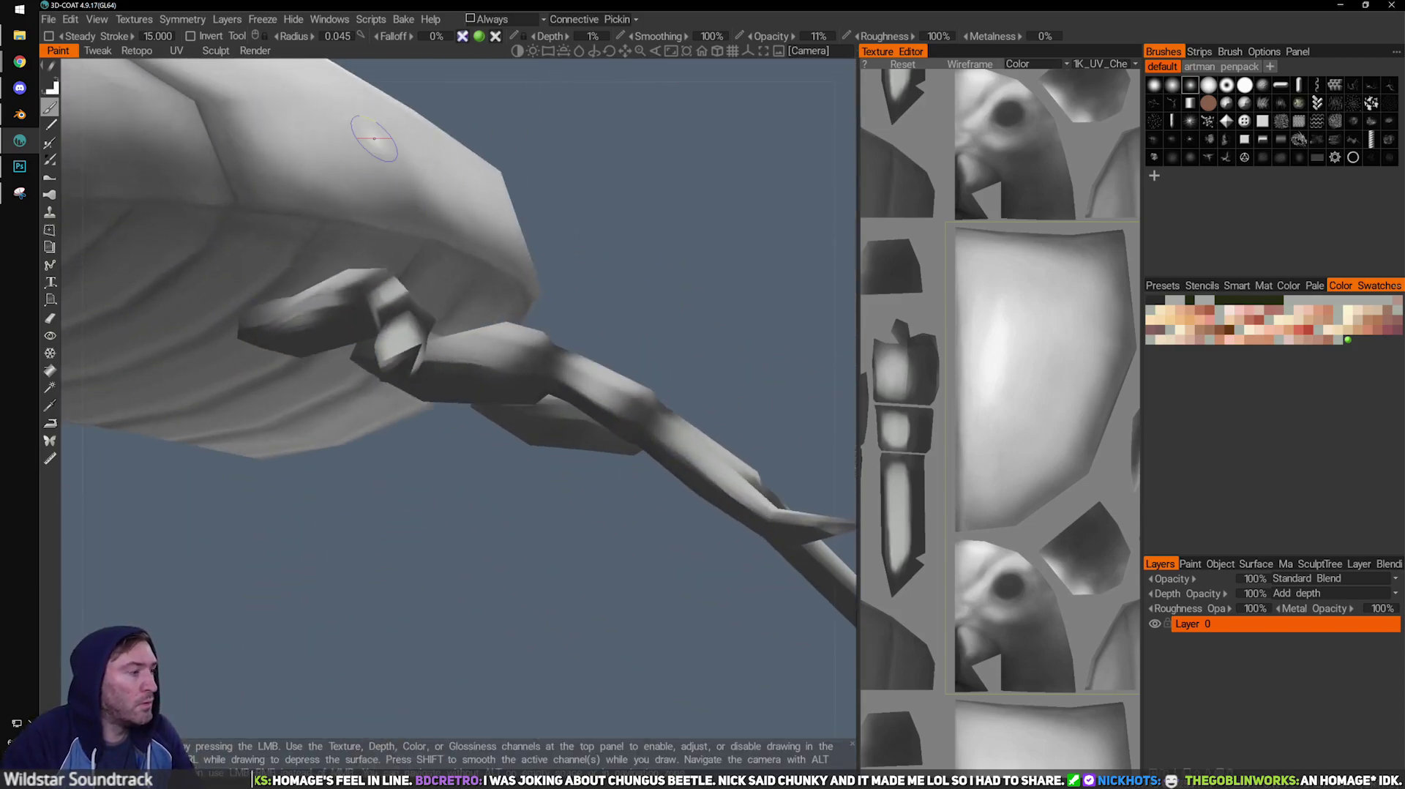
{"action": "right_click_drag", "start_coordinate": [339, 157], "coordinate": [281, 275], "text": "alt"}
{"action": "middle_click_drag", "start_coordinate": [281, 275], "coordinate": [489, 411], "text": "alt"}
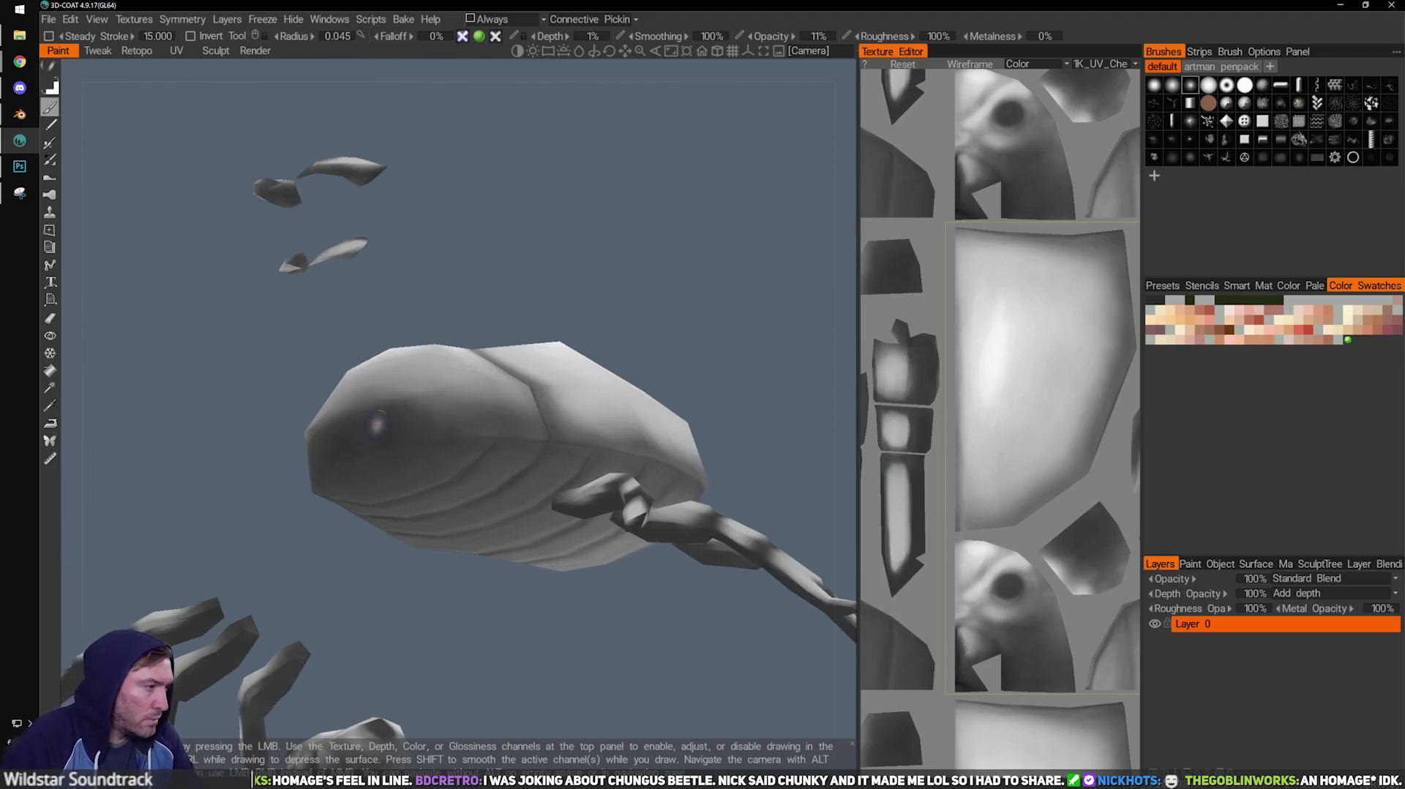
{"action": "mouse_move", "coordinate": [603, 314]}
{"action": "middle_mouse_down"}
{"action": "mouse_move", "coordinate": [466, 416]}
{"action": "mouse_move", "coordinate": [560, 459]}
{"action": "mouse_move", "coordinate": [581, 501]}
{"action": "mouse_move", "coordinate": [505, 515]}
{"action": "mouse_move", "coordinate": [475, 491]}
{"action": "mouse_move", "coordinate": [479, 501]}
{"action": "mouse_move", "coordinate": [610, 501]}
{"action": "mouse_move", "coordinate": [604, 435]}
{"action": "middle_mouse_up"}
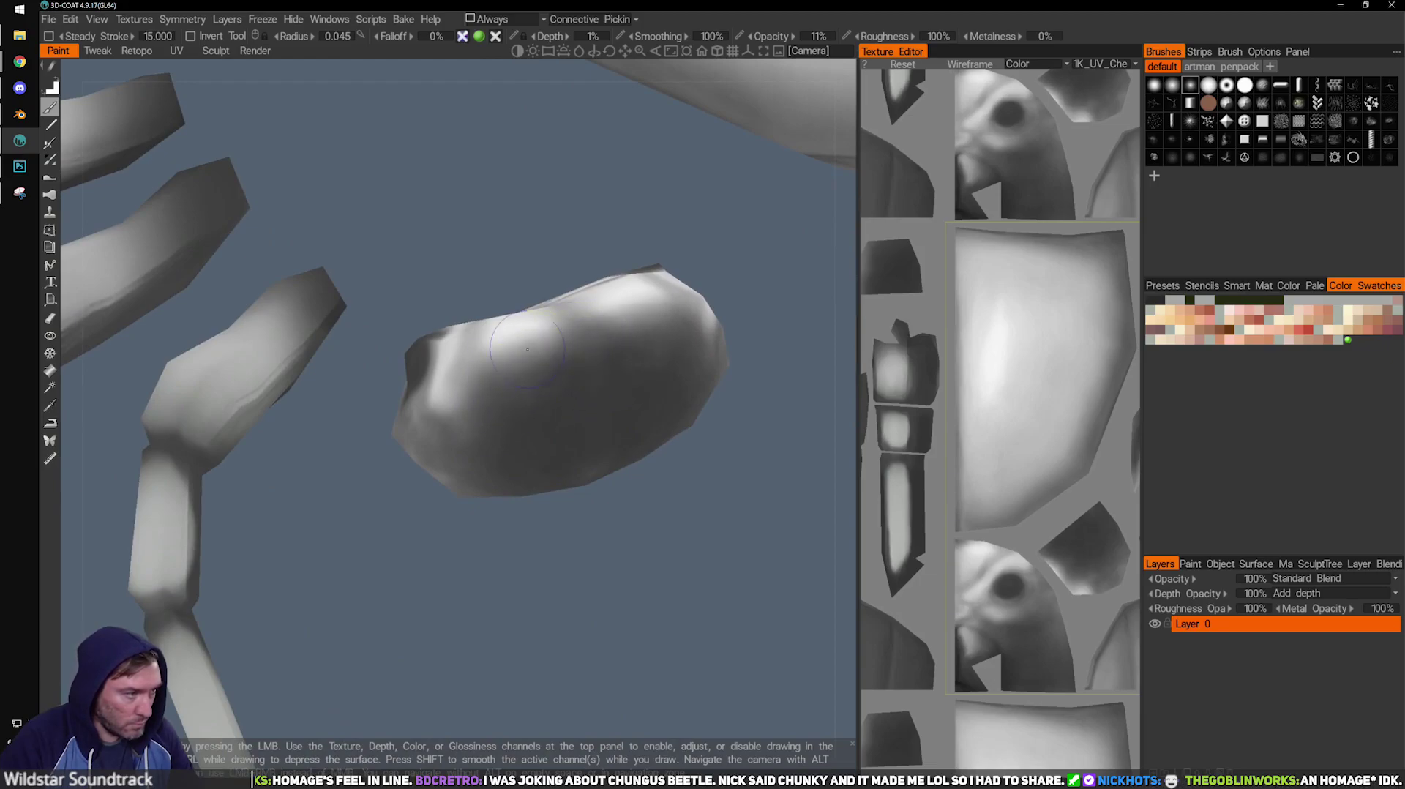
{"action": "left_click_drag", "start_coordinate": [620, 352], "coordinate": [691, 555], "text": "alt"}
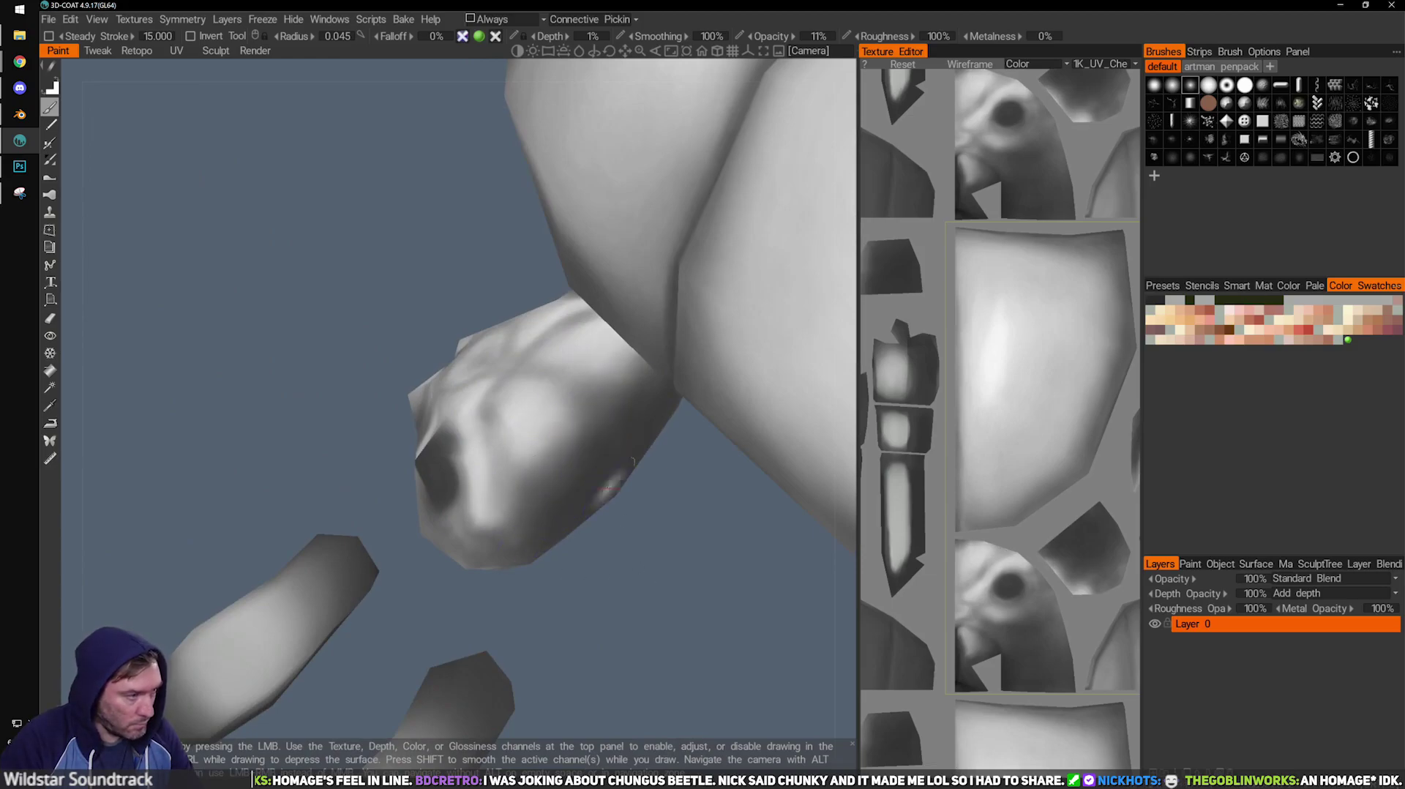
{"action": "left_click_drag", "start_coordinate": [640, 565], "coordinate": [596, 439]}
{"action": "mouse_move", "coordinate": [729, 336]}
{"action": "left_mouse_down"}
{"action": "mouse_move", "coordinate": [662, 476]}
{"action": "mouse_move", "coordinate": [507, 546]}
{"action": "left_mouse_up"}
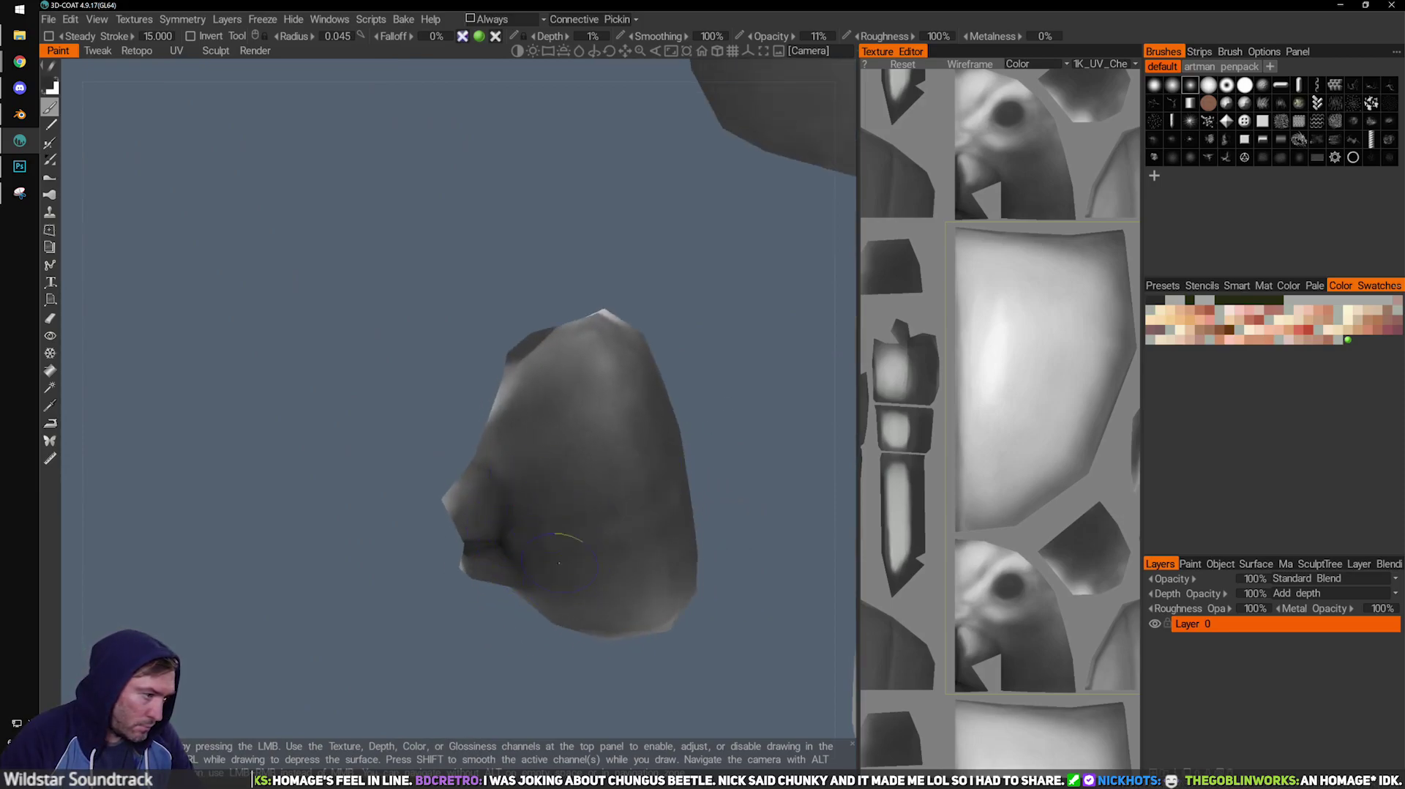
{"action": "left_click_drag", "start_coordinate": [698, 450], "coordinate": [590, 454]}
{"action": "mouse_move", "coordinate": [724, 432]}
{"action": "left_mouse_down"}
{"action": "mouse_move", "coordinate": [711, 464]}
{"action": "mouse_move", "coordinate": [790, 393]}
{"action": "mouse_move", "coordinate": [727, 328]}
{"action": "left_mouse_up"}
{"action": "left_click_drag", "start_coordinate": [627, 274], "coordinate": [451, 460]}
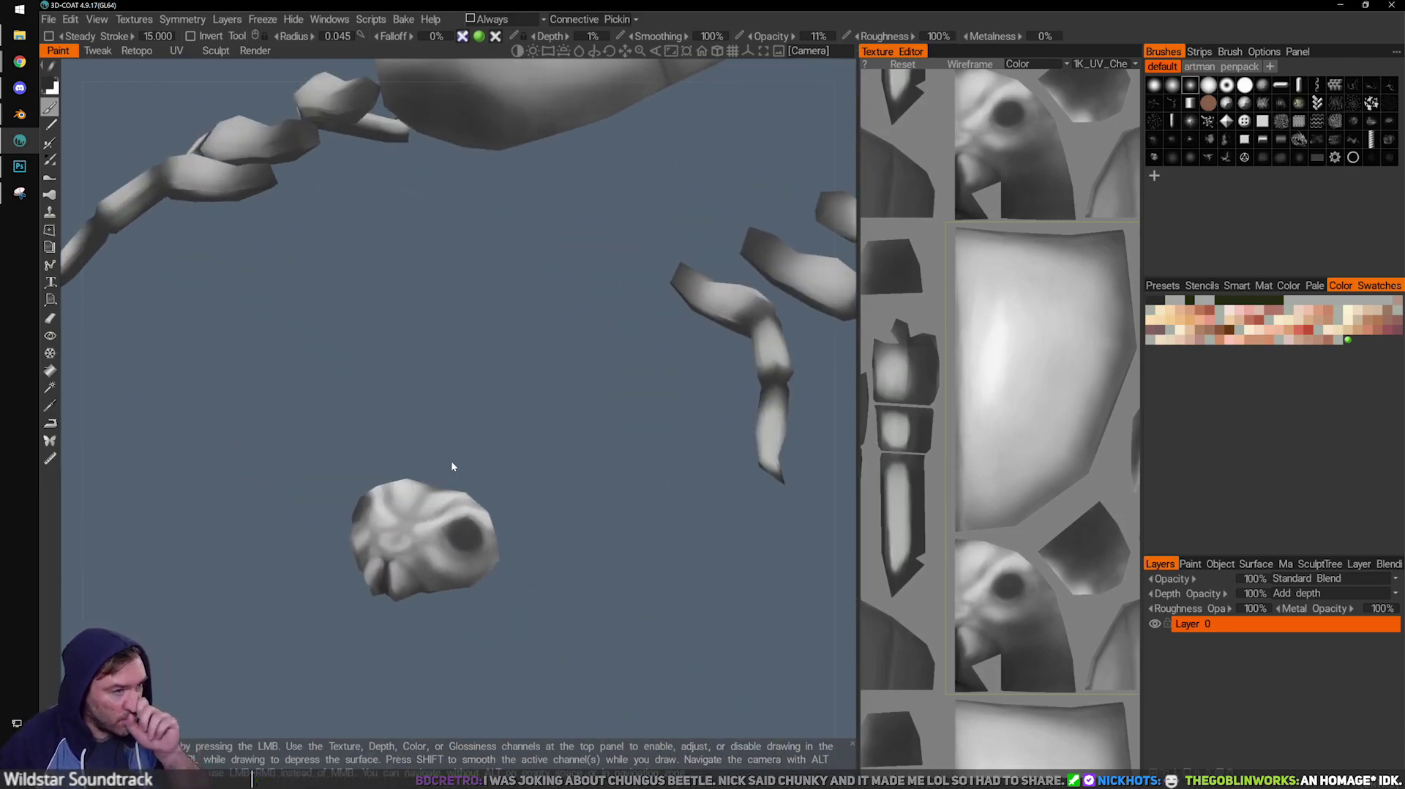
Examine the grayscale shading on the creature's leg segments from several angles.
{"action": "middle_click_drag", "start_coordinate": [659, 301], "coordinate": [380, 412]}
{"action": "scroll", "coordinate": [508, 337], "scroll_direction": "up", "scroll_amount": 4}
{"action": "mouse_move", "coordinate": [379, 417]}
{"action": "left_mouse_down"}
{"action": "mouse_move", "coordinate": [527, 402]}
{"action": "mouse_move", "coordinate": [531, 425]}
{"action": "mouse_move", "coordinate": [516, 420]}
{"action": "mouse_move", "coordinate": [596, 379]}
{"action": "mouse_move", "coordinate": [490, 389]}
{"action": "mouse_move", "coordinate": [520, 373]}
{"action": "left_mouse_up"}
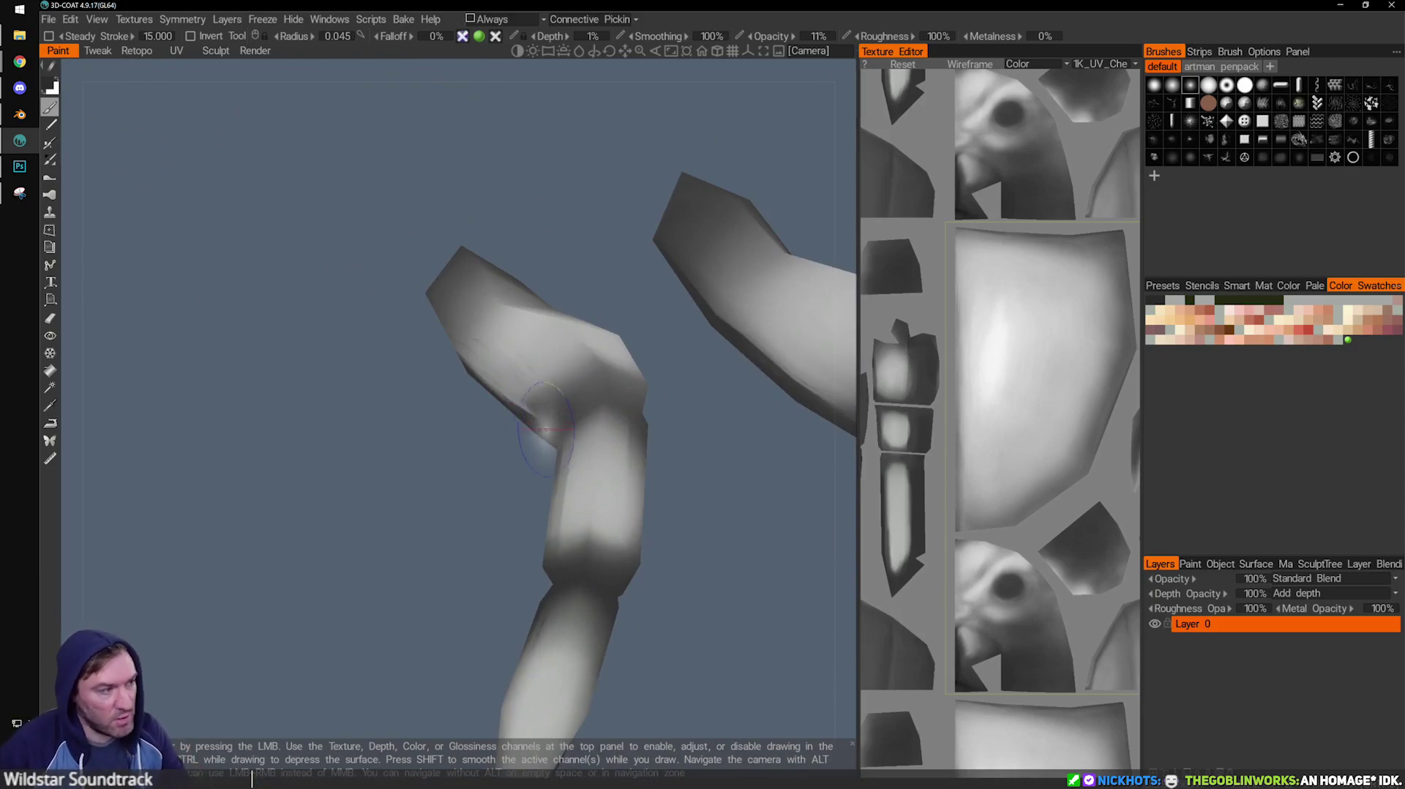
{"action": "right_click_drag", "start_coordinate": [538, 437], "coordinate": [481, 316]}
{"action": "left_click_drag", "start_coordinate": [482, 318], "coordinate": [373, 353], "text": "alt"}
{"action": "mouse_move", "coordinate": [374, 354]}
{"action": "right_mouse_down", "text": "alt"}
{"action": "mouse_move", "coordinate": [527, 346]}
{"action": "mouse_move", "coordinate": [430, 370]}
{"action": "mouse_move", "coordinate": [513, 336]}
{"action": "mouse_move", "coordinate": [467, 331]}
{"action": "right_mouse_up", "text": "alt"}
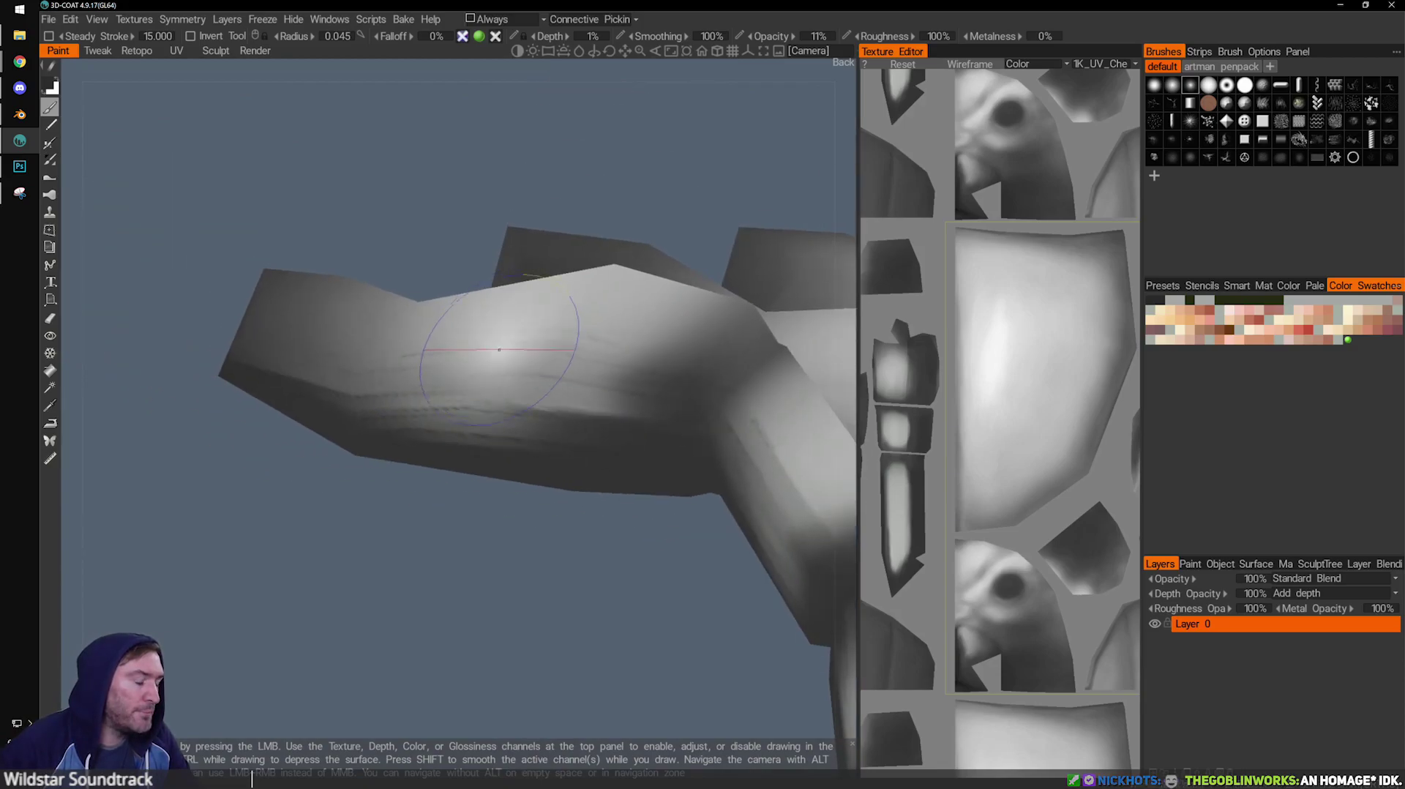
{"action": "right_click_drag", "start_coordinate": [539, 371], "coordinate": [564, 356], "text": "alt"}
{"action": "mouse_move", "coordinate": [564, 355]}
{"action": "left_mouse_down", "text": "alt"}
{"action": "mouse_move", "coordinate": [339, 399]}
{"action": "mouse_move", "coordinate": [872, 486]}
{"action": "mouse_move", "coordinate": [982, 482]}
{"action": "left_mouse_up", "text": "alt"}
{"action": "scroll", "coordinate": [982, 477], "scroll_direction": "up", "scroll_amount": 5}
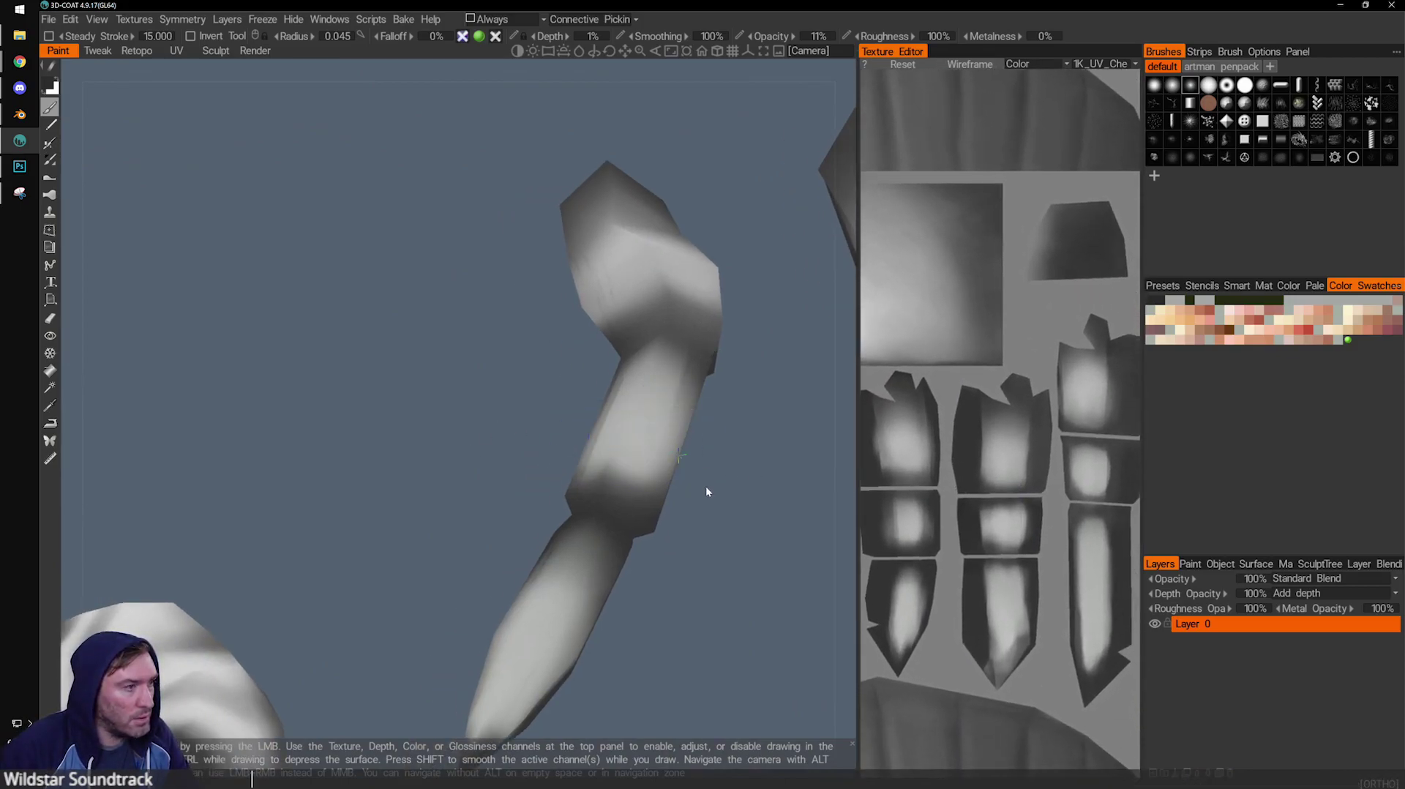
{"action": "right_click_drag", "start_coordinate": [634, 477], "coordinate": [586, 414], "text": "alt"}
{"action": "middle_click_drag", "start_coordinate": [363, 511], "coordinate": [420, 428], "text": "alt"}
{"action": "left_click_drag", "start_coordinate": [420, 428], "coordinate": [666, 366], "text": "alt"}
{"action": "middle_click_drag", "start_coordinate": [307, 454], "coordinate": [463, 391], "text": "alt"}
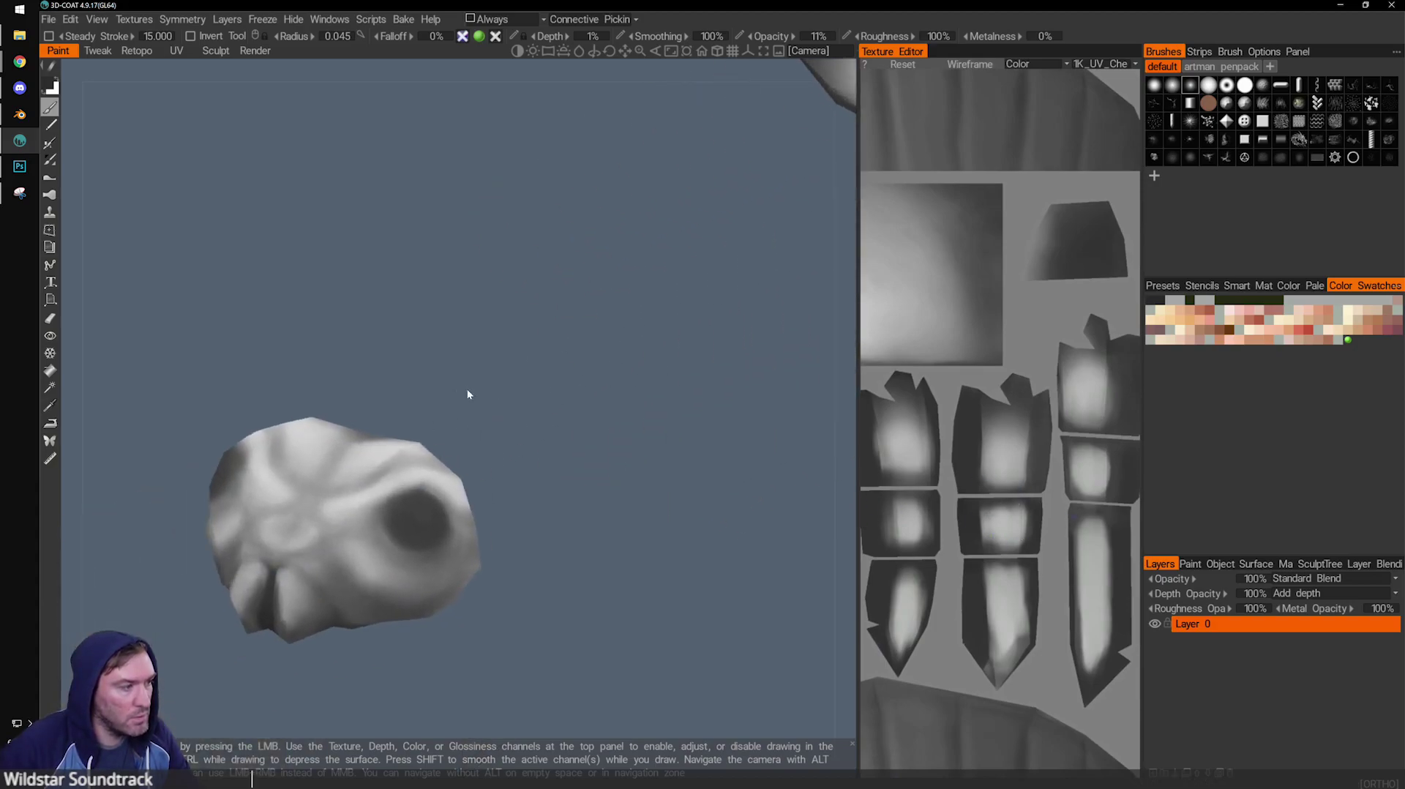
Reduce the brush radius and paint a thin dark crease beneath each inner brow ridge on the head.
{"action": "left_click_drag", "start_coordinate": [462, 391], "coordinate": [436, 414], "text": "alt"}
{"action": "mouse_move", "coordinate": [436, 414]}
{"action": "right_mouse_down", "text": "alt"}
{"action": "mouse_move", "coordinate": [593, 521]}
{"action": "mouse_move", "coordinate": [540, 442]}
{"action": "right_mouse_up", "text": "alt"}
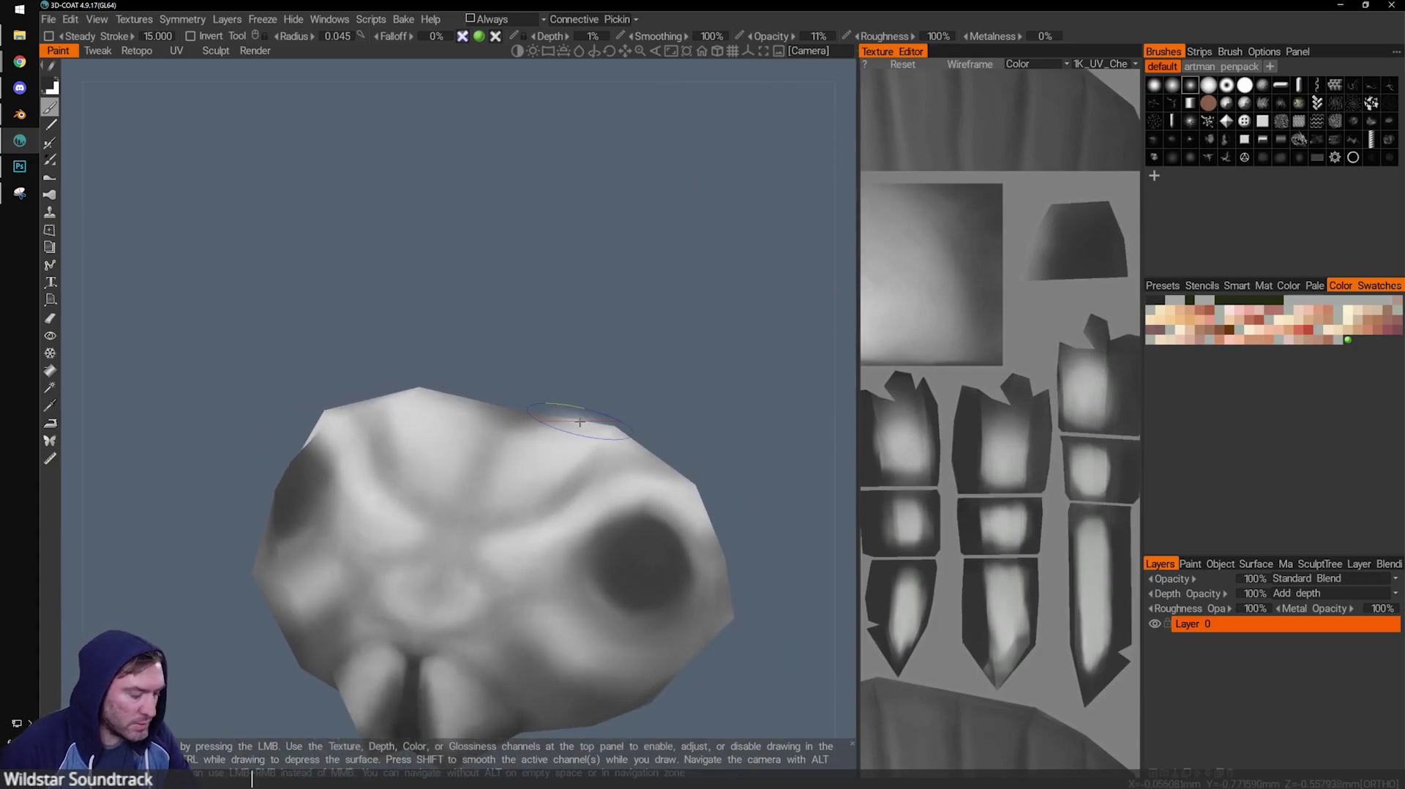
{"action": "mouse_move", "coordinate": [686, 380]}
{"action": "middle_mouse_down"}
{"action": "mouse_move", "coordinate": [700, 395]}
{"action": "mouse_move", "coordinate": [664, 392]}
{"action": "mouse_move", "coordinate": [684, 356]}
{"action": "middle_mouse_up"}
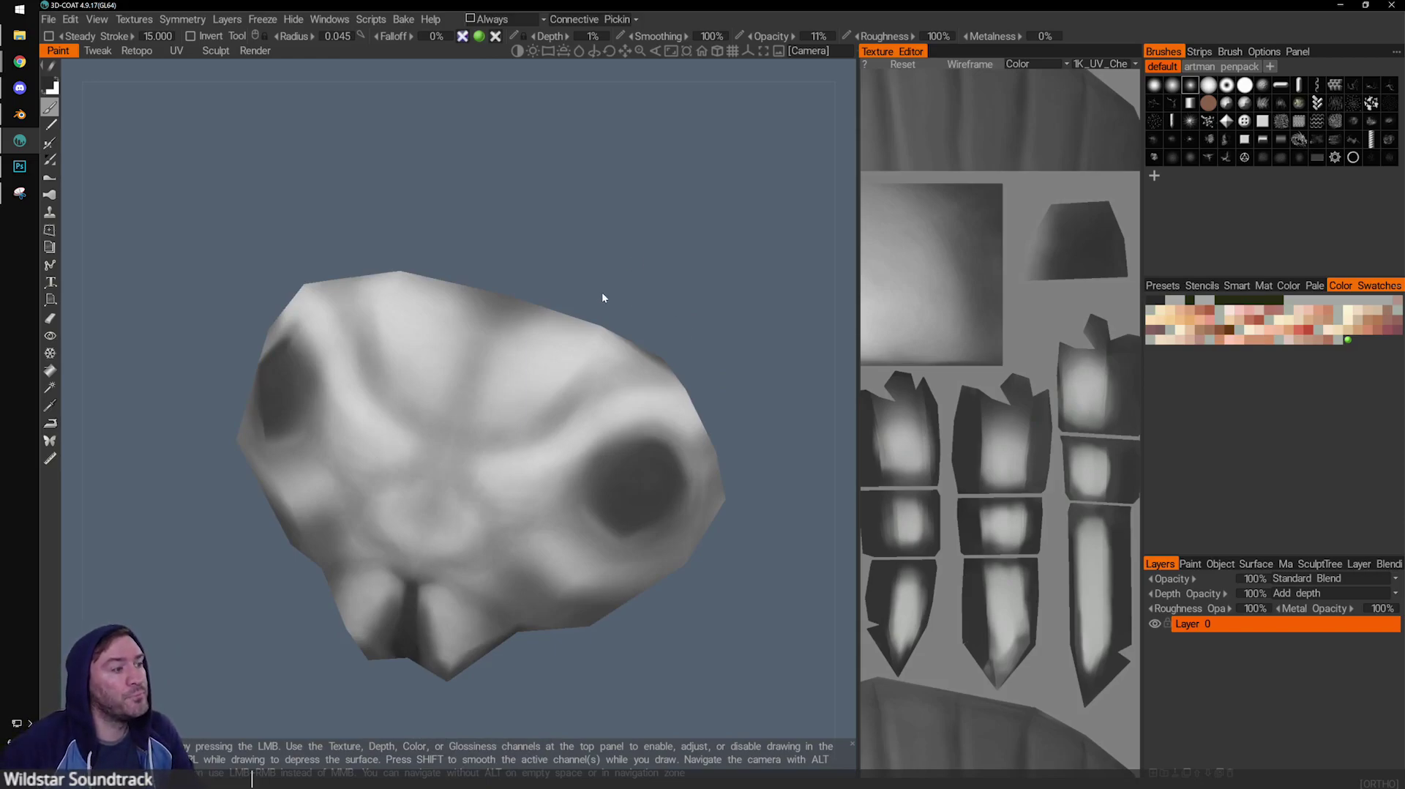
{"action": "middle_click_drag", "start_coordinate": [622, 329], "coordinate": [648, 355]}
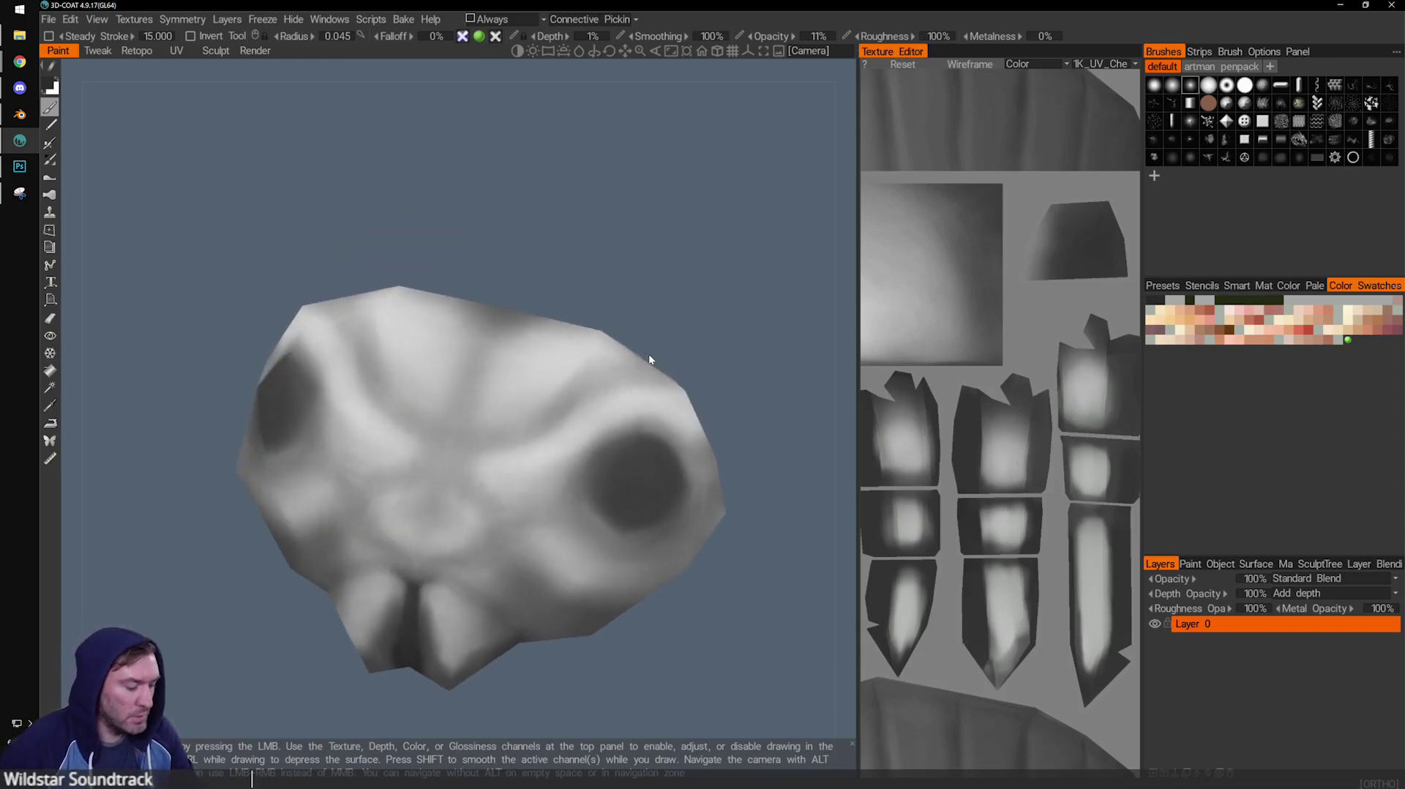
{"action": "middle_click_drag", "start_coordinate": [688, 296], "coordinate": [503, 439]}
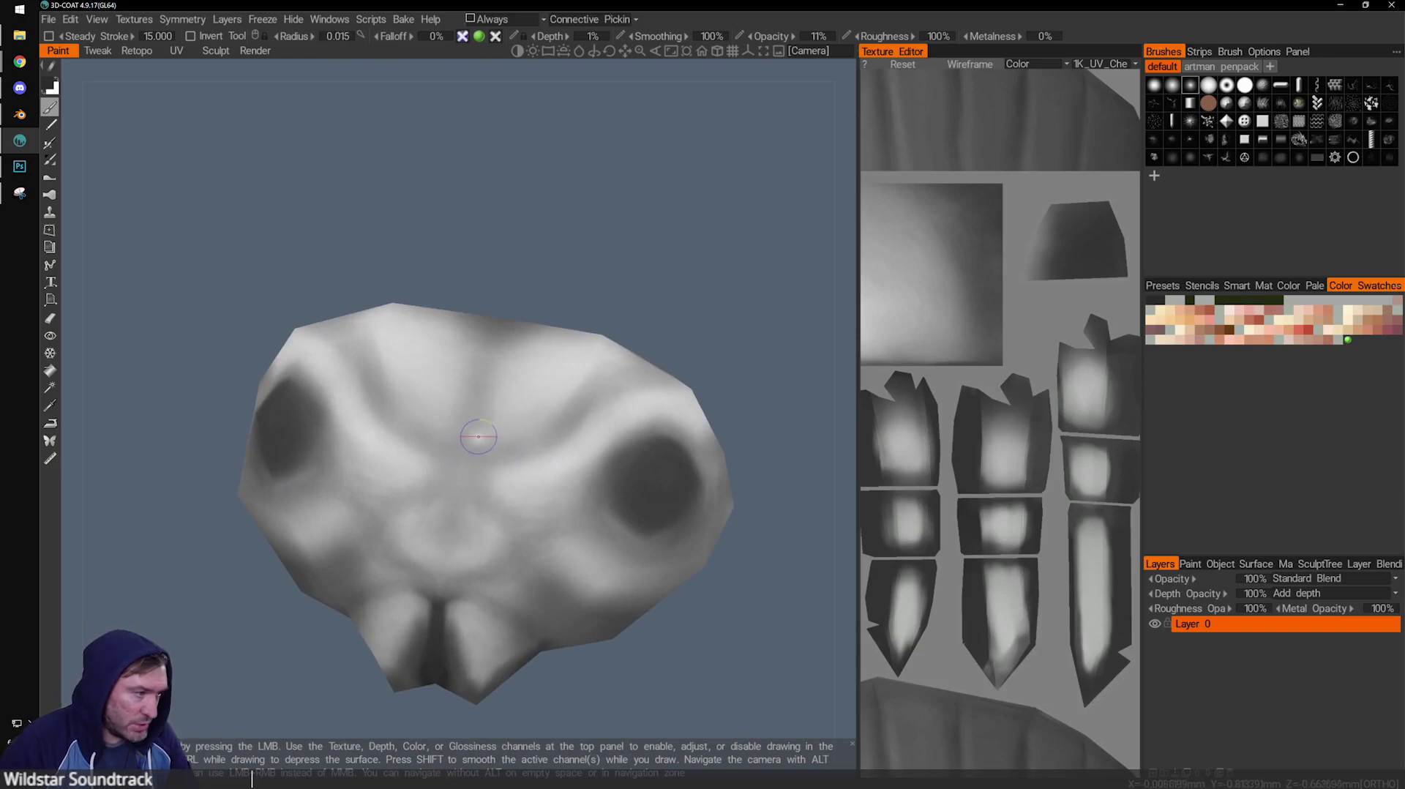
{"action": "left_click_drag", "start_coordinate": [550, 317], "coordinate": [562, 310]}
{"action": "key", "text": "bracketleft"}
{"action": "mouse_move", "coordinate": [606, 265]}
{"action": "left_mouse_down"}
{"action": "mouse_move", "coordinate": [594, 248]}
{"action": "mouse_move", "coordinate": [583, 293]}
{"action": "mouse_move", "coordinate": [610, 260]}
{"action": "mouse_move", "coordinate": [617, 282]}
{"action": "left_mouse_up"}
{"action": "key", "text": "bracketleft"}
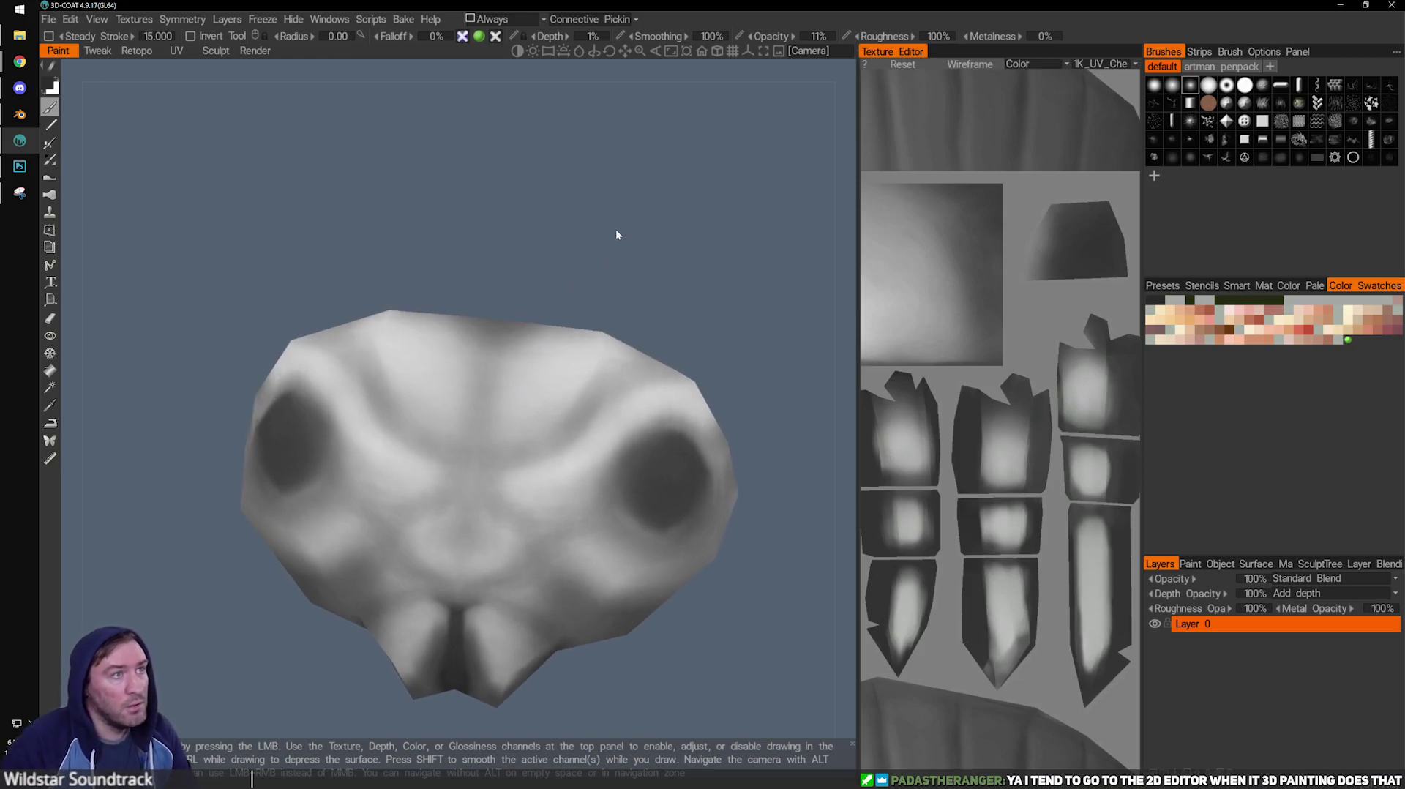
{"action": "left_click_drag", "start_coordinate": [627, 220], "coordinate": [627, 226]}
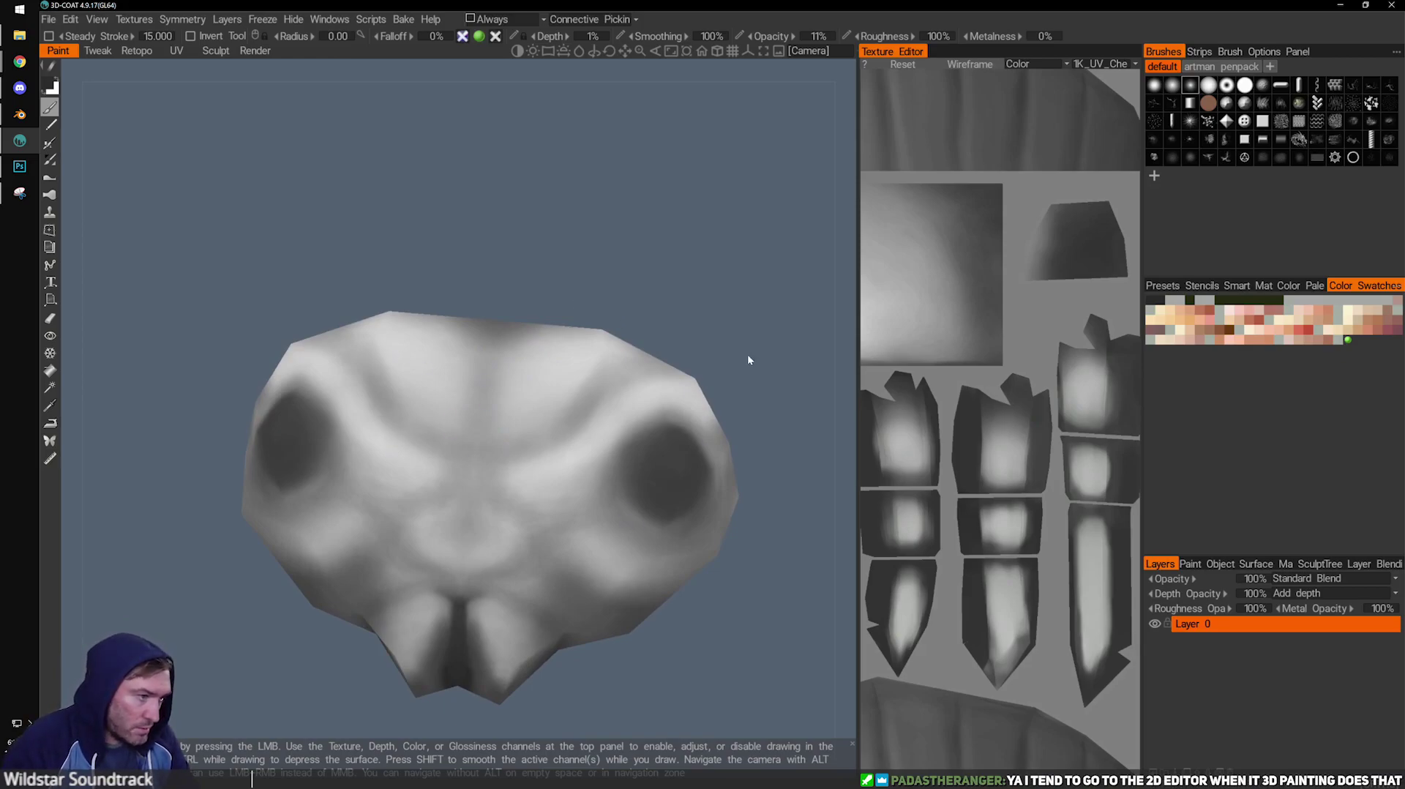
{"action": "left_click_drag", "start_coordinate": [749, 360], "coordinate": [599, 487]}
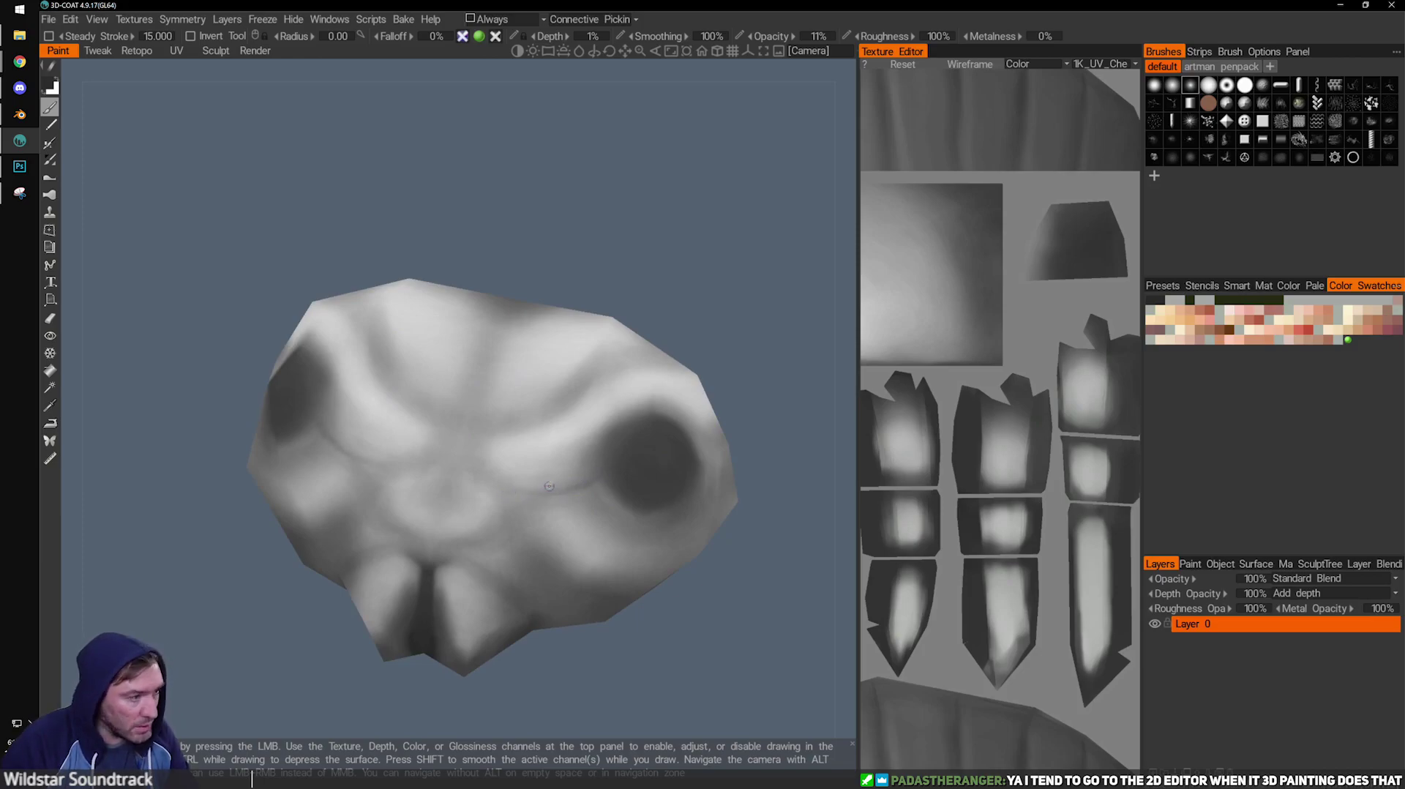
Outline the rounded inner ends and upper edges of the brow ridges with fine dark creases.
{"action": "right_click_drag", "start_coordinate": [521, 484], "coordinate": [599, 466]}
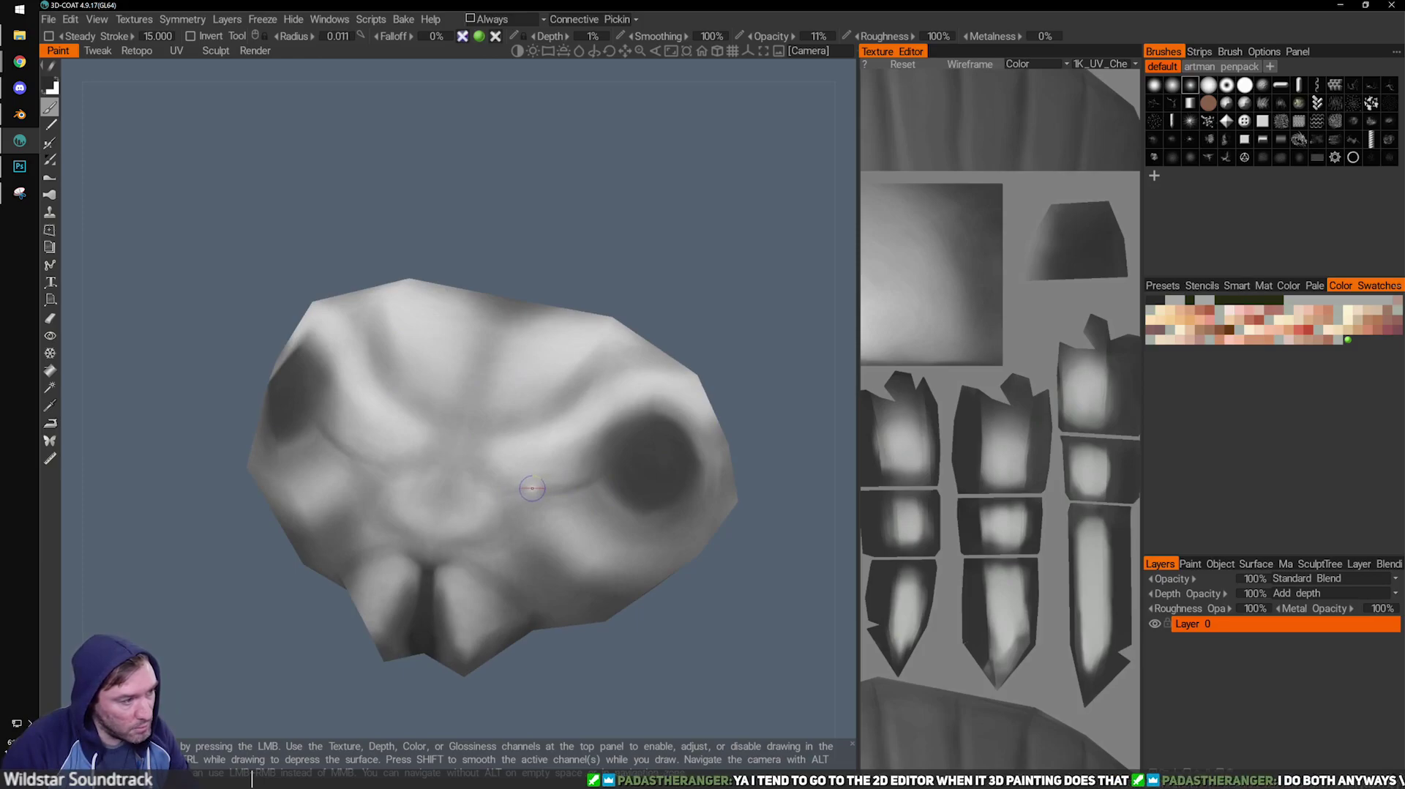
{"action": "key", "text": "bracketleft"}
{"action": "key", "text": "bracketleft"}
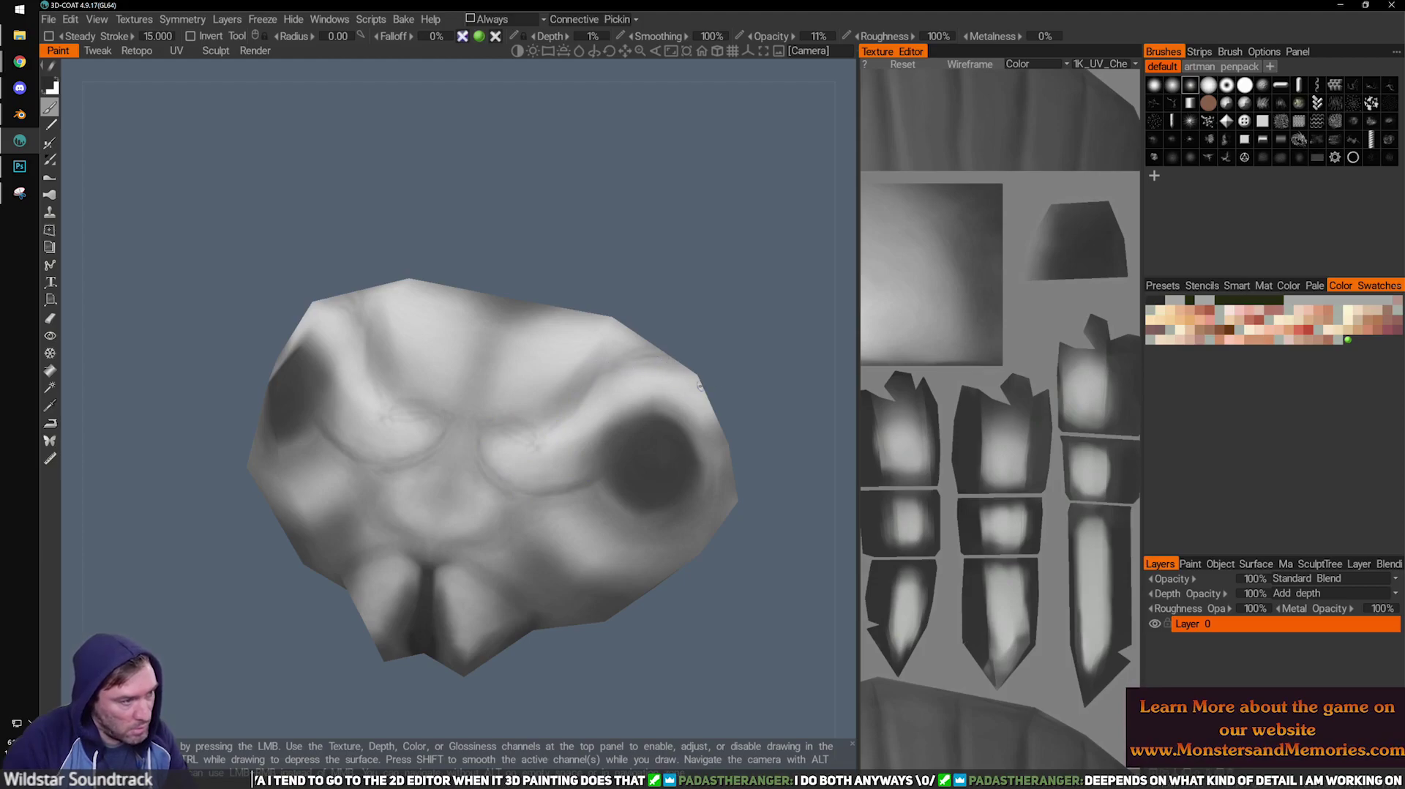
Refine the dark creases around the inner brow and between the brow ridge and eye socket from the side.
{"action": "left_click_drag", "start_coordinate": [695, 389], "coordinate": [653, 361], "text": "alt"}
{"action": "left_click_drag", "start_coordinate": [754, 424], "coordinate": [691, 424], "text": "alt"}
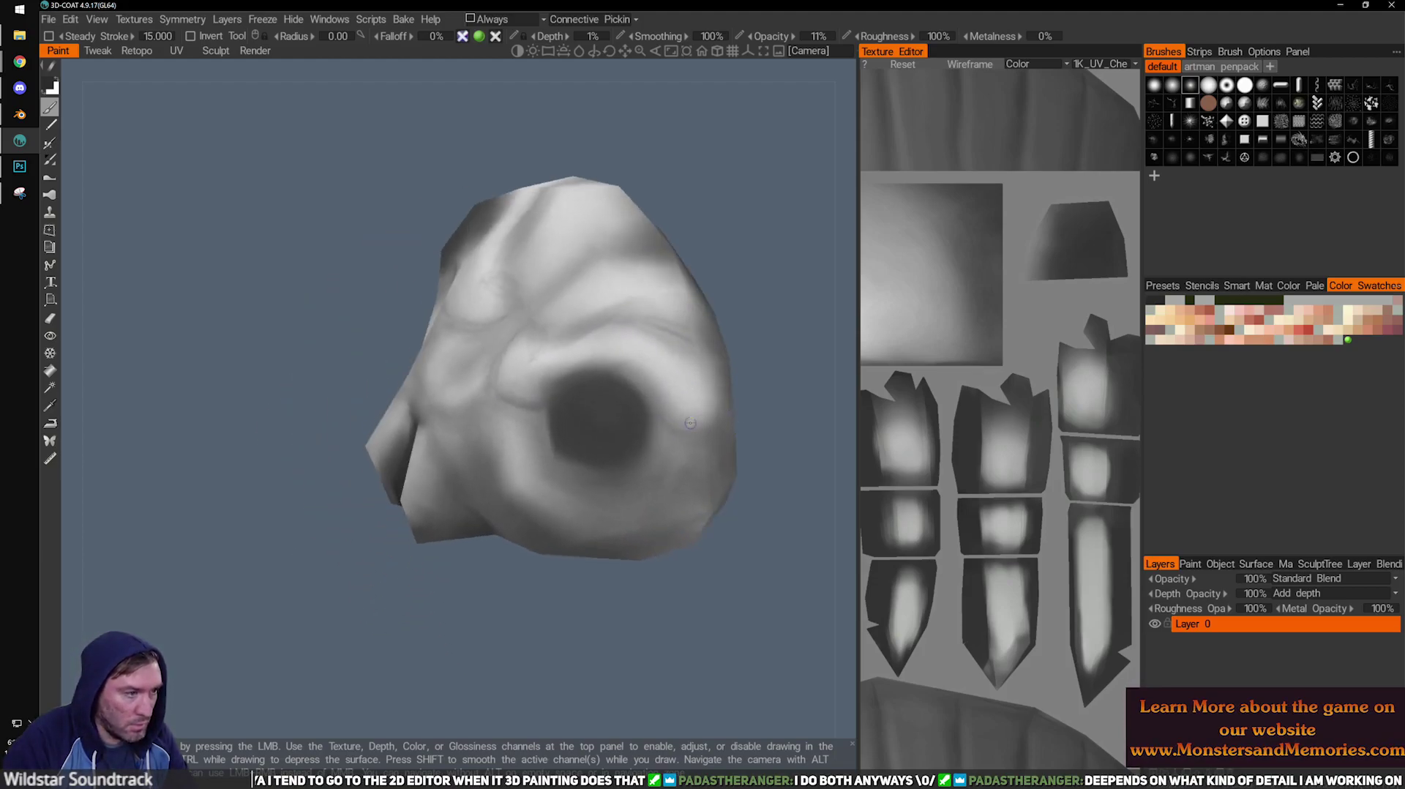
{"action": "mouse_move", "coordinate": [646, 358]}
{"action": "left_mouse_down", "text": "alt"}
{"action": "mouse_move", "coordinate": [752, 356]}
{"action": "mouse_move", "coordinate": [717, 435]}
{"action": "left_mouse_up", "text": "alt"}
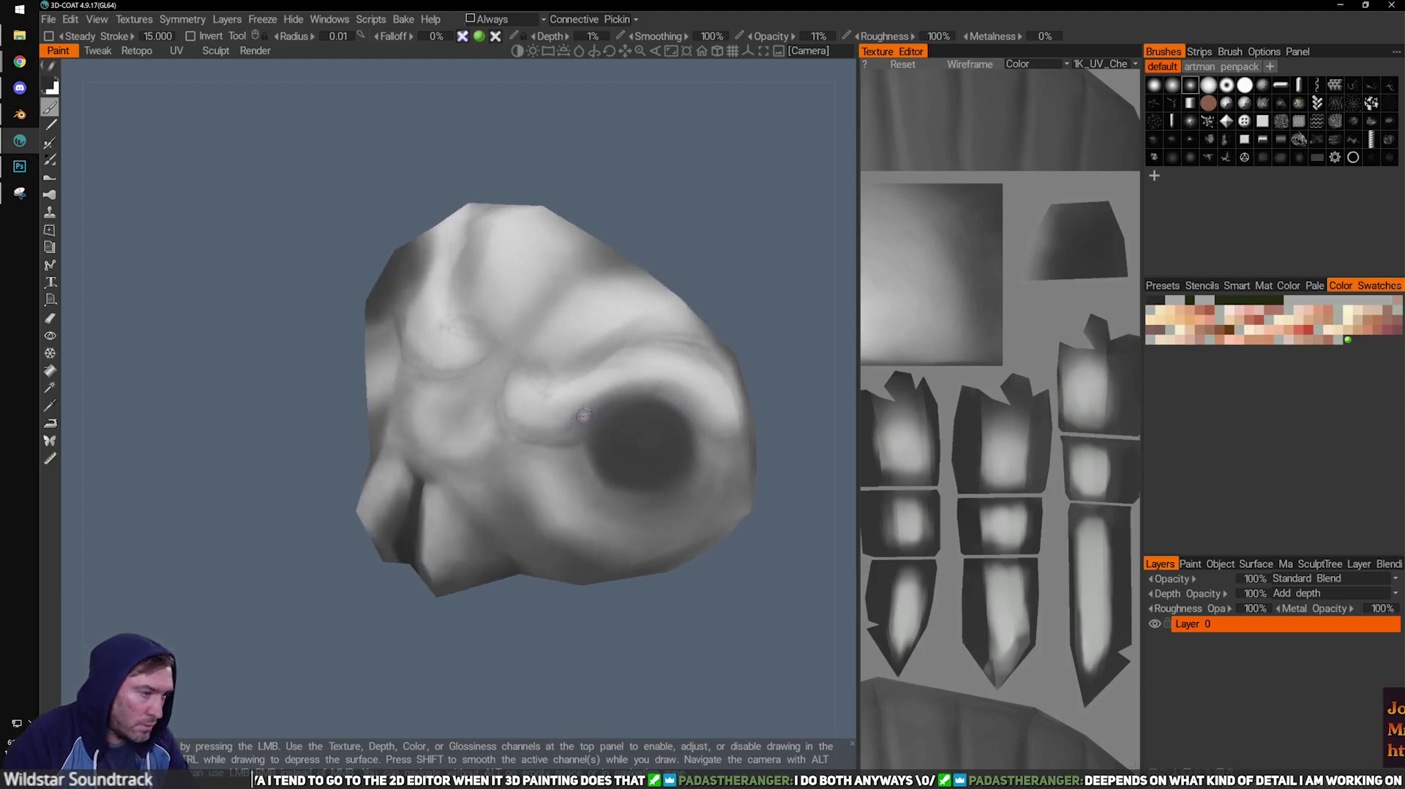
{"action": "left_click_drag", "start_coordinate": [595, 408], "coordinate": [626, 378], "text": "alt"}
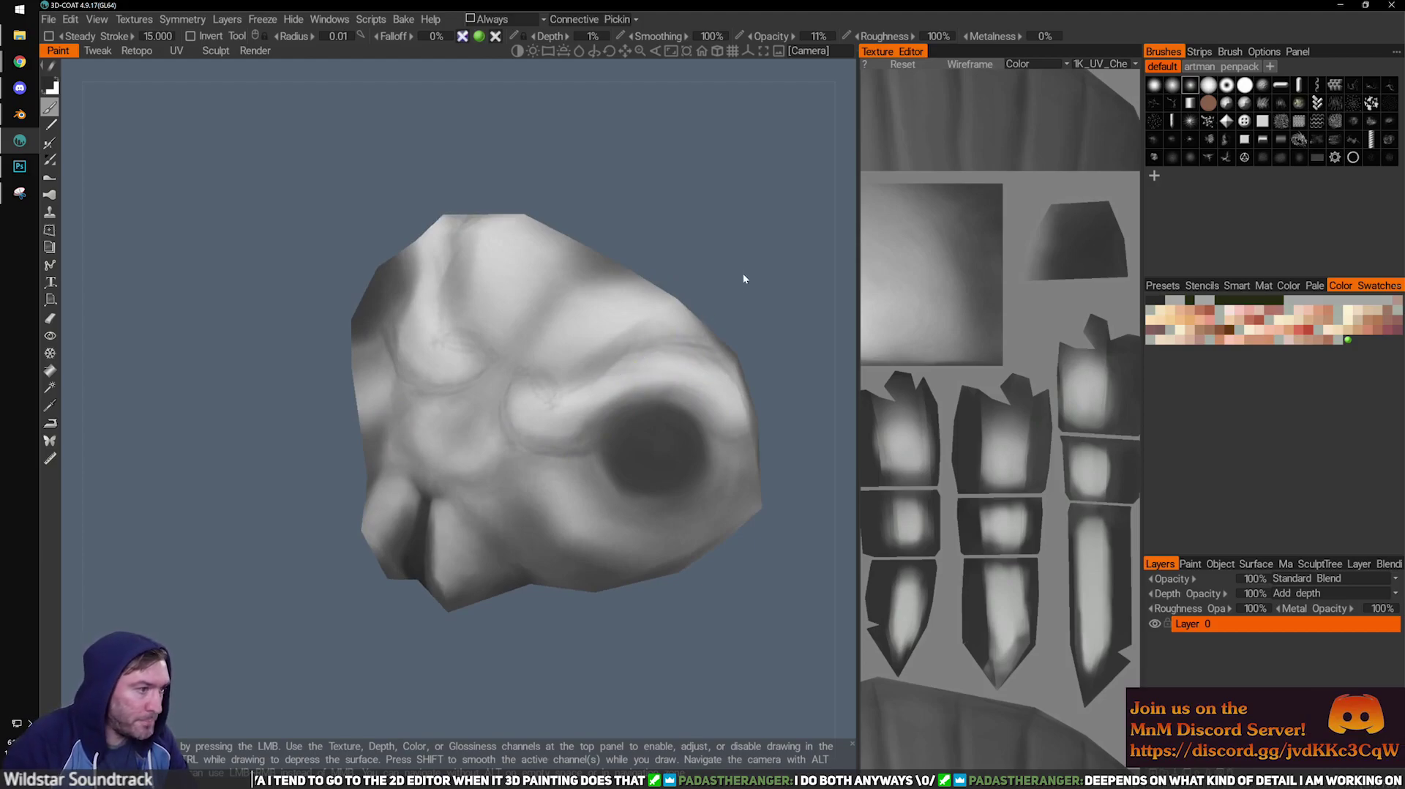
{"action": "left_click_drag", "start_coordinate": [741, 278], "coordinate": [745, 277], "text": "alt"}
Switch to white and brighten the rounded inner ends of both brow ridges.
{"action": "key", "text": "x"}
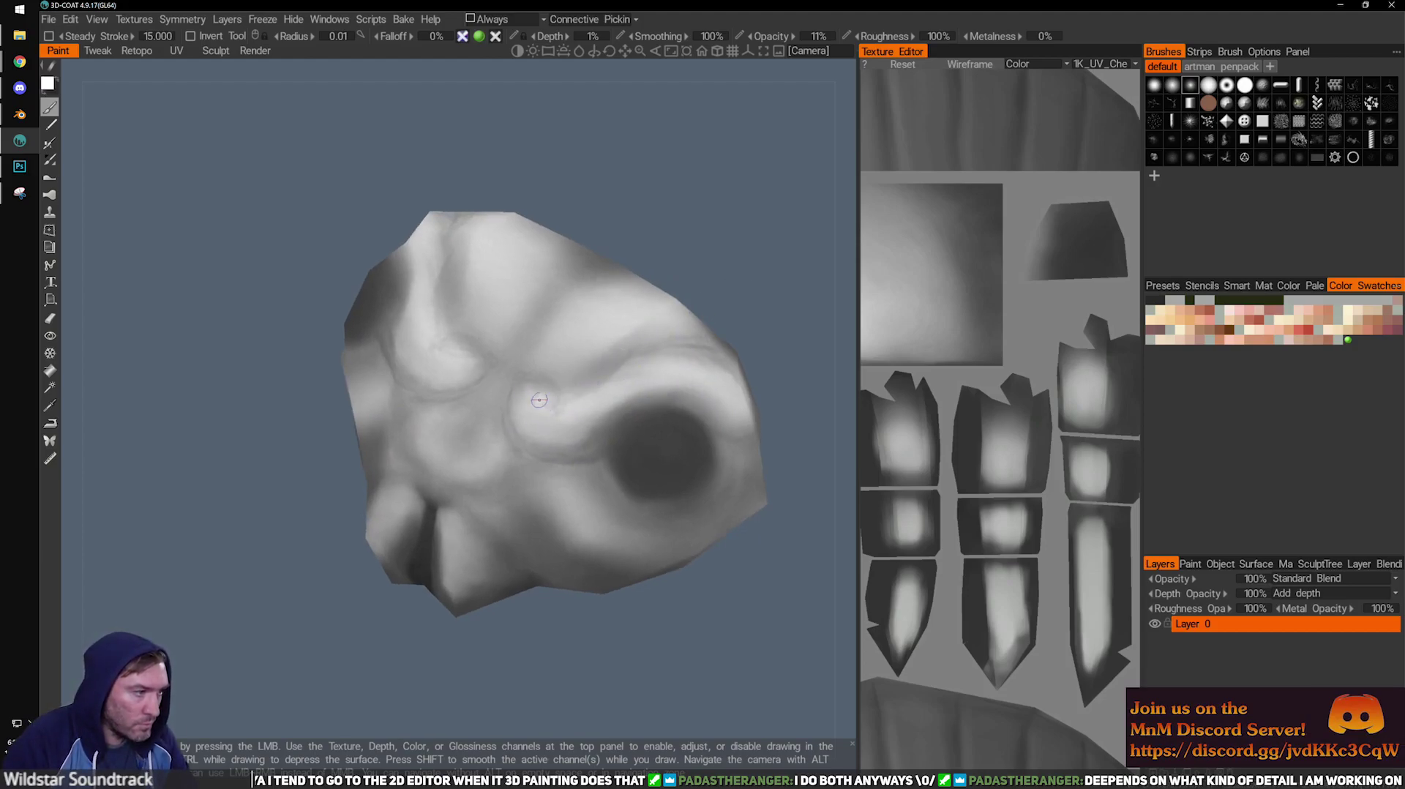
{"action": "left_click_drag", "start_coordinate": [535, 402], "coordinate": [536, 407]}
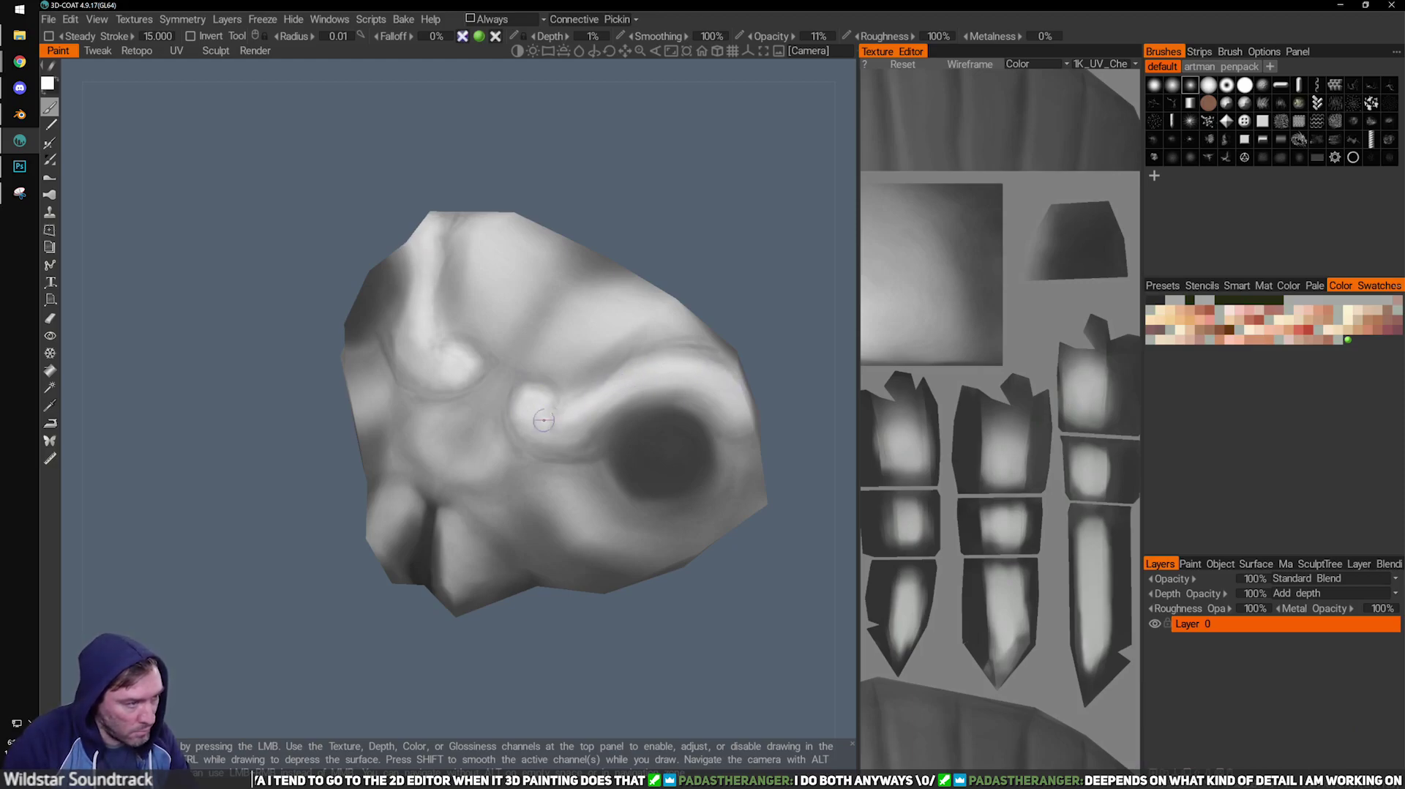
{"action": "left_click_drag", "start_coordinate": [692, 303], "coordinate": [702, 301]}
{"action": "left_click_drag", "start_coordinate": [705, 646], "coordinate": [696, 633]}
Switch back to the dark colour, enlarge the brush radius to 0.014, and deepen the shading around the eye sockets.
{"action": "key", "text": "x"}
{"action": "key", "text": "bracketright"}
{"action": "key", "text": "bracketright"}
{"action": "key", "text": "bracketright"}
{"action": "mouse_move", "coordinate": [620, 494]}
{"action": "left_mouse_down"}
{"action": "mouse_move", "coordinate": [639, 406]}
{"action": "mouse_move", "coordinate": [720, 442]}
{"action": "mouse_move", "coordinate": [660, 489]}
{"action": "mouse_move", "coordinate": [703, 434]}
{"action": "mouse_move", "coordinate": [642, 483]}
{"action": "left_mouse_up"}
{"action": "mouse_move", "coordinate": [678, 628]}
{"action": "left_mouse_down"}
{"action": "mouse_move", "coordinate": [736, 576]}
{"action": "mouse_move", "coordinate": [656, 529]}
{"action": "mouse_move", "coordinate": [710, 568]}
{"action": "left_mouse_up"}
{"action": "left_click_drag", "start_coordinate": [657, 286], "coordinate": [659, 373], "text": "alt"}
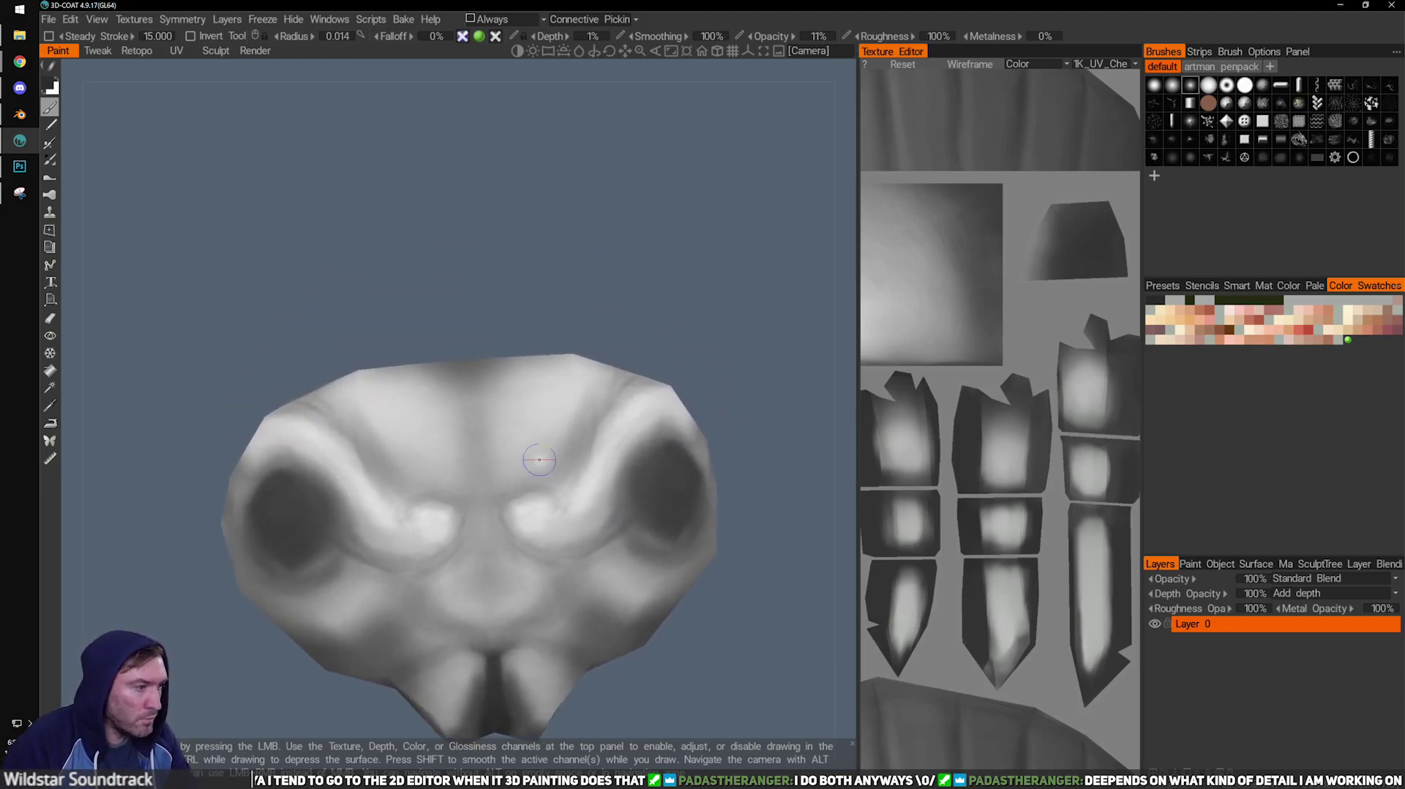
Paint dark forehead creases and small wrinkles between and along the brow ridges with a 0.01 brush radius.
{"action": "scroll", "coordinate": [560, 443], "scroll_direction": "down", "scroll_amount": 4}
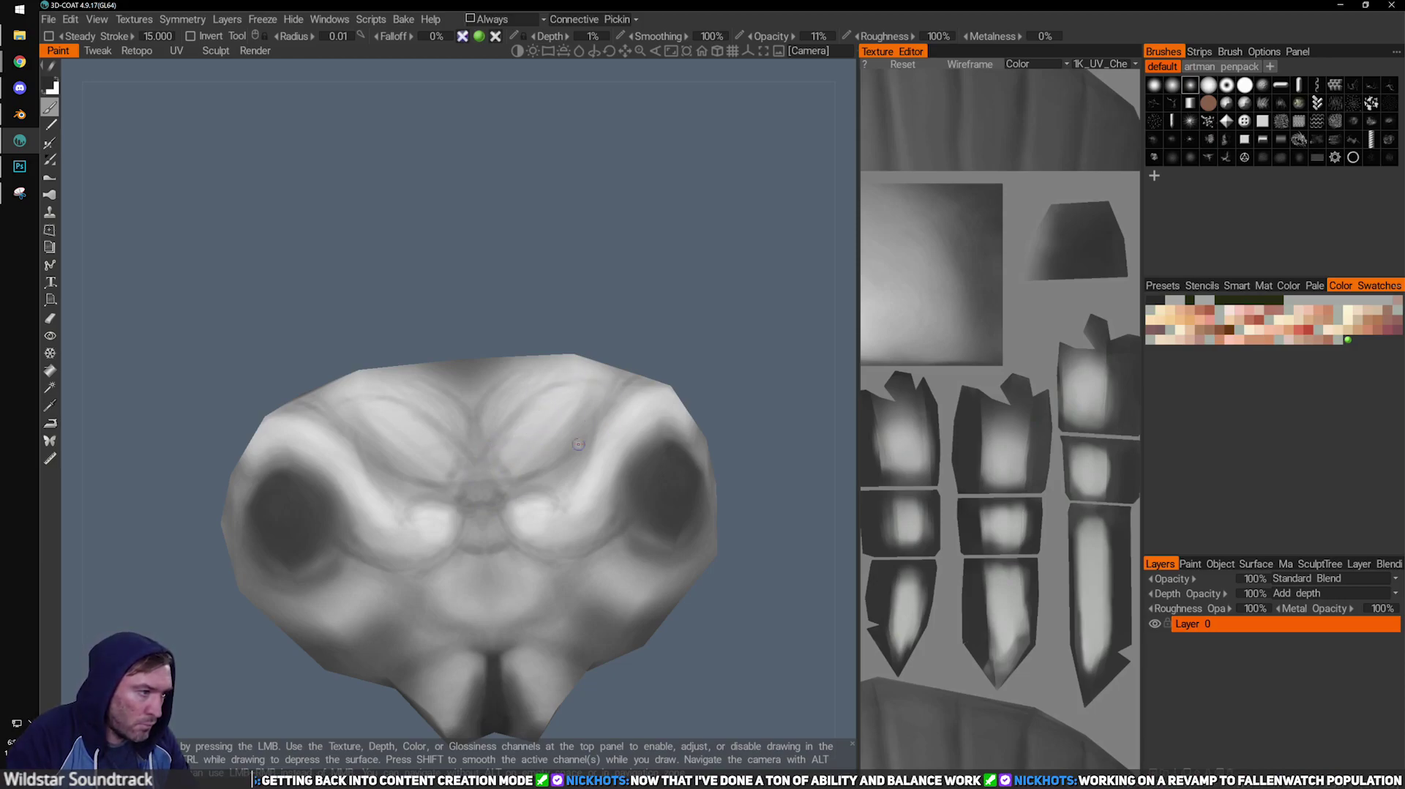
{"action": "left_click_drag", "start_coordinate": [556, 491], "coordinate": [590, 458]}
{"action": "right_click_drag", "start_coordinate": [482, 383], "coordinate": [464, 417], "text": "alt"}
{"action": "mouse_move", "coordinate": [465, 417]}
{"action": "left_mouse_down", "text": "alt"}
{"action": "mouse_move", "coordinate": [574, 424]}
{"action": "mouse_move", "coordinate": [438, 415]}
{"action": "left_mouse_up", "text": "alt"}
{"action": "scroll", "coordinate": [576, 468], "scroll_direction": "up", "scroll_amount": 2}
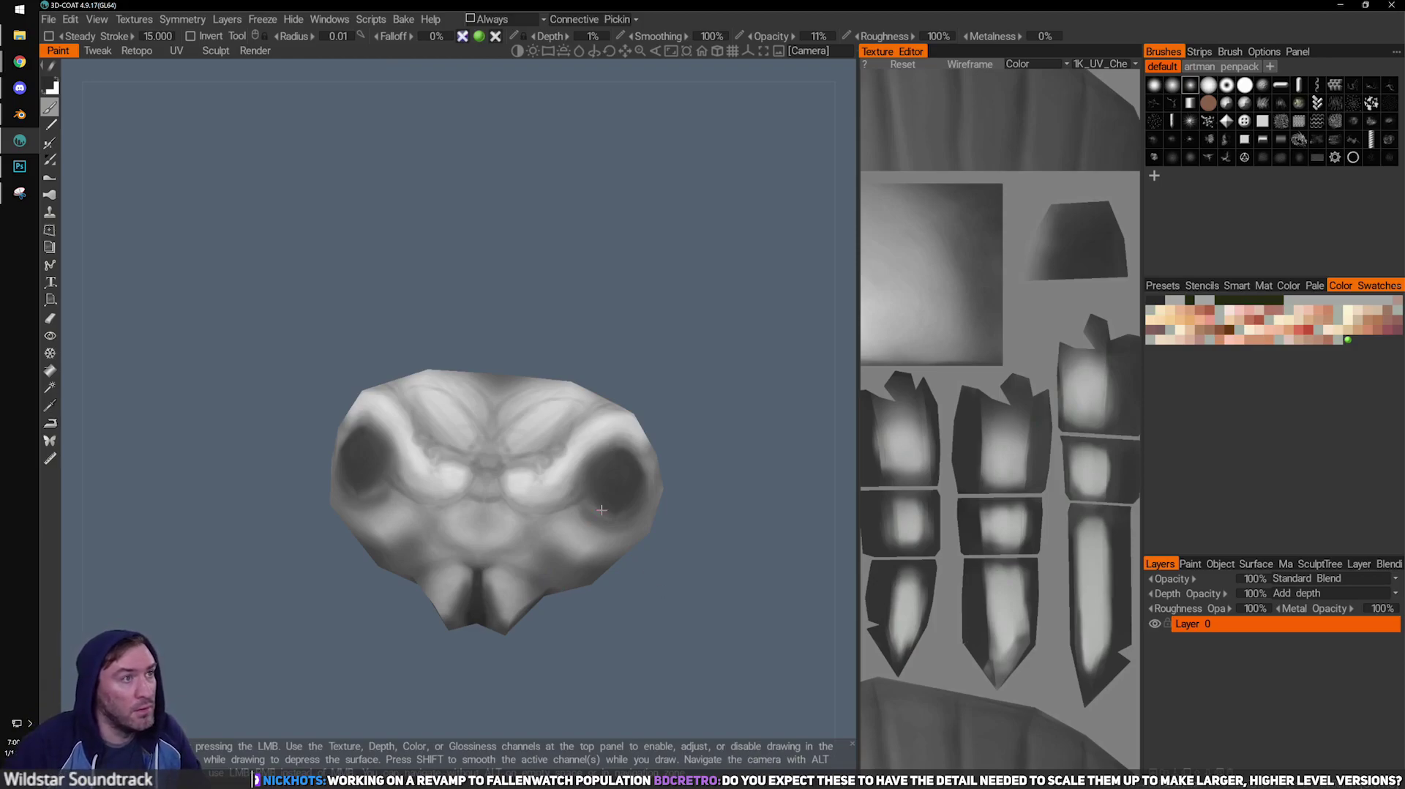
Return the model display to Flat Shade.
{"action": "left_click_drag", "start_coordinate": [637, 525], "coordinate": [615, 502], "text": "alt"}
{"action": "middle_click_drag", "start_coordinate": [615, 503], "coordinate": [587, 477], "text": "alt"}
{"action": "right_click_drag", "start_coordinate": [586, 477], "coordinate": [558, 560], "text": "alt"}
{"action": "left_click_drag", "start_coordinate": [558, 560], "coordinate": [598, 562], "text": "alt"}
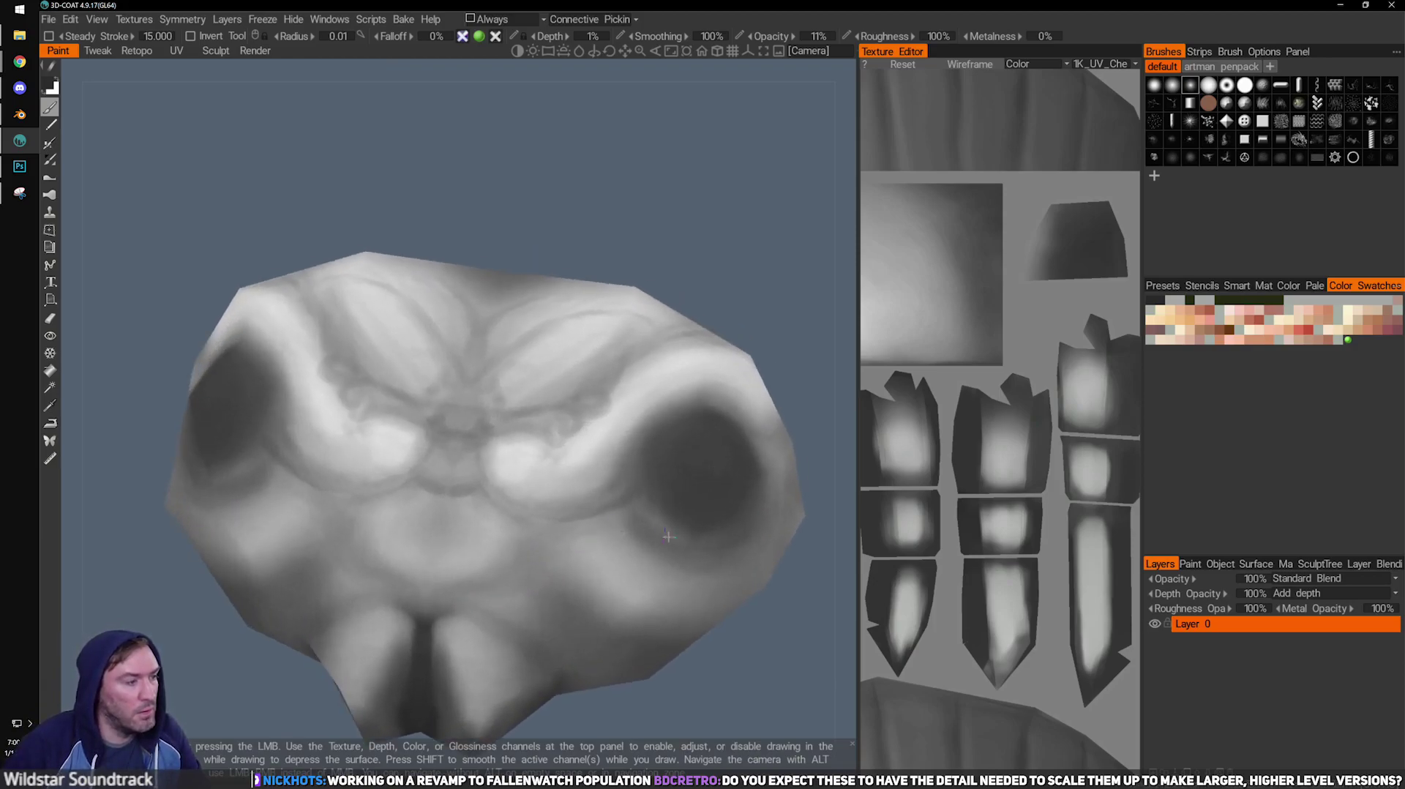
{"action": "right_click_drag", "start_coordinate": [598, 562], "coordinate": [602, 528], "text": "alt"}
{"action": "left_click_drag", "start_coordinate": [602, 527], "coordinate": [658, 480], "text": "alt"}
{"action": "key", "text": "4"}
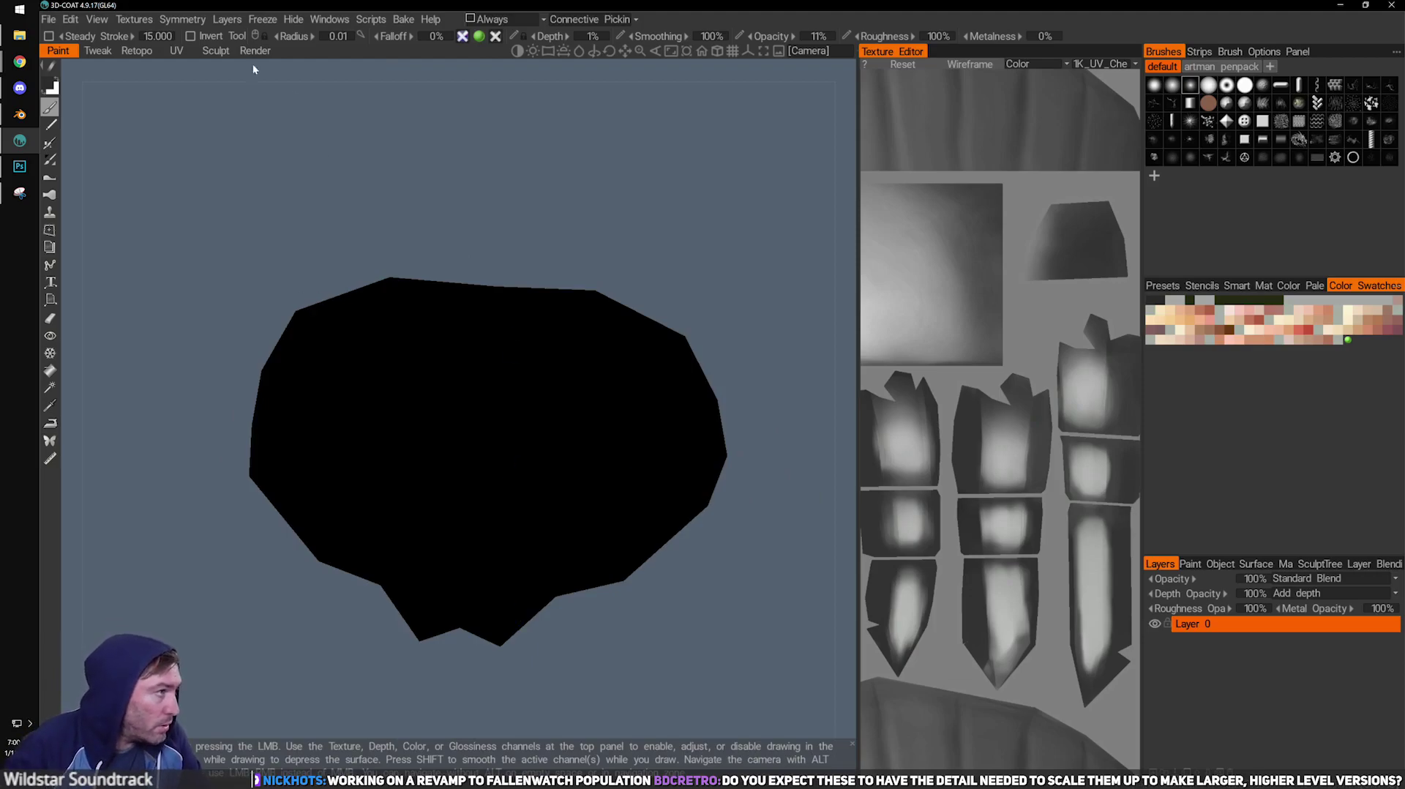
{"action": "left_click", "coordinate": [182, 19]}
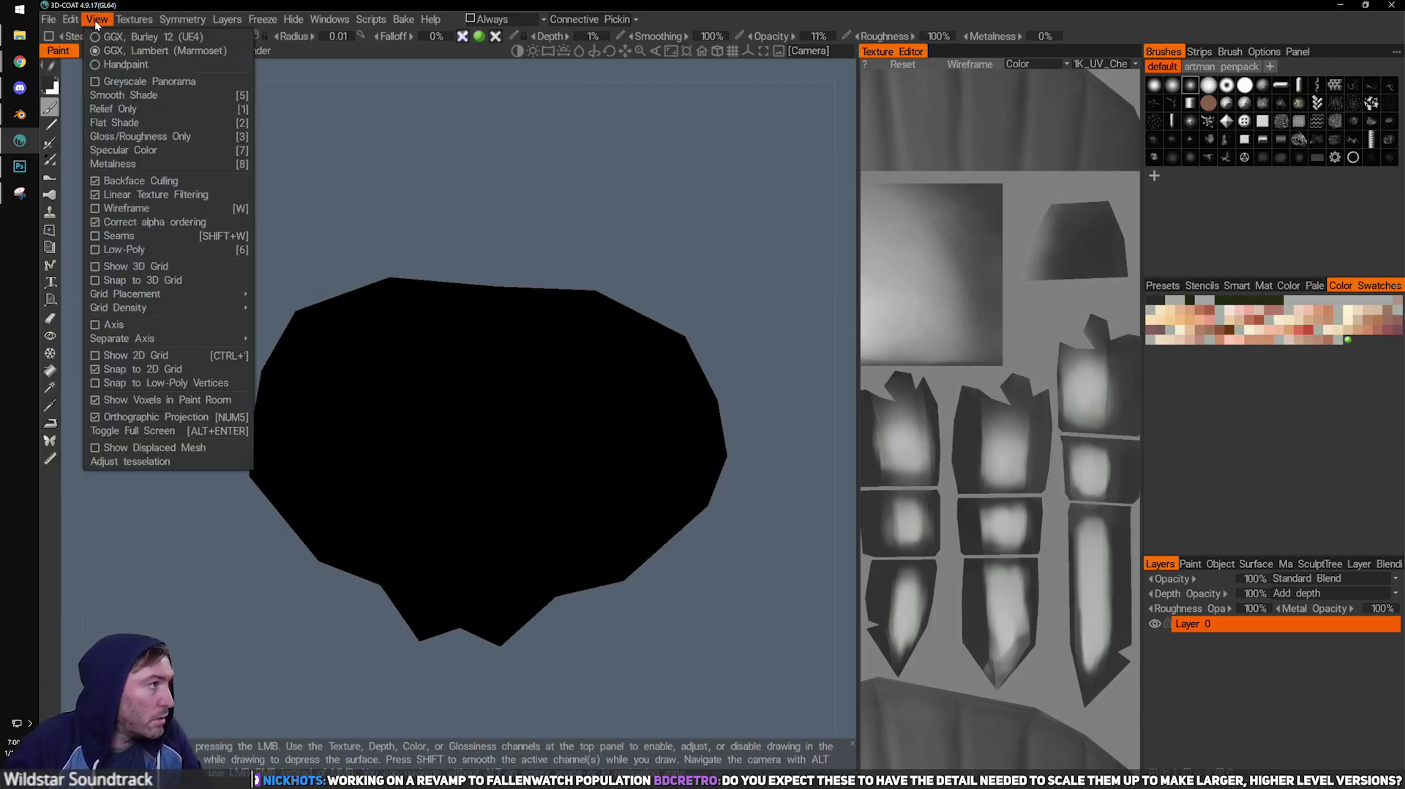
{"action": "left_click", "coordinate": [140, 120]}
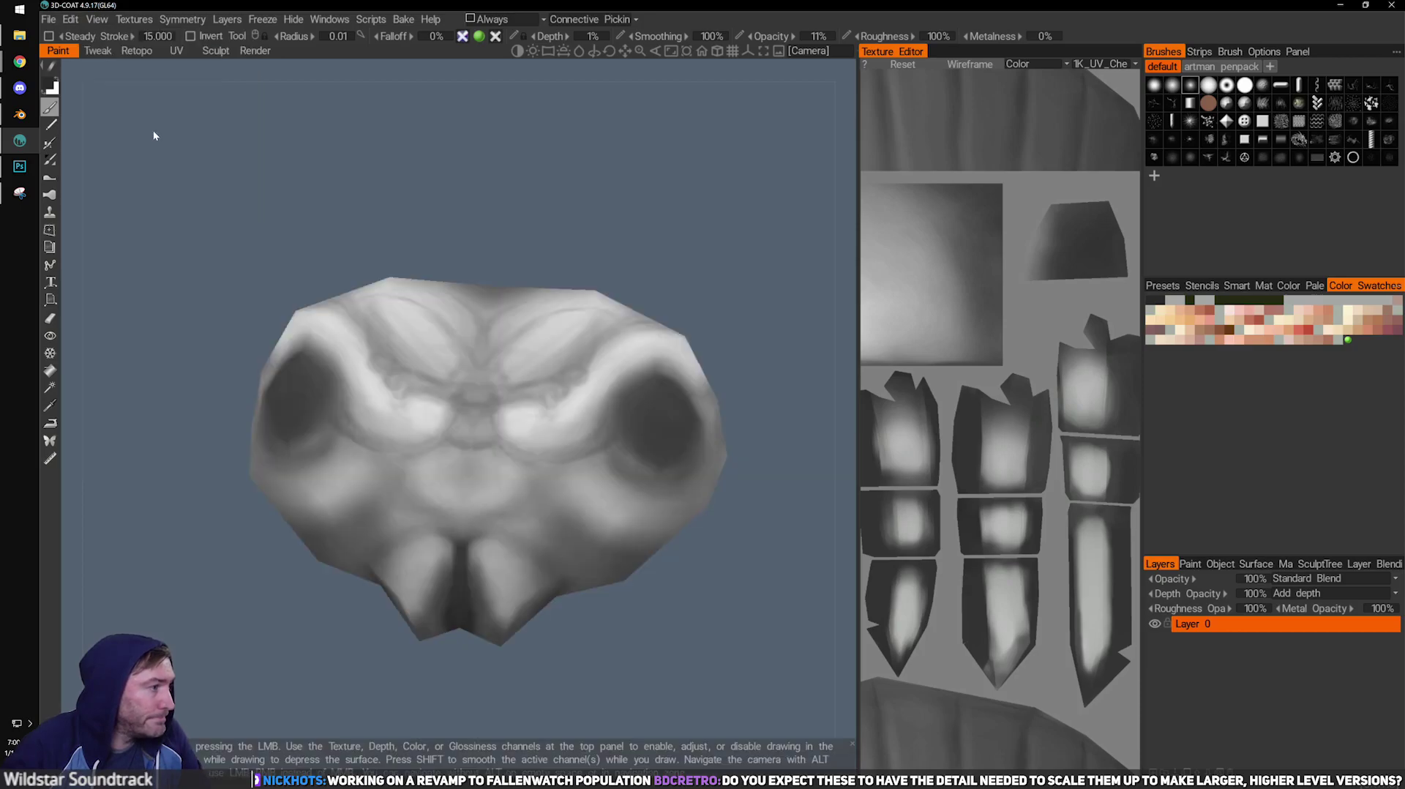
Examine the painted head's brow, eye and mouth areas from several angles and distances.
{"action": "scroll", "coordinate": [524, 429], "scroll_direction": "up", "scroll_amount": 3}
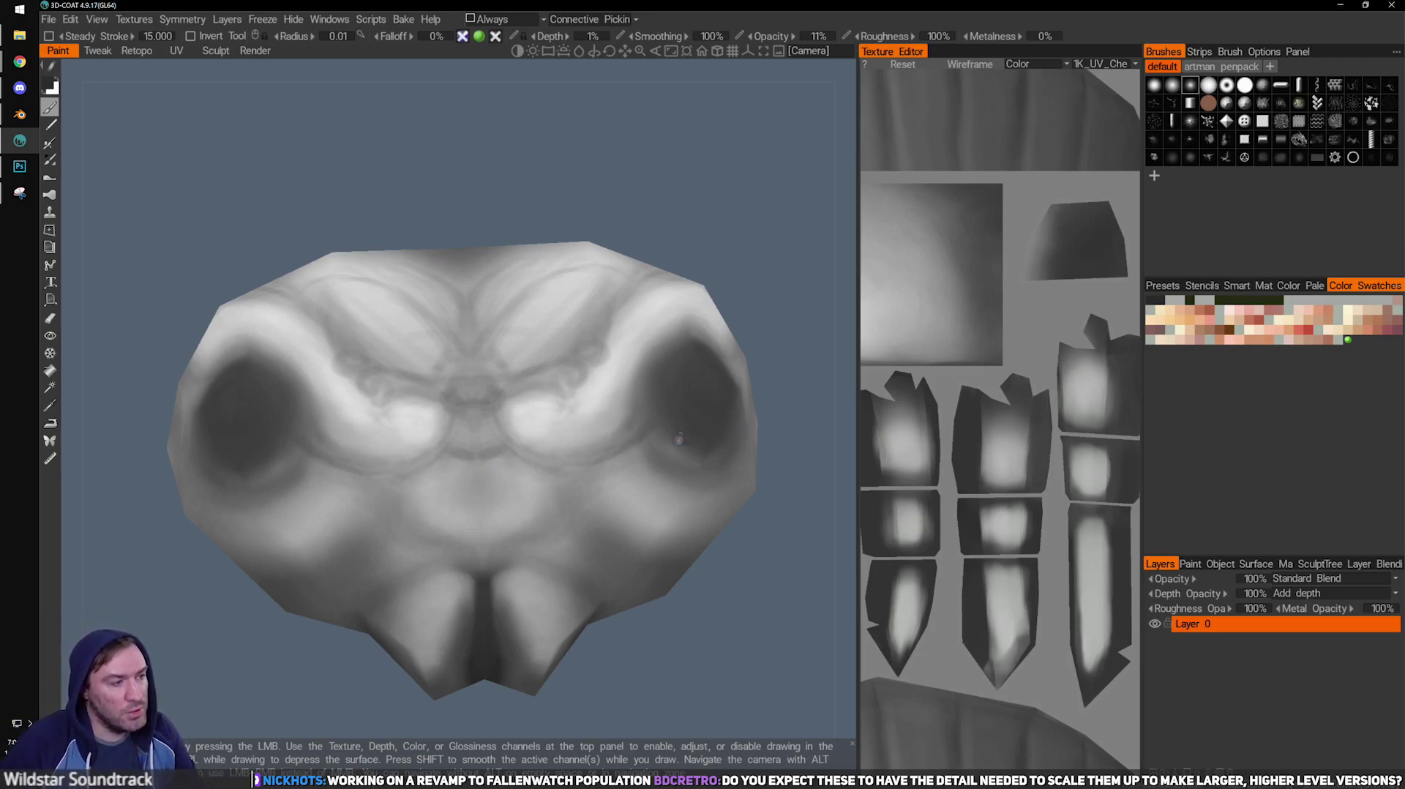
{"action": "right_click_drag", "start_coordinate": [748, 532], "coordinate": [559, 300]}
{"action": "middle_click_drag", "start_coordinate": [559, 300], "coordinate": [592, 463]}
{"action": "right_click_drag", "start_coordinate": [592, 463], "coordinate": [585, 541]}
{"action": "middle_click_drag", "start_coordinate": [585, 542], "coordinate": [553, 398]}
{"action": "left_click_drag", "start_coordinate": [552, 398], "coordinate": [560, 425]}
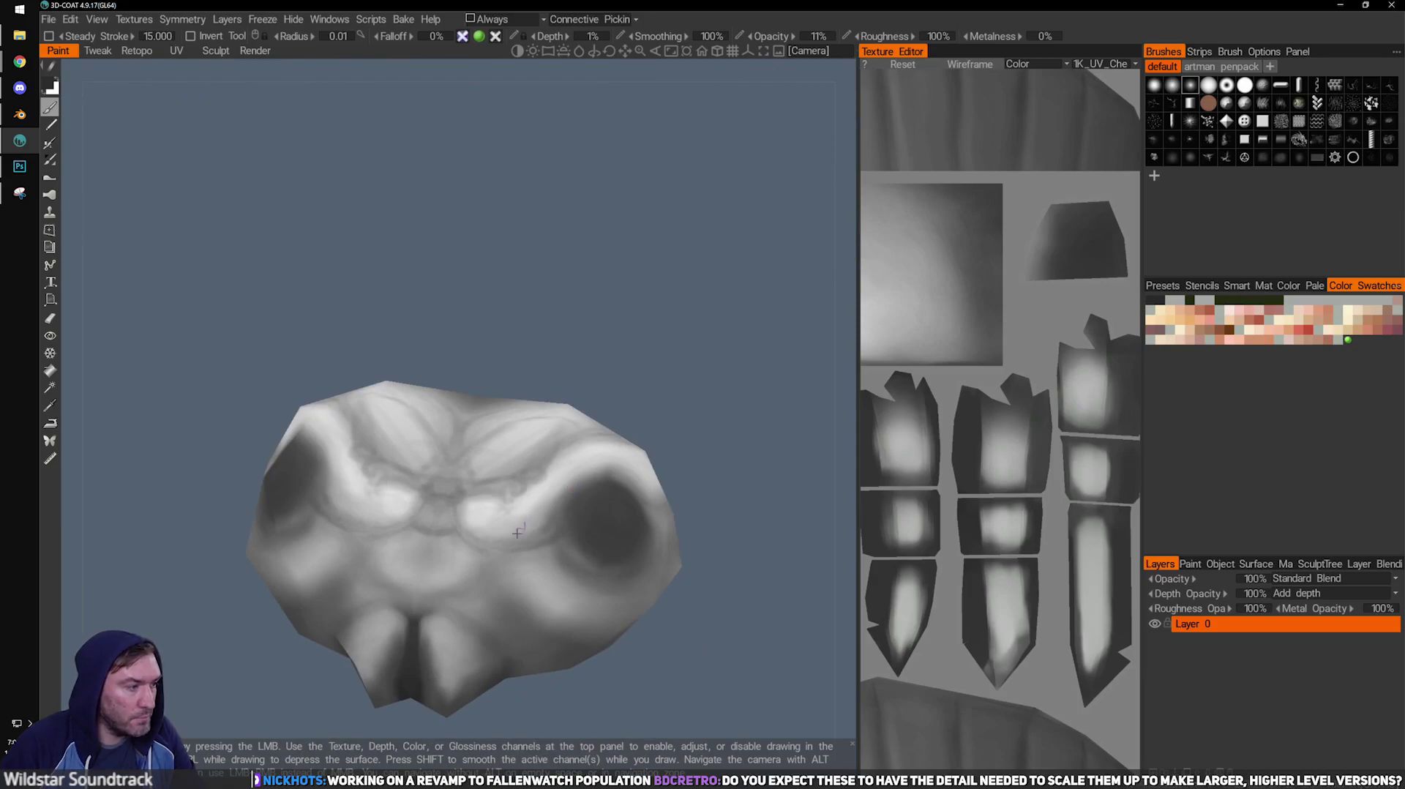
{"action": "middle_click_drag", "start_coordinate": [614, 619], "coordinate": [576, 540], "text": "alt"}
{"action": "right_click_drag", "start_coordinate": [575, 540], "coordinate": [577, 578], "text": "alt"}
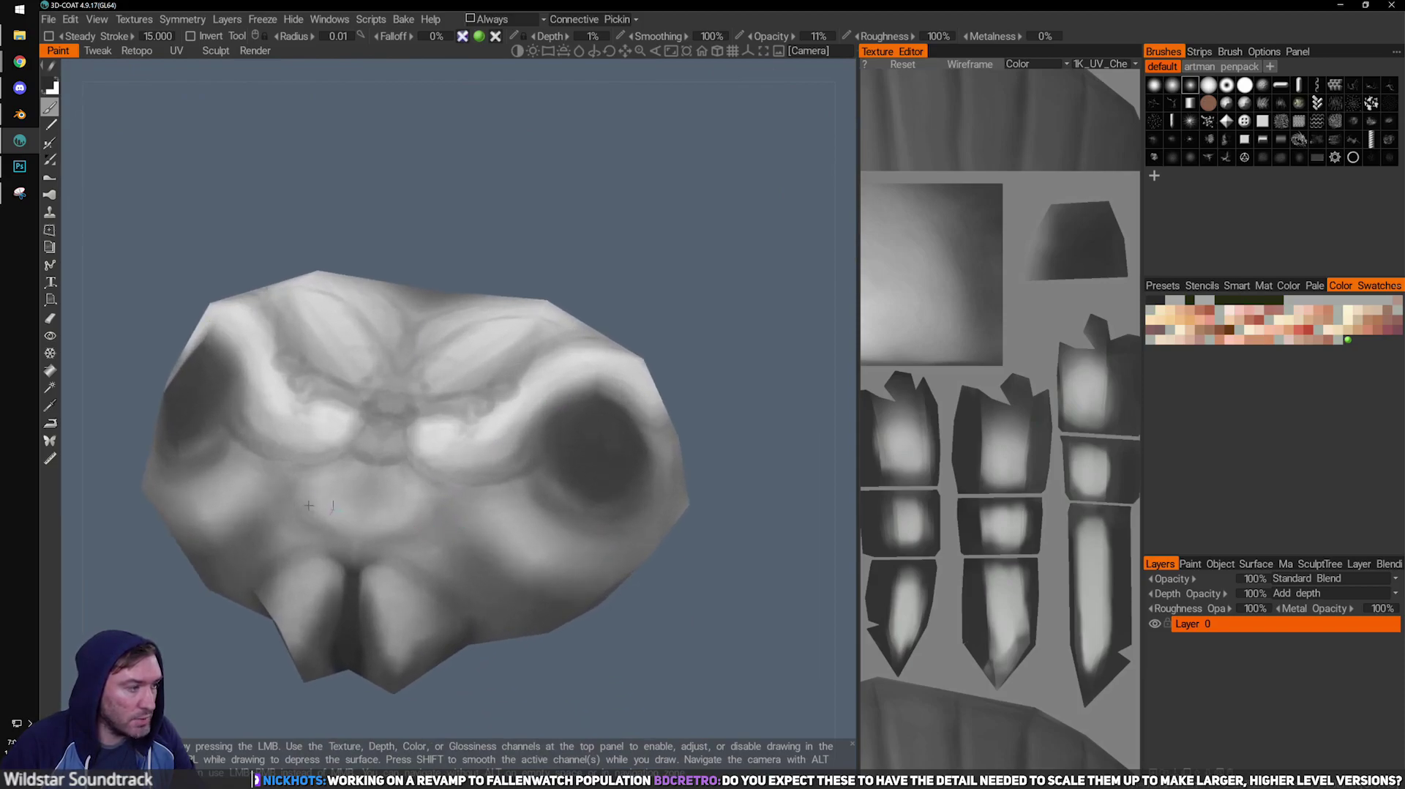
{"action": "mouse_move", "coordinate": [486, 522]}
{"action": "left_mouse_down", "text": "alt"}
{"action": "mouse_move", "coordinate": [516, 523]}
{"action": "mouse_move", "coordinate": [508, 494]}
{"action": "left_mouse_up", "text": "alt"}
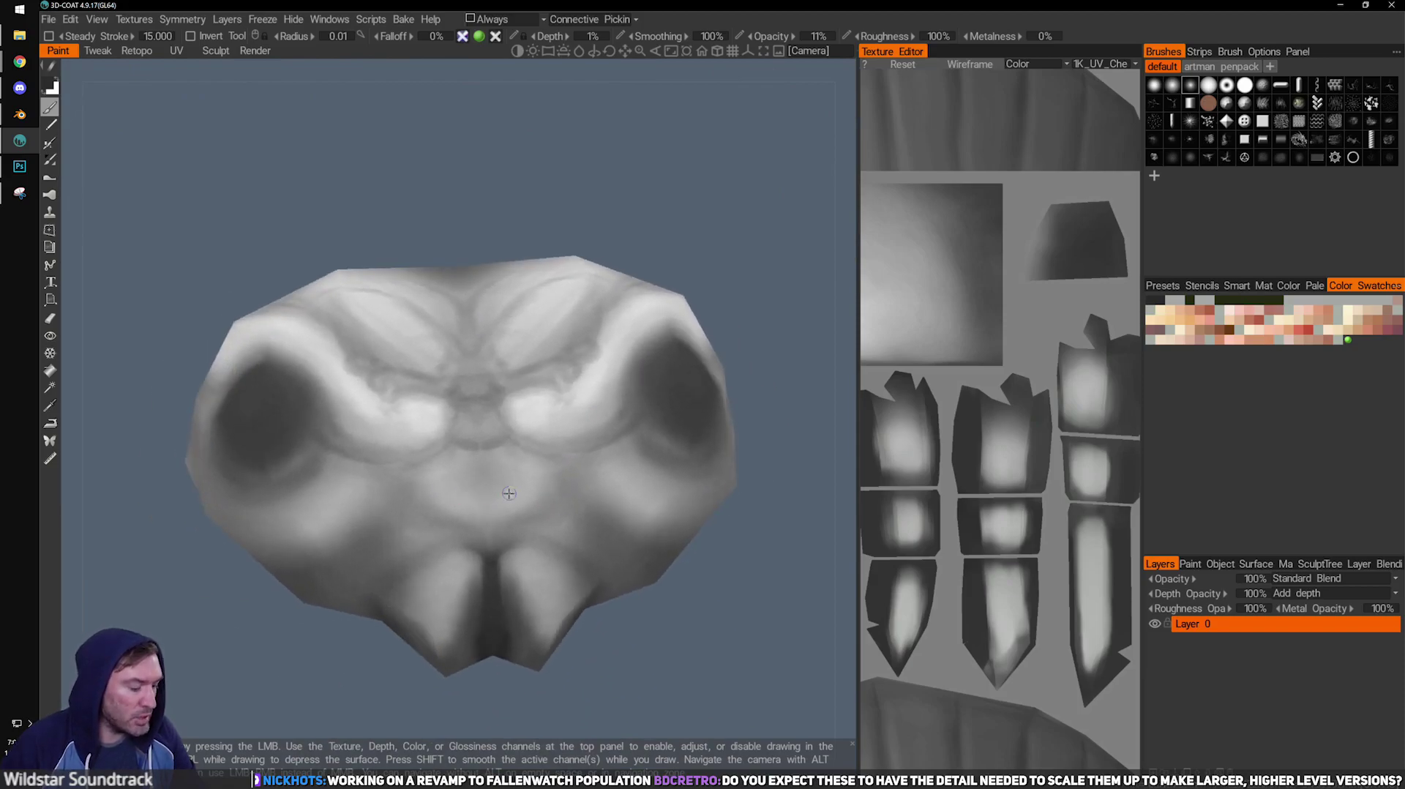
{"action": "mouse_move", "coordinate": [652, 612]}
{"action": "left_mouse_down", "text": "alt"}
{"action": "mouse_move", "coordinate": [670, 645]}
{"action": "mouse_move", "coordinate": [652, 635]}
{"action": "left_mouse_up", "text": "alt"}
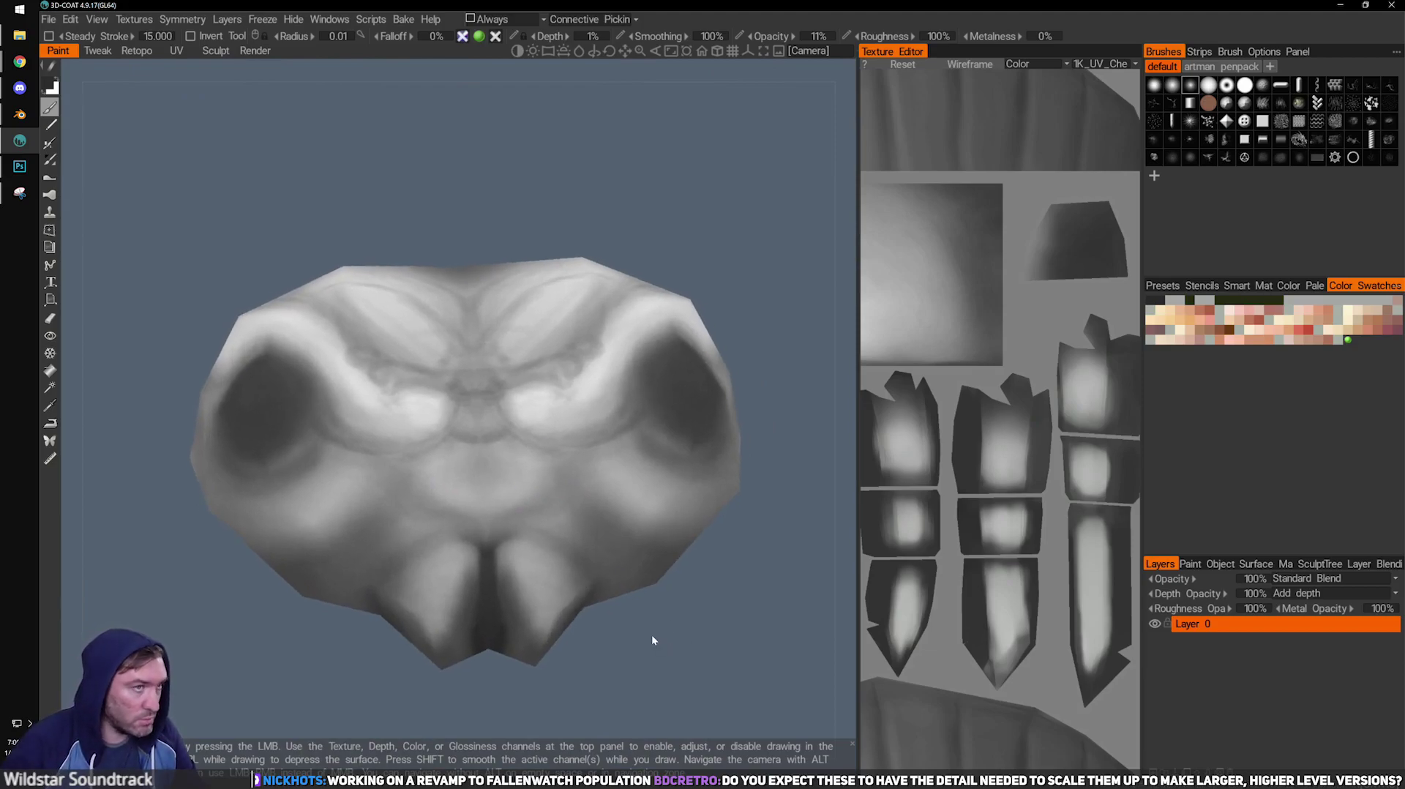
{"action": "right_click_drag", "start_coordinate": [482, 621], "coordinate": [534, 614], "text": "alt"}
{"action": "left_click_drag", "start_coordinate": [534, 615], "coordinate": [549, 614], "text": "alt"}
{"action": "middle_click_drag", "start_coordinate": [549, 614], "coordinate": [544, 585], "text": "alt"}
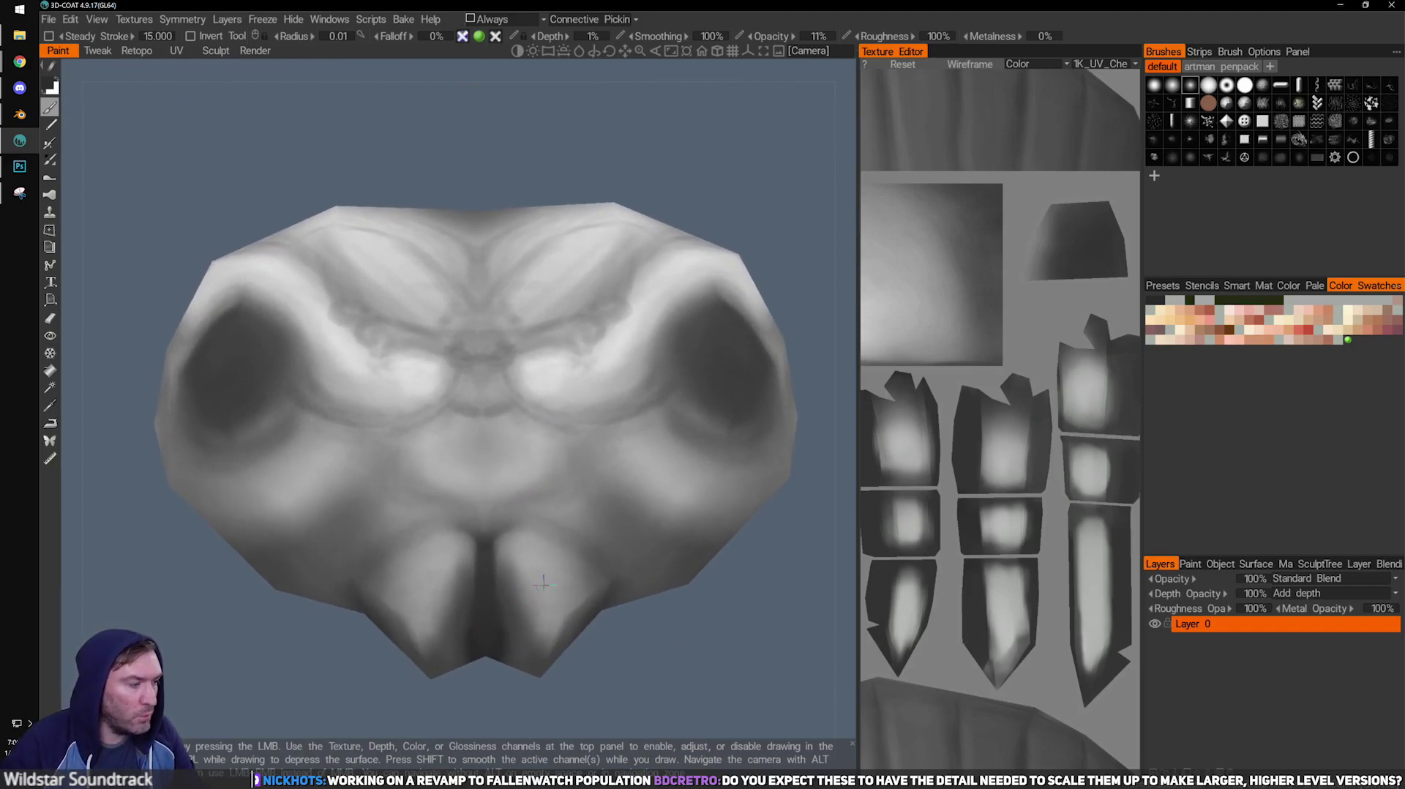
Outline the central plate below the brows with thin dark creases and brighten its lower rim with white.
{"action": "left_click_drag", "start_coordinate": [701, 614], "coordinate": [691, 621], "text": "alt"}
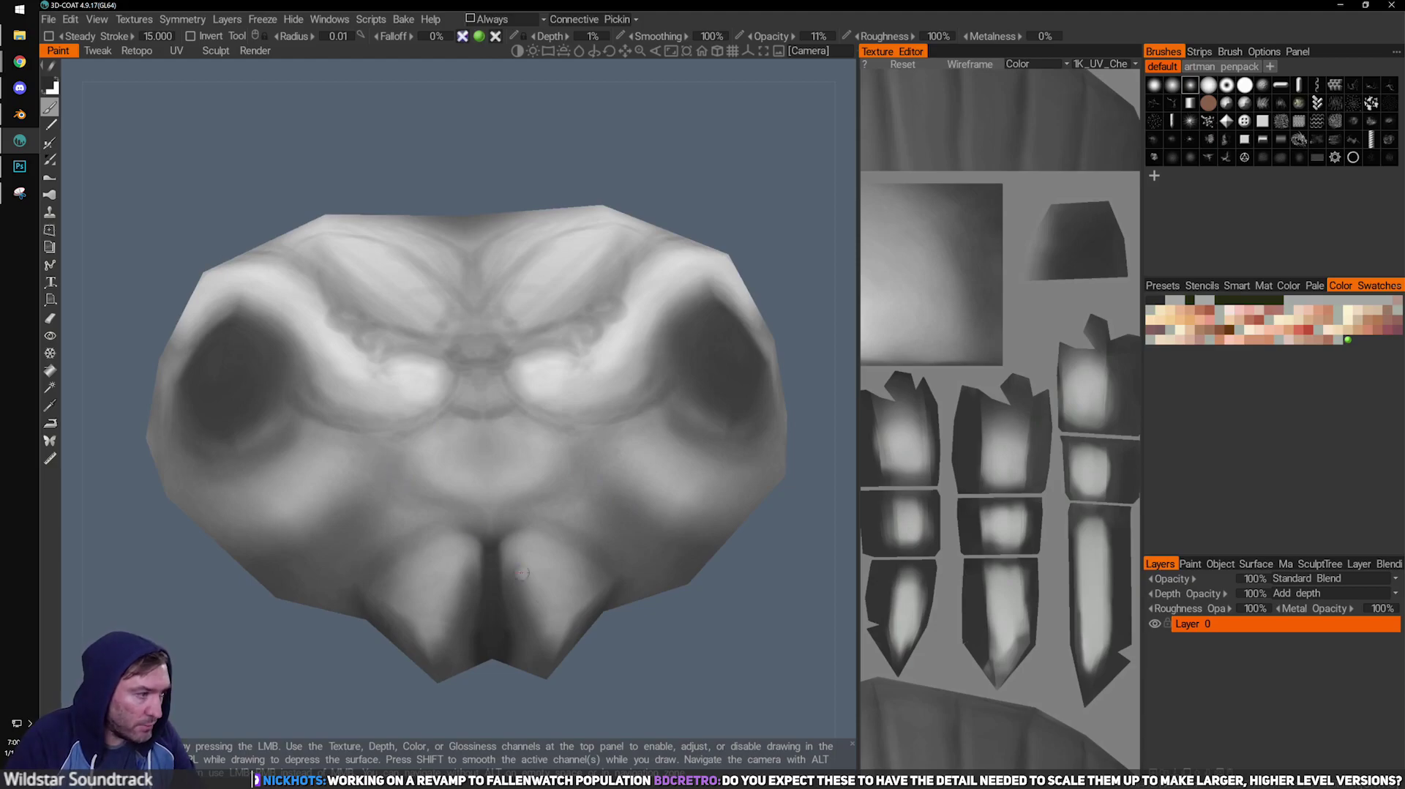
{"action": "left_click_drag", "start_coordinate": [579, 635], "coordinate": [607, 647], "text": "alt"}
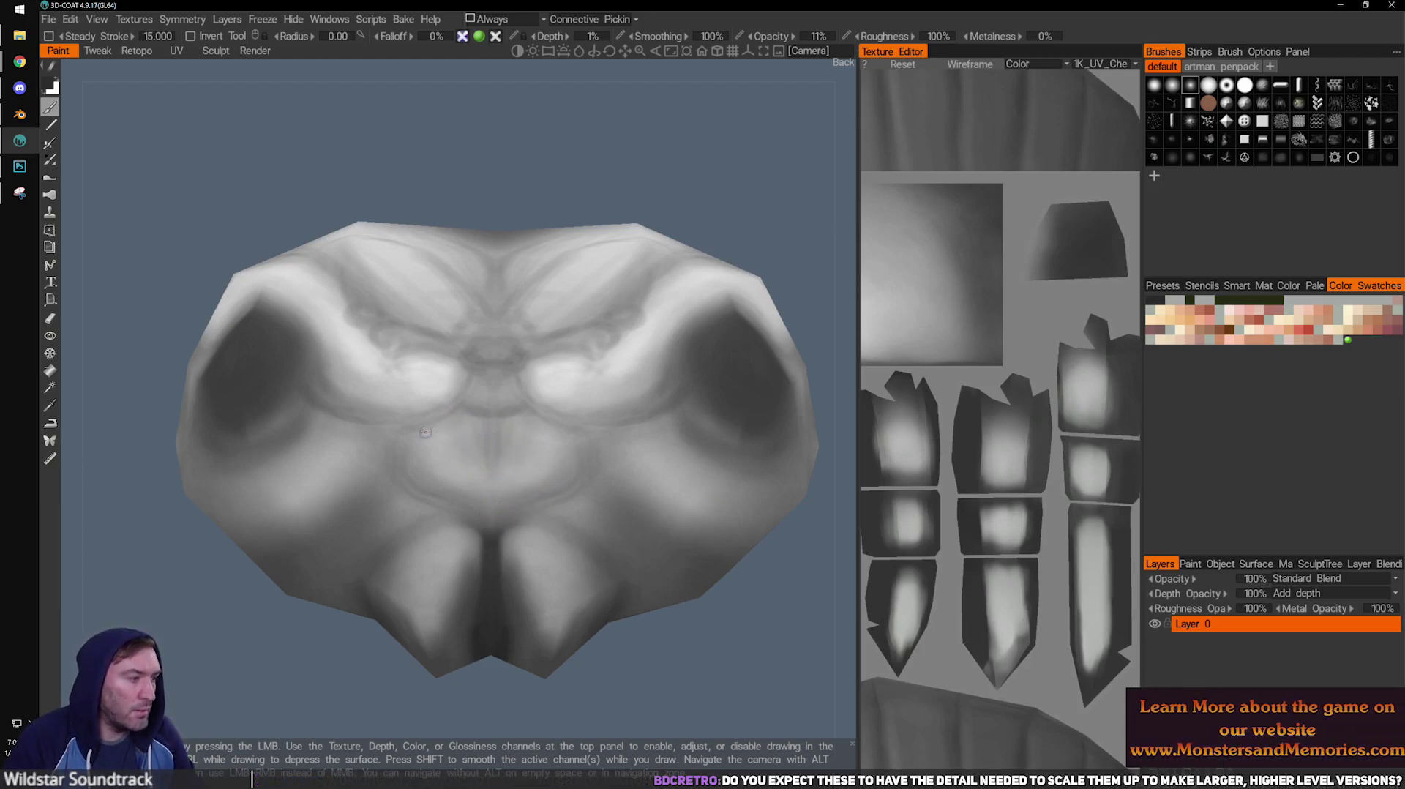
{"action": "key", "text": "x"}
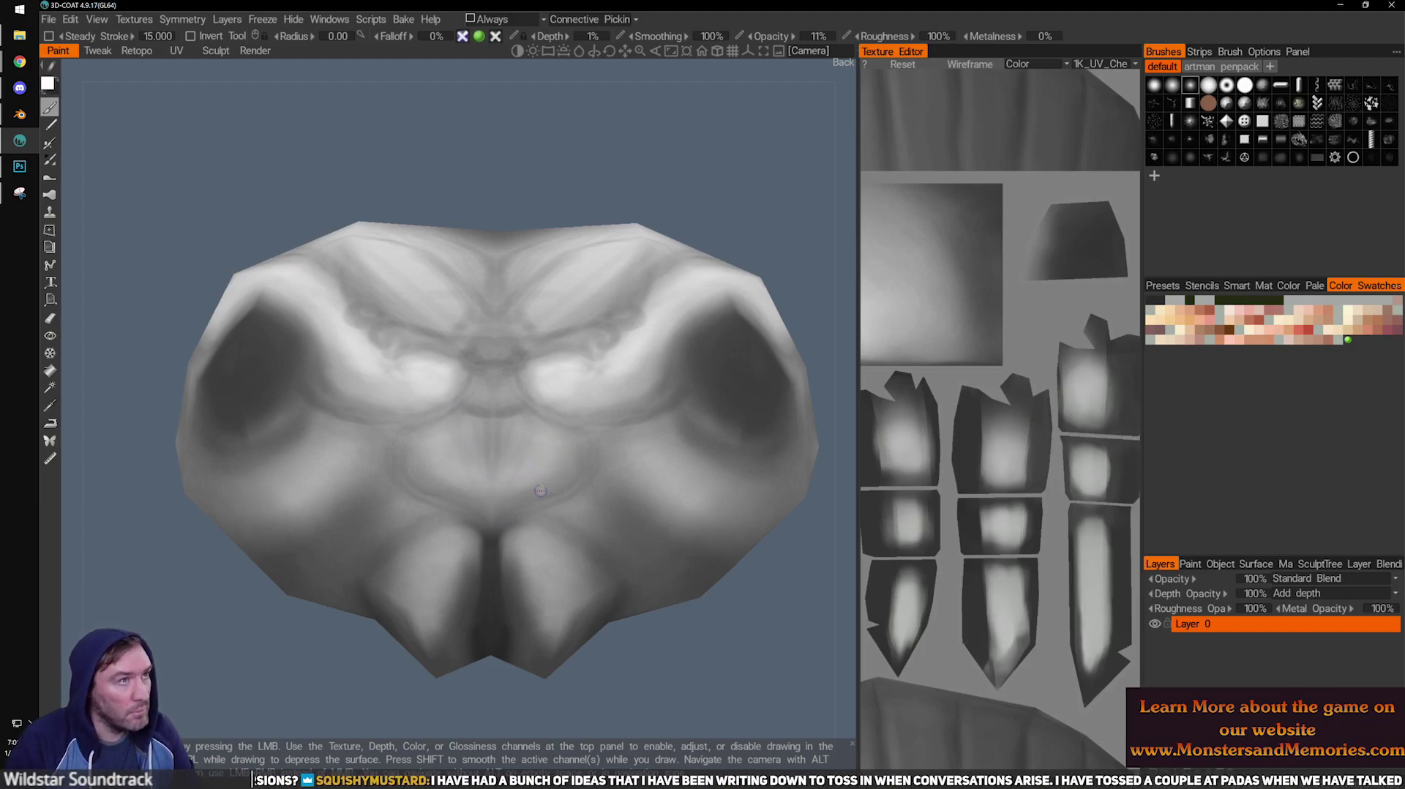
{"action": "right_click_drag", "start_coordinate": [533, 490], "coordinate": [543, 476]}
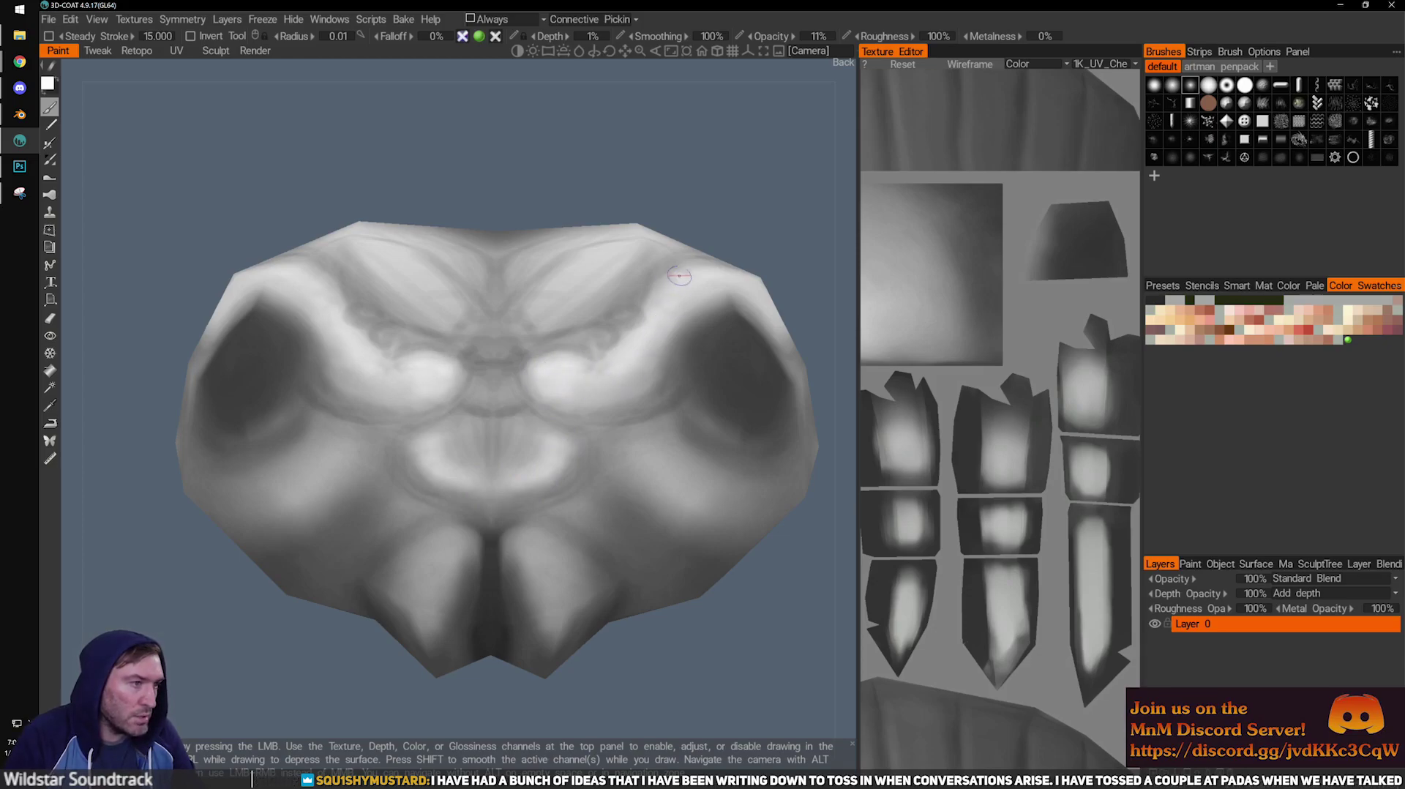
Darken the creases between the forehead lobes and brow ridges with black at a 0.01 brush radius.
{"action": "key", "text": "x"}
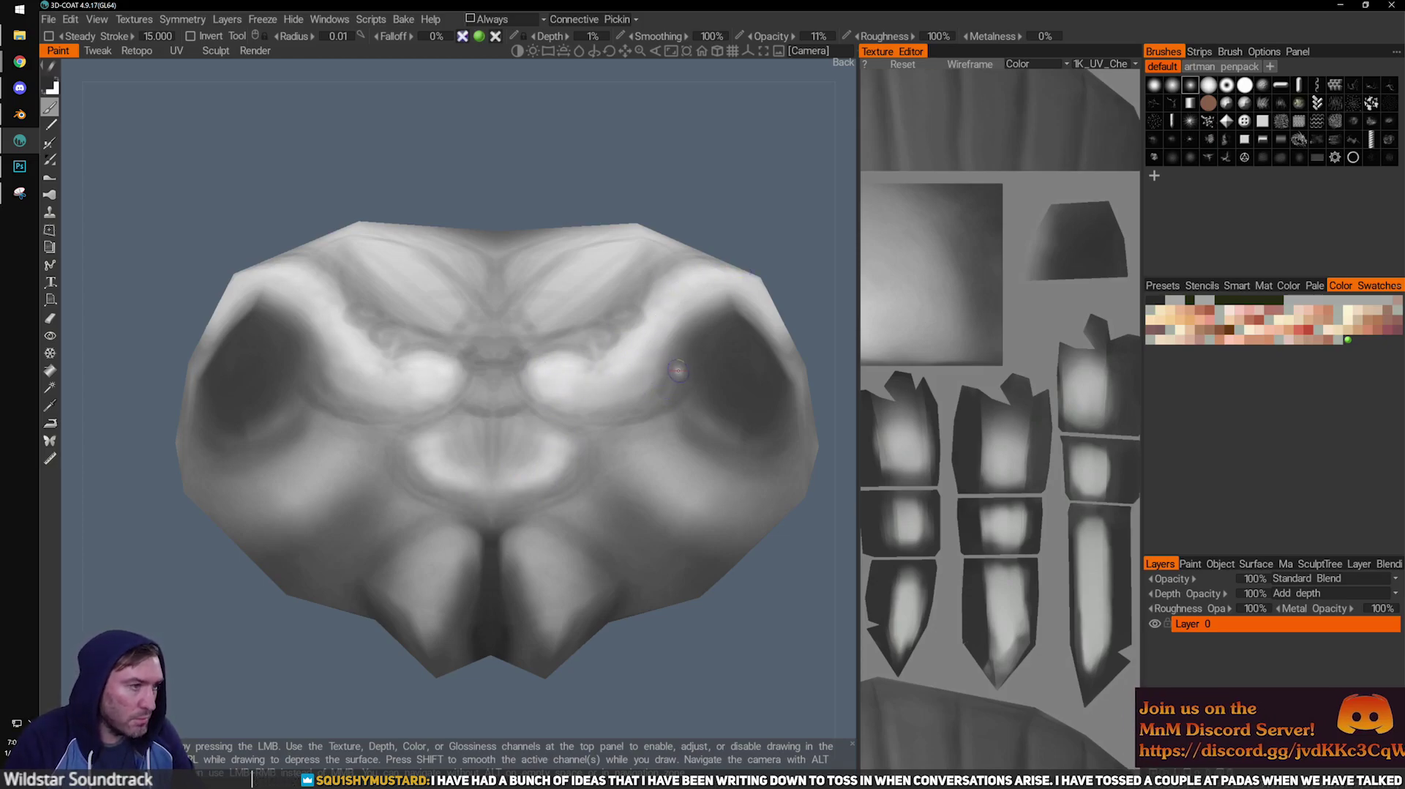
{"action": "left_click_drag", "start_coordinate": [612, 407], "coordinate": [545, 382]}
{"action": "mouse_move", "coordinate": [741, 236]}
{"action": "left_mouse_down"}
{"action": "mouse_move", "coordinate": [752, 183]}
{"action": "mouse_move", "coordinate": [761, 199]}
{"action": "left_mouse_up"}
{"action": "key", "text": "x"}
{"action": "key", "text": "x"}
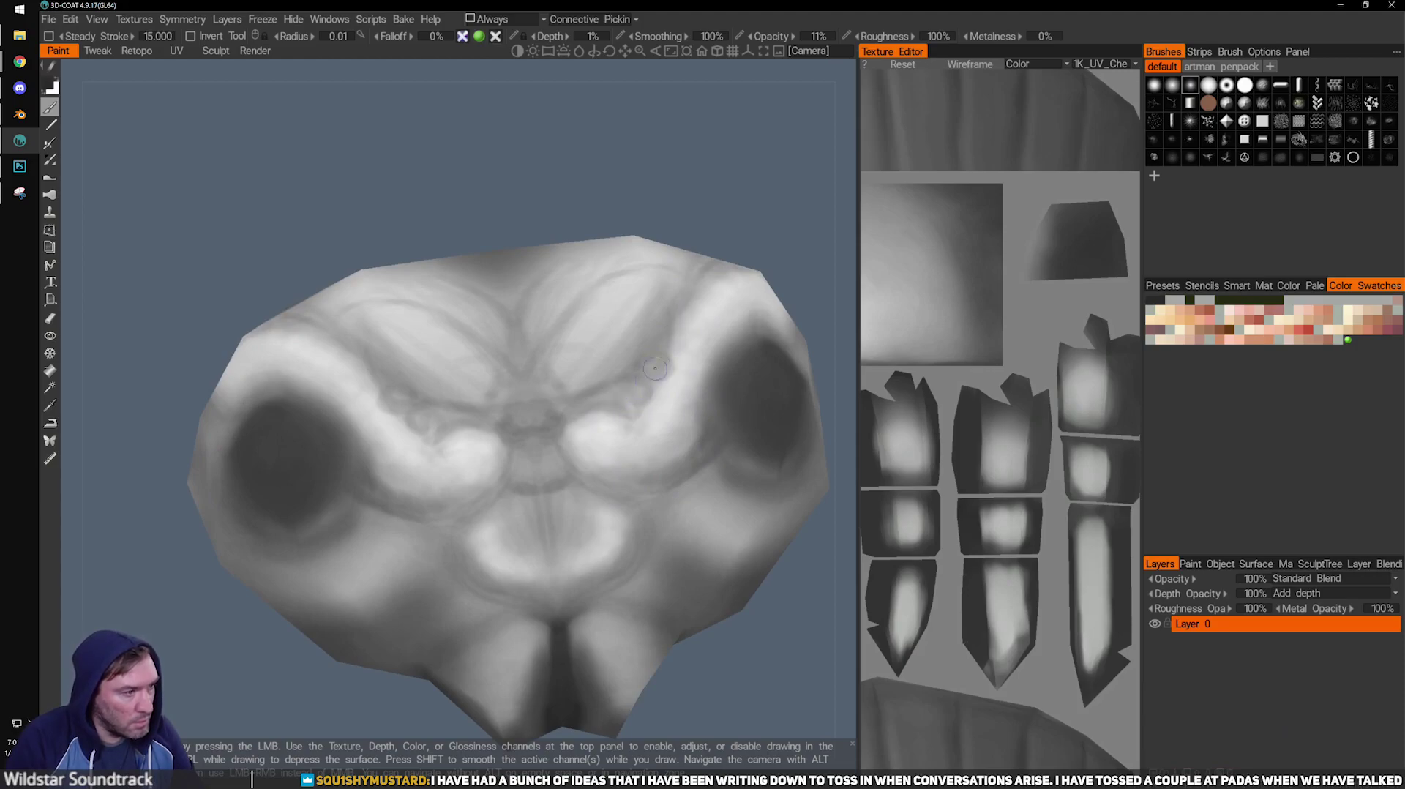
{"action": "left_click_drag", "start_coordinate": [649, 380], "coordinate": [624, 381]}
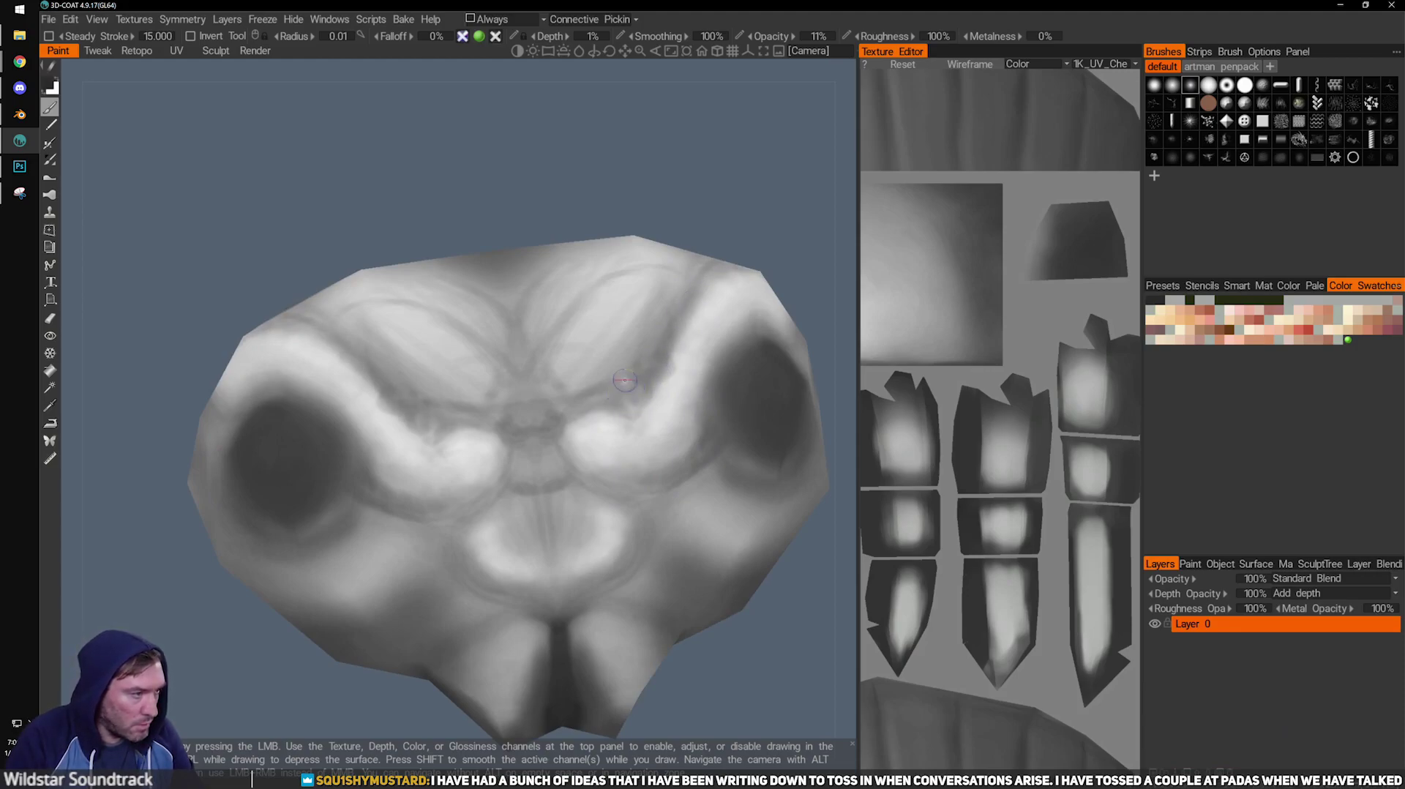
Deepen the grooves above the brow ridges and brighten the forehead lobes with a 0.014 brush radius.
{"action": "key", "text": "bracketright"}
{"action": "mouse_move", "coordinate": [601, 272]}
{"action": "left_mouse_down"}
{"action": "mouse_move", "coordinate": [541, 335]}
{"action": "mouse_move", "coordinate": [604, 280]}
{"action": "left_mouse_up"}
{"action": "mouse_move", "coordinate": [647, 327]}
{"action": "left_mouse_down"}
{"action": "mouse_move", "coordinate": [586, 377]}
{"action": "mouse_move", "coordinate": [622, 354]}
{"action": "mouse_move", "coordinate": [582, 333]}
{"action": "mouse_move", "coordinate": [564, 357]}
{"action": "left_mouse_up"}
{"action": "key", "text": "x"}
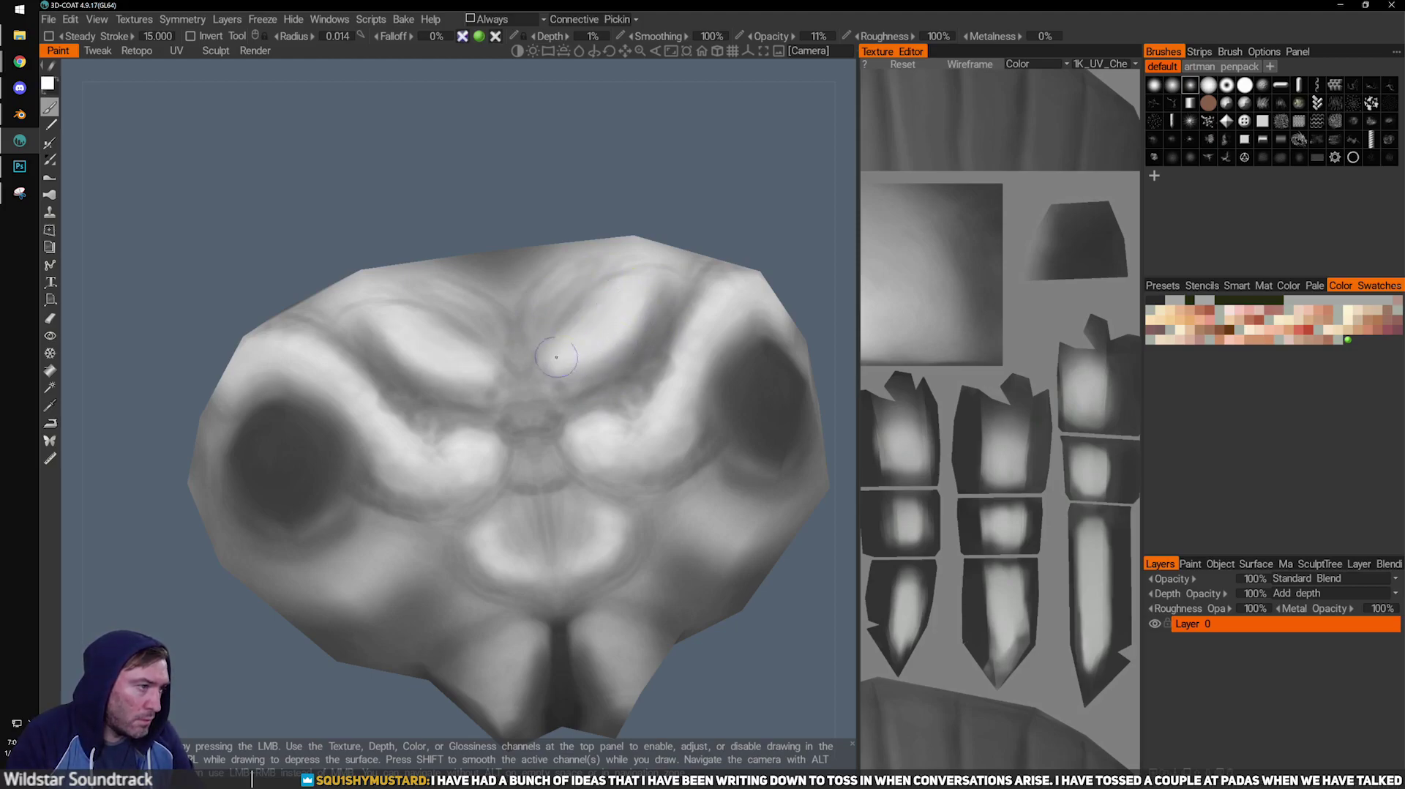
Paint white highlights on the upper forehead folds and the outer ends of the forehead lobes.
{"action": "mouse_move", "coordinate": [585, 273]}
{"action": "left_mouse_down"}
{"action": "mouse_move", "coordinate": [534, 302]}
{"action": "mouse_move", "coordinate": [537, 283]}
{"action": "mouse_move", "coordinate": [549, 300]}
{"action": "mouse_move", "coordinate": [533, 304]}
{"action": "mouse_move", "coordinate": [565, 289]}
{"action": "left_mouse_up"}
{"action": "mouse_move", "coordinate": [625, 256]}
{"action": "left_mouse_down", "text": "alt"}
{"action": "mouse_move", "coordinate": [612, 286]}
{"action": "mouse_move", "coordinate": [643, 267]}
{"action": "mouse_move", "coordinate": [601, 264]}
{"action": "left_mouse_up", "text": "alt"}
{"action": "key", "text": "x"}
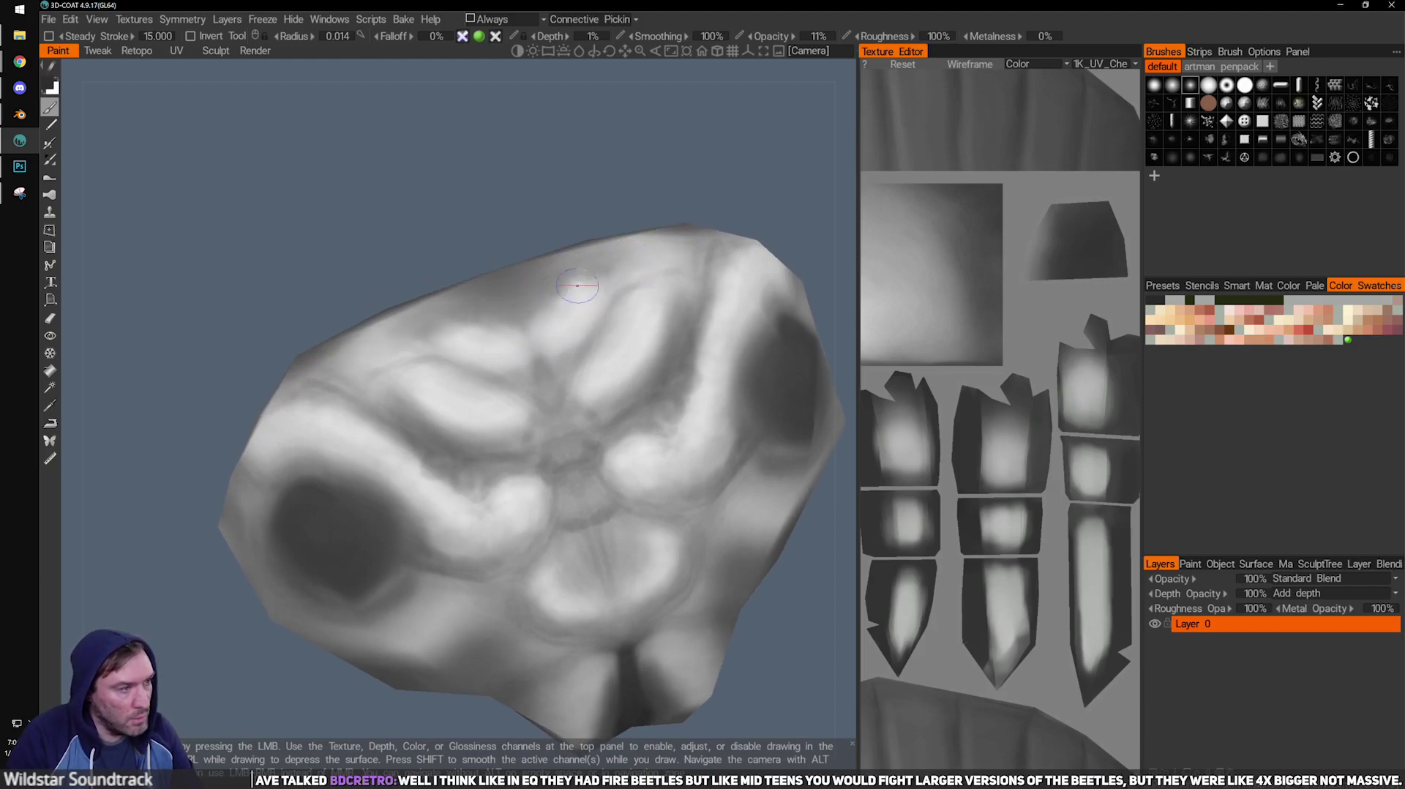
{"action": "key", "text": "x"}
{"action": "mouse_move", "coordinate": [684, 283]}
{"action": "left_mouse_down"}
{"action": "mouse_move", "coordinate": [643, 279]}
{"action": "mouse_move", "coordinate": [630, 310]}
{"action": "left_mouse_up"}
{"action": "left_click_drag", "start_coordinate": [681, 265], "coordinate": [682, 276]}
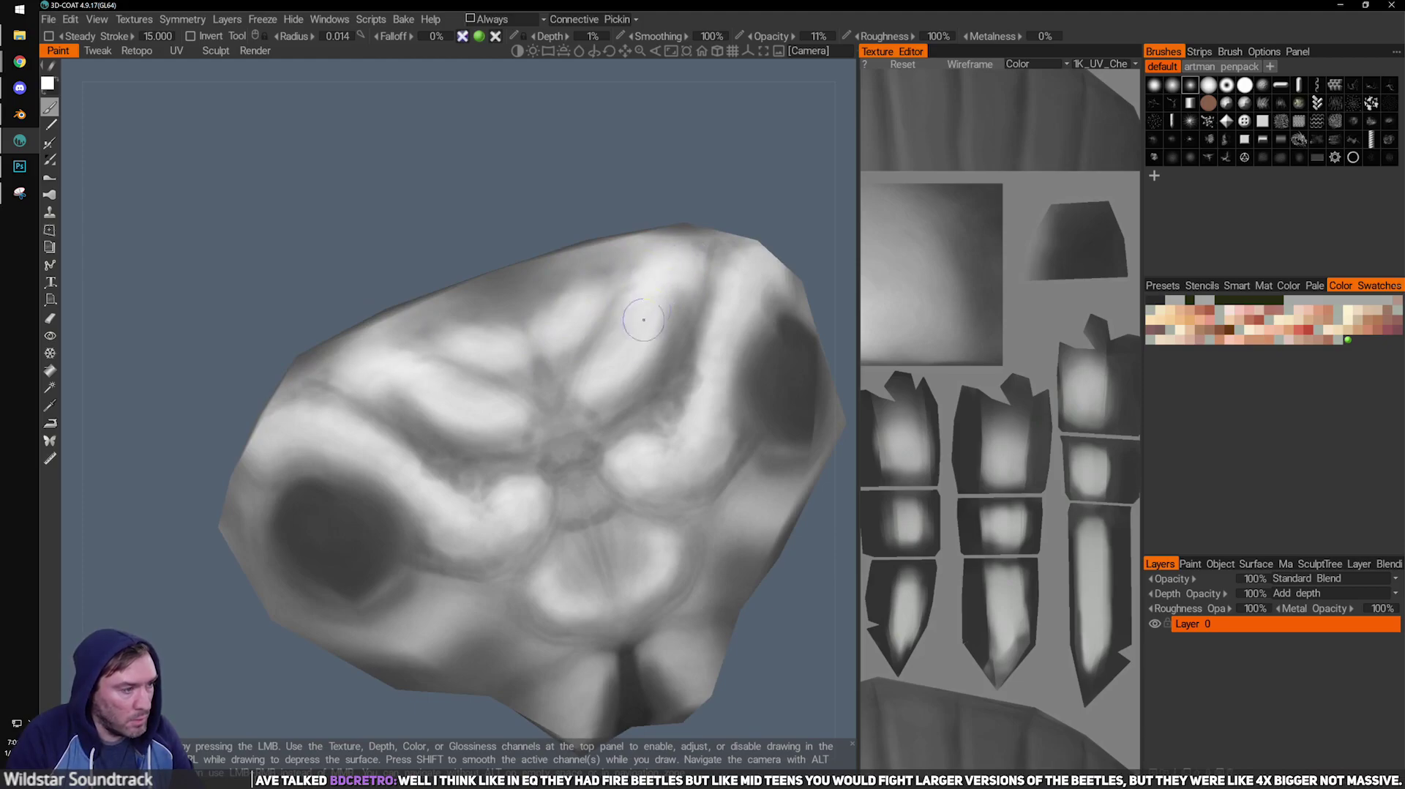
Brighten the rounded inner ends of the brow ridges with white.
{"action": "right_click_drag", "start_coordinate": [621, 292], "coordinate": [565, 337], "text": "alt"}
{"action": "mouse_move", "coordinate": [565, 337]}
{"action": "left_mouse_down", "text": "alt"}
{"action": "mouse_move", "coordinate": [580, 332]}
{"action": "mouse_move", "coordinate": [555, 389]}
{"action": "left_mouse_up", "text": "alt"}
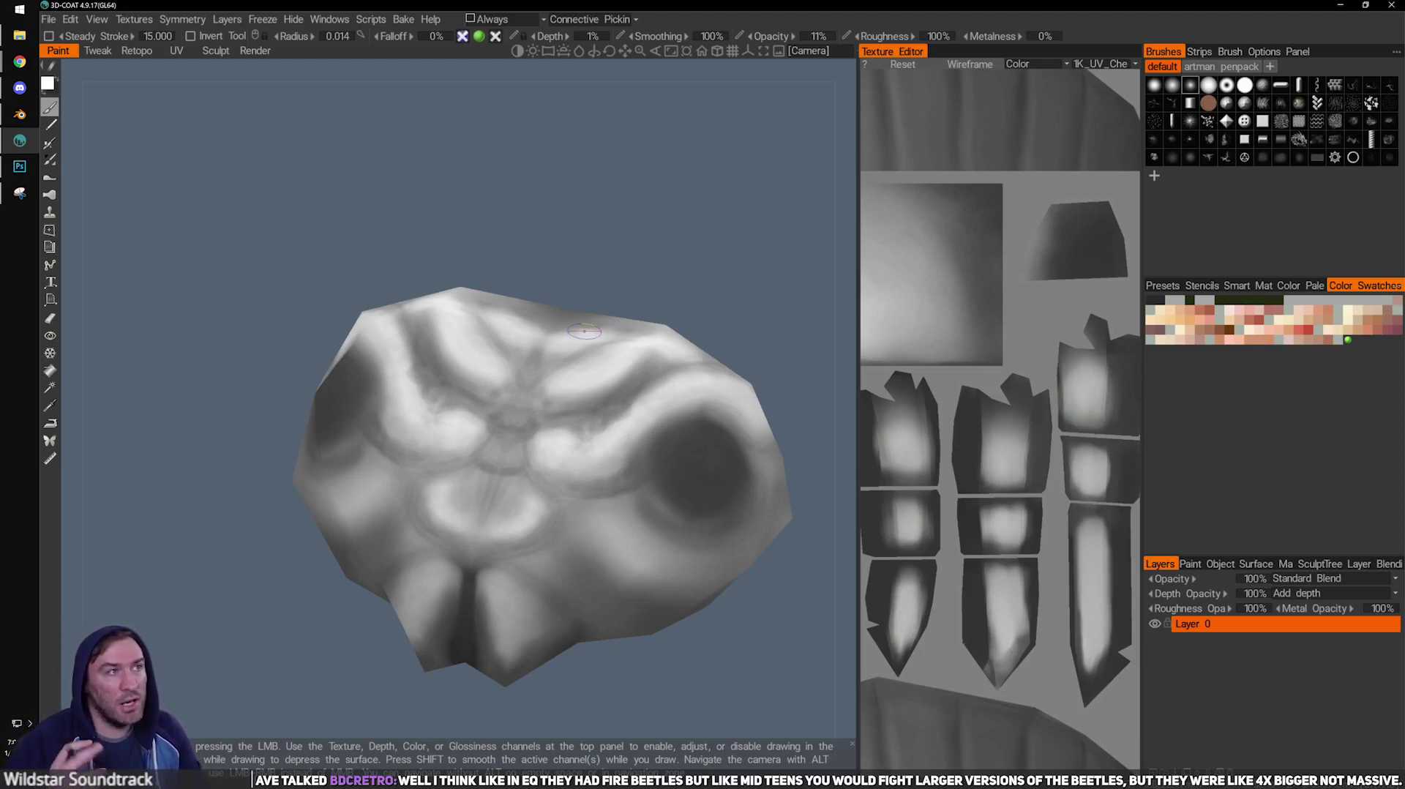
{"action": "mouse_move", "coordinate": [589, 336]}
{"action": "left_mouse_down", "text": "alt"}
{"action": "mouse_move", "coordinate": [616, 371]}
{"action": "mouse_move", "coordinate": [463, 340]}
{"action": "left_mouse_up", "text": "alt"}
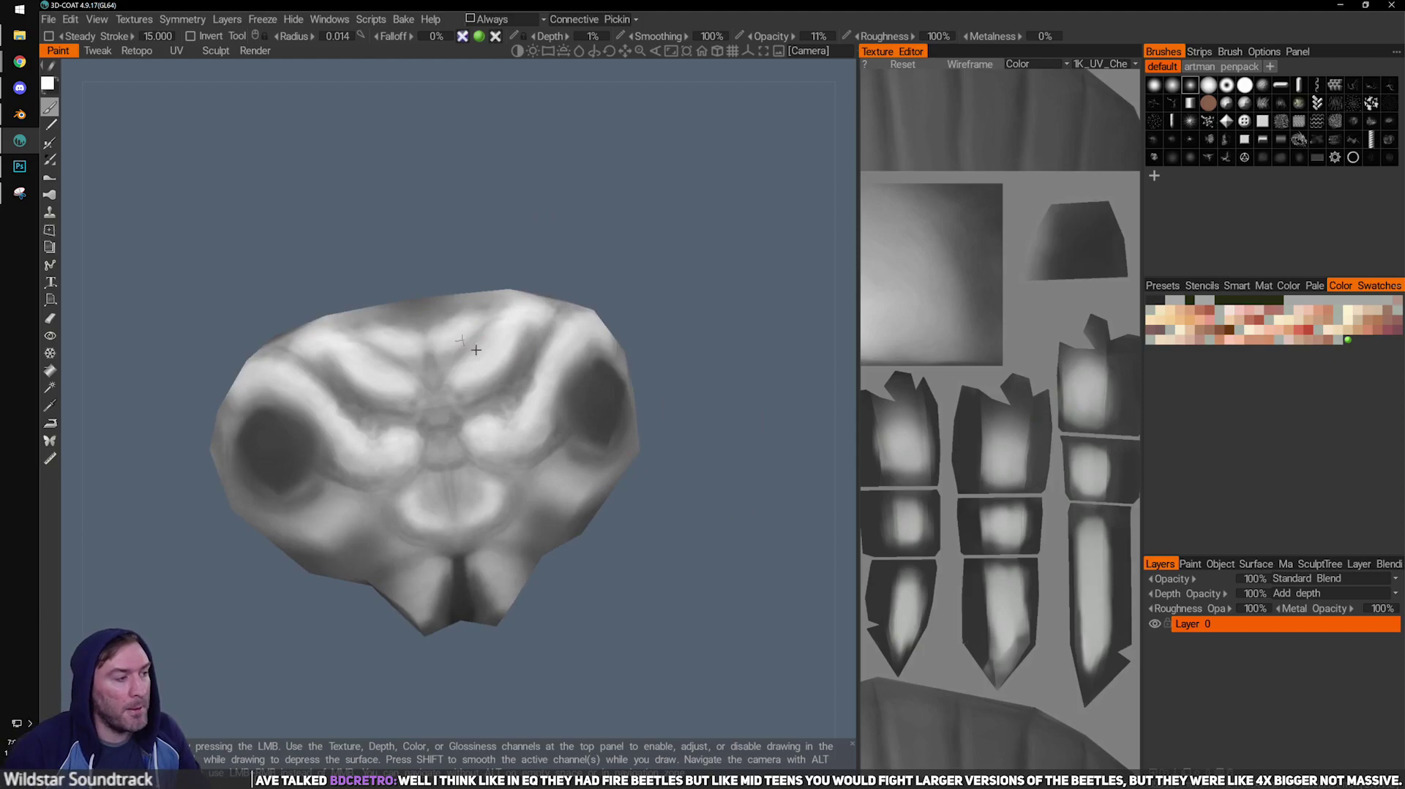
{"action": "scroll", "coordinate": [595, 382], "scroll_direction": "up", "scroll_amount": 5}
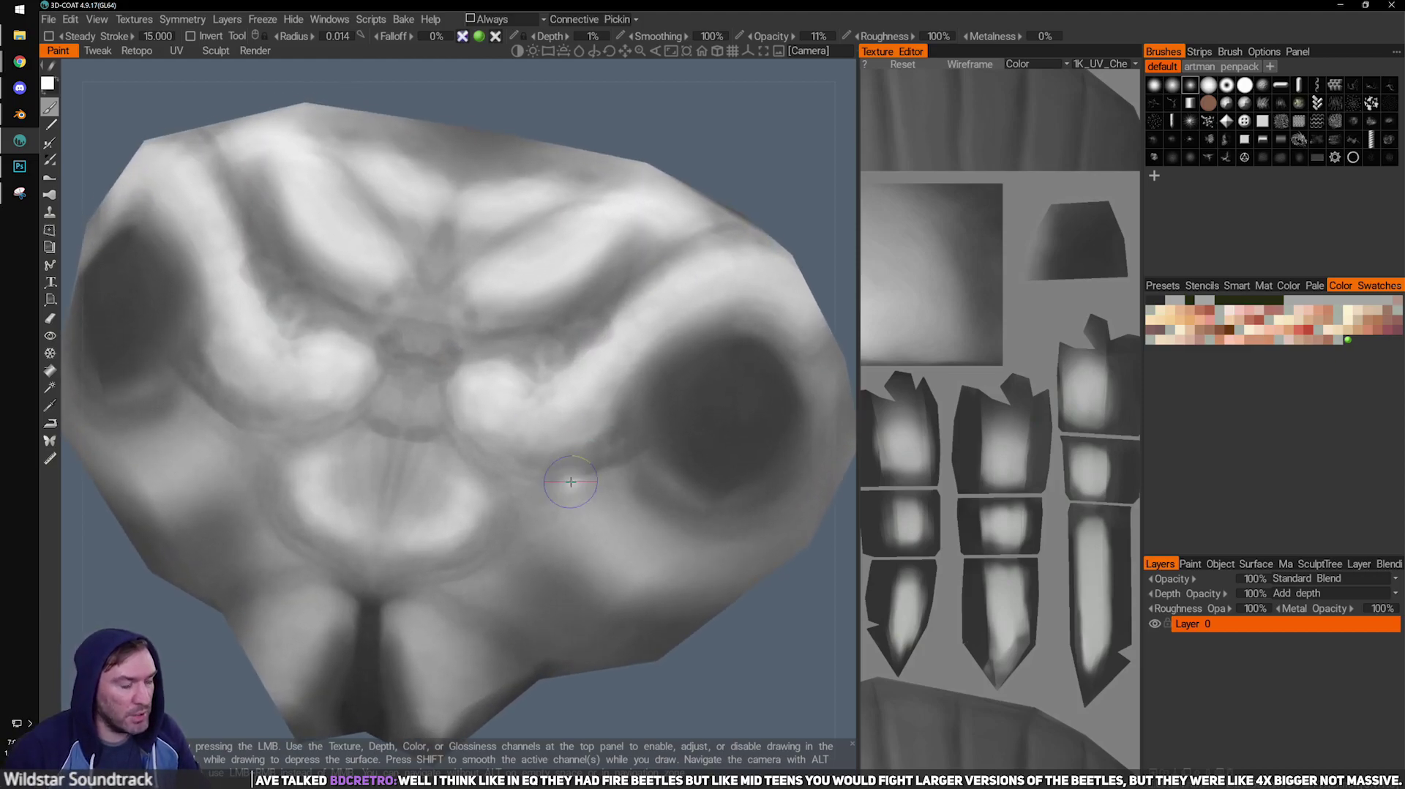
{"action": "left_click_drag", "start_coordinate": [571, 482], "coordinate": [571, 427], "text": "alt"}
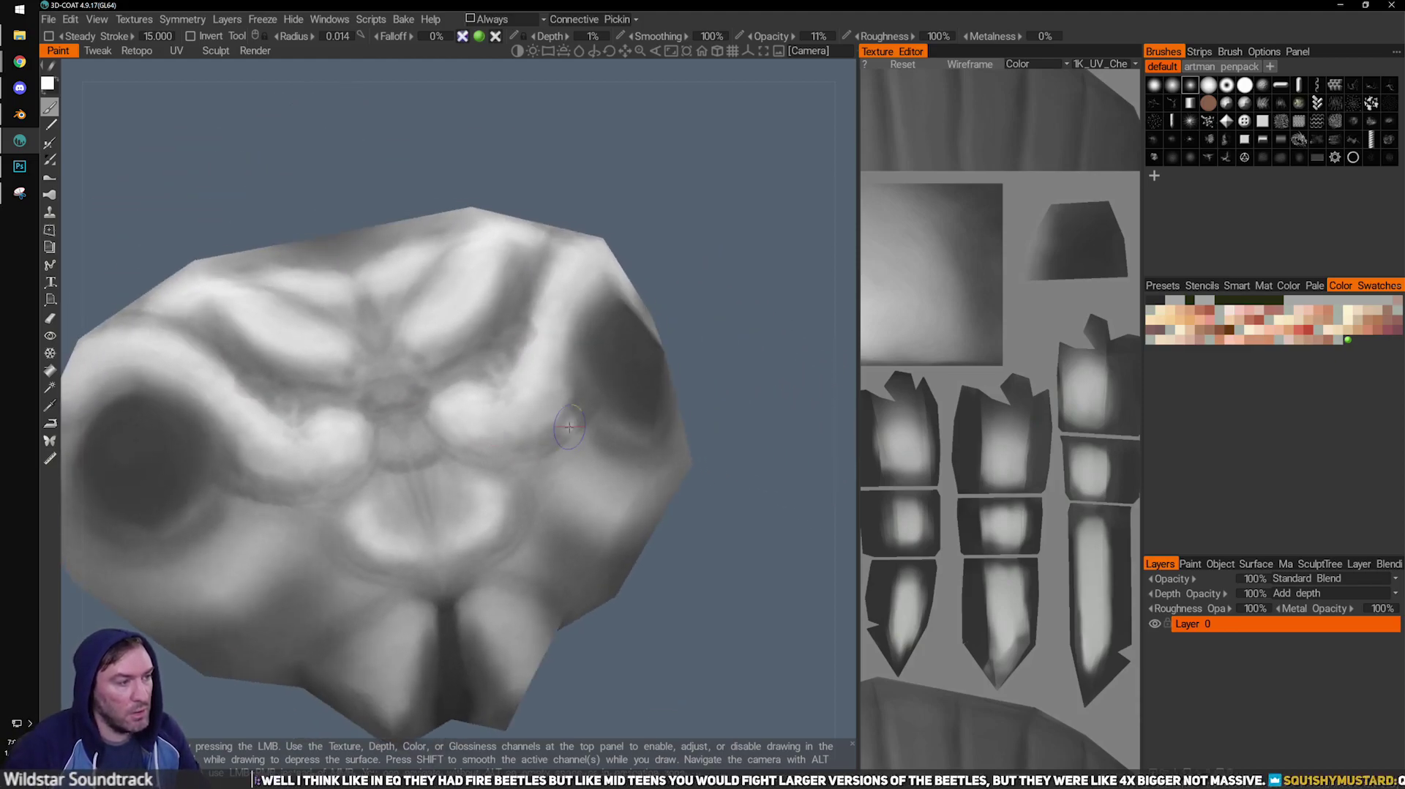
{"action": "left_click_drag", "start_coordinate": [740, 449], "coordinate": [643, 470], "text": "alt"}
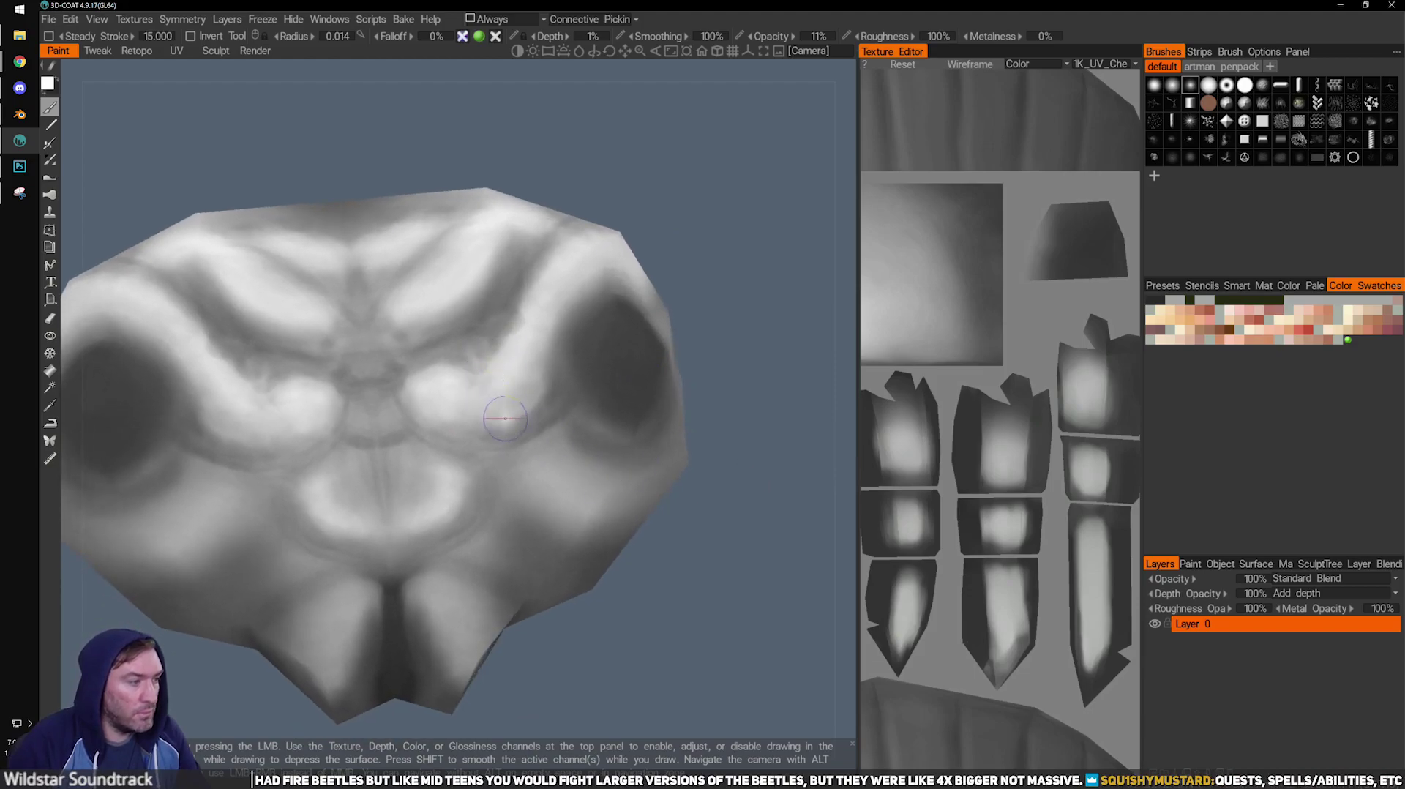
{"action": "left_click_drag", "start_coordinate": [739, 294], "coordinate": [688, 275], "text": "alt"}
{"action": "mouse_move", "coordinate": [472, 355]}
{"action": "left_mouse_down"}
{"action": "mouse_move", "coordinate": [407, 356]}
{"action": "mouse_move", "coordinate": [488, 356]}
{"action": "mouse_move", "coordinate": [442, 359]}
{"action": "left_mouse_up"}
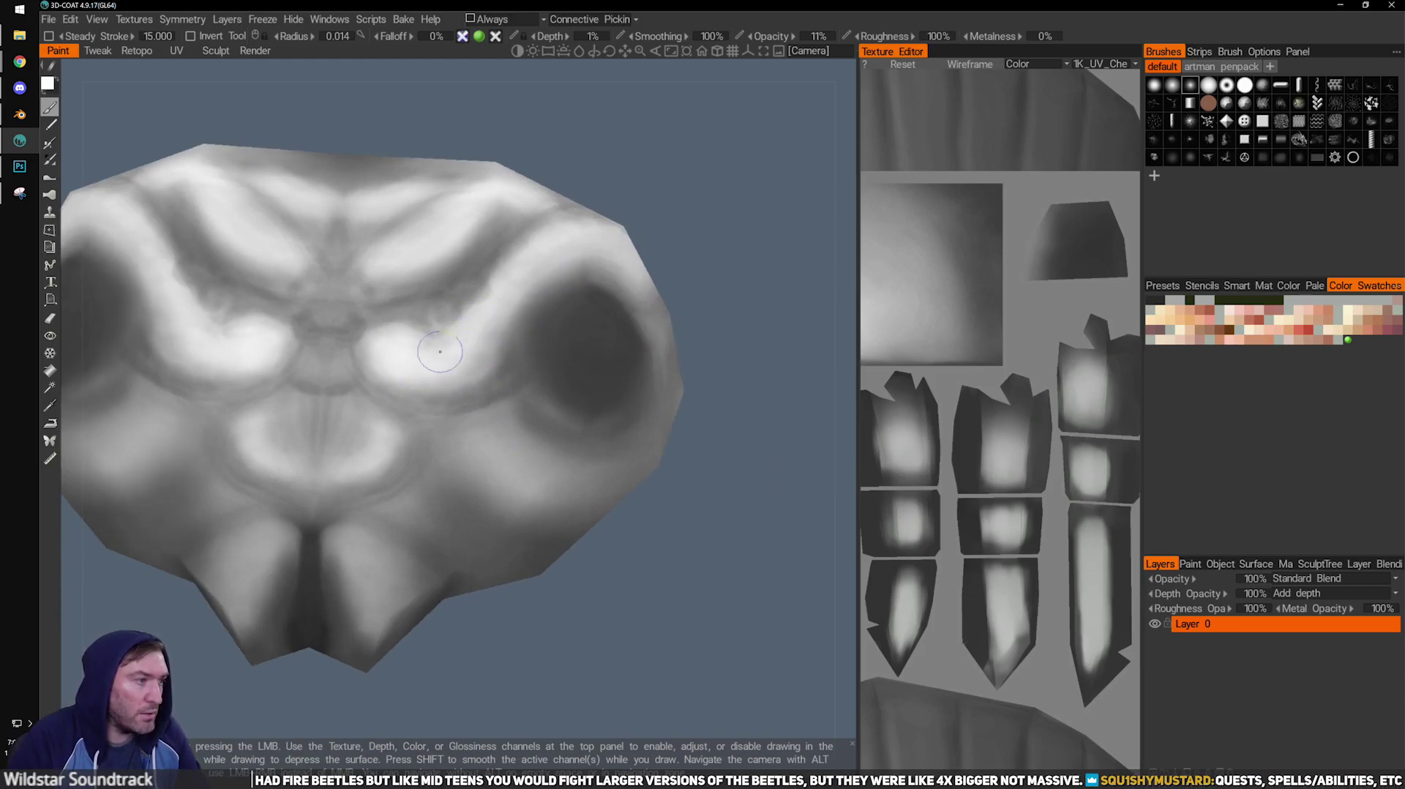
Paint a soft white highlight on the cheeks below the eyes with a 0.022 brush radius and darken around it.
{"action": "left_click_drag", "start_coordinate": [686, 276], "coordinate": [584, 263]}
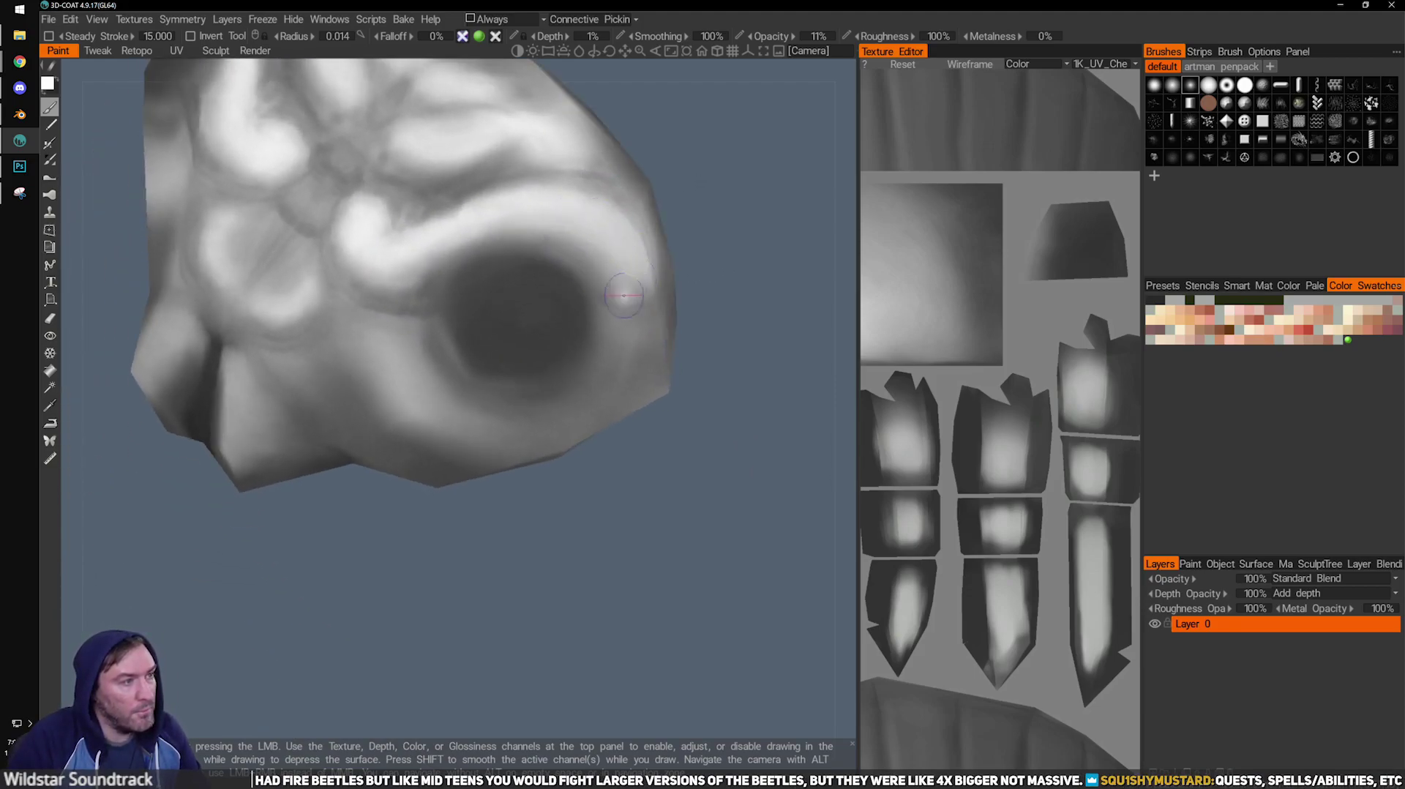
{"action": "left_click_drag", "start_coordinate": [677, 275], "coordinate": [776, 292]}
{"action": "left_click_drag", "start_coordinate": [688, 397], "coordinate": [704, 482], "text": "alt"}
{"action": "key", "text": "]"}
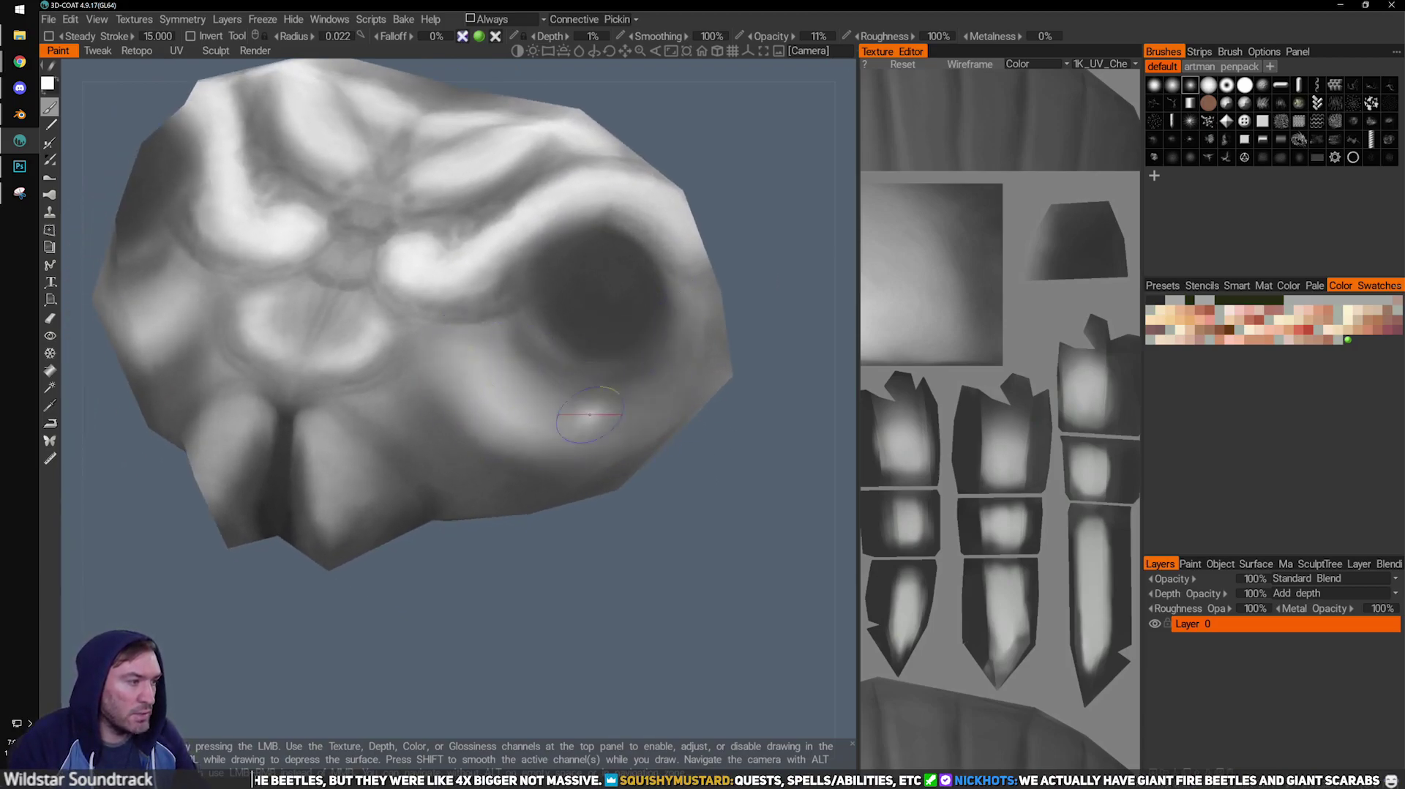
{"action": "mouse_move", "coordinate": [695, 509]}
{"action": "left_mouse_down"}
{"action": "mouse_move", "coordinate": [706, 529]}
{"action": "mouse_move", "coordinate": [508, 463]}
{"action": "left_mouse_up"}
{"action": "mouse_move", "coordinate": [651, 509]}
{"action": "left_mouse_down"}
{"action": "mouse_move", "coordinate": [593, 483]}
{"action": "mouse_move", "coordinate": [648, 516]}
{"action": "mouse_move", "coordinate": [663, 604]}
{"action": "mouse_move", "coordinate": [614, 516]}
{"action": "left_mouse_up"}
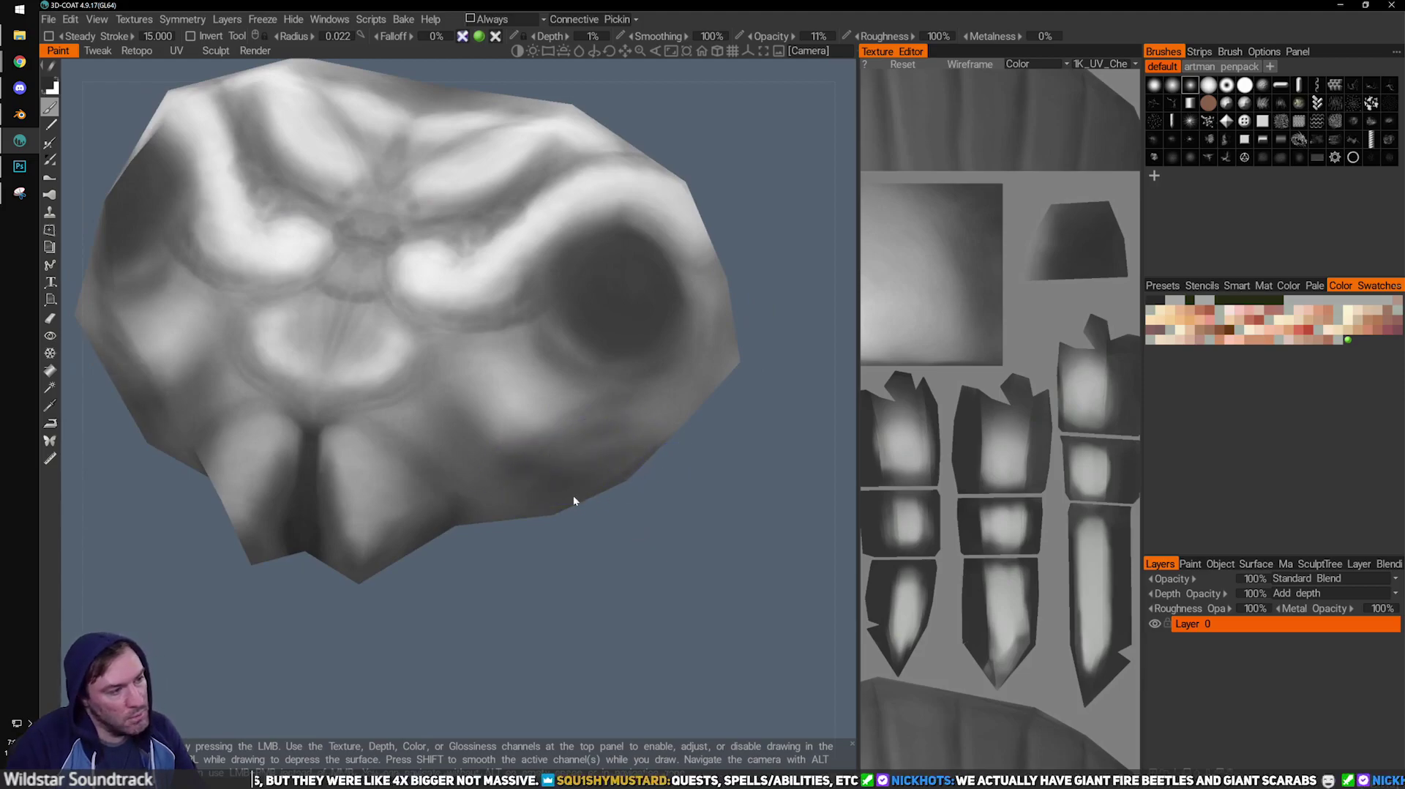
Shade the lower sides of the head with black below the eyes and around the cheek highlights.
{"action": "left_click_drag", "start_coordinate": [700, 521], "coordinate": [586, 428], "text": "alt"}
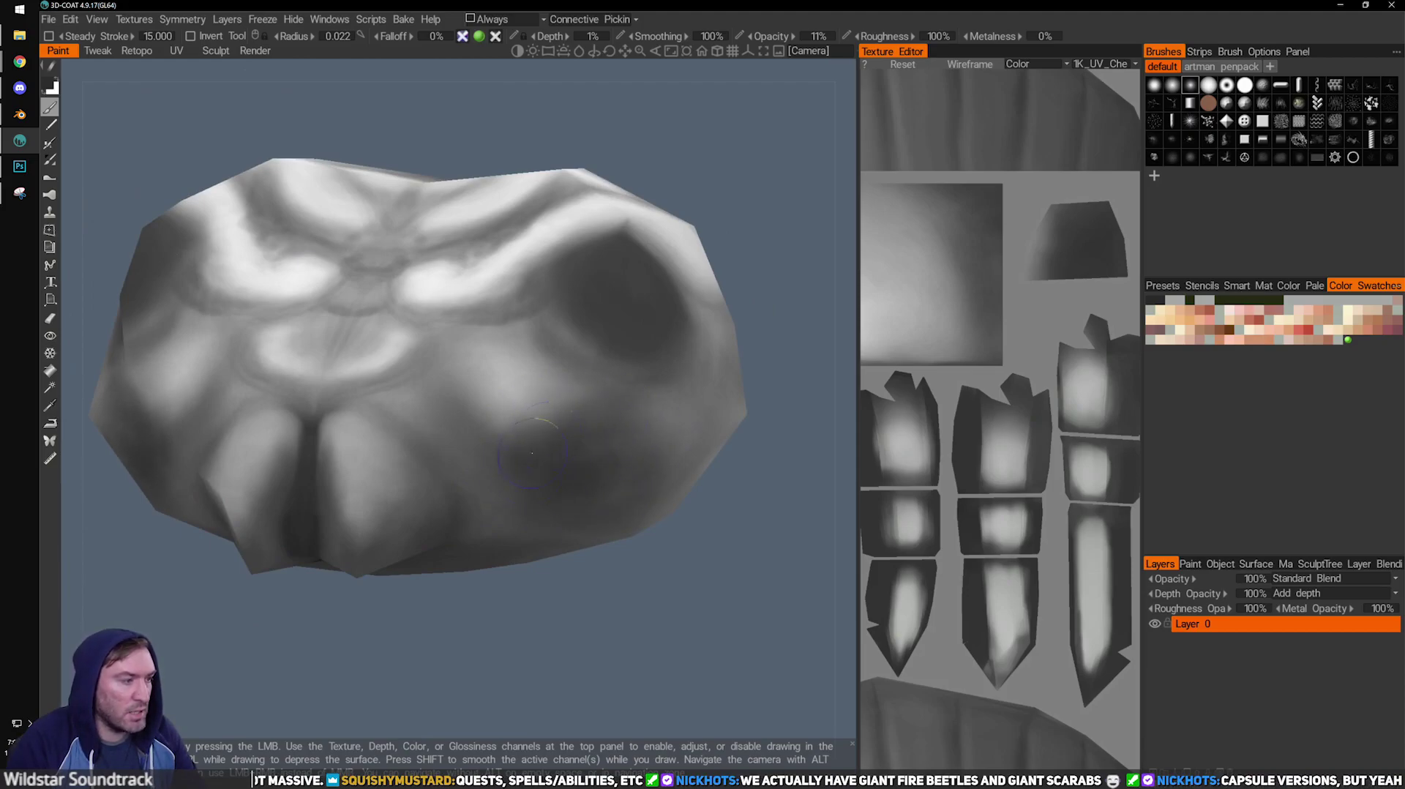
{"action": "left_click_drag", "start_coordinate": [633, 611], "coordinate": [612, 517]}
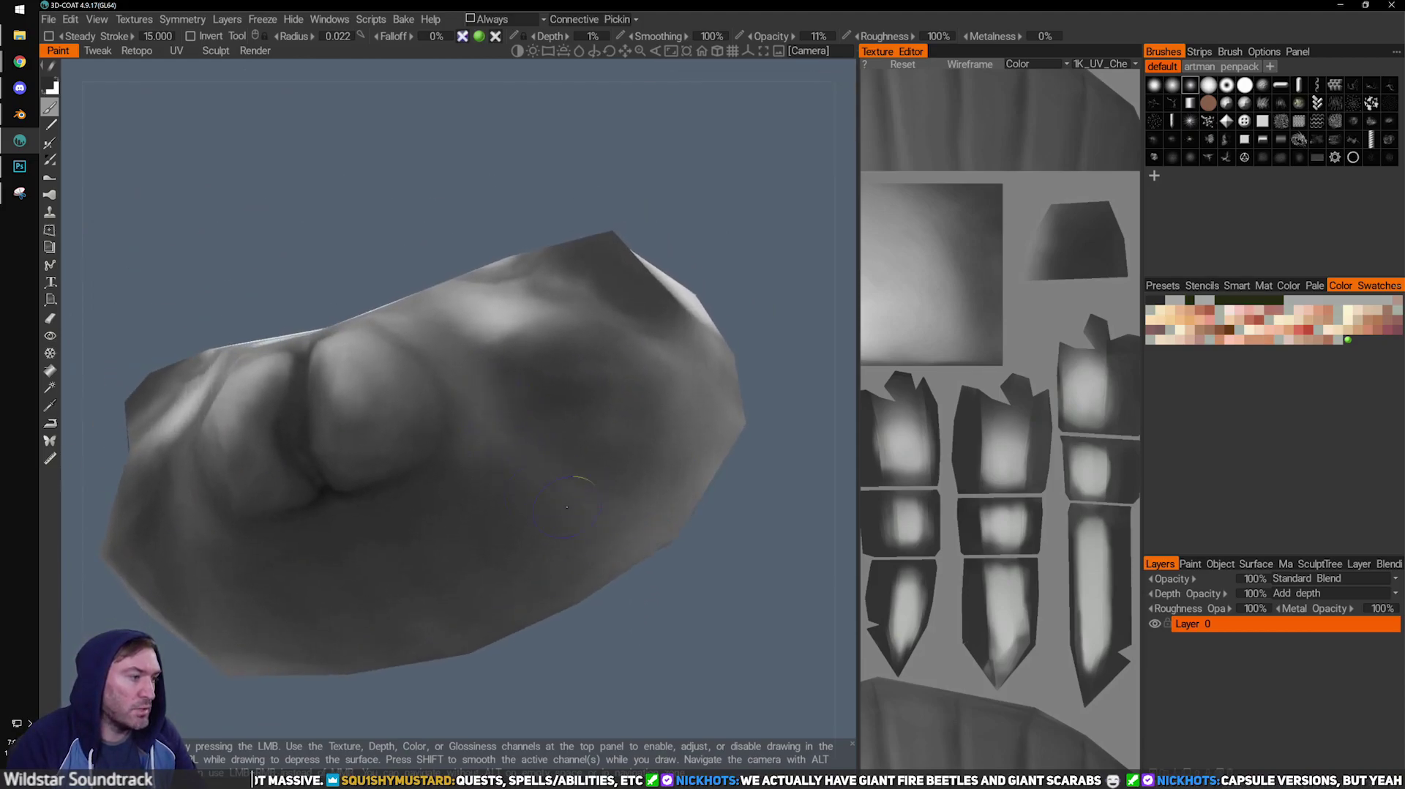
{"action": "mouse_move", "coordinate": [498, 196]}
{"action": "left_mouse_down"}
{"action": "mouse_move", "coordinate": [485, 329]}
{"action": "mouse_move", "coordinate": [476, 288]}
{"action": "left_mouse_up"}
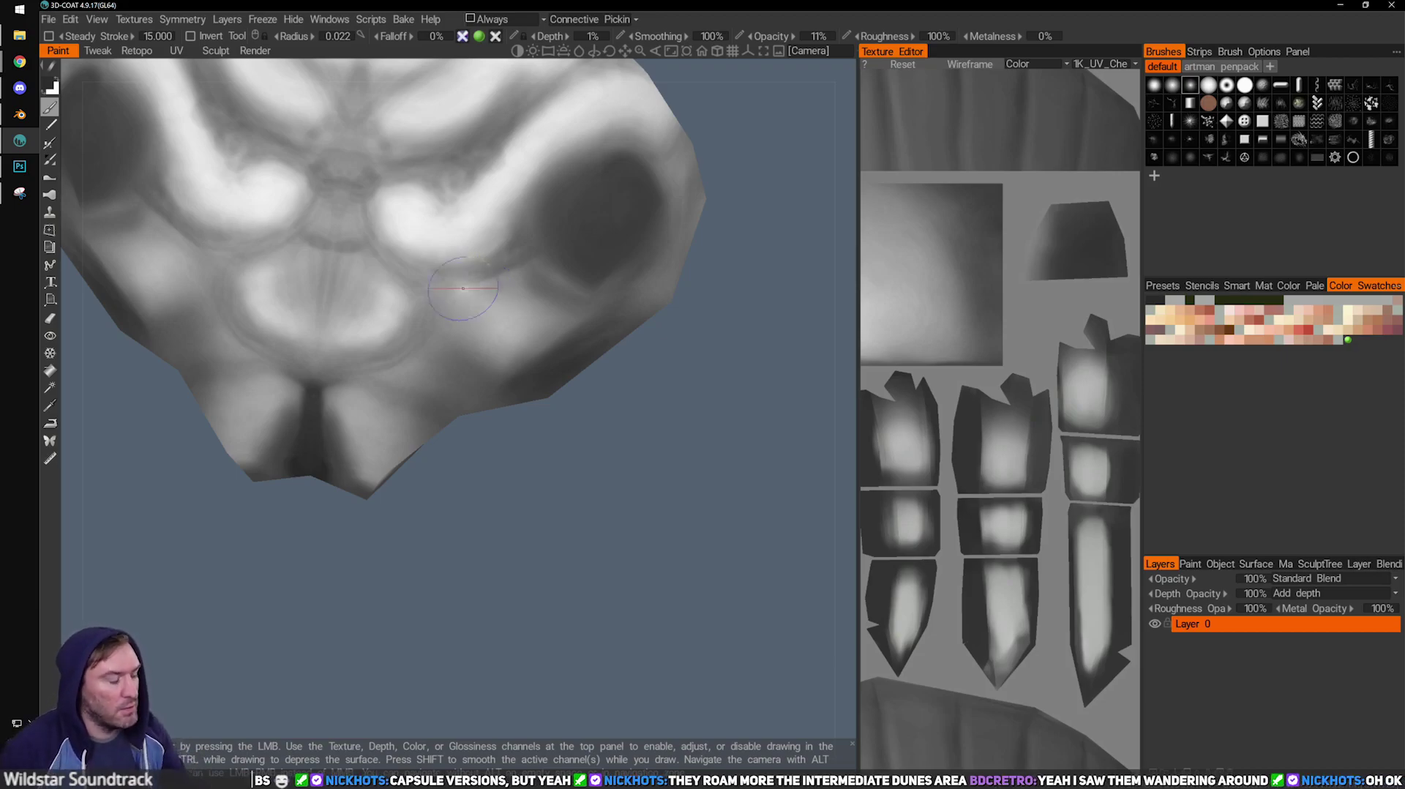
{"action": "mouse_move", "coordinate": [561, 381]}
{"action": "left_mouse_down", "text": "alt"}
{"action": "mouse_move", "coordinate": [573, 380]}
{"action": "mouse_move", "coordinate": [574, 476]}
{"action": "mouse_move", "coordinate": [596, 475]}
{"action": "left_mouse_up", "text": "alt"}
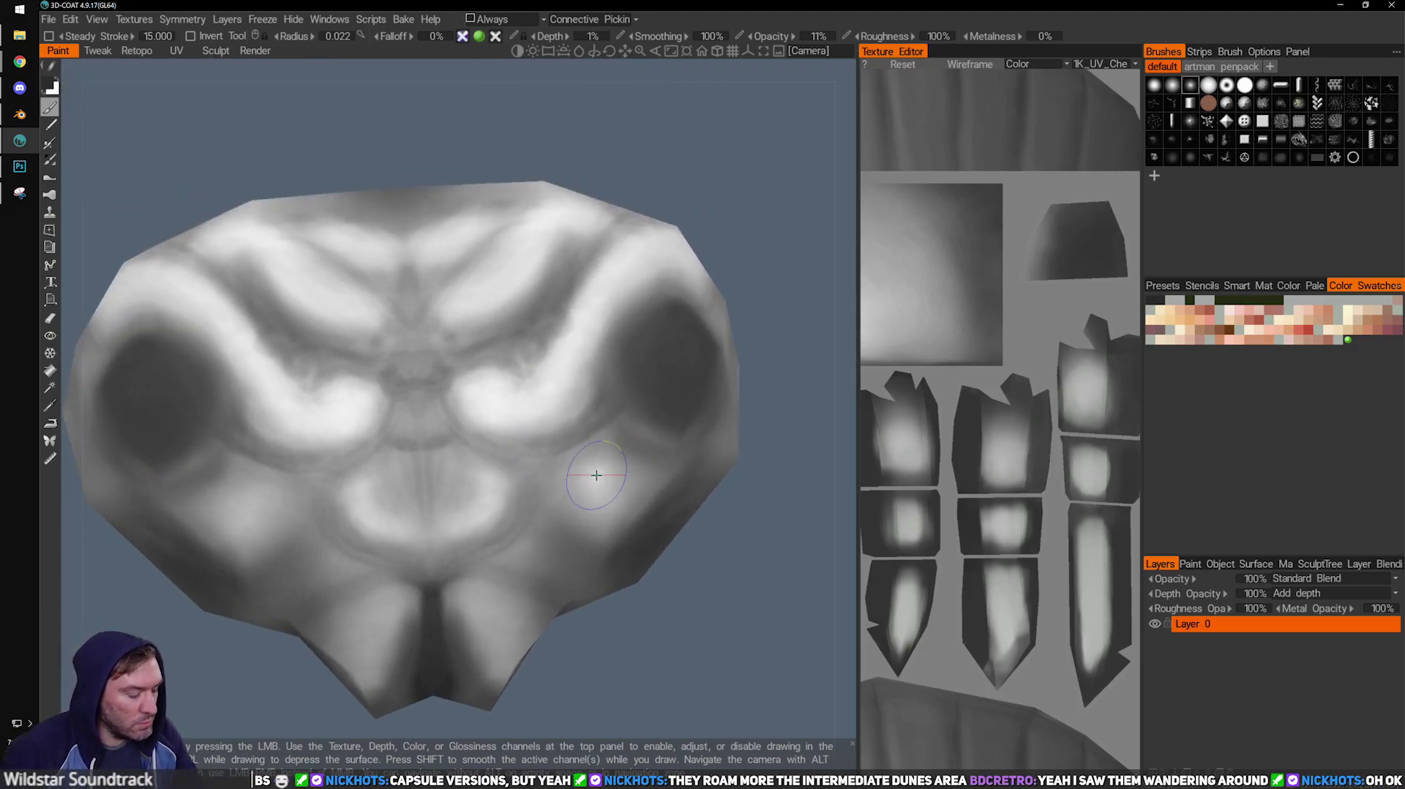
{"action": "mouse_move", "coordinate": [776, 507]}
{"action": "left_mouse_down"}
{"action": "mouse_move", "coordinate": [743, 473]}
{"action": "mouse_move", "coordinate": [758, 505]}
{"action": "left_mouse_up"}
{"action": "mouse_move", "coordinate": [758, 505]}
{"action": "right_mouse_down"}
{"action": "mouse_move", "coordinate": [786, 537]}
{"action": "mouse_move", "coordinate": [792, 433]}
{"action": "right_mouse_up"}
{"action": "mouse_move", "coordinate": [792, 434]}
{"action": "left_mouse_down"}
{"action": "mouse_move", "coordinate": [770, 467]}
{"action": "mouse_move", "coordinate": [789, 415]}
{"action": "left_mouse_up"}
Strengthen the white highlight along the length of the brow ridges with a 0.014 brush radius.
{"action": "key", "text": "x"}
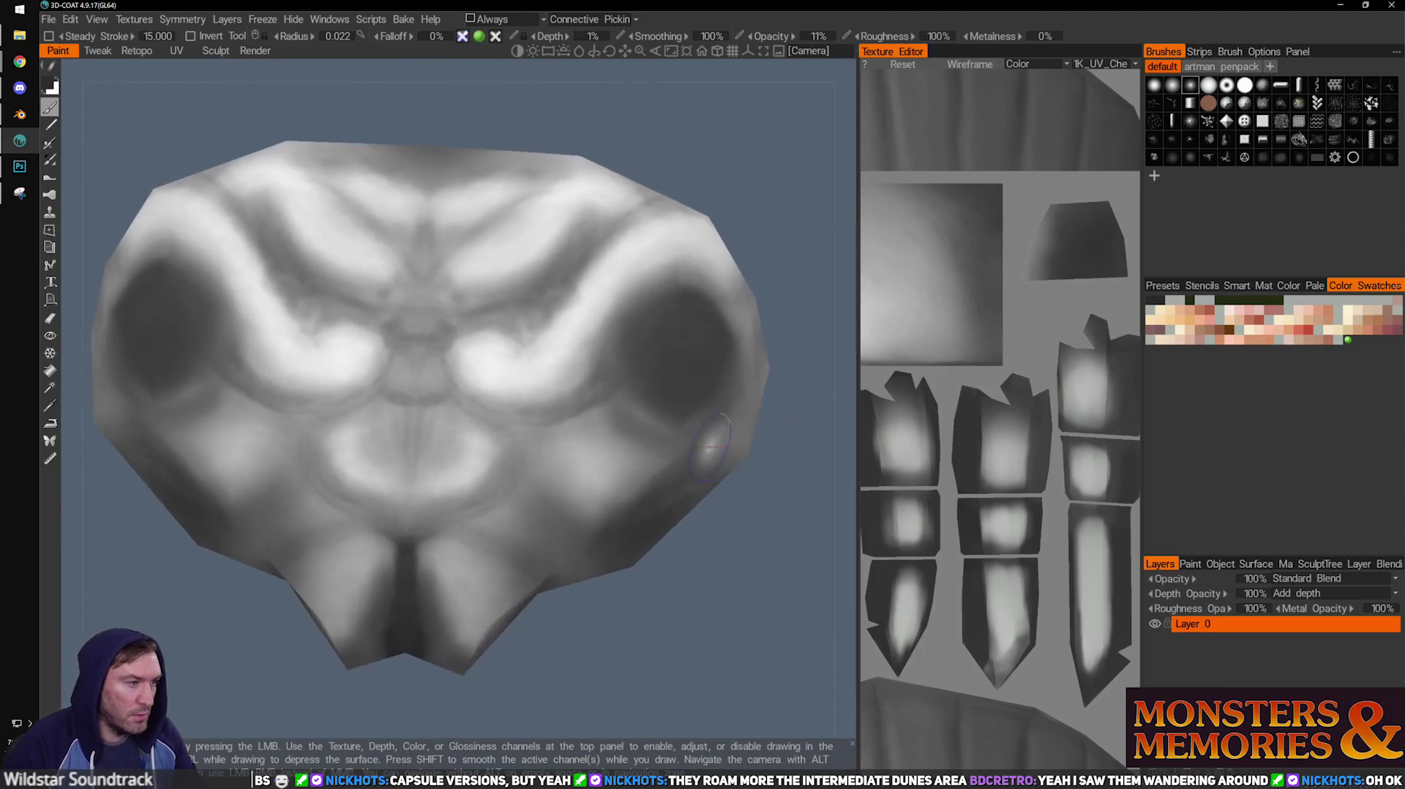
{"action": "left_click_drag", "start_coordinate": [770, 613], "coordinate": [768, 636]}
{"action": "key", "text": "bracketleft"}
{"action": "key", "text": "bracketleft"}
{"action": "key", "text": "bracketleft"}
{"action": "key", "text": "bracketleft"}
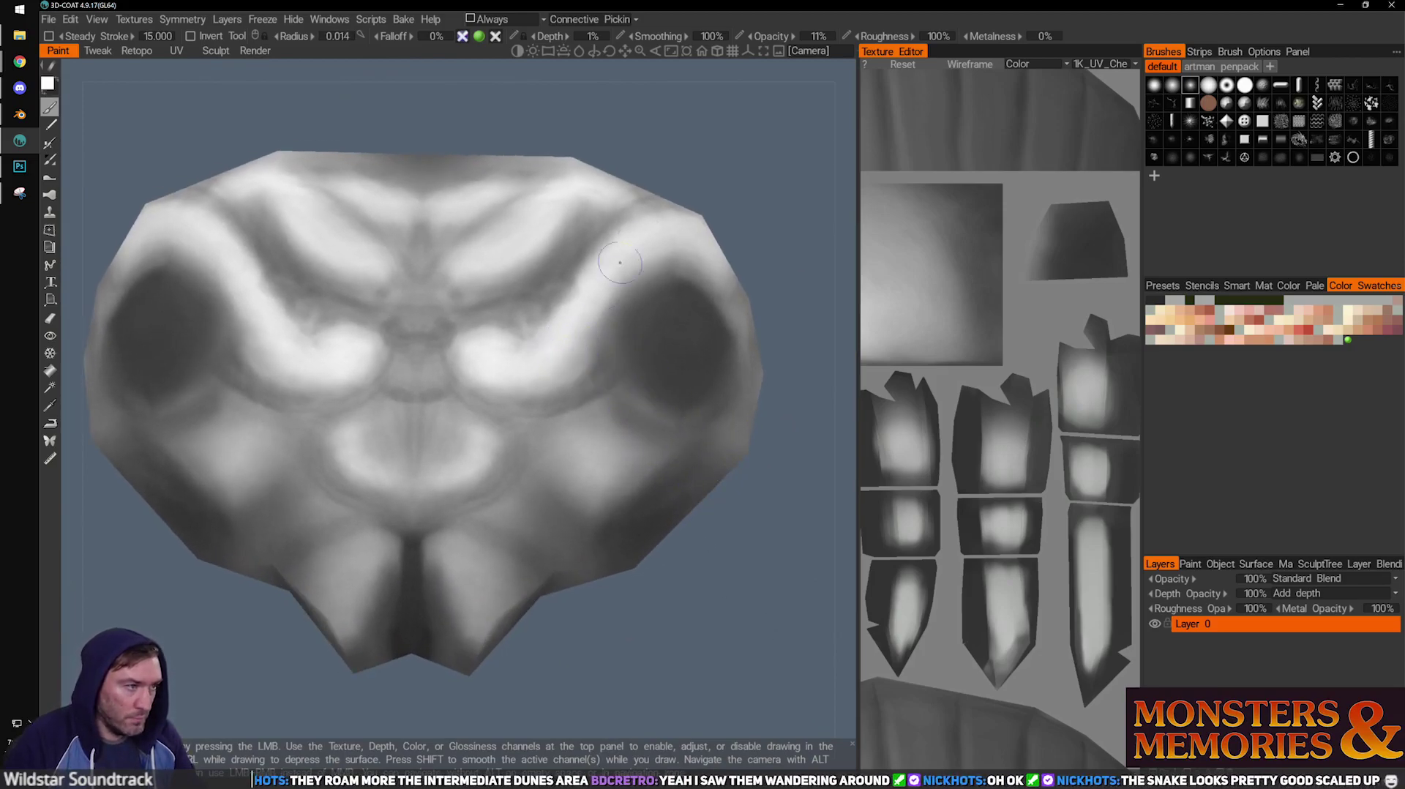
{"action": "left_click_drag", "start_coordinate": [557, 343], "coordinate": [644, 242]}
{"action": "mouse_move", "coordinate": [596, 308]}
{"action": "left_mouse_down"}
{"action": "mouse_move", "coordinate": [649, 229]}
{"action": "mouse_move", "coordinate": [638, 224]}
{"action": "mouse_move", "coordinate": [700, 217]}
{"action": "left_mouse_up"}
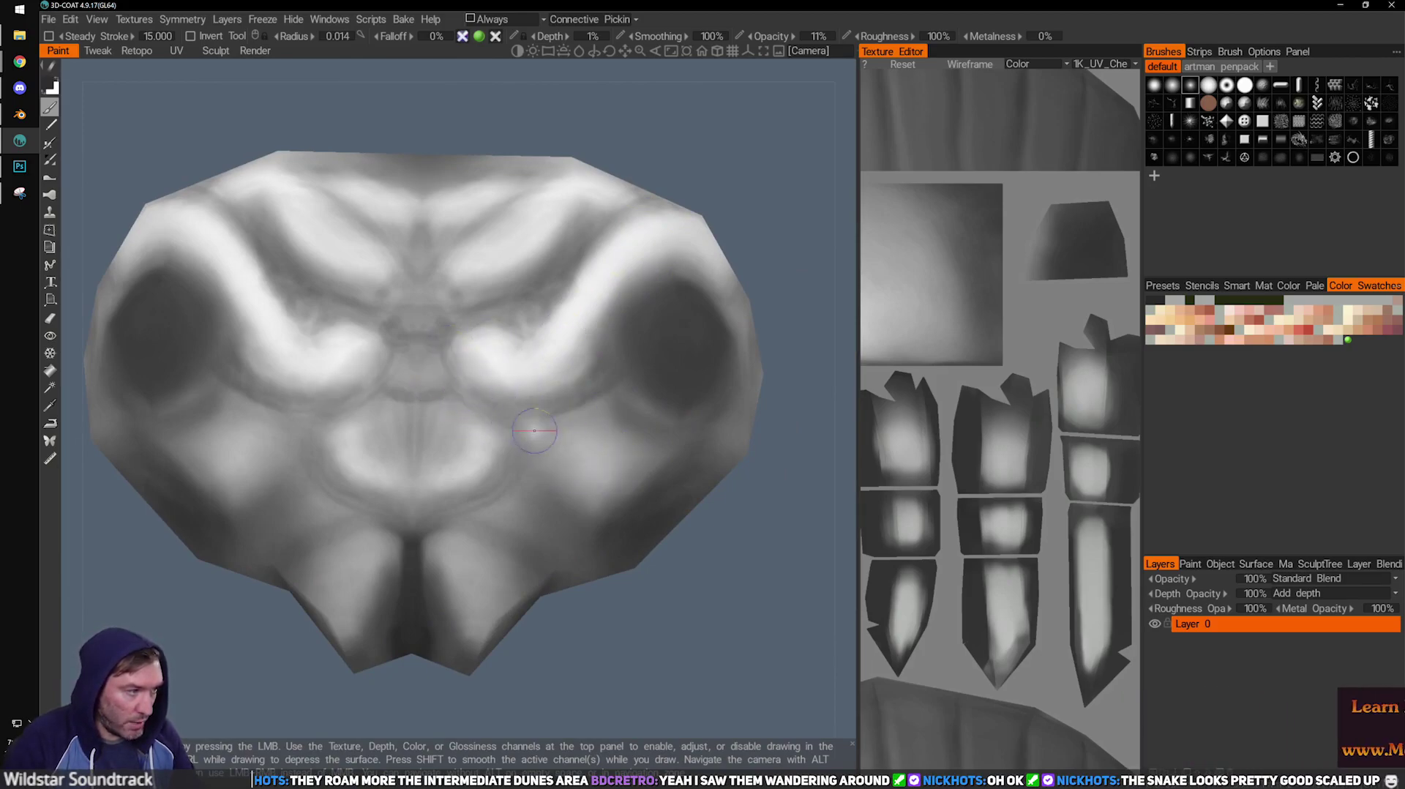
Refine the brow ridges' hooked inner ends with black and white, and fill the central plate's two halves with white.
{"action": "mouse_move", "coordinate": [473, 355]}
{"action": "left_mouse_down"}
{"action": "mouse_move", "coordinate": [499, 377]}
{"action": "mouse_move", "coordinate": [589, 360]}
{"action": "left_mouse_up"}
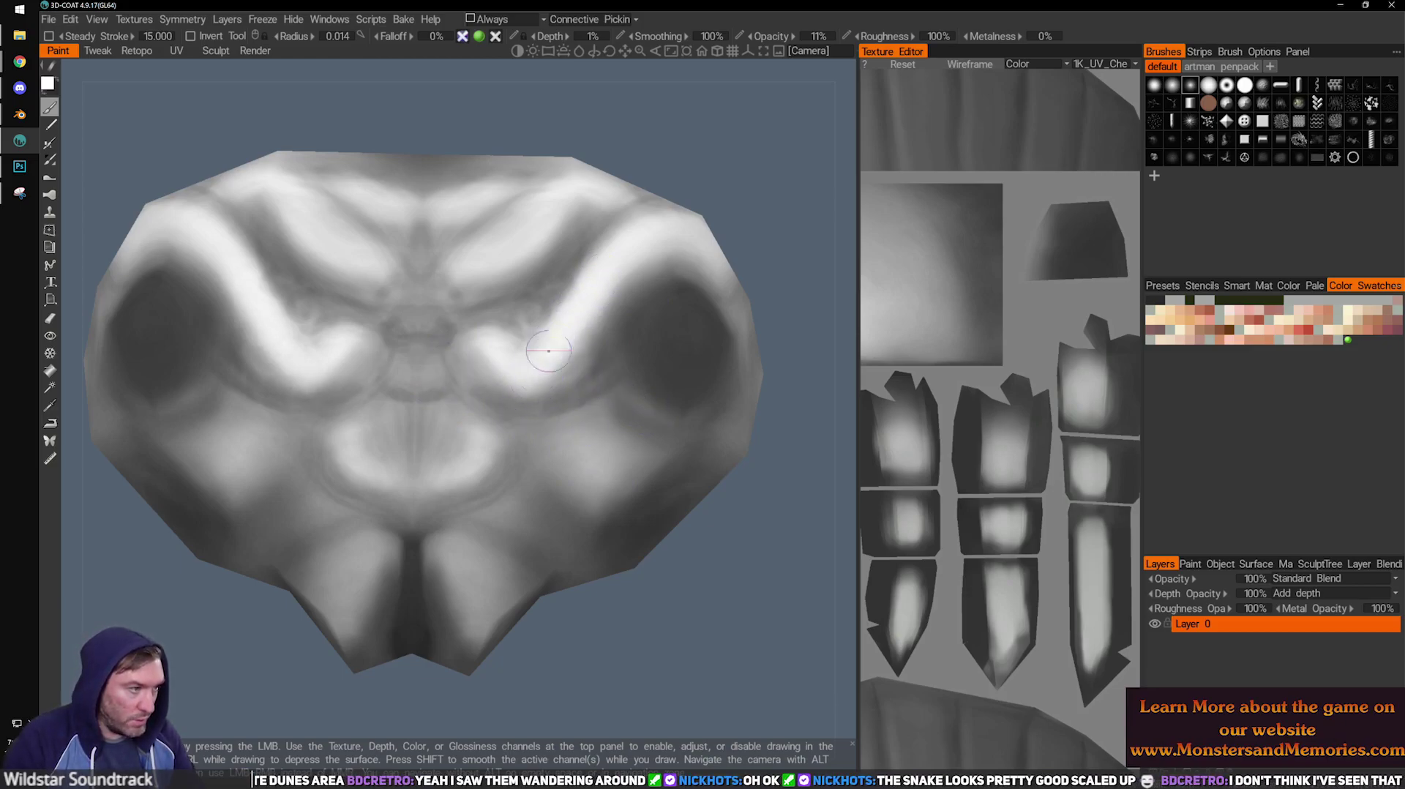
{"action": "left_click_drag", "start_coordinate": [517, 372], "coordinate": [476, 356]}
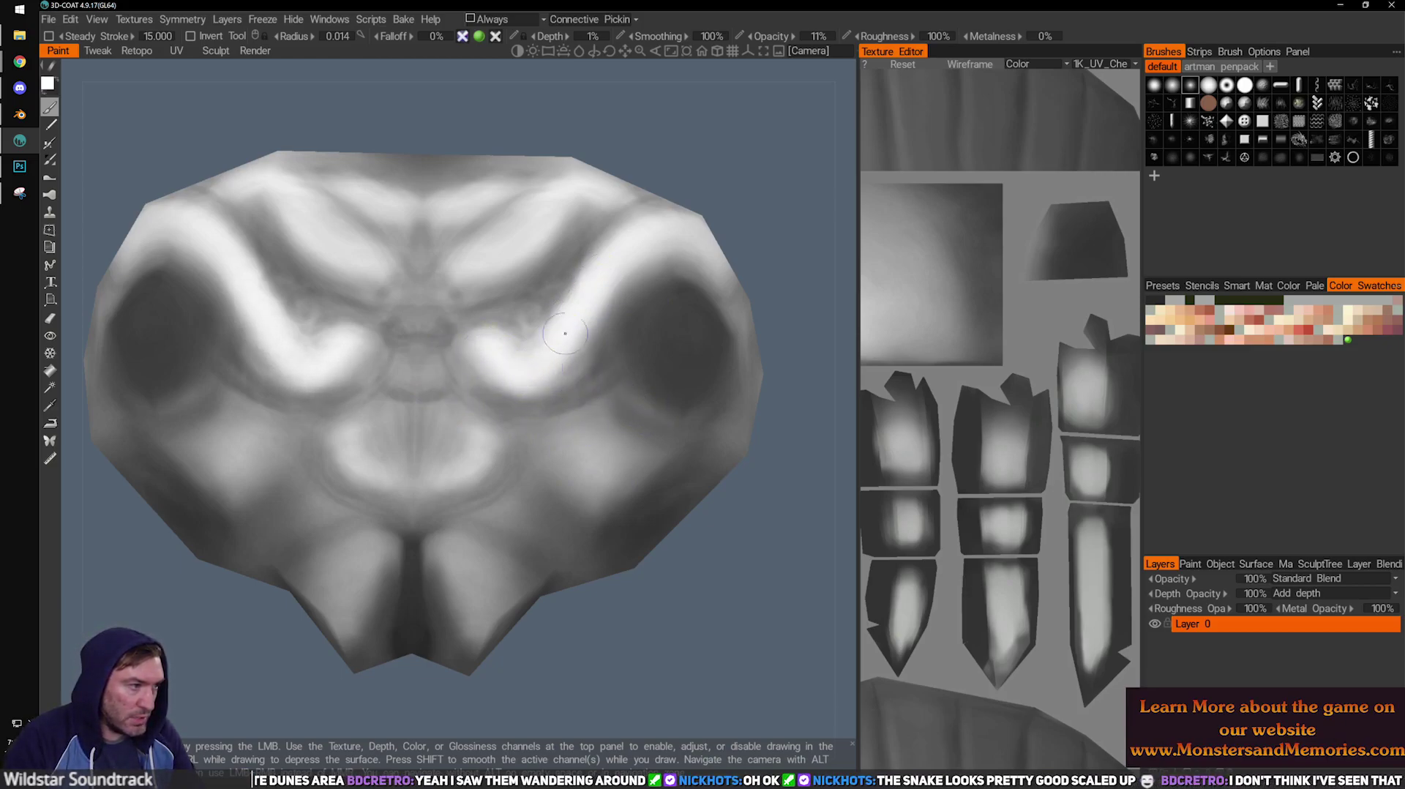
{"action": "left_click_drag", "start_coordinate": [625, 624], "coordinate": [644, 610]}
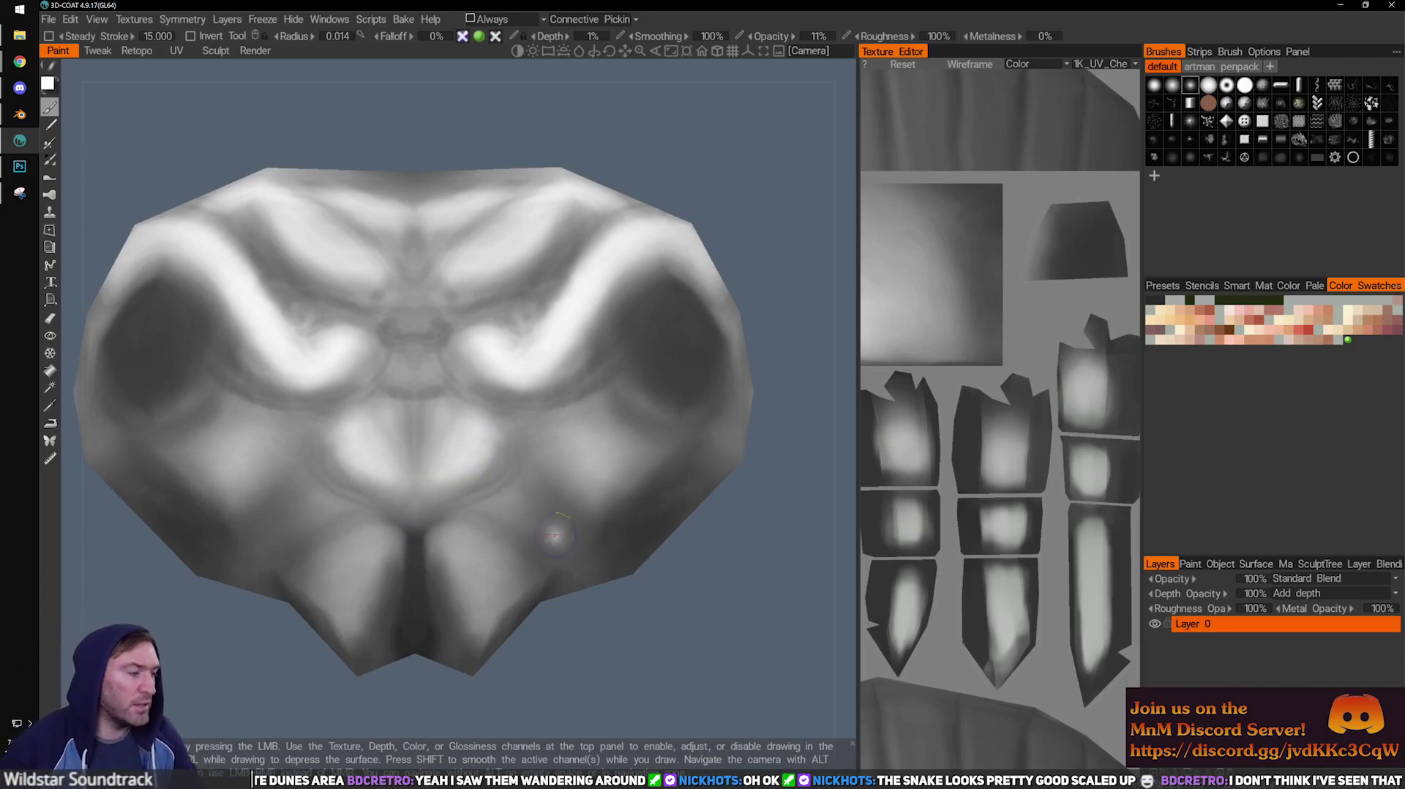
Darken the two mouth plates below the central plate with black at a 0.017 brush radius.
{"action": "middle_click_drag", "start_coordinate": [613, 455], "coordinate": [627, 500], "text": "alt"}
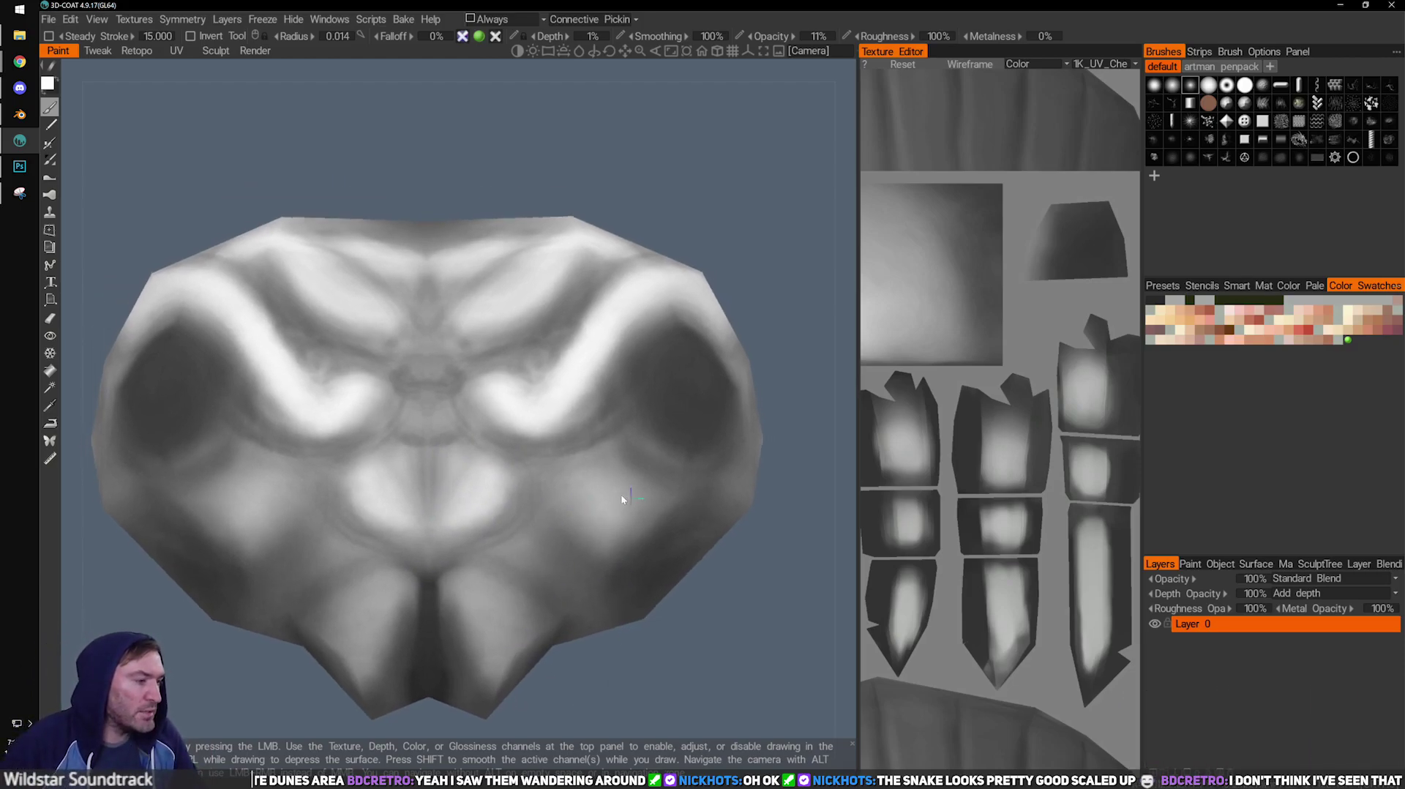
{"action": "right_click_drag", "start_coordinate": [627, 501], "coordinate": [586, 556], "text": "alt"}
{"action": "left_click_drag", "start_coordinate": [586, 556], "coordinate": [542, 574], "text": "alt"}
{"action": "right_click_drag", "start_coordinate": [530, 589], "coordinate": [493, 582], "text": "alt"}
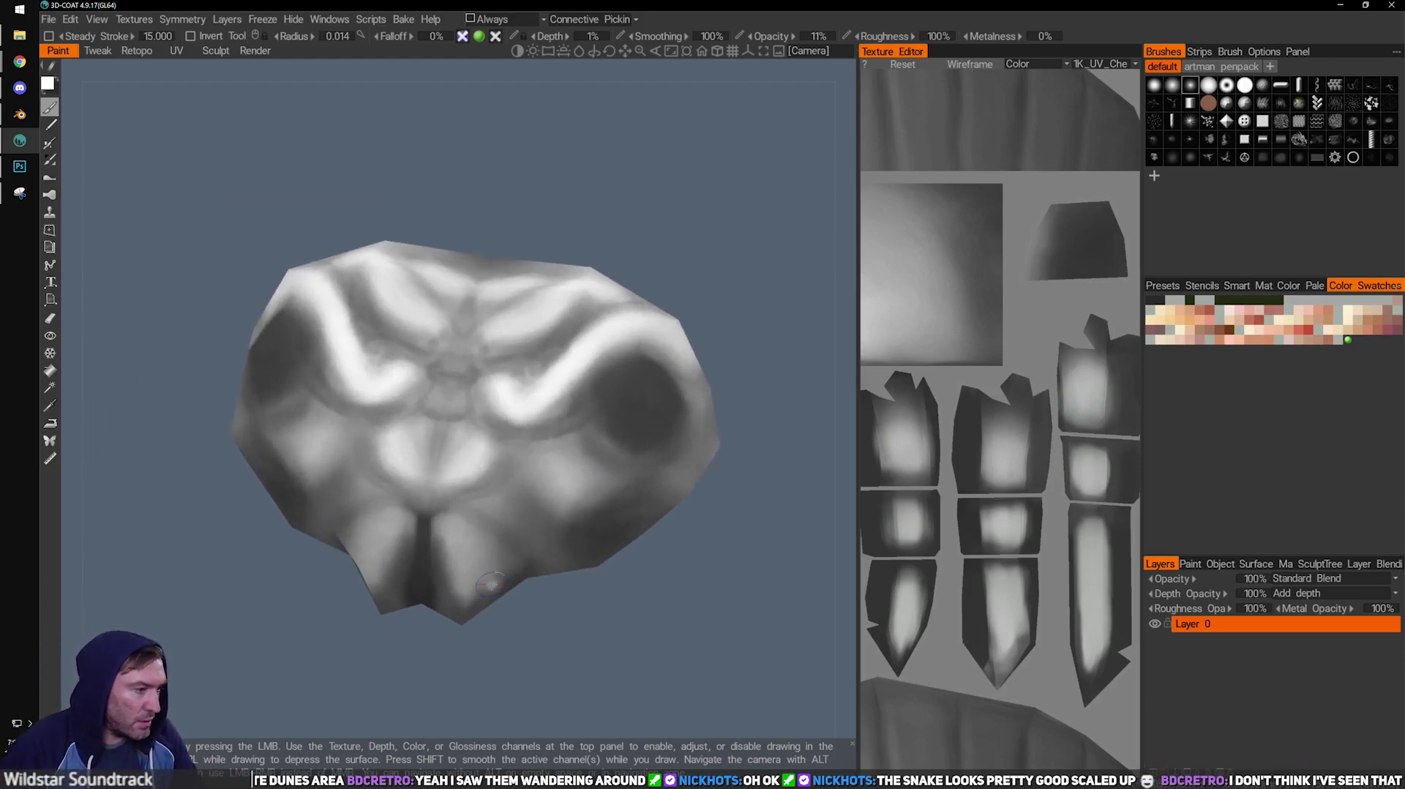
{"action": "left_click_drag", "start_coordinate": [665, 713], "coordinate": [526, 594], "text": "alt"}
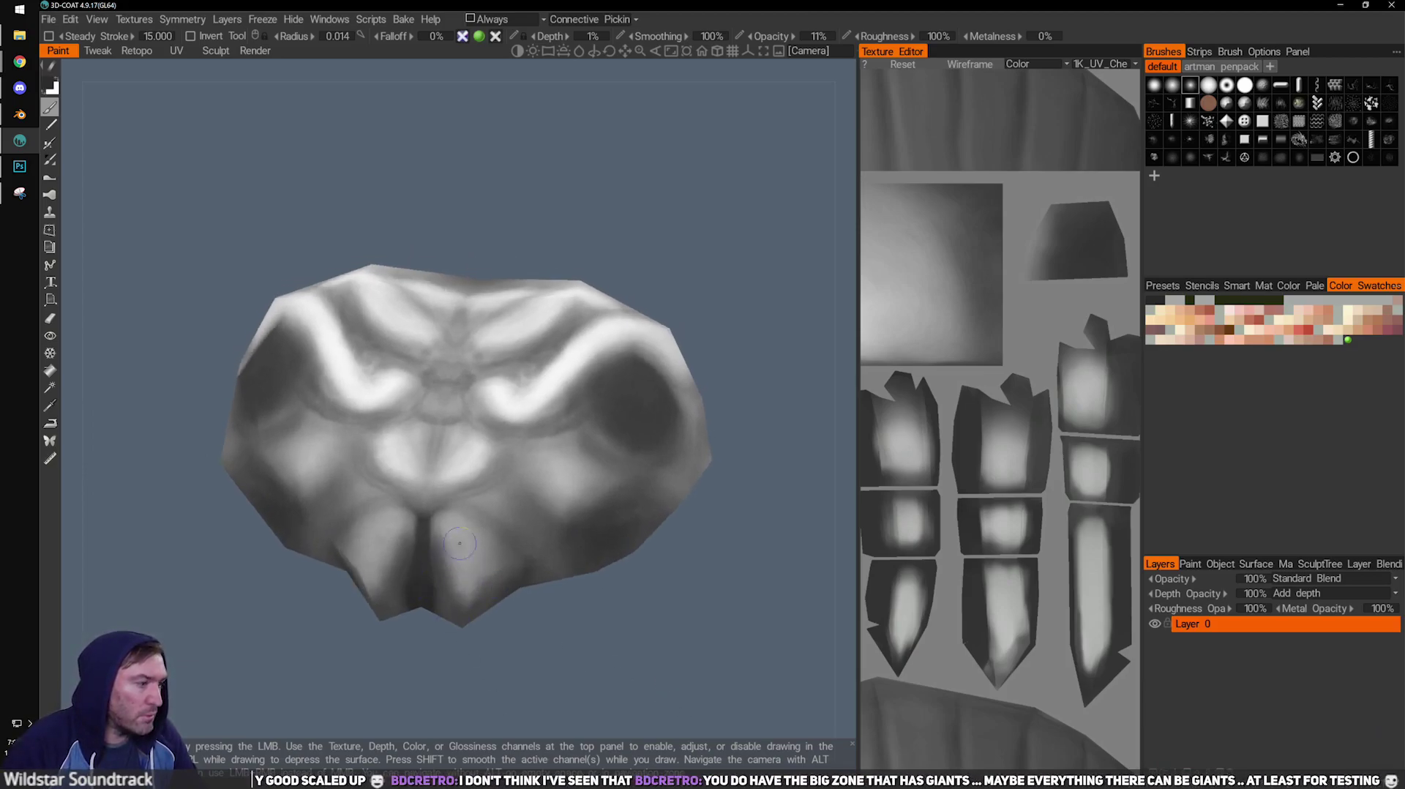
{"action": "left_click_drag", "start_coordinate": [448, 541], "coordinate": [453, 543], "text": "alt"}
{"action": "key", "text": "bracketleft"}
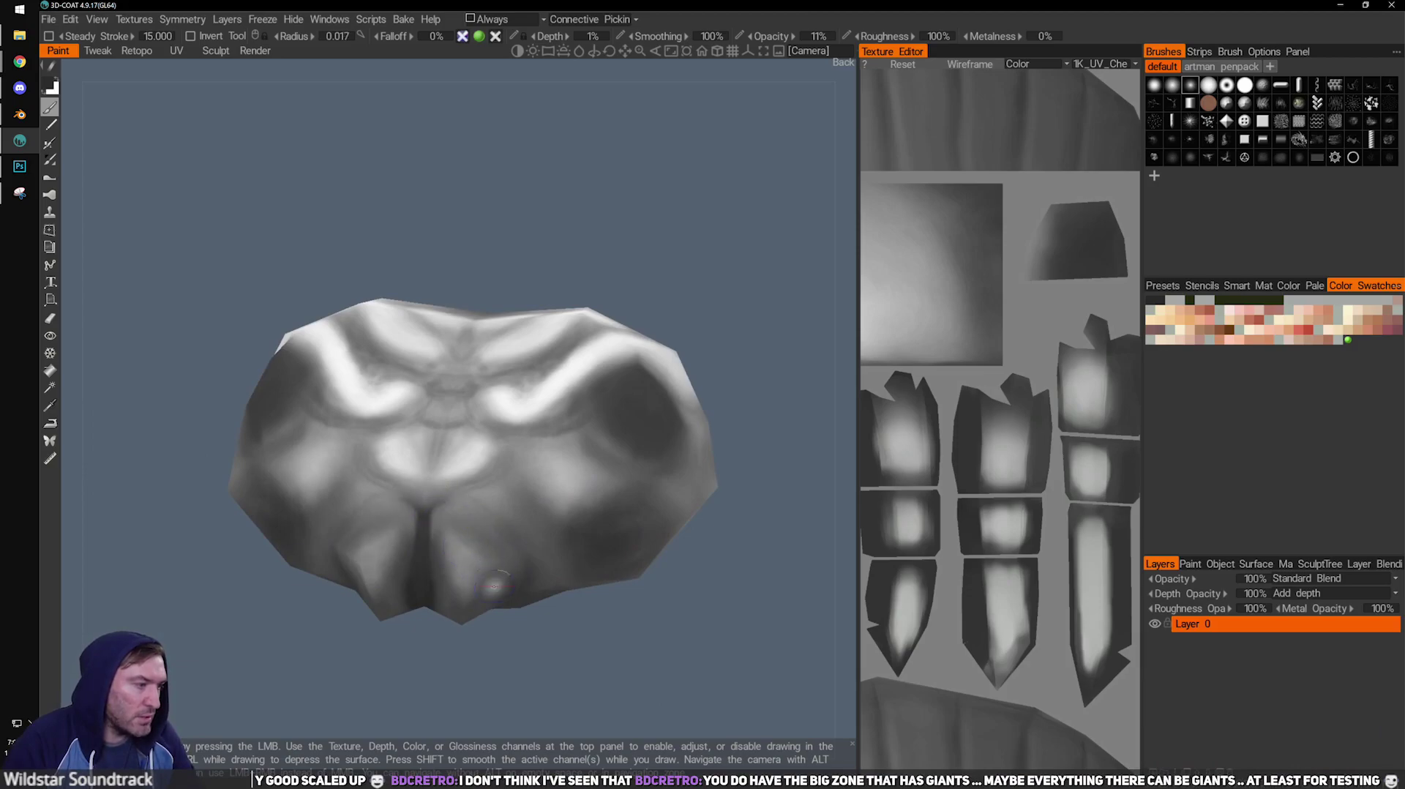
{"action": "left_click_drag", "start_coordinate": [546, 688], "coordinate": [563, 663]}
{"action": "left_click_drag", "start_coordinate": [461, 516], "coordinate": [502, 583]}
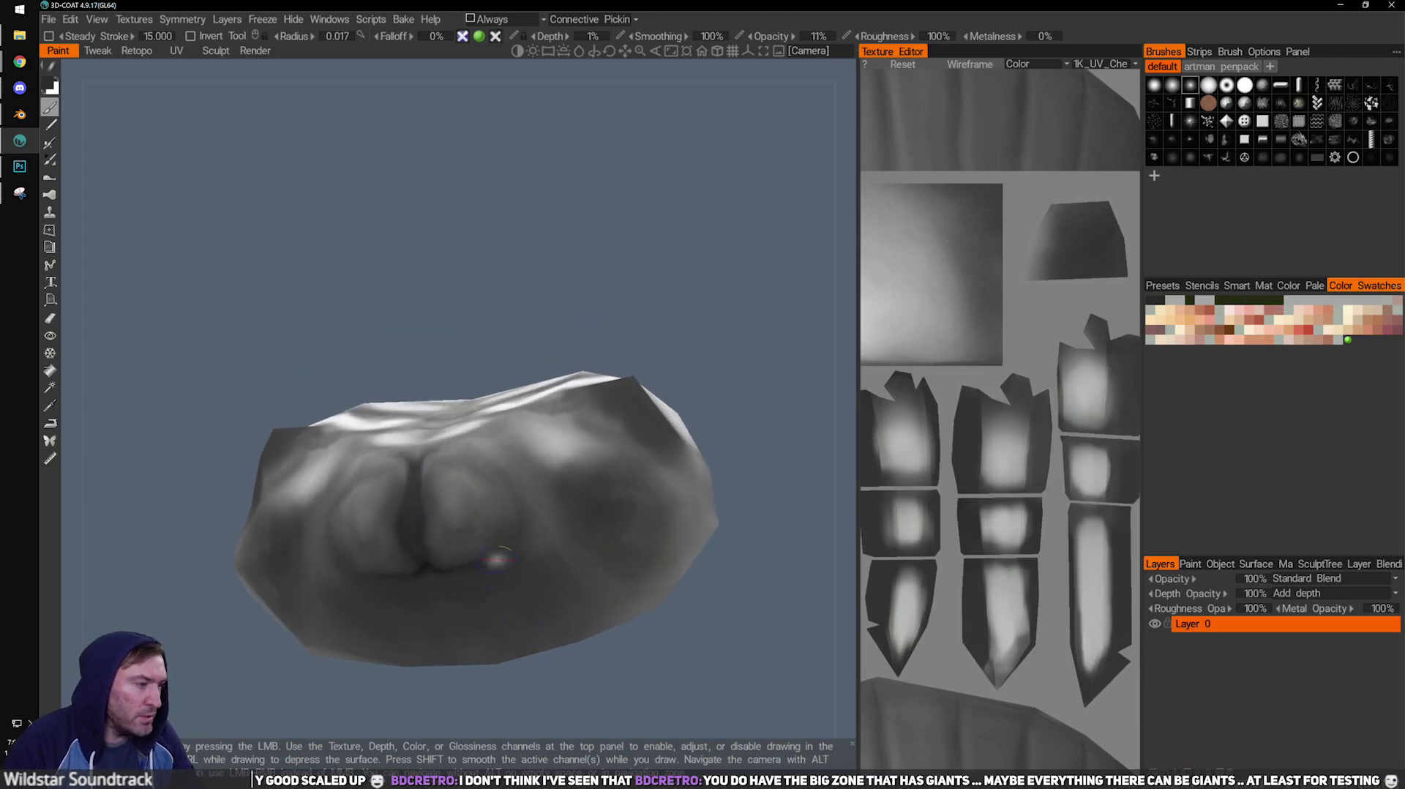
Model the two mouth plates with curved black shading and white highlights at a 0.017 brush radius.
{"action": "left_click_drag", "start_coordinate": [653, 348], "coordinate": [453, 540], "text": "alt"}
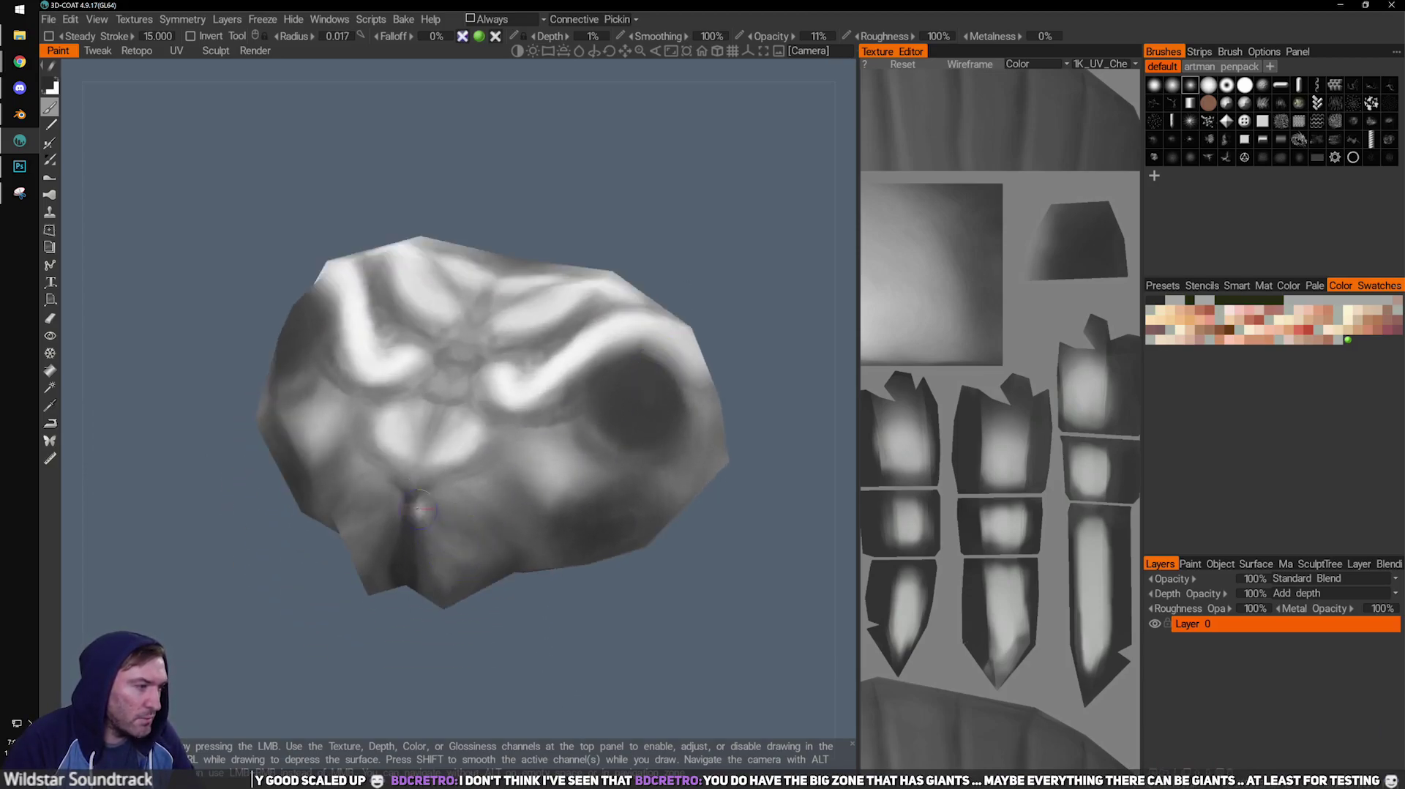
{"action": "left_click_drag", "start_coordinate": [485, 612], "coordinate": [435, 524], "text": "alt"}
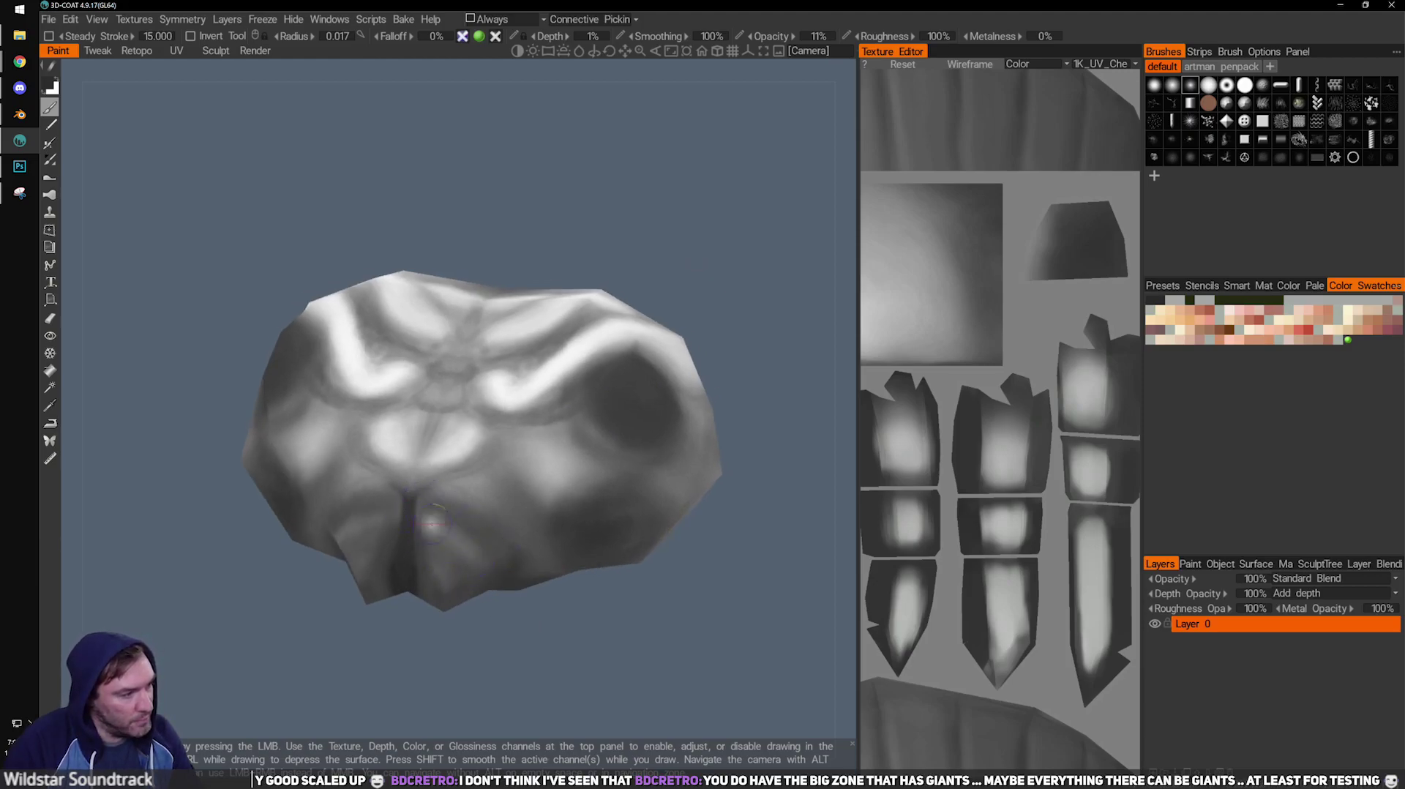
{"action": "left_click_drag", "start_coordinate": [511, 651], "coordinate": [443, 587], "text": "alt"}
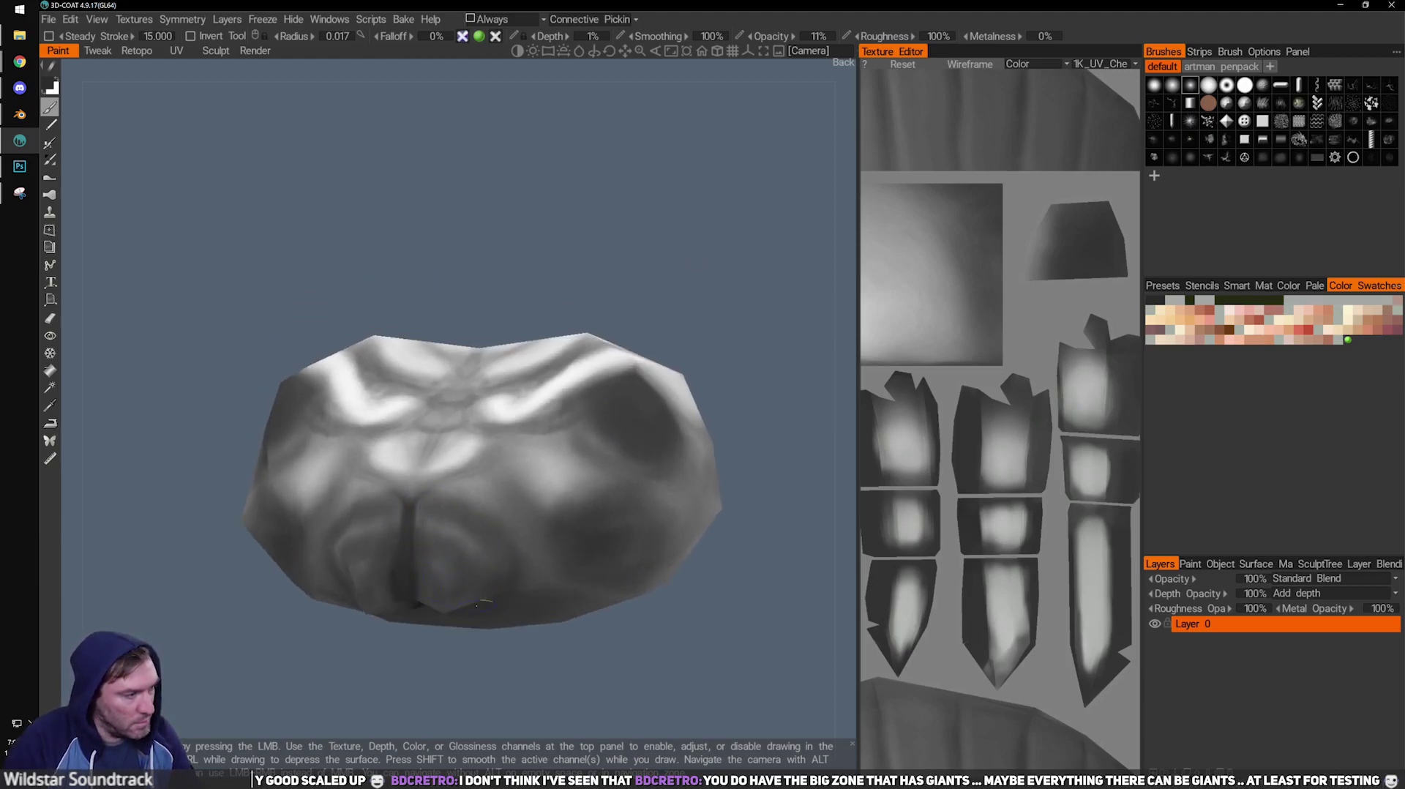
{"action": "left_click_drag", "start_coordinate": [527, 690], "coordinate": [470, 565], "text": "alt"}
{"action": "left_click_drag", "start_coordinate": [432, 623], "coordinate": [627, 349], "text": "alt"}
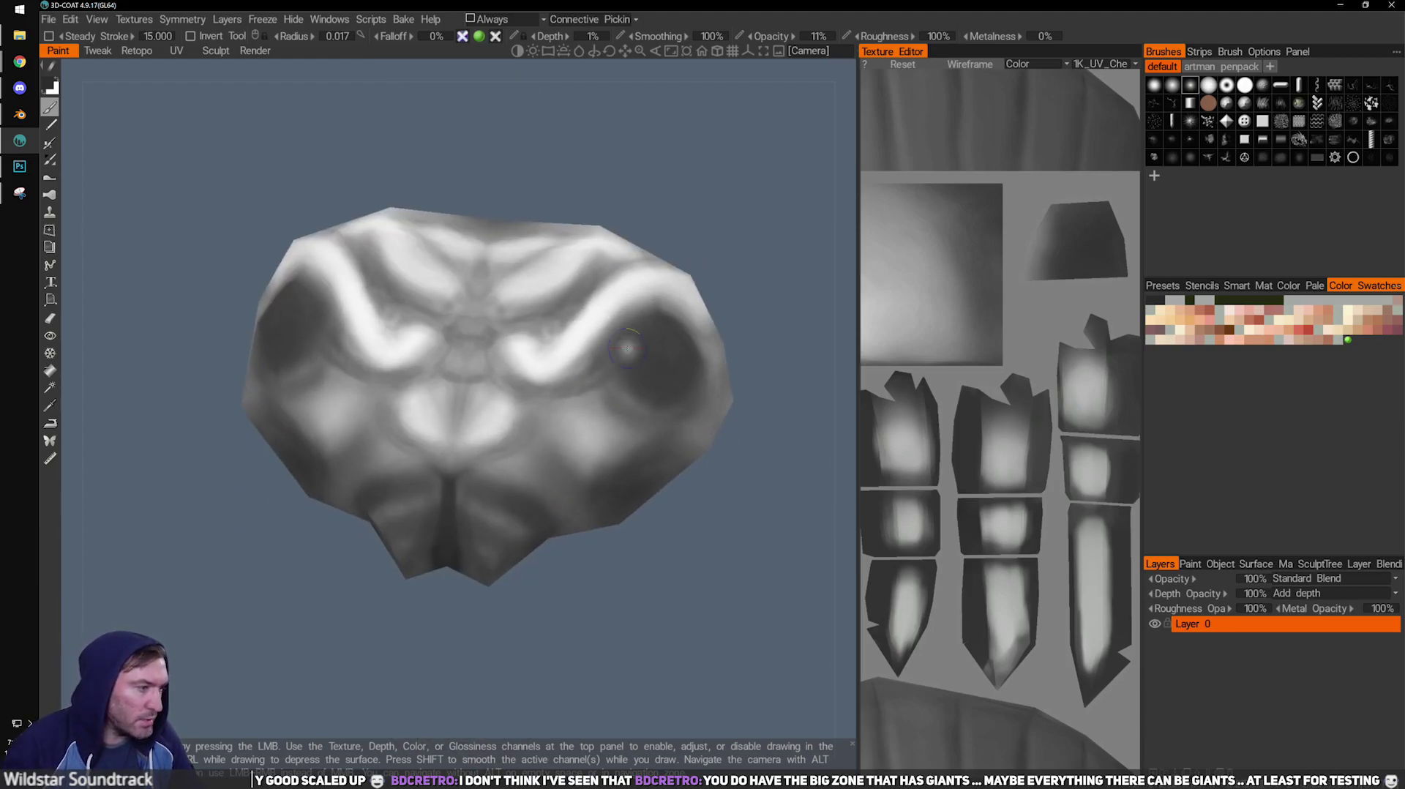
{"action": "left_click_drag", "start_coordinate": [553, 735], "coordinate": [553, 634]}
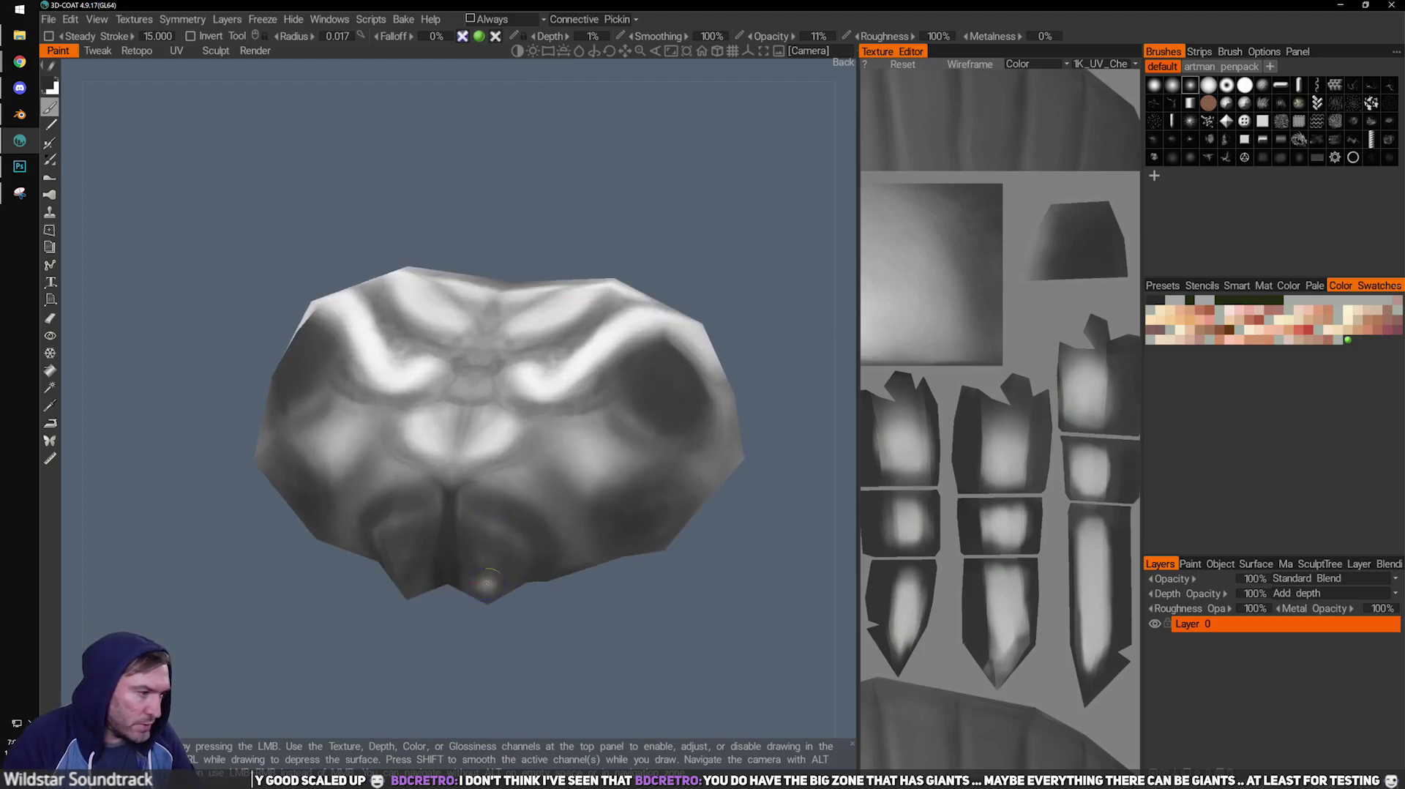
{"action": "key", "text": "x"}
{"action": "mouse_move", "coordinate": [490, 504]}
{"action": "left_mouse_down"}
{"action": "mouse_move", "coordinate": [509, 533]}
{"action": "mouse_move", "coordinate": [495, 569]}
{"action": "mouse_move", "coordinate": [468, 556]}
{"action": "left_mouse_up"}
{"action": "key", "text": "x"}
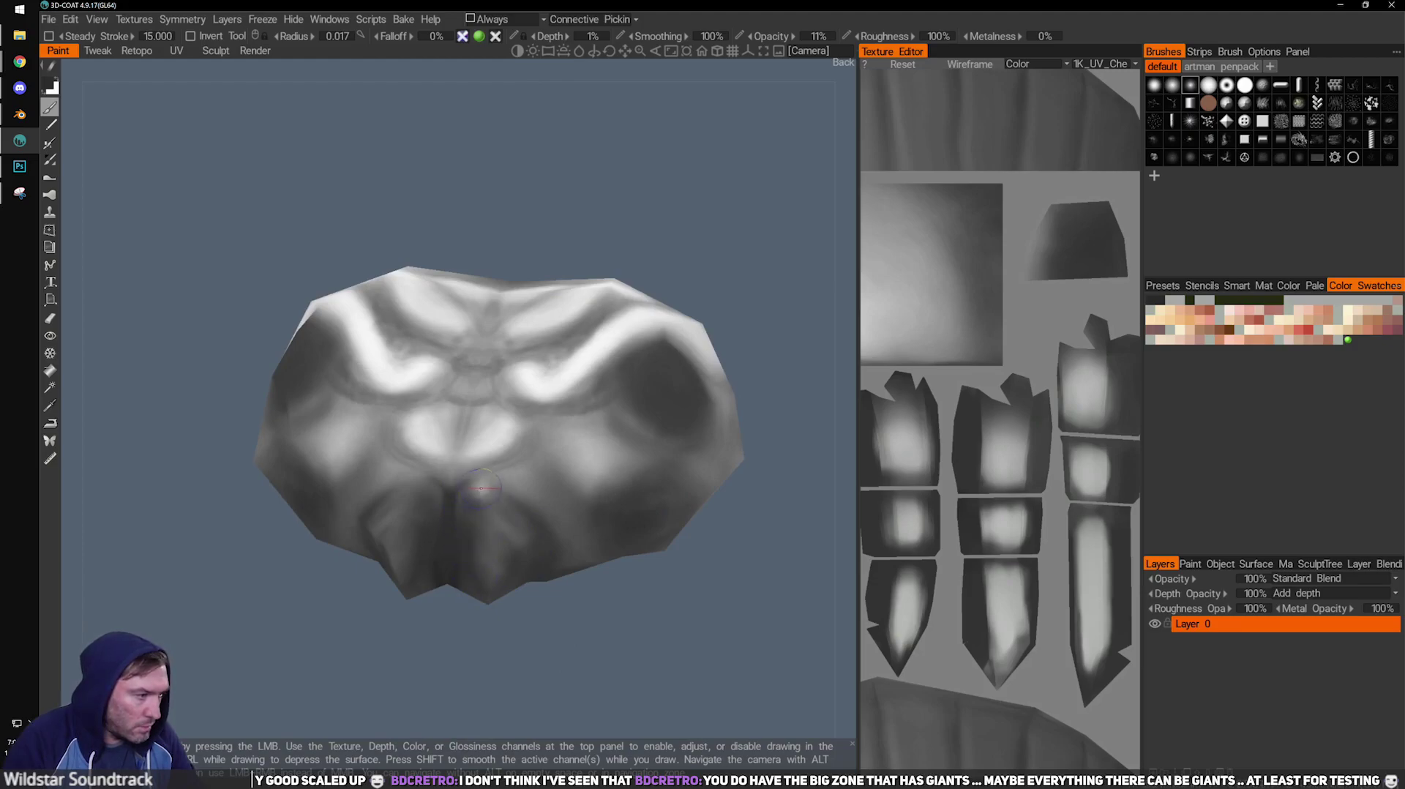
Outline the mouth plates with fine black creases, and brighten the cheek highlights with white at a 0.01 brush radius.
{"action": "mouse_move", "coordinate": [552, 605]}
{"action": "left_mouse_down"}
{"action": "mouse_move", "coordinate": [565, 644]}
{"action": "mouse_move", "coordinate": [465, 518]}
{"action": "left_mouse_up"}
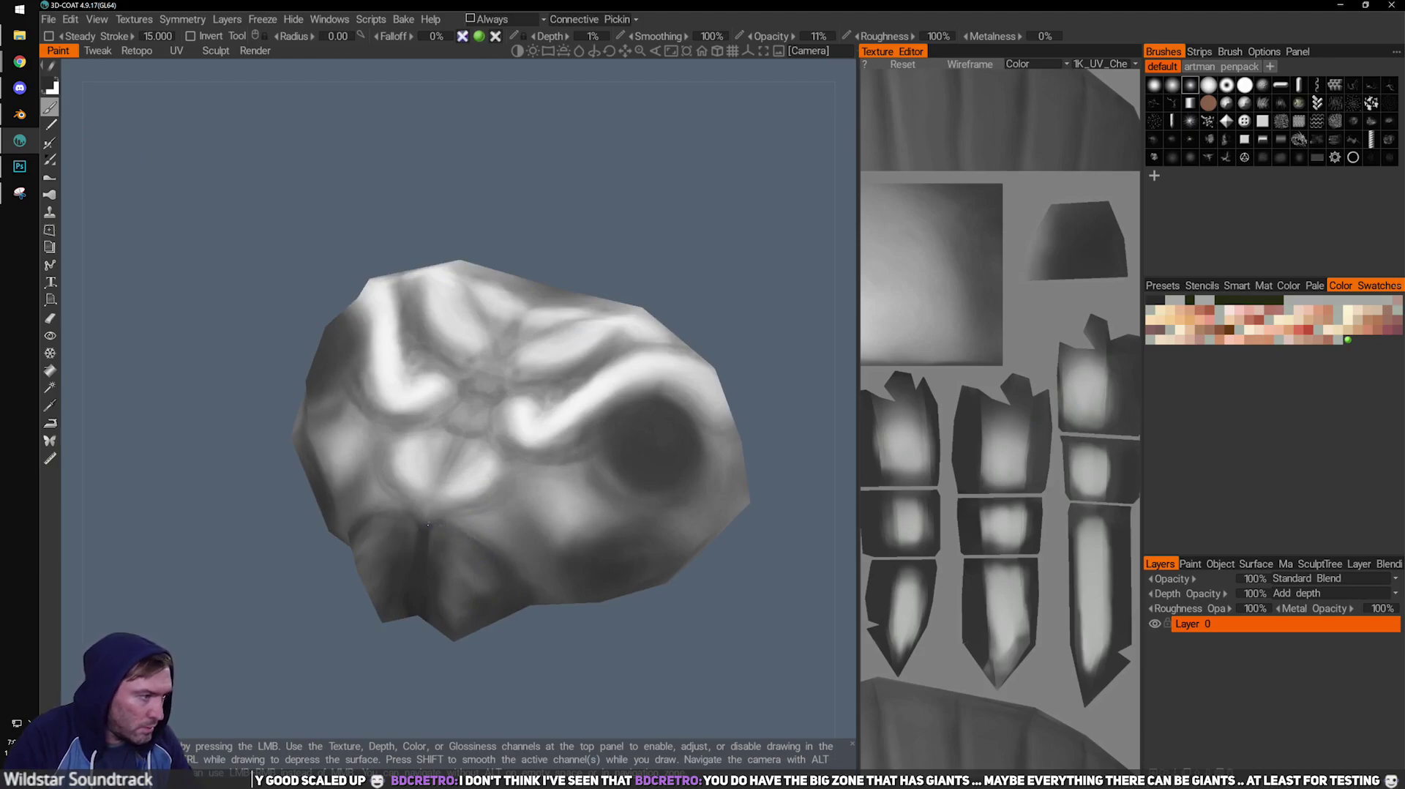
{"action": "left_click_drag", "start_coordinate": [559, 593], "coordinate": [562, 580], "text": "alt"}
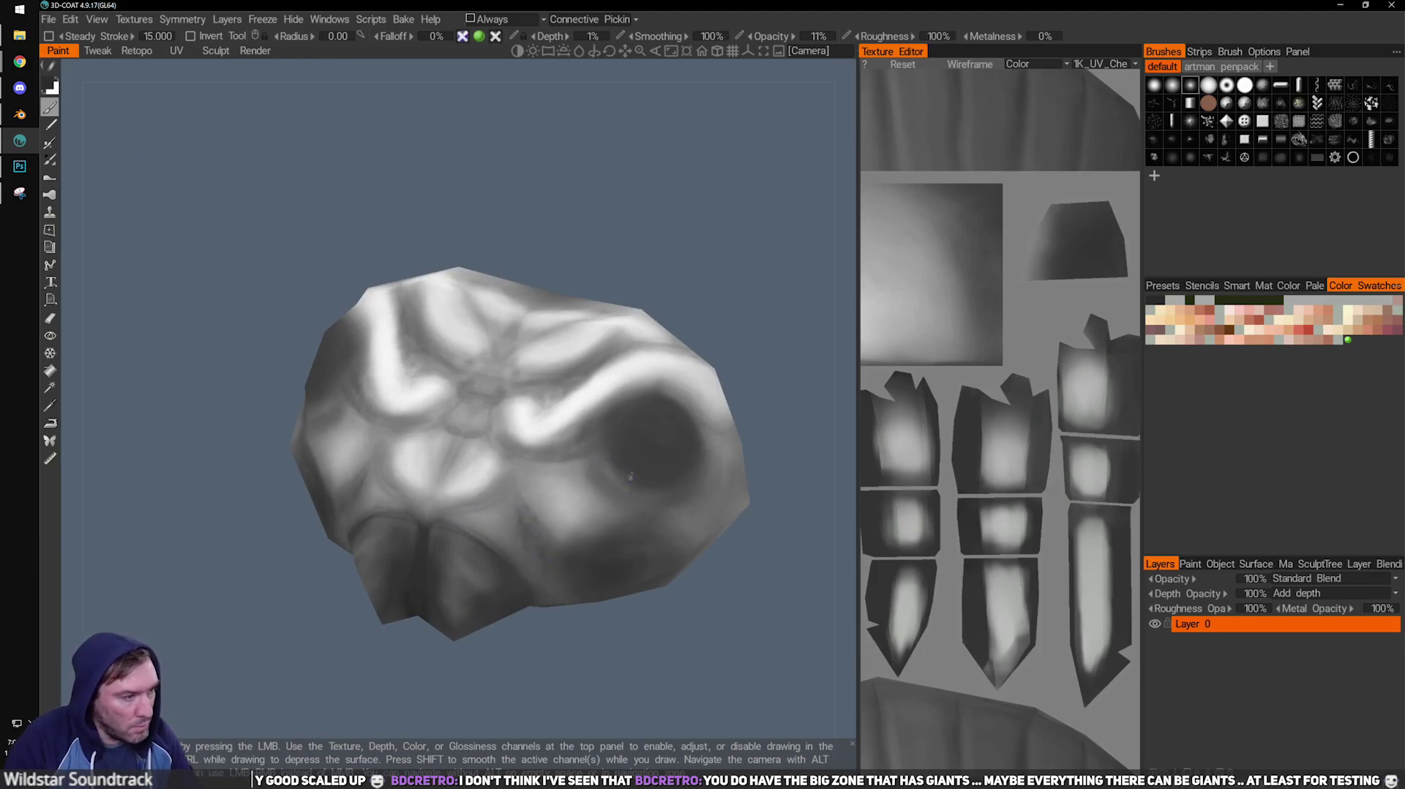
{"action": "key", "text": "x"}
{"action": "key", "text": "bracketright"}
{"action": "mouse_move", "coordinate": [591, 475]}
{"action": "left_mouse_down"}
{"action": "mouse_move", "coordinate": [607, 501]}
{"action": "mouse_move", "coordinate": [590, 467]}
{"action": "mouse_move", "coordinate": [614, 485]}
{"action": "left_mouse_up"}
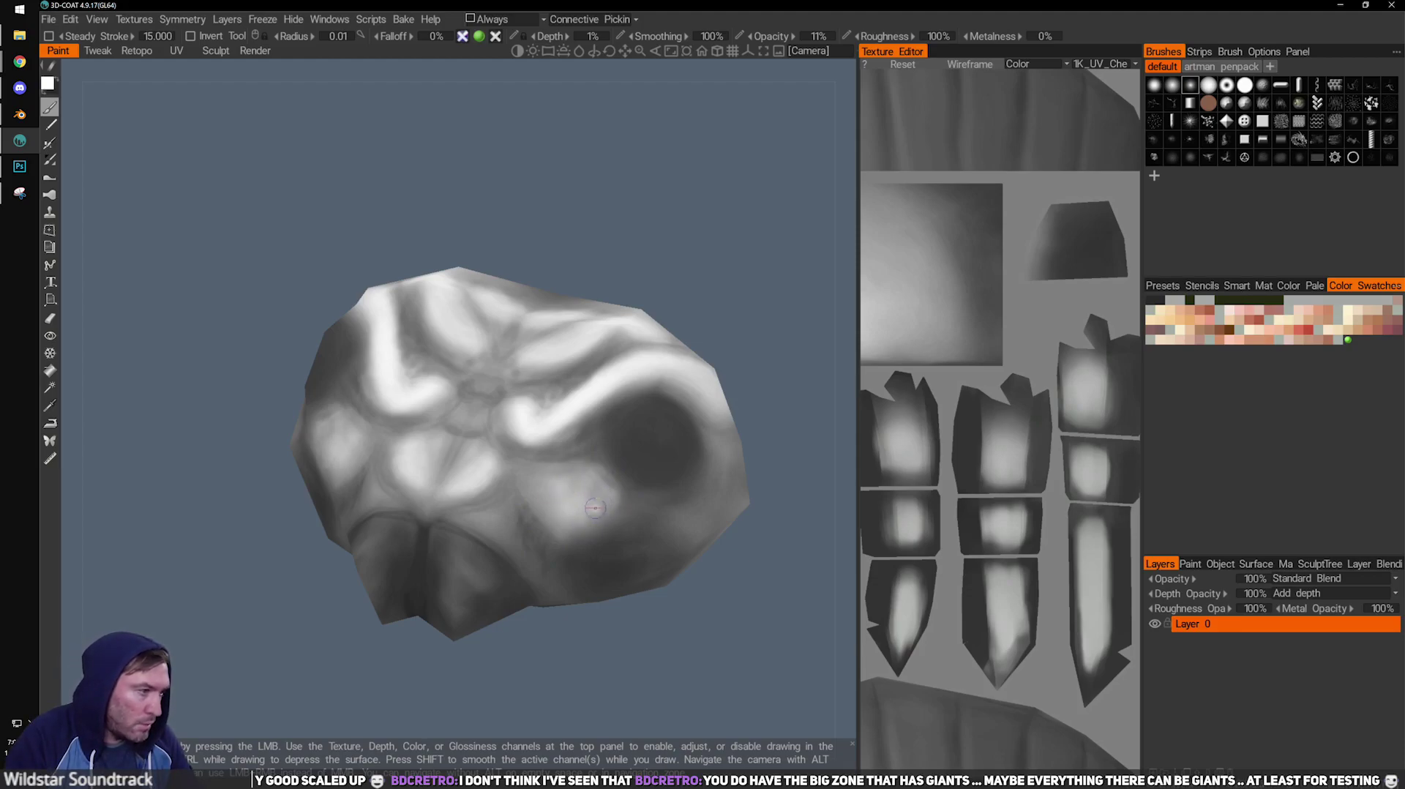
Draw fine black creases across the cheek highlights and around the brow ridges and eyes.
{"action": "key", "text": "x"}
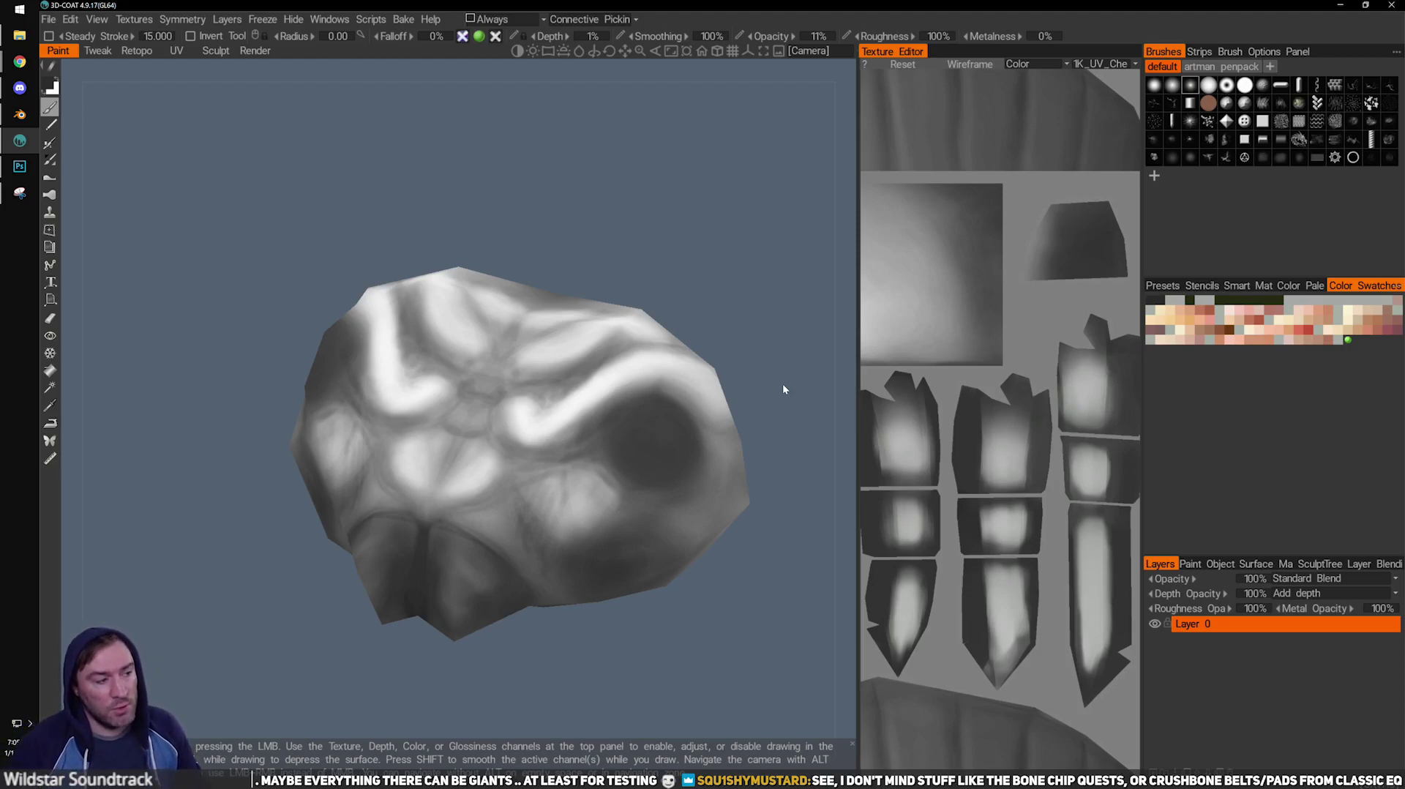
{"action": "right_click_drag", "start_coordinate": [629, 344], "coordinate": [630, 527], "text": "alt"}
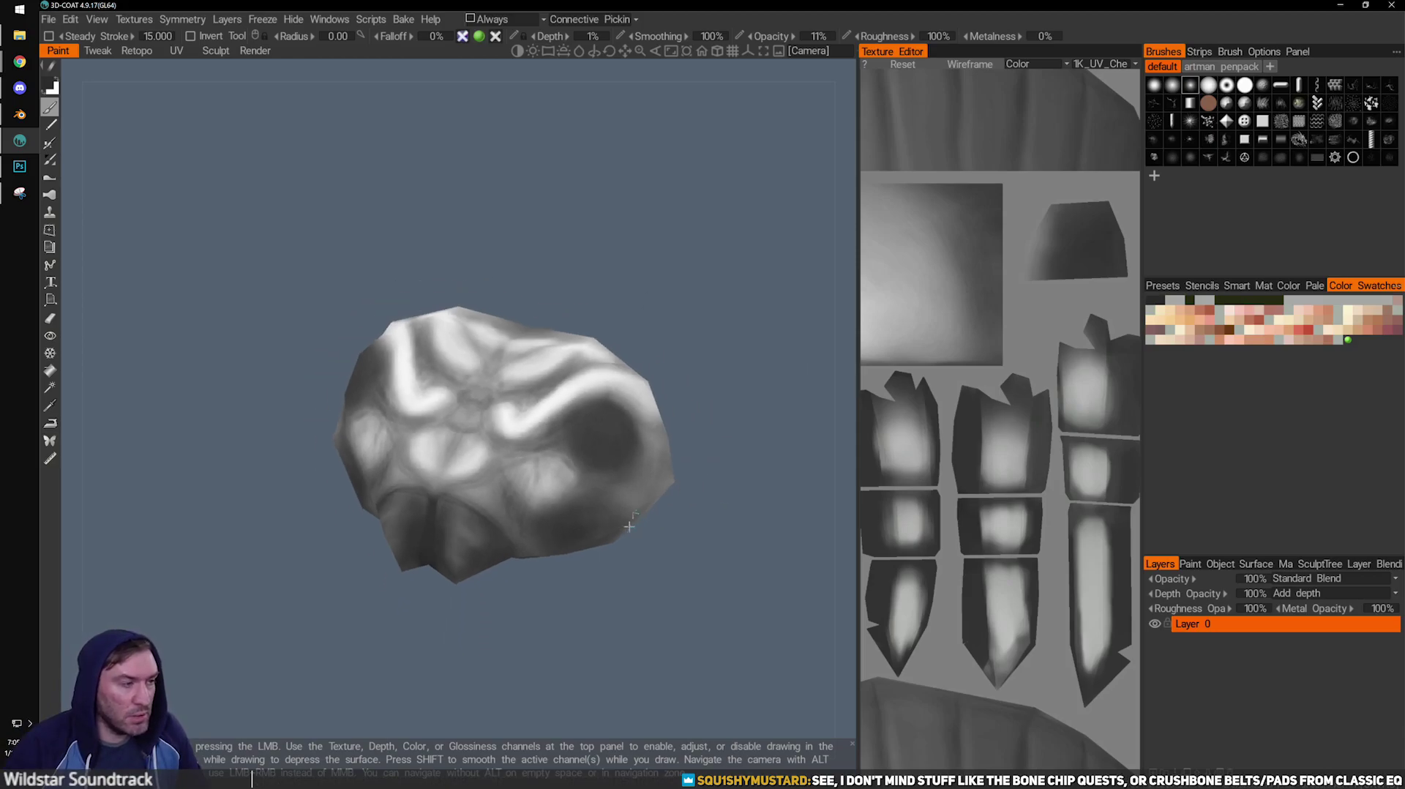
{"action": "middle_click_drag", "start_coordinate": [631, 526], "coordinate": [651, 564], "text": "alt"}
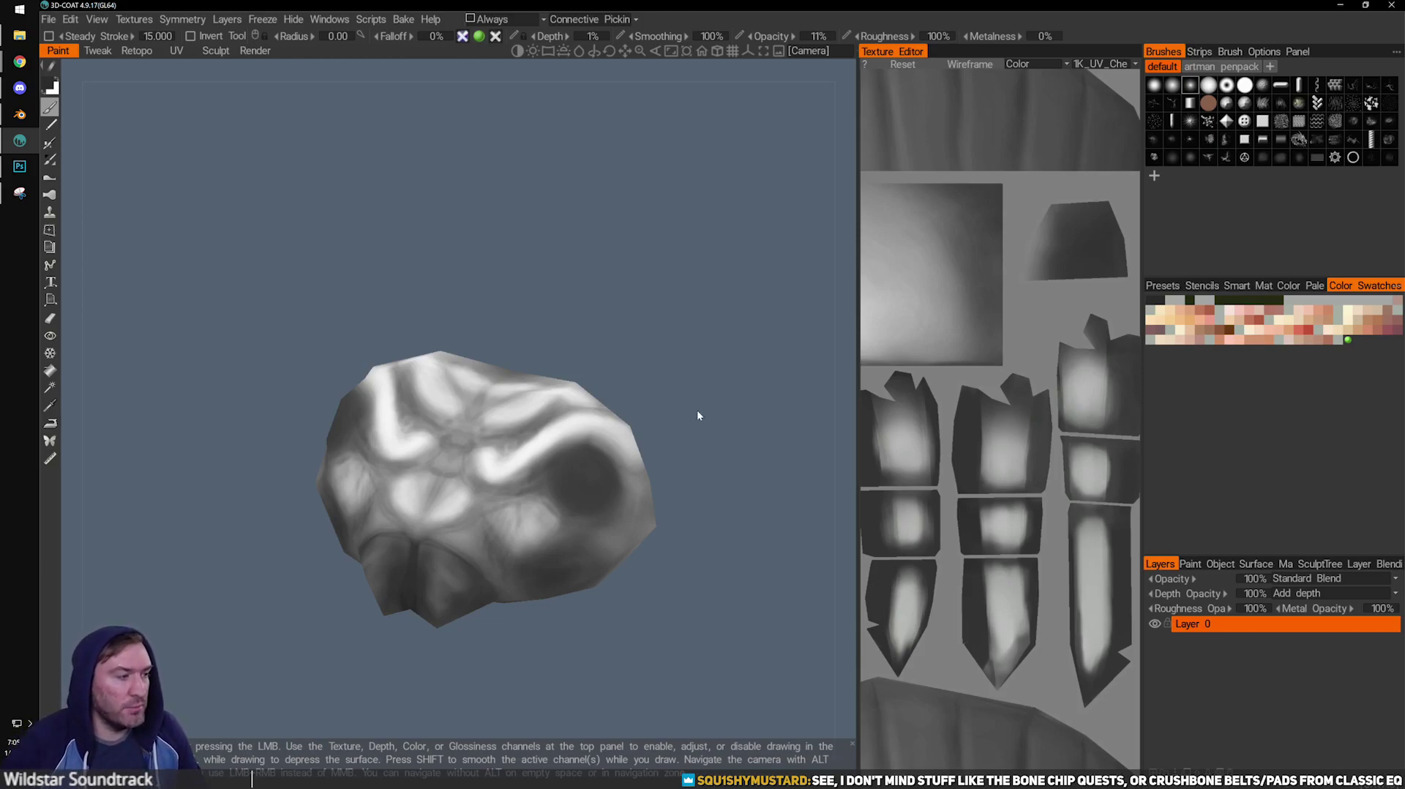
{"action": "scroll", "coordinate": [475, 421], "scroll_direction": "up", "scroll_amount": 2}
{"action": "middle_click_drag", "start_coordinate": [643, 574], "coordinate": [601, 472], "text": "alt"}
{"action": "mouse_move", "coordinate": [546, 432]}
{"action": "left_mouse_down", "text": "alt"}
{"action": "mouse_move", "coordinate": [601, 453]}
{"action": "mouse_move", "coordinate": [595, 481]}
{"action": "mouse_move", "coordinate": [621, 440]}
{"action": "mouse_move", "coordinate": [550, 460]}
{"action": "left_mouse_up", "text": "alt"}
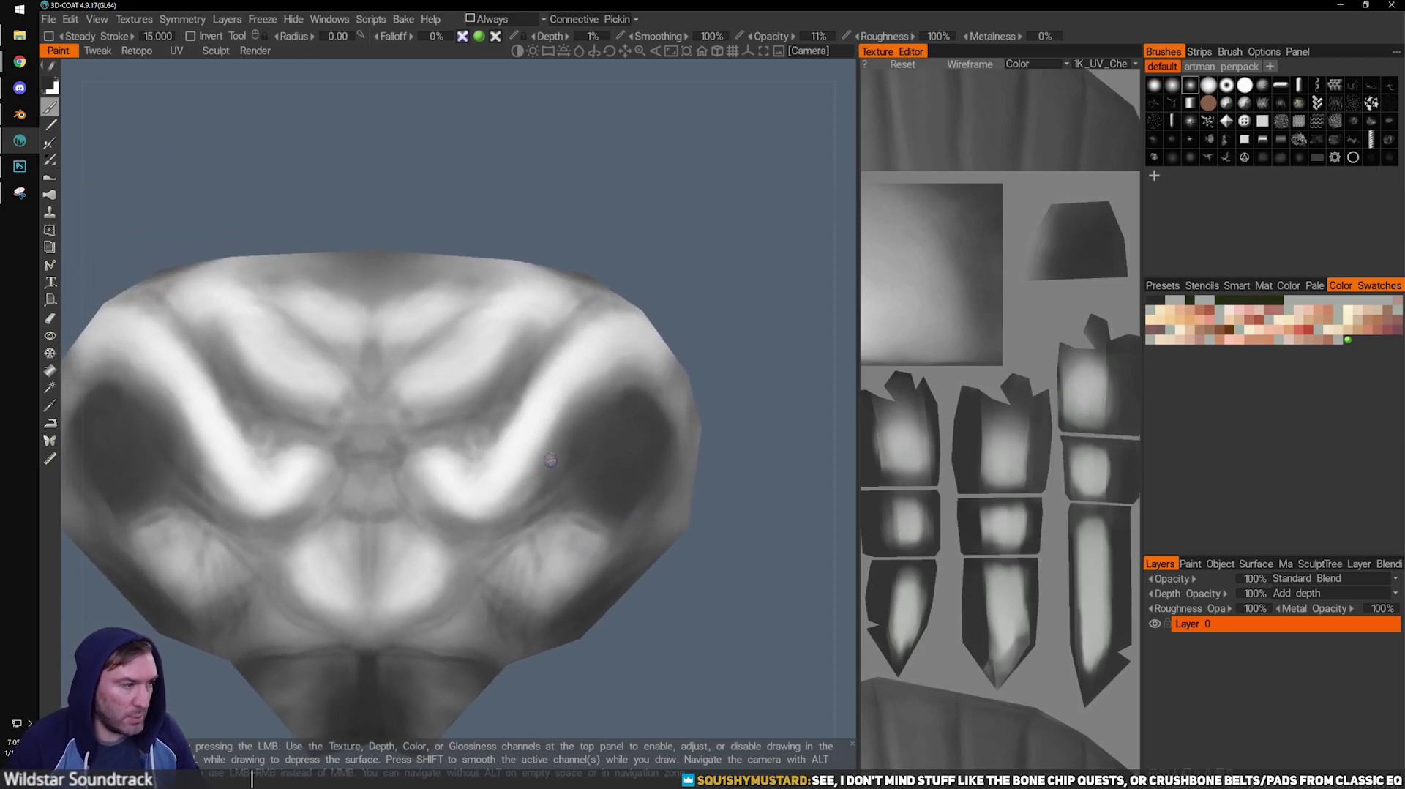
{"action": "mouse_move", "coordinate": [777, 558]}
{"action": "left_mouse_down"}
{"action": "mouse_move", "coordinate": [805, 476]}
{"action": "mouse_move", "coordinate": [761, 487]}
{"action": "left_mouse_up"}
{"action": "left_click_drag", "start_coordinate": [616, 523], "coordinate": [576, 539], "text": "alt"}
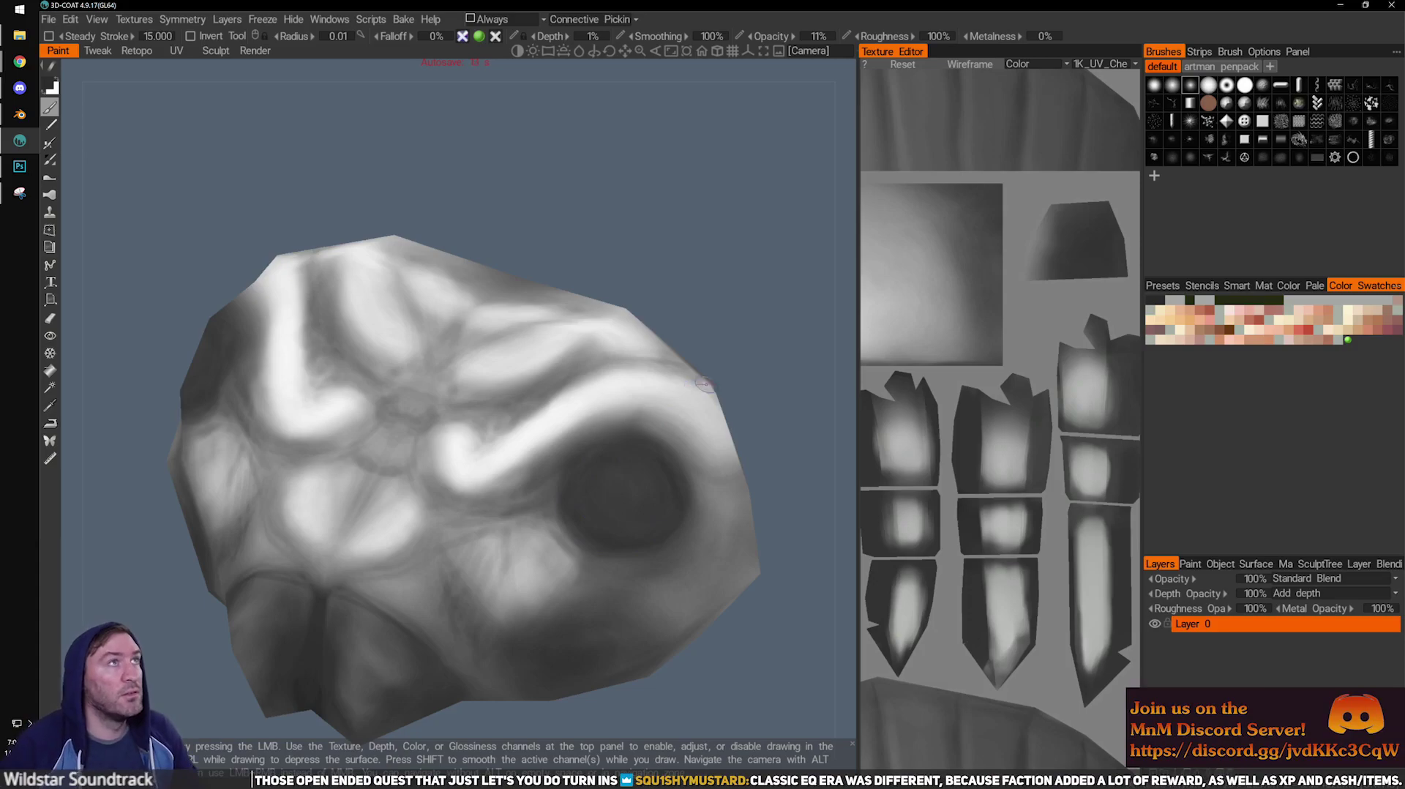
Compare the head's shading with the beetle's whole body and legs.
{"action": "left_click_drag", "start_coordinate": [716, 483], "coordinate": [737, 420], "text": "alt"}
{"action": "right_click_drag", "start_coordinate": [737, 420], "coordinate": [645, 392], "text": "alt"}
{"action": "left_click_drag", "start_coordinate": [644, 393], "coordinate": [659, 358], "text": "alt"}
{"action": "right_click_drag", "start_coordinate": [659, 358], "coordinate": [510, 278], "text": "alt"}
{"action": "left_click_drag", "start_coordinate": [510, 278], "coordinate": [503, 401], "text": "alt"}
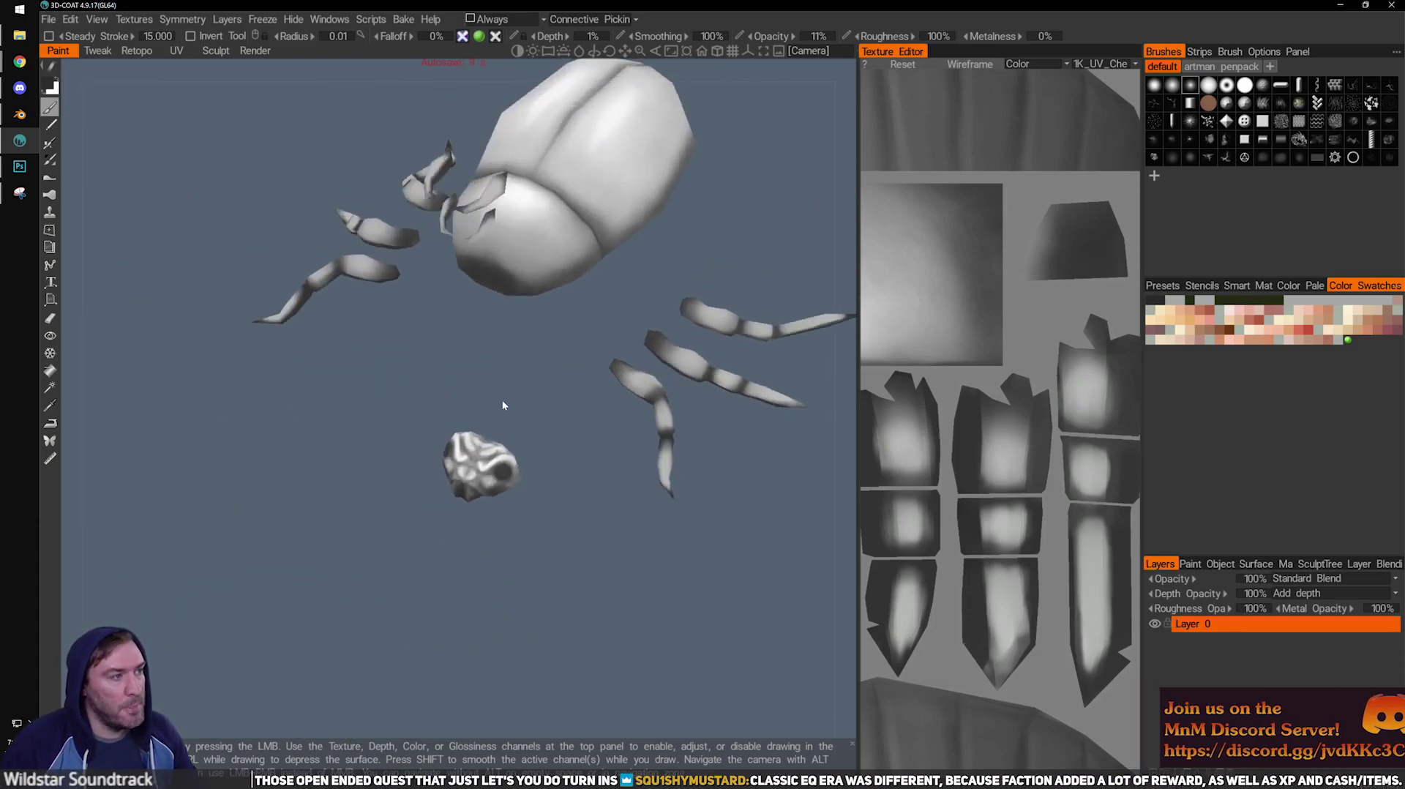
{"action": "right_click_drag", "start_coordinate": [502, 401], "coordinate": [507, 456], "text": "alt"}
{"action": "middle_click_drag", "start_coordinate": [507, 456], "coordinate": [431, 353], "text": "alt"}
{"action": "right_click_drag", "start_coordinate": [431, 353], "coordinate": [485, 419], "text": "alt"}
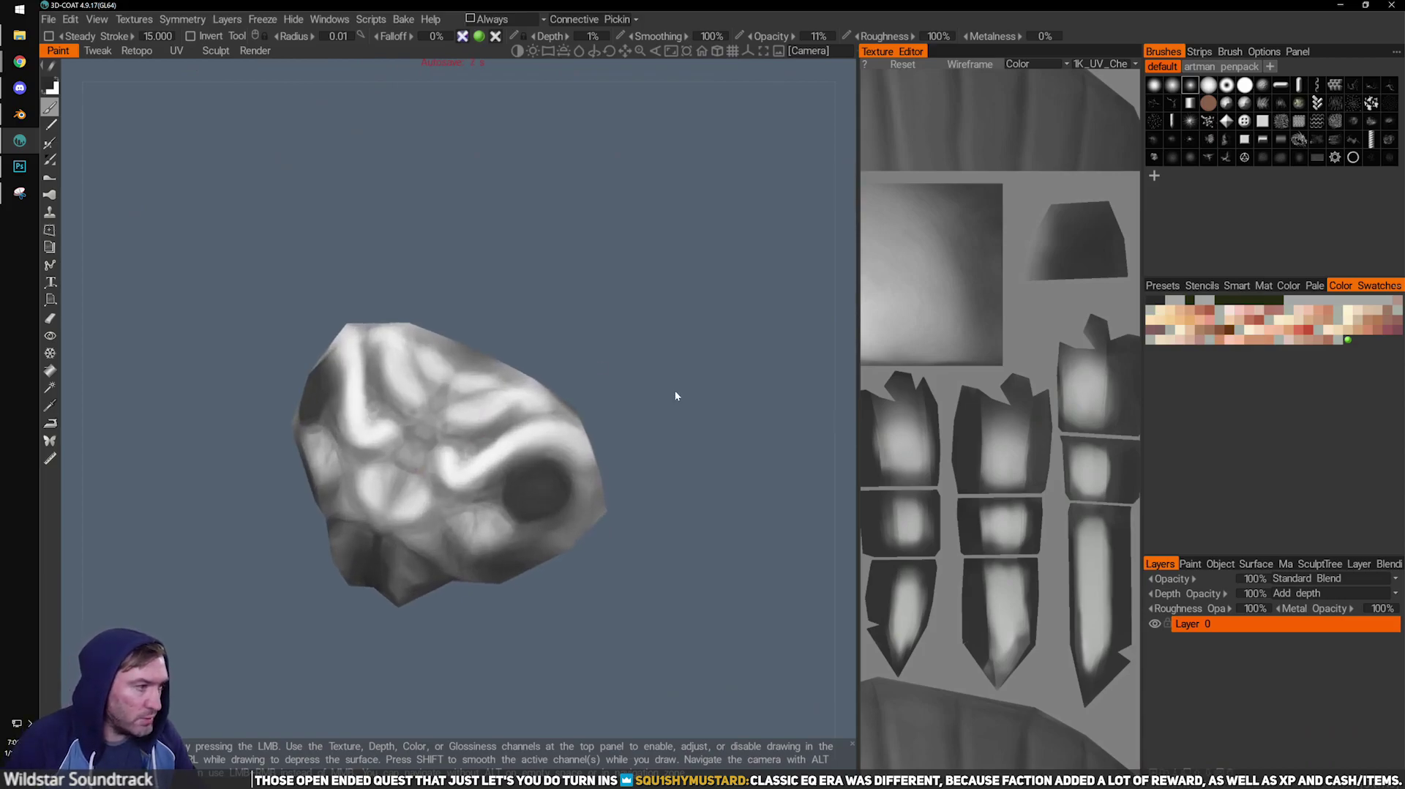
Soften the forehead creases and inner brow ridges with white and sampled light grey, enlarging the brush radius to 0.026.
{"action": "key", "text": "x"}
{"action": "mouse_move", "coordinate": [485, 385]}
{"action": "left_mouse_down", "text": "alt"}
{"action": "mouse_move", "coordinate": [493, 410]}
{"action": "mouse_move", "coordinate": [569, 313]}
{"action": "left_mouse_up", "text": "alt"}
{"action": "key", "text": "bracketright"}
{"action": "left_click_drag", "start_coordinate": [490, 405], "coordinate": [503, 445], "text": "alt"}
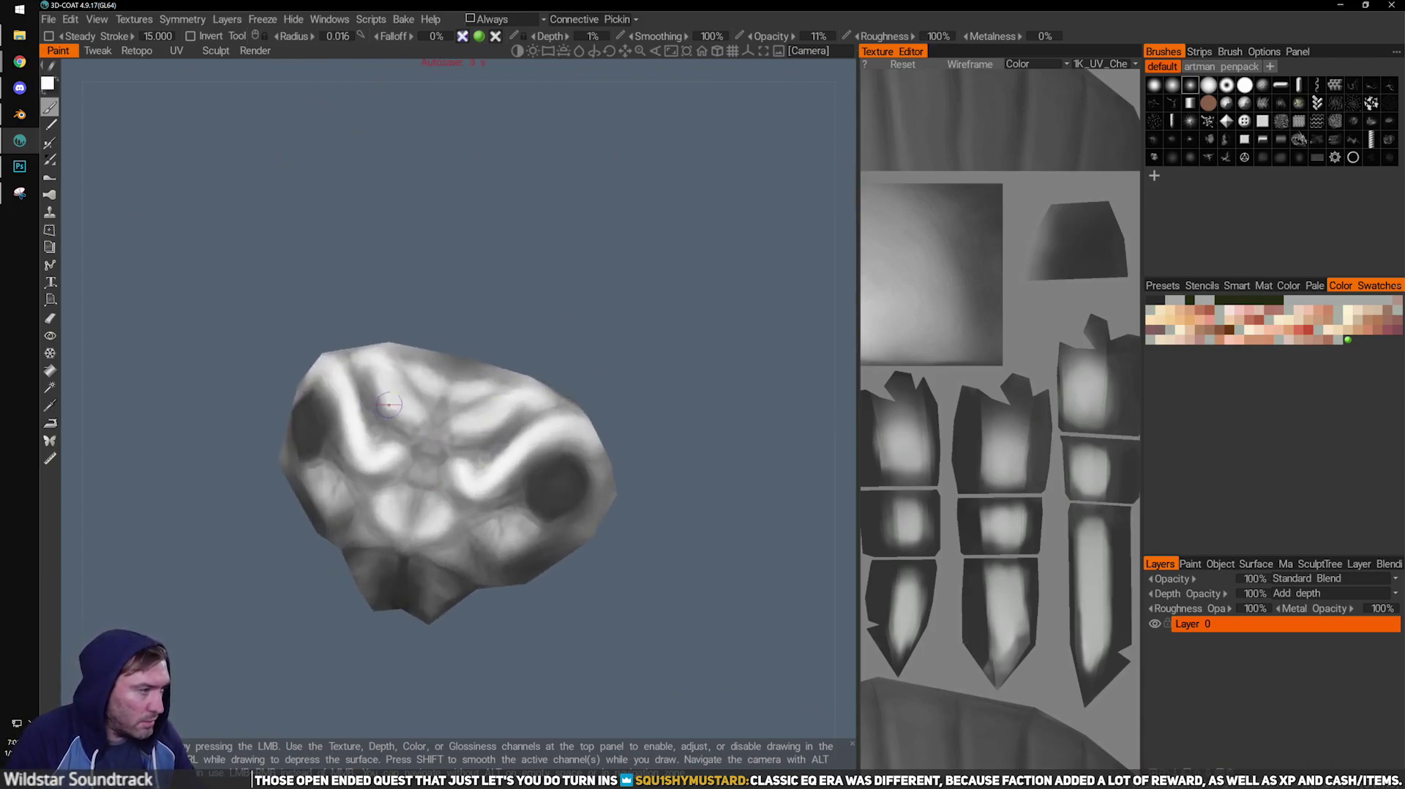
{"action": "mouse_move", "coordinate": [399, 402]}
{"action": "left_mouse_down", "text": "alt"}
{"action": "mouse_move", "coordinate": [344, 398]}
{"action": "mouse_move", "coordinate": [399, 435]}
{"action": "mouse_move", "coordinate": [386, 417]}
{"action": "mouse_move", "coordinate": [372, 452]}
{"action": "mouse_move", "coordinate": [350, 401]}
{"action": "mouse_move", "coordinate": [355, 341]}
{"action": "mouse_move", "coordinate": [447, 443]}
{"action": "mouse_move", "coordinate": [388, 505]}
{"action": "mouse_move", "coordinate": [414, 523]}
{"action": "mouse_move", "coordinate": [511, 442]}
{"action": "mouse_move", "coordinate": [533, 444]}
{"action": "left_mouse_up", "text": "alt"}
{"action": "key", "text": "bracketright"}
{"action": "key", "text": "v"}
{"action": "left_click_drag", "start_coordinate": [649, 404], "coordinate": [637, 390]}
{"action": "mouse_move", "coordinate": [498, 431]}
{"action": "left_mouse_down", "text": "alt"}
{"action": "mouse_move", "coordinate": [512, 439]}
{"action": "mouse_move", "coordinate": [478, 419]}
{"action": "mouse_move", "coordinate": [481, 444]}
{"action": "mouse_move", "coordinate": [426, 439]}
{"action": "mouse_move", "coordinate": [513, 405]}
{"action": "mouse_move", "coordinate": [464, 457]}
{"action": "mouse_move", "coordinate": [535, 443]}
{"action": "left_mouse_up", "text": "alt"}
{"action": "key", "text": "v"}
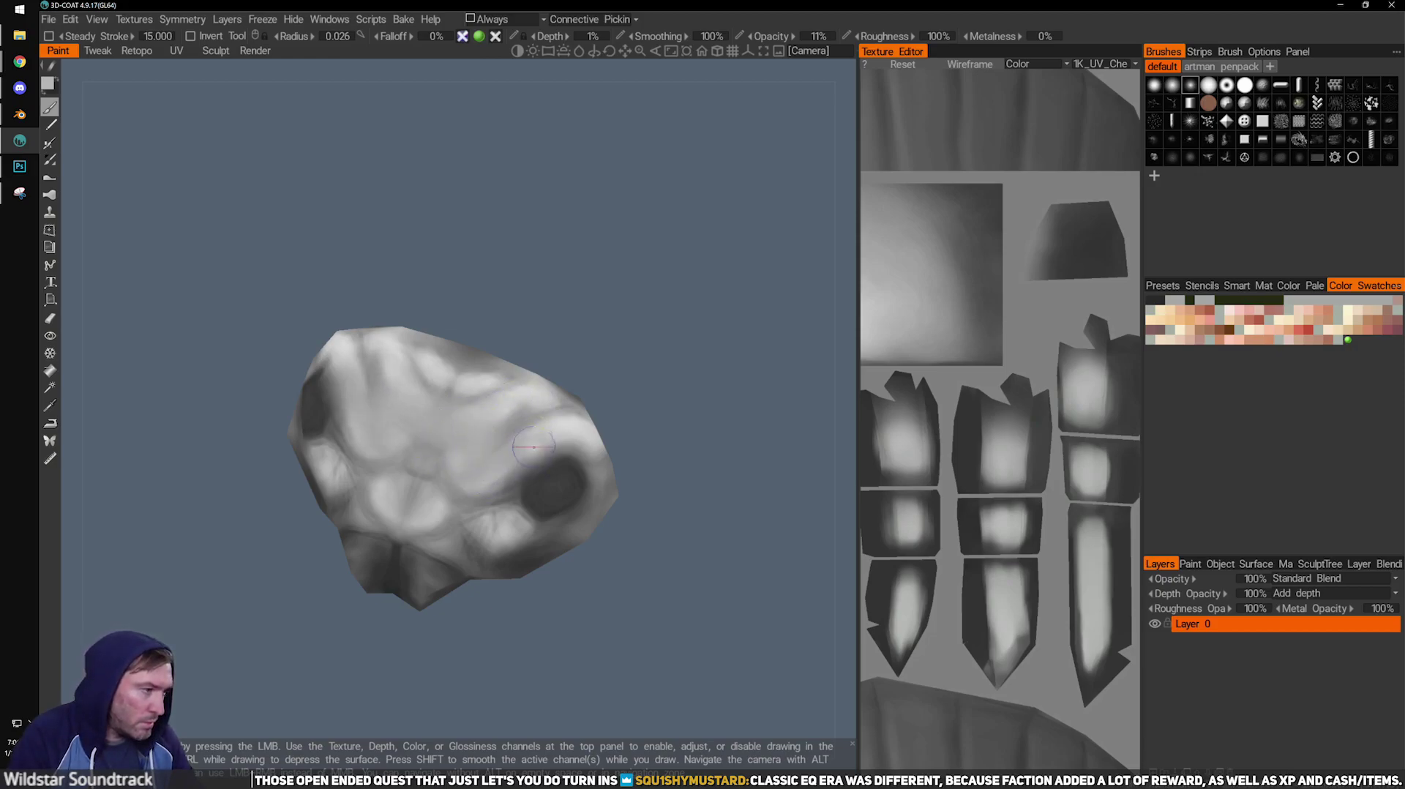
Blend sampled light and dark greys over the top, rear and sides of the head, enlarging the brush radius to 0.048.
{"action": "left_click_drag", "start_coordinate": [588, 336], "coordinate": [458, 353]}
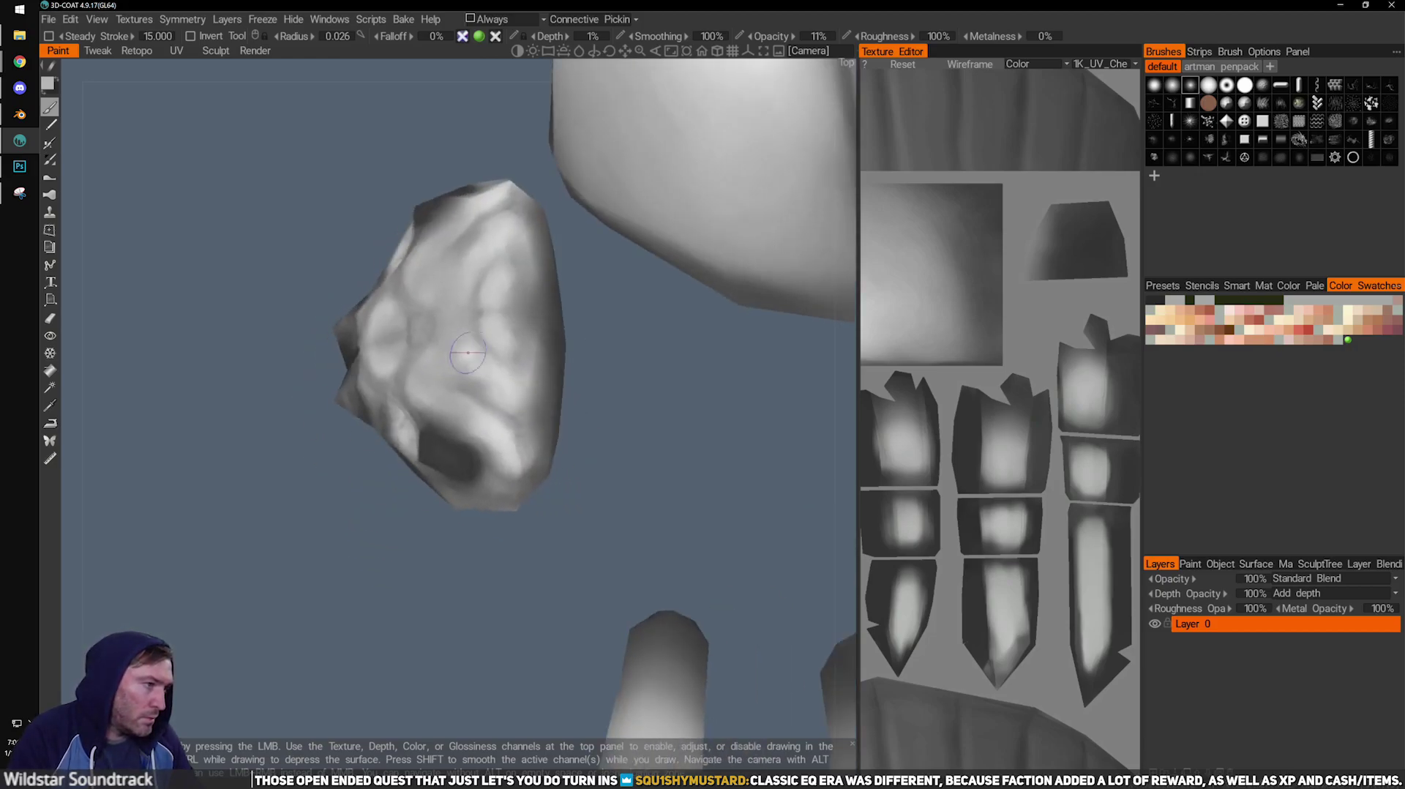
{"action": "left_click_drag", "start_coordinate": [619, 439], "coordinate": [546, 365]}
{"action": "key", "text": "v"}
{"action": "left_click_drag", "start_coordinate": [634, 308], "coordinate": [572, 350]}
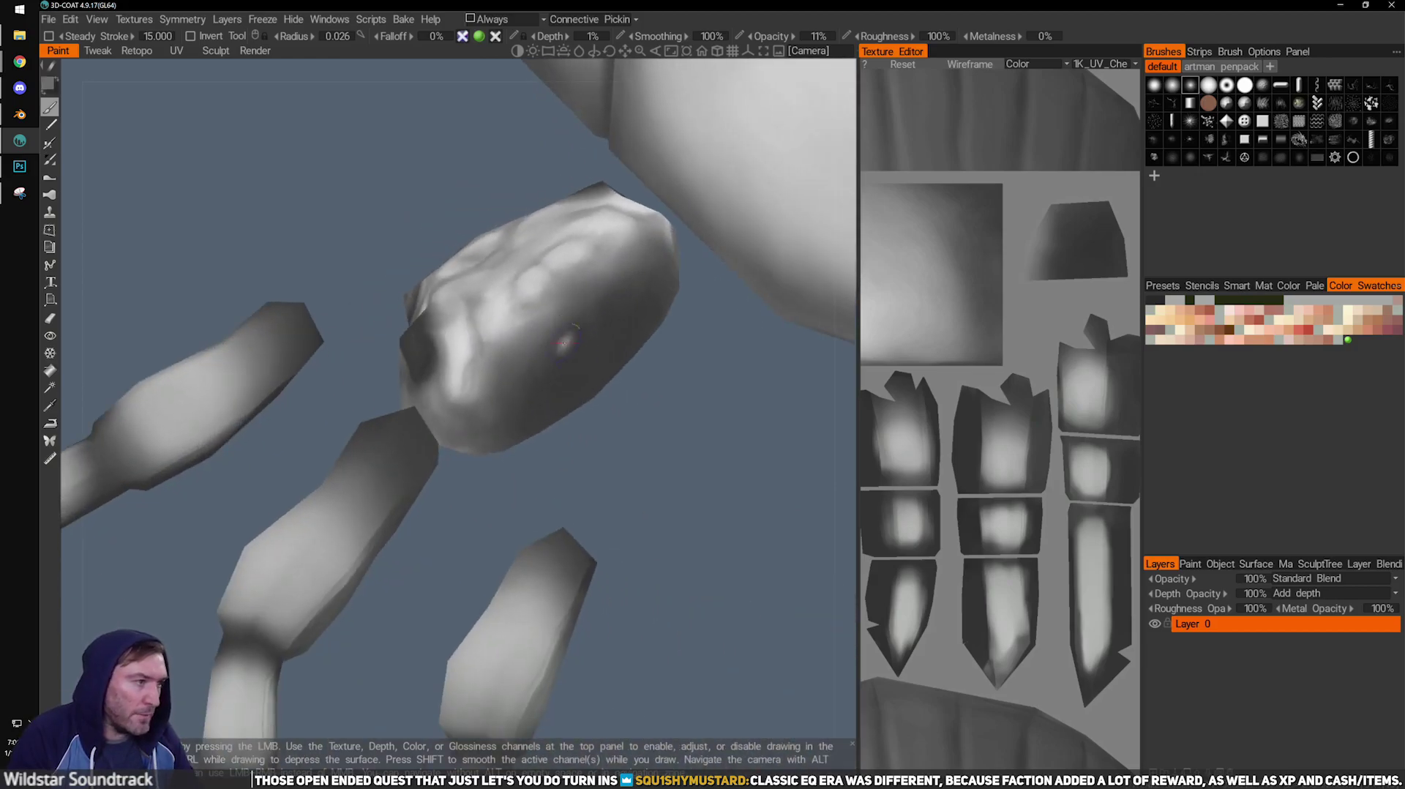
{"action": "mouse_move", "coordinate": [641, 424]}
{"action": "right_mouse_down"}
{"action": "mouse_move", "coordinate": [554, 386]}
{"action": "mouse_move", "coordinate": [578, 354]}
{"action": "right_mouse_up"}
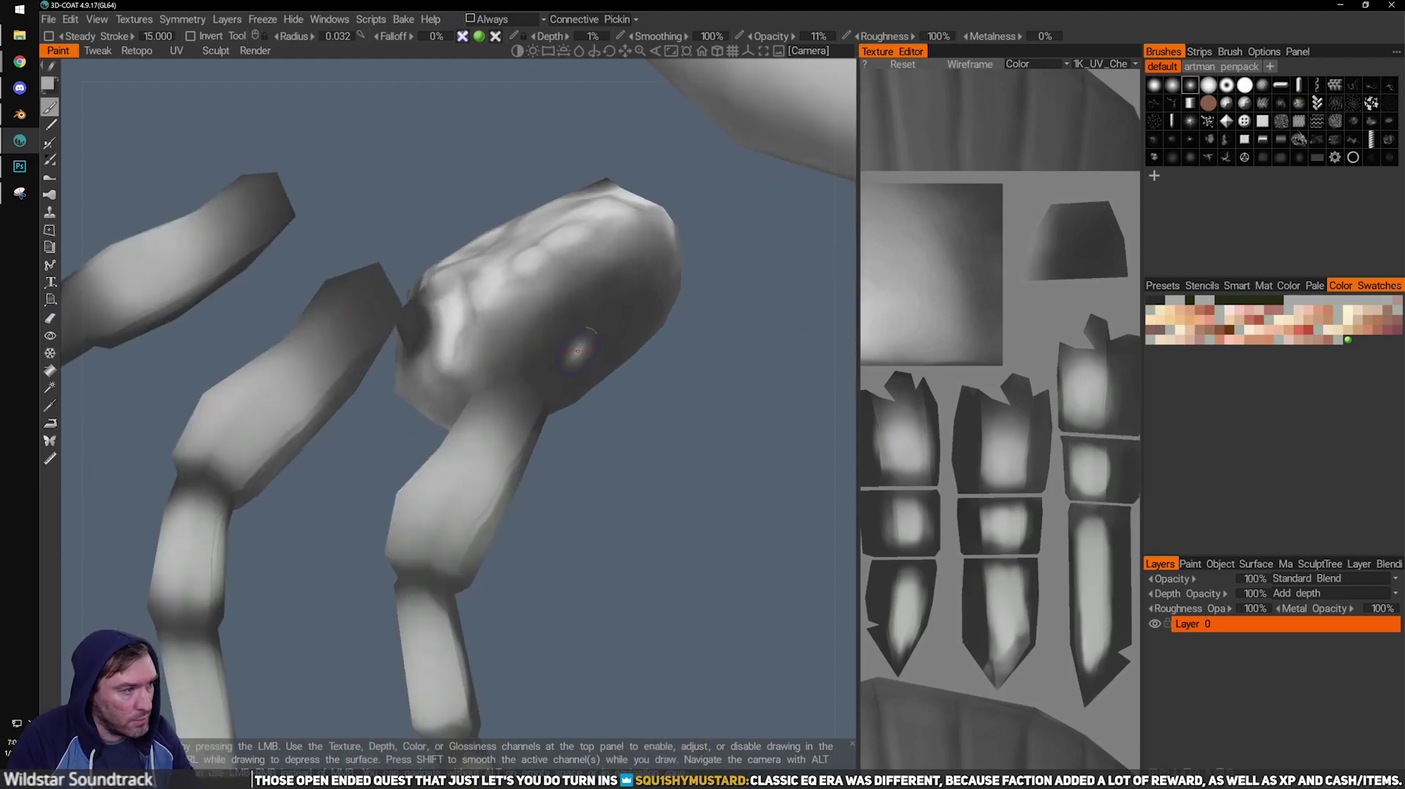
{"action": "left_click_drag", "start_coordinate": [700, 378], "coordinate": [618, 378]}
{"action": "mouse_move", "coordinate": [543, 363]}
{"action": "right_mouse_down"}
{"action": "mouse_move", "coordinate": [696, 418]}
{"action": "mouse_move", "coordinate": [702, 380]}
{"action": "mouse_move", "coordinate": [511, 391]}
{"action": "right_mouse_up"}
{"action": "left_click_drag", "start_coordinate": [508, 387], "coordinate": [555, 309]}
{"action": "left_click_drag", "start_coordinate": [354, 542], "coordinate": [466, 586]}
{"action": "right_click_drag", "start_coordinate": [465, 586], "coordinate": [602, 439]}
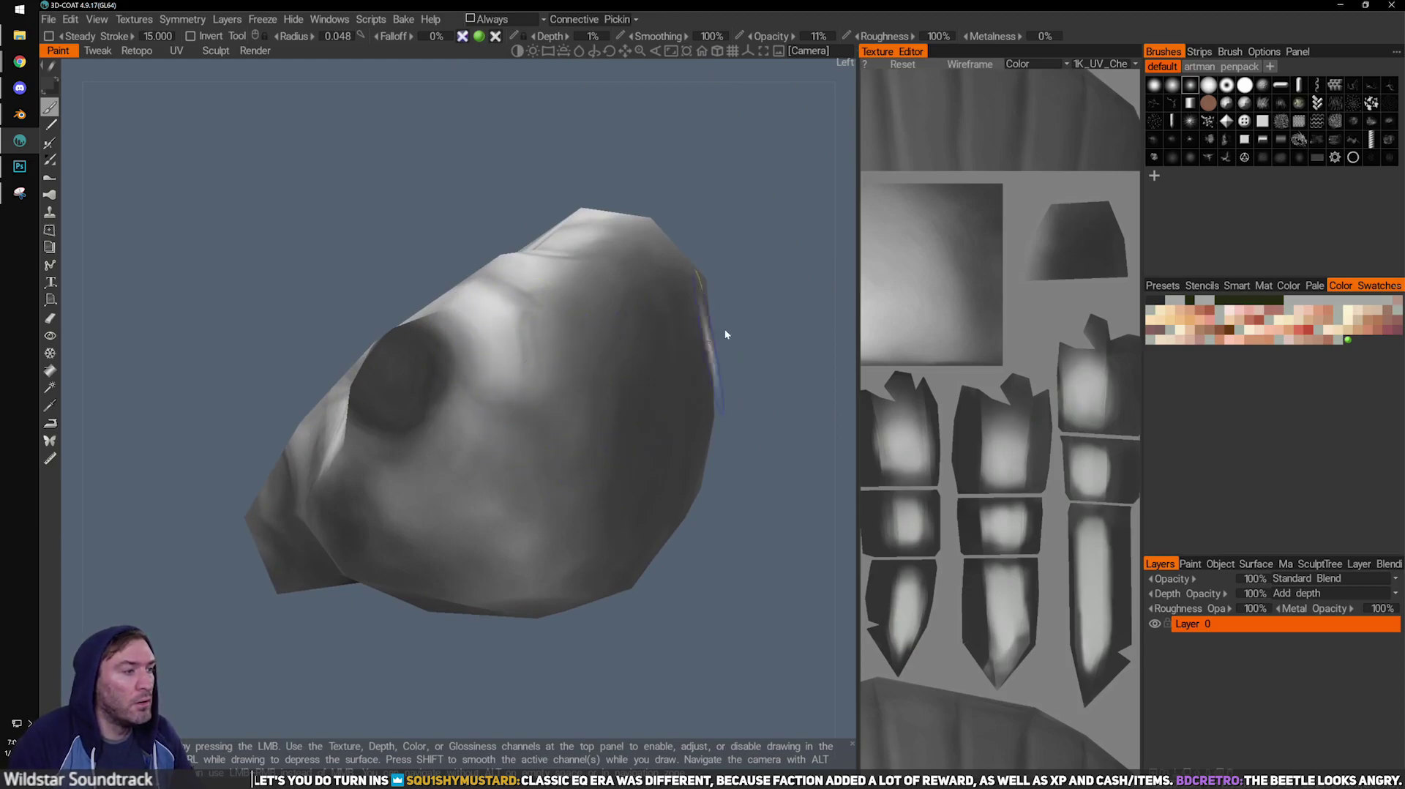
Smooth the dark grey shading on the side of the head behind the eye with a 0.033 brush radius.
{"action": "left_click_drag", "start_coordinate": [702, 345], "coordinate": [700, 381], "text": "alt"}
{"action": "key", "text": "bracketleft"}
{"action": "key", "text": "bracketleft"}
{"action": "mouse_move", "coordinate": [527, 387]}
{"action": "left_mouse_down"}
{"action": "mouse_move", "coordinate": [518, 339]}
{"action": "mouse_move", "coordinate": [540, 447]}
{"action": "left_mouse_up"}
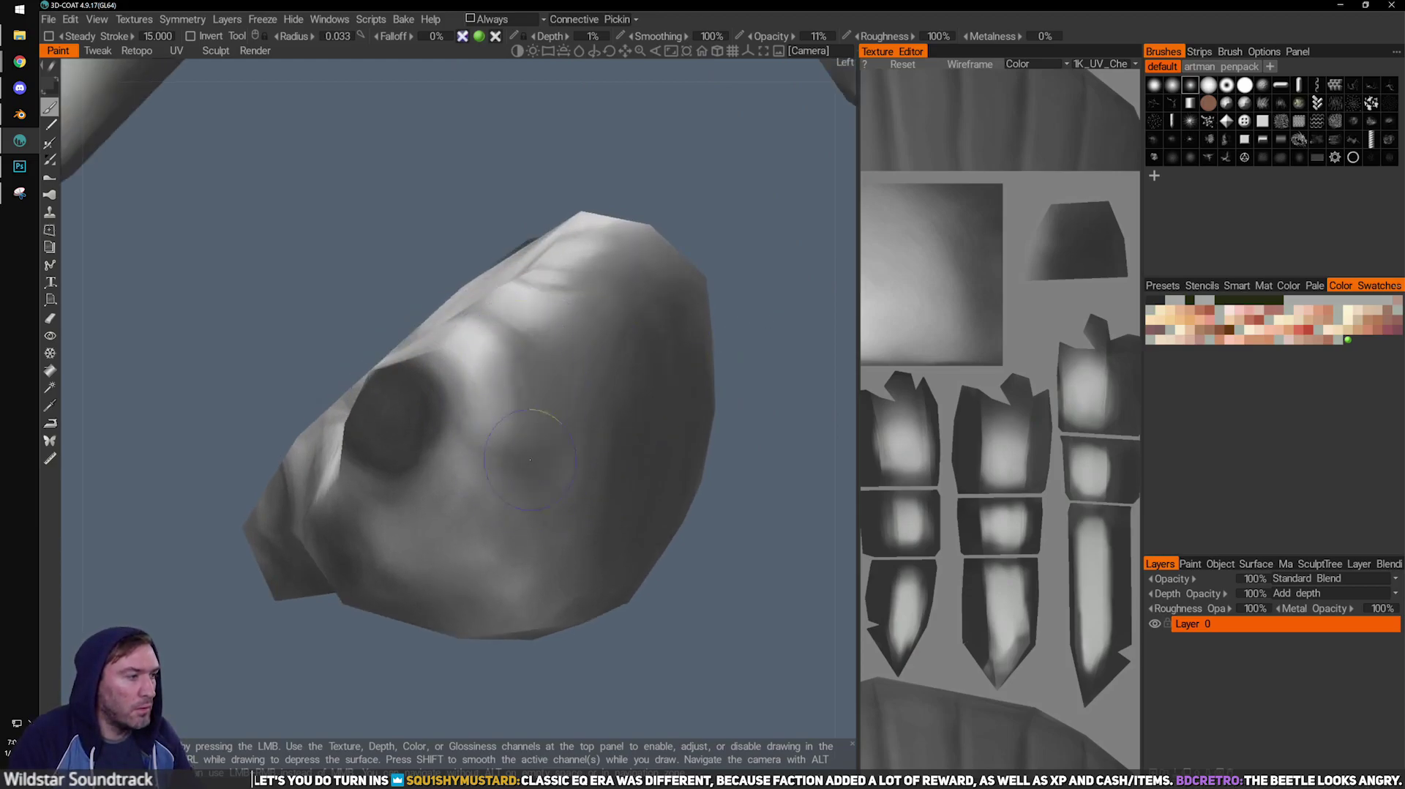
{"action": "mouse_move", "coordinate": [752, 468]}
{"action": "right_mouse_down"}
{"action": "mouse_move", "coordinate": [780, 554]}
{"action": "mouse_move", "coordinate": [620, 461]}
{"action": "right_mouse_up"}
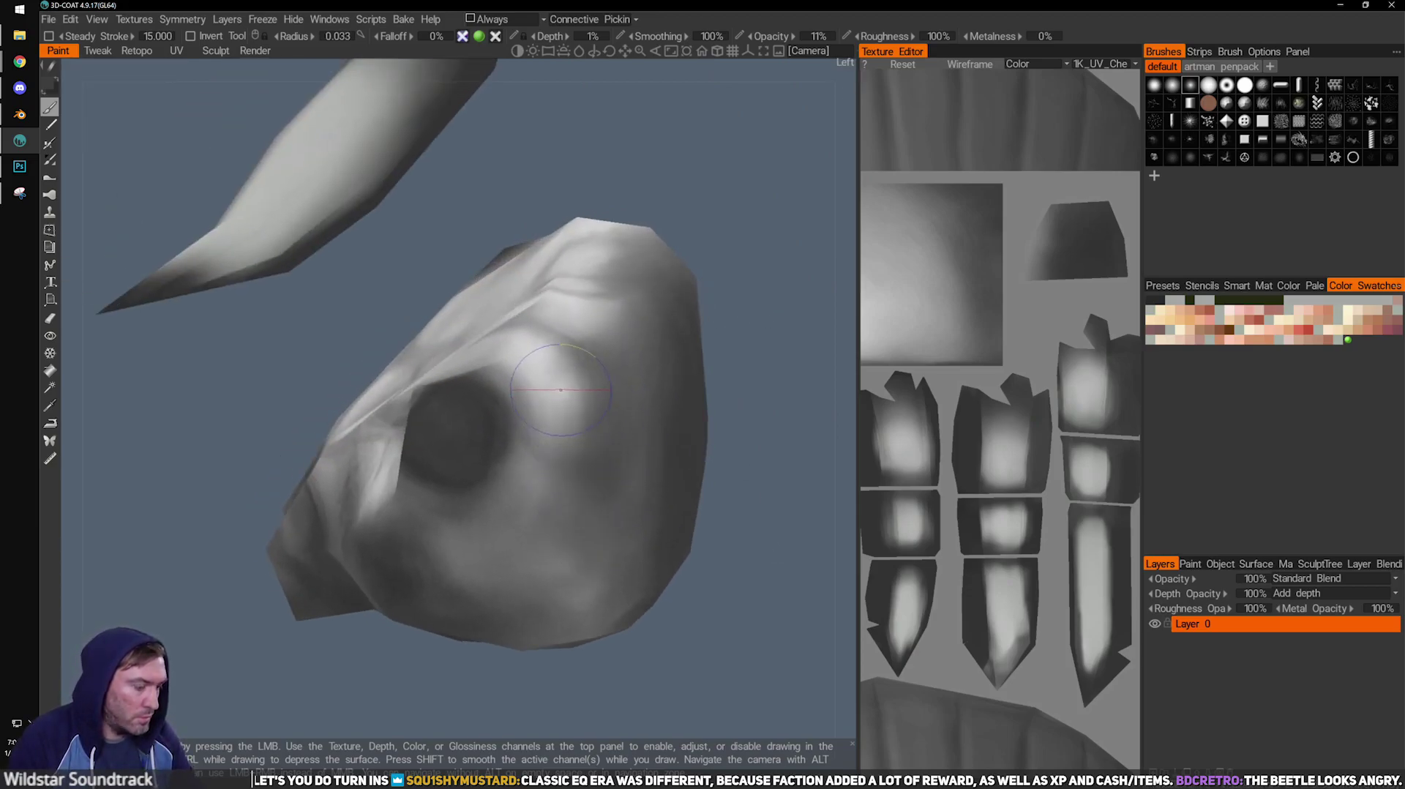
Paint dark creases around the brow ridge's outer end behind the eye with a brush radius of 0.01 to 0.012.
{"action": "mouse_move", "coordinate": [577, 366]}
{"action": "right_mouse_down"}
{"action": "mouse_move", "coordinate": [565, 367]}
{"action": "mouse_move", "coordinate": [577, 366]}
{"action": "right_mouse_up"}
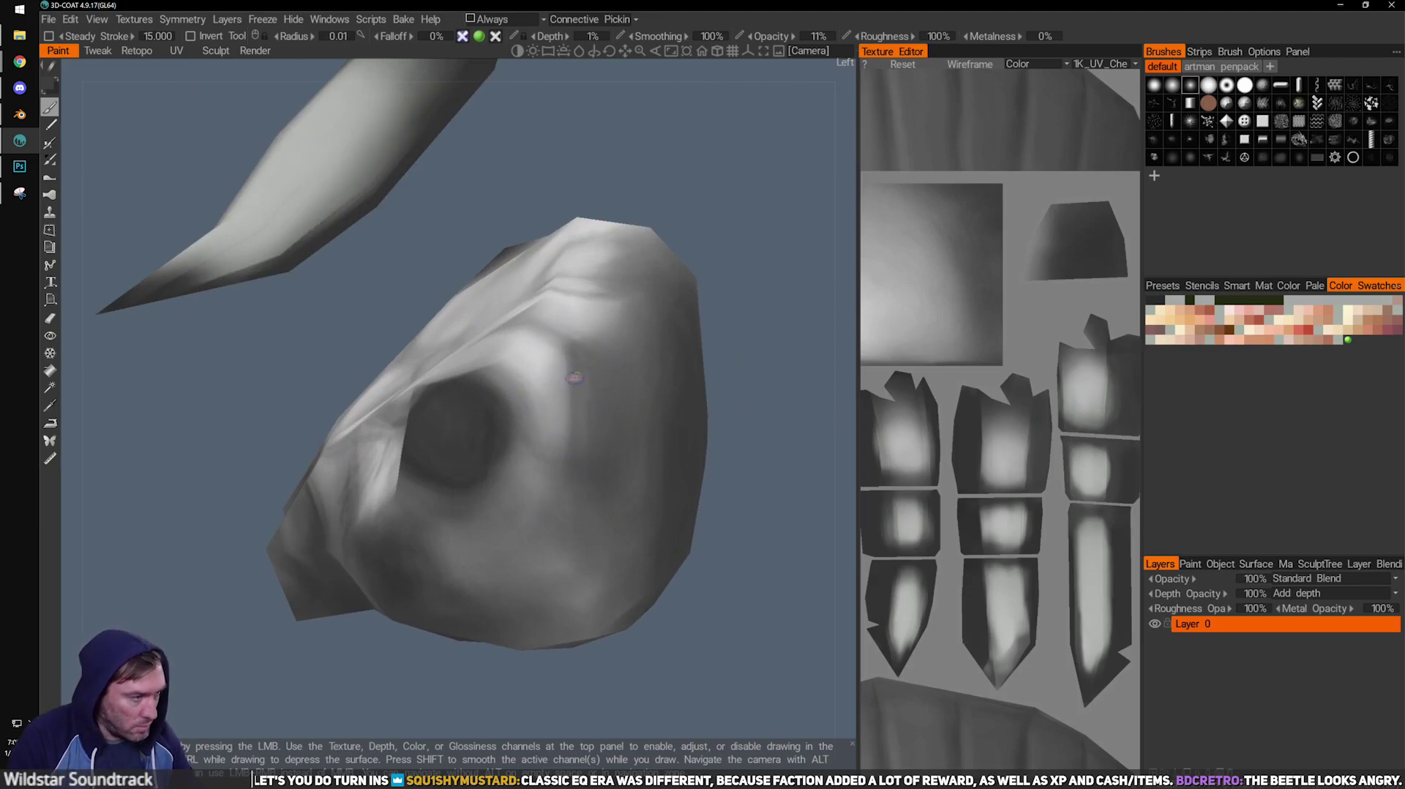
{"action": "mouse_move", "coordinate": [721, 384]}
{"action": "left_mouse_down"}
{"action": "mouse_move", "coordinate": [795, 399]}
{"action": "mouse_move", "coordinate": [693, 405]}
{"action": "left_mouse_up"}
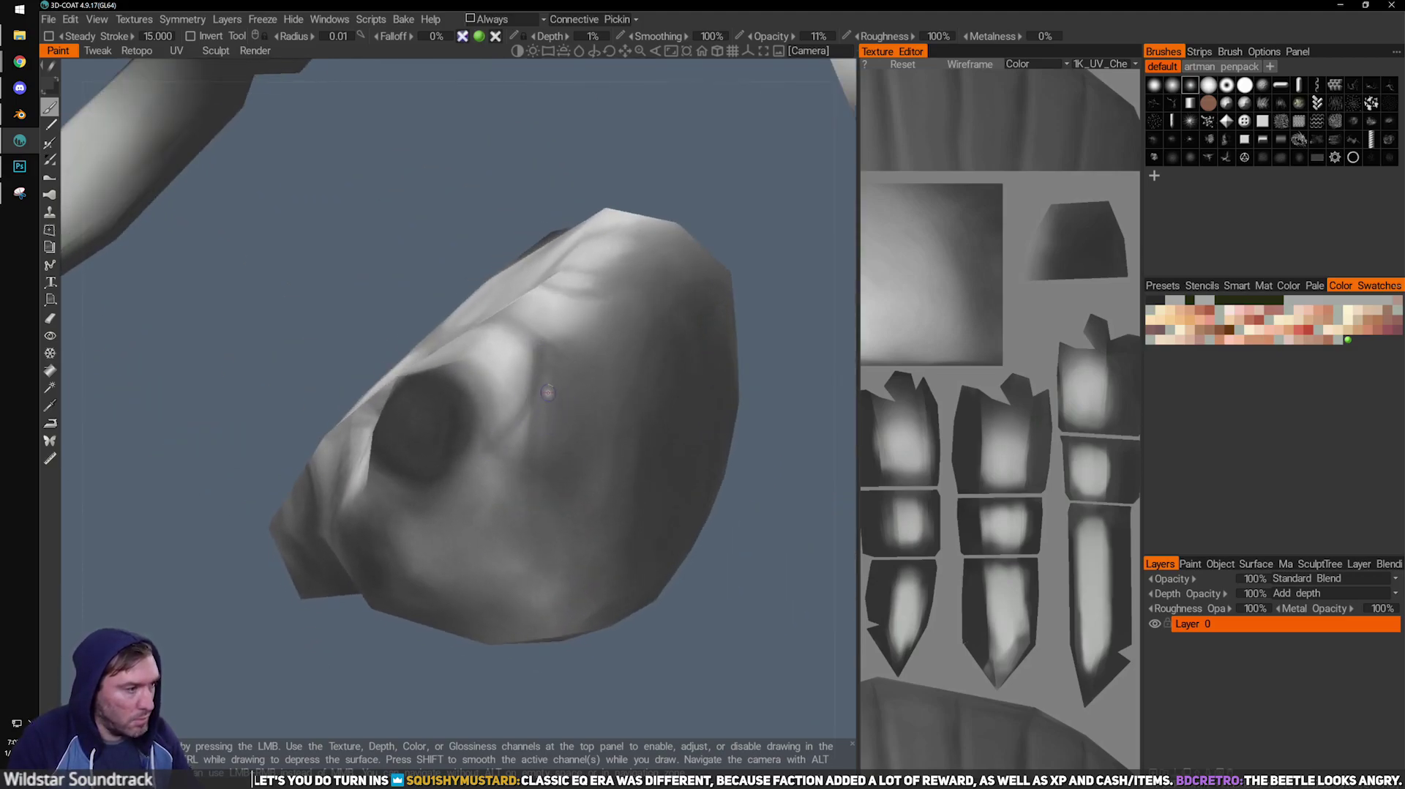
{"action": "scroll", "coordinate": [546, 431], "scroll_direction": "up", "scroll_amount": 1}
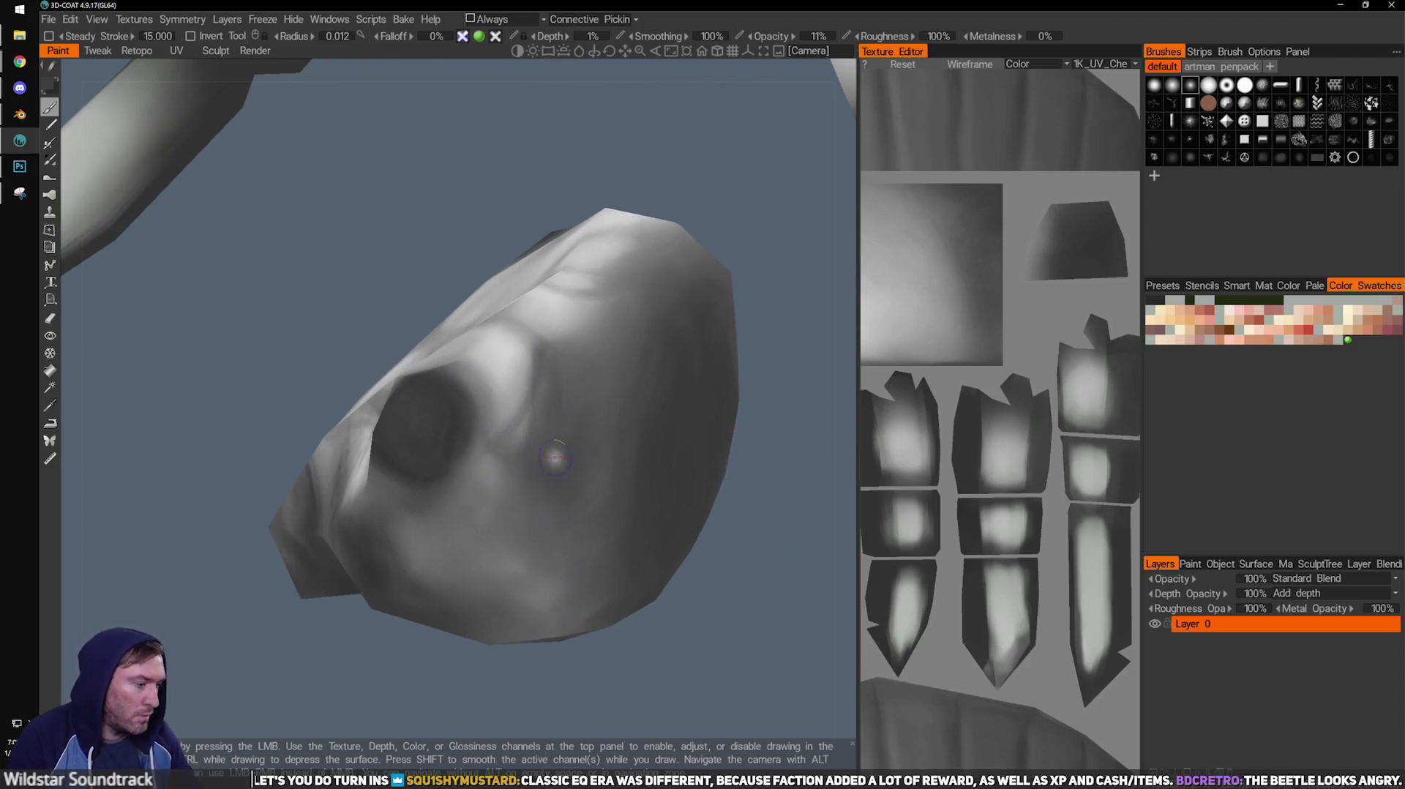
{"action": "left_click_drag", "start_coordinate": [726, 632], "coordinate": [827, 635]}
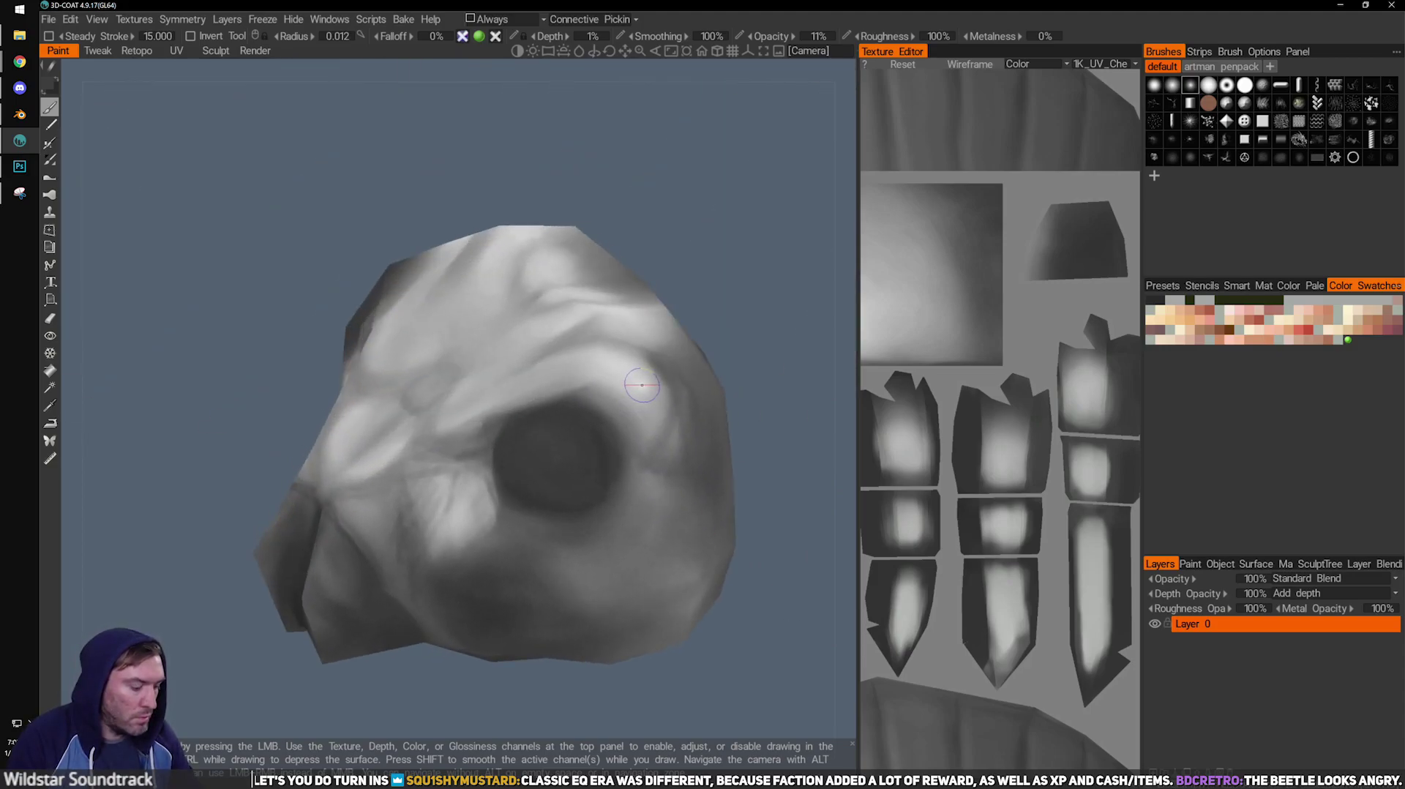
{"action": "right_click", "coordinate": [638, 382]}
{"action": "mouse_move", "coordinate": [732, 243]}
{"action": "left_mouse_down"}
{"action": "mouse_move", "coordinate": [786, 246]}
{"action": "mouse_move", "coordinate": [757, 244]}
{"action": "left_mouse_up"}
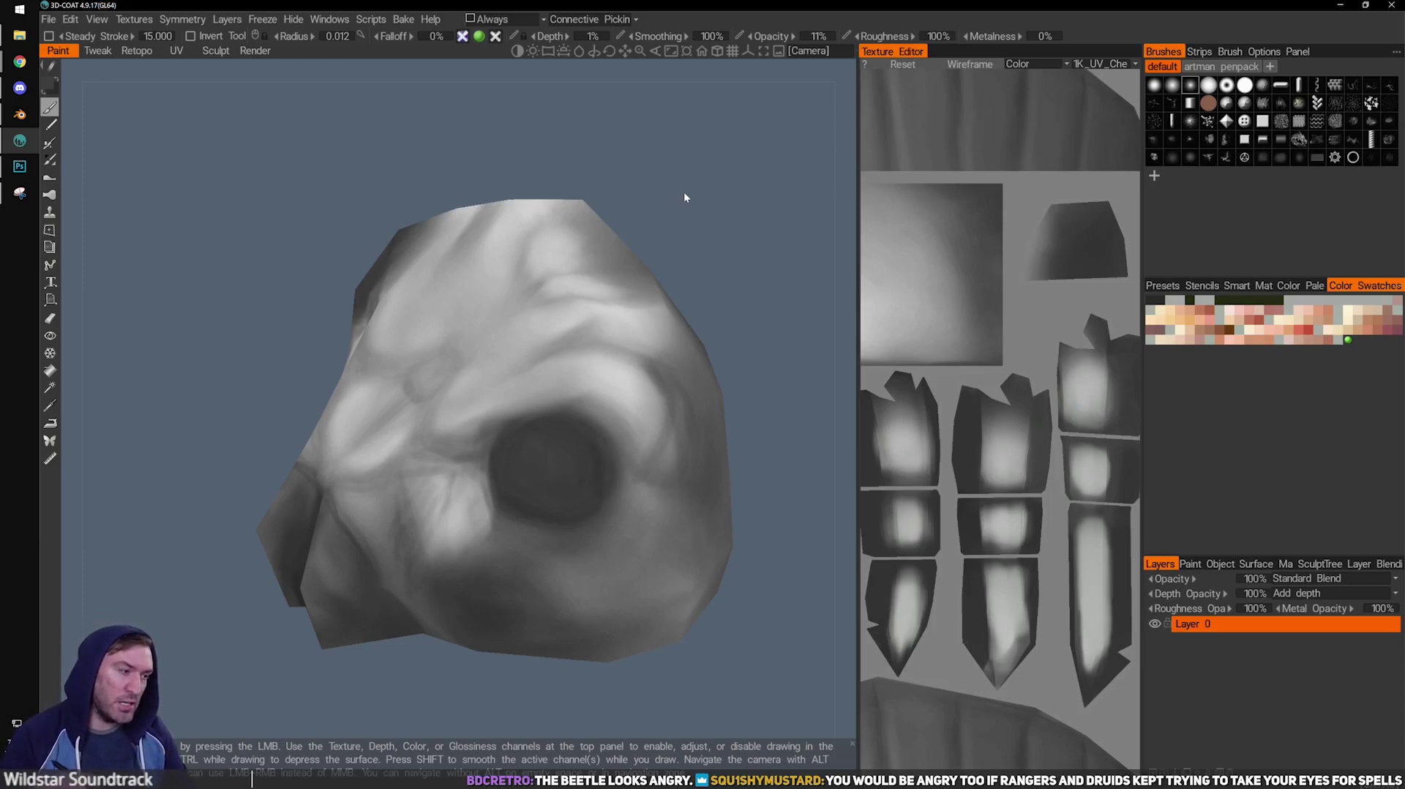
Refine the dark creases between the brow ridges, cheeks and eye sockets with a 0.01 brush radius.
{"action": "left_click_drag", "start_coordinate": [503, 338], "coordinate": [611, 392], "text": "alt"}
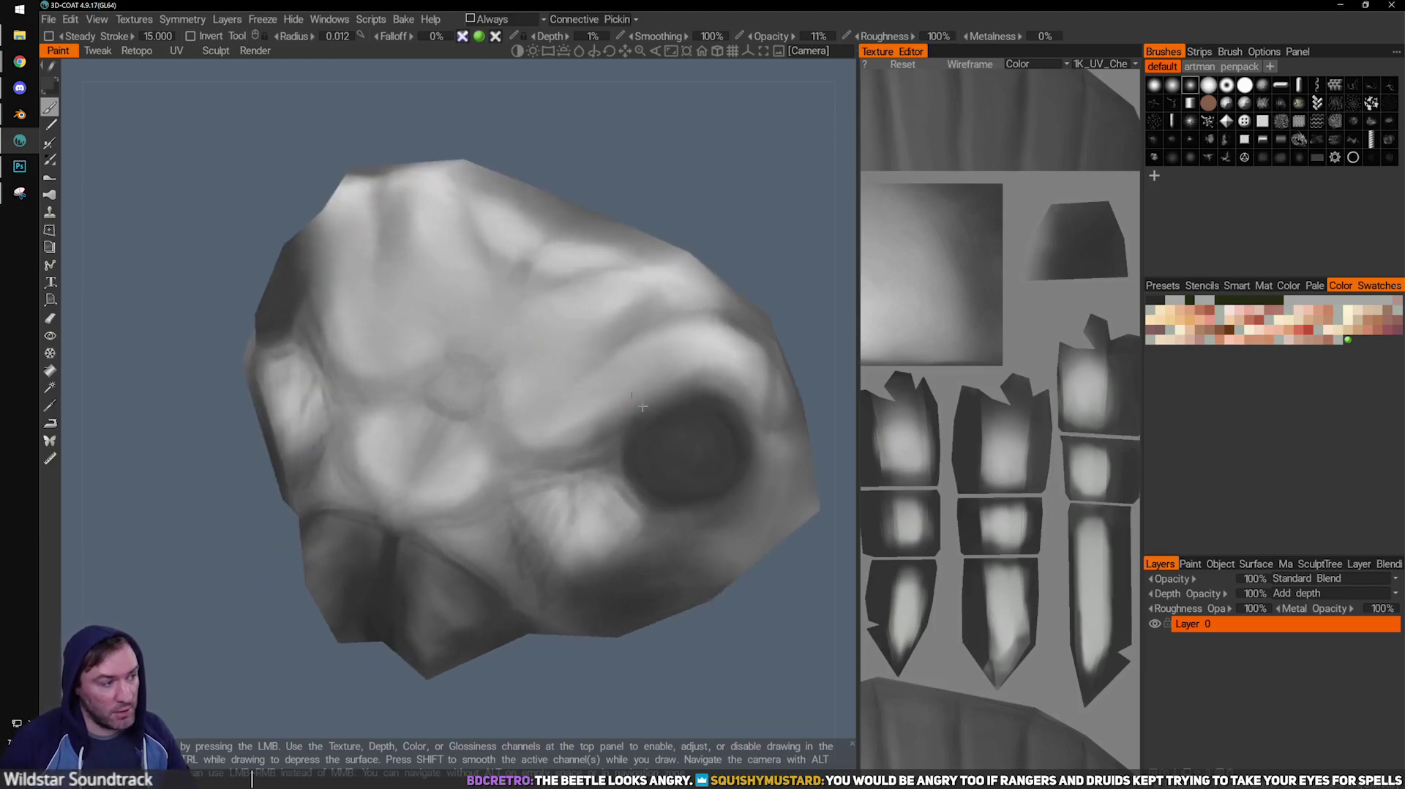
{"action": "middle_click_drag", "start_coordinate": [612, 392], "coordinate": [550, 396], "text": "alt"}
{"action": "left_click_drag", "start_coordinate": [844, 735], "coordinate": [740, 670]}
{"action": "key", "text": "["}
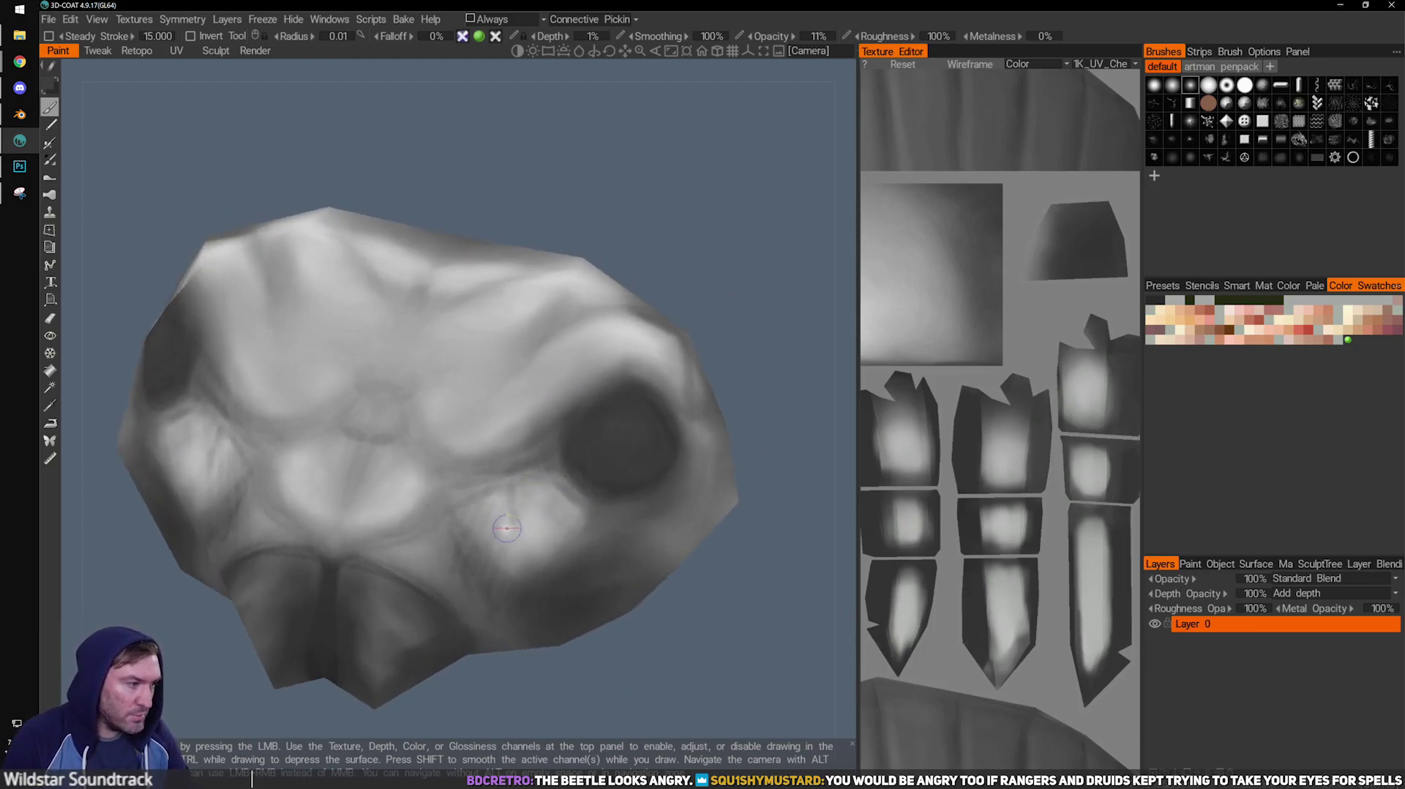
{"action": "left_click_drag", "start_coordinate": [656, 654], "coordinate": [643, 597]}
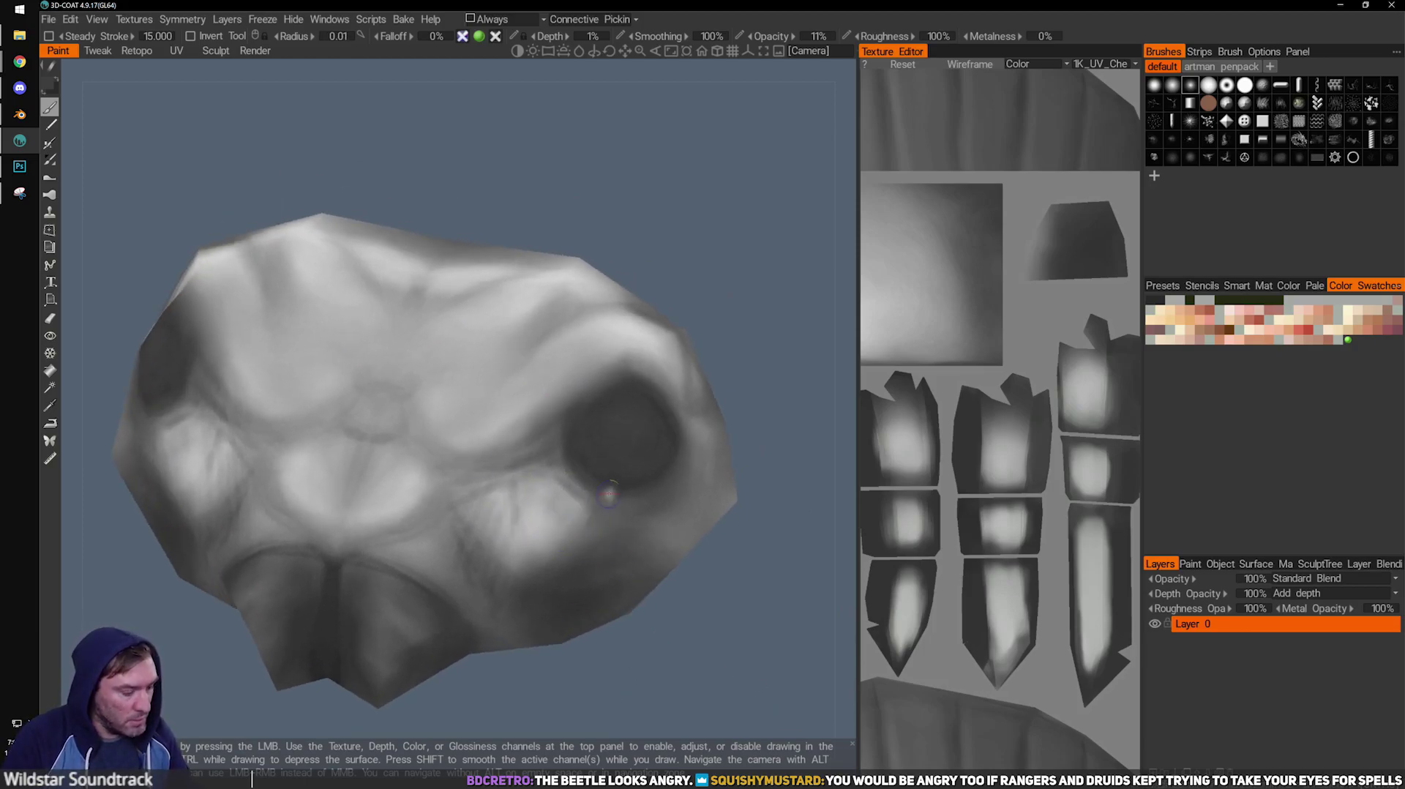
{"action": "left_click_drag", "start_coordinate": [725, 679], "coordinate": [710, 681]}
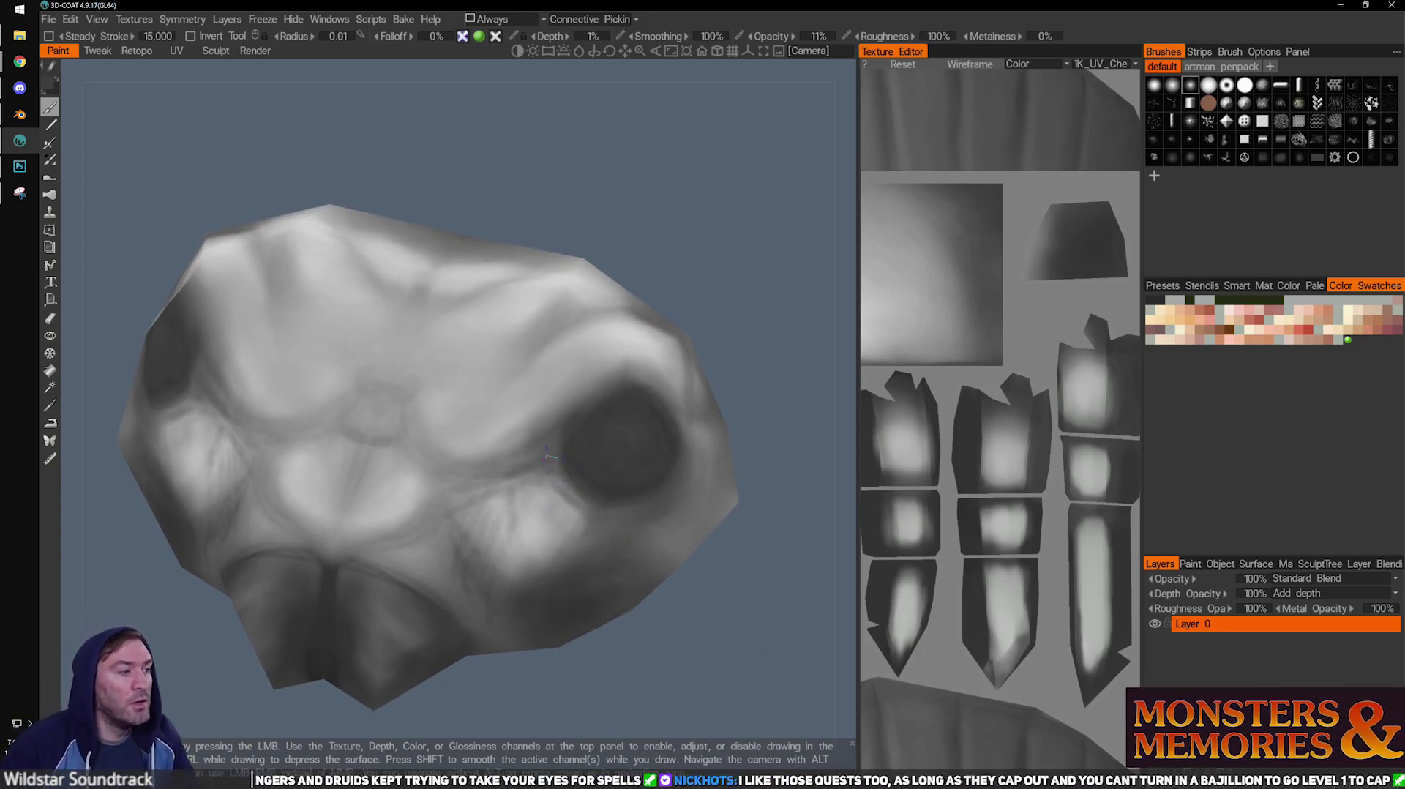
{"action": "left_click_drag", "start_coordinate": [546, 456], "coordinate": [590, 442], "text": "alt"}
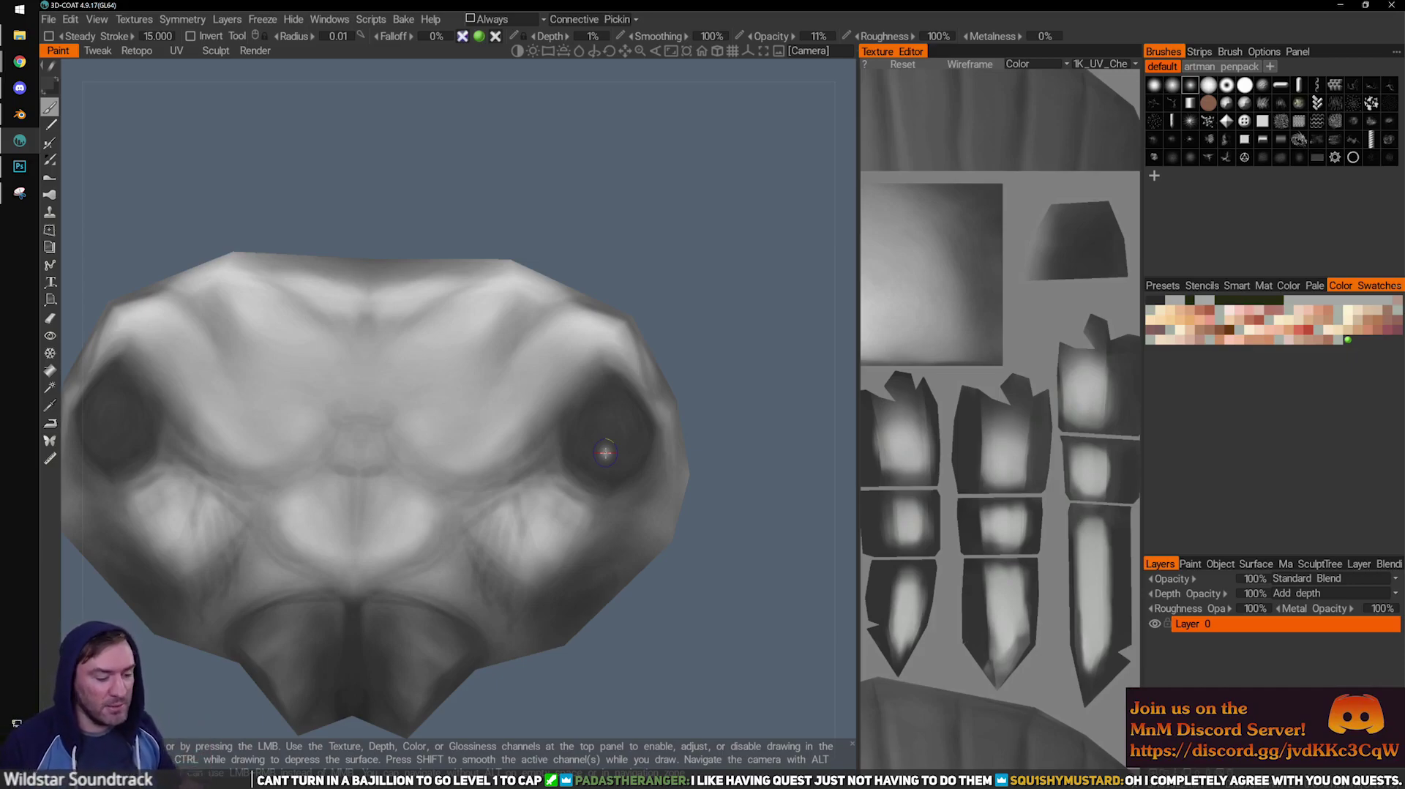
{"action": "left_click_drag", "start_coordinate": [842, 556], "coordinate": [824, 577]}
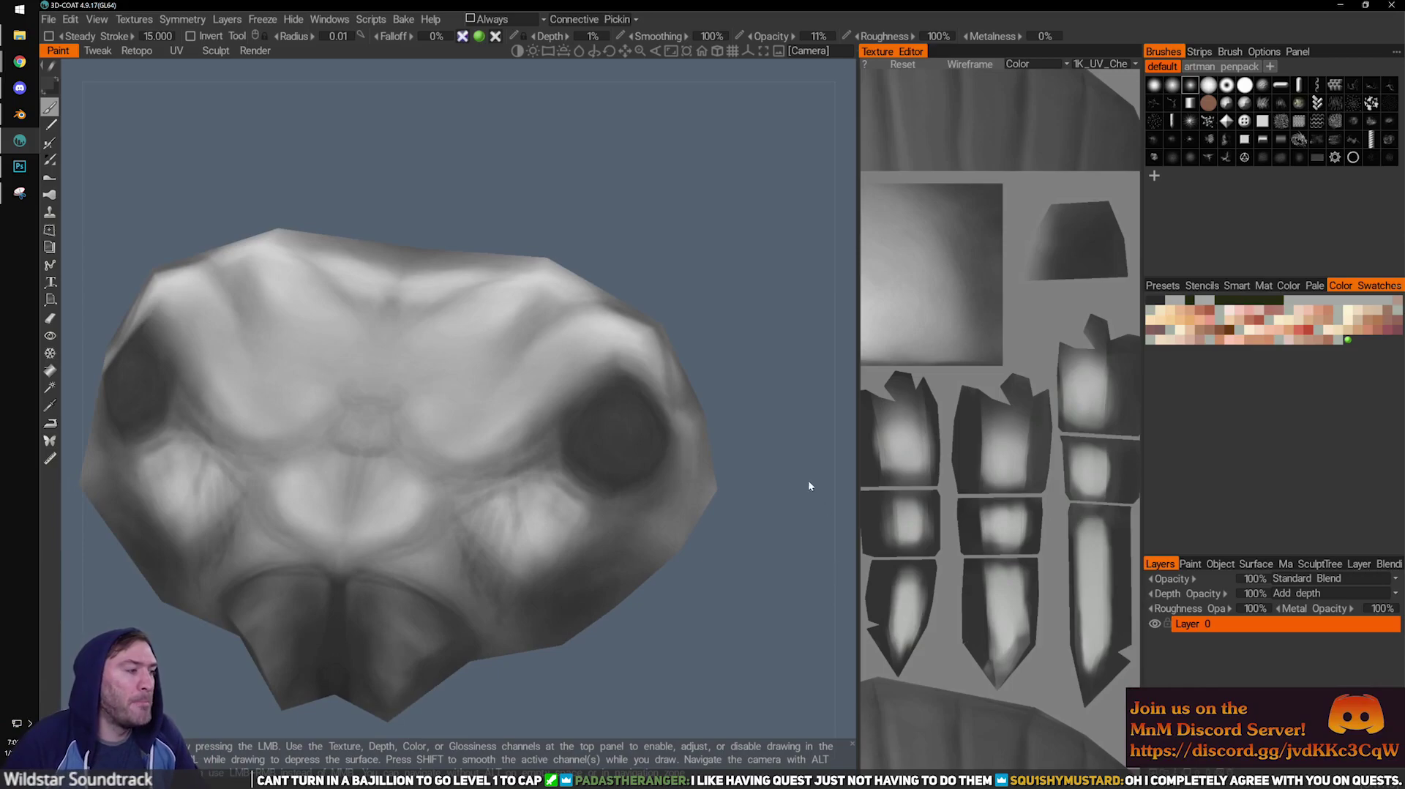
Touch up the light cheek patch below the eye with a 0.01 brush radius.
{"action": "middle_click_drag", "start_coordinate": [696, 494], "coordinate": [694, 472], "text": "alt"}
{"action": "left_click_drag", "start_coordinate": [695, 473], "coordinate": [665, 444]}
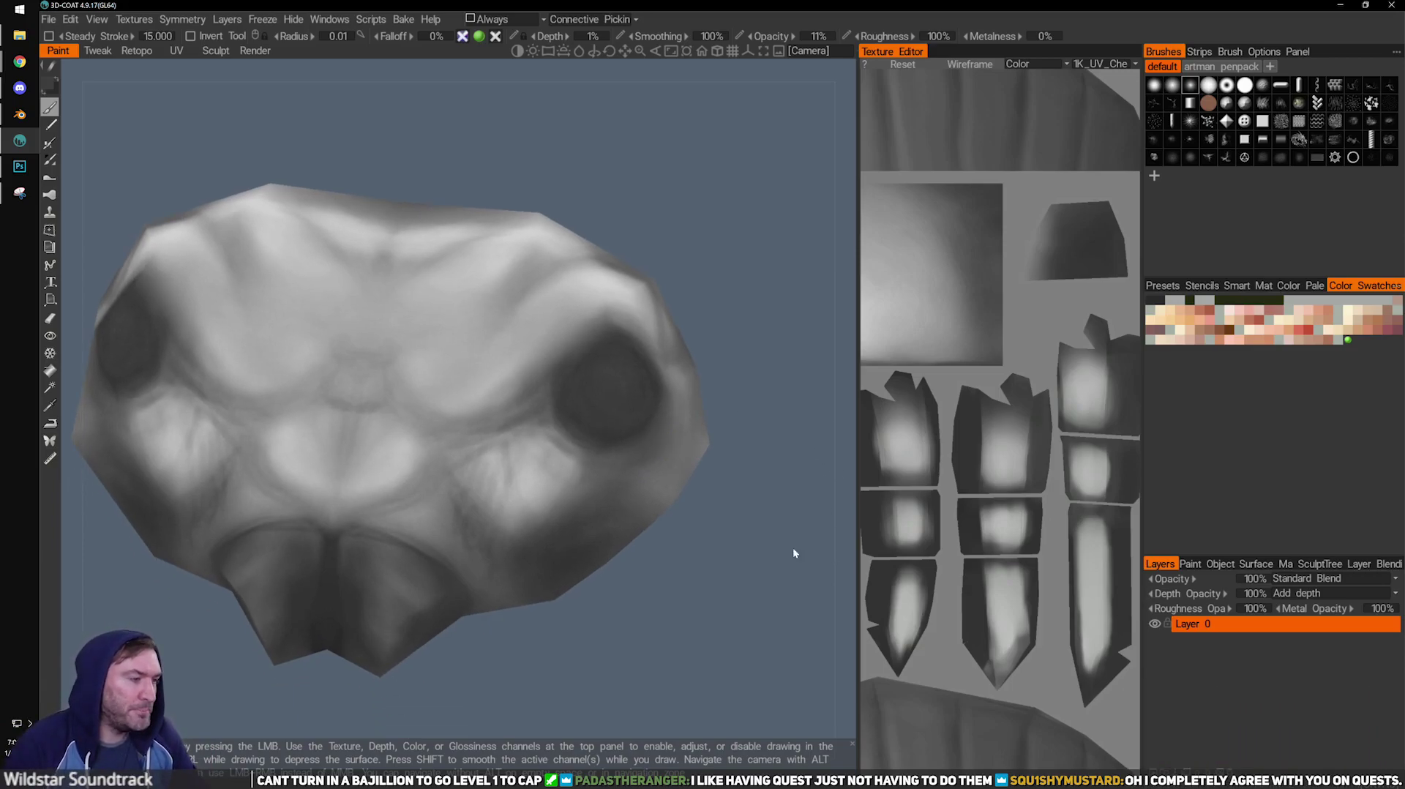
{"action": "left_click_drag", "start_coordinate": [810, 552], "coordinate": [744, 519]}
{"action": "mouse_move", "coordinate": [656, 643]}
{"action": "left_mouse_down"}
{"action": "mouse_move", "coordinate": [634, 648]}
{"action": "mouse_move", "coordinate": [642, 637]}
{"action": "left_mouse_up"}
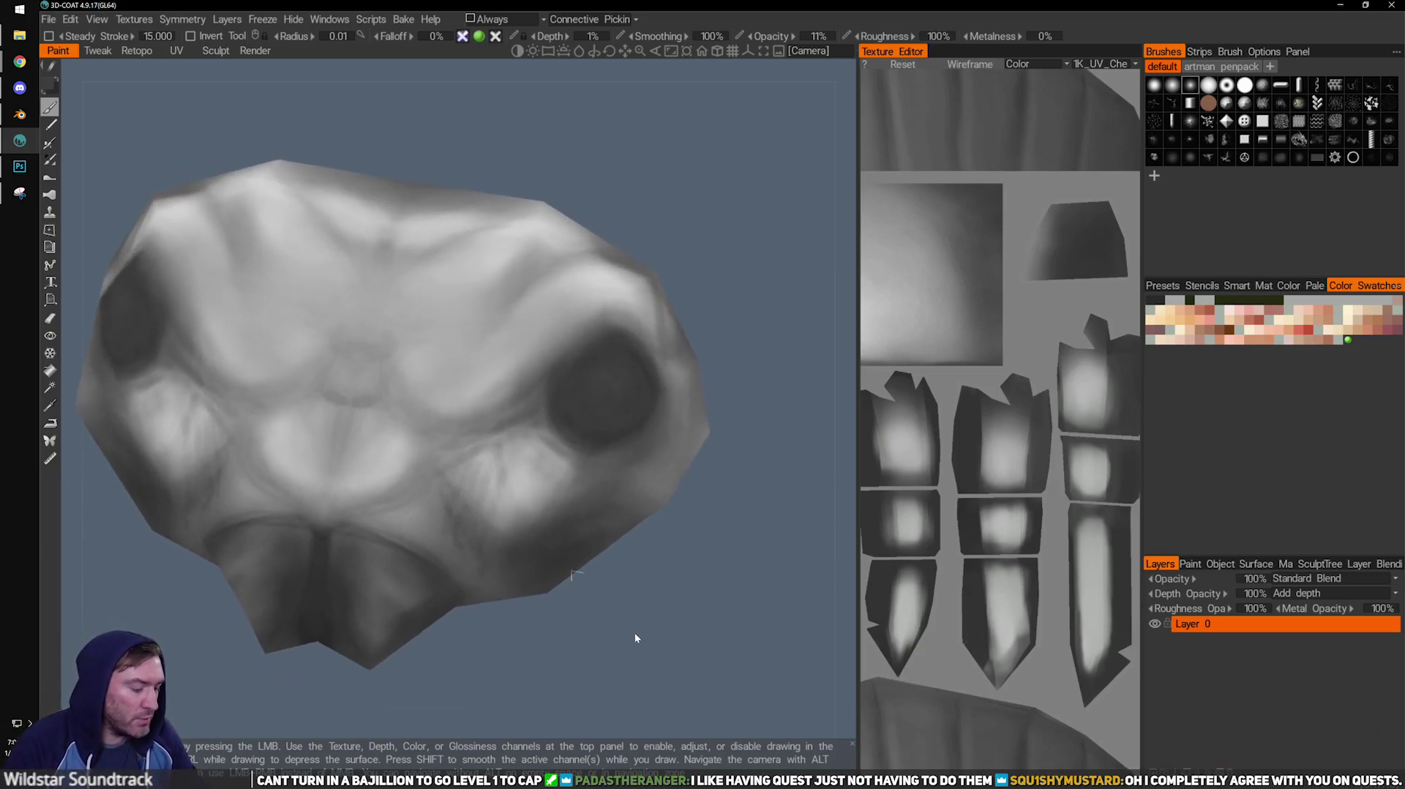
{"action": "left_click_drag", "start_coordinate": [534, 484], "coordinate": [533, 458]}
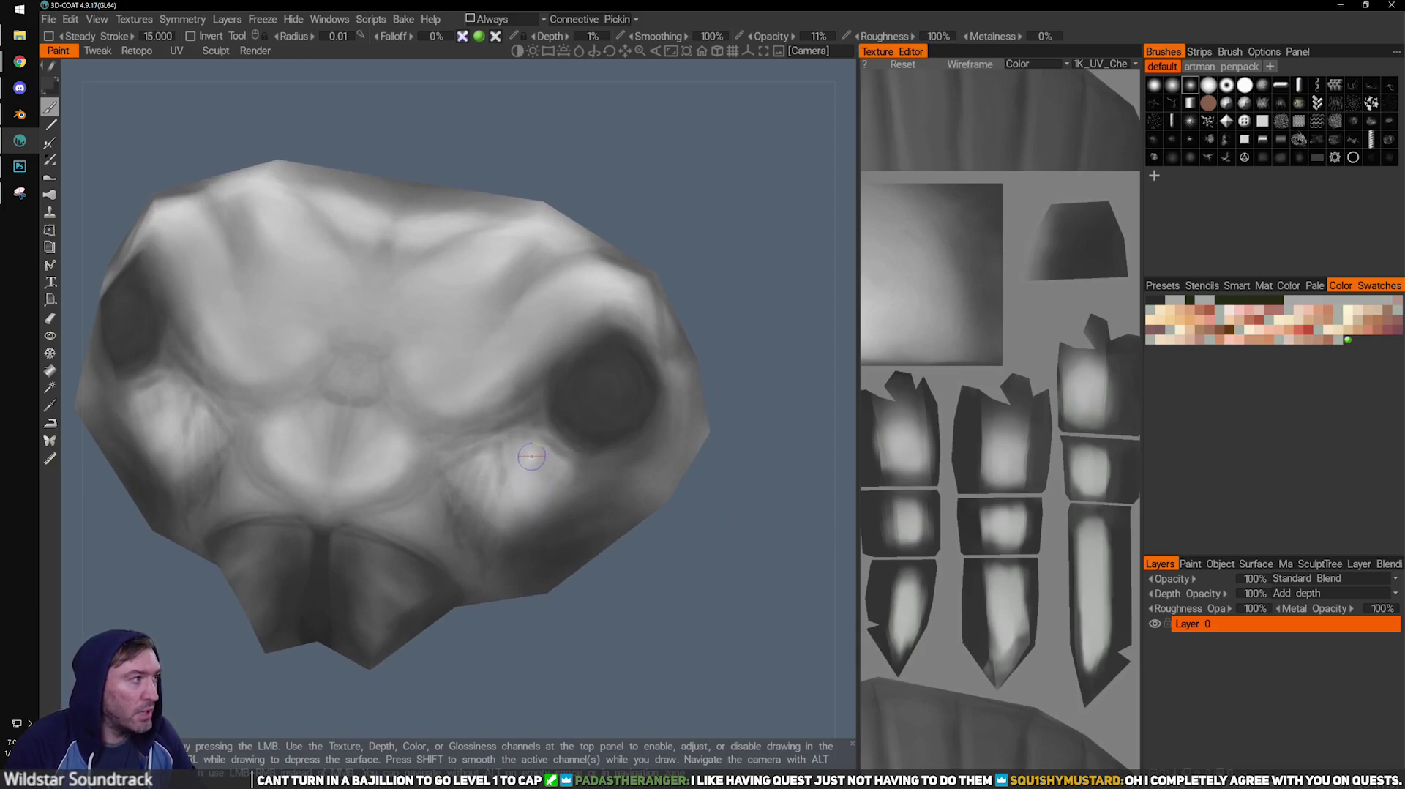
{"action": "left_click_drag", "start_coordinate": [662, 608], "coordinate": [661, 595]}
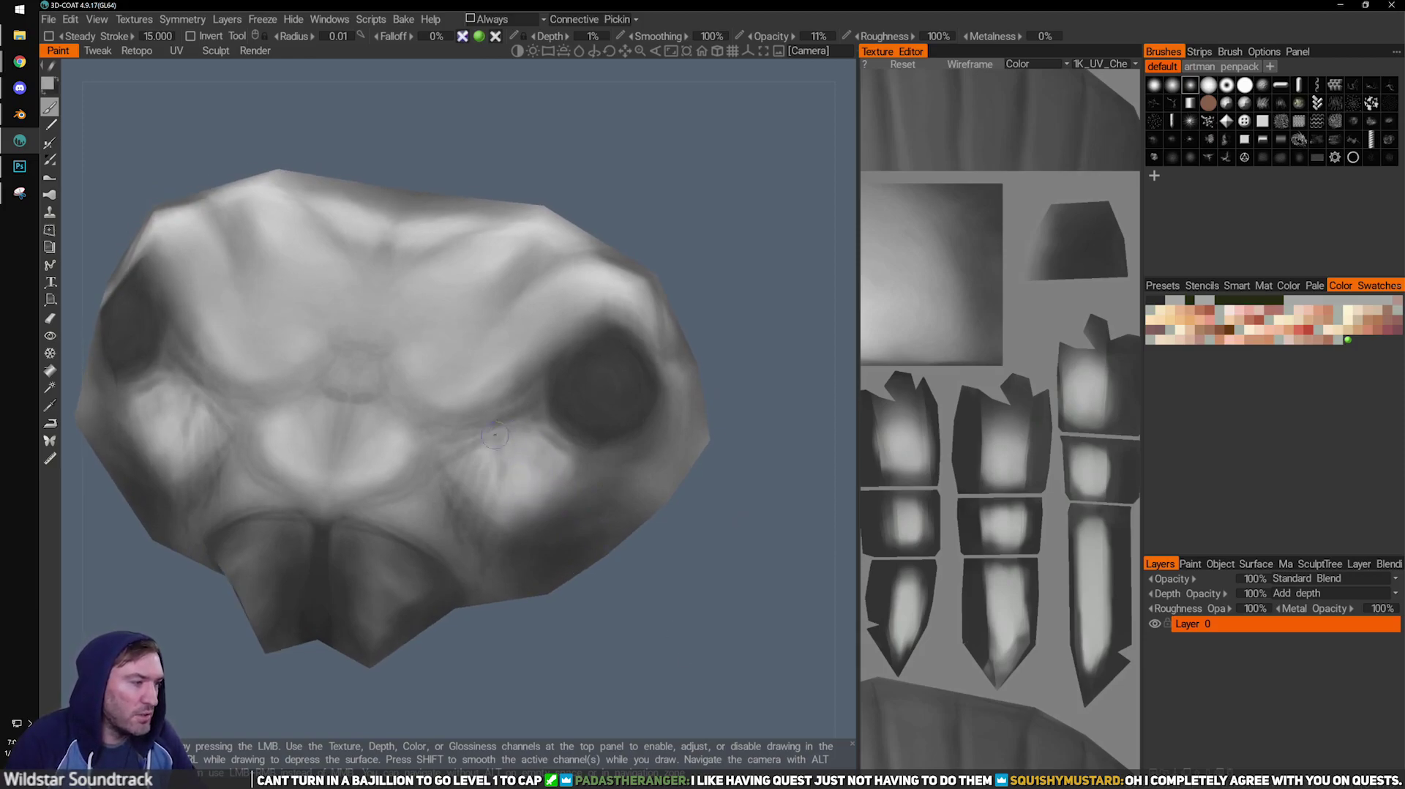
Paint a pair of small light bumps in the middle of the face, above the central plate, with a 0.012 brush radius.
{"action": "left_click_drag", "start_coordinate": [578, 481], "coordinate": [530, 499], "text": "alt"}
{"action": "key", "text": "bracketright"}
{"action": "mouse_move", "coordinate": [662, 607]}
{"action": "left_mouse_down"}
{"action": "mouse_move", "coordinate": [696, 604]}
{"action": "mouse_move", "coordinate": [644, 586]}
{"action": "left_mouse_up"}
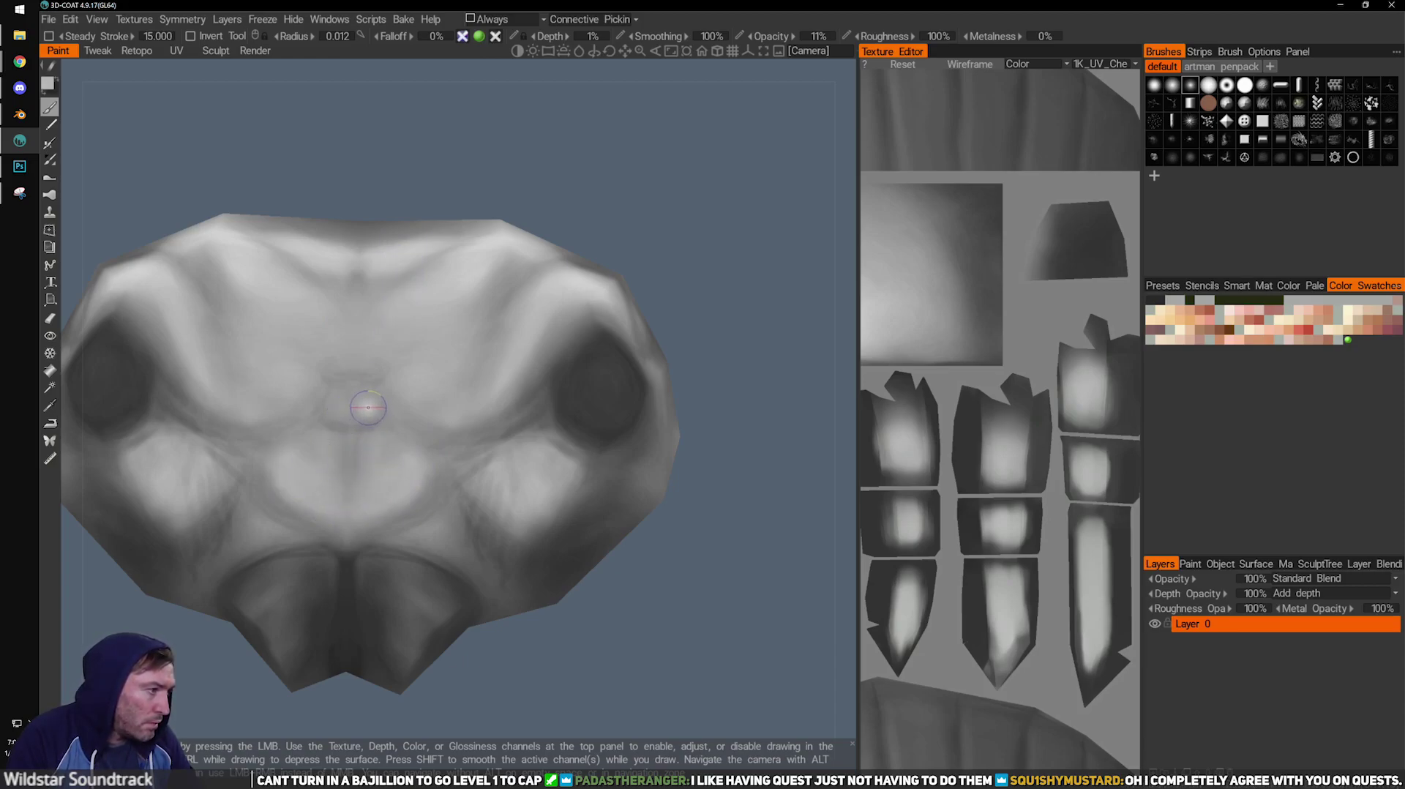
{"action": "left_click_drag", "start_coordinate": [363, 410], "coordinate": [363, 409]}
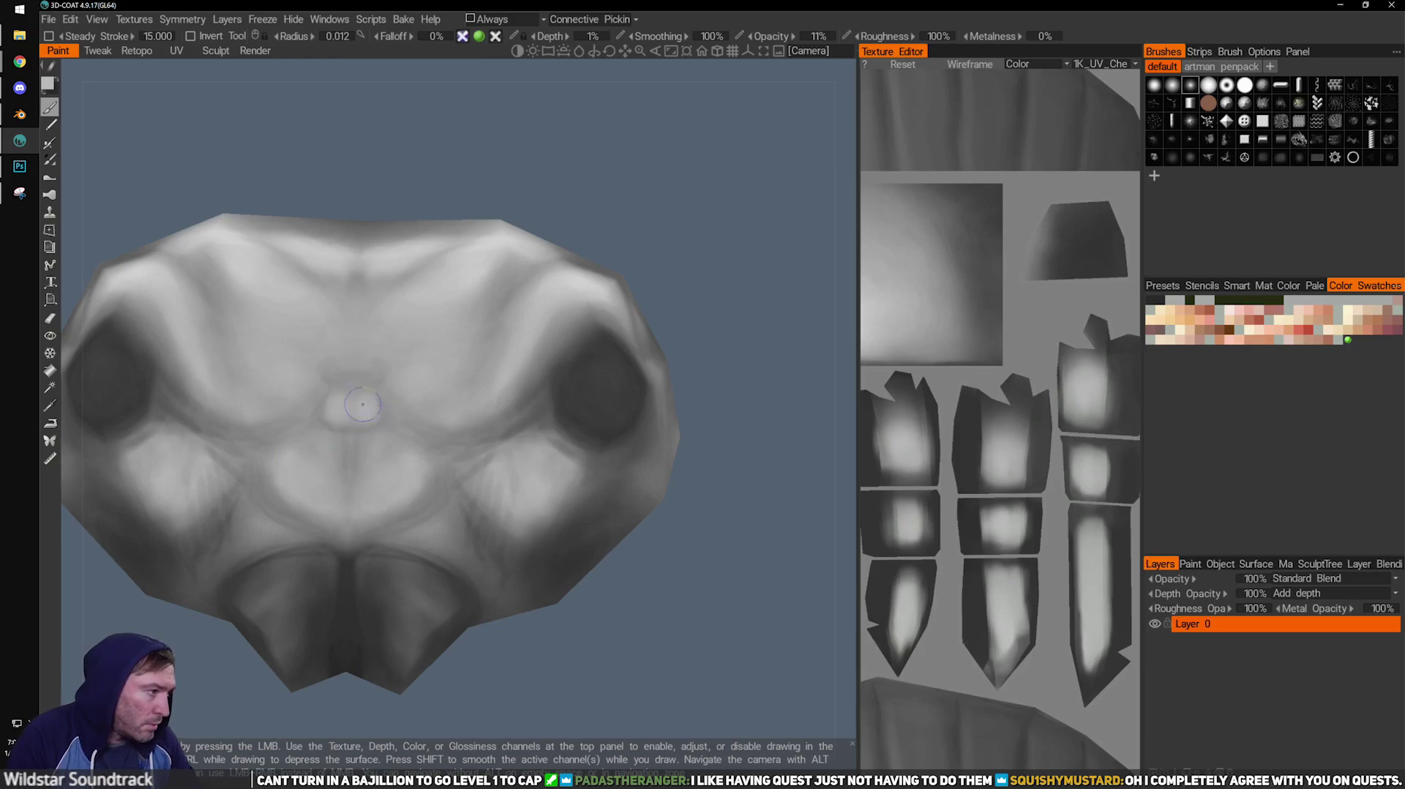
{"action": "mouse_move", "coordinate": [408, 460]}
{"action": "left_mouse_down"}
{"action": "mouse_move", "coordinate": [411, 480]}
{"action": "mouse_move", "coordinate": [373, 455]}
{"action": "mouse_move", "coordinate": [381, 469]}
{"action": "mouse_move", "coordinate": [403, 476]}
{"action": "mouse_move", "coordinate": [370, 446]}
{"action": "mouse_move", "coordinate": [362, 391]}
{"action": "left_mouse_up"}
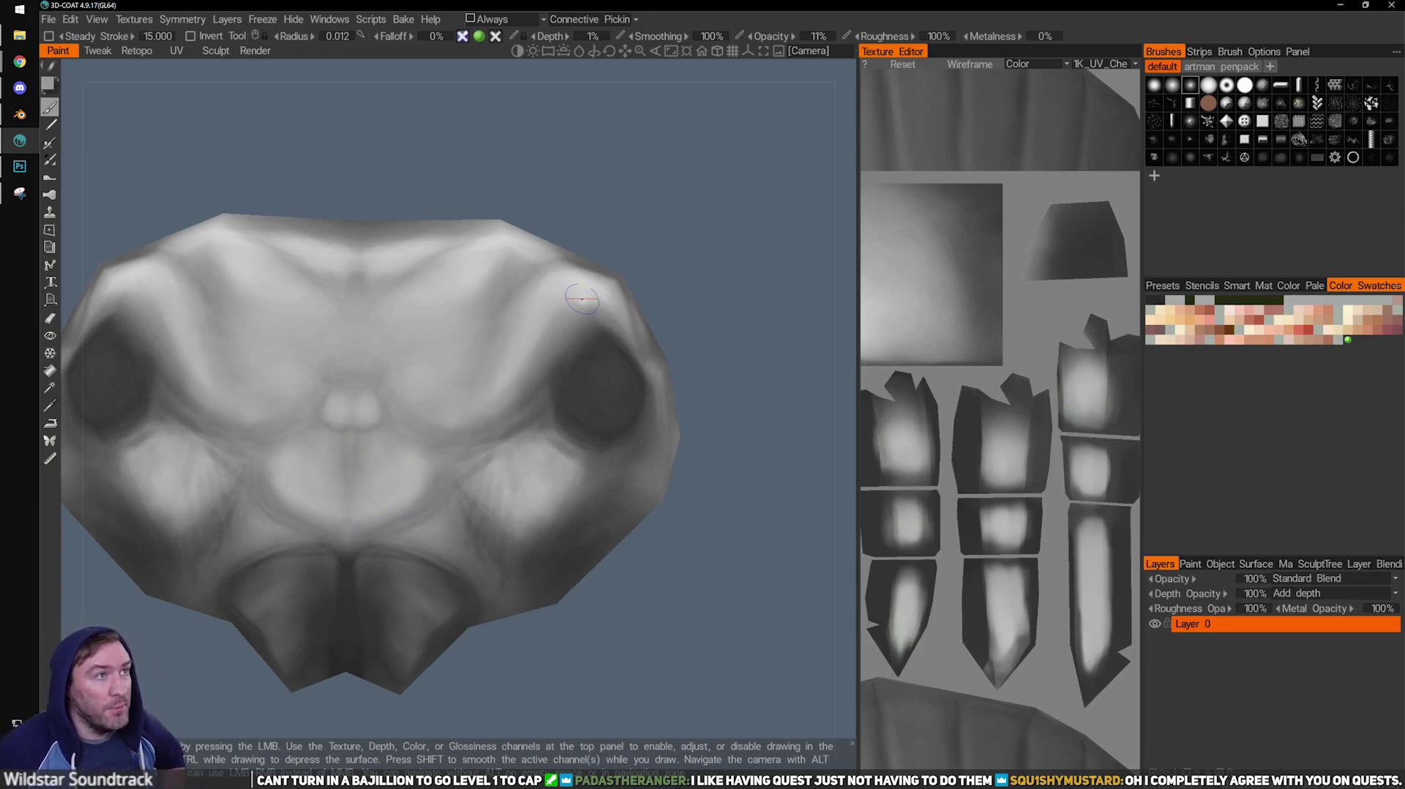
Examine the grayscale shading of the whole beetle, including its shell, legs and head, from several angles.
{"action": "scroll", "coordinate": [586, 362], "scroll_direction": "down", "scroll_amount": 5}
{"action": "scroll", "coordinate": [608, 421], "scroll_direction": "down", "scroll_amount": 1}
{"action": "left_click_drag", "start_coordinate": [609, 420], "coordinate": [586, 395], "text": "alt"}
{"action": "scroll", "coordinate": [495, 334], "scroll_direction": "down", "scroll_amount": 5}
{"action": "right_click_drag", "start_coordinate": [586, 395], "coordinate": [539, 458], "text": "alt"}
{"action": "left_click_drag", "start_coordinate": [538, 459], "coordinate": [483, 498], "text": "alt"}
{"action": "scroll", "coordinate": [523, 492], "scroll_direction": "up", "scroll_amount": 3}
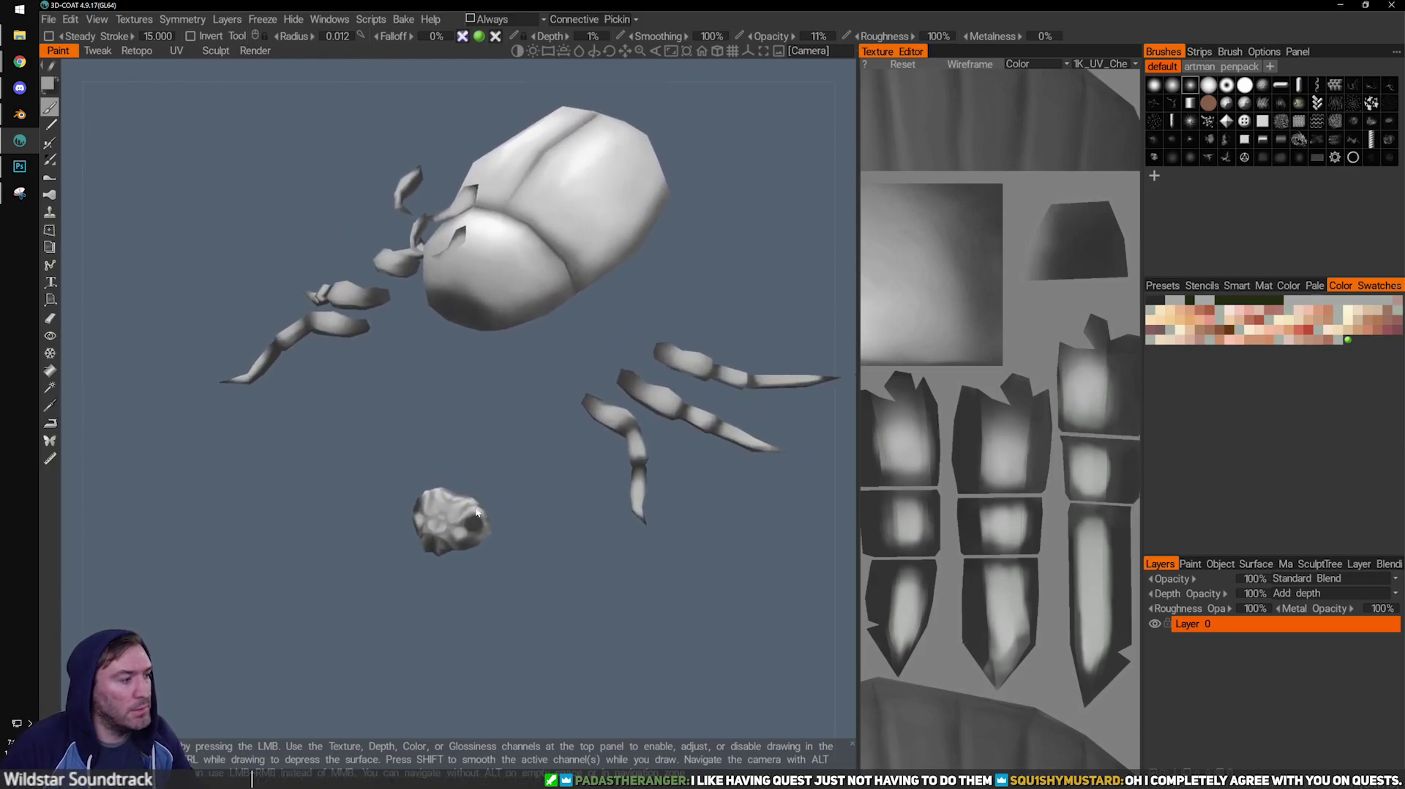
{"action": "middle_click_drag", "start_coordinate": [463, 595], "coordinate": [473, 519], "text": "alt"}
{"action": "right_click_drag", "start_coordinate": [473, 518], "coordinate": [248, 369], "text": "alt"}
{"action": "left_click_drag", "start_coordinate": [544, 282], "coordinate": [527, 356], "text": "alt"}
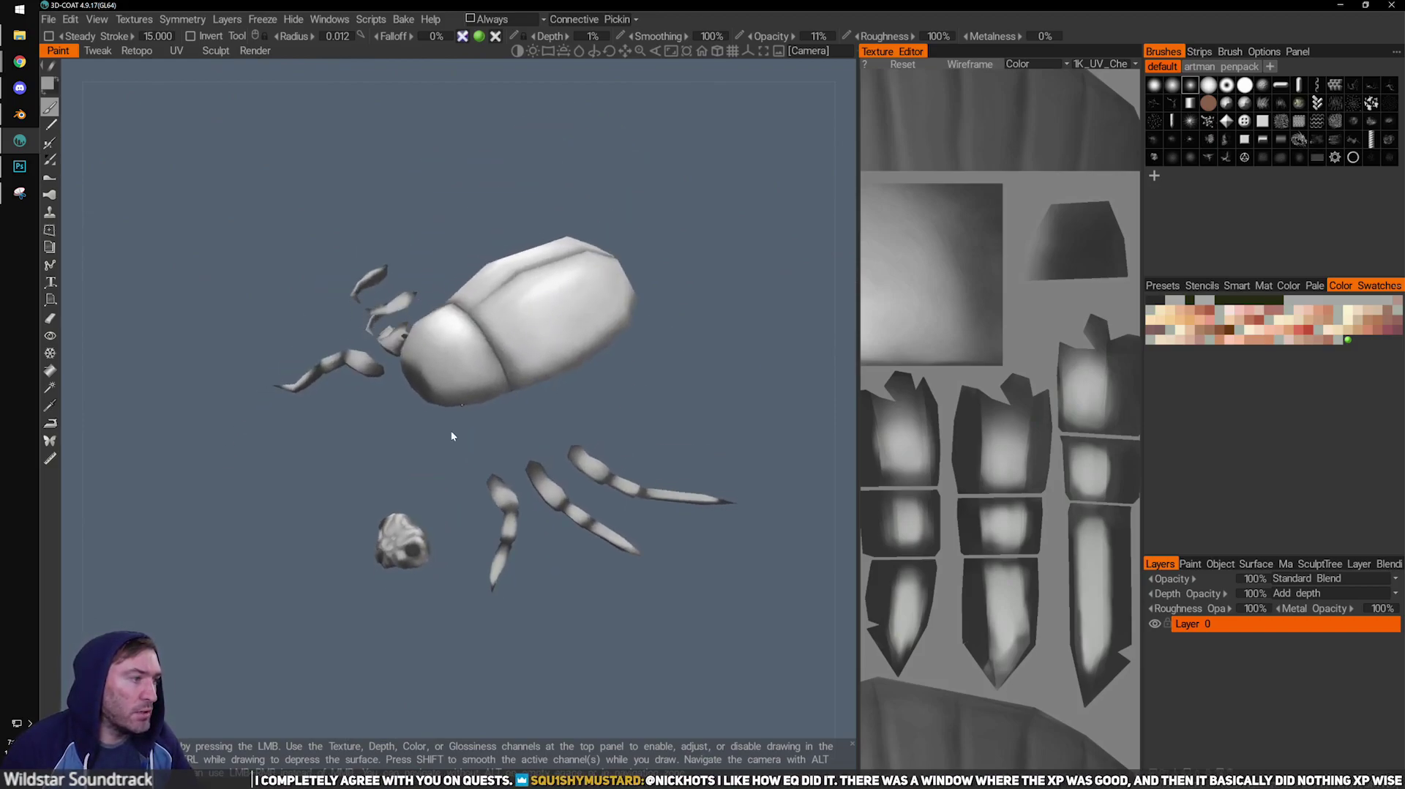
{"action": "left_click_drag", "start_coordinate": [402, 583], "coordinate": [447, 587]}
{"action": "middle_click_drag", "start_coordinate": [429, 609], "coordinate": [496, 523], "text": "alt"}
{"action": "right_click_drag", "start_coordinate": [432, 498], "coordinate": [483, 491], "text": "alt"}
{"action": "middle_click_drag", "start_coordinate": [546, 306], "coordinate": [484, 432], "text": "alt"}
{"action": "right_click_drag", "start_coordinate": [454, 464], "coordinate": [419, 467], "text": "alt"}
{"action": "middle_click_drag", "start_coordinate": [513, 388], "coordinate": [441, 475], "text": "alt"}
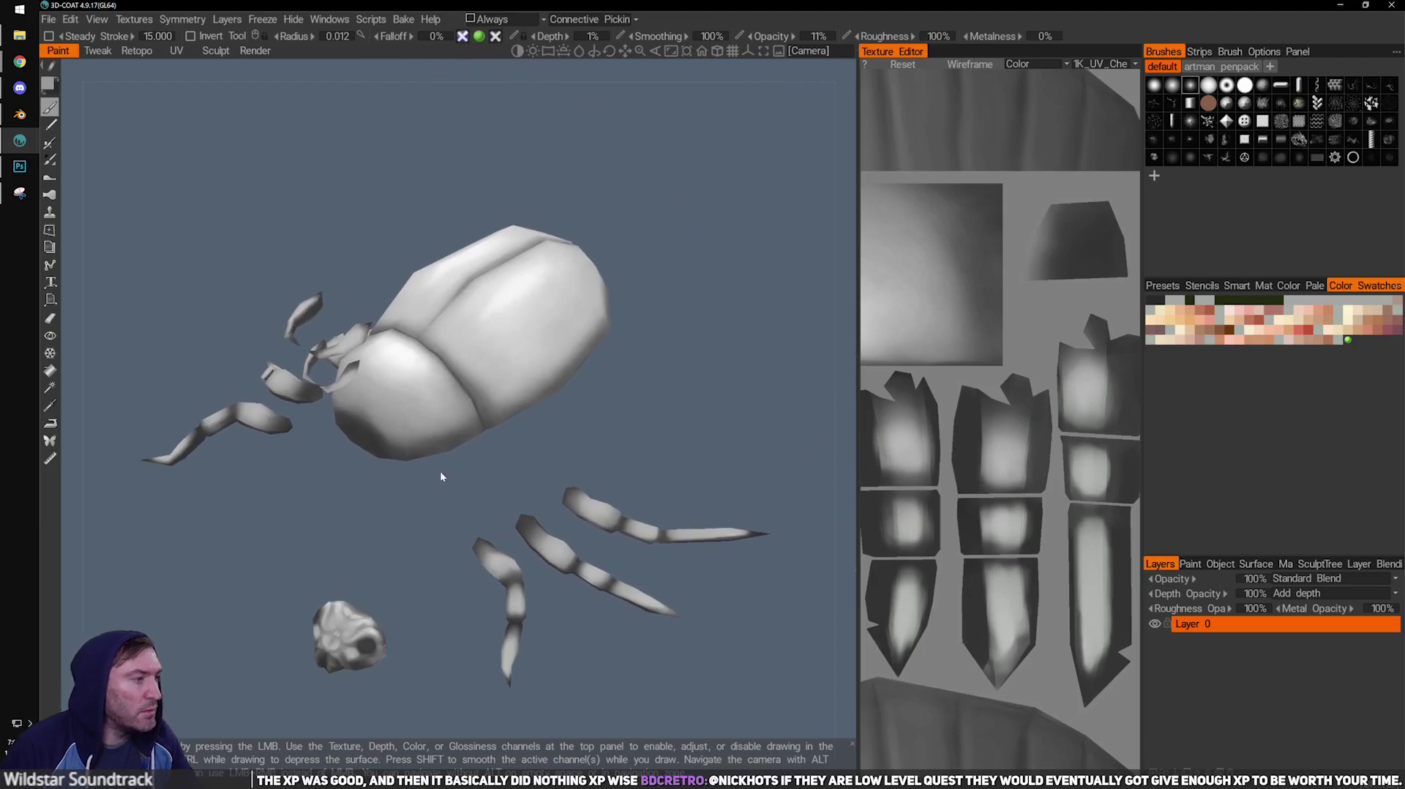
{"action": "left_click_drag", "start_coordinate": [443, 445], "coordinate": [426, 377]}
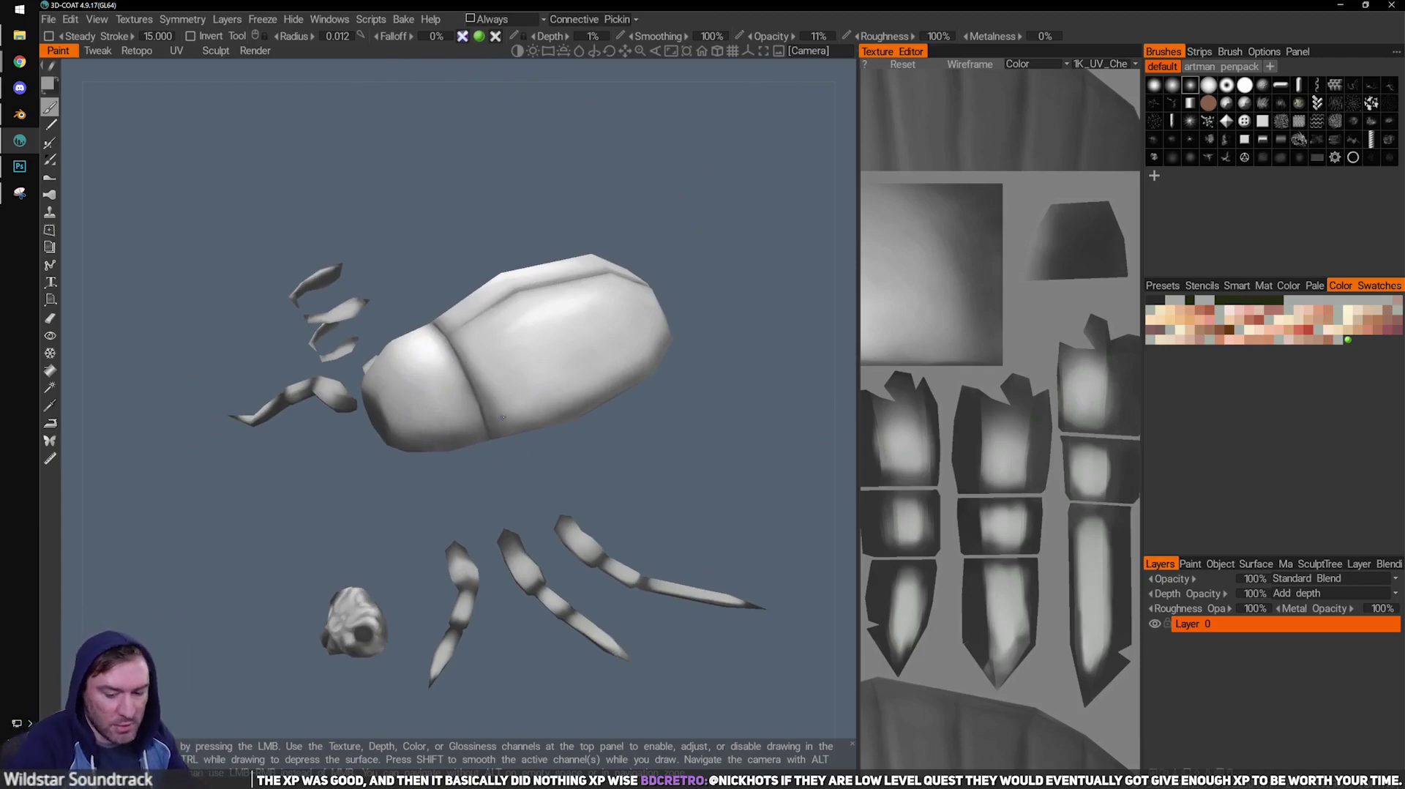
Export the color/albedo map in PNG format over the existing Beetle.png in the Maps Beetle folder.
{"action": "left_click", "coordinate": [149, 24]}
{"action": "mouse_move", "coordinate": [217, 64]}
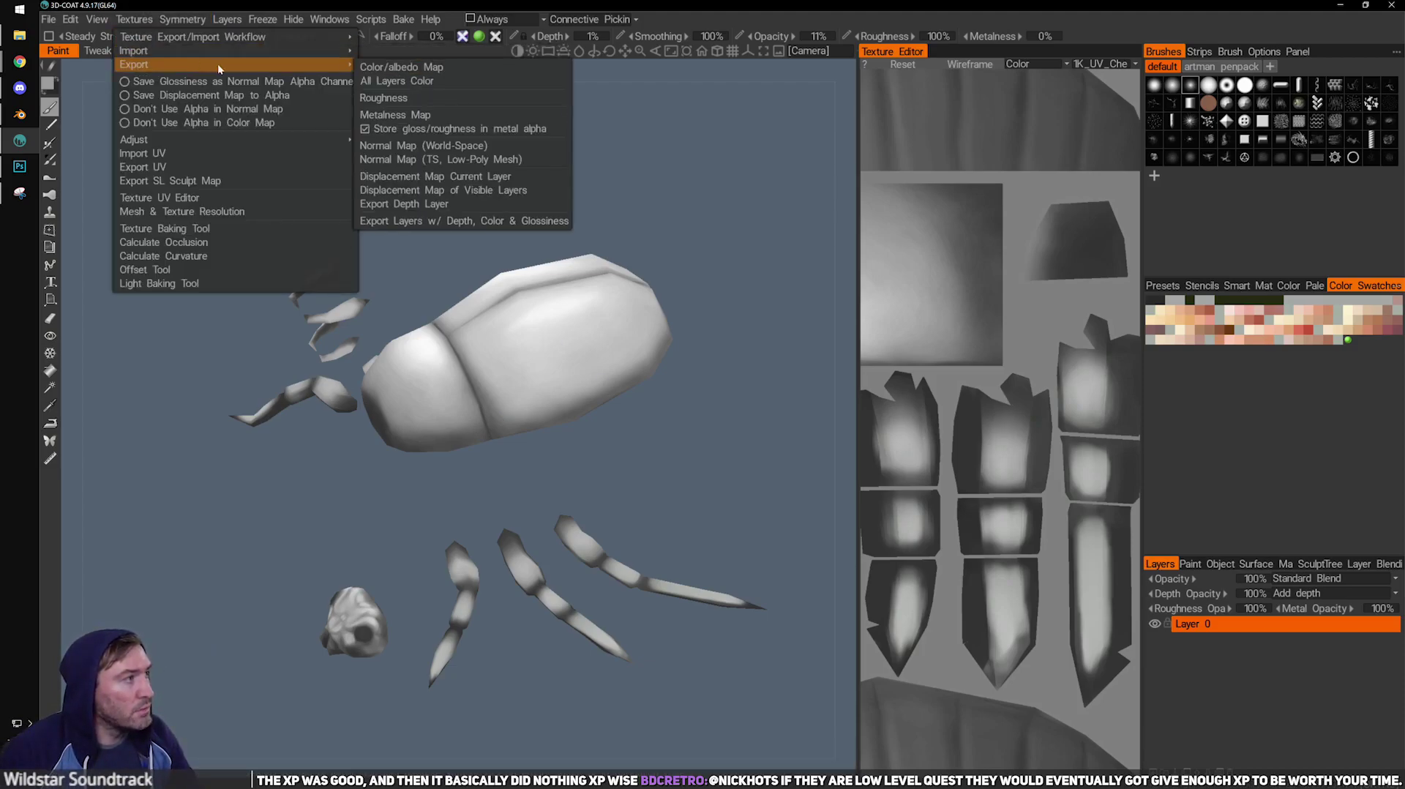
{"action": "left_click", "coordinate": [408, 70]}
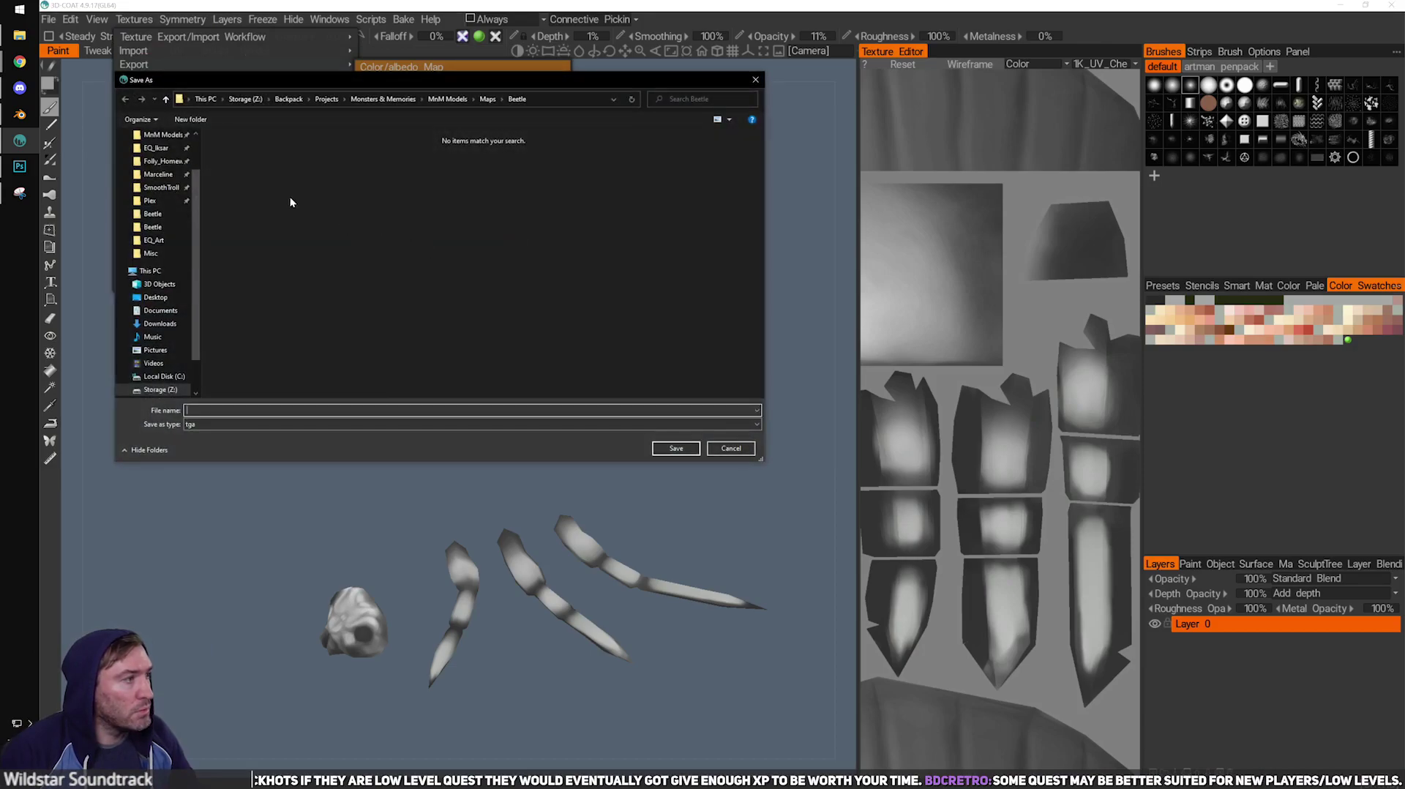
{"action": "left_click", "coordinate": [247, 424]}
{"action": "left_click", "coordinate": [246, 452]}
{"action": "double_click", "coordinate": [241, 163]}
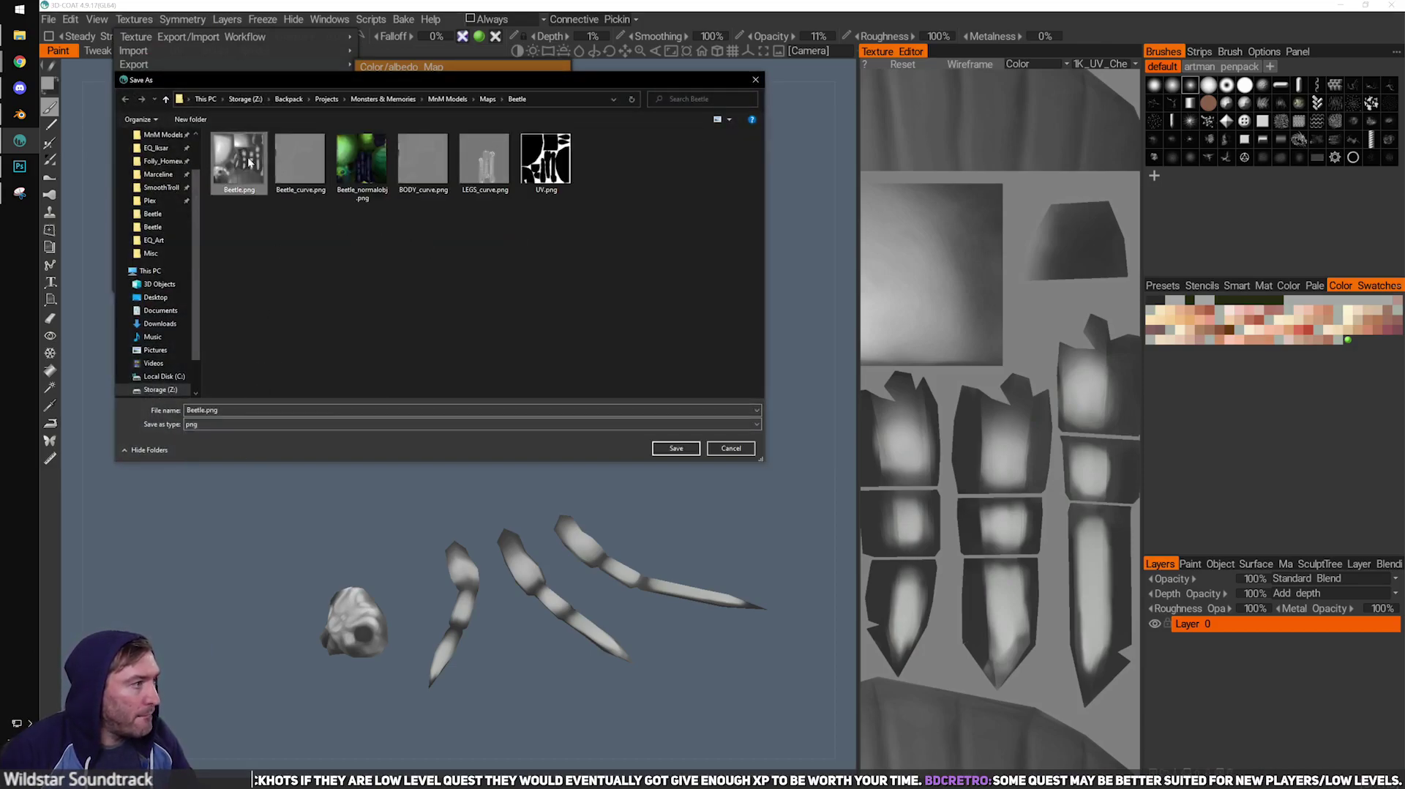
{"action": "left_click", "coordinate": [748, 400]}
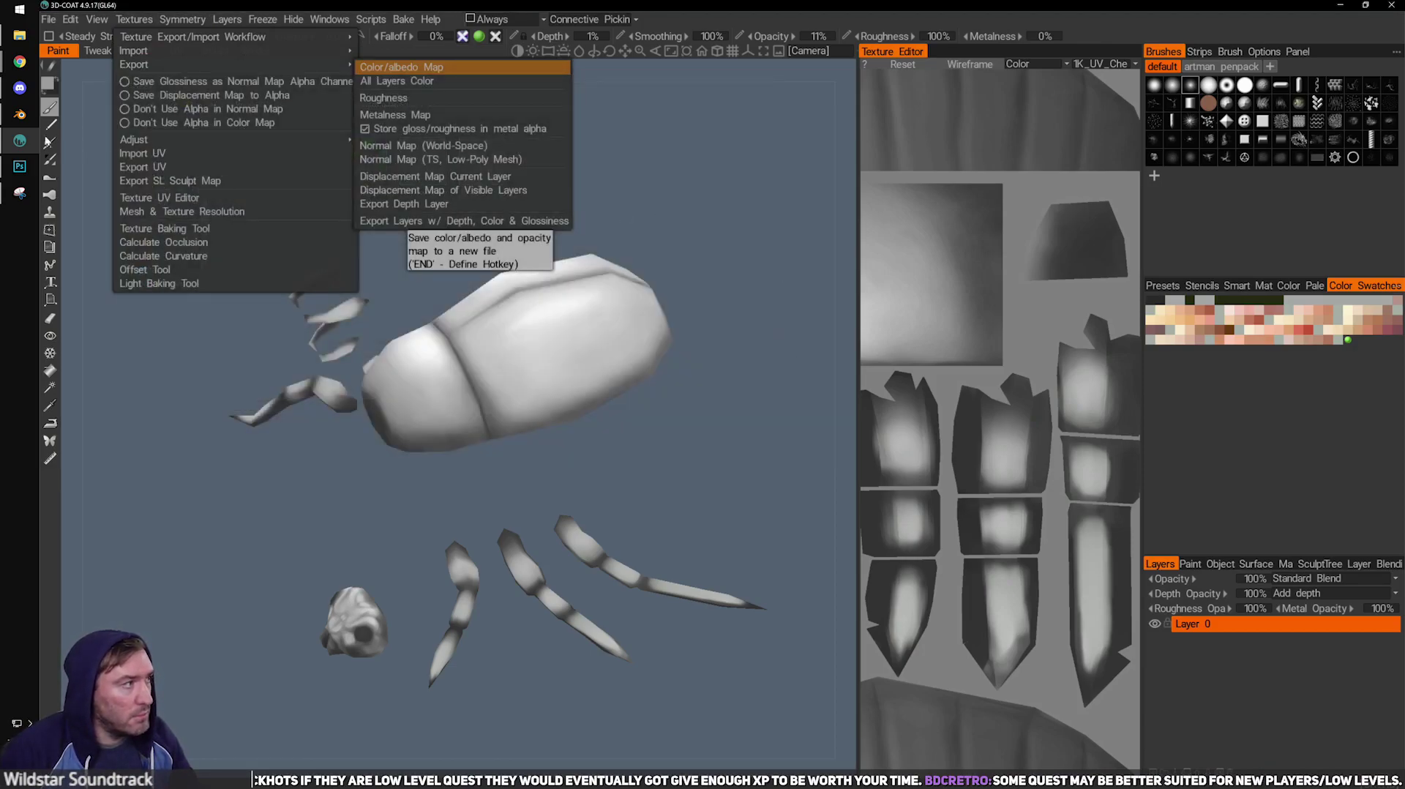
Switch to Blender and load Beetle.png as the Base Color image texture of the beetle's material.
{"action": "left_click", "coordinate": [20, 114]}
{"action": "scroll", "coordinate": [909, 325], "scroll_direction": "down", "scroll_amount": 4}
{"action": "middle_click_drag", "start_coordinate": [909, 325], "coordinate": [819, 275]}
{"action": "left_click", "coordinate": [819, 275]}
{"action": "left_click", "coordinate": [1394, 455]}
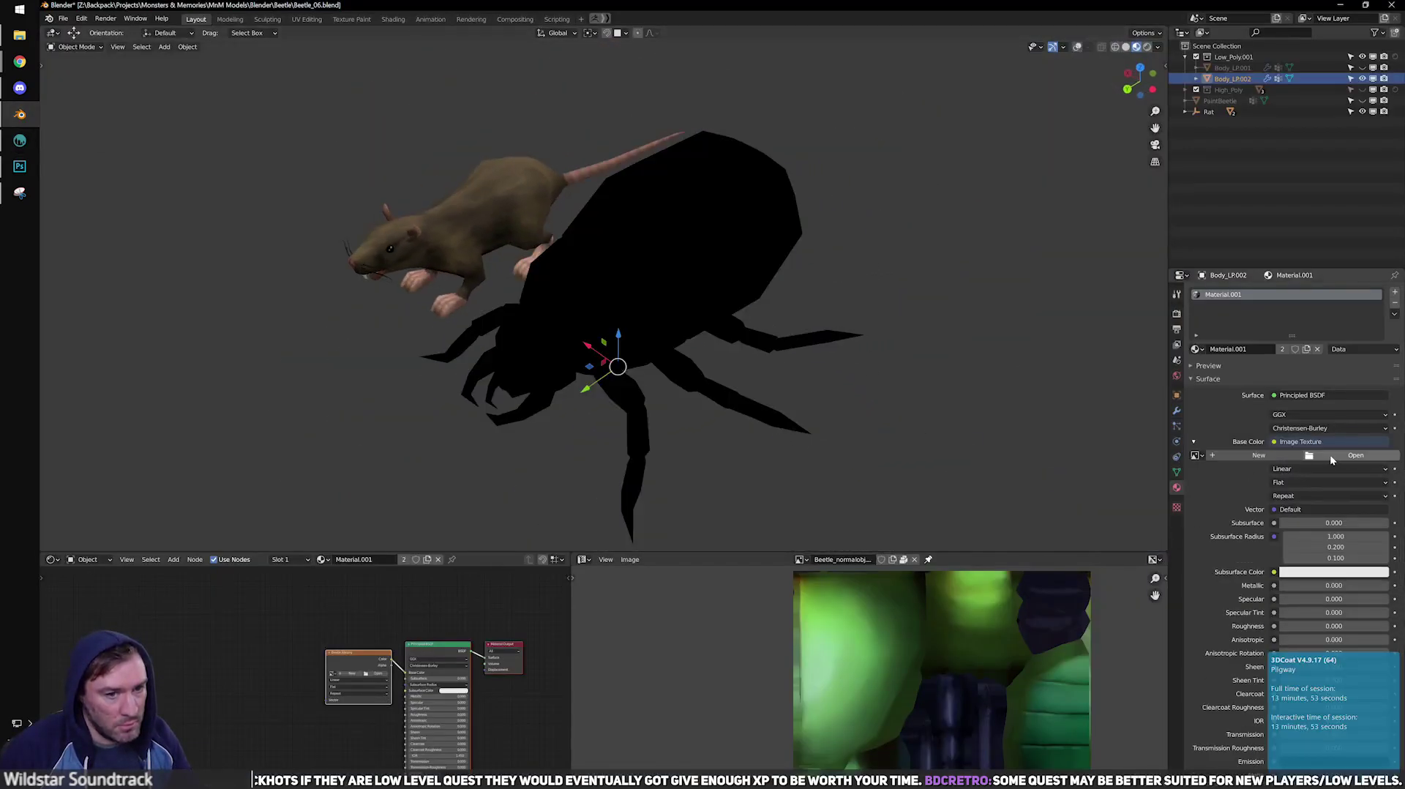
{"action": "left_click", "coordinate": [1332, 457]}
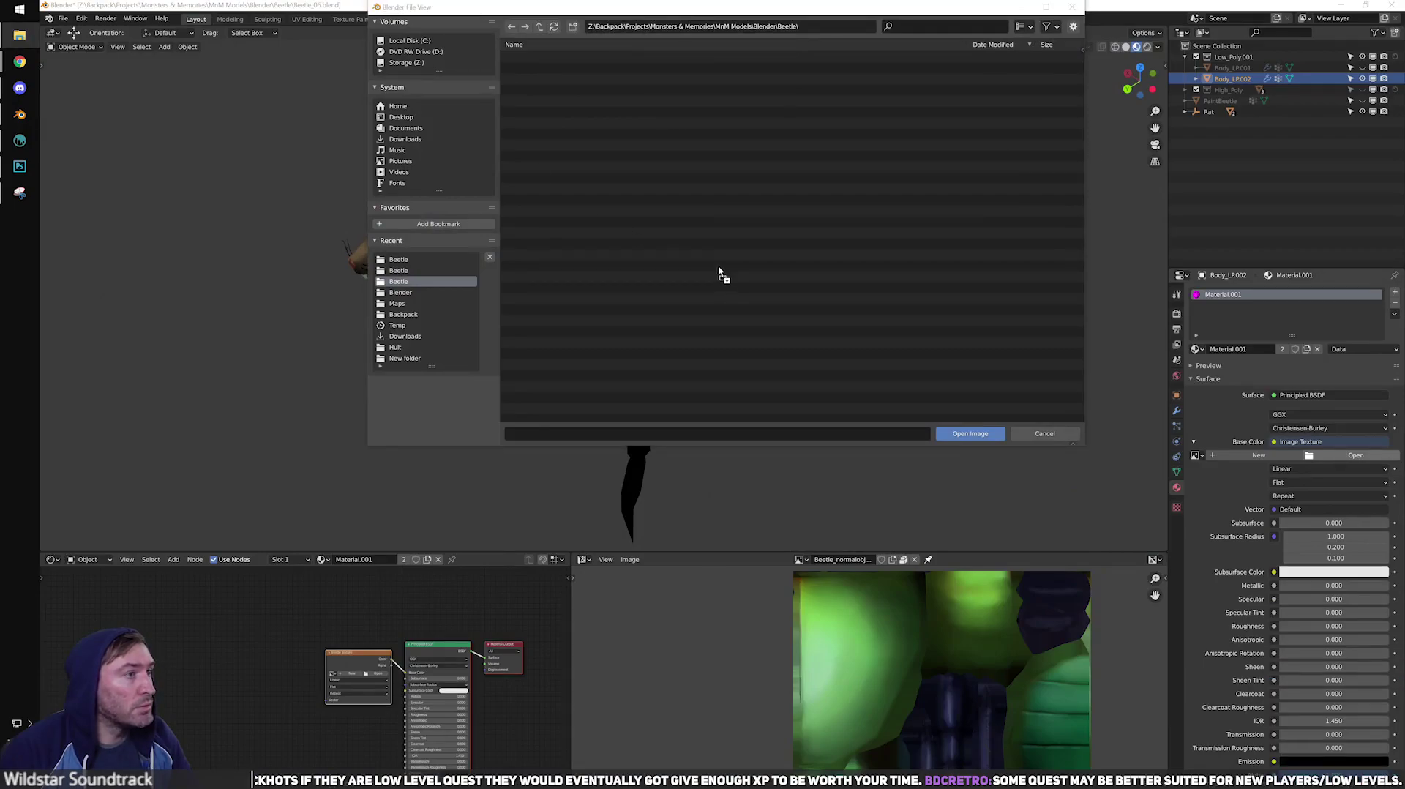
{"action": "left_click_drag", "start_coordinate": [719, 273], "coordinate": [721, 232]}
{"action": "left_click", "coordinate": [985, 438]}
{"action": "left_click", "coordinate": [947, 336]}
{"action": "scroll", "coordinate": [948, 336], "scroll_direction": "down", "scroll_amount": 3}
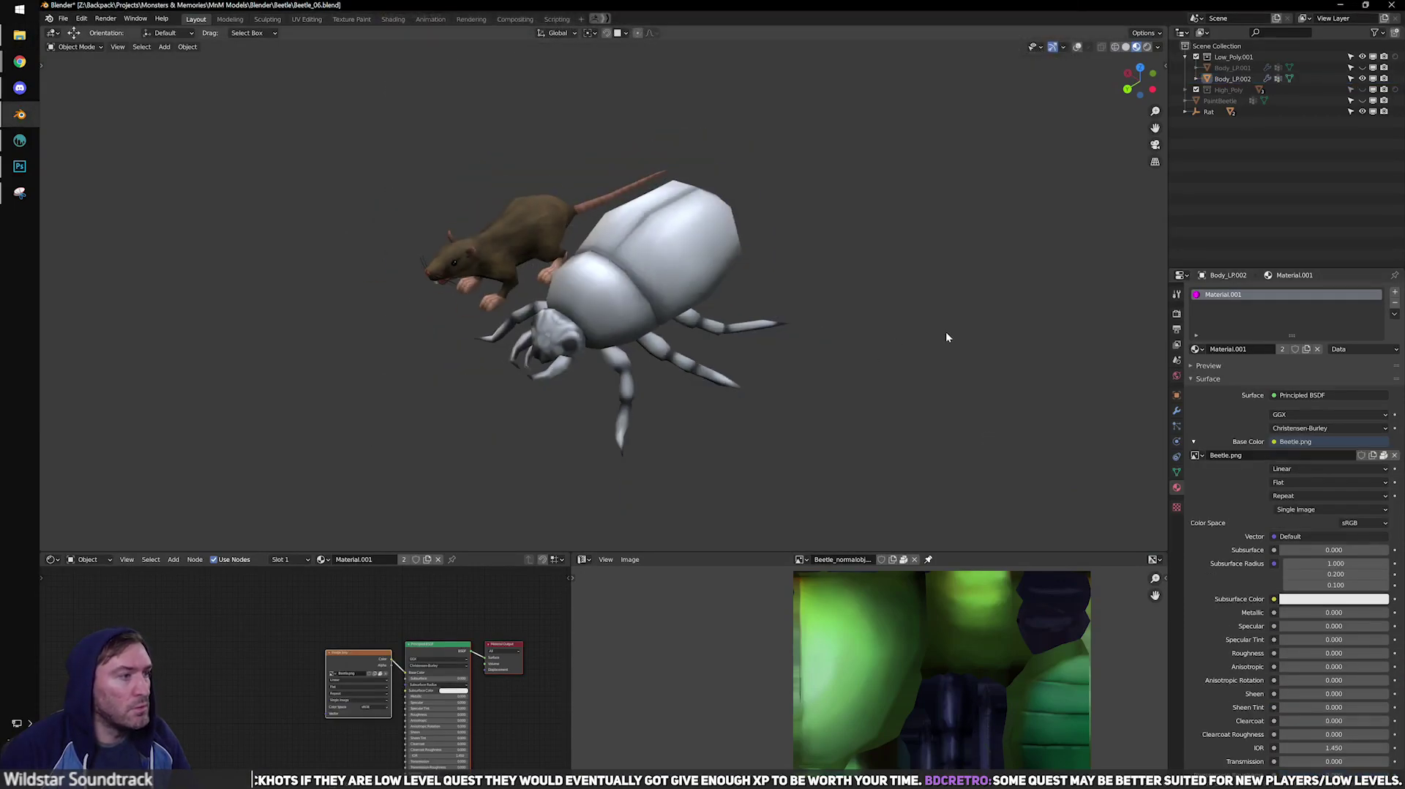
{"action": "middle_click_drag", "start_coordinate": [890, 354], "coordinate": [680, 295]}
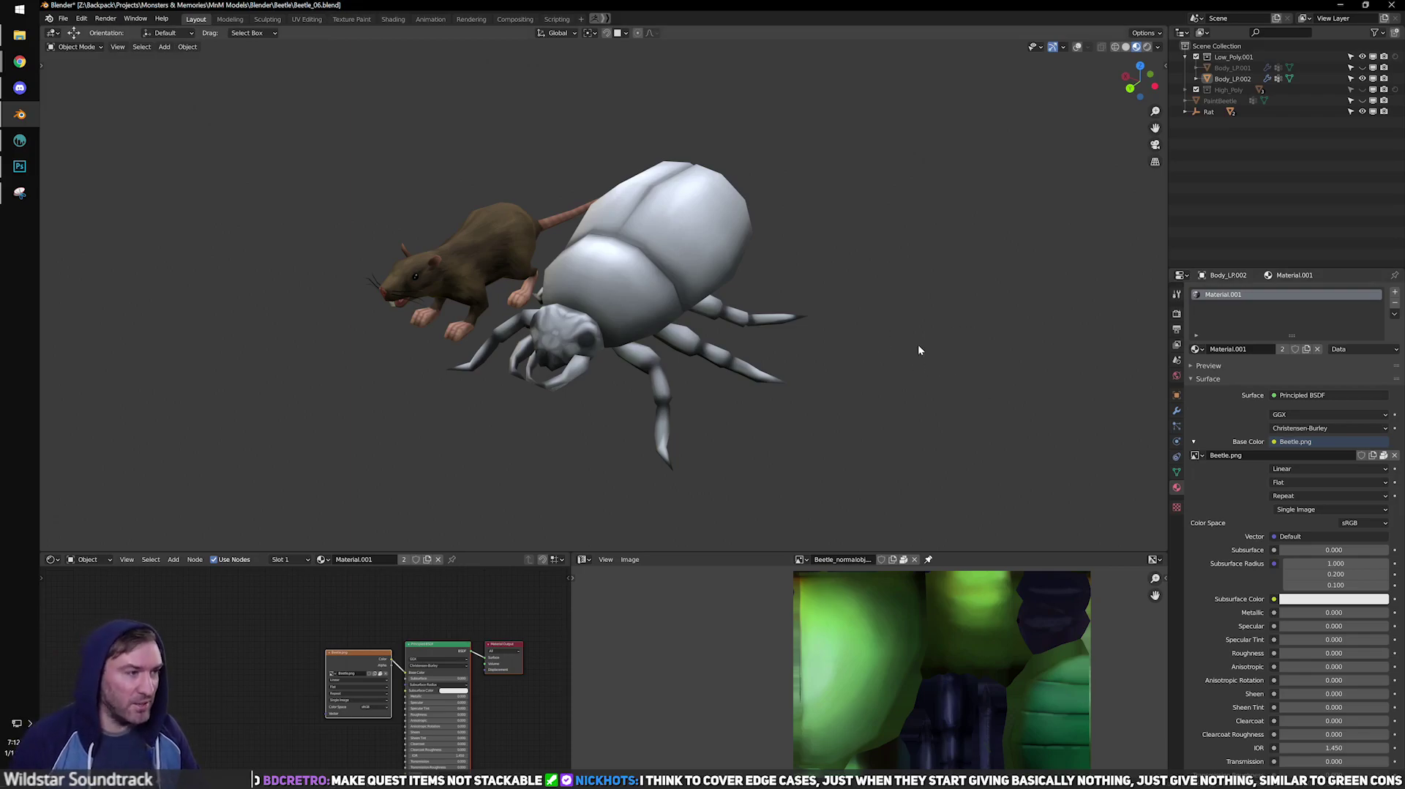
{"action": "scroll", "coordinate": [568, 429], "scroll_direction": "up", "scroll_amount": 4}
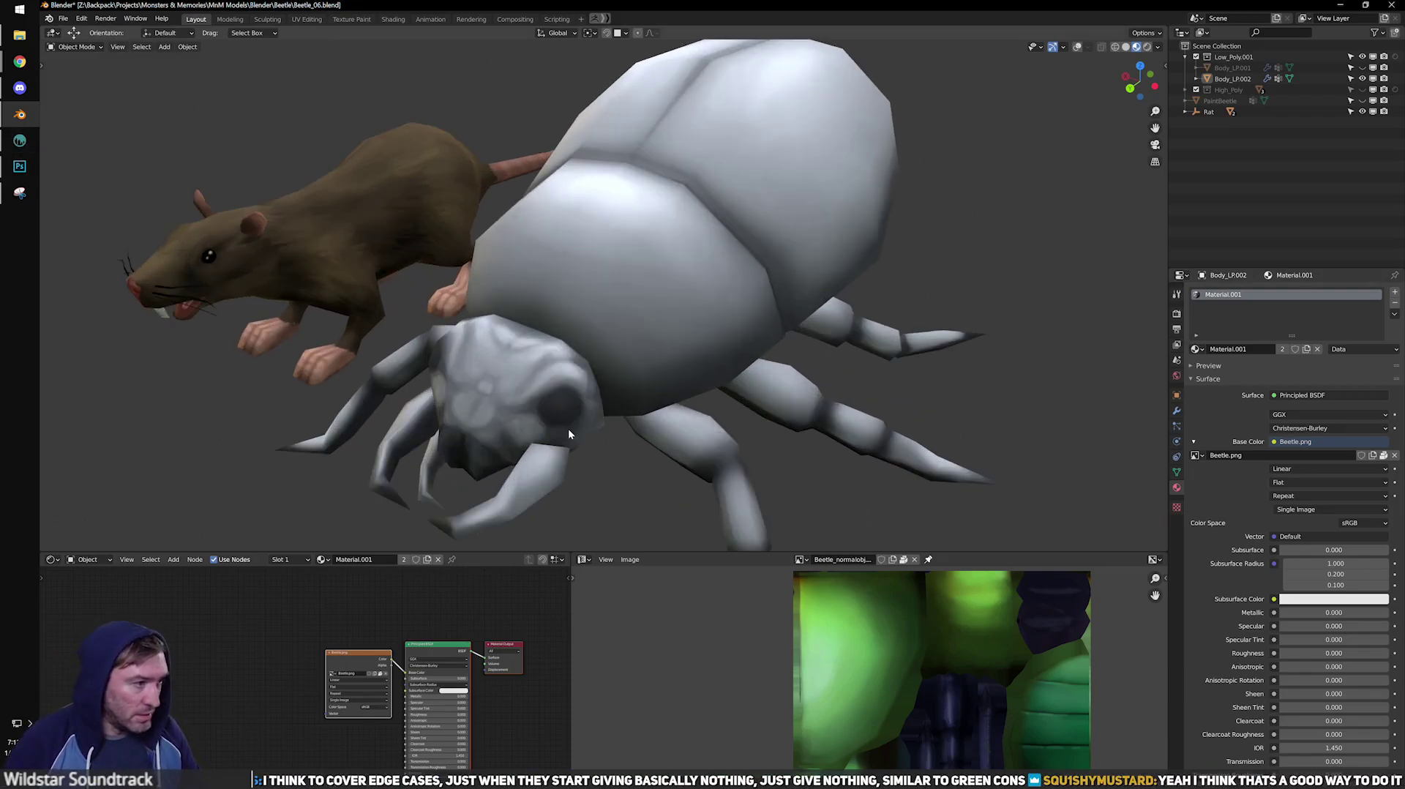
{"action": "middle_click_drag", "start_coordinate": [581, 300], "coordinate": [618, 359]}
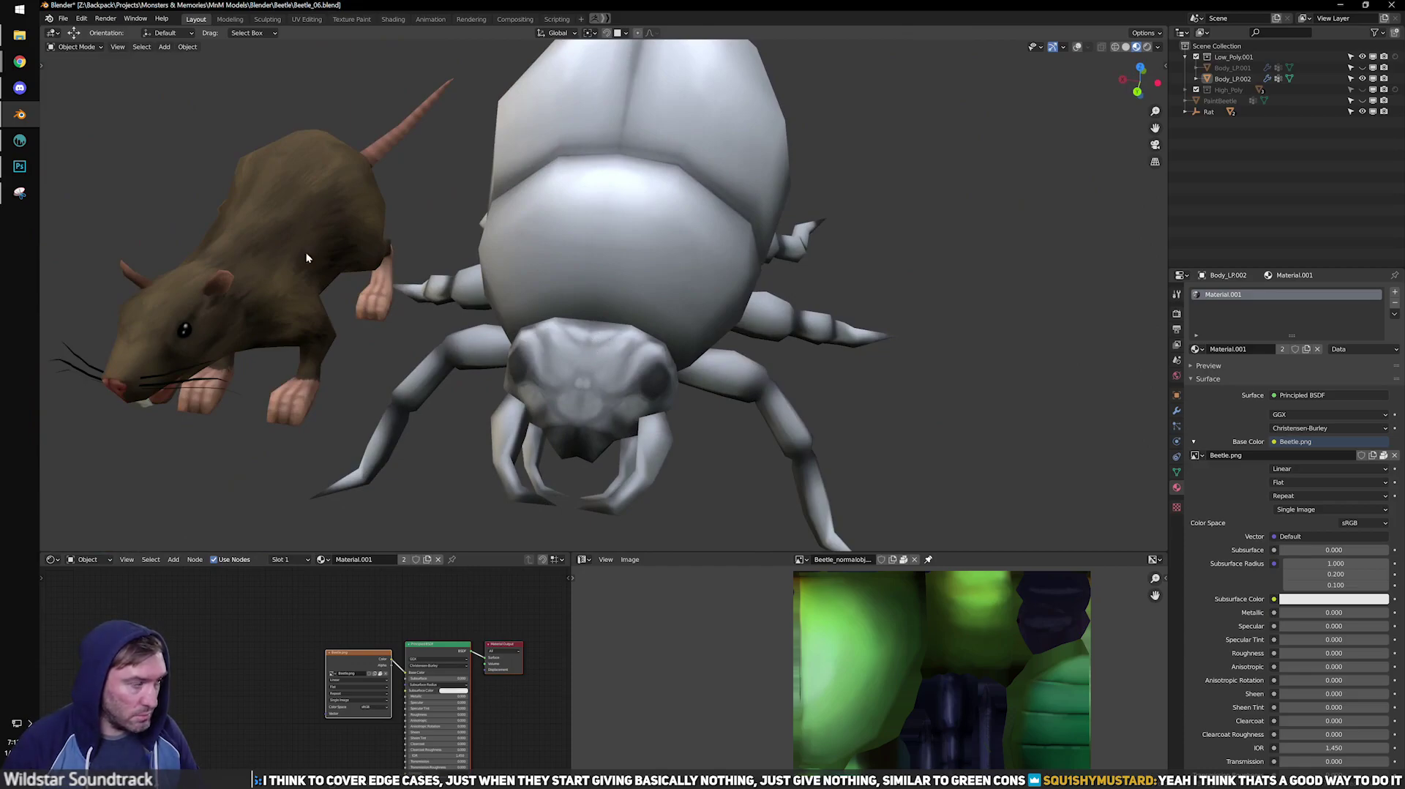
Switch back to 3D-Coat and lighten the upper forehead beside its center line, with a brush radius of 0.012 to 0.015.
{"action": "left_click", "coordinate": [20, 140]}
{"action": "mouse_move", "coordinate": [285, 304]}
{"action": "left_mouse_down"}
{"action": "mouse_move", "coordinate": [390, 311]}
{"action": "mouse_move", "coordinate": [371, 392]}
{"action": "left_mouse_up"}
{"action": "middle_click_drag", "start_coordinate": [498, 486], "coordinate": [373, 336]}
{"action": "right_click_drag", "start_coordinate": [373, 336], "coordinate": [480, 348]}
{"action": "mouse_move", "coordinate": [480, 348]}
{"action": "middle_mouse_down", "text": "alt"}
{"action": "mouse_move", "coordinate": [367, 509]}
{"action": "mouse_move", "coordinate": [365, 629]}
{"action": "middle_mouse_up", "text": "alt"}
{"action": "left_click_drag", "start_coordinate": [355, 314], "coordinate": [436, 424]}
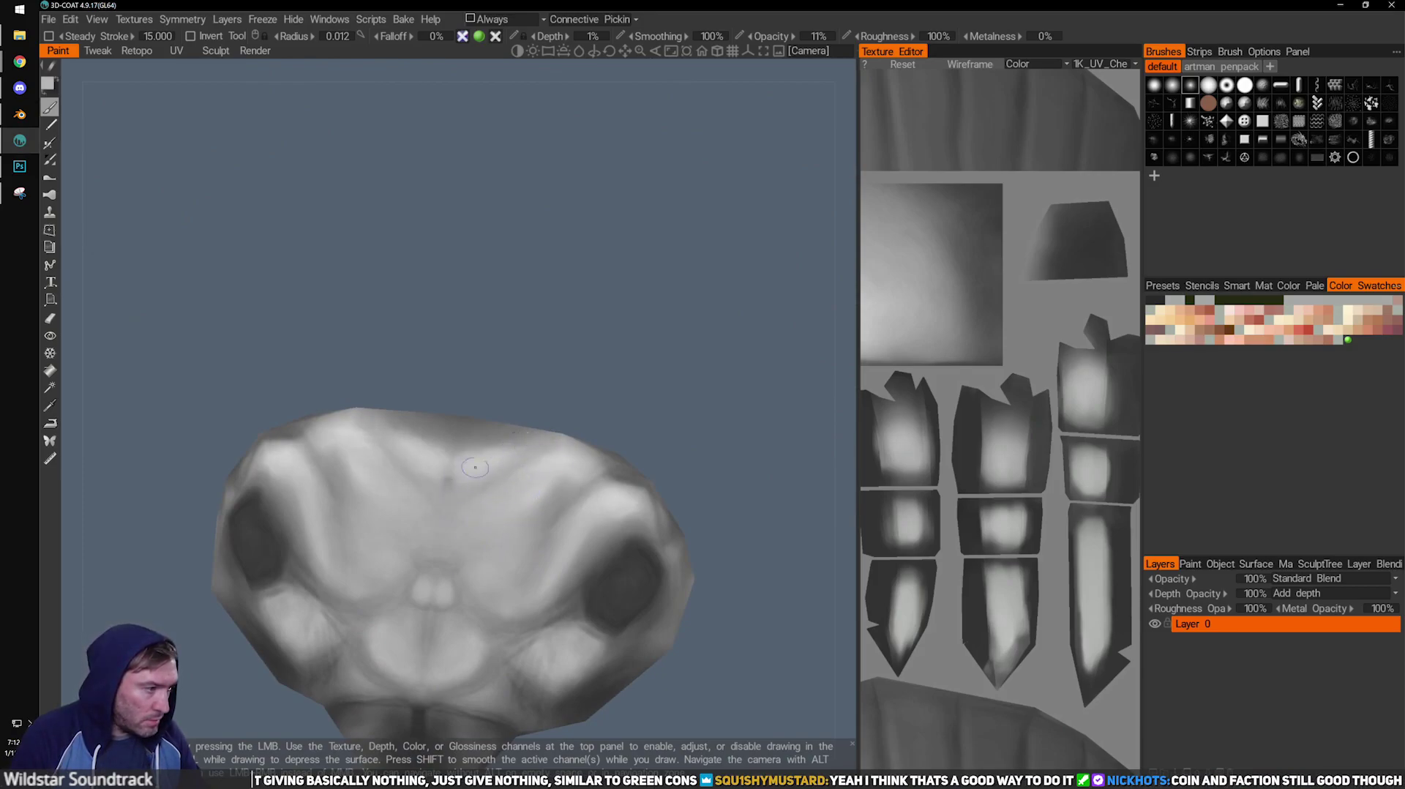
{"action": "mouse_move", "coordinate": [506, 428]}
{"action": "left_mouse_down"}
{"action": "mouse_move", "coordinate": [462, 447]}
{"action": "mouse_move", "coordinate": [637, 401]}
{"action": "left_mouse_up"}
{"action": "key", "text": "bracketright"}
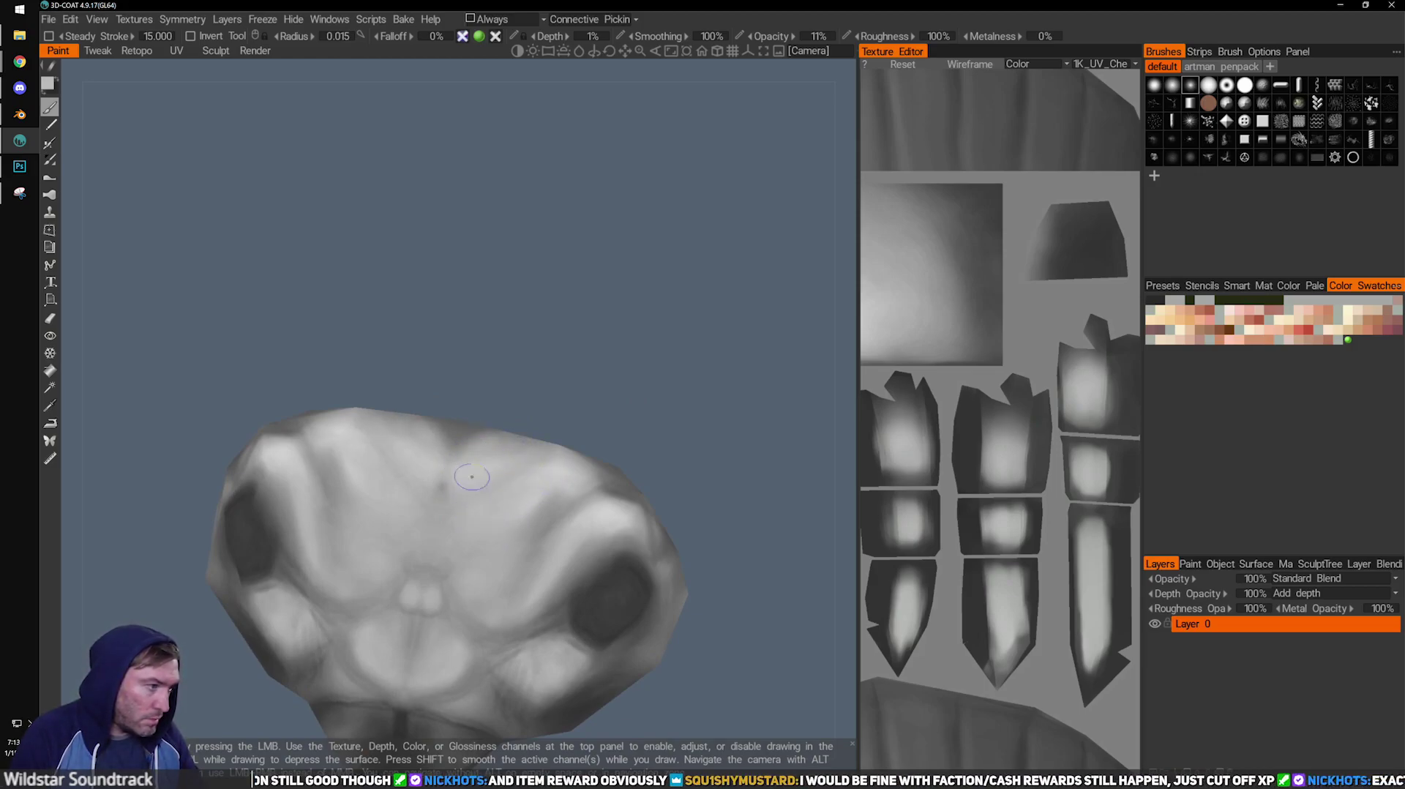
{"action": "left_click_drag", "start_coordinate": [565, 409], "coordinate": [584, 414]}
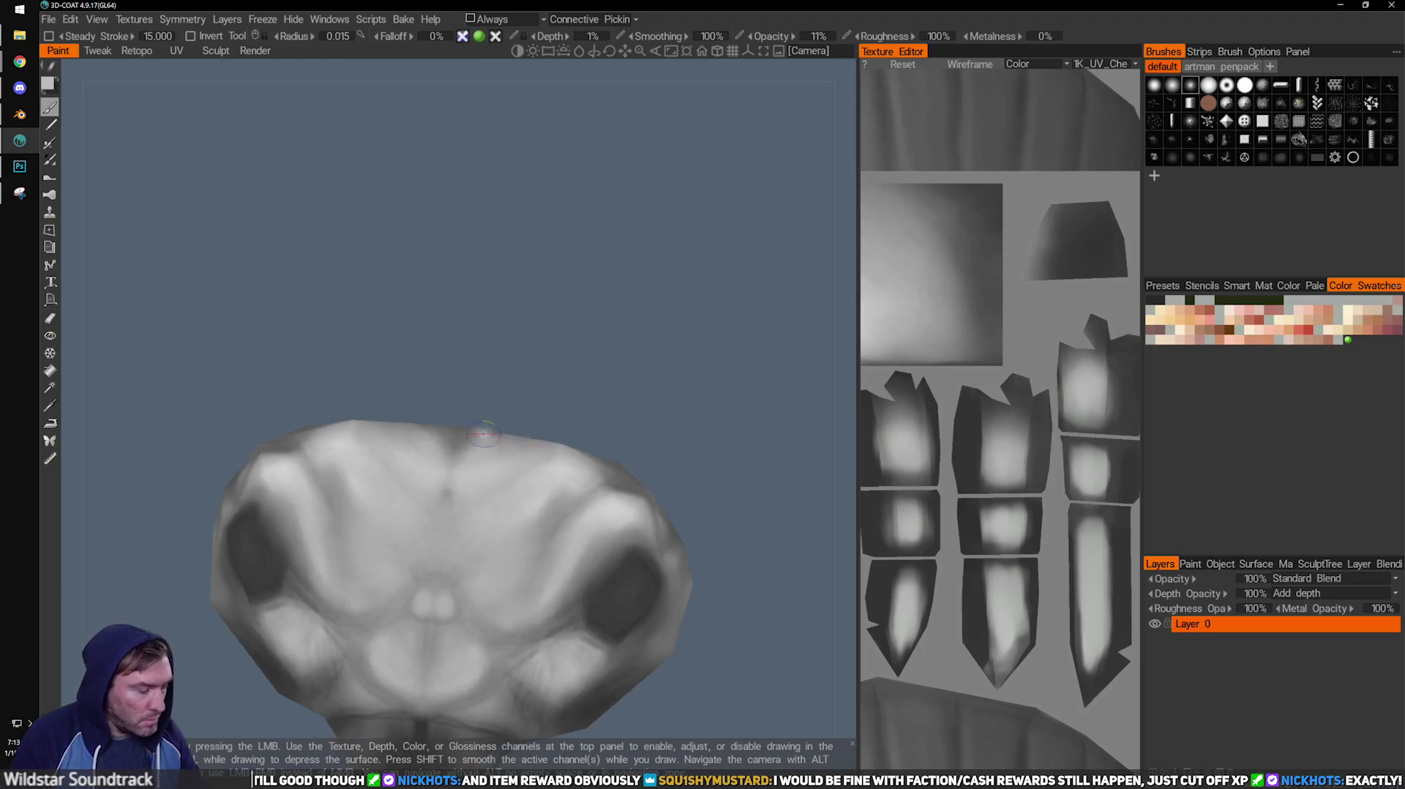
Paint a dark center crease down the upper forehead and soften its edges with light grey, using a brush radius of 0.013 to 0.016.
{"action": "left_click_drag", "start_coordinate": [449, 467], "coordinate": [446, 502]}
{"action": "mouse_move", "coordinate": [463, 427]}
{"action": "left_mouse_down"}
{"action": "mouse_move", "coordinate": [441, 510]}
{"action": "mouse_move", "coordinate": [448, 489]}
{"action": "left_mouse_up"}
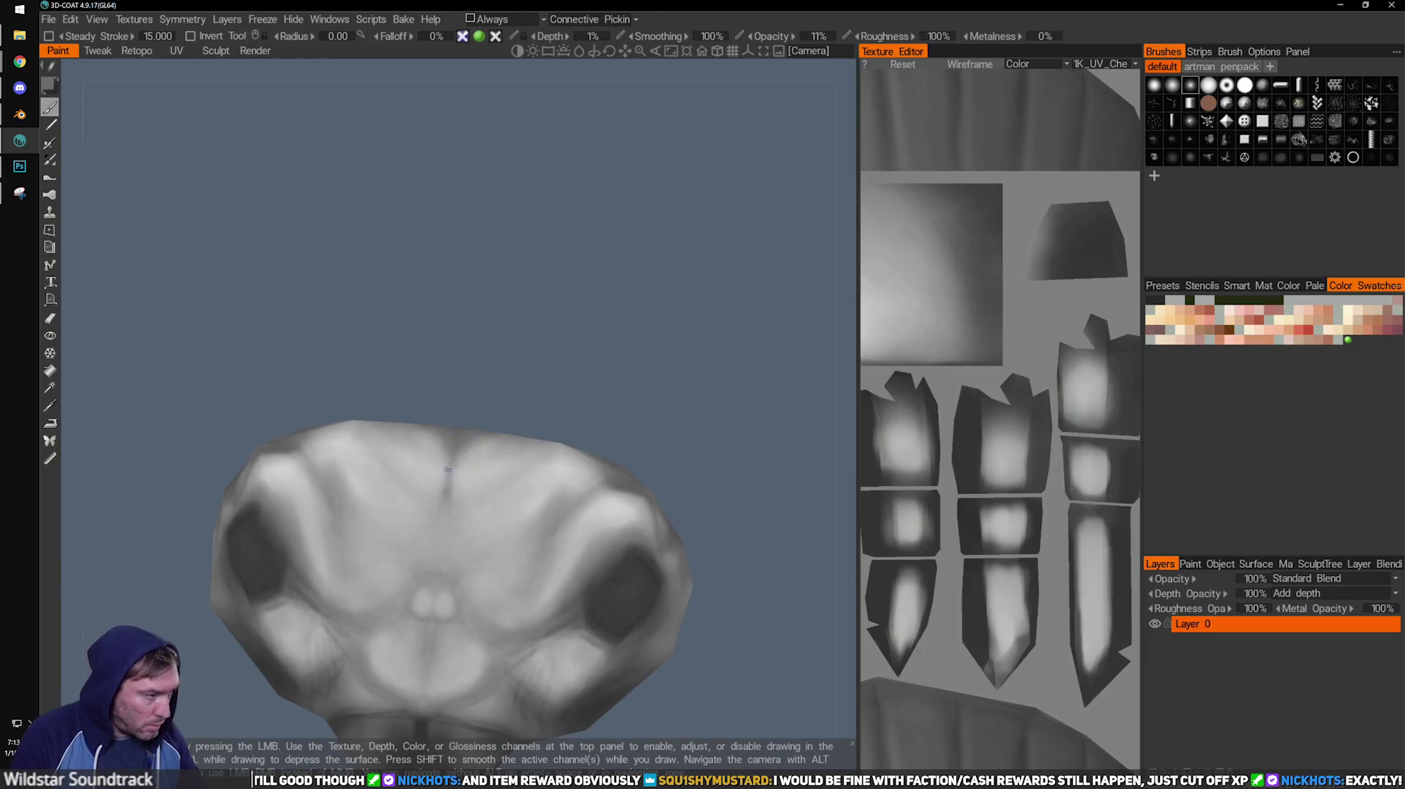
{"action": "mouse_move", "coordinate": [556, 373]}
{"action": "left_mouse_down", "text": "shift"}
{"action": "mouse_move", "coordinate": [576, 317]}
{"action": "mouse_move", "coordinate": [734, 420]}
{"action": "mouse_move", "coordinate": [487, 456]}
{"action": "left_mouse_up", "text": "shift"}
{"action": "key", "text": "v"}
{"action": "left_click_drag", "start_coordinate": [608, 388], "coordinate": [635, 358], "text": "shift"}
{"action": "key", "text": "bracketright"}
{"action": "mouse_move", "coordinate": [424, 442]}
{"action": "left_mouse_down"}
{"action": "mouse_move", "coordinate": [451, 502]}
{"action": "mouse_move", "coordinate": [444, 462]}
{"action": "left_mouse_up"}
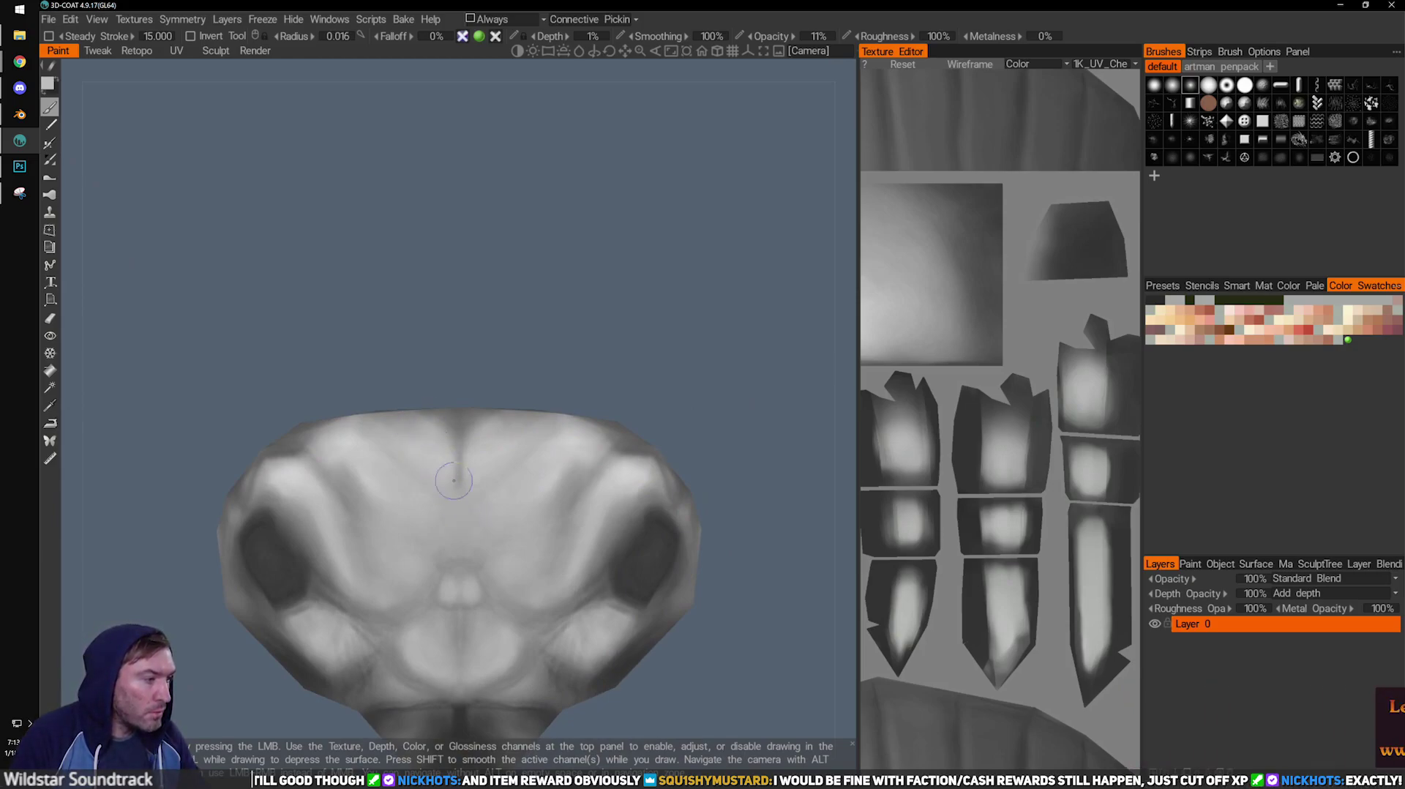
{"action": "key", "text": "["}
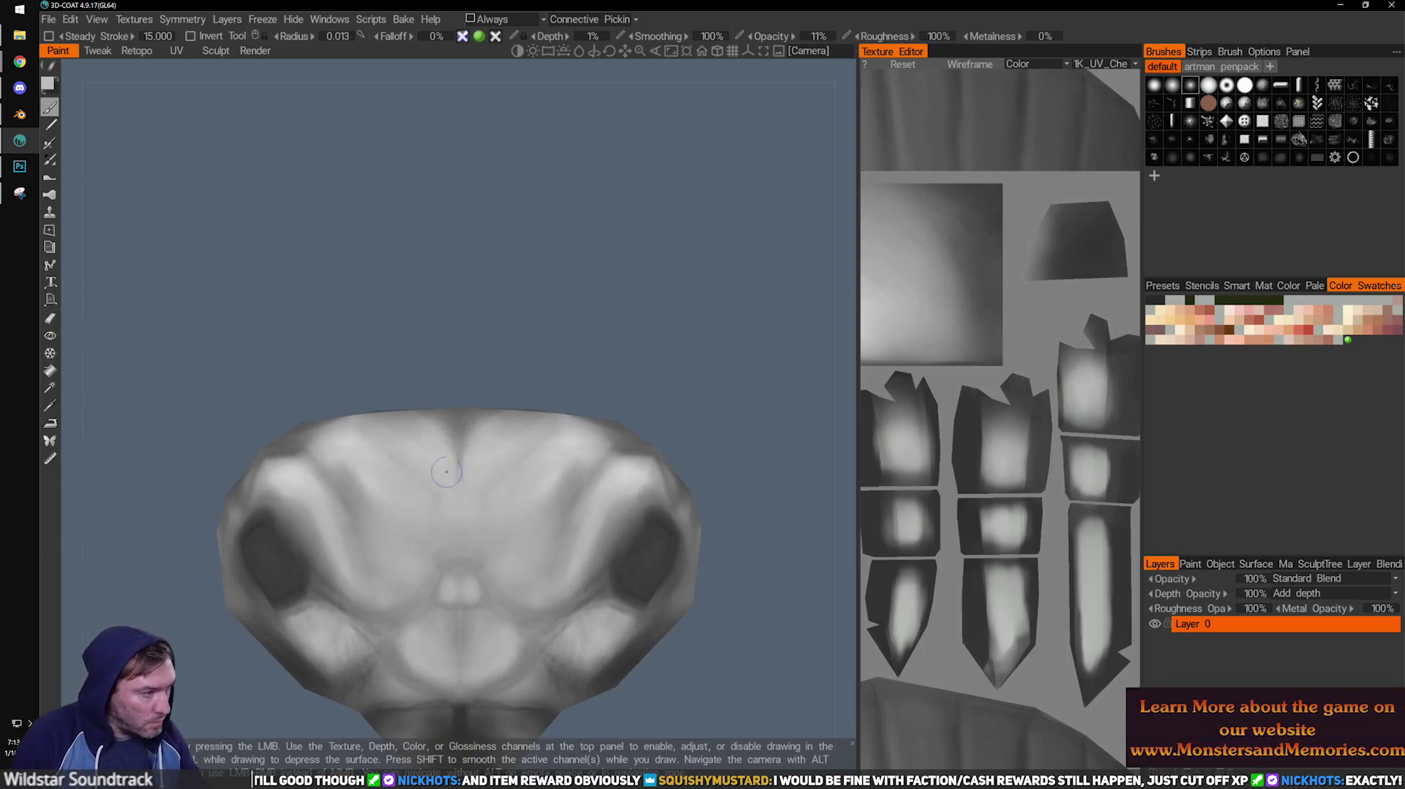
{"action": "key", "text": "]"}
Blend light grey across the top of the head behind the brow ridges, enlarging the brush radius from 0.018 to 0.023.
{"action": "mouse_move", "coordinate": [428, 482]}
{"action": "left_mouse_down", "text": "alt"}
{"action": "mouse_move", "coordinate": [438, 407]}
{"action": "mouse_move", "coordinate": [477, 430]}
{"action": "mouse_move", "coordinate": [668, 407]}
{"action": "left_mouse_up", "text": "alt"}
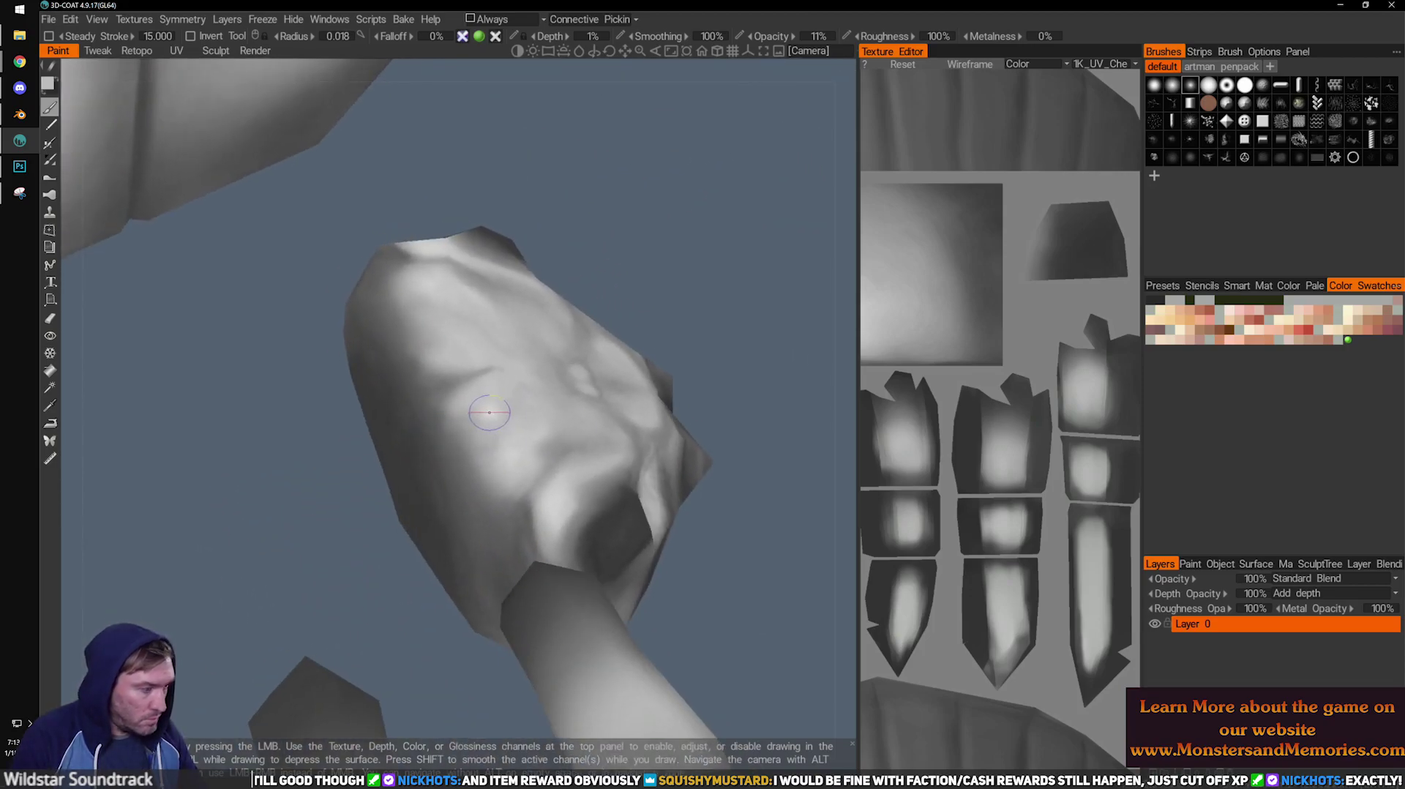
{"action": "key", "text": "]"}
{"action": "key", "text": "]"}
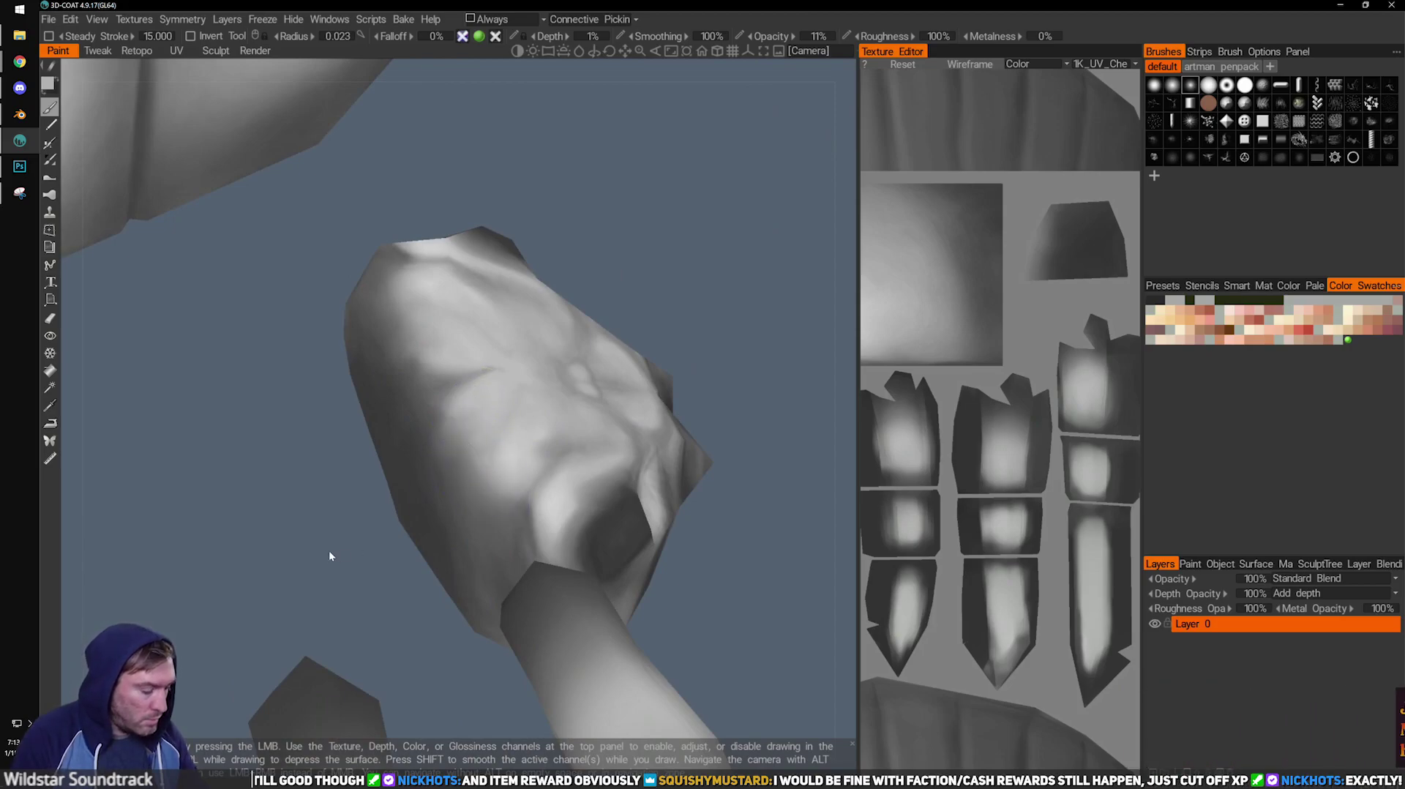
{"action": "left_click_drag", "start_coordinate": [336, 551], "coordinate": [501, 434]}
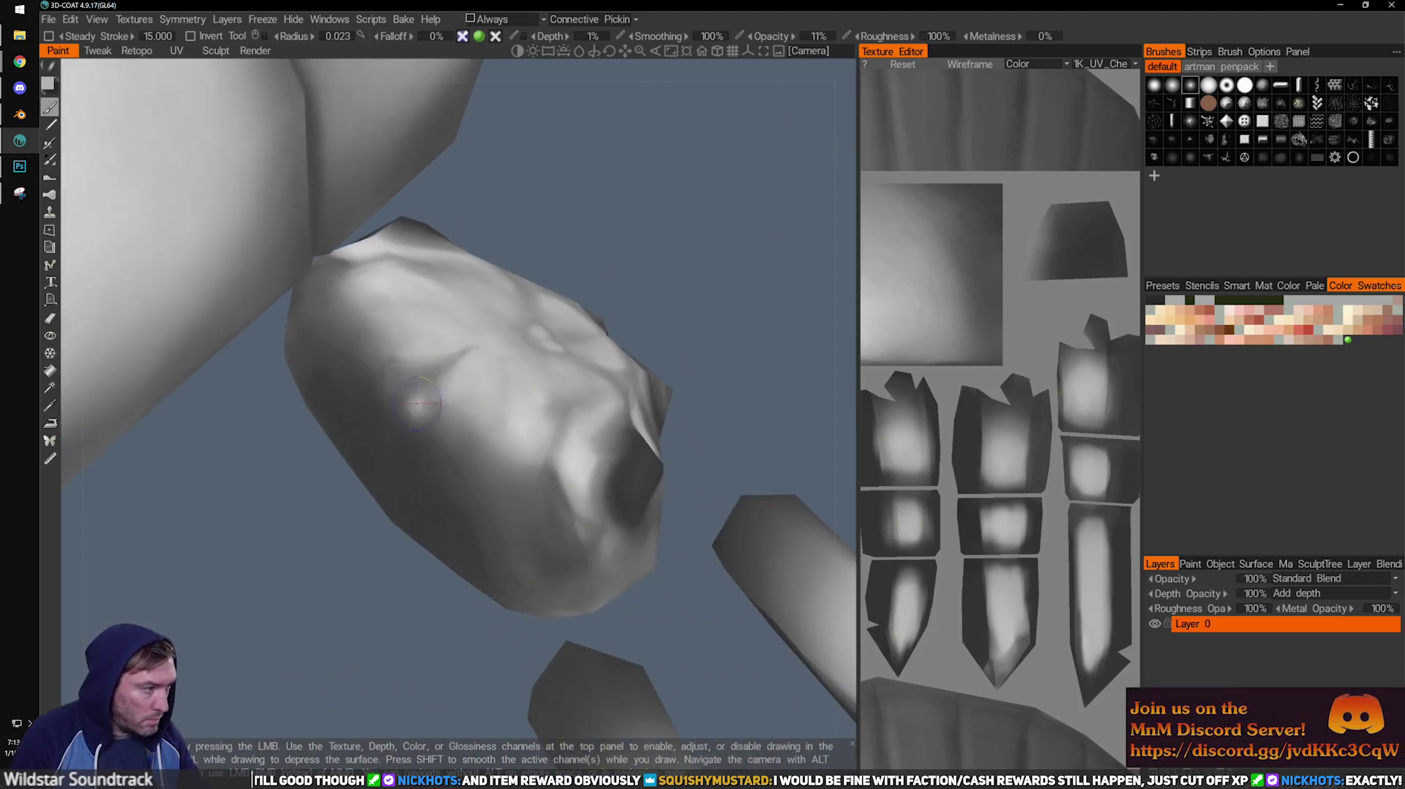
{"action": "middle_click_drag", "start_coordinate": [571, 322], "coordinate": [652, 281]}
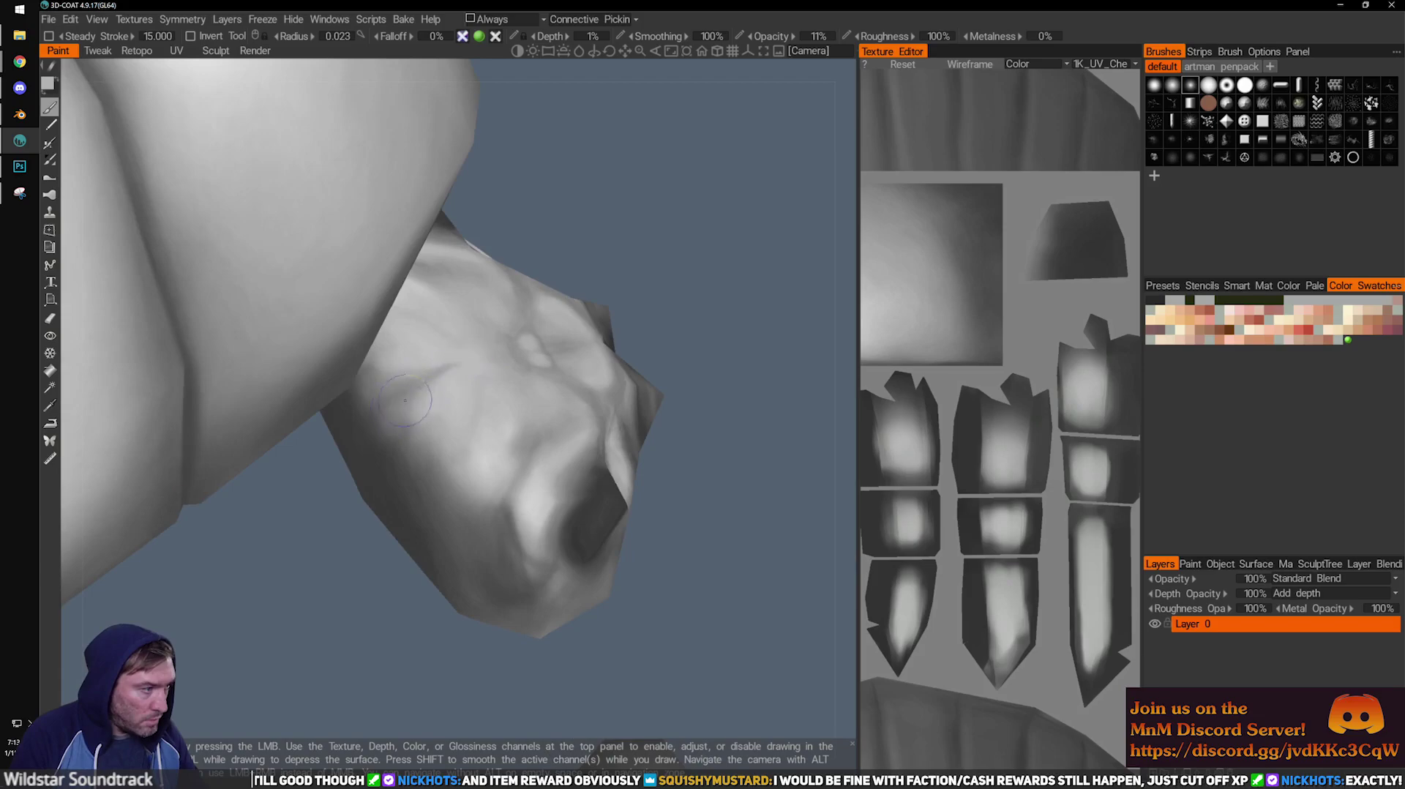
{"action": "middle_click_drag", "start_coordinate": [376, 603], "coordinate": [464, 367]}
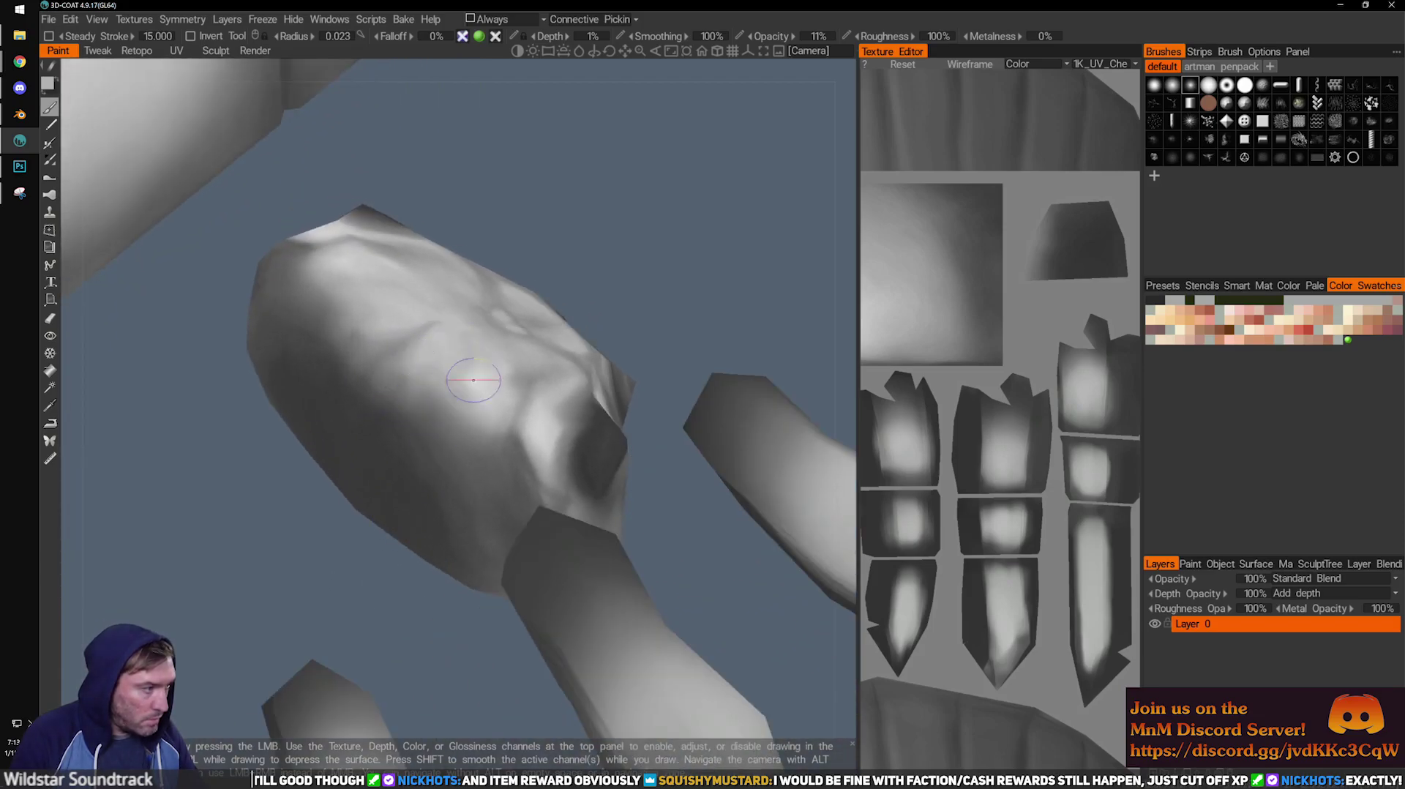
{"action": "middle_click_drag", "start_coordinate": [672, 283], "coordinate": [481, 455]}
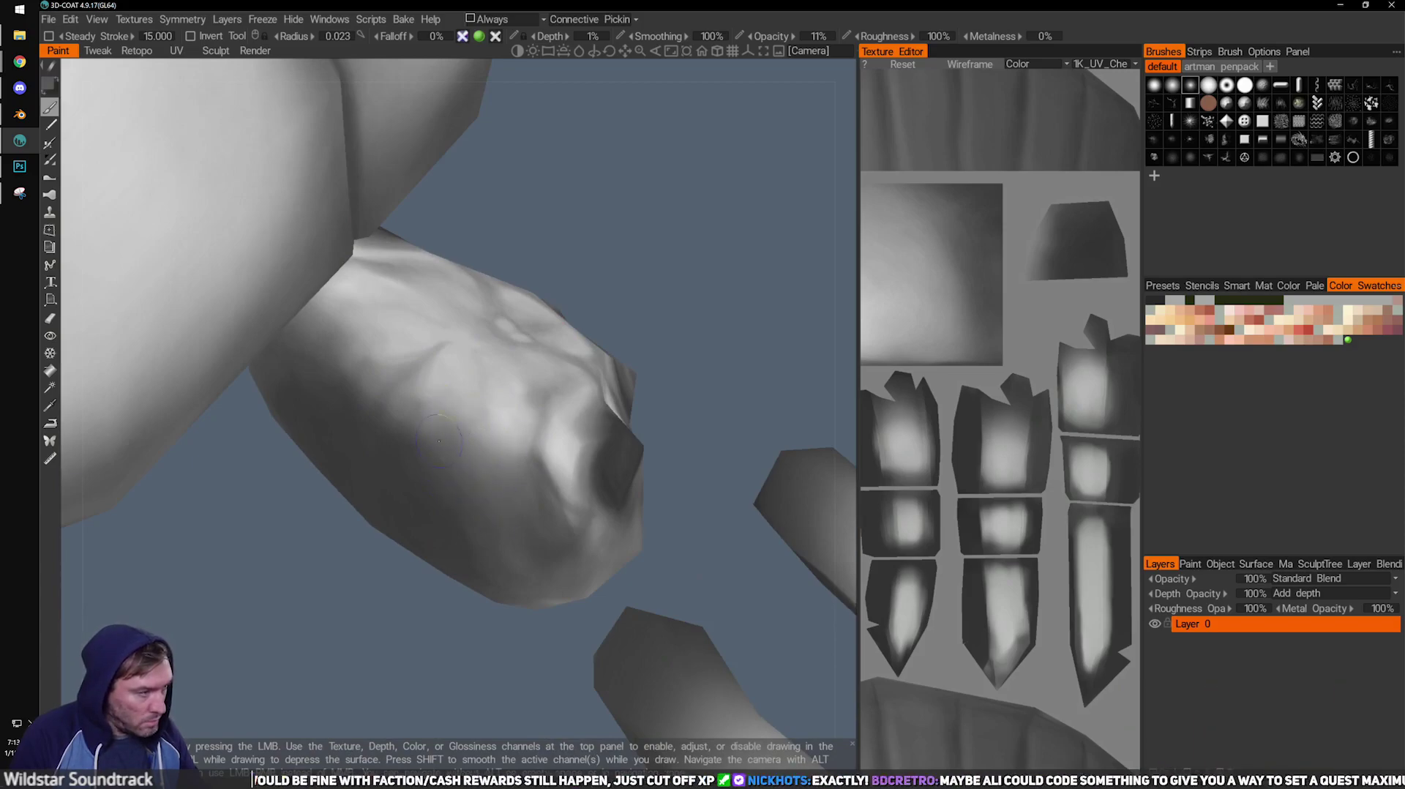
Blend the grey shading over the back and rear top of the head, using a brush radius of 0.042, reduced to 0.032.
{"action": "mouse_move", "coordinate": [403, 437]}
{"action": "left_mouse_down", "text": "alt"}
{"action": "mouse_move", "coordinate": [471, 431]}
{"action": "mouse_move", "coordinate": [446, 431]}
{"action": "left_mouse_up", "text": "alt"}
{"action": "right_click_drag", "start_coordinate": [430, 370], "coordinate": [469, 370]}
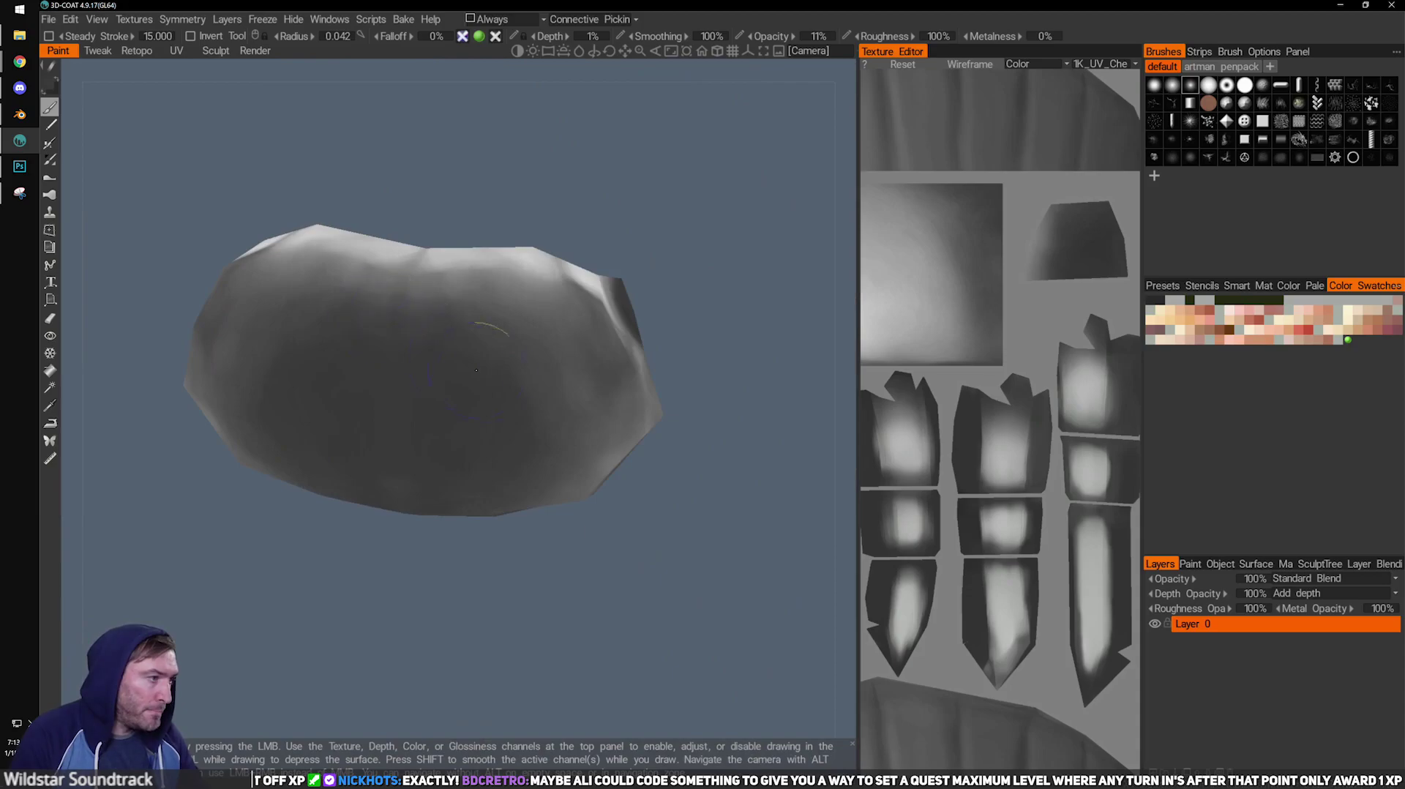
{"action": "left_click_drag", "start_coordinate": [524, 272], "coordinate": [498, 375], "text": "alt"}
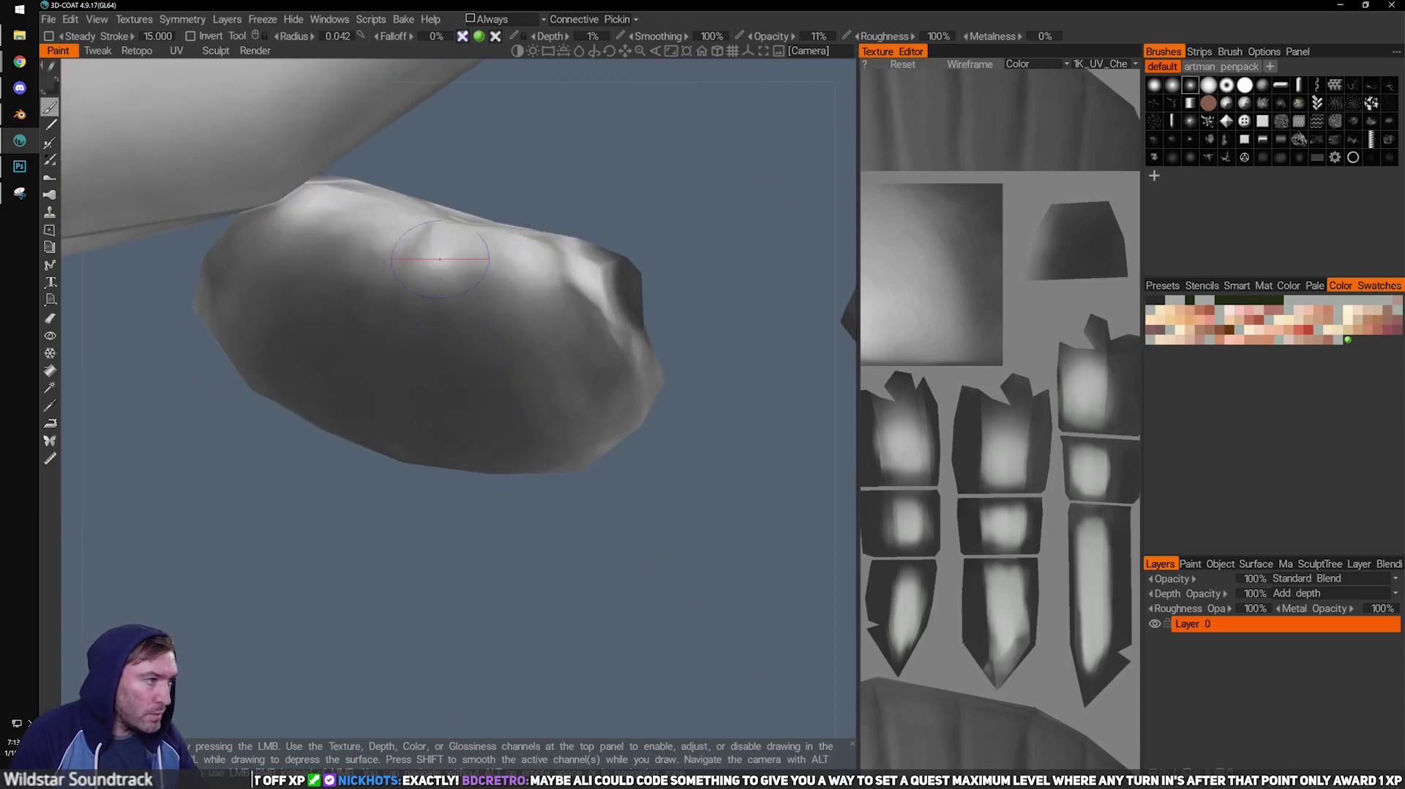
{"action": "right_click_drag", "start_coordinate": [449, 316], "coordinate": [429, 316]}
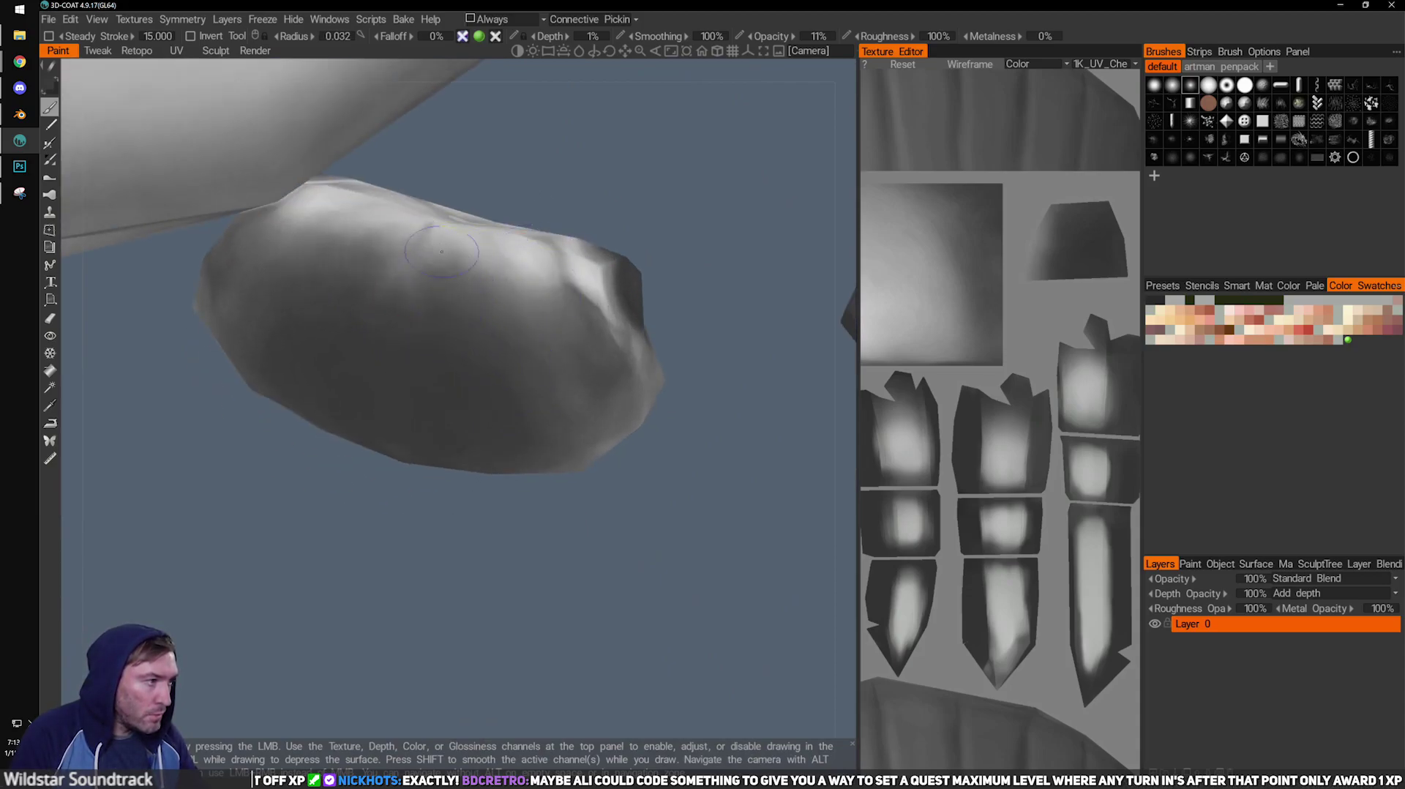
{"action": "mouse_move", "coordinate": [572, 284]}
{"action": "left_mouse_down", "text": "alt"}
{"action": "mouse_move", "coordinate": [621, 263]}
{"action": "mouse_move", "coordinate": [527, 242]}
{"action": "left_mouse_up", "text": "alt"}
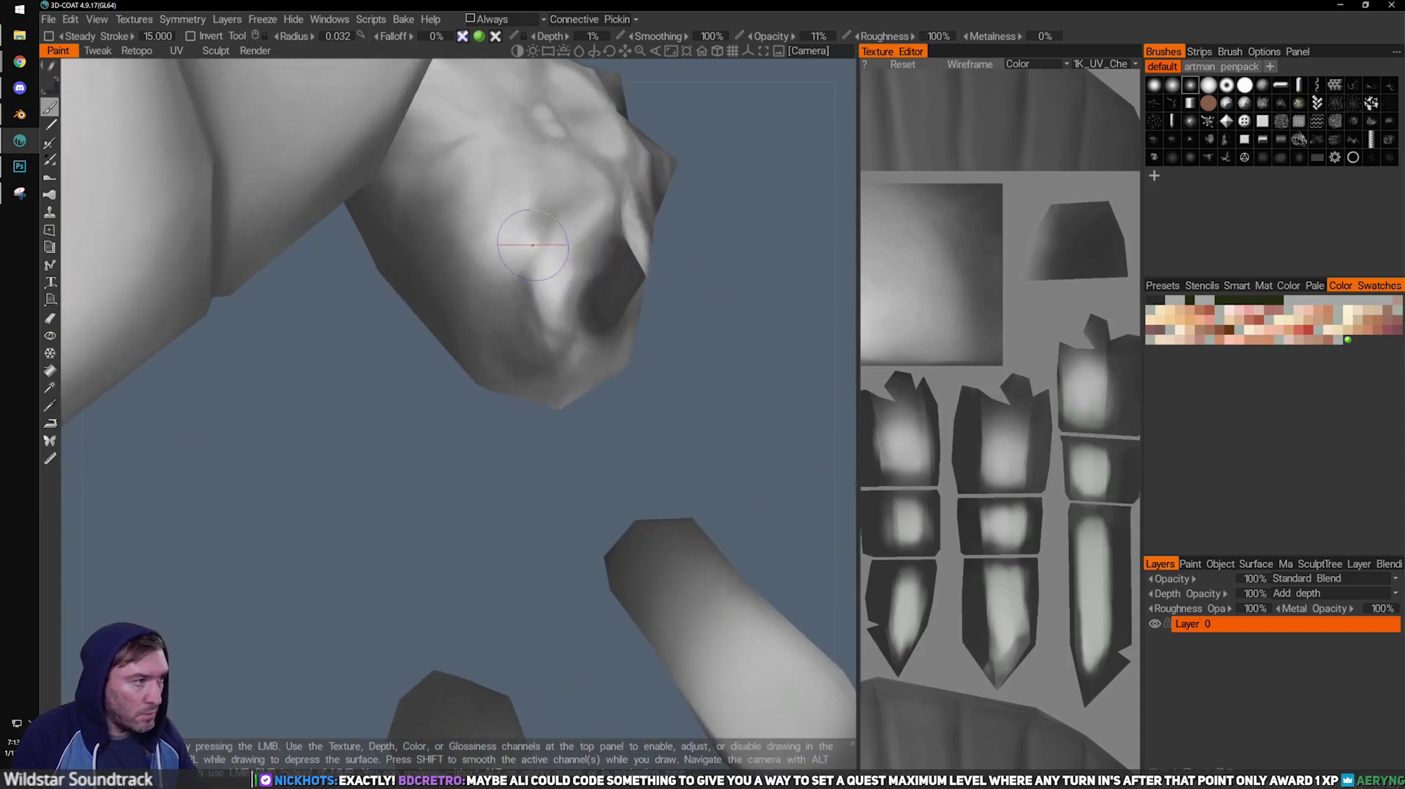
{"action": "middle_click_drag", "start_coordinate": [500, 306], "coordinate": [516, 220]}
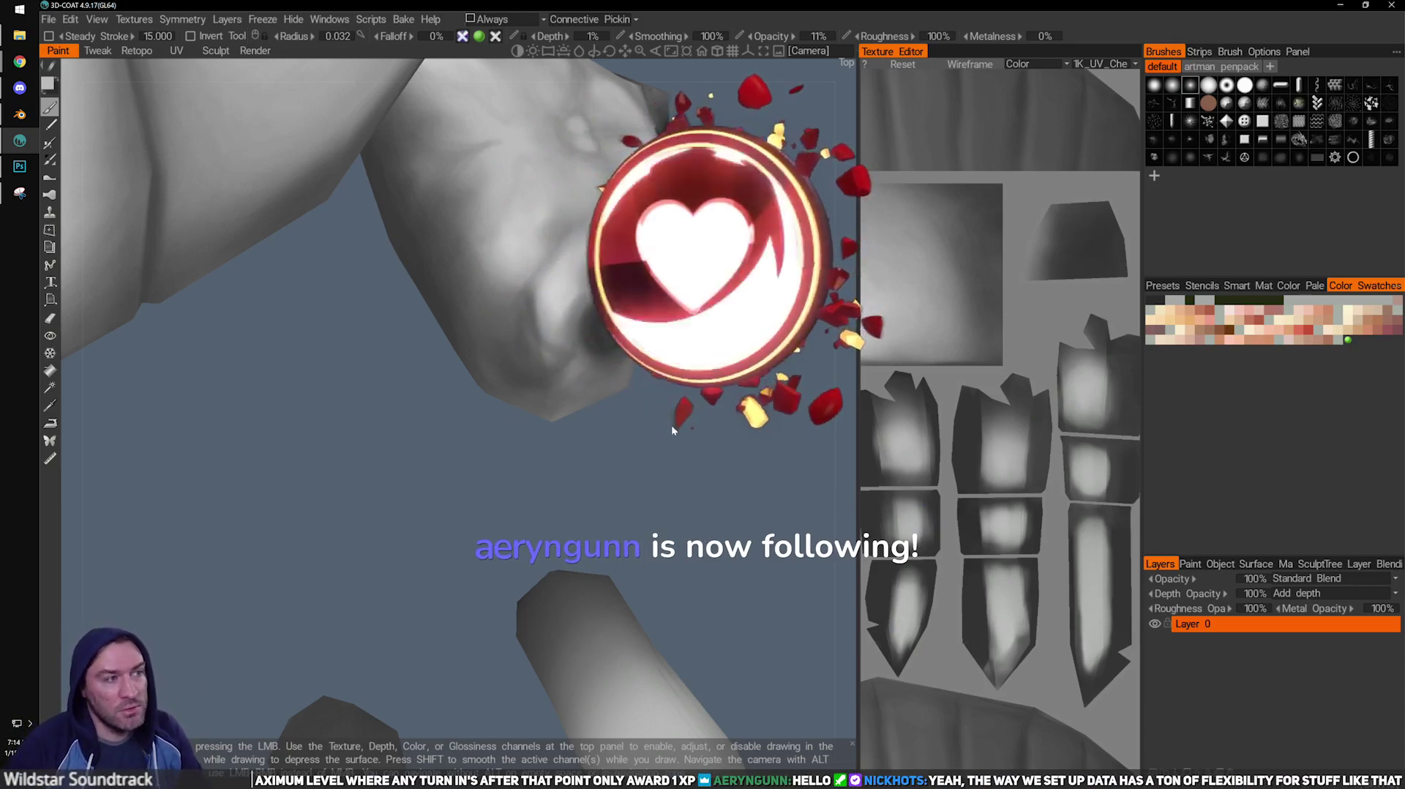
Reduce the brush radius to 0.019 and shade the groove along the inner side of the brow ridges on the forehead.
{"action": "middle_click_drag", "start_coordinate": [727, 238], "coordinate": [722, 409]}
{"action": "left_click_drag", "start_coordinate": [722, 407], "coordinate": [518, 454]}
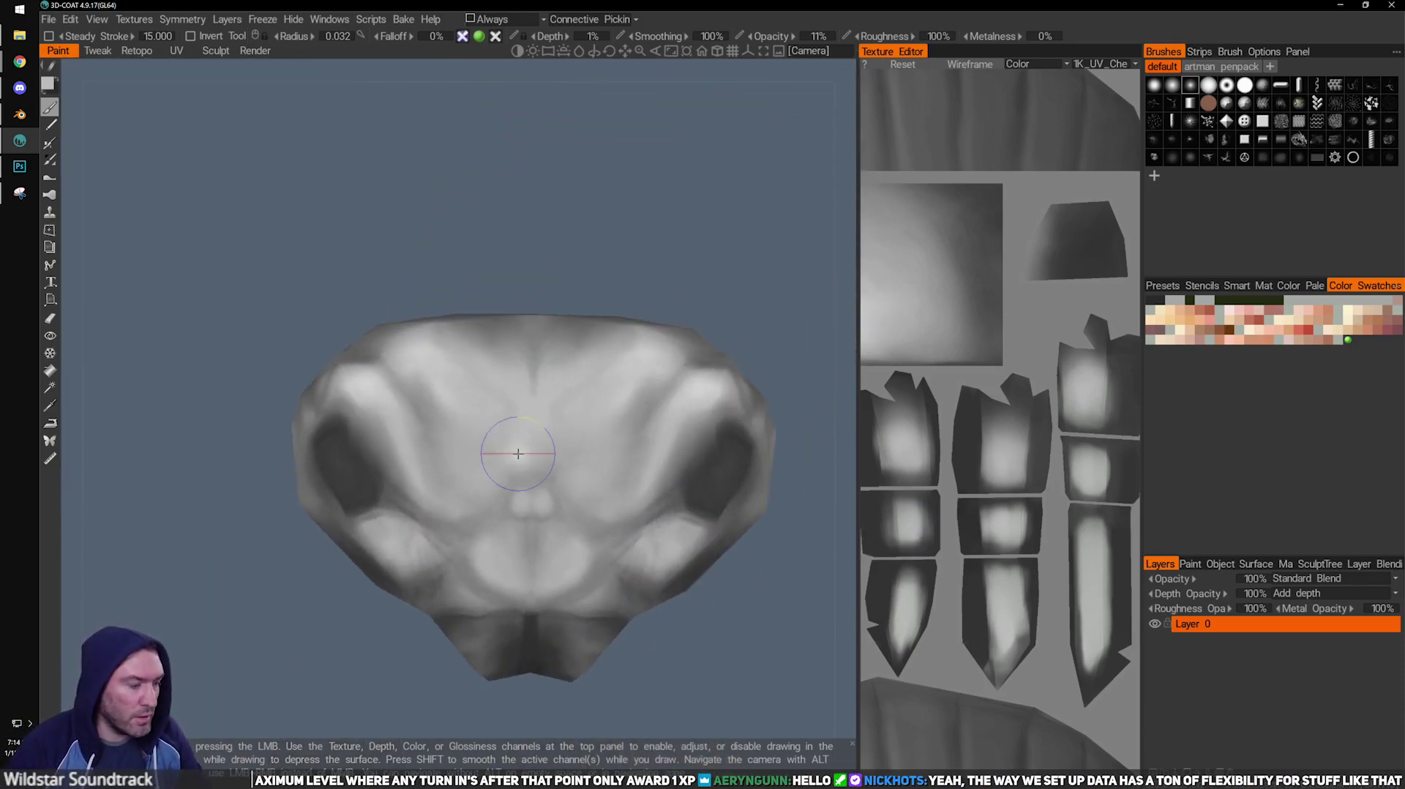
{"action": "mouse_move", "coordinate": [696, 288]}
{"action": "left_mouse_down"}
{"action": "mouse_move", "coordinate": [628, 127]}
{"action": "mouse_move", "coordinate": [714, 229]}
{"action": "left_mouse_up"}
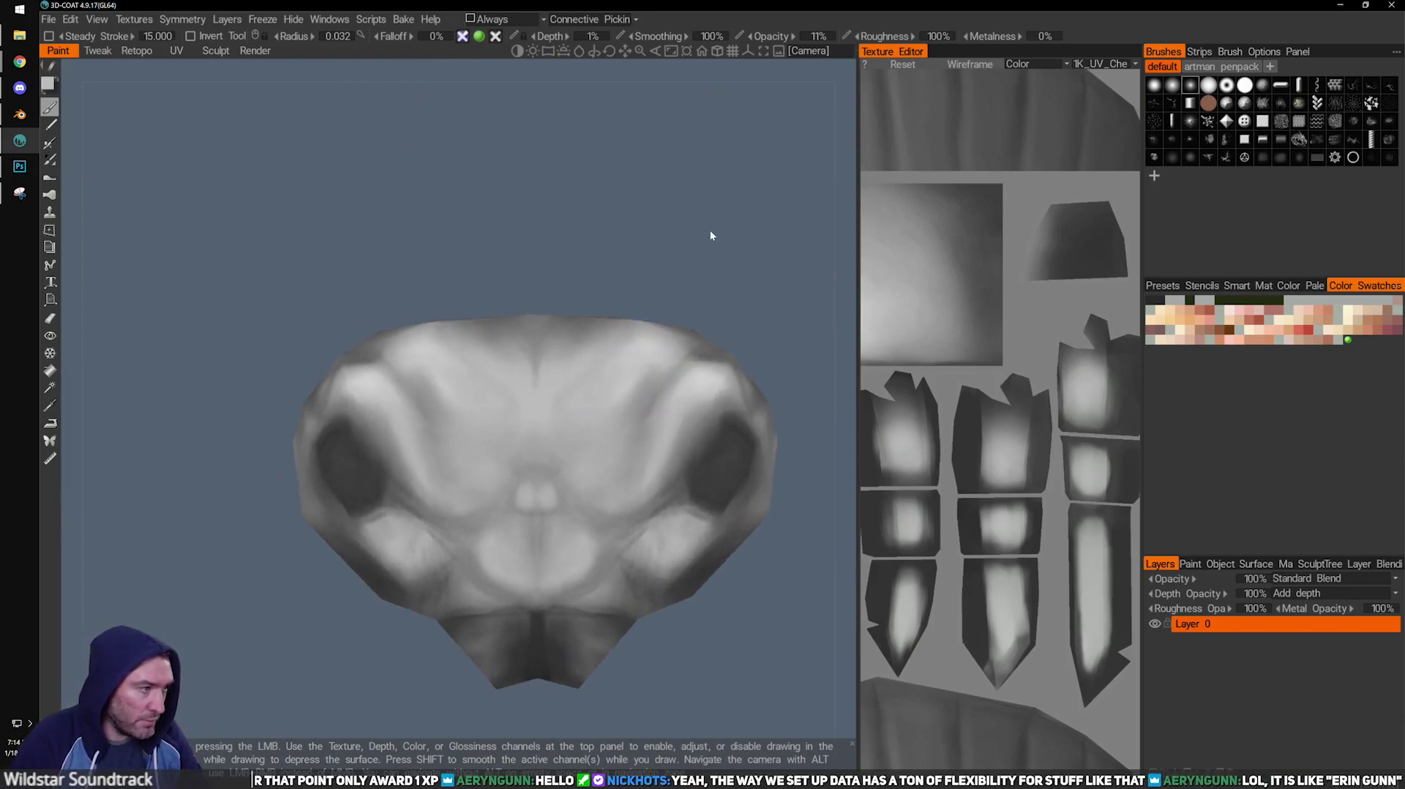
{"action": "left_click_drag", "start_coordinate": [744, 298], "coordinate": [728, 311]}
{"action": "key", "text": "bracketleft"}
{"action": "key", "text": "bracketleft"}
{"action": "key", "text": "bracketleft"}
{"action": "key", "text": "bracketleft"}
{"action": "key", "text": "bracketleft"}
{"action": "mouse_move", "coordinate": [638, 443]}
{"action": "left_mouse_down"}
{"action": "mouse_move", "coordinate": [661, 408]}
{"action": "mouse_move", "coordinate": [617, 444]}
{"action": "mouse_move", "coordinate": [637, 442]}
{"action": "mouse_move", "coordinate": [667, 395]}
{"action": "mouse_move", "coordinate": [614, 472]}
{"action": "left_mouse_up"}
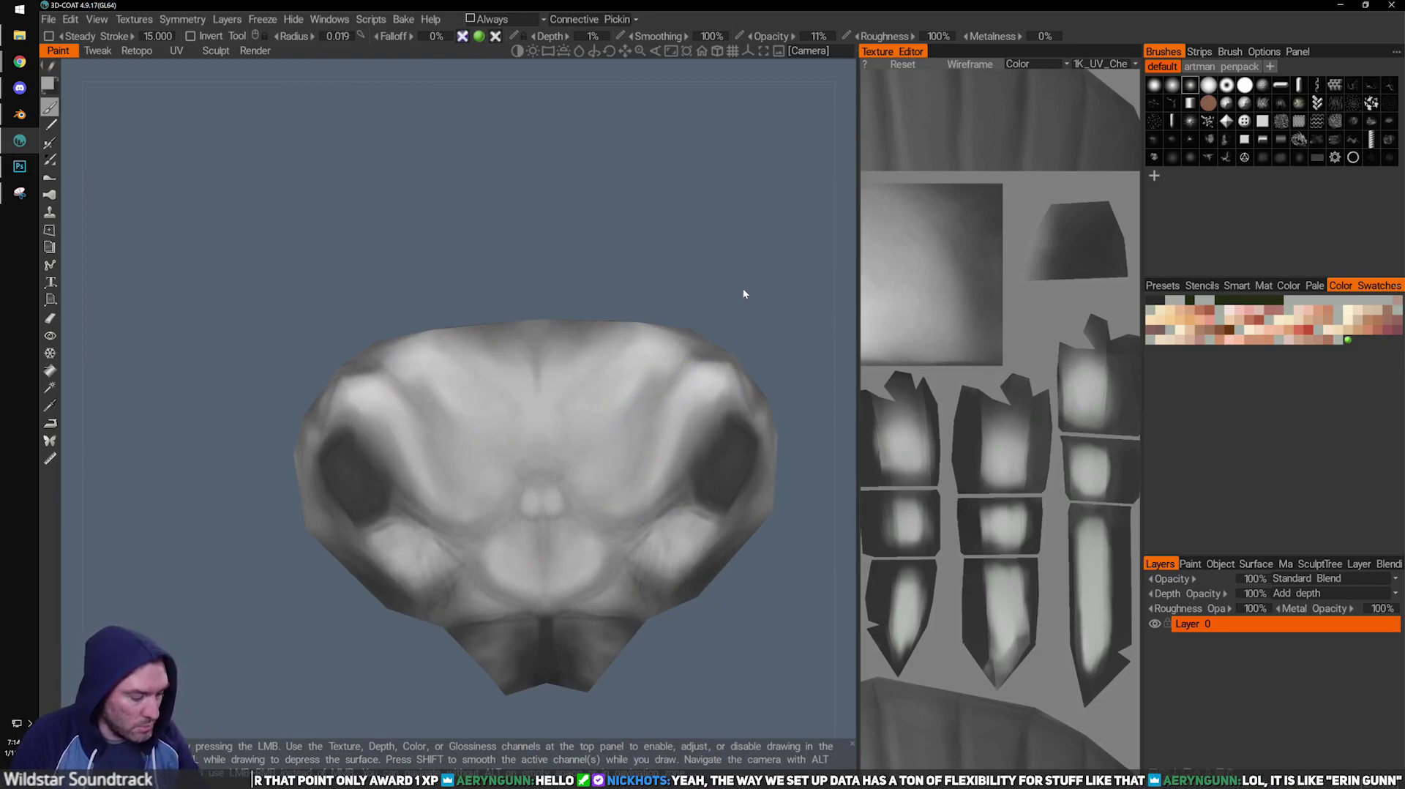
{"action": "left_click_drag", "start_coordinate": [744, 287], "coordinate": [729, 307]}
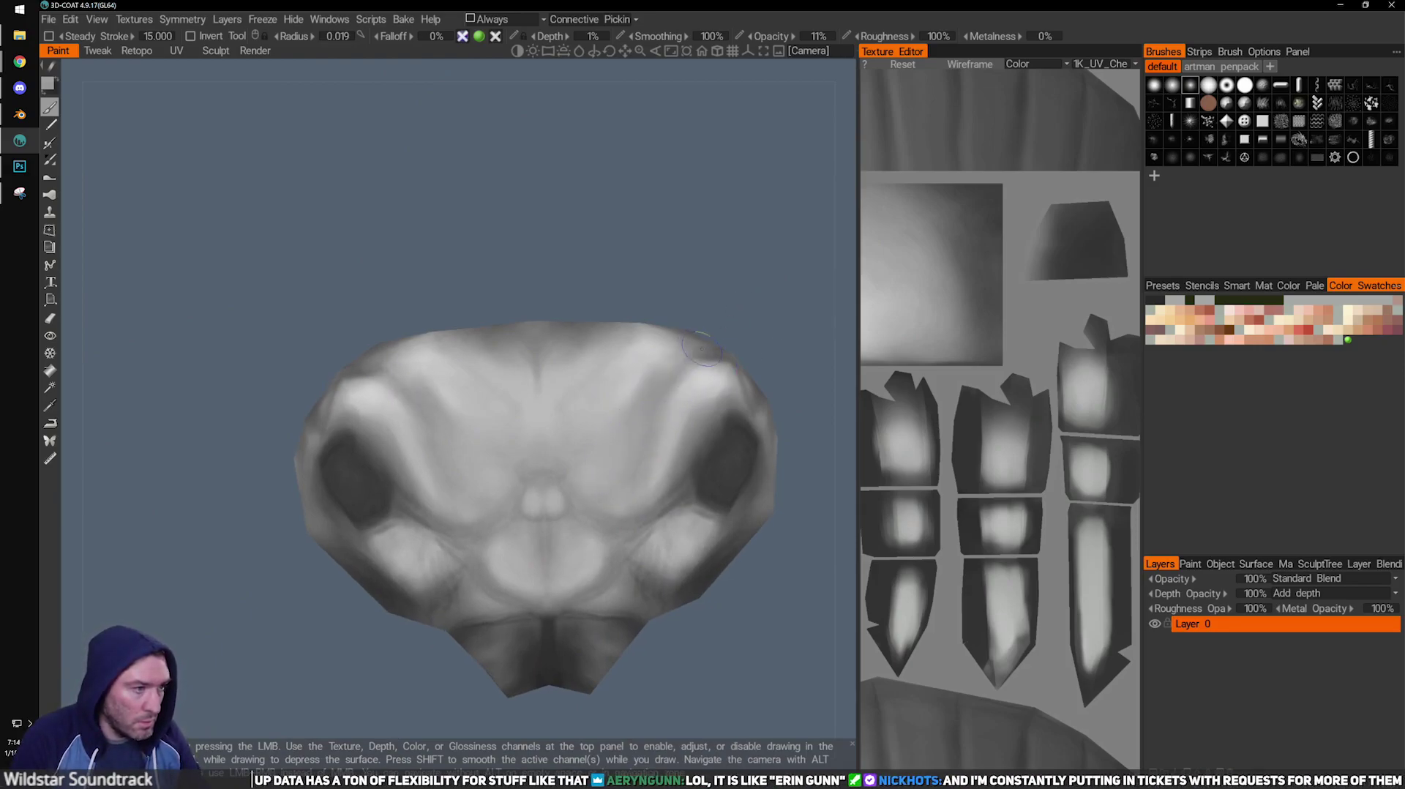
Blend light grey into the forehead beside the brow ridges, keeping the brush radius at 0.019.
{"action": "mouse_move", "coordinate": [716, 361]}
{"action": "left_mouse_down", "text": "alt"}
{"action": "mouse_move", "coordinate": [711, 373]}
{"action": "mouse_move", "coordinate": [692, 357]}
{"action": "mouse_move", "coordinate": [577, 455]}
{"action": "left_mouse_up", "text": "alt"}
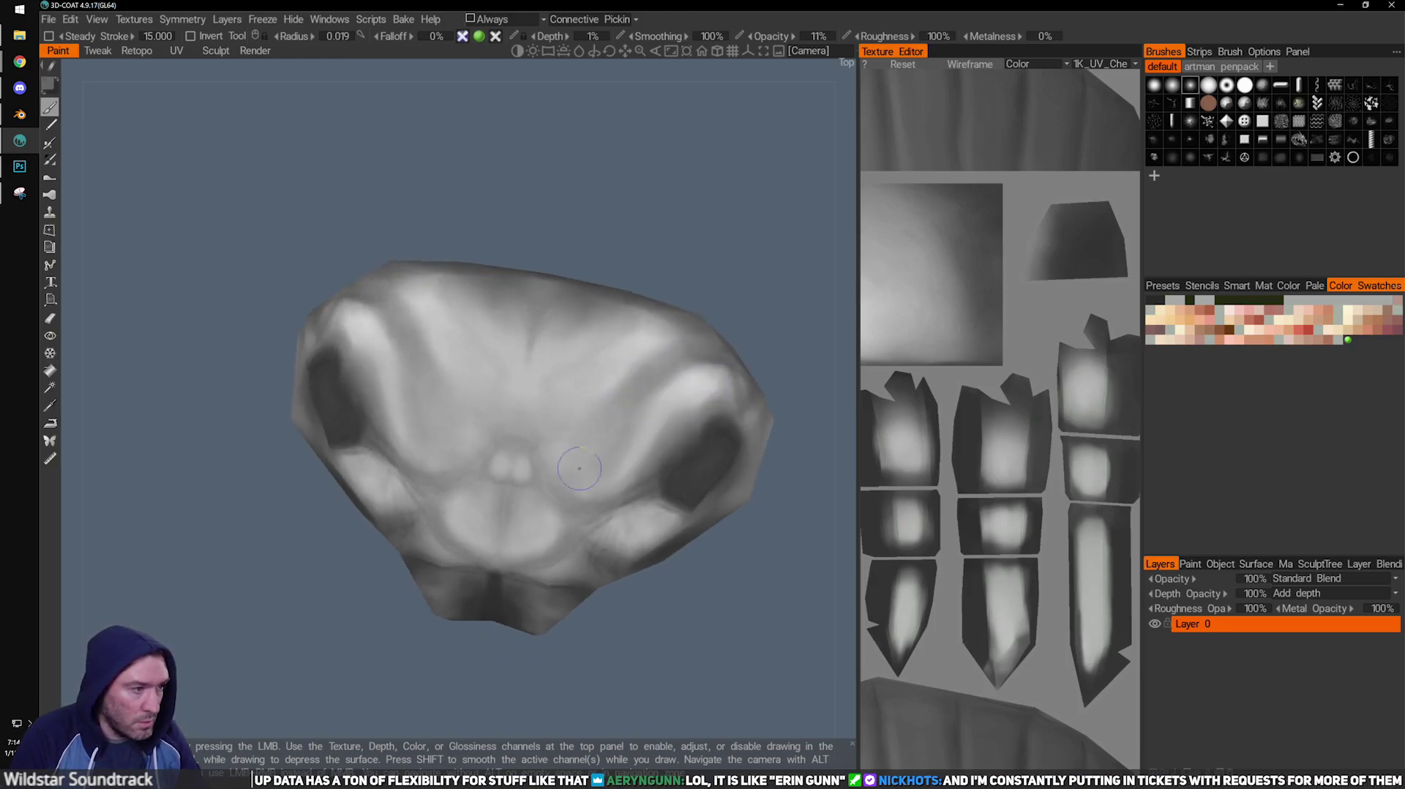
{"action": "left_click_drag", "start_coordinate": [753, 303], "coordinate": [748, 317]}
{"action": "key", "text": "v"}
{"action": "mouse_move", "coordinate": [615, 377]}
{"action": "left_mouse_down"}
{"action": "mouse_move", "coordinate": [612, 401]}
{"action": "mouse_move", "coordinate": [639, 365]}
{"action": "mouse_move", "coordinate": [605, 427]}
{"action": "mouse_move", "coordinate": [634, 373]}
{"action": "left_mouse_up"}
{"action": "left_click_drag", "start_coordinate": [727, 292], "coordinate": [737, 269]}
{"action": "left_click_drag", "start_coordinate": [628, 366], "coordinate": [618, 383]}
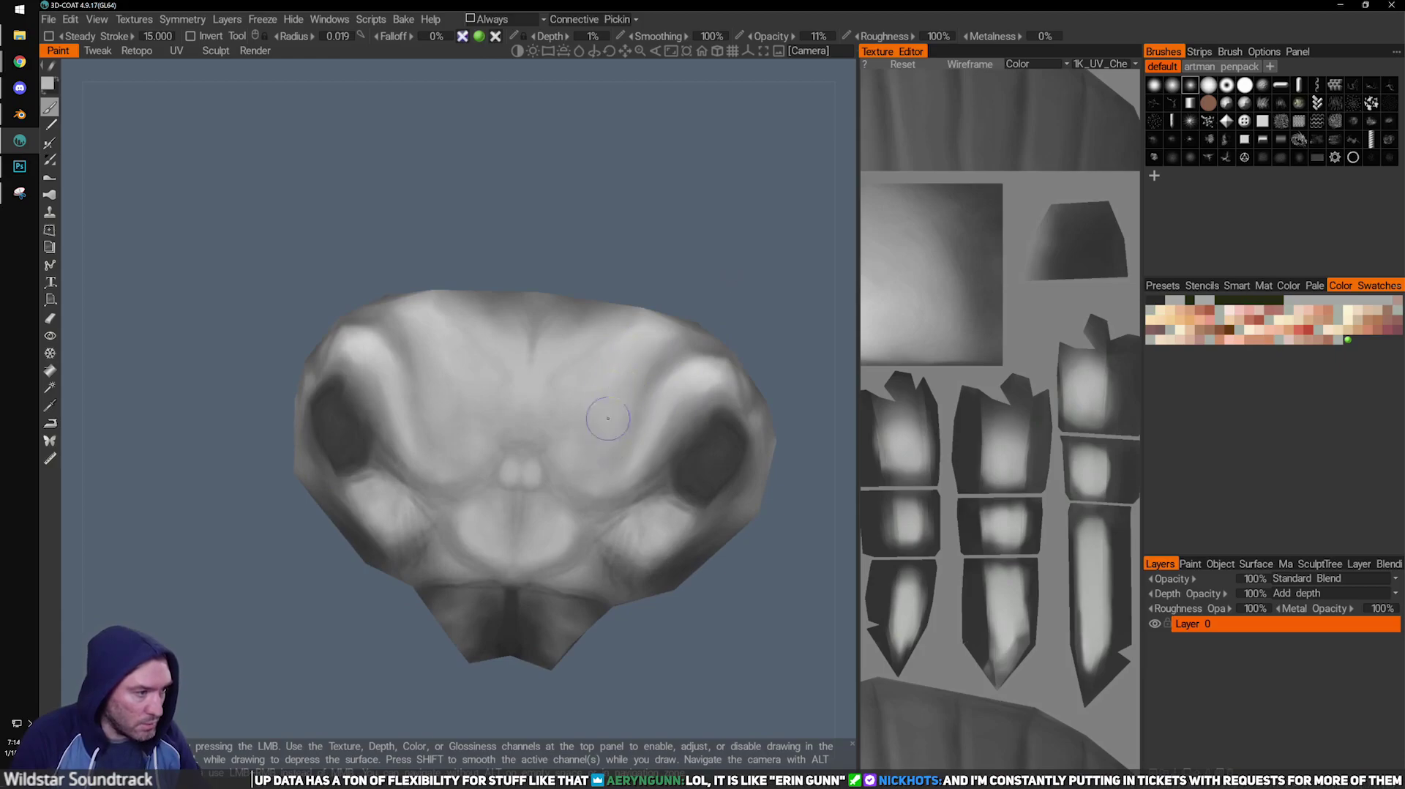
{"action": "left_click_drag", "start_coordinate": [735, 261], "coordinate": [732, 277]}
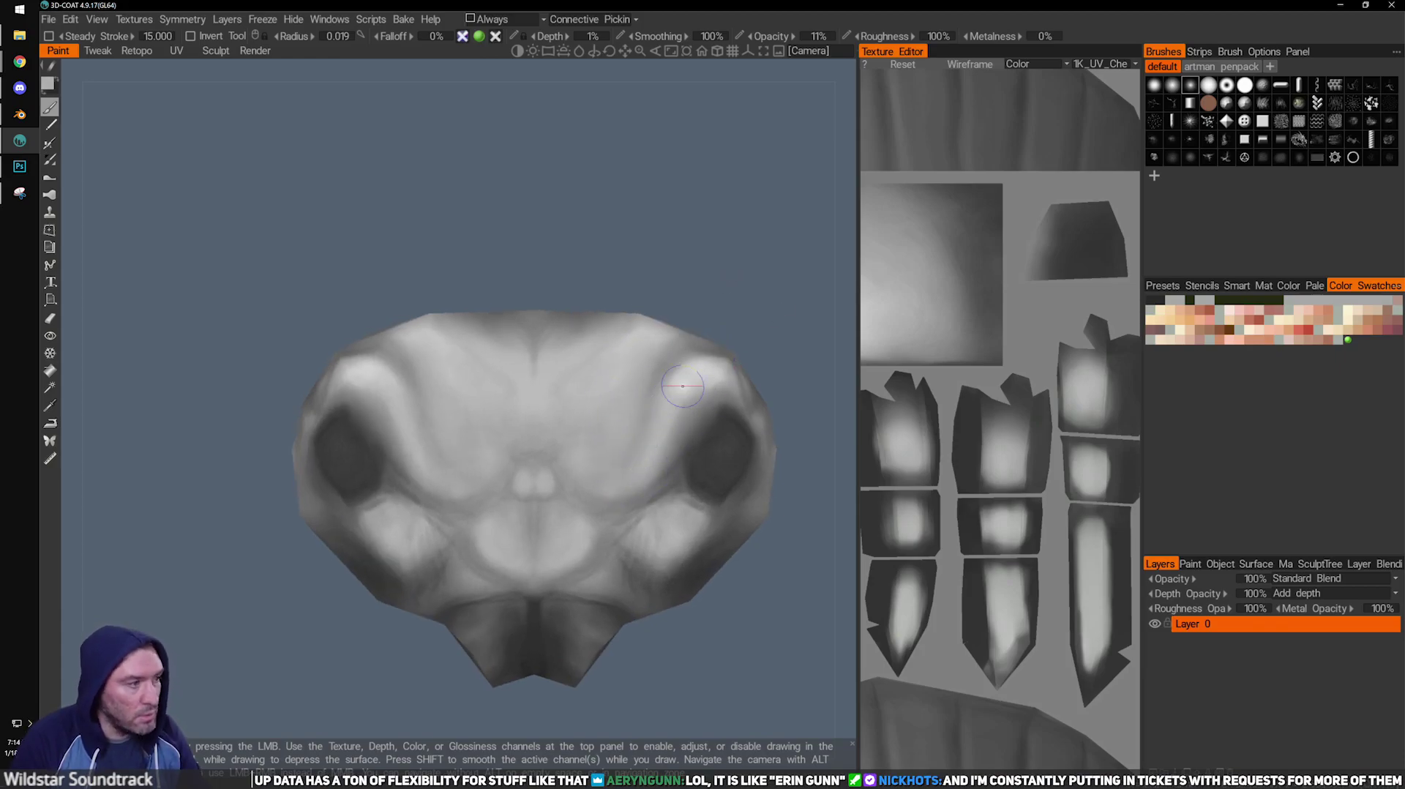
{"action": "mouse_move", "coordinate": [680, 376]}
{"action": "left_mouse_down", "text": "alt"}
{"action": "mouse_move", "coordinate": [674, 355]}
{"action": "mouse_move", "coordinate": [652, 358]}
{"action": "mouse_move", "coordinate": [680, 411]}
{"action": "left_mouse_up", "text": "alt"}
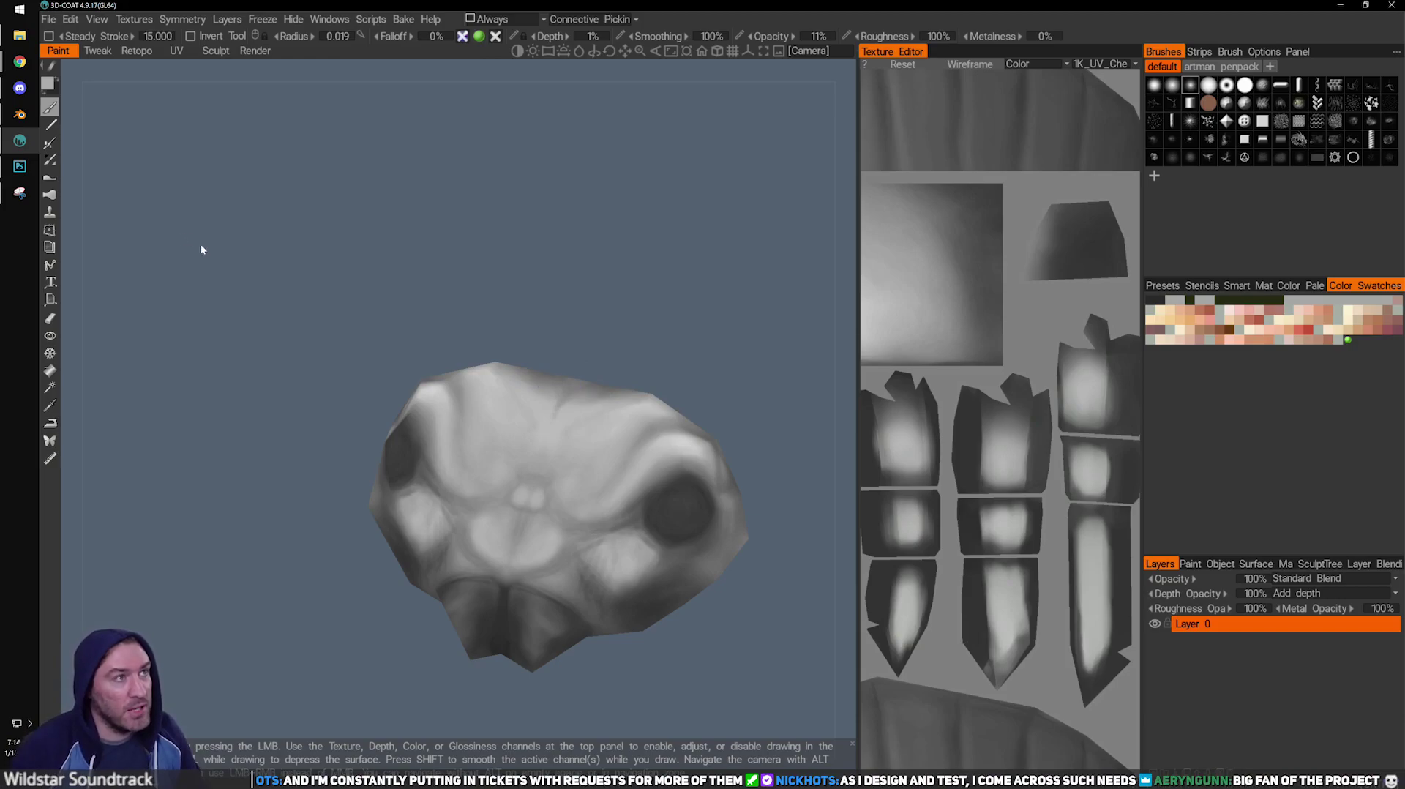
Lighten the lower forehead folds beside the central bumps, using a brush radius of 0.012, enlarged to 0.017.
{"action": "left_click_drag", "start_coordinate": [403, 491], "coordinate": [442, 523], "text": "alt"}
{"action": "right_click_drag", "start_coordinate": [443, 523], "coordinate": [453, 496], "text": "alt"}
{"action": "mouse_move", "coordinate": [547, 311]}
{"action": "left_mouse_down"}
{"action": "mouse_move", "coordinate": [551, 276]}
{"action": "mouse_move", "coordinate": [540, 293]}
{"action": "mouse_move", "coordinate": [530, 250]}
{"action": "left_mouse_up"}
{"action": "key", "text": "bracketleft"}
{"action": "key", "text": "bracketleft"}
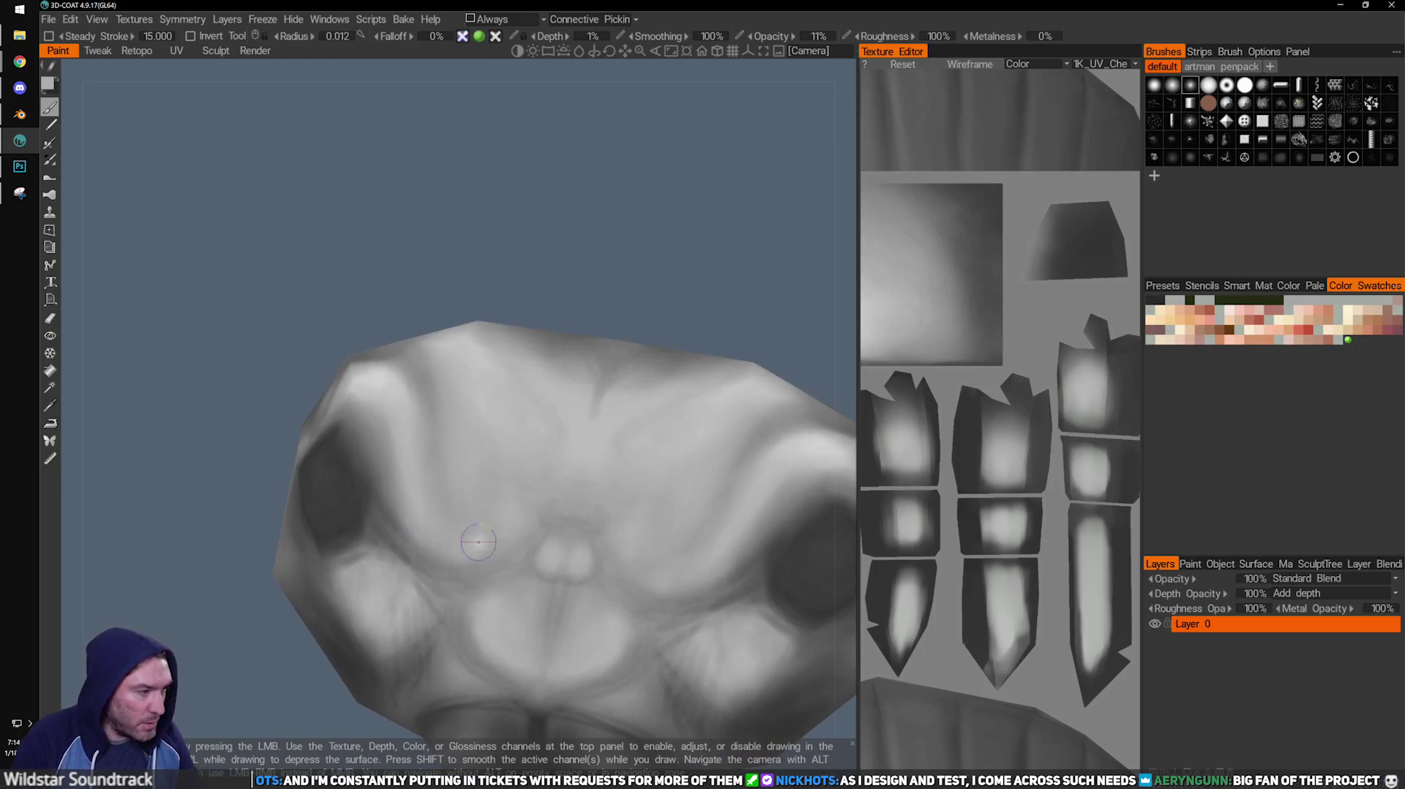
{"action": "left_click_drag", "start_coordinate": [425, 462], "coordinate": [452, 522]}
{"action": "left_click_drag", "start_coordinate": [598, 376], "coordinate": [494, 463], "text": "alt"}
{"action": "right_click_drag", "start_coordinate": [494, 463], "coordinate": [504, 462]}
{"action": "left_click_drag", "start_coordinate": [634, 243], "coordinate": [454, 170]}
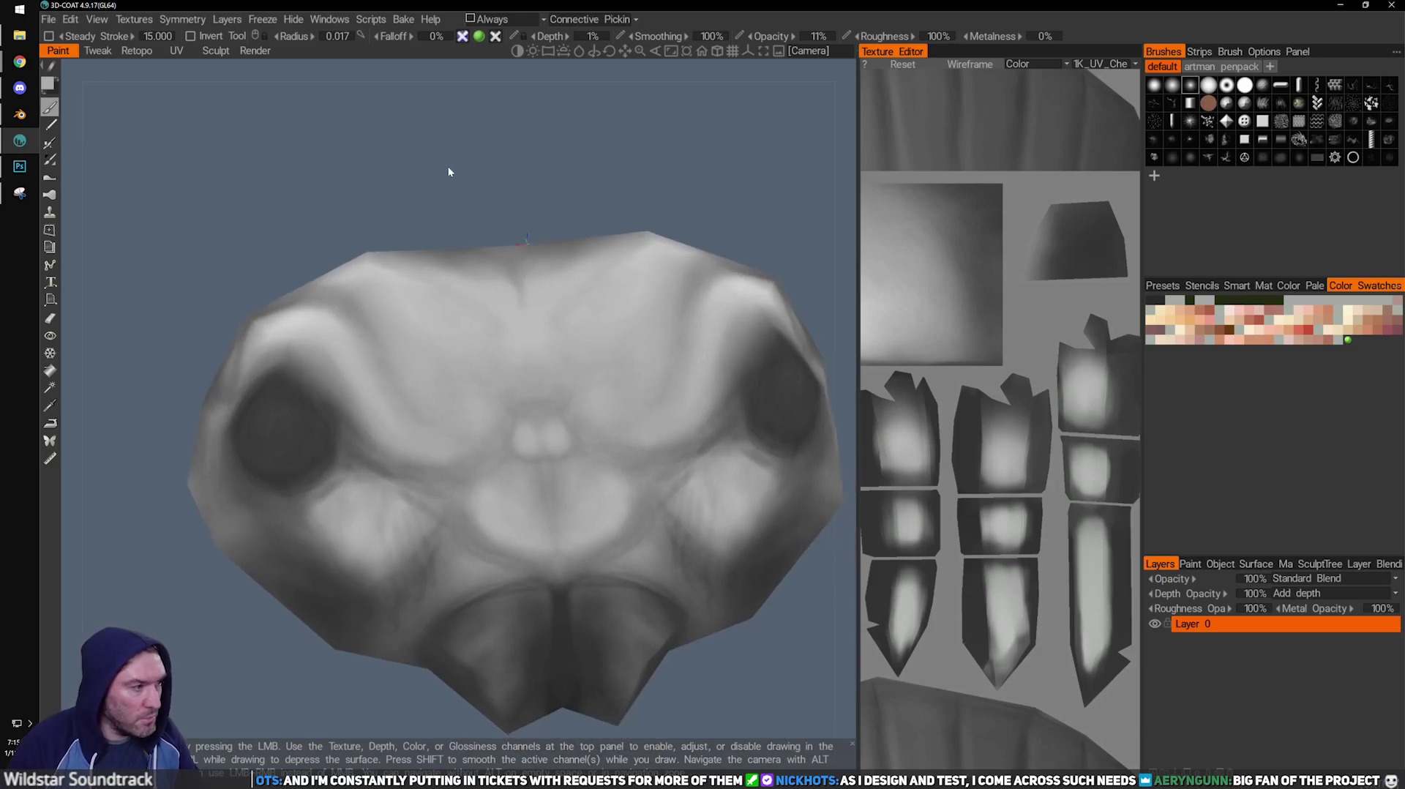
{"action": "left_click_drag", "start_coordinate": [551, 185], "coordinate": [508, 181]}
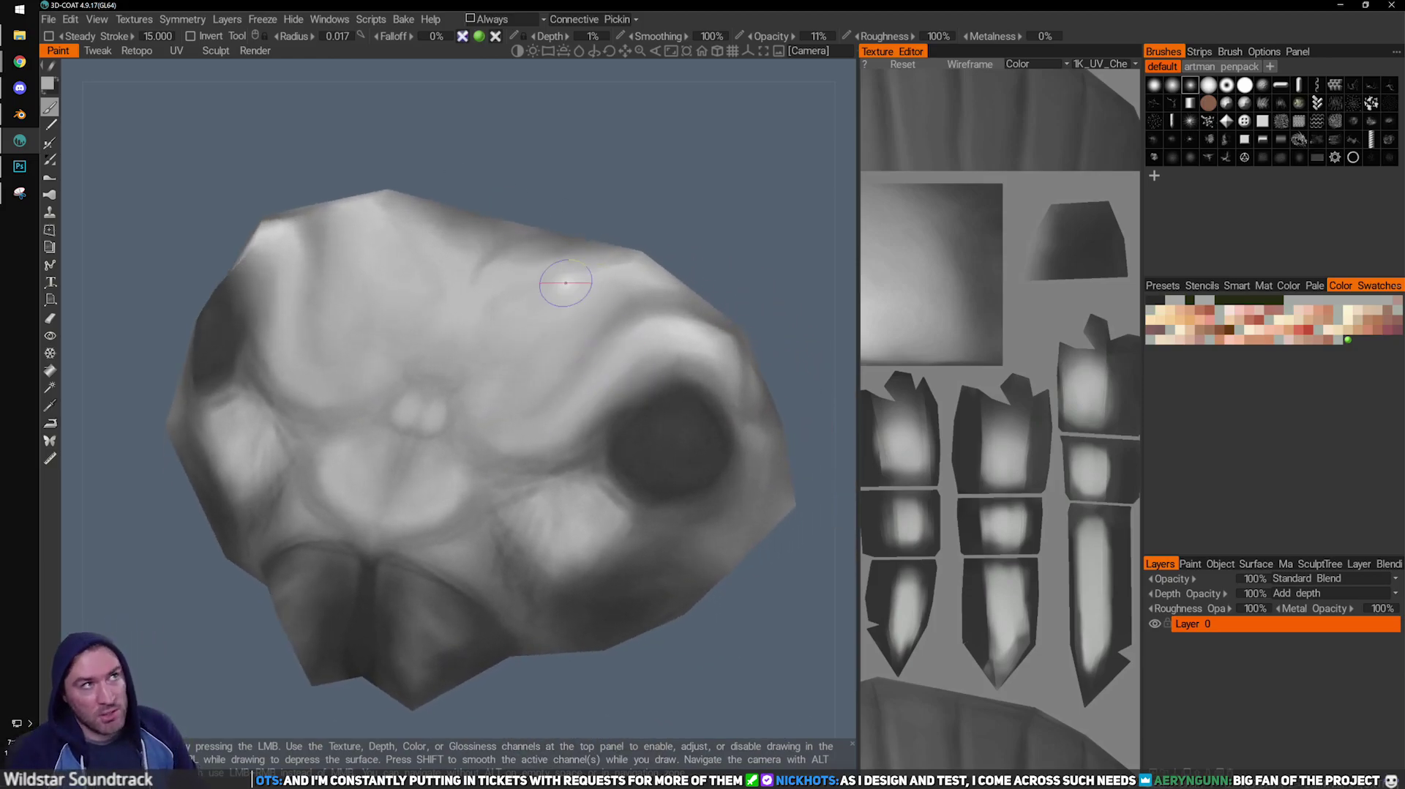
Darken the crease between the brow ridge and the eye socket with dark grey and a brush radius of 0.010.
{"action": "mouse_move", "coordinate": [765, 329]}
{"action": "left_mouse_down"}
{"action": "mouse_move", "coordinate": [741, 308]}
{"action": "mouse_move", "coordinate": [721, 329]}
{"action": "left_mouse_up"}
{"action": "key", "text": "v"}
{"action": "right_click_drag", "start_coordinate": [635, 411], "coordinate": [617, 417]}
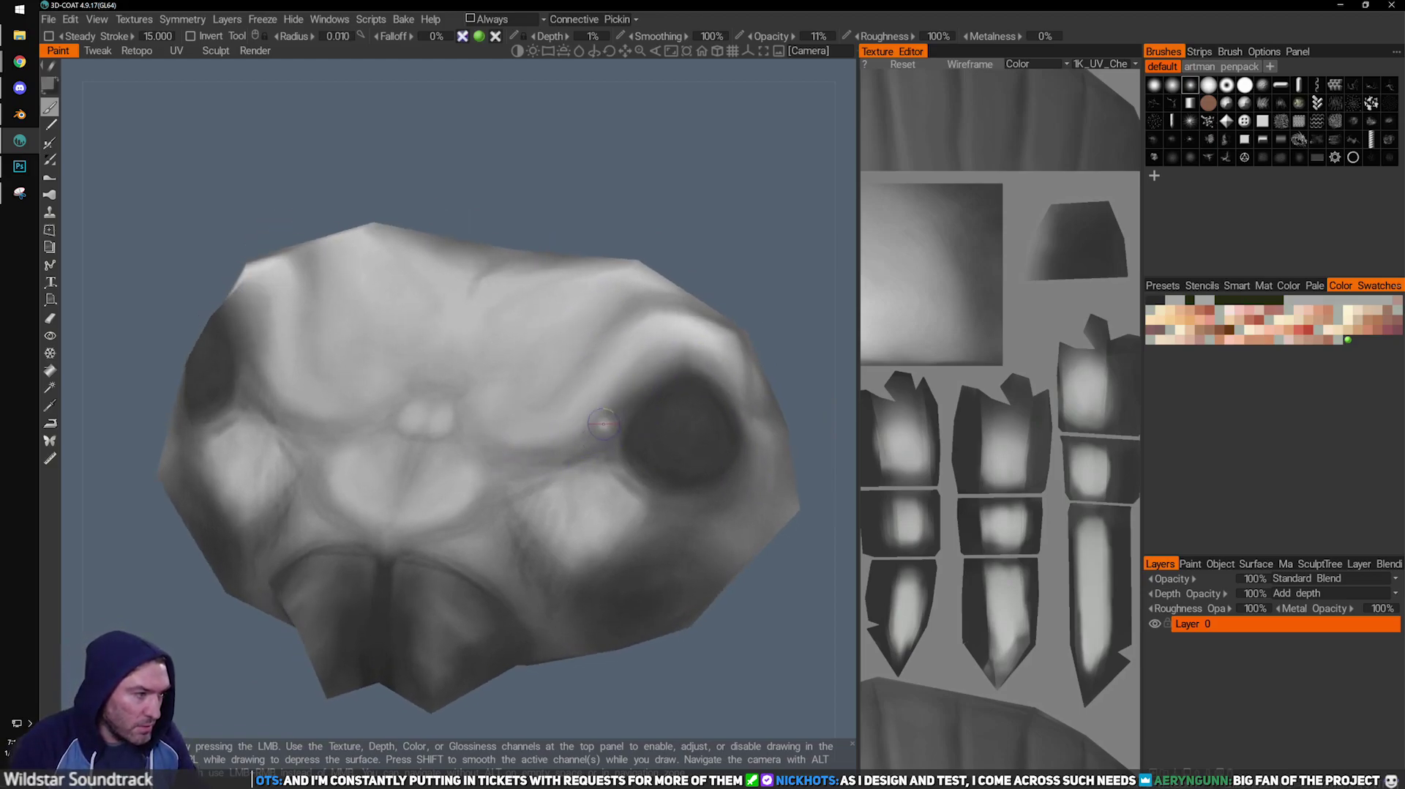
{"action": "mouse_move", "coordinate": [576, 372]}
{"action": "left_mouse_down", "text": "alt"}
{"action": "mouse_move", "coordinate": [719, 226]}
{"action": "mouse_move", "coordinate": [627, 414]}
{"action": "left_mouse_up", "text": "alt"}
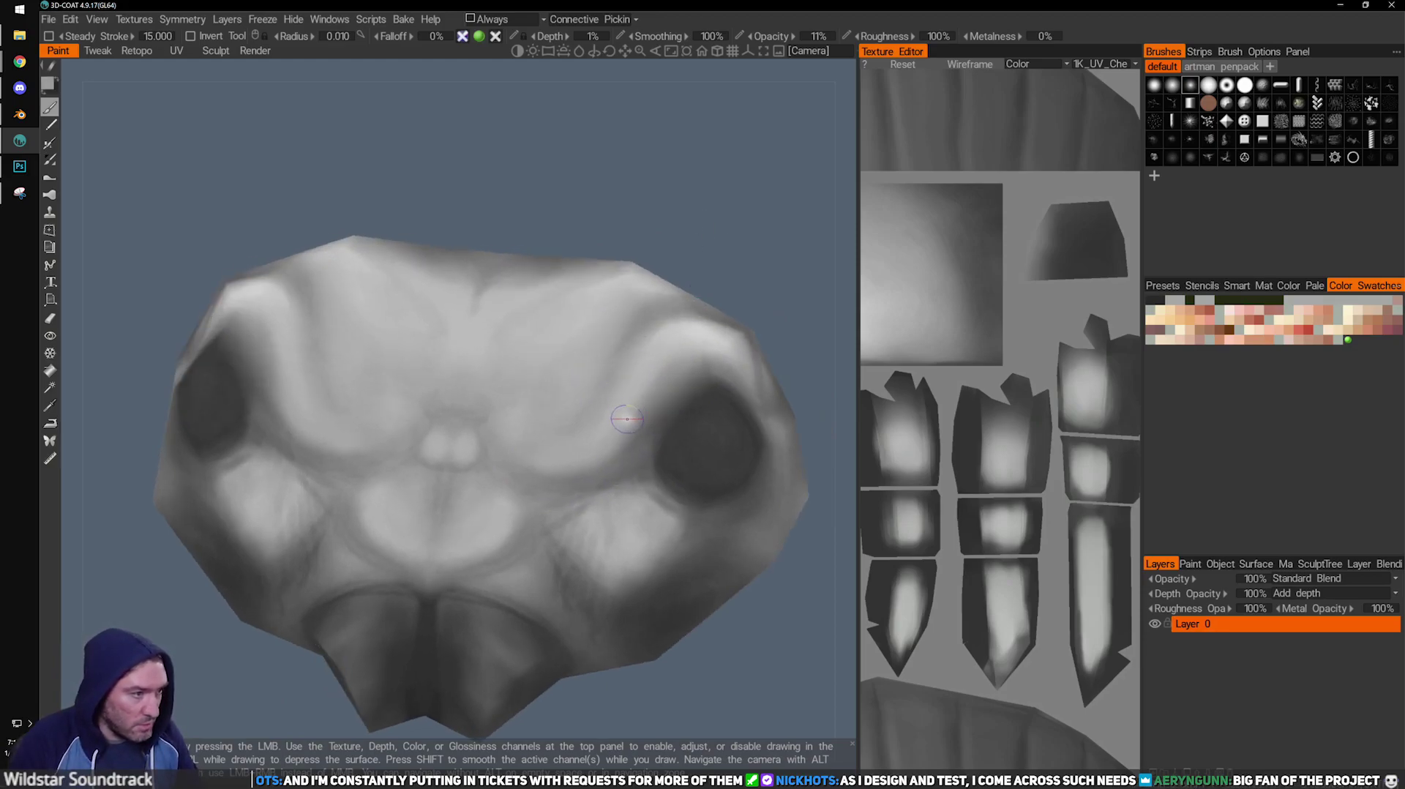
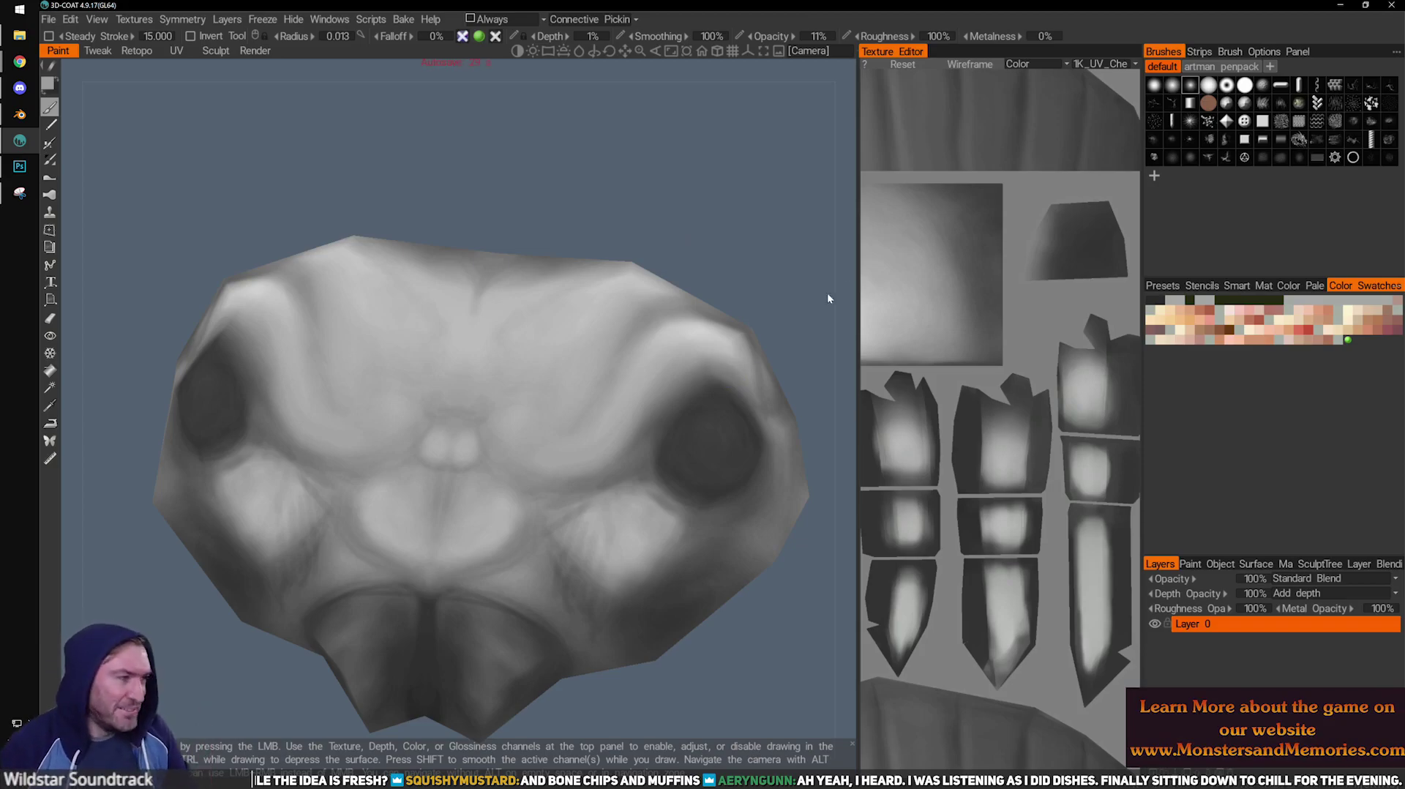
Examine the head's overall shading from the front and from farther away.
{"action": "left_click_drag", "start_coordinate": [541, 351], "coordinate": [449, 329], "text": "alt"}
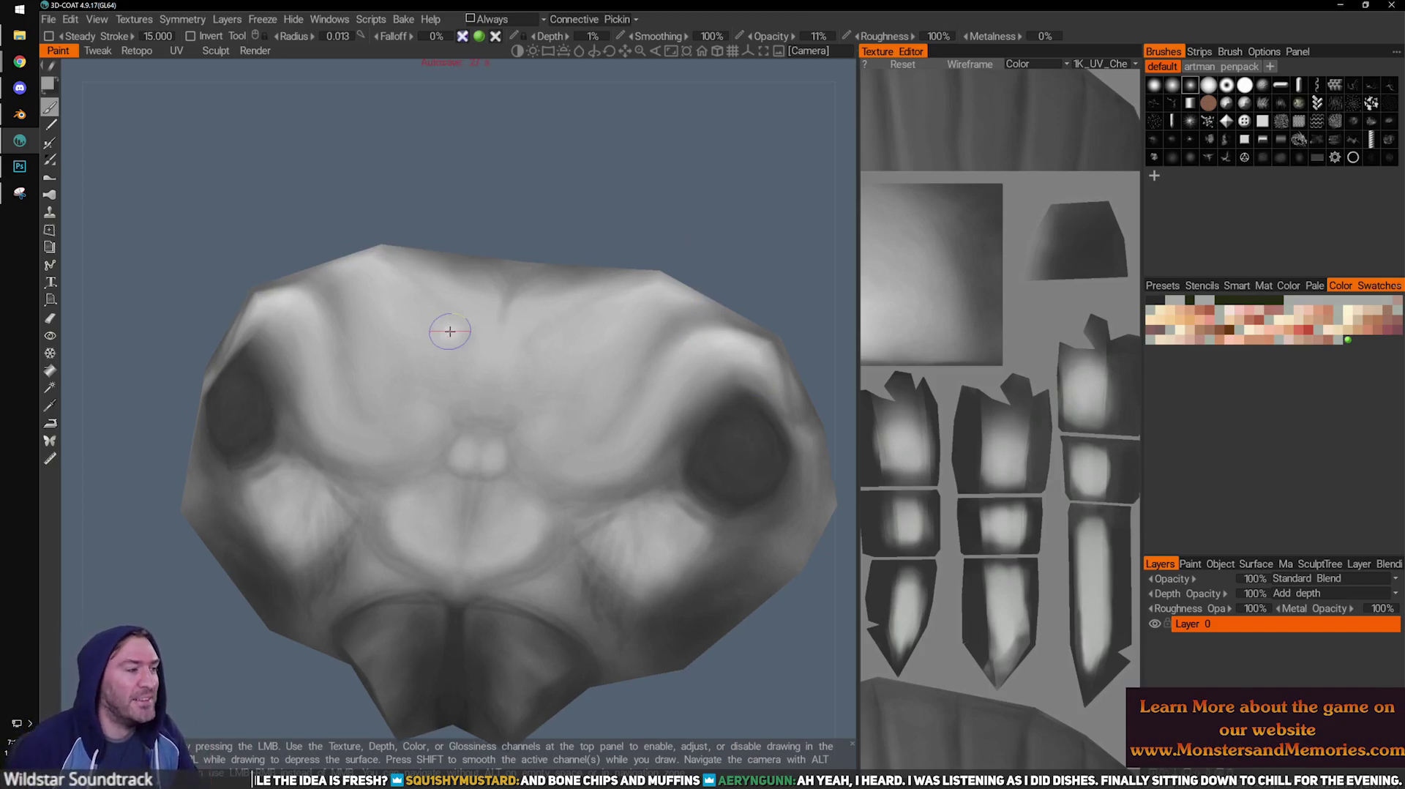
{"action": "middle_click_drag", "start_coordinate": [680, 161], "coordinate": [700, 188]}
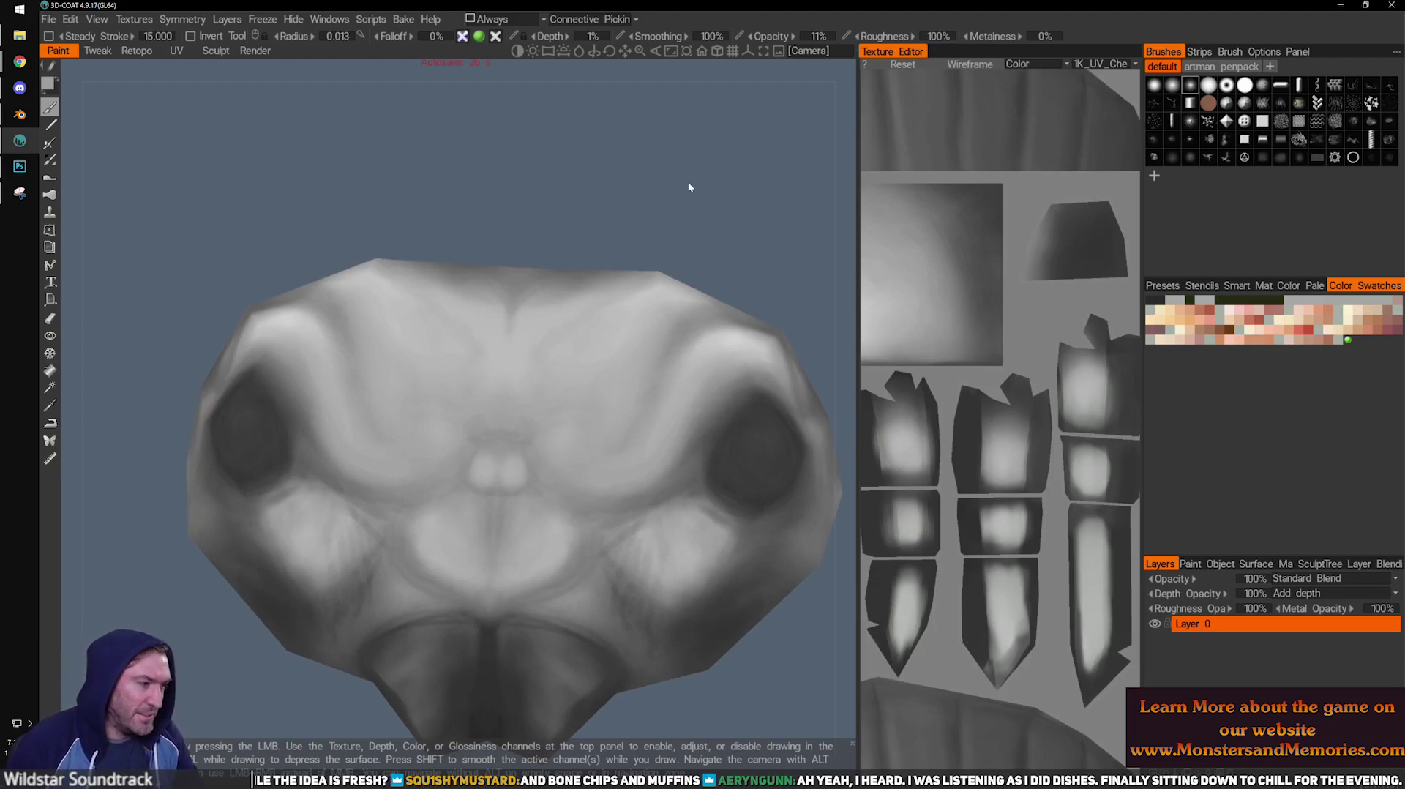
{"action": "middle_click_drag", "start_coordinate": [696, 260], "coordinate": [666, 280]}
{"action": "right_click_drag", "start_coordinate": [602, 292], "coordinate": [525, 360], "text": "alt"}
{"action": "mouse_move", "coordinate": [525, 360]}
{"action": "left_mouse_down", "text": "alt"}
{"action": "mouse_move", "coordinate": [633, 347]}
{"action": "mouse_move", "coordinate": [531, 351]}
{"action": "left_mouse_up", "text": "alt"}
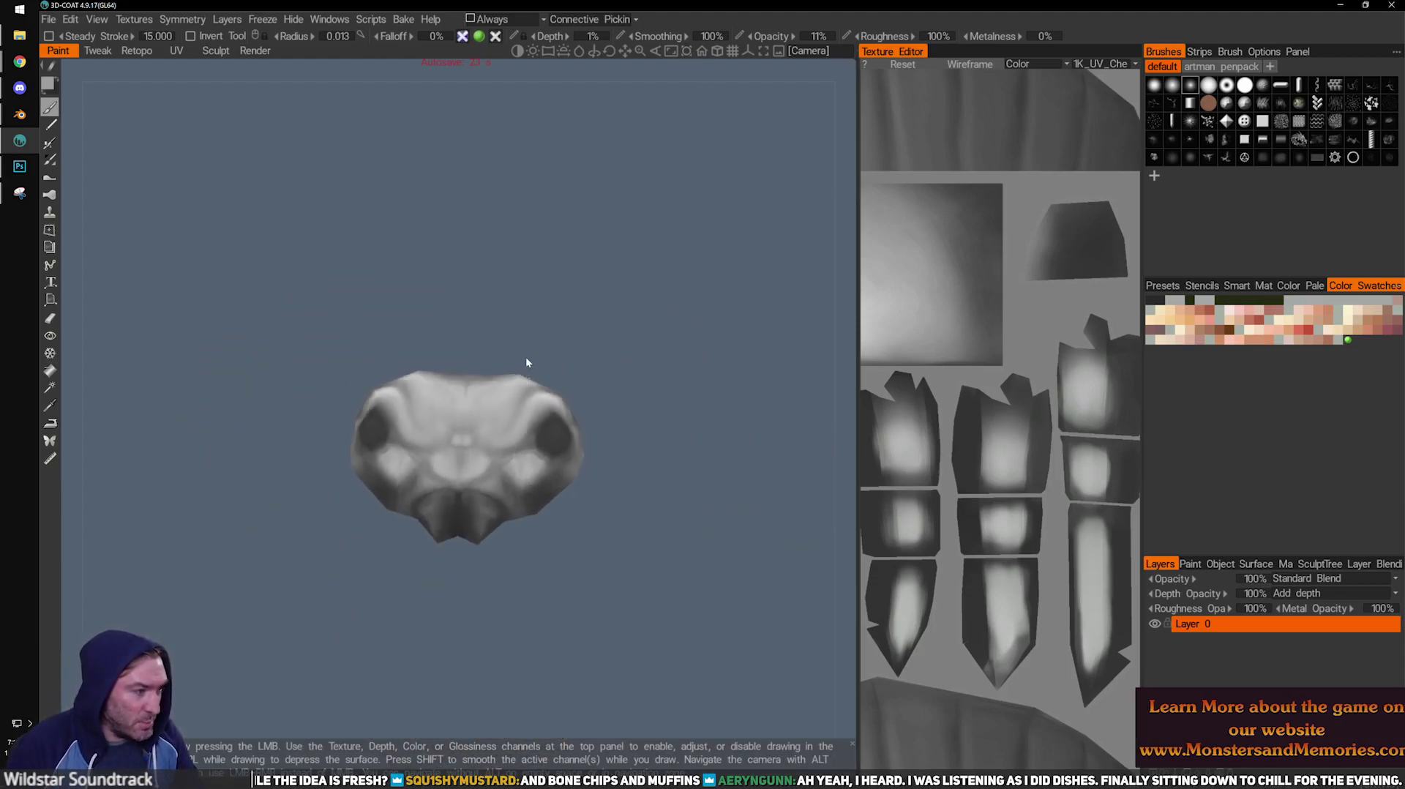
{"action": "middle_click_drag", "start_coordinate": [656, 308], "coordinate": [676, 407], "text": "alt"}
{"action": "left_click_drag", "start_coordinate": [676, 407], "coordinate": [638, 472], "text": "alt"}
{"action": "middle_click_drag", "start_coordinate": [638, 472], "coordinate": [561, 278], "text": "alt"}
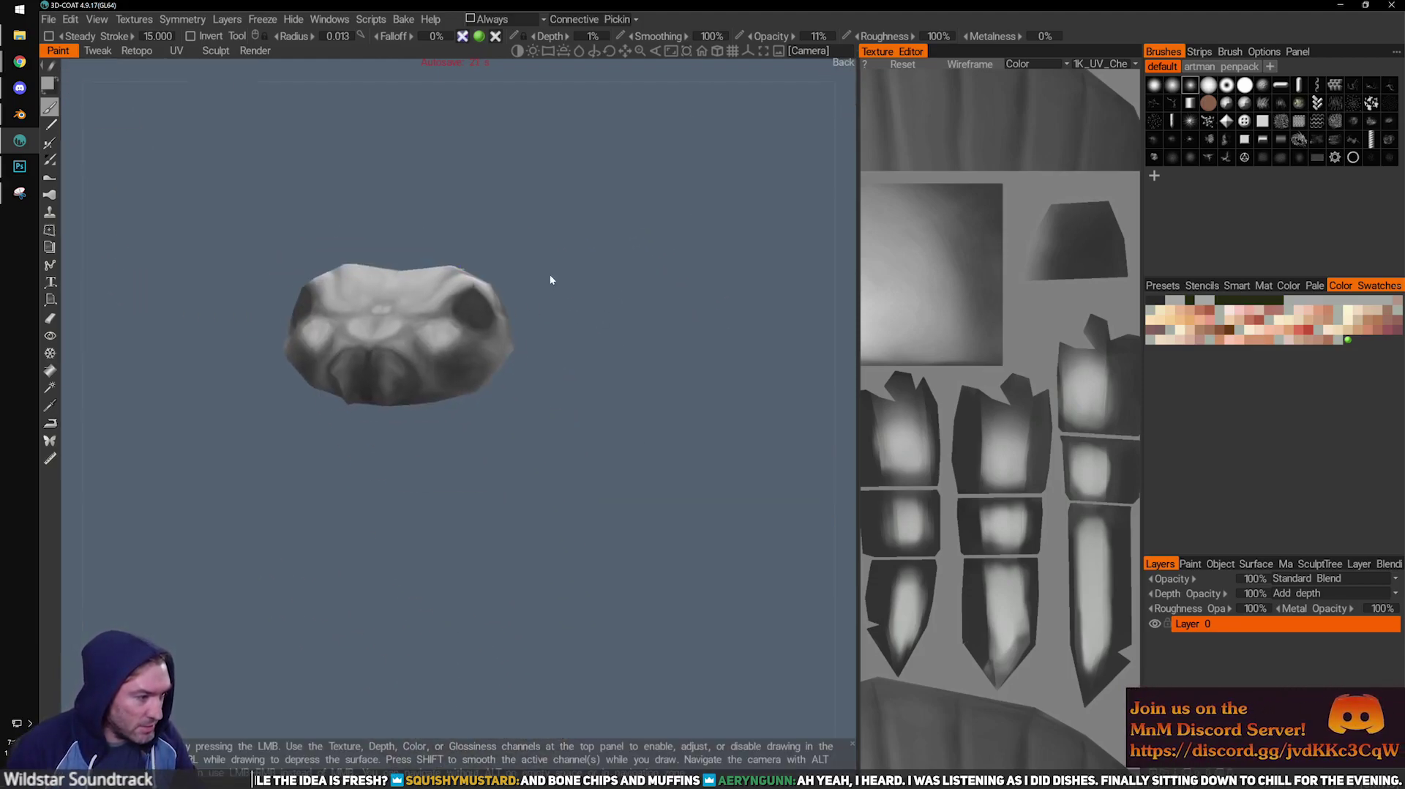
{"action": "right_click_drag", "start_coordinate": [560, 278], "coordinate": [478, 316], "text": "alt"}
{"action": "middle_click_drag", "start_coordinate": [477, 317], "coordinate": [568, 403], "text": "alt"}
Switch to Blender and examine the painted head up close on the beetle model.
{"action": "left_click", "coordinate": [20, 115]}
{"action": "middle_click_drag", "start_coordinate": [975, 488], "coordinate": [703, 327]}
{"action": "scroll", "coordinate": [674, 339], "scroll_direction": "up", "scroll_amount": 5}
{"action": "scroll", "coordinate": [696, 323], "scroll_direction": "down", "scroll_amount": 3}
{"action": "scroll", "coordinate": [703, 327], "scroll_direction": "up", "scroll_amount": 3}
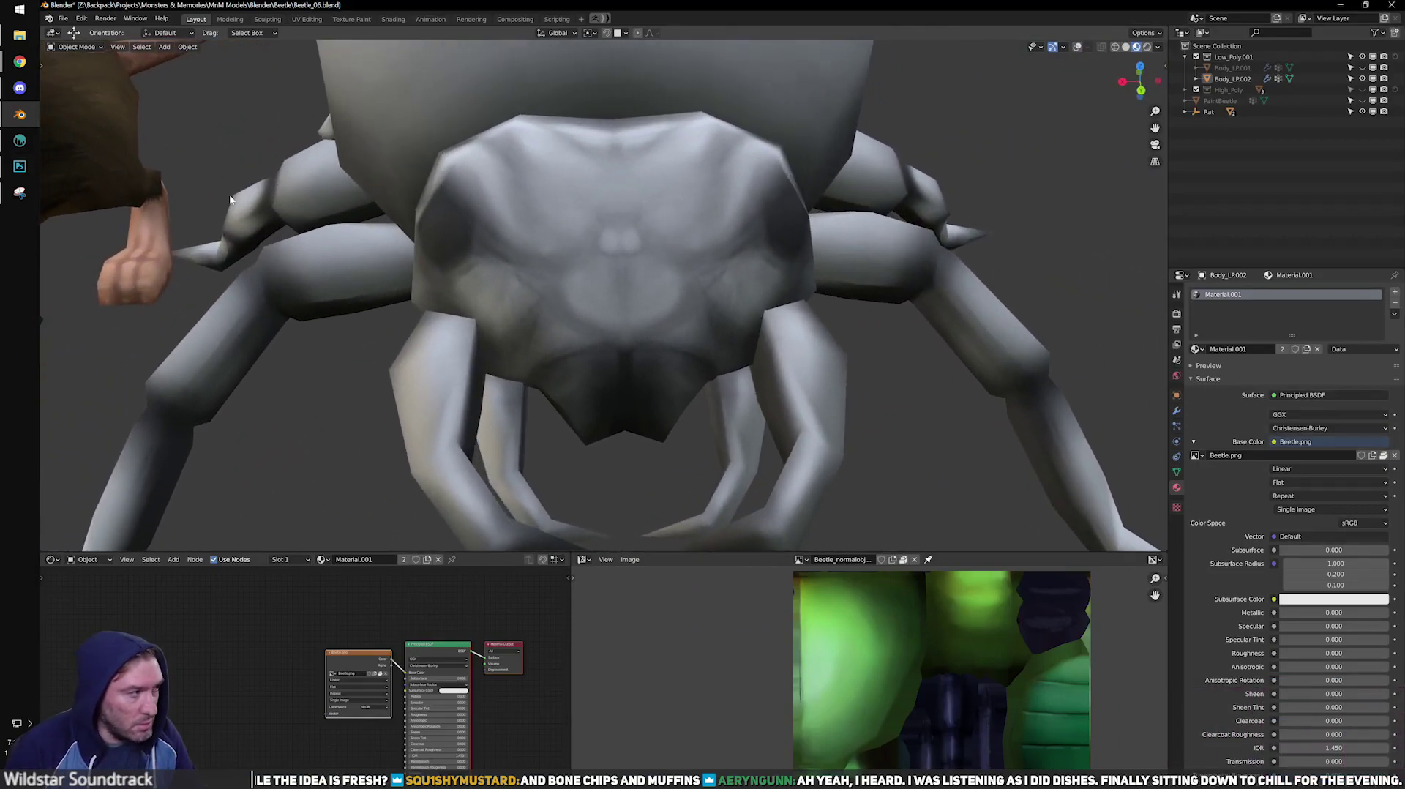
Switch back to 3D-Coat and paint a dark shadow across the lower cheek below the eye socket, with a brush radius of 0.013 to 0.014.
{"action": "left_click", "coordinate": [20, 140]}
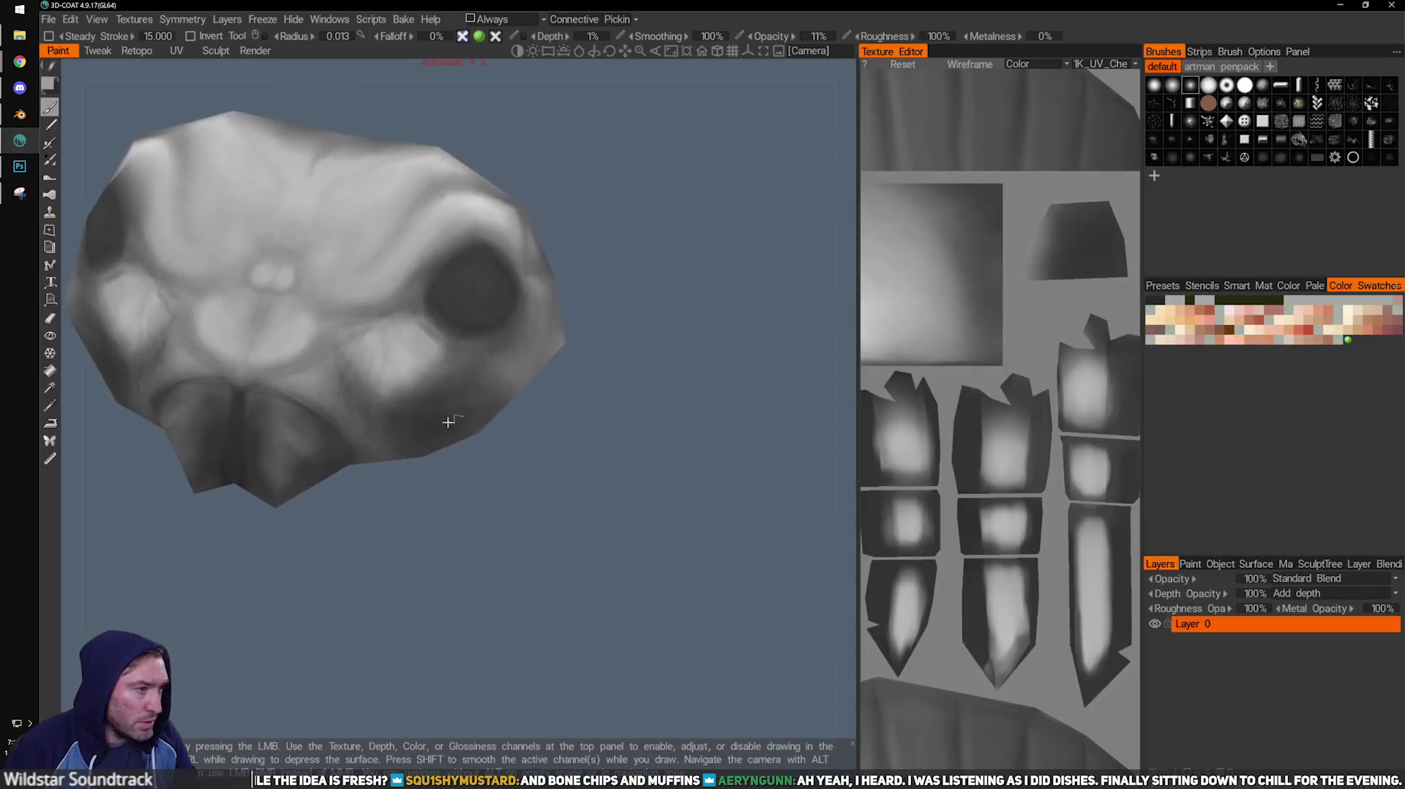
{"action": "left_click_drag", "start_coordinate": [451, 417], "coordinate": [387, 412], "text": "alt"}
{"action": "right_click_drag", "start_coordinate": [388, 412], "coordinate": [731, 505], "text": "alt"}
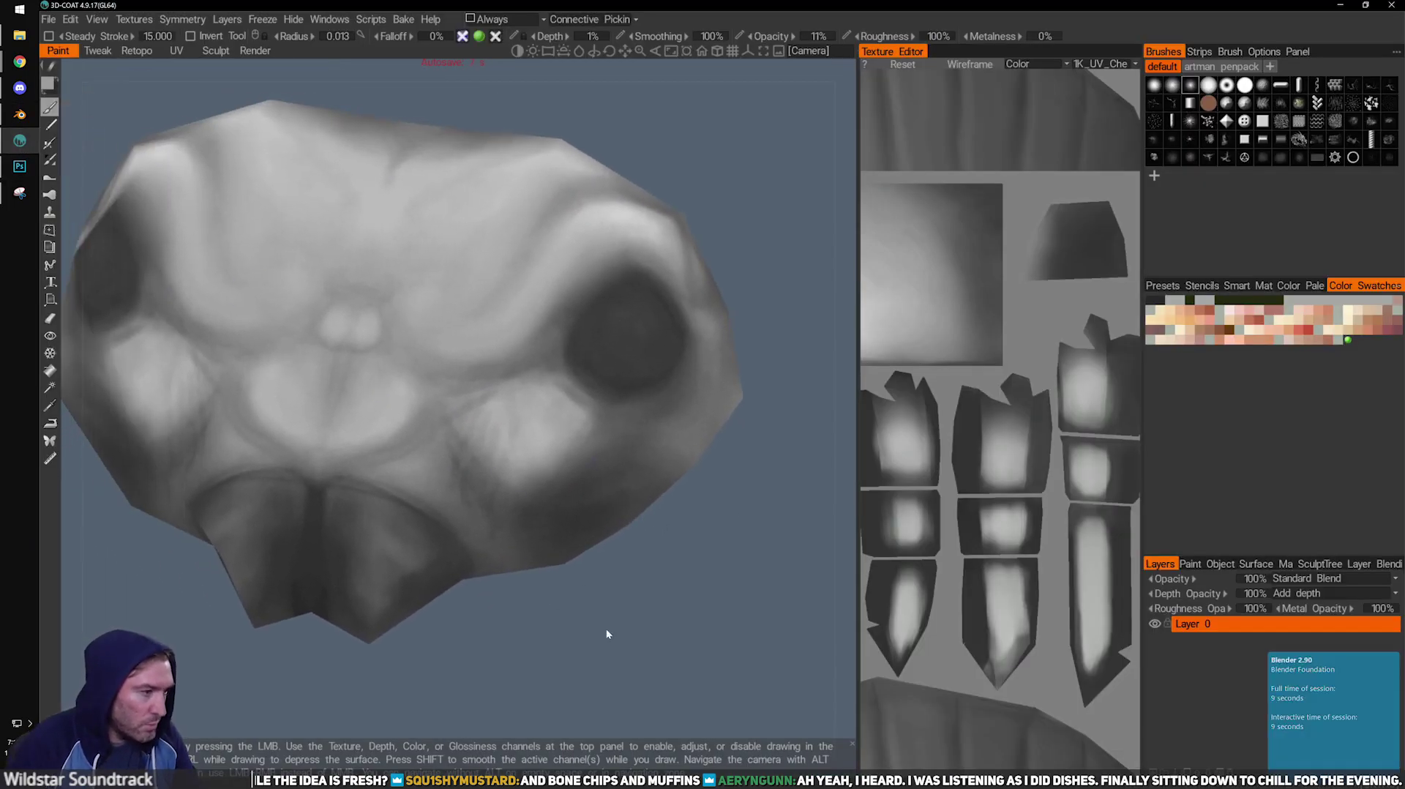
{"action": "left_click_drag", "start_coordinate": [599, 628], "coordinate": [578, 596], "text": "alt"}
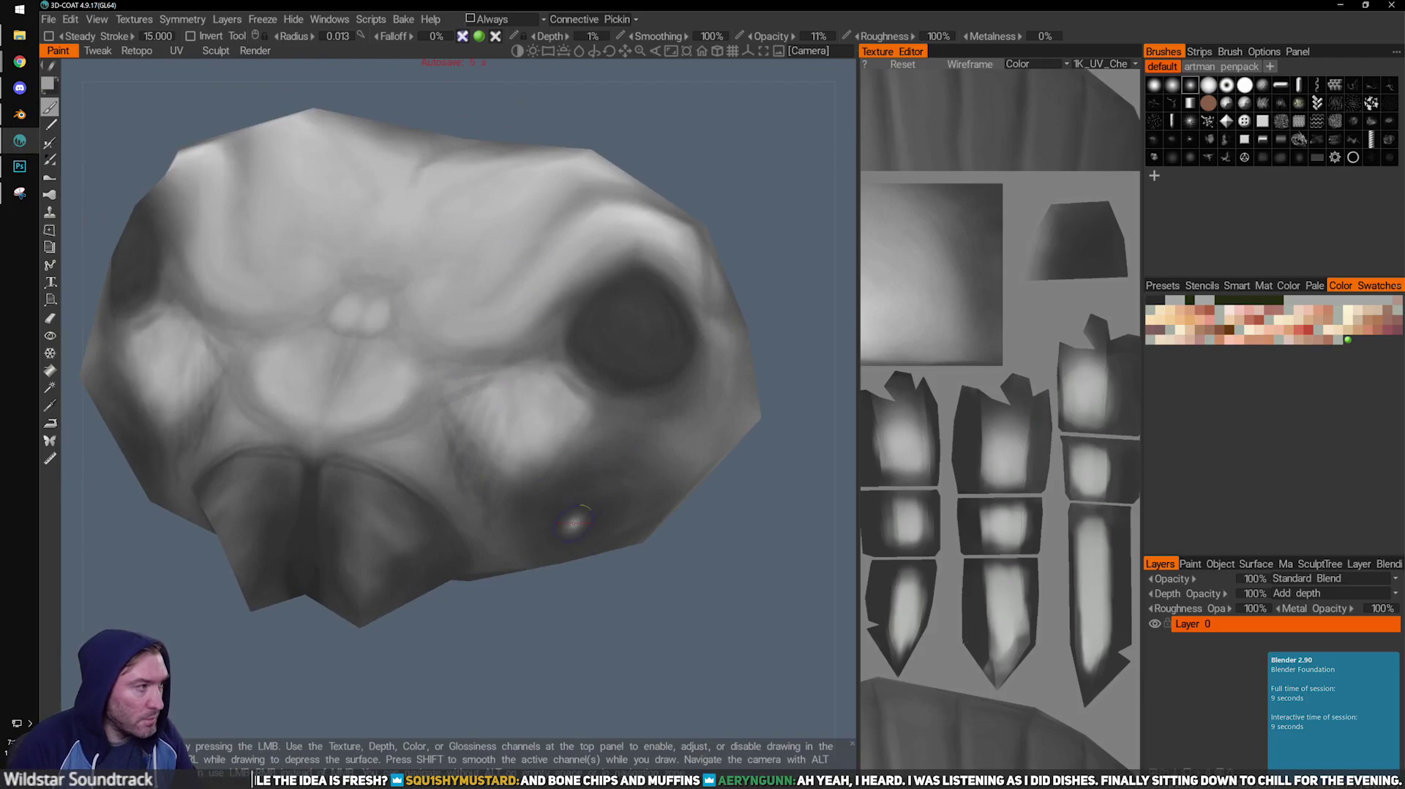
{"action": "key", "text": "x"}
{"action": "left_click_drag", "start_coordinate": [615, 558], "coordinate": [640, 591], "text": "alt"}
{"action": "mouse_move", "coordinate": [562, 535]}
{"action": "left_mouse_down"}
{"action": "mouse_move", "coordinate": [554, 511]}
{"action": "mouse_move", "coordinate": [586, 468]}
{"action": "mouse_move", "coordinate": [648, 490]}
{"action": "left_mouse_up"}
{"action": "mouse_move", "coordinate": [691, 591]}
{"action": "left_mouse_down", "text": "alt"}
{"action": "mouse_move", "coordinate": [664, 559]}
{"action": "mouse_move", "coordinate": [652, 596]}
{"action": "mouse_move", "coordinate": [637, 583]}
{"action": "mouse_move", "coordinate": [648, 622]}
{"action": "left_mouse_up", "text": "alt"}
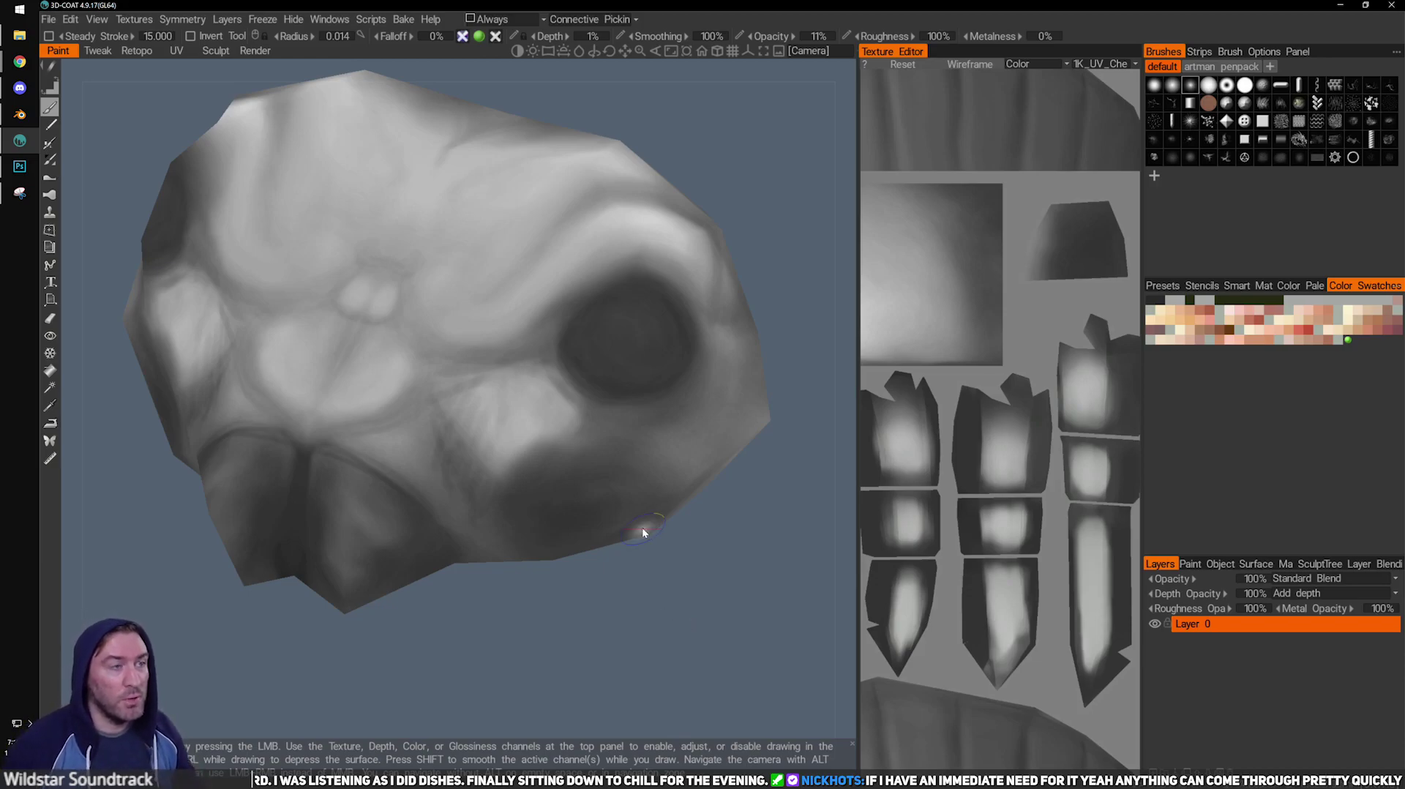
Paint a light grey band between the eye socket and the cheek shadow, with a brush radius of 0.014.
{"action": "mouse_move", "coordinate": [643, 527]}
{"action": "left_mouse_down"}
{"action": "mouse_move", "coordinate": [626, 550]}
{"action": "mouse_move", "coordinate": [637, 601]}
{"action": "left_mouse_up"}
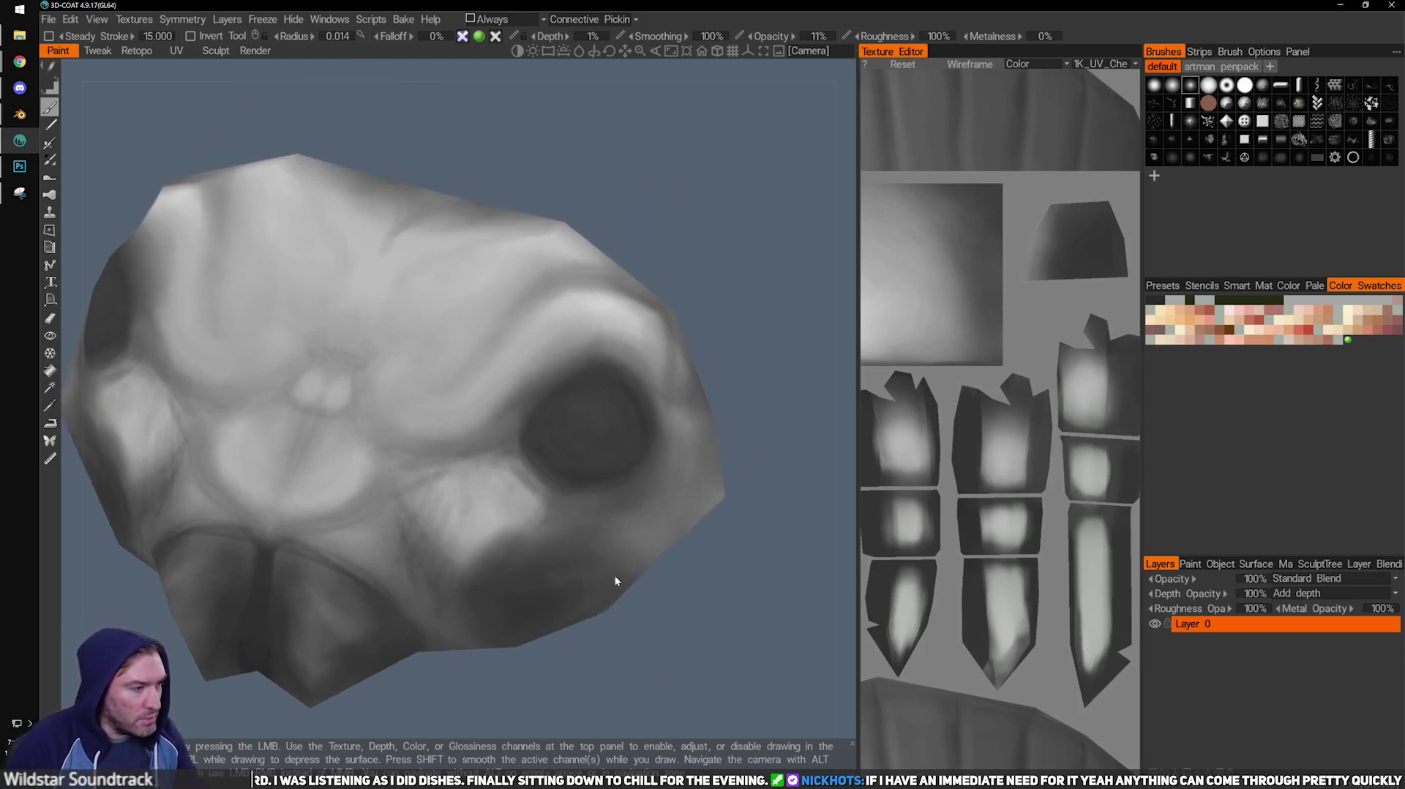
{"action": "left_click_drag", "start_coordinate": [677, 664], "coordinate": [691, 657]}
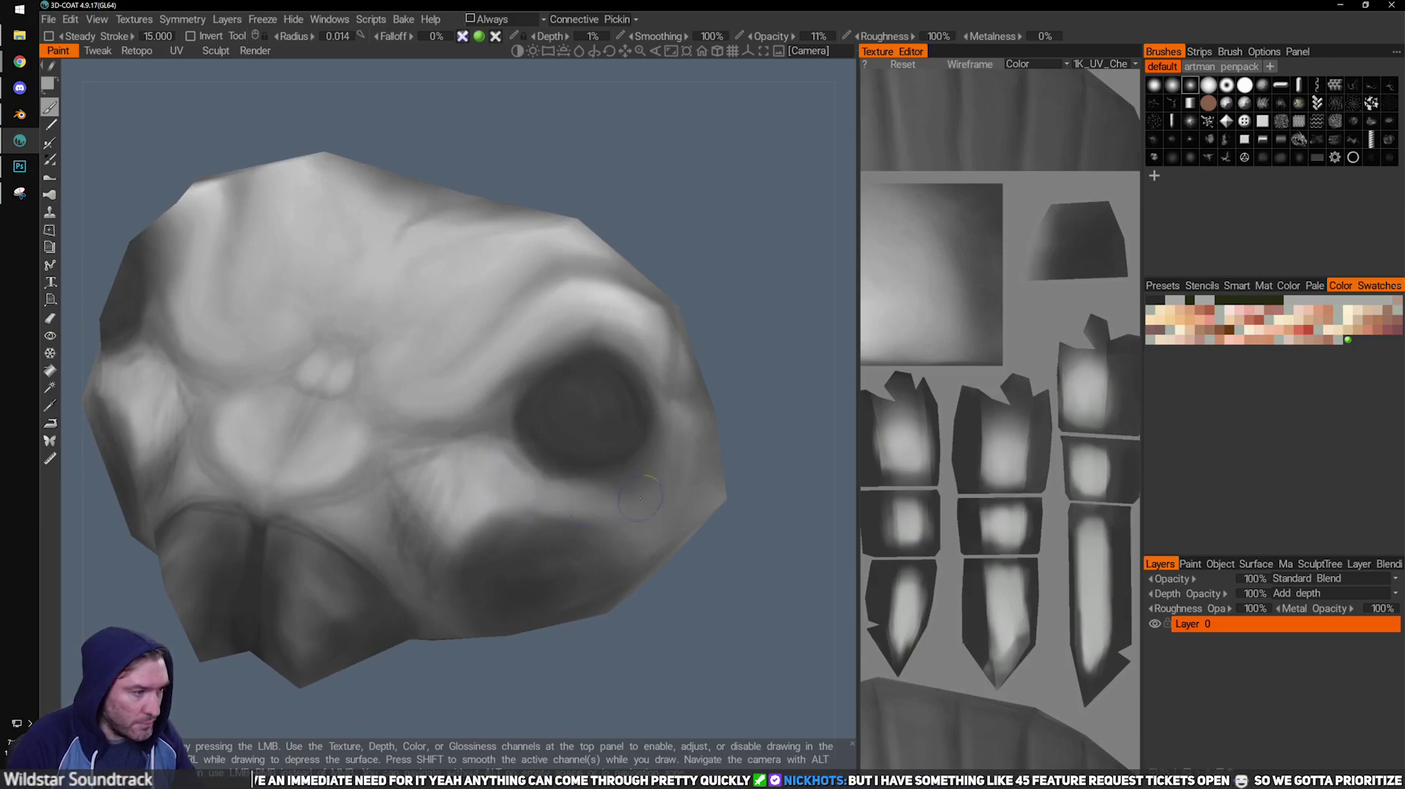
{"action": "mouse_move", "coordinate": [697, 494]}
{"action": "left_mouse_down", "text": "alt"}
{"action": "mouse_move", "coordinate": [604, 494]}
{"action": "mouse_move", "coordinate": [699, 455]}
{"action": "left_mouse_up", "text": "alt"}
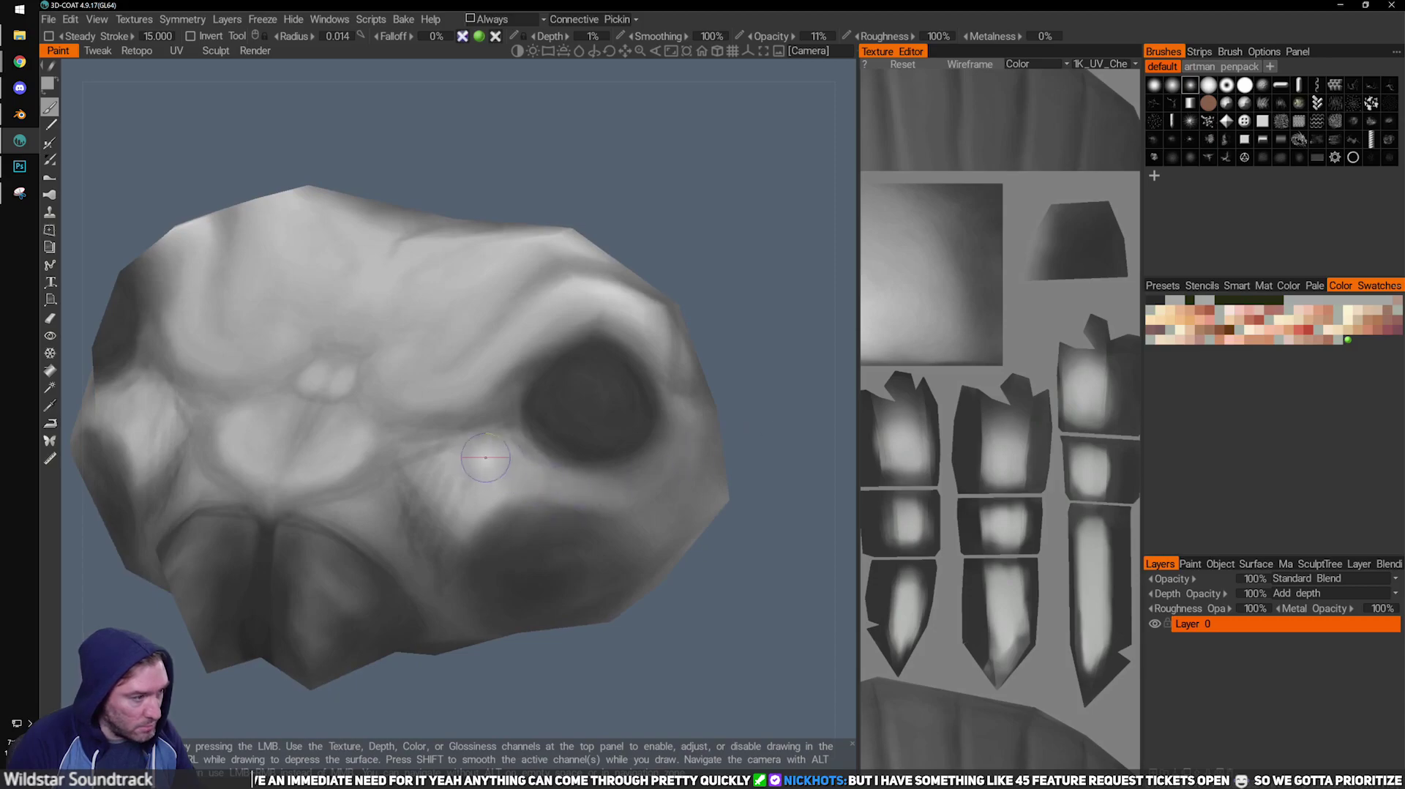
Refine the shading between the mouth plate and the light cheek patch, reducing the brush radius to 0.01.
{"action": "right_click_drag", "start_coordinate": [504, 477], "coordinate": [678, 638]}
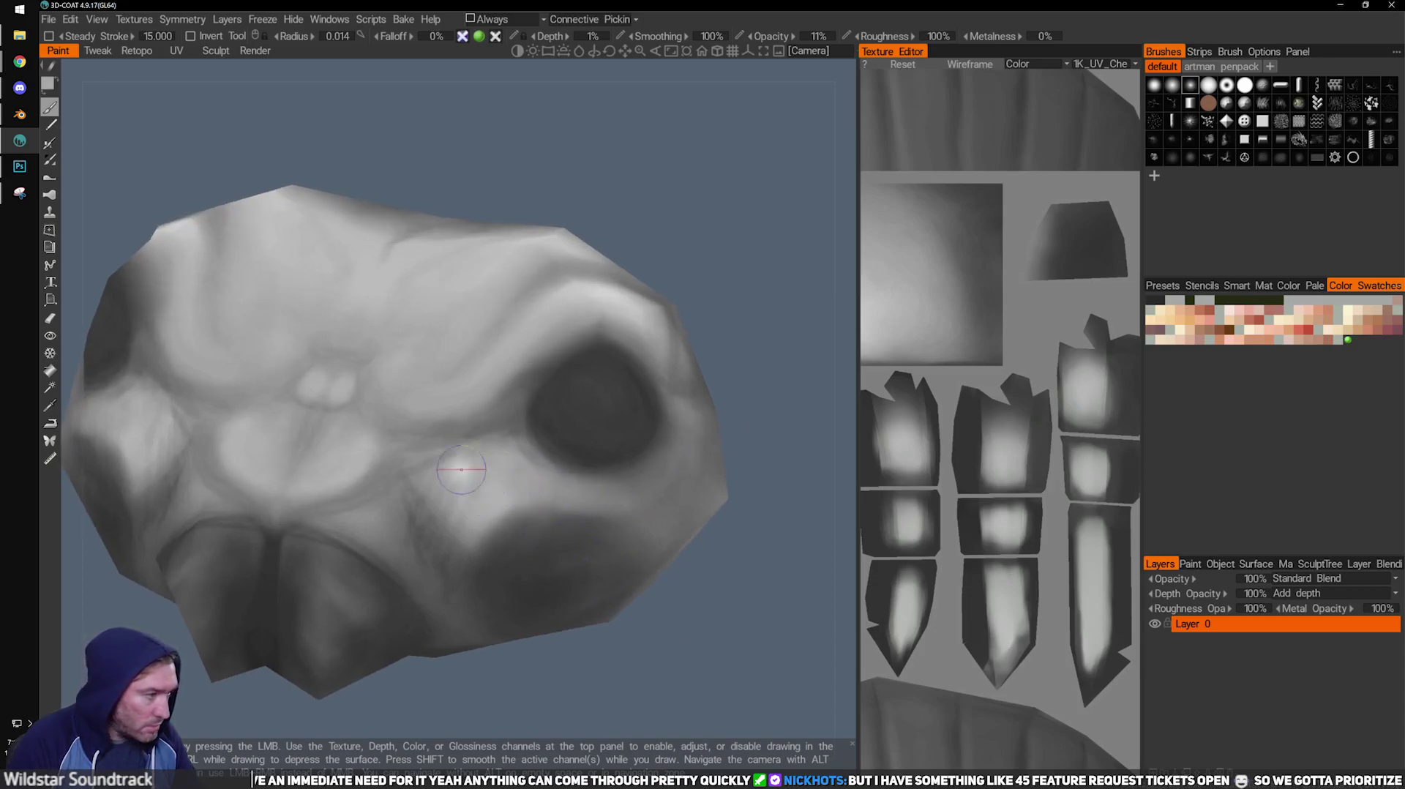
{"action": "right_click_drag", "start_coordinate": [476, 486], "coordinate": [628, 580]}
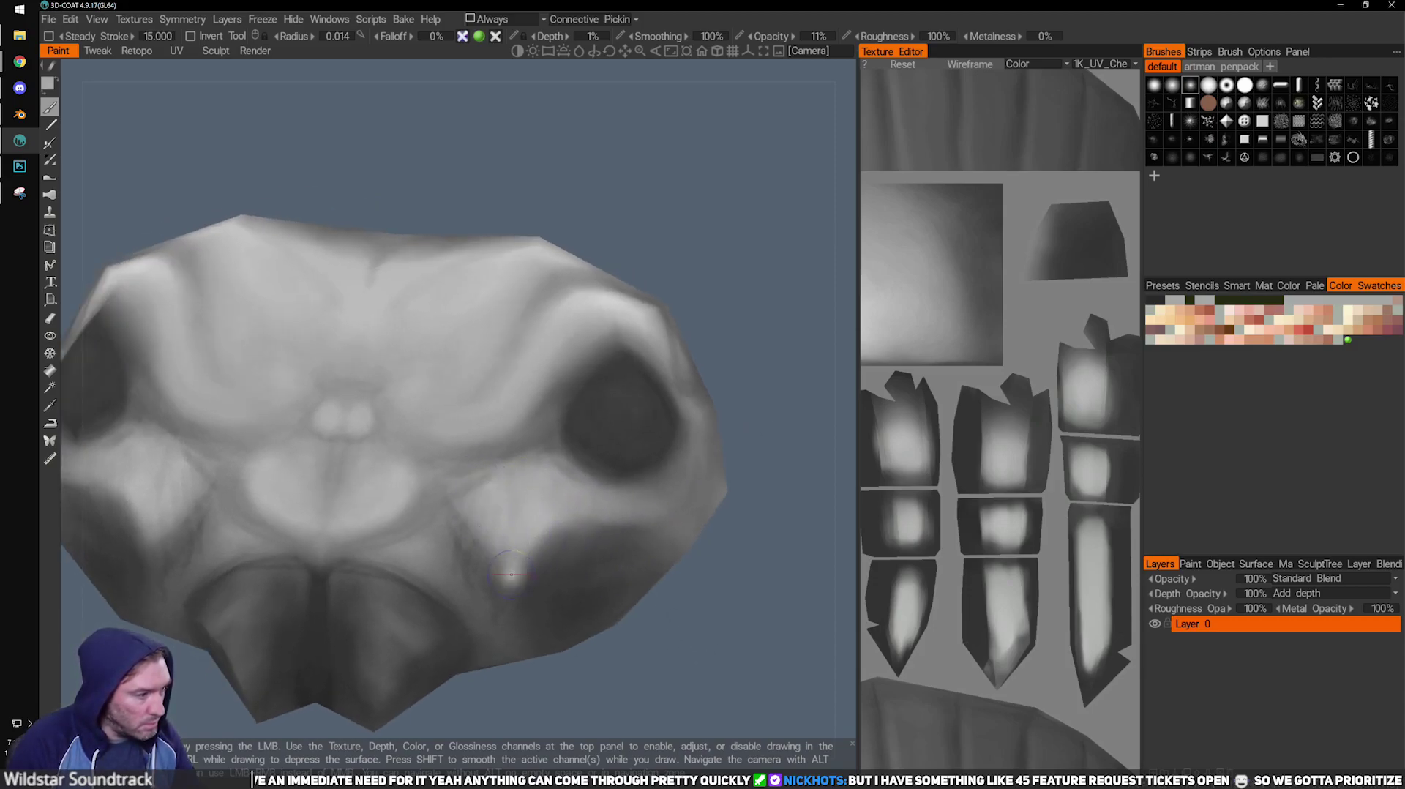
{"action": "right_click_drag", "start_coordinate": [604, 716], "coordinate": [483, 567]}
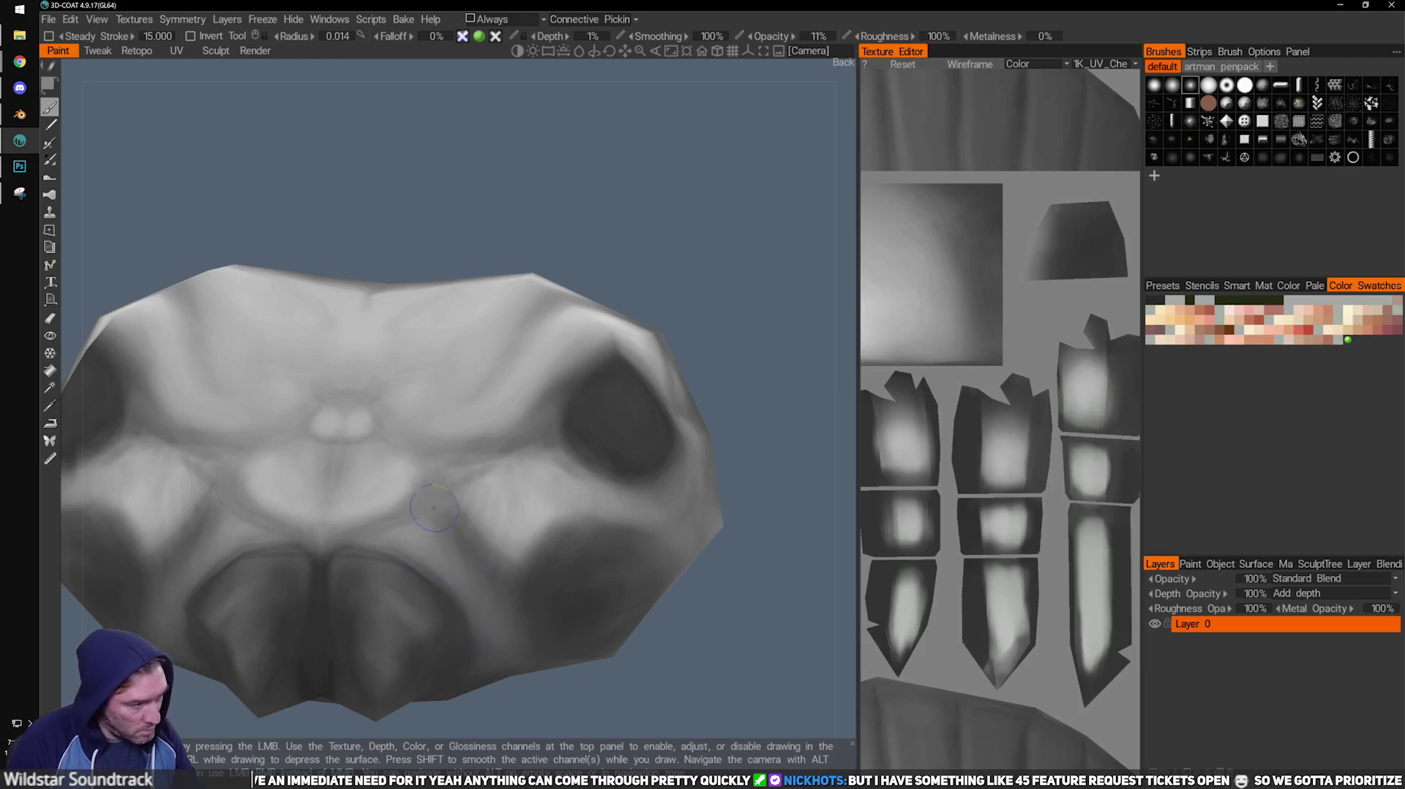
{"action": "right_click_drag", "start_coordinate": [685, 707], "coordinate": [521, 524]}
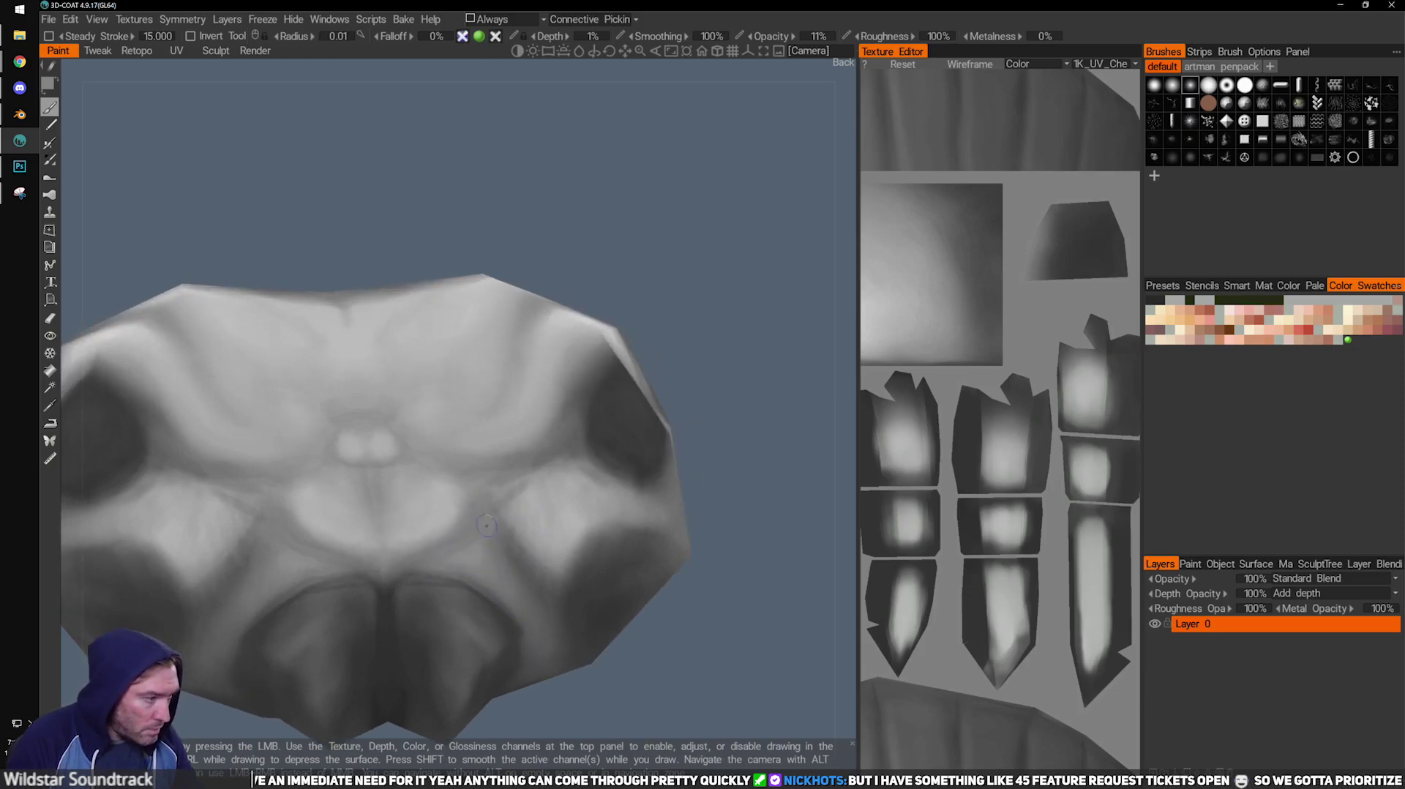
{"action": "left_click_drag", "start_coordinate": [739, 635], "coordinate": [648, 589]}
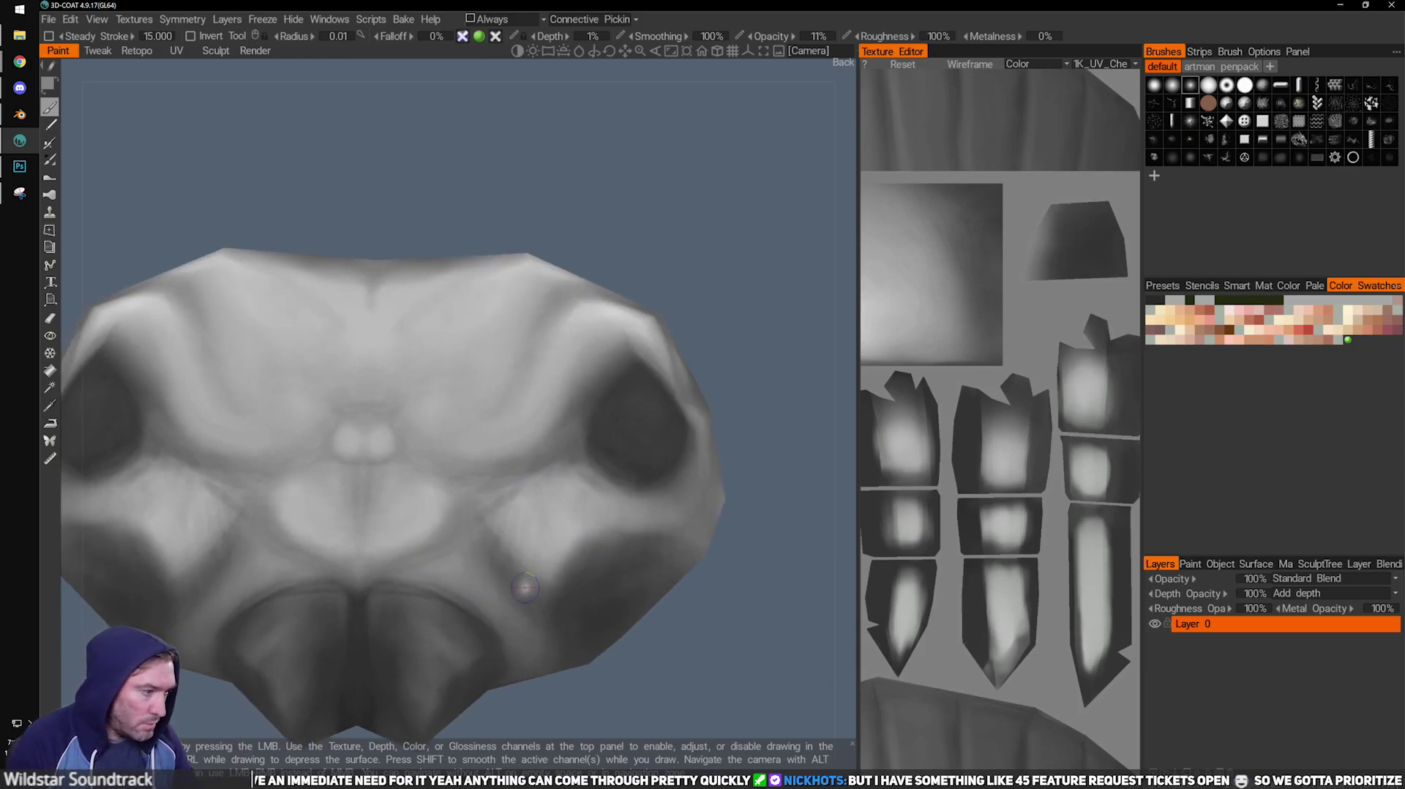
{"action": "right_click_drag", "start_coordinate": [707, 712], "coordinate": [521, 586]}
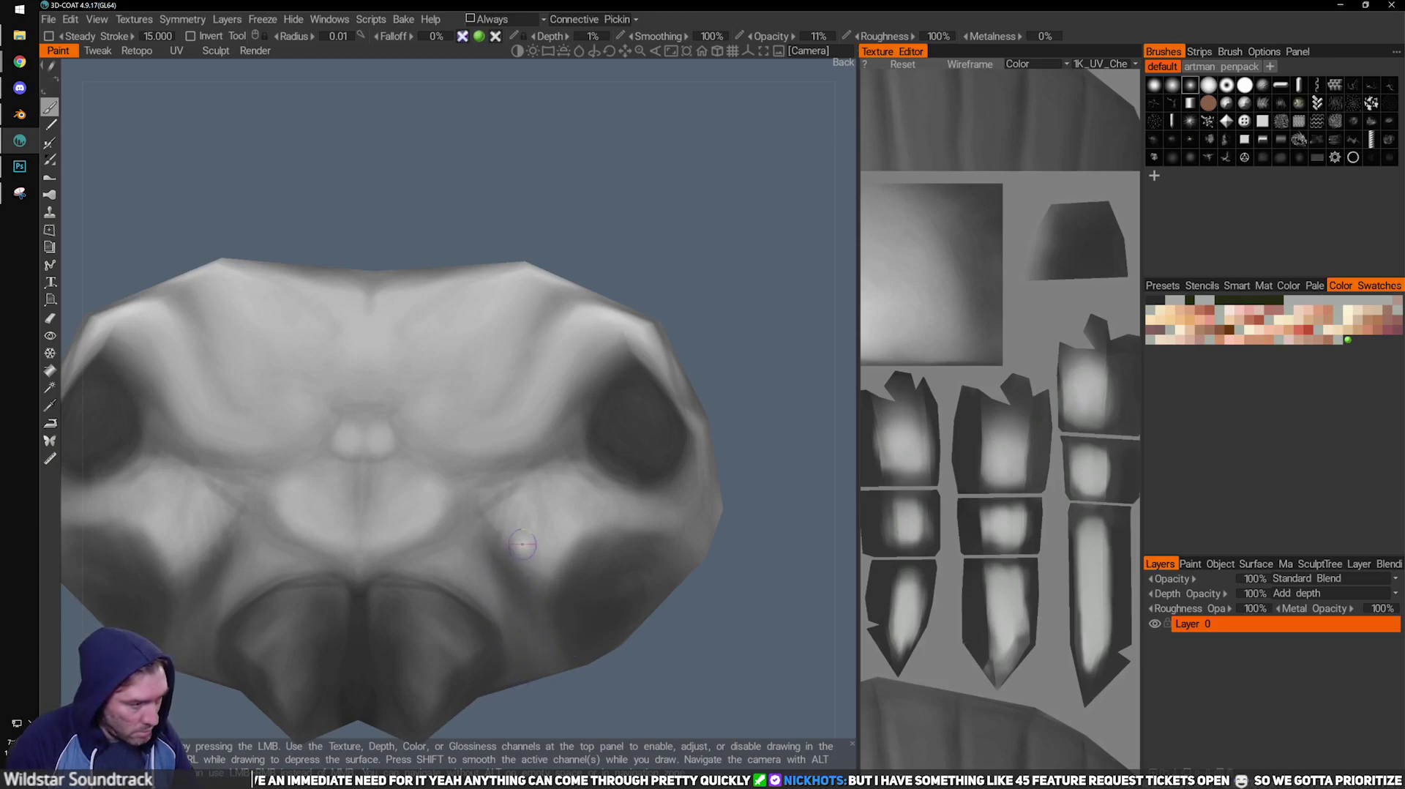
Shape the border between the light cheek patch and the dark lower-cheek shadow with a brush radius of 0.01.
{"action": "left_click_drag", "start_coordinate": [662, 672], "coordinate": [646, 656]}
{"action": "mouse_move", "coordinate": [555, 540]}
{"action": "left_mouse_down"}
{"action": "mouse_move", "coordinate": [558, 523]}
{"action": "mouse_move", "coordinate": [586, 520]}
{"action": "left_mouse_up"}
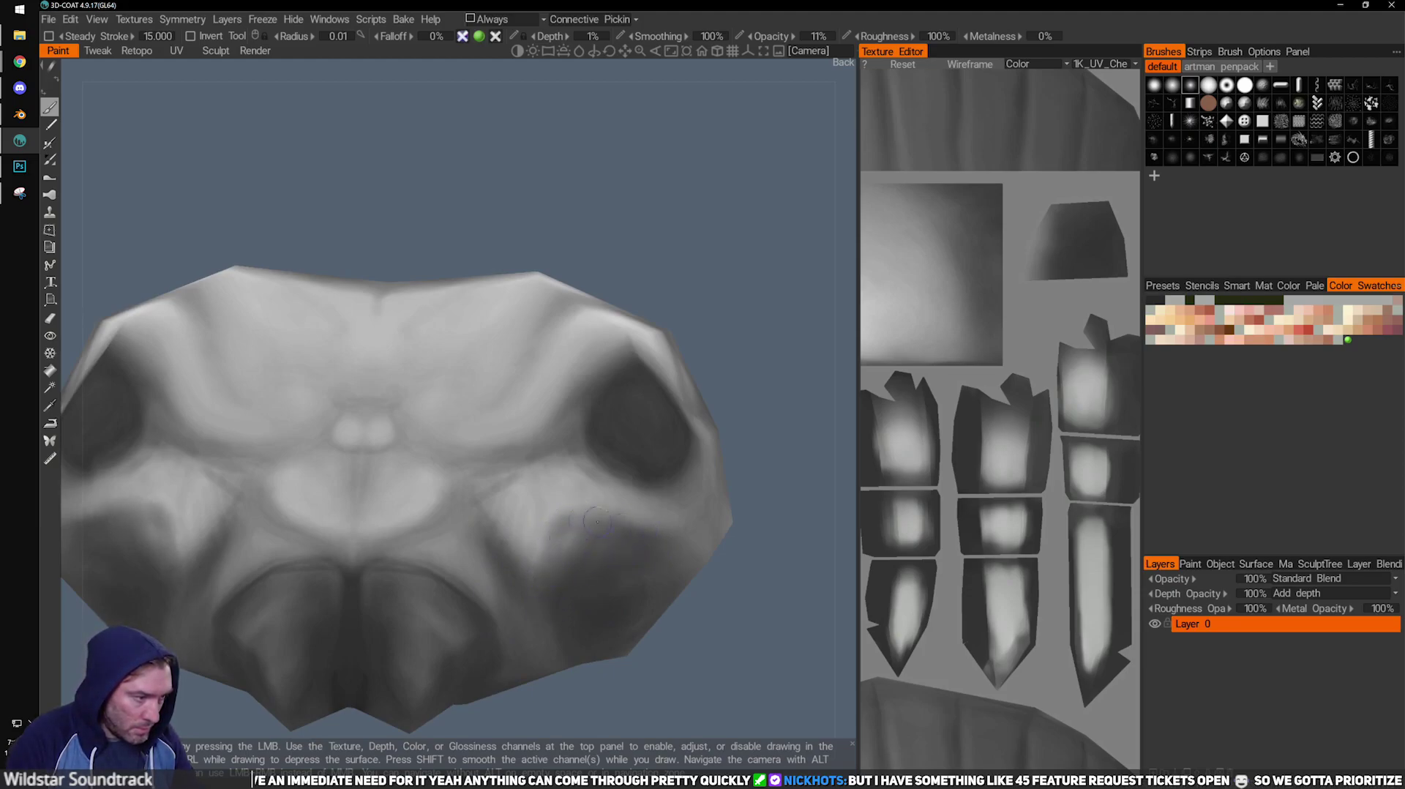
{"action": "left_click_drag", "start_coordinate": [746, 620], "coordinate": [672, 659]}
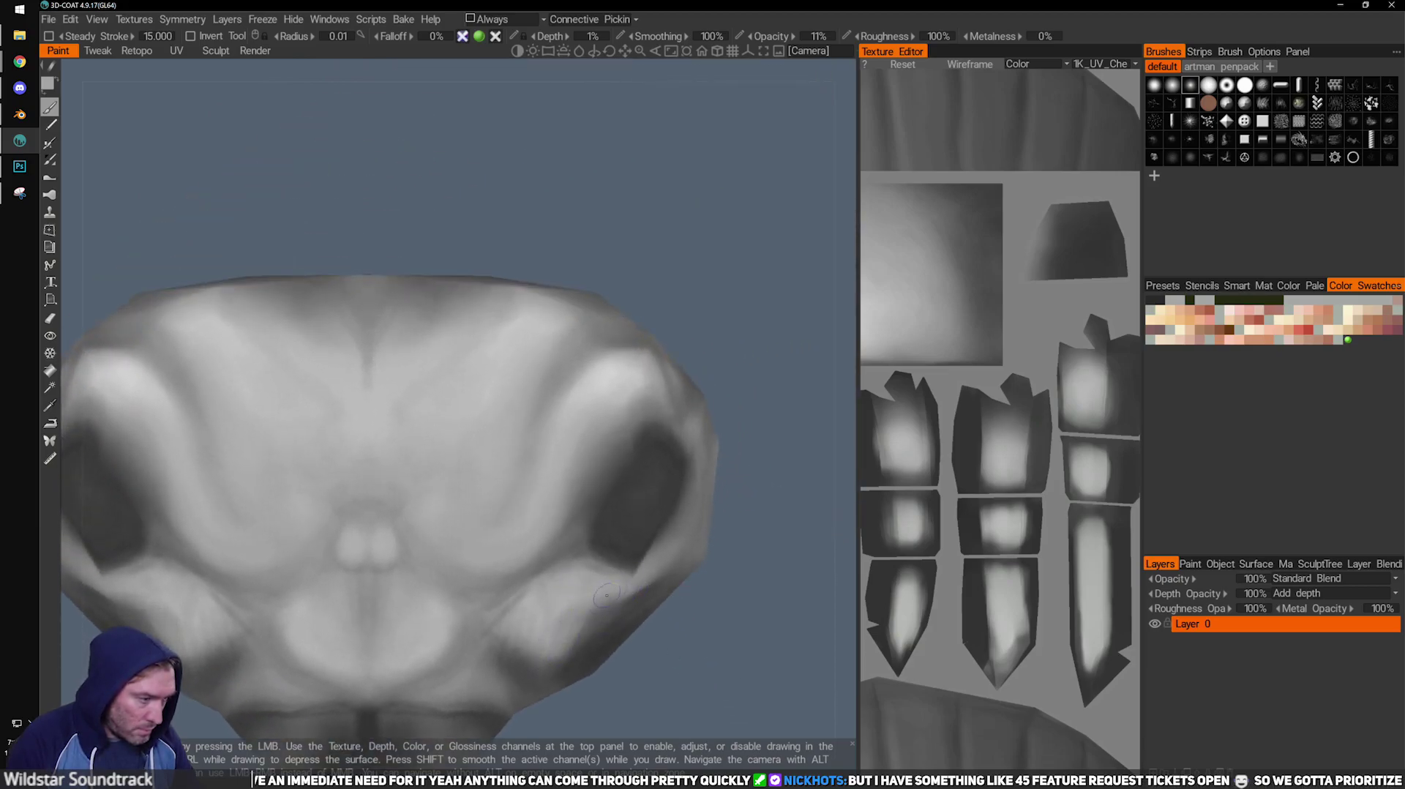
{"action": "left_click_drag", "start_coordinate": [683, 662], "coordinate": [558, 533]}
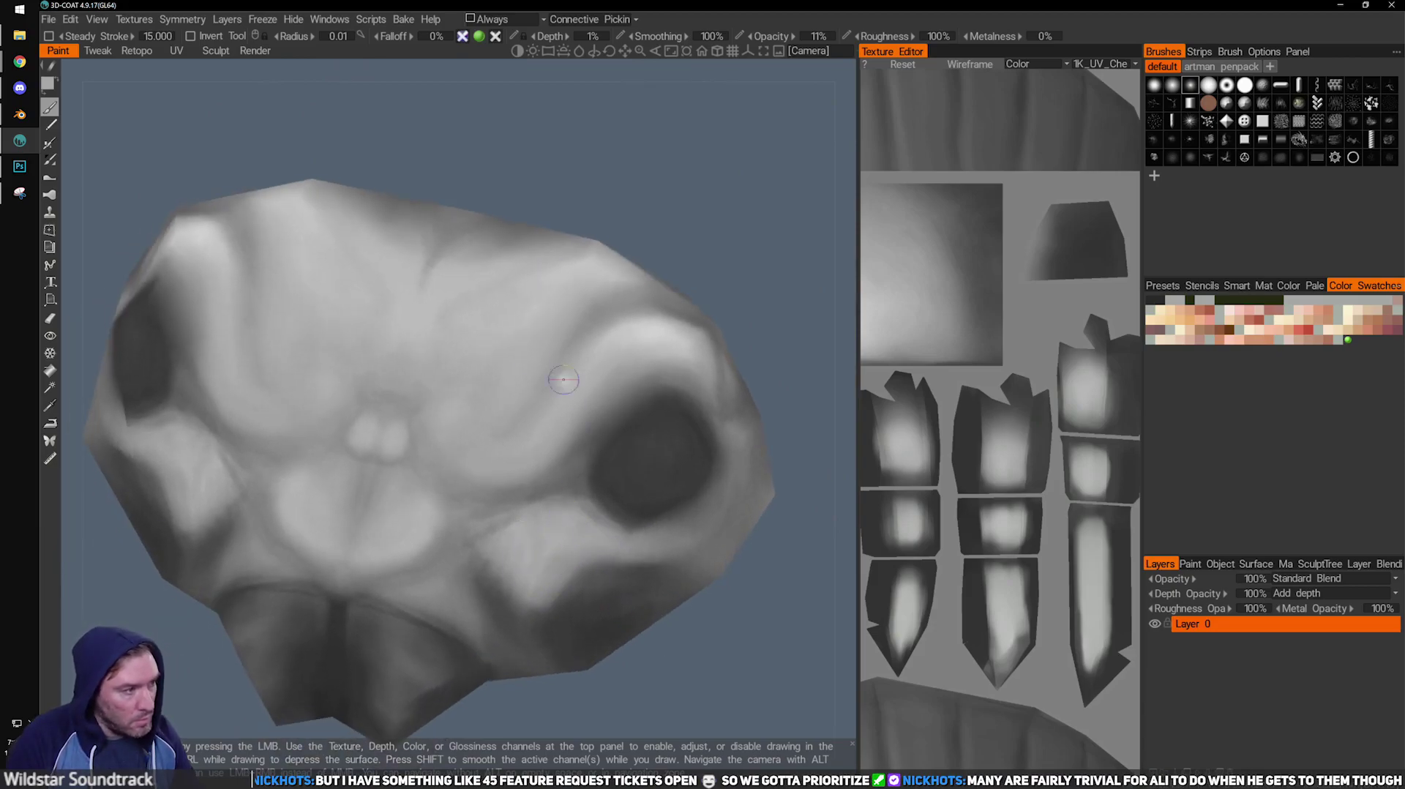
Brighten the cheek patch below the eye socket and darken its inner edge, with brush radii of 0.013 and 0.012.
{"action": "key", "text": "]"}
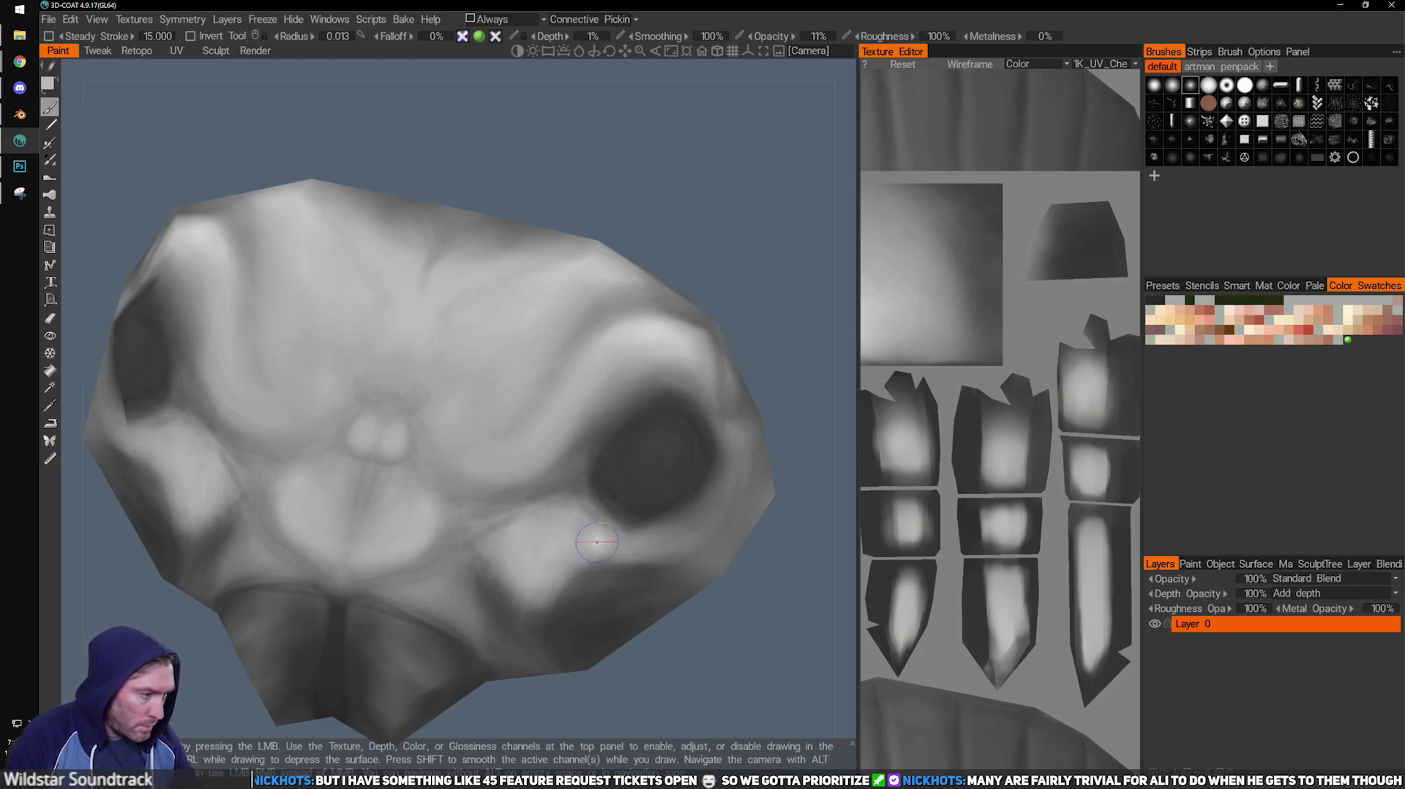
{"action": "key", "text": "["}
{"action": "left_click_drag", "start_coordinate": [687, 688], "coordinate": [686, 635]}
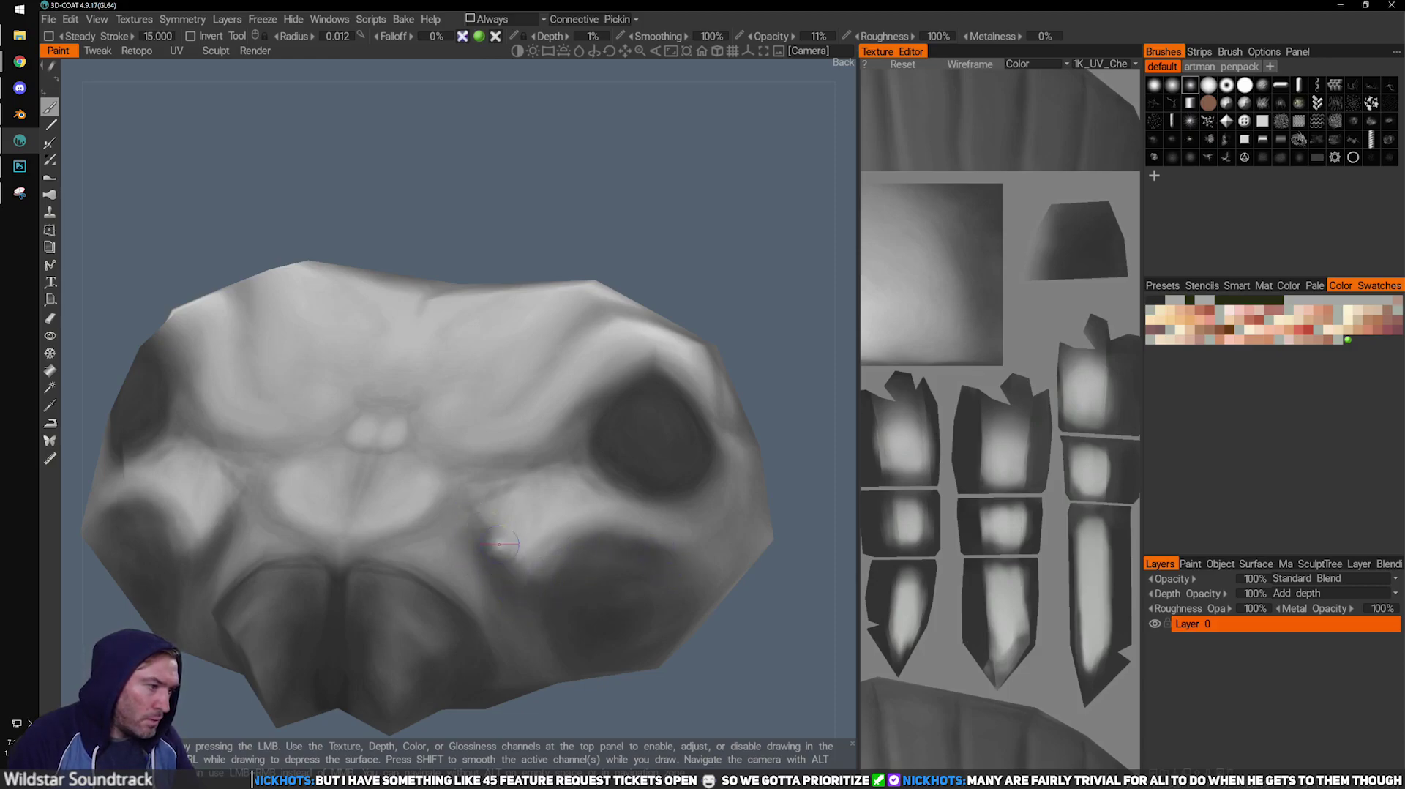
Show the color palette, then paint soft light grey of 67% lightness on the forehead above the central bumps, with a 0.015 brush radius.
{"action": "key", "text": "c"}
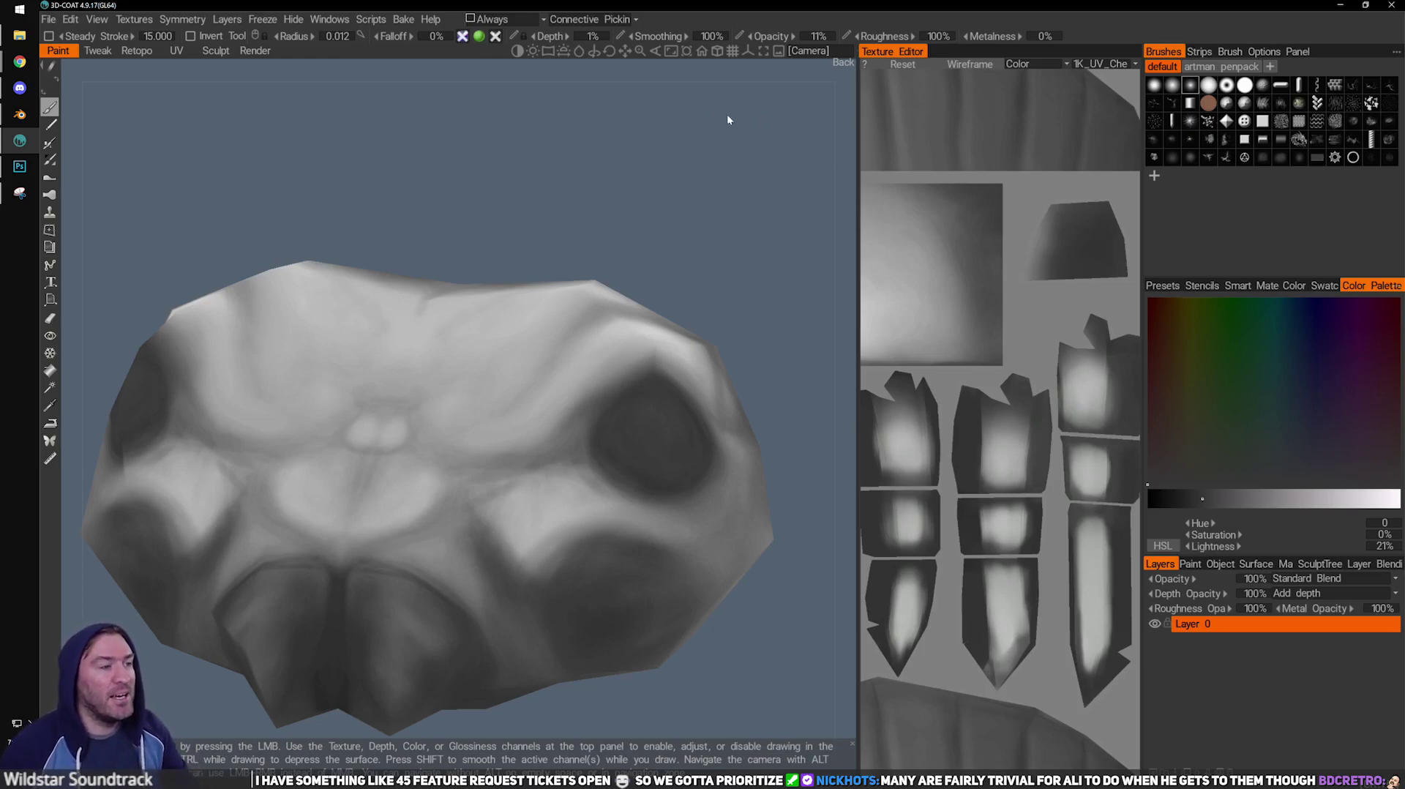
{"action": "mouse_move", "coordinate": [654, 314]}
{"action": "left_mouse_down", "text": "alt"}
{"action": "mouse_move", "coordinate": [533, 357]}
{"action": "mouse_move", "coordinate": [542, 329]}
{"action": "left_mouse_up", "text": "alt"}
{"action": "middle_click_drag", "start_coordinate": [542, 330], "coordinate": [639, 390], "text": "alt"}
{"action": "left_click_drag", "start_coordinate": [682, 364], "coordinate": [700, 248], "text": "alt"}
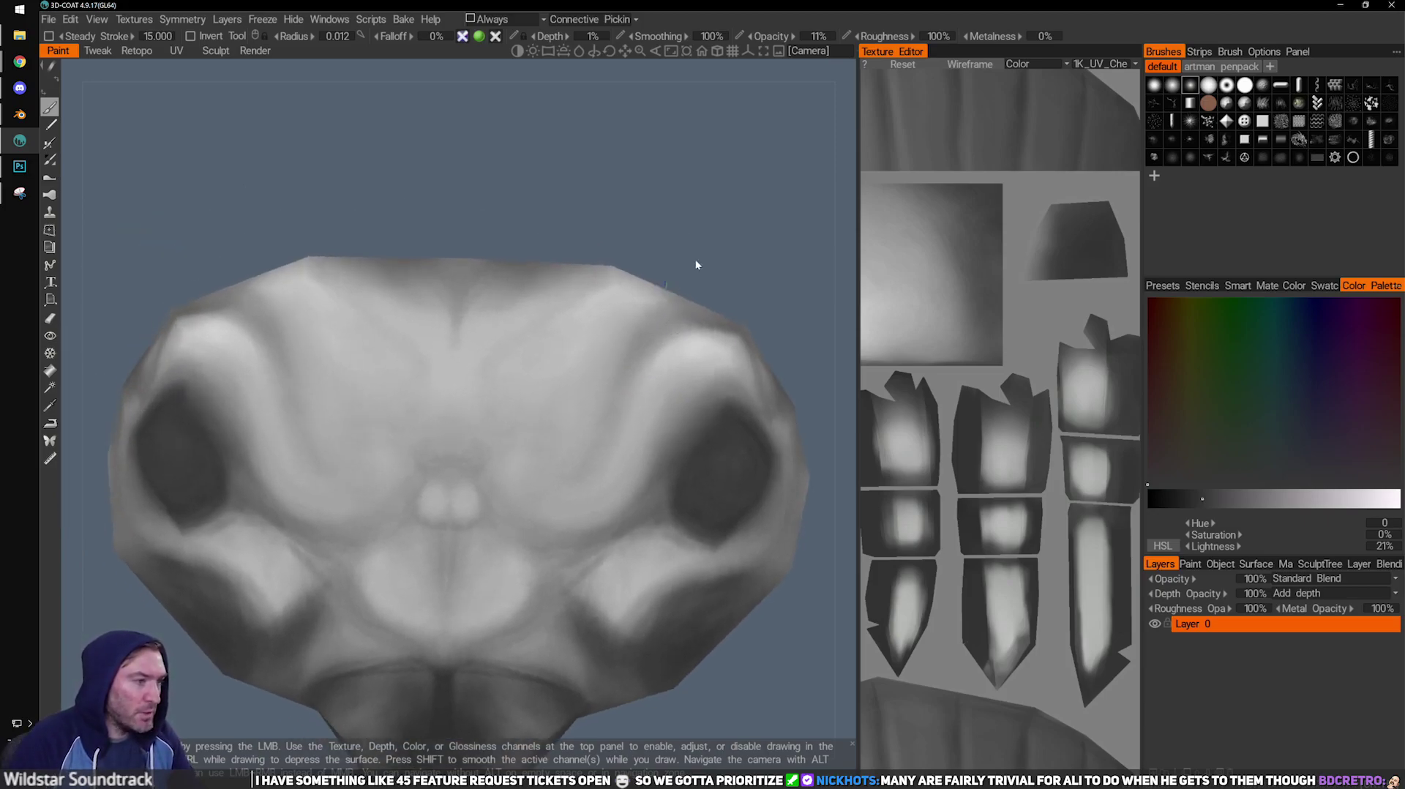
{"action": "key", "text": "v"}
{"action": "left_click_drag", "start_coordinate": [574, 417], "coordinate": [672, 329], "text": "alt"}
{"action": "key", "text": "bracketright"}
{"action": "key", "text": "bracketright"}
{"action": "left_click_drag", "start_coordinate": [580, 406], "coordinate": [560, 476]}
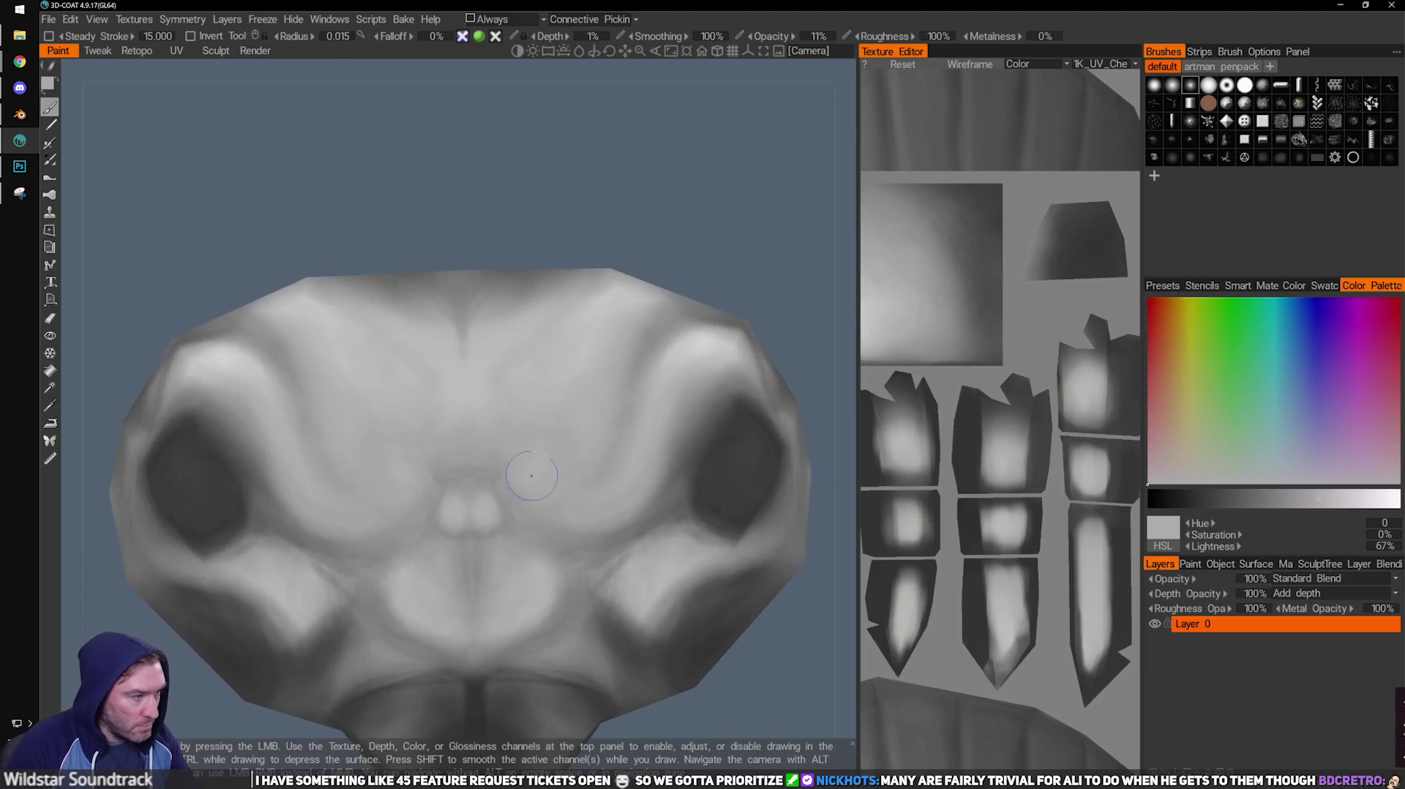
Pick a dark grey of 23% lightness and deepen the crease under the brow beside the eye socket with a smaller brush.
{"action": "mouse_move", "coordinate": [754, 470]}
{"action": "left_mouse_down", "text": "alt"}
{"action": "mouse_move", "coordinate": [700, 464]}
{"action": "mouse_move", "coordinate": [697, 340]}
{"action": "left_mouse_up", "text": "alt"}
{"action": "key", "text": "v"}
{"action": "left_click_drag", "start_coordinate": [692, 212], "coordinate": [724, 251]}
{"action": "key", "text": "bracketleft"}
{"action": "key", "text": "bracketleft"}
{"action": "key", "text": "bracketleft"}
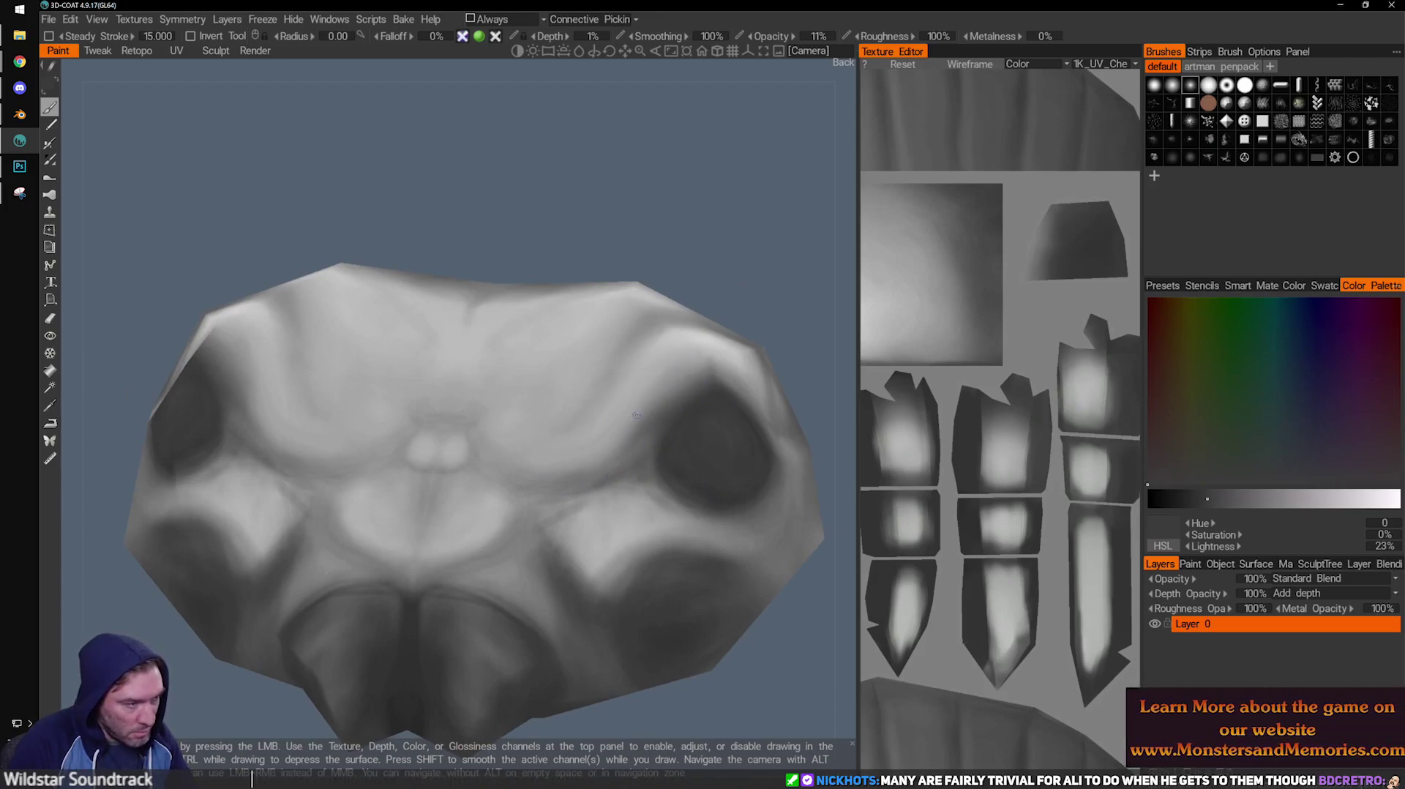
{"action": "mouse_move", "coordinate": [805, 322]}
{"action": "left_mouse_down"}
{"action": "mouse_move", "coordinate": [774, 325]}
{"action": "mouse_move", "coordinate": [615, 428]}
{"action": "left_mouse_up"}
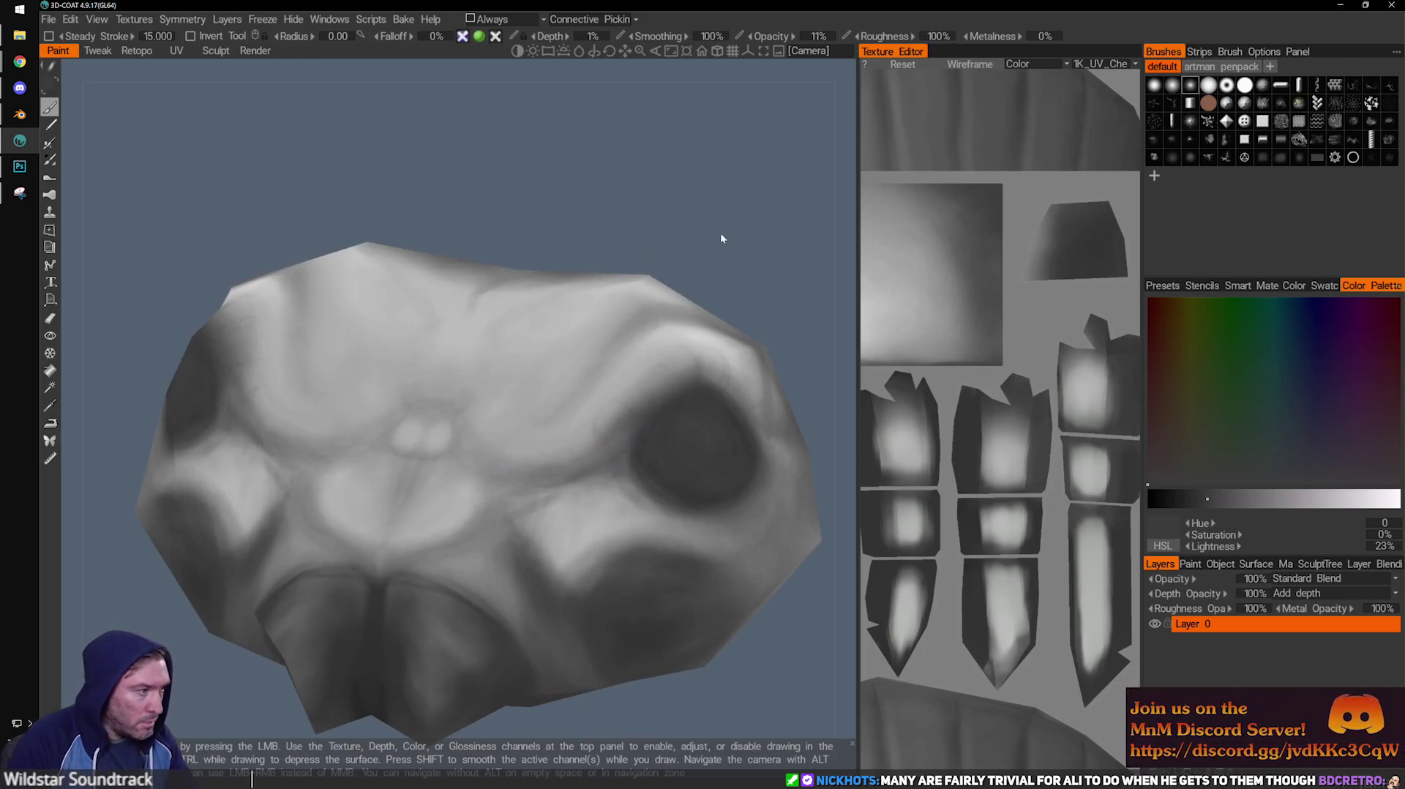
Paint soft dark streaks along the beetle's front shell segment in 23% lightness grey, with a brush radius of 0.022.
{"action": "scroll", "coordinate": [432, 222], "scroll_direction": "down", "scroll_amount": 5}
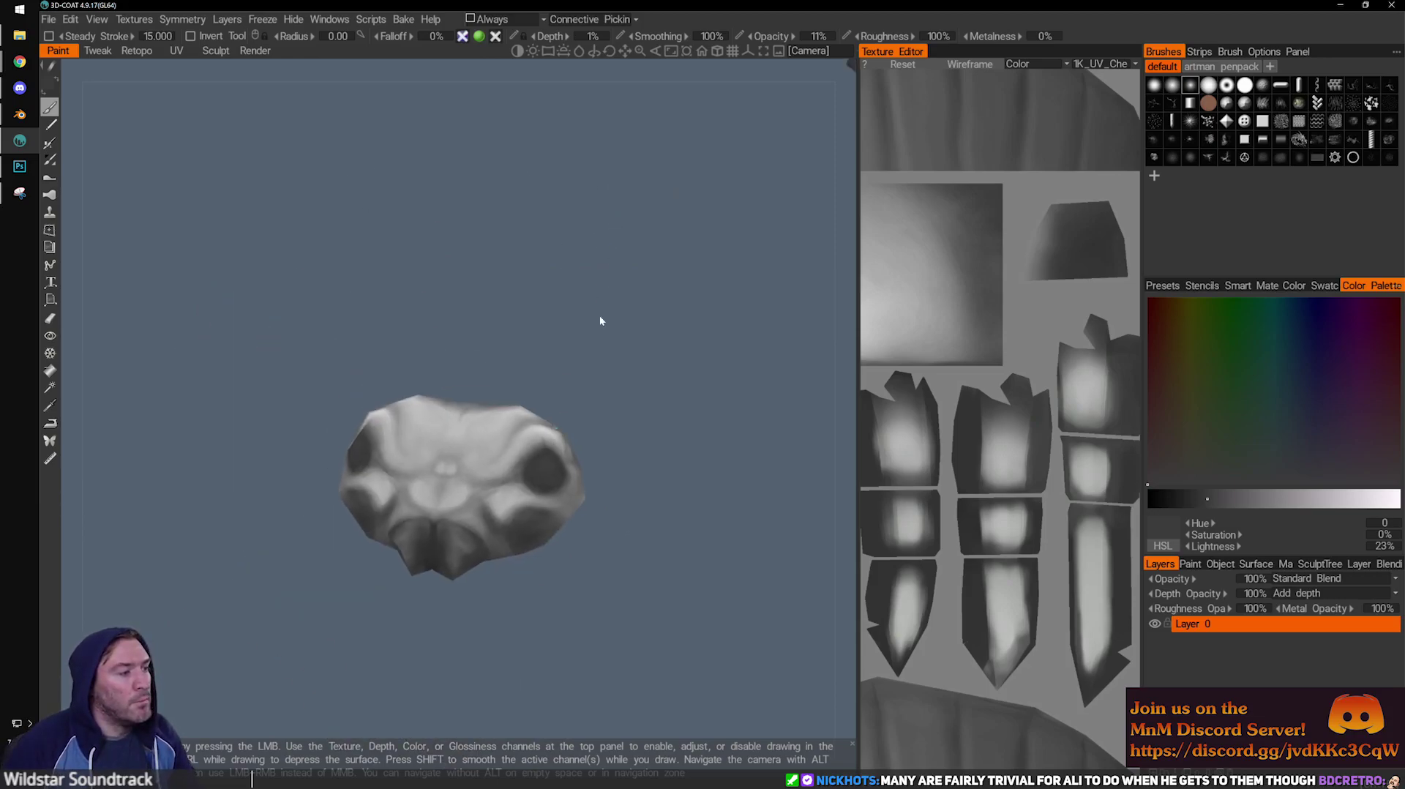
{"action": "scroll", "coordinate": [413, 334], "scroll_direction": "down", "scroll_amount": 5}
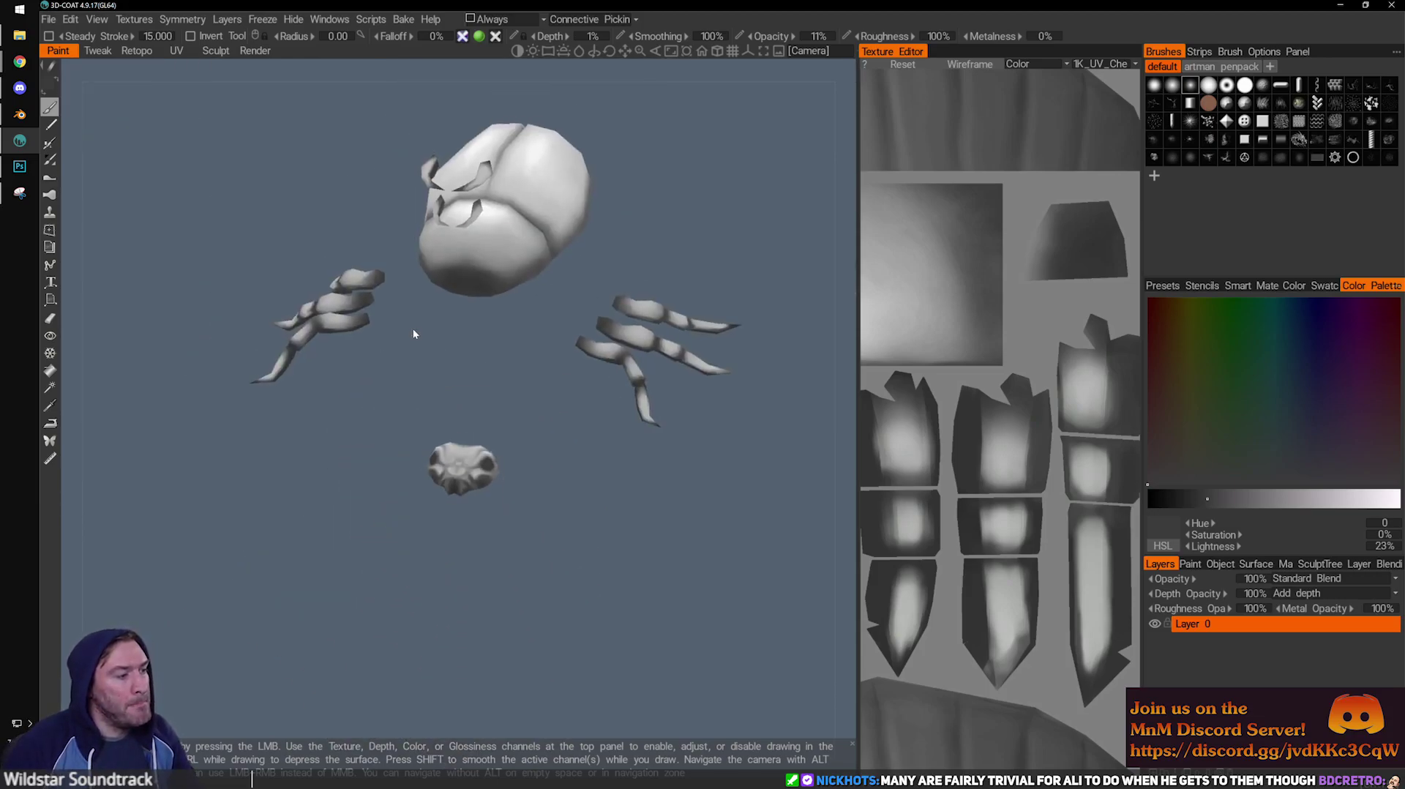
{"action": "left_click_drag", "start_coordinate": [243, 207], "coordinate": [350, 400]}
{"action": "scroll", "coordinate": [350, 400], "scroll_direction": "up", "scroll_amount": 5}
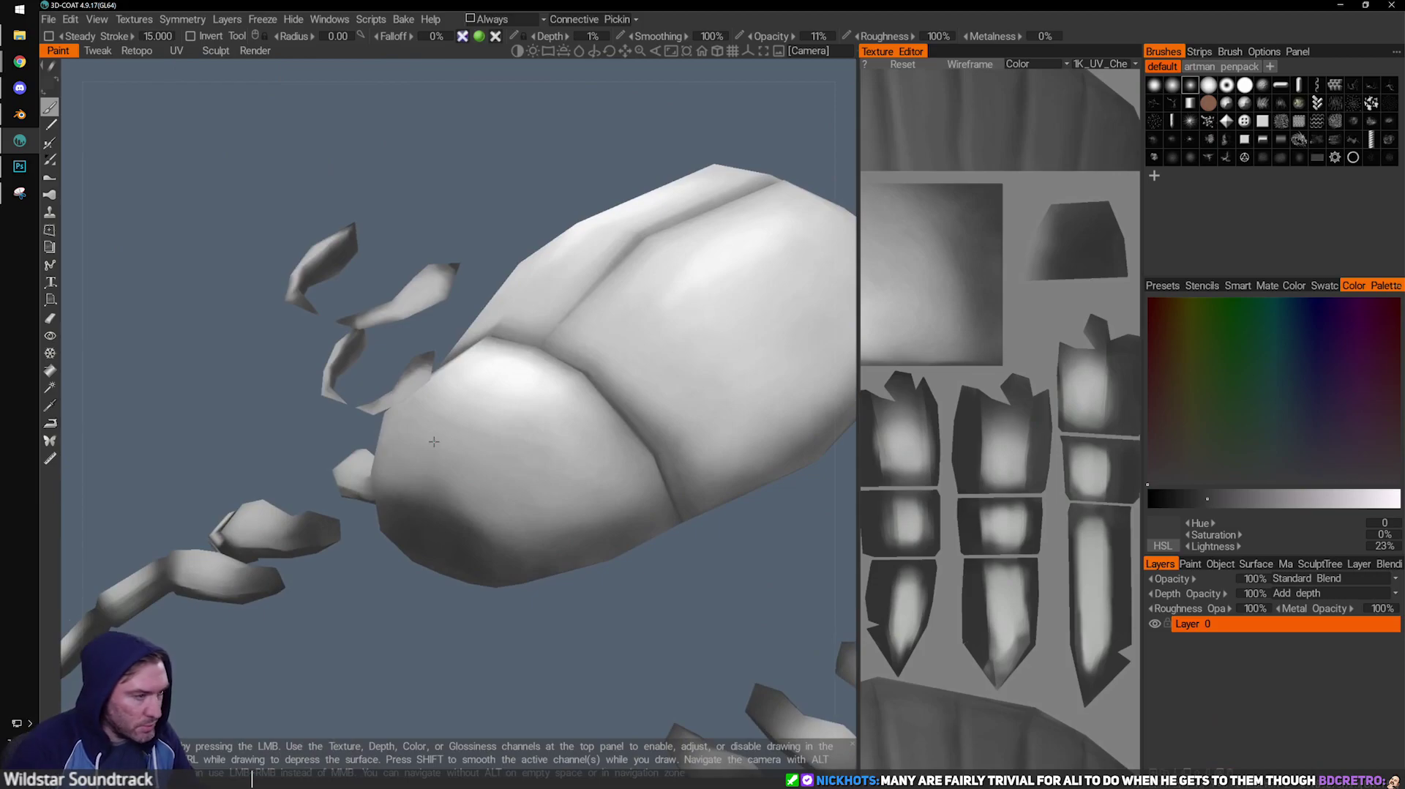
{"action": "left_click_drag", "start_coordinate": [500, 657], "coordinate": [561, 607]}
{"action": "mouse_move", "coordinate": [527, 474]}
{"action": "left_mouse_down"}
{"action": "mouse_move", "coordinate": [564, 508]}
{"action": "mouse_move", "coordinate": [561, 418]}
{"action": "left_mouse_up"}
{"action": "mouse_move", "coordinate": [495, 502]}
{"action": "left_mouse_down"}
{"action": "mouse_move", "coordinate": [531, 501]}
{"action": "mouse_move", "coordinate": [462, 641]}
{"action": "mouse_move", "coordinate": [476, 677]}
{"action": "left_mouse_up"}
{"action": "left_click_drag", "start_coordinate": [494, 425], "coordinate": [472, 469]}
{"action": "left_click_drag", "start_coordinate": [492, 648], "coordinate": [503, 614]}
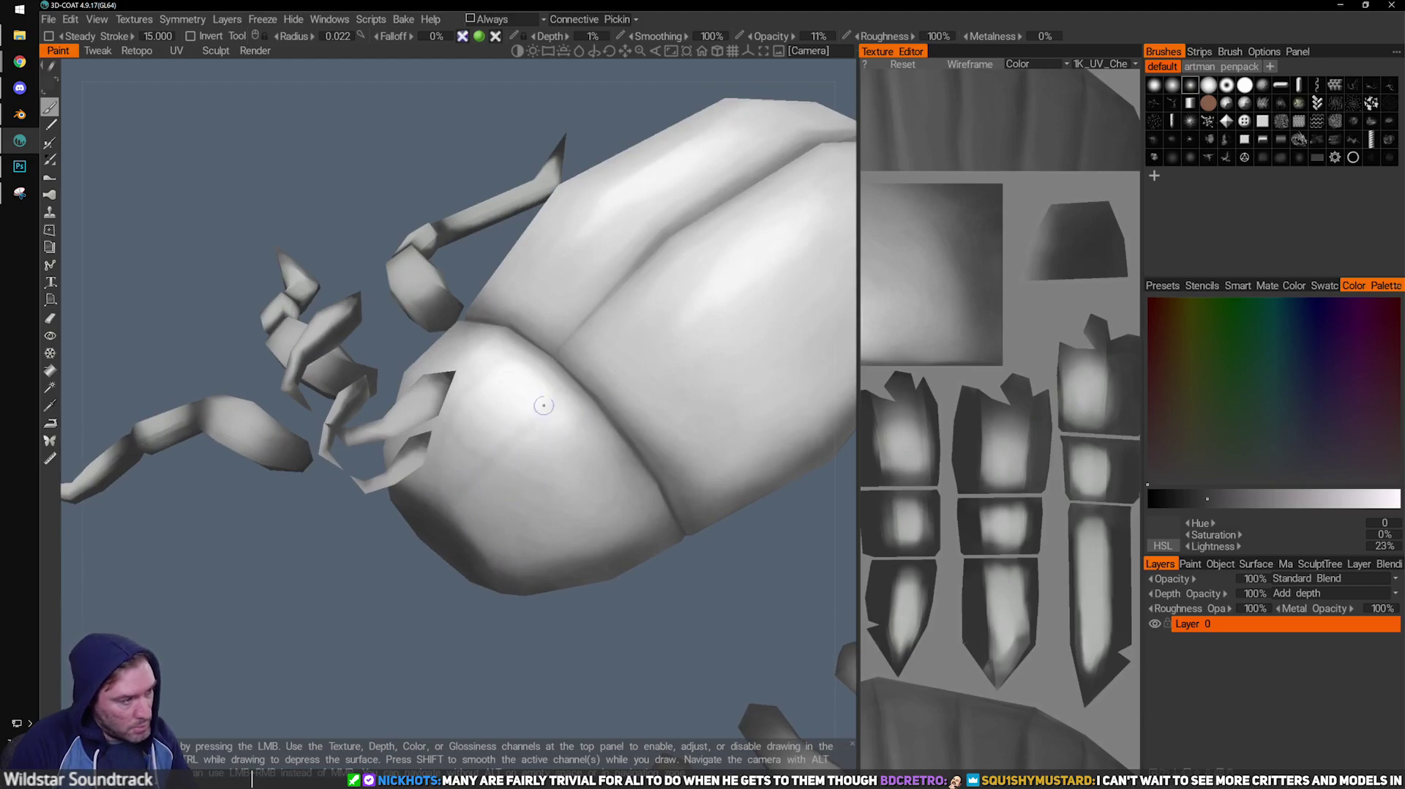
{"action": "mouse_move", "coordinate": [476, 553]}
{"action": "left_mouse_down", "text": "alt"}
{"action": "mouse_move", "coordinate": [564, 524]}
{"action": "mouse_move", "coordinate": [627, 665]}
{"action": "mouse_move", "coordinate": [680, 609]}
{"action": "mouse_move", "coordinate": [532, 534]}
{"action": "mouse_move", "coordinate": [526, 674]}
{"action": "mouse_move", "coordinate": [565, 629]}
{"action": "left_mouse_up", "text": "alt"}
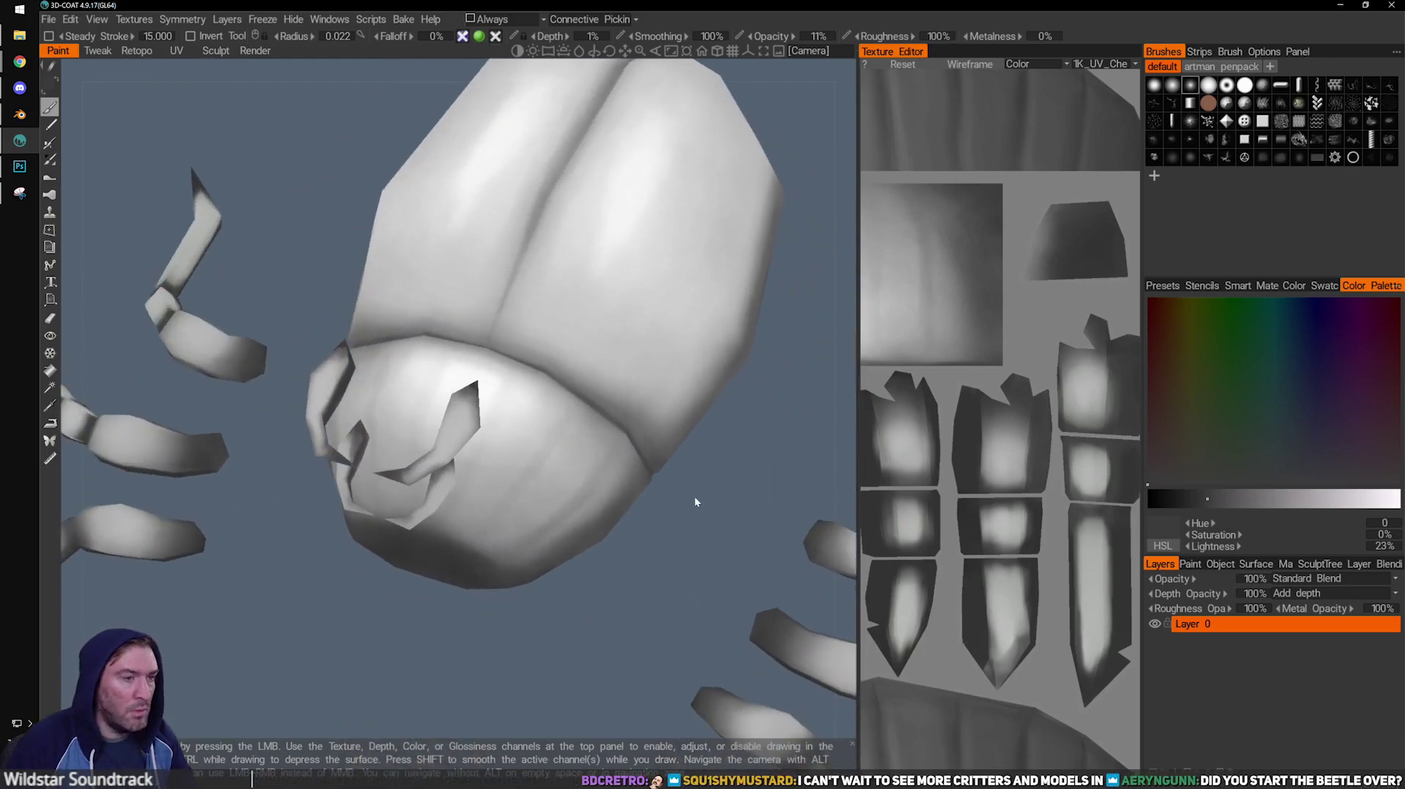
Bring the front shell segment's island into view in the texture editor and widen the texture view.
{"action": "middle_click_drag", "start_coordinate": [902, 381], "coordinate": [1047, 538], "text": "alt"}
{"action": "scroll", "coordinate": [1047, 538], "scroll_direction": "down", "scroll_amount": 4}
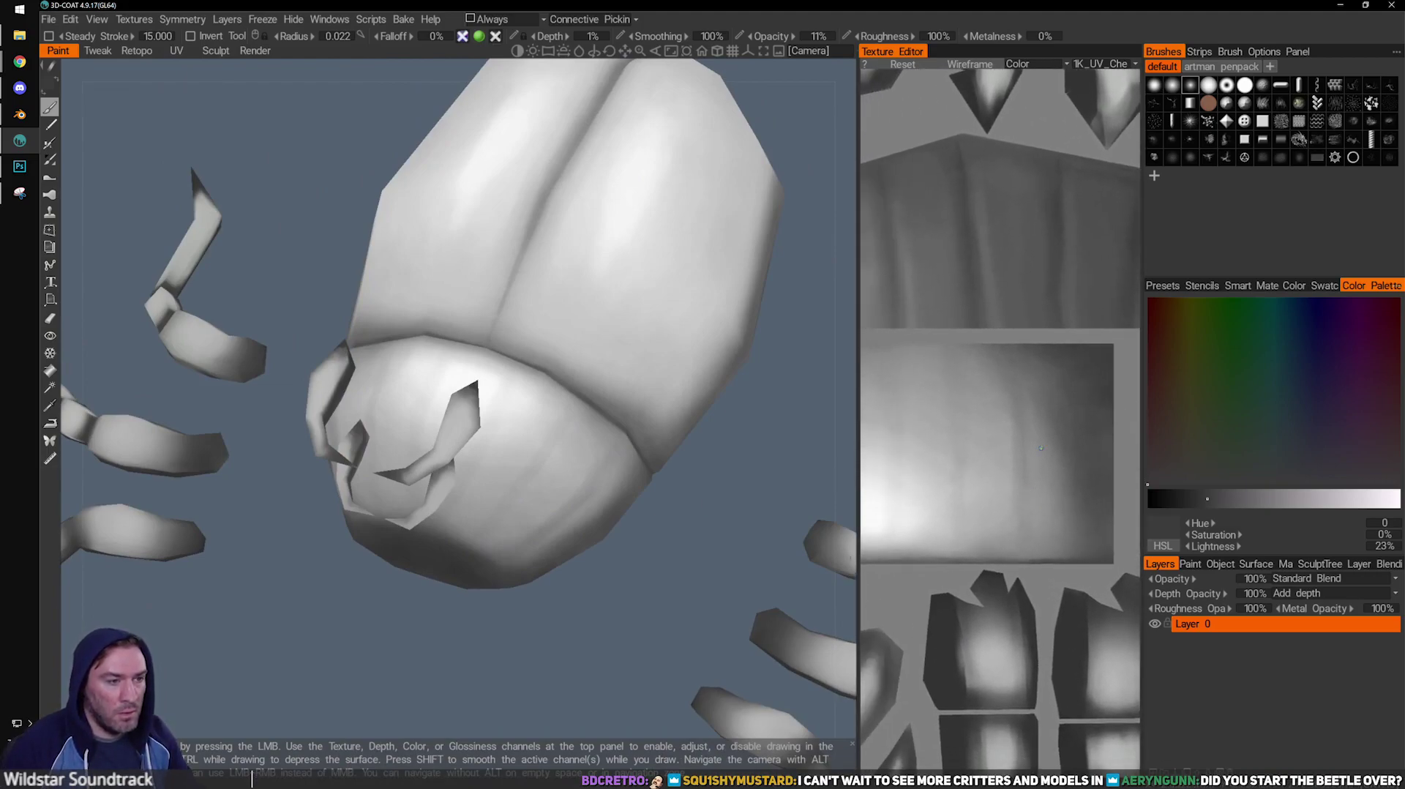
{"action": "left_click_drag", "start_coordinate": [860, 372], "coordinate": [805, 371]}
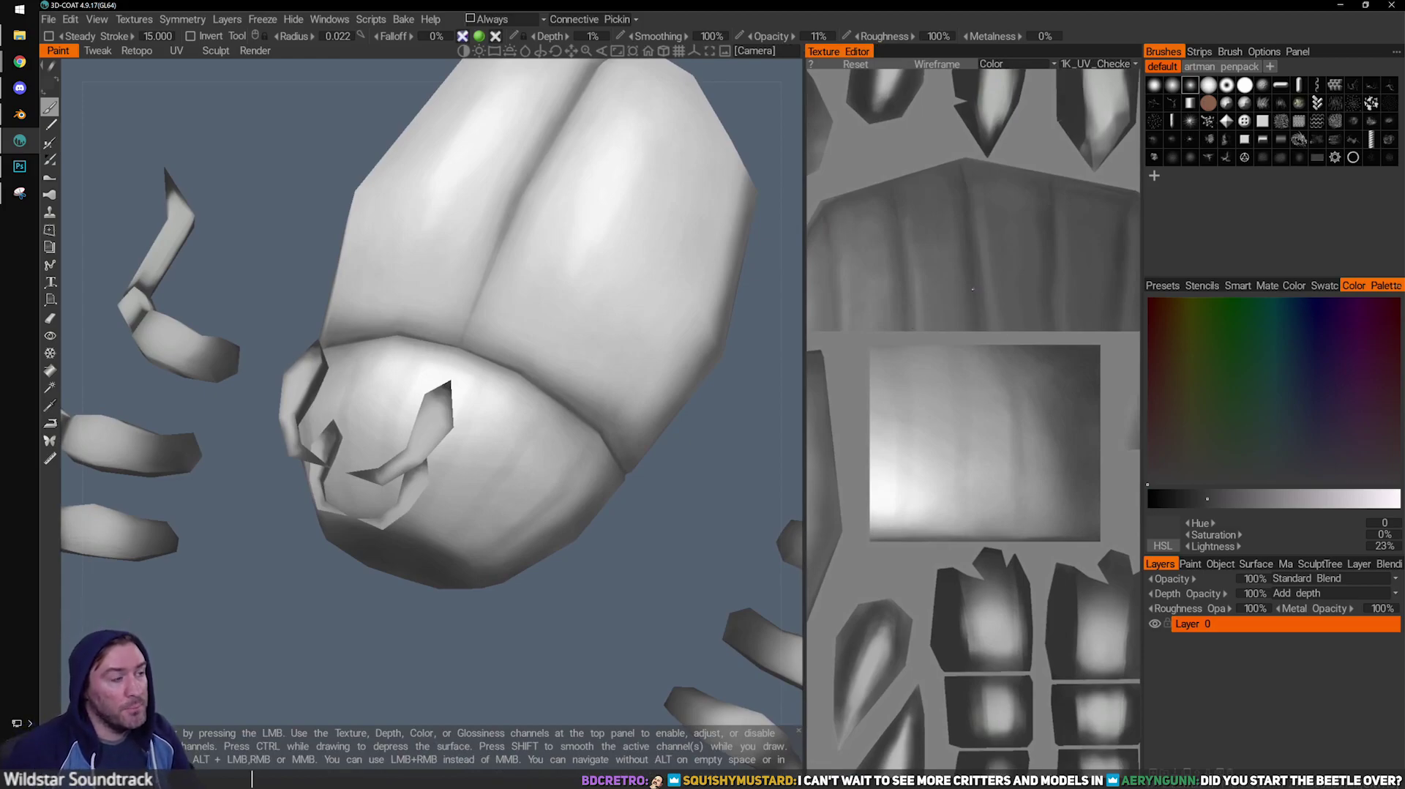
{"action": "middle_click_drag", "start_coordinate": [644, 340], "coordinate": [587, 324]}
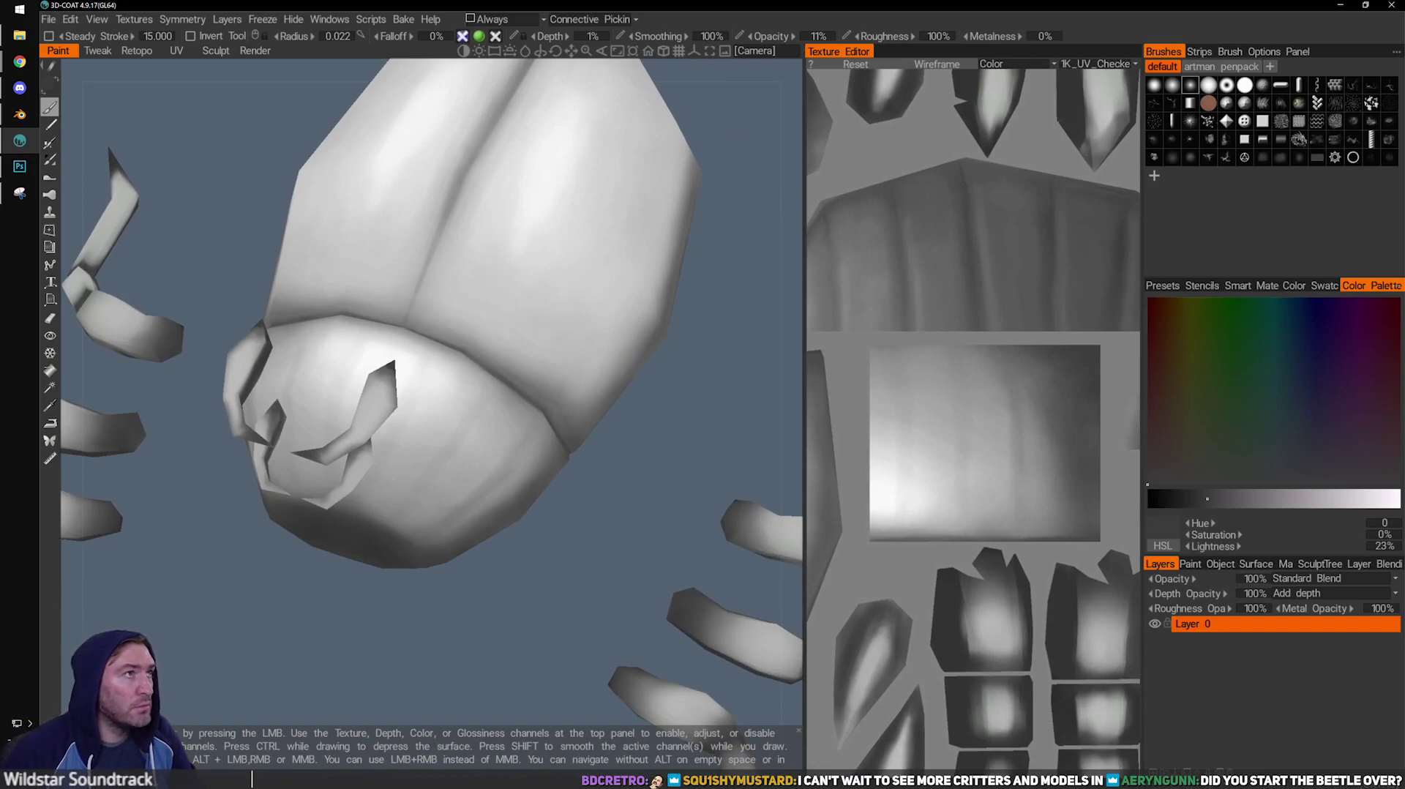
Switch to Blender and replace the beetle body's base color image with Beetle_normalobj.png, checking it beside the rat.
{"action": "left_click", "coordinate": [19, 114]}
{"action": "middle_click_drag", "start_coordinate": [802, 237], "coordinate": [723, 253]}
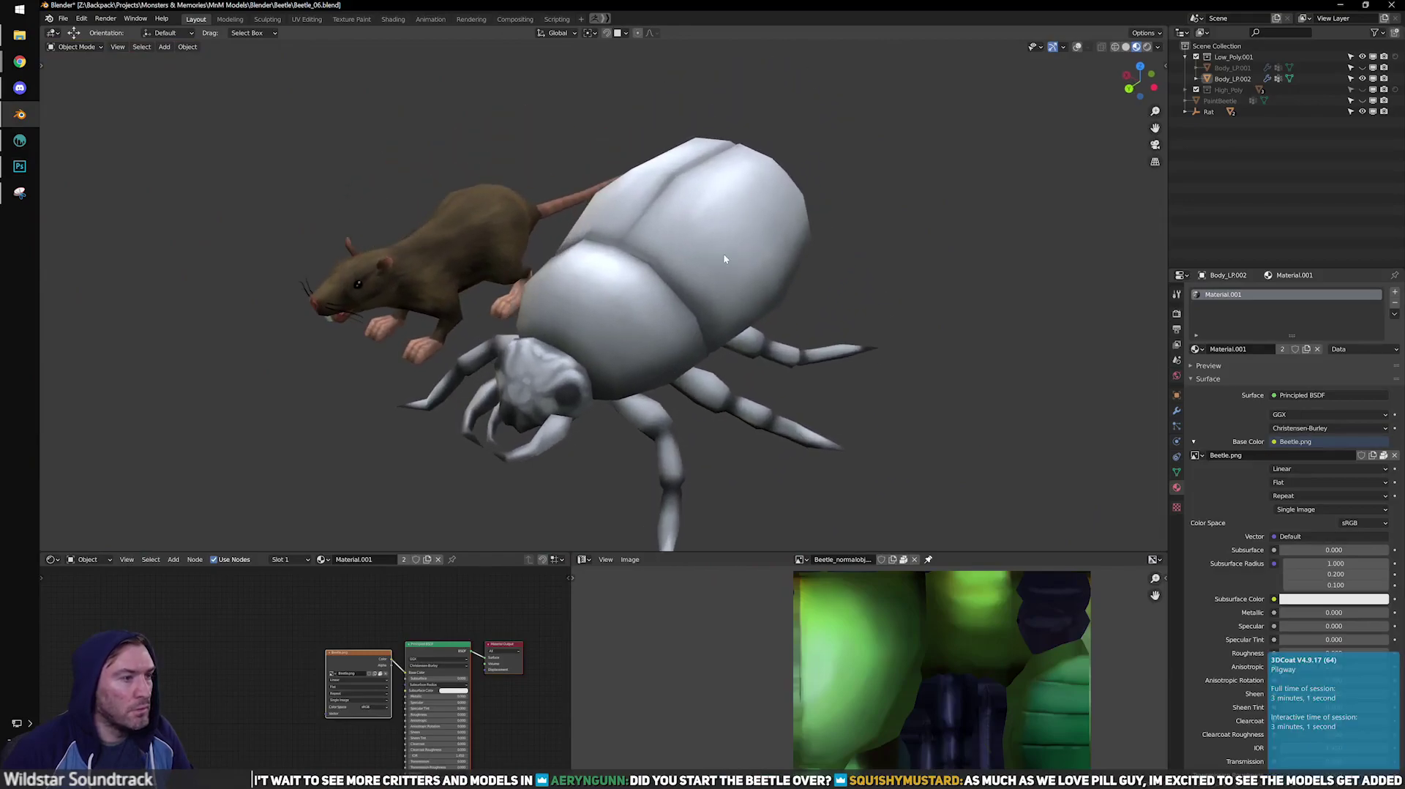
{"action": "left_click", "coordinate": [725, 253]}
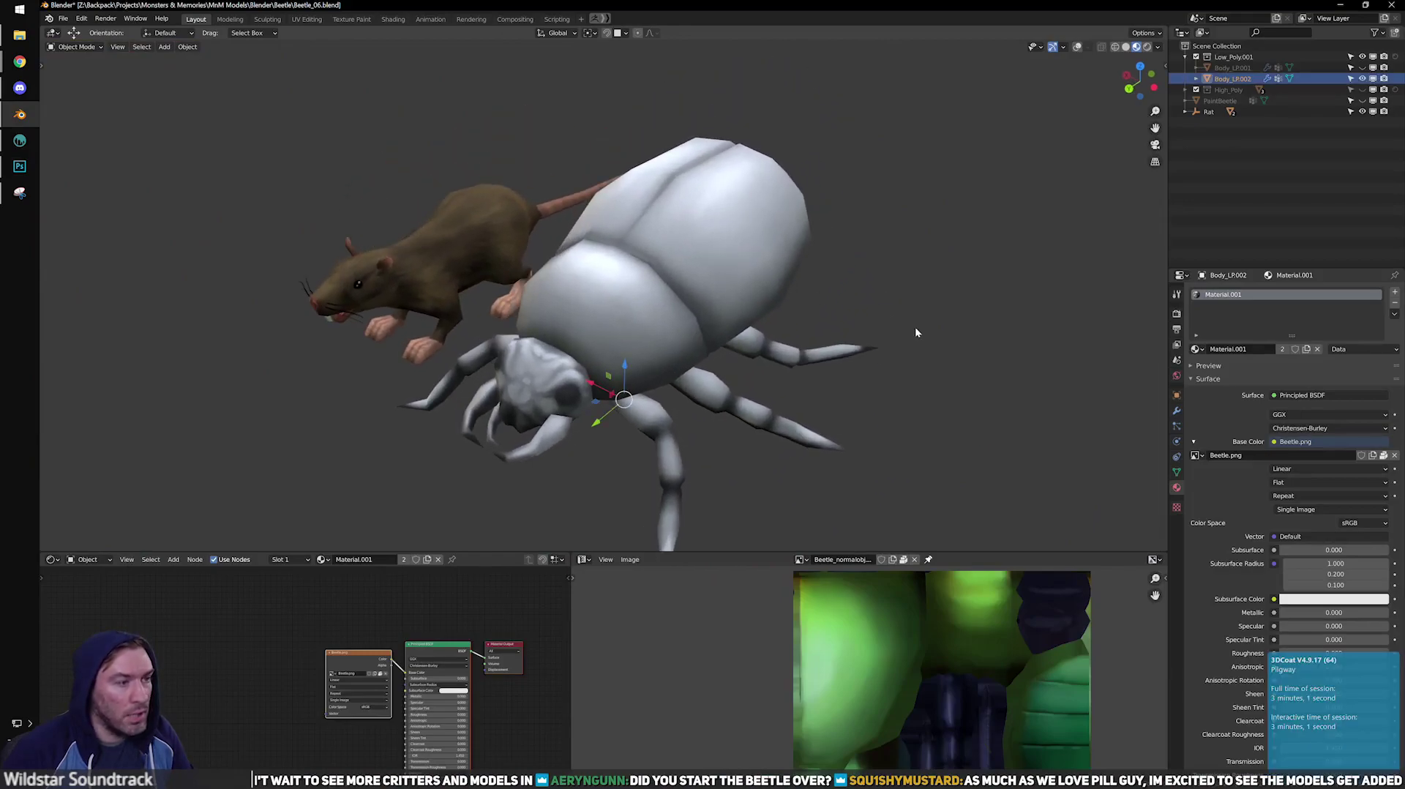
{"action": "left_click", "coordinate": [1394, 455]}
{"action": "left_click", "coordinate": [1366, 458]}
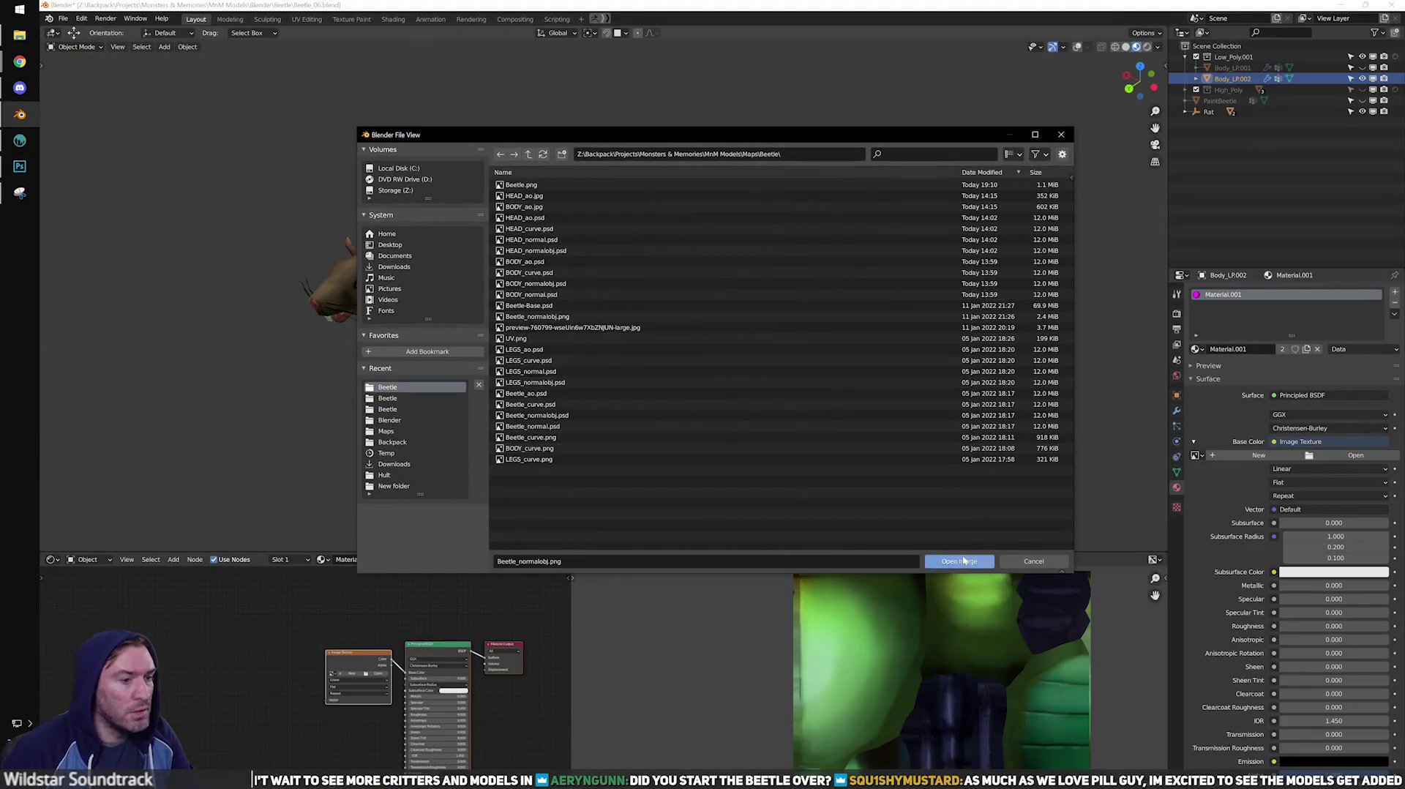
{"action": "left_click", "coordinate": [965, 561]}
{"action": "scroll", "coordinate": [814, 363], "scroll_direction": "up", "scroll_amount": 2}
{"action": "middle_click_drag", "start_coordinate": [814, 361], "coordinate": [873, 357]}
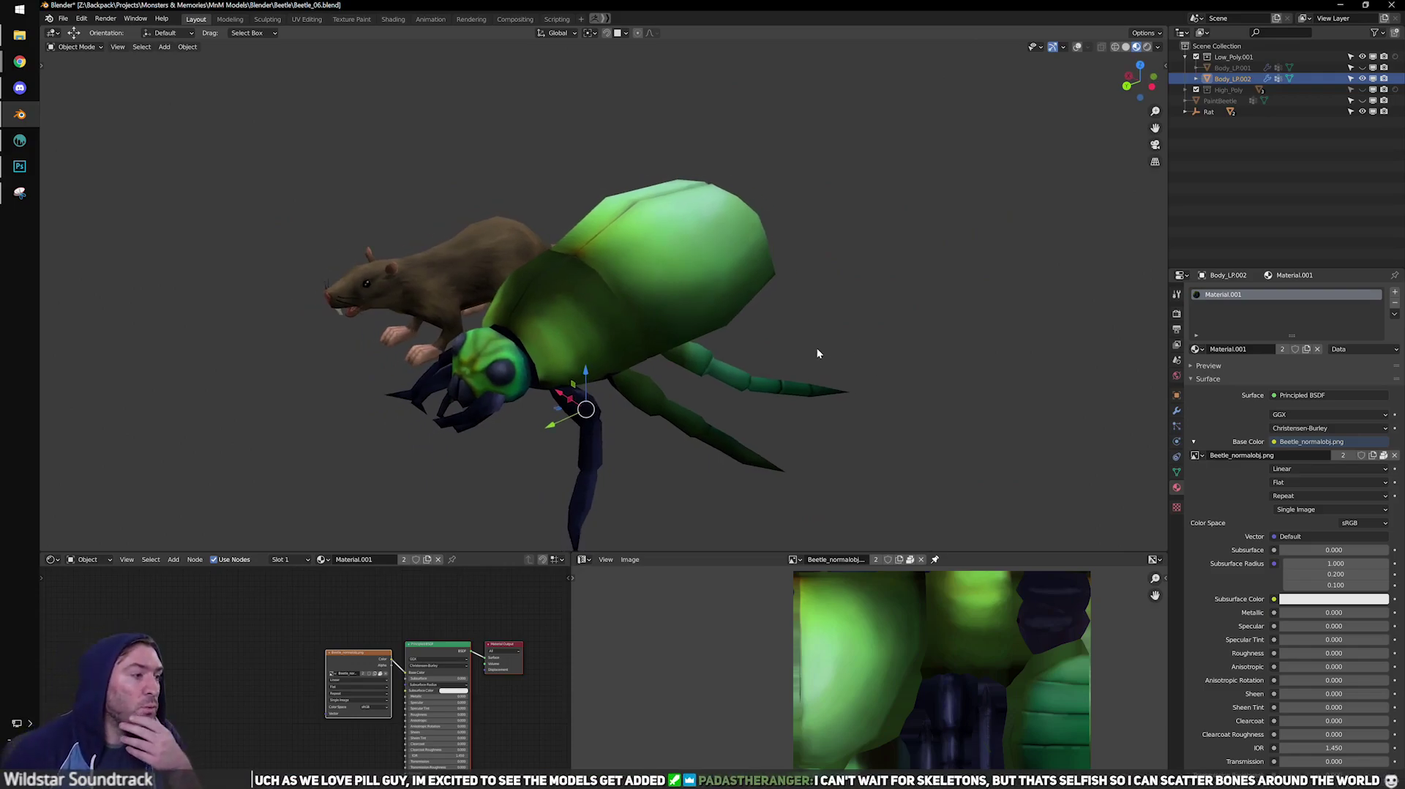
{"action": "middle_click_drag", "start_coordinate": [764, 340], "coordinate": [708, 352]}
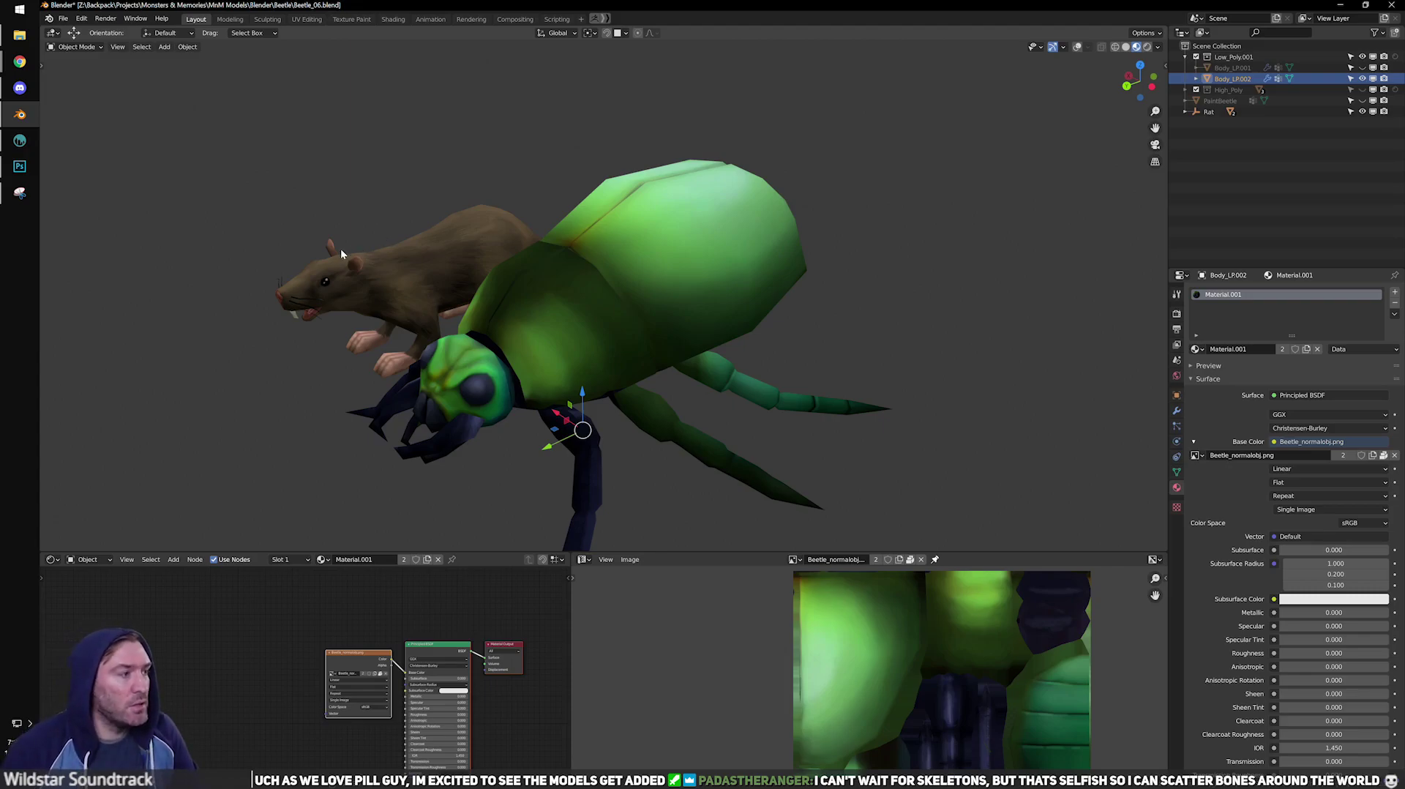
{"action": "scroll", "coordinate": [340, 248], "scroll_direction": "down", "scroll_amount": 1}
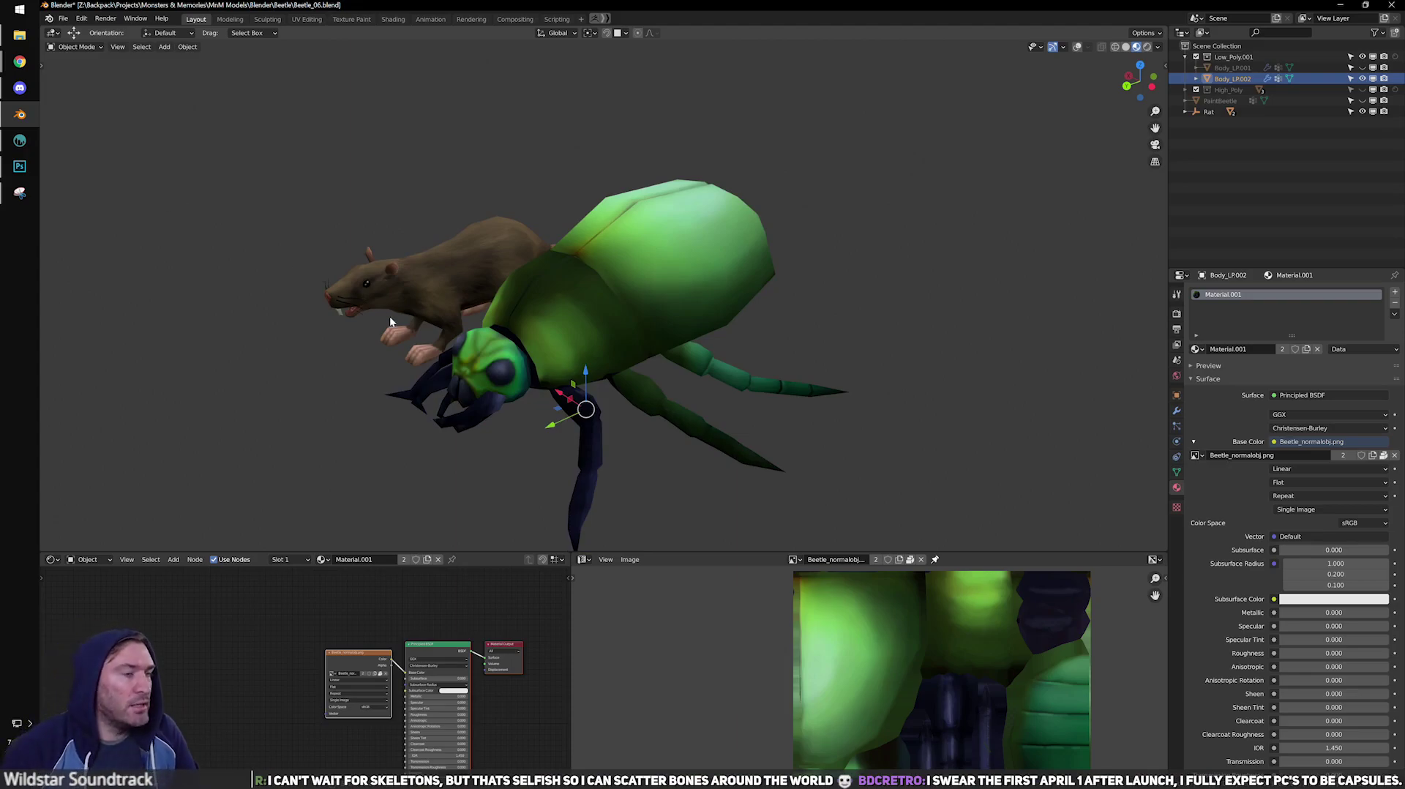
Switch back to 3D-Coat and examine the beetle's shell, legs and head from the side and the leg islands in the texture.
{"action": "left_click", "coordinate": [20, 140]}
{"action": "scroll", "coordinate": [649, 423], "scroll_direction": "down", "scroll_amount": 3}
{"action": "left_click_drag", "start_coordinate": [649, 423], "coordinate": [511, 372]}
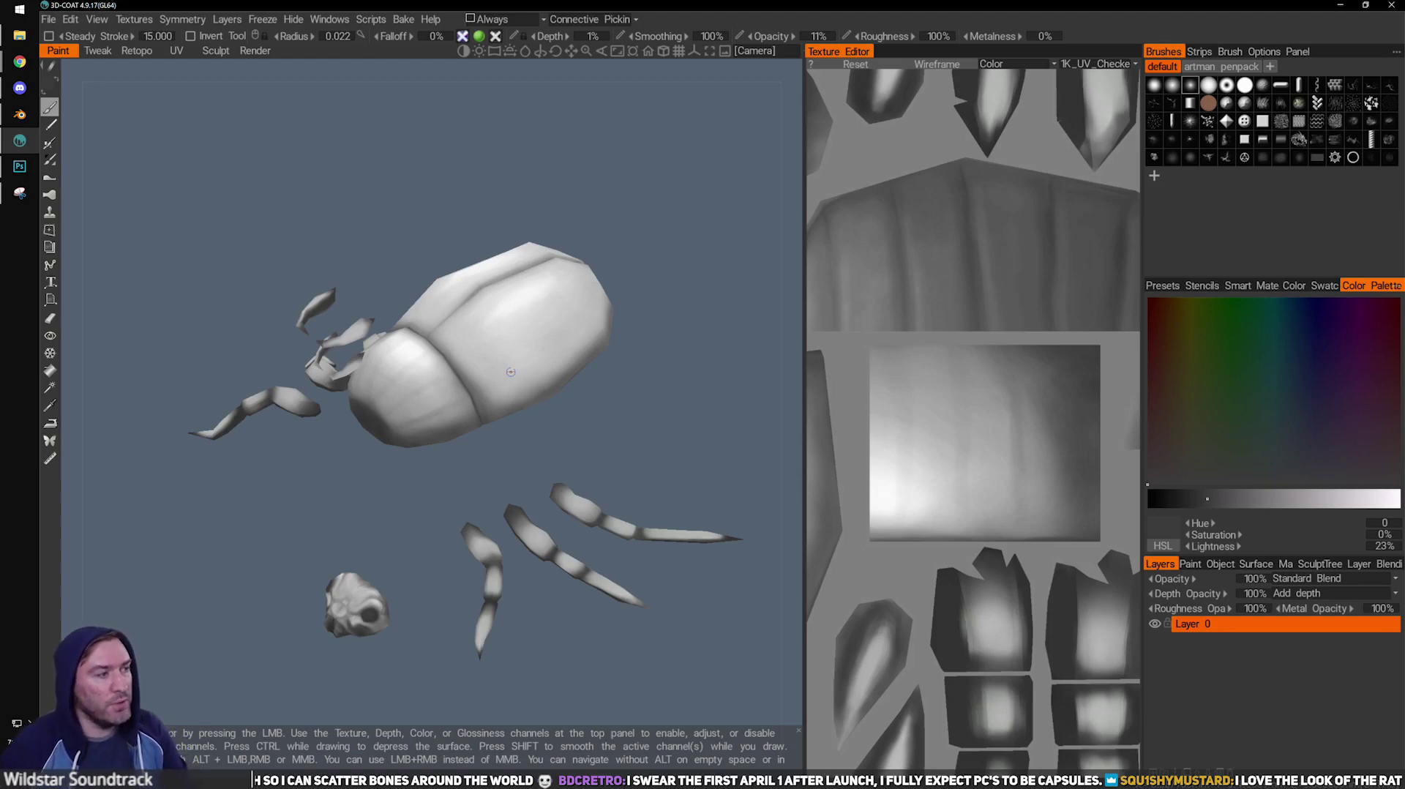
{"action": "left_click_drag", "start_coordinate": [618, 451], "coordinate": [583, 467]}
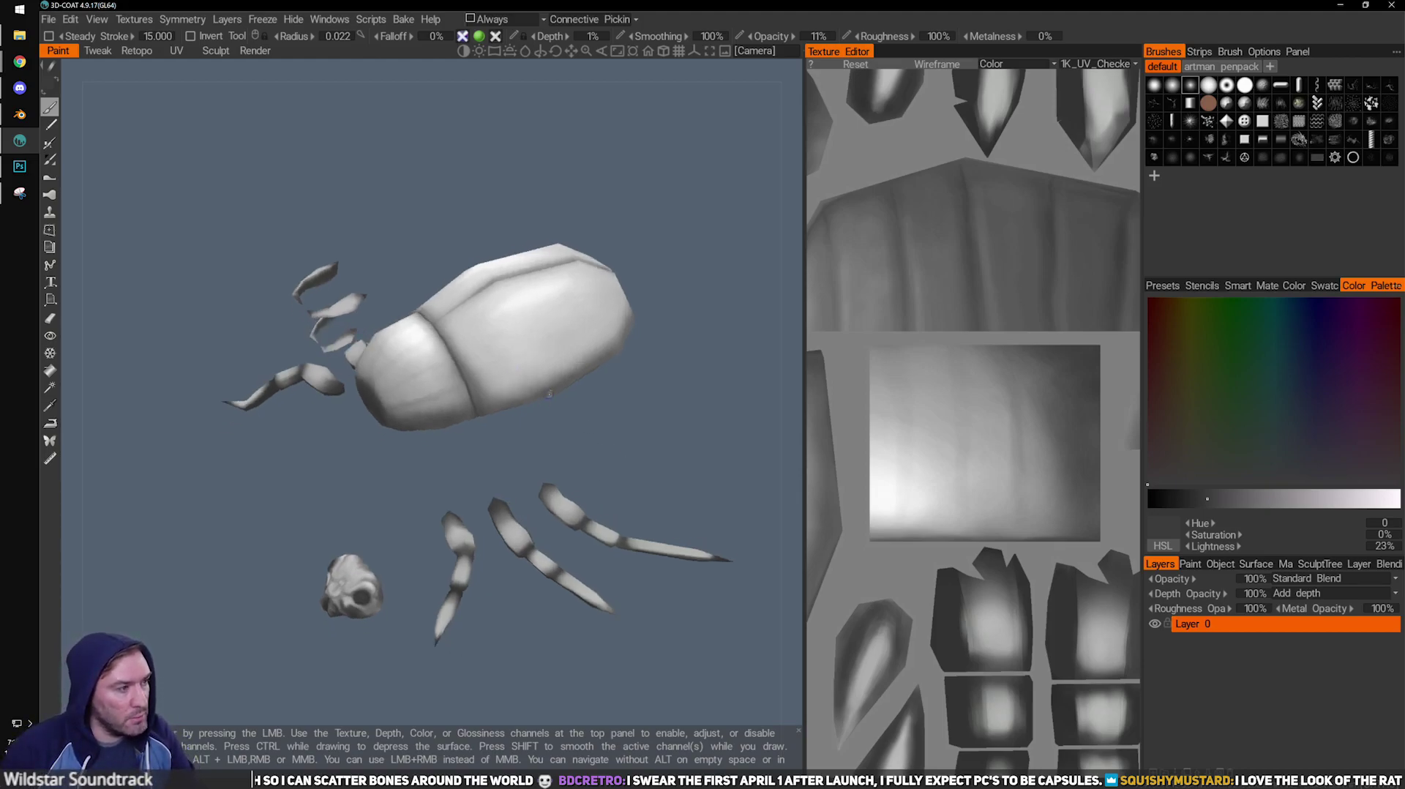
{"action": "left_click_drag", "start_coordinate": [681, 349], "coordinate": [571, 359]}
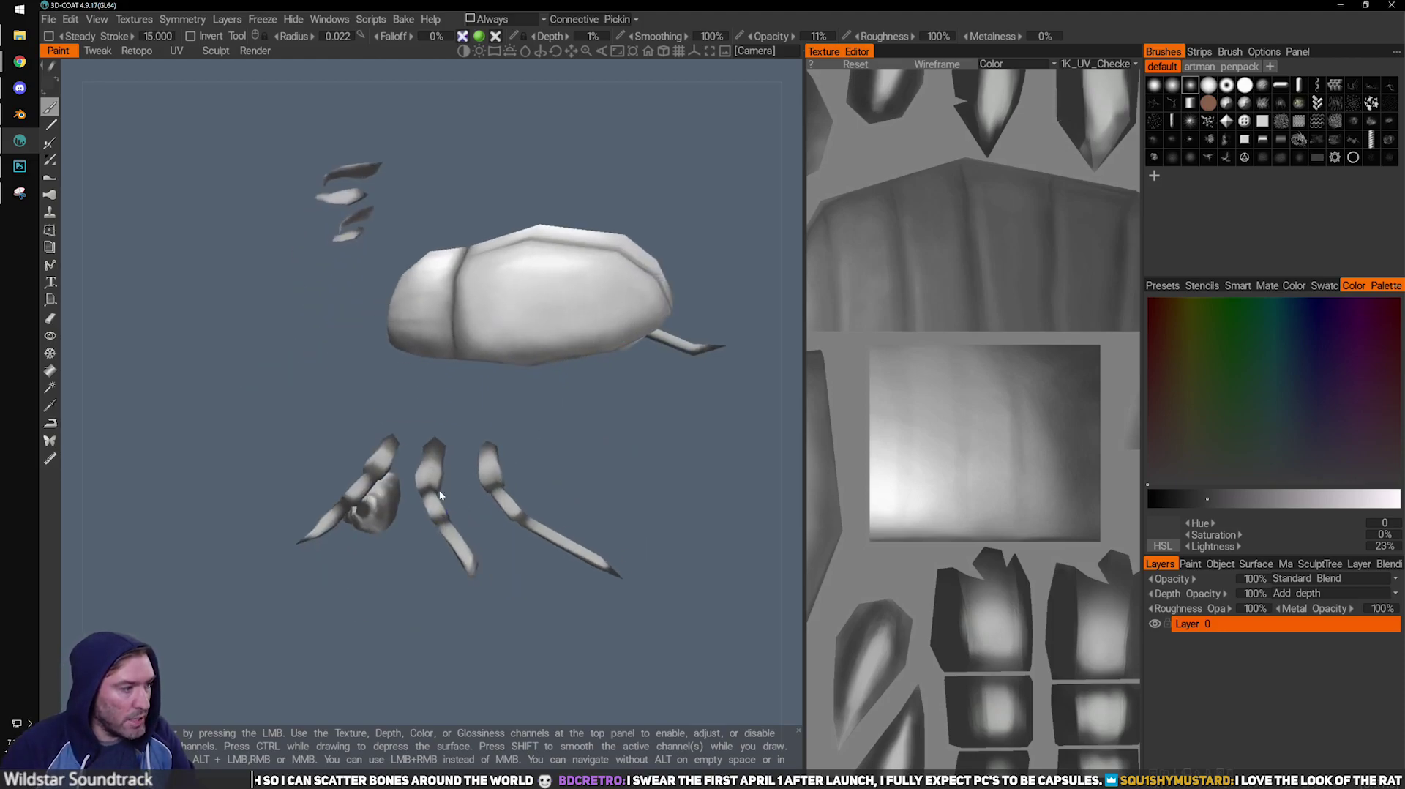
{"action": "scroll", "coordinate": [981, 622], "scroll_direction": "down", "scroll_amount": 3}
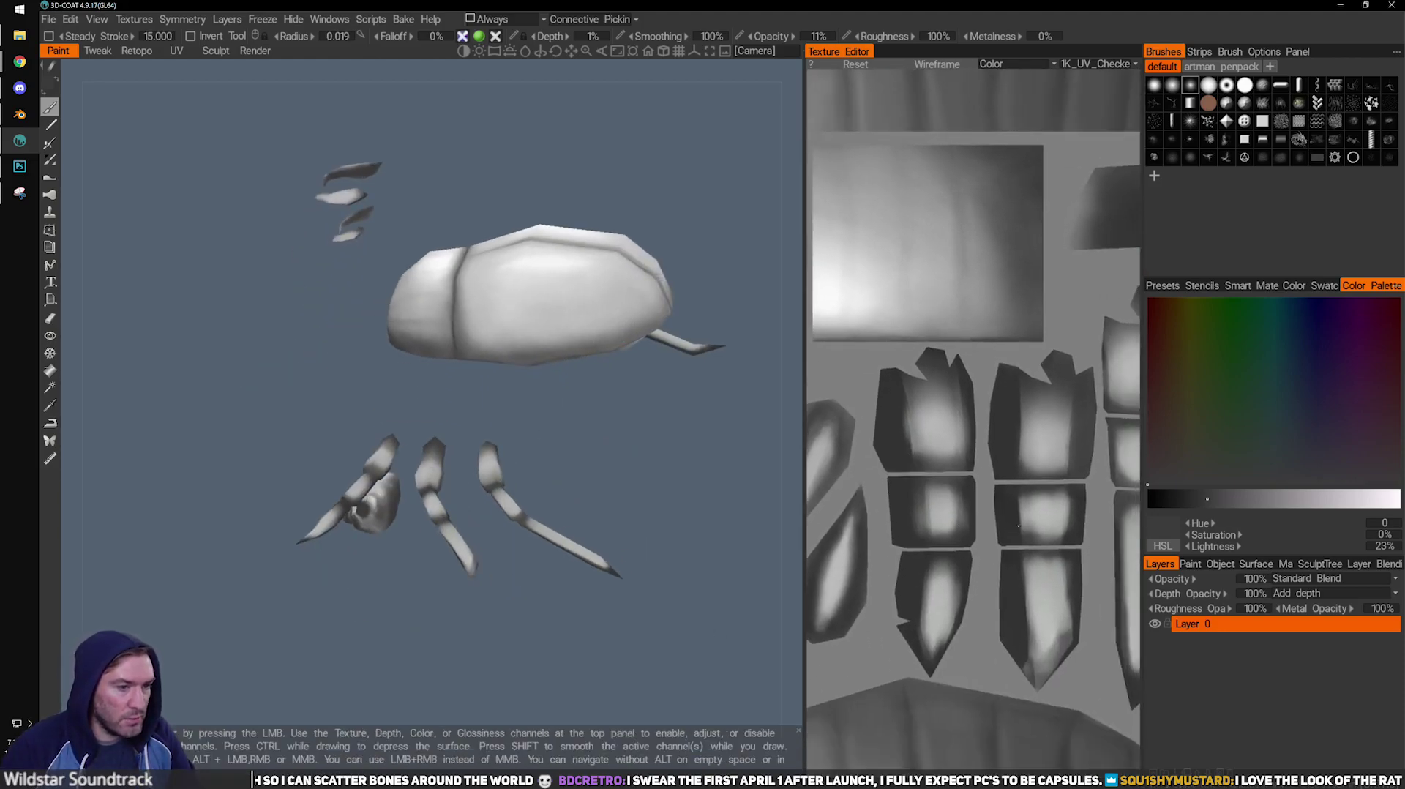
{"action": "scroll", "coordinate": [991, 505], "scroll_direction": "up", "scroll_amount": 2}
{"action": "scroll", "coordinate": [991, 510], "scroll_direction": "up", "scroll_amount": 1}
{"action": "middle_click_drag", "start_coordinate": [992, 471], "coordinate": [991, 555]}
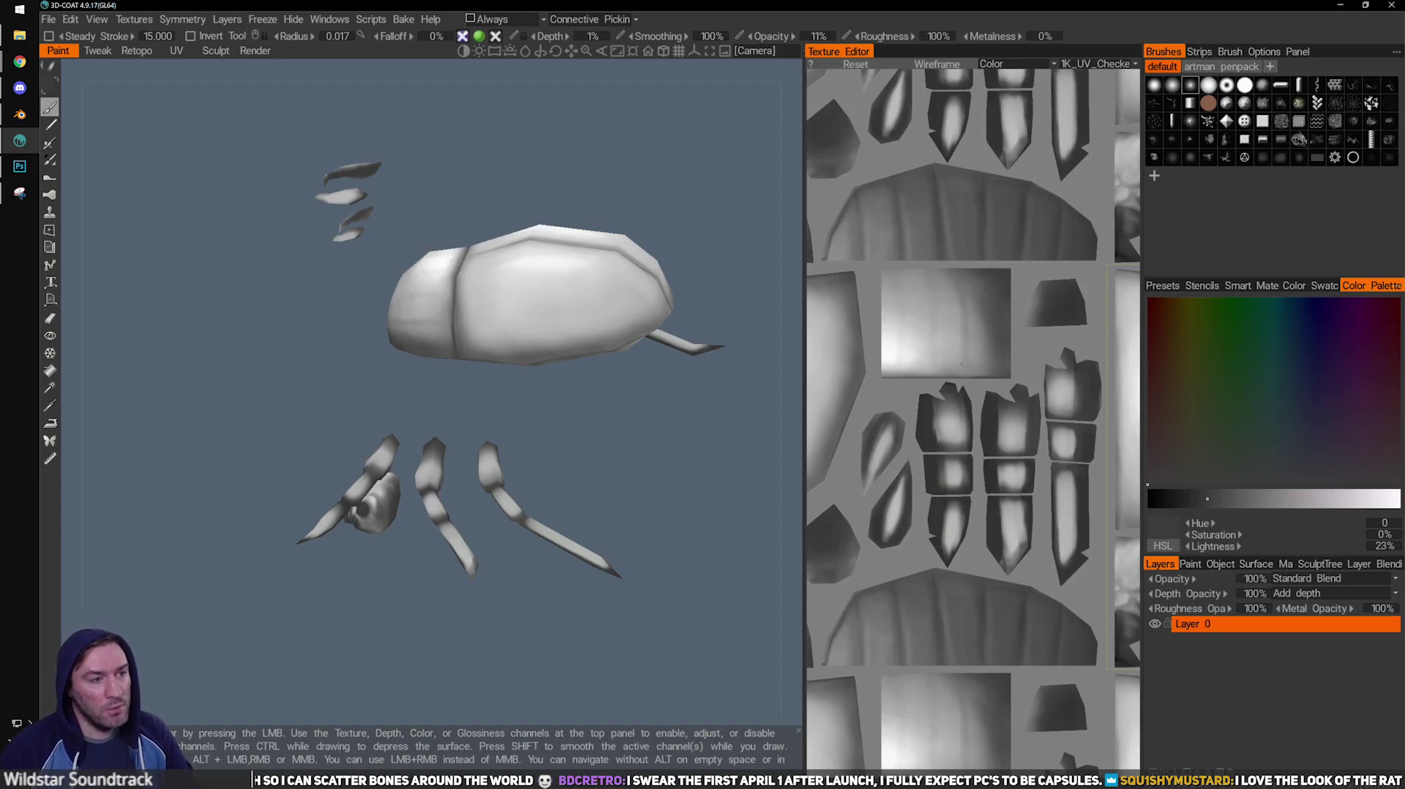
{"action": "middle_click_drag", "start_coordinate": [957, 334], "coordinate": [1026, 442]}
{"action": "middle_click_drag", "start_coordinate": [902, 487], "coordinate": [982, 421]}
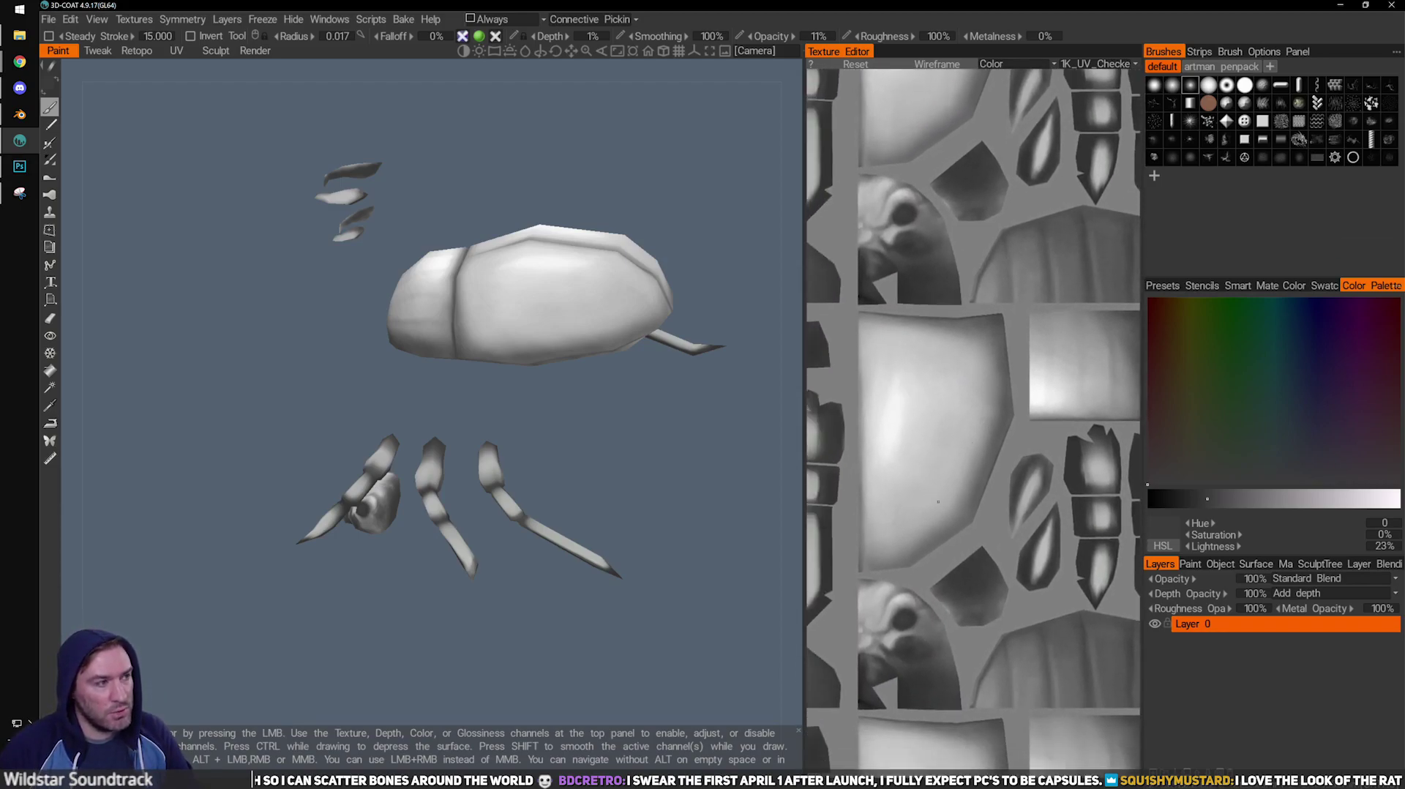
{"action": "middle_click_drag", "start_coordinate": [626, 315], "coordinate": [634, 380]}
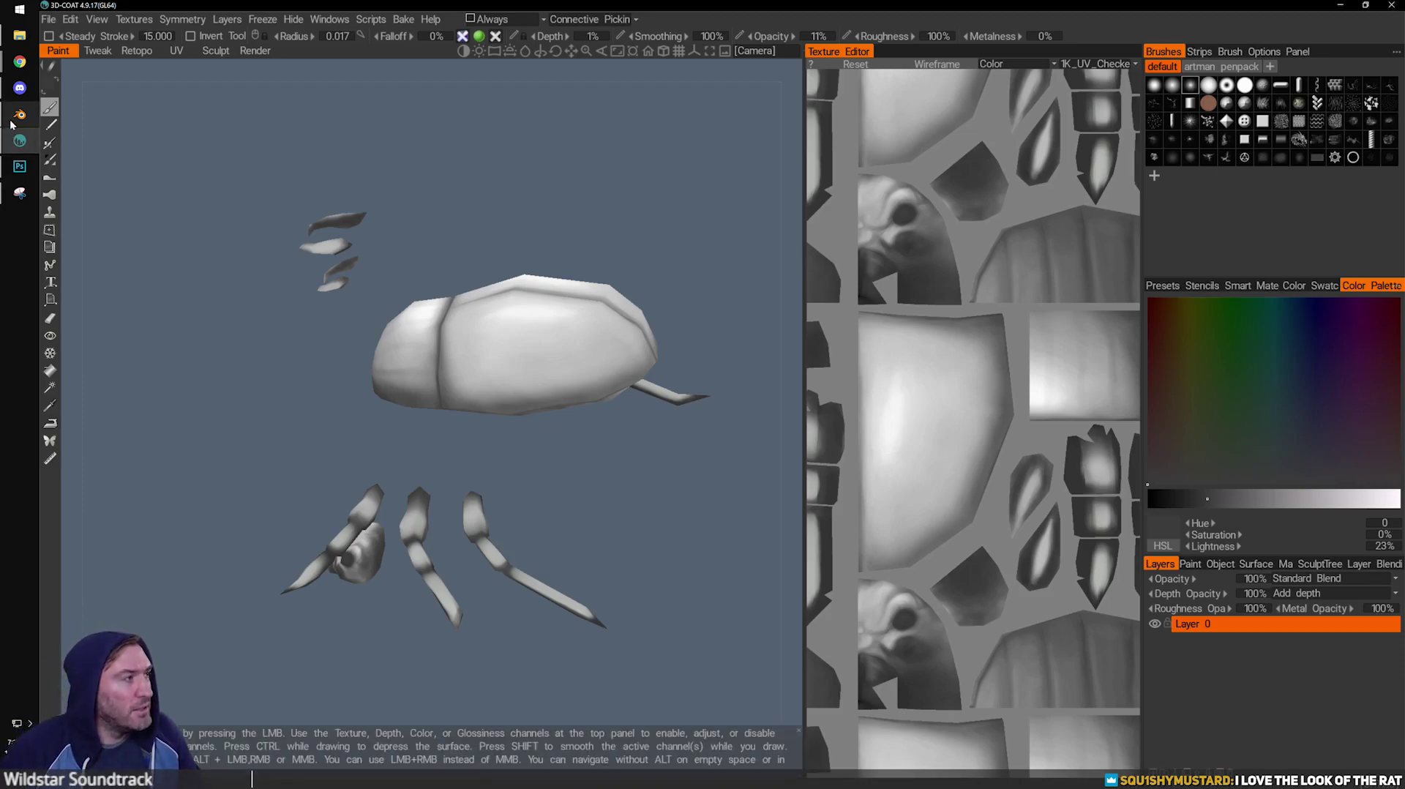
Switch to Blender and examine the textured rat and the colored beetle from the side, the front and above.
{"action": "key", "text": "alt+Tab"}
{"action": "middle_click_drag", "start_coordinate": [478, 353], "coordinate": [659, 357]}
{"action": "left_click_drag", "start_coordinate": [659, 357], "coordinate": [615, 404], "text": "alt"}
{"action": "left_click", "coordinate": [867, 472]}
{"action": "scroll", "coordinate": [867, 472], "scroll_direction": "up", "scroll_amount": 4}
{"action": "left_click_drag", "start_coordinate": [775, 445], "coordinate": [543, 314], "text": "alt"}
{"action": "middle_click_drag", "start_coordinate": [543, 320], "coordinate": [539, 292]}
{"action": "middle_click_drag", "start_coordinate": [474, 290], "coordinate": [602, 336]}
{"action": "middle_click_drag", "start_coordinate": [730, 415], "coordinate": [548, 373]}
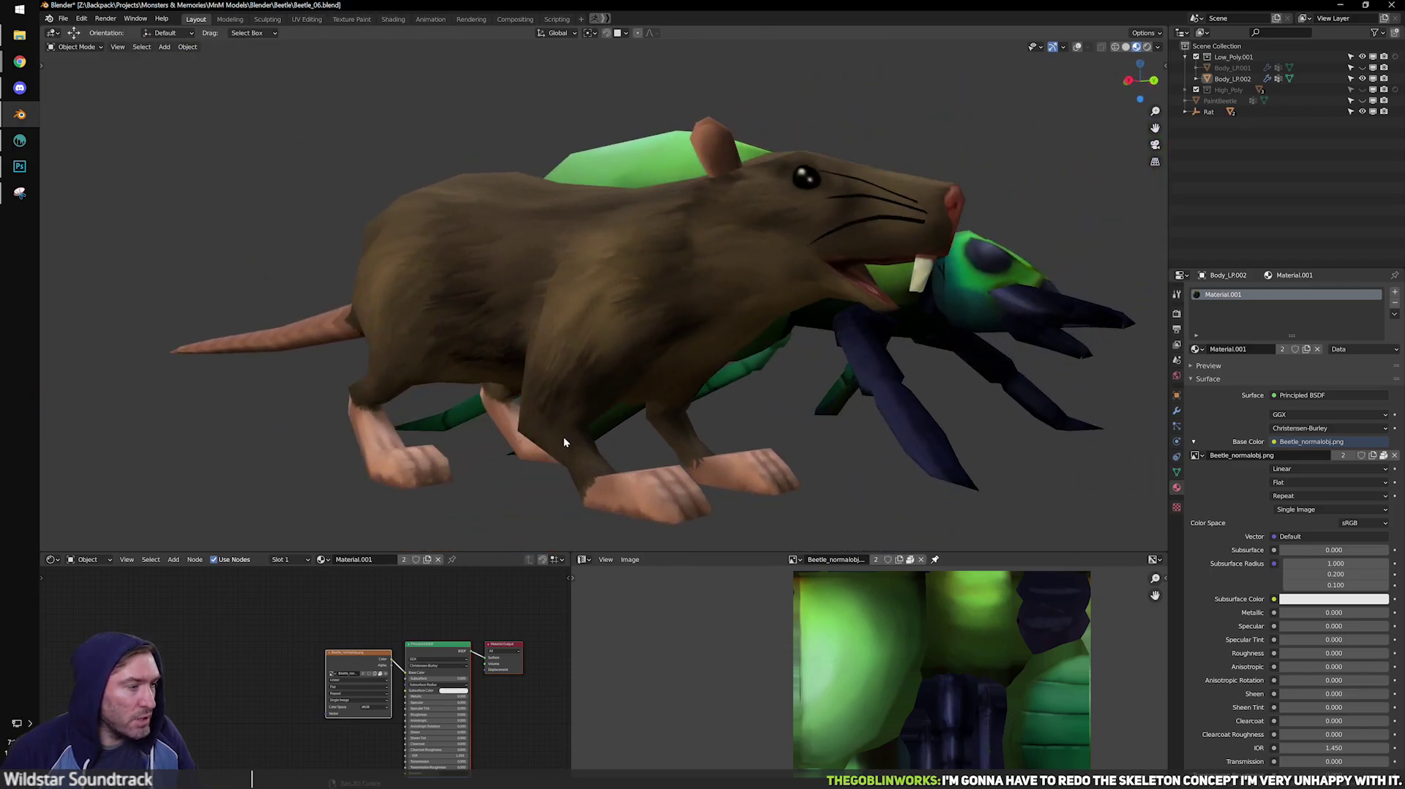
{"action": "middle_click_drag", "start_coordinate": [706, 313], "coordinate": [678, 327]}
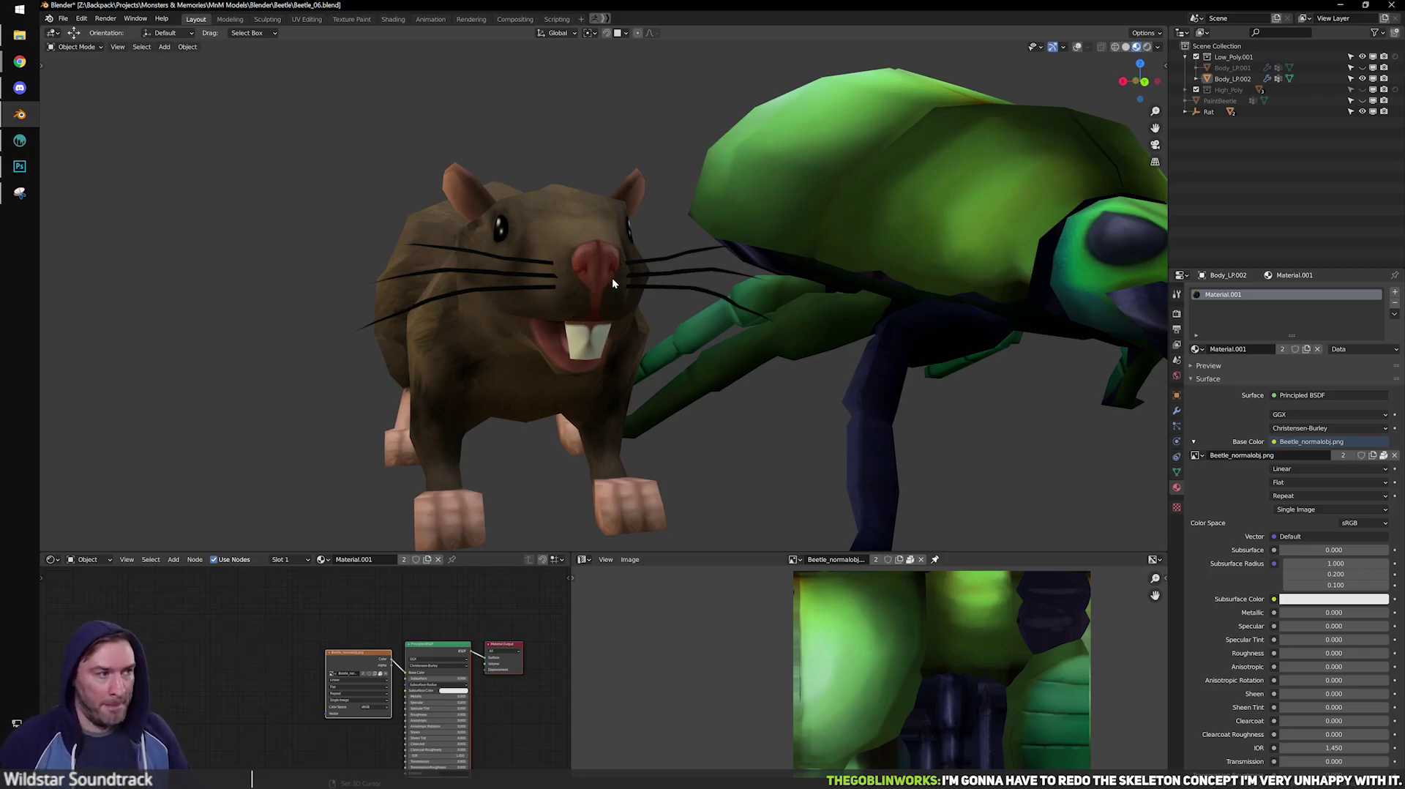
{"action": "middle_click_drag", "start_coordinate": [573, 225], "coordinate": [607, 242]}
{"action": "scroll", "coordinate": [608, 248], "scroll_direction": "down", "scroll_amount": 3}
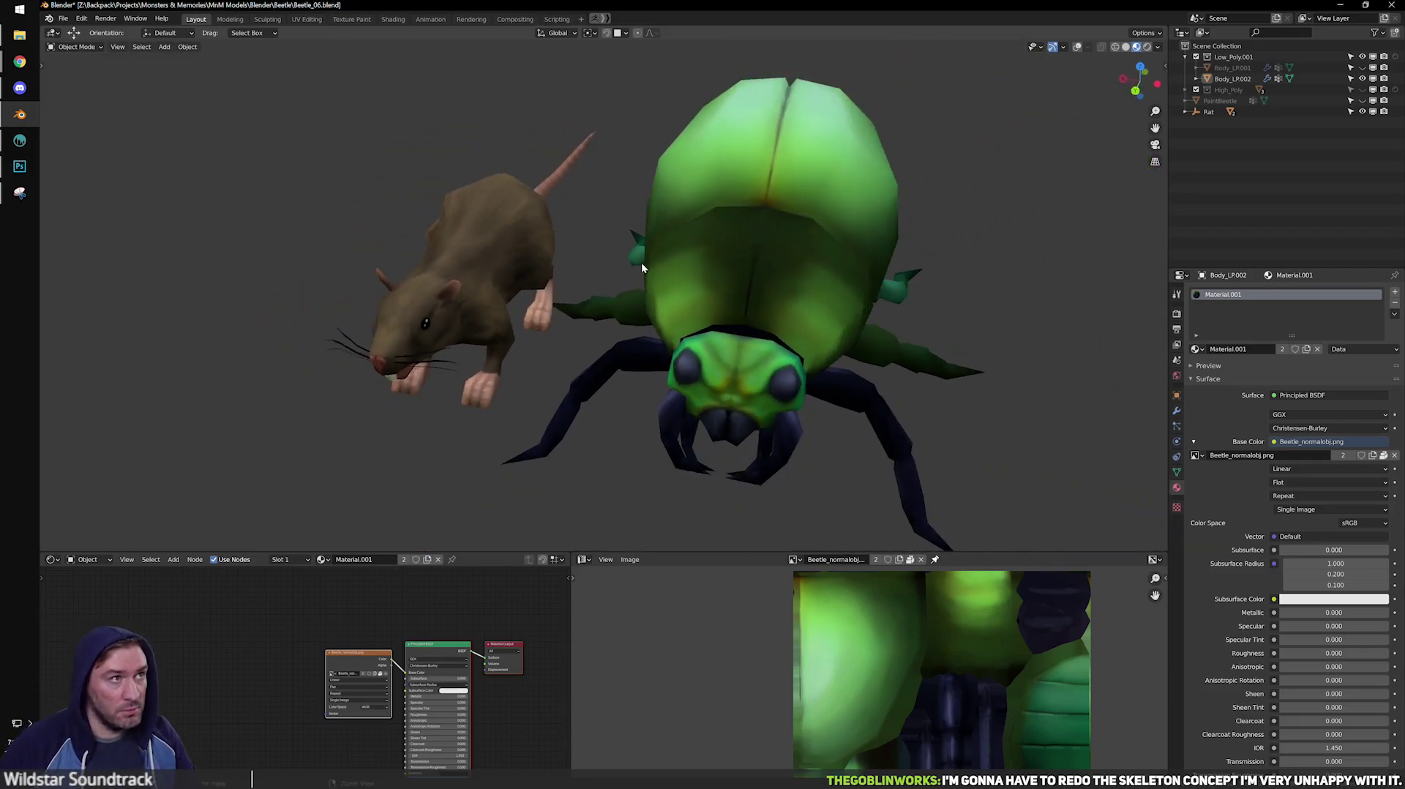
{"action": "middle_click_drag", "start_coordinate": [744, 274], "coordinate": [683, 268]}
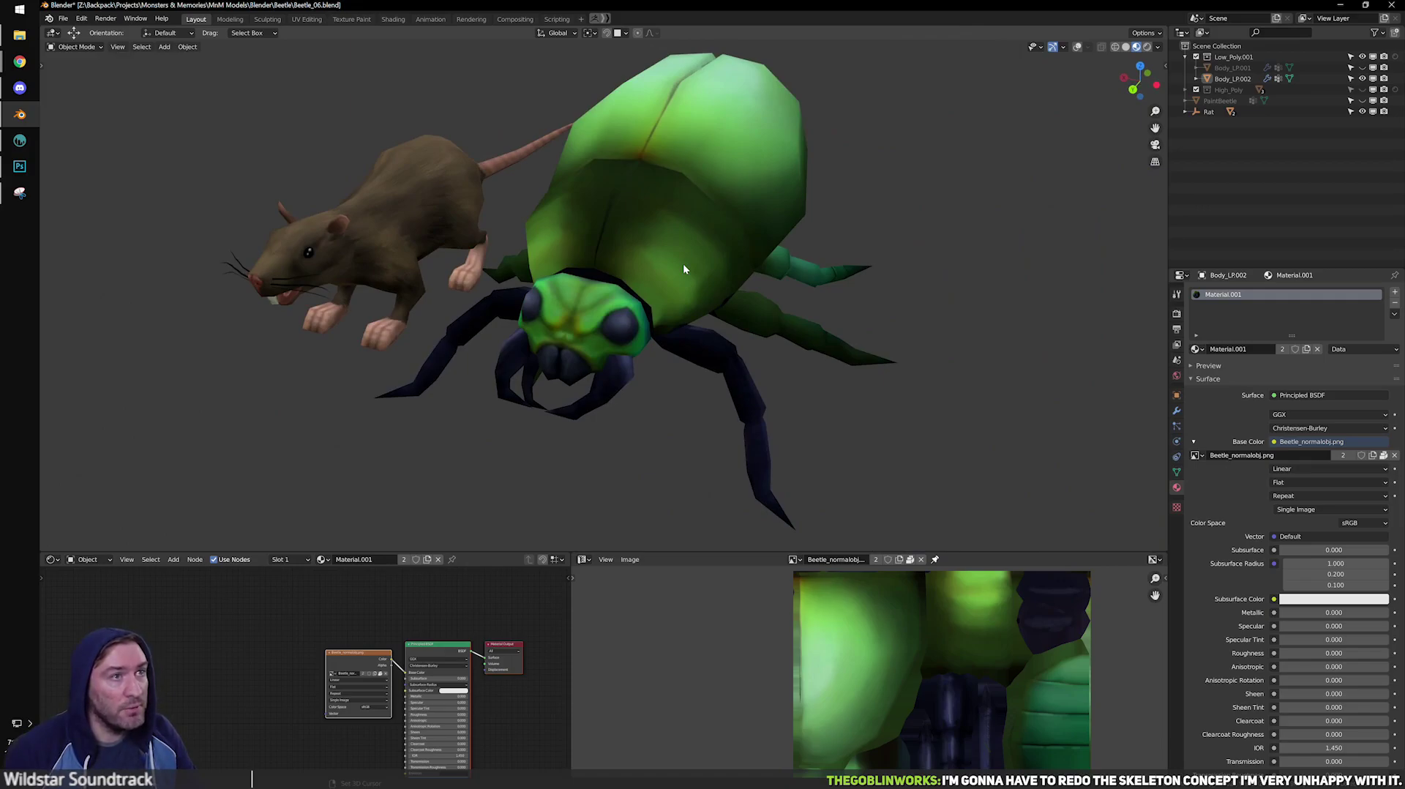
Select the beetle body and replace its base color image with Beetle.png, viewing it beside the rat.
{"action": "left_click", "coordinate": [683, 263]}
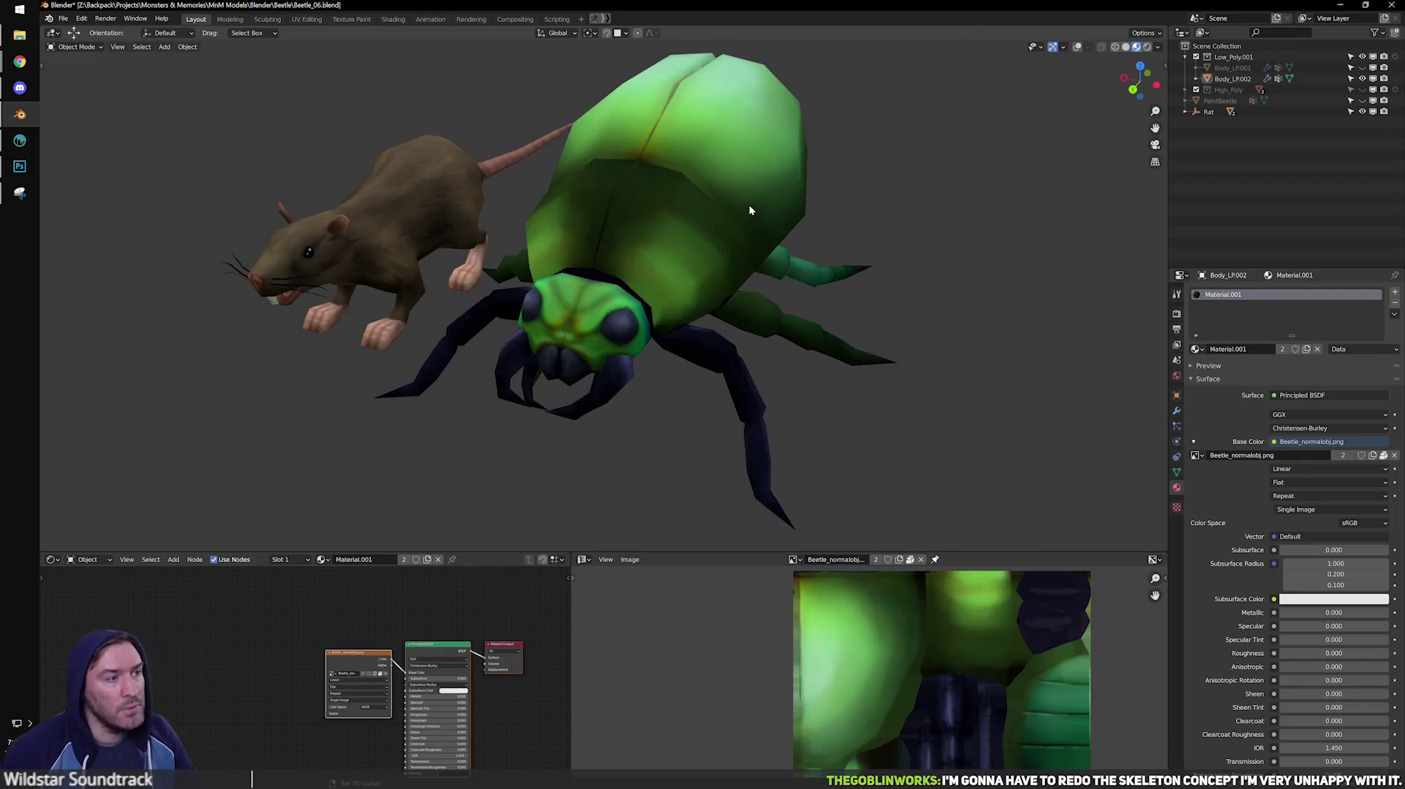
{"action": "middle_click_drag", "start_coordinate": [811, 164], "coordinate": [968, 323]}
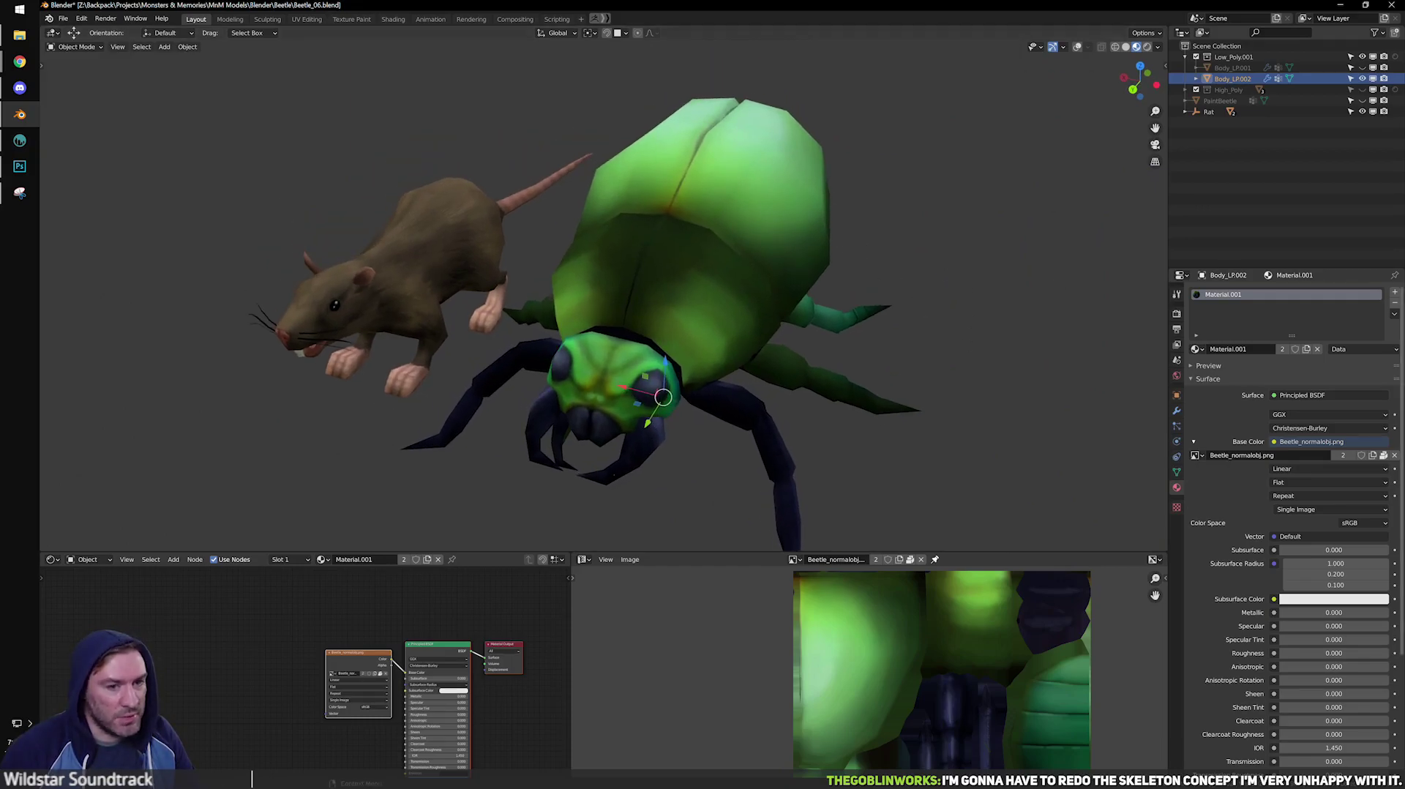
{"action": "left_click", "coordinate": [1395, 455]}
{"action": "left_click", "coordinate": [1356, 455]}
{"action": "left_click_drag", "start_coordinate": [558, 3], "coordinate": [516, 144]}
{"action": "left_click", "coordinate": [359, 401]}
{"action": "left_click", "coordinate": [952, 575]}
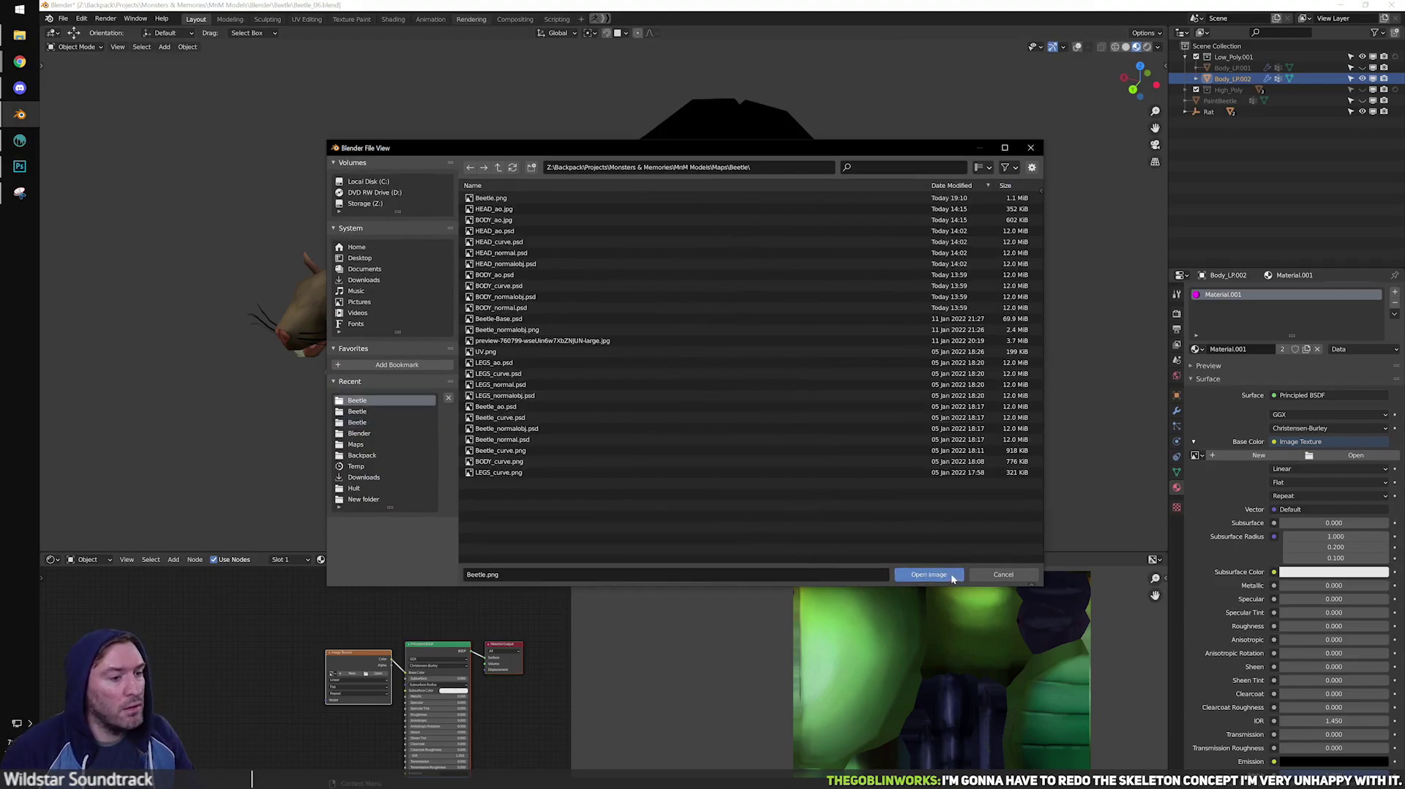
{"action": "left_click", "coordinate": [929, 574]}
{"action": "middle_click_drag", "start_coordinate": [946, 354], "coordinate": [814, 327]}
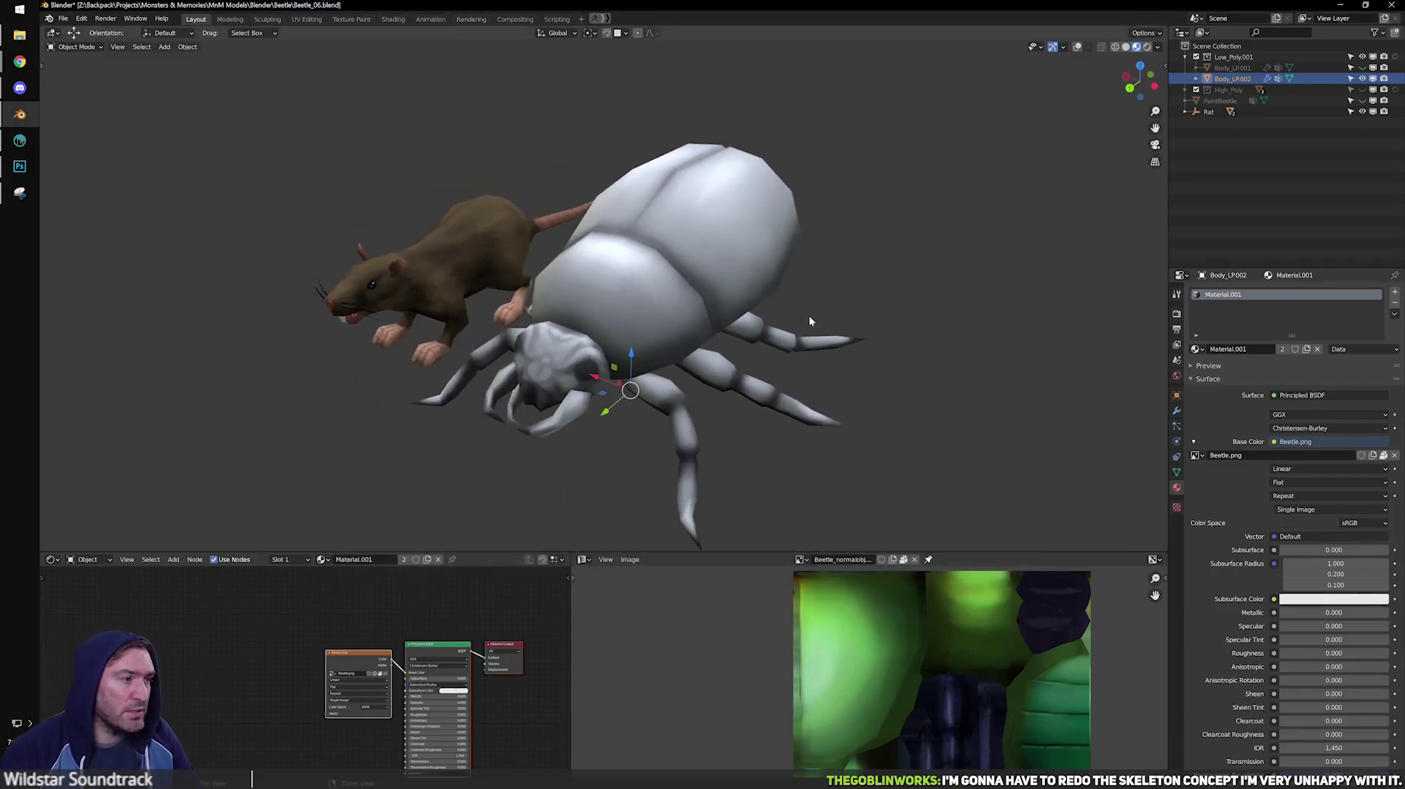
{"action": "left_click_drag", "start_coordinate": [813, 326], "coordinate": [806, 326], "text": "alt"}
{"action": "left_click", "coordinate": [935, 313]}
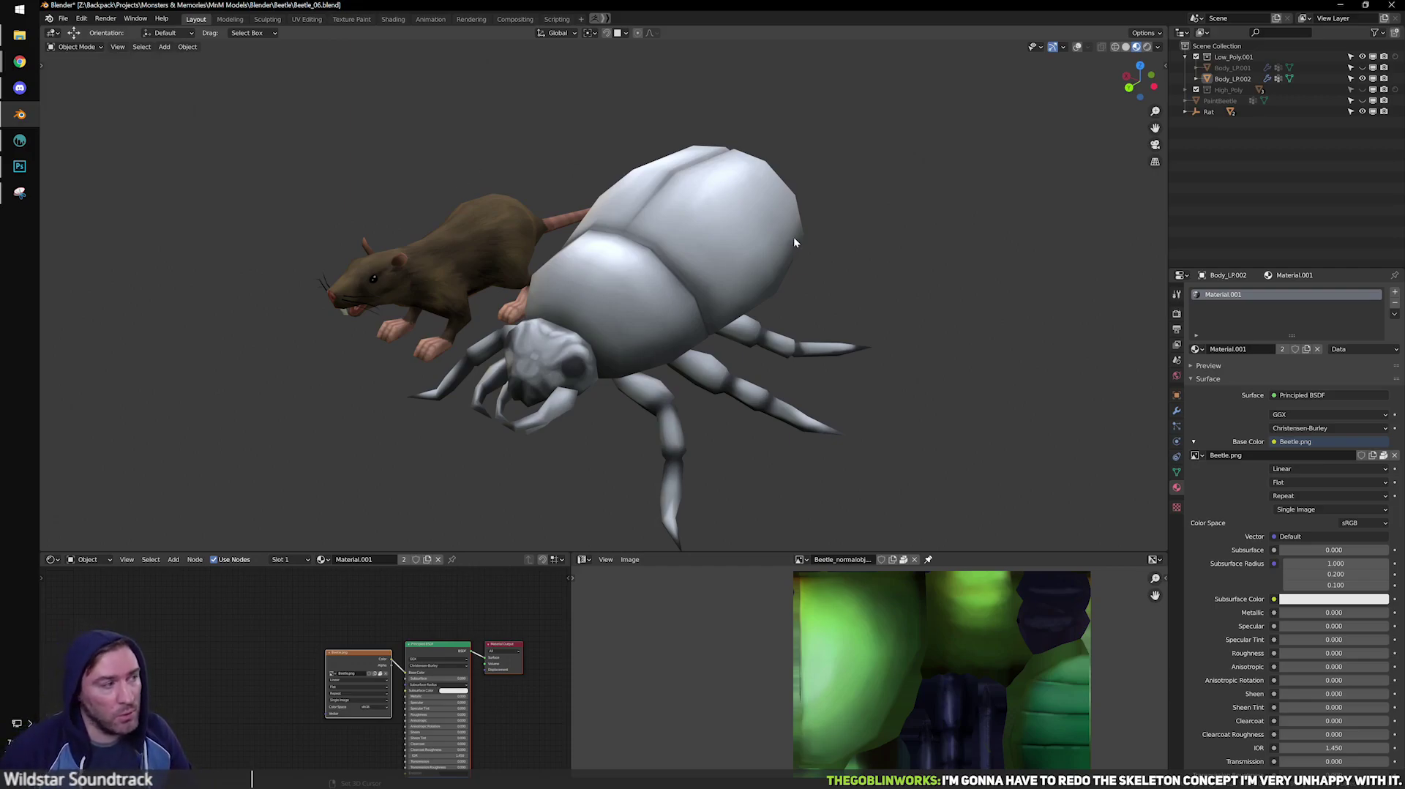
Switch back to 3D-Coat and paint a soft highlight streak on the beetle's front shell segment in 95% lightness, with a brush radius of 0.024.
{"action": "left_click", "coordinate": [20, 140]}
{"action": "left_click_drag", "start_coordinate": [617, 287], "coordinate": [358, 436]}
{"action": "right_click_drag", "start_coordinate": [358, 436], "coordinate": [353, 464]}
{"action": "scroll", "coordinate": [353, 464], "scroll_direction": "up", "scroll_amount": 5}
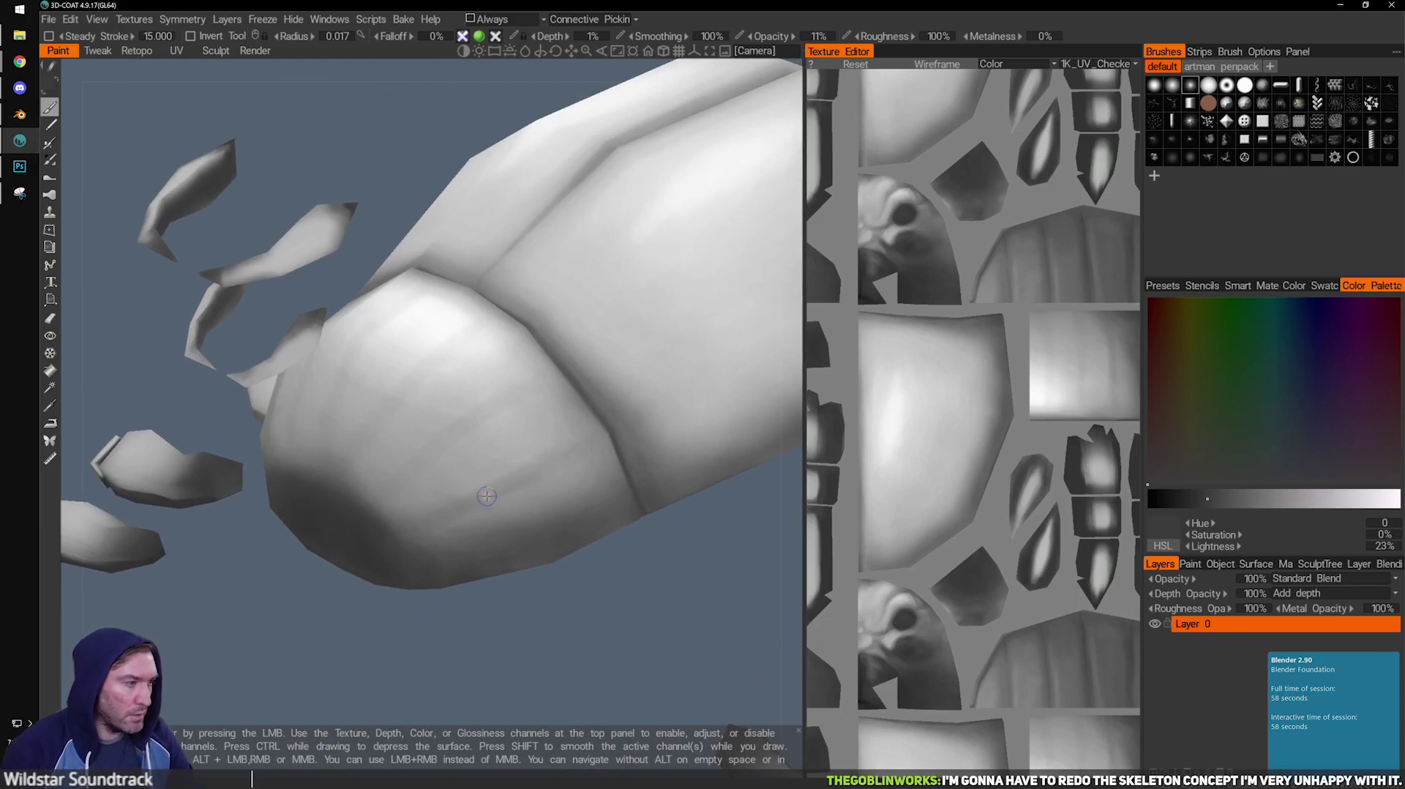
{"action": "left_click_drag", "start_coordinate": [596, 631], "coordinate": [593, 581]}
{"action": "mouse_move", "coordinate": [586, 639]}
{"action": "left_mouse_down"}
{"action": "mouse_move", "coordinate": [565, 643]}
{"action": "mouse_move", "coordinate": [549, 571]}
{"action": "left_mouse_up"}
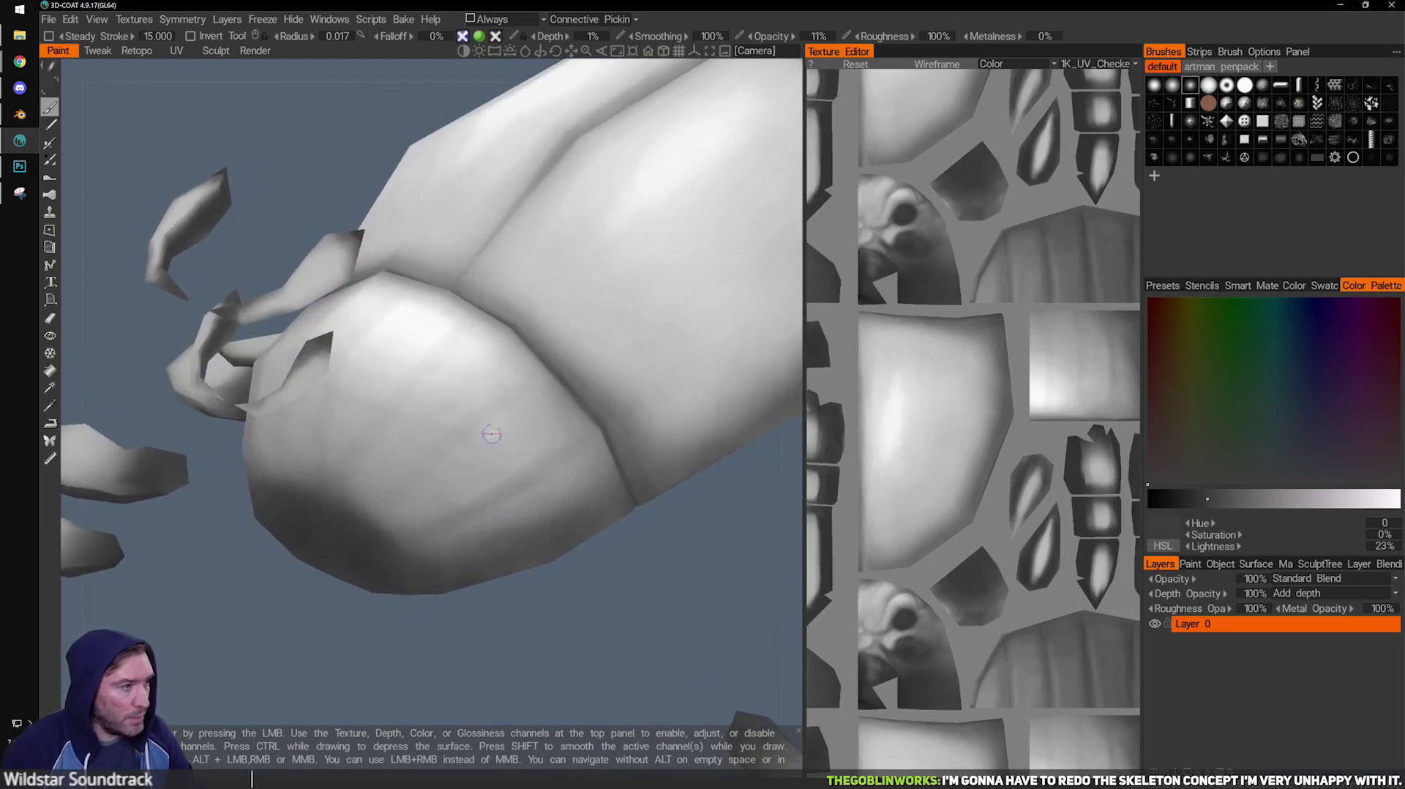
{"action": "key", "text": "v"}
{"action": "right_click_drag", "start_coordinate": [467, 531], "coordinate": [499, 532]}
{"action": "mouse_move", "coordinate": [499, 479]}
{"action": "left_mouse_down"}
{"action": "mouse_move", "coordinate": [541, 448]}
{"action": "mouse_move", "coordinate": [438, 512]}
{"action": "mouse_move", "coordinate": [465, 507]}
{"action": "left_mouse_up"}
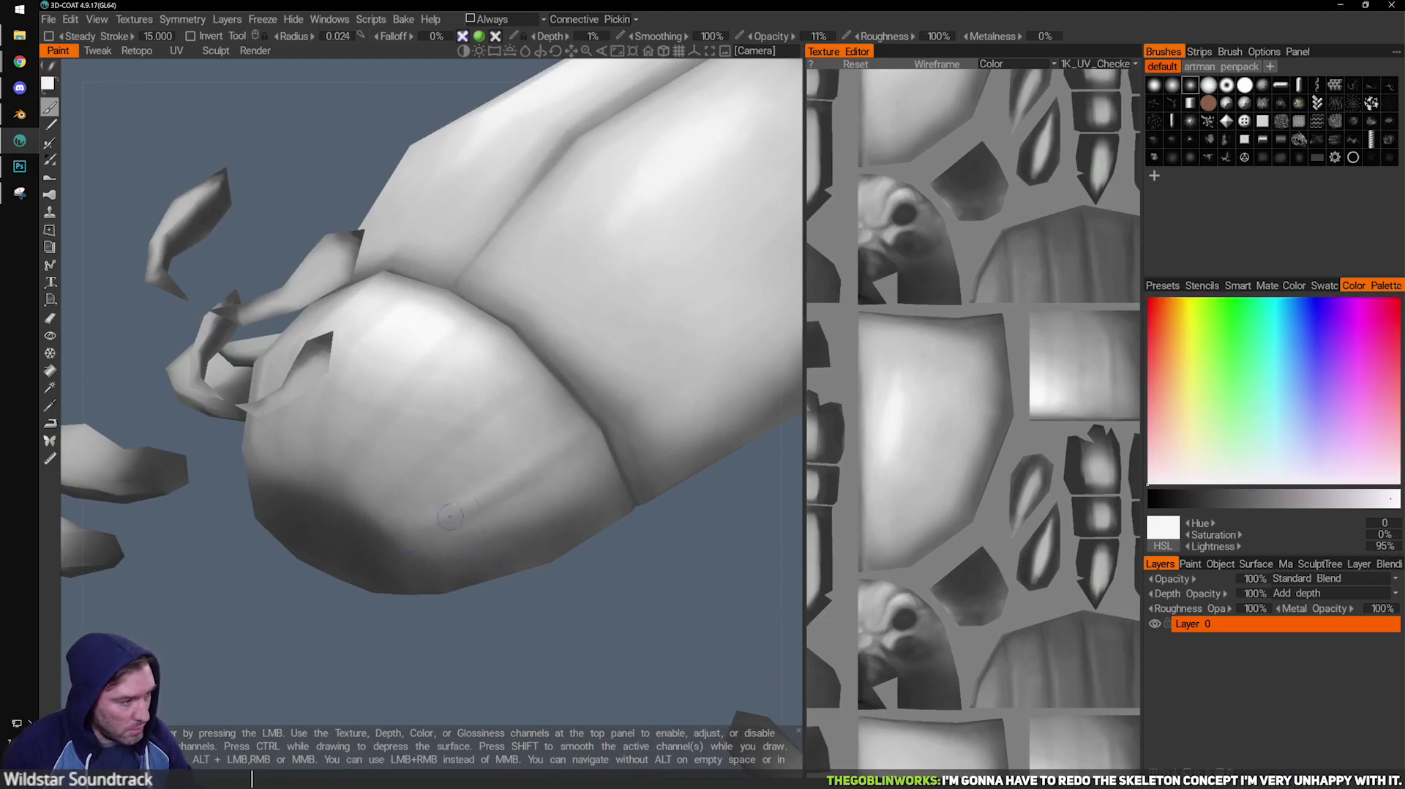
Add more highlight streaks fanning across the front shell segment in 95% lightness, with a brush radius of 0.020.
{"action": "left_click_drag", "start_coordinate": [439, 651], "coordinate": [458, 431]}
{"action": "right_click_drag", "start_coordinate": [512, 369], "coordinate": [505, 370]}
{"action": "mouse_move", "coordinate": [521, 360]}
{"action": "left_mouse_down"}
{"action": "mouse_move", "coordinate": [385, 506]}
{"action": "mouse_move", "coordinate": [532, 334]}
{"action": "left_mouse_up"}
{"action": "mouse_move", "coordinate": [542, 567]}
{"action": "left_mouse_down"}
{"action": "mouse_move", "coordinate": [544, 613]}
{"action": "mouse_move", "coordinate": [496, 692]}
{"action": "left_mouse_up"}
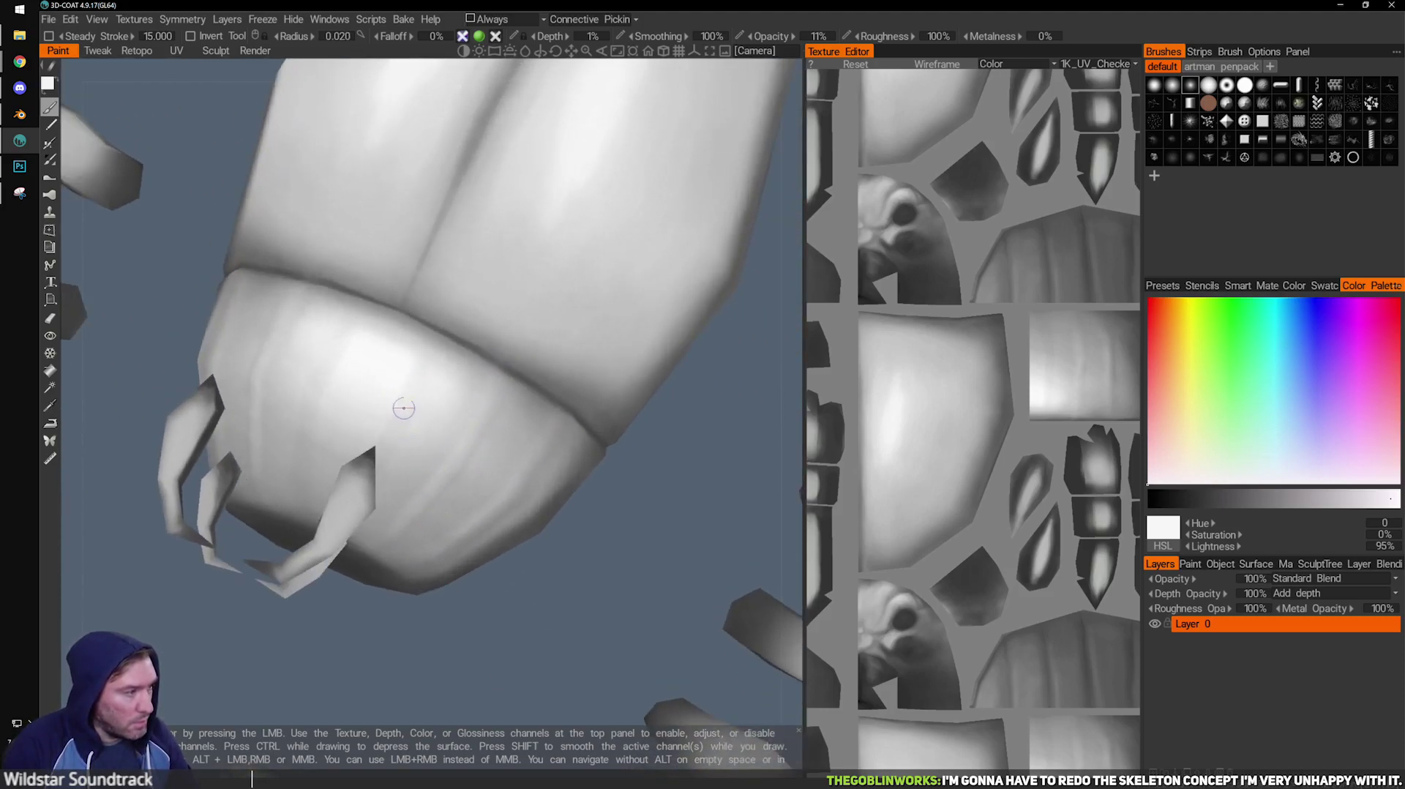
{"action": "left_click_drag", "start_coordinate": [476, 644], "coordinate": [451, 470]}
{"action": "left_click_drag", "start_coordinate": [398, 386], "coordinate": [374, 438]}
{"action": "left_click_drag", "start_coordinate": [433, 340], "coordinate": [377, 436]}
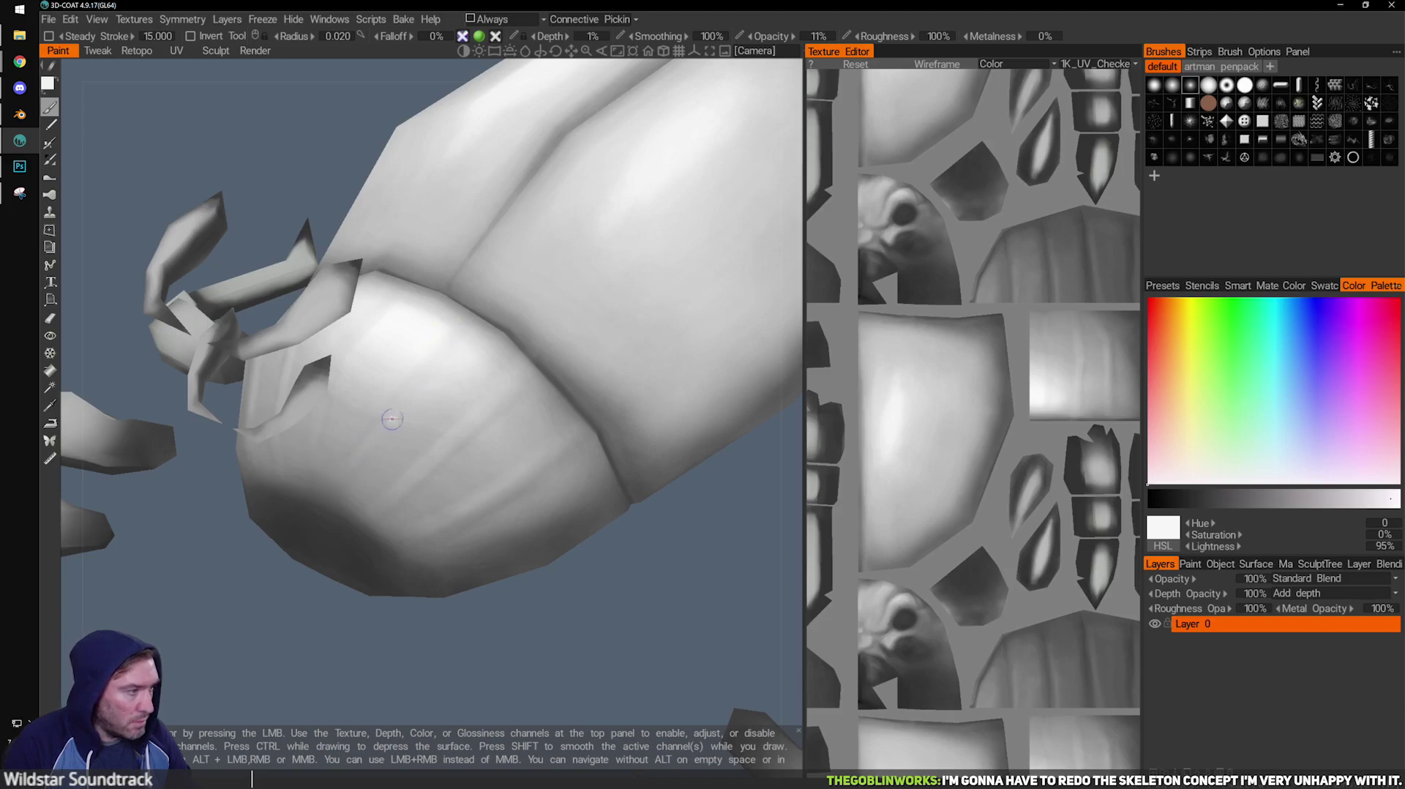
{"action": "left_click_drag", "start_coordinate": [427, 693], "coordinate": [507, 659]}
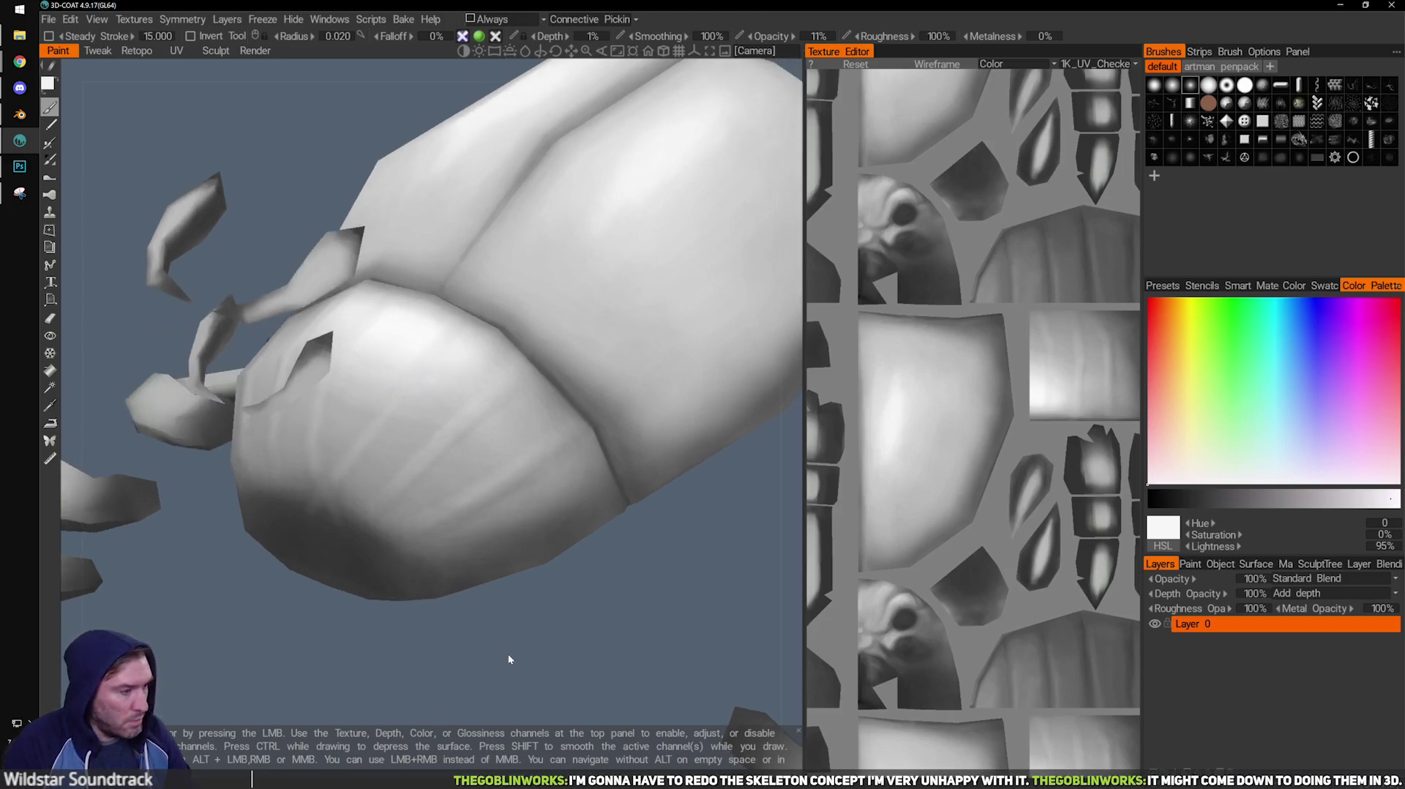
Darken the grooves between the front segment's highlight streaks with 28% lightness grey, enlarging the brush radius from 0.016 to 0.026.
{"action": "key", "text": "v"}
{"action": "key", "text": "["}
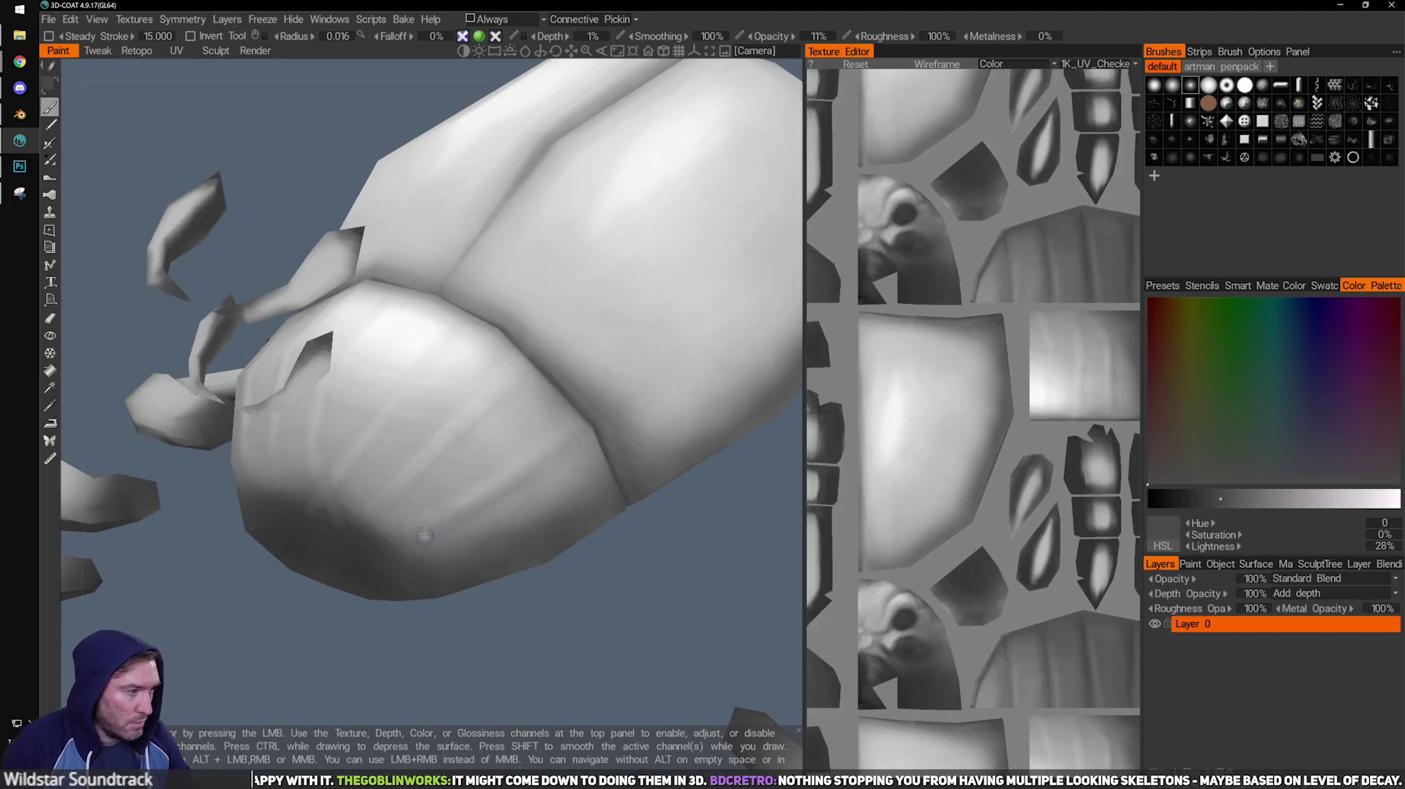
{"action": "key", "text": "equal"}
{"action": "key", "text": "equal"}
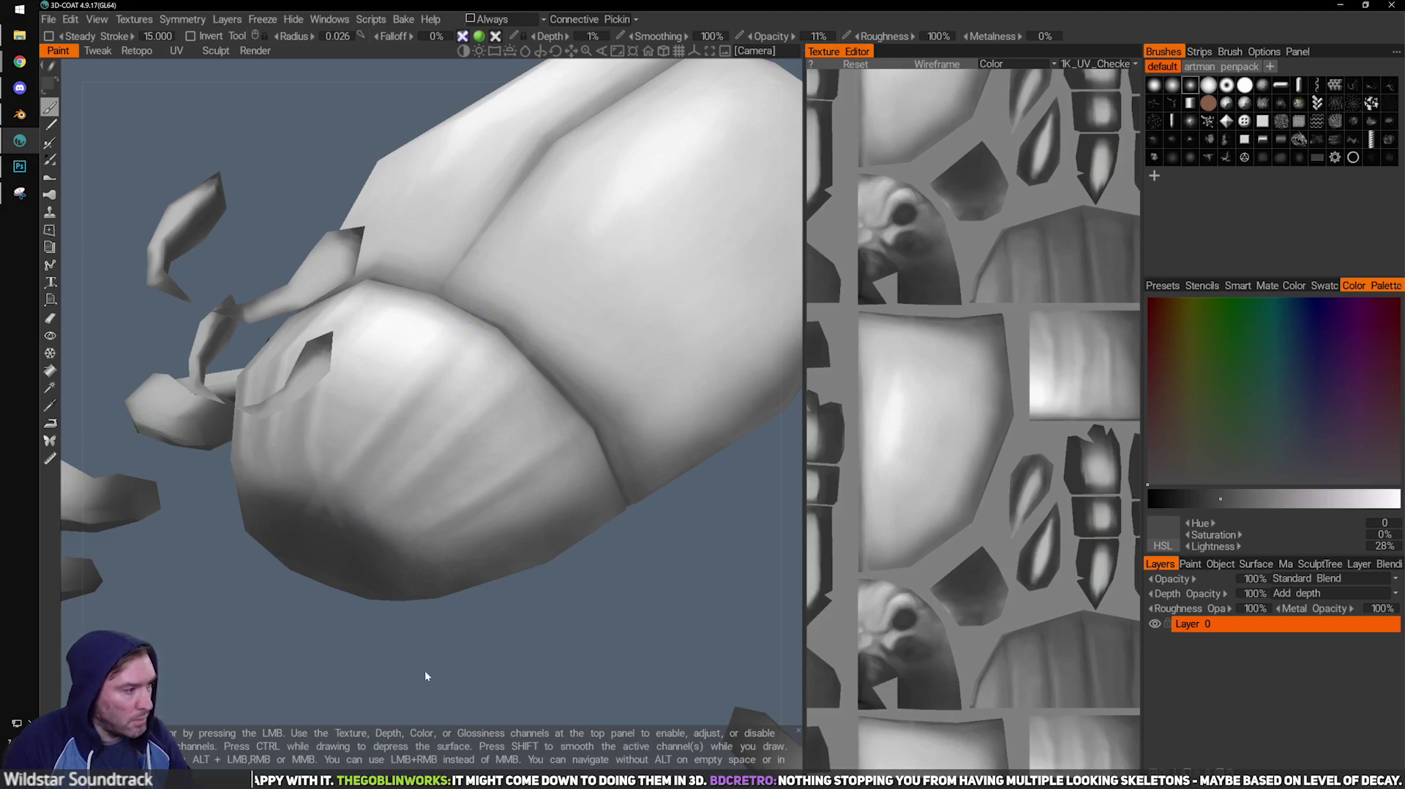
{"action": "left_click_drag", "start_coordinate": [424, 678], "coordinate": [396, 569]}
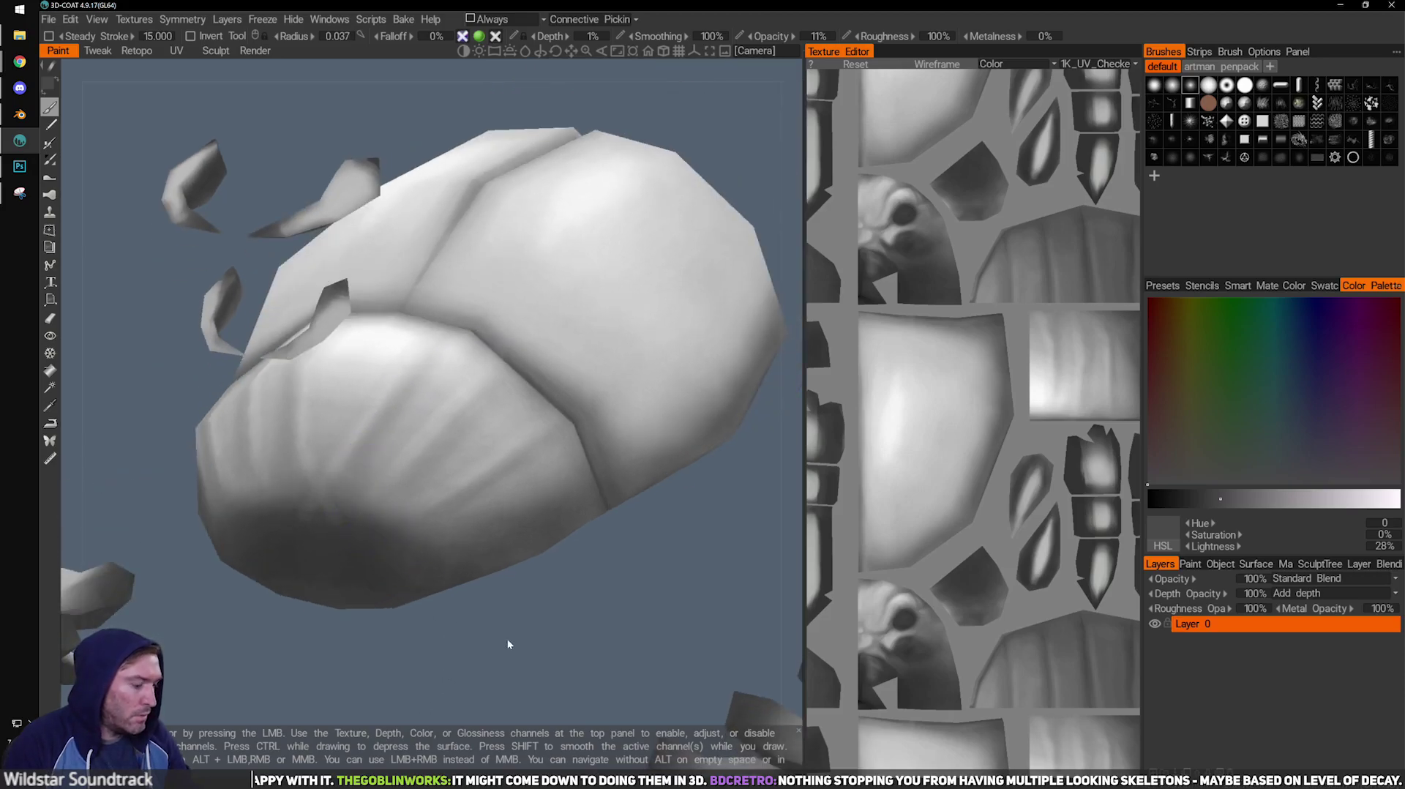
Blend the shadow along the front shell segment's lower rim with sampled greys between 58% and 23% lightness, at a brush radius of 0.037.
{"action": "left_click_drag", "start_coordinate": [505, 644], "coordinate": [432, 636]}
{"action": "key", "text": "v"}
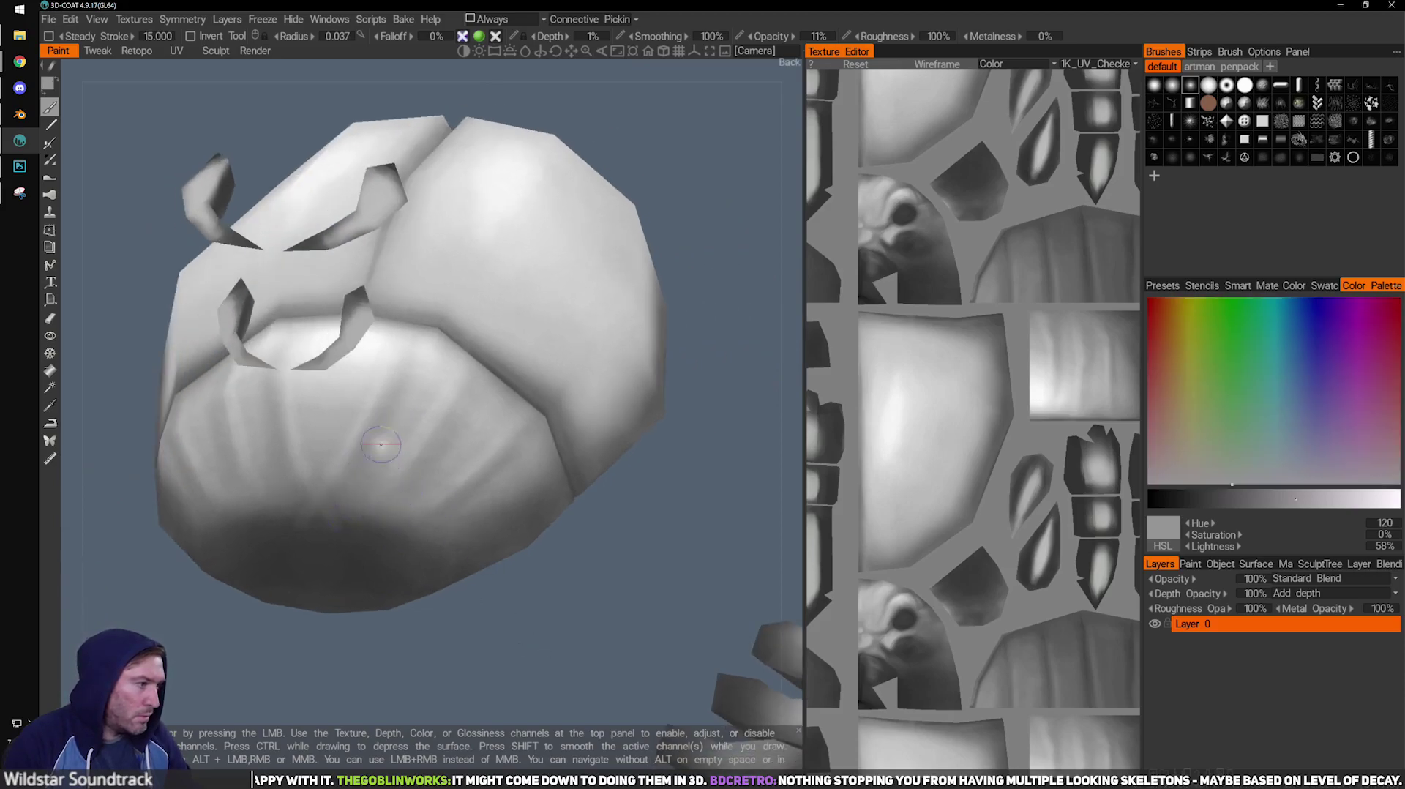
{"action": "key", "text": "v"}
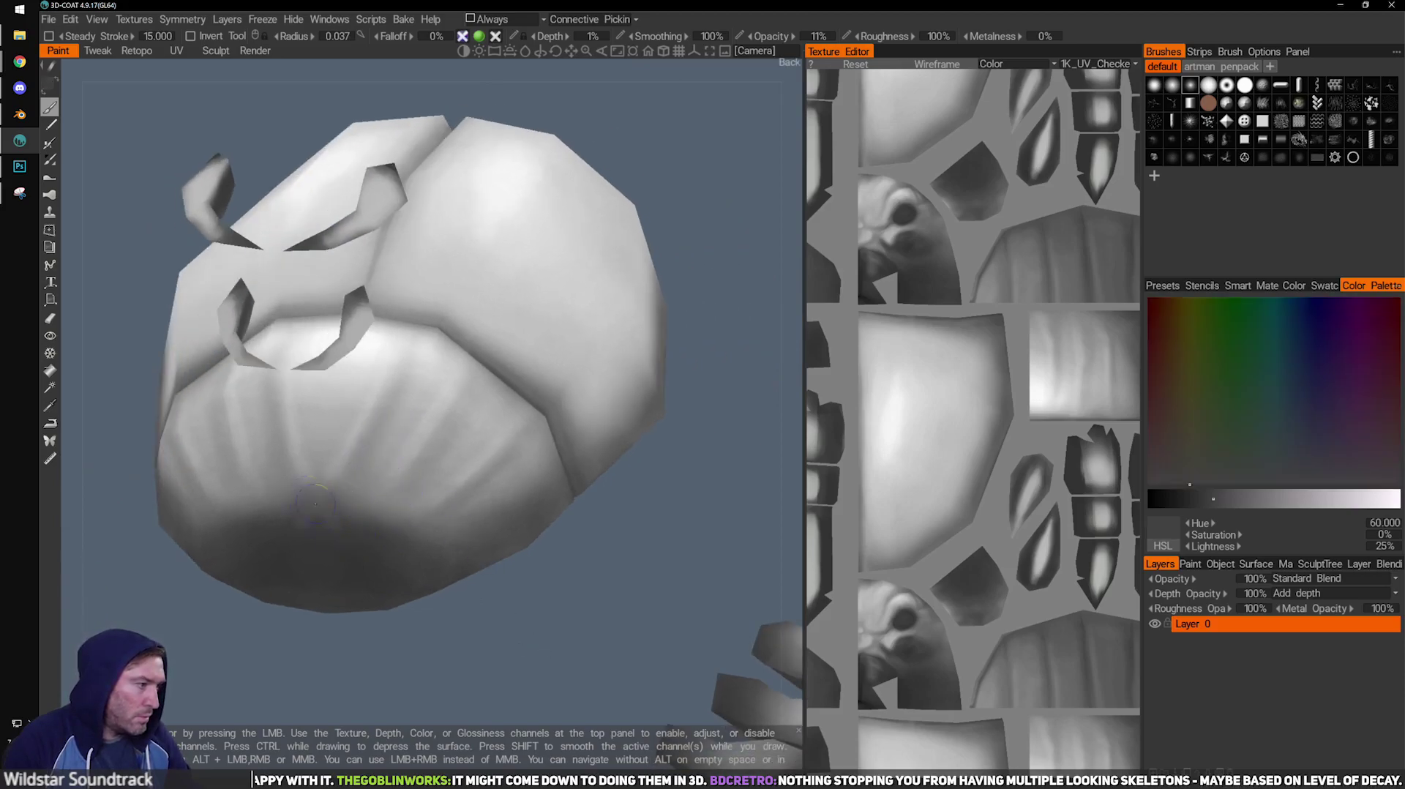
{"action": "key", "text": "v"}
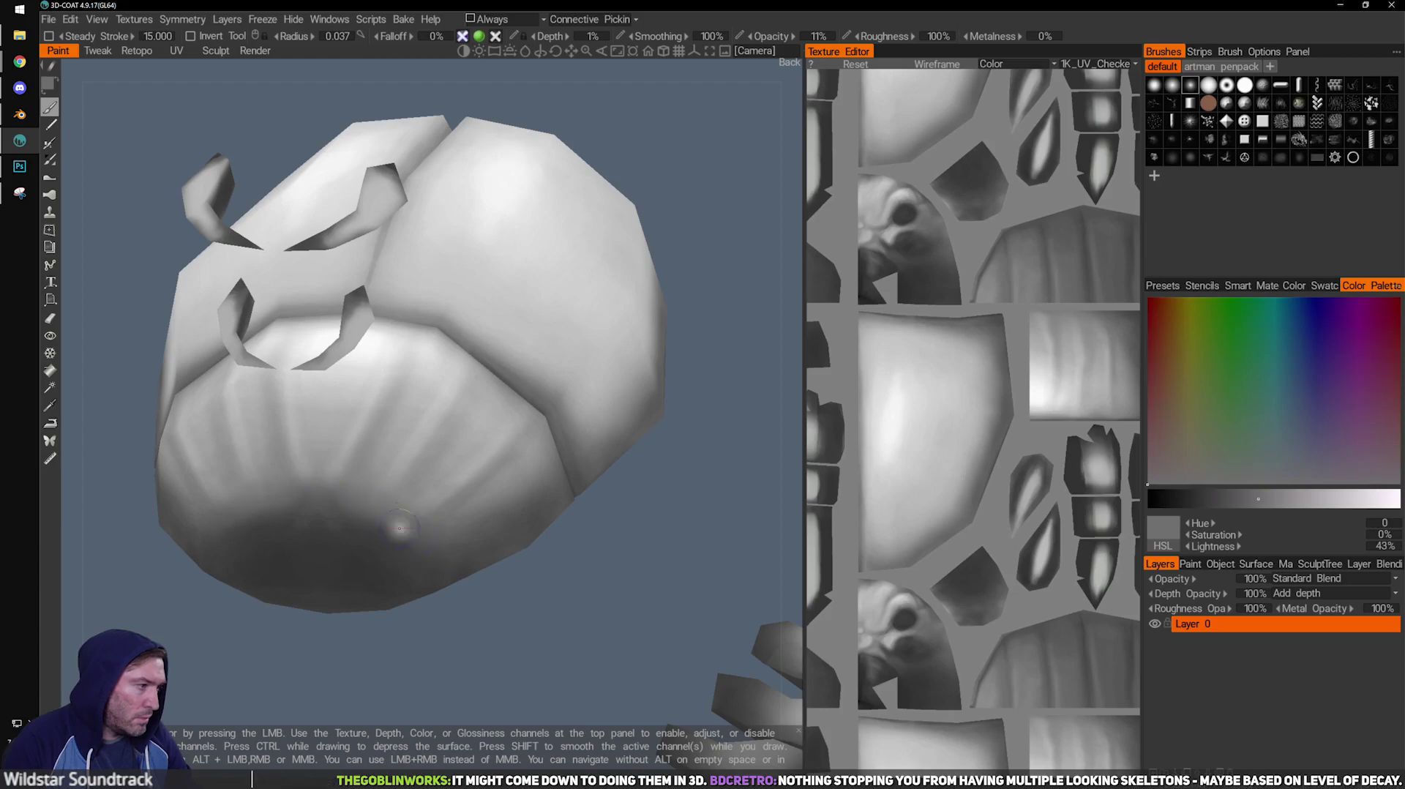
{"action": "key", "text": "v"}
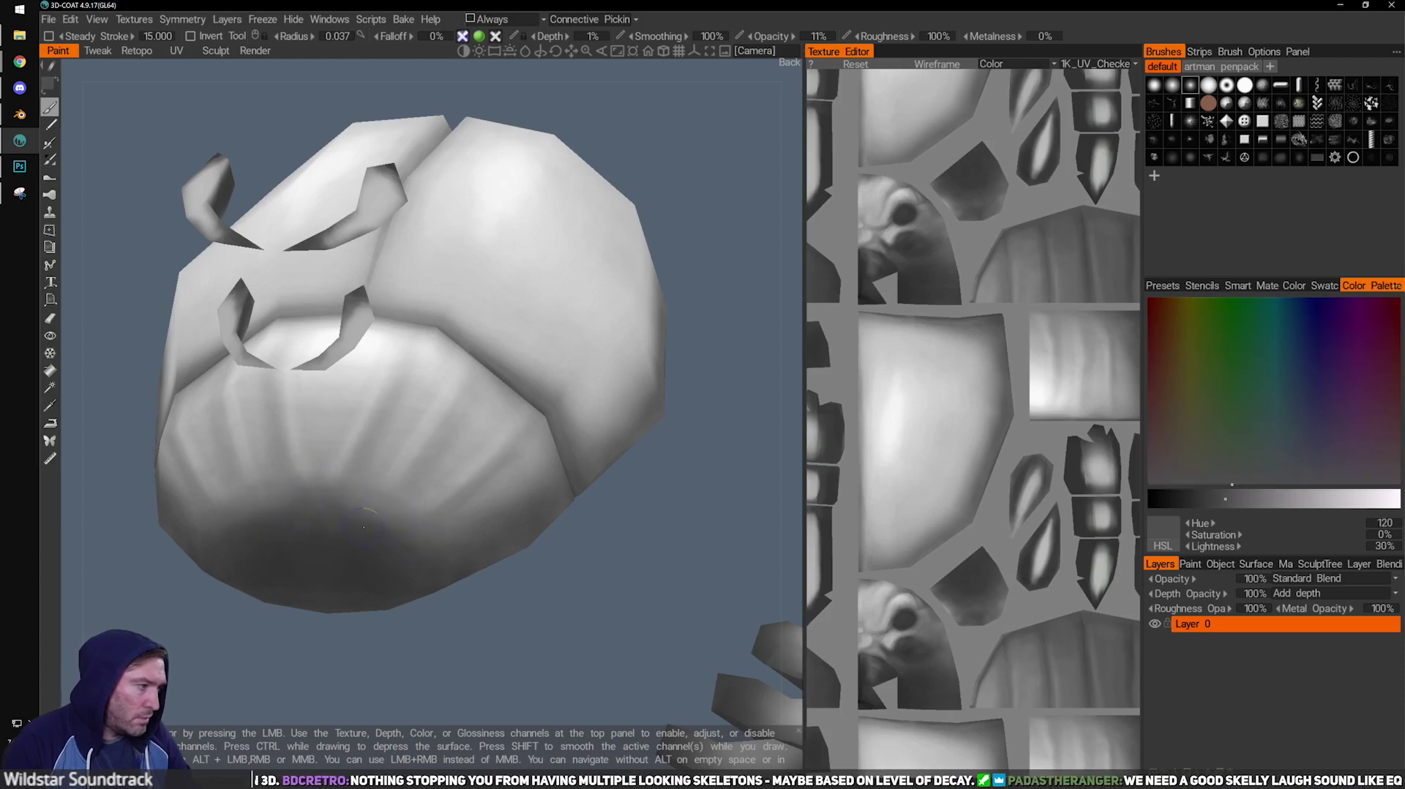
{"action": "key", "text": "v"}
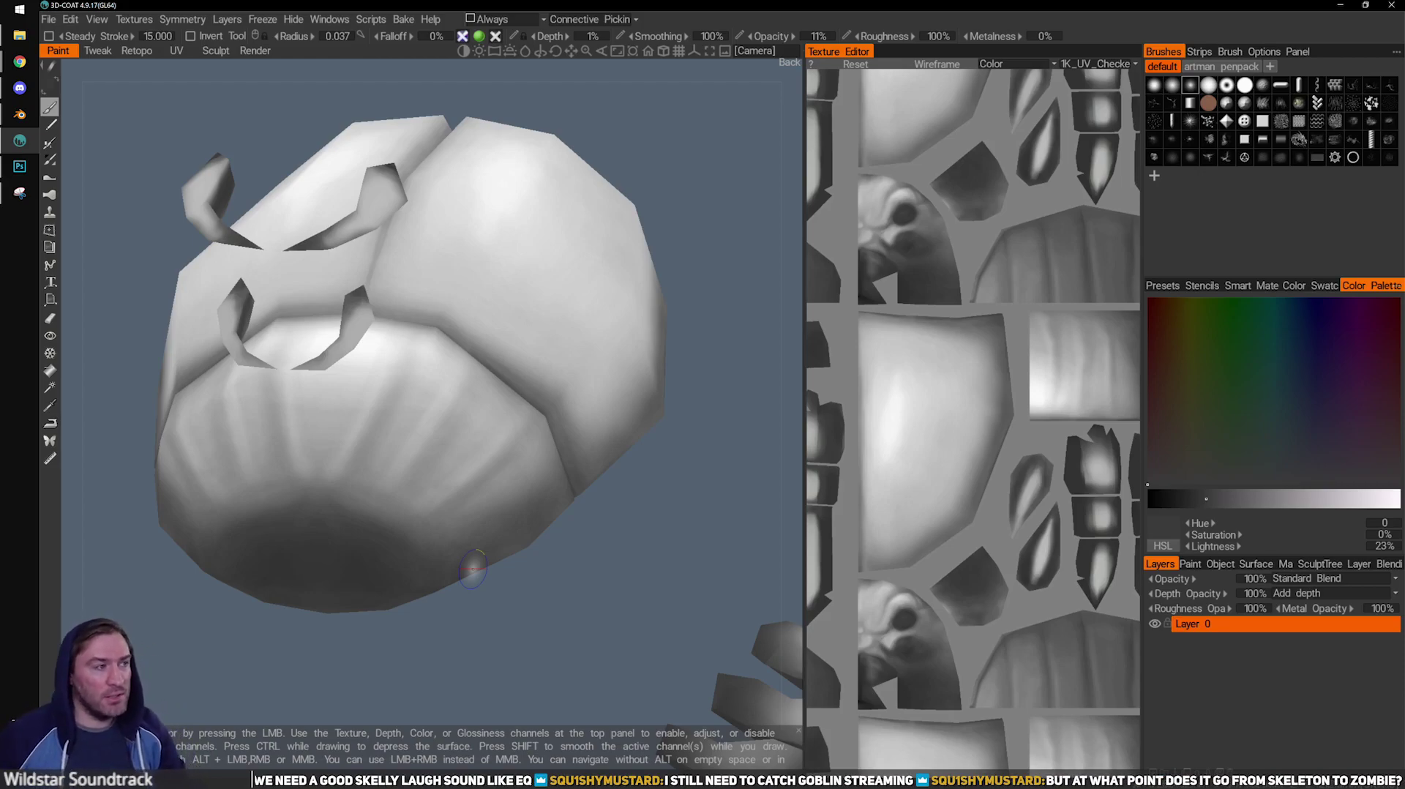
Deepen the dark grooves and lower shadow of the front shell segment in 22% lightness grey, with a brush radius of 0.037.
{"action": "mouse_move", "coordinate": [751, 180]}
{"action": "left_mouse_down"}
{"action": "mouse_move", "coordinate": [697, 232]}
{"action": "mouse_move", "coordinate": [393, 380]}
{"action": "left_mouse_up"}
{"action": "scroll", "coordinate": [393, 380], "scroll_direction": "up", "scroll_amount": 2}
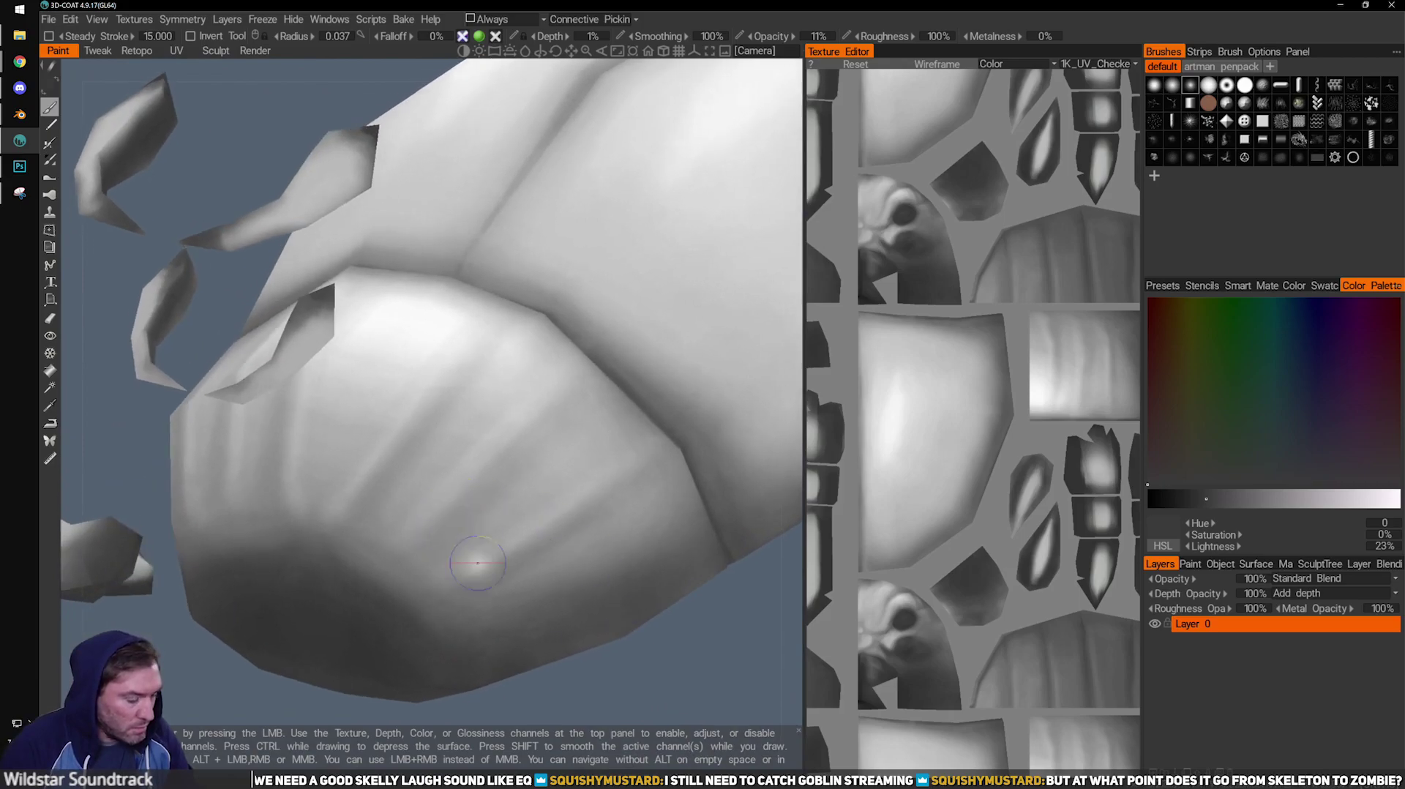
{"action": "left_click_drag", "start_coordinate": [646, 704], "coordinate": [629, 692]}
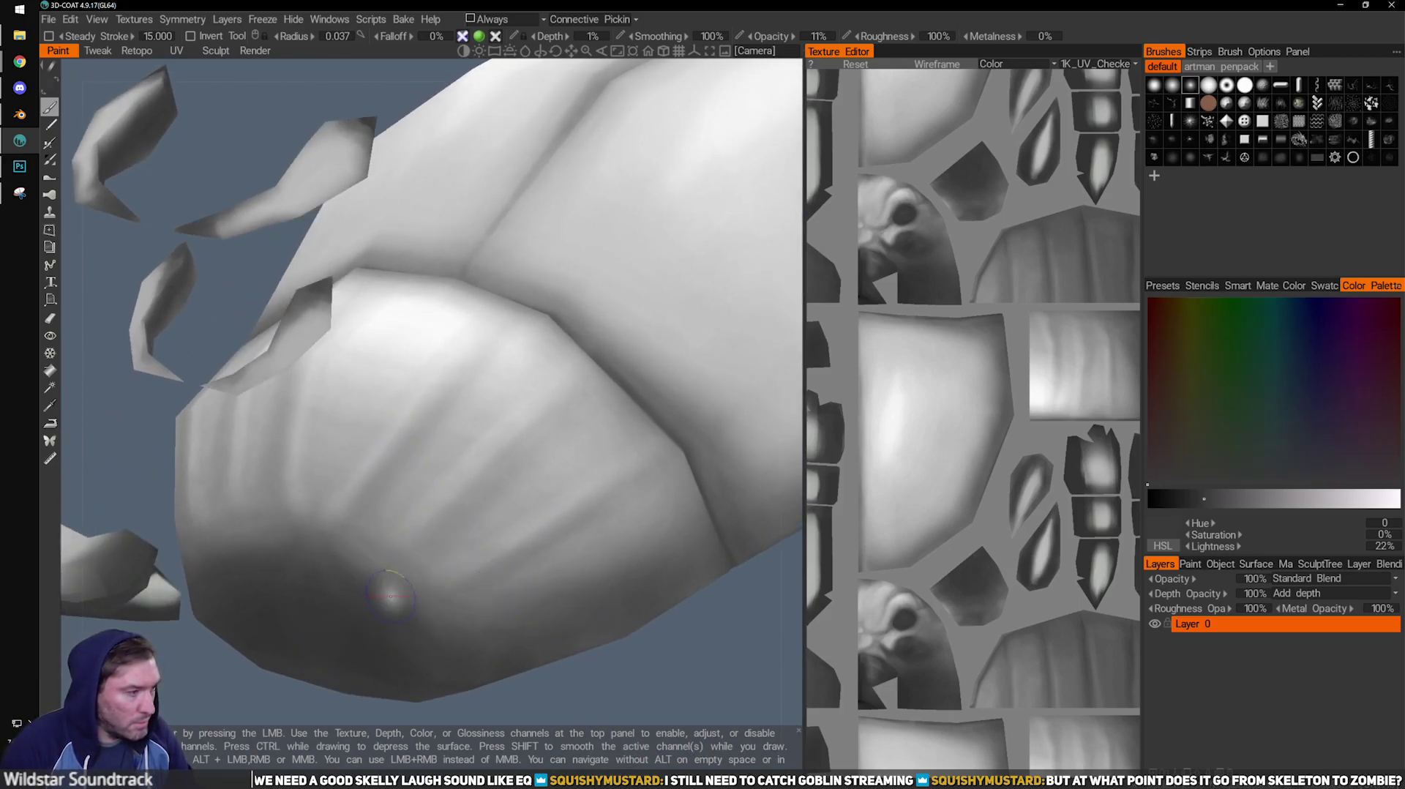
{"action": "mouse_move", "coordinate": [673, 665]}
{"action": "left_mouse_down"}
{"action": "mouse_move", "coordinate": [677, 685]}
{"action": "mouse_move", "coordinate": [440, 494]}
{"action": "left_mouse_up"}
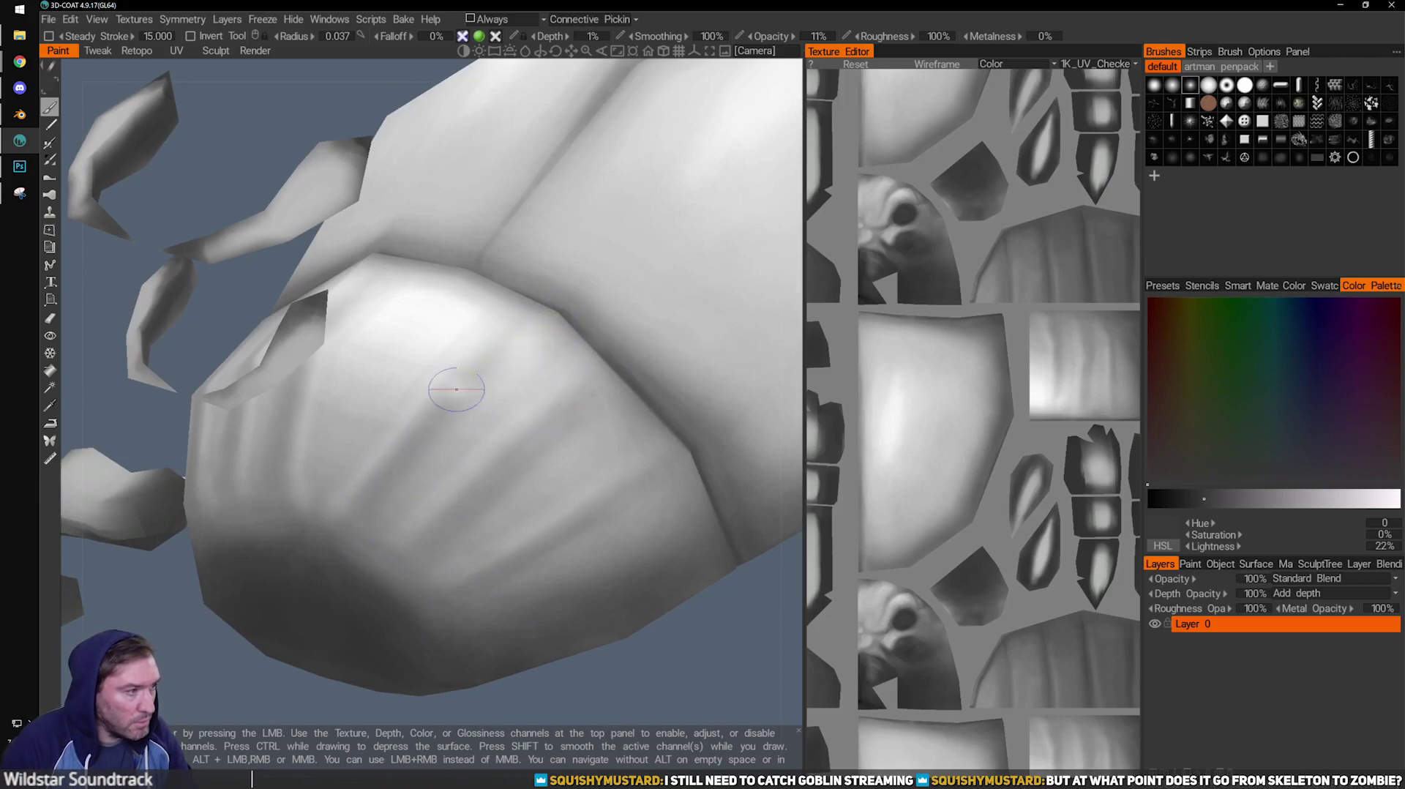
{"action": "left_click_drag", "start_coordinate": [705, 572], "coordinate": [674, 484]}
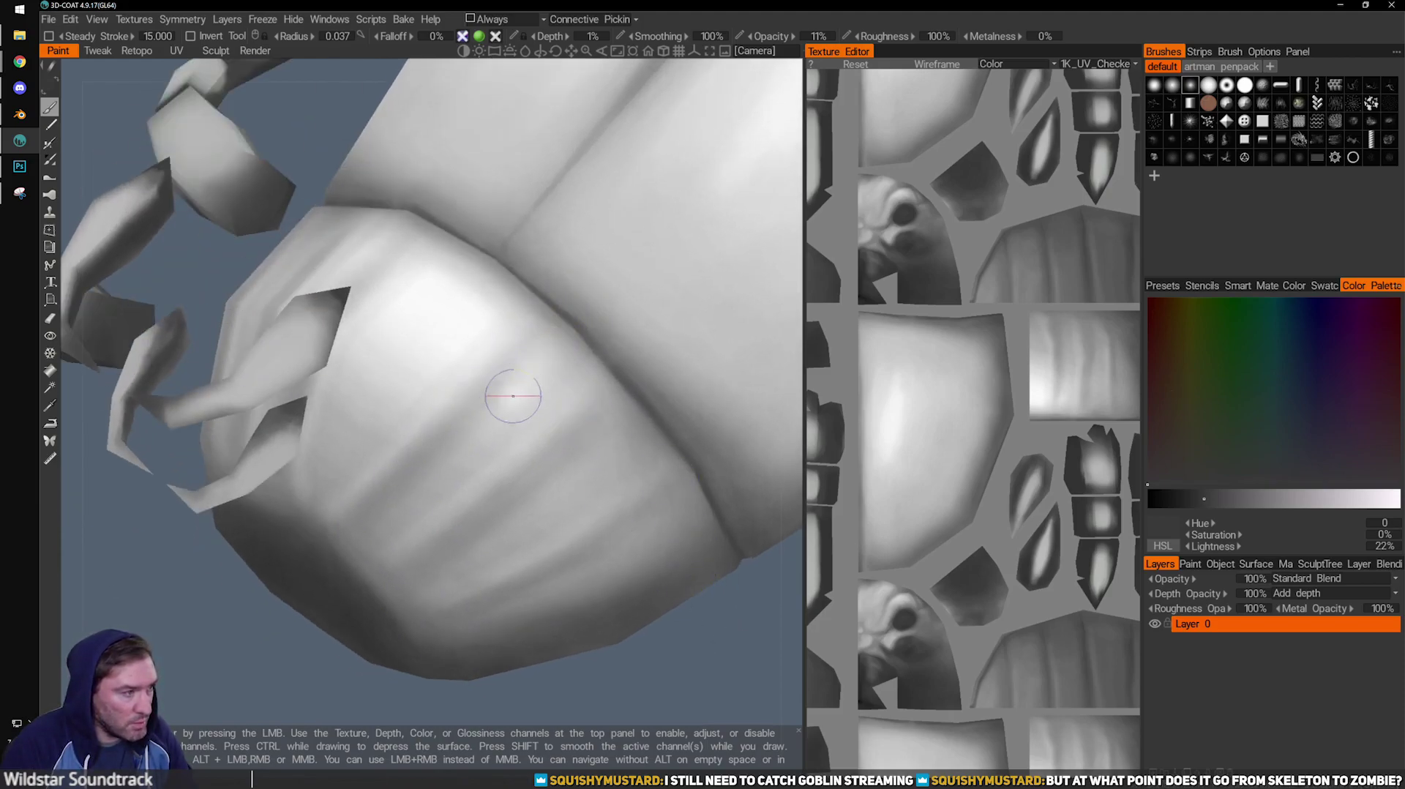
{"action": "mouse_move", "coordinate": [337, 659]}
{"action": "left_mouse_down"}
{"action": "mouse_move", "coordinate": [296, 641]}
{"action": "mouse_move", "coordinate": [308, 615]}
{"action": "left_mouse_up"}
{"action": "key", "text": "bracketleft"}
{"action": "key", "text": "bracketleft"}
{"action": "key", "text": "bracketleft"}
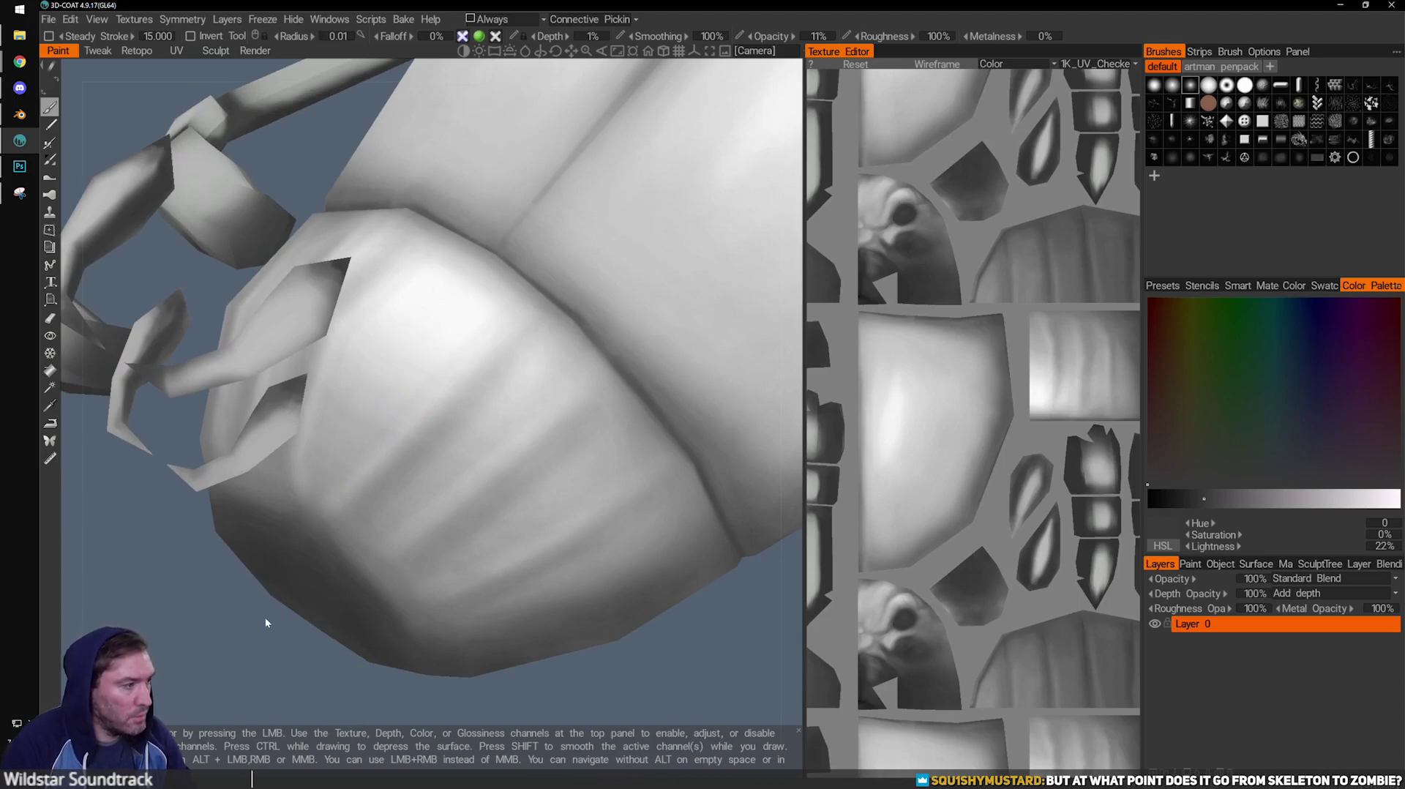
{"action": "left_click_drag", "start_coordinate": [268, 618], "coordinate": [380, 316]}
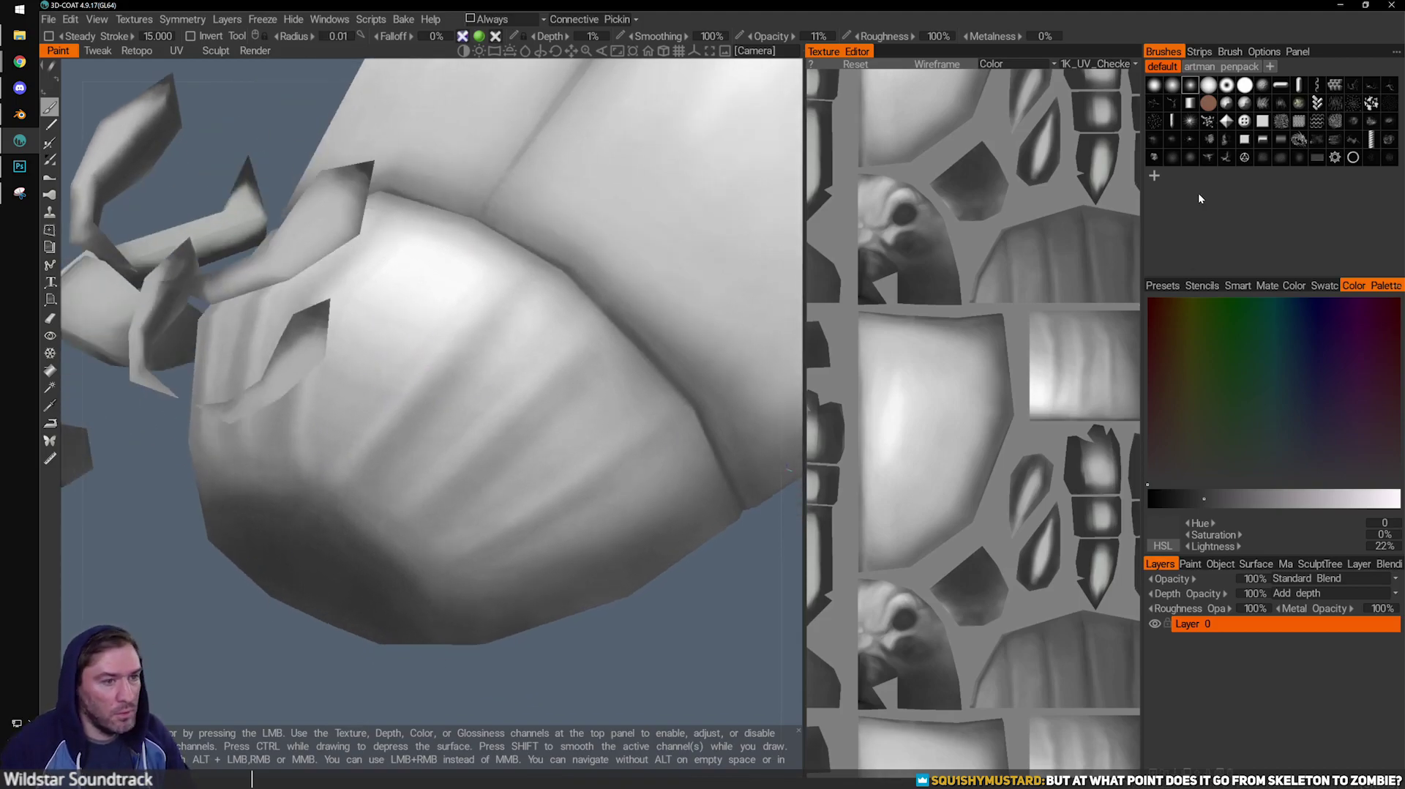
Paint a dark crease along the left edge of the front segment's texture island in 22% lightness grey, with a brush radius of 0.072.
{"action": "scroll", "coordinate": [982, 489], "scroll_direction": "up", "scroll_amount": 4}
{"action": "scroll", "coordinate": [983, 489], "scroll_direction": "up", "scroll_amount": 1}
{"action": "middle_click_drag", "start_coordinate": [982, 489], "coordinate": [930, 373]}
{"action": "key", "text": "bracketright"}
{"action": "key", "text": "bracketright"}
{"action": "key", "text": "bracketright"}
{"action": "key", "text": "bracketright"}
{"action": "key", "text": "bracketright"}
{"action": "key", "text": "bracketright"}
{"action": "key", "text": "bracketright"}
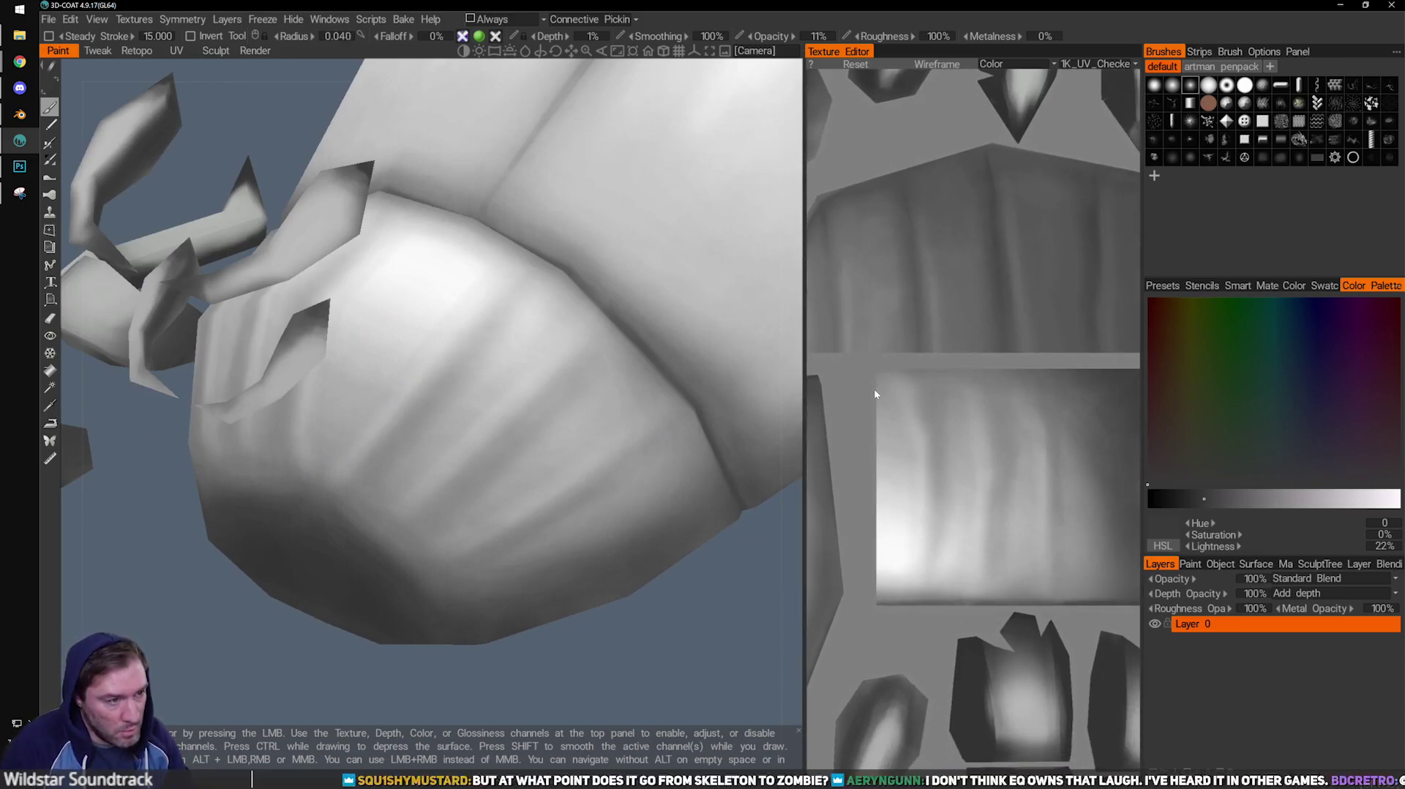
{"action": "mouse_move", "coordinate": [878, 430]}
{"action": "middle_mouse_down"}
{"action": "mouse_move", "coordinate": [878, 538]}
{"action": "mouse_move", "coordinate": [892, 418]}
{"action": "middle_mouse_up"}
{"action": "left_click_drag", "start_coordinate": [892, 418], "coordinate": [894, 575]}
{"action": "left_click_drag", "start_coordinate": [894, 443], "coordinate": [894, 575]}
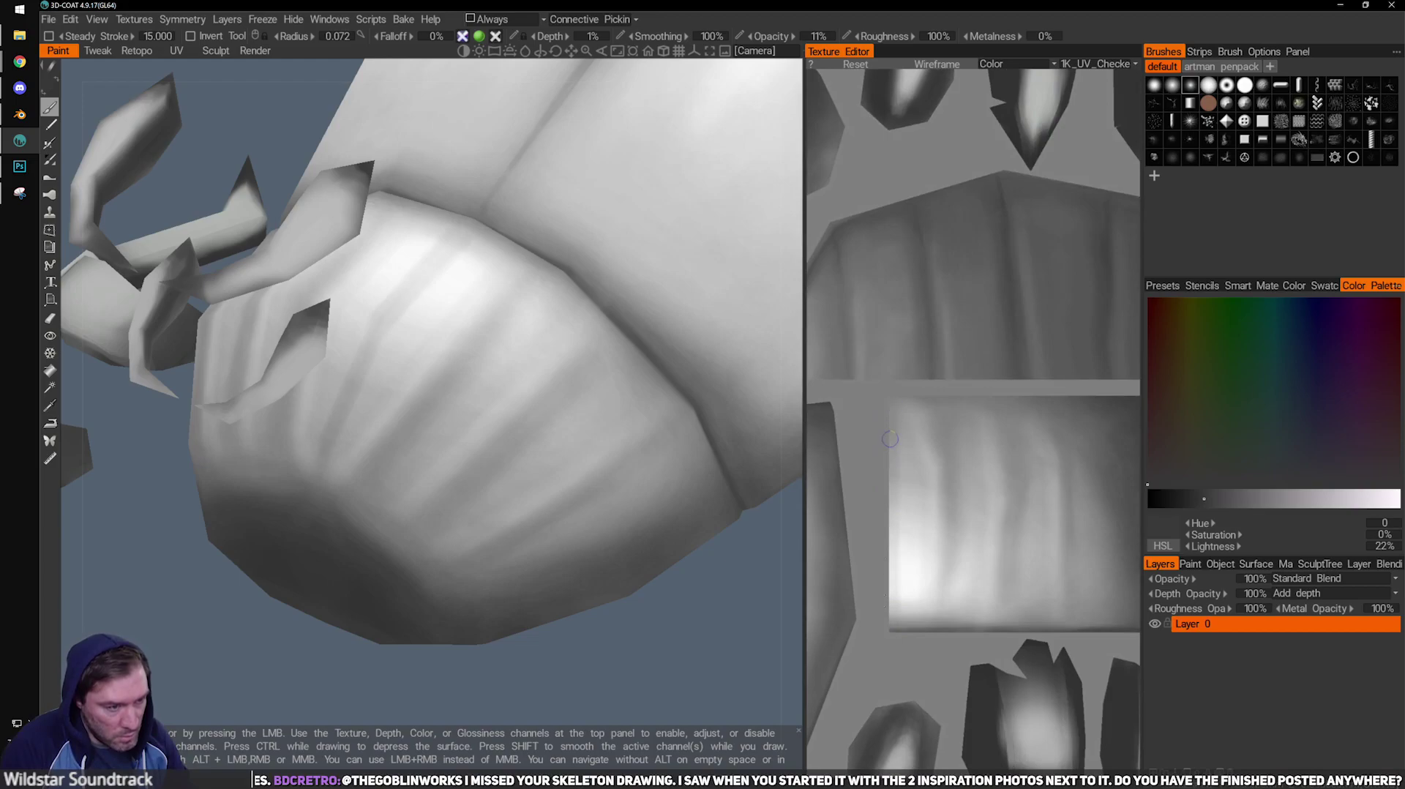
{"action": "left_click_drag", "start_coordinate": [893, 443], "coordinate": [891, 585]}
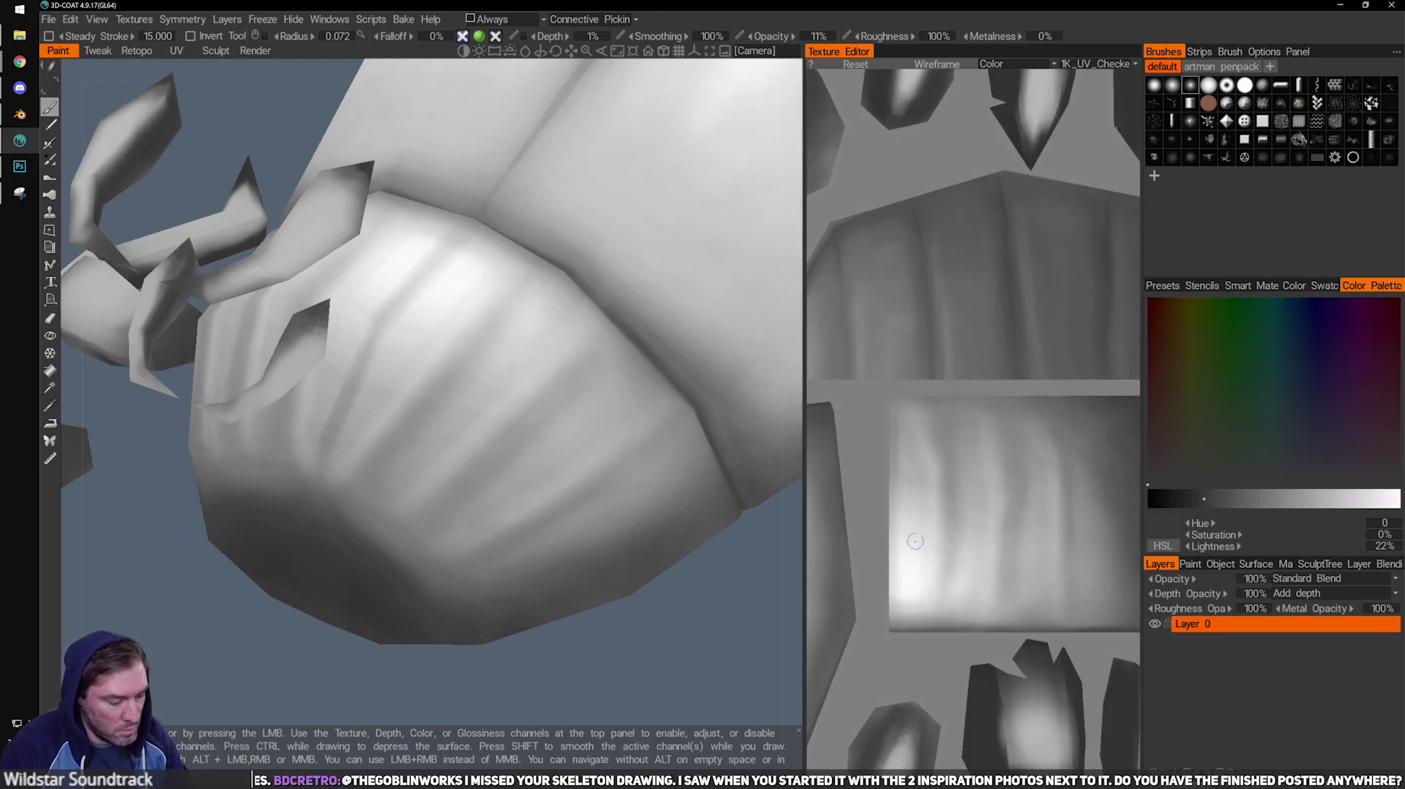
Paint a thin highlight line down the front shell segment's central groove in 90% lightness grey, reducing the brush radius to 0.01 and below.
{"action": "key", "text": "v"}
{"action": "key", "text": "bracketleft"}
{"action": "key", "text": "bracketleft"}
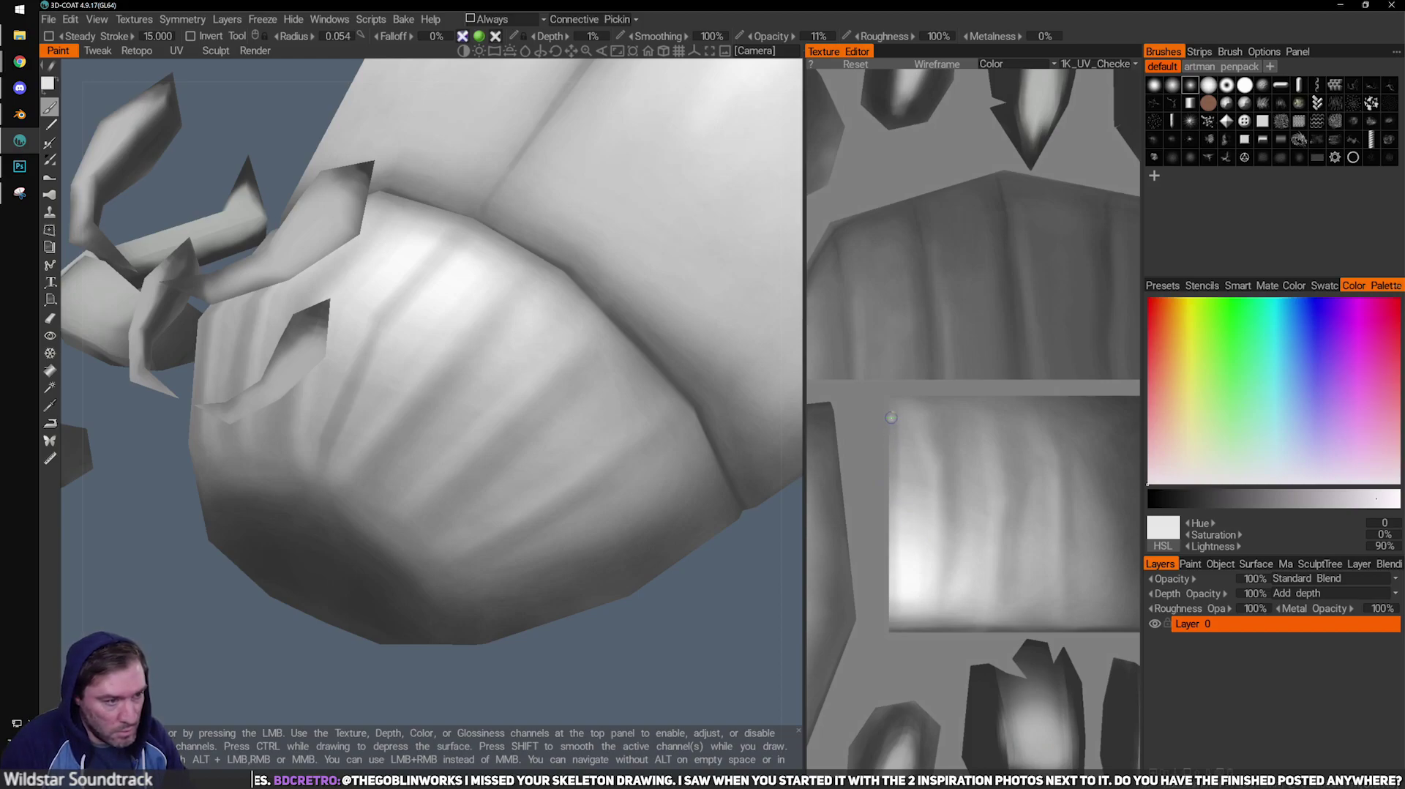
{"action": "key", "text": "bracketleft"}
{"action": "middle_click_drag", "start_coordinate": [889, 461], "coordinate": [890, 527]}
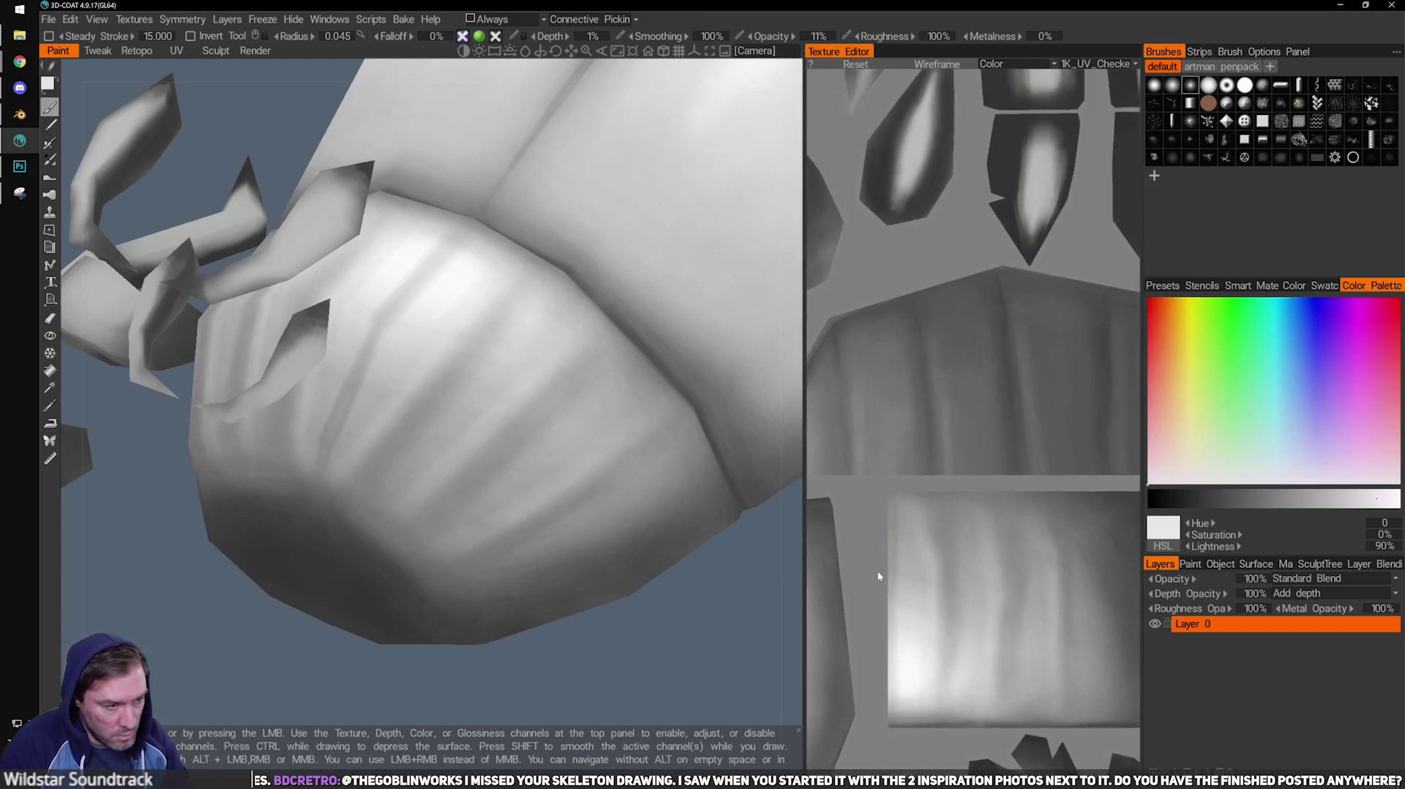
{"action": "middle_click_drag", "start_coordinate": [877, 573], "coordinate": [842, 434]}
{"action": "mouse_move", "coordinate": [529, 527]}
{"action": "left_mouse_down", "text": "alt"}
{"action": "mouse_move", "coordinate": [539, 483]}
{"action": "mouse_move", "coordinate": [617, 531]}
{"action": "mouse_move", "coordinate": [565, 490]}
{"action": "left_mouse_up", "text": "alt"}
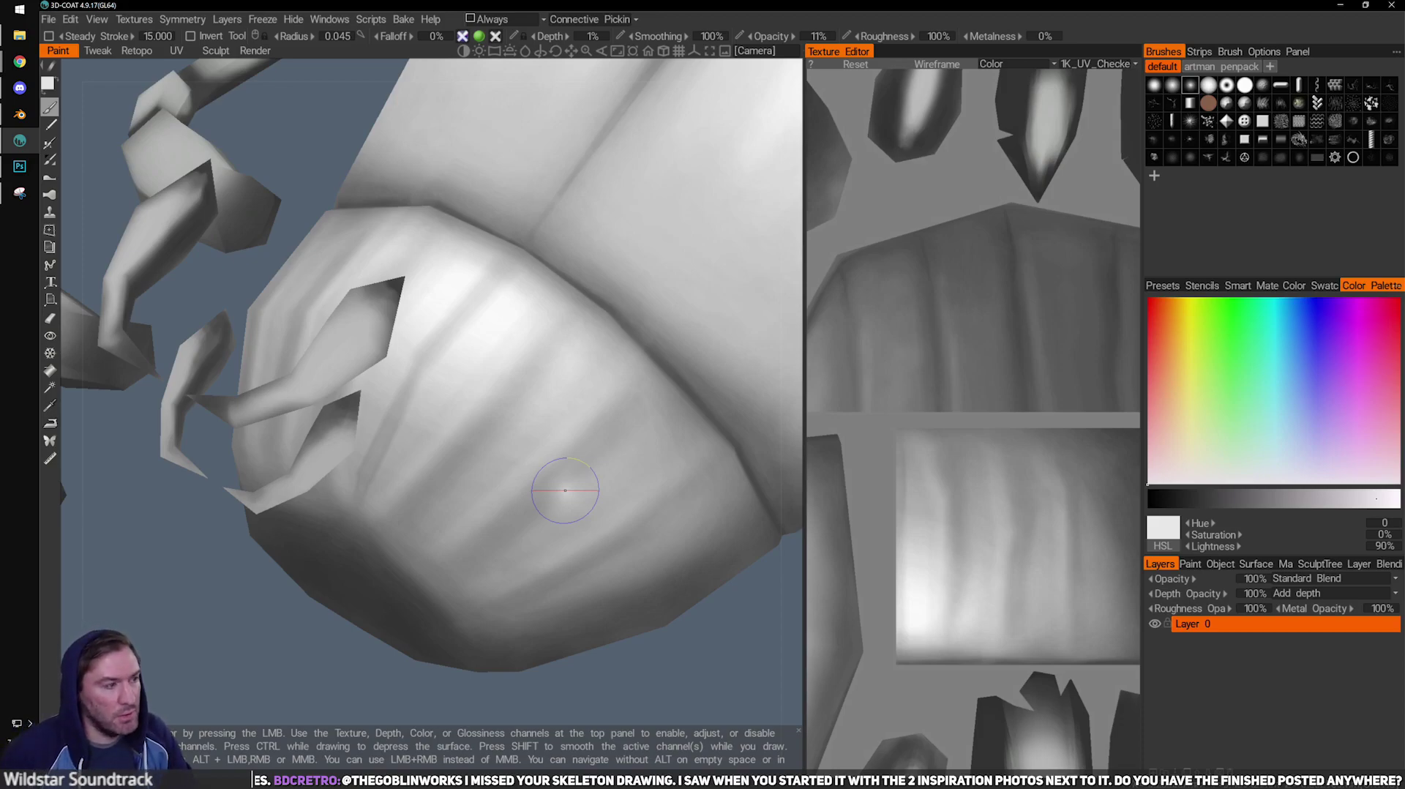
{"action": "mouse_move", "coordinate": [524, 452]}
{"action": "left_mouse_down", "text": "alt"}
{"action": "mouse_move", "coordinate": [578, 473]}
{"action": "mouse_move", "coordinate": [463, 498]}
{"action": "mouse_move", "coordinate": [583, 401]}
{"action": "mouse_move", "coordinate": [470, 461]}
{"action": "left_mouse_up", "text": "alt"}
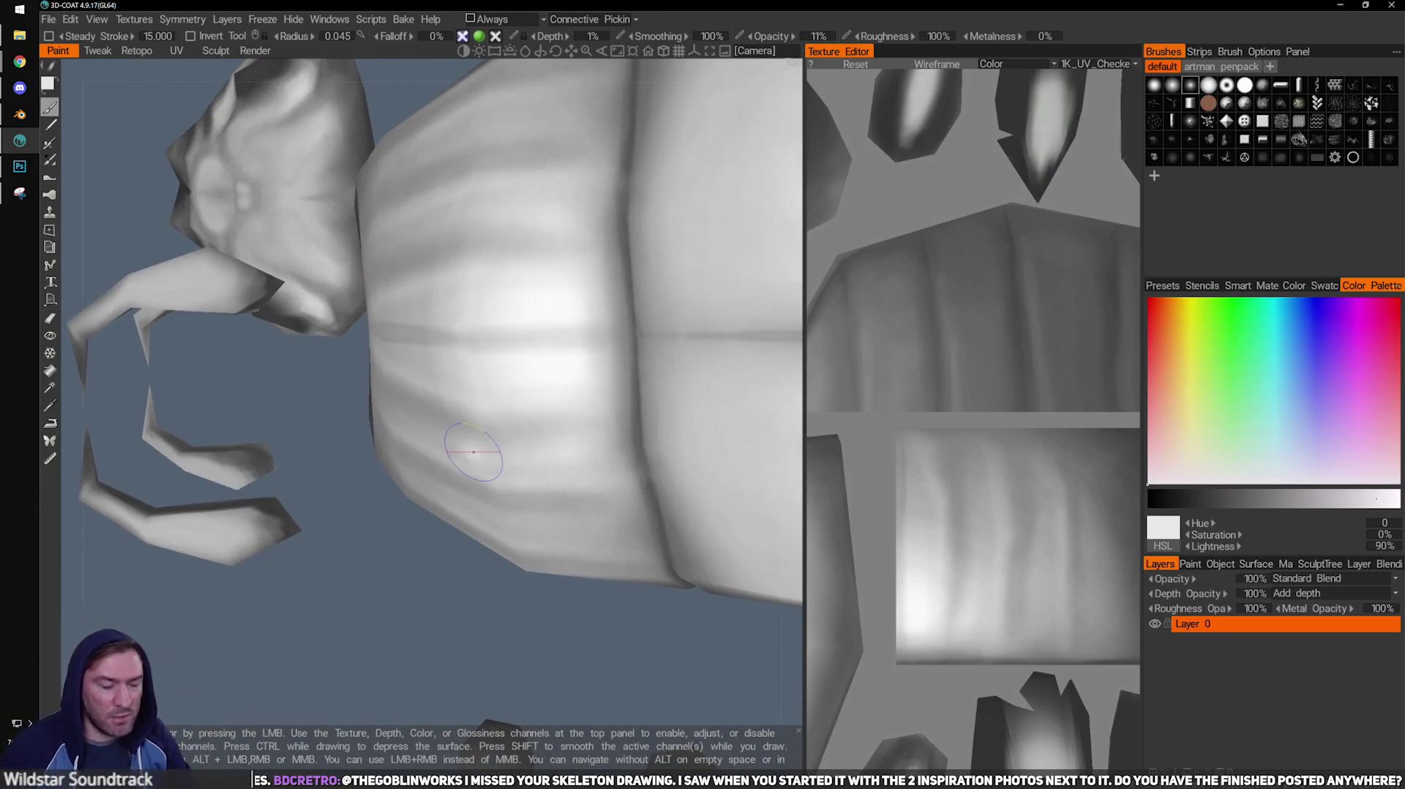
{"action": "mouse_move", "coordinate": [473, 451]}
{"action": "left_mouse_down", "text": "alt"}
{"action": "mouse_move", "coordinate": [417, 373]}
{"action": "mouse_move", "coordinate": [505, 492]}
{"action": "mouse_move", "coordinate": [461, 510]}
{"action": "mouse_move", "coordinate": [699, 697]}
{"action": "left_mouse_up", "text": "alt"}
{"action": "mouse_move", "coordinate": [355, 503]}
{"action": "left_mouse_down", "text": "alt"}
{"action": "mouse_move", "coordinate": [310, 573]}
{"action": "mouse_move", "coordinate": [363, 465]}
{"action": "left_mouse_up", "text": "alt"}
{"action": "key", "text": "bracketleft"}
{"action": "key", "text": "bracketleft"}
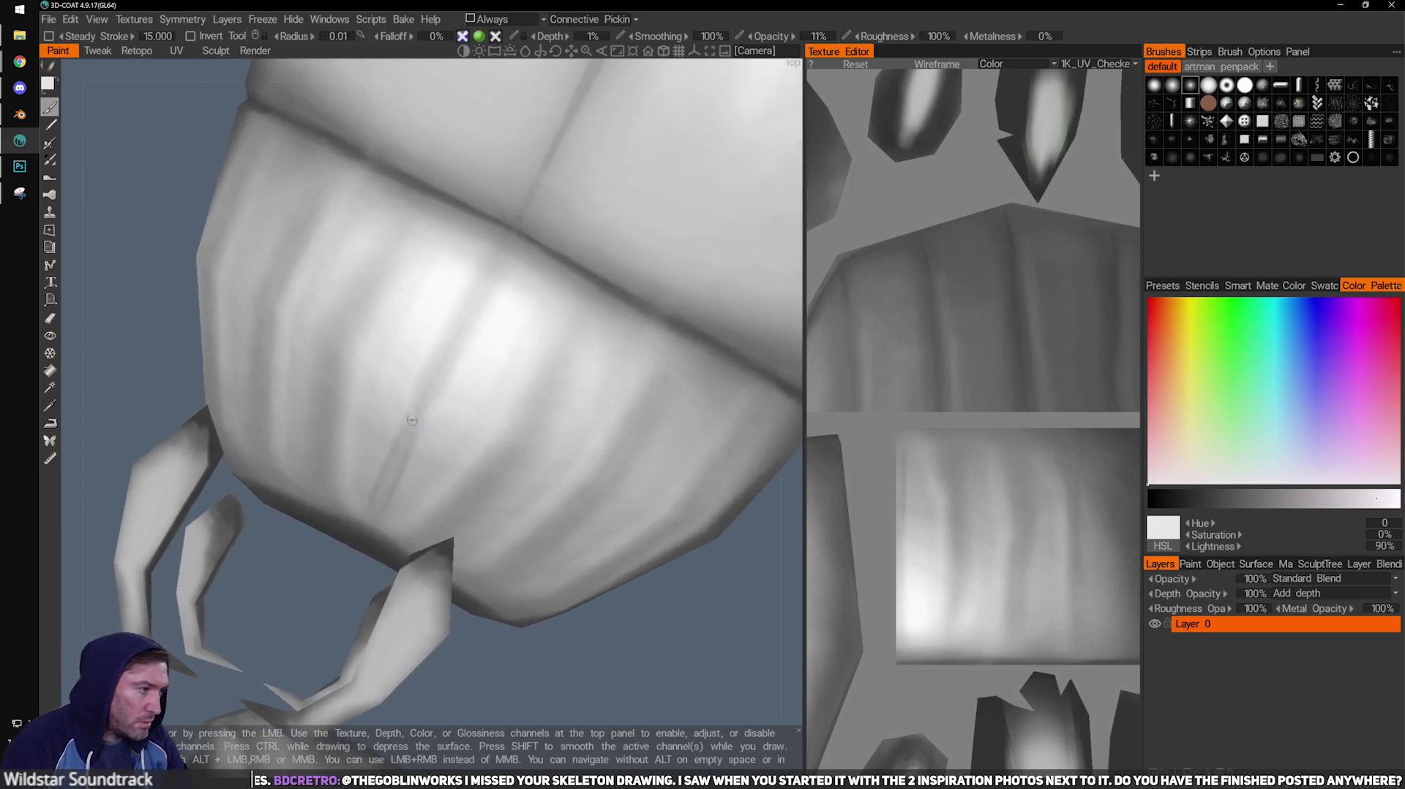
{"action": "key", "text": "bracketleft"}
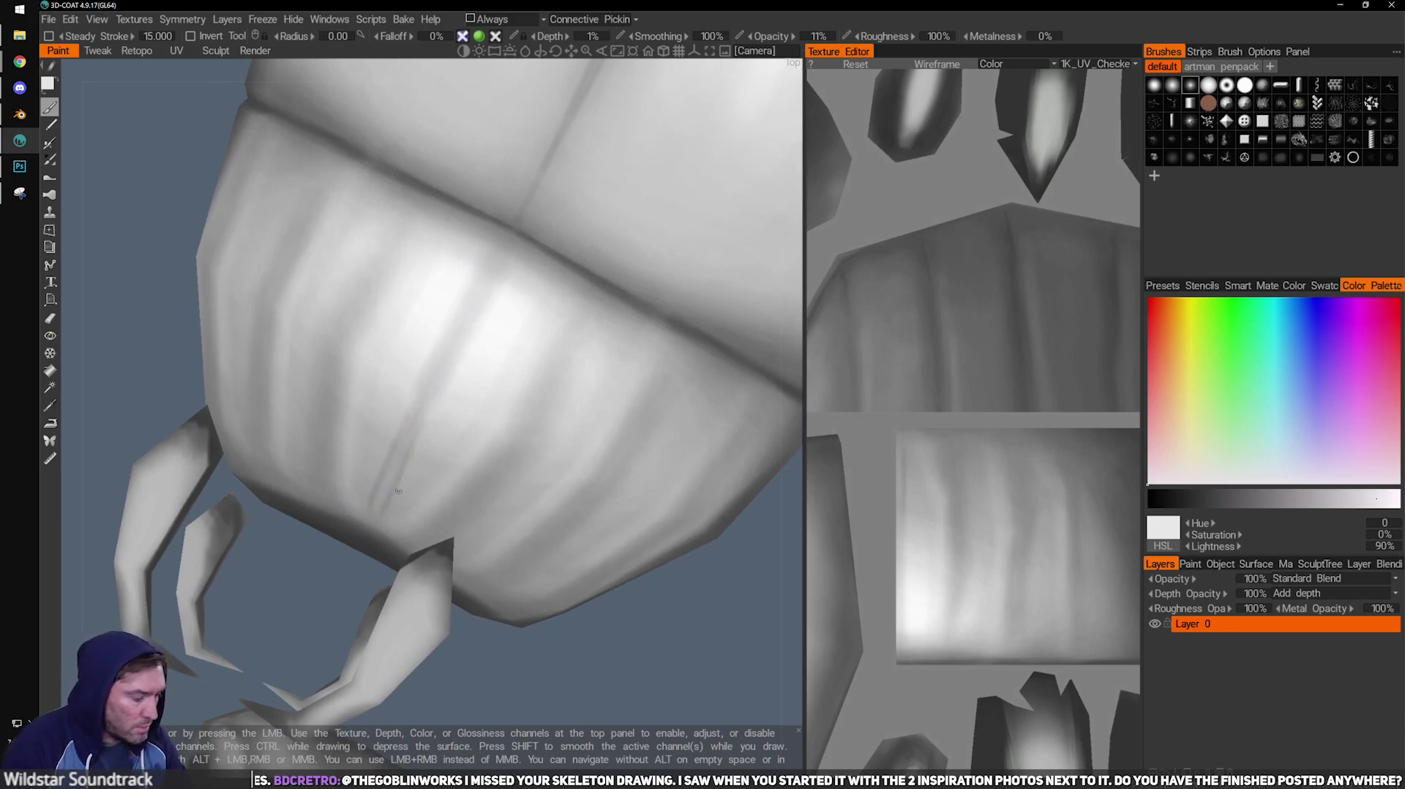
Soften the thin lines in the front segment's central groove with 40% lightness grey, enlarging the brush radius to 0.014.
{"action": "key", "text": "v"}
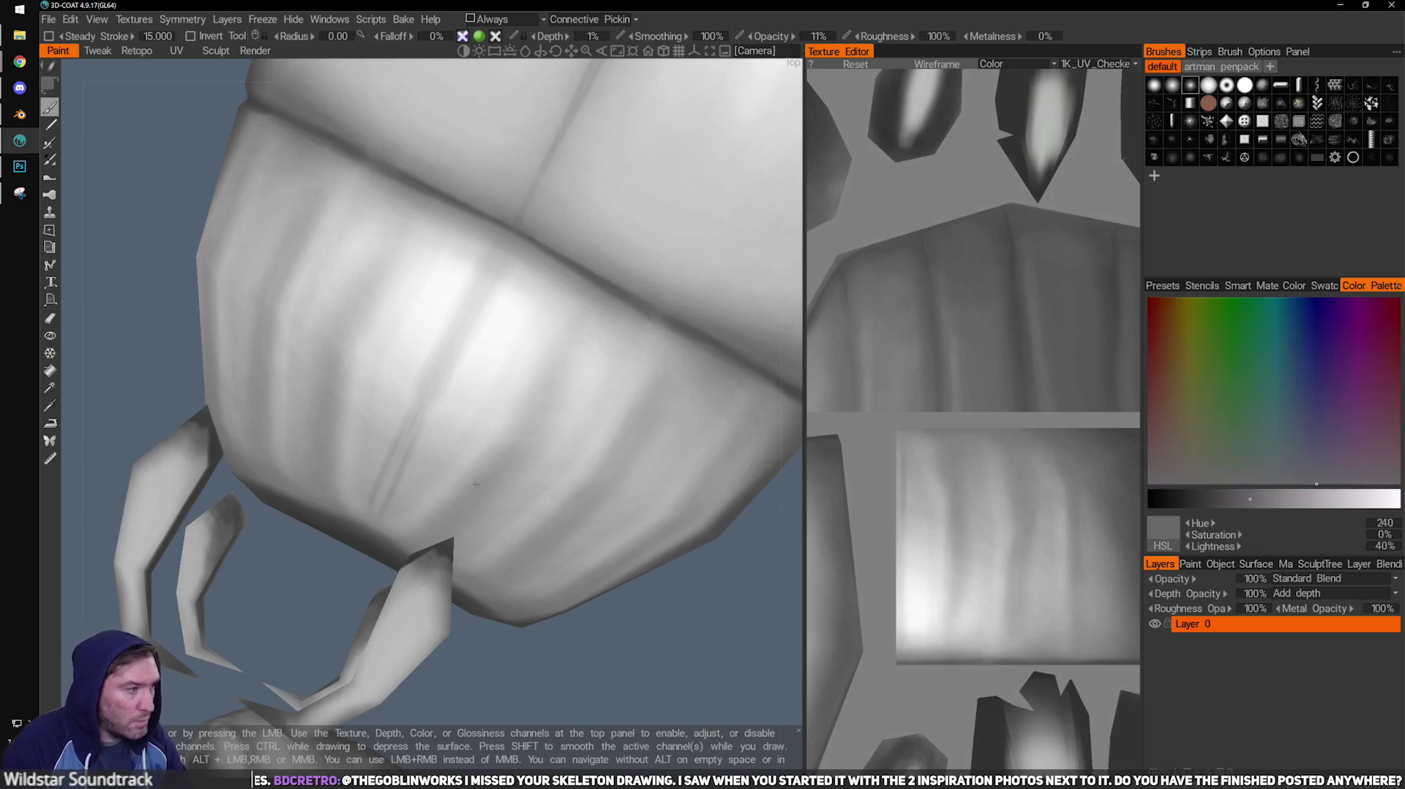
{"action": "key", "text": "bracketright"}
{"action": "key", "text": "bracketright"}
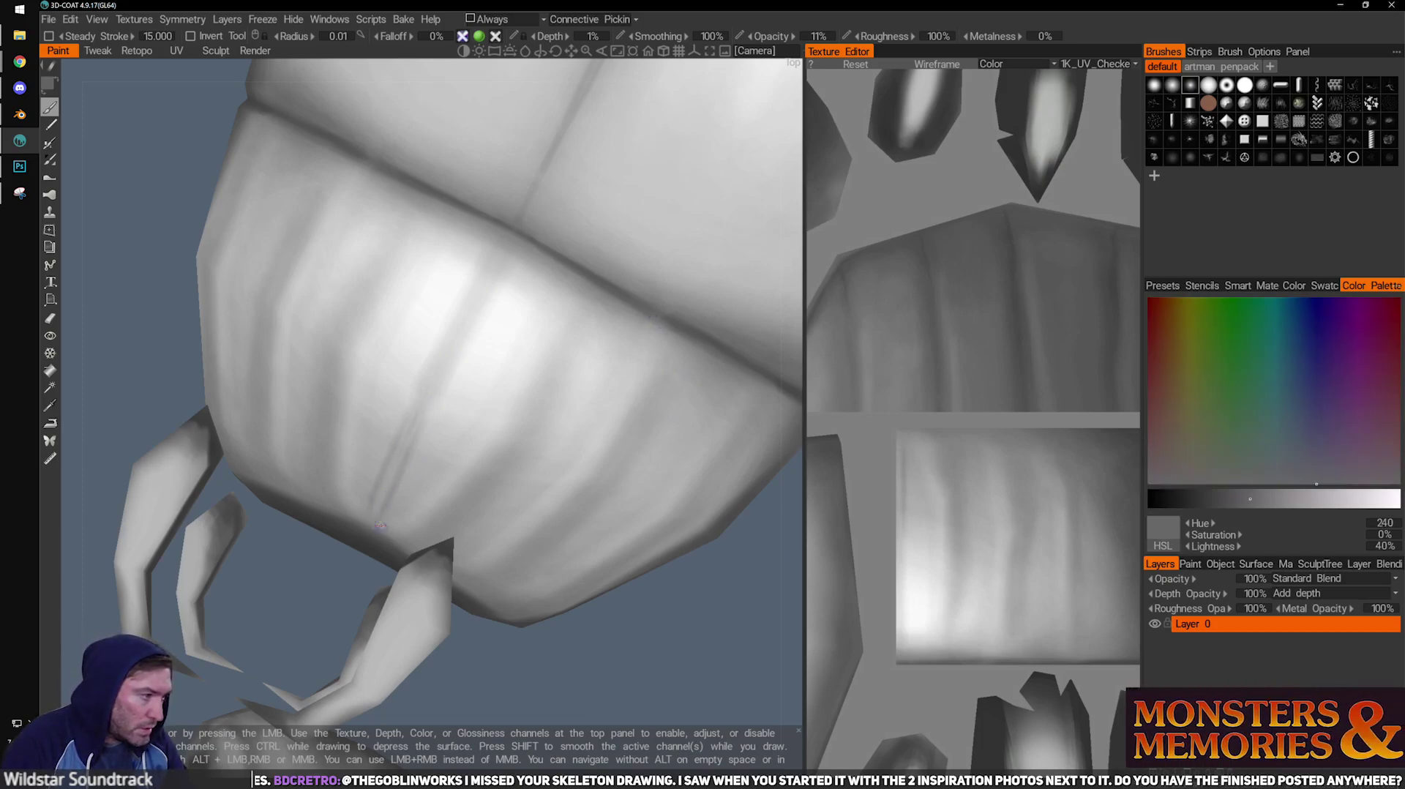
{"action": "key", "text": "bracketright"}
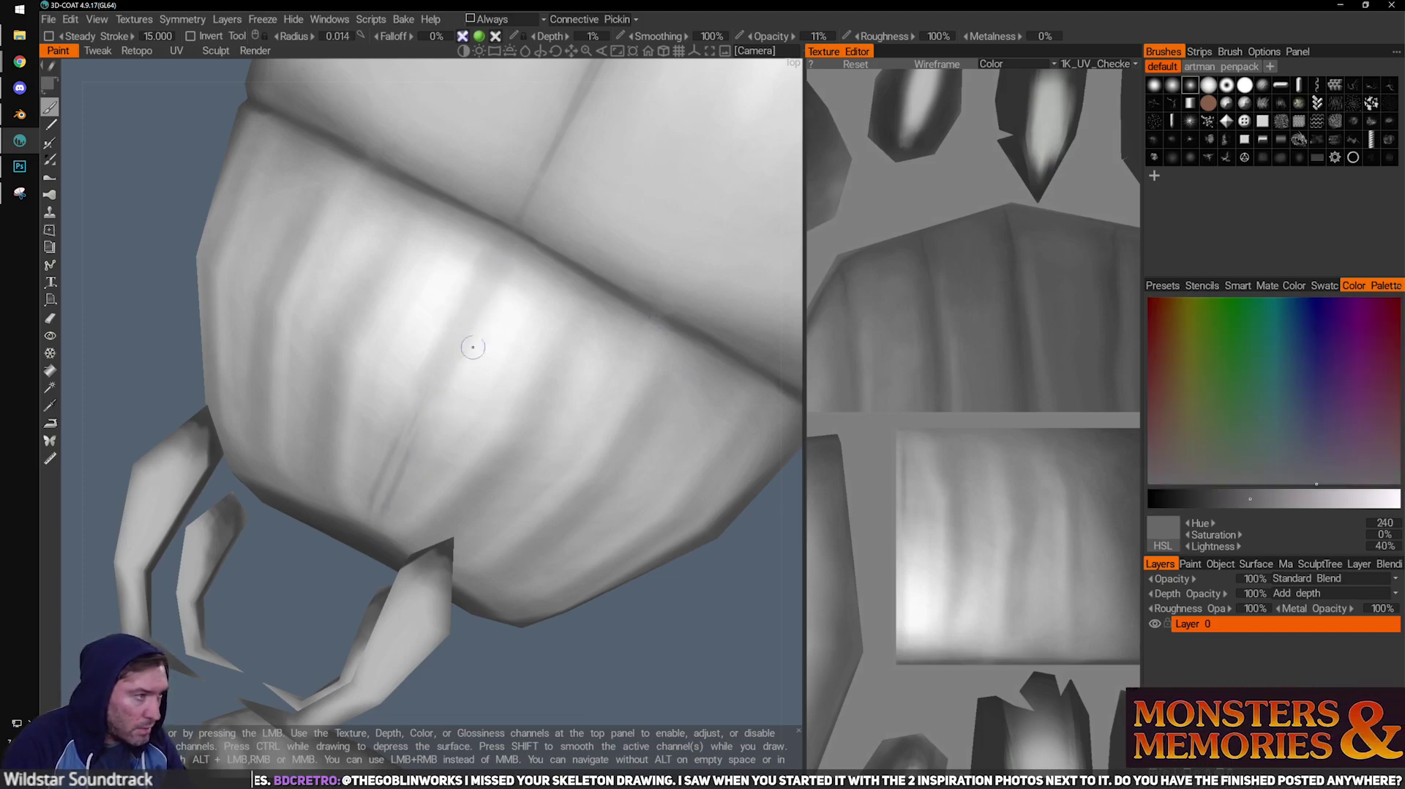
Blend the shading on the front segment's lower side with sampled greys between 33% and 52% lightness, enlarging the brush radius to 0.042.
{"action": "left_click_drag", "start_coordinate": [318, 587], "coordinate": [369, 477]}
{"action": "key", "text": "bracketright"}
{"action": "key", "text": "bracketright"}
{"action": "key", "text": "bracketright"}
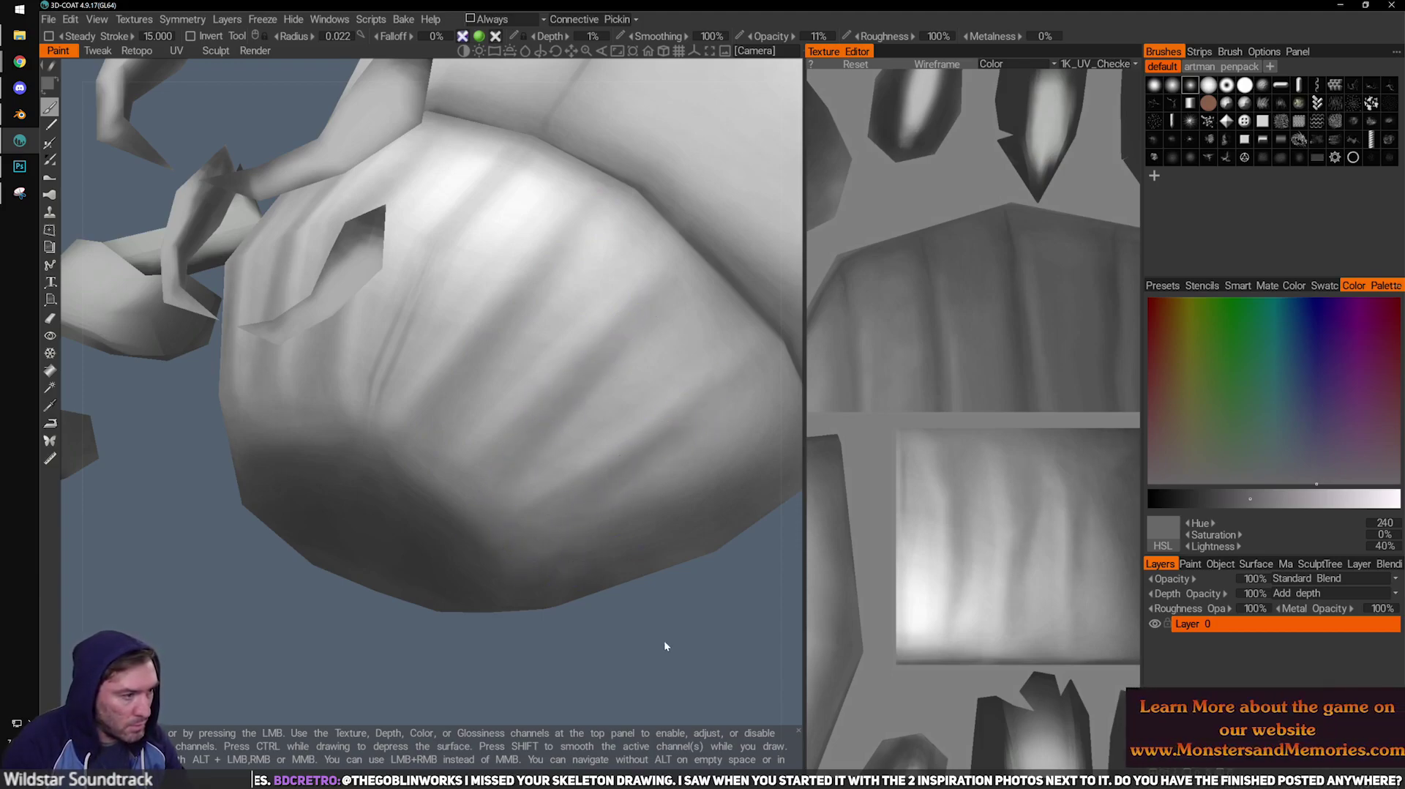
{"action": "left_click_drag", "start_coordinate": [662, 630], "coordinate": [646, 526]}
{"action": "key", "text": "v"}
{"action": "right_click_drag", "start_coordinate": [584, 563], "coordinate": [558, 549]}
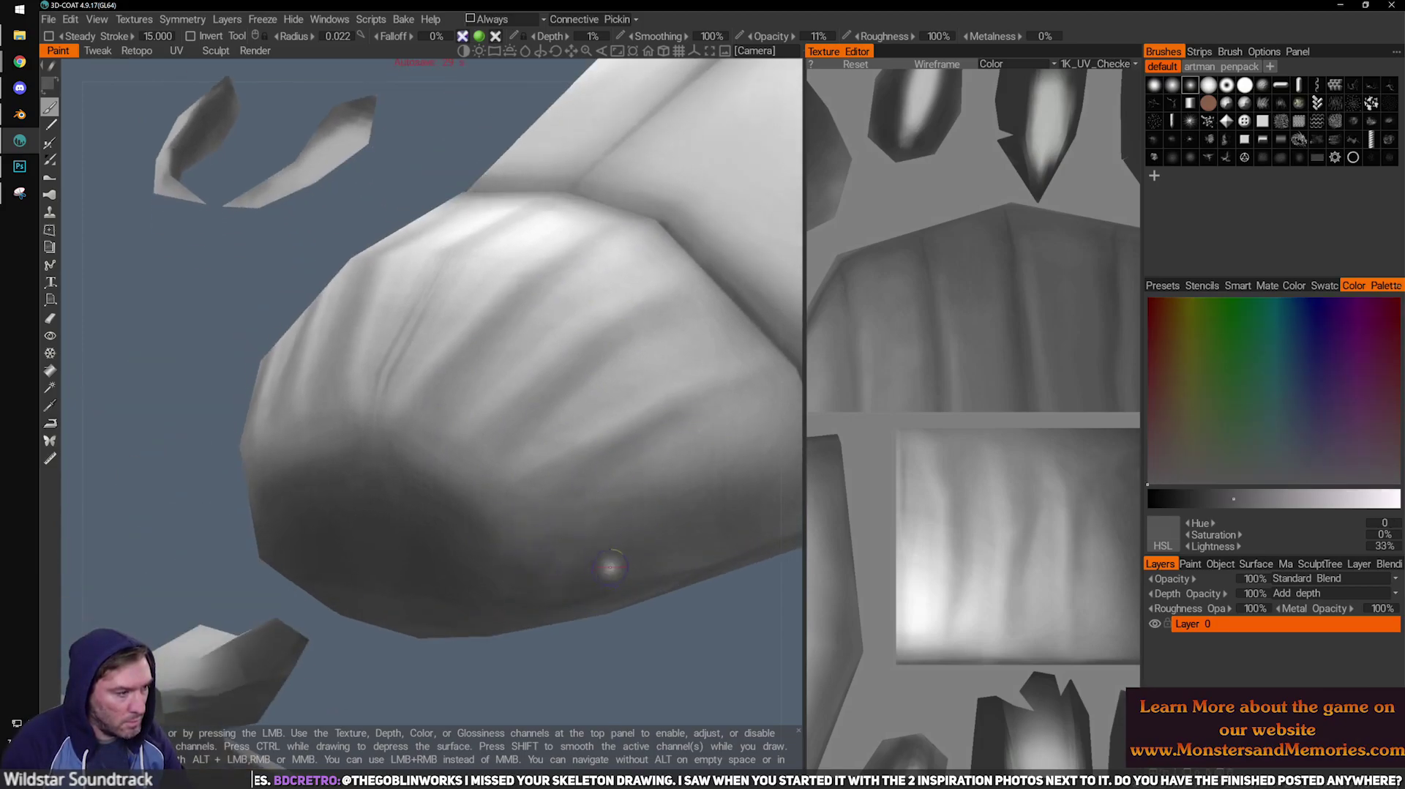
{"action": "key", "text": "v"}
{"action": "key", "text": "]"}
{"action": "mouse_move", "coordinate": [557, 539]}
{"action": "left_mouse_down"}
{"action": "mouse_move", "coordinate": [545, 536]}
{"action": "mouse_move", "coordinate": [622, 549]}
{"action": "left_mouse_up"}
{"action": "key", "text": "v"}
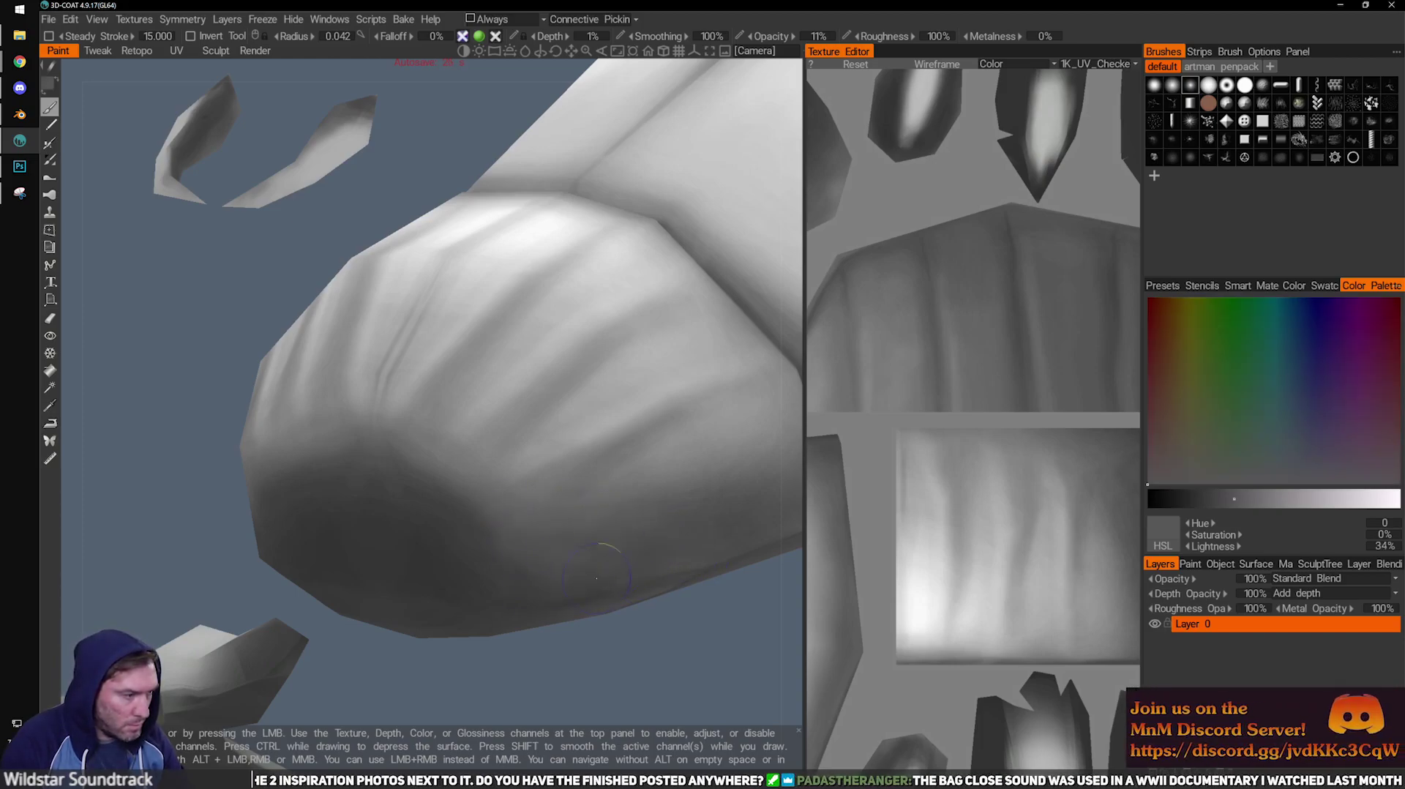
{"action": "left_click_drag", "start_coordinate": [659, 667], "coordinate": [622, 637]}
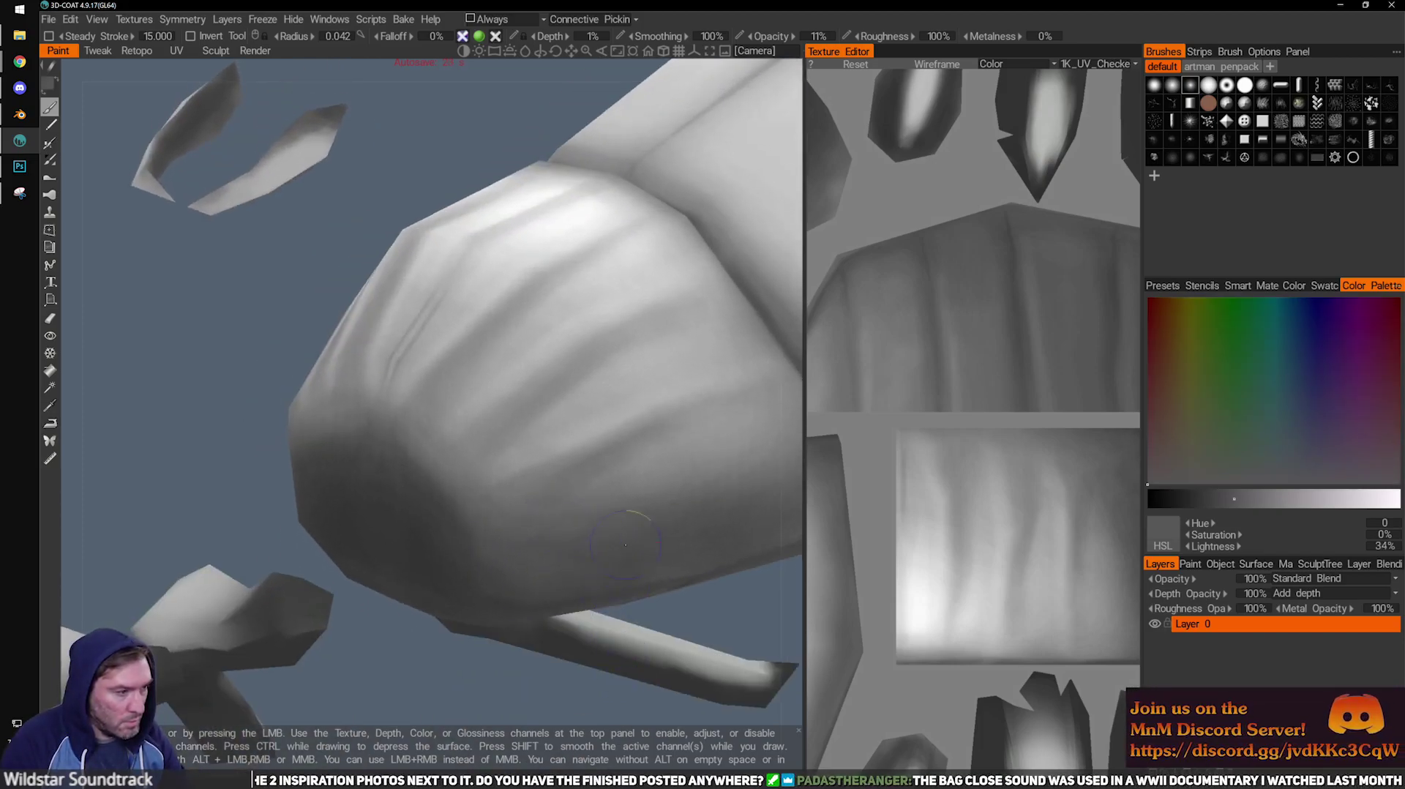
{"action": "key", "text": "v"}
{"action": "key", "text": "v"}
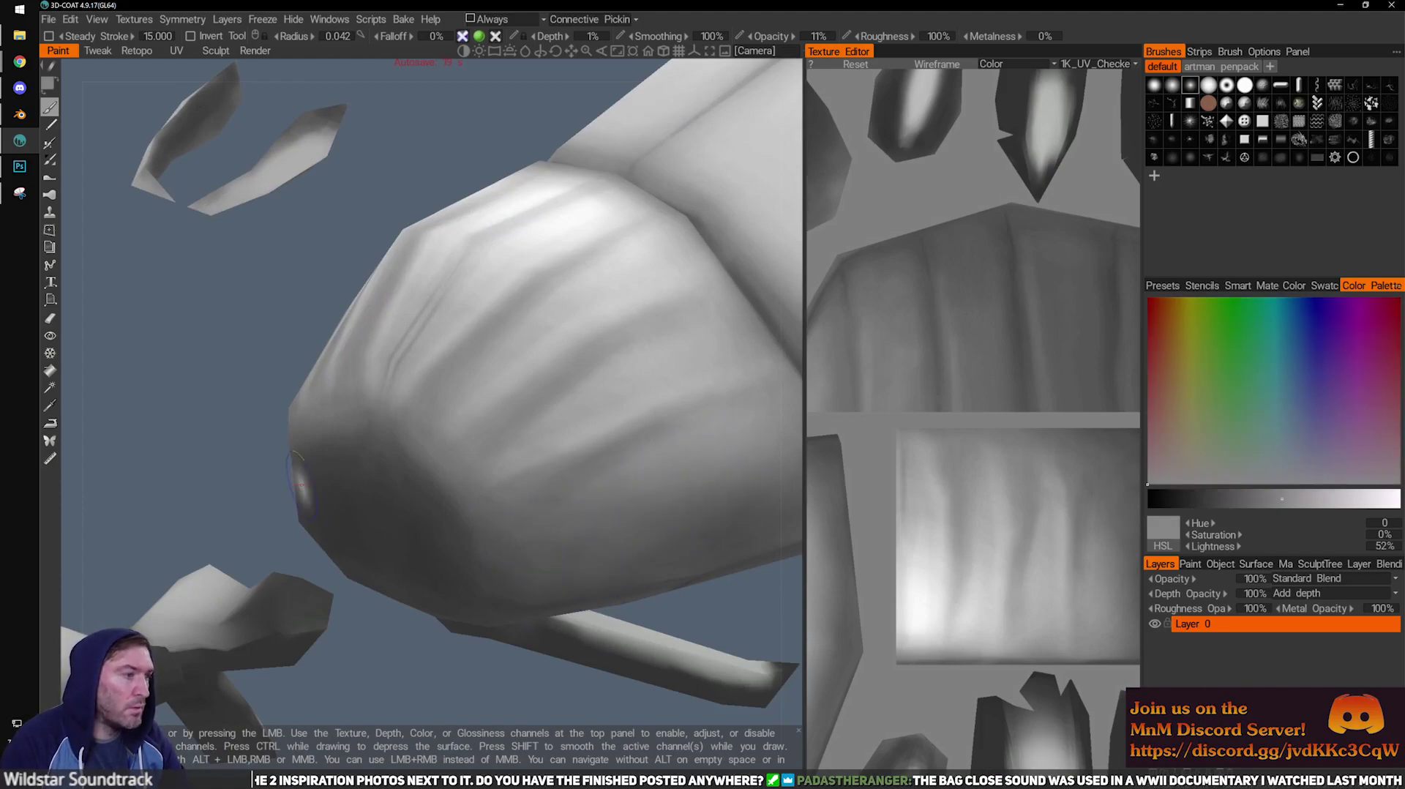
Examine the painted shell and front segment from several angles, both close up and from a distance.
{"action": "right_click_drag", "start_coordinate": [316, 308], "coordinate": [285, 255]}
{"action": "left_click_drag", "start_coordinate": [284, 254], "coordinate": [590, 386]}
{"action": "scroll", "coordinate": [330, 320], "scroll_direction": "down", "scroll_amount": 5}
{"action": "scroll", "coordinate": [330, 320], "scroll_direction": "up", "scroll_amount": 5}
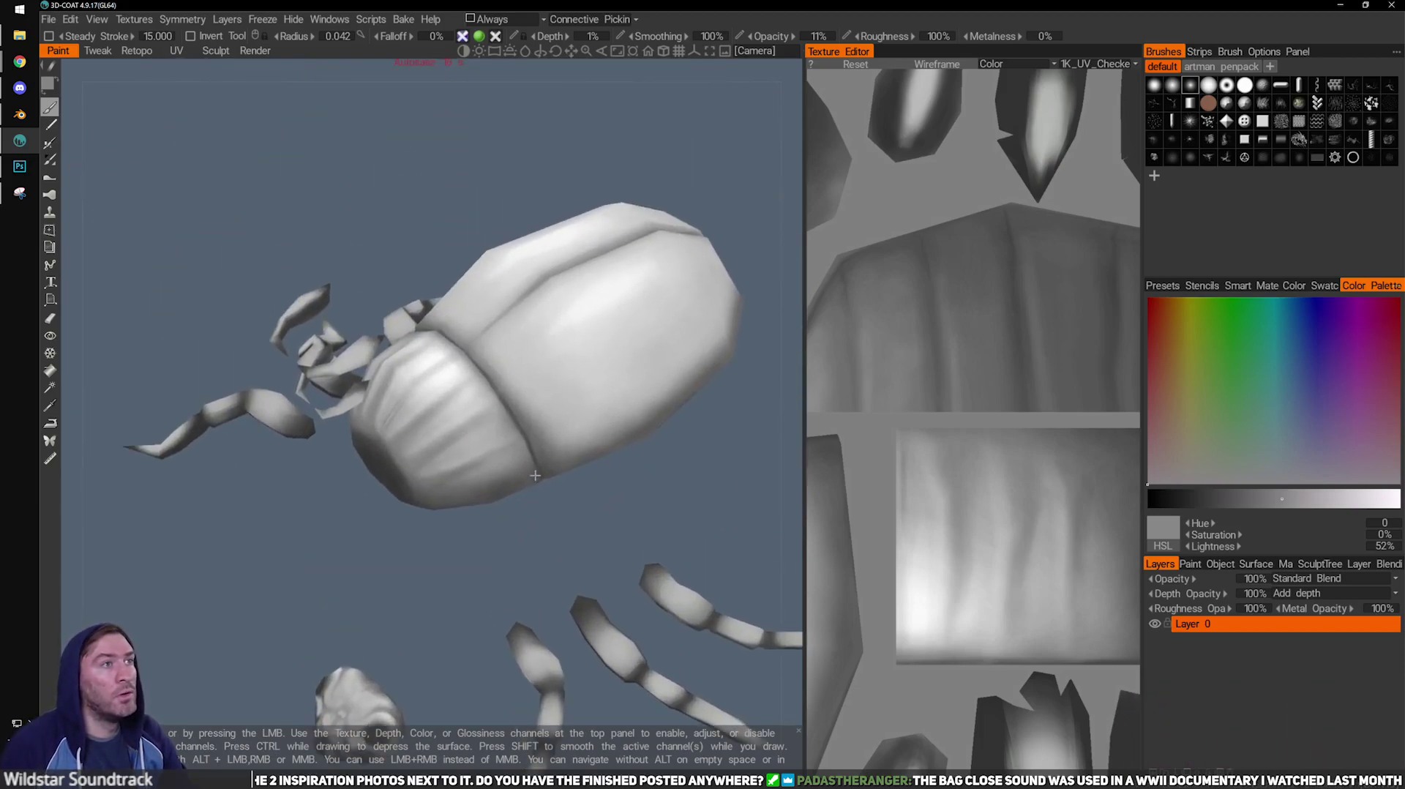
{"action": "left_click_drag", "start_coordinate": [535, 475], "coordinate": [422, 415], "text": "alt"}
{"action": "scroll", "coordinate": [436, 421], "scroll_direction": "up", "scroll_amount": 4}
{"action": "scroll", "coordinate": [498, 434], "scroll_direction": "down", "scroll_amount": 5}
{"action": "scroll", "coordinate": [422, 414], "scroll_direction": "down", "scroll_amount": 6}
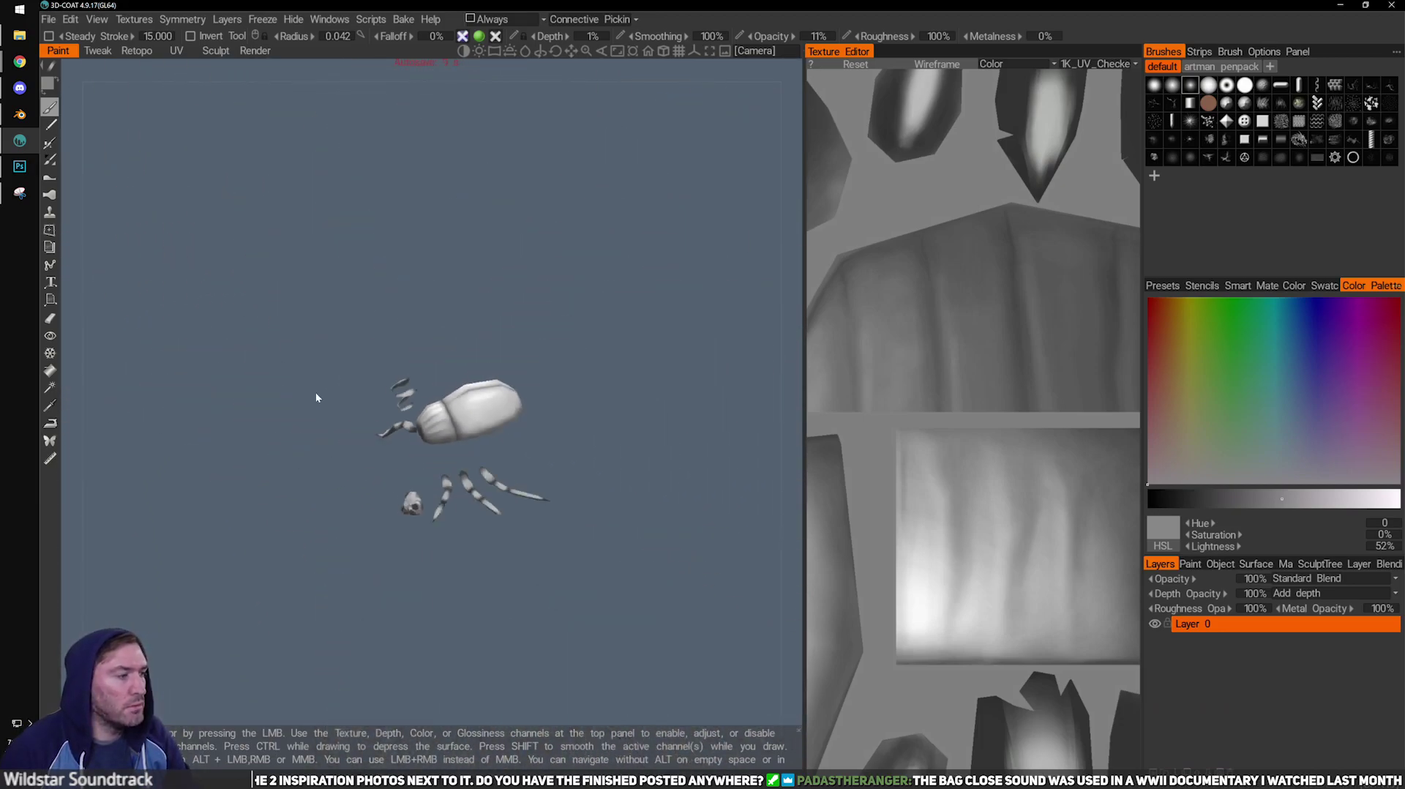
{"action": "left_click_drag", "start_coordinate": [320, 417], "coordinate": [344, 376]}
{"action": "scroll", "coordinate": [446, 468], "scroll_direction": "up", "scroll_amount": 1}
{"action": "scroll", "coordinate": [344, 376], "scroll_direction": "up", "scroll_amount": 3}
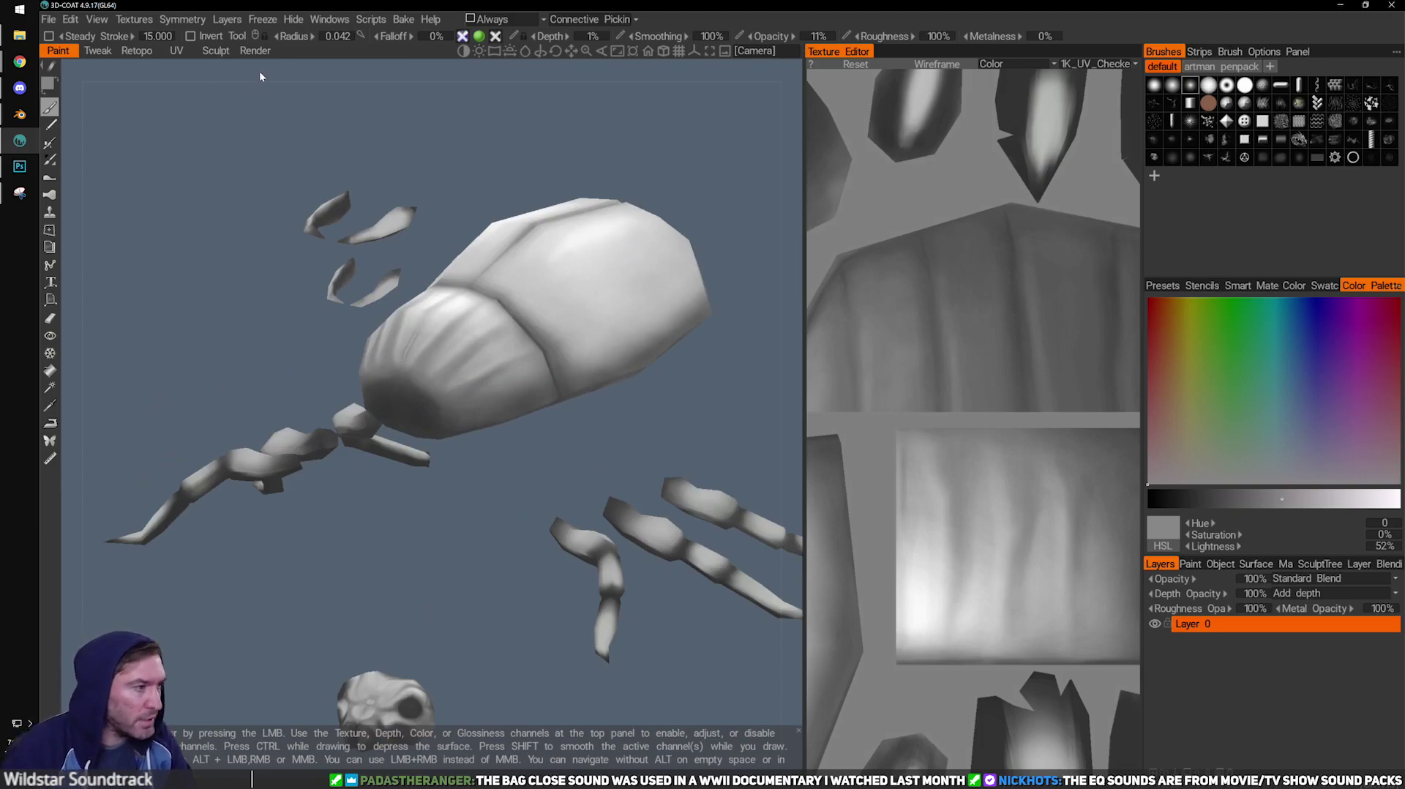
Export the colour/albedo map as a PNG to the Beetle maps folder, overwriting Beetle.png.
{"action": "left_click", "coordinate": [134, 19]}
{"action": "mouse_move", "coordinate": [176, 26]}
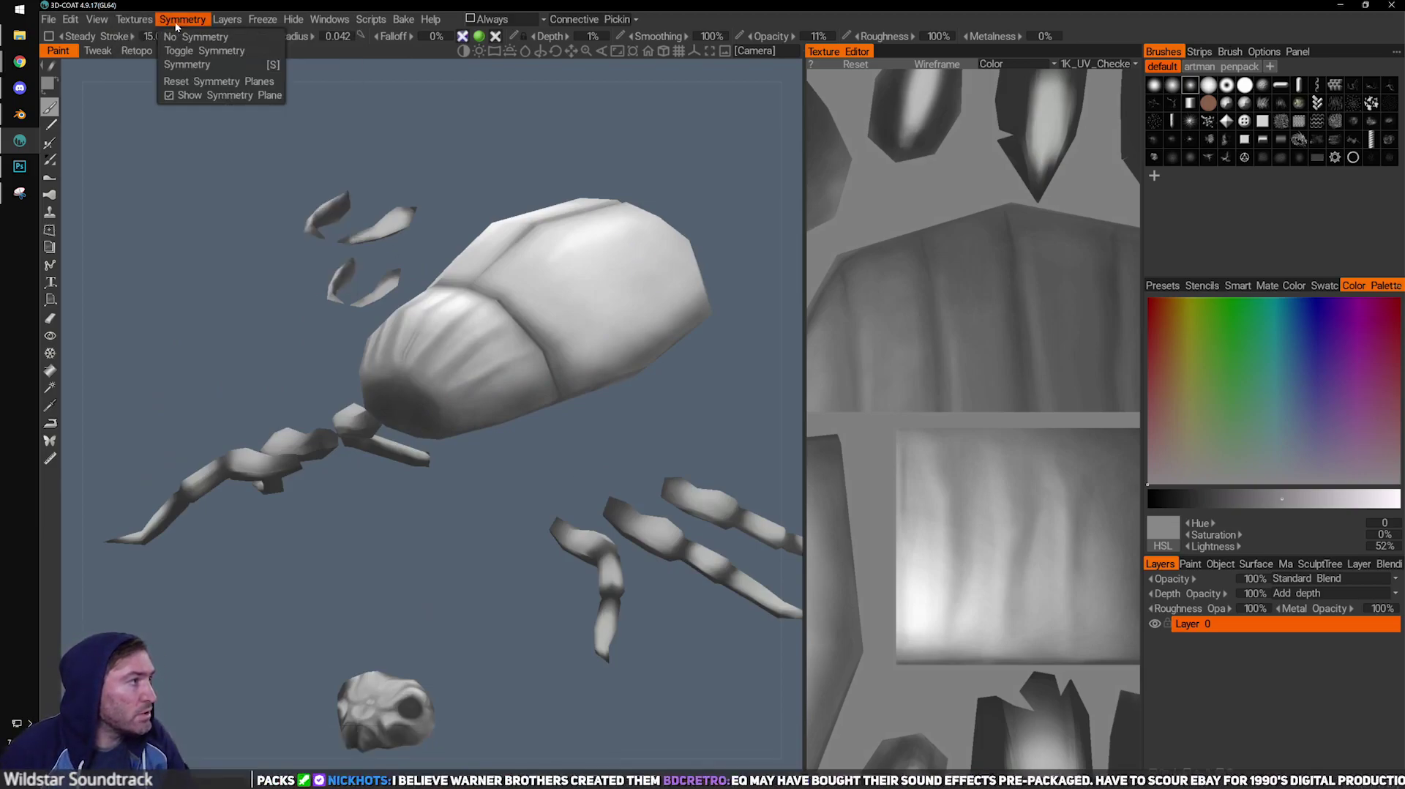
{"action": "mouse_move", "coordinate": [134, 19]}
{"action": "mouse_move", "coordinate": [194, 65]}
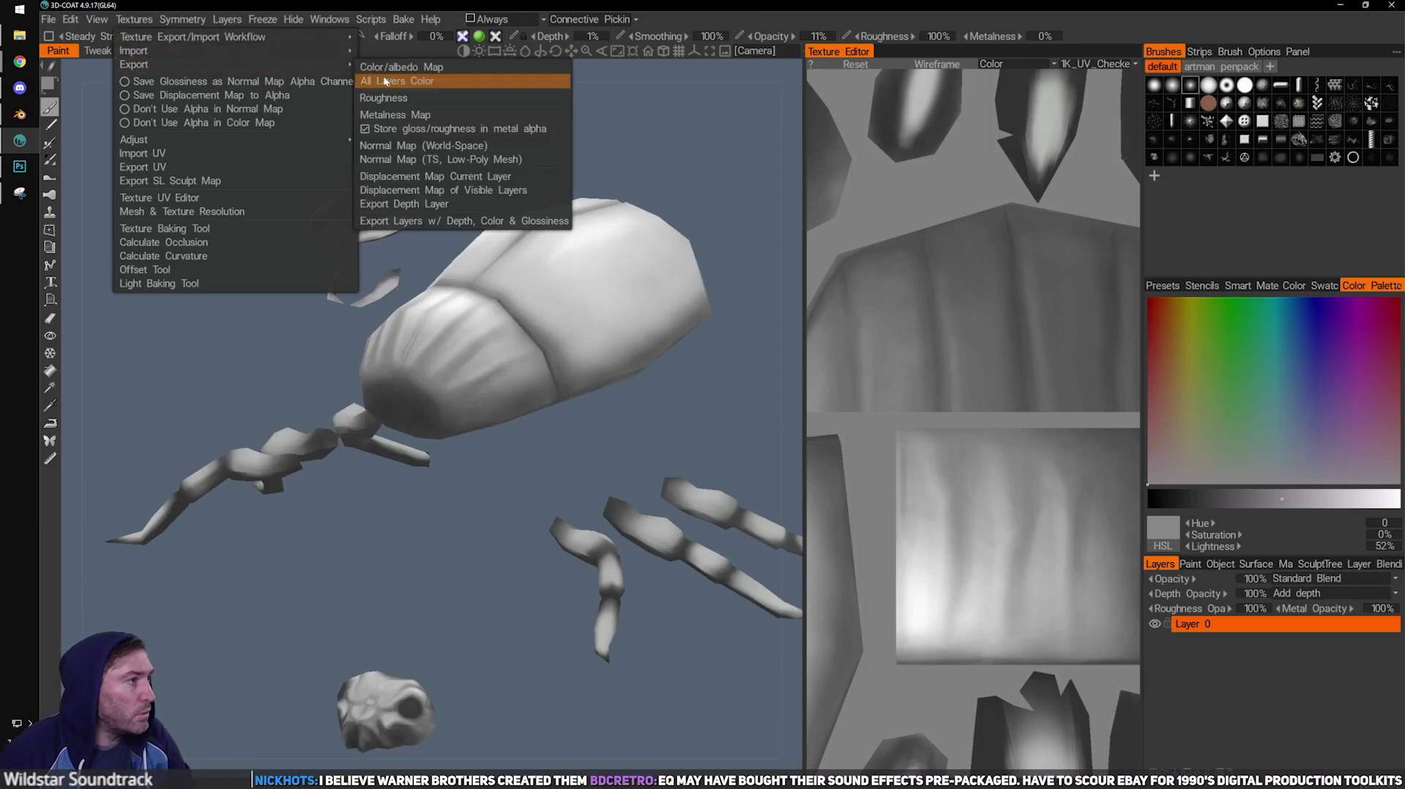
{"action": "left_click", "coordinate": [392, 67]}
{"action": "left_click", "coordinate": [266, 423]}
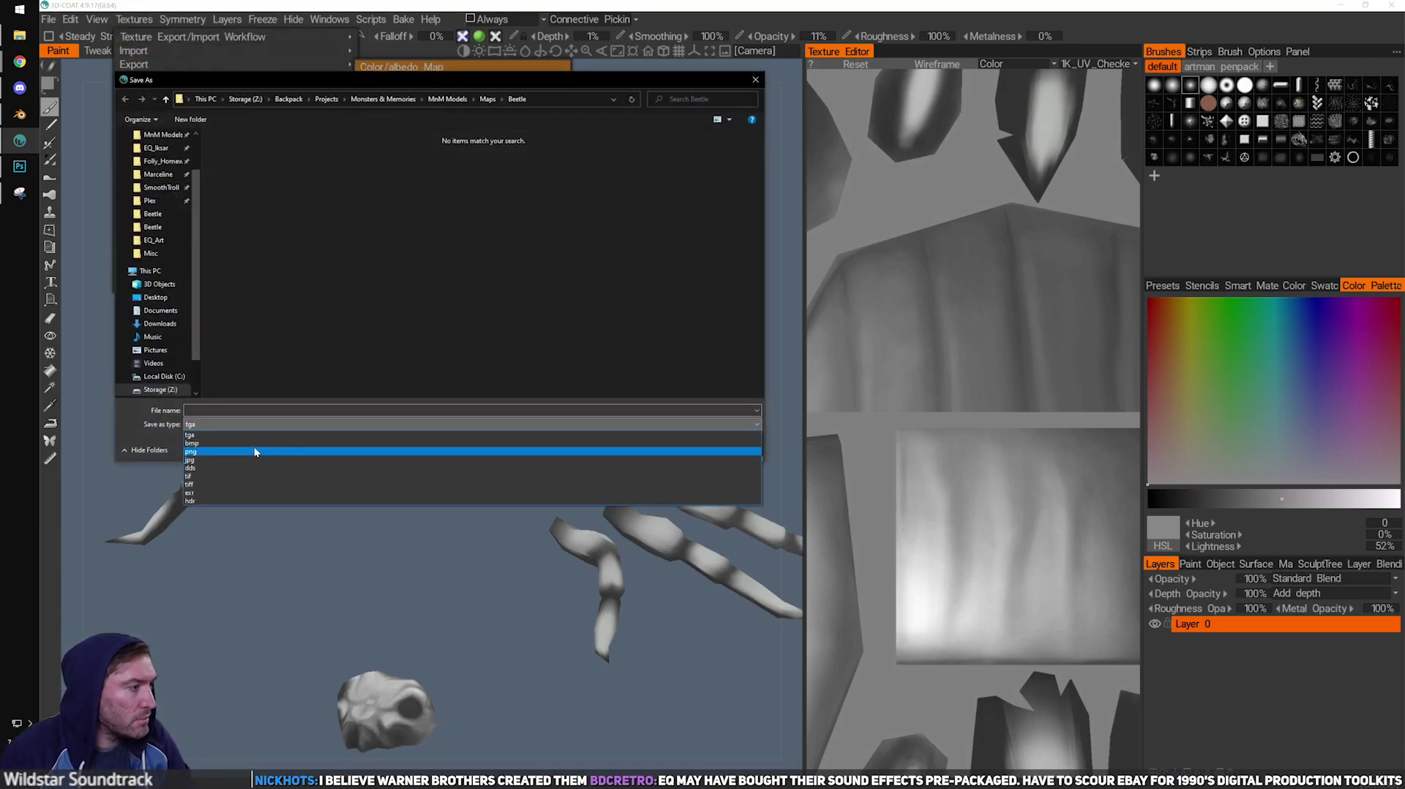
{"action": "left_click", "coordinate": [254, 450]}
{"action": "left_click", "coordinate": [242, 166]}
{"action": "left_click", "coordinate": [676, 448]}
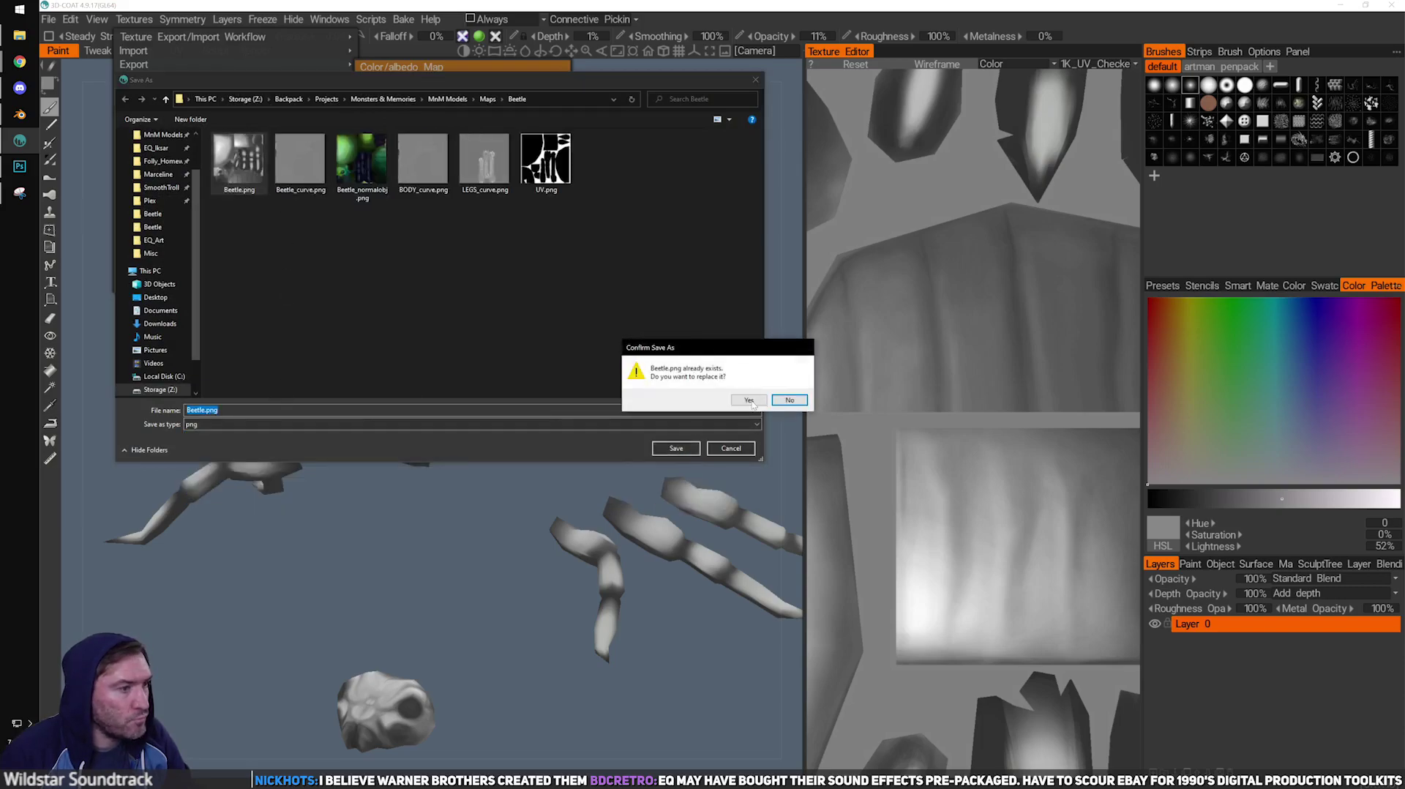
{"action": "left_click", "coordinate": [748, 401]}
{"action": "key", "text": "Escape"}
Switch to Blender and reload Beetle.png as the beetle material's base colour image by unlinking it and opening the exported file.
{"action": "left_click", "coordinate": [19, 114]}
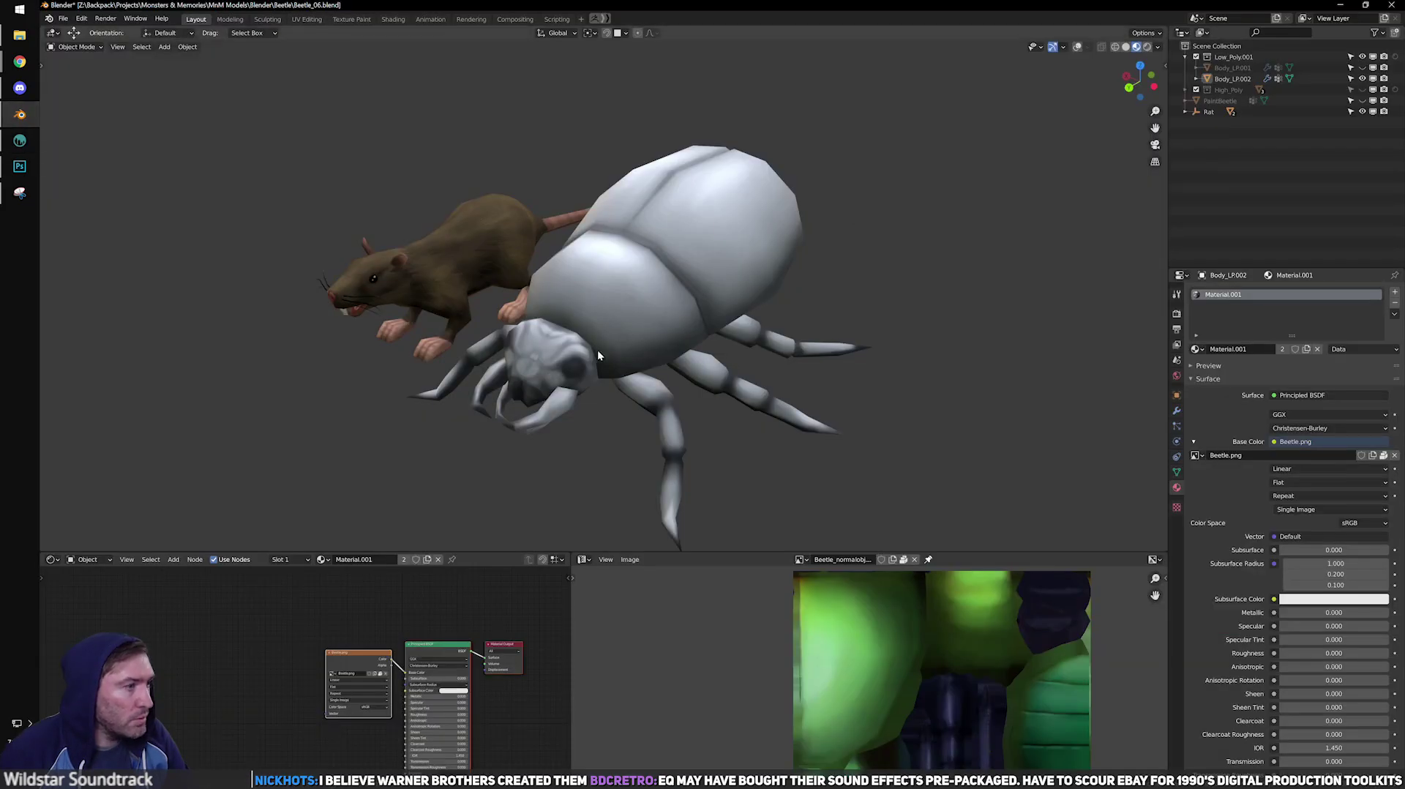
{"action": "left_click", "coordinate": [796, 227]}
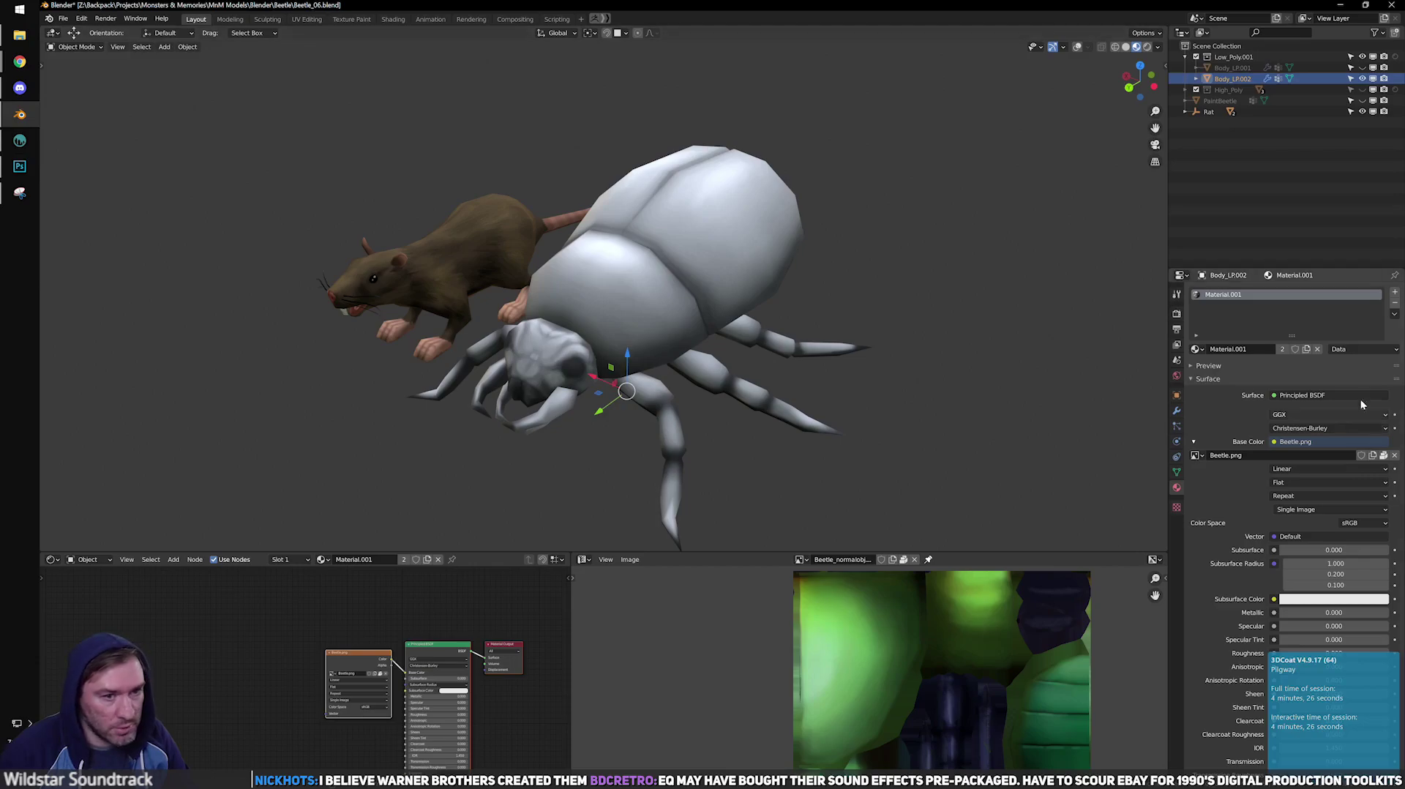
{"action": "left_click", "coordinate": [1394, 455]}
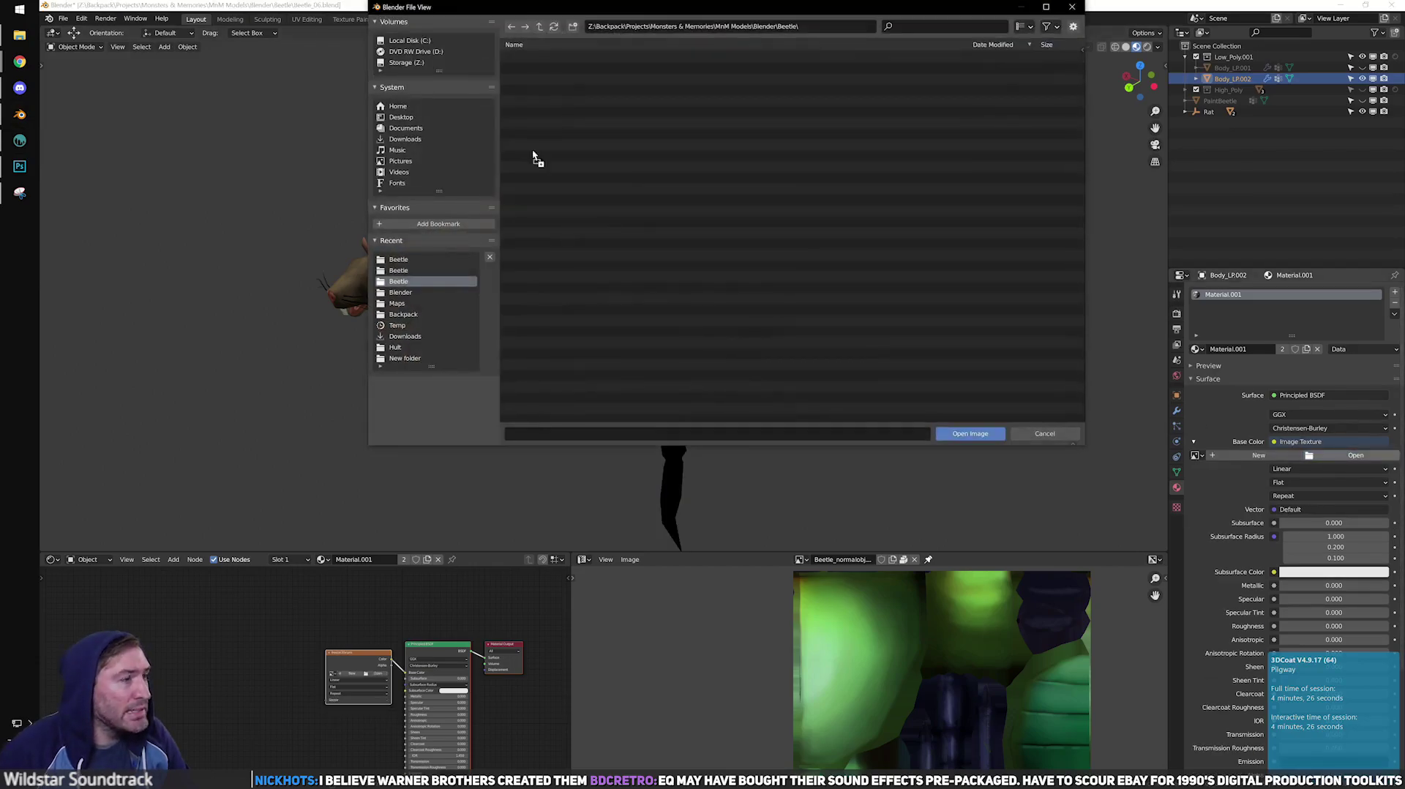
{"action": "left_click", "coordinate": [530, 69]}
{"action": "left_click", "coordinate": [969, 432]}
{"action": "left_click", "coordinate": [902, 371]}
Examine the updated texture on the beetle's shell and head up close, and compare the whole beetle with the rat from a distance.
{"action": "middle_click_drag", "start_coordinate": [902, 371], "coordinate": [726, 318]}
{"action": "scroll", "coordinate": [545, 278], "scroll_direction": "up", "scroll_amount": 2}
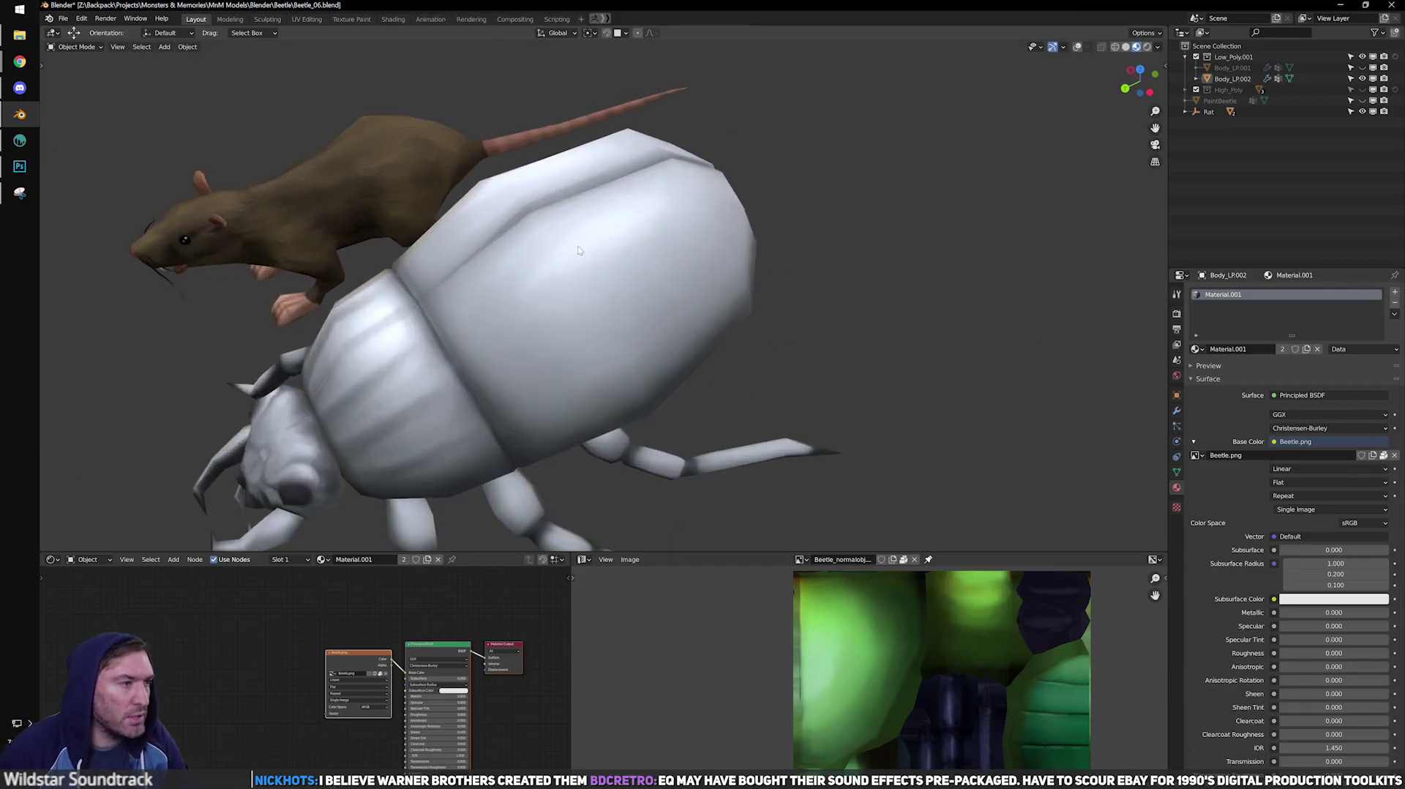
{"action": "scroll", "coordinate": [611, 275], "scroll_direction": "up", "scroll_amount": 1}
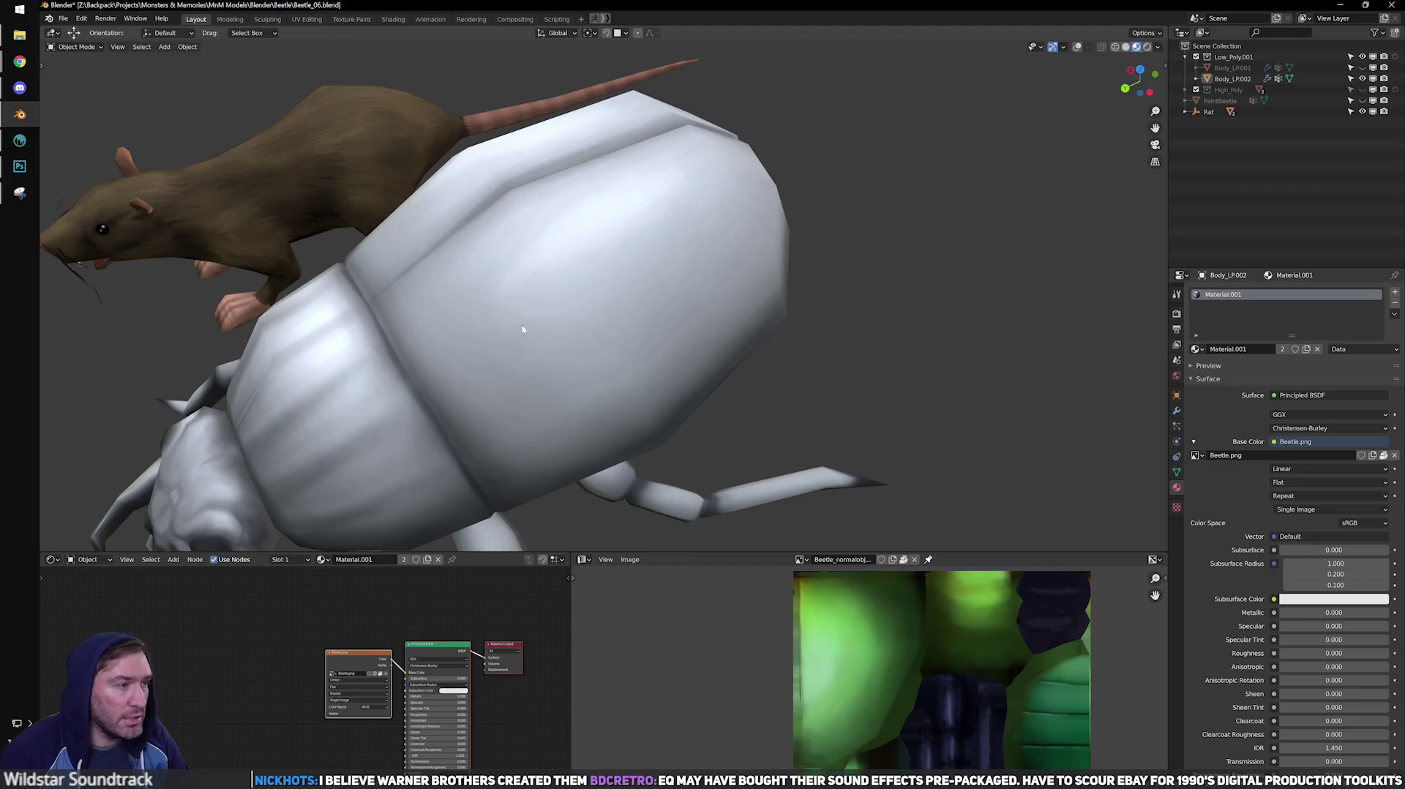
{"action": "middle_click_drag", "start_coordinate": [518, 417], "coordinate": [461, 316]}
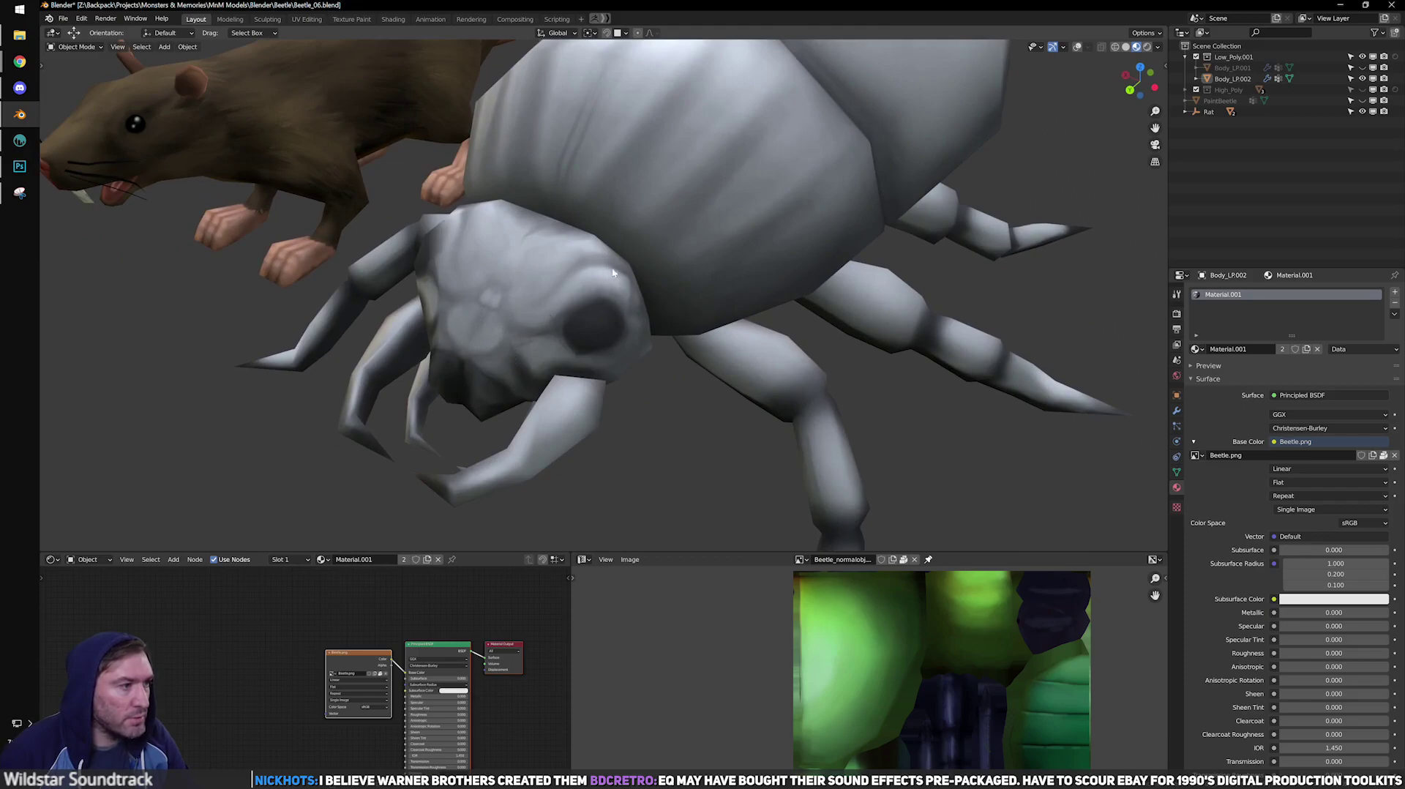
{"action": "middle_click_drag", "start_coordinate": [532, 316], "coordinate": [528, 251]}
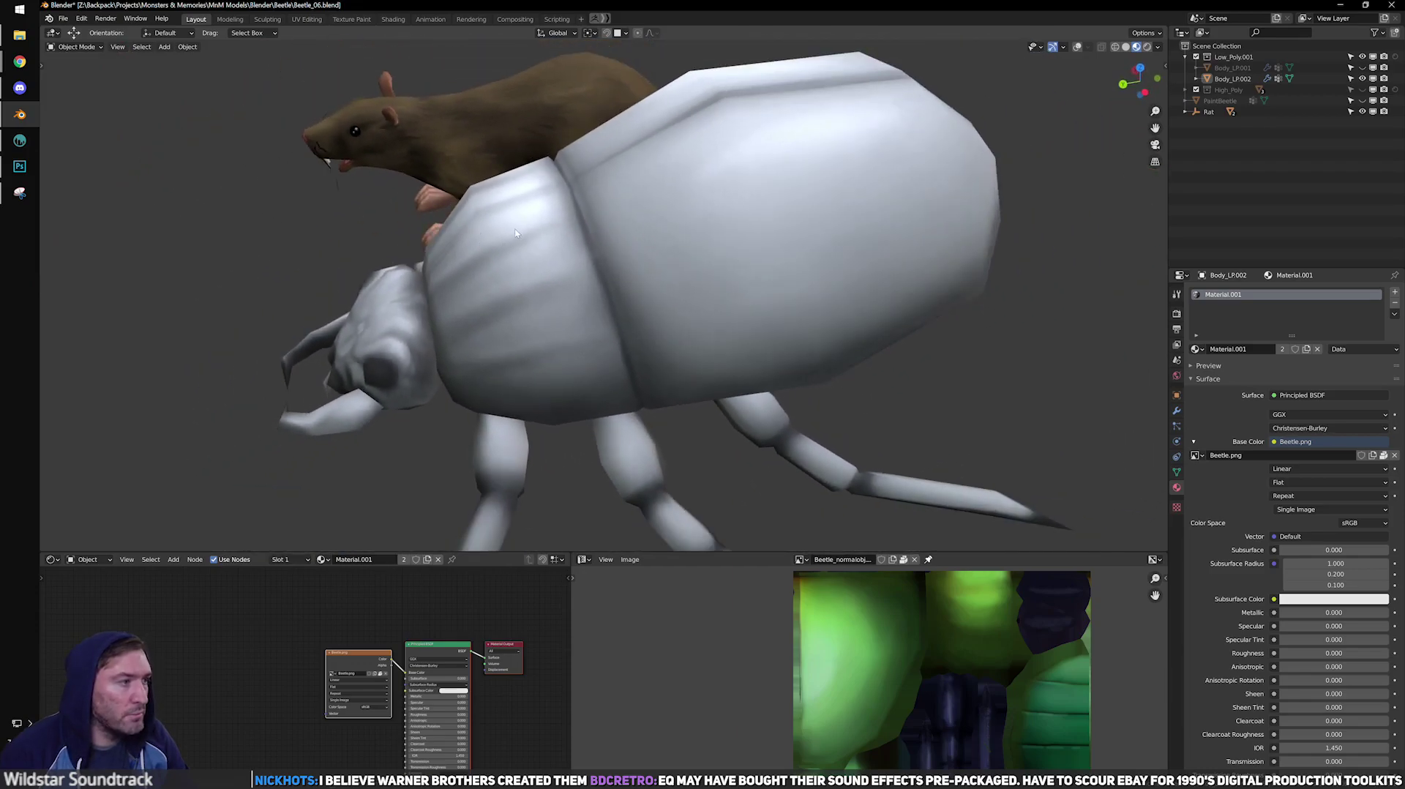
{"action": "scroll", "coordinate": [560, 270], "scroll_direction": "down", "scroll_amount": 4}
{"action": "middle_click_drag", "start_coordinate": [468, 329], "coordinate": [525, 344]}
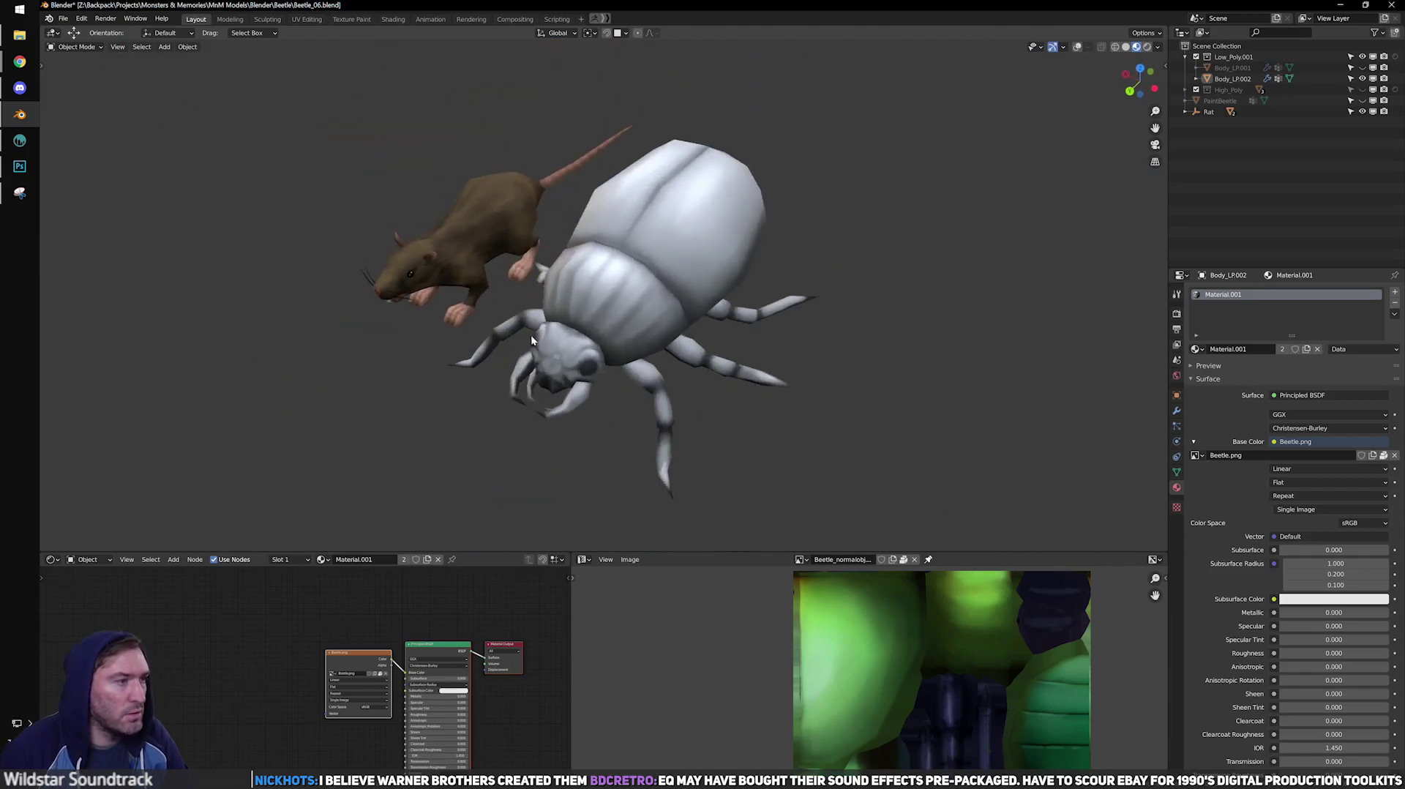
{"action": "scroll", "coordinate": [874, 385], "scroll_direction": "down", "scroll_amount": 2}
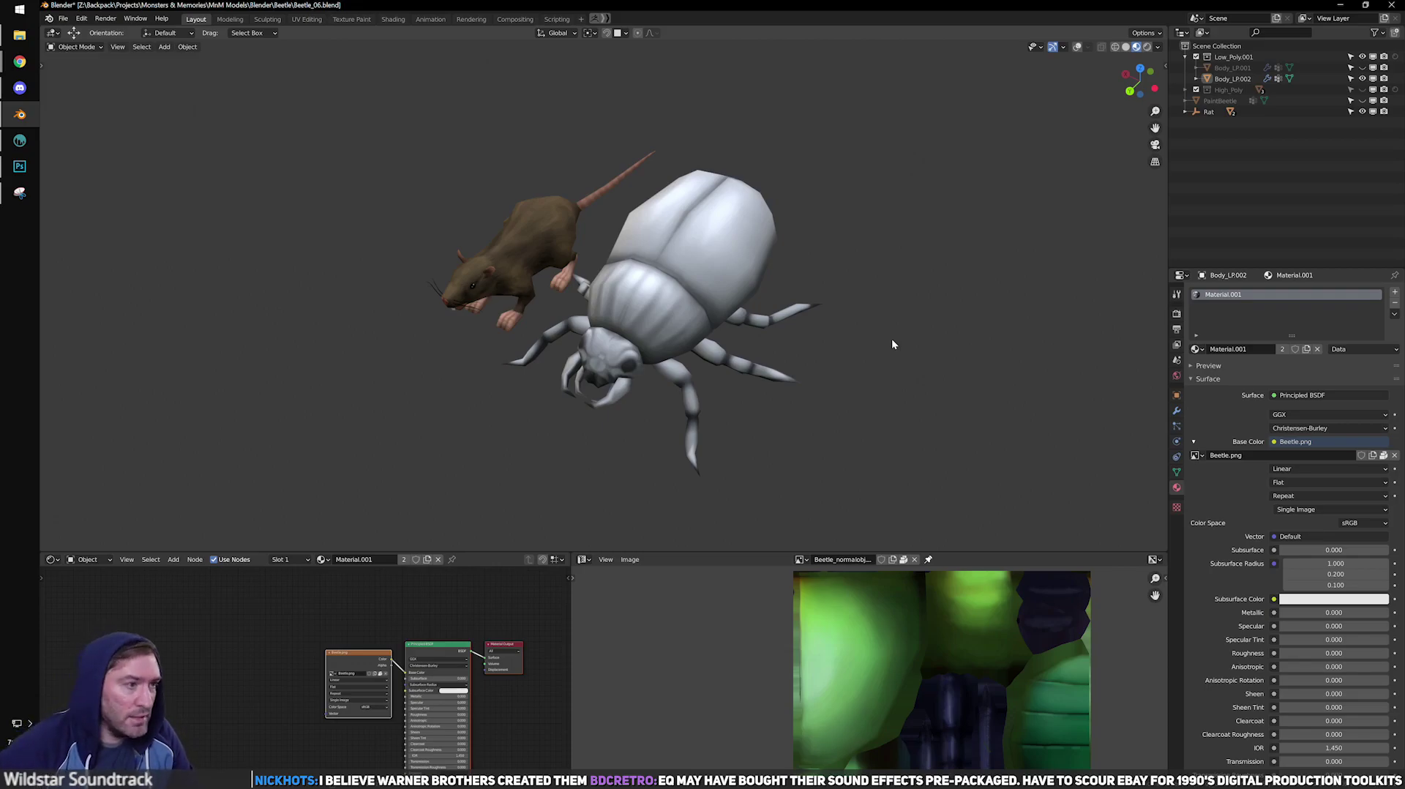
{"action": "scroll", "coordinate": [892, 342], "scroll_direction": "down", "scroll_amount": 3}
{"action": "middle_click_drag", "start_coordinate": [809, 288], "coordinate": [788, 353]}
{"action": "scroll", "coordinate": [715, 345], "scroll_direction": "up", "scroll_amount": 2}
{"action": "scroll", "coordinate": [615, 337], "scroll_direction": "up", "scroll_amount": 4}
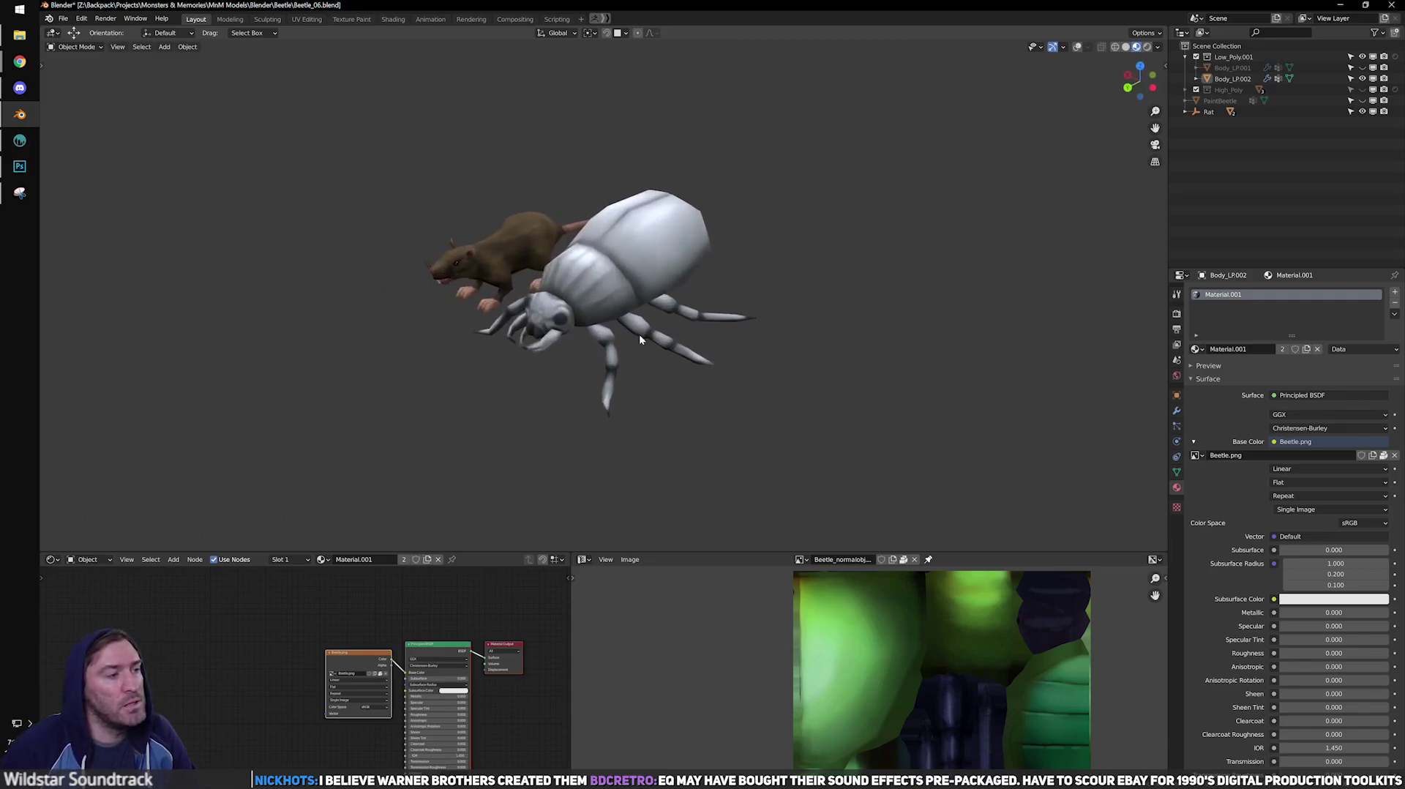
{"action": "scroll", "coordinate": [685, 314], "scroll_direction": "down", "scroll_amount": 2}
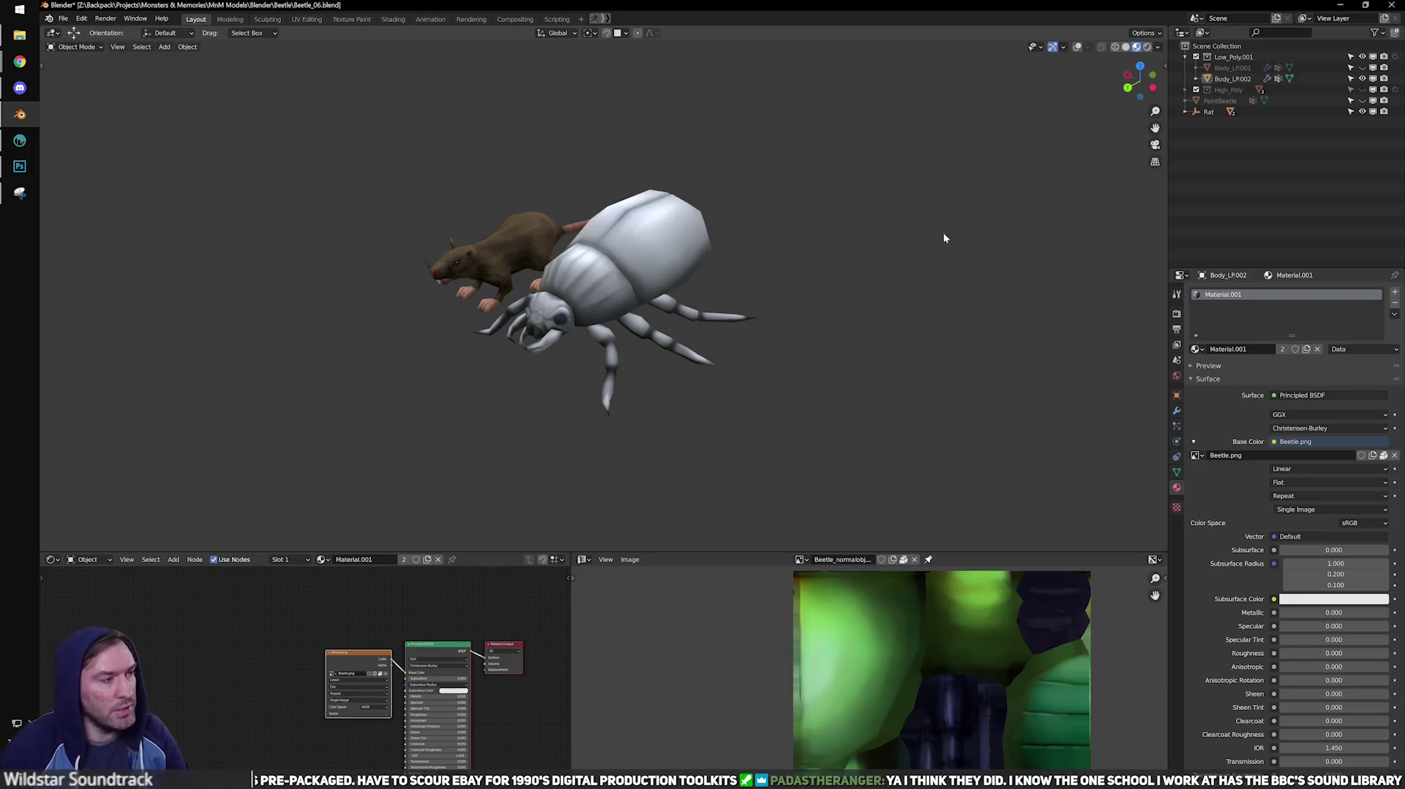
{"action": "scroll", "coordinate": [628, 280], "scroll_direction": "up", "scroll_amount": 3}
{"action": "middle_click_drag", "start_coordinate": [784, 129], "coordinate": [680, 450]}
{"action": "middle_click_drag", "start_coordinate": [626, 387], "coordinate": [738, 304]}
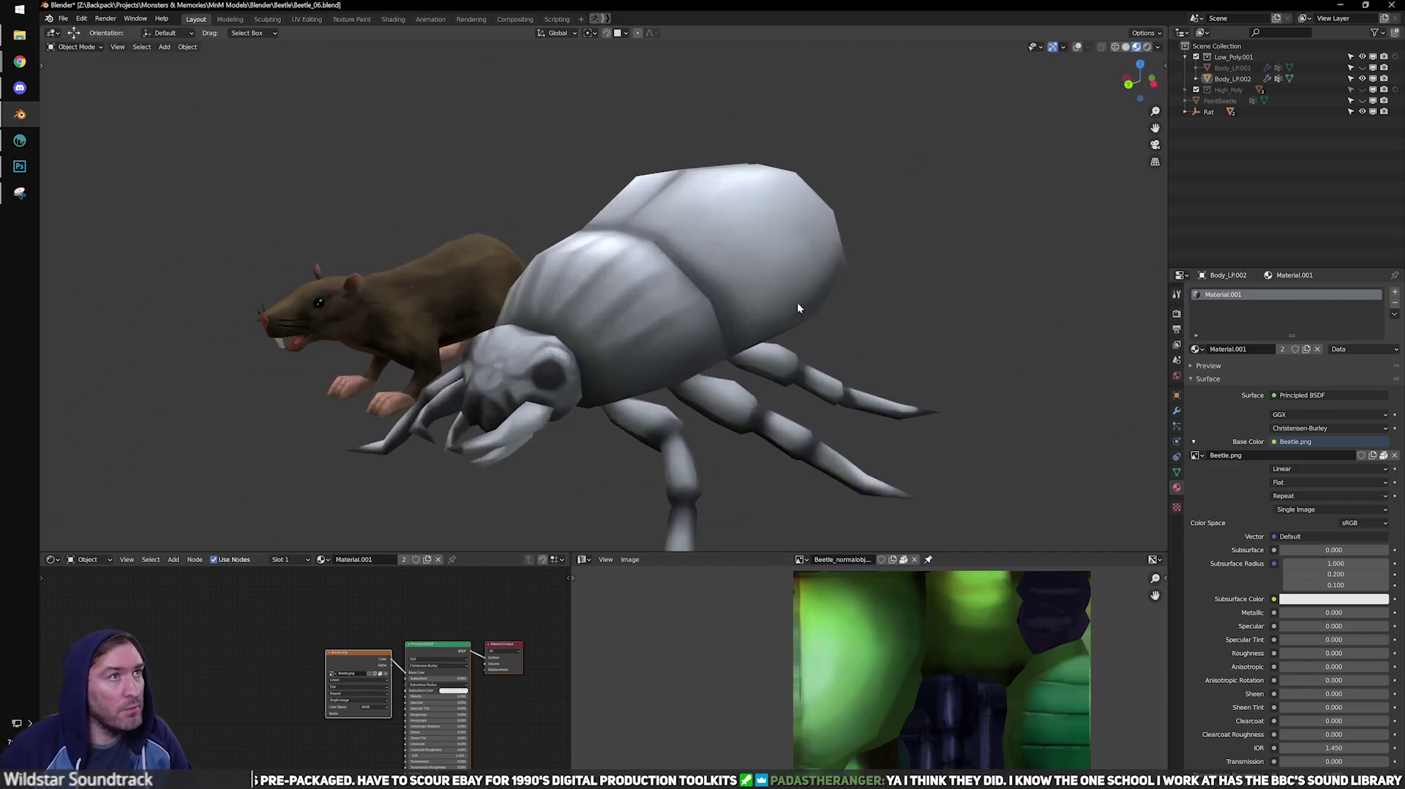
{"action": "scroll", "coordinate": [798, 314], "scroll_direction": "down", "scroll_amount": 3}
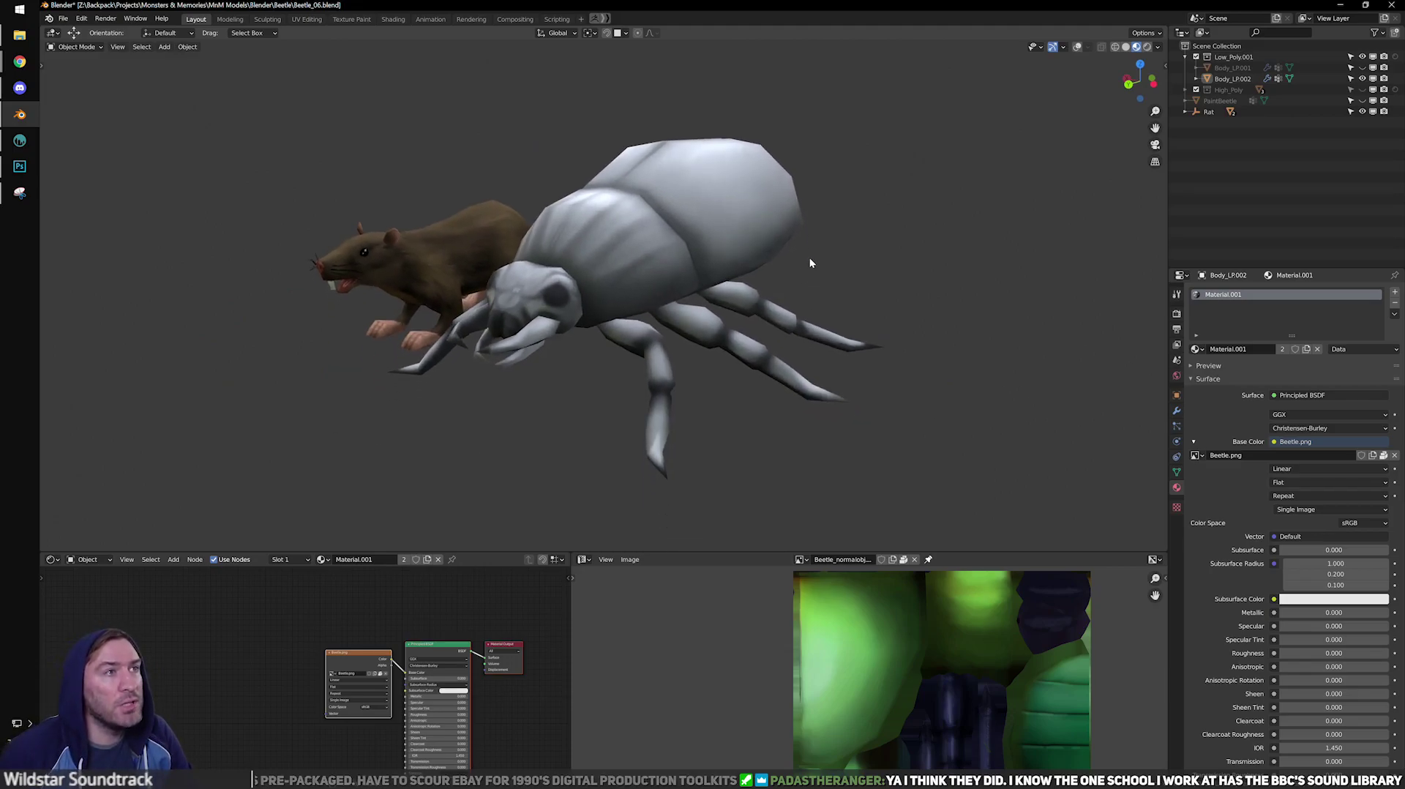
{"action": "scroll", "coordinate": [810, 261], "scroll_direction": "up", "scroll_amount": 1}
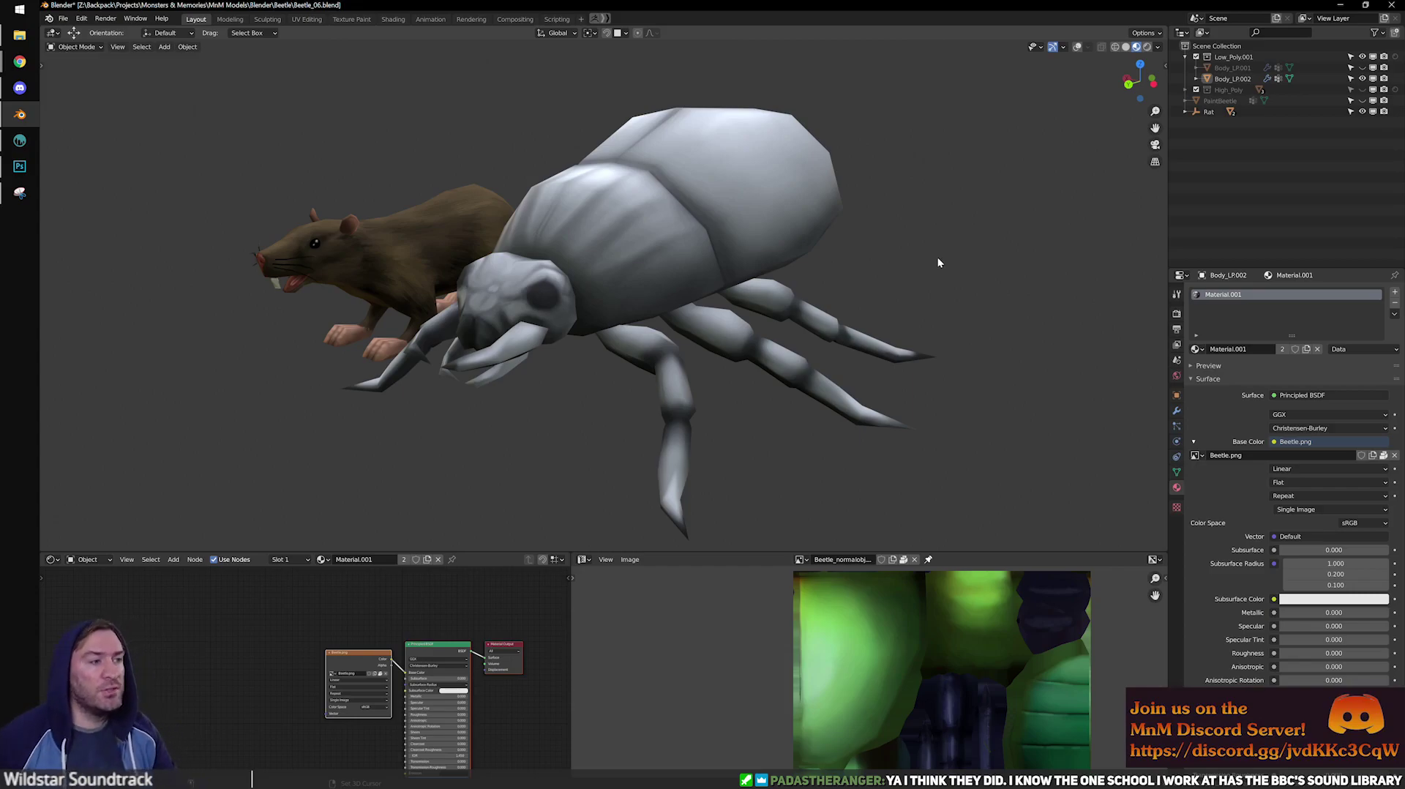
Compare the textured beetle with the rat from the front, from the side and from further away.
{"action": "middle_click_drag", "start_coordinate": [802, 260], "coordinate": [746, 275]}
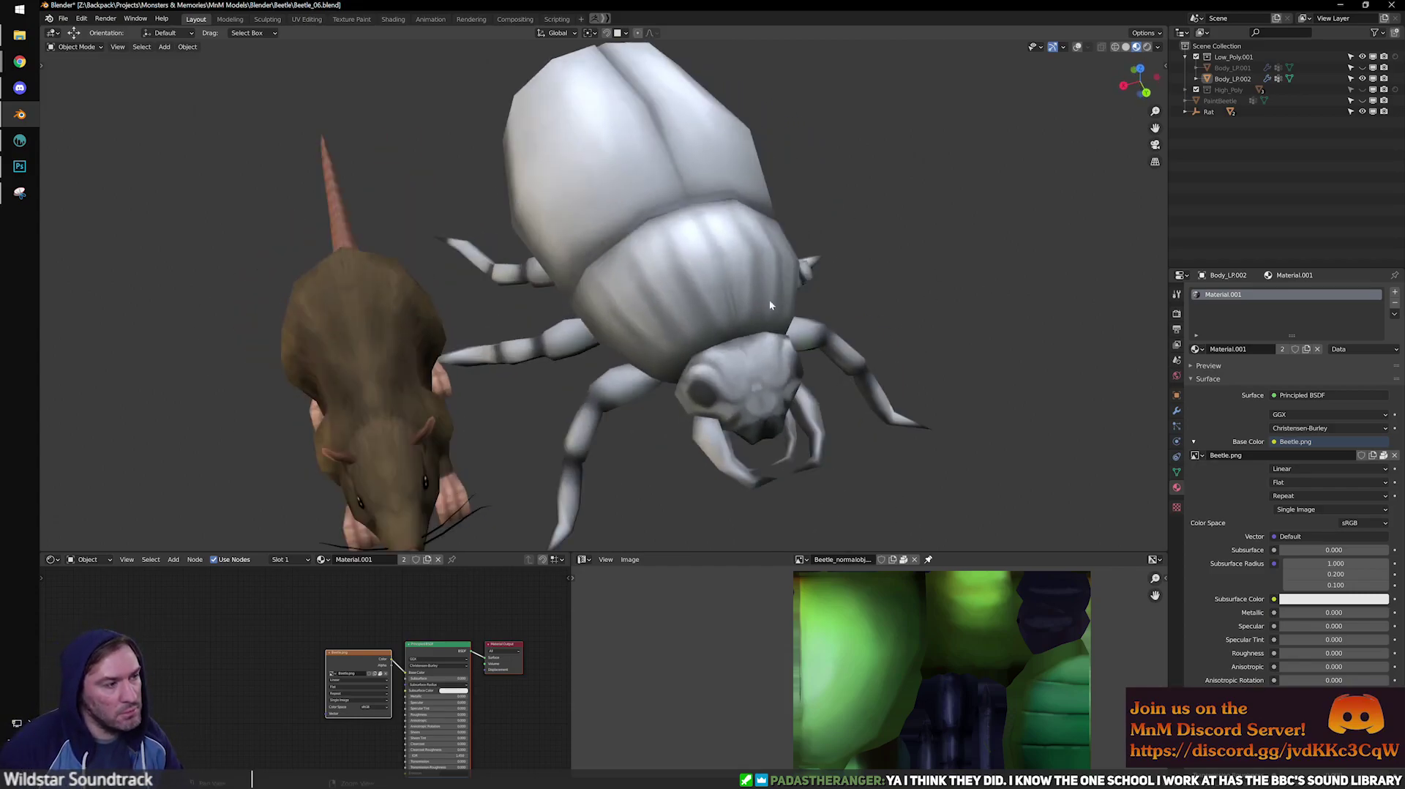
{"action": "middle_click_drag", "start_coordinate": [838, 321], "coordinate": [663, 358]}
{"action": "scroll", "coordinate": [780, 340], "scroll_direction": "down", "scroll_amount": 4}
{"action": "scroll", "coordinate": [627, 239], "scroll_direction": "down", "scroll_amount": 2}
{"action": "scroll", "coordinate": [683, 312], "scroll_direction": "up", "scroll_amount": 5}
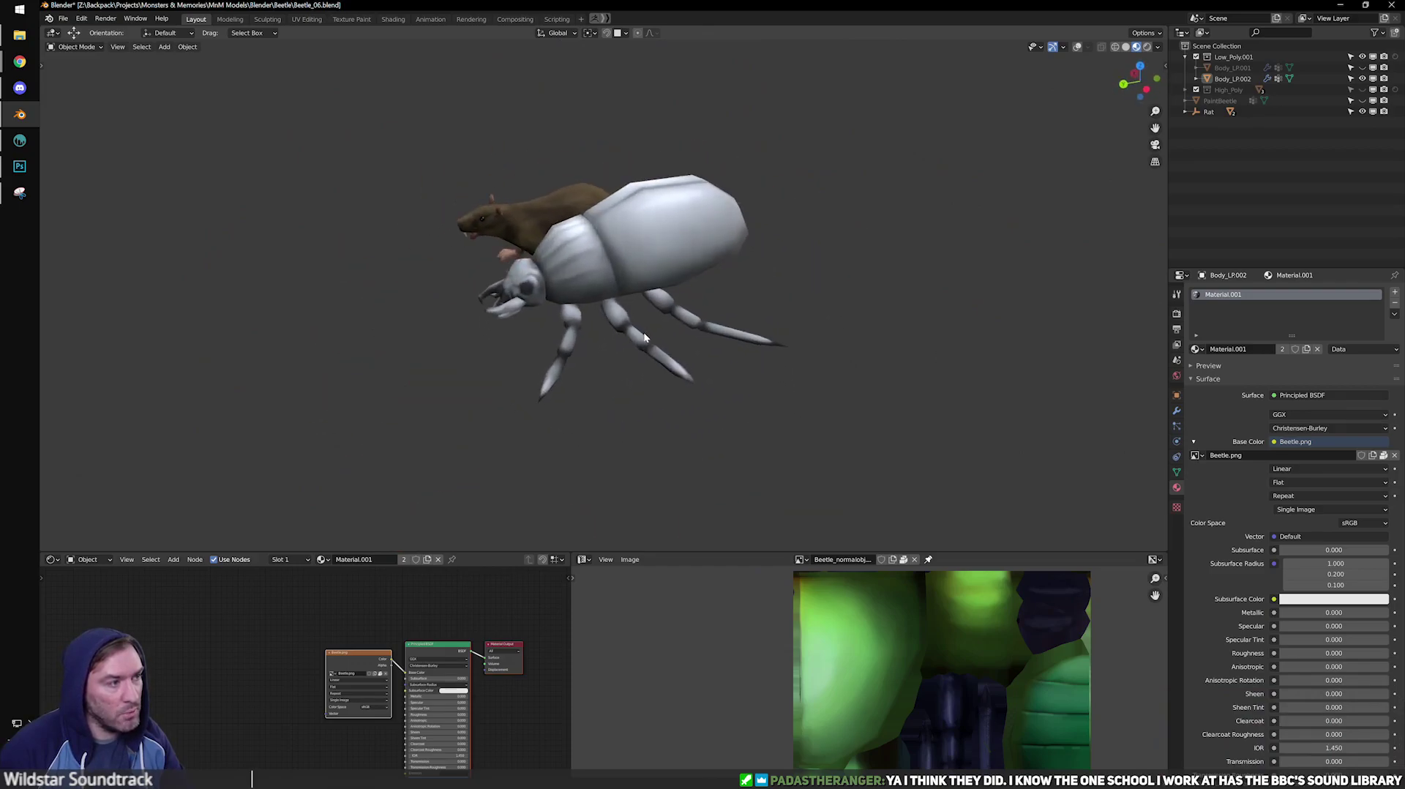
{"action": "middle_click_drag", "start_coordinate": [571, 319], "coordinate": [637, 337]}
{"action": "scroll", "coordinate": [295, 264], "scroll_direction": "up", "scroll_amount": 2}
Switch to 3D-Coat and refine the thin crease on the beetle's front segment with a sampled 21% gray and a 0.014 brush radius.
{"action": "left_click", "coordinate": [20, 141]}
{"action": "scroll", "coordinate": [516, 451], "scroll_direction": "up", "scroll_amount": 8}
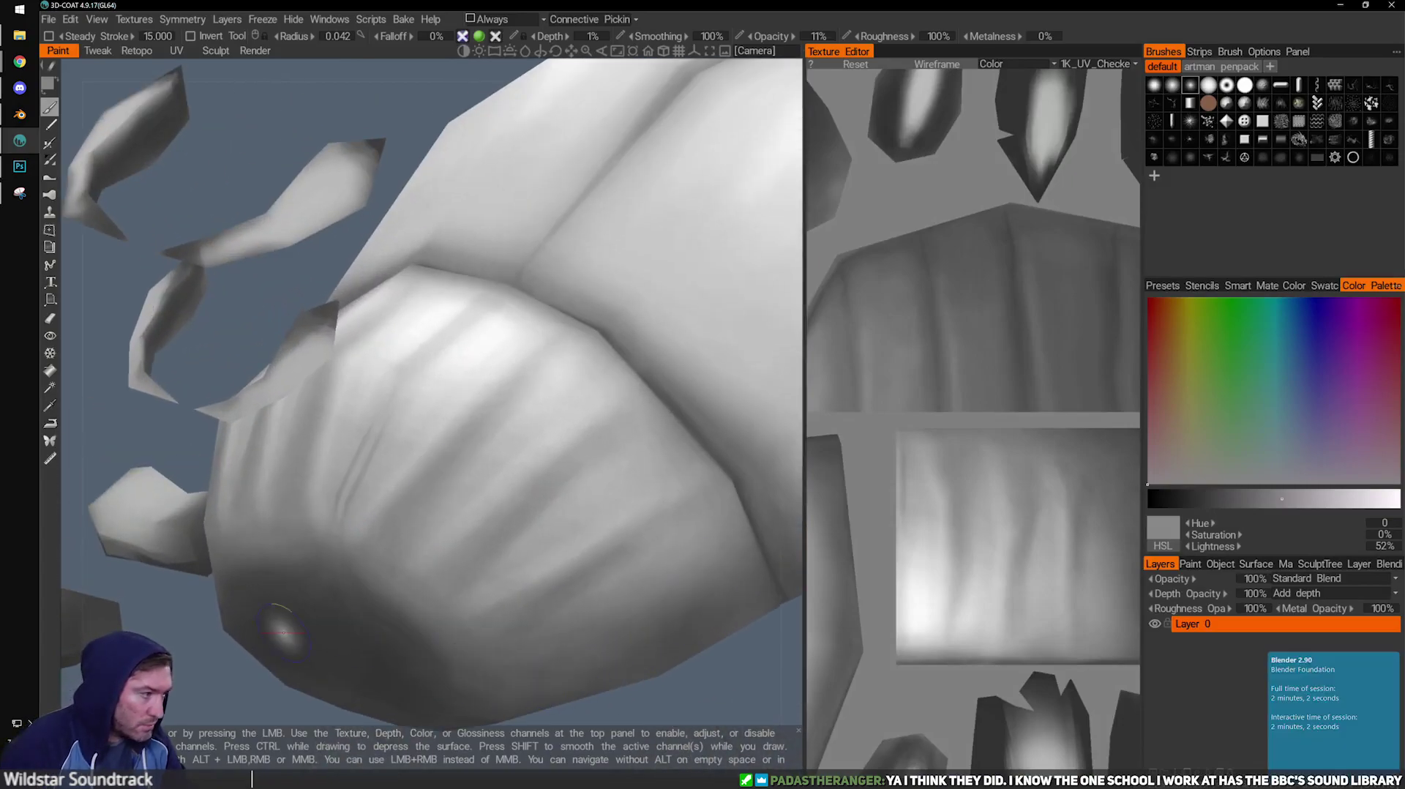
{"action": "left_click_drag", "start_coordinate": [217, 669], "coordinate": [242, 676]}
{"action": "key", "text": "bracketleft"}
{"action": "key", "text": "bracketleft"}
{"action": "key", "text": "bracketleft"}
{"action": "key", "text": "bracketleft"}
{"action": "key", "text": "bracketleft"}
{"action": "key", "text": "bracketleft"}
{"action": "key", "text": "bracketleft"}
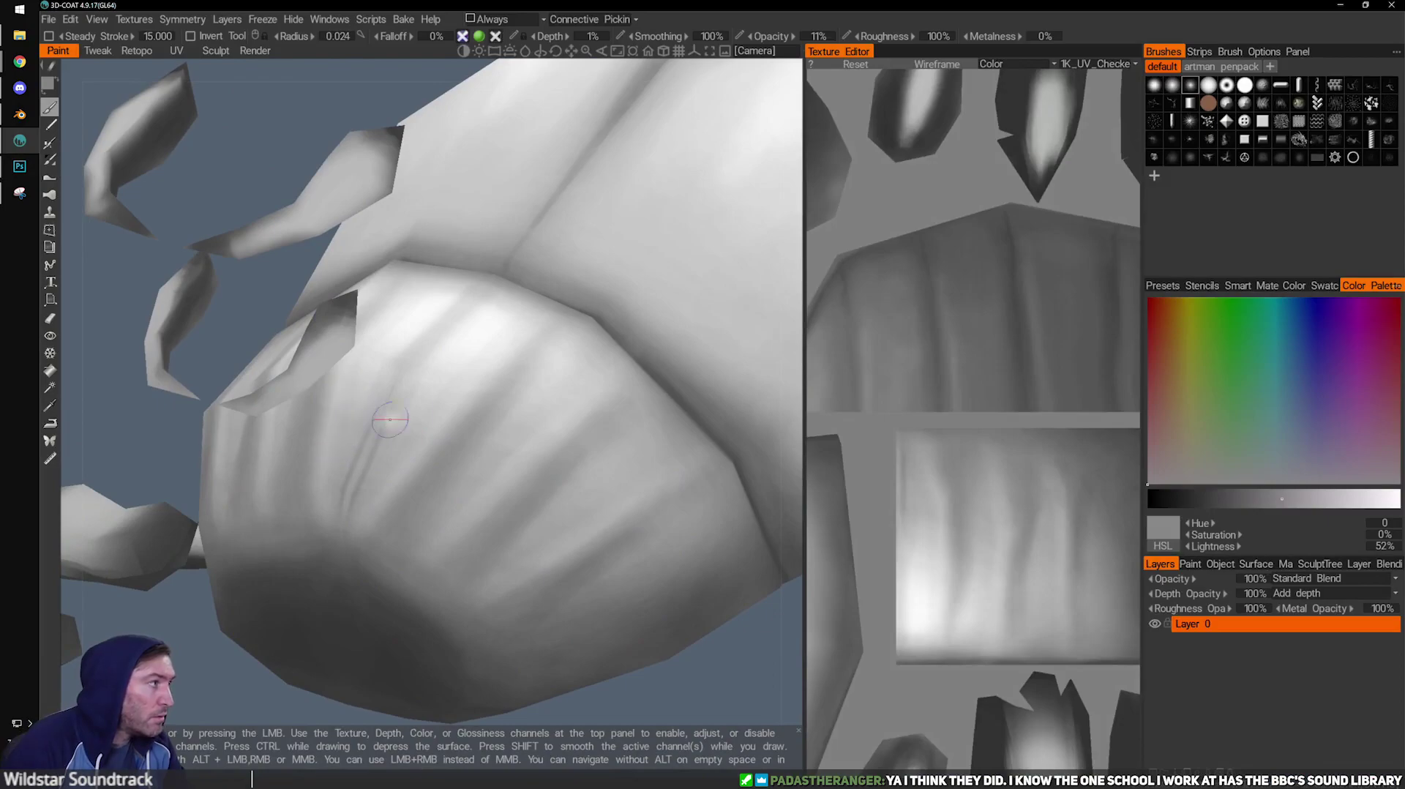
{"action": "key", "text": "v"}
{"action": "left_click_drag", "start_coordinate": [222, 687], "coordinate": [255, 680]}
{"action": "key", "text": "bracketleft"}
{"action": "key", "text": "bracketleft"}
{"action": "key", "text": "bracketleft"}
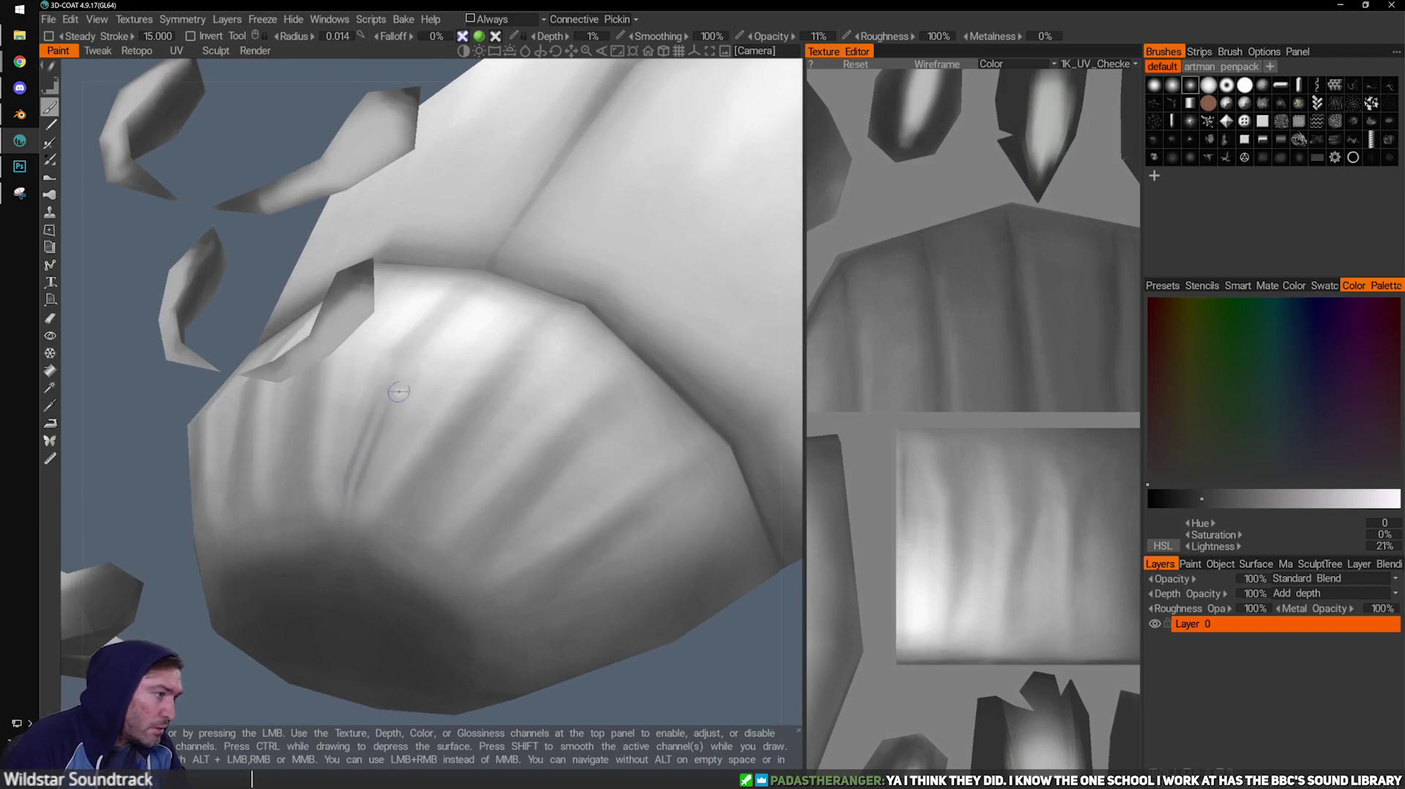
Paint thin highlights alongside the front segment's creases in near-white at 97% lightness with a 0.01 brush radius.
{"action": "middle_click_drag", "start_coordinate": [282, 666], "coordinate": [383, 398]}
{"action": "key", "text": "v"}
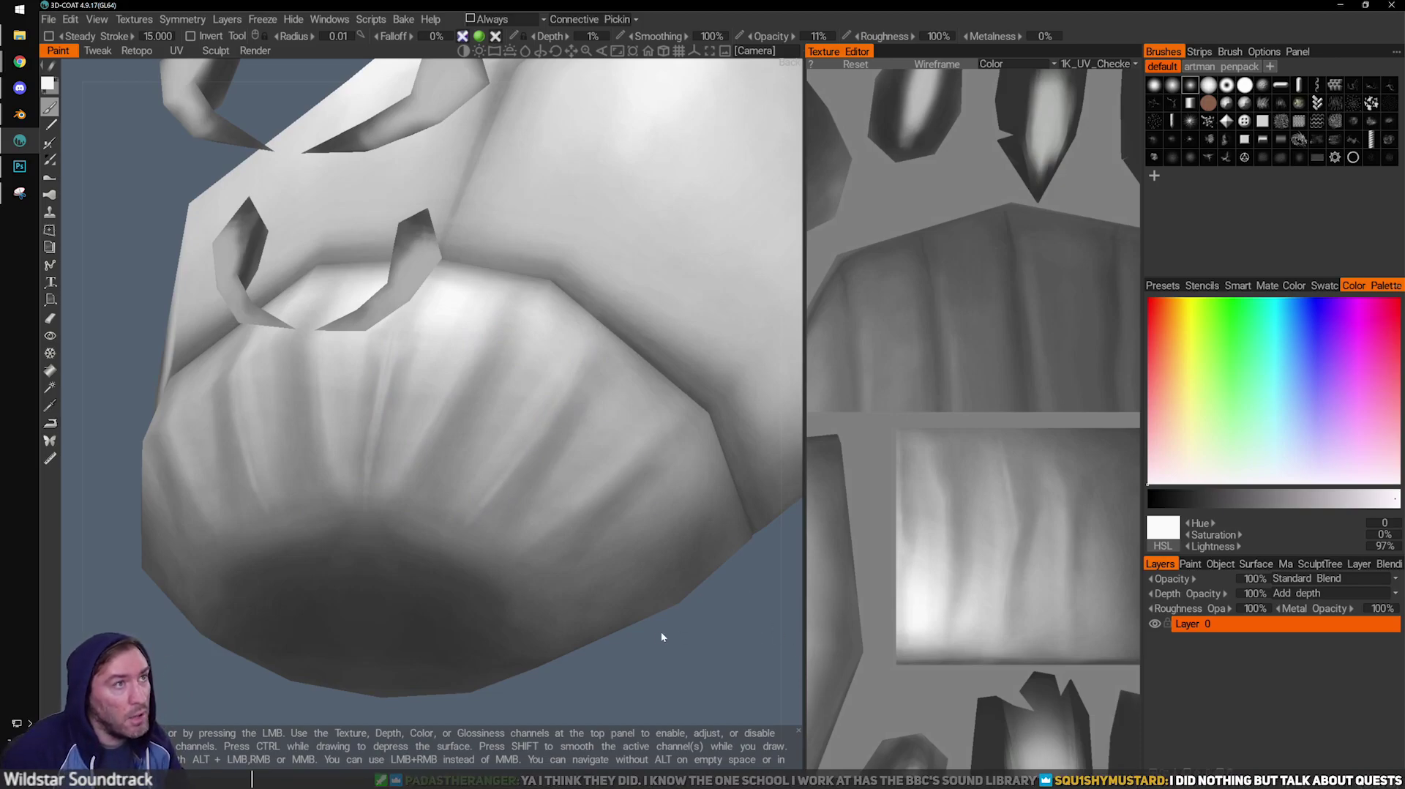
{"action": "middle_click_drag", "start_coordinate": [563, 357], "coordinate": [502, 355], "text": "alt"}
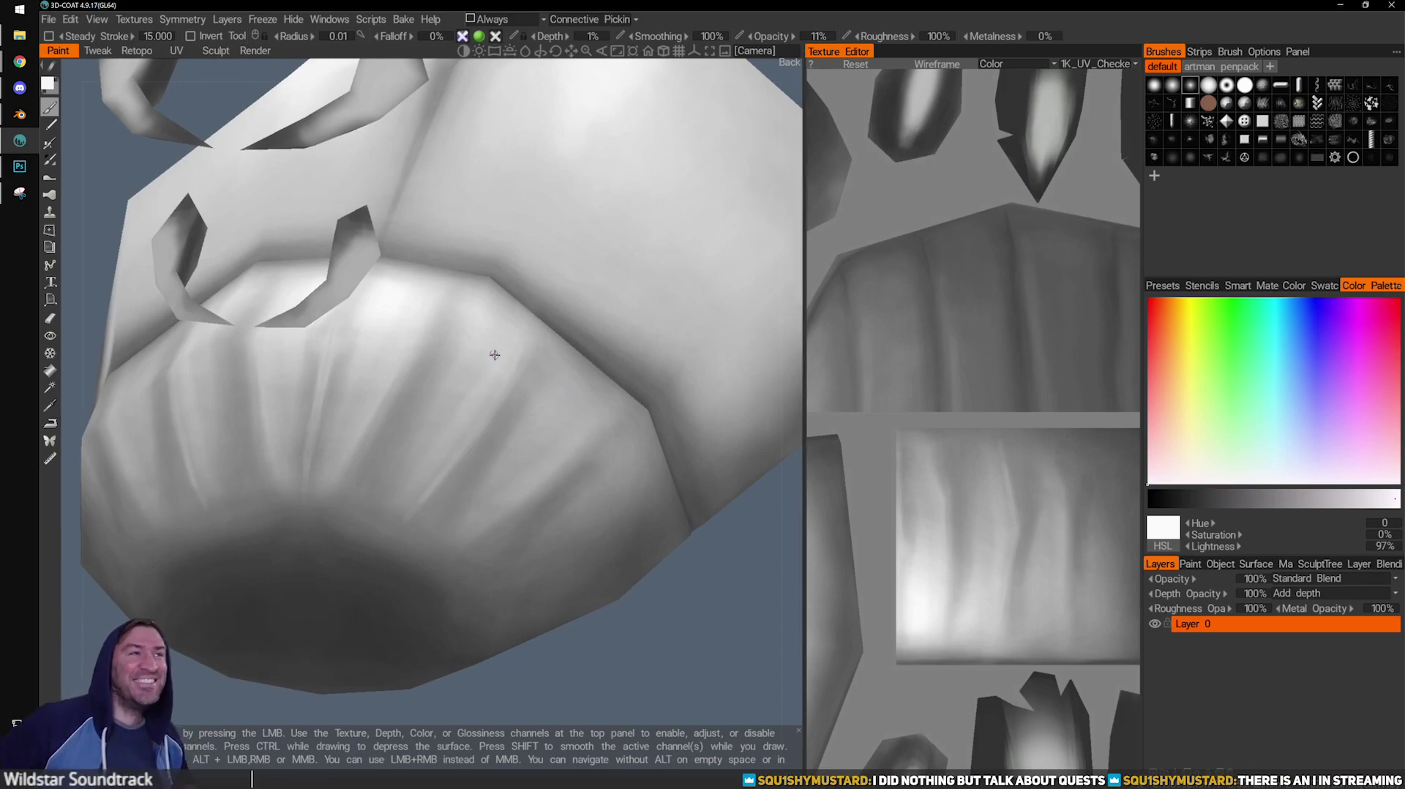
{"action": "middle_click_drag", "start_coordinate": [453, 389], "coordinate": [402, 380], "text": "alt"}
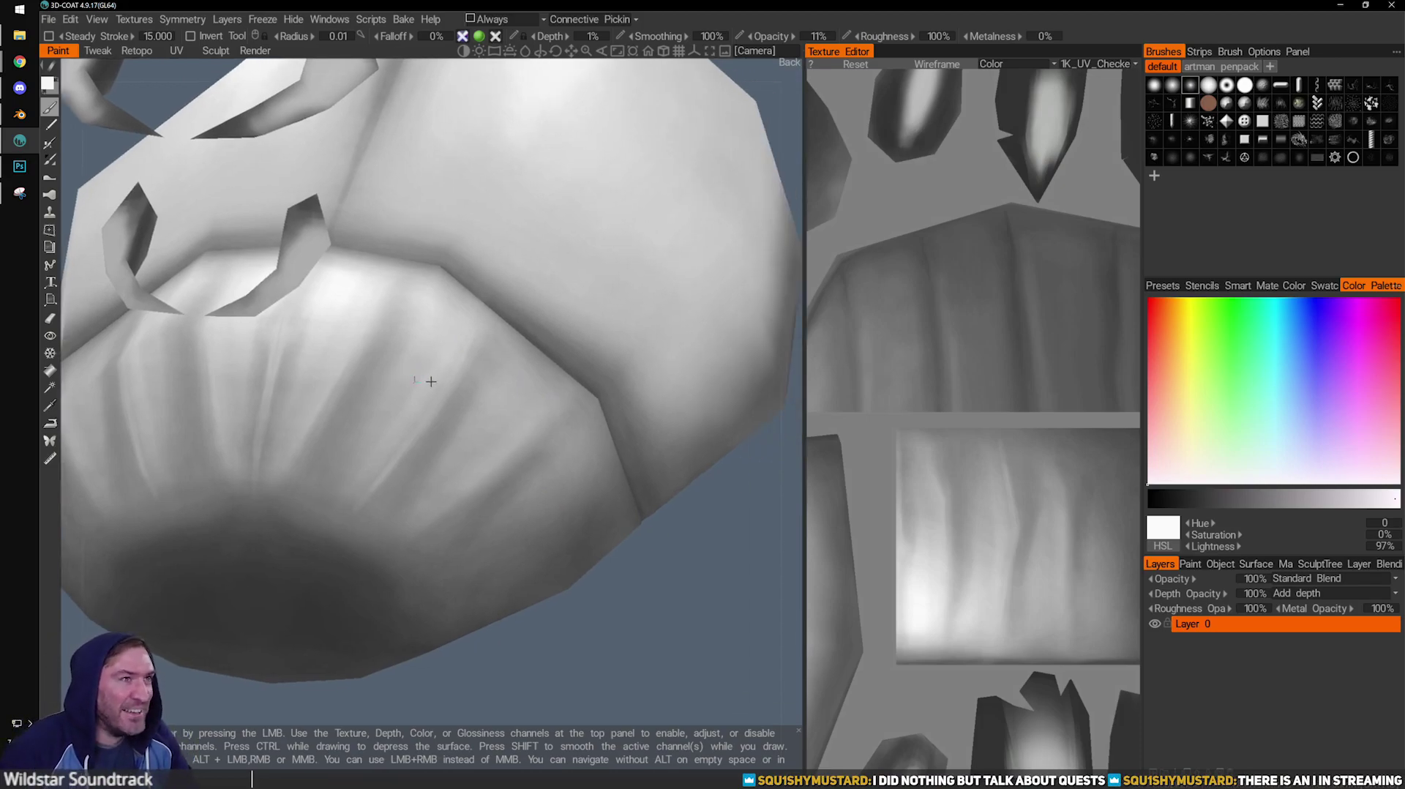
{"action": "left_click_drag", "start_coordinate": [418, 383], "coordinate": [435, 387], "text": "alt"}
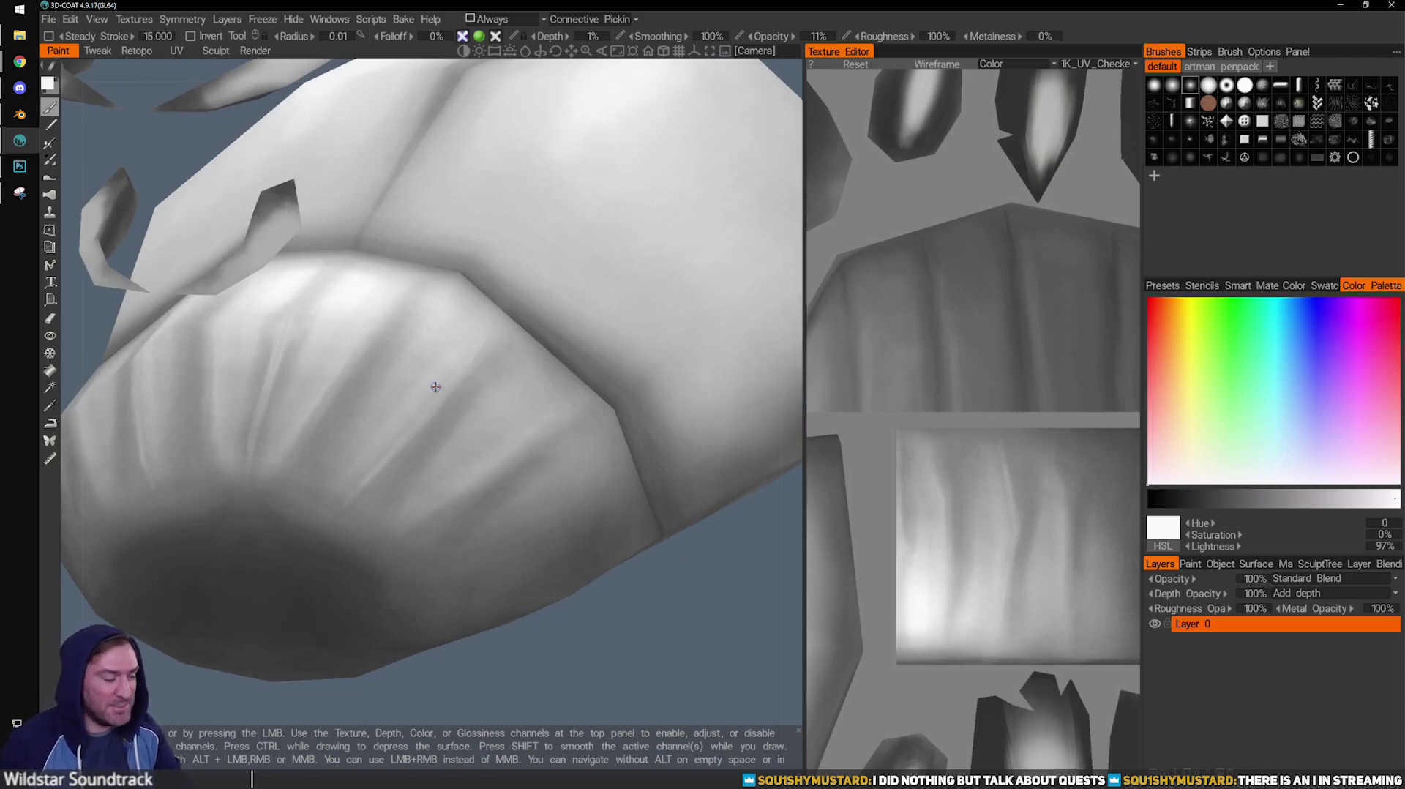
{"action": "left_click_drag", "start_coordinate": [453, 387], "coordinate": [448, 389], "text": "alt"}
{"action": "right_click_drag", "start_coordinate": [447, 389], "coordinate": [432, 395], "text": "alt"}
{"action": "mouse_move", "coordinate": [432, 396]}
{"action": "left_mouse_down", "text": "alt"}
{"action": "mouse_move", "coordinate": [411, 408]}
{"action": "mouse_move", "coordinate": [433, 385]}
{"action": "mouse_move", "coordinate": [456, 386]}
{"action": "left_mouse_up", "text": "alt"}
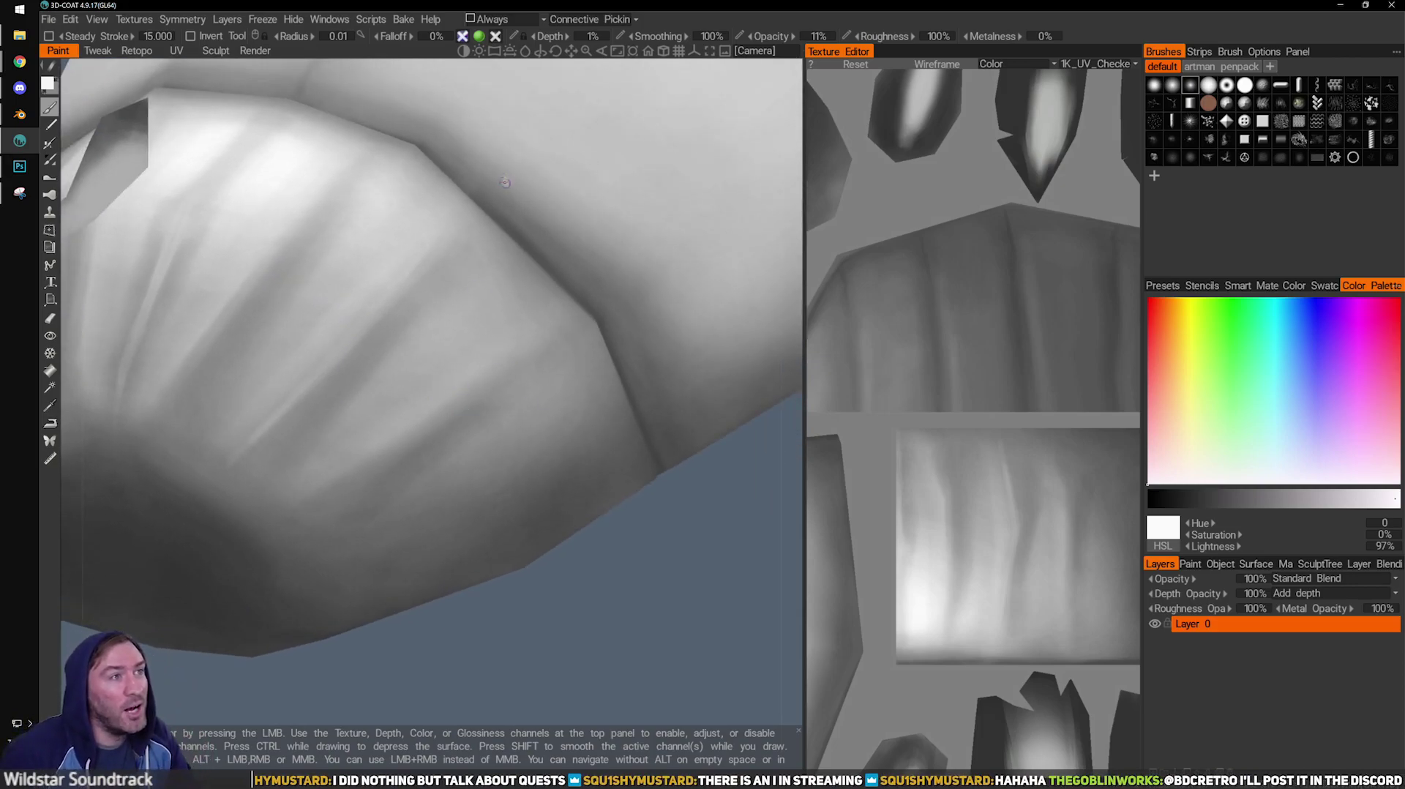
{"action": "middle_click_drag", "start_coordinate": [481, 396], "coordinate": [533, 371], "text": "alt"}
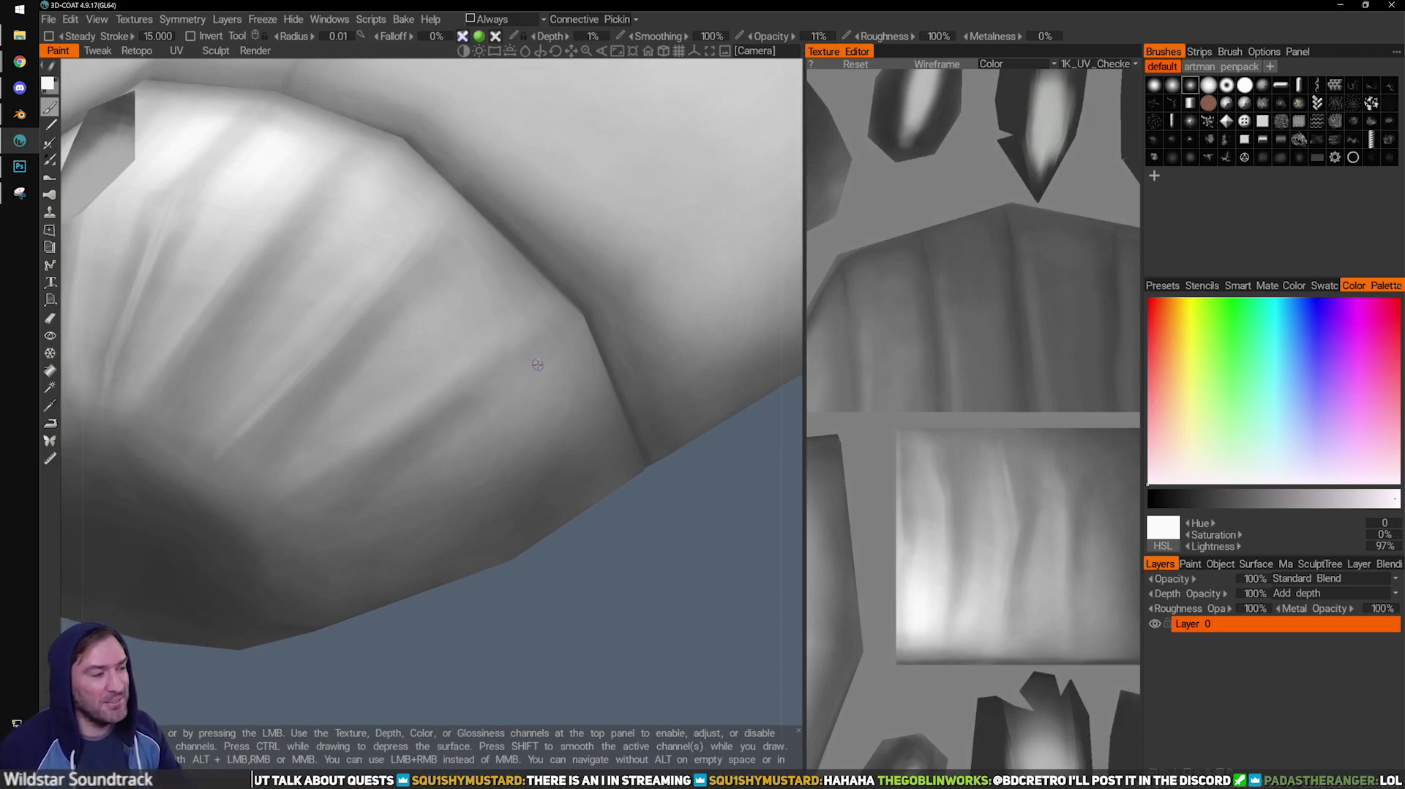
{"action": "middle_click_drag", "start_coordinate": [437, 395], "coordinate": [457, 398], "text": "alt"}
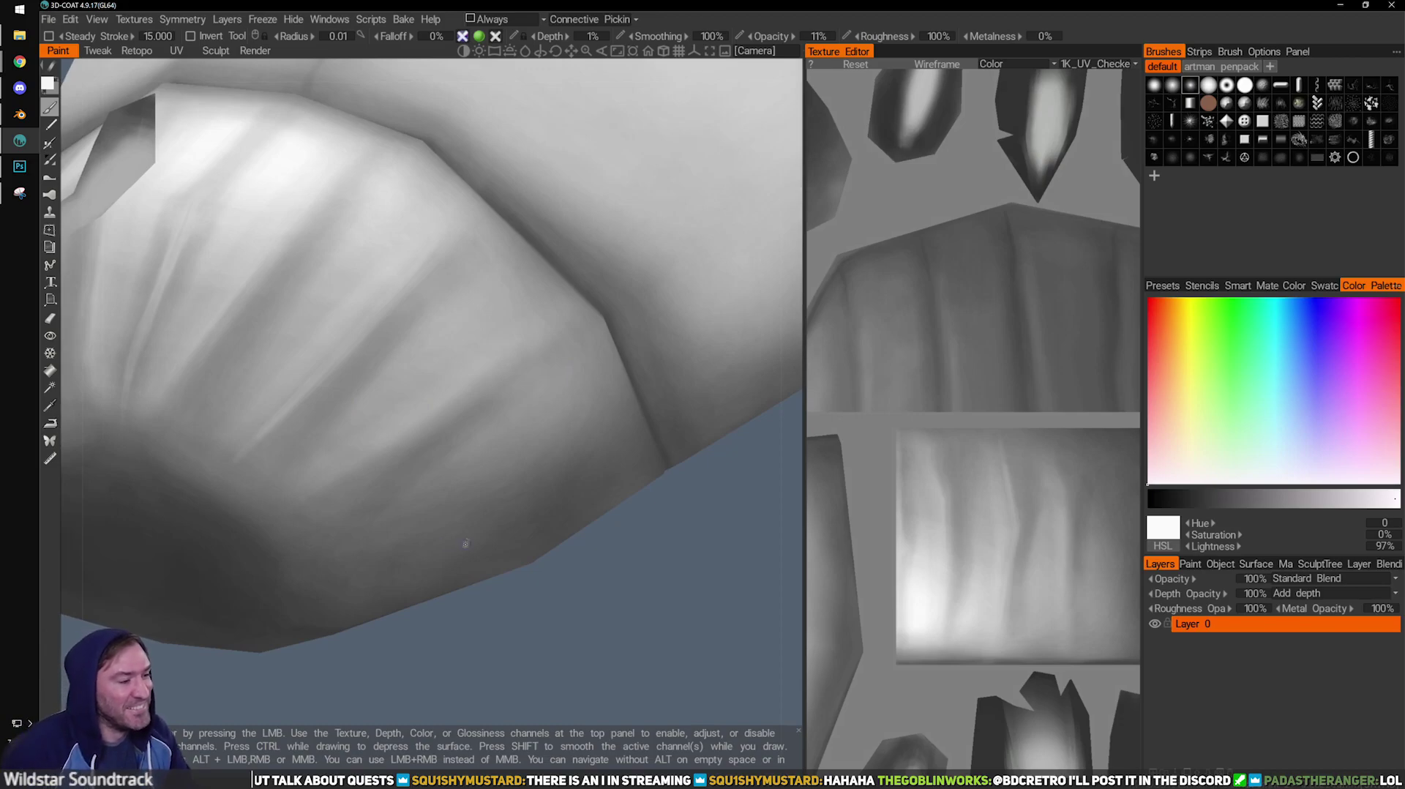
{"action": "left_click_drag", "start_coordinate": [644, 594], "coordinate": [661, 601]}
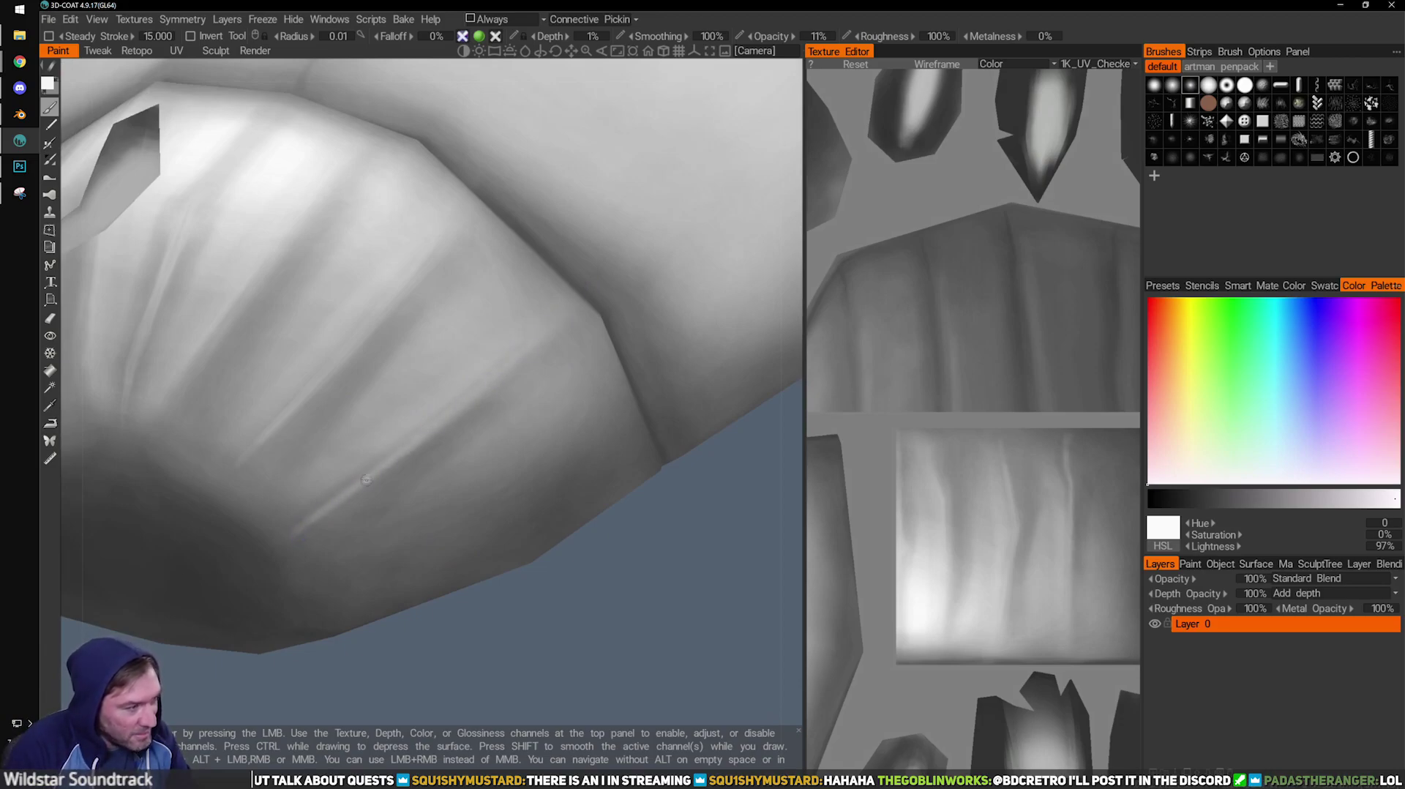
Examine the highlighted creases on the front segment up close and from further away.
{"action": "middle_click_drag", "start_coordinate": [581, 355], "coordinate": [679, 428], "text": "alt"}
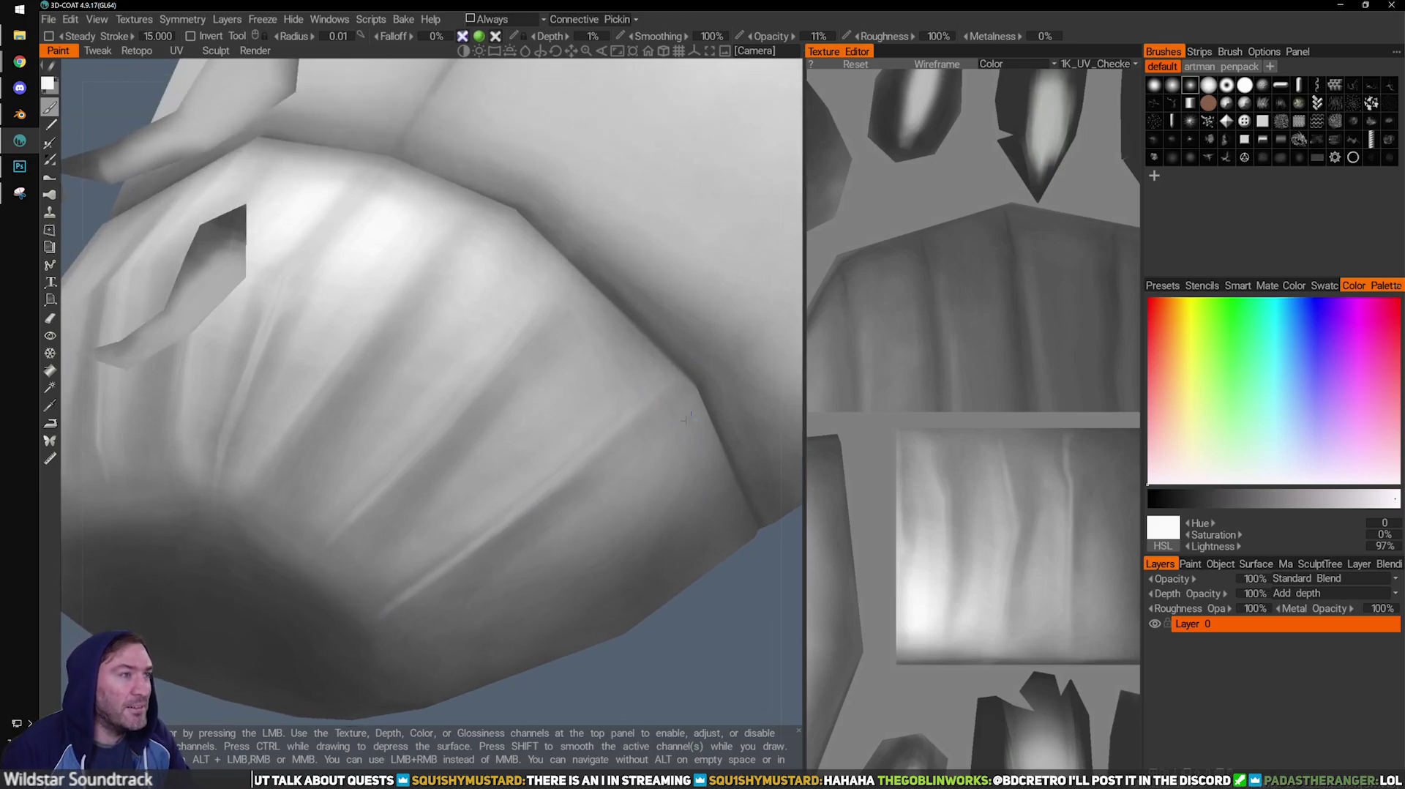
{"action": "right_click_drag", "start_coordinate": [679, 428], "coordinate": [628, 413], "text": "alt"}
{"action": "left_click_drag", "start_coordinate": [508, 670], "coordinate": [533, 694]}
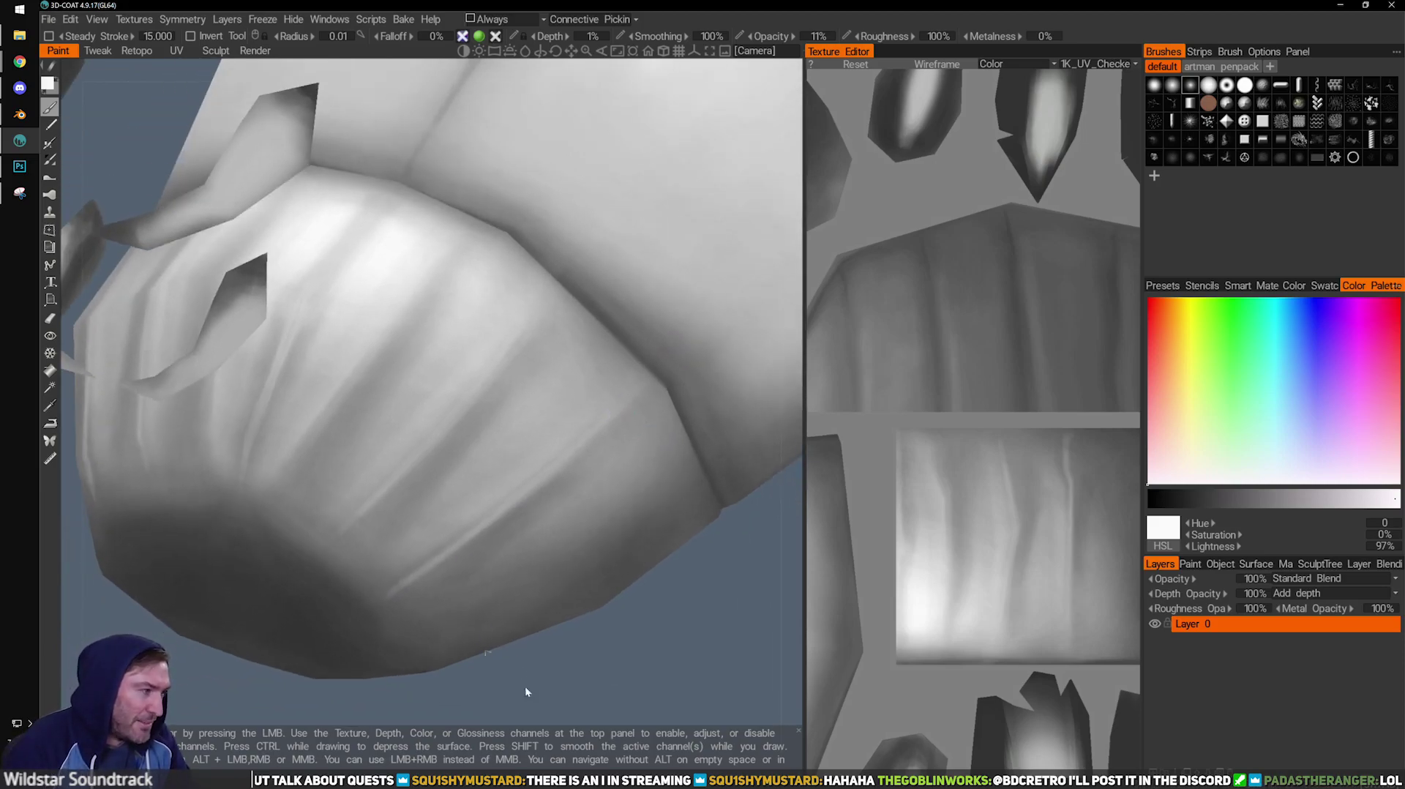
{"action": "left_click_drag", "start_coordinate": [372, 620], "coordinate": [425, 459], "text": "alt"}
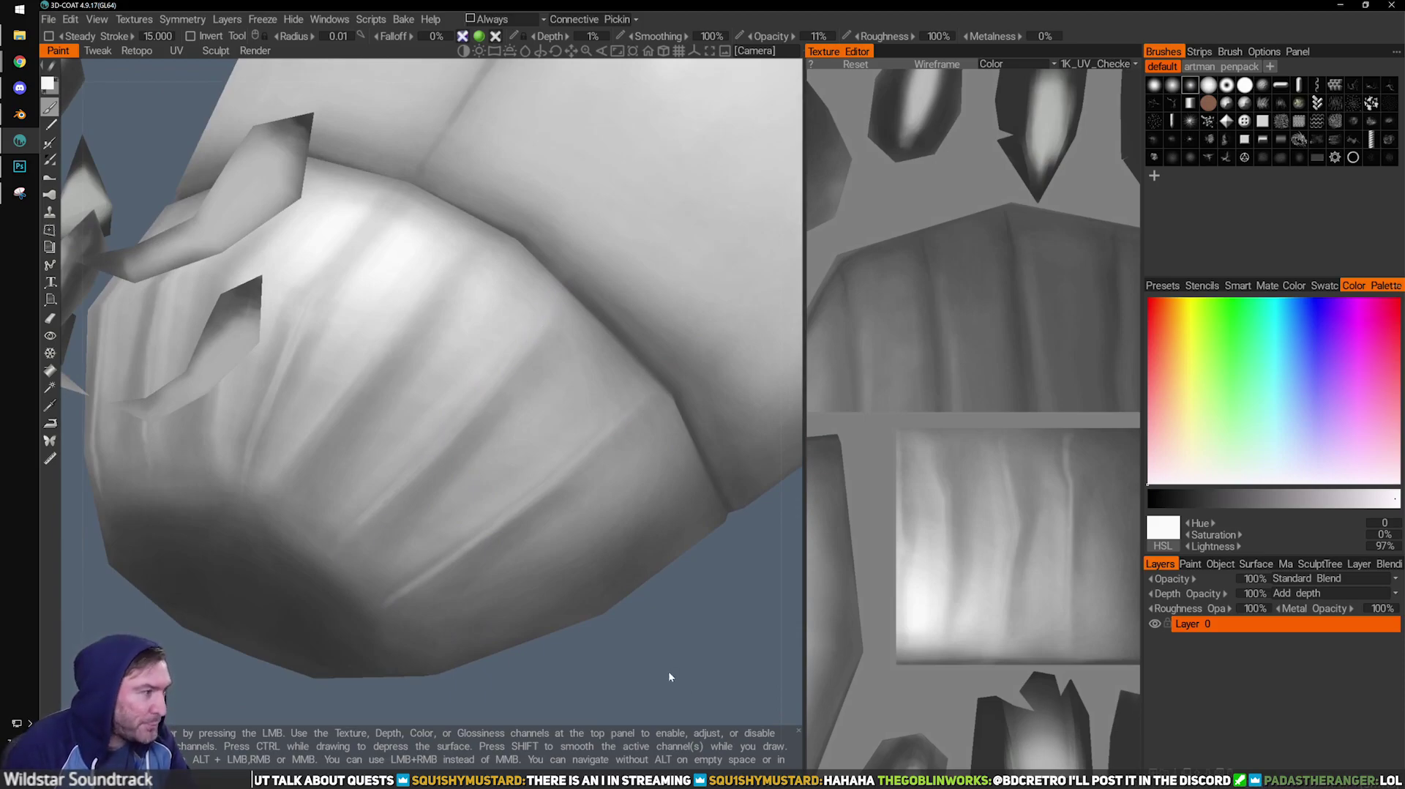
{"action": "scroll", "coordinate": [473, 434], "scroll_direction": "down", "scroll_amount": 4}
{"action": "mouse_move", "coordinate": [473, 435]}
{"action": "left_mouse_down", "text": "alt"}
{"action": "mouse_move", "coordinate": [489, 449]}
{"action": "mouse_move", "coordinate": [396, 418]}
{"action": "mouse_move", "coordinate": [483, 369]}
{"action": "mouse_move", "coordinate": [476, 388]}
{"action": "left_mouse_up", "text": "alt"}
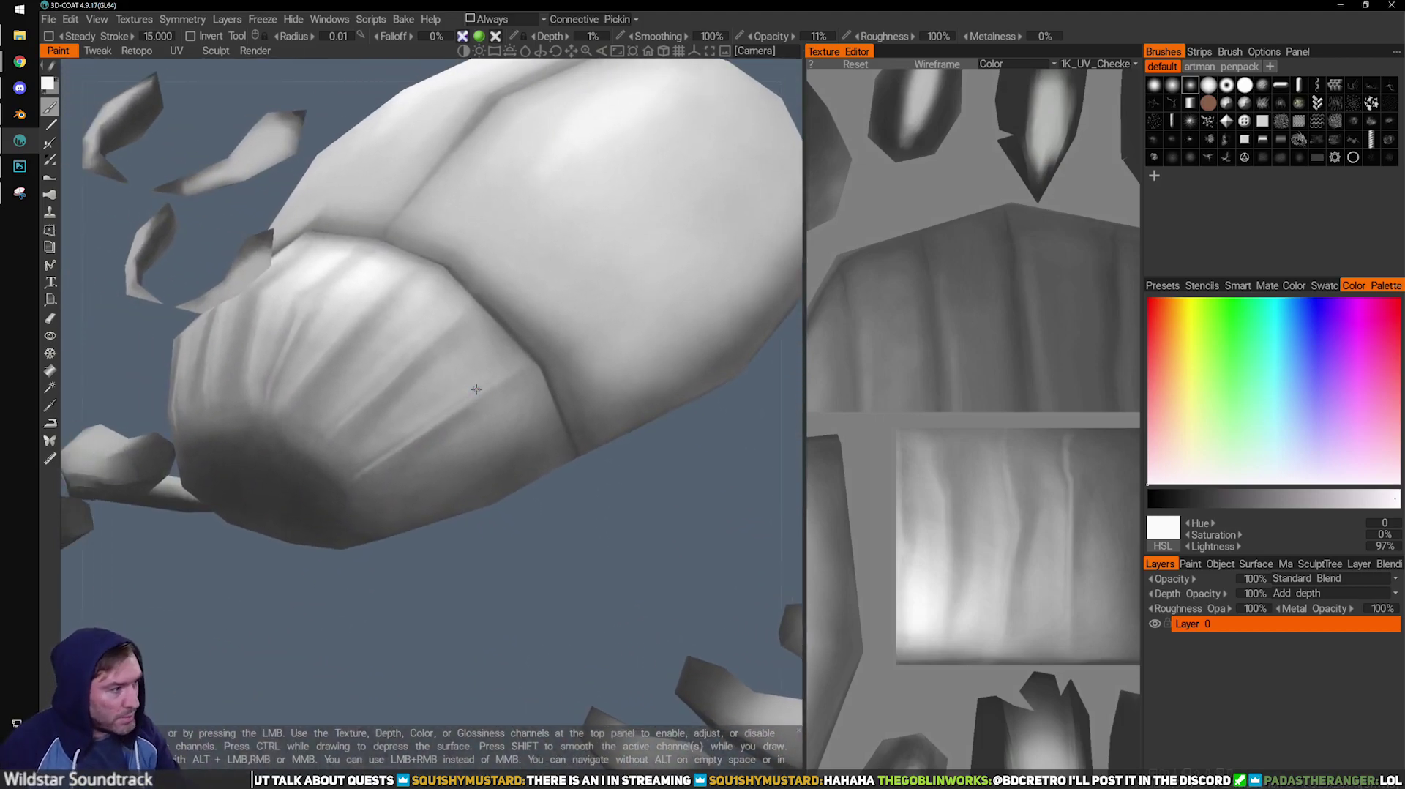
{"action": "right_click_drag", "start_coordinate": [477, 390], "coordinate": [522, 449], "text": "alt"}
Darken the upper edges of the head's lower mouth plates with a sampled 31% gray and a small brush.
{"action": "middle_click_drag", "start_coordinate": [436, 592], "coordinate": [436, 397], "text": "alt"}
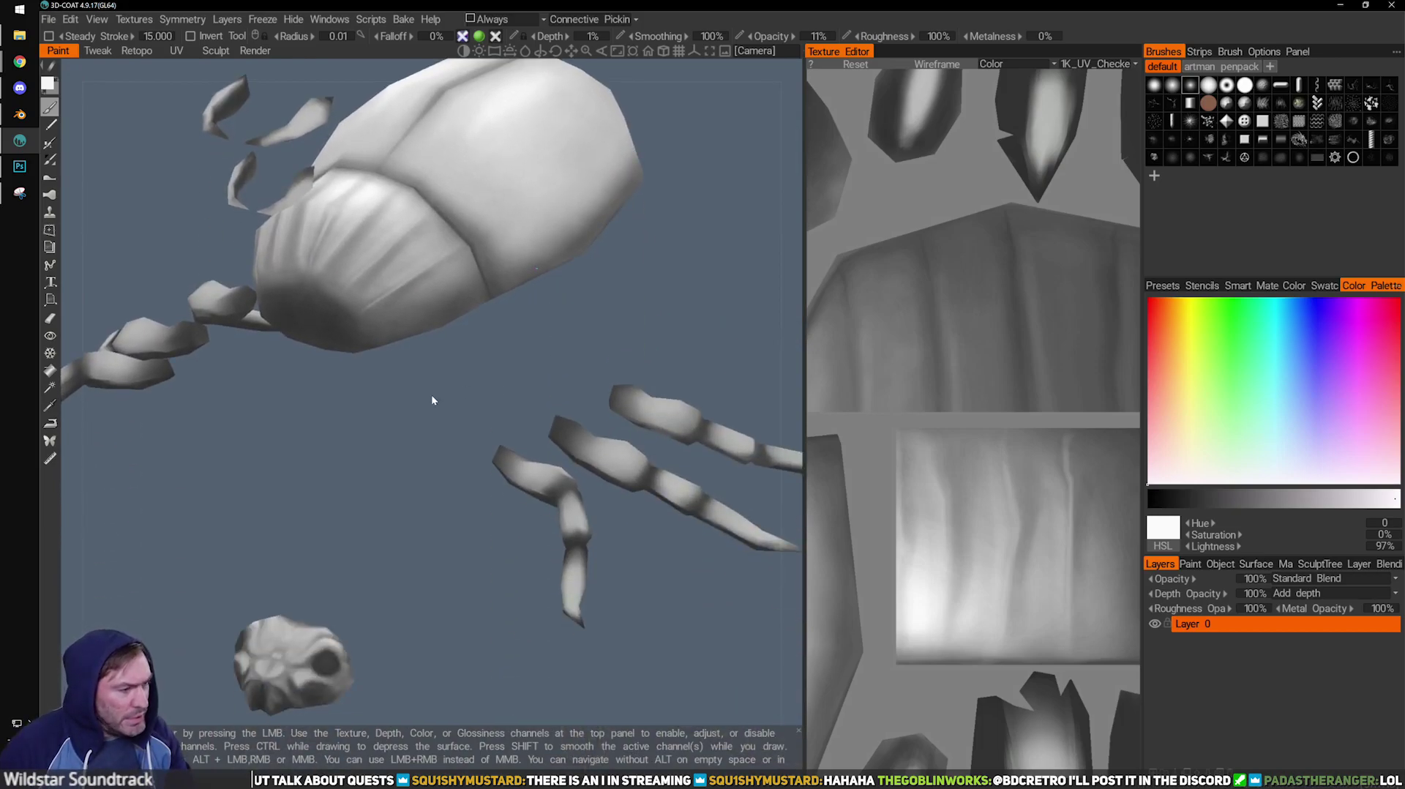
{"action": "middle_click_drag", "start_coordinate": [484, 514], "coordinate": [434, 404], "text": "alt"}
{"action": "left_click_drag", "start_coordinate": [270, 322], "coordinate": [361, 475], "text": "alt"}
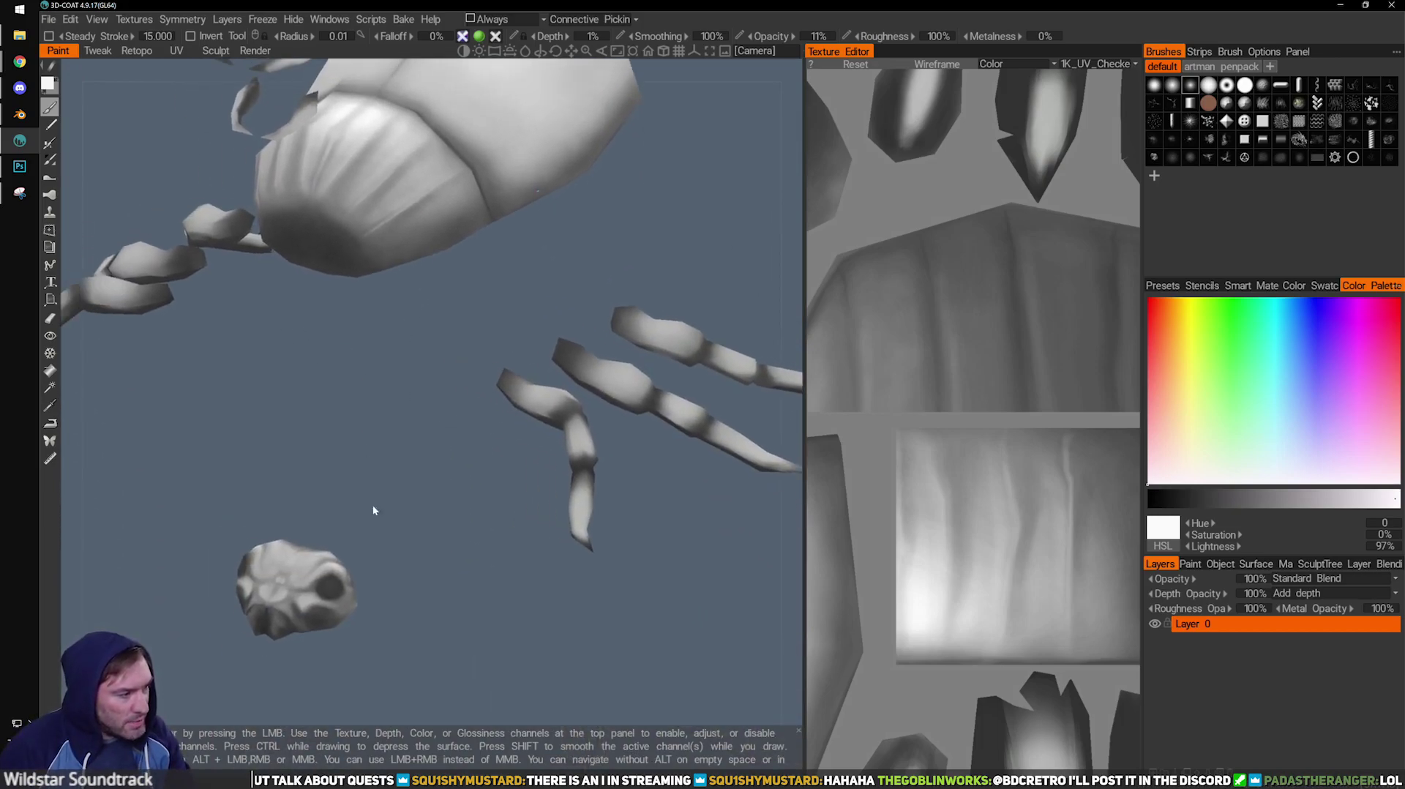
{"action": "middle_click_drag", "start_coordinate": [361, 476], "coordinate": [470, 329], "text": "alt"}
{"action": "right_click_drag", "start_coordinate": [637, 645], "coordinate": [582, 543], "text": "alt"}
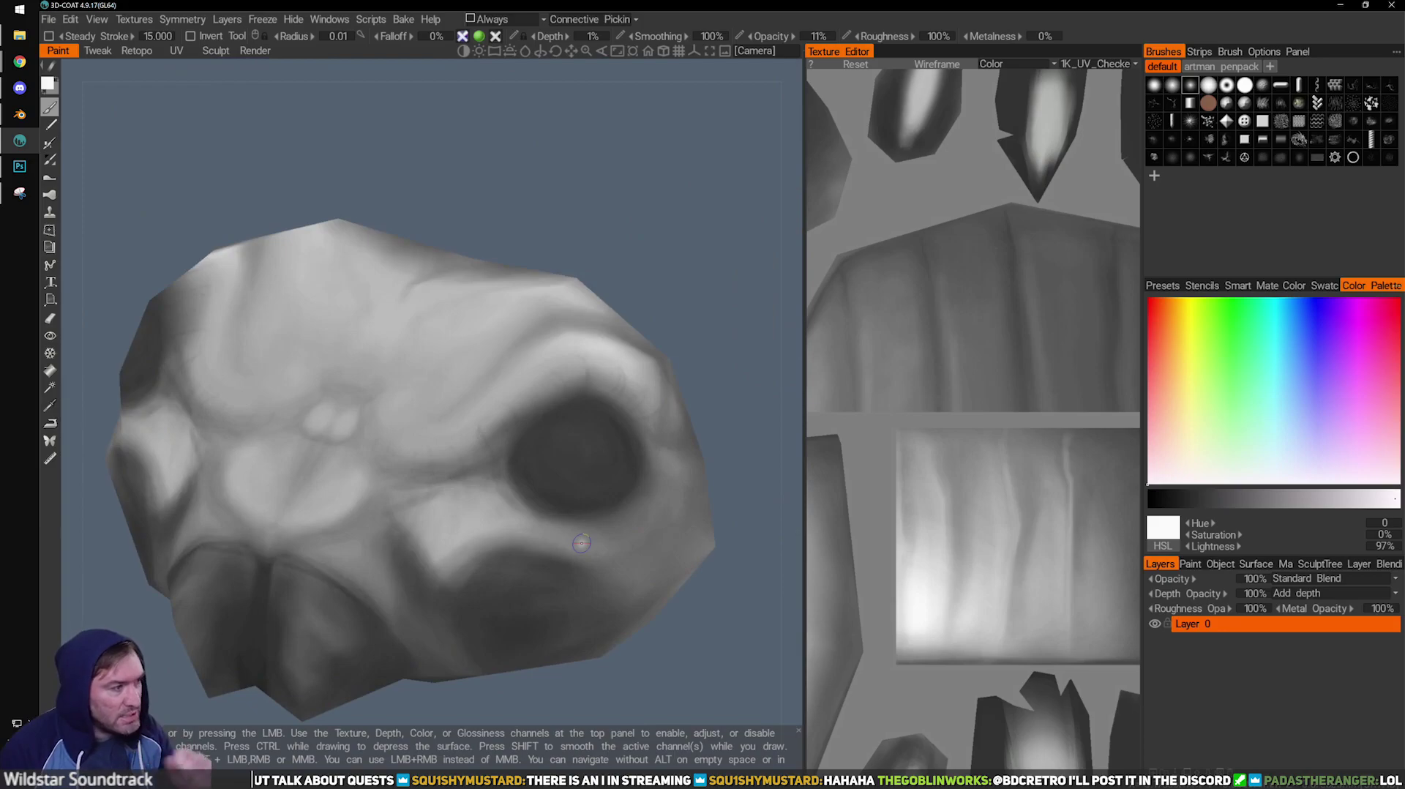
{"action": "middle_click_drag", "start_coordinate": [484, 499], "coordinate": [456, 318]}
{"action": "left_click_drag", "start_coordinate": [336, 496], "coordinate": [308, 475], "text": "alt"}
{"action": "right_click_drag", "start_coordinate": [307, 476], "coordinate": [420, 462], "text": "alt"}
{"action": "middle_click_drag", "start_coordinate": [420, 462], "coordinate": [533, 452], "text": "alt"}
{"action": "left_click_drag", "start_coordinate": [636, 685], "coordinate": [608, 655]}
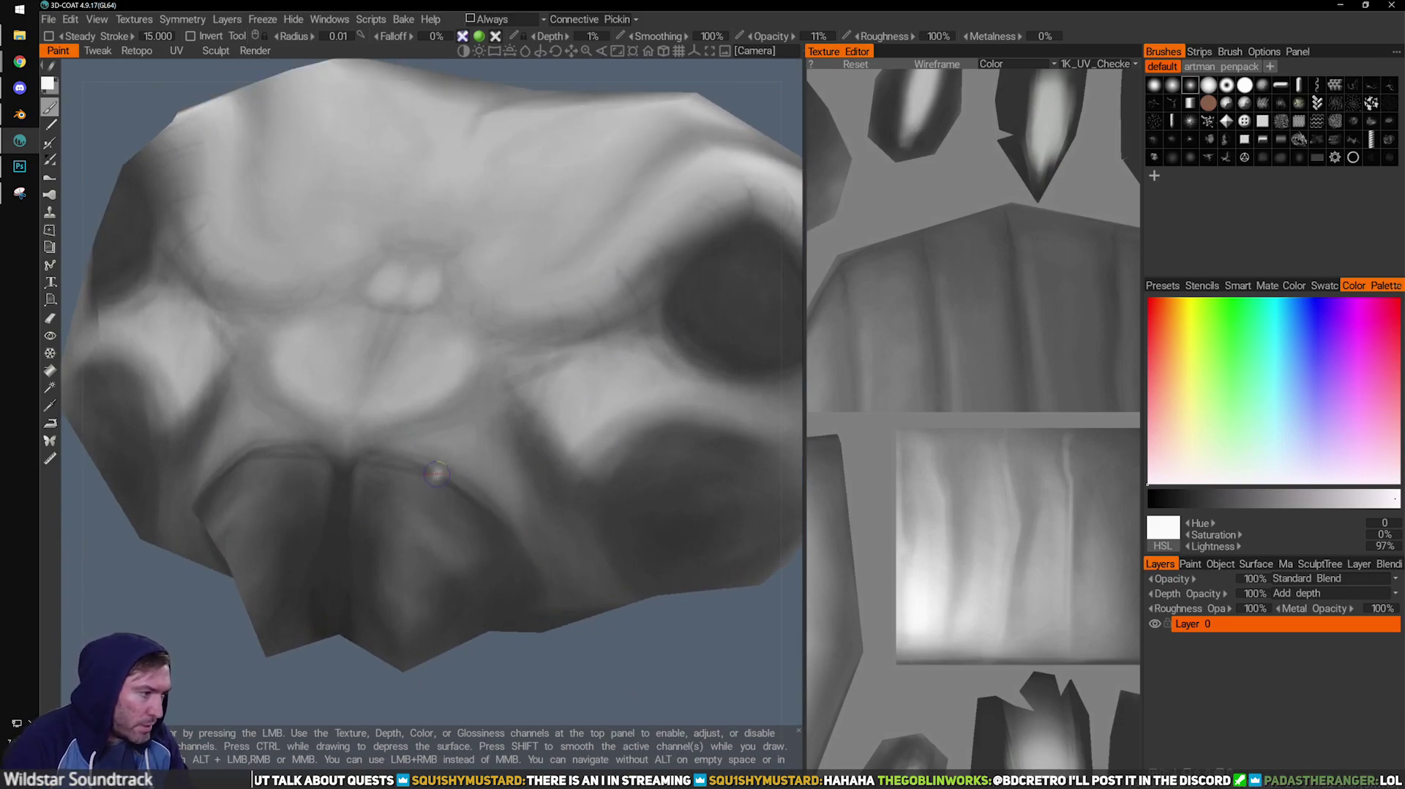
{"action": "key", "text": "v"}
{"action": "key", "text": "["}
{"action": "left_click_drag", "start_coordinate": [375, 452], "coordinate": [470, 490]}
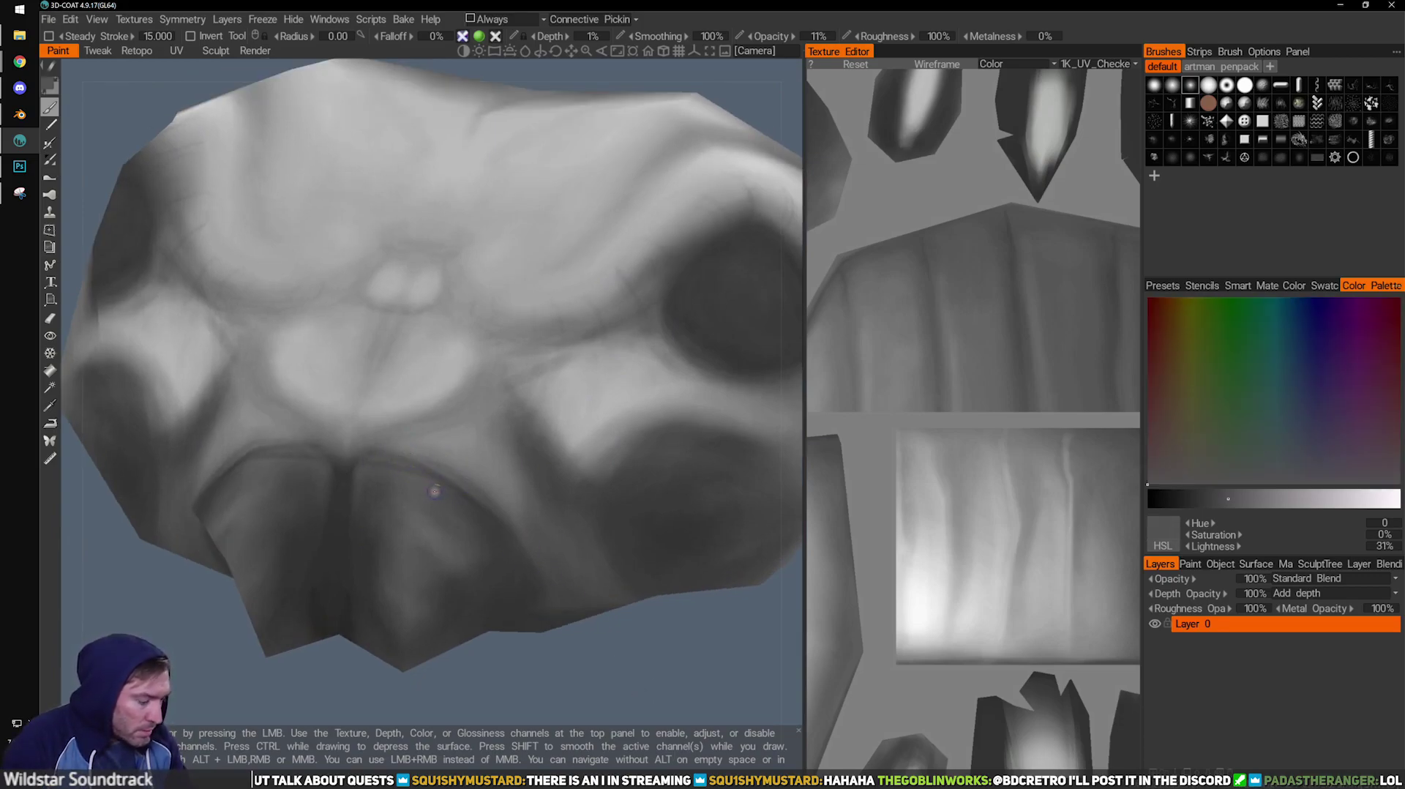
Darken the outline of the head's rounded central plate and paint a short crease down its middle in 23% gray.
{"action": "key", "text": "v"}
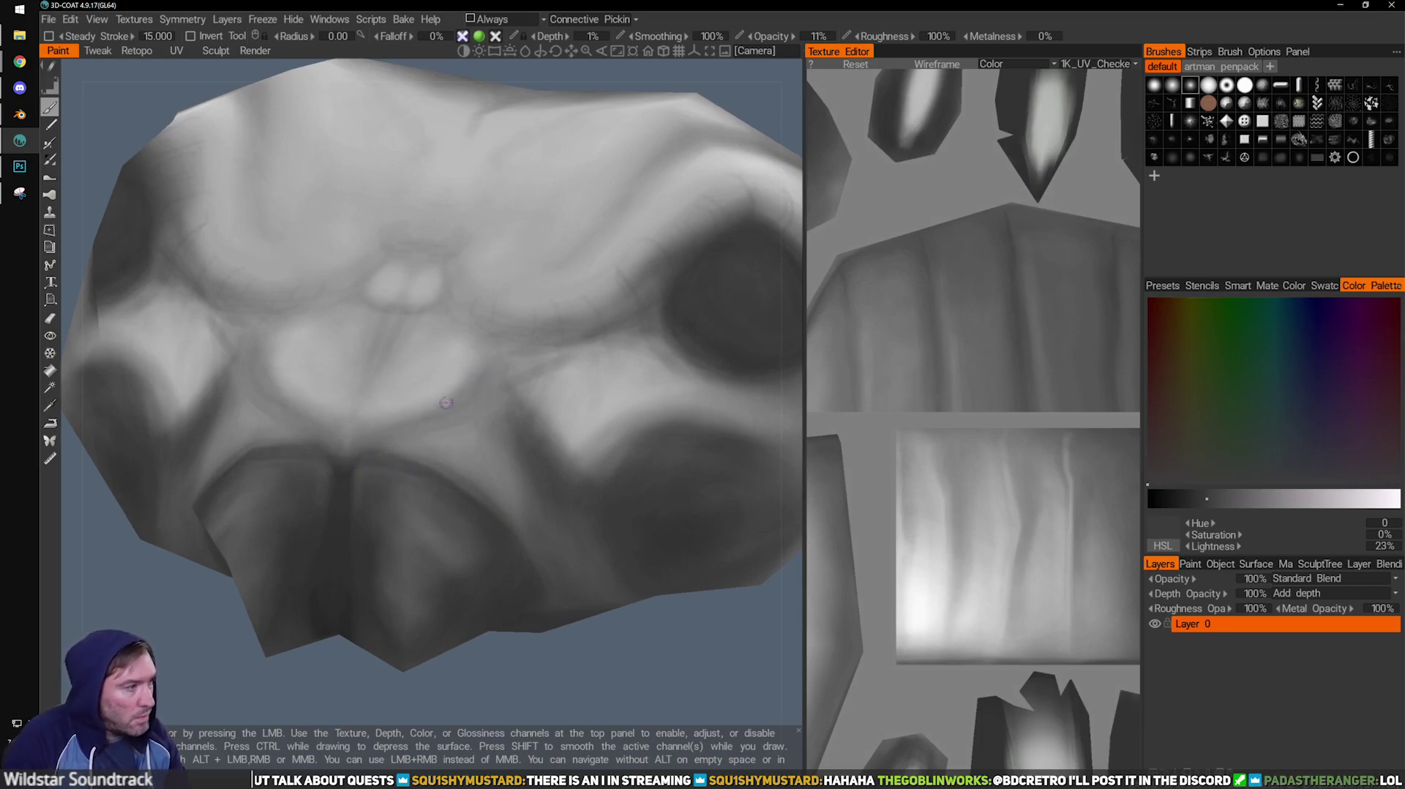
{"action": "key", "text": "bracketright"}
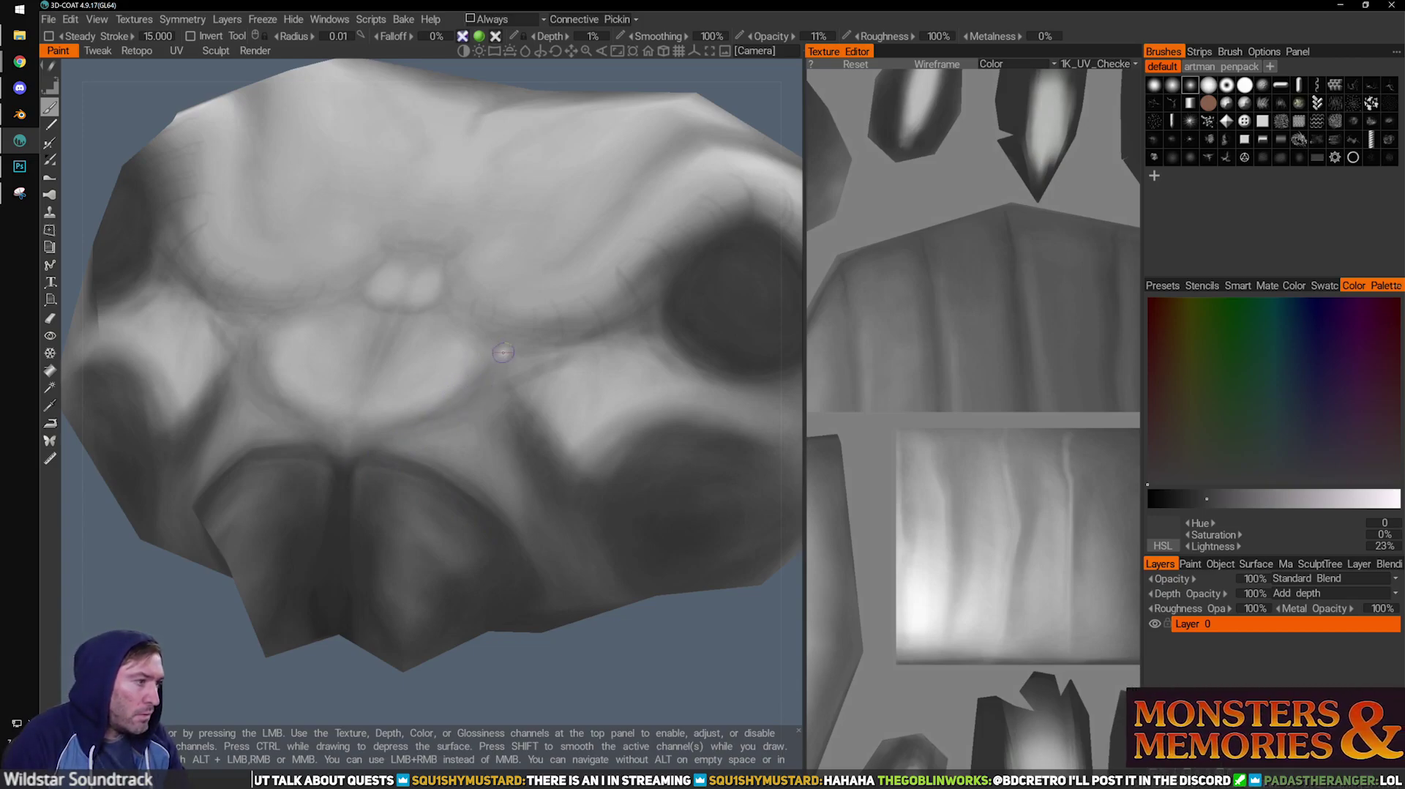
{"action": "scroll", "coordinate": [497, 366], "scroll_direction": "down", "scroll_amount": 1}
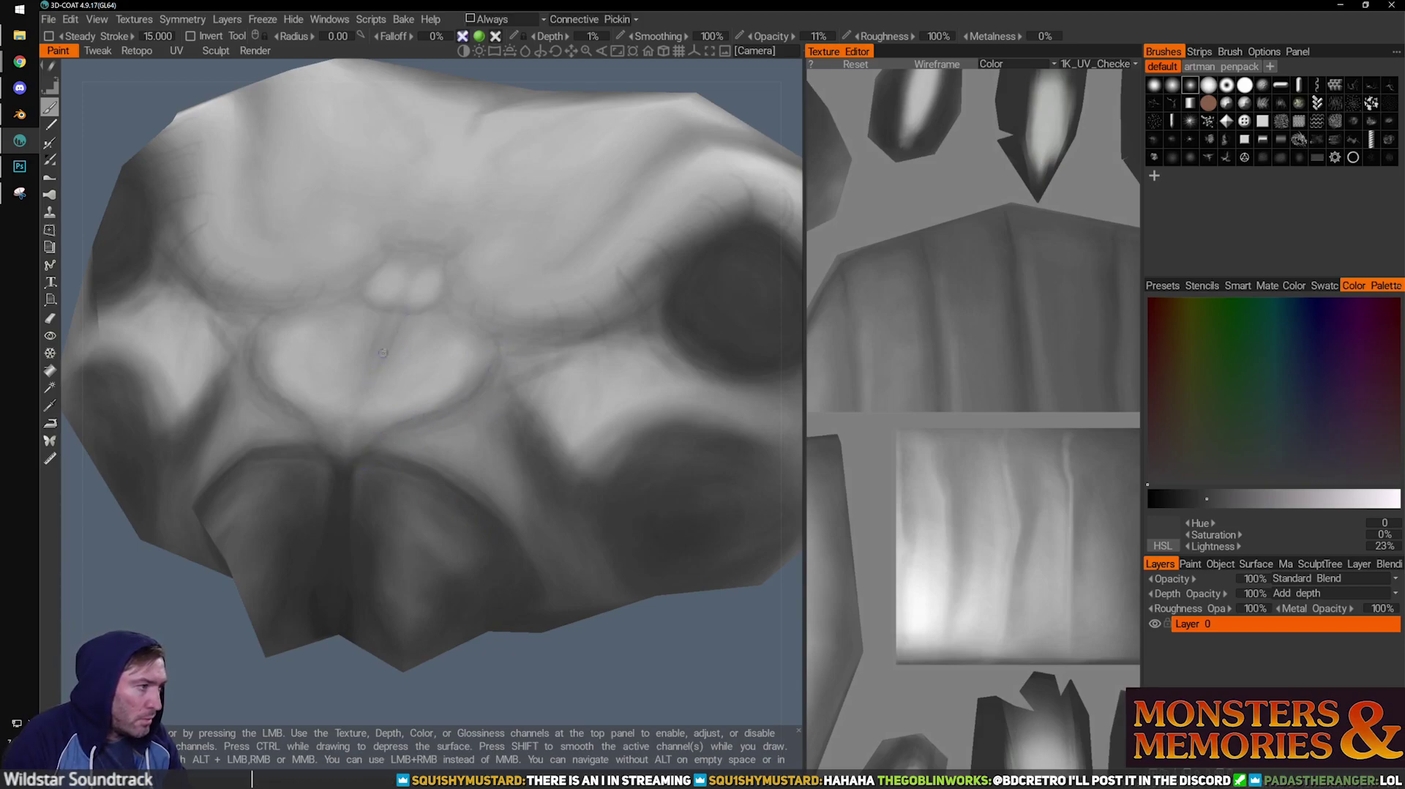
{"action": "left_click_drag", "start_coordinate": [393, 333], "coordinate": [384, 346]}
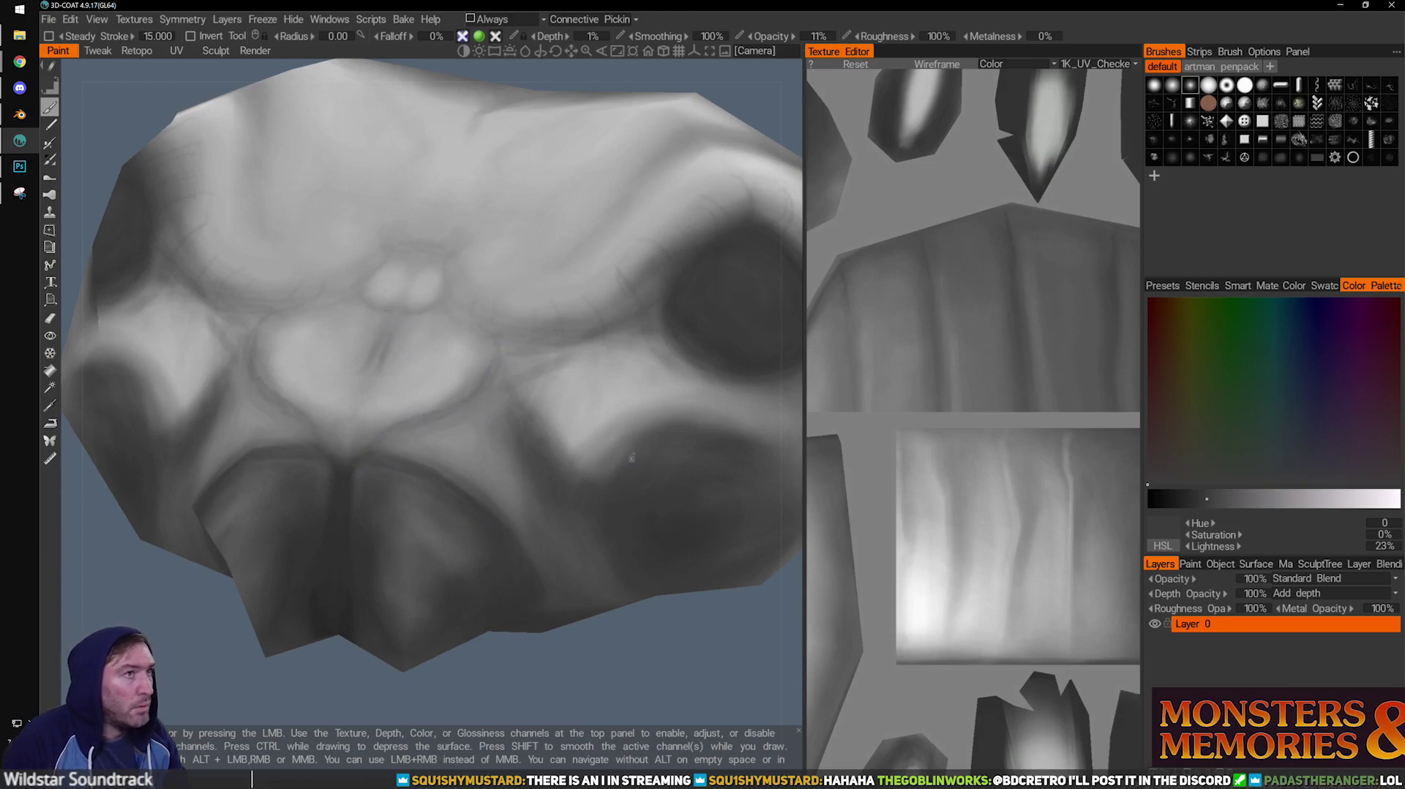
{"action": "mouse_move", "coordinate": [688, 659]}
{"action": "left_mouse_down"}
{"action": "mouse_move", "coordinate": [743, 656]}
{"action": "mouse_move", "coordinate": [783, 695]}
{"action": "left_mouse_up"}
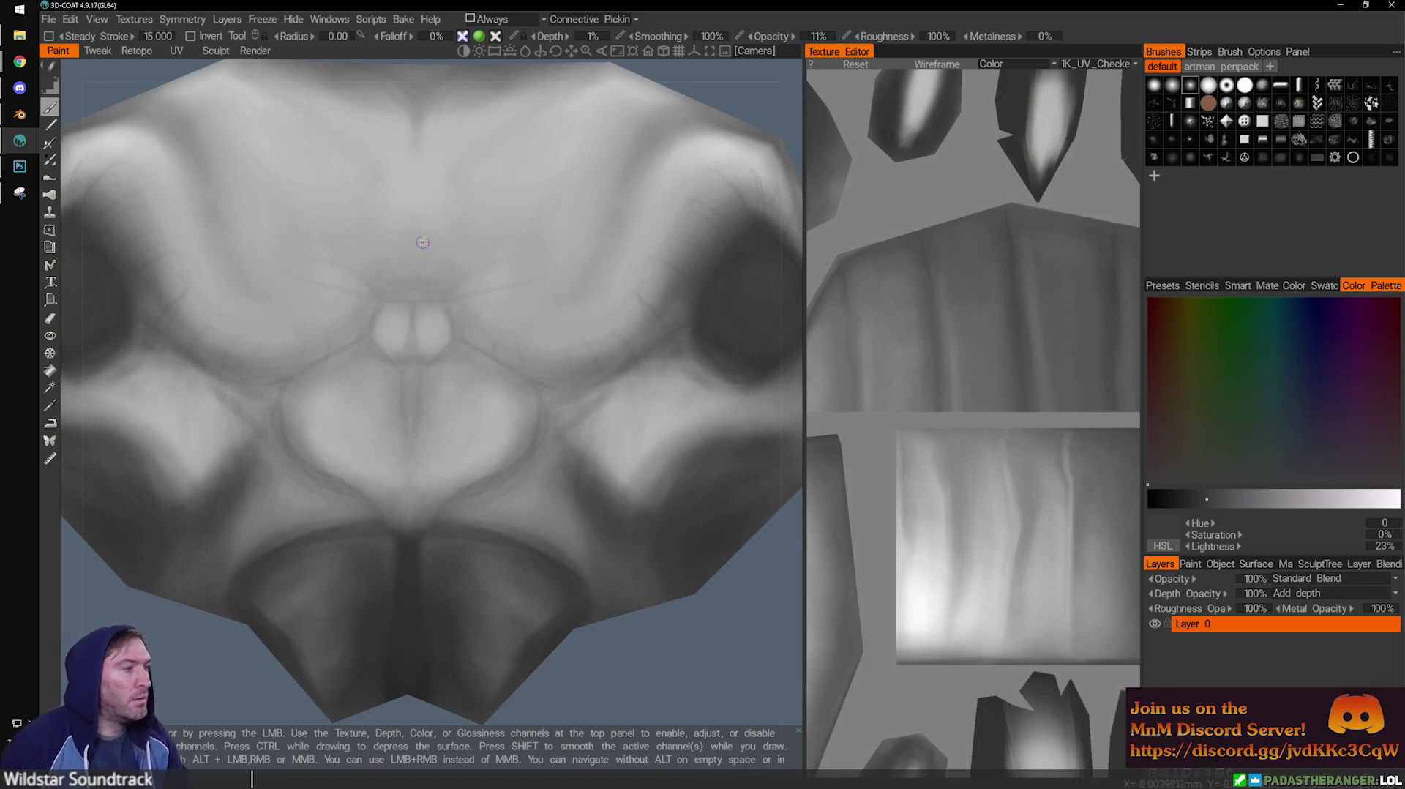
Paint arched creases in 23% gray on the forehead above the two small central bumps.
{"action": "right_click_drag", "start_coordinate": [420, 241], "coordinate": [411, 314], "text": "alt"}
{"action": "mouse_move", "coordinate": [411, 314]}
{"action": "left_mouse_down", "text": "alt"}
{"action": "mouse_move", "coordinate": [507, 410]}
{"action": "mouse_move", "coordinate": [510, 362]}
{"action": "mouse_move", "coordinate": [631, 282]}
{"action": "left_mouse_up", "text": "alt"}
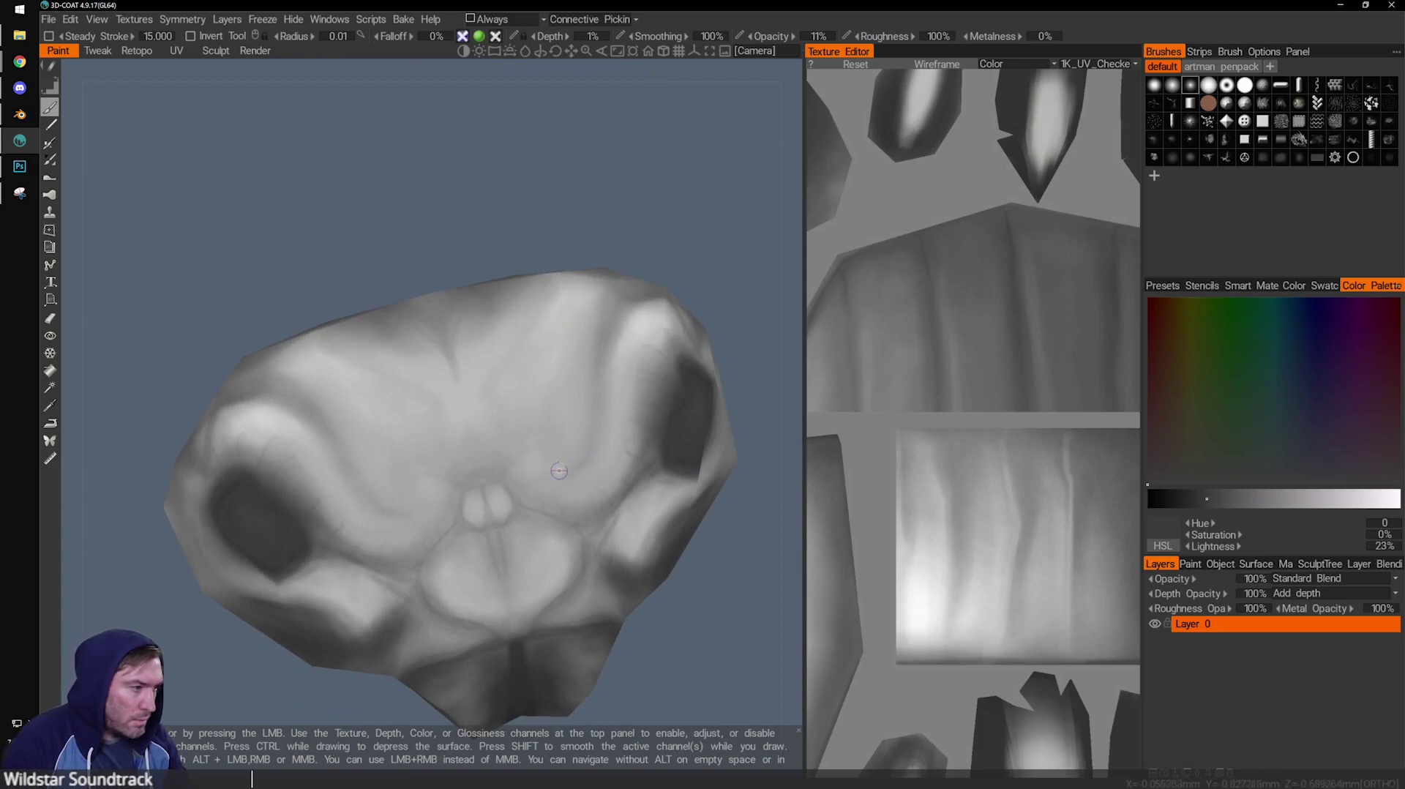
{"action": "left_click_drag", "start_coordinate": [644, 263], "coordinate": [625, 302], "text": "alt"}
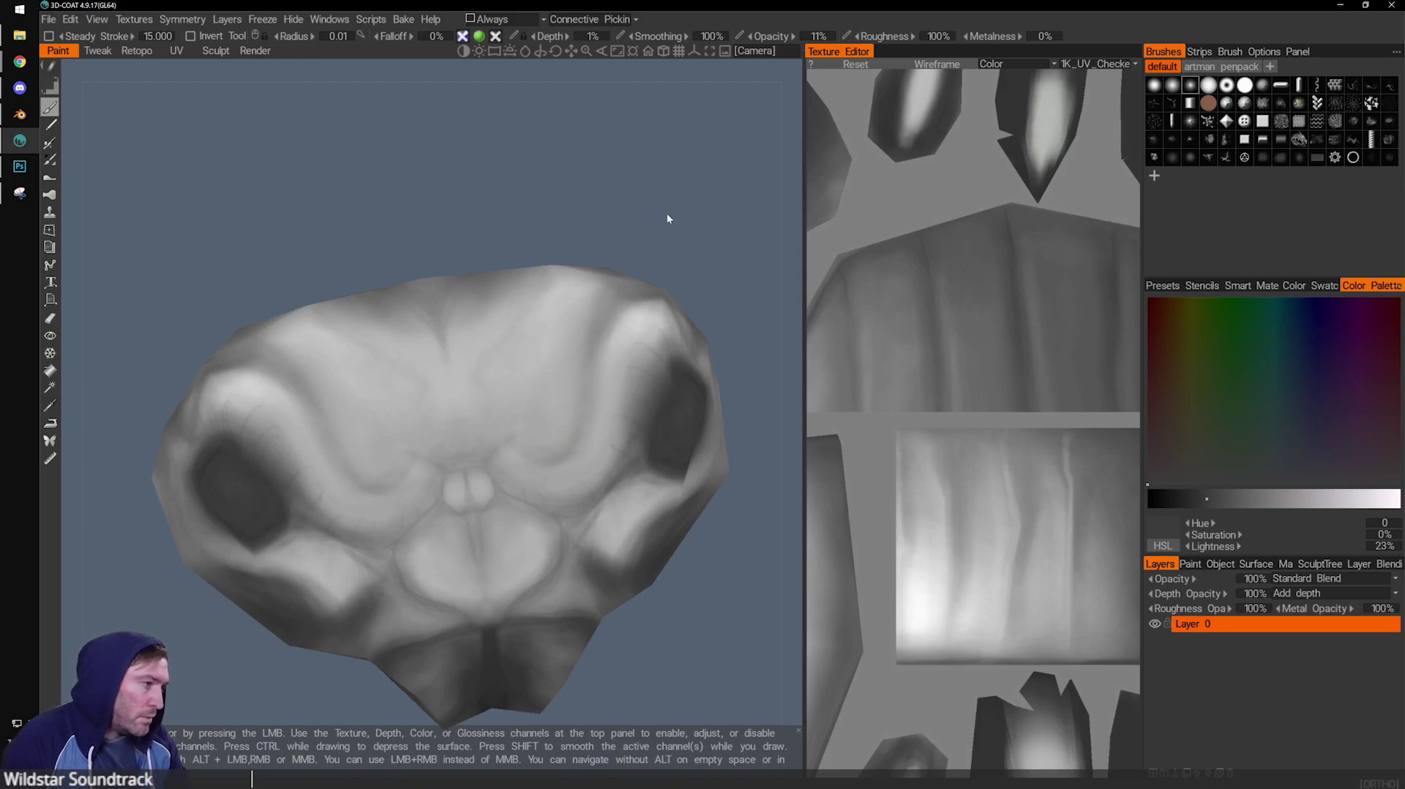
{"action": "left_click_drag", "start_coordinate": [668, 220], "coordinate": [635, 181]}
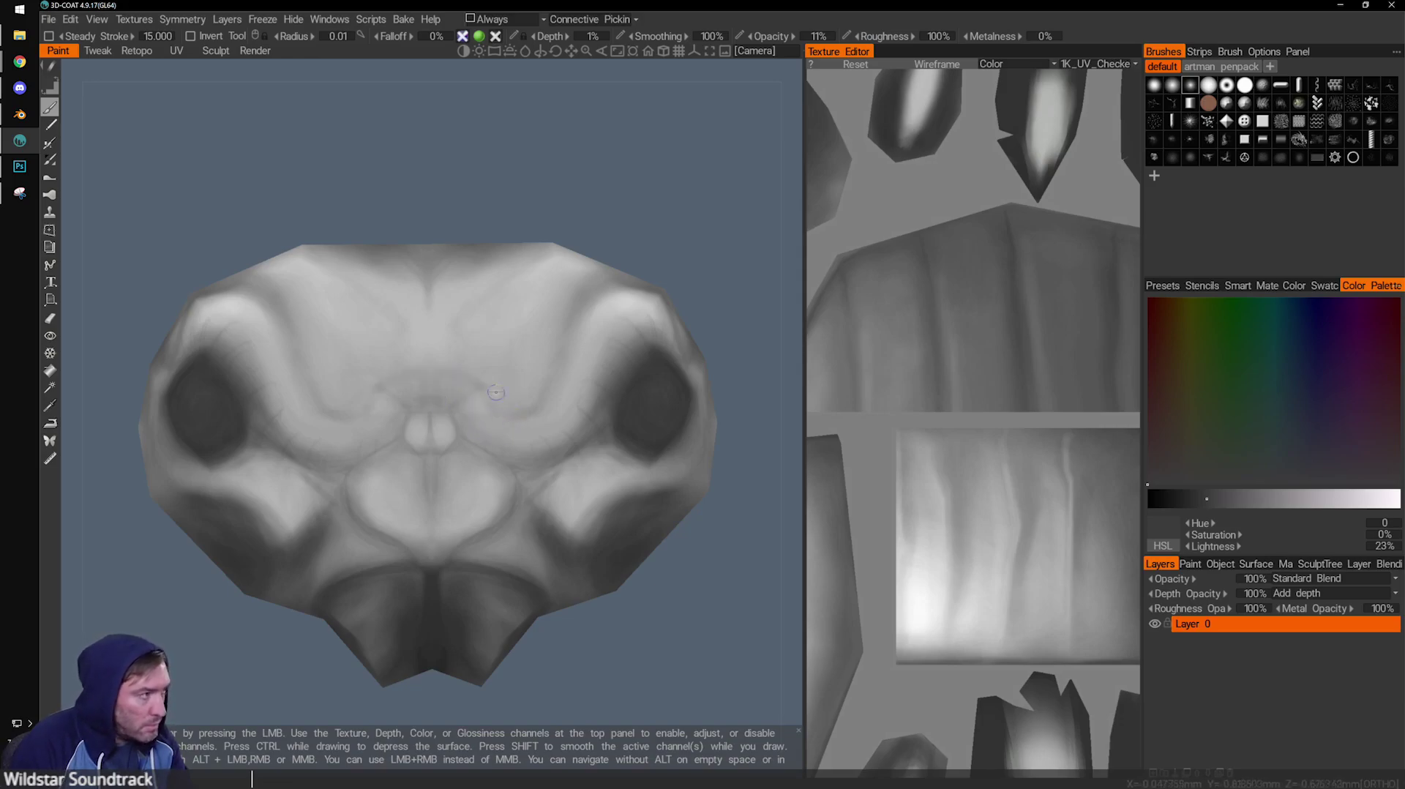
Paint over the arched creases above the two small central bumps with light grays sampled from the forehead, between 52% and 73%.
{"action": "key", "text": "v"}
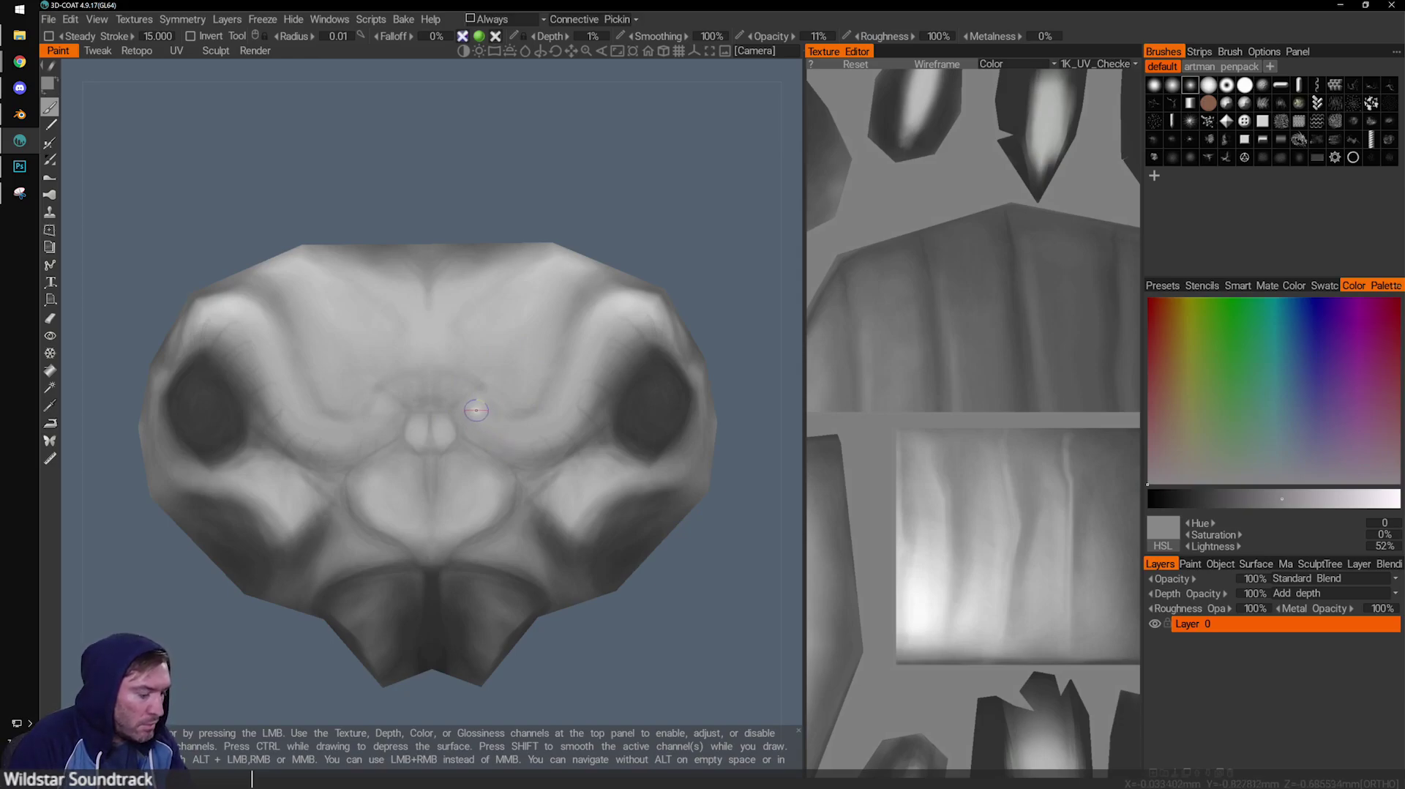
{"action": "key", "text": "v"}
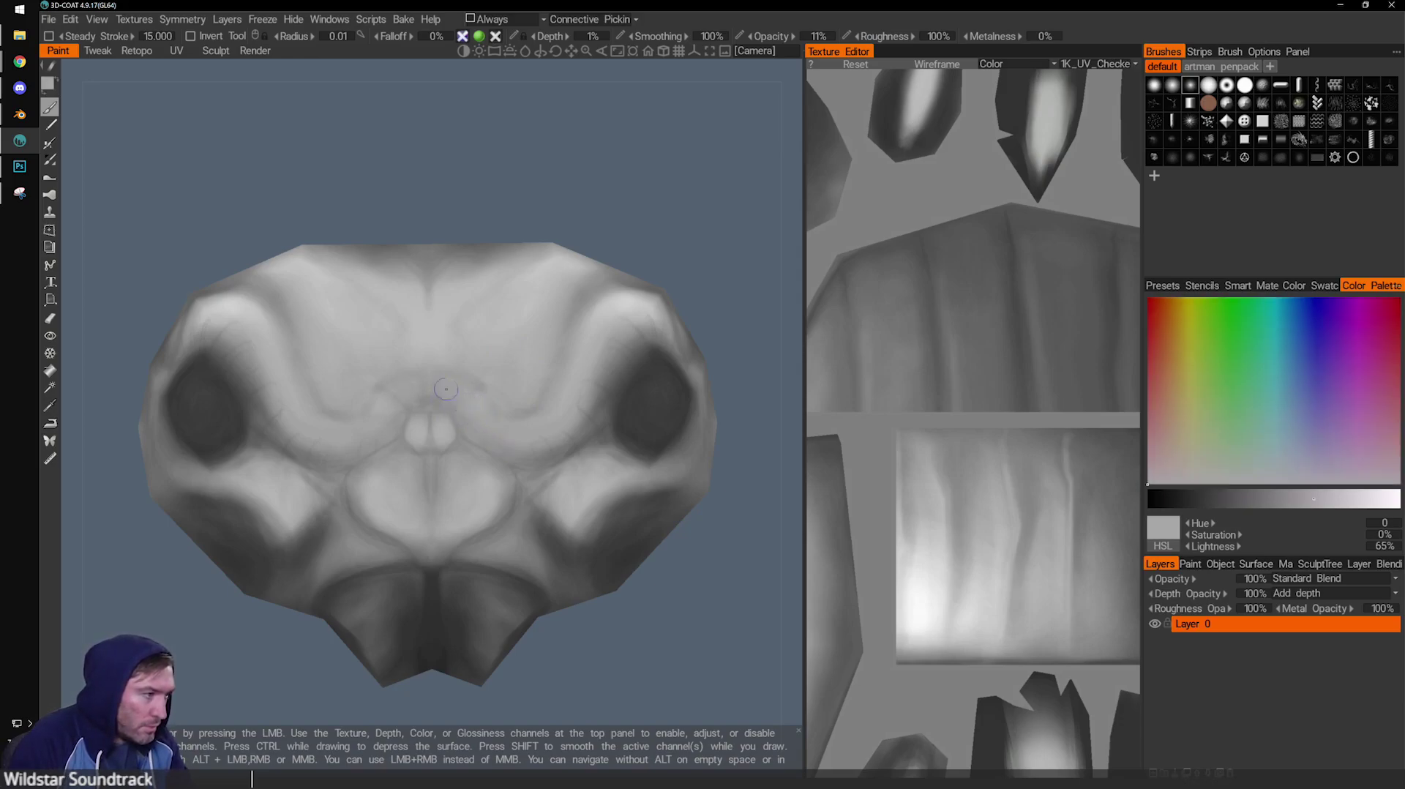
{"action": "key", "text": "v"}
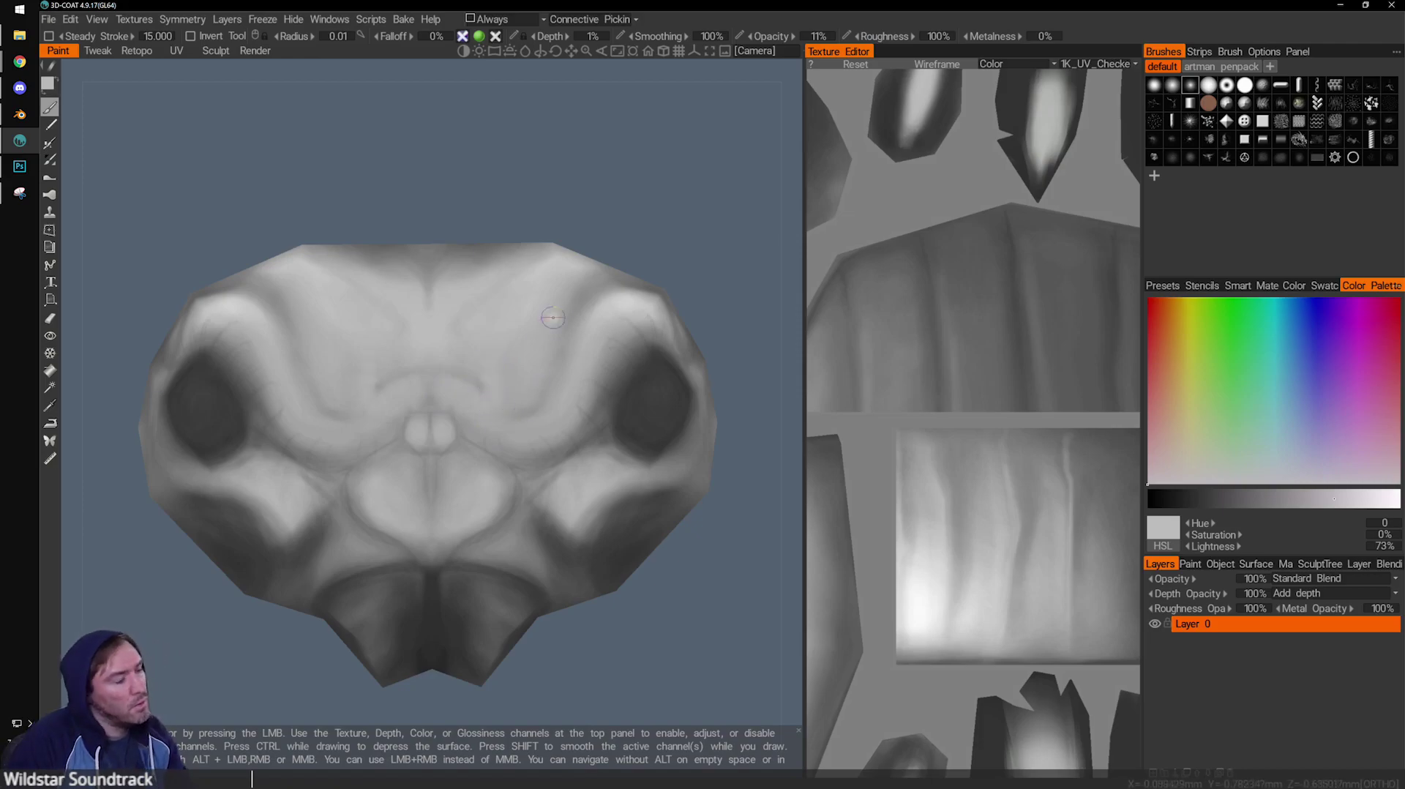
{"action": "key", "text": "v"}
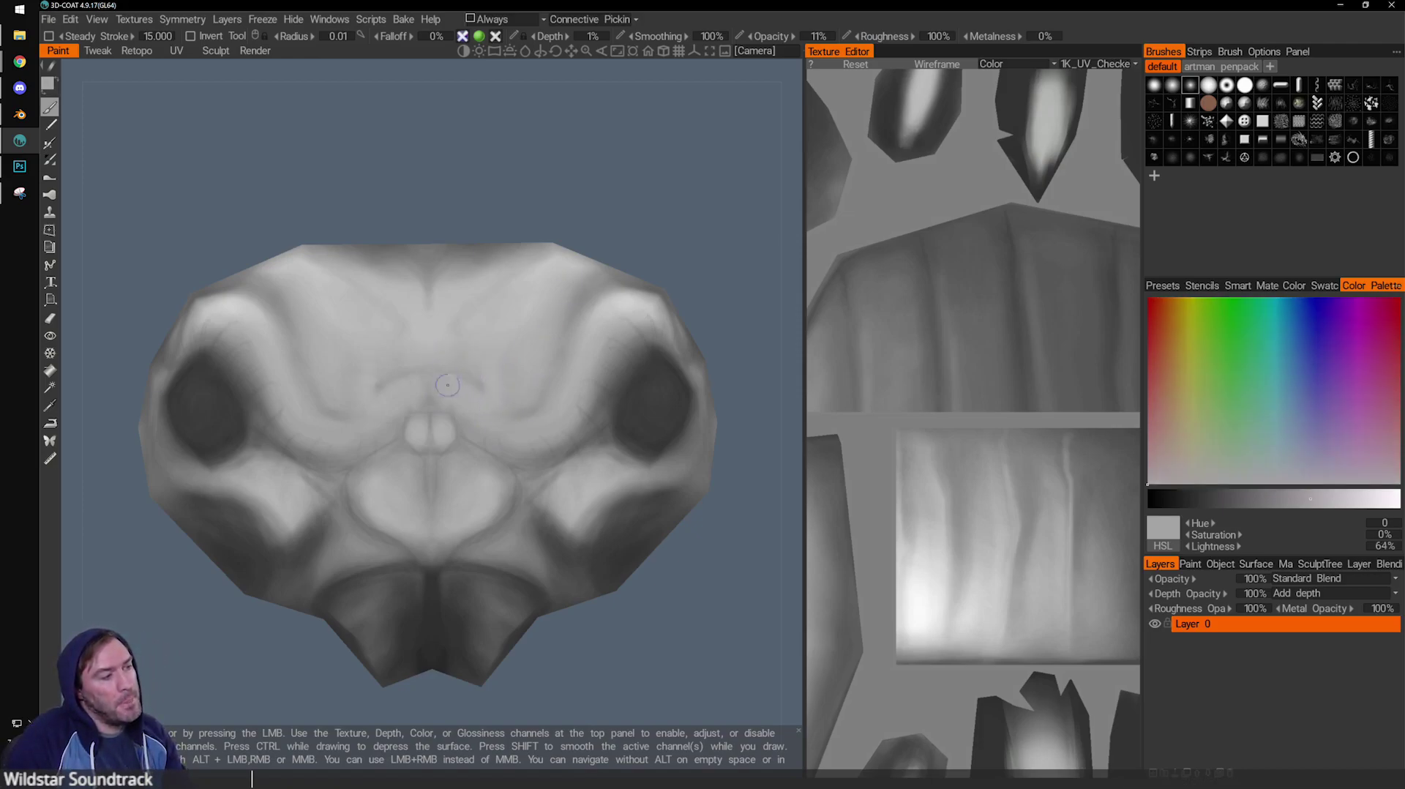
{"action": "mouse_move", "coordinate": [555, 273]}
{"action": "left_mouse_down", "text": "alt"}
{"action": "mouse_move", "coordinate": [710, 208]}
{"action": "mouse_move", "coordinate": [615, 401]}
{"action": "left_mouse_up", "text": "alt"}
{"action": "key", "text": "v"}
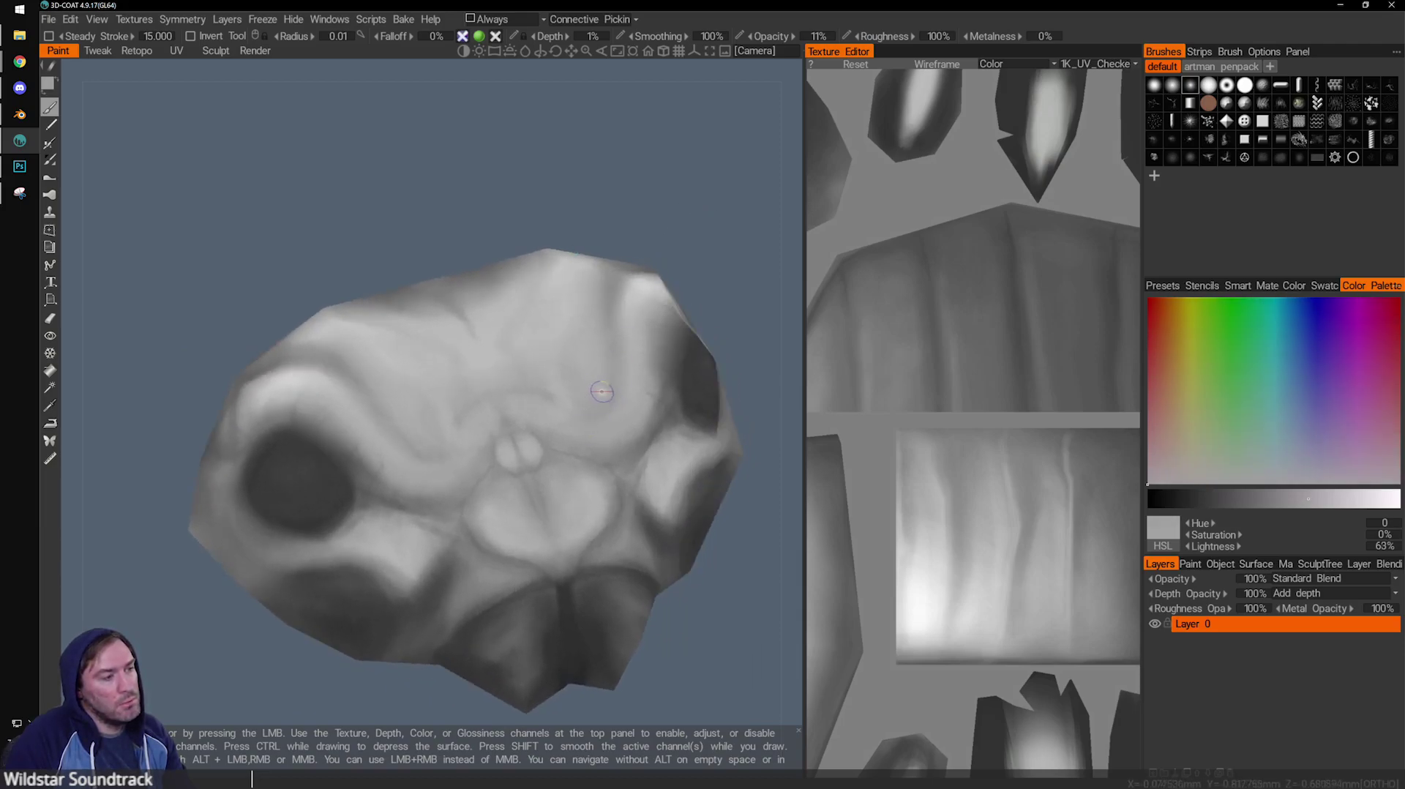
{"action": "key", "text": "v"}
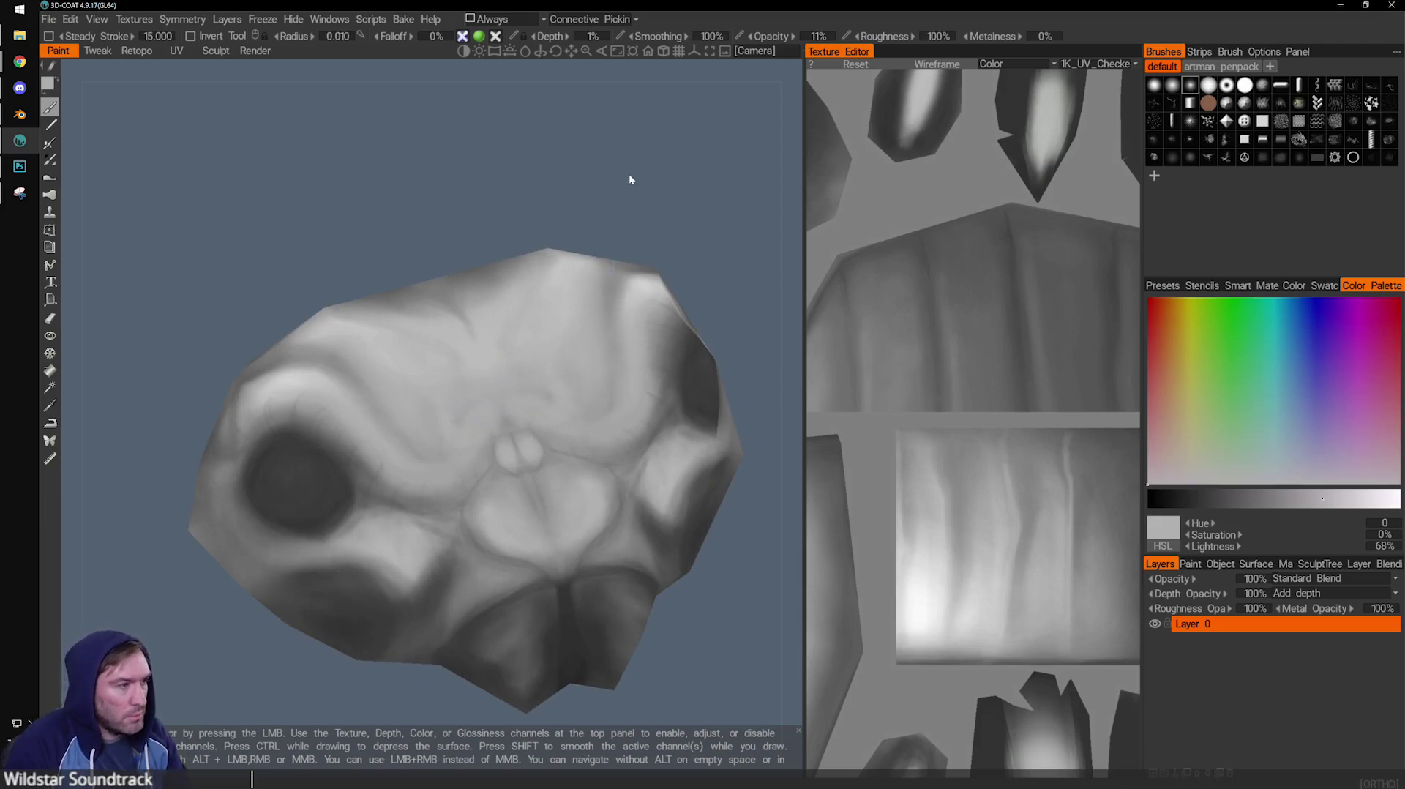
Smooth the middle of the forehead with sampled 69% and 67% grays, enlarging the brush radius to 0.015.
{"action": "left_click_drag", "start_coordinate": [629, 183], "coordinate": [538, 359]}
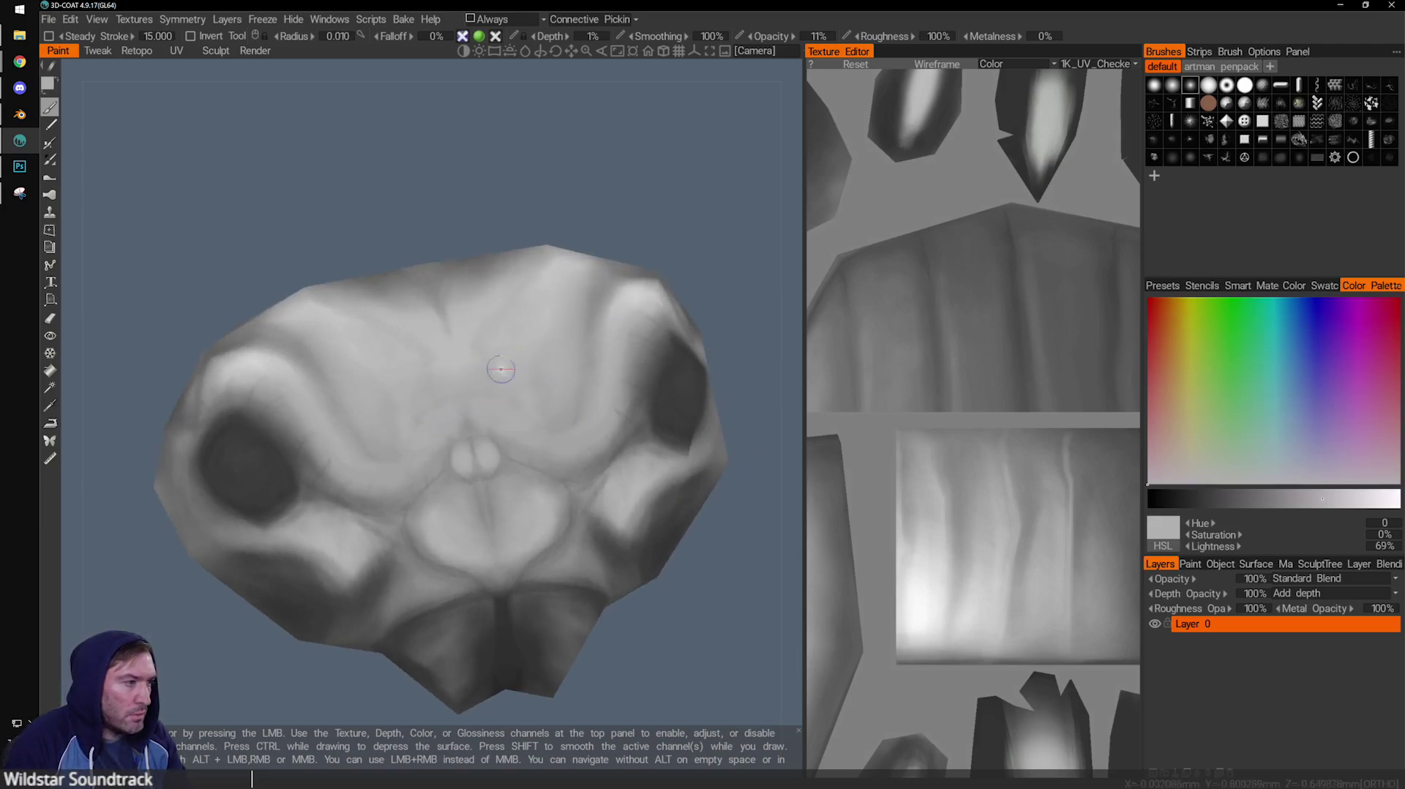
{"action": "key", "text": "bracketright"}
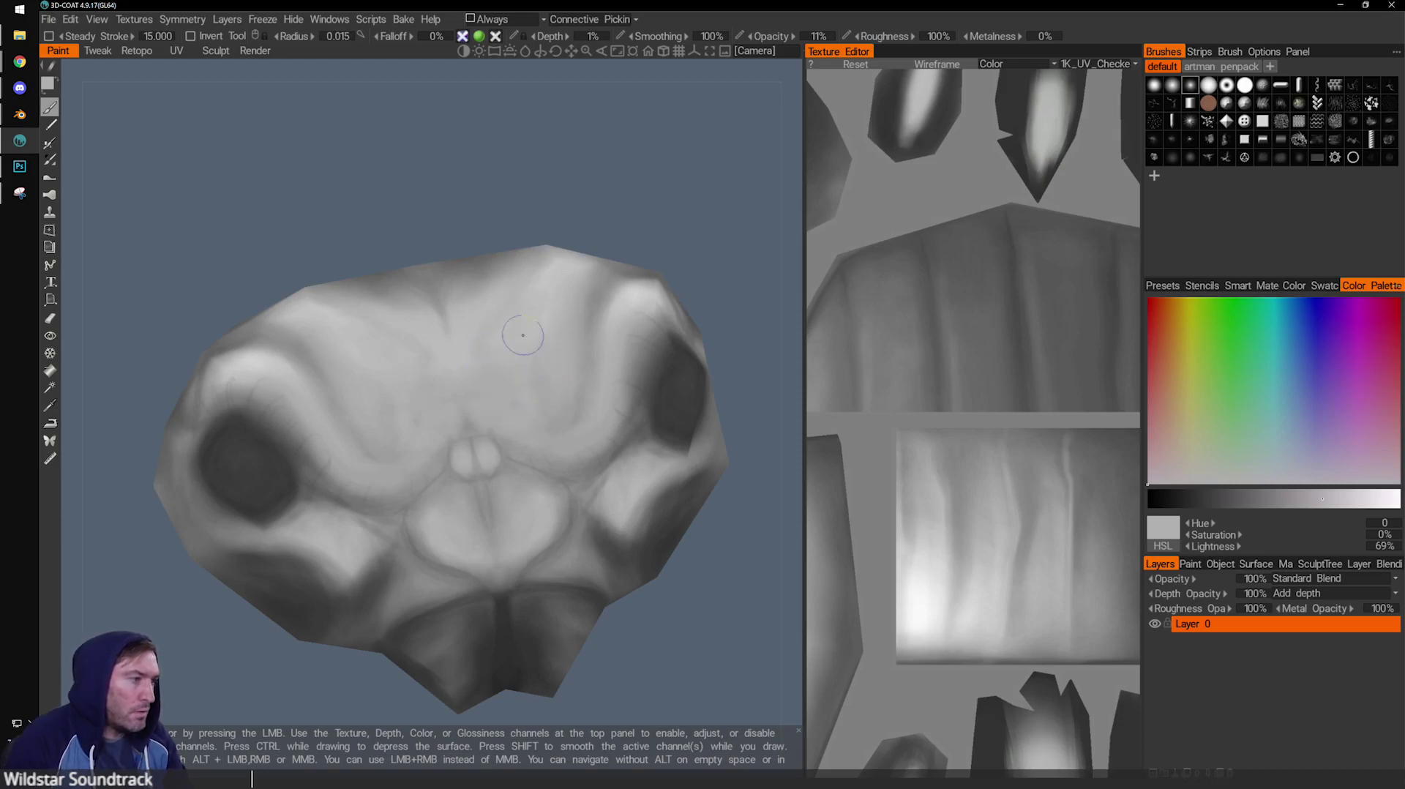
{"action": "key", "text": "v"}
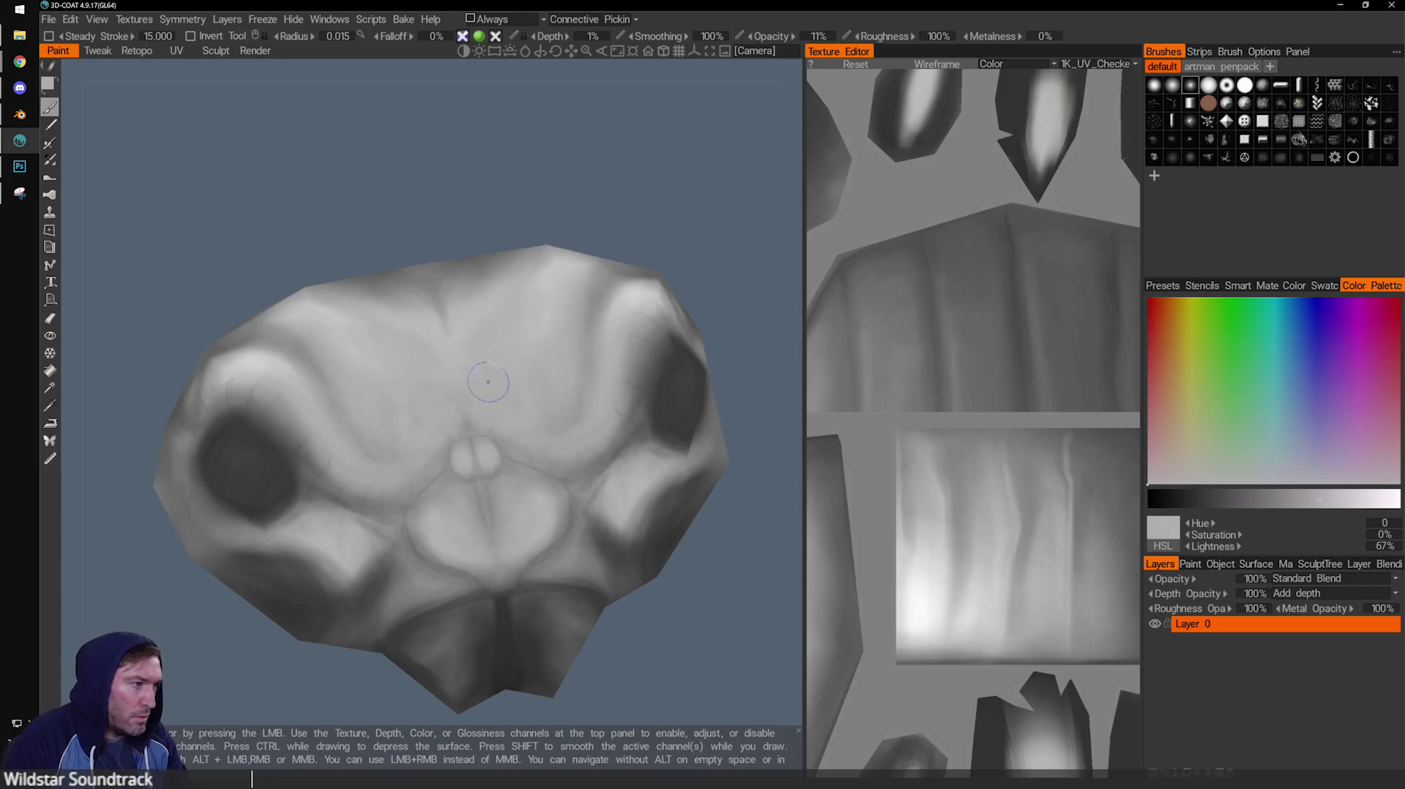
{"action": "left_click_drag", "start_coordinate": [638, 233], "coordinate": [609, 221]}
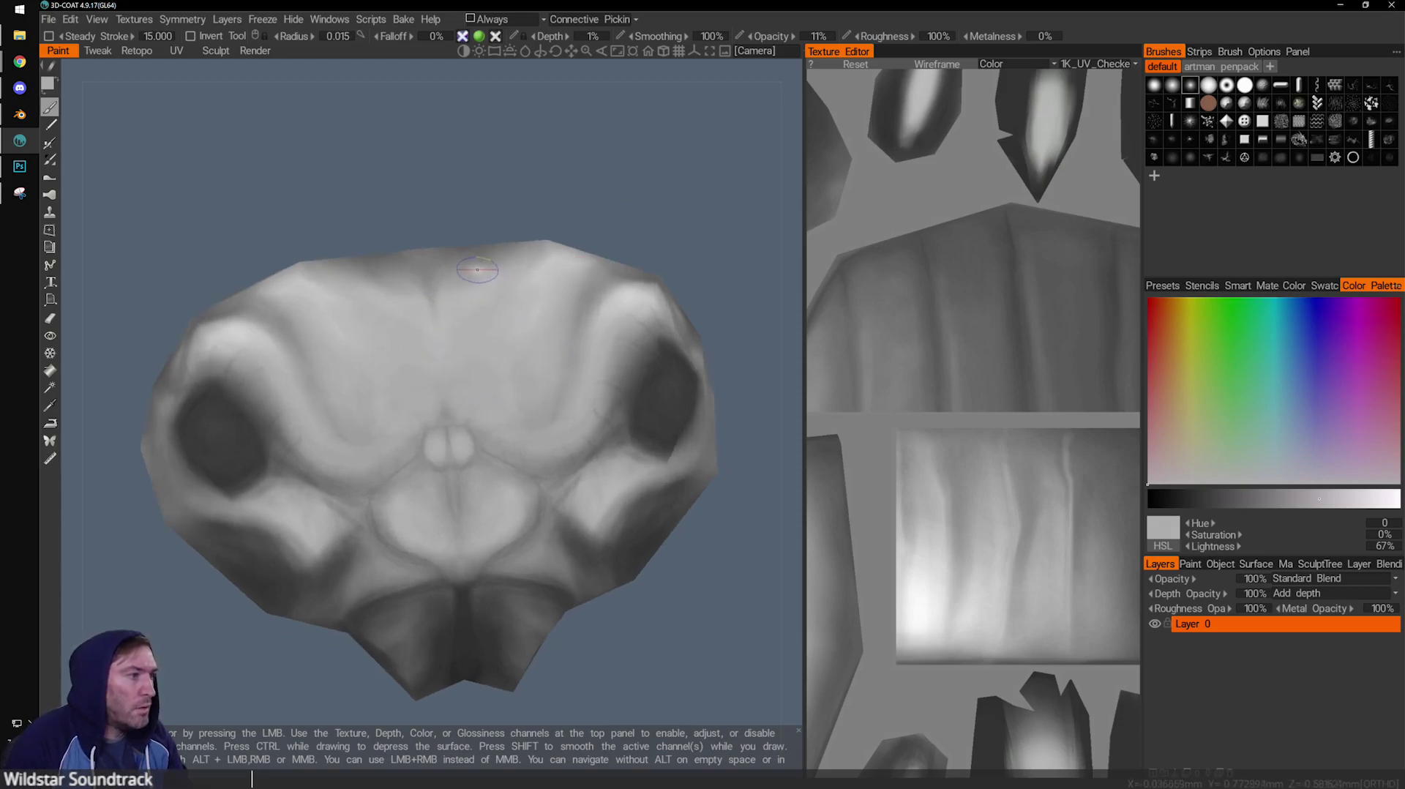
Soften the short crease at the upper middle of the forehead with sampled 60% and 58% grays.
{"action": "key", "text": "v"}
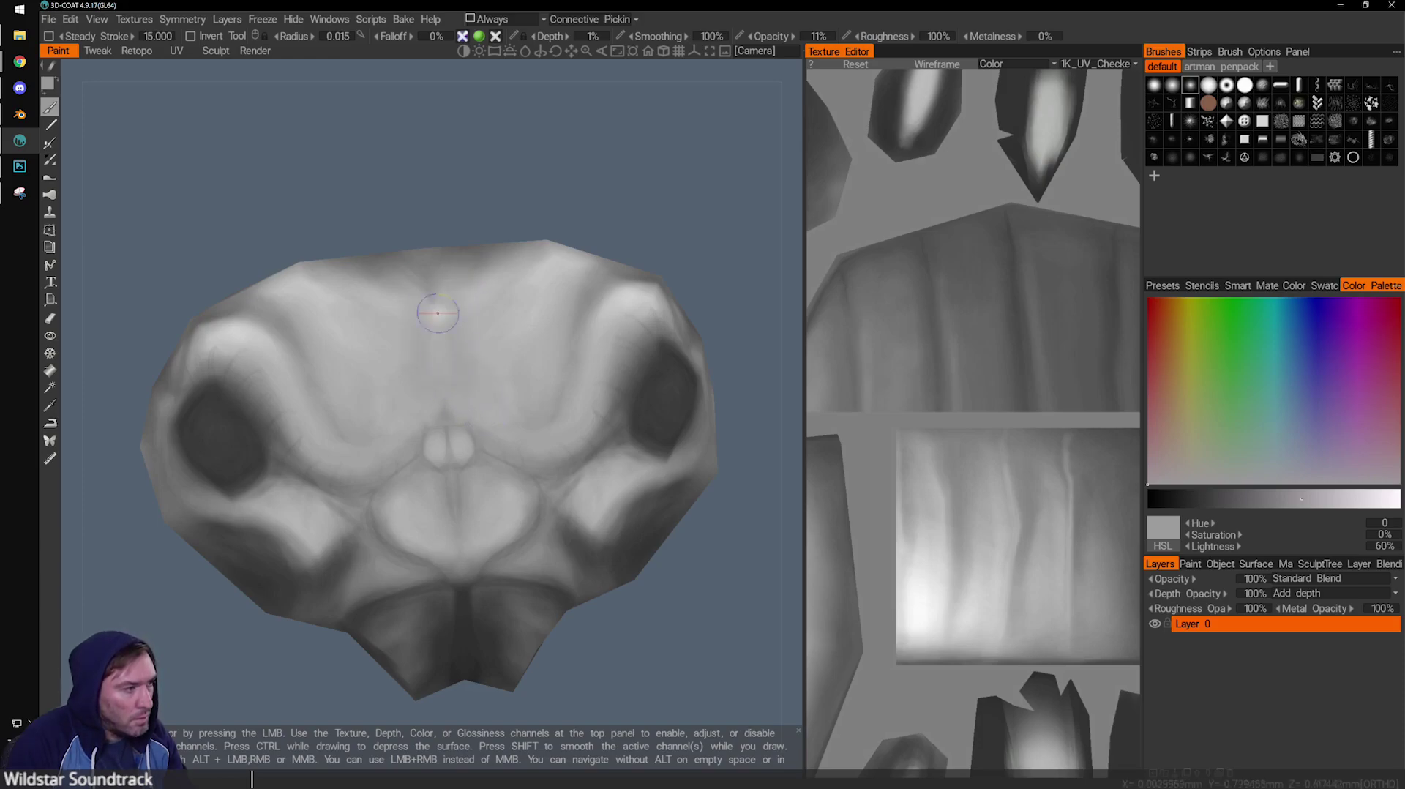
{"action": "left_click_drag", "start_coordinate": [612, 220], "coordinate": [590, 210]}
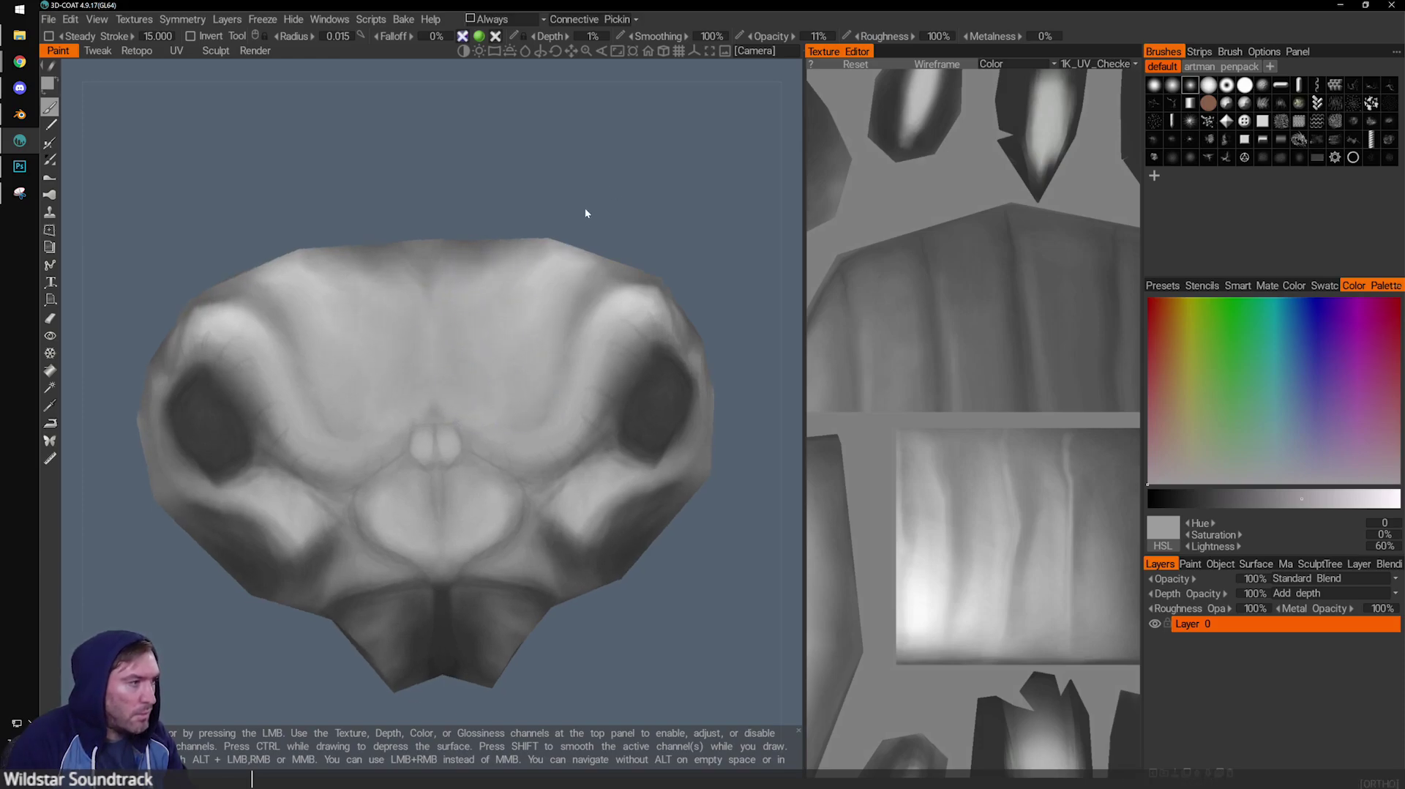
{"action": "key", "text": "v"}
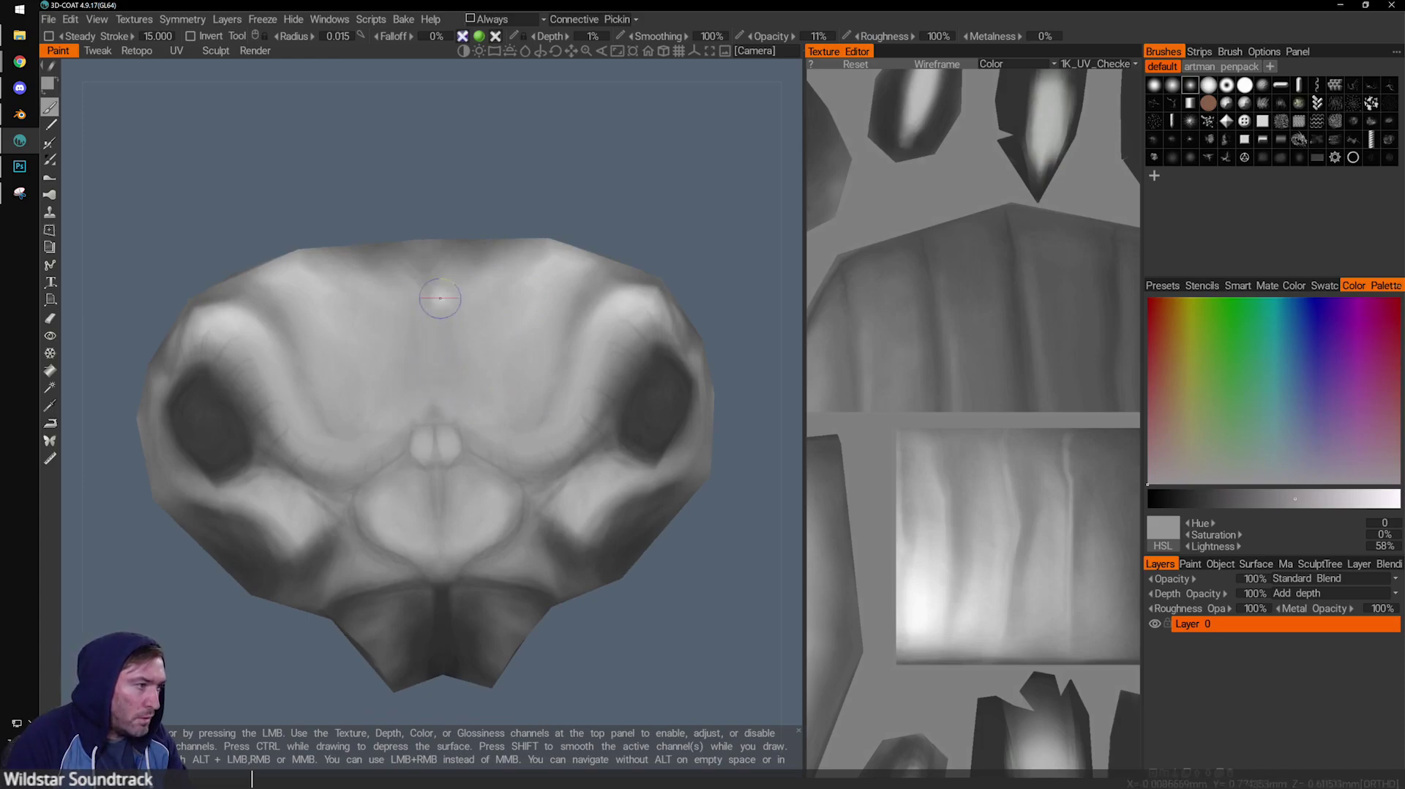
{"action": "mouse_move", "coordinate": [607, 231]}
{"action": "left_mouse_down"}
{"action": "mouse_move", "coordinate": [564, 197]}
{"action": "mouse_move", "coordinate": [590, 220]}
{"action": "left_mouse_up"}
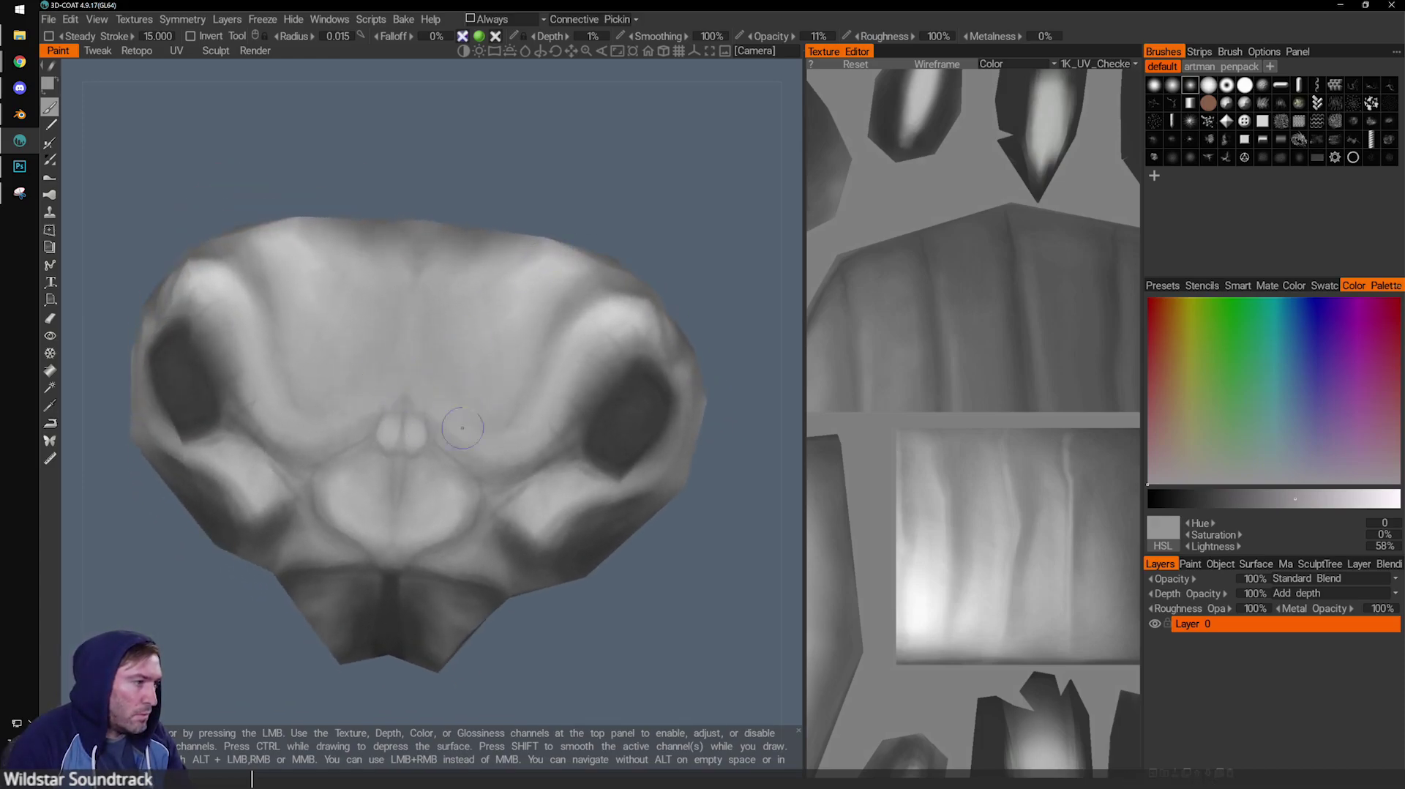
Blend the lower forehead beside the bumps in 63% gray and draw a thin centre line down the forehead in 51% gray.
{"action": "key", "text": "v"}
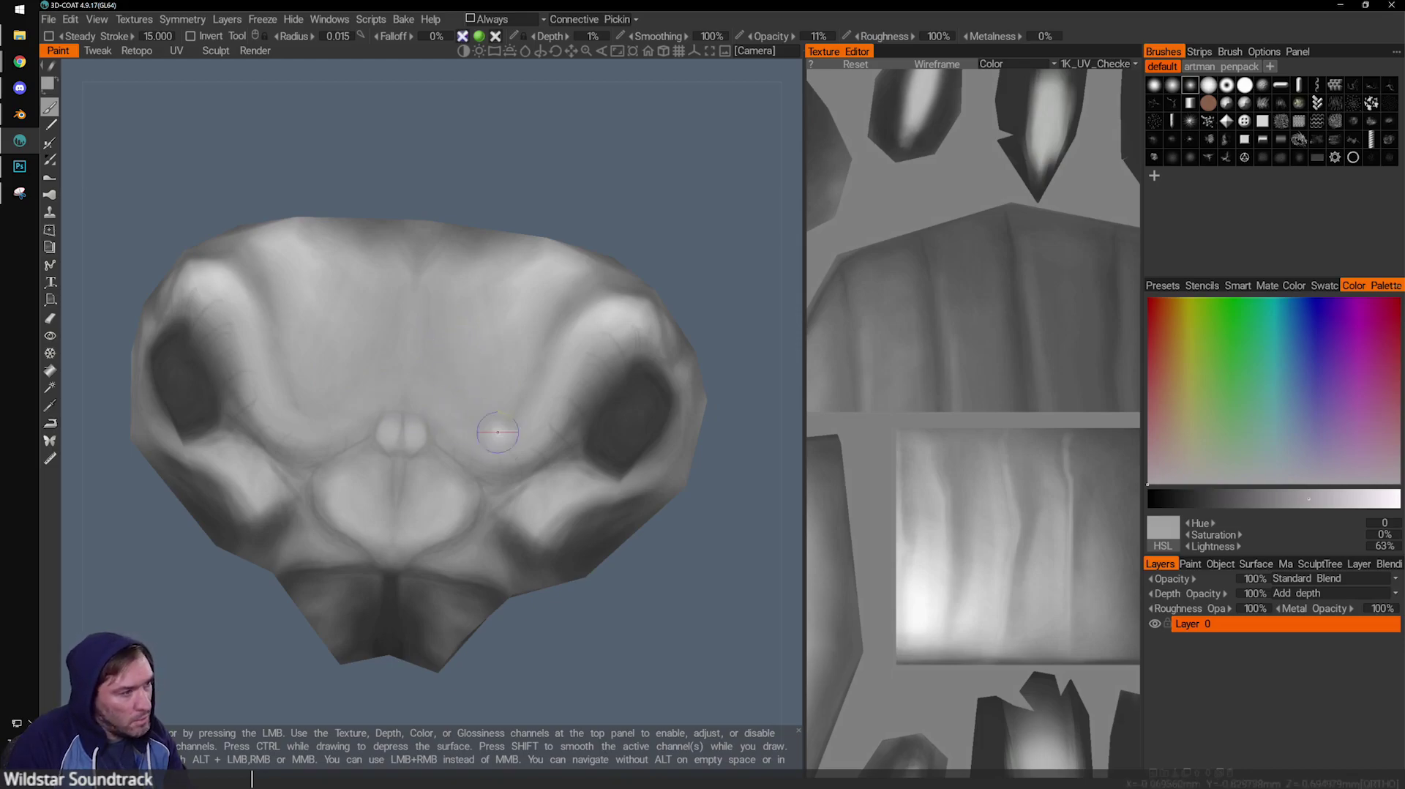
{"action": "left_click_drag", "start_coordinate": [593, 264], "coordinate": [605, 275], "text": "alt"}
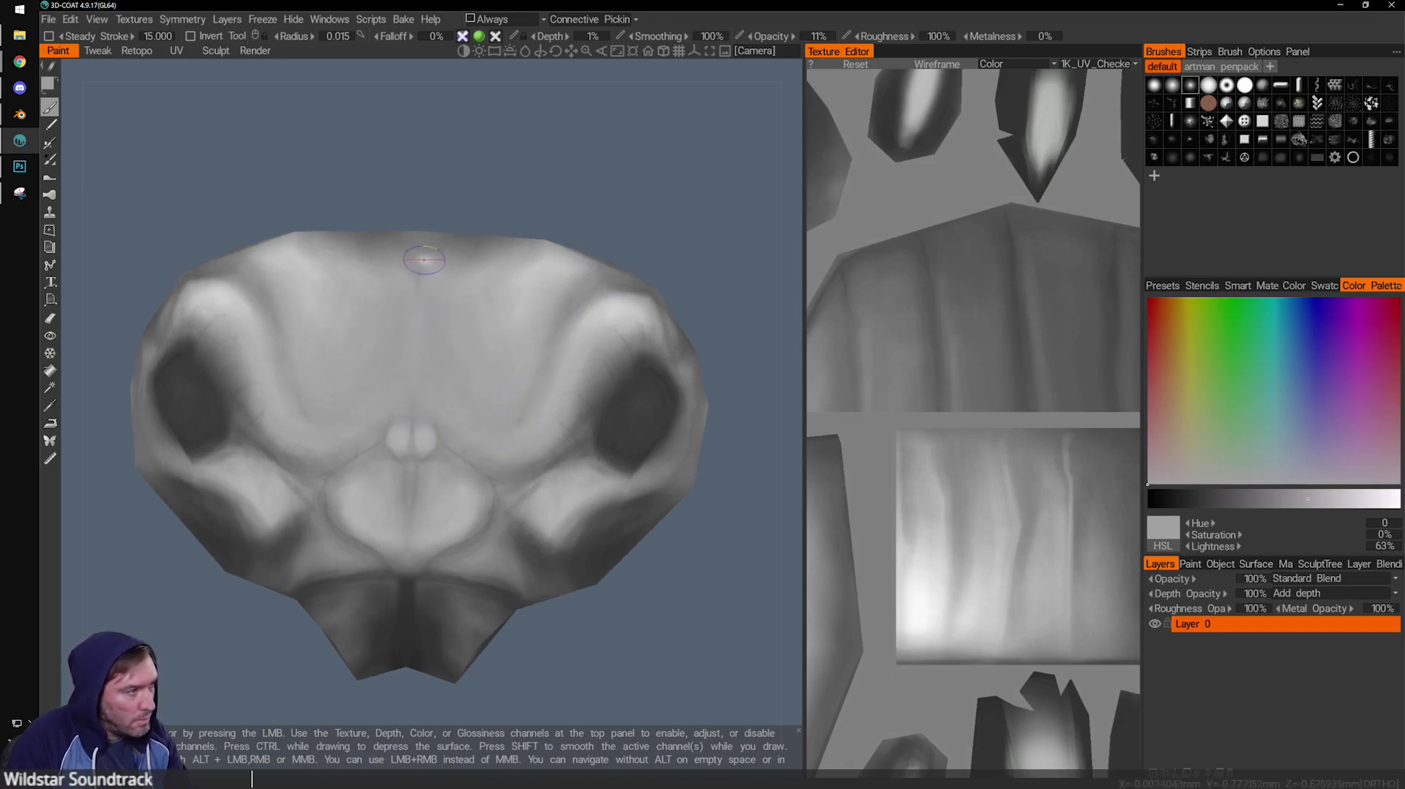
{"action": "key", "text": "v"}
{"action": "left_click_drag", "start_coordinate": [505, 178], "coordinate": [515, 176]}
{"action": "key", "text": "["}
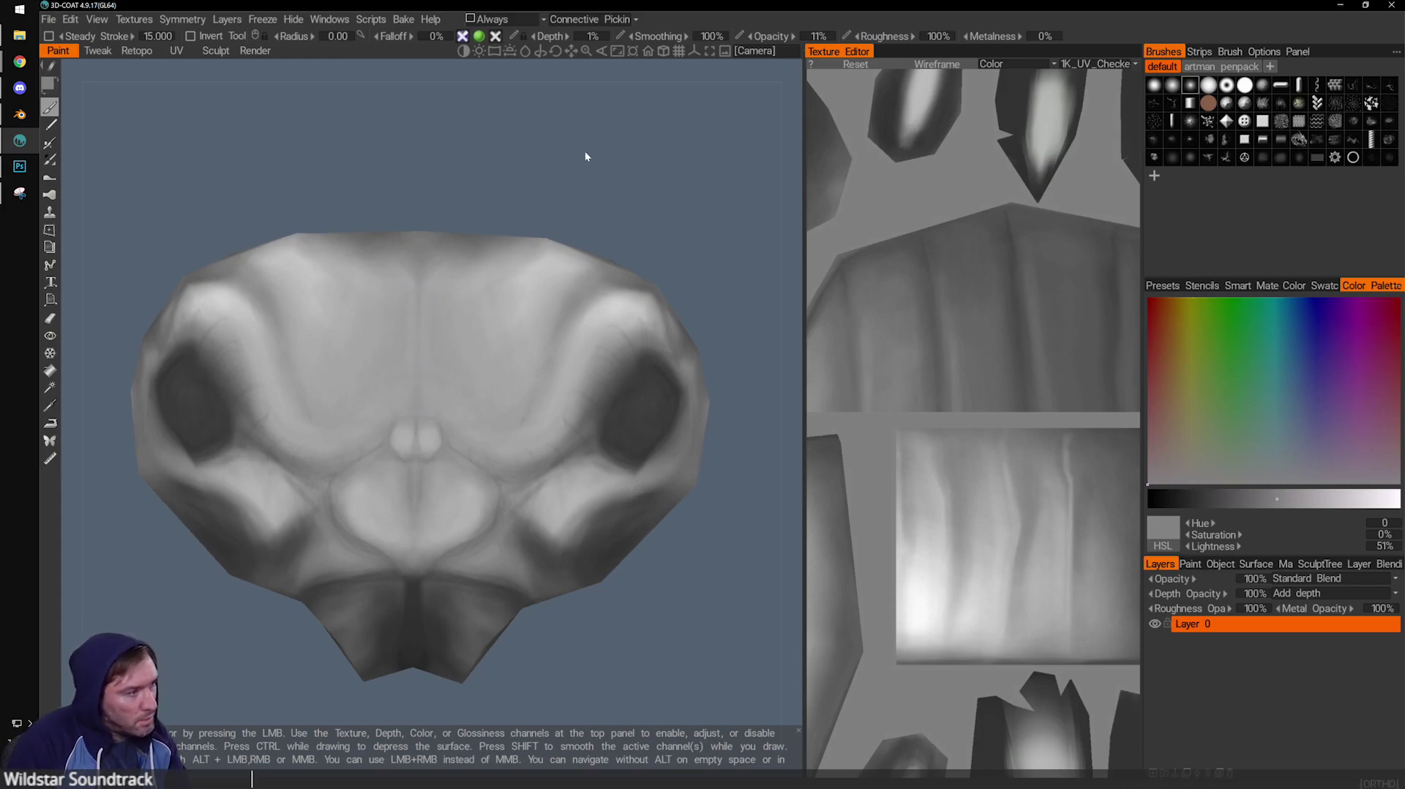
View the head from further away, compare the beetle with the rat in Blender, and return to 3D-Coat.
{"action": "right_click_drag", "start_coordinate": [498, 249], "coordinate": [384, 318], "text": "alt"}
{"action": "left_click_drag", "start_coordinate": [466, 361], "coordinate": [461, 338]}
{"action": "mouse_move", "coordinate": [448, 482]}
{"action": "left_mouse_down", "text": "alt"}
{"action": "mouse_move", "coordinate": [439, 442]}
{"action": "mouse_move", "coordinate": [520, 502]}
{"action": "mouse_move", "coordinate": [319, 482]}
{"action": "mouse_move", "coordinate": [282, 458]}
{"action": "left_mouse_up", "text": "alt"}
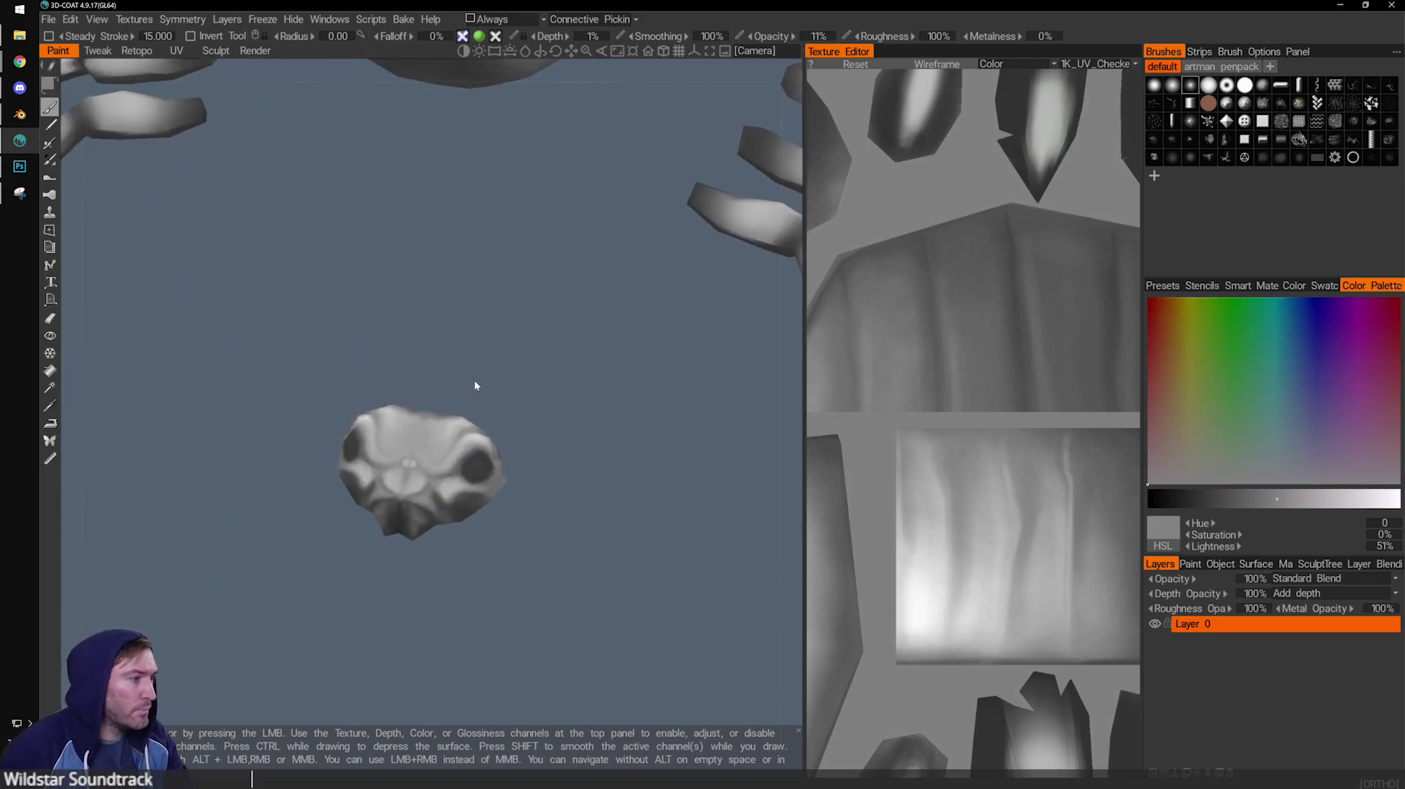
{"action": "left_click", "coordinate": [19, 114]}
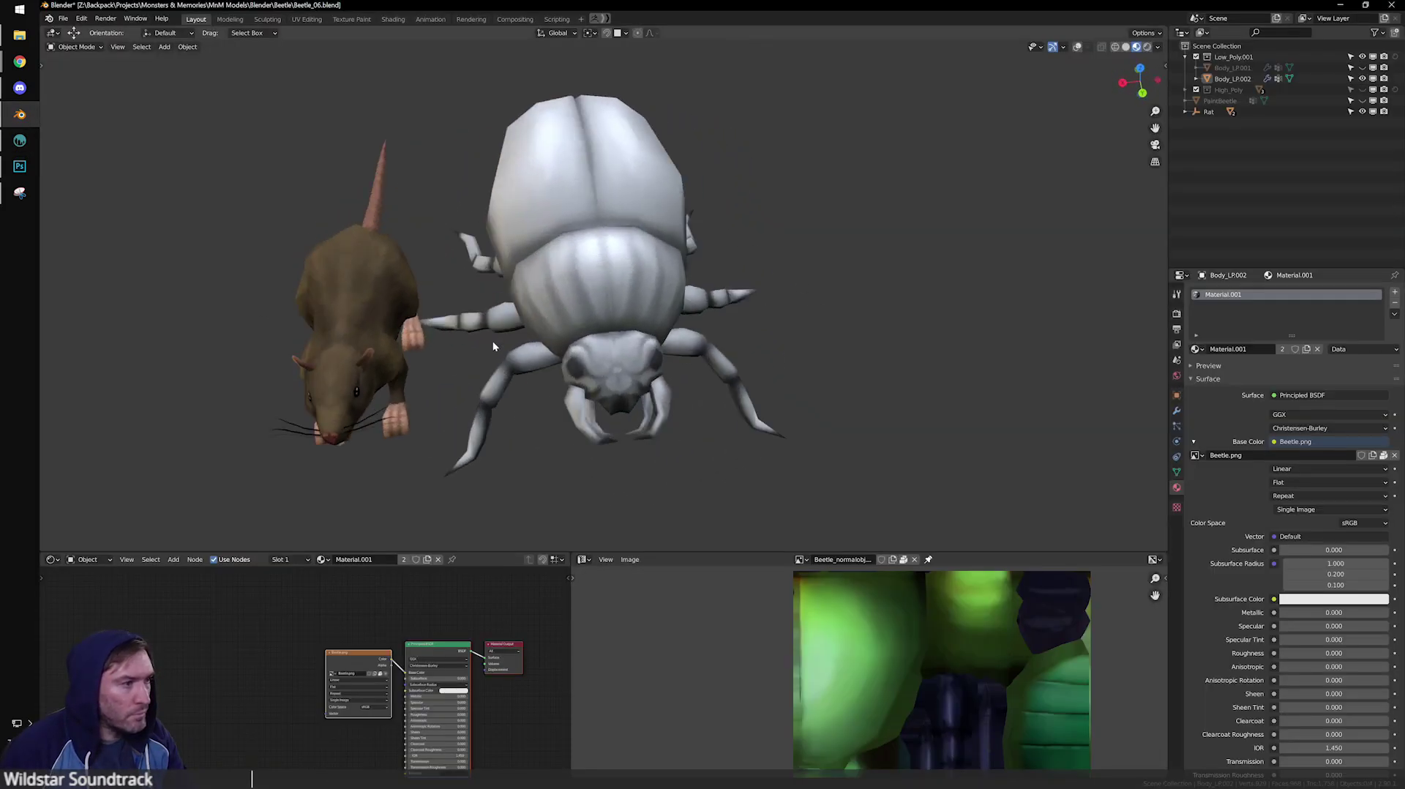
{"action": "middle_click_drag", "start_coordinate": [493, 342], "coordinate": [477, 340]}
{"action": "scroll", "coordinate": [482, 335], "scroll_direction": "up", "scroll_amount": 2}
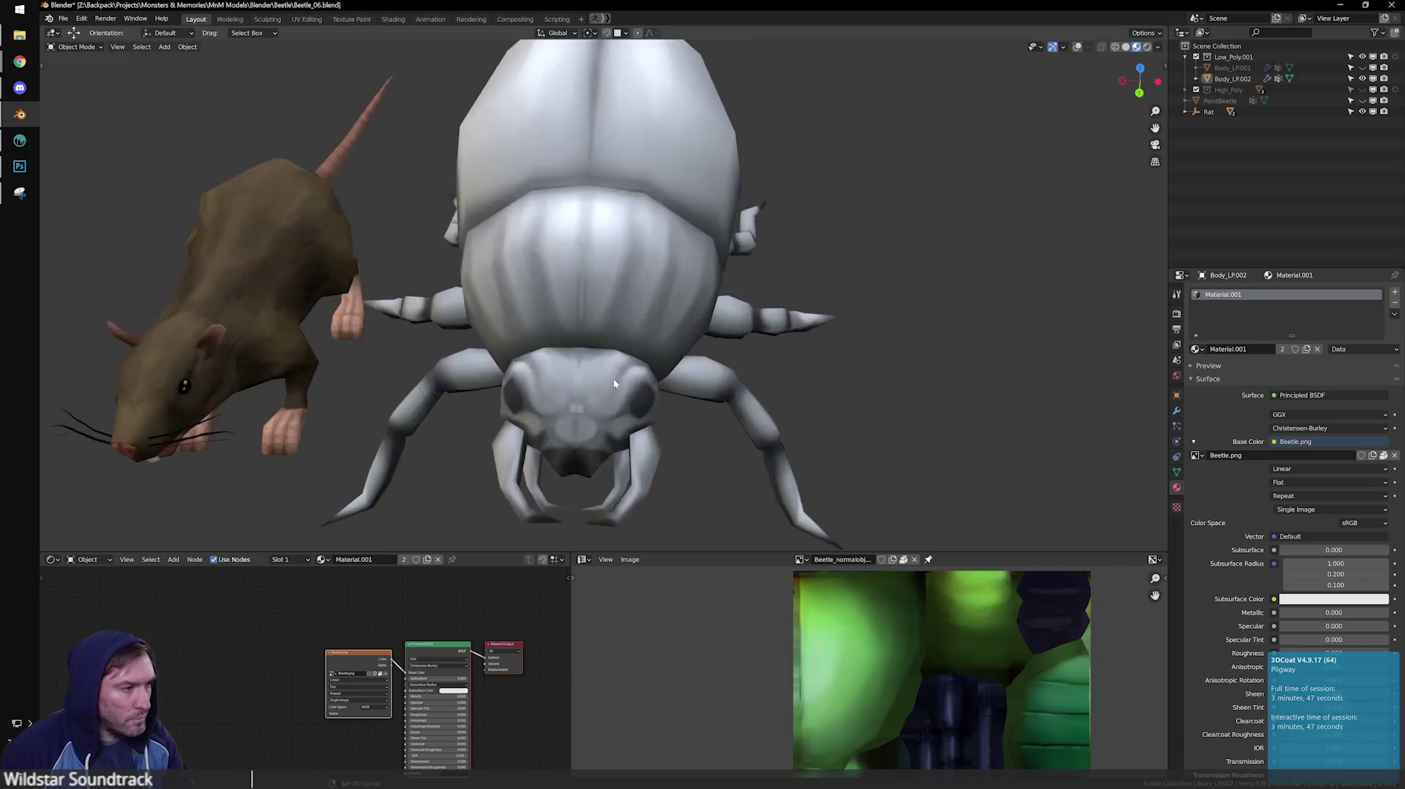
{"action": "key", "text": "alt+Tab"}
Brighten the outer end of the ridge above the eye with a sampled 80% gray.
{"action": "left_click_drag", "start_coordinate": [550, 508], "coordinate": [315, 423], "text": "alt"}
{"action": "right_click_drag", "start_coordinate": [315, 423], "coordinate": [535, 447], "text": "alt"}
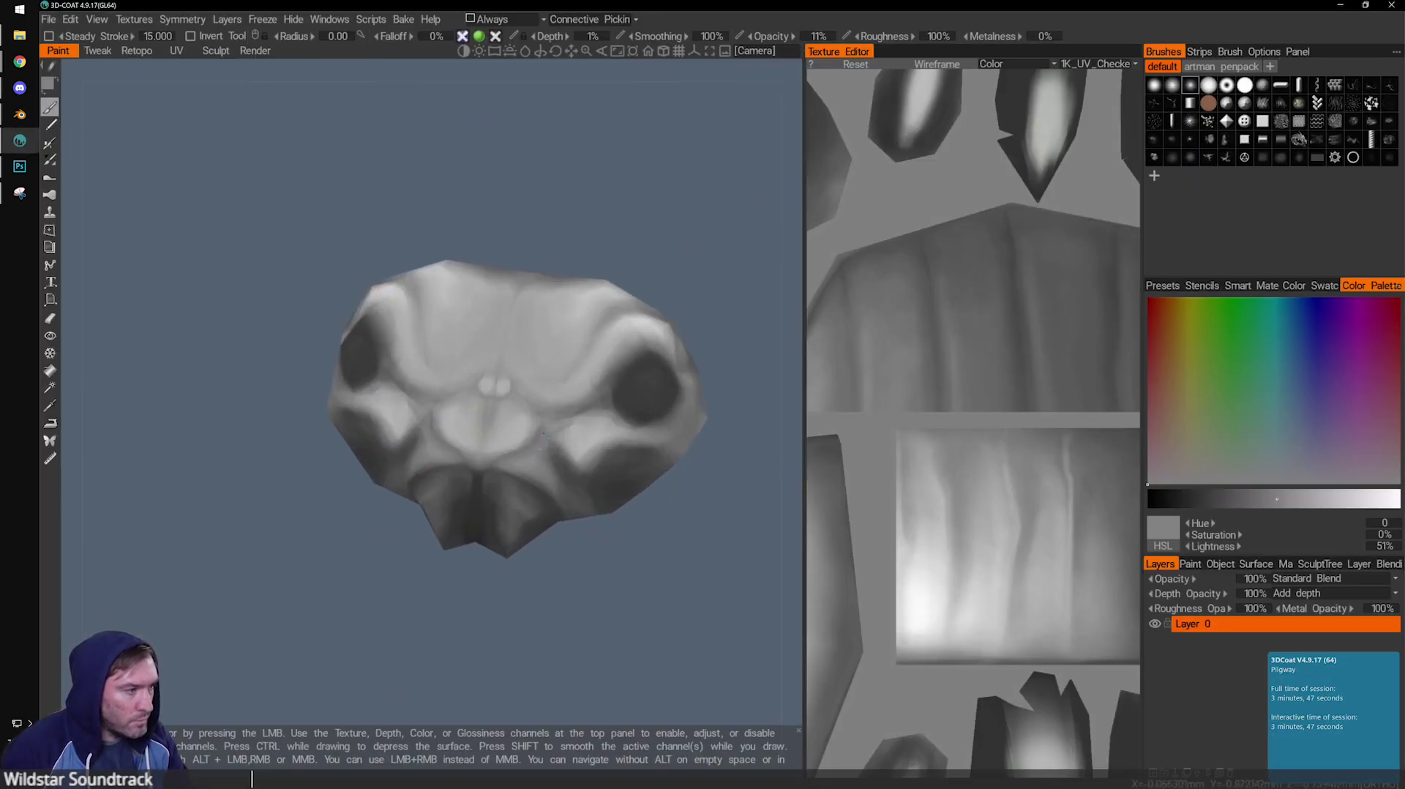
{"action": "scroll", "coordinate": [484, 463], "scroll_direction": "up", "scroll_amount": 5}
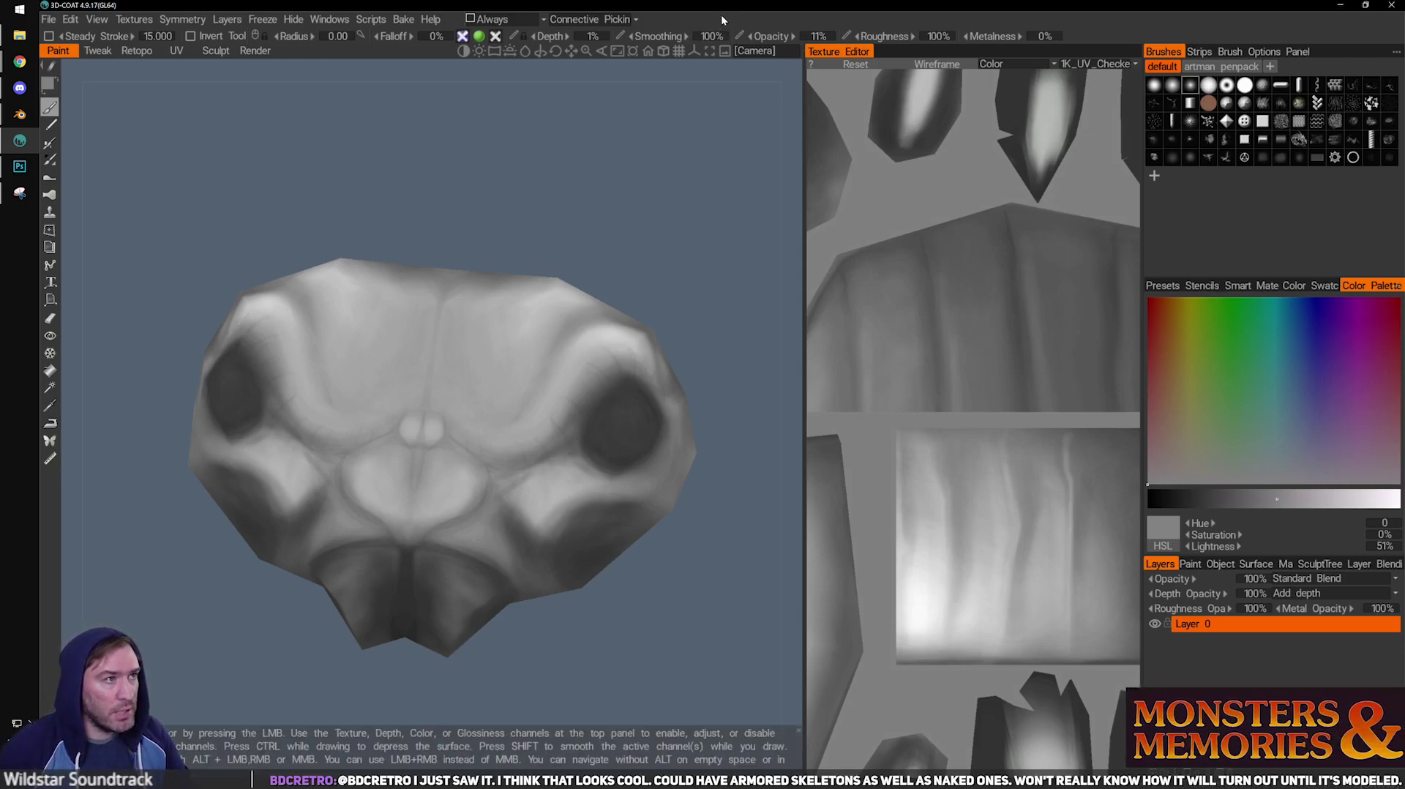
{"action": "scroll", "coordinate": [547, 416], "scroll_direction": "up", "scroll_amount": 5}
{"action": "scroll", "coordinate": [547, 416], "scroll_direction": "down", "scroll_amount": 1}
{"action": "middle_click_drag", "start_coordinate": [516, 407], "coordinate": [595, 421], "text": "alt"}
{"action": "left_click_drag", "start_coordinate": [680, 279], "coordinate": [658, 283], "text": "alt"}
{"action": "mouse_move", "coordinate": [559, 293]}
{"action": "left_mouse_down", "text": "alt"}
{"action": "mouse_move", "coordinate": [665, 303]}
{"action": "mouse_move", "coordinate": [585, 218]}
{"action": "left_mouse_up", "text": "alt"}
{"action": "key", "text": "v"}
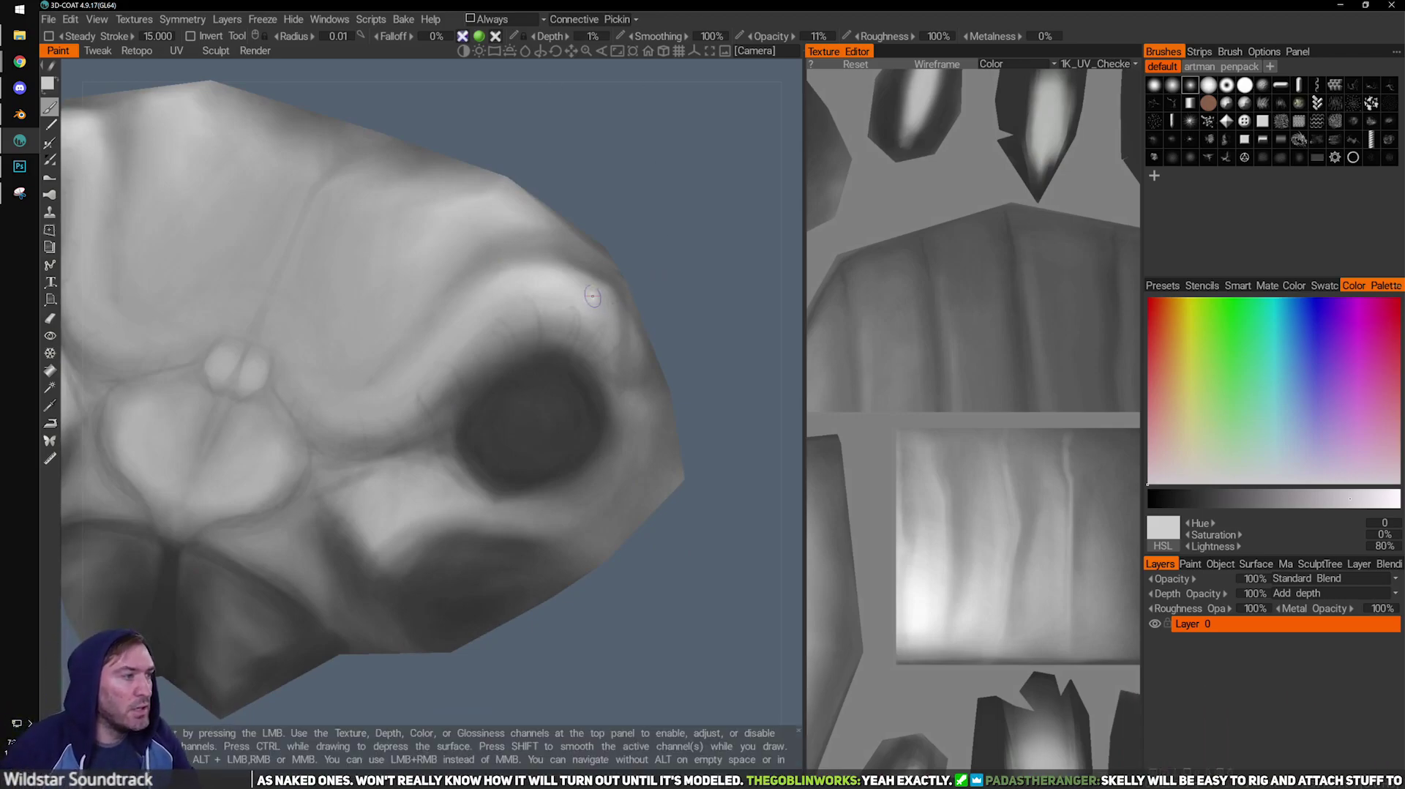
{"action": "left_click_drag", "start_coordinate": [595, 288], "coordinate": [505, 334], "text": "alt"}
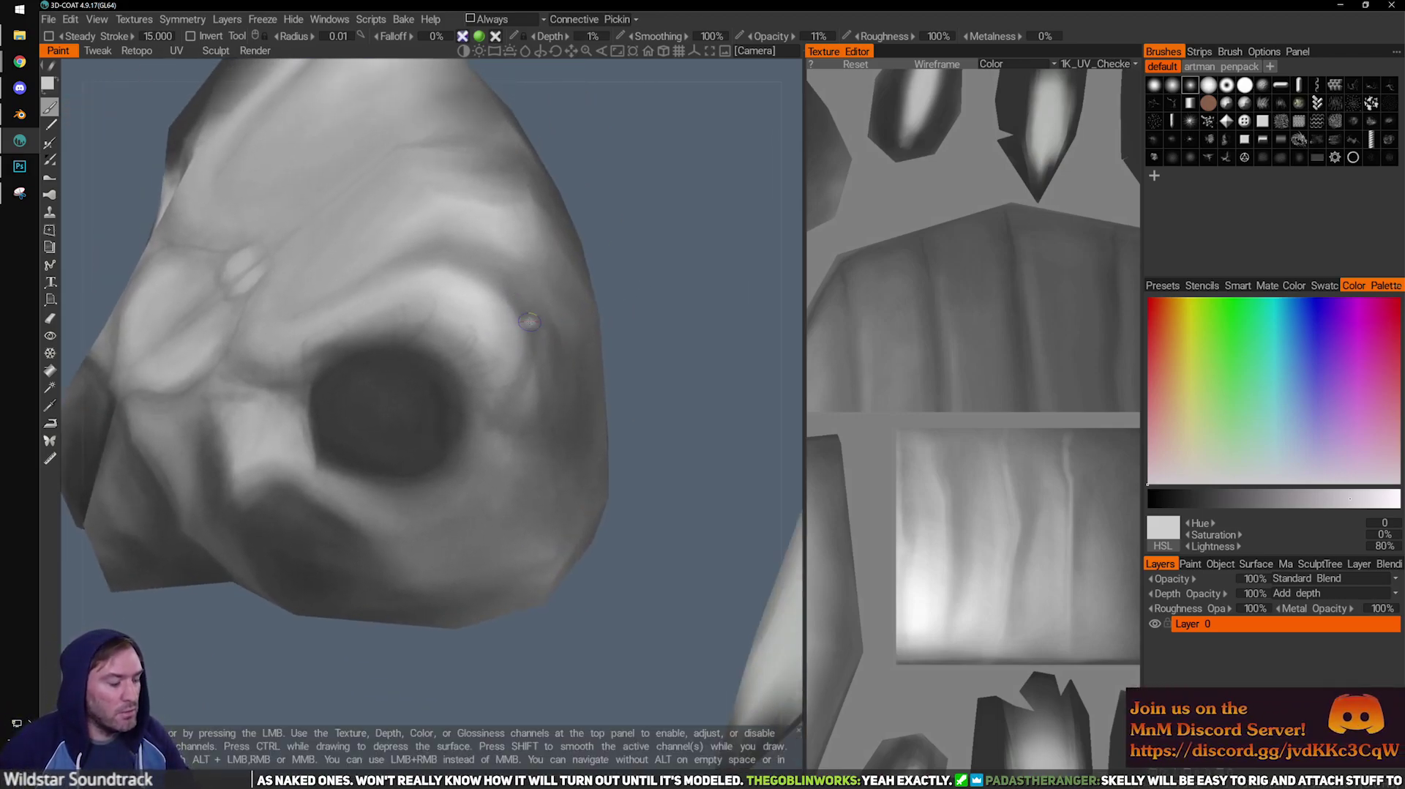
Shade the side of the head behind the eye with a sampled 34% gray.
{"action": "left_click_drag", "start_coordinate": [751, 472], "coordinate": [287, 344], "text": "alt"}
{"action": "left_click_drag", "start_coordinate": [417, 492], "coordinate": [515, 511], "text": "alt"}
{"action": "middle_click_drag", "start_coordinate": [515, 511], "coordinate": [510, 440], "text": "alt"}
{"action": "scroll", "coordinate": [433, 403], "scroll_direction": "up", "scroll_amount": 3}
{"action": "middle_click_drag", "start_coordinate": [495, 352], "coordinate": [475, 398], "text": "alt"}
{"action": "left_click_drag", "start_coordinate": [595, 357], "coordinate": [720, 388], "text": "alt"}
{"action": "key", "text": "v"}
{"action": "left_click_drag", "start_coordinate": [642, 414], "coordinate": [618, 494], "text": "alt"}
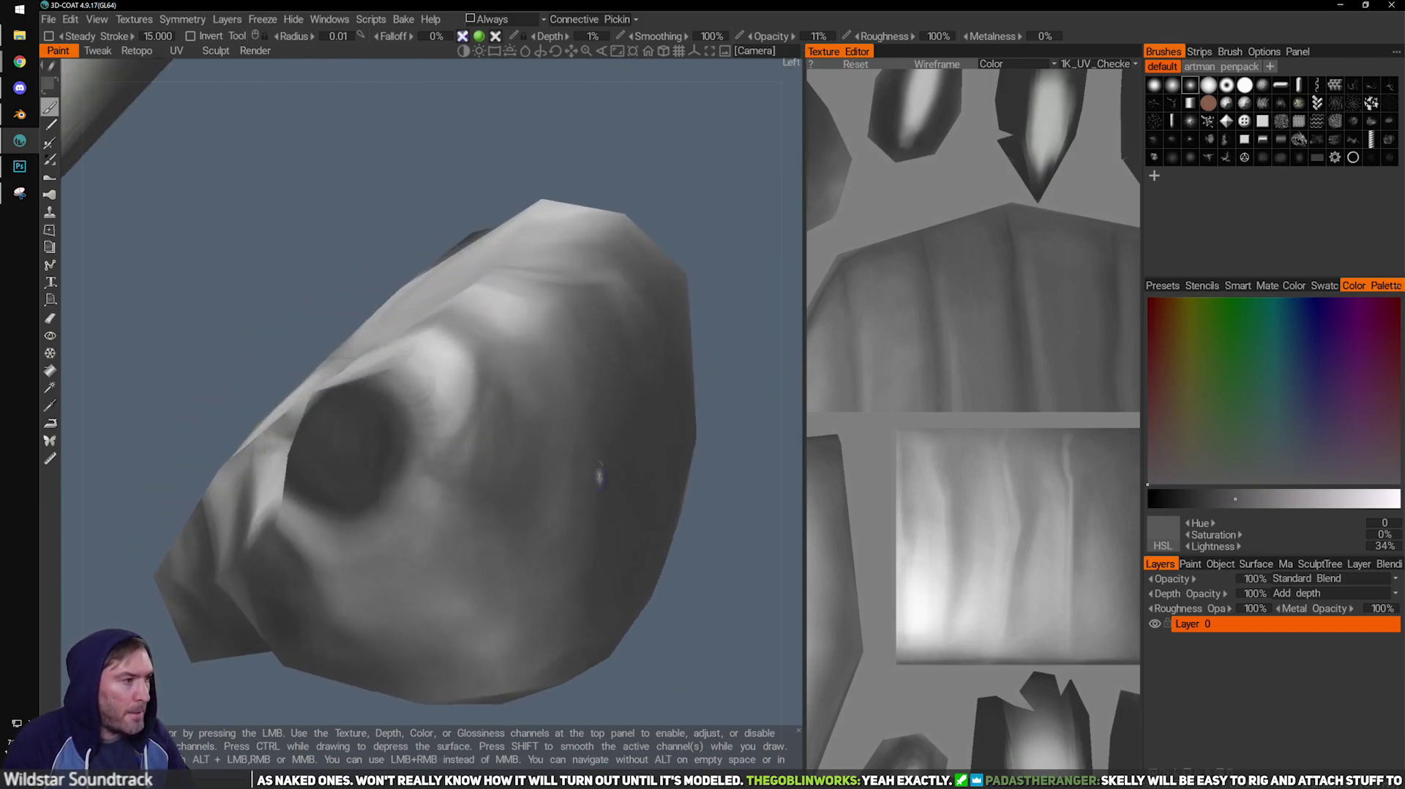
Smooth the forehead beside its thin centre line with a sampled 68% gray and a brush radius of 0.013.
{"action": "key", "text": "v"}
{"action": "key", "text": "bracketright"}
{"action": "key", "text": "bracketright"}
{"action": "left_click_drag", "start_coordinate": [512, 353], "coordinate": [503, 439]}
{"action": "left_click_drag", "start_coordinate": [704, 527], "coordinate": [772, 530], "text": "alt"}
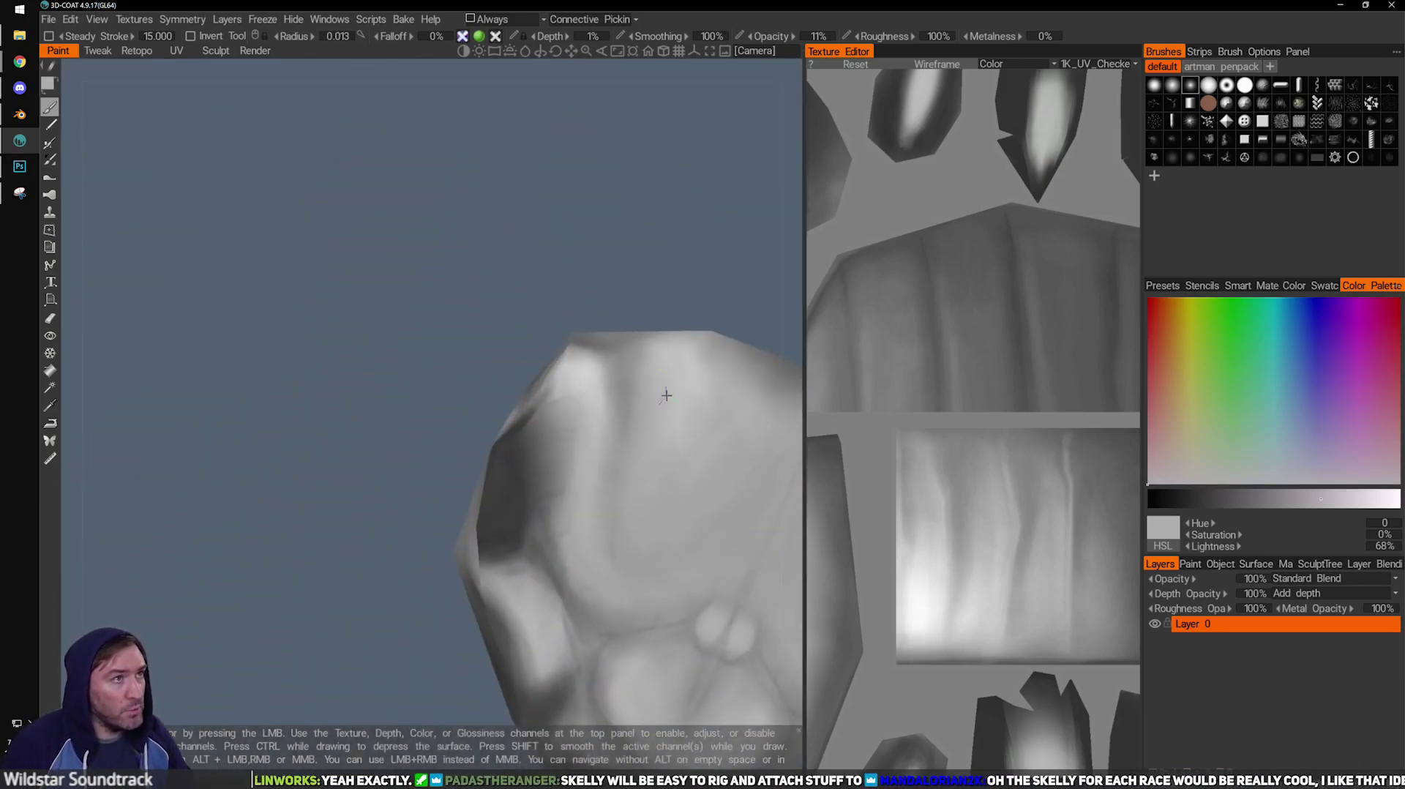
{"action": "middle_click_drag", "start_coordinate": [667, 396], "coordinate": [341, 328], "text": "alt"}
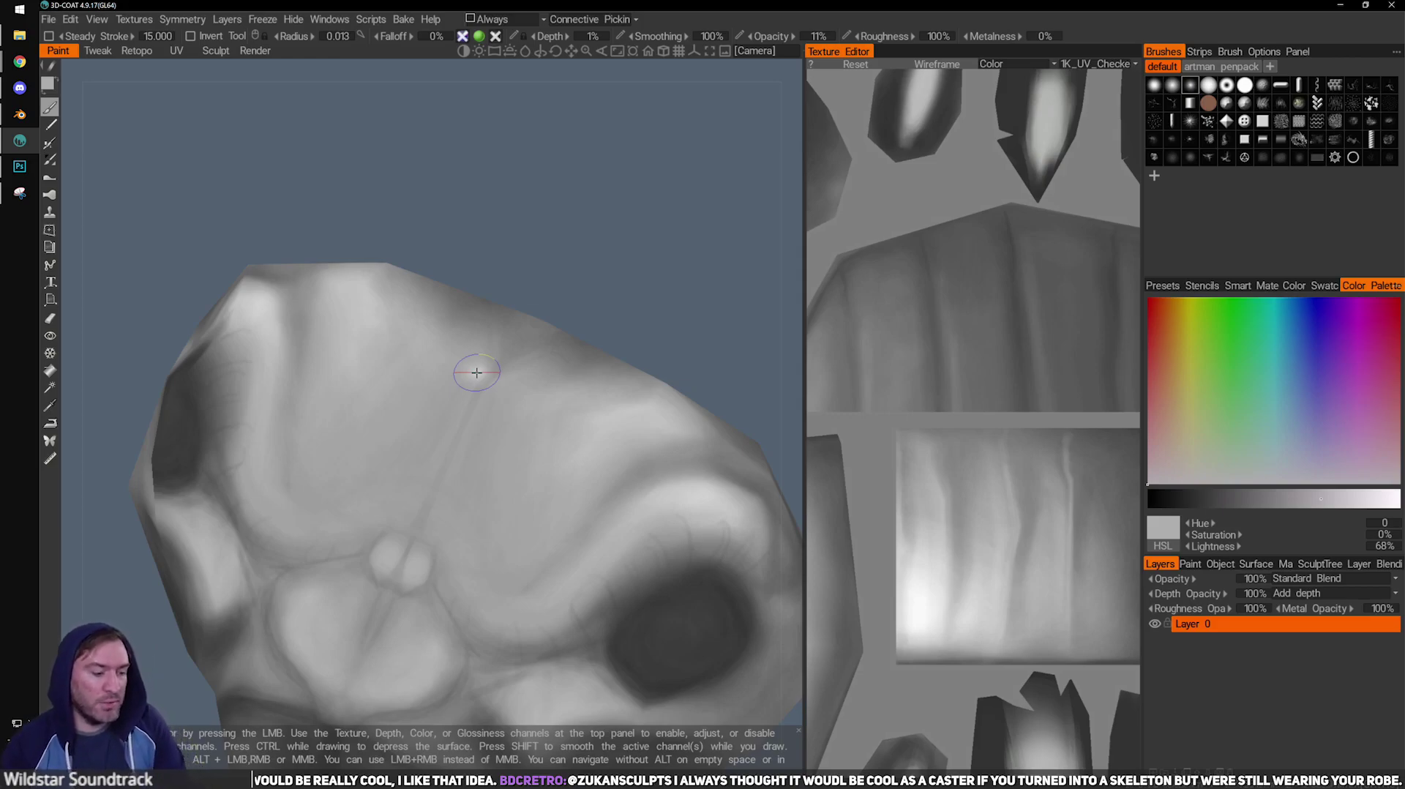
Examine the painted shading on the creature's head from the front and from the side above the eye.
{"action": "middle_click_drag", "start_coordinate": [567, 516], "coordinate": [469, 426], "text": "alt"}
{"action": "right_click_drag", "start_coordinate": [469, 427], "coordinate": [481, 466], "text": "alt"}
{"action": "mouse_move", "coordinate": [481, 460]}
{"action": "left_mouse_down", "text": "alt"}
{"action": "mouse_move", "coordinate": [590, 441]}
{"action": "mouse_move", "coordinate": [533, 399]}
{"action": "left_mouse_up", "text": "alt"}
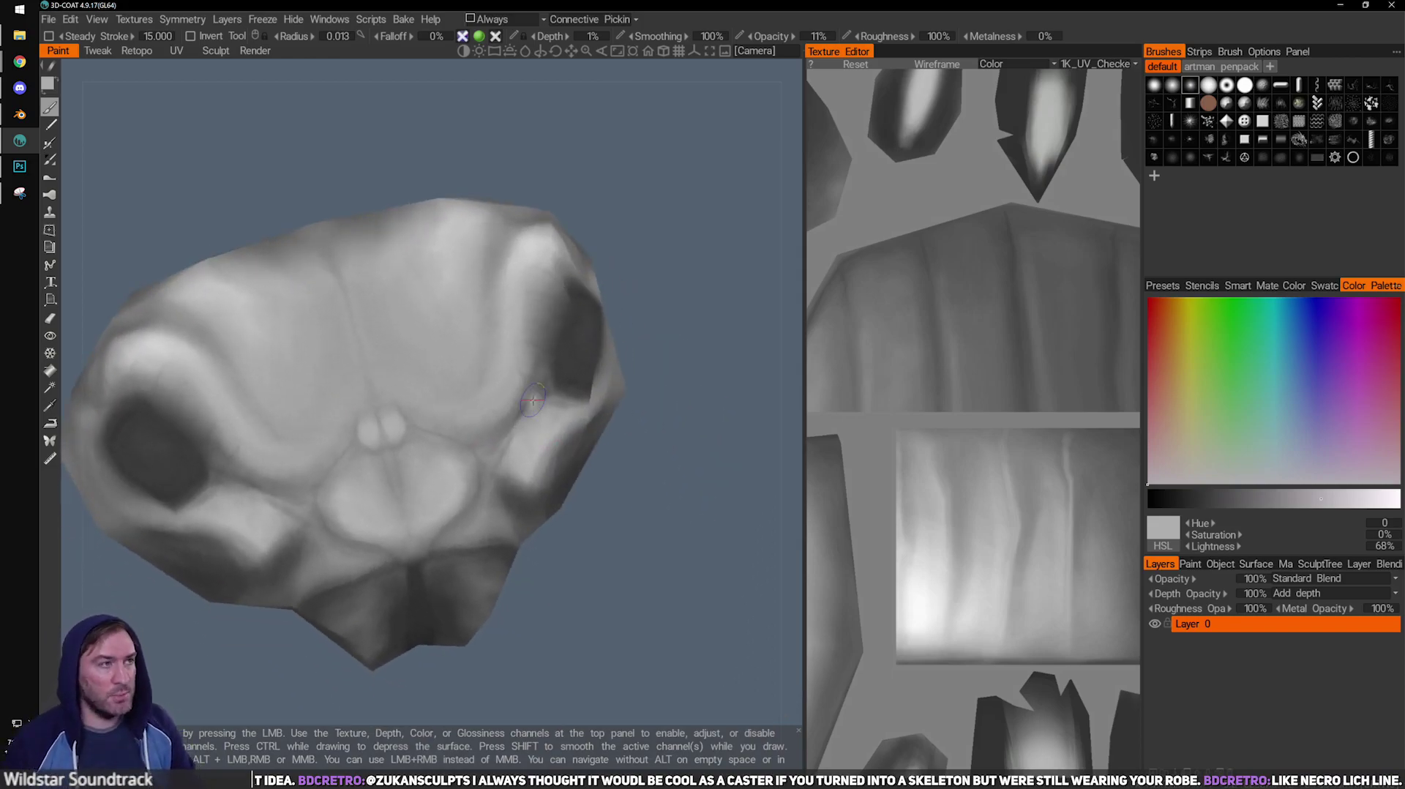
{"action": "middle_click_drag", "start_coordinate": [371, 315], "coordinate": [398, 355], "text": "alt"}
{"action": "middle_click_drag", "start_coordinate": [371, 410], "coordinate": [394, 420], "text": "alt"}
{"action": "left_click_drag", "start_coordinate": [394, 420], "coordinate": [261, 401], "text": "alt"}
{"action": "middle_click_drag", "start_coordinate": [260, 401], "coordinate": [420, 467], "text": "alt"}
{"action": "scroll", "coordinate": [420, 467], "scroll_direction": "up", "scroll_amount": 3}
{"action": "left_click_drag", "start_coordinate": [420, 467], "coordinate": [348, 445], "text": "alt"}
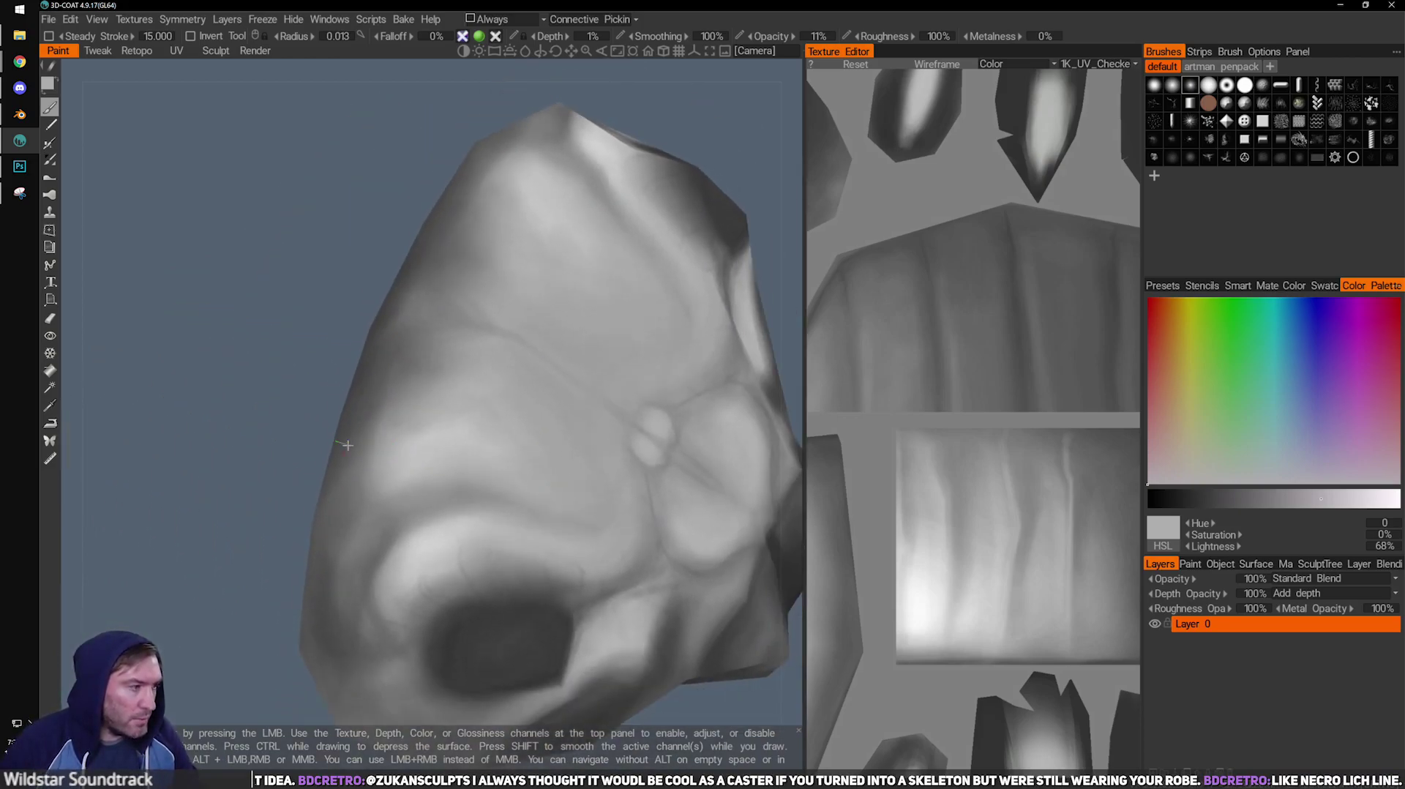
Sample light greys of 72 to 74% lightness from the head and smooth the forehead shading above the eye.
{"action": "left_click_drag", "start_coordinate": [305, 390], "coordinate": [386, 472], "text": "alt"}
{"action": "key", "text": "v"}
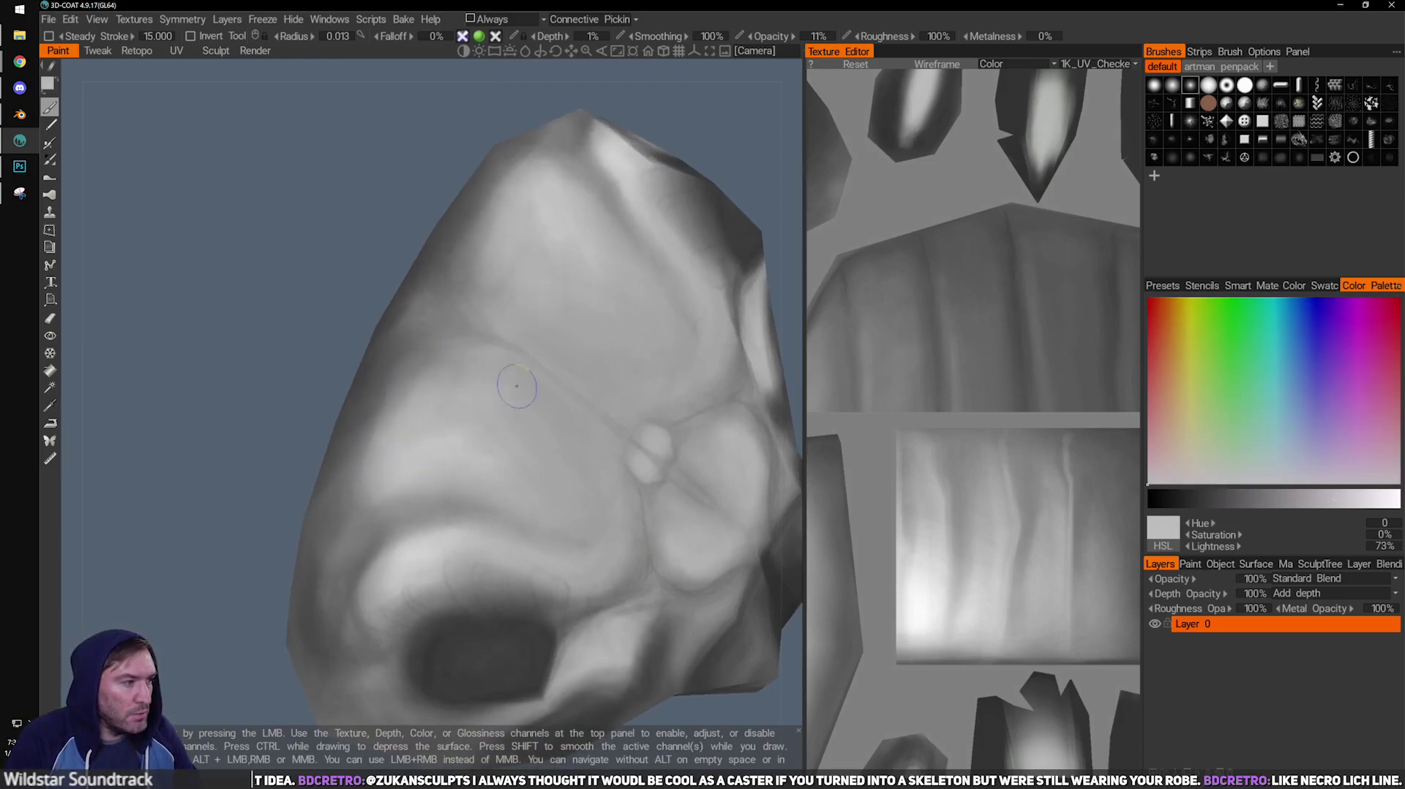
{"action": "left_click_drag", "start_coordinate": [309, 316], "coordinate": [389, 423]}
{"action": "key", "text": "v"}
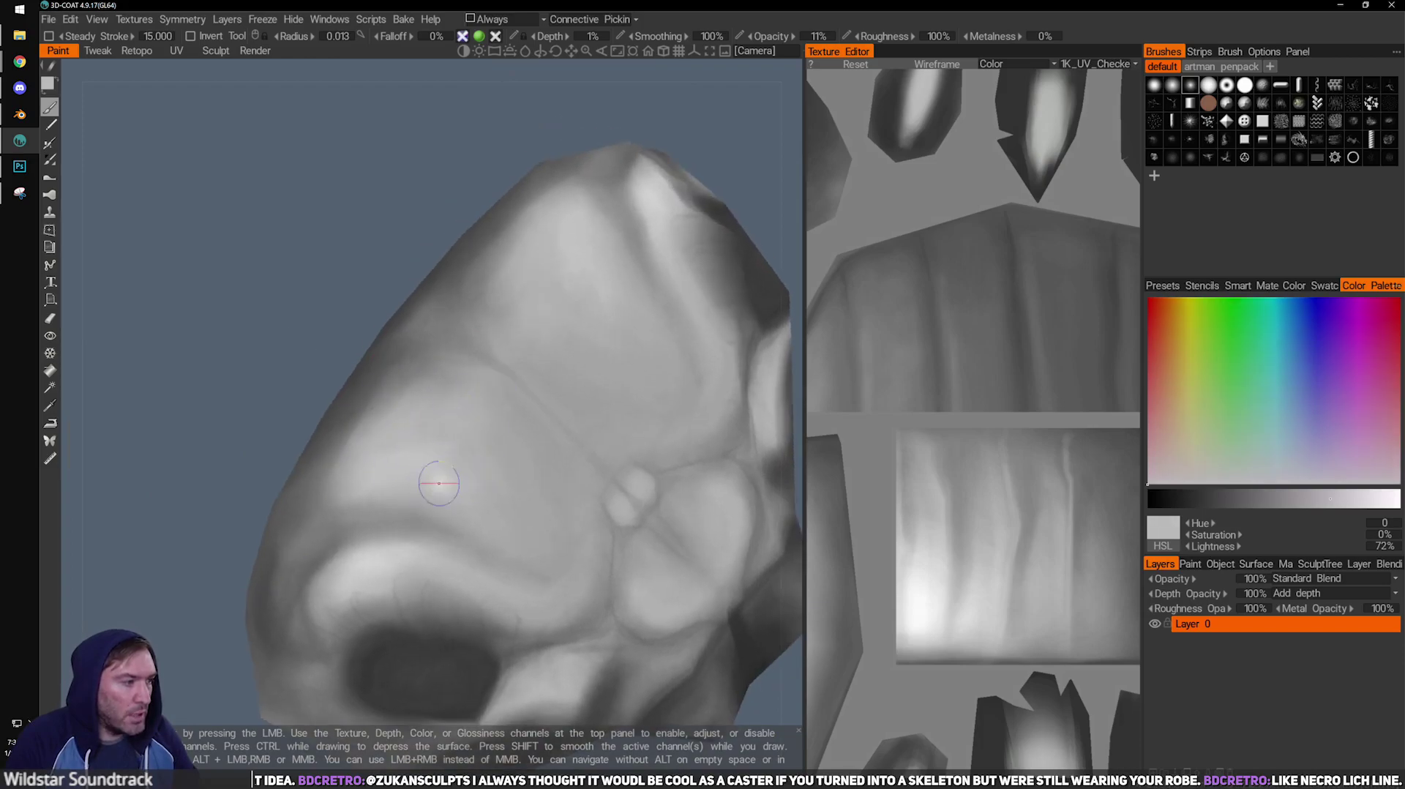
{"action": "key", "text": "v"}
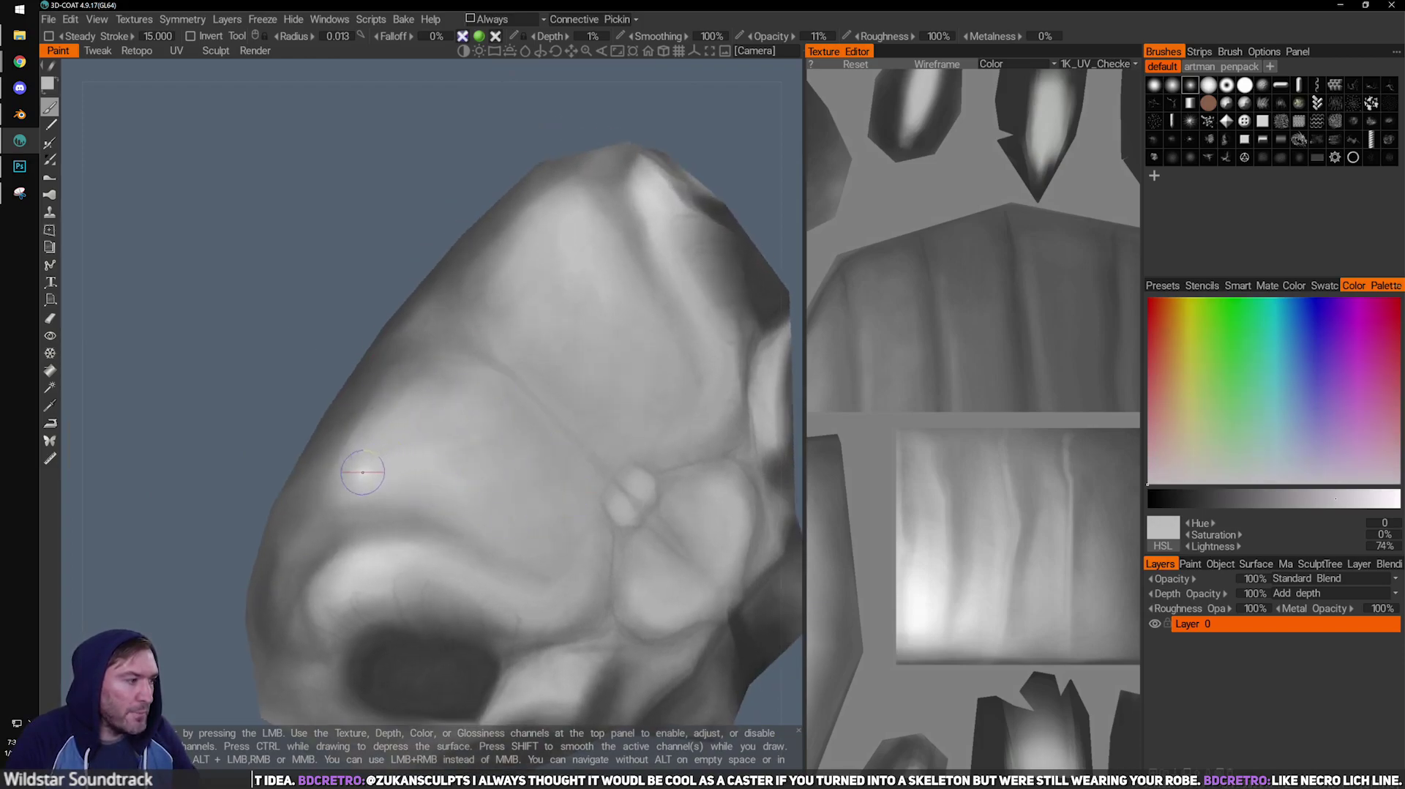
{"action": "key", "text": "v"}
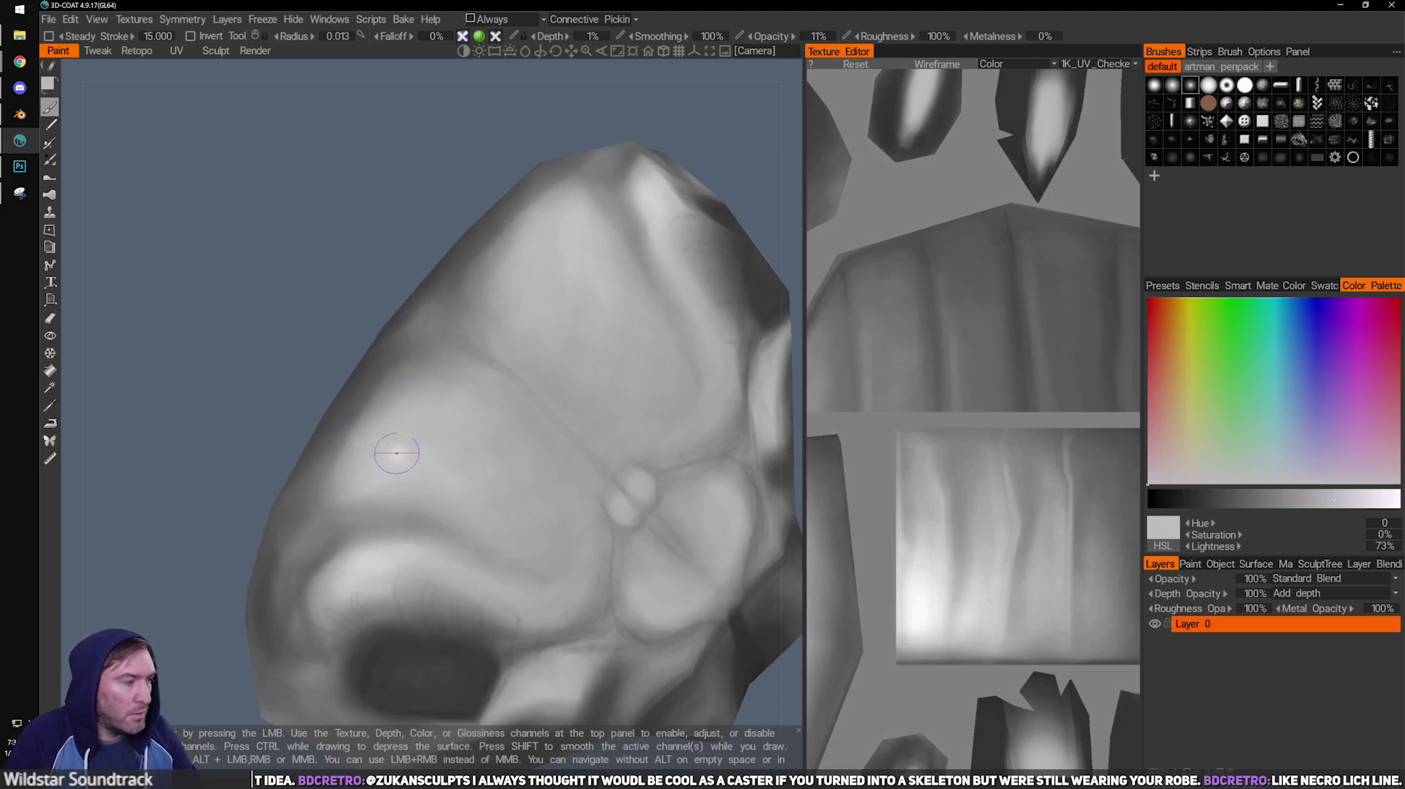
Blend the shading across the upper forehead beside the centre line with sampled light greys, including one of 69% lightness.
{"action": "left_click_drag", "start_coordinate": [404, 300], "coordinate": [352, 263]}
{"action": "key", "text": "v"}
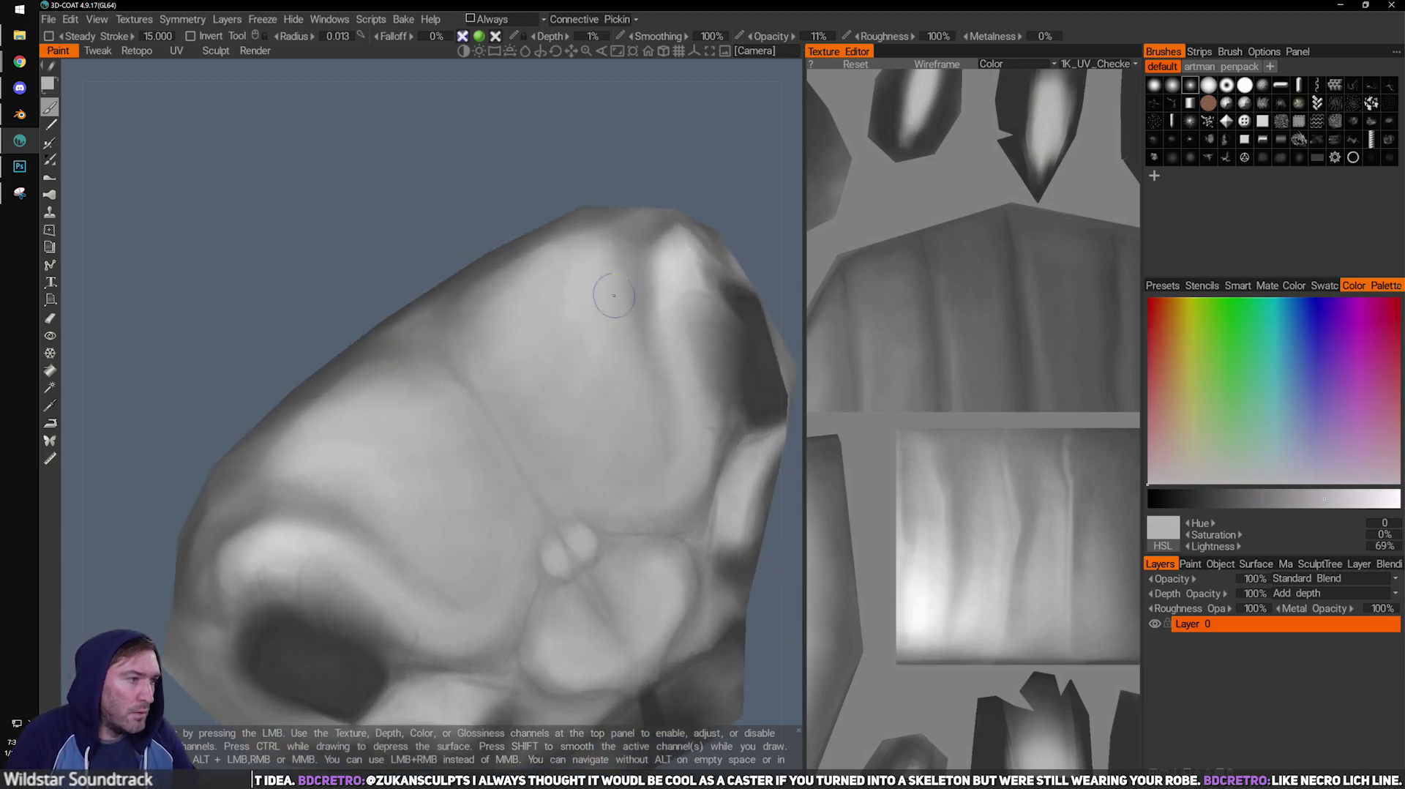
{"action": "key", "text": "v"}
{"action": "mouse_move", "coordinate": [483, 363]}
{"action": "left_mouse_down"}
{"action": "mouse_move", "coordinate": [489, 316]}
{"action": "mouse_move", "coordinate": [527, 289]}
{"action": "mouse_move", "coordinate": [468, 372]}
{"action": "mouse_move", "coordinate": [555, 319]}
{"action": "left_mouse_up"}
Sample dark greys of 29% and 27% lightness and deepen the crease around the small bump at the back of the head.
{"action": "mouse_move", "coordinate": [533, 192]}
{"action": "left_mouse_down"}
{"action": "mouse_move", "coordinate": [451, 185]}
{"action": "mouse_move", "coordinate": [464, 283]}
{"action": "mouse_move", "coordinate": [411, 290]}
{"action": "mouse_move", "coordinate": [475, 374]}
{"action": "mouse_move", "coordinate": [464, 338]}
{"action": "mouse_move", "coordinate": [426, 327]}
{"action": "mouse_move", "coordinate": [366, 218]}
{"action": "mouse_move", "coordinate": [501, 271]}
{"action": "left_mouse_up"}
{"action": "left_click_drag", "start_coordinate": [525, 259], "coordinate": [364, 308], "text": "alt"}
{"action": "mouse_move", "coordinate": [457, 313]}
{"action": "left_mouse_down"}
{"action": "mouse_move", "coordinate": [439, 291]}
{"action": "mouse_move", "coordinate": [485, 336]}
{"action": "mouse_move", "coordinate": [348, 419]}
{"action": "left_mouse_up"}
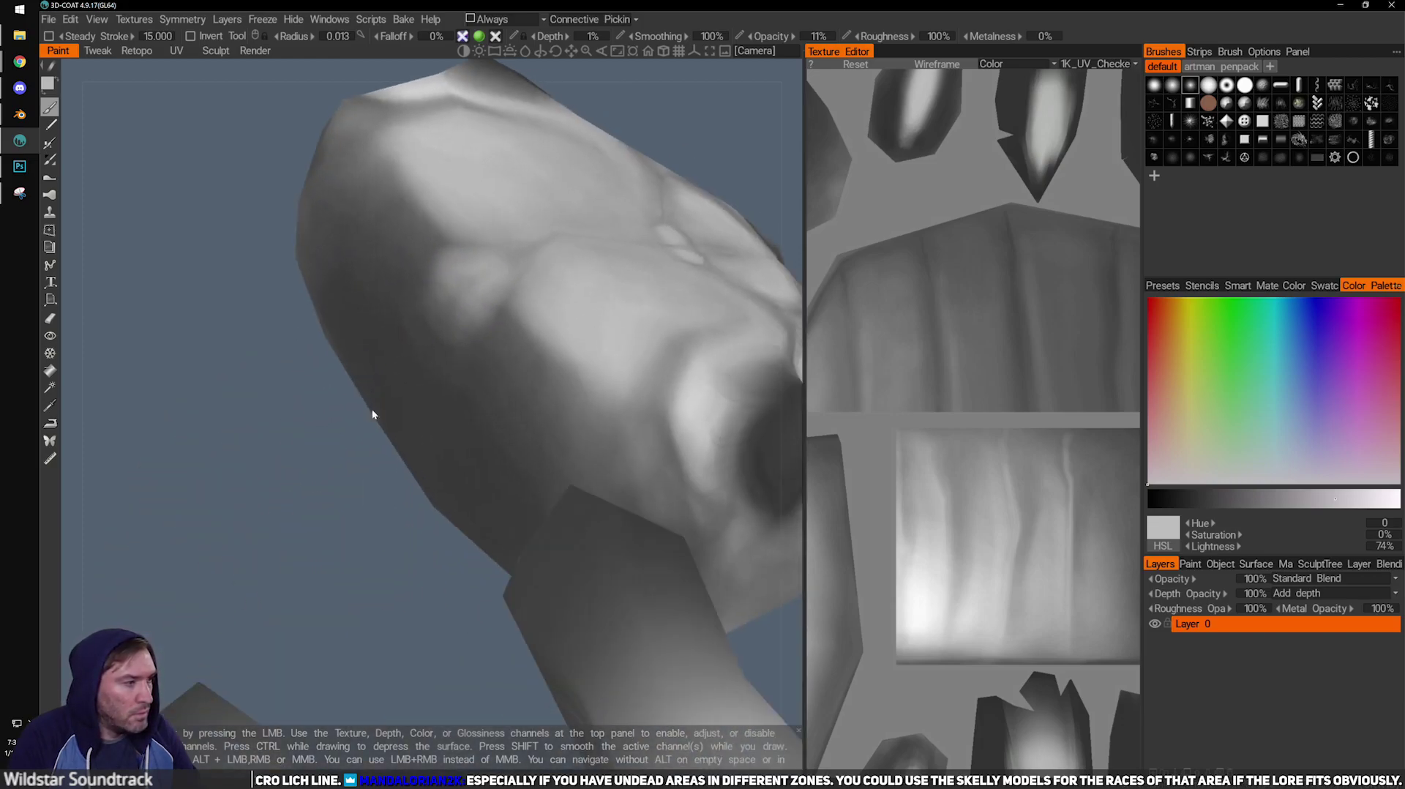
{"action": "key", "text": "v"}
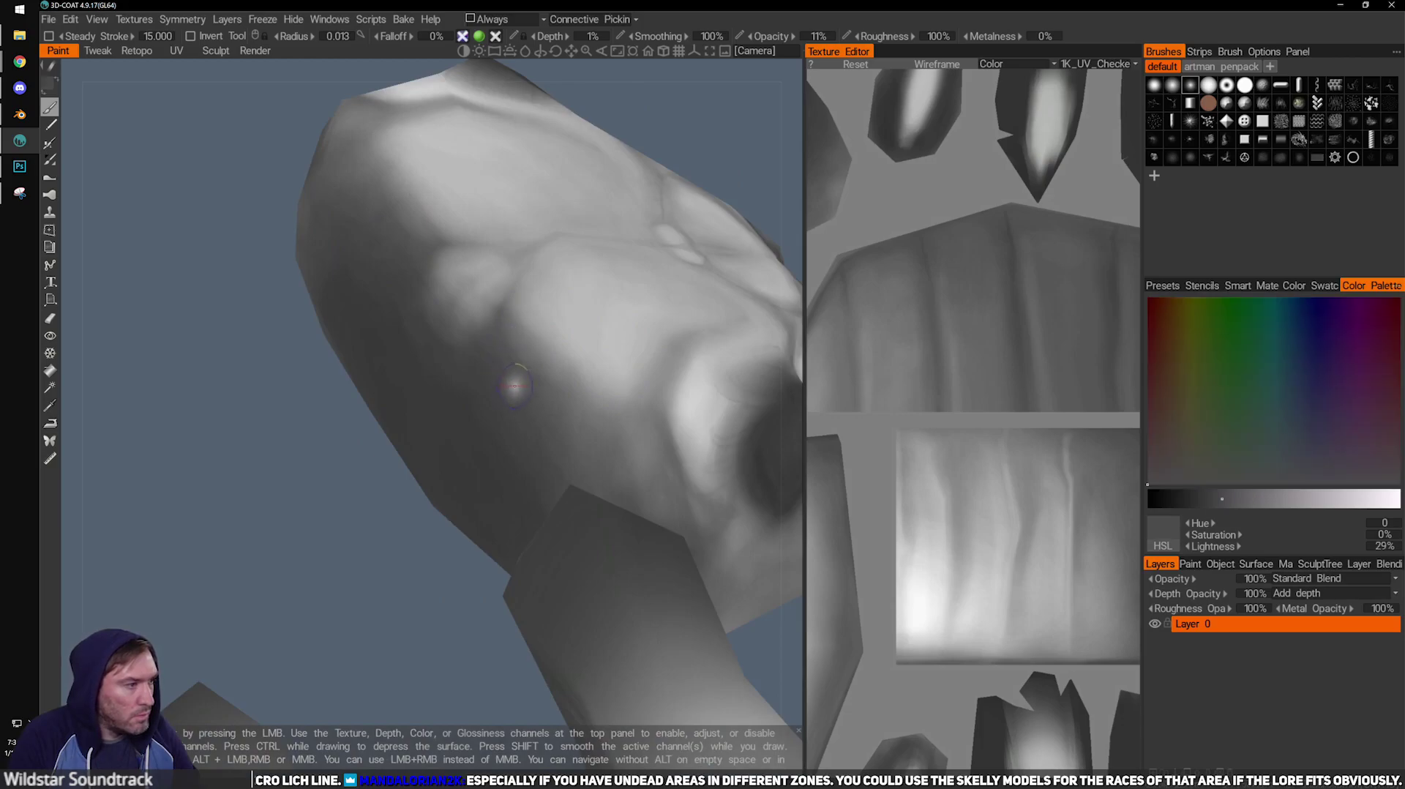
{"action": "mouse_move", "coordinate": [461, 315]}
{"action": "left_mouse_down"}
{"action": "mouse_move", "coordinate": [480, 317]}
{"action": "mouse_move", "coordinate": [455, 307]}
{"action": "mouse_move", "coordinate": [469, 323]}
{"action": "left_mouse_up"}
{"action": "key", "text": "v"}
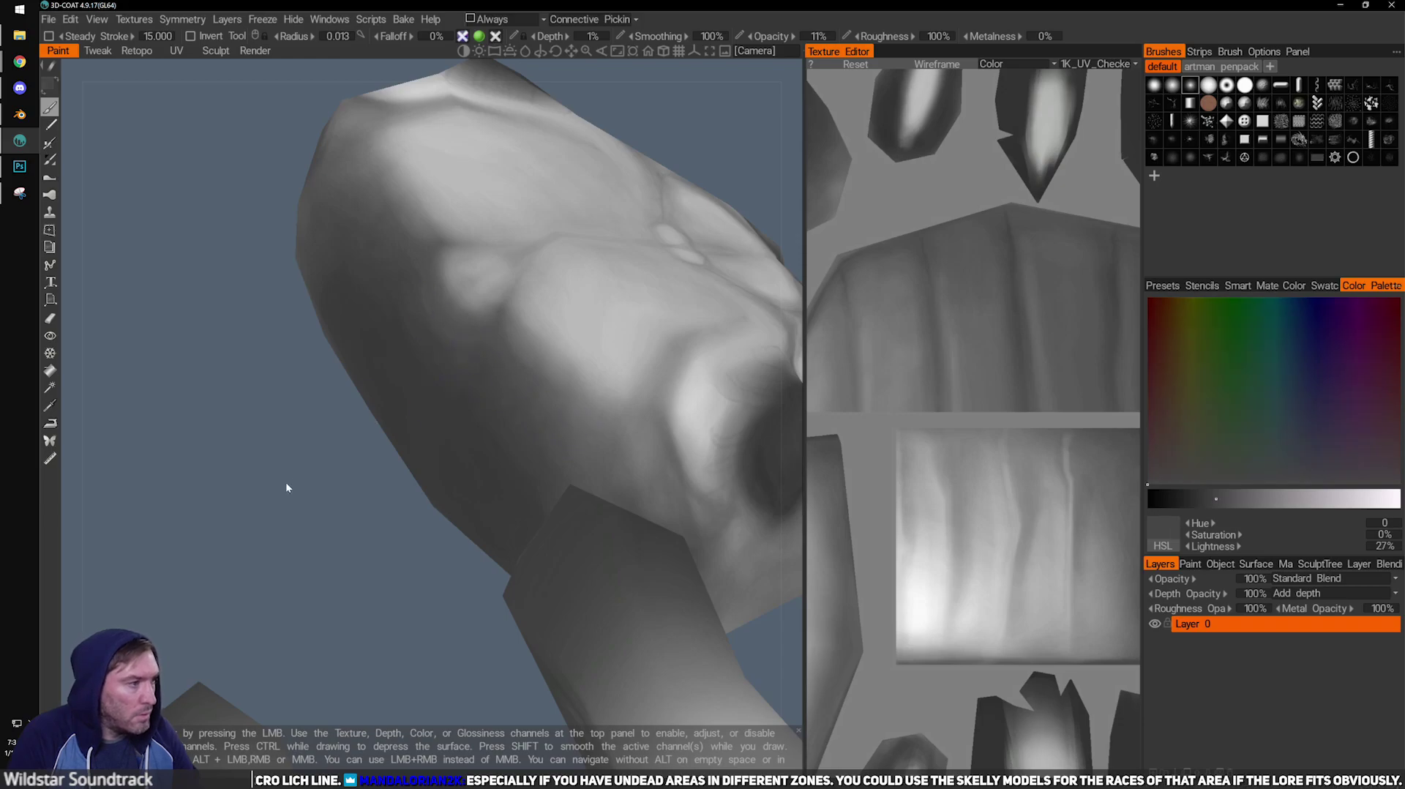
Enlarge the brush radius to 0.023 and check the shading on the back and side of the head.
{"action": "left_click_drag", "start_coordinate": [283, 486], "coordinate": [437, 407]}
{"action": "key", "text": "bracketright"}
{"action": "mouse_move", "coordinate": [372, 202]}
{"action": "left_mouse_down"}
{"action": "mouse_move", "coordinate": [380, 168]}
{"action": "mouse_move", "coordinate": [349, 174]}
{"action": "left_mouse_up"}
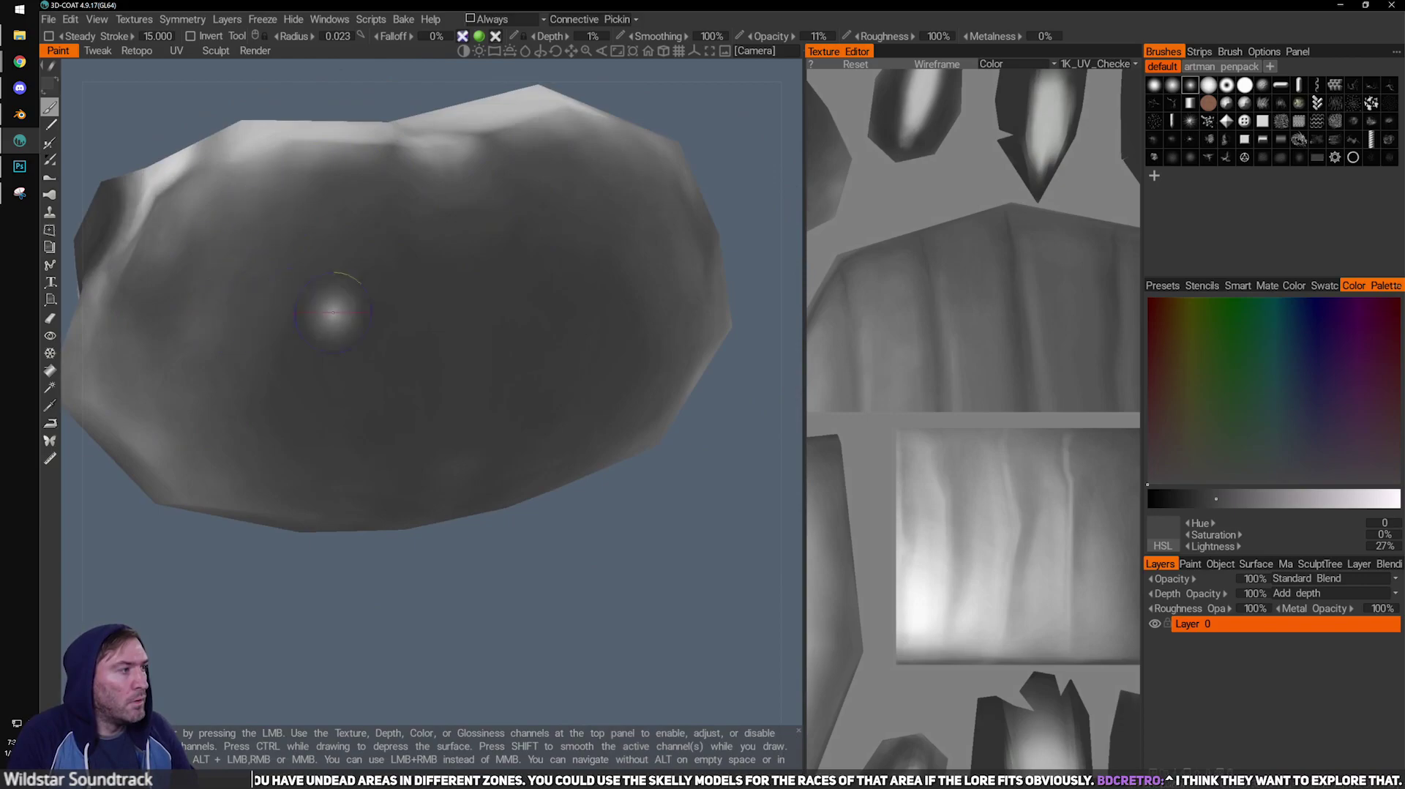
{"action": "left_click_drag", "start_coordinate": [415, 562], "coordinate": [576, 587]}
{"action": "left_click_drag", "start_coordinate": [679, 459], "coordinate": [379, 395]}
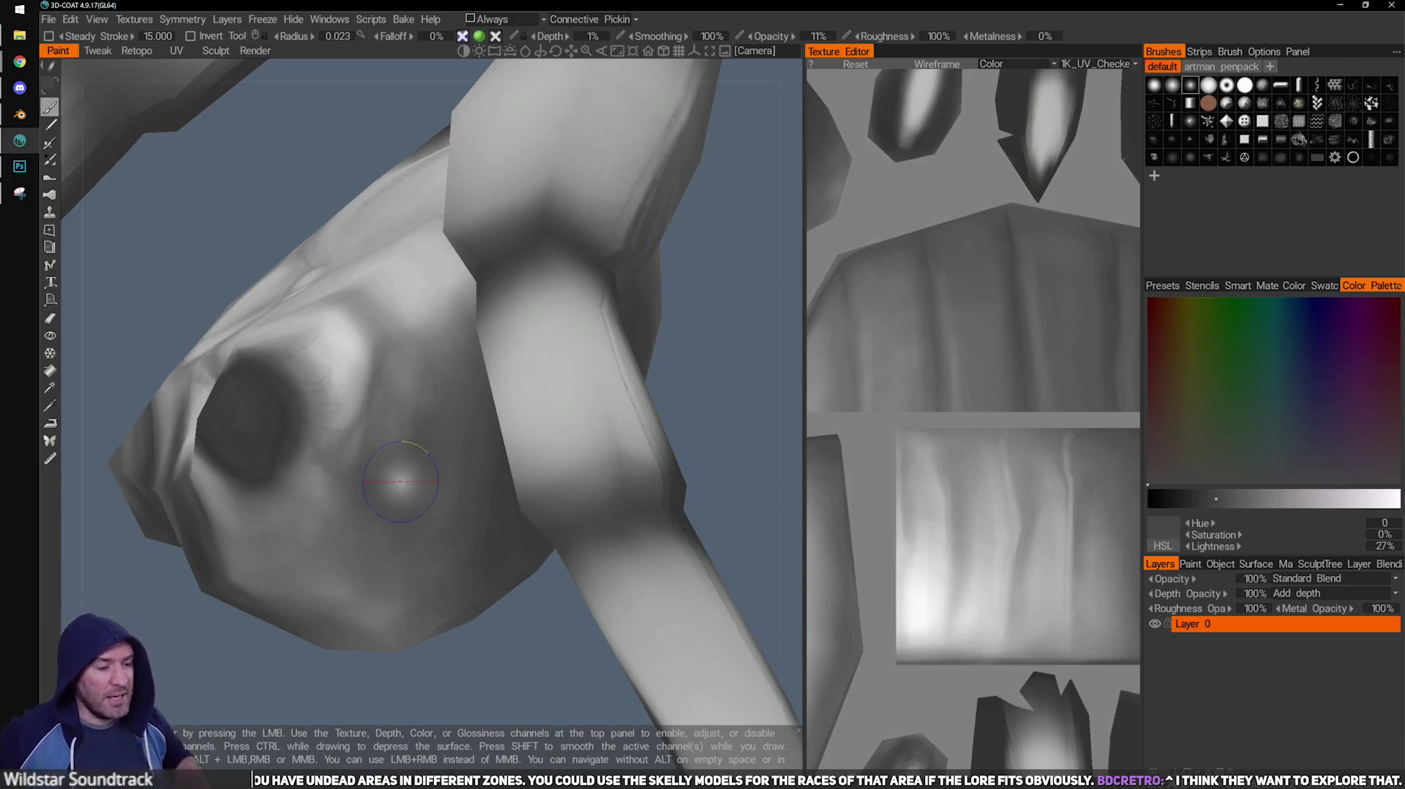
Examine the head from the front and at a distance, together with the neighbouring body parts.
{"action": "left_click_drag", "start_coordinate": [440, 416], "coordinate": [566, 420], "text": "alt"}
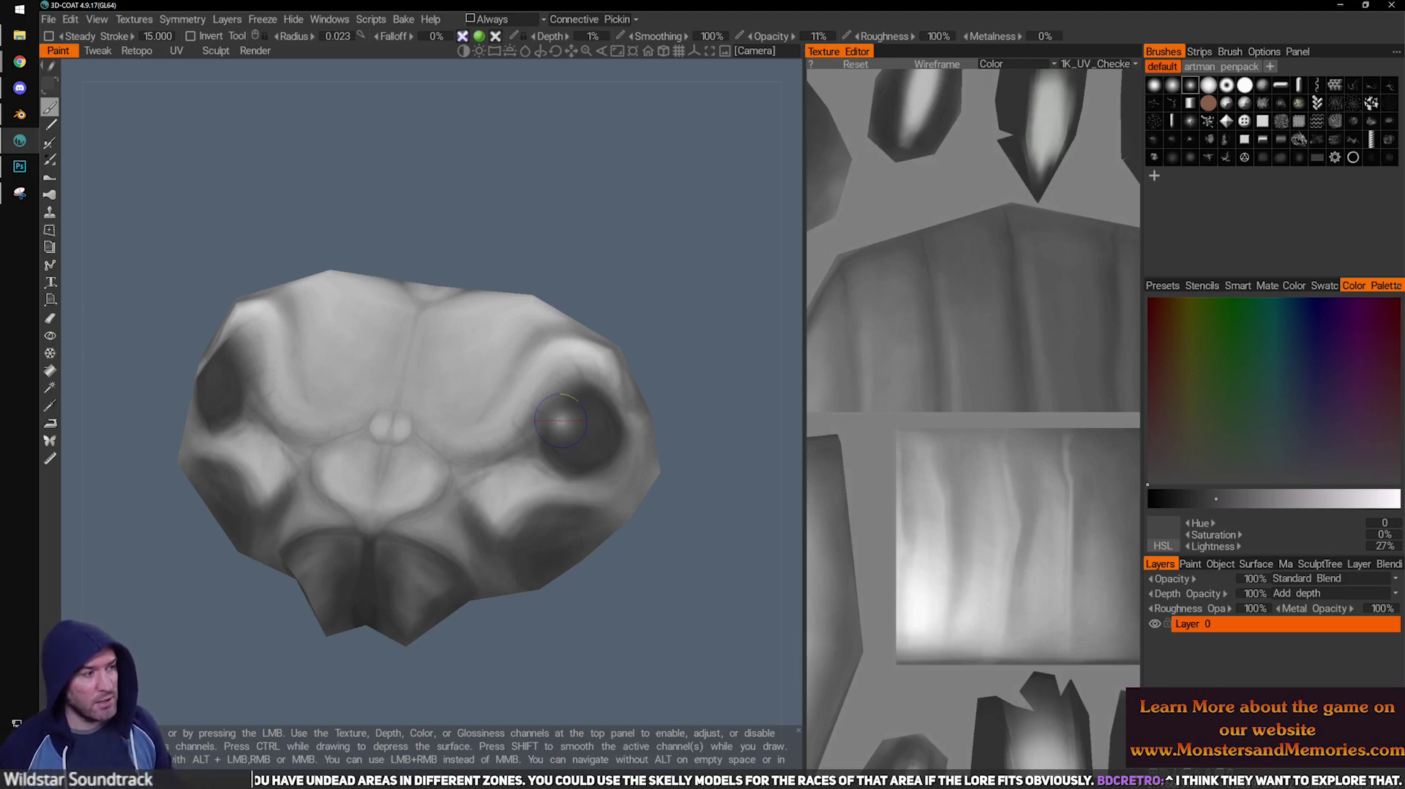
{"action": "left_click_drag", "start_coordinate": [376, 386], "coordinate": [496, 499], "text": "alt"}
{"action": "middle_click_drag", "start_coordinate": [495, 499], "coordinate": [293, 399], "text": "alt"}
{"action": "right_click_drag", "start_coordinate": [495, 483], "coordinate": [349, 431], "text": "alt"}
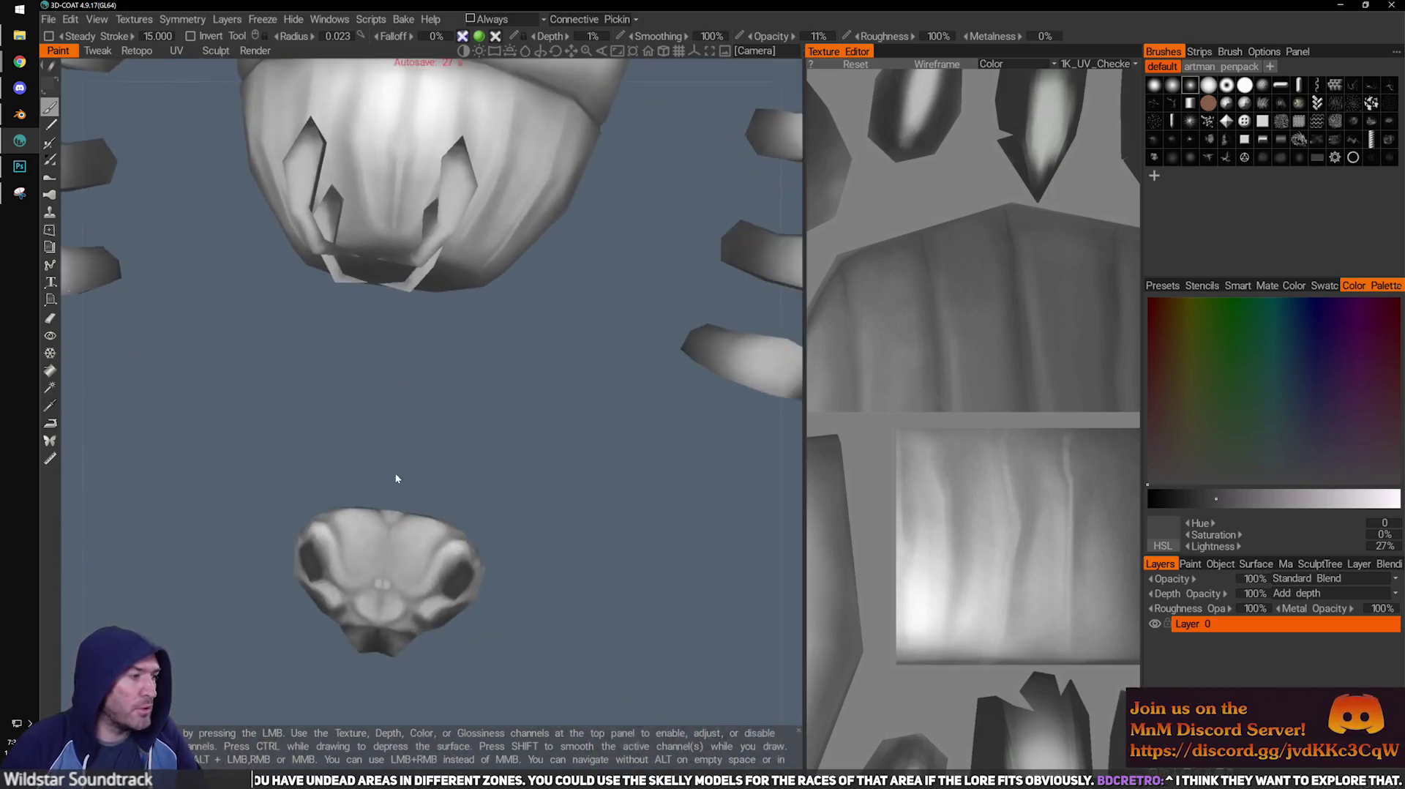
{"action": "left_click_drag", "start_coordinate": [348, 431], "coordinate": [413, 466], "text": "alt"}
{"action": "right_click_drag", "start_coordinate": [413, 466], "coordinate": [474, 517], "text": "alt"}
{"action": "middle_click_drag", "start_coordinate": [492, 529], "coordinate": [651, 496], "text": "alt"}
{"action": "scroll", "coordinate": [652, 496], "scroll_direction": "down", "scroll_amount": 2}
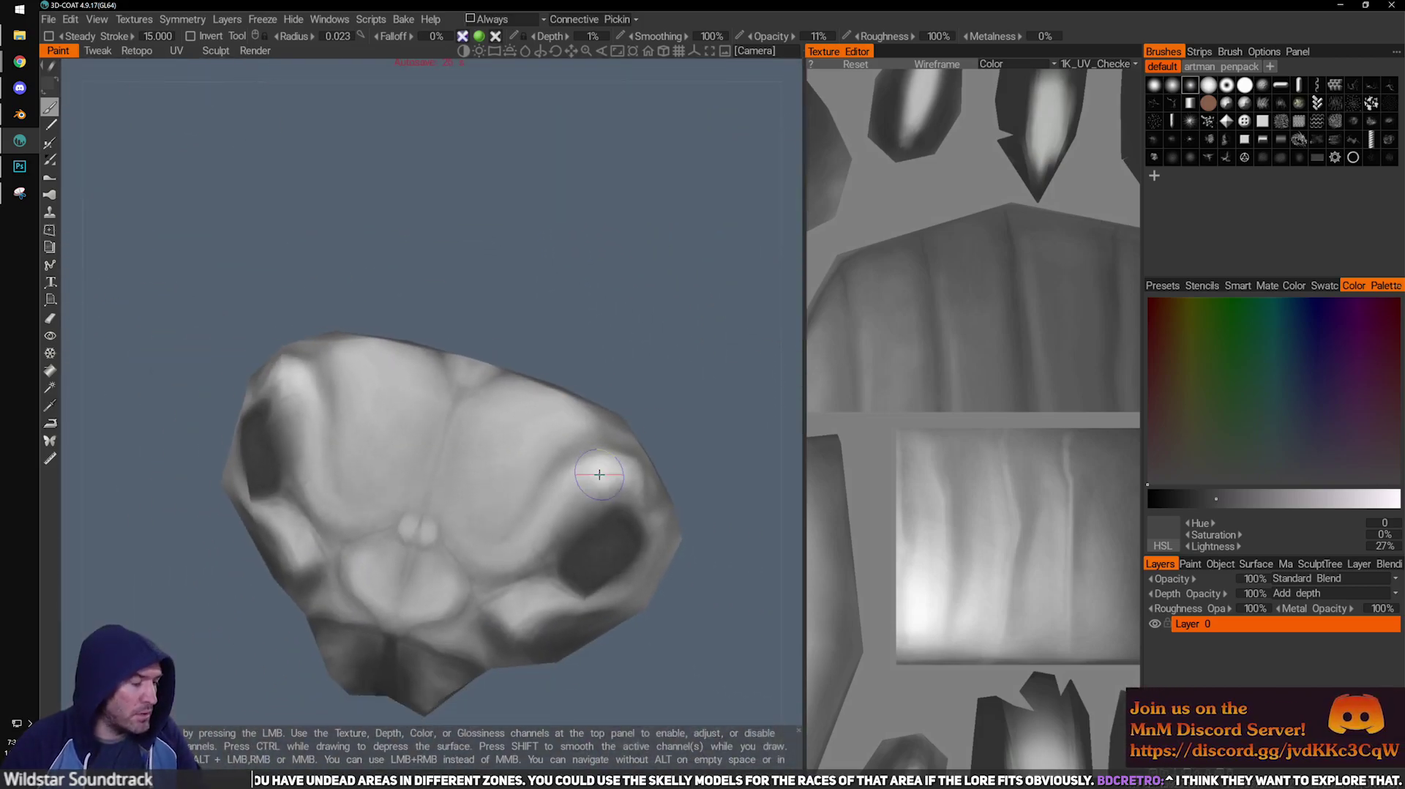
{"action": "mouse_move", "coordinate": [627, 371]}
{"action": "left_mouse_down"}
{"action": "mouse_move", "coordinate": [571, 286]}
{"action": "mouse_move", "coordinate": [618, 269]}
{"action": "mouse_move", "coordinate": [647, 297]}
{"action": "mouse_move", "coordinate": [644, 286]}
{"action": "mouse_move", "coordinate": [618, 350]}
{"action": "left_mouse_up"}
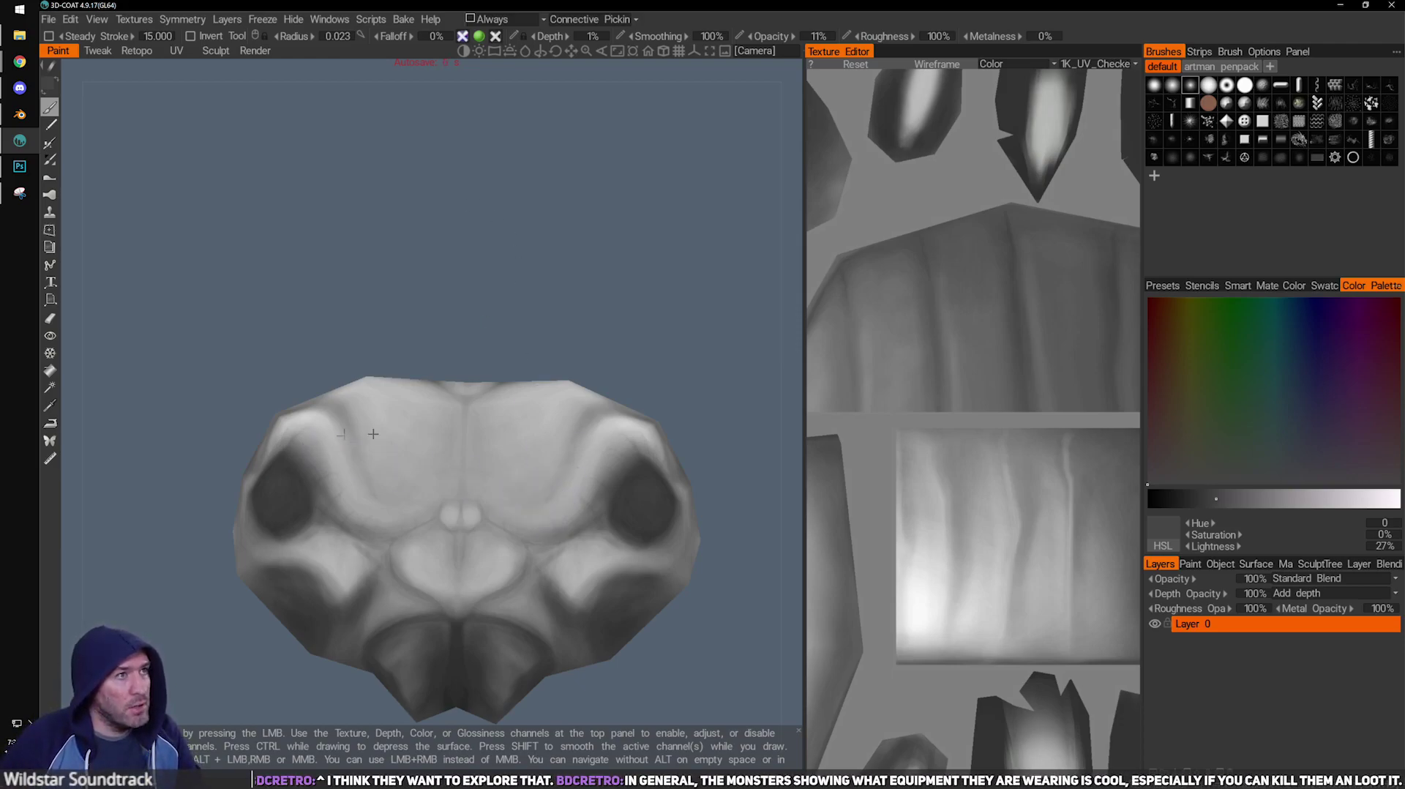
Reduce the brush radius to 0.018 and soften the brow ridge above the eye with sampled greys of 65 to 66% lightness.
{"action": "middle_click_drag", "start_coordinate": [384, 425], "coordinate": [431, 372]}
{"action": "scroll", "coordinate": [432, 371], "scroll_direction": "up", "scroll_amount": 2}
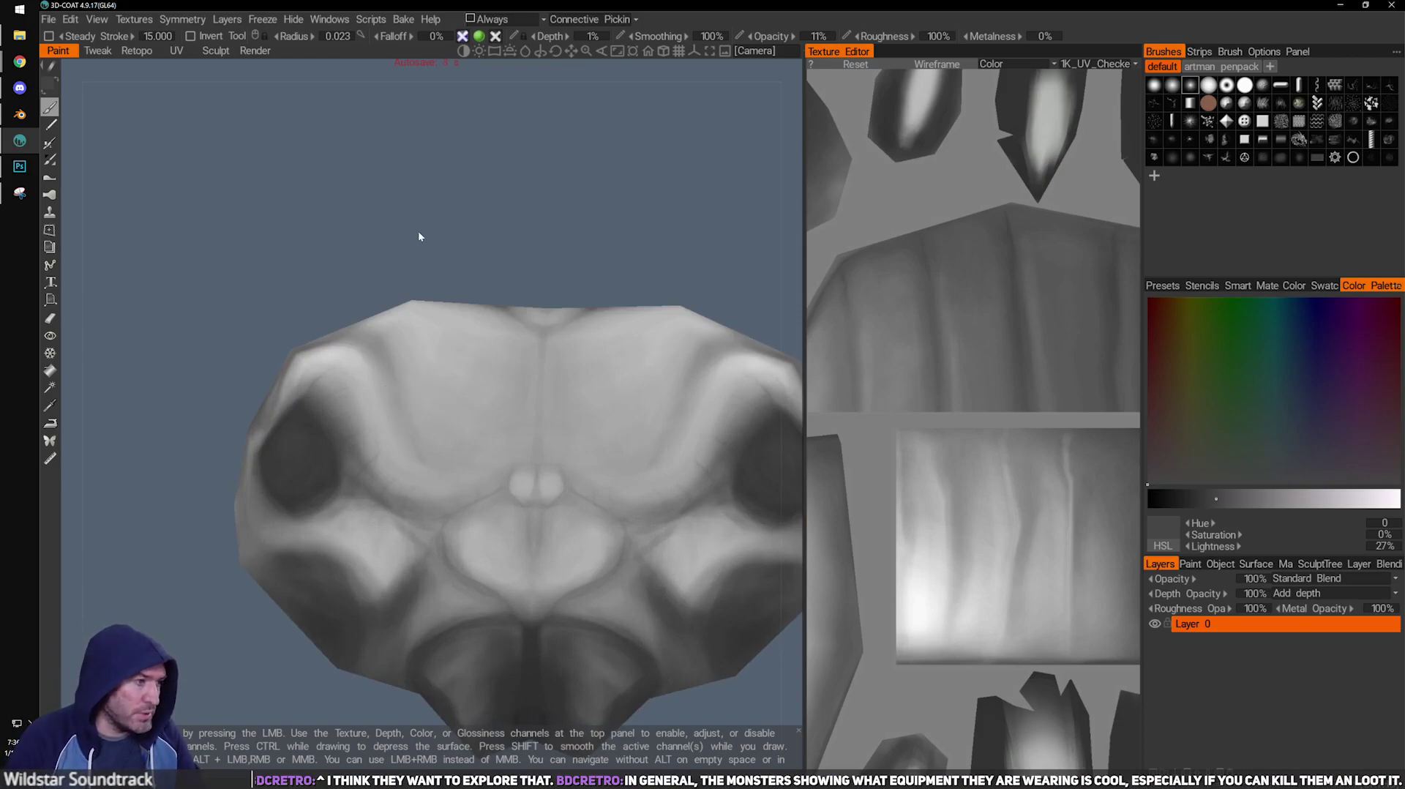
{"action": "left_click_drag", "start_coordinate": [471, 204], "coordinate": [458, 208]}
{"action": "key", "text": "v"}
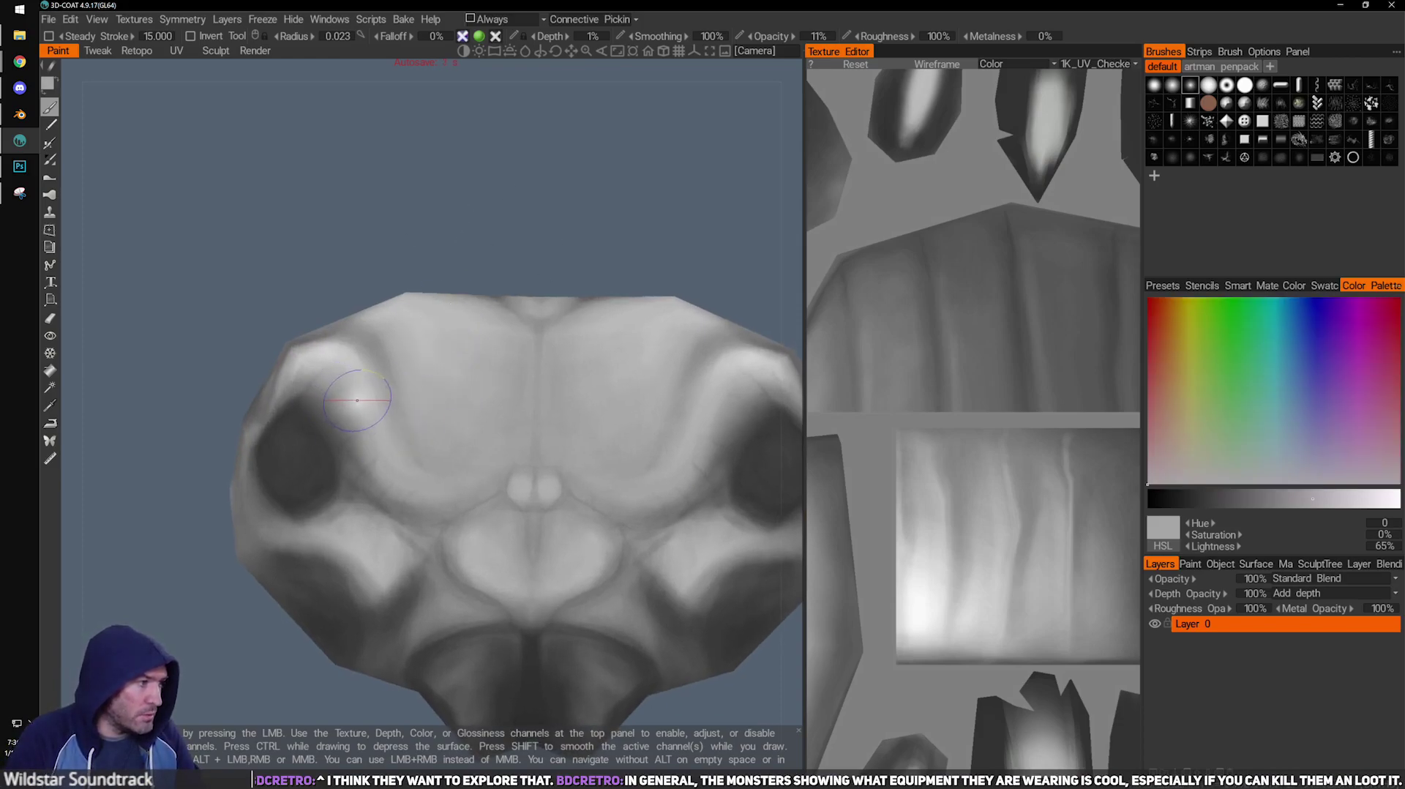
{"action": "key", "text": "["}
{"action": "mouse_move", "coordinate": [351, 384]}
{"action": "left_mouse_down"}
{"action": "mouse_move", "coordinate": [395, 466]}
{"action": "mouse_move", "coordinate": [368, 412]}
{"action": "left_mouse_up"}
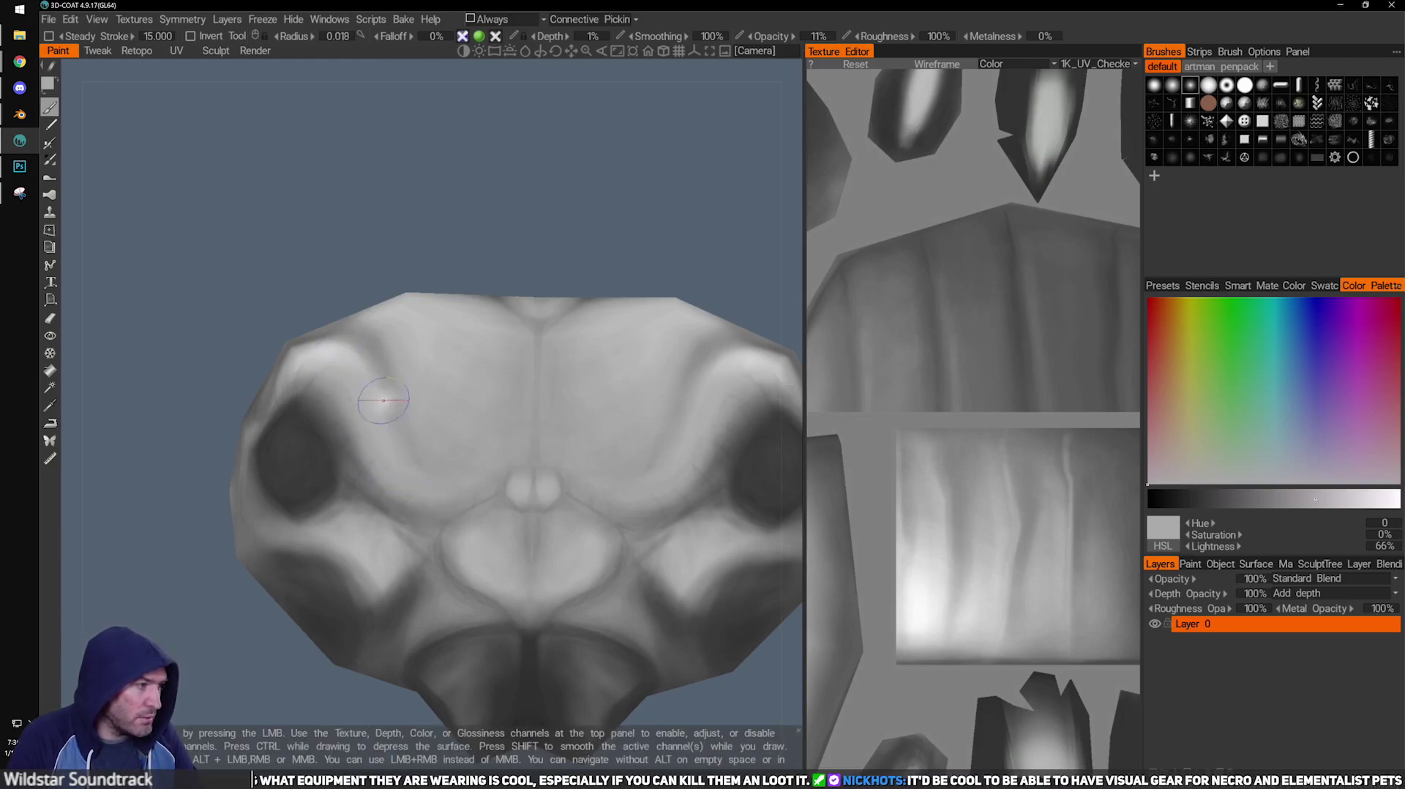
Refine the eye socket's upper rim with a sampled light grey of 75% lightness and a mid grey of 48%.
{"action": "left_click_drag", "start_coordinate": [502, 207], "coordinate": [432, 348]}
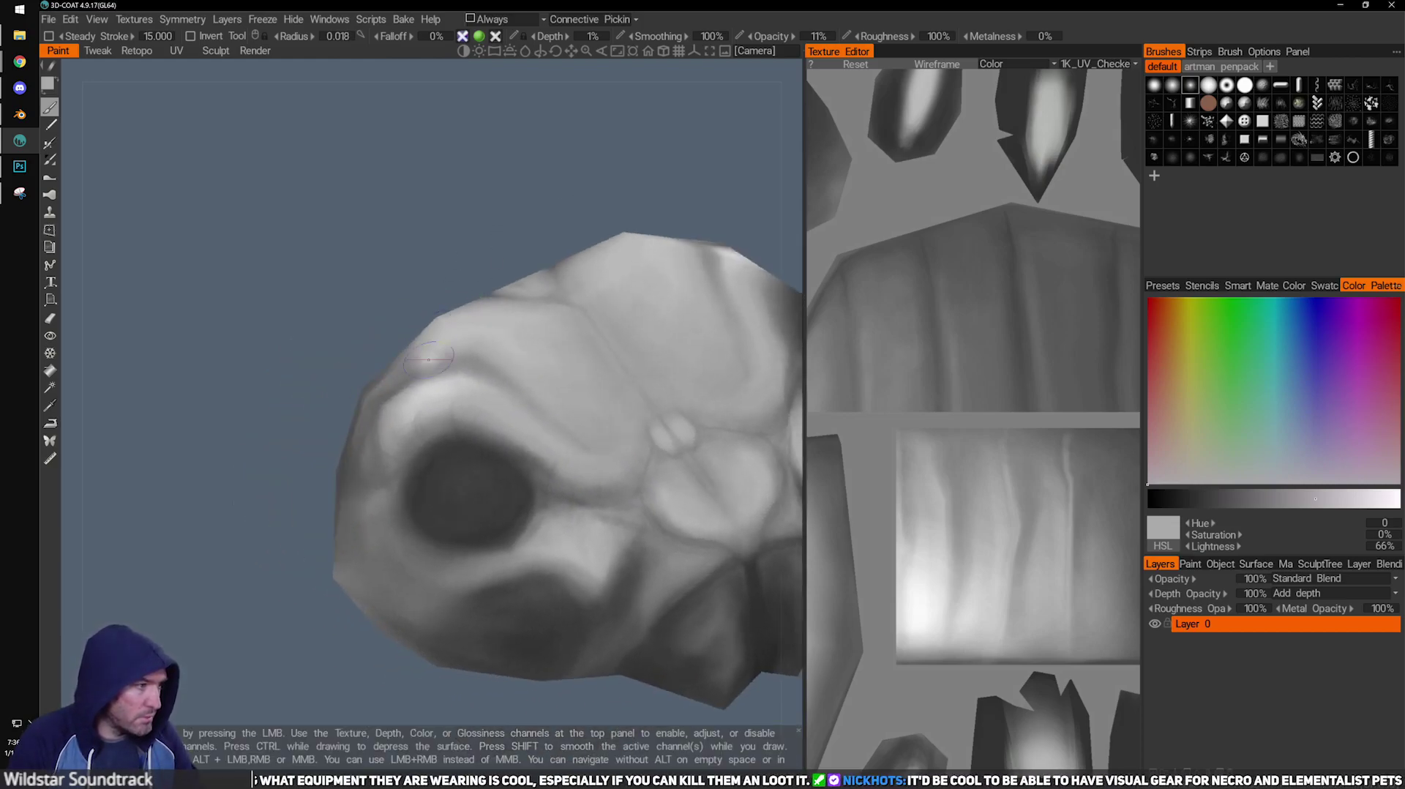
{"action": "key", "text": "v"}
{"action": "mouse_move", "coordinate": [433, 399]}
{"action": "left_mouse_down"}
{"action": "mouse_move", "coordinate": [415, 404]}
{"action": "mouse_move", "coordinate": [502, 394]}
{"action": "mouse_move", "coordinate": [535, 429]}
{"action": "left_mouse_up"}
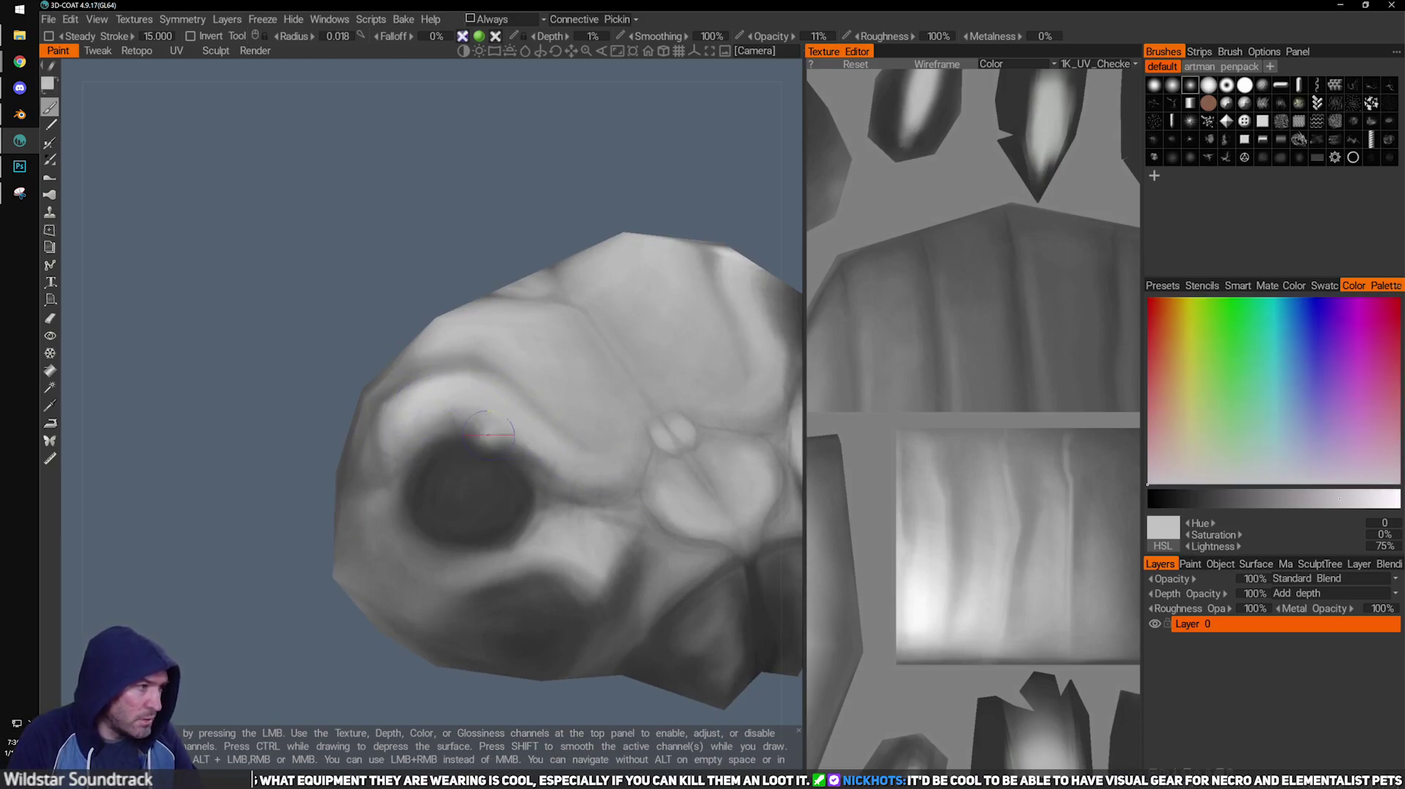
{"action": "key", "text": "v"}
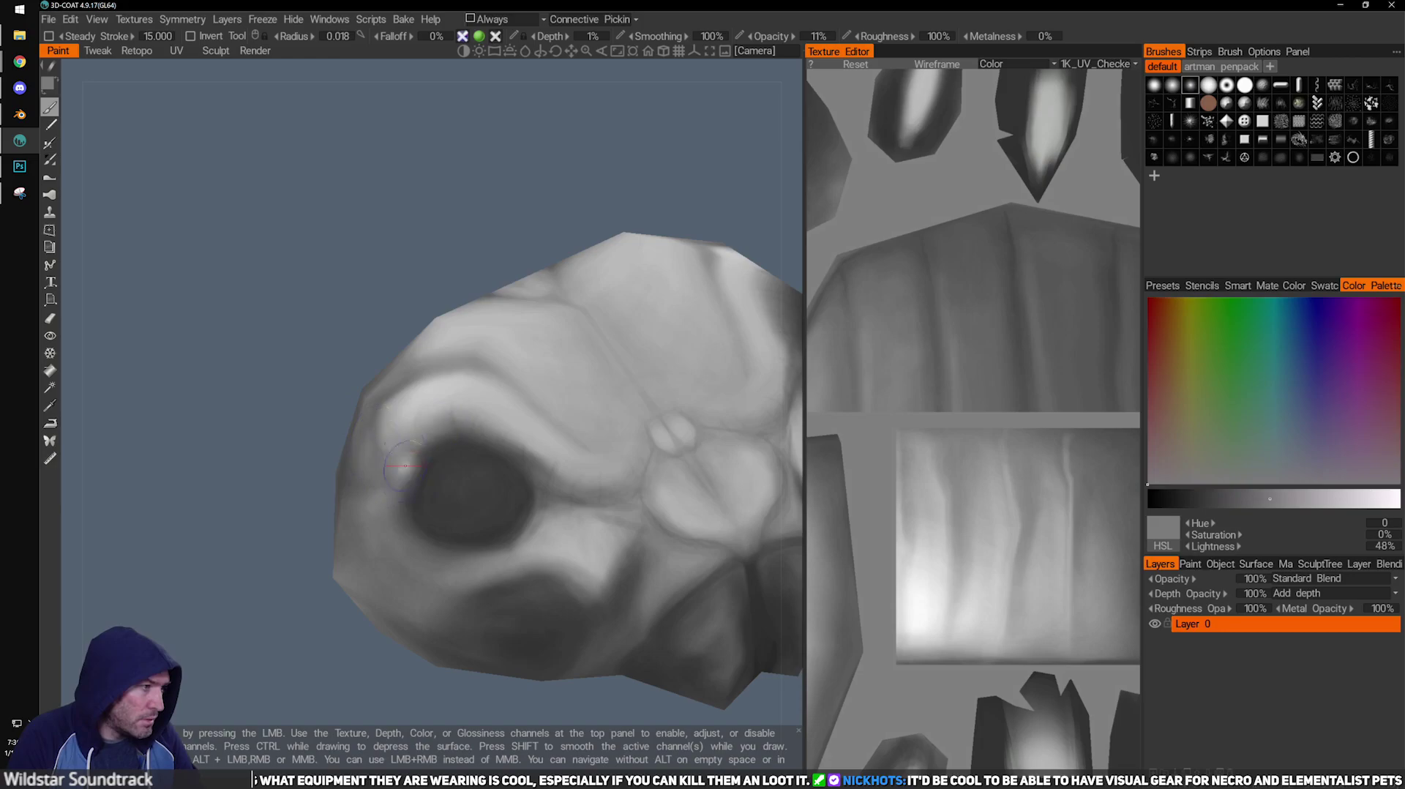
Darken the hollow behind the eye socket with a sampled 25% grey and blend its upper edge with a 60% grey.
{"action": "left_click_drag", "start_coordinate": [342, 485], "coordinate": [298, 455]}
{"action": "key", "text": "v"}
{"action": "mouse_move", "coordinate": [375, 393]}
{"action": "left_mouse_down"}
{"action": "mouse_move", "coordinate": [366, 407]}
{"action": "mouse_move", "coordinate": [383, 407]}
{"action": "mouse_move", "coordinate": [357, 432]}
{"action": "left_mouse_up"}
{"action": "key", "text": "v"}
{"action": "key", "text": "v"}
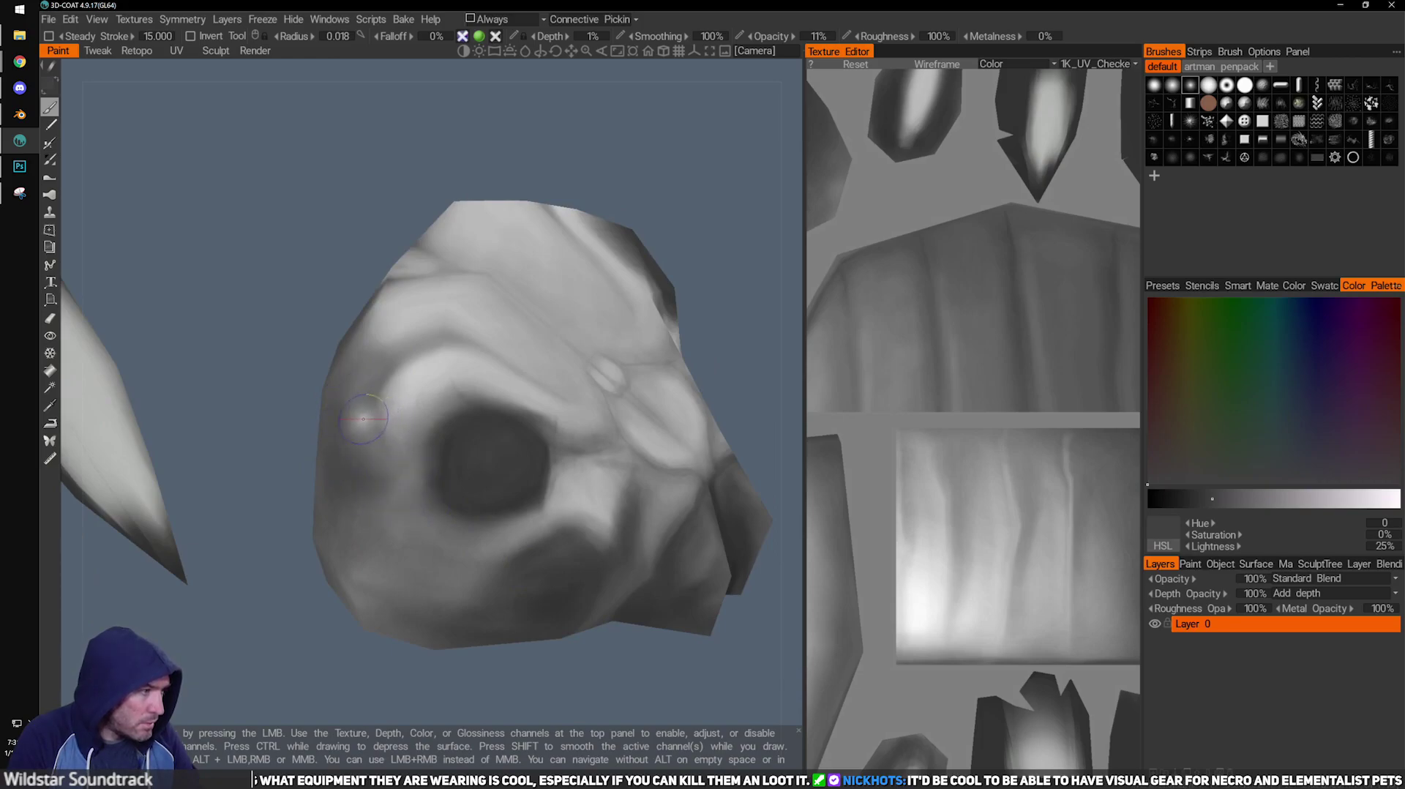
{"action": "key", "text": "v"}
{"action": "key", "text": "v"}
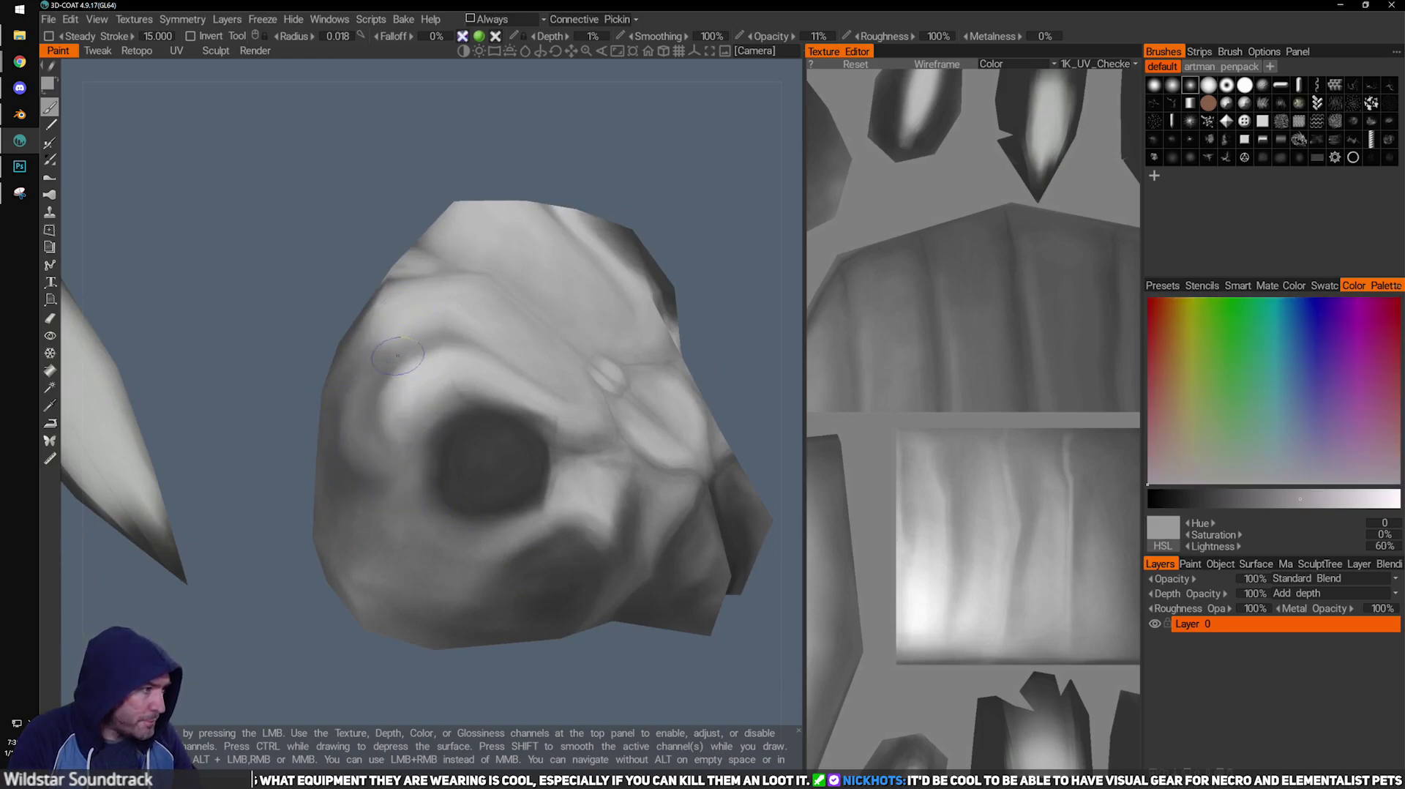
Blend the cheek area below and behind the eye socket with sampled darker greys of 34% and 20% lightness.
{"action": "left_click_drag", "start_coordinate": [304, 550], "coordinate": [308, 608]}
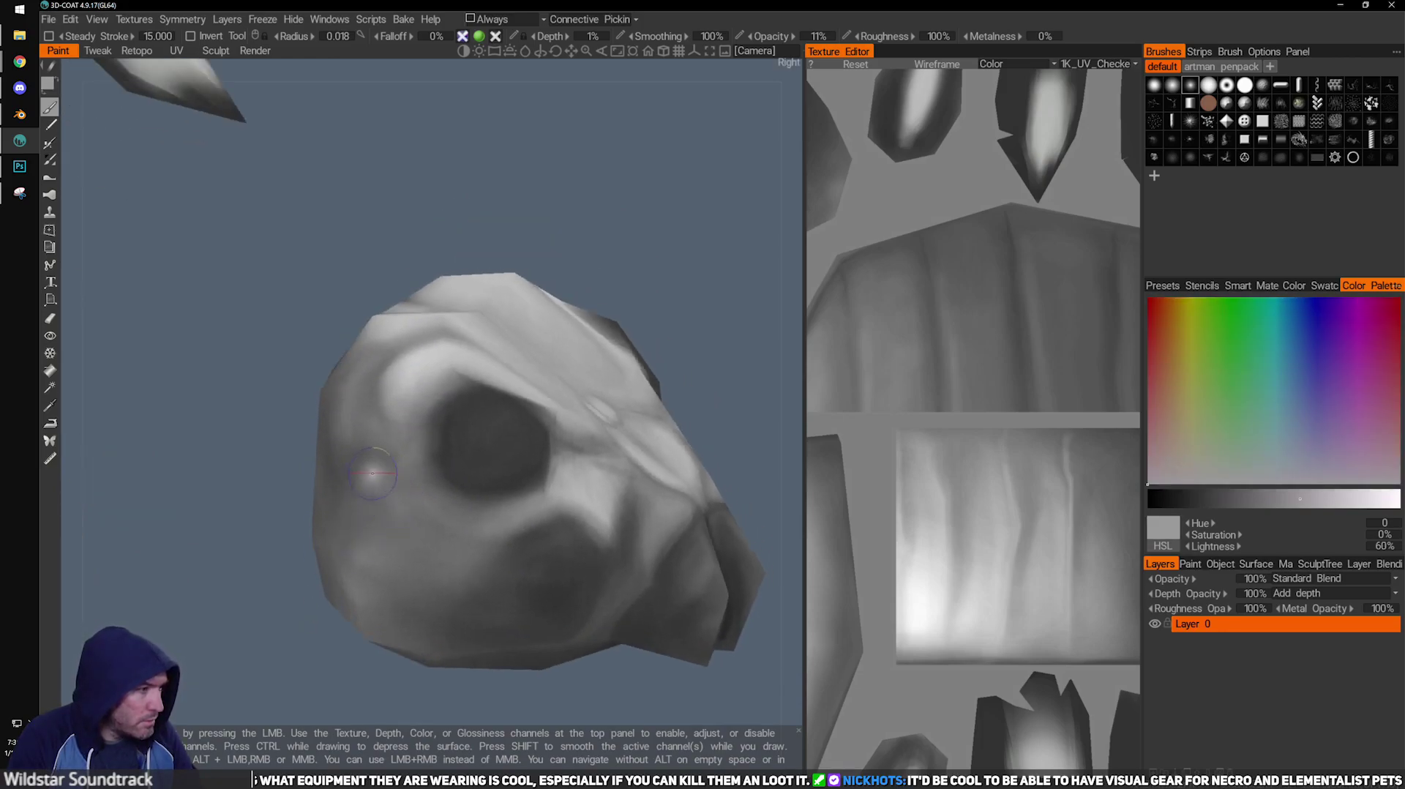
{"action": "key", "text": "v"}
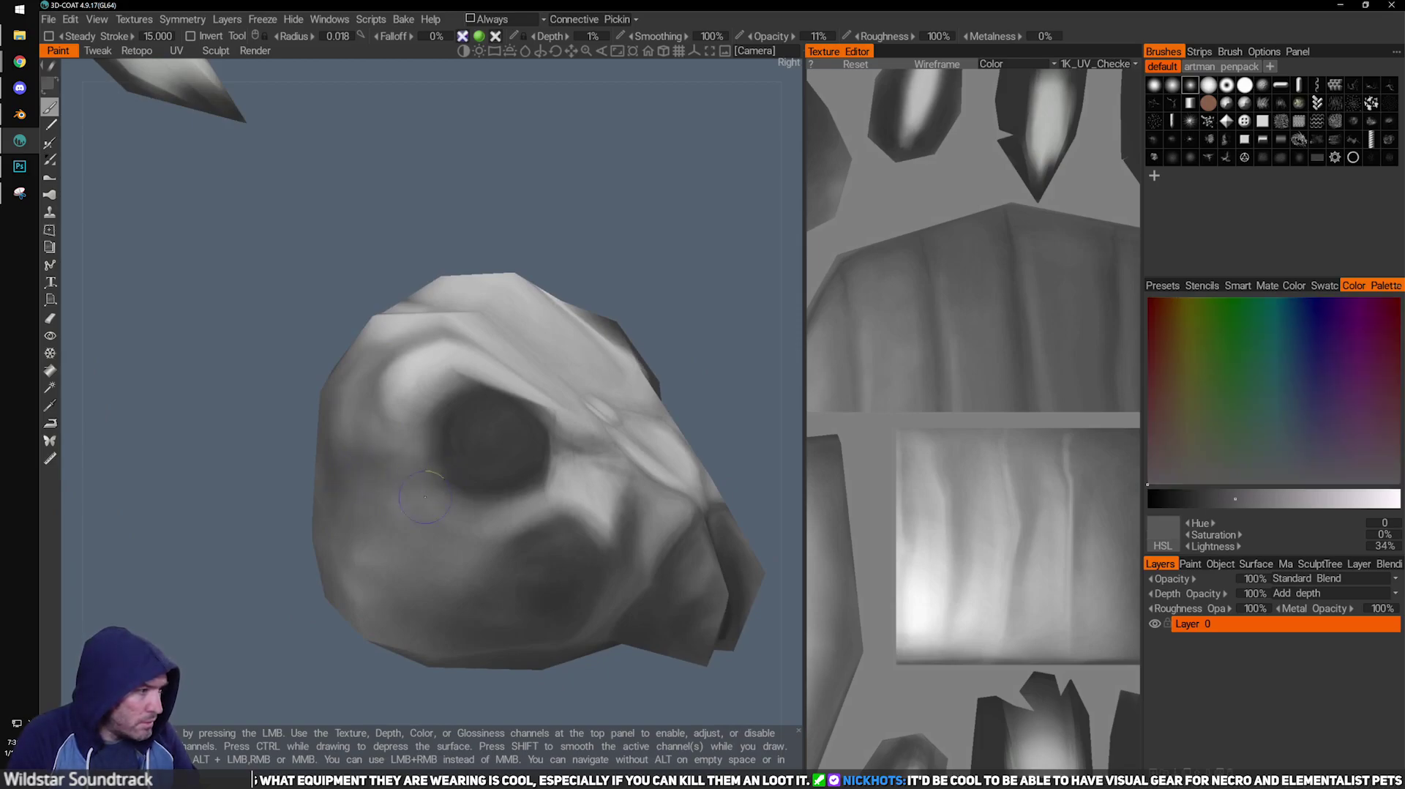
{"action": "key", "text": "v"}
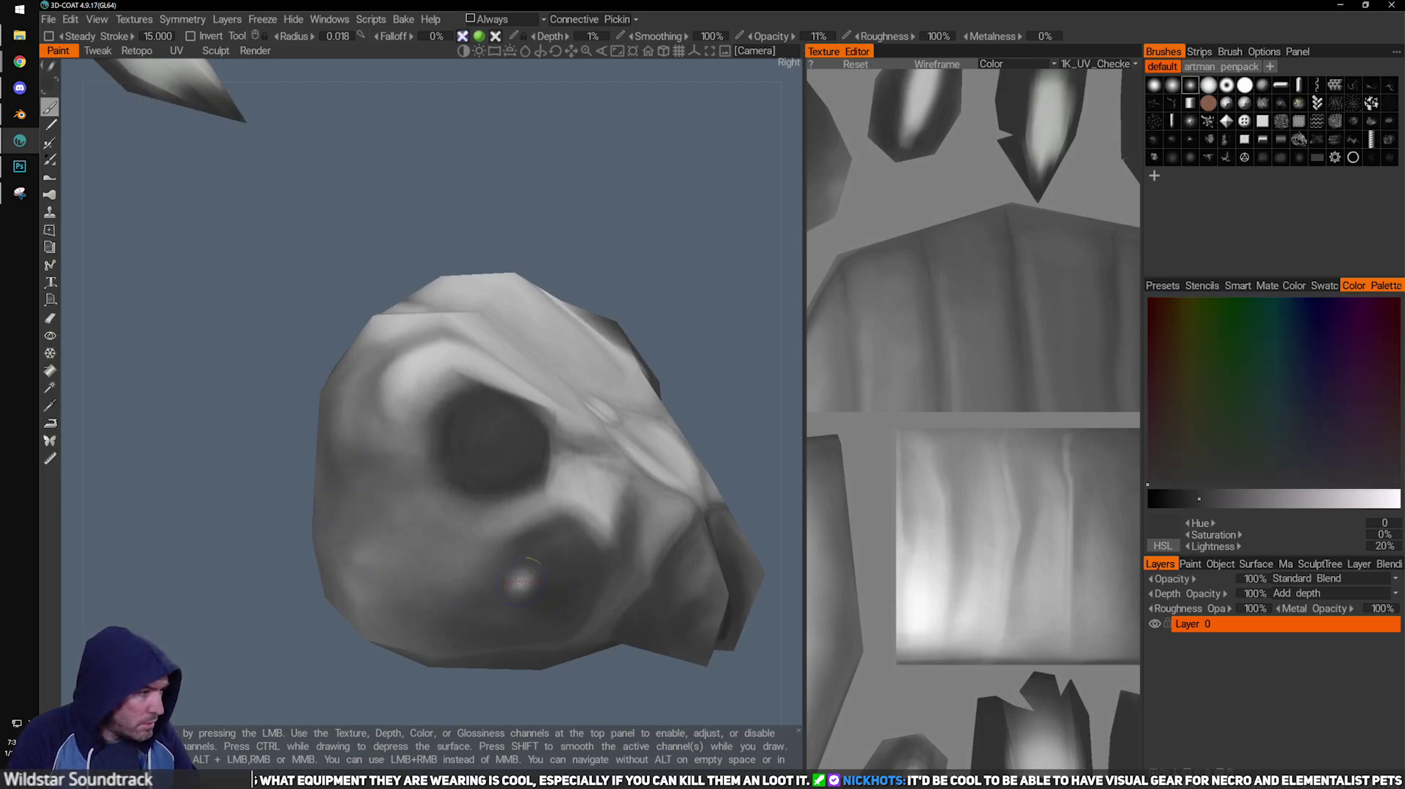
Reduce the brush radius to 0.01 and refine the dark hollow behind the eye with the 20% grey.
{"action": "mouse_move", "coordinate": [284, 481]}
{"action": "left_mouse_down"}
{"action": "mouse_move", "coordinate": [333, 465]}
{"action": "mouse_move", "coordinate": [336, 493]}
{"action": "mouse_move", "coordinate": [349, 455]}
{"action": "mouse_move", "coordinate": [333, 459]}
{"action": "mouse_move", "coordinate": [363, 477]}
{"action": "left_mouse_up"}
{"action": "key", "text": "bracketleft"}
{"action": "key", "text": "bracketleft"}
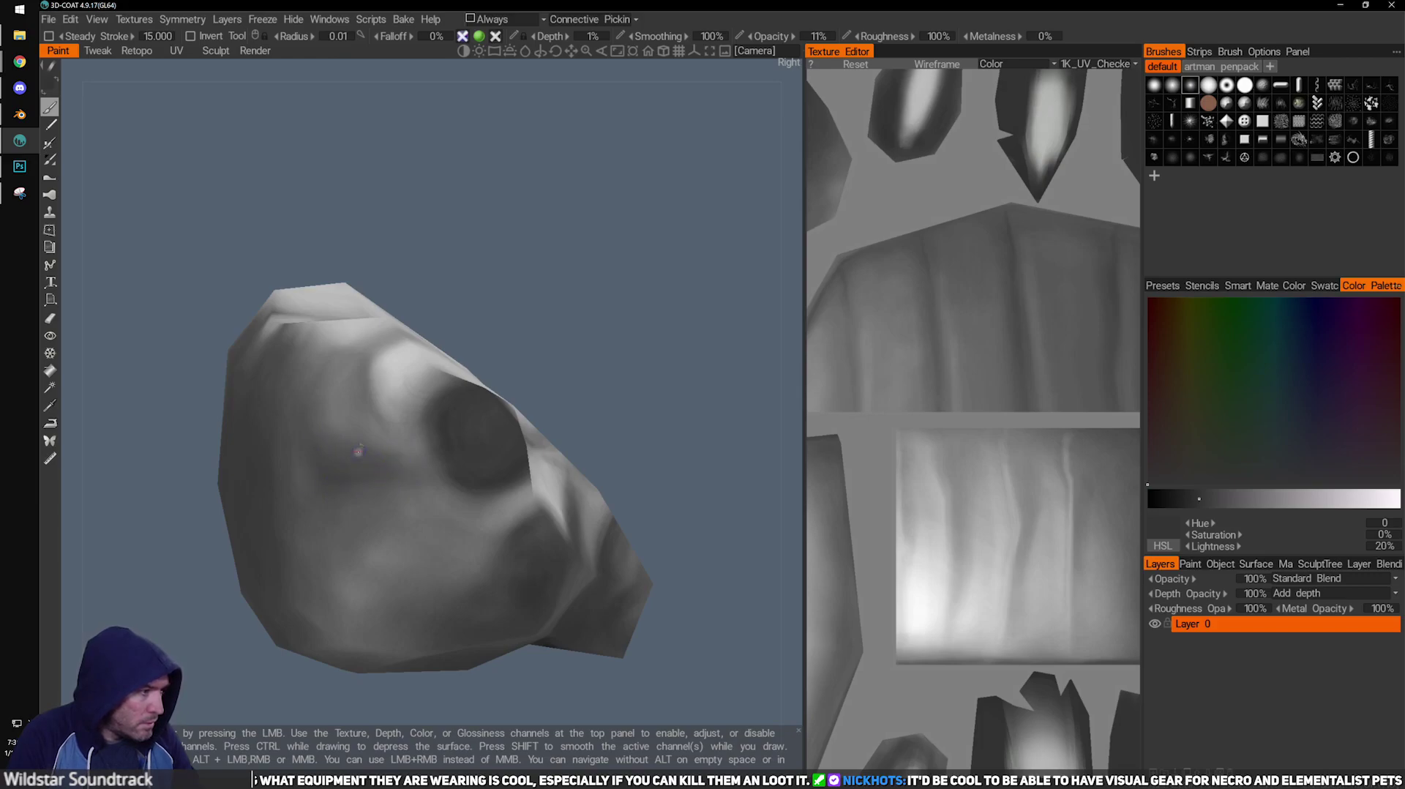
{"action": "mouse_move", "coordinate": [651, 337]}
{"action": "left_mouse_down"}
{"action": "mouse_move", "coordinate": [537, 345]}
{"action": "mouse_move", "coordinate": [596, 324]}
{"action": "mouse_move", "coordinate": [662, 340]}
{"action": "left_mouse_up"}
{"action": "left_click_drag", "start_coordinate": [447, 330], "coordinate": [524, 366]}
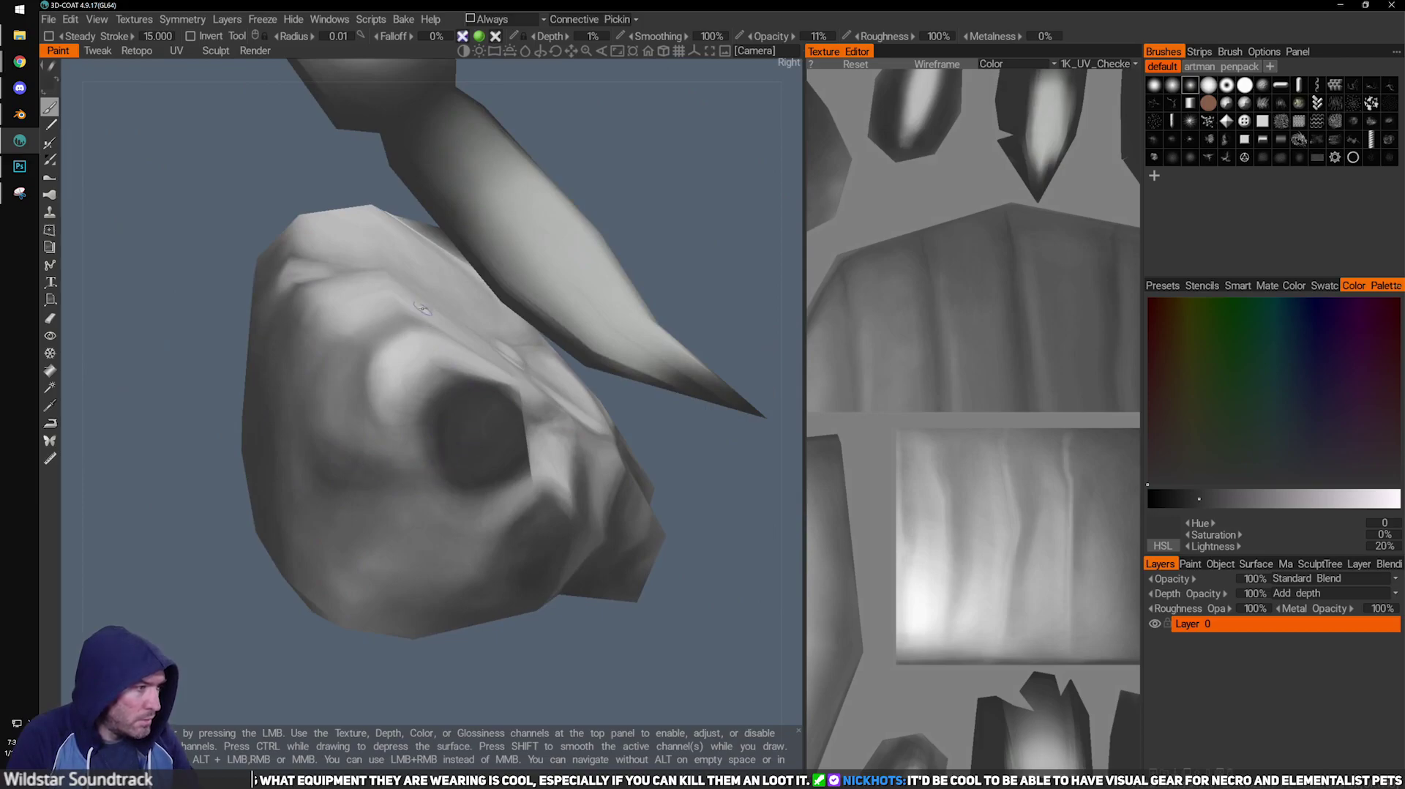
{"action": "left_click_drag", "start_coordinate": [308, 220], "coordinate": [145, 543]}
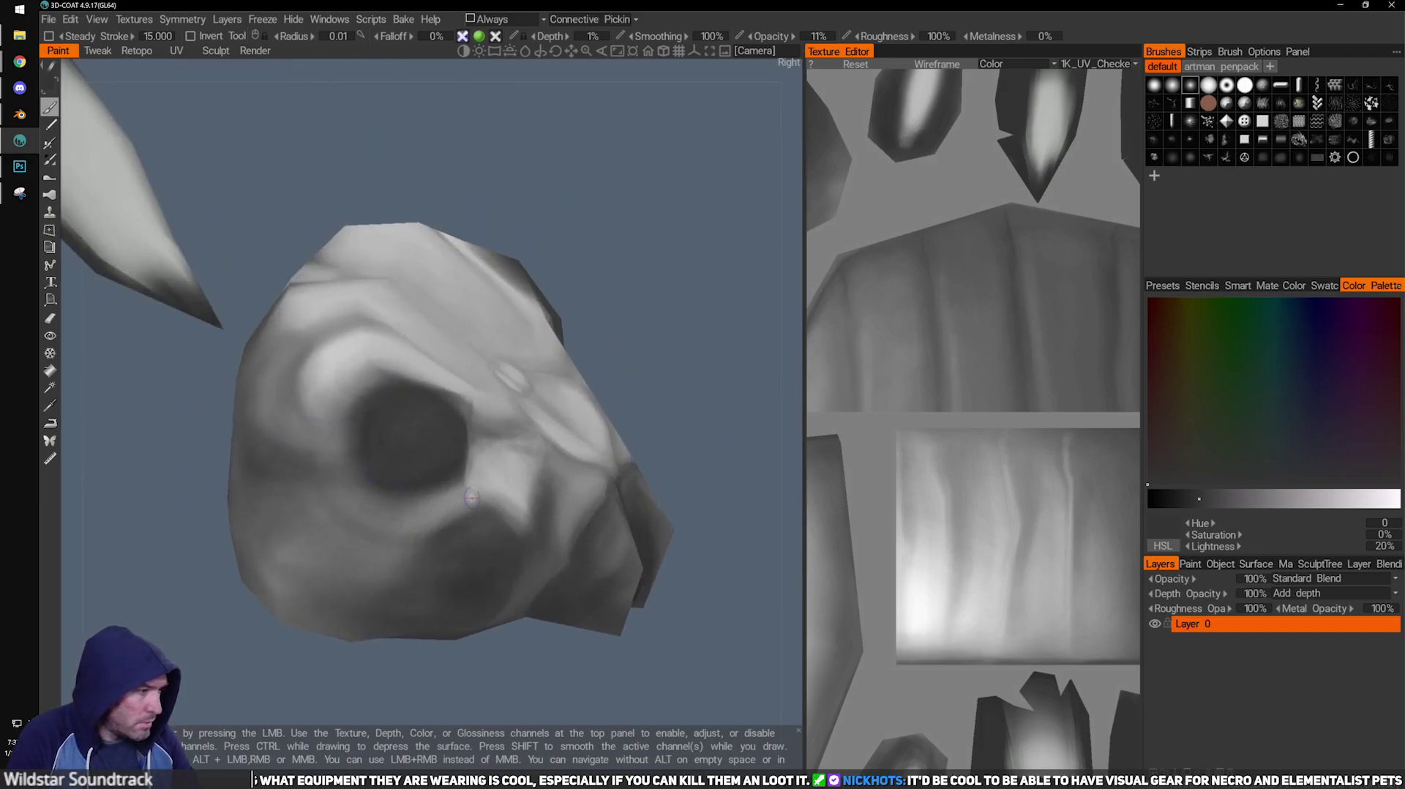
Brighten and blend the rim below and behind the eye socket with sampled greys of 68%, 44% and 73% lightness.
{"action": "key", "text": "v"}
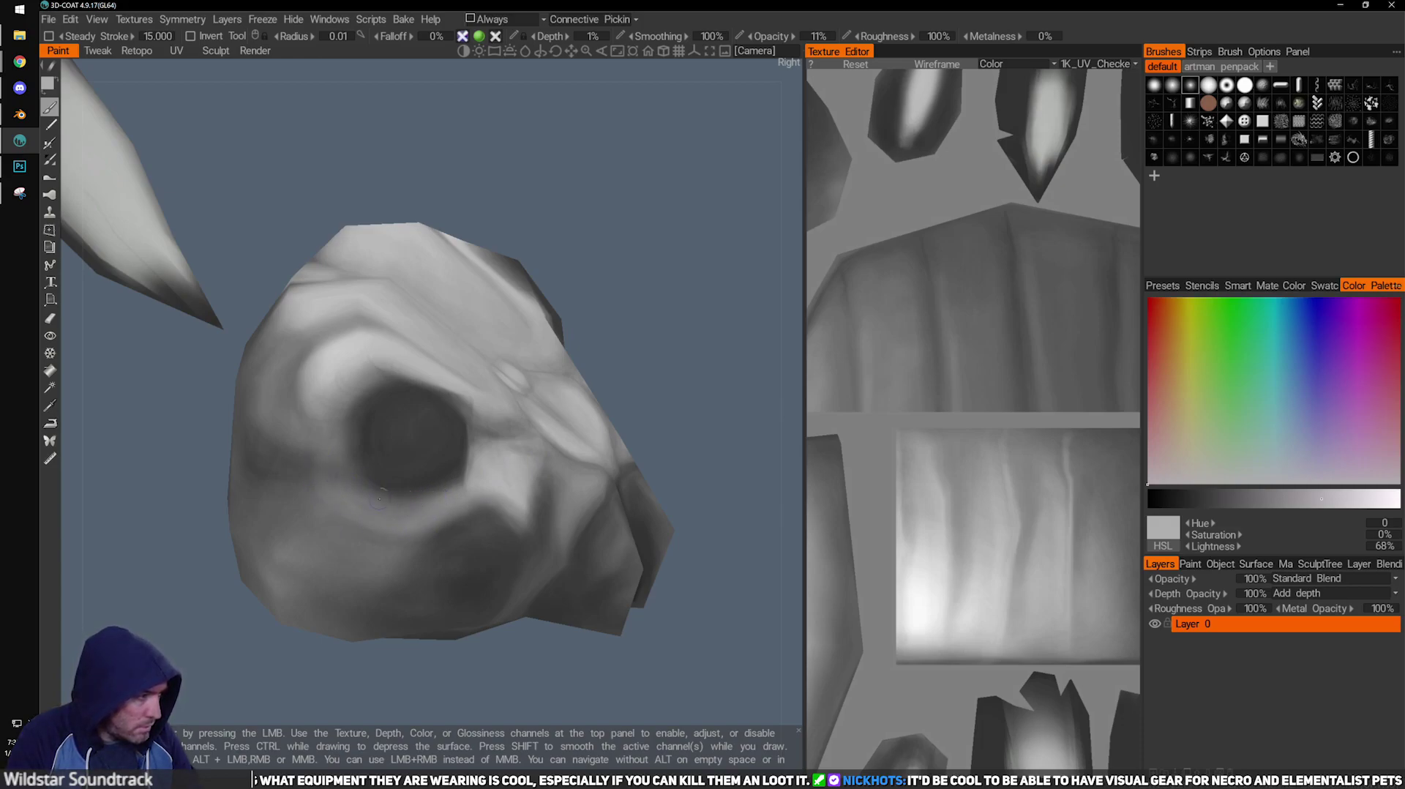
{"action": "key", "text": "v"}
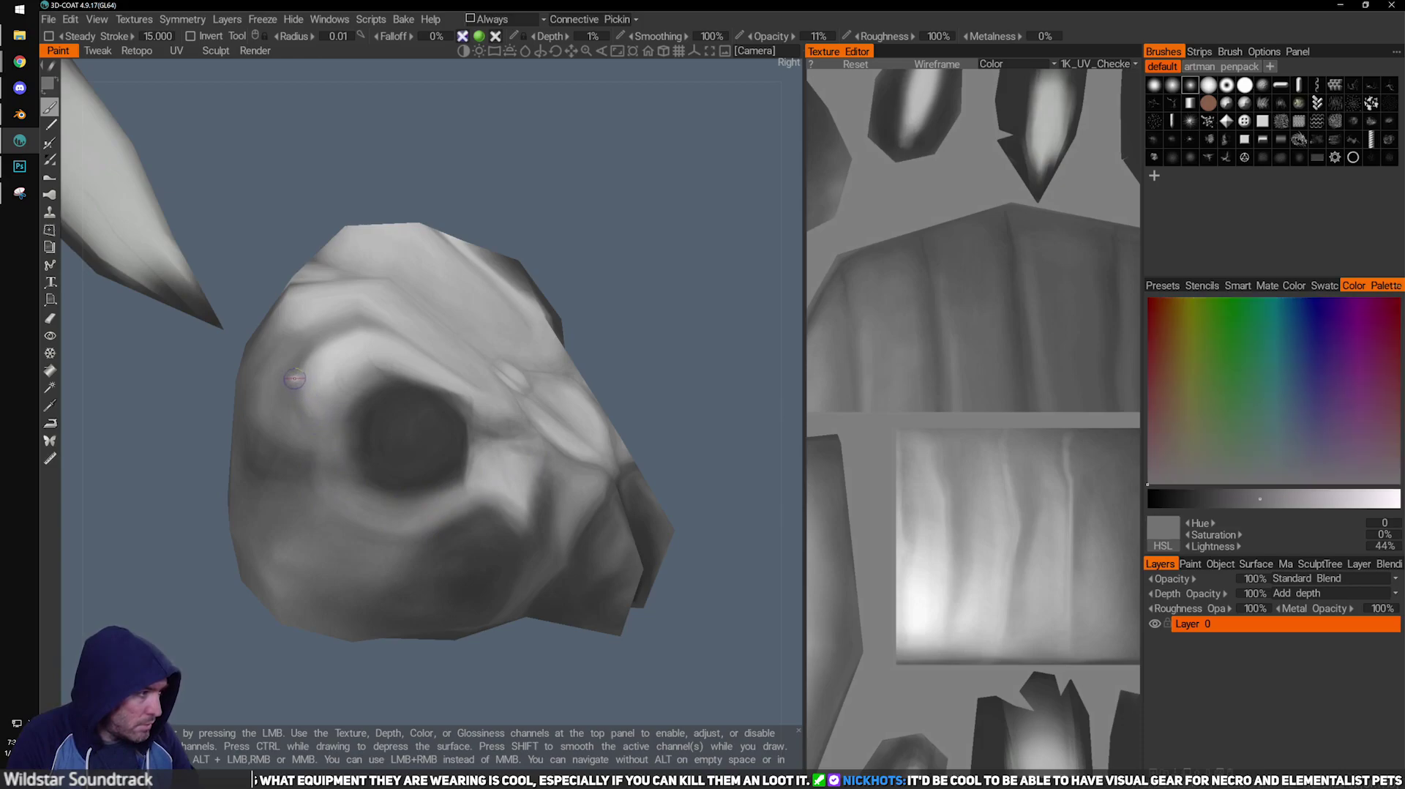
{"action": "key", "text": "v"}
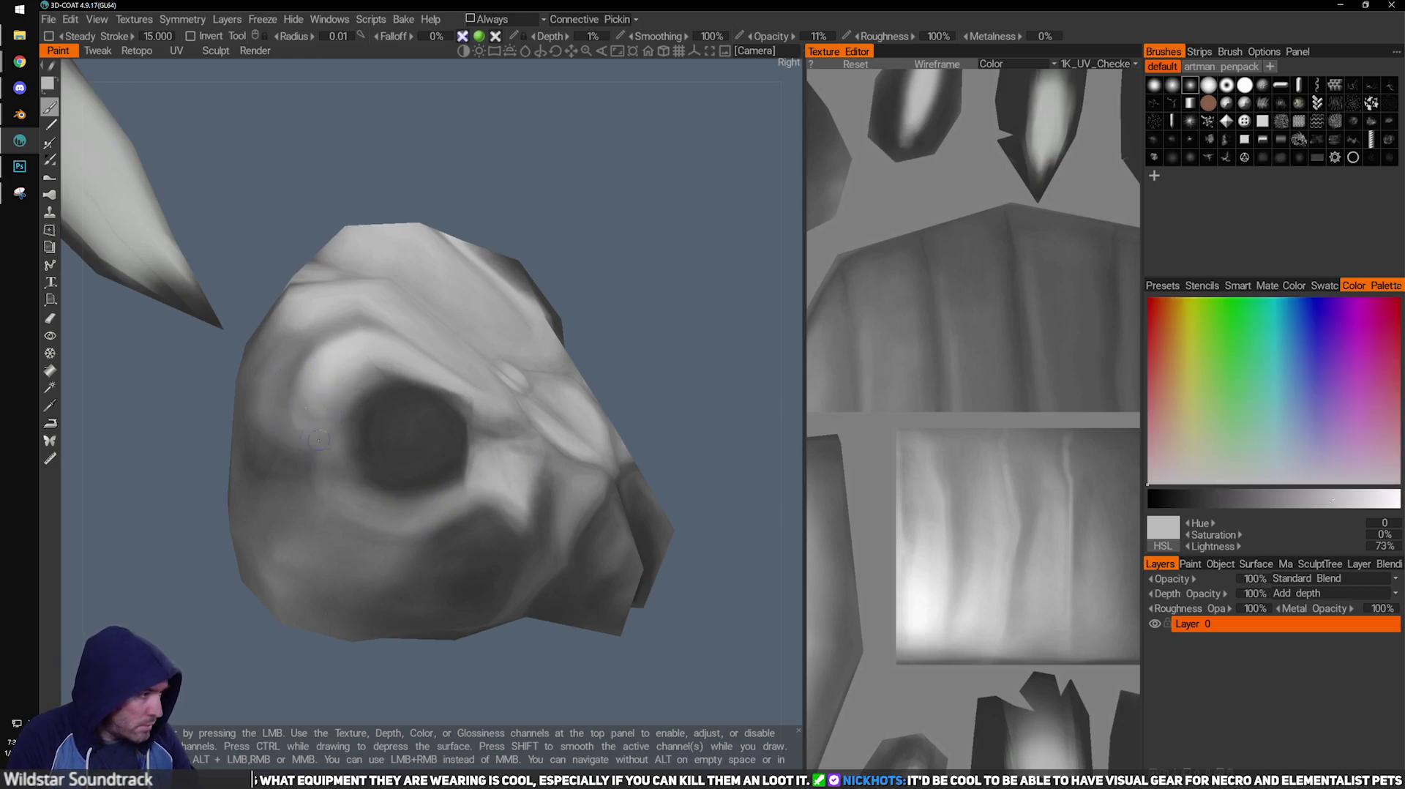
{"action": "left_click_drag", "start_coordinate": [558, 242], "coordinate": [468, 242]}
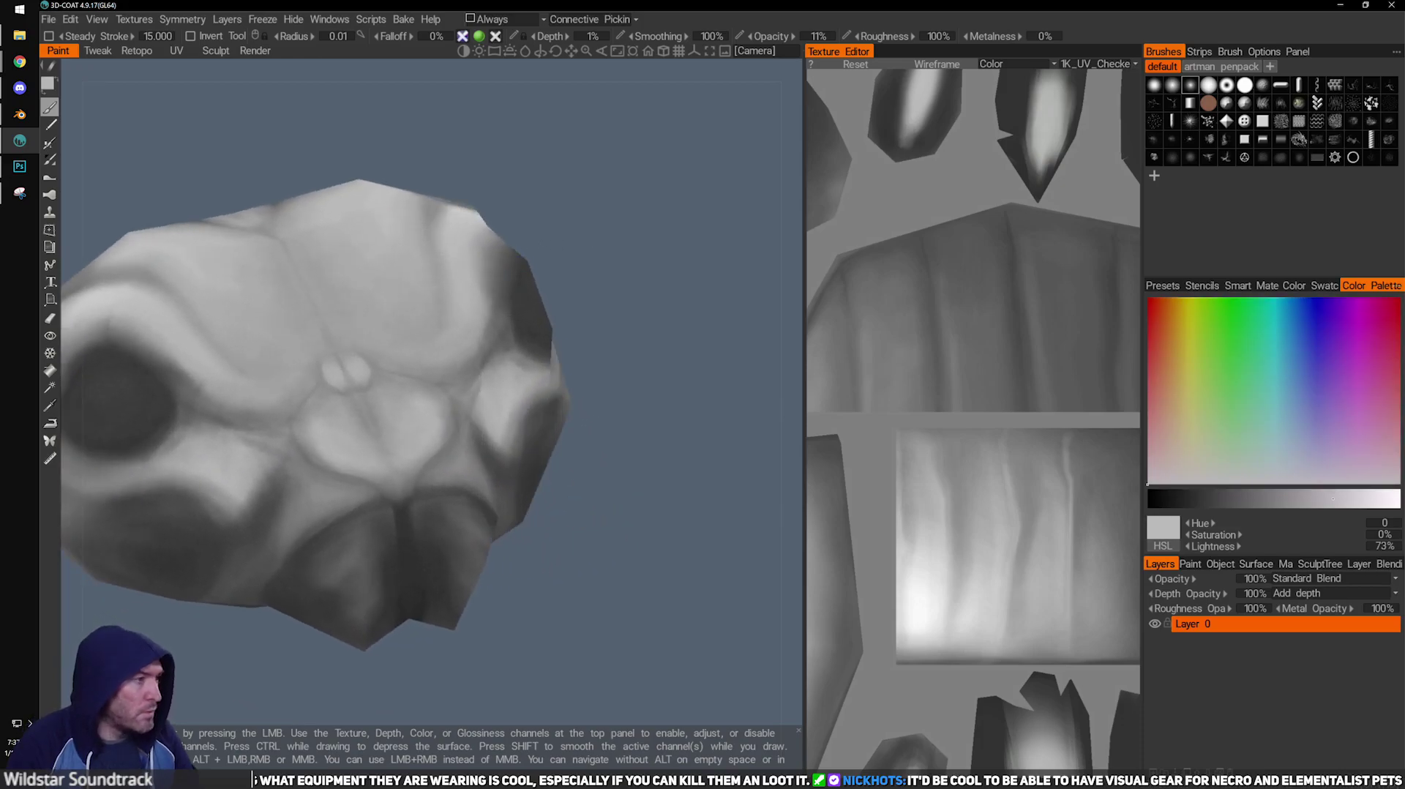
{"action": "mouse_move", "coordinate": [604, 301]}
{"action": "left_mouse_down"}
{"action": "mouse_move", "coordinate": [512, 366]}
{"action": "mouse_move", "coordinate": [603, 458]}
{"action": "mouse_move", "coordinate": [580, 462]}
{"action": "left_mouse_up"}
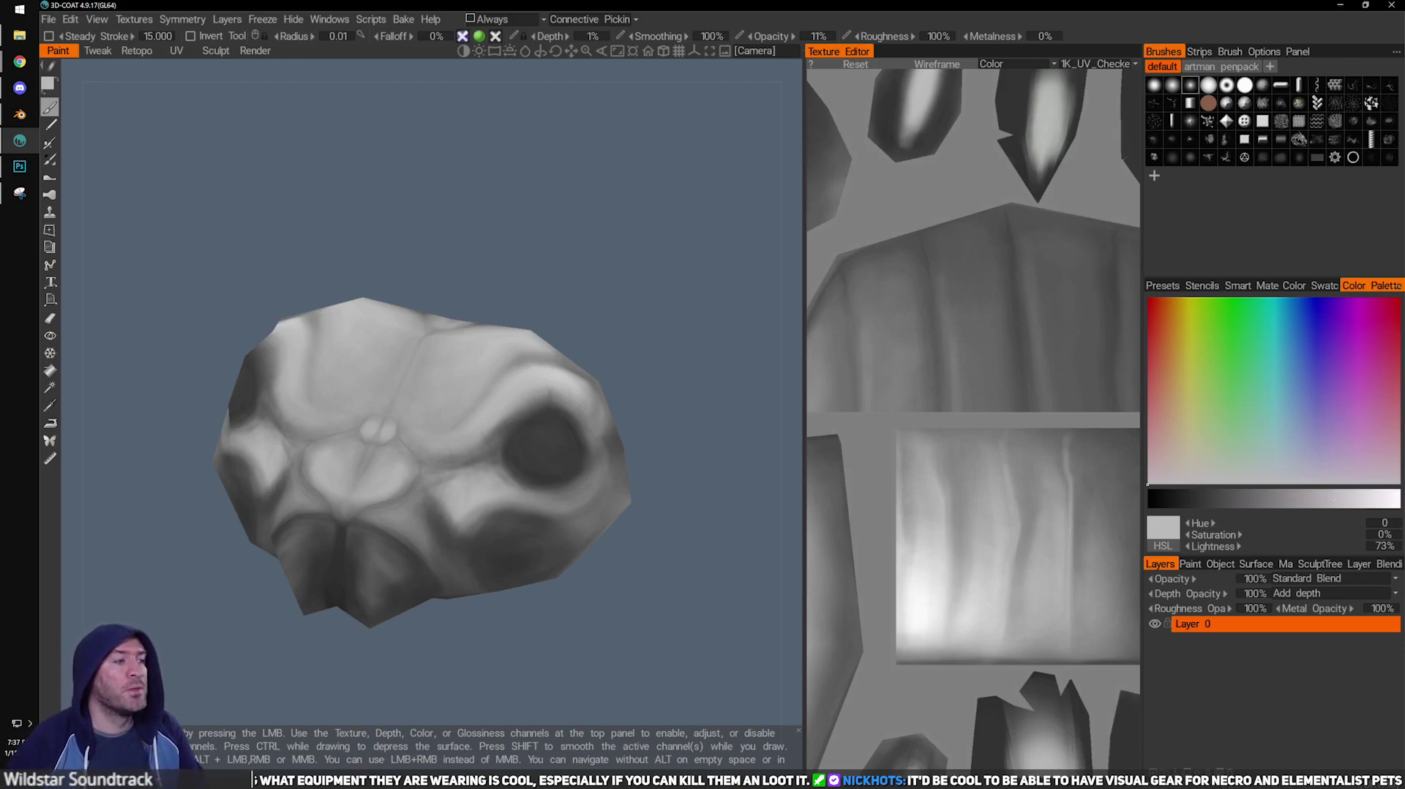
Lighten the brow ridge above the eye socket with a sampled 76% grey at a brush radius of 0.012.
{"action": "left_click_drag", "start_coordinate": [567, 255], "coordinate": [426, 306]}
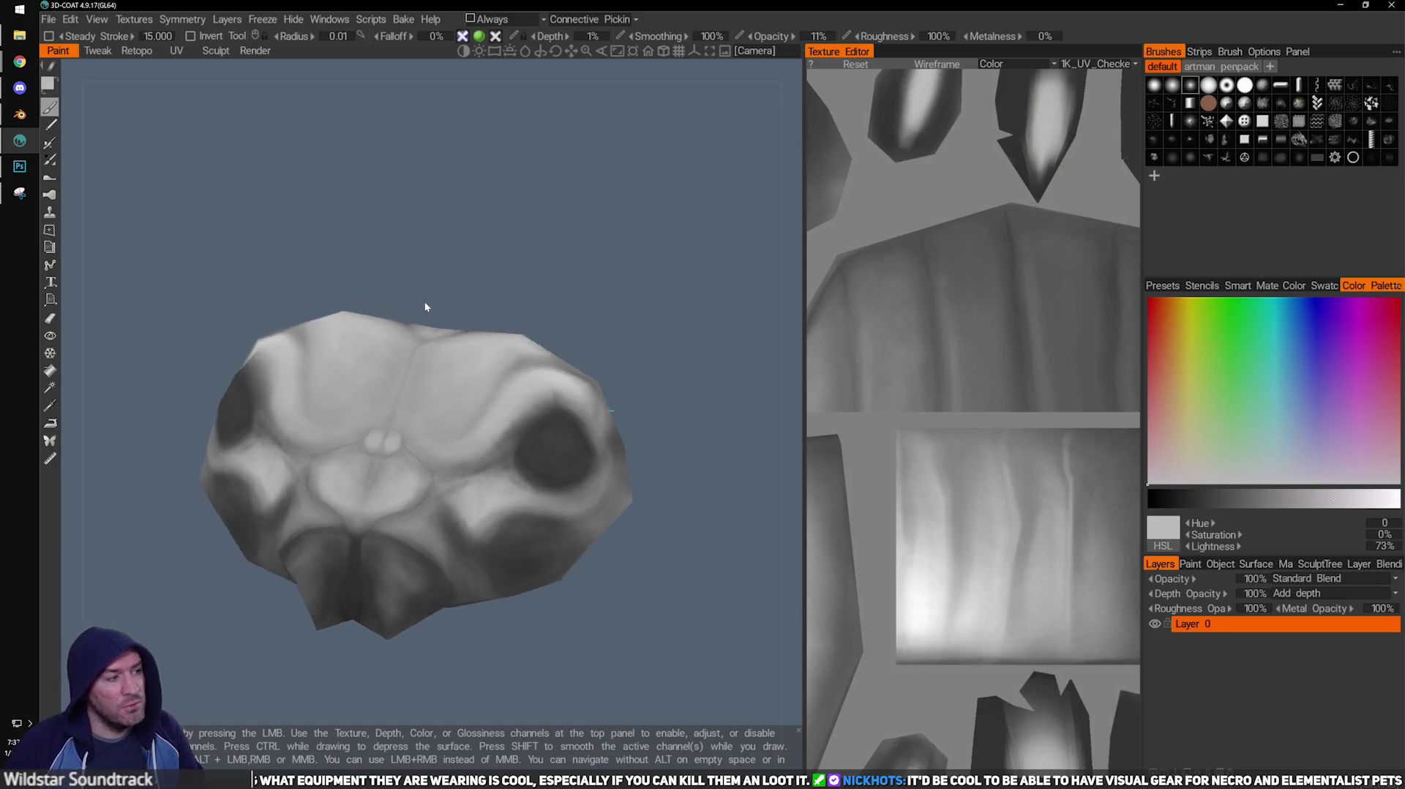
{"action": "middle_click_drag", "start_coordinate": [426, 306], "coordinate": [363, 299]}
{"action": "right_click_drag", "start_coordinate": [363, 300], "coordinate": [569, 372]}
{"action": "left_click_drag", "start_coordinate": [569, 372], "coordinate": [568, 493], "text": "alt"}
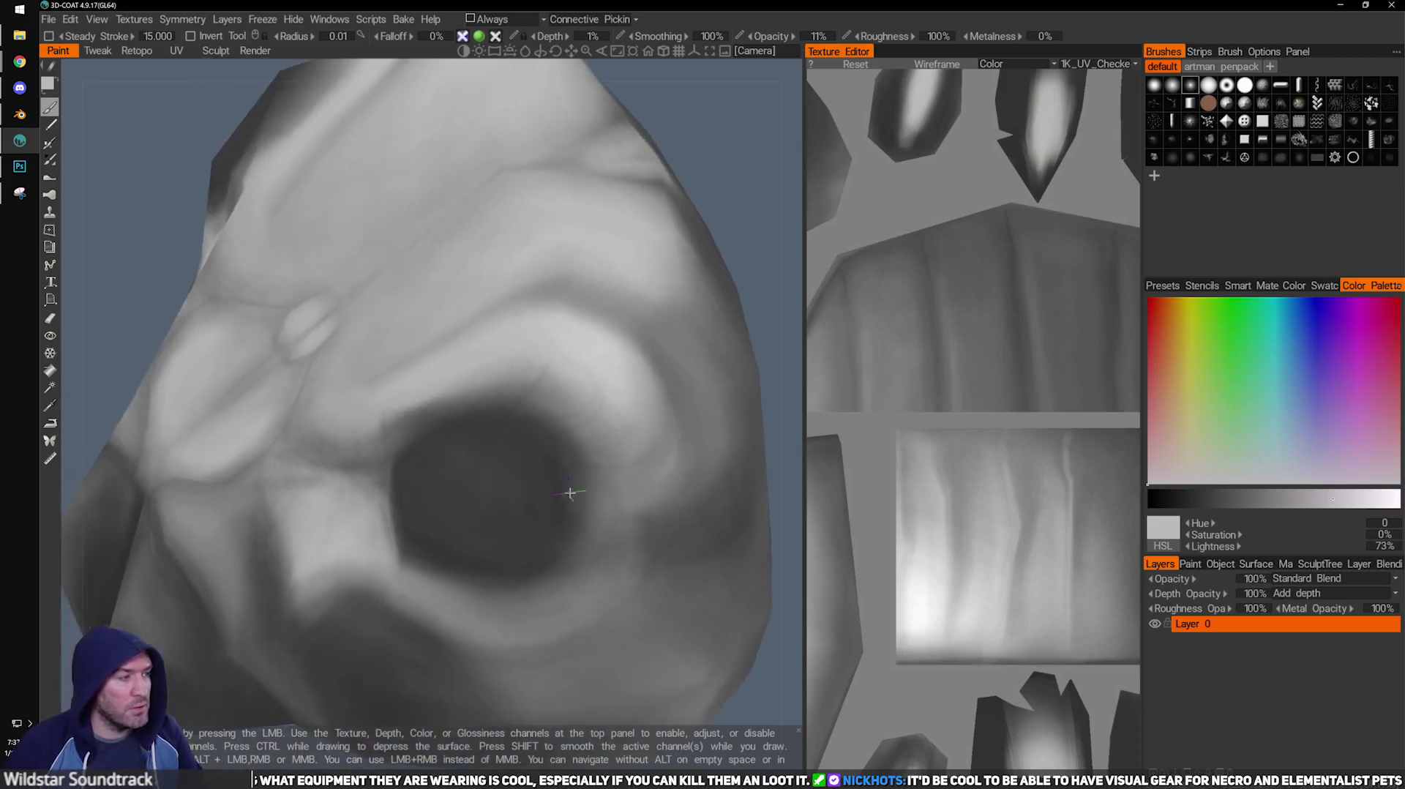
{"action": "right_click_drag", "start_coordinate": [568, 493], "coordinate": [527, 486], "text": "alt"}
{"action": "left_click_drag", "start_coordinate": [527, 486], "coordinate": [586, 500], "text": "alt"}
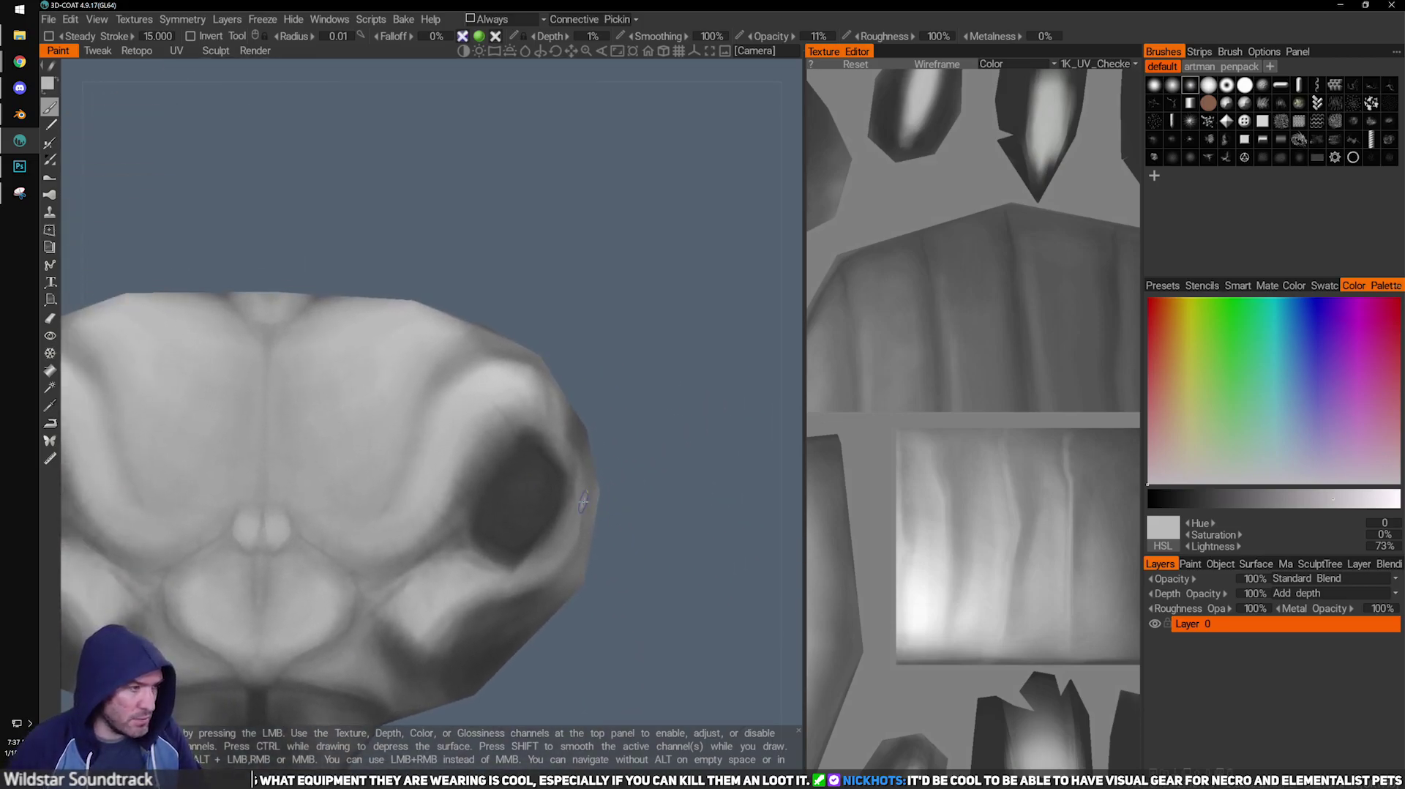
{"action": "left_click_drag", "start_coordinate": [658, 344], "coordinate": [599, 362]}
{"action": "mouse_move", "coordinate": [471, 433]}
{"action": "left_mouse_down", "text": "alt"}
{"action": "mouse_move", "coordinate": [489, 408]}
{"action": "mouse_move", "coordinate": [454, 439]}
{"action": "mouse_move", "coordinate": [479, 411]}
{"action": "left_mouse_up", "text": "alt"}
{"action": "key", "text": "v"}
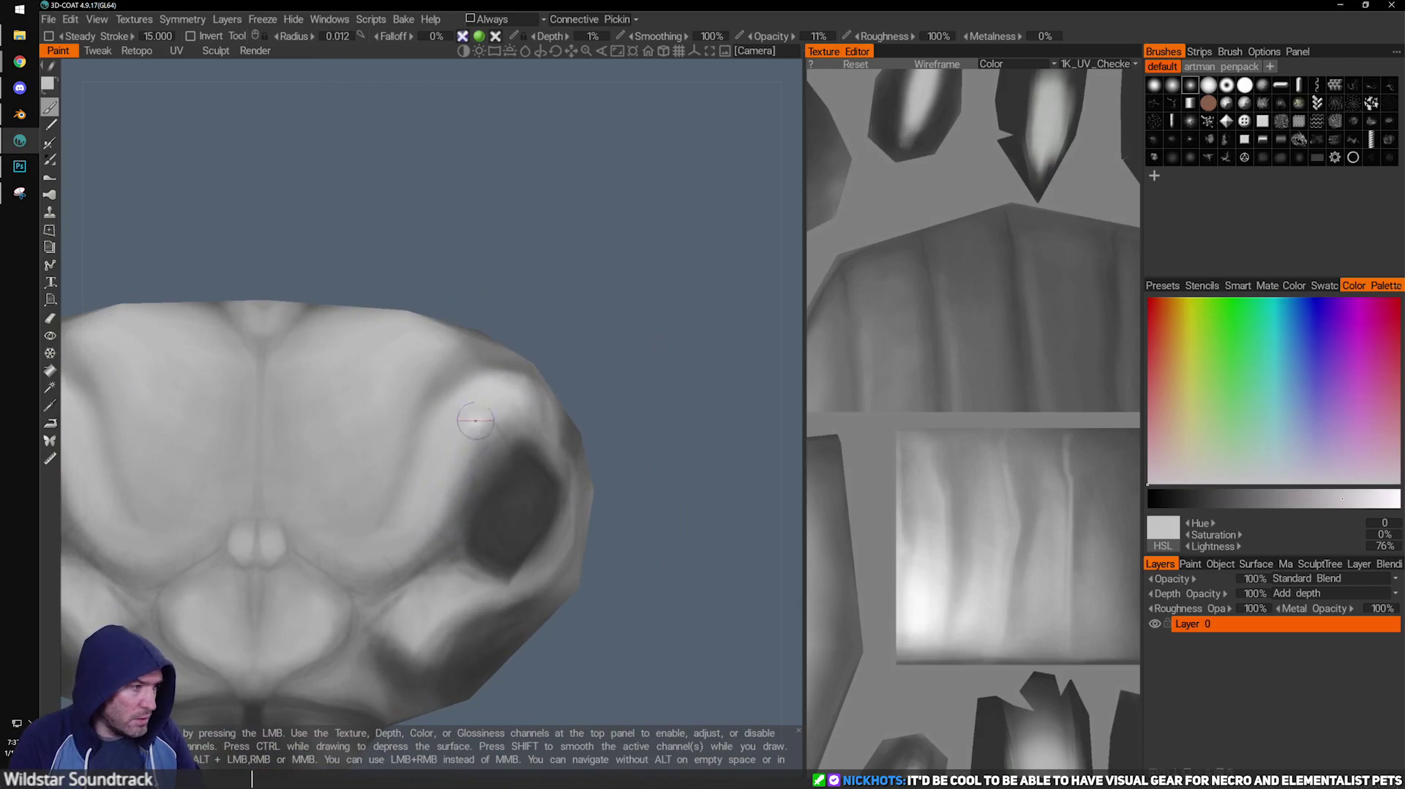
{"action": "left_click_drag", "start_coordinate": [591, 394], "coordinate": [579, 297]}
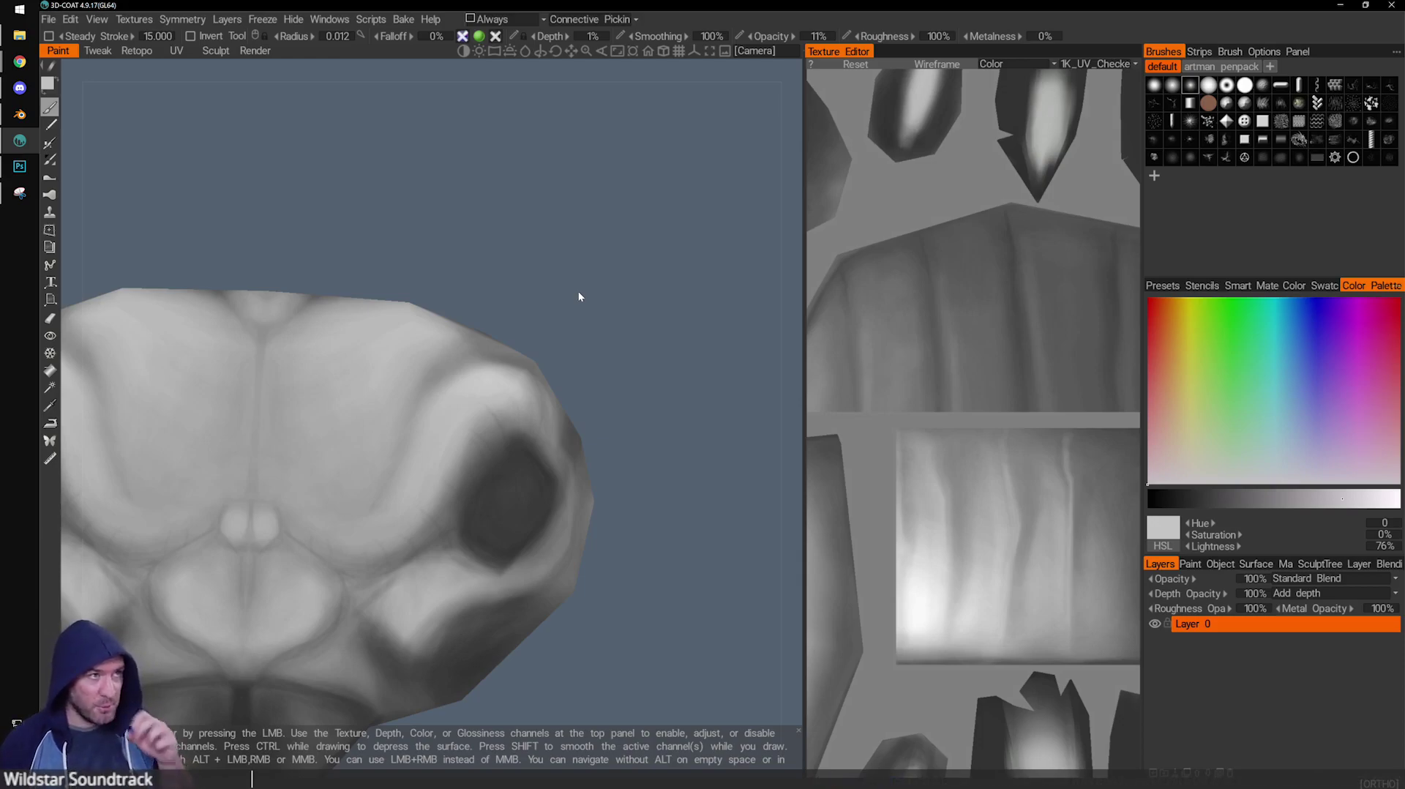
{"action": "mouse_move", "coordinate": [653, 301]}
{"action": "left_mouse_down"}
{"action": "mouse_move", "coordinate": [662, 266]}
{"action": "mouse_move", "coordinate": [441, 385]}
{"action": "left_mouse_up"}
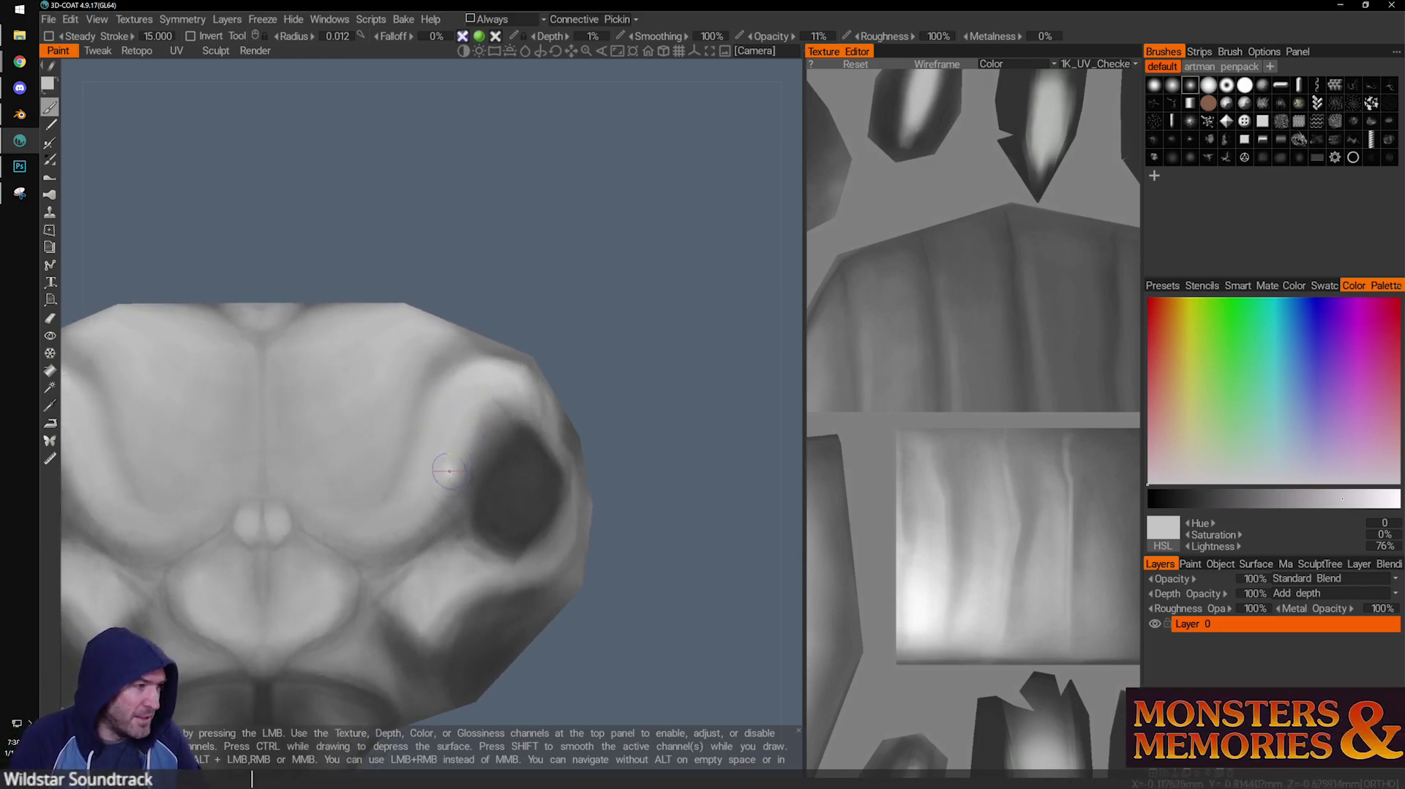
{"action": "mouse_move", "coordinate": [565, 366]}
{"action": "left_mouse_down"}
{"action": "mouse_move", "coordinate": [577, 320]}
{"action": "mouse_move", "coordinate": [558, 379]}
{"action": "mouse_move", "coordinate": [483, 437]}
{"action": "left_mouse_up"}
Darken and define the crease between the forehead and the brow ridge with sampled greys of 57% and 35% lightness at radius 0.01.
{"action": "key", "text": "v"}
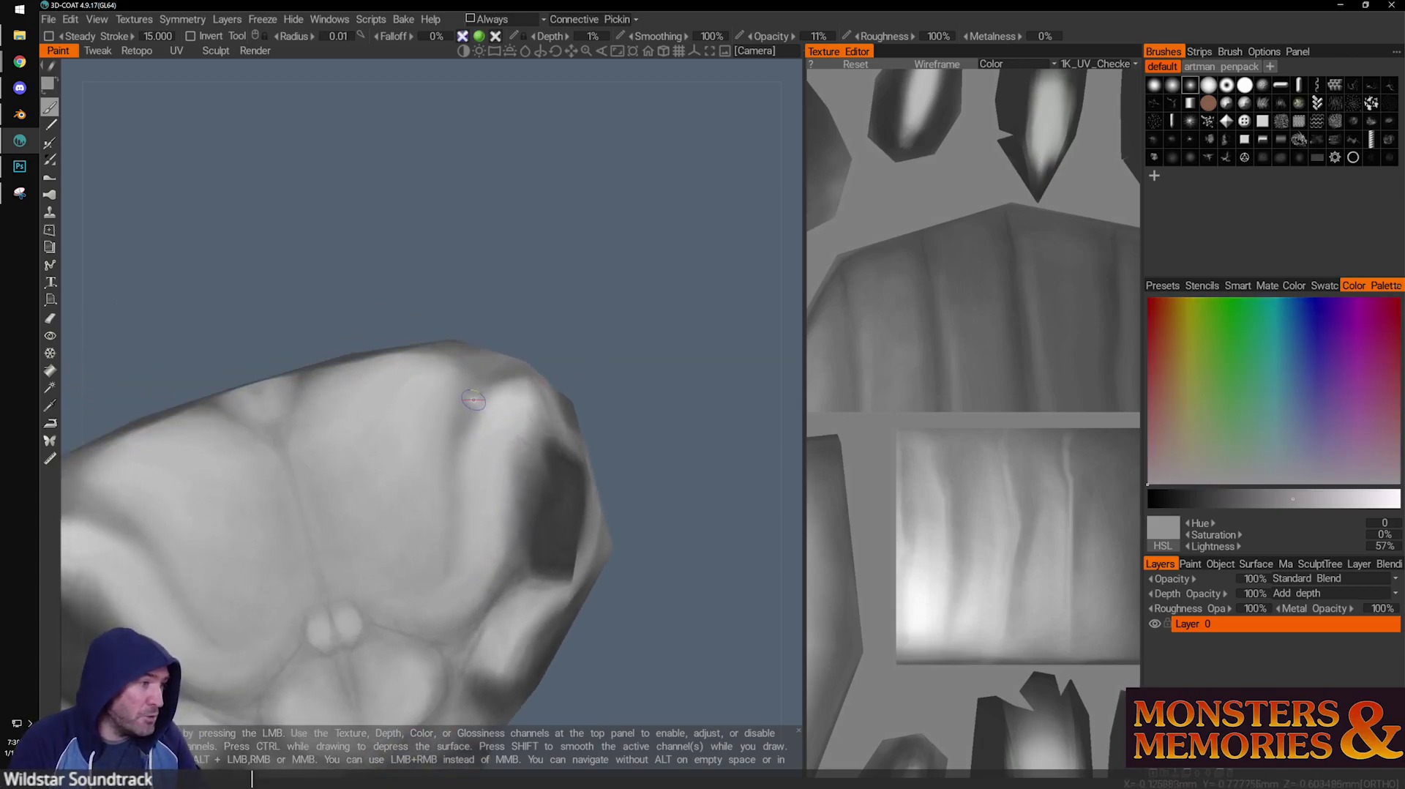
{"action": "left_click_drag", "start_coordinate": [596, 386], "coordinate": [476, 450]}
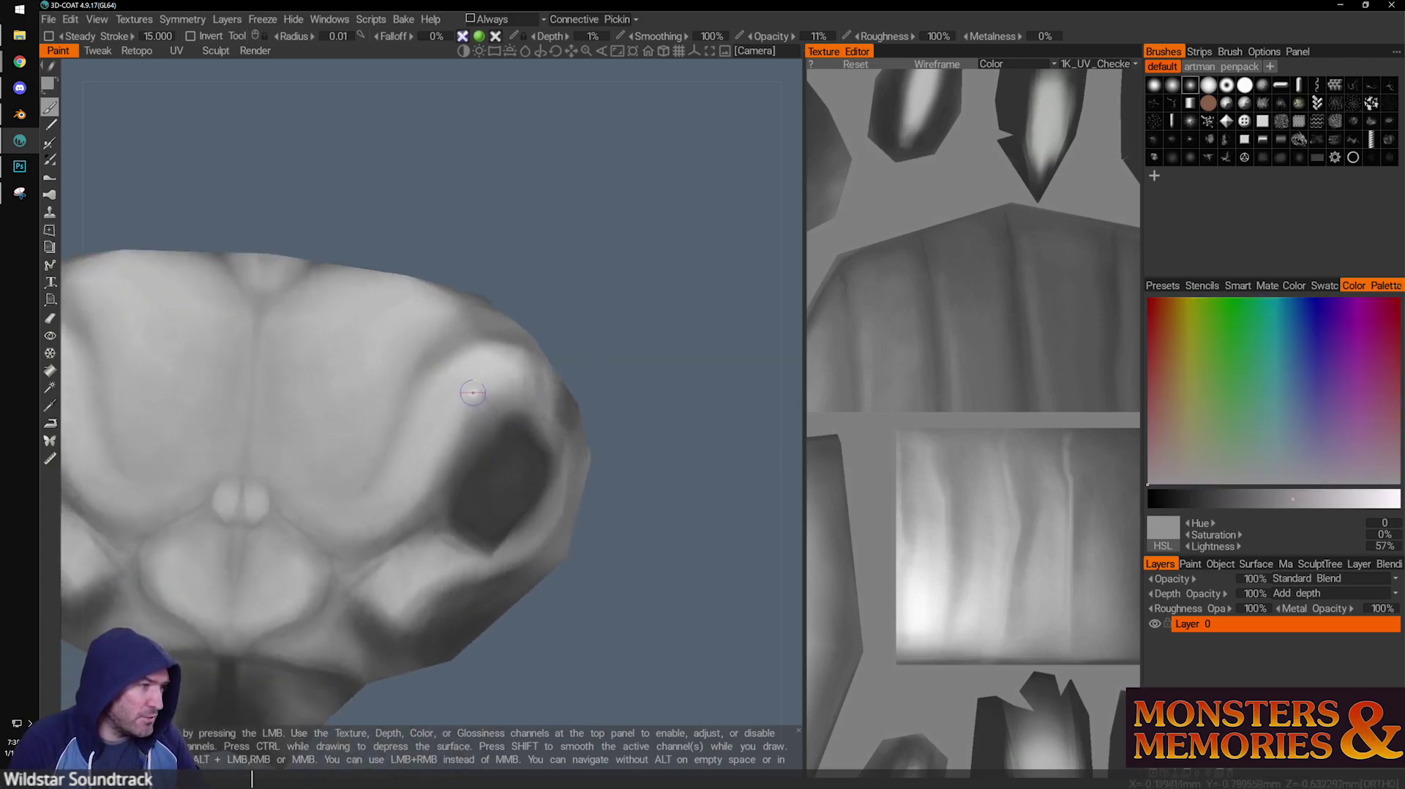
{"action": "key", "text": "v"}
{"action": "mouse_move", "coordinate": [601, 313]}
{"action": "left_mouse_down"}
{"action": "mouse_move", "coordinate": [599, 299]}
{"action": "mouse_move", "coordinate": [596, 320]}
{"action": "left_mouse_up"}
{"action": "key", "text": "v"}
{"action": "key", "text": "]"}
{"action": "left_click_drag", "start_coordinate": [448, 431], "coordinate": [452, 371]}
{"action": "left_click_drag", "start_coordinate": [552, 374], "coordinate": [424, 426]}
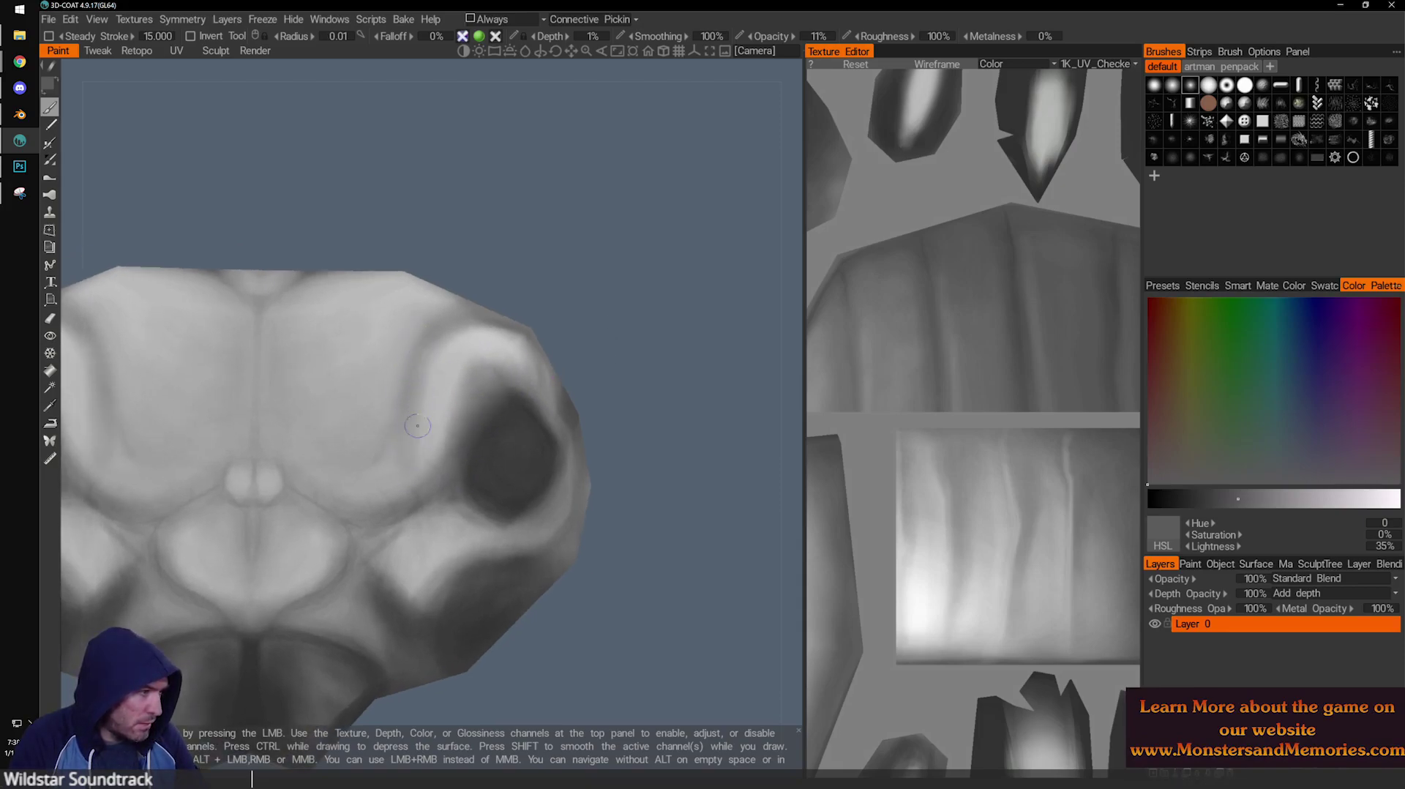
Soften the forehead's outer and lower edge beside the brow crease with sampled 63% and 66% greys at radius 0.012.
{"action": "key", "text": "v"}
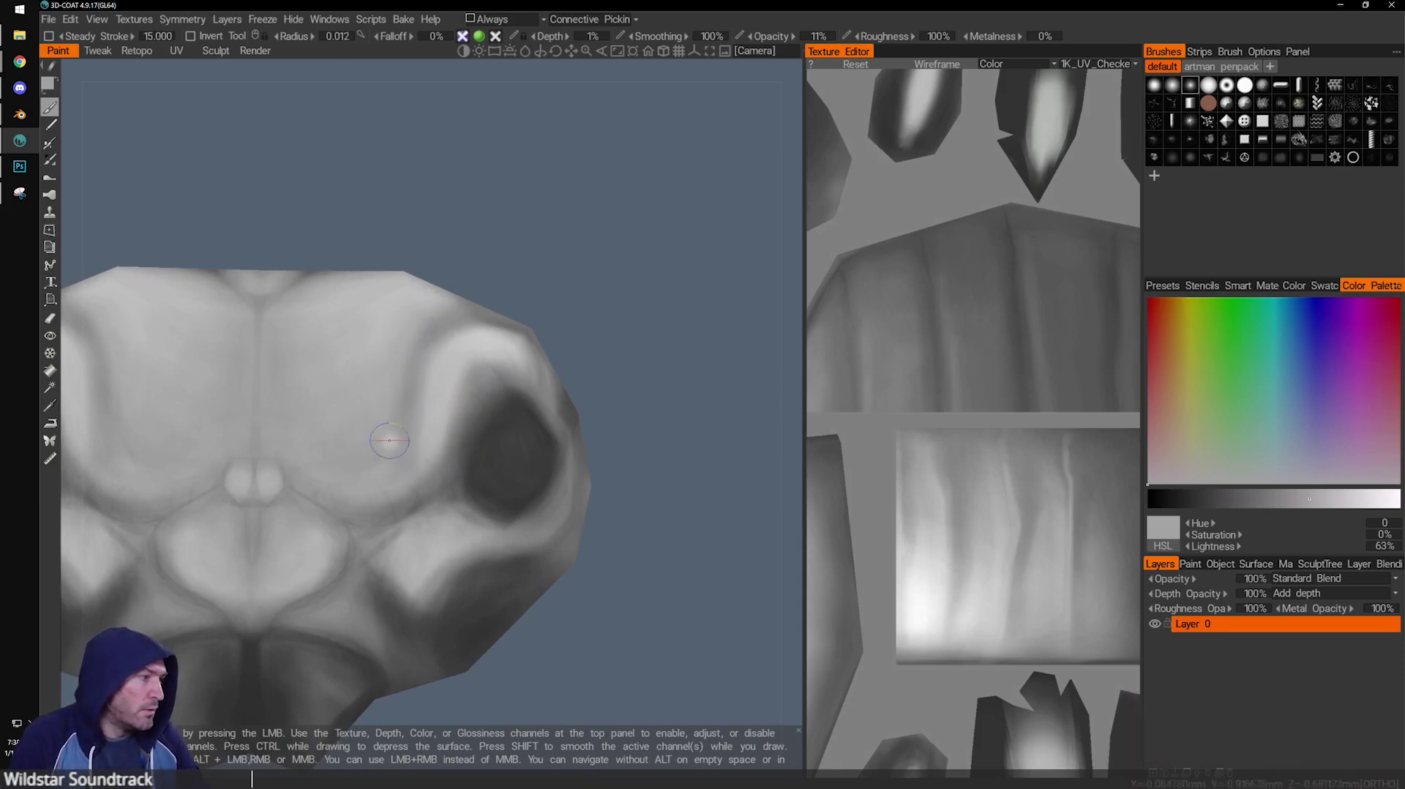
{"action": "left_click_drag", "start_coordinate": [392, 388], "coordinate": [452, 331], "text": "alt"}
{"action": "key", "text": "v"}
{"action": "left_click_drag", "start_coordinate": [393, 370], "coordinate": [401, 450]}
{"action": "left_click_drag", "start_coordinate": [403, 330], "coordinate": [389, 439]}
{"action": "left_click_drag", "start_coordinate": [361, 389], "coordinate": [373, 469]}
{"action": "key", "text": "v"}
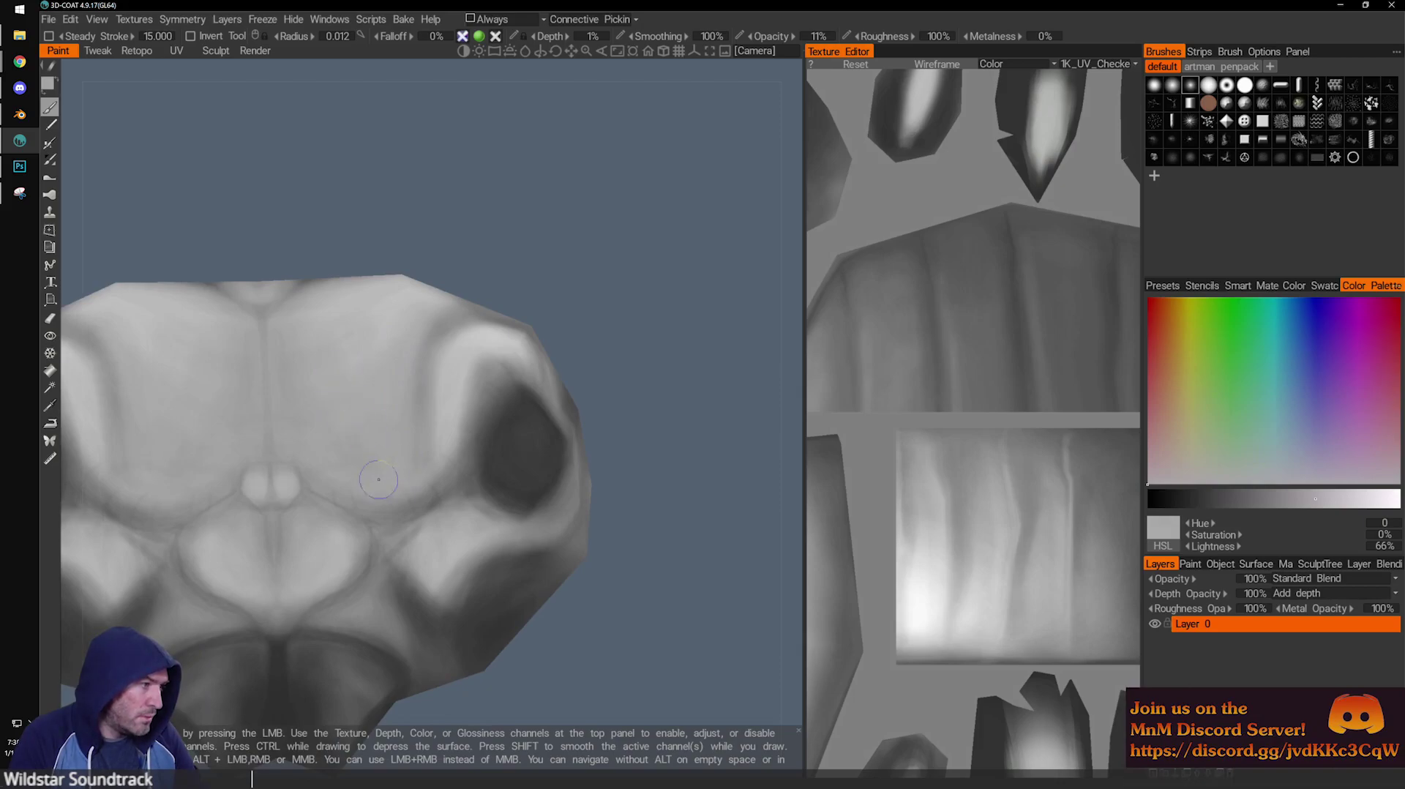
Even out the forehead shading with repeatedly sampled light greys between 60% and 73% lightness.
{"action": "key", "text": "v"}
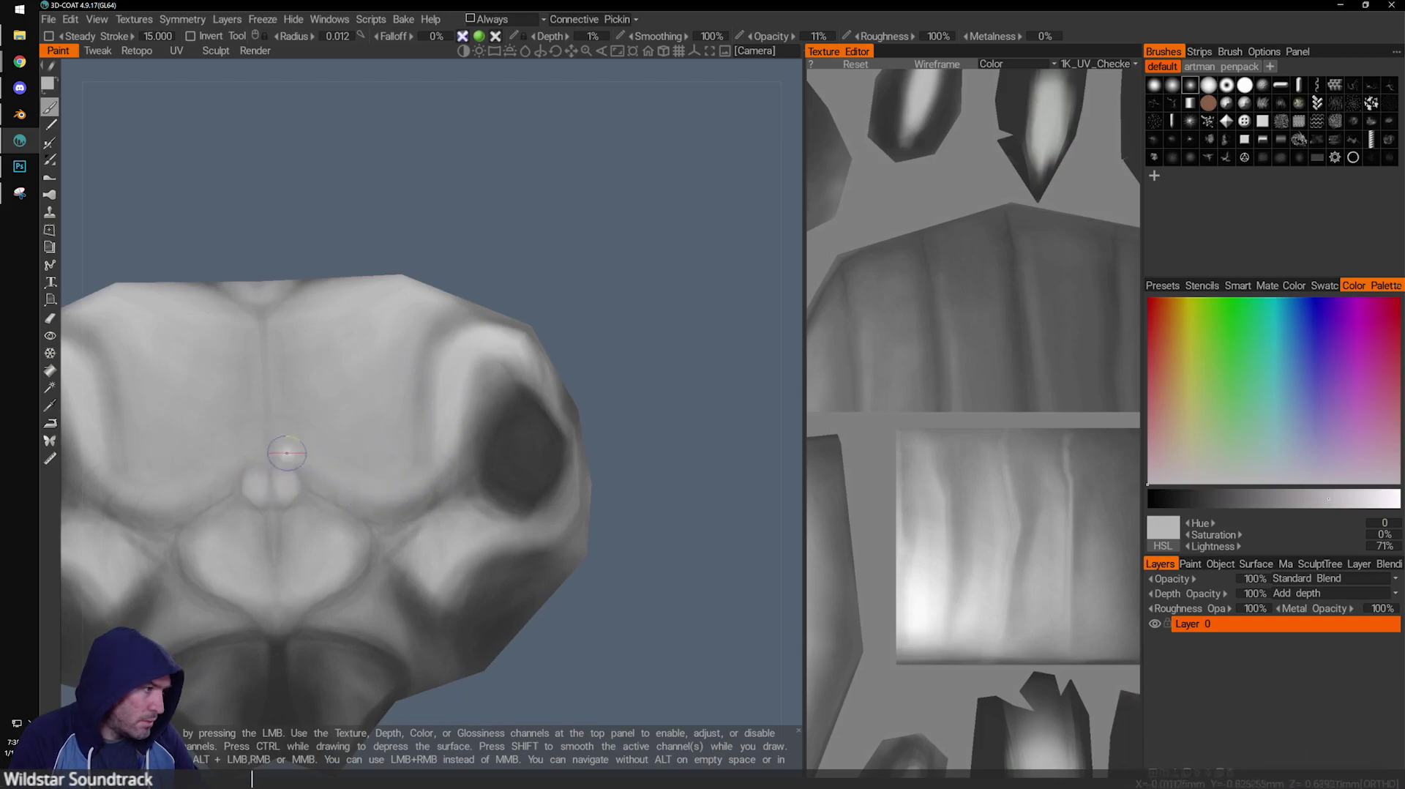
{"action": "key", "text": "v"}
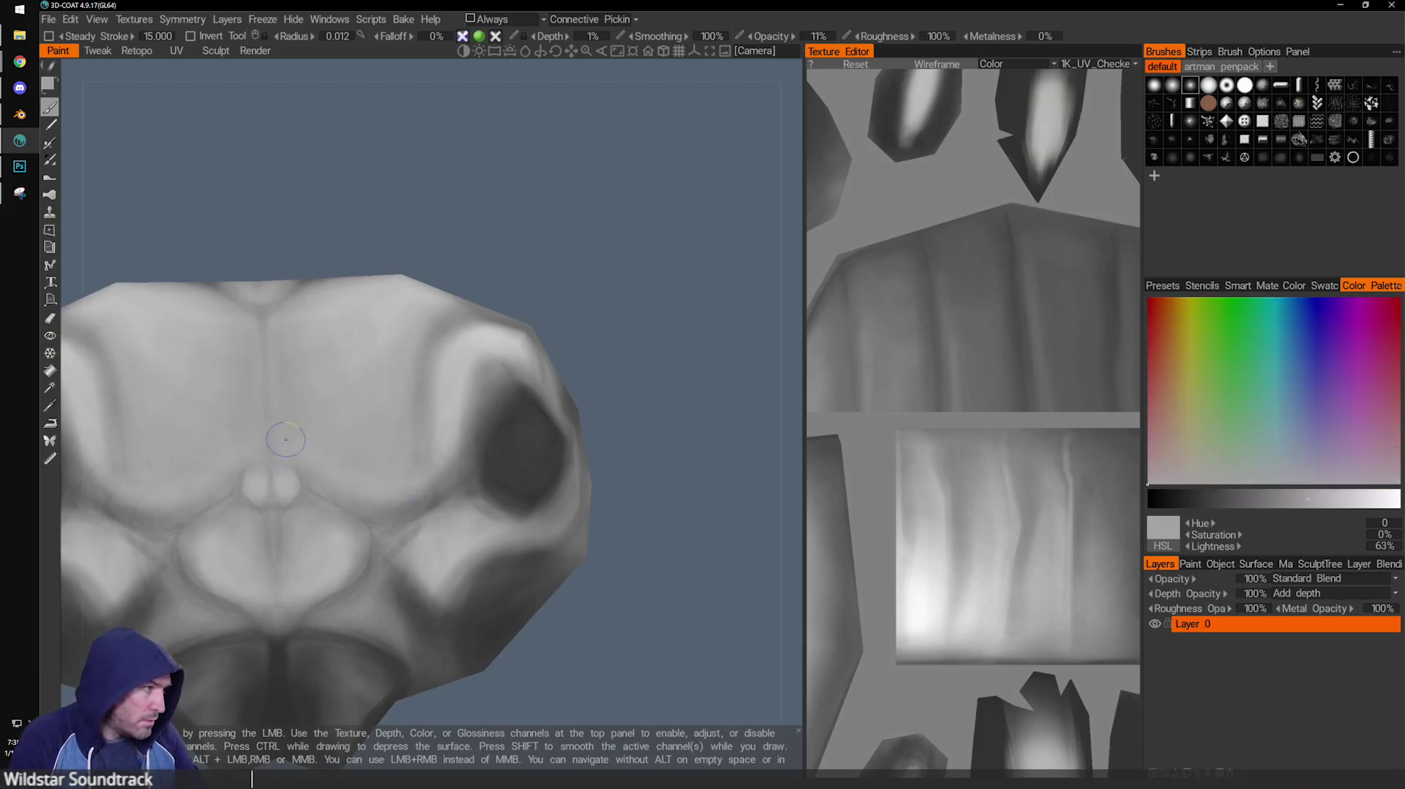
{"action": "key", "text": "v"}
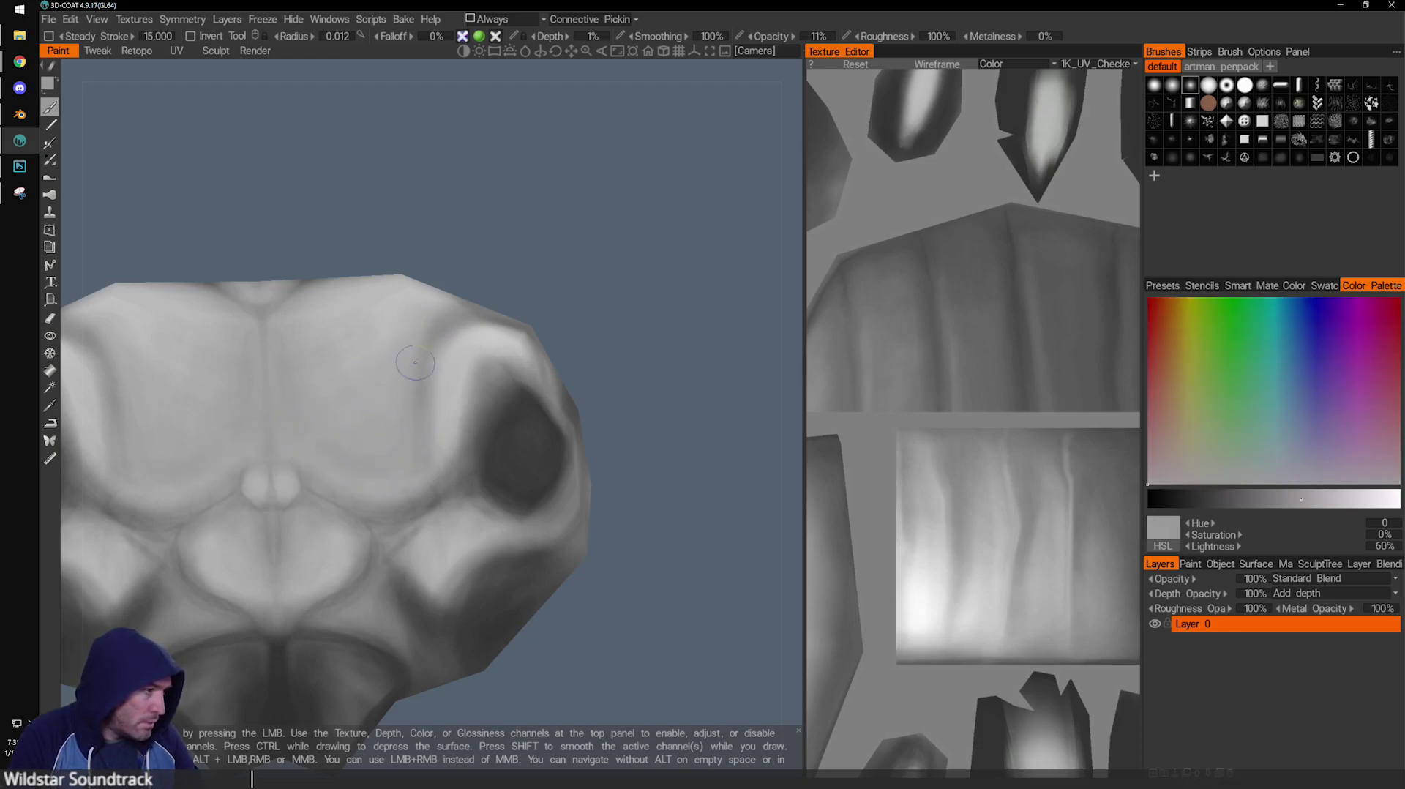
{"action": "key", "text": "v"}
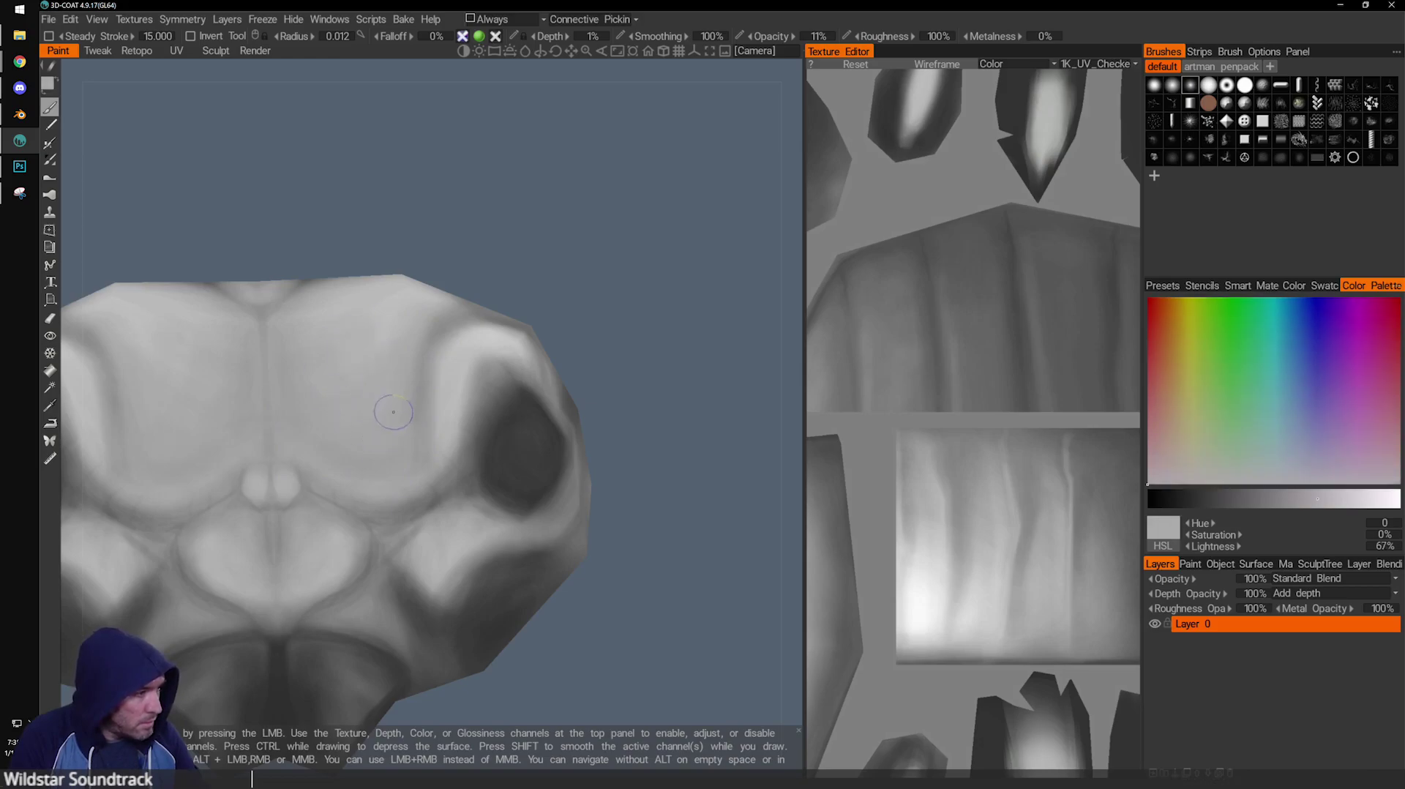
{"action": "key", "text": "v"}
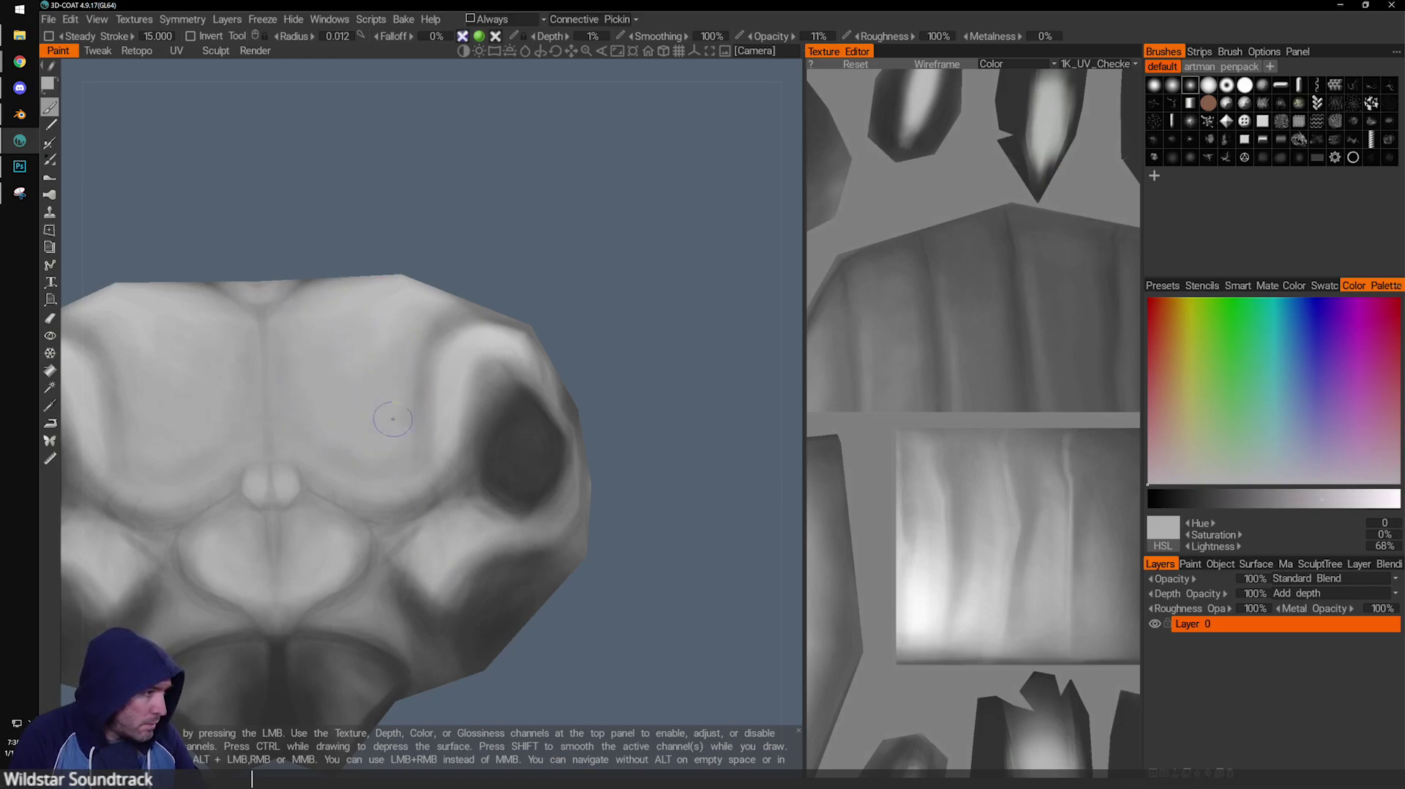
{"action": "key", "text": "v"}
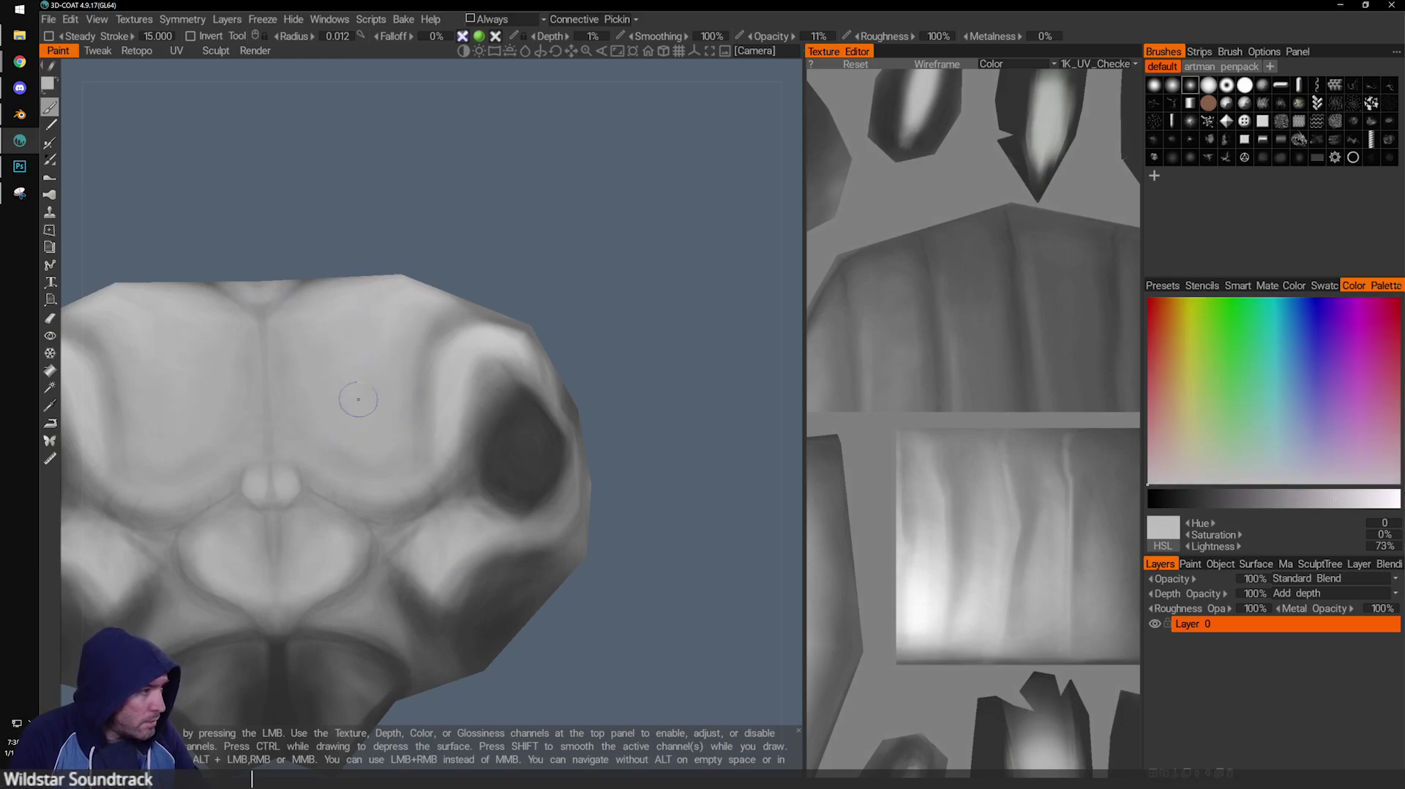
Examine the shaded head from several angles and distances, ending on a close front view.
{"action": "scroll", "coordinate": [550, 284], "scroll_direction": "down", "scroll_amount": 3}
{"action": "left_click_drag", "start_coordinate": [551, 284], "coordinate": [430, 342]}
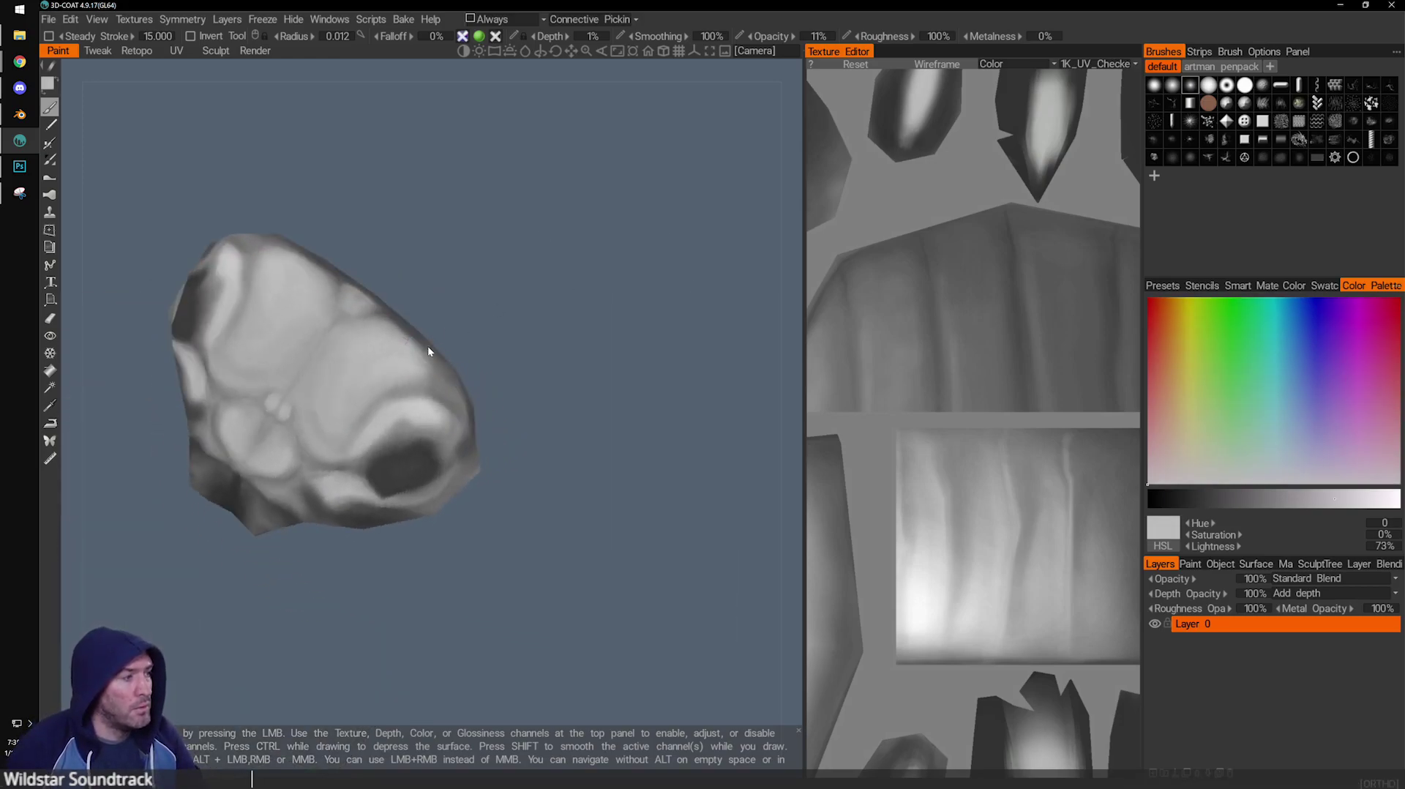
{"action": "middle_click_drag", "start_coordinate": [431, 342], "coordinate": [561, 290]}
{"action": "scroll", "coordinate": [561, 290], "scroll_direction": "down", "scroll_amount": 4}
{"action": "left_click_drag", "start_coordinate": [557, 282], "coordinate": [447, 263]}
{"action": "left_click_drag", "start_coordinate": [571, 458], "coordinate": [442, 443]}
{"action": "scroll", "coordinate": [393, 482], "scroll_direction": "up", "scroll_amount": 3}
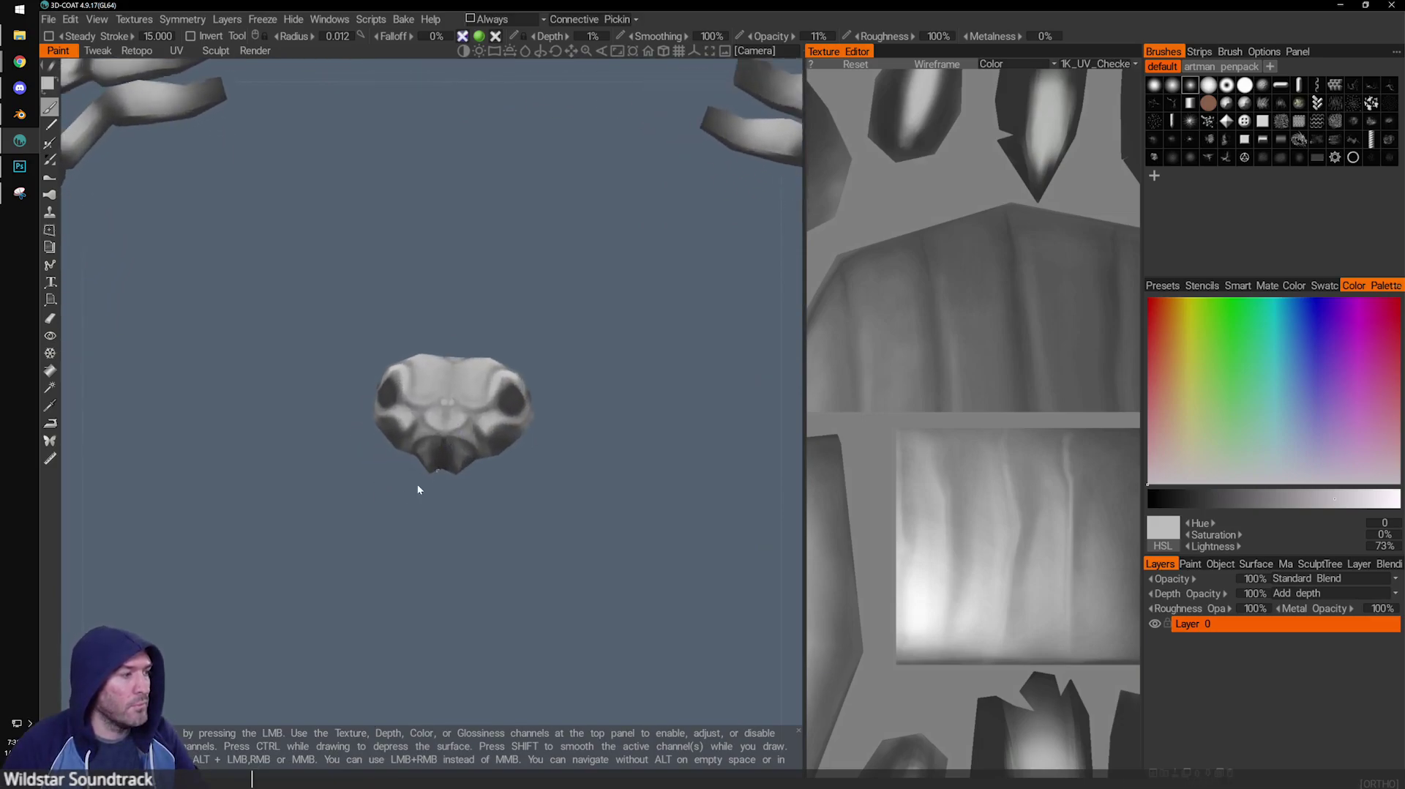
{"action": "scroll", "coordinate": [543, 486], "scroll_direction": "up", "scroll_amount": 3}
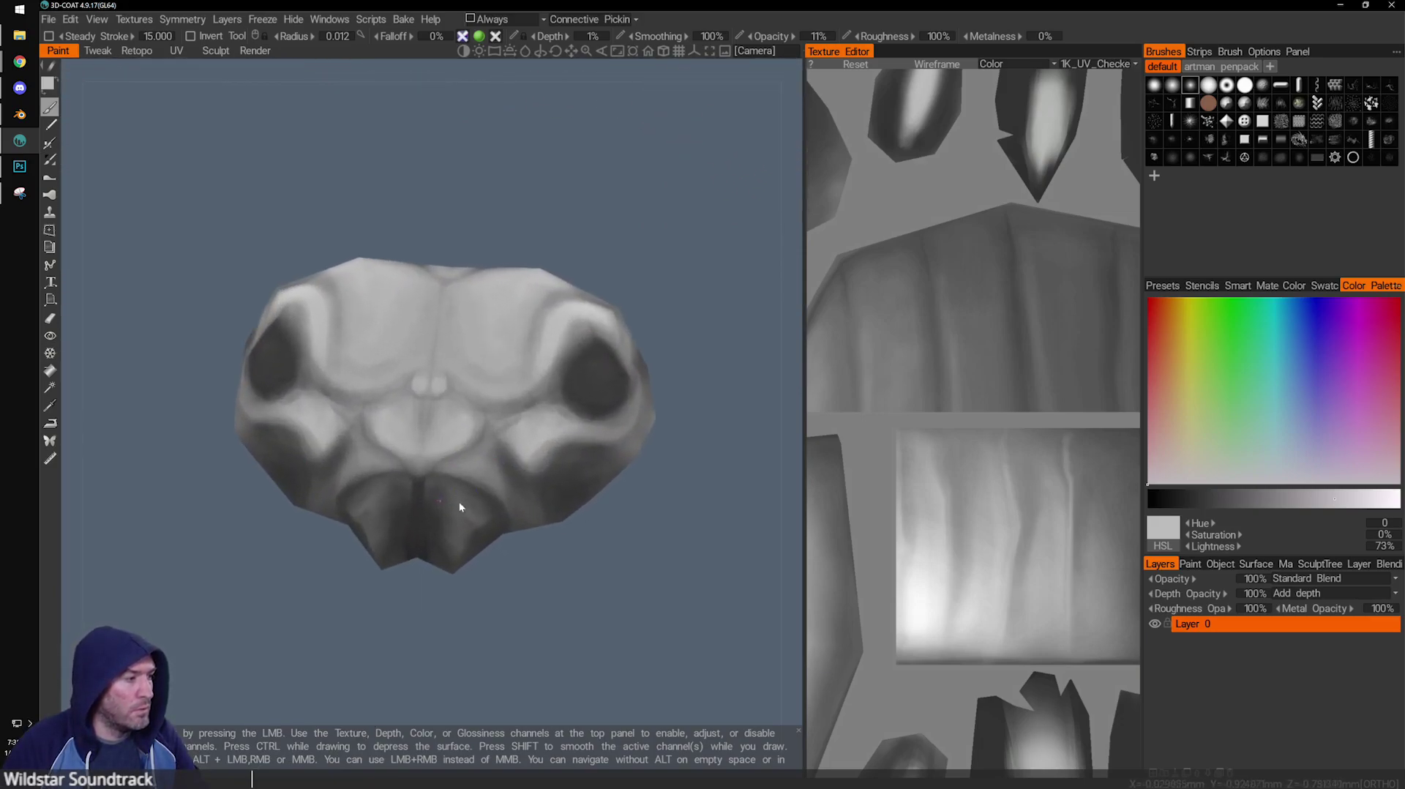
{"action": "scroll", "coordinate": [447, 500], "scroll_direction": "up", "scroll_amount": 5}
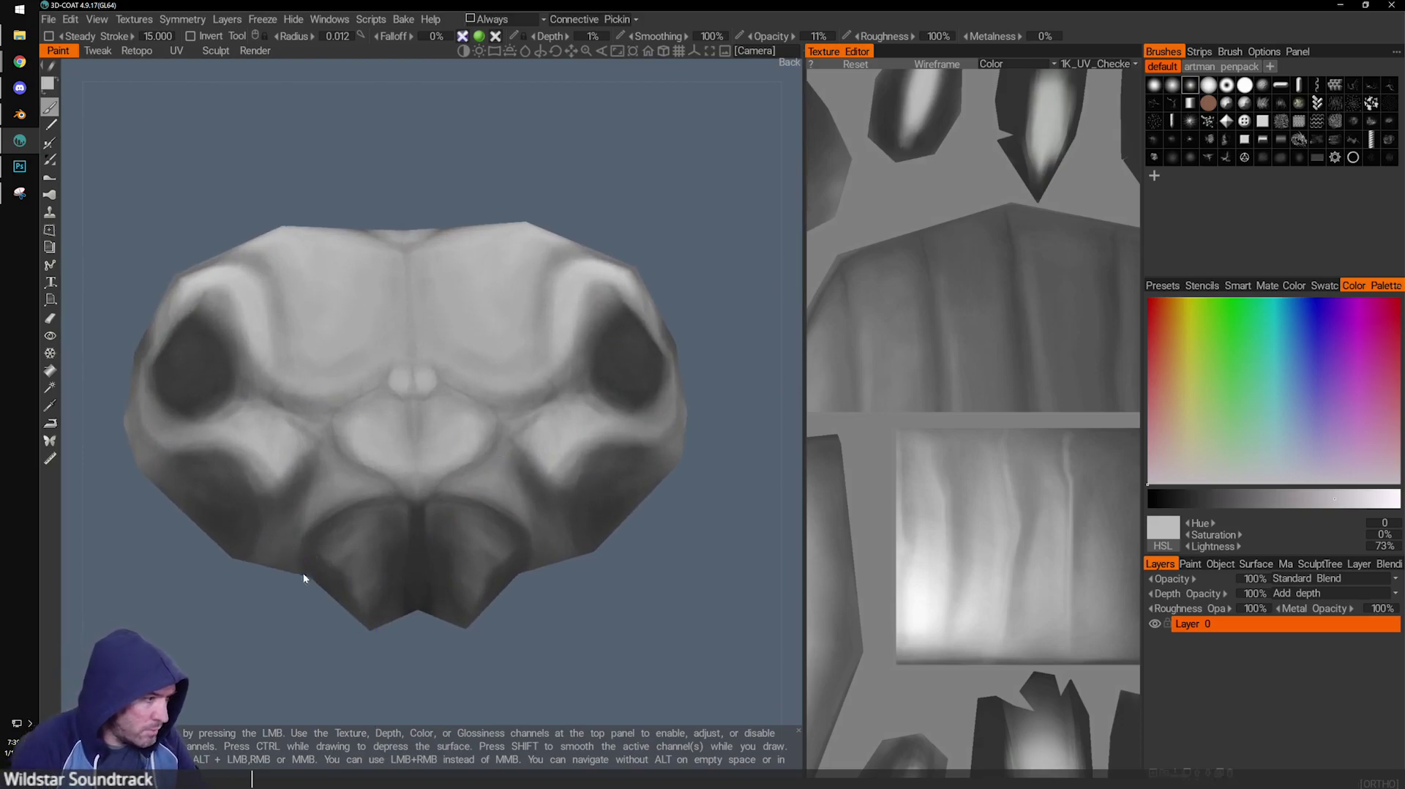
Paint a thin dark centre line down the face and outline the small nose bumps with a sampled 19% grey and a much smaller brush.
{"action": "key", "text": "v"}
{"action": "scroll", "coordinate": [379, 485], "scroll_direction": "up", "scroll_amount": 1}
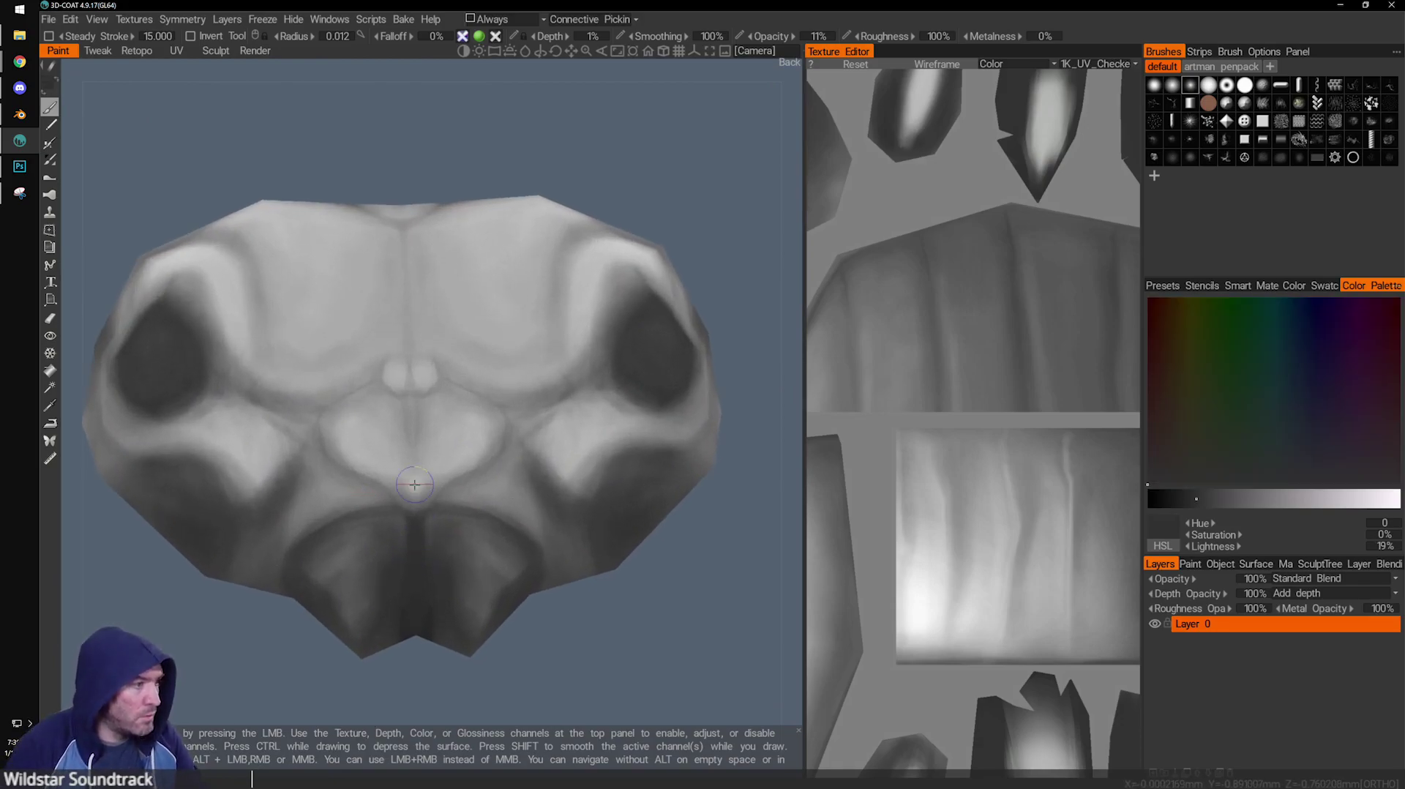
{"action": "key", "text": "bracketleft"}
{"action": "key", "text": "bracketleft"}
{"action": "key", "text": "bracketleft"}
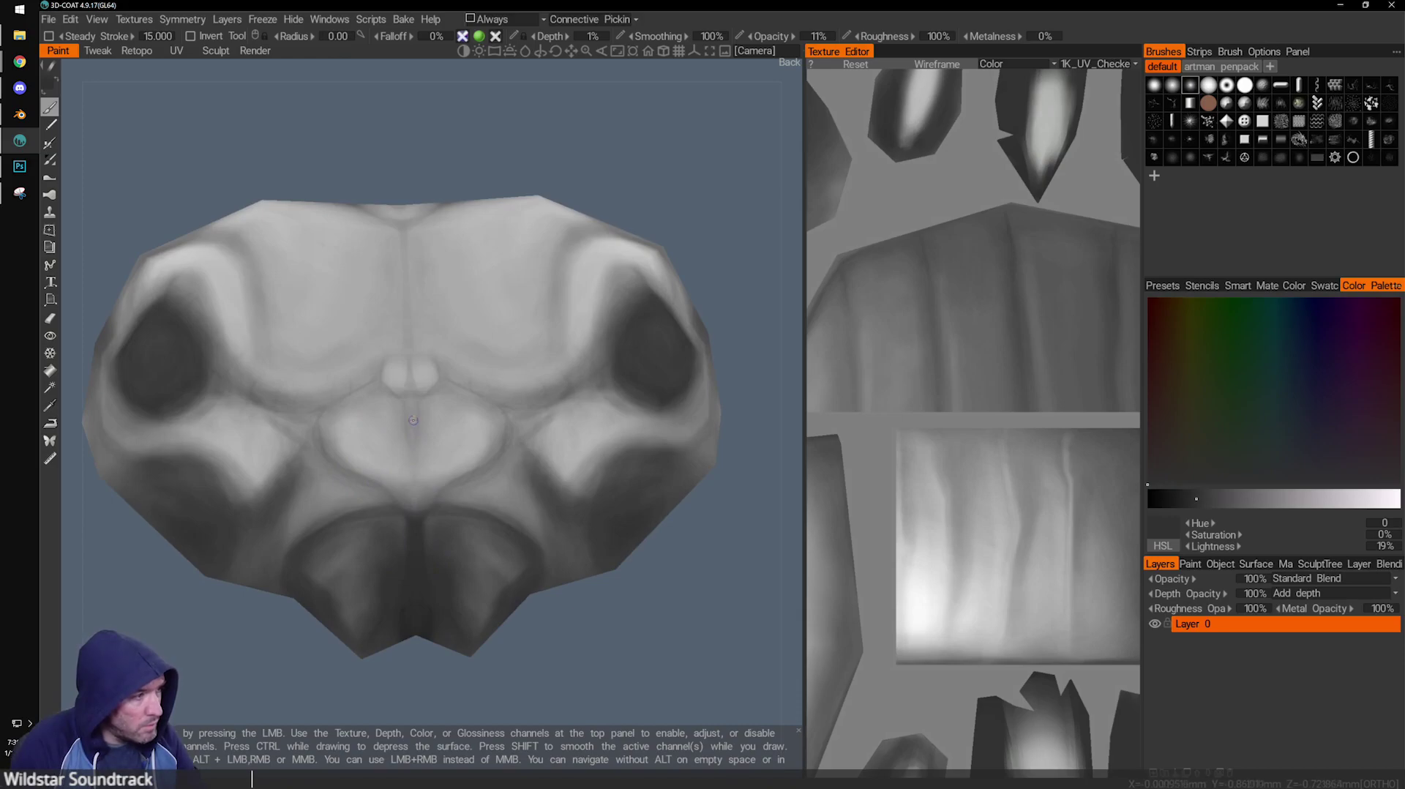
{"action": "left_click_drag", "start_coordinate": [415, 448], "coordinate": [415, 469]}
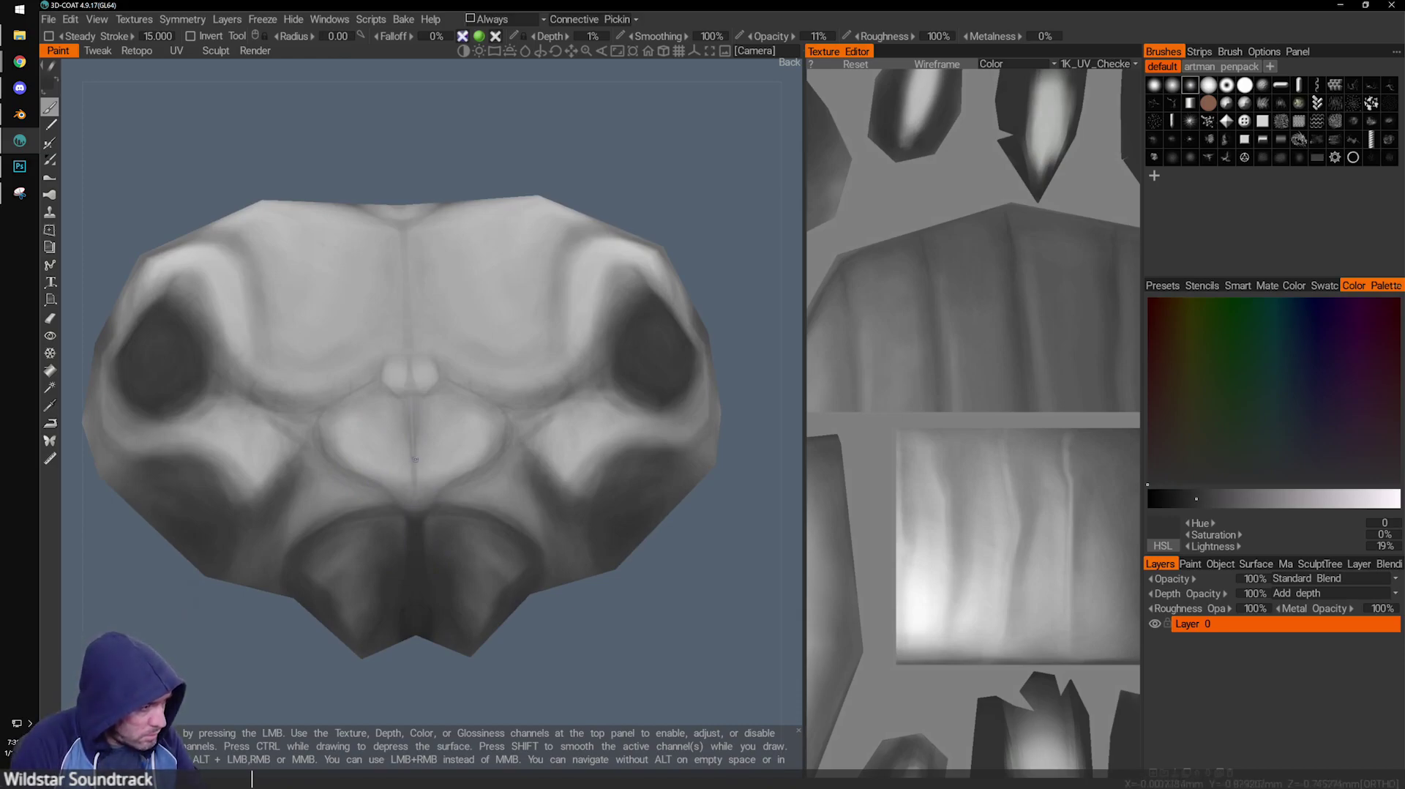
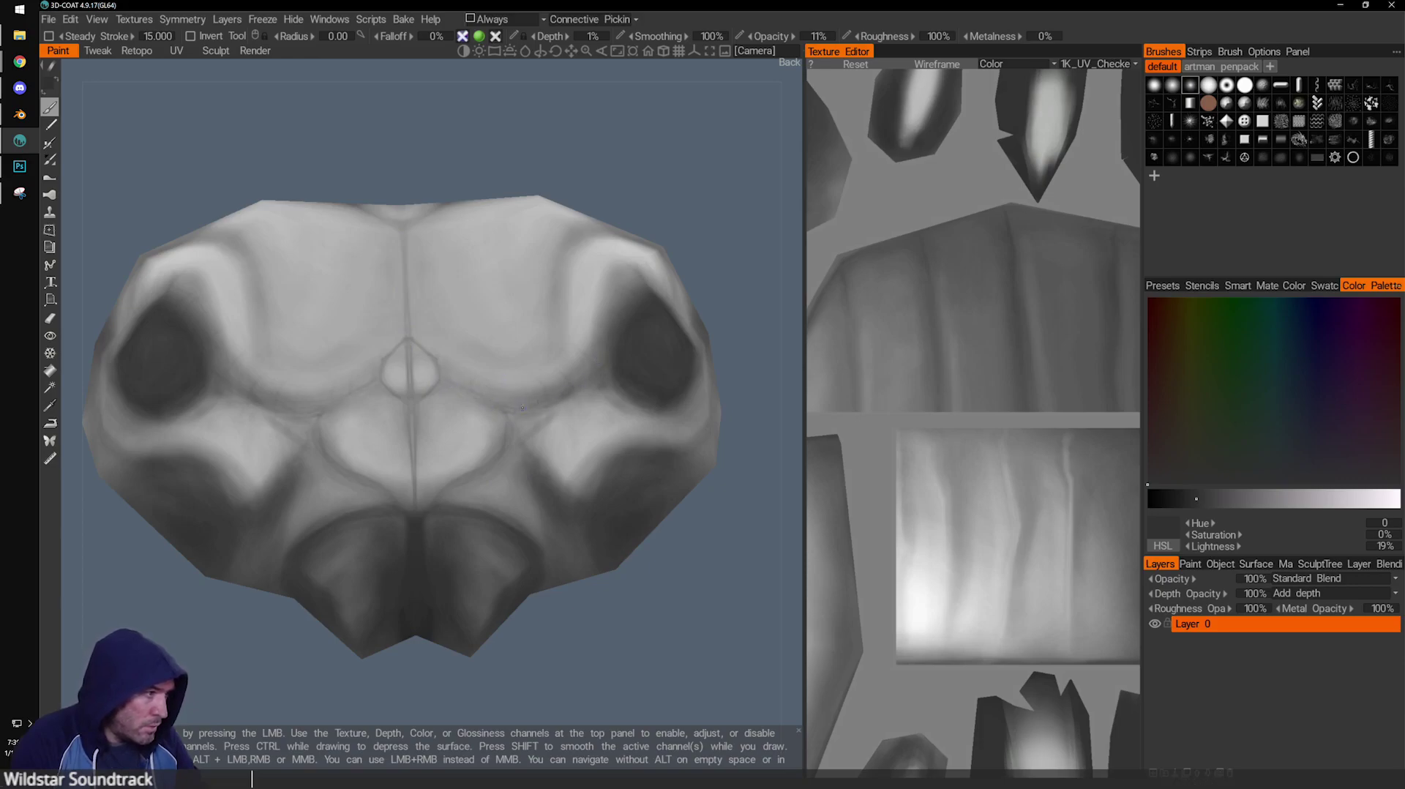
Trace fine 19% grey crease lines from the nose plates to the eye socket and behind its rear corner.
{"action": "left_click_drag", "start_coordinate": [568, 465], "coordinate": [615, 527], "text": "alt"}
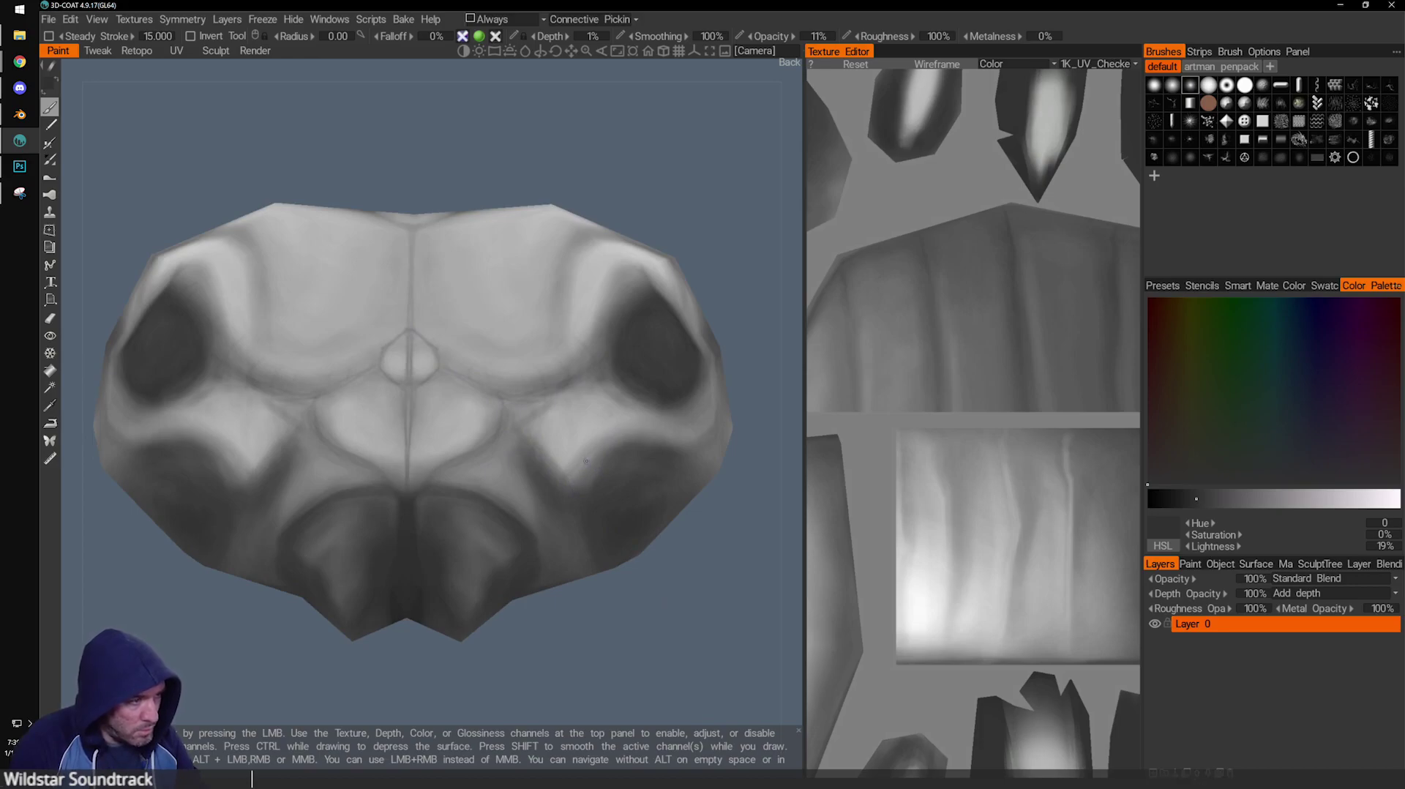
{"action": "left_click_drag", "start_coordinate": [674, 445], "coordinate": [523, 361], "text": "alt"}
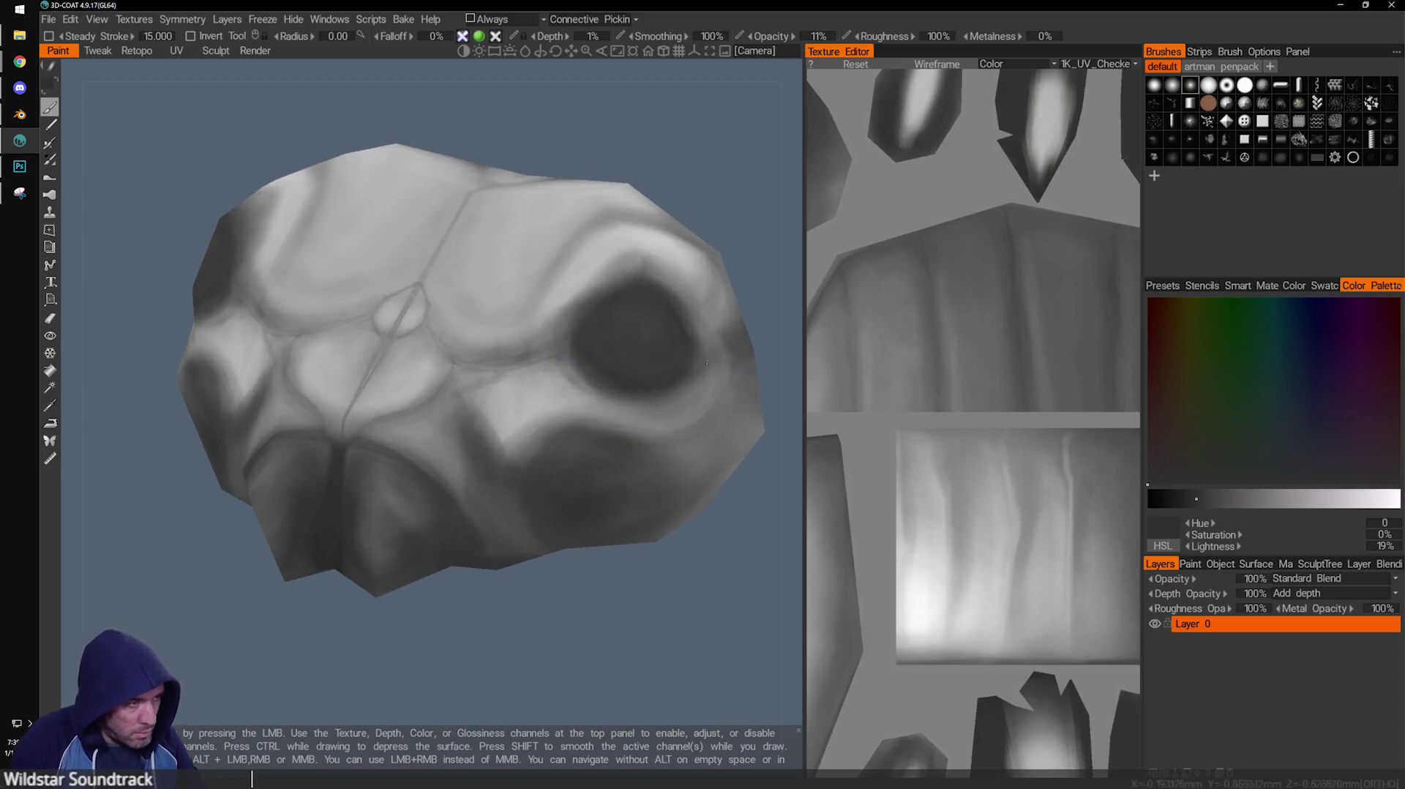
{"action": "left_click_drag", "start_coordinate": [773, 350], "coordinate": [492, 363], "text": "alt"}
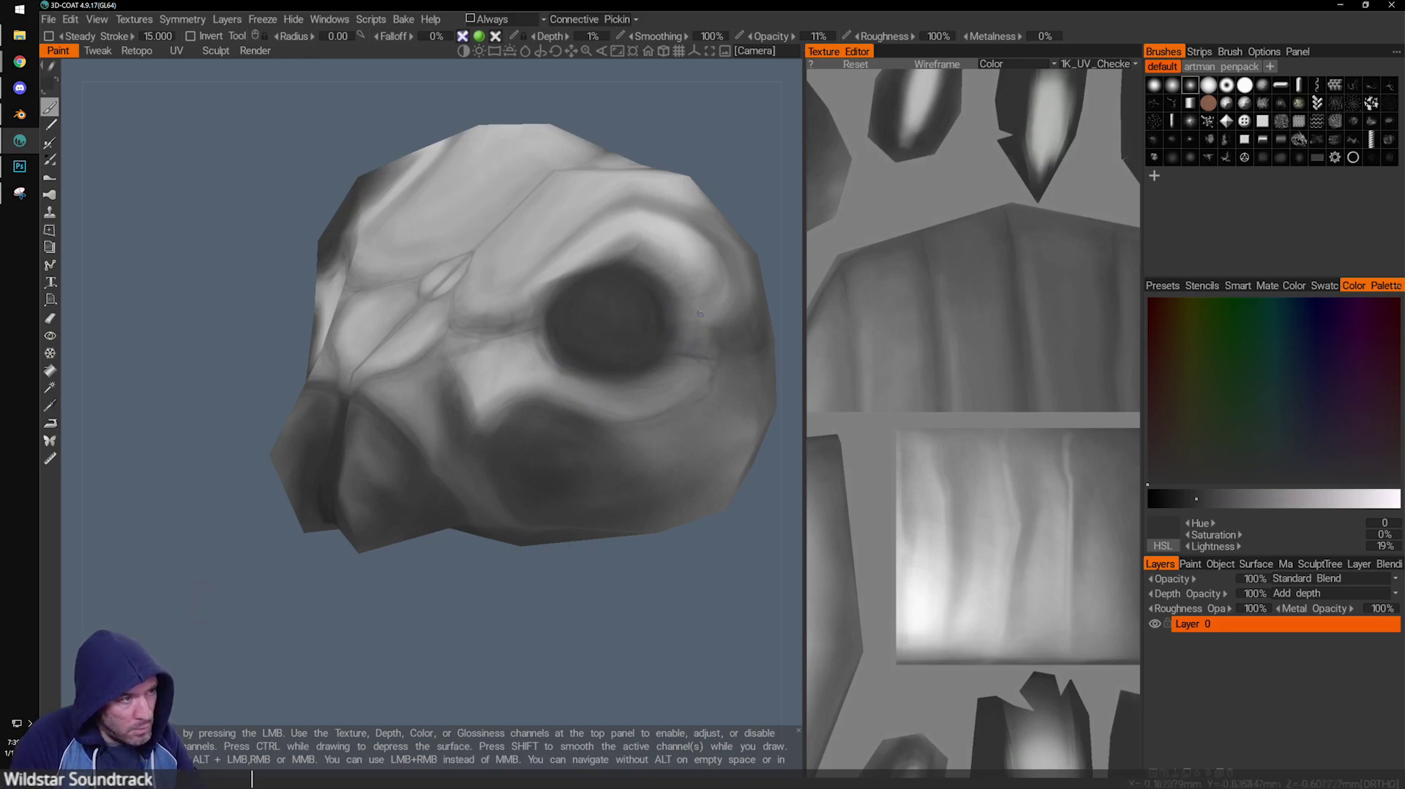
Extend the dark centre line to the top of the head and outline the small triangular plate there with the 19% grey.
{"action": "left_click_drag", "start_coordinate": [648, 559], "coordinate": [685, 613]}
{"action": "scroll", "coordinate": [419, 397], "scroll_direction": "down", "scroll_amount": 5}
{"action": "left_click_drag", "start_coordinate": [419, 397], "coordinate": [449, 410], "text": "alt"}
{"action": "scroll", "coordinate": [516, 429], "scroll_direction": "up", "scroll_amount": 3}
{"action": "scroll", "coordinate": [547, 415], "scroll_direction": "up", "scroll_amount": 5}
{"action": "scroll", "coordinate": [450, 410], "scroll_direction": "up", "scroll_amount": 6}
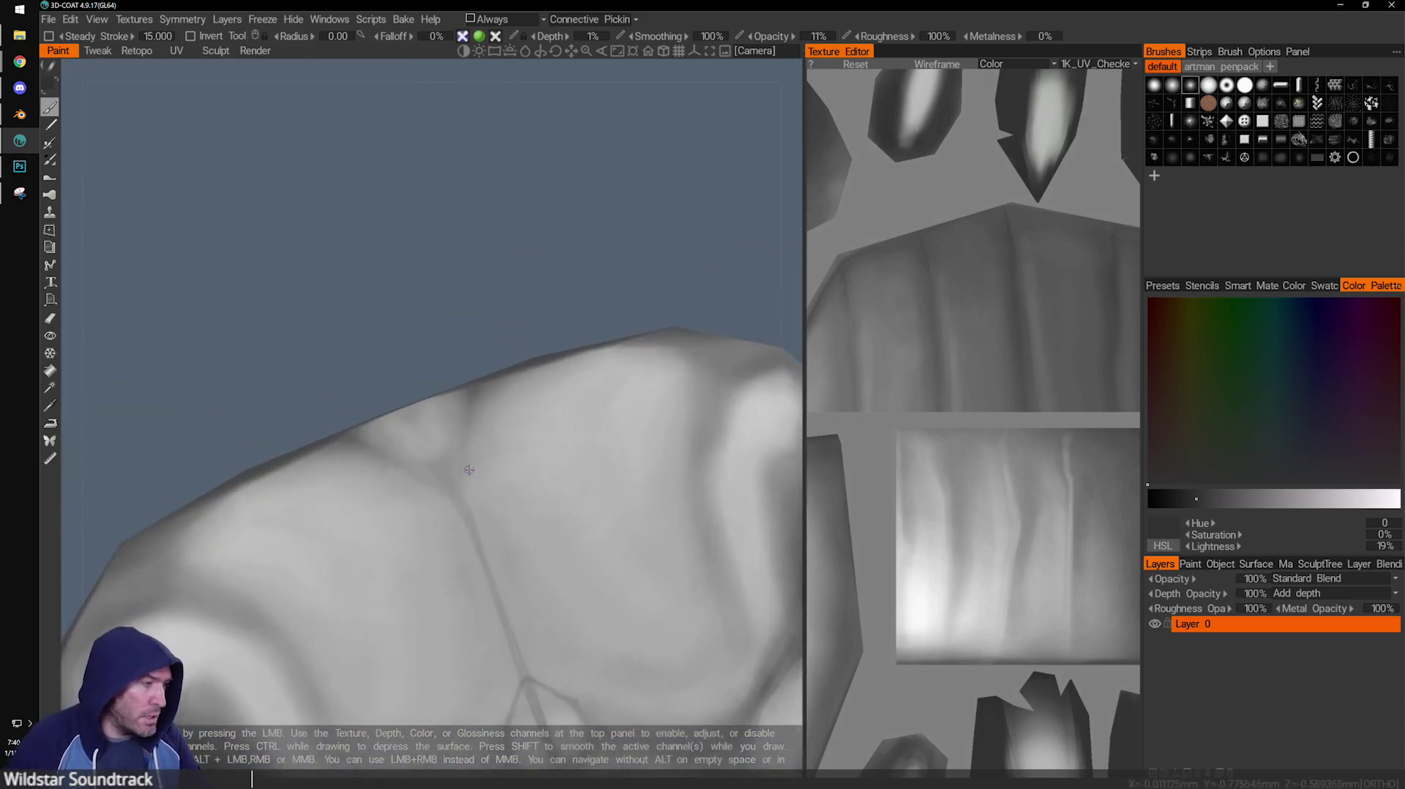
{"action": "mouse_move", "coordinate": [466, 323]}
{"action": "left_mouse_down", "text": "shift"}
{"action": "mouse_move", "coordinate": [434, 471]}
{"action": "mouse_move", "coordinate": [424, 402]}
{"action": "left_mouse_up", "text": "shift"}
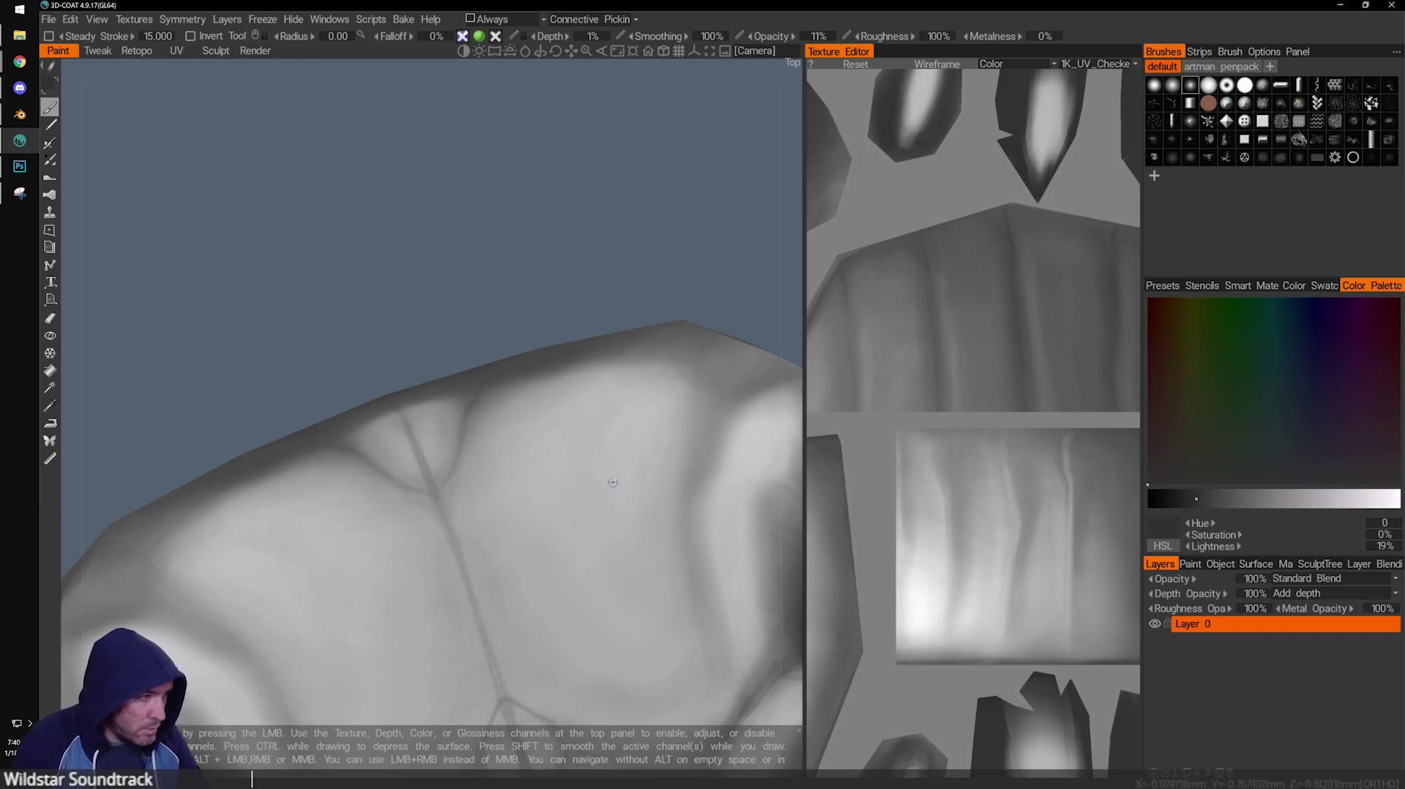
Shade the inside of the triangular plate on top of the head with sampled greys of 71%, 61%, 51% and 58% lightness.
{"action": "key", "text": "v"}
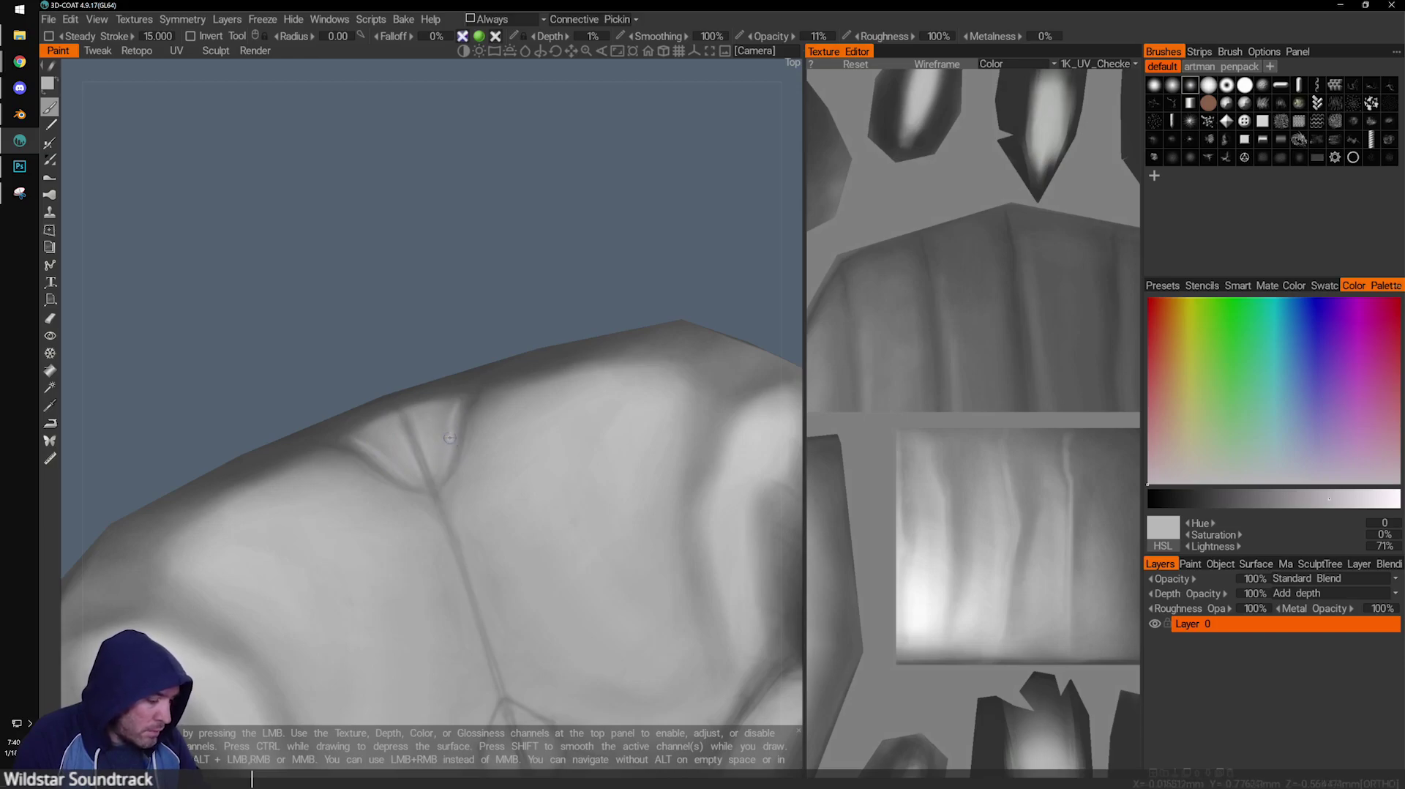
{"action": "key", "text": "v"}
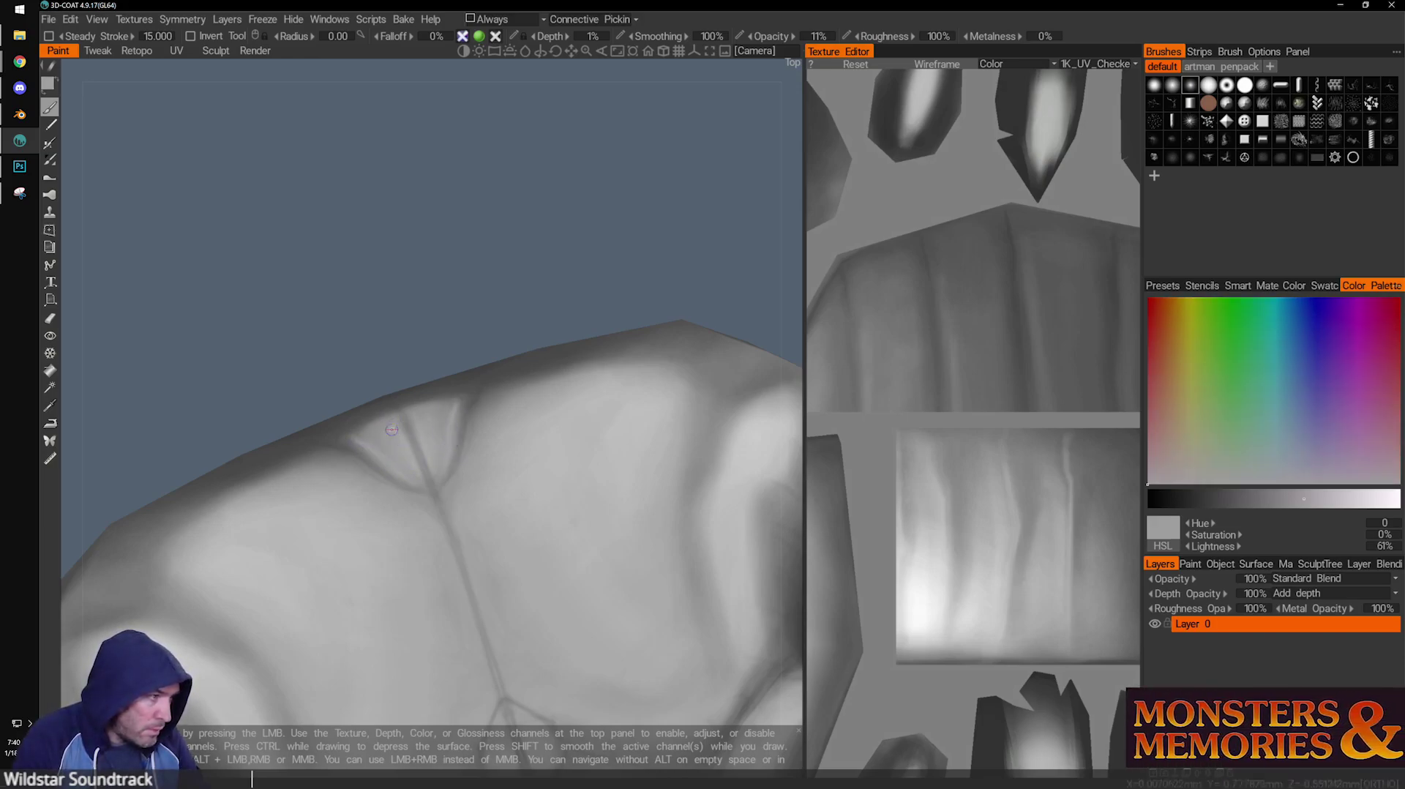
{"action": "key", "text": "v"}
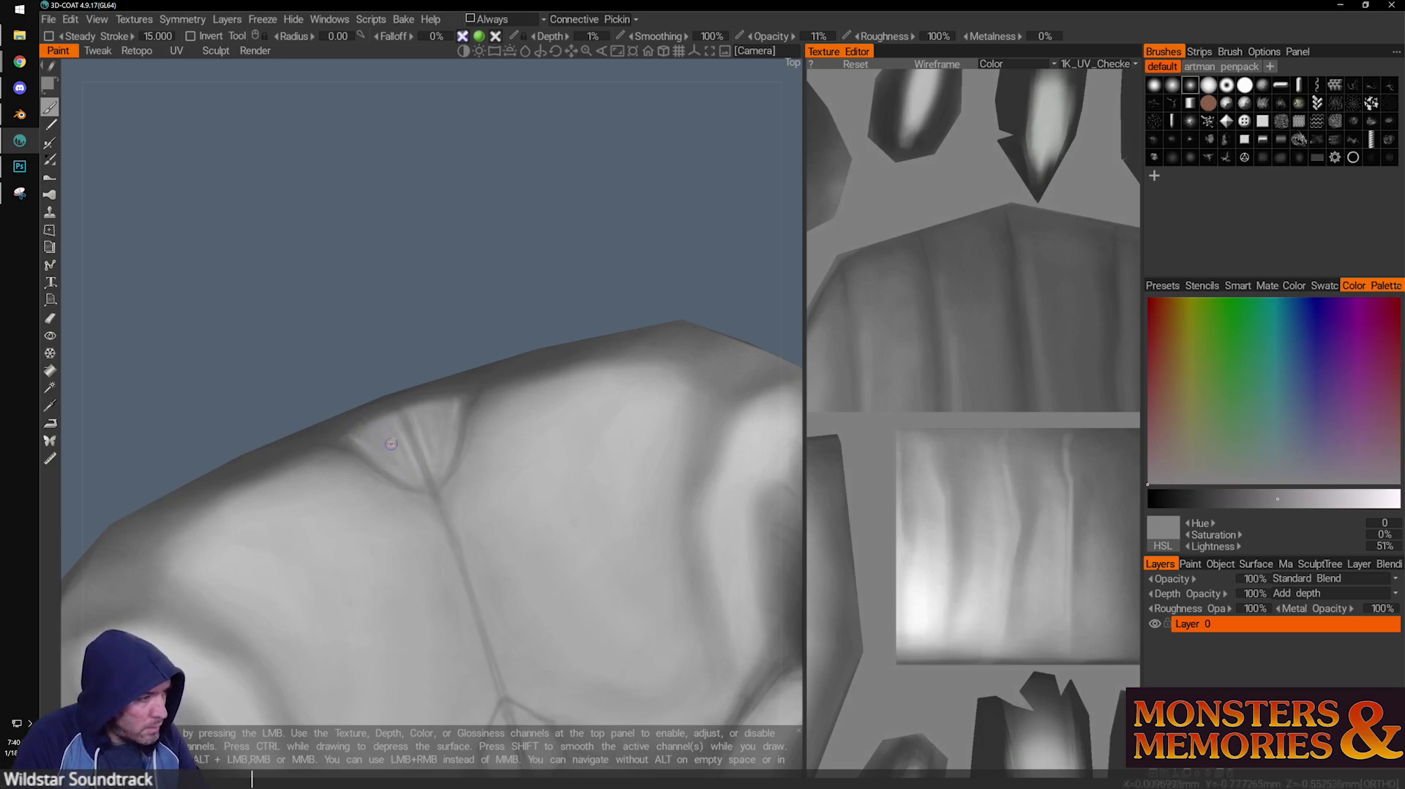
{"action": "key", "text": "v"}
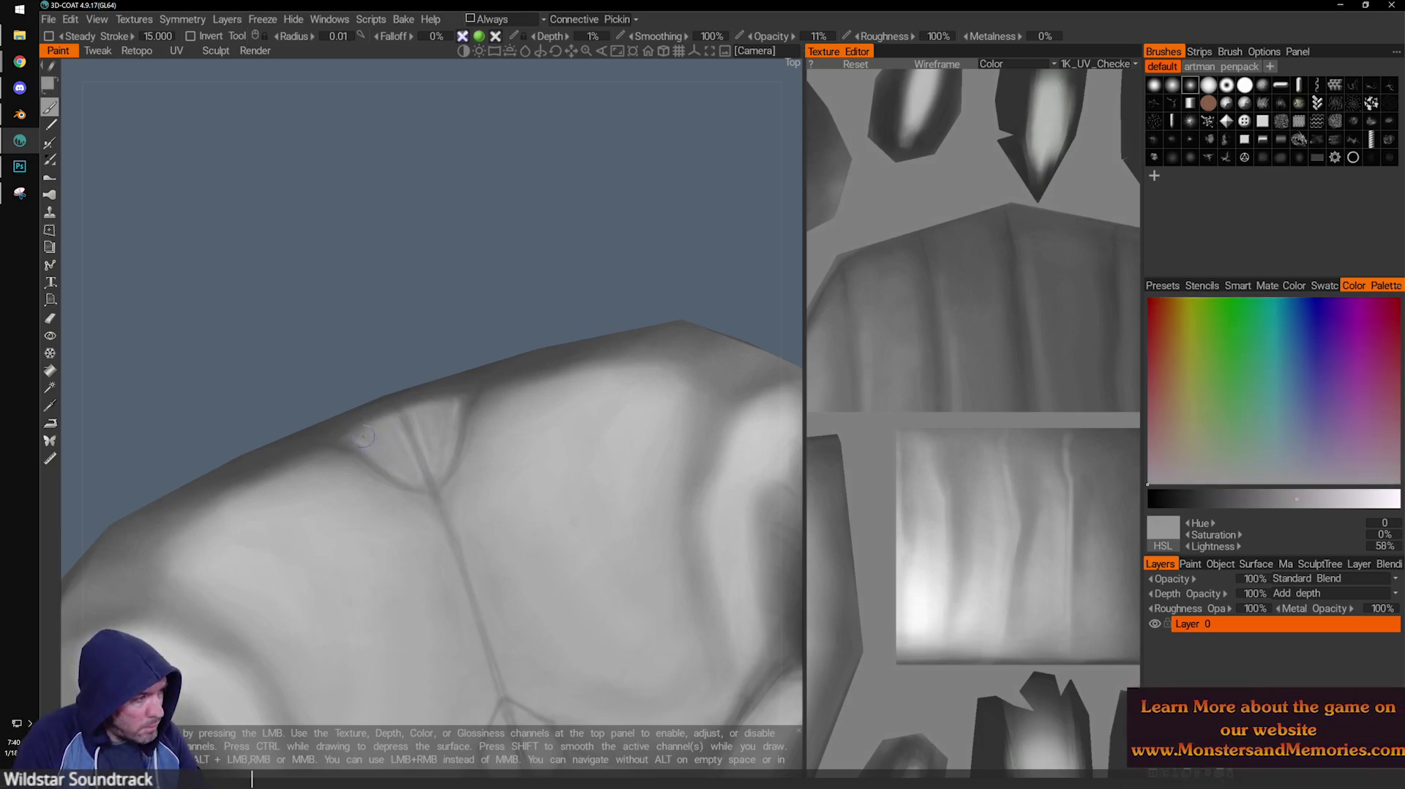
{"action": "left_click_drag", "start_coordinate": [359, 428], "coordinate": [492, 517], "text": "alt"}
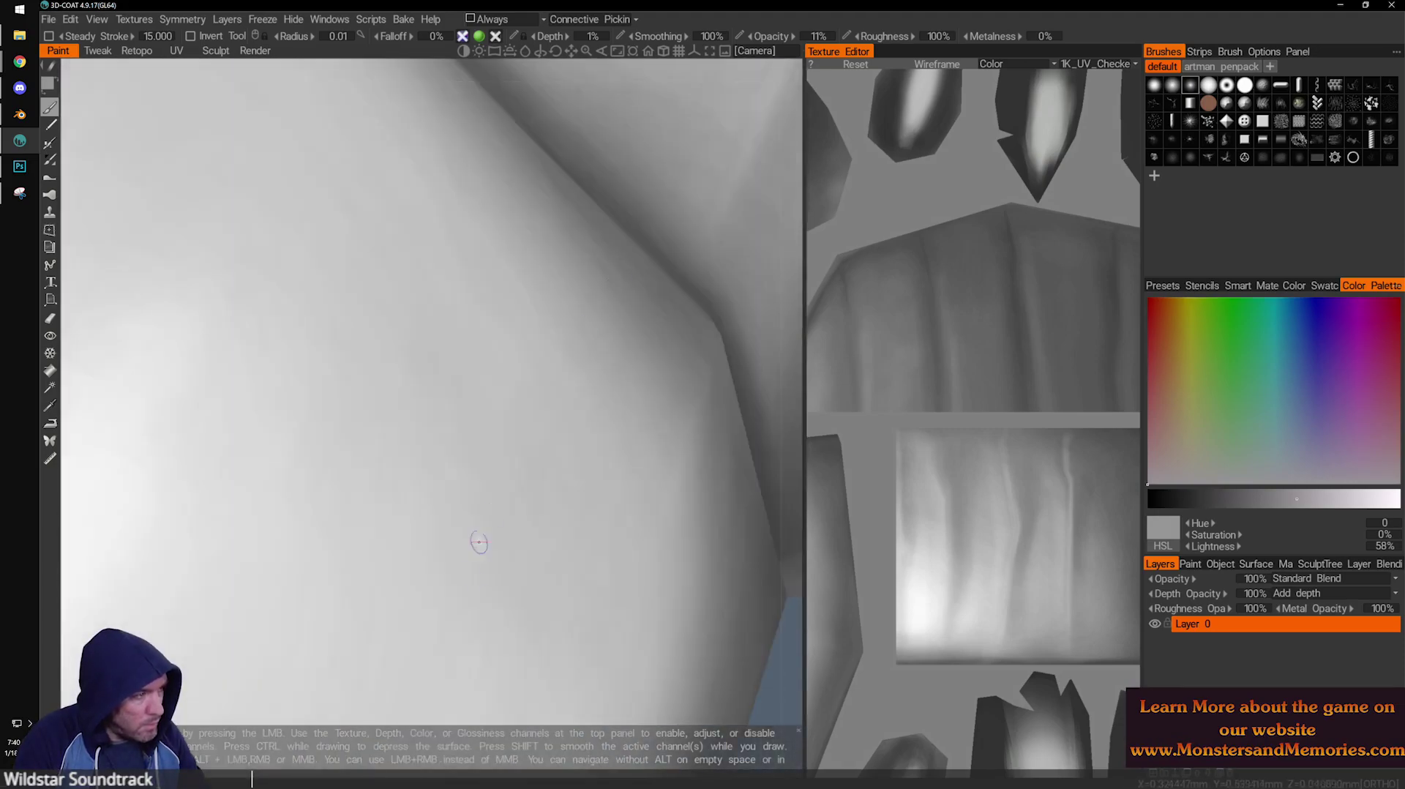
Define the rounded plate at the top of the back of the head, blending around it with a sampled 27% grey and a 0.011 radius brush.
{"action": "left_click_drag", "start_coordinate": [536, 445], "coordinate": [367, 231], "text": "alt"}
{"action": "right_click_drag", "start_coordinate": [367, 232], "coordinate": [461, 472], "text": "alt"}
{"action": "left_click_drag", "start_coordinate": [461, 472], "coordinate": [347, 524], "text": "alt"}
{"action": "right_click_drag", "start_coordinate": [347, 524], "coordinate": [285, 366], "text": "alt"}
{"action": "left_click_drag", "start_coordinate": [285, 365], "coordinate": [440, 463], "text": "alt"}
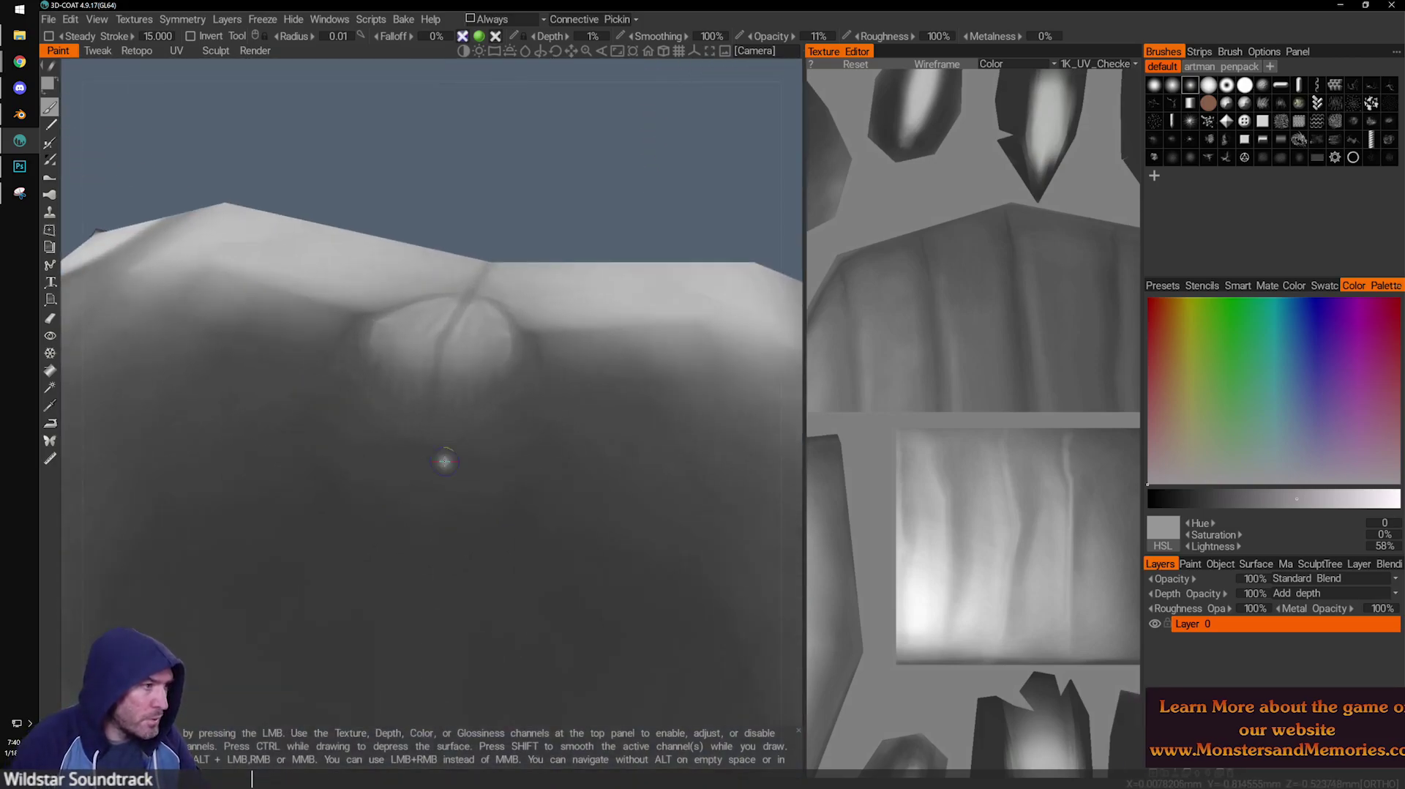
{"action": "mouse_move", "coordinate": [462, 383]}
{"action": "left_mouse_down"}
{"action": "mouse_move", "coordinate": [484, 352]}
{"action": "mouse_move", "coordinate": [522, 370]}
{"action": "left_mouse_up"}
{"action": "key", "text": "v"}
{"action": "key", "text": "bracketright"}
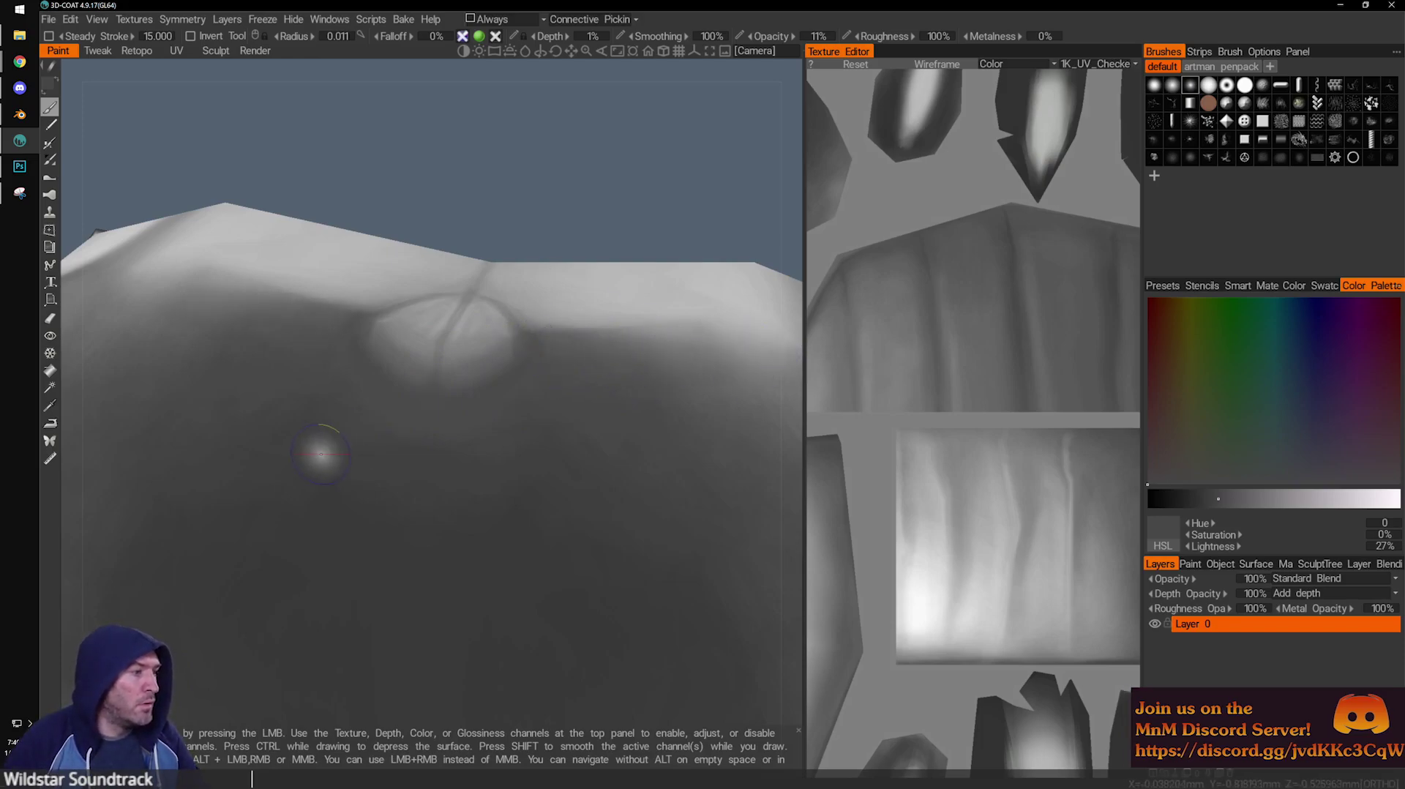
Darken the back of the head with a sampled 22% grey and the brush radius enlarged to 0.019.
{"action": "scroll", "coordinate": [303, 487], "scroll_direction": "down", "scroll_amount": 5}
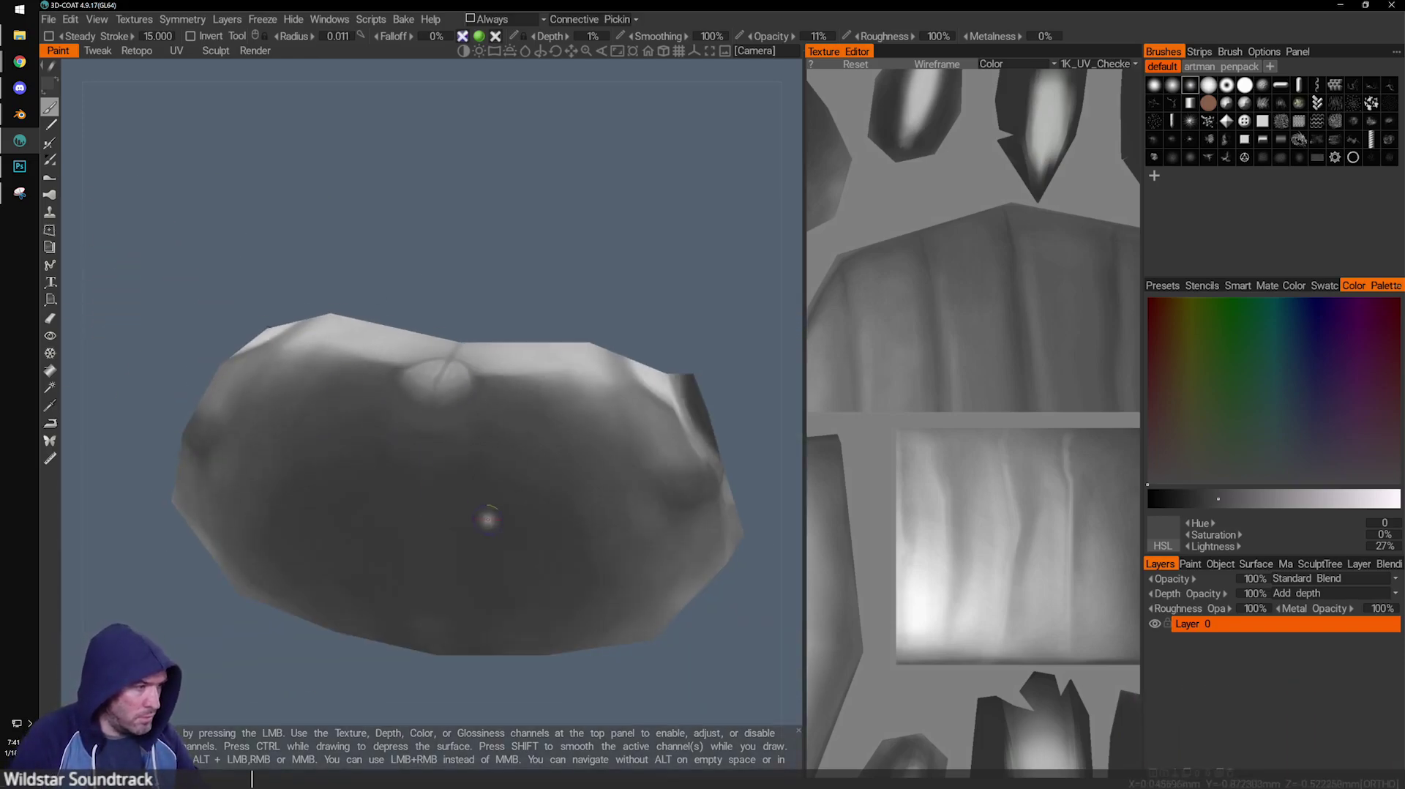
{"action": "key", "text": "v"}
{"action": "key", "text": "bracketright"}
{"action": "key", "text": "bracketright"}
{"action": "key", "text": "bracketright"}
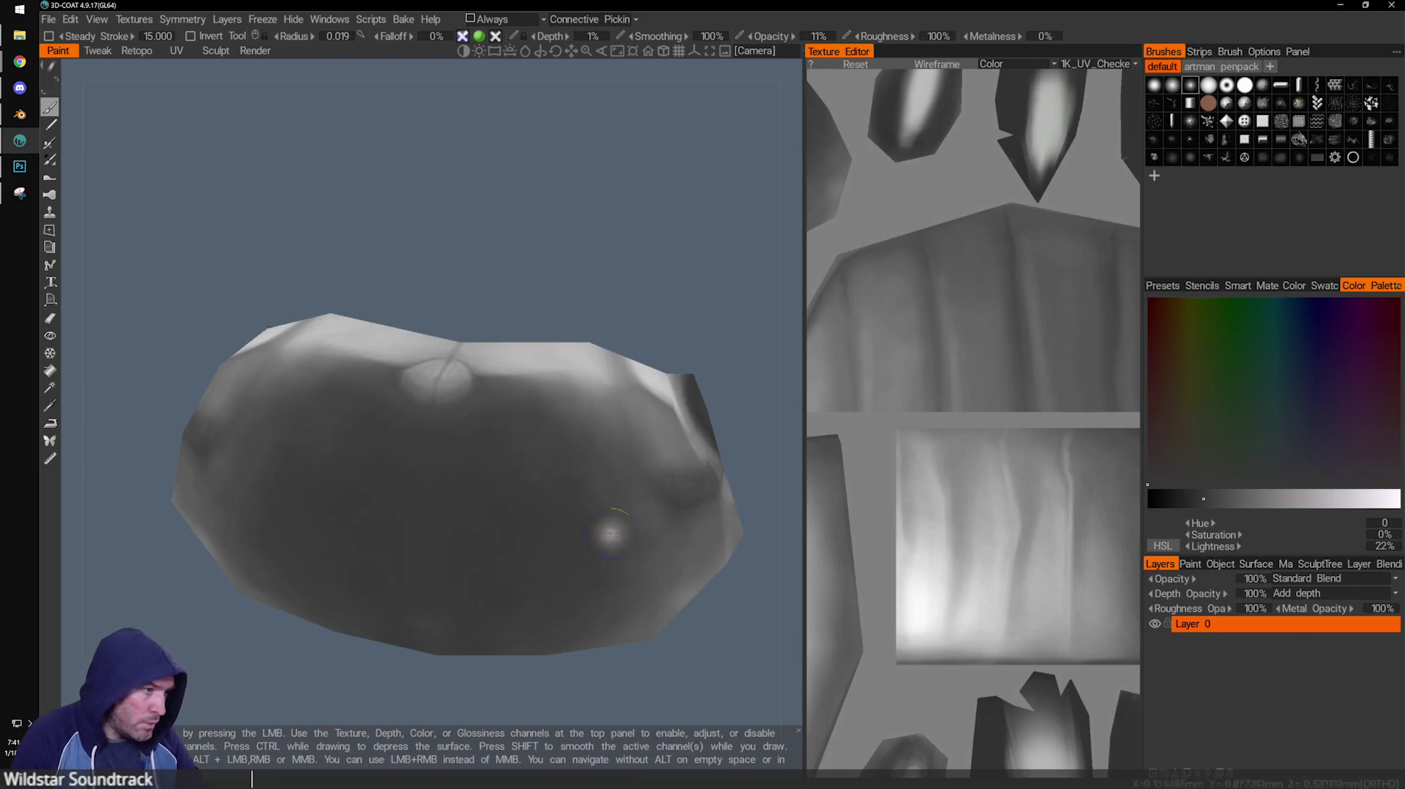
Carry the 22% grey shadow around the side of the head behind the eye socket.
{"action": "left_click_drag", "start_coordinate": [699, 295], "coordinate": [615, 456]}
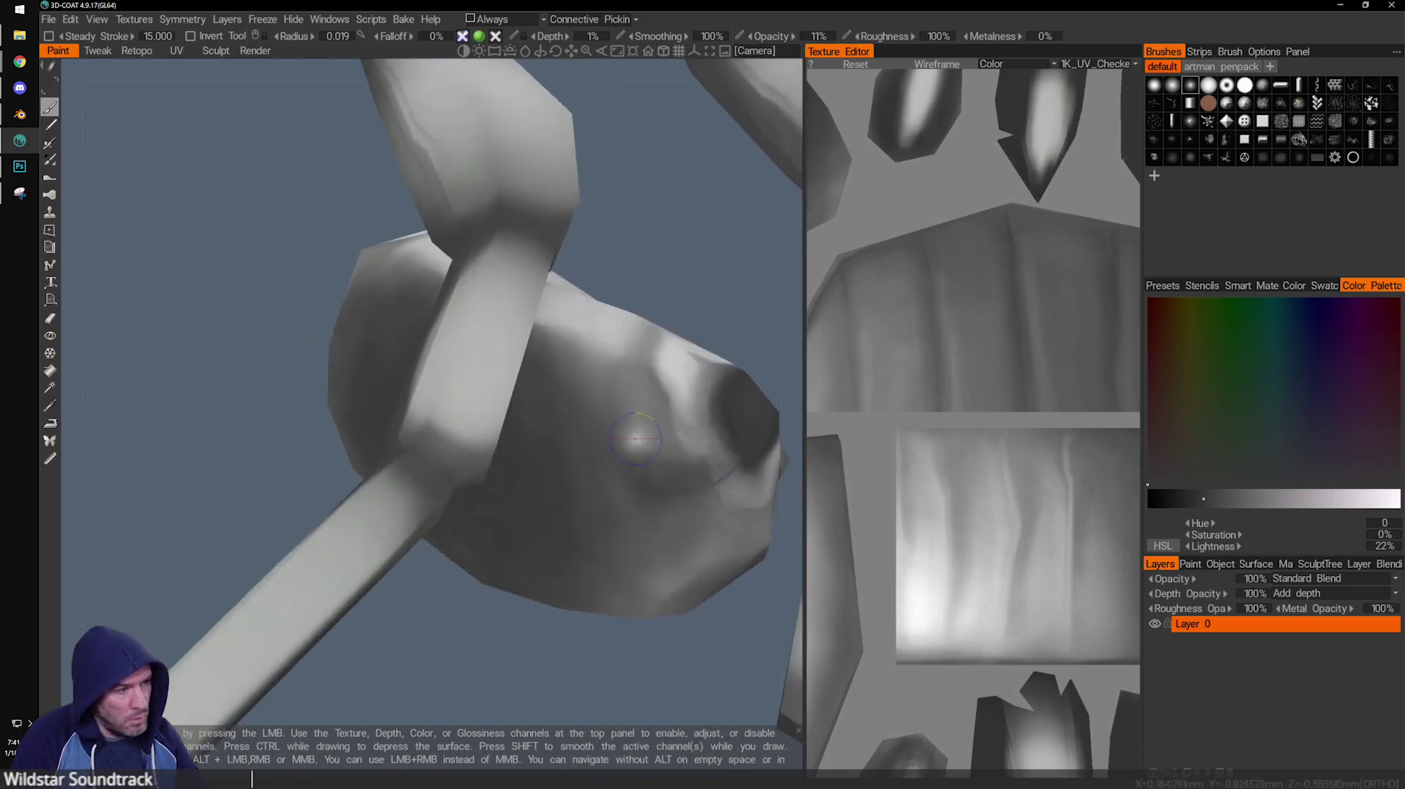
{"action": "left_click_drag", "start_coordinate": [700, 283], "coordinate": [648, 320]}
{"action": "mouse_move", "coordinate": [714, 615]}
{"action": "left_mouse_down"}
{"action": "mouse_move", "coordinate": [664, 595]}
{"action": "mouse_move", "coordinate": [656, 510]}
{"action": "left_mouse_up"}
{"action": "left_click_drag", "start_coordinate": [614, 428], "coordinate": [606, 495]}
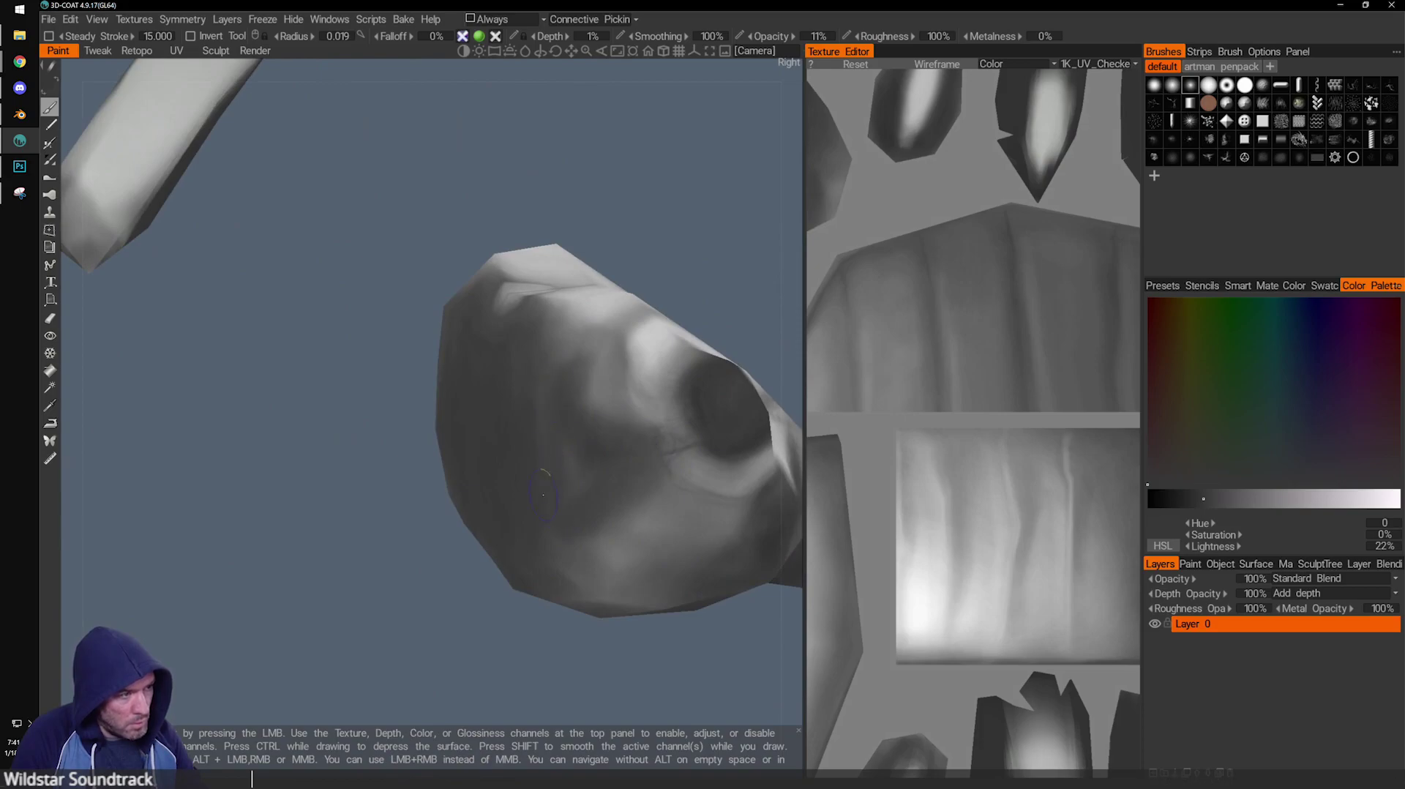
{"action": "left_click_drag", "start_coordinate": [486, 583], "coordinate": [619, 463]}
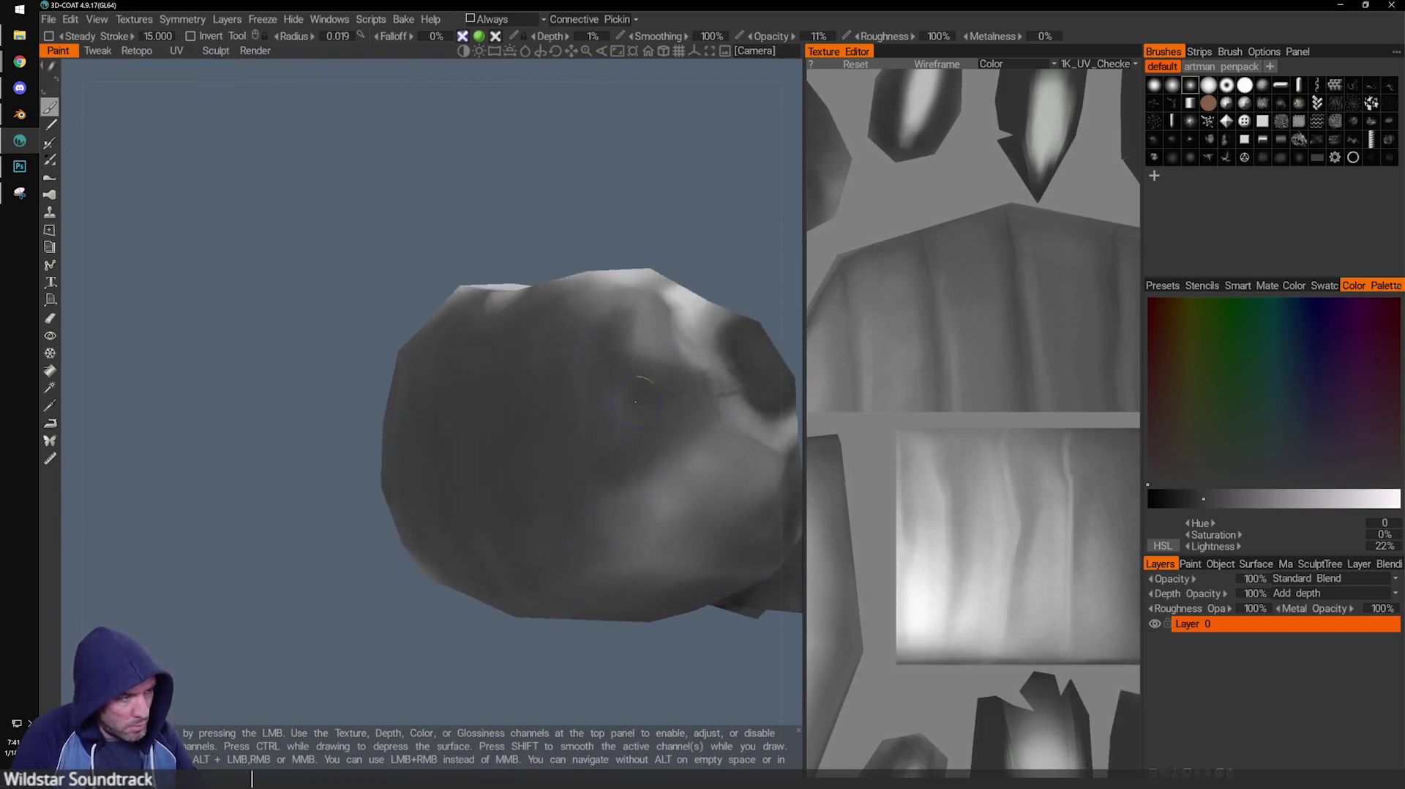
{"action": "left_click_drag", "start_coordinate": [615, 674], "coordinate": [643, 511]}
Blend the cheek below the eye socket with sampled greys, including 39% and 19% lightness.
{"action": "key", "text": "v"}
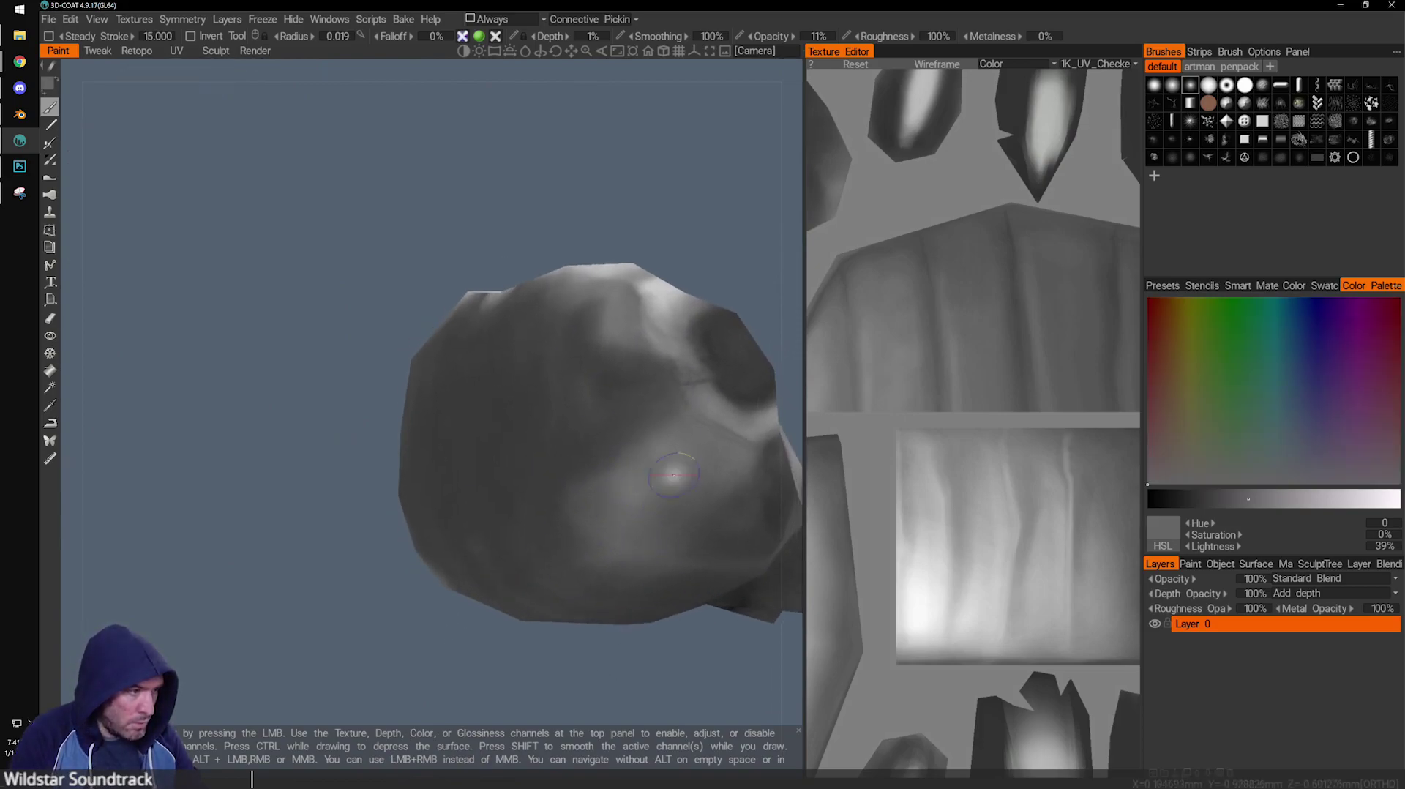
{"action": "left_click_drag", "start_coordinate": [647, 667], "coordinate": [591, 620]}
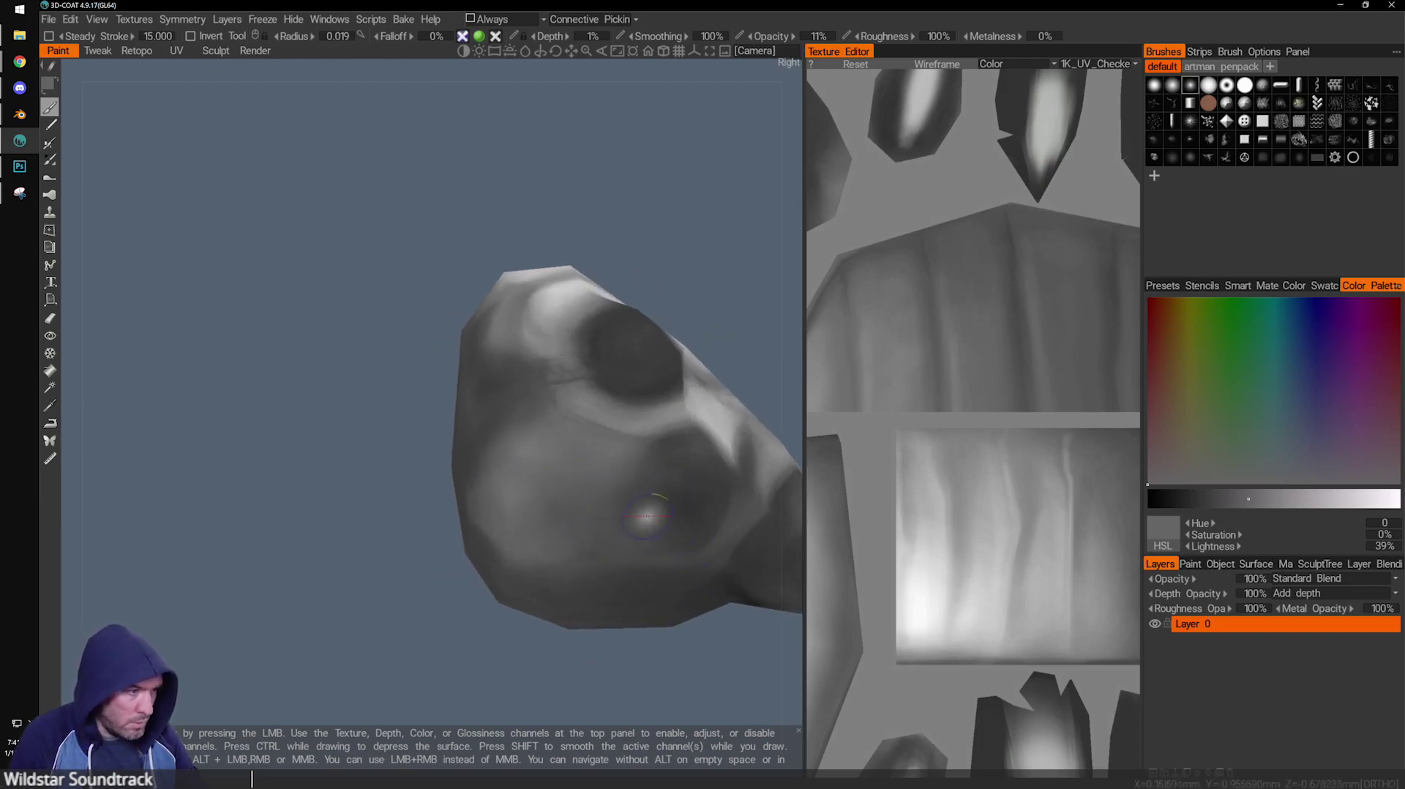
{"action": "key", "text": "v"}
{"action": "key", "text": "v"}
{"action": "key", "text": "v"}
{"action": "left_click_drag", "start_coordinate": [621, 567], "coordinate": [643, 521]}
{"action": "left_click_drag", "start_coordinate": [657, 635], "coordinate": [602, 586]}
{"action": "key", "text": "v"}
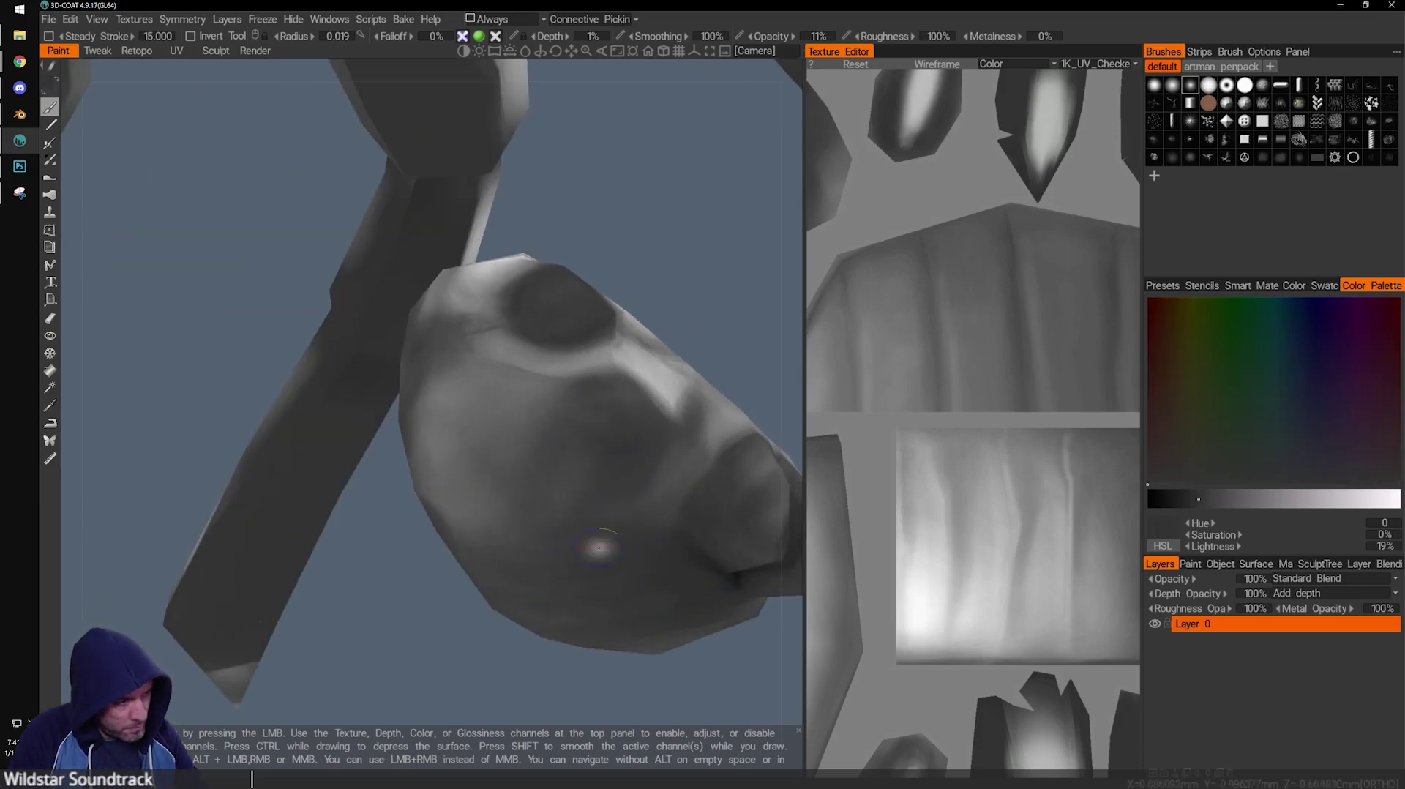
Smooth the shading across the lower cheek and underside of the head with sampled greys of 22%, 17% and 29% lightness.
{"action": "key", "text": "v"}
{"action": "key", "text": "v"}
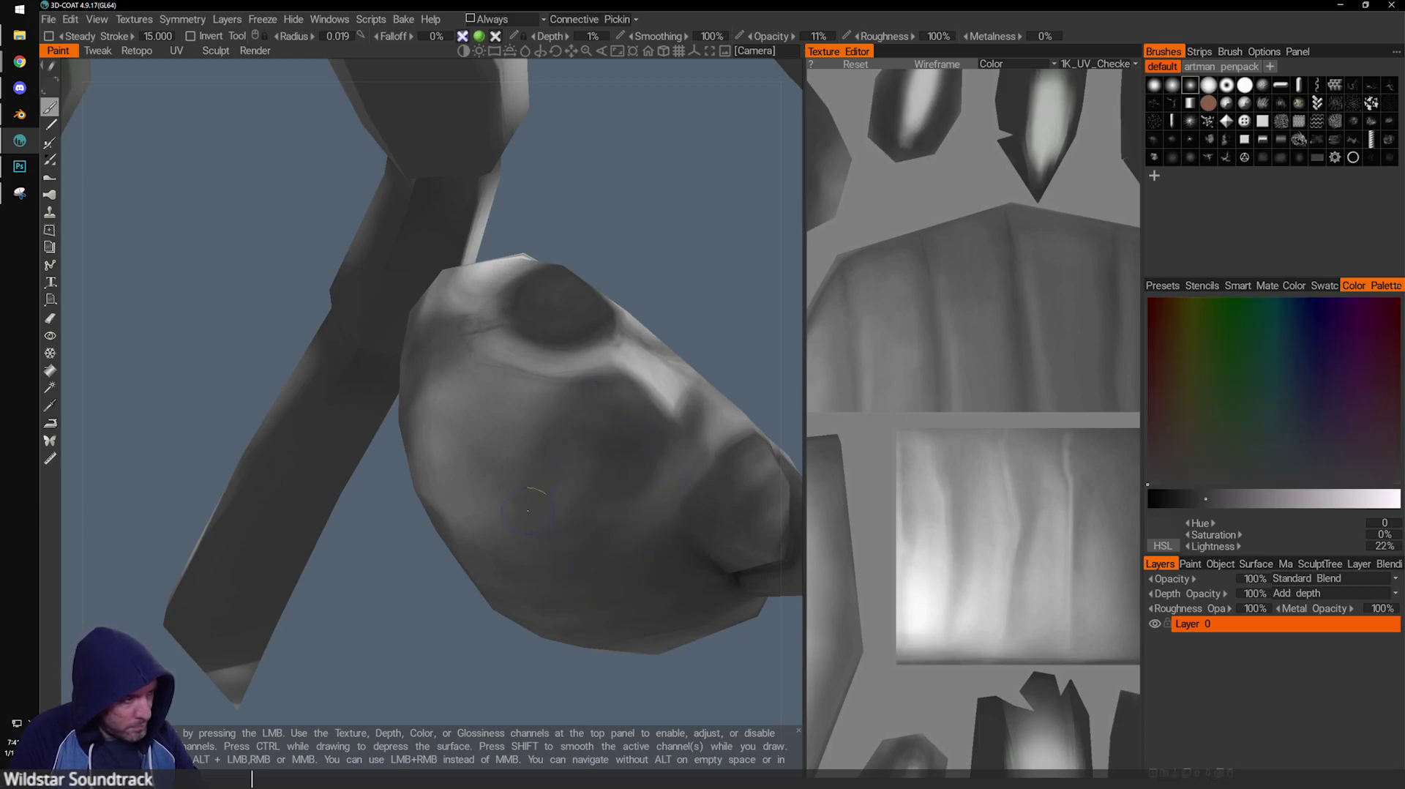
{"action": "left_click_drag", "start_coordinate": [715, 685], "coordinate": [624, 501]}
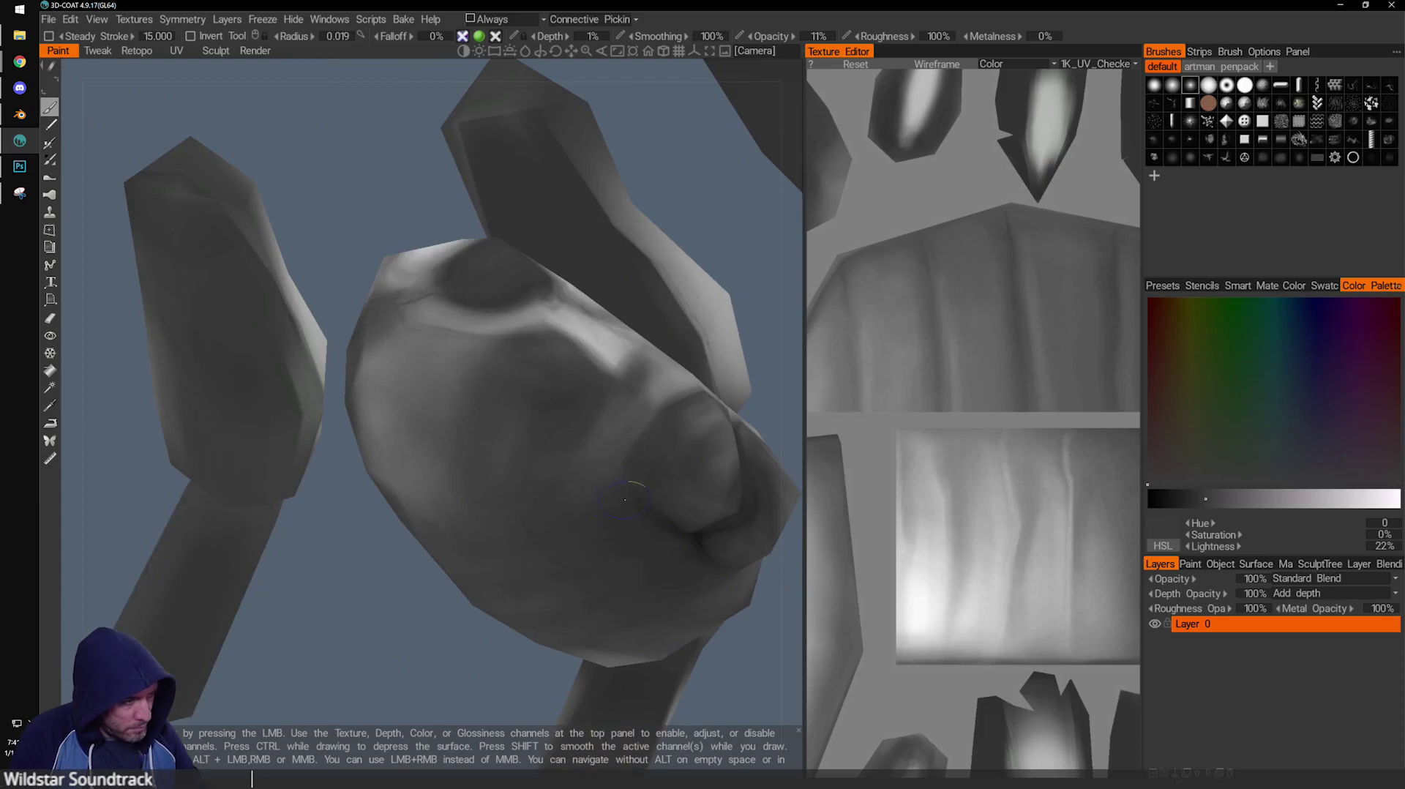
{"action": "key", "text": "v"}
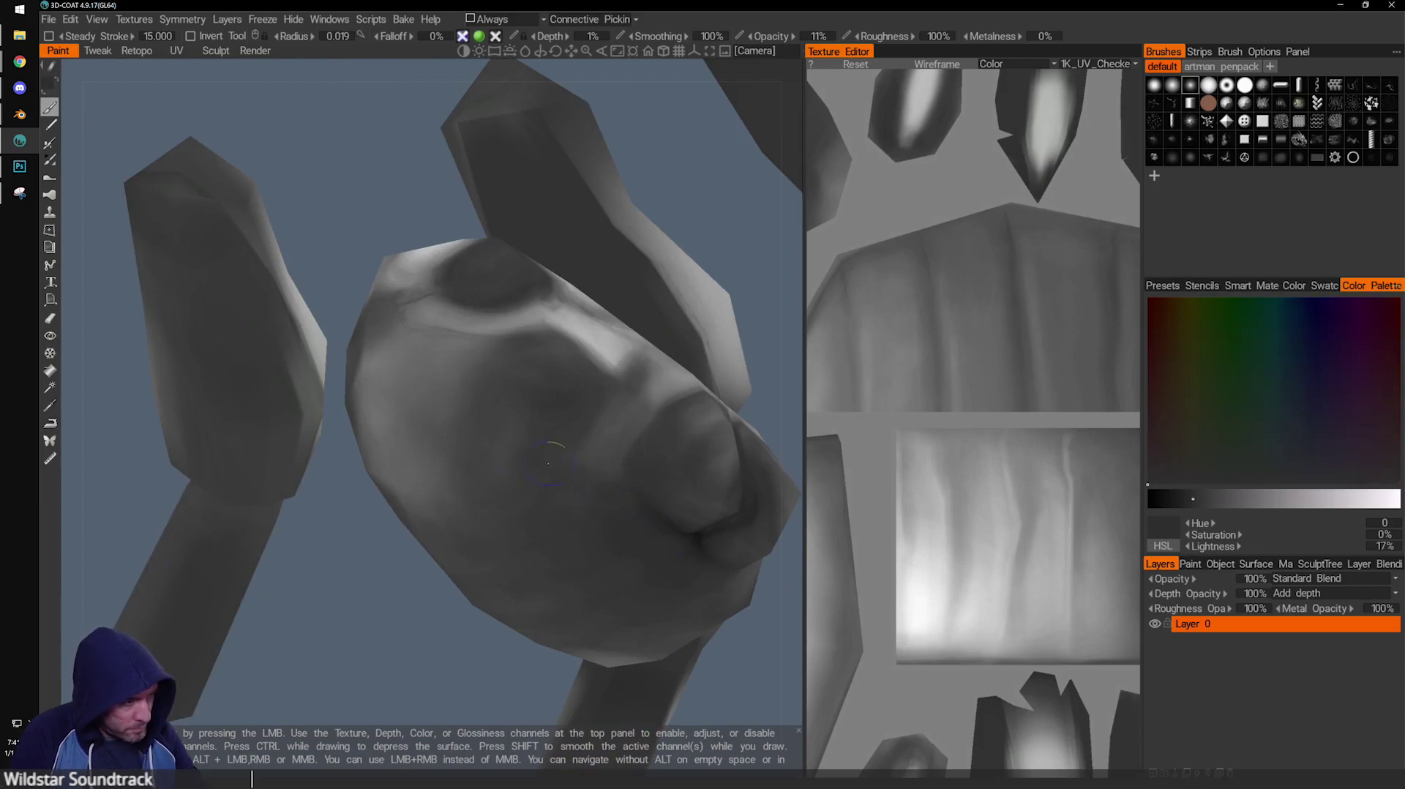
{"action": "key", "text": "v"}
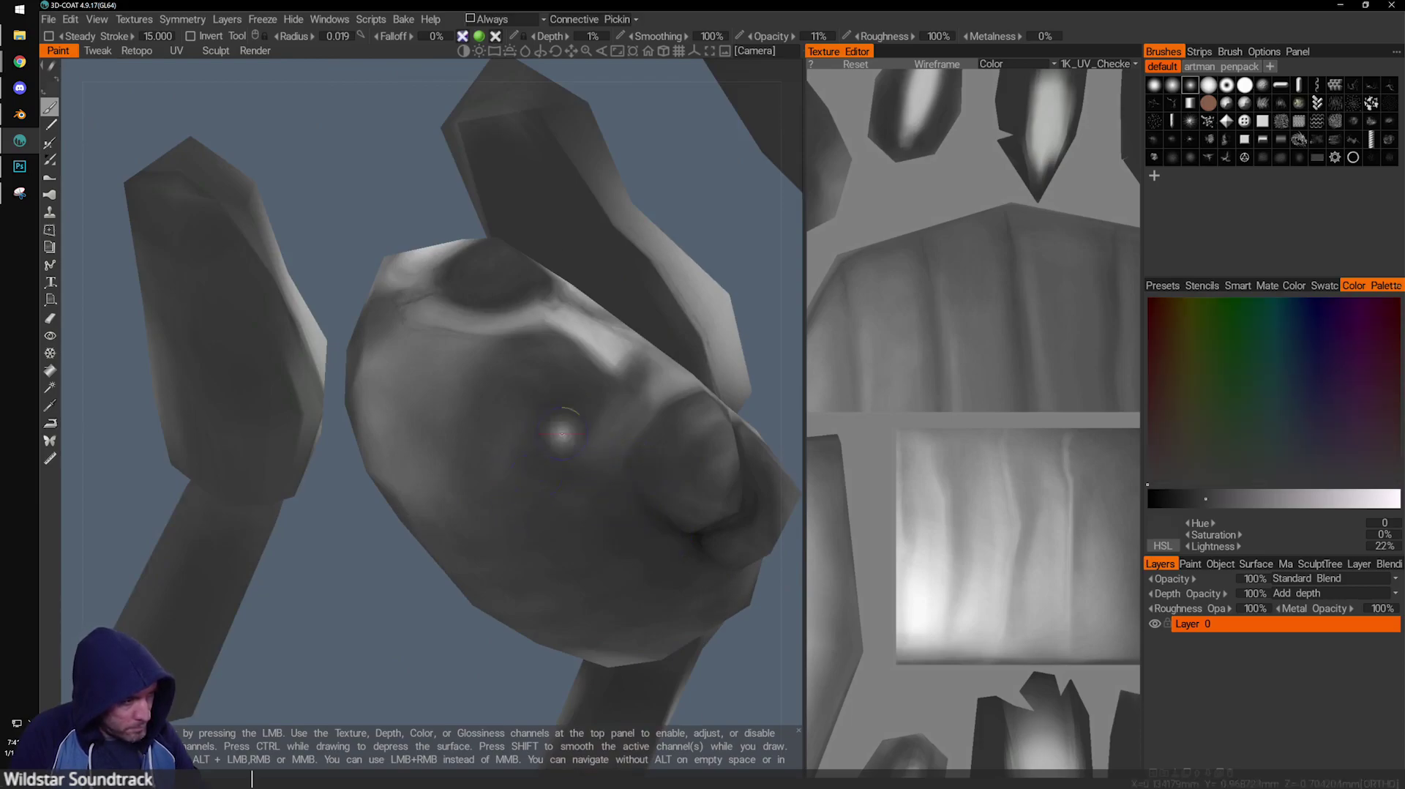
{"action": "key", "text": "v"}
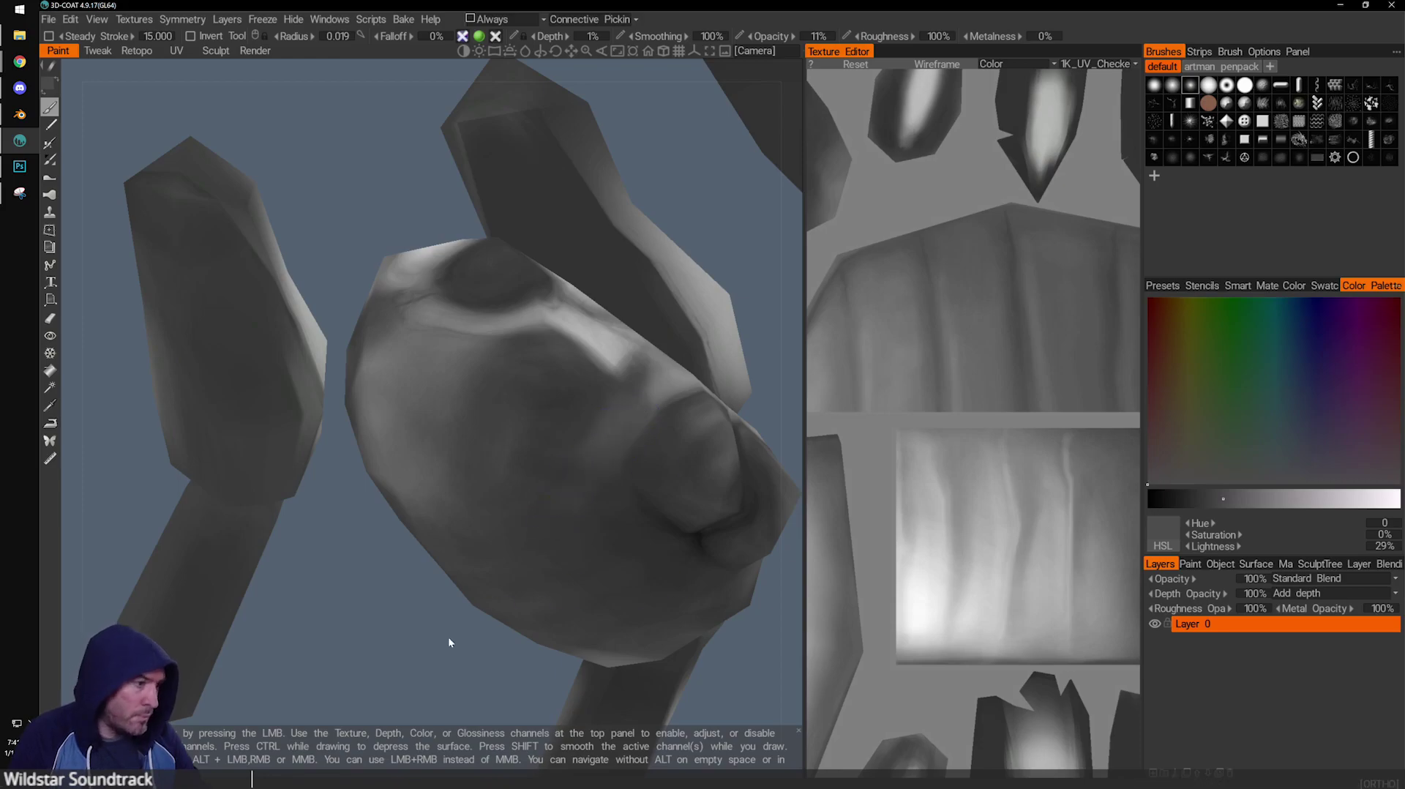
Soften the shadow along the jaw beside the mandible base with sampled greys of 19%, 22% and 25% lightness.
{"action": "left_click_drag", "start_coordinate": [451, 642], "coordinate": [520, 514]}
{"action": "key", "text": "v"}
{"action": "key", "text": "v"}
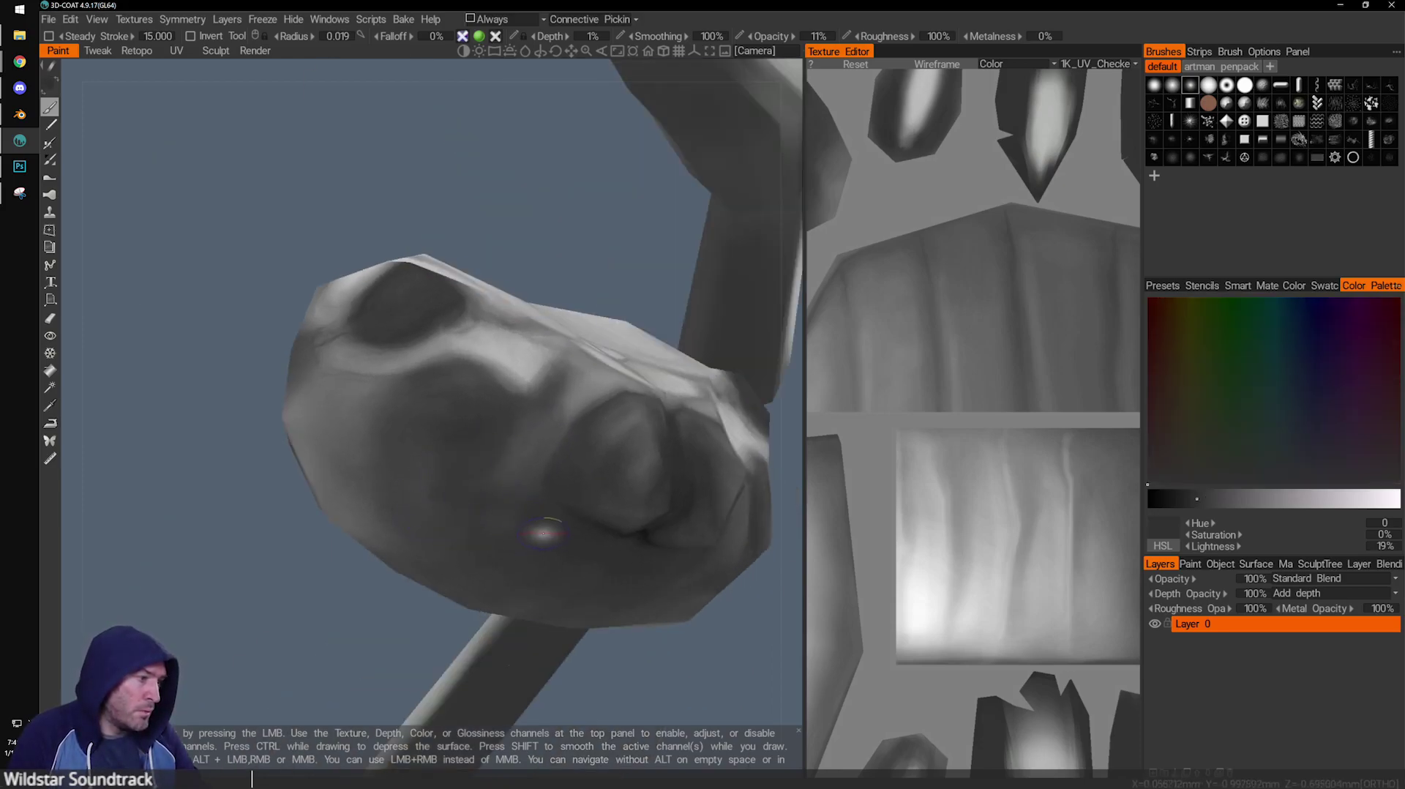
{"action": "key", "text": "v"}
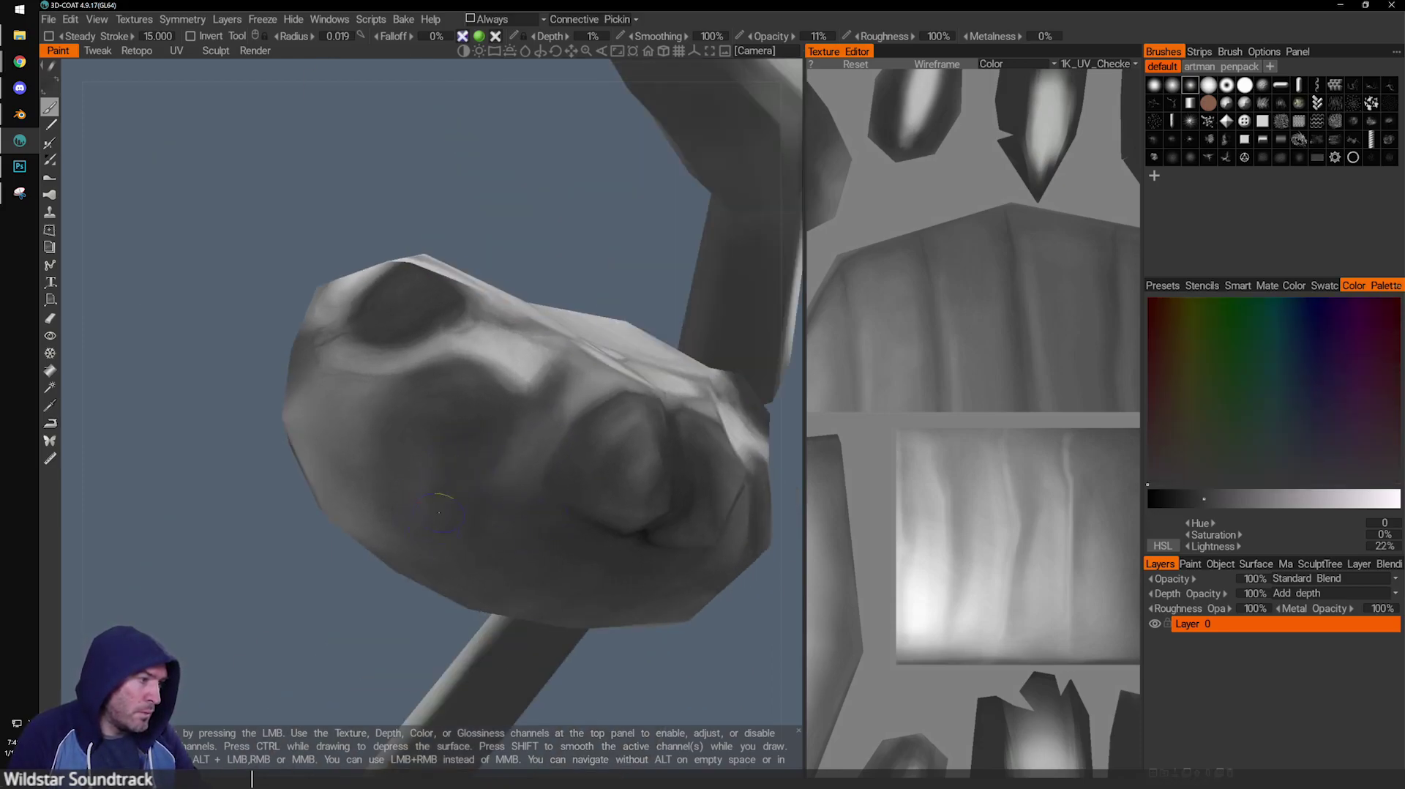
{"action": "key", "text": "v"}
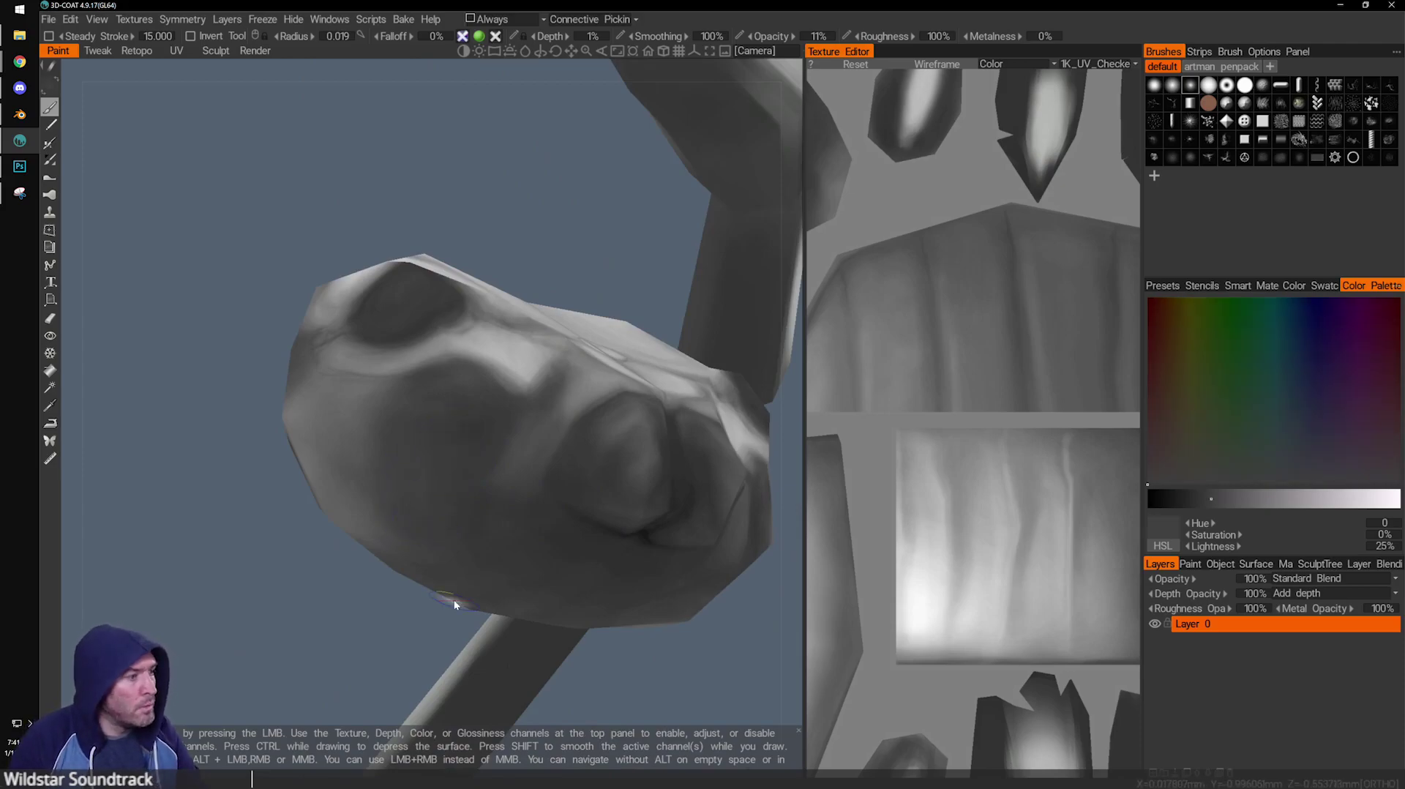
Export the color/albedo map in PNG format to the Beetle maps folder, overwriting Beetle.png.
{"action": "left_click_drag", "start_coordinate": [598, 749], "coordinate": [376, 600], "text": "shift"}
{"action": "middle_click_drag", "start_coordinate": [270, 477], "coordinate": [434, 431]}
{"action": "scroll", "coordinate": [434, 431], "scroll_direction": "down", "scroll_amount": 6}
{"action": "middle_click_drag", "start_coordinate": [293, 381], "coordinate": [460, 353]}
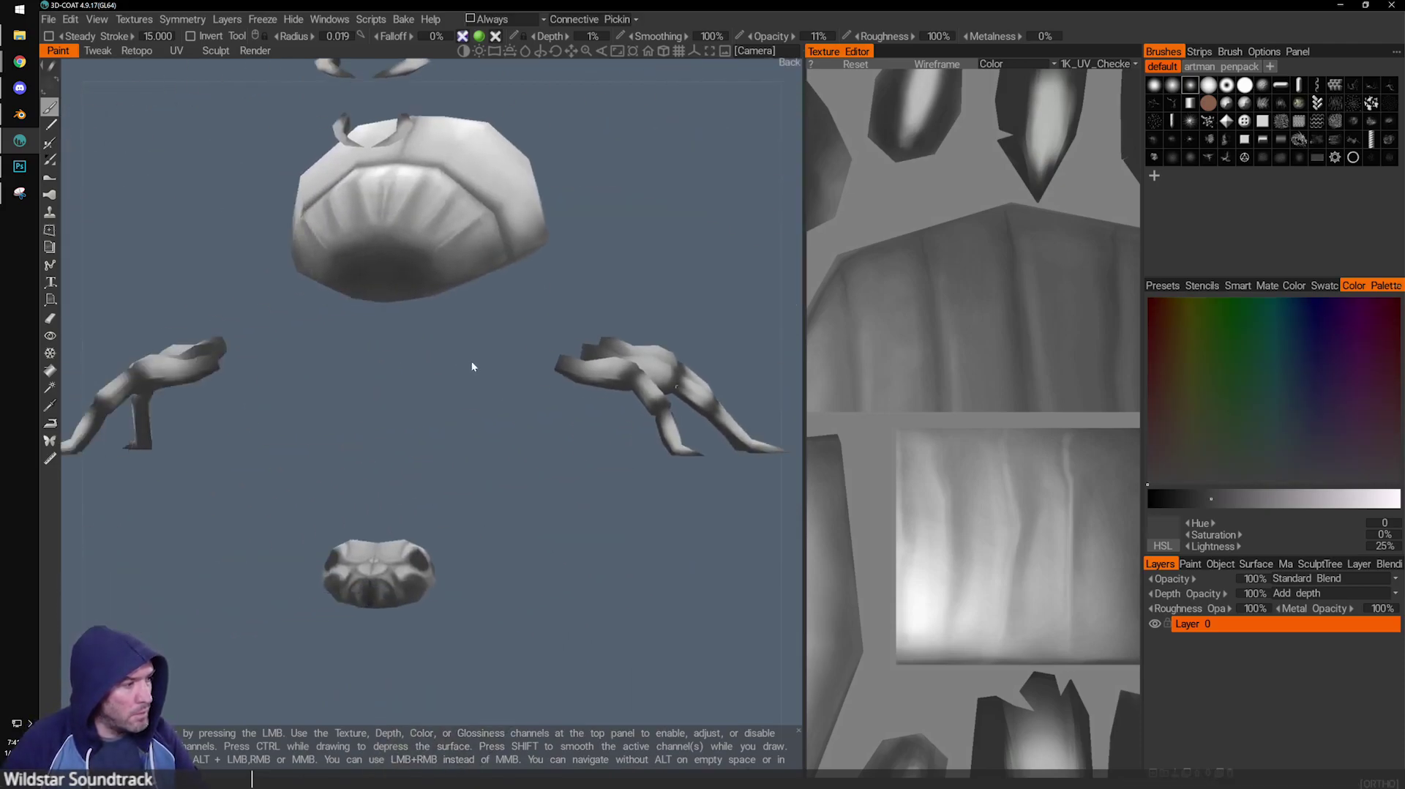
{"action": "left_click_drag", "start_coordinate": [460, 353], "coordinate": [363, 340]}
{"action": "left_click", "coordinate": [134, 19]}
{"action": "mouse_move", "coordinate": [191, 64]}
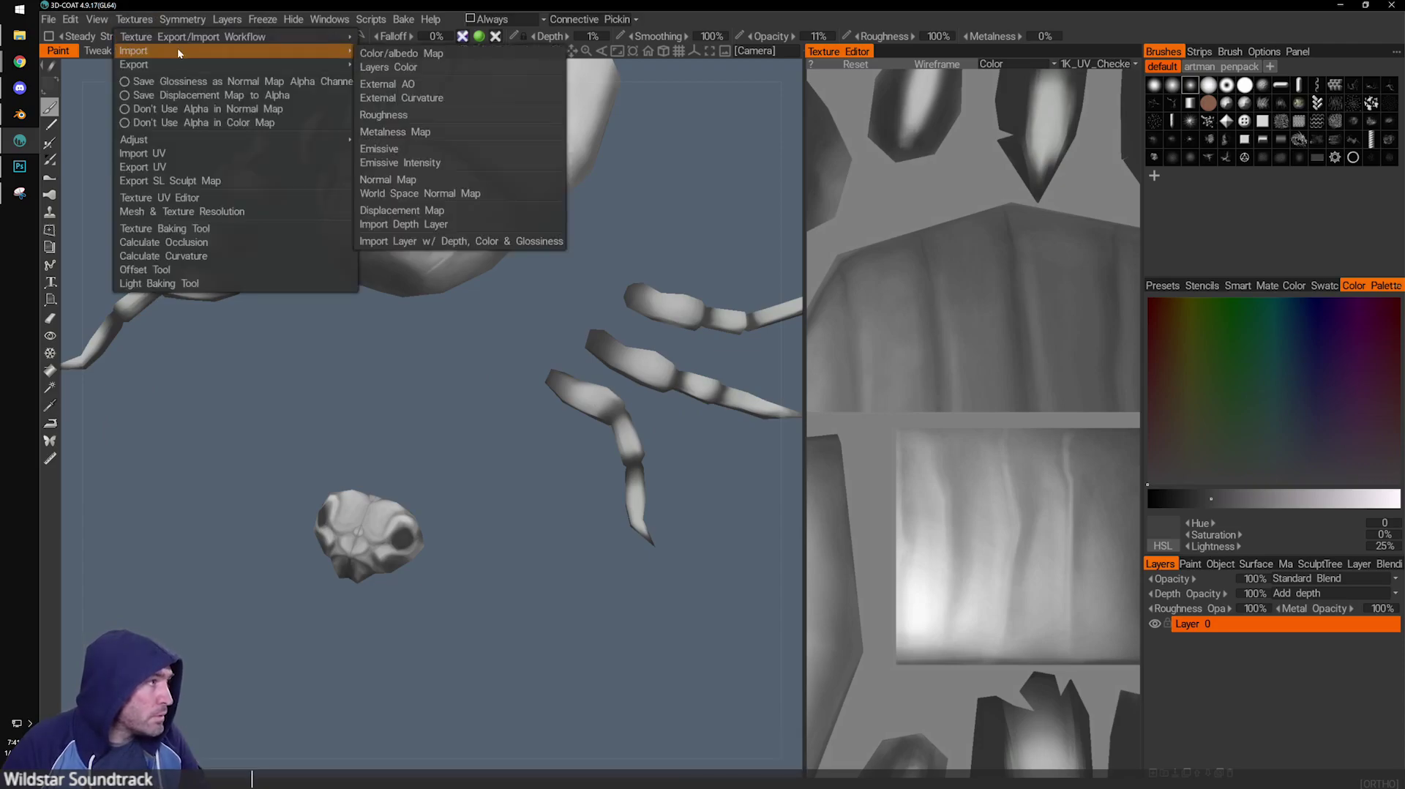
{"action": "left_click", "coordinate": [367, 67]}
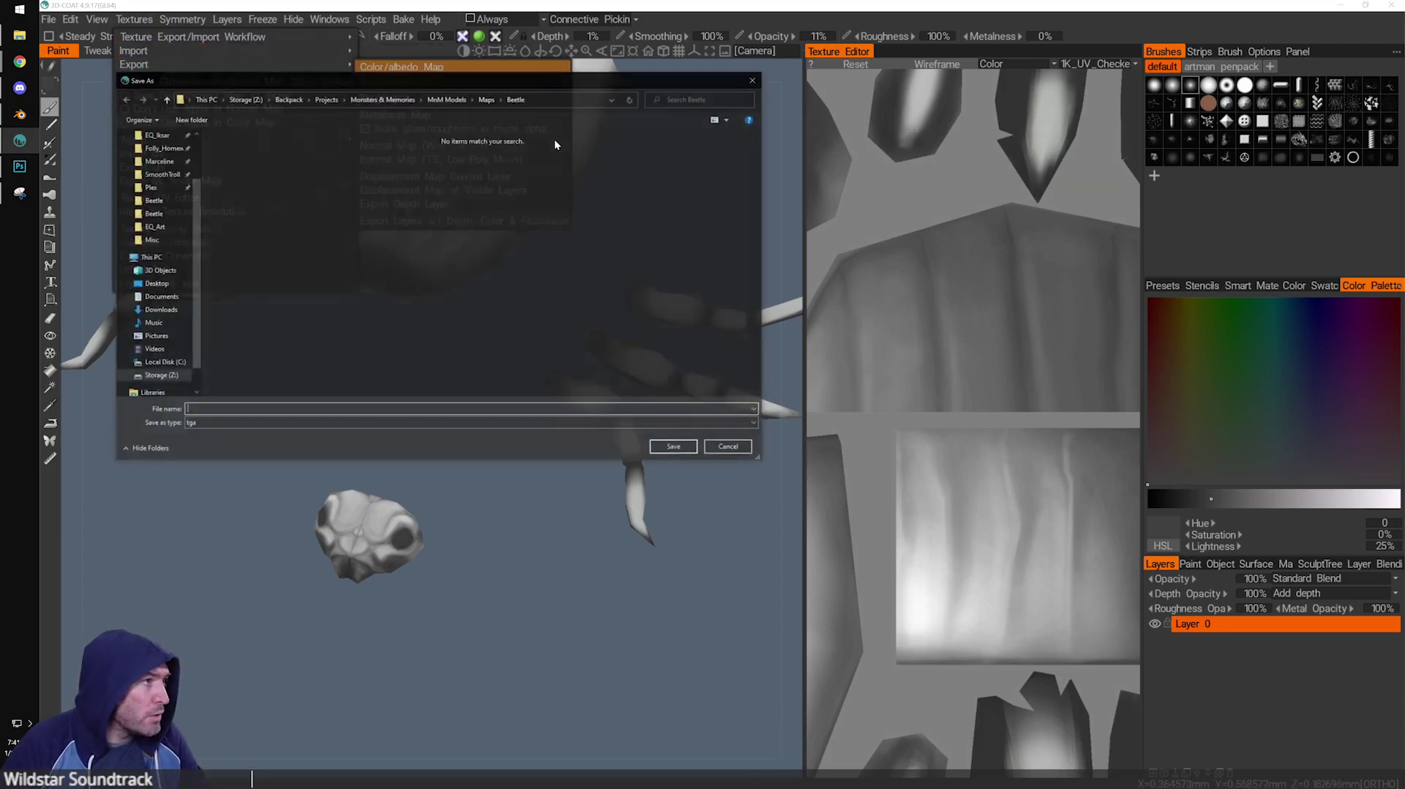
{"action": "left_click", "coordinate": [264, 425]}
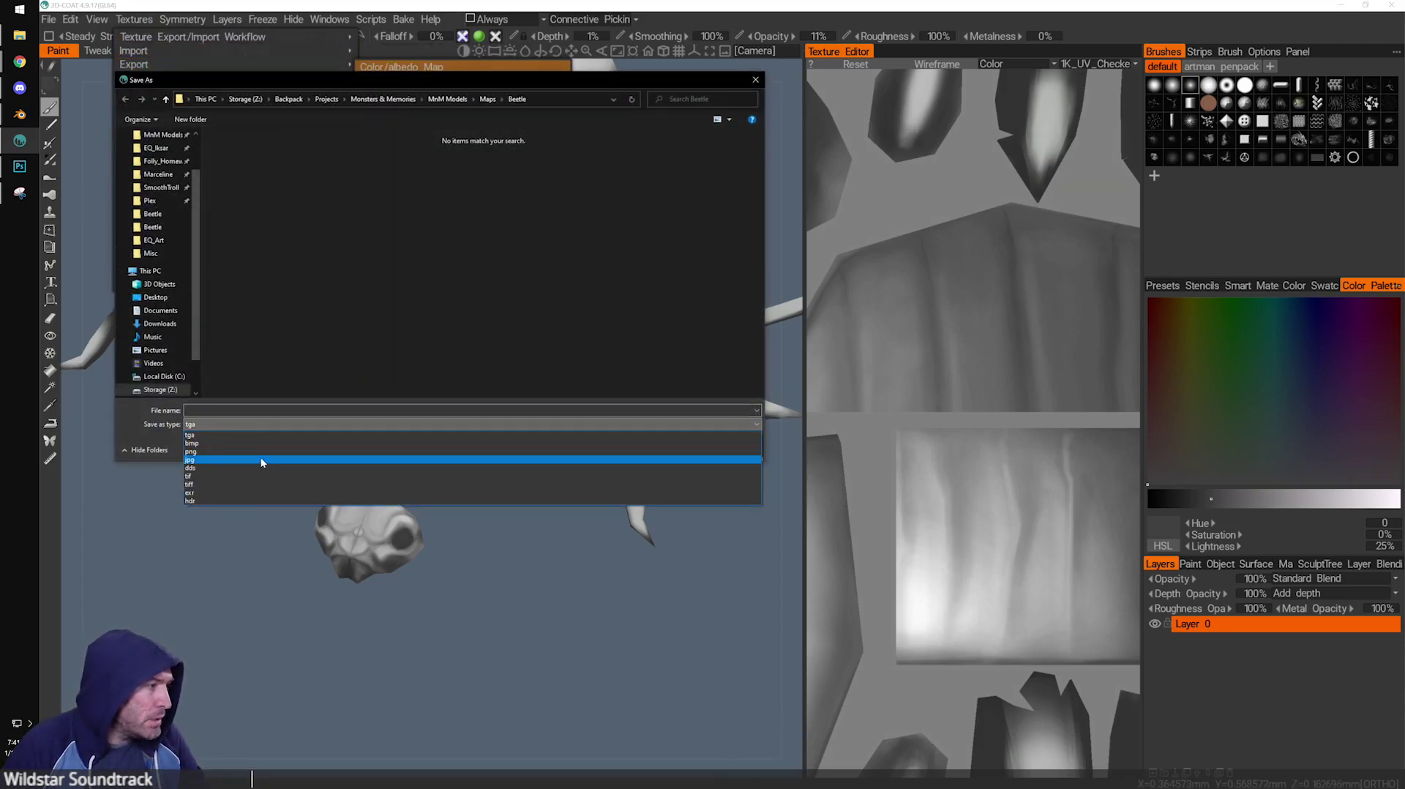
{"action": "left_click", "coordinate": [260, 452]}
{"action": "left_click", "coordinate": [247, 188]}
{"action": "left_click", "coordinate": [677, 448]}
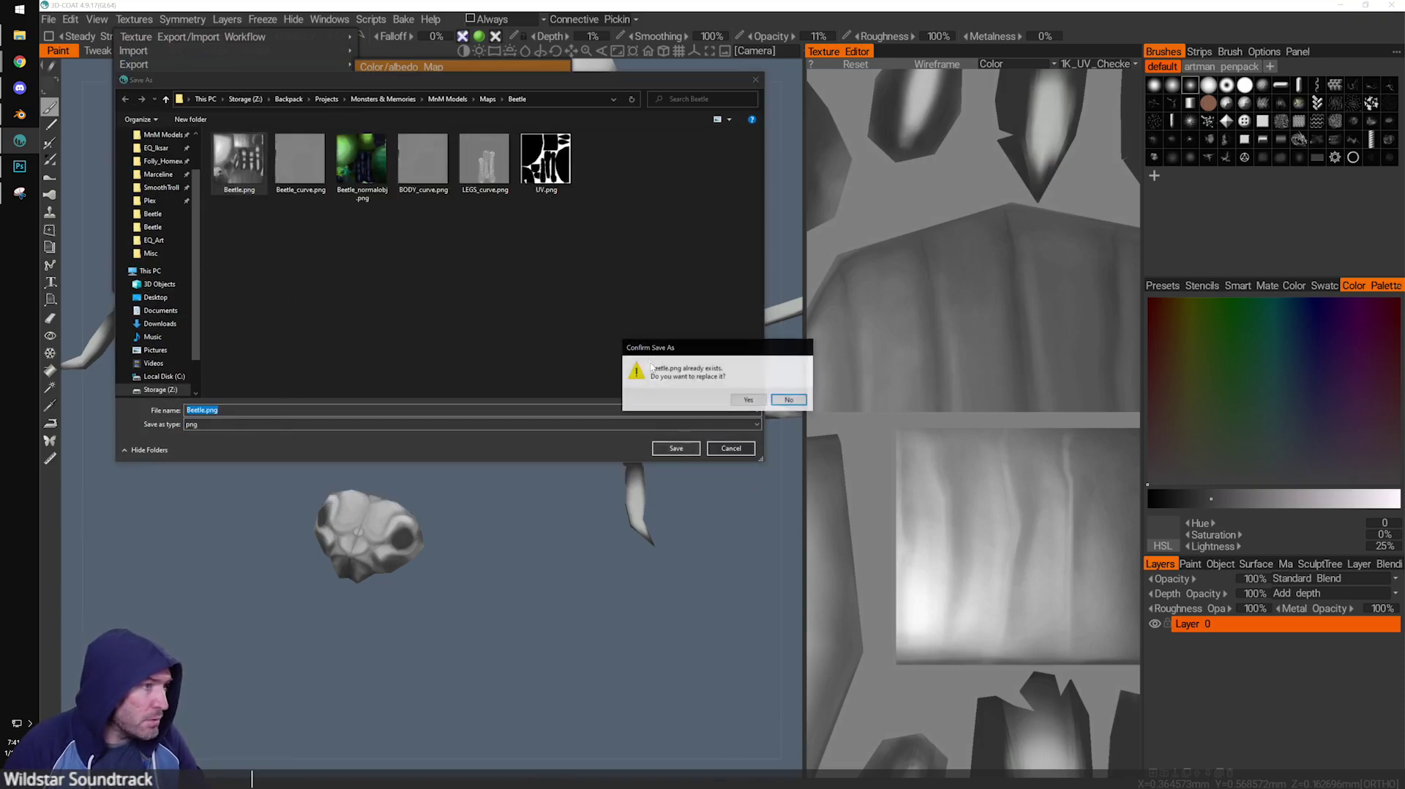
{"action": "left_click", "coordinate": [753, 401]}
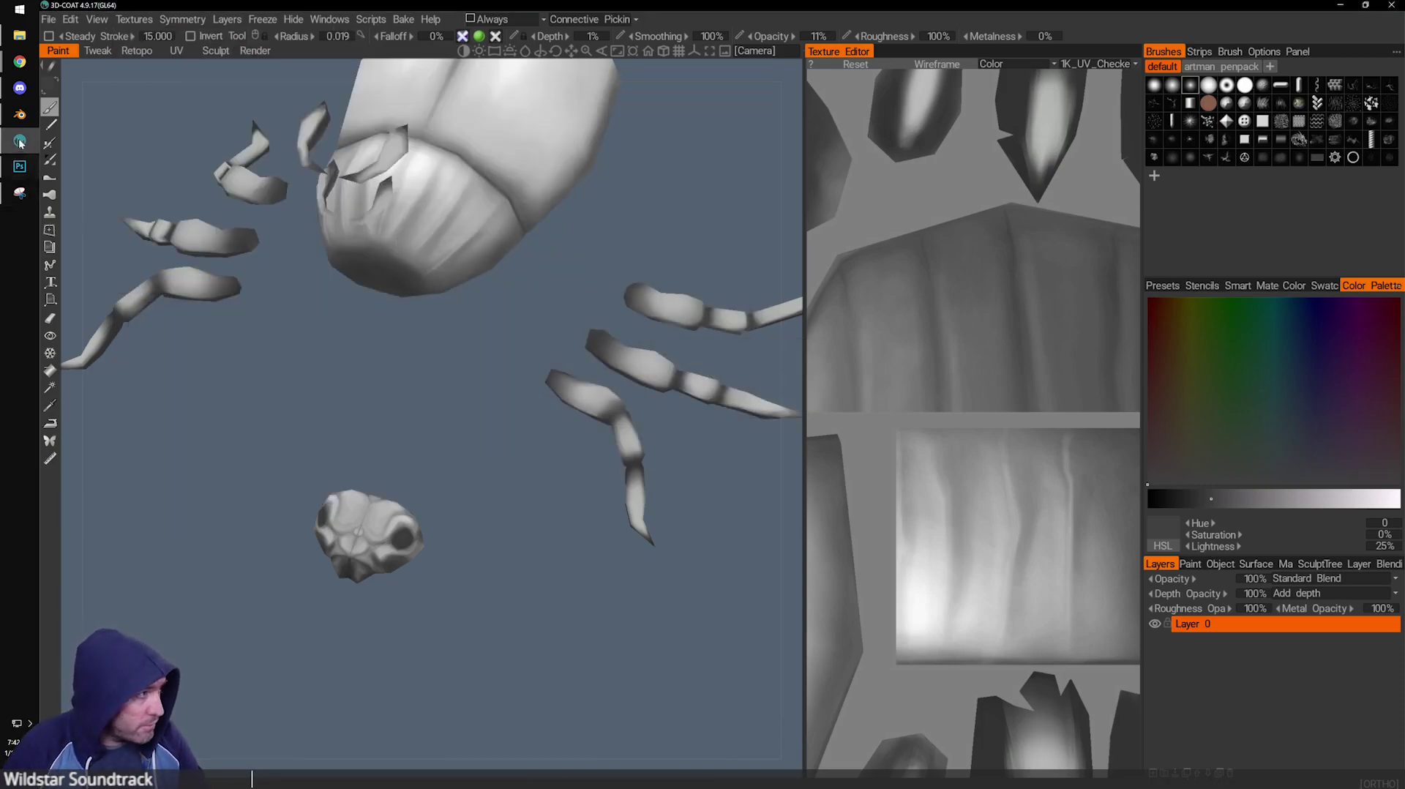
Switch to Blender and replace the beetle material's base color image with the newly exported Beetle.png.
{"action": "left_click", "coordinate": [20, 114]}
{"action": "middle_click_drag", "start_coordinate": [889, 308], "coordinate": [771, 266]}
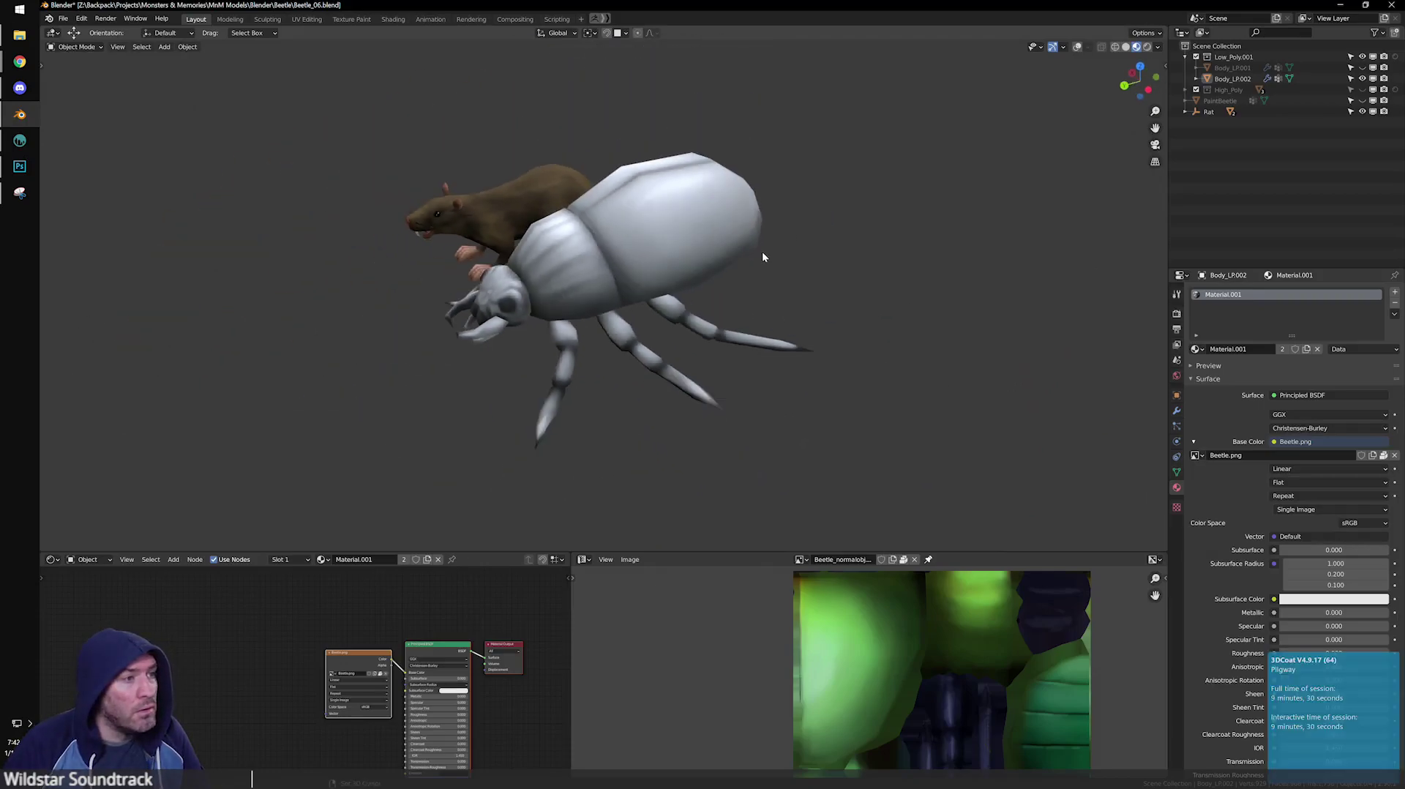
{"action": "left_click", "coordinate": [713, 252]}
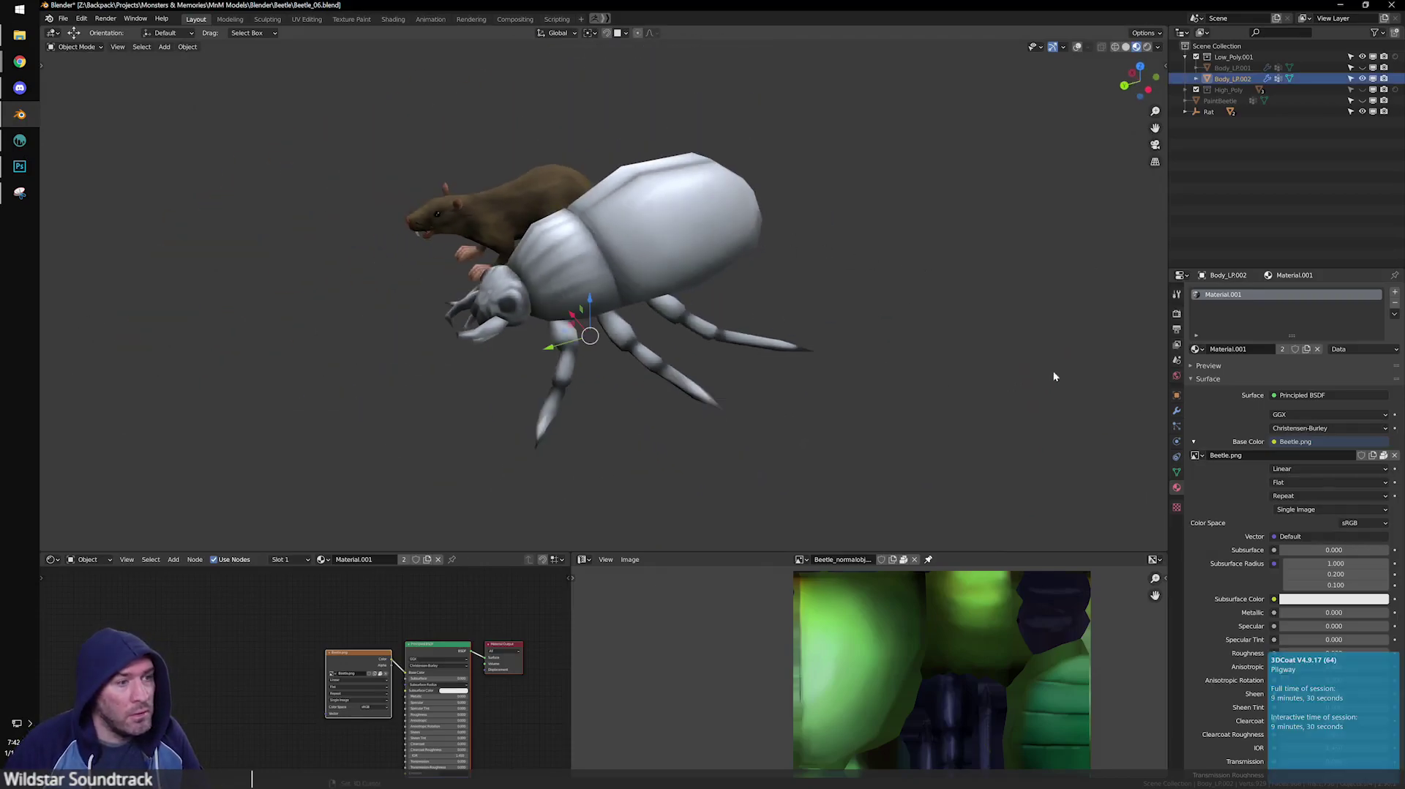
{"action": "left_click", "coordinate": [1393, 456]}
{"action": "left_click", "coordinate": [1354, 455]}
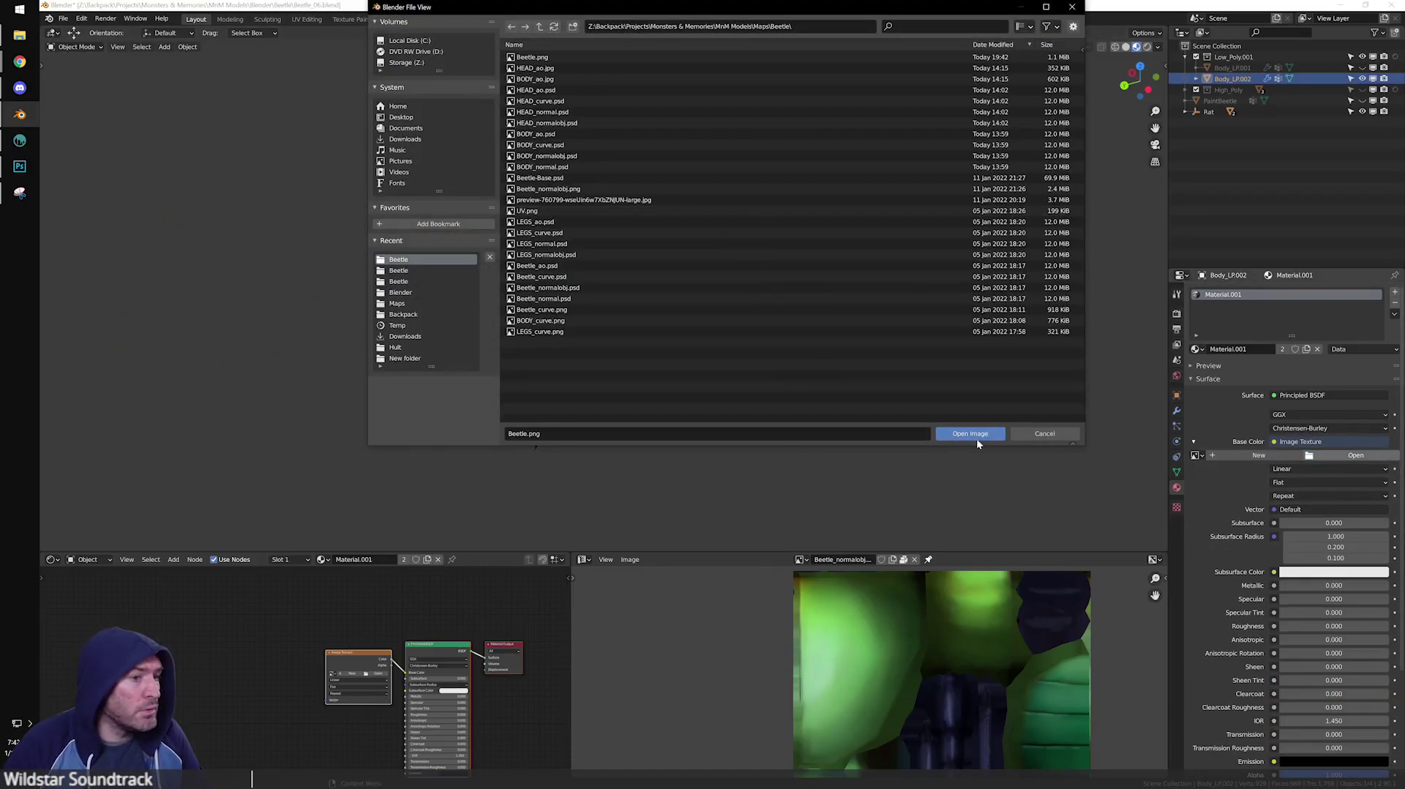
{"action": "left_click", "coordinate": [970, 434]}
Examine the painted shading on the beetle's head, body and legs from several angles beside the rat.
{"action": "scroll", "coordinate": [732, 381], "scroll_direction": "up", "scroll_amount": 3}
{"action": "middle_click_drag", "start_coordinate": [688, 402], "coordinate": [640, 345]}
{"action": "middle_click_drag", "start_coordinate": [731, 385], "coordinate": [500, 333]}
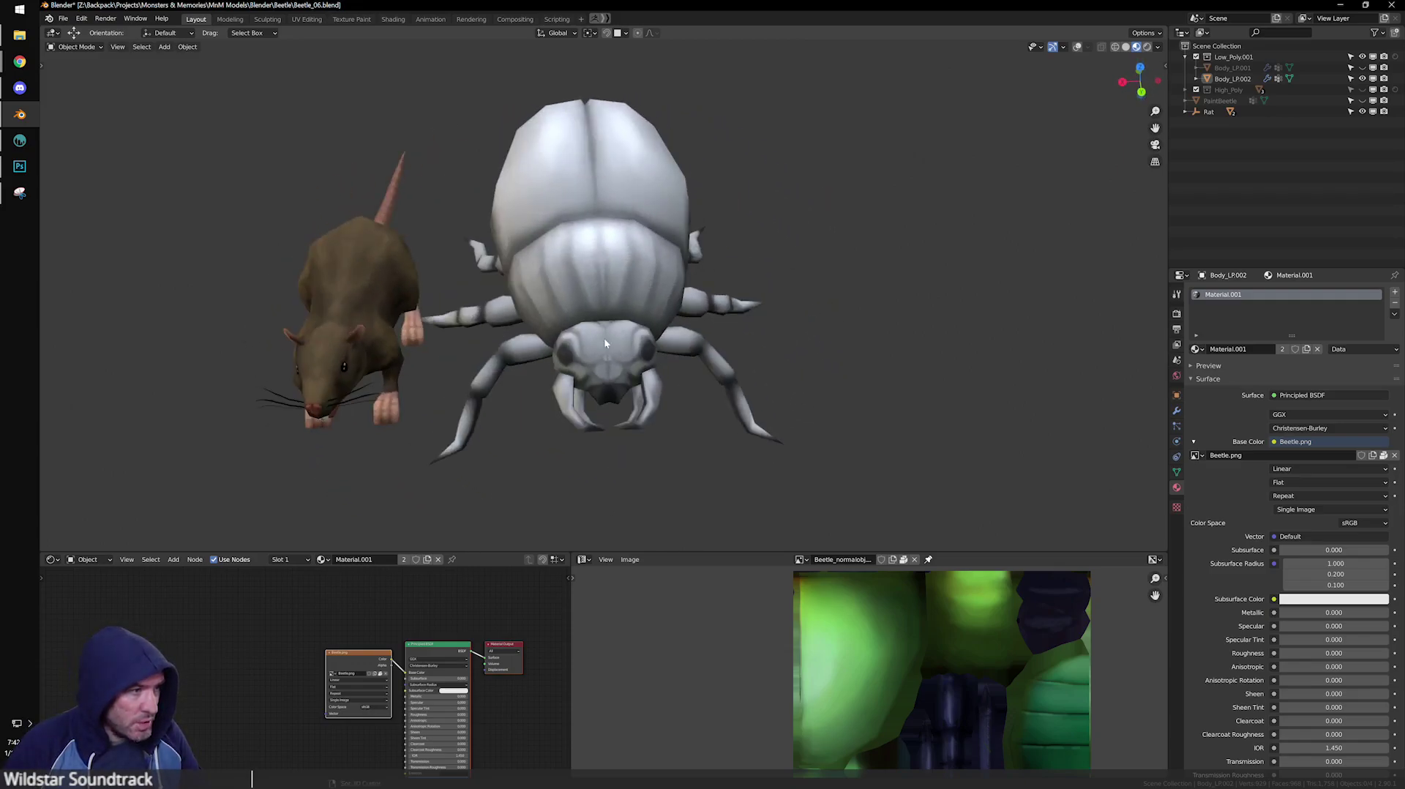
{"action": "middle_click_drag", "start_coordinate": [655, 300], "coordinate": [646, 177]}
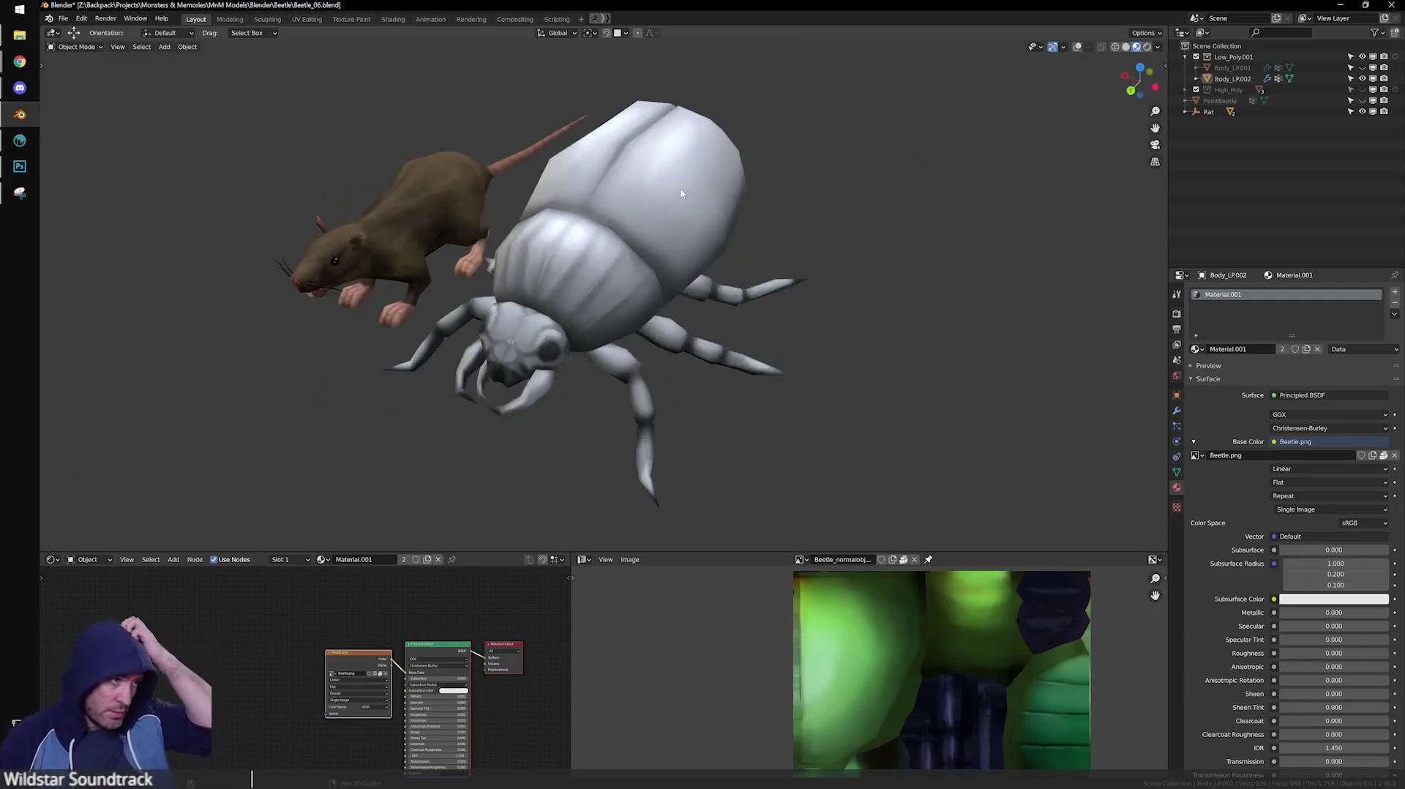
{"action": "middle_click_drag", "start_coordinate": [790, 391], "coordinate": [483, 366]}
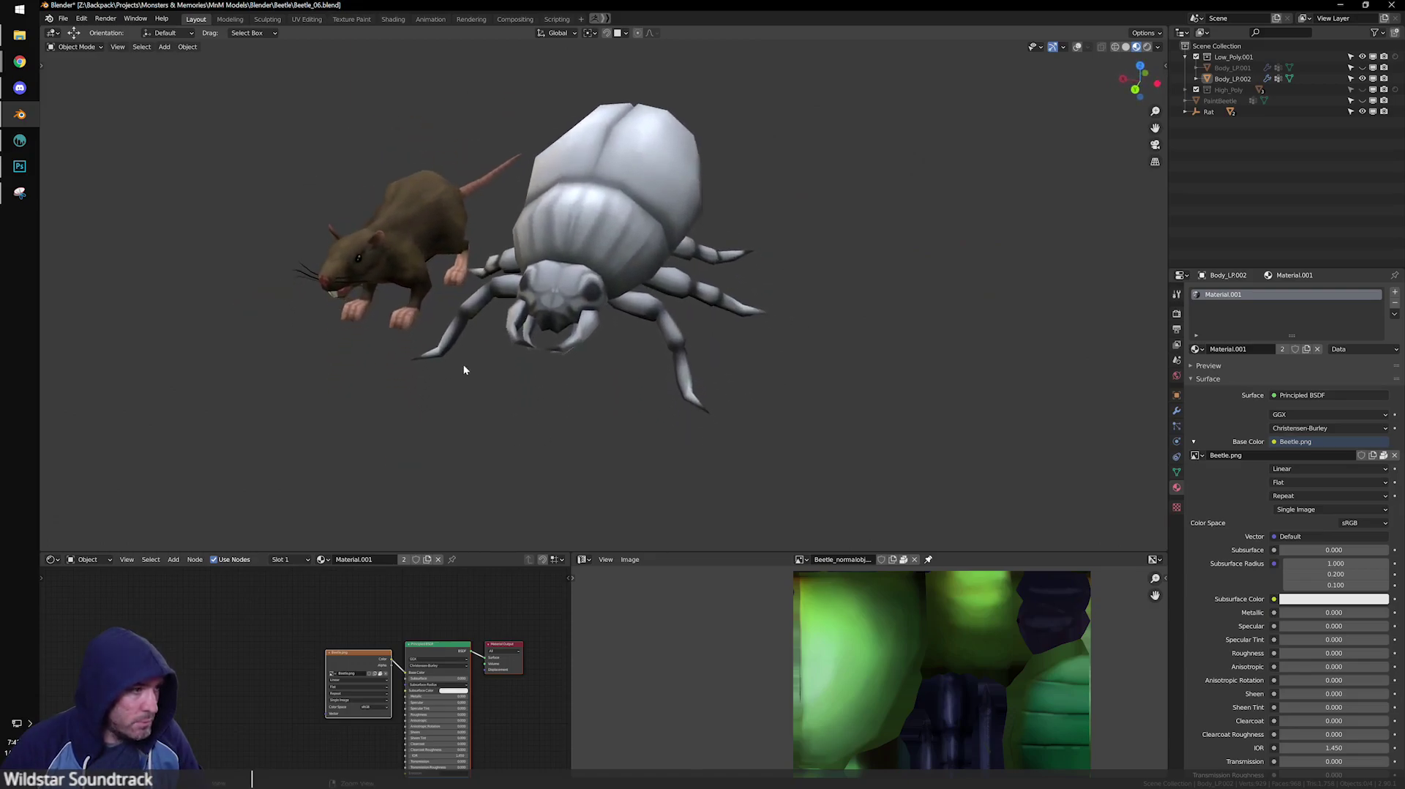
{"action": "scroll", "coordinate": [482, 362], "scroll_direction": "up", "scroll_amount": 8}
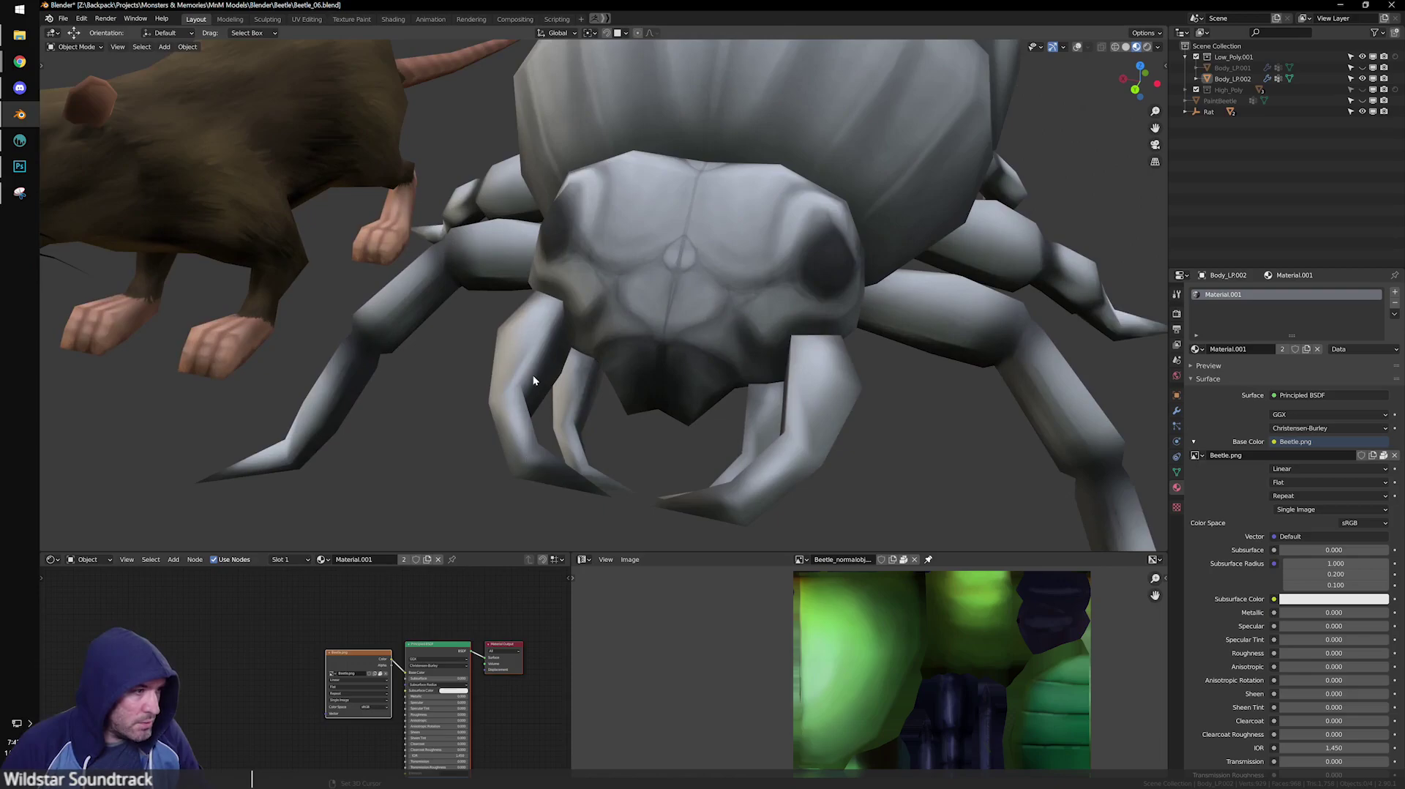
{"action": "scroll", "coordinate": [532, 424], "scroll_direction": "down", "scroll_amount": 2}
{"action": "middle_click_drag", "start_coordinate": [612, 438], "coordinate": [702, 417]}
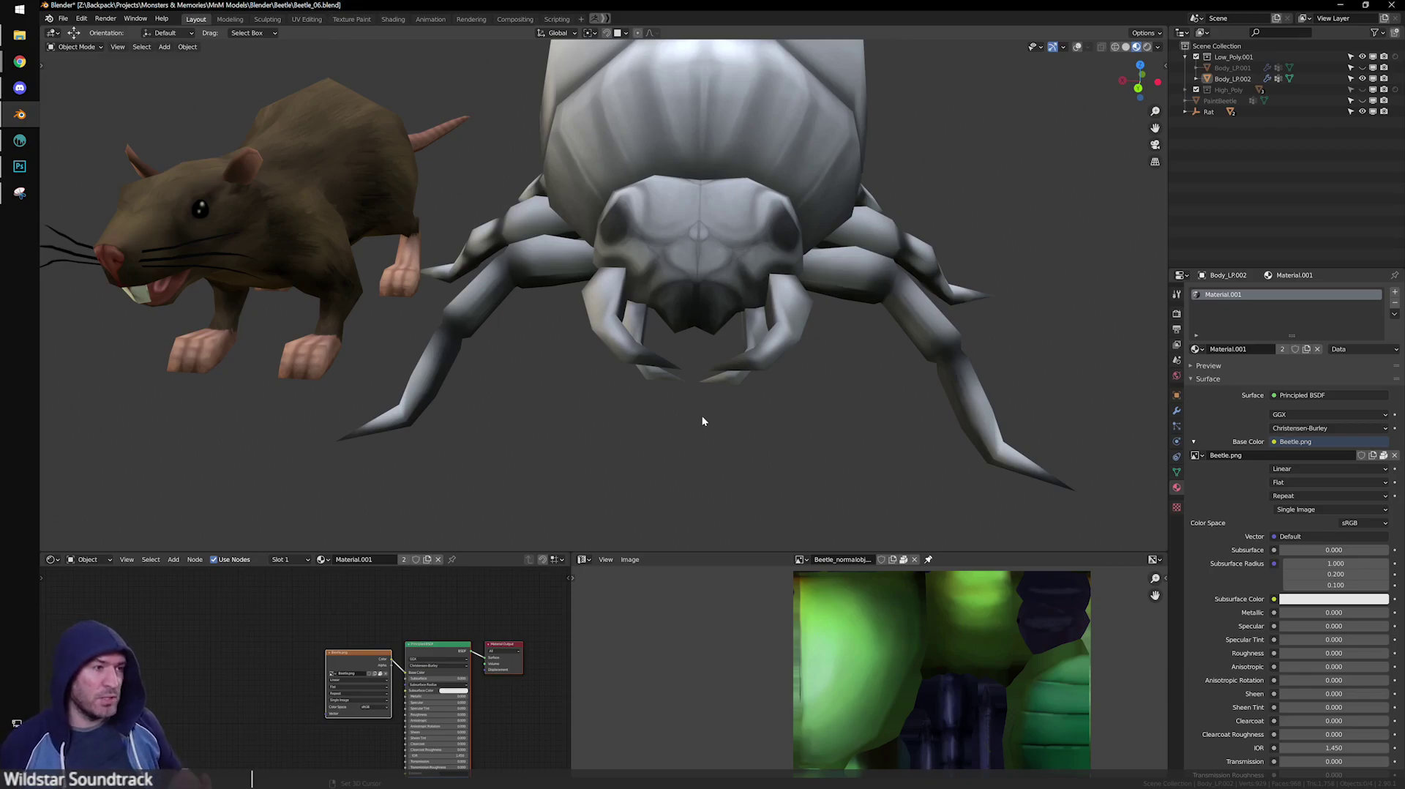
{"action": "scroll", "coordinate": [868, 360], "scroll_direction": "down", "scroll_amount": 2}
{"action": "left_click_drag", "start_coordinate": [824, 345], "coordinate": [709, 398], "text": "alt"}
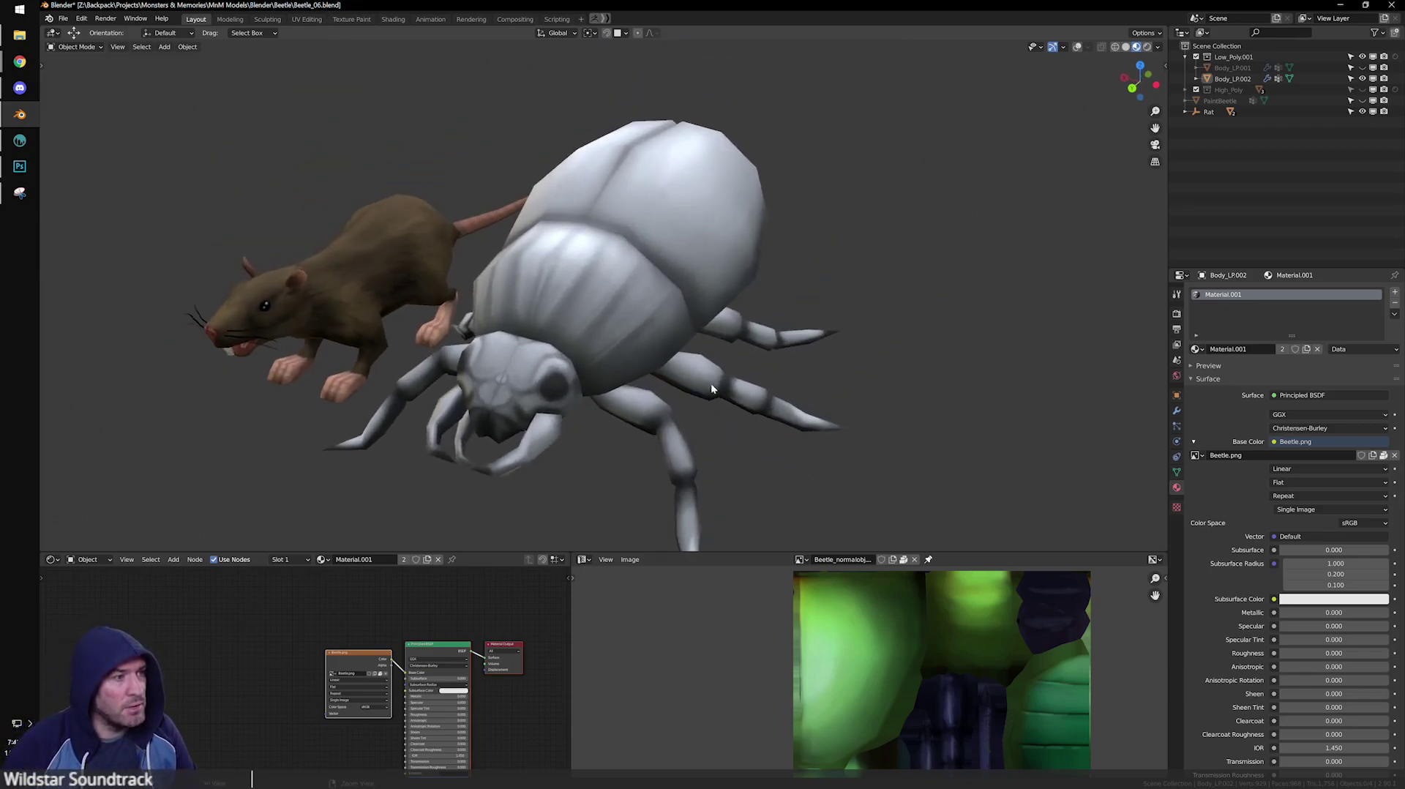
{"action": "scroll", "coordinate": [759, 416], "scroll_direction": "down", "scroll_amount": 2}
{"action": "scroll", "coordinate": [743, 376], "scroll_direction": "up", "scroll_amount": 1}
{"action": "middle_click_drag", "start_coordinate": [744, 380], "coordinate": [661, 356]}
{"action": "middle_click_drag", "start_coordinate": [542, 336], "coordinate": [805, 356]}
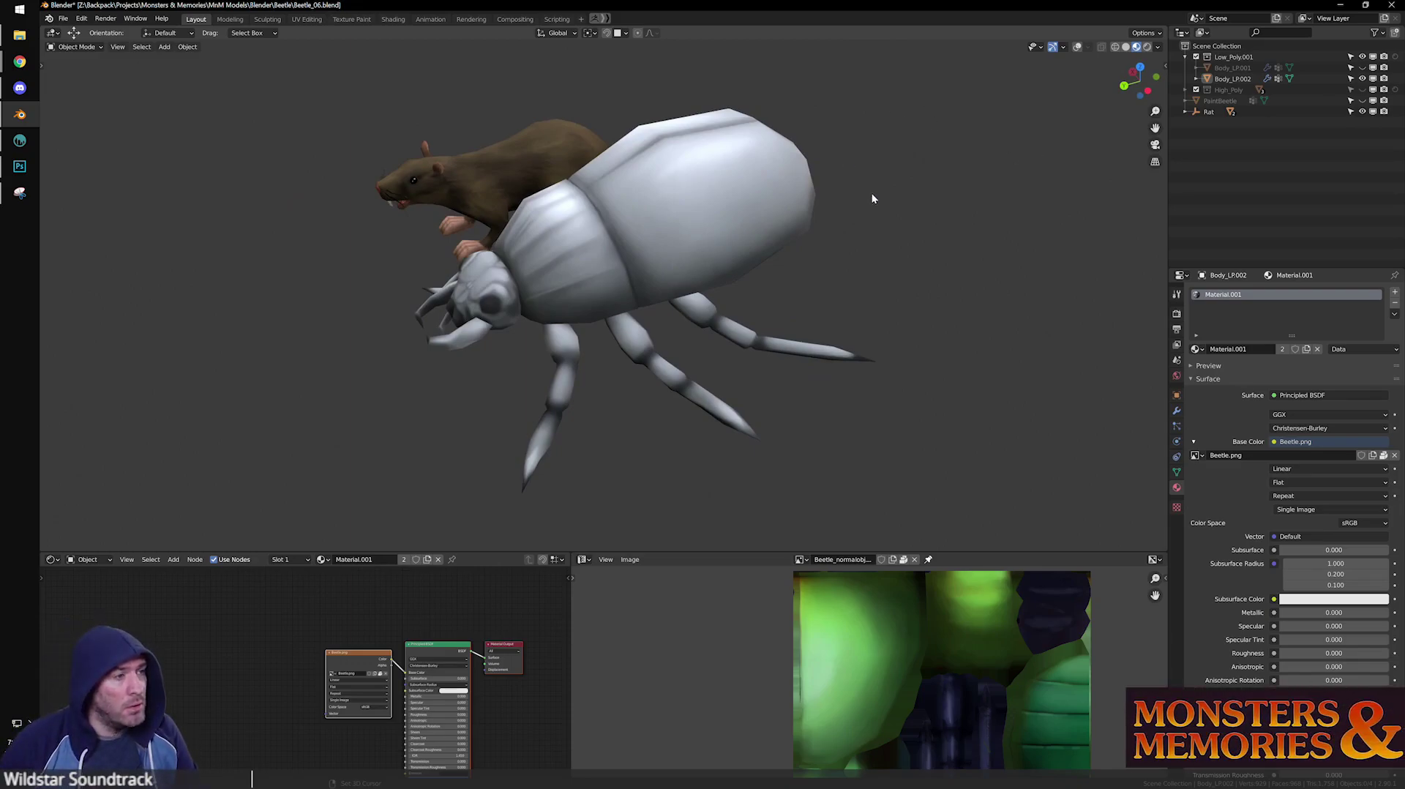
{"action": "middle_click_drag", "start_coordinate": [869, 154], "coordinate": [867, 264]}
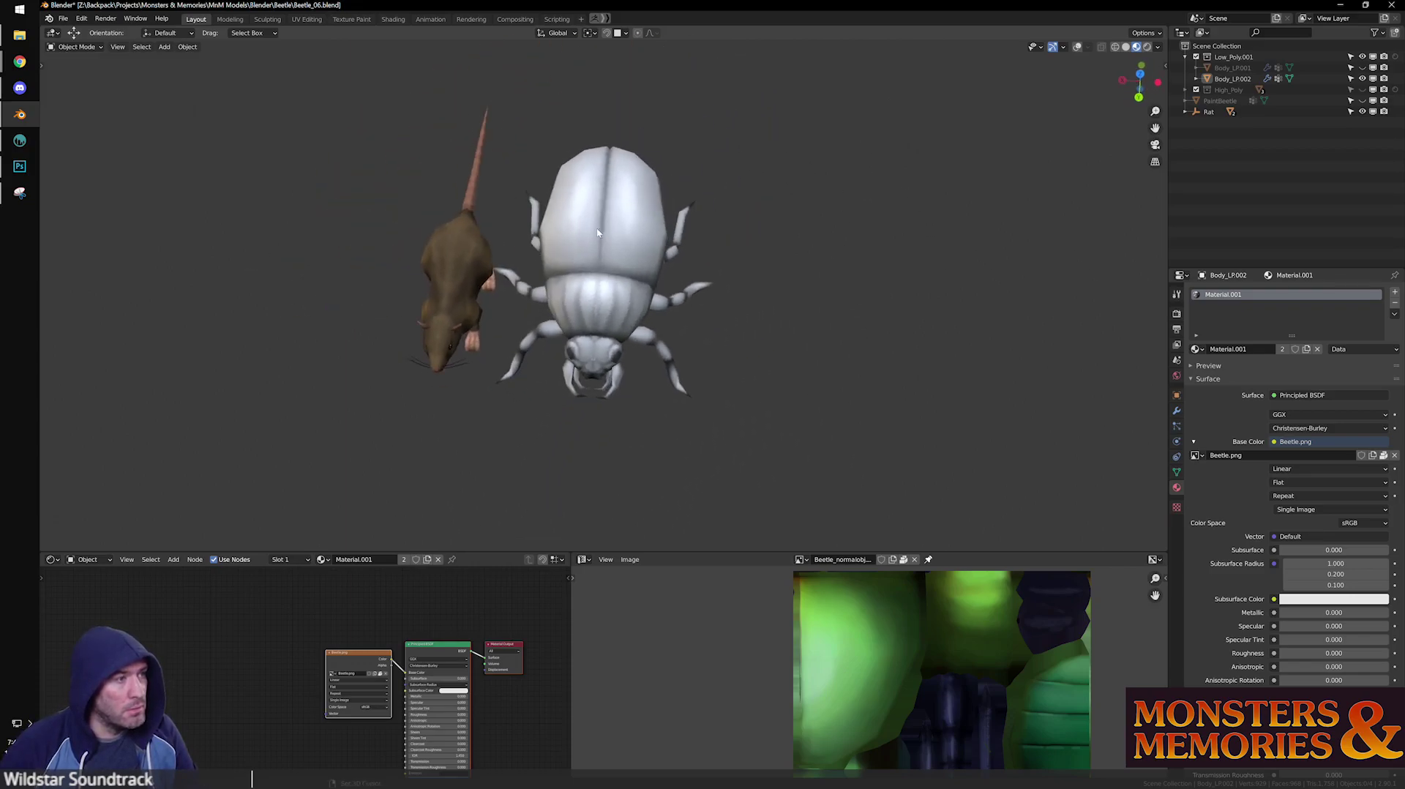
Switch to Photoshop, close the old Beetle.png without saving and open the newly exported Beetle.png.
{"action": "left_click", "coordinate": [20, 166]}
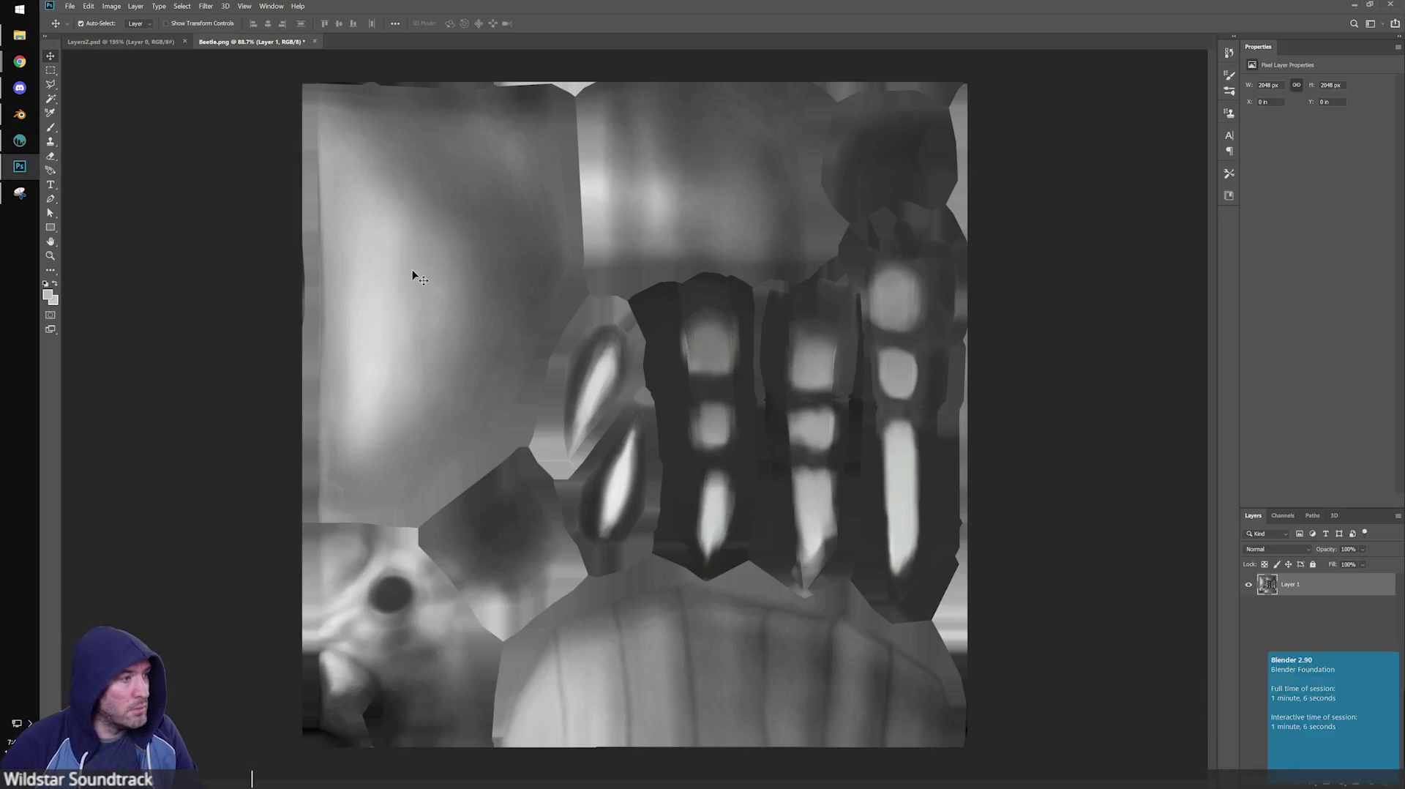
{"action": "left_click", "coordinate": [315, 41]}
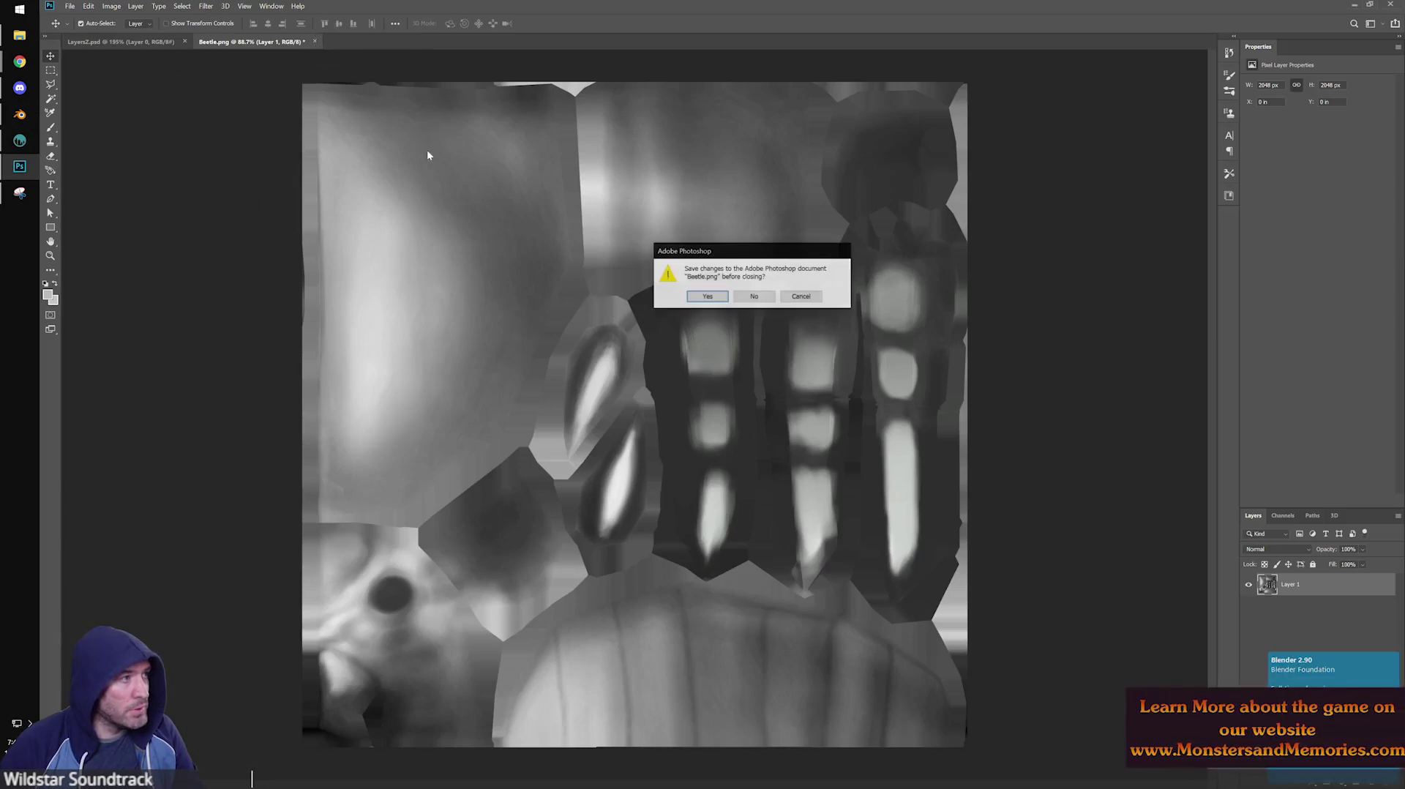
{"action": "key", "text": "n"}
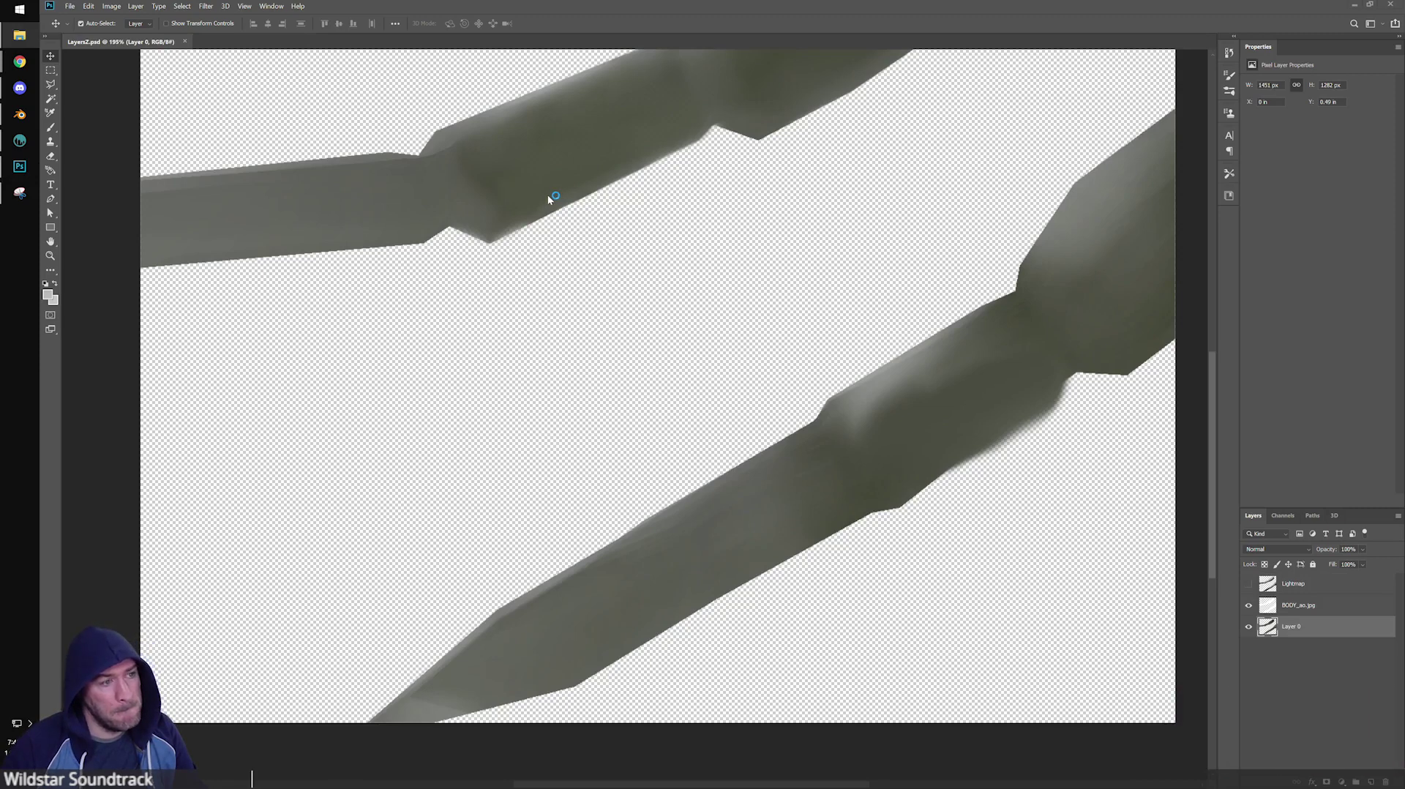
{"action": "scroll", "coordinate": [508, 327], "scroll_direction": "up", "scroll_amount": 6, "text": "alt"}
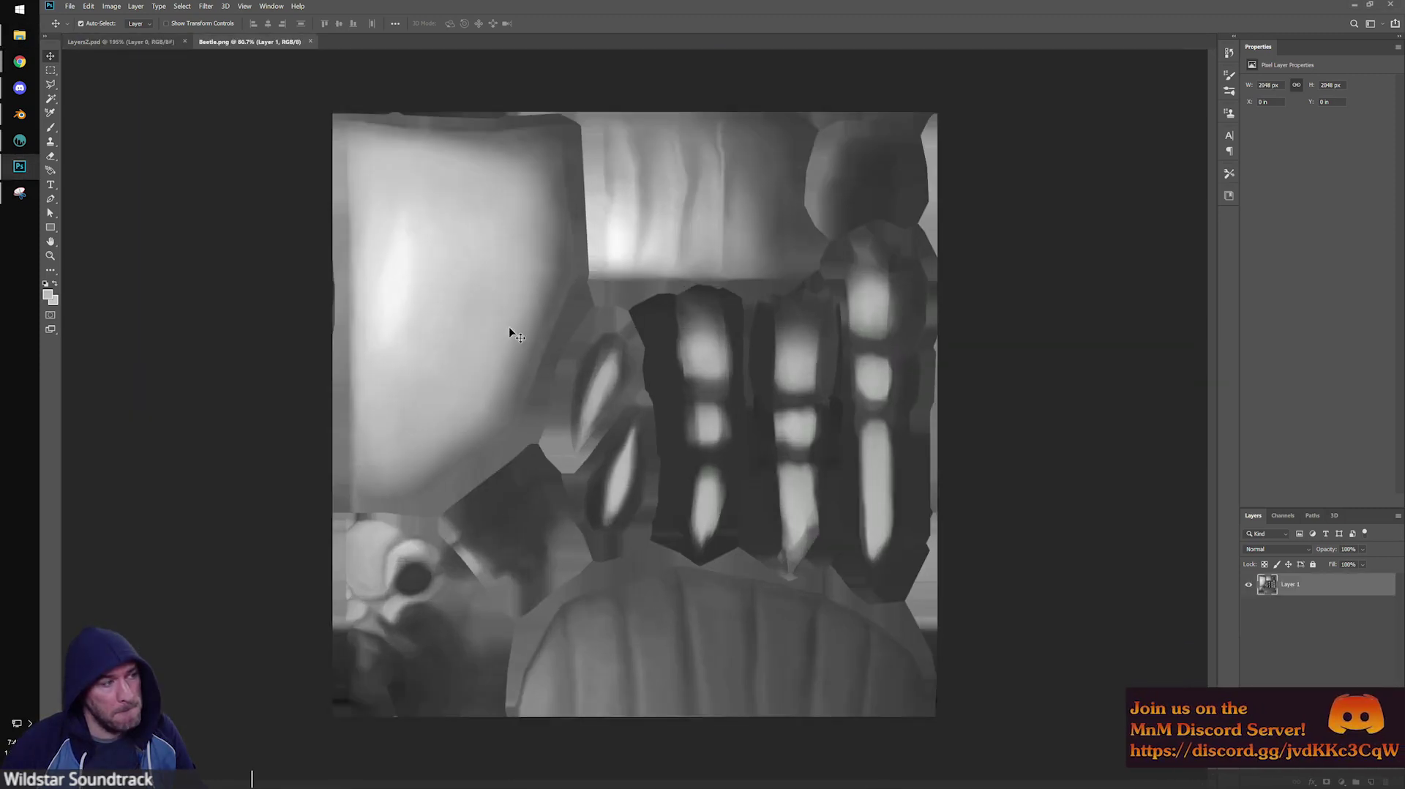
Outline the bright highlight on the large wing-shell area with the Polygonal Lasso.
{"action": "scroll", "coordinate": [595, 361], "scroll_direction": "up", "scroll_amount": 3, "text": "alt"}
{"action": "key", "text": "l"}
{"action": "scroll", "coordinate": [545, 396], "scroll_direction": "down", "scroll_amount": 2, "text": "alt"}
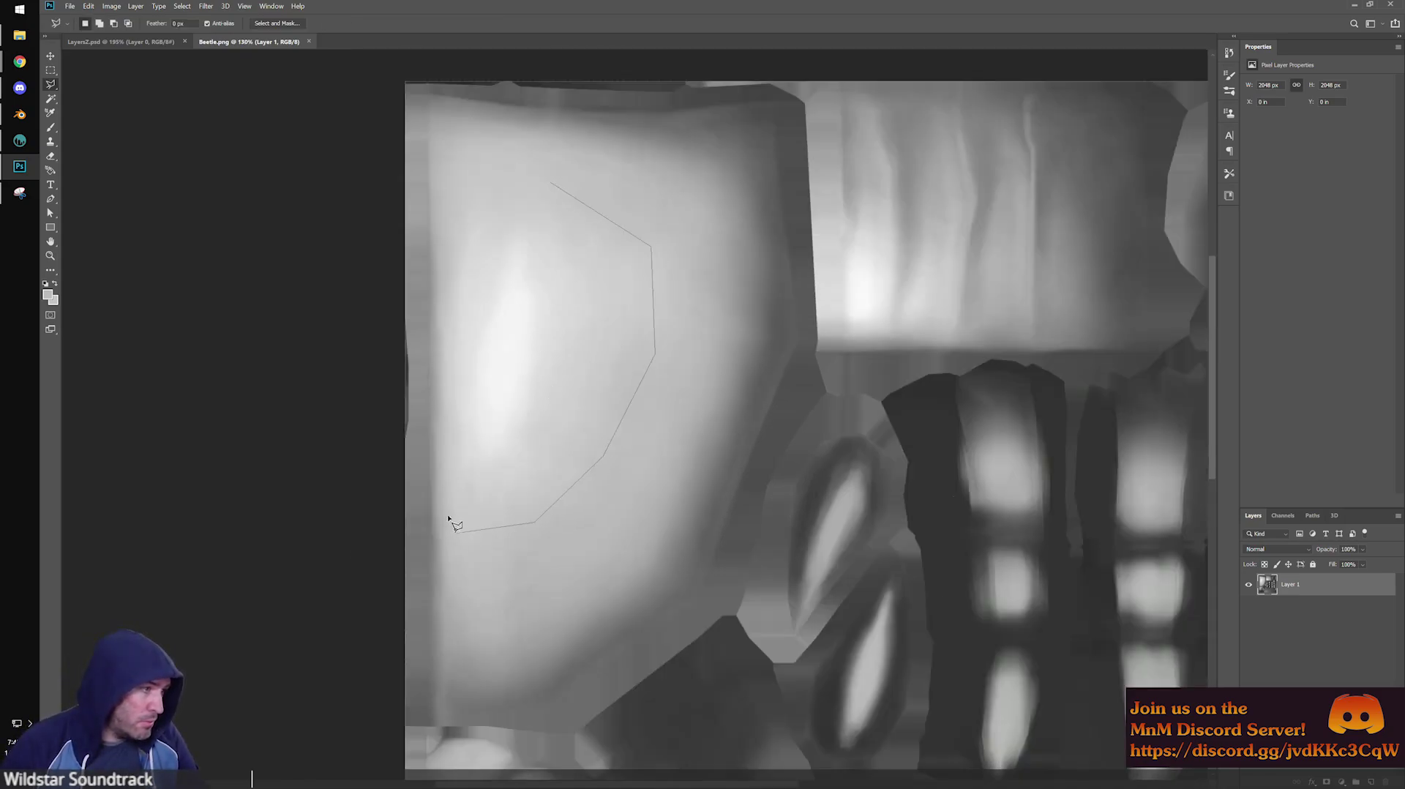
{"action": "left_click", "coordinate": [442, 301]}
{"action": "left_click", "coordinate": [474, 192]}
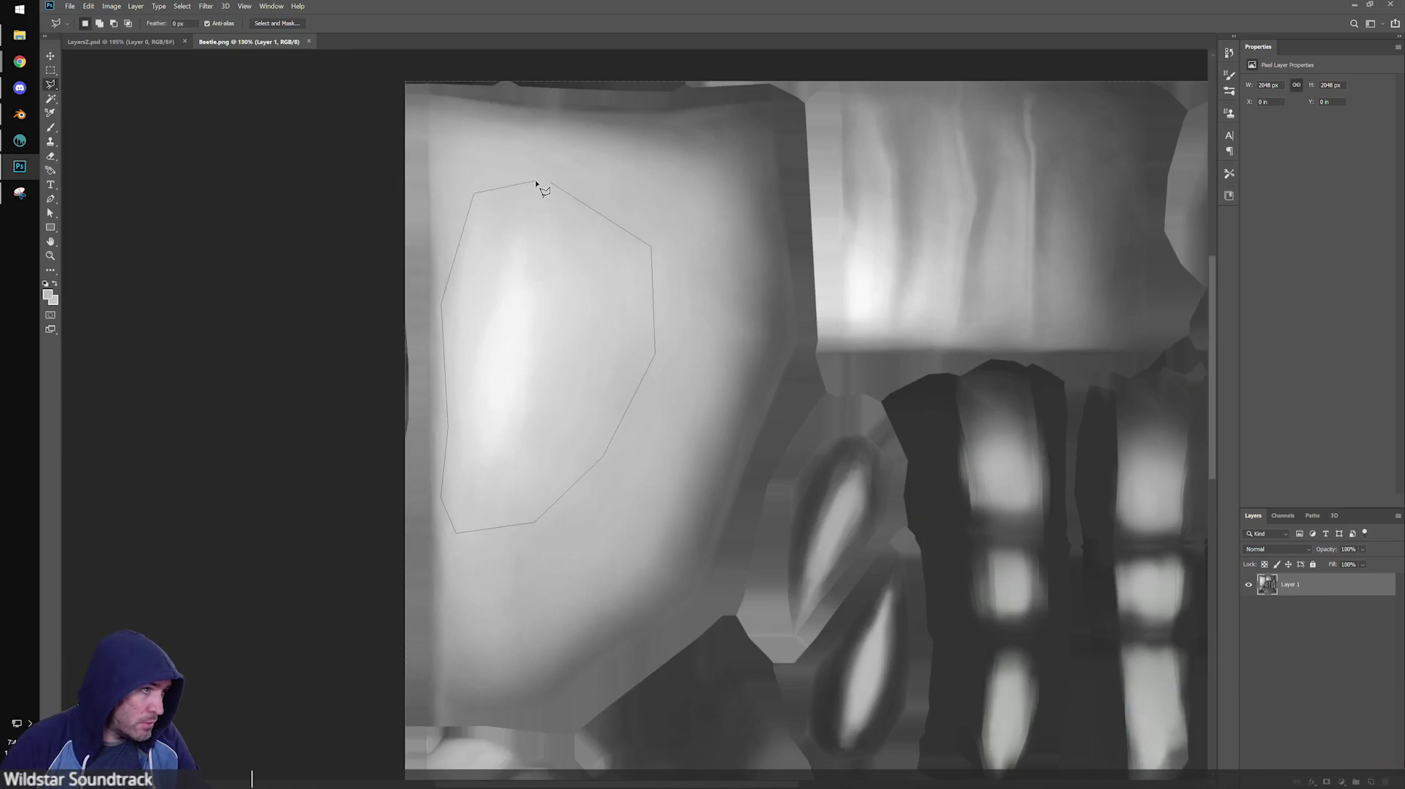
{"action": "left_click", "coordinate": [539, 183]}
{"action": "left_click", "coordinate": [111, 6]}
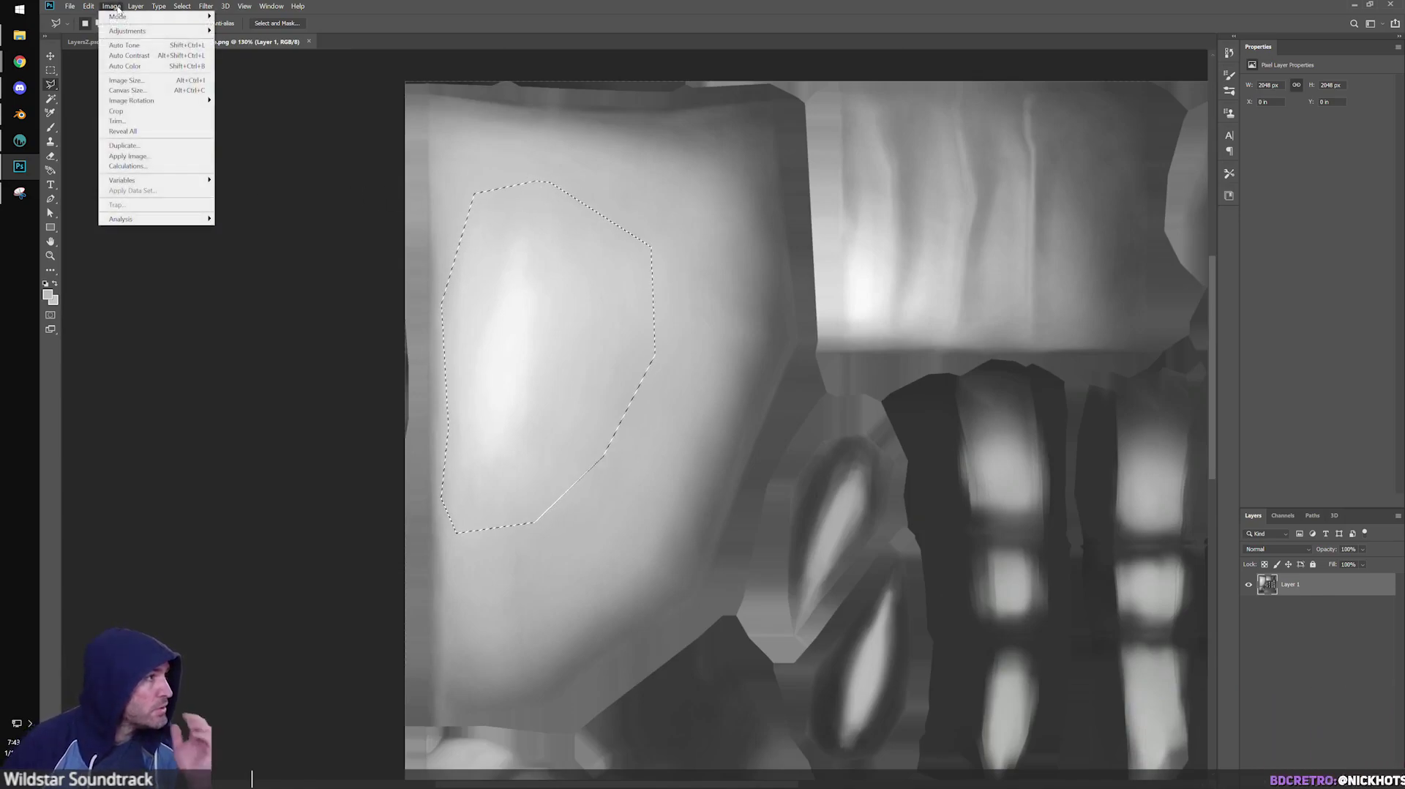
{"action": "mouse_move", "coordinate": [88, 6]}
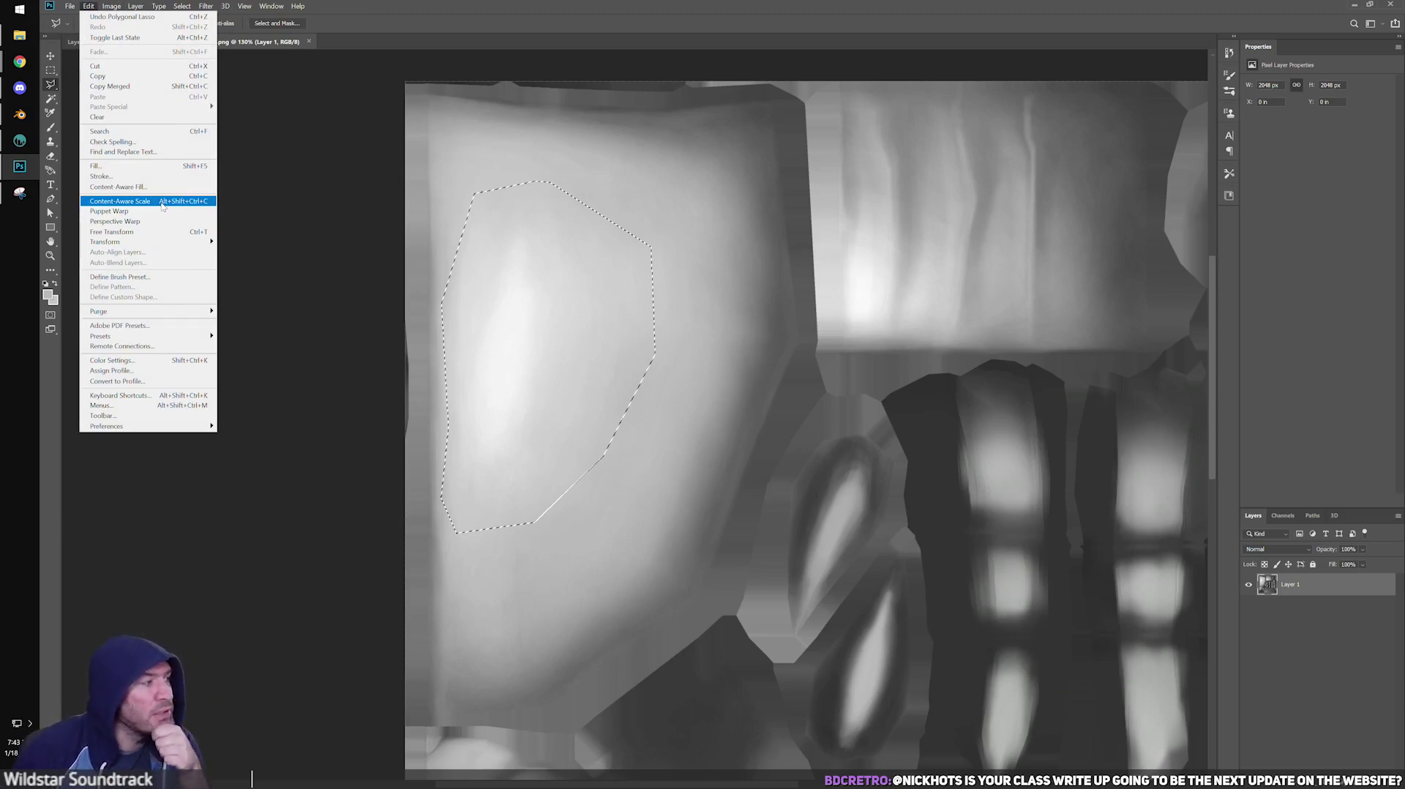
{"action": "mouse_move", "coordinate": [166, 243]}
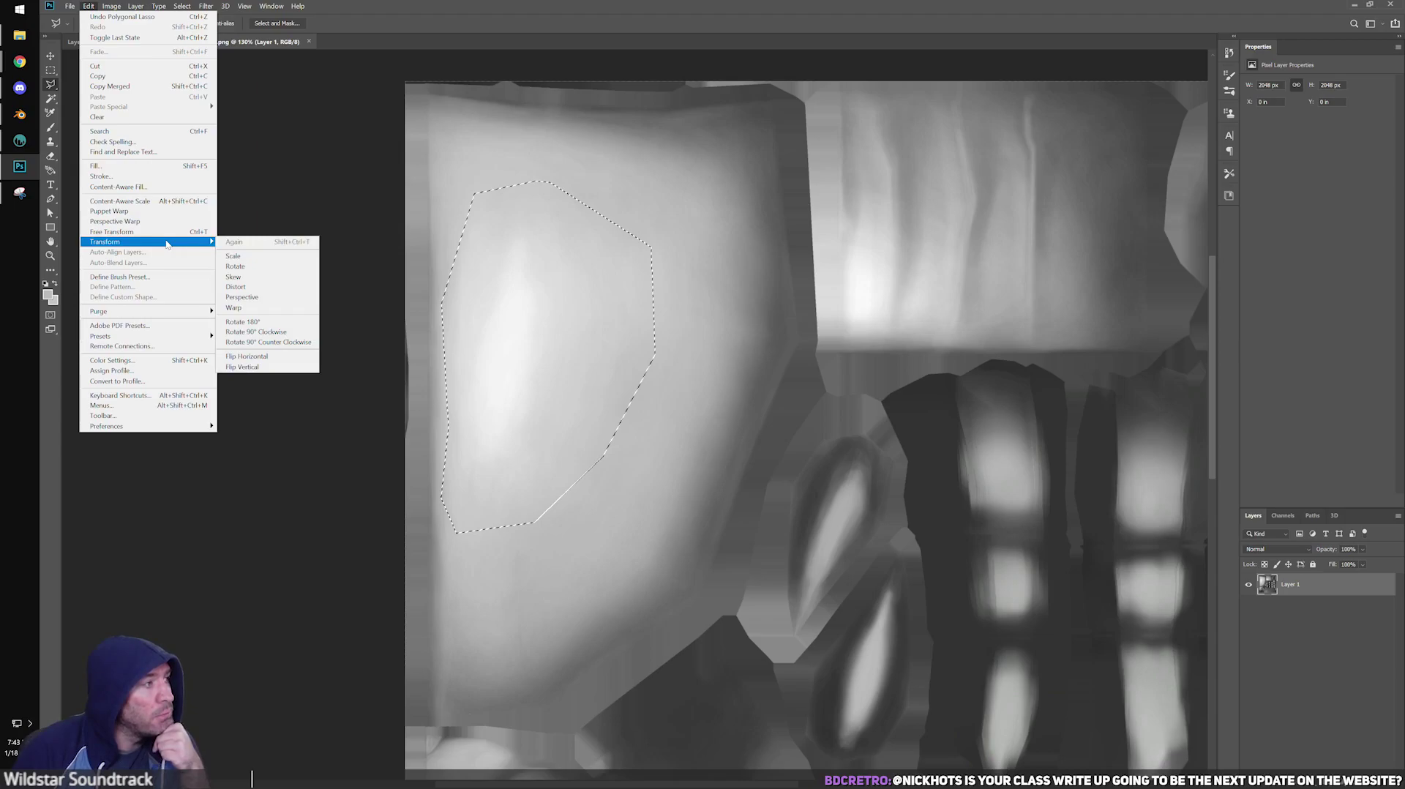
{"action": "left_click", "coordinate": [118, 187]}
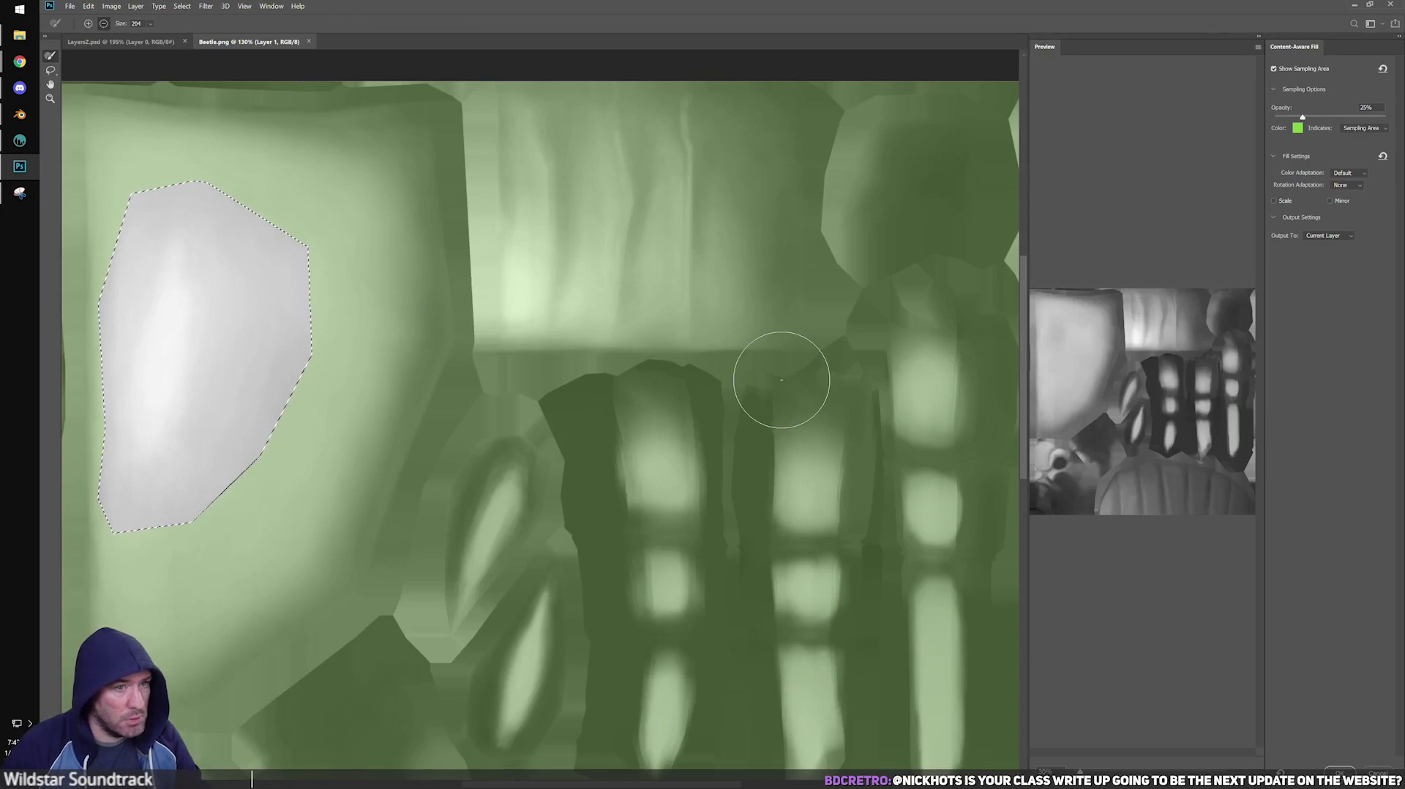
{"action": "scroll", "coordinate": [773, 382], "scroll_direction": "down", "scroll_amount": 2, "text": "alt"}
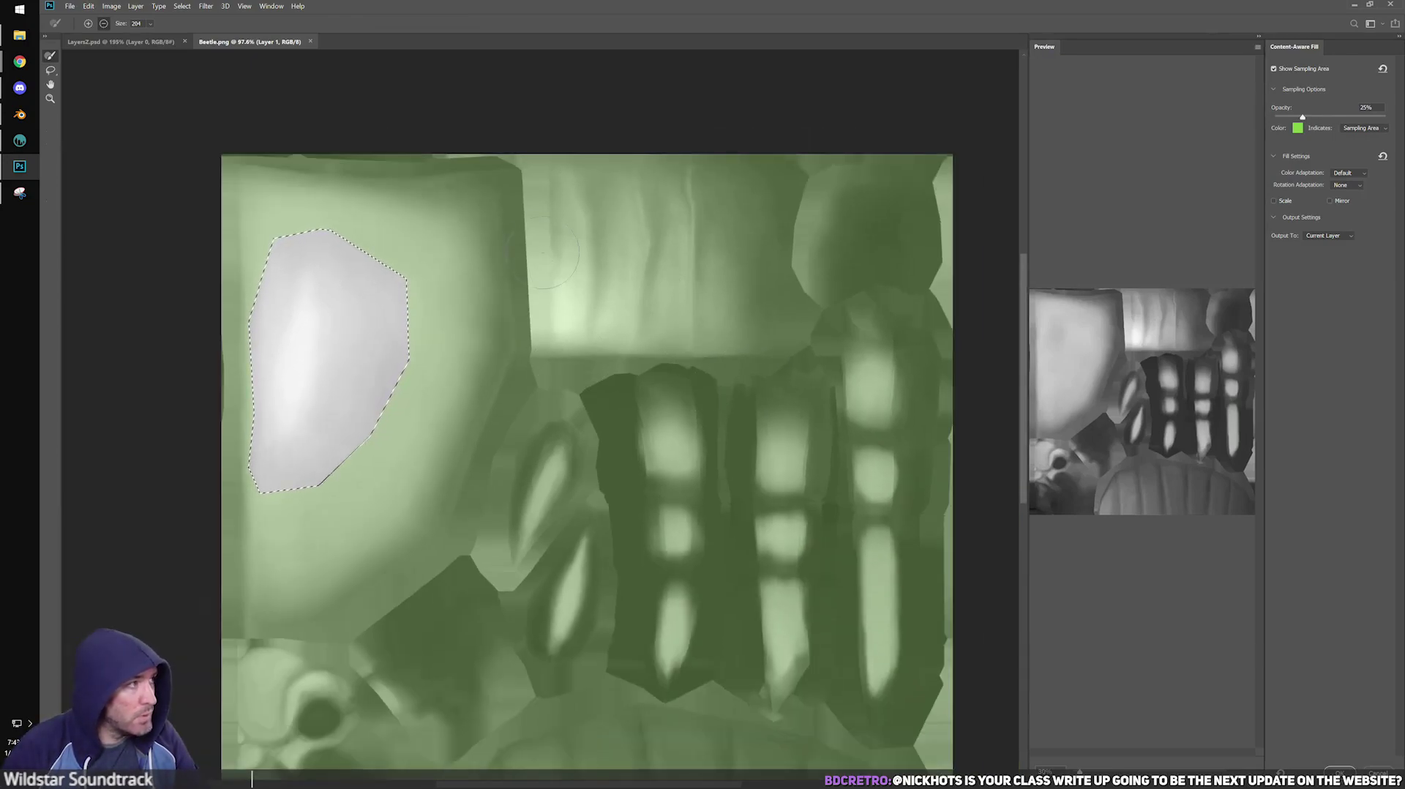
{"action": "left_click", "coordinate": [1379, 774]}
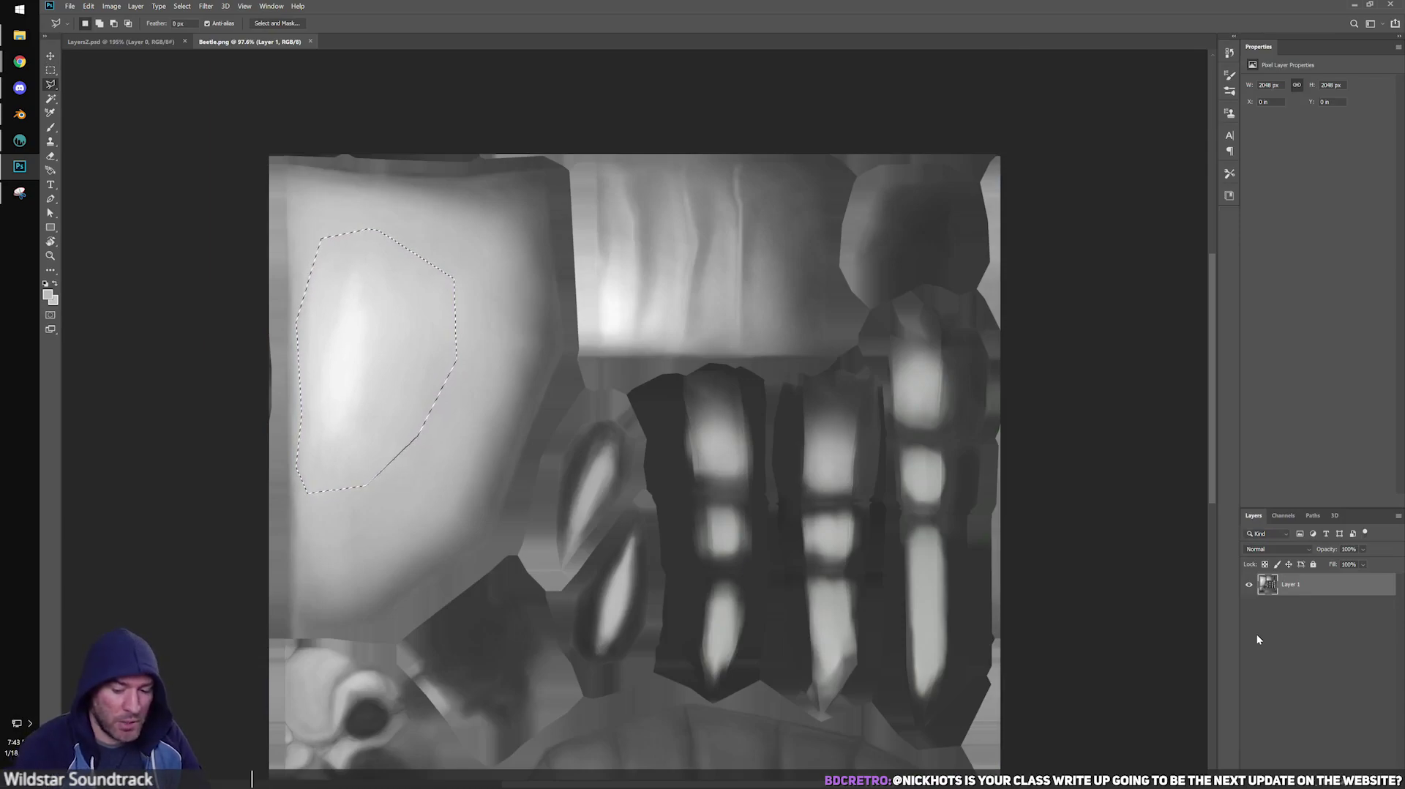
Rotate the selected wing-shell highlight by -7.58° with Free Transform and apply the transformation.
{"action": "left_click", "coordinate": [111, 7]}
{"action": "mouse_move", "coordinate": [124, 102]}
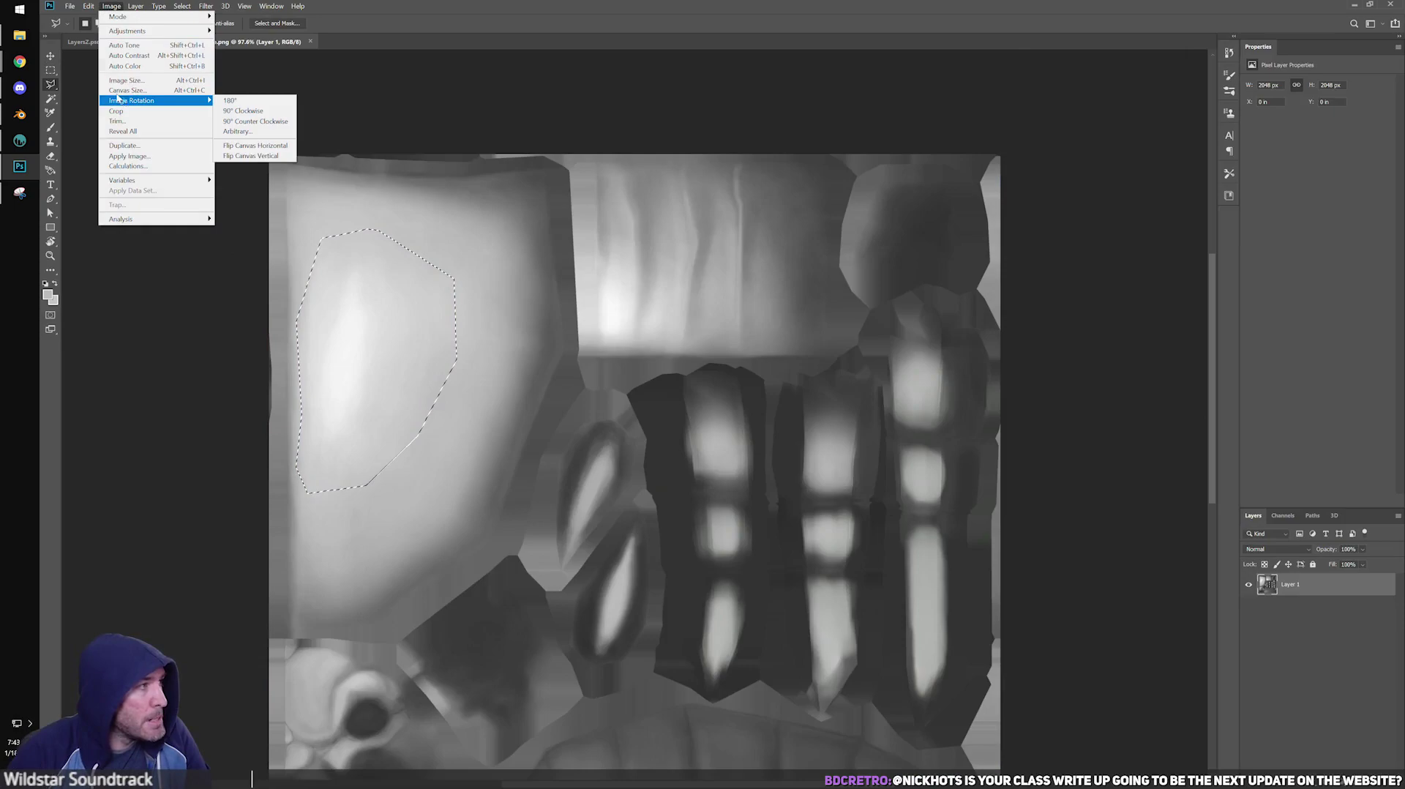
{"action": "mouse_move", "coordinate": [88, 6]}
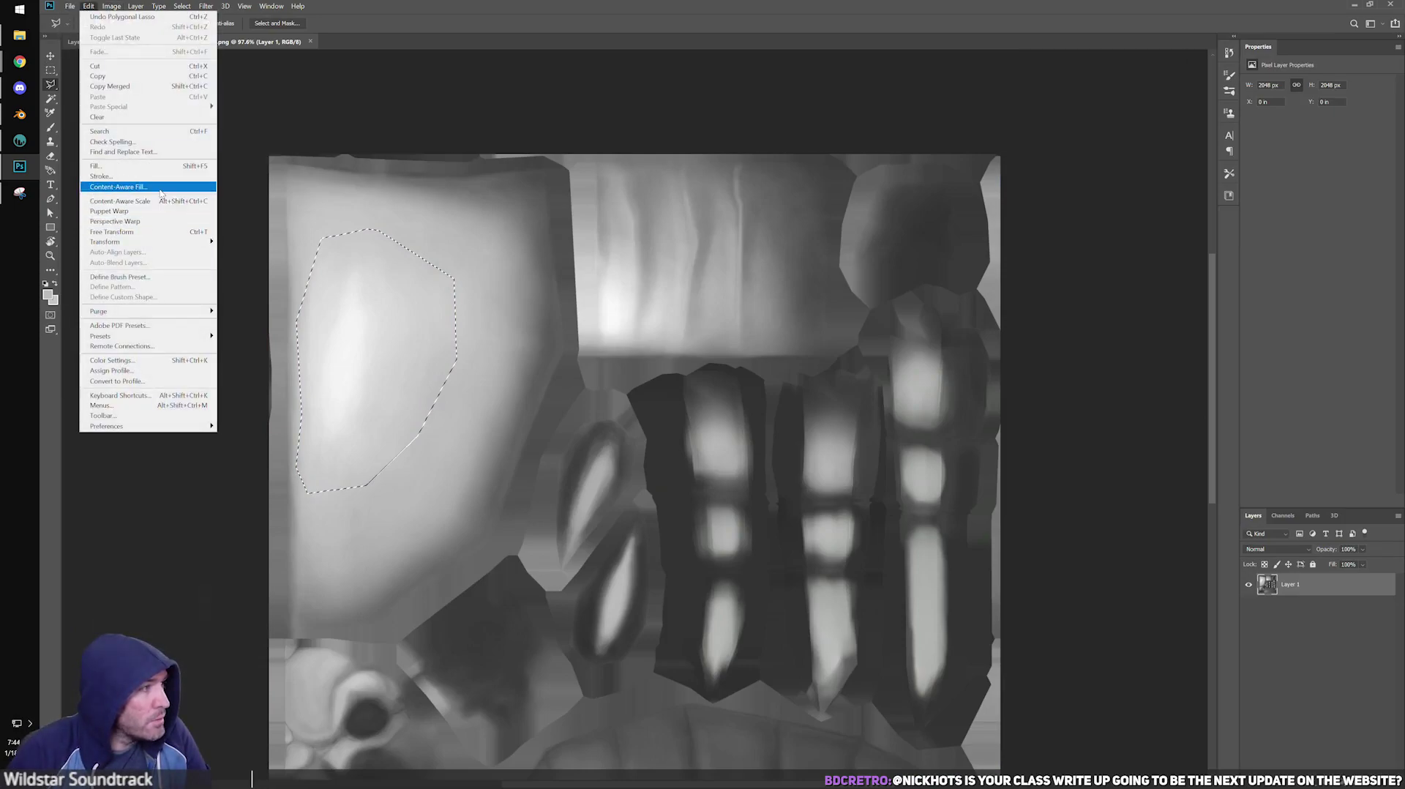
{"action": "left_click", "coordinate": [111, 232]}
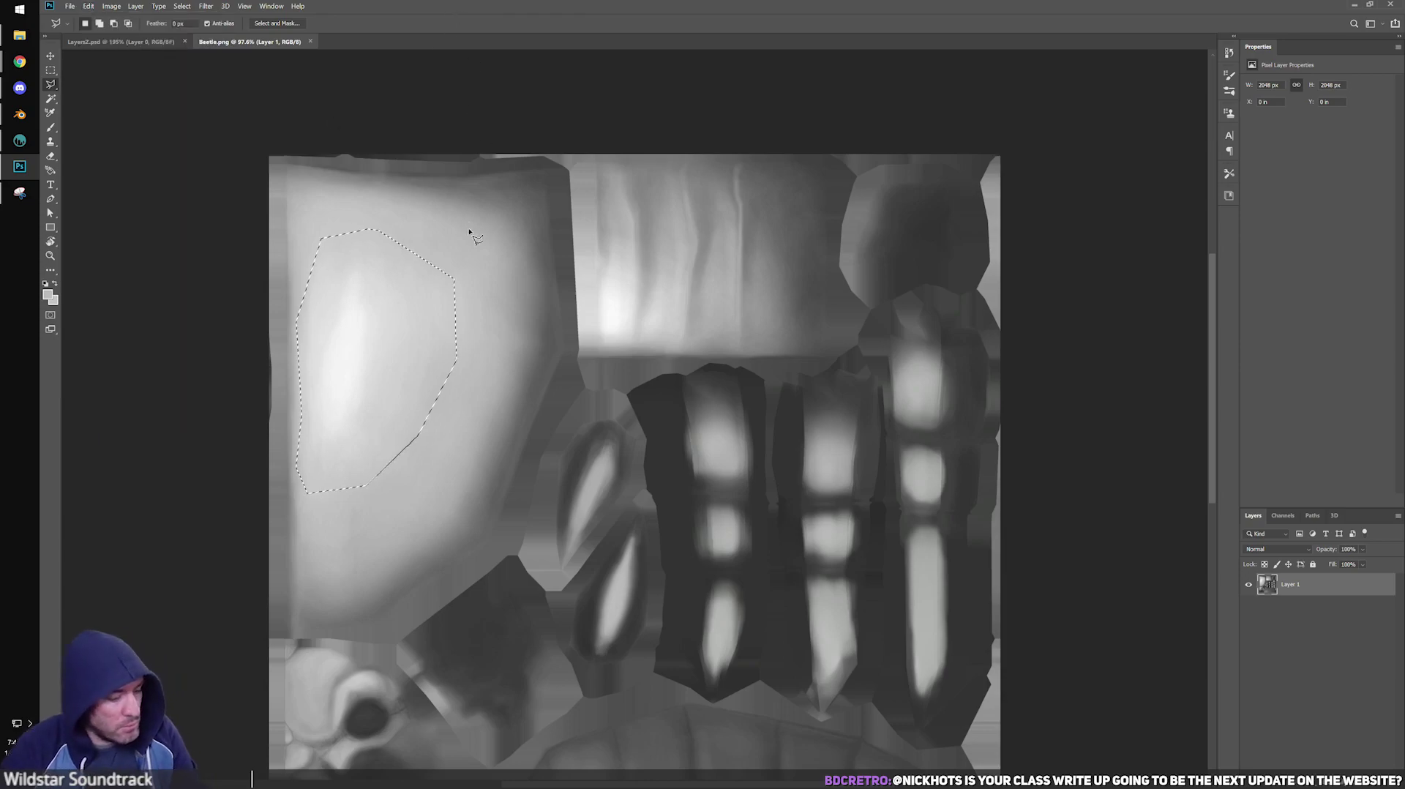
{"action": "left_click_drag", "start_coordinate": [458, 508], "coordinate": [485, 489]}
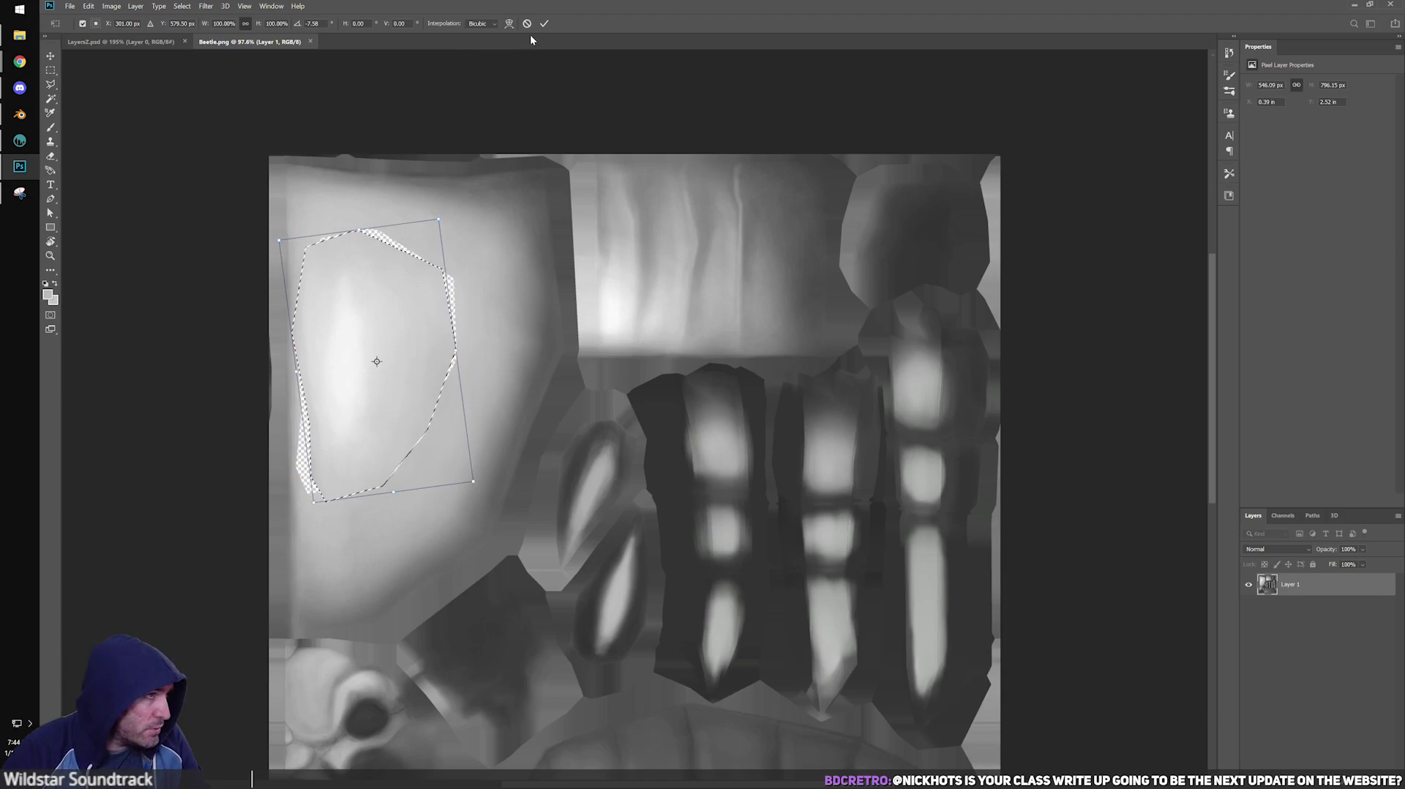
{"action": "scroll", "coordinate": [515, 418], "scroll_direction": "down", "scroll_amount": 3, "text": "alt"}
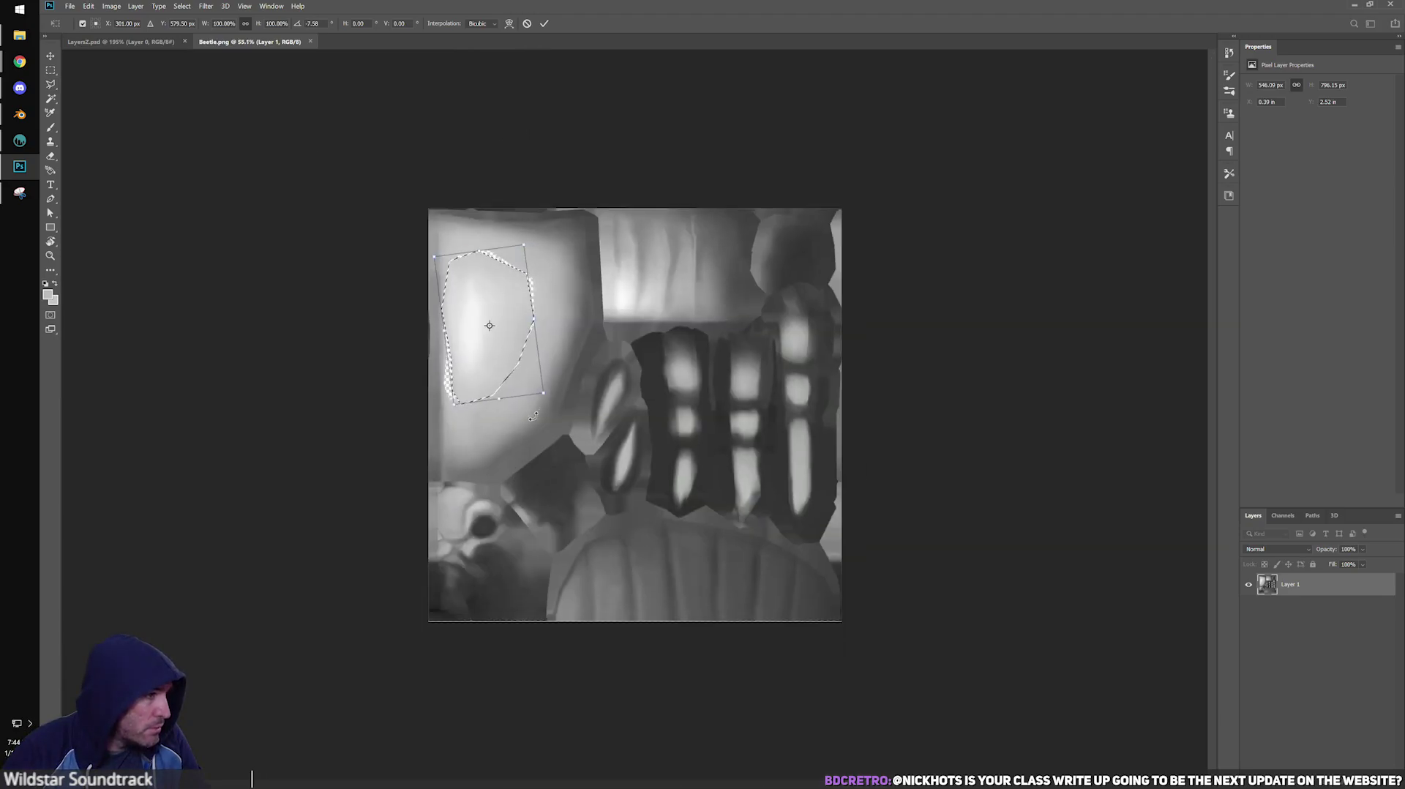
{"action": "left_click", "coordinate": [544, 23]}
Add a solid color fill layer beneath Layer 1 in a light grey sampled from the wing shell to back the transparent gaps.
{"action": "scroll", "coordinate": [527, 322], "scroll_direction": "up", "scroll_amount": 3, "text": "alt"}
{"action": "scroll", "coordinate": [439, 330], "scroll_direction": "up", "scroll_amount": 3, "text": "alt"}
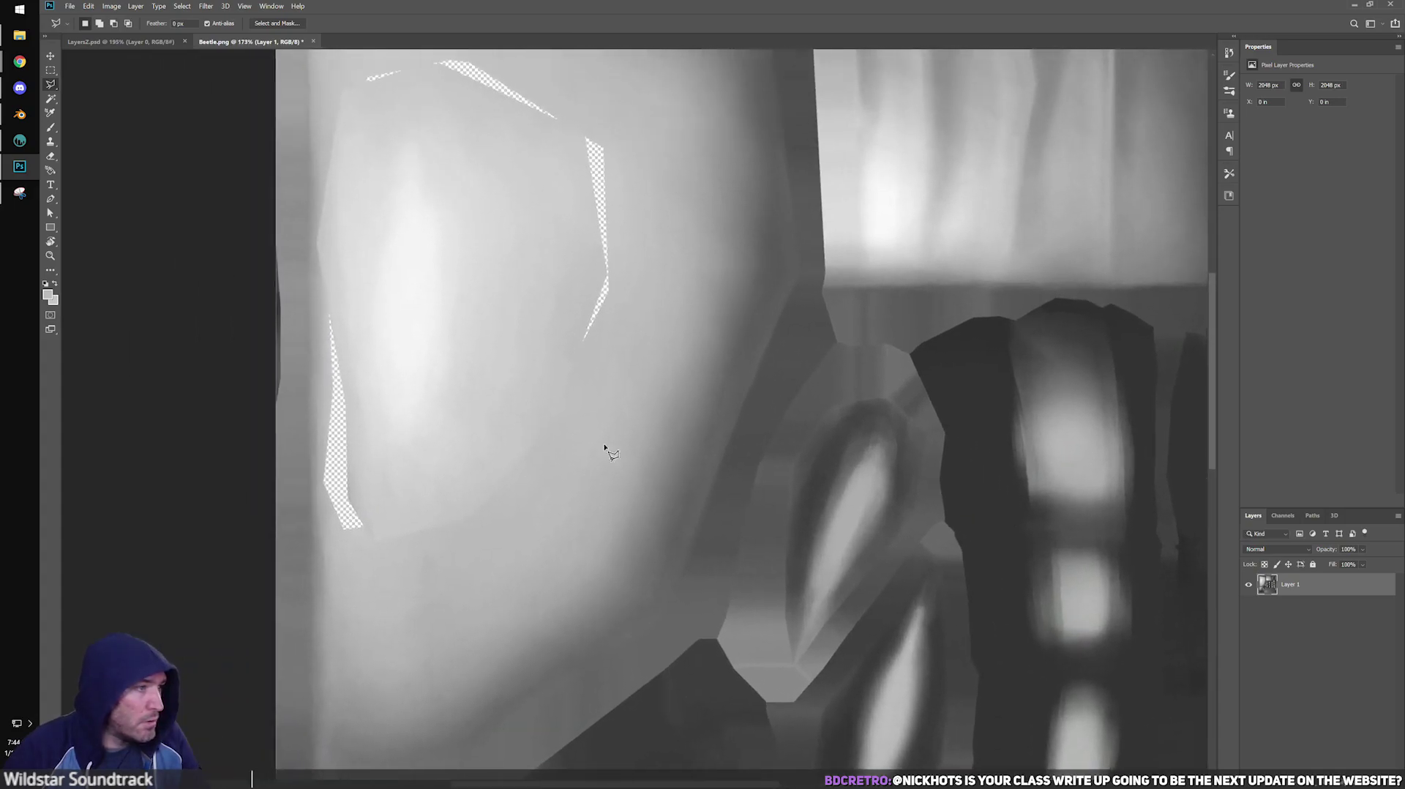
{"action": "scroll", "coordinate": [606, 448], "scroll_direction": "down", "scroll_amount": 2, "text": "alt"}
{"action": "left_click", "coordinate": [1338, 781]}
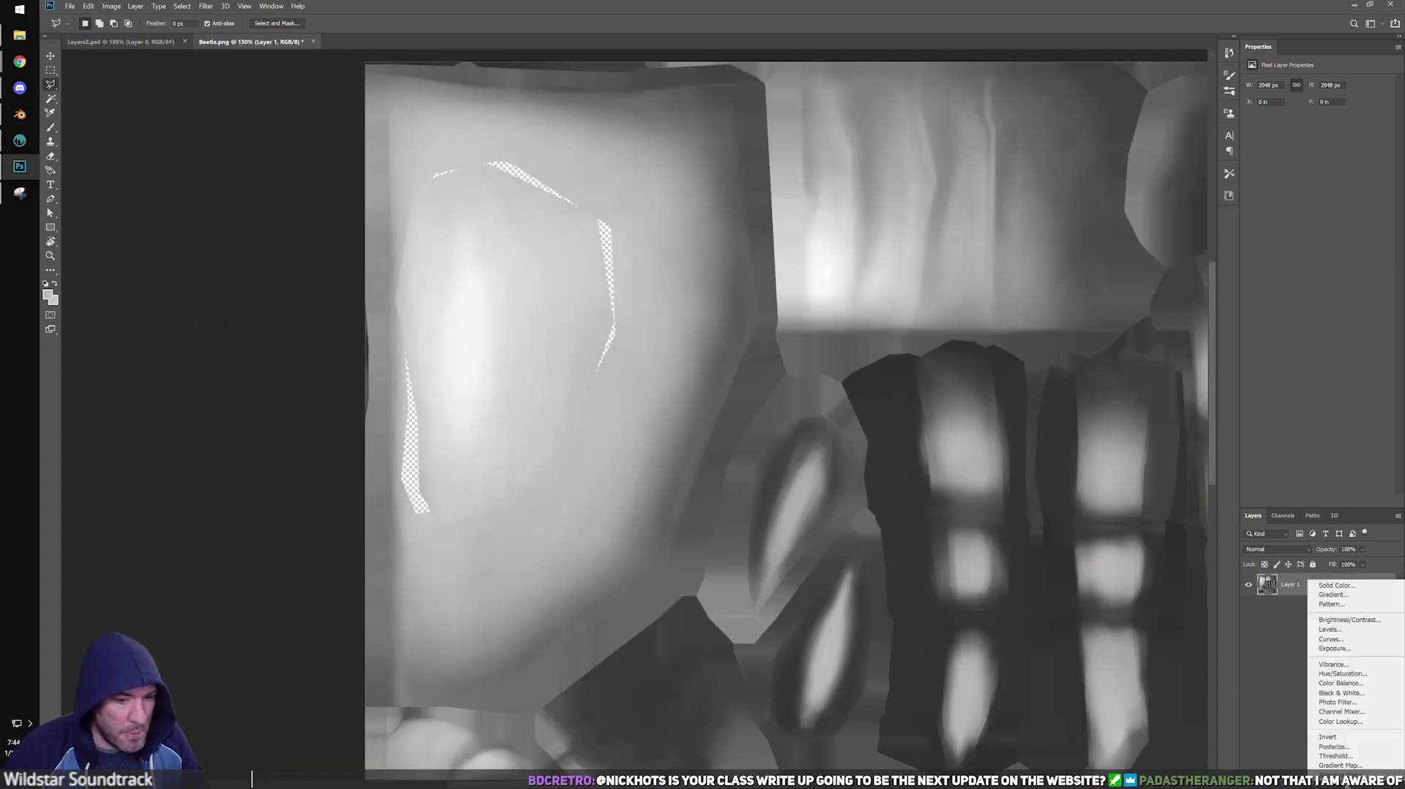
{"action": "left_click", "coordinate": [1336, 586]}
{"action": "left_click", "coordinate": [1131, 336]}
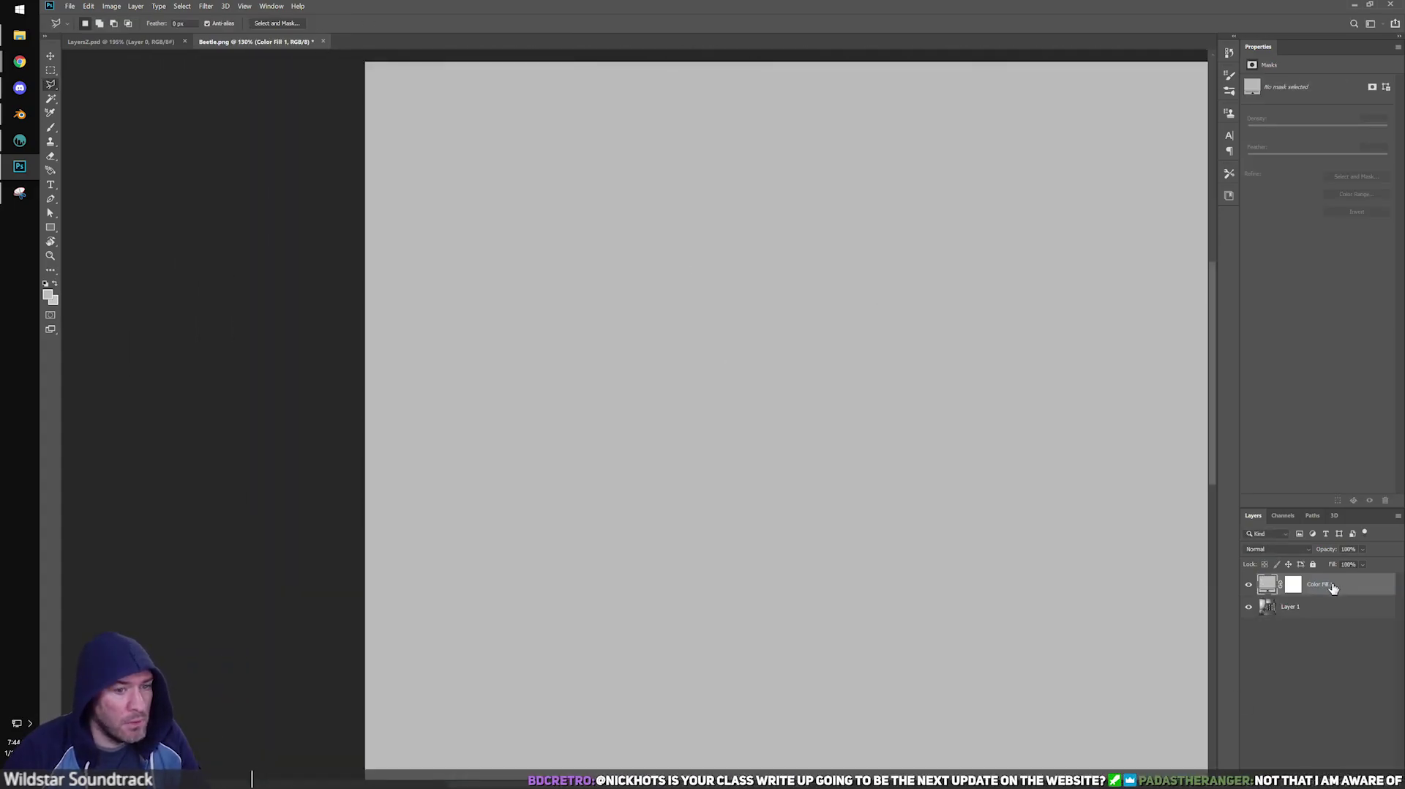
{"action": "left_click_drag", "start_coordinate": [1318, 585], "coordinate": [1321, 629]}
{"action": "double_click", "coordinate": [1270, 608]}
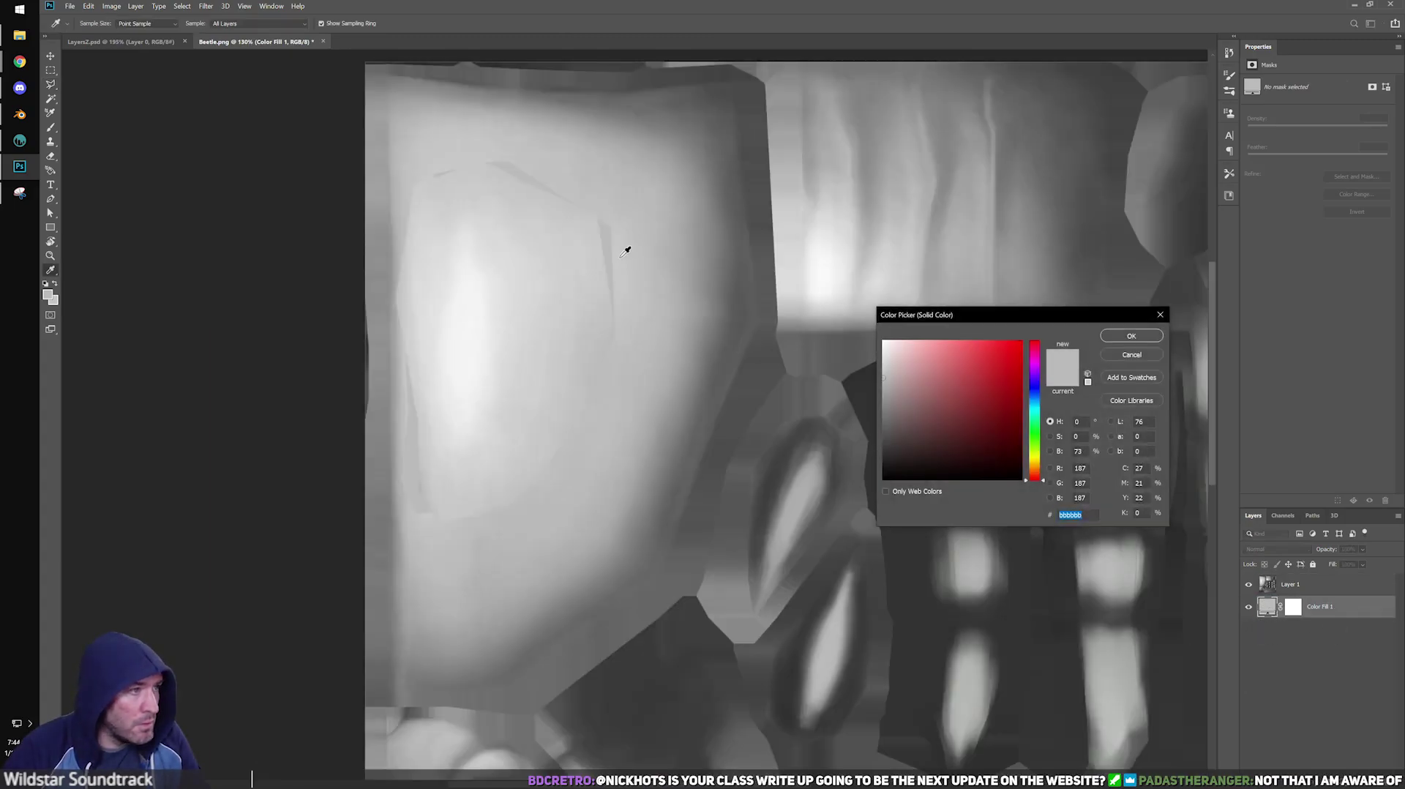
{"action": "left_click", "coordinate": [665, 286]}
{"action": "left_click", "coordinate": [1131, 336]}
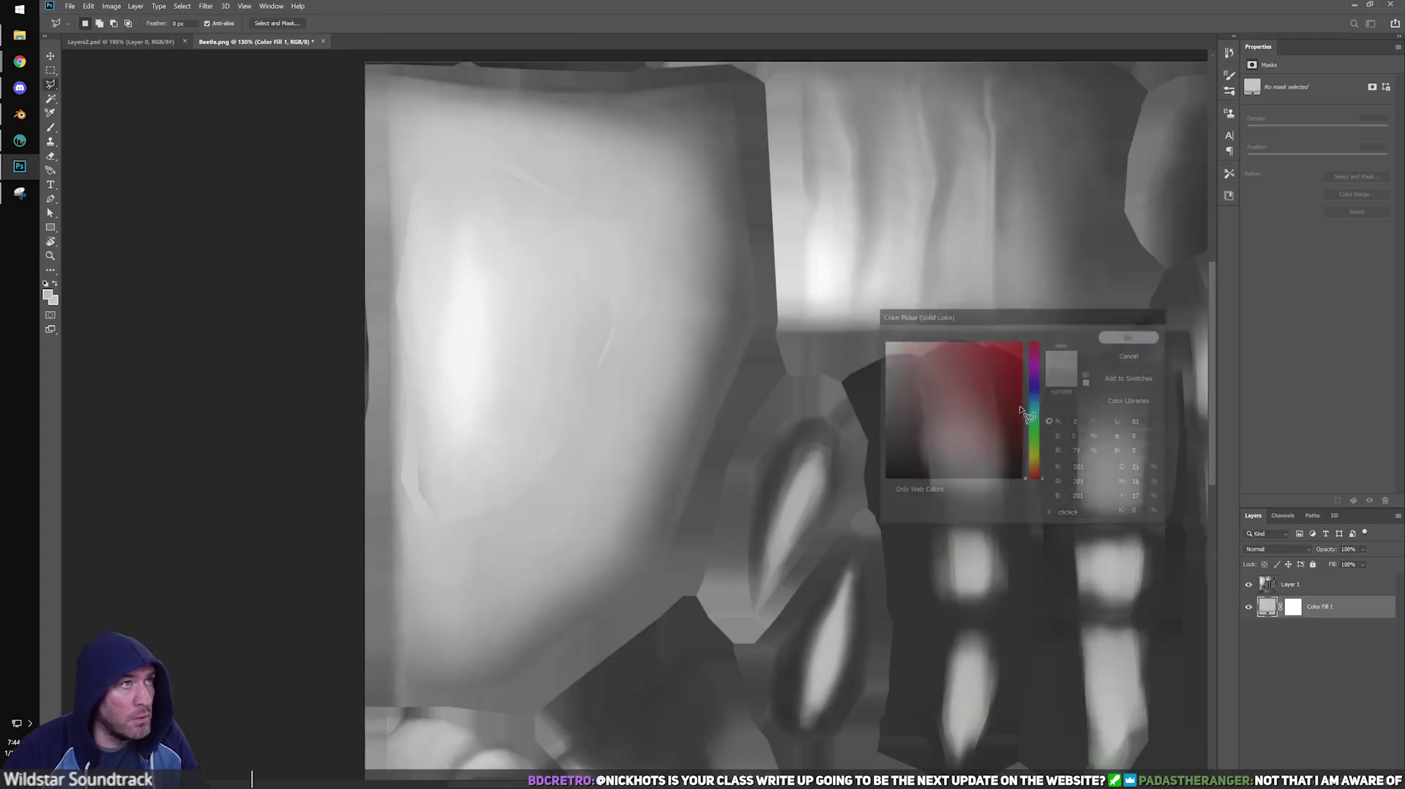
Outline the curved seam along the upper and outer edge of the rotated highlight with the Polygonal Lasso.
{"action": "scroll", "coordinate": [690, 429], "scroll_direction": "up", "scroll_amount": 2, "text": "alt"}
{"action": "left_click_drag", "start_coordinate": [511, 367], "coordinate": [648, 412]}
{"action": "scroll", "coordinate": [677, 415], "scroll_direction": "down", "scroll_amount": 1, "text": "alt"}
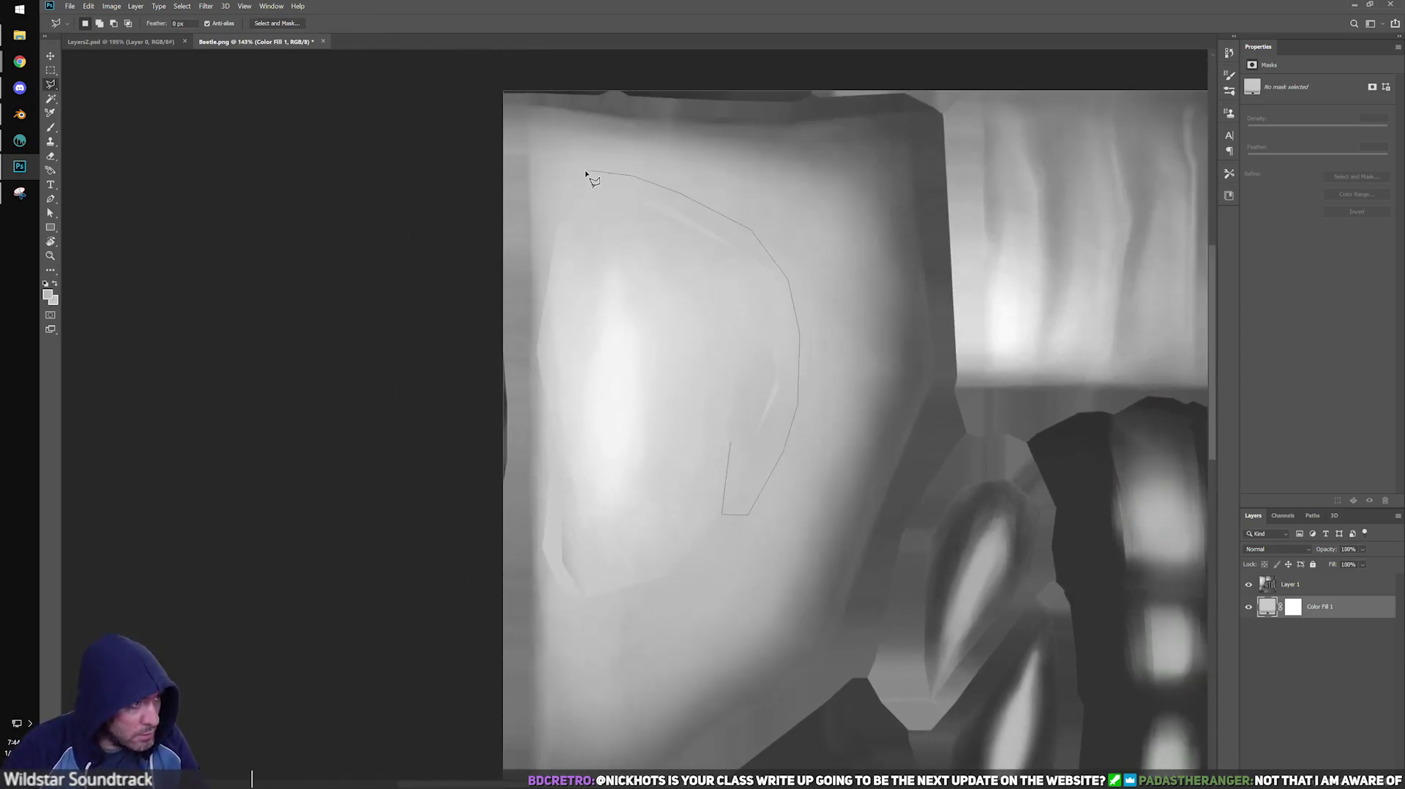
{"action": "double_click", "coordinate": [732, 437]}
{"action": "left_click", "coordinate": [112, 7]}
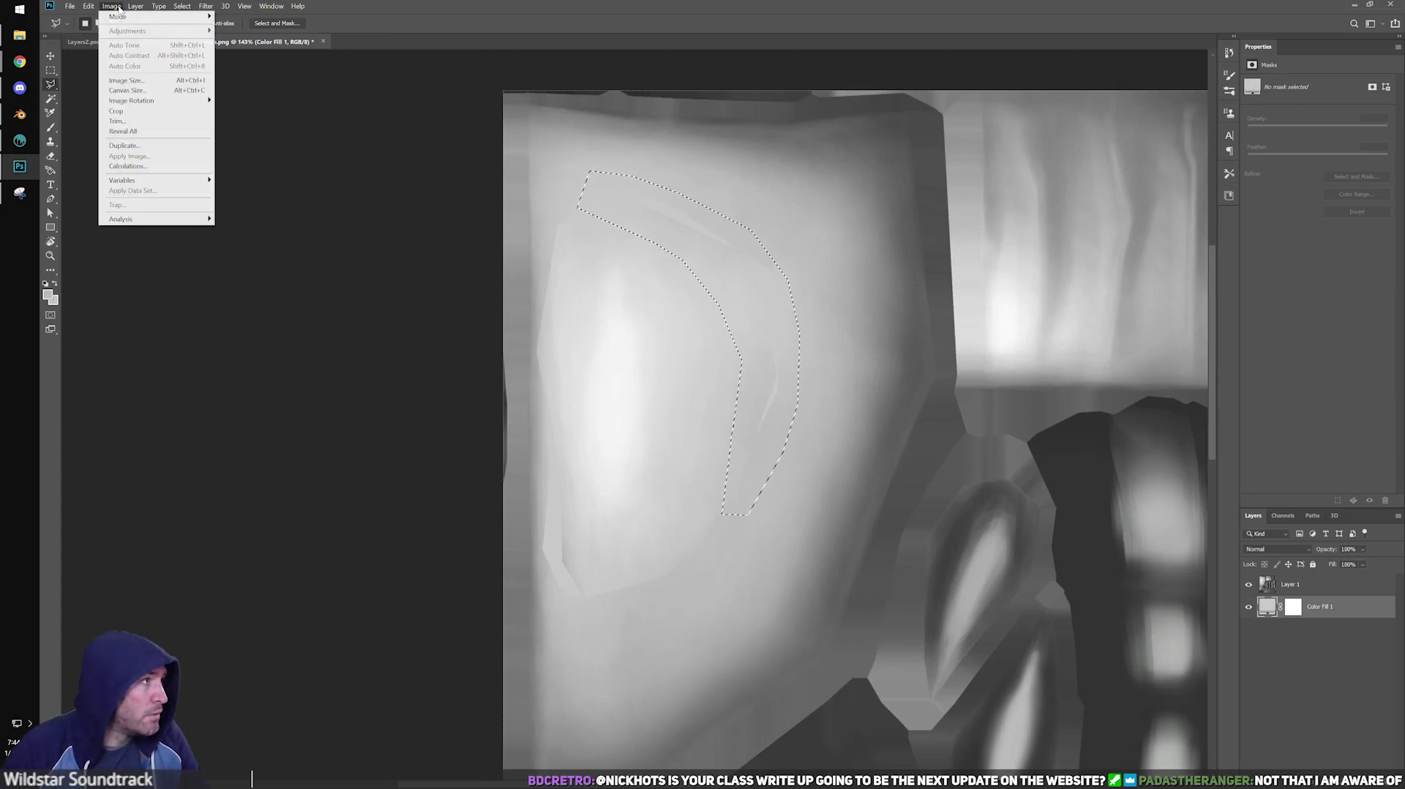
{"action": "mouse_move", "coordinate": [88, 7]}
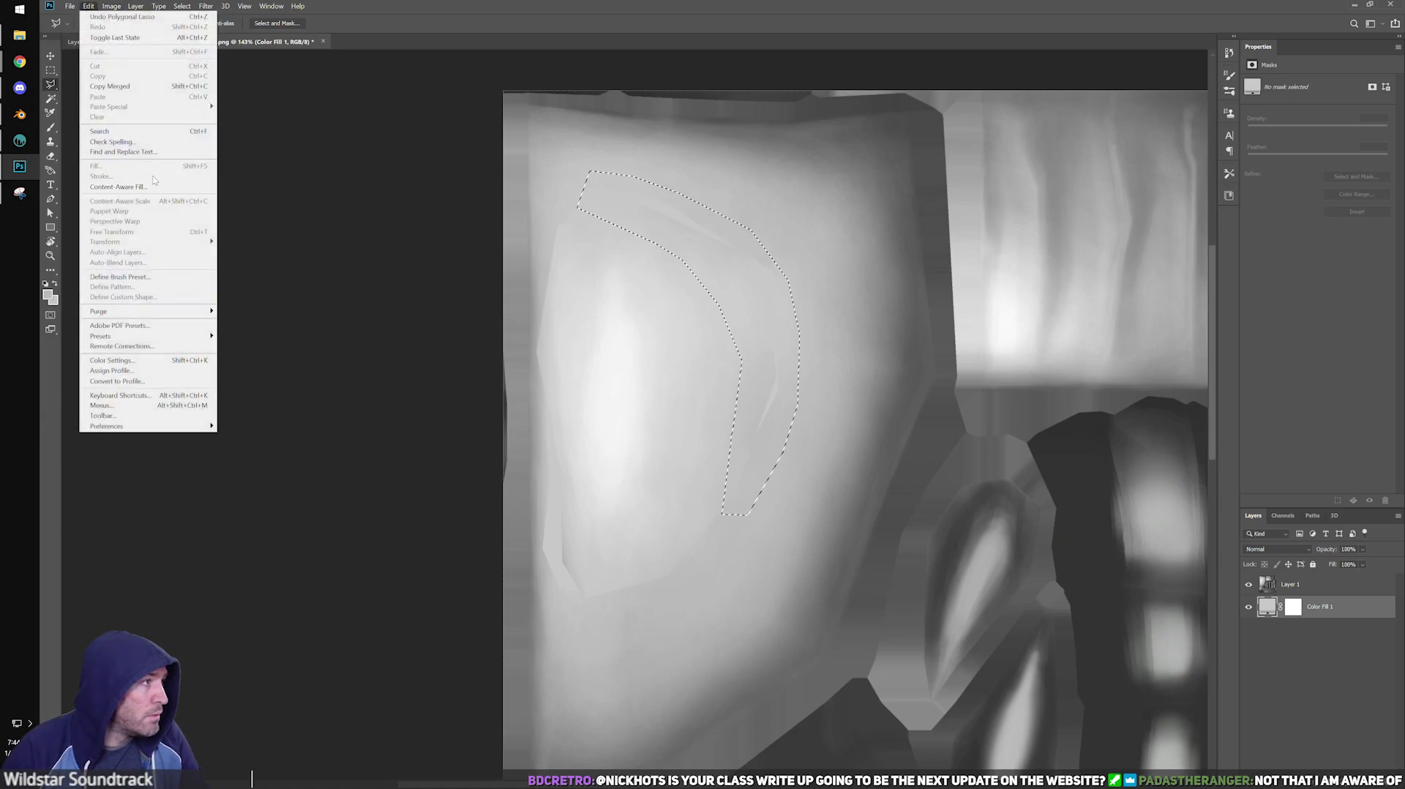
Clear the selection and merge the color fill layer with Layer 1 into a single layer.
{"action": "left_click", "coordinate": [1295, 590]}
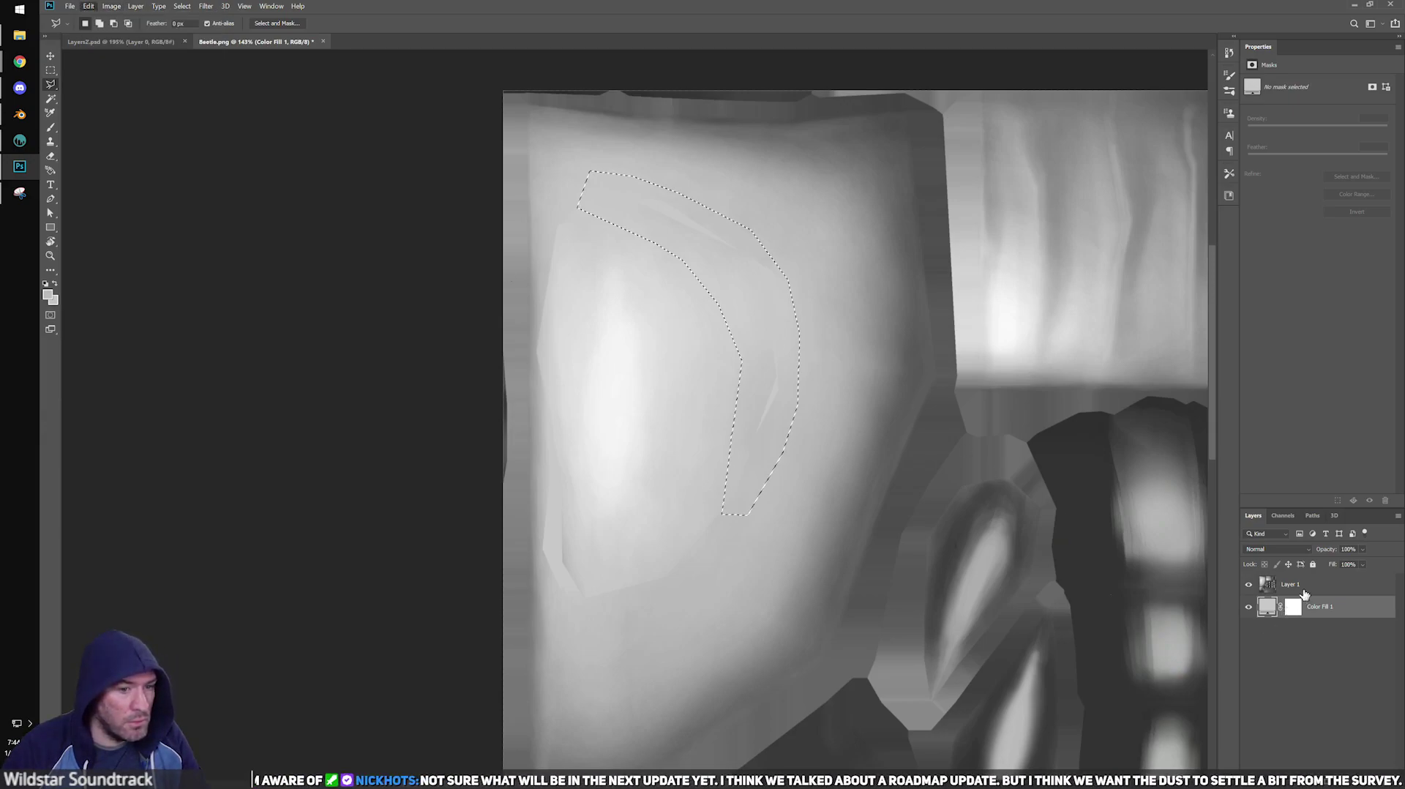
{"action": "left_click", "coordinate": [110, 7]}
{"action": "left_click", "coordinate": [110, 7]}
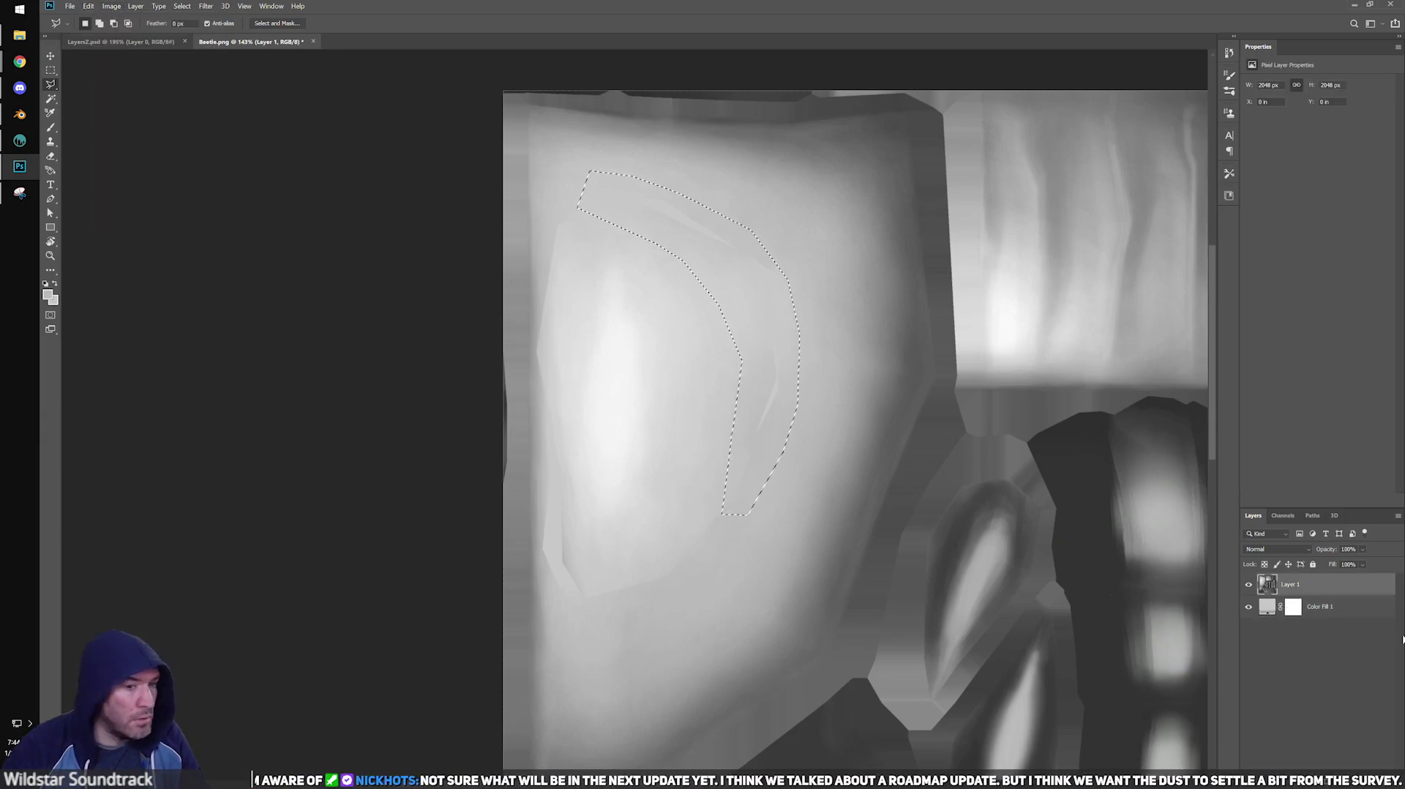
{"action": "key", "text": "ctrl+d"}
{"action": "left_click", "coordinate": [1318, 614]}
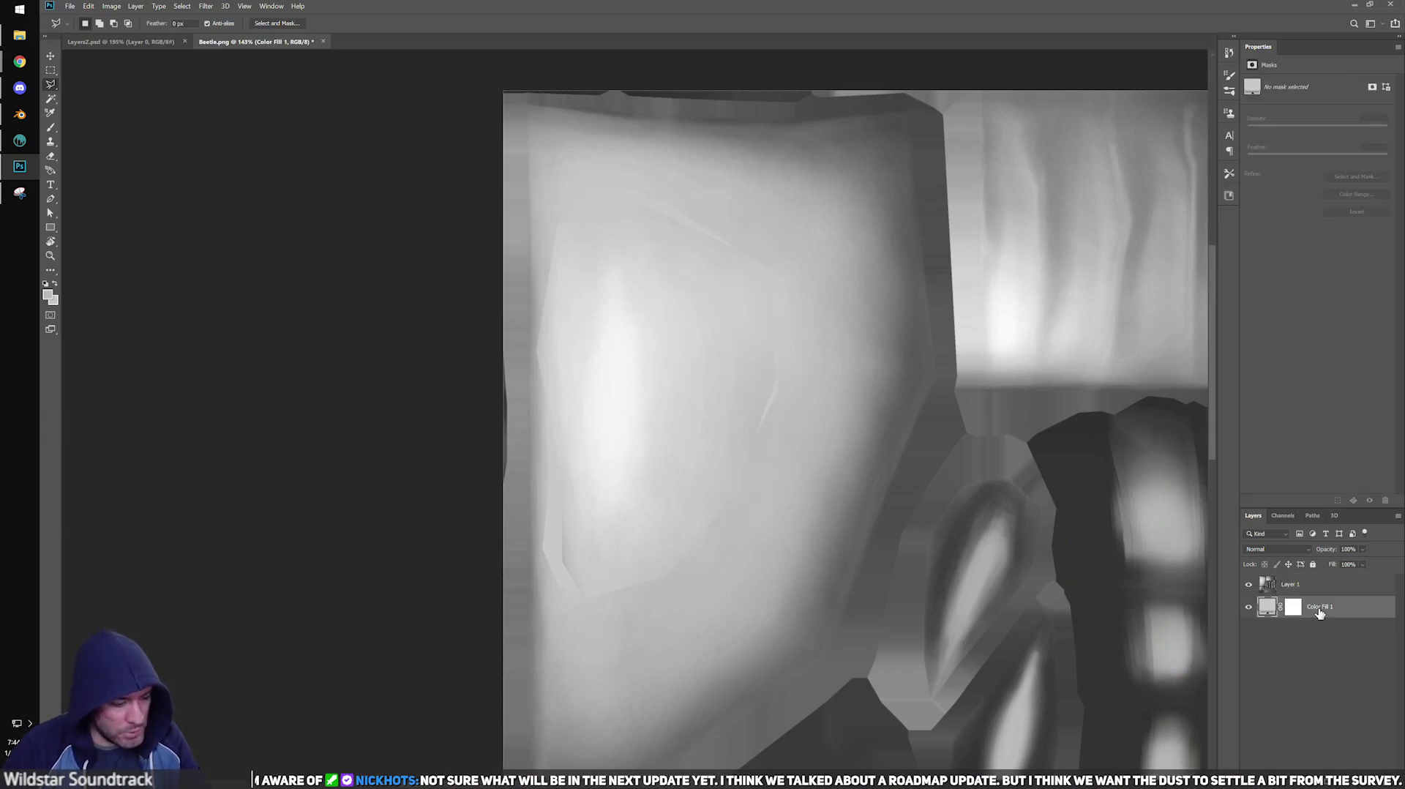
{"action": "left_click", "coordinate": [1341, 588], "text": "shift"}
{"action": "key", "text": "Delete"}
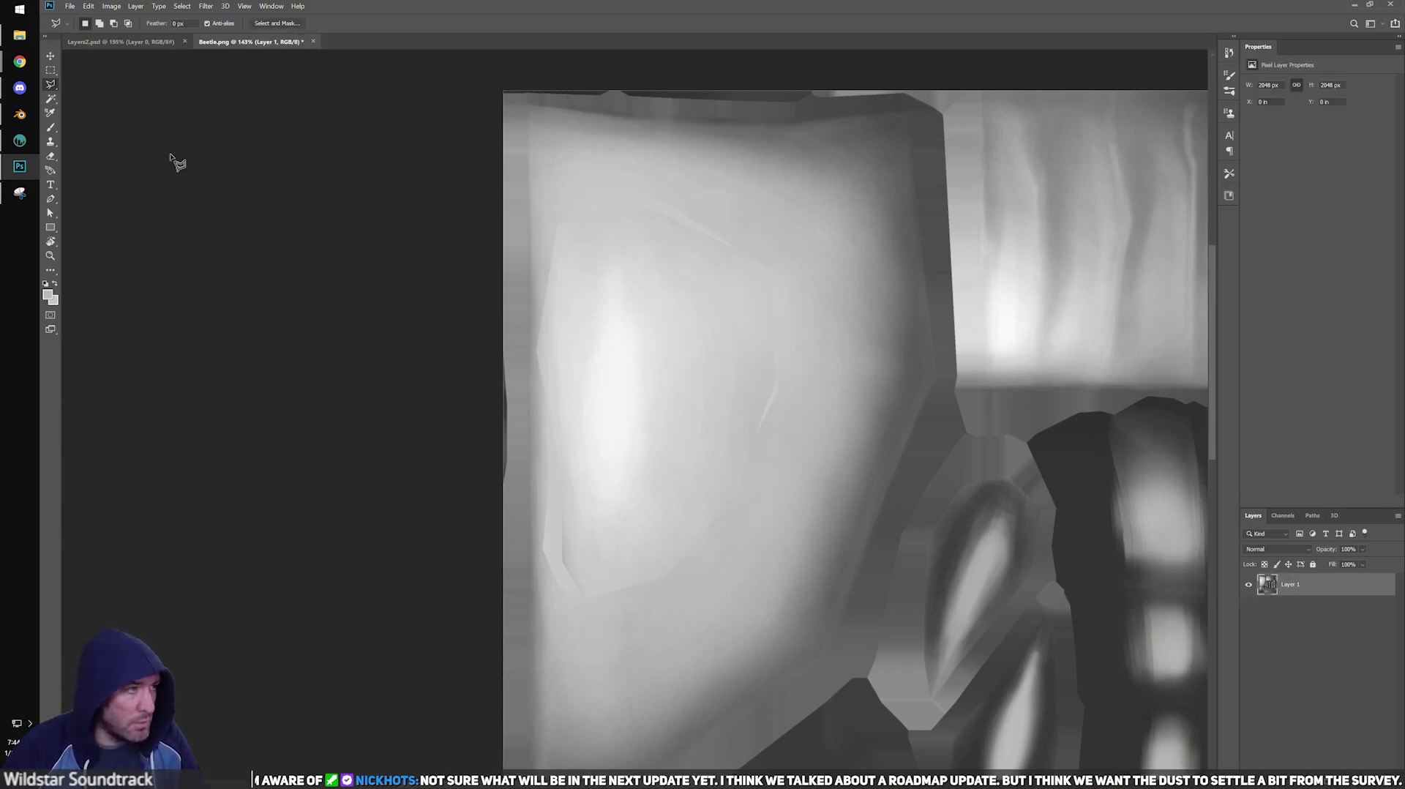
Reselect the curved seam outline, blend it away with Content-Aware Fill output to the current layer, and deselect.
{"action": "left_click", "coordinate": [170, 6]}
{"action": "mouse_move", "coordinate": [182, 6]}
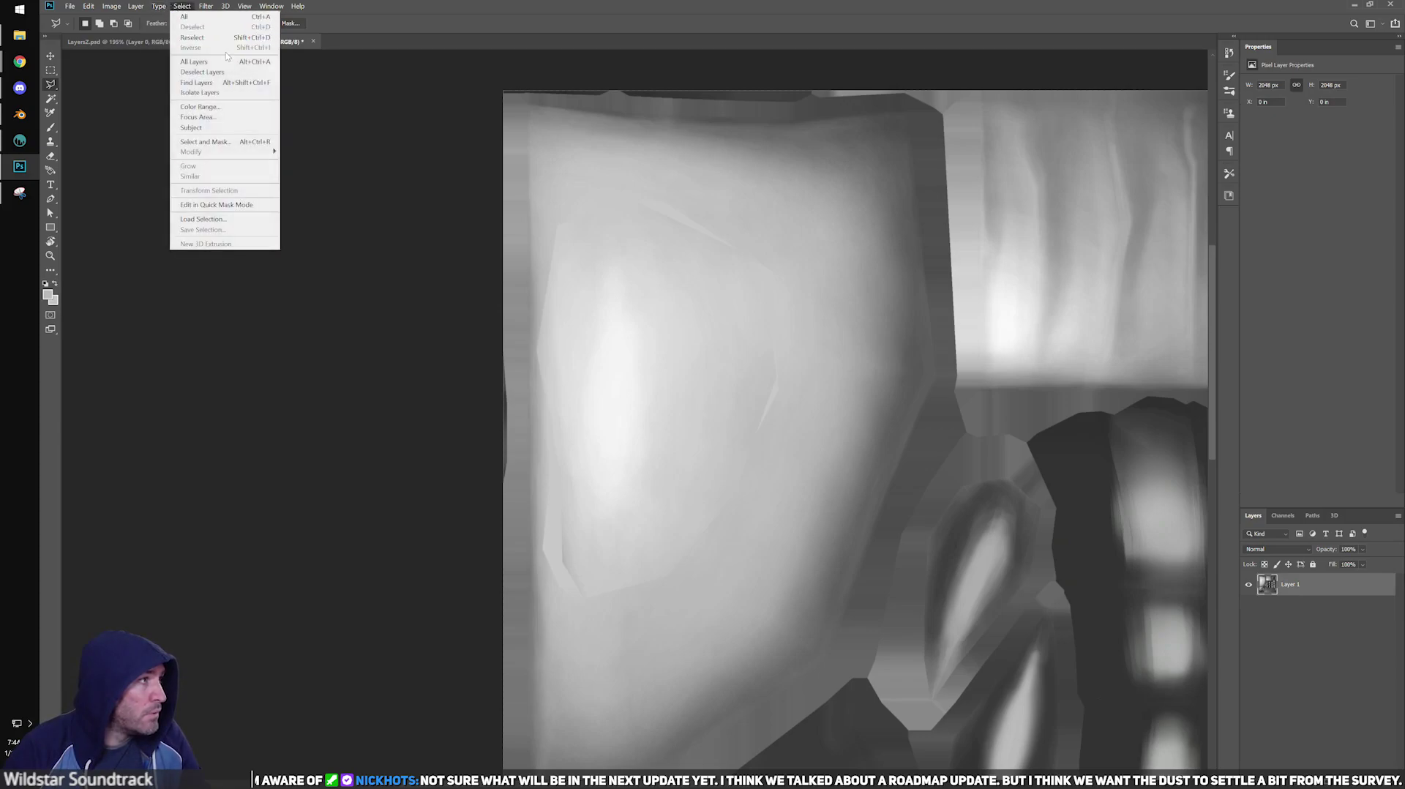
{"action": "left_click", "coordinate": [222, 37]}
{"action": "left_click", "coordinate": [96, 11]}
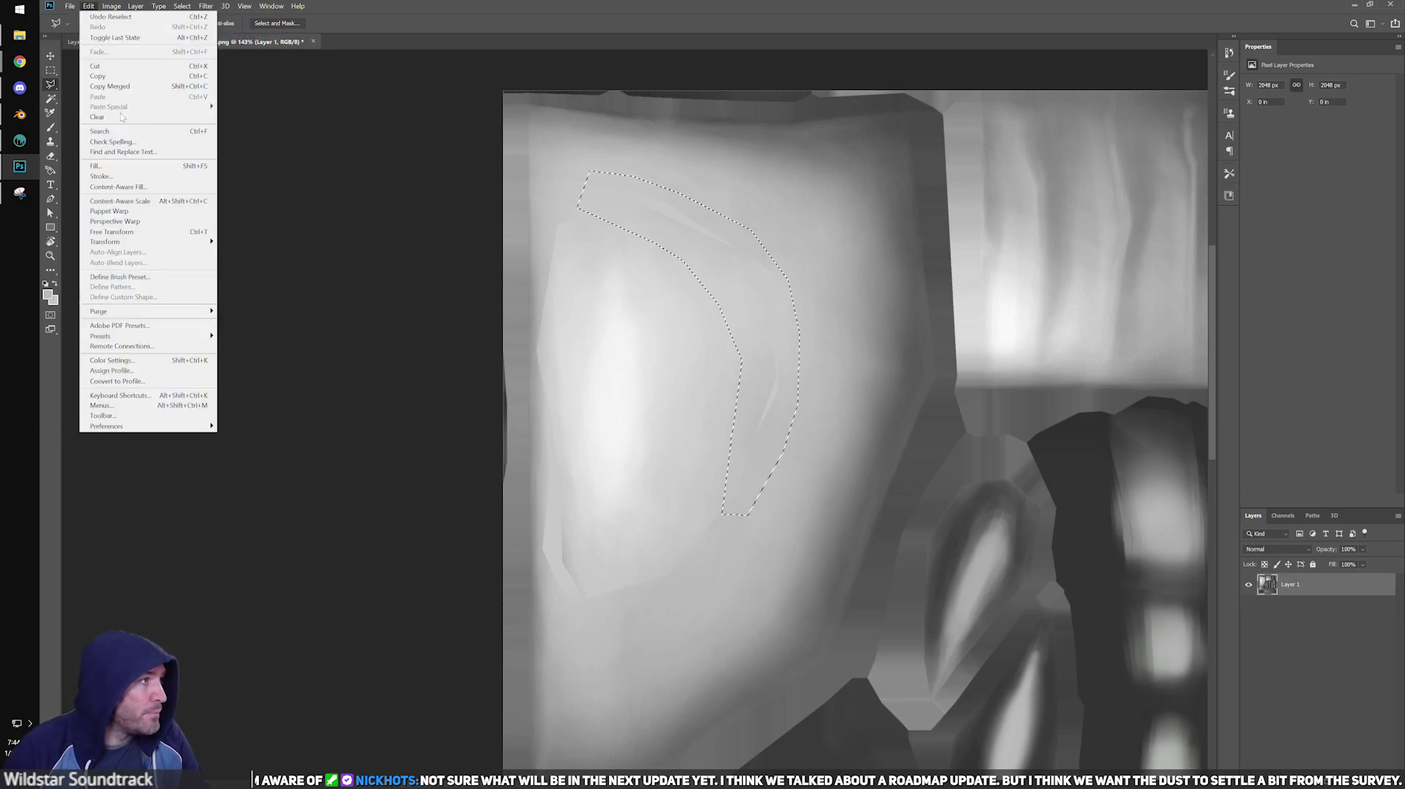
{"action": "left_click", "coordinate": [117, 188]}
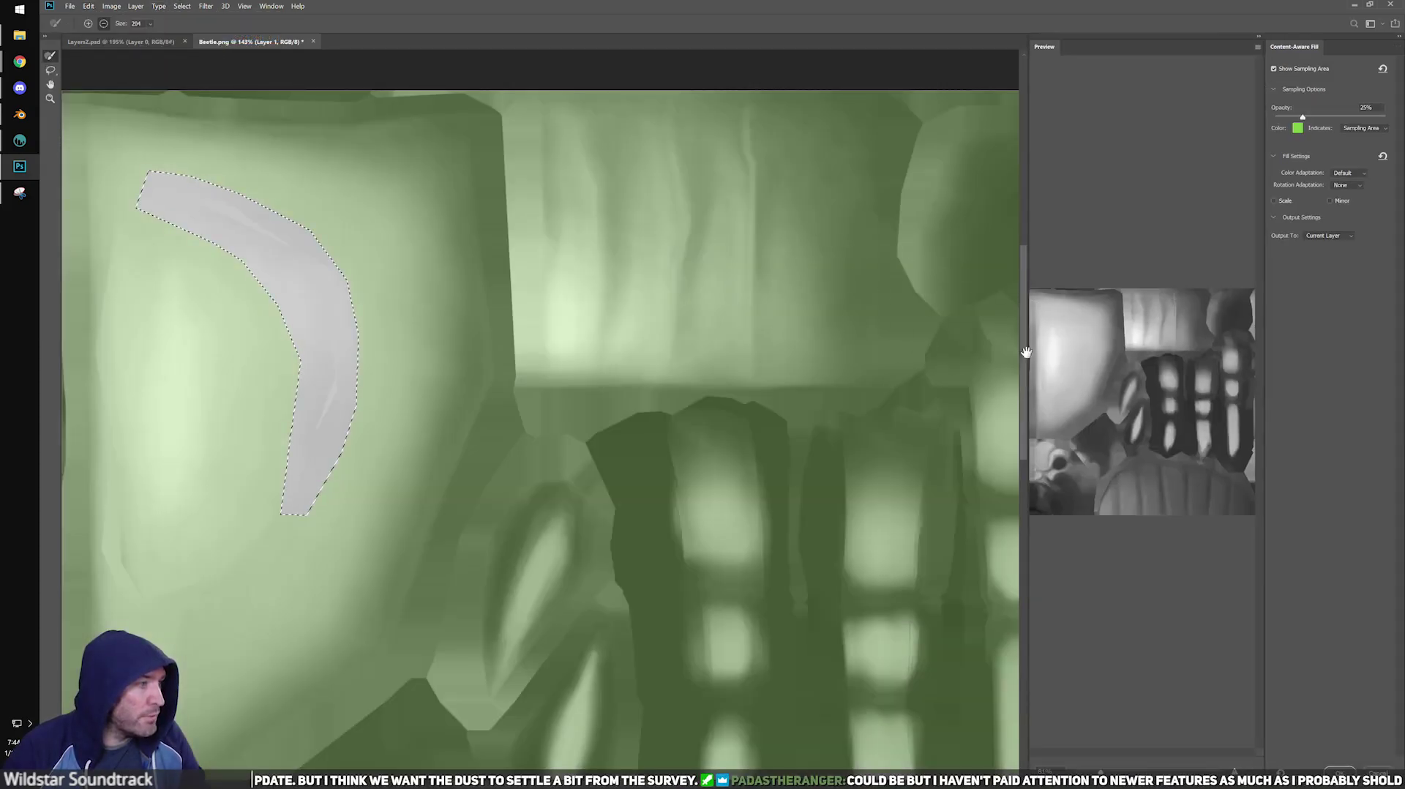
{"action": "key", "text": "Return"}
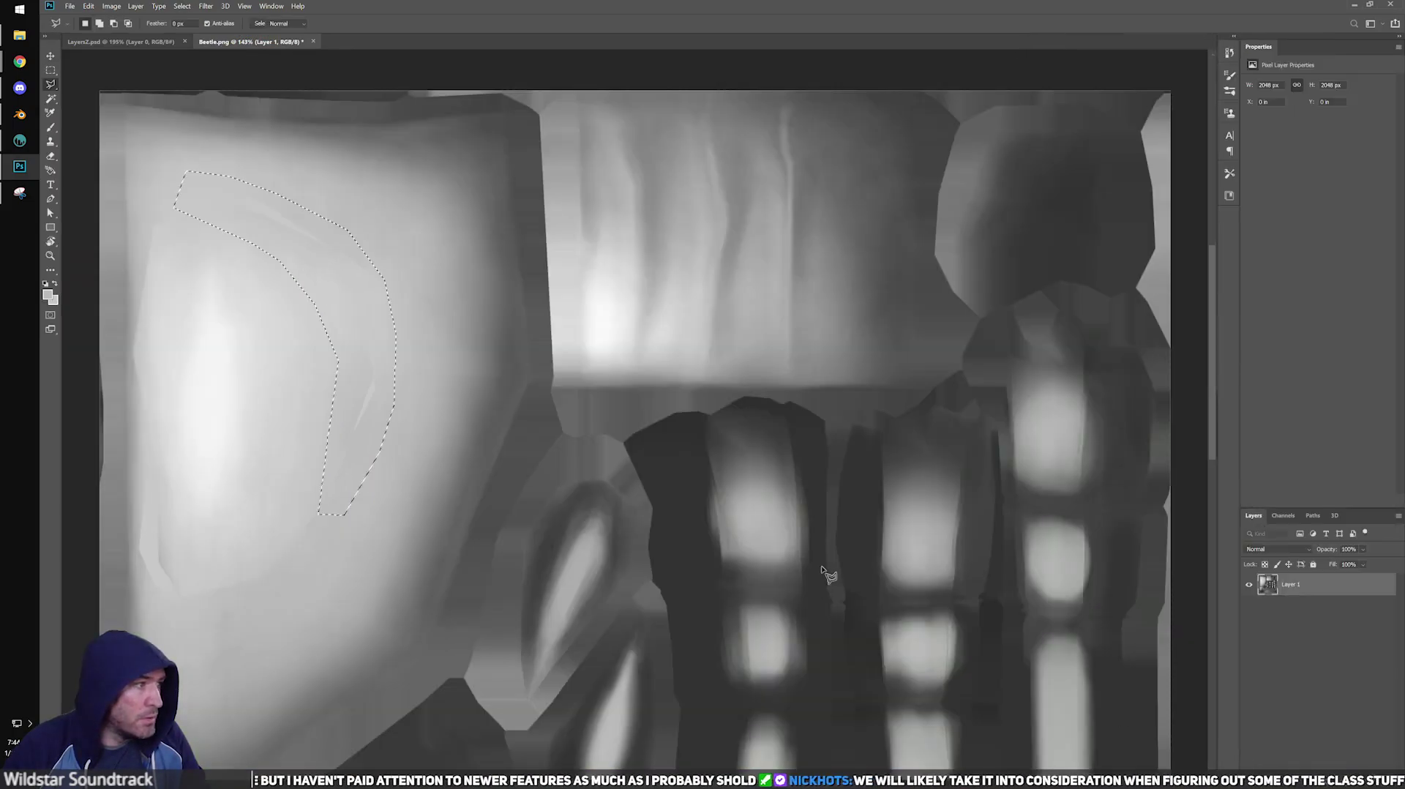
{"action": "left_click_drag", "start_coordinate": [255, 454], "coordinate": [751, 470]}
{"action": "scroll", "coordinate": [751, 470], "scroll_direction": "up", "scroll_amount": 2, "text": "alt"}
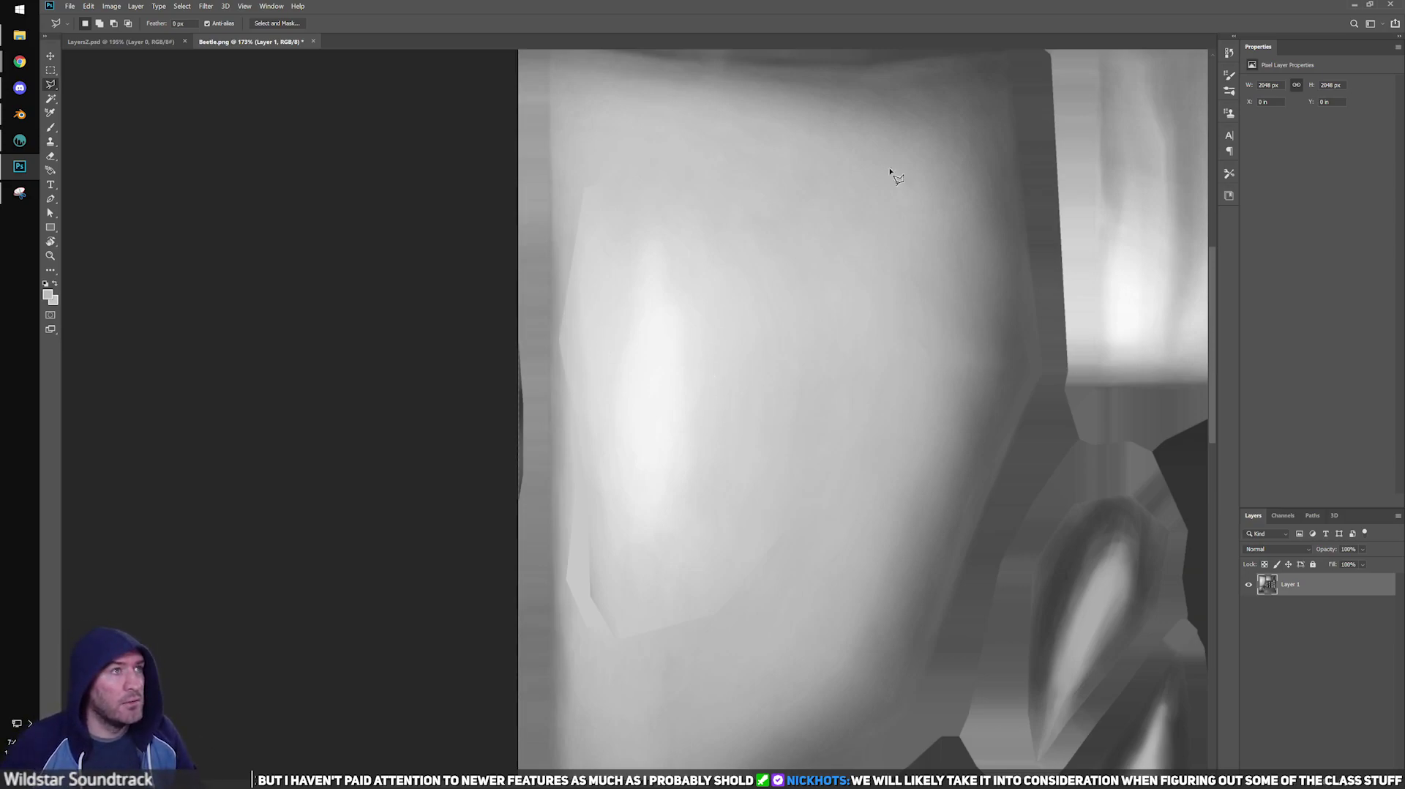
{"action": "key", "text": "alt+Tab"}
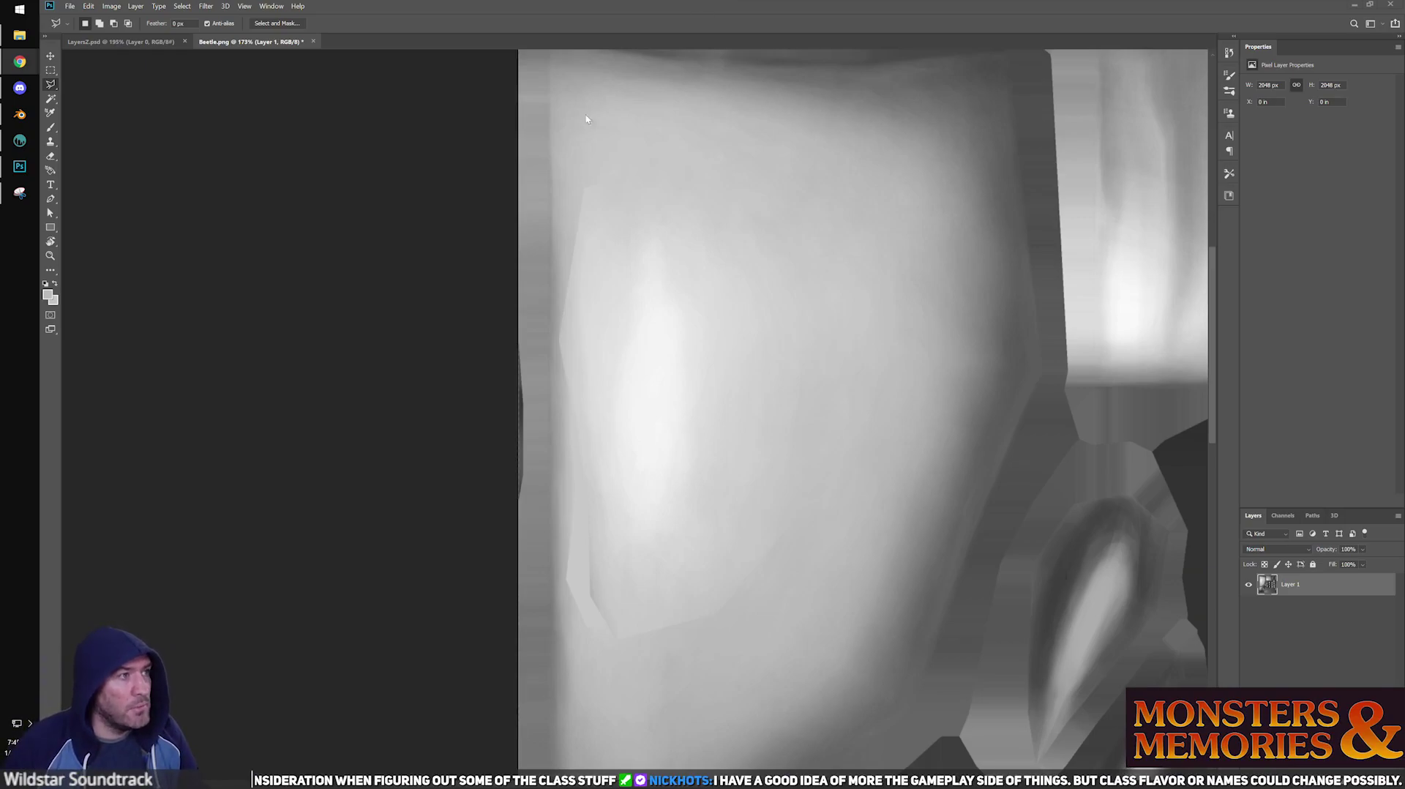
Outline the faint vertical seam between the wing shell's edge and the bright highlight with the Polygonal Lasso.
{"action": "scroll", "coordinate": [607, 307], "scroll_direction": "down", "scroll_amount": 2, "text": "alt"}
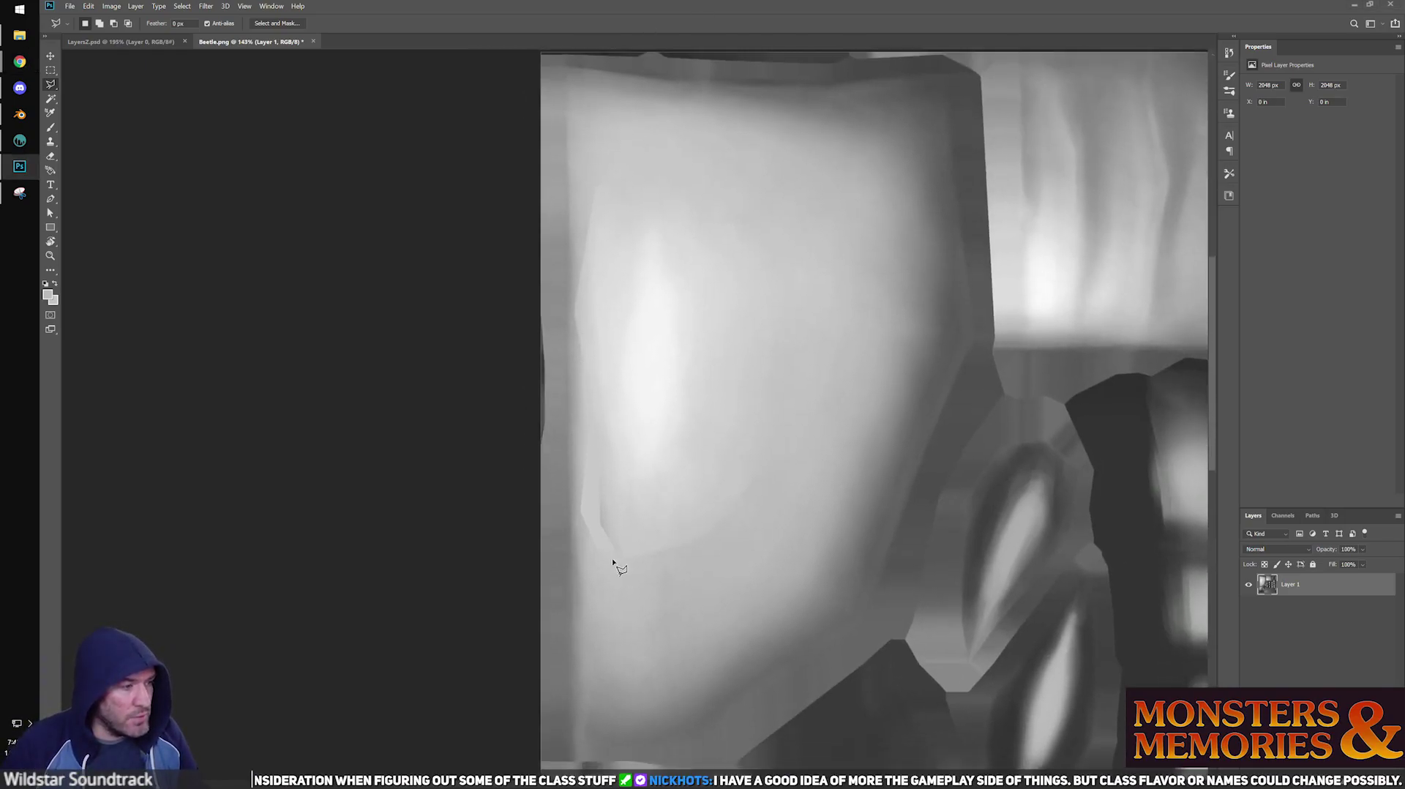
{"action": "left_click", "coordinate": [634, 569]}
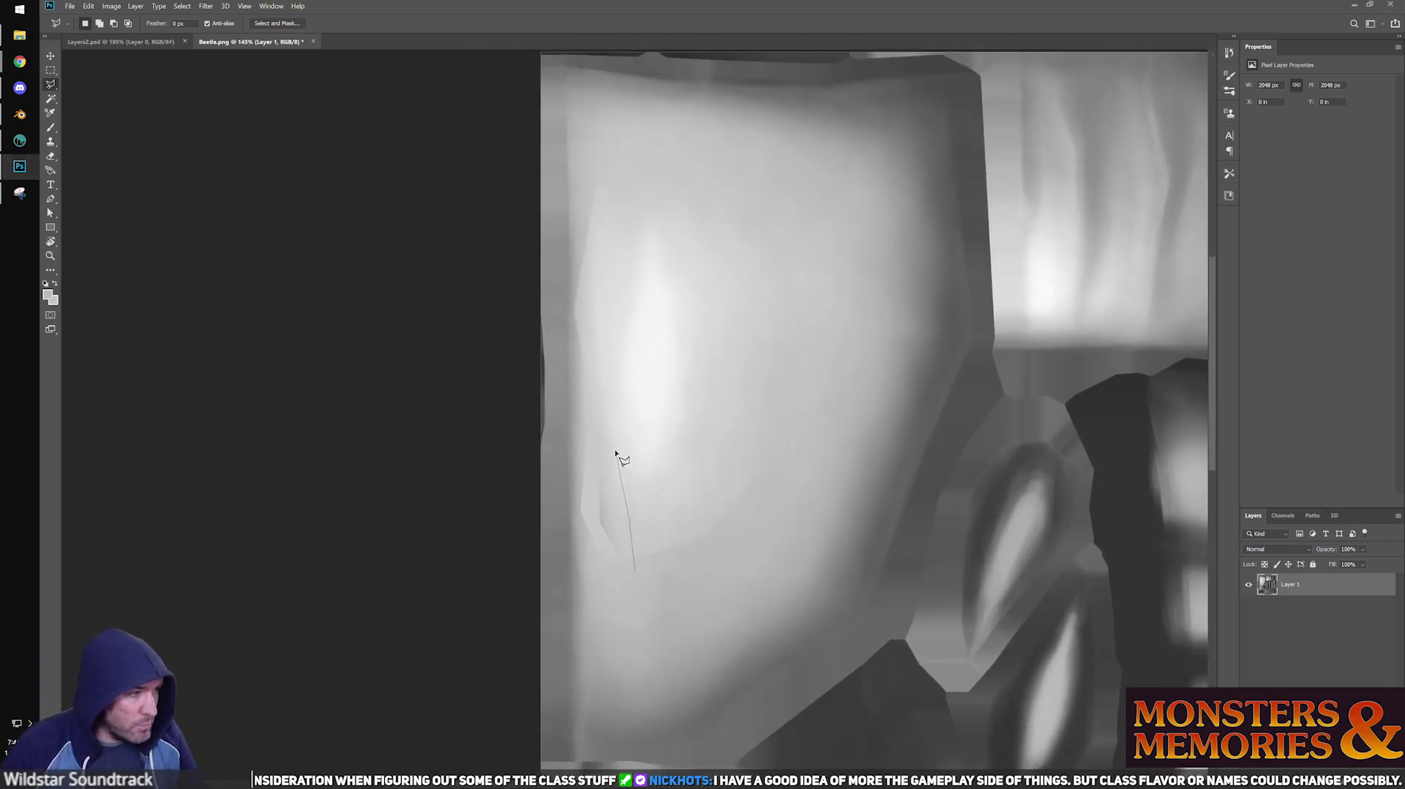
{"action": "left_click", "coordinate": [606, 388]}
{"action": "left_click", "coordinate": [617, 186]}
{"action": "left_click", "coordinate": [591, 160]}
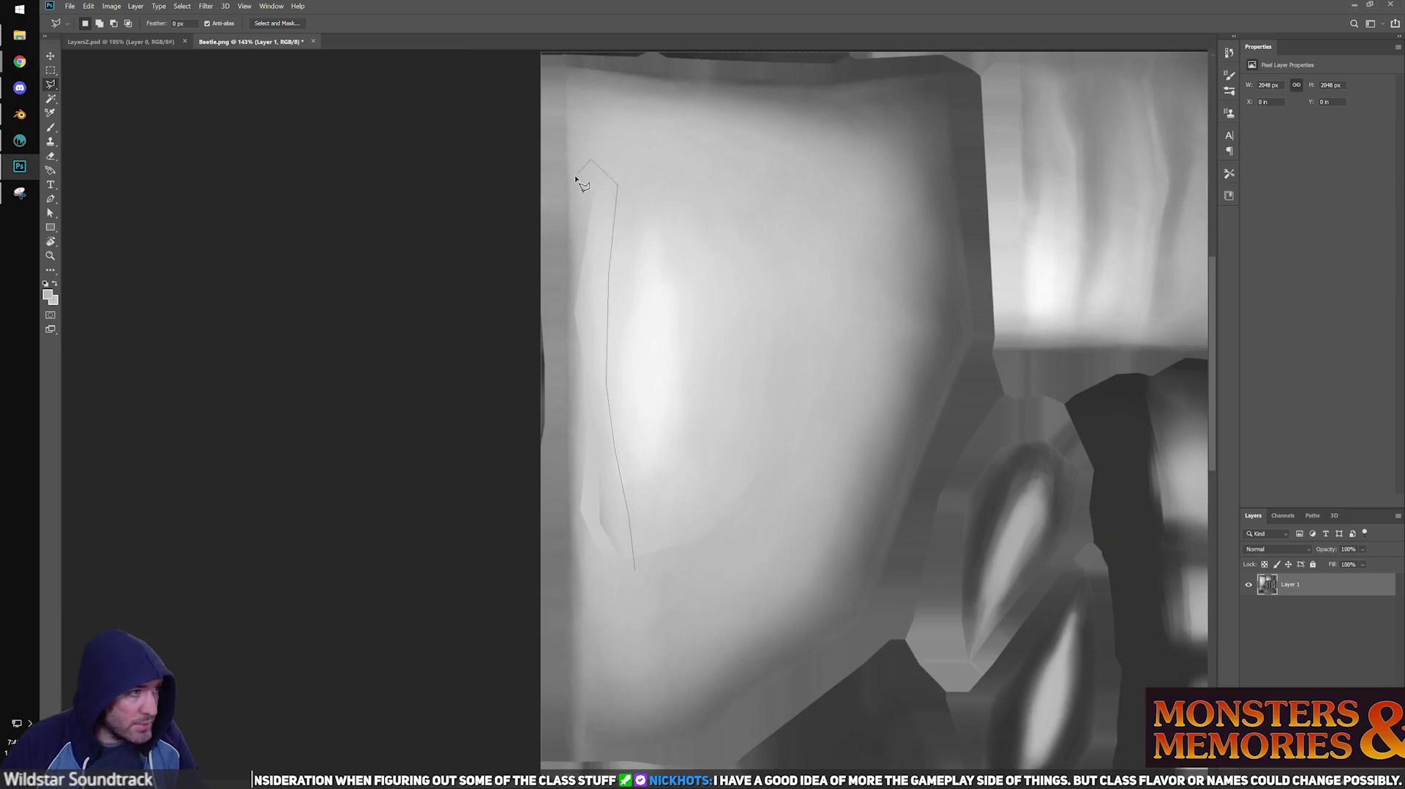
{"action": "left_click", "coordinate": [572, 177]}
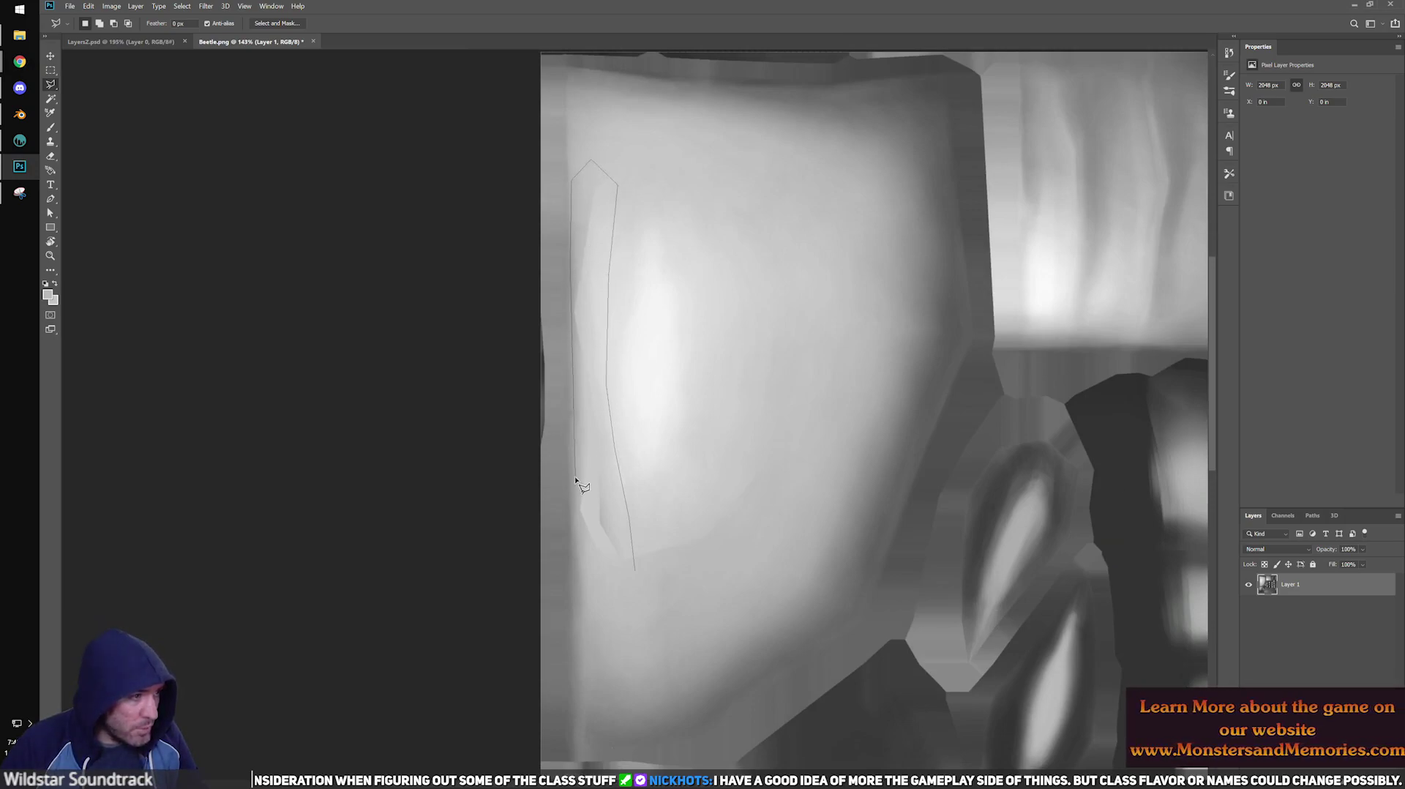
{"action": "left_click", "coordinate": [575, 585]}
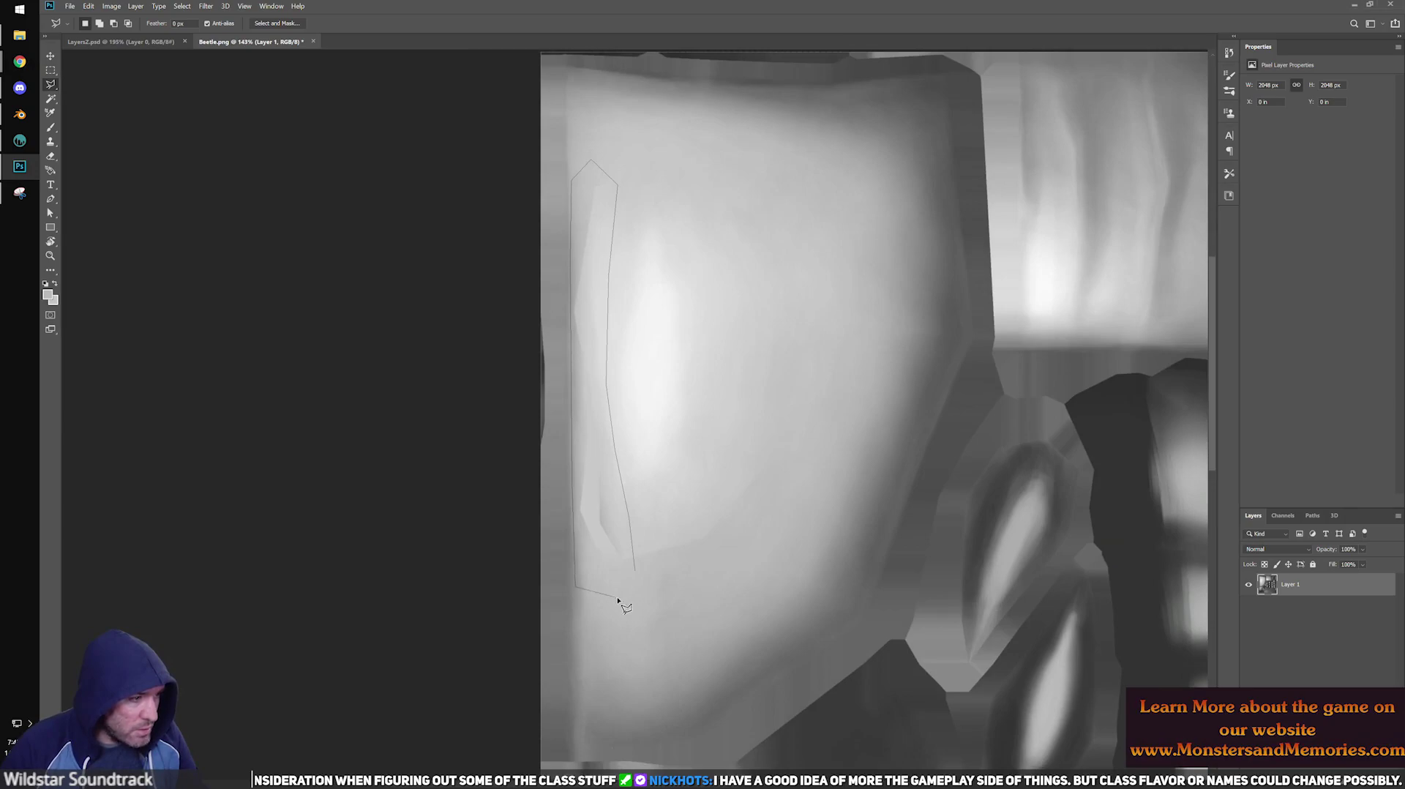
{"action": "key", "text": "Escape"}
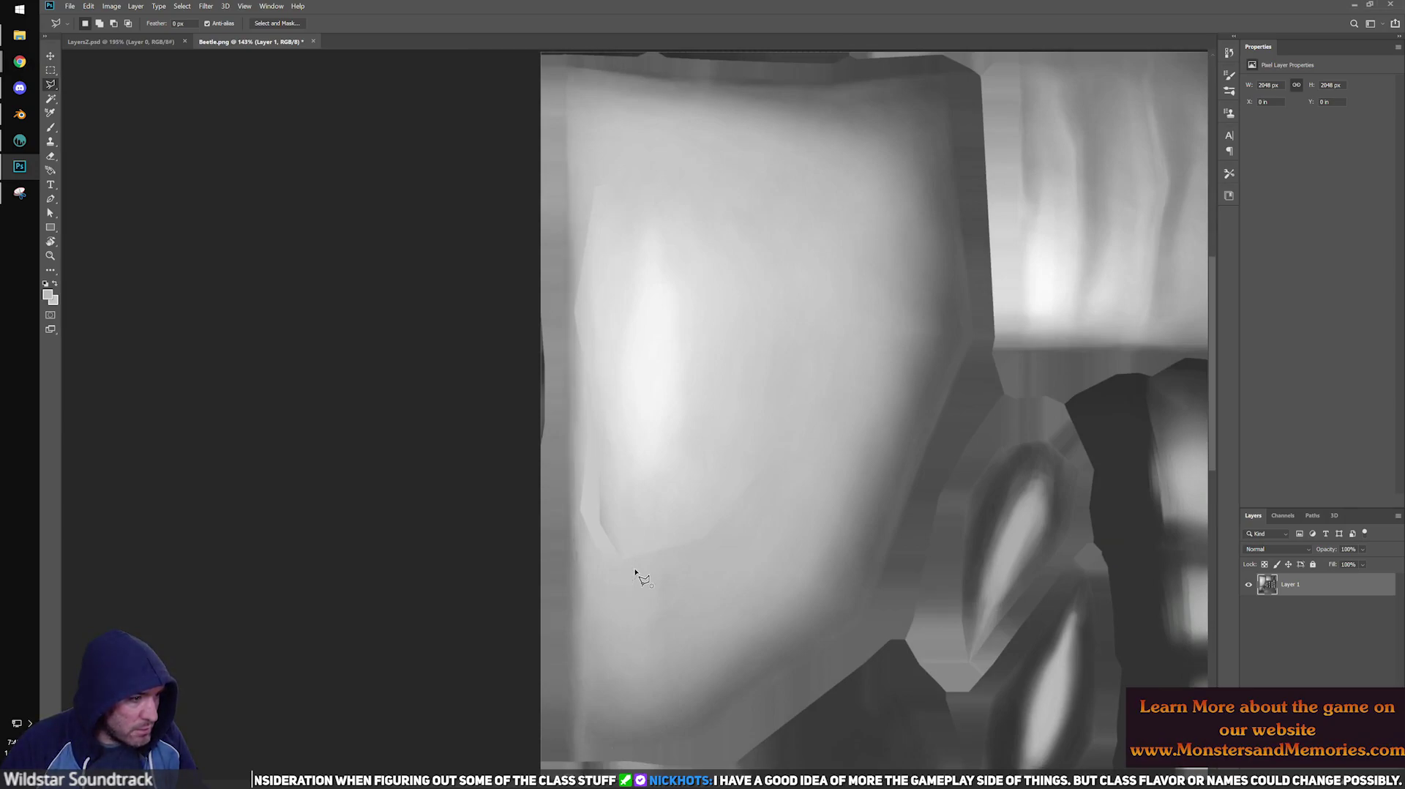
{"action": "key", "text": "Escape"}
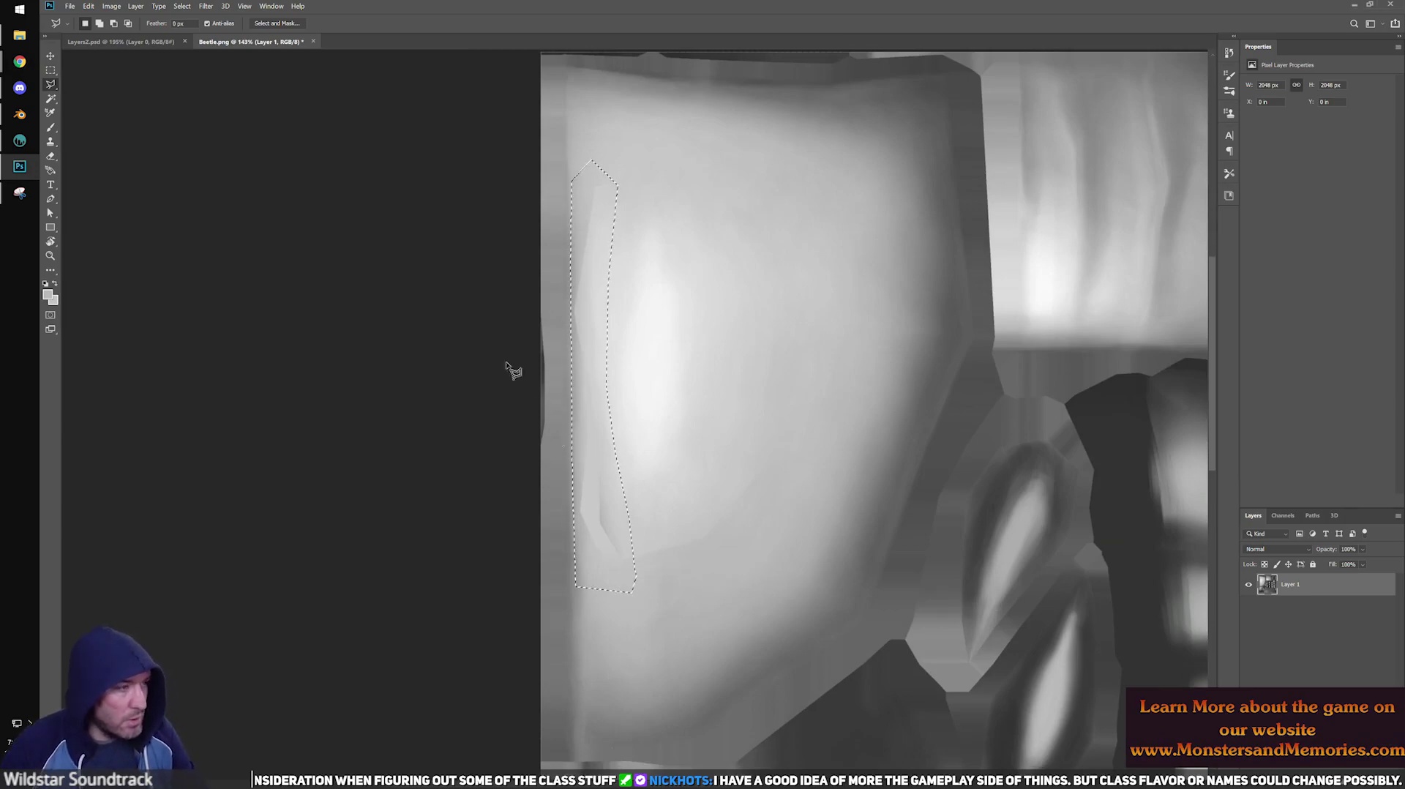
{"action": "left_click", "coordinate": [183, 7]}
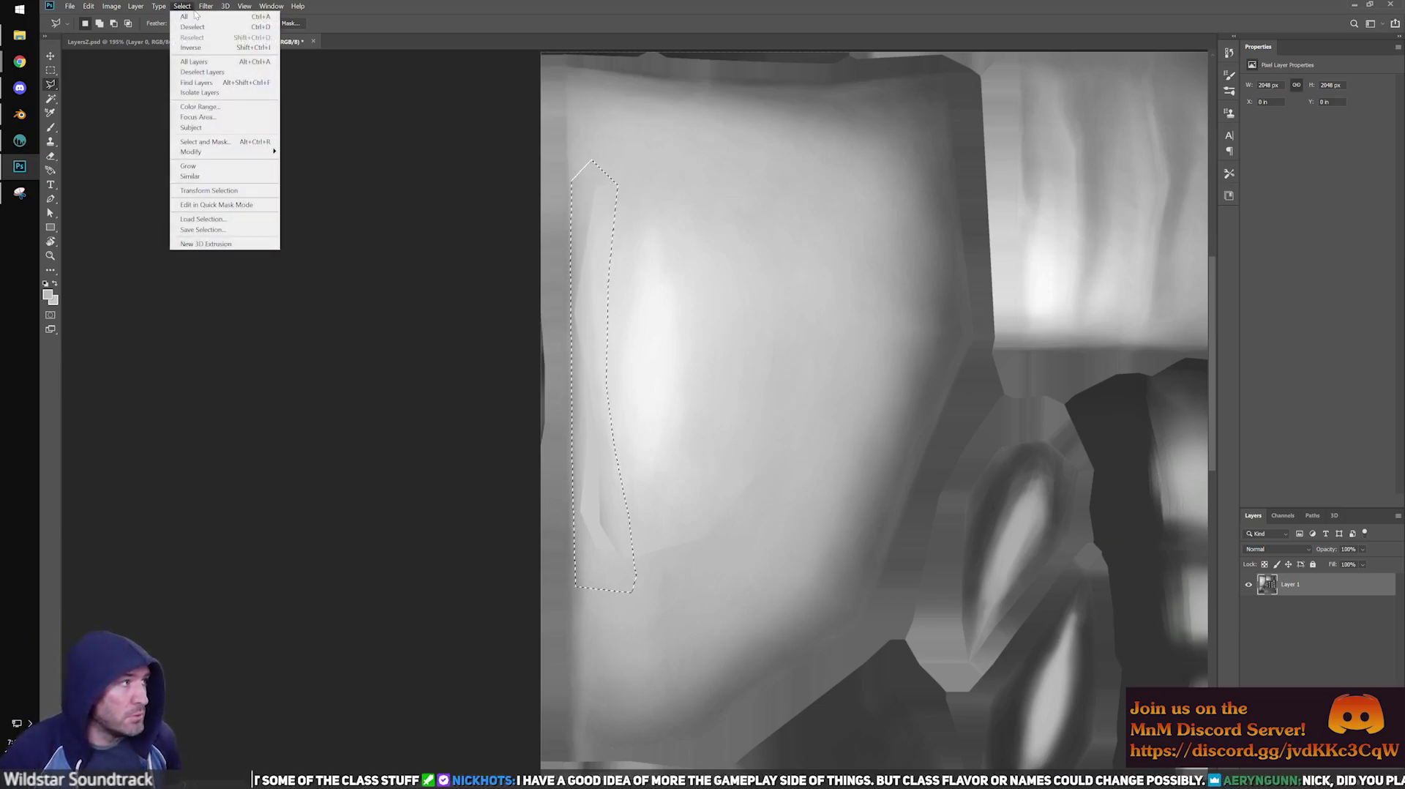
{"action": "mouse_move", "coordinate": [207, 7]}
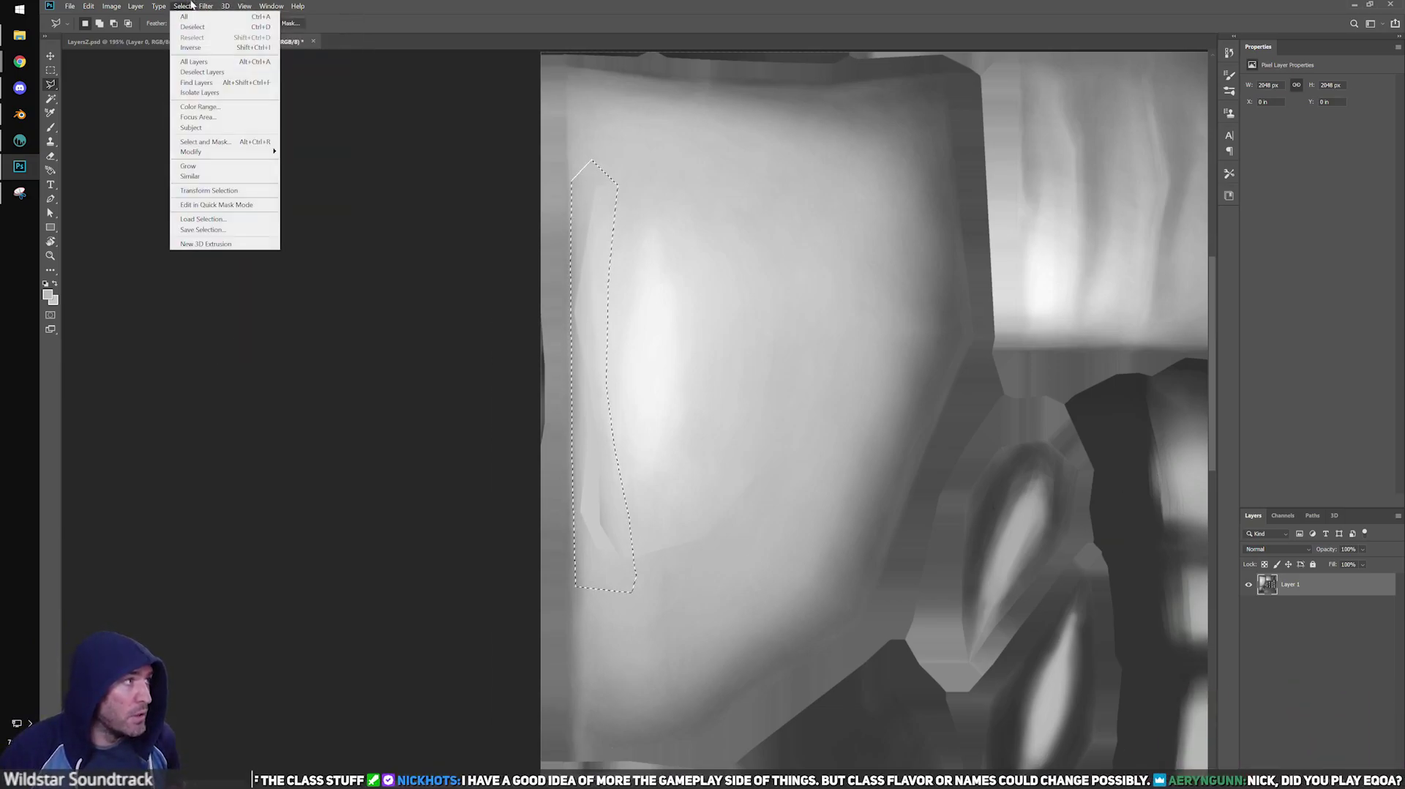
{"action": "left_click", "coordinate": [201, 5]}
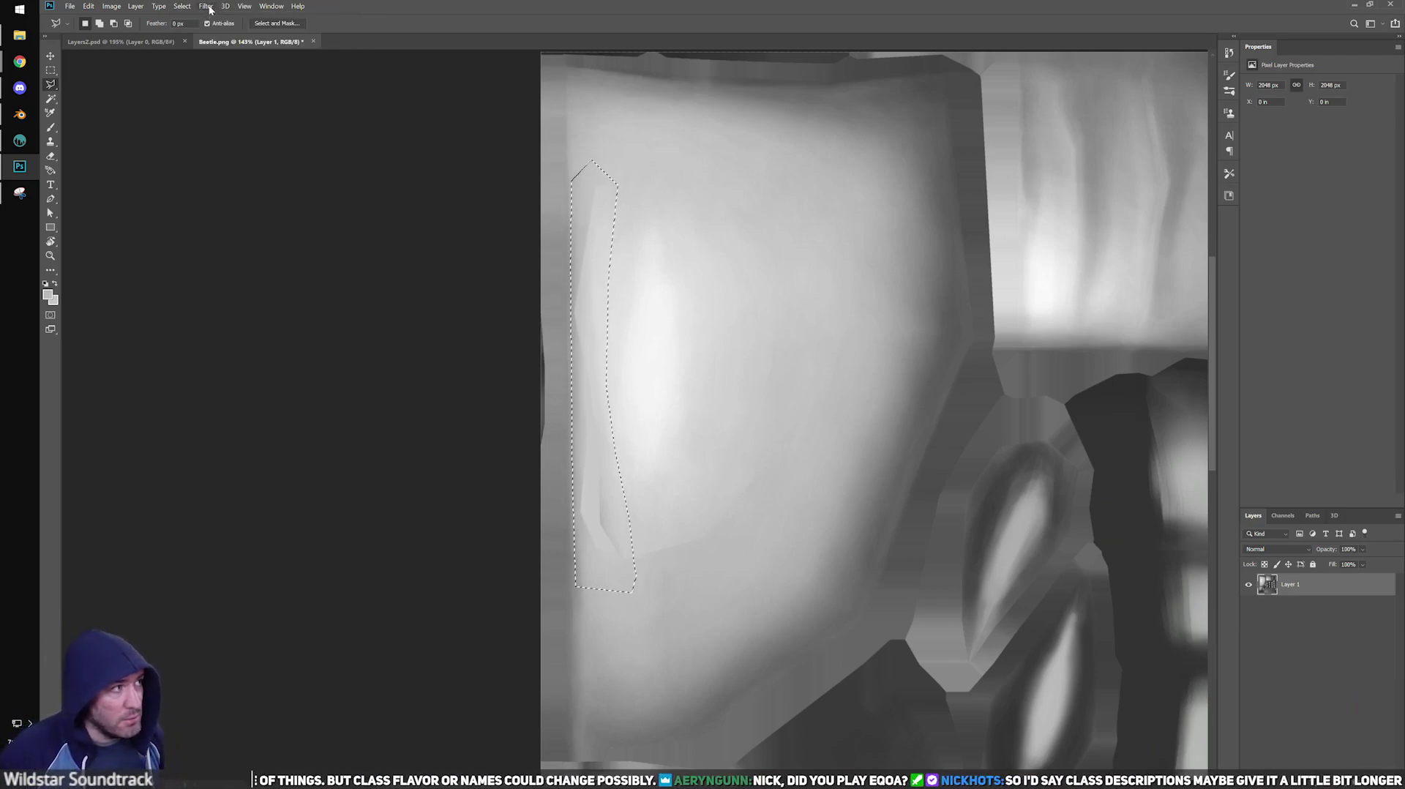
{"action": "left_click", "coordinate": [208, 6]}
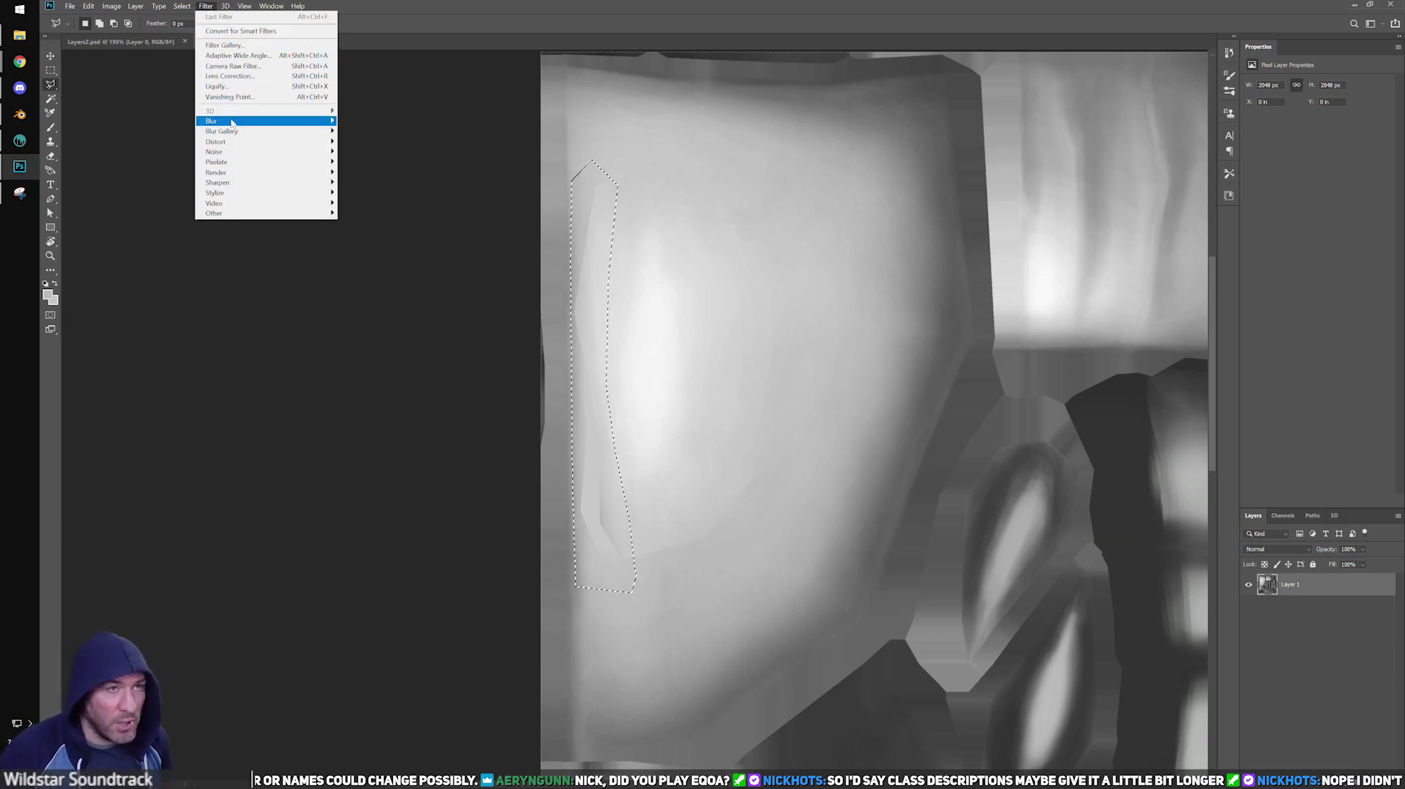
{"action": "mouse_move", "coordinate": [233, 123]}
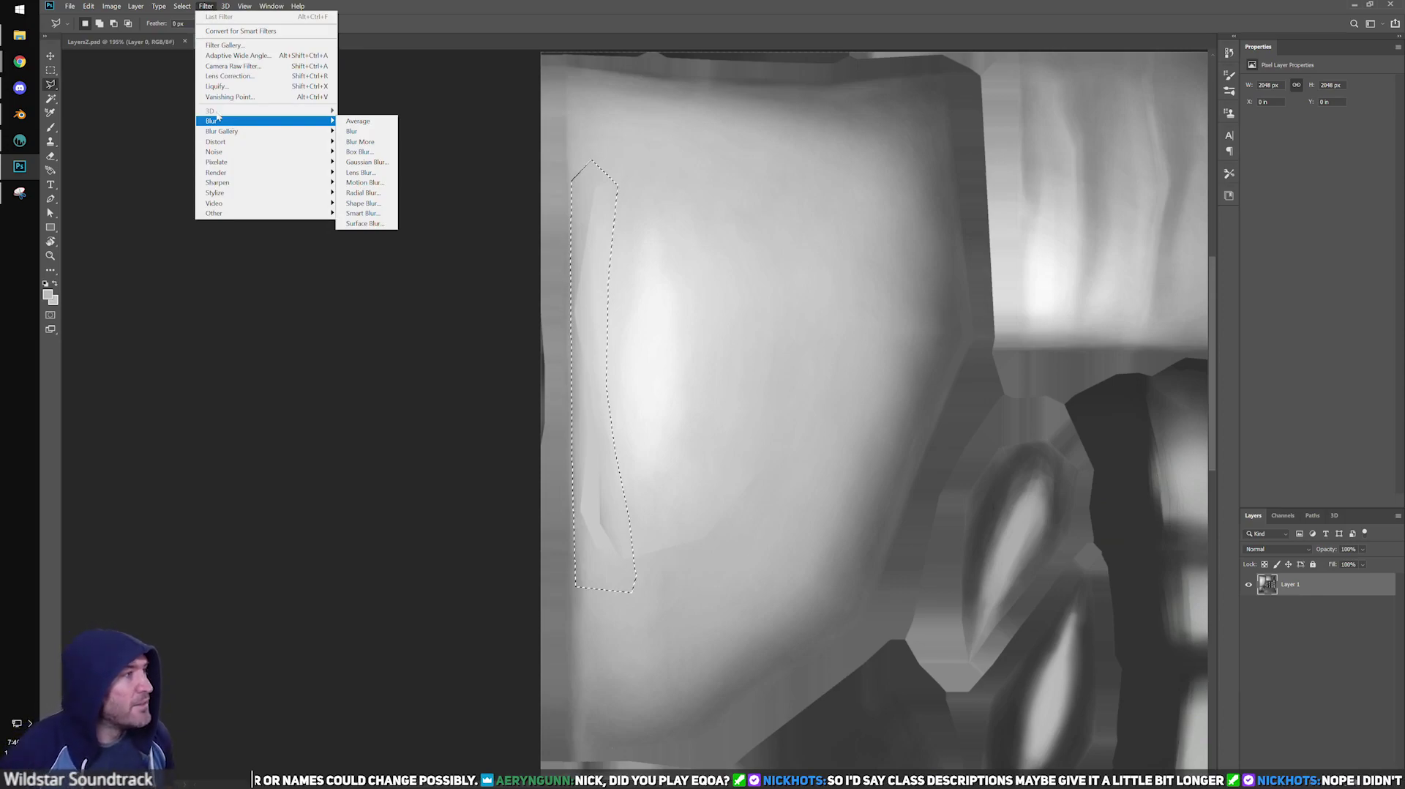
{"action": "left_click", "coordinate": [110, 10]}
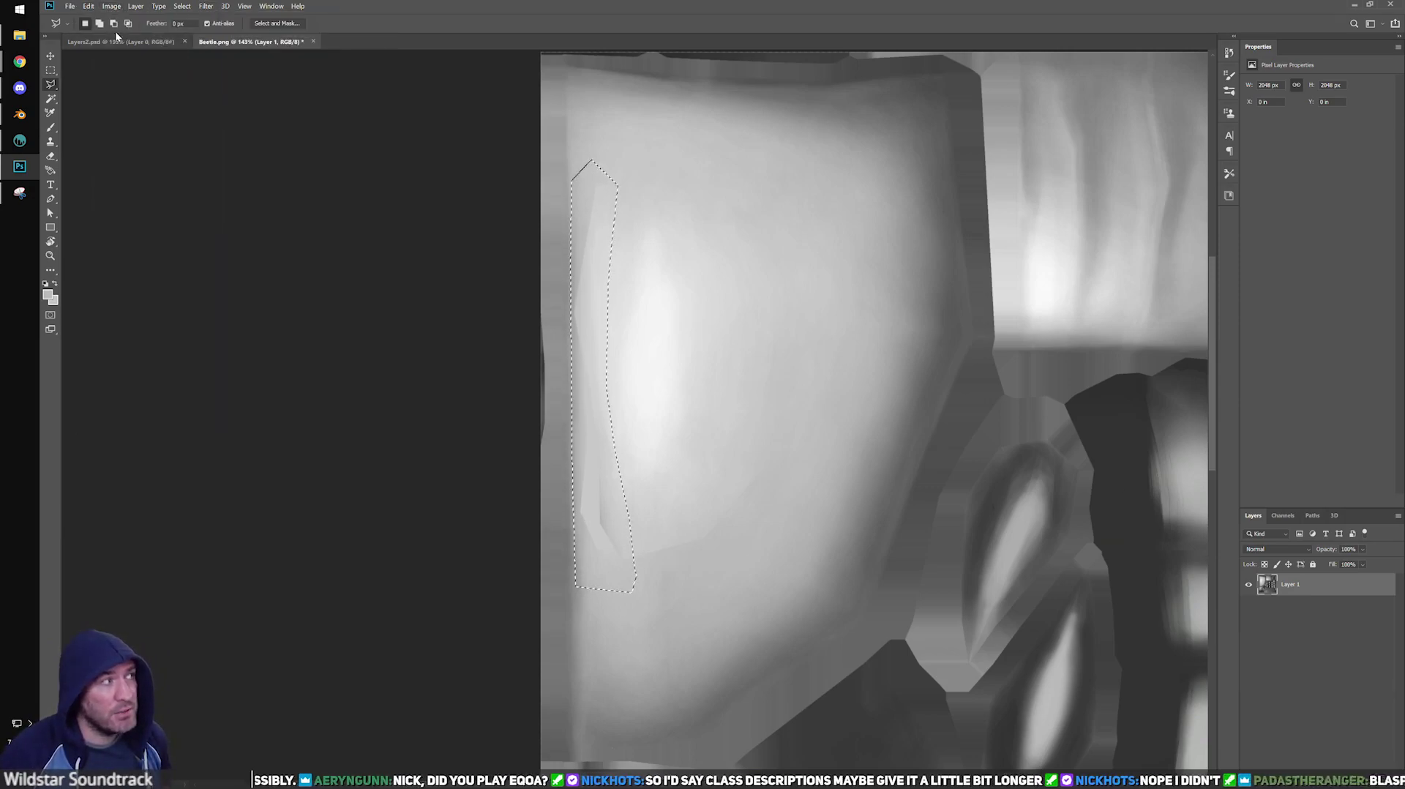
{"action": "left_click", "coordinate": [111, 5]}
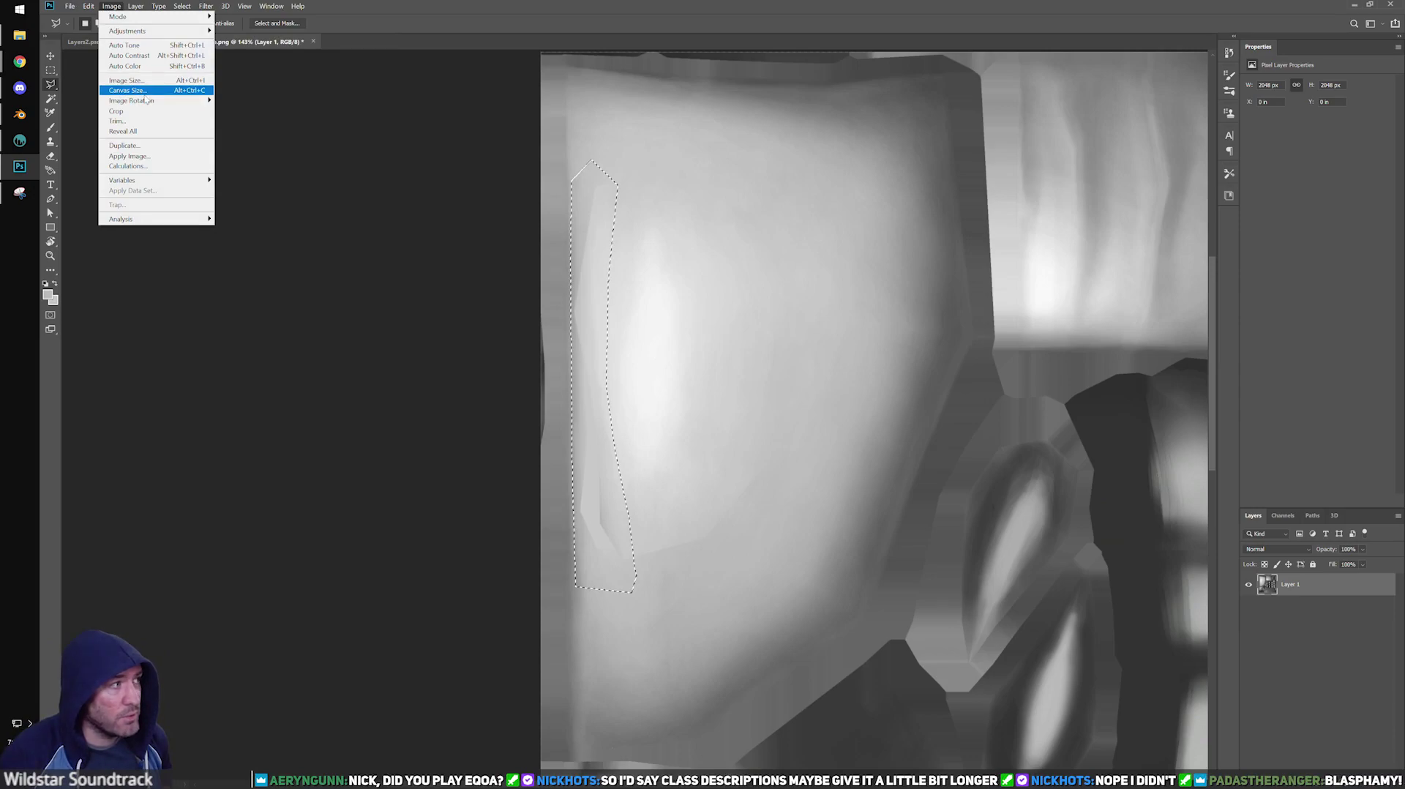
{"action": "mouse_move", "coordinate": [151, 104]}
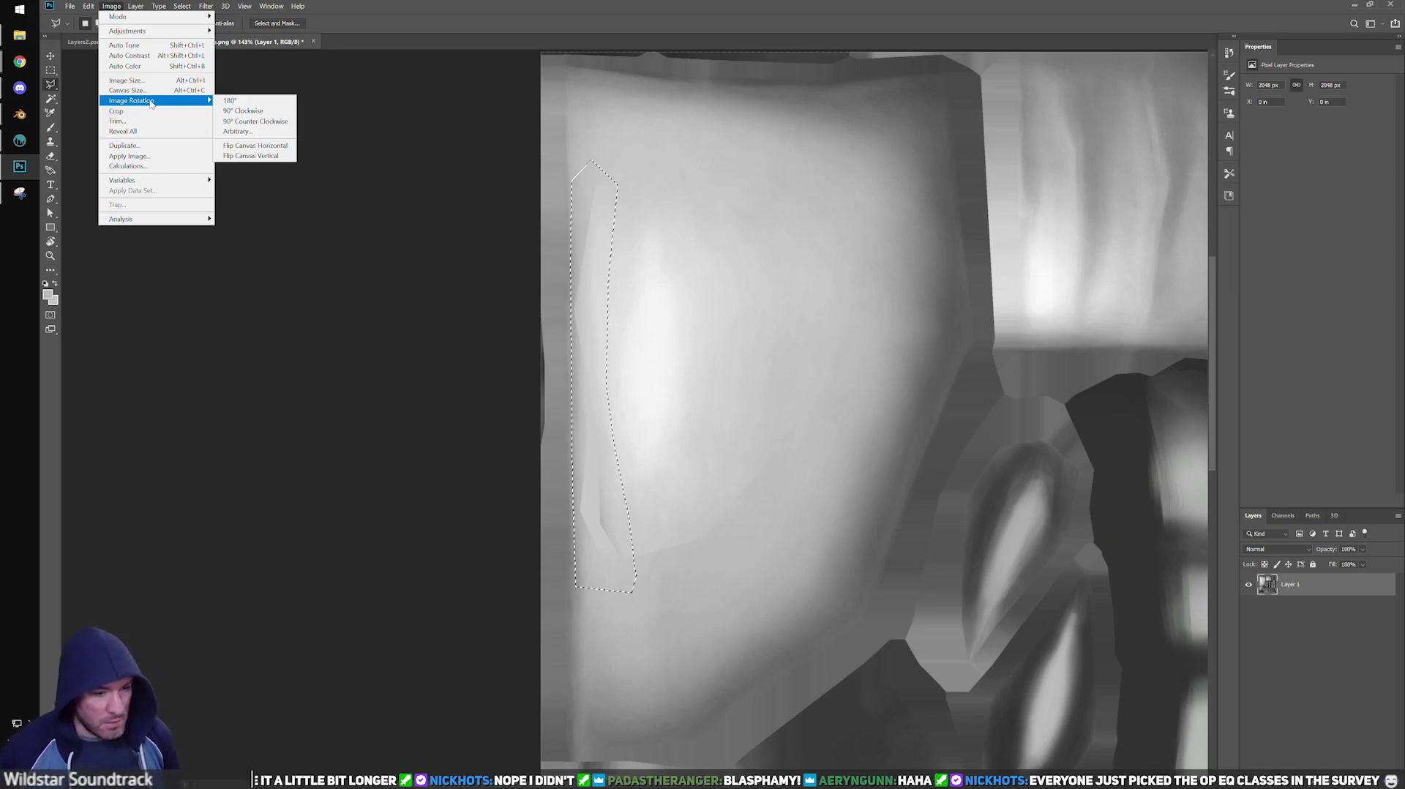
{"action": "left_click", "coordinate": [406, 15]}
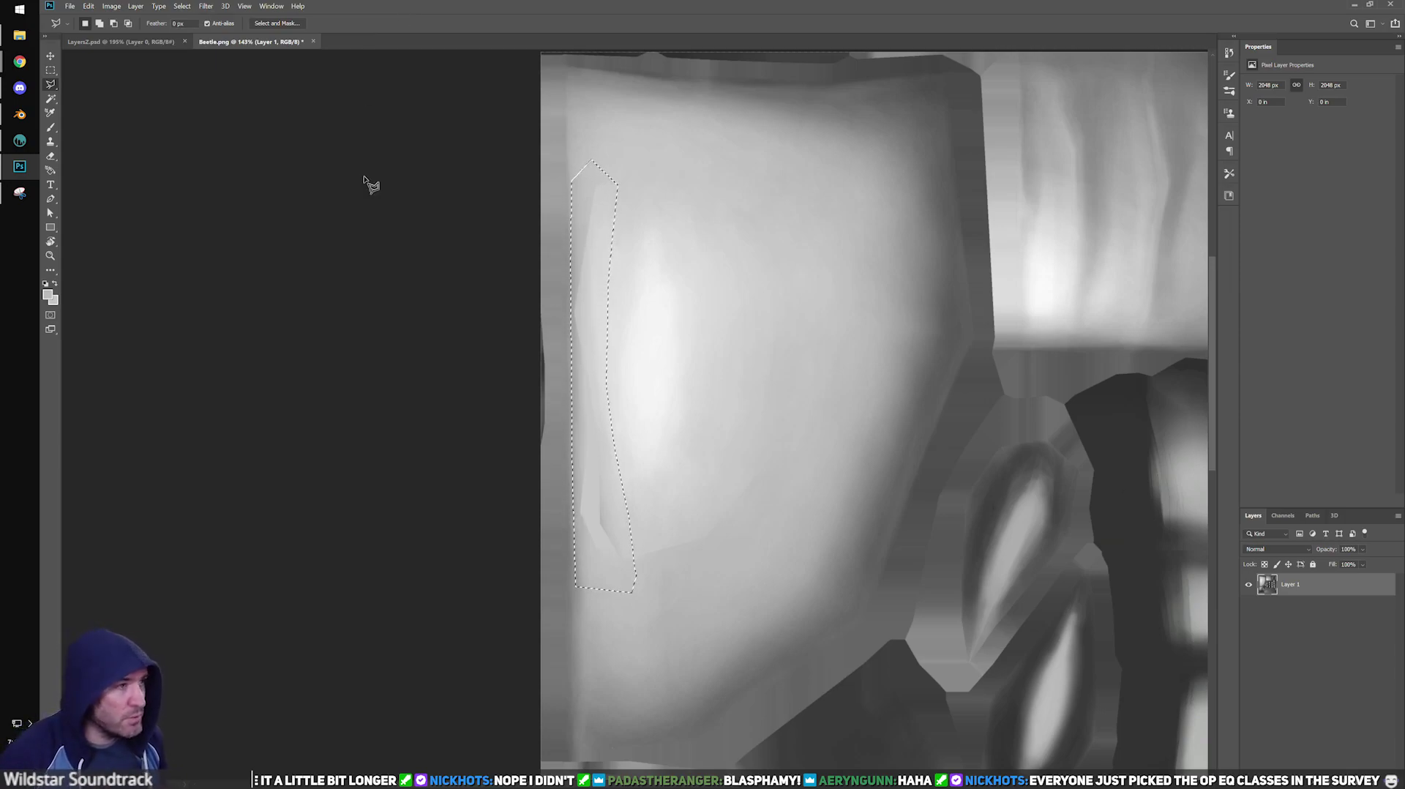
Fill the outlined seam strip with Content-Aware Fill output to the current layer, and deselect.
{"action": "left_click", "coordinate": [136, 6]}
{"action": "mouse_move", "coordinate": [92, 6]}
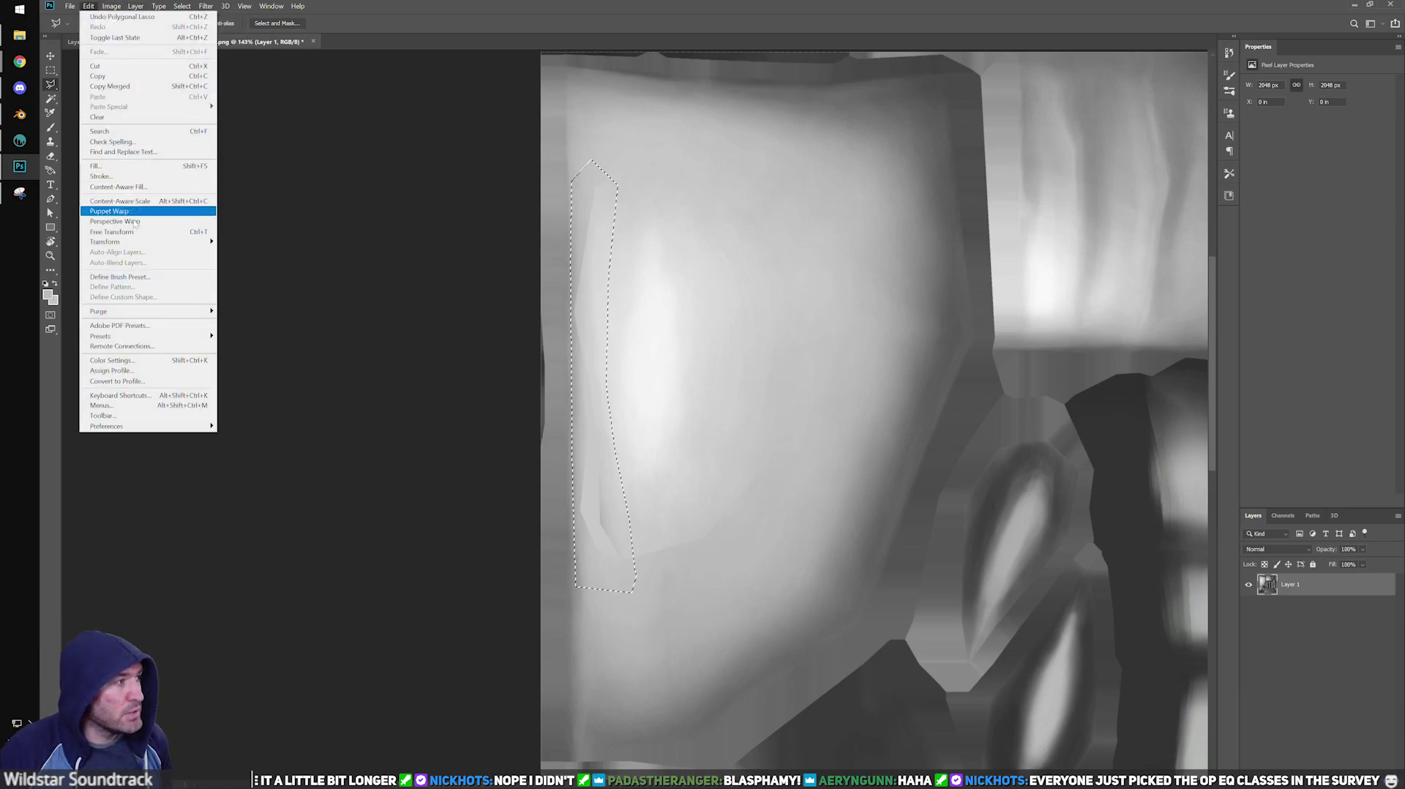
{"action": "left_click", "coordinate": [146, 186]}
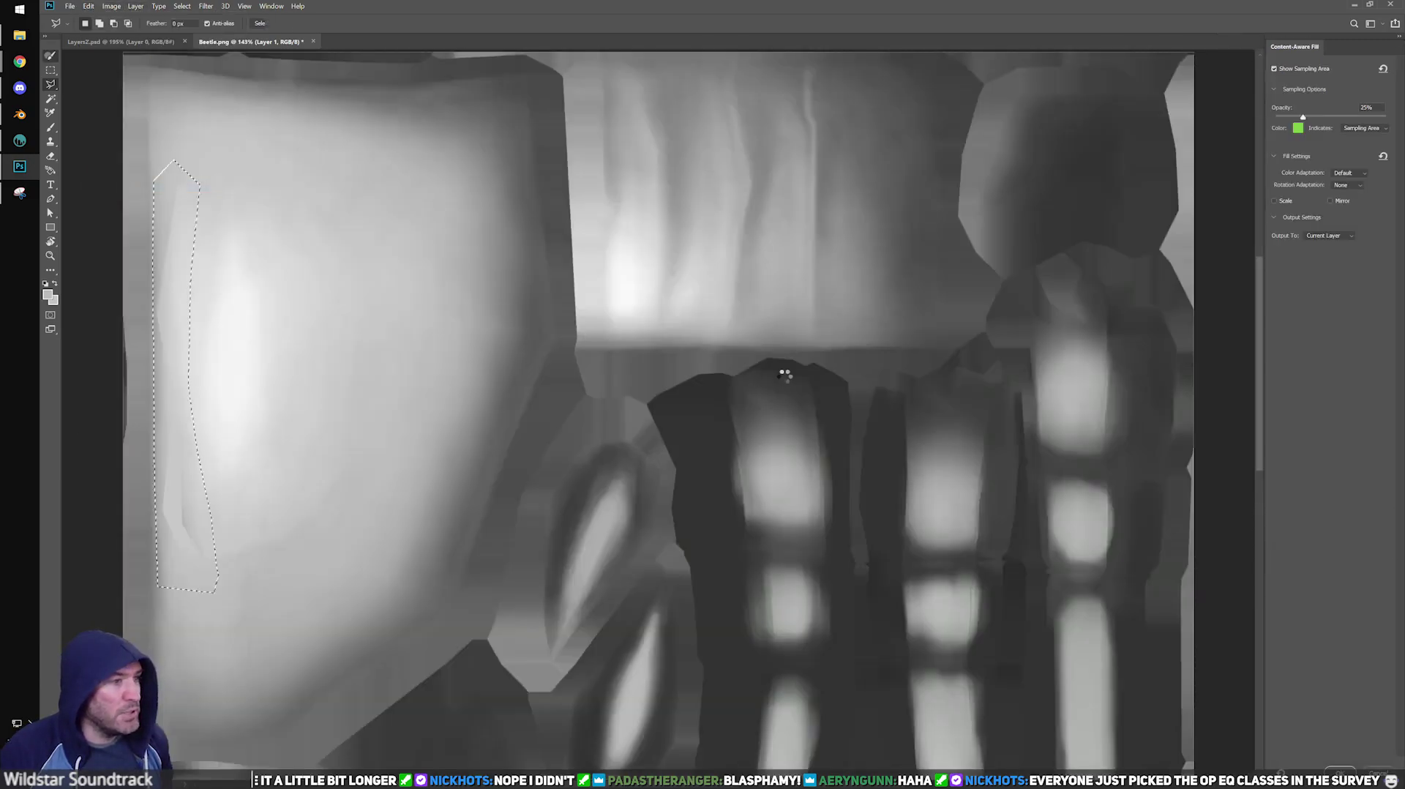
{"action": "left_click", "coordinate": [1339, 772]}
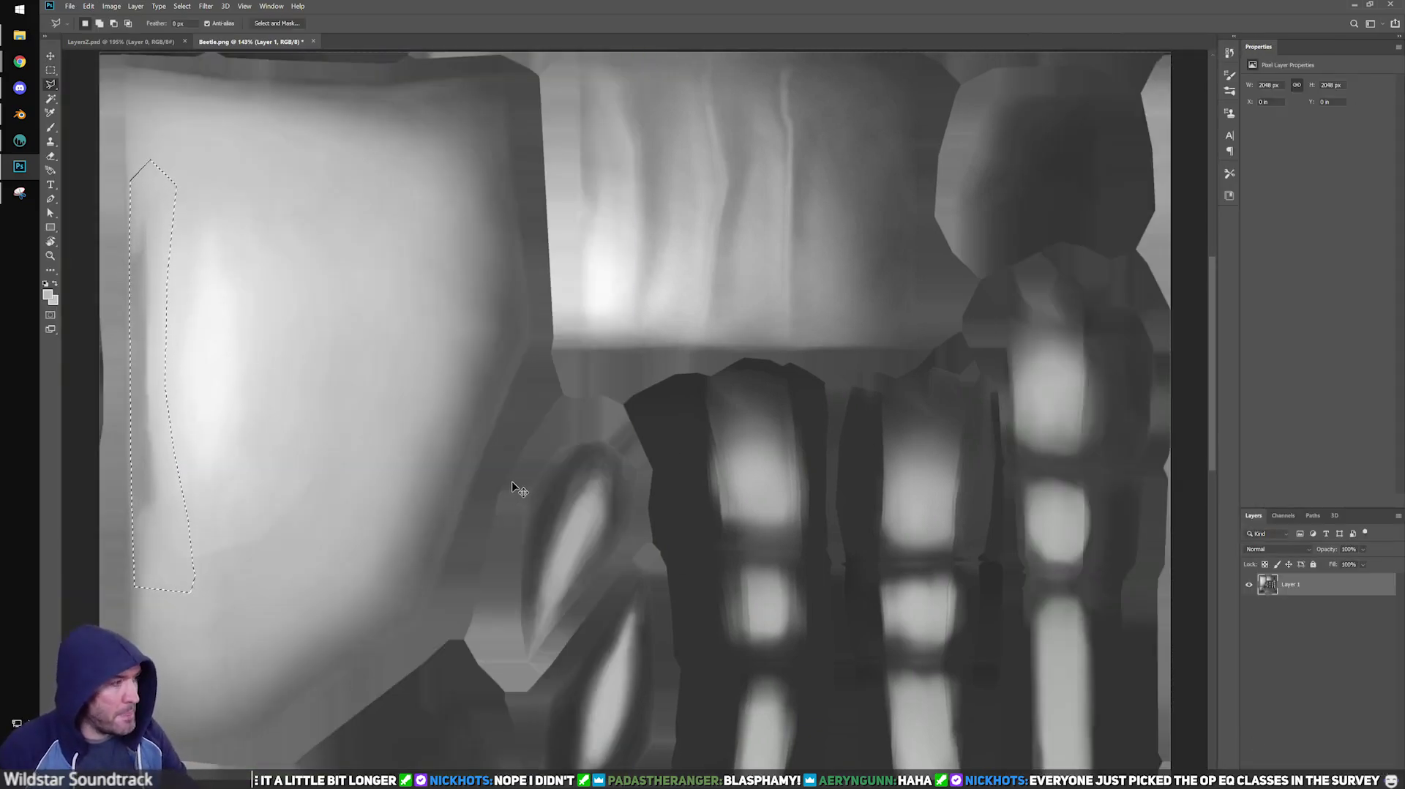
{"action": "key", "text": "ctrl+d"}
{"action": "left_click_drag", "start_coordinate": [232, 398], "coordinate": [577, 409]}
{"action": "scroll", "coordinate": [612, 515], "scroll_direction": "up", "scroll_amount": 1, "text": "alt"}
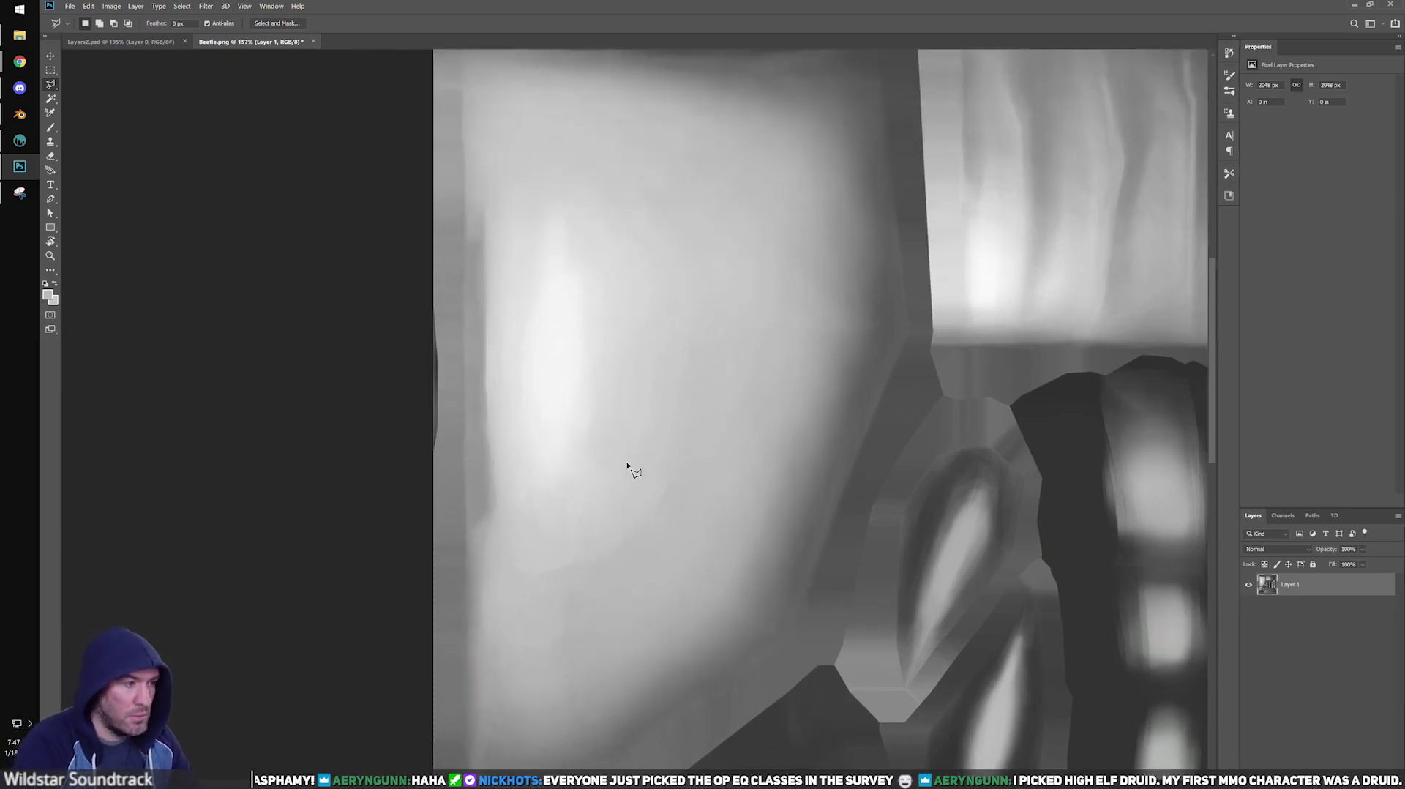
Brush over the dark patches and seams around the wing-shell highlight with greys sampled from the surrounding shell.
{"action": "key", "text": "b"}
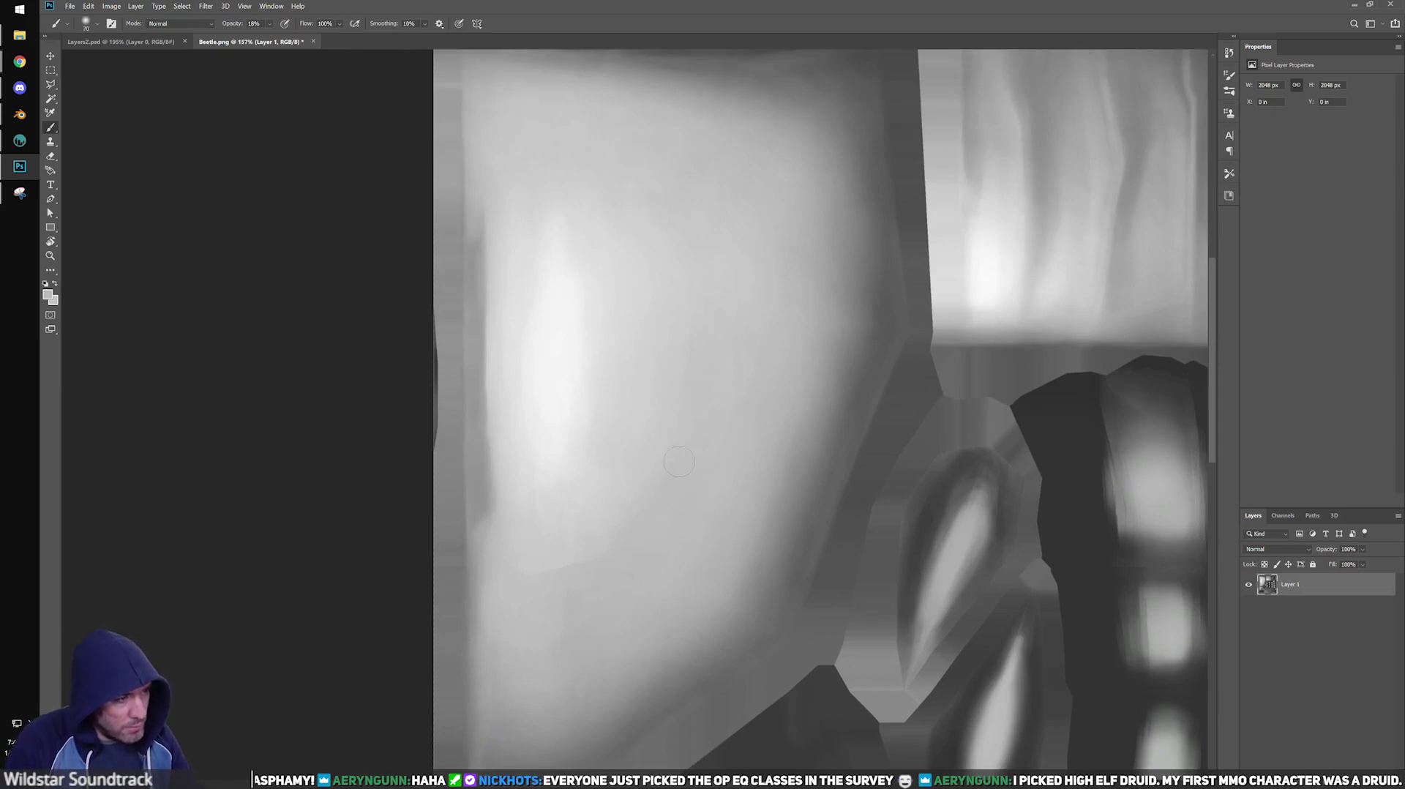
{"action": "left_click", "coordinate": [624, 499], "text": "alt"}
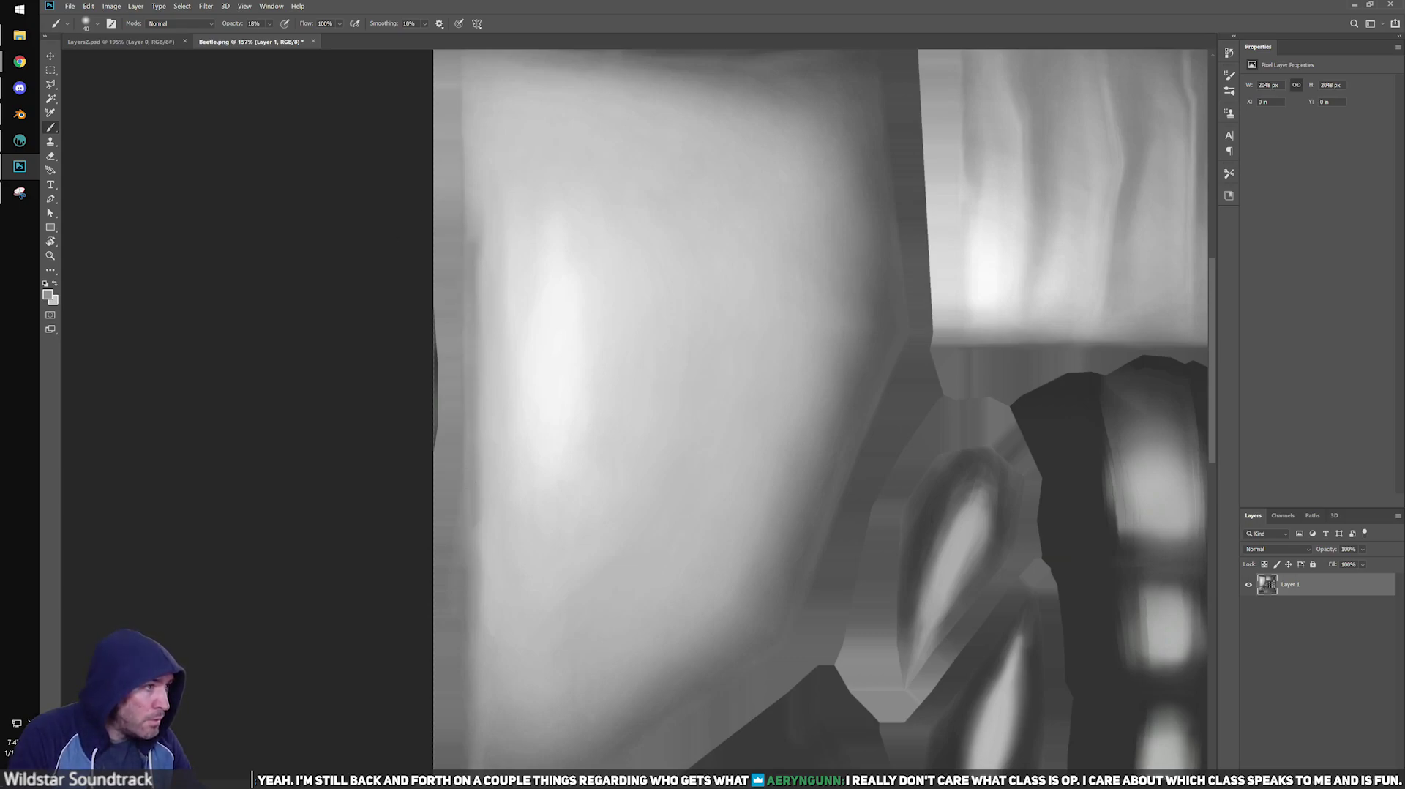
{"action": "left_click", "coordinate": [482, 183], "text": "alt"}
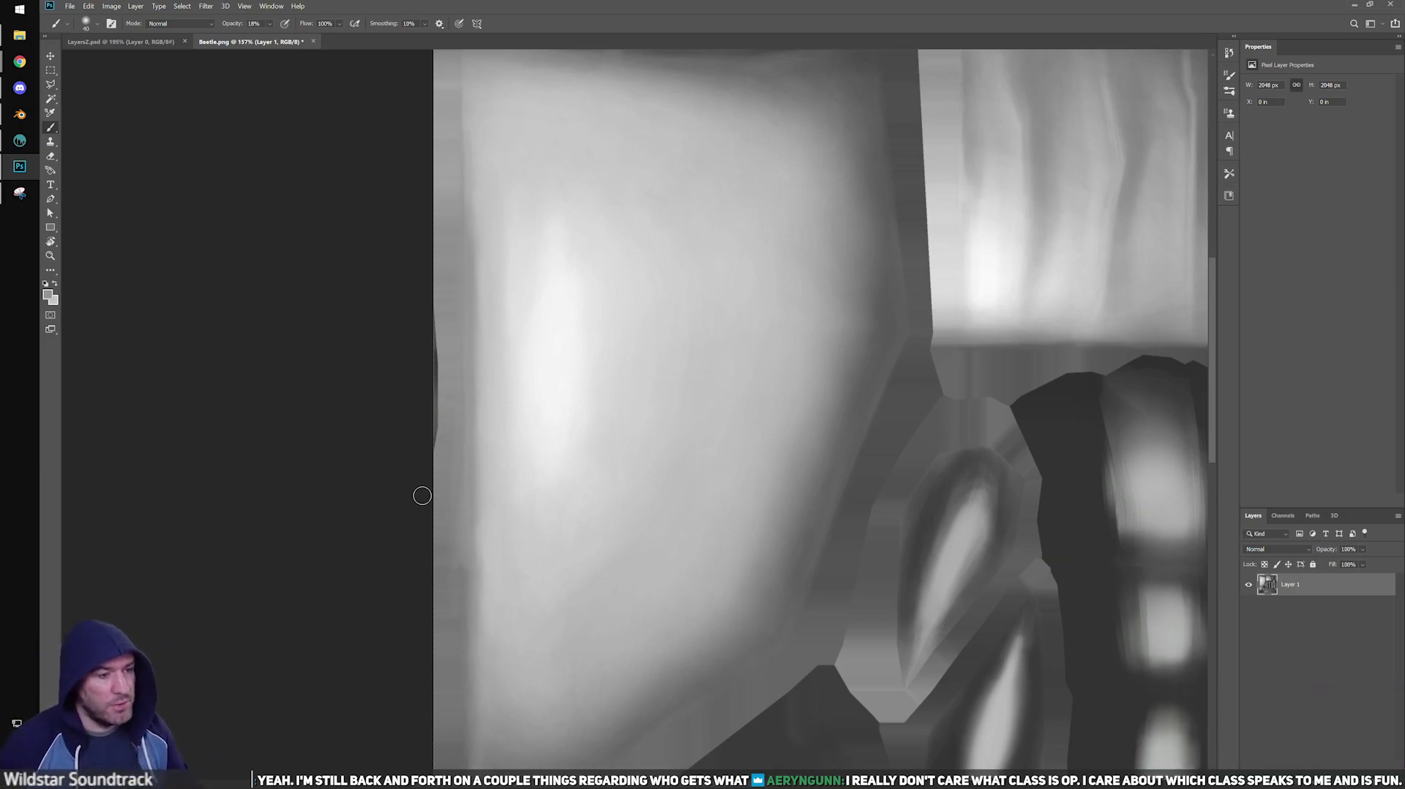
{"action": "scroll", "coordinate": [523, 394], "scroll_direction": "down", "scroll_amount": 1, "text": "alt"}
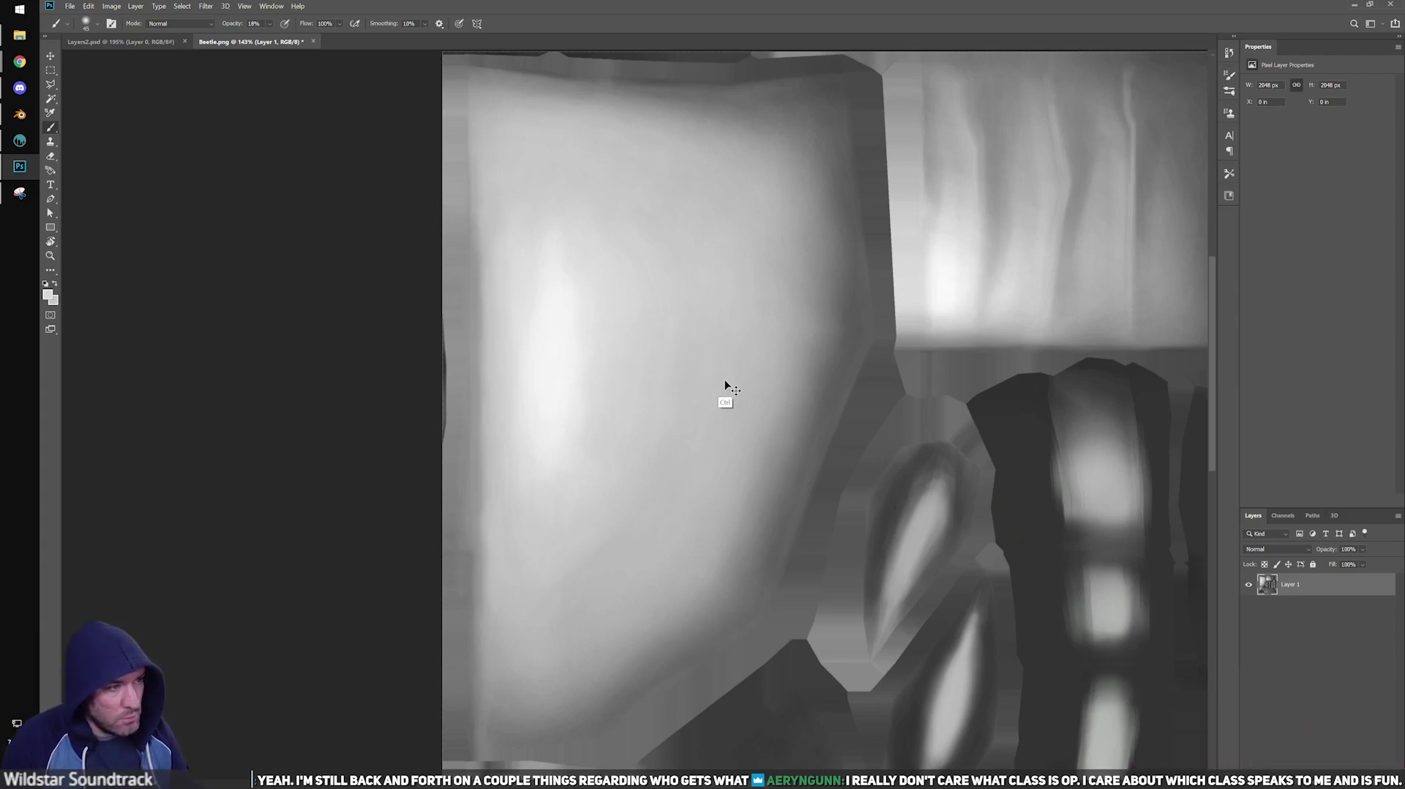
Enlarge the brush and smooth the wing shell's broad shading around the highlight with greys sampled from the shell.
{"action": "key", "text": "bracketright"}
{"action": "key", "text": "bracketright"}
{"action": "key", "text": "bracketright"}
{"action": "key", "text": "bracketright"}
{"action": "key", "text": "bracketright"}
{"action": "key", "text": "bracketright"}
{"action": "left_click", "coordinate": [686, 376], "text": "alt"}
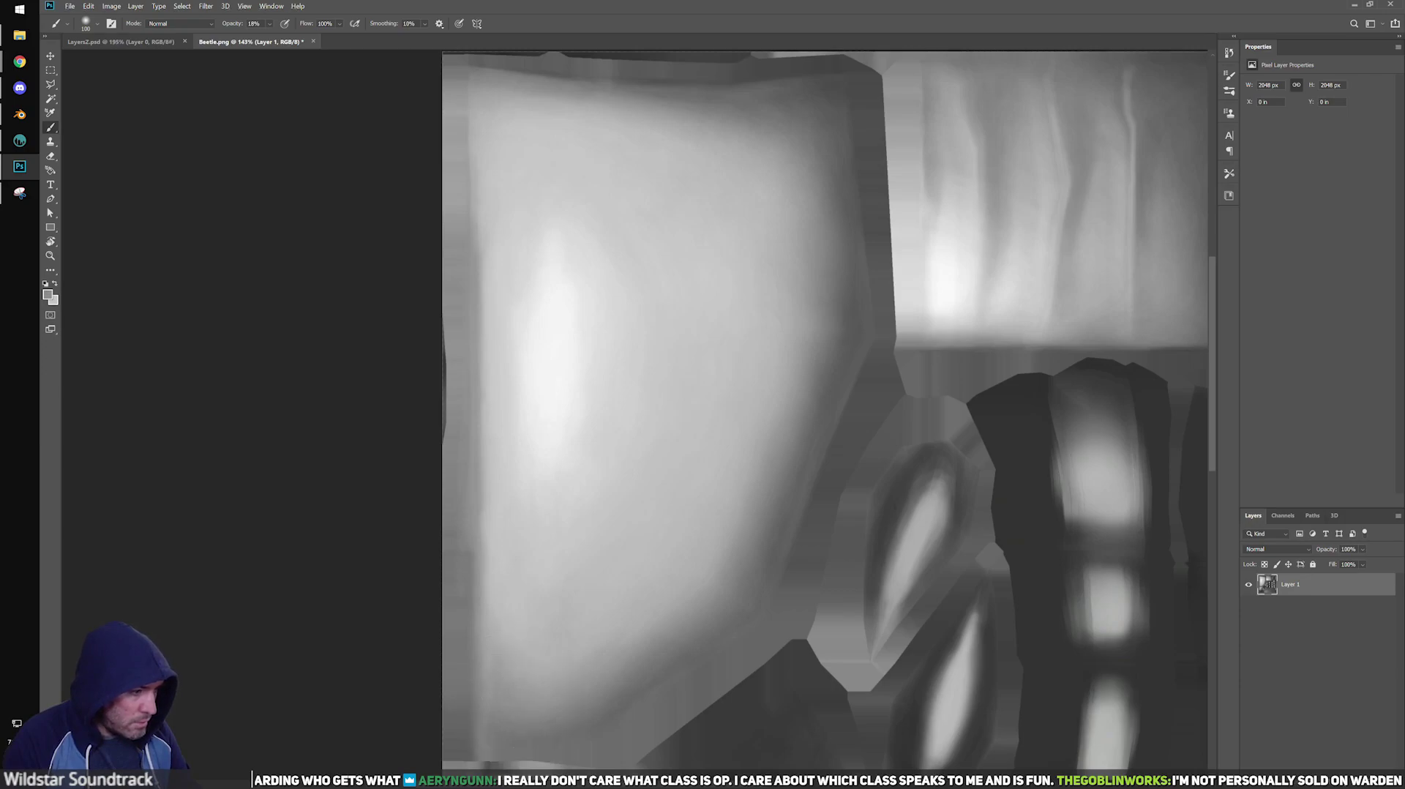
{"action": "left_click", "coordinate": [553, 651], "text": "alt"}
Save the texture as a PNG over the existing Beetle.png in the Maps > Beetle folder.
{"action": "scroll", "coordinate": [454, 611], "scroll_direction": "down", "scroll_amount": 4, "text": "alt"}
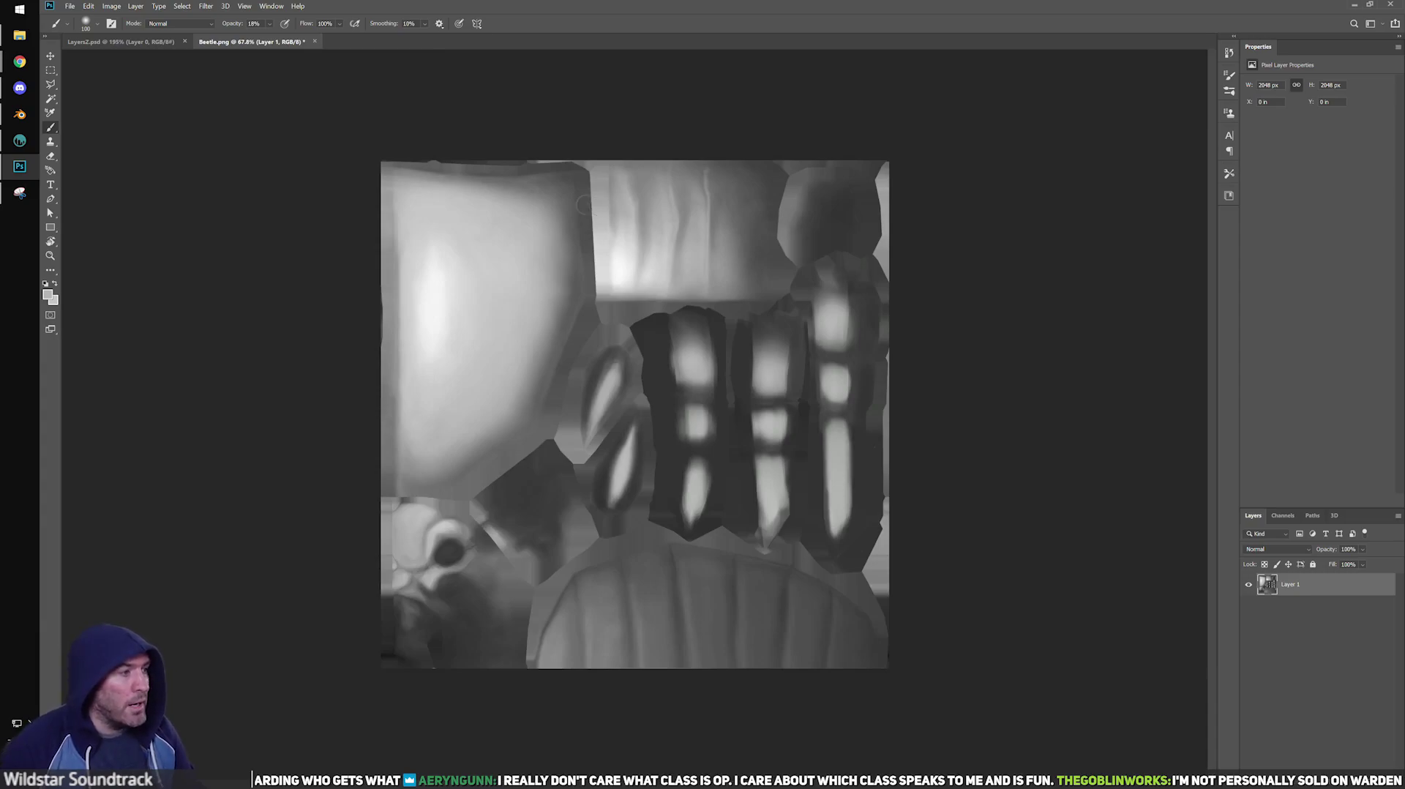
{"action": "scroll", "coordinate": [460, 257], "scroll_direction": "up", "scroll_amount": 1, "text": "alt"}
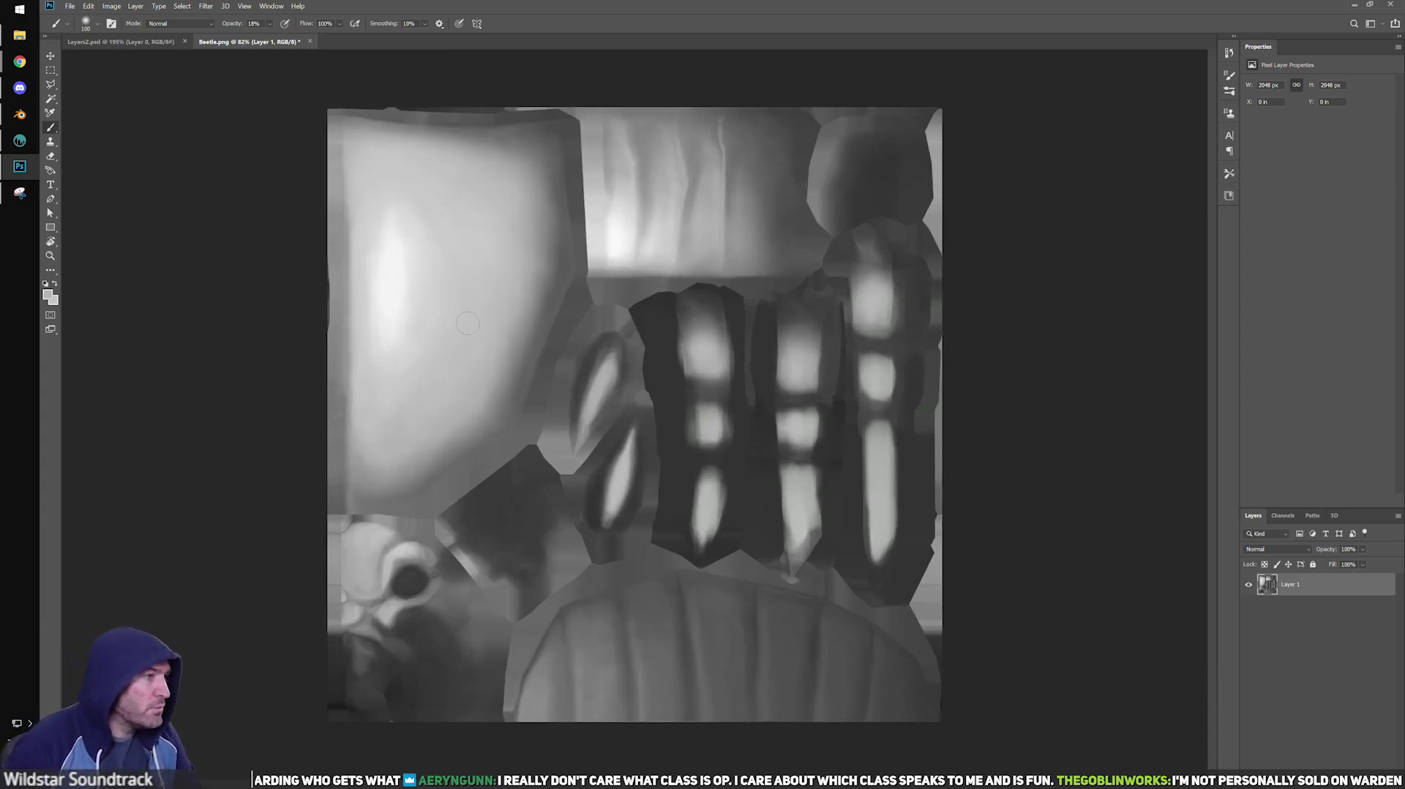
{"action": "left_click", "coordinate": [70, 7]}
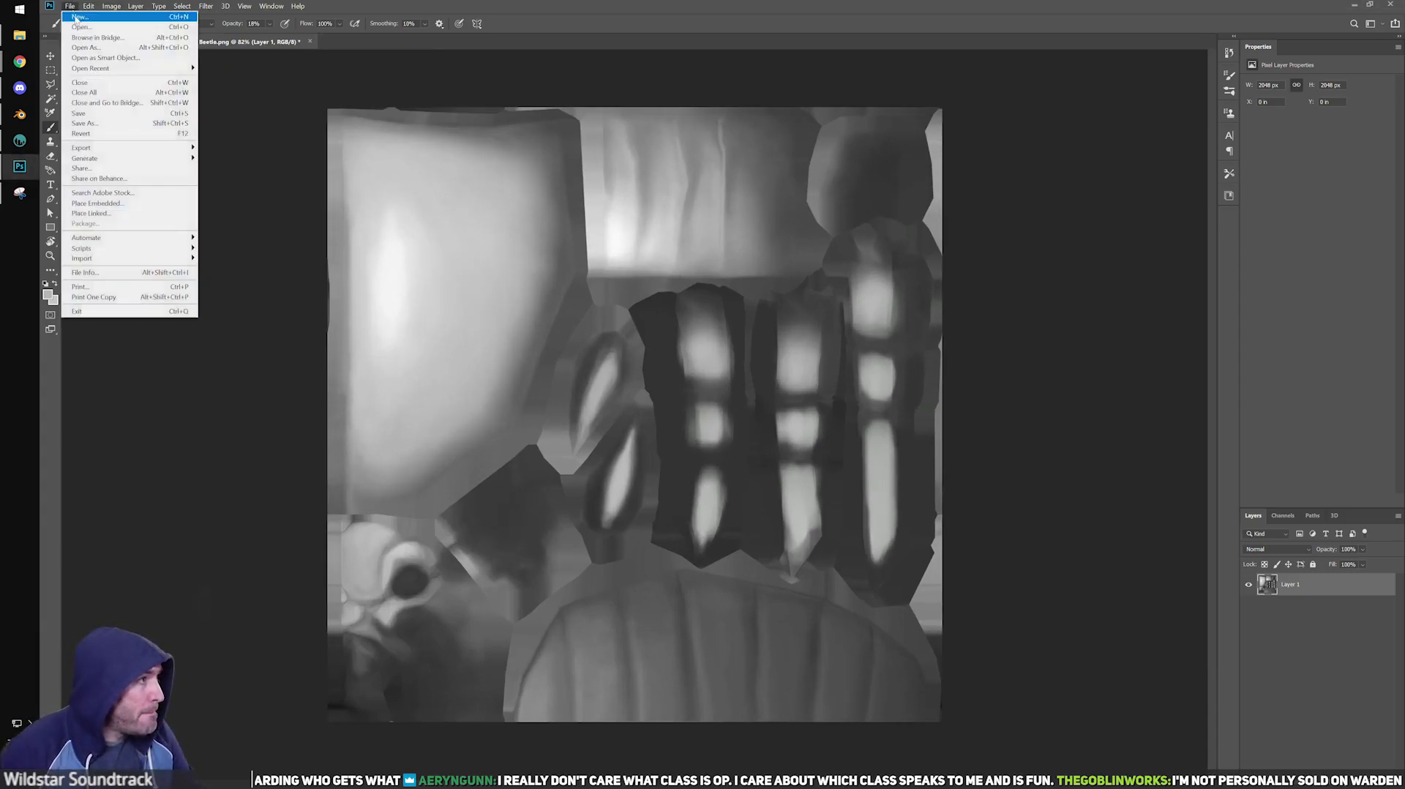
{"action": "left_click", "coordinate": [85, 123]}
{"action": "left_click", "coordinate": [209, 245]}
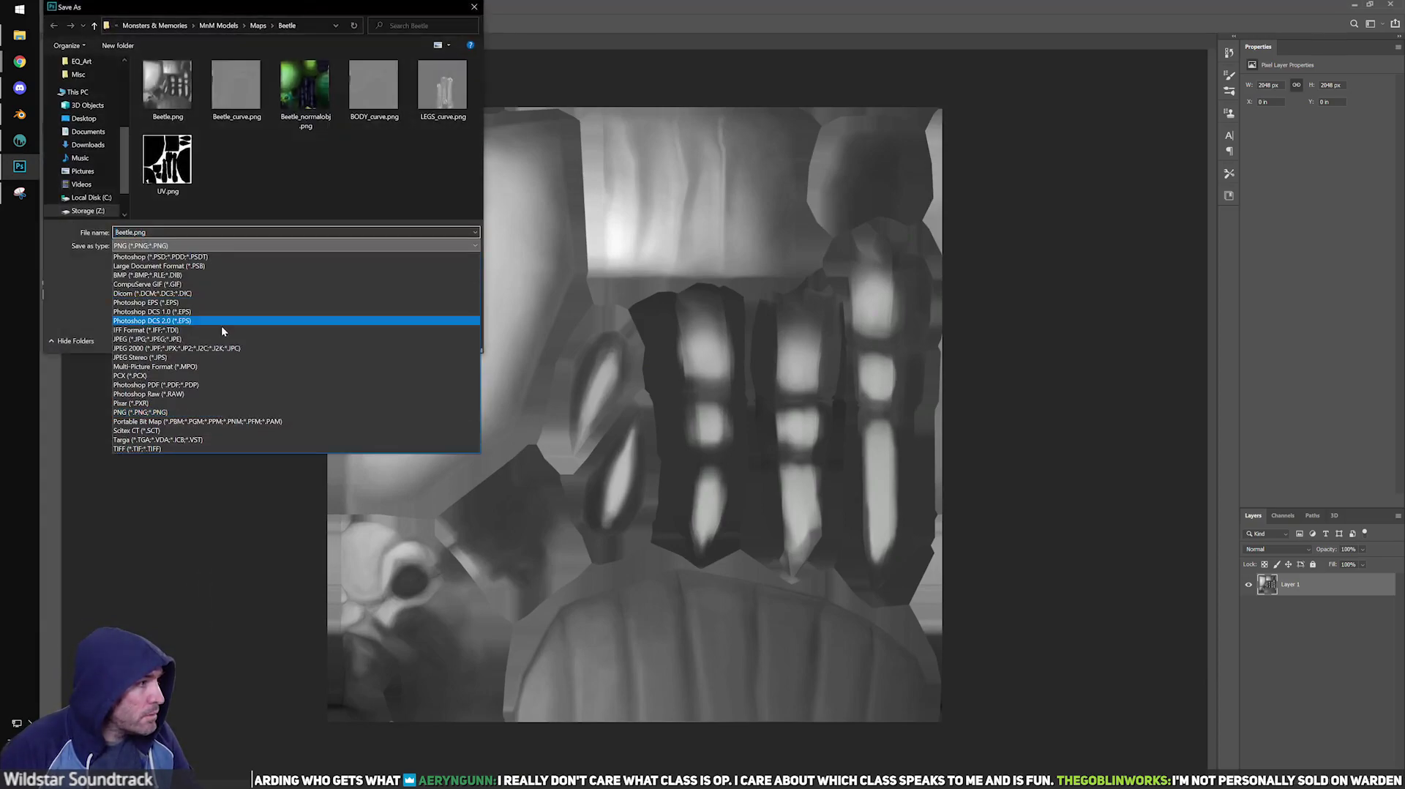
{"action": "left_click", "coordinate": [176, 95]}
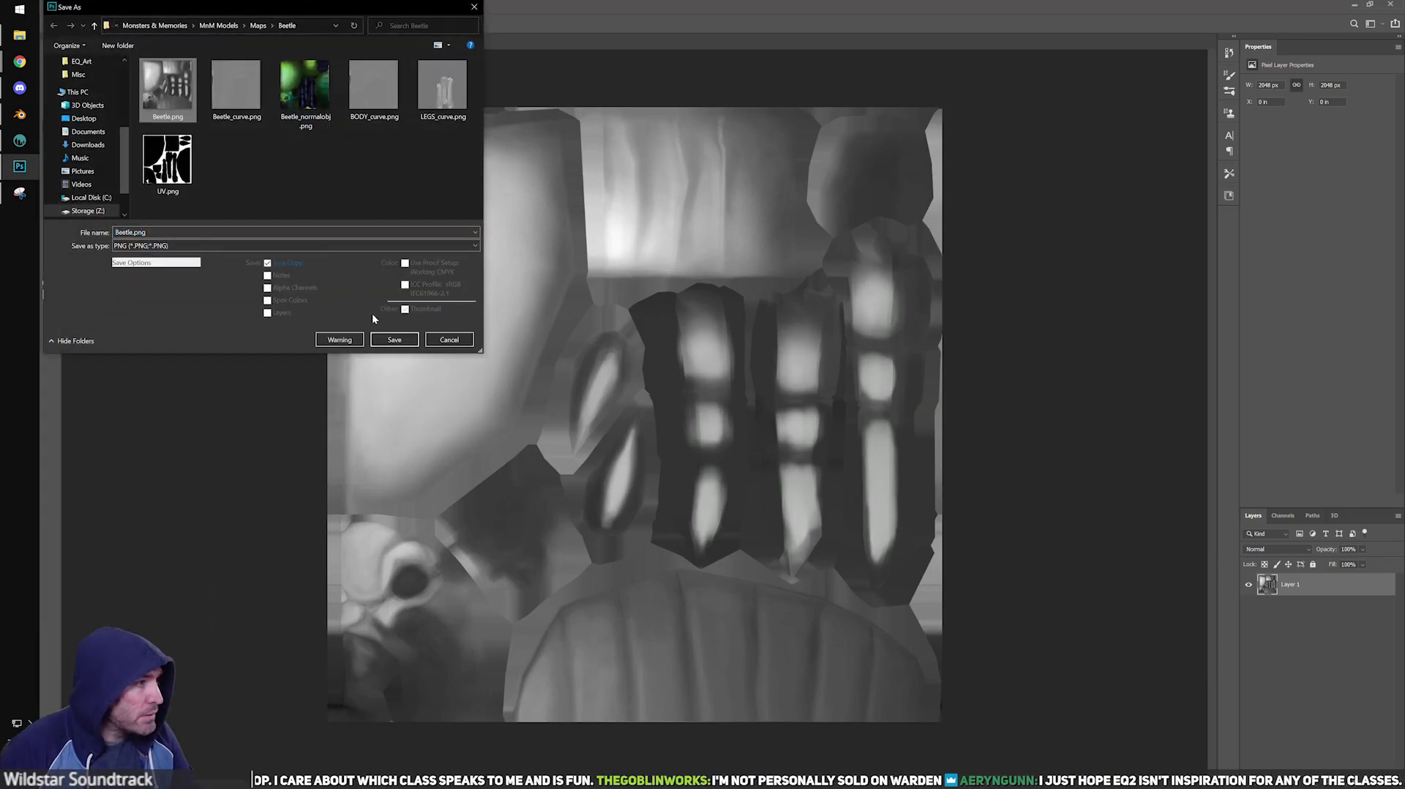
{"action": "left_click", "coordinate": [394, 339]}
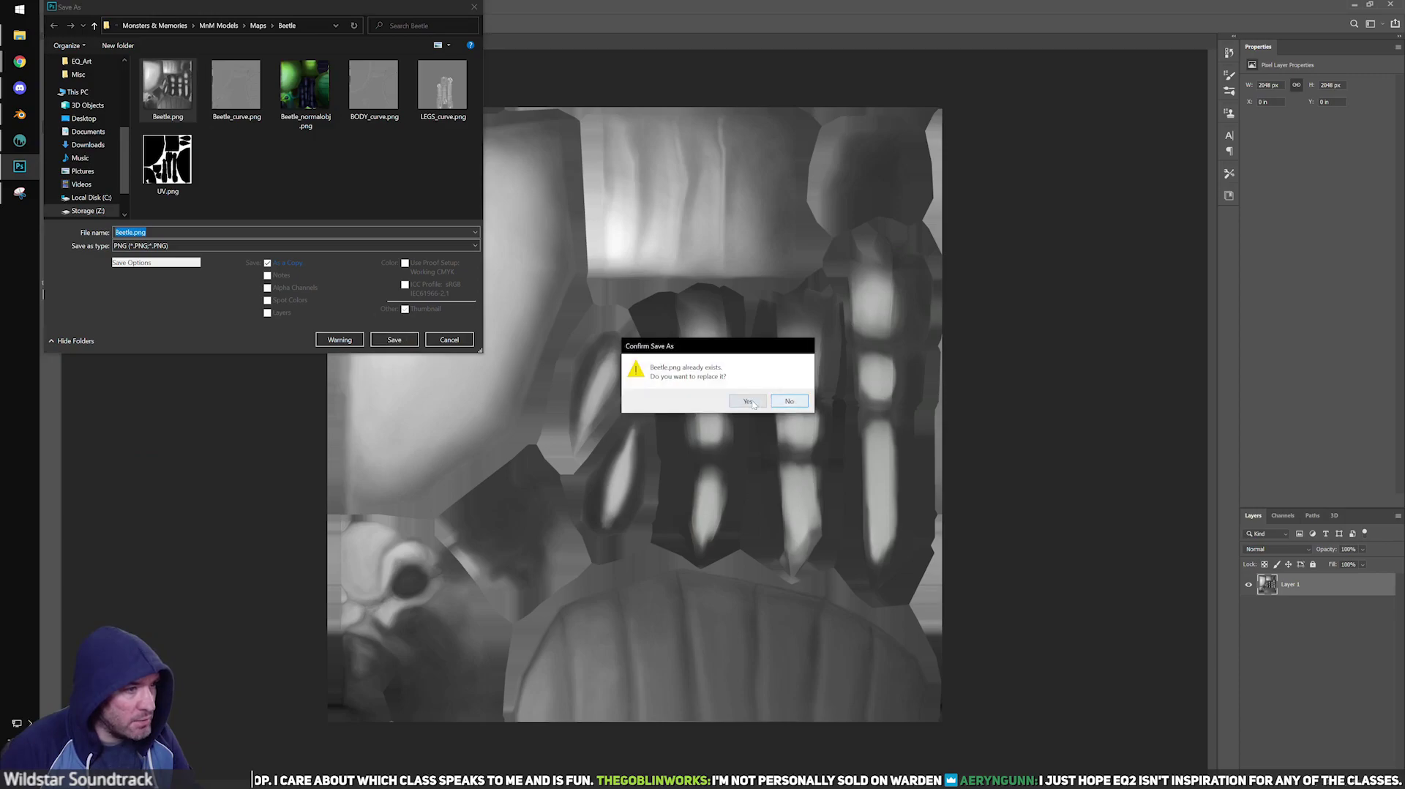
{"action": "left_click", "coordinate": [789, 401]}
{"action": "left_click", "coordinate": [765, 247]}
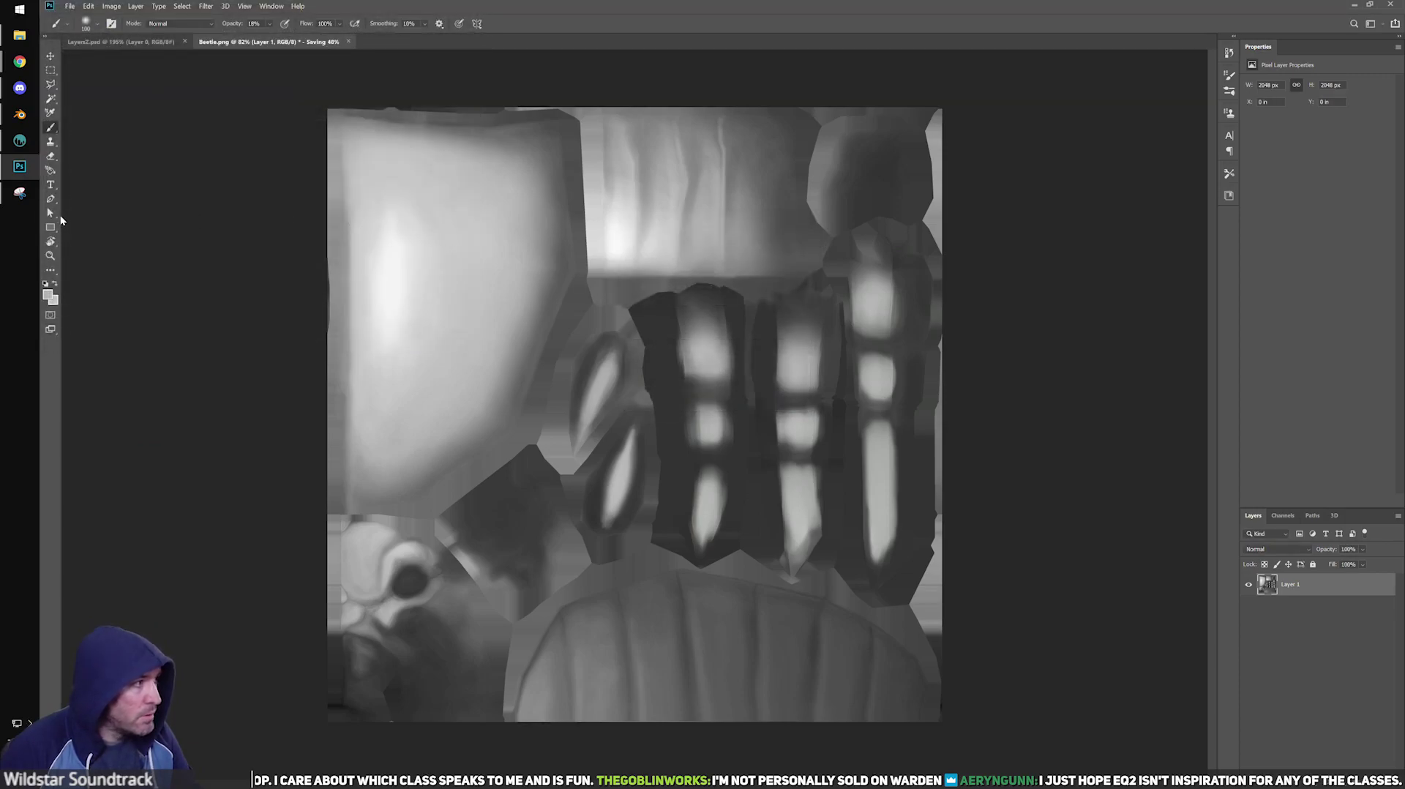
Switch to Blender and replace Material.001's base color image with the updated Beetle.png on the beetle.
{"action": "left_click", "coordinate": [20, 115]}
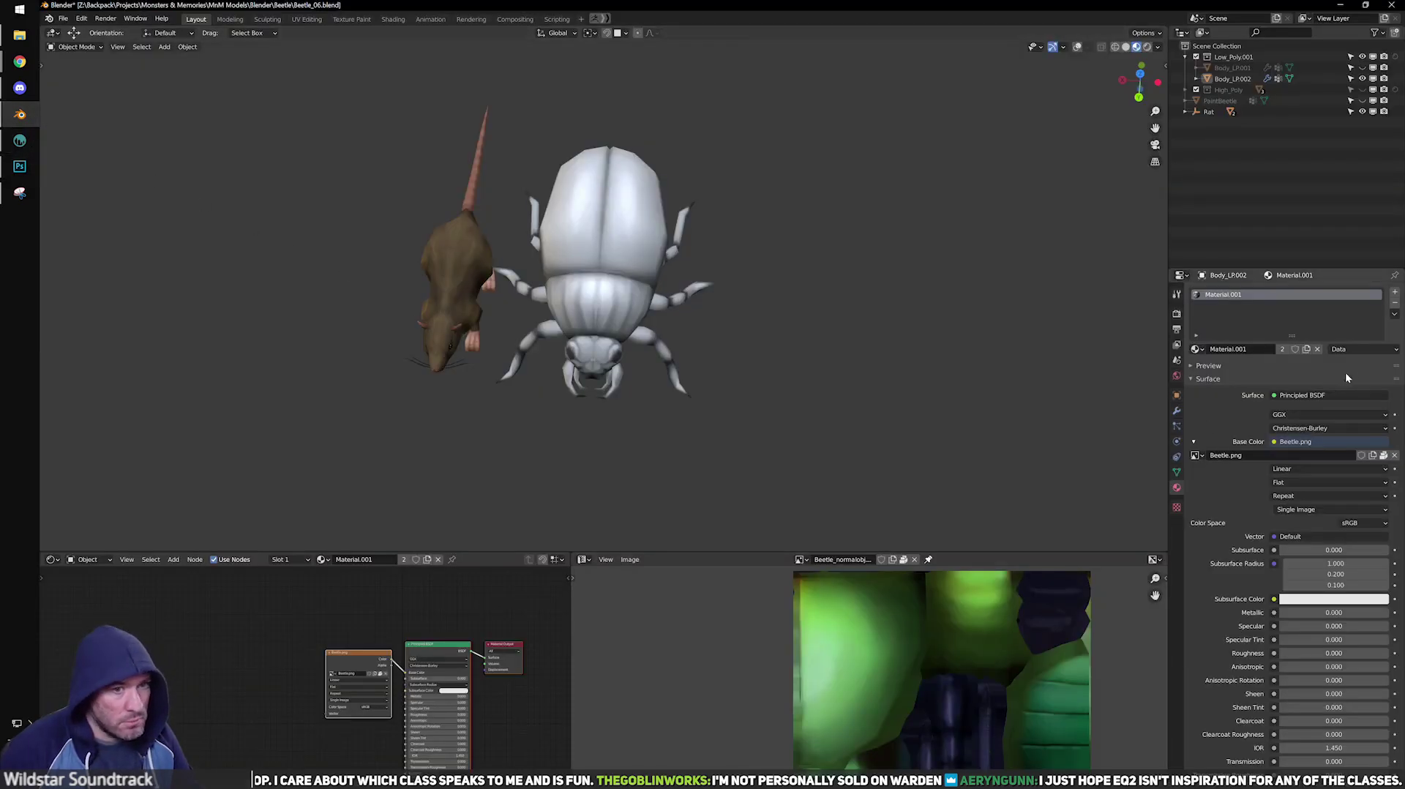
{"action": "left_click", "coordinate": [1394, 453]}
{"action": "left_click", "coordinate": [1354, 455]}
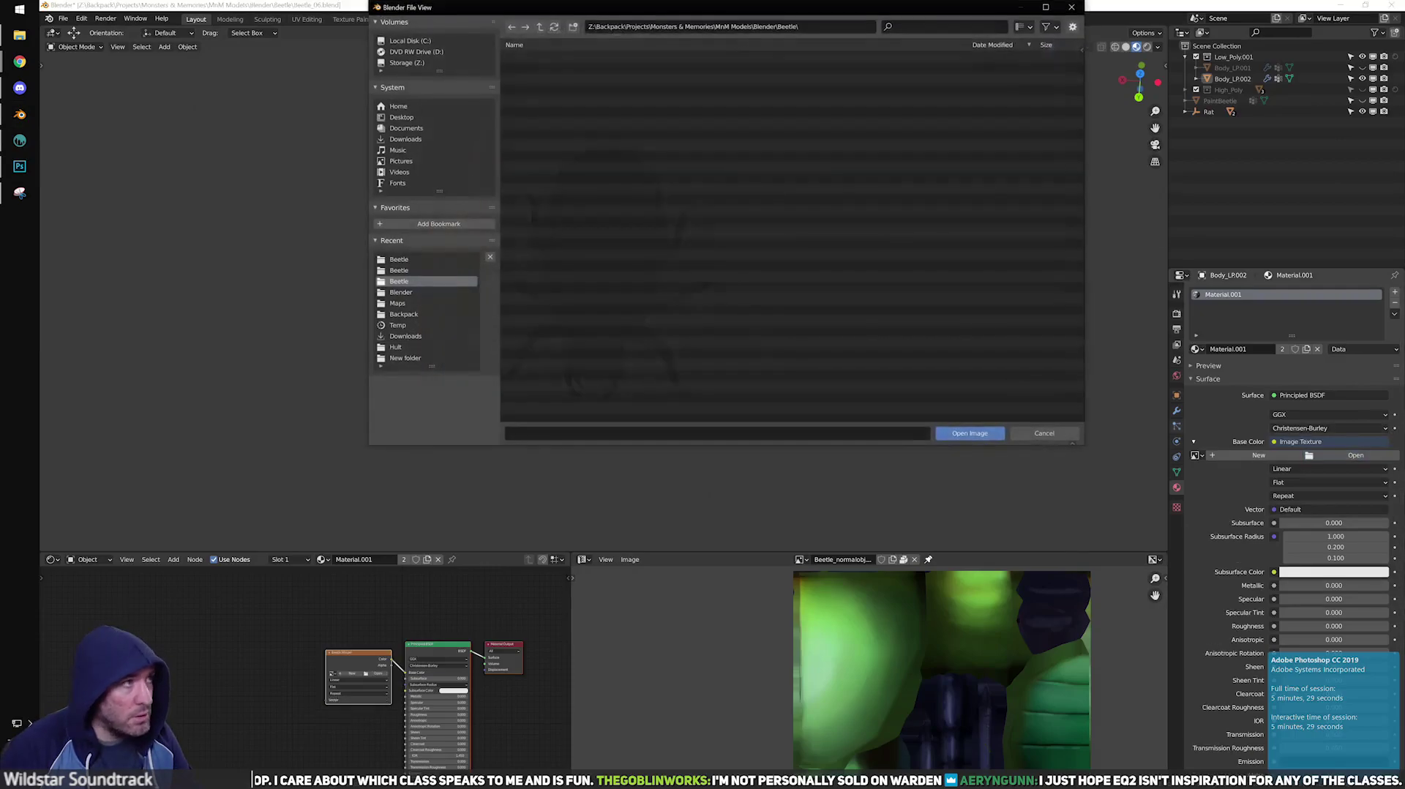
{"action": "left_click", "coordinate": [970, 433]}
{"action": "middle_click_drag", "start_coordinate": [454, 212], "coordinate": [645, 366]}
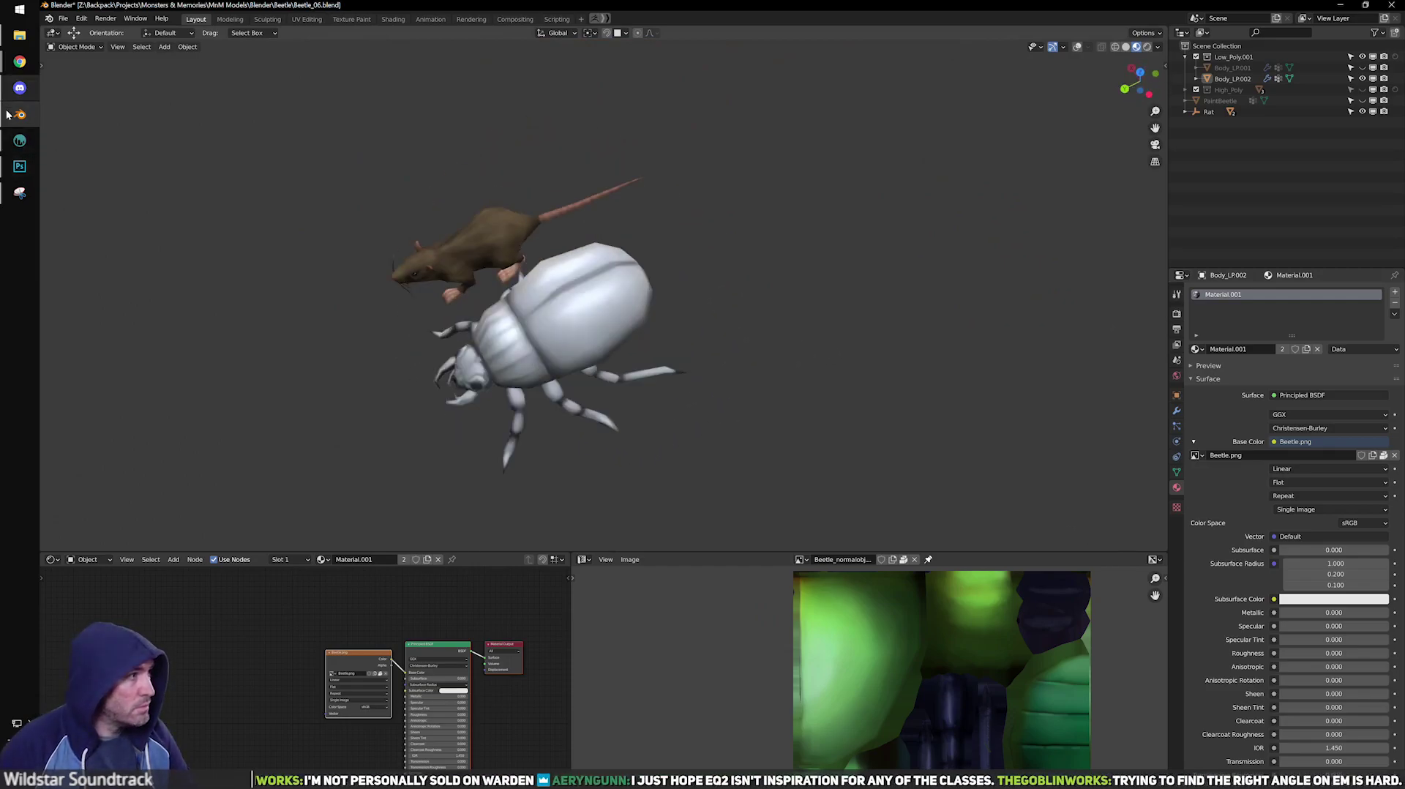
Switch to 3D-Coat and brush over the wing-shell highlight with light greys sampled from the shell, using a radius of 0.048.
{"action": "left_click", "coordinate": [20, 140]}
{"action": "left_click_drag", "start_coordinate": [587, 232], "coordinate": [446, 380]}
{"action": "left_click_drag", "start_coordinate": [537, 414], "coordinate": [414, 370]}
{"action": "scroll", "coordinate": [414, 371], "scroll_direction": "up", "scroll_amount": 5}
{"action": "scroll", "coordinate": [395, 469], "scroll_direction": "up", "scroll_amount": 4}
{"action": "middle_click_drag", "start_coordinate": [414, 371], "coordinate": [628, 473]}
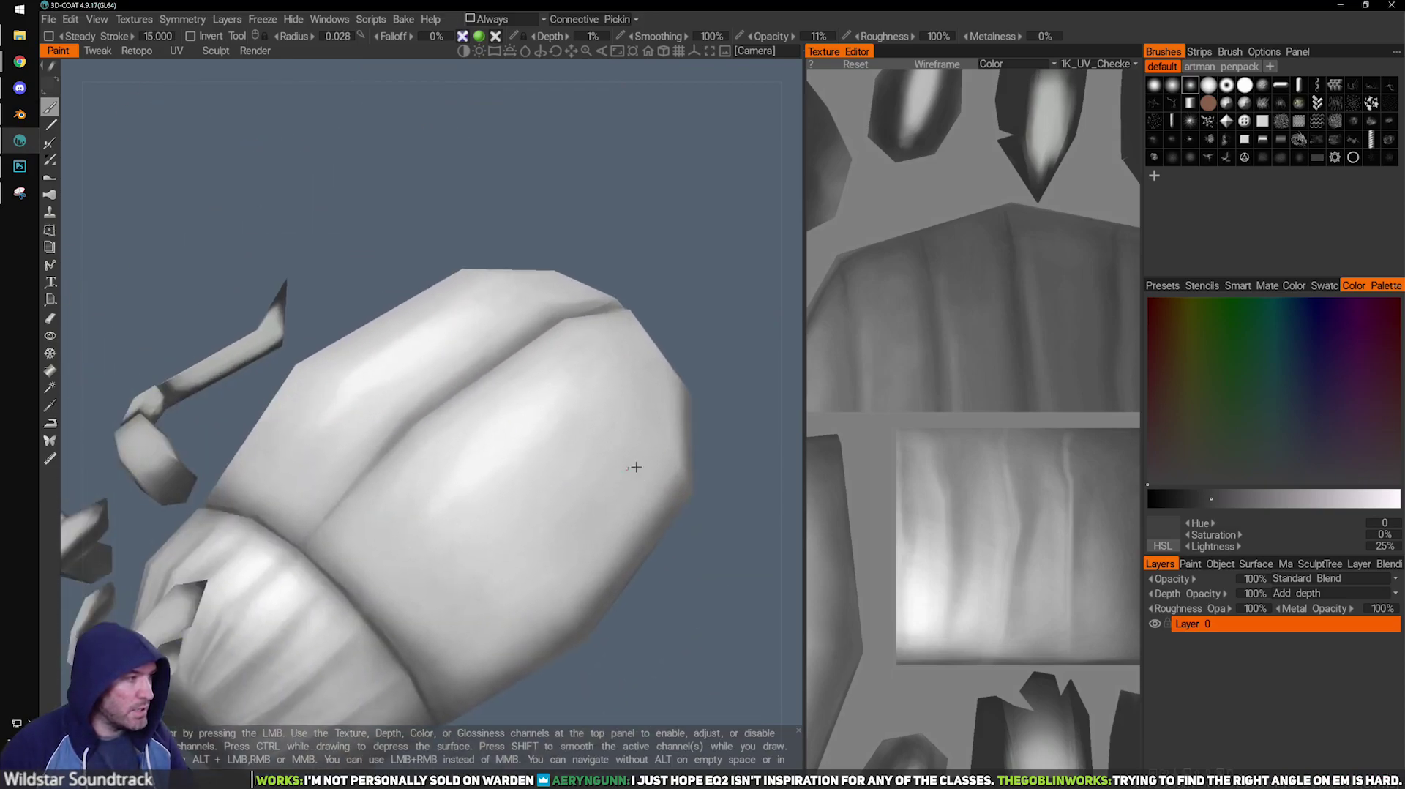
{"action": "scroll", "coordinate": [627, 474], "scroll_direction": "down", "scroll_amount": 1}
{"action": "left_click_drag", "start_coordinate": [568, 438], "coordinate": [613, 519], "text": "alt"}
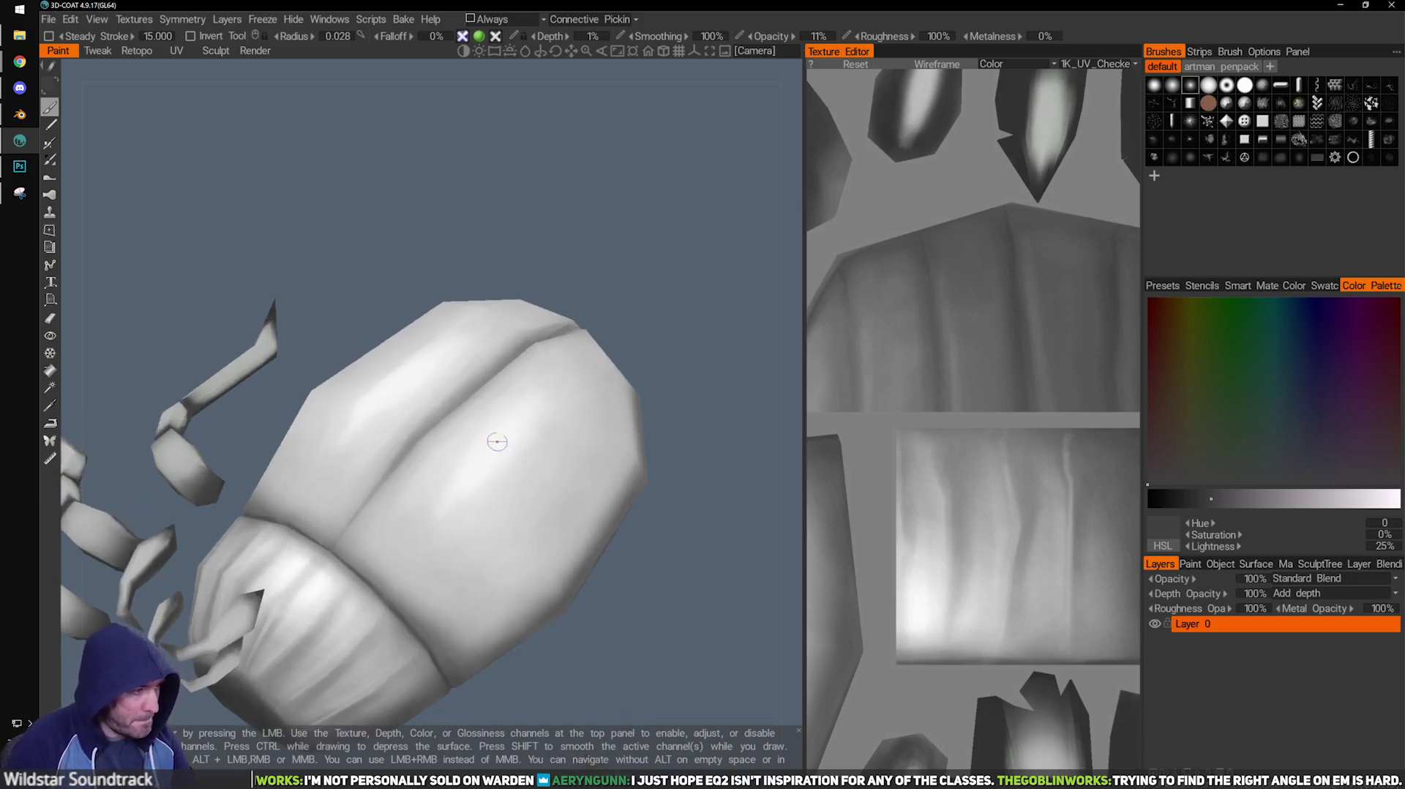
{"action": "key", "text": "v"}
{"action": "key", "text": "]"}
{"action": "key", "text": "]"}
{"action": "key", "text": "]"}
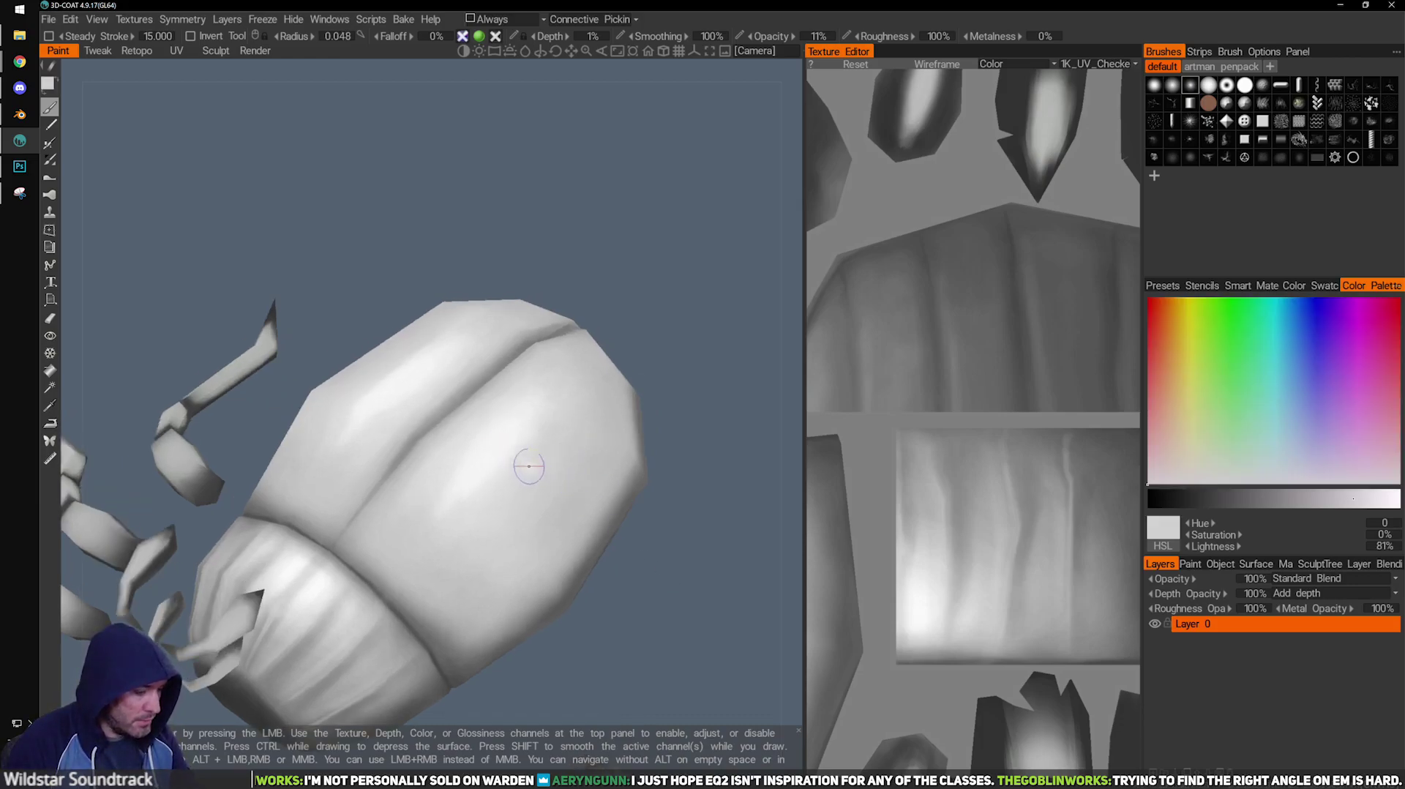
{"action": "key", "text": "v"}
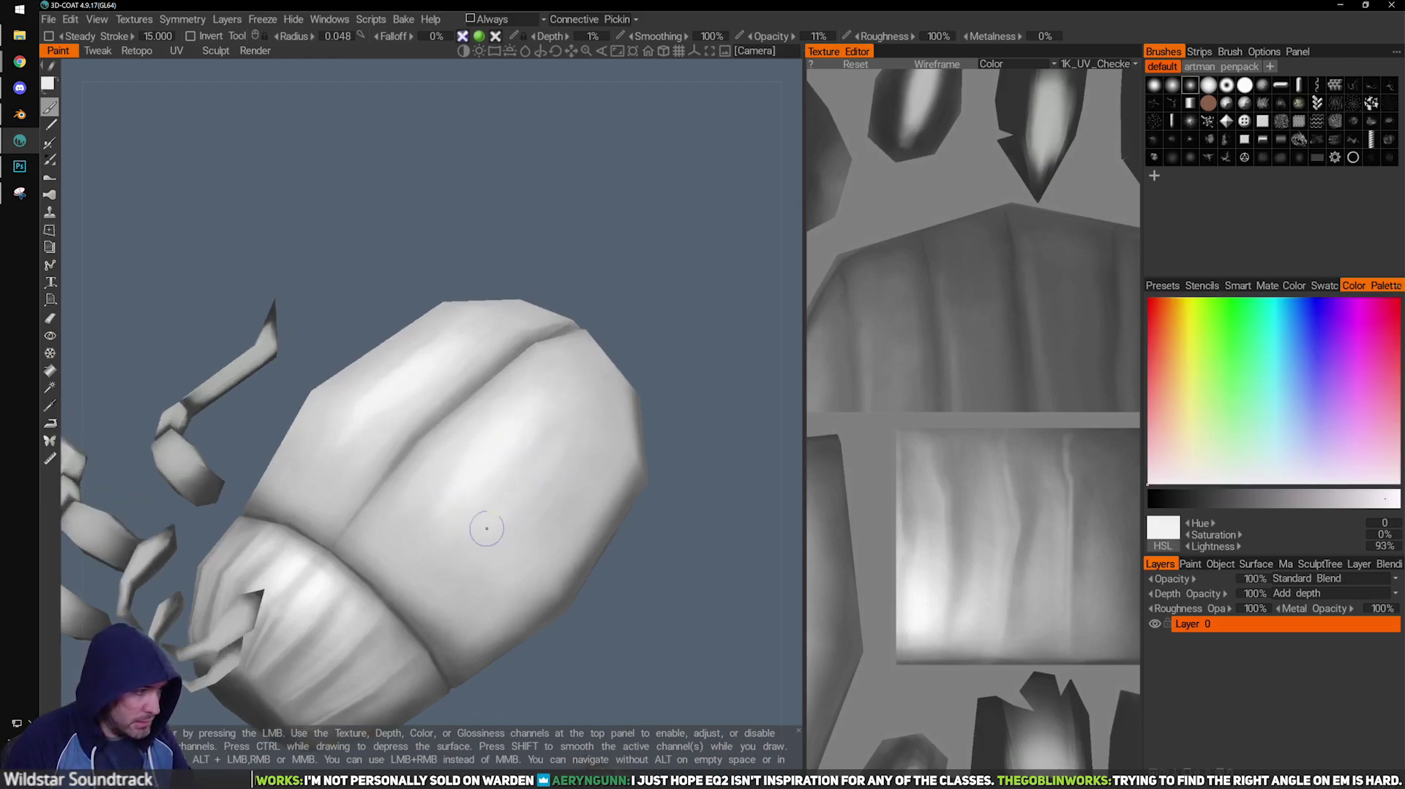
{"action": "key", "text": "v"}
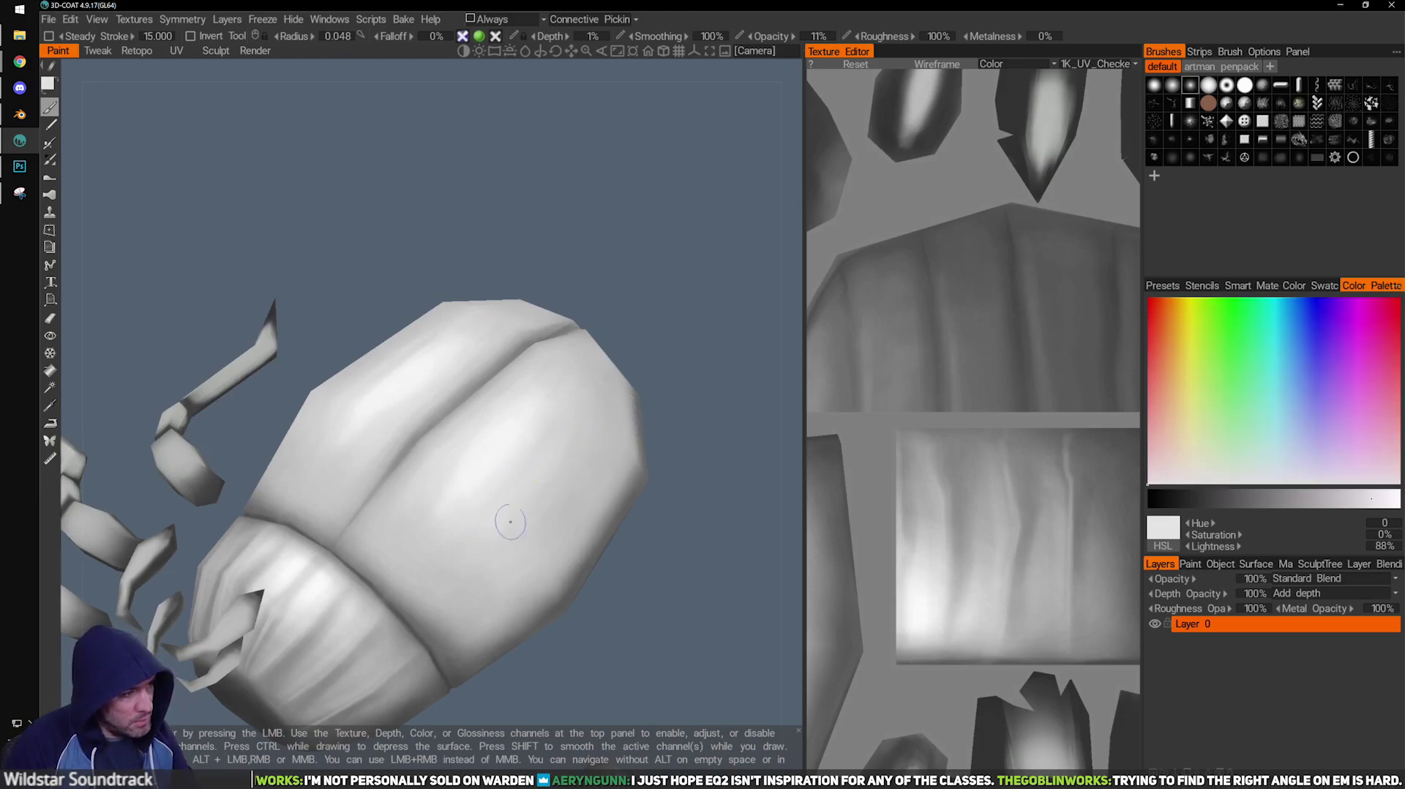
{"action": "left_click_drag", "start_coordinate": [567, 443], "coordinate": [561, 455], "text": "alt"}
Enlarge the brush radius to 0.093 and blend the wing shell's broad shading with greys sampled around the highlight.
{"action": "key", "text": "]"}
{"action": "key", "text": "]"}
{"action": "key", "text": "]"}
{"action": "key", "text": "]"}
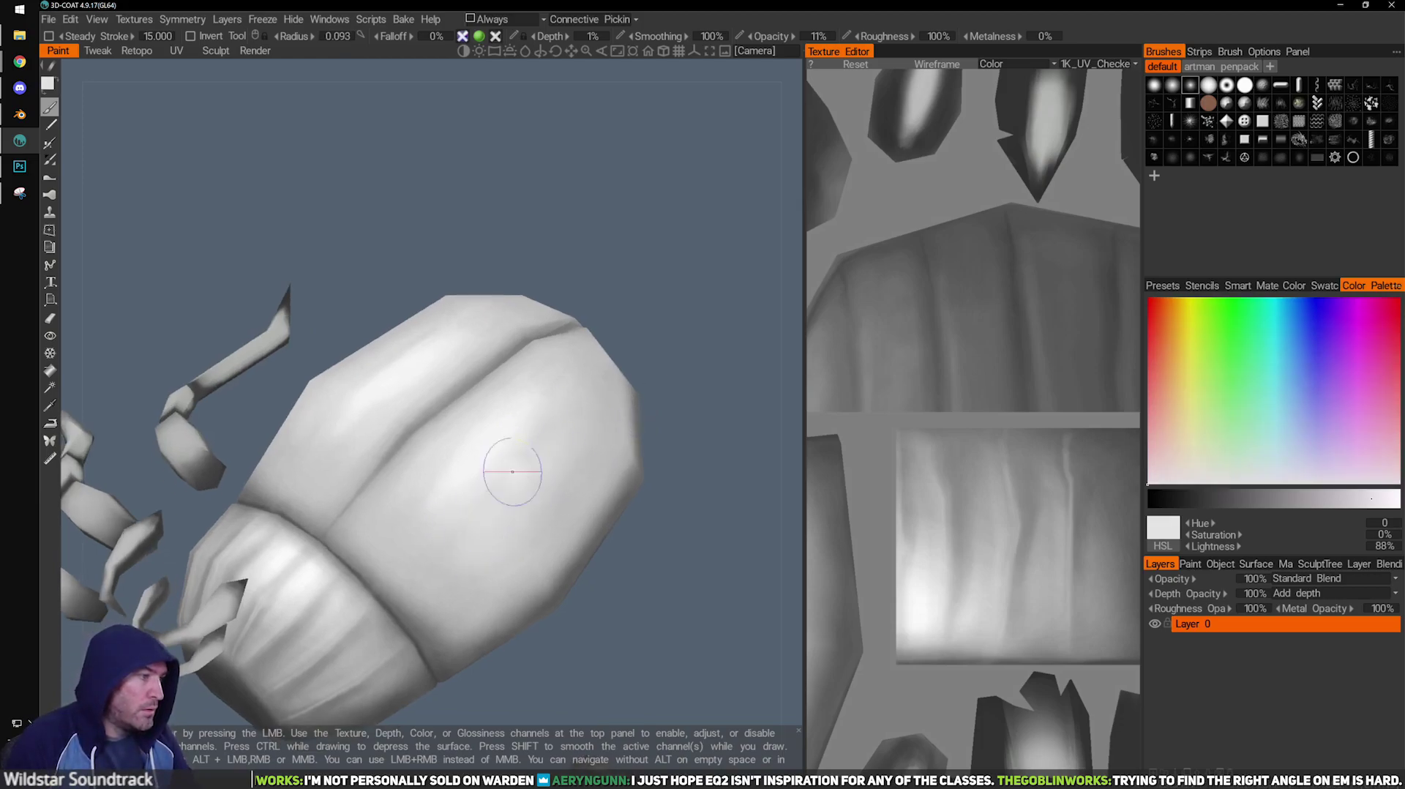
{"action": "left_click_drag", "start_coordinate": [653, 338], "coordinate": [692, 366]}
{"action": "left_click_drag", "start_coordinate": [568, 439], "coordinate": [601, 412]}
{"action": "left_click_drag", "start_coordinate": [634, 412], "coordinate": [646, 411]}
{"action": "mouse_move", "coordinate": [569, 511]}
{"action": "left_mouse_down"}
{"action": "mouse_move", "coordinate": [592, 462]}
{"action": "mouse_move", "coordinate": [564, 441]}
{"action": "left_mouse_up"}
{"action": "key", "text": "v"}
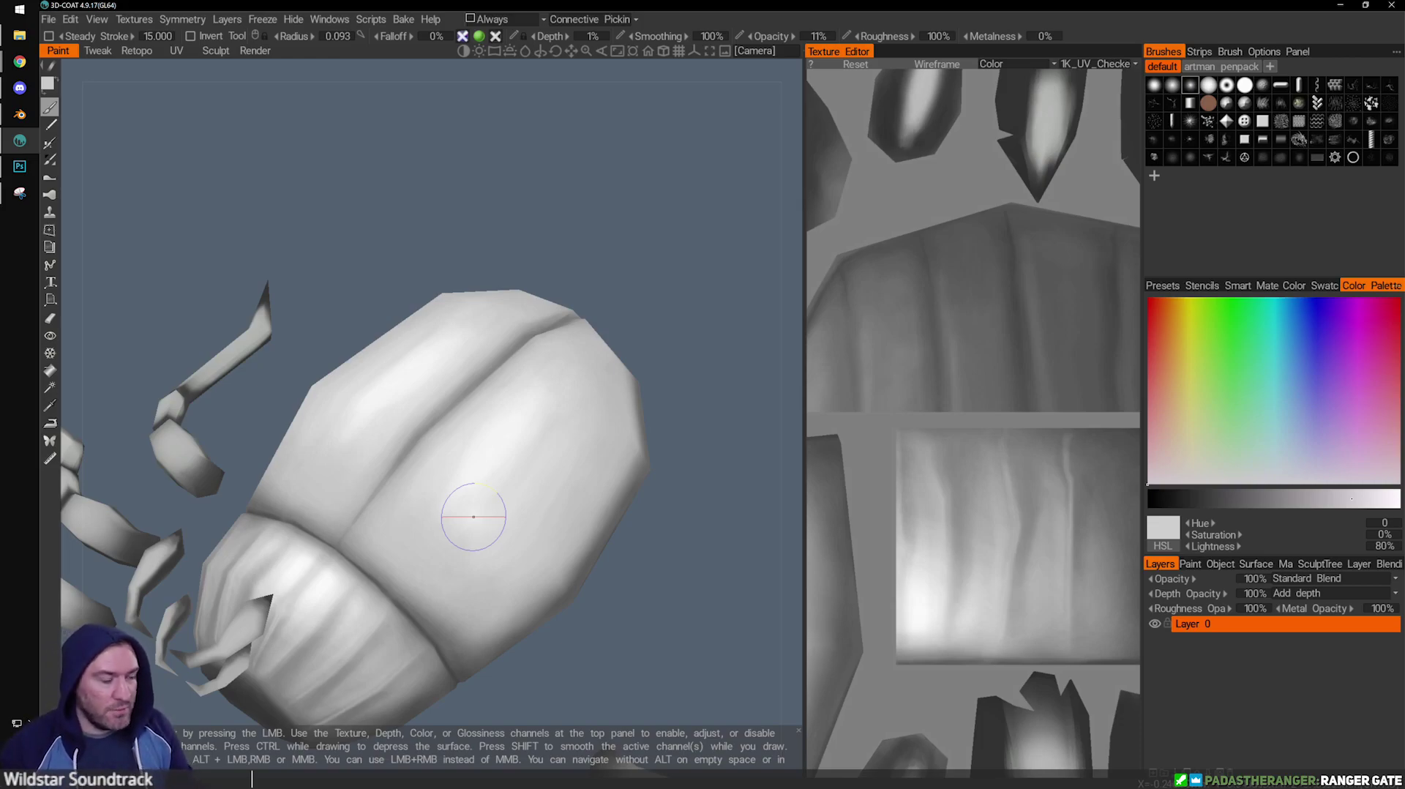
Sample the dark grey at the thorax's front, reduce the brush radius to 0.039 and paint along the dark area's edge.
{"action": "left_click_drag", "start_coordinate": [606, 268], "coordinate": [675, 300]}
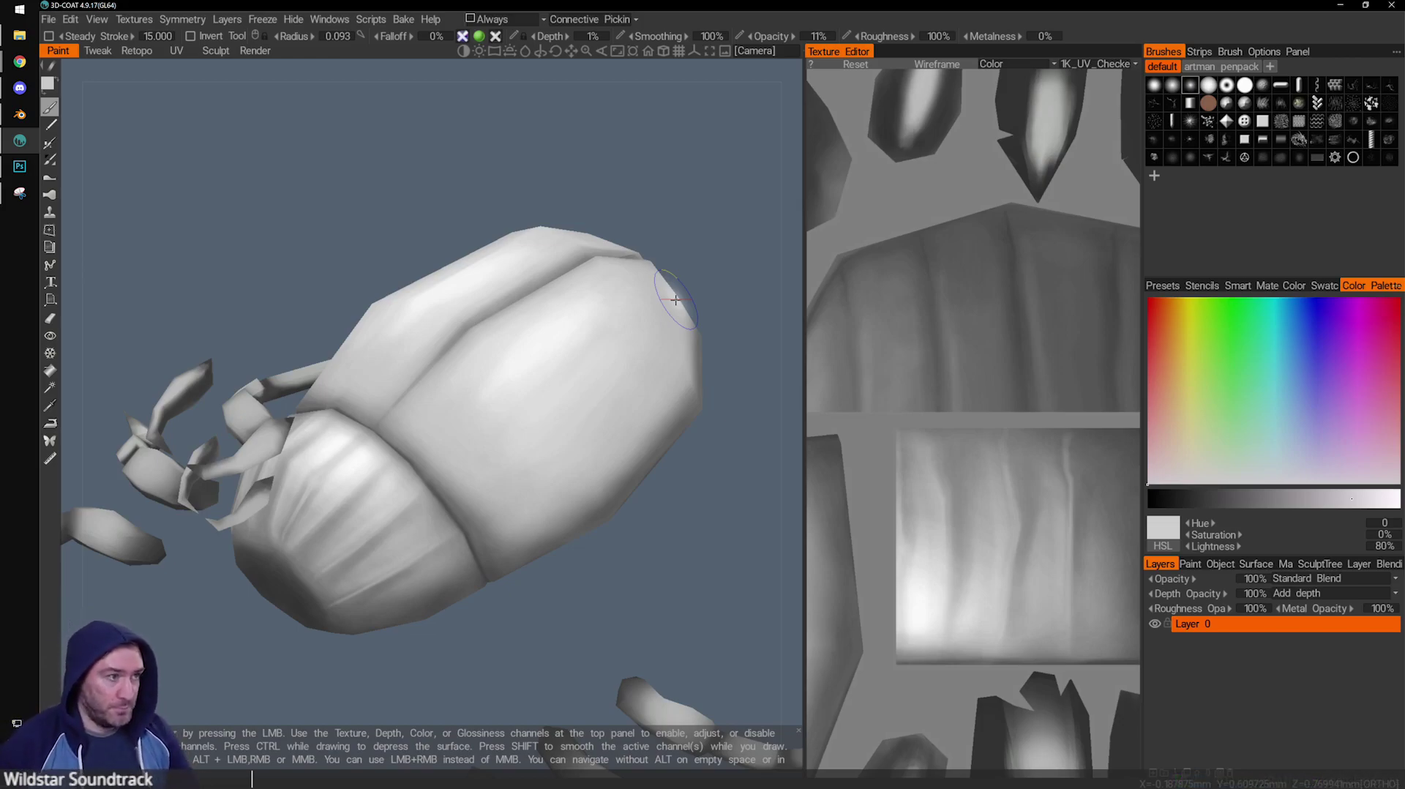
{"action": "middle_click_drag", "start_coordinate": [570, 380], "coordinate": [625, 258]}
{"action": "left_click_drag", "start_coordinate": [625, 259], "coordinate": [681, 253], "text": "alt"}
{"action": "middle_click_drag", "start_coordinate": [456, 505], "coordinate": [511, 446], "text": "alt"}
{"action": "left_click_drag", "start_coordinate": [542, 478], "coordinate": [389, 411], "text": "alt"}
{"action": "right_click_drag", "start_coordinate": [389, 405], "coordinate": [591, 524], "text": "alt"}
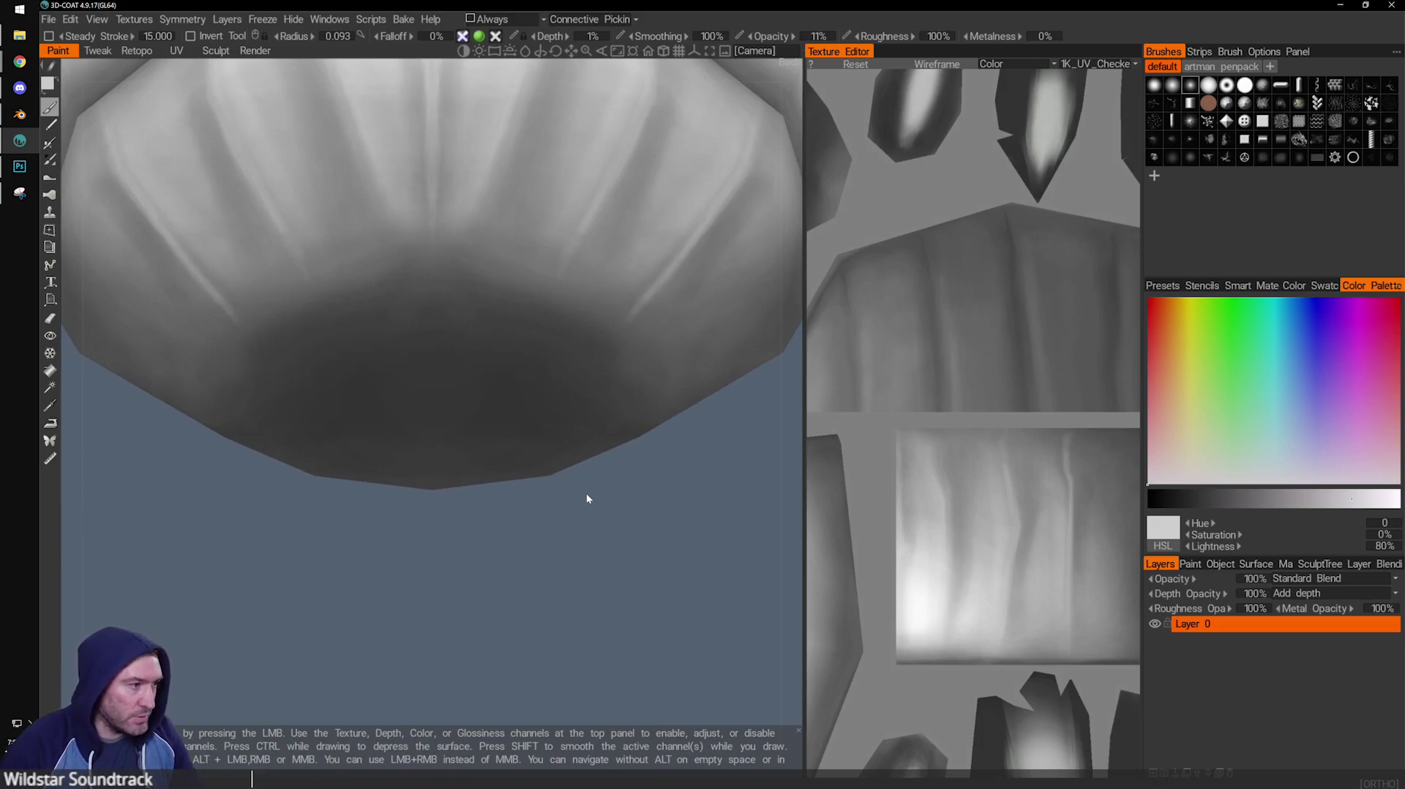
{"action": "left_click_drag", "start_coordinate": [719, 588], "coordinate": [706, 581], "text": "alt"}
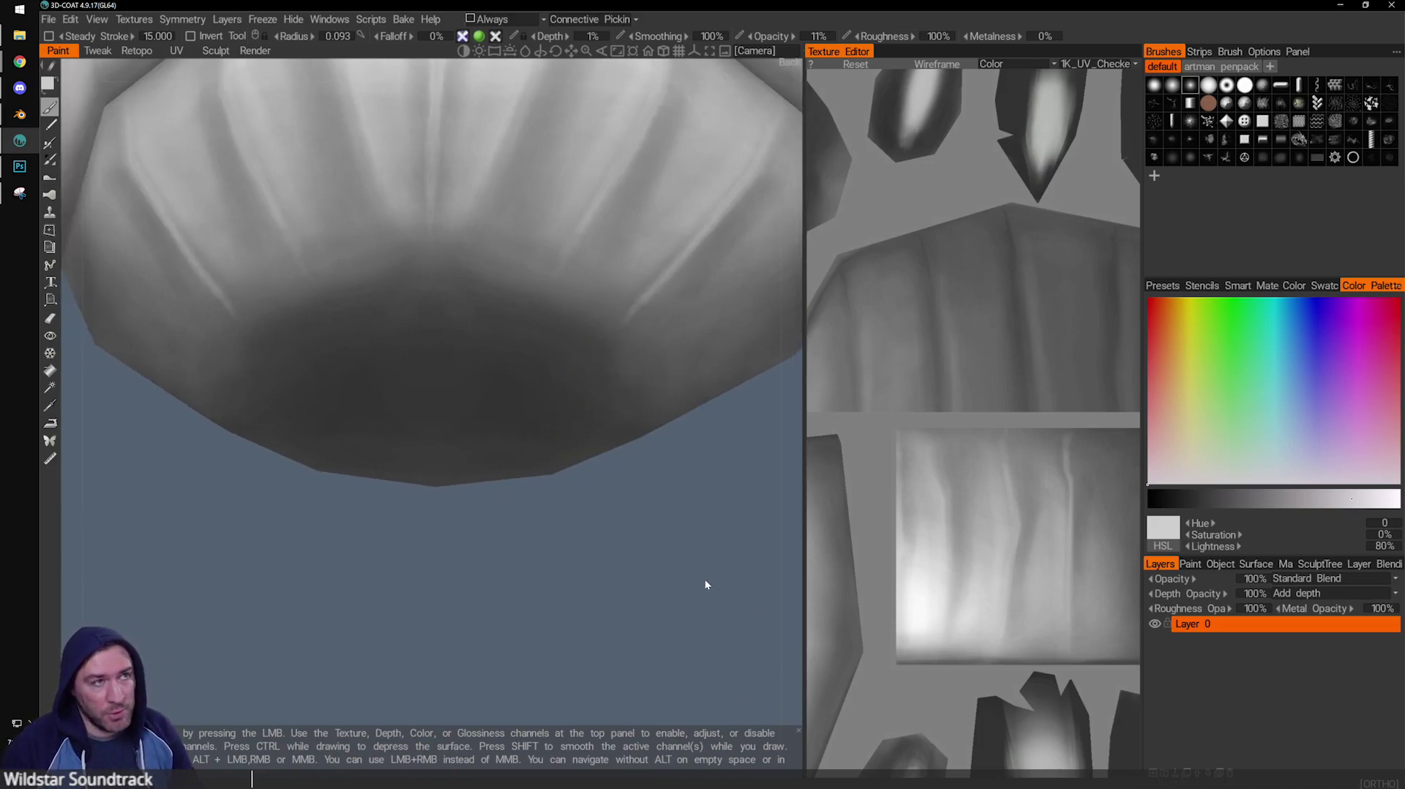
{"action": "key", "text": "v"}
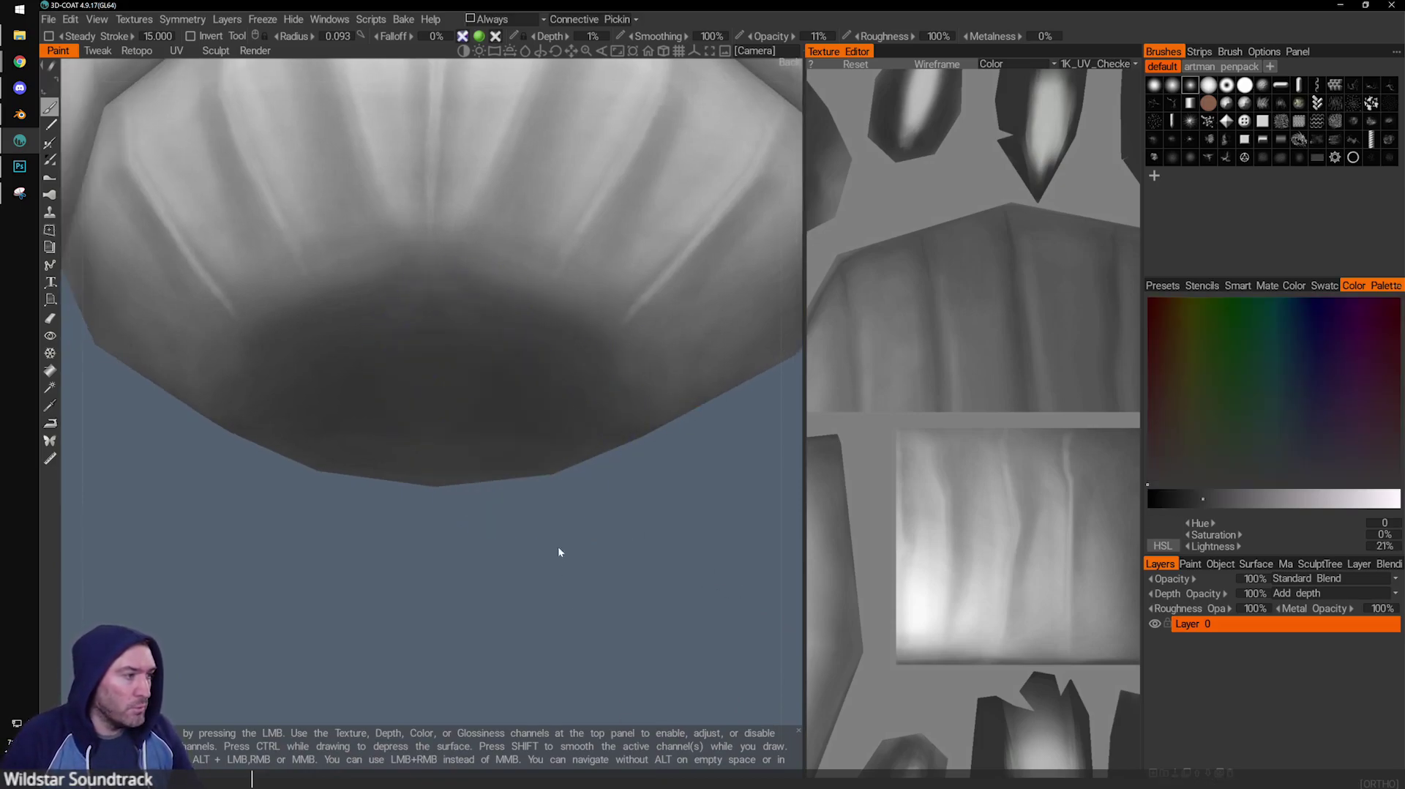
{"action": "left_click_drag", "start_coordinate": [552, 539], "coordinate": [559, 540]}
{"action": "key", "text": "bracketleft"}
{"action": "key", "text": "bracketleft"}
{"action": "key", "text": "bracketleft"}
{"action": "mouse_move", "coordinate": [417, 317]}
{"action": "left_mouse_down"}
{"action": "mouse_move", "coordinate": [510, 315]}
{"action": "mouse_move", "coordinate": [459, 274]}
{"action": "left_mouse_up"}
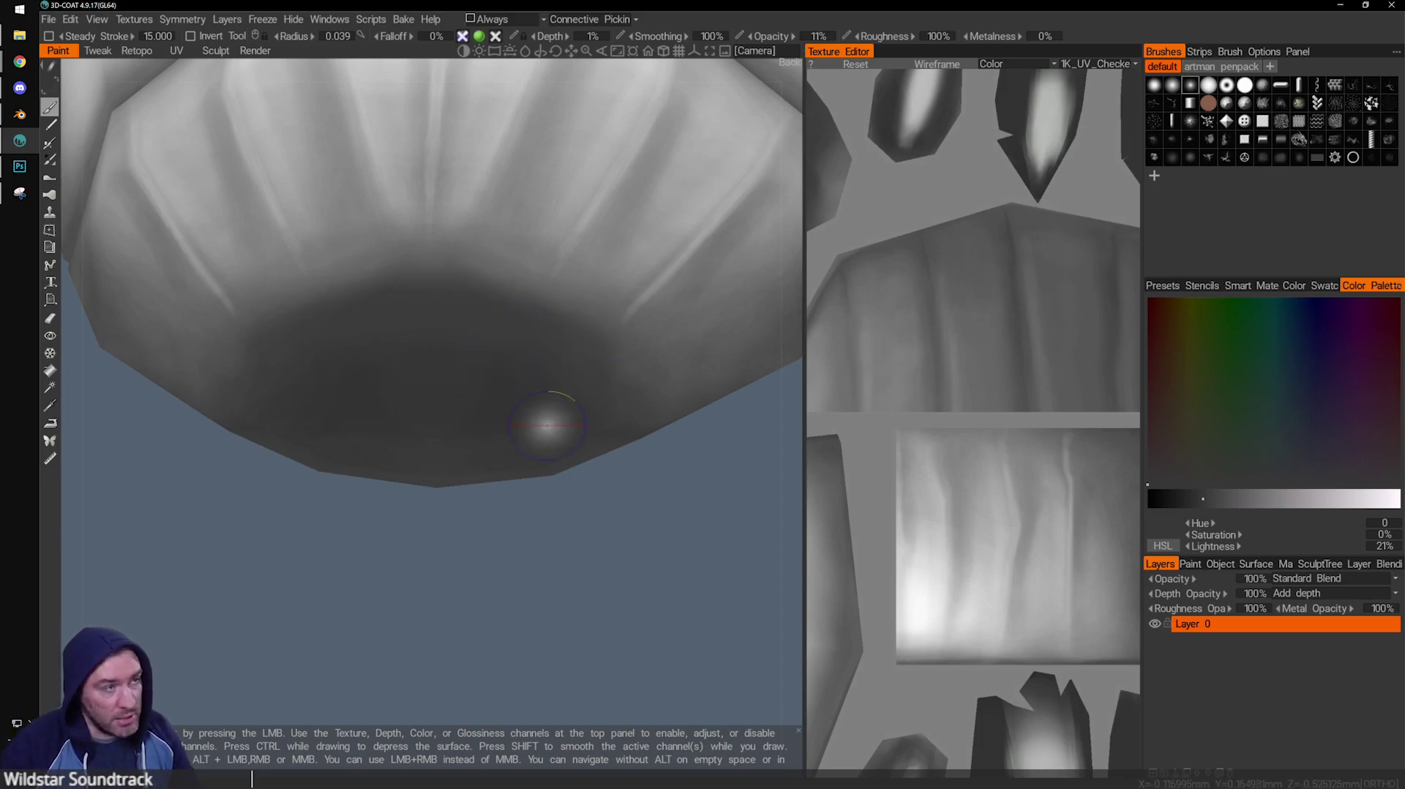
Examine the thorax's ridges, dark front and seam with the wing shell from several angles and distances.
{"action": "right_click_drag", "start_coordinate": [549, 427], "coordinate": [596, 386], "text": "alt"}
{"action": "middle_click_drag", "start_coordinate": [595, 386], "coordinate": [564, 405], "text": "alt"}
{"action": "right_click_drag", "start_coordinate": [564, 404], "coordinate": [553, 465], "text": "alt"}
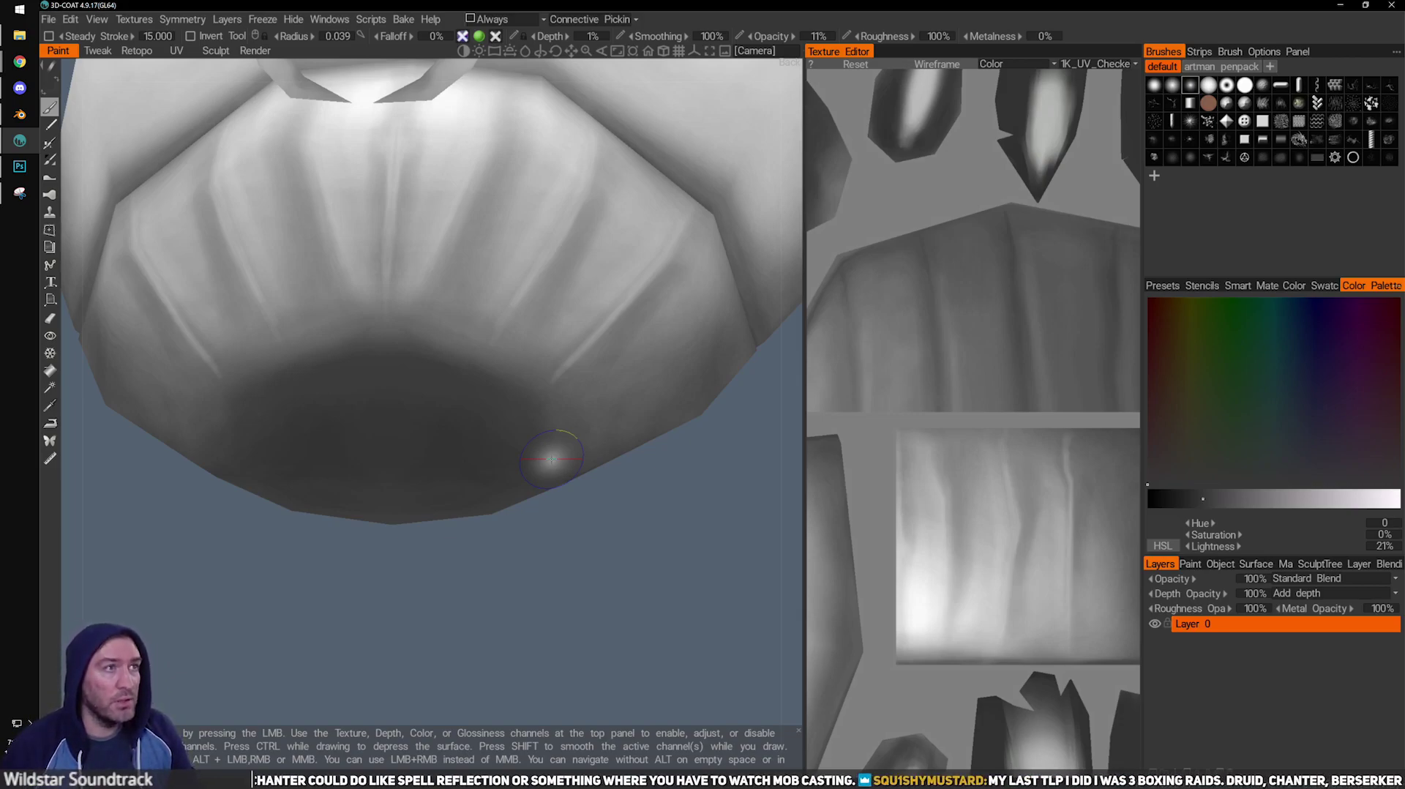
{"action": "middle_click_drag", "start_coordinate": [496, 363], "coordinate": [498, 392], "text": "alt"}
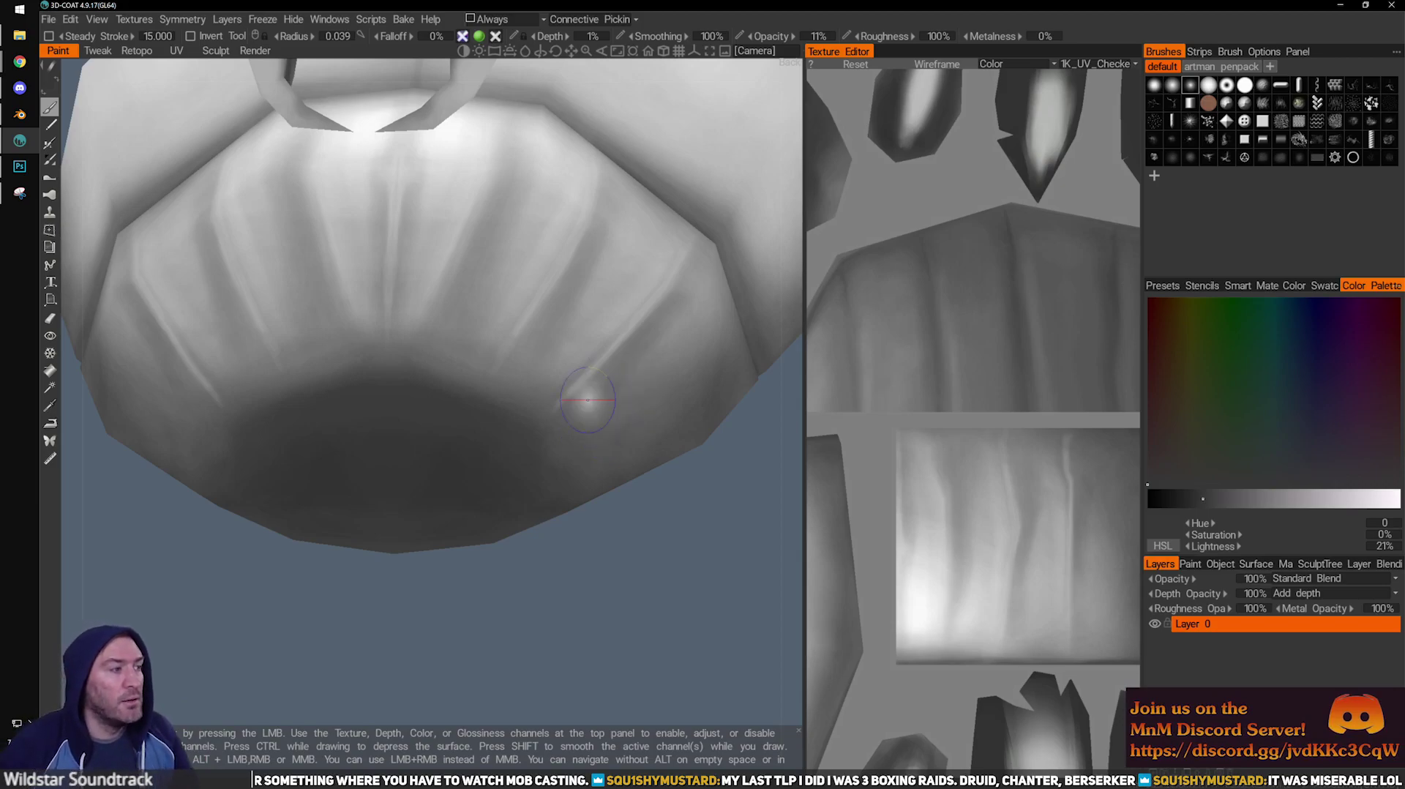
{"action": "middle_click_drag", "start_coordinate": [555, 402], "coordinate": [557, 445]}
{"action": "mouse_move", "coordinate": [557, 446]}
{"action": "left_mouse_down", "text": "alt"}
{"action": "mouse_move", "coordinate": [490, 432]}
{"action": "mouse_move", "coordinate": [409, 353]}
{"action": "left_mouse_up", "text": "alt"}
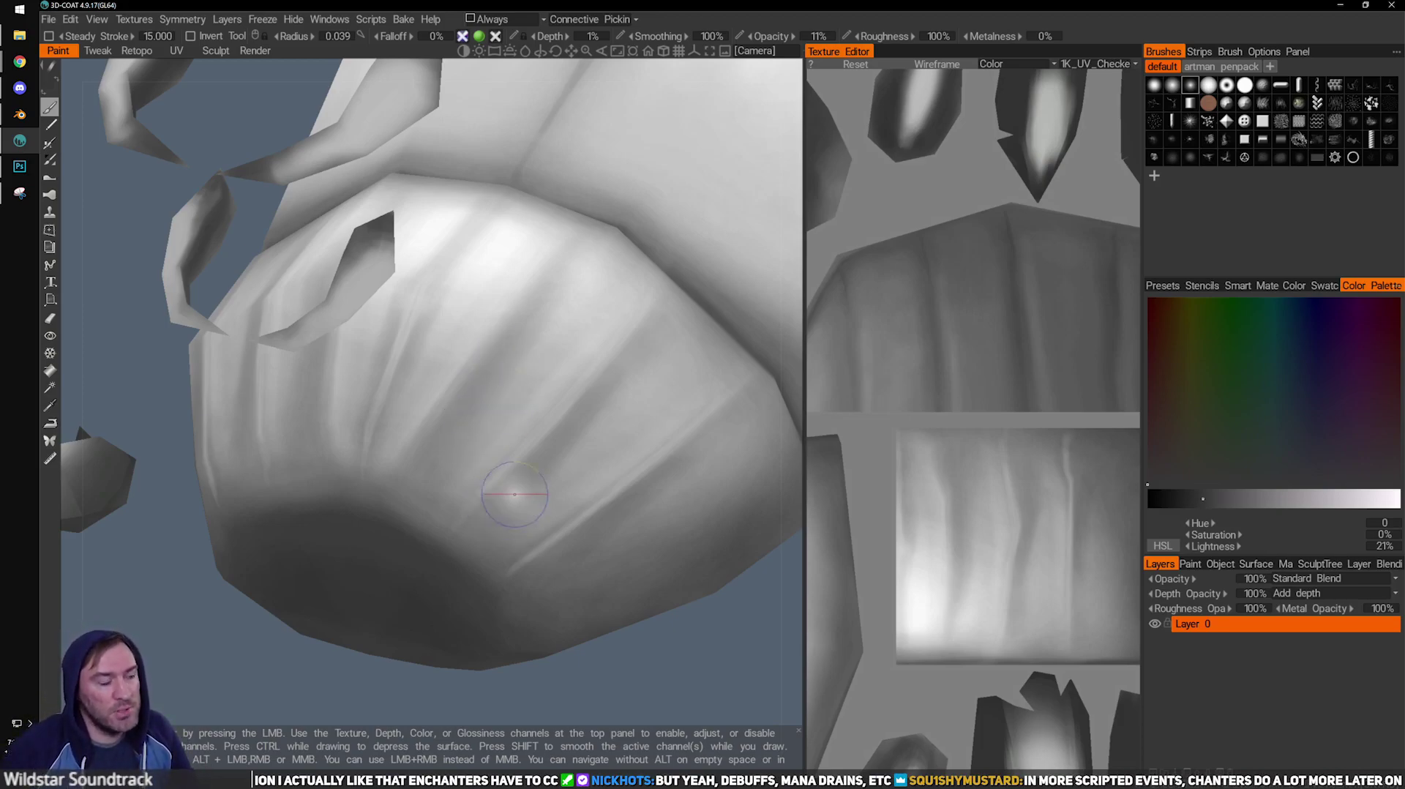
{"action": "middle_click_drag", "start_coordinate": [542, 368], "coordinate": [474, 394], "text": "alt"}
{"action": "right_click_drag", "start_coordinate": [473, 394], "coordinate": [474, 391]}
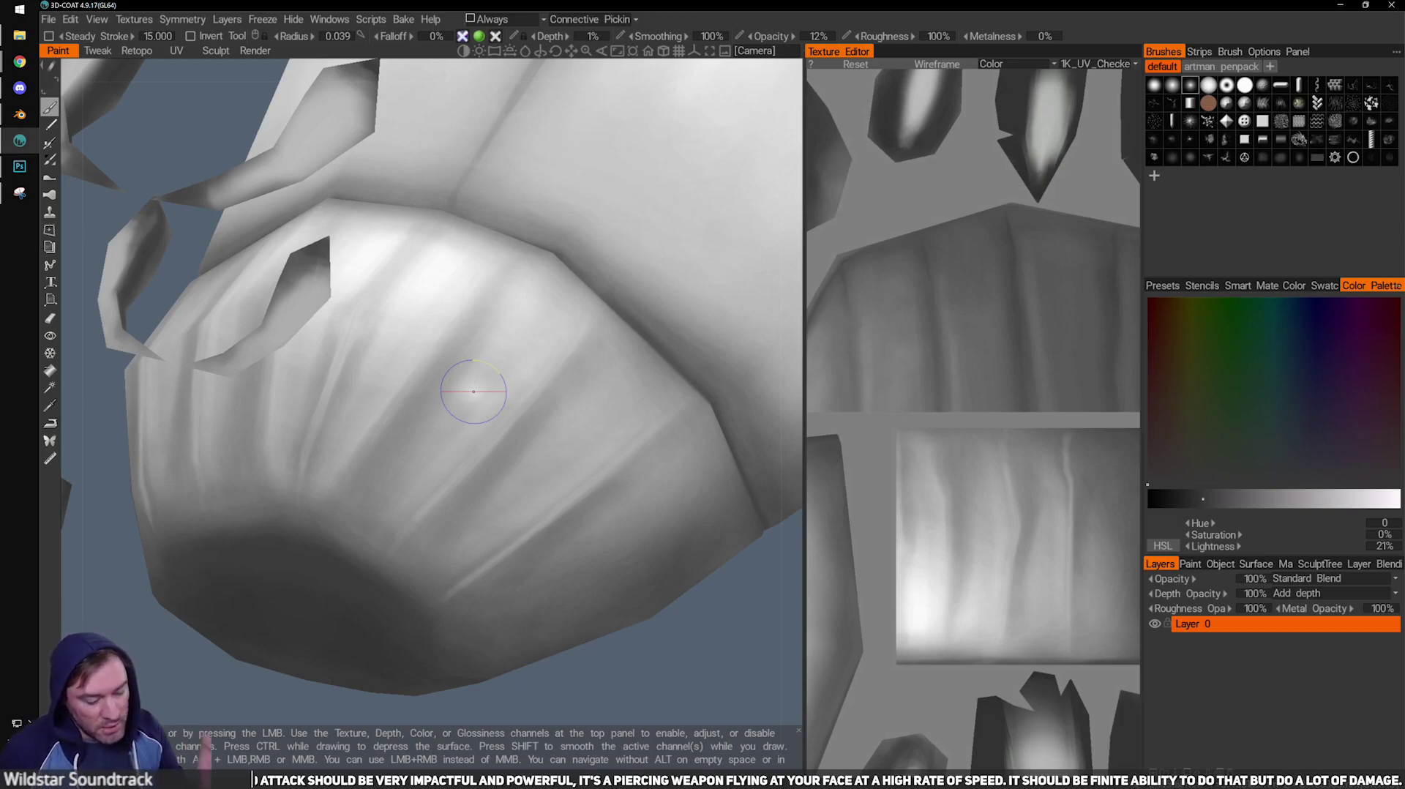
{"action": "scroll", "coordinate": [437, 415], "scroll_direction": "down", "scroll_amount": 5}
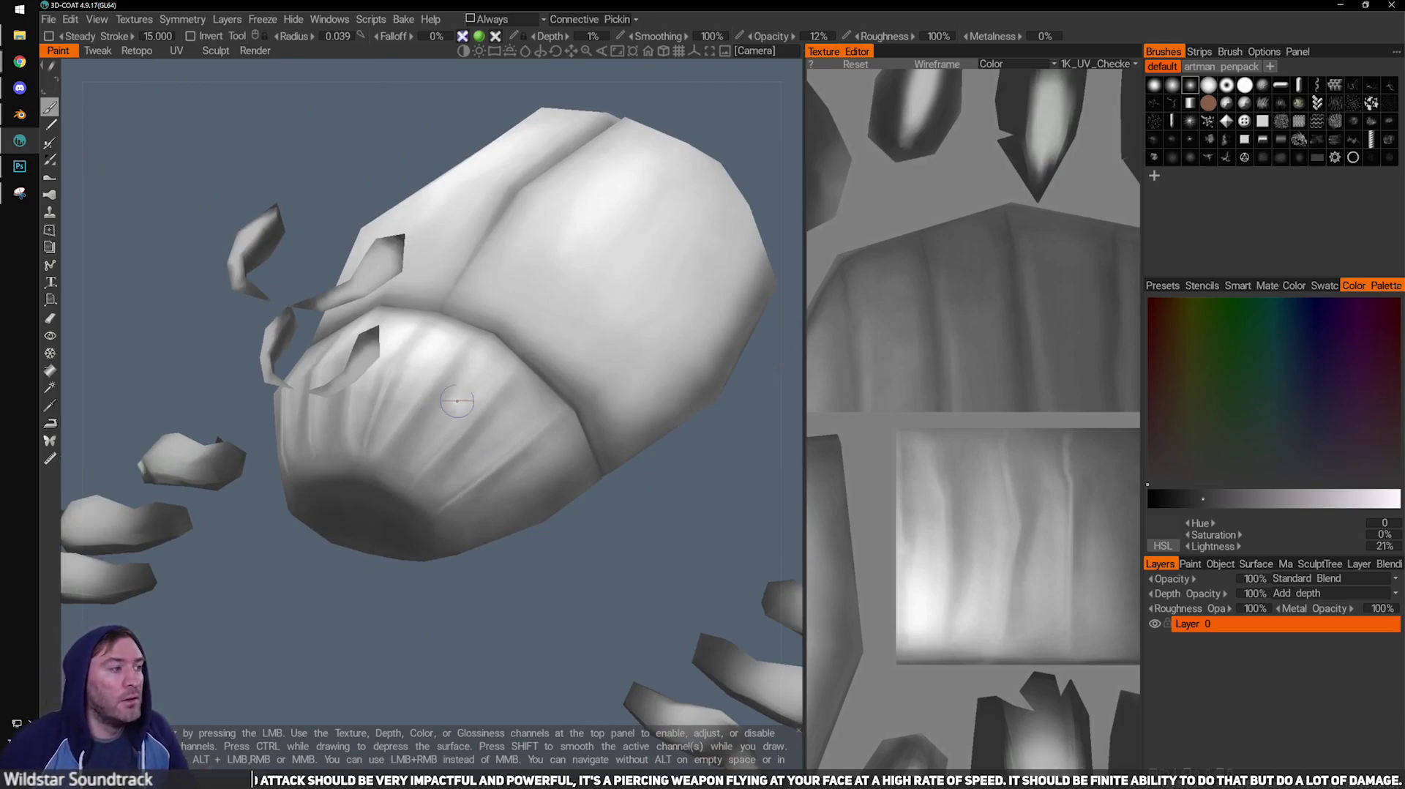
{"action": "middle_click_drag", "start_coordinate": [476, 427], "coordinate": [480, 467]}
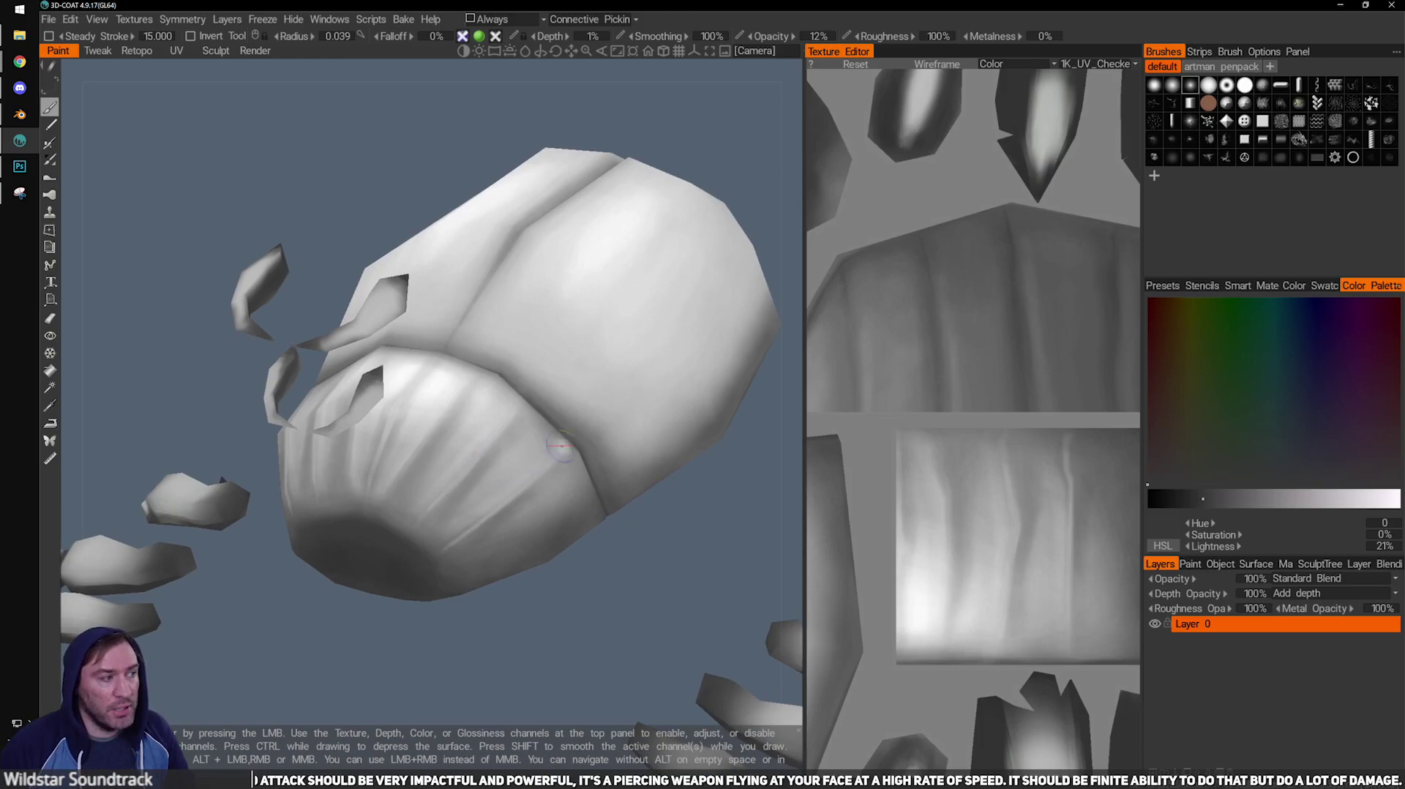
{"action": "scroll", "coordinate": [555, 466], "scroll_direction": "up", "scroll_amount": 8}
{"action": "scroll", "coordinate": [558, 468], "scroll_direction": "down", "scroll_amount": 3}
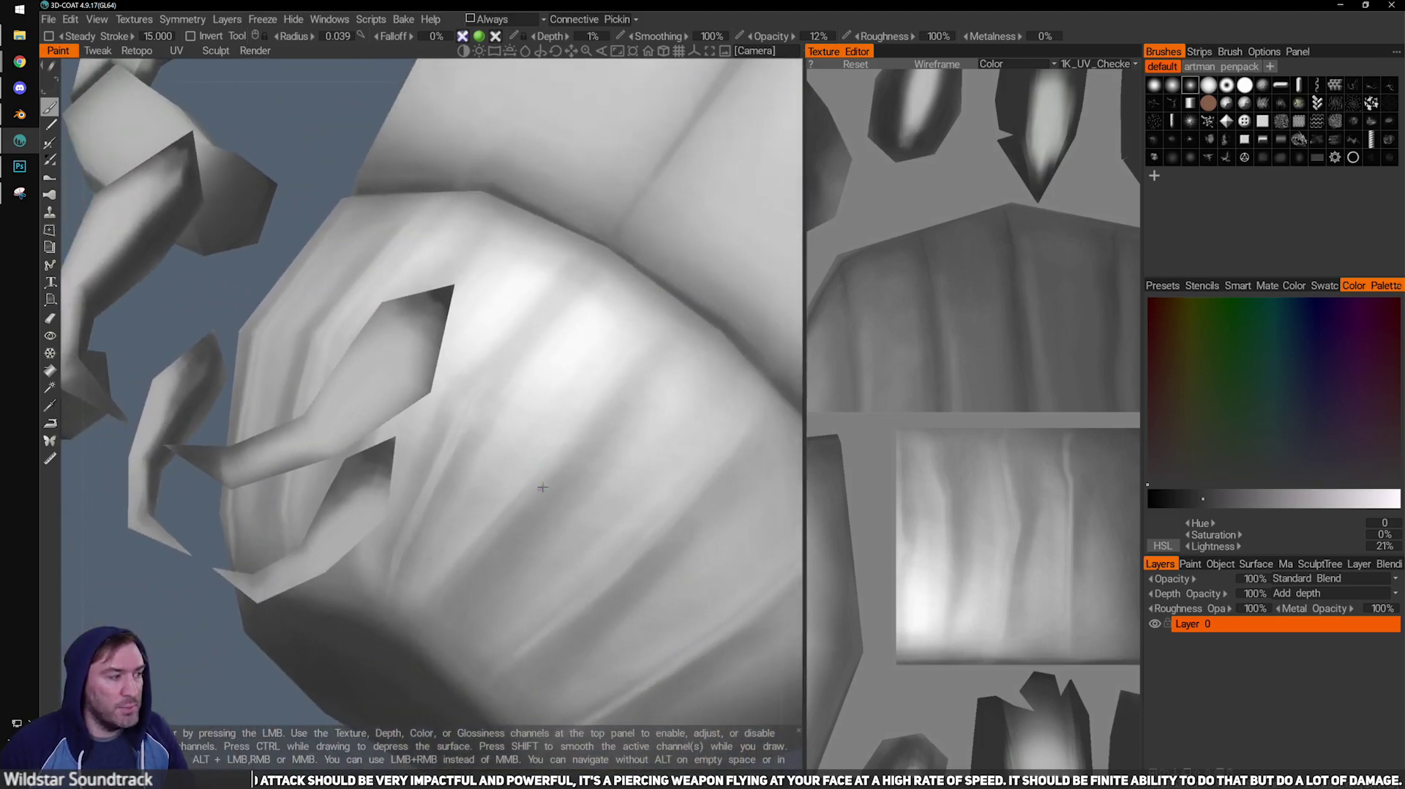
{"action": "middle_click_drag", "start_coordinate": [543, 490], "coordinate": [428, 416], "text": "alt"}
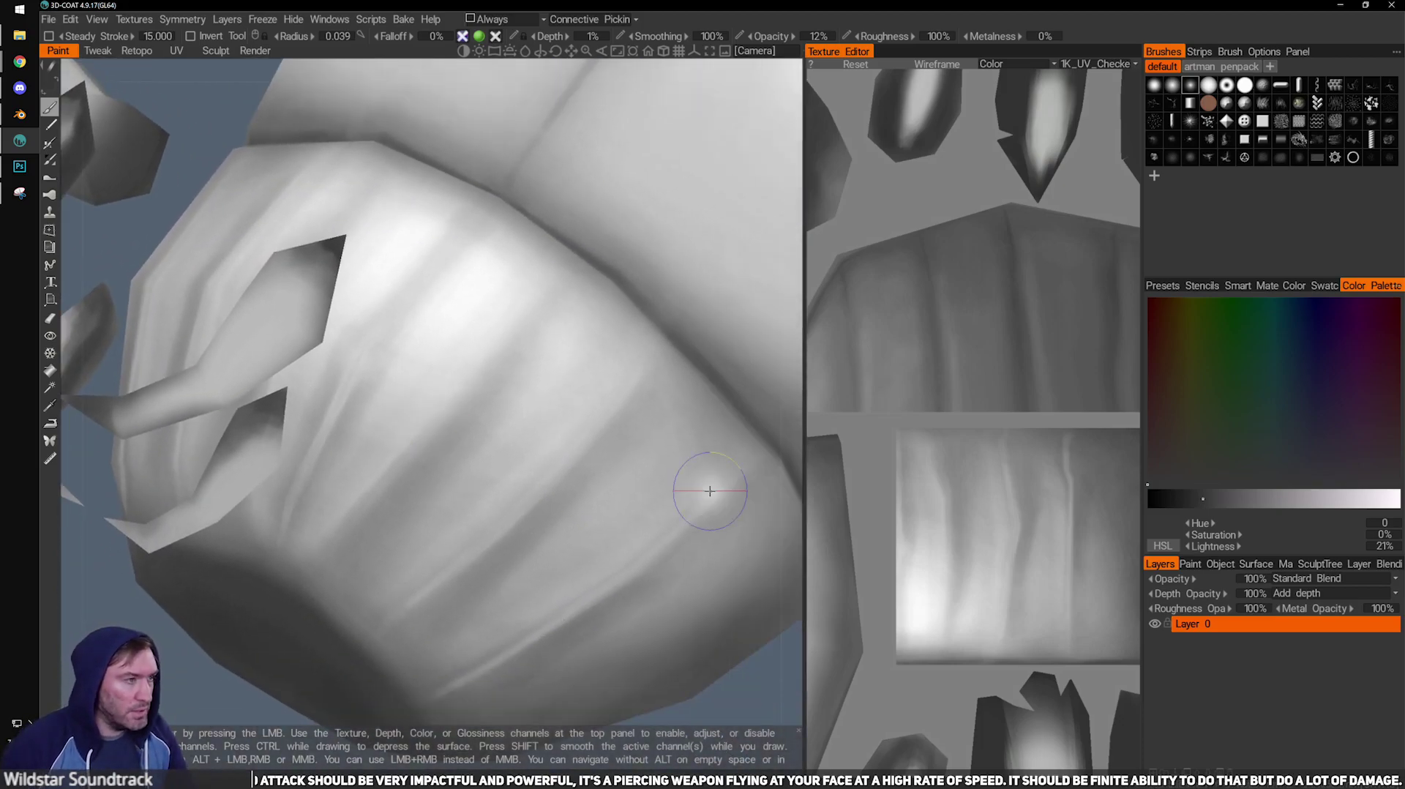
{"action": "mouse_move", "coordinate": [536, 396]}
{"action": "left_mouse_down", "text": "alt"}
{"action": "mouse_move", "coordinate": [523, 318]}
{"action": "mouse_move", "coordinate": [410, 246]}
{"action": "left_mouse_up", "text": "alt"}
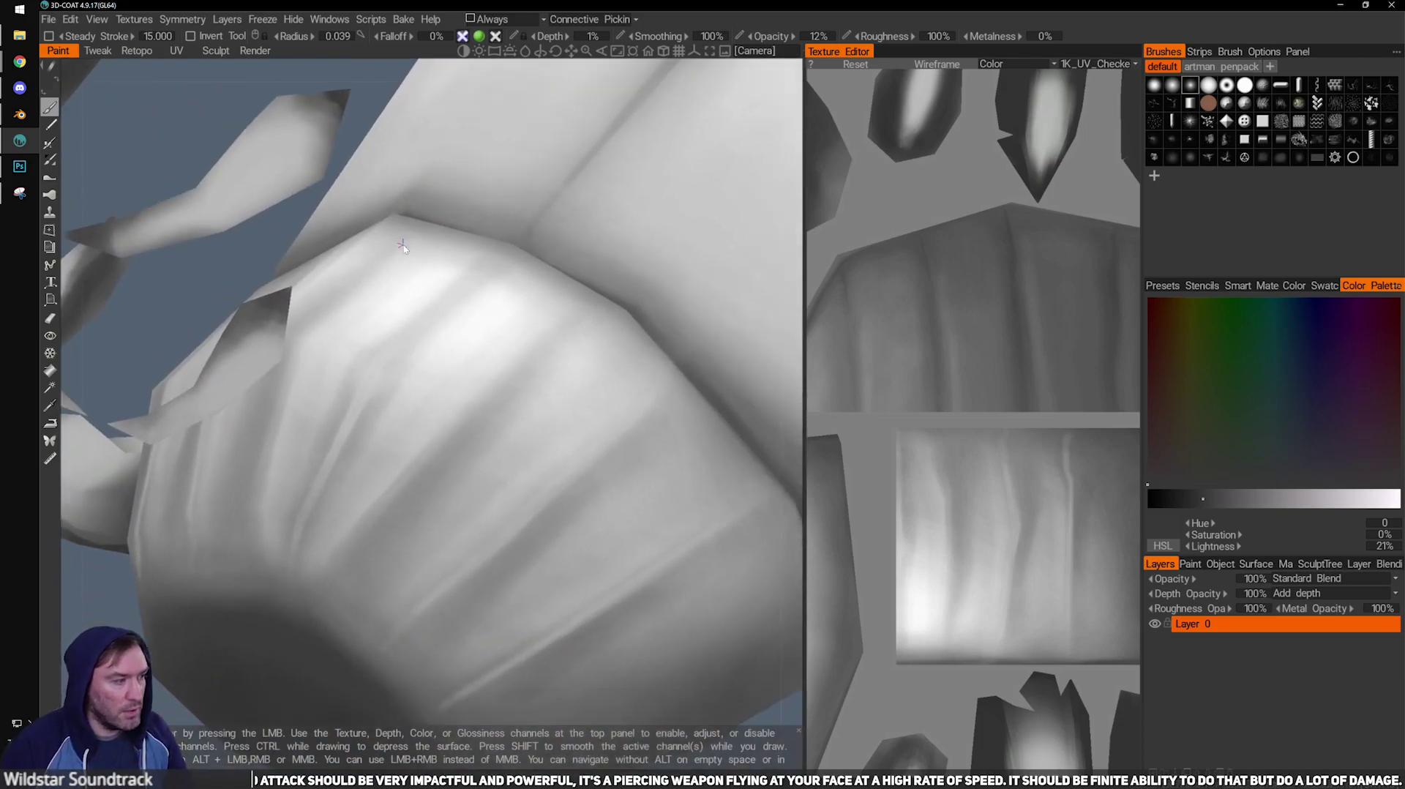
{"action": "left_click_drag", "start_coordinate": [619, 505], "coordinate": [562, 510], "text": "alt"}
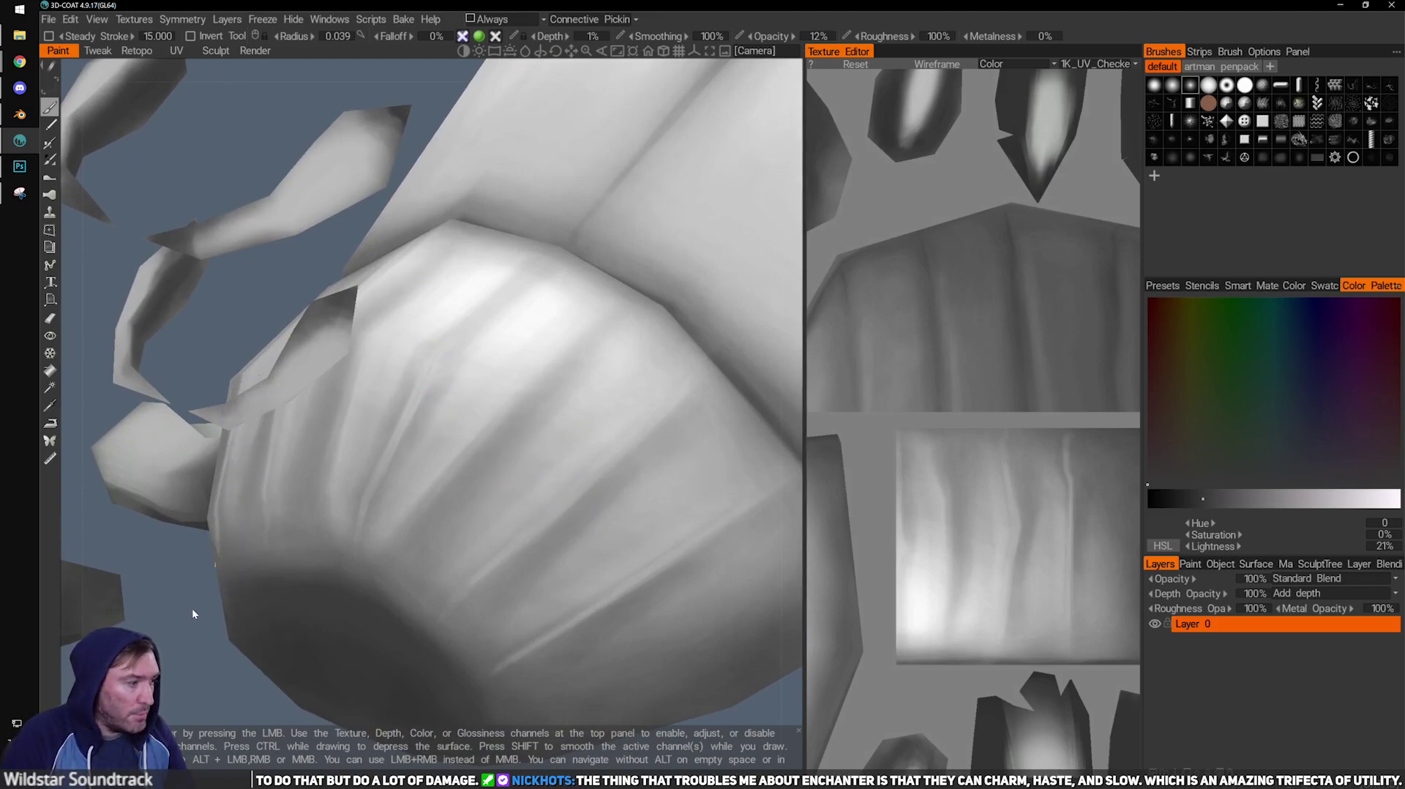
Reduce the brush size and shade the grooves between the thorax's central ridges with the sampled dark grey.
{"action": "left_click_drag", "start_coordinate": [197, 623], "coordinate": [201, 651]}
{"action": "right_click_drag", "start_coordinate": [432, 428], "coordinate": [402, 465]}
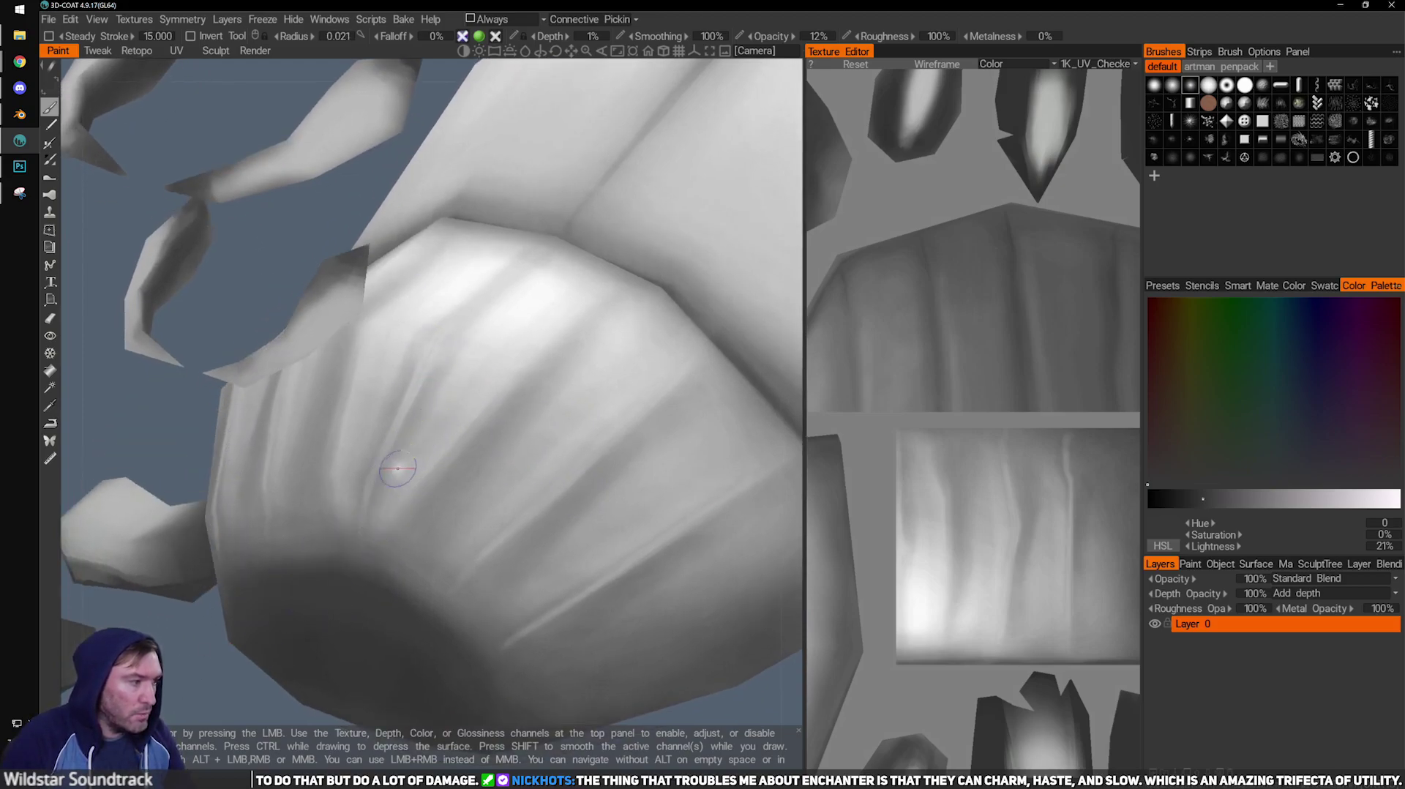
{"action": "left_click_drag", "start_coordinate": [205, 442], "coordinate": [219, 463]}
{"action": "key", "text": "bracketright"}
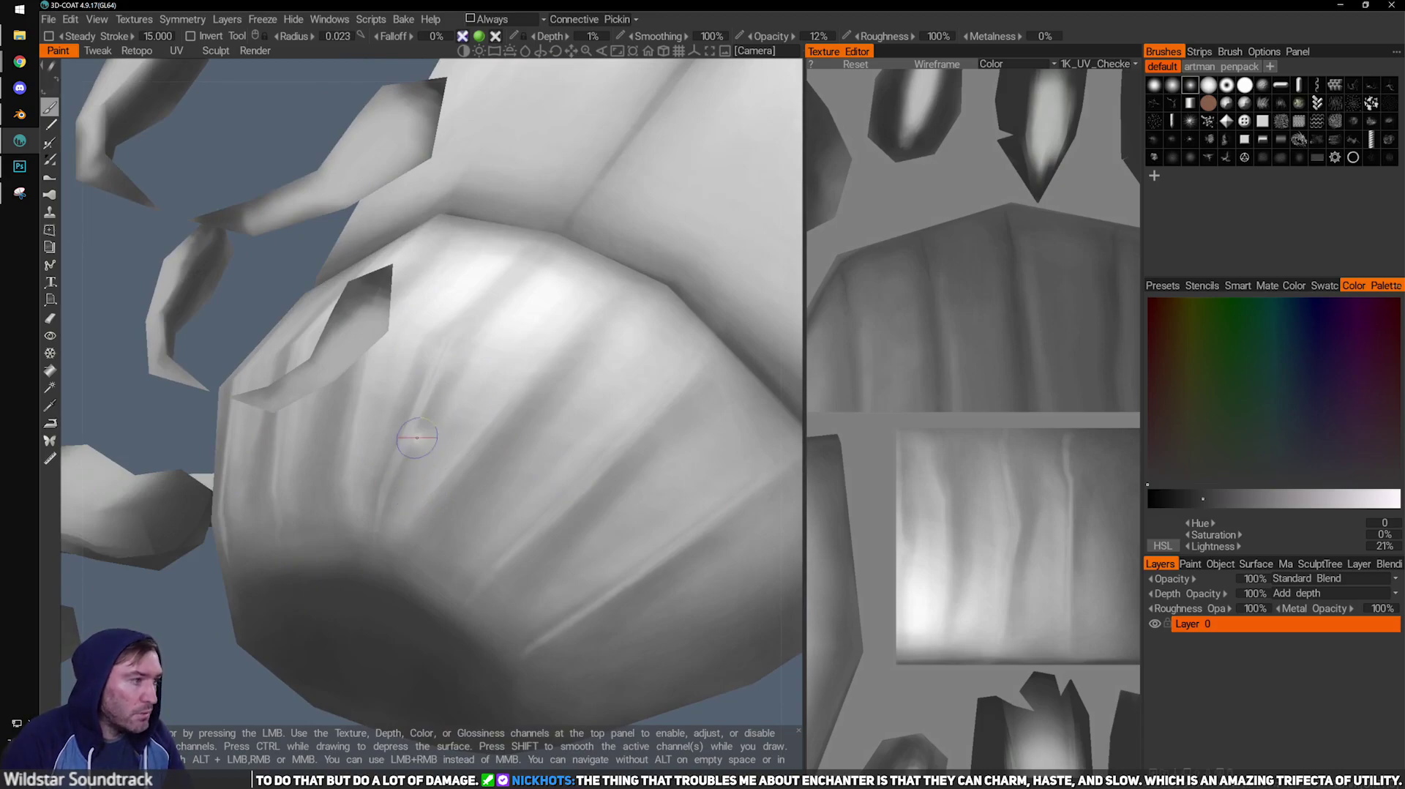
{"action": "left_click_drag", "start_coordinate": [219, 663], "coordinate": [285, 630], "text": "alt"}
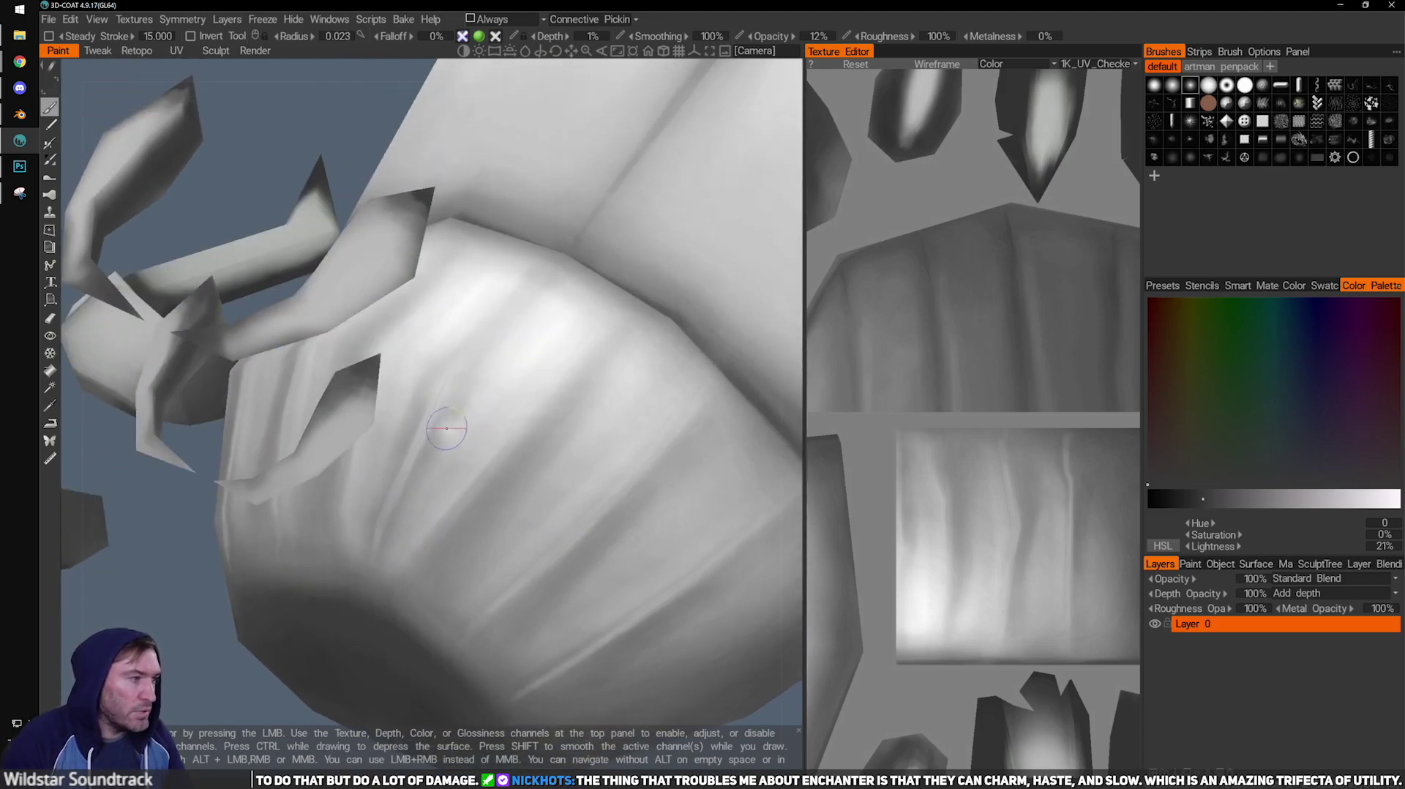
{"action": "left_click_drag", "start_coordinate": [480, 355], "coordinate": [549, 382], "text": "alt"}
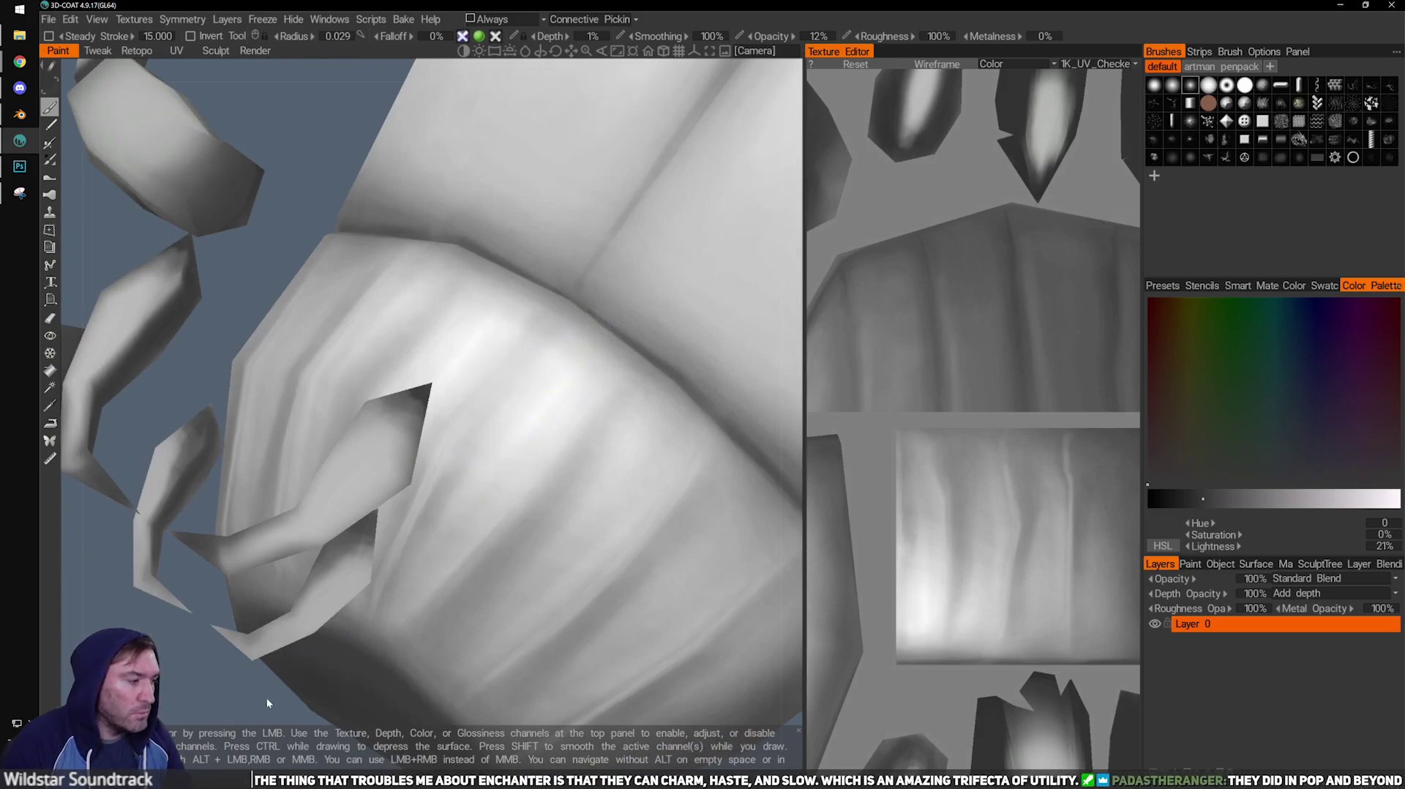
{"action": "left_click_drag", "start_coordinate": [268, 700], "coordinate": [329, 597]}
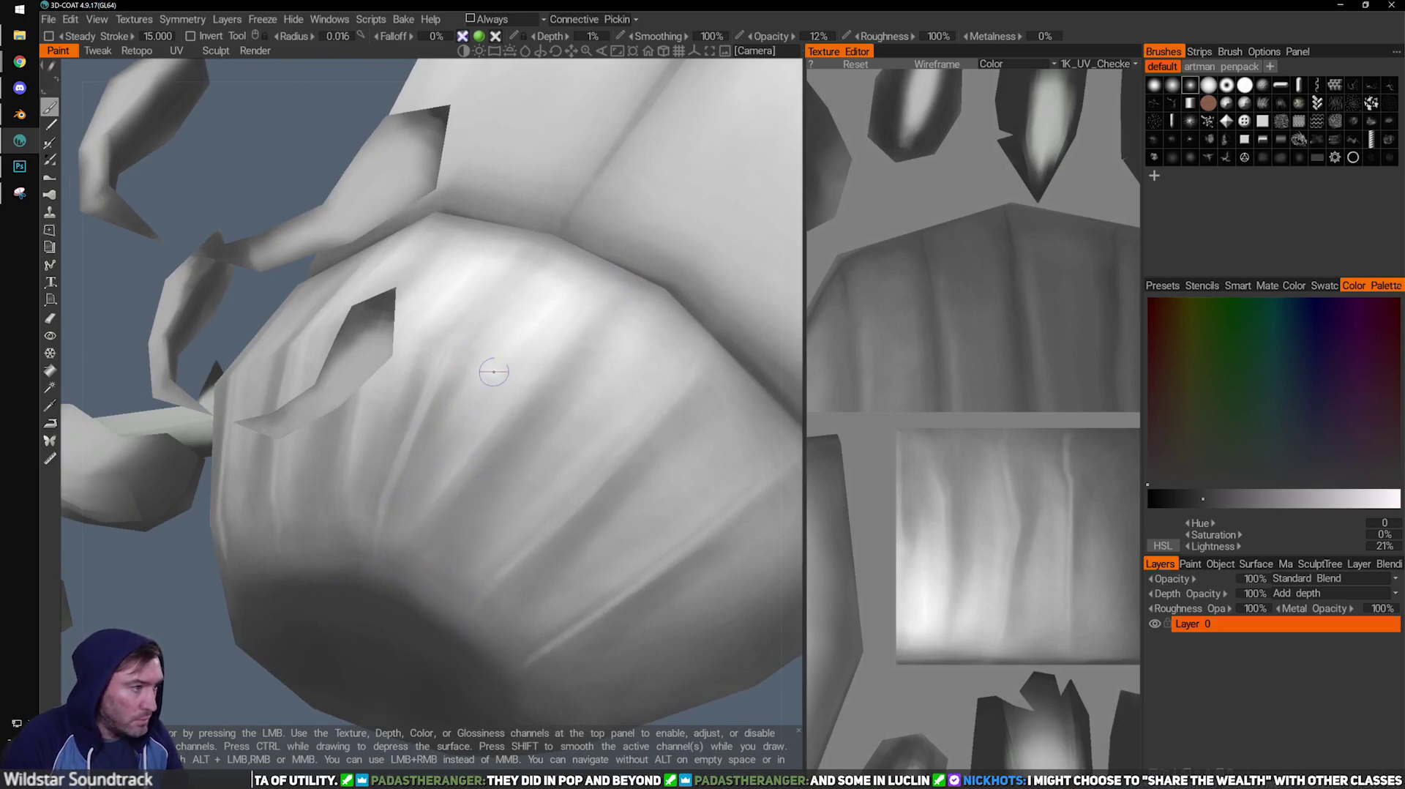
Sample a near-white grey from the thorax and paint thin highlights along its ridges with a 0.01 radius brush.
{"action": "key", "text": "v"}
{"action": "left_click_drag", "start_coordinate": [204, 674], "coordinate": [214, 638]}
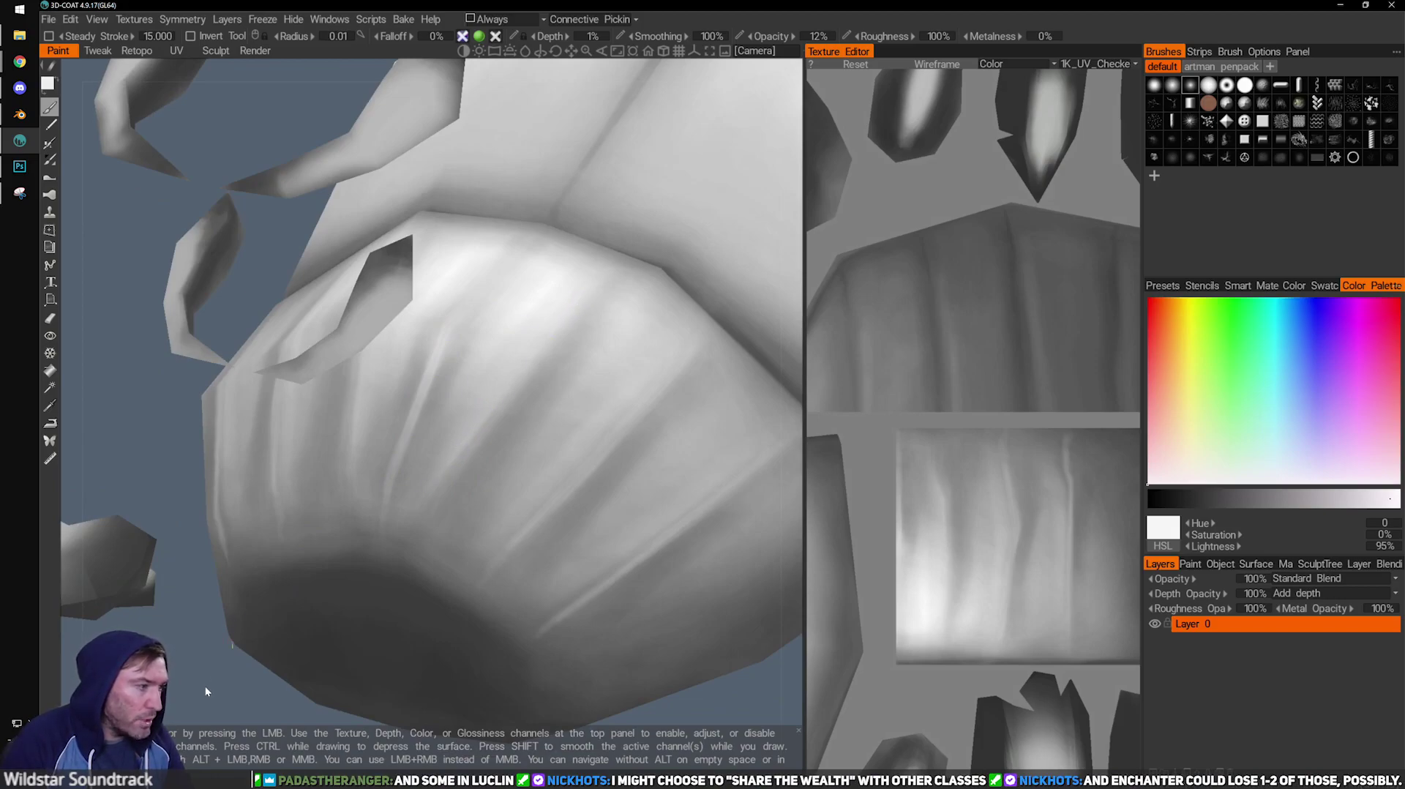
{"action": "left_click_drag", "start_coordinate": [205, 691], "coordinate": [220, 644]}
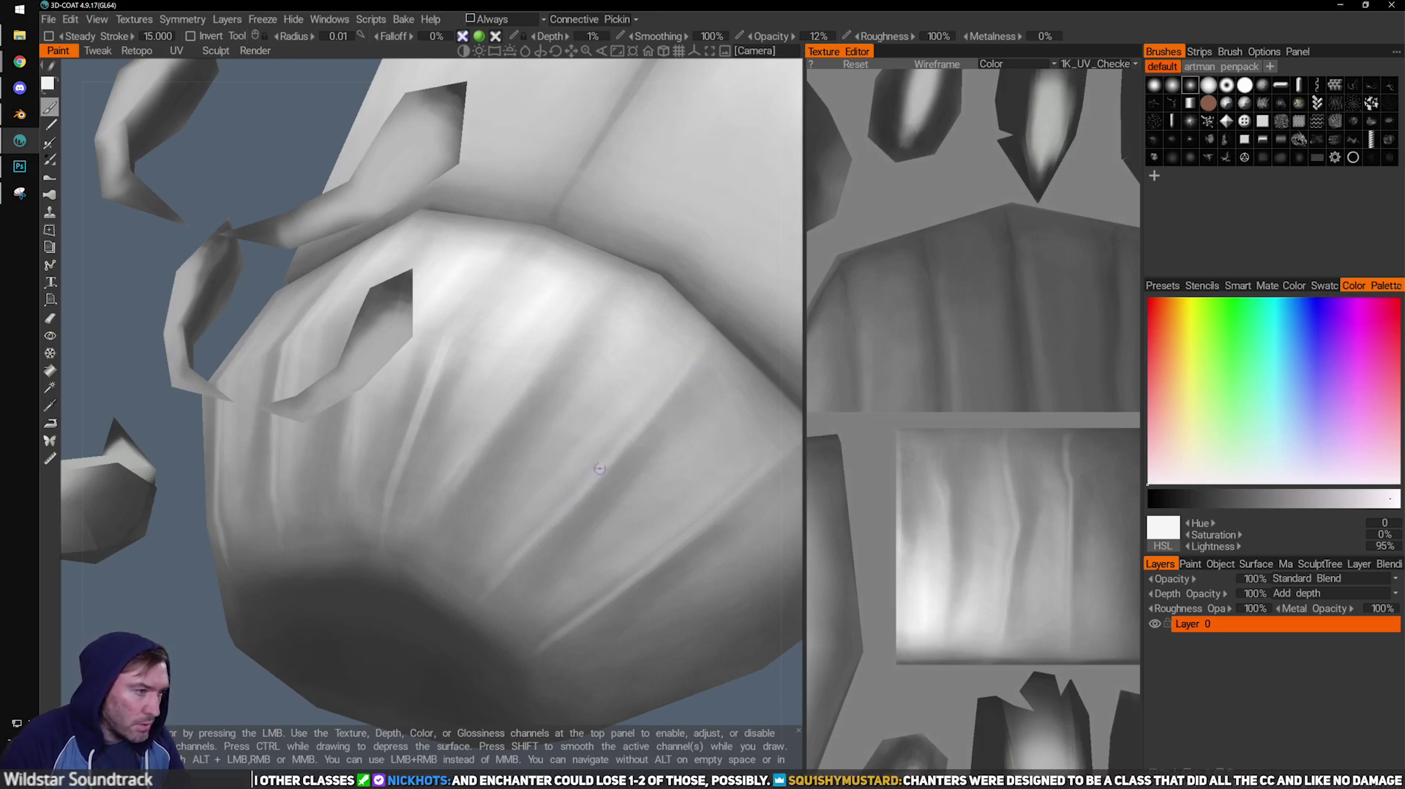
{"action": "middle_click_drag", "start_coordinate": [411, 235], "coordinate": [392, 210], "text": "alt"}
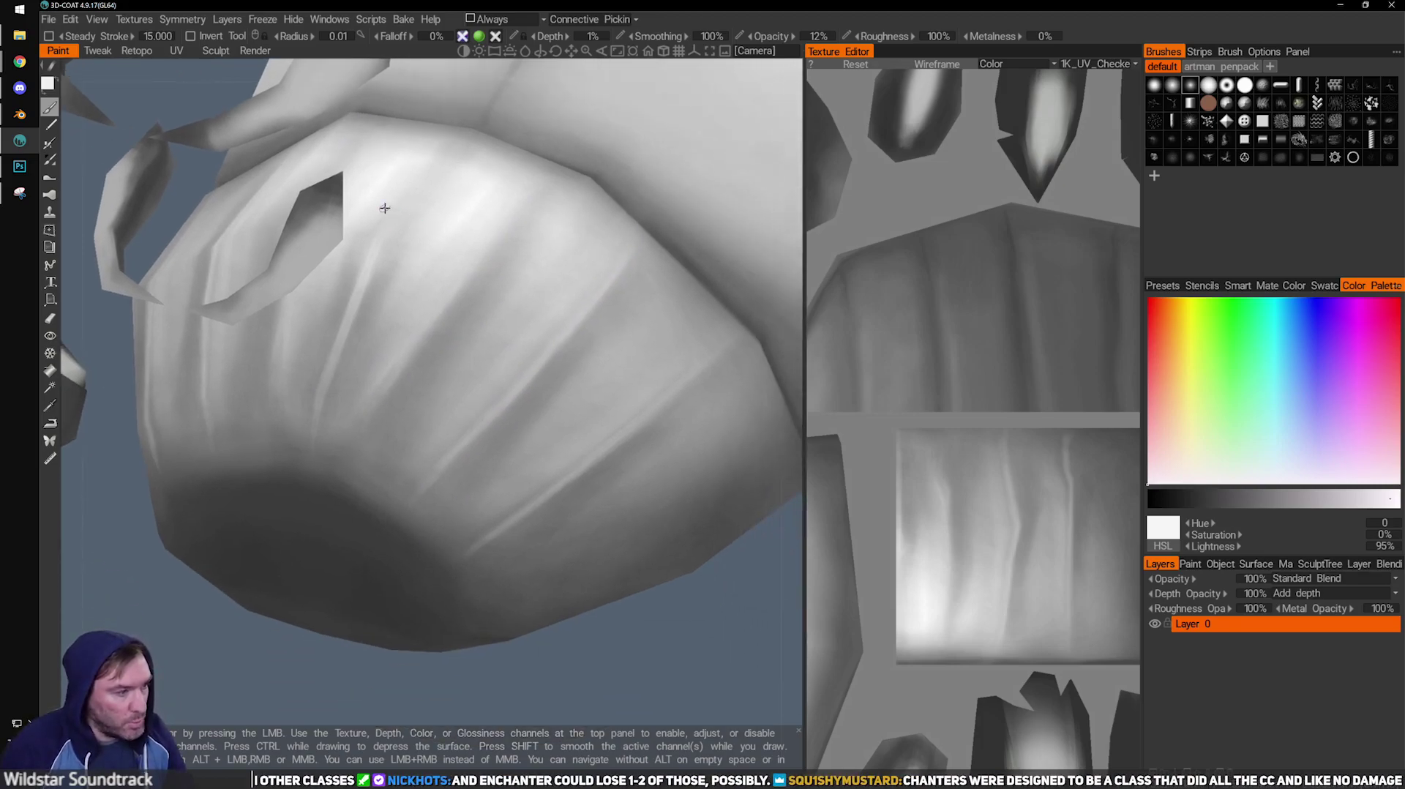
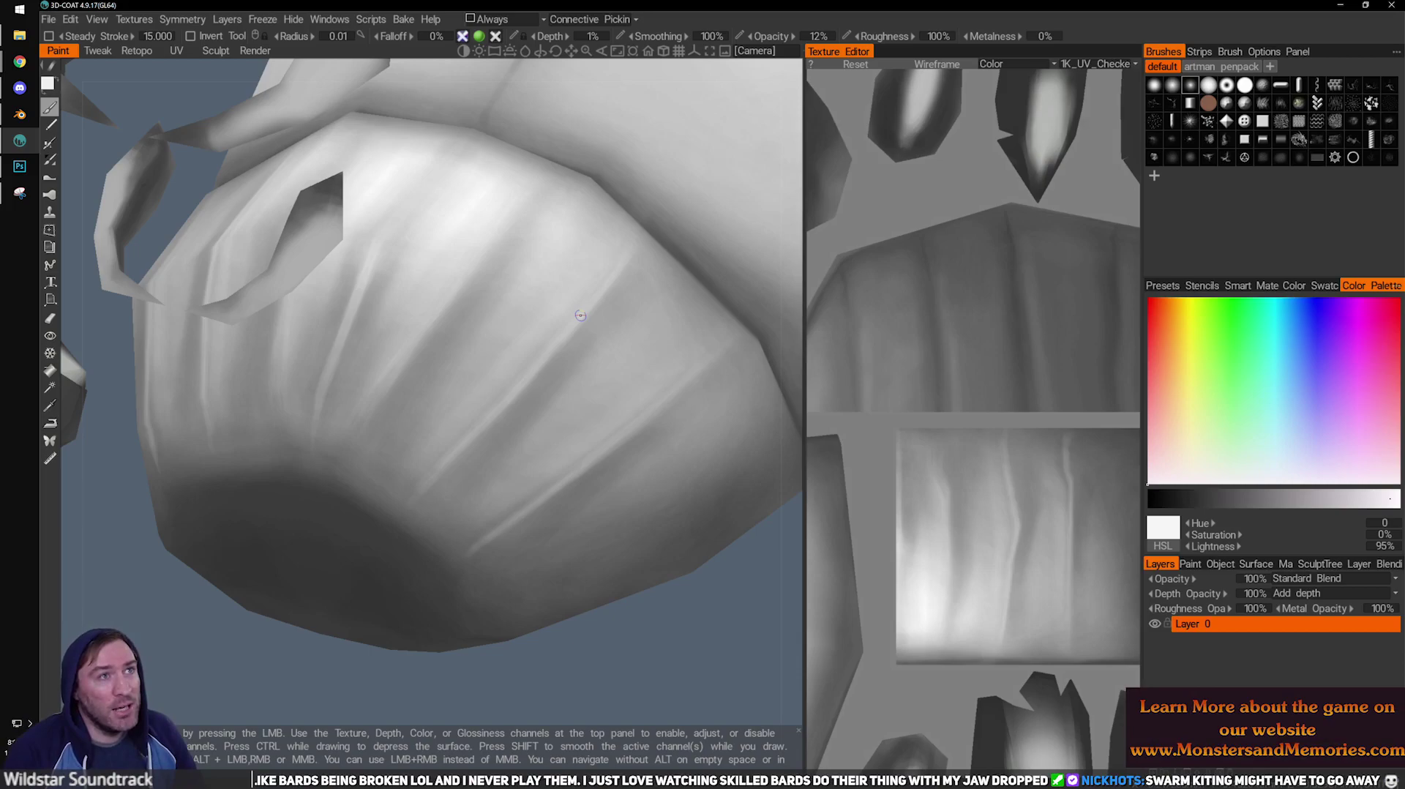
Examine the shading of the thorax ridges and wing shell from several angles, including a head-on view of the whole body.
{"action": "mouse_move", "coordinate": [581, 316]}
{"action": "right_mouse_down", "text": "alt"}
{"action": "mouse_move", "coordinate": [449, 379]}
{"action": "mouse_move", "coordinate": [577, 404]}
{"action": "right_mouse_up", "text": "alt"}
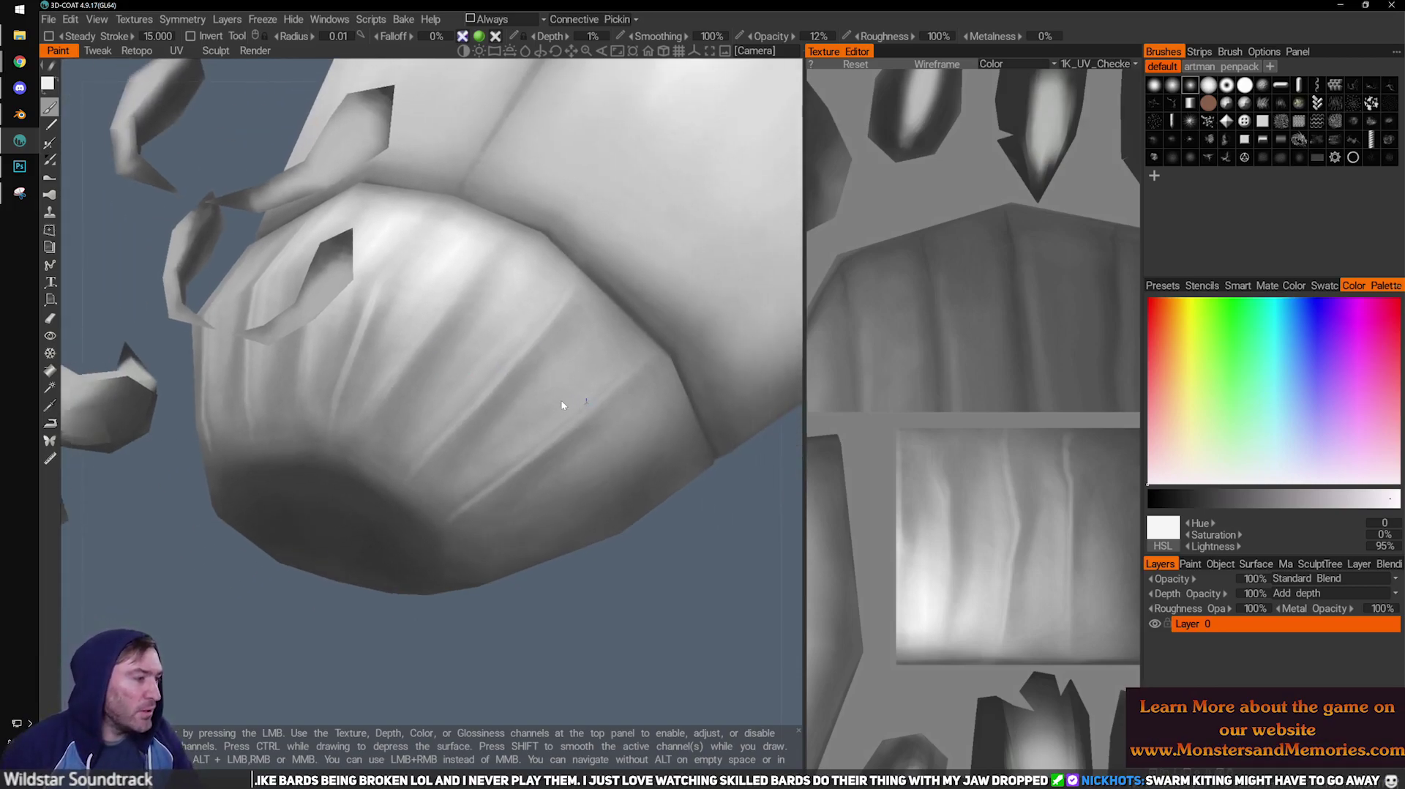
{"action": "middle_click_drag", "start_coordinate": [577, 404], "coordinate": [417, 370], "text": "alt"}
{"action": "middle_click_drag", "start_coordinate": [479, 231], "coordinate": [487, 332], "text": "alt"}
{"action": "left_click_drag", "start_coordinate": [487, 332], "coordinate": [481, 373], "text": "alt"}
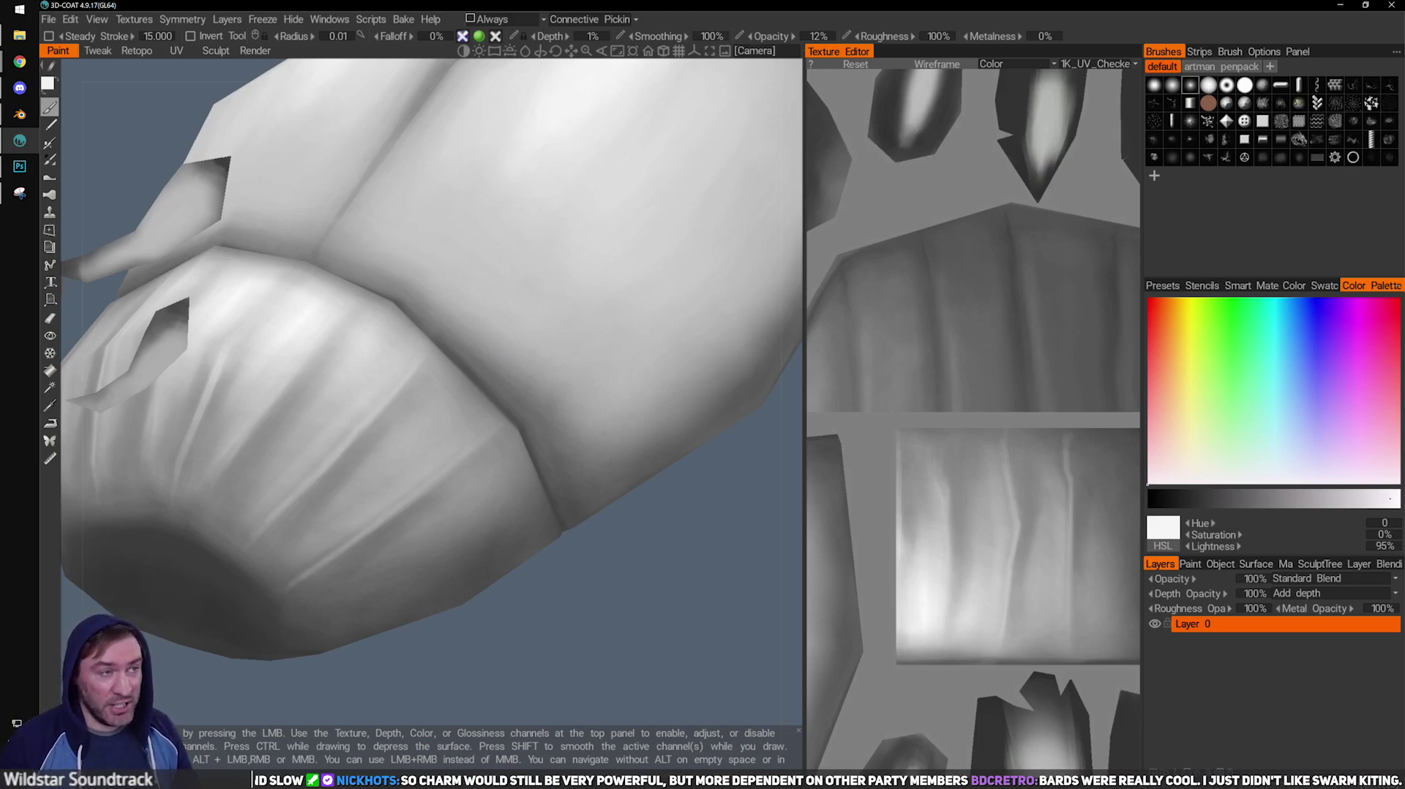
{"action": "middle_click_drag", "start_coordinate": [704, 442], "coordinate": [782, 434], "text": "alt"}
{"action": "right_click_drag", "start_coordinate": [781, 434], "coordinate": [631, 416], "text": "alt"}
{"action": "middle_click_drag", "start_coordinate": [552, 385], "coordinate": [653, 416], "text": "alt"}
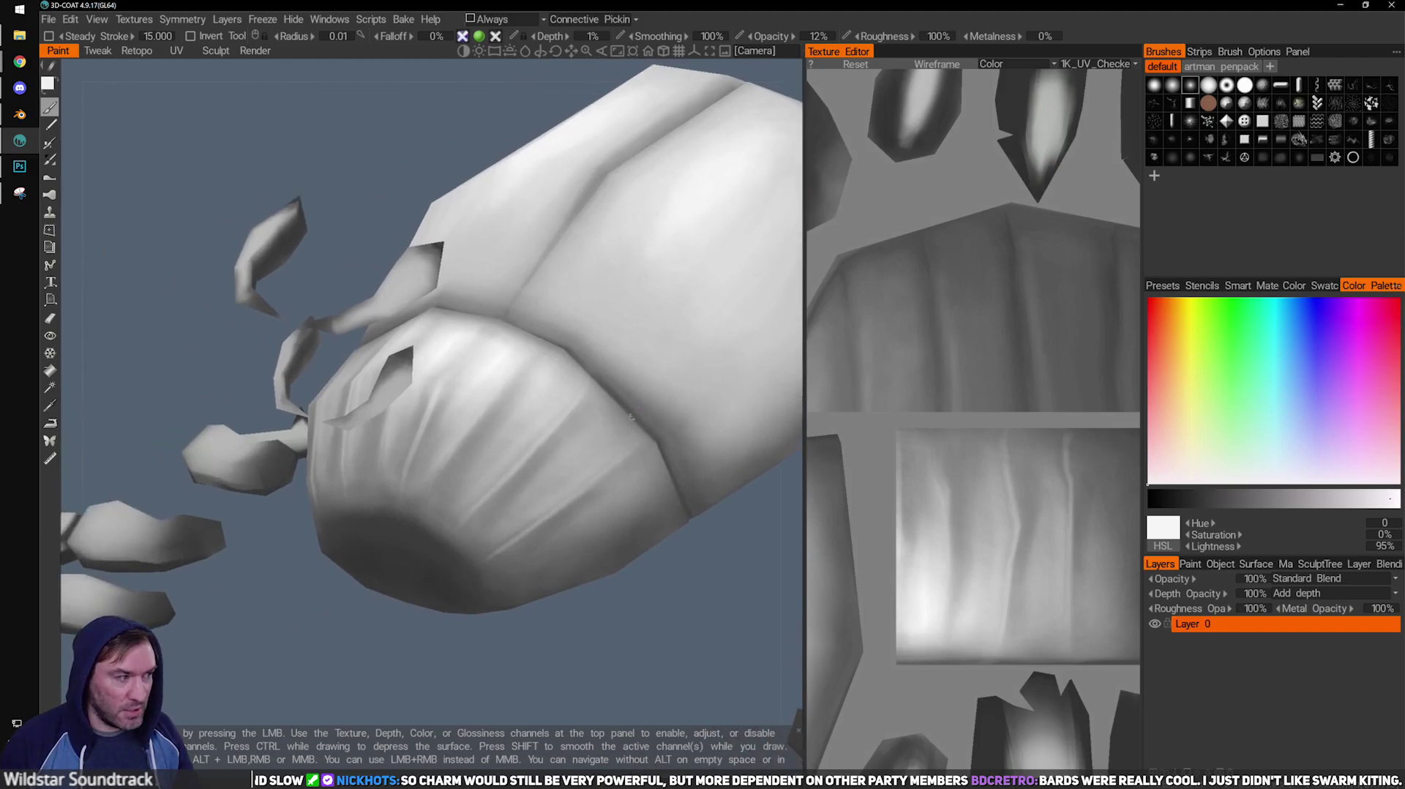
{"action": "left_click_drag", "start_coordinate": [653, 415], "coordinate": [681, 447], "text": "alt"}
{"action": "right_click_drag", "start_coordinate": [681, 447], "coordinate": [639, 457], "text": "alt"}
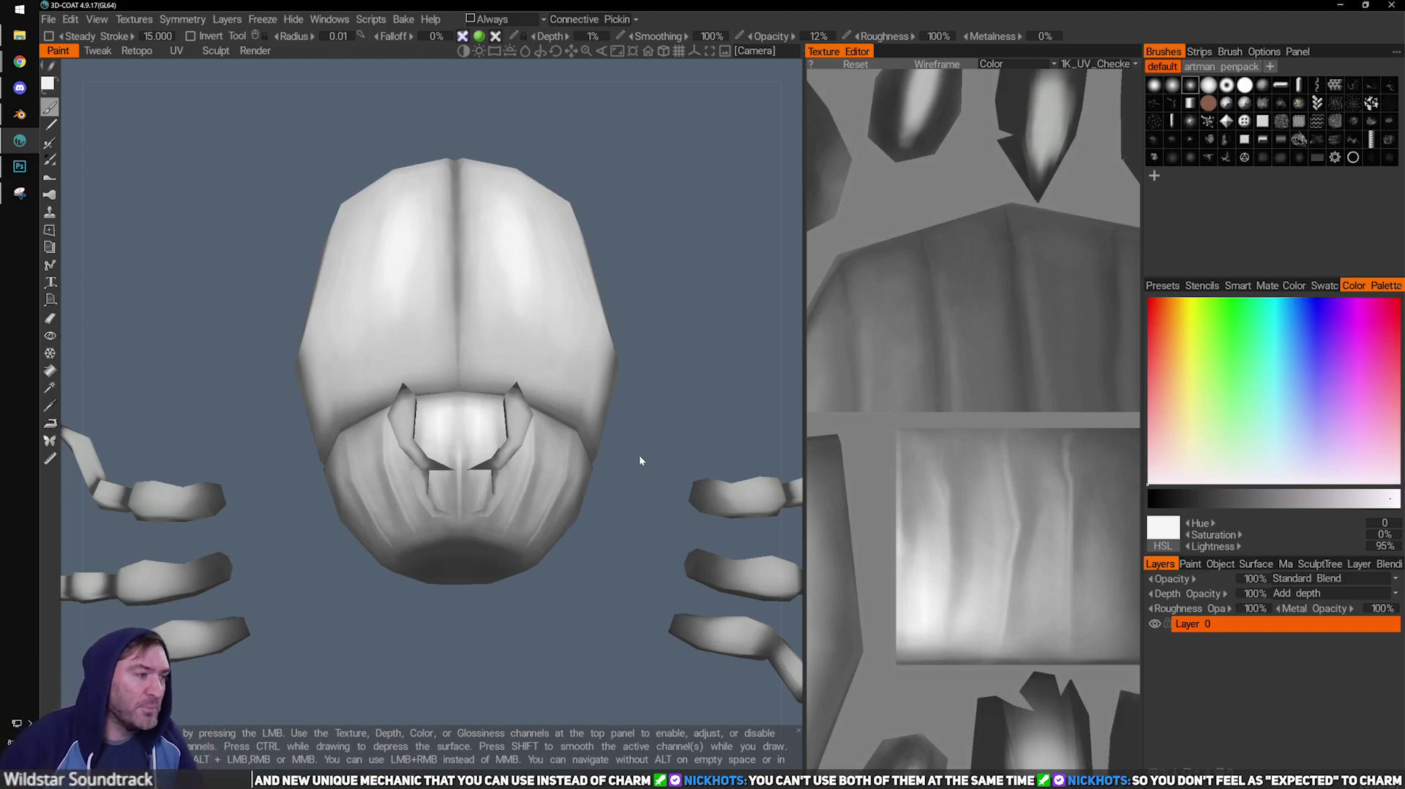
Examine the thorax's painted ridges and dark front up close, then together with the wing shell from a distance.
{"action": "left_click_drag", "start_coordinate": [733, 348], "coordinate": [557, 373]}
{"action": "right_click_drag", "start_coordinate": [383, 436], "coordinate": [478, 449], "text": "alt"}
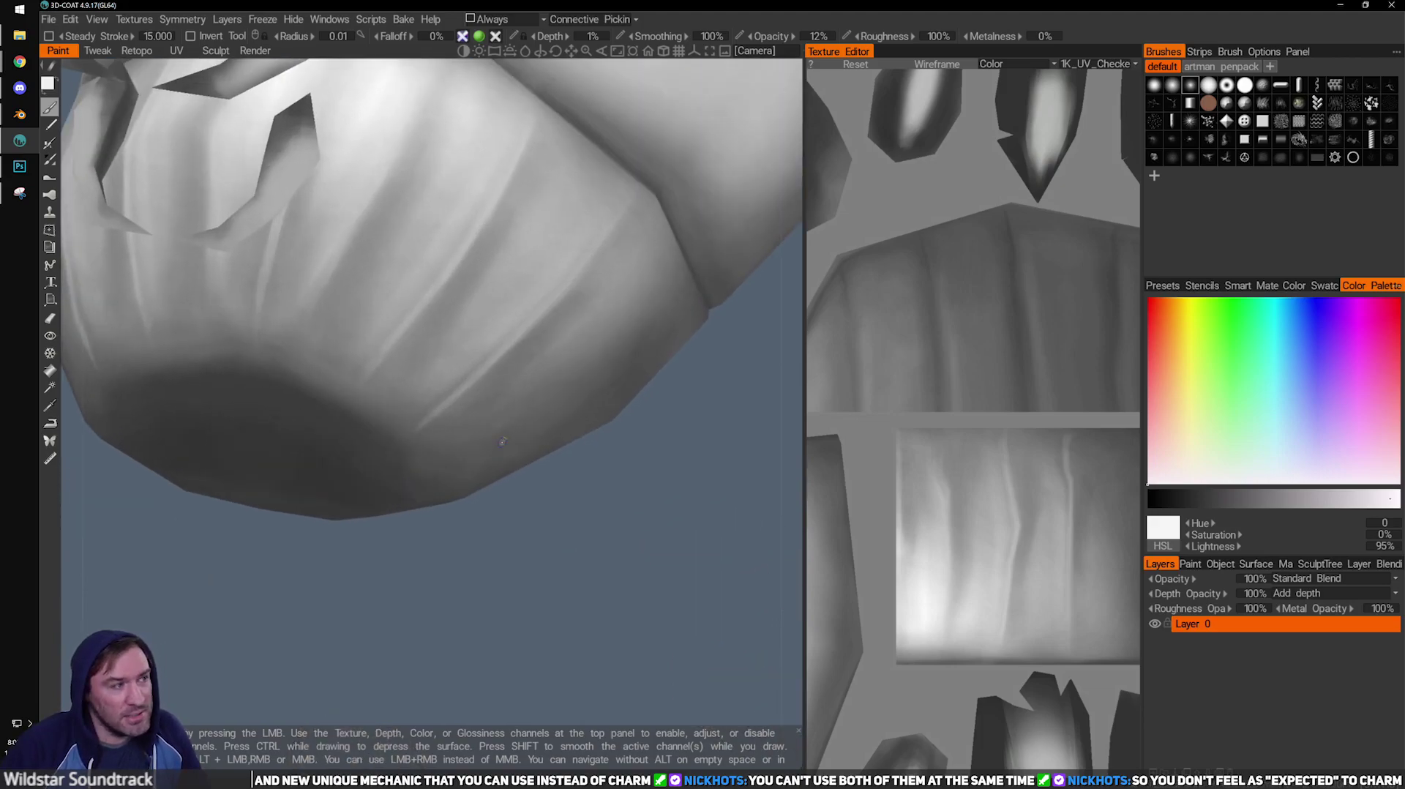
{"action": "left_click_drag", "start_coordinate": [611, 462], "coordinate": [481, 451]}
{"action": "right_click_drag", "start_coordinate": [481, 451], "coordinate": [481, 496], "text": "alt"}
{"action": "right_click_drag", "start_coordinate": [558, 475], "coordinate": [413, 409], "text": "alt"}
{"action": "middle_click_drag", "start_coordinate": [412, 408], "coordinate": [514, 441], "text": "alt"}
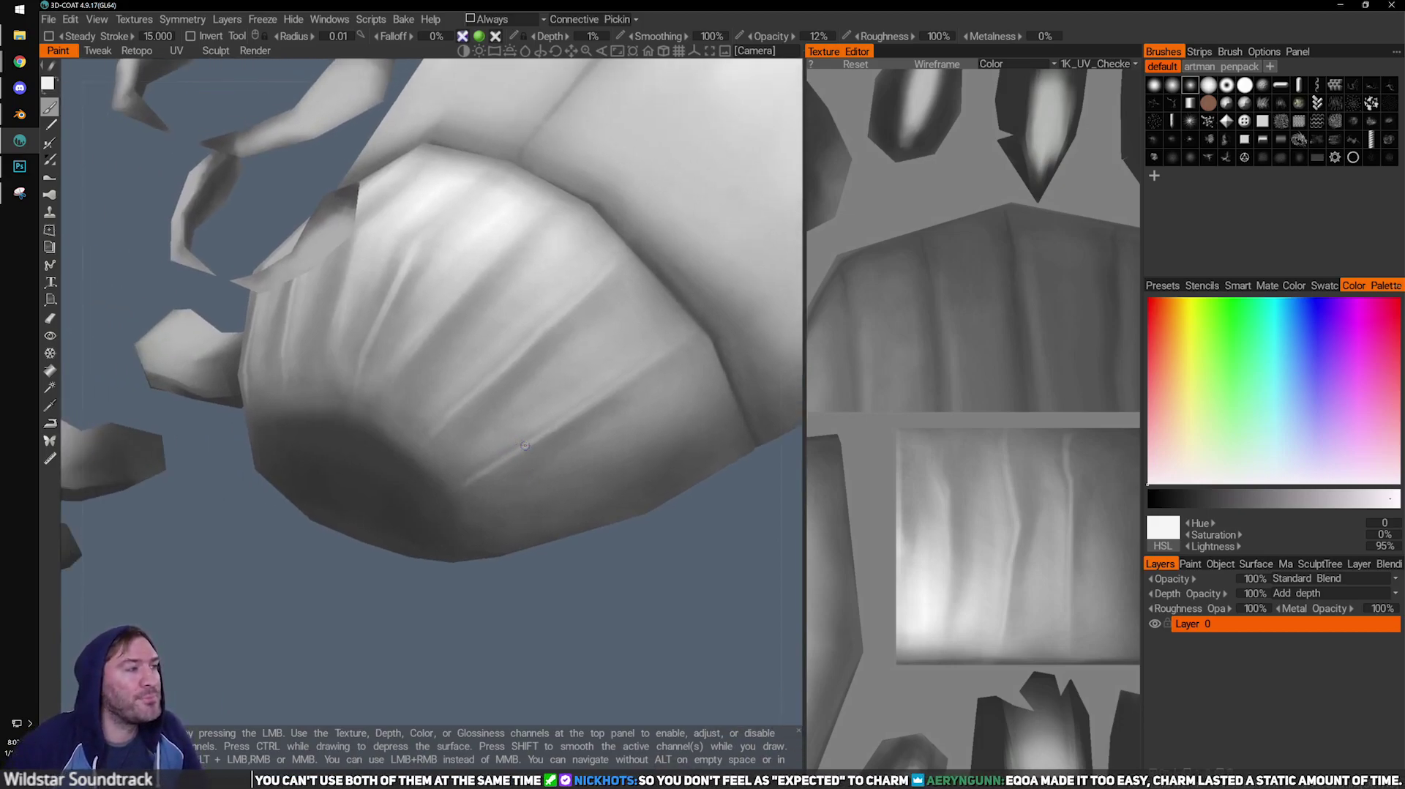
{"action": "middle_click_drag", "start_coordinate": [531, 408], "coordinate": [496, 415]}
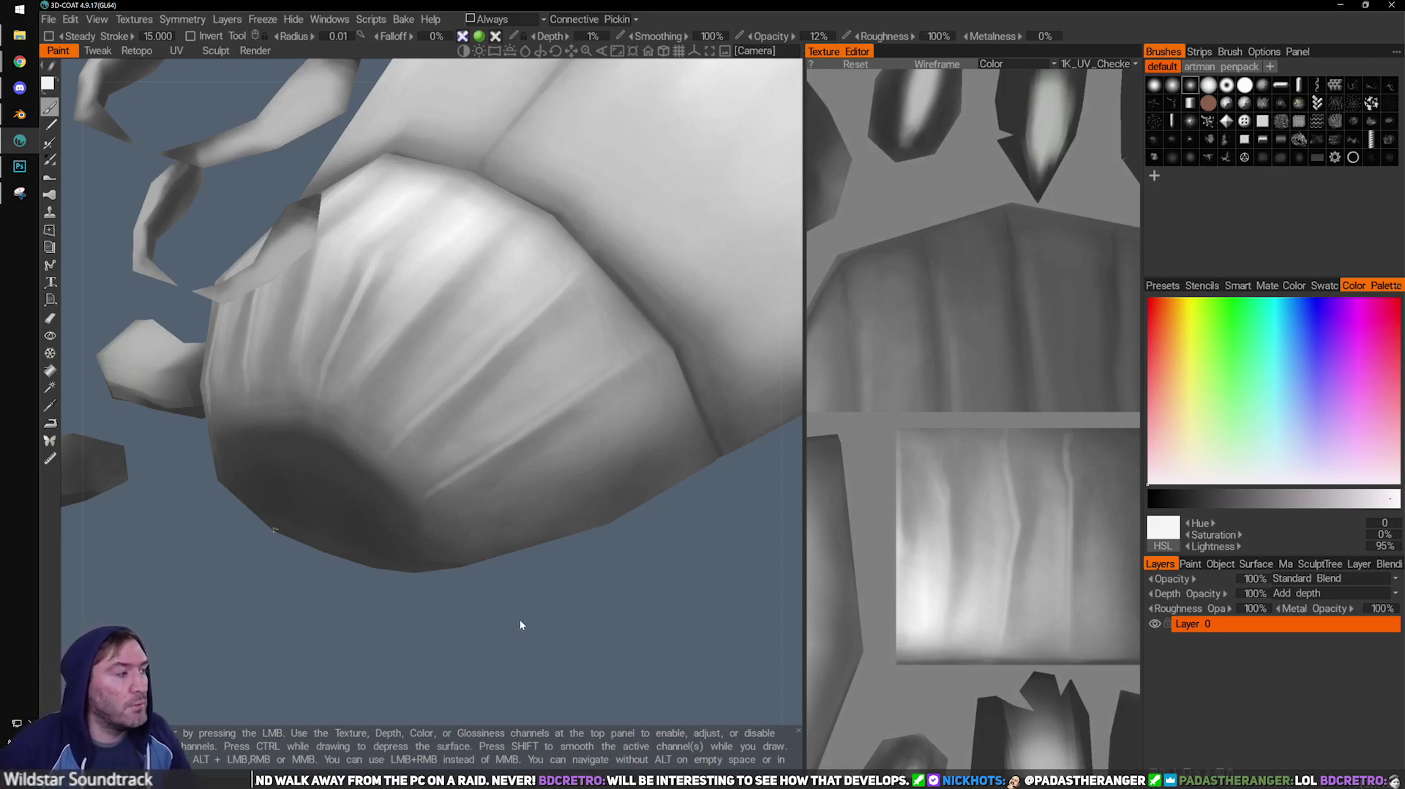
{"action": "right_click_drag", "start_coordinate": [517, 623], "coordinate": [338, 587]}
{"action": "left_click_drag", "start_coordinate": [431, 473], "coordinate": [275, 468], "text": "alt"}
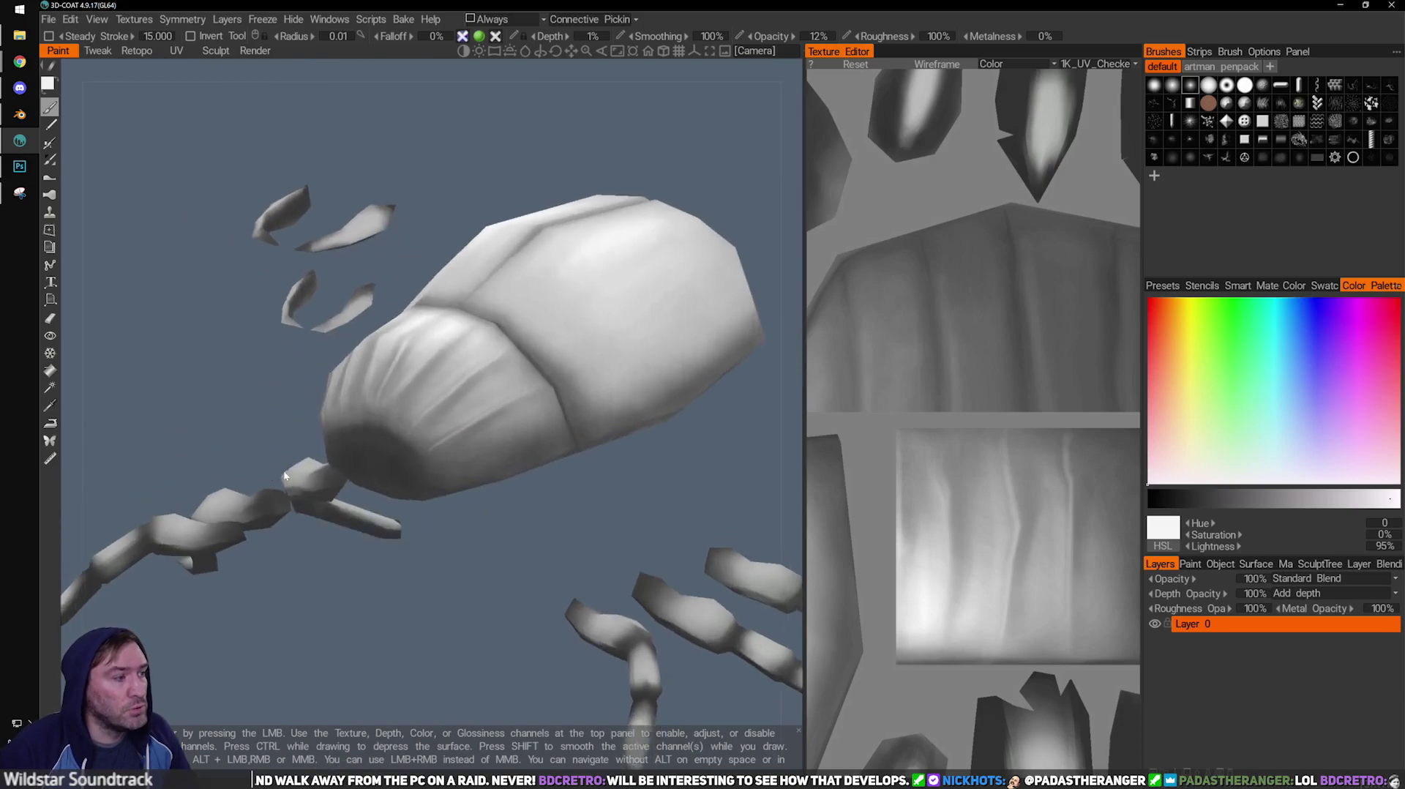
{"action": "right_click_drag", "start_coordinate": [275, 469], "coordinate": [386, 499]}
{"action": "mouse_move", "coordinate": [386, 500]}
{"action": "left_mouse_down", "text": "alt"}
{"action": "mouse_move", "coordinate": [358, 497]}
{"action": "mouse_move", "coordinate": [373, 502]}
{"action": "left_mouse_up", "text": "alt"}
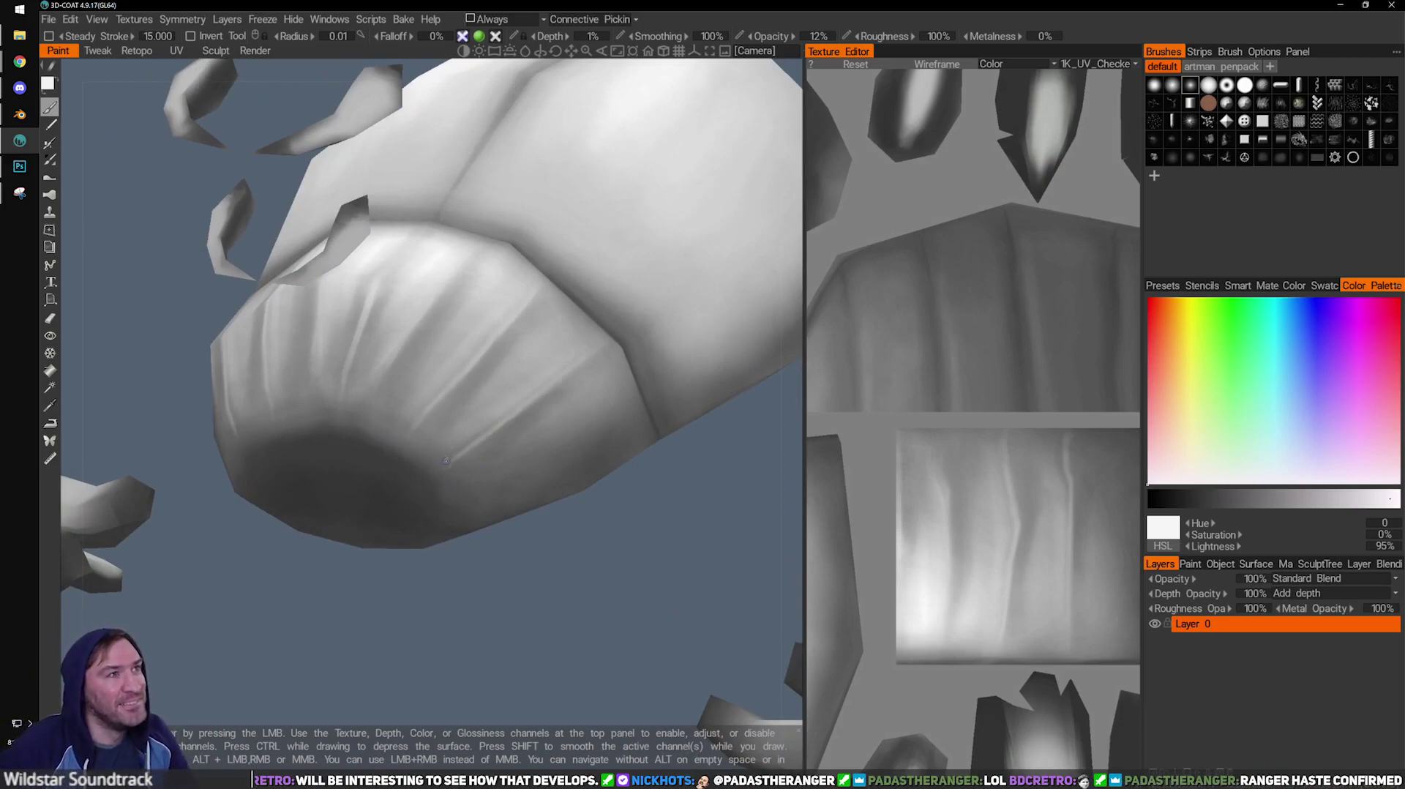
Examine the shading of the thorax sides and the seam with the wing shell from side and three-quarter angles.
{"action": "left_click_drag", "start_coordinate": [444, 459], "coordinate": [587, 451], "text": "alt"}
{"action": "right_click_drag", "start_coordinate": [587, 452], "coordinate": [543, 425], "text": "alt"}
{"action": "right_click_drag", "start_coordinate": [481, 486], "coordinate": [480, 461], "text": "alt"}
{"action": "middle_click_drag", "start_coordinate": [481, 461], "coordinate": [548, 401], "text": "alt"}
{"action": "left_click_drag", "start_coordinate": [584, 535], "coordinate": [573, 486], "text": "alt"}
{"action": "right_click_drag", "start_coordinate": [573, 486], "coordinate": [496, 533], "text": "alt"}
{"action": "middle_click_drag", "start_coordinate": [512, 595], "coordinate": [508, 481], "text": "alt"}
{"action": "left_click_drag", "start_coordinate": [395, 451], "coordinate": [431, 320], "text": "alt"}
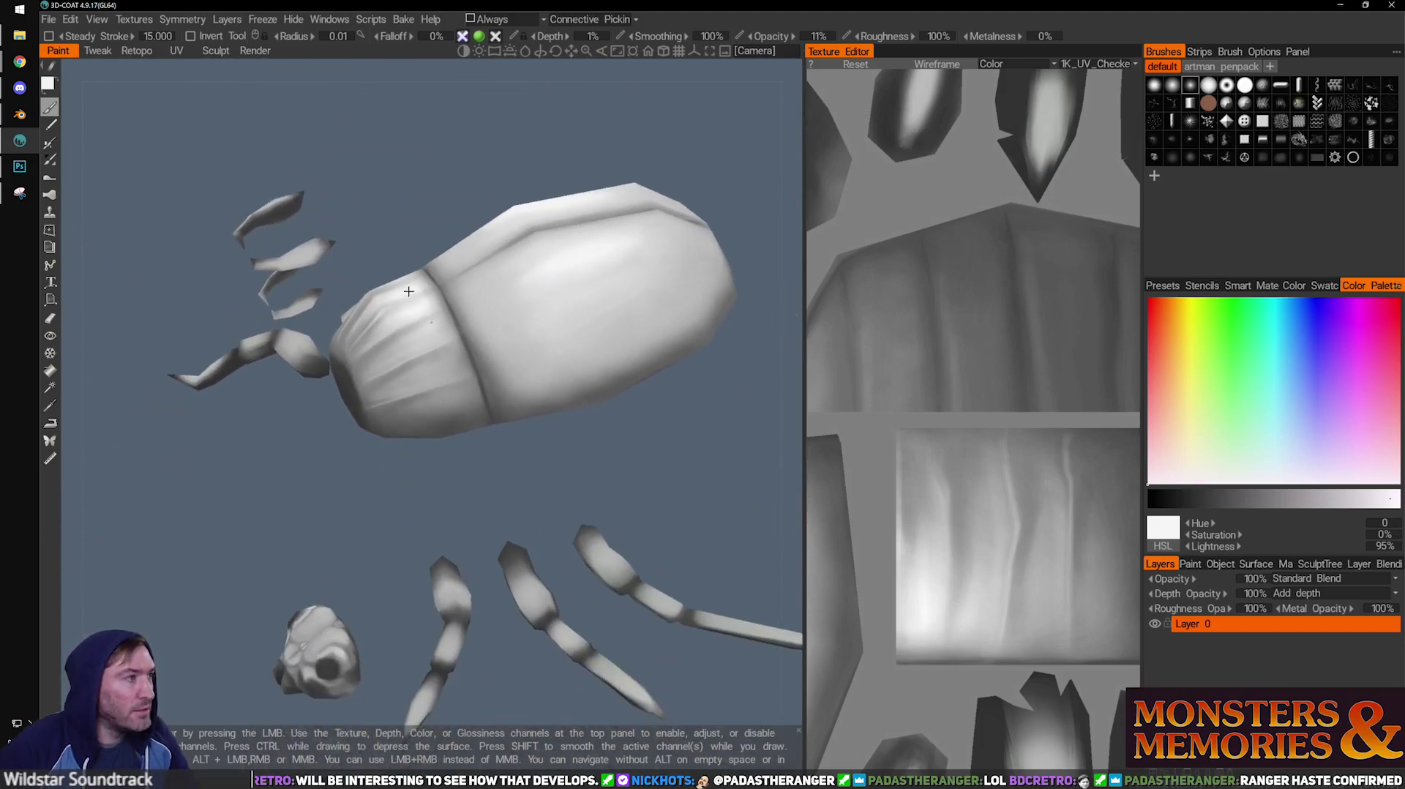
Set the brush radius to 0.017 and paint sampled light grey over the streaks on the front leg's thick upper segment.
{"action": "left_click_drag", "start_coordinate": [477, 458], "coordinate": [556, 468], "text": "alt"}
{"action": "middle_click_drag", "start_coordinate": [557, 469], "coordinate": [369, 480], "text": "alt"}
{"action": "left_click_drag", "start_coordinate": [368, 479], "coordinate": [584, 520], "text": "alt"}
{"action": "right_click_drag", "start_coordinate": [584, 520], "coordinate": [498, 416], "text": "alt"}
{"action": "middle_click_drag", "start_coordinate": [499, 417], "coordinate": [388, 425], "text": "alt"}
{"action": "left_click_drag", "start_coordinate": [388, 424], "coordinate": [511, 382], "text": "alt"}
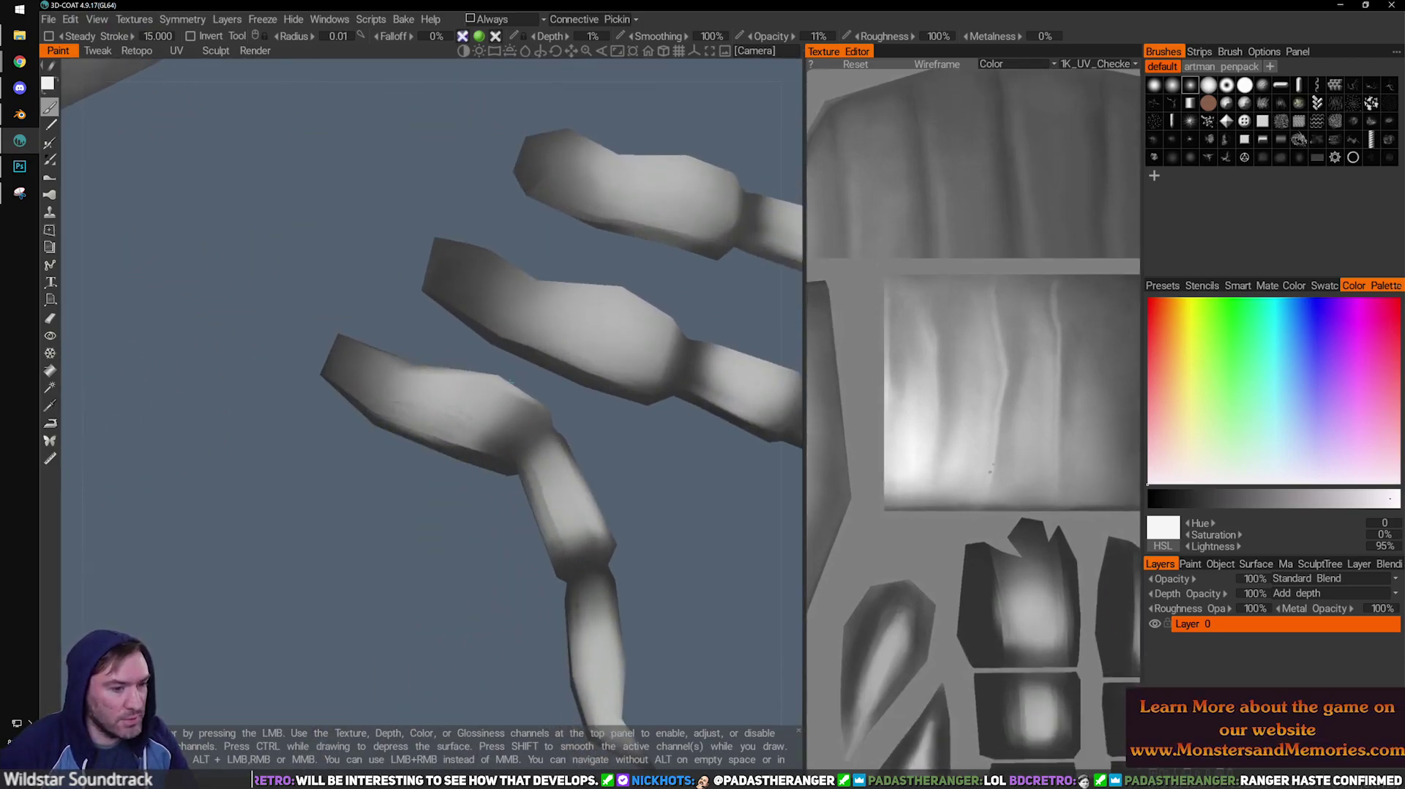
{"action": "left_click_drag", "start_coordinate": [525, 494], "coordinate": [578, 442], "text": "alt"}
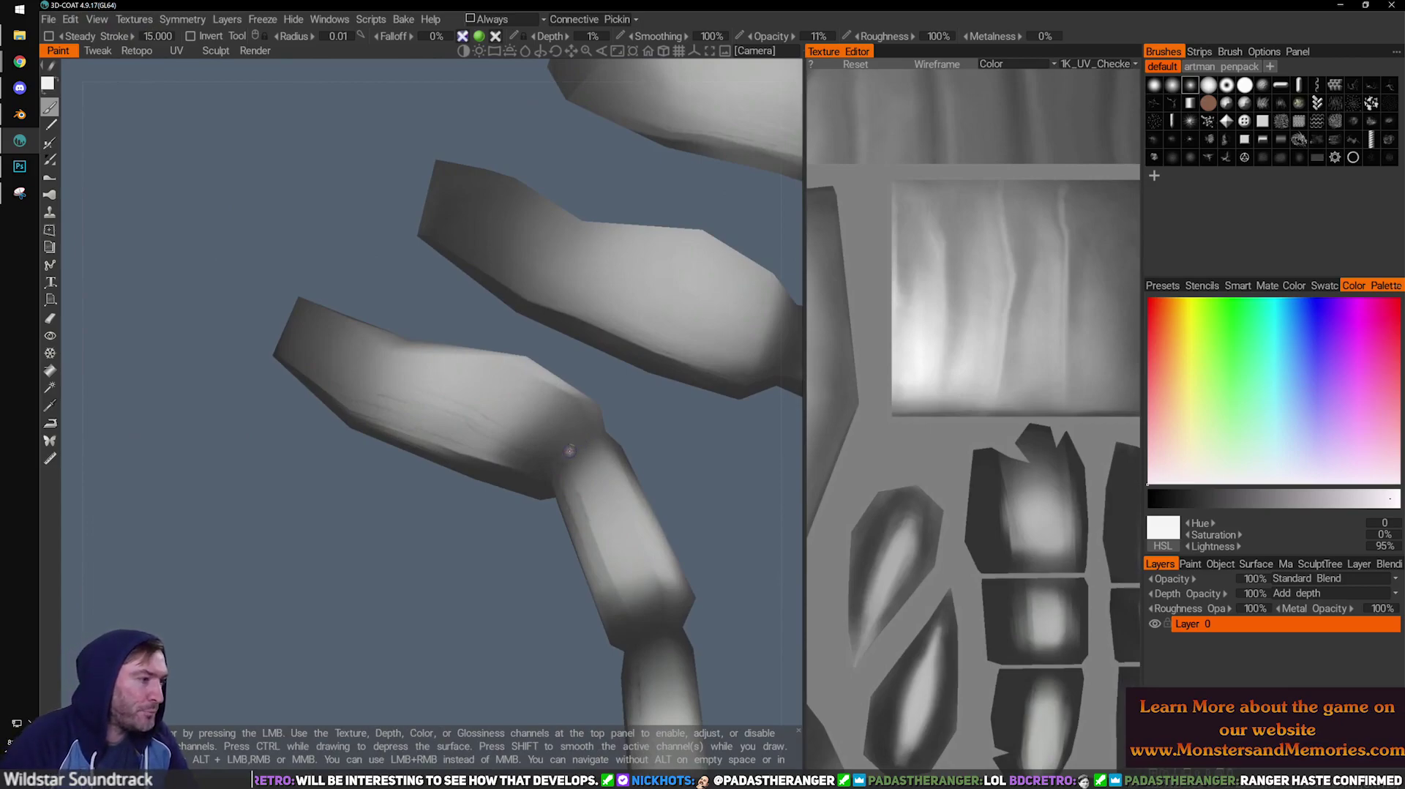
{"action": "key", "text": "]"}
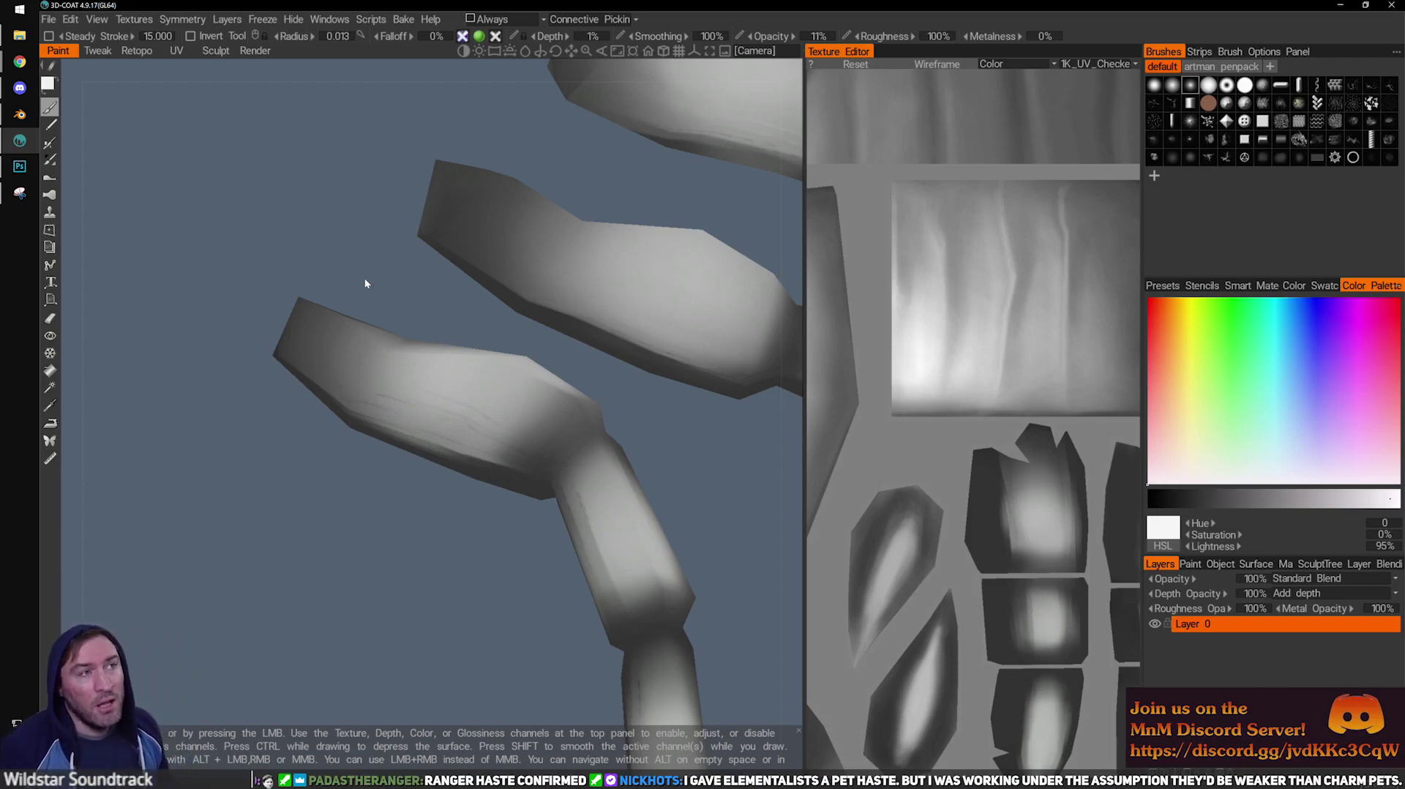
{"action": "mouse_move", "coordinate": [486, 602]}
{"action": "left_mouse_down"}
{"action": "mouse_move", "coordinate": [445, 554]}
{"action": "mouse_move", "coordinate": [442, 513]}
{"action": "left_mouse_up"}
{"action": "key", "text": "]"}
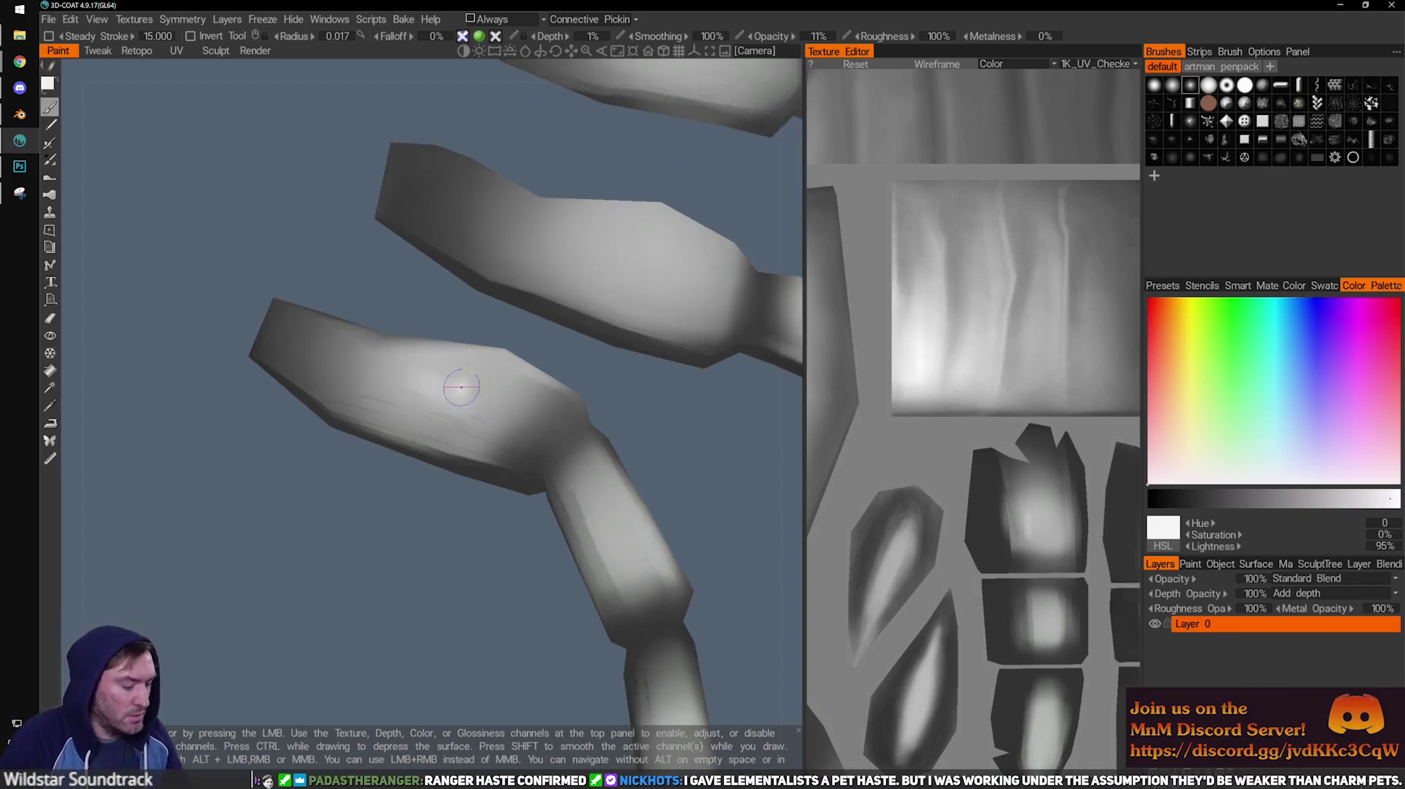
{"action": "key", "text": "v"}
{"action": "mouse_move", "coordinate": [381, 391]}
{"action": "left_mouse_down"}
{"action": "mouse_move", "coordinate": [483, 436]}
{"action": "mouse_move", "coordinate": [413, 383]}
{"action": "mouse_move", "coordinate": [373, 406]}
{"action": "mouse_move", "coordinate": [431, 428]}
{"action": "left_mouse_up"}
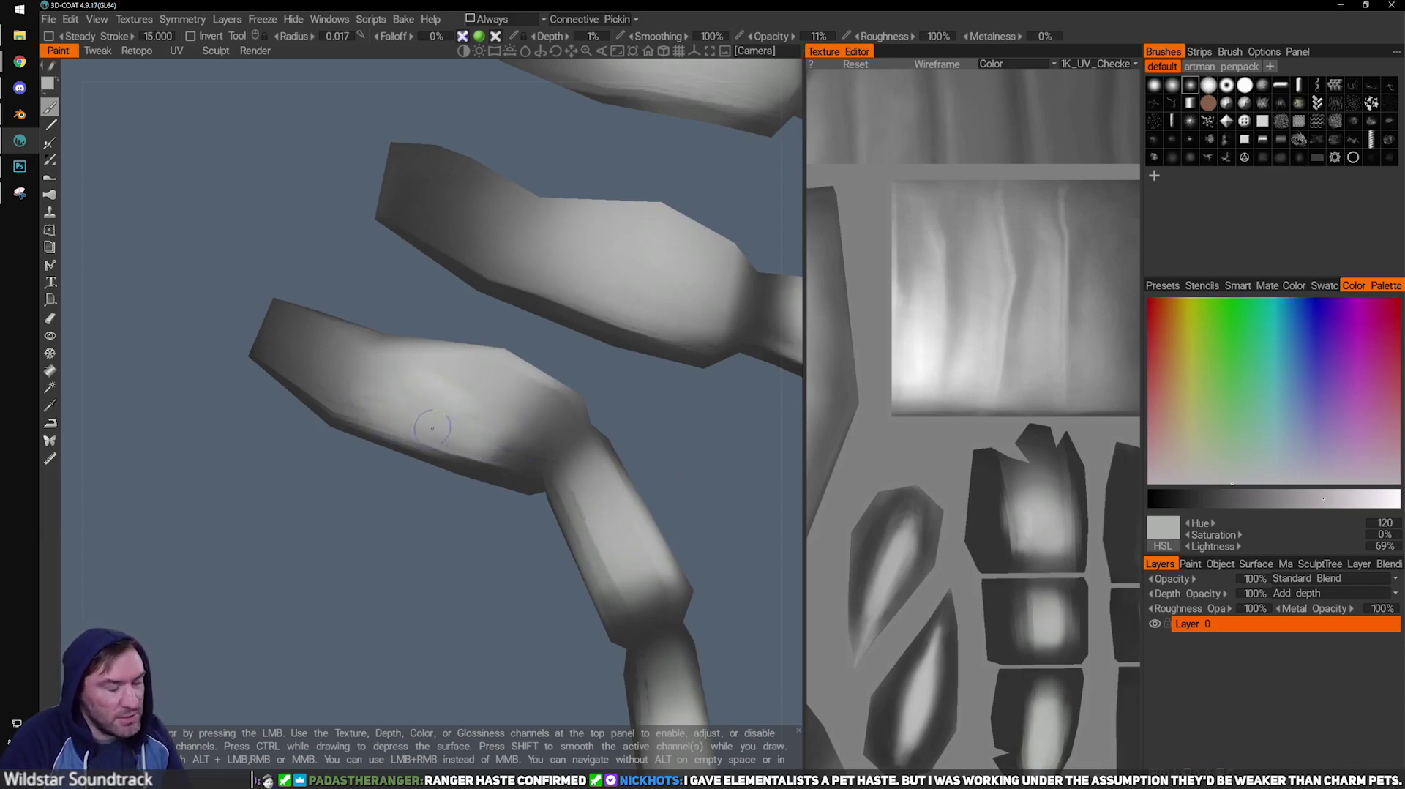
Enlarge the brush radius to 0.025 and blend light grey across the front leg's upper segment, checking it from several angles.
{"action": "mouse_move", "coordinate": [420, 531]}
{"action": "left_mouse_down"}
{"action": "mouse_move", "coordinate": [377, 480]}
{"action": "mouse_move", "coordinate": [451, 502]}
{"action": "mouse_move", "coordinate": [430, 527]}
{"action": "mouse_move", "coordinate": [432, 605]}
{"action": "mouse_move", "coordinate": [560, 446]}
{"action": "left_mouse_up"}
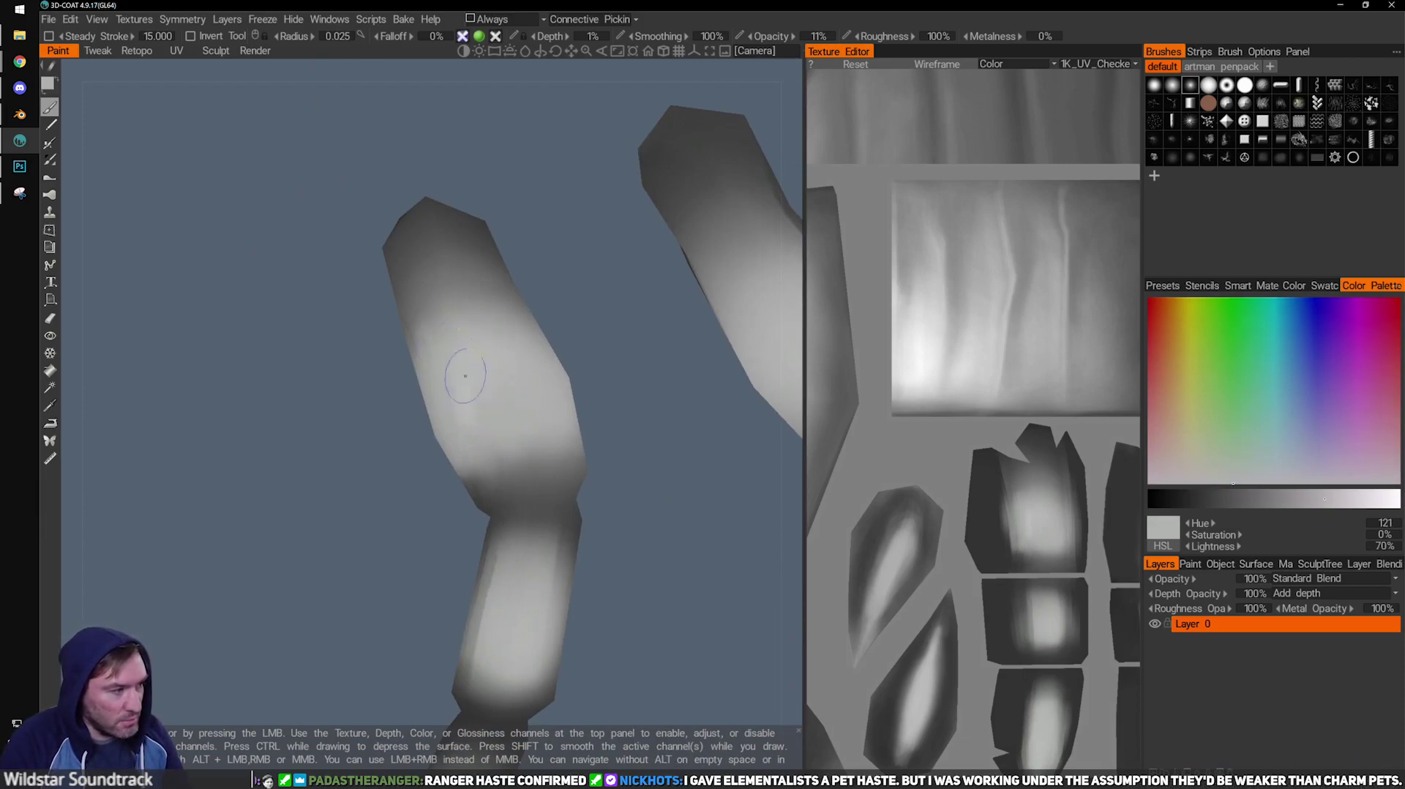
{"action": "left_click_drag", "start_coordinate": [454, 357], "coordinate": [491, 467], "text": "alt"}
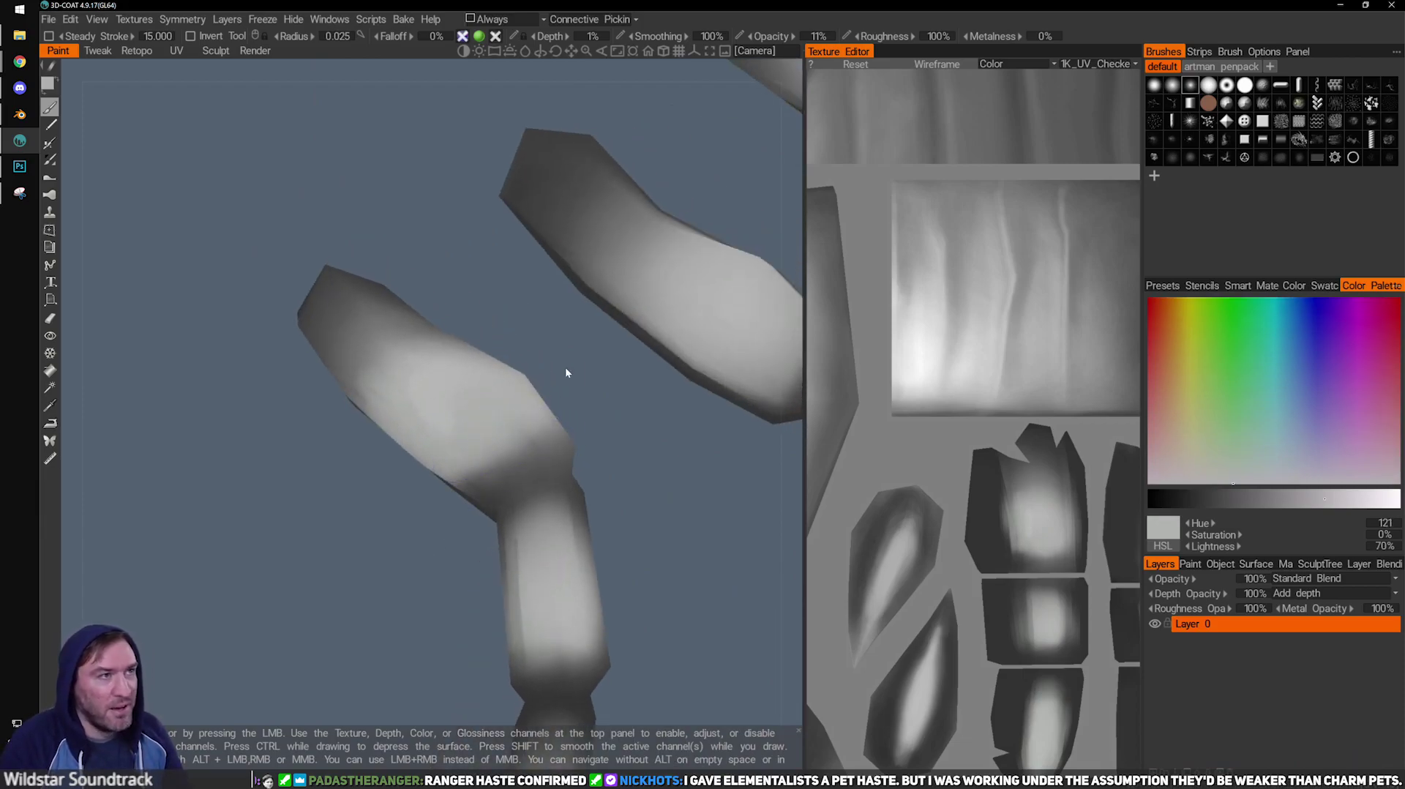
{"action": "left_click_drag", "start_coordinate": [636, 489], "coordinate": [476, 497]}
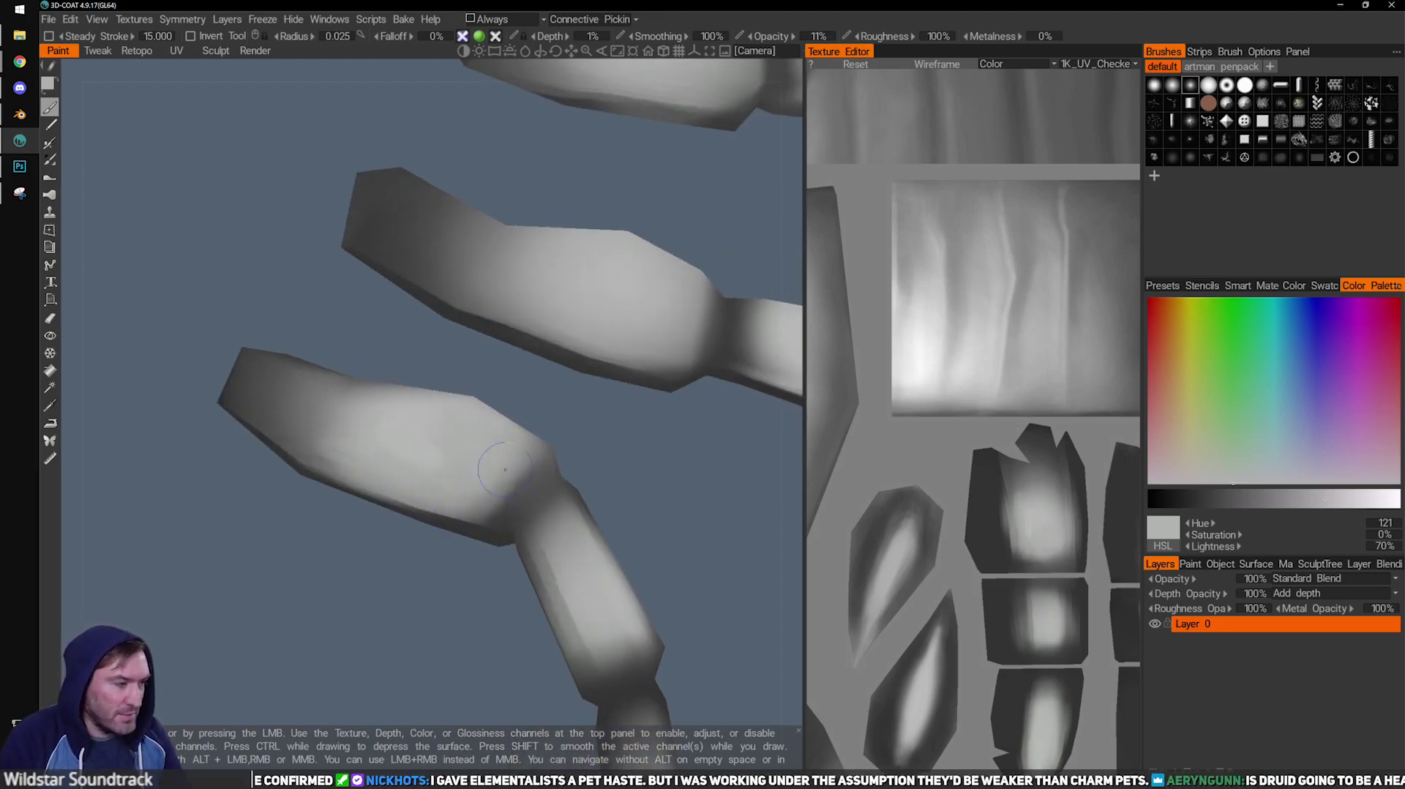
{"action": "left_click_drag", "start_coordinate": [477, 680], "coordinate": [489, 644]}
{"action": "left_click_drag", "start_coordinate": [498, 468], "coordinate": [470, 523]}
{"action": "left_click_drag", "start_coordinate": [454, 622], "coordinate": [486, 537]}
{"action": "mouse_move", "coordinate": [534, 410]}
{"action": "left_mouse_down"}
{"action": "mouse_move", "coordinate": [587, 384]}
{"action": "mouse_move", "coordinate": [615, 395]}
{"action": "left_mouse_up"}
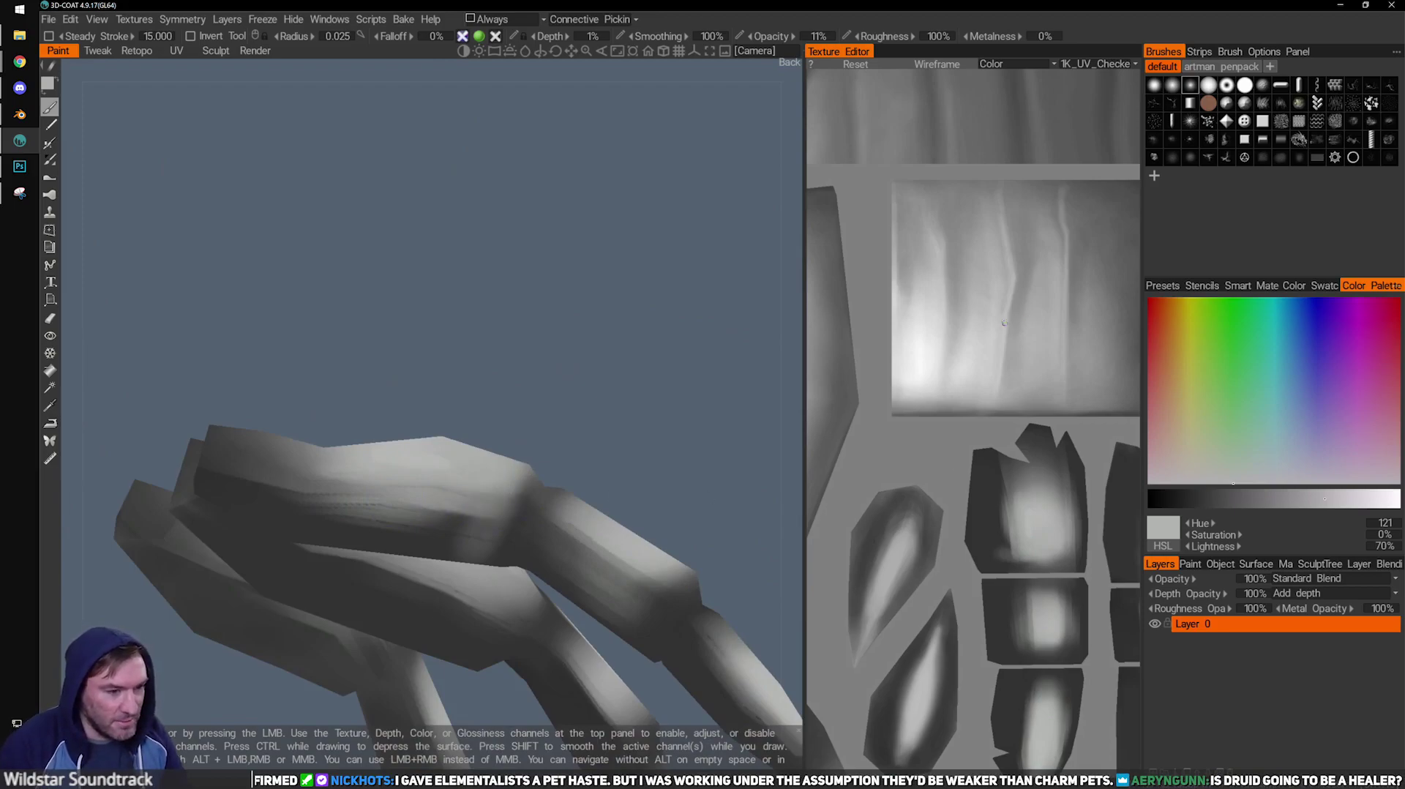
Enlarge the brush radius to 0.077 and soften the highlight's edge on the upper segment's island in the flat texture with light grey.
{"action": "scroll", "coordinate": [1010, 320], "scroll_direction": "up", "scroll_amount": 4}
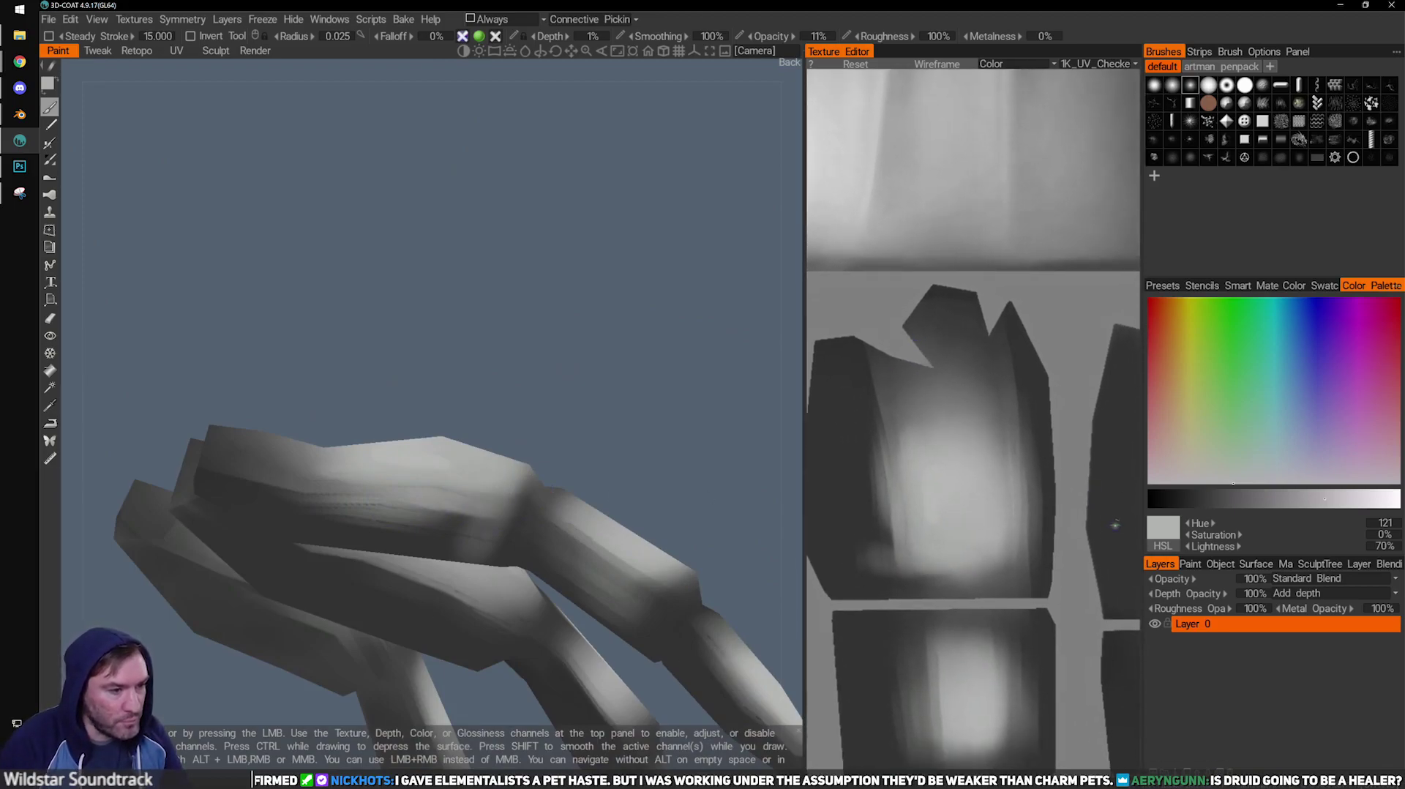
{"action": "key", "text": "bracketright"}
{"action": "key", "text": "bracketright"}
{"action": "key", "text": "bracketright"}
{"action": "left_click_drag", "start_coordinate": [908, 461], "coordinate": [906, 527]}
{"action": "key", "text": "]"}
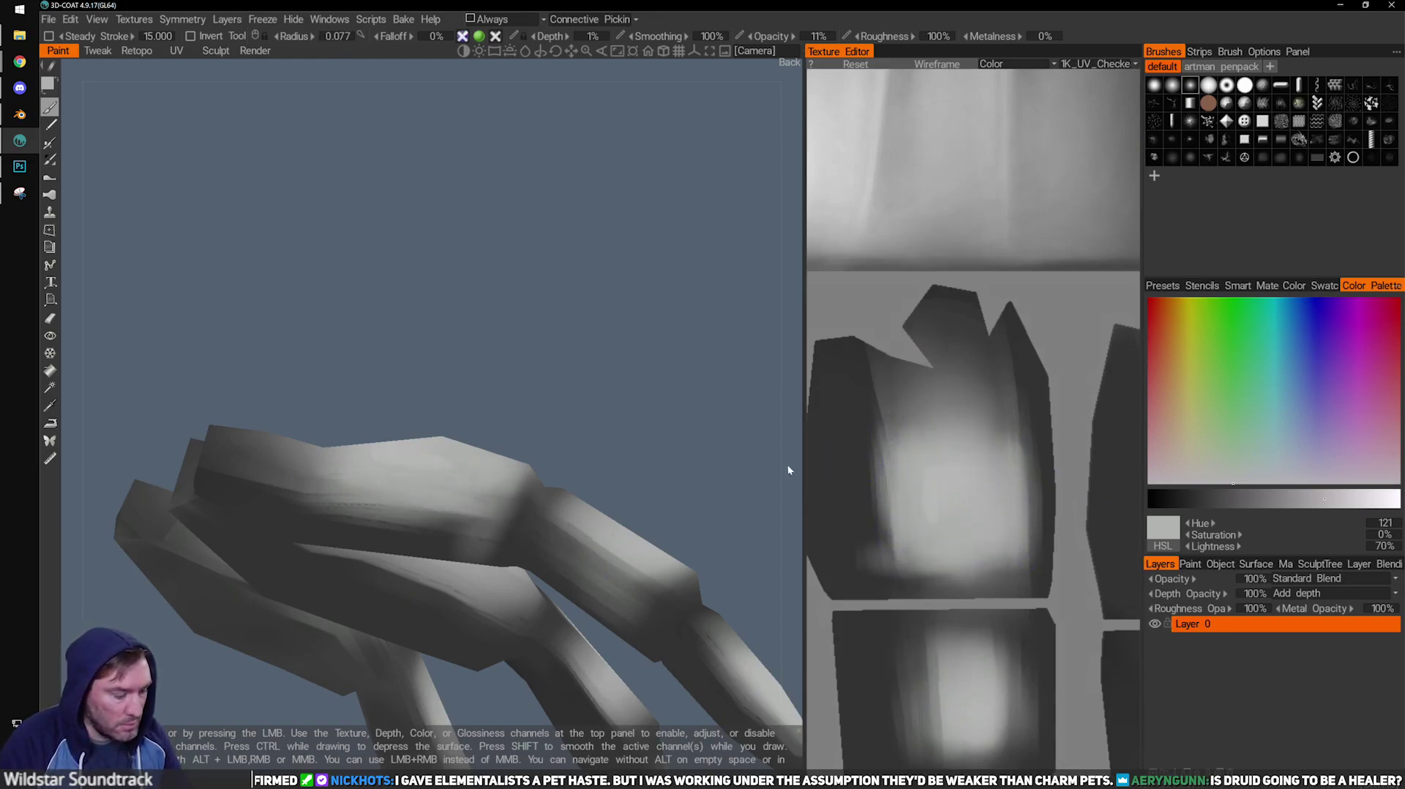
Paint a light stroke in the leg island's upper corner, touch up its top tip, and sample the dark grey.
{"action": "key", "text": "v"}
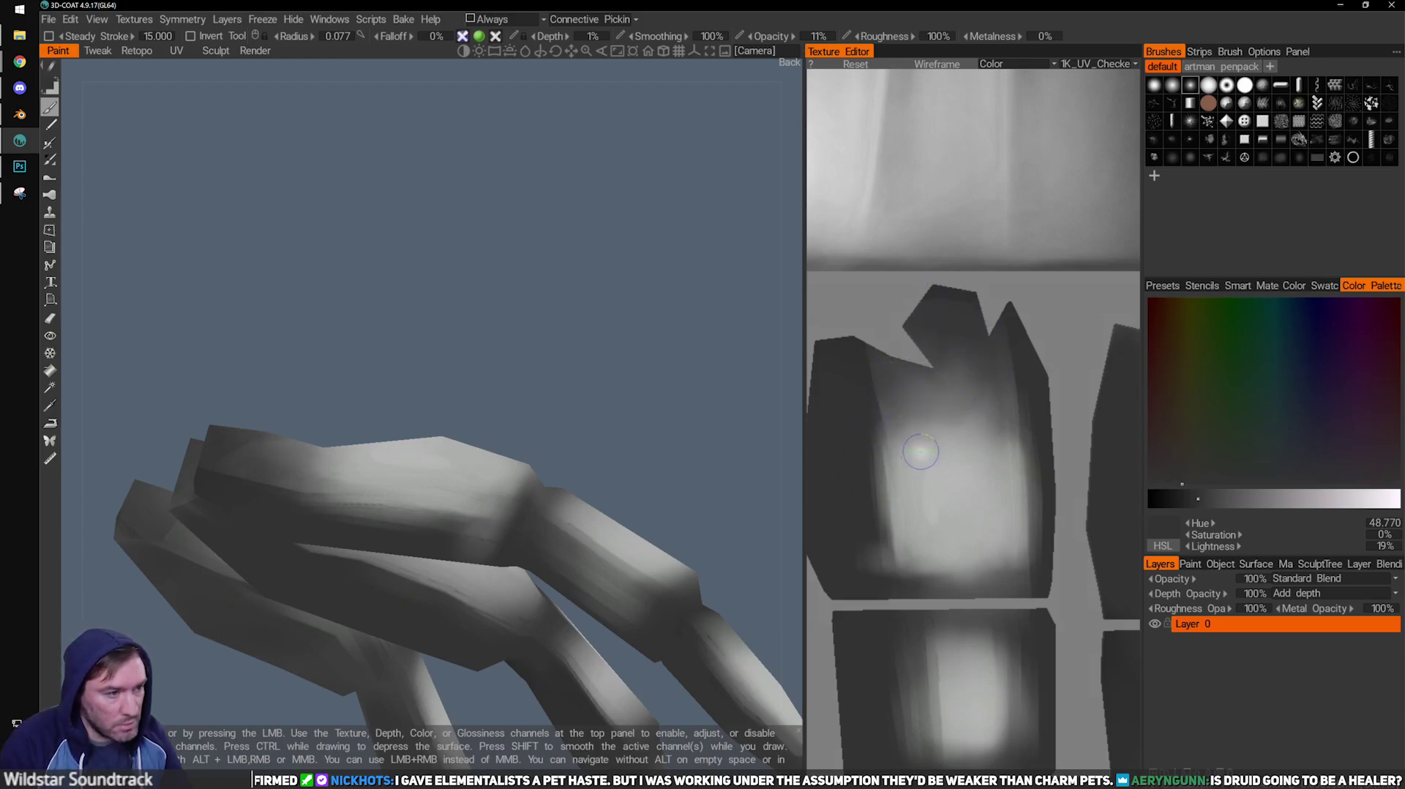
{"action": "key", "text": "v"}
{"action": "left_click_drag", "start_coordinate": [893, 366], "coordinate": [858, 403]}
{"action": "mouse_move", "coordinate": [953, 301]}
{"action": "left_mouse_down"}
{"action": "mouse_move", "coordinate": [935, 307]}
{"action": "mouse_move", "coordinate": [929, 340]}
{"action": "mouse_move", "coordinate": [924, 322]}
{"action": "mouse_move", "coordinate": [943, 304]}
{"action": "left_mouse_up"}
{"action": "key", "text": "v"}
{"action": "middle_click_drag", "start_coordinate": [954, 296], "coordinate": [919, 338]}
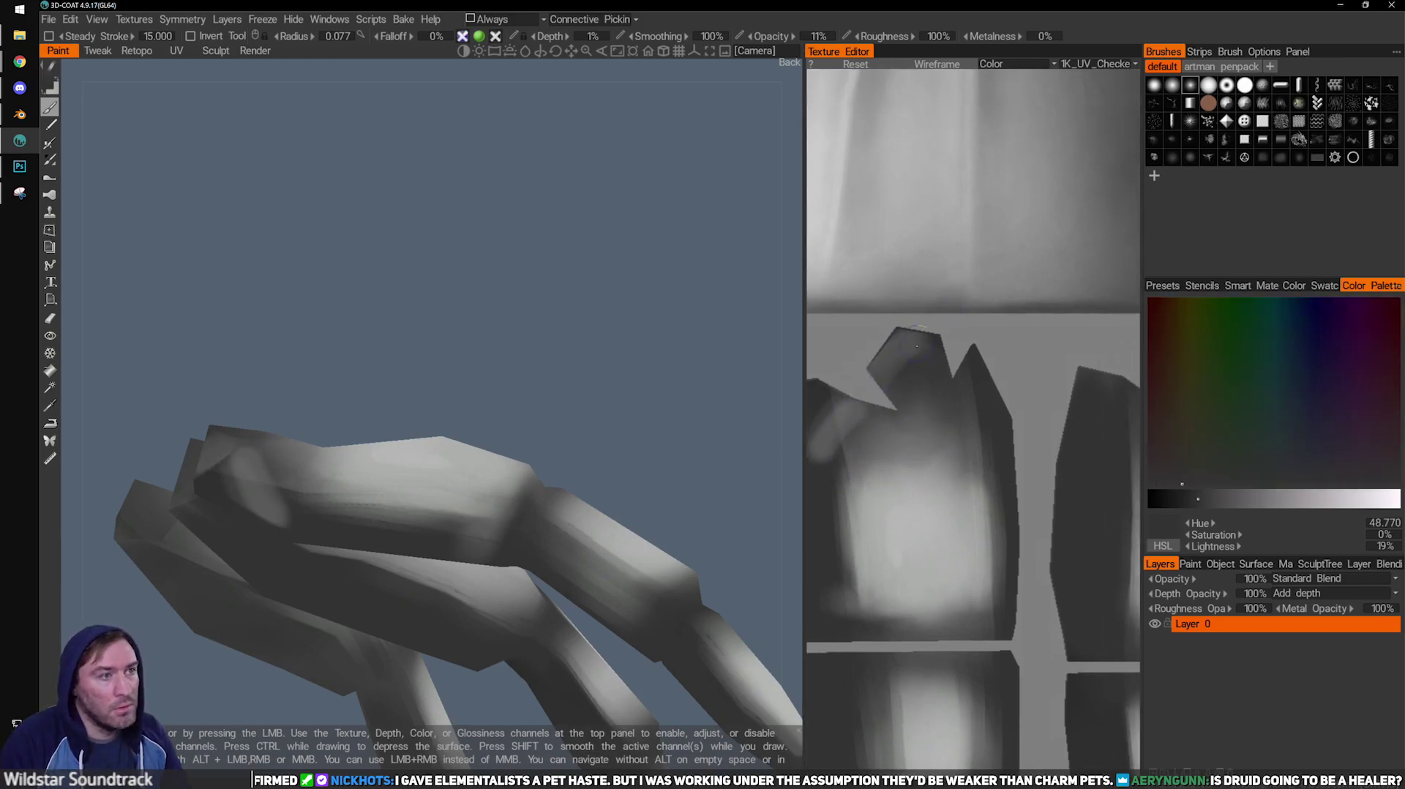
Raise the brush opacity to 17% and radius to 0.082, and inspect the front leg's upper segment on the model.
{"action": "left_click_drag", "start_coordinate": [770, 36], "coordinate": [787, 36]}
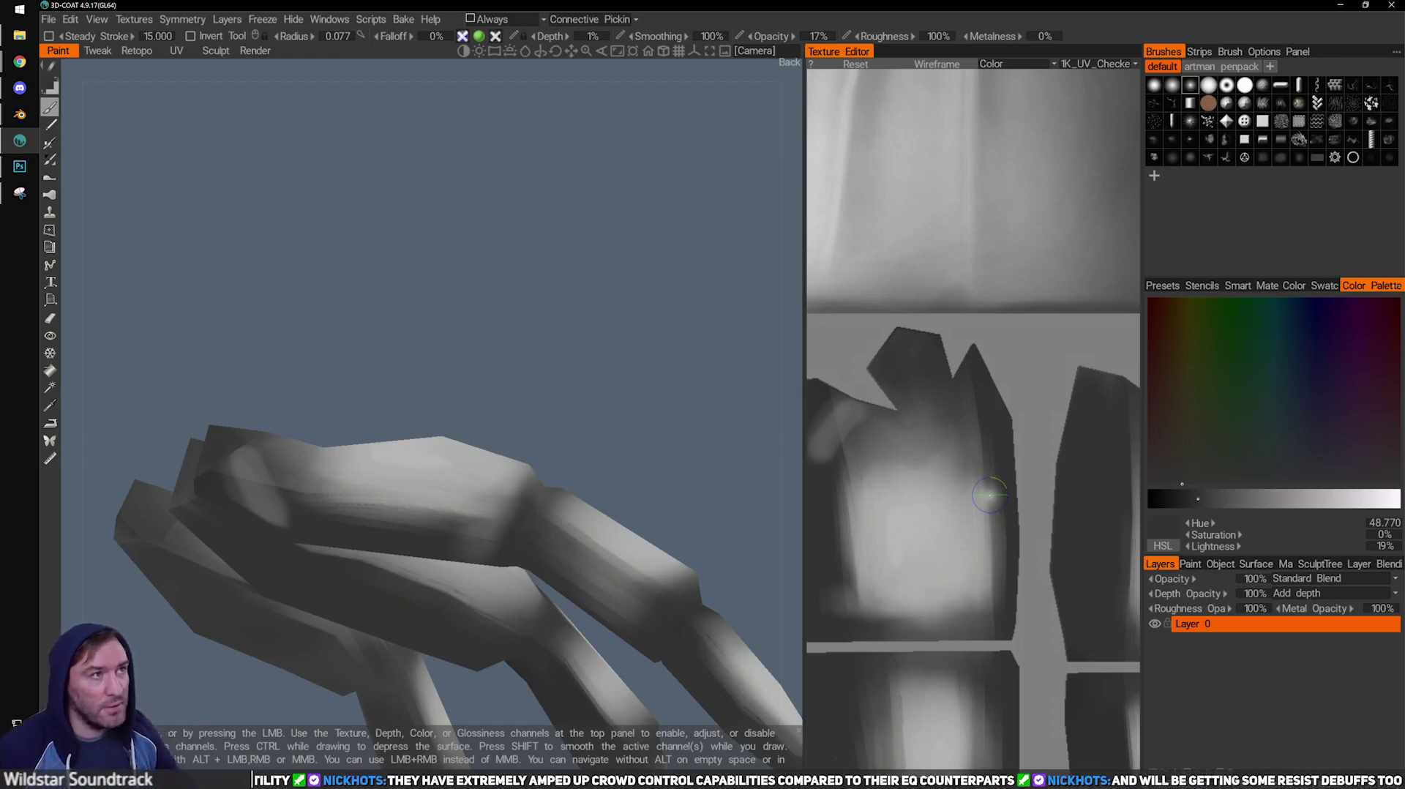
{"action": "middle_click_drag", "start_coordinate": [964, 522], "coordinate": [1015, 501]}
{"action": "right_click_drag", "start_coordinate": [1014, 502], "coordinate": [975, 502], "text": "alt"}
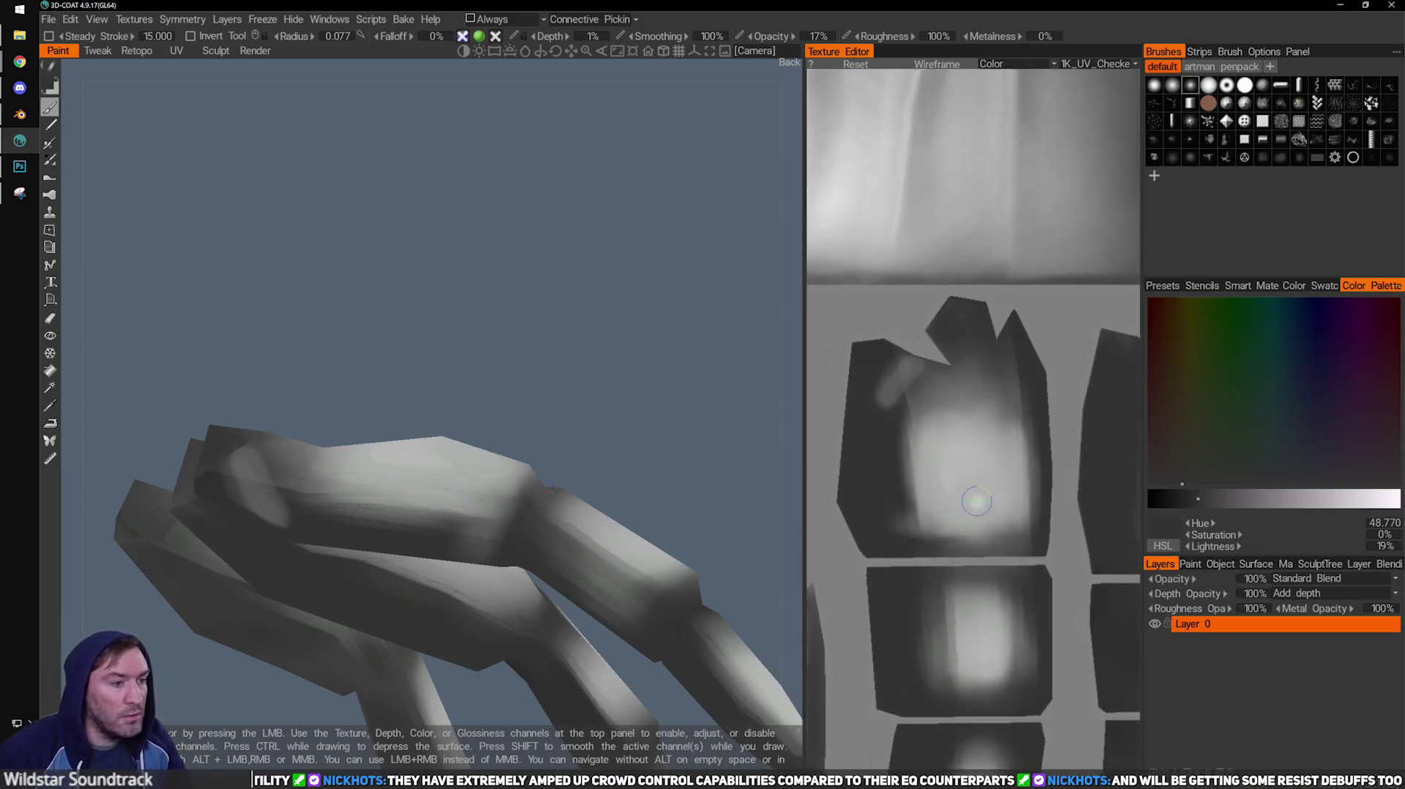
{"action": "middle_click_drag", "start_coordinate": [976, 502], "coordinate": [973, 559]}
{"action": "right_click_drag", "start_coordinate": [972, 558], "coordinate": [972, 558]}
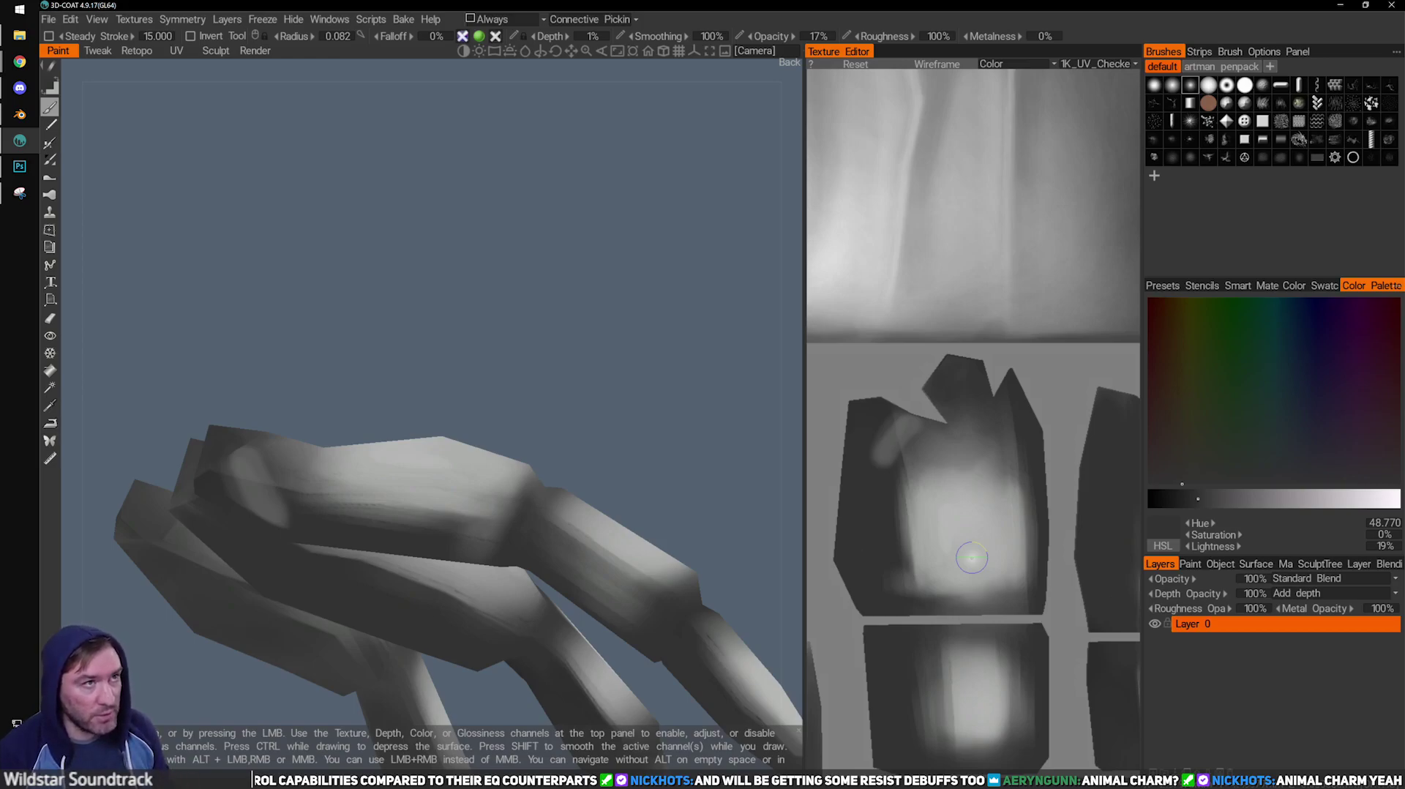
{"action": "left_click_drag", "start_coordinate": [619, 300], "coordinate": [595, 418]}
{"action": "middle_click_drag", "start_coordinate": [422, 391], "coordinate": [419, 442], "text": "alt"}
{"action": "left_click_drag", "start_coordinate": [419, 442], "coordinate": [500, 492], "text": "alt"}
{"action": "right_click_drag", "start_coordinate": [500, 492], "coordinate": [480, 486]}
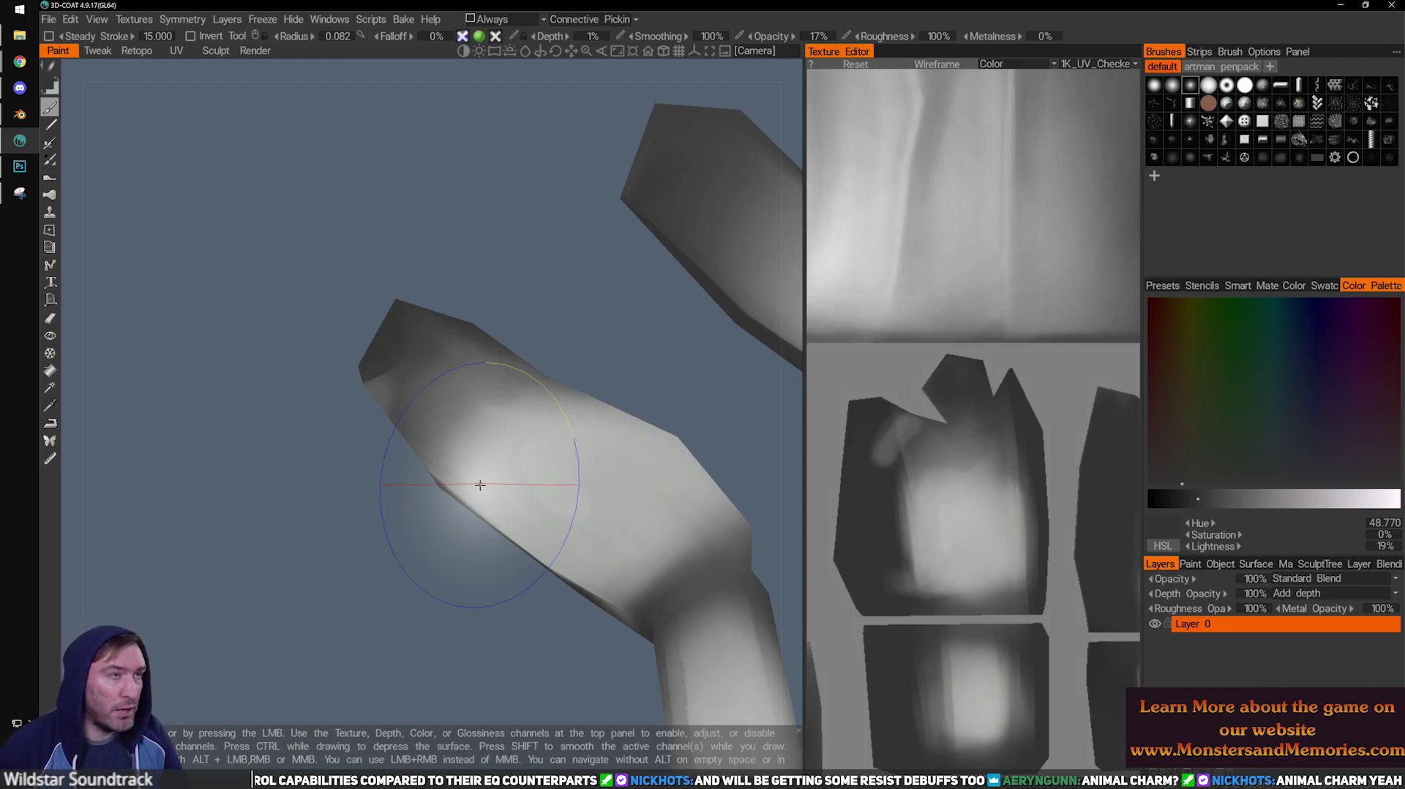
{"action": "middle_click_drag", "start_coordinate": [519, 436], "coordinate": [439, 417], "text": "alt"}
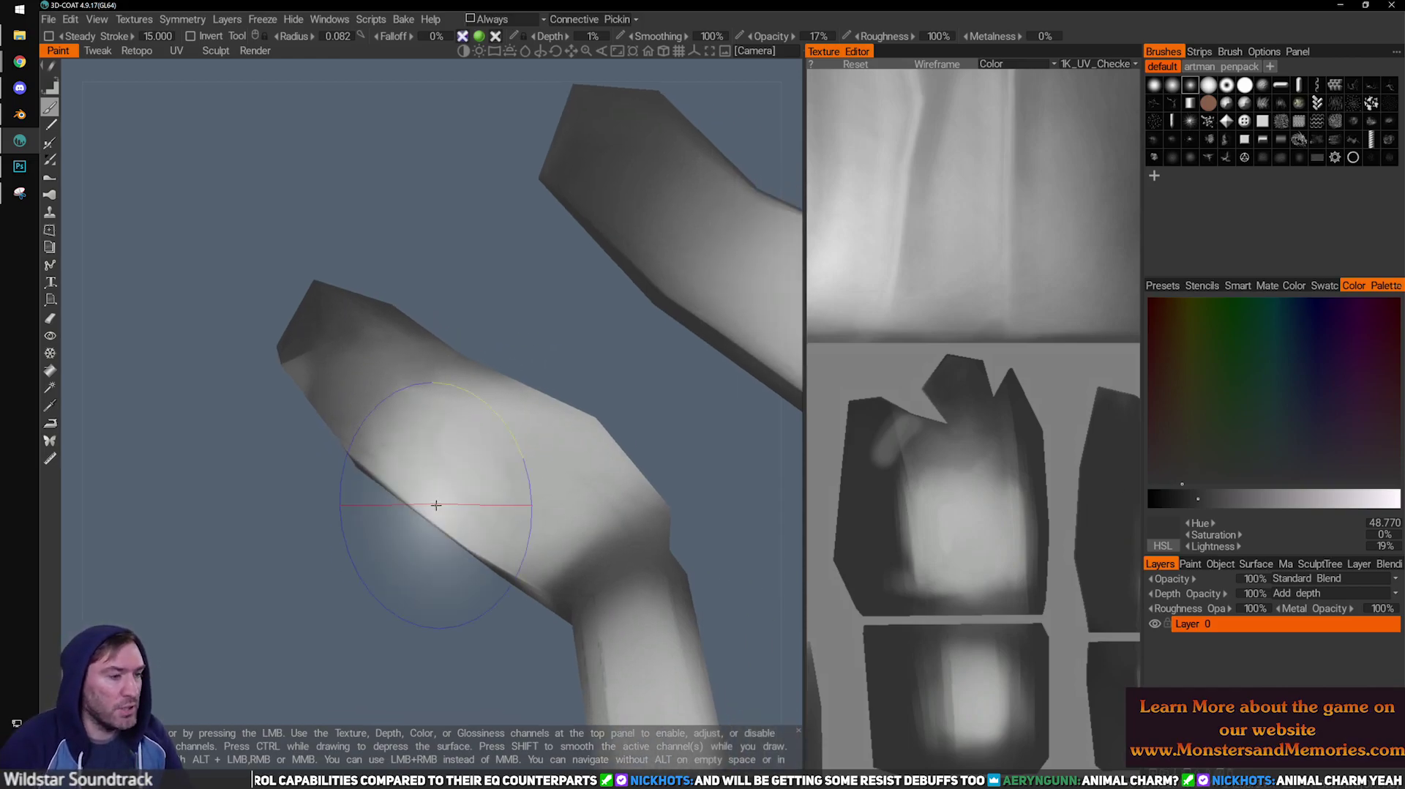
{"action": "mouse_move", "coordinate": [967, 484]}
{"action": "left_mouse_down"}
{"action": "mouse_move", "coordinate": [957, 538]}
{"action": "mouse_move", "coordinate": [945, 494]}
{"action": "left_mouse_up"}
{"action": "key", "text": "ctrl+z"}
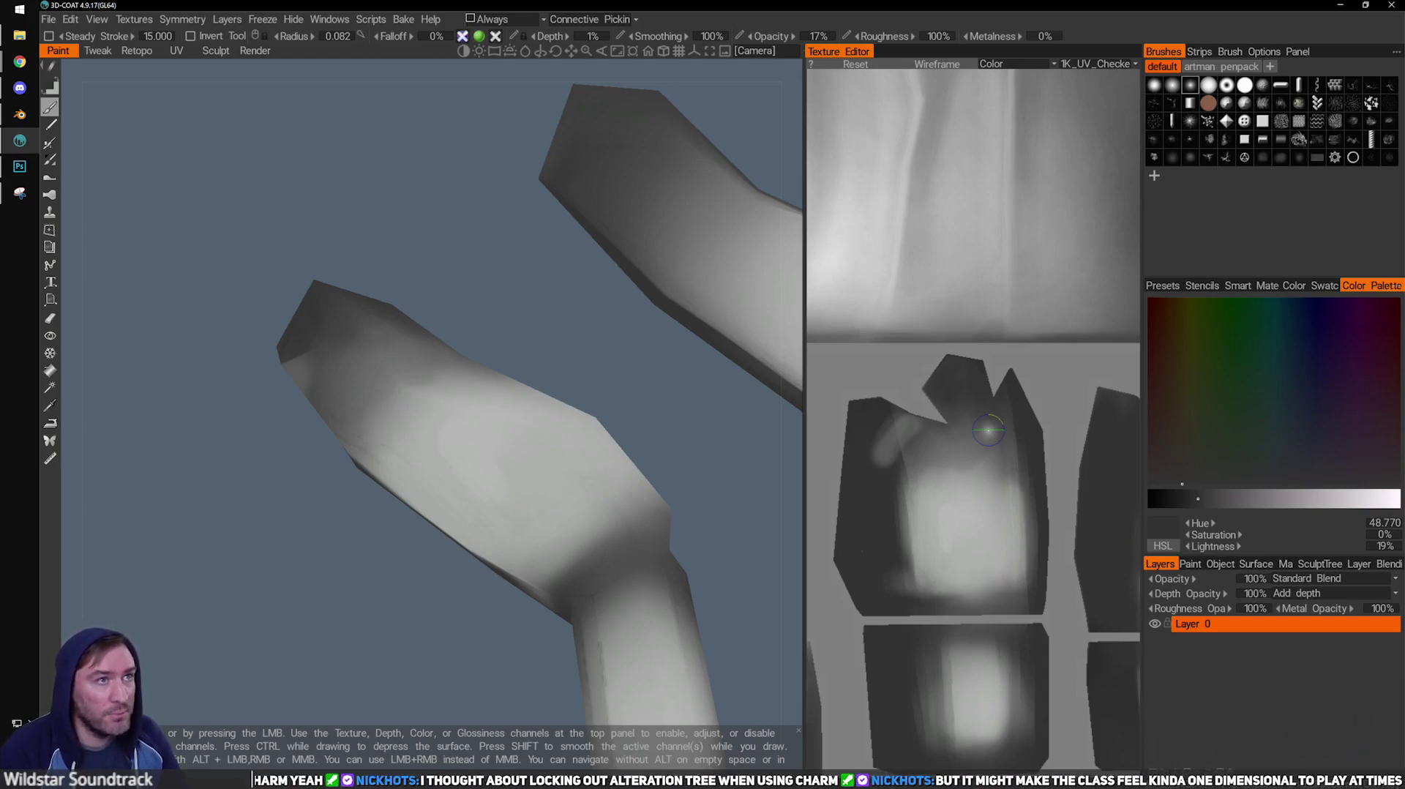
{"action": "left_click", "coordinate": [950, 550]}
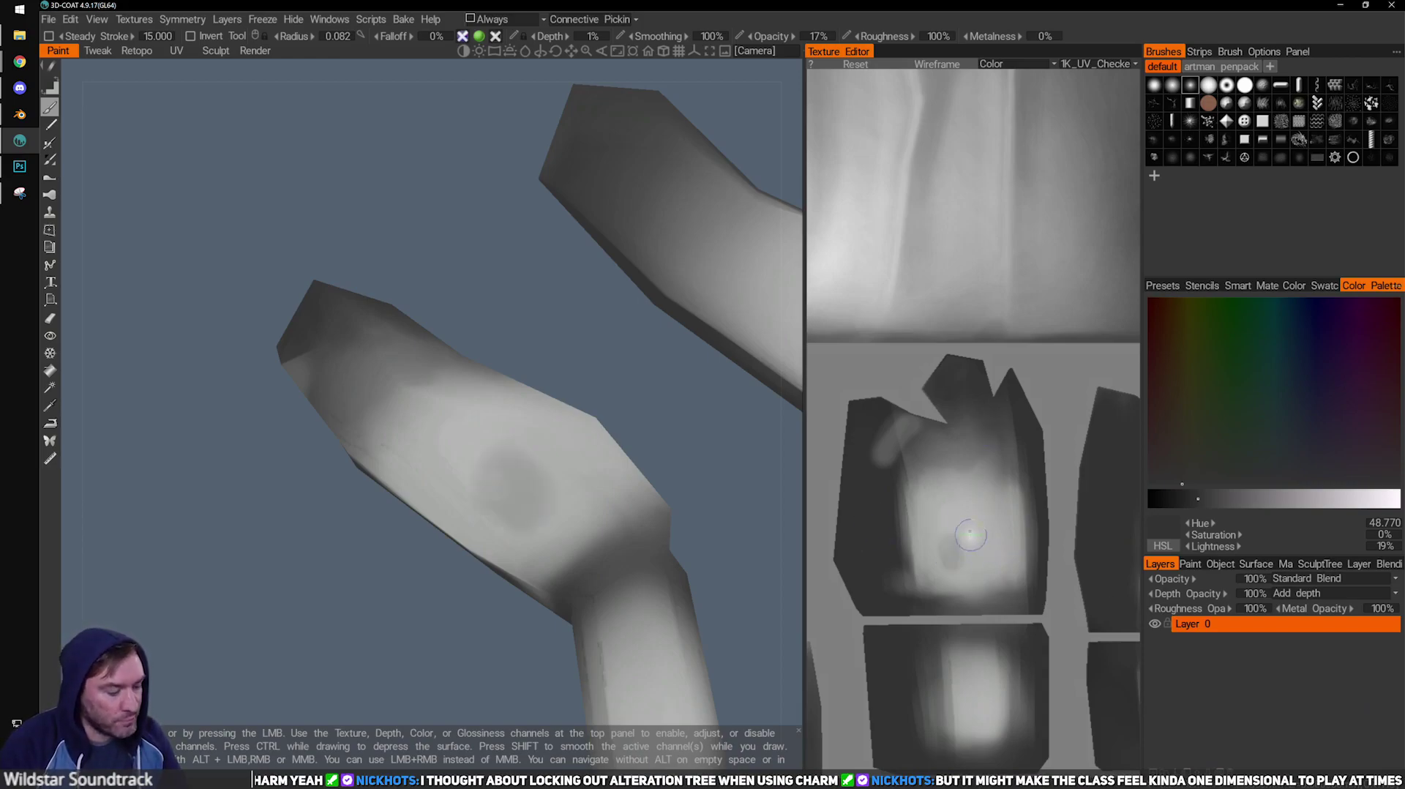
{"action": "key", "text": "ctrl+z"}
Even out the sides of the leg island's highlight with sampled light grey and shade along its lower edge with dark grey.
{"action": "key", "text": "v"}
{"action": "mouse_move", "coordinate": [910, 474]}
{"action": "left_mouse_down"}
{"action": "mouse_move", "coordinate": [917, 569]}
{"action": "mouse_move", "coordinate": [960, 497]}
{"action": "mouse_move", "coordinate": [998, 481]}
{"action": "mouse_move", "coordinate": [1014, 540]}
{"action": "mouse_move", "coordinate": [1034, 520]}
{"action": "left_mouse_up"}
{"action": "key", "text": "v"}
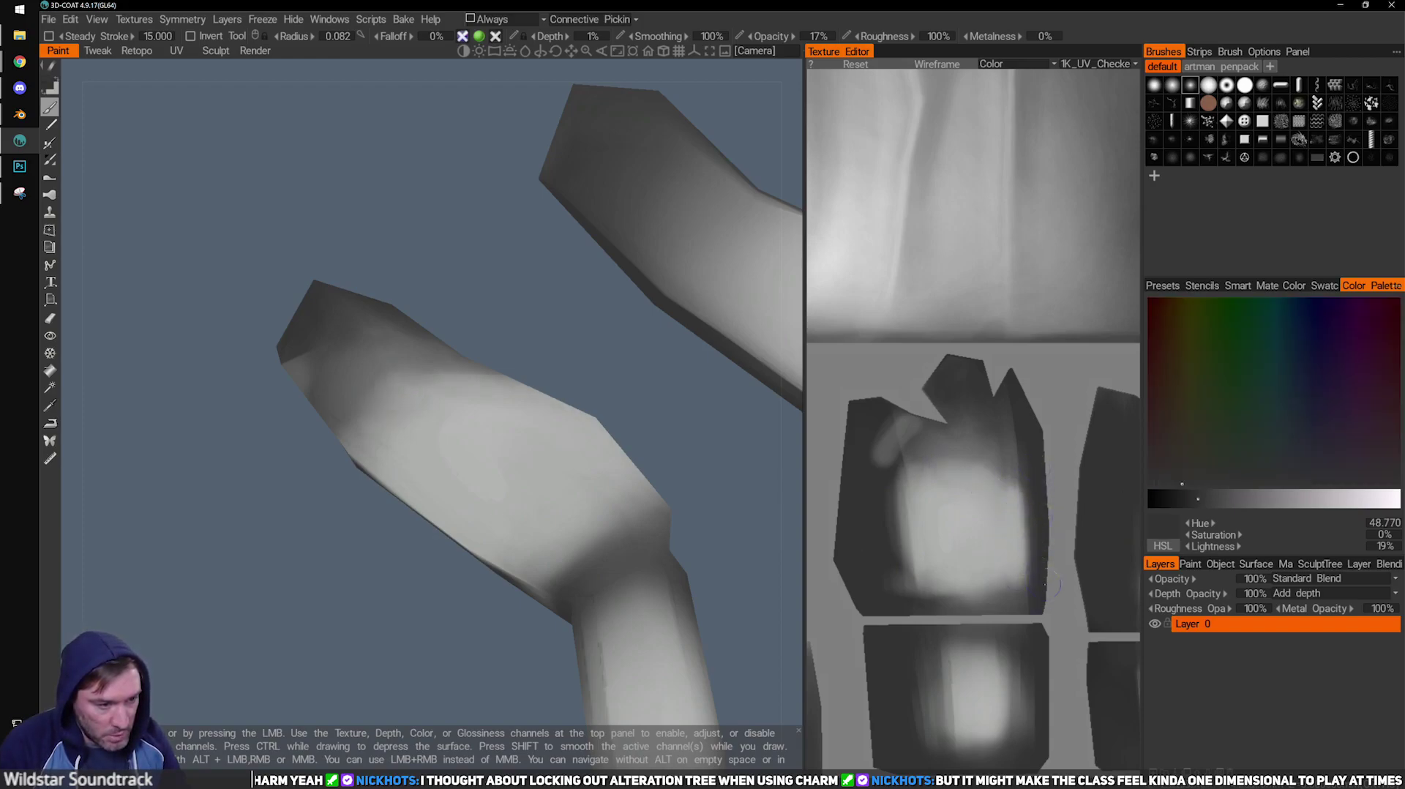
{"action": "left_click_drag", "start_coordinate": [936, 604], "coordinate": [997, 598]}
{"action": "mouse_move", "coordinate": [955, 619]}
{"action": "middle_mouse_down"}
{"action": "mouse_move", "coordinate": [1074, 627]}
{"action": "mouse_move", "coordinate": [934, 588]}
{"action": "middle_mouse_up"}
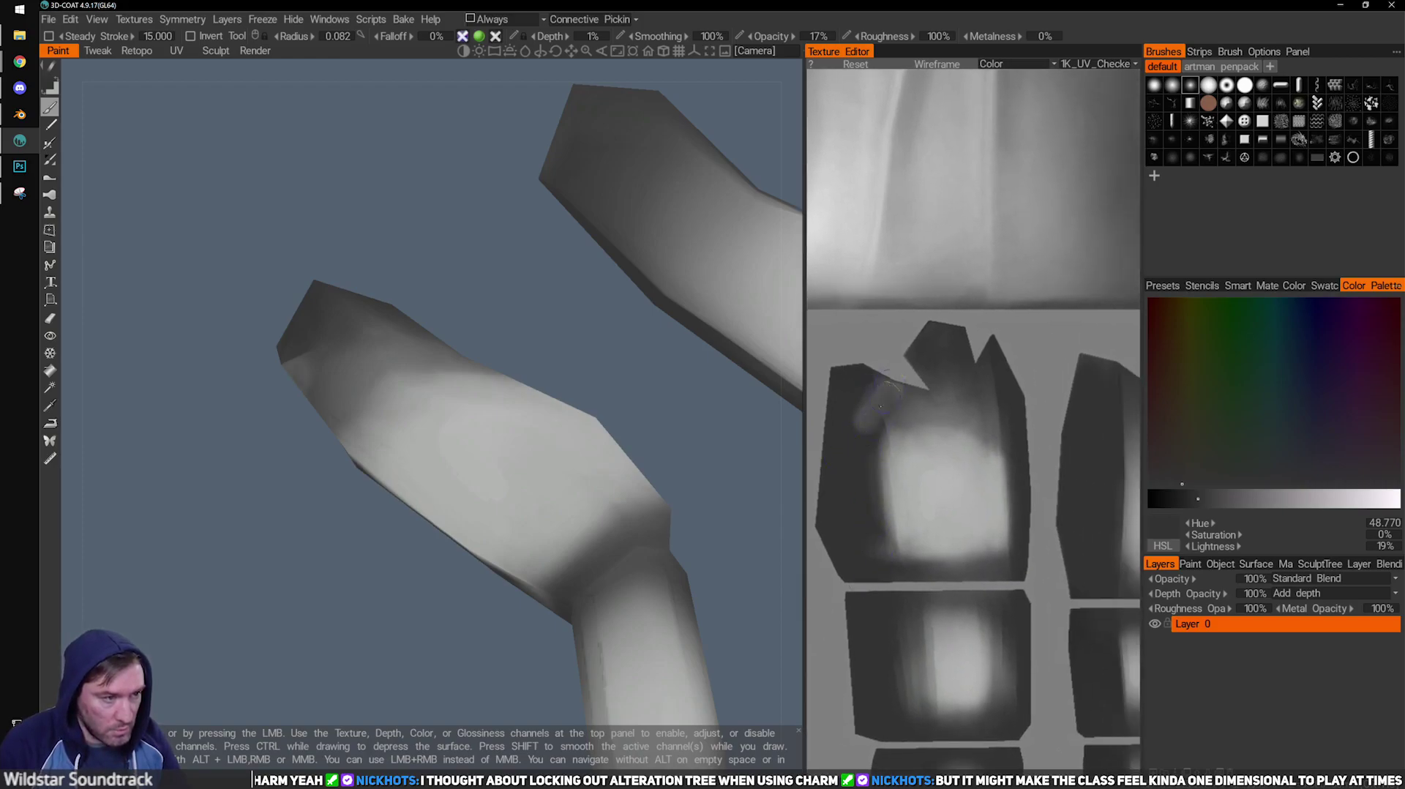
Darken the leg island's top tip and the area just above its highlight with dark grey.
{"action": "scroll", "coordinate": [873, 425], "scroll_direction": "up", "scroll_amount": 2}
{"action": "scroll", "coordinate": [878, 424], "scroll_direction": "up", "scroll_amount": 2}
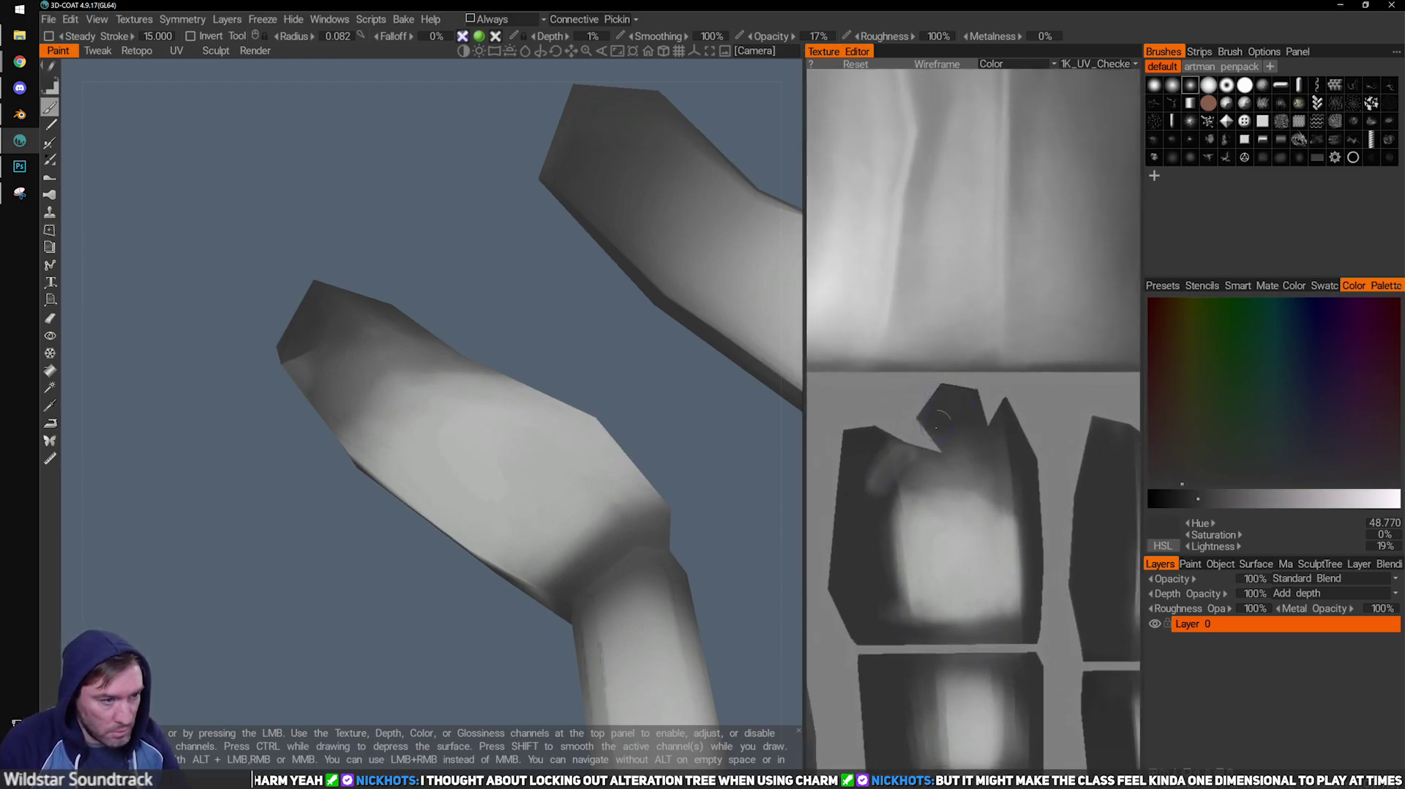
{"action": "mouse_move", "coordinate": [938, 418]}
{"action": "left_mouse_down"}
{"action": "mouse_move", "coordinate": [970, 437]}
{"action": "mouse_move", "coordinate": [959, 457]}
{"action": "mouse_move", "coordinate": [942, 429]}
{"action": "left_mouse_up"}
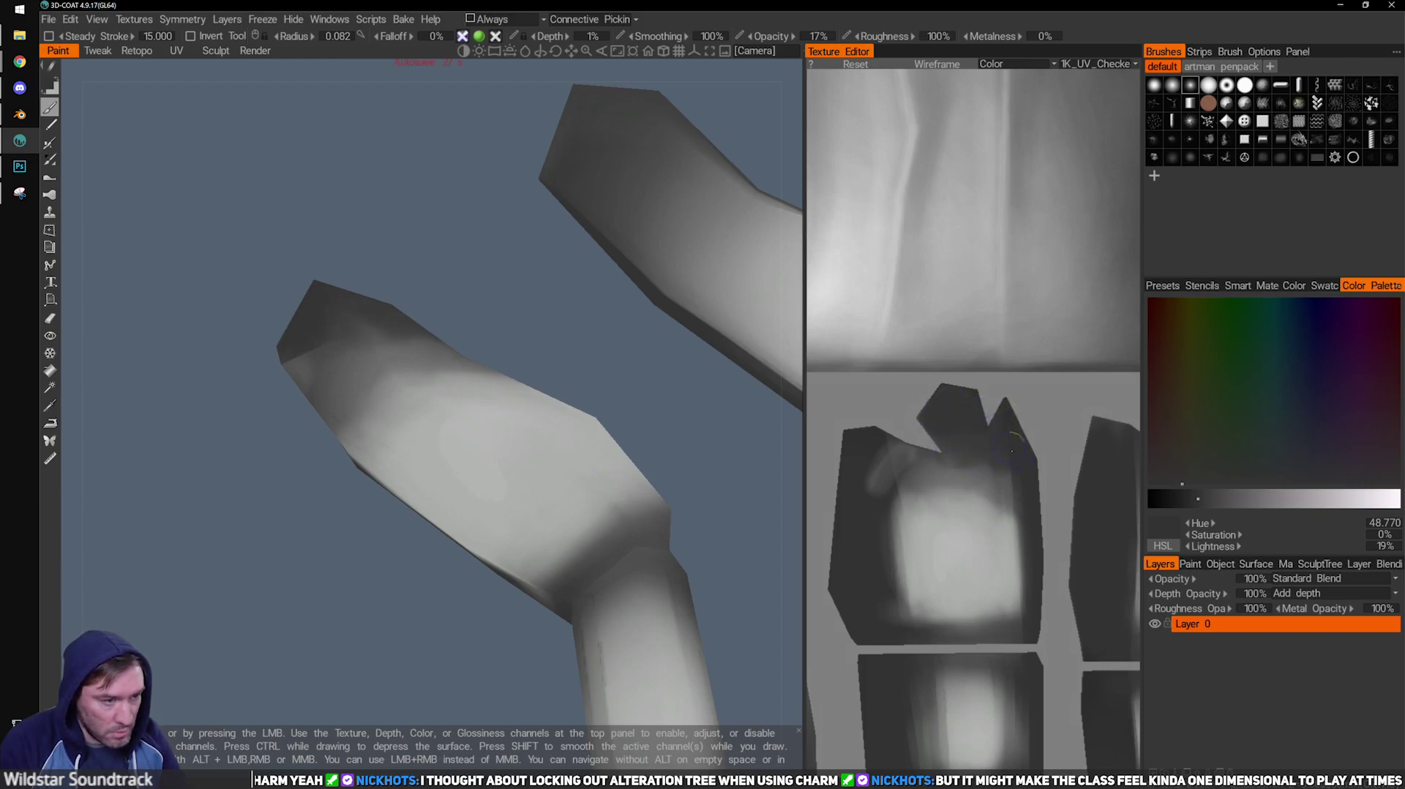
{"action": "mouse_move", "coordinate": [883, 461]}
{"action": "middle_mouse_down"}
{"action": "mouse_move", "coordinate": [871, 538]}
{"action": "mouse_move", "coordinate": [930, 469]}
{"action": "middle_mouse_up"}
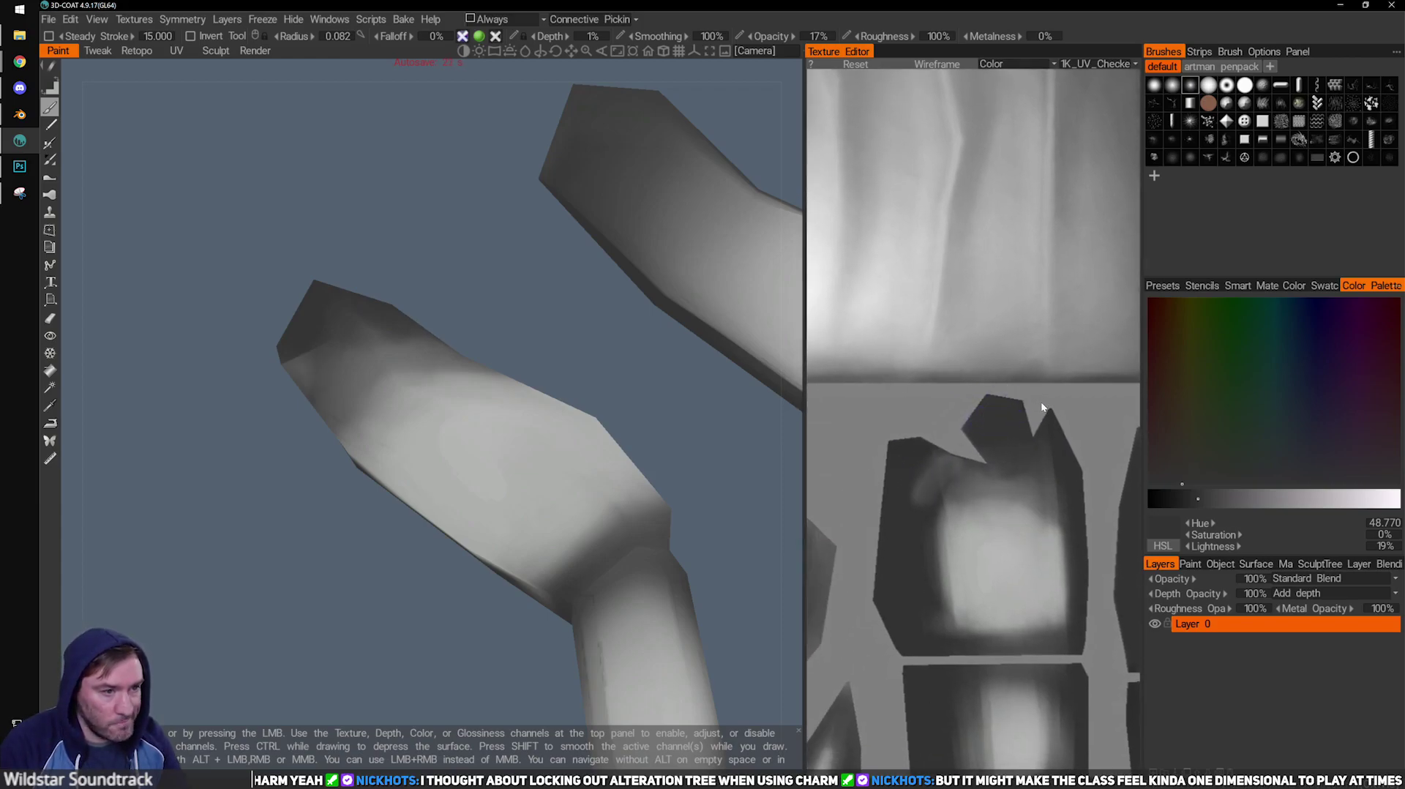
{"action": "scroll", "coordinate": [1033, 342], "scroll_direction": "down", "scroll_amount": 3}
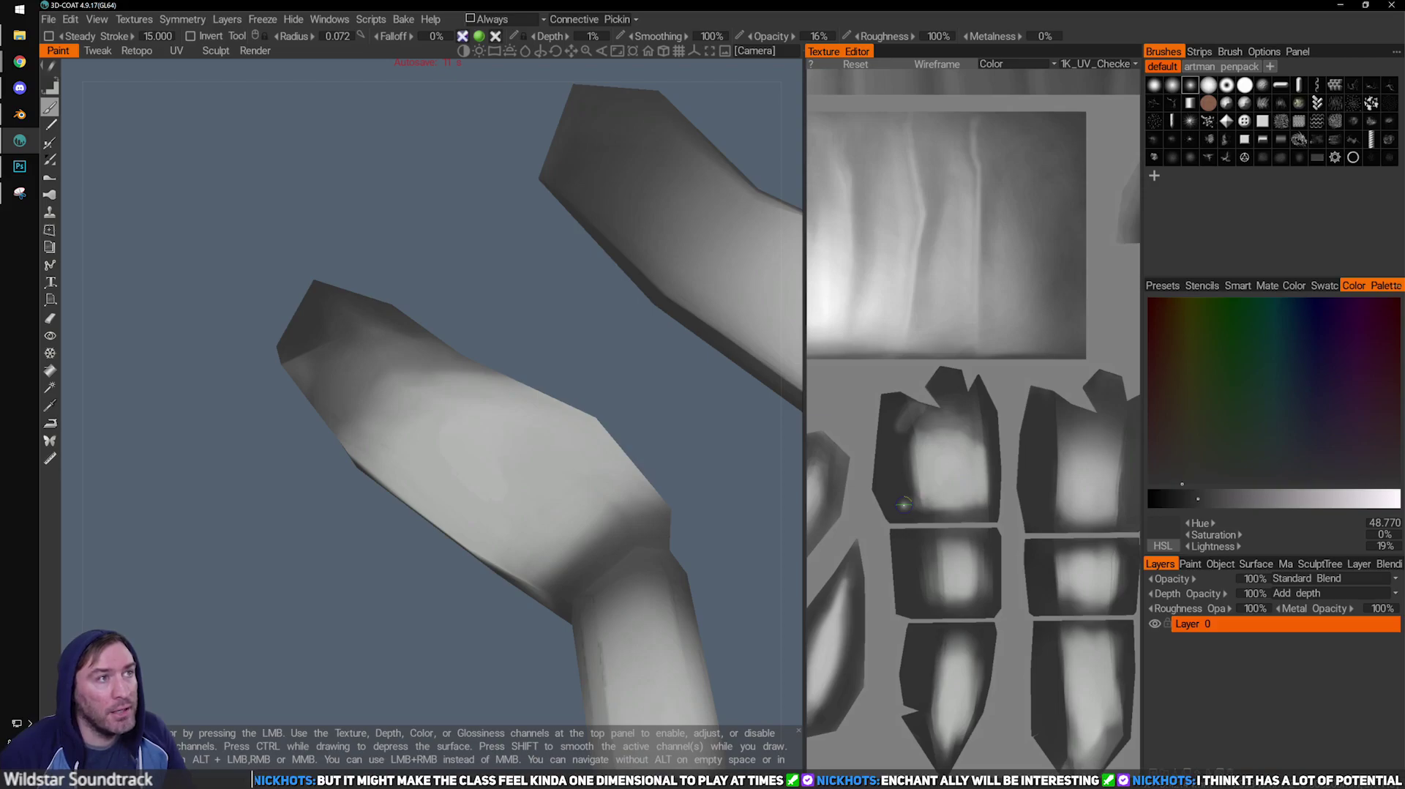
Reduce the brush radius to 0.041 and paint dark grey over the front leg's base on the model at 16% opacity.
{"action": "left_click_drag", "start_coordinate": [373, 416], "coordinate": [428, 419], "text": "alt"}
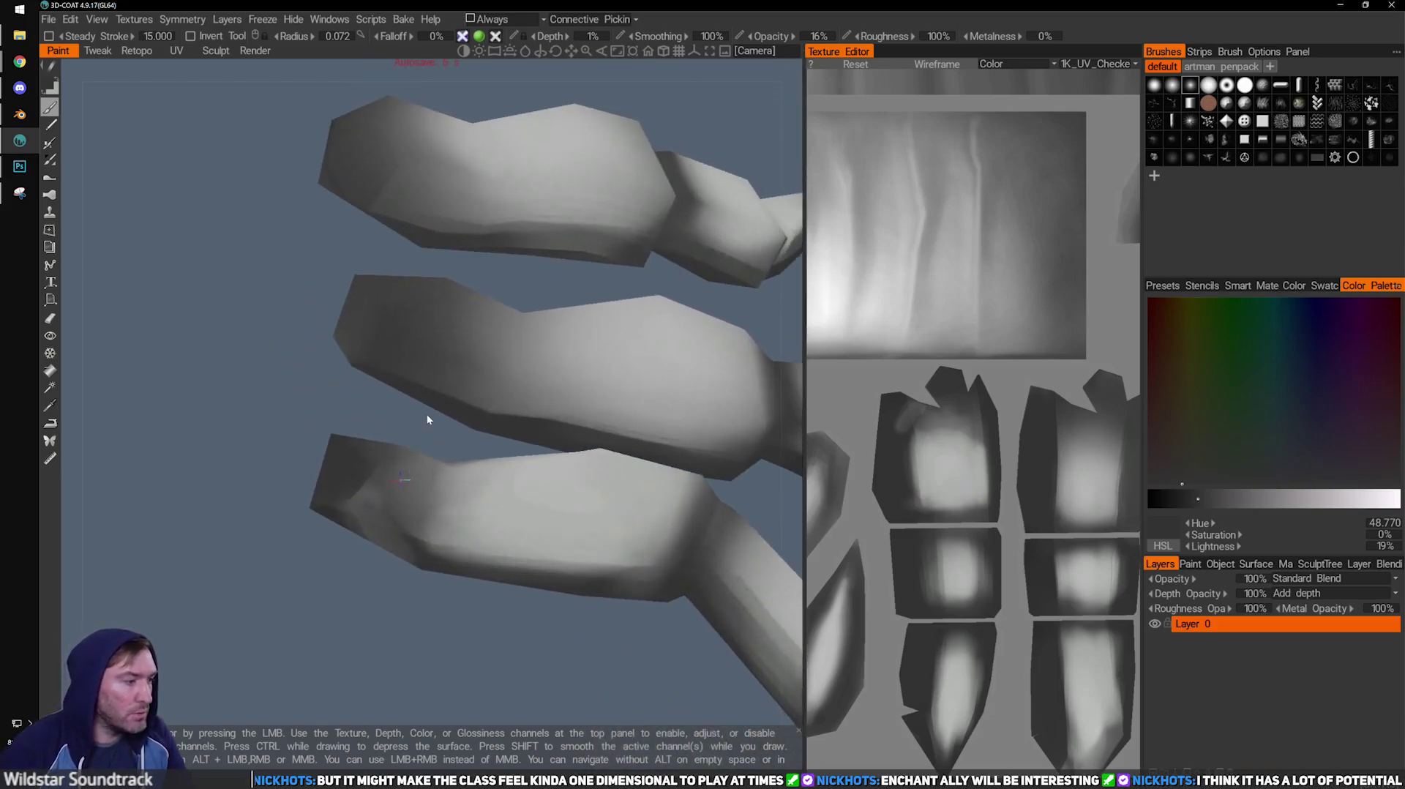
{"action": "left_click_drag", "start_coordinate": [470, 658], "coordinate": [396, 541]}
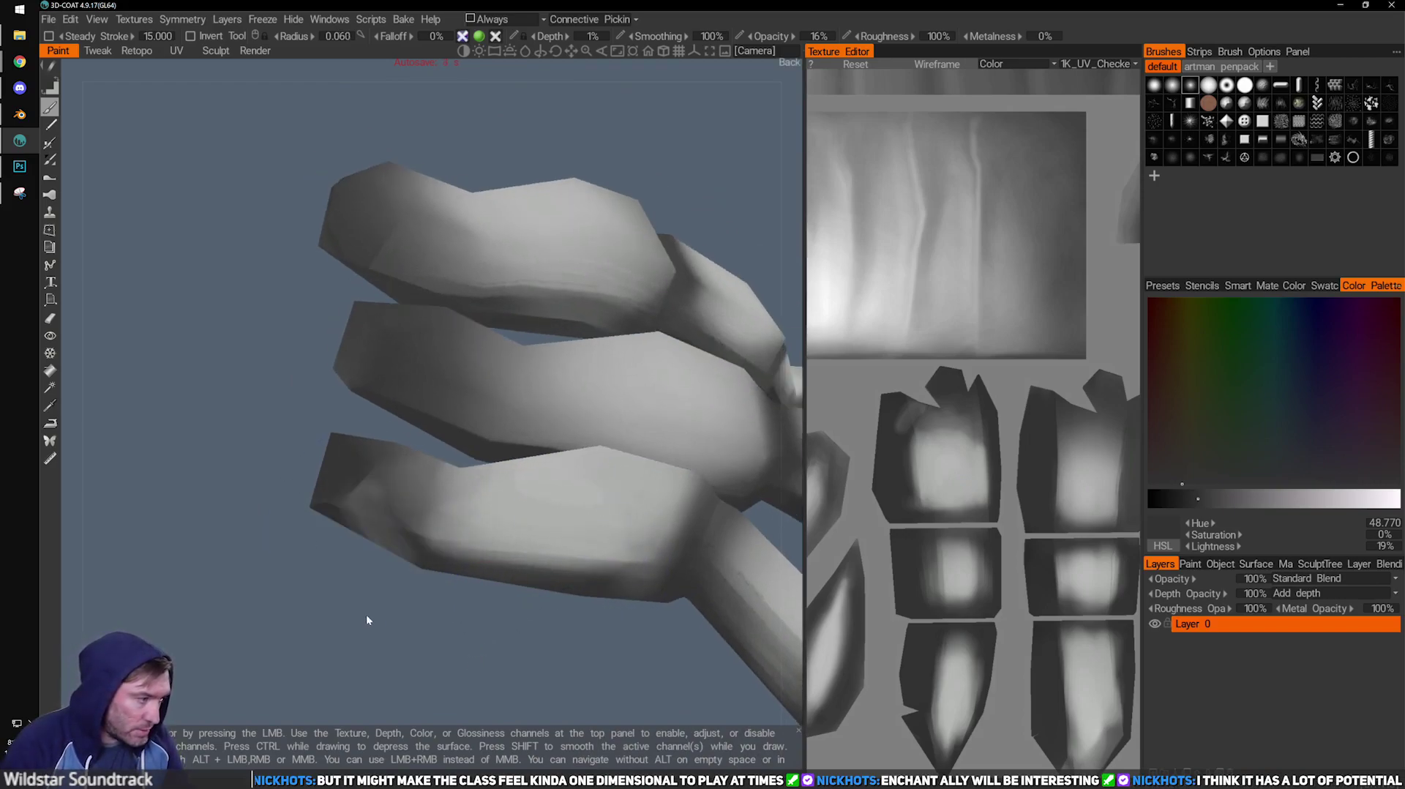
{"action": "left_click_drag", "start_coordinate": [367, 621], "coordinate": [388, 516]}
{"action": "mouse_move", "coordinate": [320, 618]}
{"action": "left_mouse_down"}
{"action": "mouse_move", "coordinate": [311, 584]}
{"action": "mouse_move", "coordinate": [460, 394]}
{"action": "left_mouse_up"}
{"action": "mouse_move", "coordinate": [395, 496]}
{"action": "left_mouse_down"}
{"action": "mouse_move", "coordinate": [413, 485]}
{"action": "mouse_move", "coordinate": [398, 556]}
{"action": "mouse_move", "coordinate": [412, 564]}
{"action": "left_mouse_up"}
{"action": "left_click_drag", "start_coordinate": [464, 417], "coordinate": [424, 454]}
{"action": "left_click_drag", "start_coordinate": [405, 566], "coordinate": [412, 562]}
{"action": "mouse_move", "coordinate": [476, 432]}
{"action": "left_mouse_down"}
{"action": "mouse_move", "coordinate": [432, 512]}
{"action": "mouse_move", "coordinate": [398, 516]}
{"action": "left_mouse_up"}
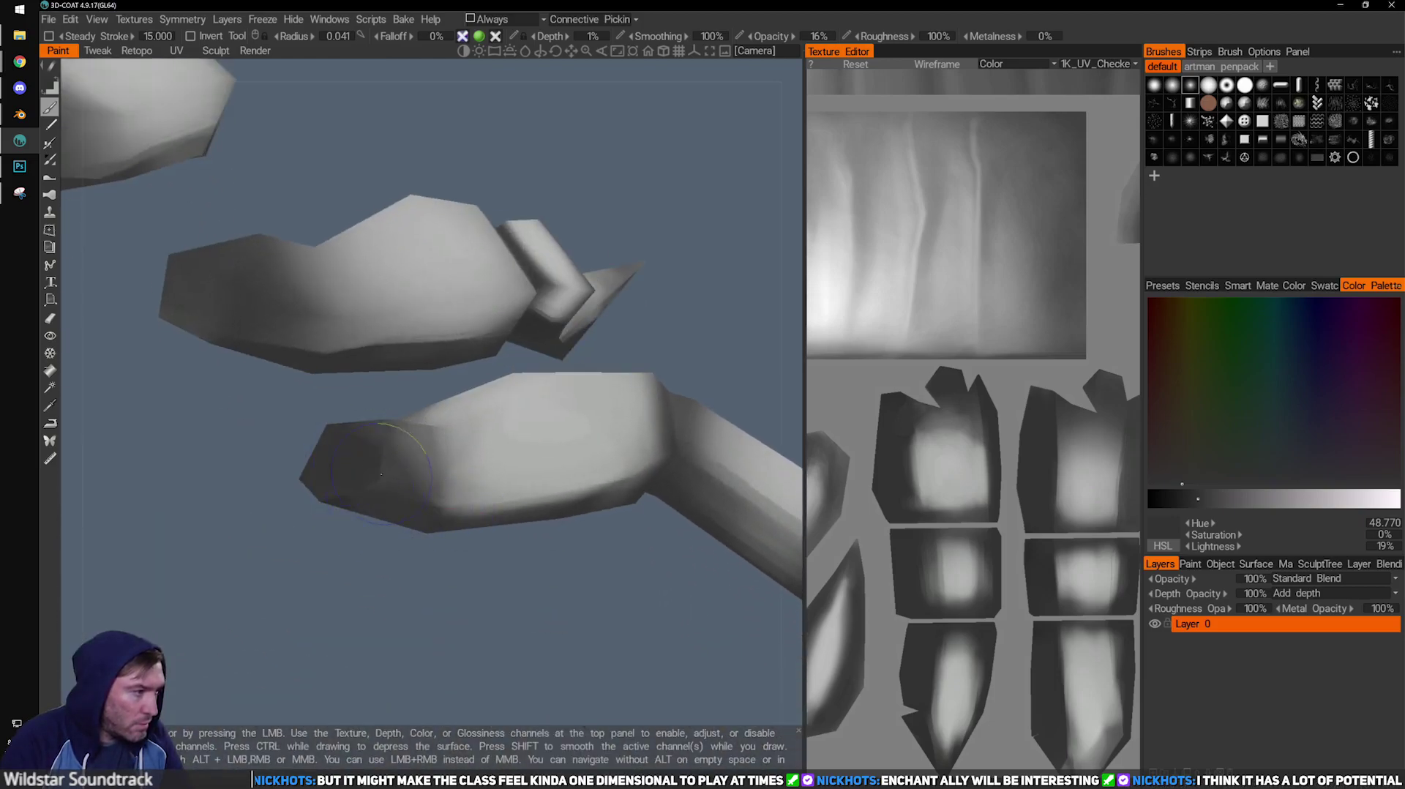
Examine the front leg's dark base shading and highlight on the model and compare them with its upper texture island.
{"action": "left_click_drag", "start_coordinate": [473, 583], "coordinate": [392, 502]}
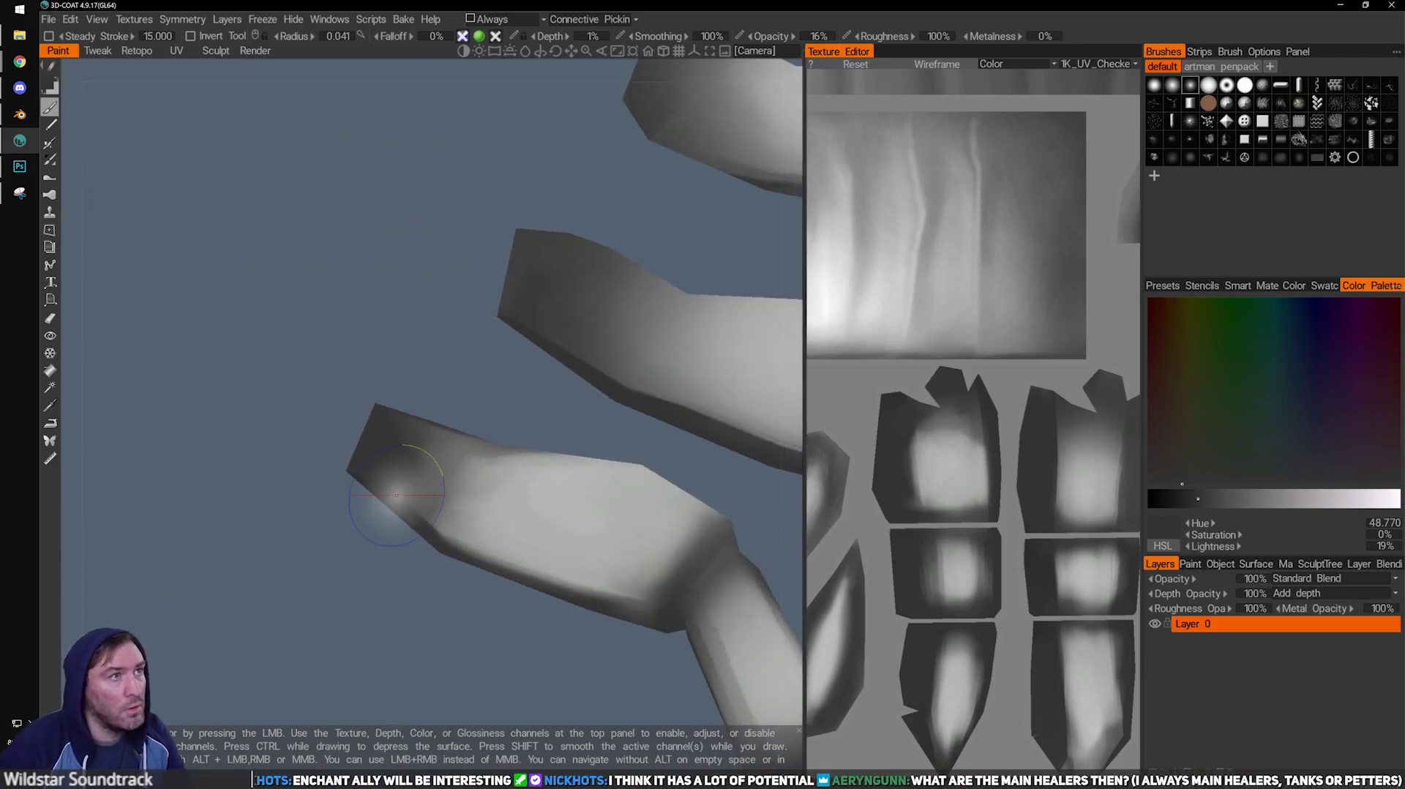
{"action": "middle_click_drag", "start_coordinate": [485, 418], "coordinate": [430, 399]}
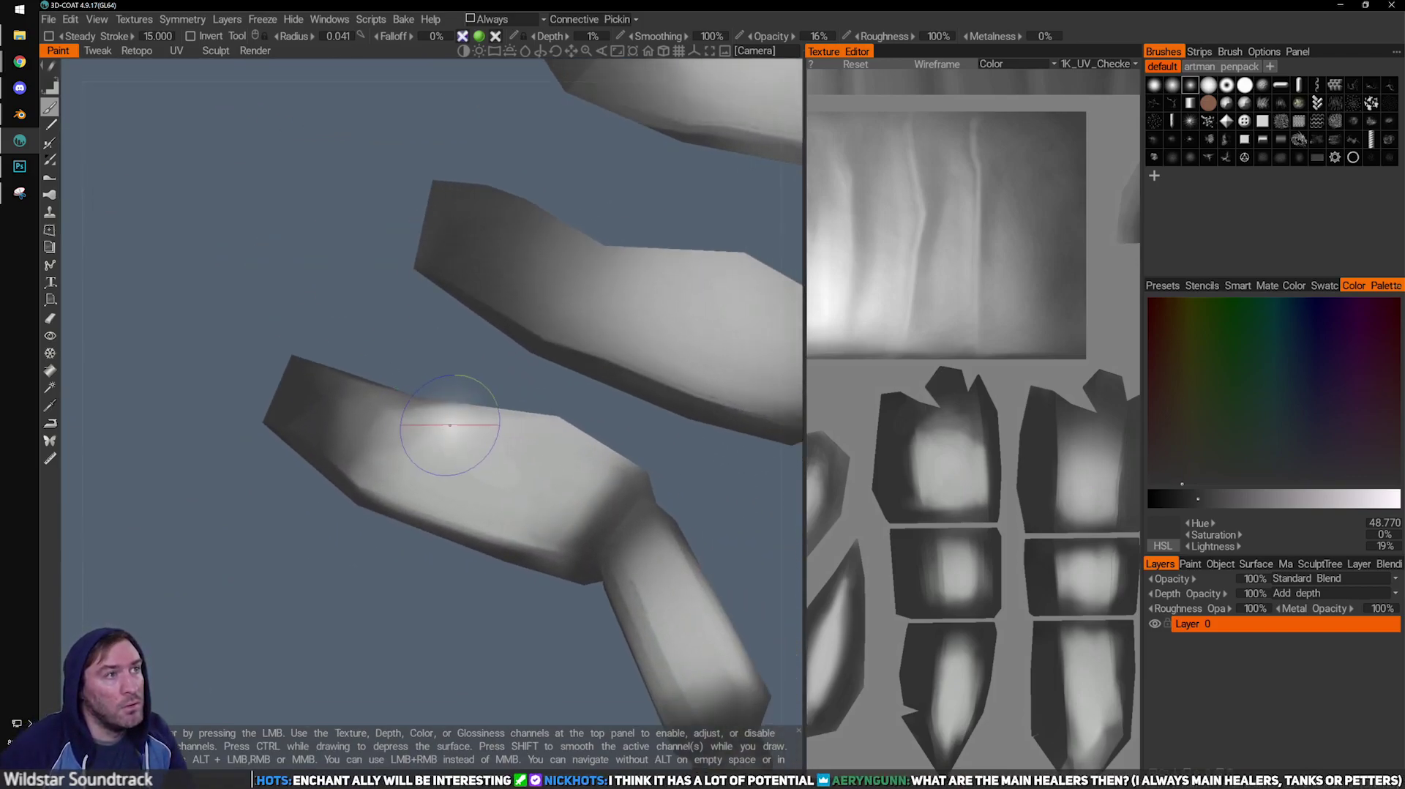
{"action": "left_click_drag", "start_coordinate": [527, 402], "coordinate": [436, 378]}
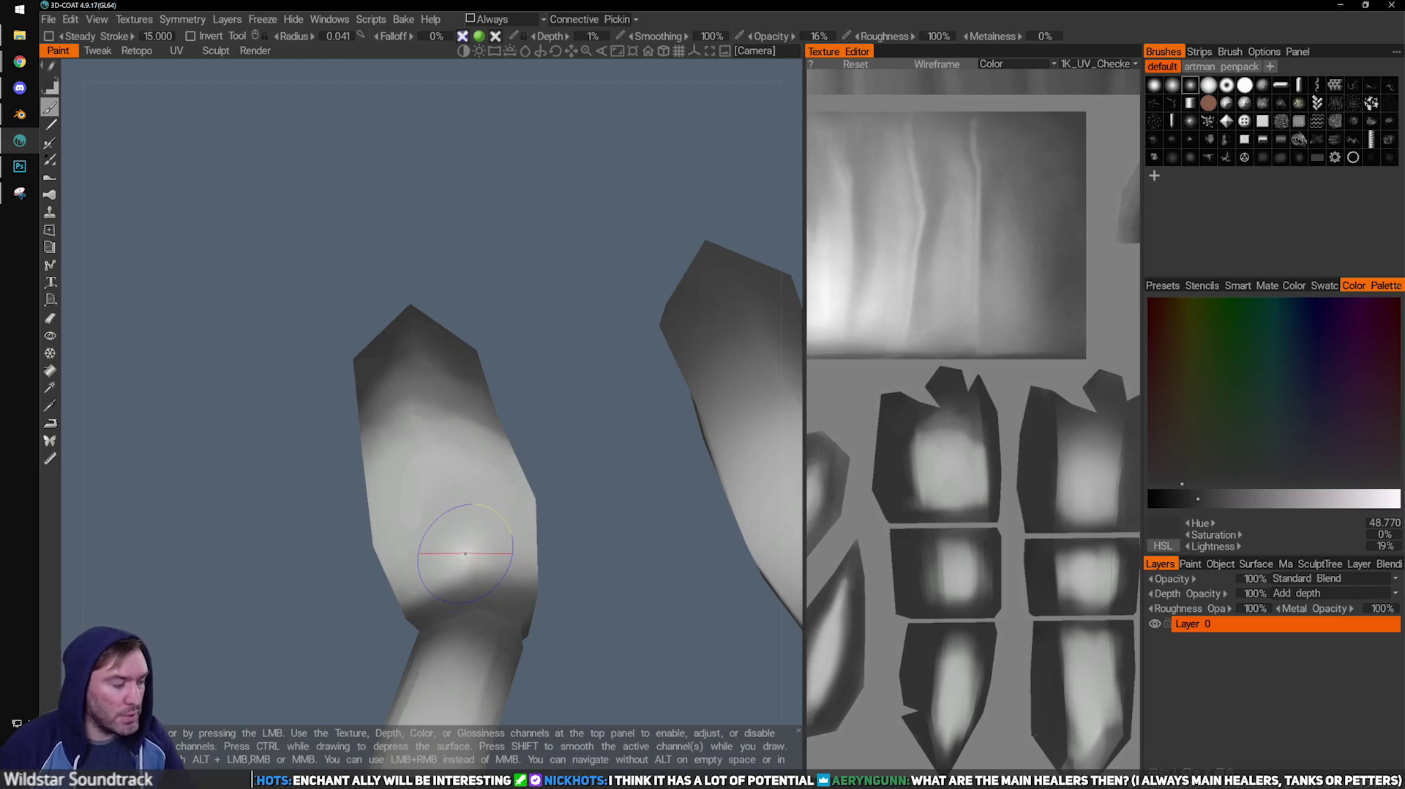
{"action": "mouse_move", "coordinate": [513, 542]}
{"action": "middle_mouse_down"}
{"action": "mouse_move", "coordinate": [479, 494]}
{"action": "mouse_move", "coordinate": [472, 505]}
{"action": "mouse_move", "coordinate": [513, 507]}
{"action": "middle_mouse_up"}
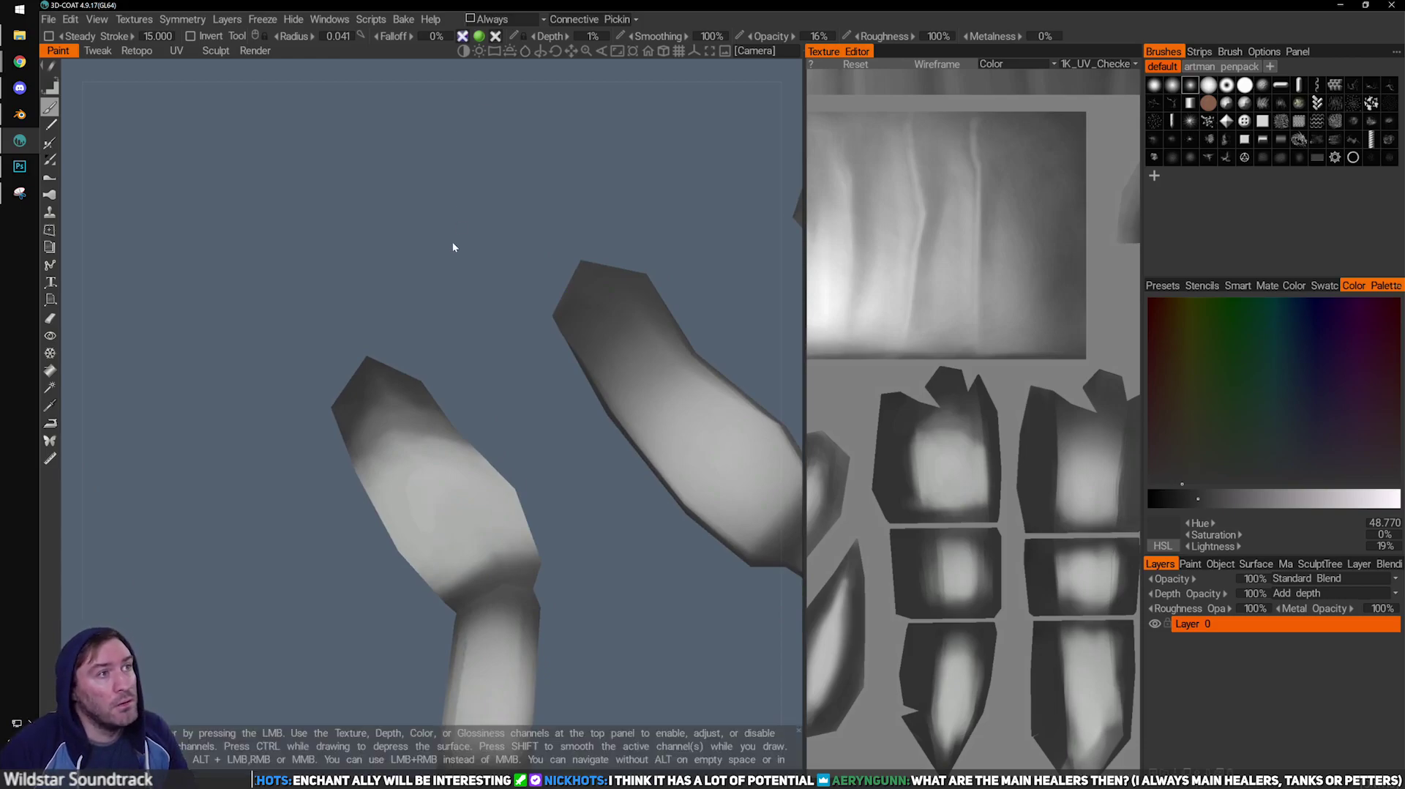
{"action": "middle_click_drag", "start_coordinate": [508, 402], "coordinate": [487, 322]}
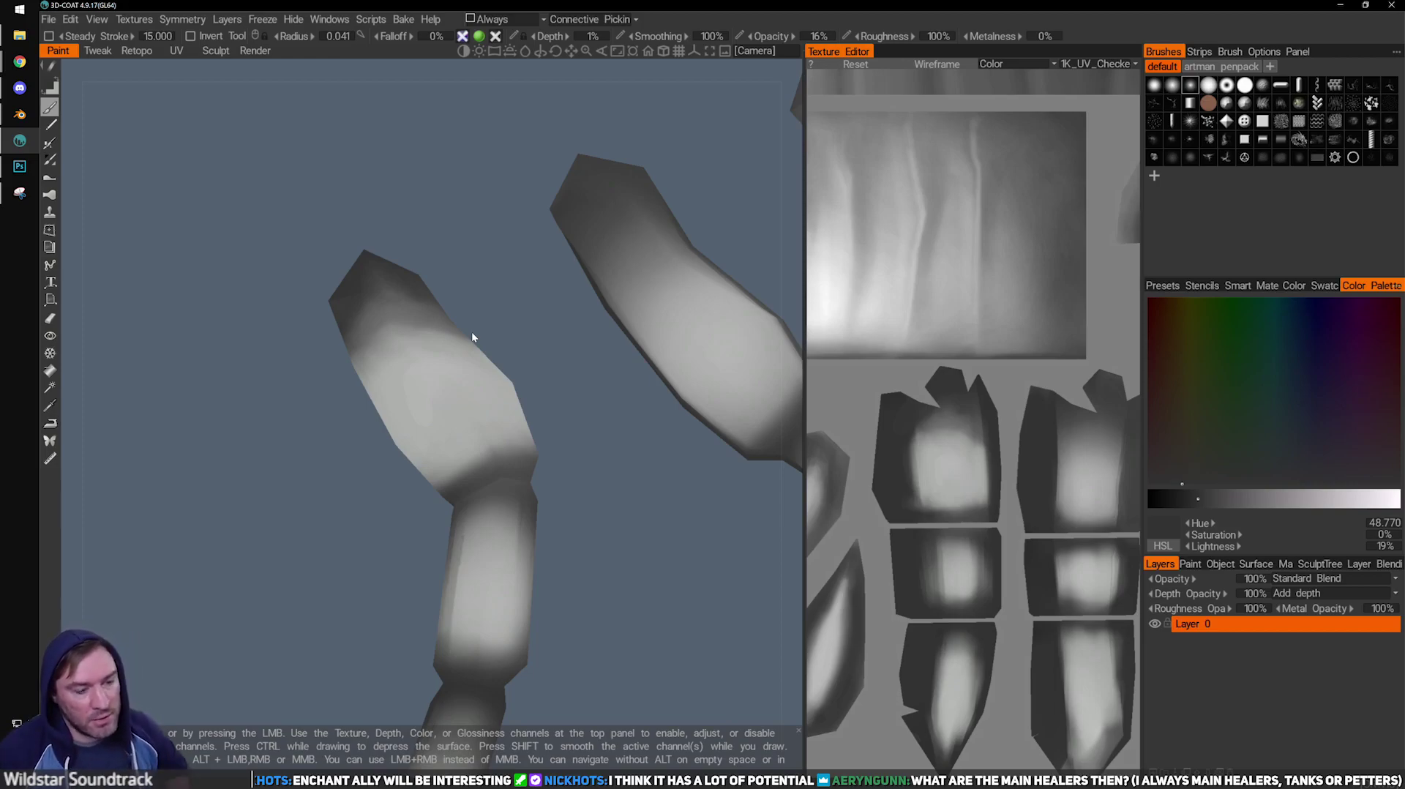
{"action": "scroll", "coordinate": [1003, 506], "scroll_direction": "up", "scroll_amount": 4}
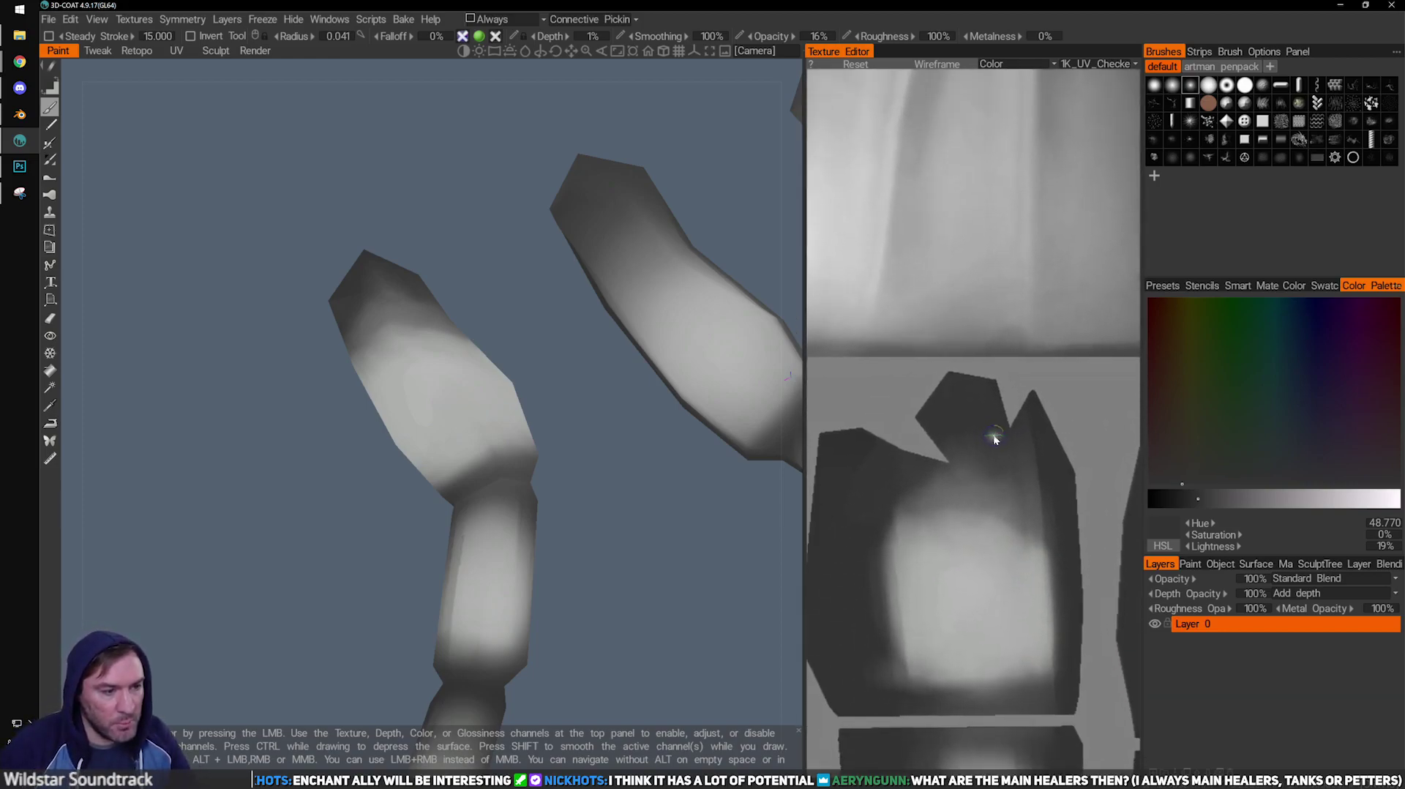
{"action": "scroll", "coordinate": [999, 507], "scroll_direction": "down", "scroll_amount": 1}
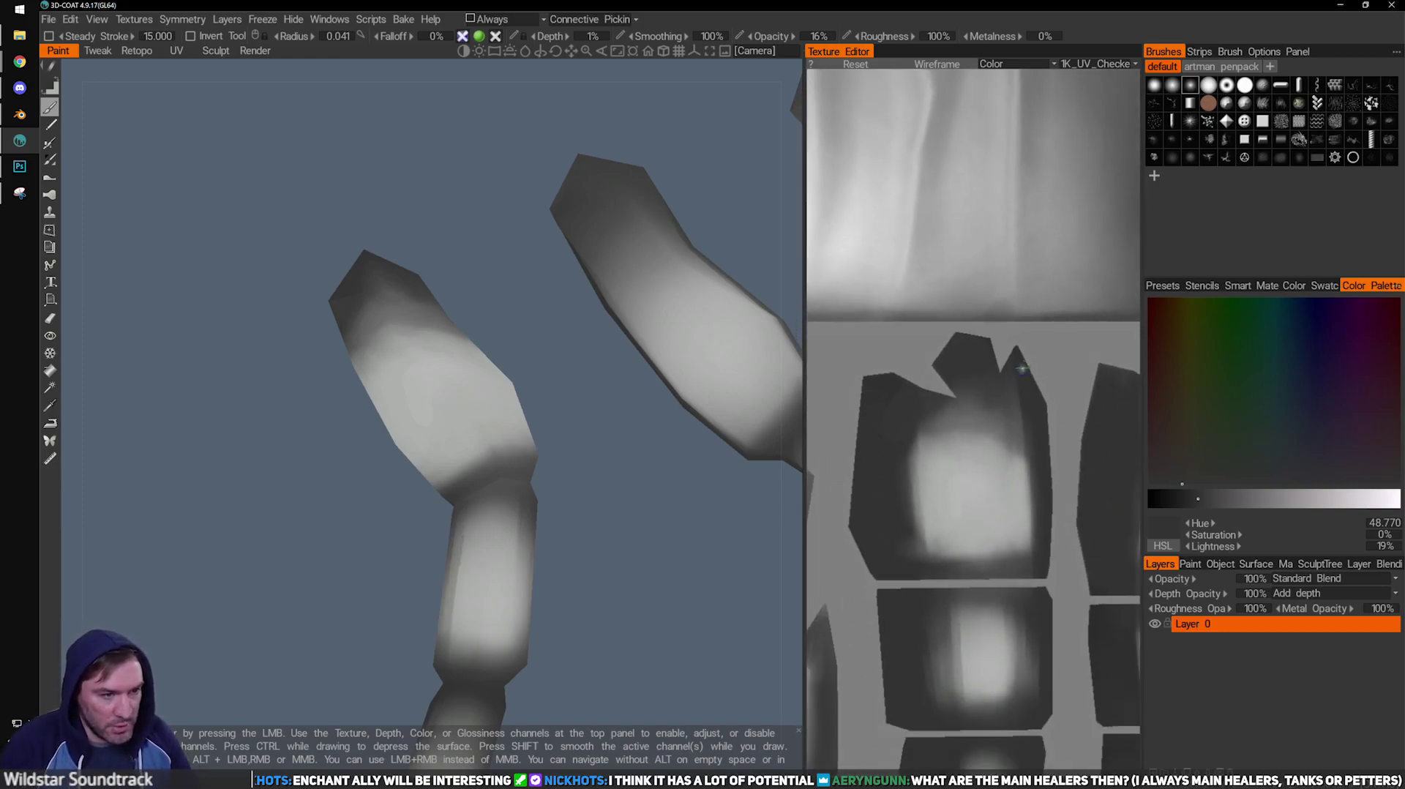
Widen and round the highlight on the front leg's upper texture island with sampled light grey at a brush radius of 0.105.
{"action": "key", "text": "bracketright"}
{"action": "key", "text": "bracketright"}
{"action": "key", "text": "bracketright"}
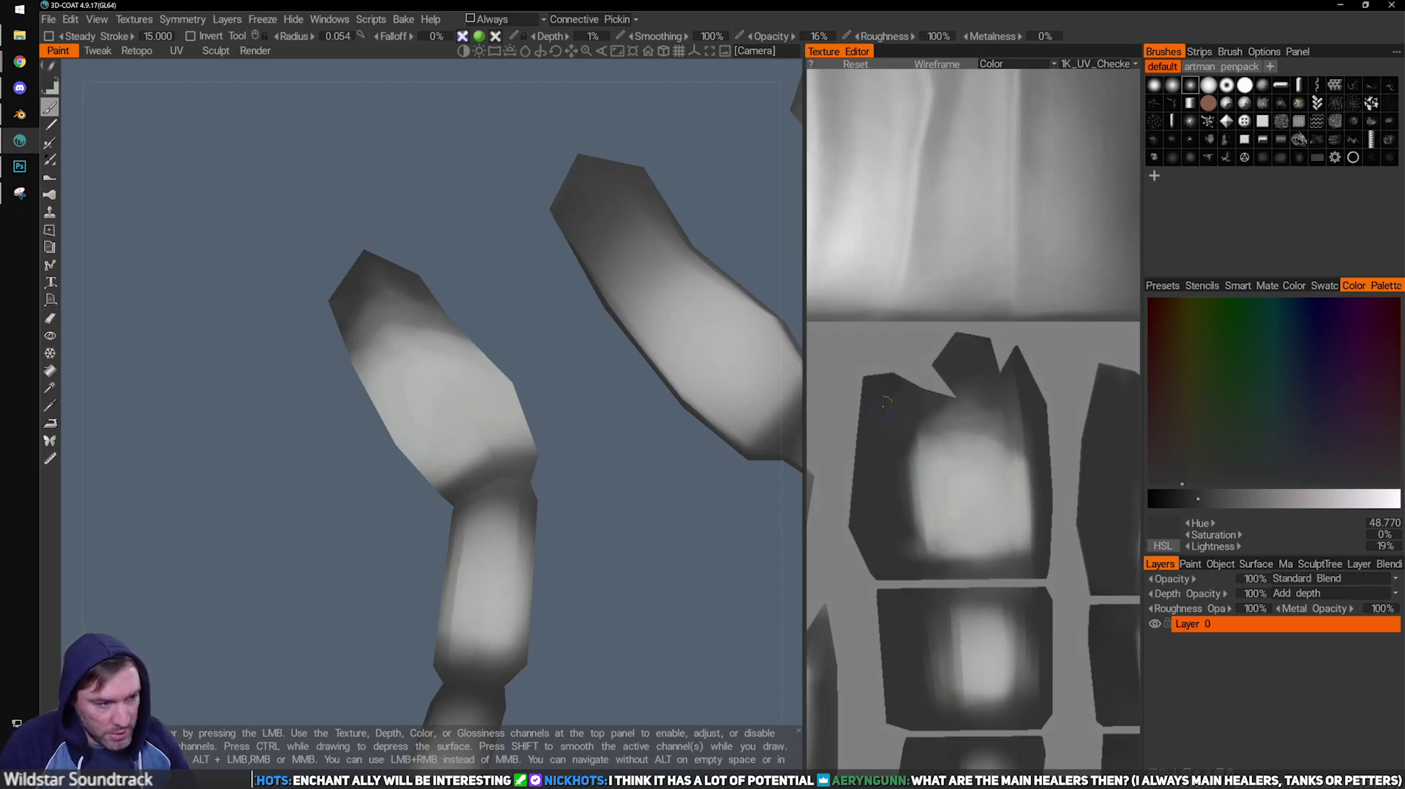
{"action": "middle_click_drag", "start_coordinate": [898, 480], "coordinate": [899, 438]}
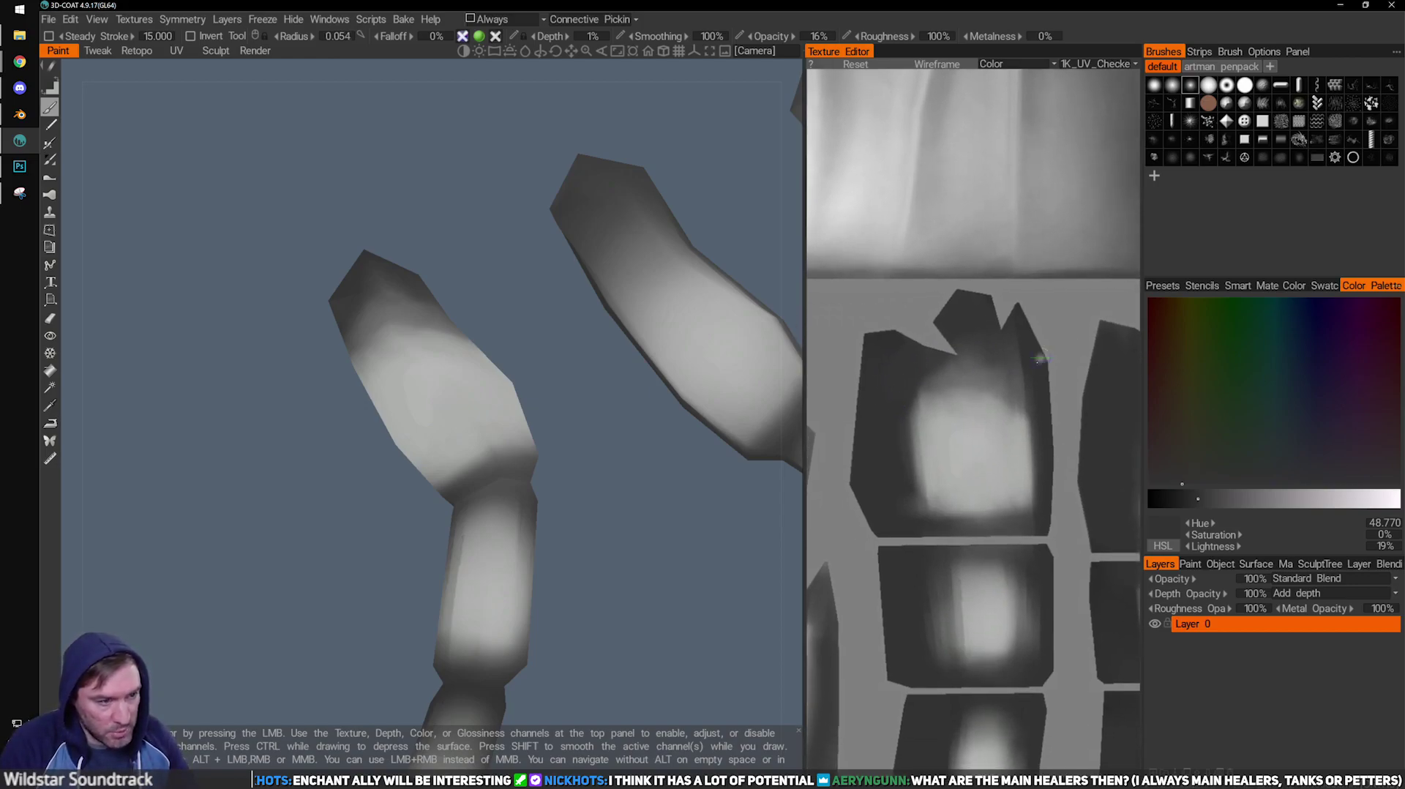
{"action": "middle_click_drag", "start_coordinate": [1051, 332], "coordinate": [1025, 325]}
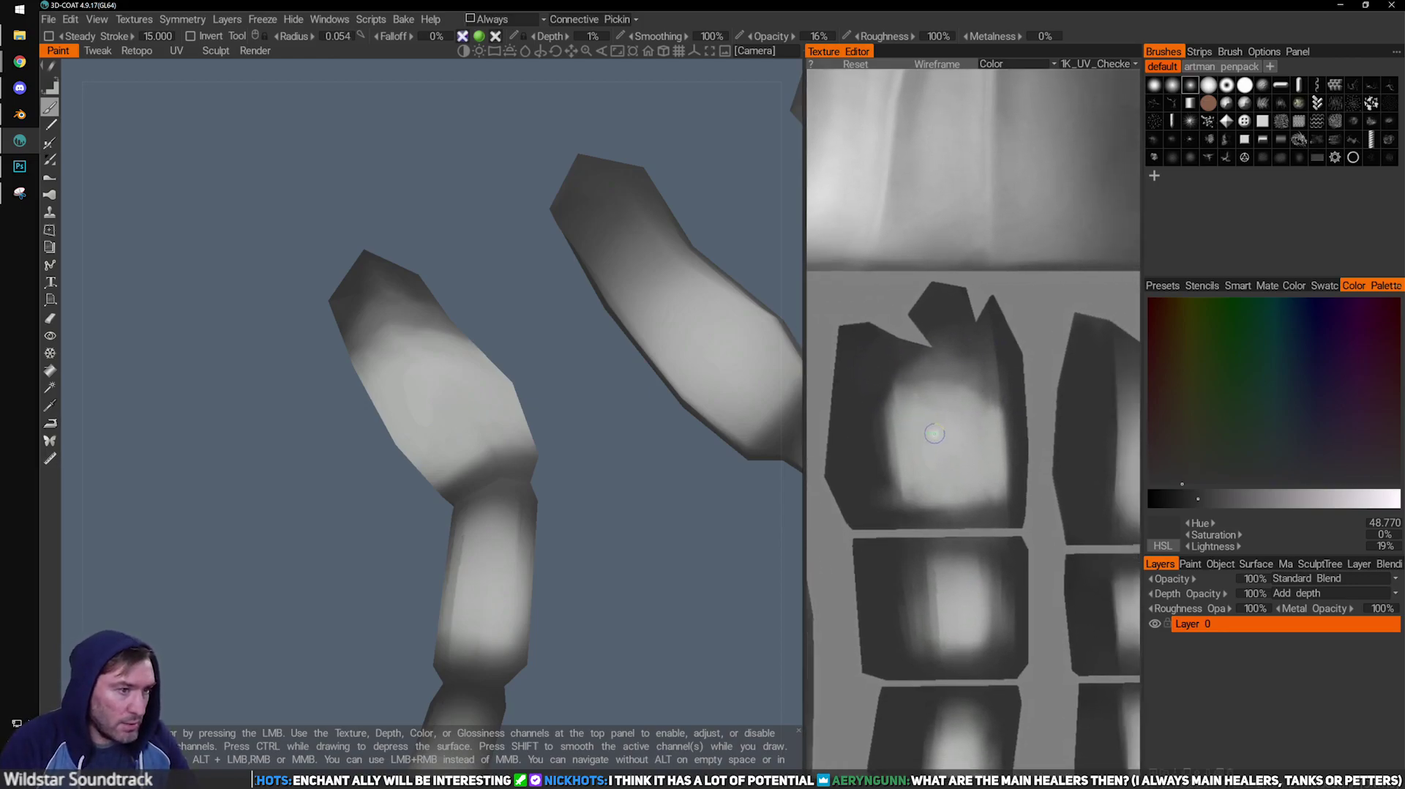
{"action": "key", "text": "v"}
{"action": "key", "text": "bracketright"}
{"action": "key", "text": "bracketright"}
{"action": "key", "text": "bracketright"}
{"action": "key", "text": "bracketright"}
{"action": "key", "text": "bracketright"}
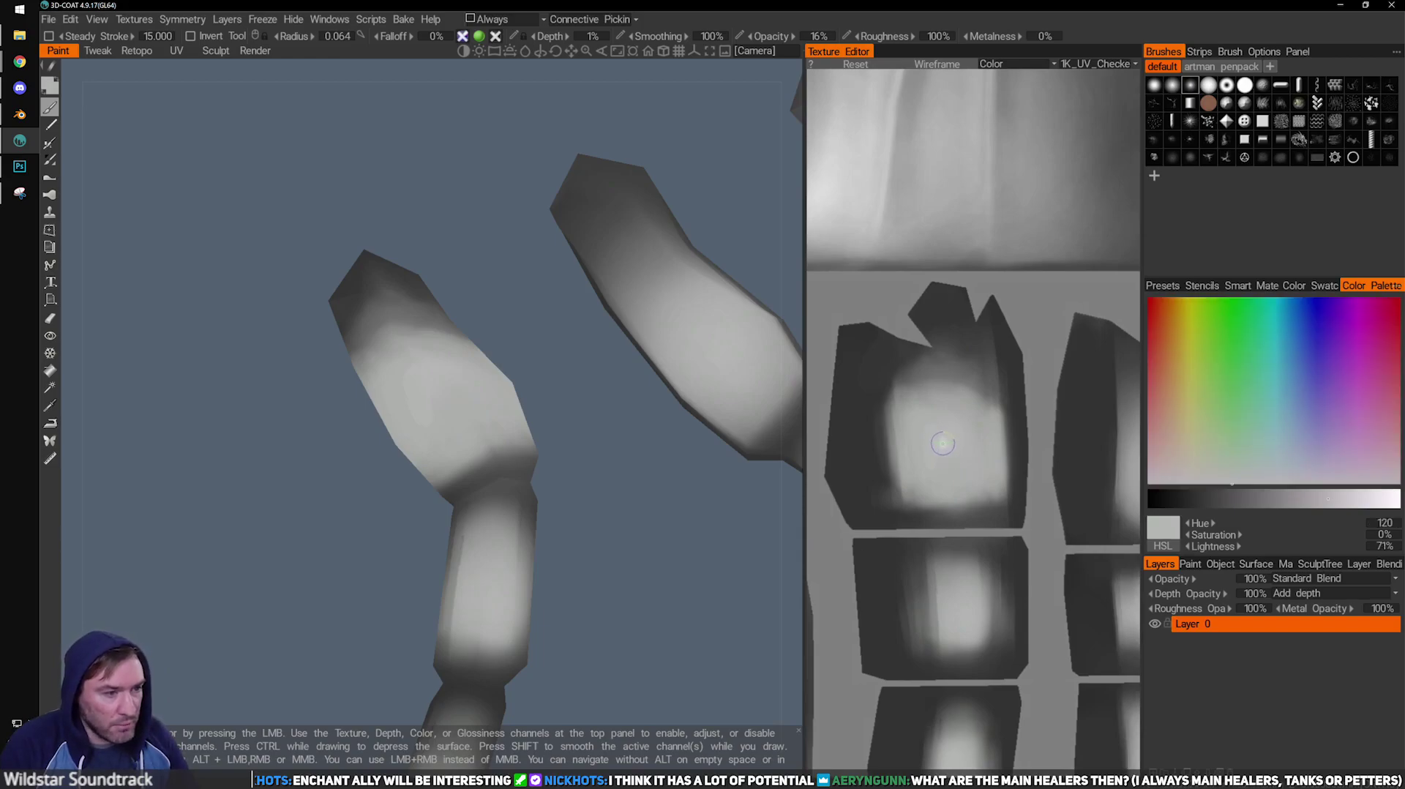
{"action": "key", "text": "bracketright"}
{"action": "key", "text": "bracketright"}
{"action": "mouse_move", "coordinate": [925, 392]}
{"action": "left_mouse_down"}
{"action": "mouse_move", "coordinate": [968, 394]}
{"action": "mouse_move", "coordinate": [974, 412]}
{"action": "mouse_move", "coordinate": [948, 385]}
{"action": "mouse_move", "coordinate": [956, 418]}
{"action": "mouse_move", "coordinate": [908, 469]}
{"action": "mouse_move", "coordinate": [926, 461]}
{"action": "left_mouse_up"}
{"action": "middle_click_drag", "start_coordinate": [1030, 345], "coordinate": [1038, 295]}
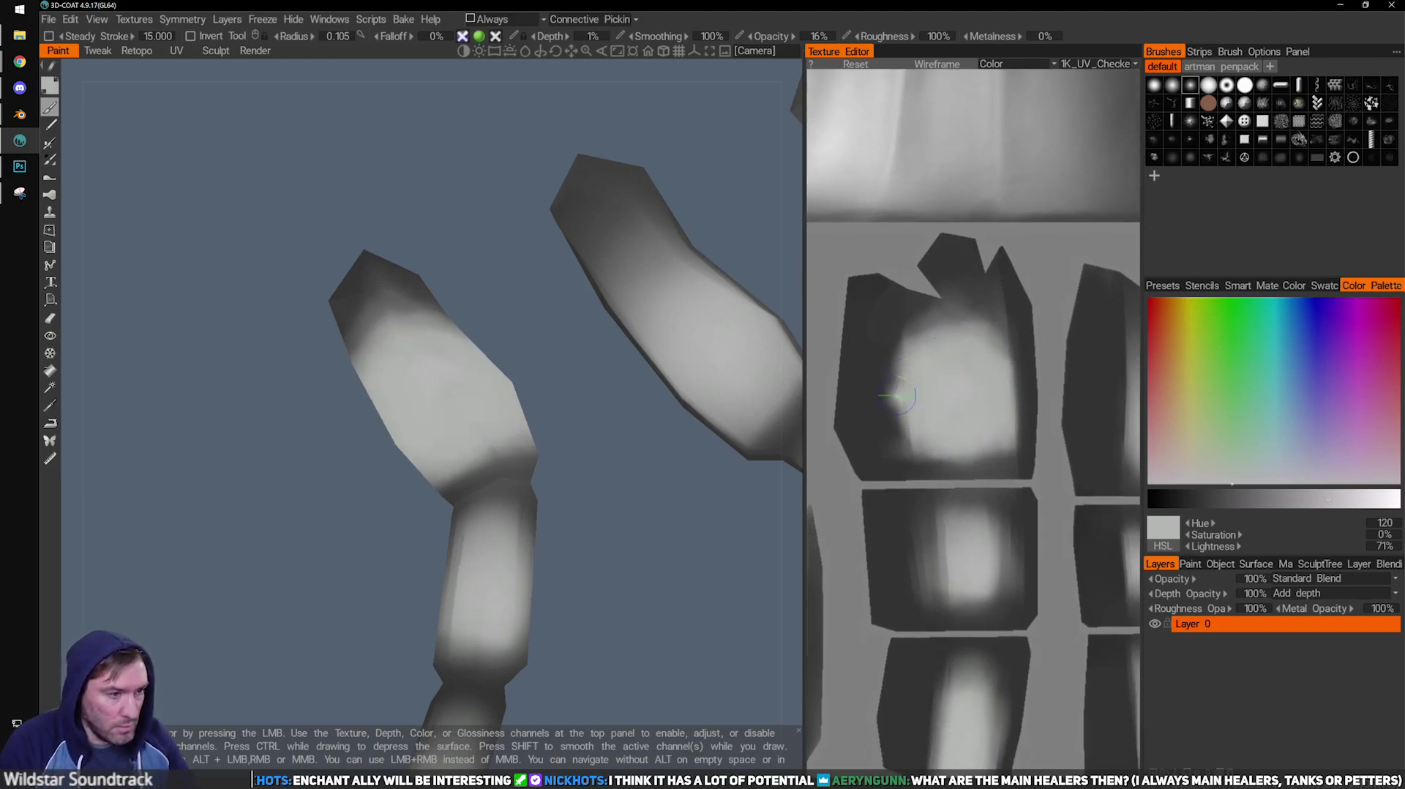
Show the colour swatches and blend sampled greys around the highlight's sides and up into the tips of the upper leg island.
{"action": "key", "text": "v"}
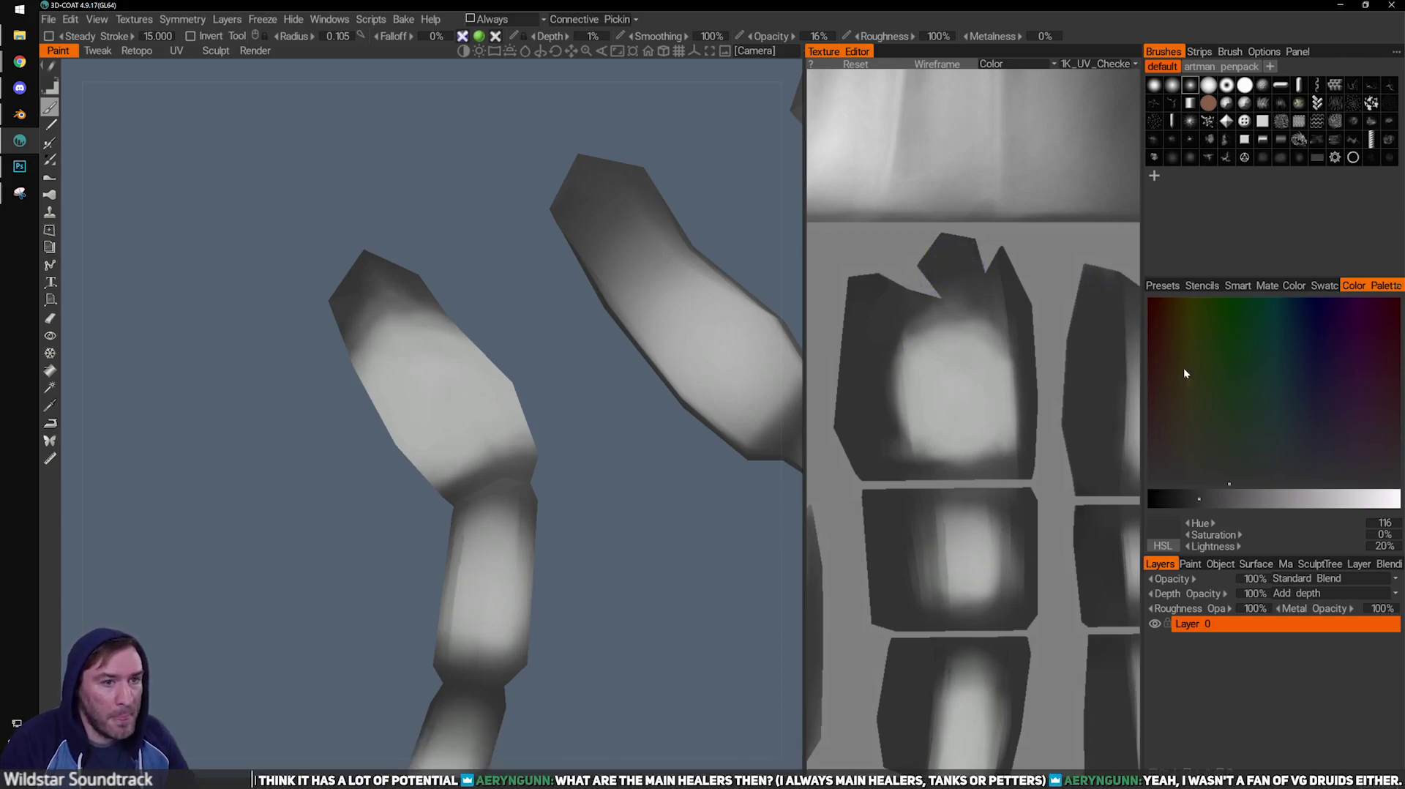
{"action": "left_click", "coordinate": [1179, 287]}
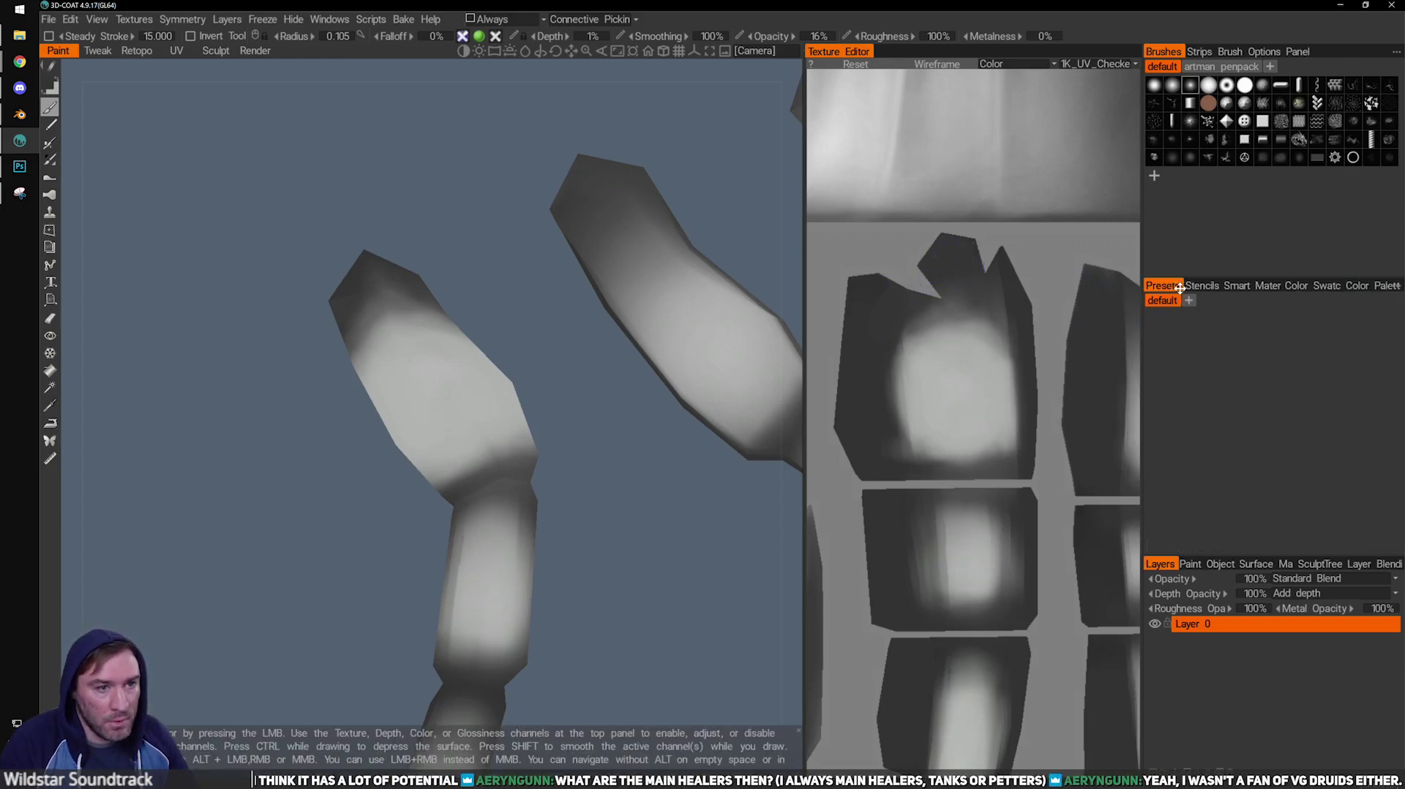
{"action": "left_click", "coordinate": [1387, 286]}
{"action": "left_click", "coordinate": [1337, 286]}
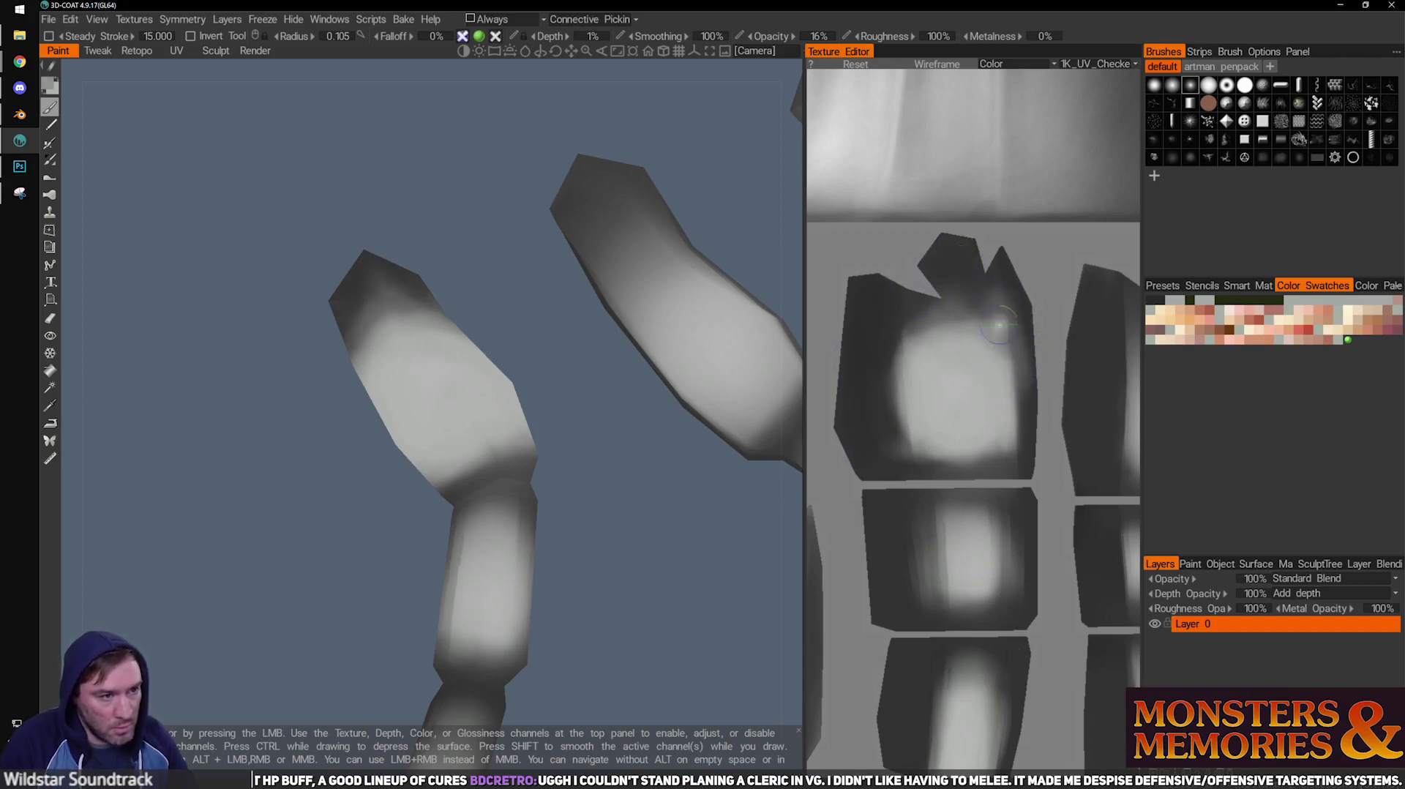
{"action": "left_click_drag", "start_coordinate": [1017, 395], "coordinate": [1018, 457]}
{"action": "mouse_move", "coordinate": [886, 344]}
{"action": "left_mouse_down"}
{"action": "mouse_move", "coordinate": [873, 450]}
{"action": "mouse_move", "coordinate": [901, 315]}
{"action": "left_mouse_up"}
{"action": "mouse_move", "coordinate": [956, 256]}
{"action": "left_mouse_down"}
{"action": "mouse_move", "coordinate": [939, 263]}
{"action": "mouse_move", "coordinate": [960, 289]}
{"action": "left_mouse_up"}
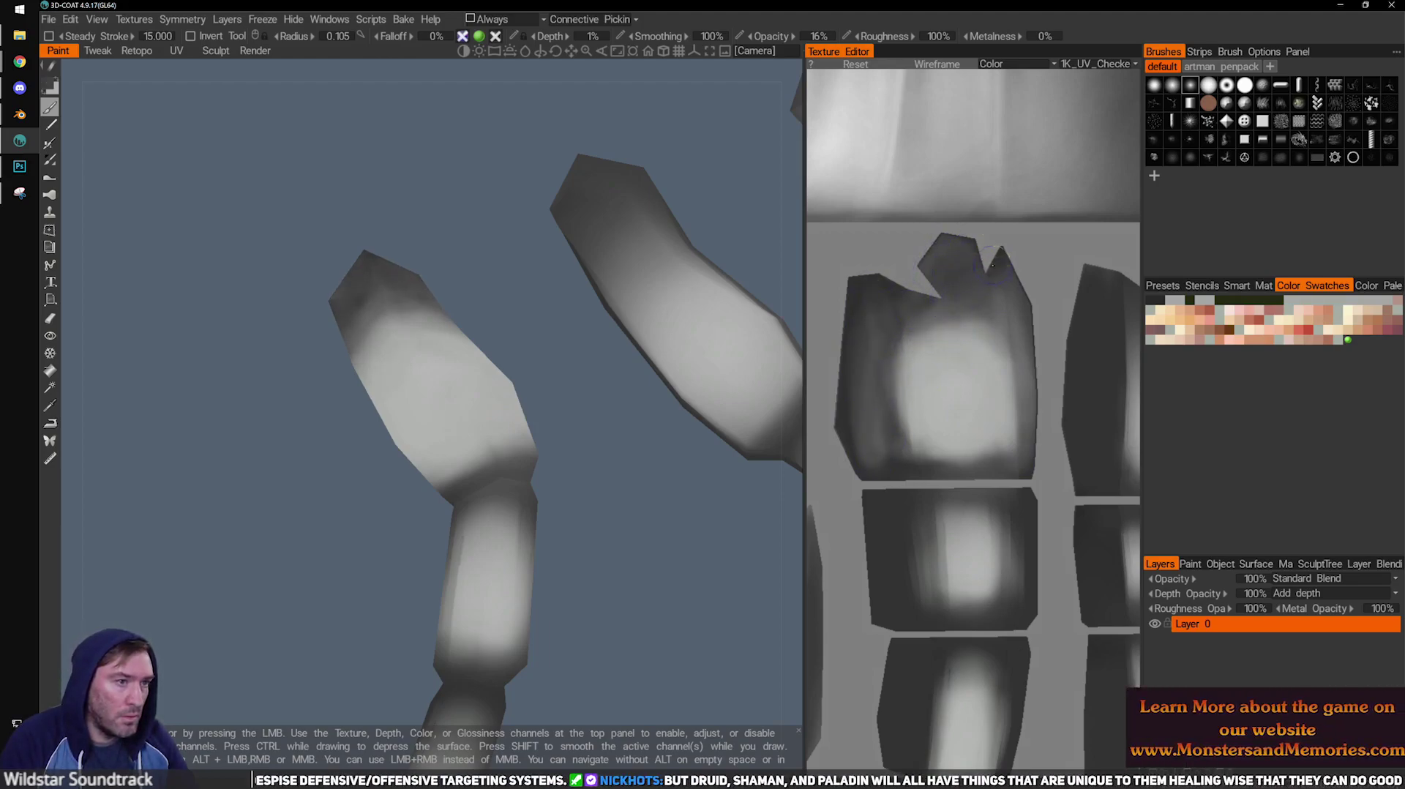
{"action": "mouse_move", "coordinate": [999, 261]}
{"action": "left_mouse_down"}
{"action": "mouse_move", "coordinate": [994, 296]}
{"action": "mouse_move", "coordinate": [954, 243]}
{"action": "mouse_move", "coordinate": [1011, 399]}
{"action": "left_mouse_up"}
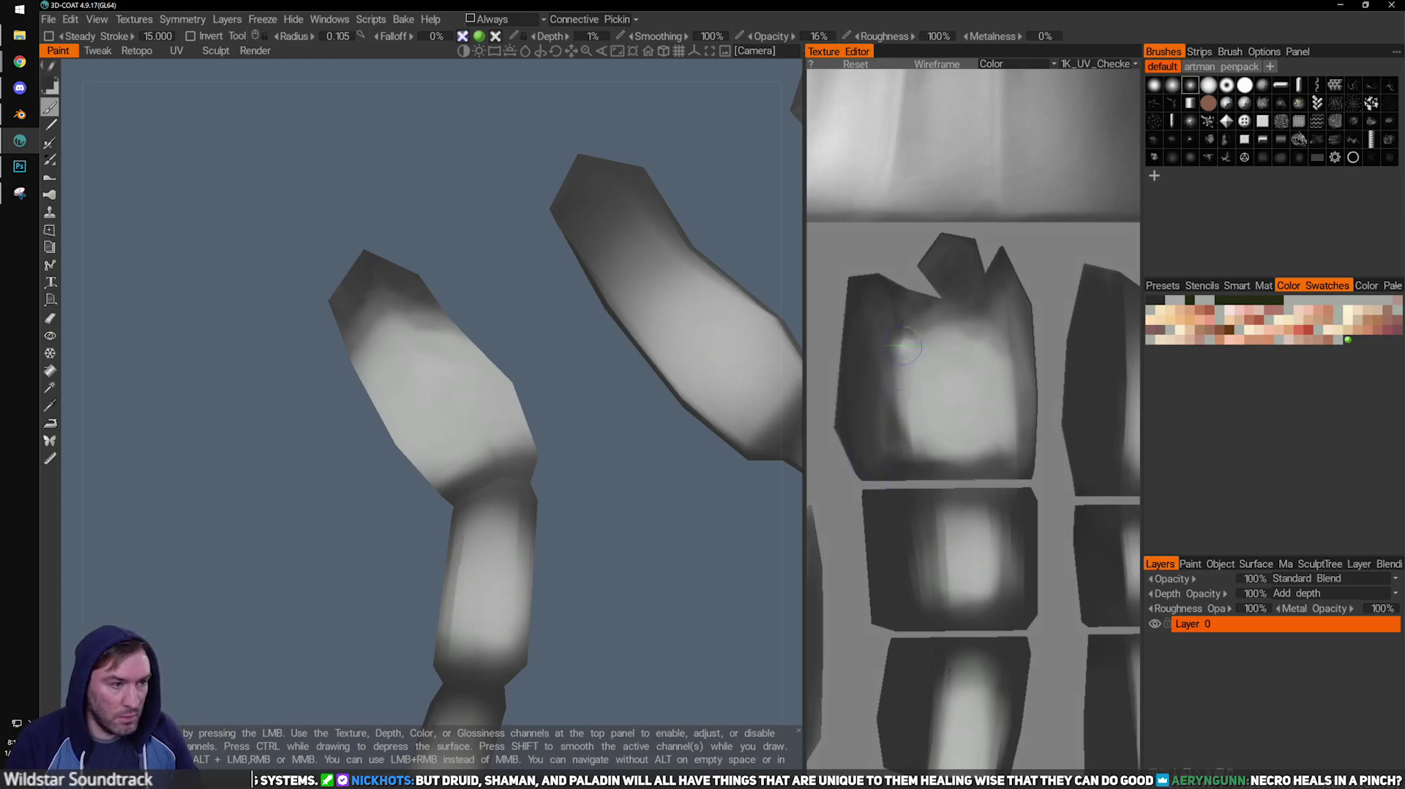
Widen the highlight on the front leg's middle texture island with sampled light grey.
{"action": "middle_click_drag", "start_coordinate": [1051, 445], "coordinate": [1030, 397]}
{"action": "mouse_move", "coordinate": [1003, 235]}
{"action": "middle_mouse_down"}
{"action": "mouse_move", "coordinate": [1025, 301]}
{"action": "mouse_move", "coordinate": [1016, 281]}
{"action": "mouse_move", "coordinate": [1023, 412]}
{"action": "mouse_move", "coordinate": [1035, 247]}
{"action": "middle_mouse_up"}
{"action": "middle_click_drag", "start_coordinate": [1069, 476], "coordinate": [1003, 439]}
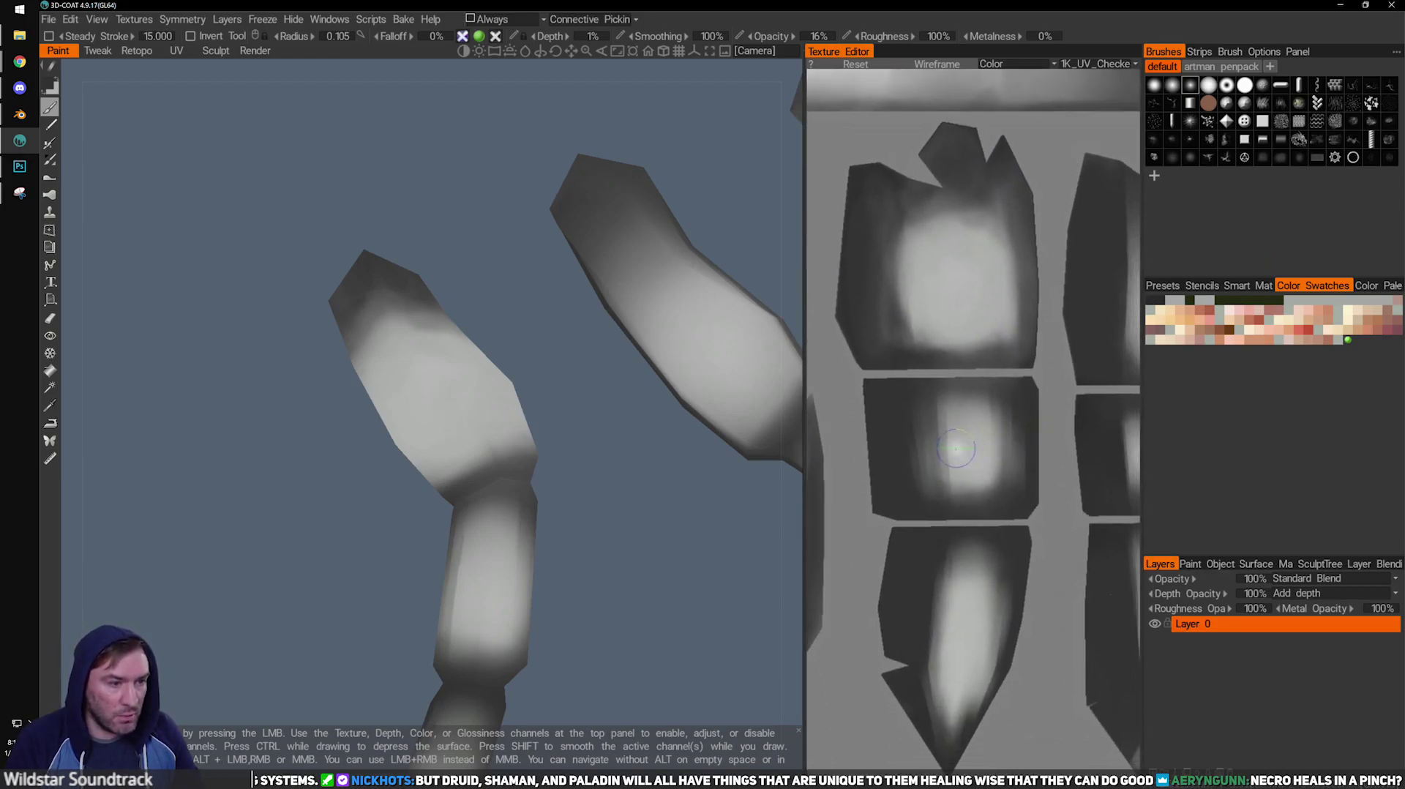
{"action": "mouse_move", "coordinate": [965, 436]}
{"action": "left_mouse_down"}
{"action": "mouse_move", "coordinate": [953, 454]}
{"action": "mouse_move", "coordinate": [944, 429]}
{"action": "mouse_move", "coordinate": [927, 457]}
{"action": "mouse_move", "coordinate": [988, 463]}
{"action": "mouse_move", "coordinate": [1005, 483]}
{"action": "left_mouse_up"}
{"action": "mouse_move", "coordinate": [982, 430]}
{"action": "left_mouse_down"}
{"action": "mouse_move", "coordinate": [1006, 450]}
{"action": "mouse_move", "coordinate": [998, 402]}
{"action": "mouse_move", "coordinate": [929, 422]}
{"action": "mouse_move", "coordinate": [924, 461]}
{"action": "mouse_move", "coordinate": [967, 455]}
{"action": "mouse_move", "coordinate": [955, 425]}
{"action": "mouse_move", "coordinate": [982, 450]}
{"action": "mouse_move", "coordinate": [974, 505]}
{"action": "left_mouse_up"}
Fill out the long highlight on the front leg's pointed lower texture island with light grey.
{"action": "middle_click_drag", "start_coordinate": [1057, 519], "coordinate": [1061, 463]}
{"action": "mouse_move", "coordinate": [963, 579]}
{"action": "left_mouse_down"}
{"action": "mouse_move", "coordinate": [951, 513]}
{"action": "mouse_move", "coordinate": [941, 629]}
{"action": "mouse_move", "coordinate": [974, 586]}
{"action": "left_mouse_up"}
{"action": "middle_click_drag", "start_coordinate": [976, 577], "coordinate": [986, 509]}
{"action": "mouse_move", "coordinate": [1006, 421]}
{"action": "left_mouse_down"}
{"action": "mouse_move", "coordinate": [992, 461]}
{"action": "mouse_move", "coordinate": [1014, 486]}
{"action": "mouse_move", "coordinate": [967, 575]}
{"action": "mouse_move", "coordinate": [992, 533]}
{"action": "left_mouse_up"}
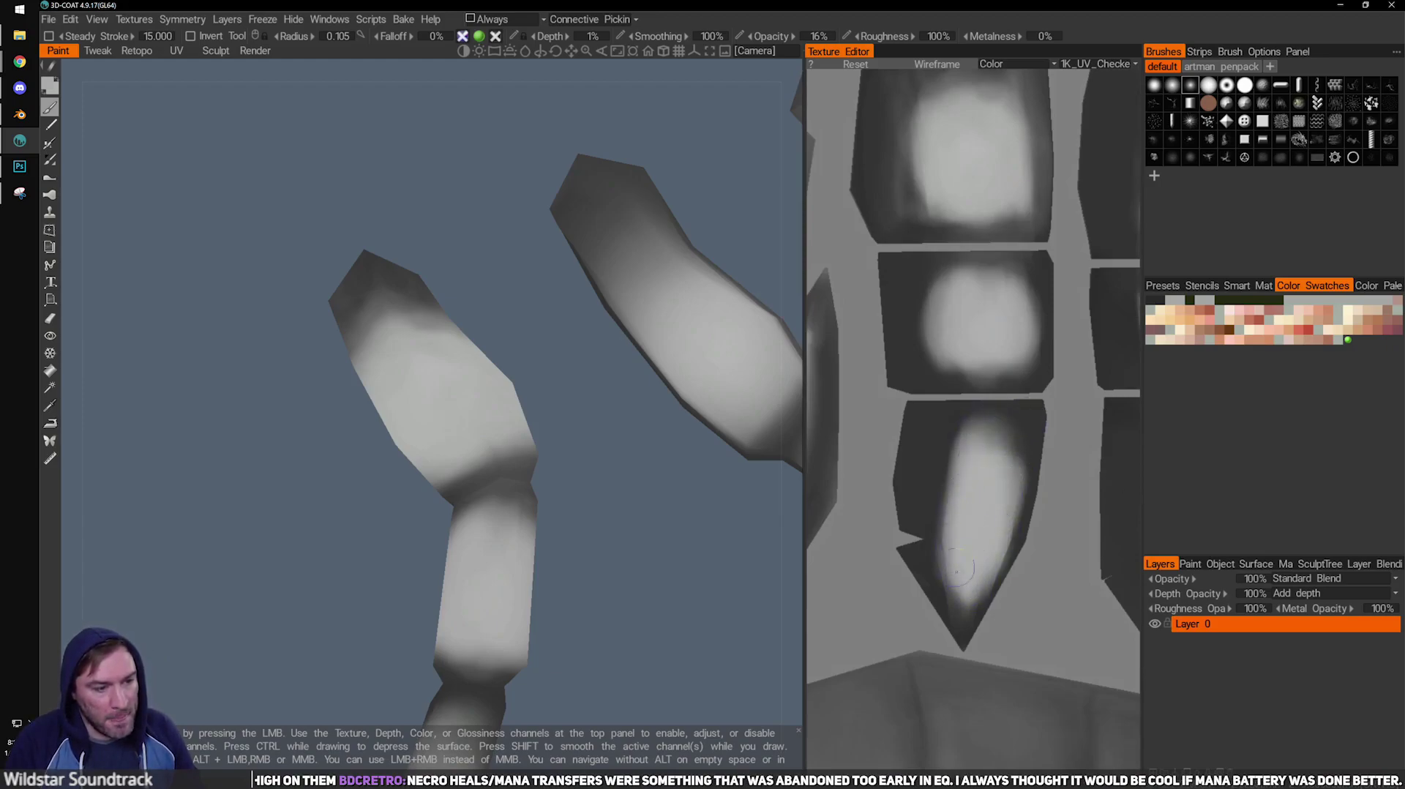
{"action": "mouse_move", "coordinate": [998, 449]}
{"action": "left_mouse_down"}
{"action": "mouse_move", "coordinate": [1013, 442]}
{"action": "mouse_move", "coordinate": [982, 485]}
{"action": "mouse_move", "coordinate": [973, 423]}
{"action": "mouse_move", "coordinate": [985, 449]}
{"action": "mouse_move", "coordinate": [997, 426]}
{"action": "mouse_move", "coordinate": [1004, 467]}
{"action": "mouse_move", "coordinate": [1023, 442]}
{"action": "mouse_move", "coordinate": [985, 432]}
{"action": "left_mouse_up"}
Inspect the front leg's widened highlights and dark joints on the model from several angles.
{"action": "right_click_drag", "start_coordinate": [328, 492], "coordinate": [502, 441]}
{"action": "mouse_move", "coordinate": [503, 441]}
{"action": "left_mouse_down"}
{"action": "mouse_move", "coordinate": [546, 484]}
{"action": "mouse_move", "coordinate": [480, 471]}
{"action": "mouse_move", "coordinate": [678, 395]}
{"action": "mouse_move", "coordinate": [503, 441]}
{"action": "mouse_move", "coordinate": [512, 417]}
{"action": "mouse_move", "coordinate": [525, 457]}
{"action": "left_mouse_up"}
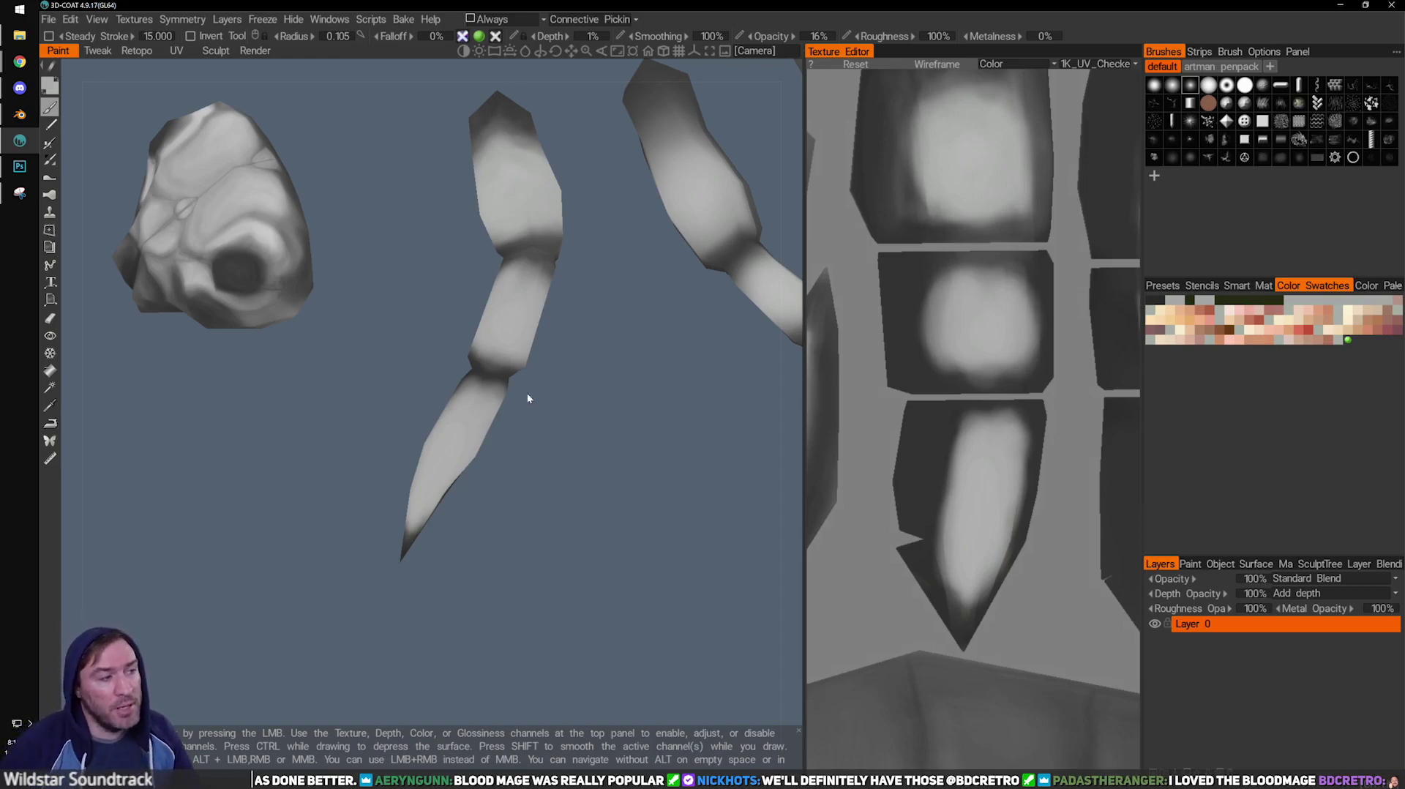
{"action": "middle_click_drag", "start_coordinate": [590, 440], "coordinate": [599, 503]}
{"action": "left_click_drag", "start_coordinate": [599, 503], "coordinate": [627, 455]}
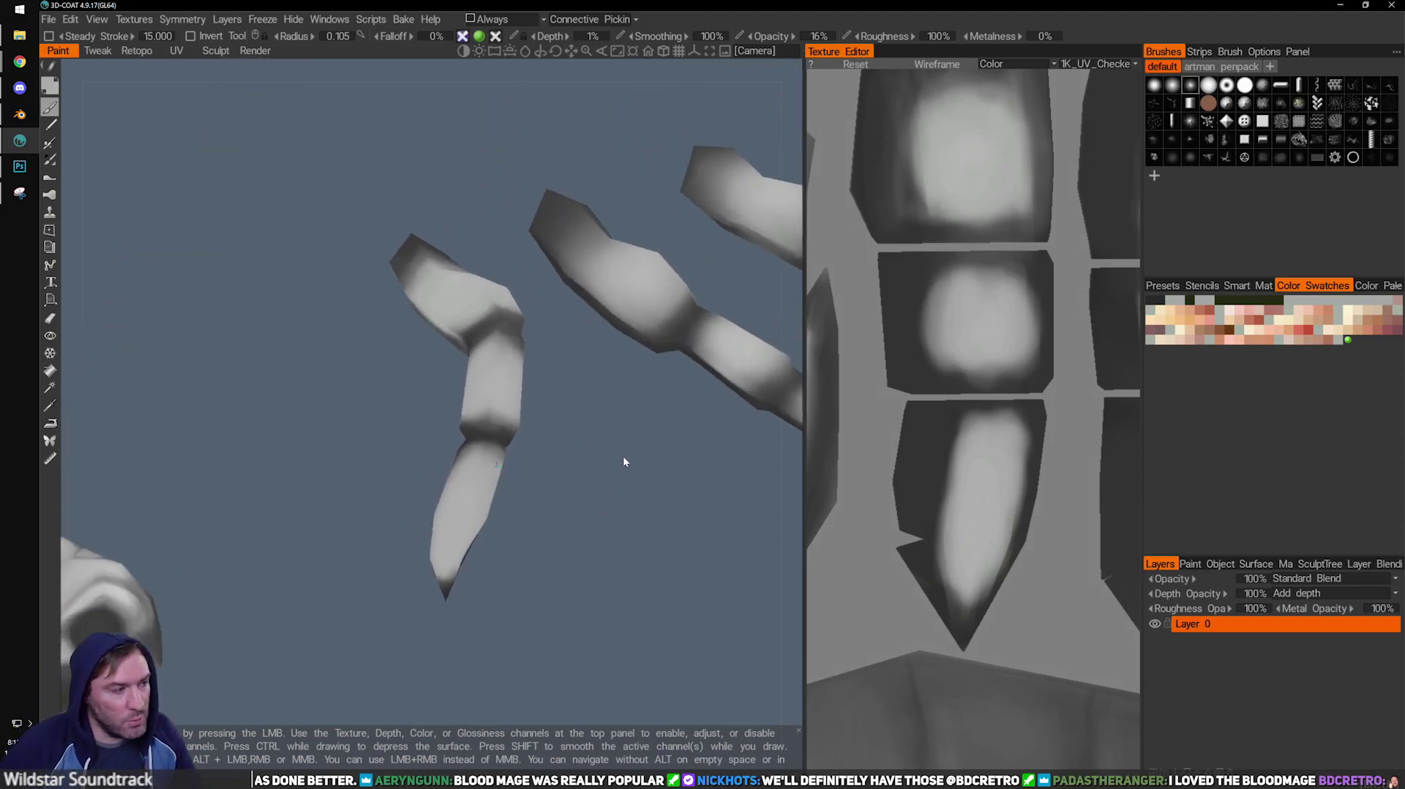
{"action": "middle_click_drag", "start_coordinate": [627, 456], "coordinate": [539, 511]}
{"action": "mouse_move", "coordinate": [906, 462]}
{"action": "middle_mouse_down"}
{"action": "mouse_move", "coordinate": [914, 546]}
{"action": "mouse_move", "coordinate": [832, 477]}
{"action": "middle_mouse_up"}
{"action": "middle_click_drag", "start_coordinate": [992, 459], "coordinate": [980, 446]}
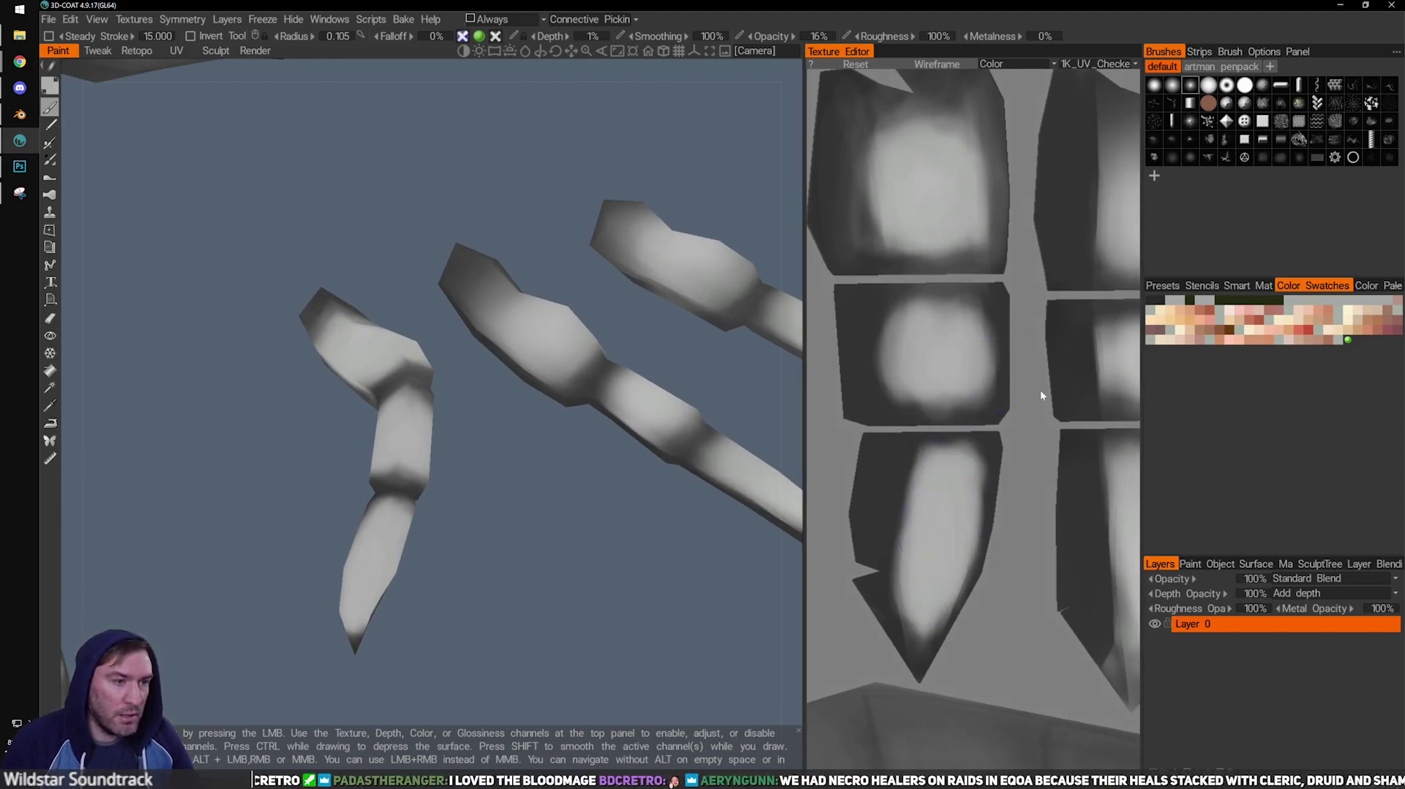
Extend the highlights on the front leg's middle and upper texture islands toward their corners with light grey.
{"action": "middle_click_drag", "start_coordinate": [999, 342], "coordinate": [1007, 420]}
{"action": "mouse_move", "coordinate": [950, 389]}
{"action": "left_mouse_down"}
{"action": "mouse_move", "coordinate": [966, 397]}
{"action": "mouse_move", "coordinate": [970, 442]}
{"action": "mouse_move", "coordinate": [976, 420]}
{"action": "left_mouse_up"}
{"action": "mouse_move", "coordinate": [894, 404]}
{"action": "left_mouse_down"}
{"action": "mouse_move", "coordinate": [920, 389]}
{"action": "mouse_move", "coordinate": [912, 465]}
{"action": "mouse_move", "coordinate": [976, 471]}
{"action": "left_mouse_up"}
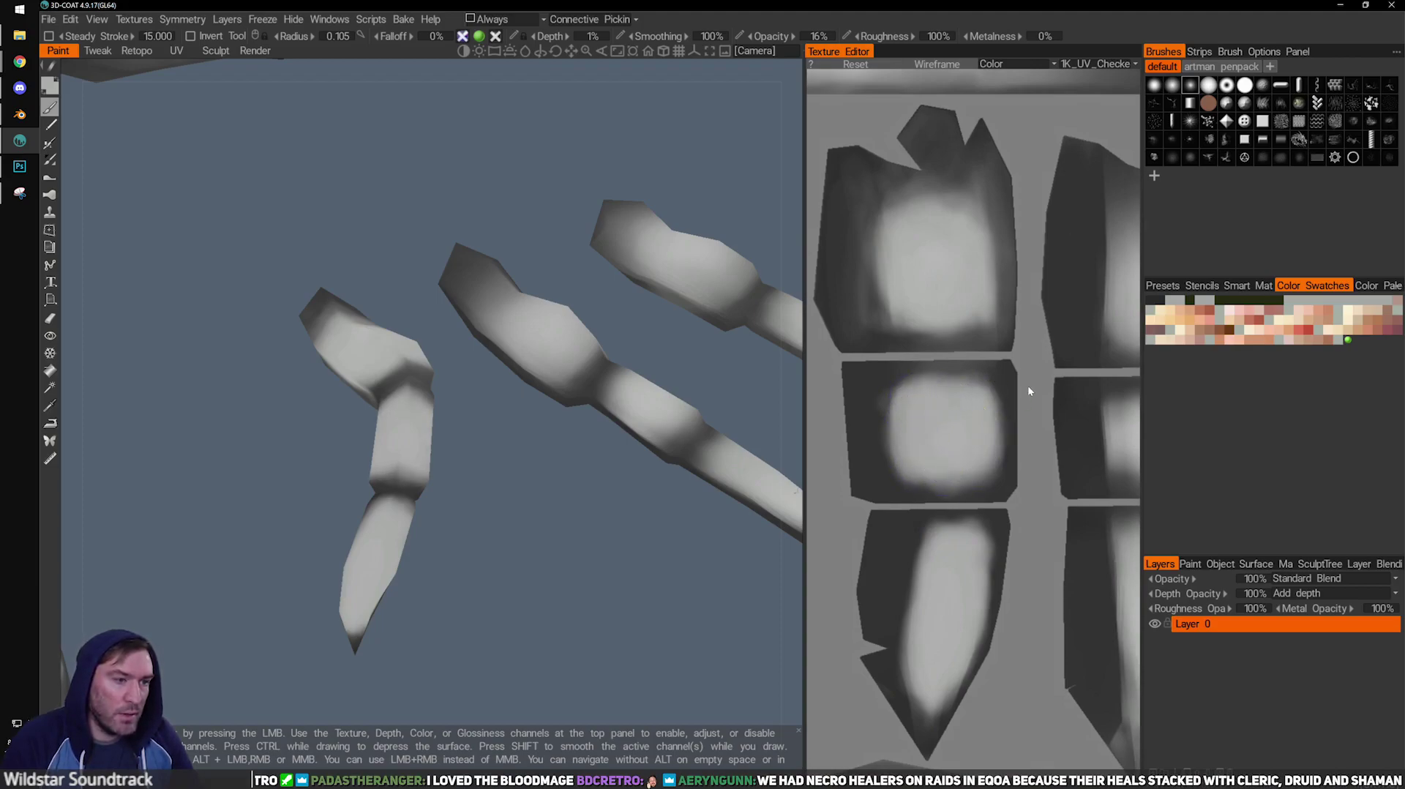
{"action": "middle_click_drag", "start_coordinate": [1028, 392], "coordinate": [1027, 511]}
{"action": "mouse_move", "coordinate": [920, 389]}
{"action": "left_mouse_down"}
{"action": "mouse_move", "coordinate": [911, 348]}
{"action": "mouse_move", "coordinate": [893, 420]}
{"action": "mouse_move", "coordinate": [976, 434]}
{"action": "mouse_move", "coordinate": [975, 419]}
{"action": "mouse_move", "coordinate": [960, 426]}
{"action": "left_mouse_up"}
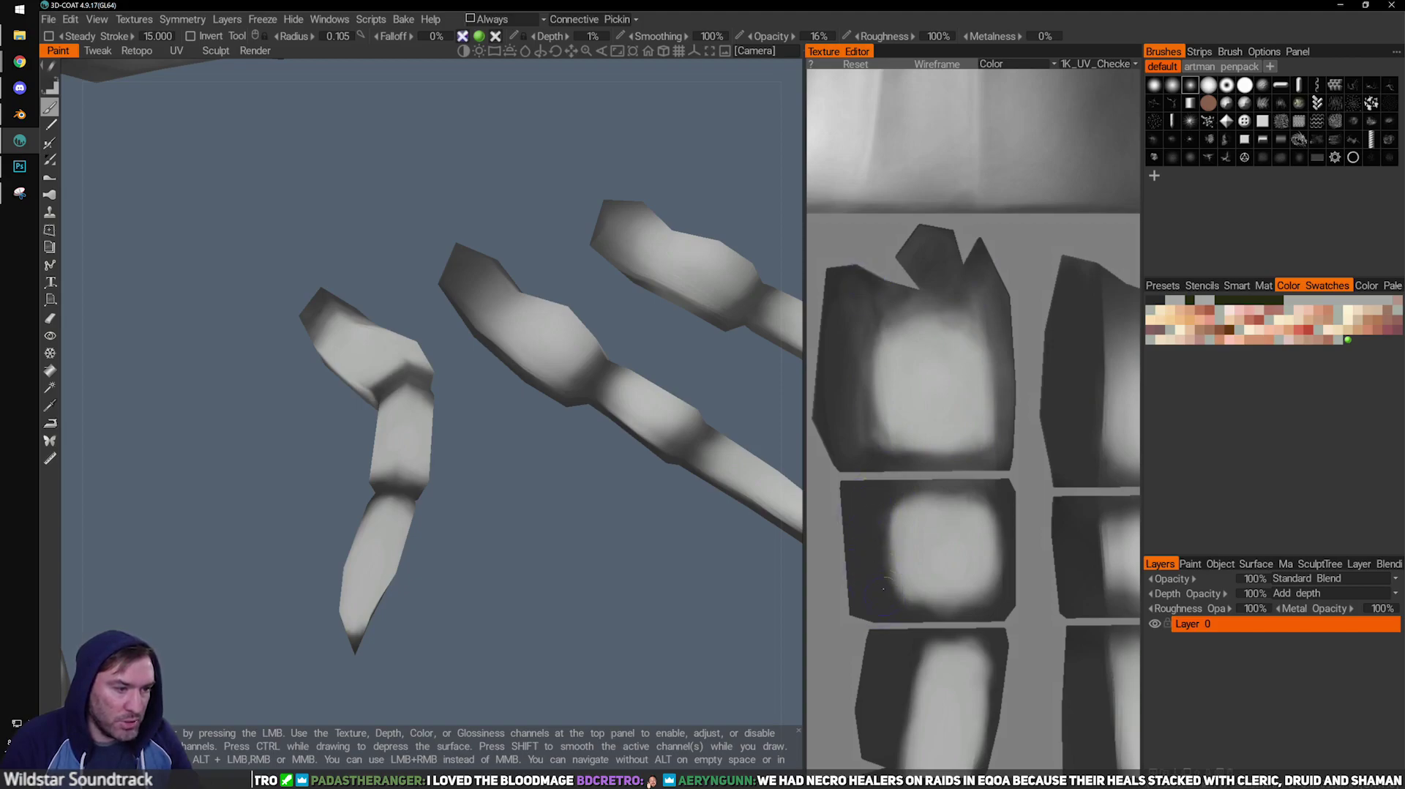
Refine the edges of the lower leg island's highlight near its tip, reducing the brush radius to 0.087.
{"action": "middle_click_drag", "start_coordinate": [1027, 662], "coordinate": [1046, 508]}
{"action": "middle_click_drag", "start_coordinate": [881, 615], "coordinate": [889, 545]}
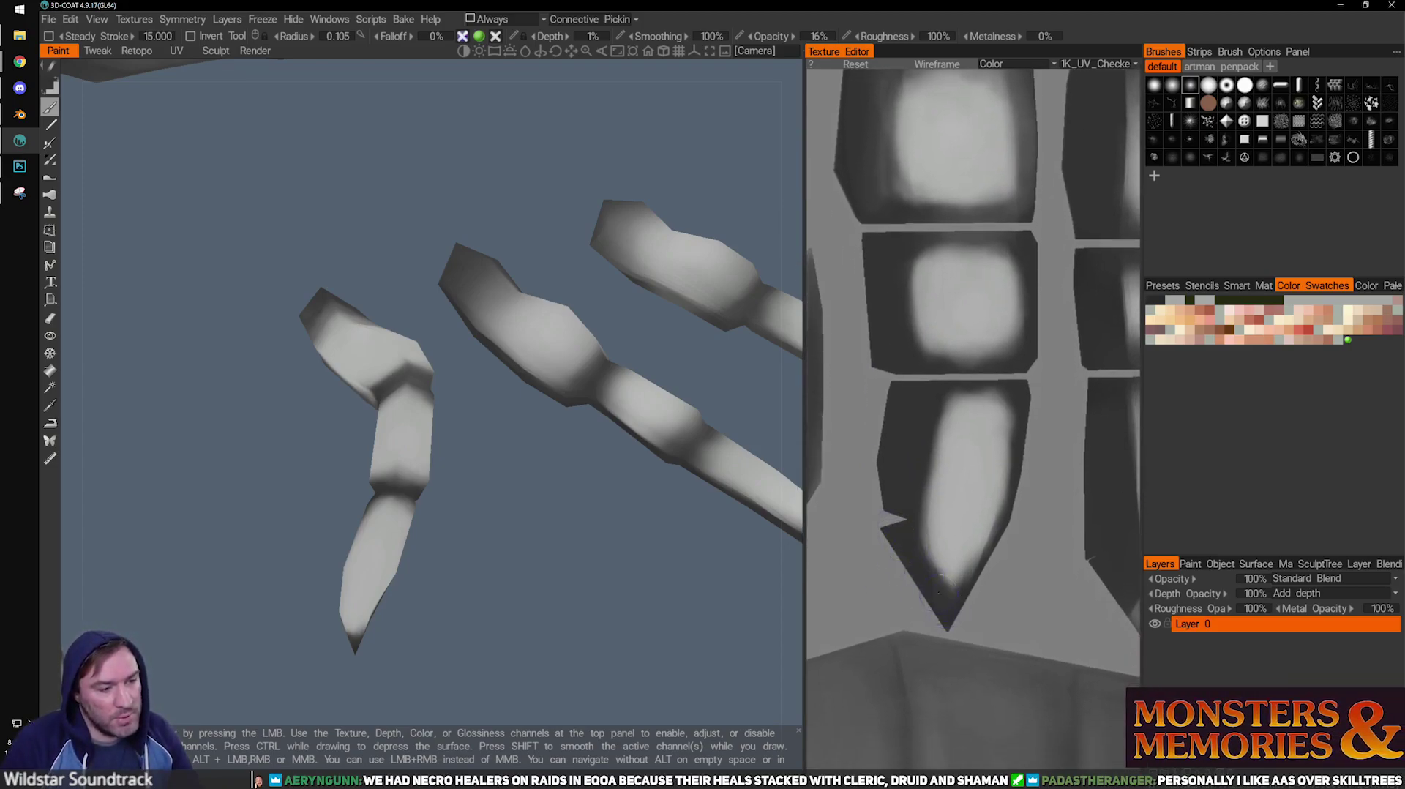
{"action": "mouse_move", "coordinate": [1011, 571]}
{"action": "middle_mouse_down"}
{"action": "mouse_move", "coordinate": [996, 554]}
{"action": "mouse_move", "coordinate": [925, 618]}
{"action": "mouse_move", "coordinate": [963, 603]}
{"action": "mouse_move", "coordinate": [991, 564]}
{"action": "middle_mouse_up"}
{"action": "key", "text": "["}
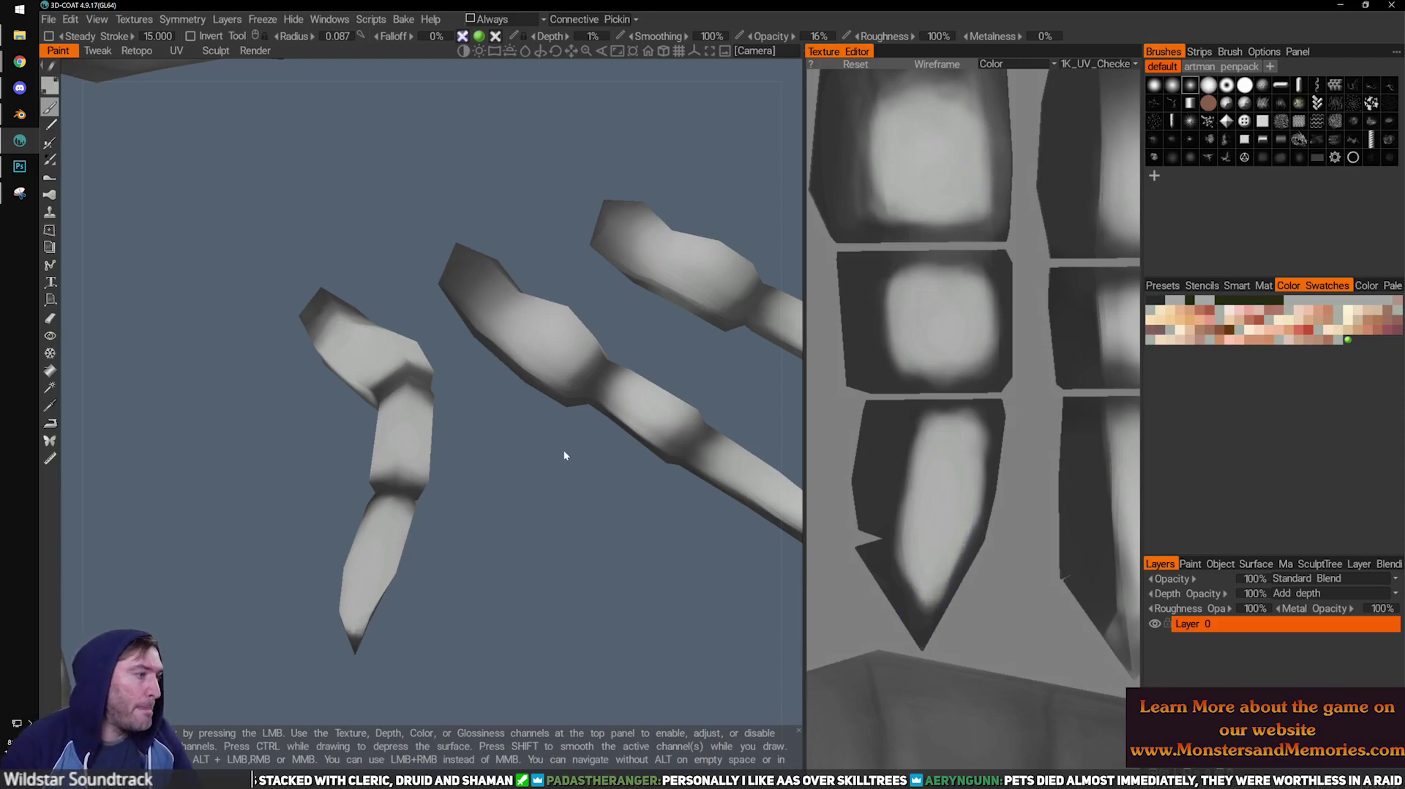
Compare the front leg's shading with the other two legs and the whole beetle from several angles.
{"action": "right_click_drag", "start_coordinate": [711, 466], "coordinate": [622, 432], "text": "alt"}
{"action": "left_click_drag", "start_coordinate": [622, 432], "coordinate": [456, 430], "text": "alt"}
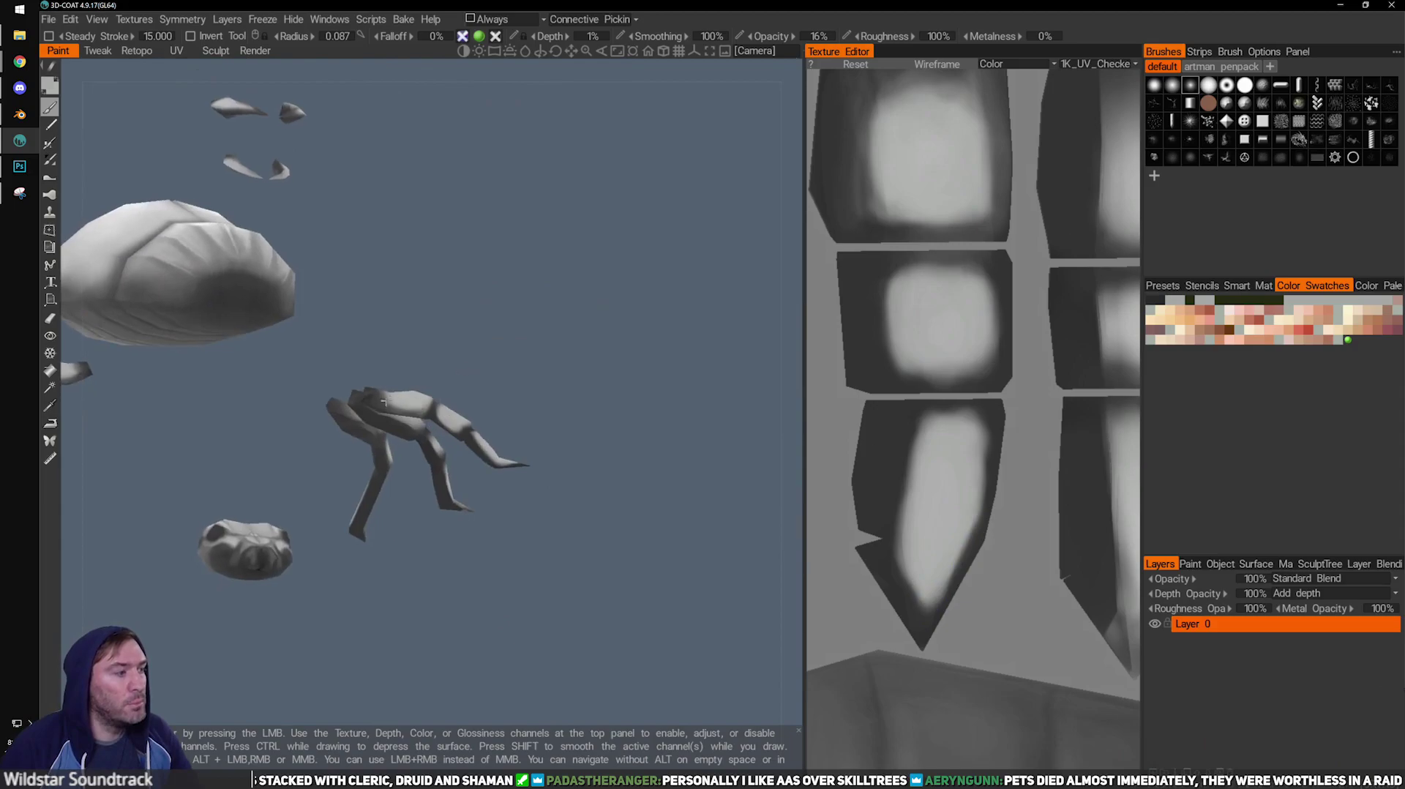
{"action": "right_click_drag", "start_coordinate": [457, 430], "coordinate": [505, 425], "text": "alt"}
{"action": "left_click_drag", "start_coordinate": [505, 424], "coordinate": [416, 491], "text": "alt"}
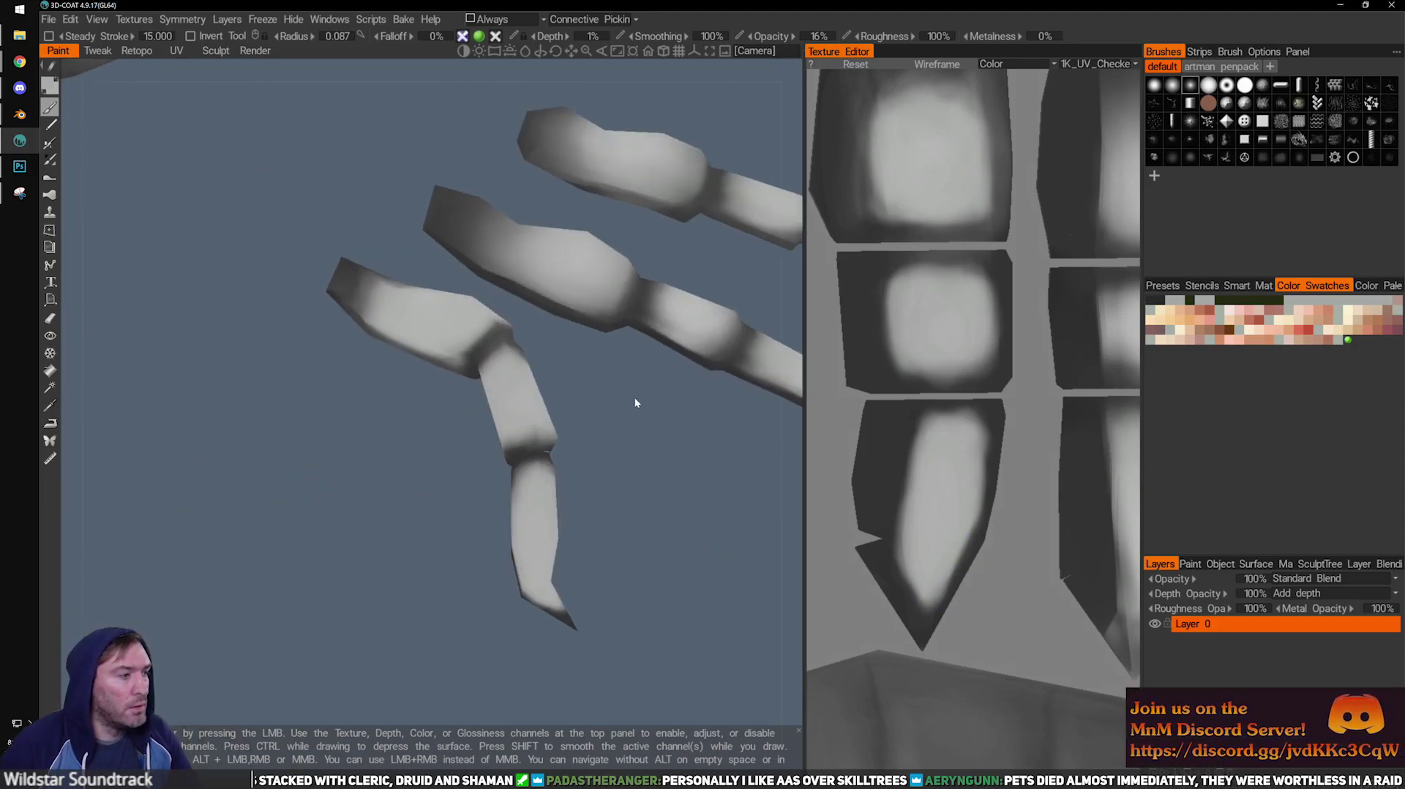
{"action": "left_click_drag", "start_coordinate": [637, 400], "coordinate": [496, 448]}
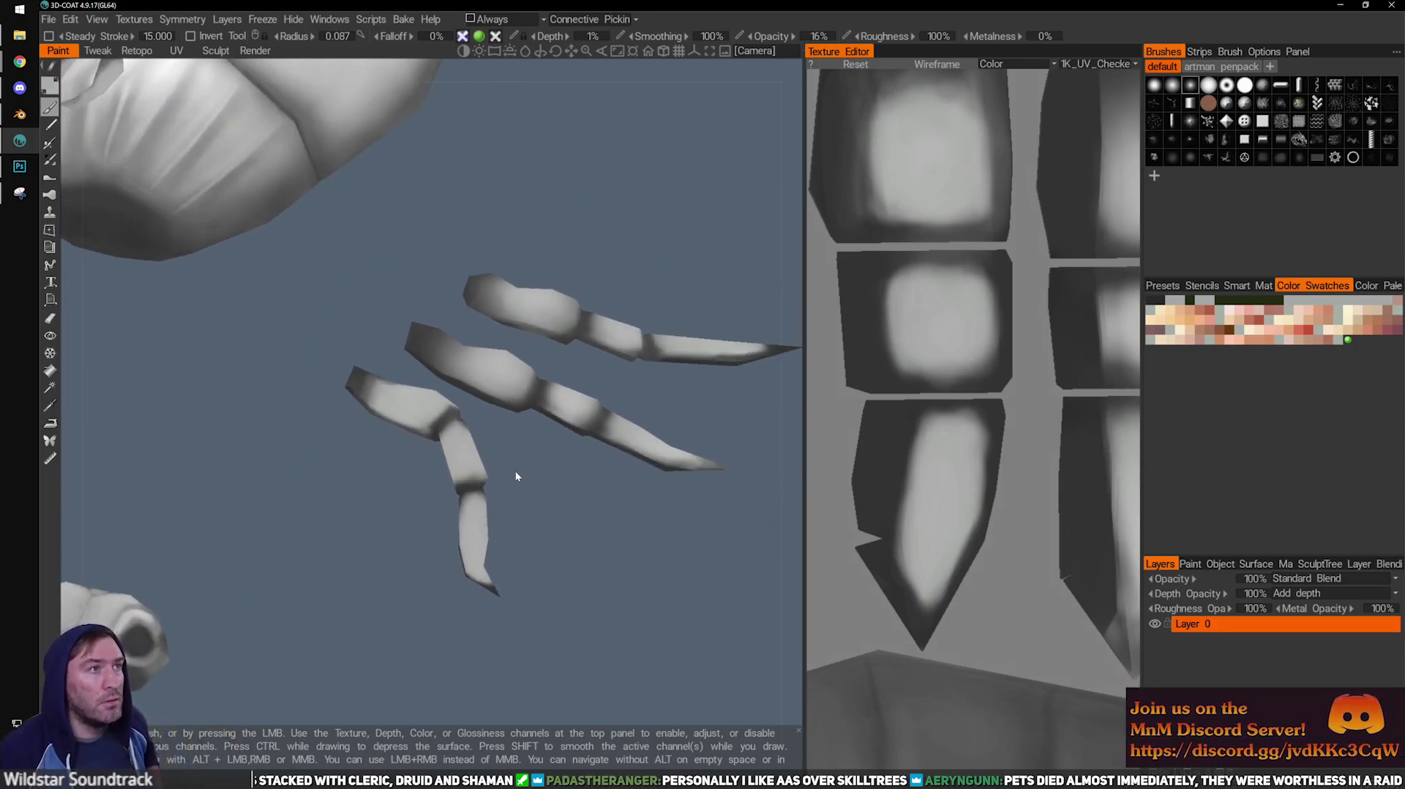
{"action": "scroll", "coordinate": [501, 329], "scroll_direction": "down", "scroll_amount": 3}
{"action": "left_click_drag", "start_coordinate": [398, 367], "coordinate": [505, 358]}
{"action": "scroll", "coordinate": [890, 466], "scroll_direction": "down", "scroll_amount": 3}
Darken the highlights on all three front leg texture islands with dark grey, raising the brush radius to 0.183.
{"action": "middle_click_drag", "start_coordinate": [879, 467], "coordinate": [850, 540]}
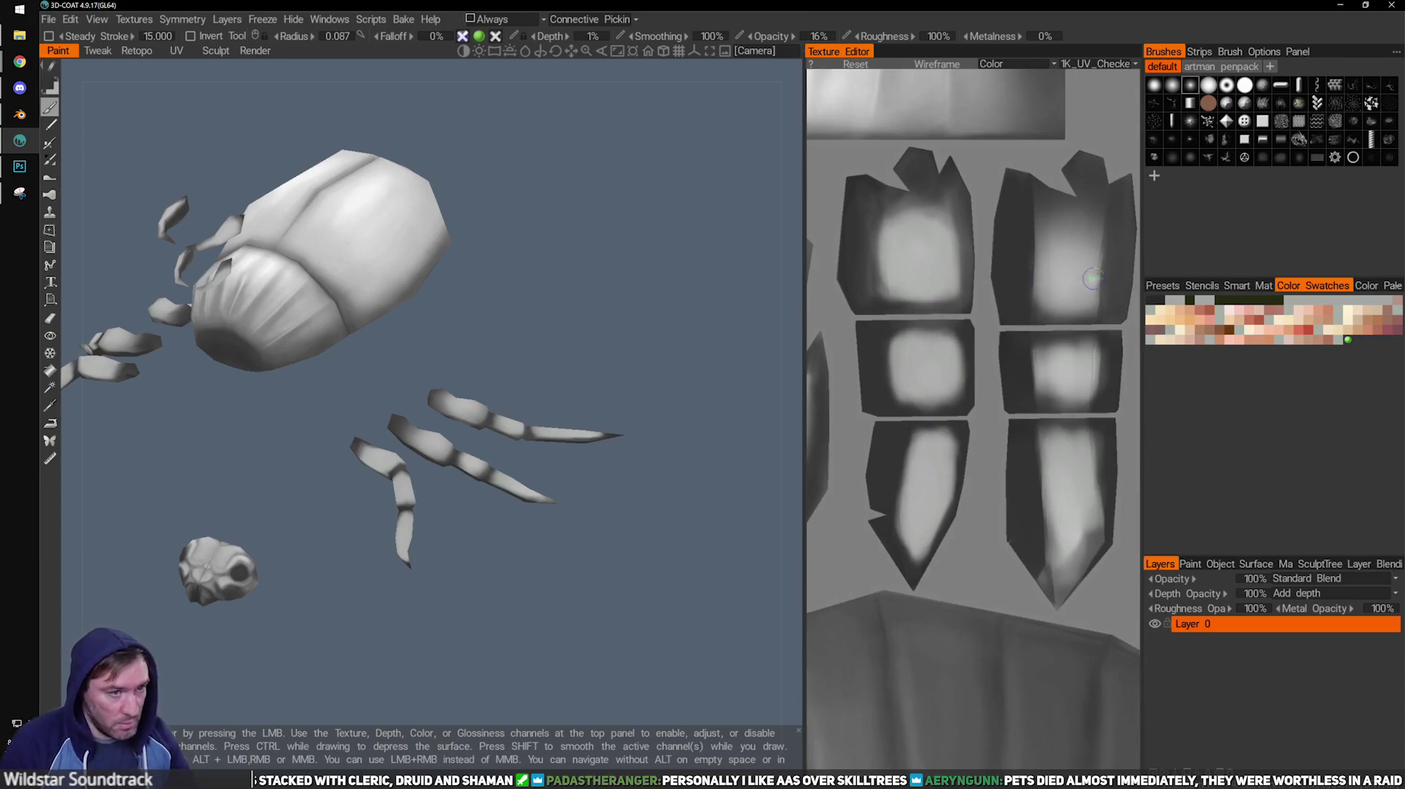
{"action": "mouse_move", "coordinate": [900, 513]}
{"action": "left_mouse_down"}
{"action": "mouse_move", "coordinate": [906, 476]}
{"action": "mouse_move", "coordinate": [930, 458]}
{"action": "mouse_move", "coordinate": [926, 527]}
{"action": "mouse_move", "coordinate": [944, 448]}
{"action": "mouse_move", "coordinate": [920, 516]}
{"action": "mouse_move", "coordinate": [911, 439]}
{"action": "mouse_move", "coordinate": [926, 533]}
{"action": "left_mouse_up"}
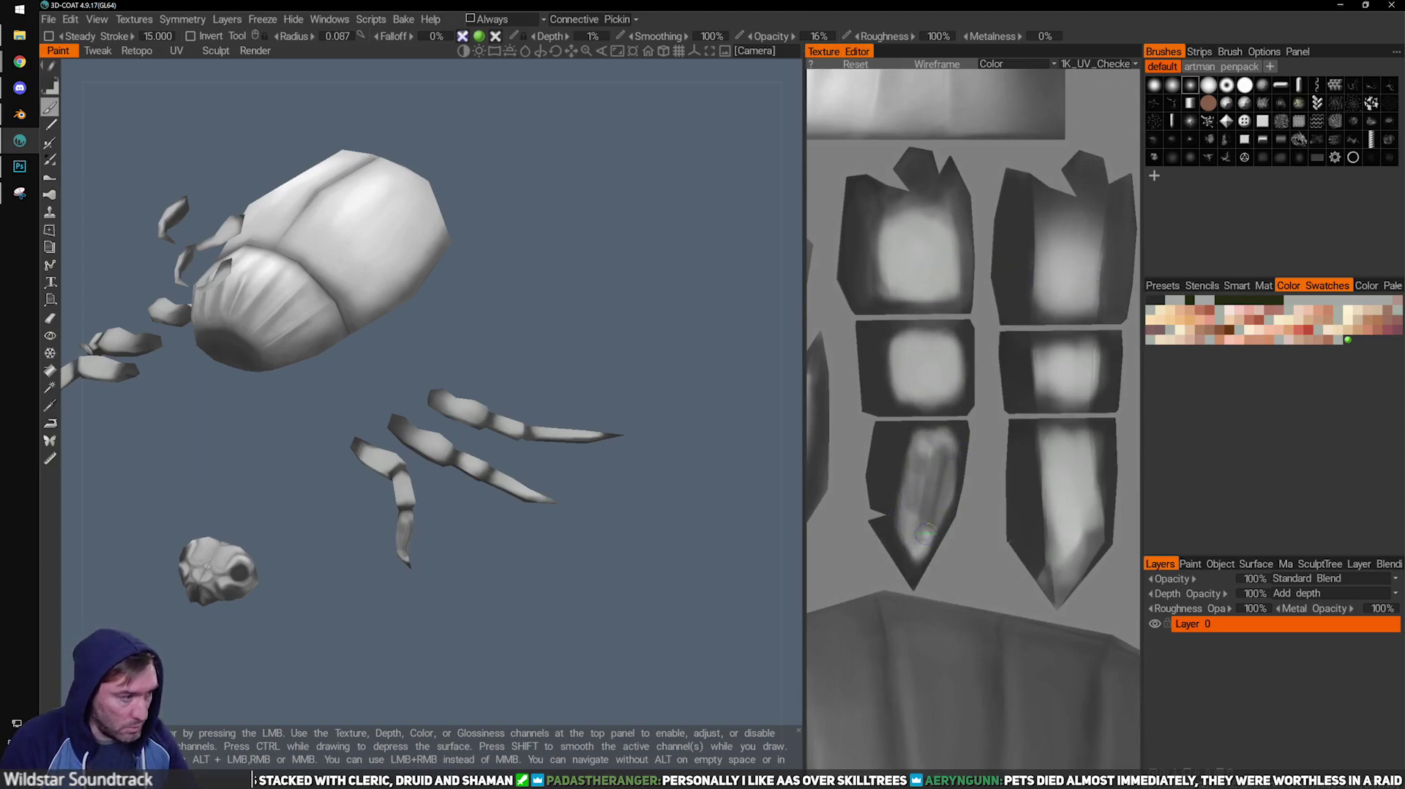
{"action": "mouse_move", "coordinate": [937, 477]}
{"action": "left_mouse_down"}
{"action": "mouse_move", "coordinate": [916, 546]}
{"action": "mouse_move", "coordinate": [908, 498]}
{"action": "left_mouse_up"}
{"action": "right_click_drag", "start_coordinate": [910, 514], "coordinate": [932, 515]}
{"action": "mouse_move", "coordinate": [910, 515]}
{"action": "left_mouse_down"}
{"action": "mouse_move", "coordinate": [916, 548]}
{"action": "mouse_move", "coordinate": [923, 439]}
{"action": "left_mouse_up"}
{"action": "mouse_move", "coordinate": [915, 345]}
{"action": "left_mouse_down"}
{"action": "mouse_move", "coordinate": [912, 385]}
{"action": "mouse_move", "coordinate": [912, 351]}
{"action": "left_mouse_up"}
{"action": "middle_click_drag", "start_coordinate": [912, 344], "coordinate": [927, 426]}
{"action": "mouse_move", "coordinate": [928, 326]}
{"action": "left_mouse_down"}
{"action": "mouse_move", "coordinate": [921, 354]}
{"action": "mouse_move", "coordinate": [912, 341]}
{"action": "mouse_move", "coordinate": [964, 340]}
{"action": "mouse_move", "coordinate": [895, 361]}
{"action": "left_mouse_up"}
{"action": "left_click_drag", "start_coordinate": [912, 447], "coordinate": [985, 450]}
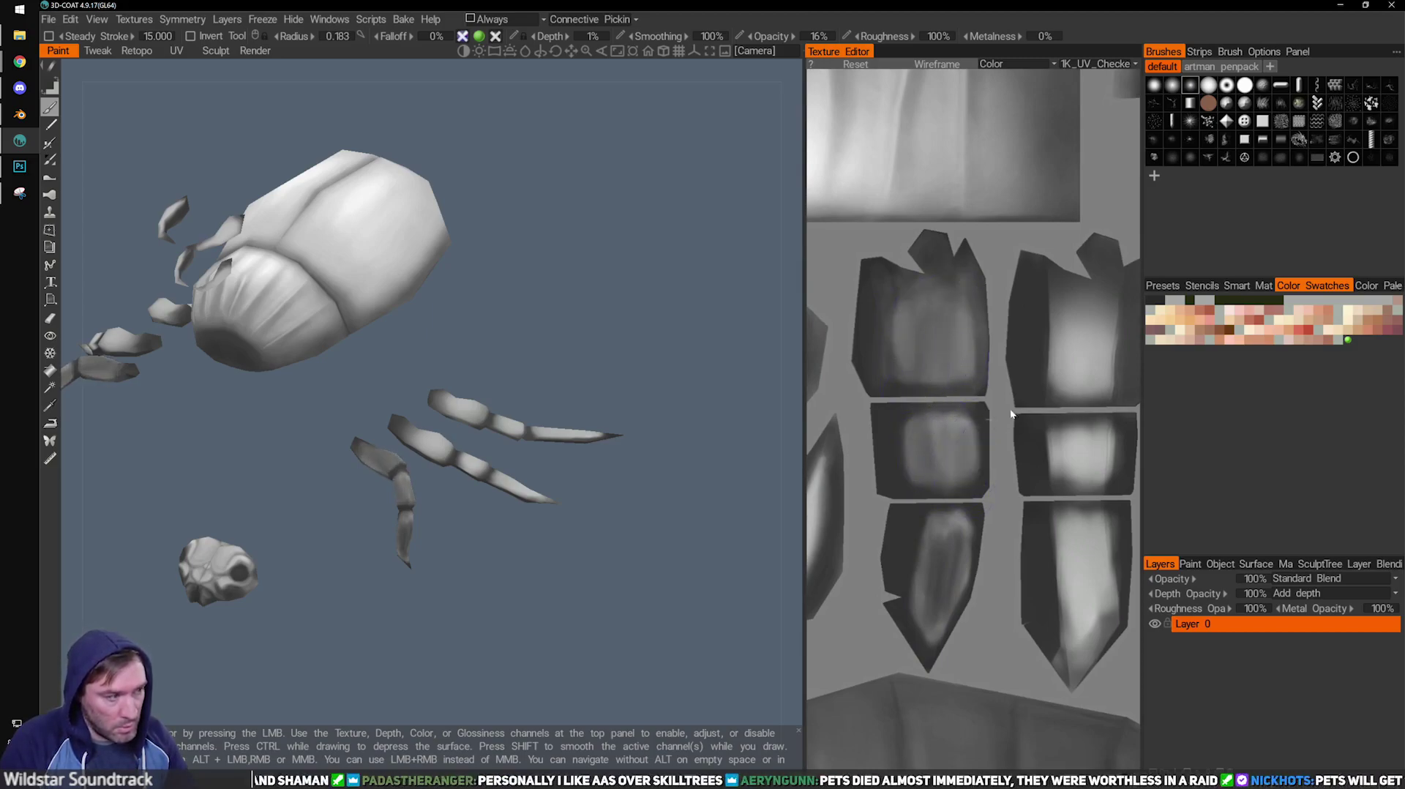
Tone down the highlights on the second leg's three texture islands with dark grey.
{"action": "middle_click_drag", "start_coordinate": [1010, 432], "coordinate": [879, 434]}
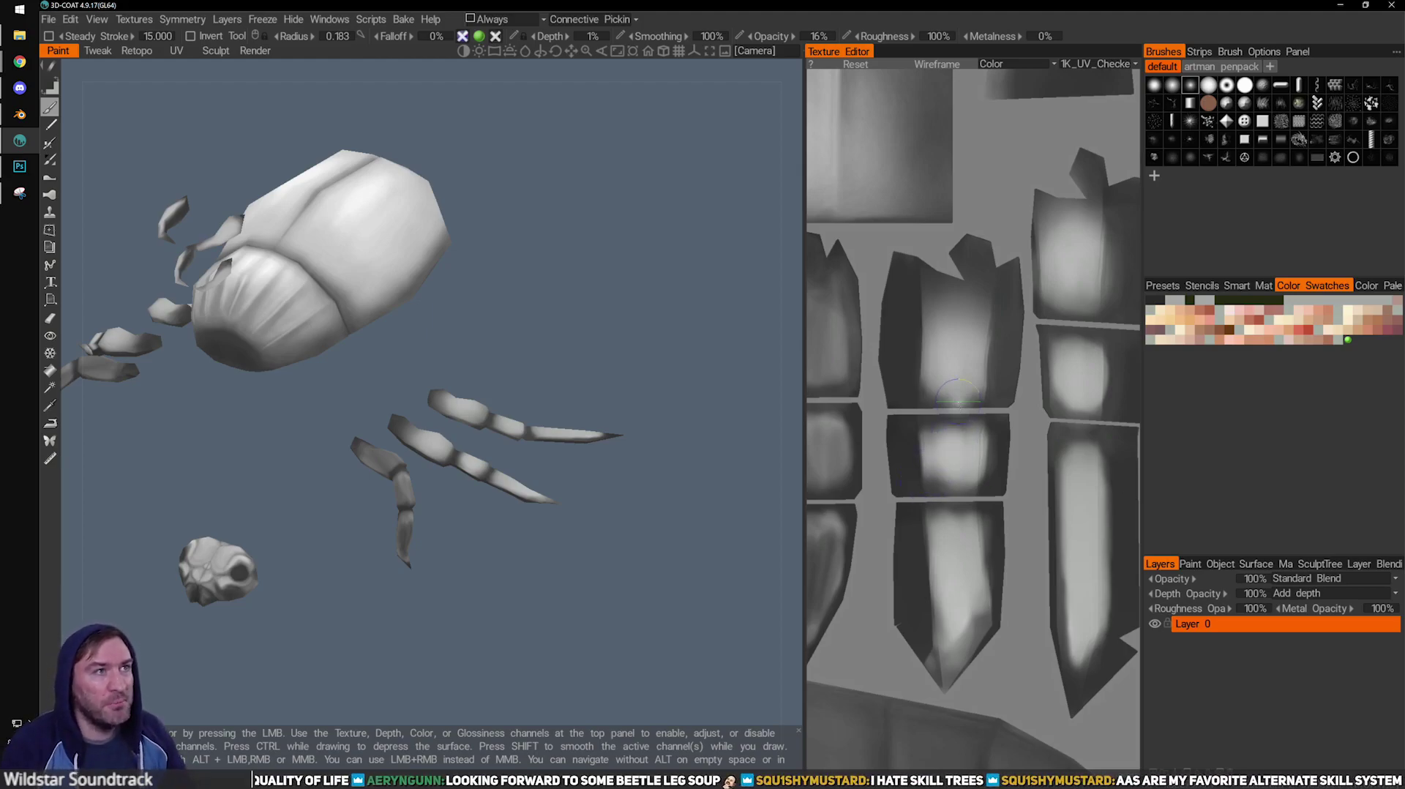
{"action": "middle_click_drag", "start_coordinate": [1038, 541], "coordinate": [1022, 513]}
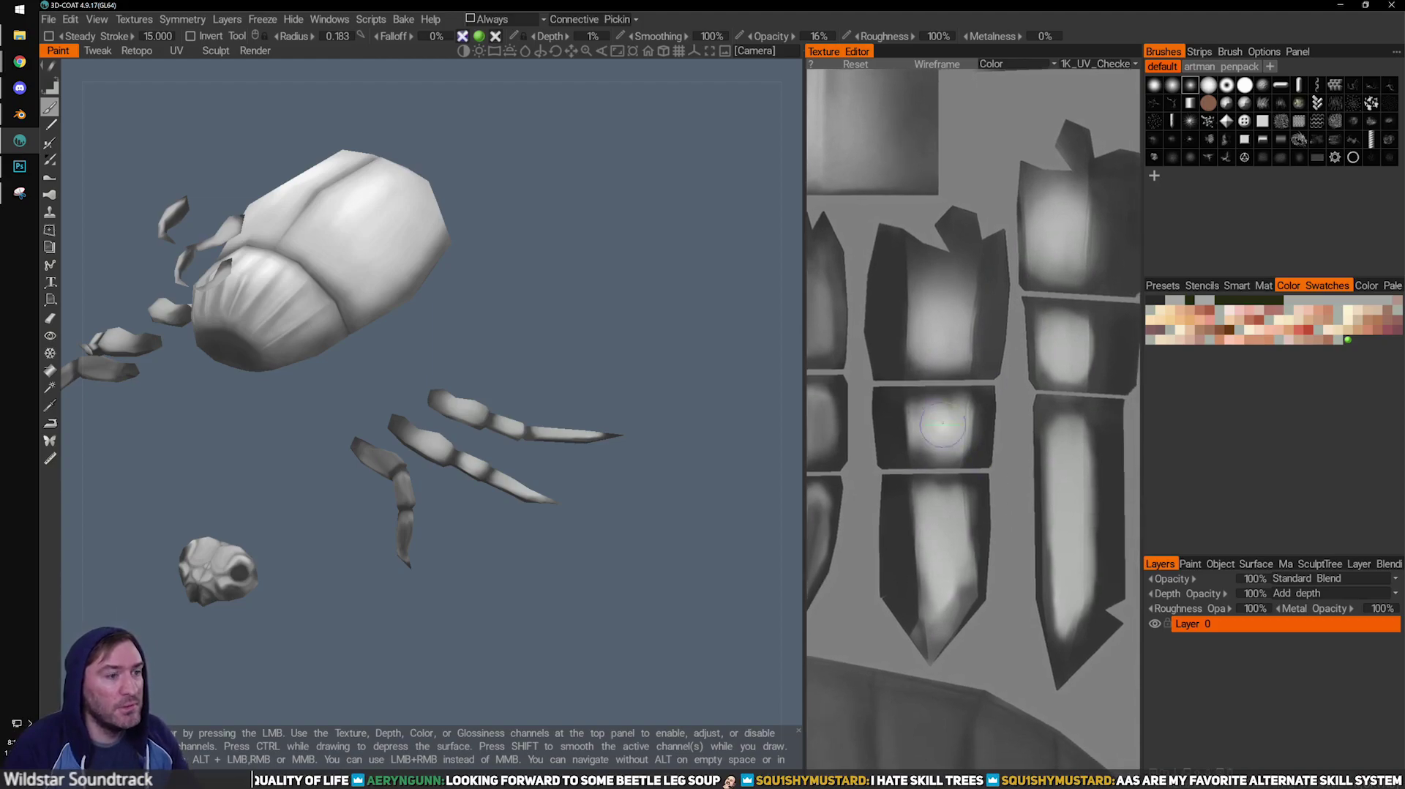
{"action": "mouse_move", "coordinate": [927, 429]}
{"action": "left_mouse_down"}
{"action": "mouse_move", "coordinate": [918, 448]}
{"action": "mouse_move", "coordinate": [973, 413]}
{"action": "mouse_move", "coordinate": [942, 423]}
{"action": "mouse_move", "coordinate": [937, 315]}
{"action": "mouse_move", "coordinate": [924, 370]}
{"action": "mouse_move", "coordinate": [966, 293]}
{"action": "mouse_move", "coordinate": [926, 352]}
{"action": "left_mouse_up"}
{"action": "mouse_move", "coordinate": [911, 505]}
{"action": "left_mouse_down"}
{"action": "mouse_move", "coordinate": [971, 607]}
{"action": "mouse_move", "coordinate": [940, 512]}
{"action": "mouse_move", "coordinate": [929, 607]}
{"action": "mouse_move", "coordinate": [941, 549]}
{"action": "left_mouse_up"}
Darken the highlights on the third leg's three texture islands with dark grey at a brush radius of 0.242.
{"action": "middle_click_drag", "start_coordinate": [1014, 487], "coordinate": [881, 488]}
{"action": "mouse_move", "coordinate": [951, 458]}
{"action": "left_mouse_down"}
{"action": "mouse_move", "coordinate": [961, 448]}
{"action": "mouse_move", "coordinate": [937, 614]}
{"action": "mouse_move", "coordinate": [933, 440]}
{"action": "mouse_move", "coordinate": [936, 622]}
{"action": "left_mouse_up"}
{"action": "mouse_move", "coordinate": [962, 327]}
{"action": "left_mouse_down"}
{"action": "mouse_move", "coordinate": [926, 344]}
{"action": "mouse_move", "coordinate": [930, 374]}
{"action": "mouse_move", "coordinate": [915, 234]}
{"action": "mouse_move", "coordinate": [944, 213]}
{"action": "mouse_move", "coordinate": [952, 249]}
{"action": "mouse_move", "coordinate": [919, 172]}
{"action": "mouse_move", "coordinate": [908, 264]}
{"action": "left_mouse_up"}
{"action": "mouse_move", "coordinate": [933, 366]}
{"action": "left_mouse_down"}
{"action": "mouse_move", "coordinate": [948, 337]}
{"action": "mouse_move", "coordinate": [922, 330]}
{"action": "left_mouse_up"}
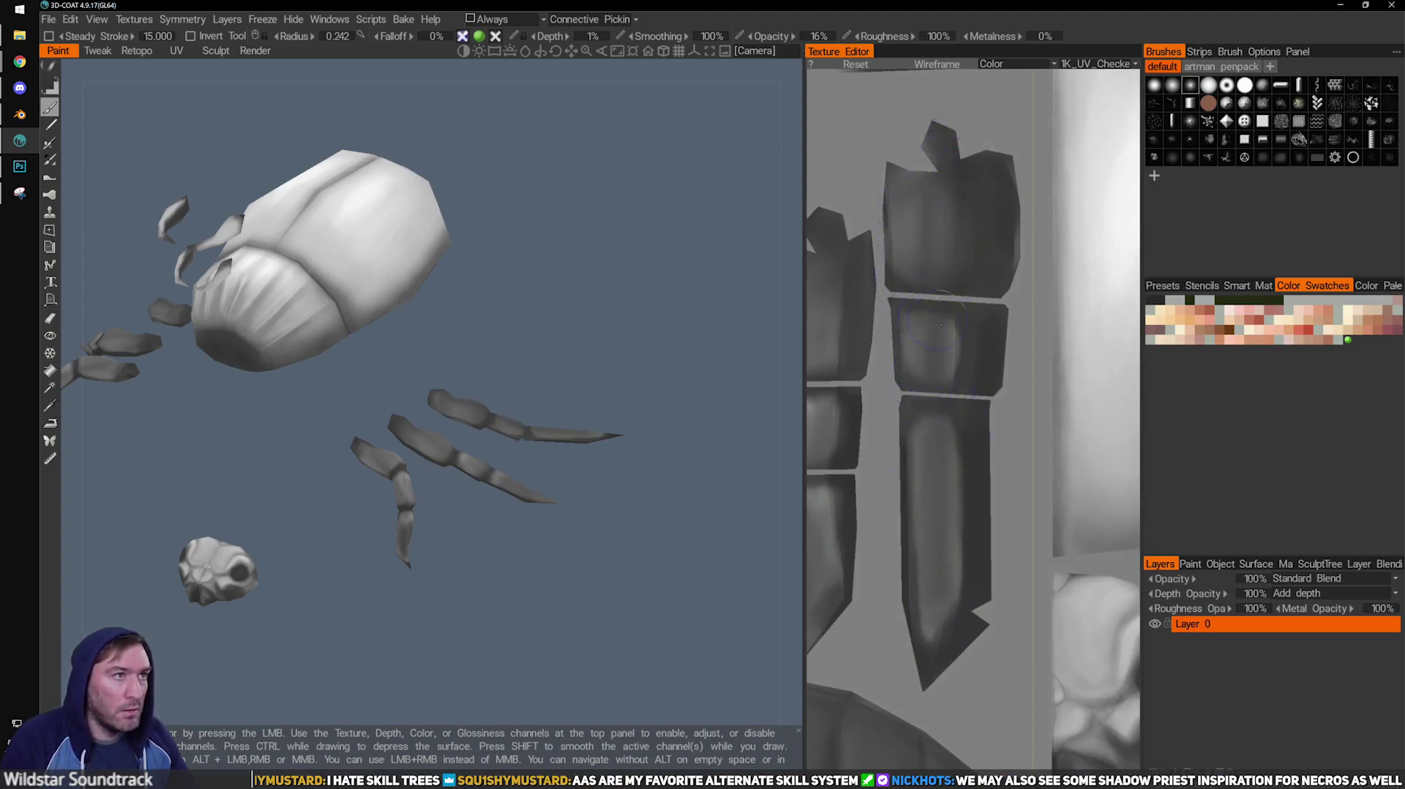
Darken the bright patches on the nearest leg's middle segment directly on the model, reducing the brush radius to 0.046.
{"action": "middle_click_drag", "start_coordinate": [921, 575], "coordinate": [1038, 596]}
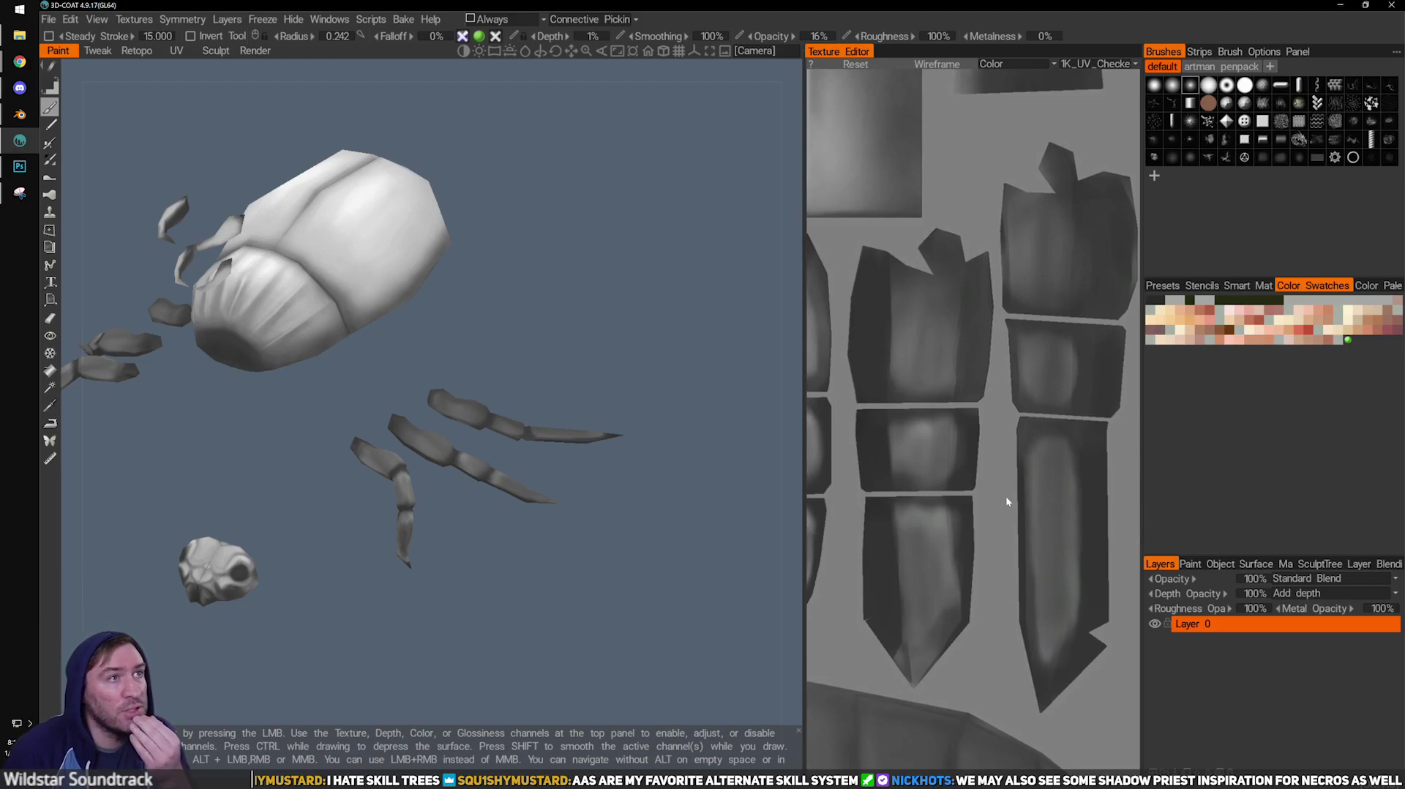
{"action": "right_click_drag", "start_coordinate": [997, 525], "coordinate": [1051, 499]}
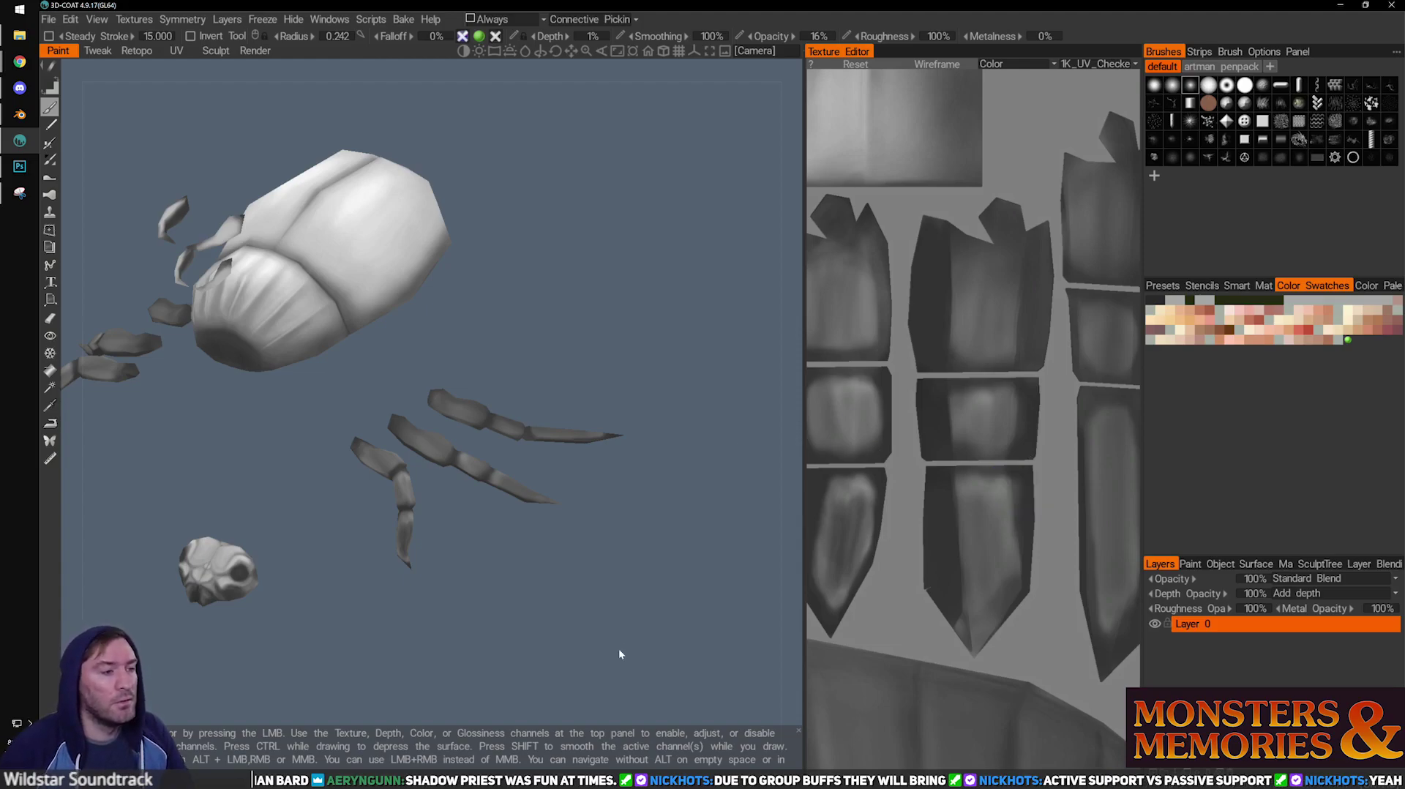
{"action": "left_click_drag", "start_coordinate": [486, 584], "coordinate": [424, 571]}
{"action": "middle_click_drag", "start_coordinate": [424, 571], "coordinate": [491, 473]}
{"action": "scroll", "coordinate": [491, 473], "scroll_direction": "up", "scroll_amount": 3}
{"action": "mouse_move", "coordinate": [492, 477]}
{"action": "left_mouse_down"}
{"action": "mouse_move", "coordinate": [424, 489]}
{"action": "mouse_move", "coordinate": [430, 383]}
{"action": "mouse_move", "coordinate": [476, 402]}
{"action": "mouse_move", "coordinate": [485, 428]}
{"action": "mouse_move", "coordinate": [469, 447]}
{"action": "mouse_move", "coordinate": [497, 469]}
{"action": "left_mouse_up"}
{"action": "left_click_drag", "start_coordinate": [689, 374], "coordinate": [543, 396]}
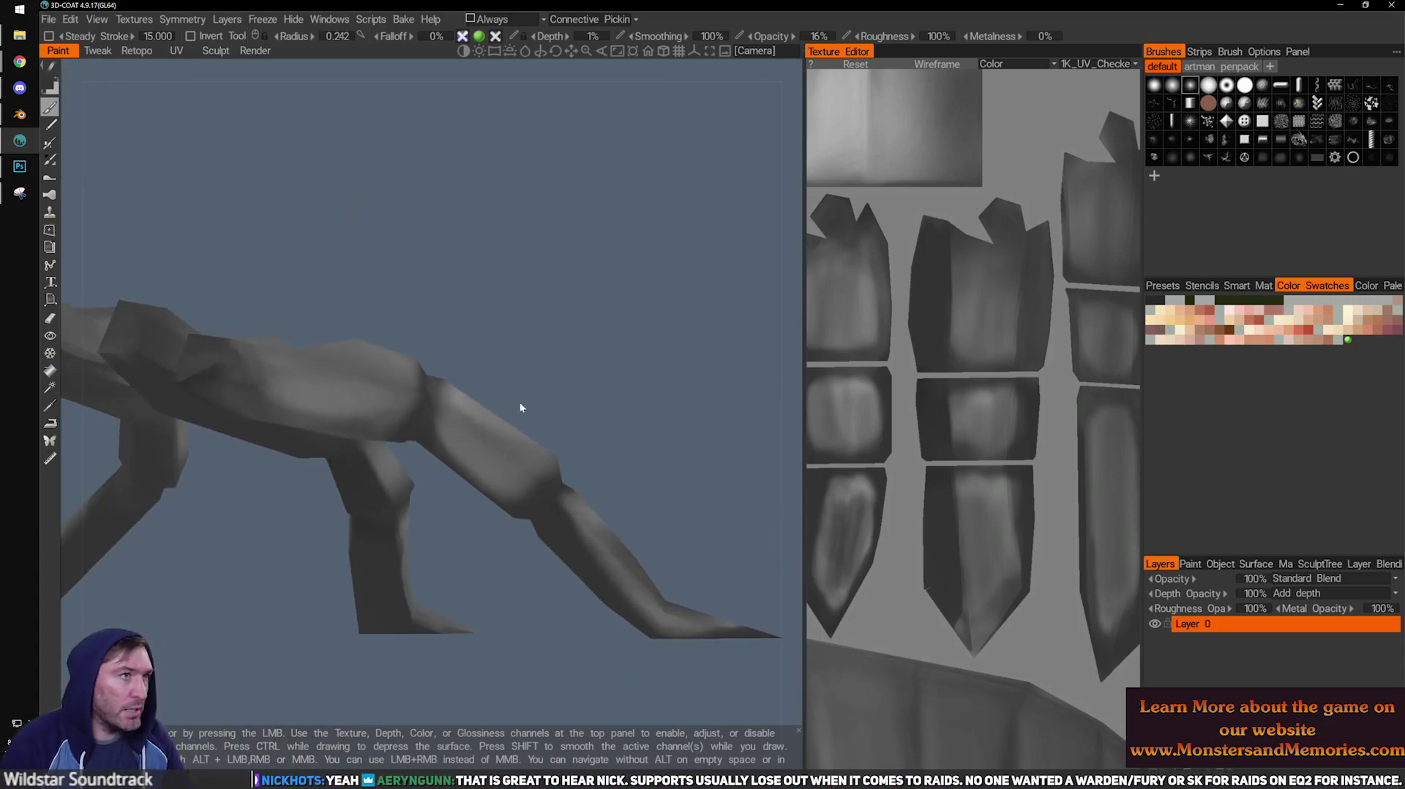
{"action": "right_click_drag", "start_coordinate": [492, 450], "coordinate": [414, 451]}
{"action": "mouse_move", "coordinate": [488, 449]}
{"action": "left_mouse_down"}
{"action": "mouse_move", "coordinate": [572, 375]}
{"action": "mouse_move", "coordinate": [559, 345]}
{"action": "mouse_move", "coordinate": [544, 494]}
{"action": "left_mouse_up"}
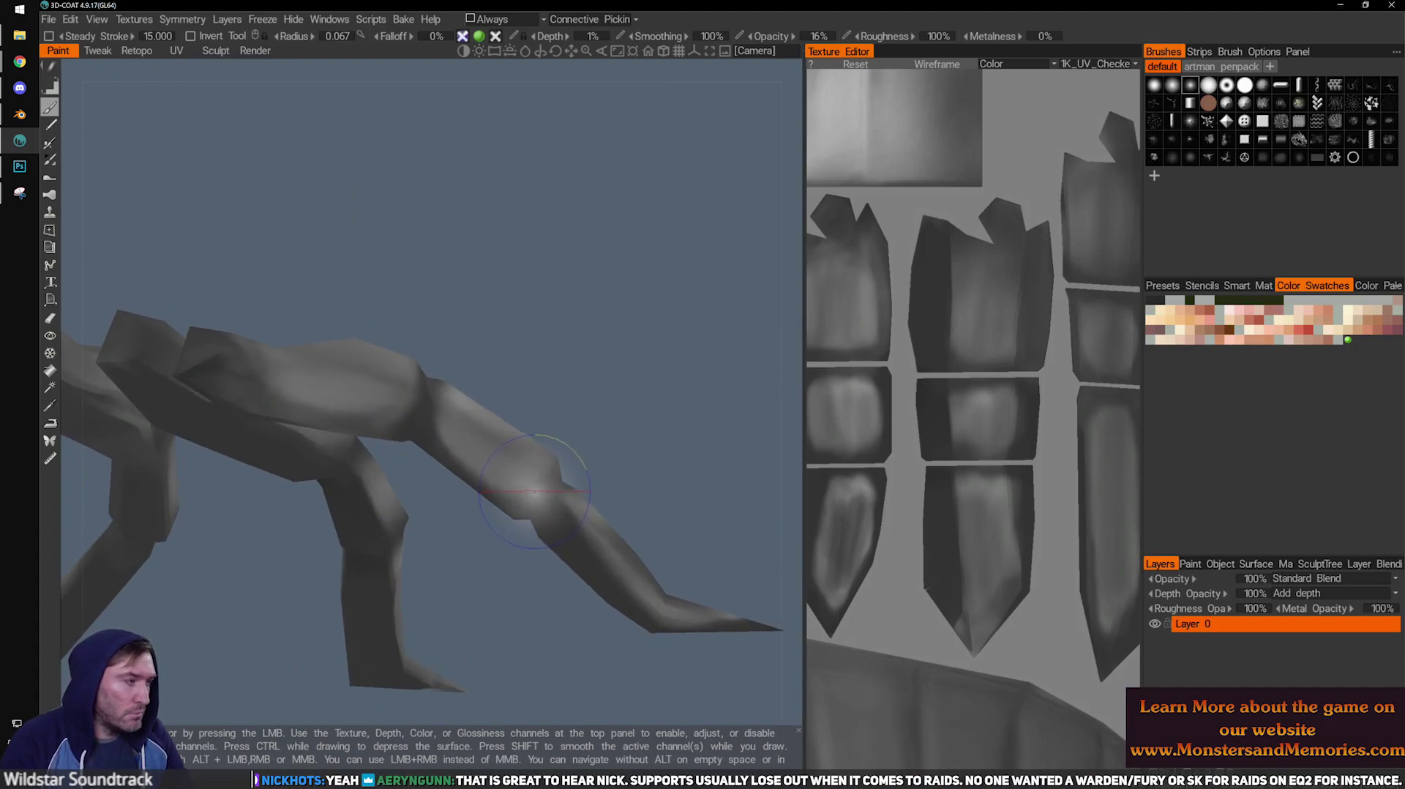
{"action": "left_click_drag", "start_coordinate": [558, 418], "coordinate": [564, 454]}
{"action": "right_click_drag", "start_coordinate": [507, 467], "coordinate": [468, 467]}
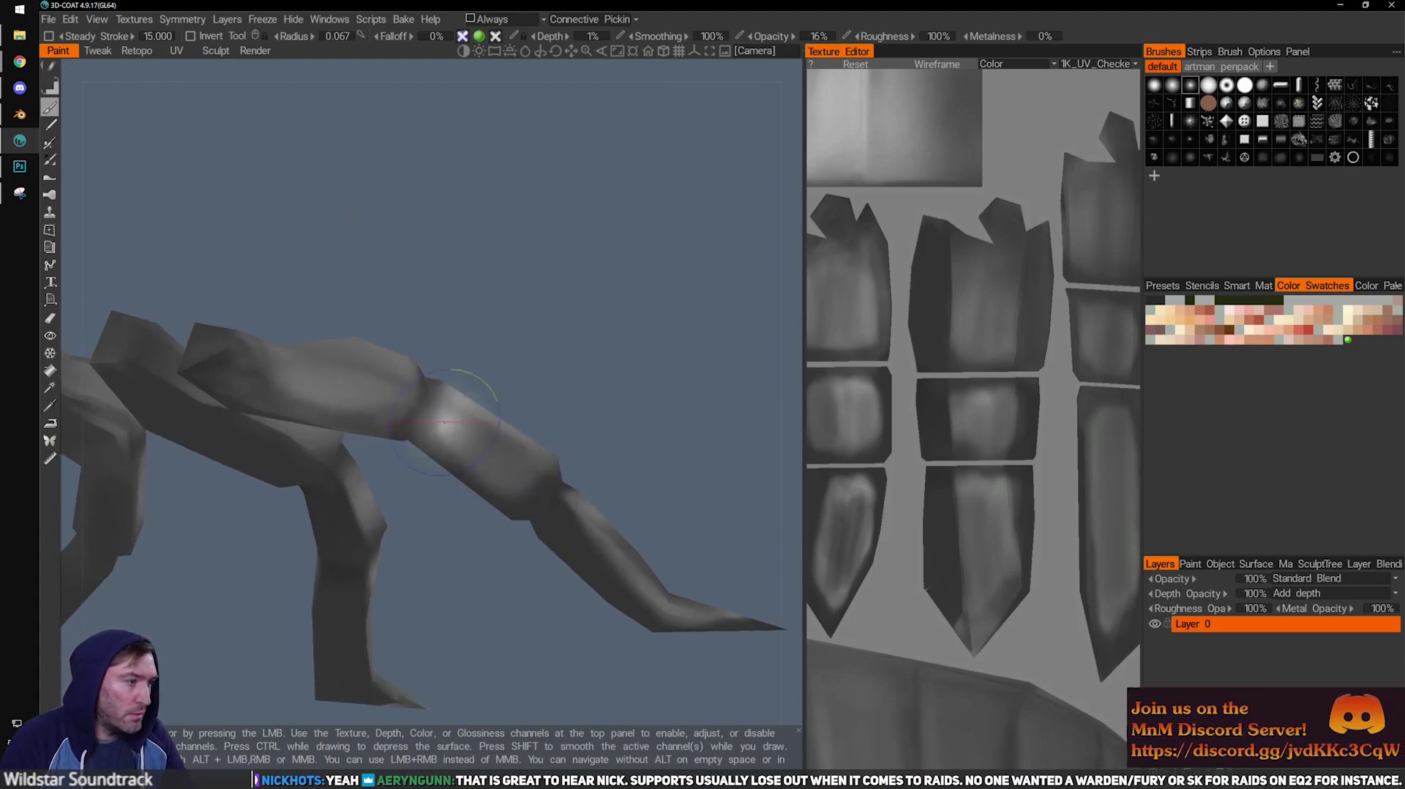
{"action": "left_click_drag", "start_coordinate": [565, 409], "coordinate": [569, 423]}
{"action": "left_click_drag", "start_coordinate": [439, 426], "coordinate": [460, 442]}
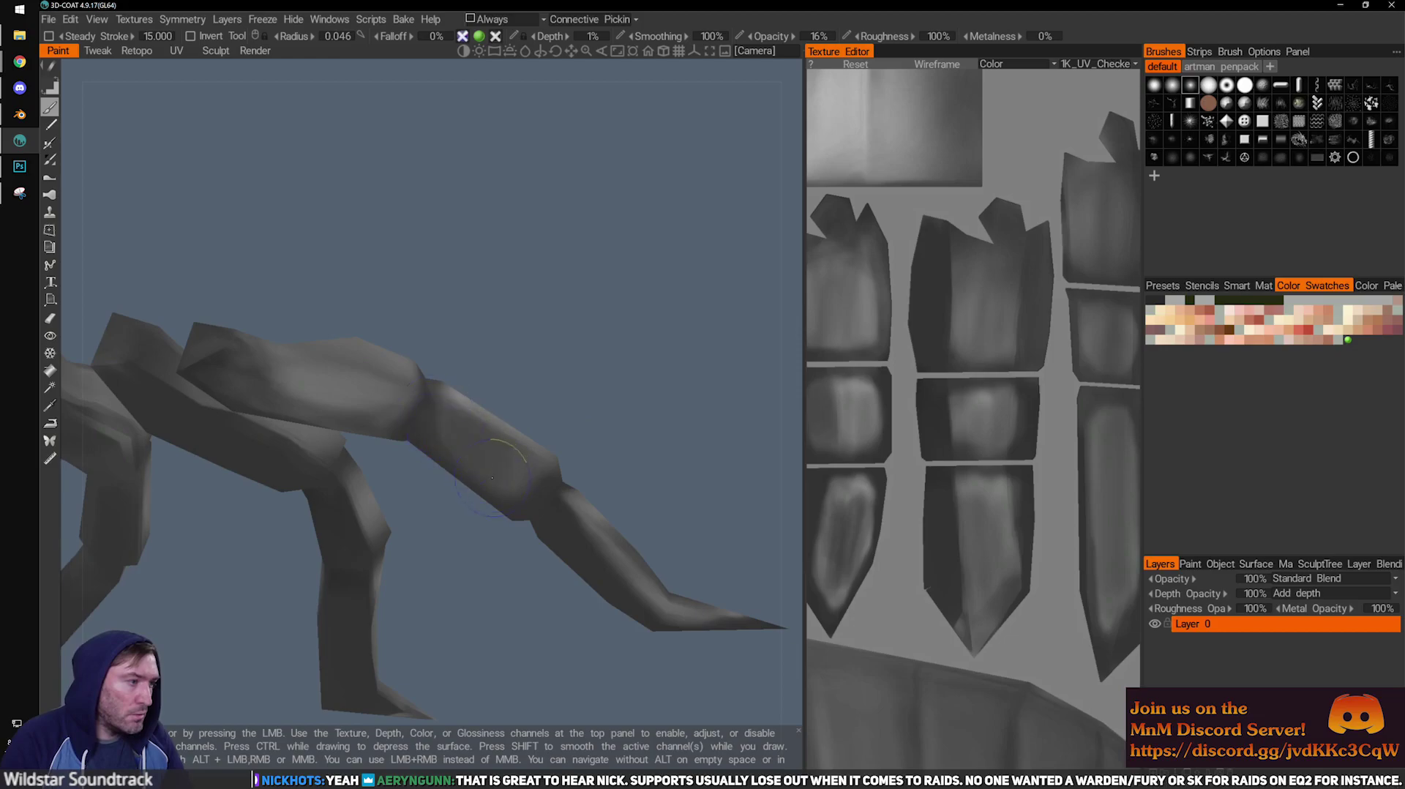
Darken the highlight on the same leg's upper segment and even out its shading from several angles.
{"action": "middle_click_drag", "start_coordinate": [530, 483], "coordinate": [493, 469]}
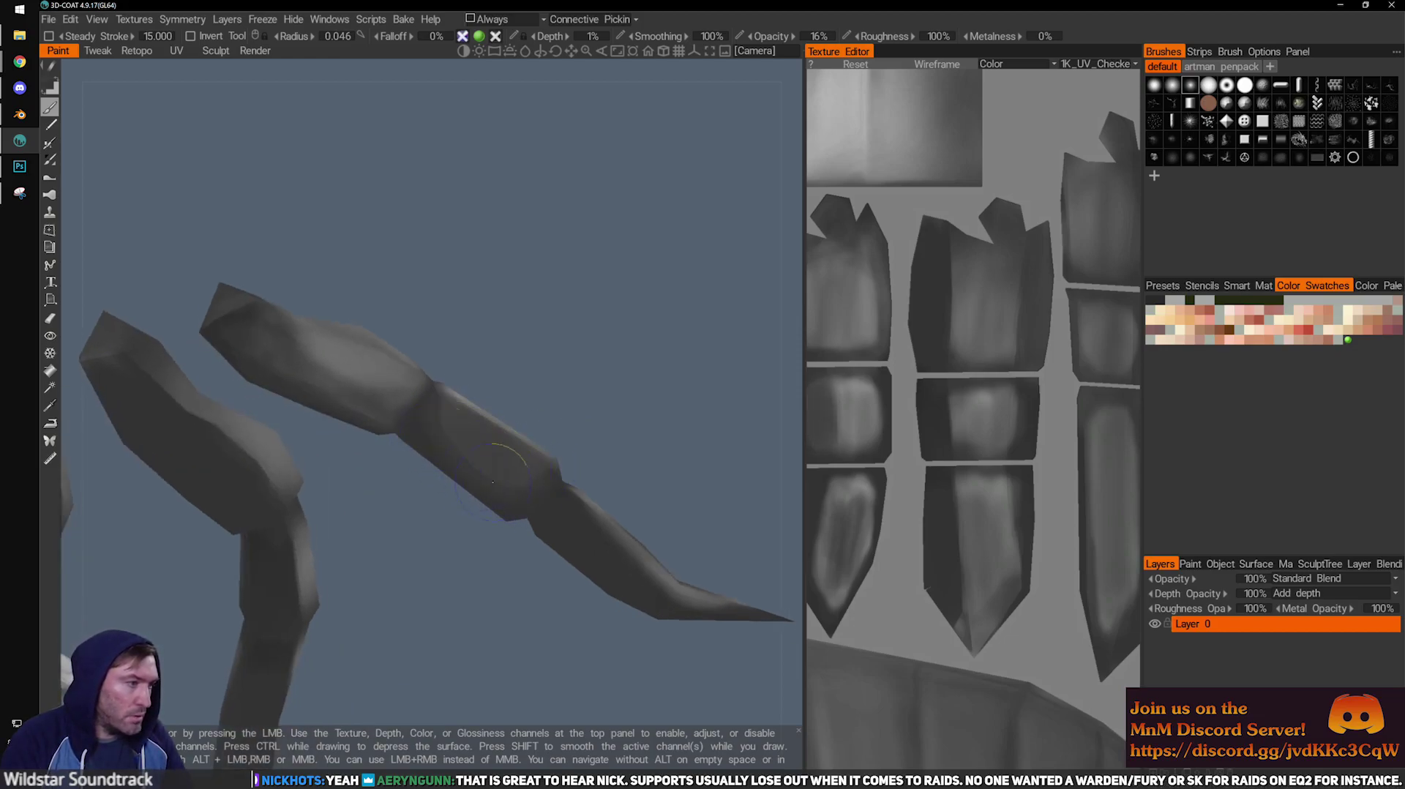
{"action": "mouse_move", "coordinate": [535, 494]}
{"action": "middle_mouse_down"}
{"action": "mouse_move", "coordinate": [580, 430]}
{"action": "mouse_move", "coordinate": [441, 358]}
{"action": "mouse_move", "coordinate": [375, 391]}
{"action": "mouse_move", "coordinate": [471, 305]}
{"action": "mouse_move", "coordinate": [330, 393]}
{"action": "middle_mouse_up"}
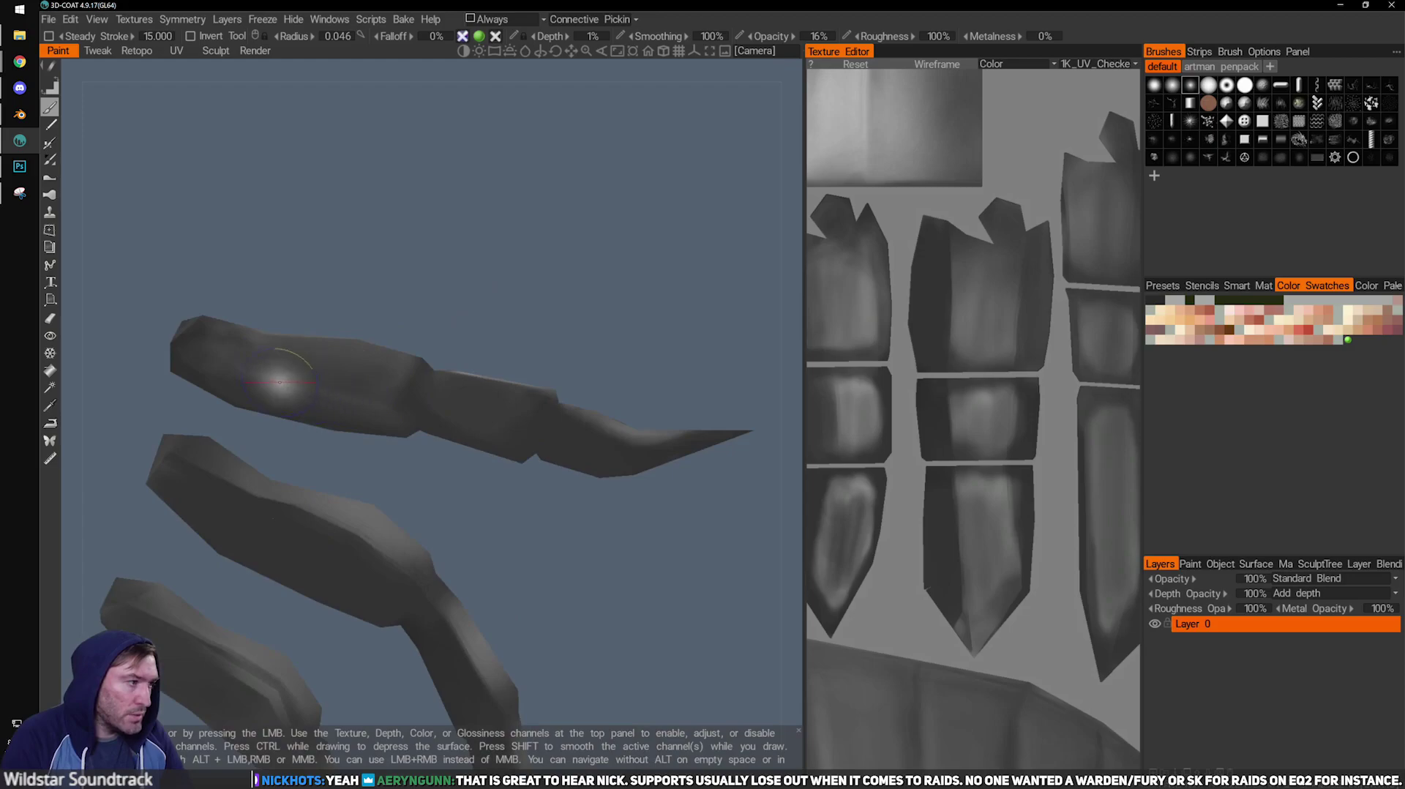
{"action": "mouse_move", "coordinate": [432, 303]}
{"action": "middle_mouse_down"}
{"action": "mouse_move", "coordinate": [416, 458]}
{"action": "mouse_move", "coordinate": [433, 434]}
{"action": "mouse_move", "coordinate": [288, 300]}
{"action": "middle_mouse_up"}
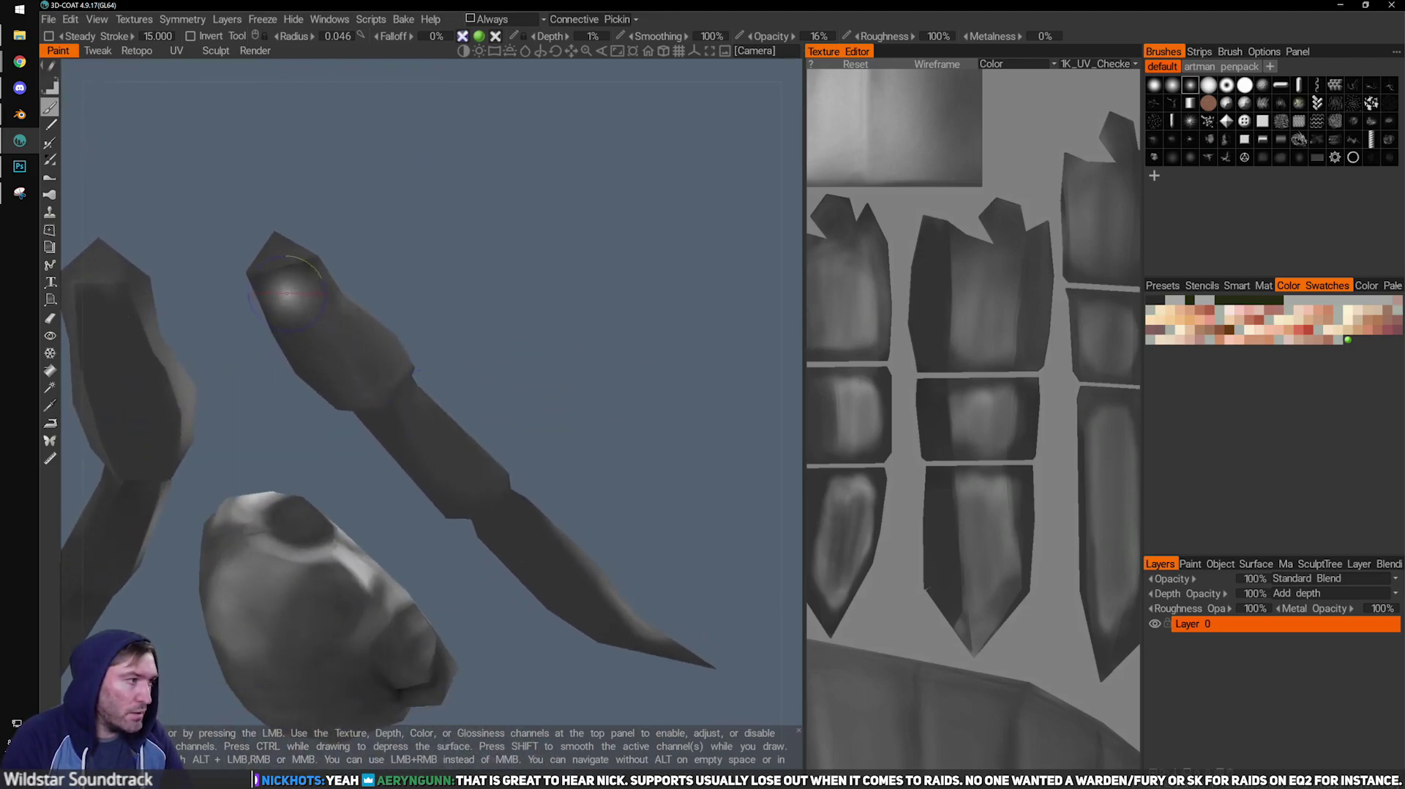
{"action": "middle_click_drag", "start_coordinate": [442, 316], "coordinate": [297, 329]}
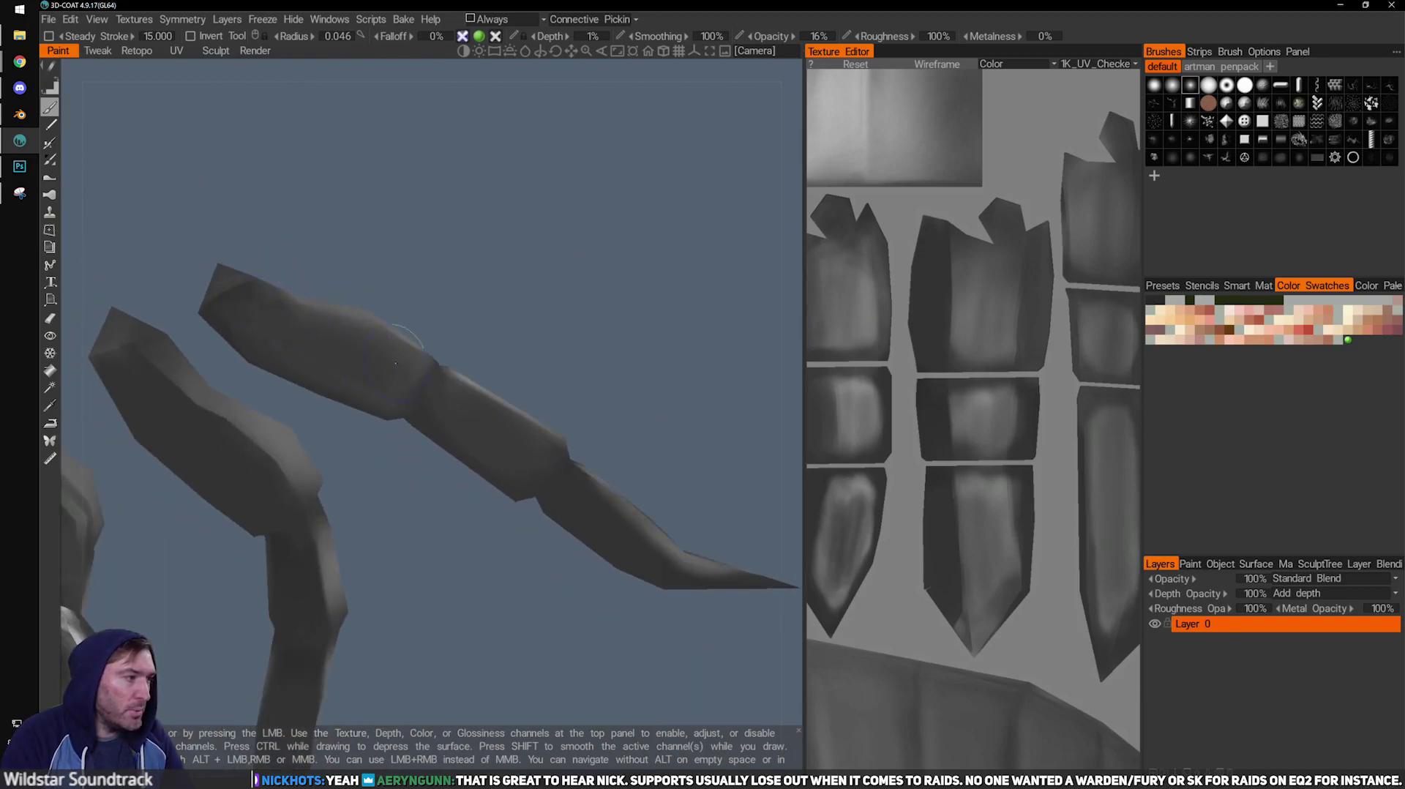
{"action": "middle_click_drag", "start_coordinate": [415, 366], "coordinate": [498, 299]}
{"action": "middle_click_drag", "start_coordinate": [502, 382], "coordinate": [593, 444]}
{"action": "middle_click_drag", "start_coordinate": [335, 489], "coordinate": [362, 351]}
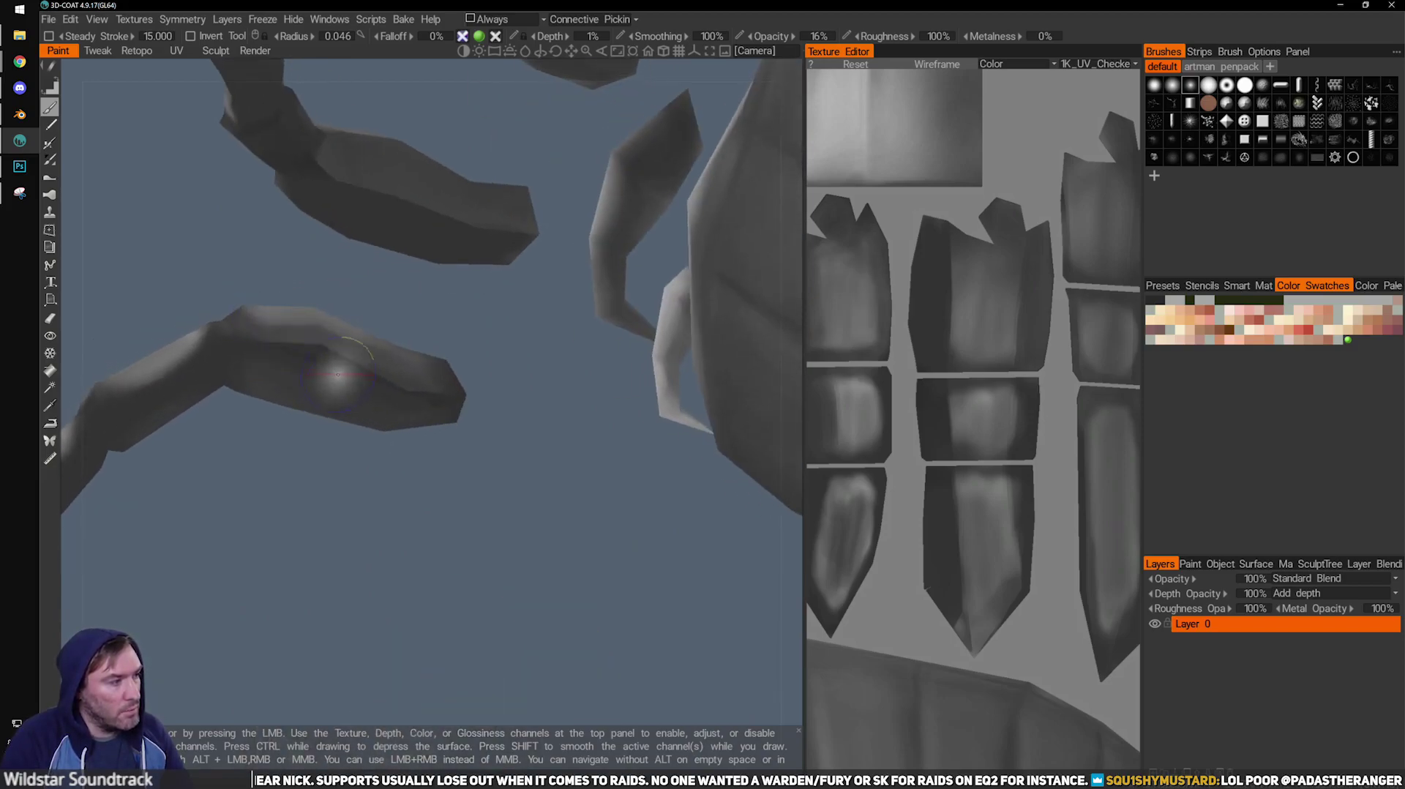
{"action": "middle_click_drag", "start_coordinate": [494, 366], "coordinate": [424, 392]}
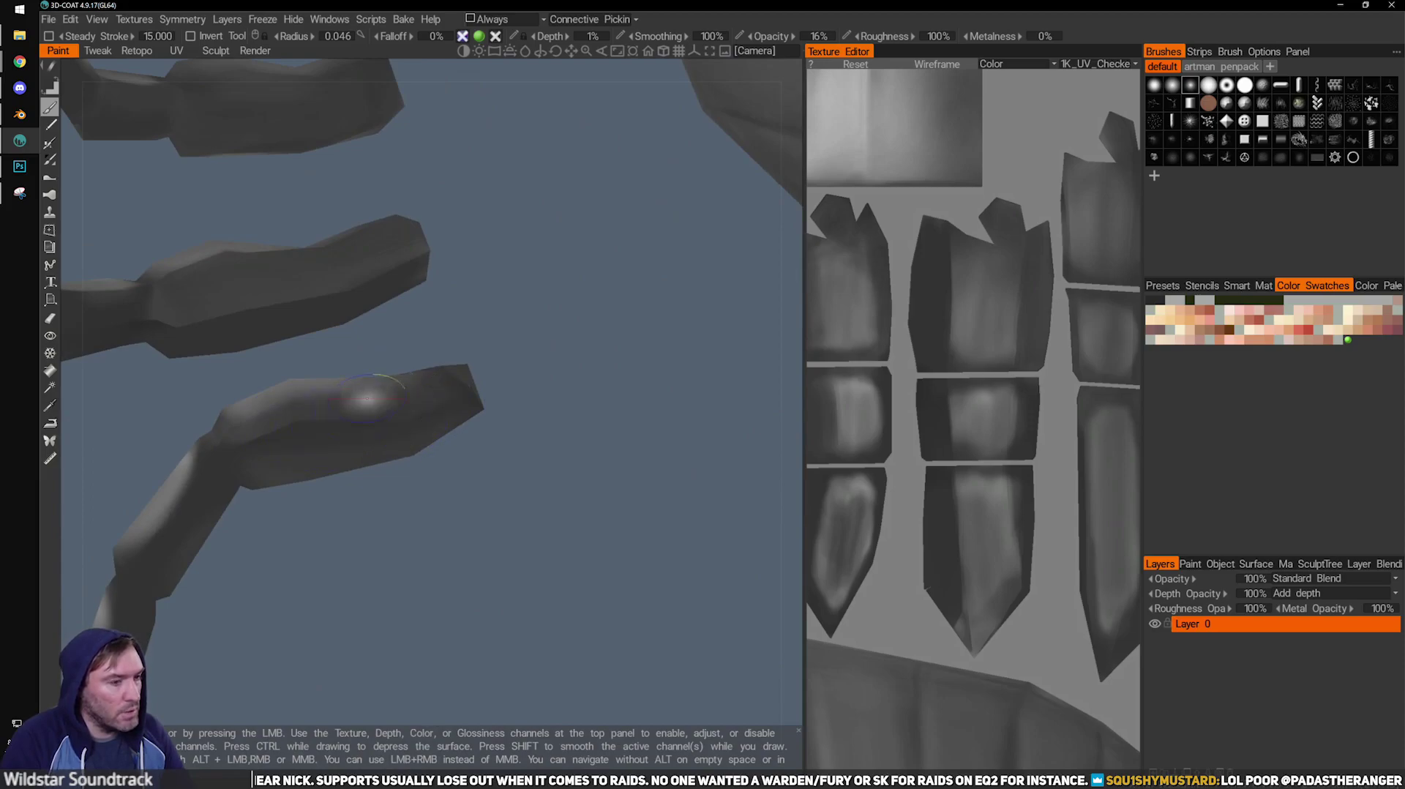
Compare the darkened legs with the body and head across the whole beetle.
{"action": "middle_click_drag", "start_coordinate": [944, 376], "coordinate": [964, 407]}
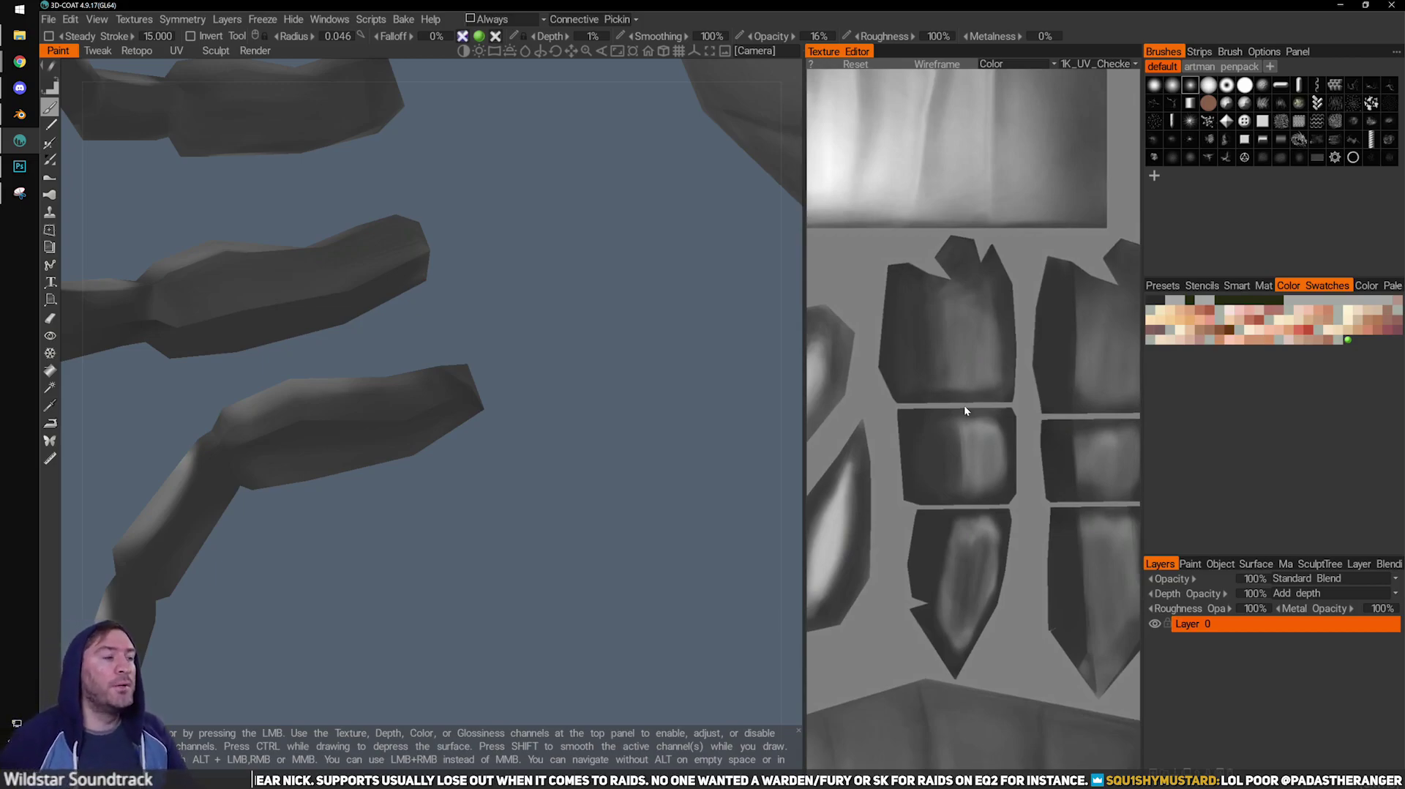
{"action": "middle_click_drag", "start_coordinate": [737, 369], "coordinate": [574, 338]}
{"action": "left_click_drag", "start_coordinate": [574, 338], "coordinate": [634, 378], "text": "alt"}
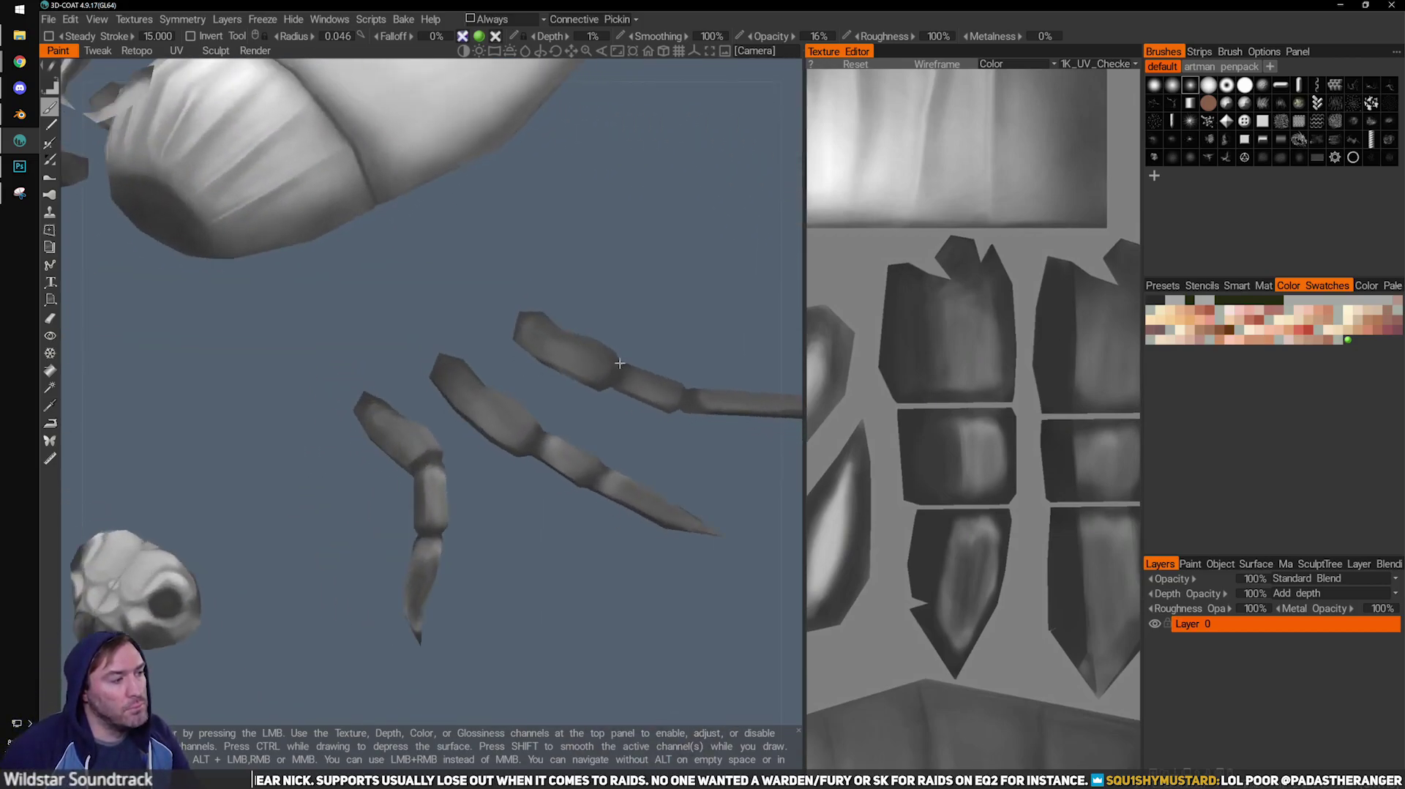
{"action": "scroll", "coordinate": [634, 380], "scroll_direction": "down", "scroll_amount": 2}
{"action": "left_click_drag", "start_coordinate": [565, 409], "coordinate": [532, 329], "text": "alt"}
{"action": "scroll", "coordinate": [532, 329], "scroll_direction": "down", "scroll_amount": 4}
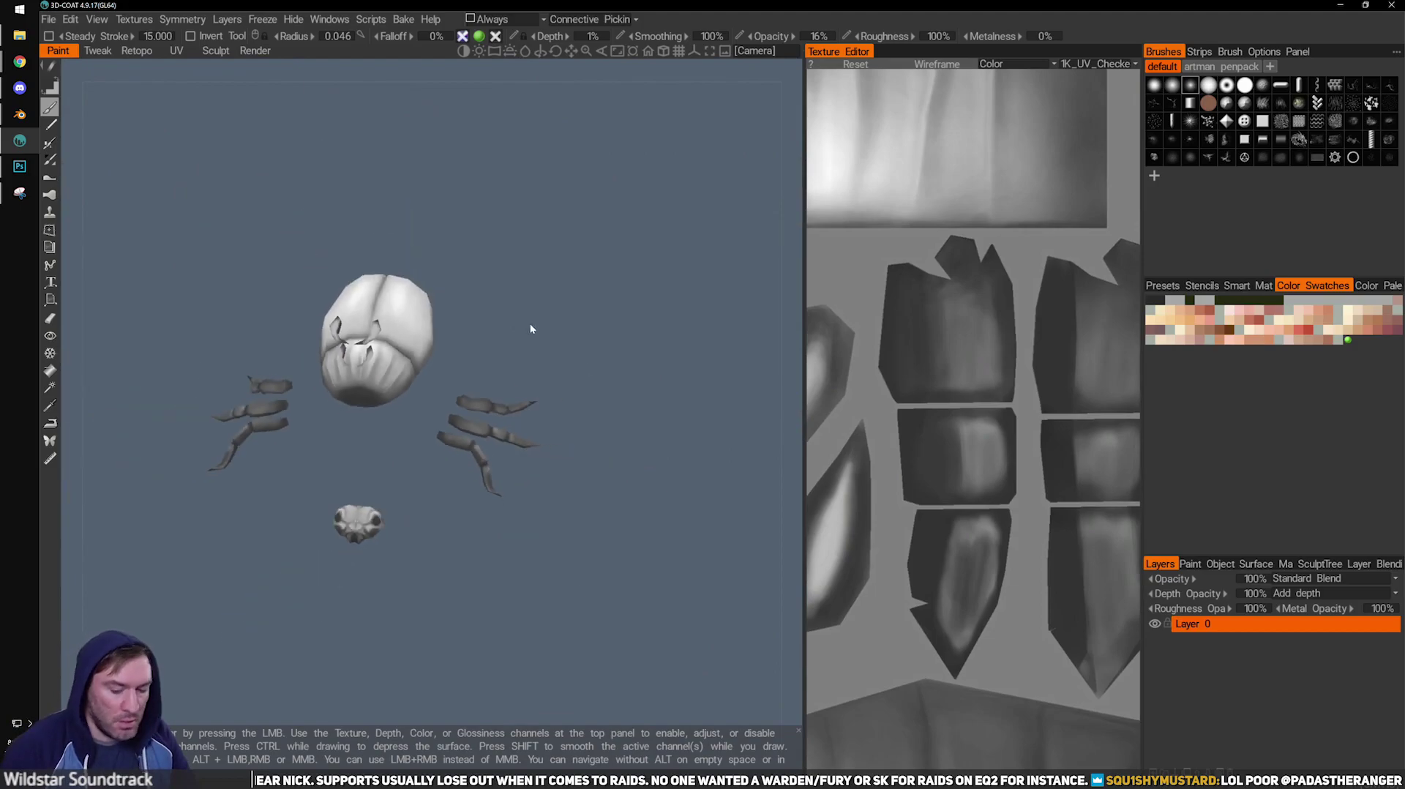
{"action": "mouse_move", "coordinate": [535, 325]}
{"action": "middle_mouse_down"}
{"action": "mouse_move", "coordinate": [332, 358]}
{"action": "mouse_move", "coordinate": [511, 367]}
{"action": "mouse_move", "coordinate": [512, 338]}
{"action": "middle_mouse_up"}
Darken the bright highlights on both mandible texture islands with dark grey at a brush radius of 0.104.
{"action": "middle_click_drag", "start_coordinate": [1012, 260], "coordinate": [1093, 204]}
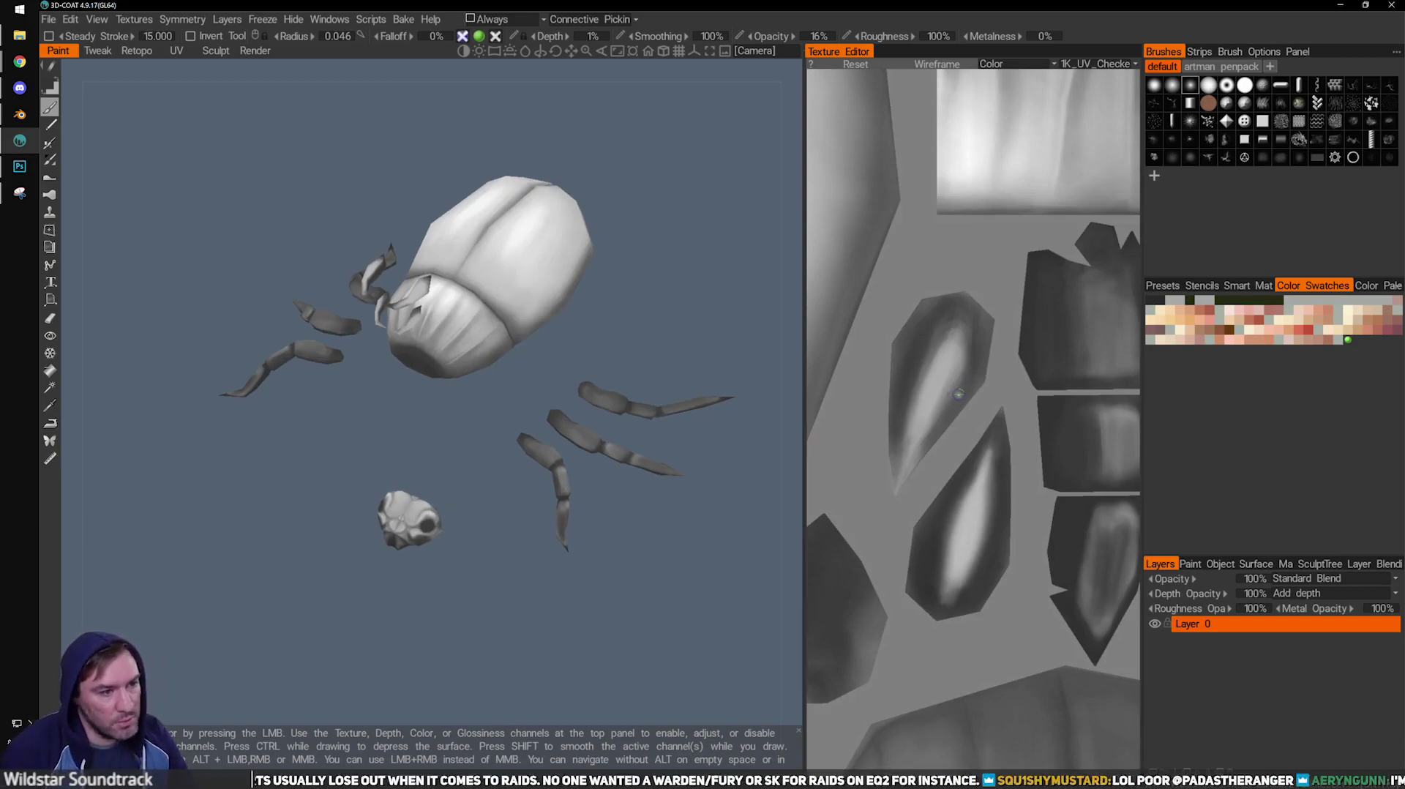
{"action": "key", "text": "bracketright"}
{"action": "key", "text": "bracketright"}
{"action": "key", "text": "bracketright"}
{"action": "key", "text": "bracketright"}
{"action": "key", "text": "bracketright"}
{"action": "key", "text": "bracketright"}
{"action": "key", "text": "bracketright"}
{"action": "key", "text": "bracketright"}
{"action": "key", "text": "bracketright"}
{"action": "mouse_move", "coordinate": [924, 390]}
{"action": "left_mouse_down"}
{"action": "mouse_move", "coordinate": [949, 351]}
{"action": "mouse_move", "coordinate": [906, 479]}
{"action": "mouse_move", "coordinate": [965, 556]}
{"action": "mouse_move", "coordinate": [976, 474]}
{"action": "mouse_move", "coordinate": [959, 578]}
{"action": "mouse_move", "coordinate": [981, 549]}
{"action": "mouse_move", "coordinate": [940, 567]}
{"action": "mouse_move", "coordinate": [941, 606]}
{"action": "left_mouse_up"}
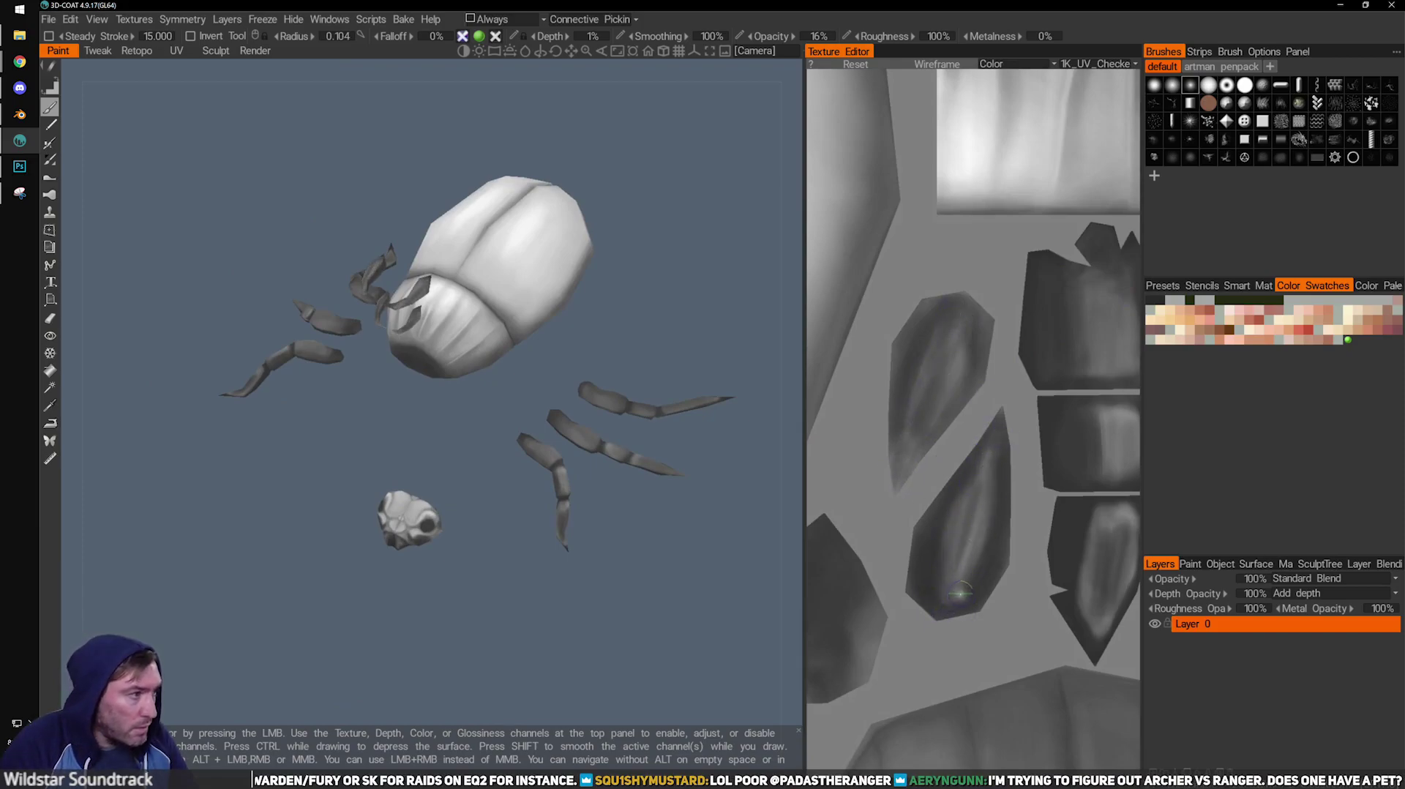
Export the color/albedo map as a PNG, overwriting Beetle.png in the Beetle maps folder.
{"action": "left_click", "coordinate": [96, 19]}
{"action": "mouse_move", "coordinate": [125, 20]}
{"action": "mouse_move", "coordinate": [146, 65]}
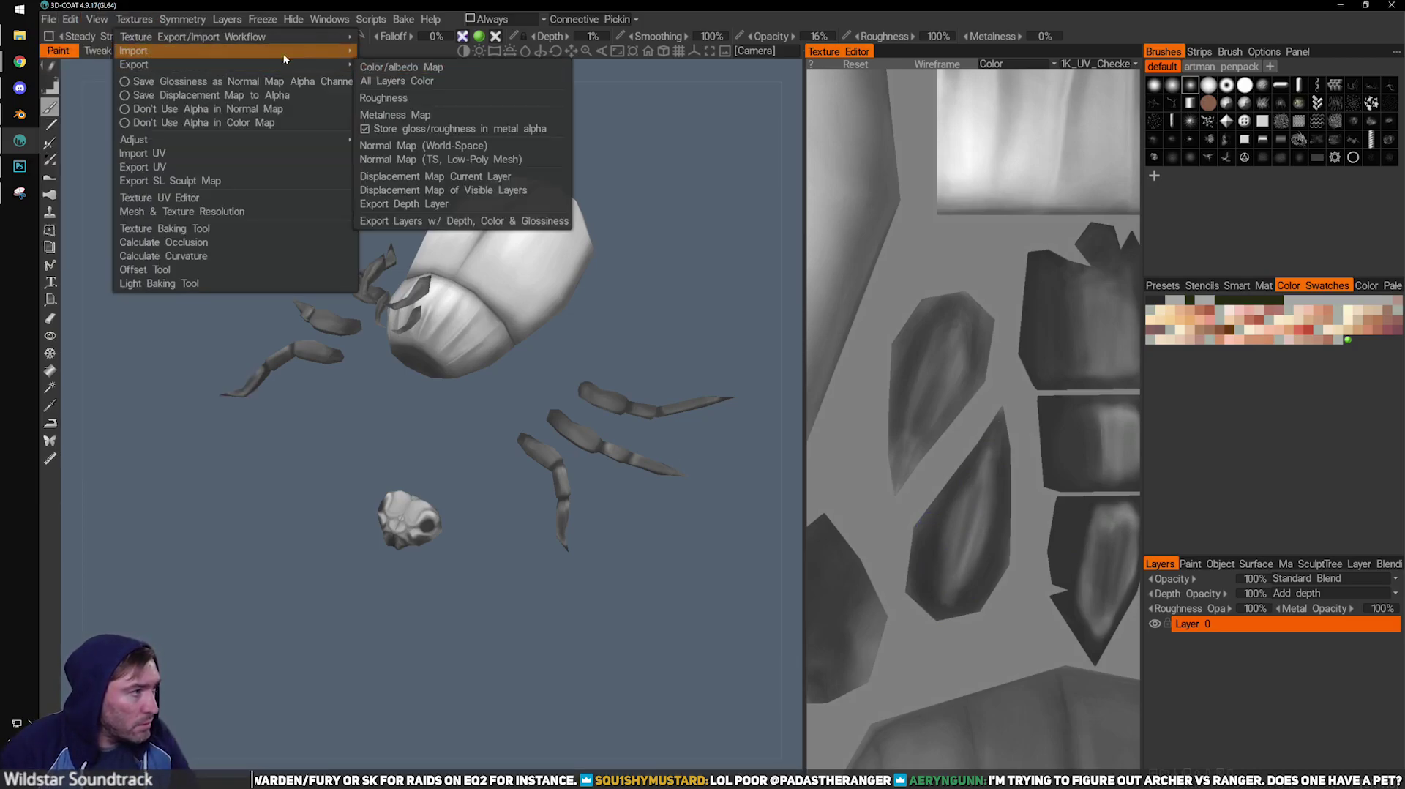
{"action": "left_click", "coordinate": [393, 67]}
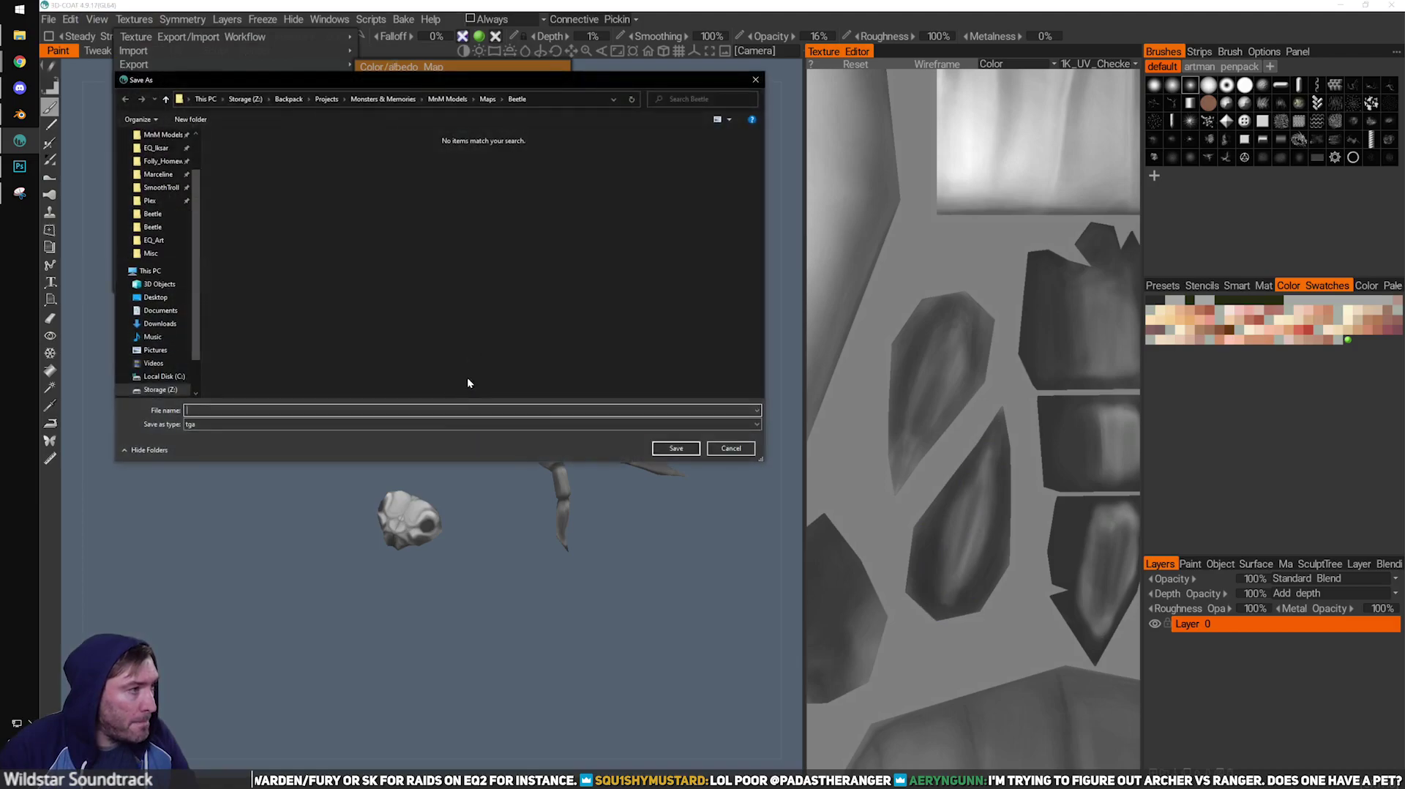
{"action": "left_click", "coordinate": [446, 424]}
{"action": "left_click", "coordinate": [398, 452]}
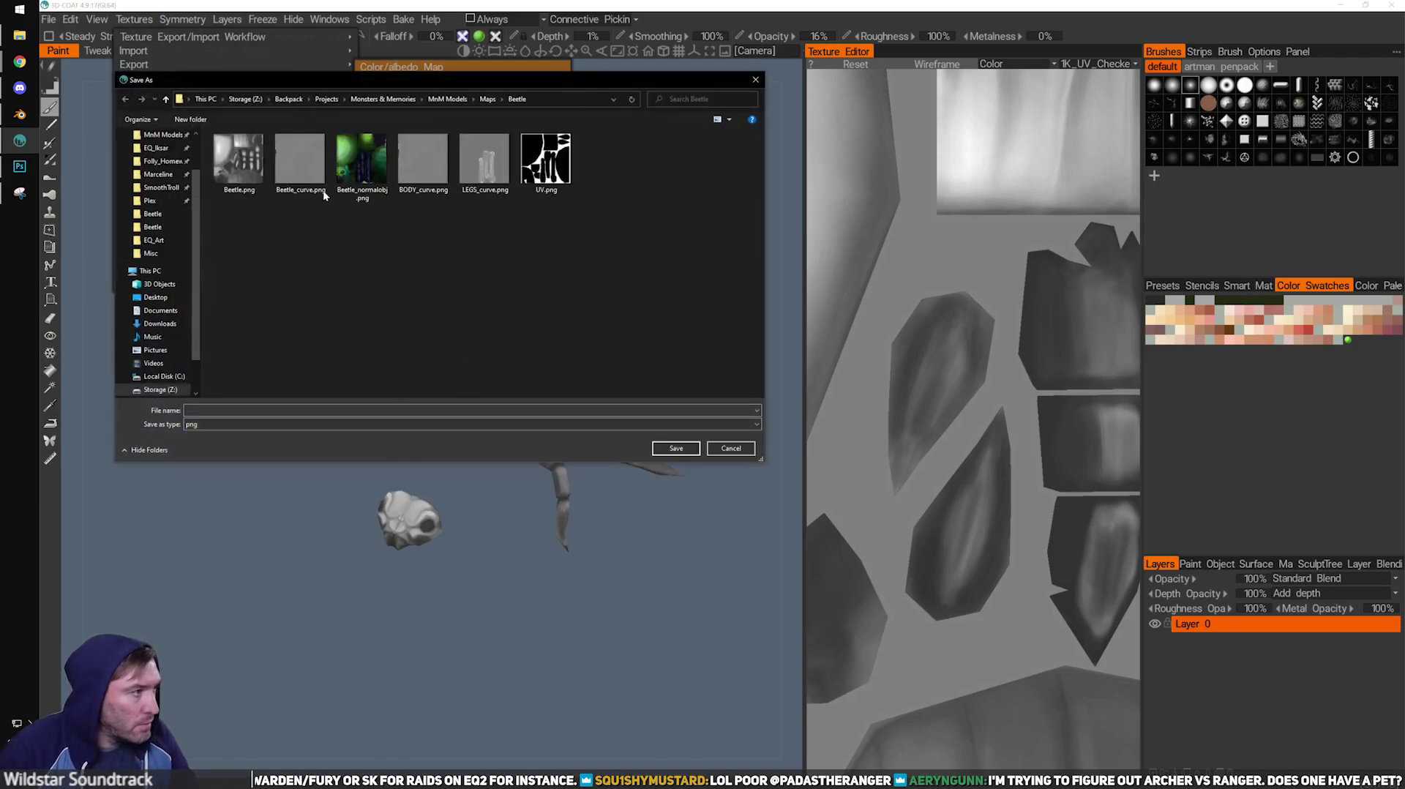
{"action": "left_click", "coordinate": [238, 161]}
{"action": "left_click", "coordinate": [676, 448]}
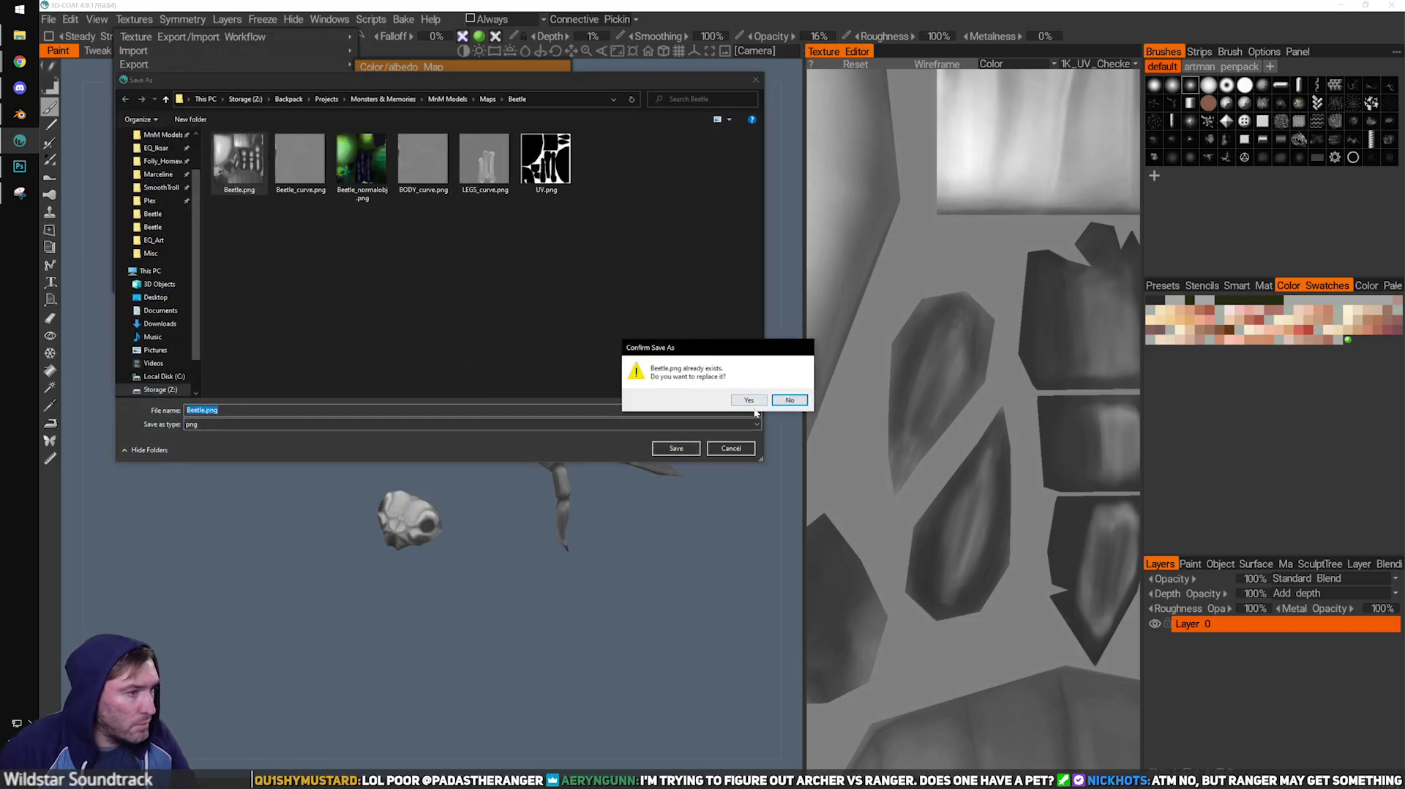
{"action": "left_click", "coordinate": [748, 399]}
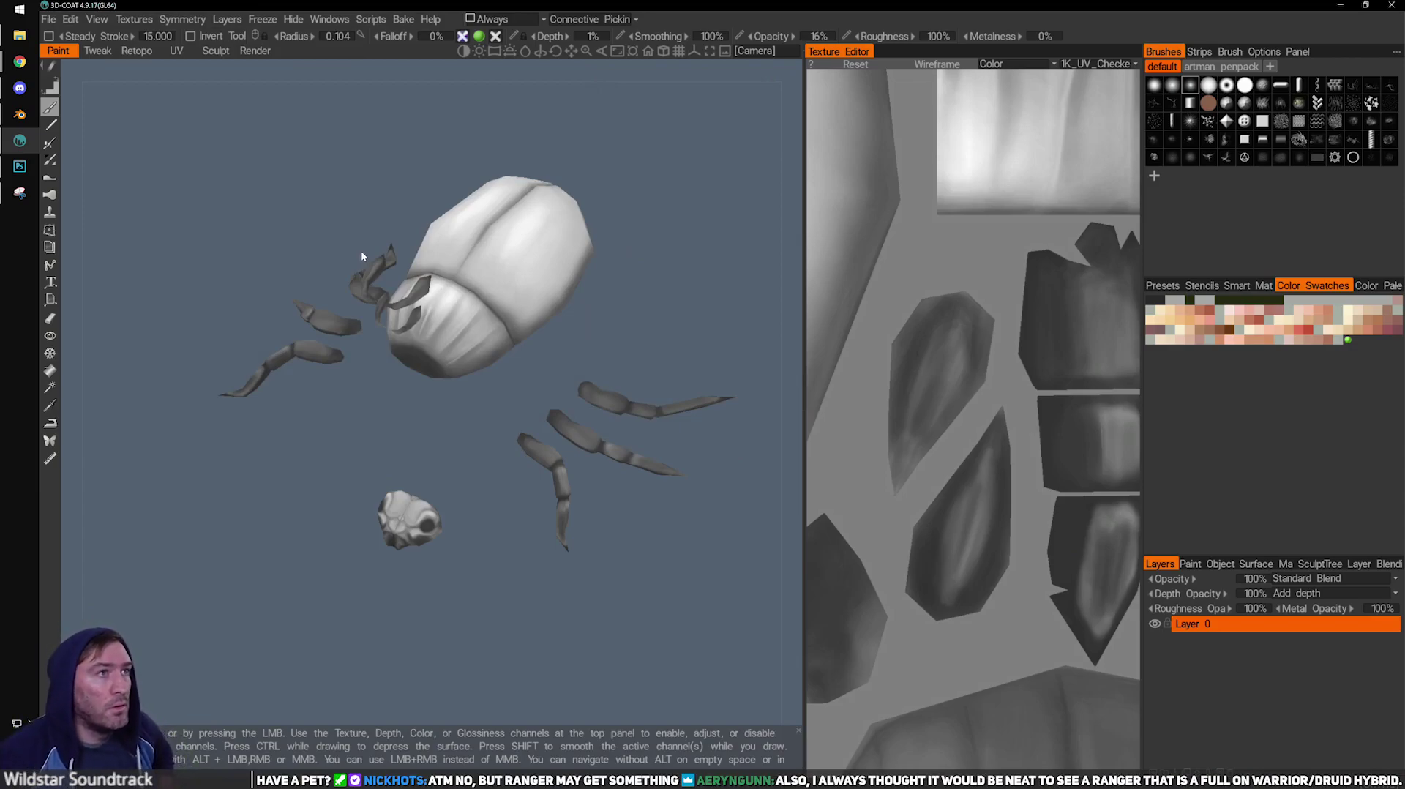
Switch to Blender and reload Beetle.png as the beetle material's base color image.
{"action": "left_click", "coordinate": [19, 114]}
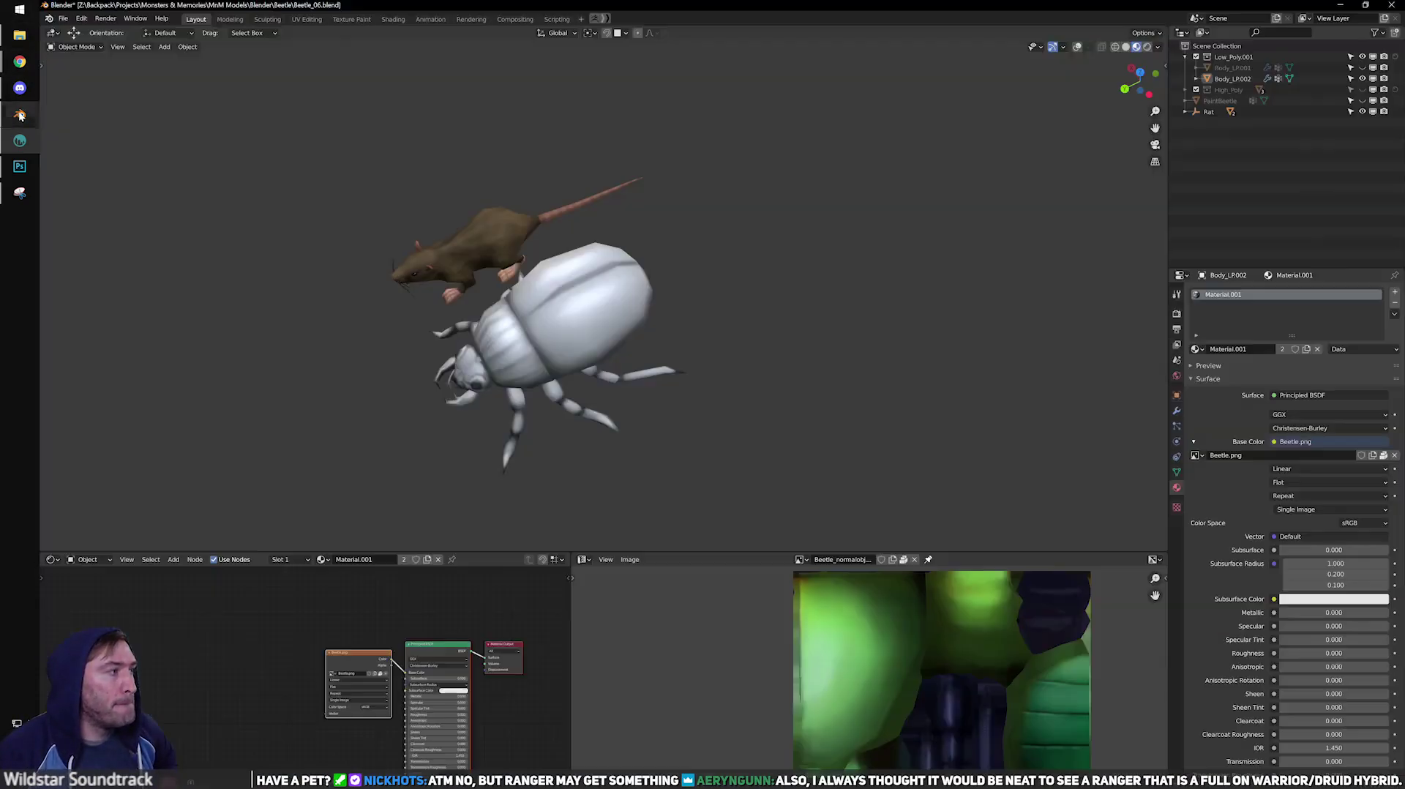
{"action": "left_click", "coordinate": [1394, 455]}
{"action": "left_click", "coordinate": [1355, 455]}
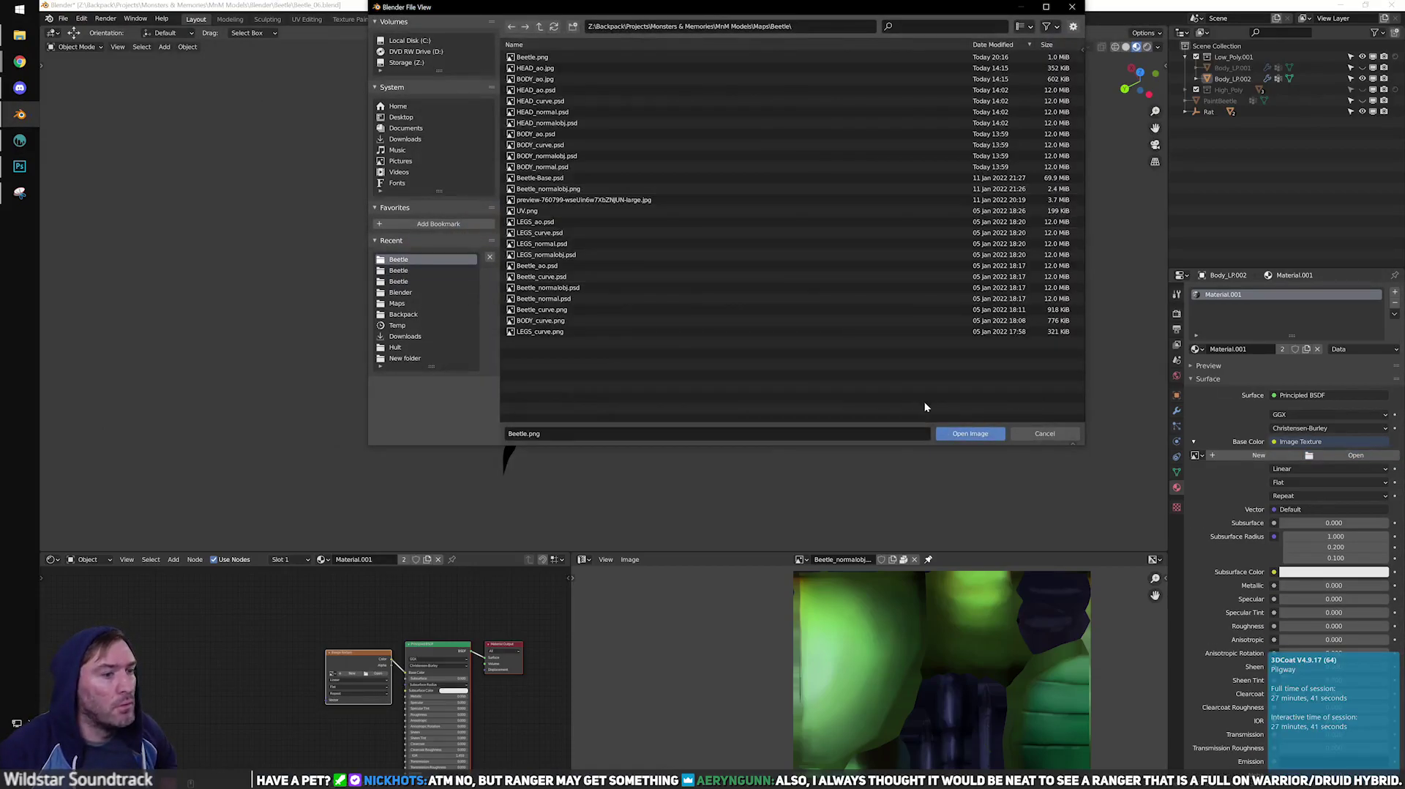
{"action": "left_click", "coordinate": [951, 433]}
Examine the updated texture on the assembled beetle beside the rat from several angles and distances.
{"action": "middle_click_drag", "start_coordinate": [768, 405], "coordinate": [728, 220]}
{"action": "scroll", "coordinate": [735, 242], "scroll_direction": "down", "scroll_amount": 4}
{"action": "scroll", "coordinate": [594, 166], "scroll_direction": "down", "scroll_amount": 6}
{"action": "middle_click_drag", "start_coordinate": [753, 291], "coordinate": [743, 397]}
{"action": "scroll", "coordinate": [572, 384], "scroll_direction": "up", "scroll_amount": 10}
{"action": "scroll", "coordinate": [651, 372], "scroll_direction": "up", "scroll_amount": 4}
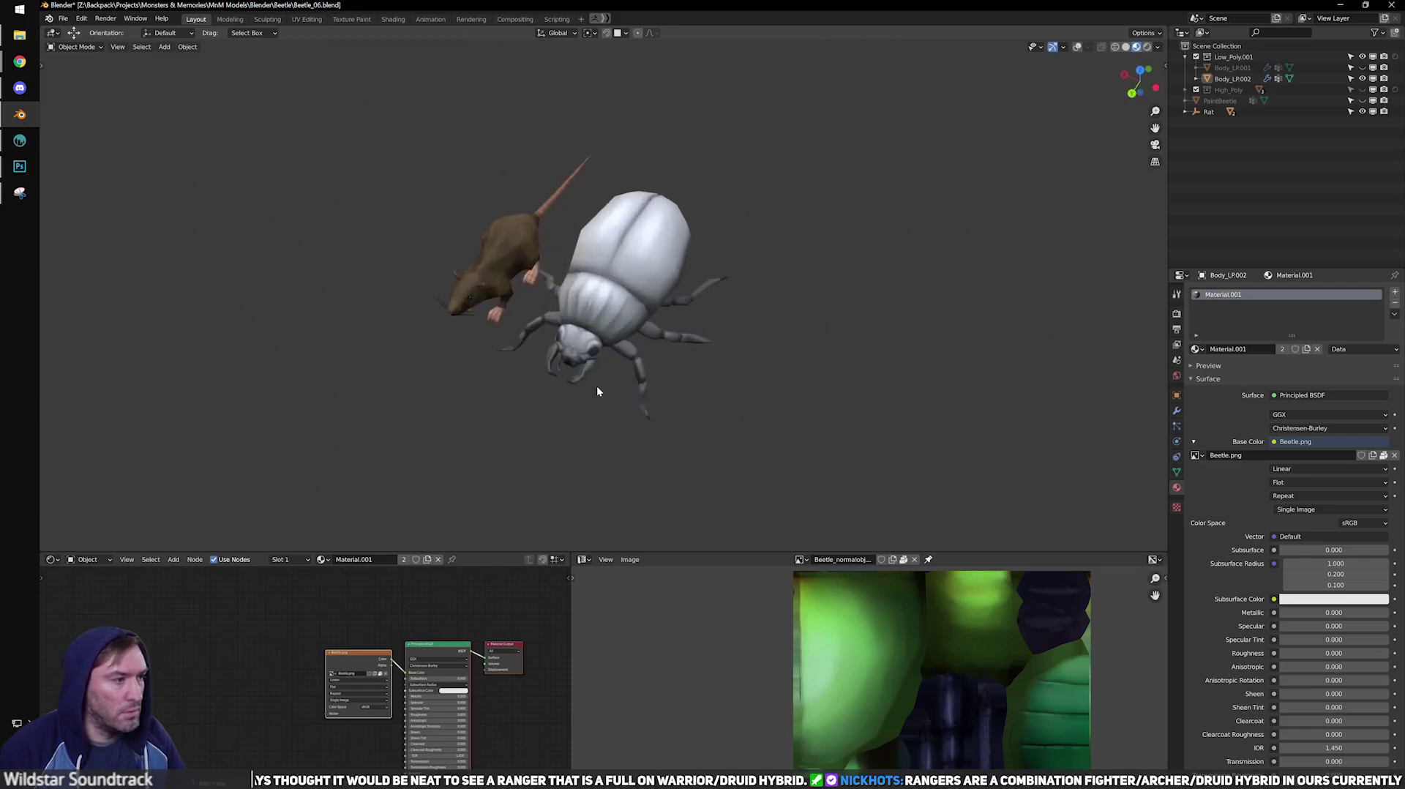
{"action": "middle_click_drag", "start_coordinate": [671, 420], "coordinate": [556, 395]}
{"action": "scroll", "coordinate": [645, 400], "scroll_direction": "up", "scroll_amount": 5}
{"action": "middle_click_drag", "start_coordinate": [645, 405], "coordinate": [684, 405]}
{"action": "scroll", "coordinate": [691, 393], "scroll_direction": "down", "scroll_amount": 3}
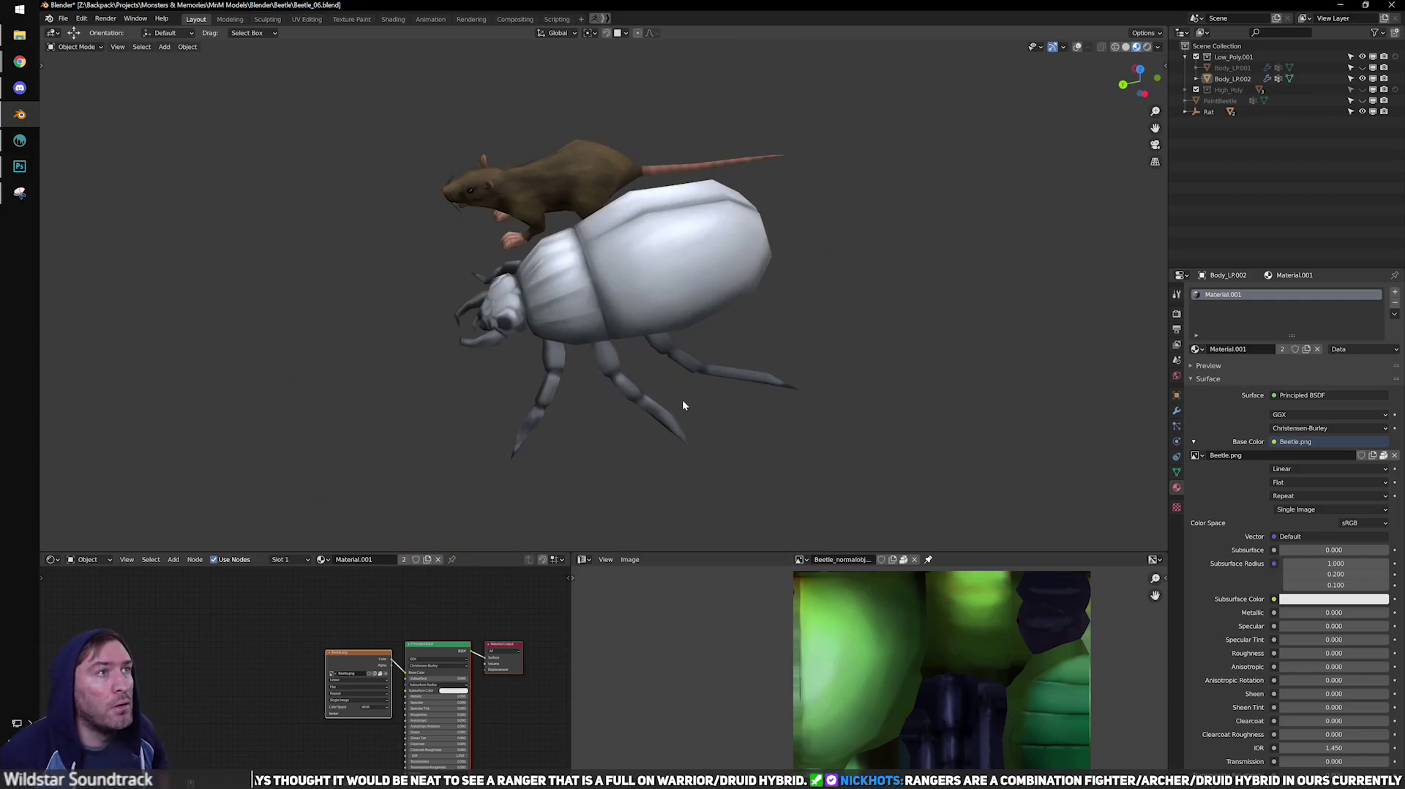
Switch back to 3D-Coat and inspect the shading of the beetle's thorax, shell and legs.
{"action": "left_click", "coordinate": [19, 140]}
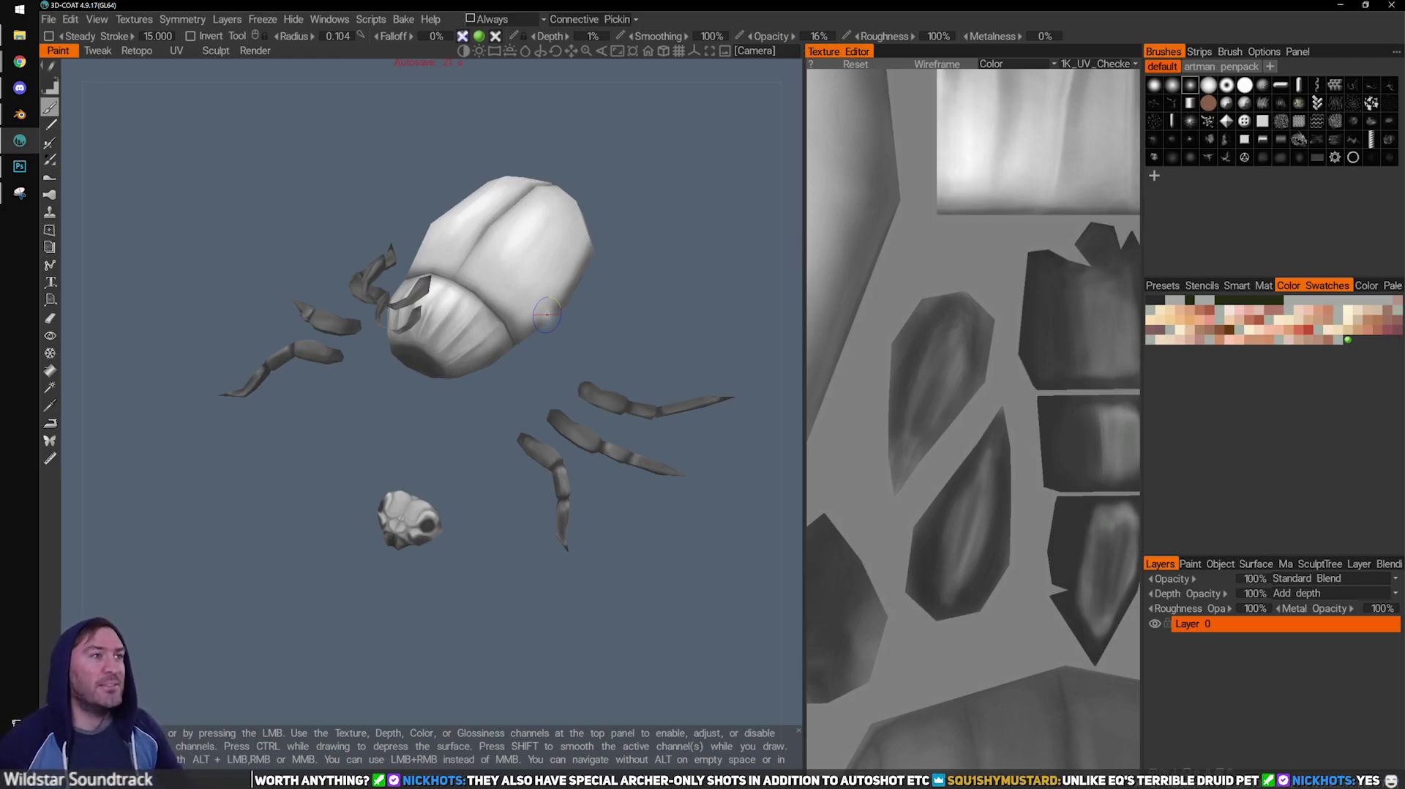
{"action": "left_click_drag", "start_coordinate": [692, 321], "coordinate": [510, 333]}
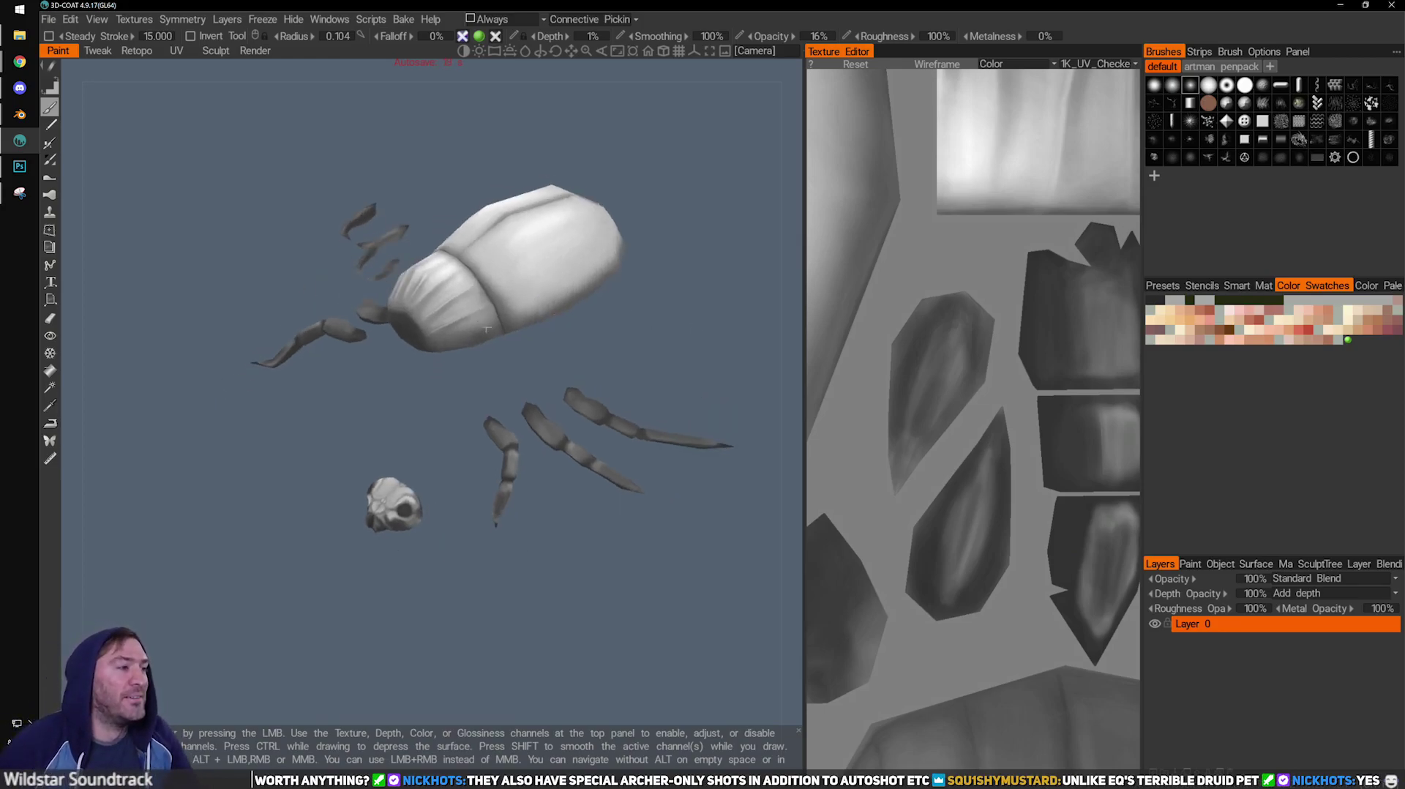
{"action": "right_click_drag", "start_coordinate": [511, 333], "coordinate": [569, 334]}
{"action": "middle_click_drag", "start_coordinate": [599, 226], "coordinate": [546, 372]}
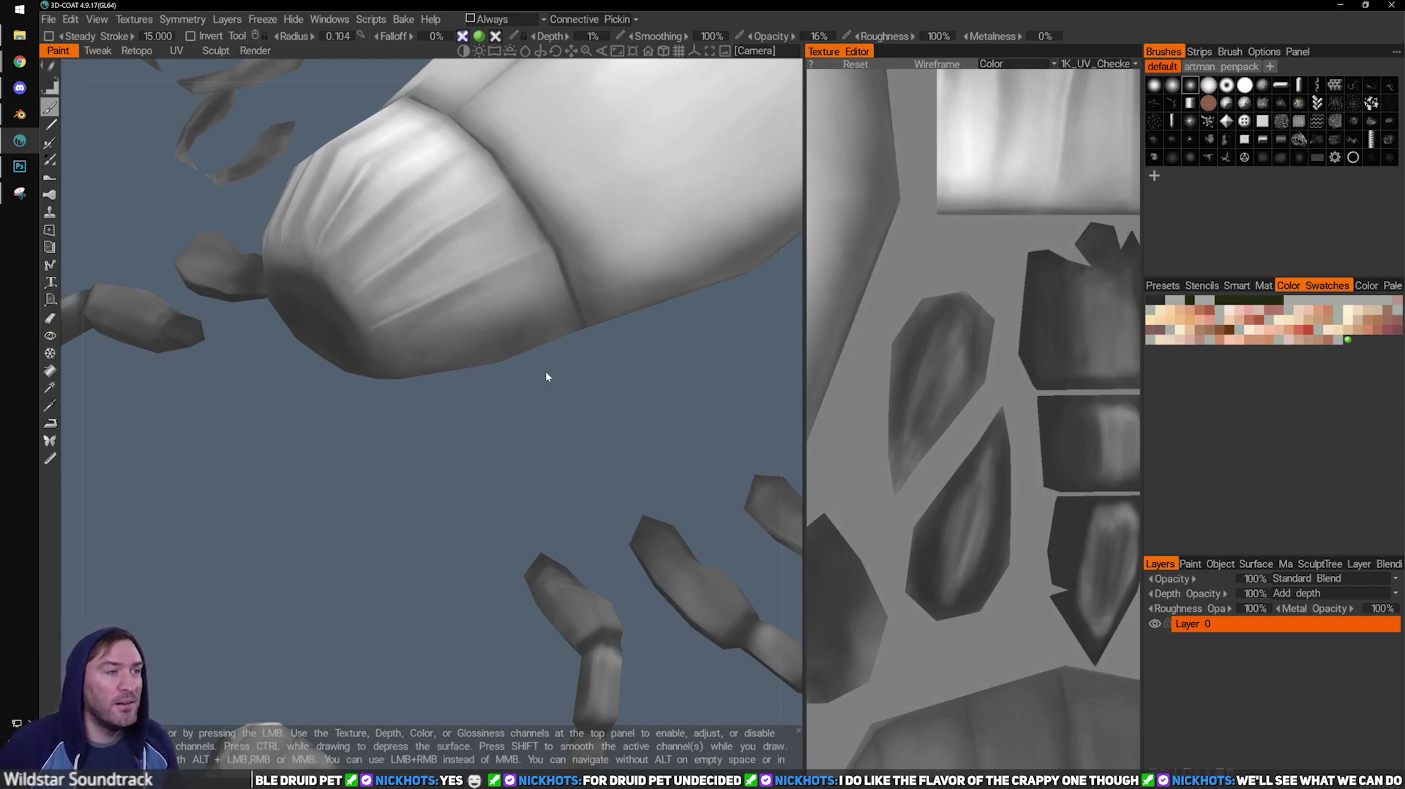
{"action": "left_click_drag", "start_coordinate": [556, 410], "coordinate": [508, 388]}
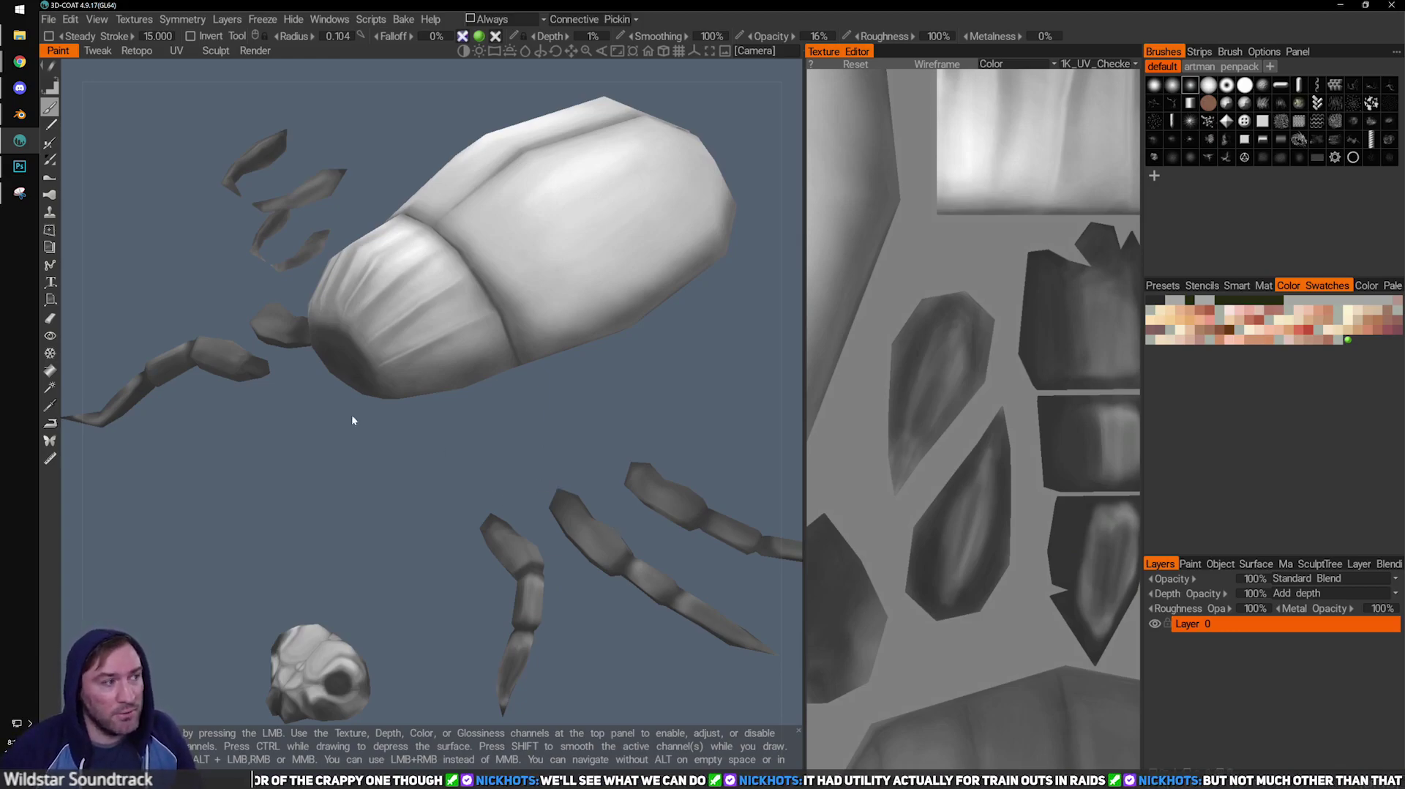
{"action": "middle_click_drag", "start_coordinate": [242, 435], "coordinate": [316, 441]}
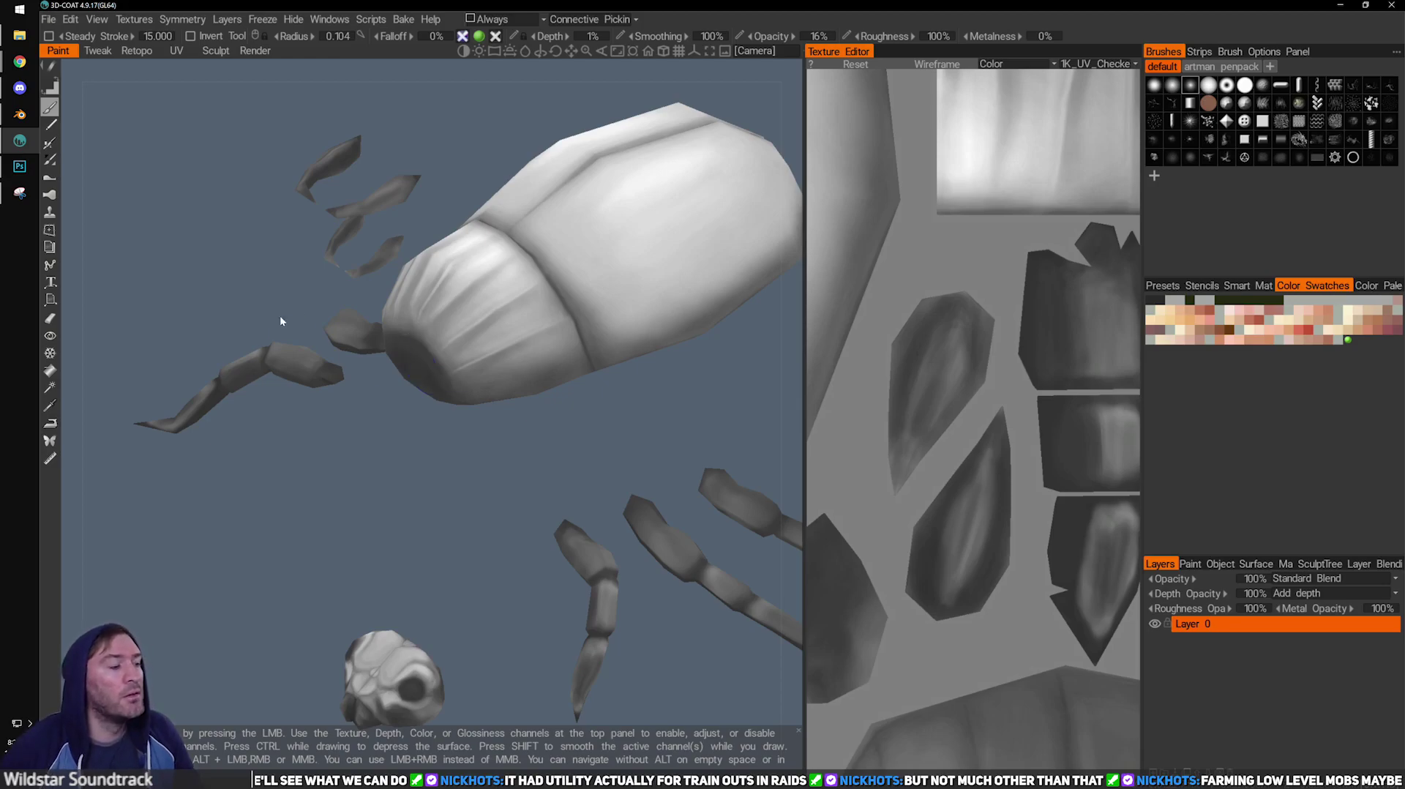
Examine the shading of the beetle's head up close, including the eyes and central seam.
{"action": "middle_click_drag", "start_coordinate": [318, 561], "coordinate": [395, 440]}
{"action": "right_click_drag", "start_coordinate": [396, 439], "coordinate": [432, 586]}
{"action": "middle_click_drag", "start_coordinate": [432, 586], "coordinate": [376, 358]}
{"action": "left_click_drag", "start_coordinate": [376, 357], "coordinate": [551, 577]}
{"action": "middle_click_drag", "start_coordinate": [725, 359], "coordinate": [392, 556]}
{"action": "right_click_drag", "start_coordinate": [393, 555], "coordinate": [429, 483]}
{"action": "middle_click_drag", "start_coordinate": [428, 483], "coordinate": [412, 533]}
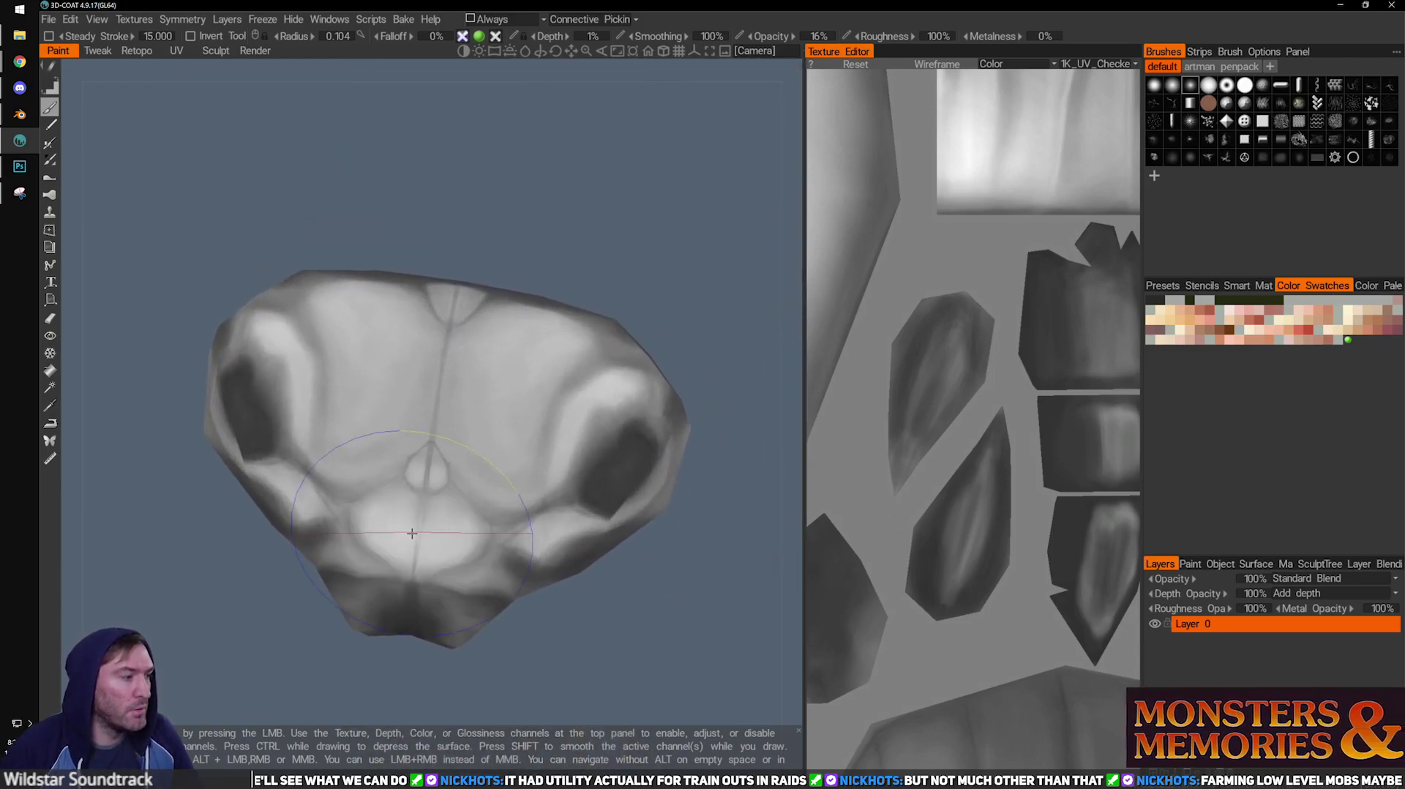
{"action": "mouse_move", "coordinate": [721, 231]}
{"action": "left_mouse_down"}
{"action": "mouse_move", "coordinate": [670, 252]}
{"action": "mouse_move", "coordinate": [592, 321]}
{"action": "left_mouse_up"}
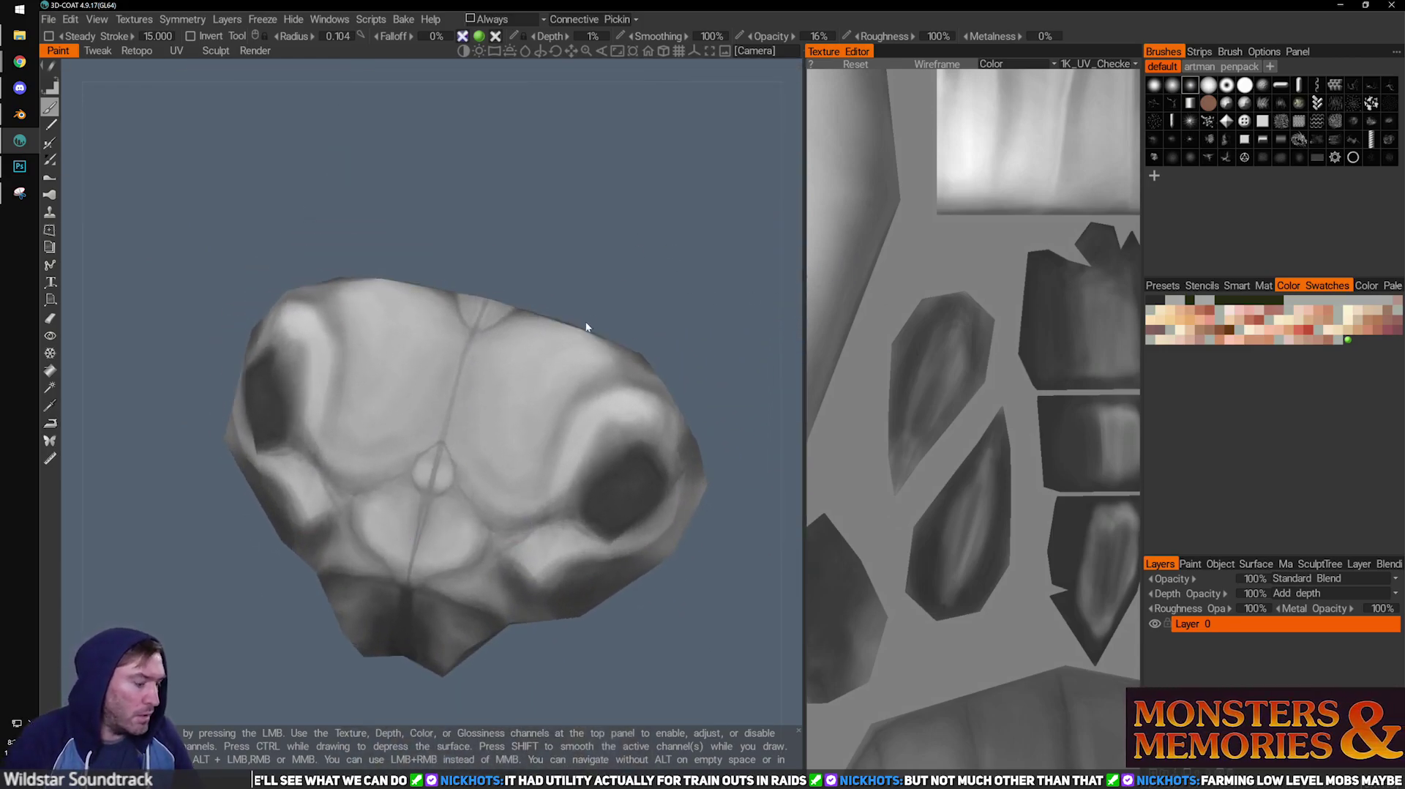
Compare the head's shading with the whole beetle and return to a close view of the face.
{"action": "right_click_drag", "start_coordinate": [439, 180], "coordinate": [409, 248]}
{"action": "middle_click_drag", "start_coordinate": [409, 248], "coordinate": [407, 388]}
{"action": "right_click_drag", "start_coordinate": [407, 388], "coordinate": [502, 357]}
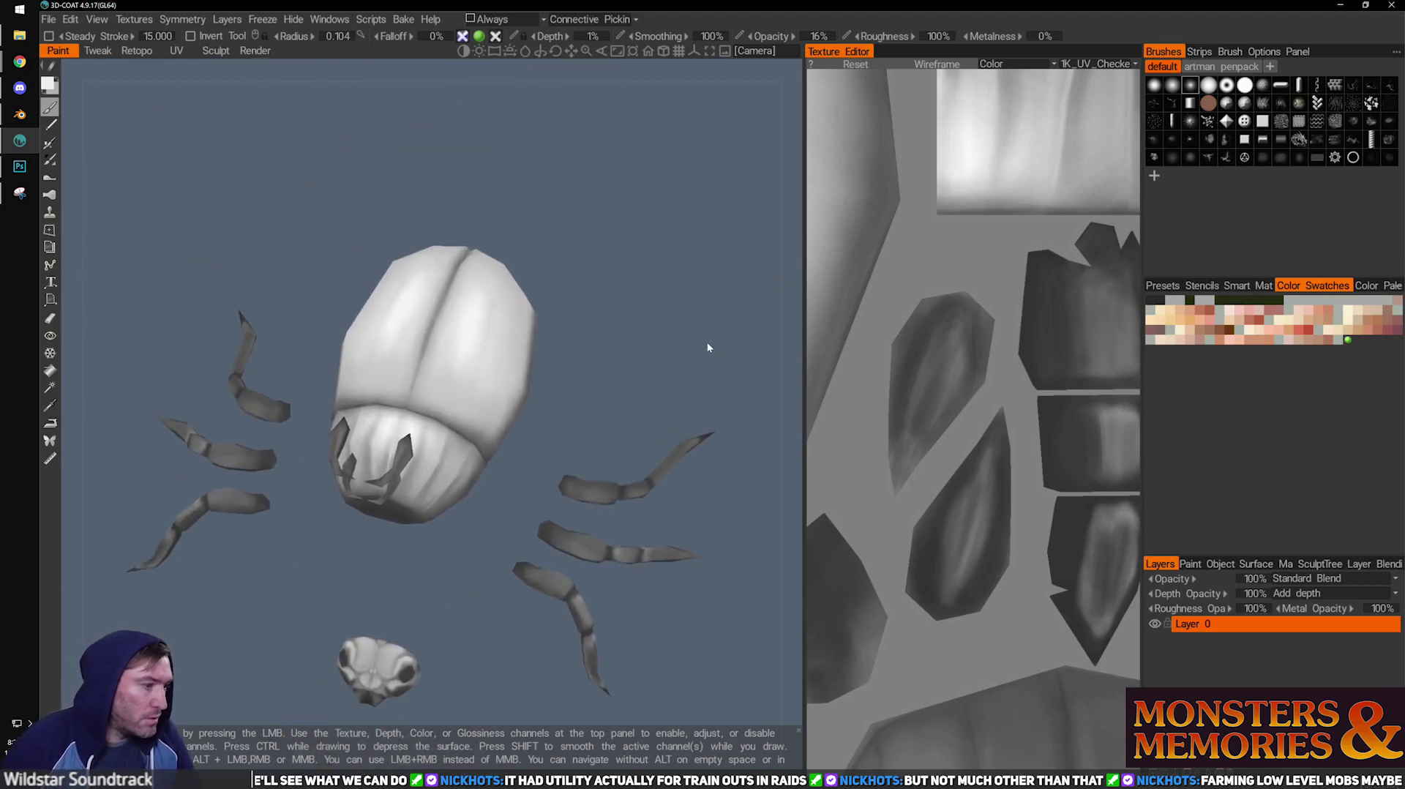
{"action": "middle_click_drag", "start_coordinate": [362, 433], "coordinate": [361, 289]}
{"action": "right_click_drag", "start_coordinate": [361, 288], "coordinate": [367, 496]}
{"action": "middle_click_drag", "start_coordinate": [367, 497], "coordinate": [428, 219]}
{"action": "right_click_drag", "start_coordinate": [428, 219], "coordinate": [512, 340]}
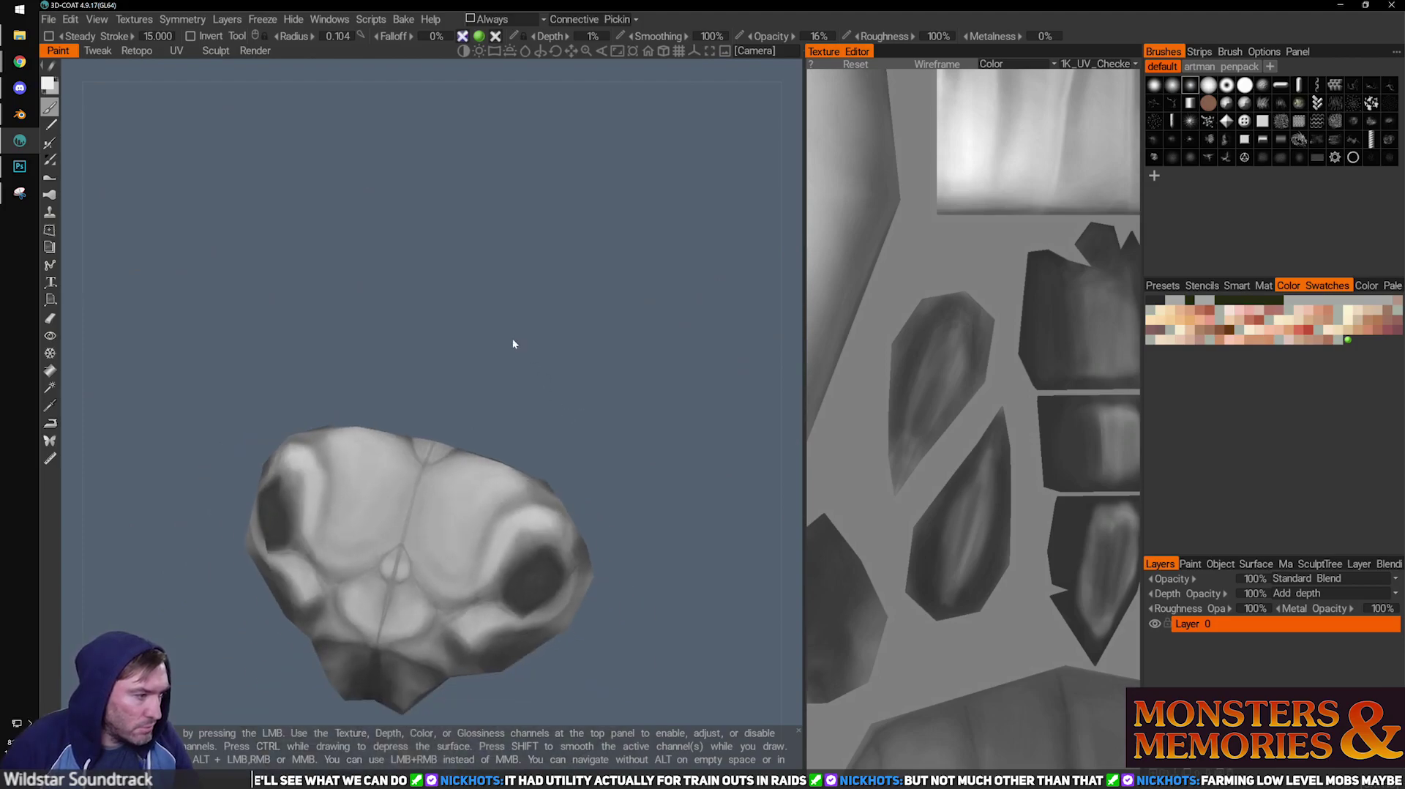
Examine the beetle head's shading from the front and at a distance, returning to a close view of the face.
{"action": "middle_click_drag", "start_coordinate": [696, 428], "coordinate": [693, 456]}
{"action": "right_click_drag", "start_coordinate": [469, 502], "coordinate": [395, 506]}
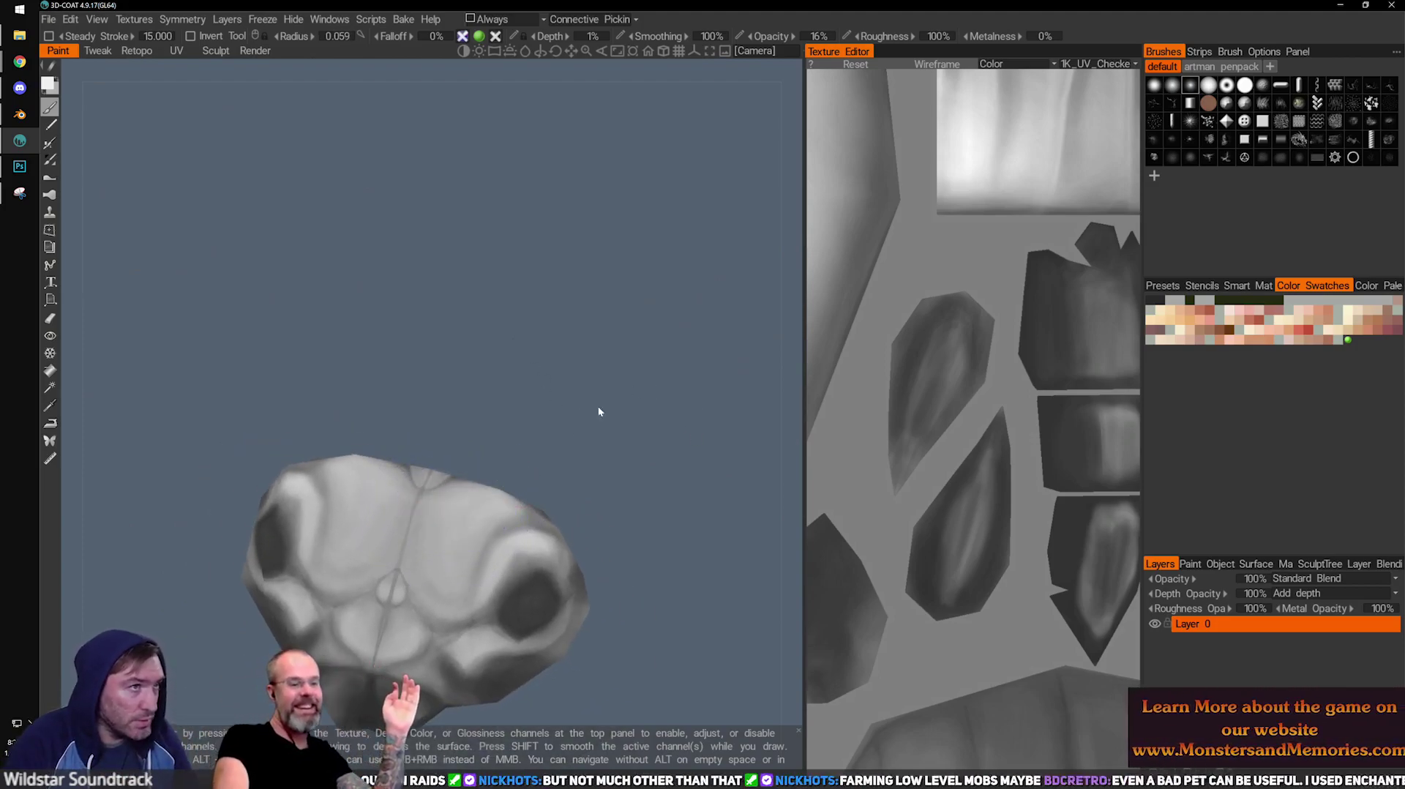
{"action": "middle_click_drag", "start_coordinate": [613, 407], "coordinate": [657, 310]}
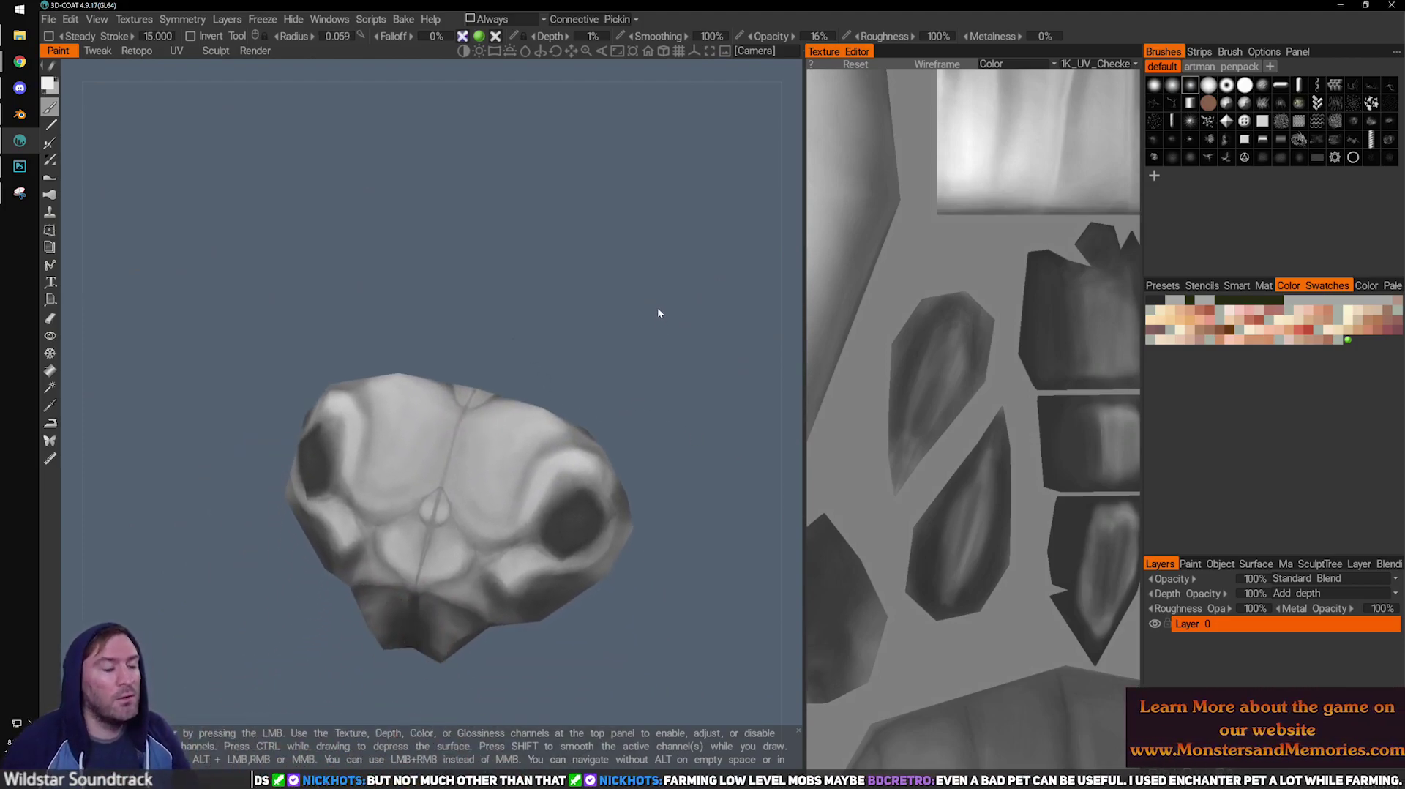
{"action": "right_click_drag", "start_coordinate": [657, 309], "coordinate": [614, 248]}
{"action": "left_click_drag", "start_coordinate": [614, 249], "coordinate": [527, 278]}
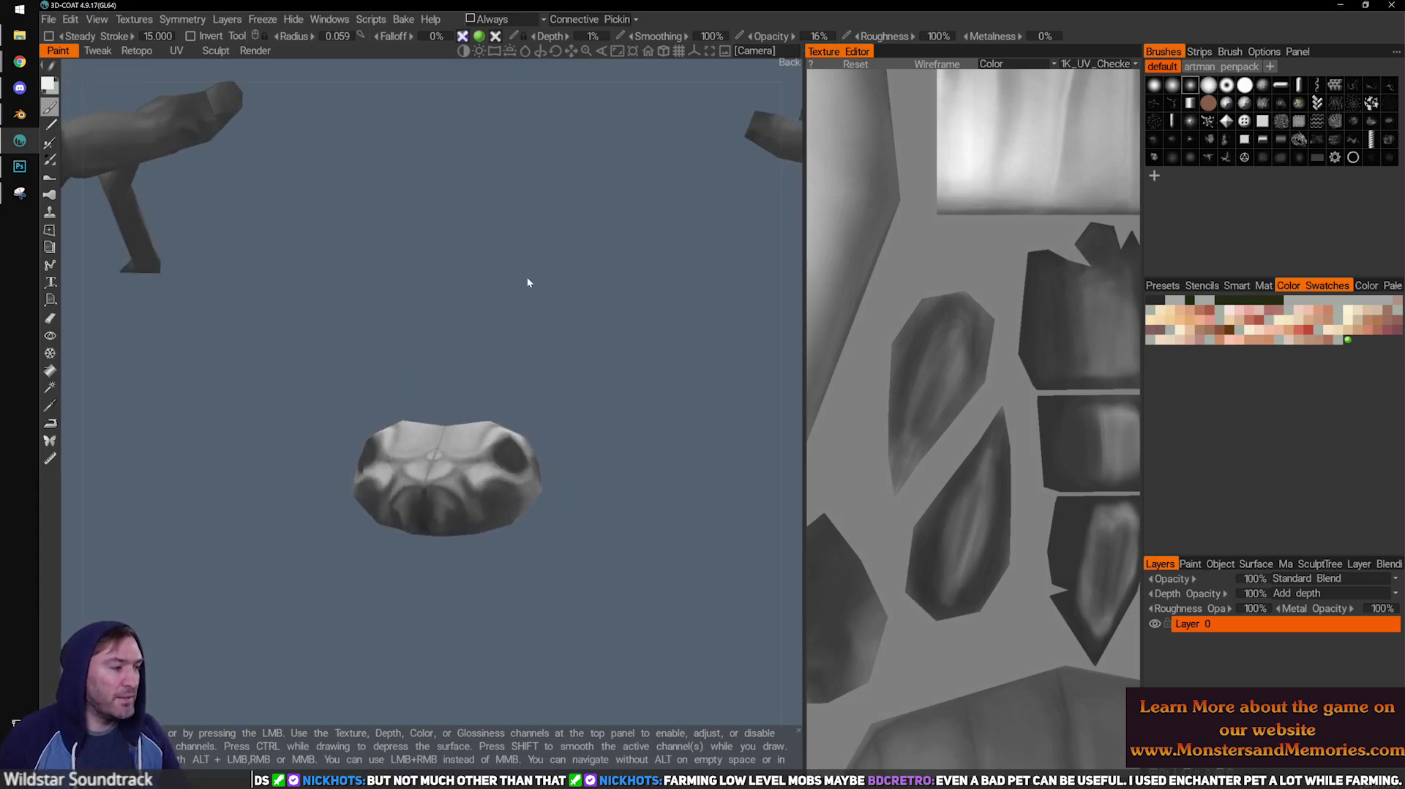
{"action": "right_click_drag", "start_coordinate": [527, 278], "coordinate": [576, 459]}
{"action": "left_click_drag", "start_coordinate": [577, 459], "coordinate": [576, 430], "text": "alt"}
{"action": "right_click_drag", "start_coordinate": [421, 436], "coordinate": [526, 442], "text": "alt"}
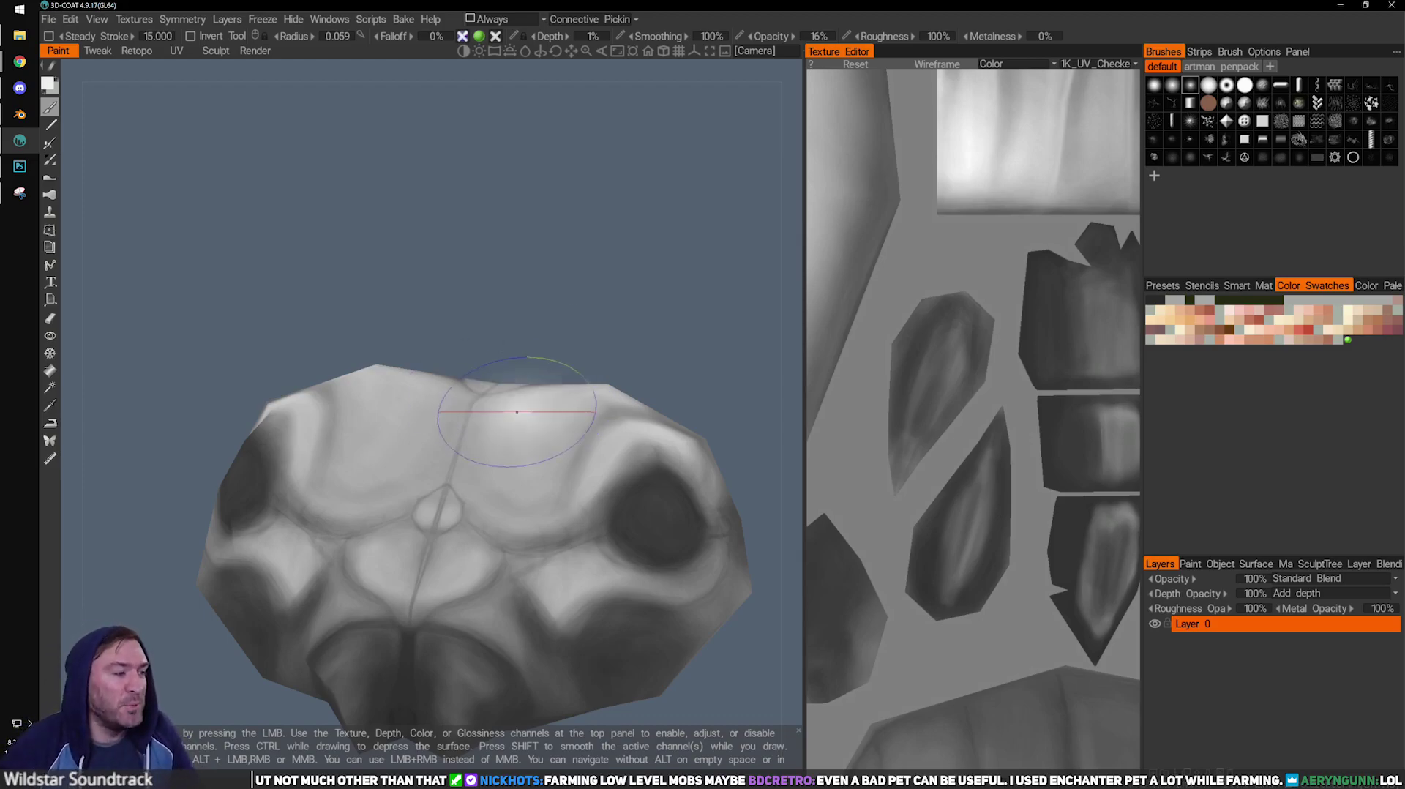
Paint soft light highlights on the upper part of both forehead plates, reducing the brush radius to about 0.024.
{"action": "mouse_move", "coordinate": [543, 364]}
{"action": "left_mouse_down"}
{"action": "mouse_move", "coordinate": [515, 326]}
{"action": "mouse_move", "coordinate": [522, 286]}
{"action": "mouse_move", "coordinate": [517, 323]}
{"action": "left_mouse_up"}
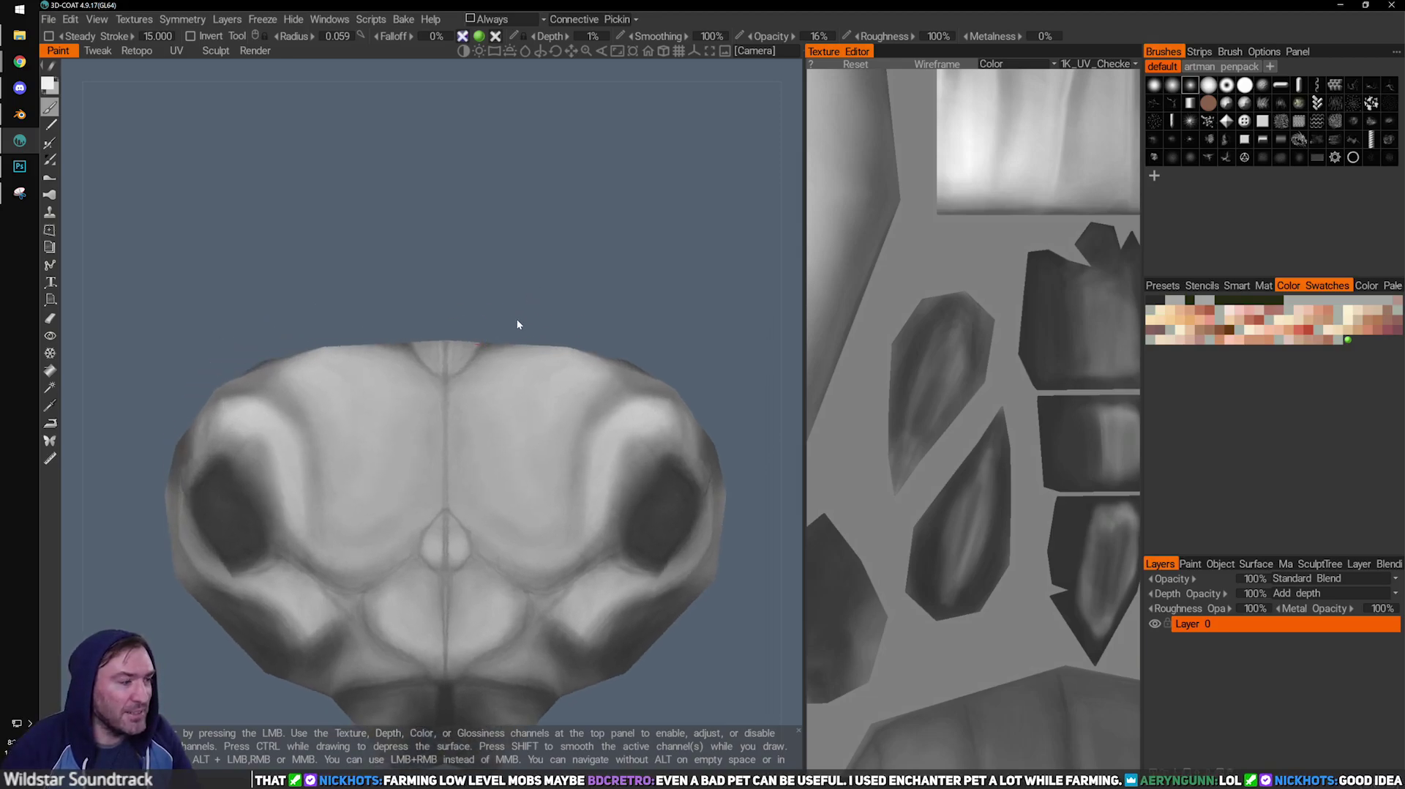
{"action": "mouse_move", "coordinate": [684, 322]}
{"action": "left_mouse_down"}
{"action": "mouse_move", "coordinate": [622, 279]}
{"action": "mouse_move", "coordinate": [623, 330]}
{"action": "left_mouse_up"}
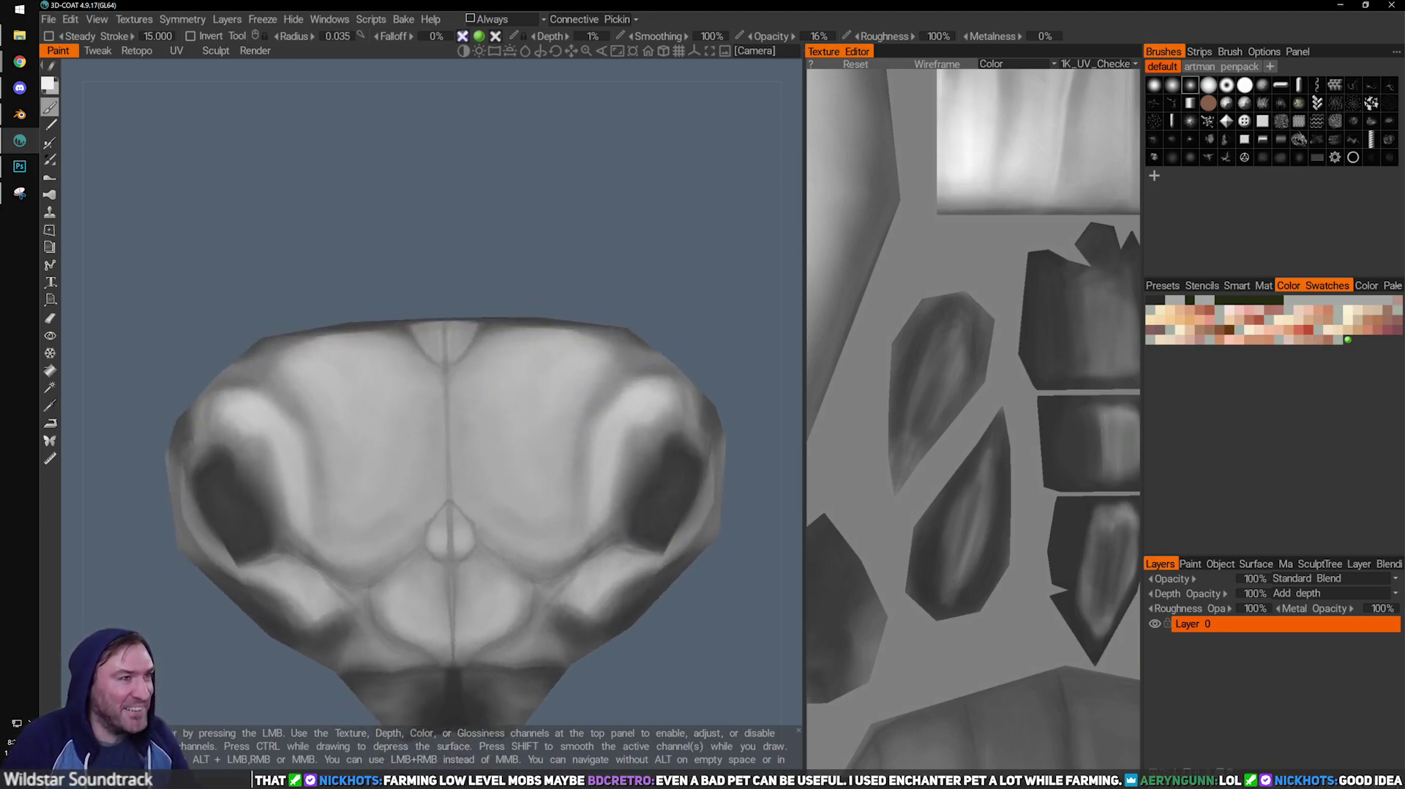
{"action": "mouse_move", "coordinate": [536, 379]}
{"action": "left_mouse_down"}
{"action": "mouse_move", "coordinate": [530, 432]}
{"action": "mouse_move", "coordinate": [527, 376]}
{"action": "mouse_move", "coordinate": [500, 419]}
{"action": "mouse_move", "coordinate": [564, 388]}
{"action": "mouse_move", "coordinate": [536, 380]}
{"action": "mouse_move", "coordinate": [556, 374]}
{"action": "left_mouse_up"}
{"action": "key", "text": "bracketleft"}
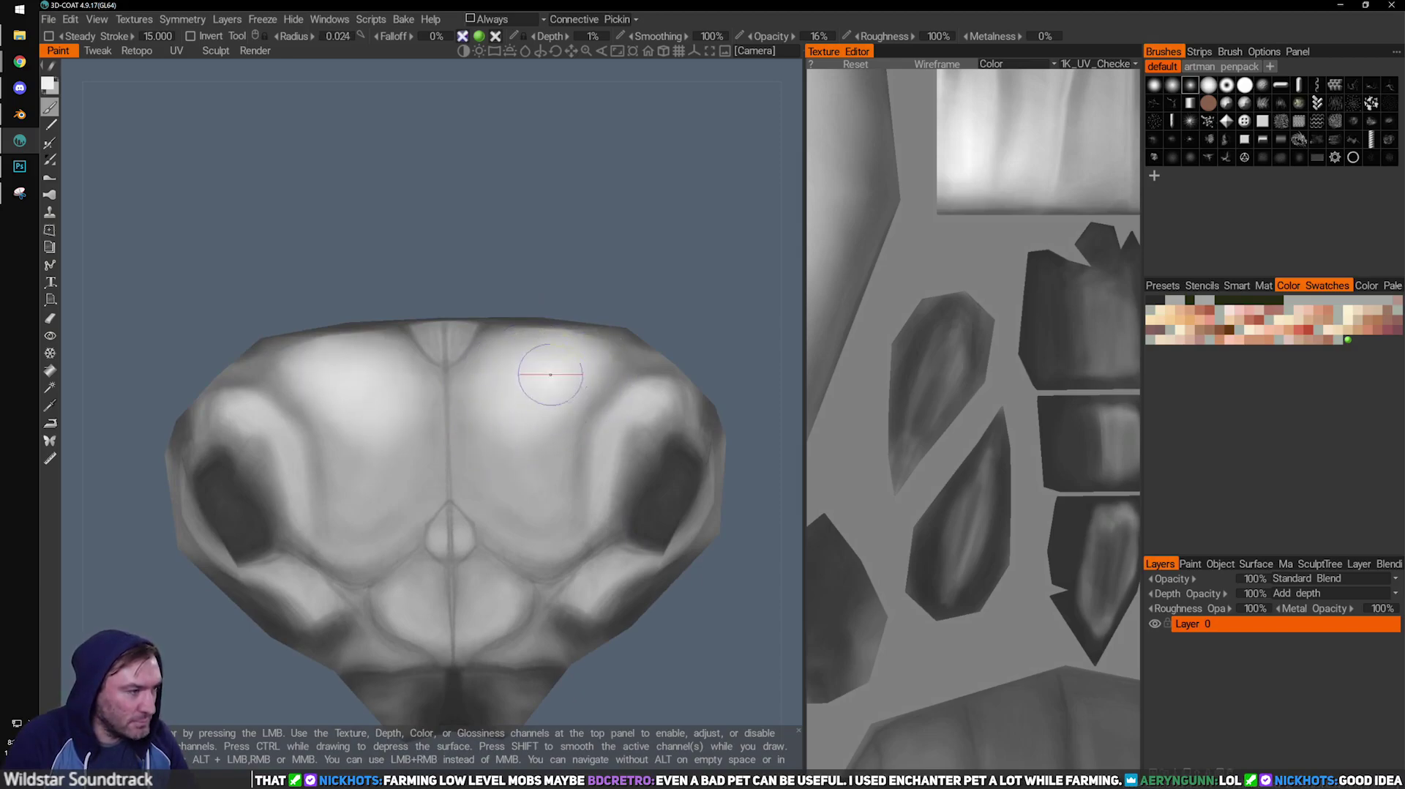
{"action": "left_click_drag", "start_coordinate": [595, 311], "coordinate": [602, 339]}
{"action": "mouse_move", "coordinate": [671, 280]}
{"action": "left_mouse_down"}
{"action": "mouse_move", "coordinate": [670, 242]}
{"action": "mouse_move", "coordinate": [704, 217]}
{"action": "left_mouse_up"}
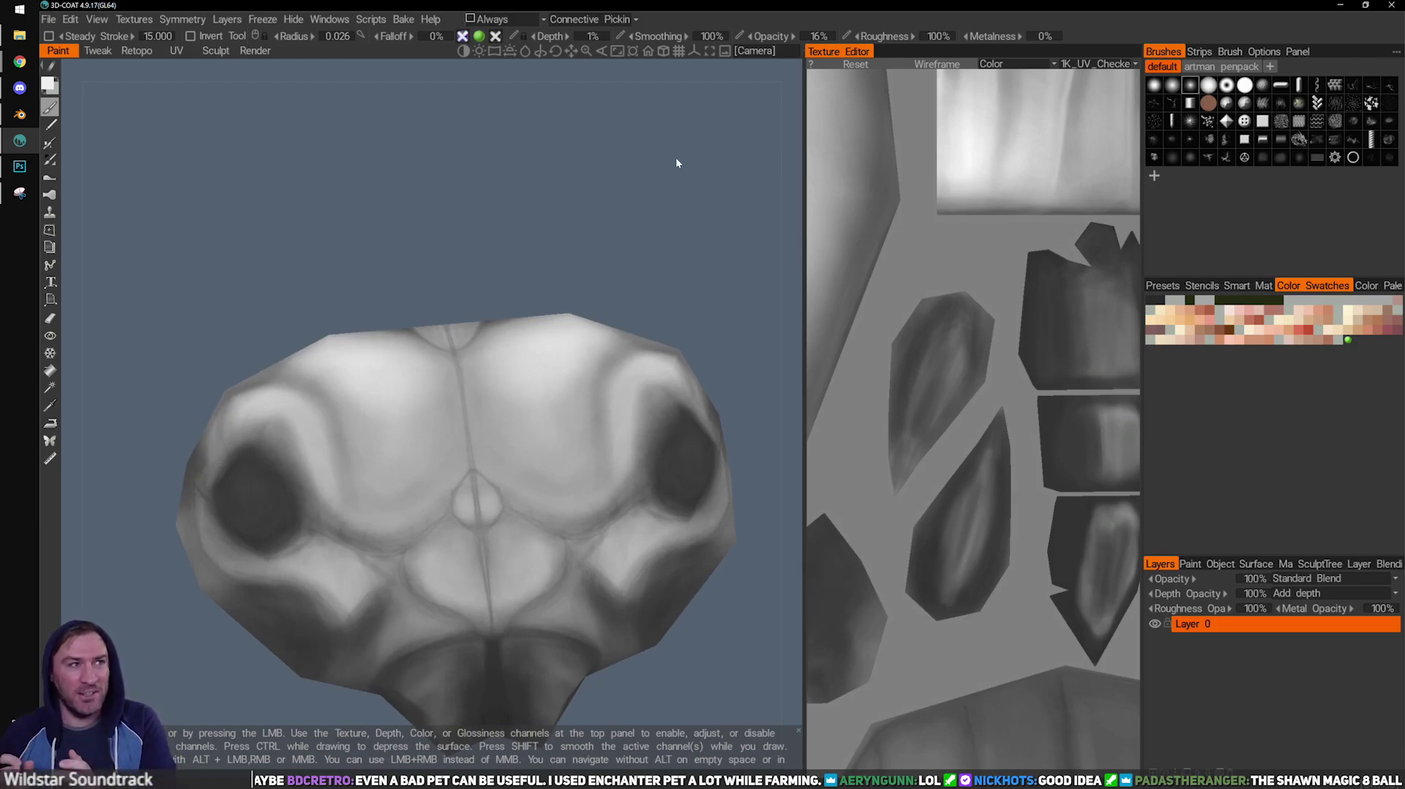
Inspect the highlighted forehead plates up close and switch the viewport to a different display mode.
{"action": "middle_click_drag", "start_coordinate": [631, 202], "coordinate": [645, 273]}
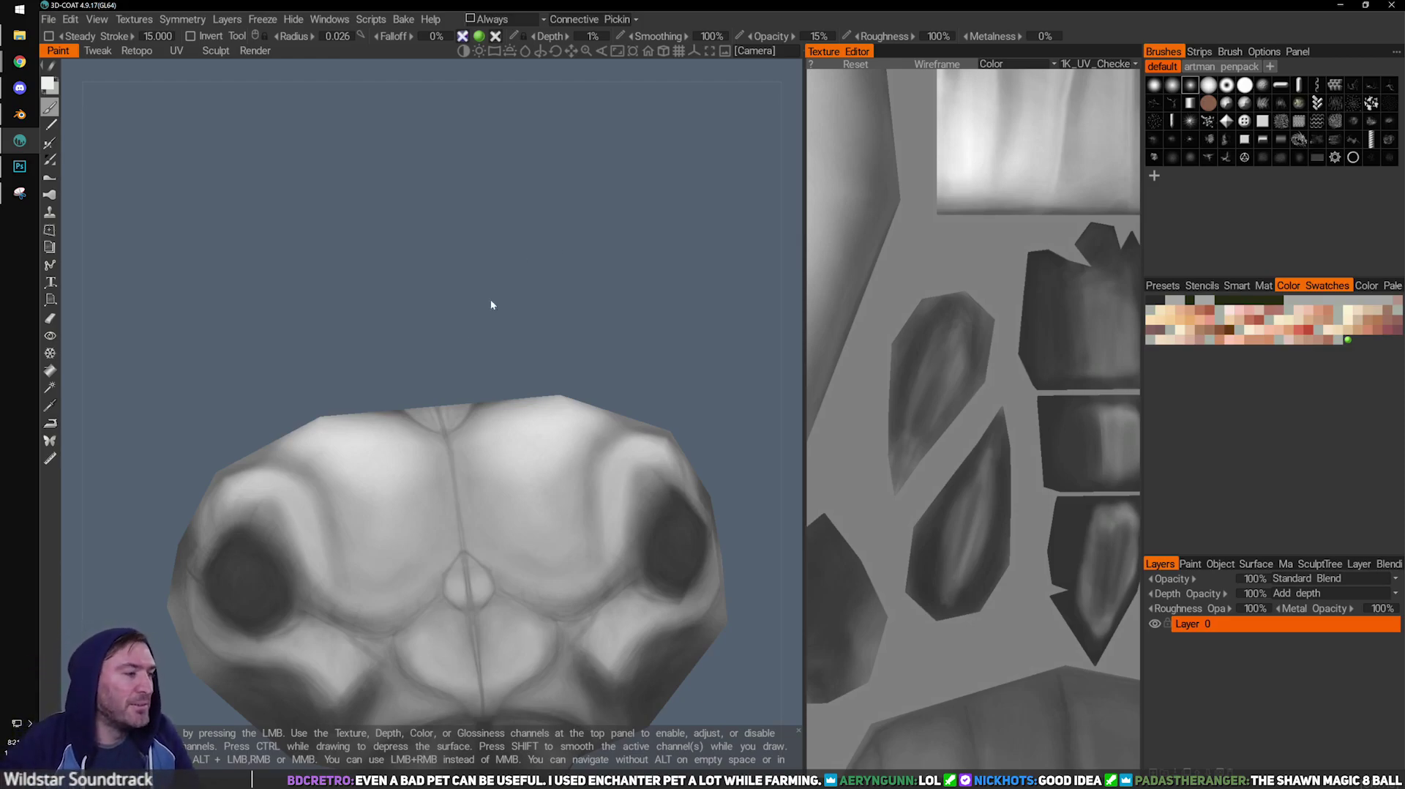
{"action": "middle_click_drag", "start_coordinate": [384, 381], "coordinate": [373, 295]}
{"action": "left_click_drag", "start_coordinate": [374, 294], "coordinate": [393, 337]}
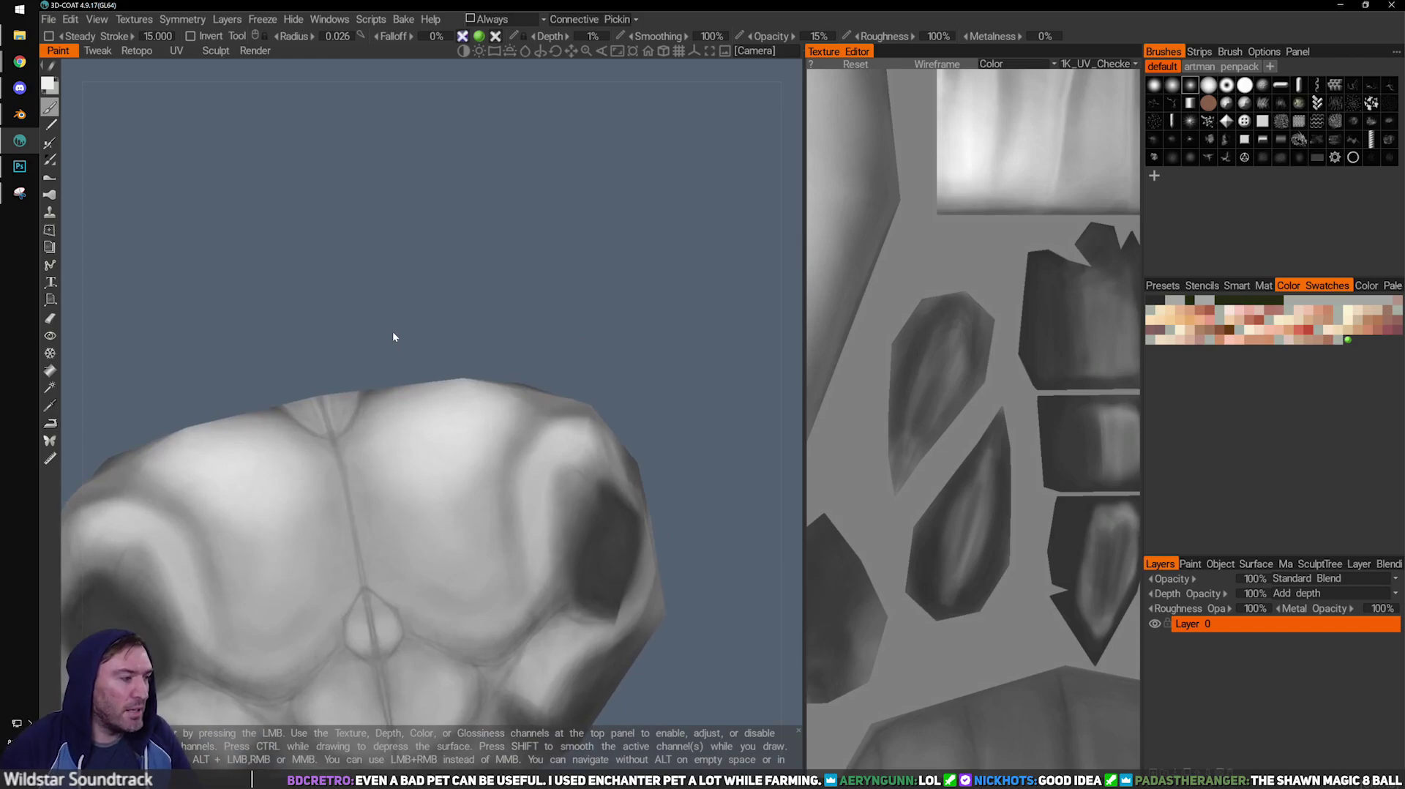
{"action": "key", "text": "3"}
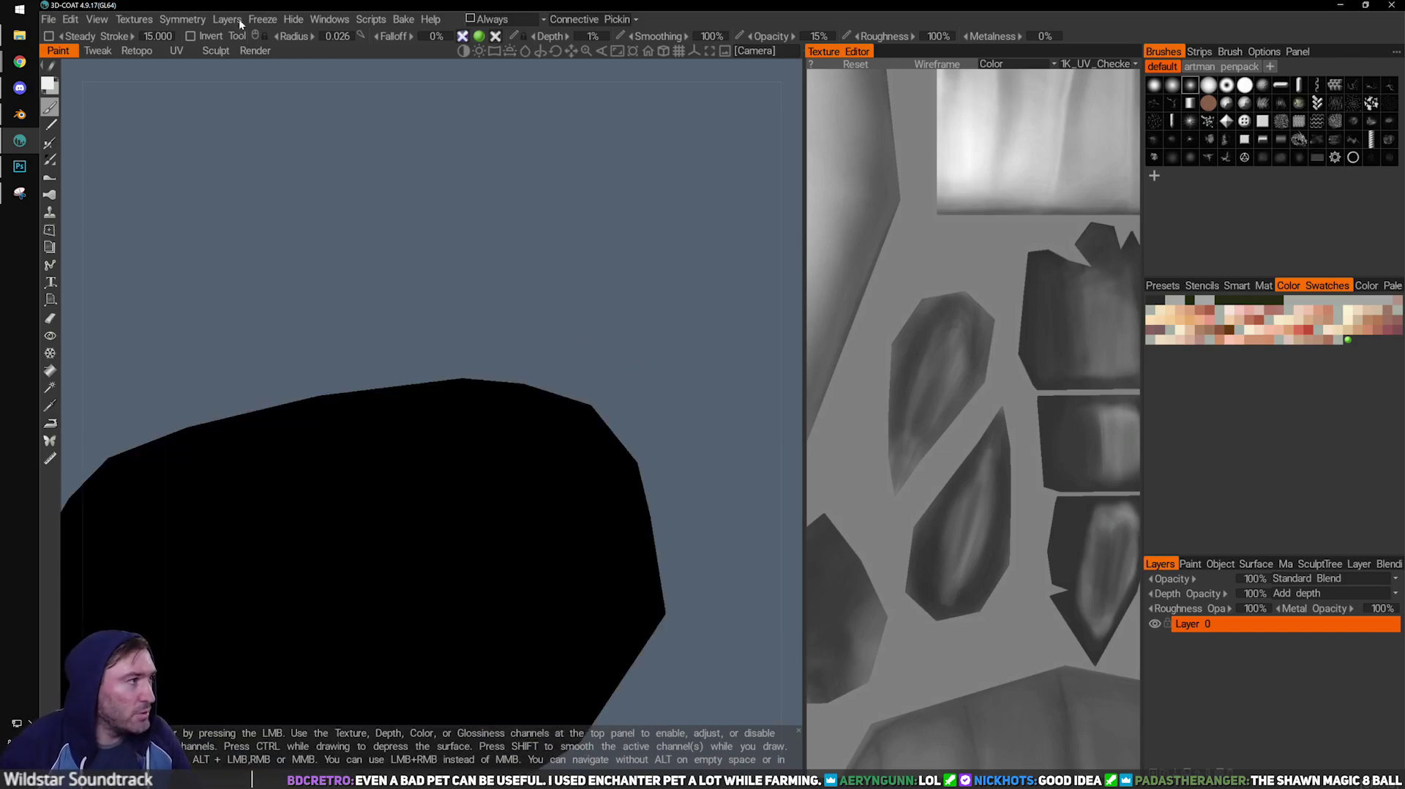
Set the viewport display to Flat Shade so the painted texture shows without lighting.
{"action": "left_click", "coordinate": [134, 19]}
{"action": "mouse_move", "coordinate": [147, 63]}
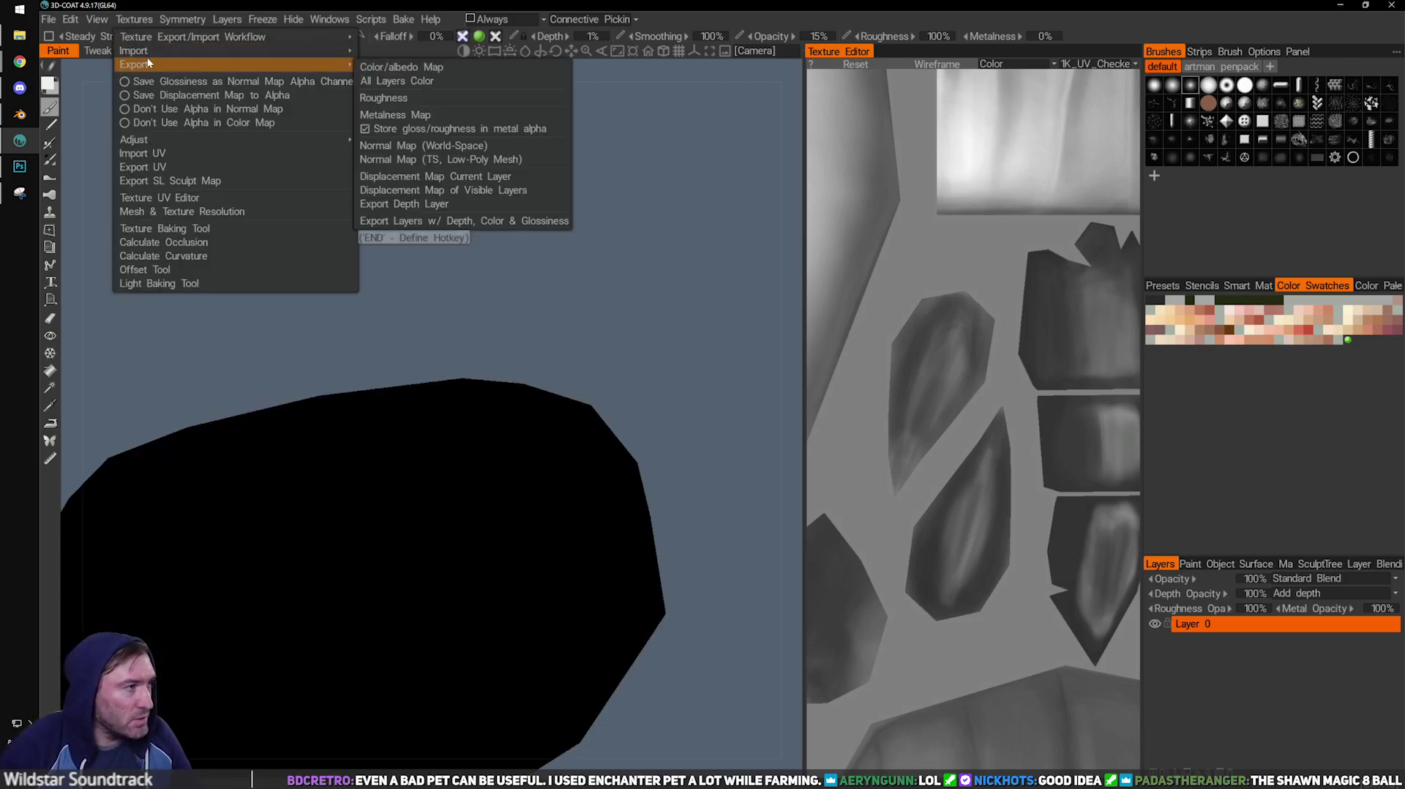
{"action": "left_click", "coordinate": [98, 20]}
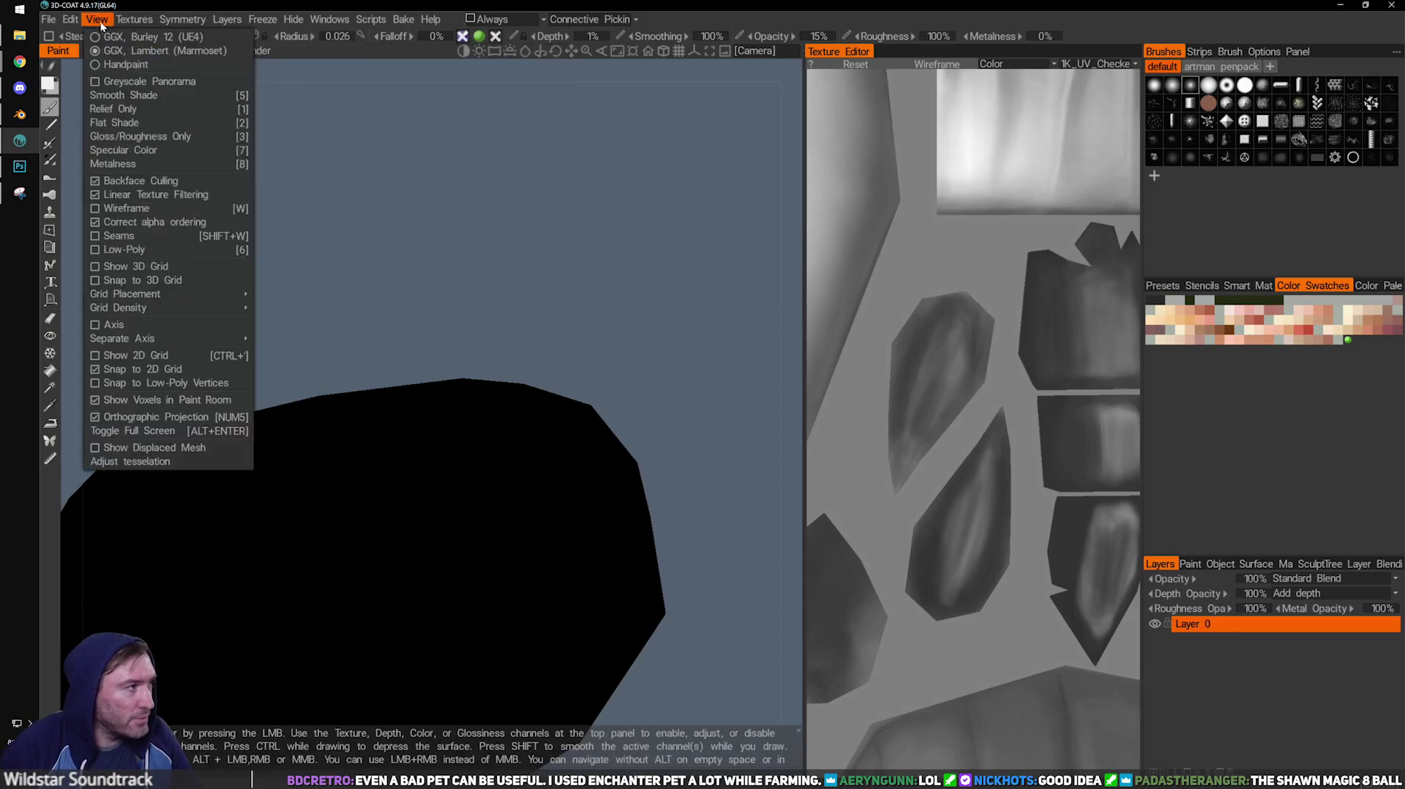
{"action": "left_click", "coordinate": [178, 120]}
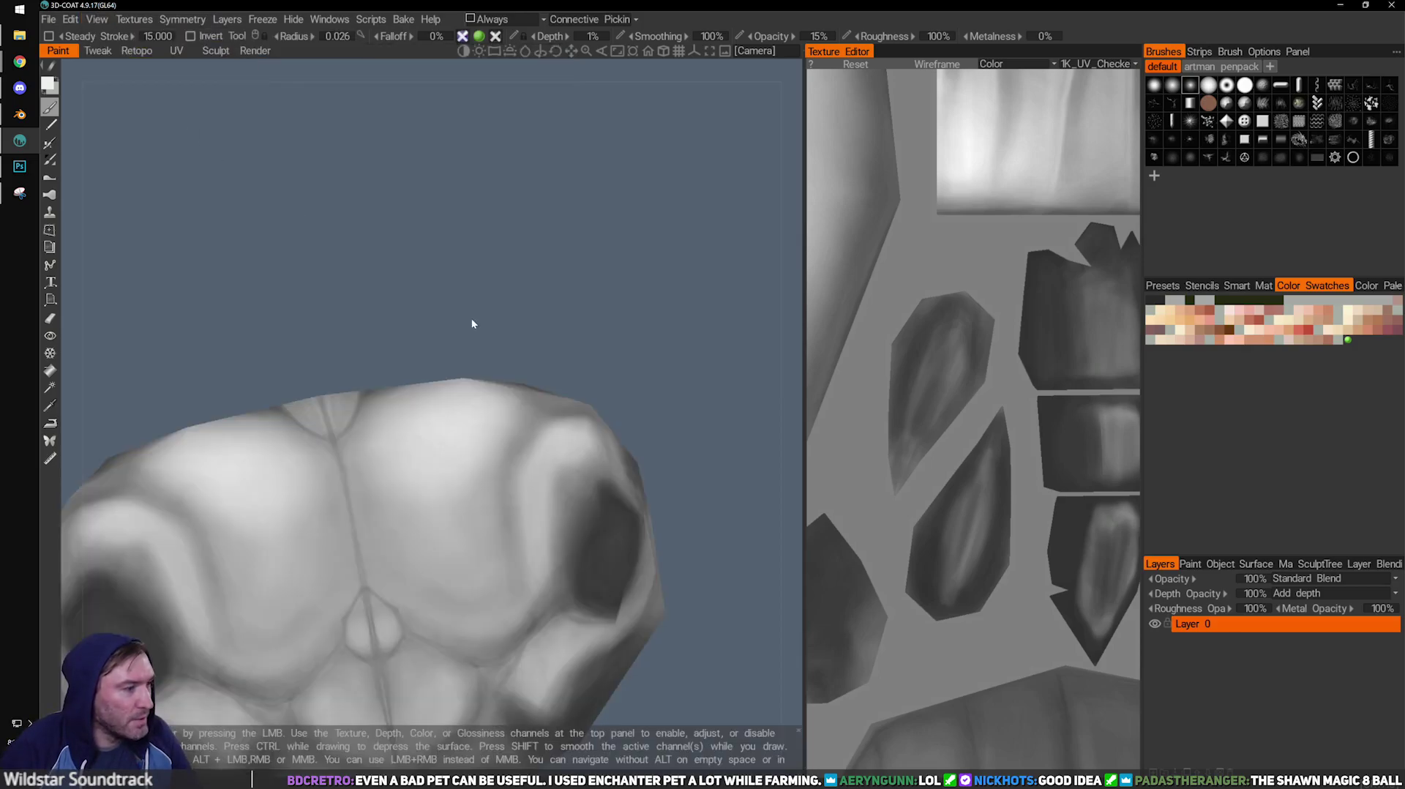
Examine the painted shading on the insect head from several angles, including the underside and the full front.
{"action": "left_click_drag", "start_coordinate": [558, 456], "coordinate": [563, 367], "text": "alt"}
{"action": "left_click_drag", "start_coordinate": [417, 370], "coordinate": [229, 351], "text": "alt"}
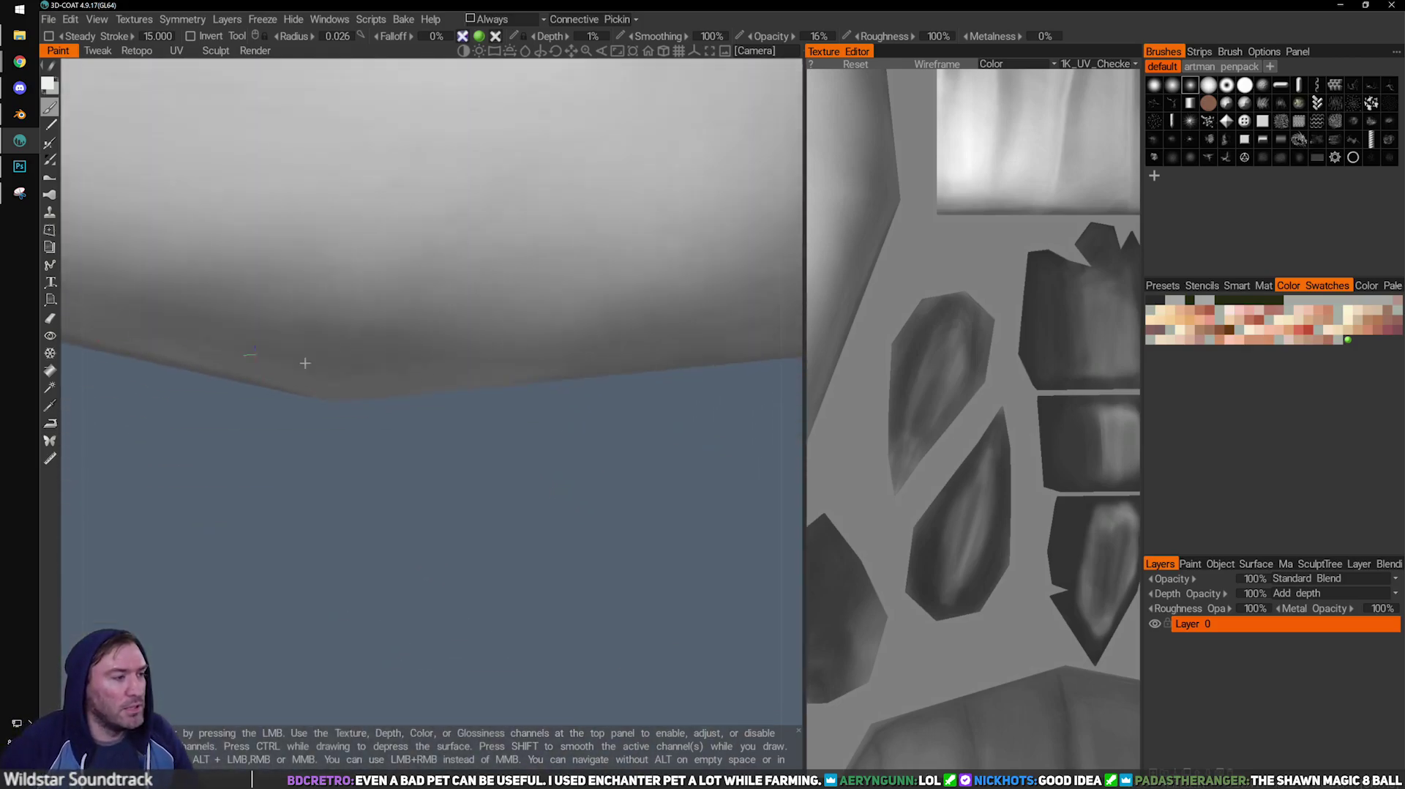
{"action": "right_click_drag", "start_coordinate": [229, 351], "coordinate": [185, 346], "text": "alt"}
{"action": "left_click_drag", "start_coordinate": [185, 345], "coordinate": [376, 443], "text": "alt"}
{"action": "middle_click_drag", "start_coordinate": [376, 446], "coordinate": [354, 316], "text": "alt"}
{"action": "right_click_drag", "start_coordinate": [355, 317], "coordinate": [425, 410], "text": "alt"}
{"action": "left_click_drag", "start_coordinate": [425, 410], "coordinate": [483, 484], "text": "alt"}
{"action": "middle_click_drag", "start_coordinate": [483, 483], "coordinate": [417, 493], "text": "alt"}
{"action": "right_click_drag", "start_coordinate": [418, 492], "coordinate": [489, 490], "text": "alt"}
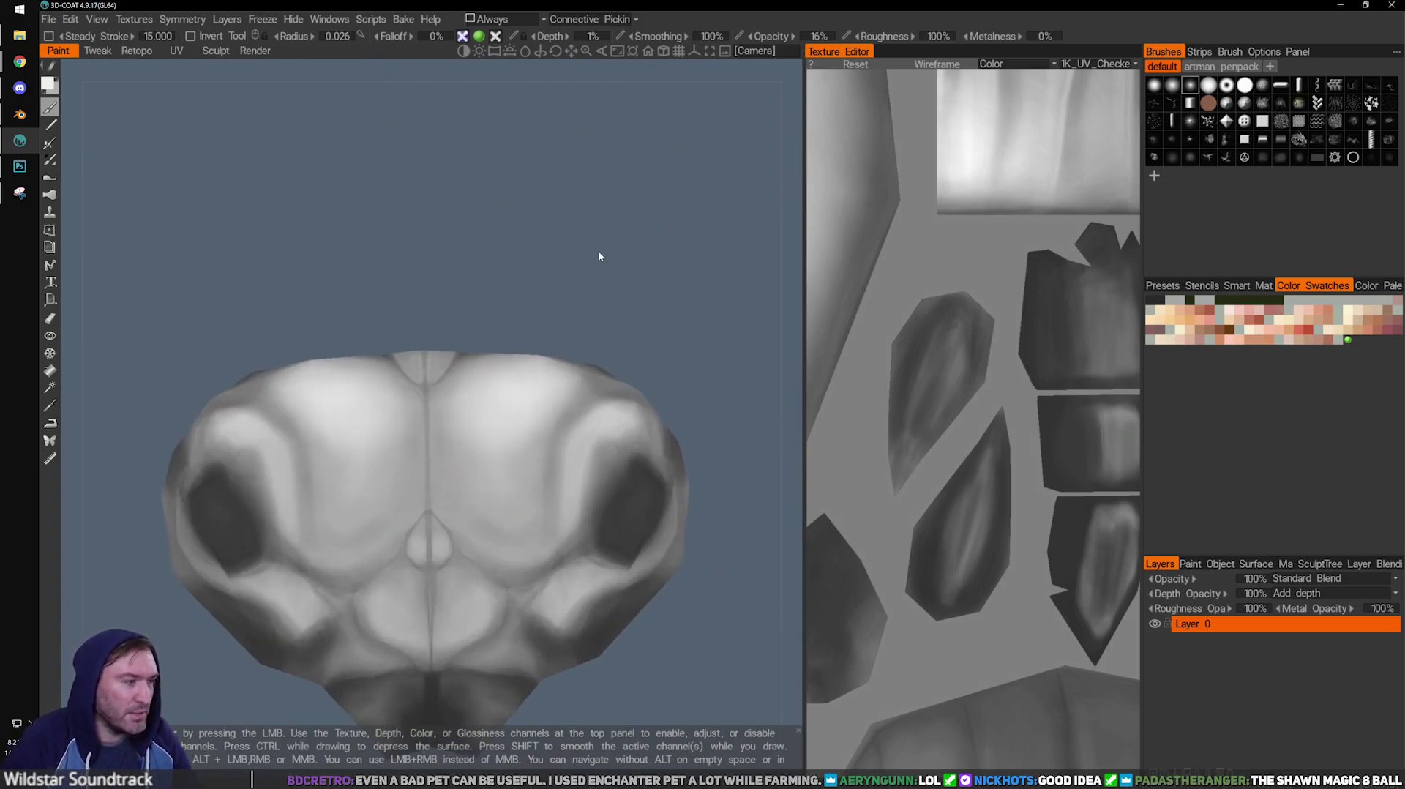
{"action": "left_click_drag", "start_coordinate": [599, 252], "coordinate": [572, 278], "text": "alt"}
Reduce the paint brush radius to about 0.01 for detailing the front of the insect head.
{"action": "key", "text": "bracketleft"}
{"action": "key", "text": "bracketleft"}
{"action": "key", "text": "bracketleft"}
{"action": "key", "text": "bracketleft"}
{"action": "key", "text": "bracketleft"}
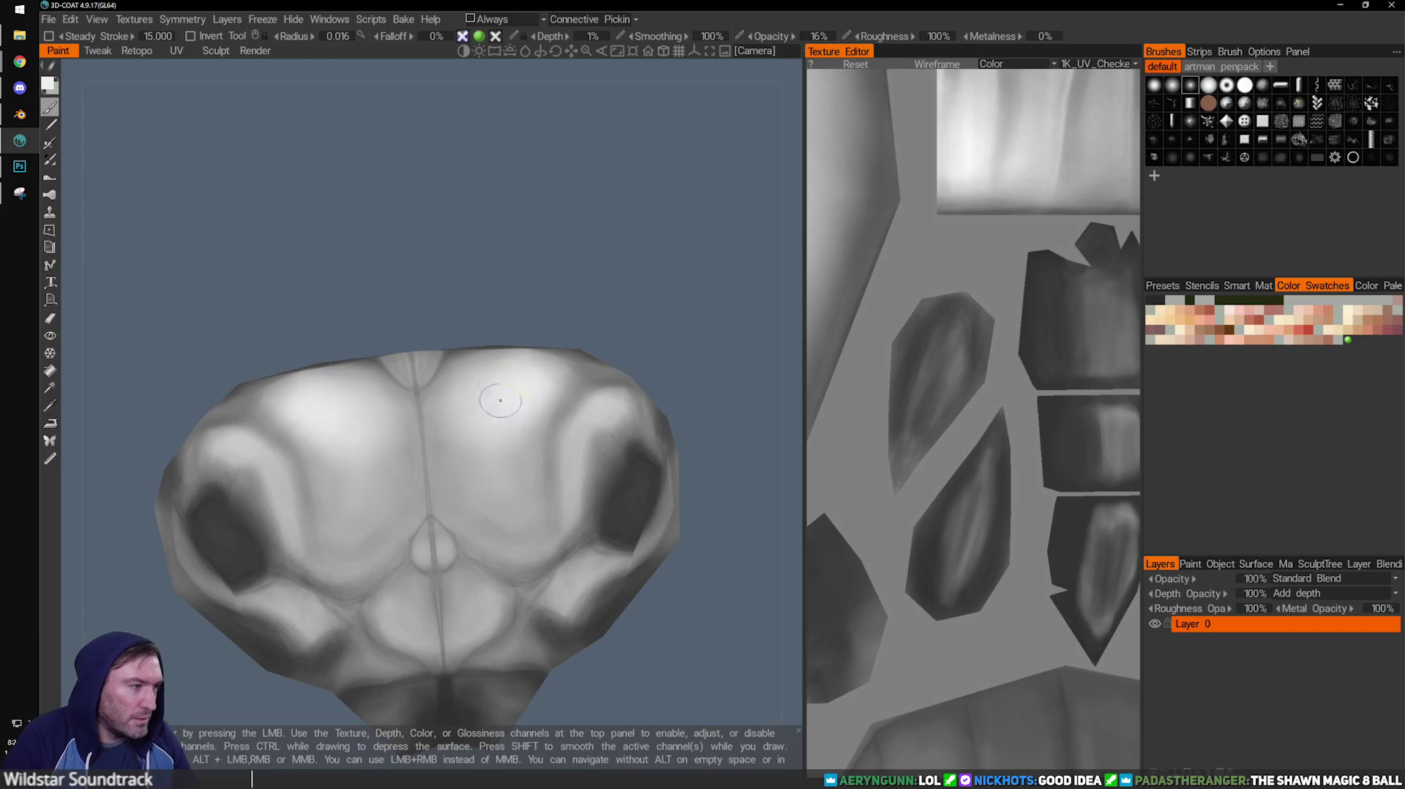
{"action": "mouse_move", "coordinate": [625, 310]}
{"action": "left_mouse_down"}
{"action": "mouse_move", "coordinate": [511, 380]}
{"action": "mouse_move", "coordinate": [525, 411]}
{"action": "left_mouse_up"}
{"action": "key", "text": "bracketleft"}
{"action": "key", "text": "bracketleft"}
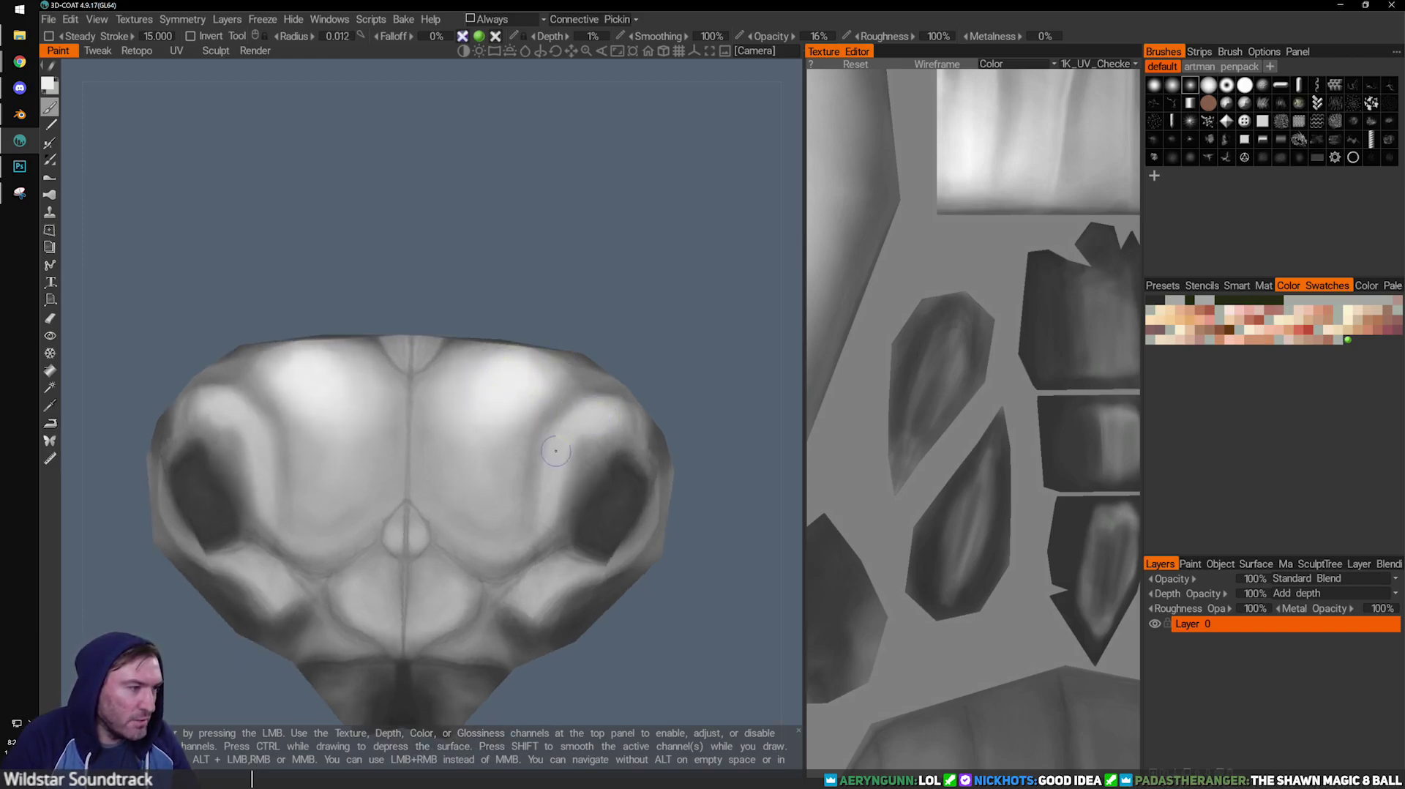
{"action": "key", "text": "bracketleft"}
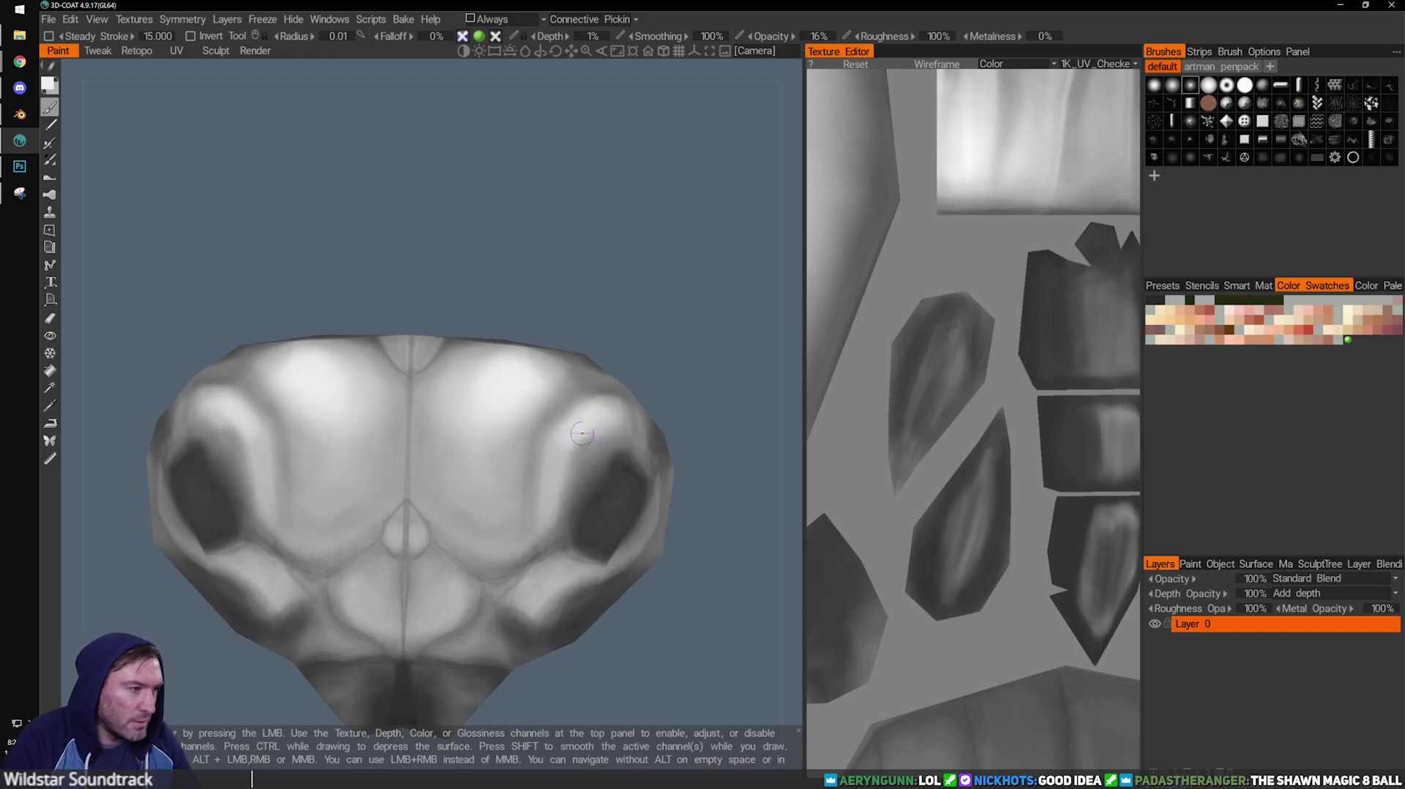
{"action": "left_click_drag", "start_coordinate": [690, 364], "coordinate": [586, 403]}
{"action": "left_click_drag", "start_coordinate": [652, 344], "coordinate": [663, 394]}
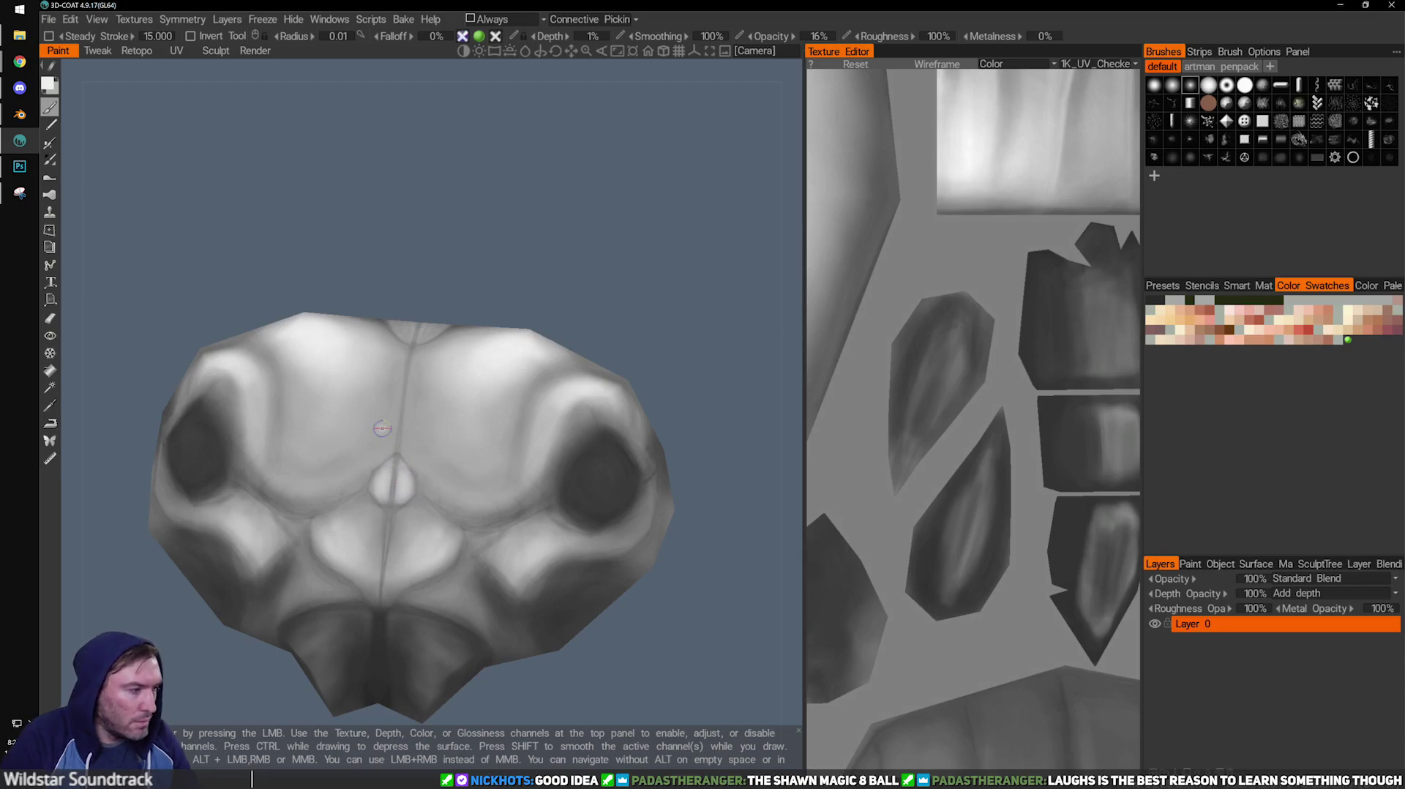
With a smaller brush and sampled greys, refine the small central diamond and the creases beneath the forehead lobes.
{"action": "scroll", "coordinate": [396, 449], "scroll_direction": "up", "scroll_amount": 2}
{"action": "scroll", "coordinate": [396, 449], "scroll_direction": "up", "scroll_amount": 2}
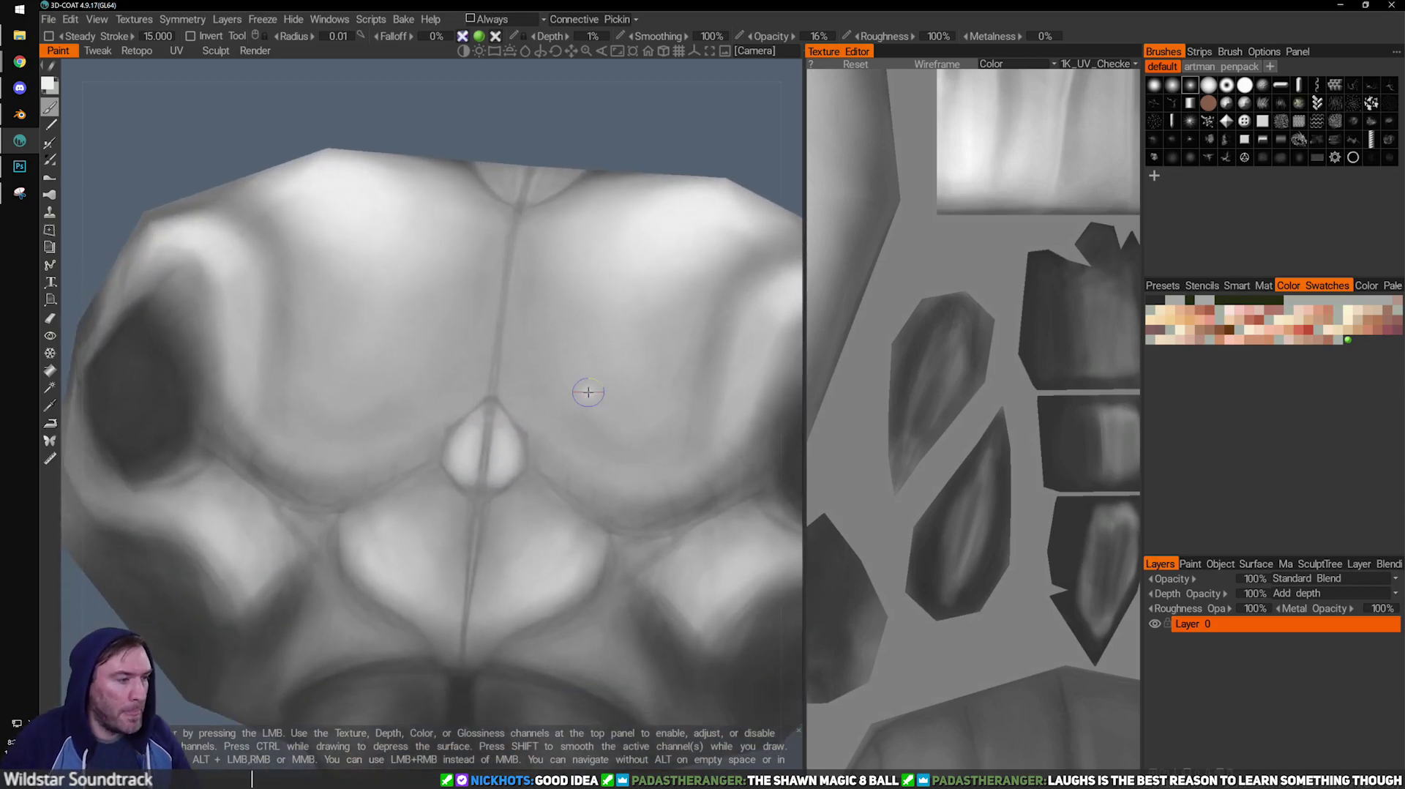
{"action": "key", "text": "bracketleft"}
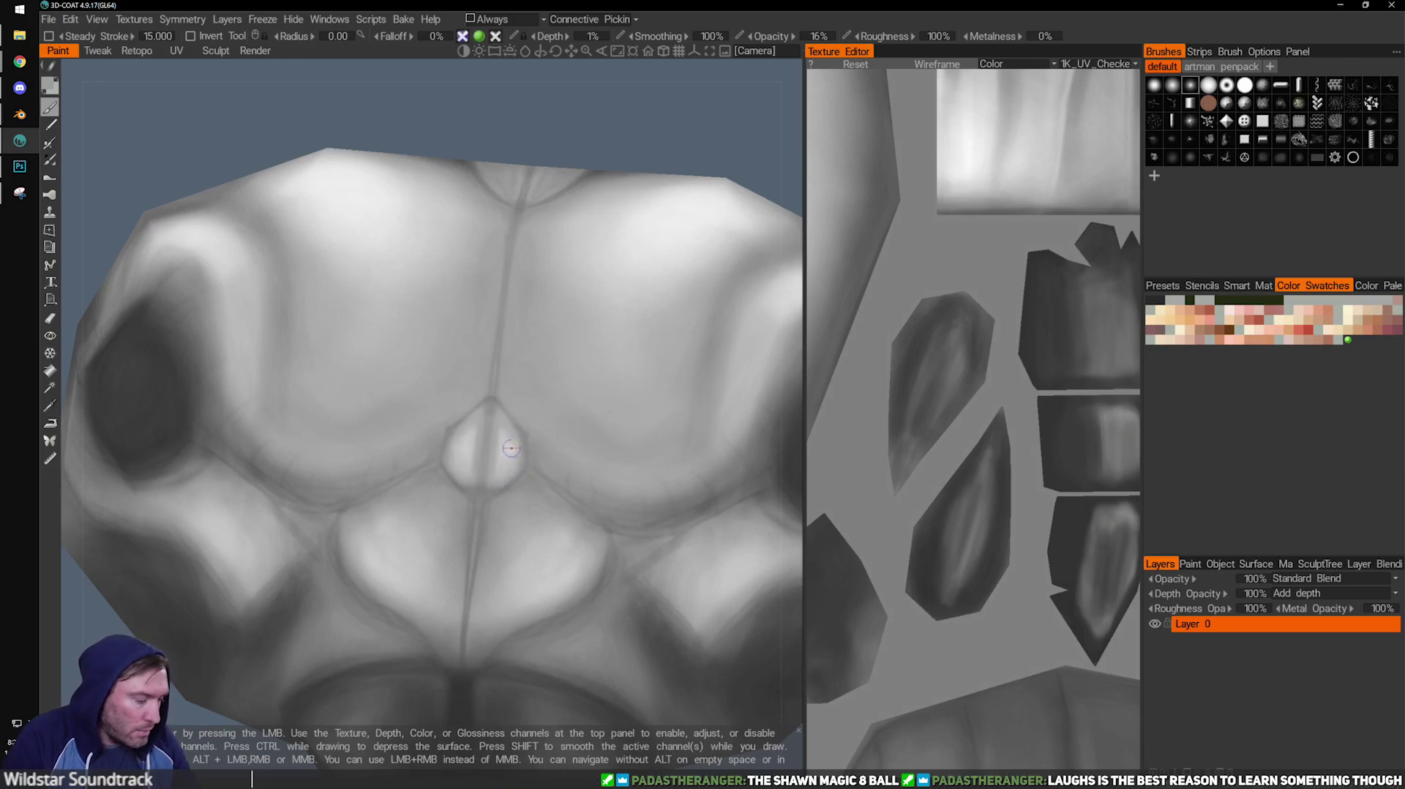
{"action": "key", "text": "v"}
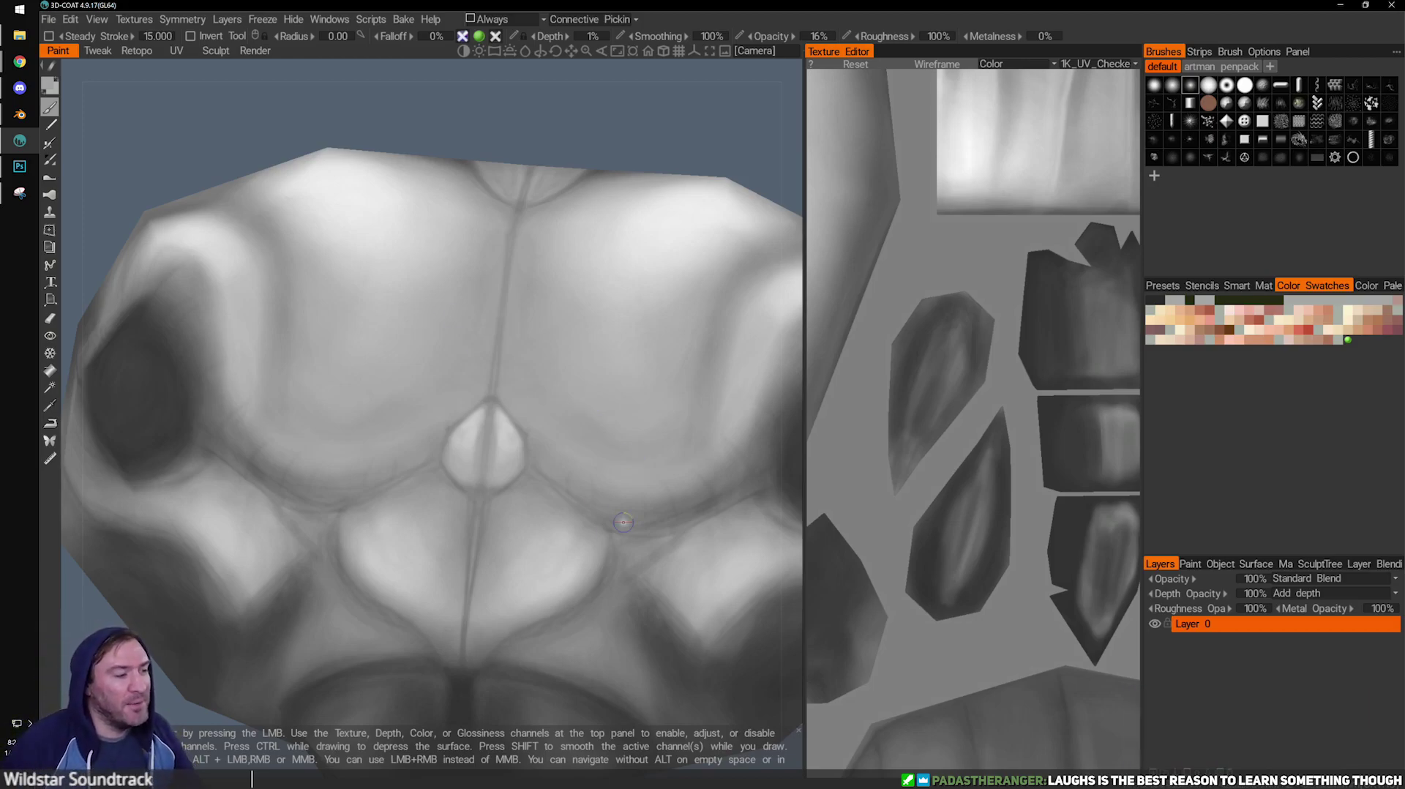
Paint the dark seam between the two central face plates and define the creases at their outer corners.
{"action": "scroll", "coordinate": [593, 474], "scroll_direction": "down", "scroll_amount": 1}
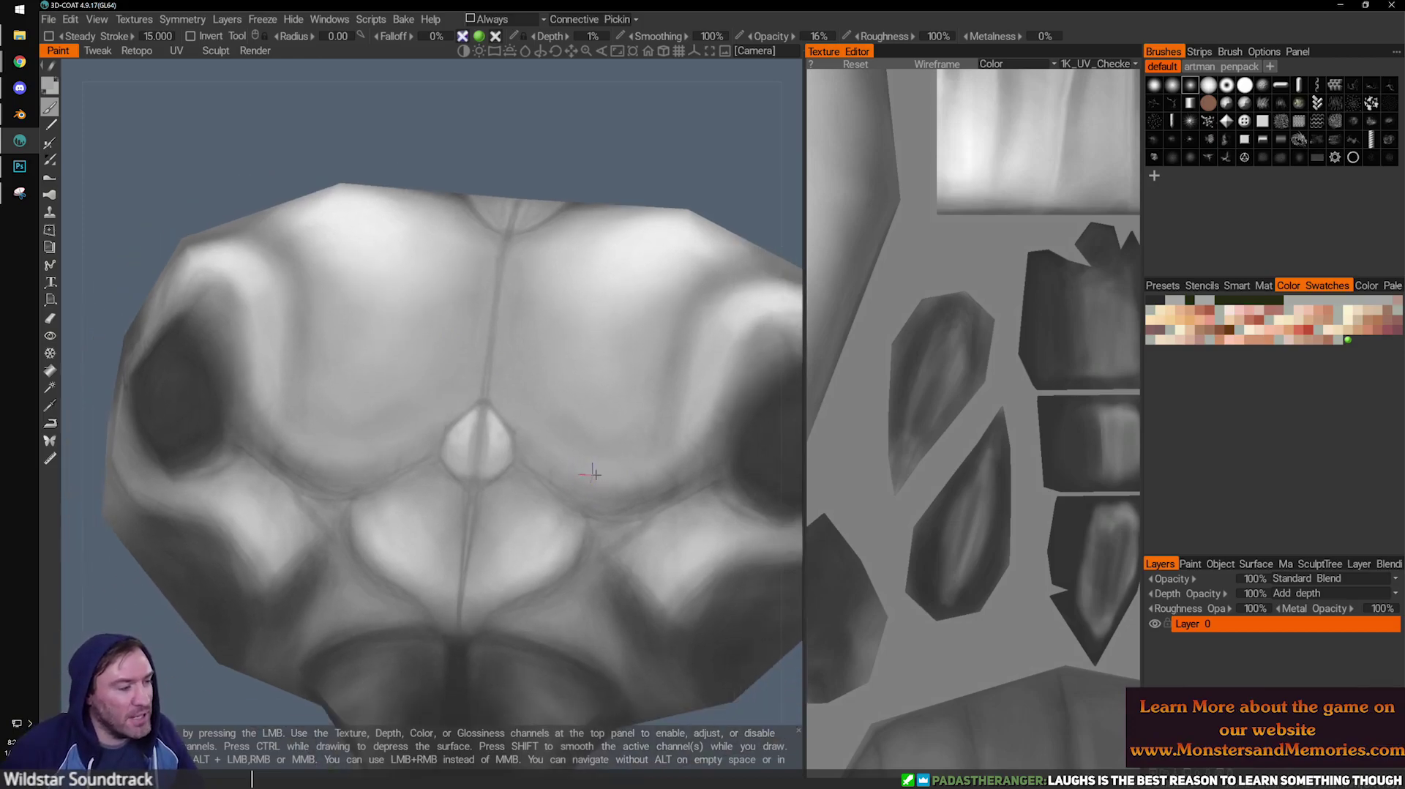
{"action": "middle_click_drag", "start_coordinate": [596, 451], "coordinate": [528, 417], "text": "alt"}
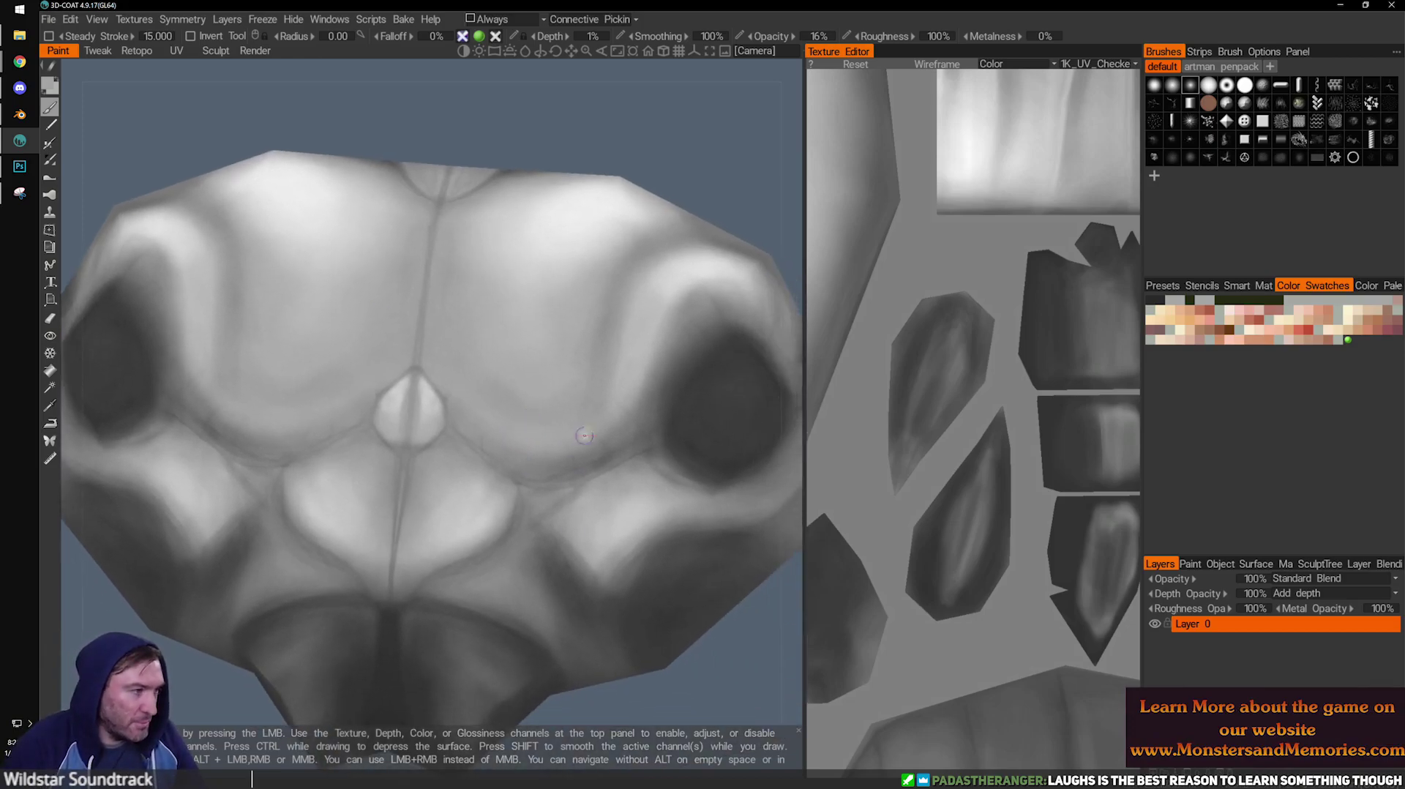
{"action": "right_click_drag", "start_coordinate": [607, 333], "coordinate": [567, 330], "text": "alt"}
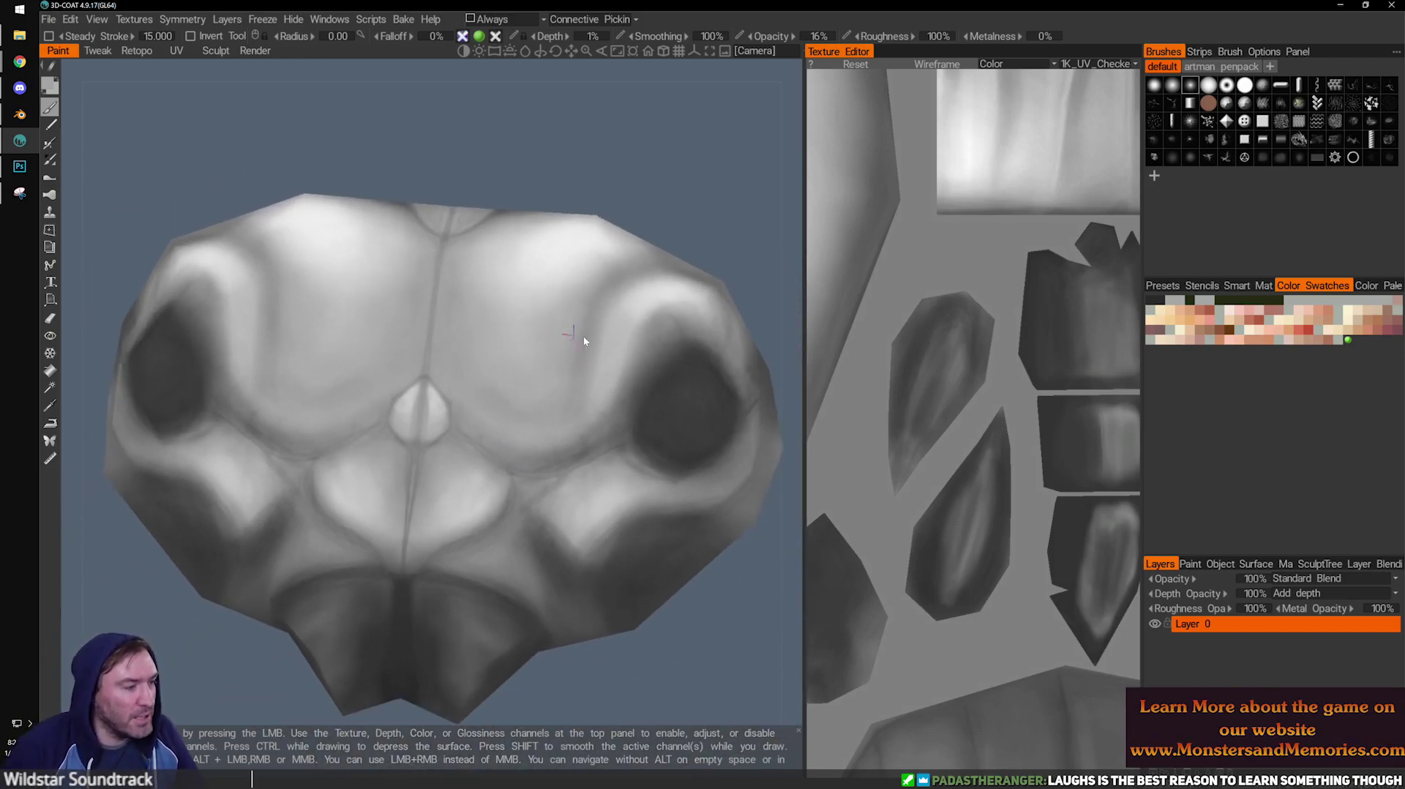
{"action": "middle_click_drag", "start_coordinate": [567, 330], "coordinate": [639, 353], "text": "alt"}
{"action": "left_click_drag", "start_coordinate": [699, 180], "coordinate": [700, 205]}
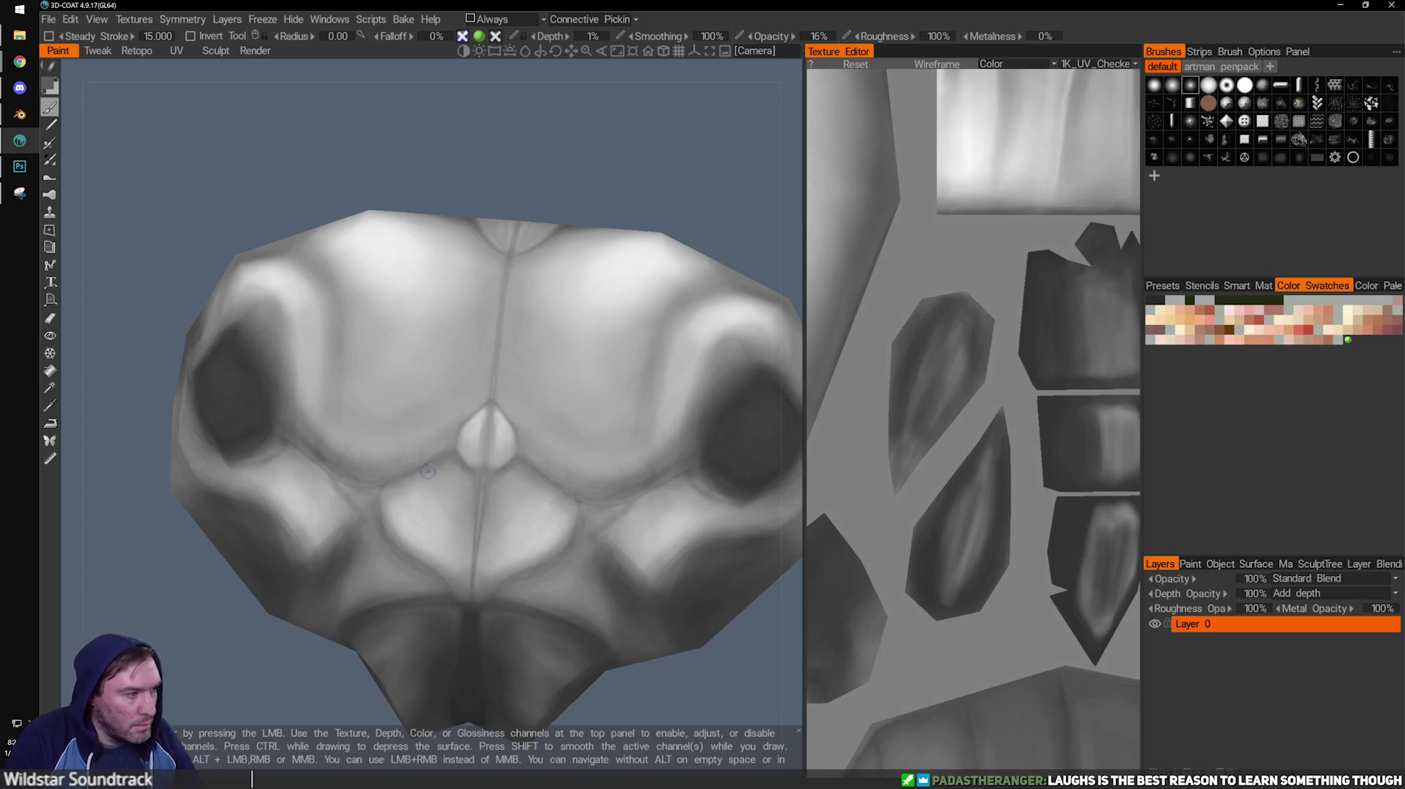
{"action": "key", "text": "bracketright"}
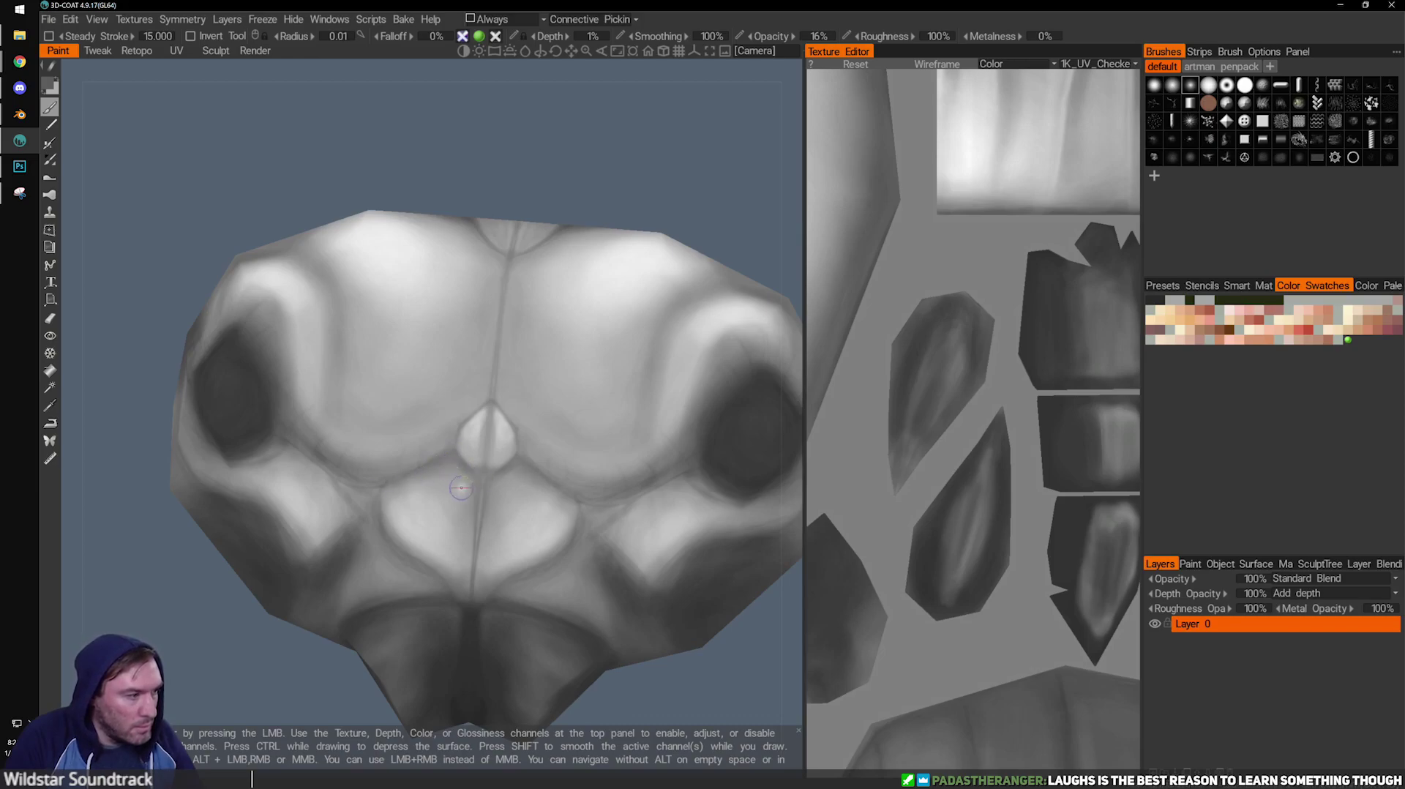
{"action": "right_click_drag", "start_coordinate": [485, 483], "coordinate": [482, 480]}
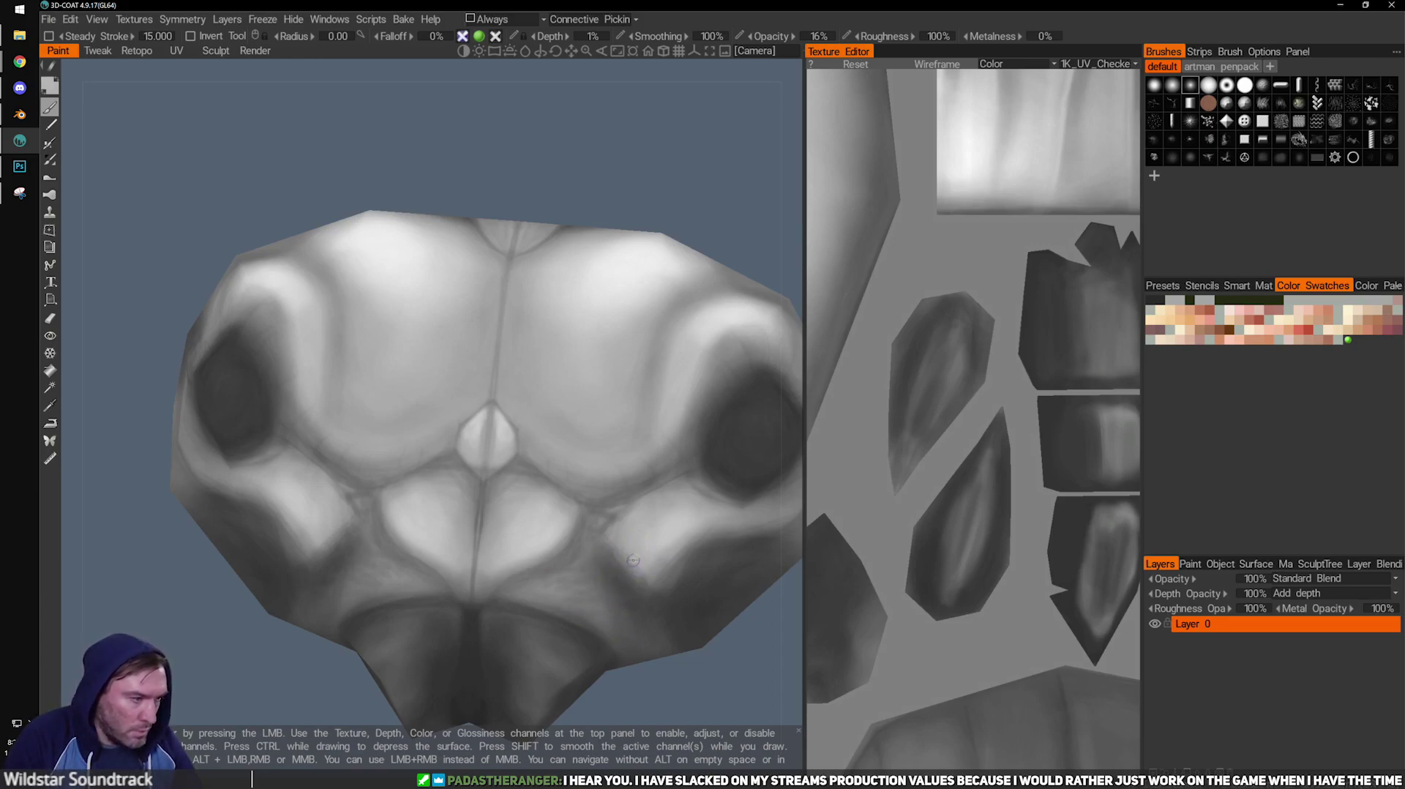
Sharpen the inner and lower edges of the light cheek plates, alternating small brush sizes and sampled greys.
{"action": "key", "text": "]"}
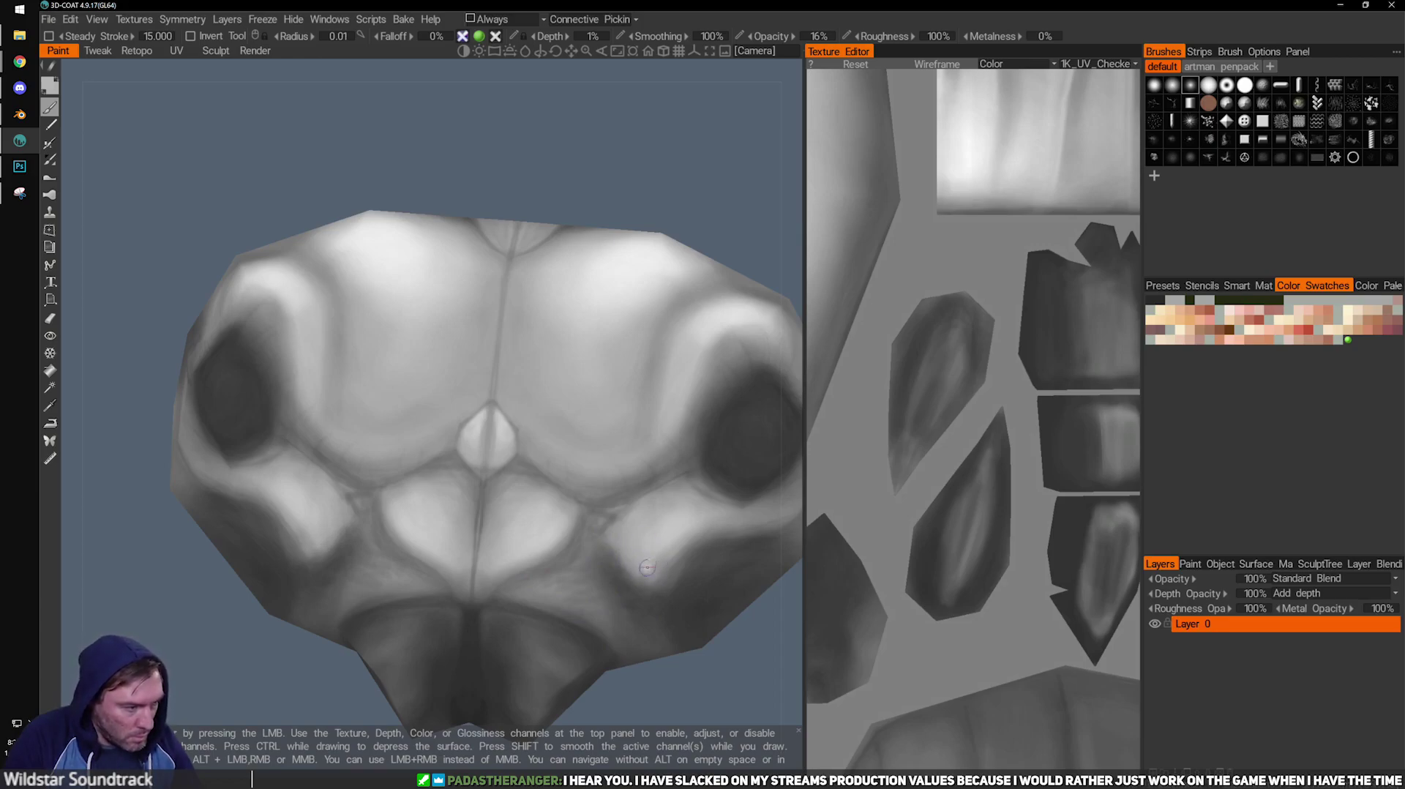
{"action": "key", "text": "["}
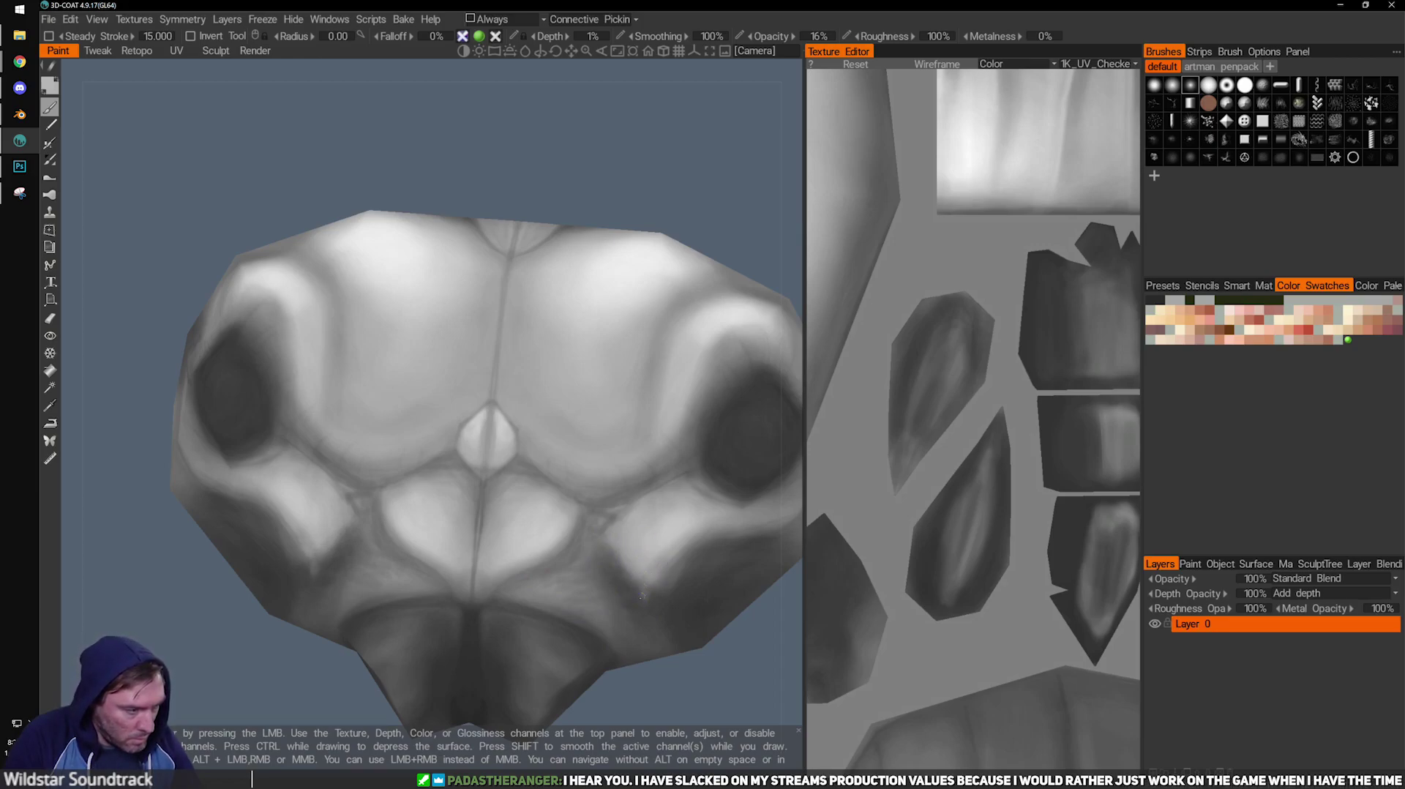
{"action": "right_click_drag", "start_coordinate": [641, 585], "coordinate": [642, 589]}
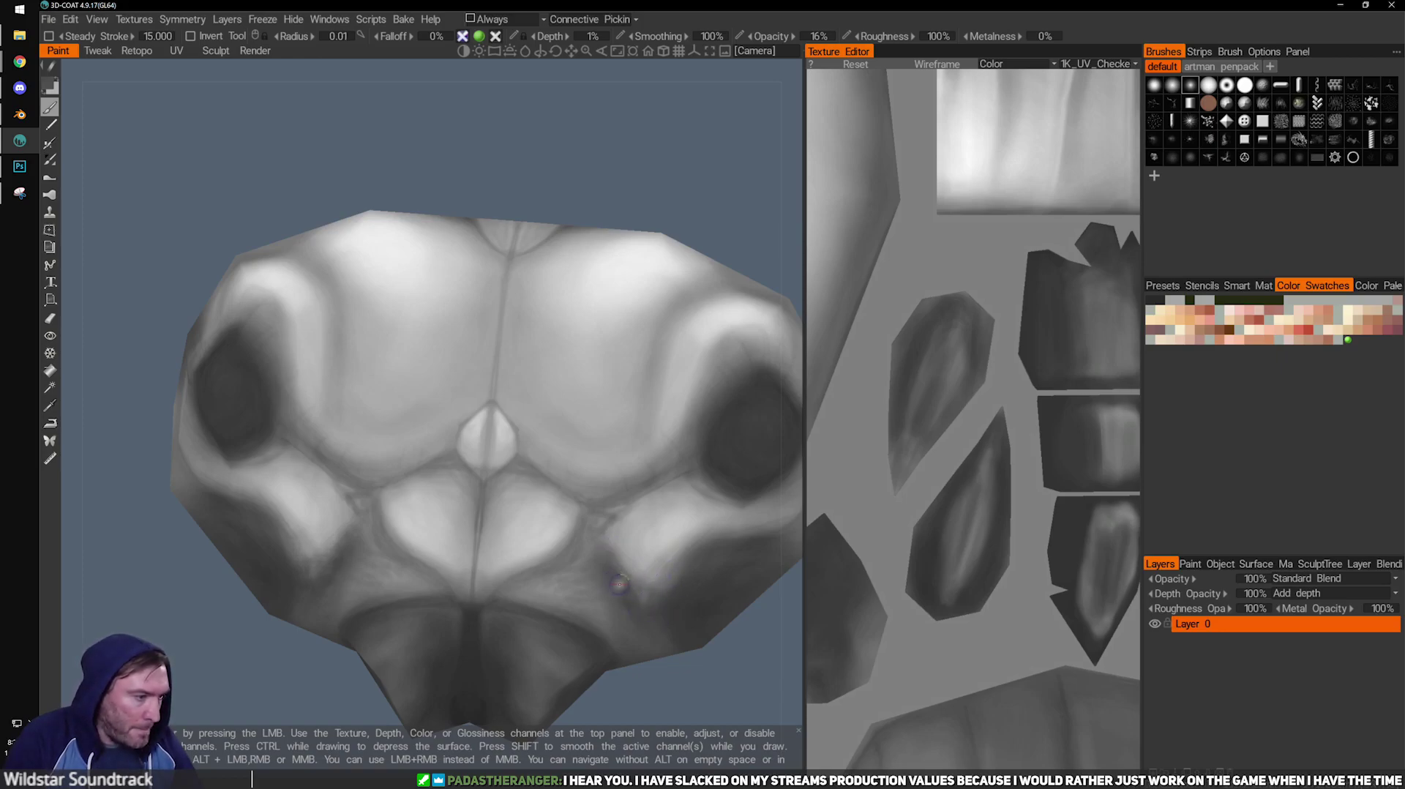
{"action": "right_click_drag", "start_coordinate": [627, 566], "coordinate": [624, 568]}
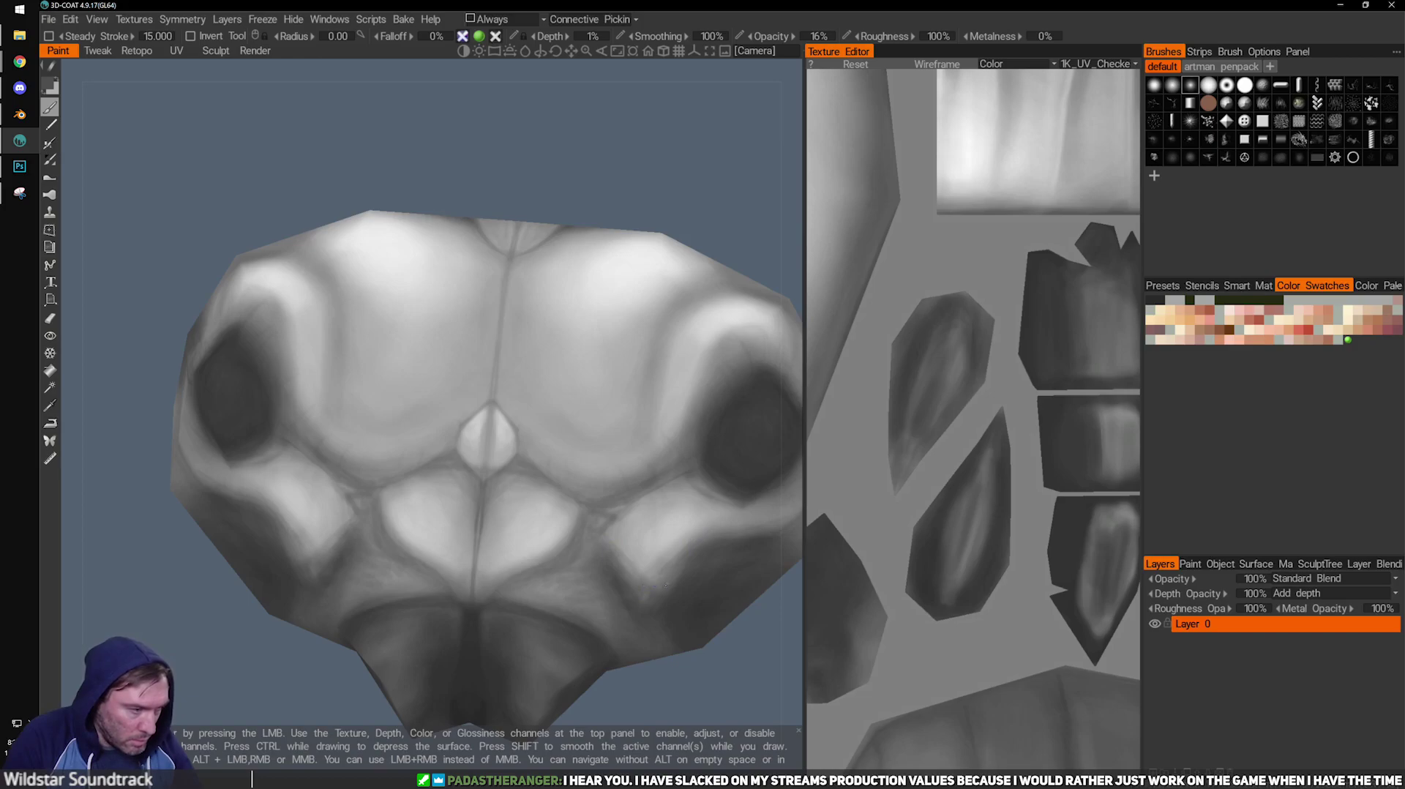
{"action": "right_click_drag", "start_coordinate": [693, 581], "coordinate": [688, 575]}
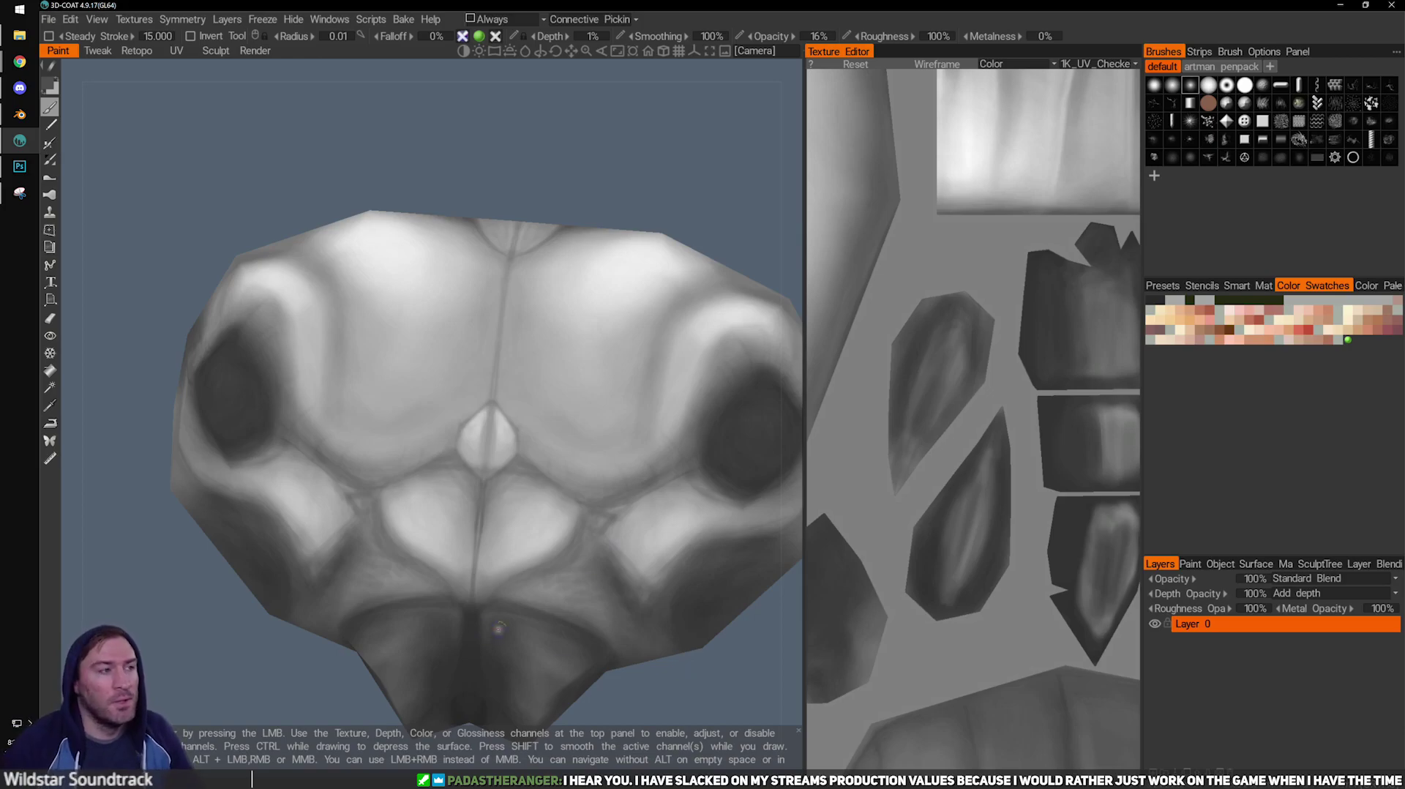
Paint fine shading and crease lines around the outer rim of the dark eye using sampled greys and a small brush.
{"action": "middle_click_drag", "start_coordinate": [607, 433], "coordinate": [527, 423]}
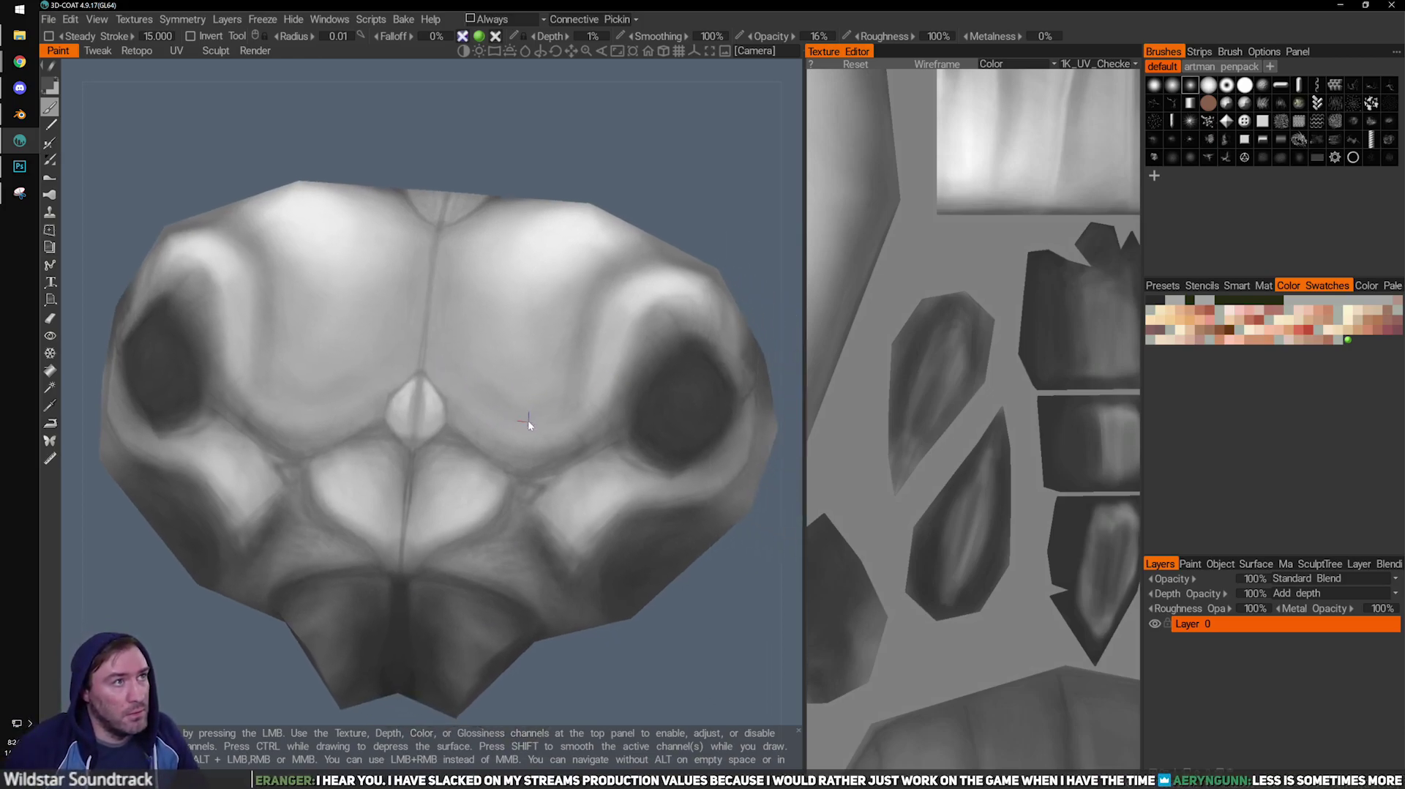
{"action": "middle_click_drag", "start_coordinate": [507, 357], "coordinate": [525, 384]}
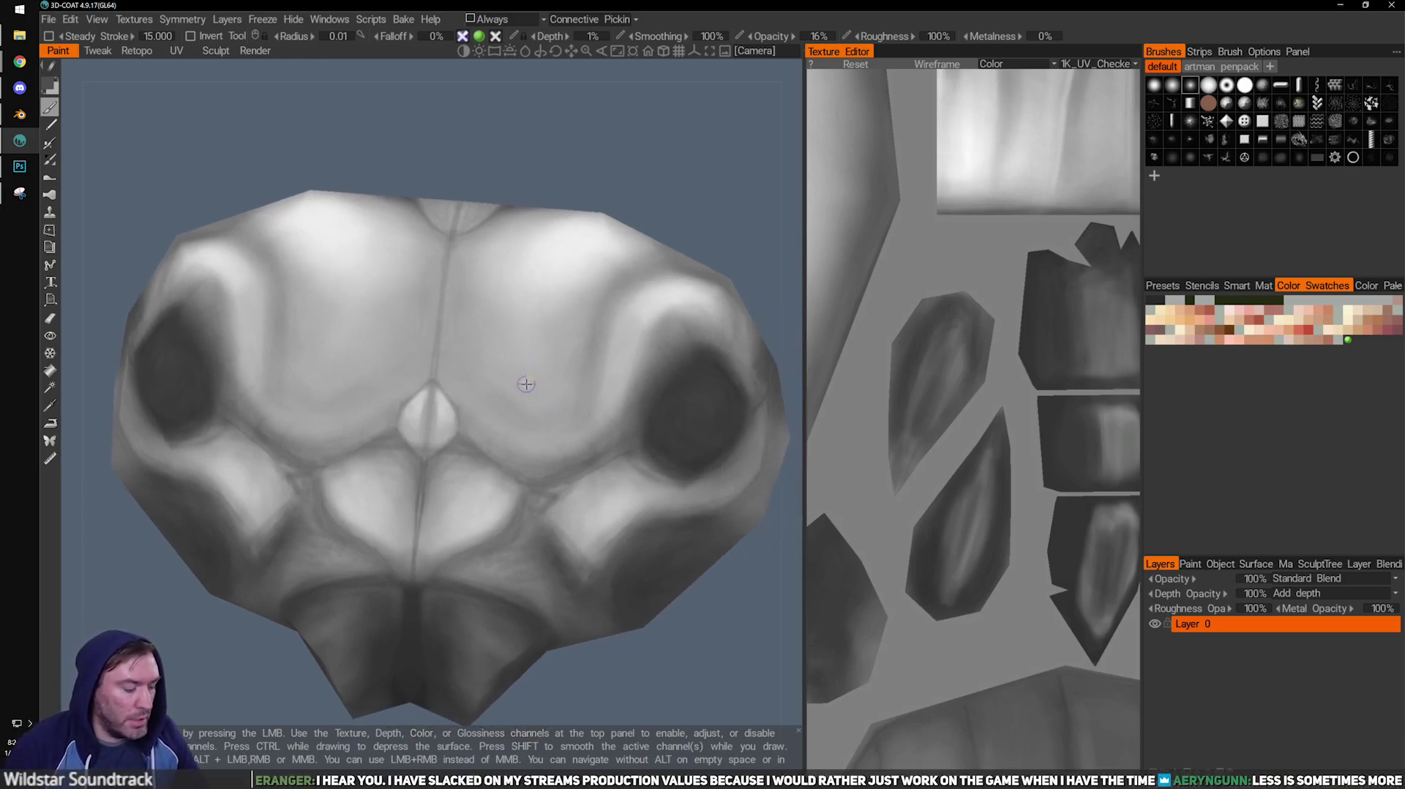
{"action": "left_click_drag", "start_coordinate": [715, 198], "coordinate": [699, 192]}
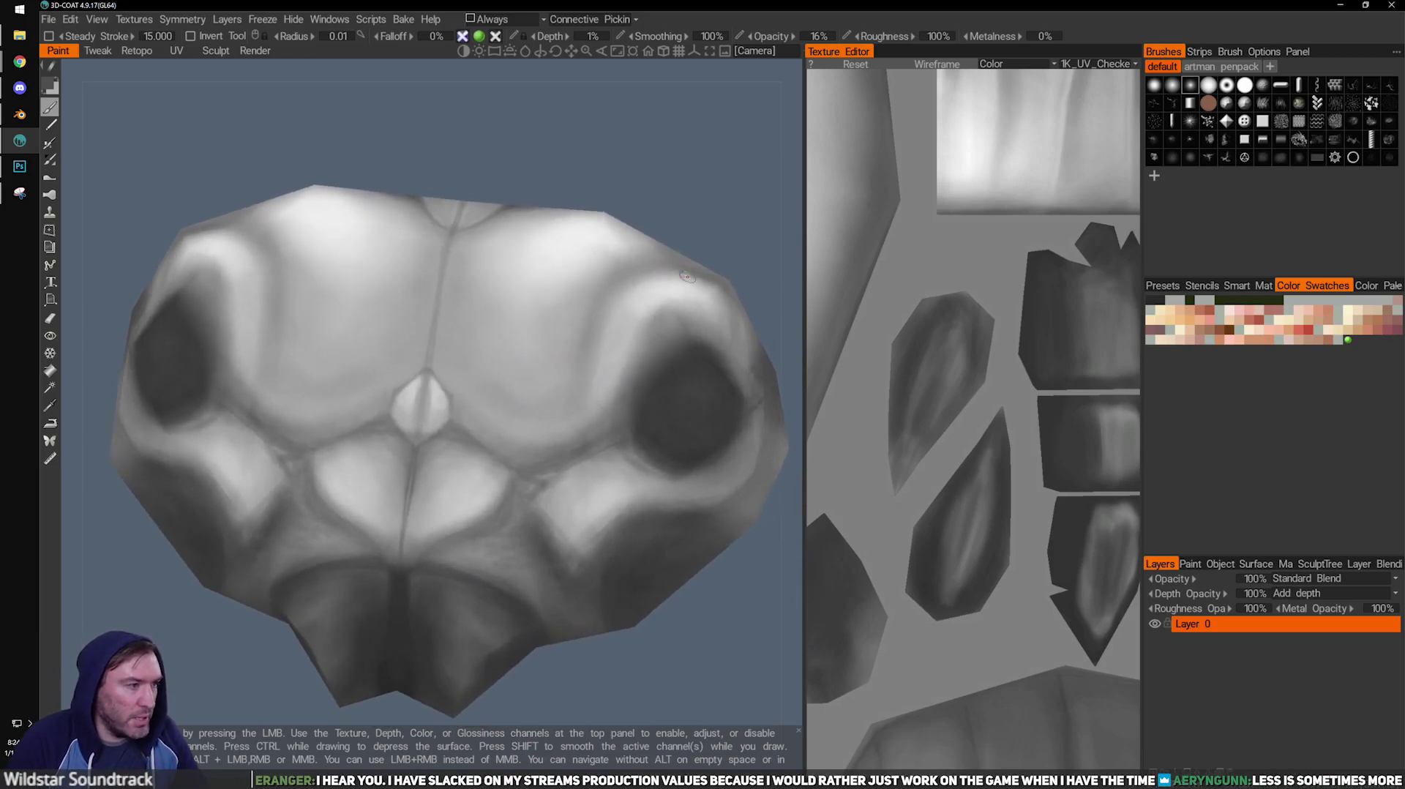
{"action": "left_click_drag", "start_coordinate": [701, 241], "coordinate": [708, 234]}
{"action": "key", "text": "["}
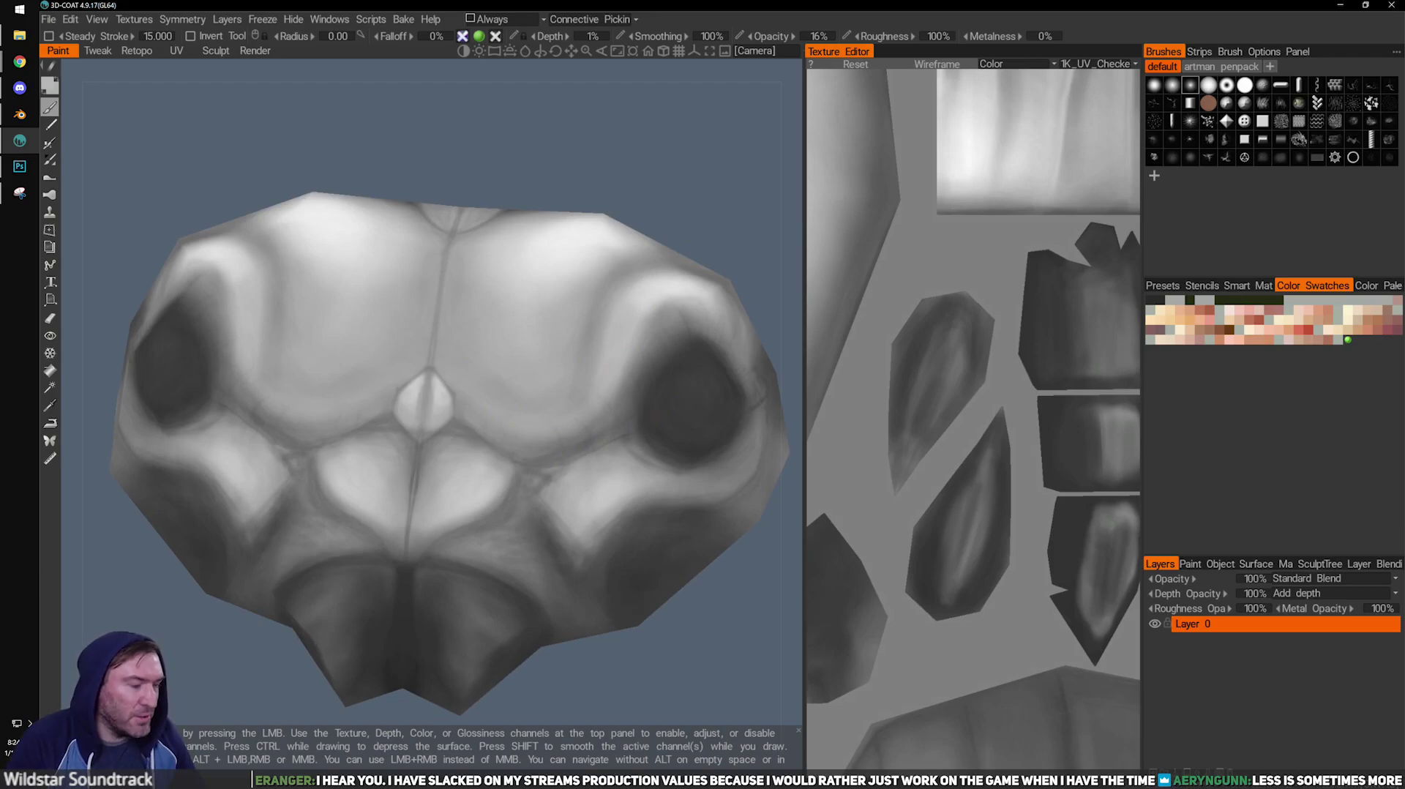
{"action": "middle_click_drag", "start_coordinate": [284, 355], "coordinate": [270, 380], "text": "alt"}
{"action": "right_click_drag", "start_coordinate": [271, 381], "coordinate": [376, 458], "text": "alt"}
{"action": "middle_click_drag", "start_coordinate": [376, 457], "coordinate": [499, 486], "text": "alt"}
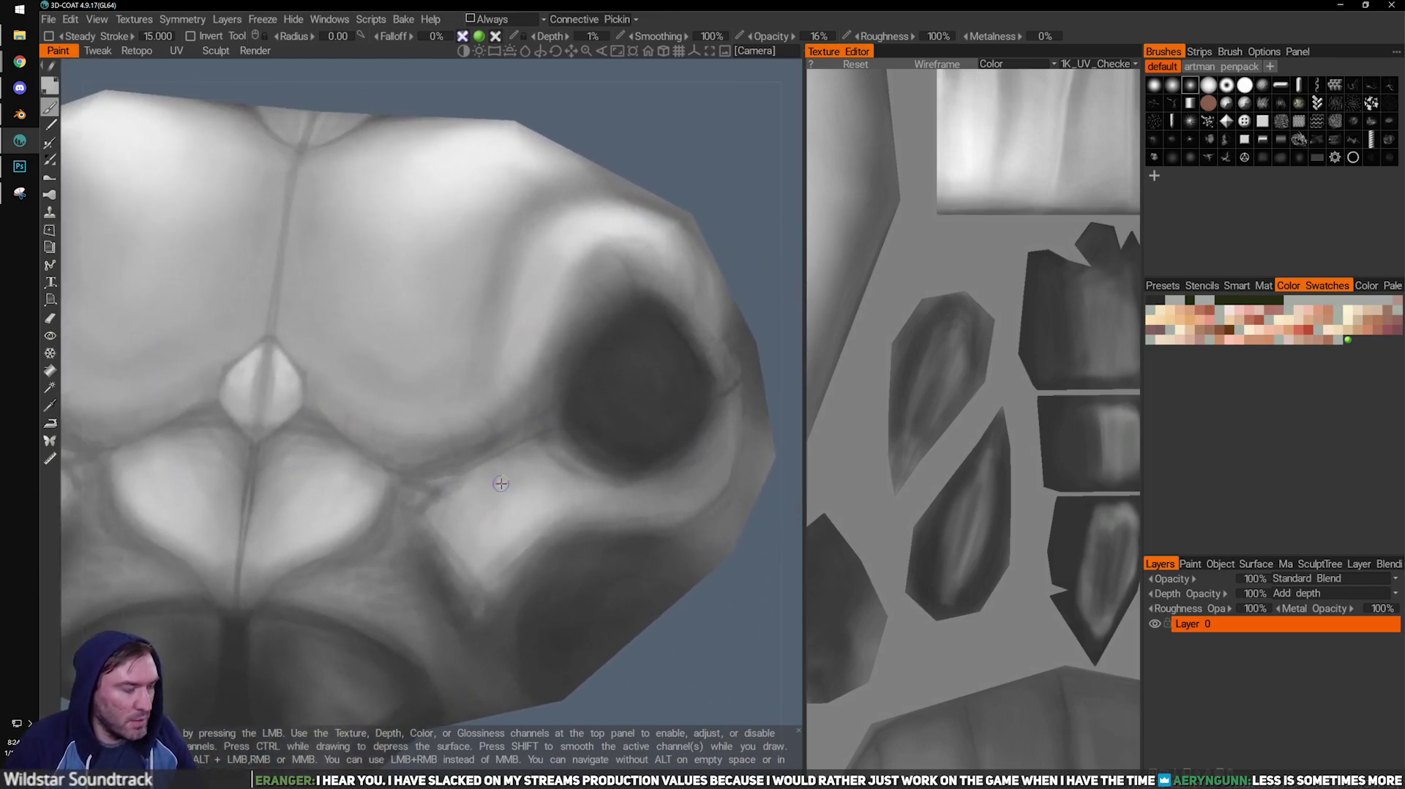
{"action": "left_click_drag", "start_coordinate": [753, 273], "coordinate": [652, 367]}
{"action": "key", "text": "v"}
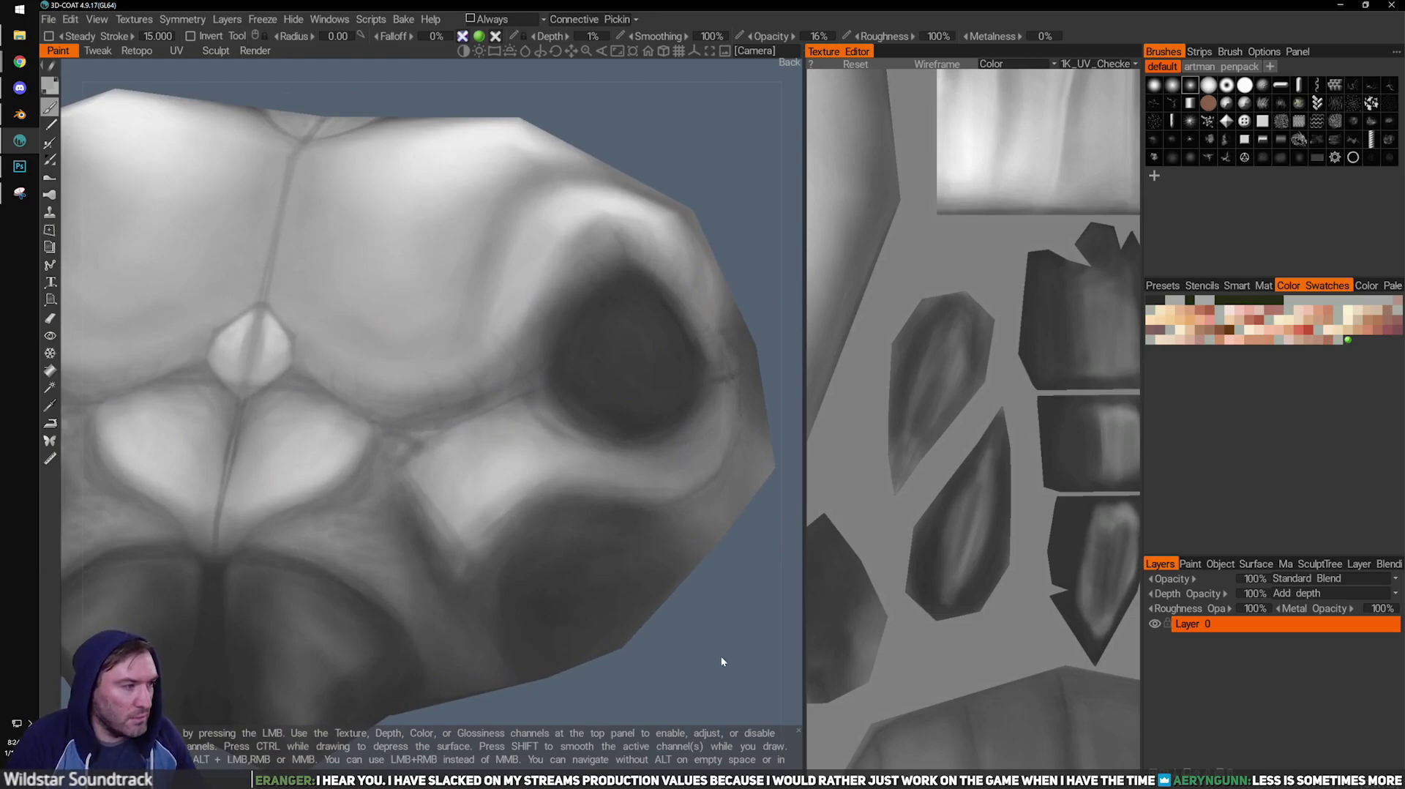
{"action": "left_click_drag", "start_coordinate": [721, 659], "coordinate": [662, 573]}
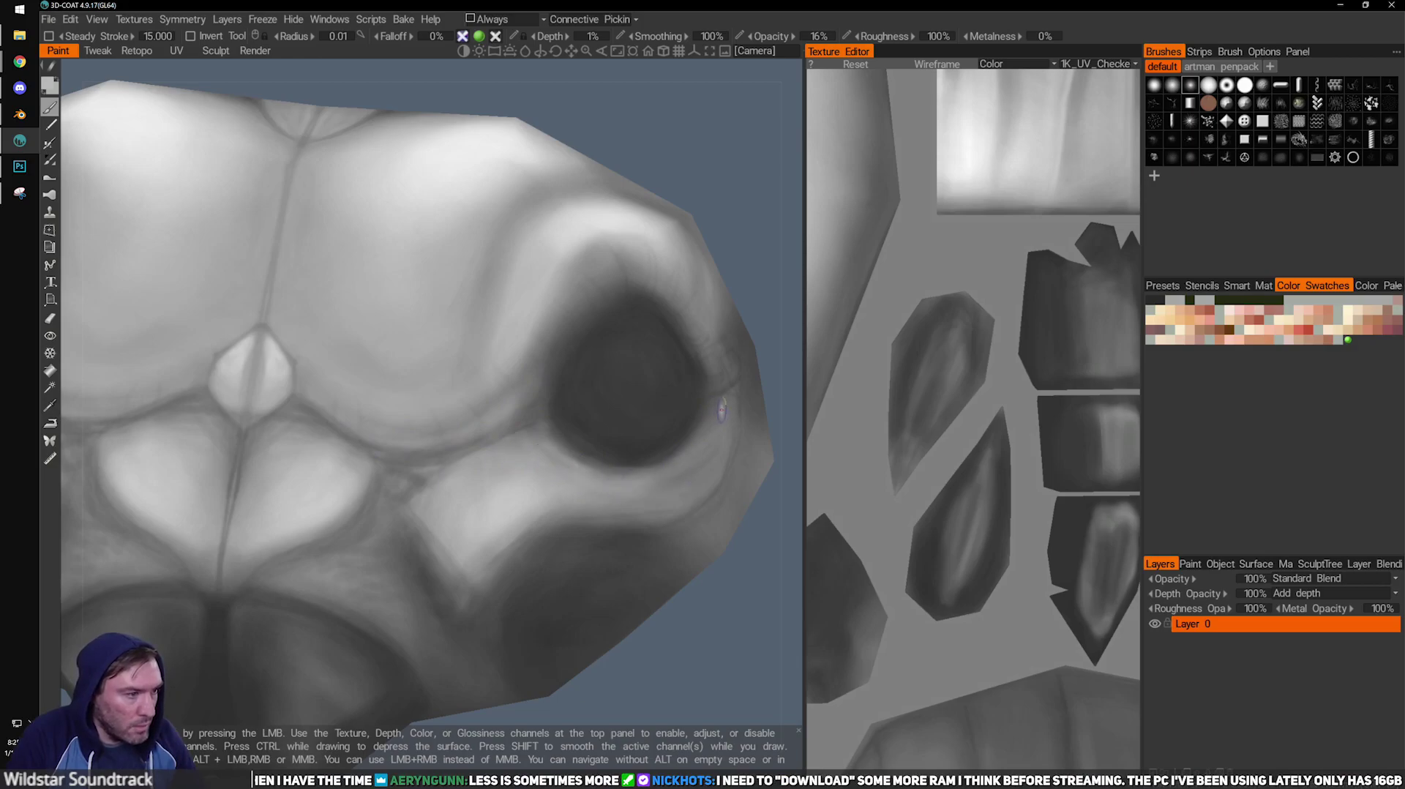
{"action": "key", "text": "["}
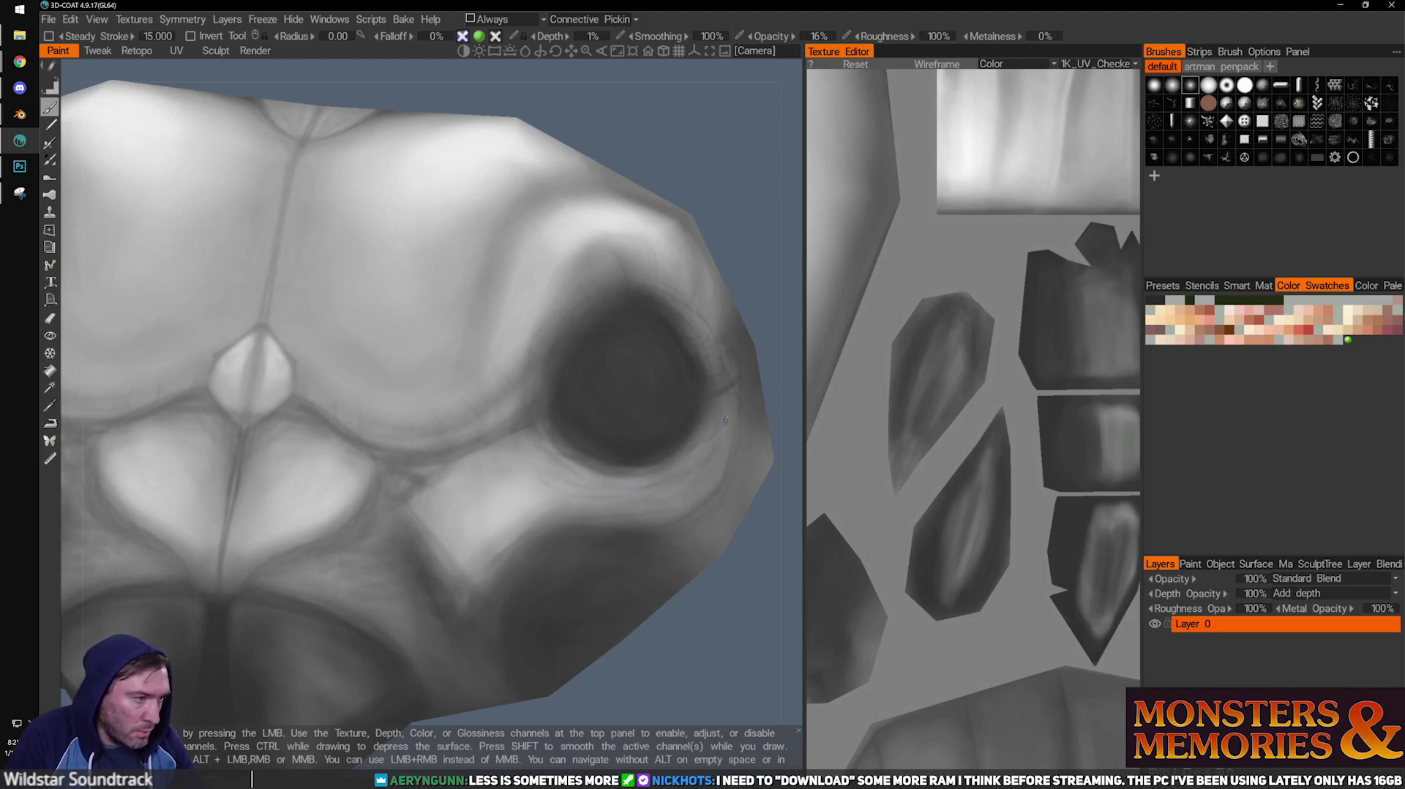
Review the whole painted head from a distance and the eye, cheek and central plates up close.
{"action": "right_click_drag", "start_coordinate": [672, 434], "coordinate": [286, 382], "text": "alt"}
{"action": "scroll", "coordinate": [326, 368], "scroll_direction": "up", "scroll_amount": 4}
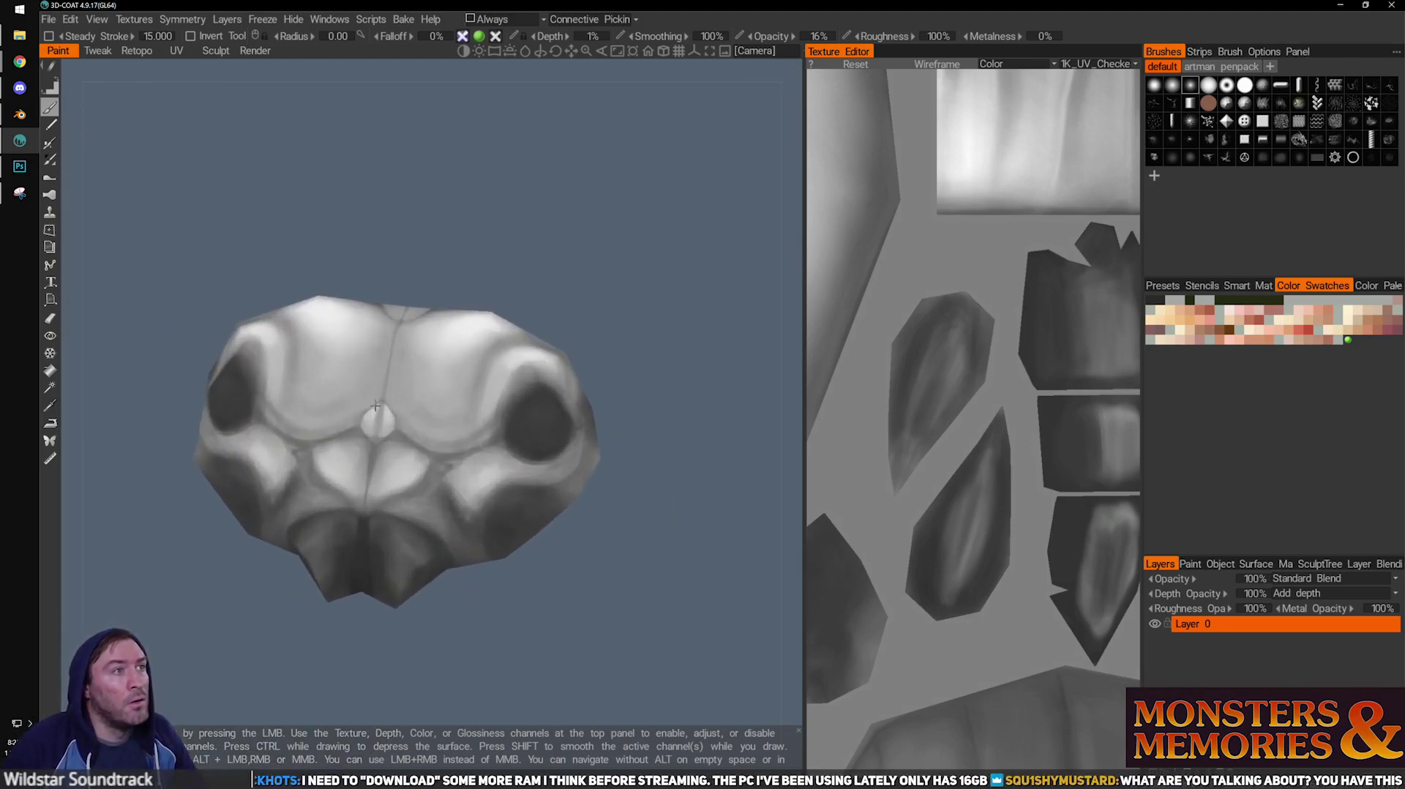
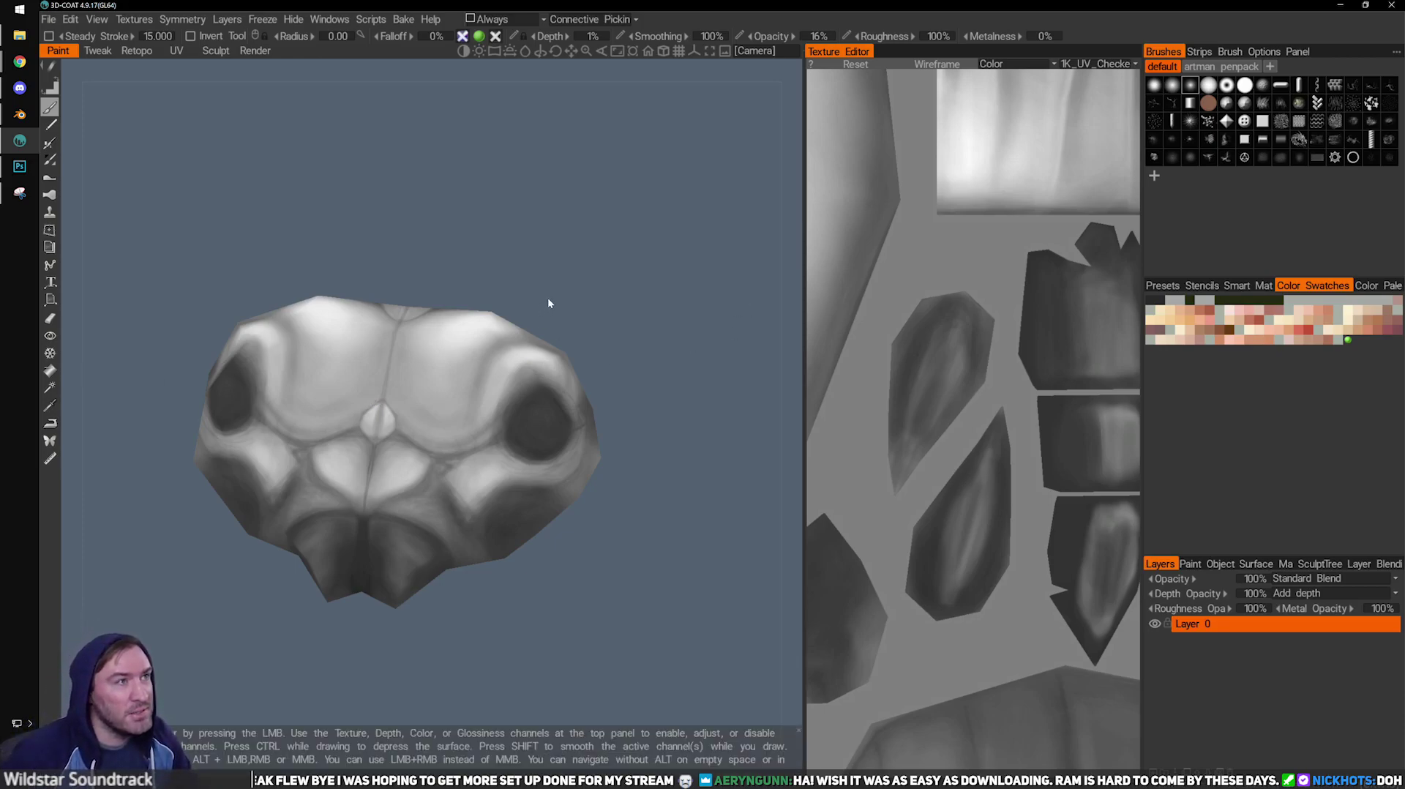
{"action": "middle_click_drag", "start_coordinate": [589, 251], "coordinate": [590, 274]}
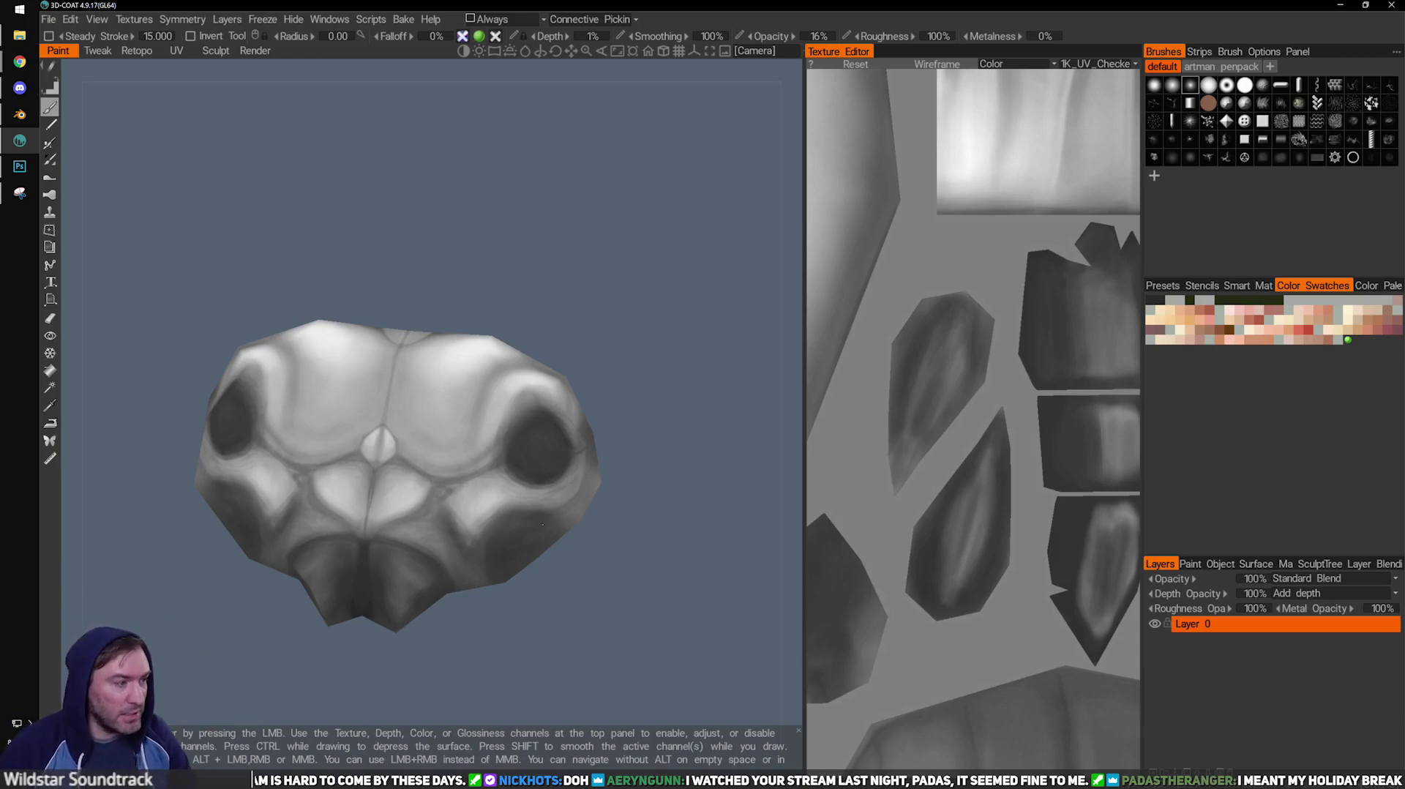
{"action": "scroll", "coordinate": [554, 507], "scroll_direction": "up", "scroll_amount": 6}
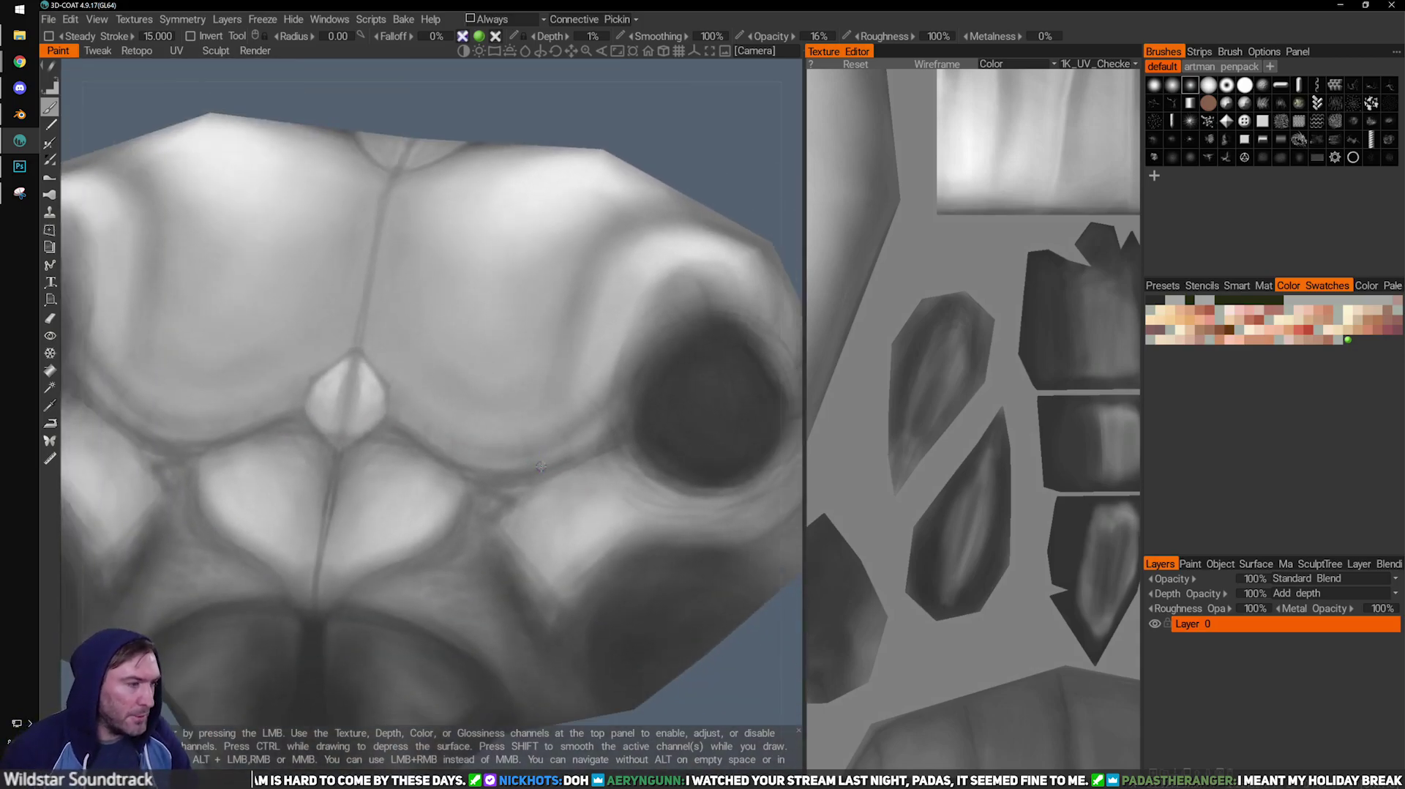
Undo the last stroke and paint a fine crease with sampled greys along the dark eye's outer rim.
{"action": "middle_click_drag", "start_coordinate": [549, 460], "coordinate": [439, 431]}
{"action": "key", "text": "ctrl+z"}
{"action": "left_click_drag", "start_coordinate": [596, 230], "coordinate": [598, 225], "text": "alt"}
{"action": "key", "text": "v"}
{"action": "left_click_drag", "start_coordinate": [683, 167], "coordinate": [690, 174]}
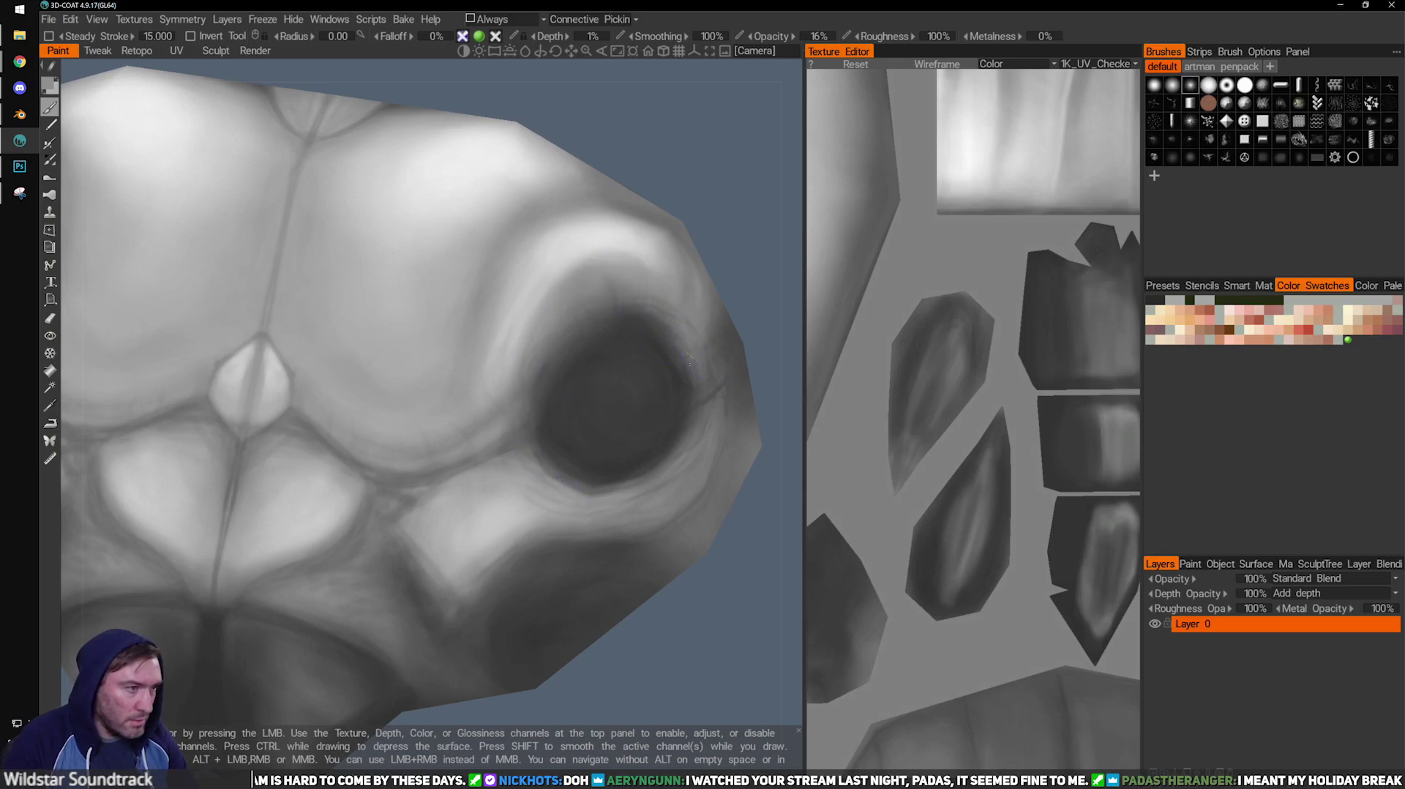
{"action": "mouse_move", "coordinate": [721, 303]}
{"action": "left_mouse_down", "text": "alt"}
{"action": "mouse_move", "coordinate": [761, 266]}
{"action": "mouse_move", "coordinate": [751, 279]}
{"action": "left_mouse_up", "text": "alt"}
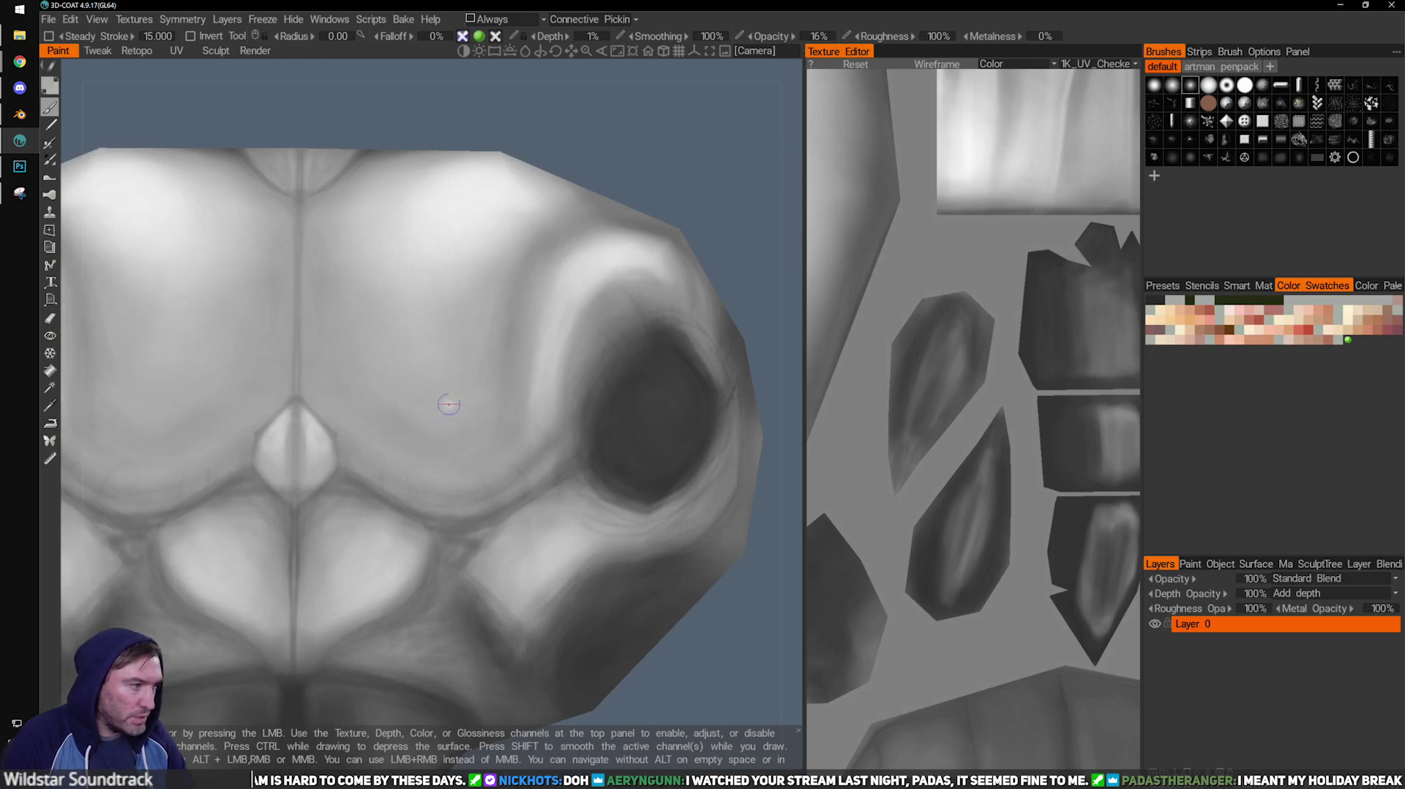
Brighten the two large forehead plates with soft light-grey strokes, enlarging the brush to a radius of 0.016.
{"action": "key", "text": "bracketright"}
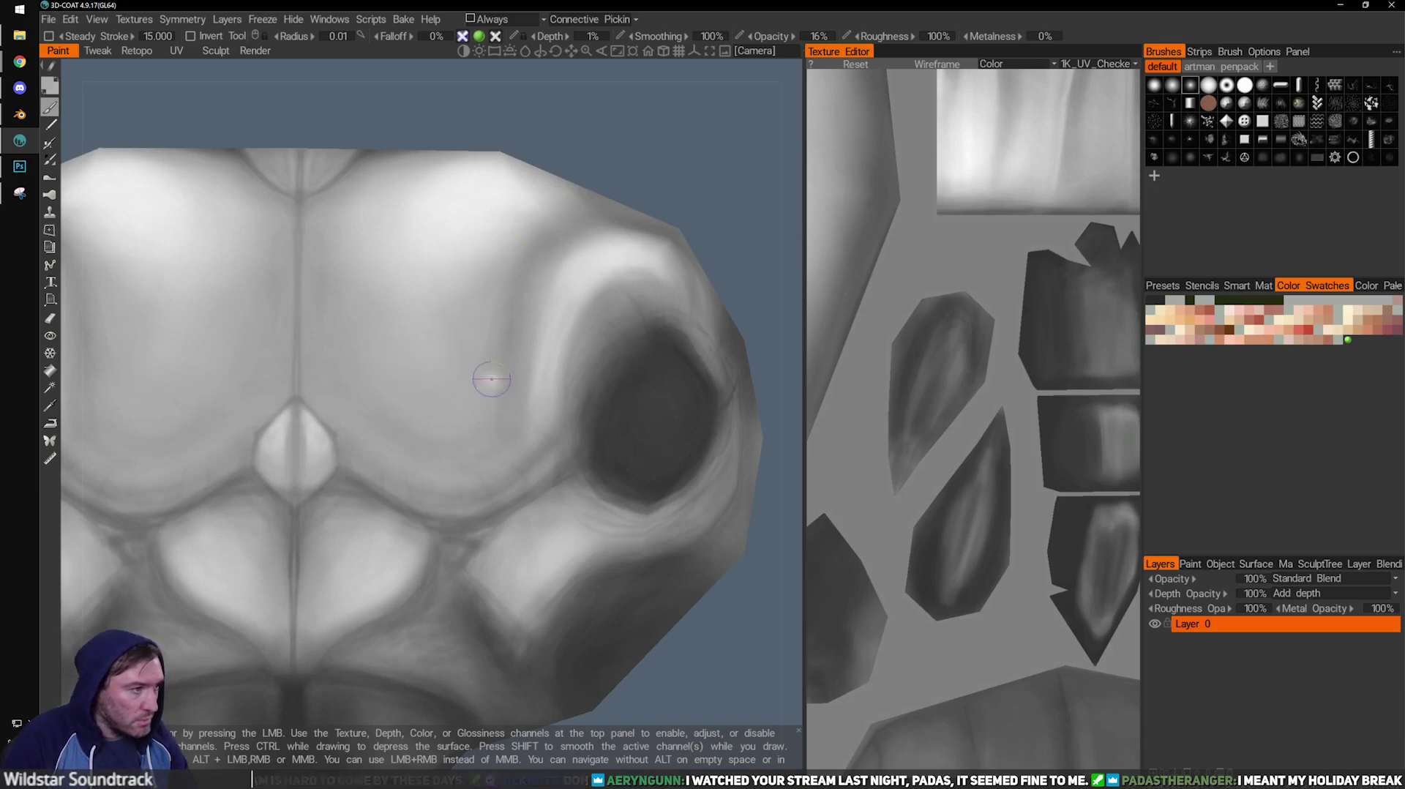
{"action": "left_click_drag", "start_coordinate": [678, 162], "coordinate": [690, 176]}
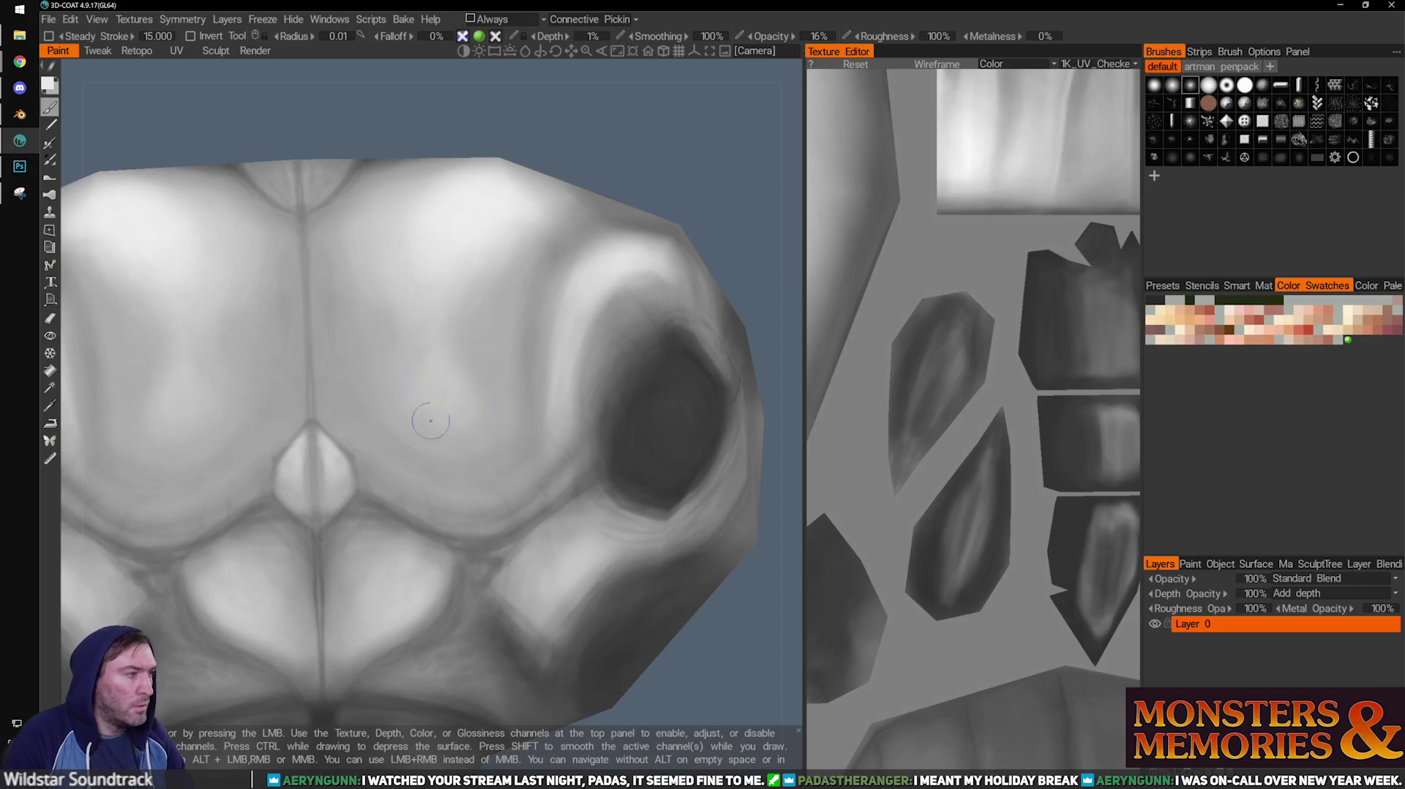
{"action": "scroll", "coordinate": [467, 500], "scroll_direction": "down", "scroll_amount": 5}
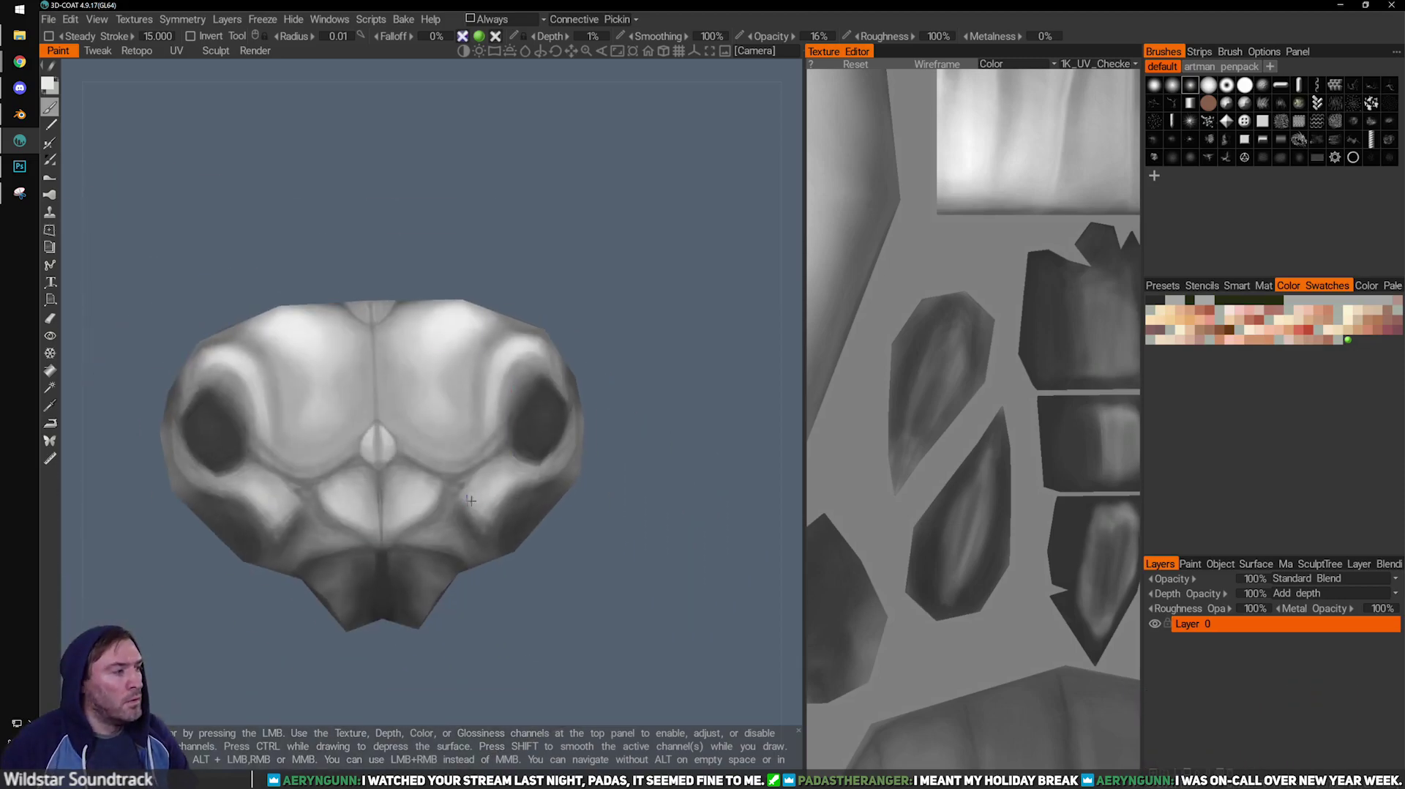
{"action": "scroll", "coordinate": [467, 500], "scroll_direction": "down", "scroll_amount": 5}
{"action": "left_click_drag", "start_coordinate": [430, 421], "coordinate": [352, 439], "text": "alt"}
{"action": "scroll", "coordinate": [305, 439], "scroll_direction": "down", "scroll_amount": 2}
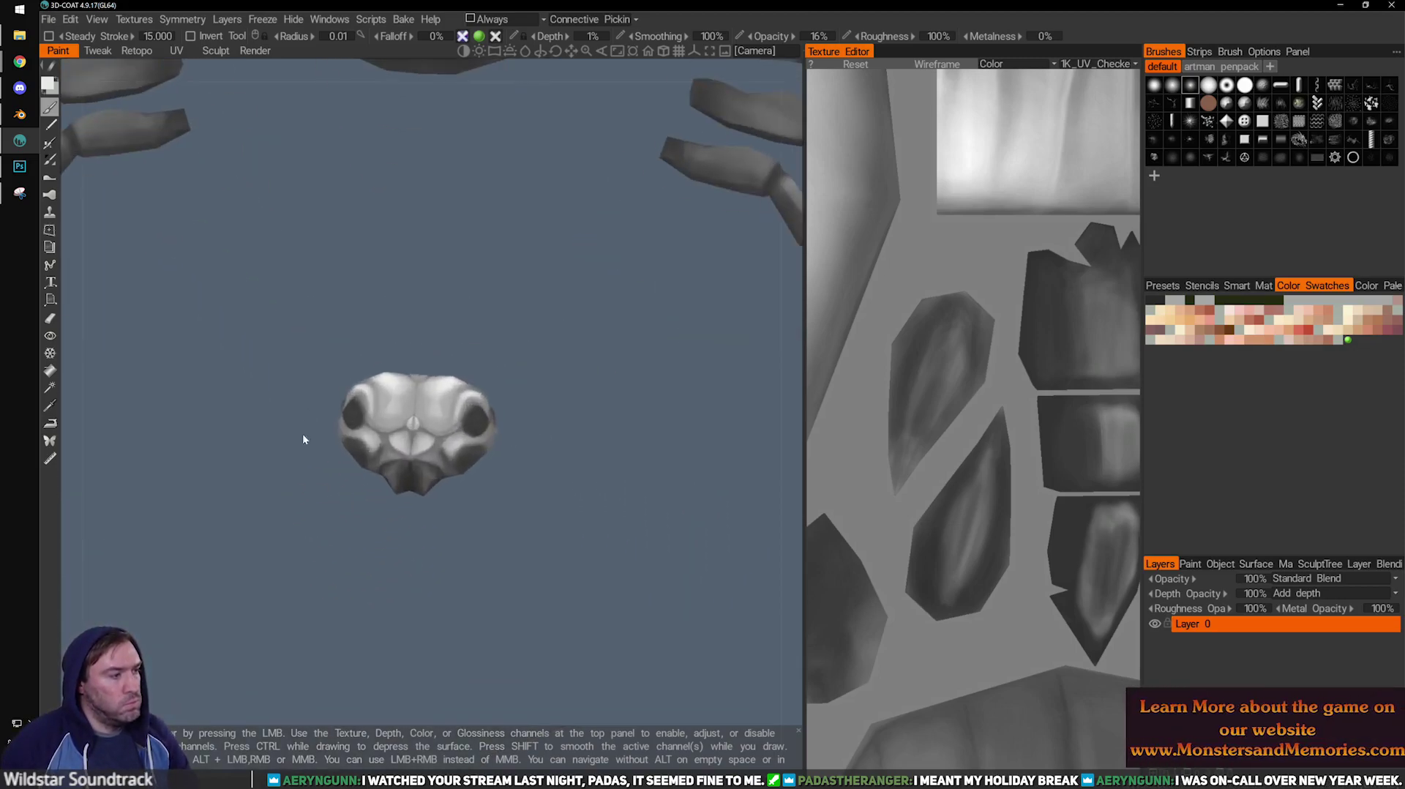
{"action": "scroll", "coordinate": [305, 439], "scroll_direction": "up", "scroll_amount": 6}
{"action": "key", "text": "]"}
{"action": "mouse_move", "coordinate": [524, 420]}
{"action": "left_mouse_down"}
{"action": "mouse_move", "coordinate": [558, 440]}
{"action": "mouse_move", "coordinate": [541, 396]}
{"action": "left_mouse_up"}
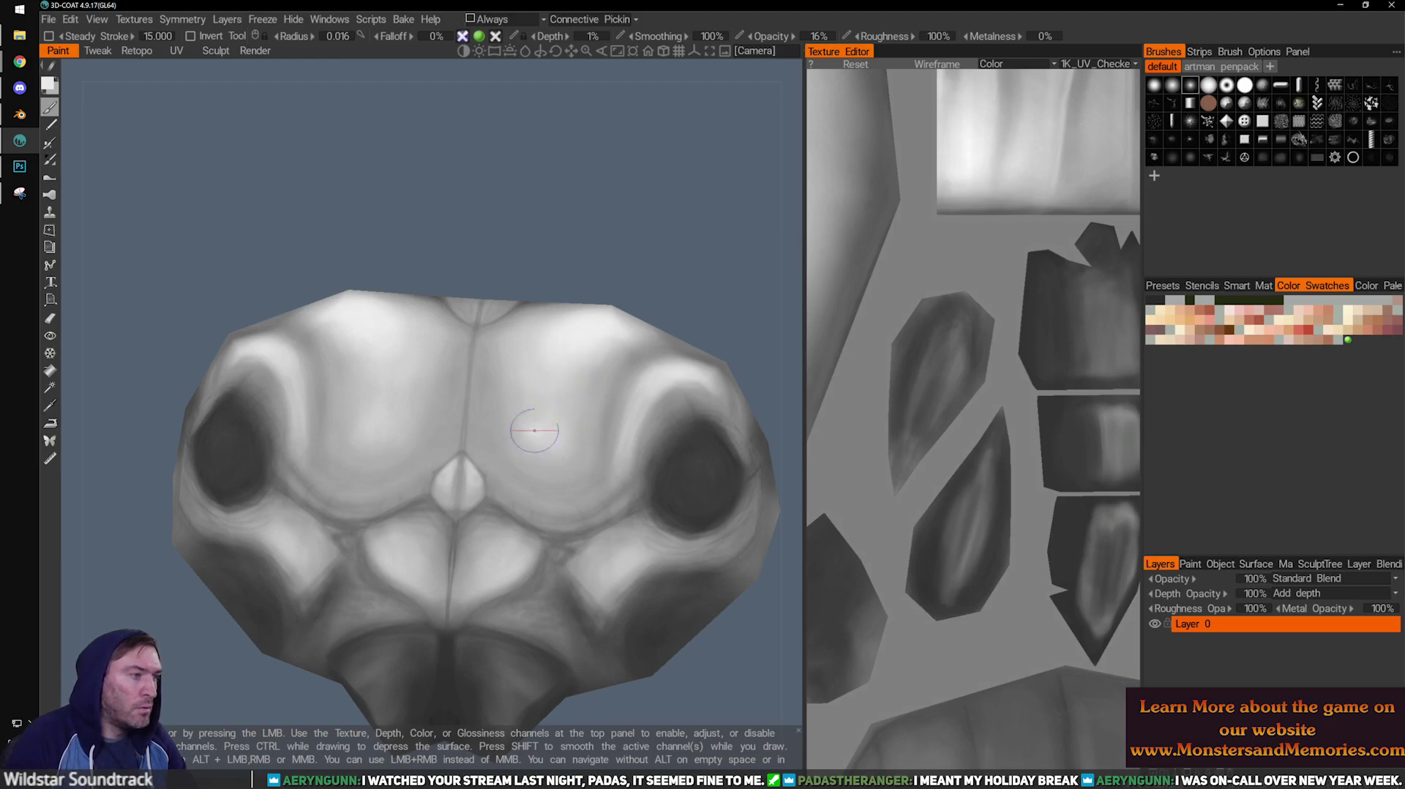
Inspect the painted head from several angles and examine the shading of the front legs up close.
{"action": "right_click_drag", "start_coordinate": [667, 472], "coordinate": [514, 324], "text": "alt"}
{"action": "middle_click_drag", "start_coordinate": [514, 324], "coordinate": [514, 401], "text": "alt"}
{"action": "left_click_drag", "start_coordinate": [463, 499], "coordinate": [408, 279]}
{"action": "middle_click_drag", "start_coordinate": [624, 390], "coordinate": [486, 355]}
{"action": "right_click_drag", "start_coordinate": [486, 355], "coordinate": [505, 433]}
{"action": "left_click_drag", "start_coordinate": [505, 433], "coordinate": [626, 419]}
{"action": "middle_click_drag", "start_coordinate": [626, 418], "coordinate": [340, 411]}
{"action": "scroll", "coordinate": [336, 412], "scroll_direction": "up", "scroll_amount": 3}
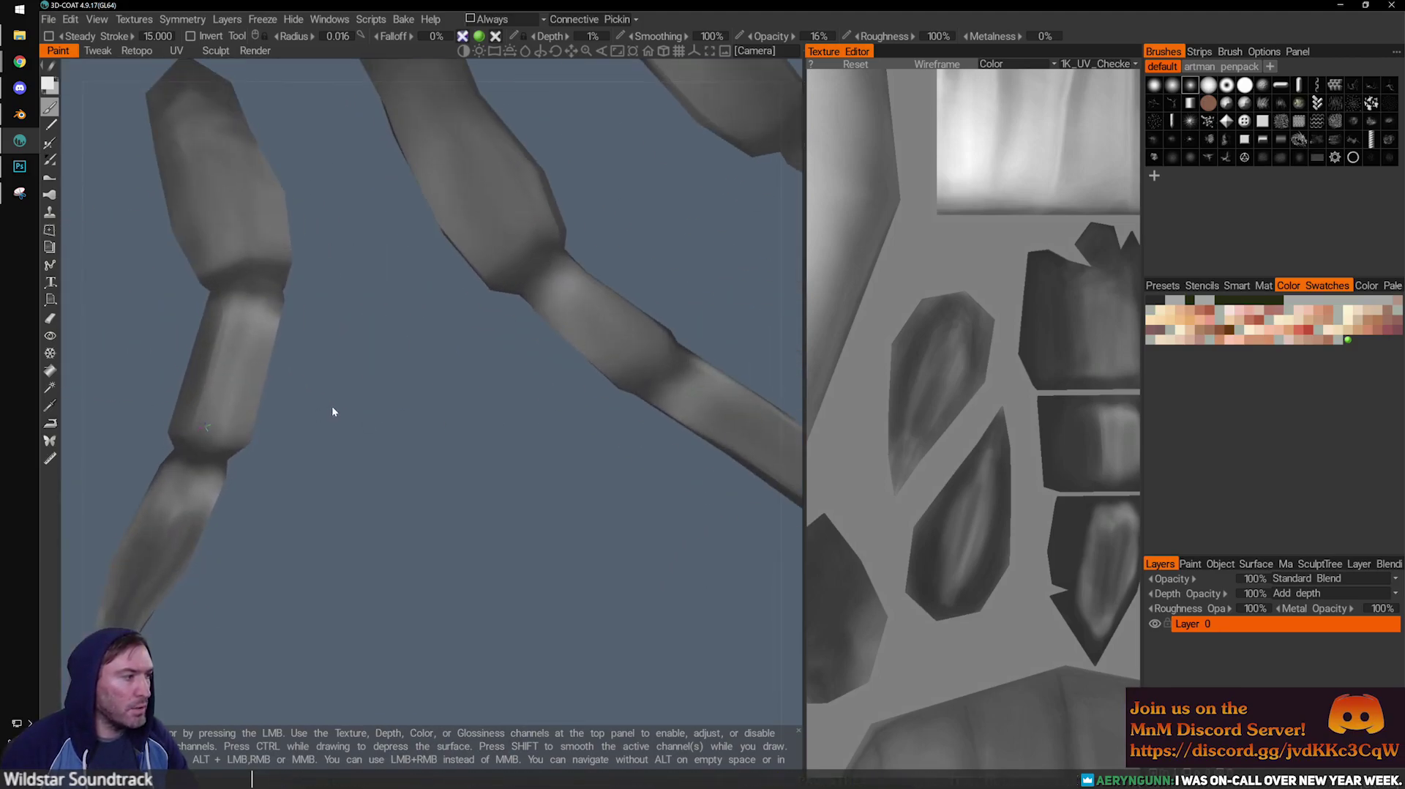
{"action": "left_click_drag", "start_coordinate": [645, 426], "coordinate": [572, 448]}
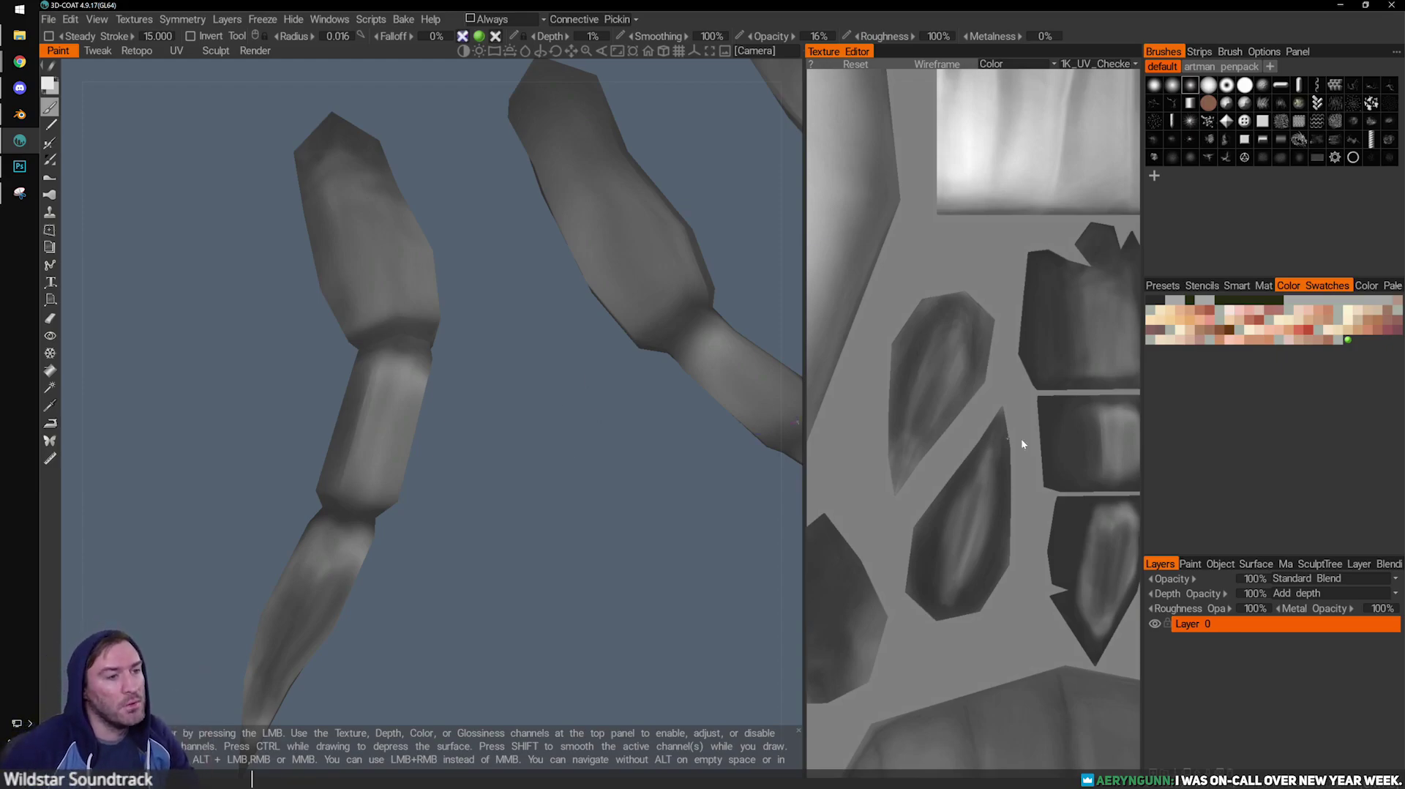
Blend lengthwise grey highlights on the front leg's middle and lower segments in the UV texture, enlarging the brush to radius 0.057.
{"action": "scroll", "coordinate": [998, 439], "scroll_direction": "down", "scroll_amount": 3}
{"action": "left_click_drag", "start_coordinate": [574, 550], "coordinate": [507, 476]}
{"action": "right_click_drag", "start_coordinate": [507, 476], "coordinate": [507, 497]}
{"action": "scroll", "coordinate": [934, 487], "scroll_direction": "up", "scroll_amount": 3}
{"action": "scroll", "coordinate": [934, 487], "scroll_direction": "up", "scroll_amount": 1}
{"action": "middle_click_drag", "start_coordinate": [1022, 594], "coordinate": [1018, 422]}
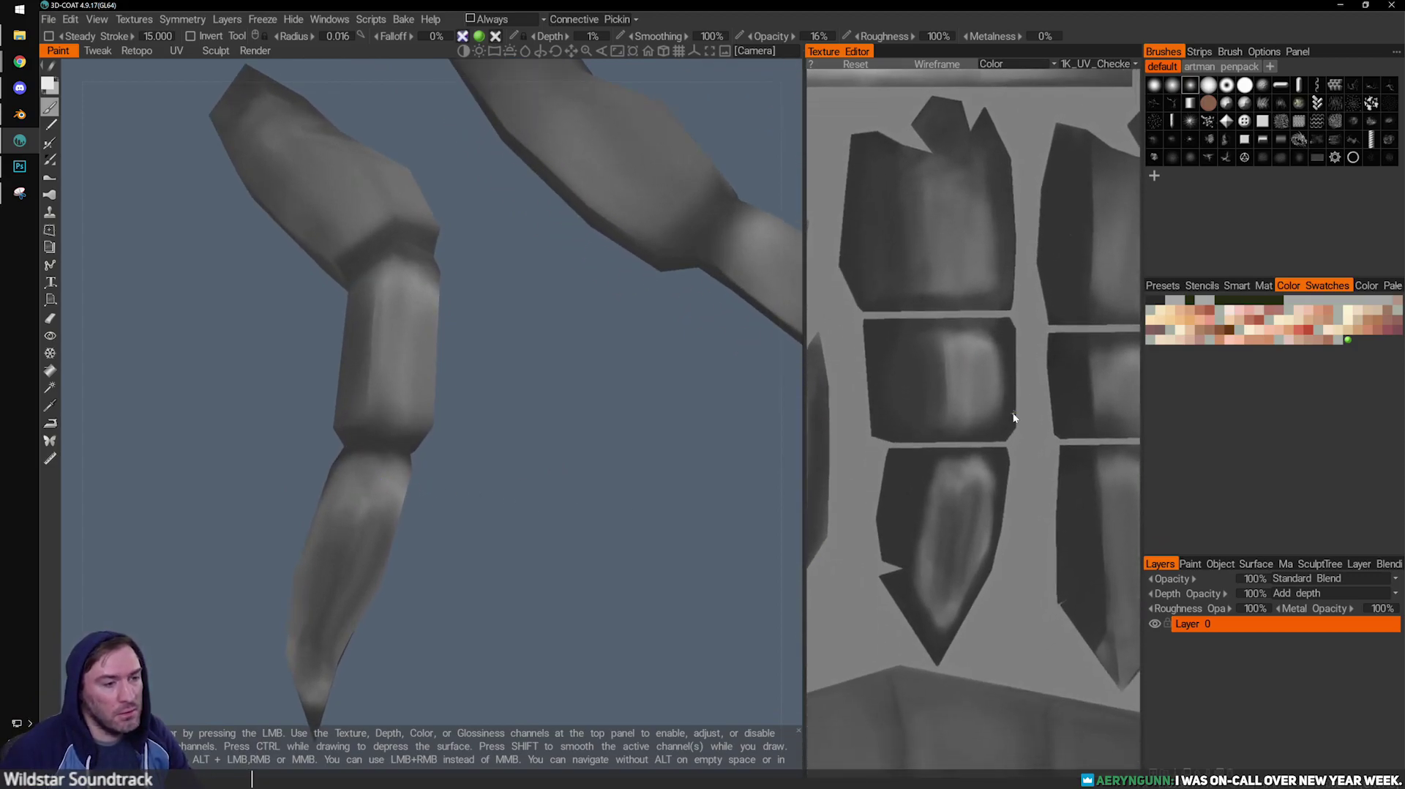
{"action": "key", "text": "bracketright"}
{"action": "key", "text": "bracketright"}
{"action": "key", "text": "bracketright"}
{"action": "key", "text": "bracketright"}
{"action": "key", "text": "bracketright"}
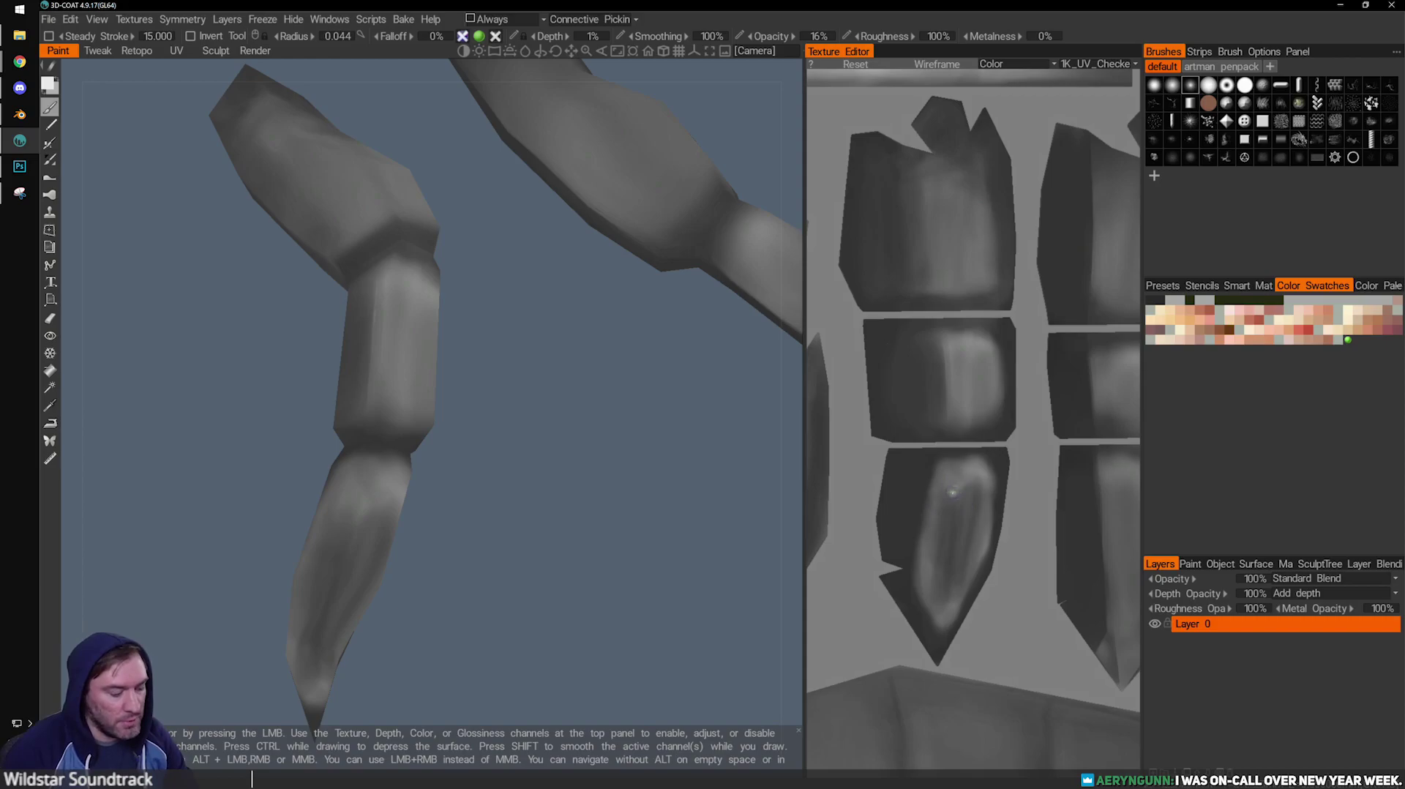
{"action": "key", "text": "v"}
{"action": "left_click_drag", "start_coordinate": [954, 474], "coordinate": [951, 505]}
{"action": "key", "text": "v"}
{"action": "right_click_drag", "start_coordinate": [947, 498], "coordinate": [943, 518]}
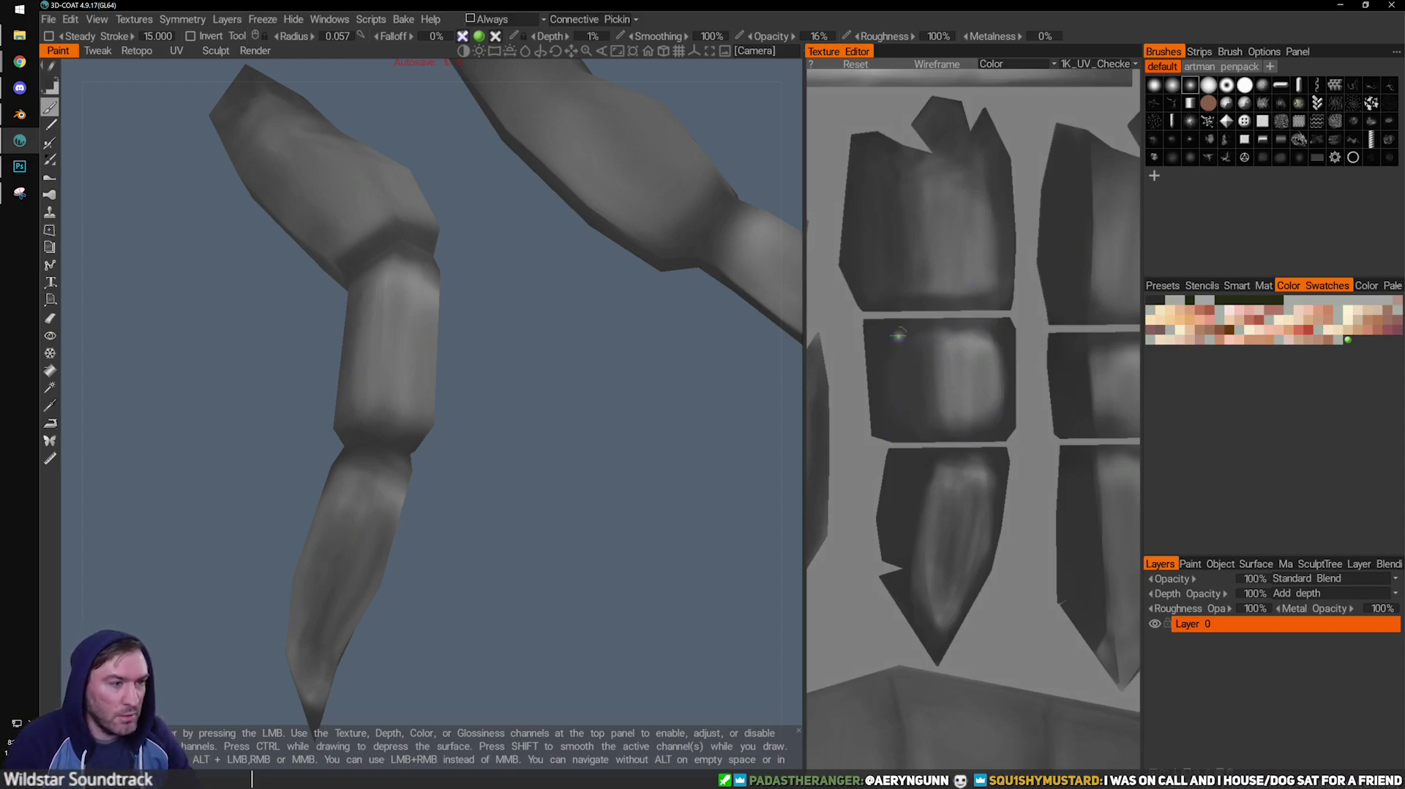
Review the shading of all the legs beside the head and body from several angles.
{"action": "left_click_drag", "start_coordinate": [254, 445], "coordinate": [539, 429]}
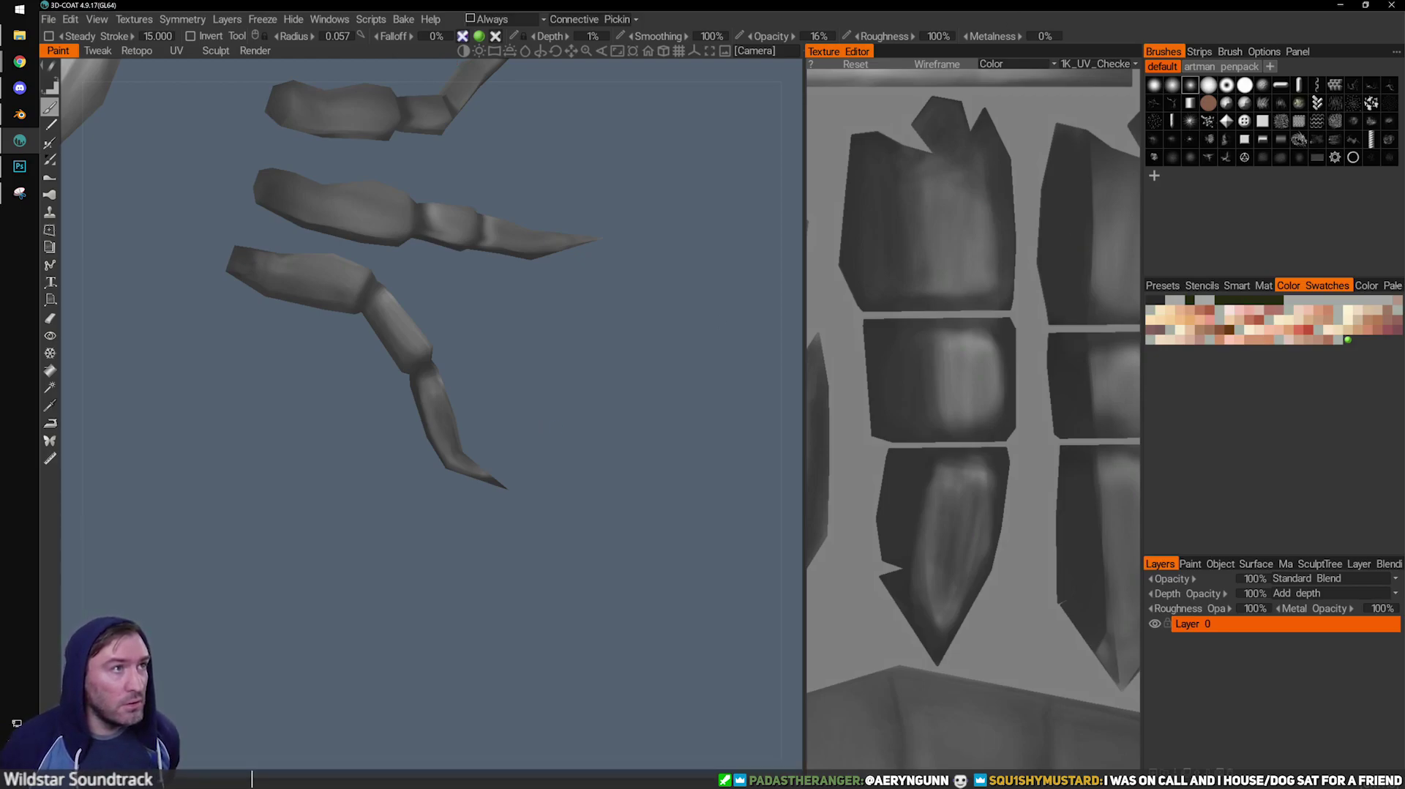
{"action": "key", "text": "alt+Tab"}
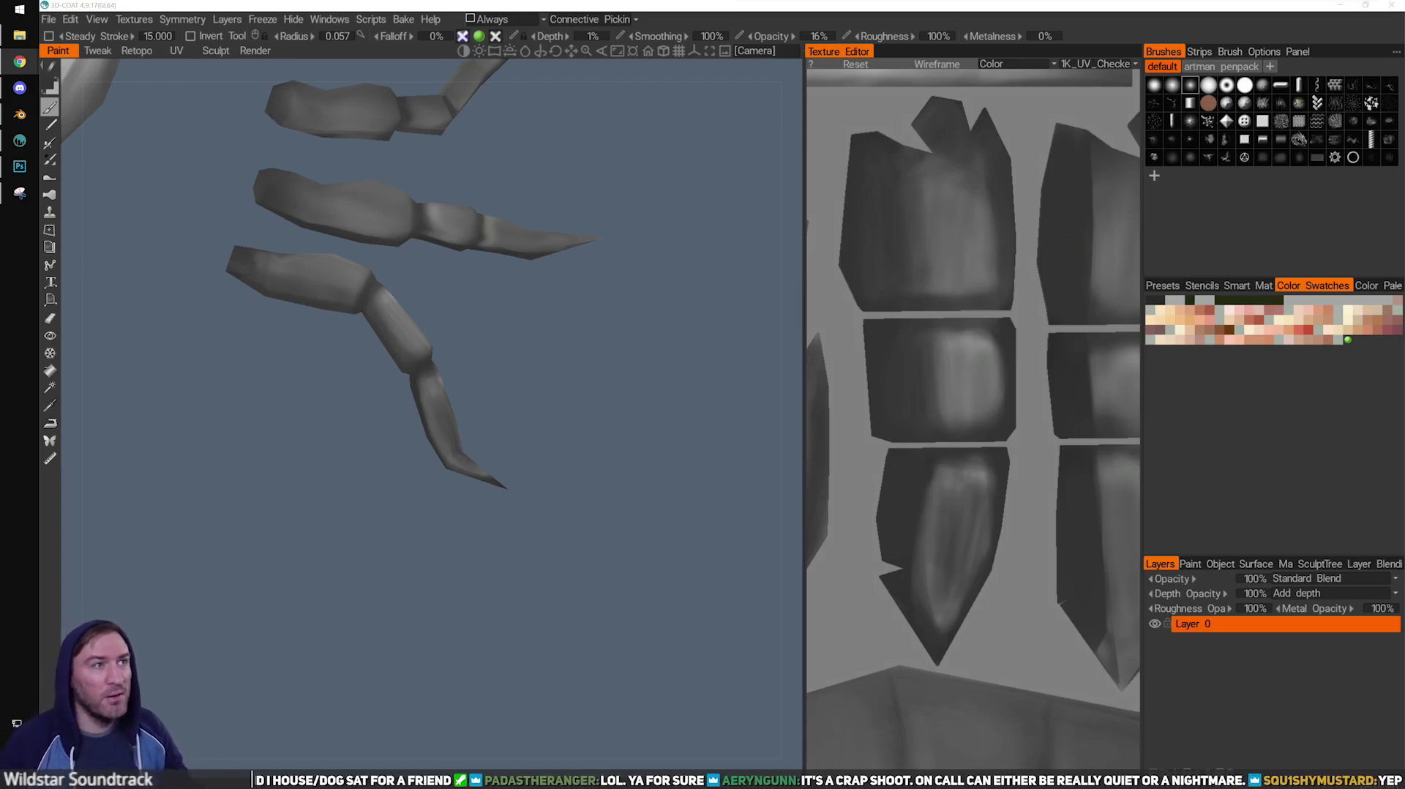
{"action": "left_click", "coordinate": [586, 144]}
{"action": "left_click_drag", "start_coordinate": [599, 235], "coordinate": [351, 248]}
{"action": "middle_click_drag", "start_coordinate": [352, 248], "coordinate": [513, 291]}
{"action": "middle_click_drag", "start_coordinate": [990, 407], "coordinate": [1007, 467]}
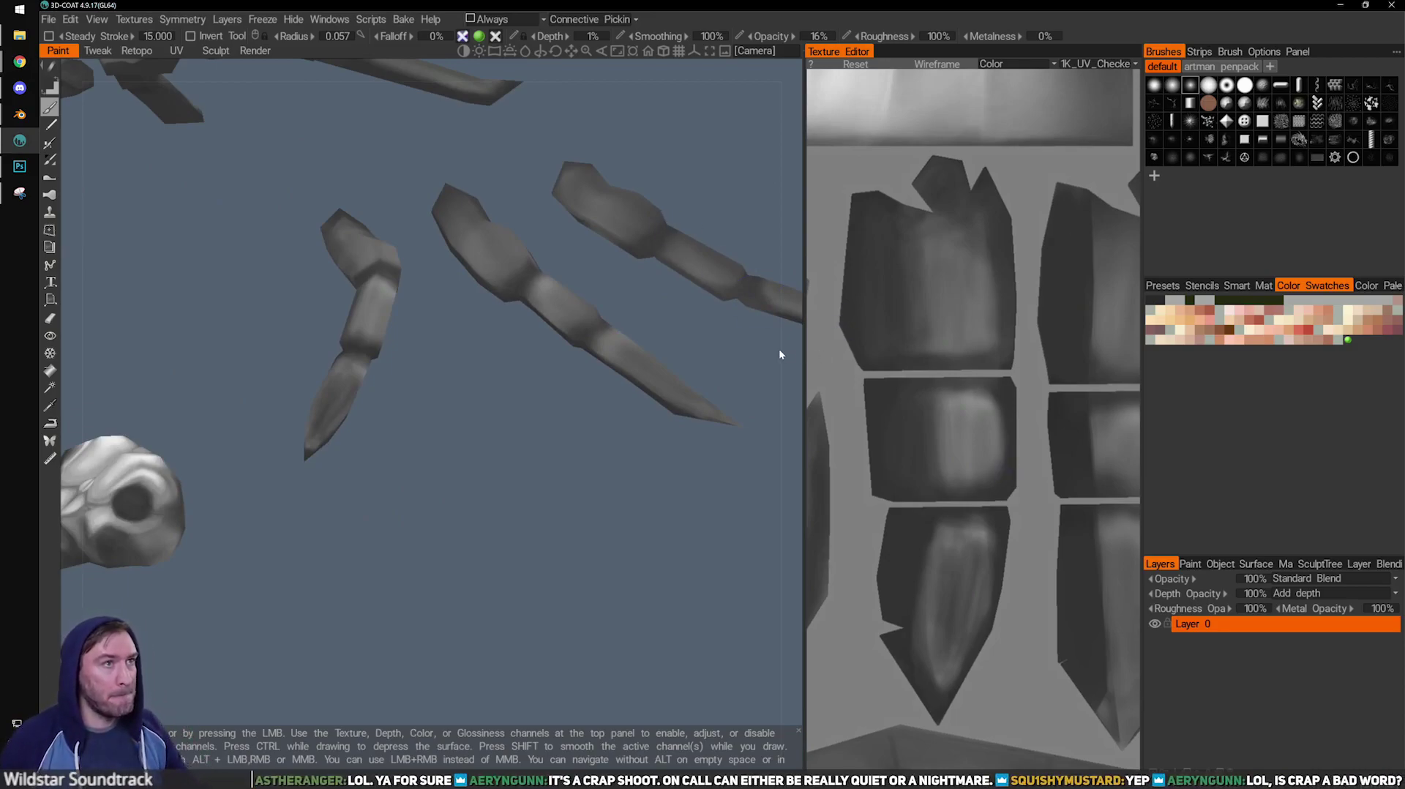
{"action": "left_click_drag", "start_coordinate": [508, 299], "coordinate": [581, 375]}
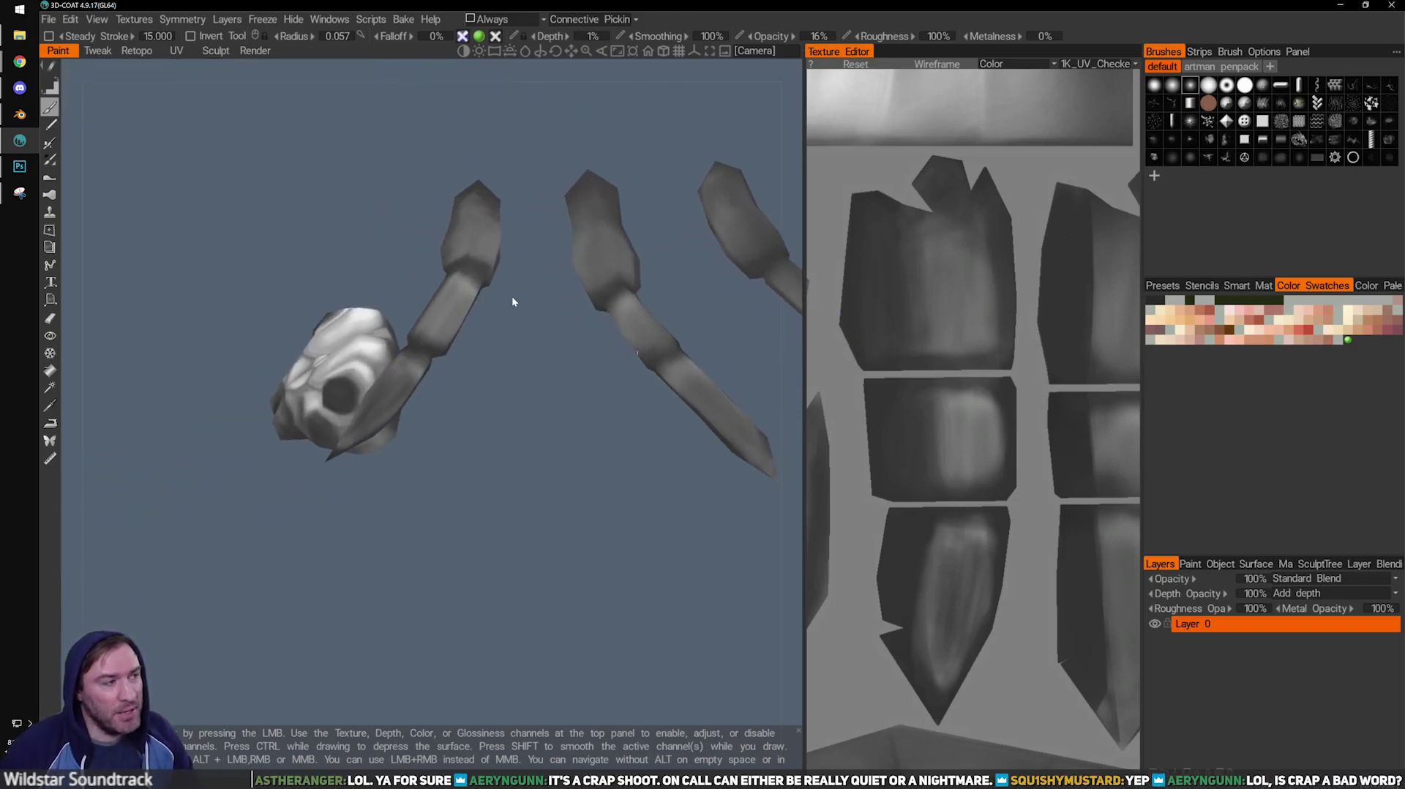
{"action": "middle_click_drag", "start_coordinate": [511, 301], "coordinate": [511, 415]}
{"action": "right_click_drag", "start_coordinate": [511, 416], "coordinate": [561, 477]}
{"action": "middle_click_drag", "start_coordinate": [507, 282], "coordinate": [501, 346]}
{"action": "left_click_drag", "start_coordinate": [501, 347], "coordinate": [429, 346], "text": "alt"}
{"action": "right_click_drag", "start_coordinate": [429, 345], "coordinate": [451, 328]}
{"action": "middle_click_drag", "start_coordinate": [451, 328], "coordinate": [279, 401]}
{"action": "middle_click_drag", "start_coordinate": [408, 322], "coordinate": [363, 401]}
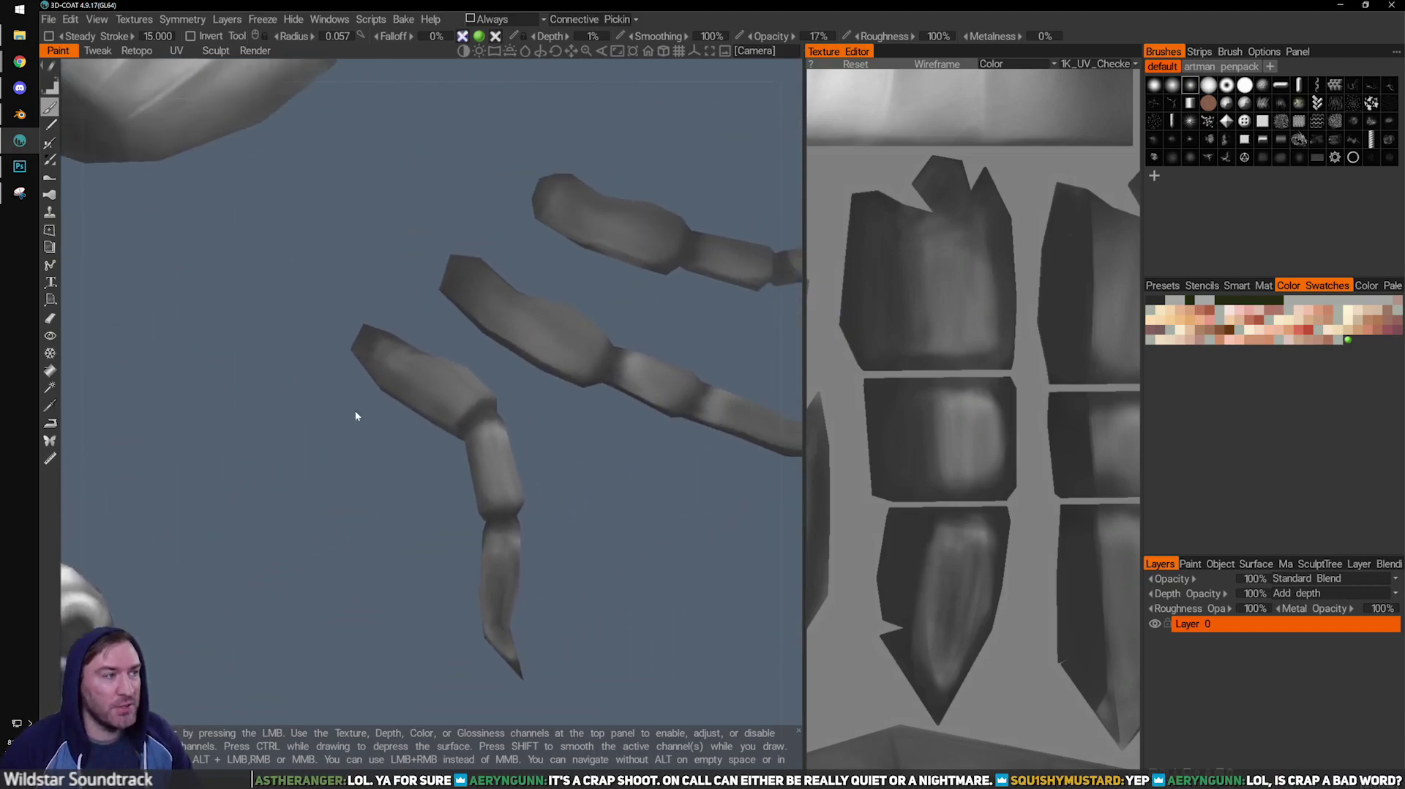
Darken the body end of the front leg's upper segment in the UV texture using a brush radius of 0.083.
{"action": "right_click_drag", "start_coordinate": [364, 402], "coordinate": [444, 444]}
{"action": "middle_click_drag", "start_coordinate": [919, 403], "coordinate": [932, 463]}
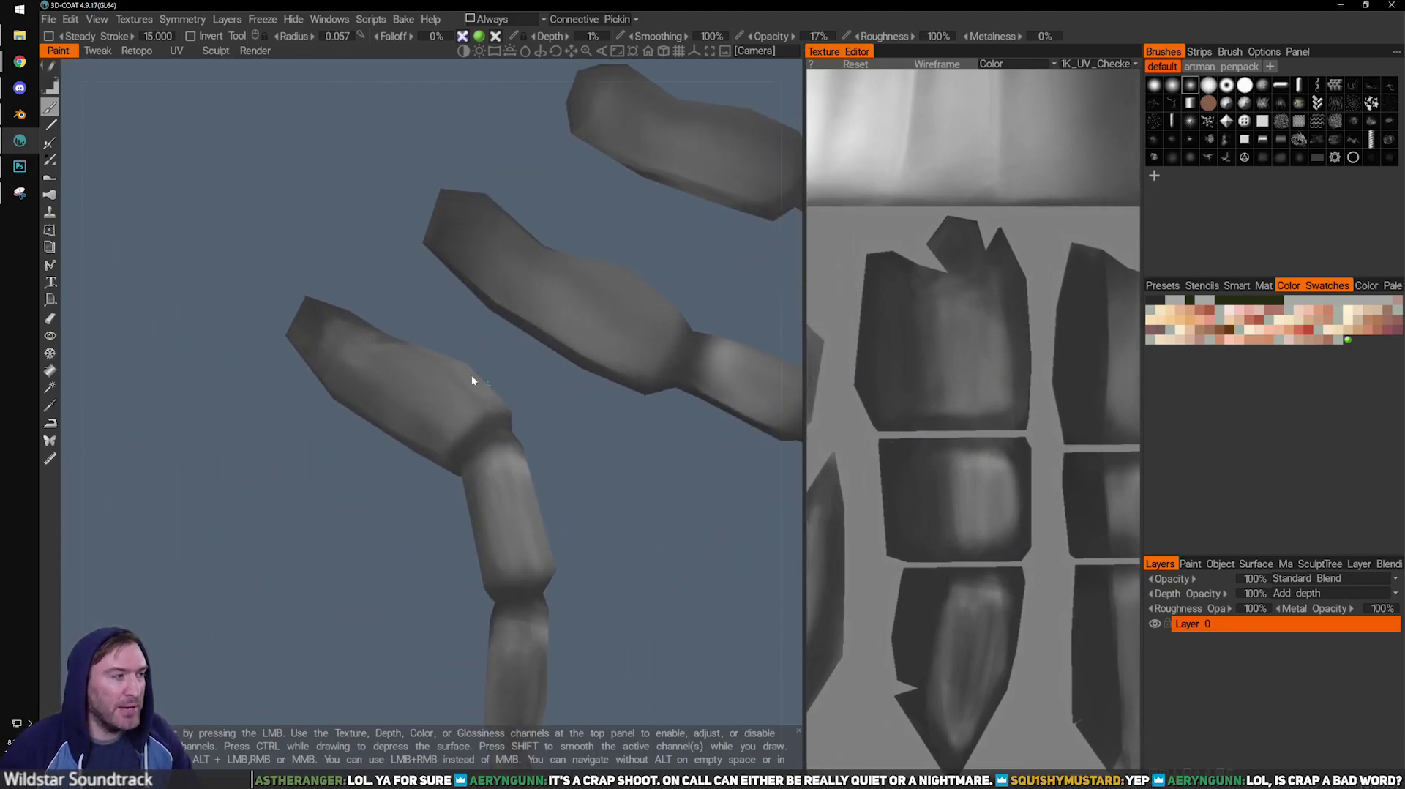
{"action": "left_click_drag", "start_coordinate": [517, 455], "coordinate": [461, 457], "text": "alt"}
{"action": "scroll", "coordinate": [1067, 498], "scroll_direction": "up", "scroll_amount": 2}
{"action": "left_click_drag", "start_coordinate": [552, 486], "coordinate": [405, 457], "text": "alt"}
{"action": "middle_click_drag", "start_coordinate": [919, 519], "coordinate": [821, 500]}
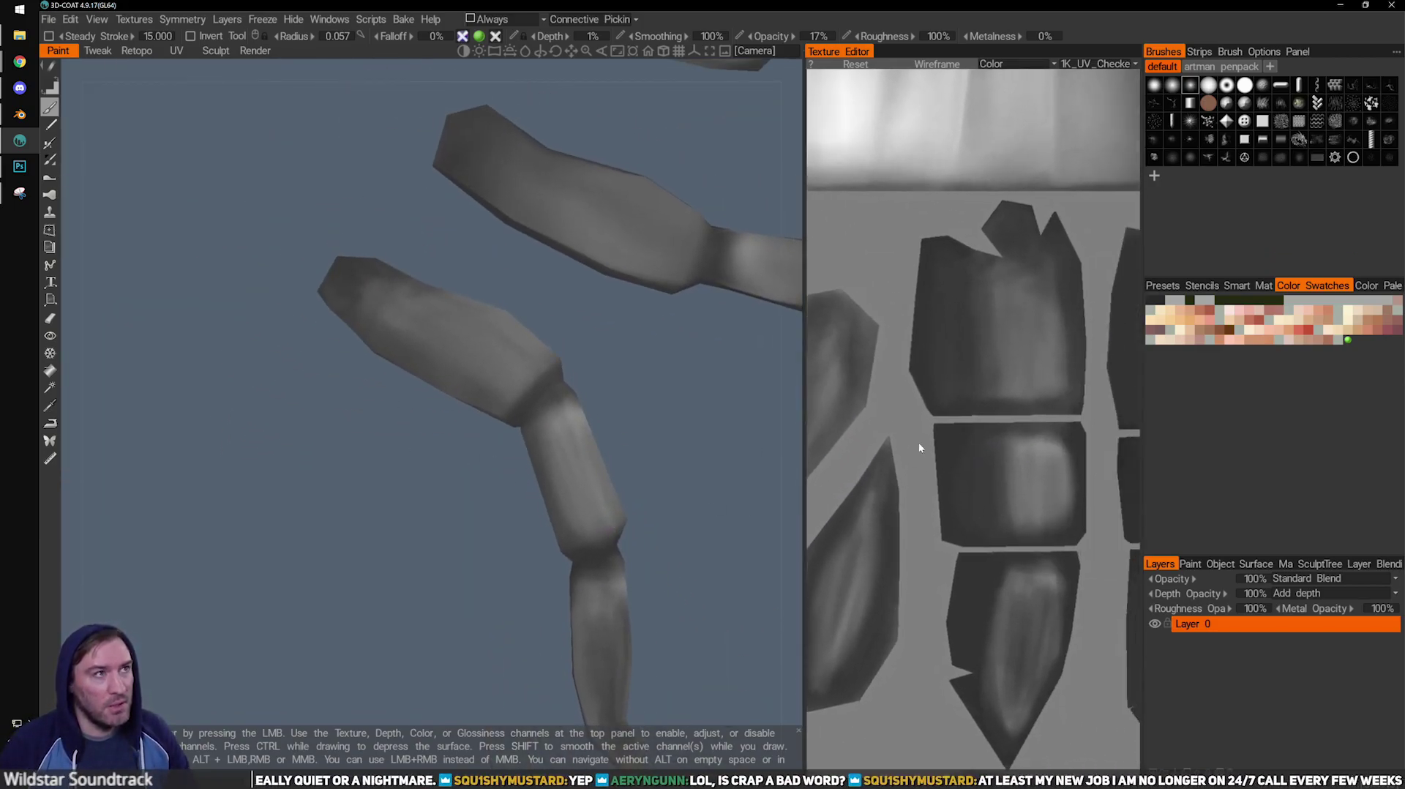
{"action": "middle_click_drag", "start_coordinate": [726, 470], "coordinate": [613, 486]}
{"action": "middle_click_drag", "start_coordinate": [989, 515], "coordinate": [920, 503]}
{"action": "key", "text": "bracketright"}
{"action": "key", "text": "bracketright"}
{"action": "key", "text": "bracketright"}
{"action": "key", "text": "bracketright"}
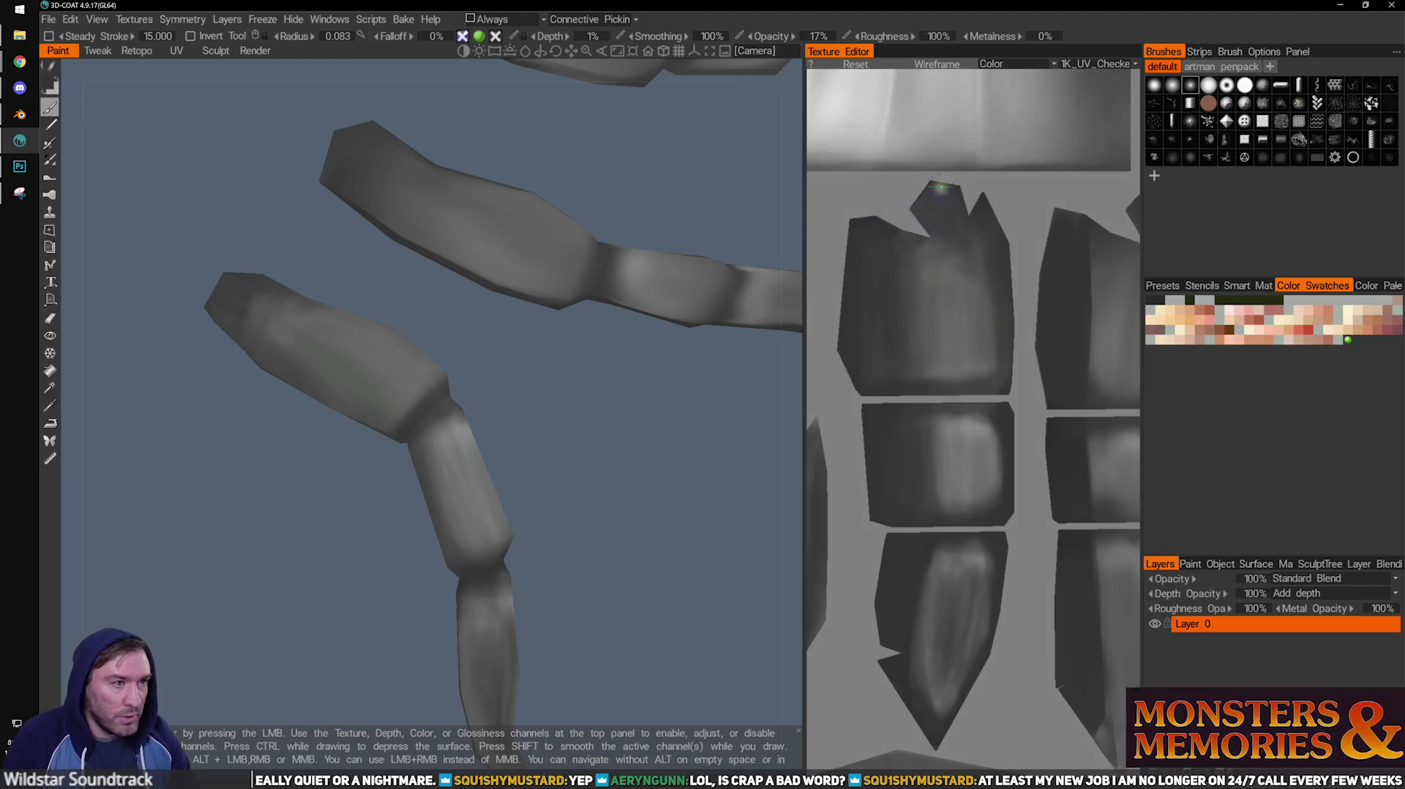
{"action": "middle_click_drag", "start_coordinate": [956, 199], "coordinate": [946, 232]}
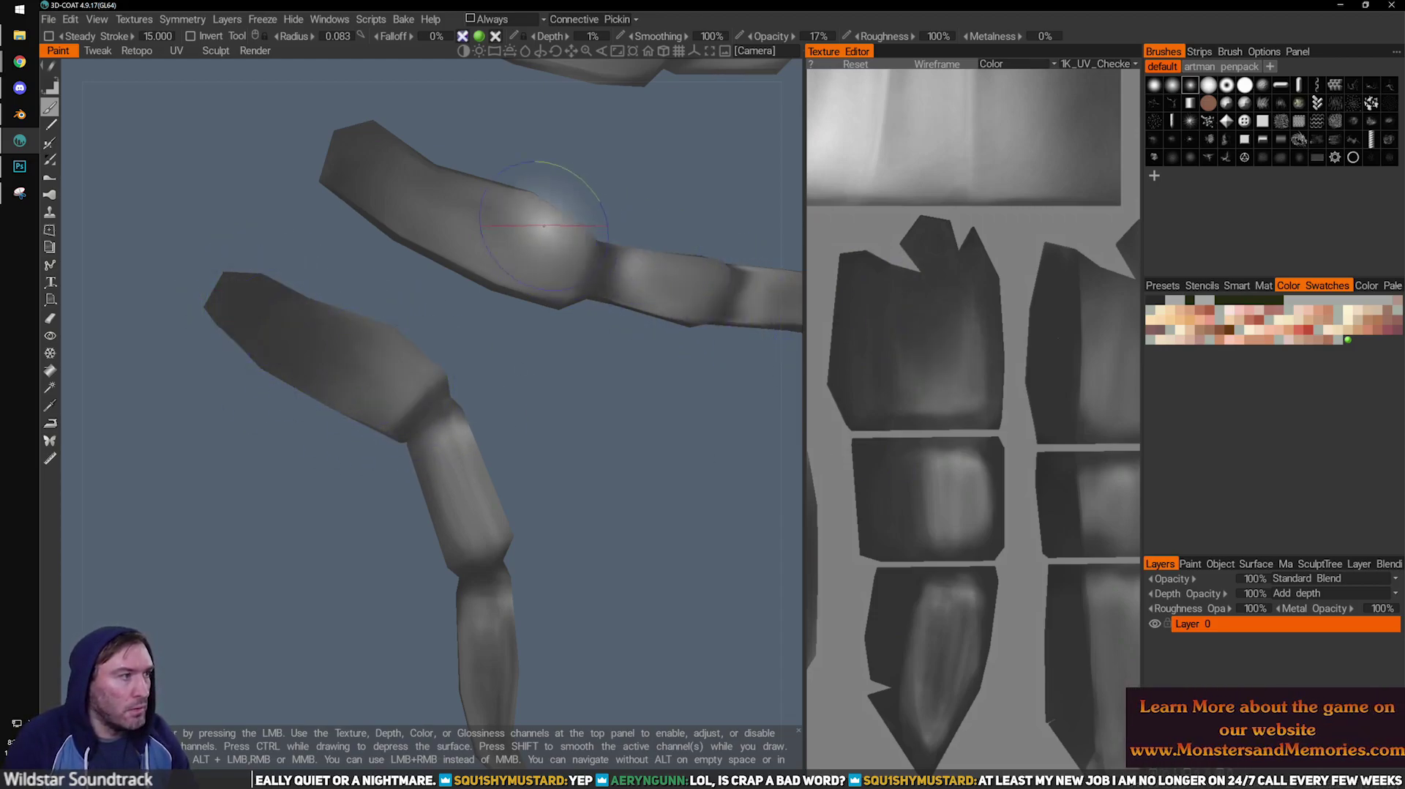
Check the darkened upper segment and the claw-like tip of the front leg from several angles.
{"action": "right_click_drag", "start_coordinate": [402, 121], "coordinate": [297, 407]}
{"action": "middle_click_drag", "start_coordinate": [506, 364], "coordinate": [522, 406]}
{"action": "left_click_drag", "start_coordinate": [521, 406], "coordinate": [503, 439]}
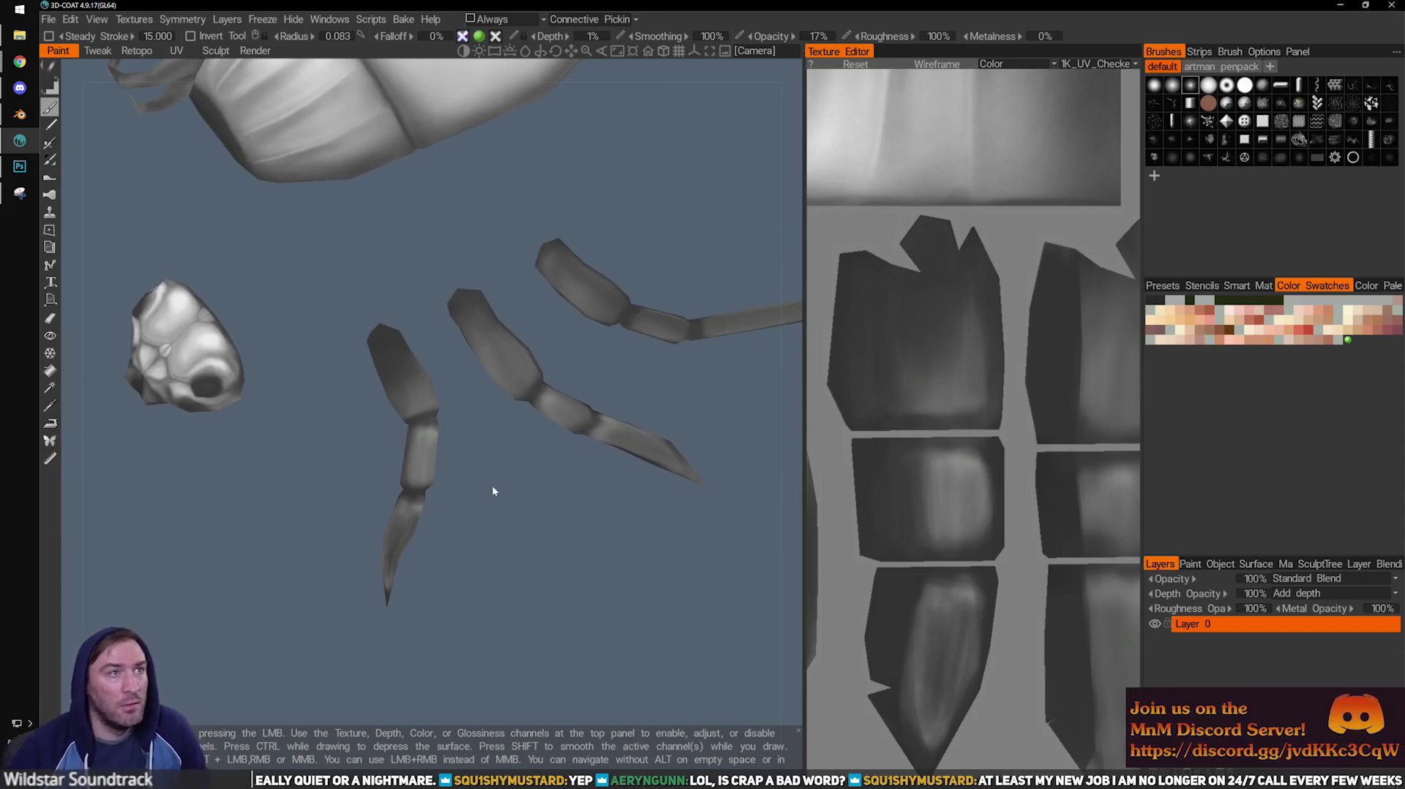
{"action": "left_click_drag", "start_coordinate": [539, 516], "coordinate": [464, 453]}
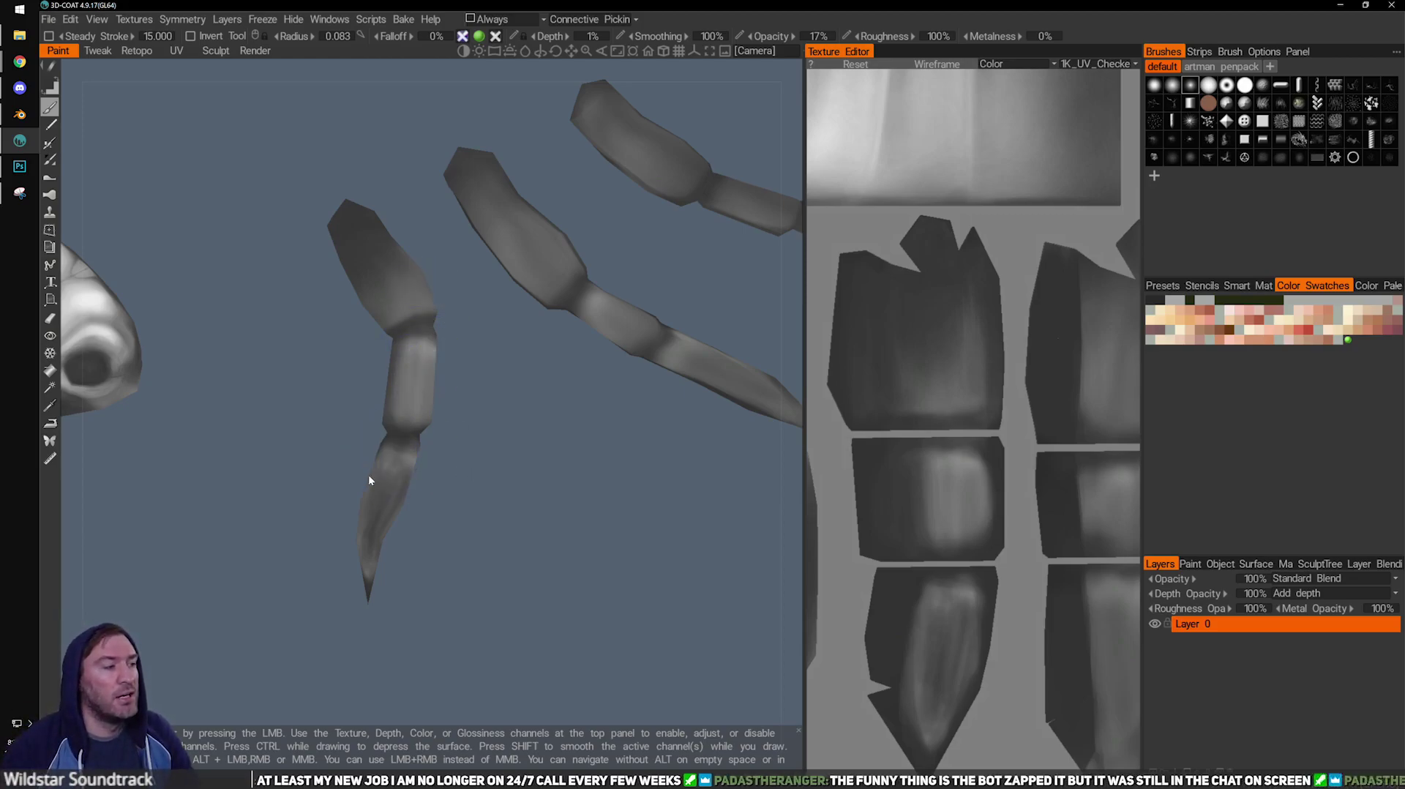
{"action": "right_click_drag", "start_coordinate": [317, 514], "coordinate": [461, 521]}
{"action": "mouse_move", "coordinate": [495, 567]}
{"action": "left_mouse_down"}
{"action": "mouse_move", "coordinate": [596, 397]}
{"action": "mouse_move", "coordinate": [558, 446]}
{"action": "left_mouse_up"}
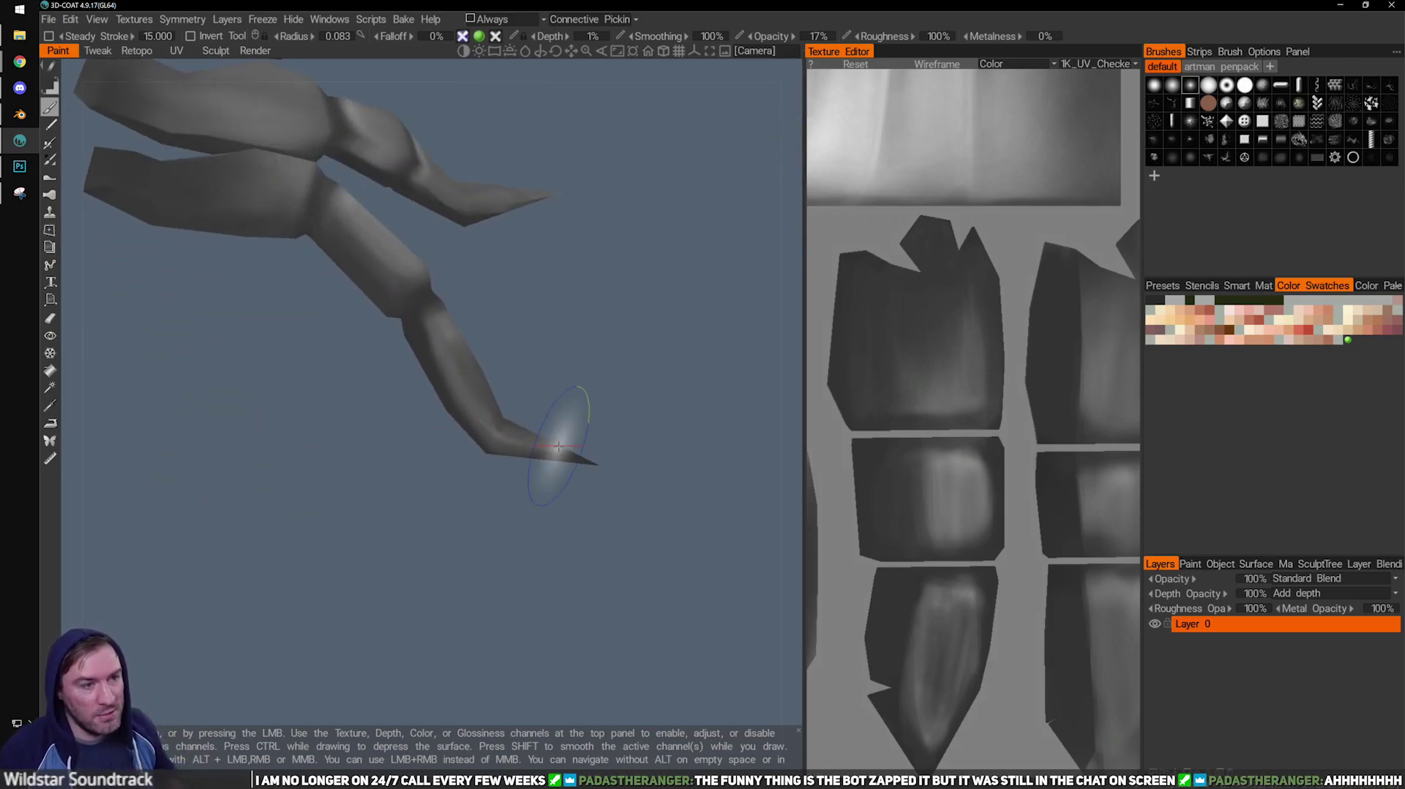
{"action": "left_click_drag", "start_coordinate": [554, 401], "coordinate": [480, 379]}
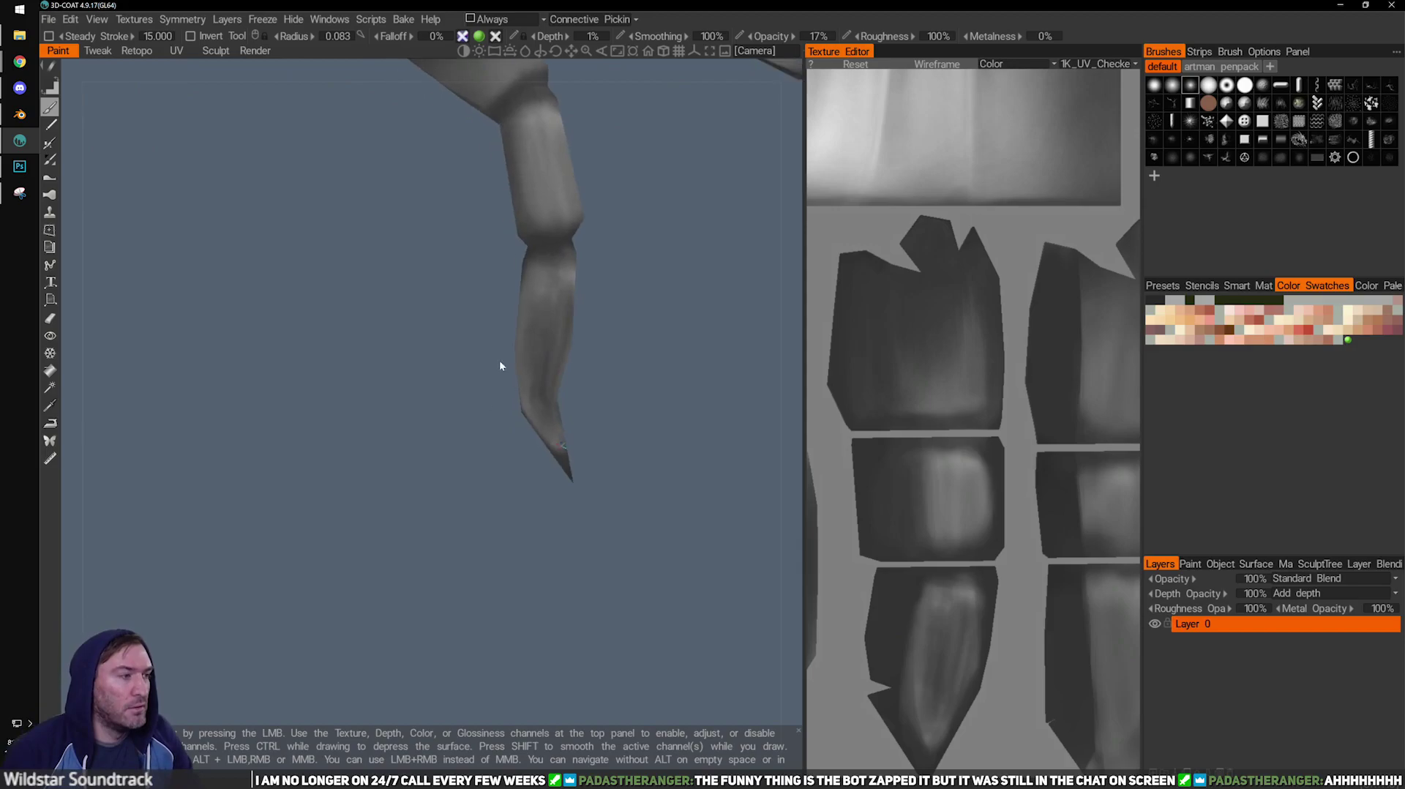
Darken the edges and pointed end of the front leg's lowest segment with a brush radius of 0.124.
{"action": "middle_click_drag", "start_coordinate": [480, 379], "coordinate": [402, 429]}
{"action": "middle_click_drag", "start_coordinate": [950, 643], "coordinate": [947, 498]}
{"action": "right_click_drag", "start_coordinate": [948, 494], "coordinate": [906, 523]}
{"action": "middle_click_drag", "start_coordinate": [907, 523], "coordinate": [959, 402]}
{"action": "right_click_drag", "start_coordinate": [959, 402], "coordinate": [941, 398]}
{"action": "key", "text": "bracketright"}
{"action": "key", "text": "bracketright"}
{"action": "key", "text": "bracketright"}
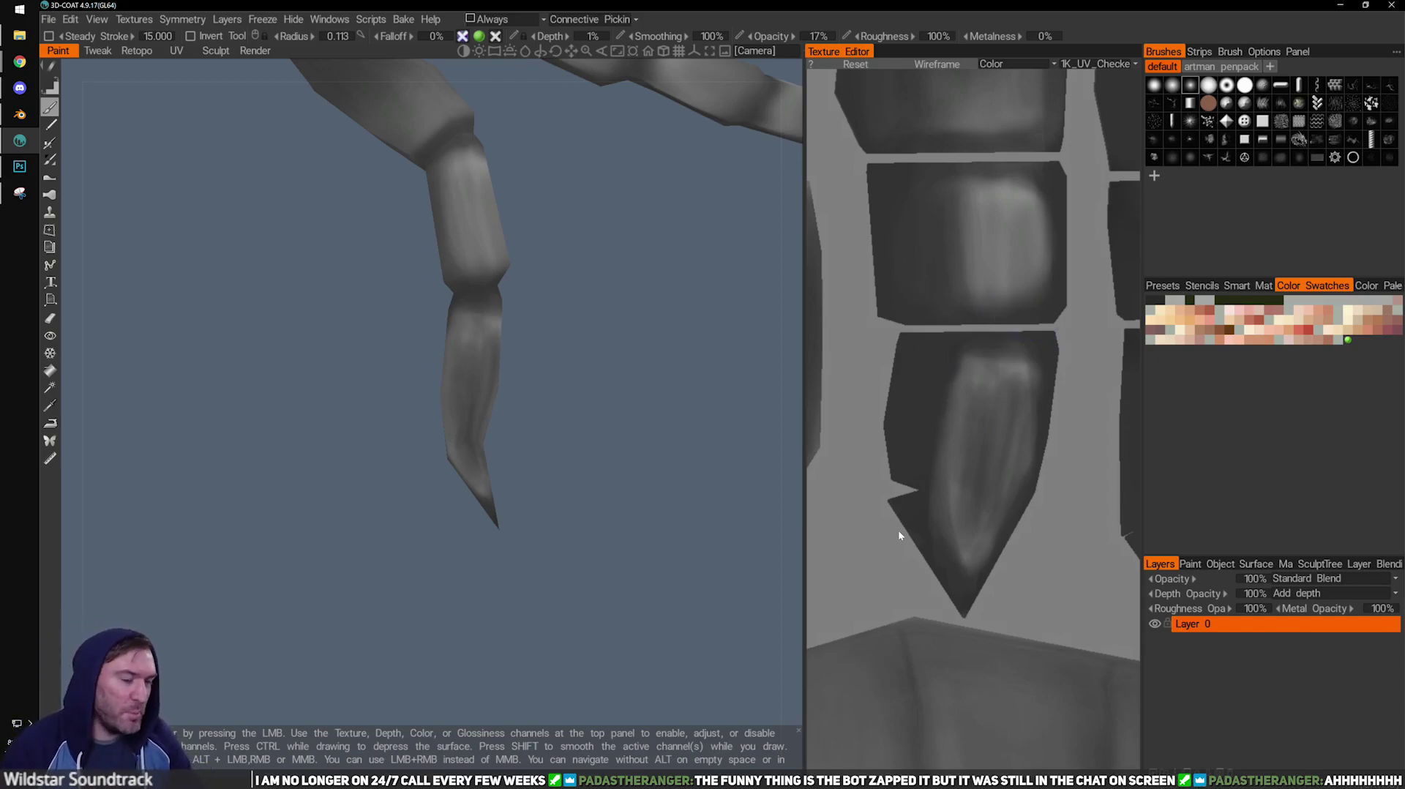
{"action": "key", "text": "]"}
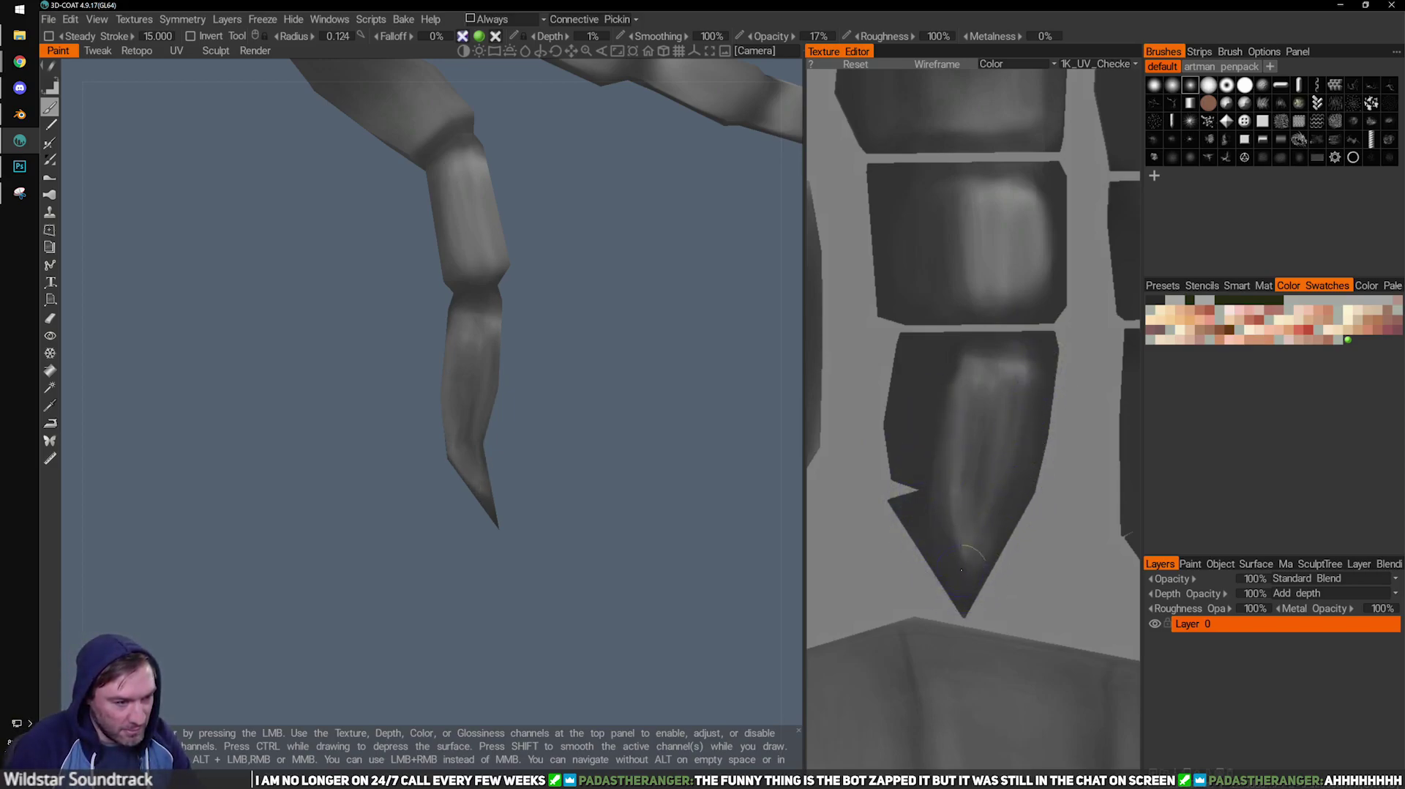
Smooth the shading at the bend above the leg's tip and darken the point using a smaller brush, radius 0.058.
{"action": "left_click_drag", "start_coordinate": [512, 372], "coordinate": [477, 395]}
{"action": "right_click_drag", "start_coordinate": [477, 395], "coordinate": [504, 447]}
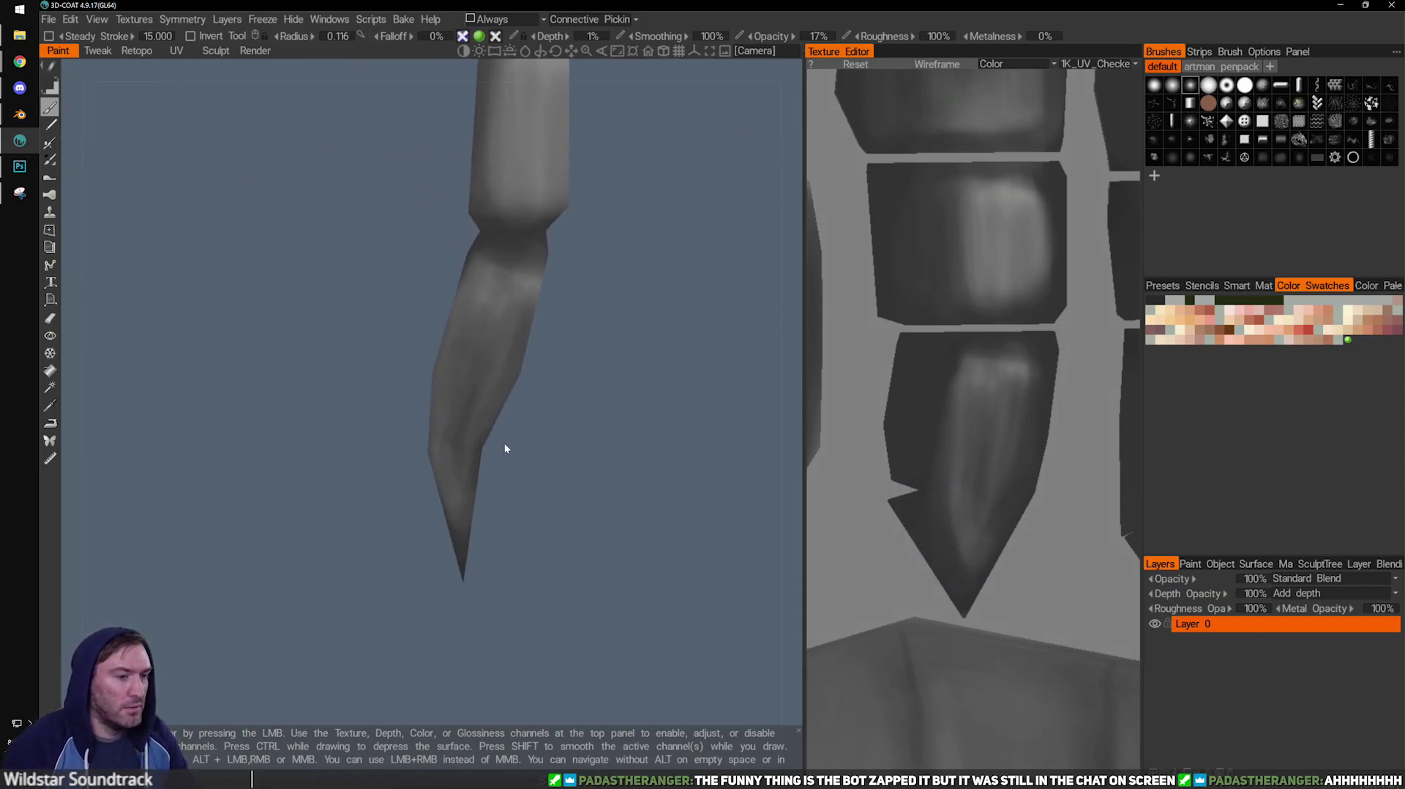
{"action": "key", "text": "["}
{"action": "key", "text": "["}
{"action": "key", "text": "["}
{"action": "key", "text": "["}
{"action": "key", "text": "["}
{"action": "key", "text": "["}
{"action": "left_click_drag", "start_coordinate": [461, 465], "coordinate": [459, 505], "text": "shift"}
{"action": "key", "text": "]"}
{"action": "key", "text": "]"}
{"action": "key", "text": "]"}
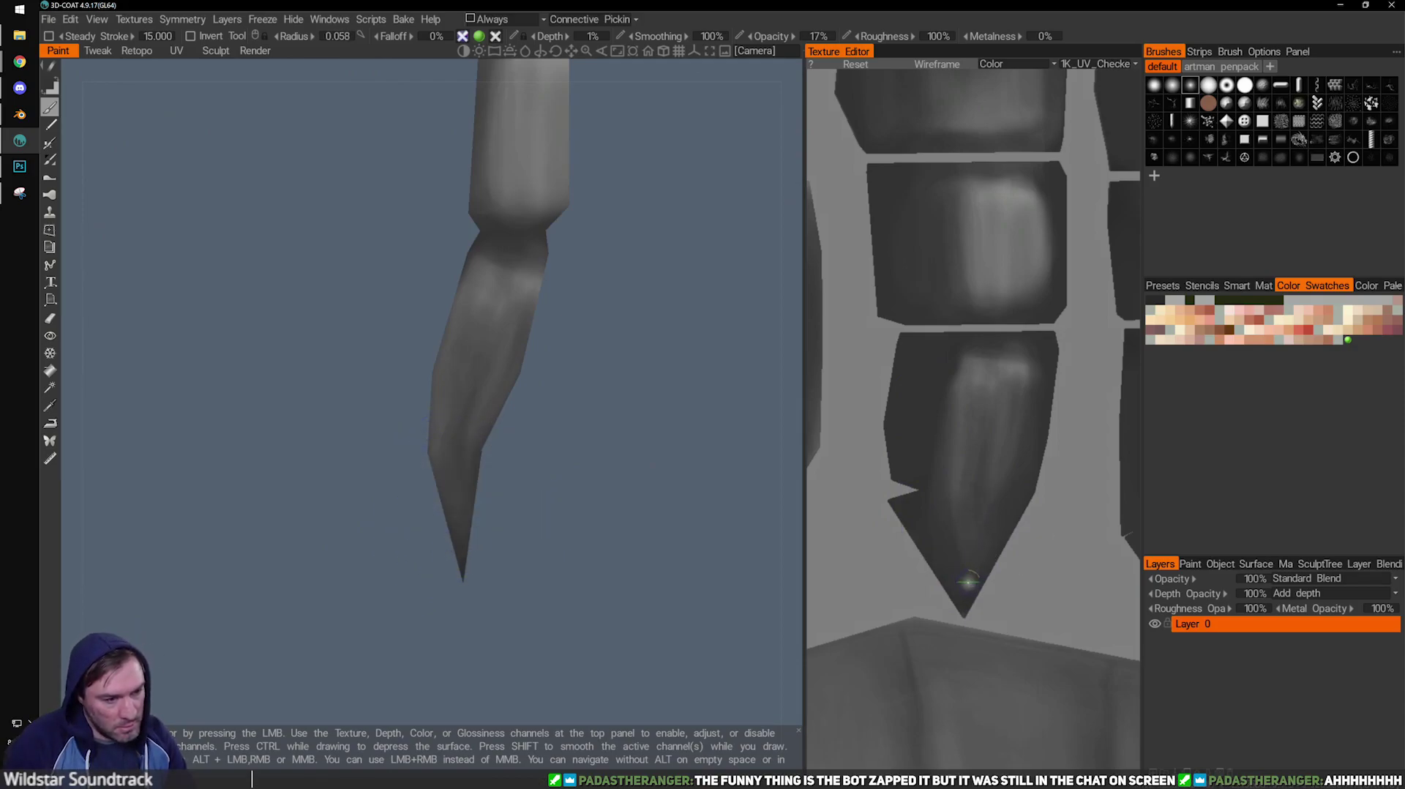
Cover the leg's whole pointed tip in even dark grey with the brush enlarged to radius 0.124.
{"action": "mouse_move", "coordinate": [938, 575]}
{"action": "middle_mouse_down"}
{"action": "mouse_move", "coordinate": [1057, 583]}
{"action": "mouse_move", "coordinate": [989, 579]}
{"action": "middle_mouse_up"}
{"action": "key", "text": "]"}
{"action": "key", "text": "]"}
{"action": "key", "text": "]"}
{"action": "key", "text": "]"}
{"action": "key", "text": "]"}
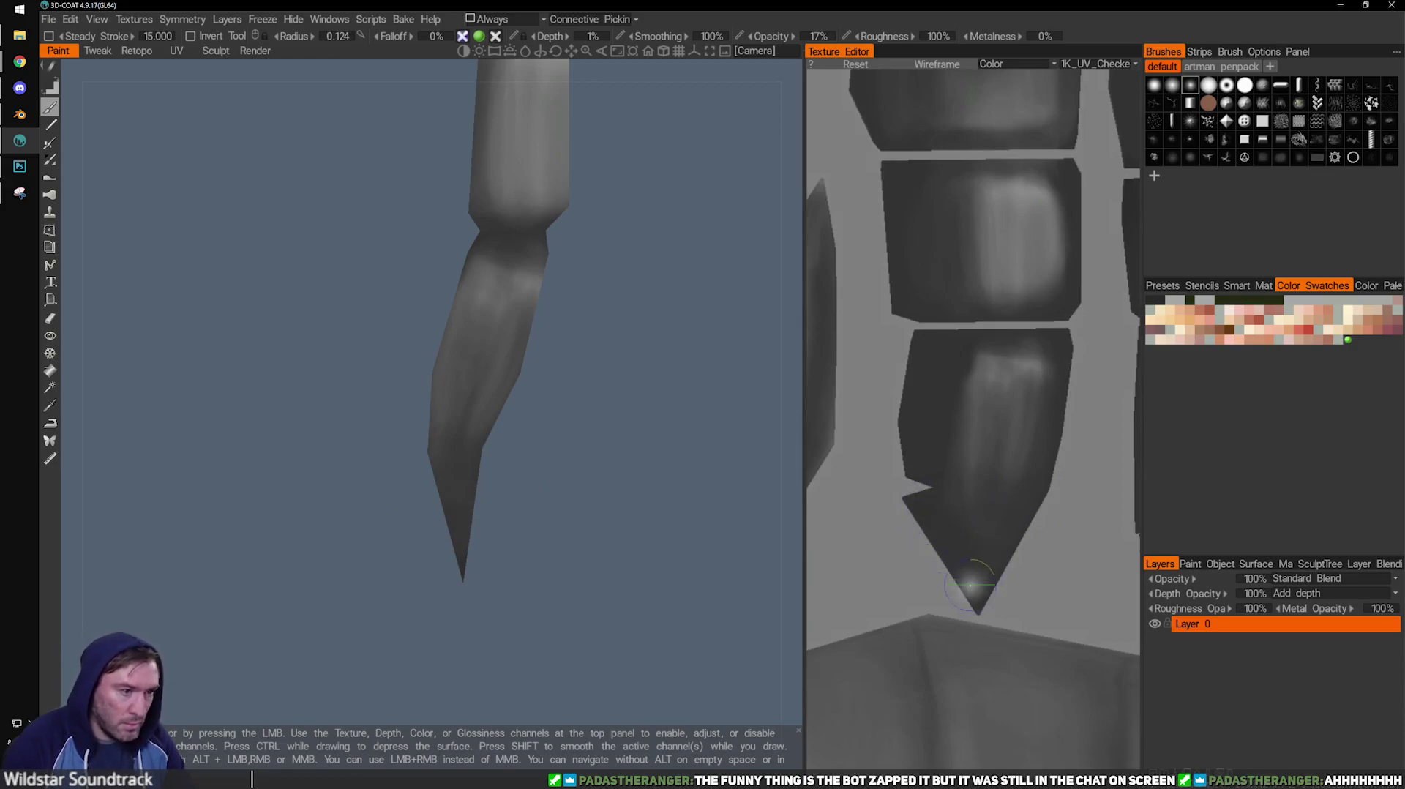
{"action": "middle_click_drag", "start_coordinate": [1050, 509], "coordinate": [970, 565]}
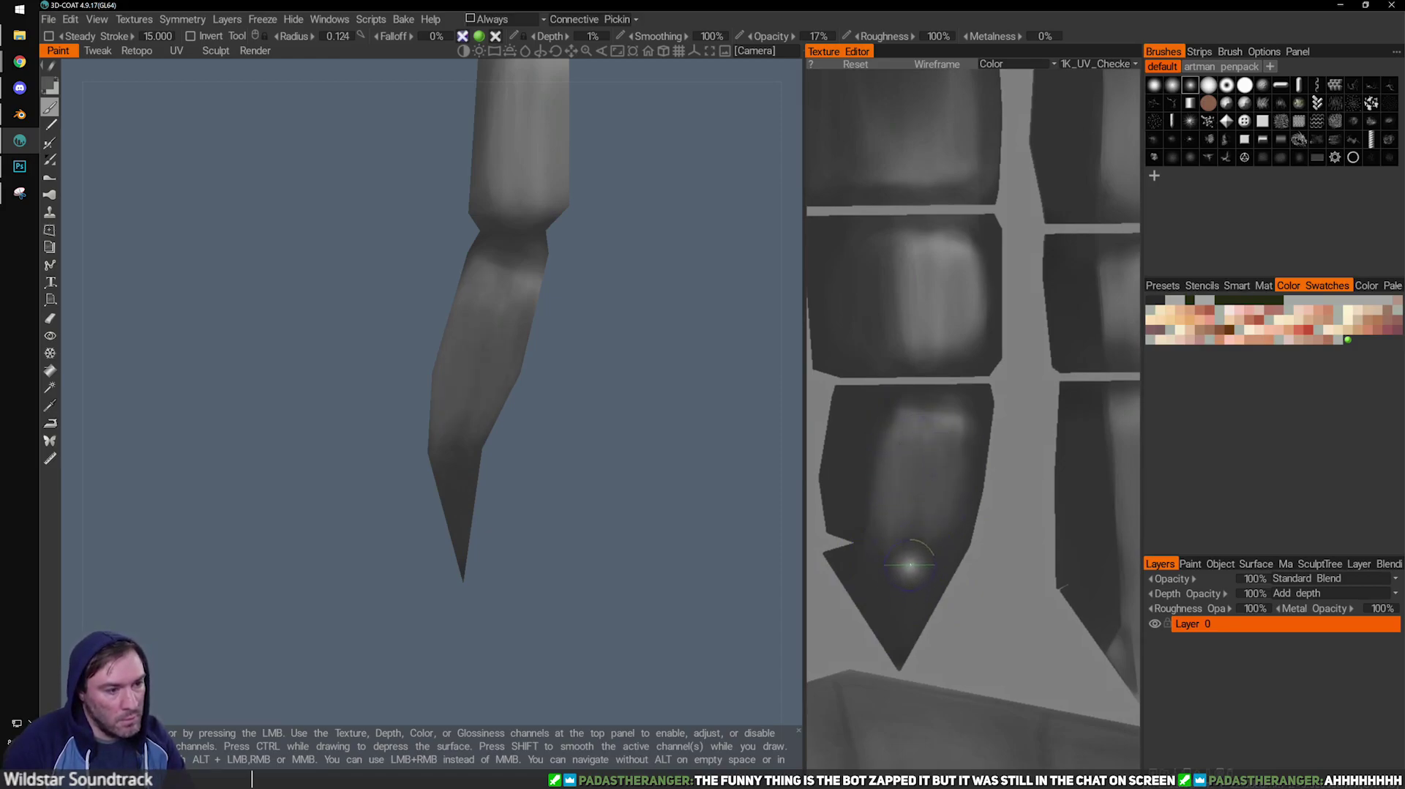
Paint fine lengthwise streaks into the lowest leg segment's highlight, reducing the brush to a radius of 0.028.
{"action": "key", "text": "bracketleft"}
{"action": "key", "text": "bracketleft"}
{"action": "key", "text": "bracketleft"}
{"action": "key", "text": "bracketleft"}
{"action": "key", "text": "bracketleft"}
{"action": "key", "text": "bracketleft"}
{"action": "key", "text": "bracketleft"}
{"action": "key", "text": "bracketleft"}
{"action": "key", "text": "bracketleft"}
{"action": "key", "text": "bracketleft"}
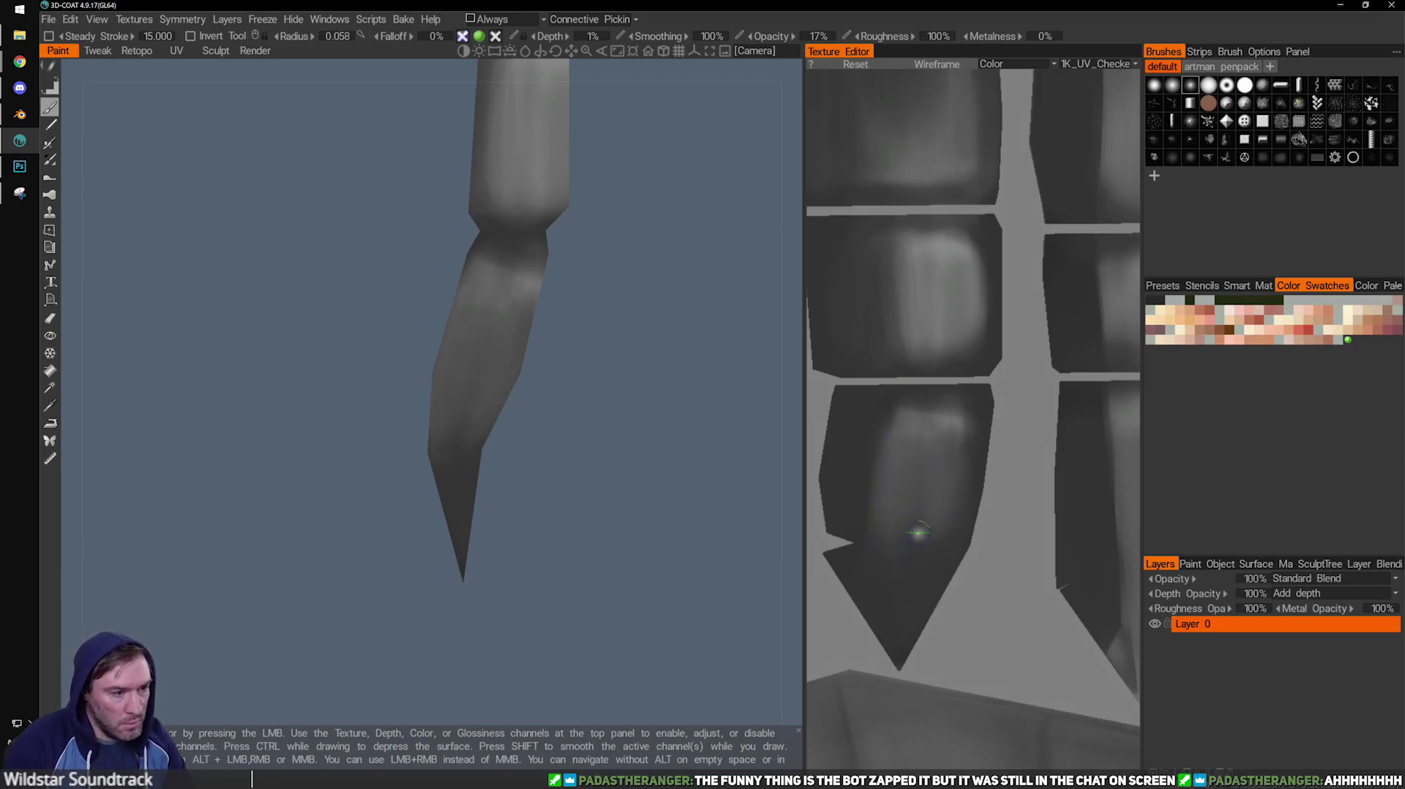
{"action": "key", "text": "bracketleft"}
{"action": "key", "text": "bracketleft"}
{"action": "key", "text": "bracketleft"}
{"action": "key", "text": "bracketleft"}
{"action": "key", "text": "bracketleft"}
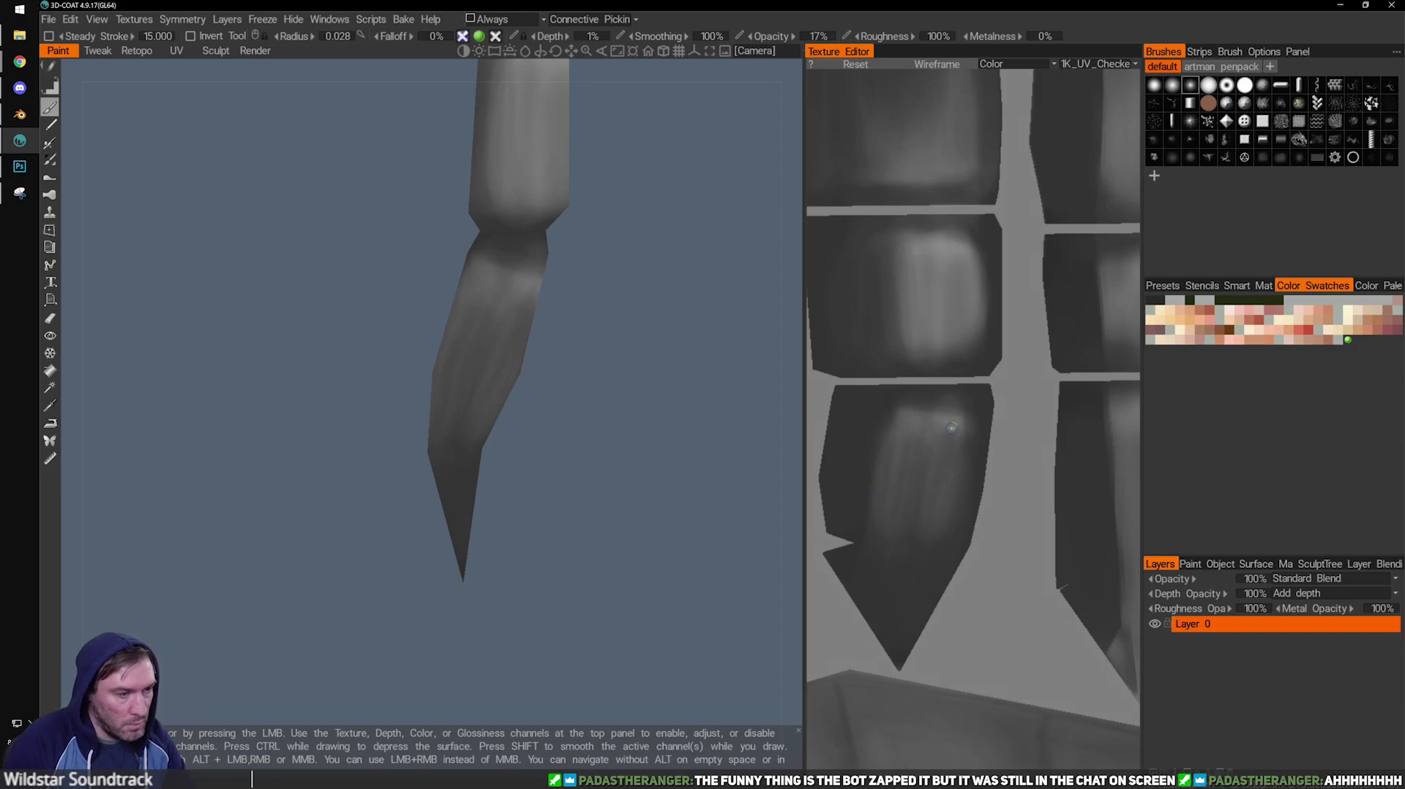
Blend the streaks into the dark tip with a 0.048 radius brush and check the leg from the side.
{"action": "key", "text": "bracketright"}
{"action": "key", "text": "bracketright"}
{"action": "key", "text": "bracketright"}
{"action": "key", "text": "bracketright"}
{"action": "key", "text": "bracketright"}
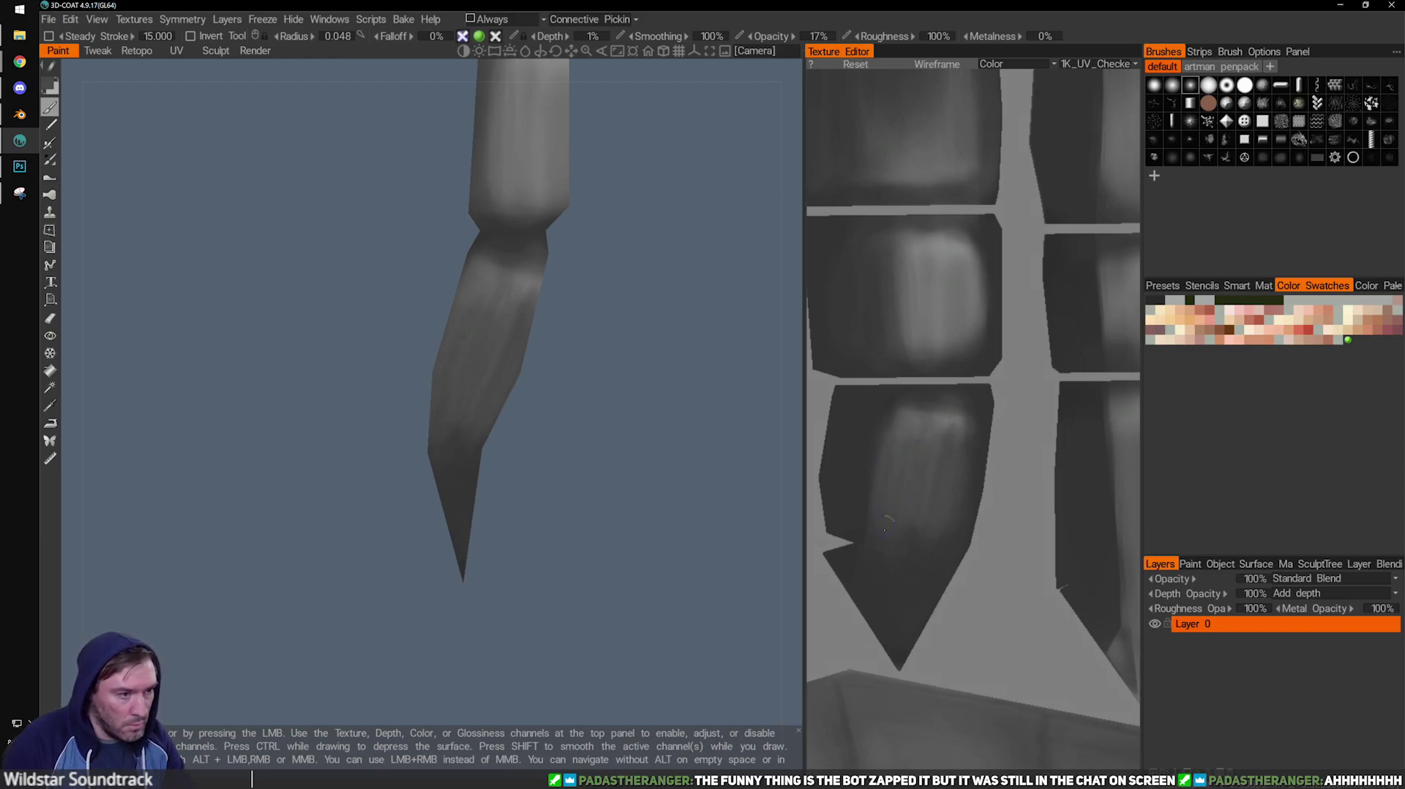
{"action": "left_click_drag", "start_coordinate": [606, 521], "coordinate": [514, 416]}
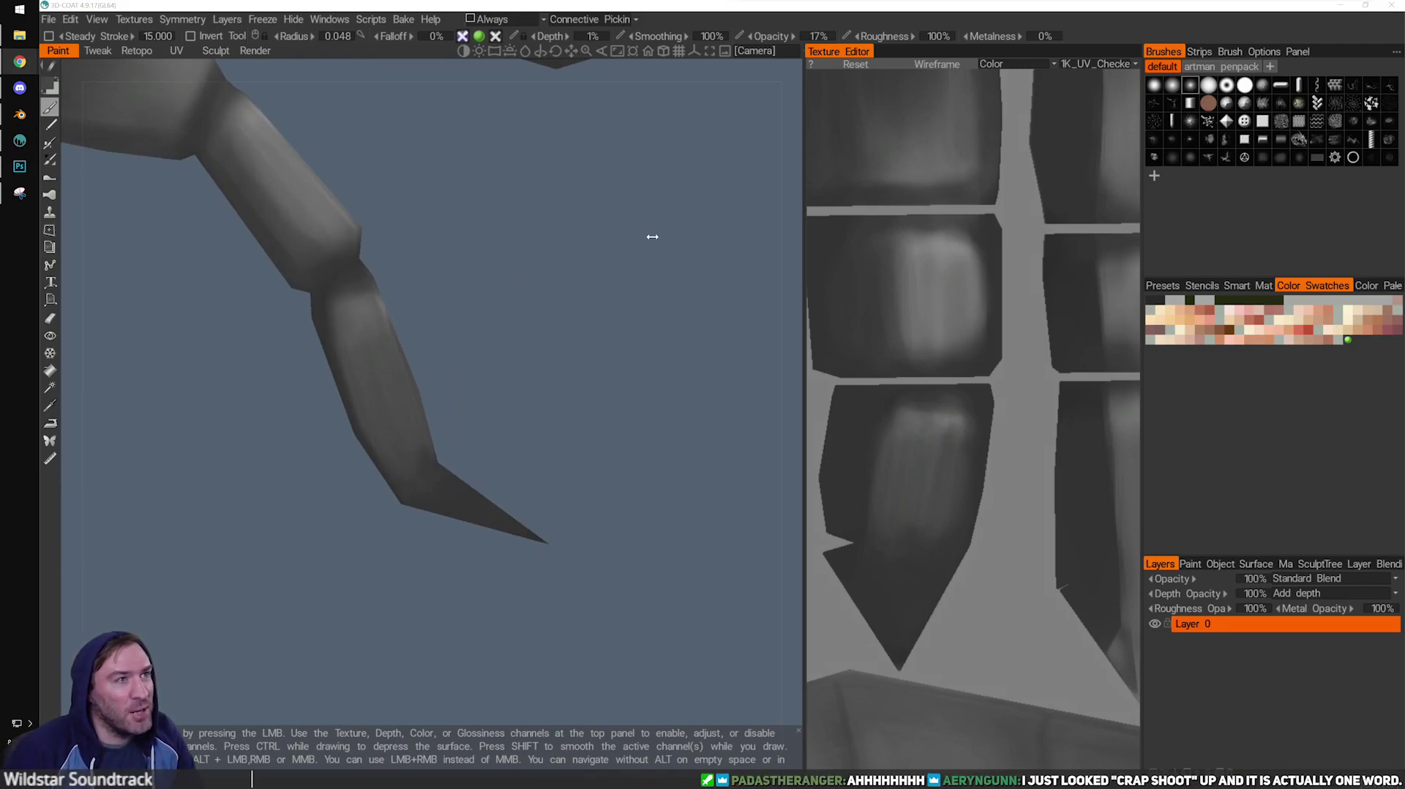
Smooth the streaks in the lowest front leg segment's highlight into a soft gradient, enlarging the brush radius to 0.060 and 0.087.
{"action": "middle_click_drag", "start_coordinate": [517, 254], "coordinate": [603, 262]}
{"action": "left_click_drag", "start_coordinate": [657, 311], "coordinate": [615, 317]}
{"action": "mouse_move", "coordinate": [644, 457]}
{"action": "left_mouse_down"}
{"action": "mouse_move", "coordinate": [536, 368]}
{"action": "mouse_move", "coordinate": [496, 361]}
{"action": "mouse_move", "coordinate": [616, 420]}
{"action": "left_mouse_up"}
{"action": "scroll", "coordinate": [527, 373], "scroll_direction": "down", "scroll_amount": 4}
{"action": "scroll", "coordinate": [496, 361], "scroll_direction": "down", "scroll_amount": 1}
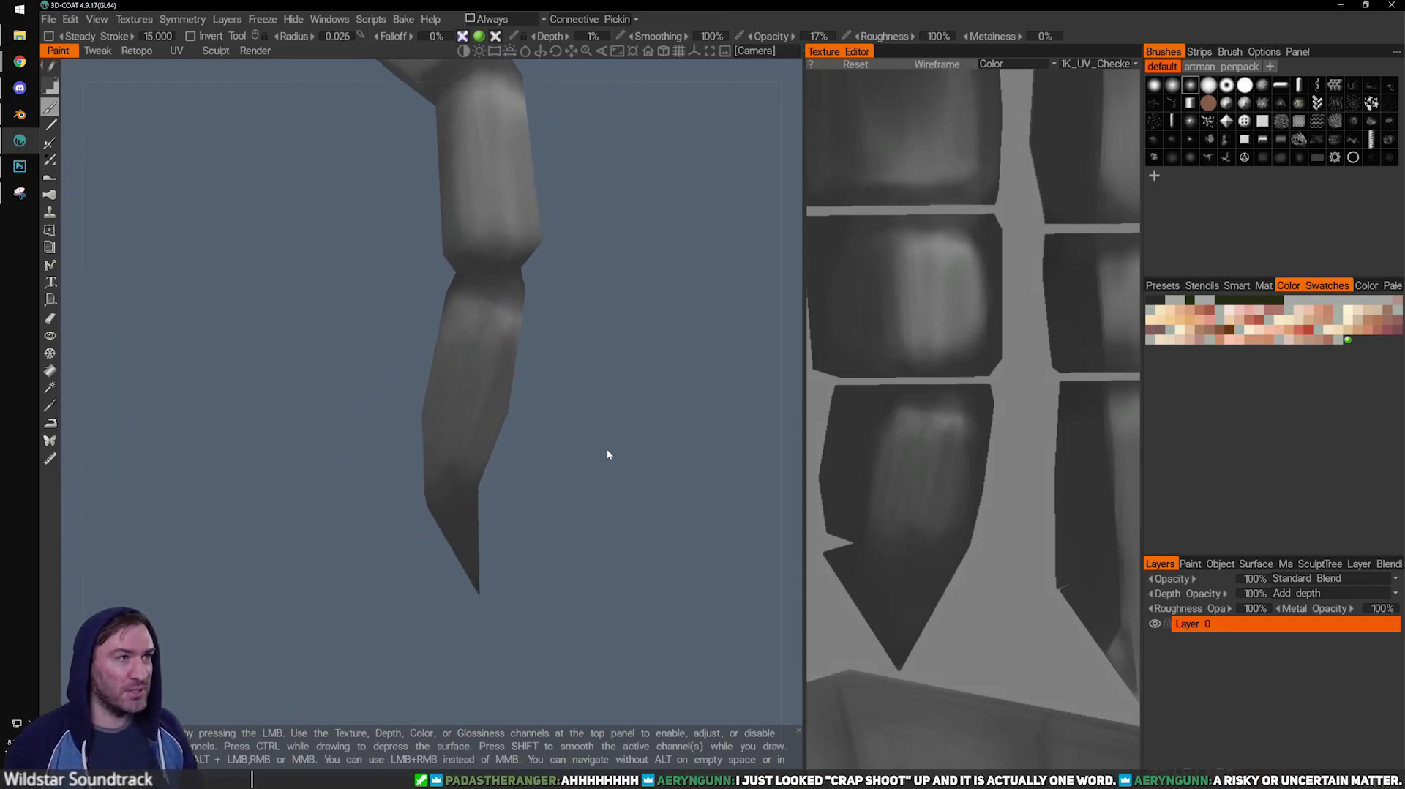
{"action": "left_click_drag", "start_coordinate": [619, 475], "coordinate": [604, 460]}
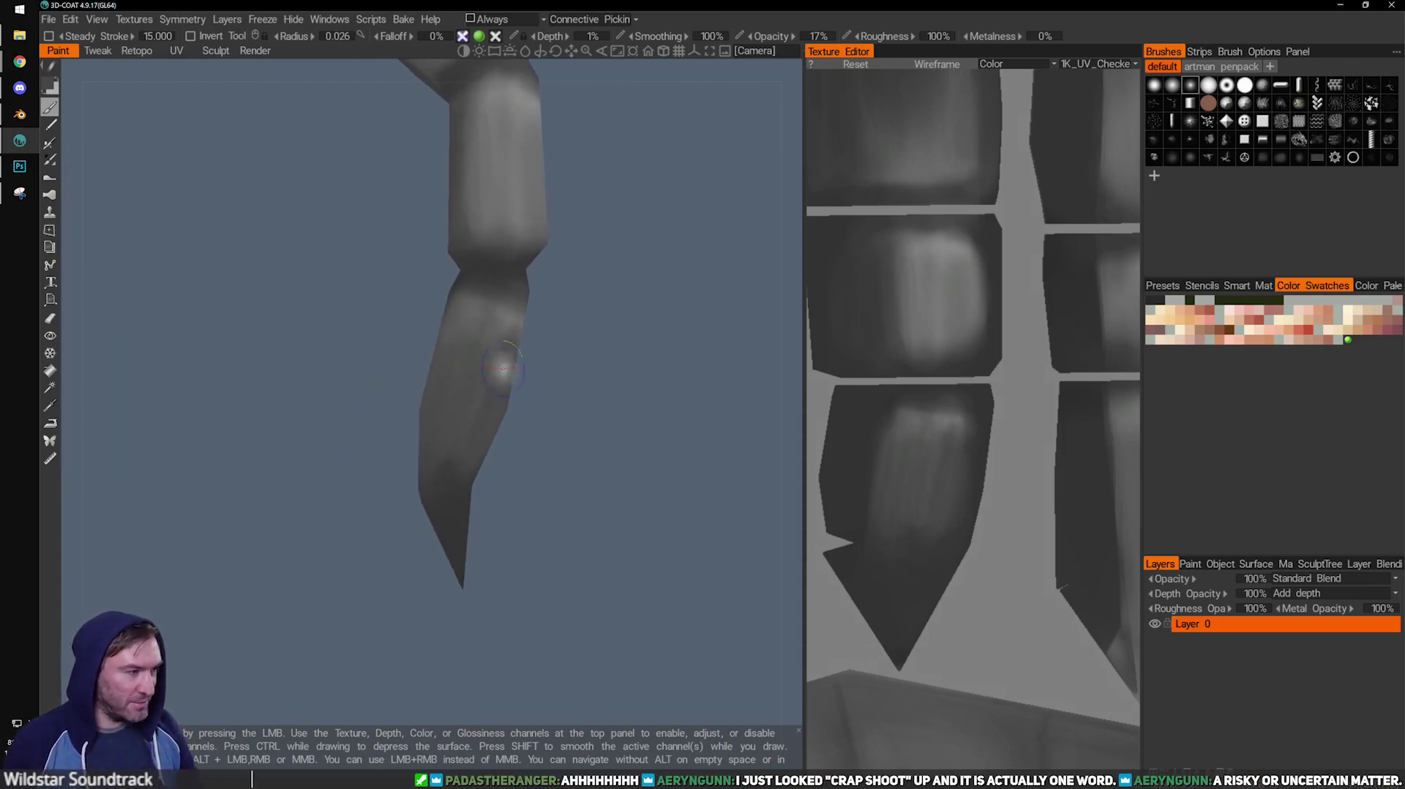
{"action": "mouse_move", "coordinate": [590, 376]}
{"action": "left_mouse_down"}
{"action": "mouse_move", "coordinate": [516, 322]}
{"action": "mouse_move", "coordinate": [529, 401]}
{"action": "left_mouse_up"}
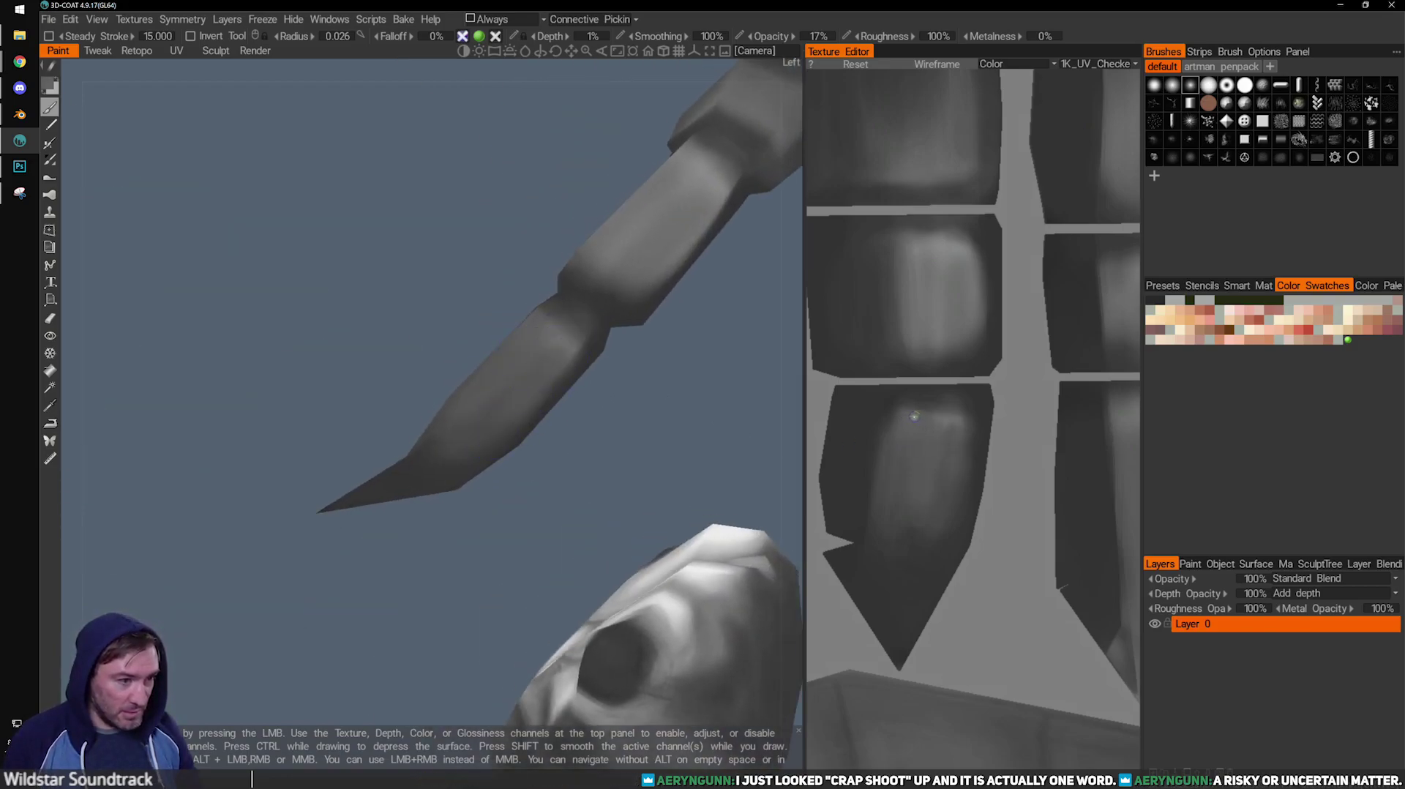
{"action": "key", "text": "bracketright"}
{"action": "key", "text": "bracketright"}
{"action": "key", "text": "bracketright"}
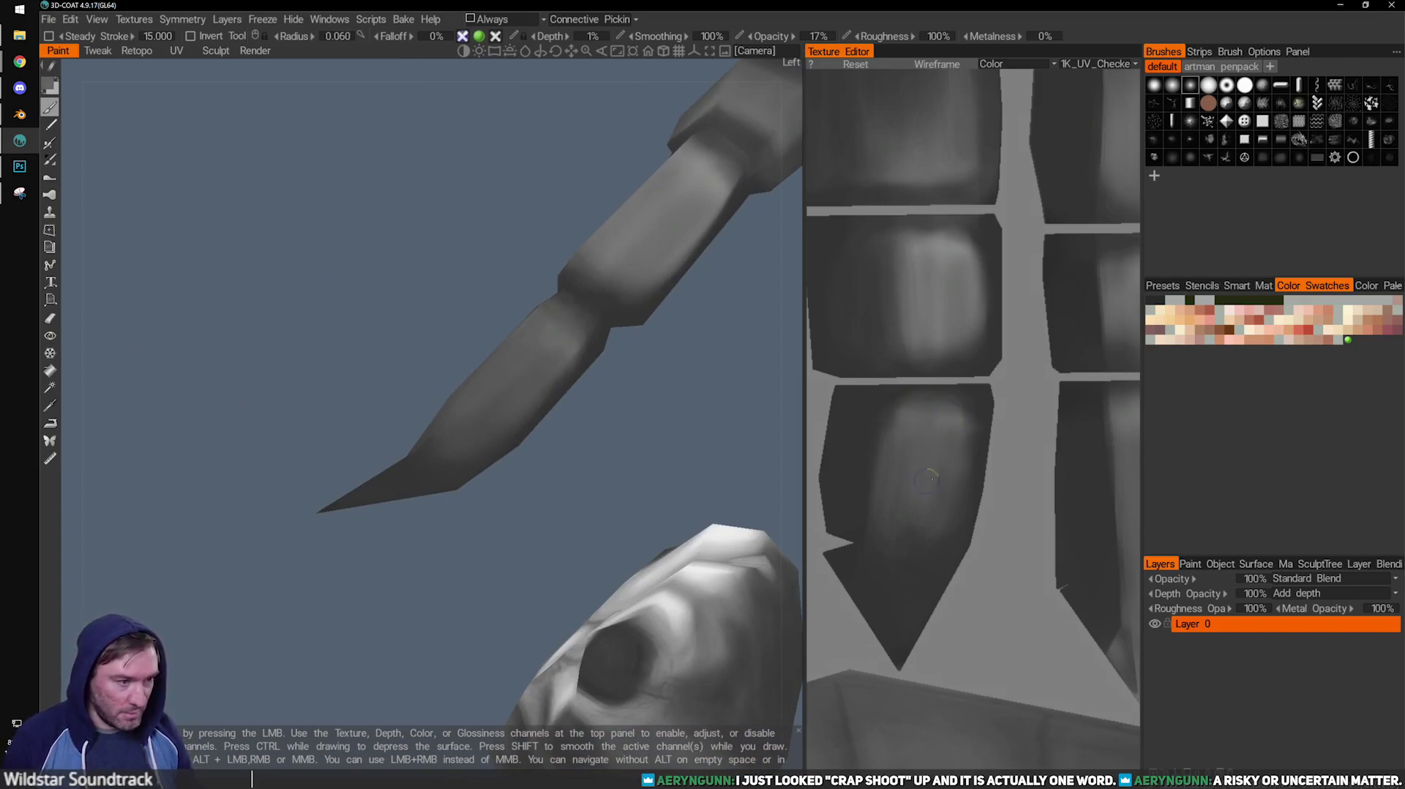
{"action": "key", "text": "bracketright"}
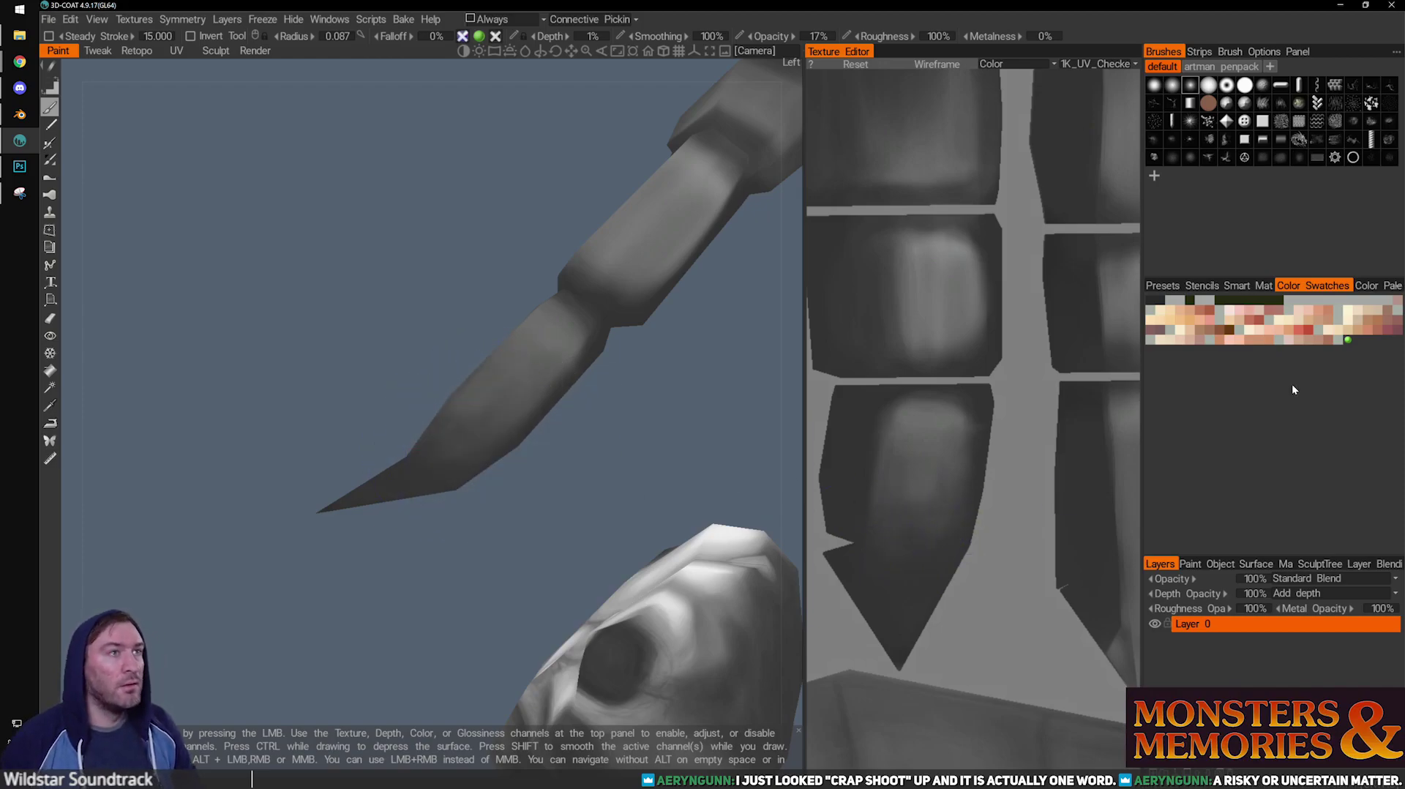
Darken the edges of the middle leg's pointed tip on the texture map with the 0.087 radius brush.
{"action": "scroll", "coordinate": [637, 322], "scroll_direction": "down", "scroll_amount": 2}
{"action": "left_click_drag", "start_coordinate": [638, 321], "coordinate": [567, 434], "text": "alt"}
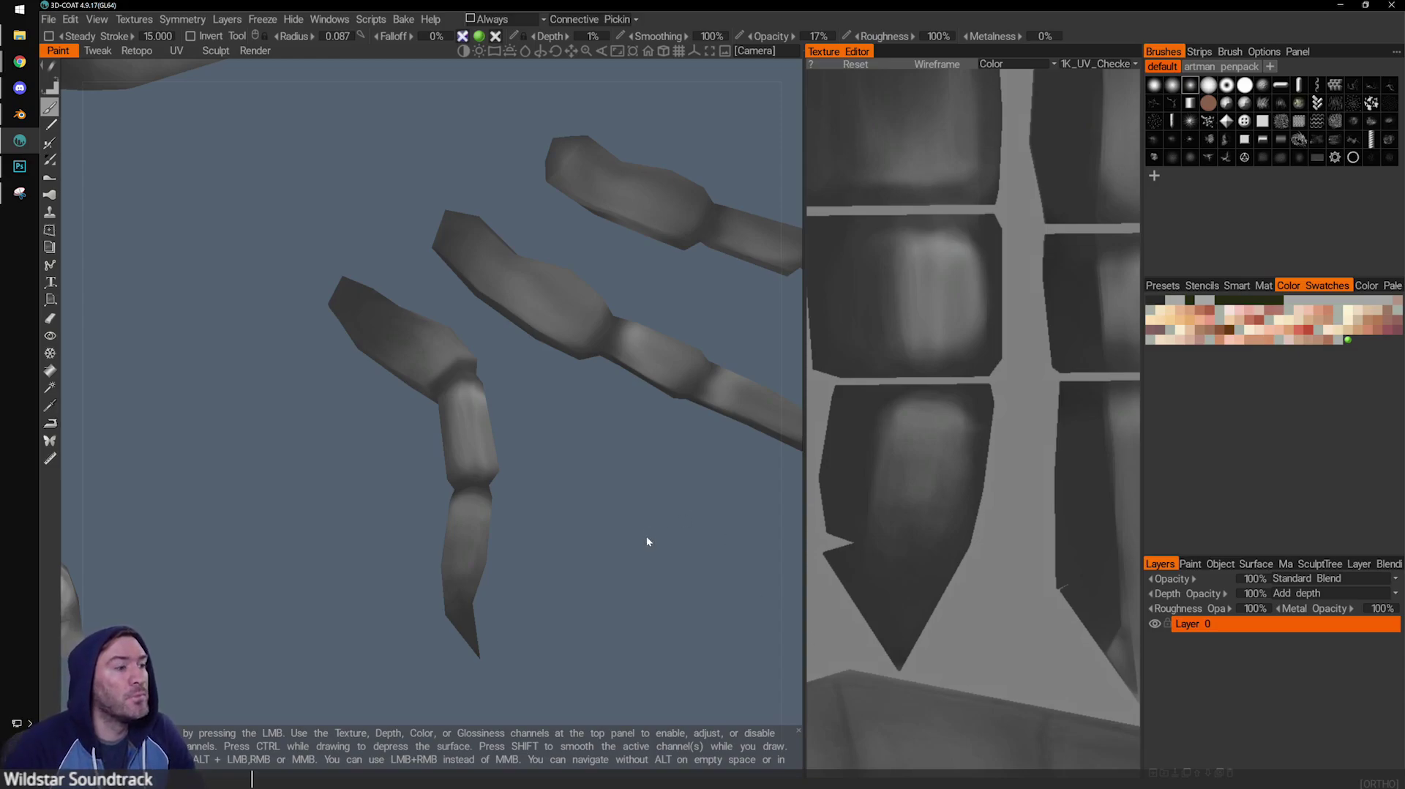
{"action": "left_click_drag", "start_coordinate": [602, 626], "coordinate": [469, 378]}
{"action": "right_click_drag", "start_coordinate": [469, 377], "coordinate": [389, 346]}
{"action": "right_click_drag", "start_coordinate": [649, 454], "coordinate": [647, 511]}
{"action": "left_click_drag", "start_coordinate": [647, 511], "coordinate": [605, 498]}
{"action": "middle_click_drag", "start_coordinate": [605, 498], "coordinate": [482, 431]}
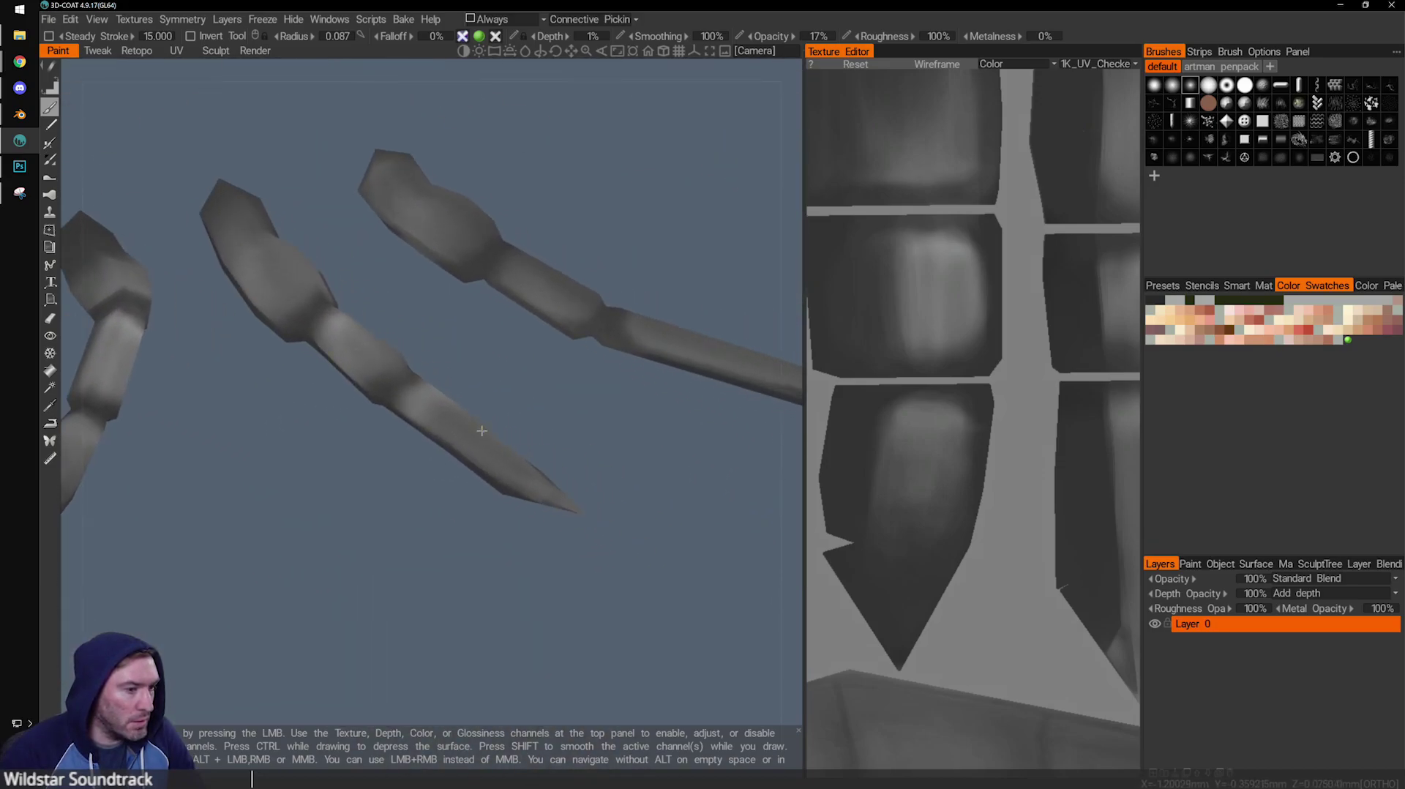
{"action": "scroll", "coordinate": [929, 487], "scroll_direction": "up", "scroll_amount": 4}
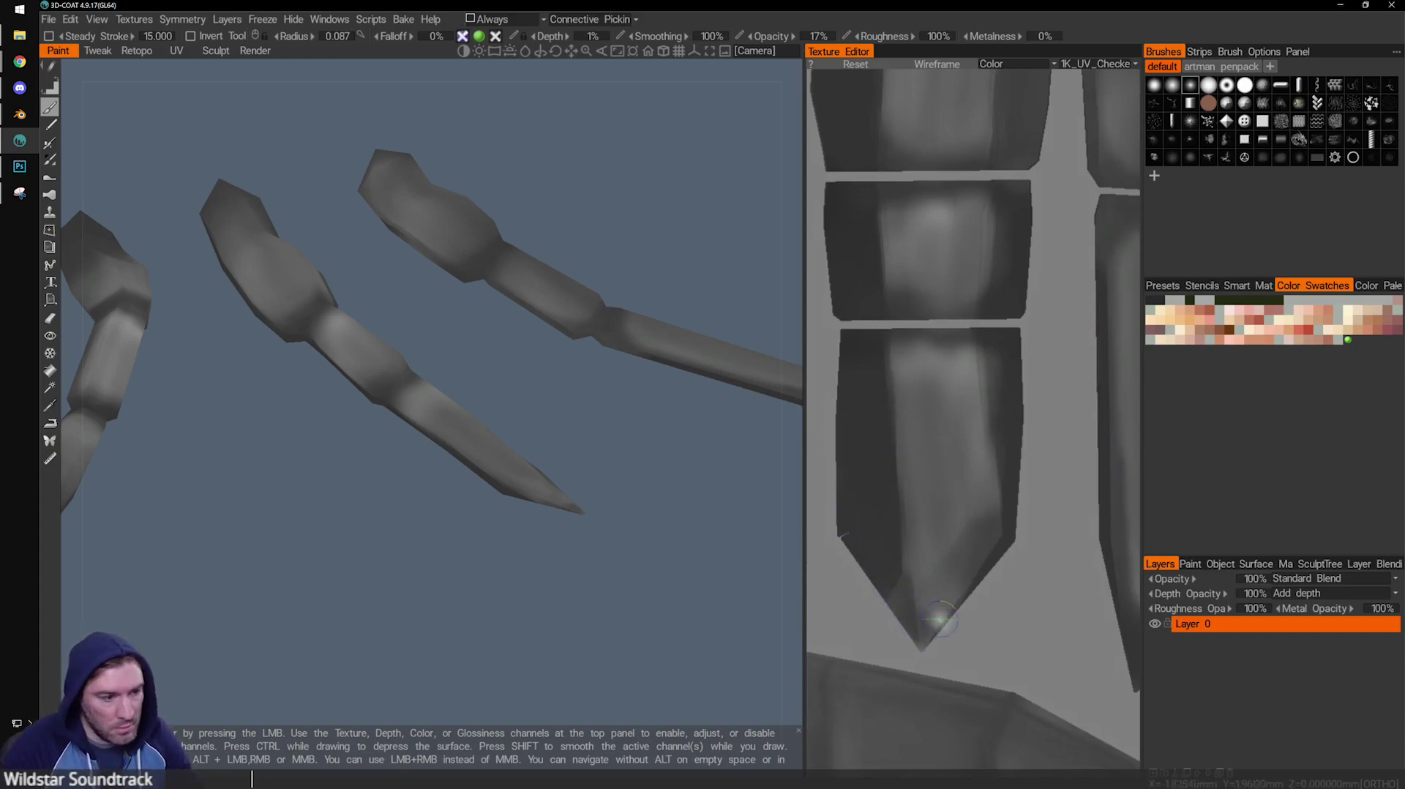
{"action": "mouse_move", "coordinate": [1008, 549]}
{"action": "middle_mouse_down"}
{"action": "mouse_move", "coordinate": [963, 602]}
{"action": "mouse_move", "coordinate": [1011, 547]}
{"action": "middle_mouse_up"}
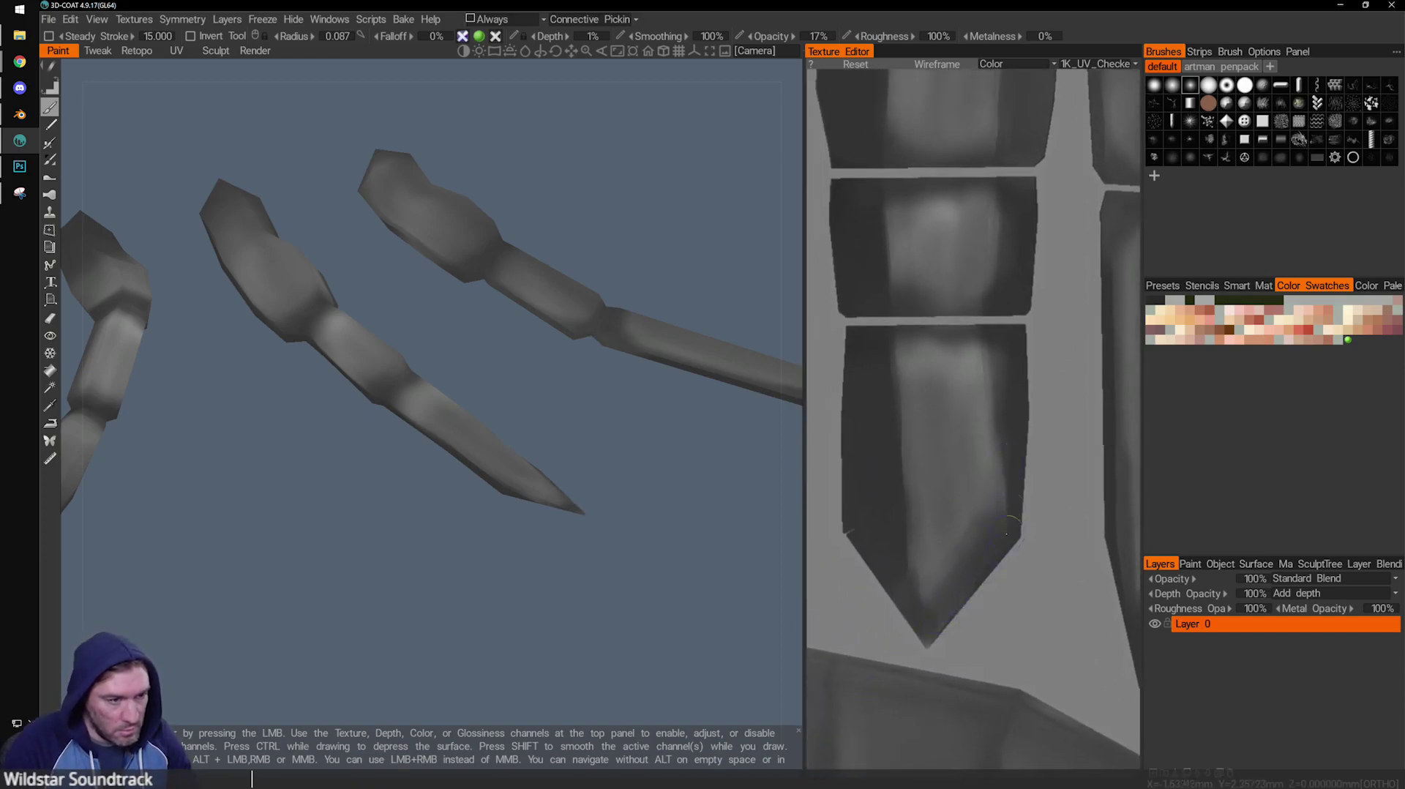
{"action": "scroll", "coordinate": [1035, 356], "scroll_direction": "up", "scroll_amount": 2}
{"action": "scroll", "coordinate": [1048, 534], "scroll_direction": "down", "scroll_amount": 2}
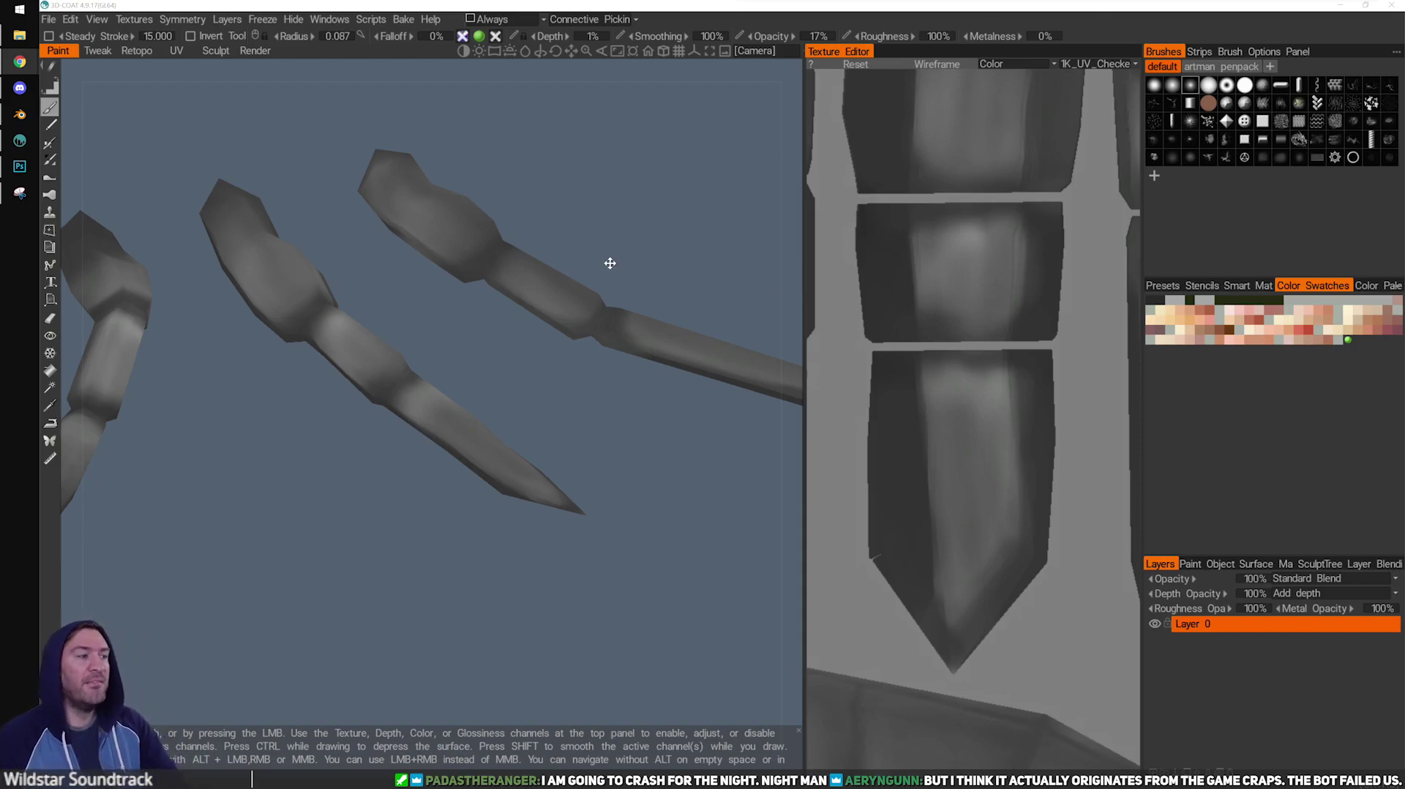
Export the color/albedo map as PNG to the Beetle maps folder, overwriting Beetle.png.
{"action": "mouse_move", "coordinate": [634, 204]}
{"action": "left_mouse_down"}
{"action": "mouse_move", "coordinate": [520, 261]}
{"action": "mouse_move", "coordinate": [503, 343]}
{"action": "mouse_move", "coordinate": [521, 339]}
{"action": "mouse_move", "coordinate": [414, 373]}
{"action": "mouse_move", "coordinate": [475, 330]}
{"action": "mouse_move", "coordinate": [548, 446]}
{"action": "mouse_move", "coordinate": [678, 331]}
{"action": "mouse_move", "coordinate": [475, 239]}
{"action": "mouse_move", "coordinate": [559, 314]}
{"action": "mouse_move", "coordinate": [514, 192]}
{"action": "mouse_move", "coordinate": [529, 302]}
{"action": "mouse_move", "coordinate": [559, 374]}
{"action": "left_mouse_up"}
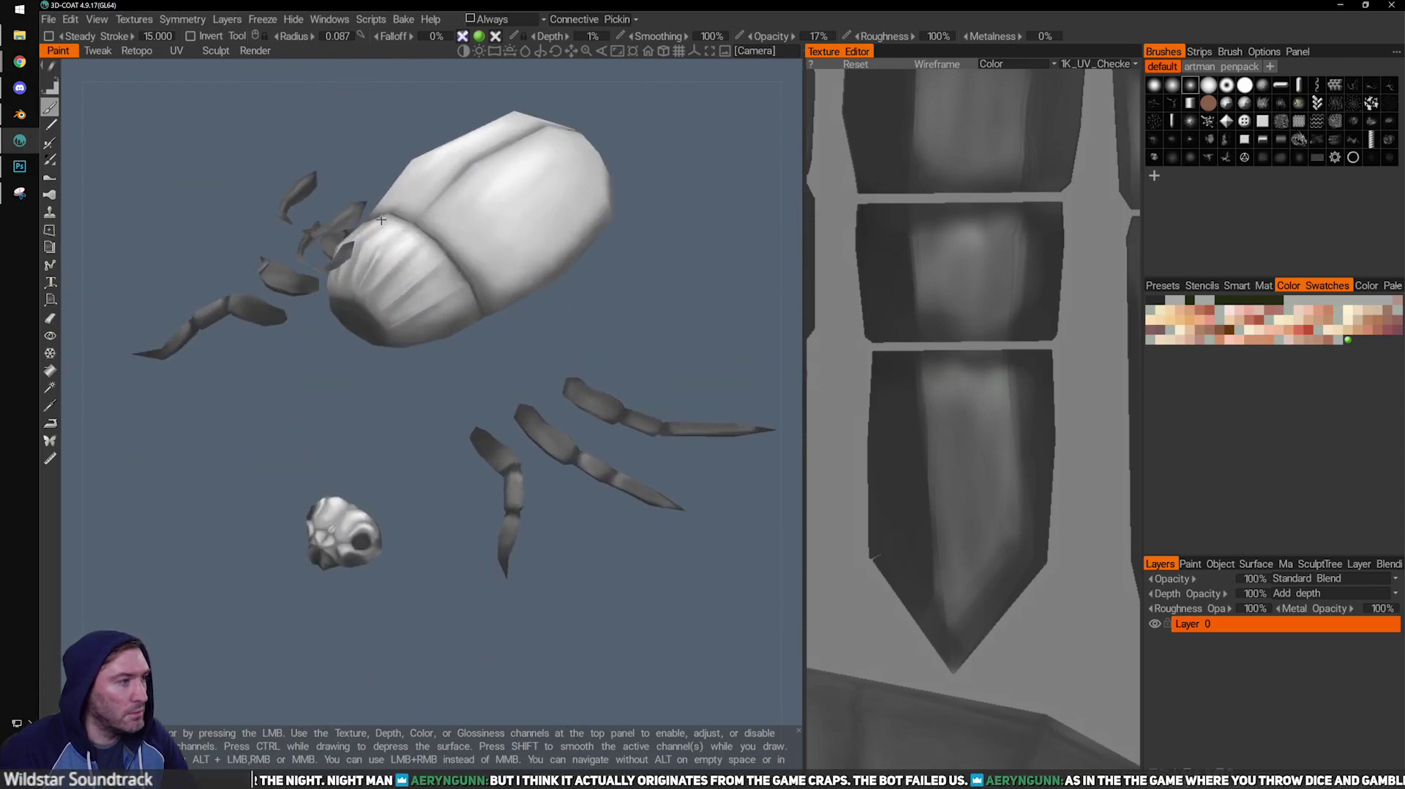
{"action": "middle_click_drag", "start_coordinate": [402, 232], "coordinate": [394, 284]}
{"action": "left_click", "coordinate": [134, 19]}
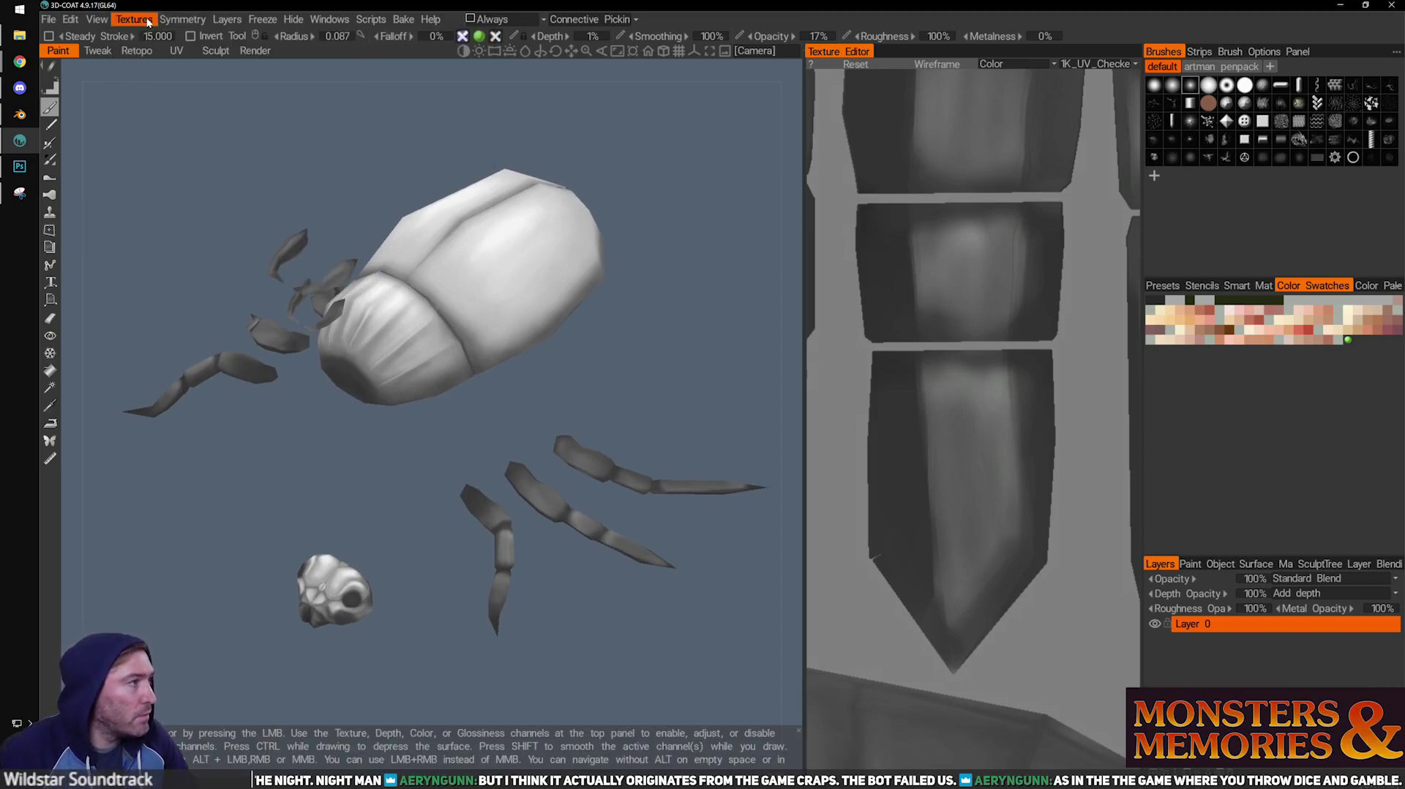
{"action": "mouse_move", "coordinate": [308, 63]}
{"action": "left_click", "coordinate": [401, 66]}
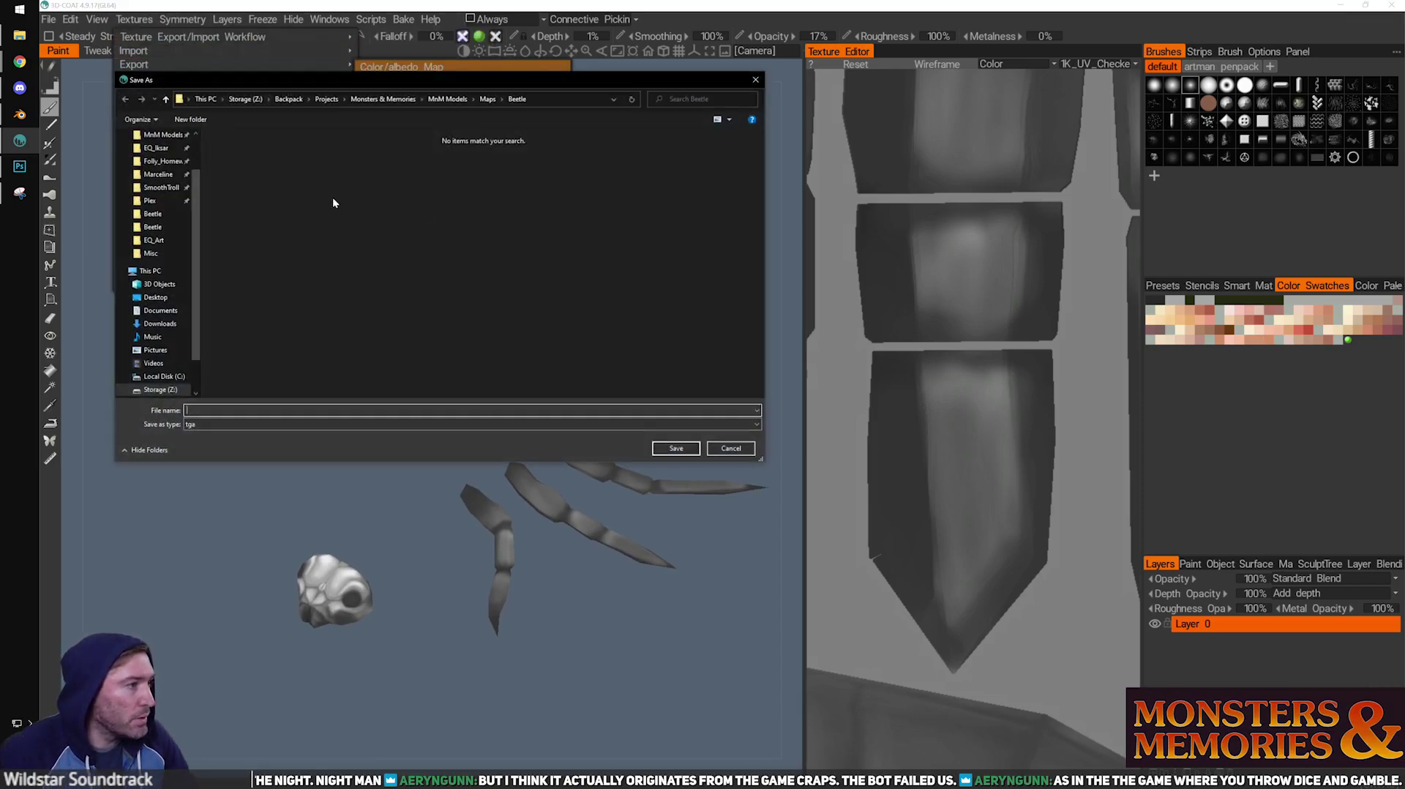
{"action": "left_click", "coordinate": [246, 424]}
{"action": "left_click", "coordinate": [249, 442]}
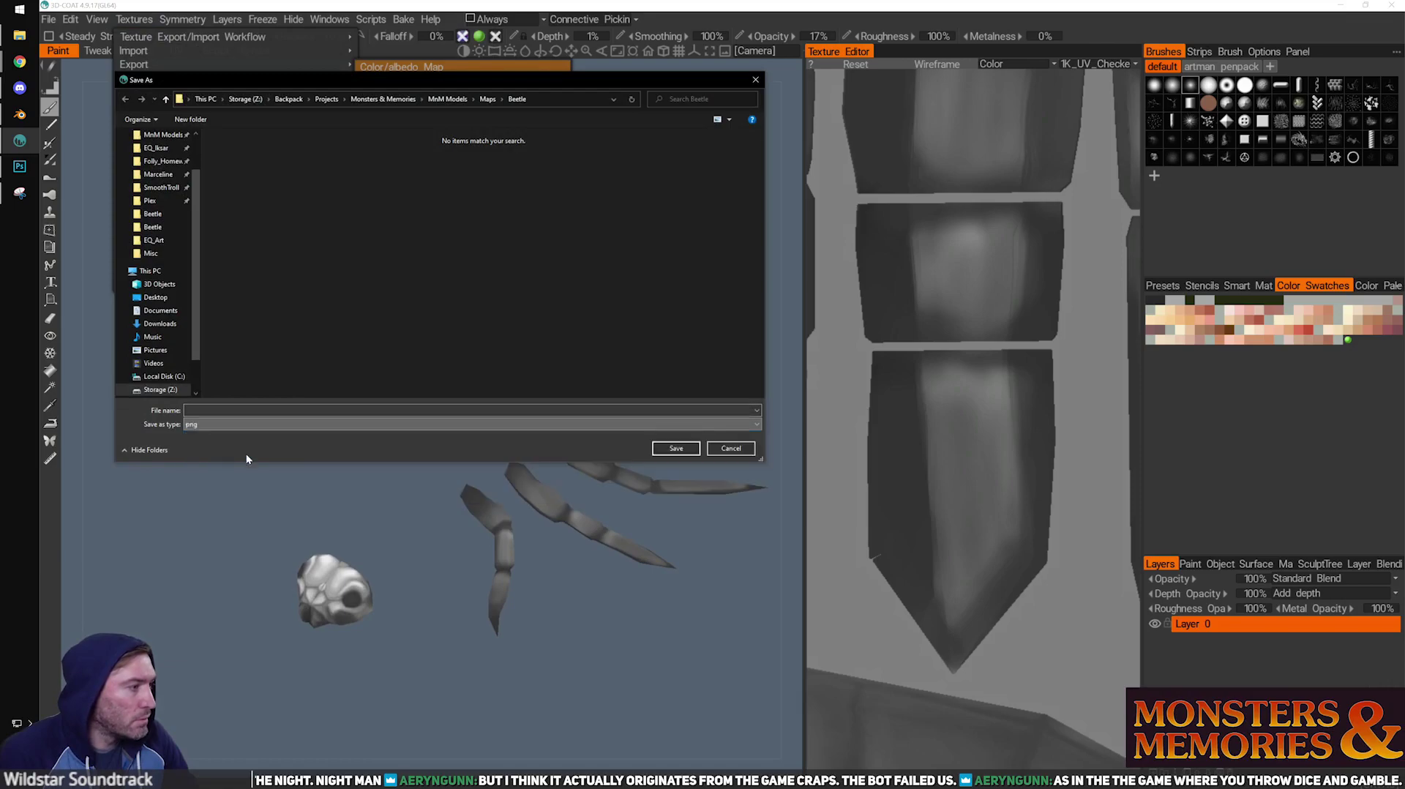
{"action": "left_click", "coordinate": [250, 150]}
{"action": "left_click", "coordinate": [676, 448]}
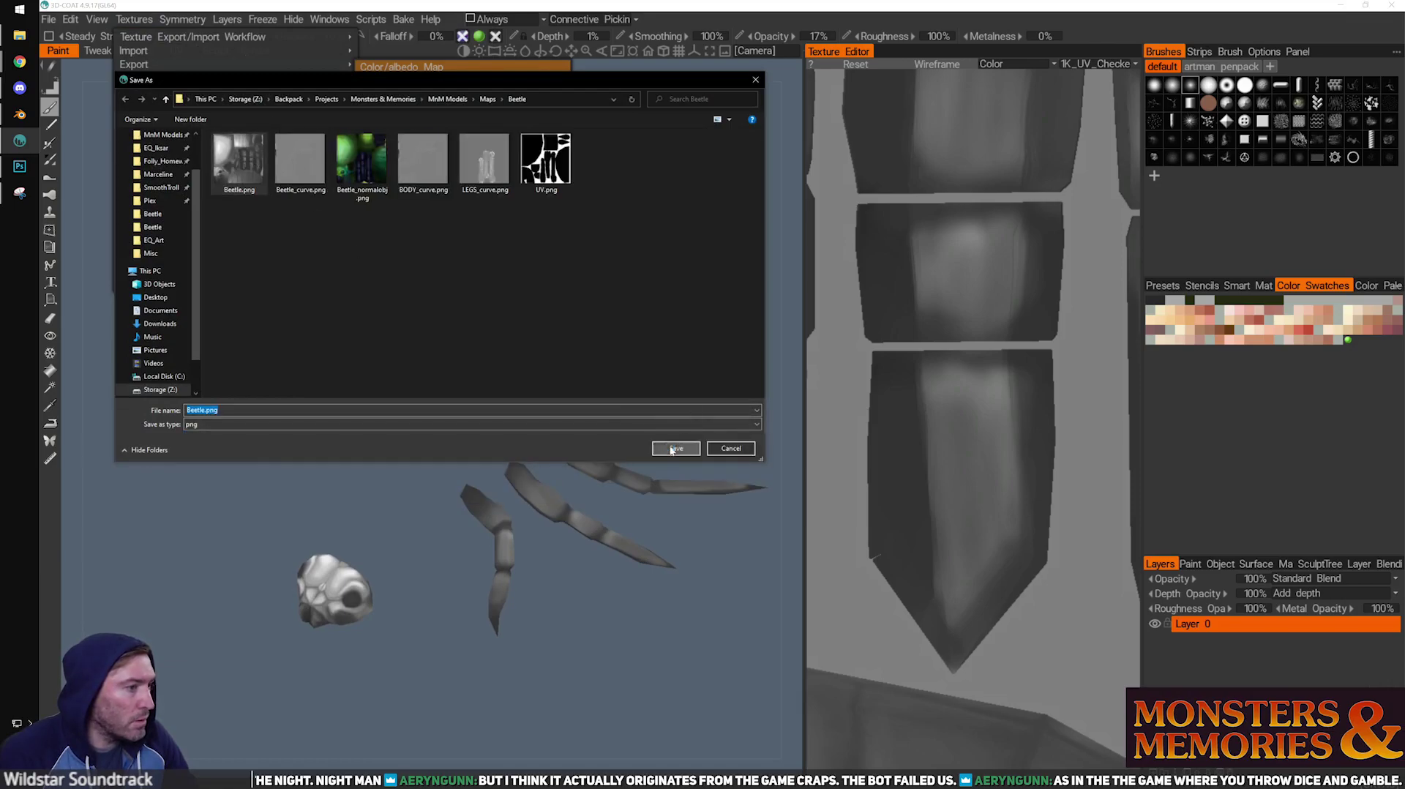
{"action": "left_click", "coordinate": [742, 400]}
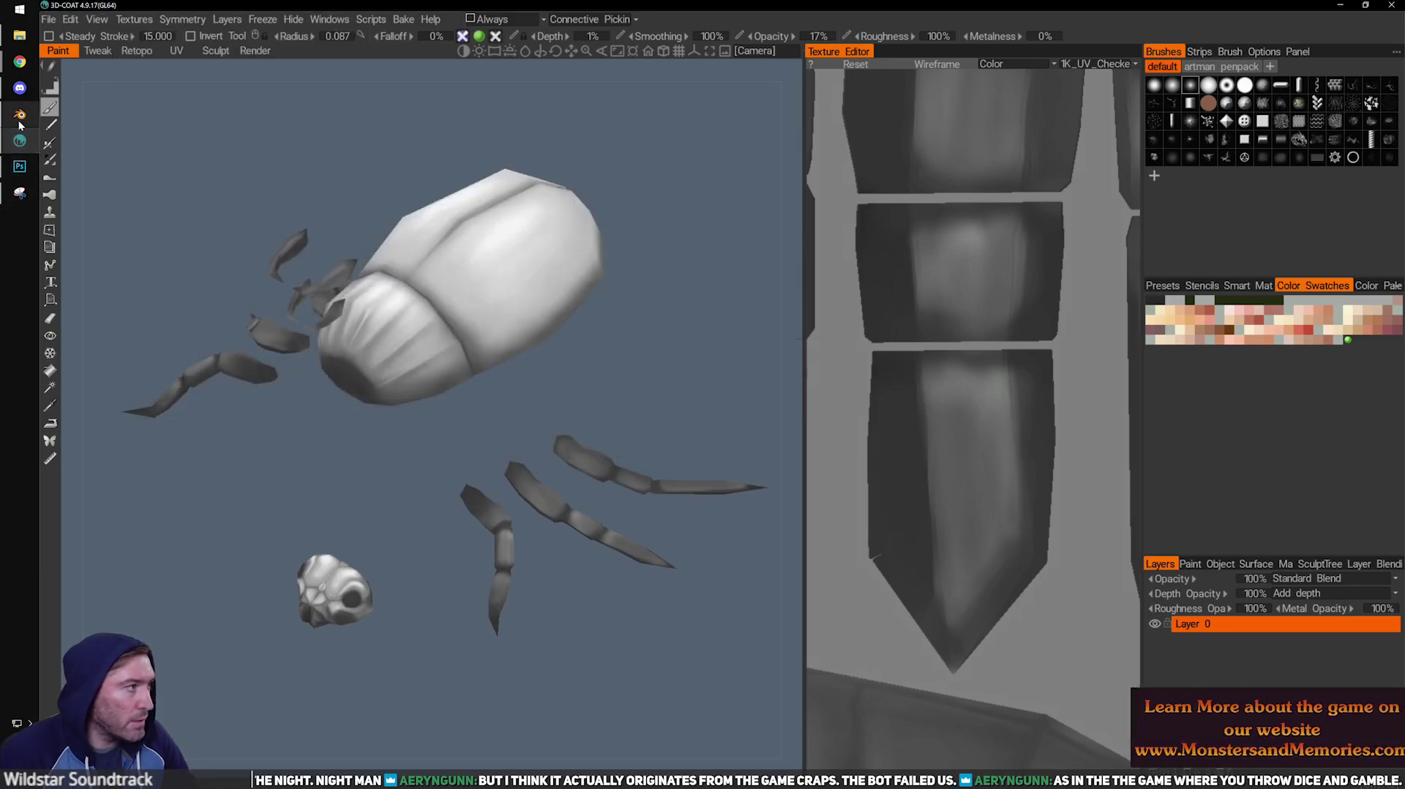
Switch to Blender and reload Beetle.png as the beetle material's base color texture.
{"action": "left_click", "coordinate": [21, 116]}
{"action": "left_click", "coordinate": [646, 247]}
{"action": "middle_click_drag", "start_coordinate": [879, 392], "coordinate": [959, 432]}
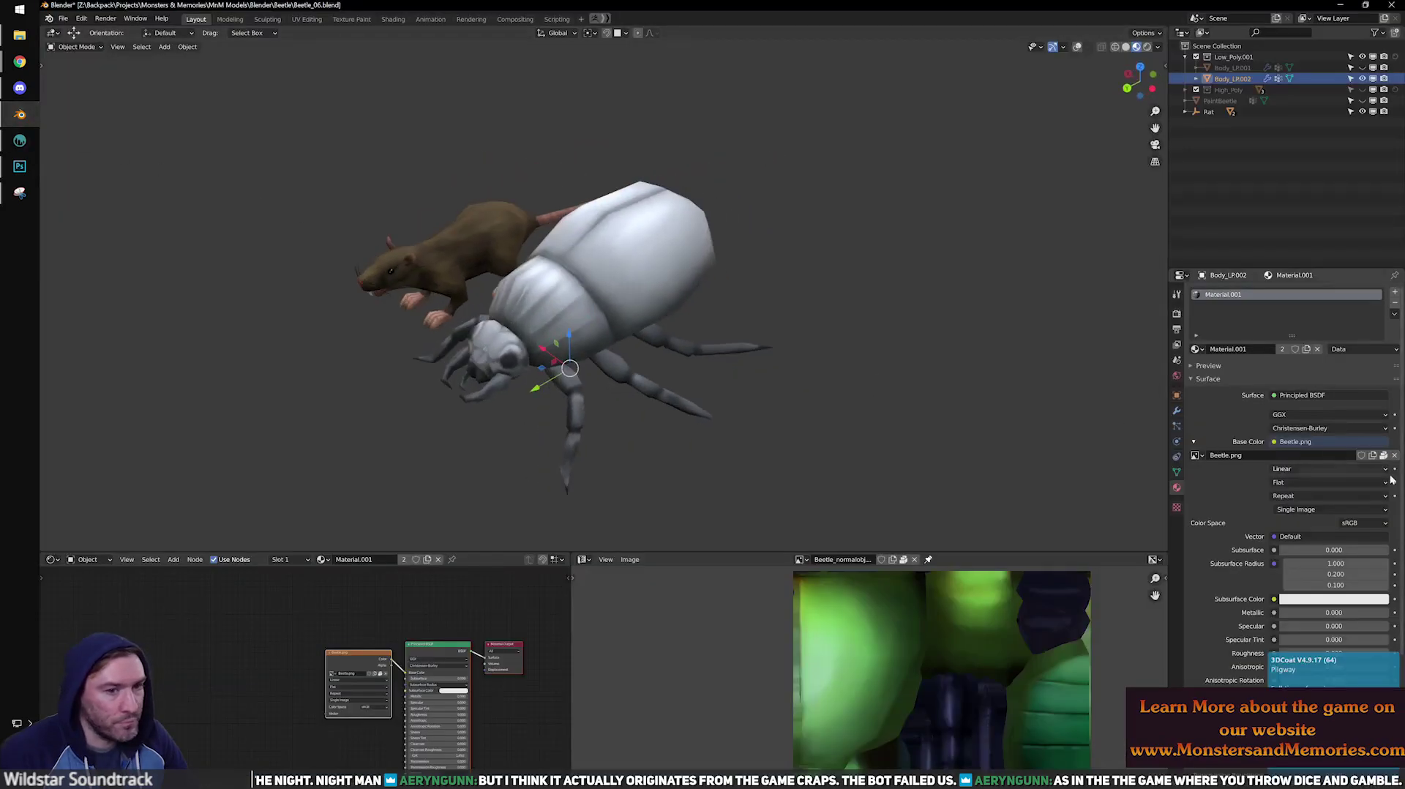
{"action": "left_click", "coordinate": [1394, 455]}
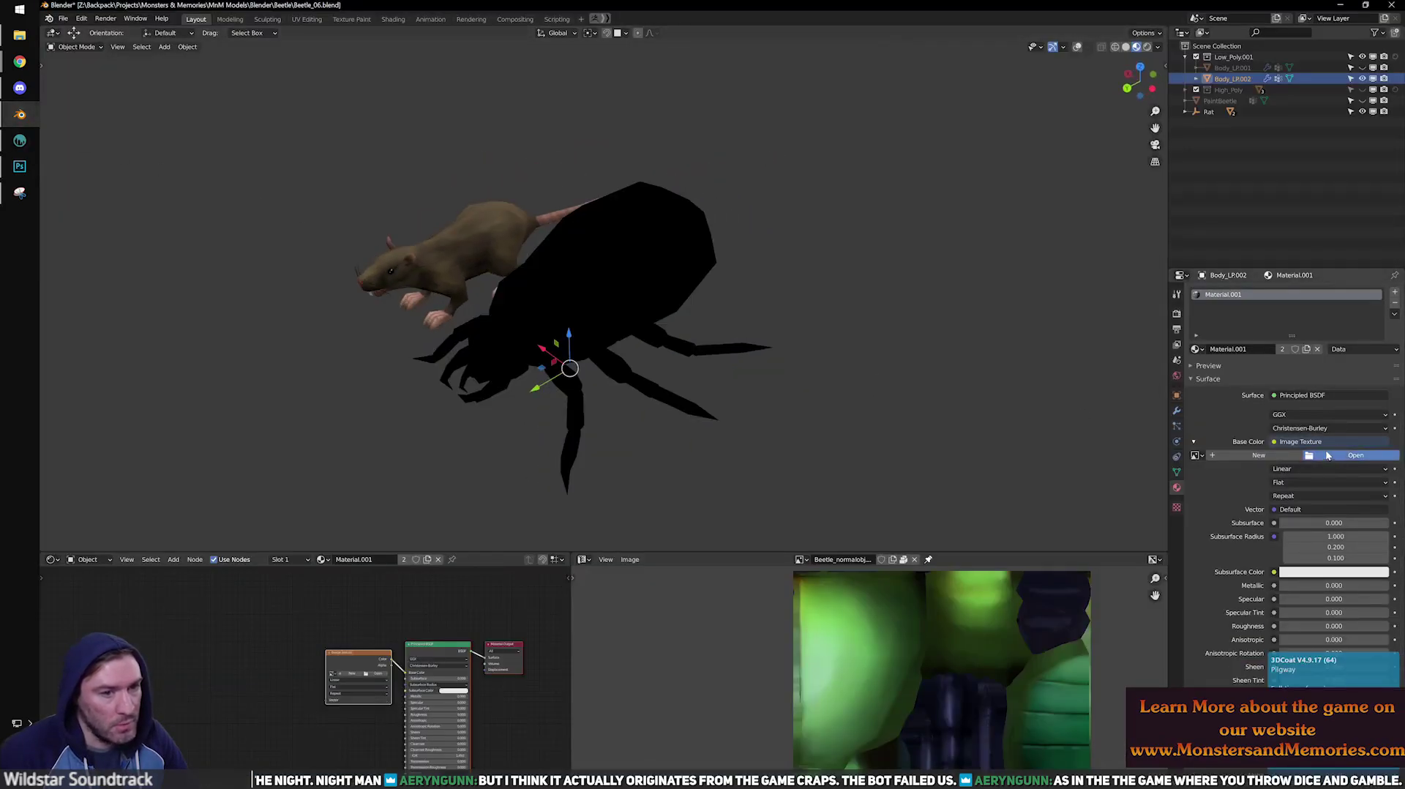
{"action": "left_click", "coordinate": [1354, 455]}
{"action": "left_click", "coordinate": [971, 434]}
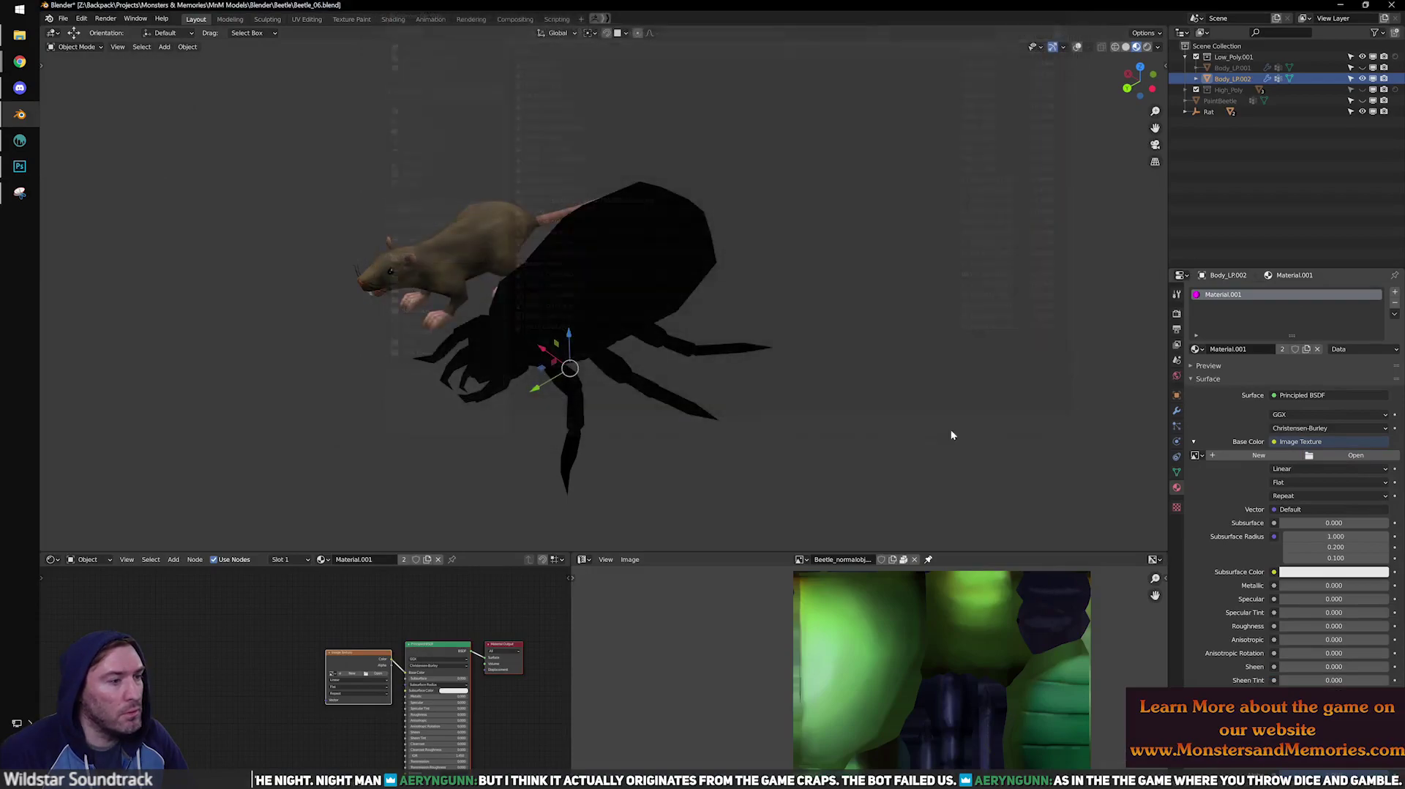
{"action": "middle_click_drag", "start_coordinate": [890, 431], "coordinate": [822, 357]}
Switch to Photoshop, close the old Beetle.png without saving changes, and reopen the newly exported version.
{"action": "left_click", "coordinate": [20, 140]}
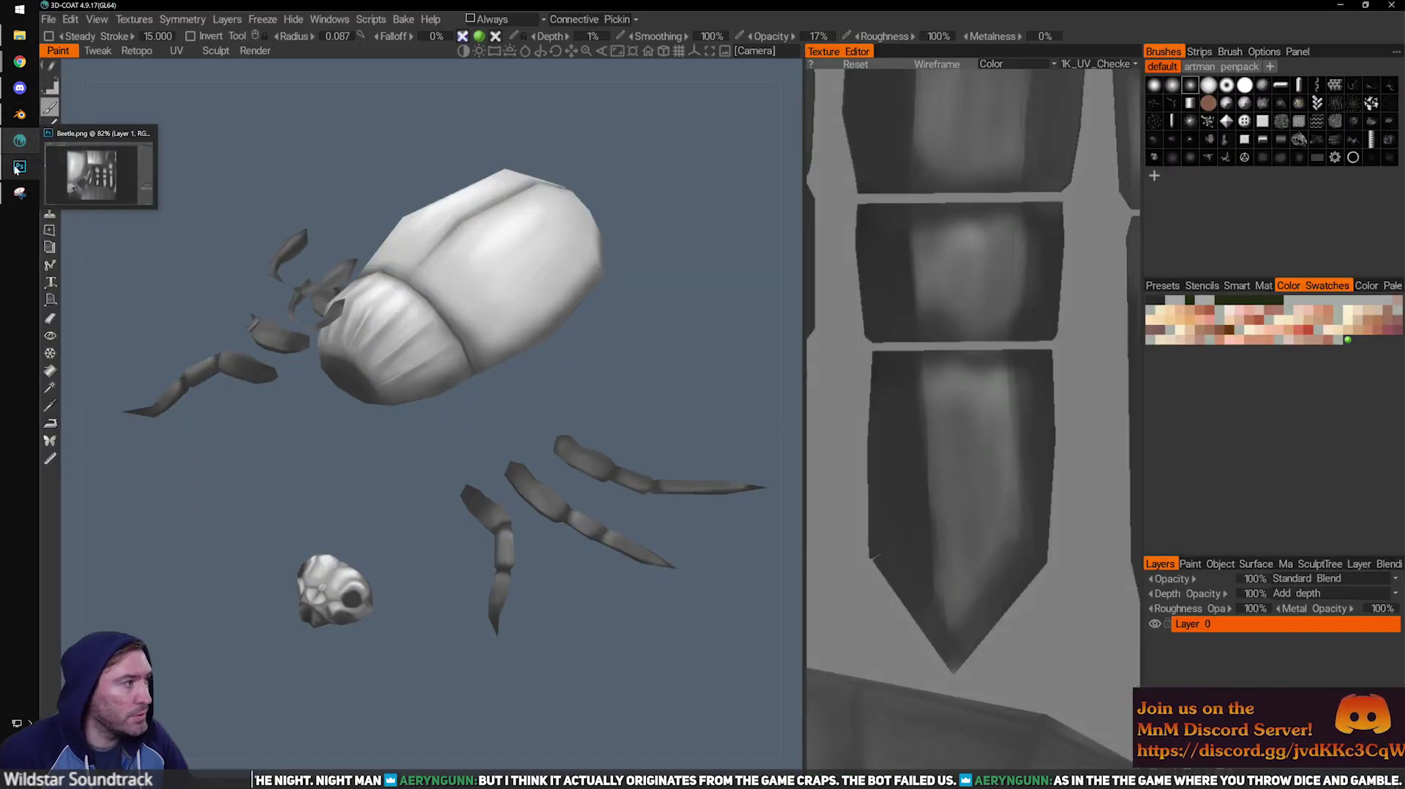
{"action": "left_click", "coordinate": [19, 166]}
{"action": "left_click", "coordinate": [309, 41]}
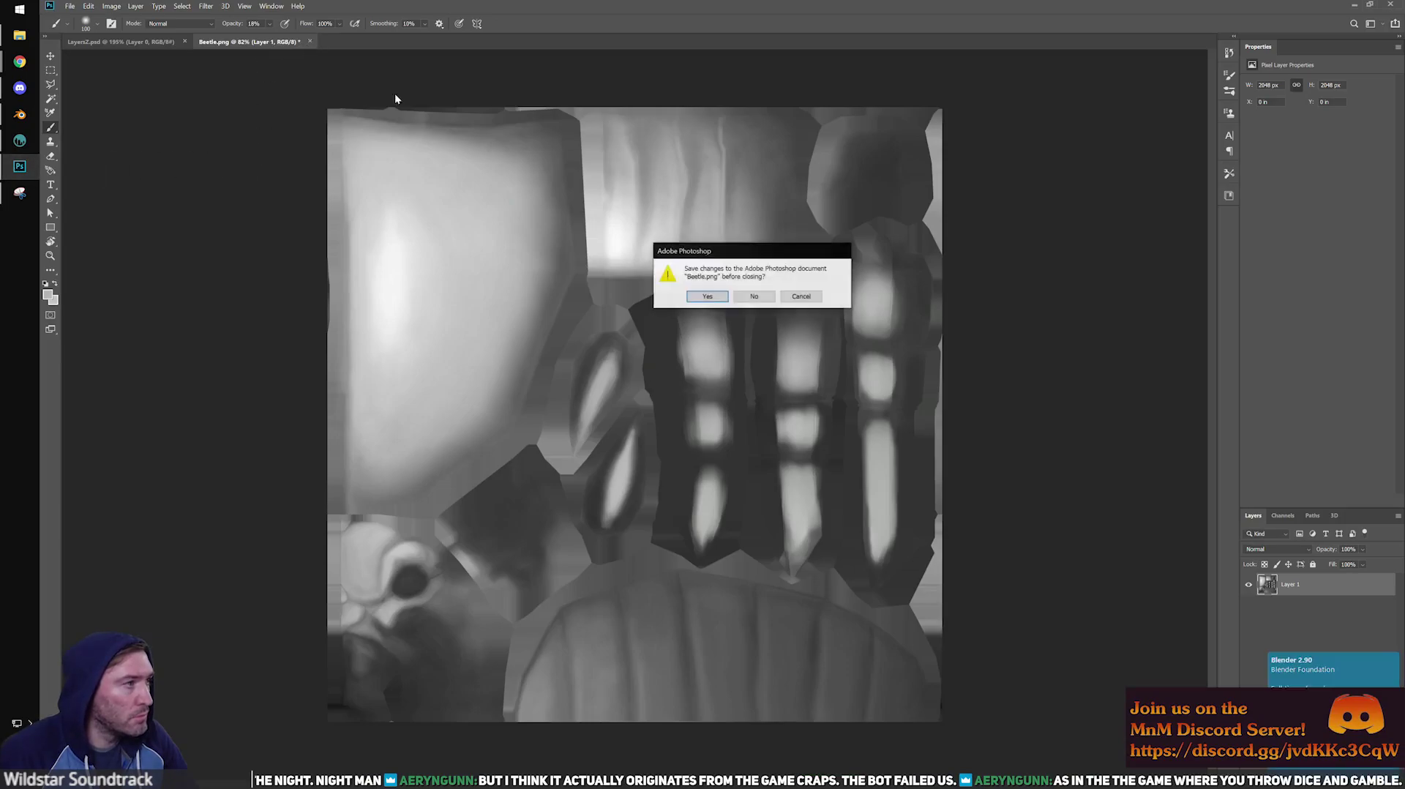
{"action": "left_click", "coordinate": [770, 300]}
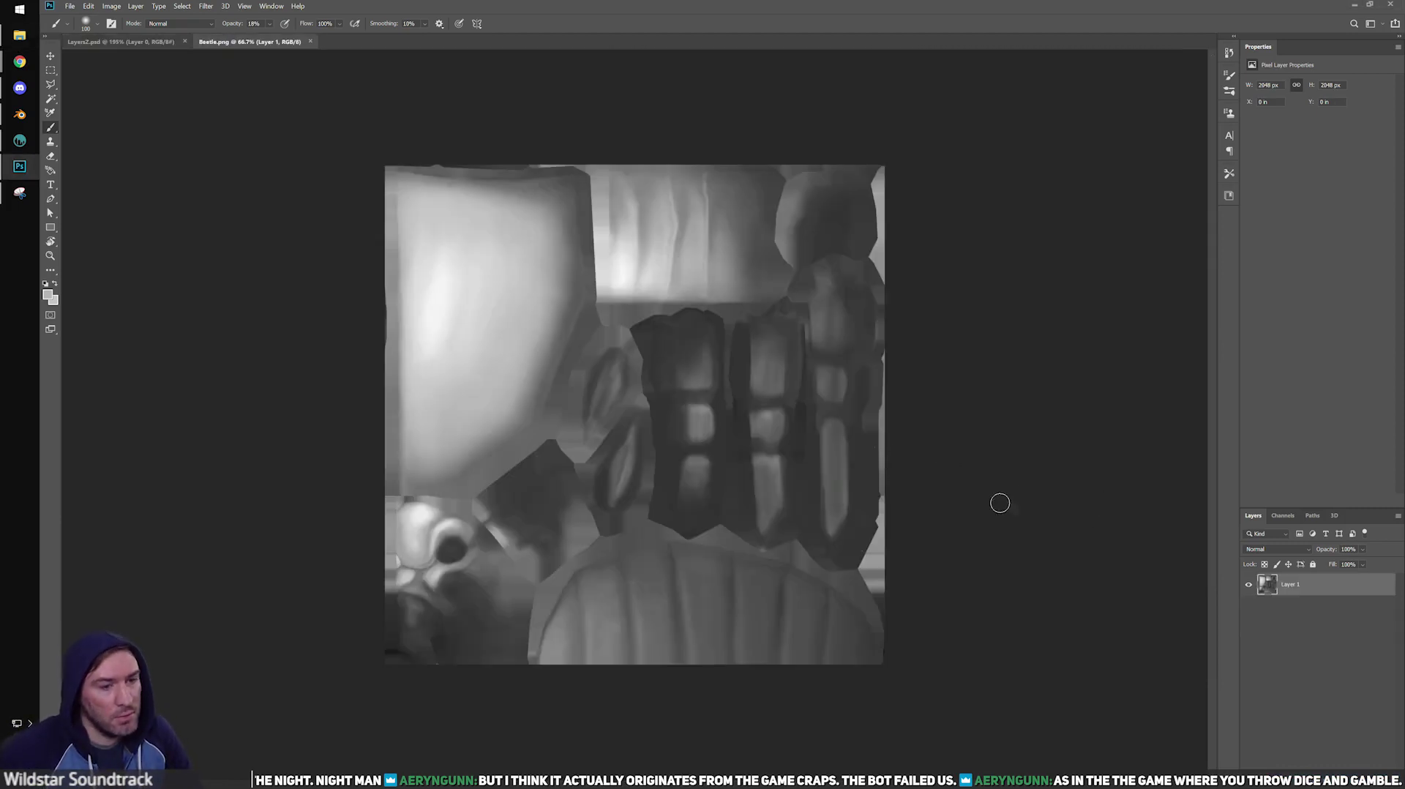
Add a solid color fill layer above the beetle texture and set its blend mode to Color.
{"action": "left_click", "coordinate": [1338, 766]}
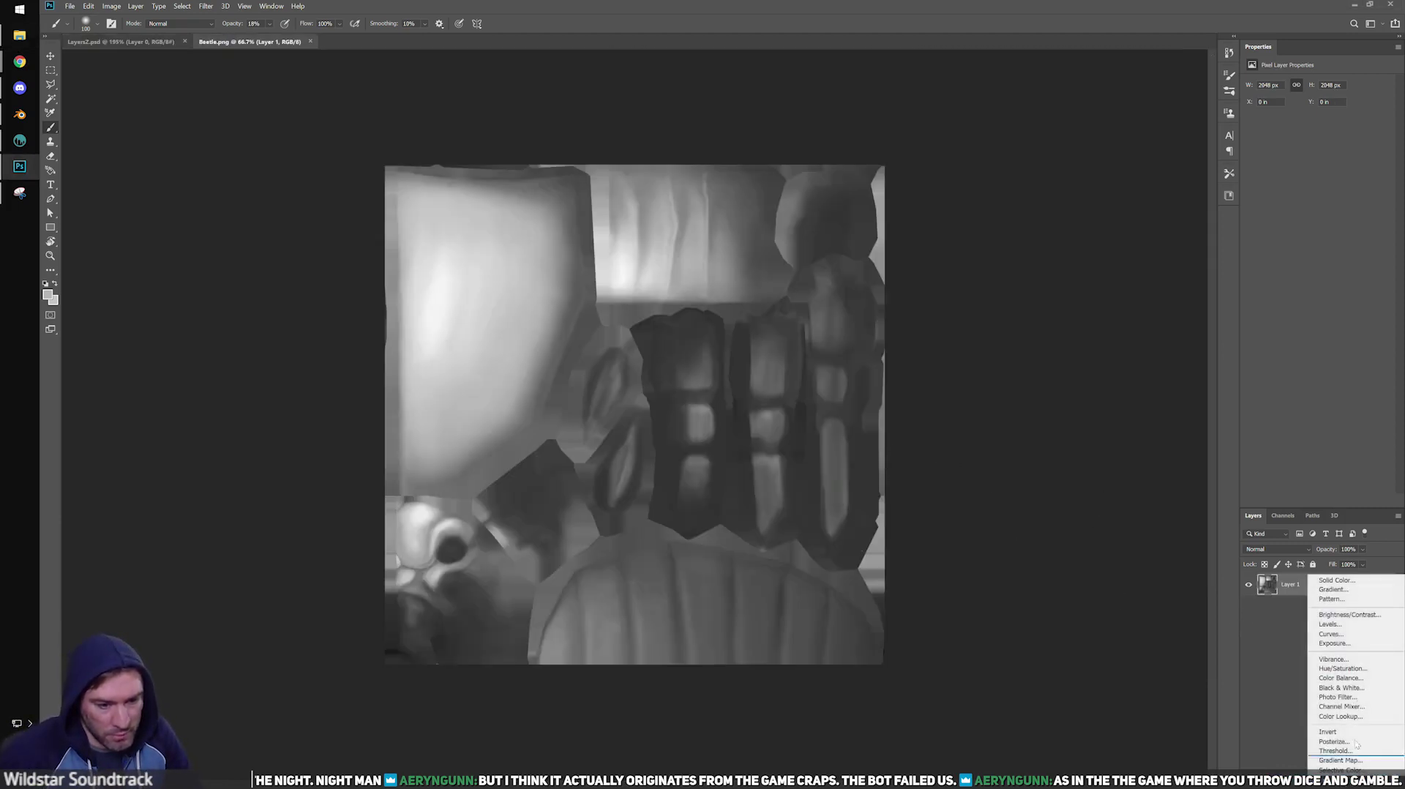
{"action": "left_click", "coordinate": [1363, 581]}
{"action": "left_click", "coordinate": [1037, 427]}
{"action": "left_click", "coordinate": [1120, 335]}
{"action": "left_click", "coordinate": [1299, 547]}
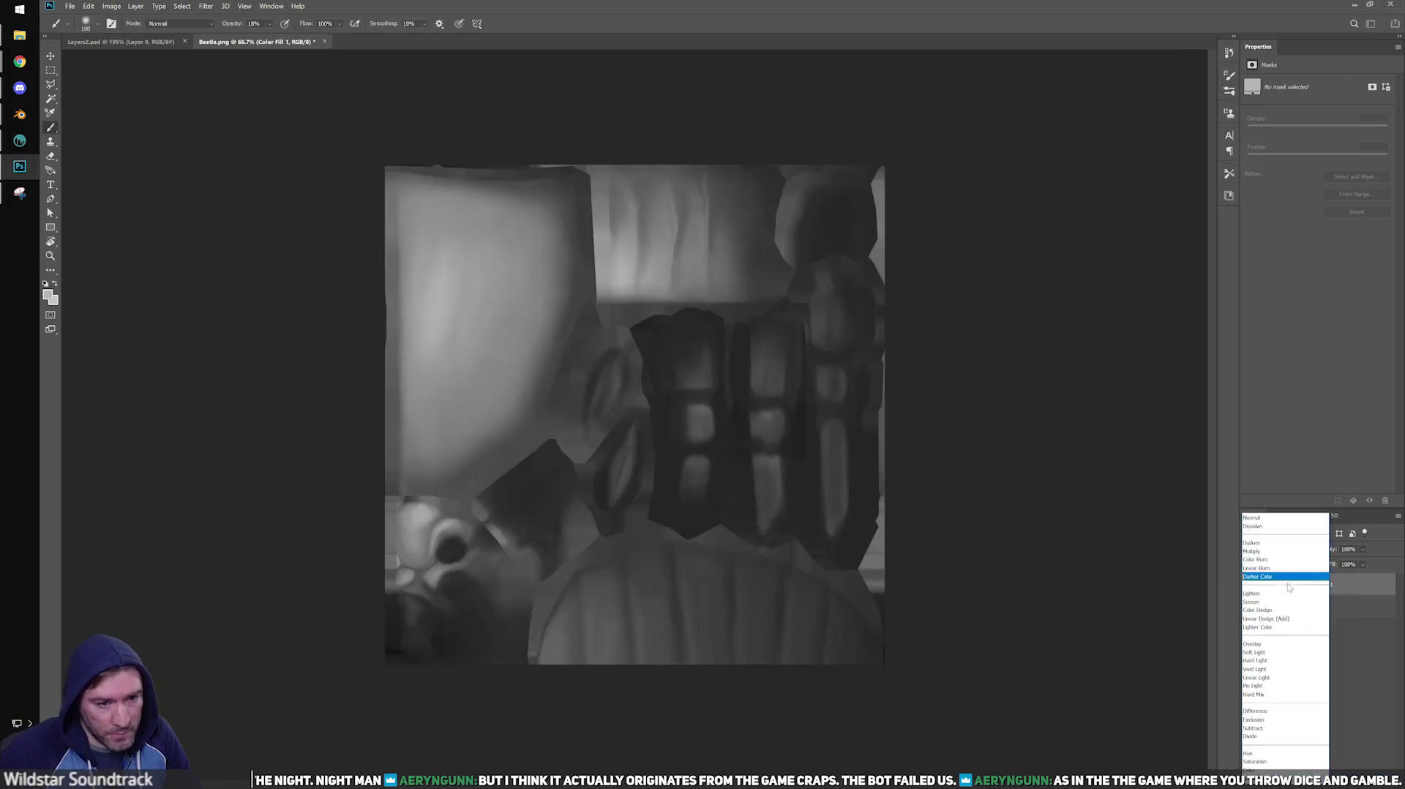
{"action": "left_click", "coordinate": [1284, 768]}
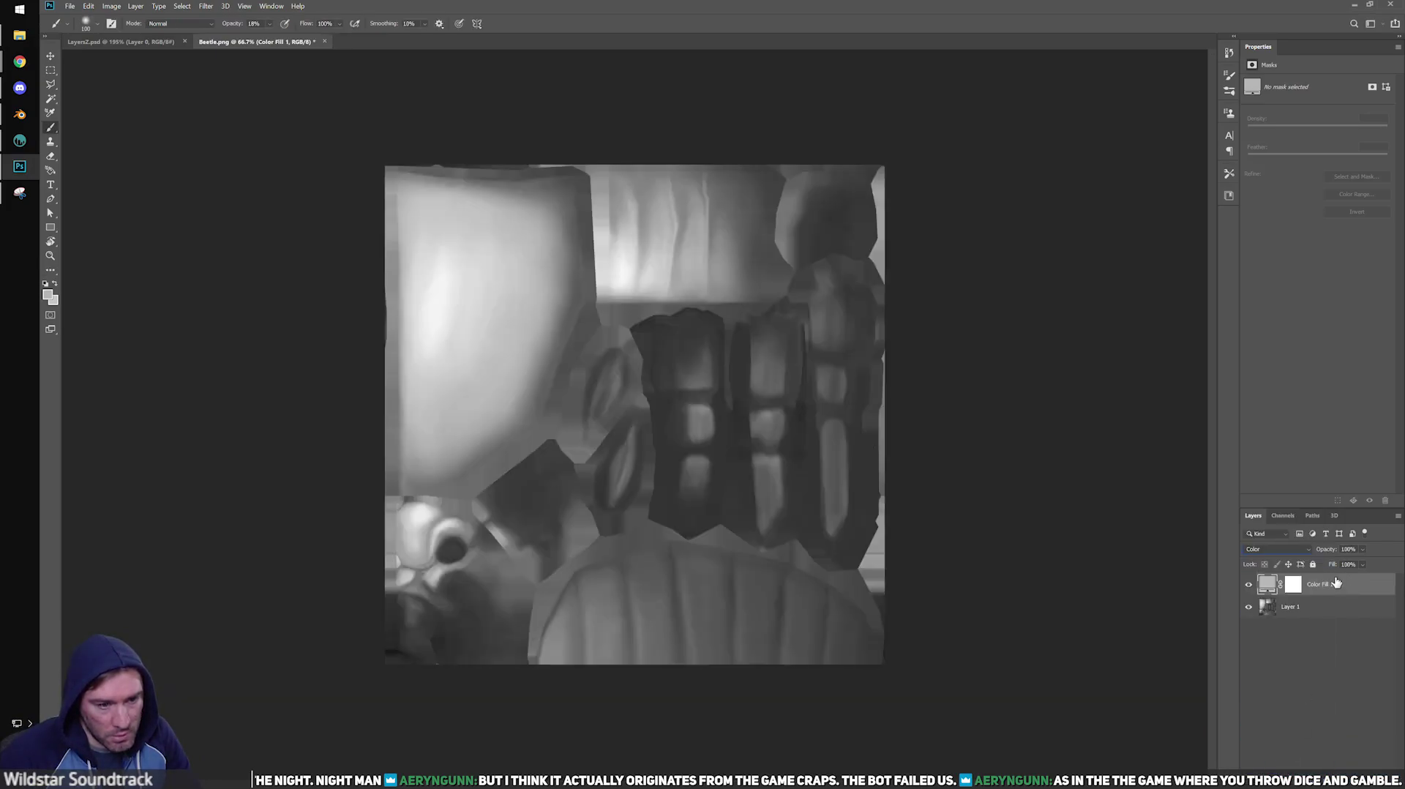
Try several greens for the fill layer and set its color to dark green #115d2c.
{"action": "double_click", "coordinate": [1268, 583]}
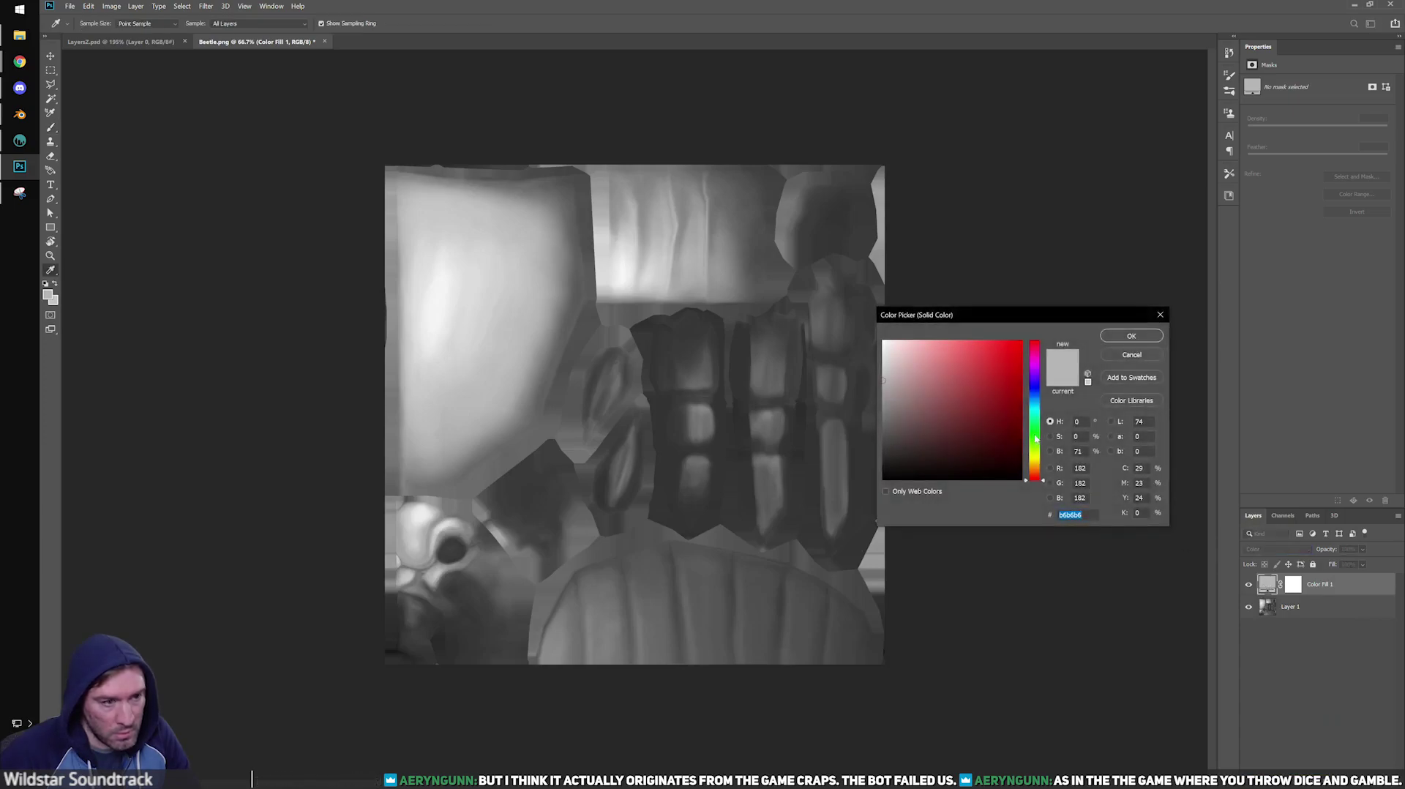
{"action": "left_click", "coordinate": [1034, 434]}
{"action": "mouse_move", "coordinate": [1000, 407]}
{"action": "left_mouse_down"}
{"action": "mouse_move", "coordinate": [958, 366]}
{"action": "mouse_move", "coordinate": [924, 368]}
{"action": "left_mouse_up"}
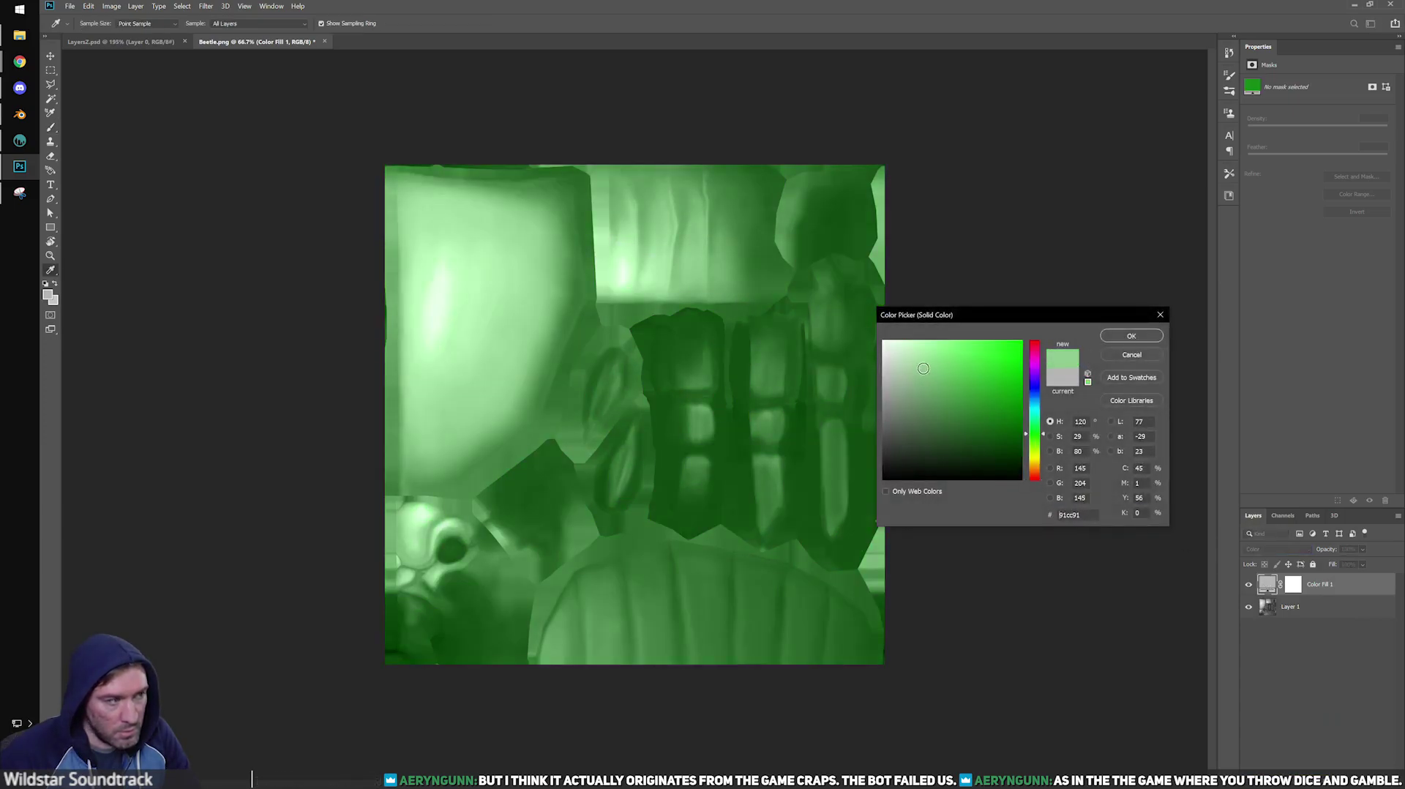
{"action": "left_click", "coordinate": [933, 391]}
{"action": "mouse_move", "coordinate": [1037, 440]}
{"action": "left_mouse_down"}
{"action": "mouse_move", "coordinate": [1008, 425]}
{"action": "mouse_move", "coordinate": [1013, 442]}
{"action": "mouse_move", "coordinate": [999, 408]}
{"action": "mouse_move", "coordinate": [993, 427]}
{"action": "left_mouse_up"}
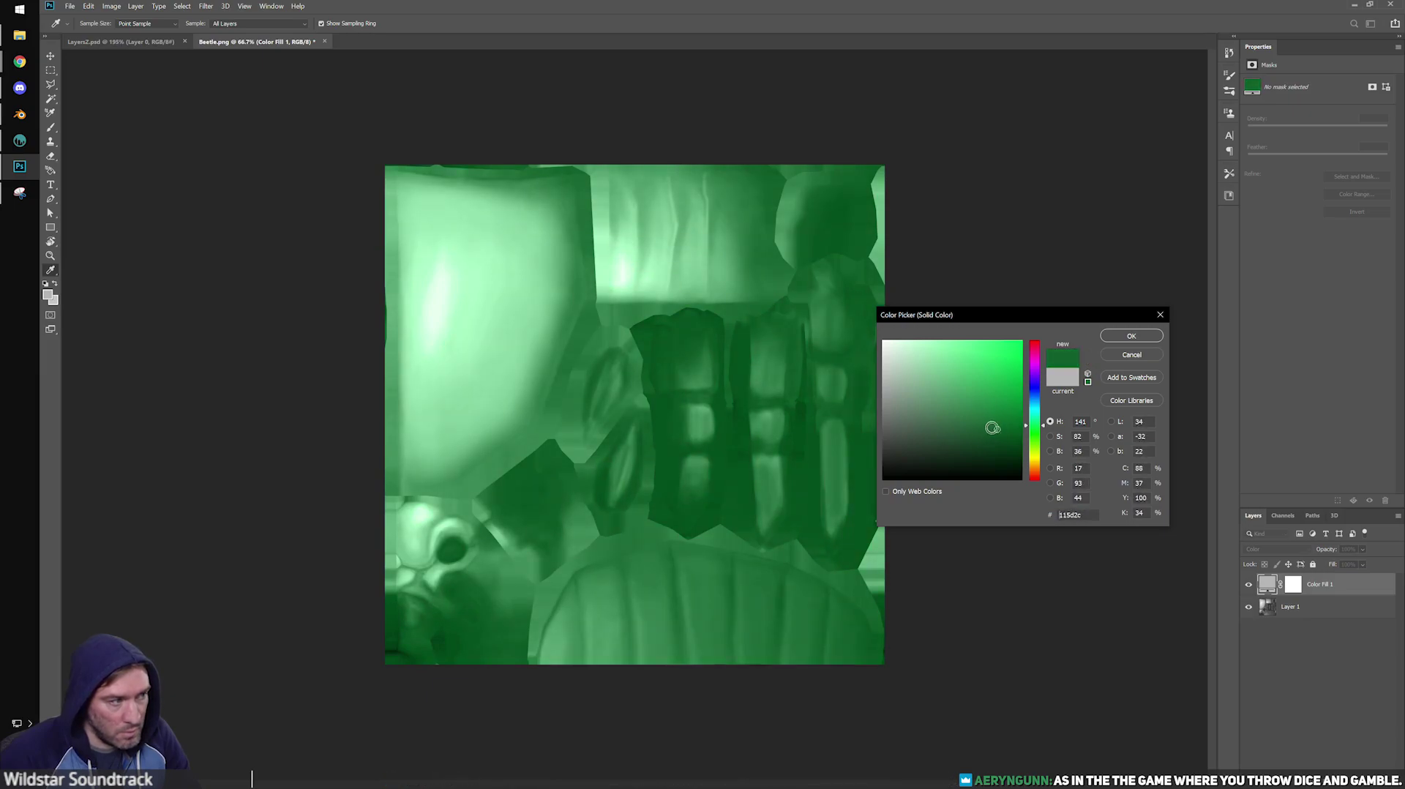
{"action": "left_click", "coordinate": [1135, 336]}
Change the green fill layer's blend mode to Vivid Light and reduce its opacity to 73%.
{"action": "left_click", "coordinate": [1262, 553]}
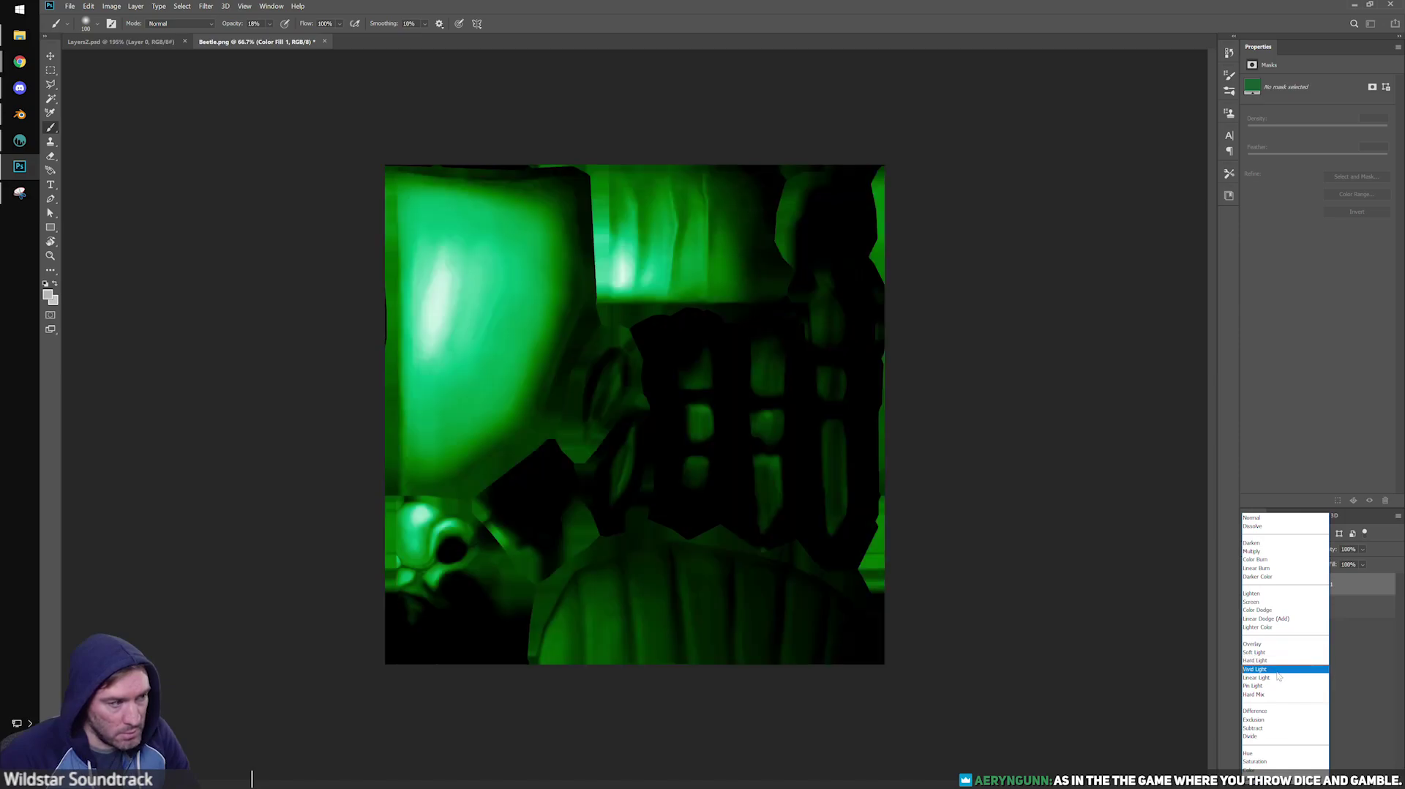
{"action": "left_click", "coordinate": [1277, 670]}
{"action": "left_click", "coordinate": [1341, 656]}
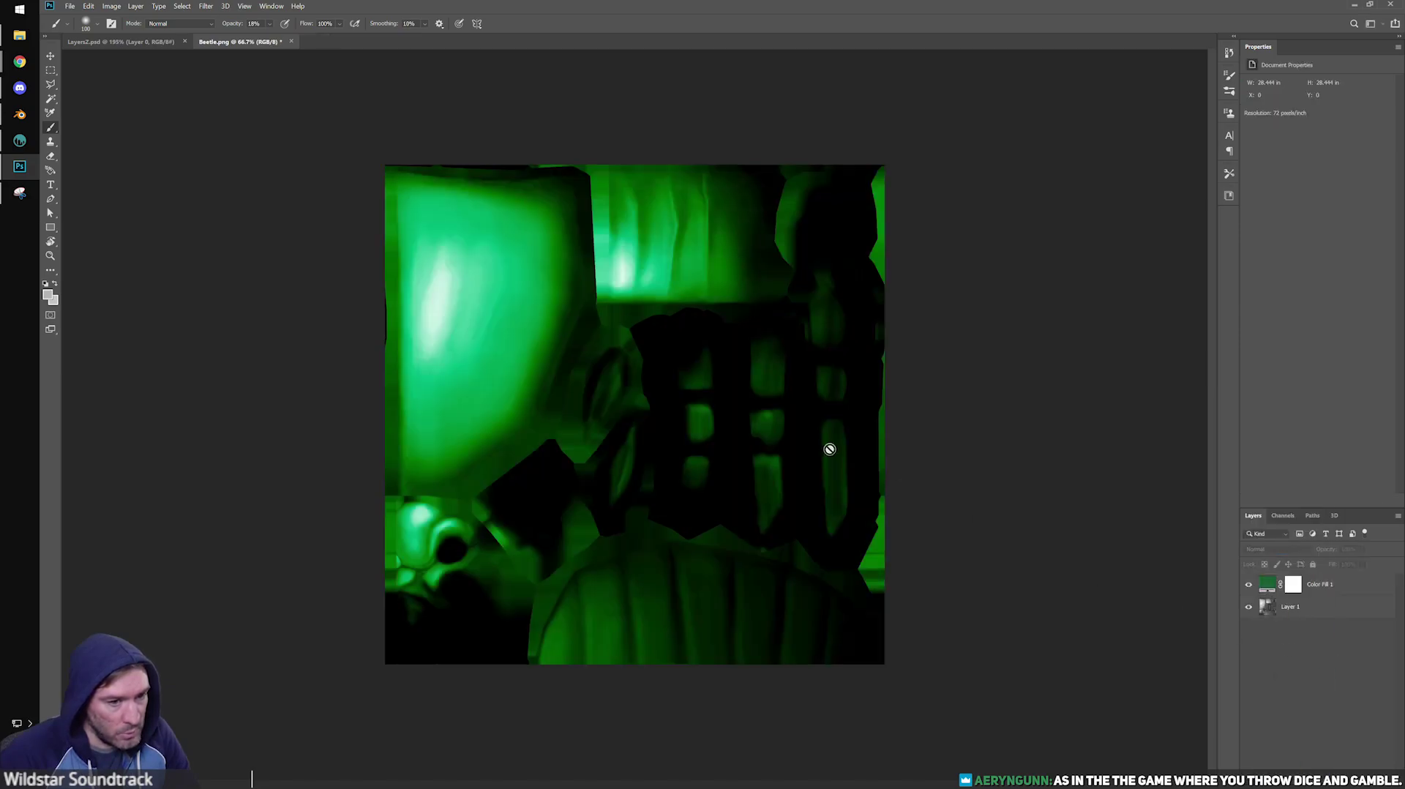
{"action": "left_click", "coordinate": [84, 7]}
{"action": "left_click", "coordinate": [69, 7]}
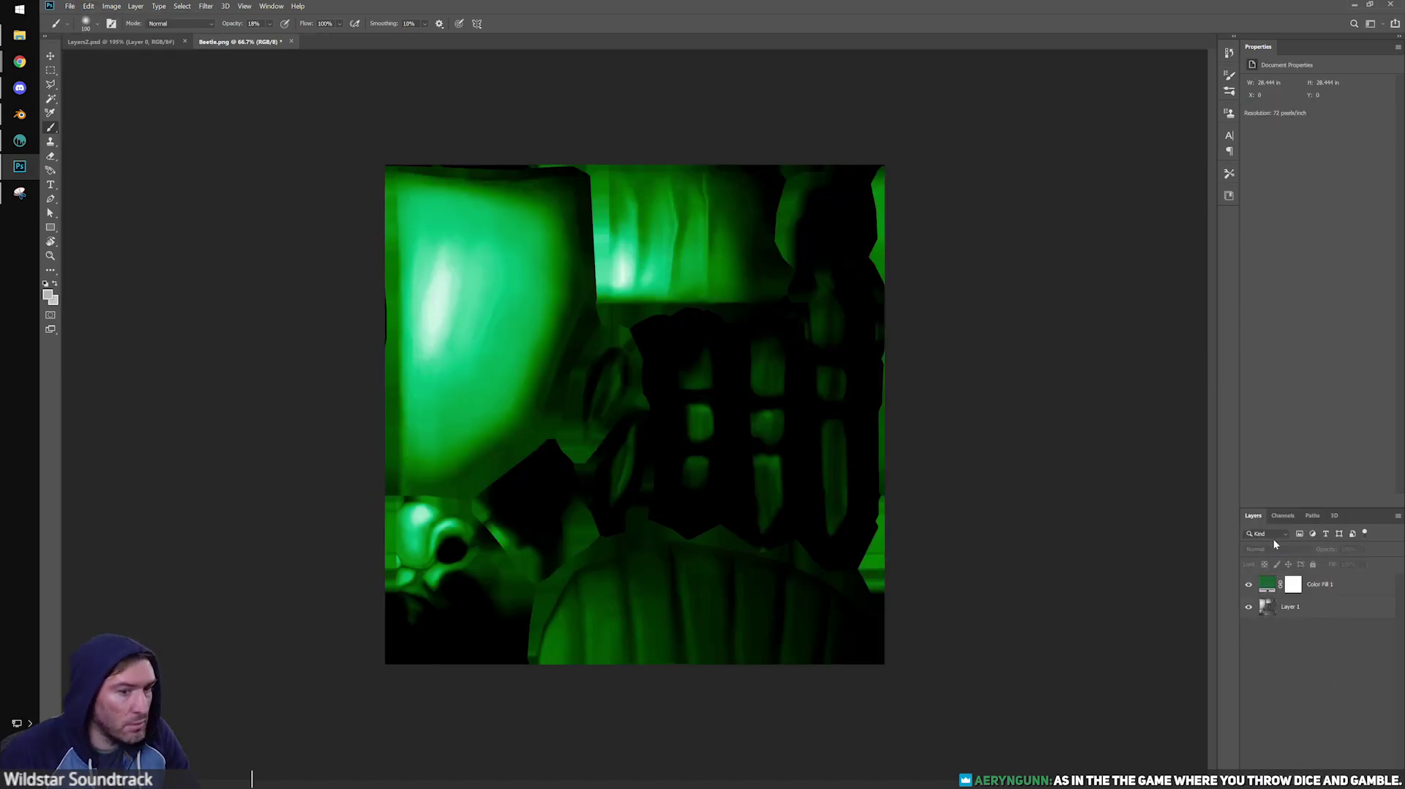
{"action": "left_click", "coordinate": [1331, 583]}
{"action": "mouse_move", "coordinate": [1327, 549]}
{"action": "left_mouse_down"}
{"action": "mouse_move", "coordinate": [1294, 555]}
{"action": "mouse_move", "coordinate": [1312, 557]}
{"action": "left_mouse_up"}
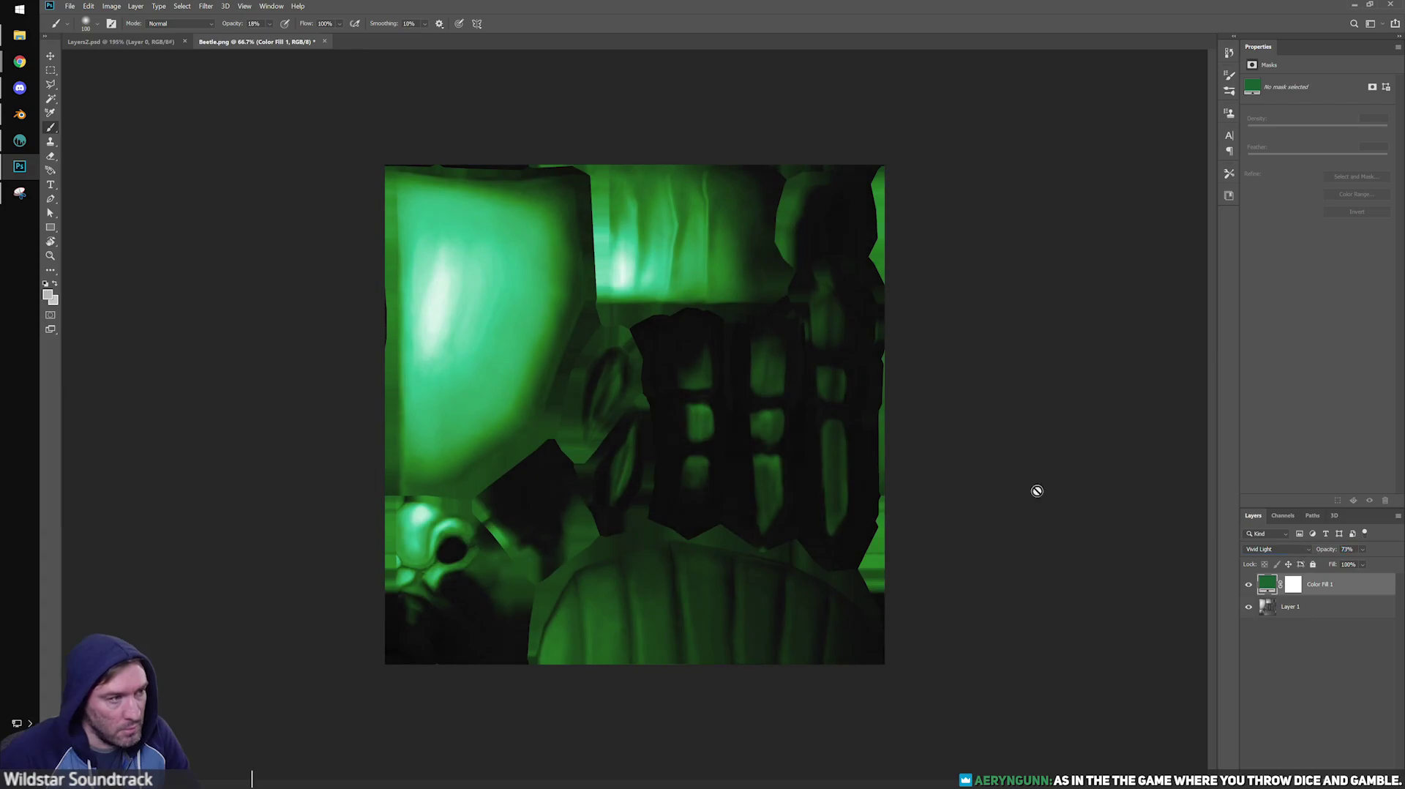
Save the green-tinted texture as a separate PNG named Beetle-Green in the Beetle maps folder, accepting the PNG format options.
{"action": "left_click", "coordinate": [70, 6]}
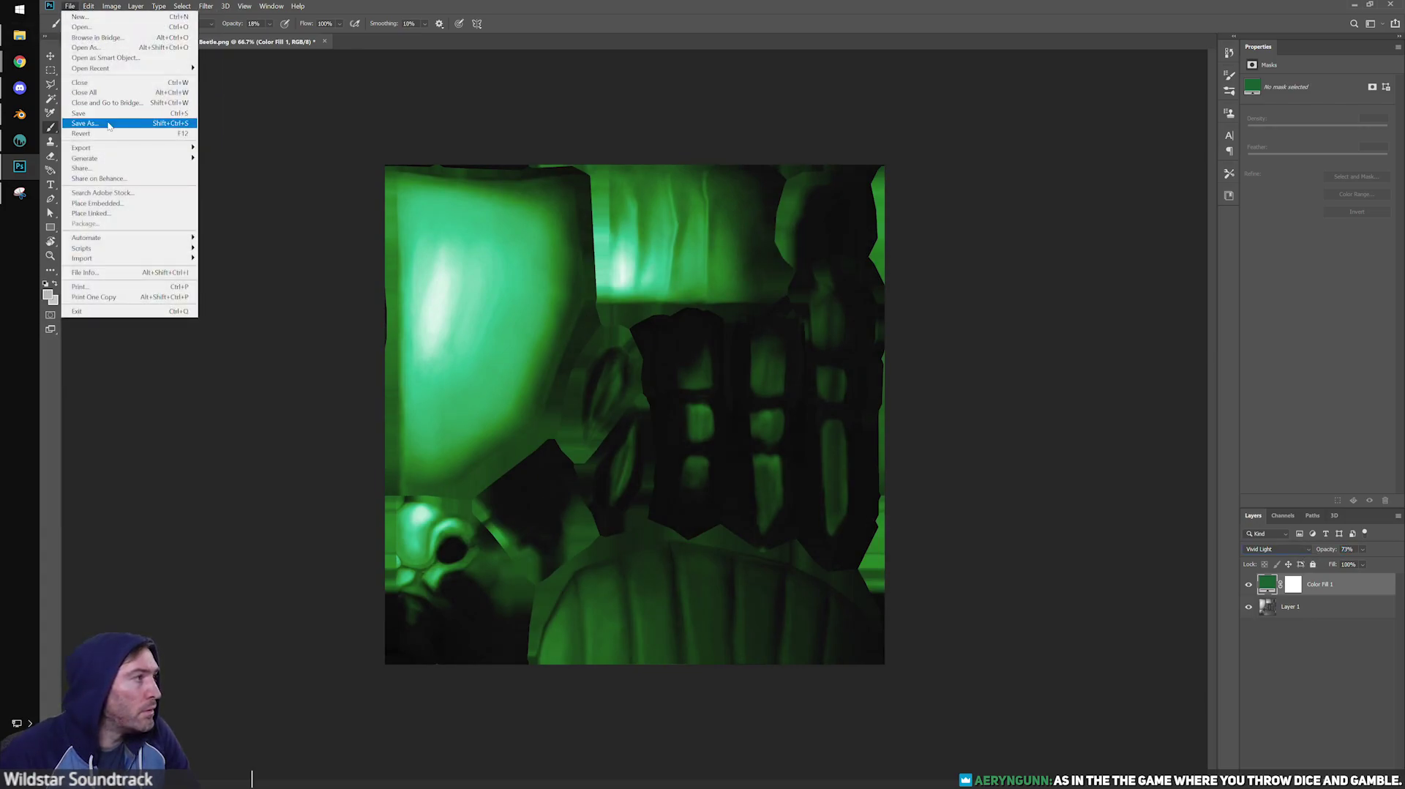
{"action": "left_click", "coordinate": [84, 123]}
{"action": "left_click", "coordinate": [211, 248]}
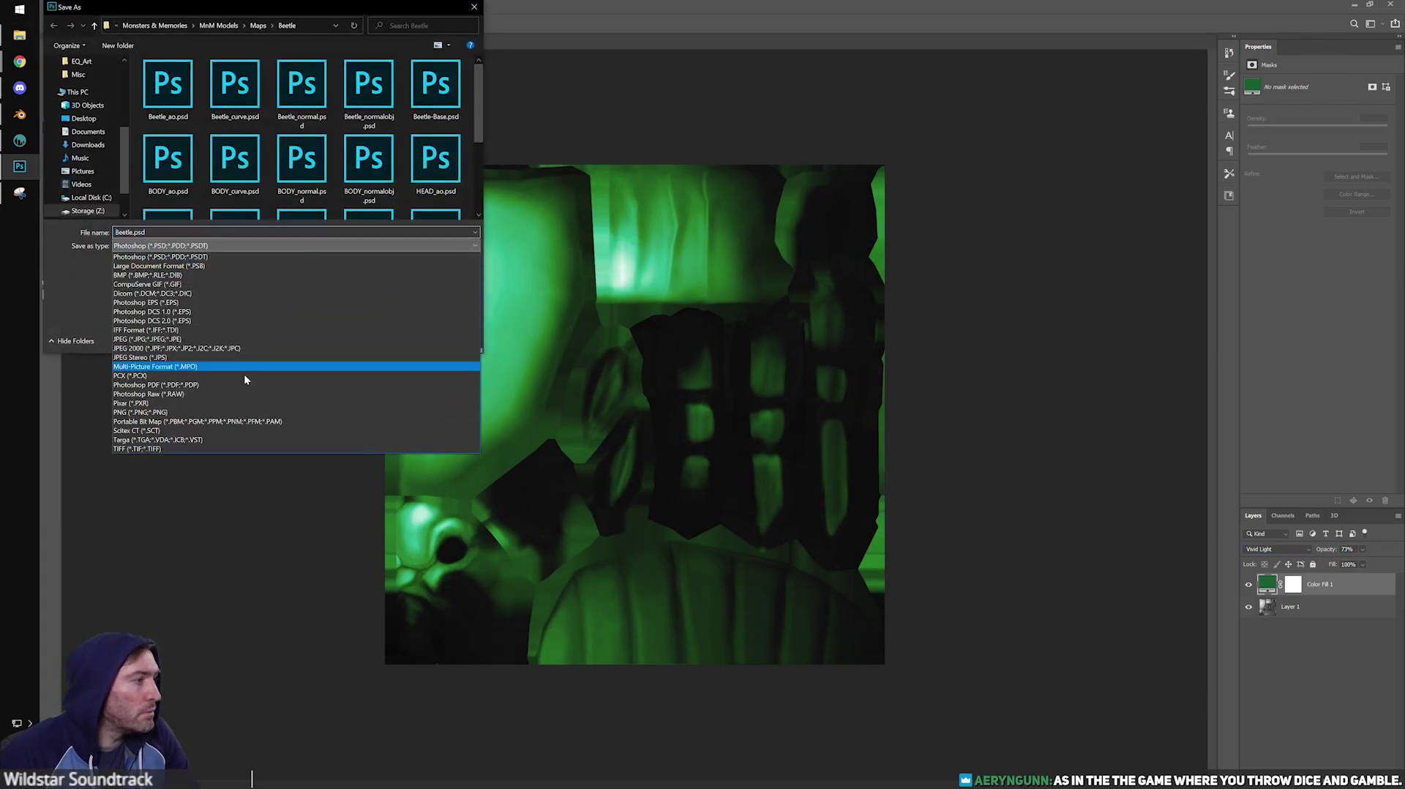
{"action": "left_click", "coordinate": [220, 413]}
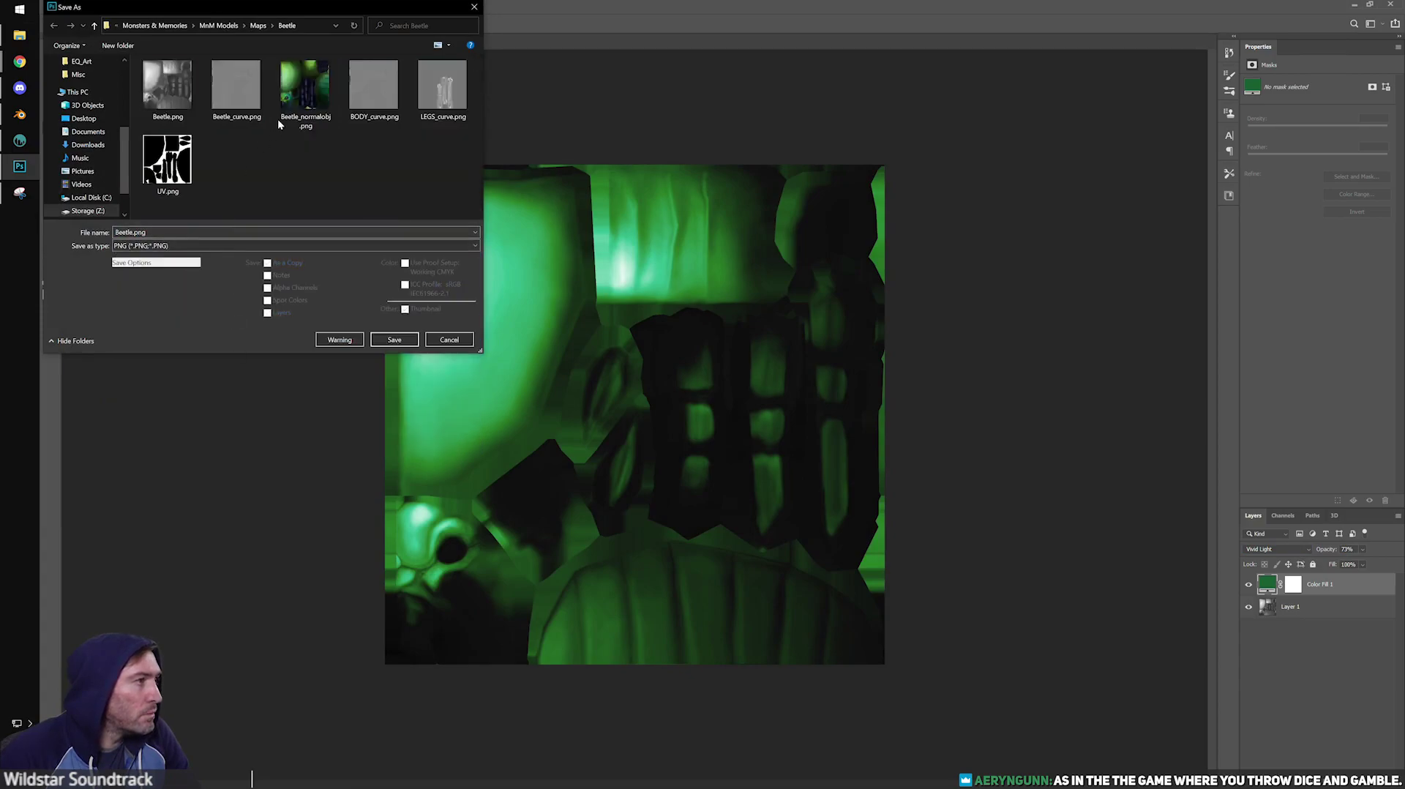
{"action": "left_click", "coordinate": [168, 87]}
{"action": "left_click", "coordinate": [207, 232]}
{"action": "left_click", "coordinate": [207, 233]}
{"action": "key", "text": "BackSpace"}
{"action": "key", "text": "BackSpace"}
{"action": "key", "text": "BackSpace"}
{"action": "key", "text": "BackSpace"}
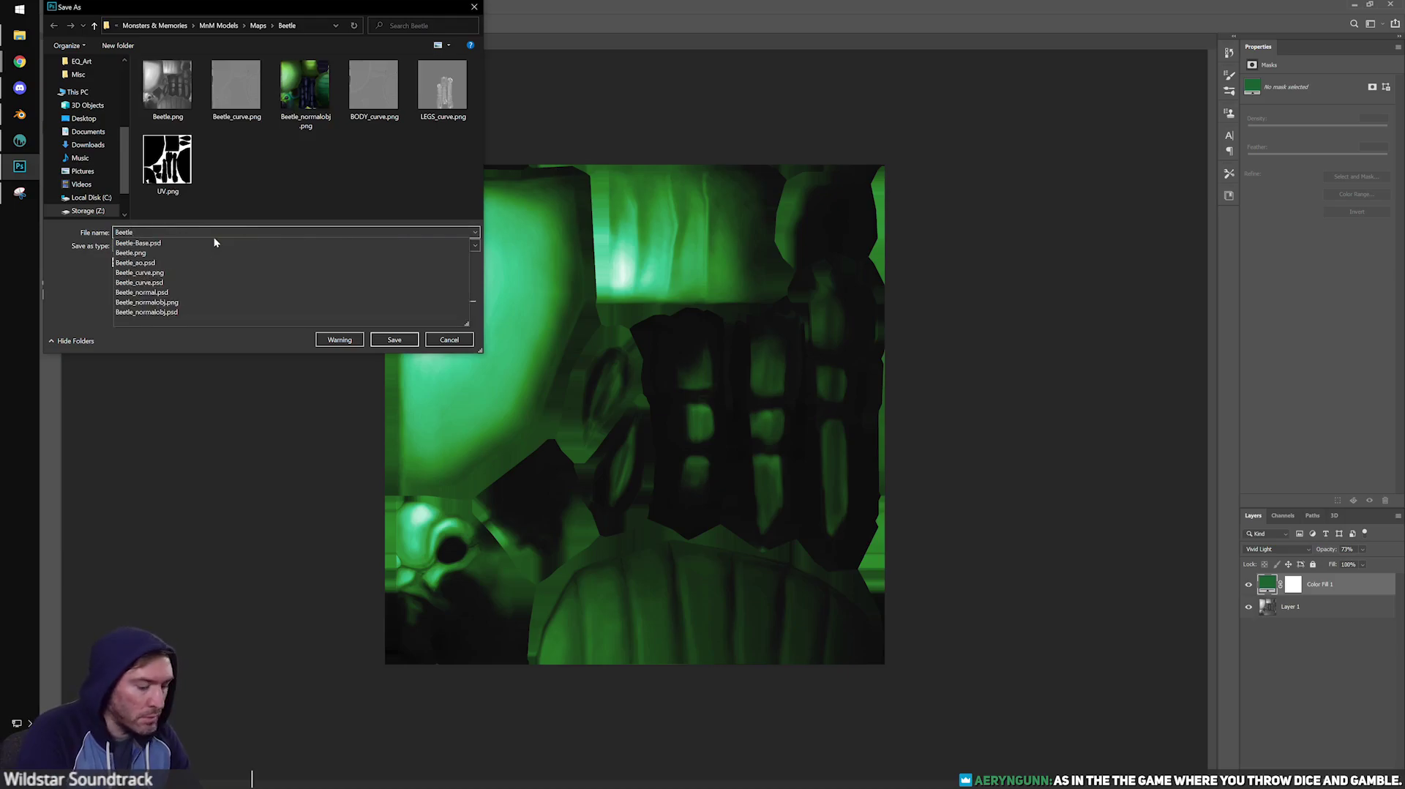
{"action": "type", "text": "-Green"}
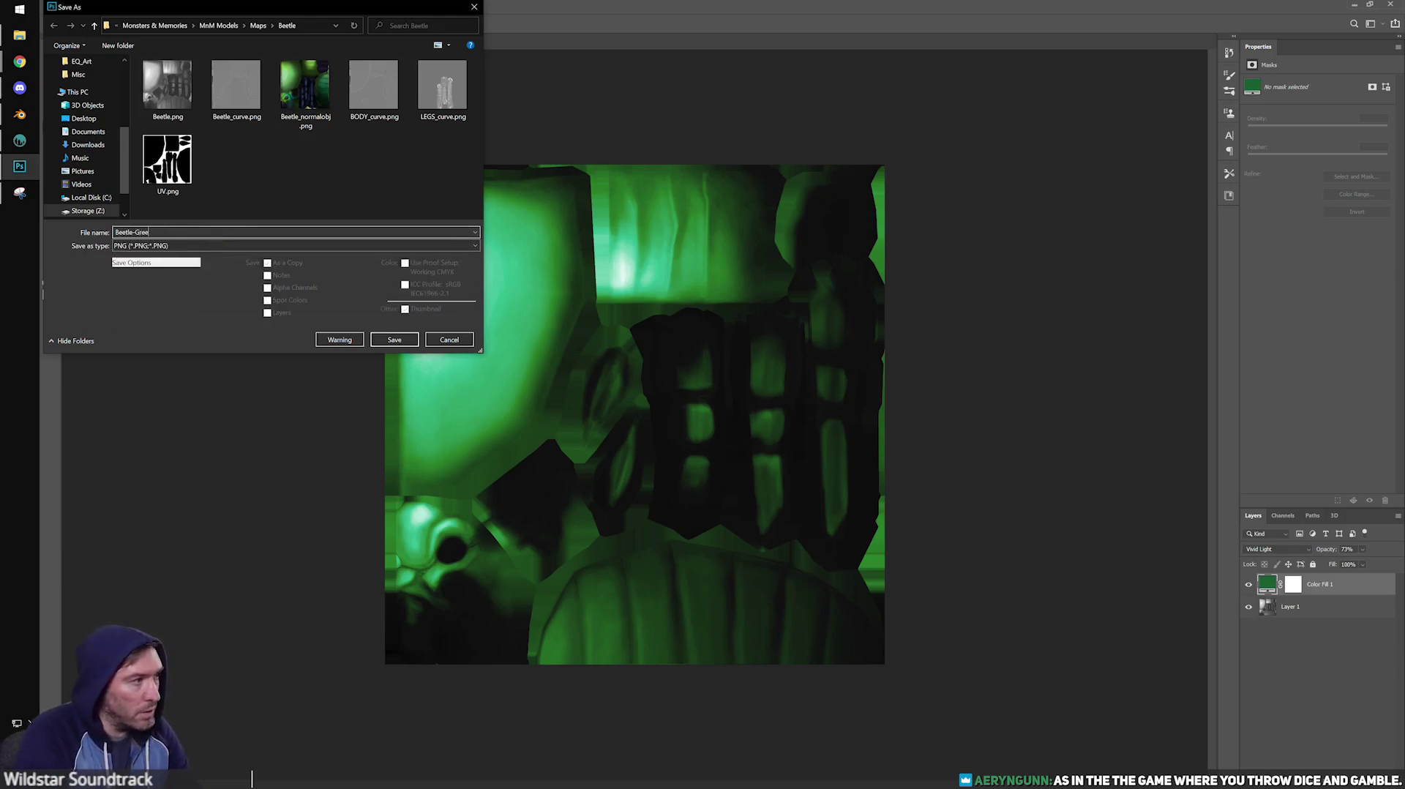
{"action": "left_click", "coordinate": [394, 341]}
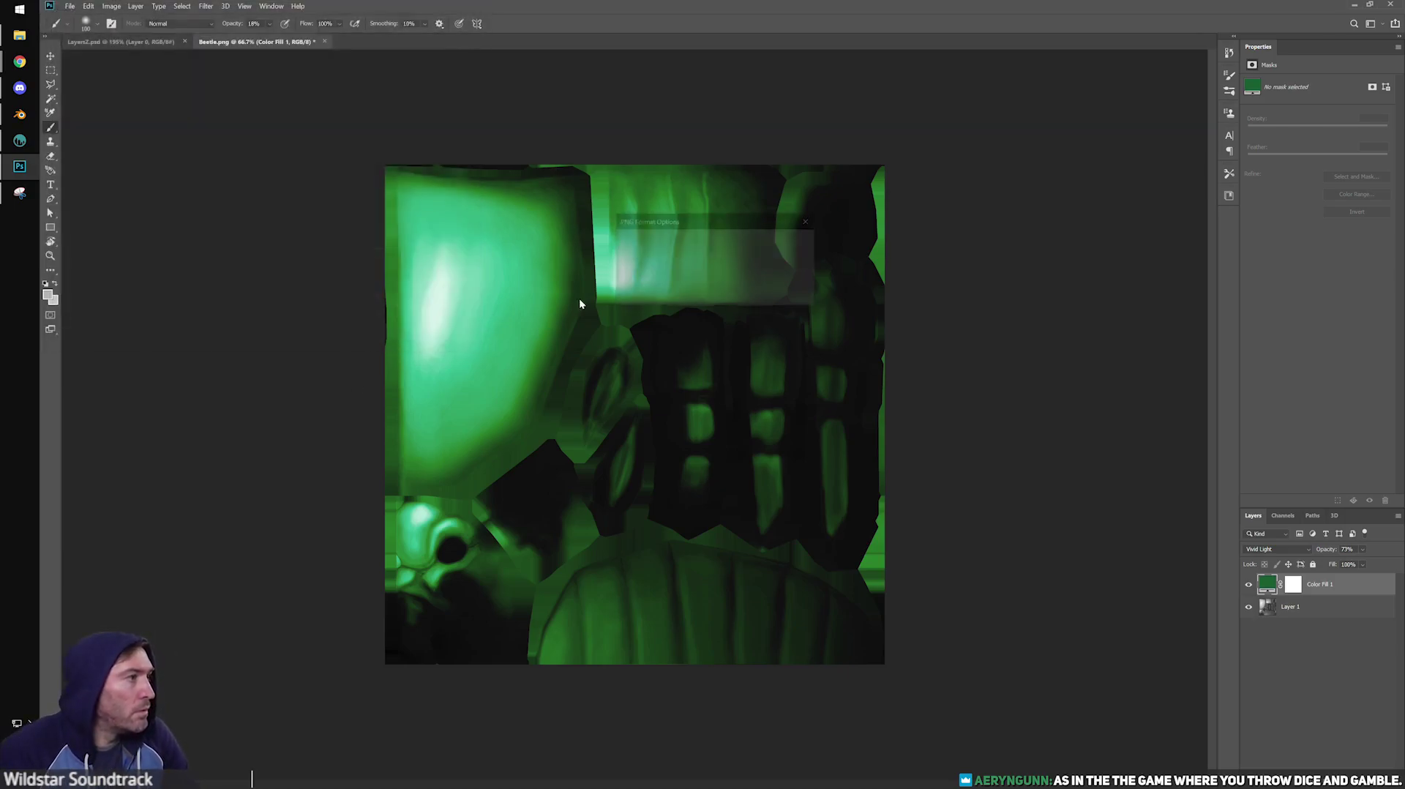
{"action": "left_click", "coordinate": [783, 243]}
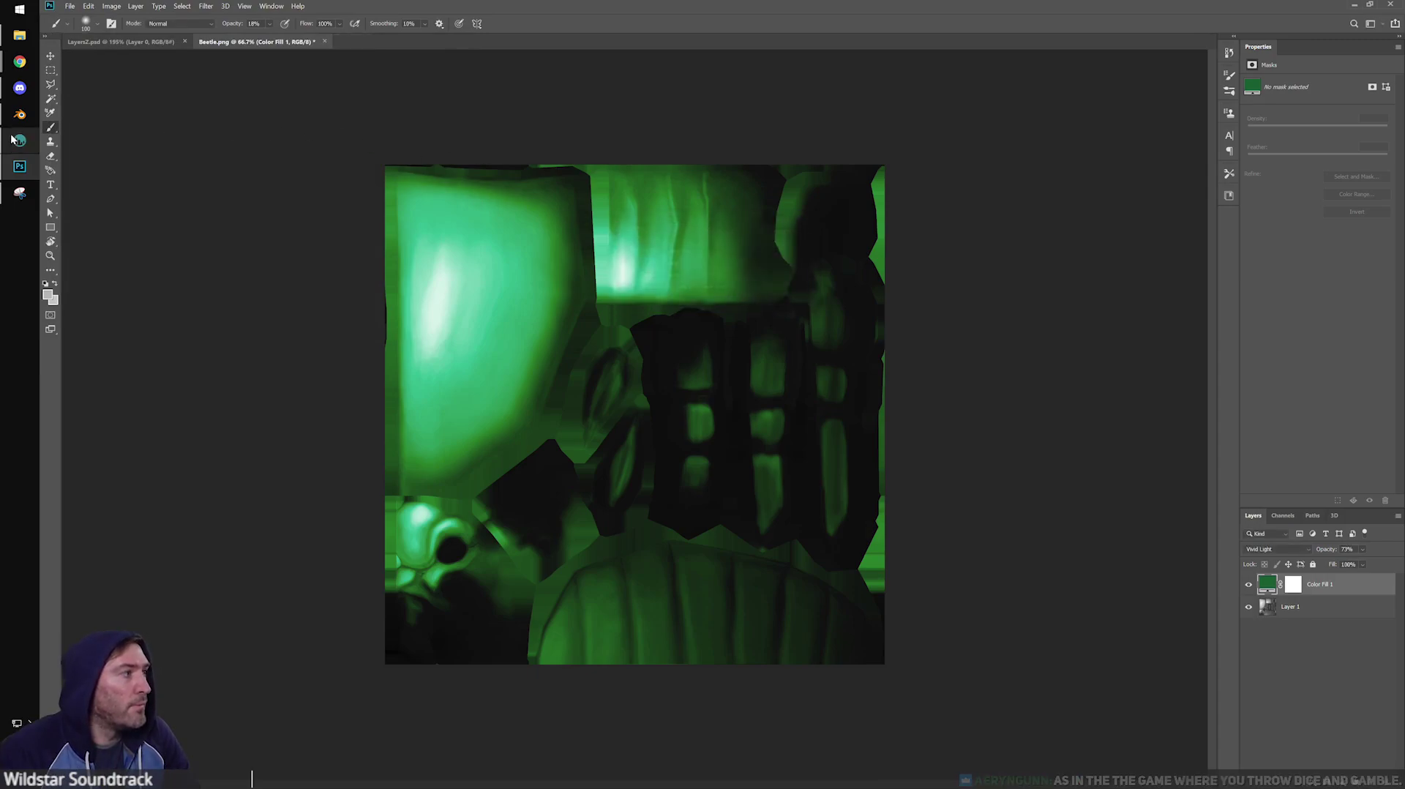
Switch to Blender, turn the viewport overlays on, duplicate the grey beetle, and move the copy about -5.8' along X.
{"action": "left_click", "coordinate": [20, 115]}
{"action": "scroll", "coordinate": [894, 330], "scroll_direction": "down", "scroll_amount": 4}
{"action": "left_click", "coordinate": [1077, 47]}
{"action": "middle_click_drag", "start_coordinate": [748, 228], "coordinate": [757, 235]}
{"action": "left_click", "coordinate": [585, 311]}
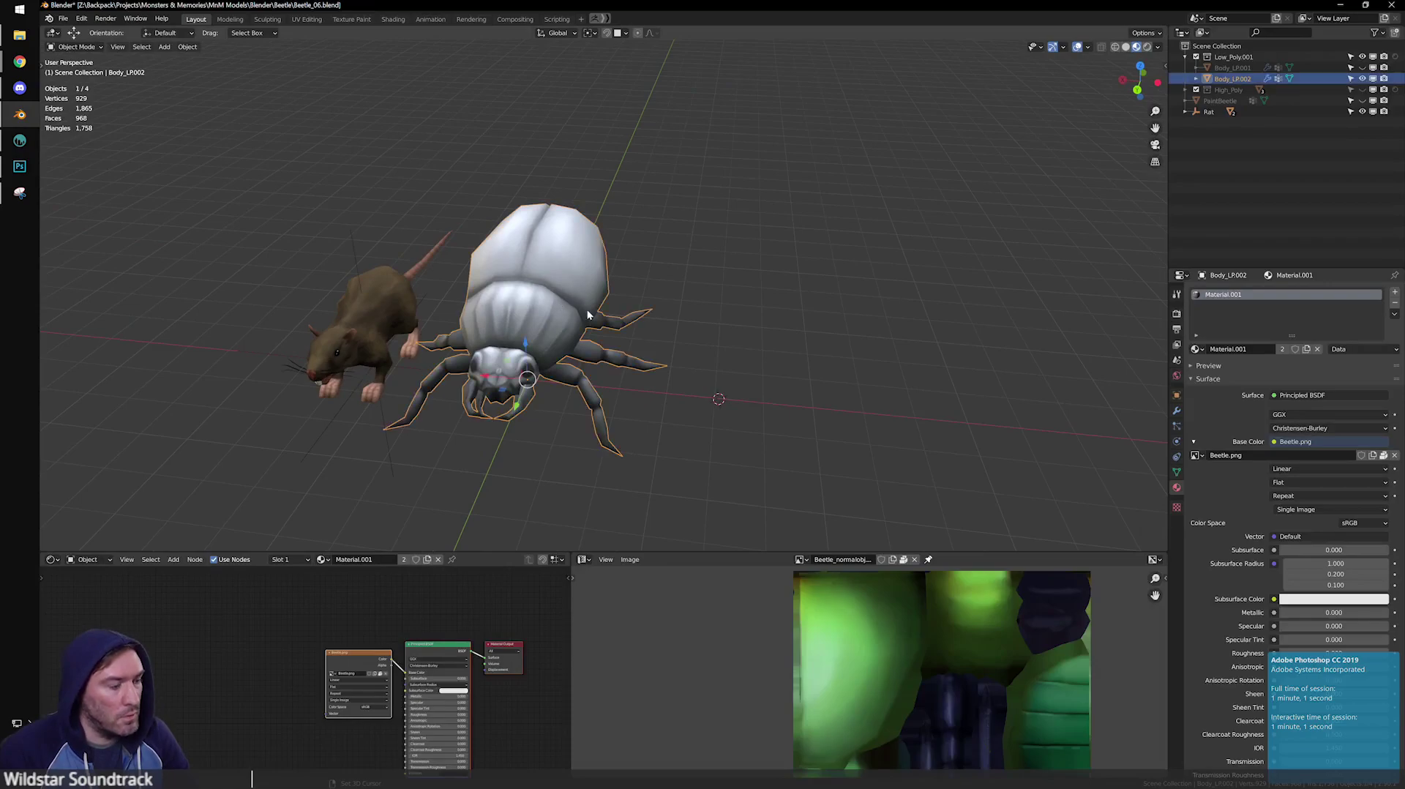
{"action": "key", "text": "shift+d"}
{"action": "right_click", "coordinate": [554, 364]}
{"action": "key", "text": "g"}
{"action": "key", "text": "x"}
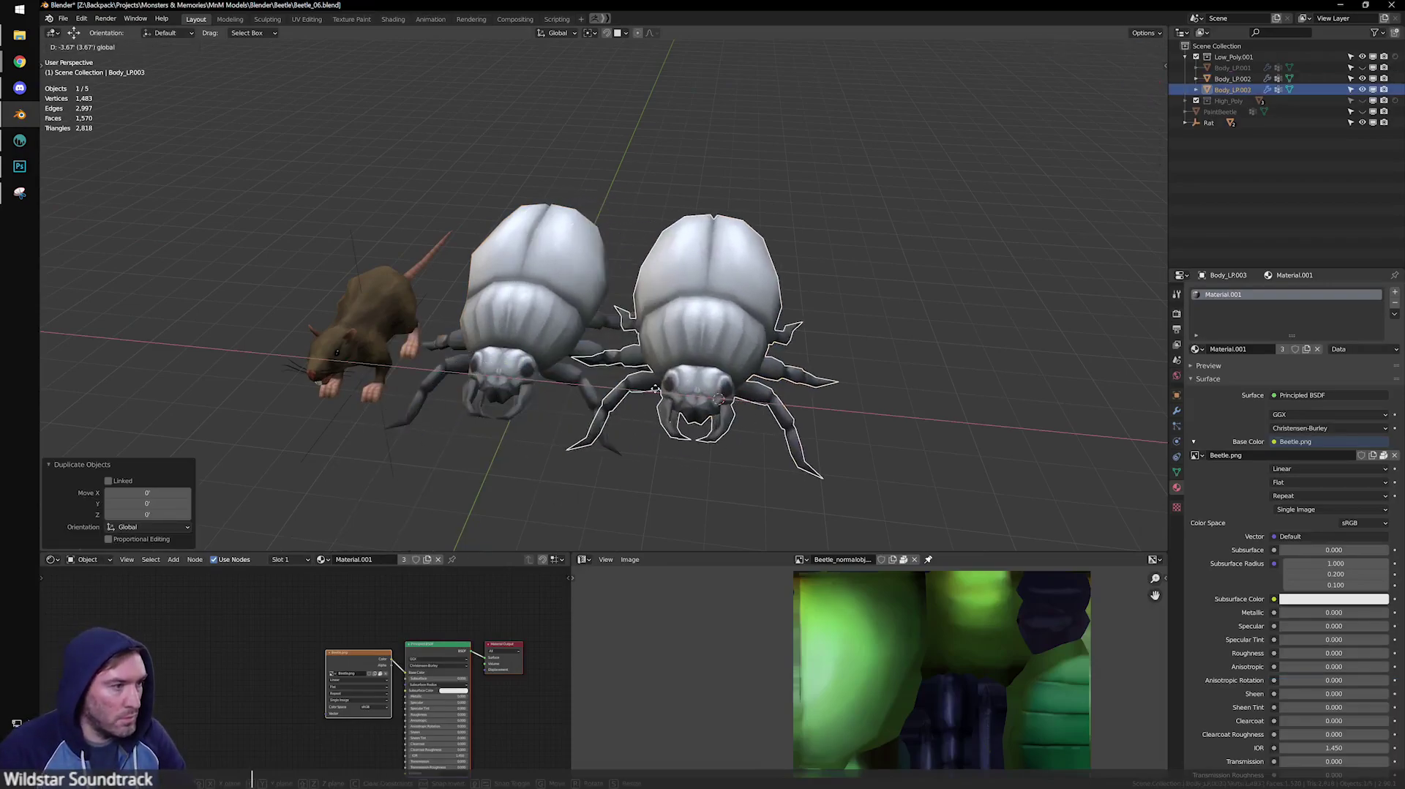
{"action": "left_click", "coordinate": [1026, 410]}
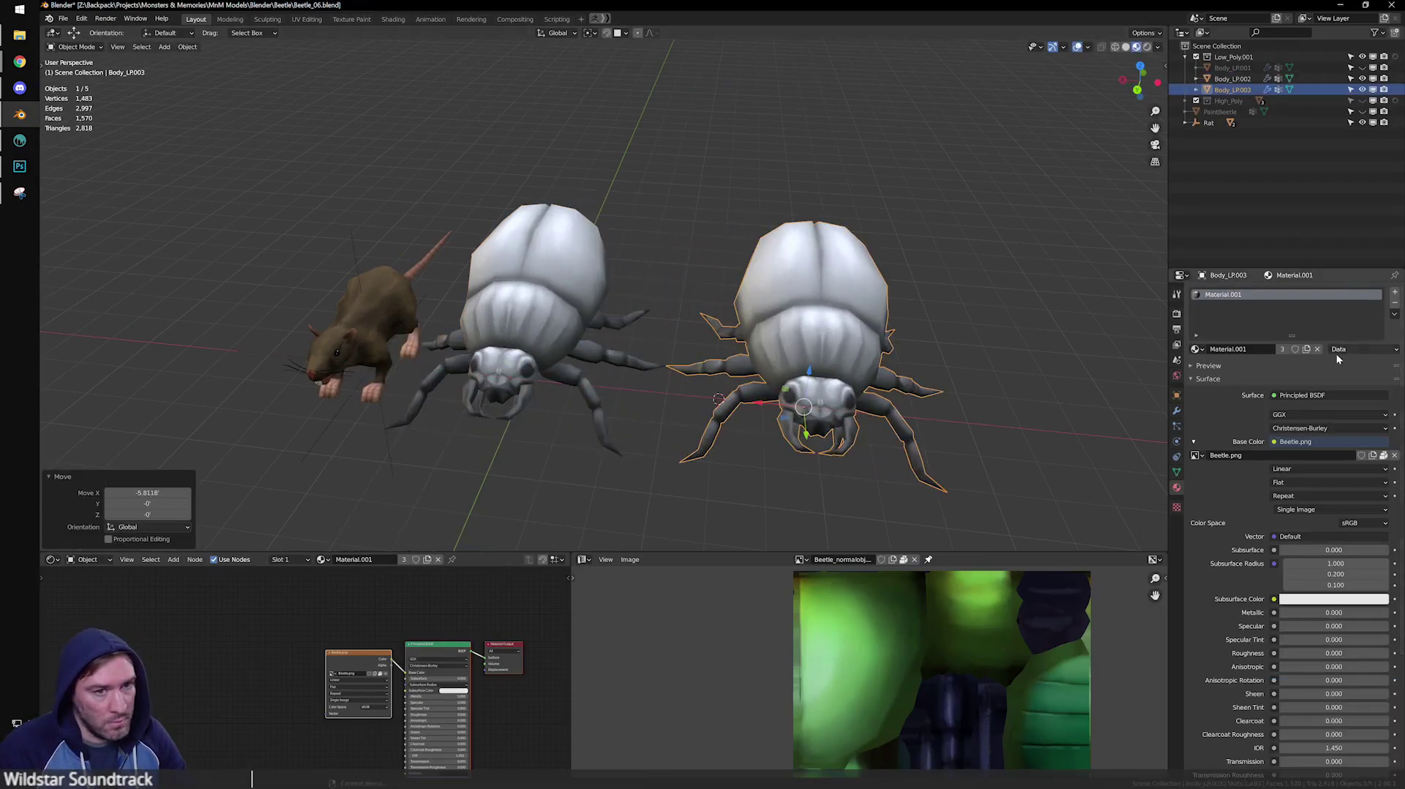
Make the duplicate beetle's material single-user and replace its base color image with Beetle-Green.png.
{"action": "left_click", "coordinate": [1282, 349]}
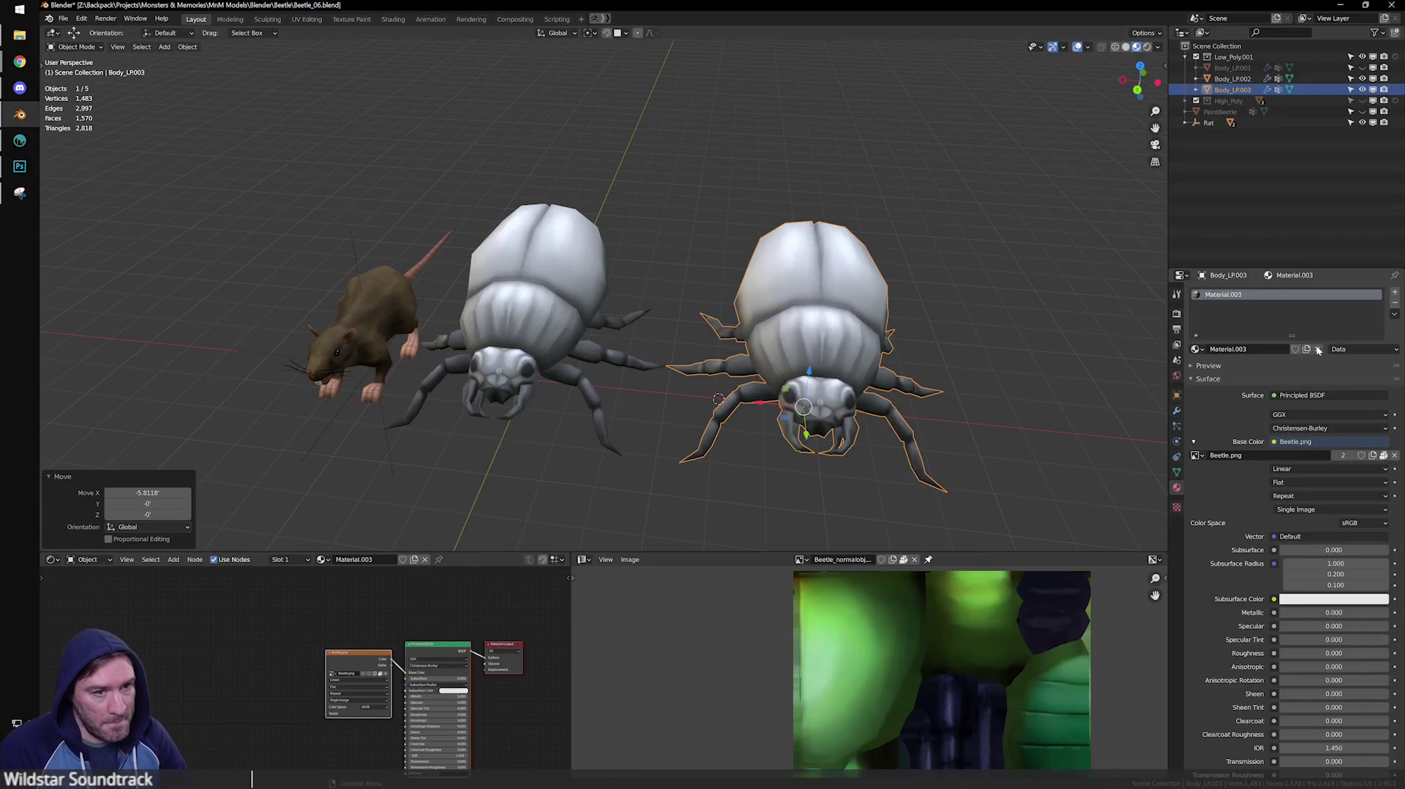
{"action": "left_click", "coordinate": [1395, 455]}
{"action": "left_click", "coordinate": [1355, 455]}
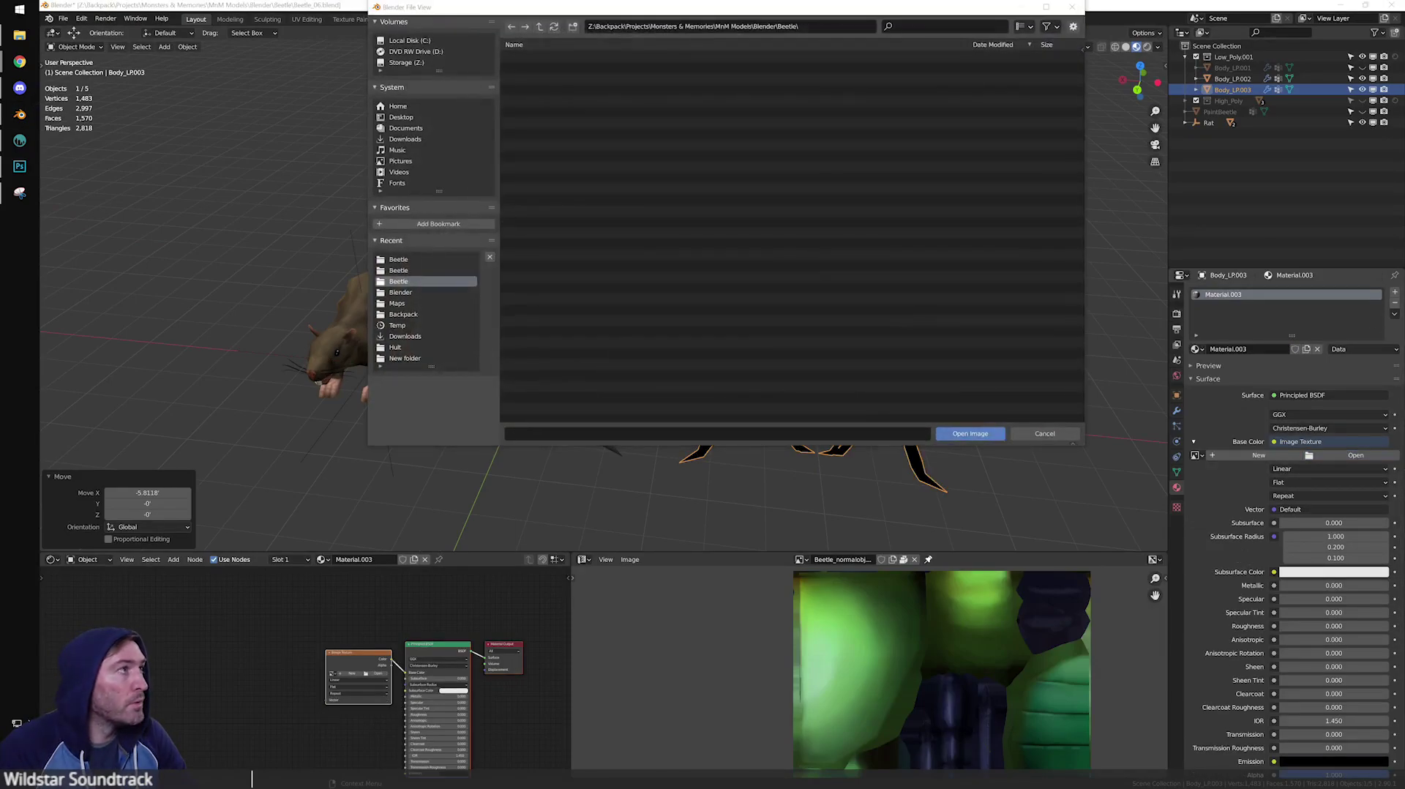
{"action": "left_click", "coordinate": [970, 433]}
{"action": "middle_click_drag", "start_coordinate": [989, 322], "coordinate": [866, 265]}
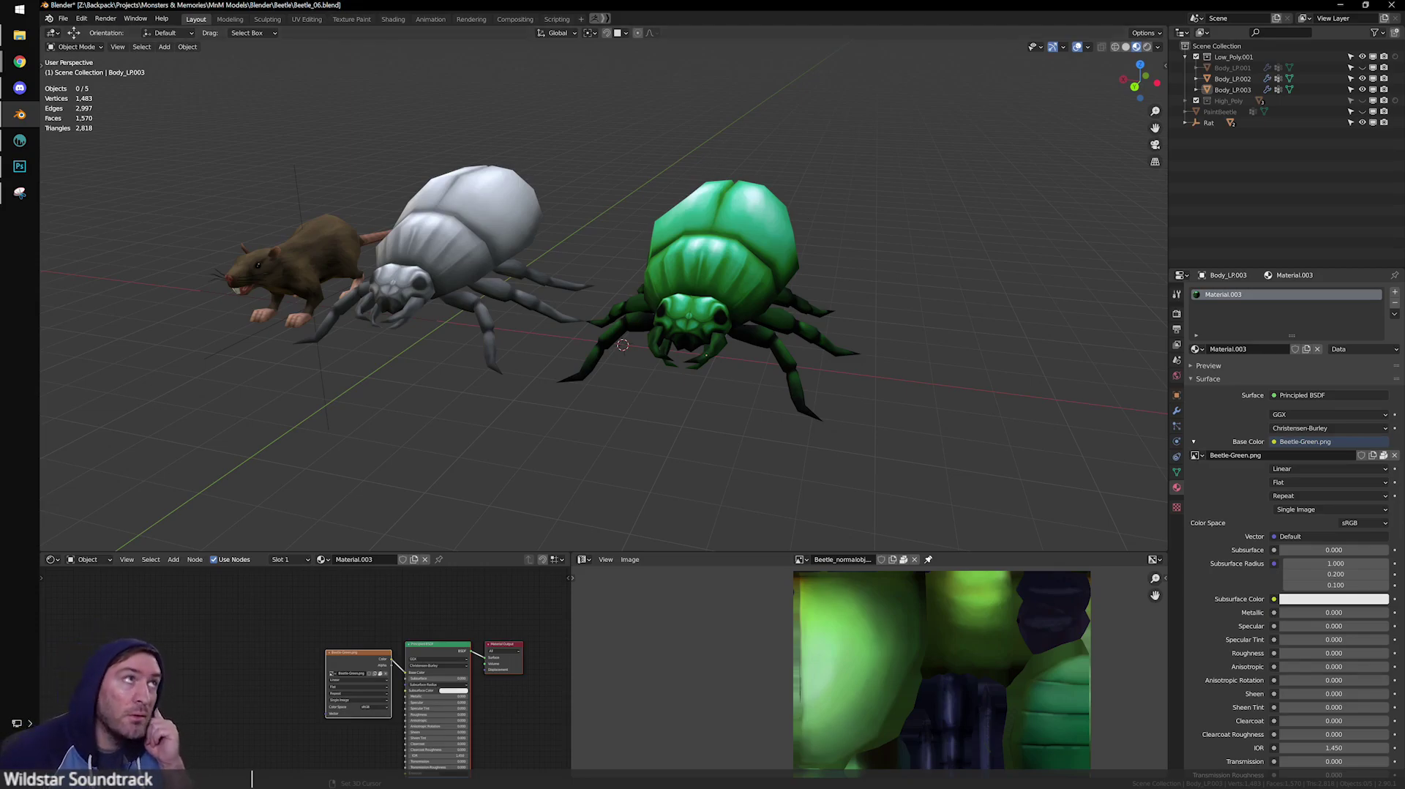
Examine the grey and green beetles side by side from several angles, temporarily hiding the viewport overlays.
{"action": "key", "text": "alt+Tab"}
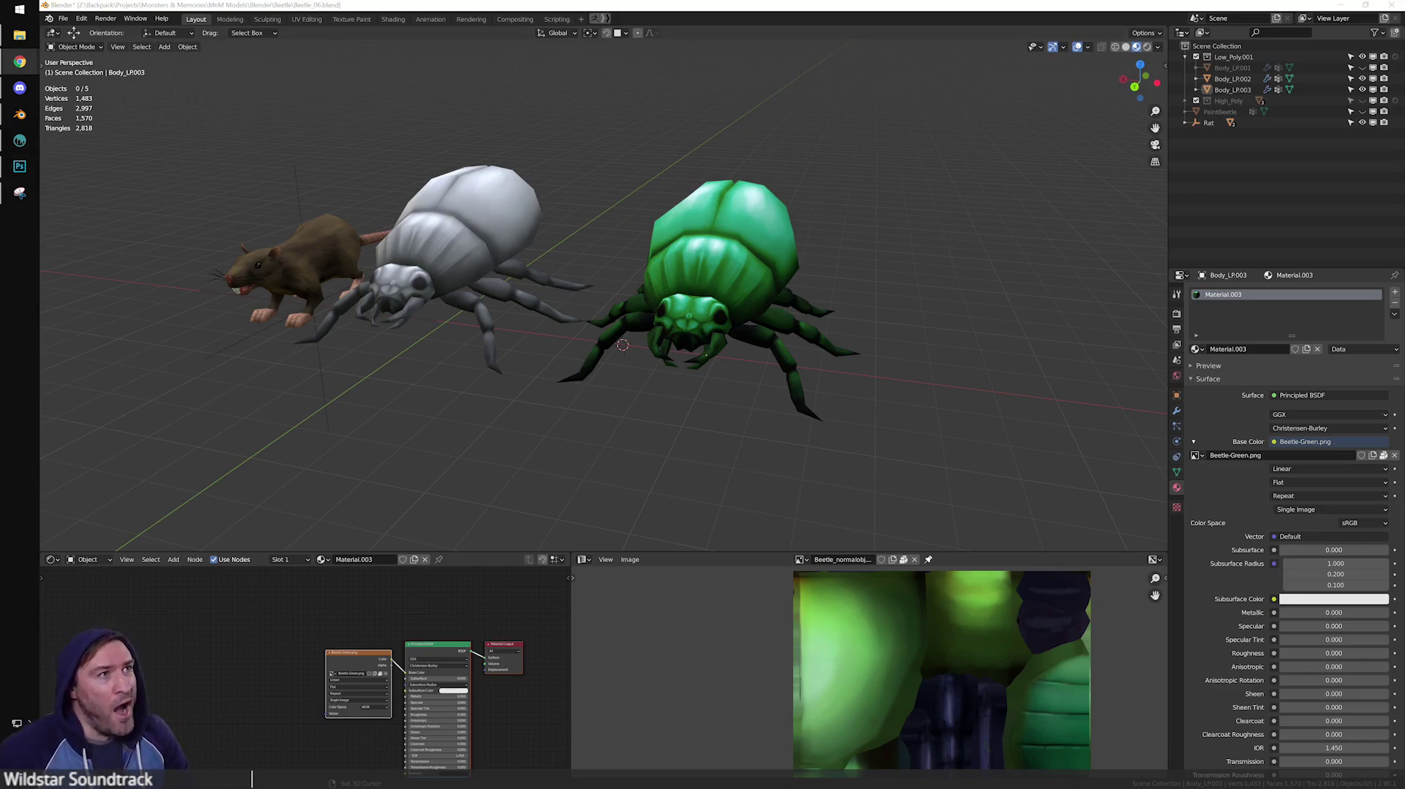
{"action": "left_click", "coordinate": [1018, 150]}
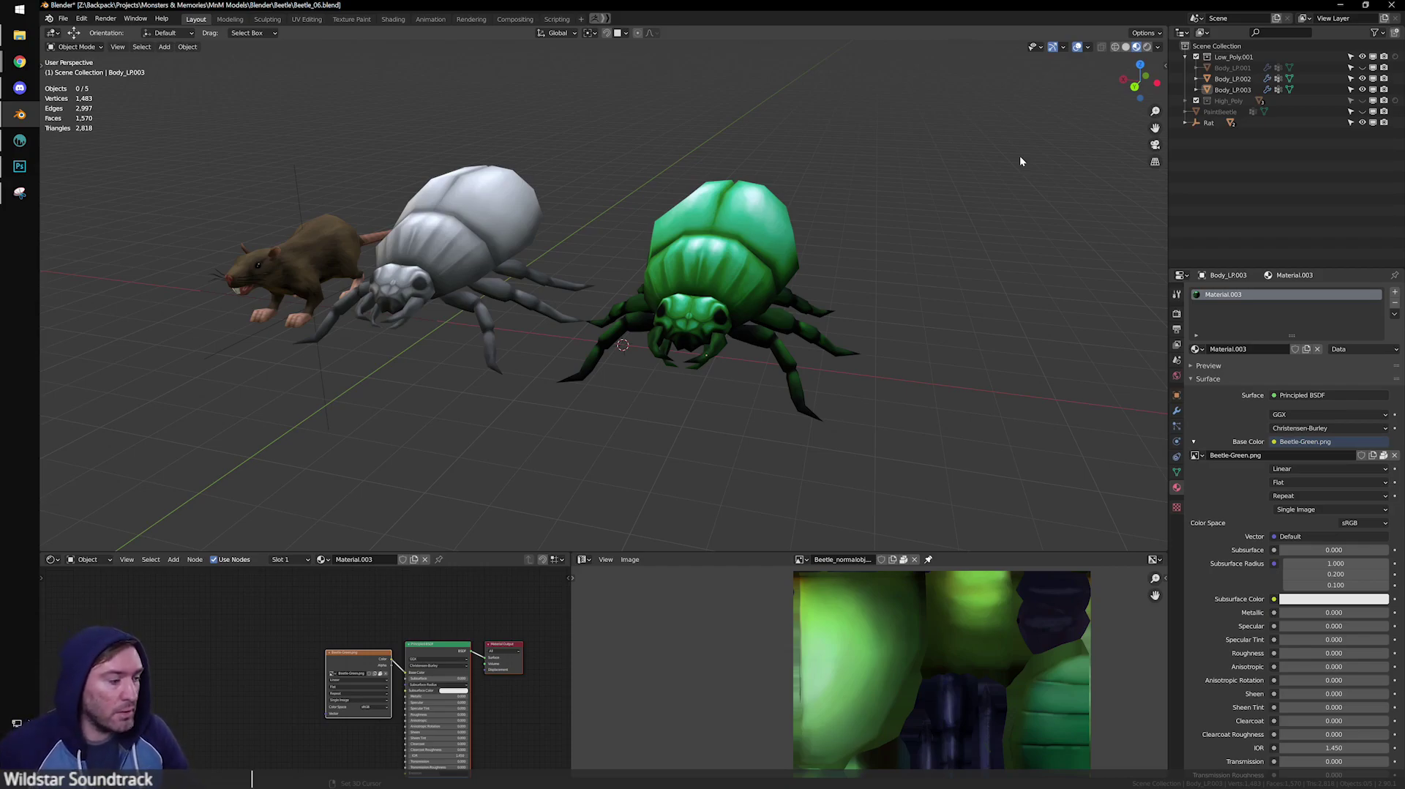
{"action": "scroll", "coordinate": [890, 336], "scroll_direction": "up", "scroll_amount": 3}
{"action": "scroll", "coordinate": [842, 307], "scroll_direction": "down", "scroll_amount": 1}
{"action": "middle_click_drag", "start_coordinate": [542, 220], "coordinate": [650, 244]}
{"action": "middle_click_drag", "start_coordinate": [661, 296], "coordinate": [729, 299]}
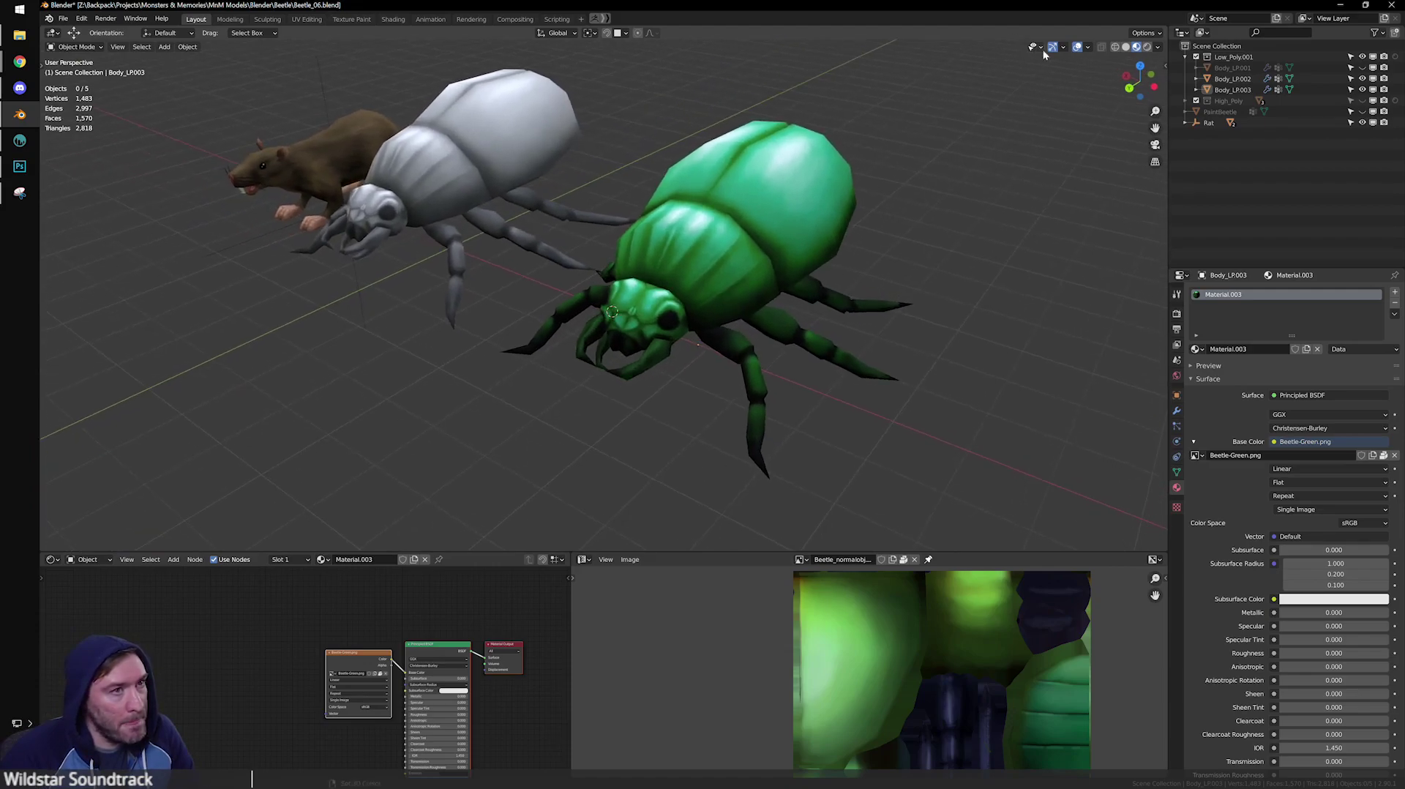
{"action": "left_click", "coordinate": [1076, 47]}
{"action": "middle_click_drag", "start_coordinate": [1020, 229], "coordinate": [503, 278]}
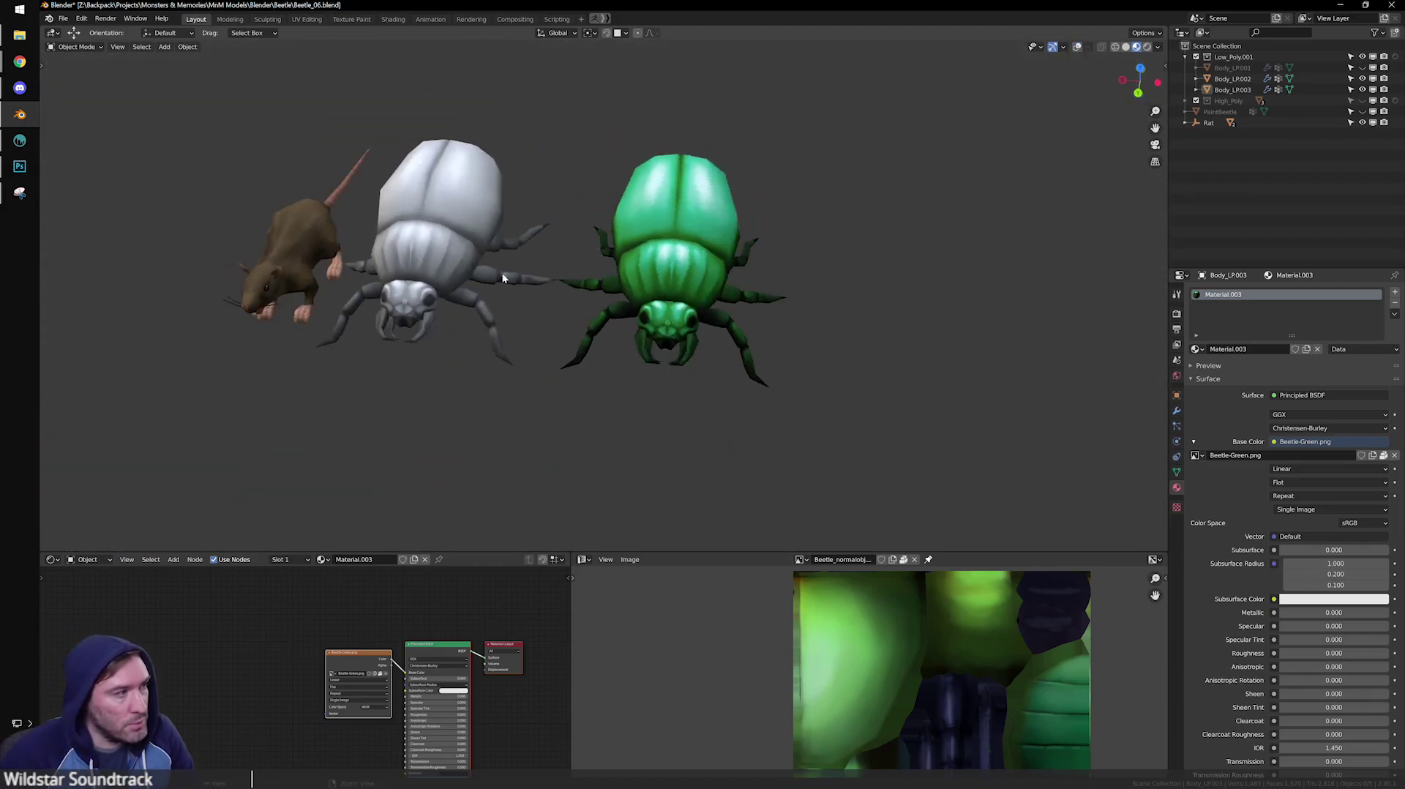
{"action": "left_click", "coordinate": [1077, 47]}
Duplicate the green beetle and move the copy about -6.2' along X.
{"action": "left_click", "coordinate": [709, 249]}
{"action": "key", "text": "shift+d"}
{"action": "key", "text": "Escape"}
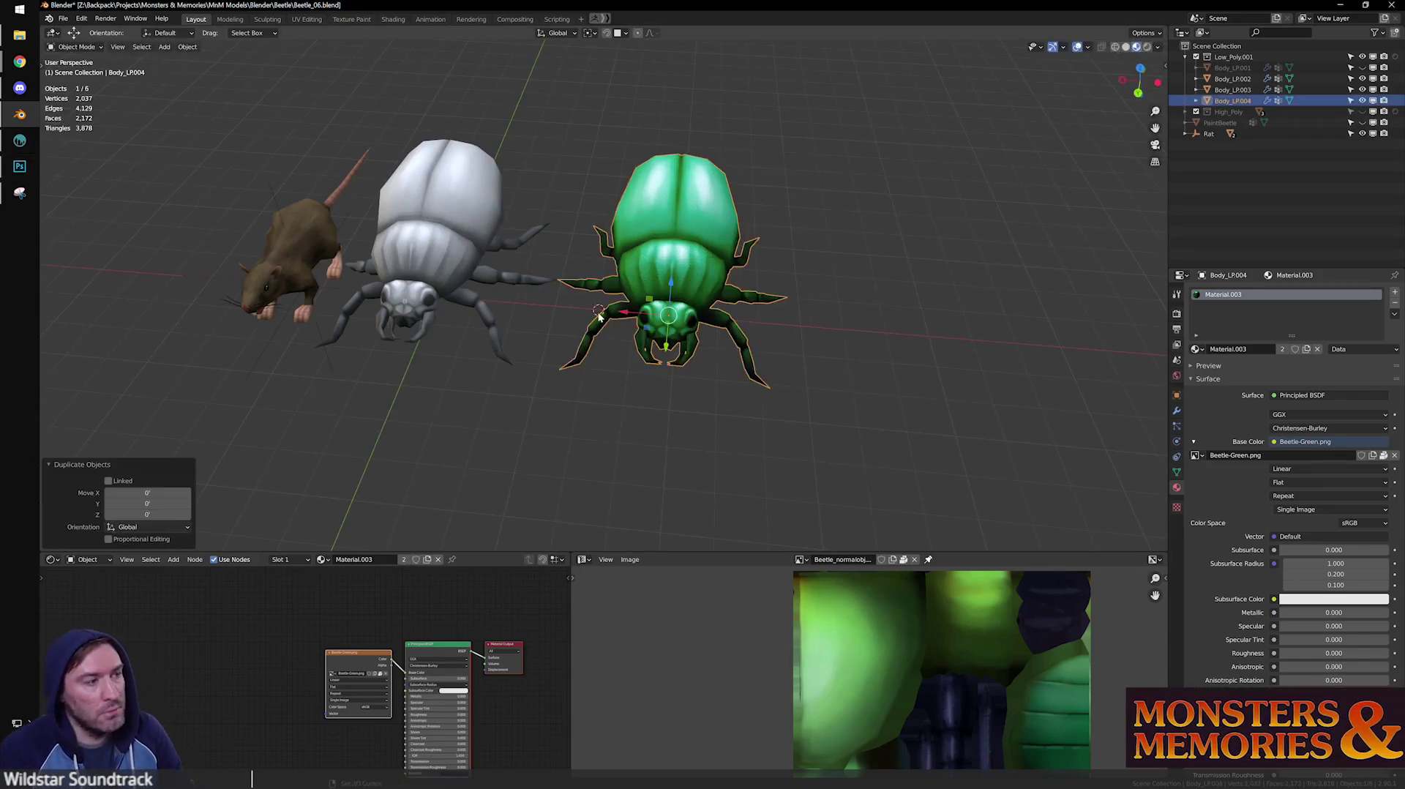
{"action": "key", "text": "g"}
{"action": "key", "text": "x"}
{"action": "left_click", "coordinate": [933, 358]}
{"action": "middle_click_drag", "start_coordinate": [973, 404], "coordinate": [849, 380], "text": "shift"}
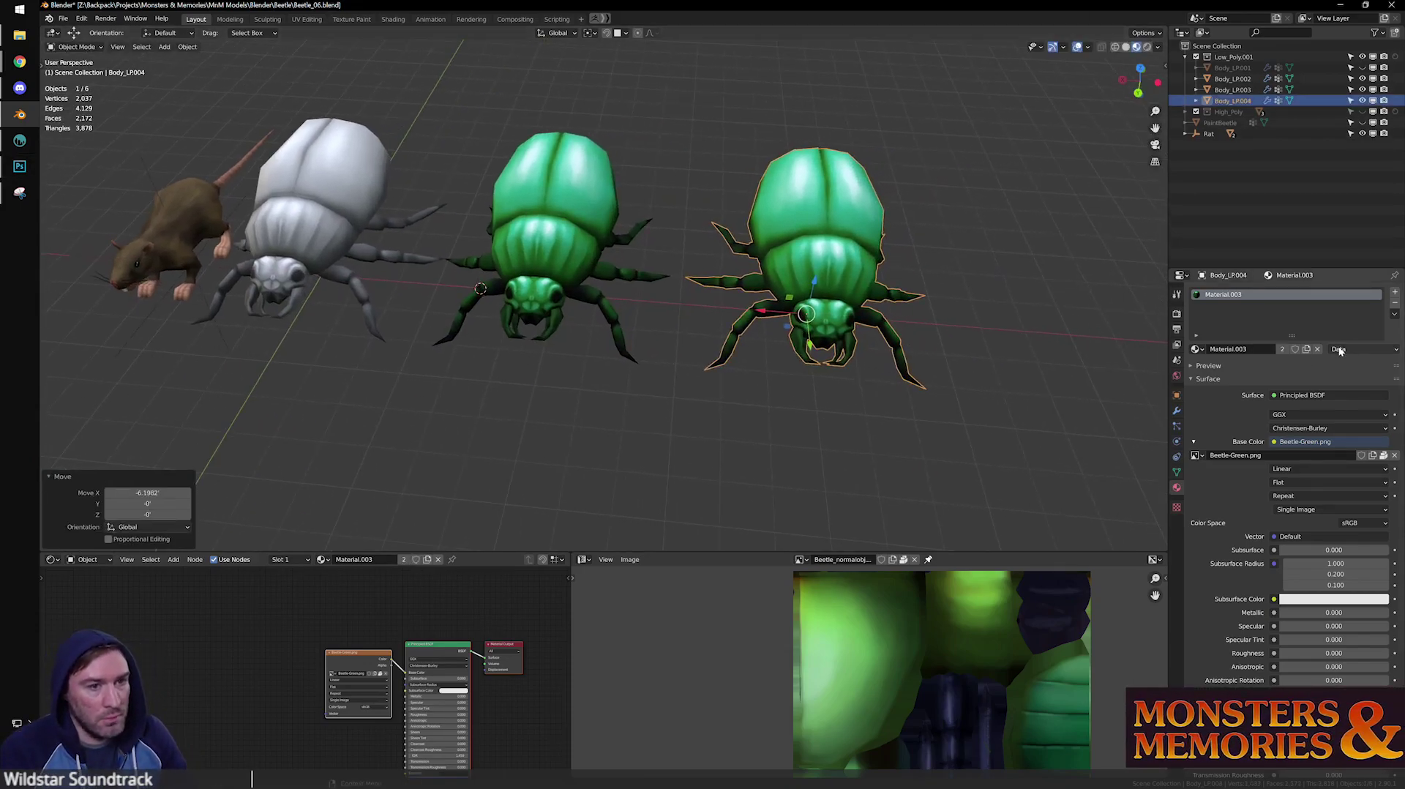
Switch to Photoshop, duplicate the green fill layer, hide the original Color Fill 1, and rename the copy "red".
{"action": "left_click", "coordinate": [19, 166]}
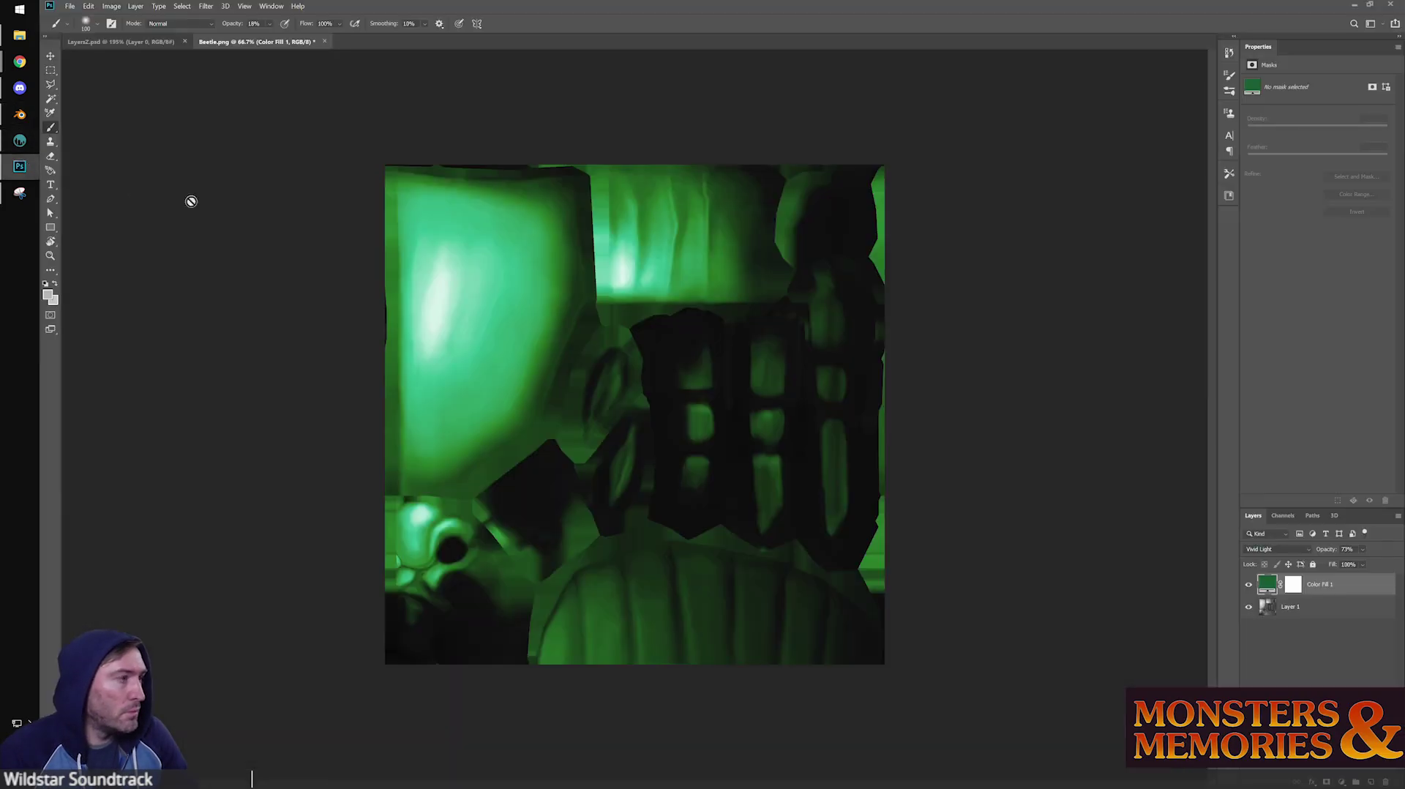
{"action": "left_click_drag", "start_coordinate": [1338, 596], "coordinate": [1351, 597], "text": "alt"}
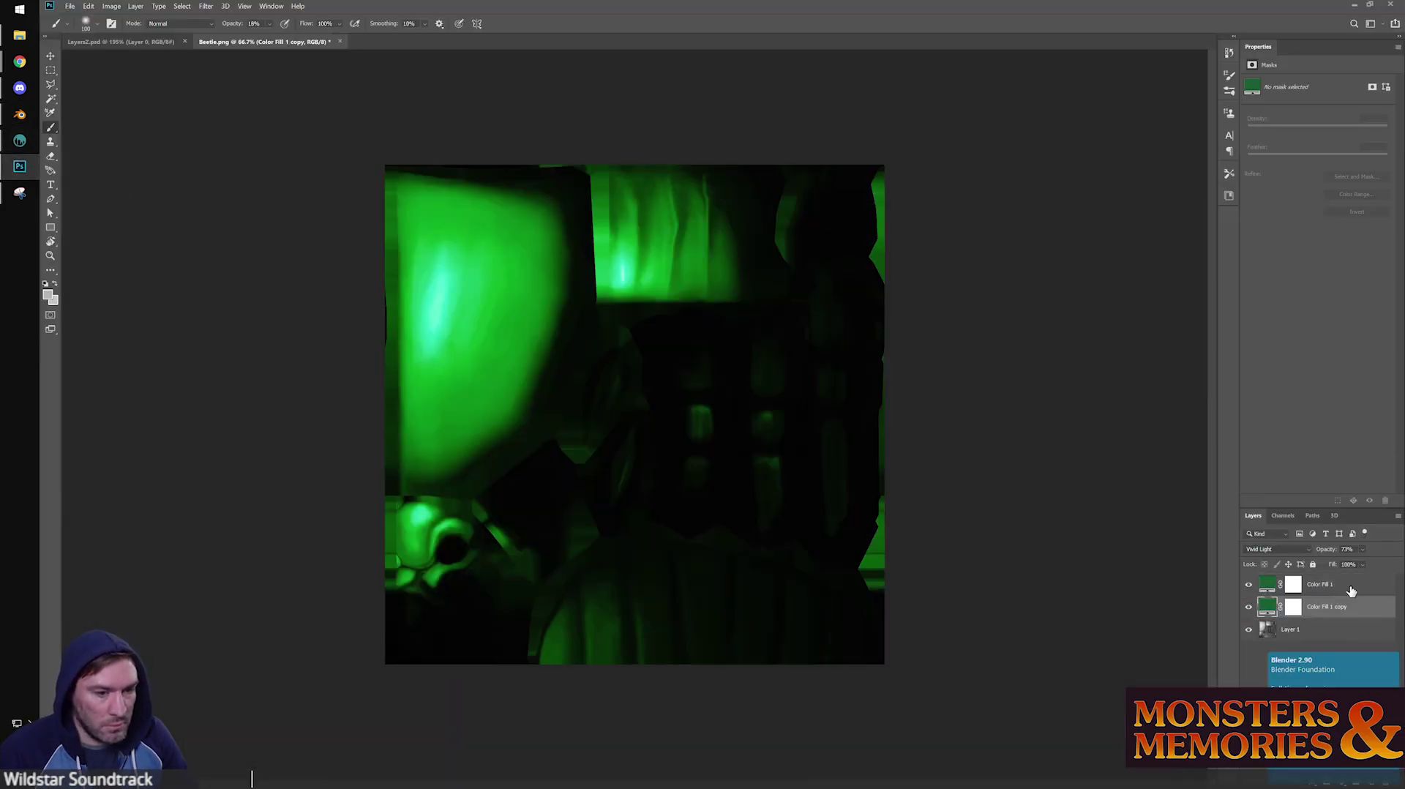
{"action": "left_click", "coordinate": [1249, 584]}
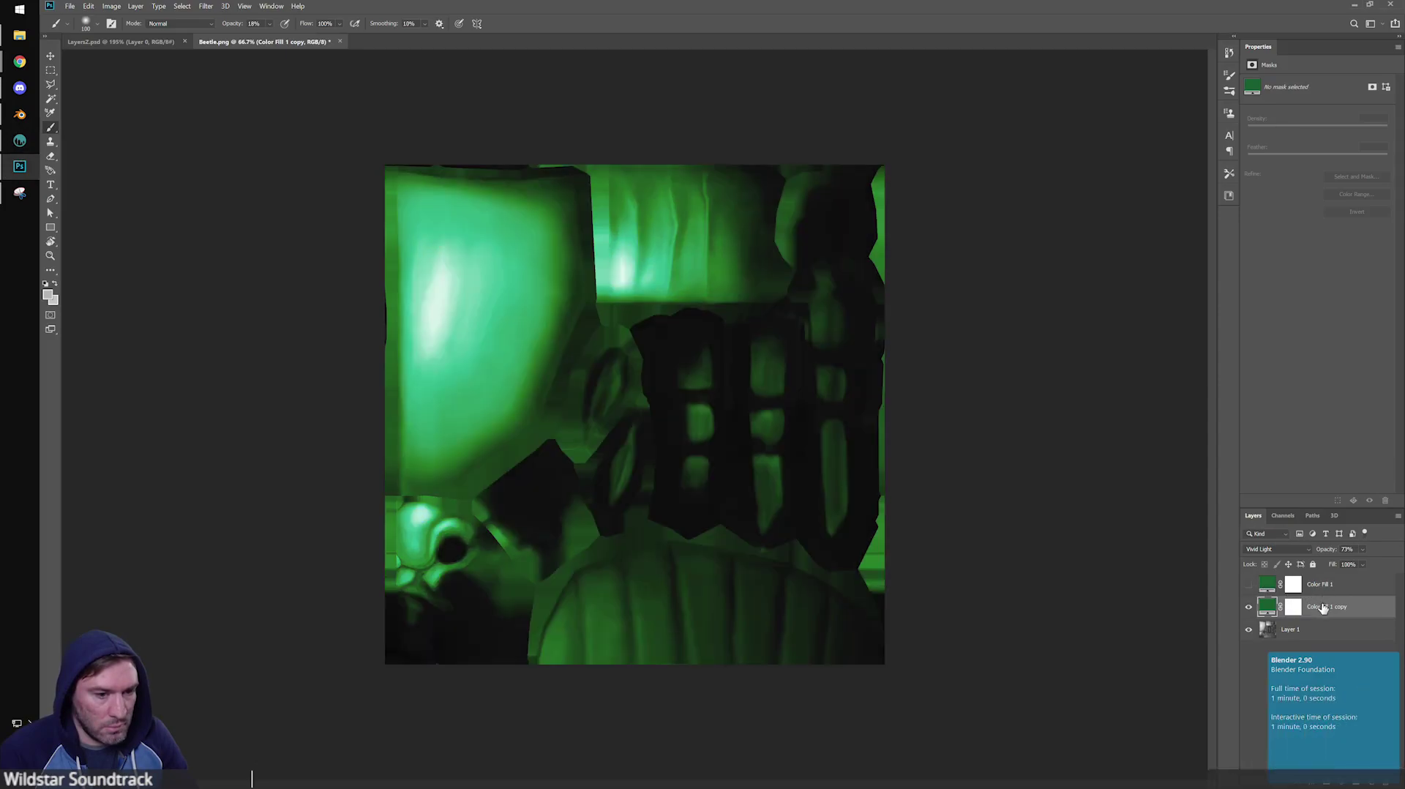
{"action": "double_click", "coordinate": [1314, 605]}
{"action": "type", "text": "red"}
{"action": "key", "text": "Return"}
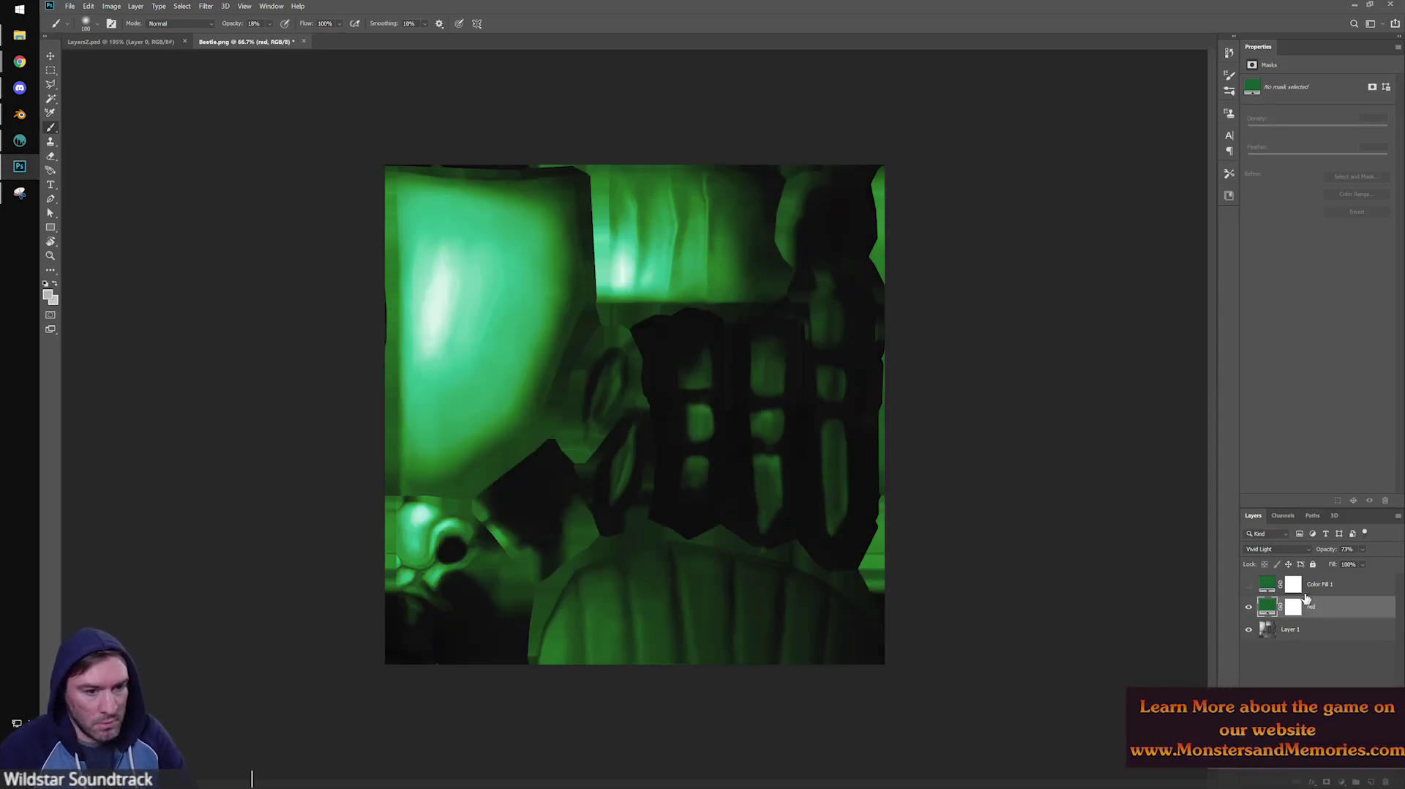
Change the "red" layer's fill color to a dark red with hue 0, saturation 78% and brightness 37%.
{"action": "double_click", "coordinate": [1267, 607]}
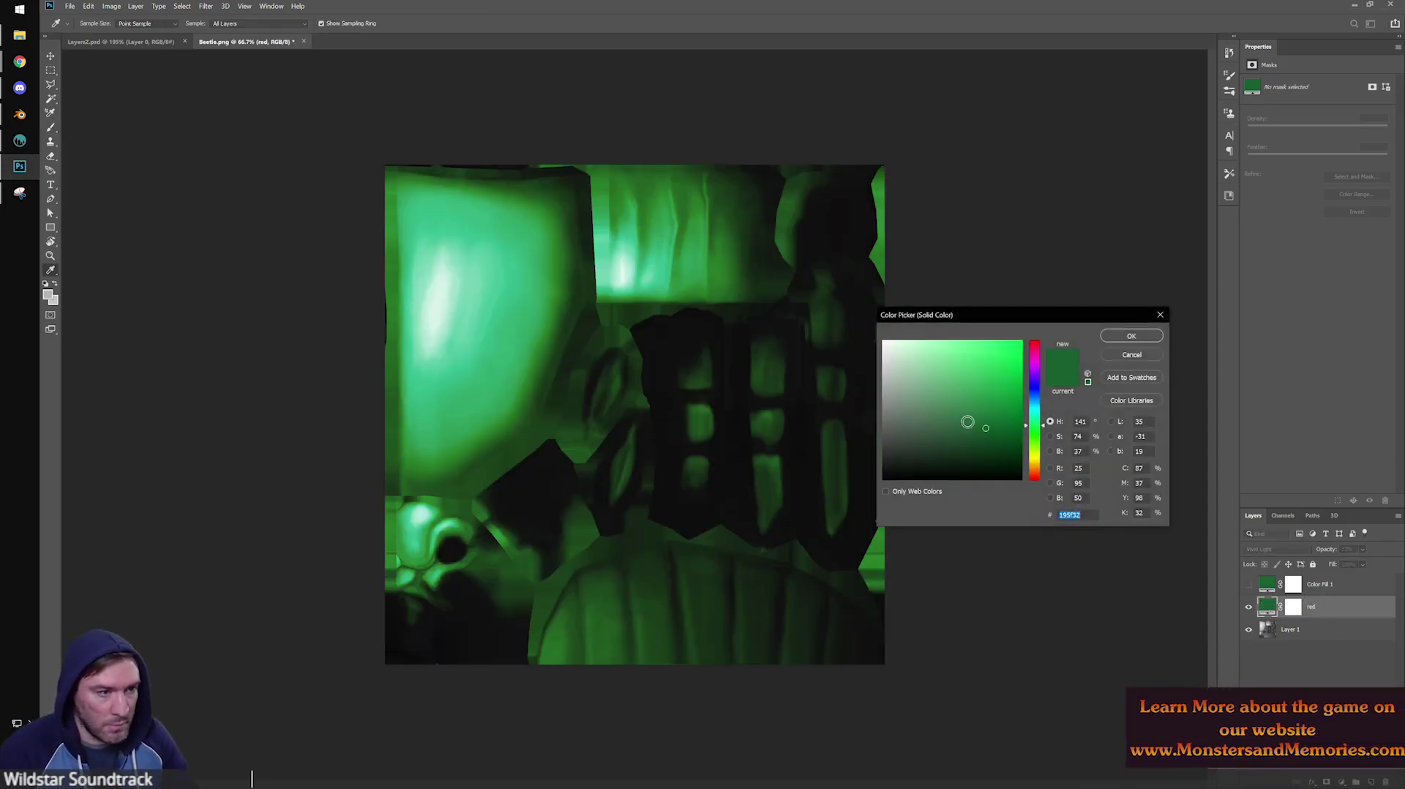
{"action": "left_click", "coordinate": [1036, 351]}
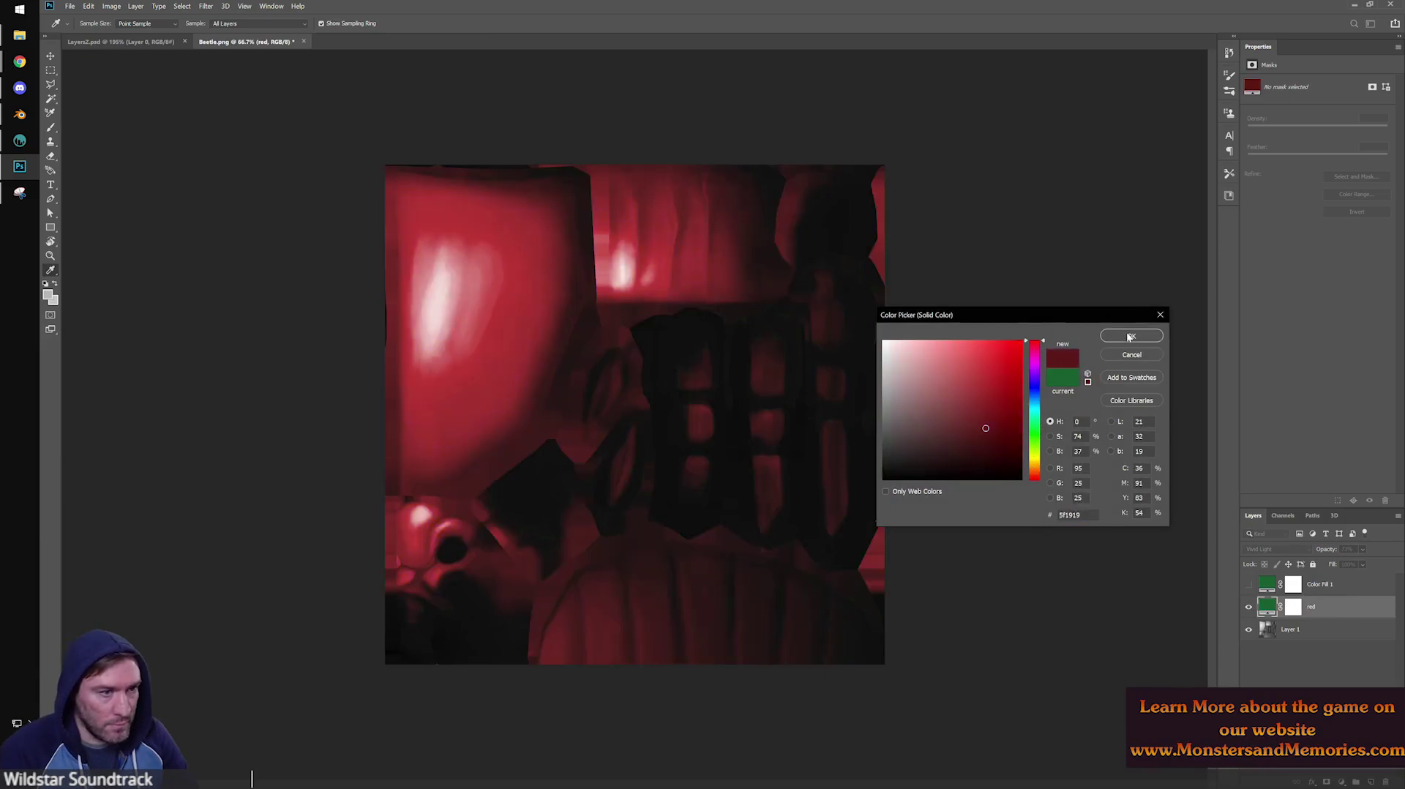
{"action": "left_click", "coordinate": [986, 435]}
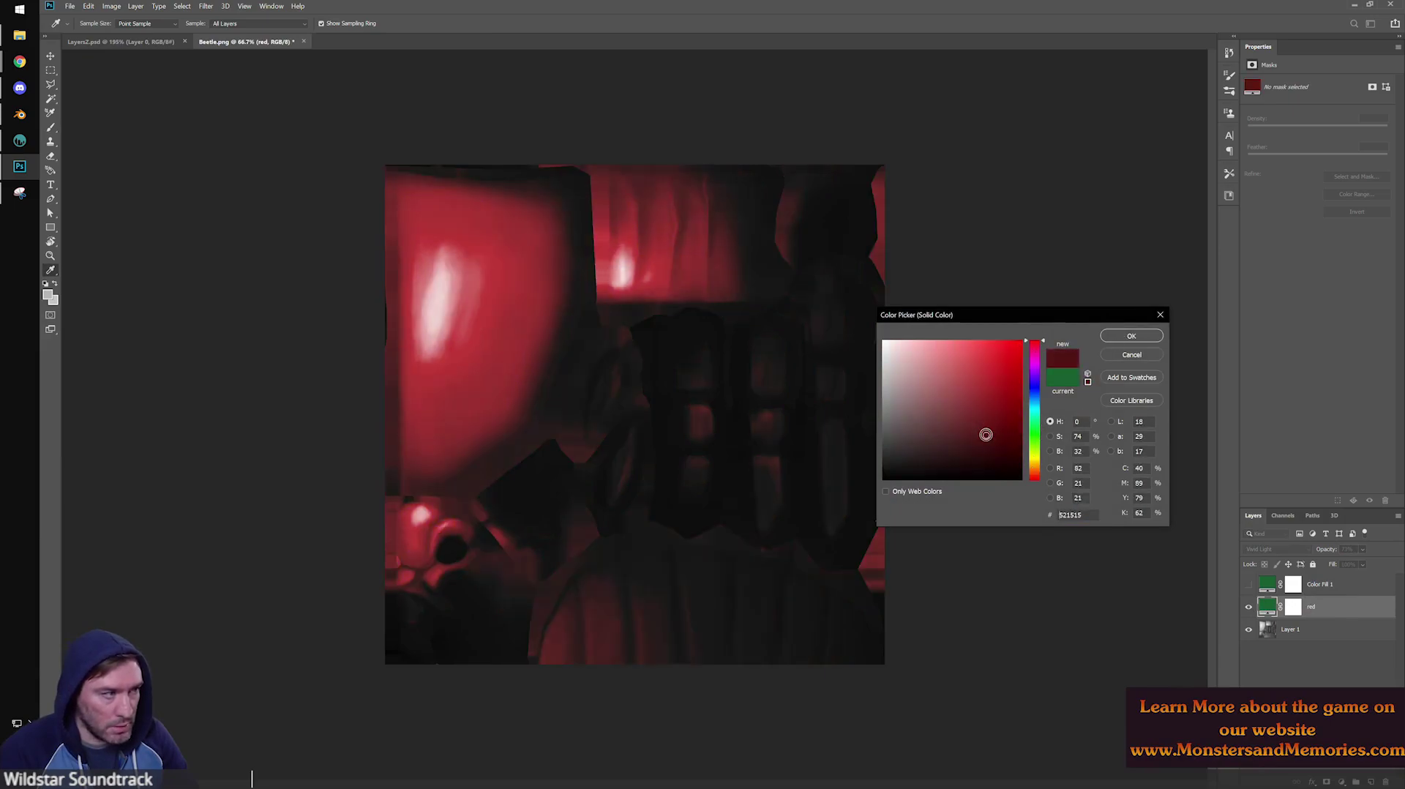
{"action": "left_click", "coordinate": [994, 424]}
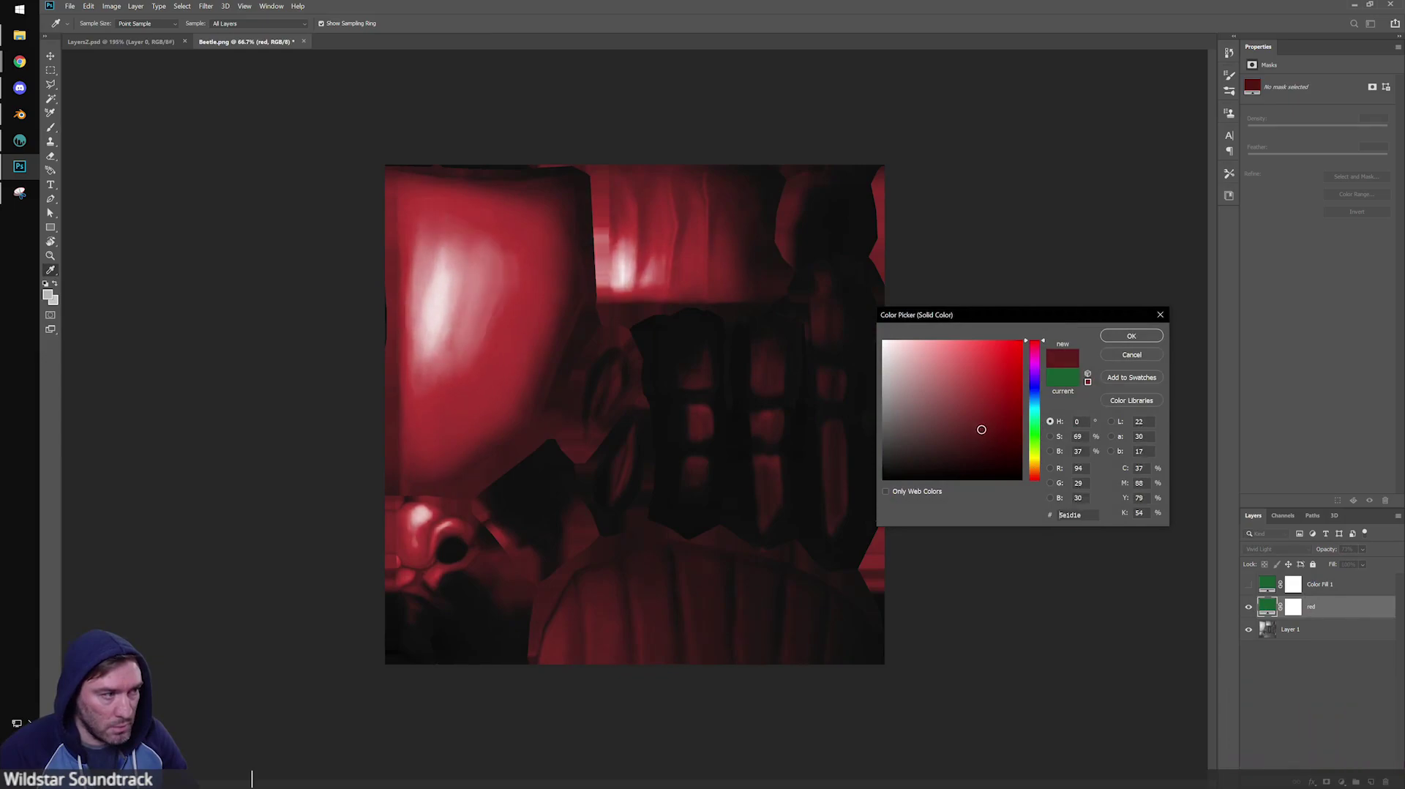
{"action": "left_click", "coordinate": [986, 428]}
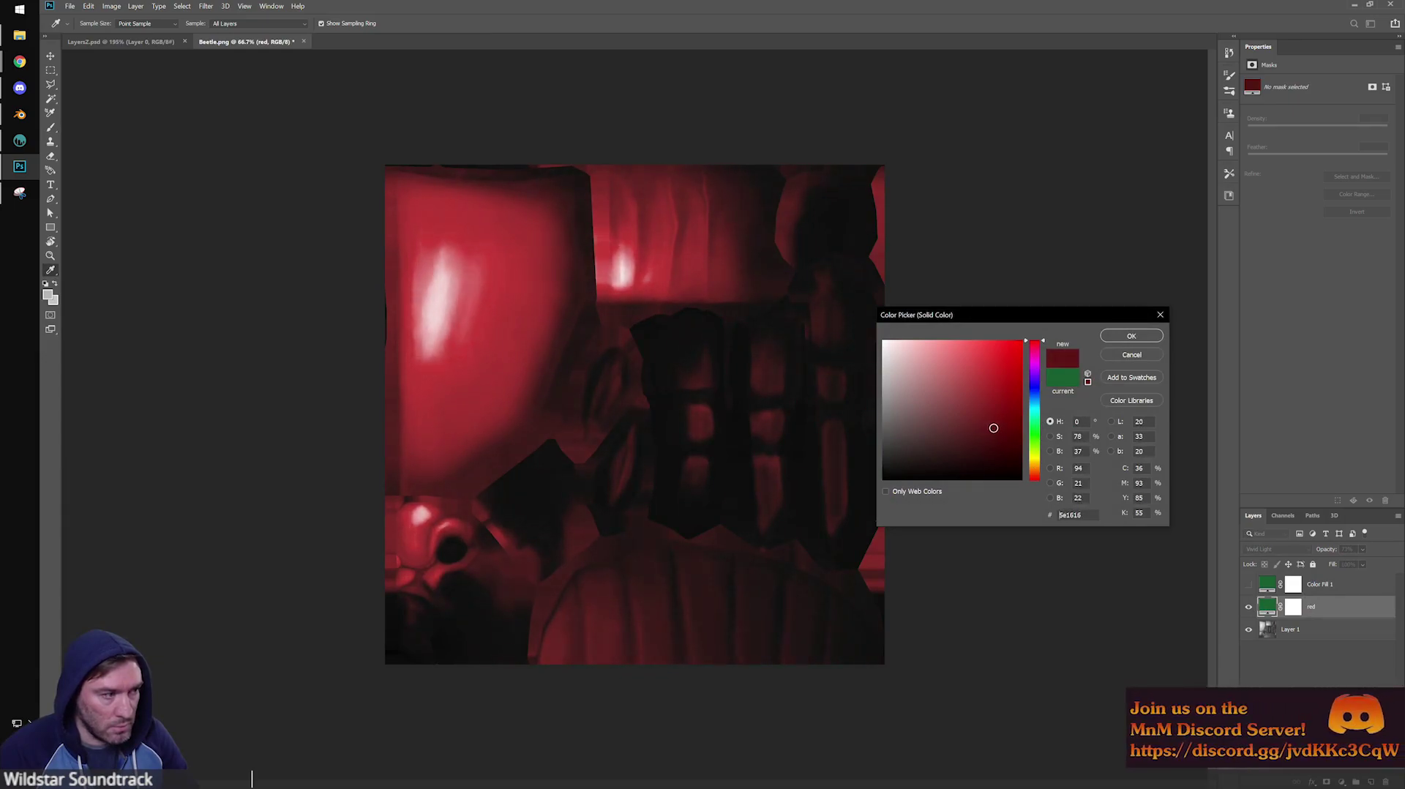
{"action": "key", "text": "Return"}
{"action": "key", "text": "b"}
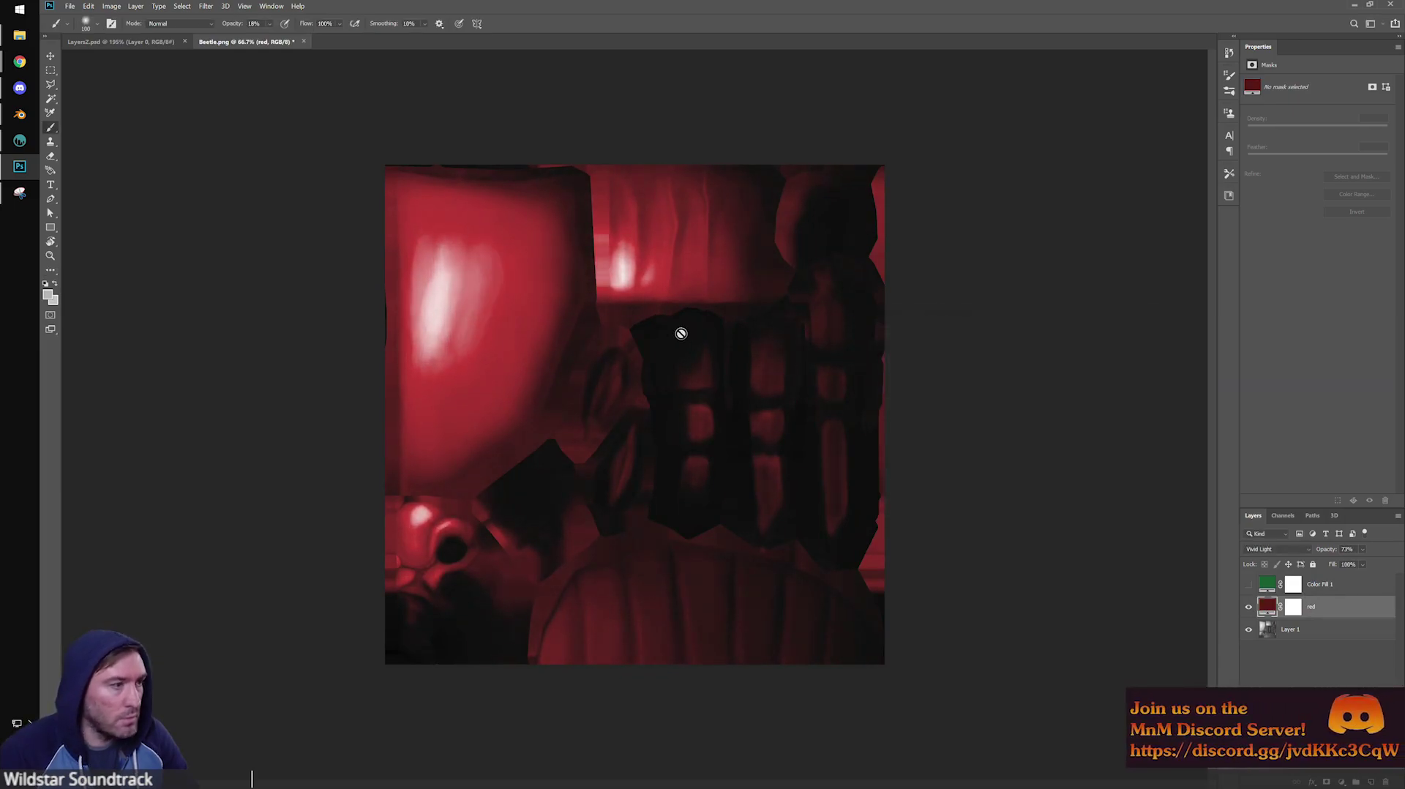
Save a copy of the red texture as a PNG named Beetle-Red in the Beetle maps folder.
{"action": "left_click", "coordinate": [87, 6]}
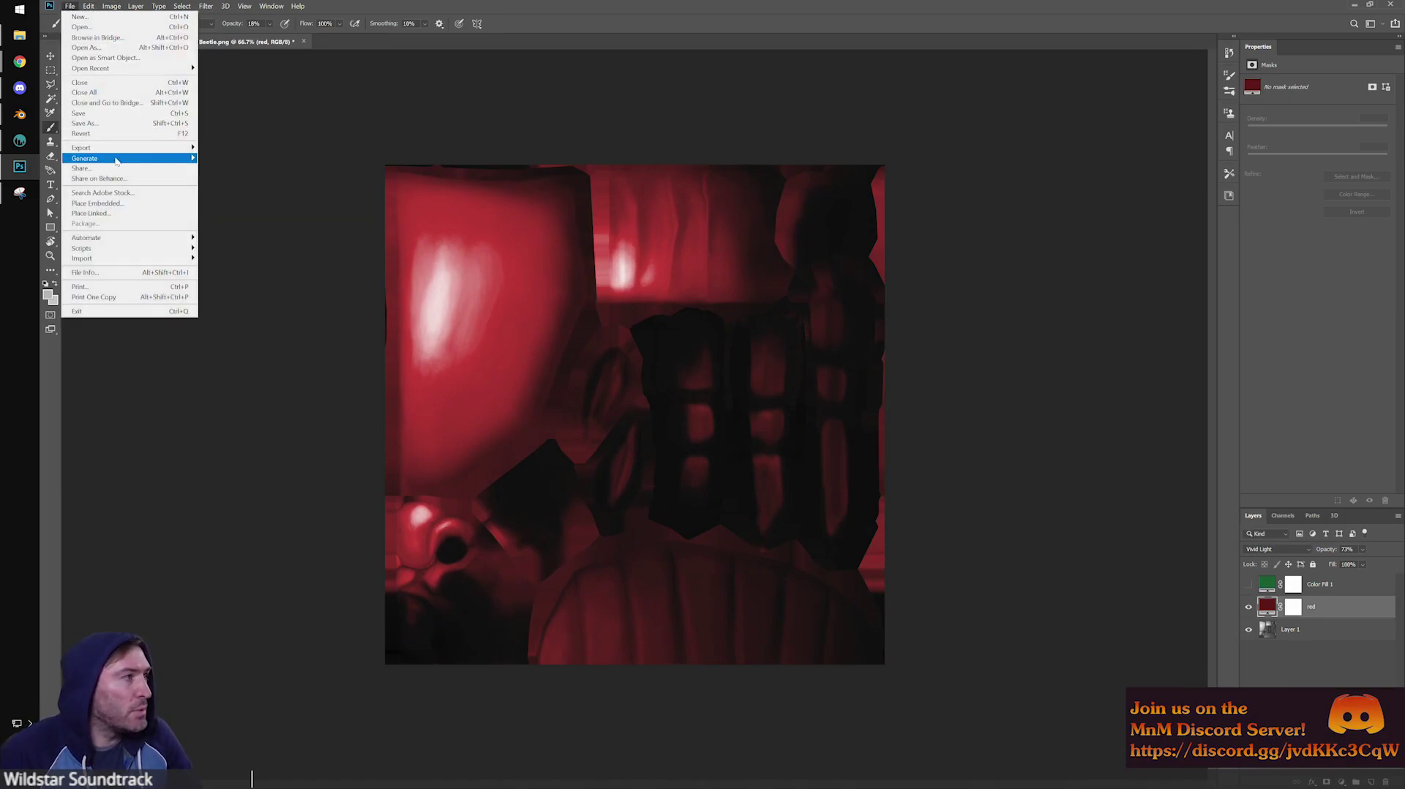
{"action": "left_click", "coordinate": [84, 123]}
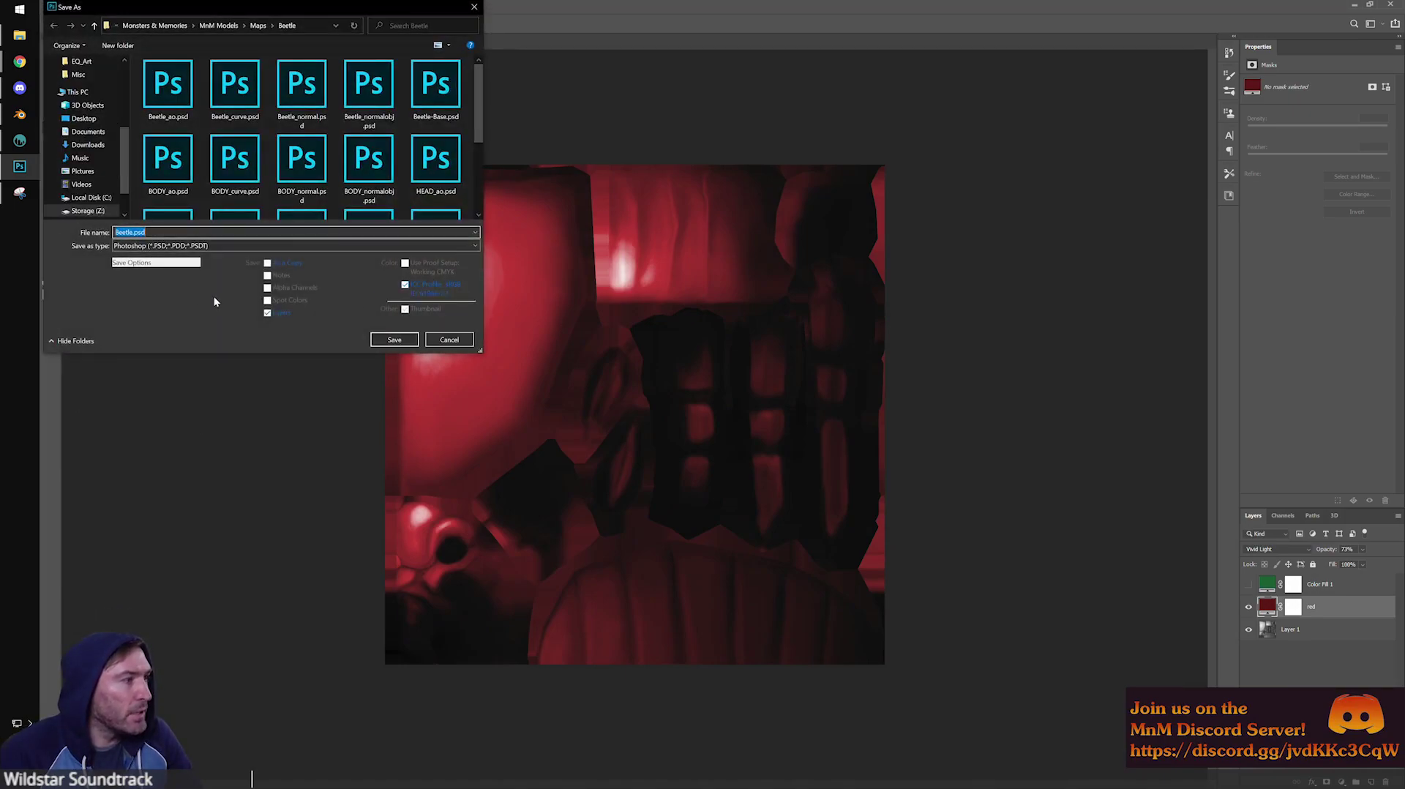
{"action": "left_click", "coordinate": [189, 246]}
{"action": "left_click", "coordinate": [207, 413]}
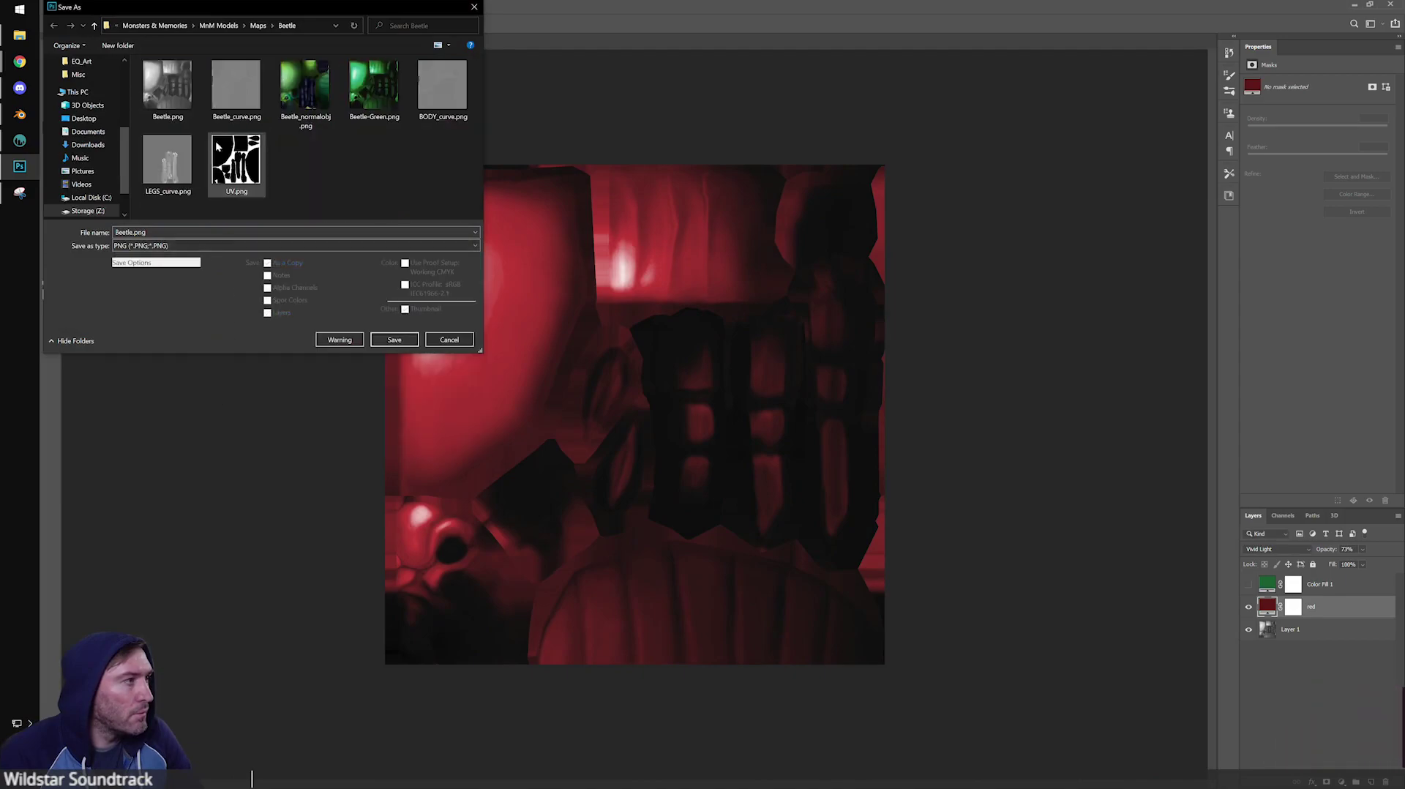
{"action": "left_click", "coordinate": [373, 105]}
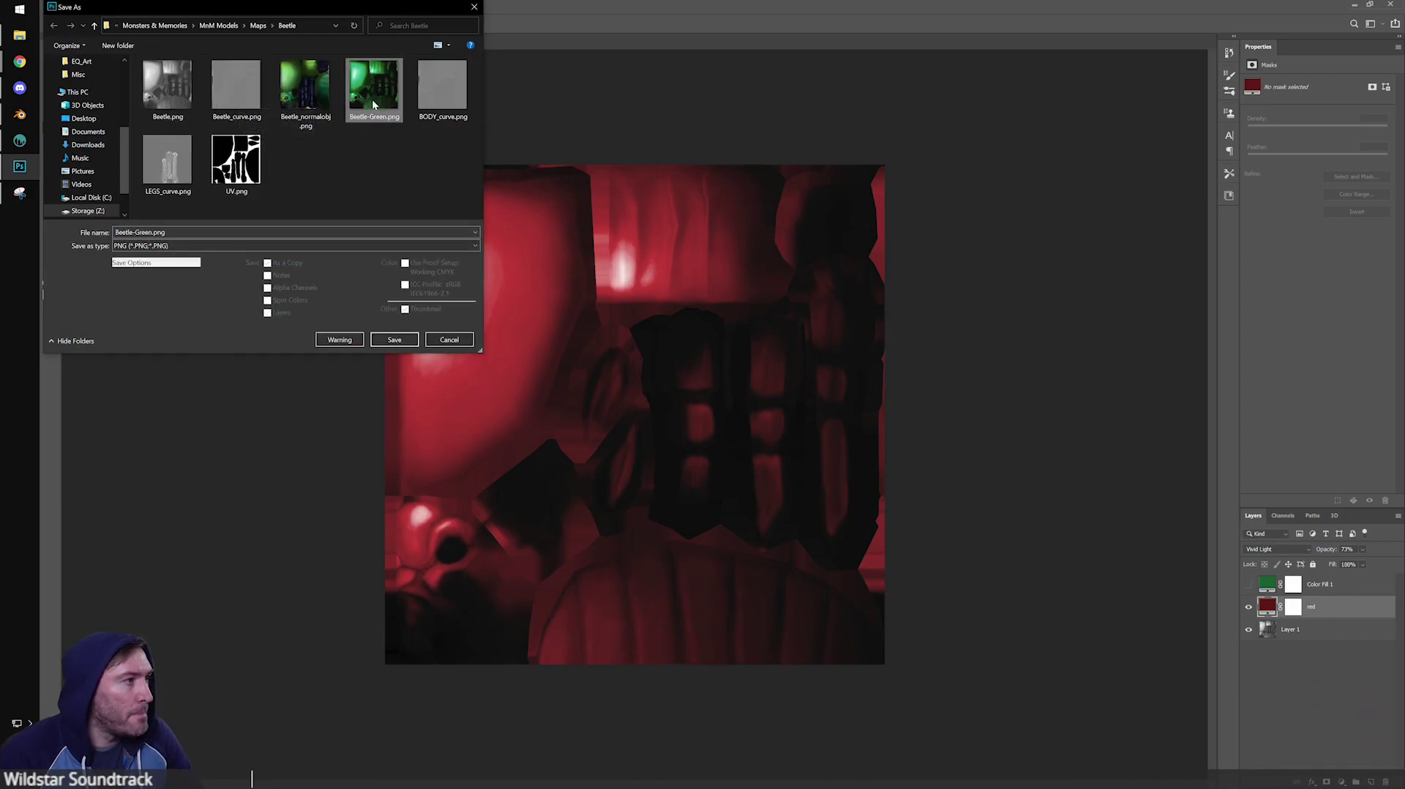
{"action": "left_click", "coordinate": [211, 231]}
{"action": "left_click", "coordinate": [210, 230]}
{"action": "key", "text": "BackSpace"}
{"action": "key", "text": "BackSpace"}
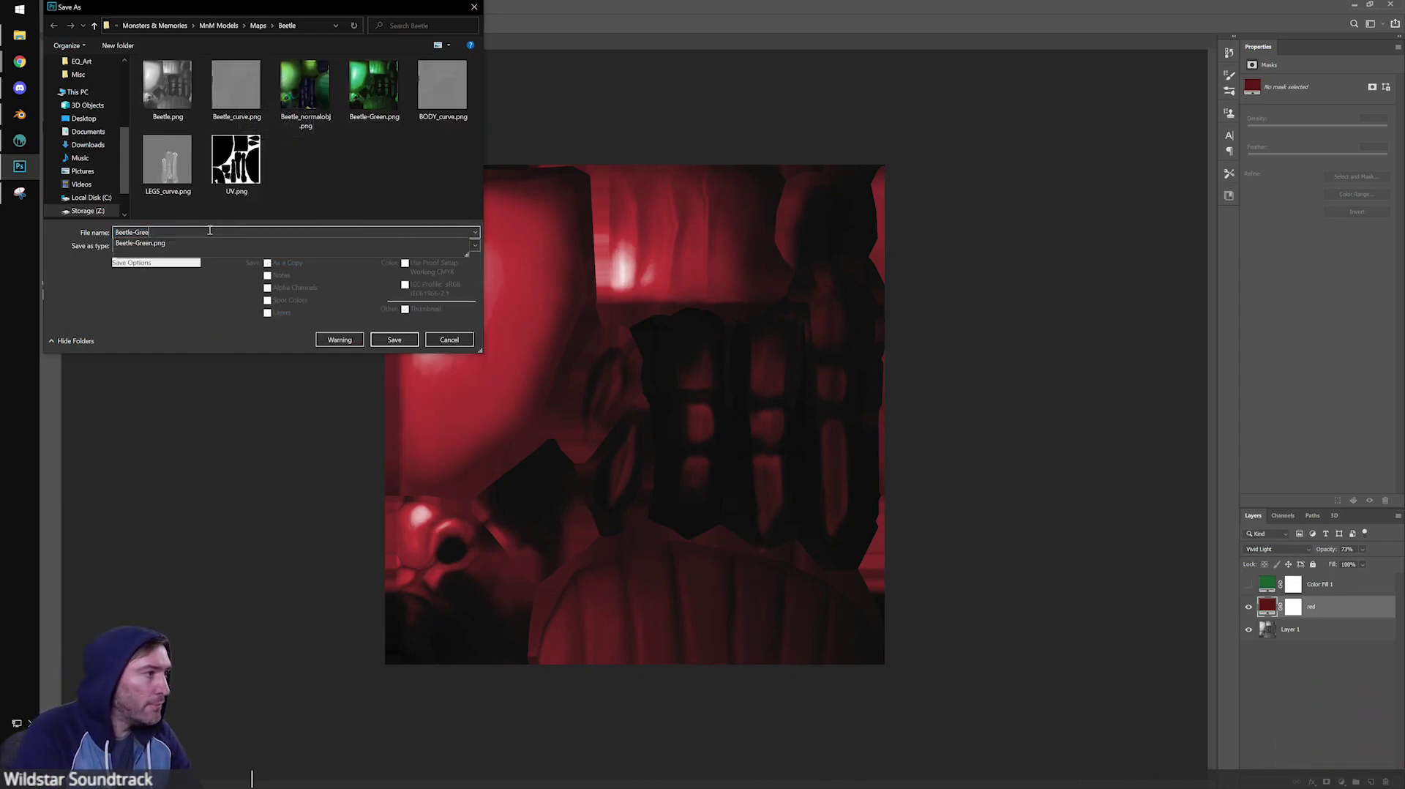
{"action": "key", "text": "BackSpace"}
{"action": "type", "text": "Red"}
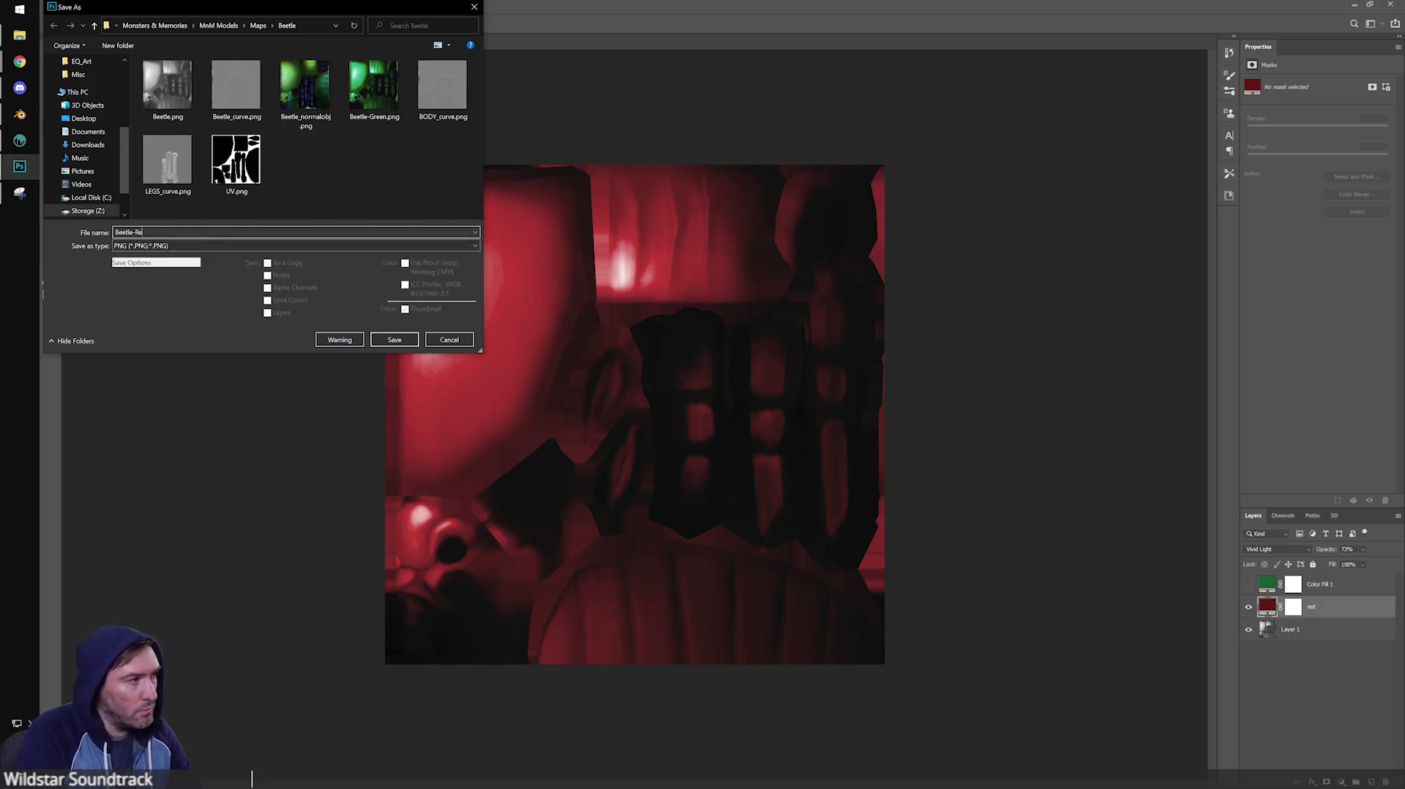
{"action": "left_click", "coordinate": [394, 339]}
{"action": "left_click", "coordinate": [787, 245]}
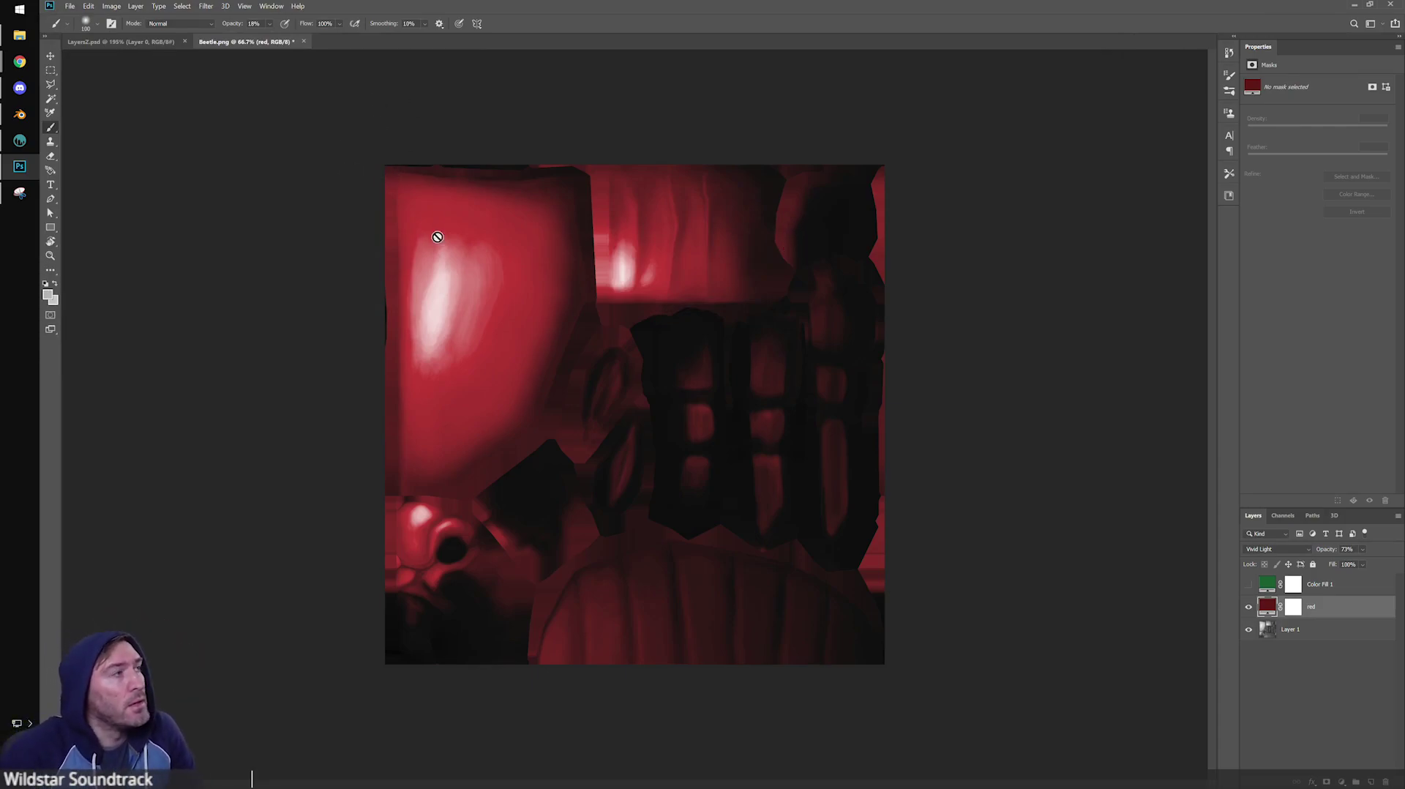
Switch to Blender and replace the newest beetle's base color image with Beetle-Red.png.
{"action": "left_click", "coordinate": [19, 114]}
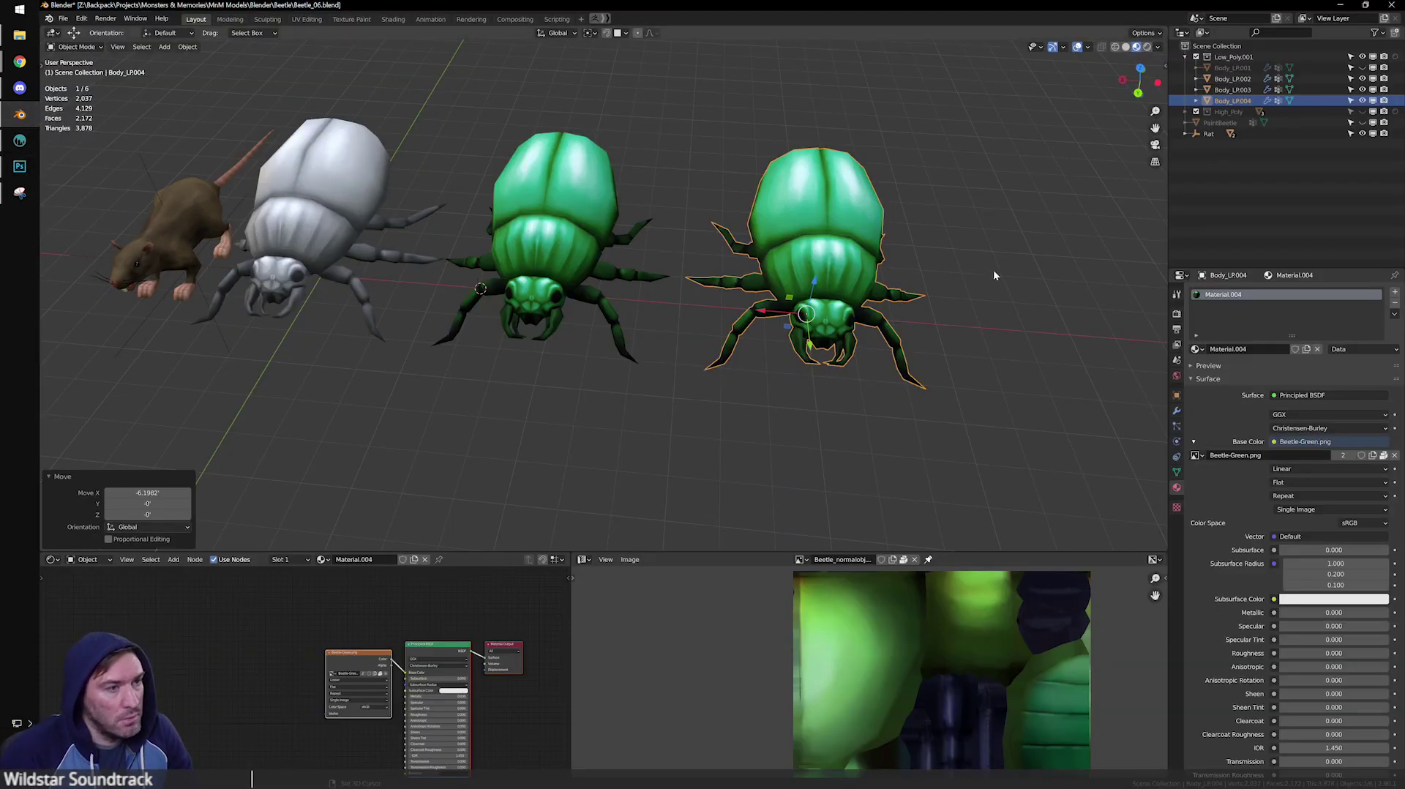
{"action": "left_click", "coordinate": [1394, 455]}
{"action": "left_click", "coordinate": [1354, 456]}
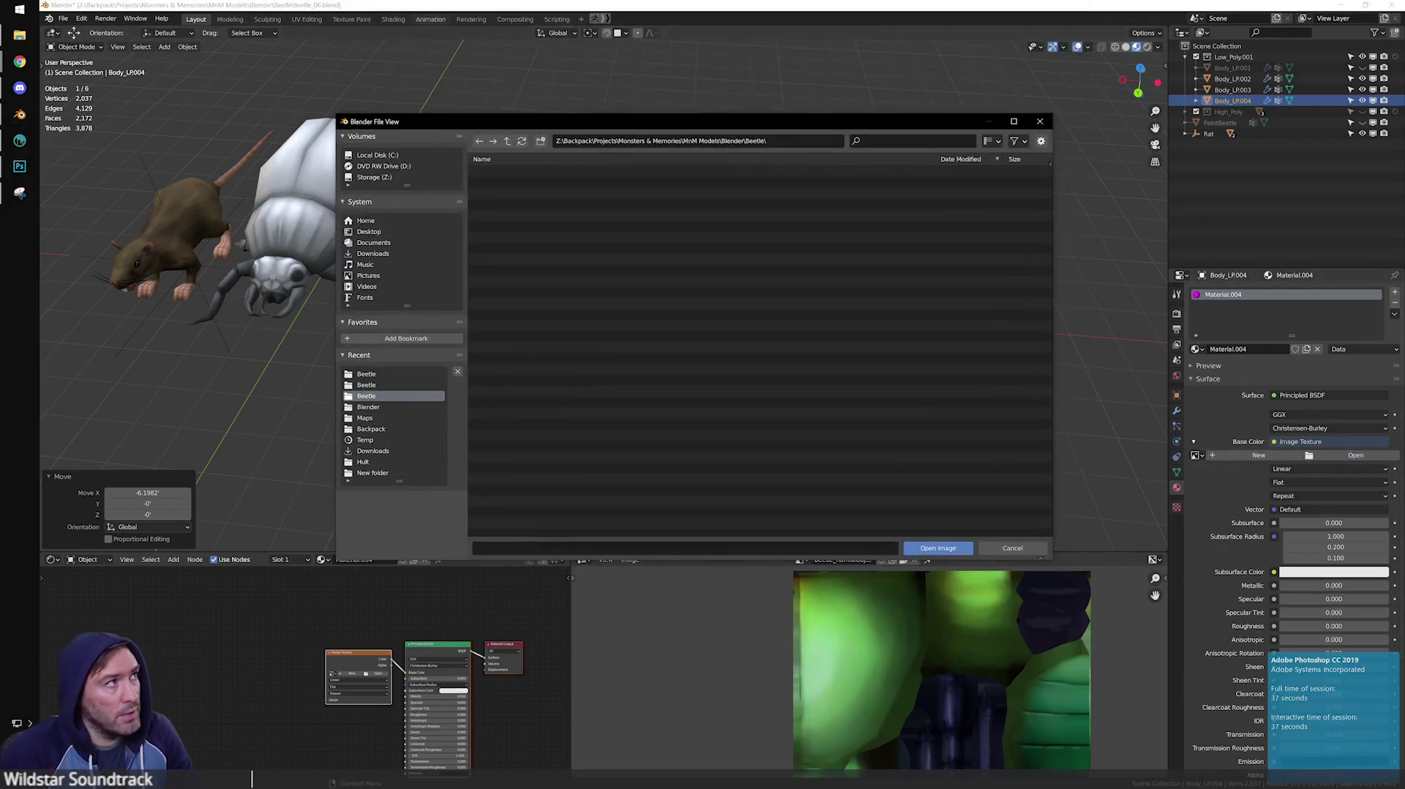
{"action": "left_click_drag", "start_coordinate": [638, 319], "coordinate": [644, 326]}
{"action": "left_click", "coordinate": [924, 550]}
{"action": "left_click", "coordinate": [937, 548]}
{"action": "left_click", "coordinate": [1055, 350]}
{"action": "middle_click_drag", "start_coordinate": [1055, 349], "coordinate": [852, 369]}
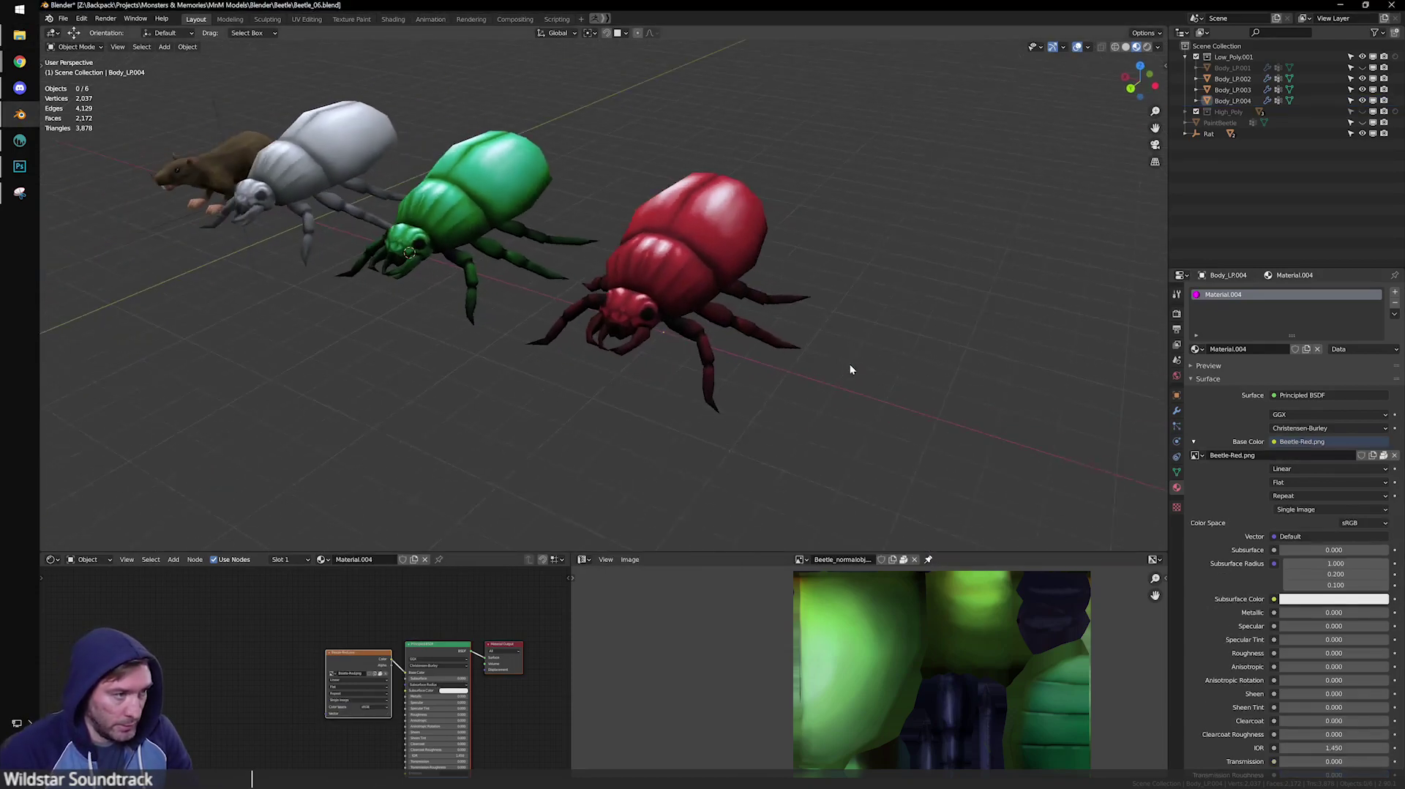
{"action": "scroll", "coordinate": [734, 359], "scroll_direction": "up", "scroll_amount": 3}
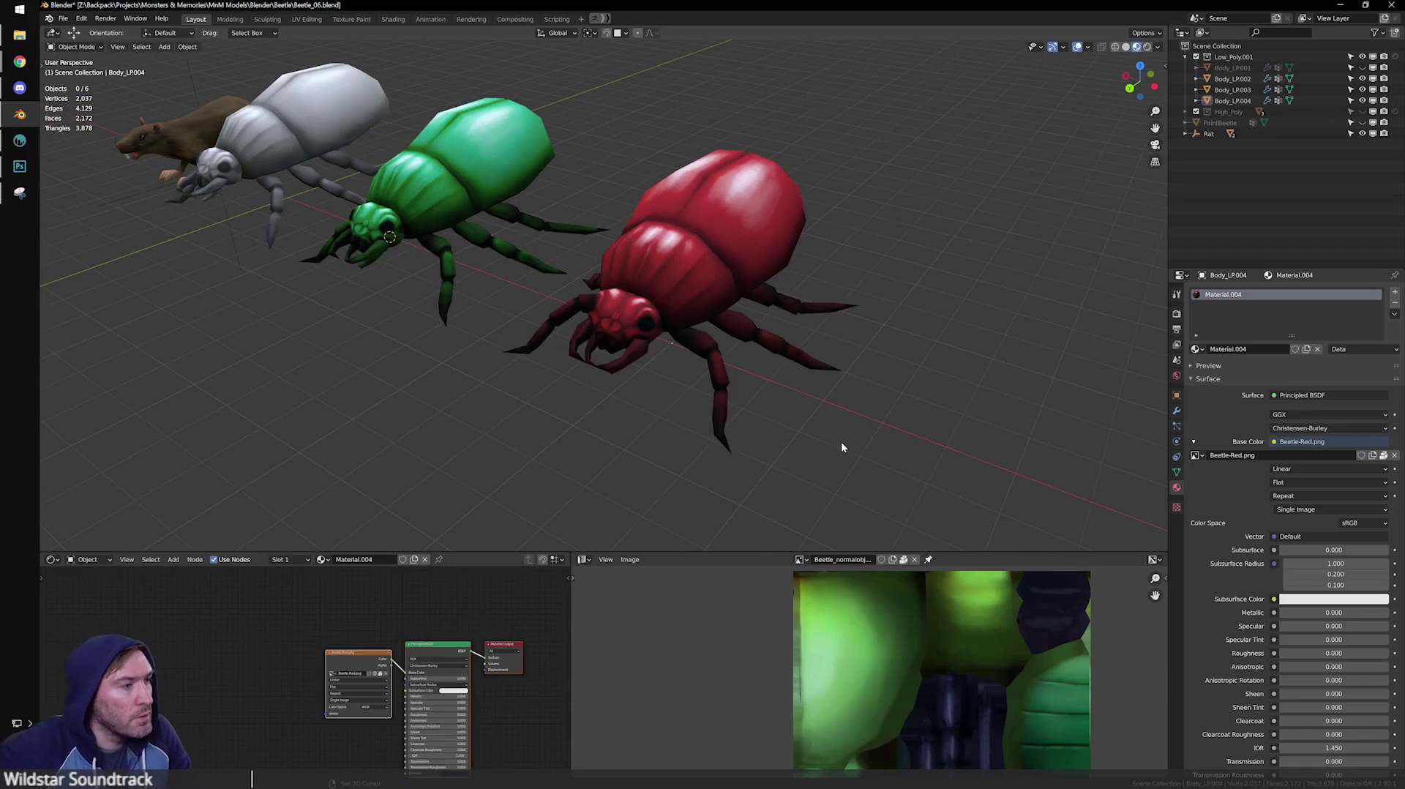
Duplicate the red beetle about -6.2' along X and make the copy's material single-user.
{"action": "left_click", "coordinate": [749, 260]}
{"action": "key", "text": "shift+d"}
{"action": "right_click", "coordinate": [776, 292]}
{"action": "scroll", "coordinate": [768, 340], "scroll_direction": "down", "scroll_amount": 1}
{"action": "middle_click_drag", "start_coordinate": [768, 344], "coordinate": [579, 330]}
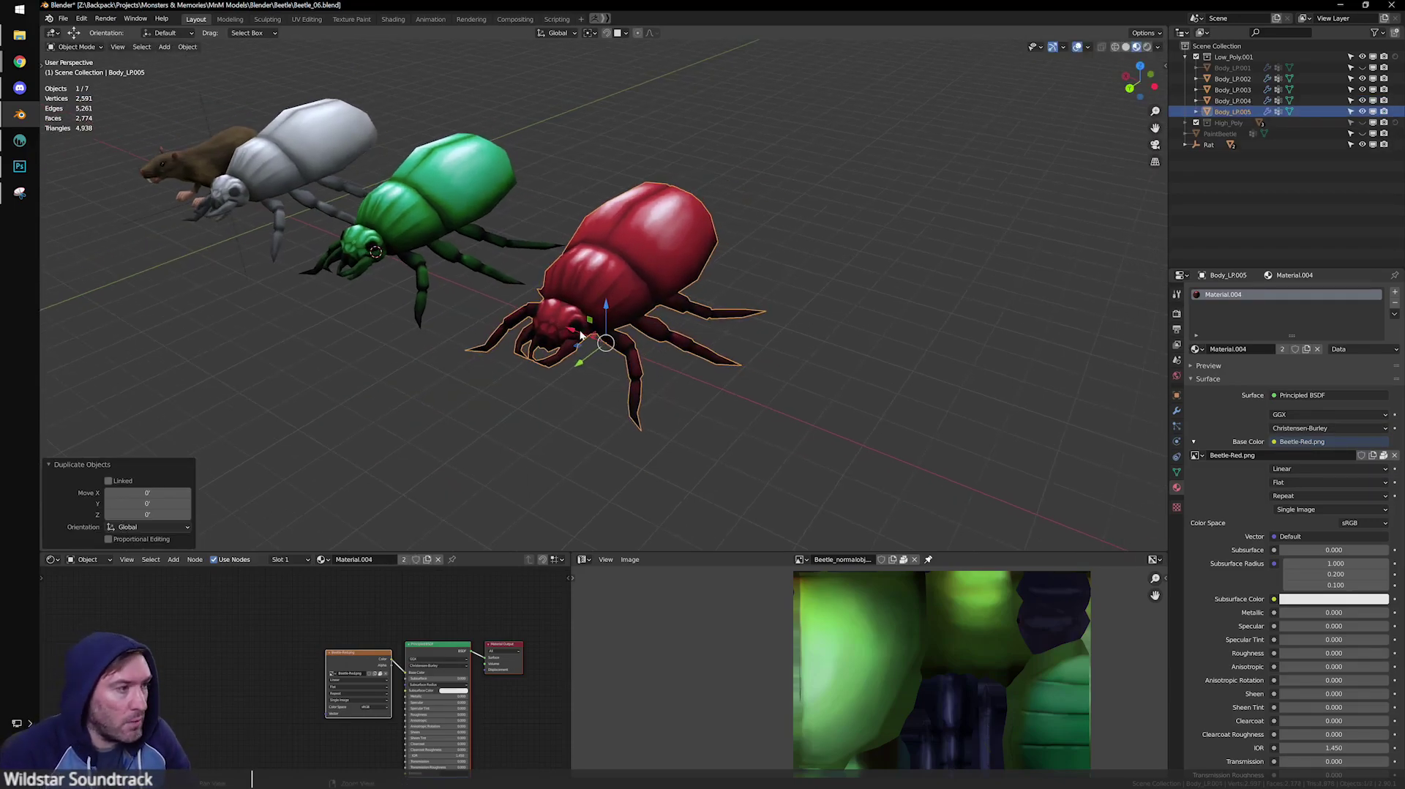
{"action": "key", "text": "g"}
{"action": "key", "text": "x"}
{"action": "left_click", "coordinate": [846, 425]}
{"action": "middle_click_drag", "start_coordinate": [846, 425], "coordinate": [950, 358]}
{"action": "left_click", "coordinate": [1282, 349]}
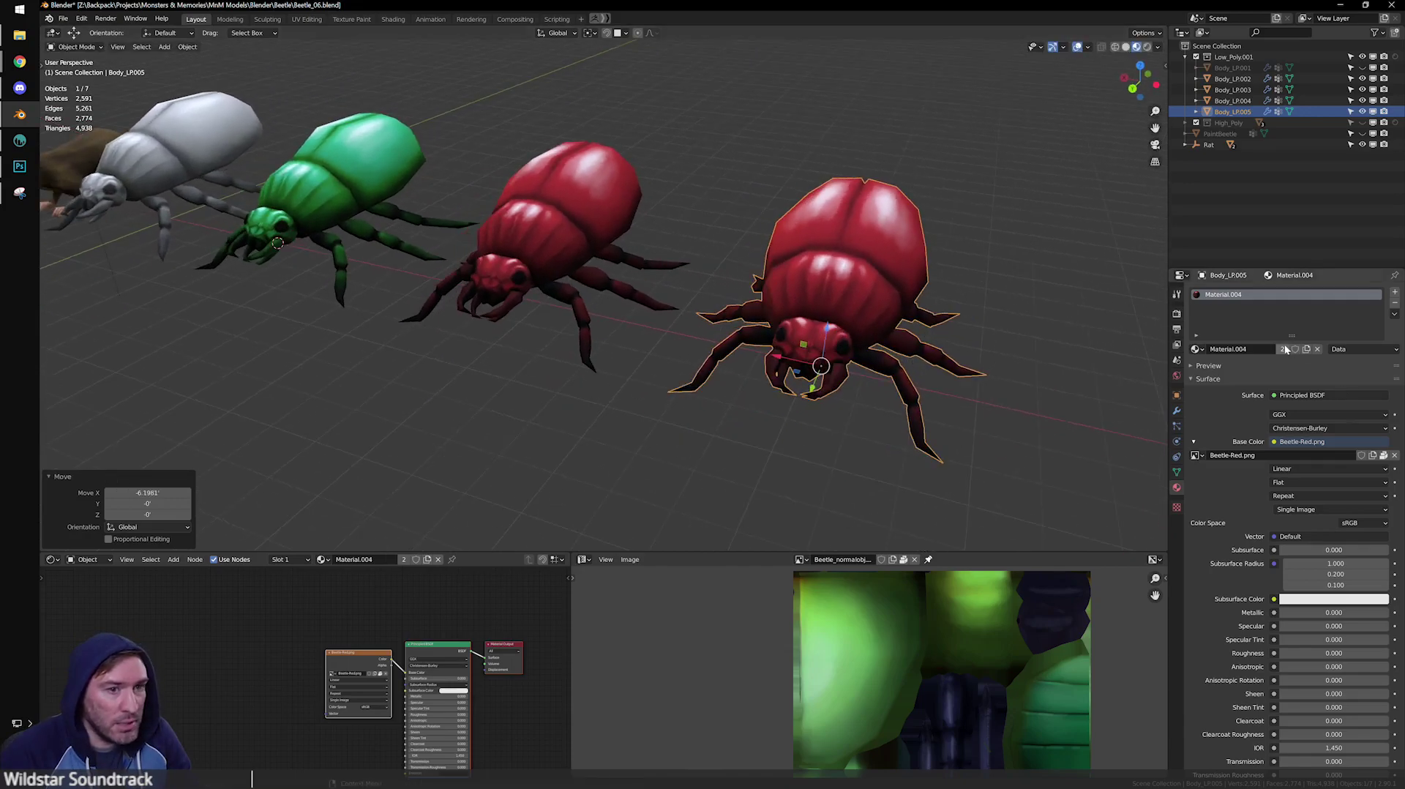
{"action": "middle_click_drag", "start_coordinate": [1019, 331], "coordinate": [862, 258]}
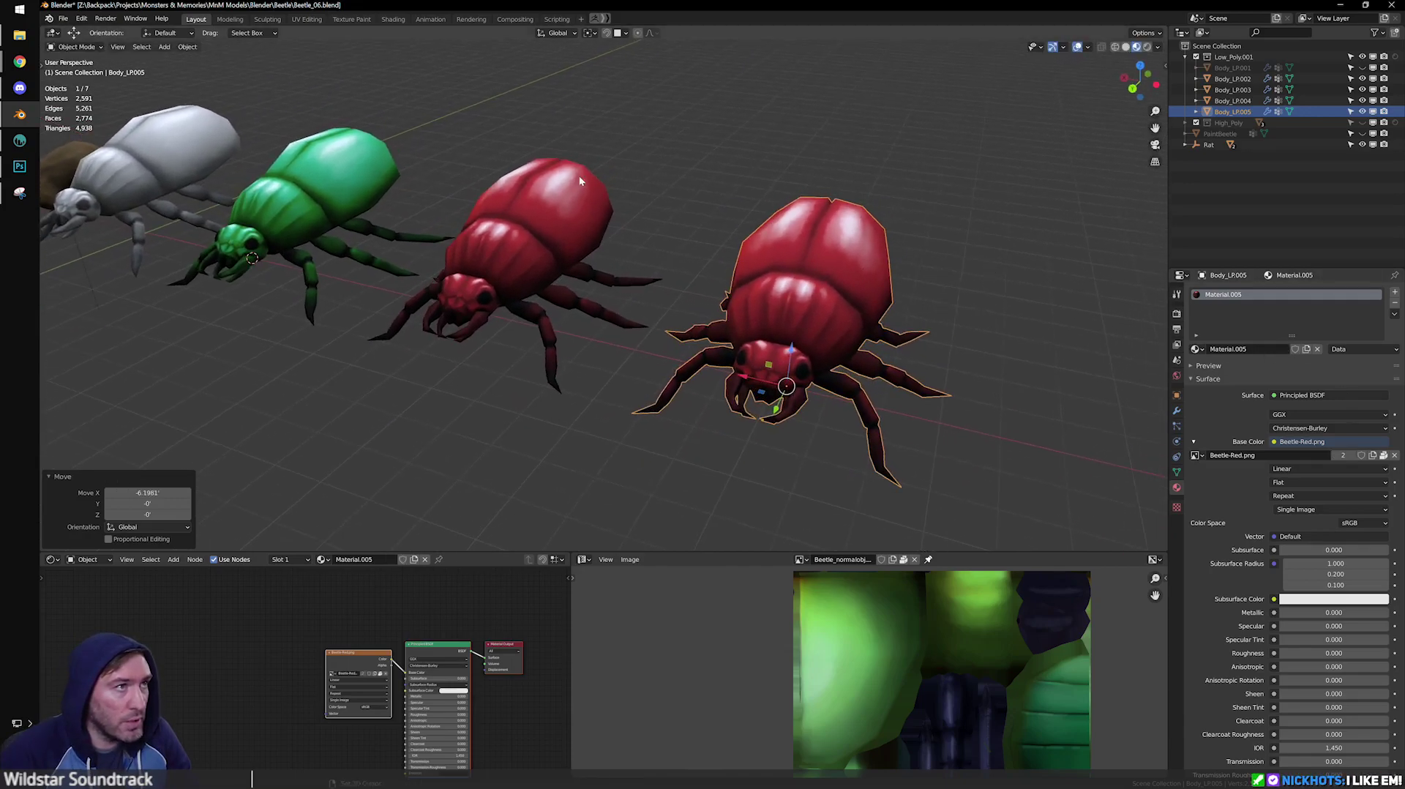
Switch to Photoshop and rename the Color Fill 1 layer as "green".
{"action": "left_click", "coordinate": [20, 166]}
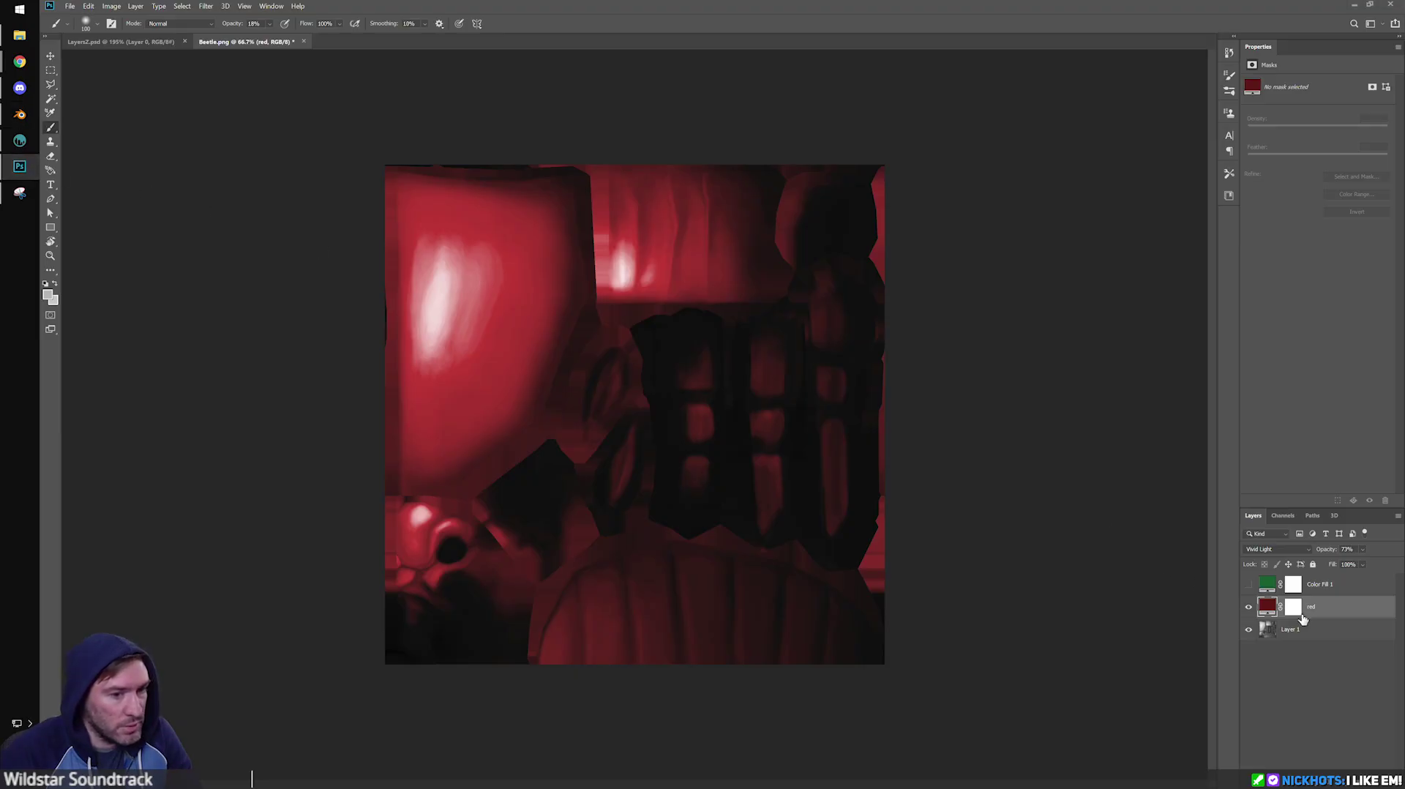
{"action": "double_click", "coordinate": [1321, 584]}
{"action": "type", "text": "d"}
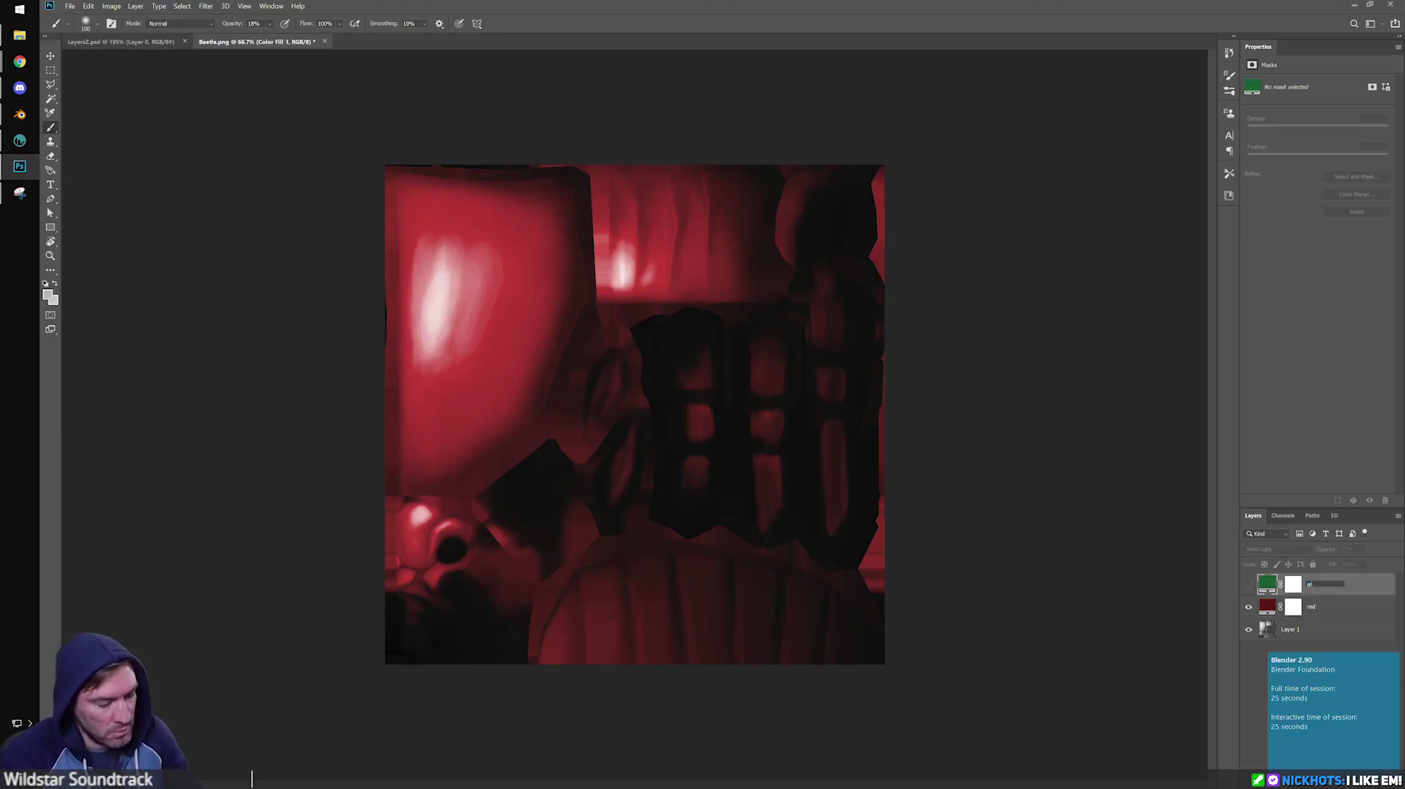
{"action": "key", "text": "Return"}
Duplicate the "red" fill layer below itself and hide the original "red" layer.
{"action": "left_click_drag", "start_coordinate": [1331, 607], "coordinate": [1328, 621], "text": "alt"}
{"action": "left_click", "coordinate": [1249, 607]}
{"action": "double_click", "coordinate": [1354, 630]}
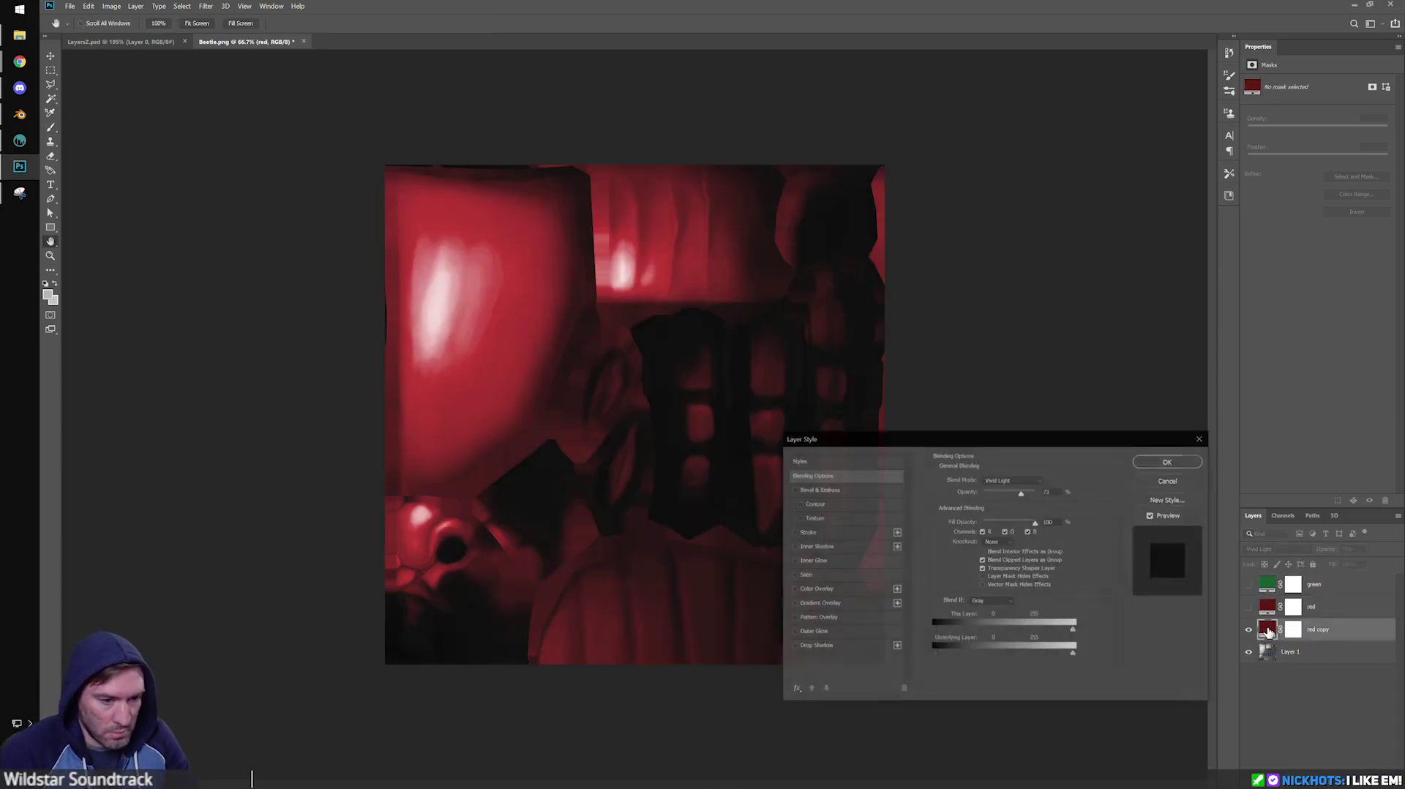
{"action": "left_click", "coordinate": [1183, 481]}
{"action": "key", "text": "b"}
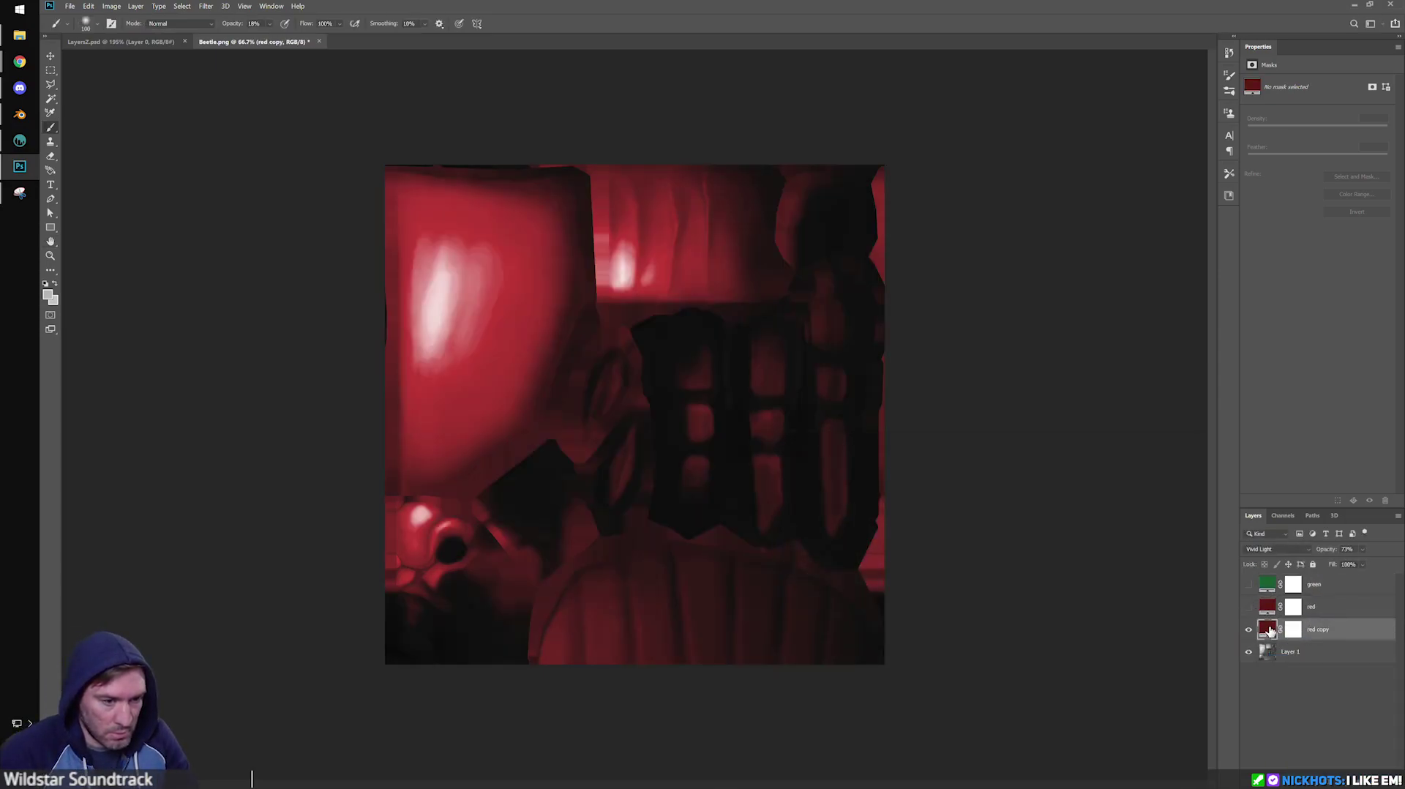
Change the "red copy" layer's fill color to a dark purple with hue 261, saturation 75% and brightness 38%.
{"action": "double_click", "coordinate": [1265, 628]}
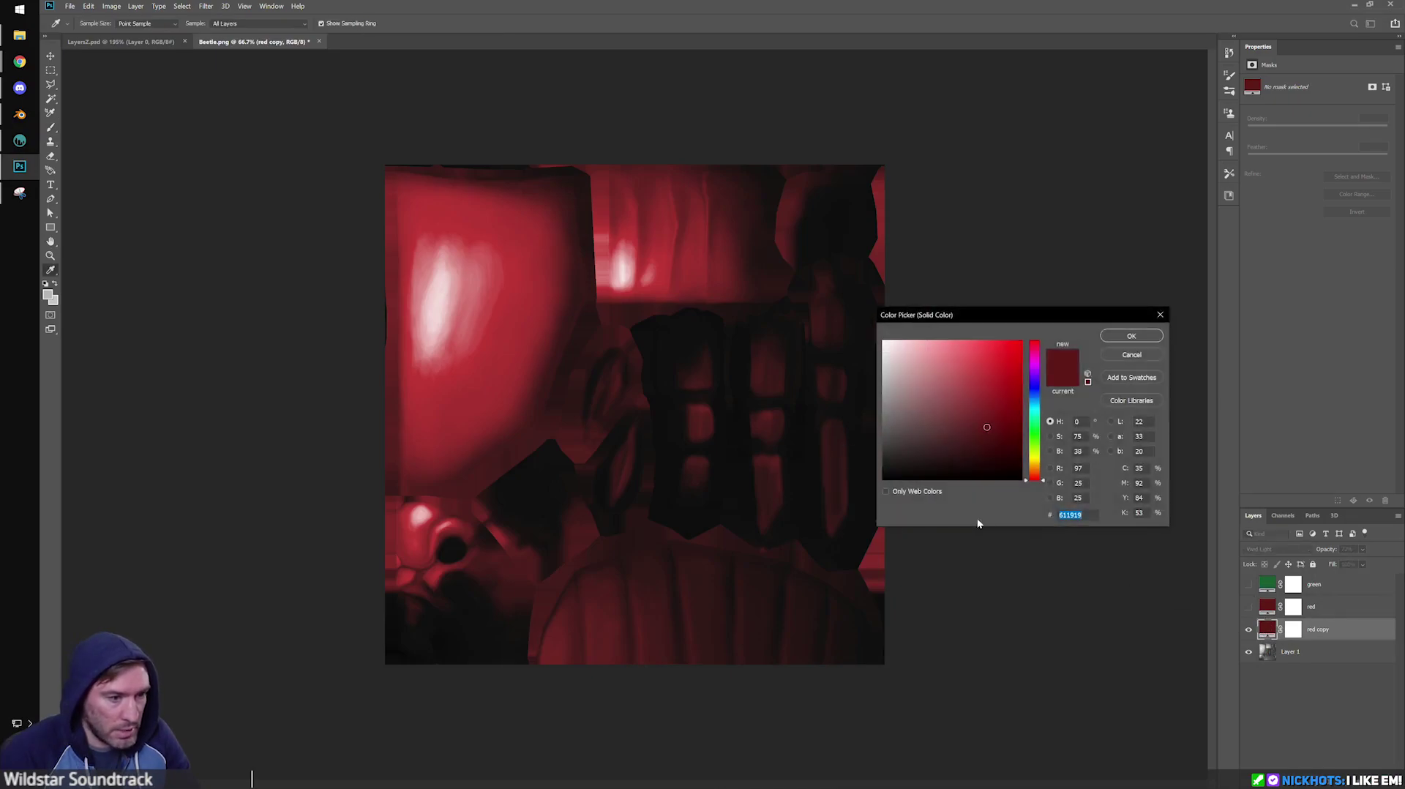
{"action": "left_click", "coordinate": [1034, 395]}
{"action": "left_click_drag", "start_coordinate": [1034, 395], "coordinate": [1028, 376]}
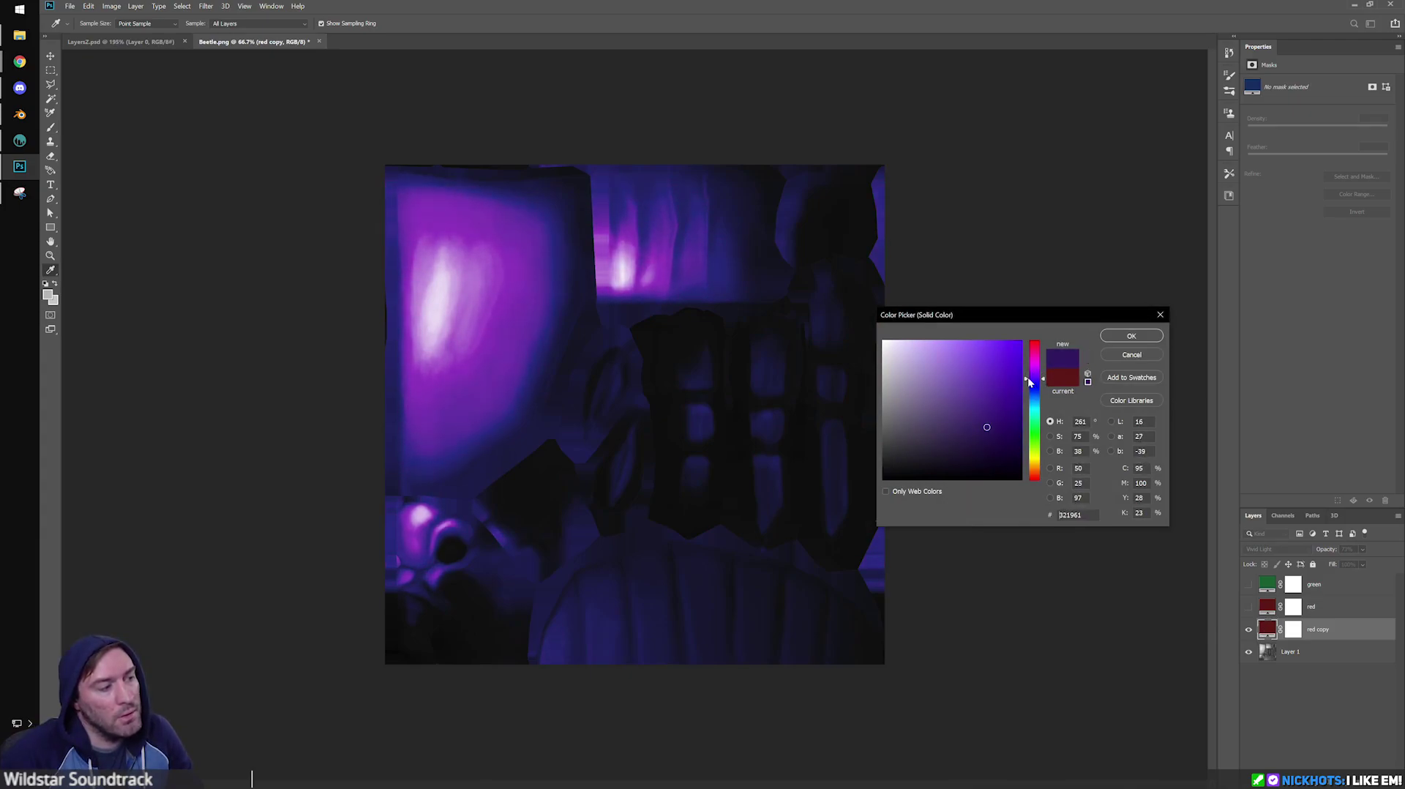
{"action": "left_click", "coordinate": [1131, 336]}
{"action": "mouse_move", "coordinate": [1326, 551]}
{"action": "left_mouse_down"}
{"action": "mouse_move", "coordinate": [1314, 552]}
{"action": "mouse_move", "coordinate": [1350, 558]}
{"action": "mouse_move", "coordinate": [1334, 556]}
{"action": "left_mouse_up"}
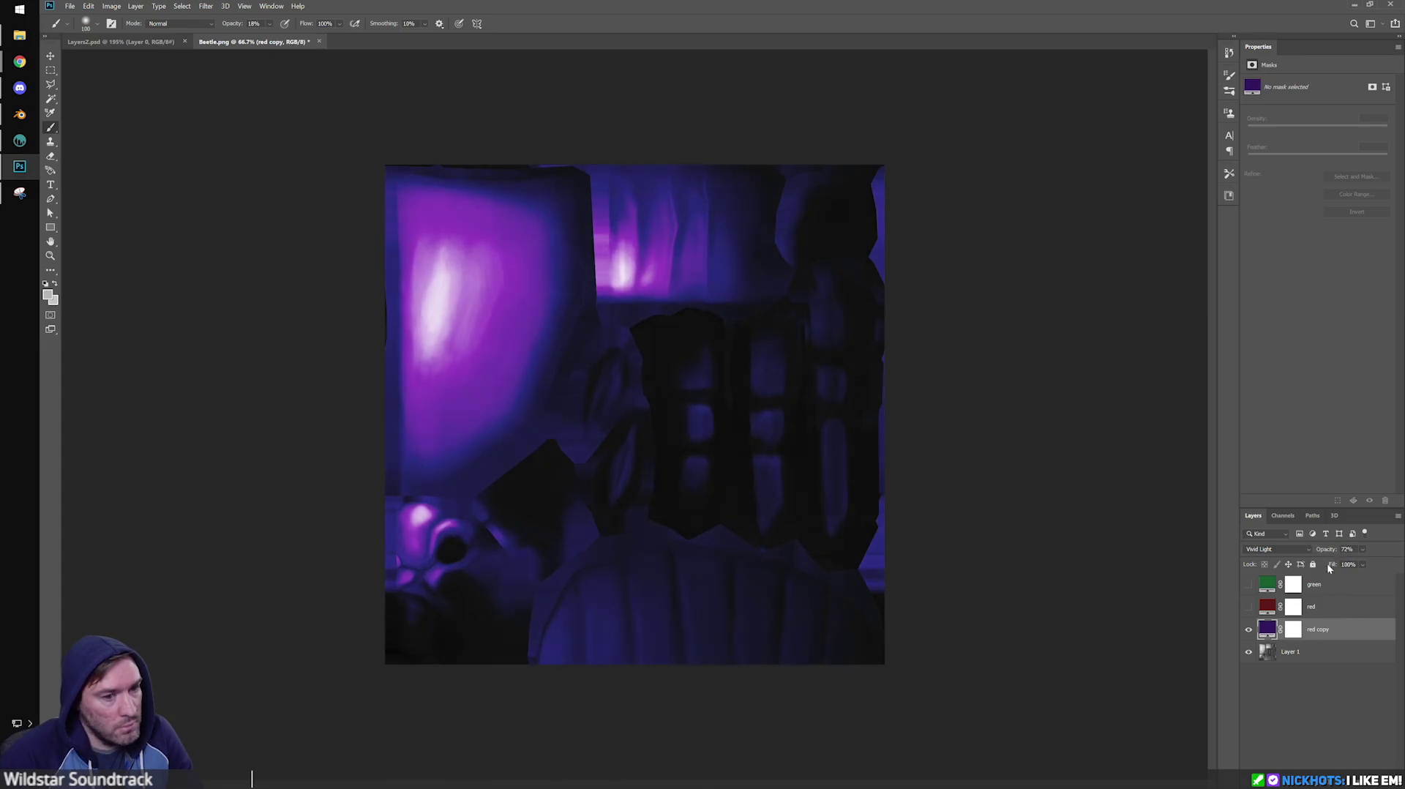
Add a Brightness/Contrast adjustment clipped to the purple fill layer, with brightness 19 and contrast -13.
{"action": "left_click", "coordinate": [1344, 783]}
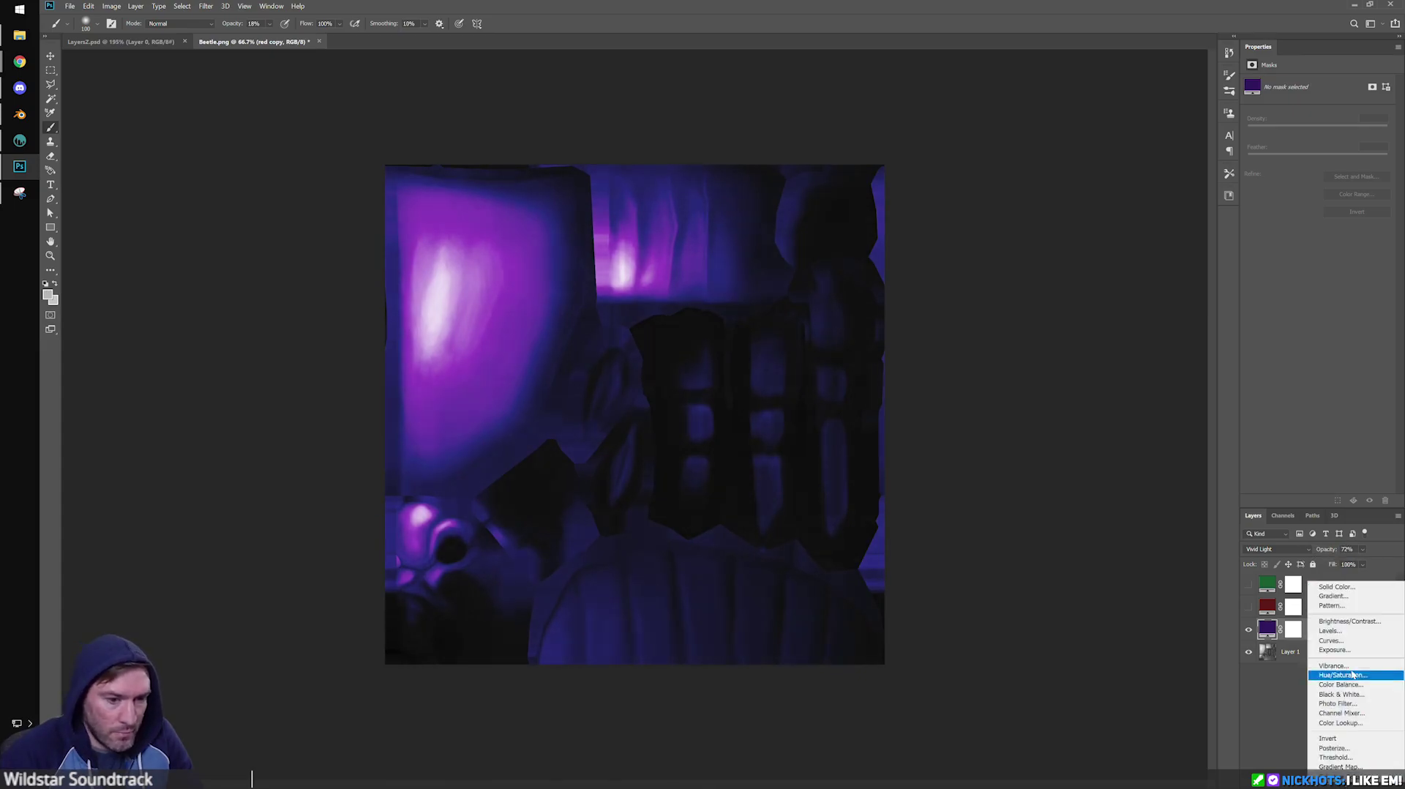
{"action": "left_click", "coordinate": [1379, 625]}
{"action": "left_click", "coordinate": [1350, 639], "text": "alt"}
{"action": "mouse_move", "coordinate": [1318, 117]}
{"action": "left_mouse_down"}
{"action": "mouse_move", "coordinate": [1347, 115]}
{"action": "mouse_move", "coordinate": [1295, 115]}
{"action": "mouse_move", "coordinate": [1342, 135]}
{"action": "mouse_move", "coordinate": [1293, 137]}
{"action": "mouse_move", "coordinate": [1309, 145]}
{"action": "mouse_move", "coordinate": [1327, 115]}
{"action": "left_mouse_up"}
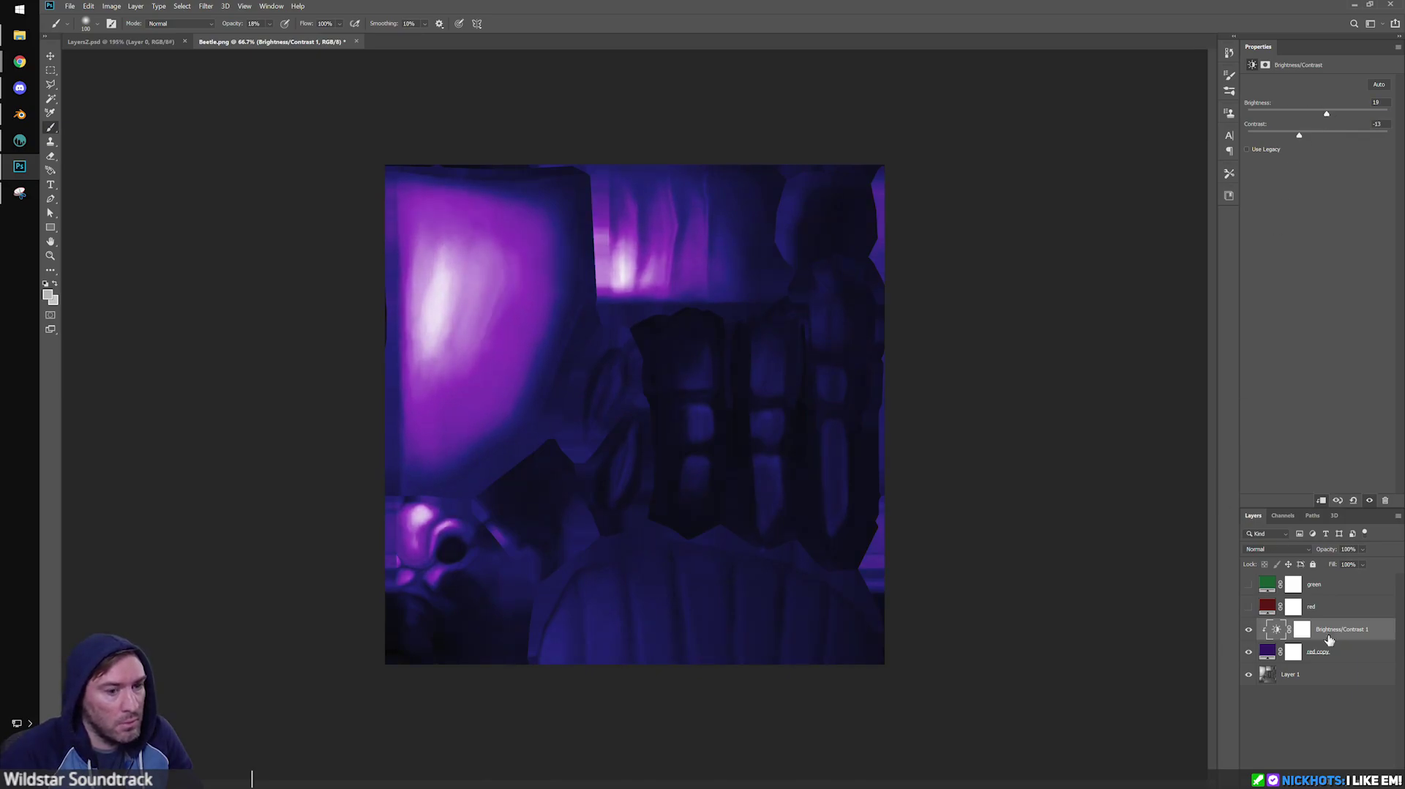
Set the opacity of the purple "red copy" layer to 79%.
{"action": "left_click", "coordinate": [1341, 657]}
{"action": "left_click", "coordinate": [1329, 550]}
{"action": "left_click_drag", "start_coordinate": [1331, 554], "coordinate": [1331, 556]}
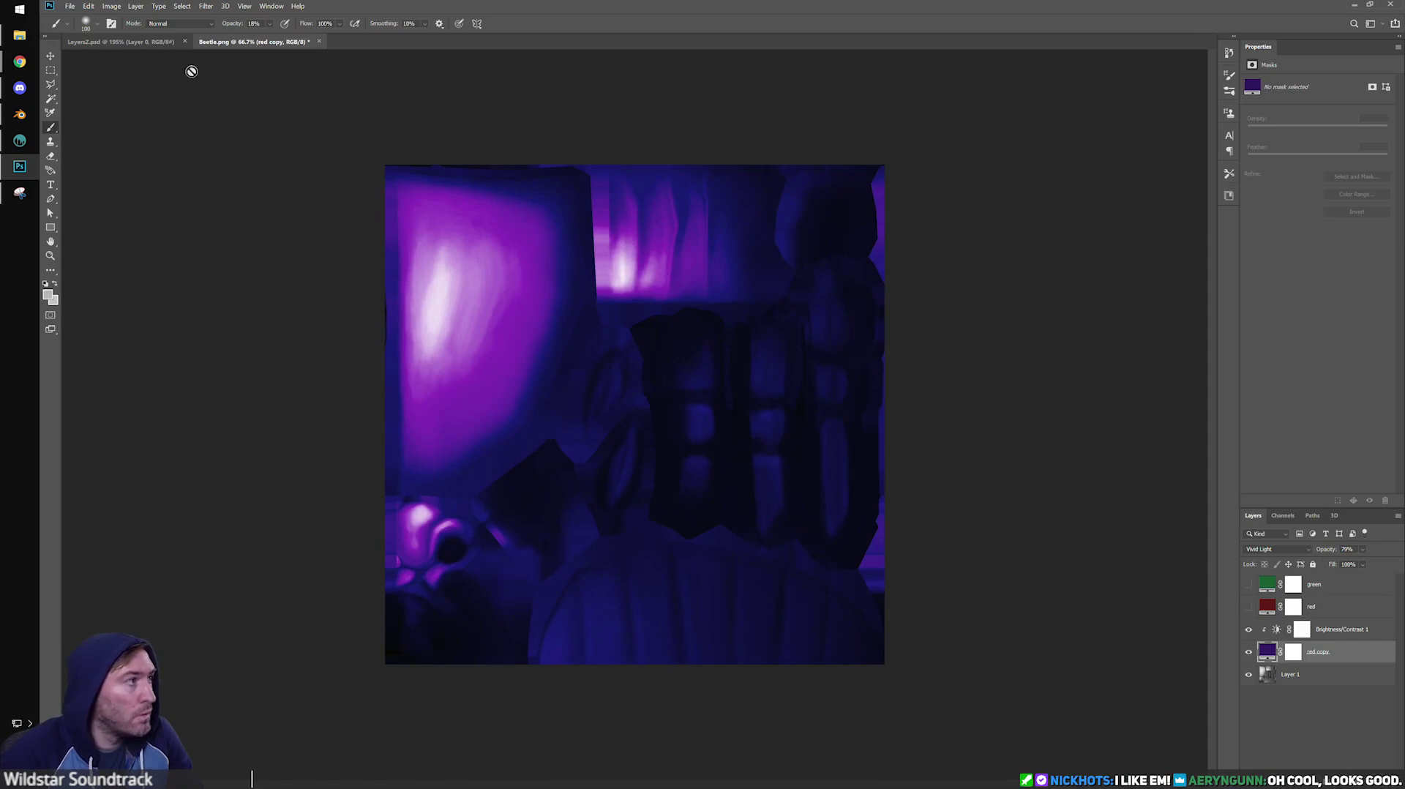
Save a copy of the purple texture as a PNG named Beetle-Deep in the Beetle maps folder.
{"action": "left_click", "coordinate": [70, 6]}
{"action": "left_click", "coordinate": [85, 123]}
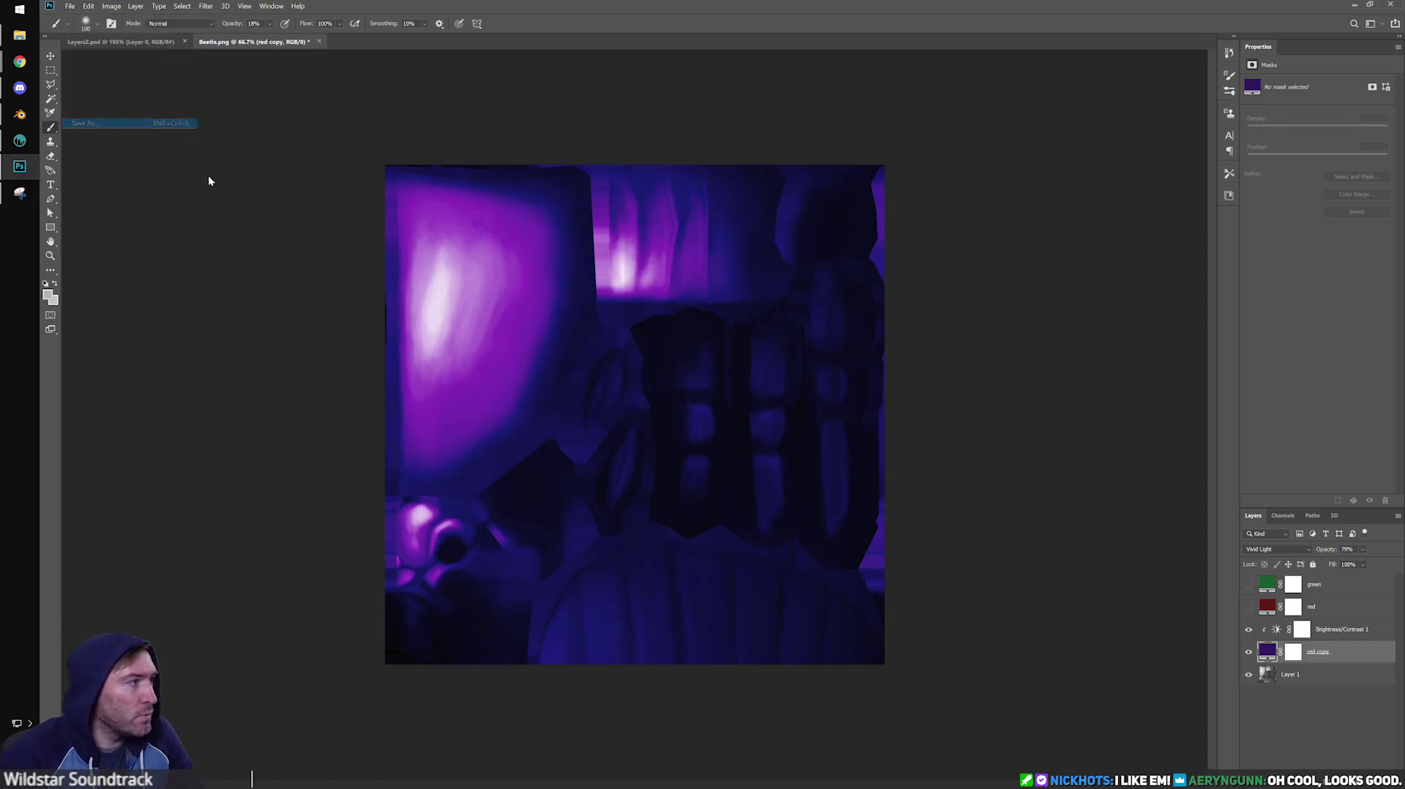
{"action": "left_click", "coordinate": [207, 246]}
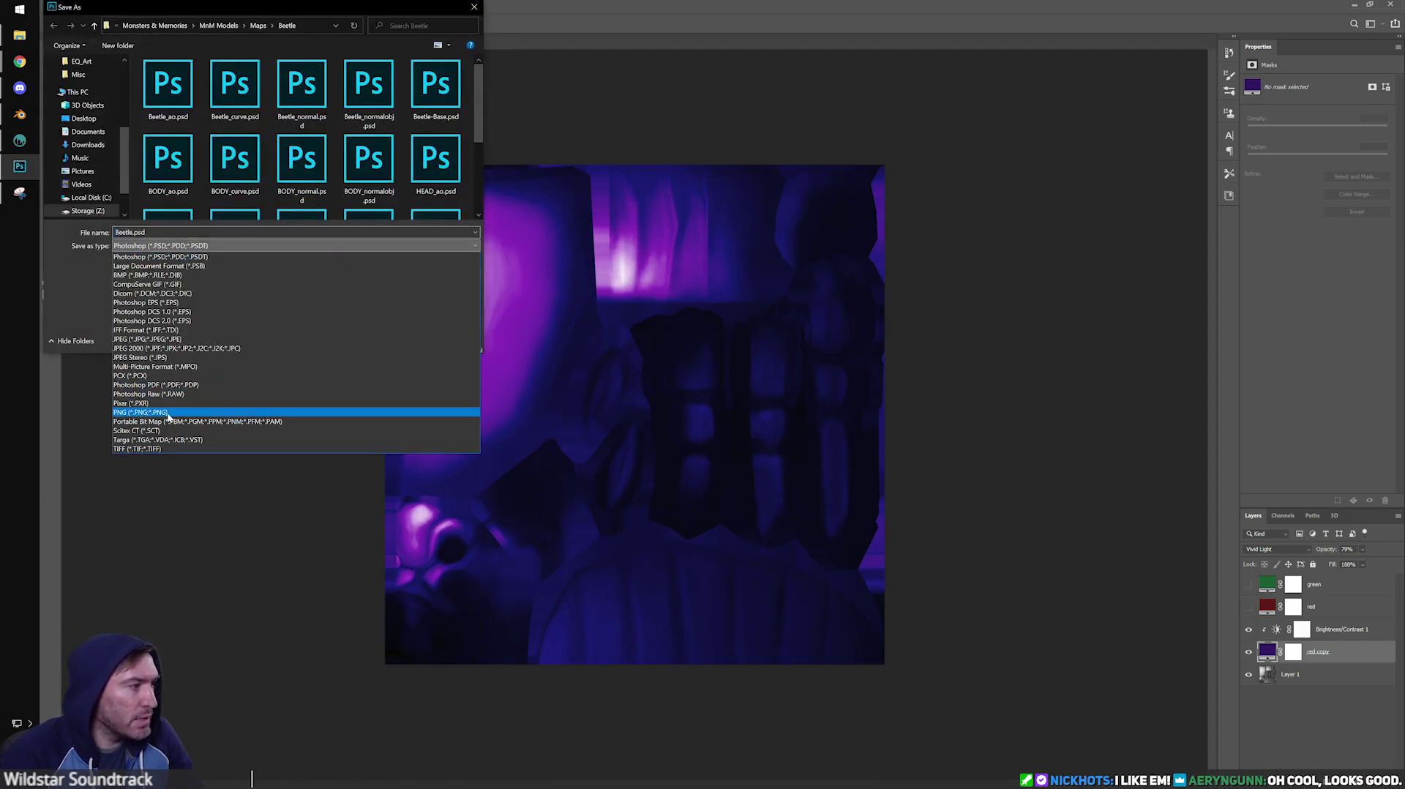
{"action": "left_click", "coordinate": [170, 403]}
{"action": "left_click", "coordinate": [374, 88]}
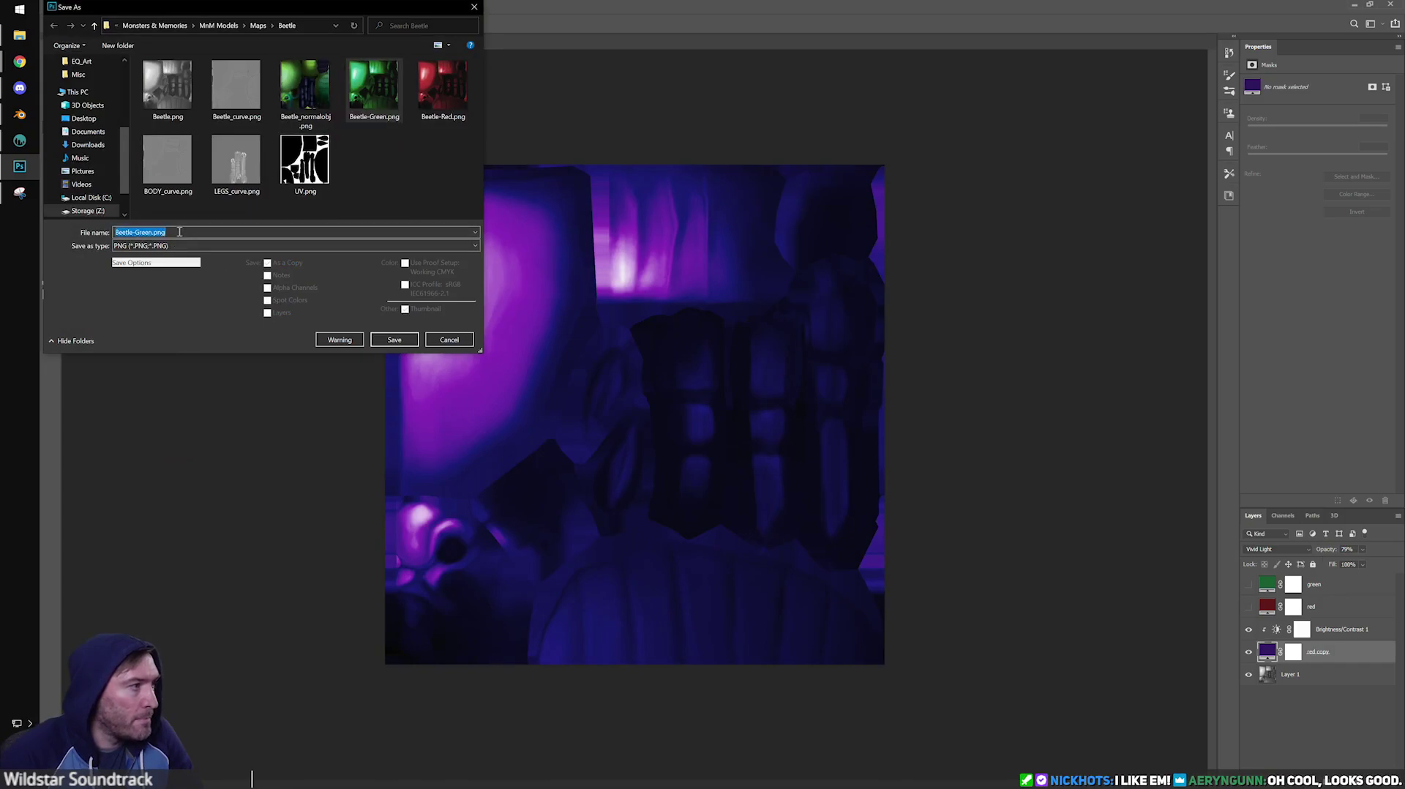
{"action": "left_click", "coordinate": [192, 232]}
{"action": "key", "text": "BackSpace"}
{"action": "key", "text": "BackSpace"}
{"action": "key", "text": "BackSpace"}
{"action": "key", "text": "BackSpace"}
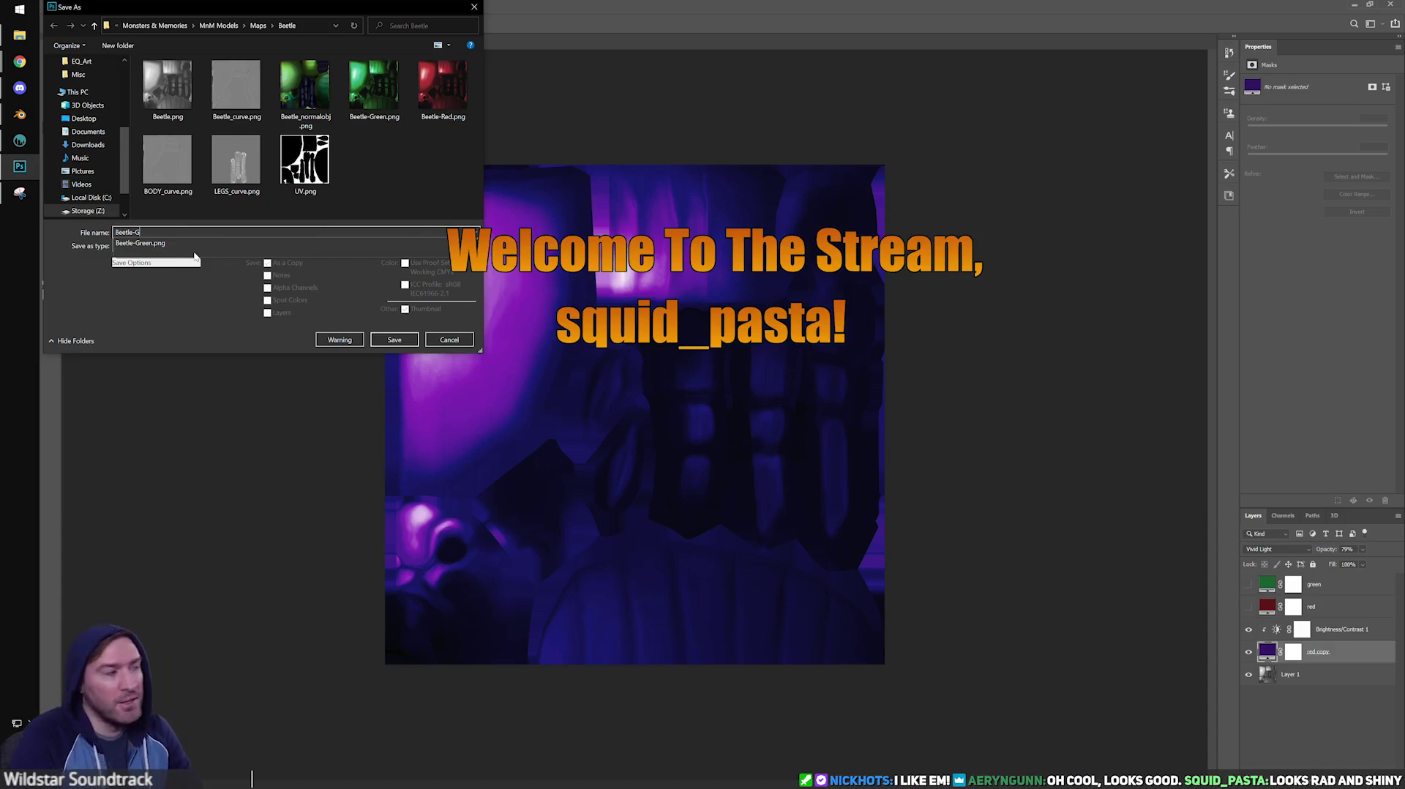
{"action": "key", "text": "BackSpace"}
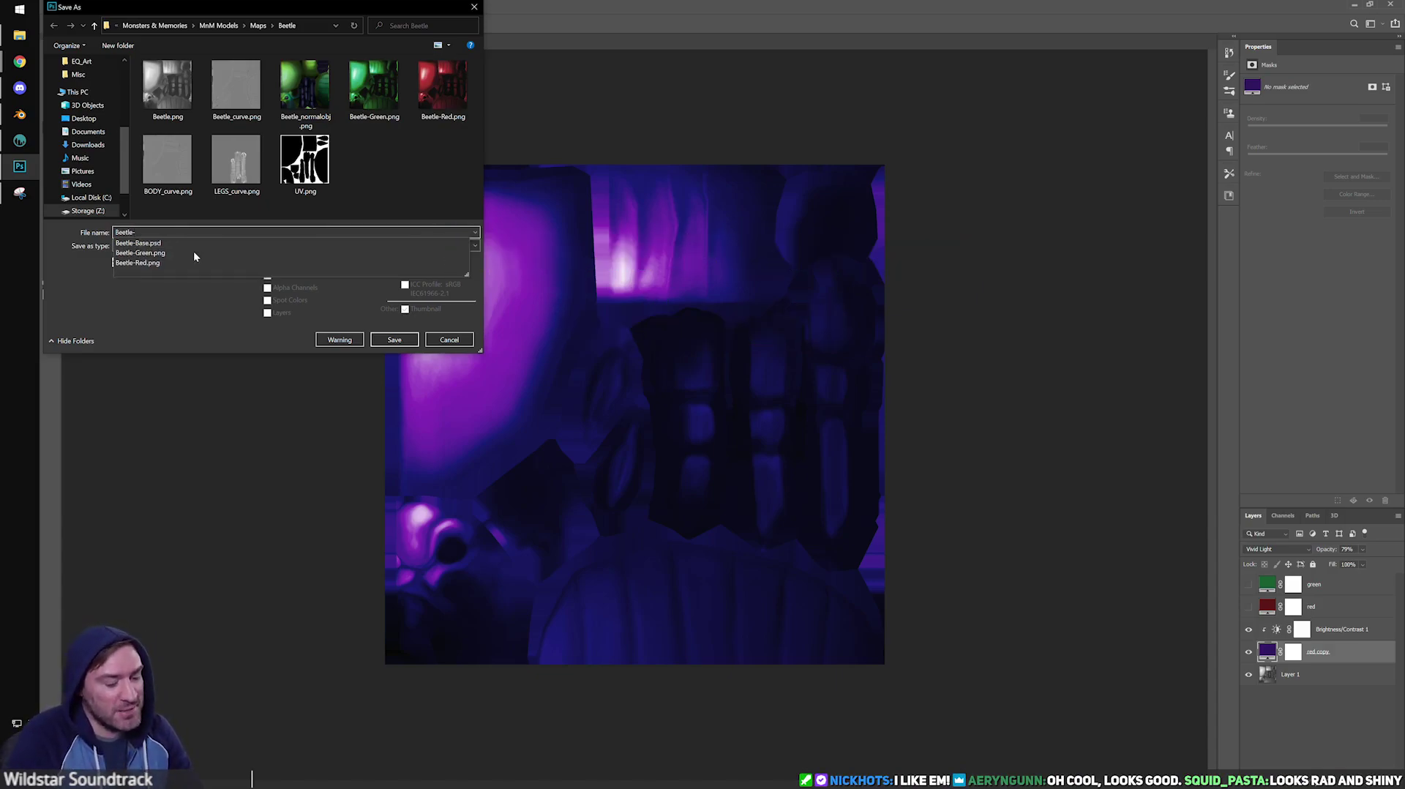
{"action": "type", "text": "Pruple"}
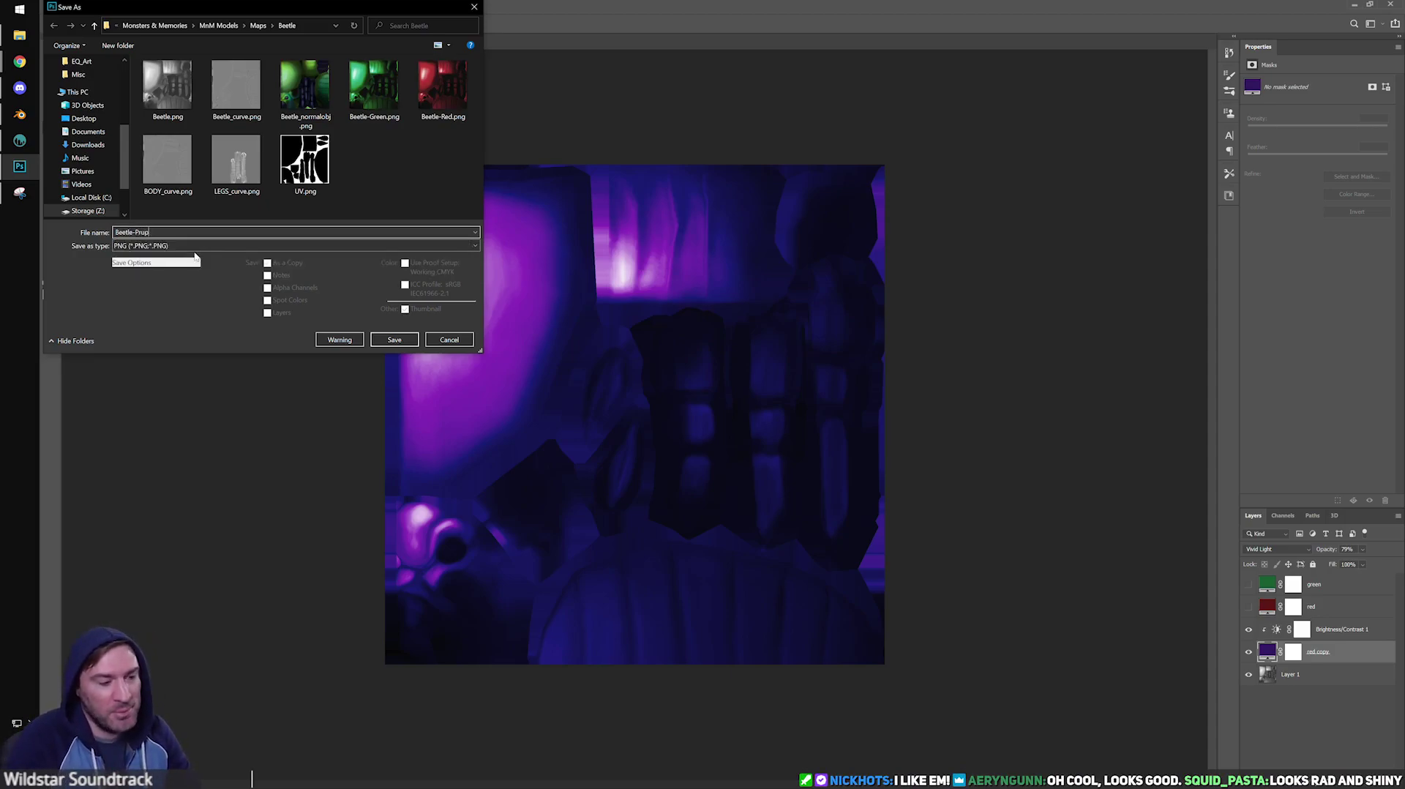
{"action": "key", "text": "BackSpace"}
{"action": "key", "text": "BackSpace"}
{"action": "type", "text": "urple"}
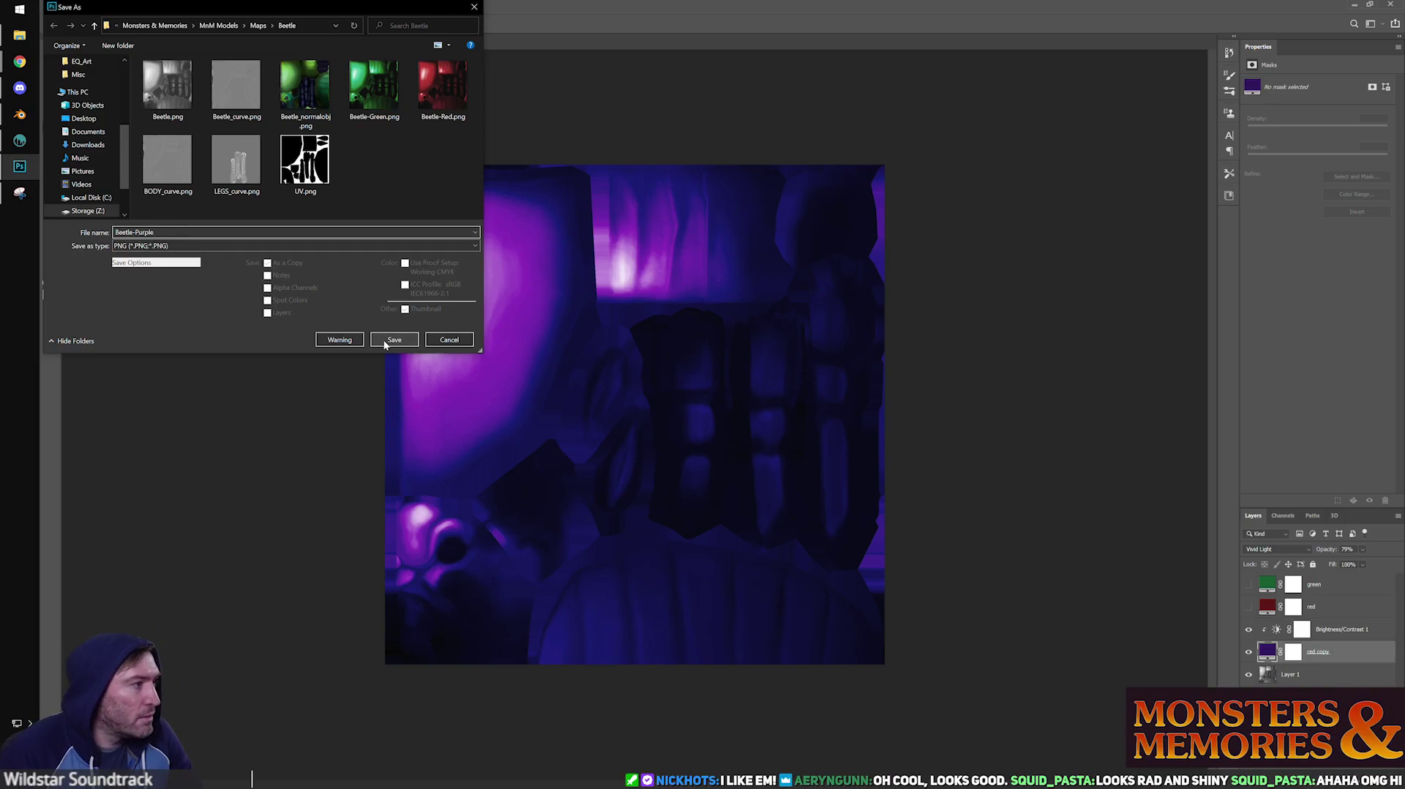
{"action": "key", "text": "BackSpace"}
{"action": "type", "text": "Dee"}
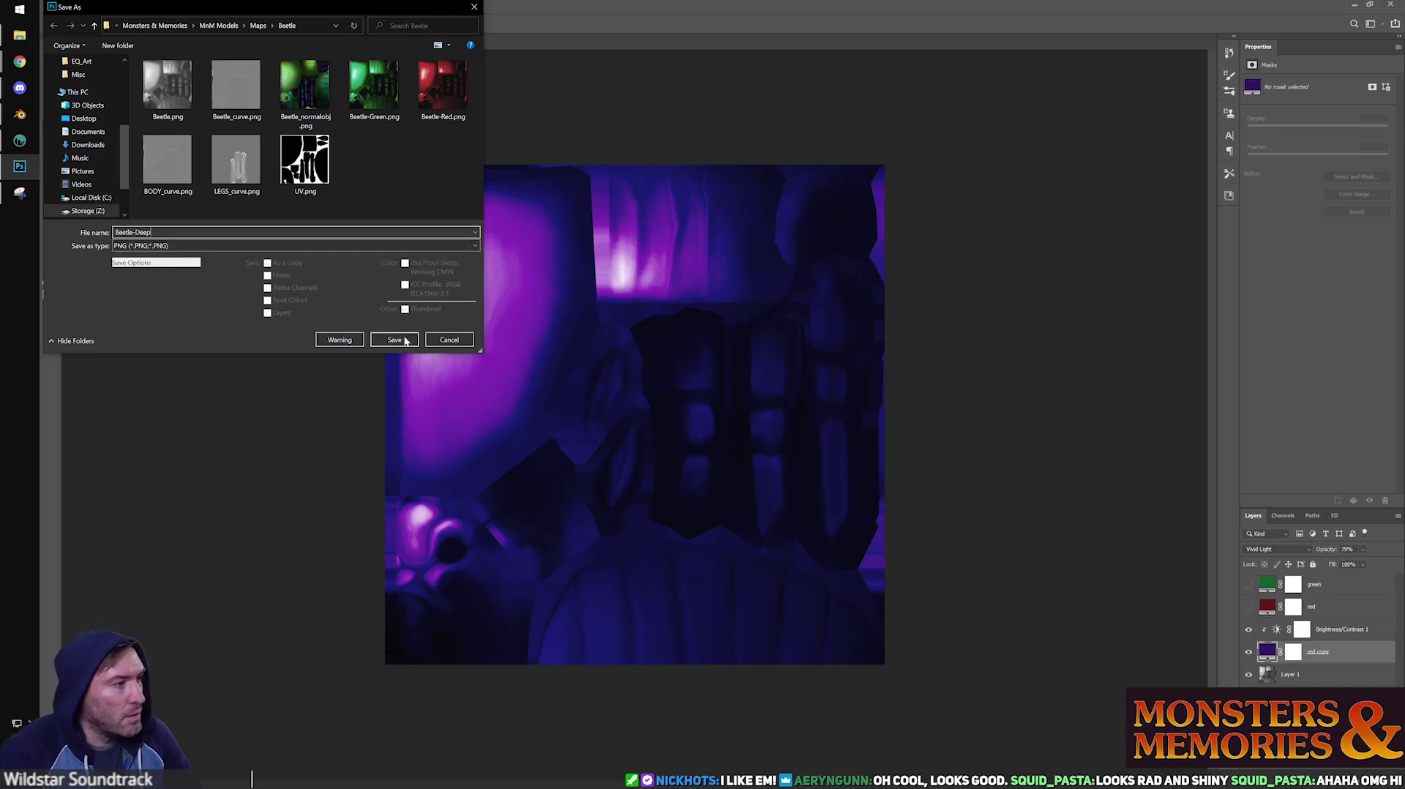
{"action": "left_click", "coordinate": [408, 339]}
{"action": "left_click", "coordinate": [794, 245]}
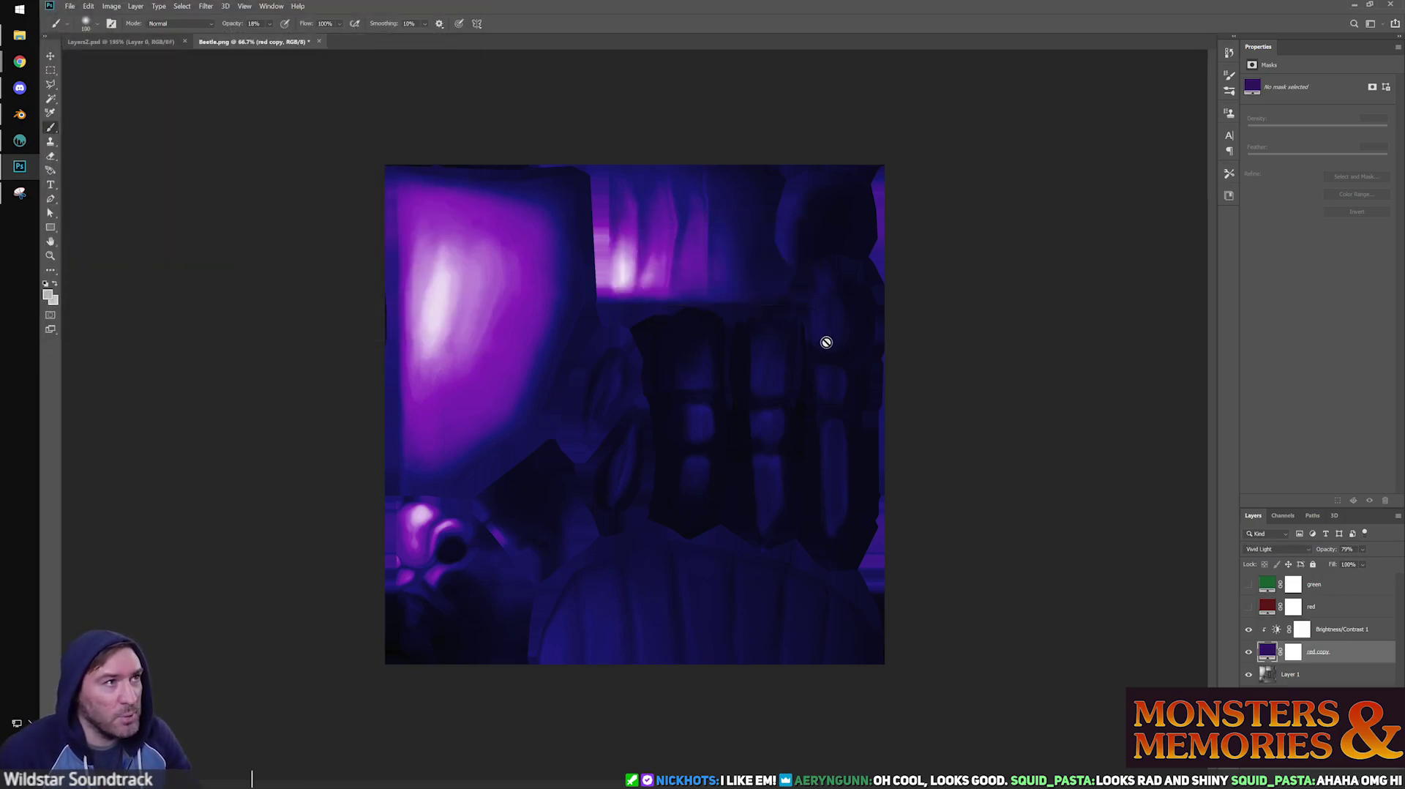
Switch to Blender and replace the base color texture of the frontmost red beetle (Body_LP.005) with Beetle-Deep.png.
{"action": "left_click", "coordinate": [14, 124]}
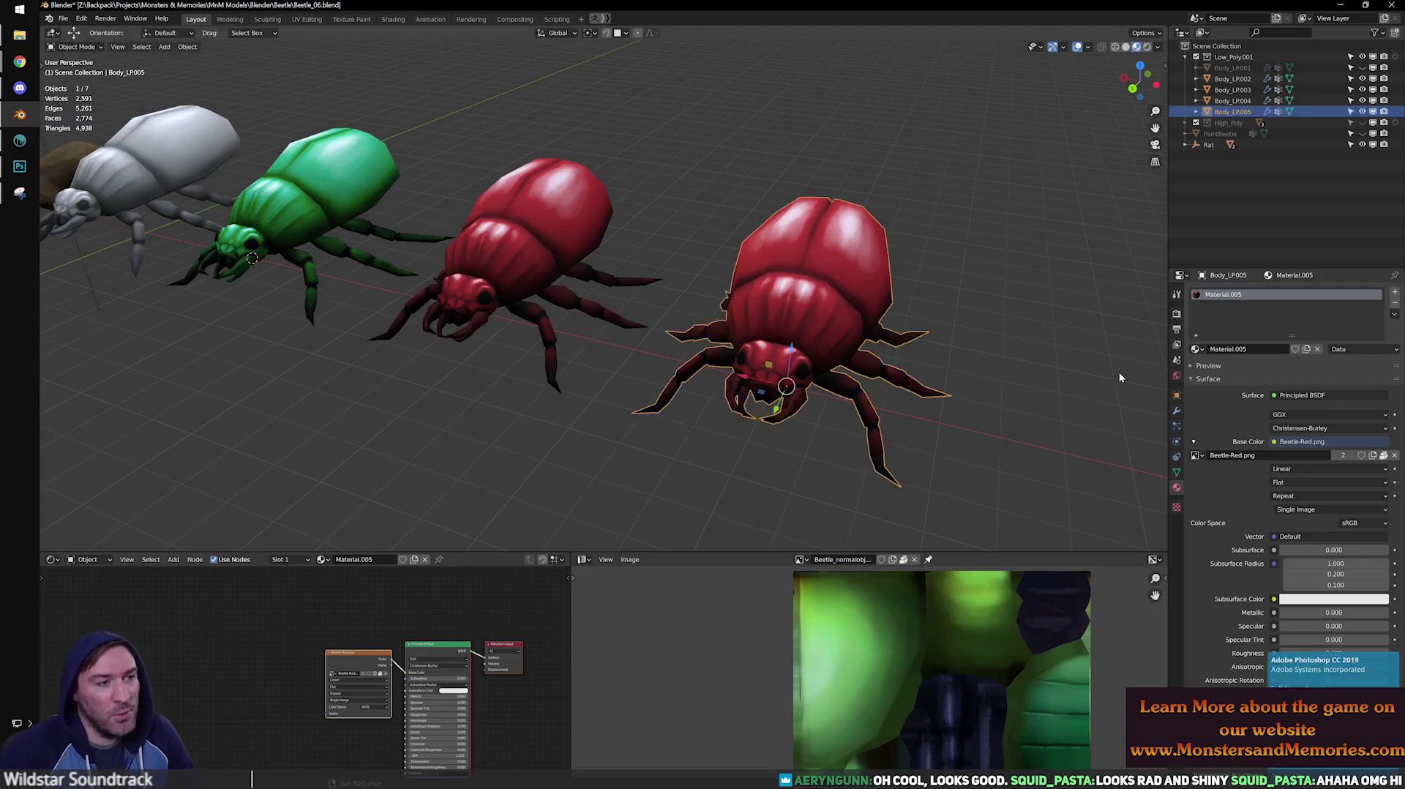
{"action": "left_click", "coordinate": [1395, 455]}
{"action": "left_click", "coordinate": [1355, 454]}
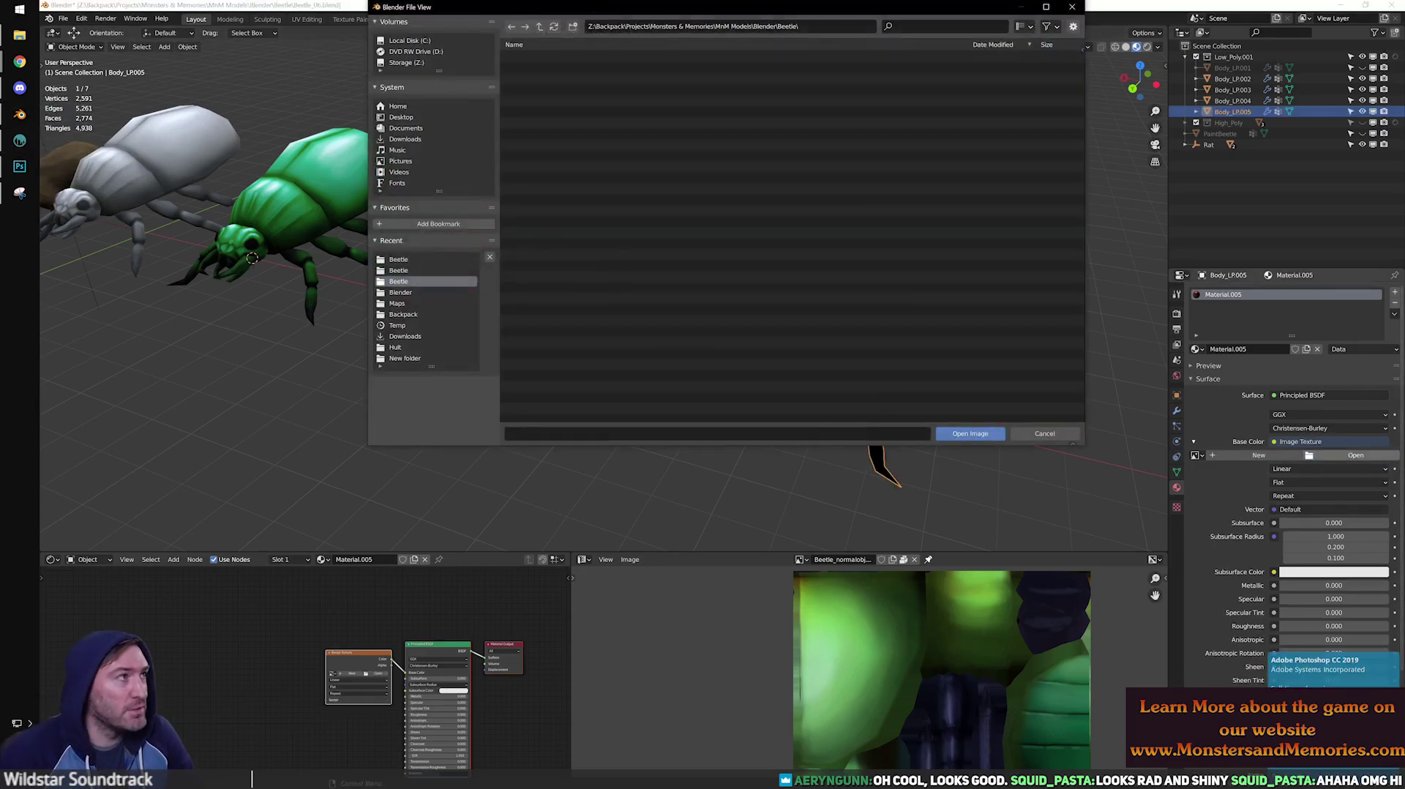
{"action": "left_click", "coordinate": [556, 56]}
{"action": "left_click", "coordinate": [957, 433]}
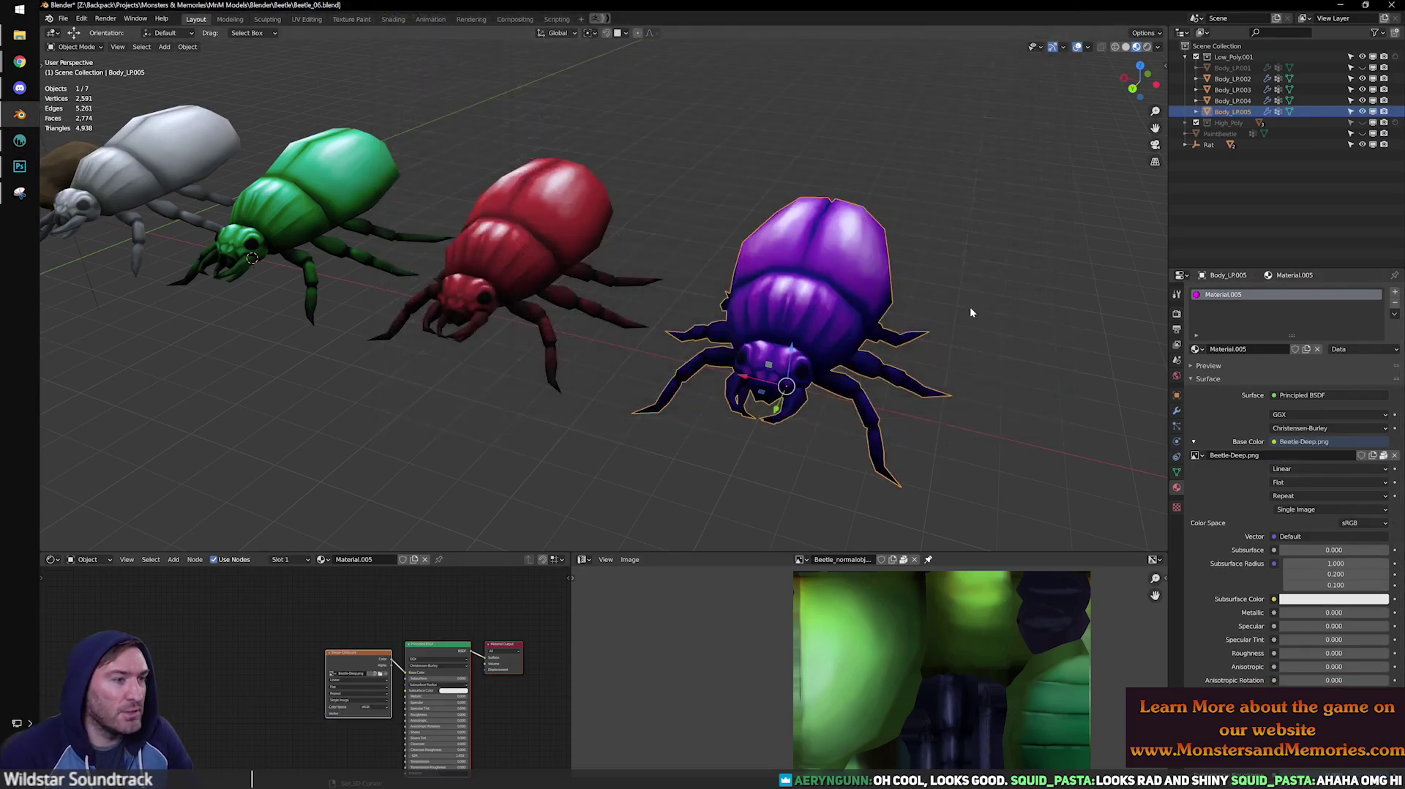
{"action": "left_click", "coordinate": [981, 322]}
Examine the purple beetle up close and beside the red, green and grey variants from several angles.
{"action": "scroll", "coordinate": [1002, 413], "scroll_direction": "down", "scroll_amount": 2}
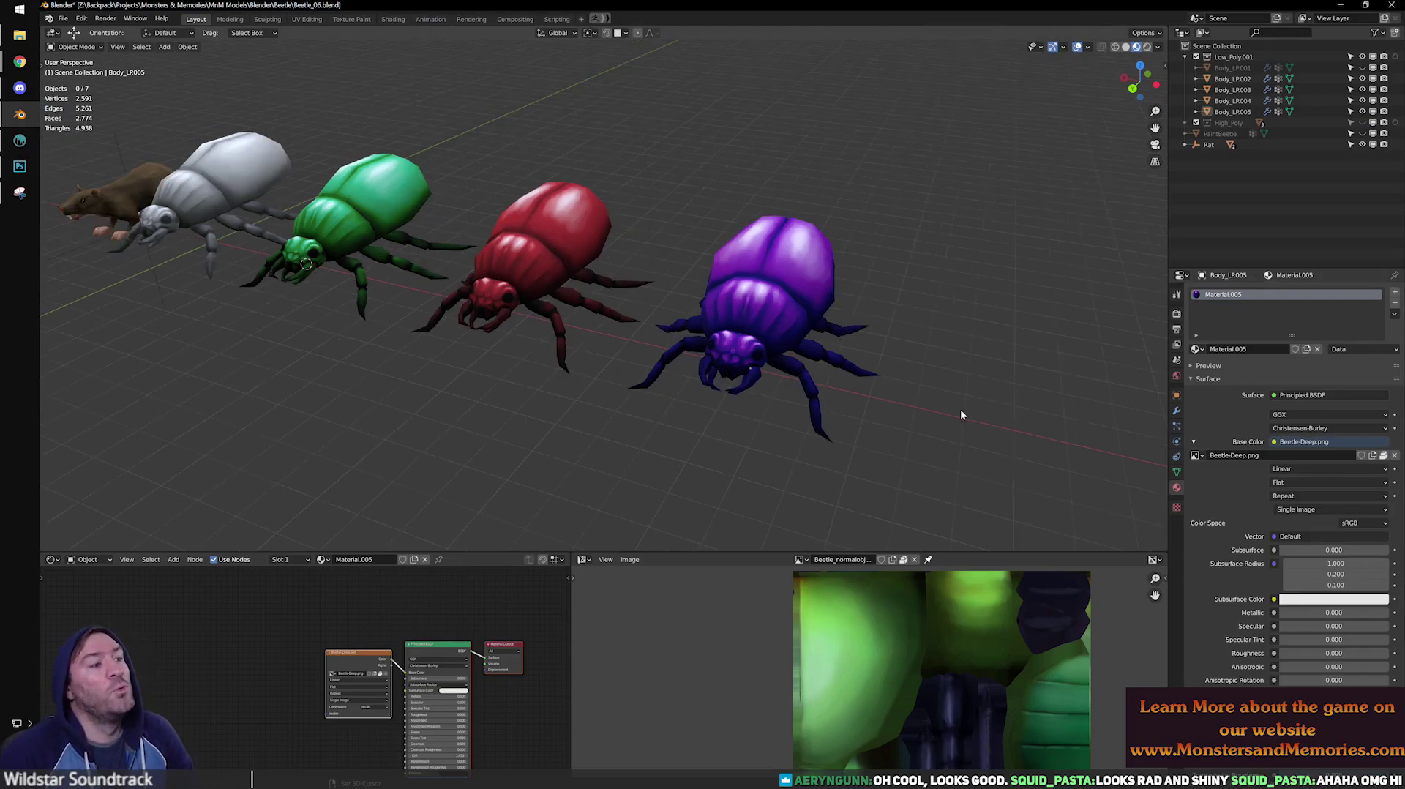
{"action": "middle_click_drag", "start_coordinate": [963, 410], "coordinate": [876, 396]}
{"action": "scroll", "coordinate": [946, 384], "scroll_direction": "up", "scroll_amount": 3}
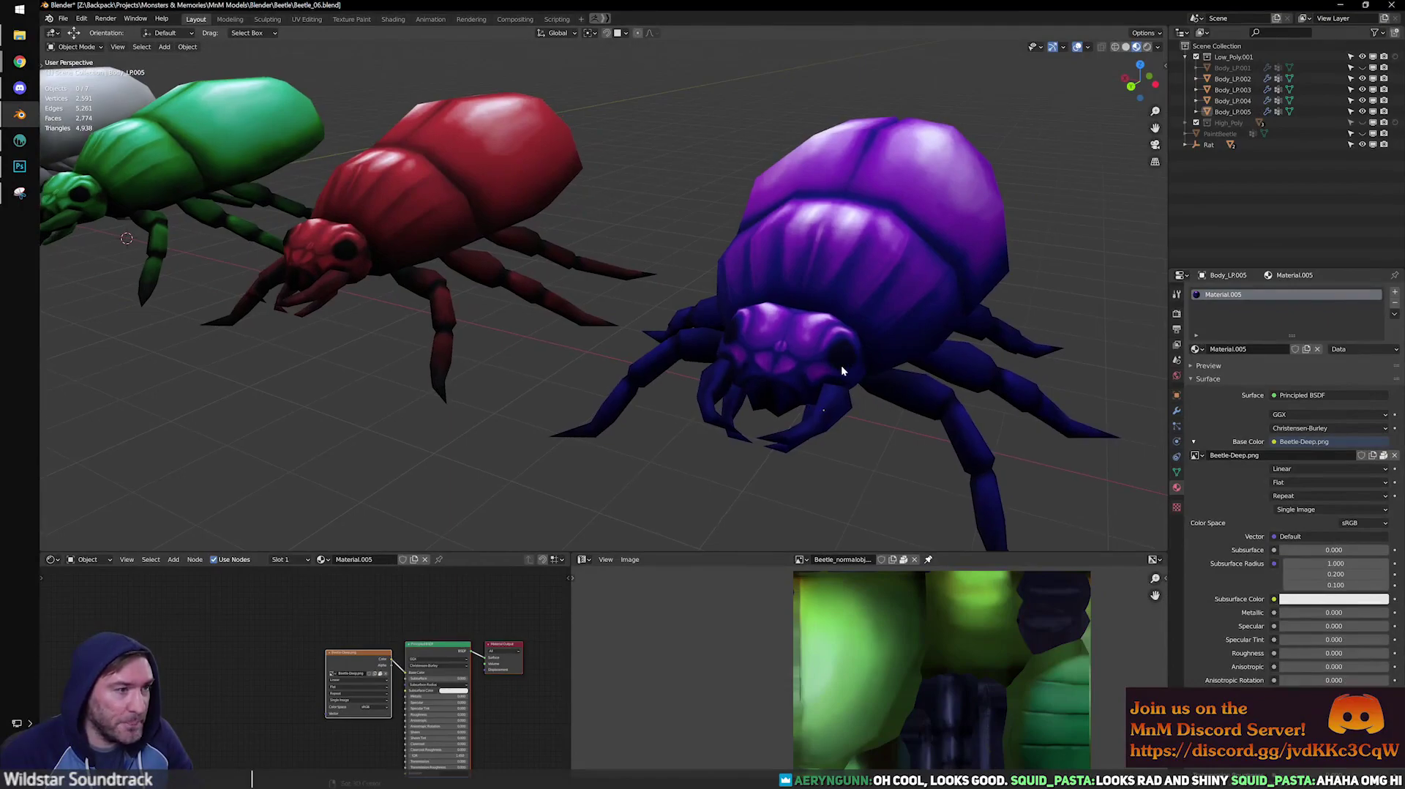
{"action": "scroll", "coordinate": [856, 369], "scroll_direction": "down", "scroll_amount": 2}
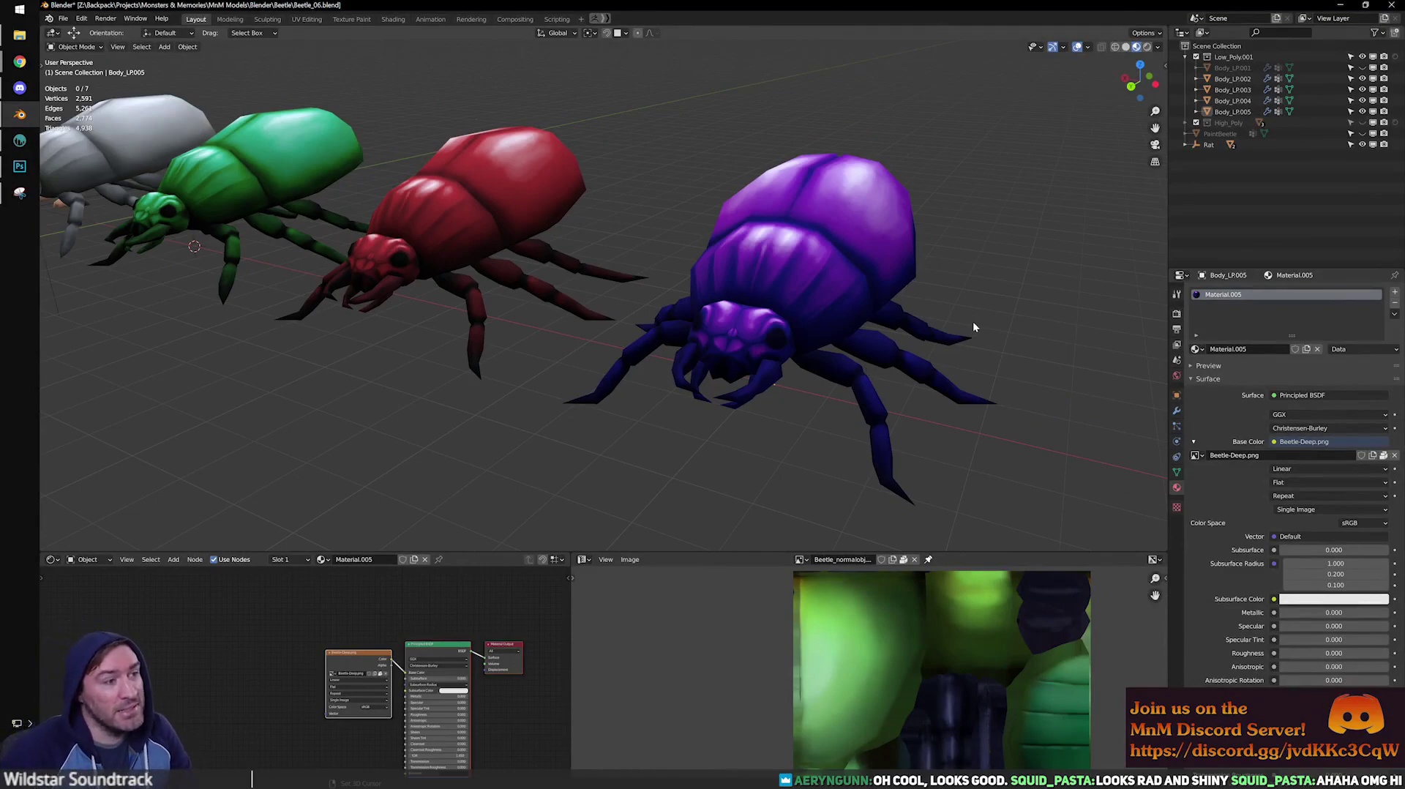
{"action": "middle_click_drag", "start_coordinate": [968, 314], "coordinate": [692, 439]}
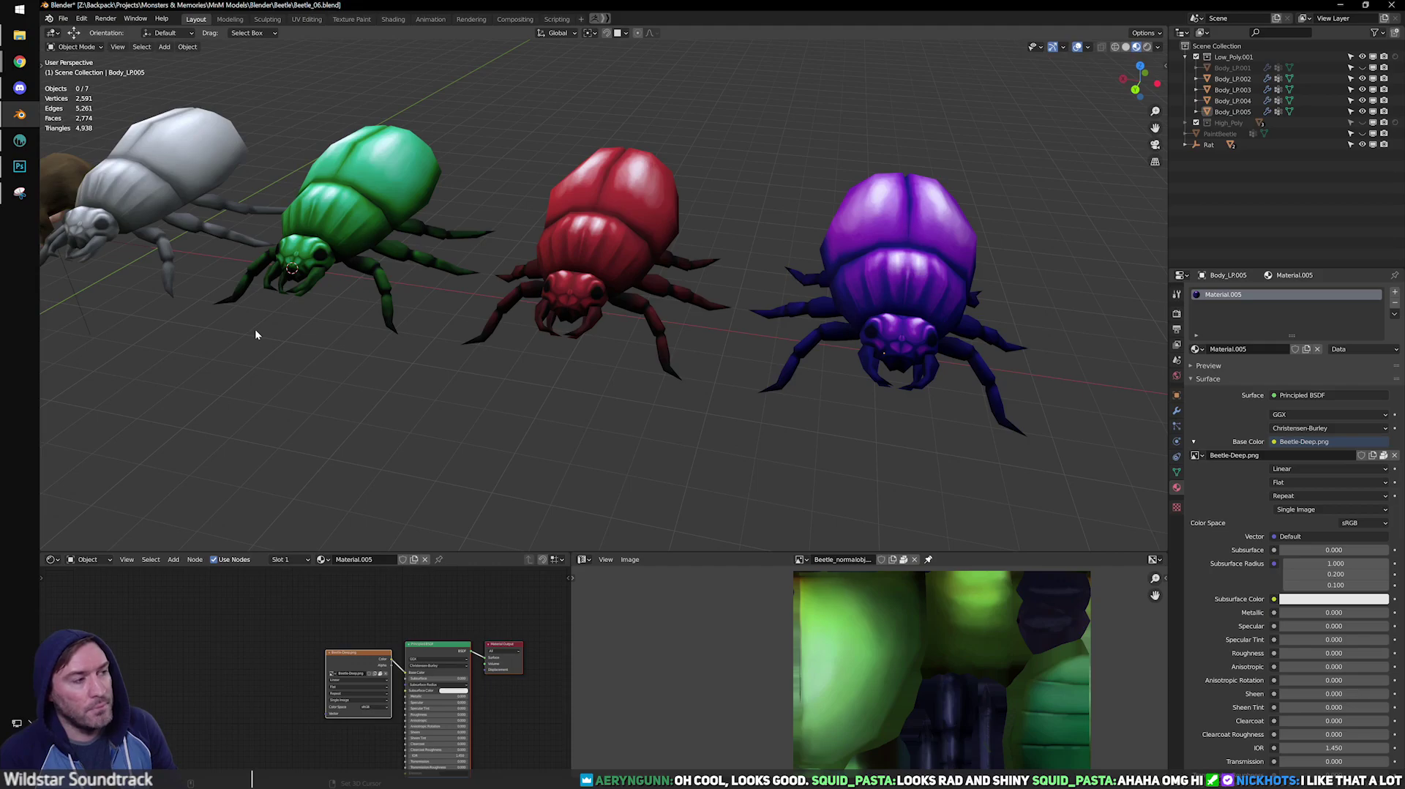
{"action": "mouse_move", "coordinate": [29, 182]}
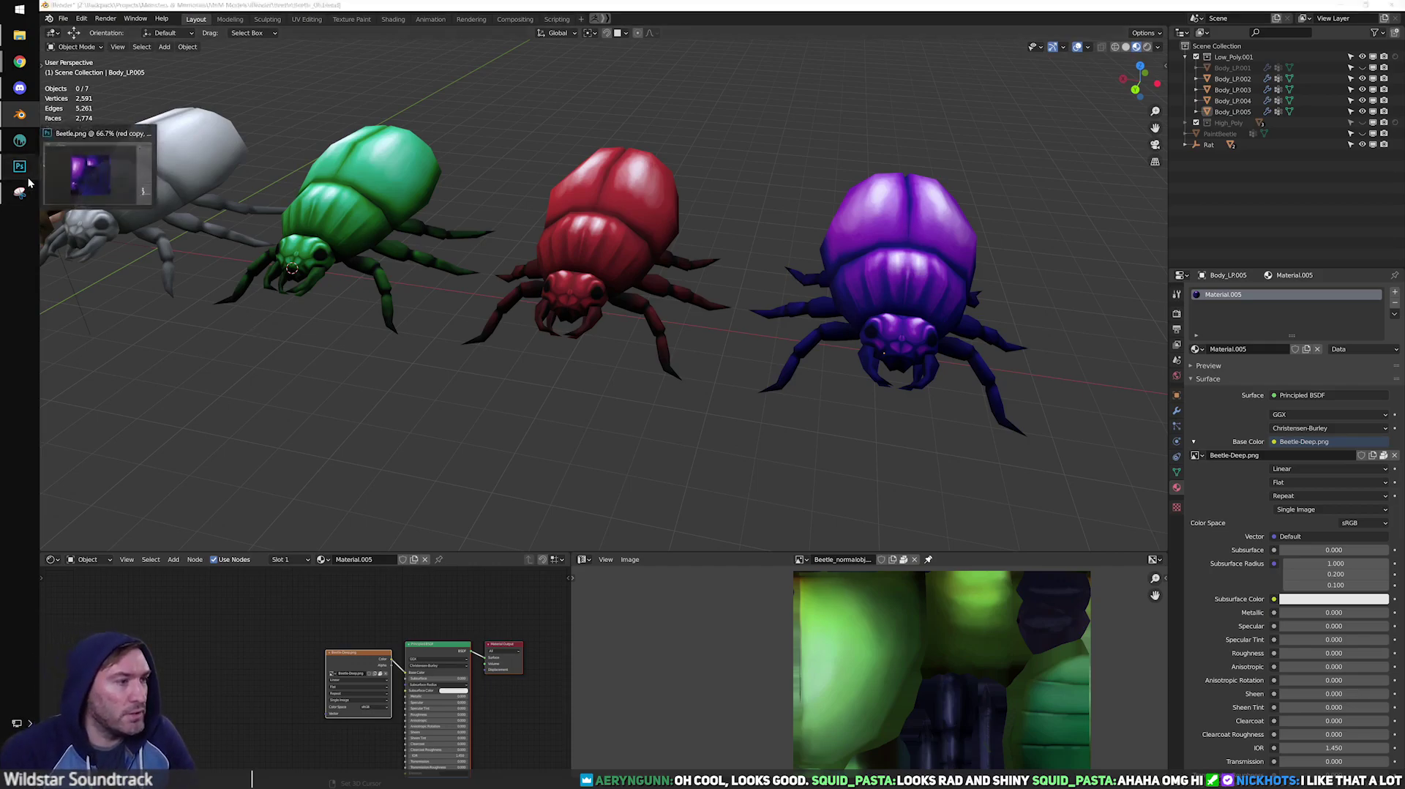
{"action": "left_click", "coordinate": [90, 175]}
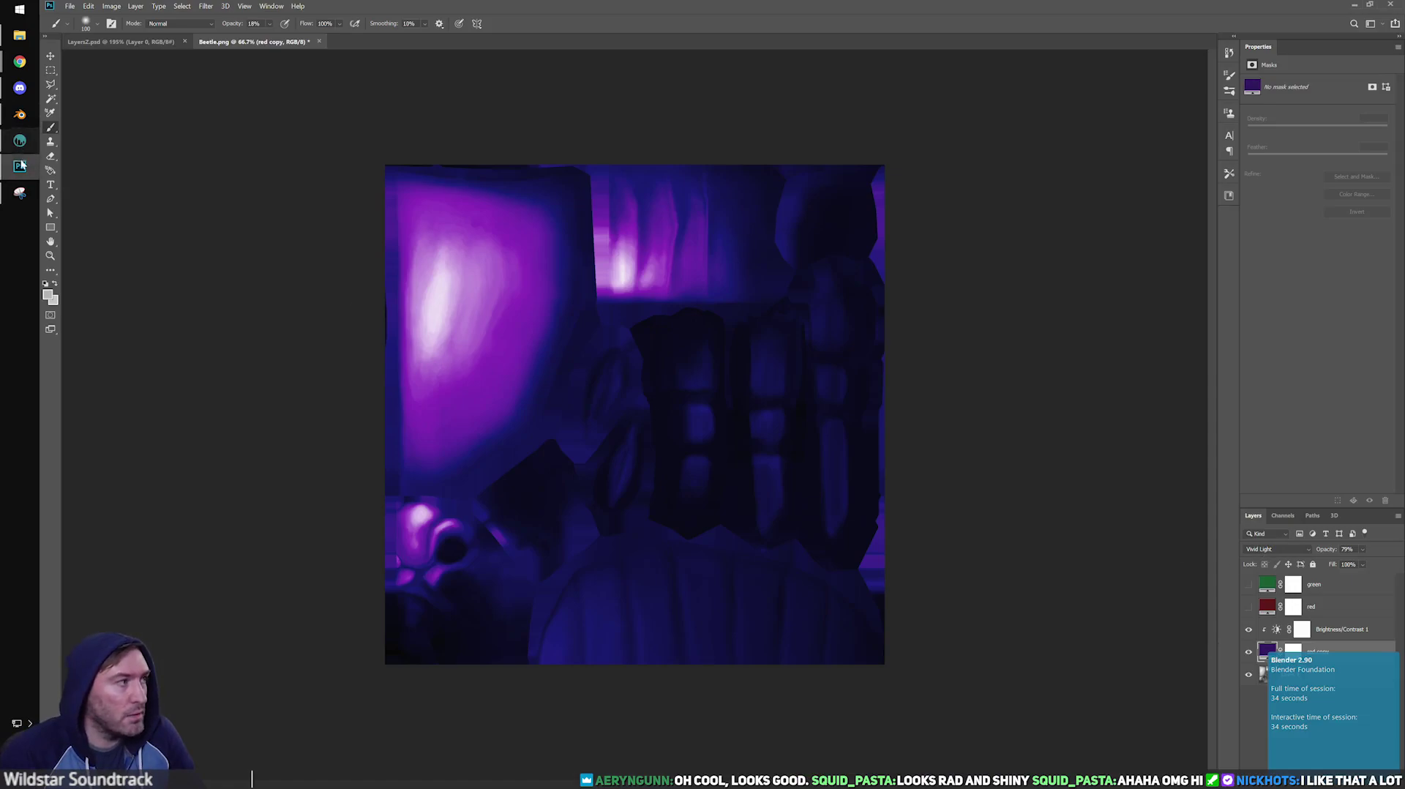
{"action": "left_click", "coordinate": [1355, 5]}
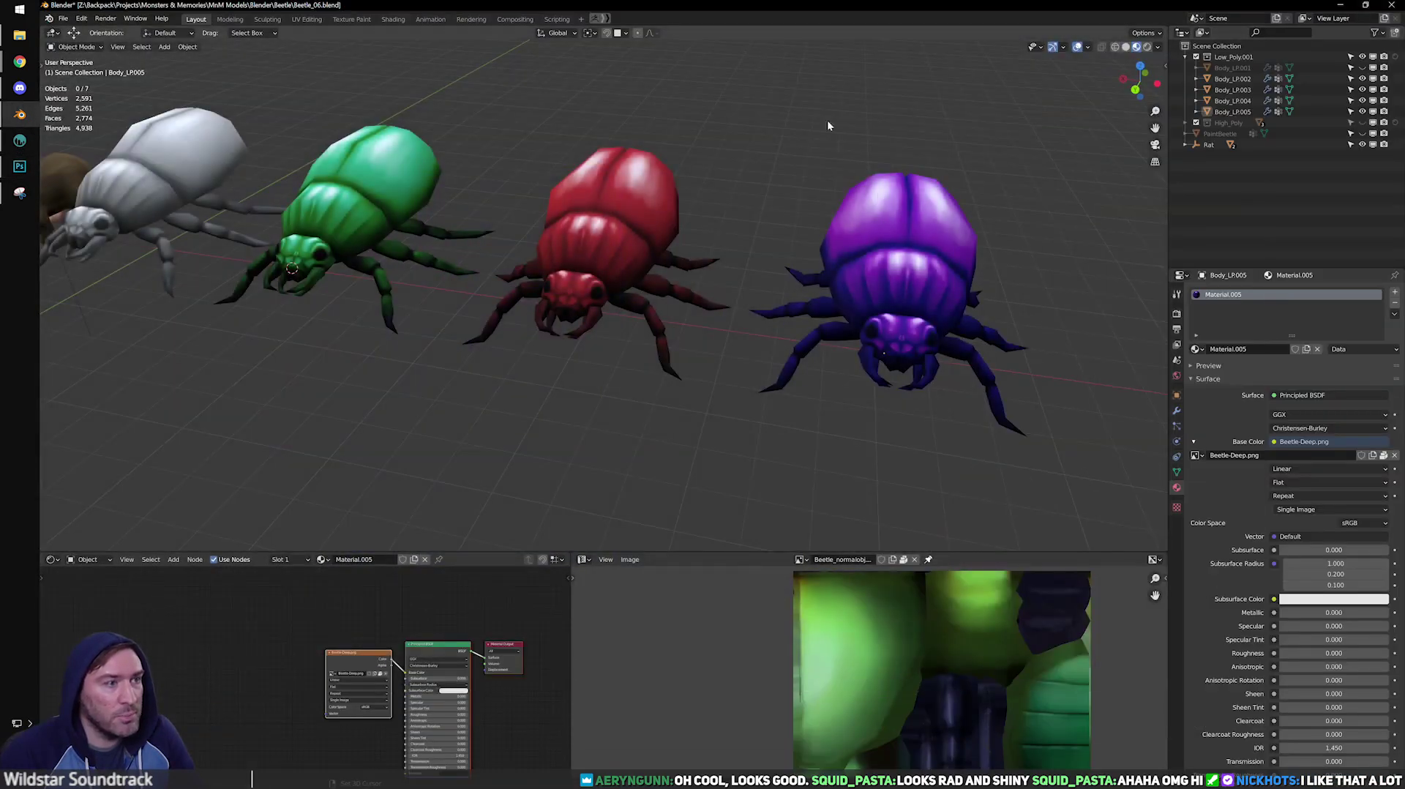
{"action": "scroll", "coordinate": [679, 333], "scroll_direction": "down", "scroll_amount": 2}
{"action": "middle_click_drag", "start_coordinate": [678, 334], "coordinate": [535, 379]}
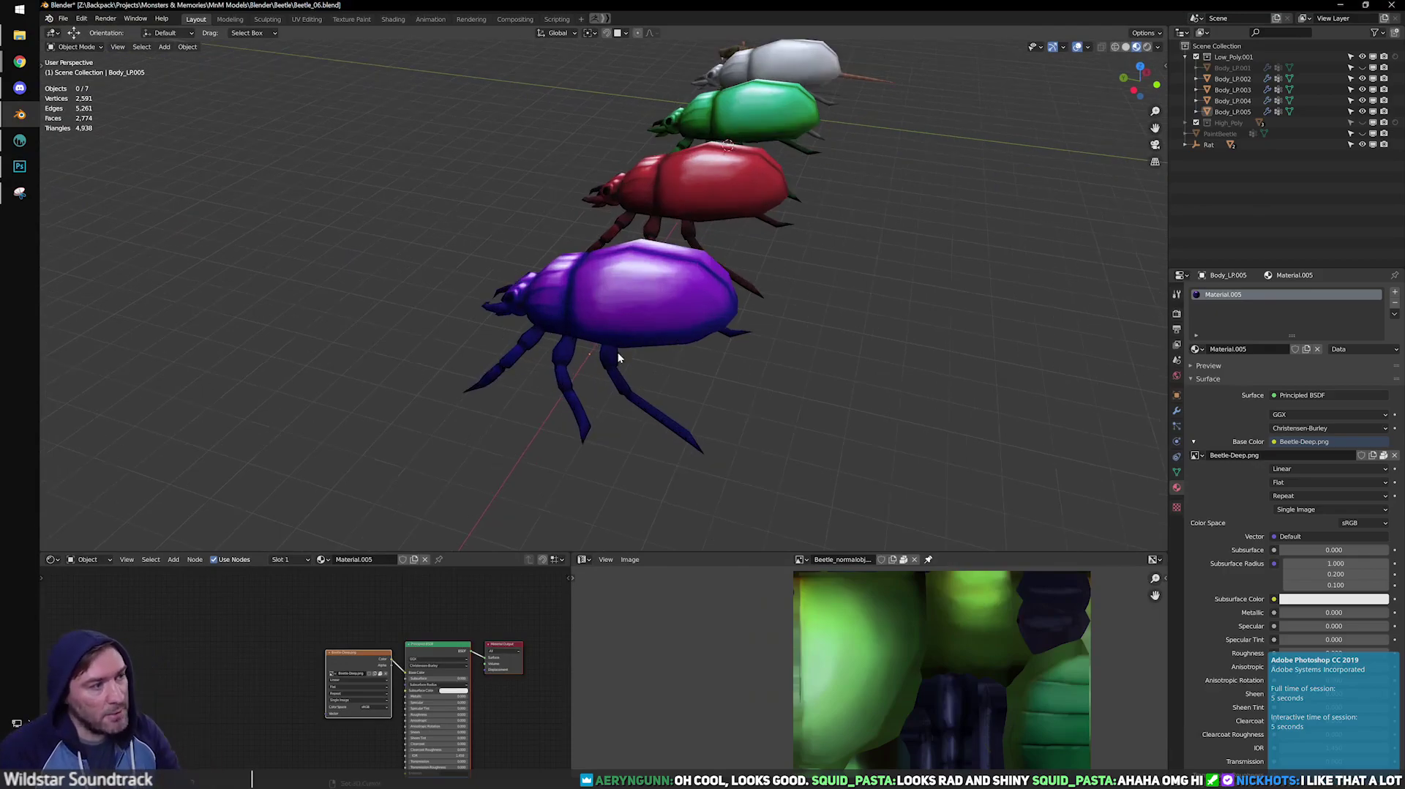
{"action": "middle_click_drag", "start_coordinate": [599, 340], "coordinate": [853, 311]}
{"action": "middle_click_drag", "start_coordinate": [683, 322], "coordinate": [597, 308]}
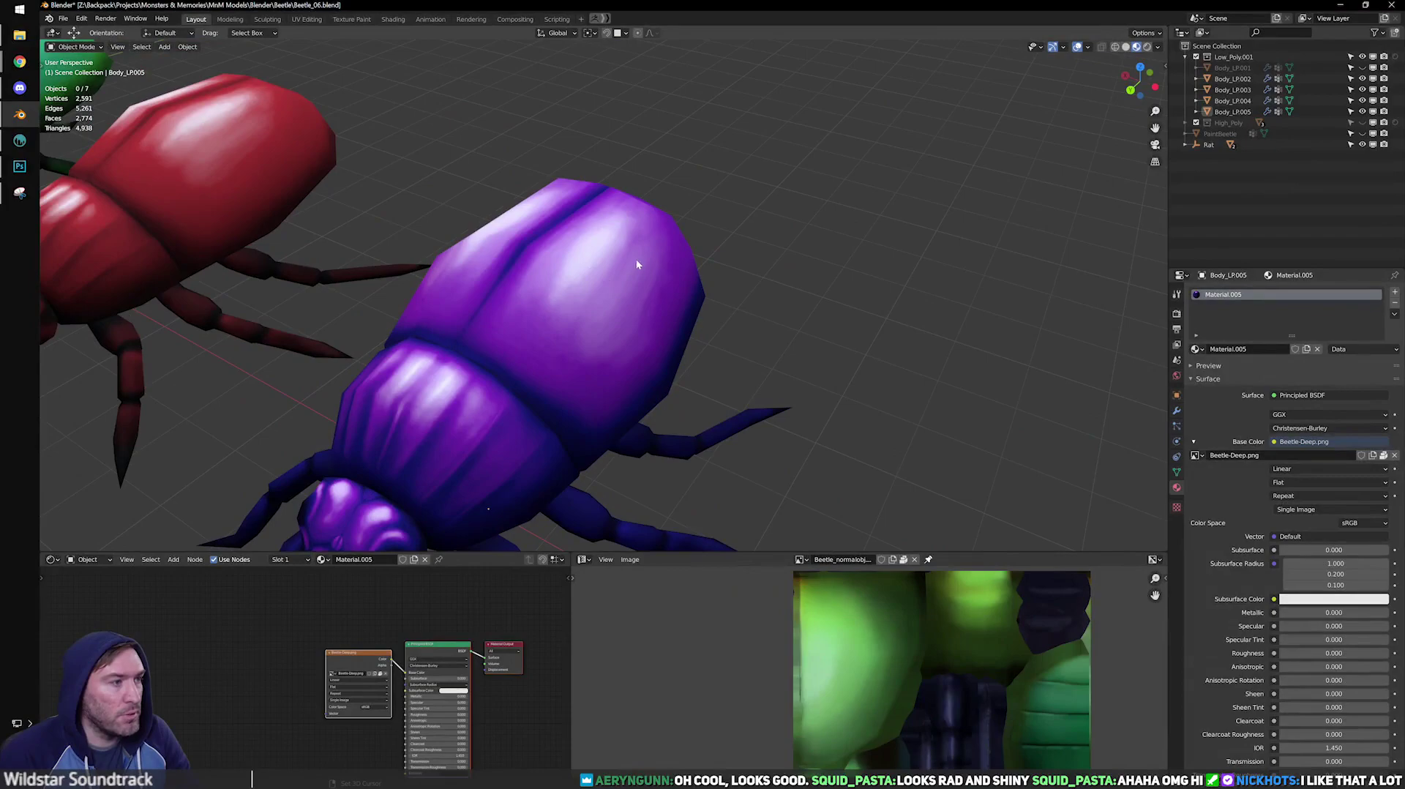
{"action": "middle_click_drag", "start_coordinate": [744, 318], "coordinate": [806, 251]}
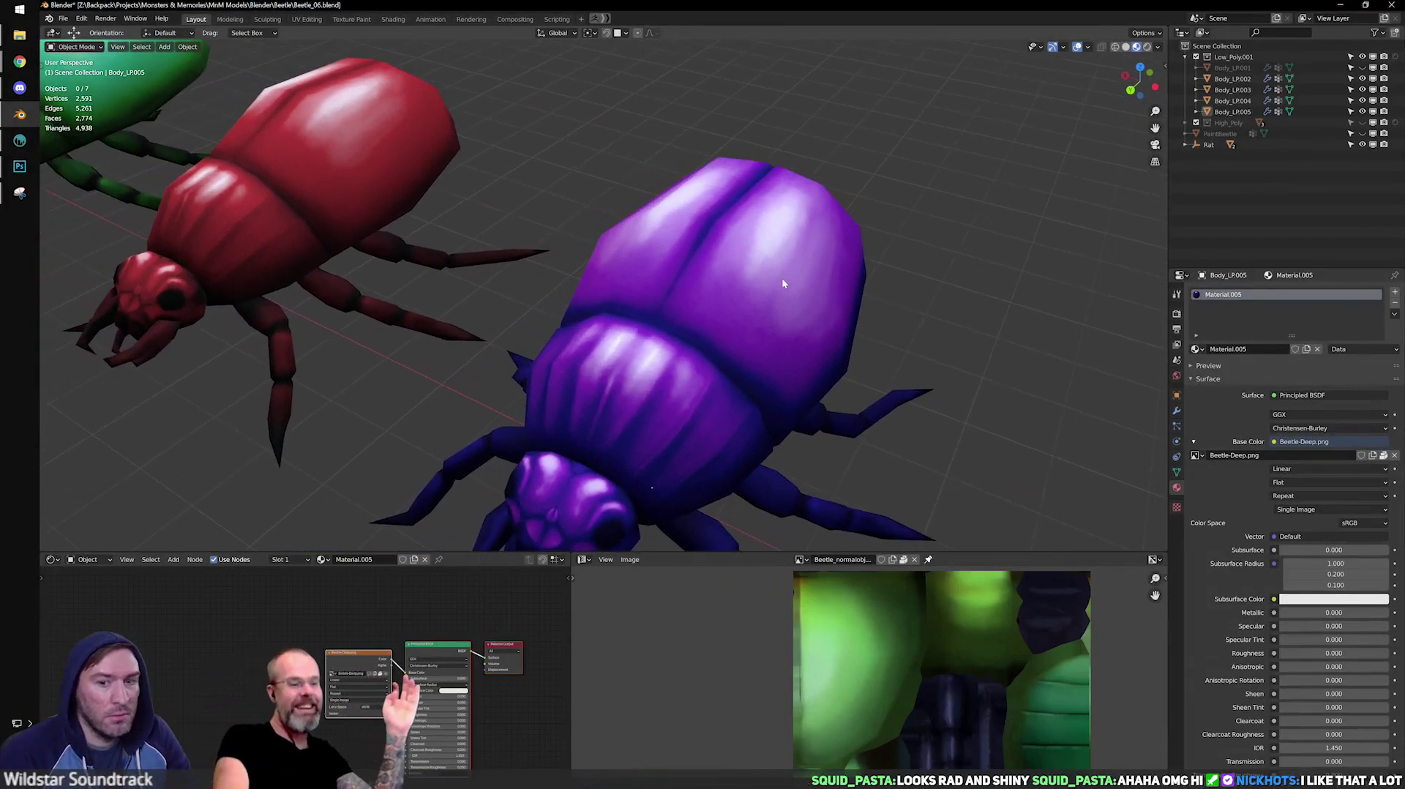
{"action": "scroll", "coordinate": [789, 281], "scroll_direction": "down", "scroll_amount": 4}
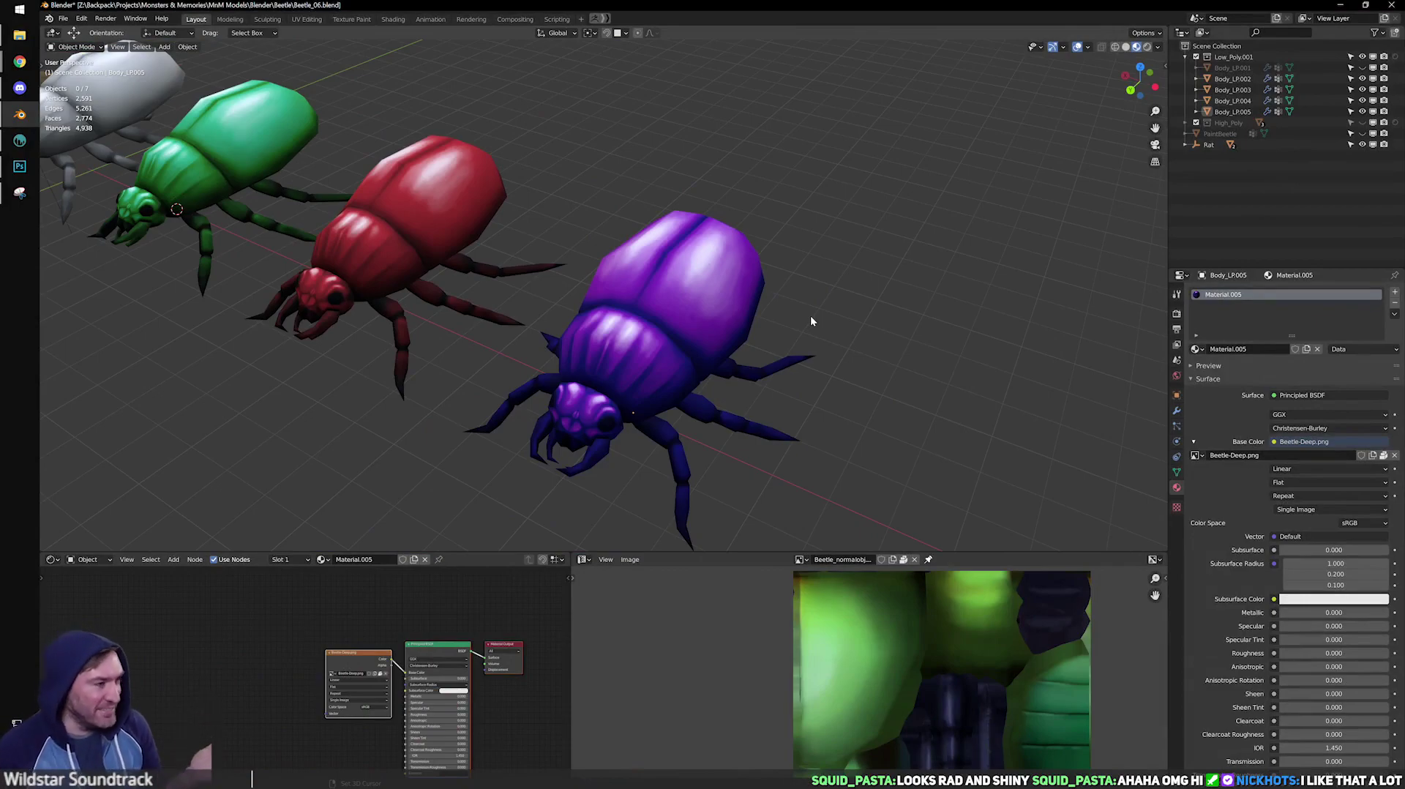
{"action": "scroll", "coordinate": [745, 299], "scroll_direction": "up", "scroll_amount": 5}
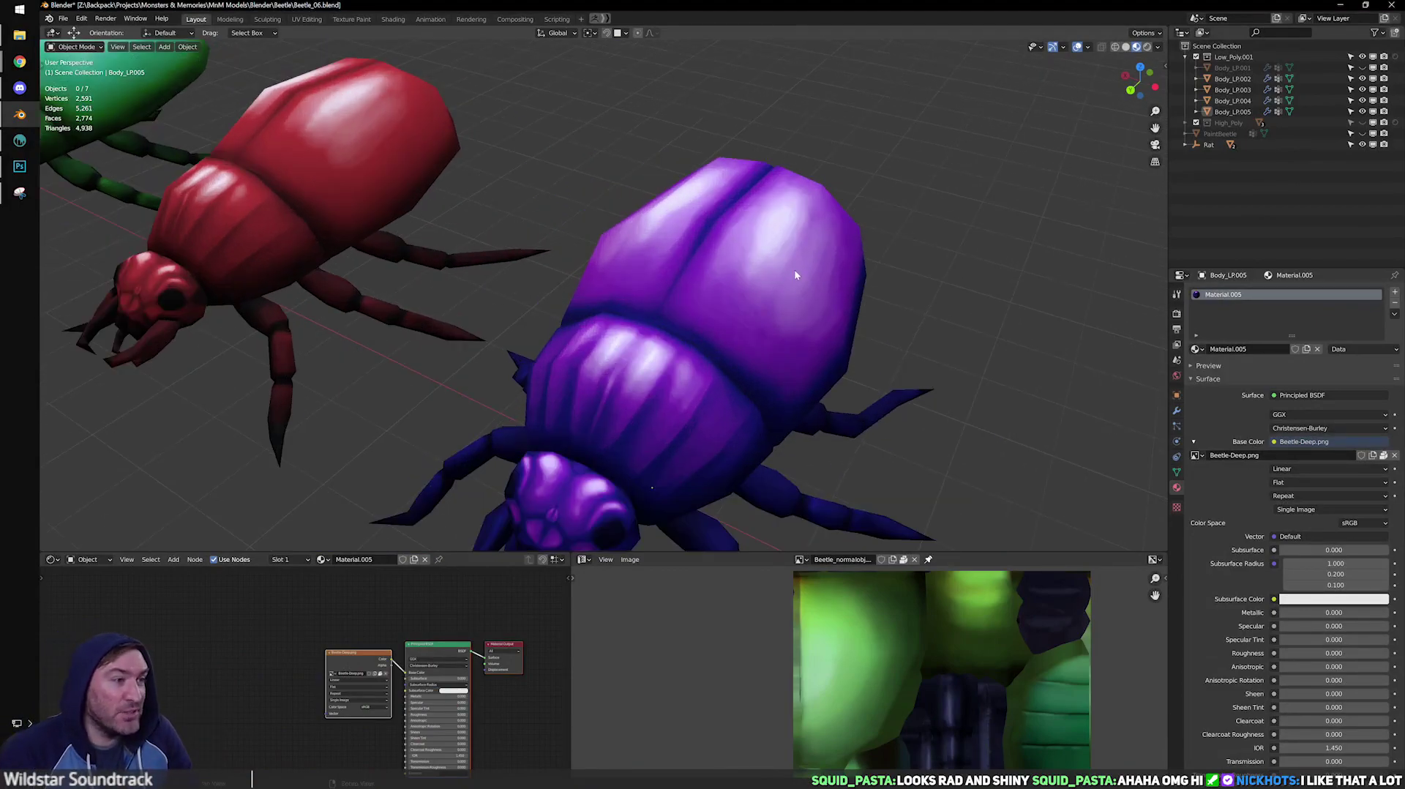
{"action": "middle_click_drag", "start_coordinate": [796, 274], "coordinate": [717, 292], "text": "shift"}
{"action": "scroll", "coordinate": [662, 313], "scroll_direction": "down", "scroll_amount": 3}
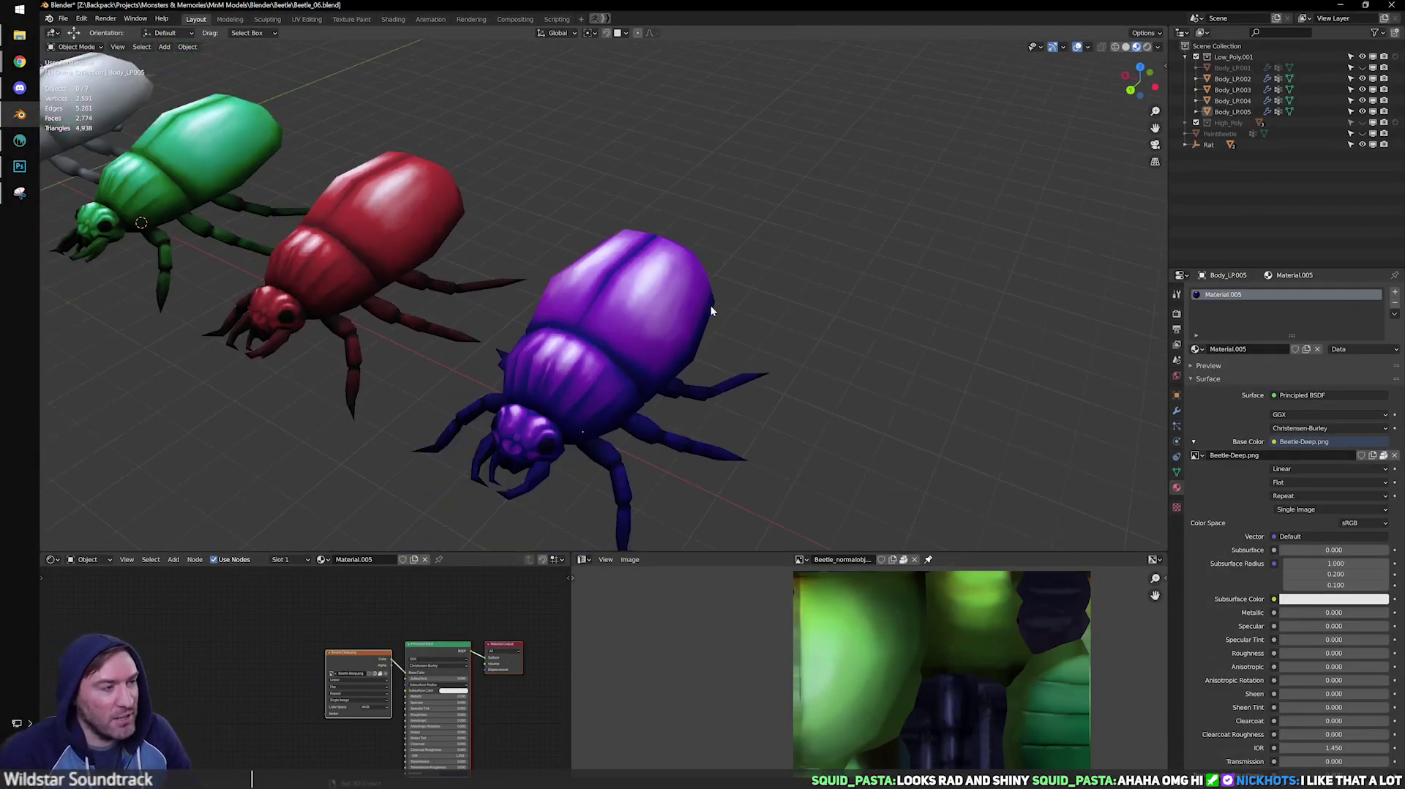
{"action": "scroll", "coordinate": [710, 306], "scroll_direction": "up", "scroll_amount": 1}
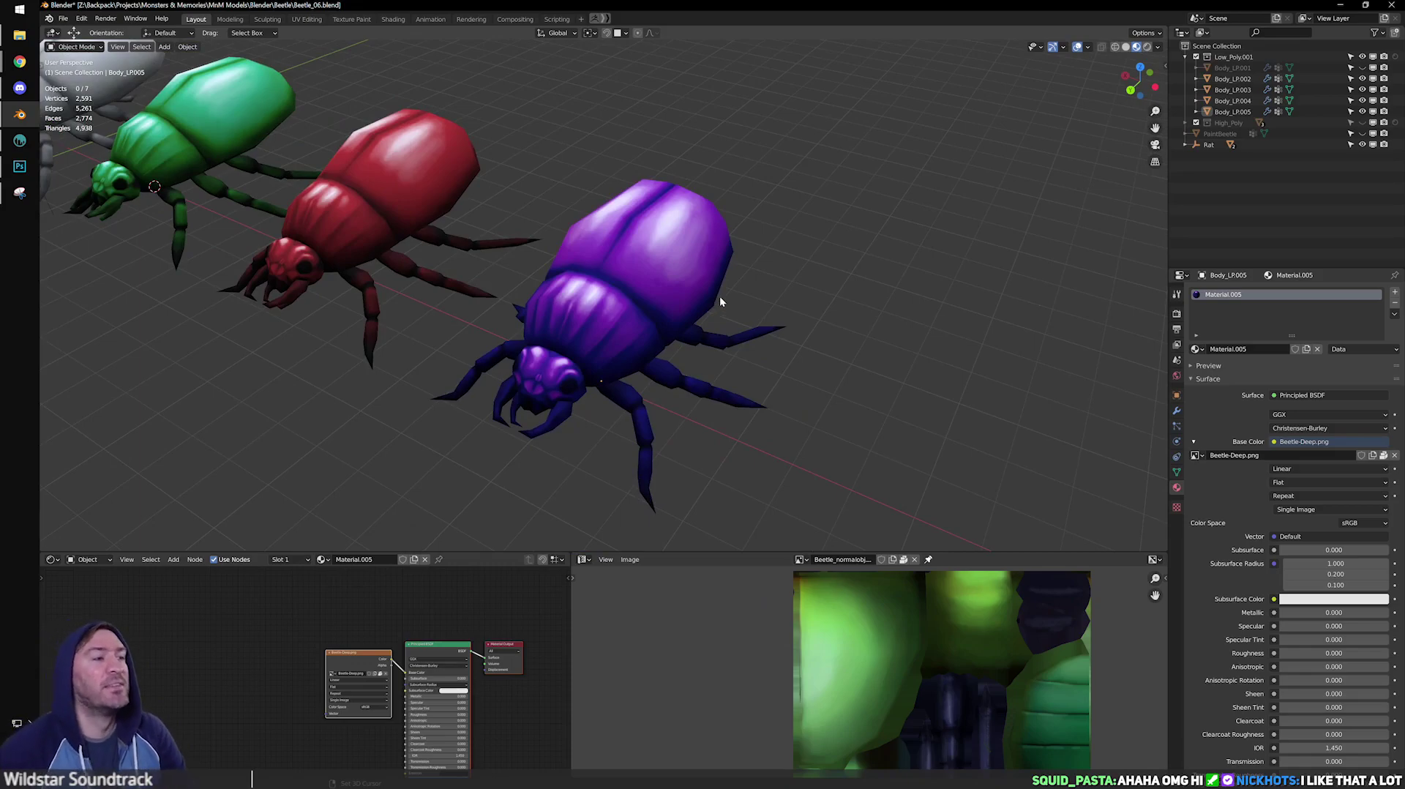
Hide the viewport overlays and frame the rat and the four beetle variants side by side for comparison.
{"action": "scroll", "coordinate": [853, 350], "scroll_direction": "up", "scroll_amount": 2}
{"action": "middle_click_drag", "start_coordinate": [663, 334], "coordinate": [727, 293]}
{"action": "scroll", "coordinate": [752, 416], "scroll_direction": "down", "scroll_amount": 3}
{"action": "middle_click_drag", "start_coordinate": [613, 398], "coordinate": [788, 363], "text": "shift"}
{"action": "left_click", "coordinate": [1077, 47]}
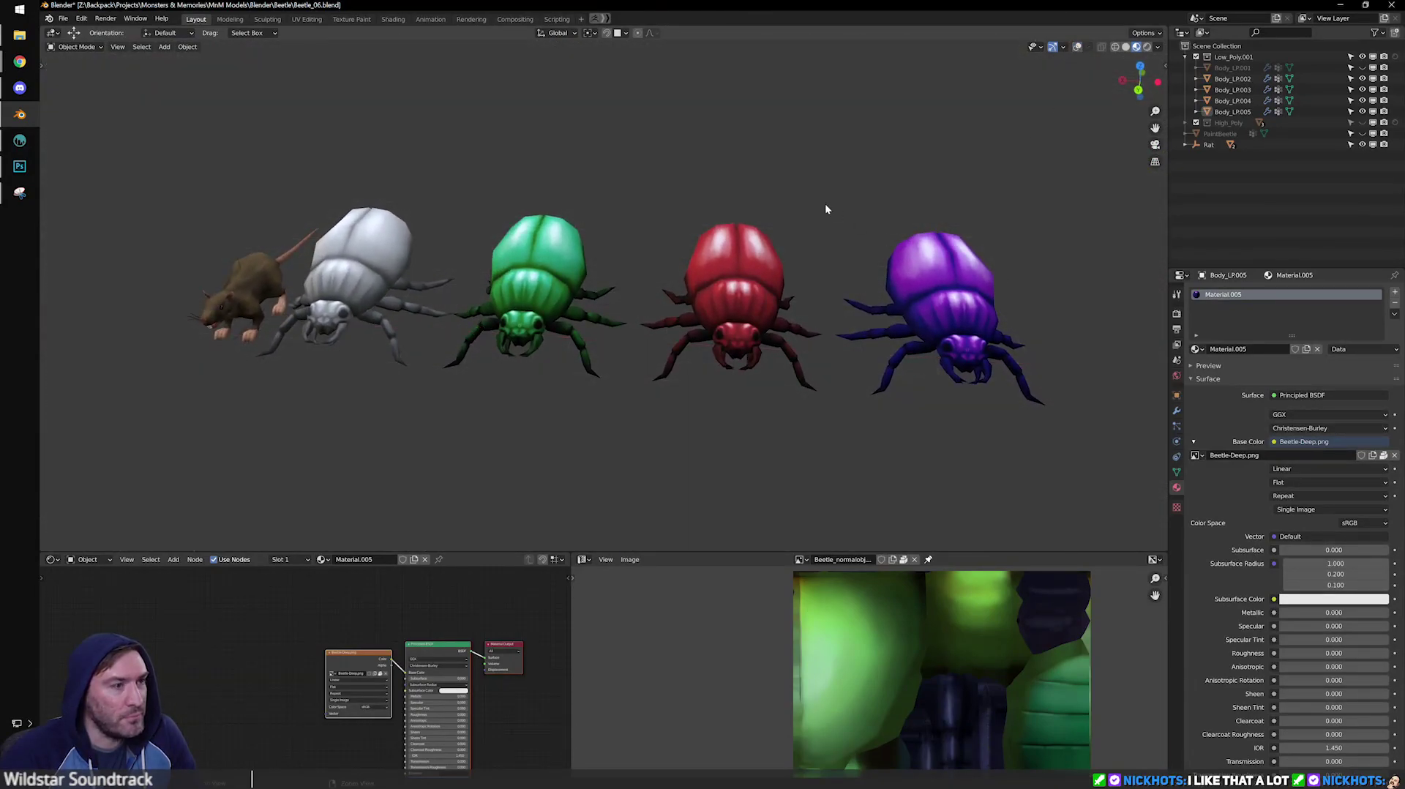
{"action": "middle_click_drag", "start_coordinate": [824, 203], "coordinate": [824, 217], "text": "shift"}
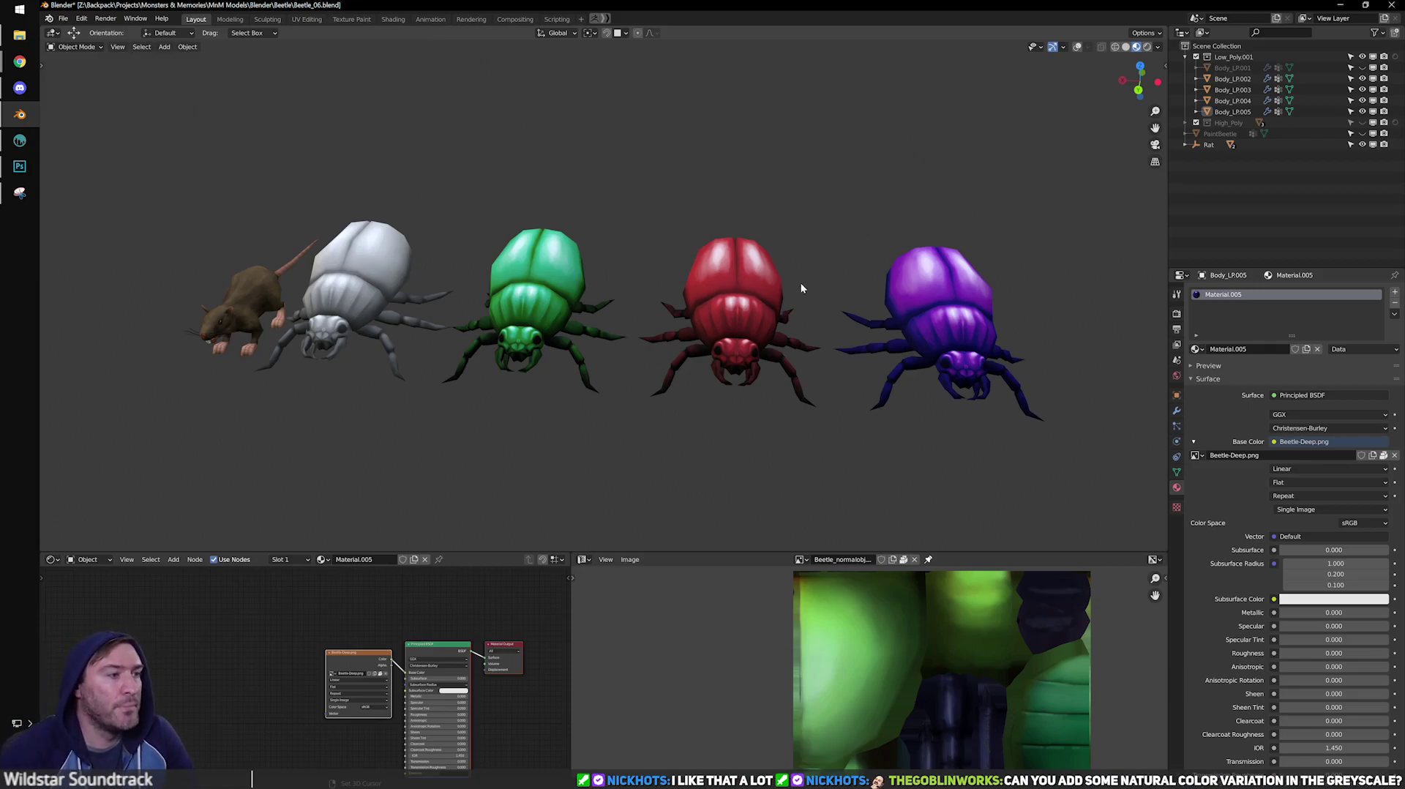
{"action": "scroll", "coordinate": [801, 283], "scroll_direction": "up", "scroll_amount": 3}
{"action": "scroll", "coordinate": [842, 251], "scroll_direction": "down", "scroll_amount": 2}
{"action": "middle_click_drag", "start_coordinate": [842, 251], "coordinate": [736, 254], "text": "shift"}
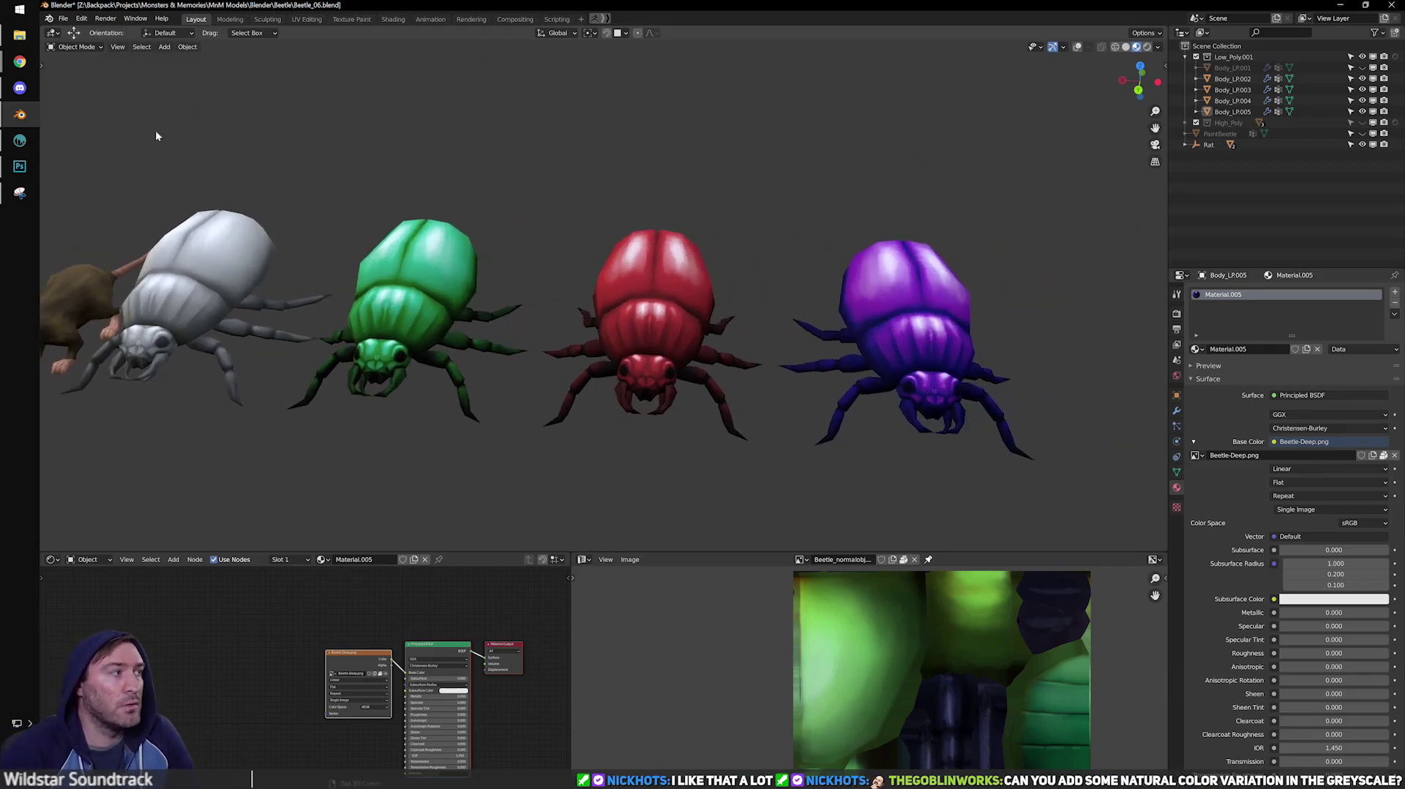
Switch to Photoshop and hide the purple "red copy" layer to inspect the greyscale beetle texture underneath.
{"action": "left_click", "coordinate": [13, 169]}
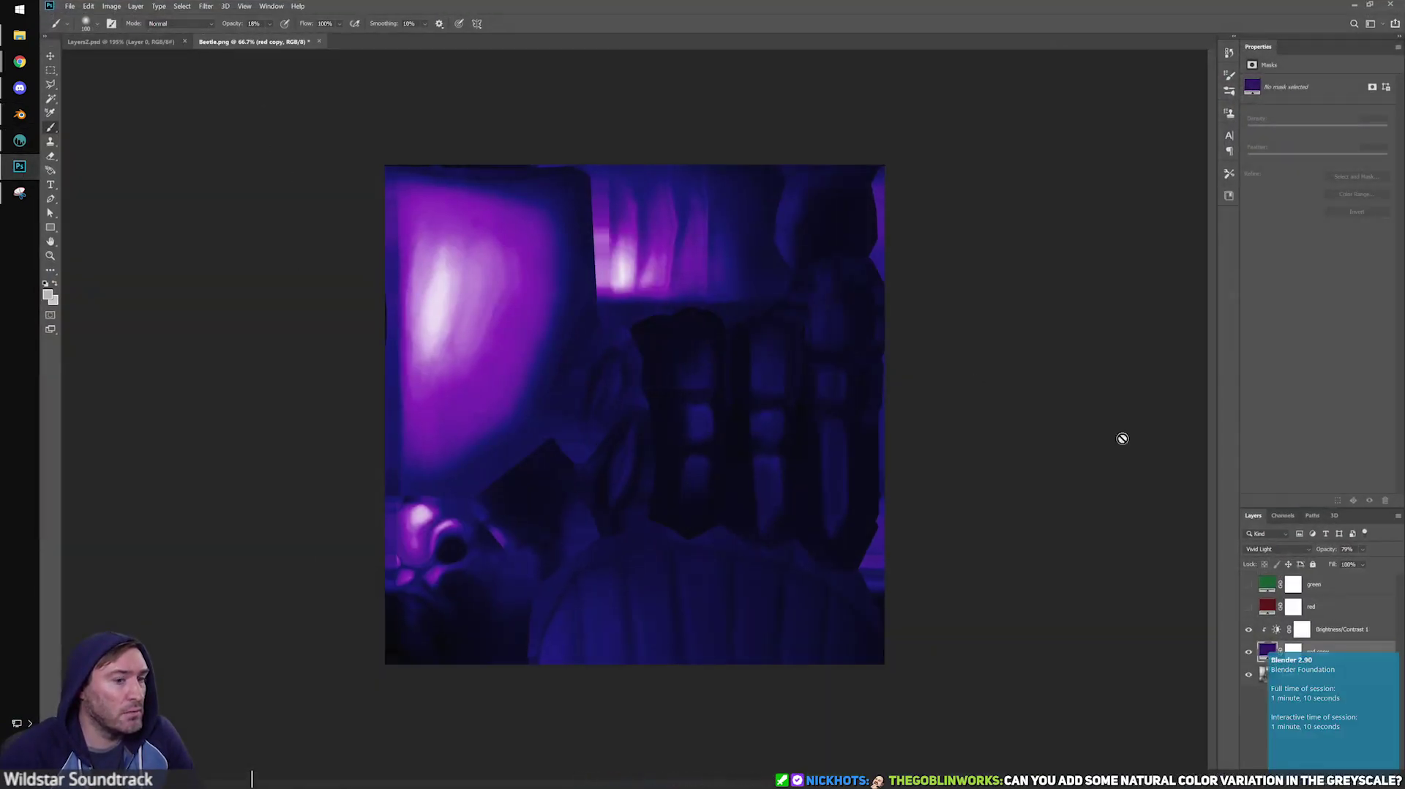
{"action": "left_click", "coordinate": [1249, 652]}
{"action": "left_click", "coordinate": [1248, 653]}
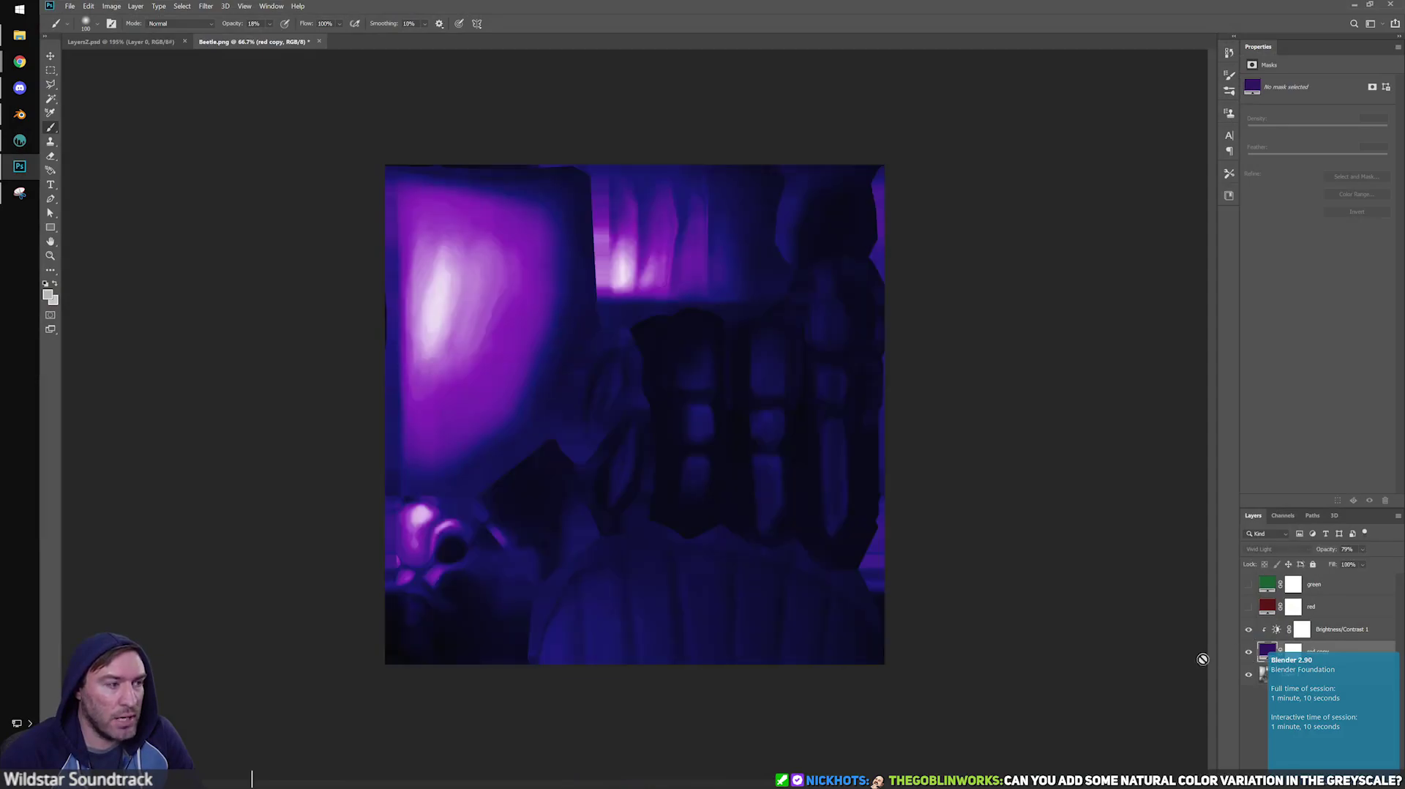
{"action": "left_click", "coordinate": [1249, 652]}
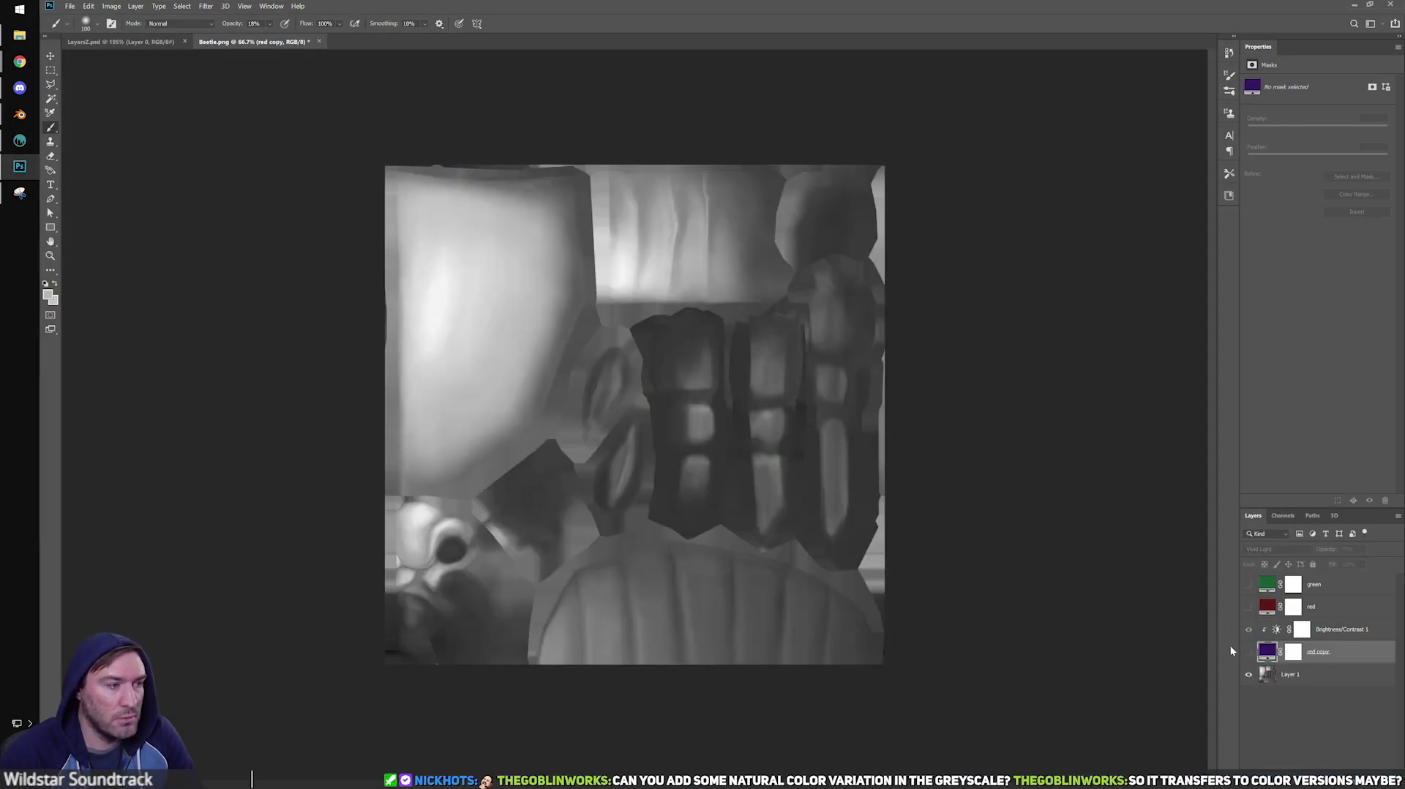
{"action": "left_click", "coordinate": [1248, 651]}
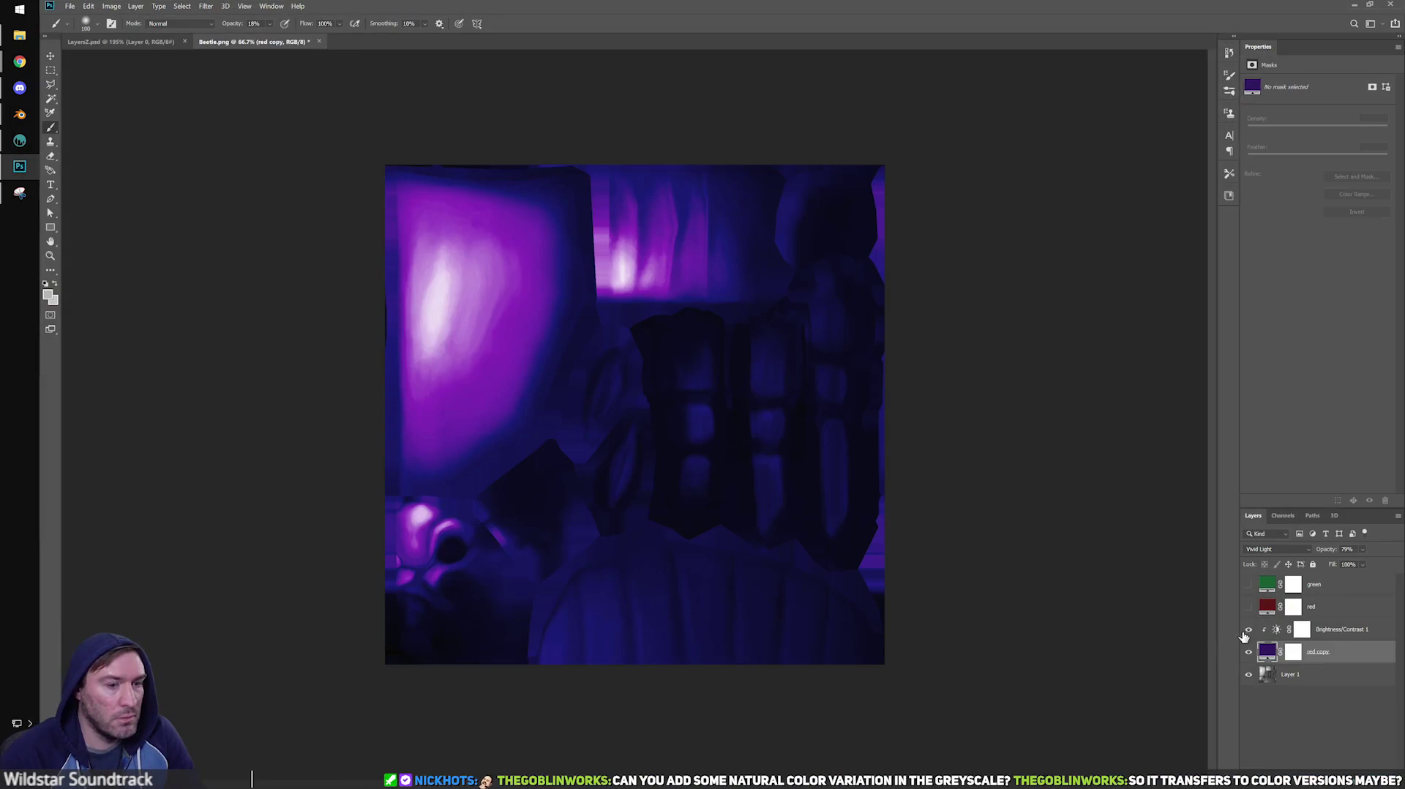
{"action": "left_click", "coordinate": [1249, 653]}
{"action": "scroll", "coordinate": [944, 558], "scroll_direction": "up", "scroll_amount": 3, "text": "alt"}
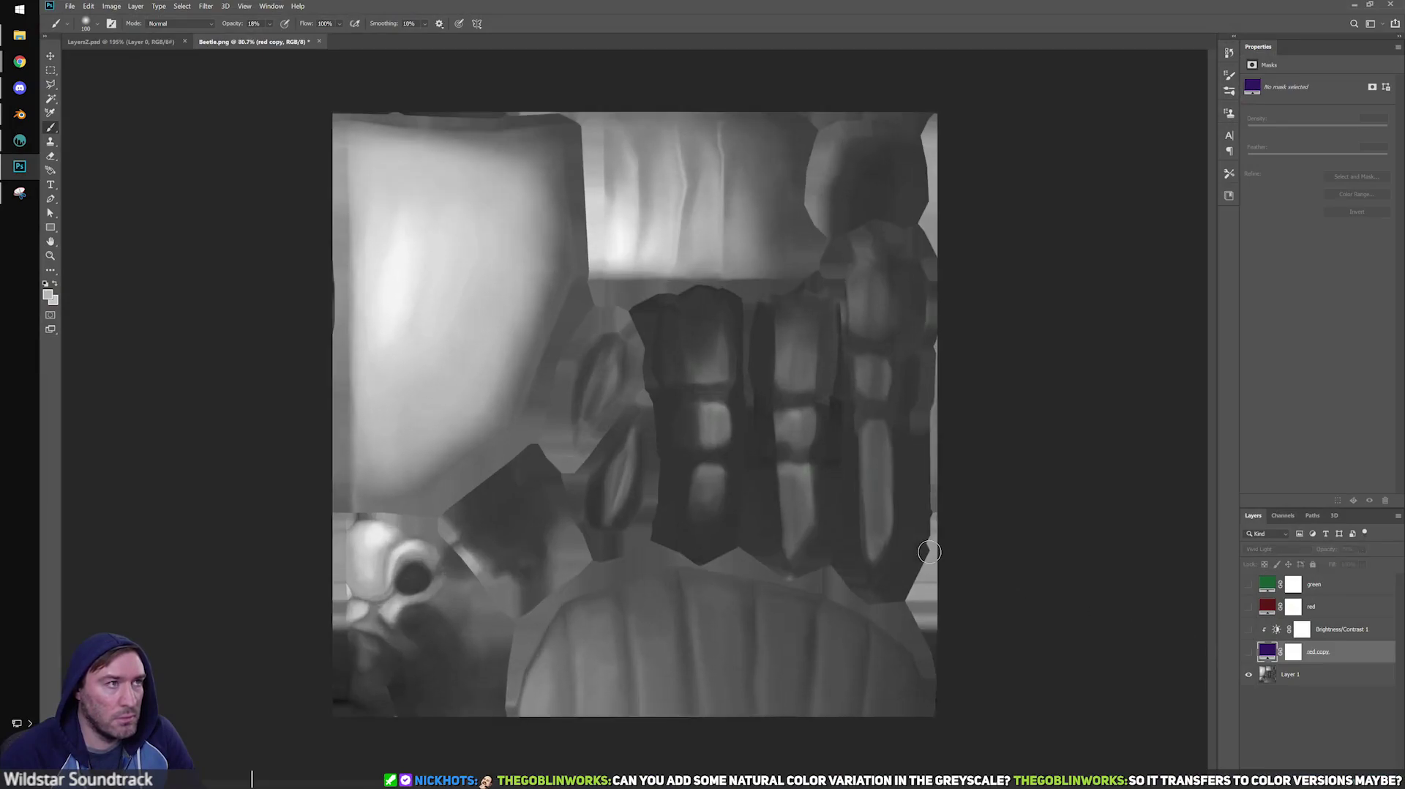
{"action": "scroll", "coordinate": [778, 430], "scroll_direction": "up", "scroll_amount": 3, "text": "alt"}
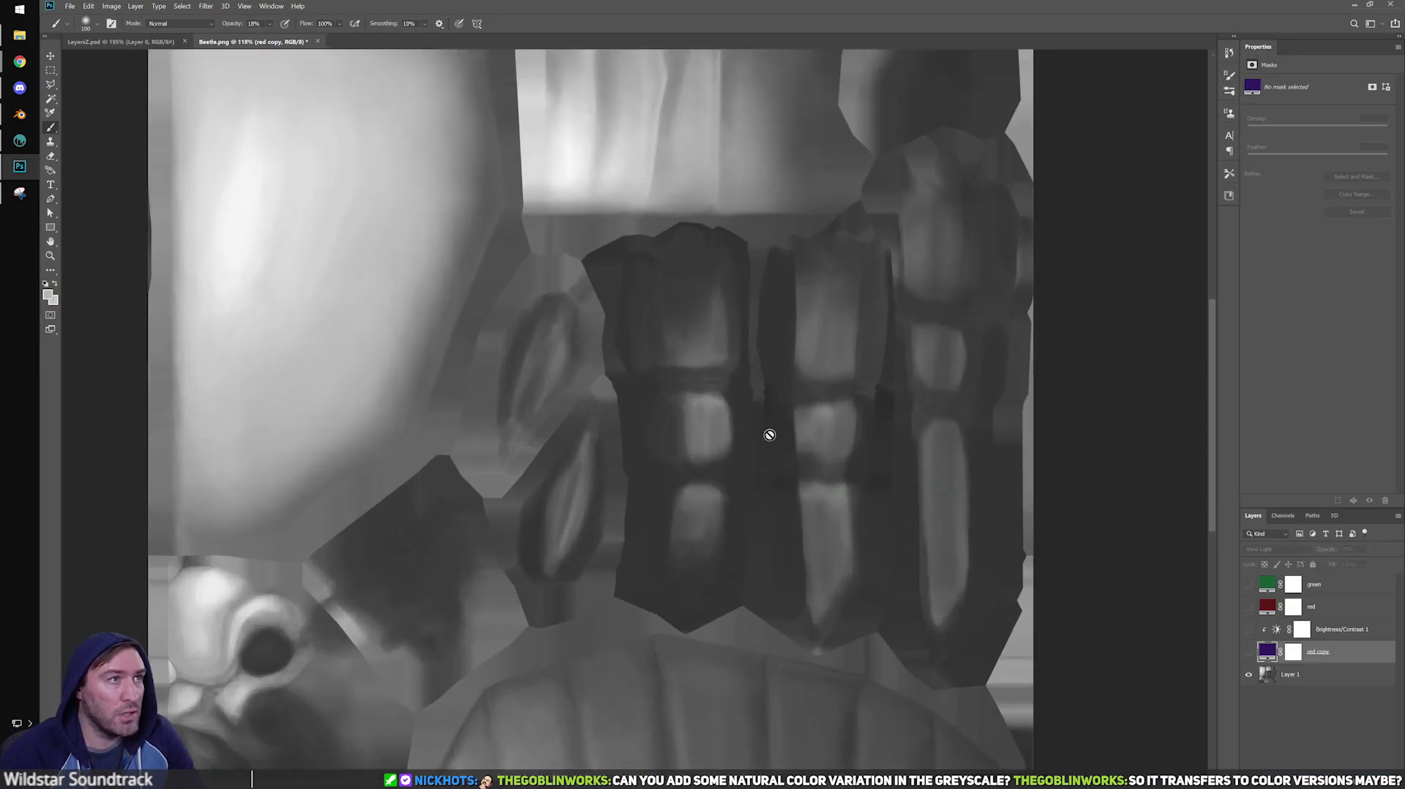
{"action": "left_click_drag", "start_coordinate": [779, 471], "coordinate": [847, 444]}
{"action": "scroll", "coordinate": [830, 439], "scroll_direction": "down", "scroll_amount": 4, "text": "alt"}
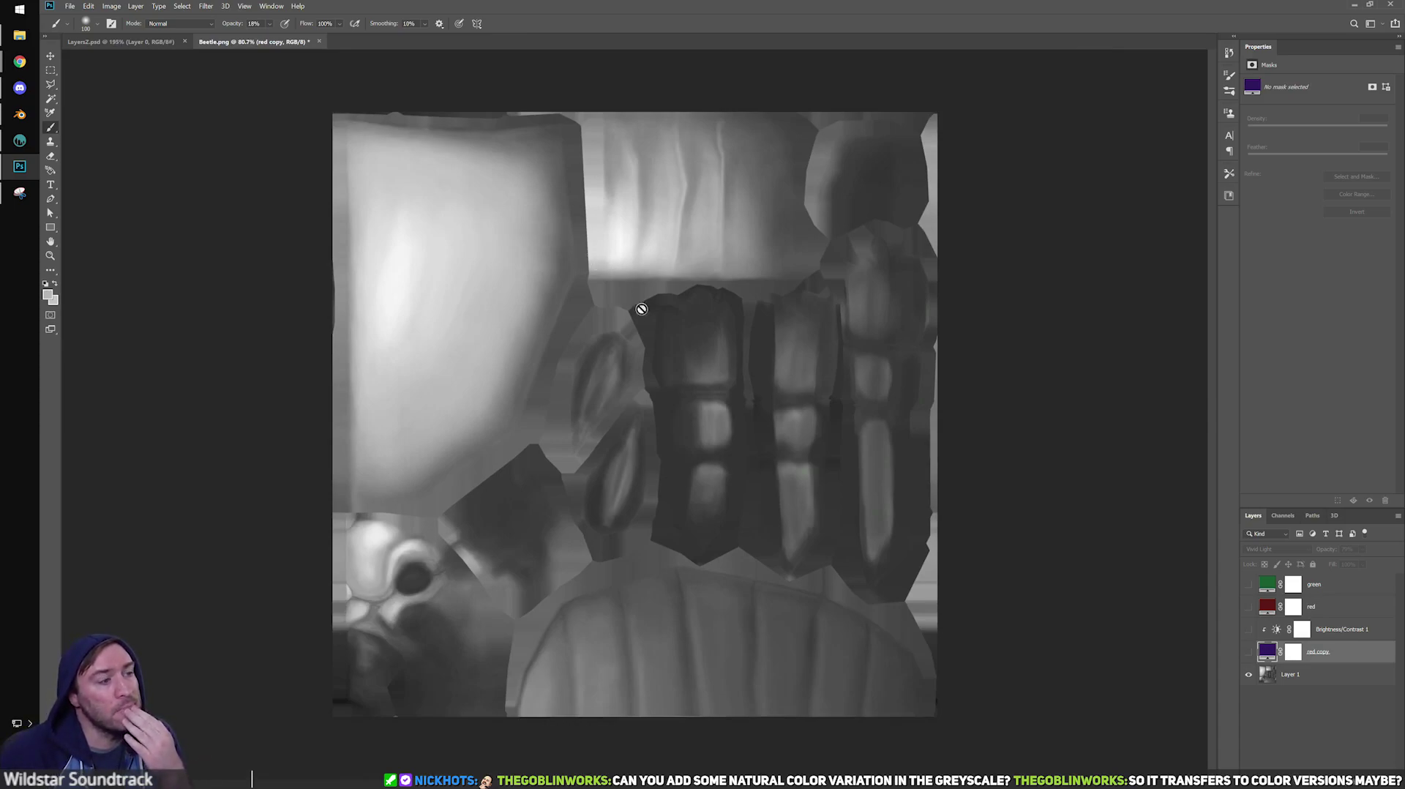
Compare the red-tinted texture with the greyscale base and inspect the shading on Layer 1.
{"action": "left_click", "coordinate": [1248, 607]}
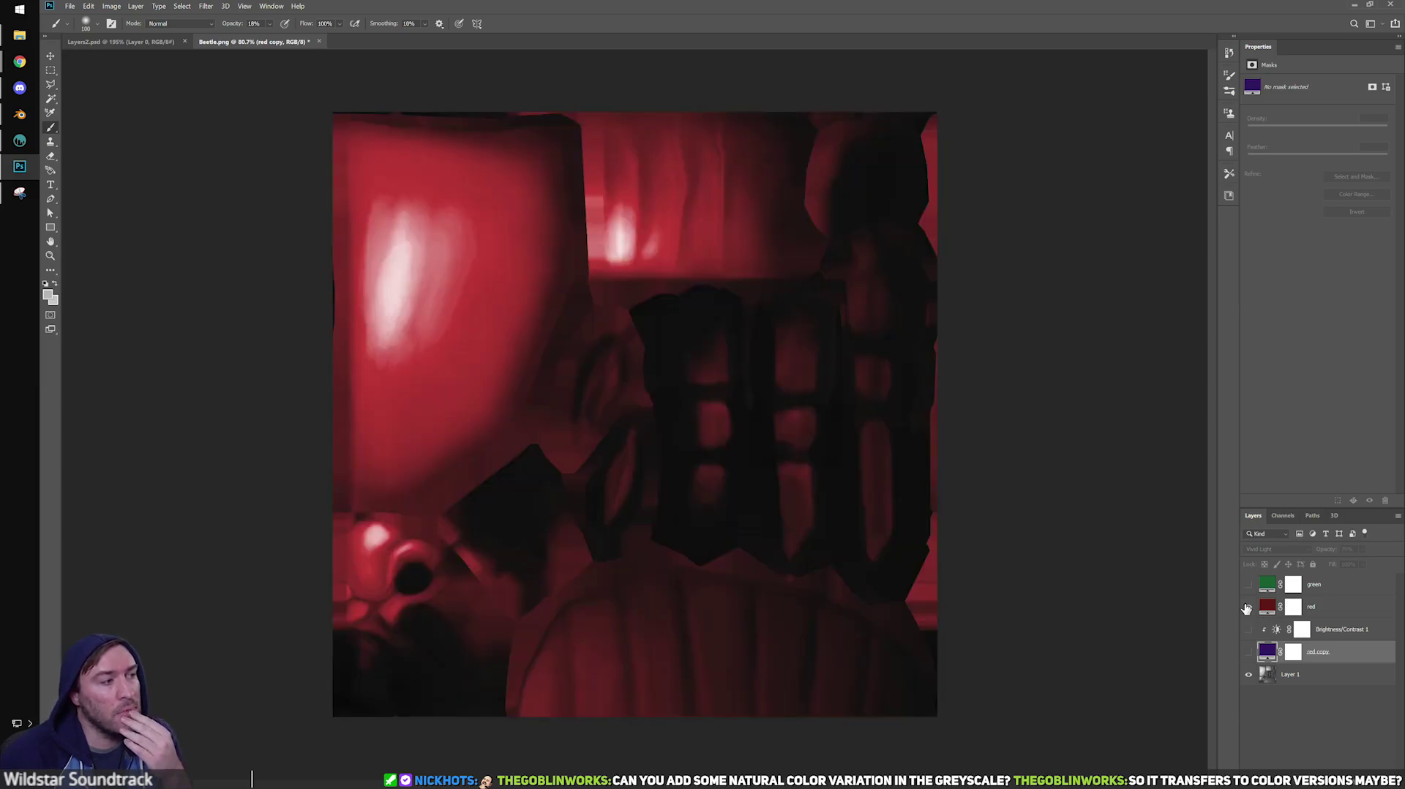
{"action": "left_click", "coordinate": [1248, 607]}
{"action": "left_click", "coordinate": [1317, 674]}
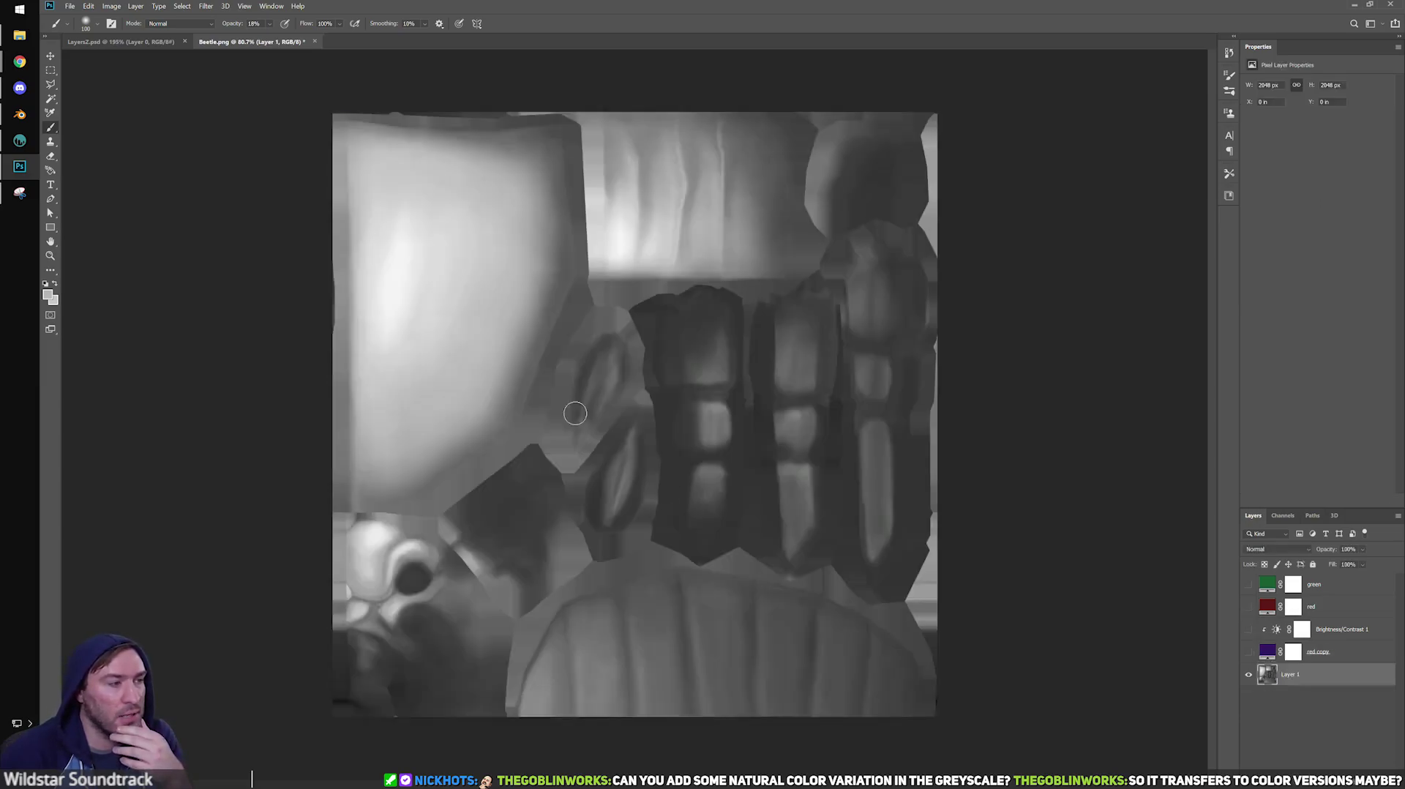
{"action": "scroll", "coordinate": [556, 384], "scroll_direction": "up", "scroll_amount": 4, "text": "alt"}
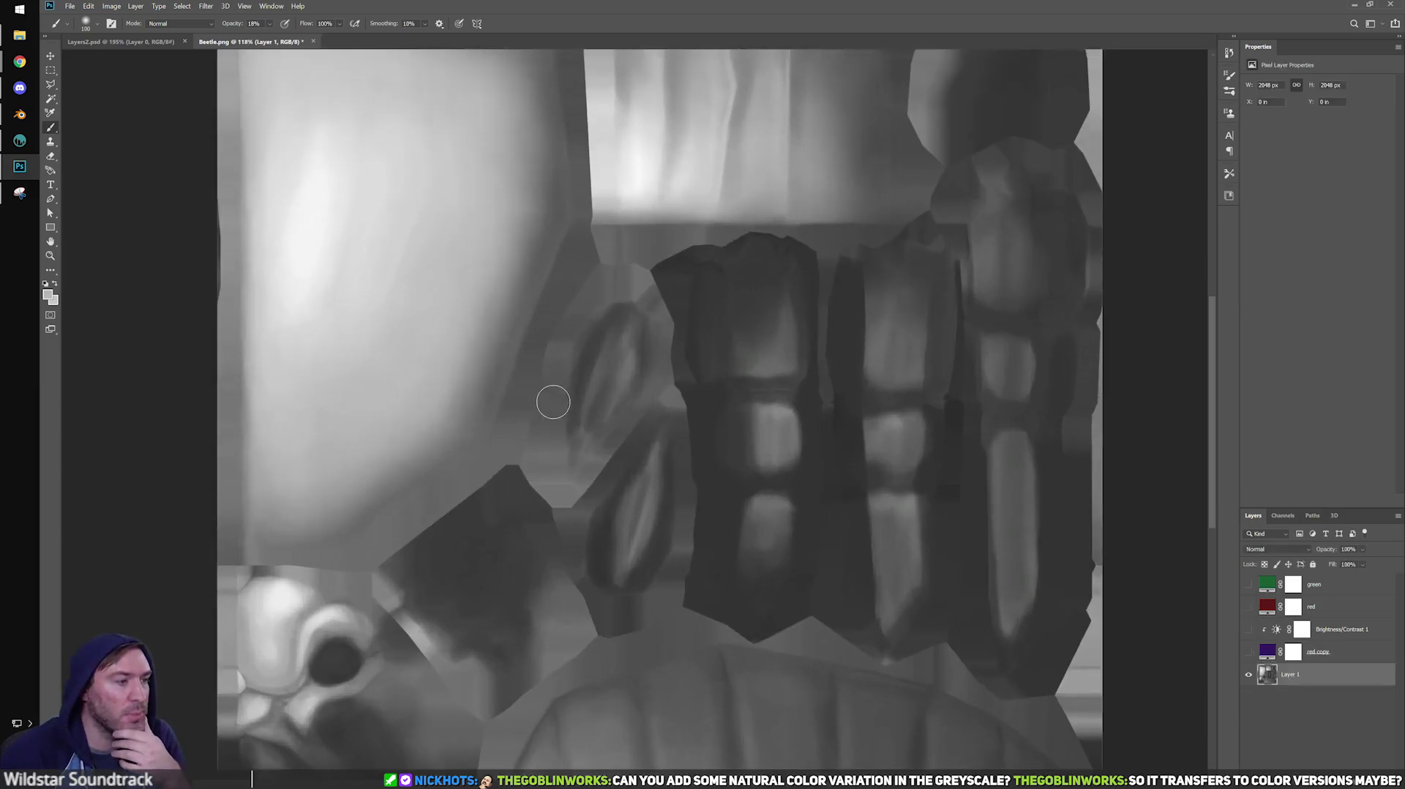
{"action": "scroll", "coordinate": [473, 445], "scroll_direction": "down", "scroll_amount": 2, "text": "alt"}
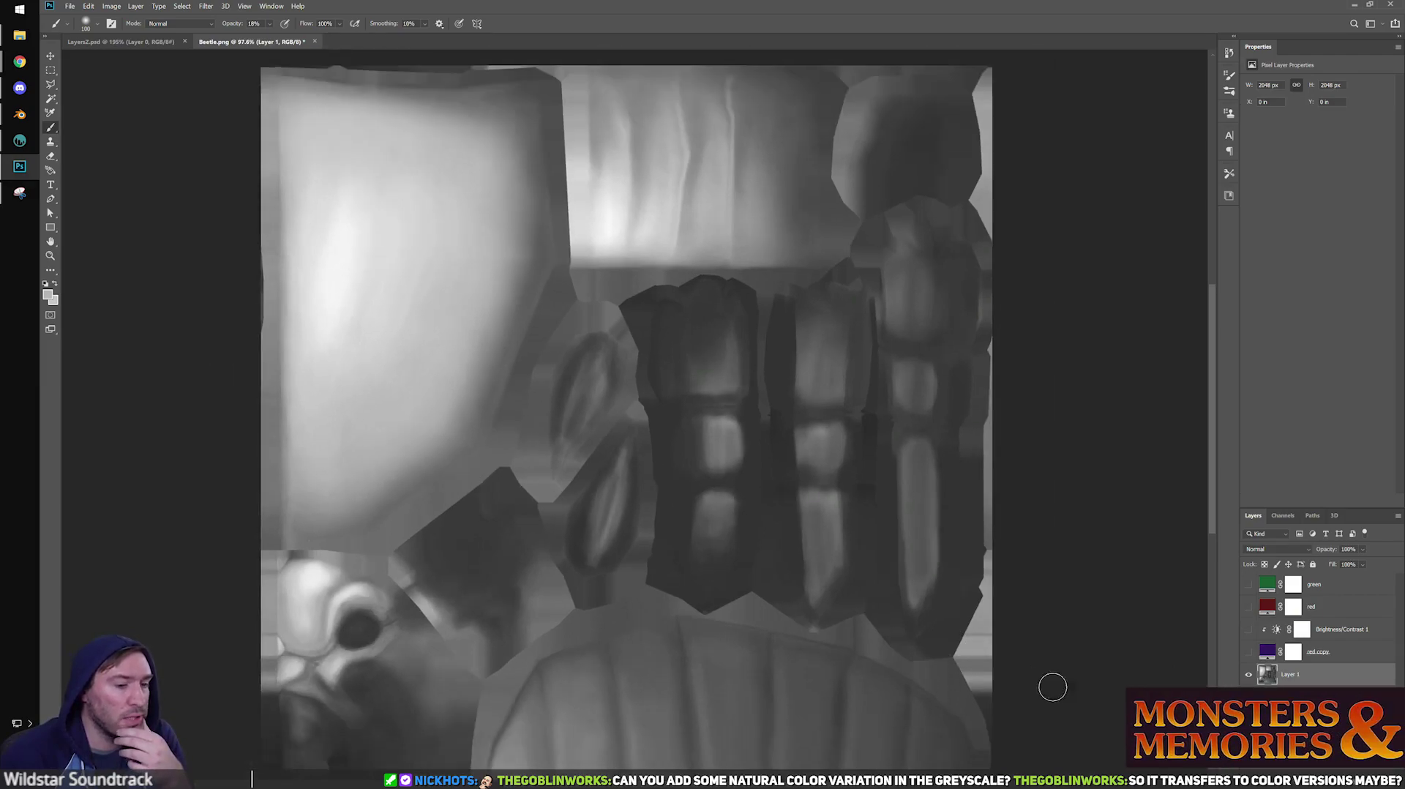
Show the "red" fill layer and add a new empty layer directly above the greyscale Layer 1.
{"action": "left_click", "coordinate": [1248, 607]}
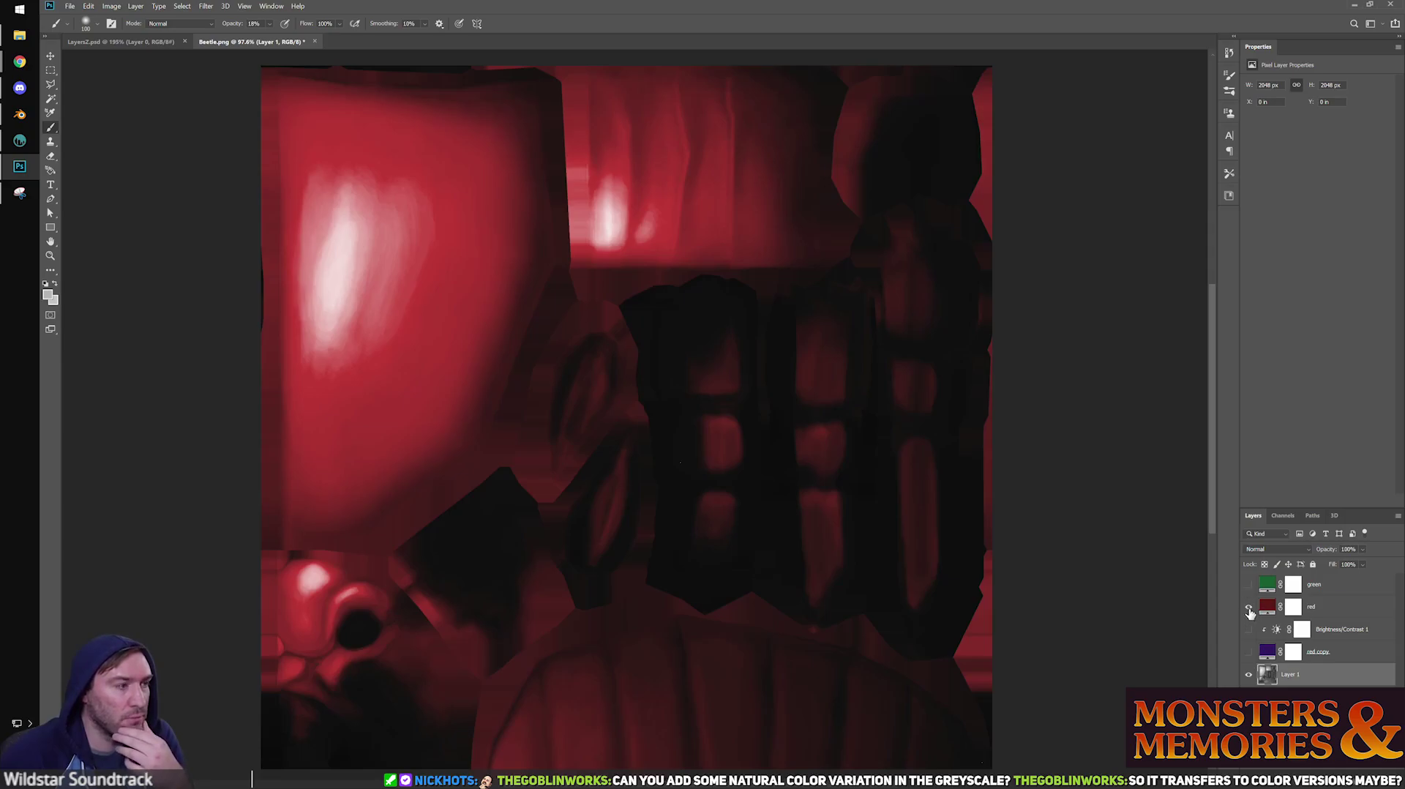
{"action": "left_click", "coordinate": [1339, 612]}
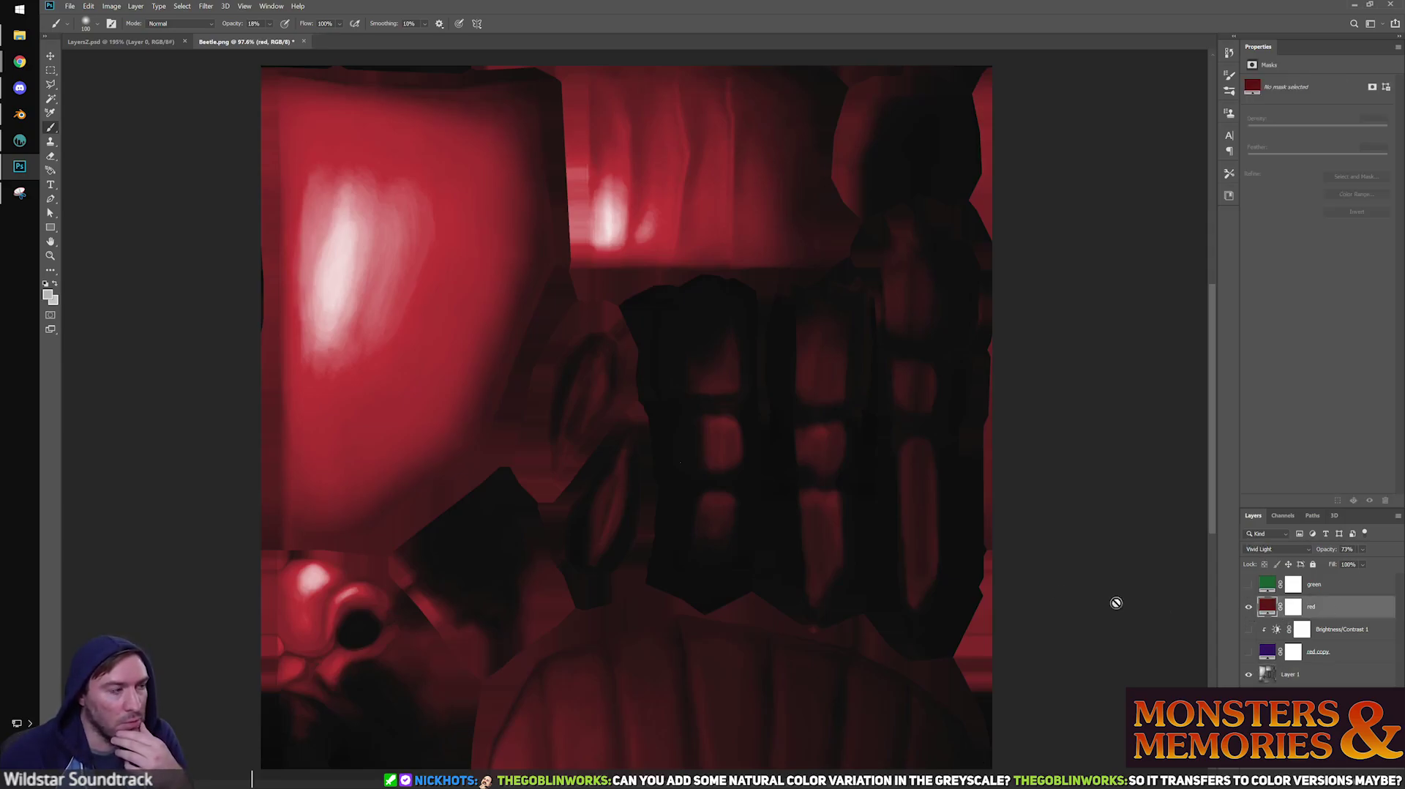
{"action": "left_click", "coordinate": [1292, 677]}
{"action": "left_click", "coordinate": [1366, 781]}
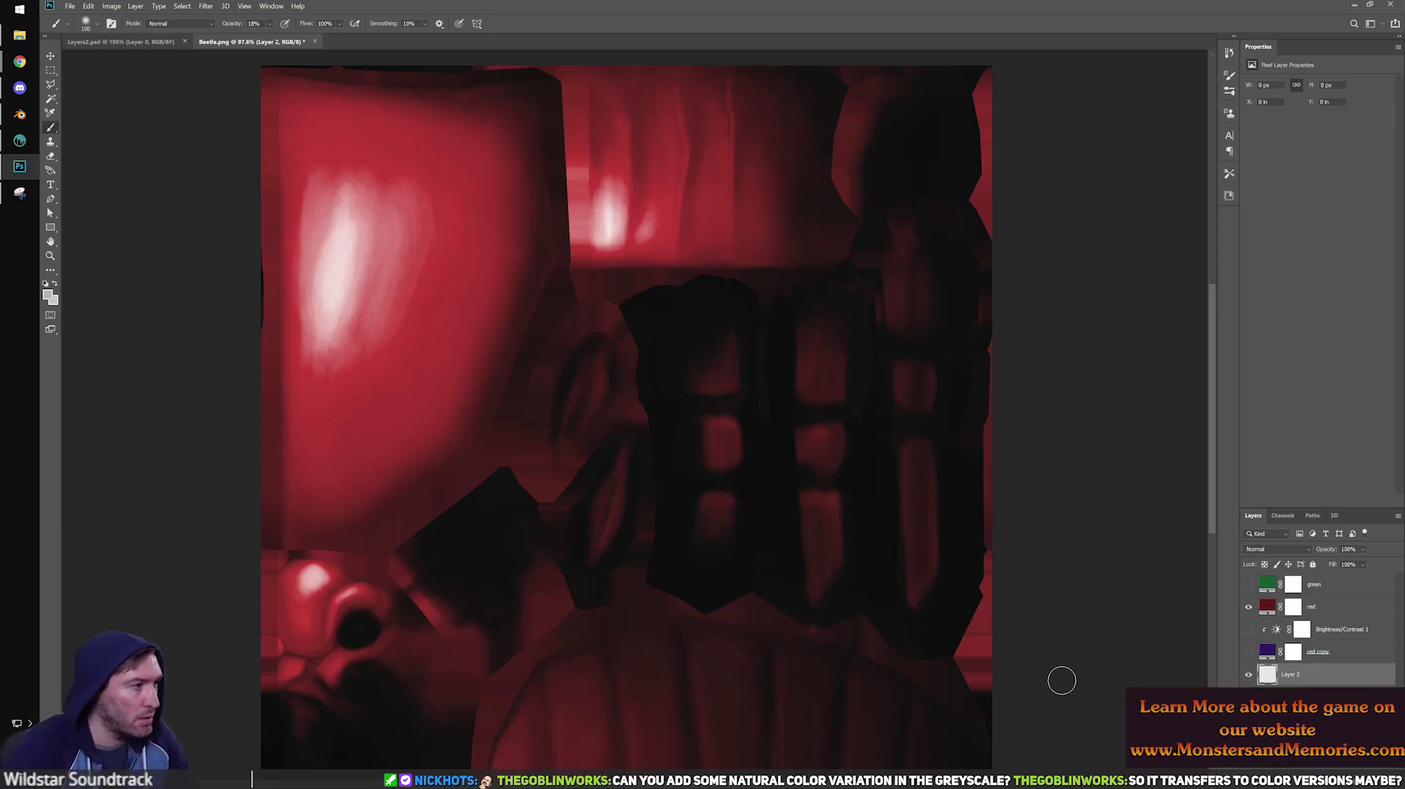
Set the foreground colour to green #558440 and brush it along the outer edge of the large shell on Layer 2.
{"action": "left_click", "coordinate": [49, 296]}
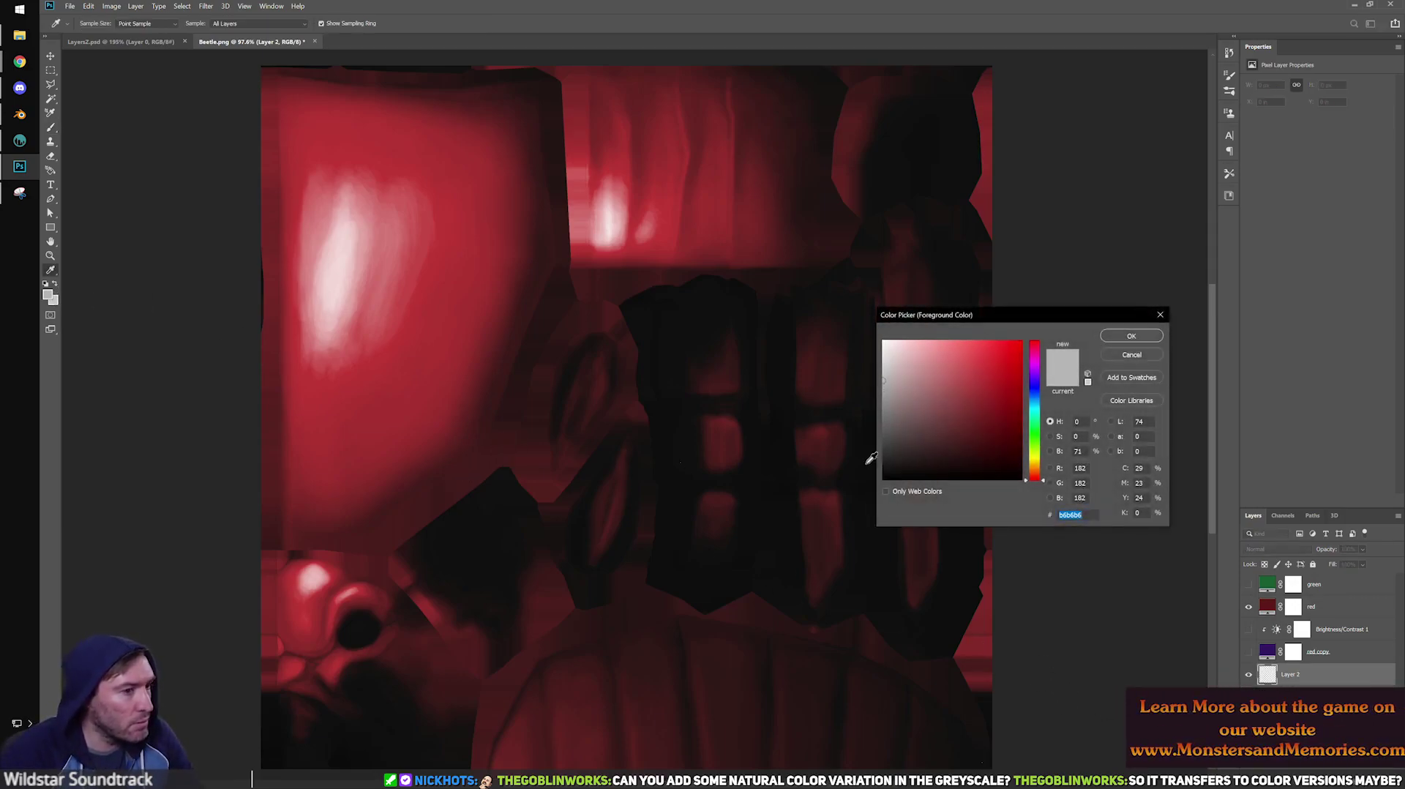
{"action": "left_click", "coordinate": [1034, 441]}
{"action": "left_click", "coordinate": [965, 403]}
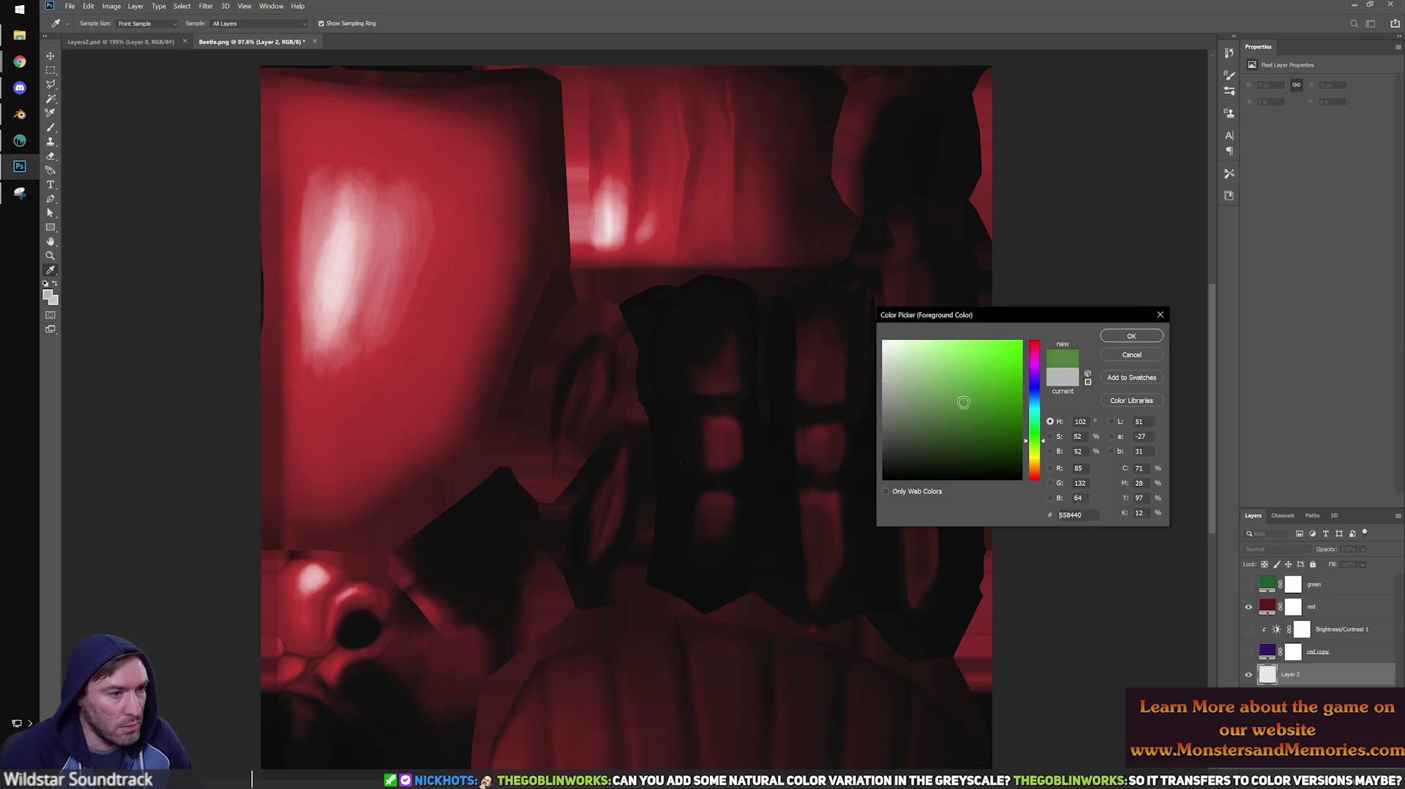
{"action": "left_click", "coordinate": [1132, 335]}
{"action": "mouse_move", "coordinate": [420, 454]}
{"action": "left_mouse_down"}
{"action": "mouse_move", "coordinate": [520, 235]}
{"action": "mouse_move", "coordinate": [517, 205]}
{"action": "mouse_move", "coordinate": [307, 518]}
{"action": "mouse_move", "coordinate": [408, 470]}
{"action": "mouse_move", "coordinate": [527, 162]}
{"action": "mouse_move", "coordinate": [512, 148]}
{"action": "mouse_move", "coordinate": [444, 320]}
{"action": "left_mouse_up"}
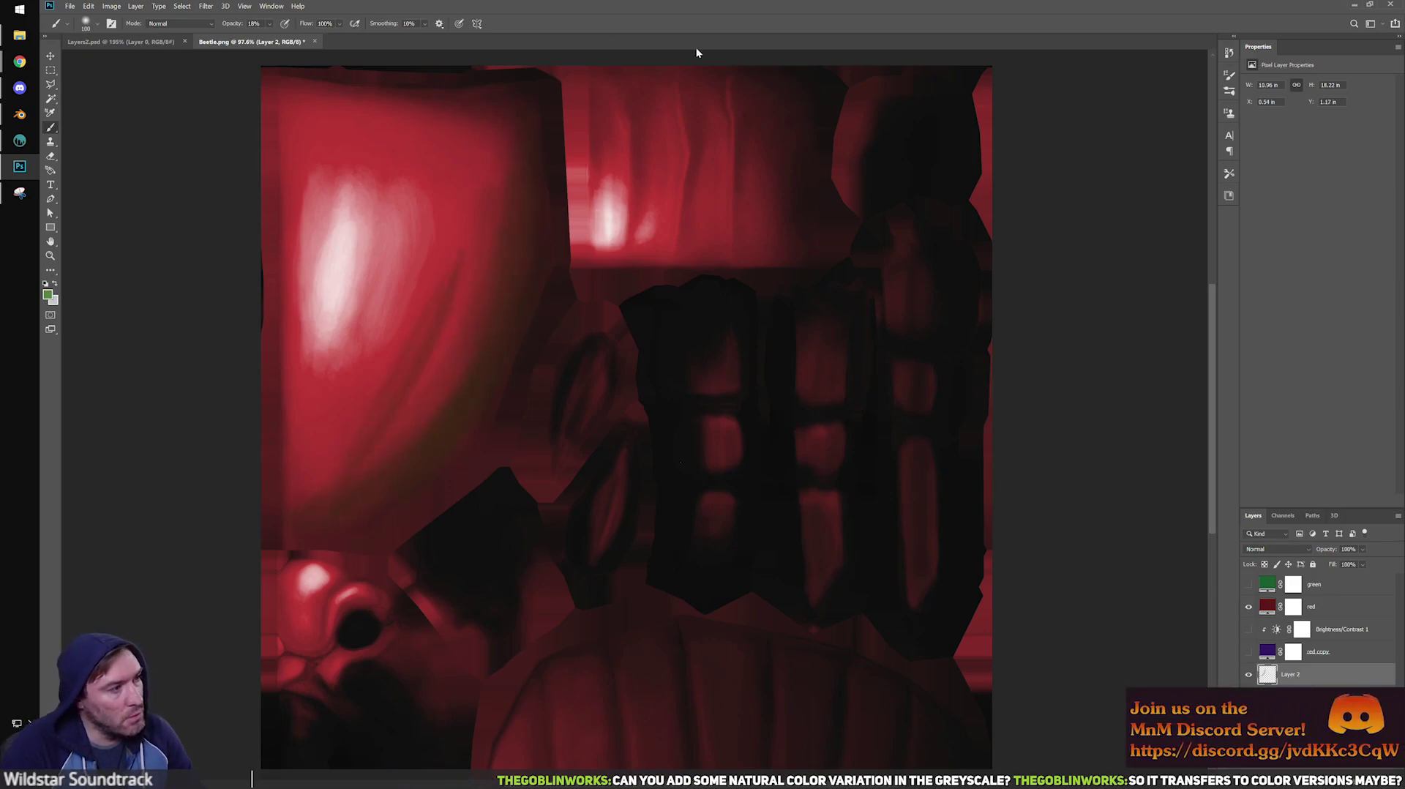
{"action": "mouse_move", "coordinate": [598, 440]}
{"action": "left_mouse_down"}
{"action": "mouse_move", "coordinate": [662, 361]}
{"action": "mouse_move", "coordinate": [617, 486]}
{"action": "mouse_move", "coordinate": [690, 372]}
{"action": "mouse_move", "coordinate": [606, 511]}
{"action": "left_mouse_up"}
Enlarge the brush to 250 px, sample a red from the texture and paint it over the large shell on Layer 2.
{"action": "key", "text": "bracketright"}
{"action": "key", "text": "bracketright"}
{"action": "key", "text": "bracketright"}
{"action": "key", "text": "bracketright"}
{"action": "key", "text": "bracketright"}
{"action": "left_click", "coordinate": [570, 341], "text": "alt"}
{"action": "mouse_move", "coordinate": [573, 244]}
{"action": "left_mouse_down"}
{"action": "mouse_move", "coordinate": [495, 486]}
{"action": "mouse_move", "coordinate": [518, 314]}
{"action": "mouse_move", "coordinate": [460, 458]}
{"action": "mouse_move", "coordinate": [449, 194]}
{"action": "mouse_move", "coordinate": [451, 549]}
{"action": "mouse_move", "coordinate": [502, 463]}
{"action": "mouse_move", "coordinate": [440, 492]}
{"action": "mouse_move", "coordinate": [518, 471]}
{"action": "left_mouse_up"}
{"action": "mouse_move", "coordinate": [589, 430]}
{"action": "left_mouse_down"}
{"action": "mouse_move", "coordinate": [448, 536]}
{"action": "mouse_move", "coordinate": [614, 184]}
{"action": "left_mouse_up"}
{"action": "left_click_drag", "start_coordinate": [669, 361], "coordinate": [595, 521]}
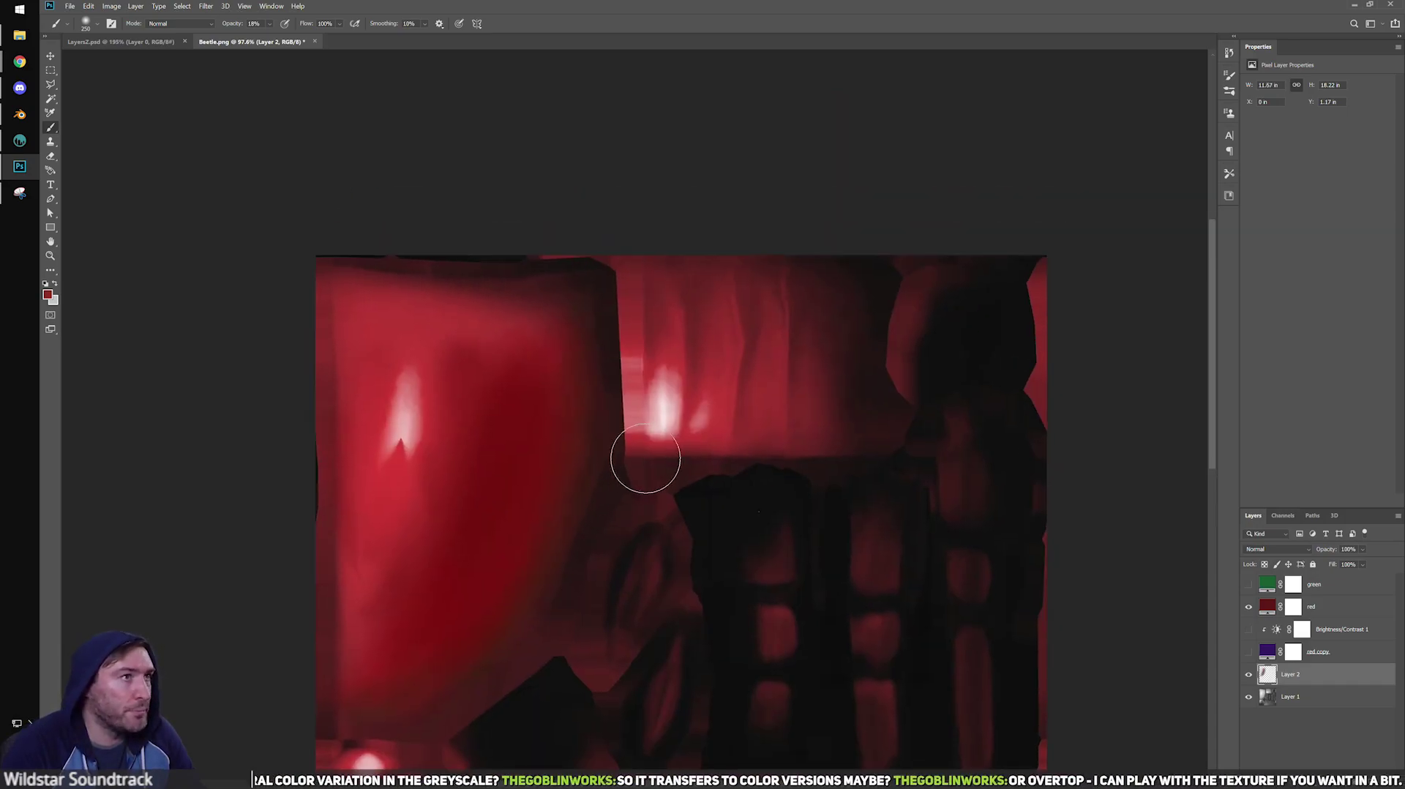
Sample a deep red from the large shell and brush it across the shell's upper part.
{"action": "left_click_drag", "start_coordinate": [644, 464], "coordinate": [734, 402]}
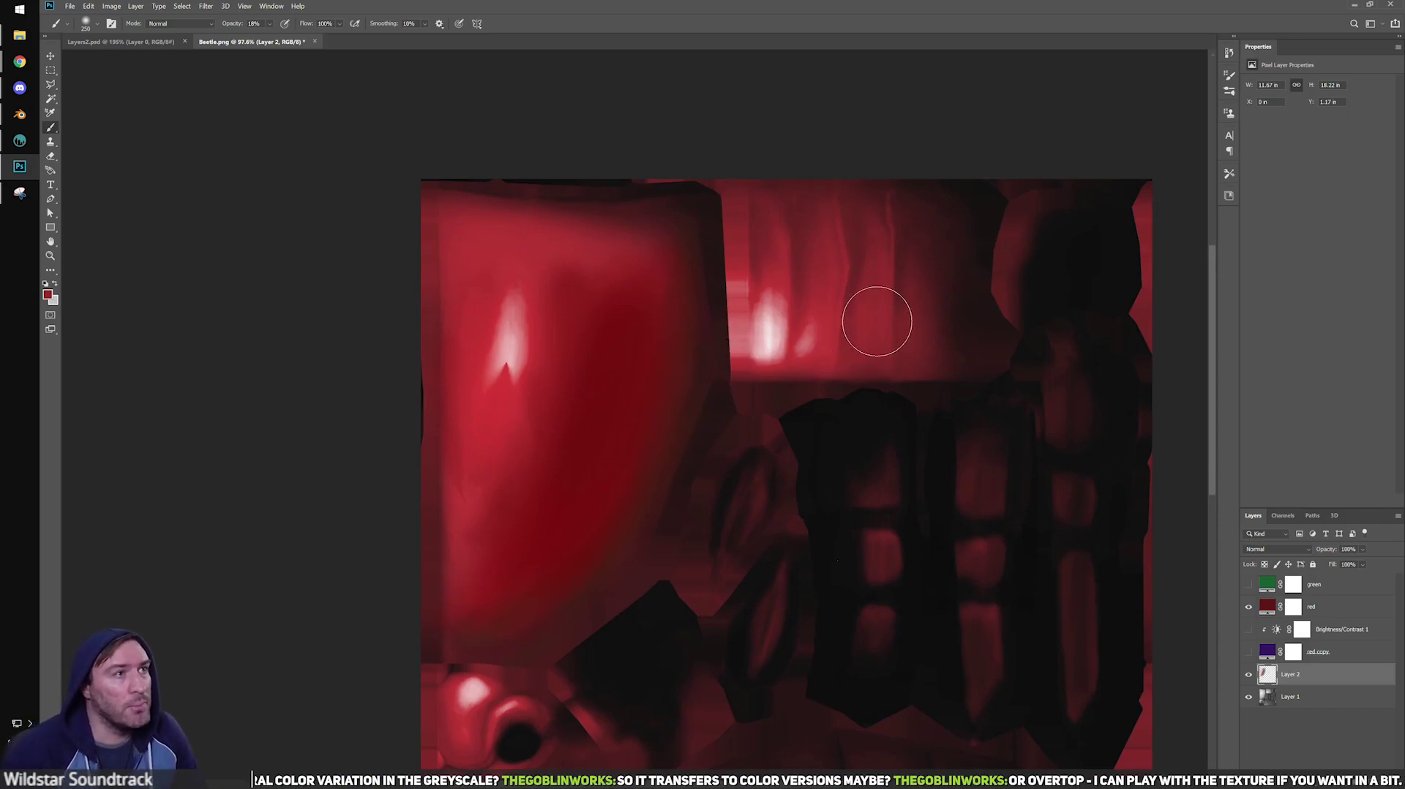
{"action": "left_click_drag", "start_coordinate": [841, 402], "coordinate": [827, 382]}
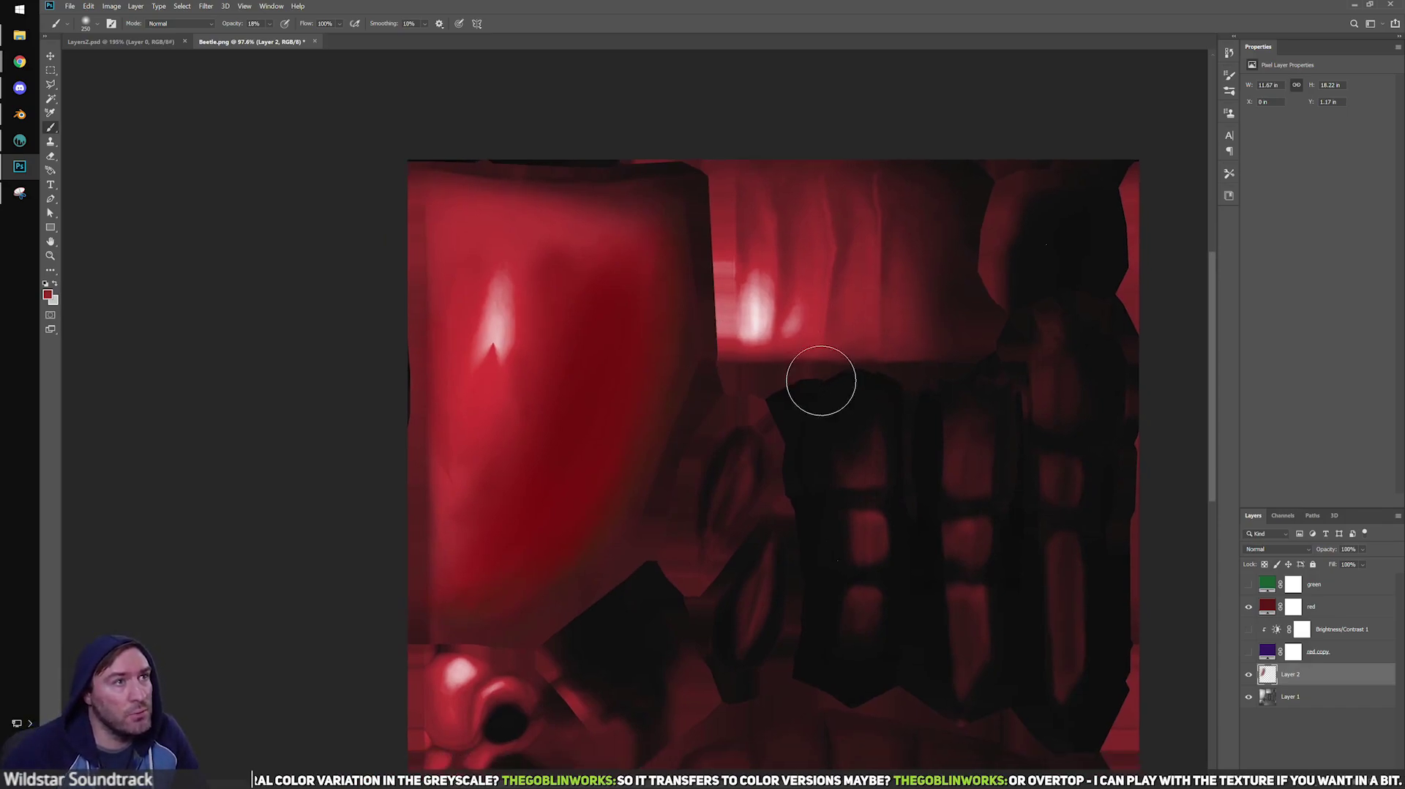
{"action": "scroll", "coordinate": [830, 379], "scroll_direction": "up", "scroll_amount": 2, "text": "alt"}
{"action": "left_click_drag", "start_coordinate": [649, 358], "coordinate": [761, 446]}
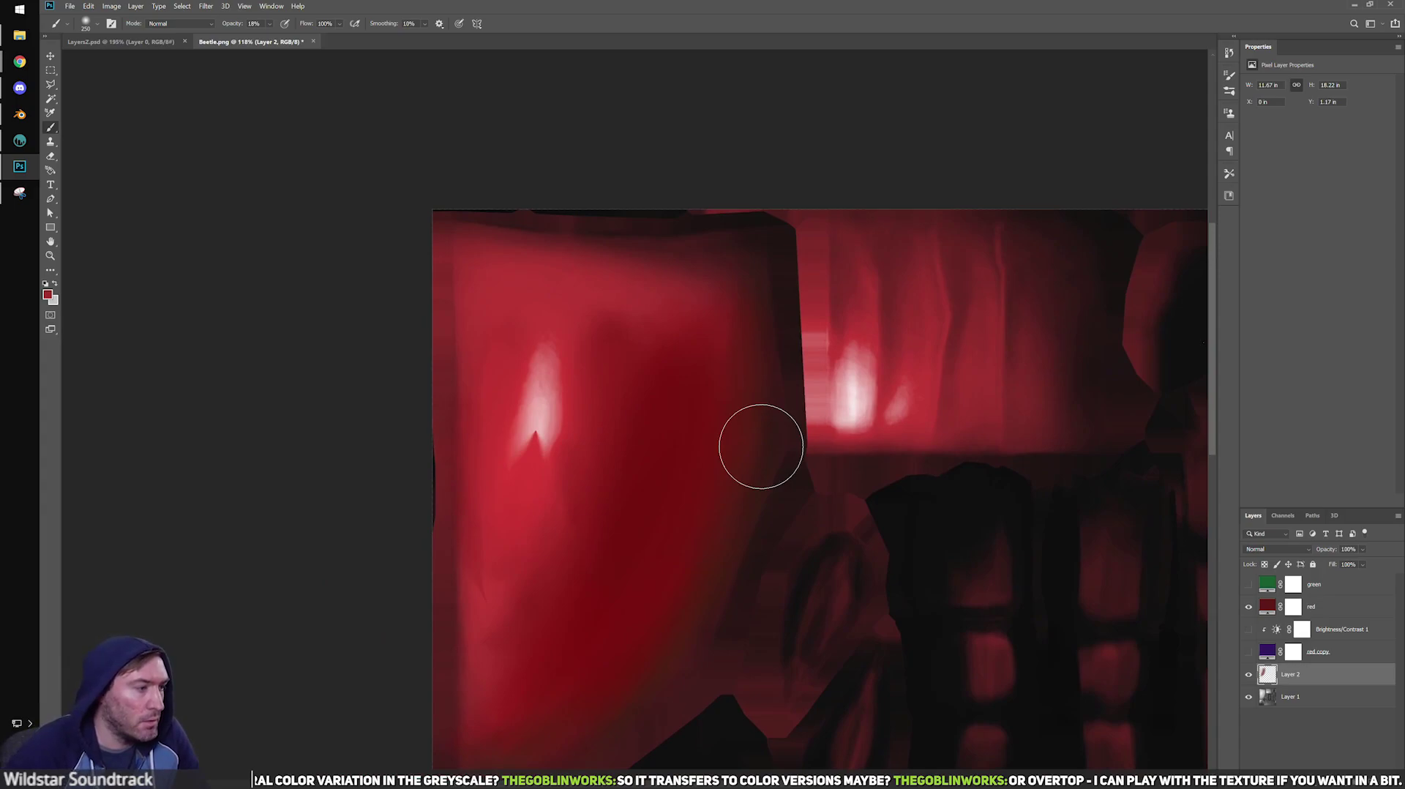
{"action": "scroll", "coordinate": [652, 335], "scroll_direction": "down", "scroll_amount": 2, "text": "alt"}
{"action": "scroll", "coordinate": [648, 351], "scroll_direction": "right", "scroll_amount": 2, "text": "ctrl"}
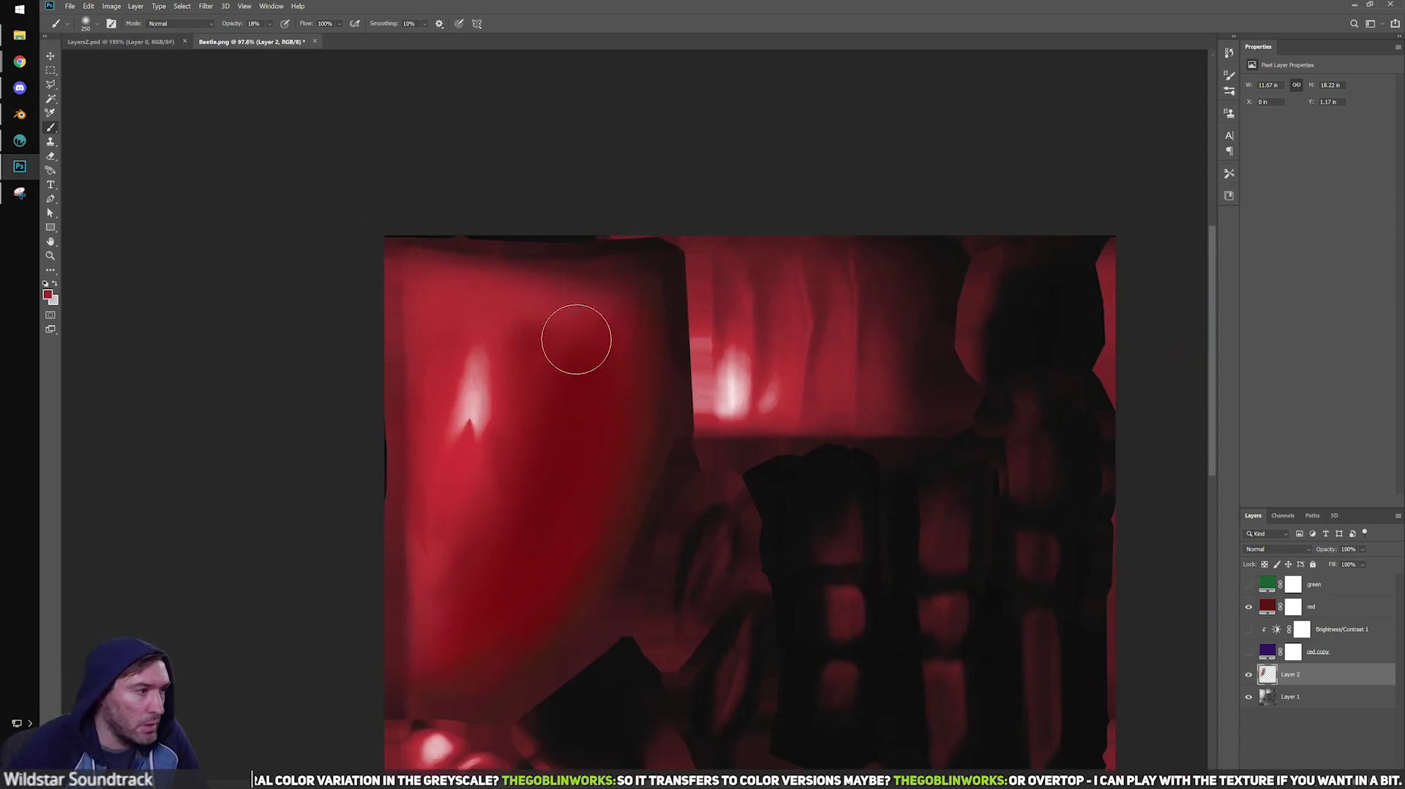
{"action": "left_click", "coordinate": [546, 369], "text": "alt"}
{"action": "mouse_move", "coordinate": [605, 383]}
{"action": "left_mouse_down"}
{"action": "mouse_move", "coordinate": [559, 417]}
{"action": "mouse_move", "coordinate": [565, 307]}
{"action": "mouse_move", "coordinate": [417, 292]}
{"action": "mouse_move", "coordinate": [594, 296]}
{"action": "left_mouse_up"}
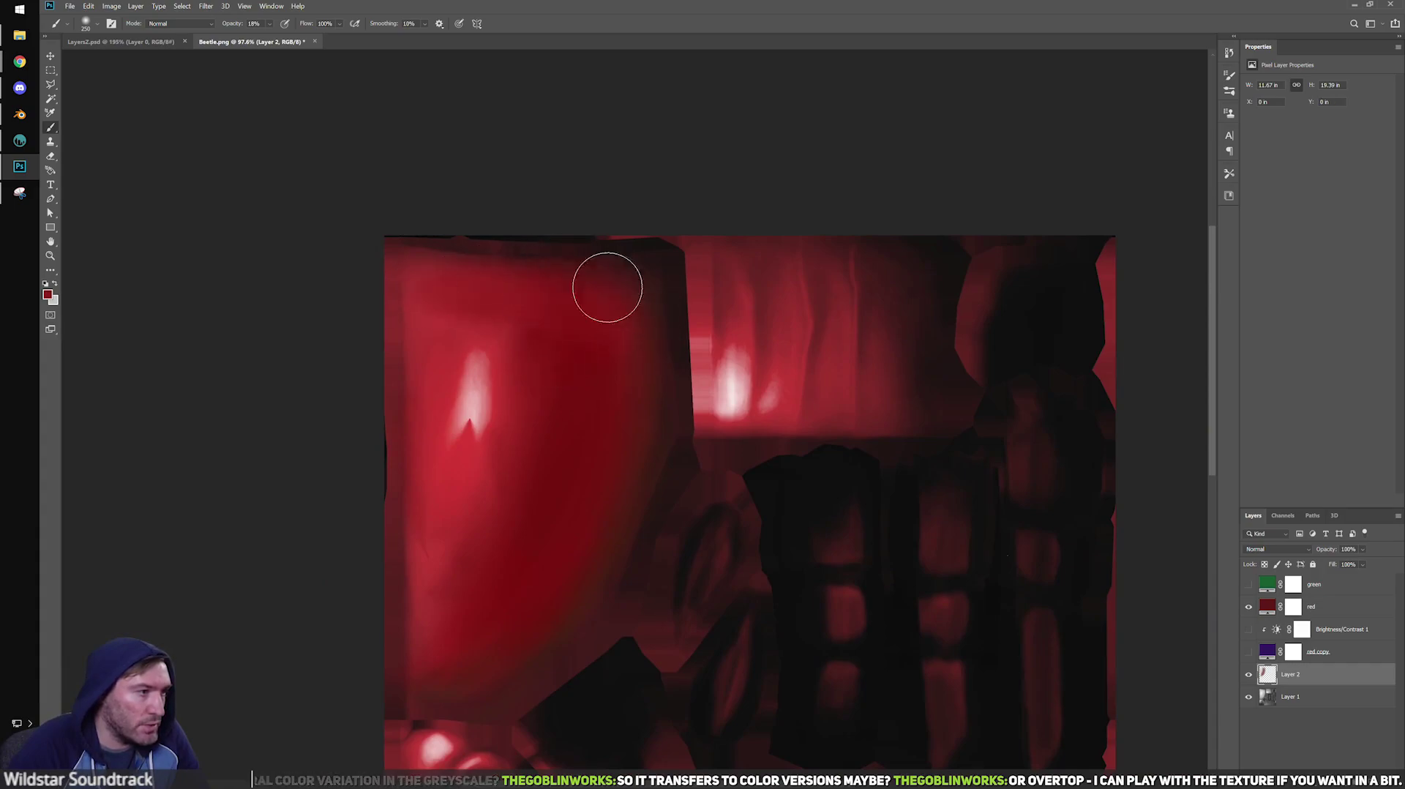
Try painting sampled pink tones over the large shell's white highlight and undo the strokes.
{"action": "left_click", "coordinate": [419, 415], "text": "alt"}
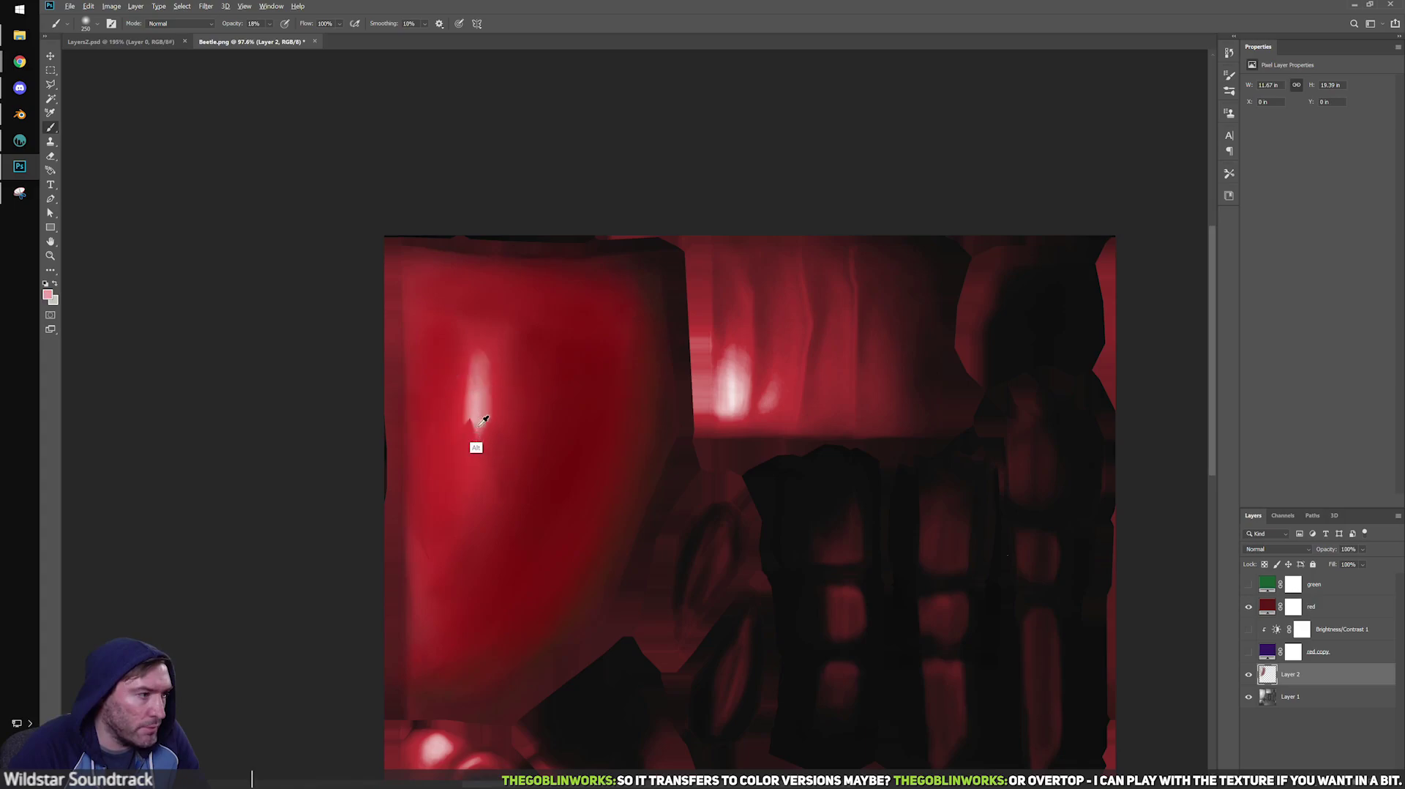
{"action": "left_click", "coordinate": [482, 374], "text": "alt"}
{"action": "left_click", "coordinate": [476, 380]}
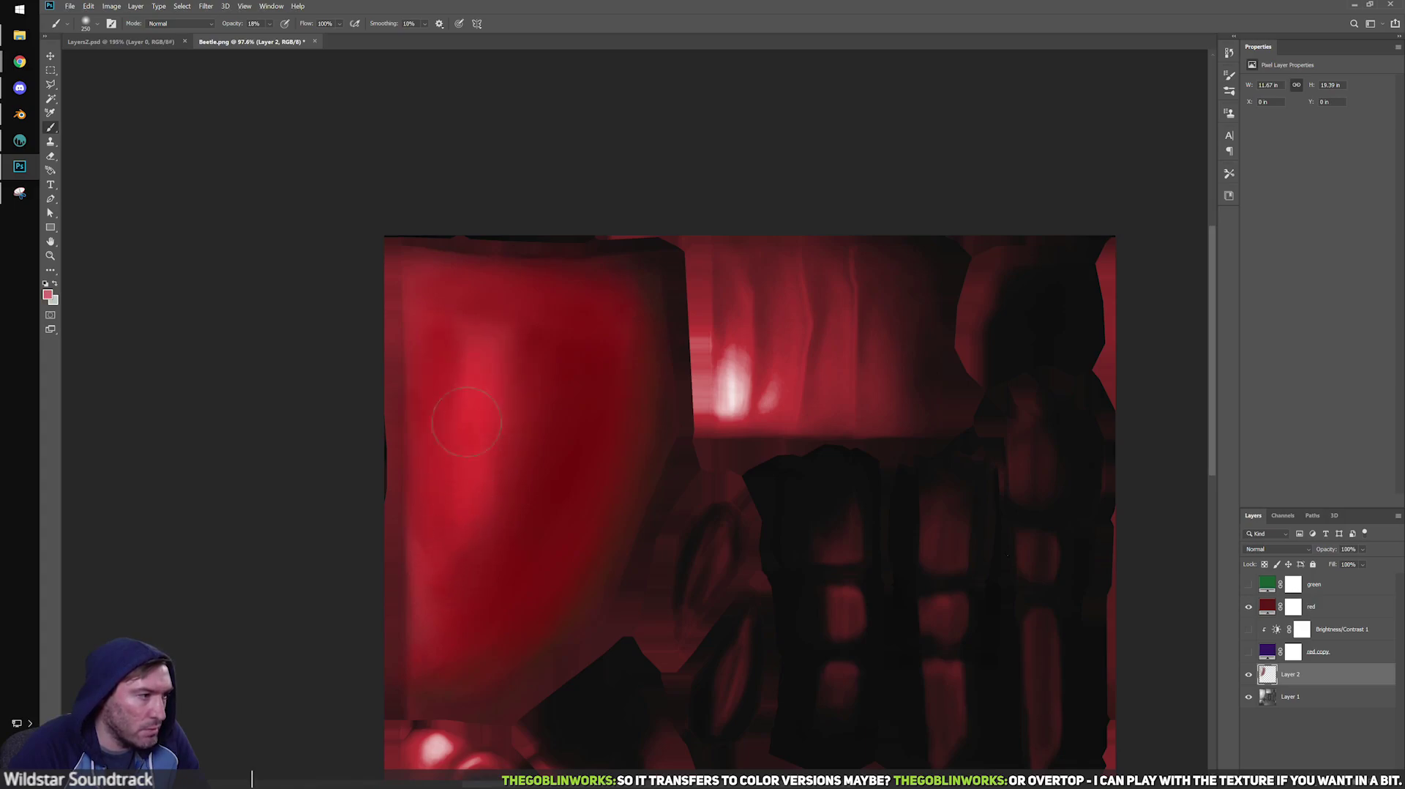
{"action": "key", "text": "ctrl+z"}
{"action": "key", "text": "ctrl+z"}
{"action": "key", "text": "ctrl+z"}
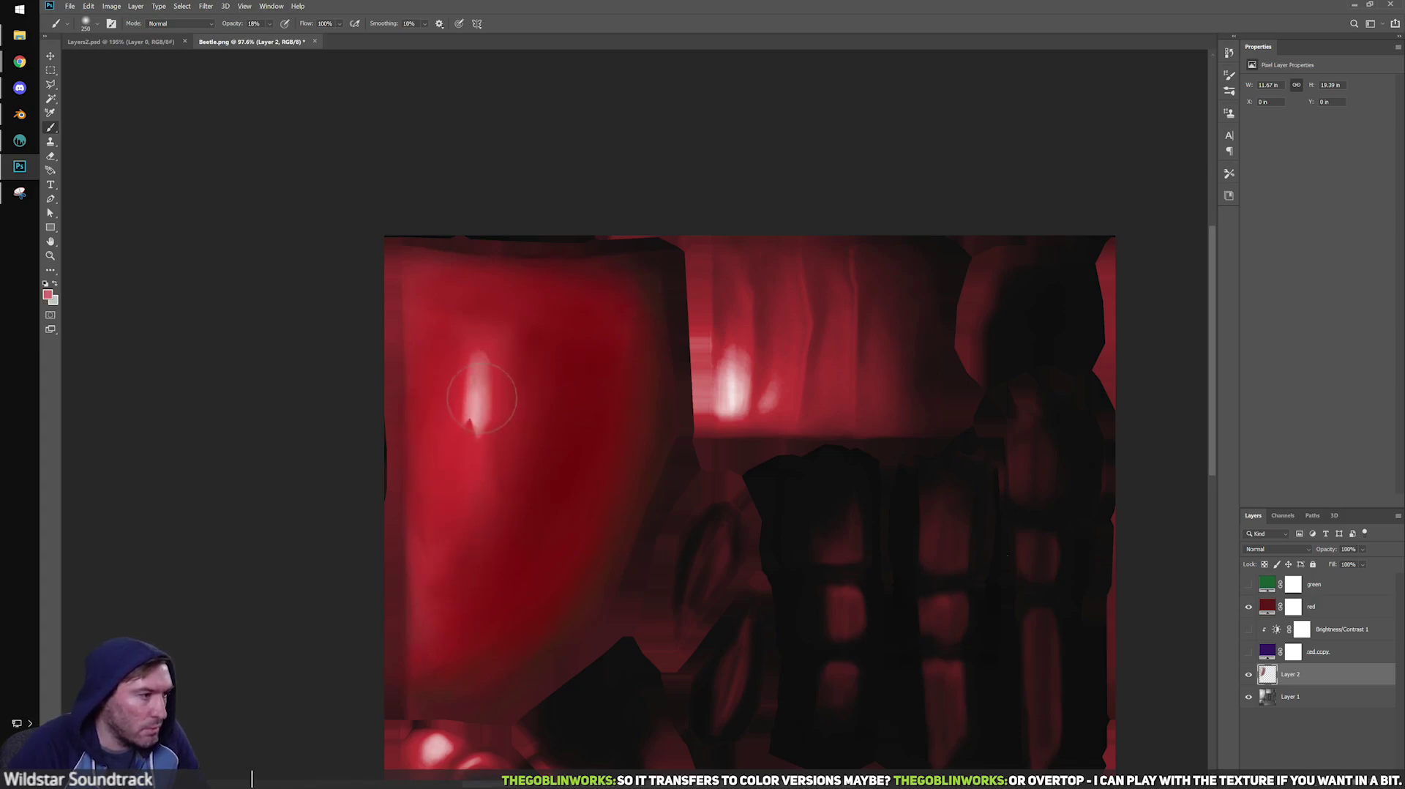
{"action": "left_click", "coordinate": [478, 406], "text": "alt"}
{"action": "left_click_drag", "start_coordinate": [480, 401], "coordinate": [473, 459]}
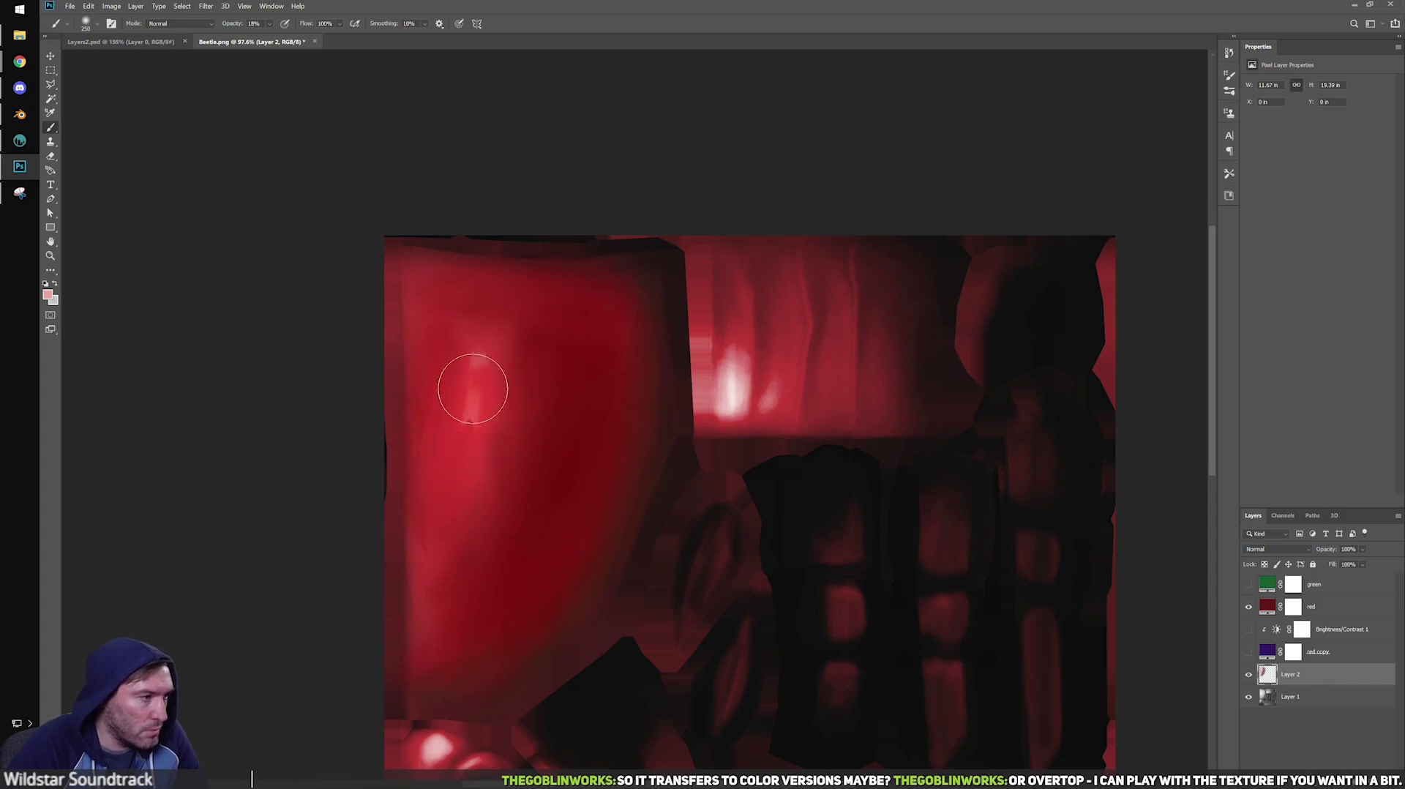
{"action": "key", "text": "ctrl+z"}
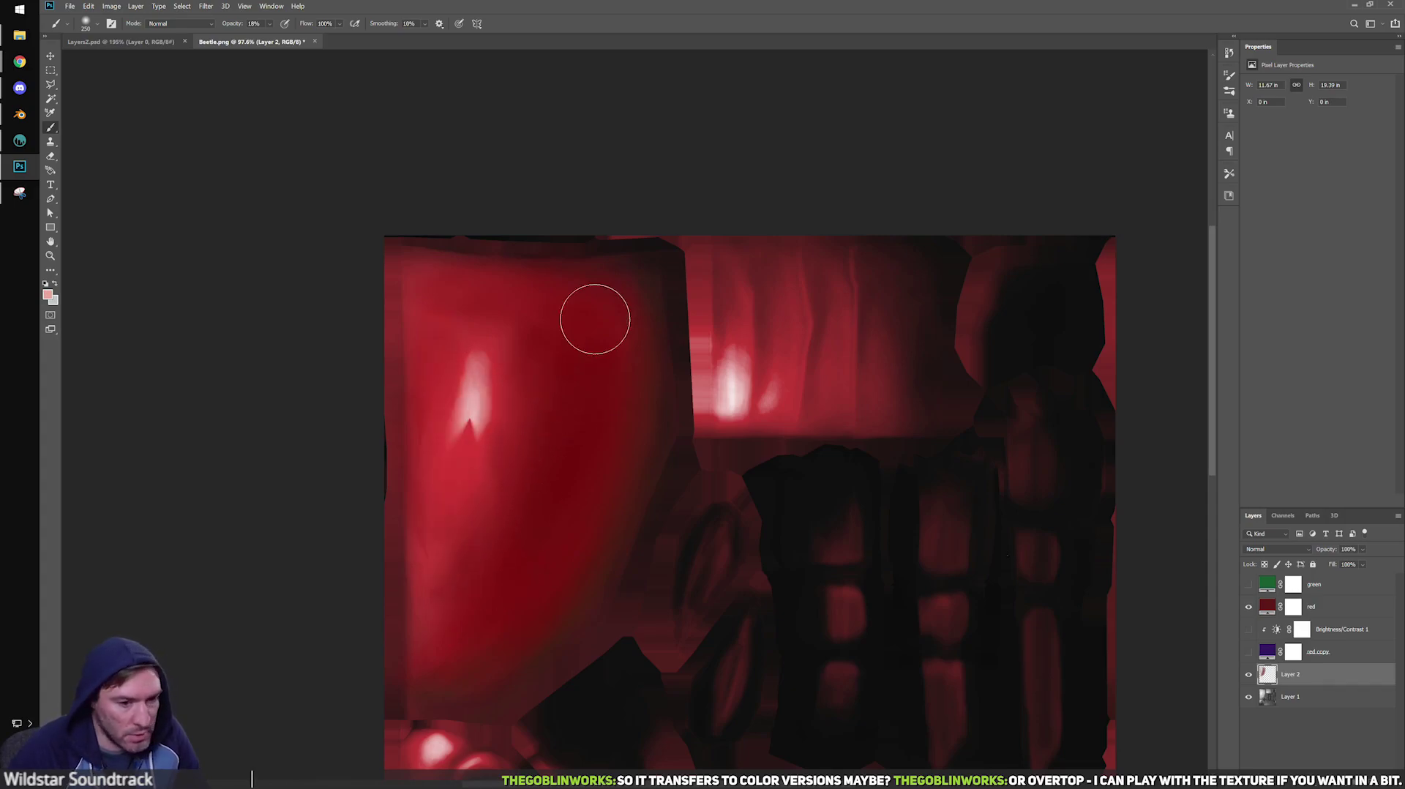
Delete Layer 2 with its trial colour strokes.
{"action": "scroll", "coordinate": [765, 569], "scroll_direction": "down", "scroll_amount": 3, "text": "alt"}
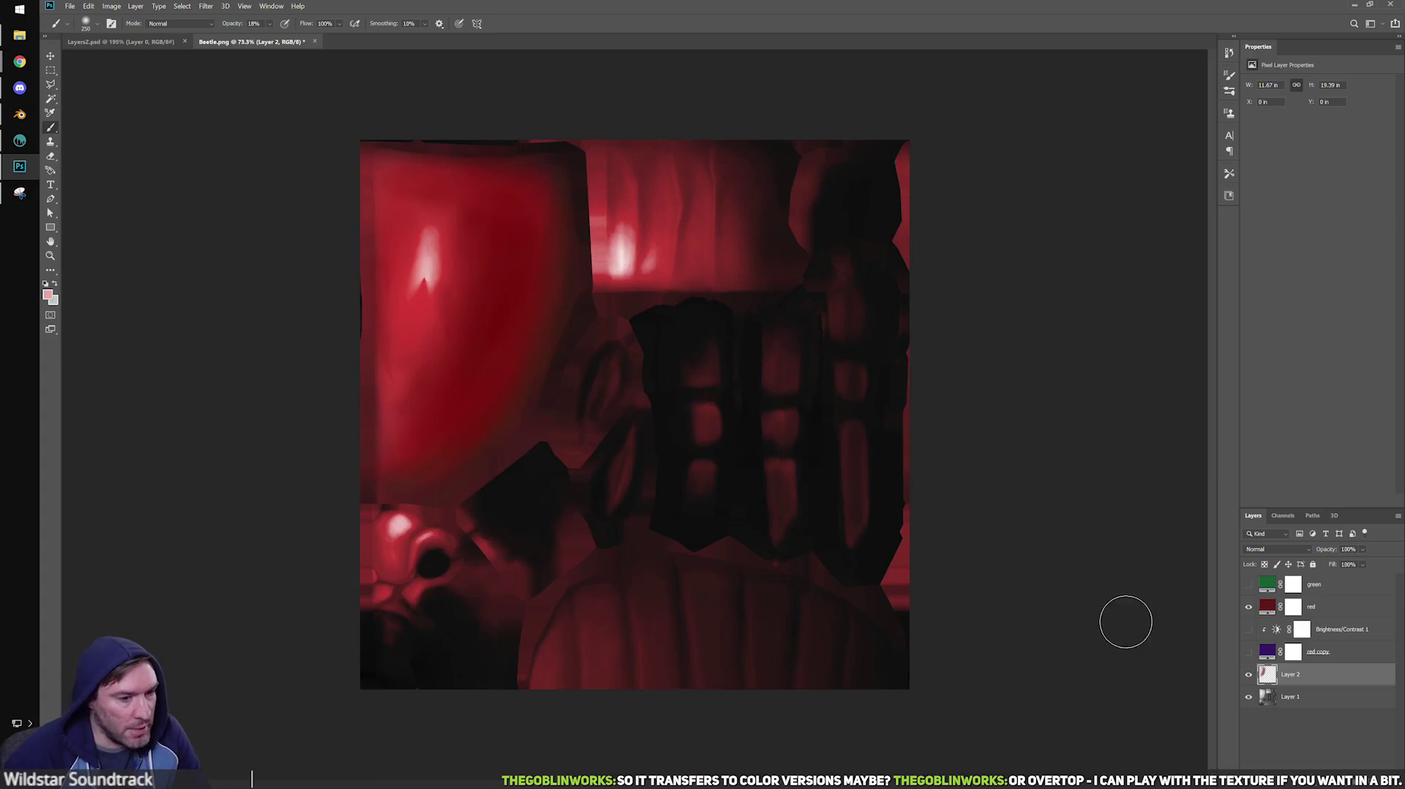
{"action": "scroll", "coordinate": [641, 495], "scroll_direction": "up", "scroll_amount": 2, "text": "alt"}
{"action": "scroll", "coordinate": [549, 555], "scroll_direction": "up", "scroll_amount": 1, "text": "alt"}
{"action": "scroll", "coordinate": [550, 552], "scroll_direction": "down", "scroll_amount": 1, "text": "alt"}
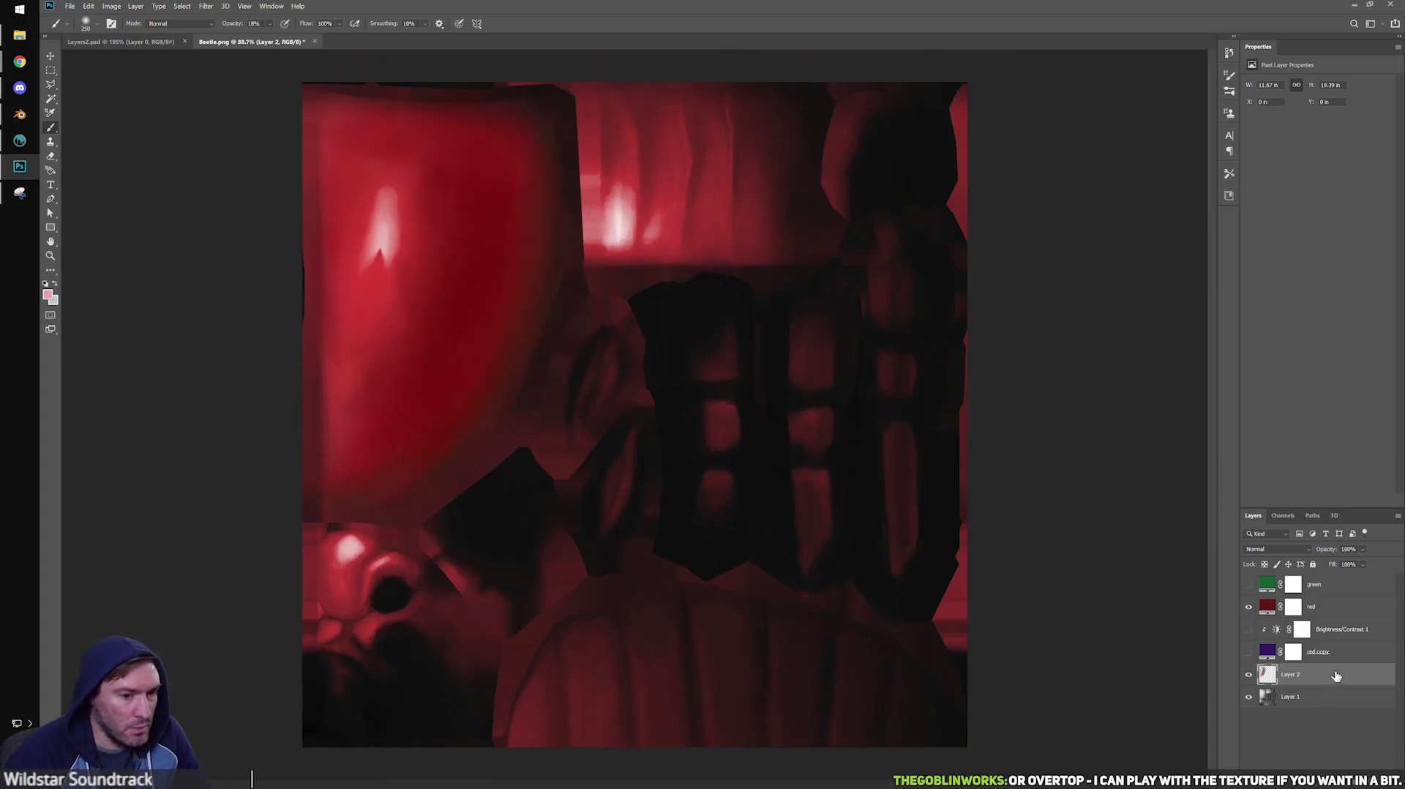
{"action": "key", "text": "Delete"}
Toggle the "red" fill layer off and on to compare the tinted texture with the greyscale base.
{"action": "scroll", "coordinate": [620, 461], "scroll_direction": "up", "scroll_amount": 1, "text": "alt"}
{"action": "left_click_drag", "start_coordinate": [552, 361], "coordinate": [684, 567]}
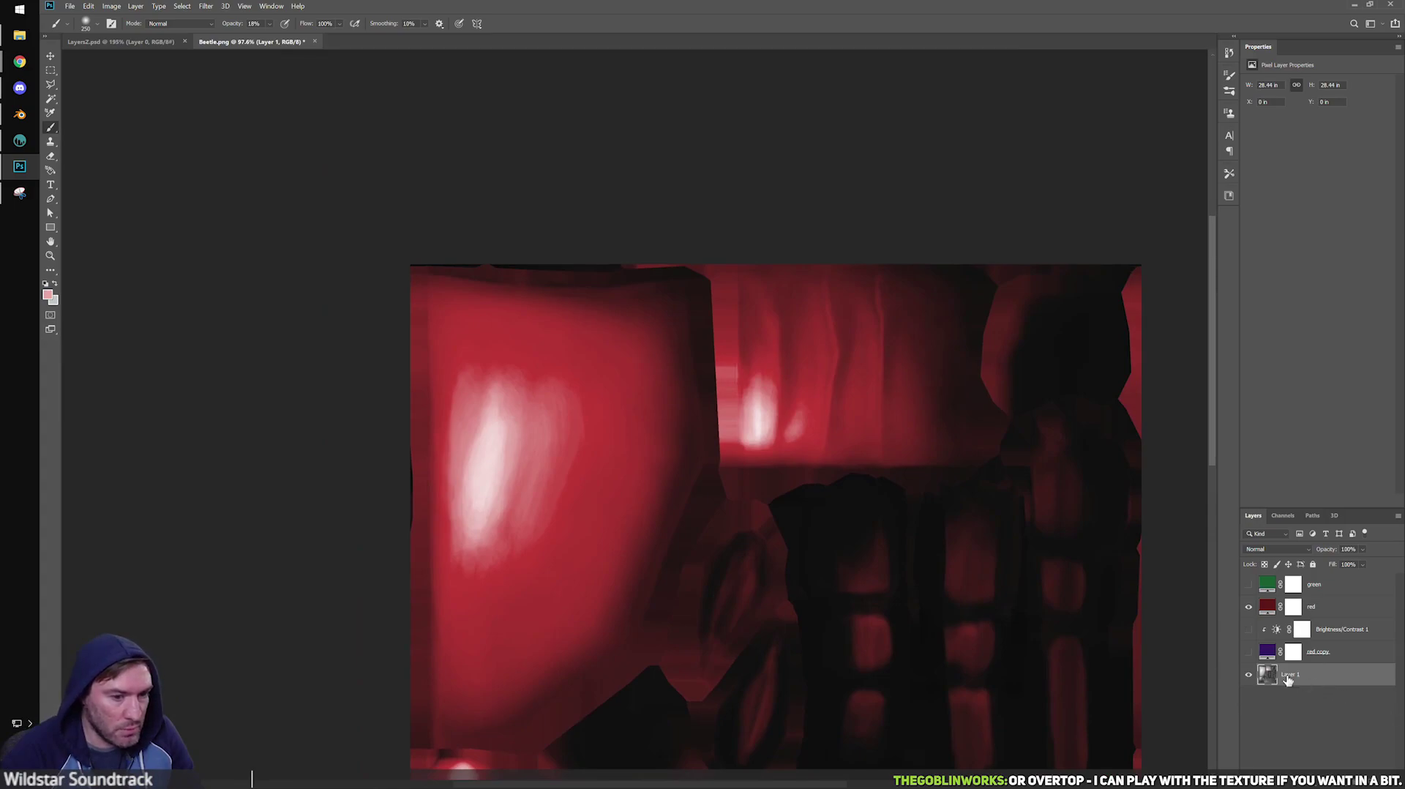
{"action": "left_click", "coordinate": [1248, 606]}
{"action": "left_click", "coordinate": [1248, 606]}
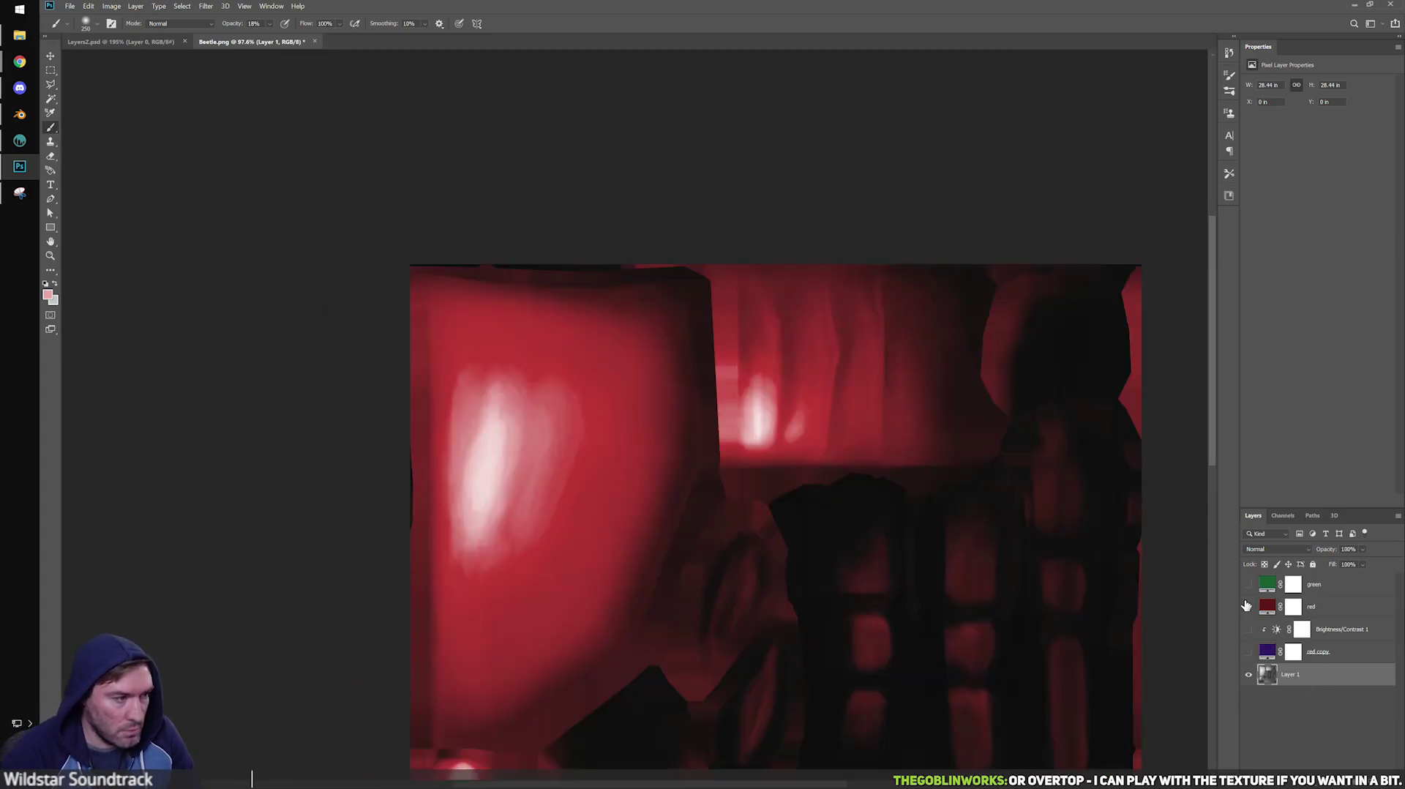
{"action": "scroll", "coordinate": [666, 512], "scroll_direction": "down", "scroll_amount": 3, "text": "alt"}
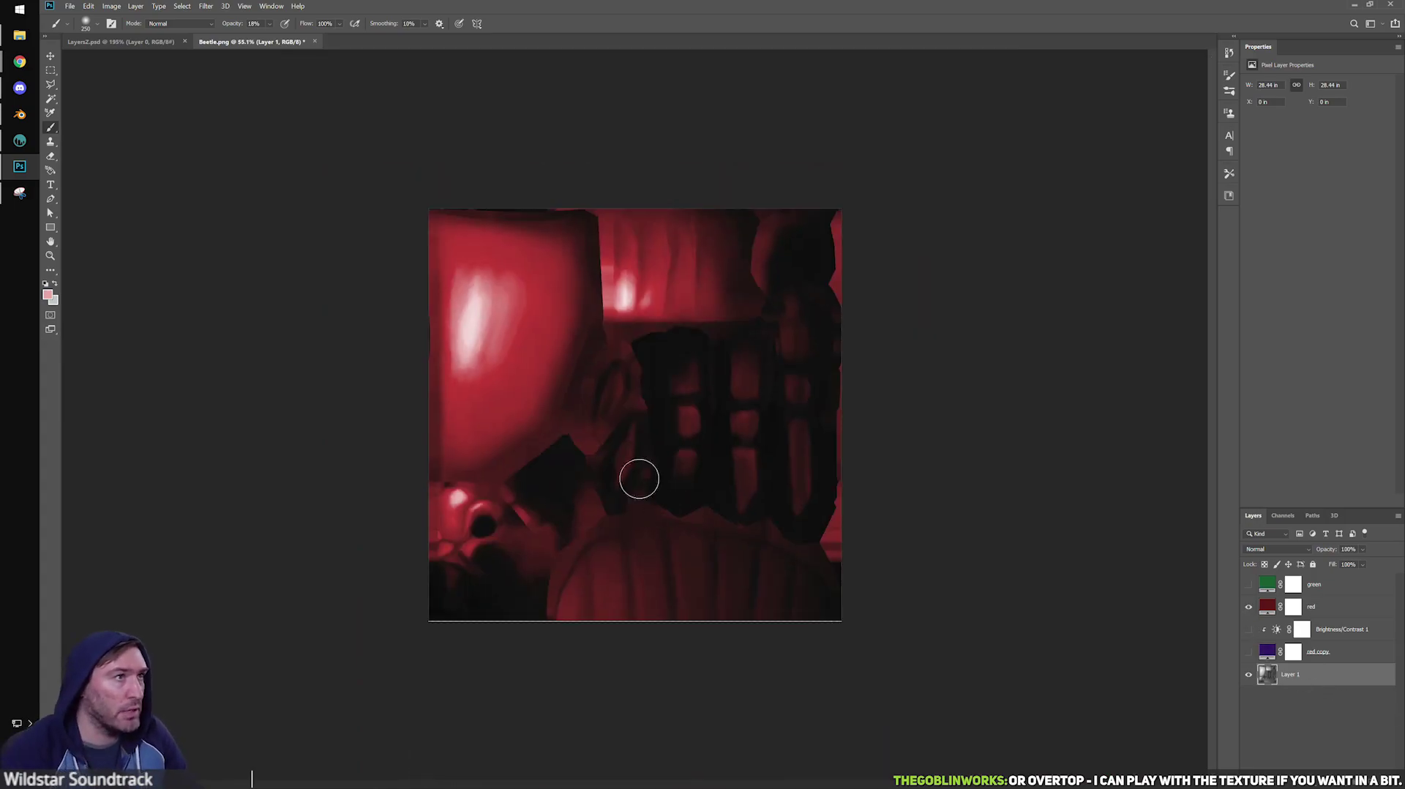
Switch to Blender and inspect the shell highlights and shading on the coloured and greyscale beetles from several angles.
{"action": "left_click", "coordinate": [20, 140]}
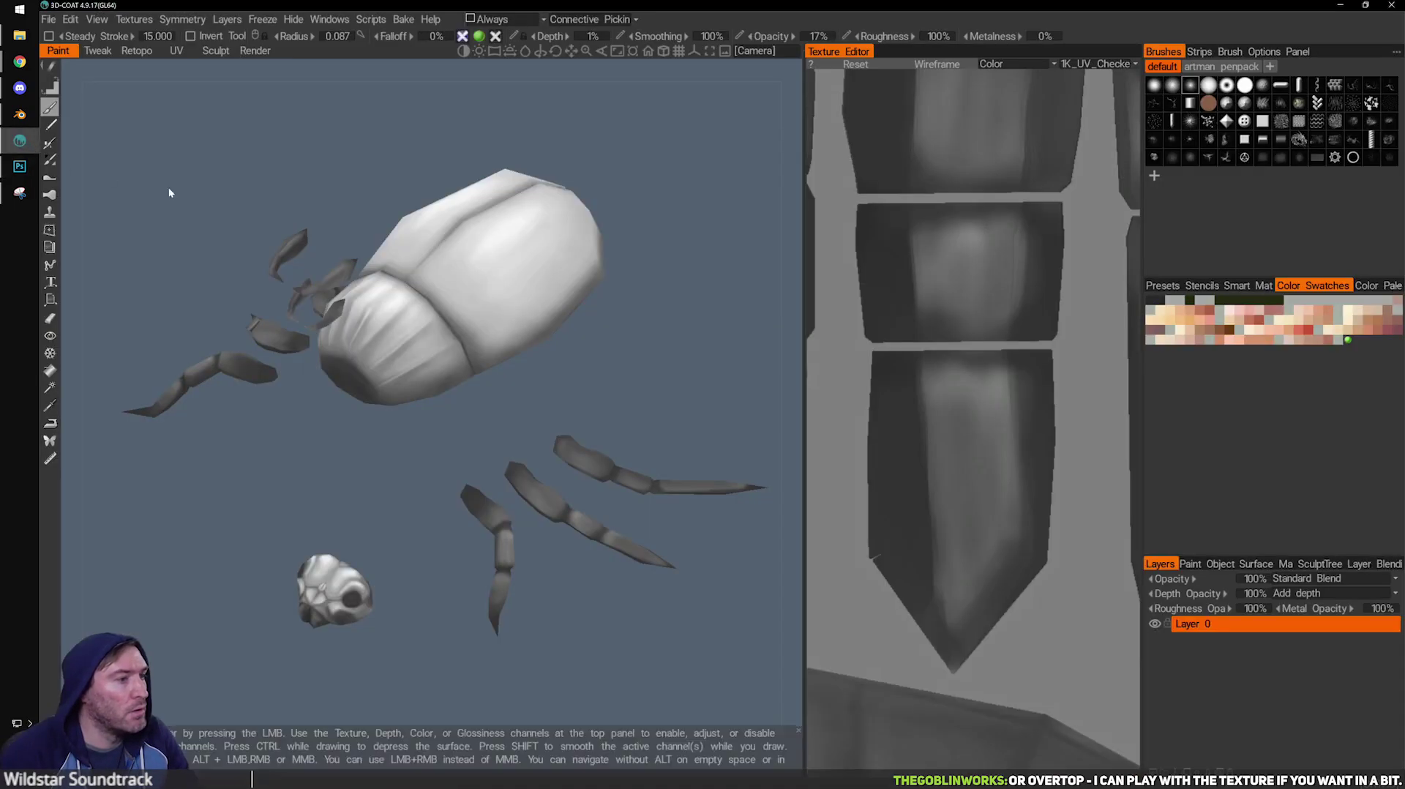
{"action": "left_click", "coordinate": [20, 114]}
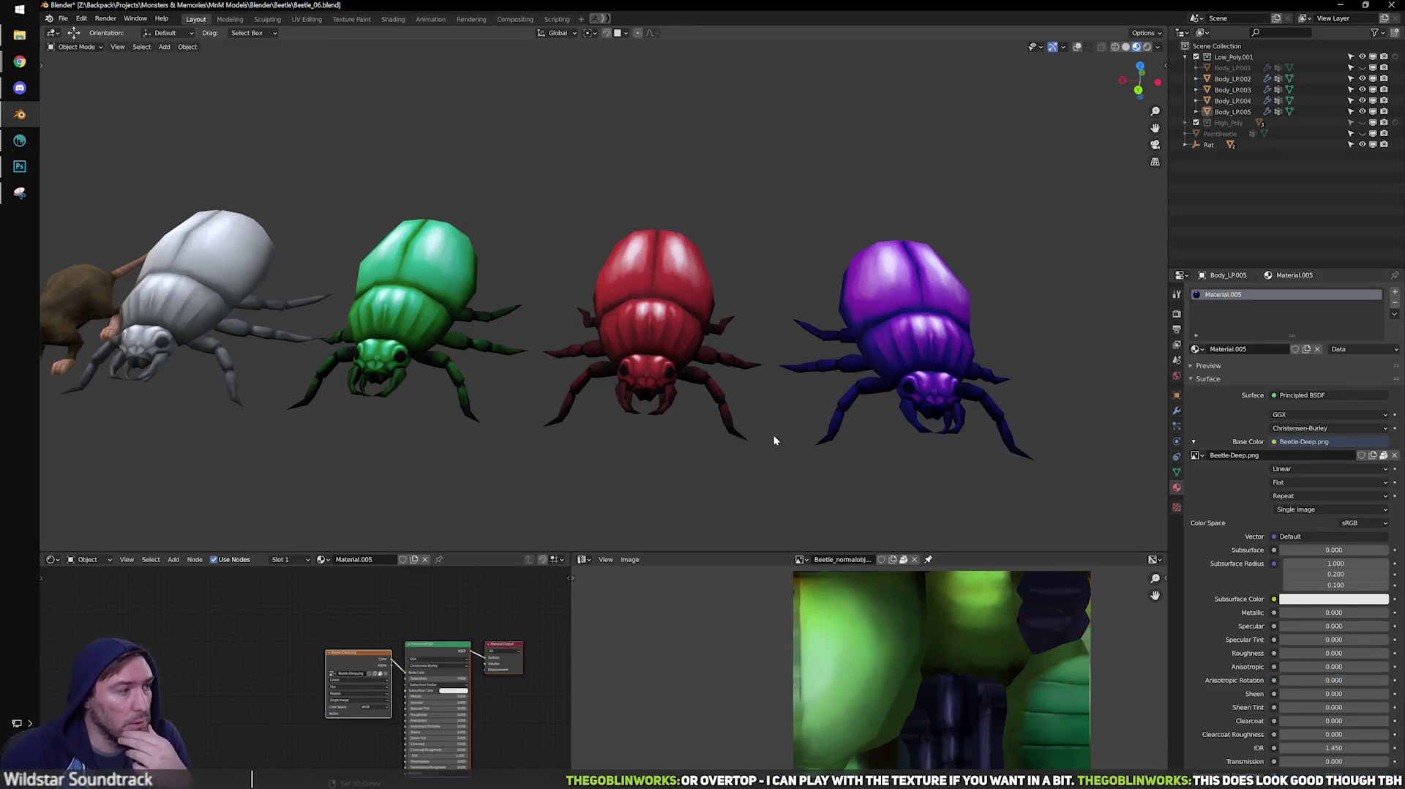
{"action": "scroll", "coordinate": [699, 414], "scroll_direction": "up", "scroll_amount": 2}
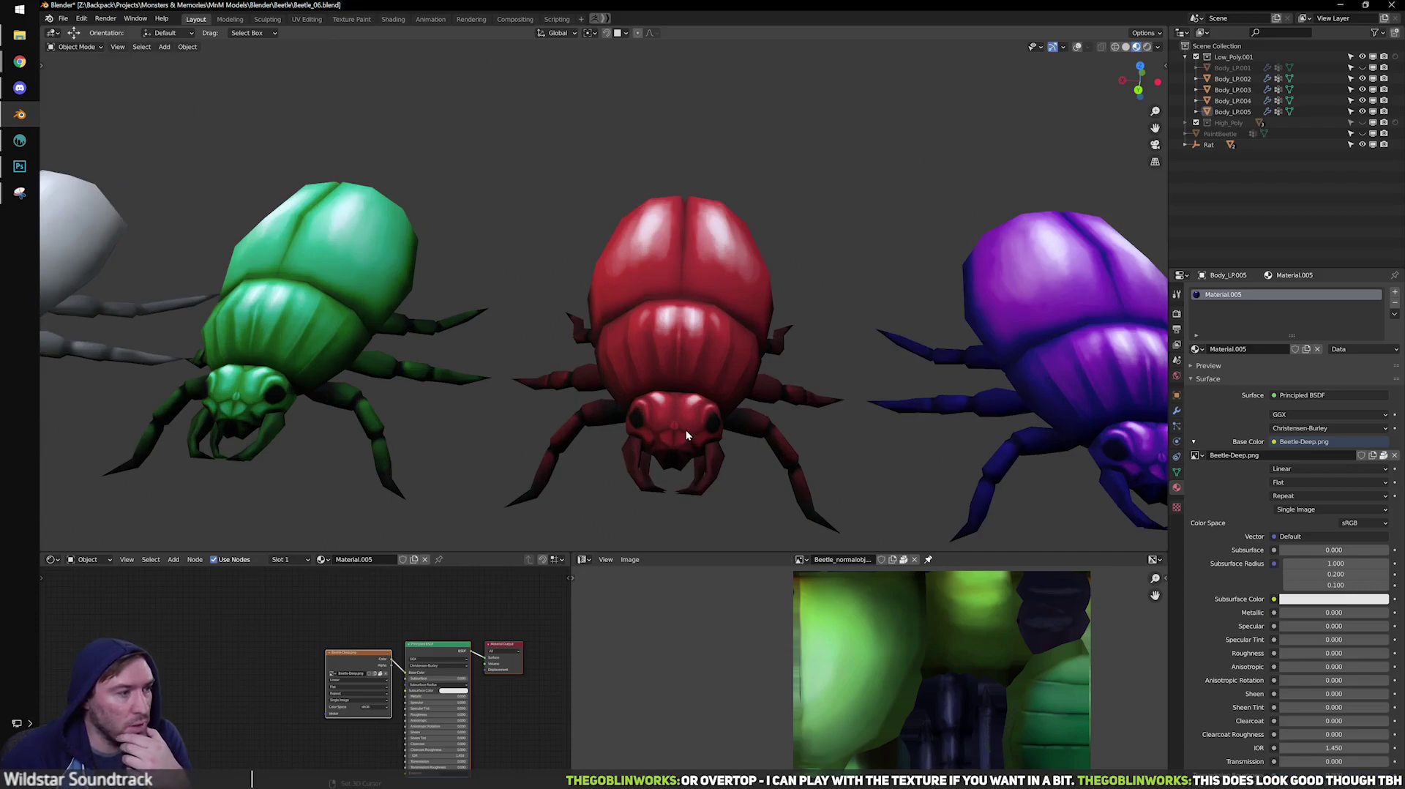
{"action": "scroll", "coordinate": [693, 428], "scroll_direction": "down", "scroll_amount": 2}
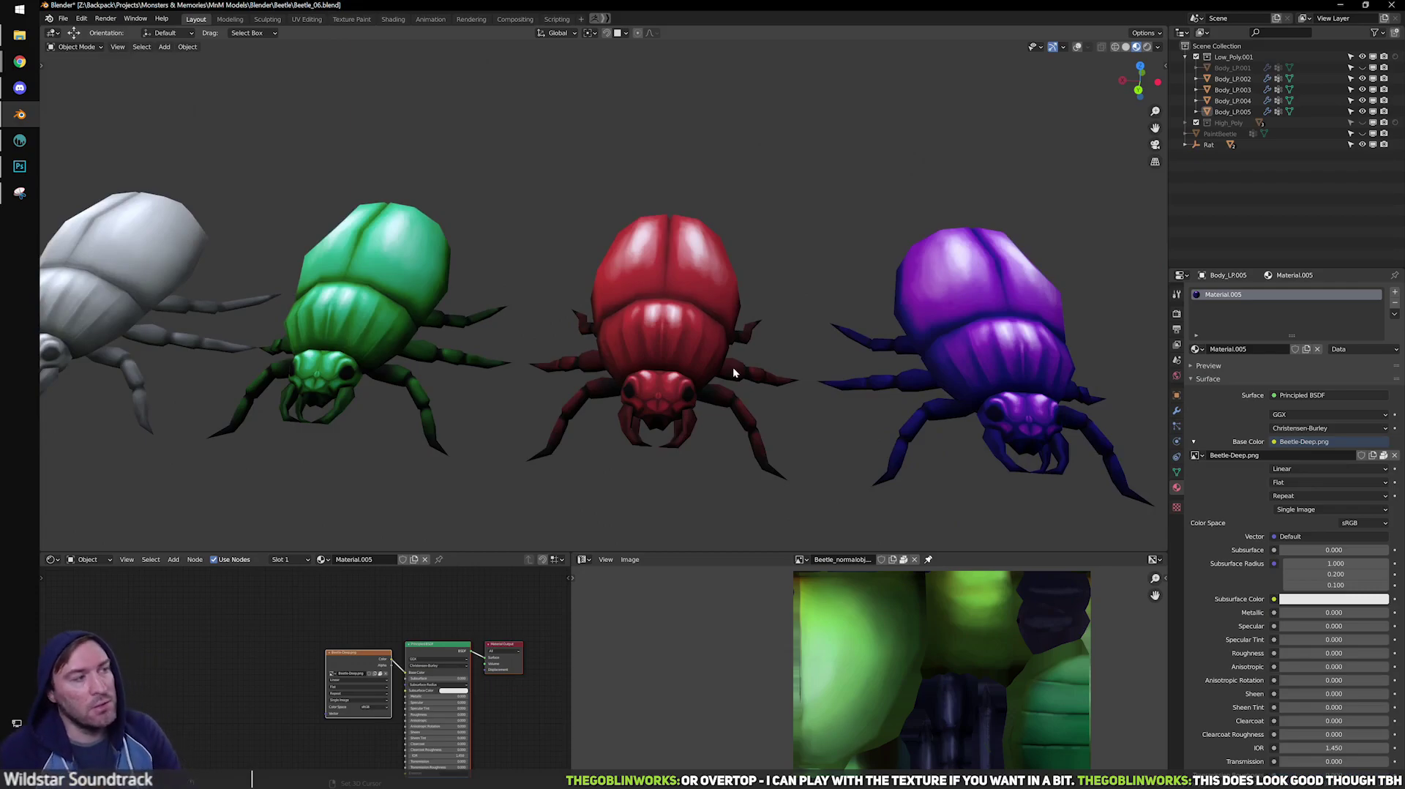
{"action": "middle_click_drag", "start_coordinate": [631, 309], "coordinate": [657, 350]}
{"action": "scroll", "coordinate": [669, 355], "scroll_direction": "up", "scroll_amount": 2}
{"action": "middle_click_drag", "start_coordinate": [561, 307], "coordinate": [619, 347]}
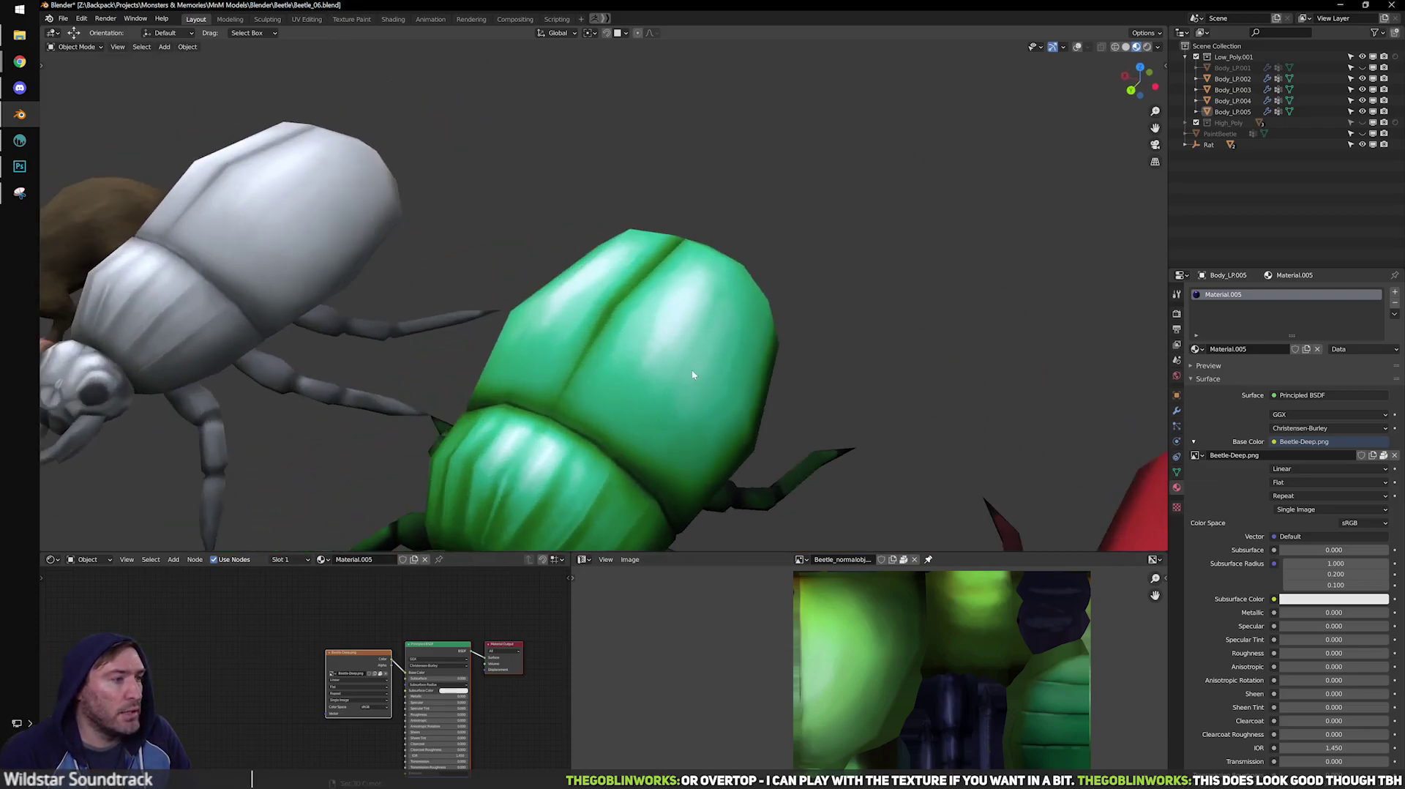
{"action": "middle_click_drag", "start_coordinate": [388, 238], "coordinate": [643, 297], "text": "shift"}
{"action": "scroll", "coordinate": [635, 325], "scroll_direction": "up", "scroll_amount": 3}
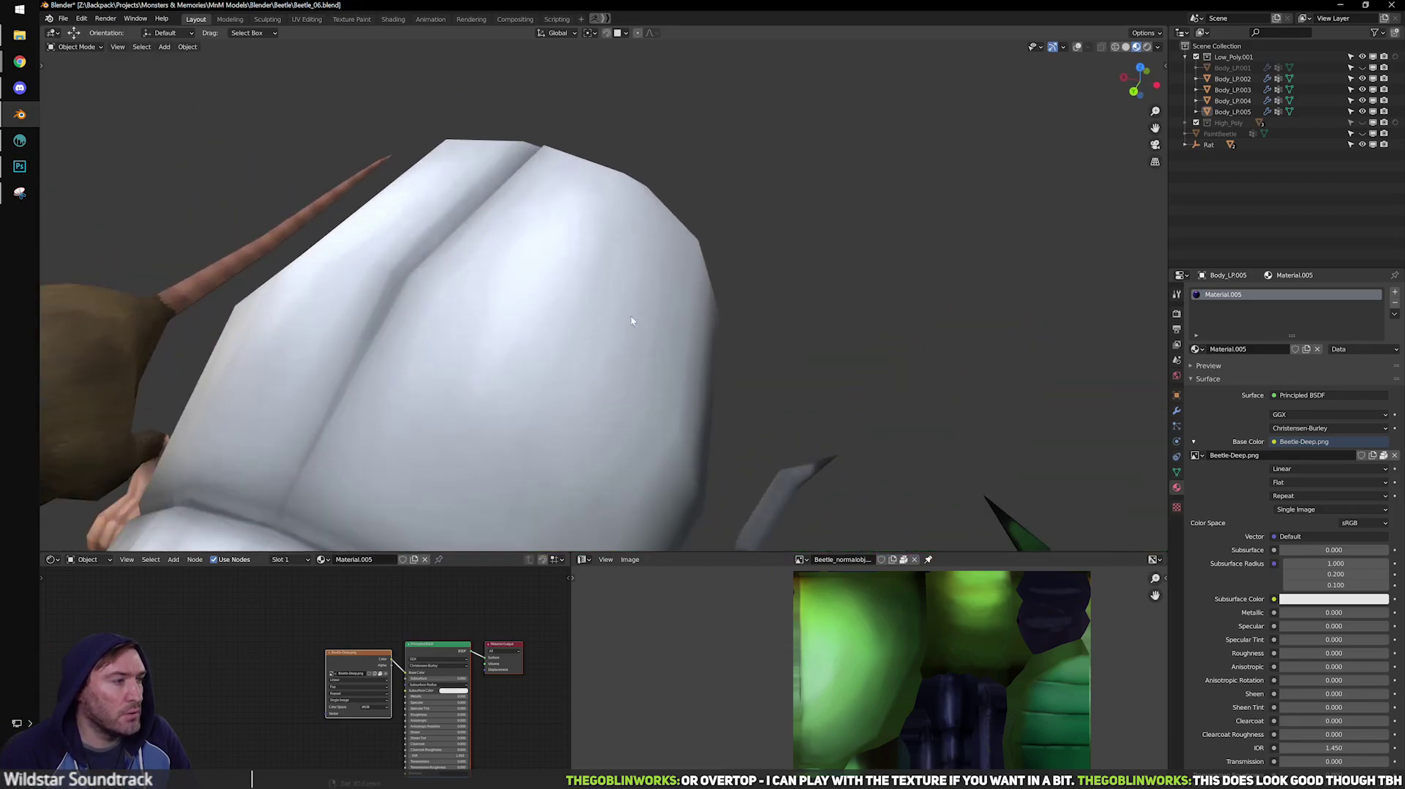
{"action": "scroll", "coordinate": [644, 362], "scroll_direction": "down", "scroll_amount": 5}
{"action": "middle_click_drag", "start_coordinate": [659, 382], "coordinate": [834, 363]}
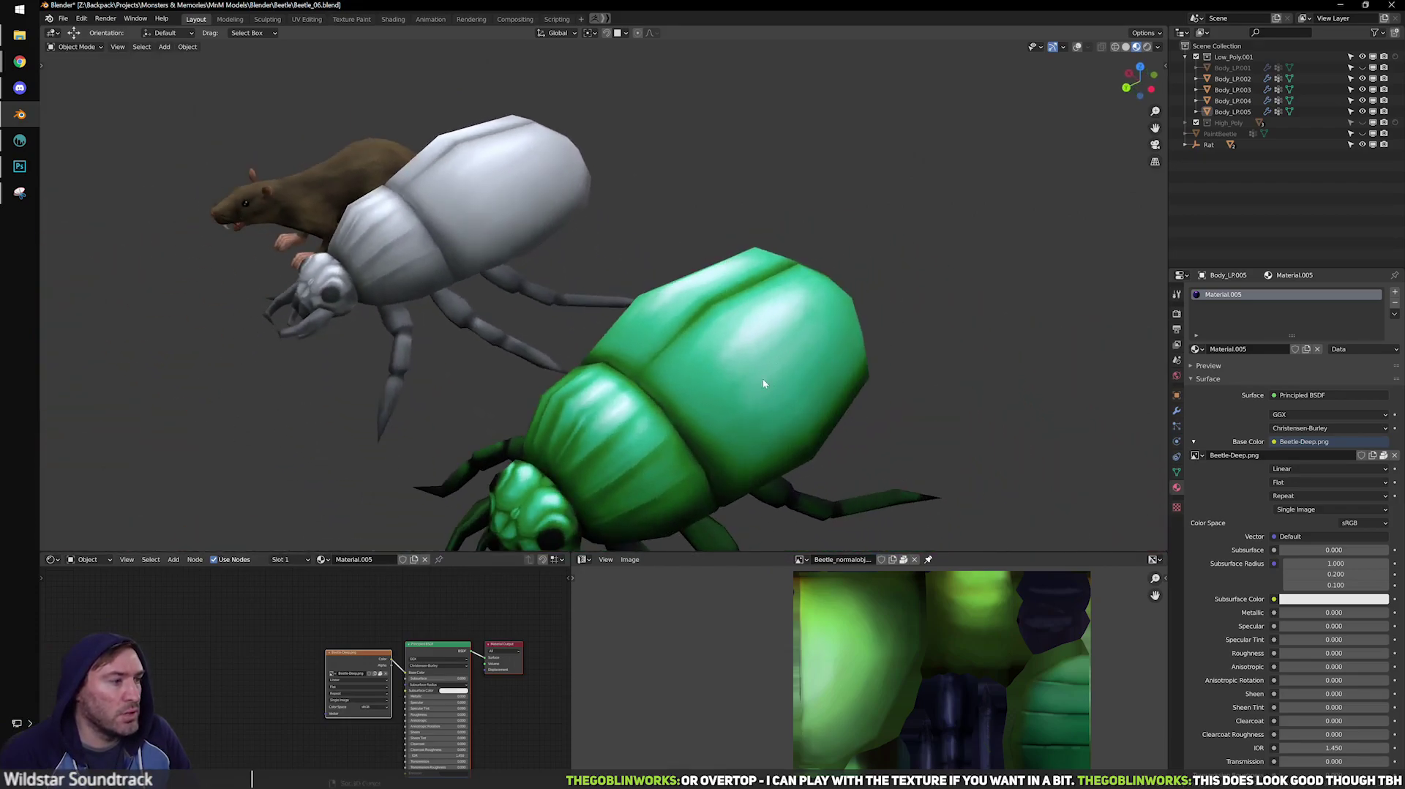
Switch back to Photoshop and add a new empty layer above the "green" fill layer.
{"action": "left_click", "coordinate": [20, 167]}
{"action": "scroll", "coordinate": [549, 392], "scroll_direction": "up", "scroll_amount": 5}
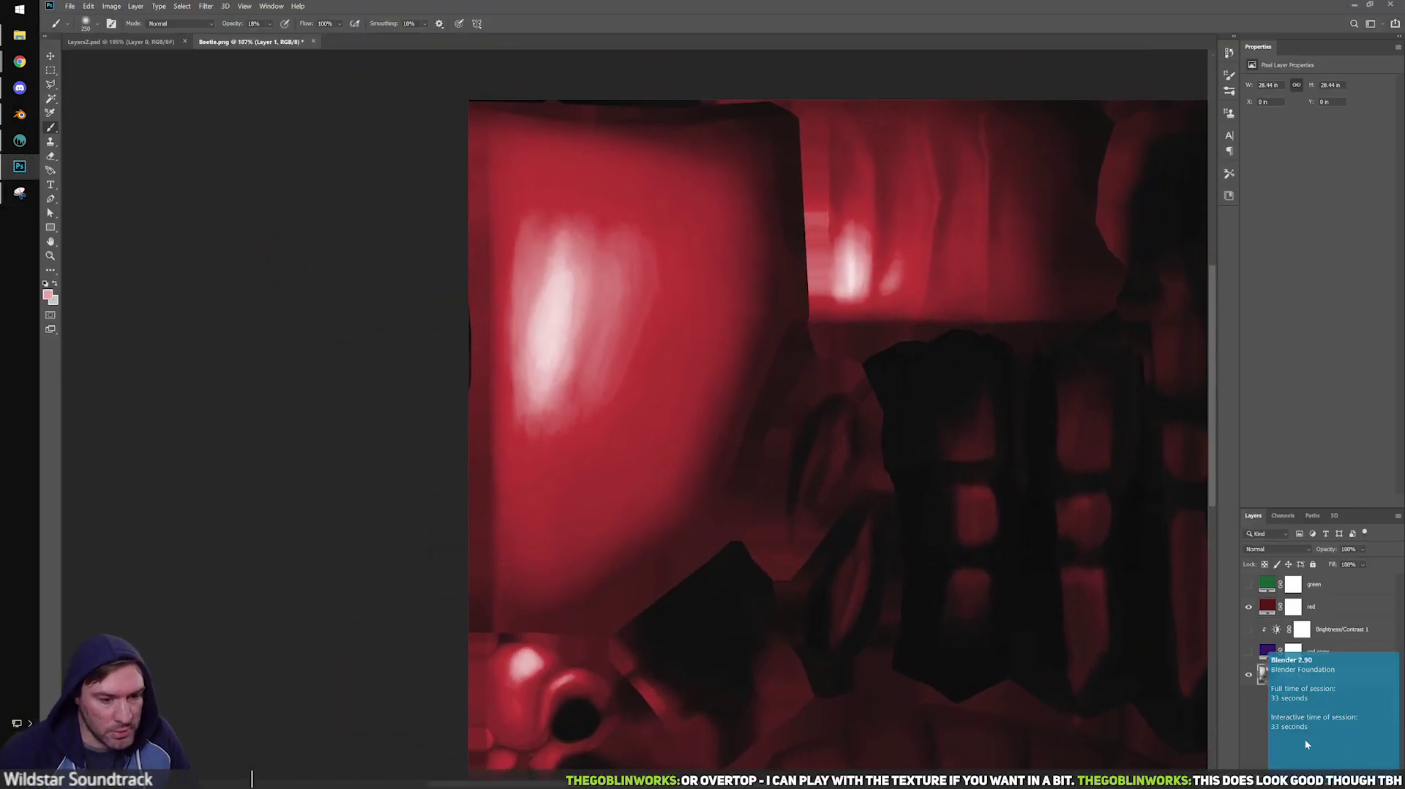
{"action": "left_click", "coordinate": [1373, 785]}
{"action": "left_click_drag", "start_coordinate": [1322, 674], "coordinate": [1323, 584]}
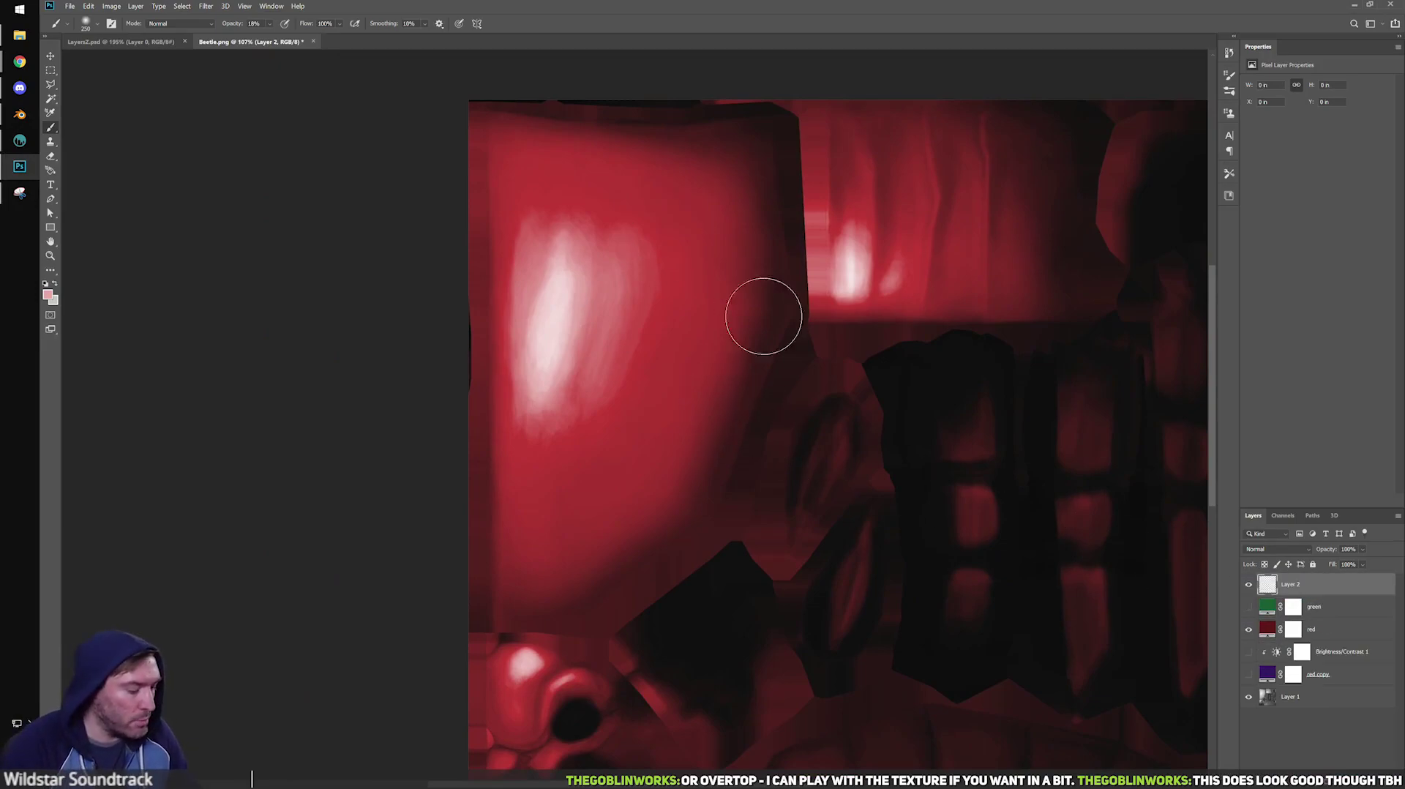
Sample near-black from the dark leg area and shrink the brush to 35 px.
{"action": "left_click", "coordinate": [905, 476], "text": "alt"}
{"action": "key", "text": "bracketleft"}
{"action": "key", "text": "bracketleft"}
{"action": "key", "text": "bracketleft"}
{"action": "key", "text": "bracketleft"}
{"action": "key", "text": "bracketleft"}
{"action": "key", "text": "bracketleft"}
{"action": "key", "text": "bracketleft"}
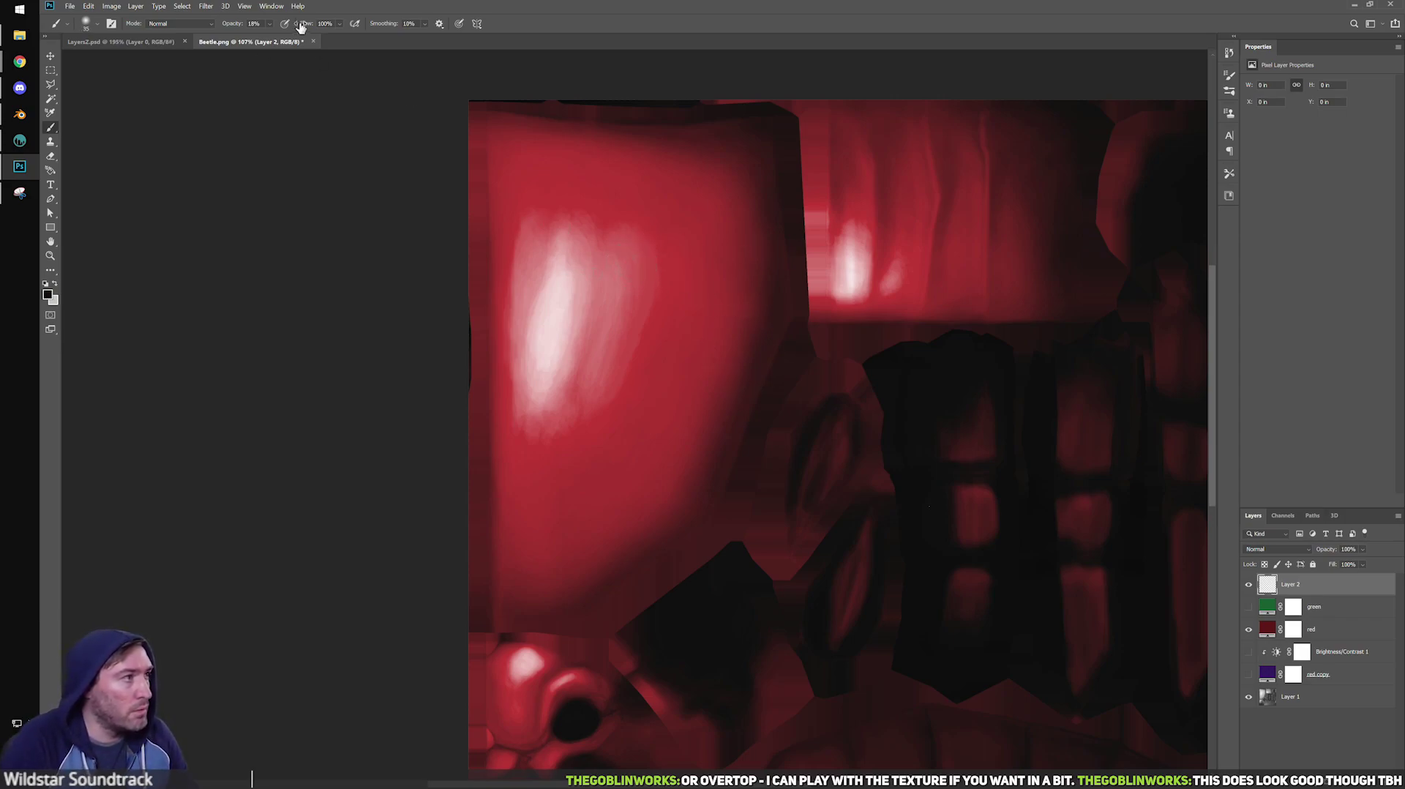
Switch to a hard round brush and set its smoothing to 100%.
{"action": "left_click", "coordinate": [95, 27]}
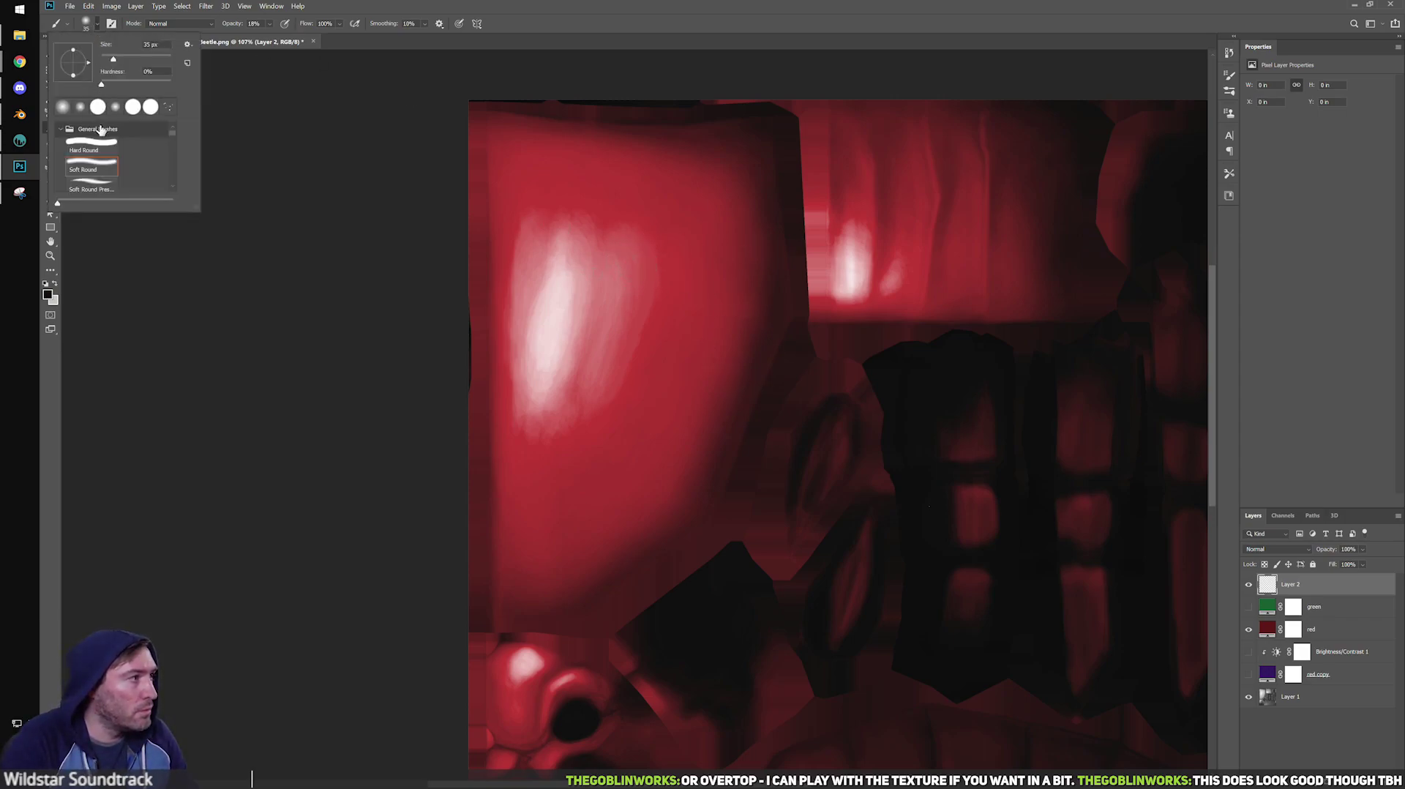
{"action": "left_click", "coordinate": [97, 107]}
{"action": "left_click_drag", "start_coordinate": [382, 24], "coordinate": [461, 44]}
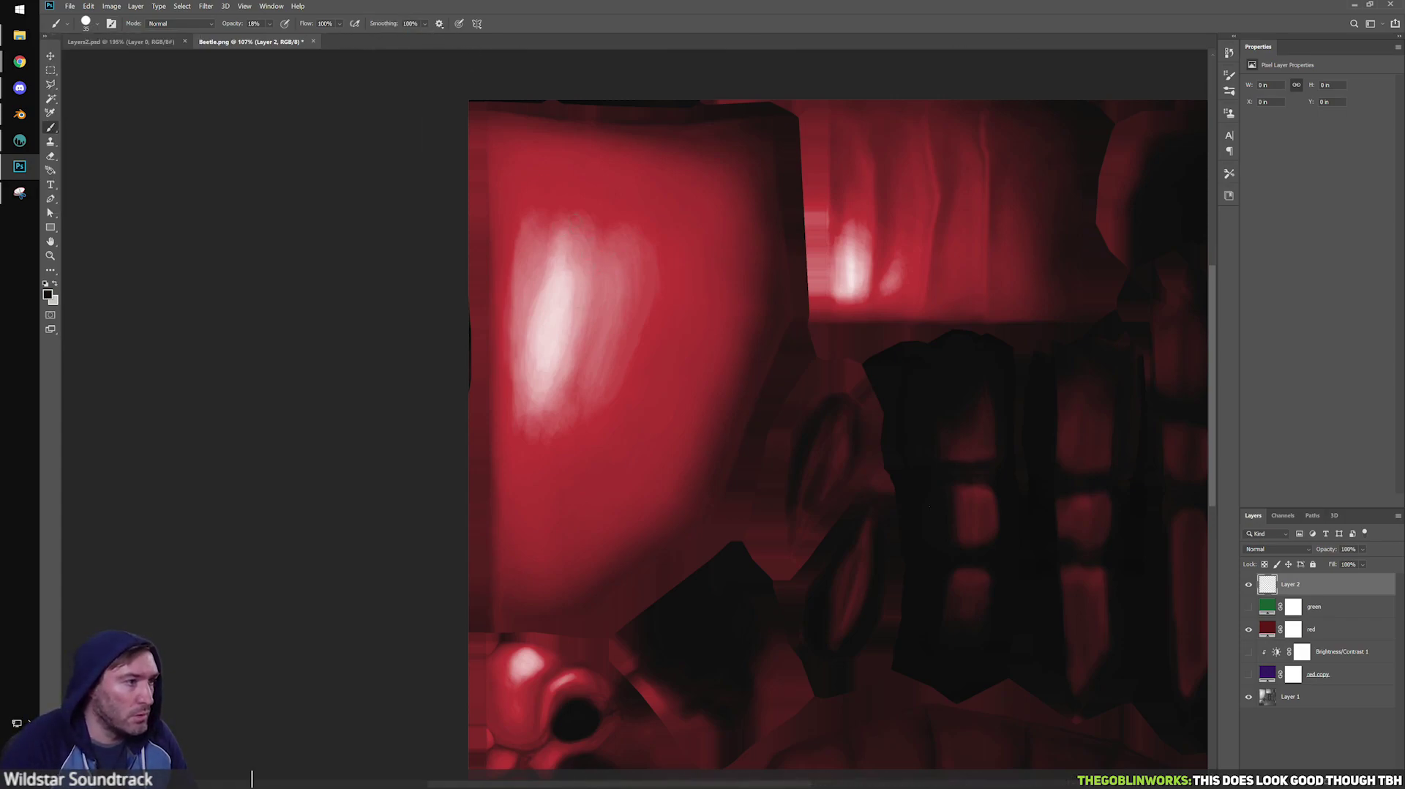
Draw freehand black test strokes over the large shell on the top layer, first faint and then at full opacity.
{"action": "left_click_drag", "start_coordinate": [584, 182], "coordinate": [696, 313]}
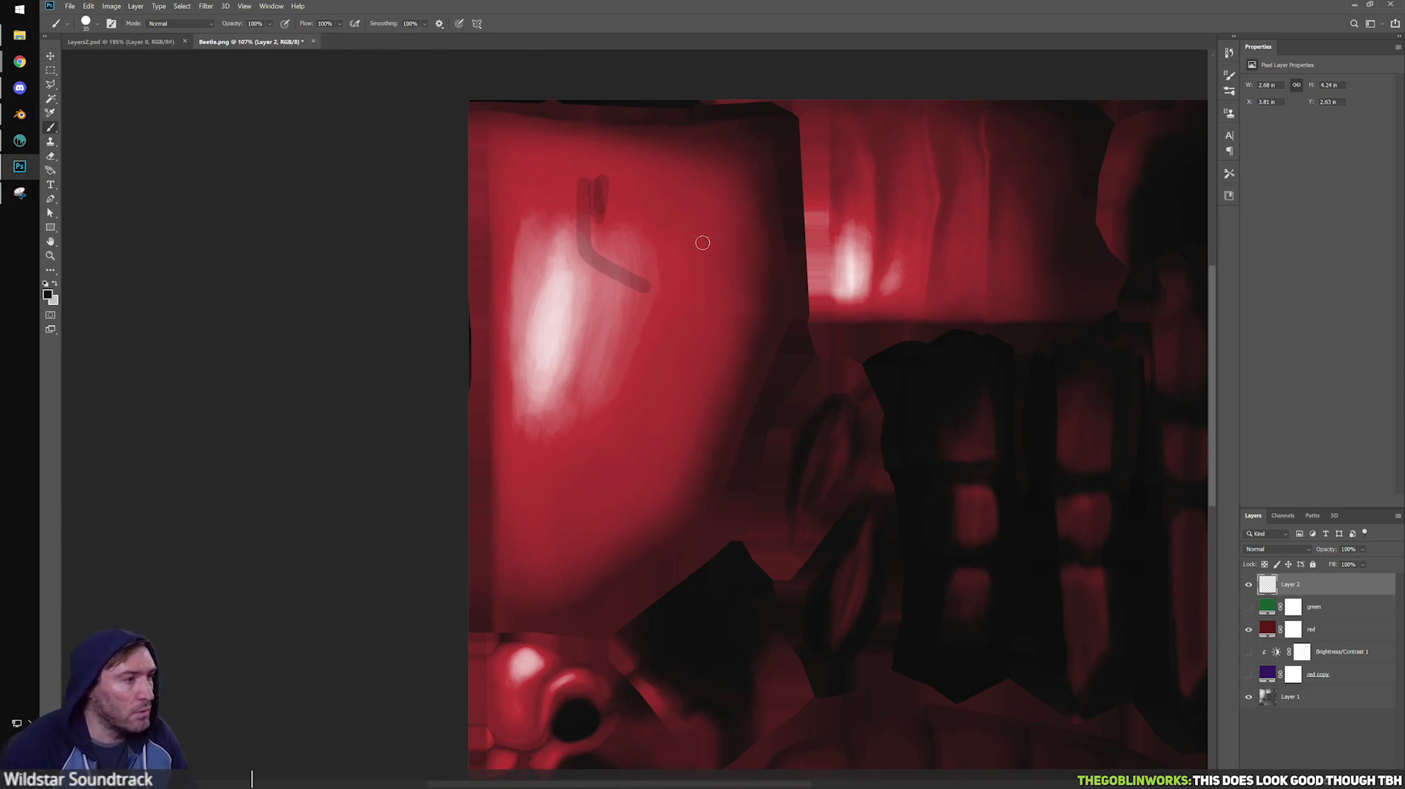
{"action": "mouse_move", "coordinate": [595, 241]}
{"action": "left_mouse_down"}
{"action": "mouse_move", "coordinate": [571, 337]}
{"action": "mouse_move", "coordinate": [618, 446]}
{"action": "mouse_move", "coordinate": [648, 257]}
{"action": "mouse_move", "coordinate": [572, 450]}
{"action": "left_mouse_up"}
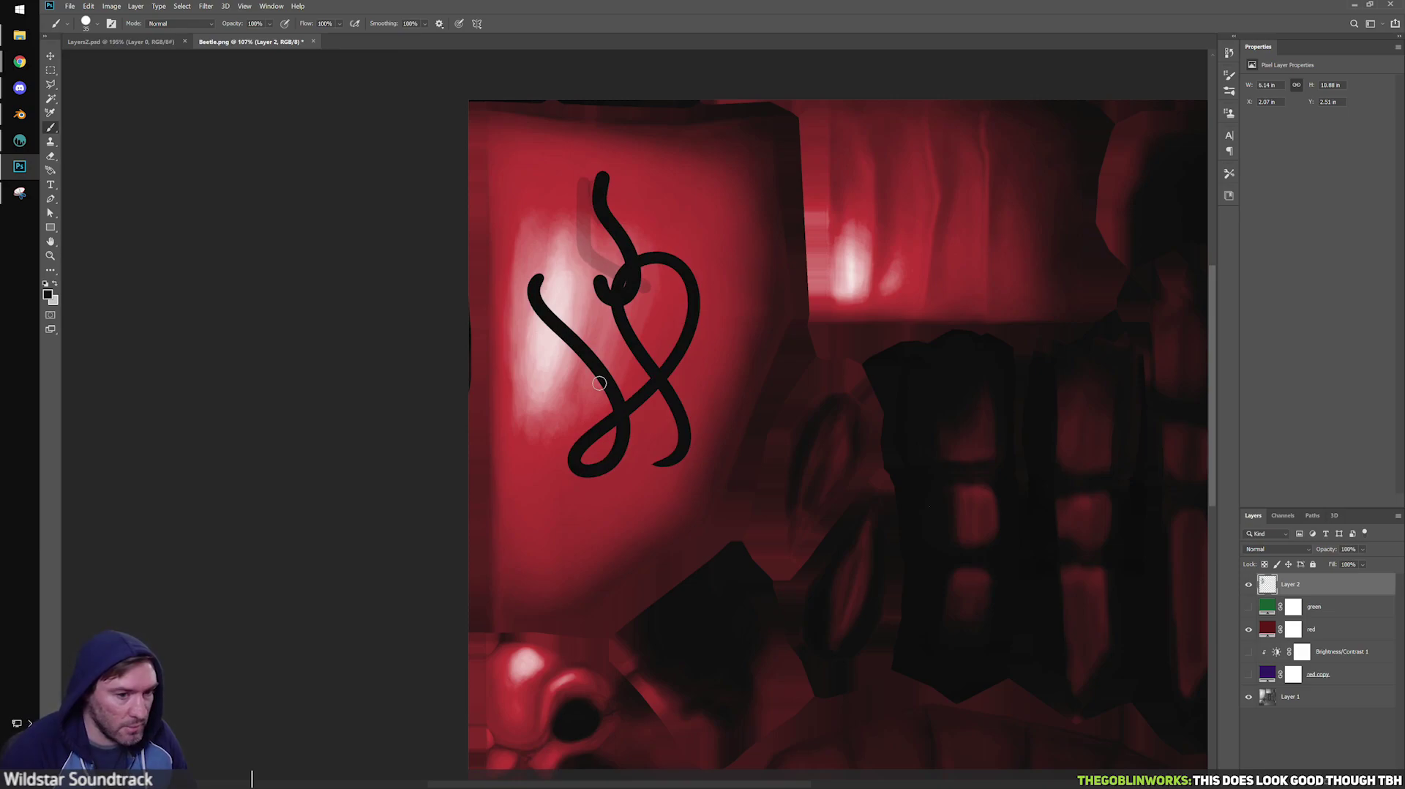
{"action": "scroll", "coordinate": [675, 341], "scroll_direction": "up", "scroll_amount": 2, "text": "alt"}
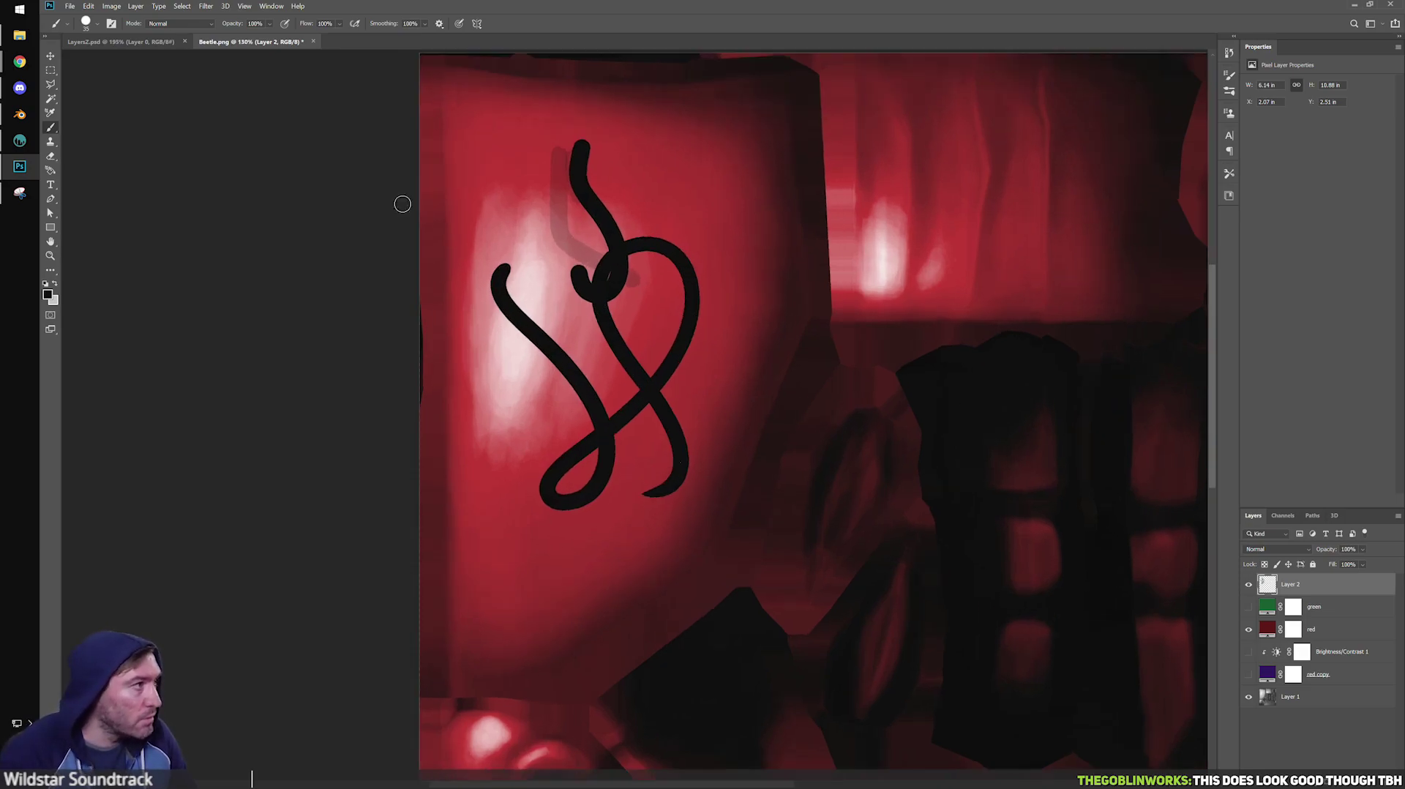
Draw more freehand black test strokes over the large shell, hiding the red fill layer and Layer 1 to judge the strokes alone.
{"action": "left_click", "coordinate": [97, 26]}
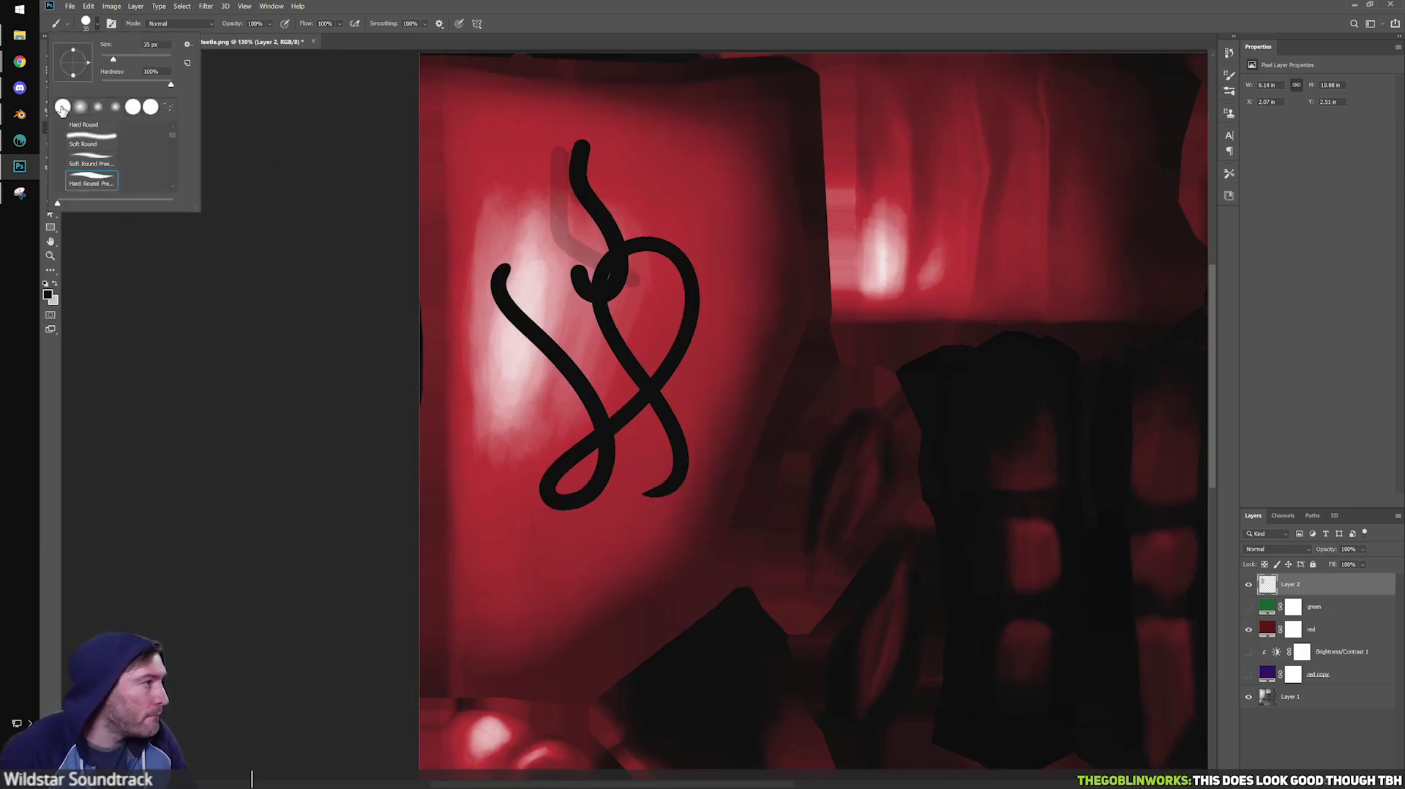
{"action": "scroll", "coordinate": [173, 206], "scroll_direction": "up", "scroll_amount": 4}
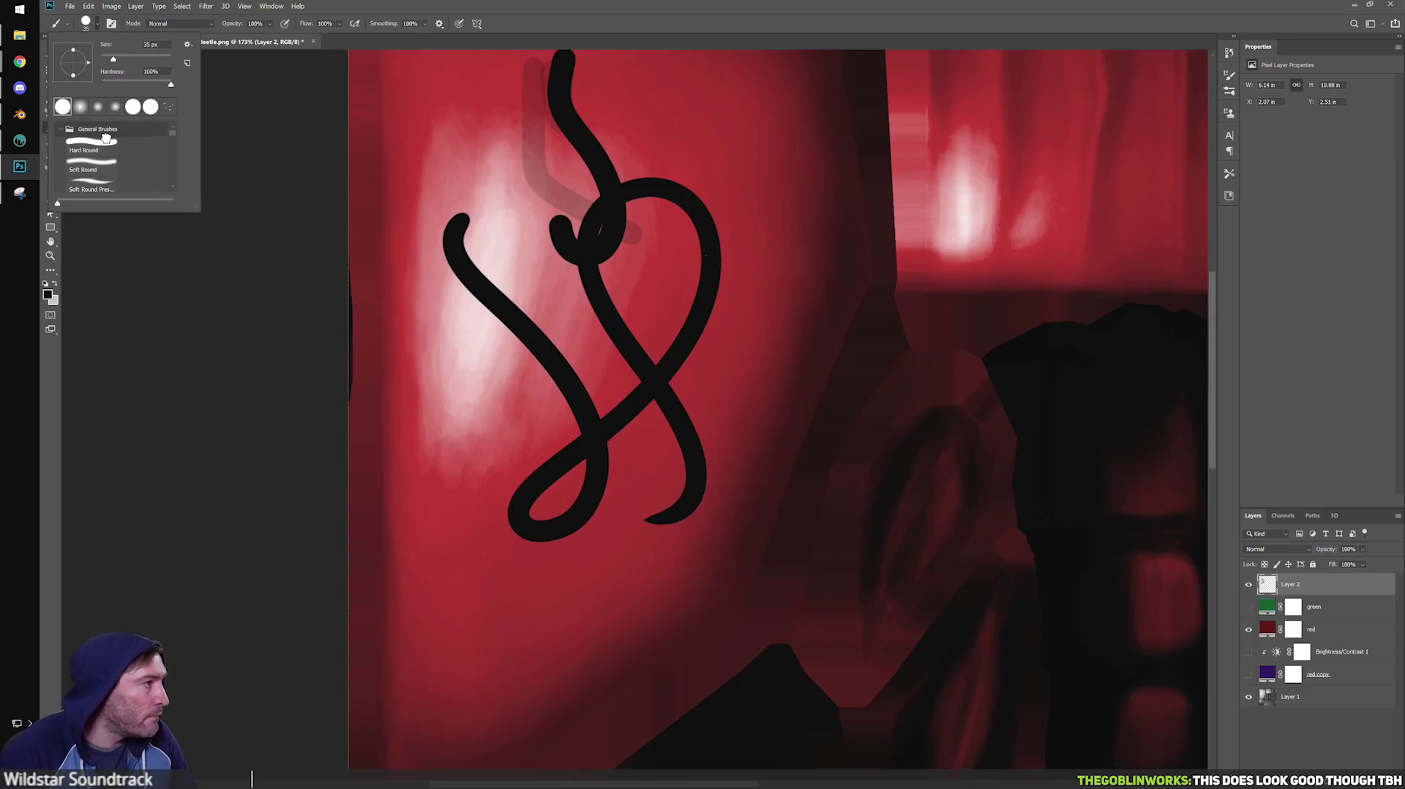
{"action": "left_click_drag", "start_coordinate": [754, 153], "coordinate": [672, 314]}
{"action": "scroll", "coordinate": [684, 389], "scroll_direction": "up", "scroll_amount": 5, "text": "alt"}
{"action": "scroll", "coordinate": [718, 407], "scroll_direction": "down", "scroll_amount": 4, "text": "alt"}
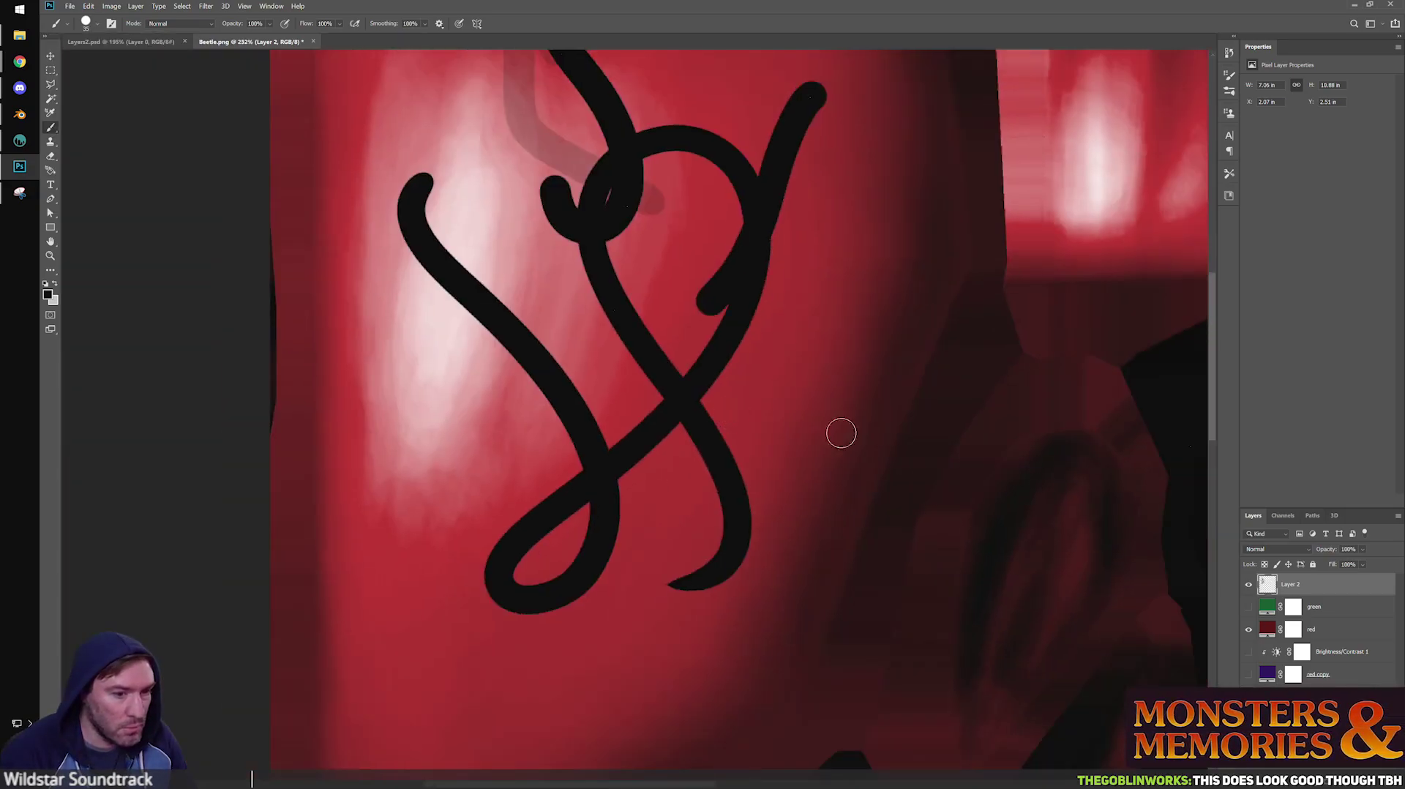
{"action": "left_click", "coordinate": [1249, 631]}
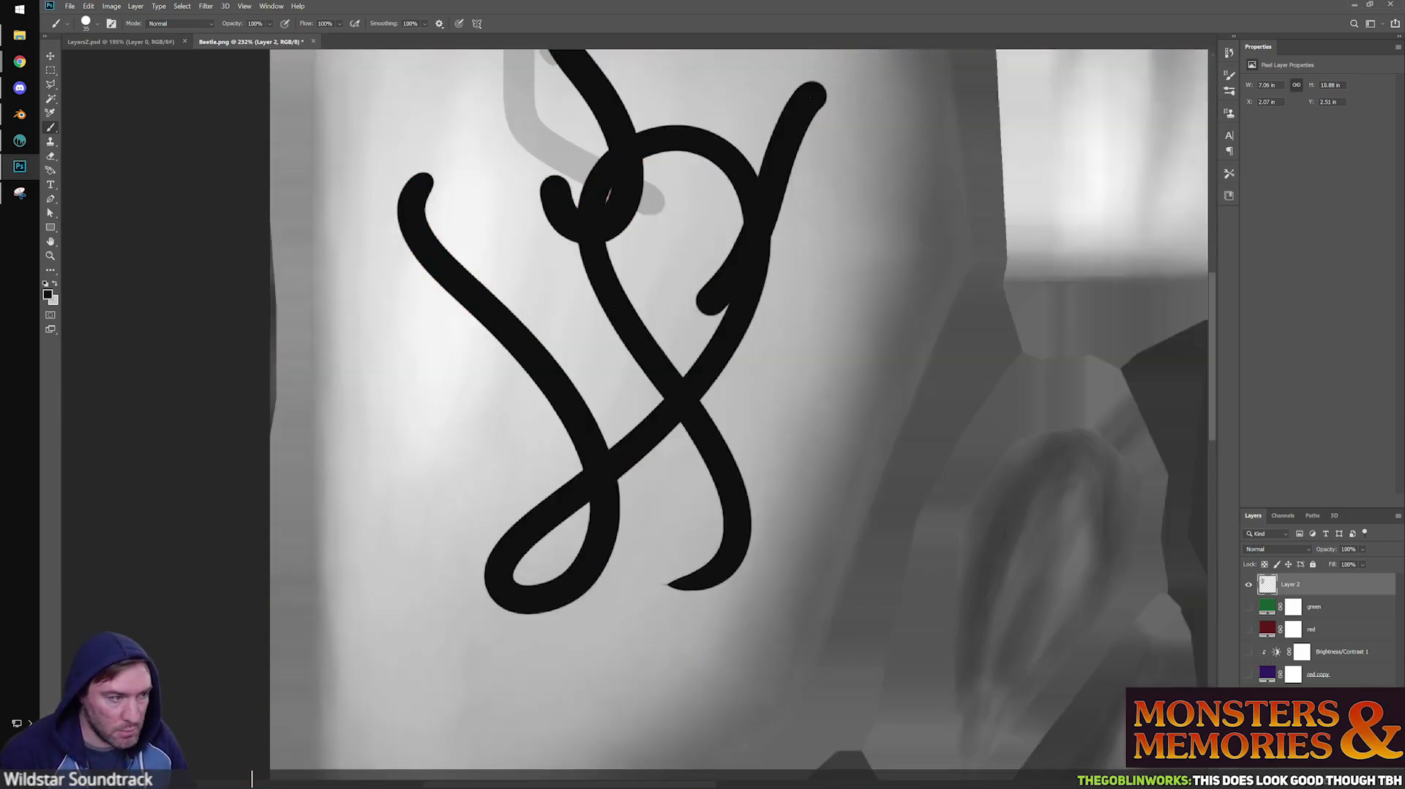
{"action": "left_click_drag", "start_coordinate": [689, 314], "coordinate": [664, 468]}
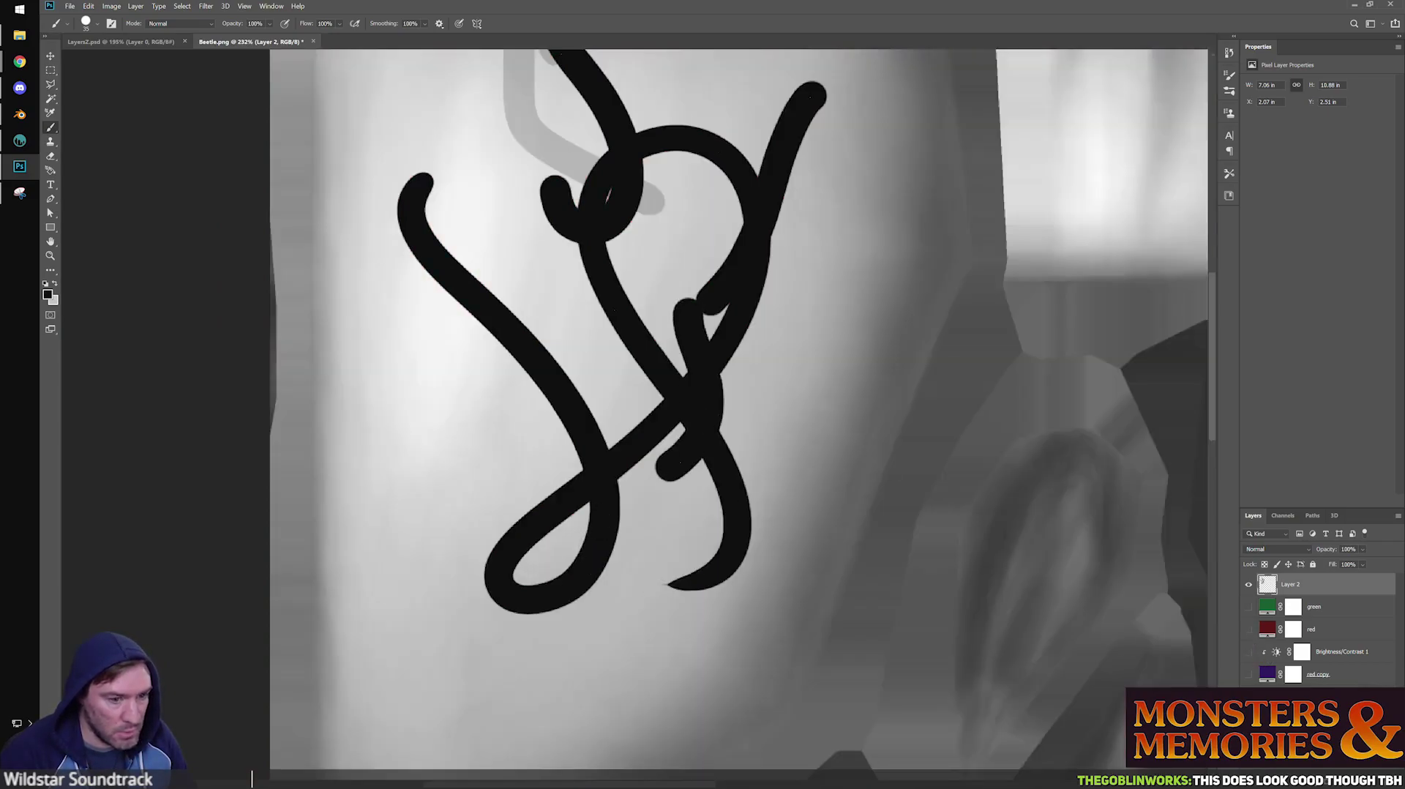
{"action": "left_click", "coordinate": [1248, 696]}
{"action": "mouse_move", "coordinate": [712, 320]}
{"action": "left_mouse_down"}
{"action": "mouse_move", "coordinate": [748, 531]}
{"action": "mouse_move", "coordinate": [685, 545]}
{"action": "left_mouse_up"}
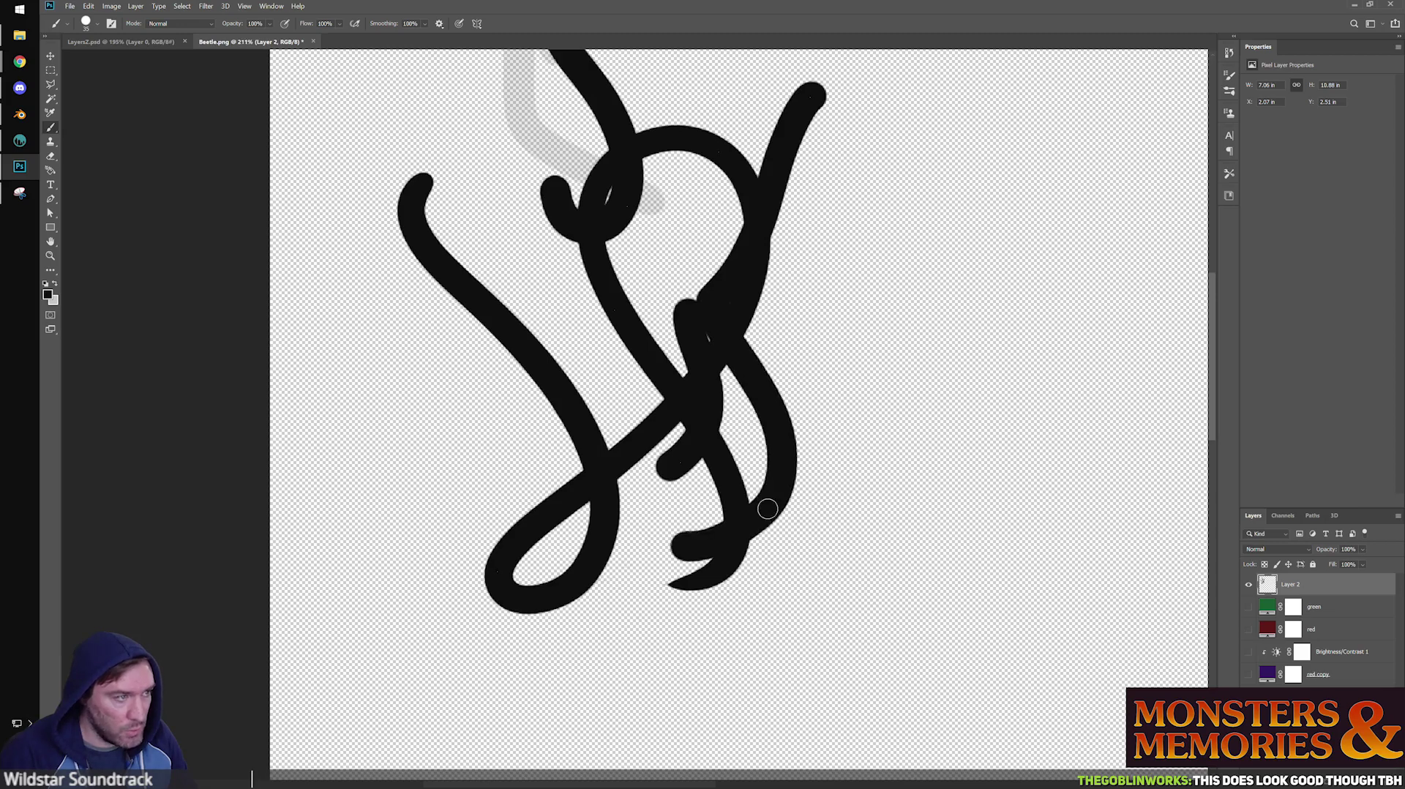
Clear all the black test strokes from the top layer.
{"action": "scroll", "coordinate": [762, 503], "scroll_direction": "down", "scroll_amount": 5, "text": "alt"}
{"action": "scroll", "coordinate": [802, 508], "scroll_direction": "up", "scroll_amount": 3, "text": "alt"}
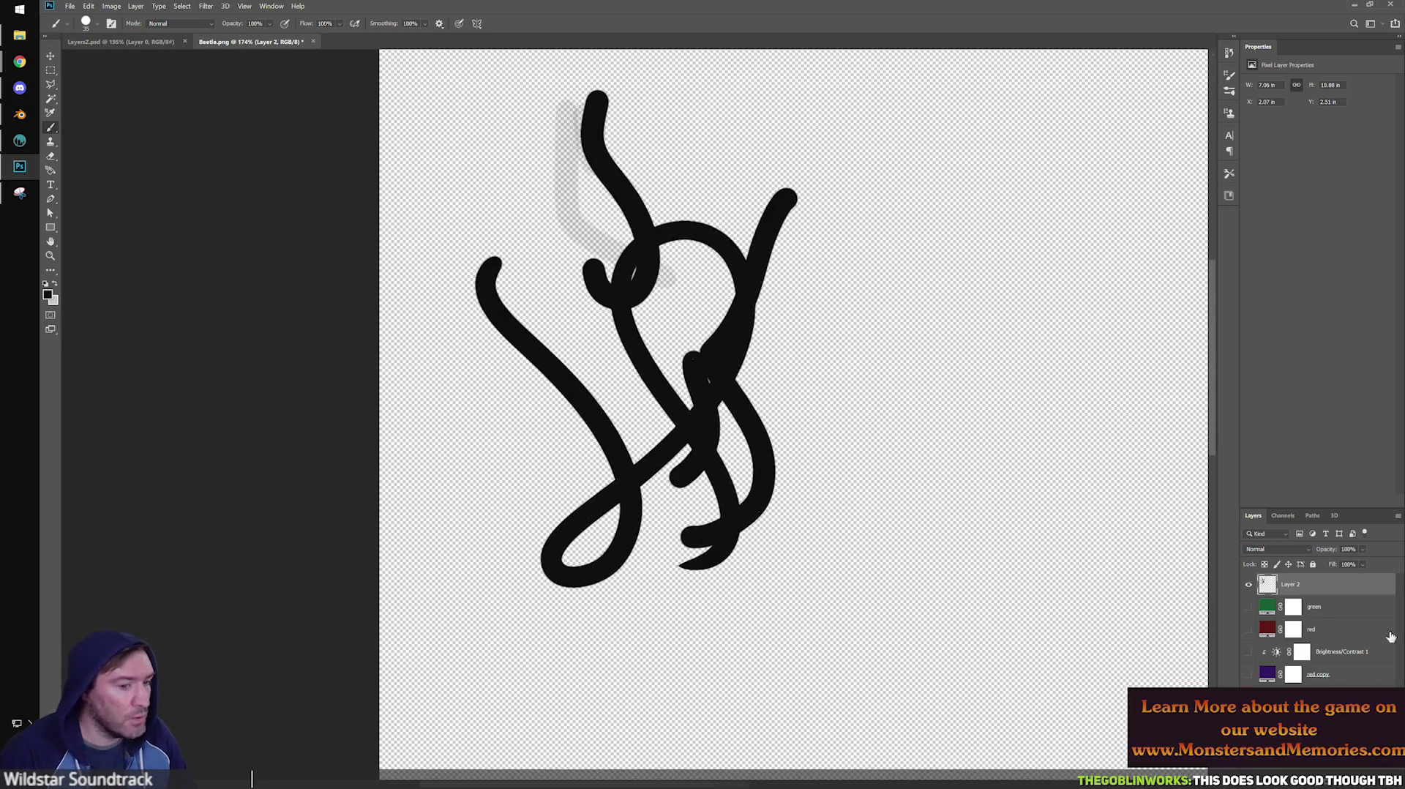
{"action": "scroll", "coordinate": [966, 538], "scroll_direction": "down", "scroll_amount": 4, "text": "alt"}
{"action": "key", "text": "Delete"}
{"action": "scroll", "coordinate": [877, 461], "scroll_direction": "up", "scroll_amount": 3, "text": "alt"}
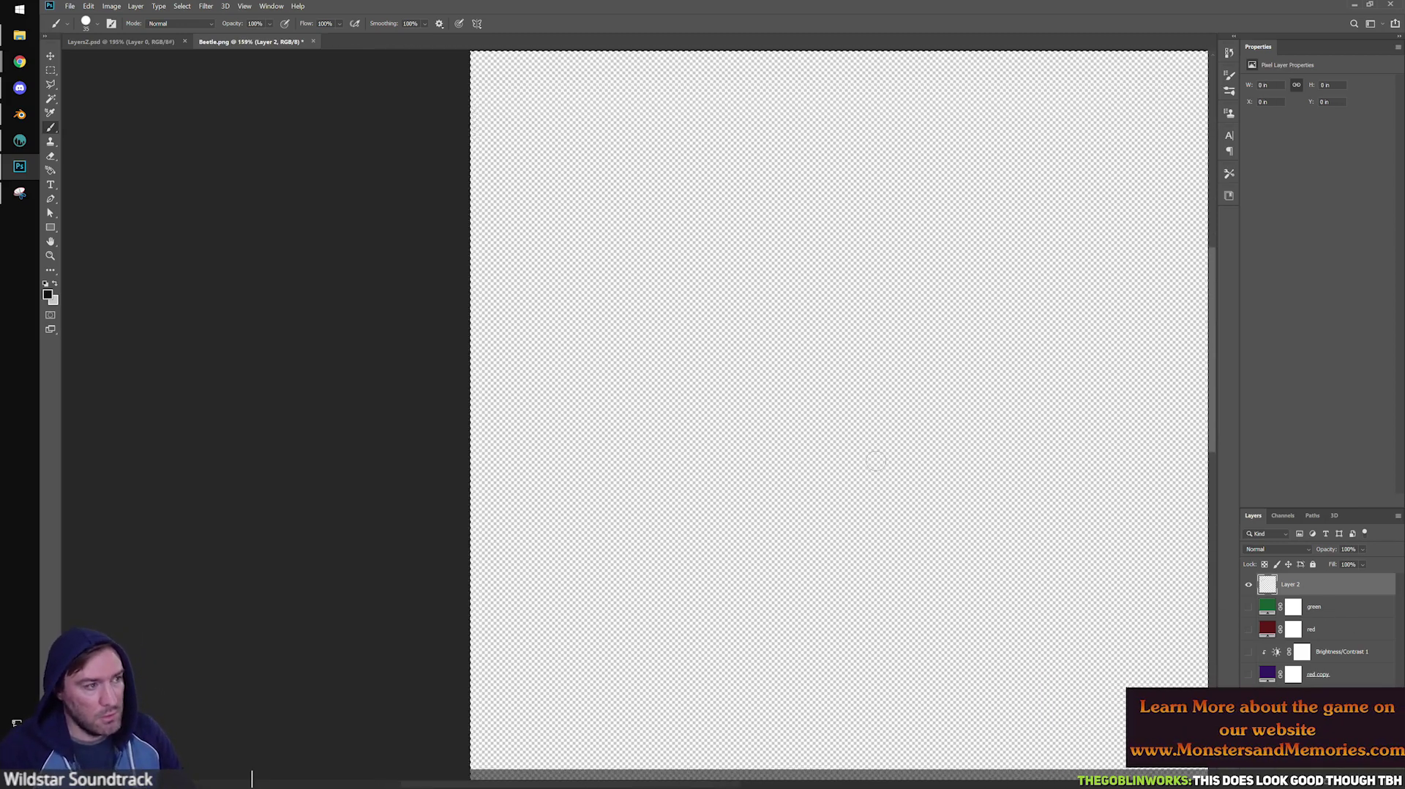
{"action": "scroll", "coordinate": [815, 445], "scroll_direction": "up", "scroll_amount": 2, "text": "alt"}
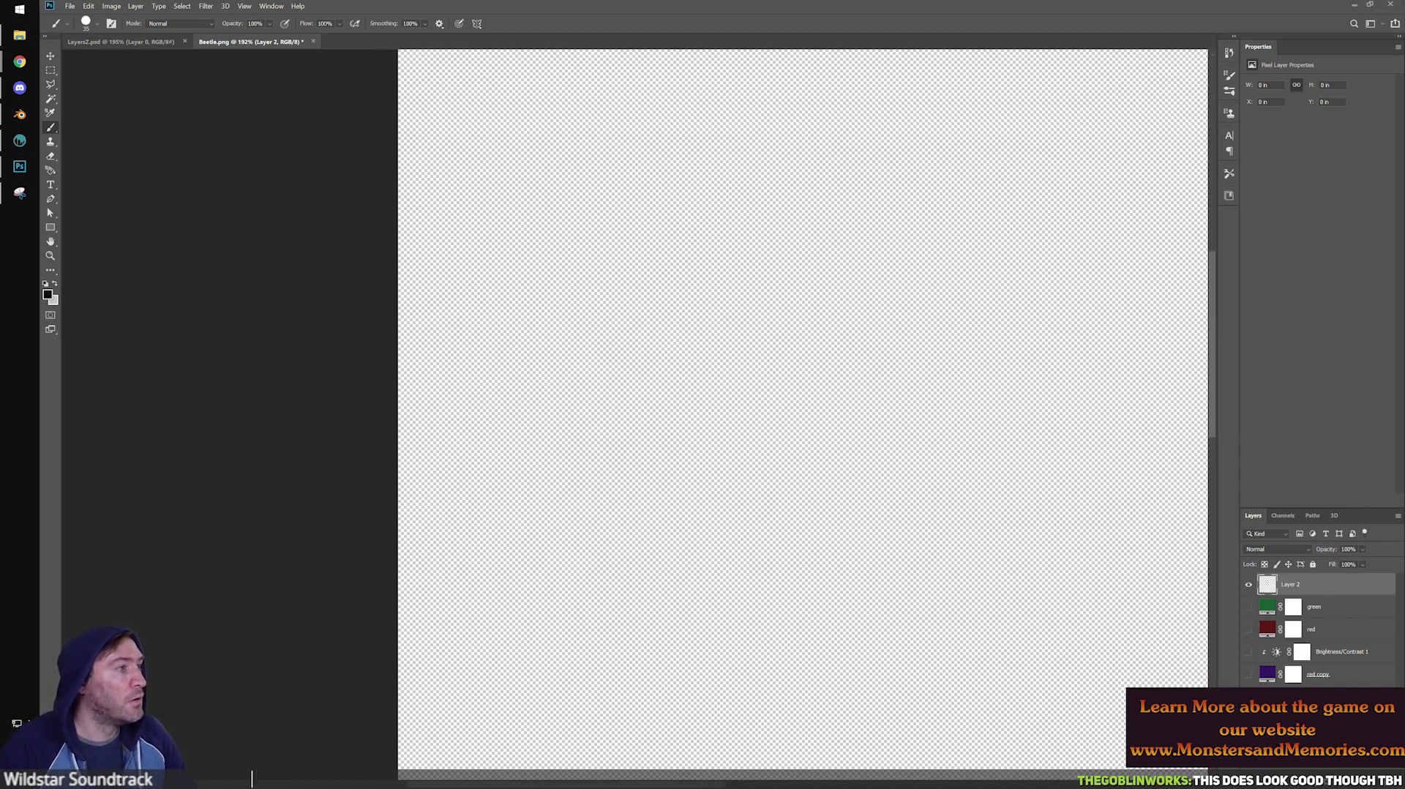
Draw one short curved black stroke on the cleared layer and show the red fill layer and Layer 1 again.
{"action": "mouse_move", "coordinate": [692, 191]}
{"action": "left_mouse_down"}
{"action": "mouse_move", "coordinate": [724, 275]}
{"action": "mouse_move", "coordinate": [662, 346]}
{"action": "left_mouse_up"}
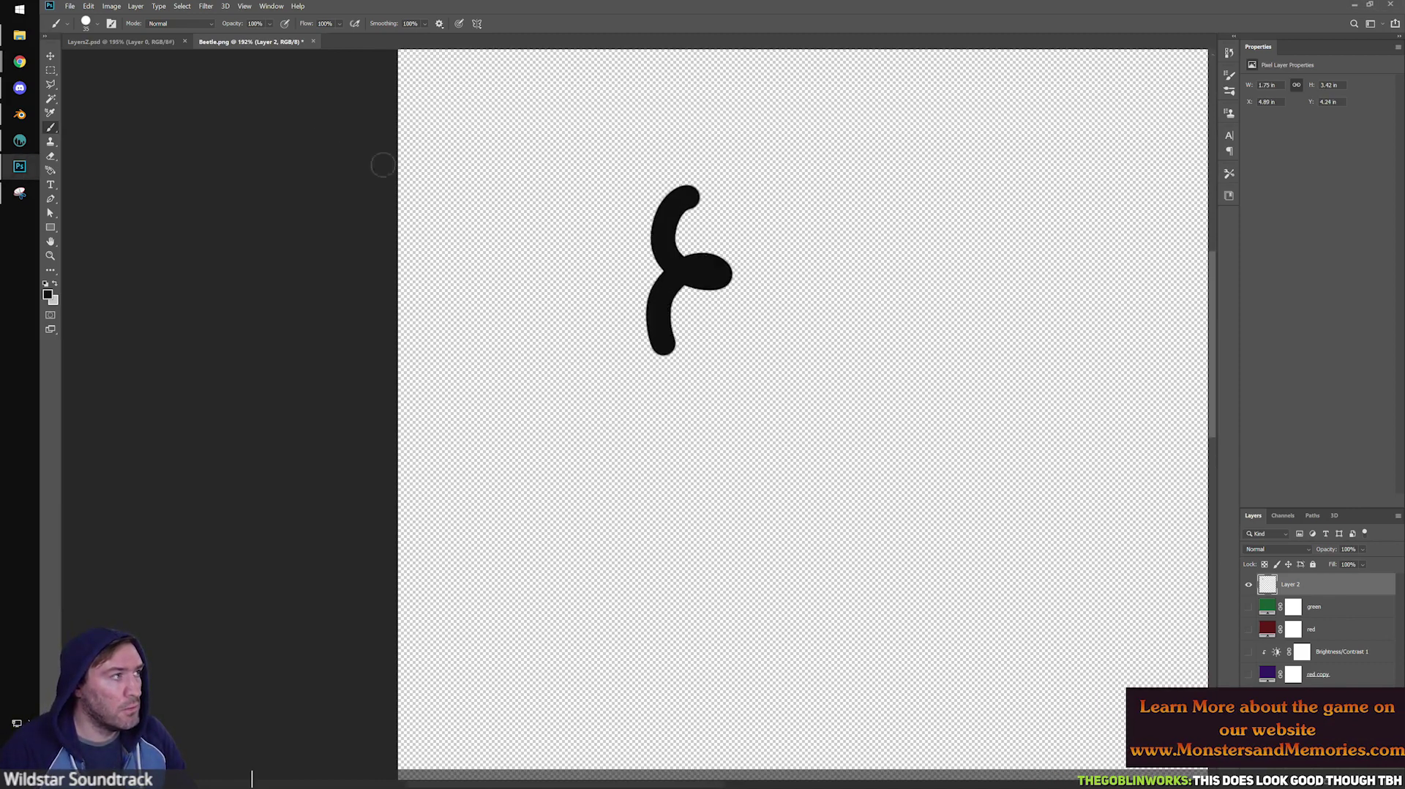
{"action": "left_click_drag", "start_coordinate": [795, 259], "coordinate": [727, 327]}
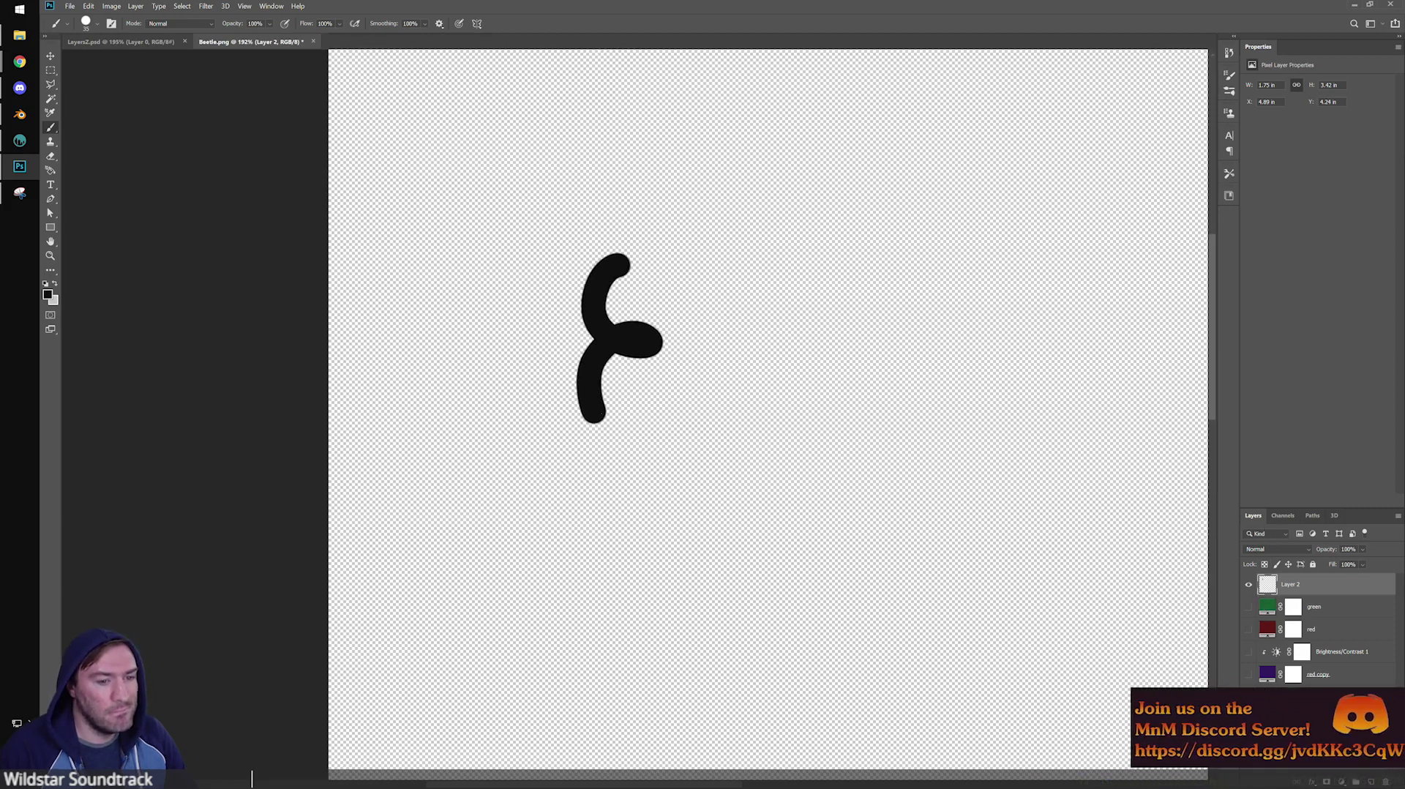
{"action": "left_click", "coordinate": [1249, 629]}
{"action": "scroll", "coordinate": [874, 410], "scroll_direction": "down", "scroll_amount": 2, "text": "alt"}
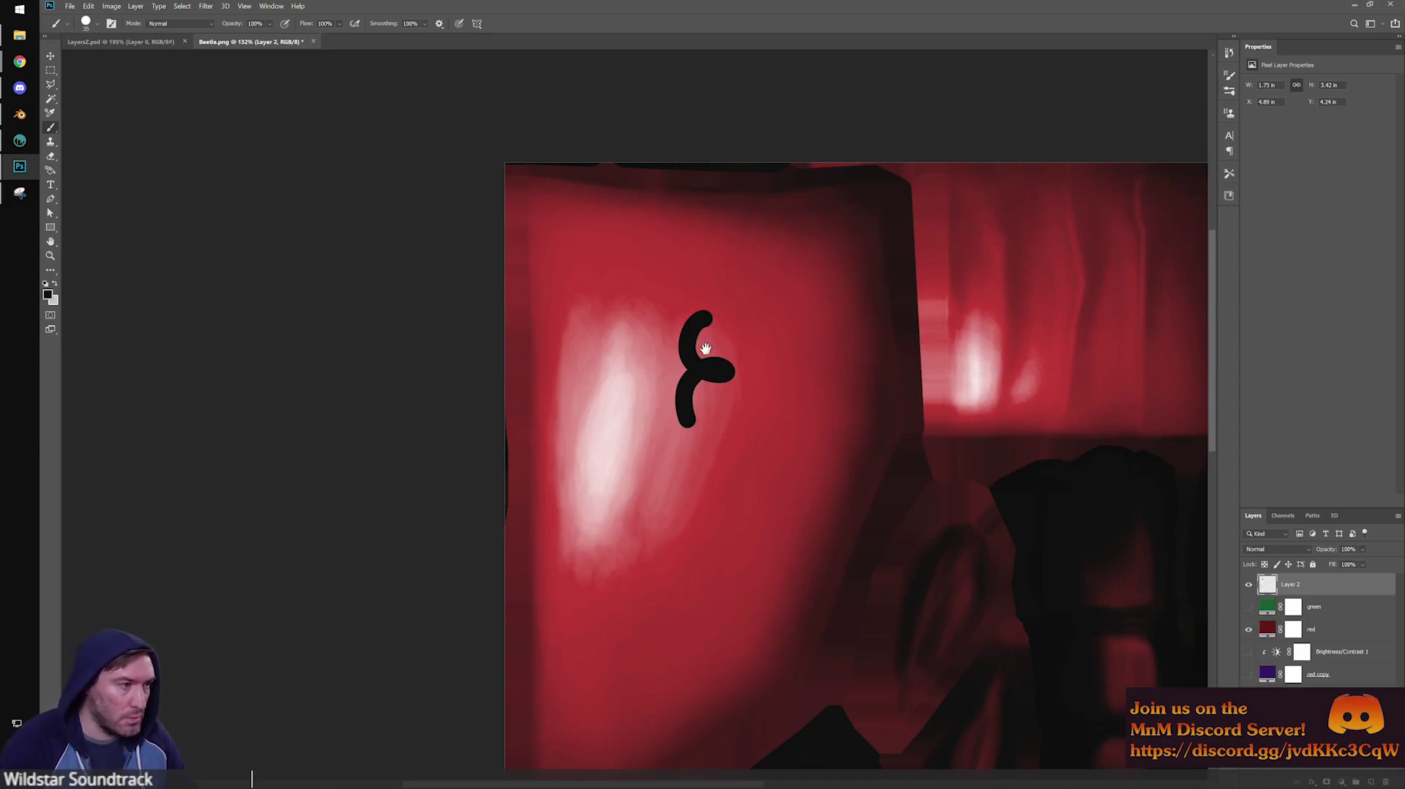
{"action": "left_click_drag", "start_coordinate": [708, 375], "coordinate": [688, 340]}
Enlarge the brush and paint a thick black crescent marking with a round dot inside its curve on the large shell.
{"action": "mouse_move", "coordinate": [576, 216]}
{"action": "left_mouse_down"}
{"action": "mouse_move", "coordinate": [586, 315]}
{"action": "mouse_move", "coordinate": [863, 408]}
{"action": "mouse_move", "coordinate": [714, 648]}
{"action": "mouse_move", "coordinate": [781, 448]}
{"action": "mouse_move", "coordinate": [772, 479]}
{"action": "mouse_move", "coordinate": [727, 394]}
{"action": "mouse_move", "coordinate": [611, 333]}
{"action": "mouse_move", "coordinate": [582, 223]}
{"action": "mouse_move", "coordinate": [589, 322]}
{"action": "mouse_move", "coordinate": [738, 389]}
{"action": "left_mouse_up"}
{"action": "key", "text": "bracketright"}
{"action": "key", "text": "bracketright"}
{"action": "key", "text": "bracketright"}
{"action": "key", "text": "bracketright"}
{"action": "key", "text": "bracketright"}
{"action": "key", "text": "bracketright"}
{"action": "key", "text": "bracketright"}
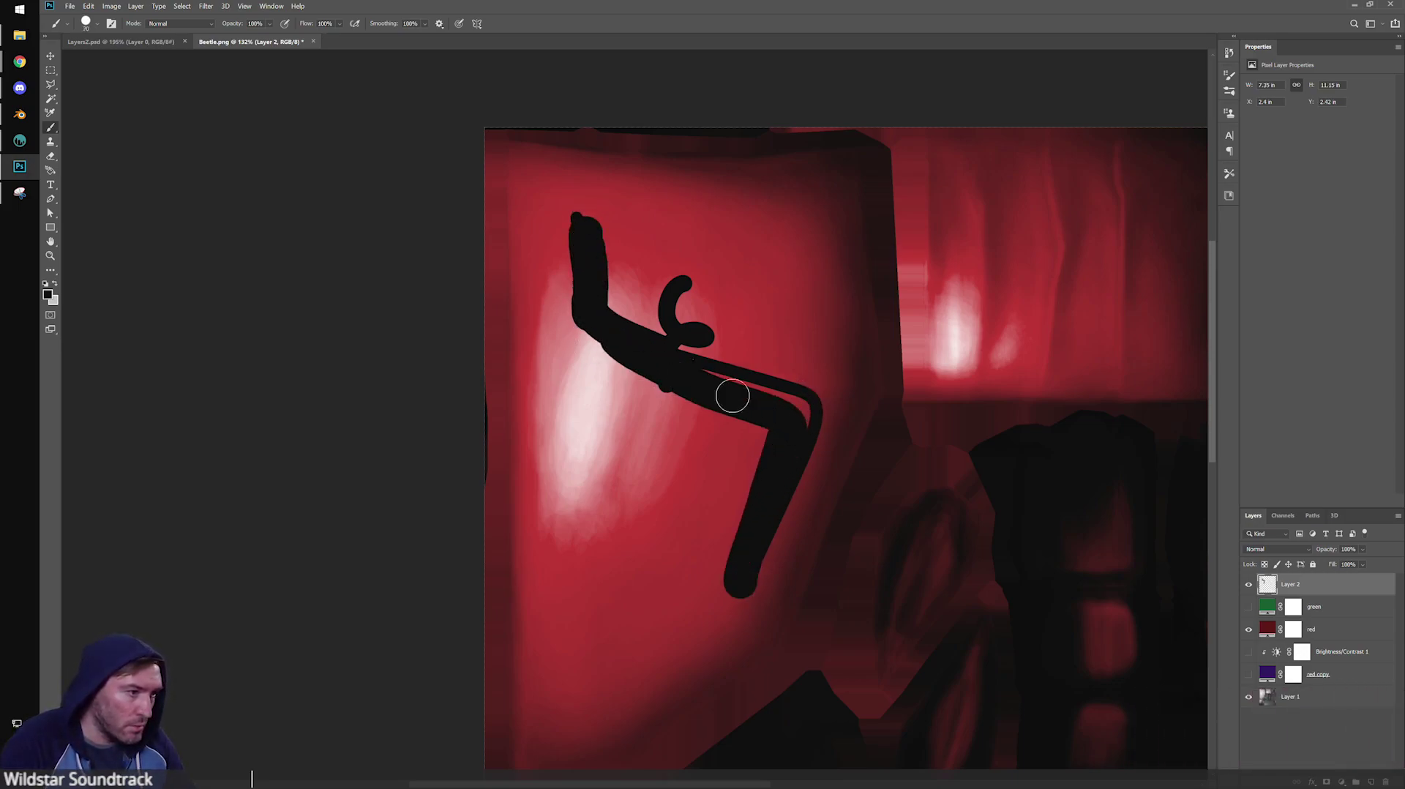
{"action": "mouse_move", "coordinate": [592, 238]}
{"action": "left_mouse_down"}
{"action": "mouse_move", "coordinate": [693, 364]}
{"action": "mouse_move", "coordinate": [758, 399]}
{"action": "mouse_move", "coordinate": [754, 477]}
{"action": "mouse_move", "coordinate": [771, 401]}
{"action": "mouse_move", "coordinate": [666, 582]}
{"action": "mouse_move", "coordinate": [595, 603]}
{"action": "mouse_move", "coordinate": [641, 598]}
{"action": "left_mouse_up"}
{"action": "left_click_drag", "start_coordinate": [612, 451], "coordinate": [631, 474]}
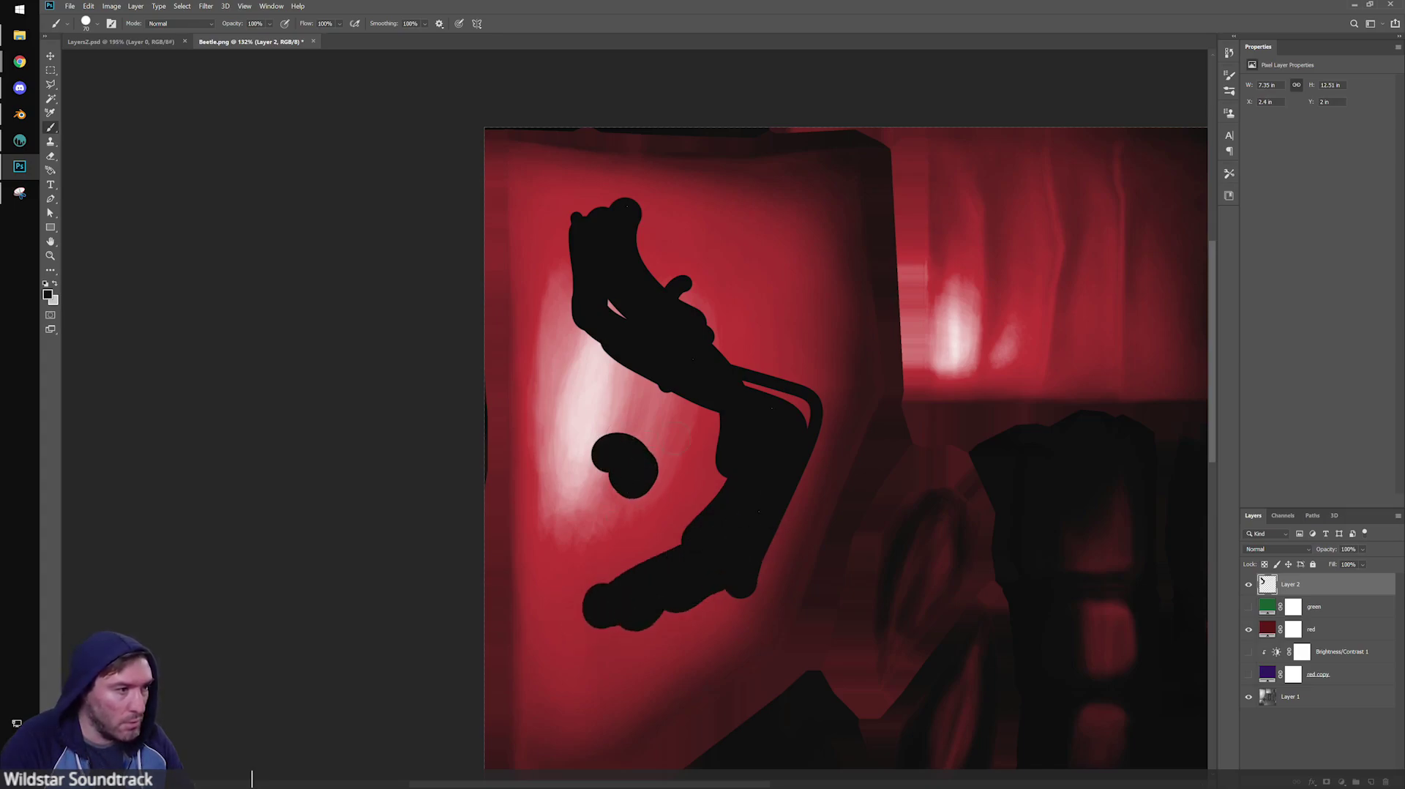
{"action": "mouse_move", "coordinate": [753, 508]}
{"action": "left_mouse_down"}
{"action": "mouse_move", "coordinate": [627, 226]}
{"action": "mouse_move", "coordinate": [780, 487]}
{"action": "mouse_move", "coordinate": [719, 549]}
{"action": "mouse_move", "coordinate": [621, 226]}
{"action": "mouse_move", "coordinate": [636, 248]}
{"action": "mouse_move", "coordinate": [694, 226]}
{"action": "mouse_move", "coordinate": [746, 324]}
{"action": "mouse_move", "coordinate": [844, 432]}
{"action": "mouse_move", "coordinate": [866, 355]}
{"action": "mouse_move", "coordinate": [781, 537]}
{"action": "mouse_move", "coordinate": [655, 580]}
{"action": "left_mouse_up"}
Erase the rough outer and inner edges of the crescent to sharpen its upper tip and taper its lower end.
{"action": "key", "text": "e"}
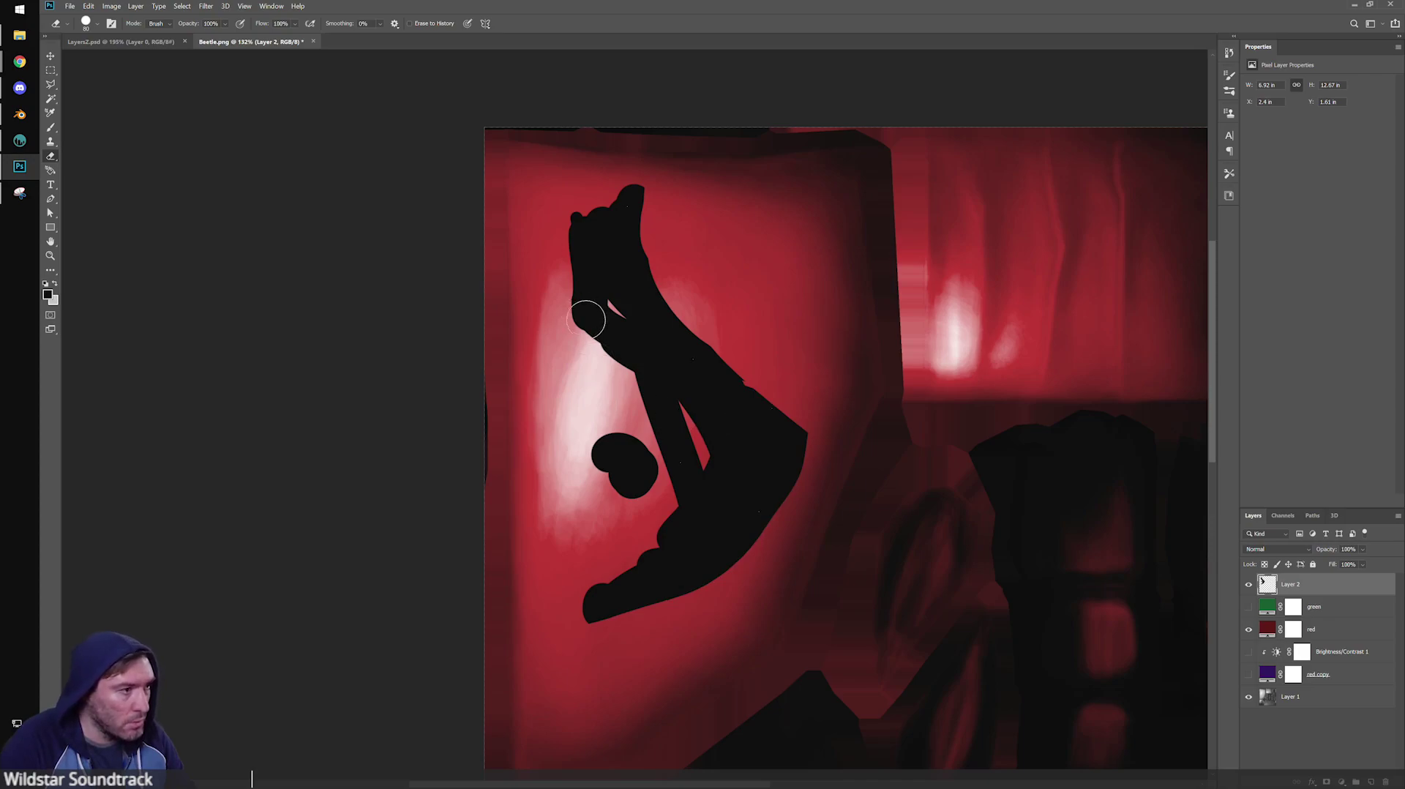
{"action": "left_click_drag", "start_coordinate": [571, 268], "coordinate": [586, 179]}
{"action": "left_click_drag", "start_coordinate": [730, 130], "coordinate": [623, 216]}
{"action": "mouse_move", "coordinate": [640, 380]}
{"action": "left_mouse_down"}
{"action": "mouse_move", "coordinate": [688, 468]}
{"action": "mouse_move", "coordinate": [625, 560]}
{"action": "mouse_move", "coordinate": [579, 586]}
{"action": "left_mouse_up"}
Brush more black onto the dot to round it out and smooth the crescent's outer edge.
{"action": "key", "text": "b"}
{"action": "mouse_move", "coordinate": [625, 463]}
{"action": "left_mouse_down"}
{"action": "mouse_move", "coordinate": [600, 453]}
{"action": "mouse_move", "coordinate": [604, 472]}
{"action": "left_mouse_up"}
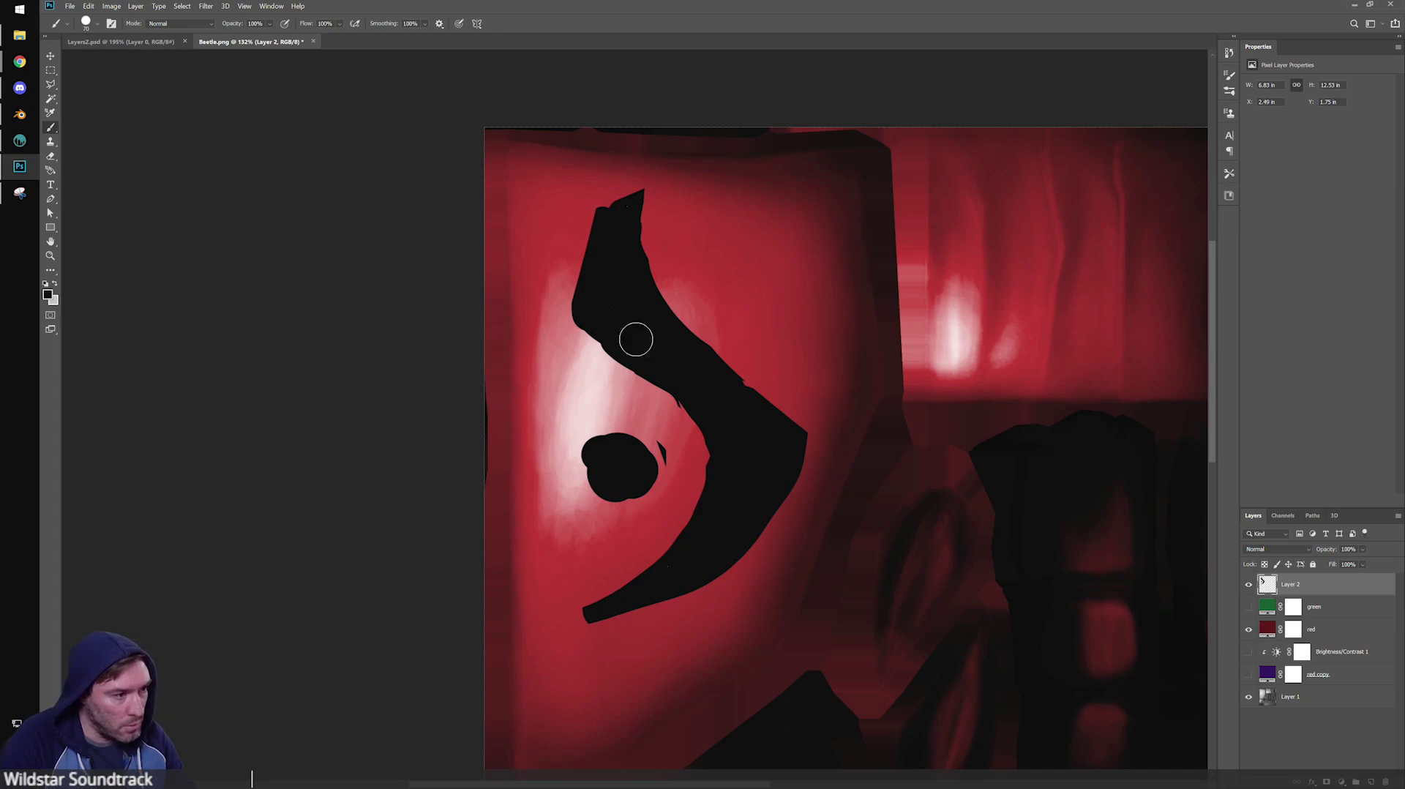
{"action": "mouse_move", "coordinate": [659, 322]}
{"action": "left_mouse_down"}
{"action": "mouse_move", "coordinate": [778, 420]}
{"action": "mouse_move", "coordinate": [765, 440]}
{"action": "mouse_move", "coordinate": [806, 439]}
{"action": "mouse_move", "coordinate": [746, 508]}
{"action": "left_mouse_up"}
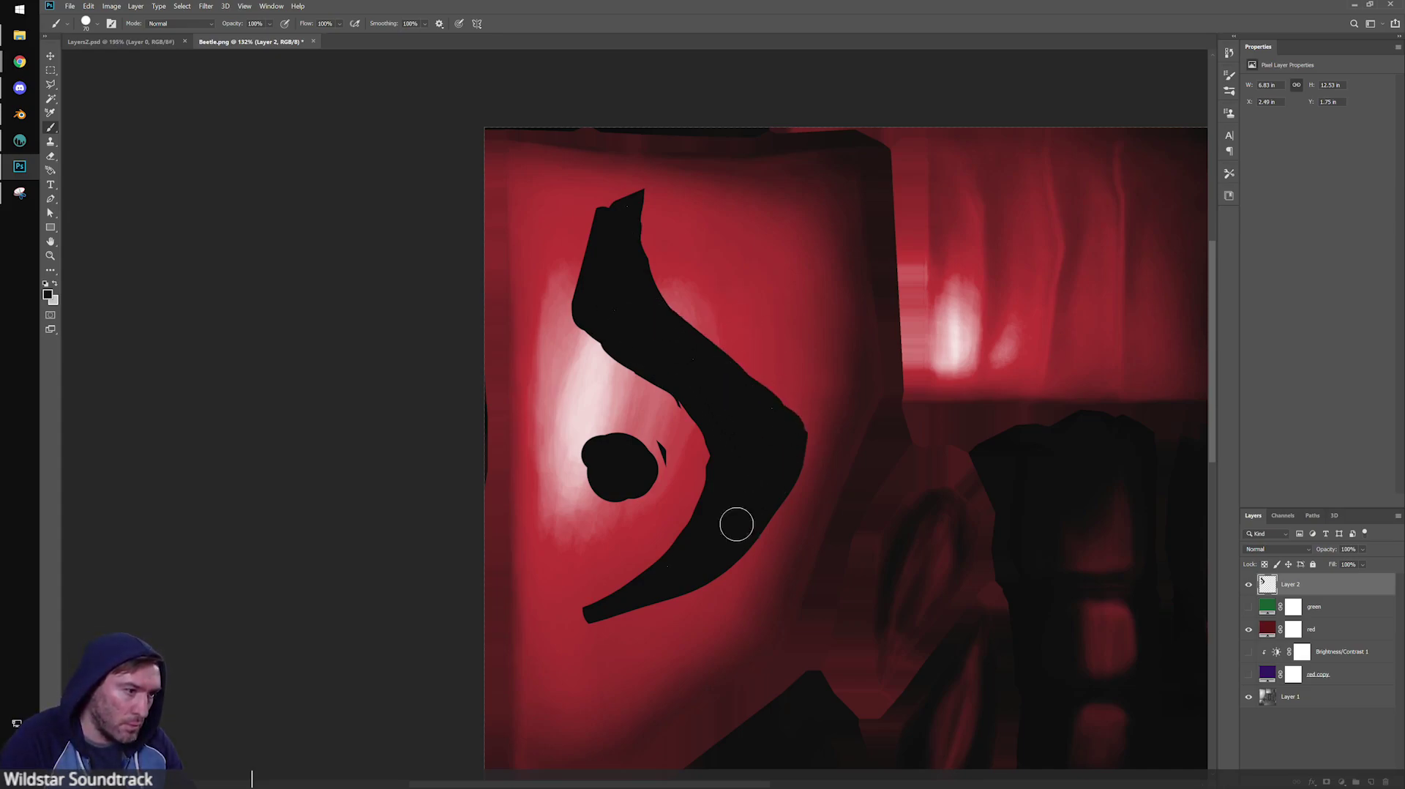
Compare blending modes on the marking layer, stepping from Linear Dodge (Add) through Soft Light, Linear Light, Hard Mix and Saturation to Luminosity.
{"action": "scroll", "coordinate": [881, 410], "scroll_direction": "down", "scroll_amount": 3, "text": "alt"}
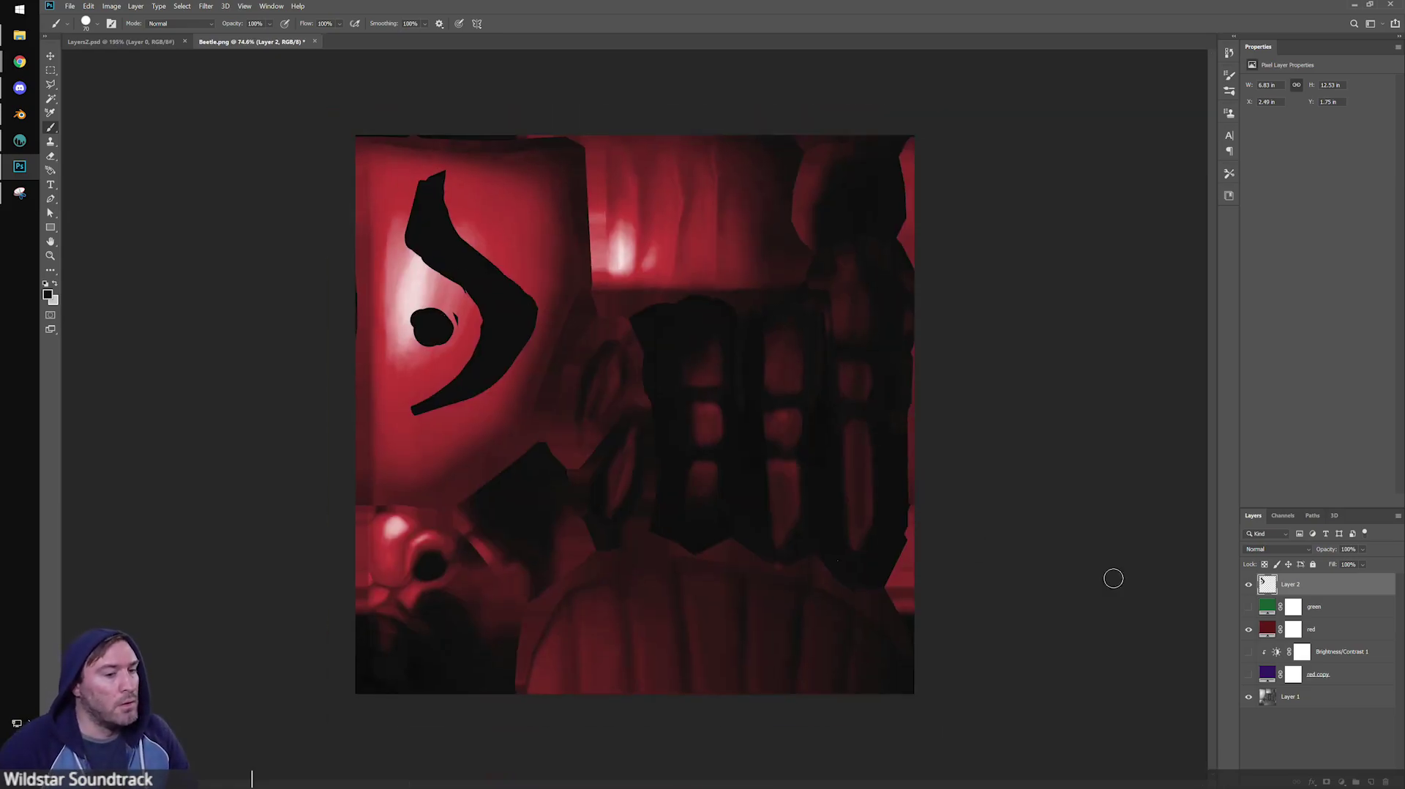
{"action": "left_click", "coordinate": [1274, 549]}
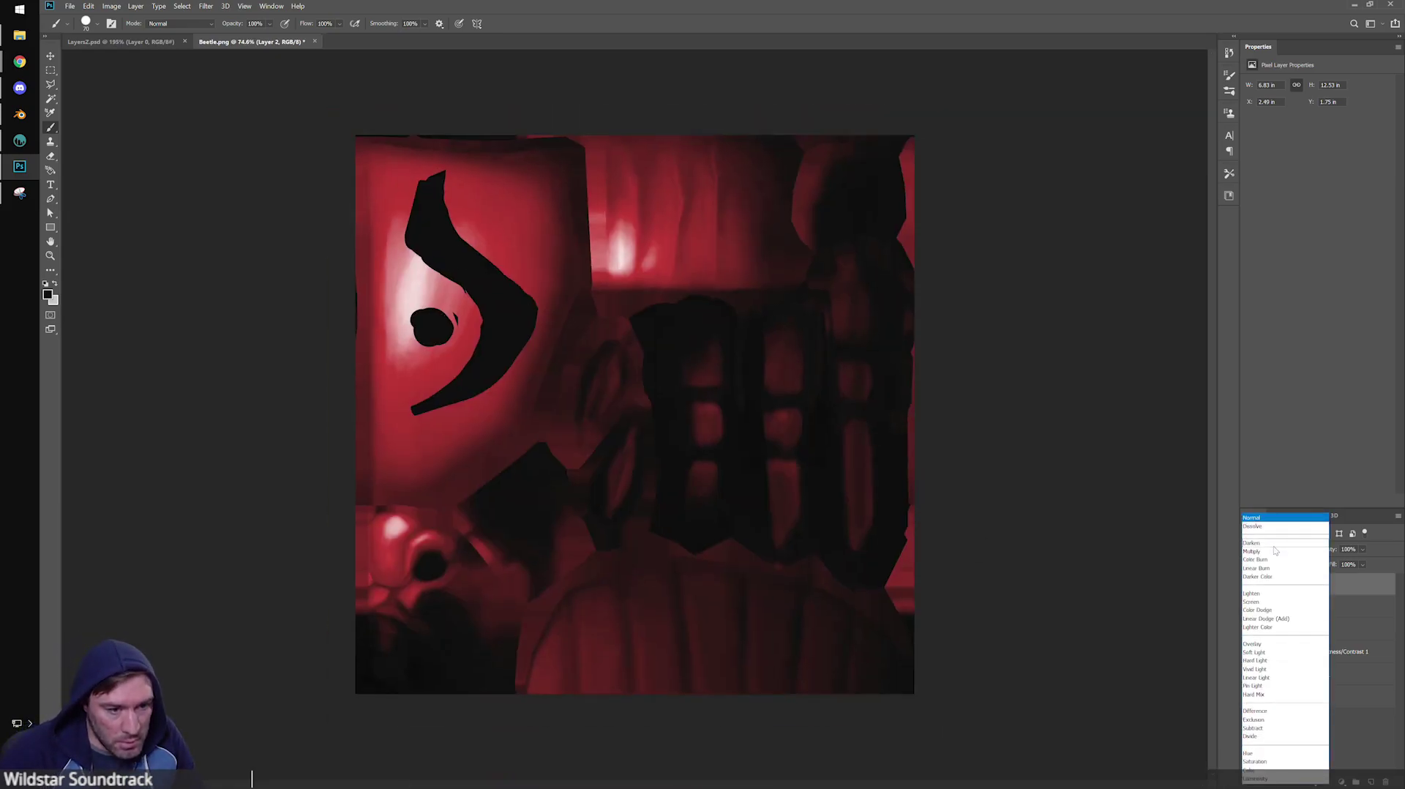
{"action": "left_click", "coordinate": [1270, 619]}
{"action": "key", "text": "Down"}
{"action": "key", "text": "Down"}
{"action": "key", "text": "Down"}
{"action": "key", "text": "Down"}
{"action": "key", "text": "Down"}
{"action": "key", "text": "Down"}
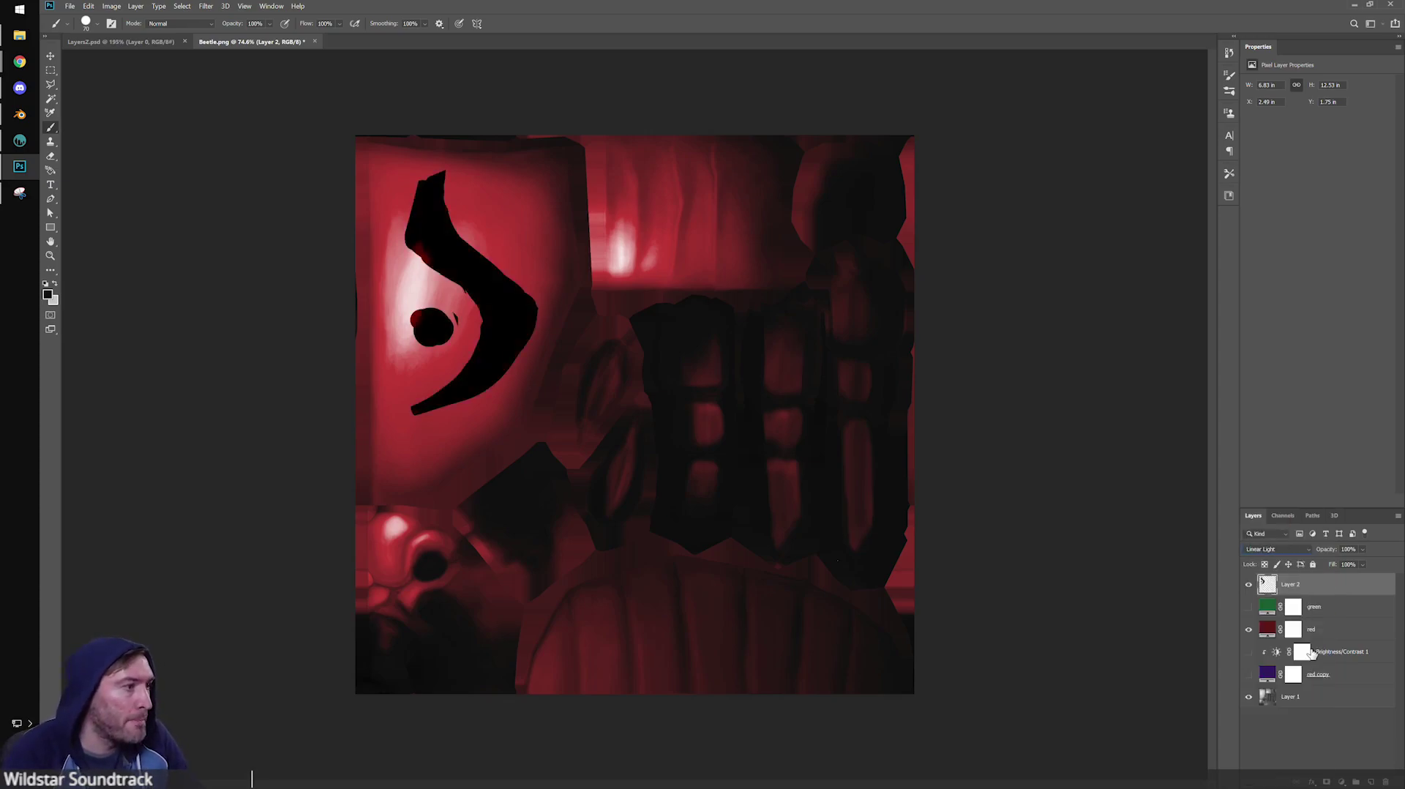
{"action": "key", "text": "Up"}
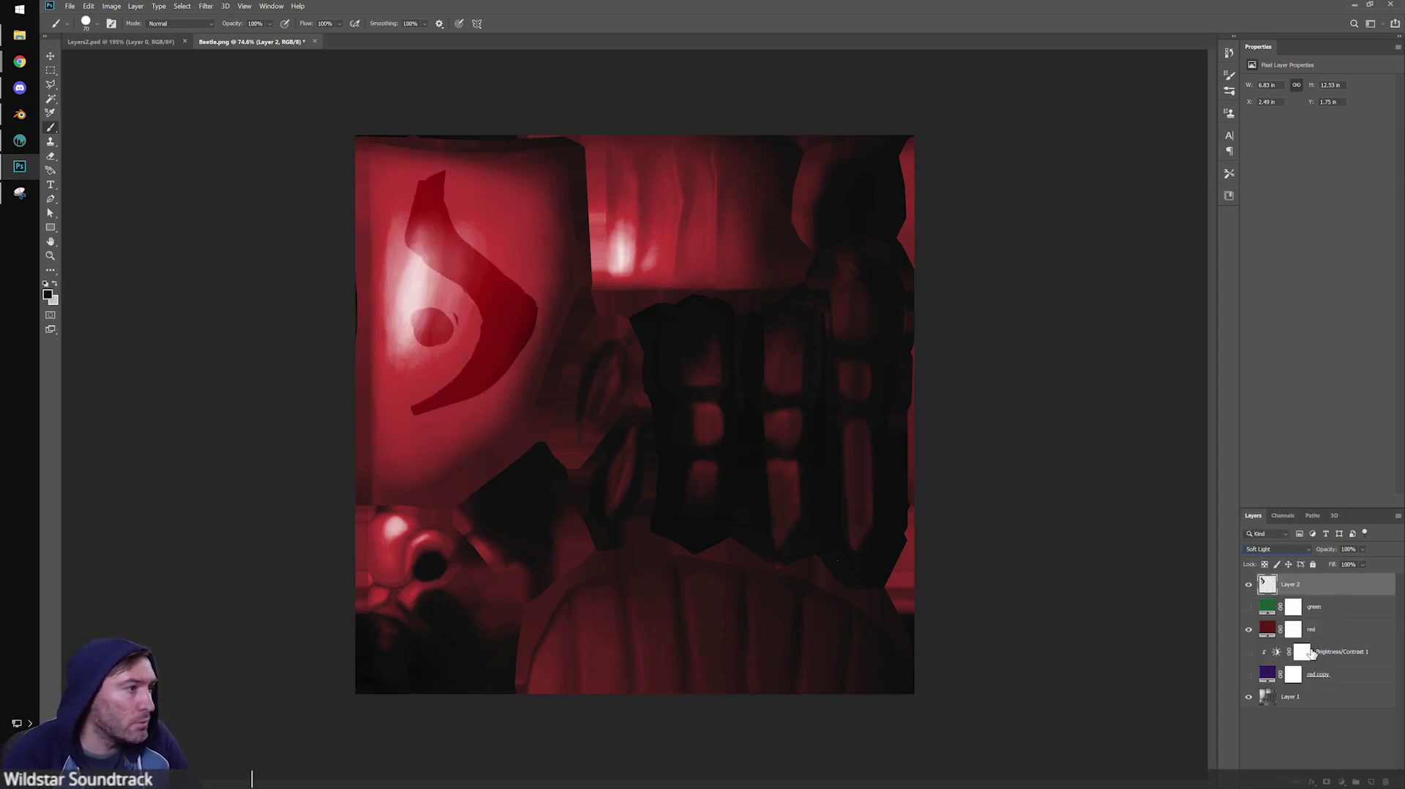
{"action": "key", "text": "Down"}
{"action": "key", "text": "Down"}
{"action": "key", "text": "Down"}
{"action": "key", "text": "Down"}
{"action": "key", "text": "Down"}
{"action": "key", "text": "Down"}
{"action": "key", "text": "Down"}
{"action": "key", "text": "Down"}
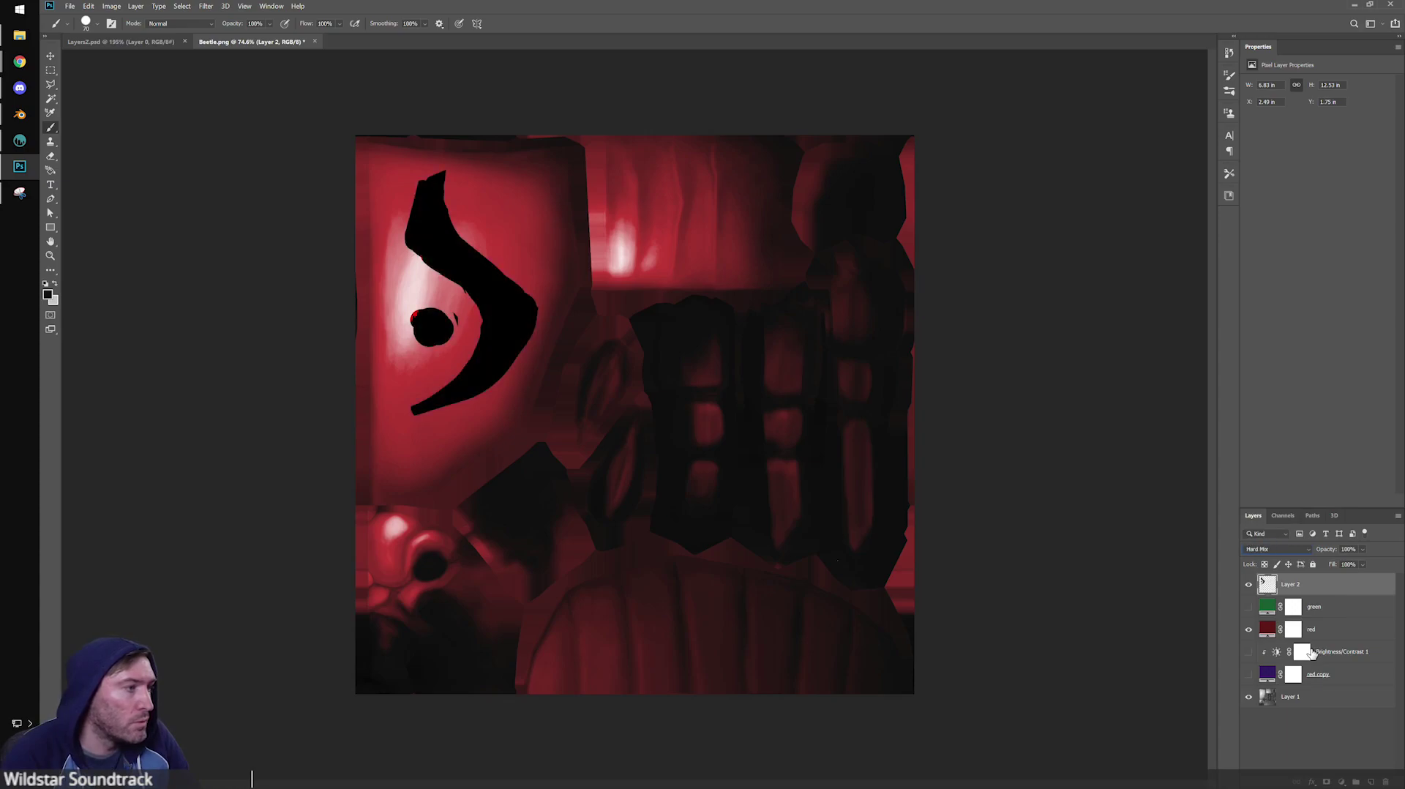
{"action": "key", "text": "Down"}
{"action": "key", "text": "Down"}
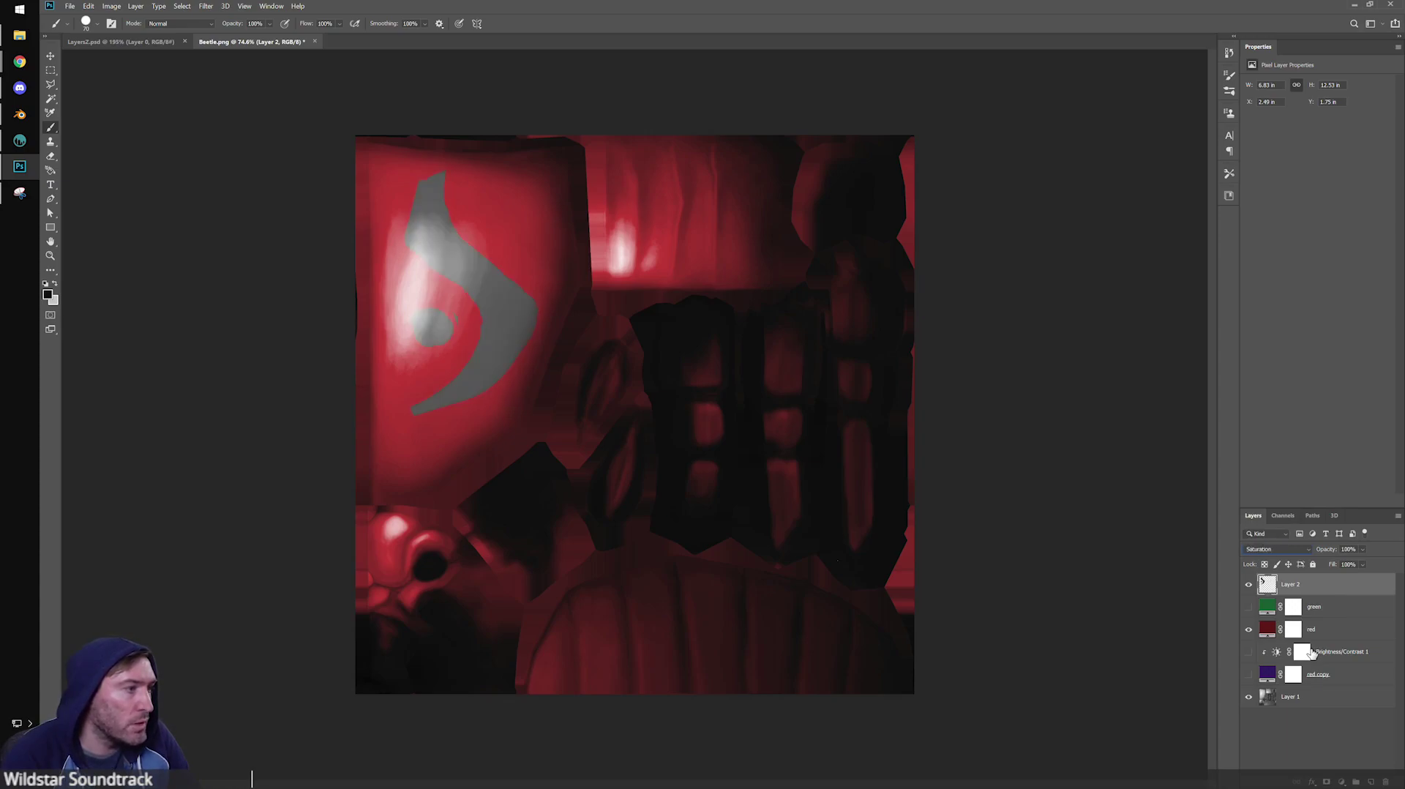
{"action": "key", "text": "Down"}
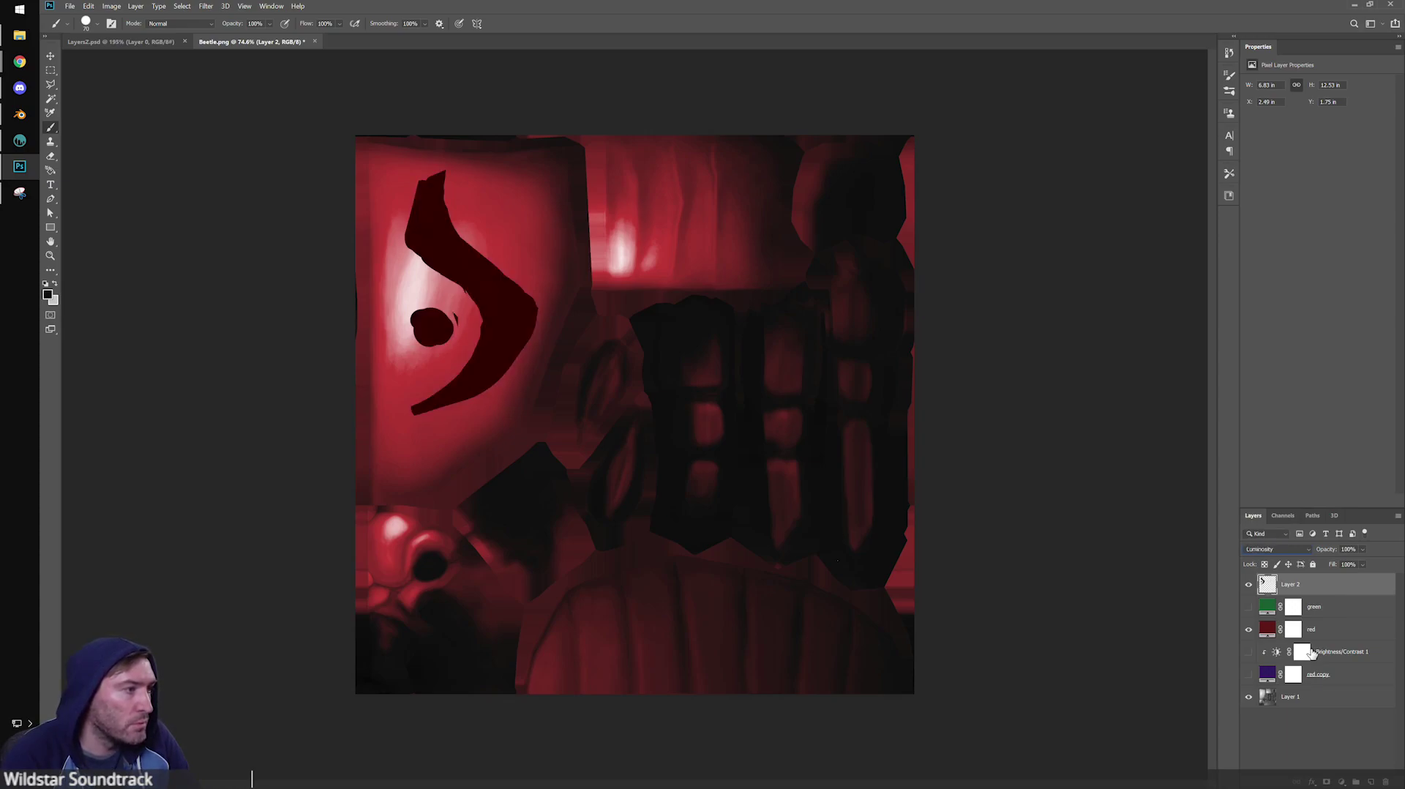
Return the marking layer to Normal and step through the darkening and lightening blending modes as far as Overlay.
{"action": "key", "text": "Up"}
{"action": "key", "text": "Up"}
{"action": "key", "text": "Up"}
{"action": "key", "text": "Up"}
{"action": "key", "text": "Up"}
{"action": "key", "text": "Up"}
{"action": "key", "text": "Up"}
{"action": "key", "text": "Up"}
{"action": "key", "text": "Up"}
{"action": "key", "text": "Up"}
{"action": "key", "text": "Up"}
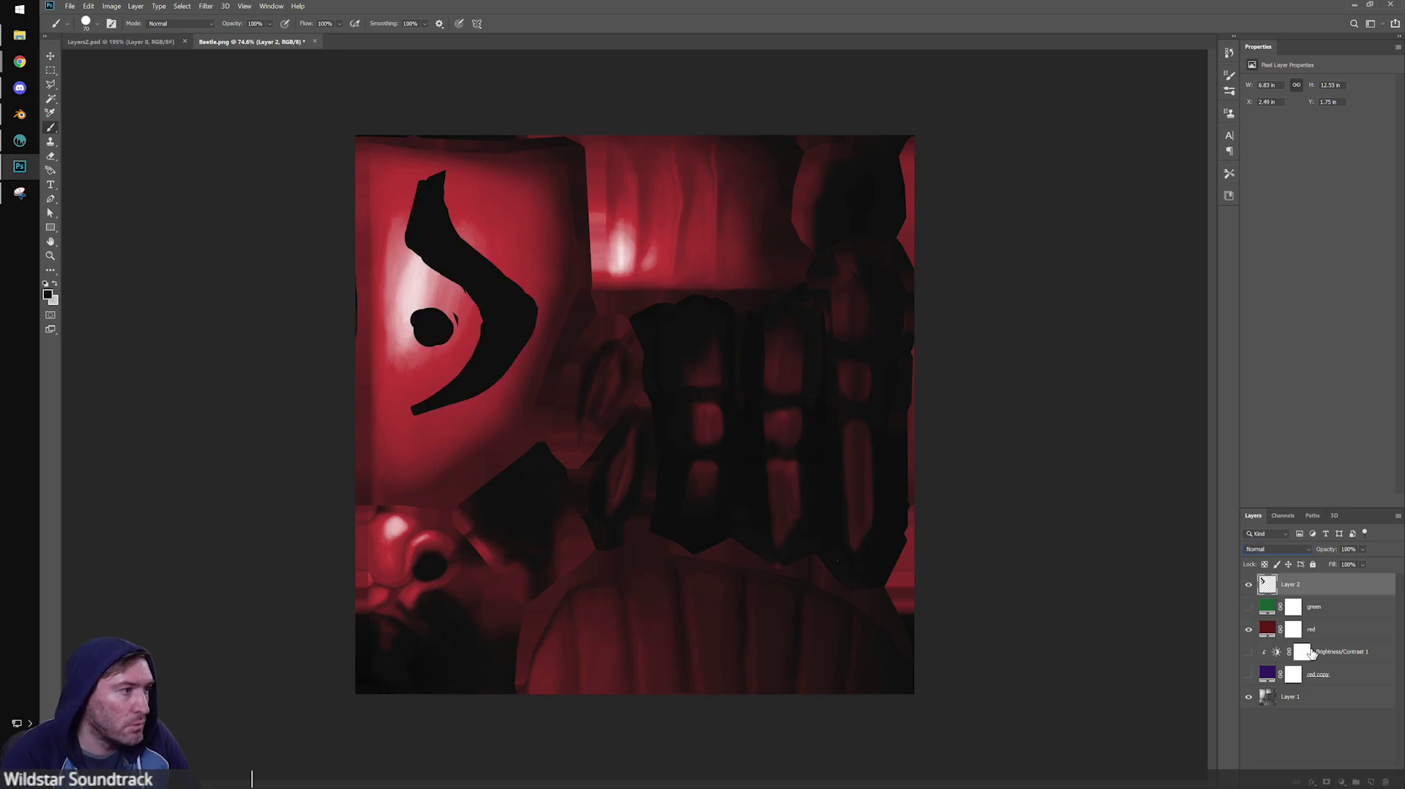
{"action": "key", "text": "Down"}
{"action": "key", "text": "Down"}
{"action": "key", "text": "Down"}
{"action": "key", "text": "Down"}
{"action": "key", "text": "Down"}
{"action": "key", "text": "Down"}
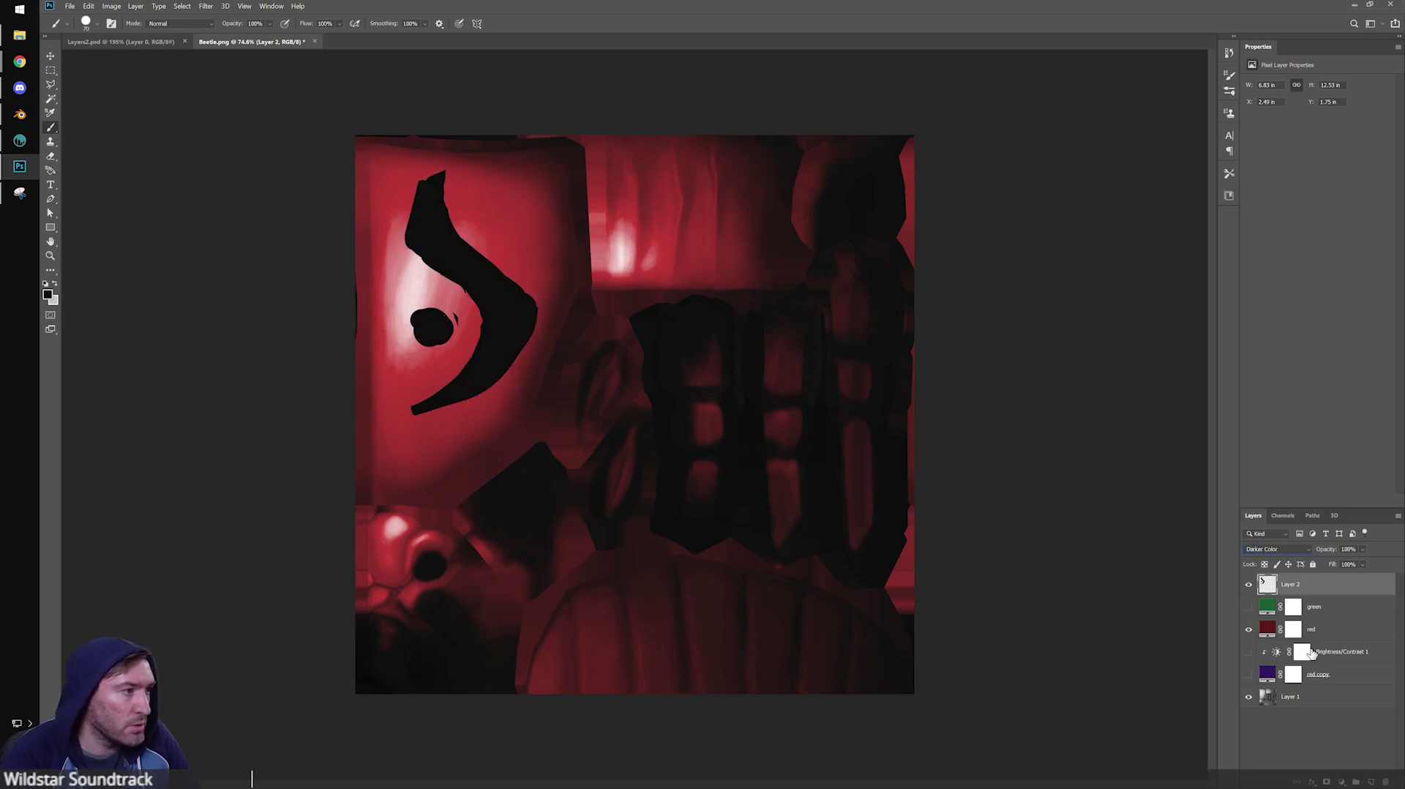
{"action": "key", "text": "Down"}
{"action": "key", "text": "Down"}
{"action": "key", "text": "Down"}
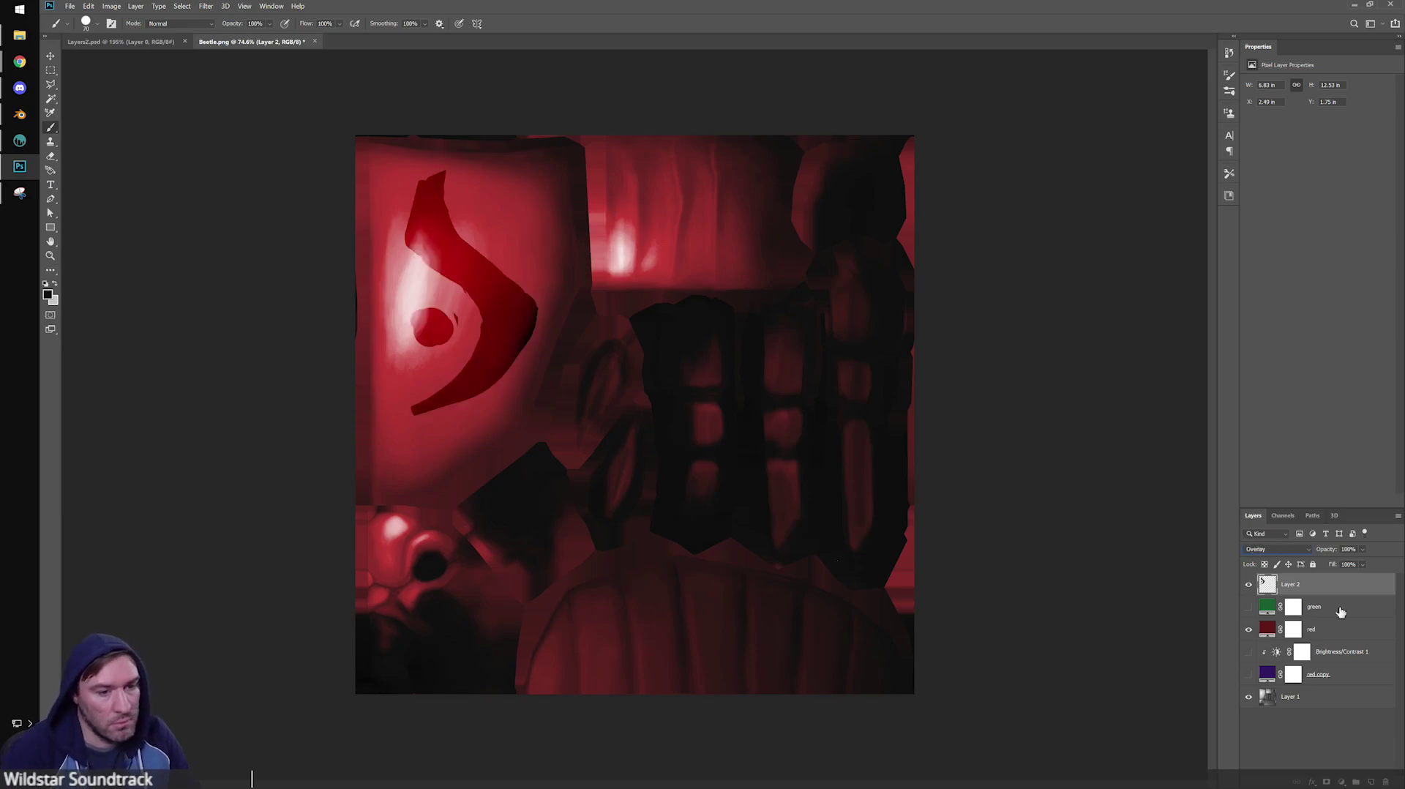
Try the marking layer at 37% opacity with the Dissolve blending mode.
{"action": "left_click_drag", "start_coordinate": [1327, 552], "coordinate": [1293, 556]}
{"action": "left_click", "coordinate": [1270, 550]}
{"action": "left_click", "coordinate": [1281, 524]}
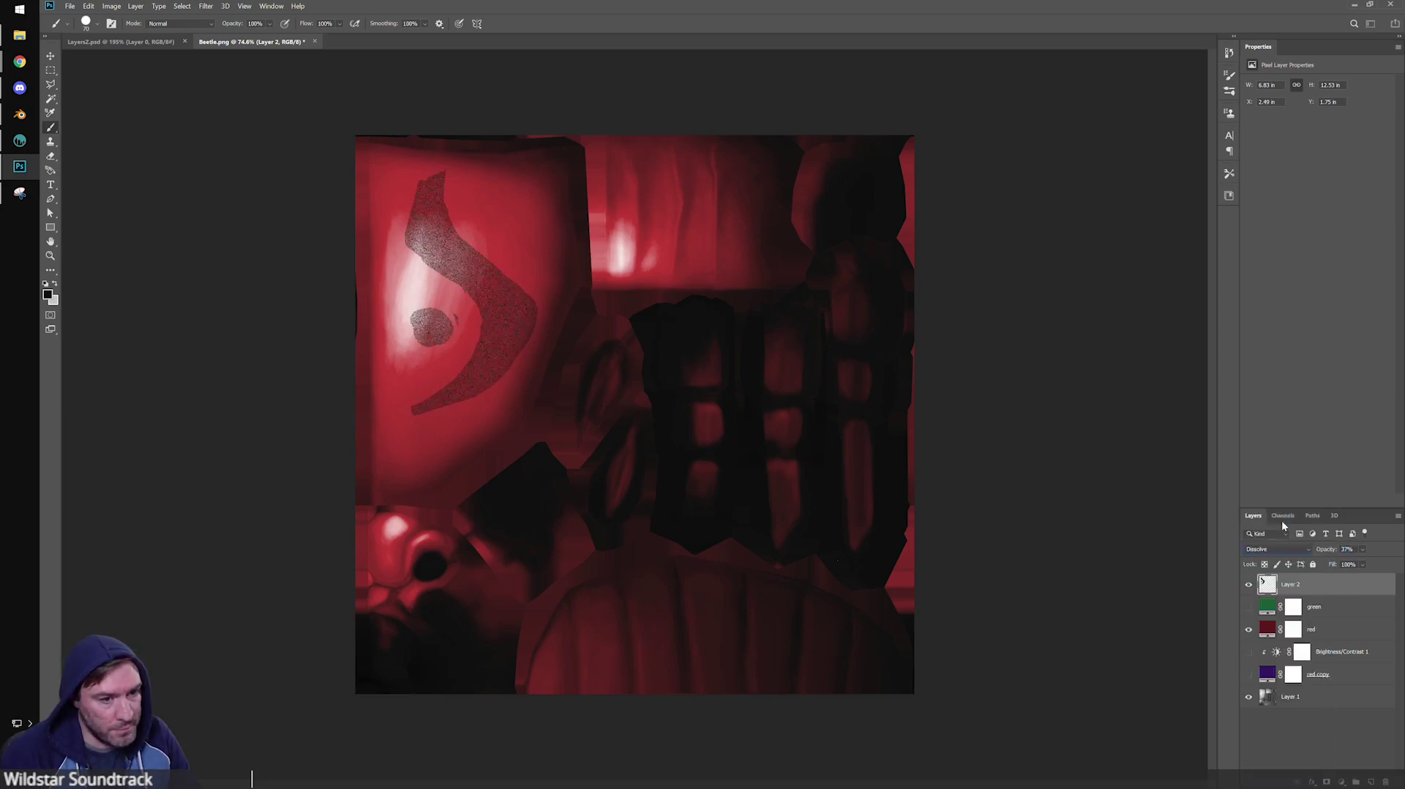
{"action": "left_click", "coordinate": [1283, 515]}
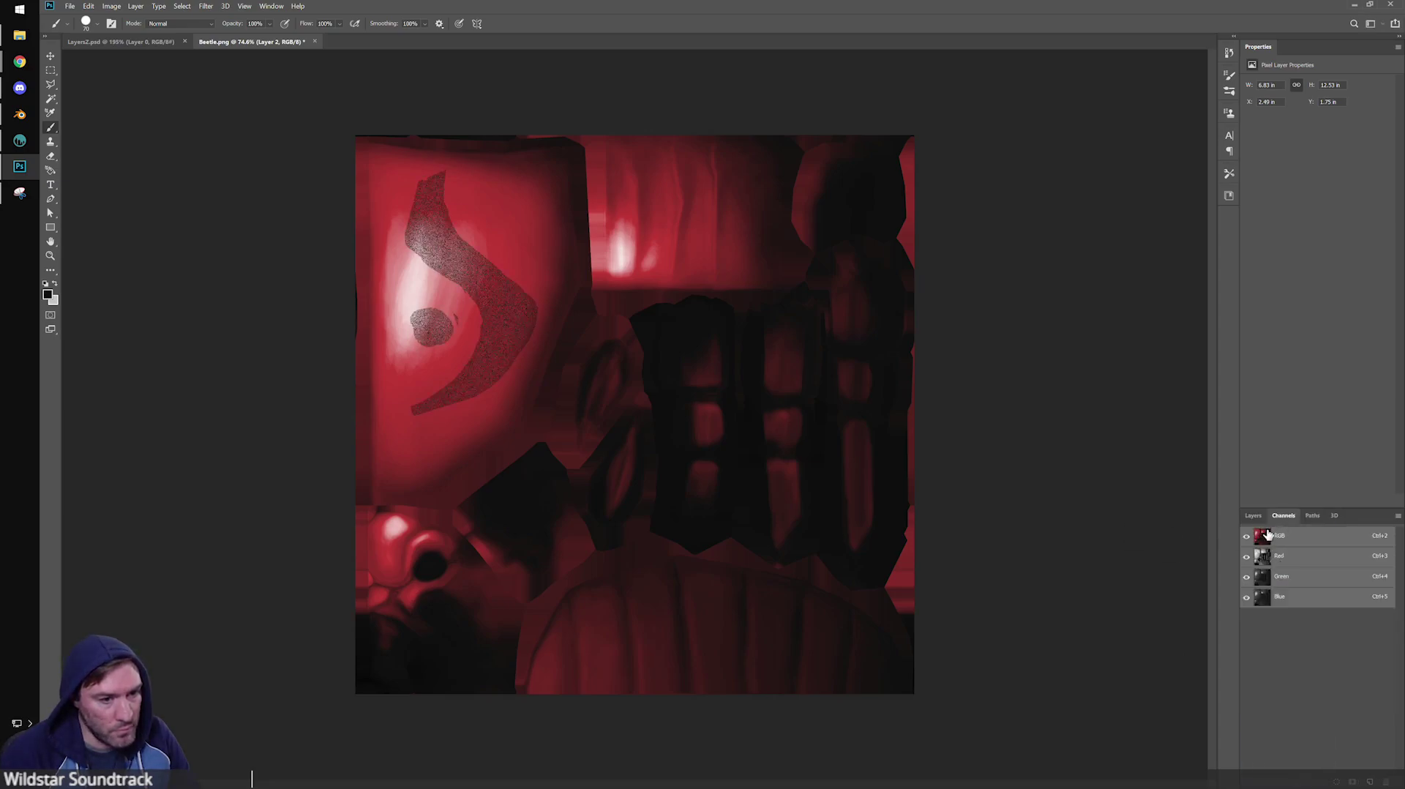
{"action": "left_click", "coordinate": [1253, 515]}
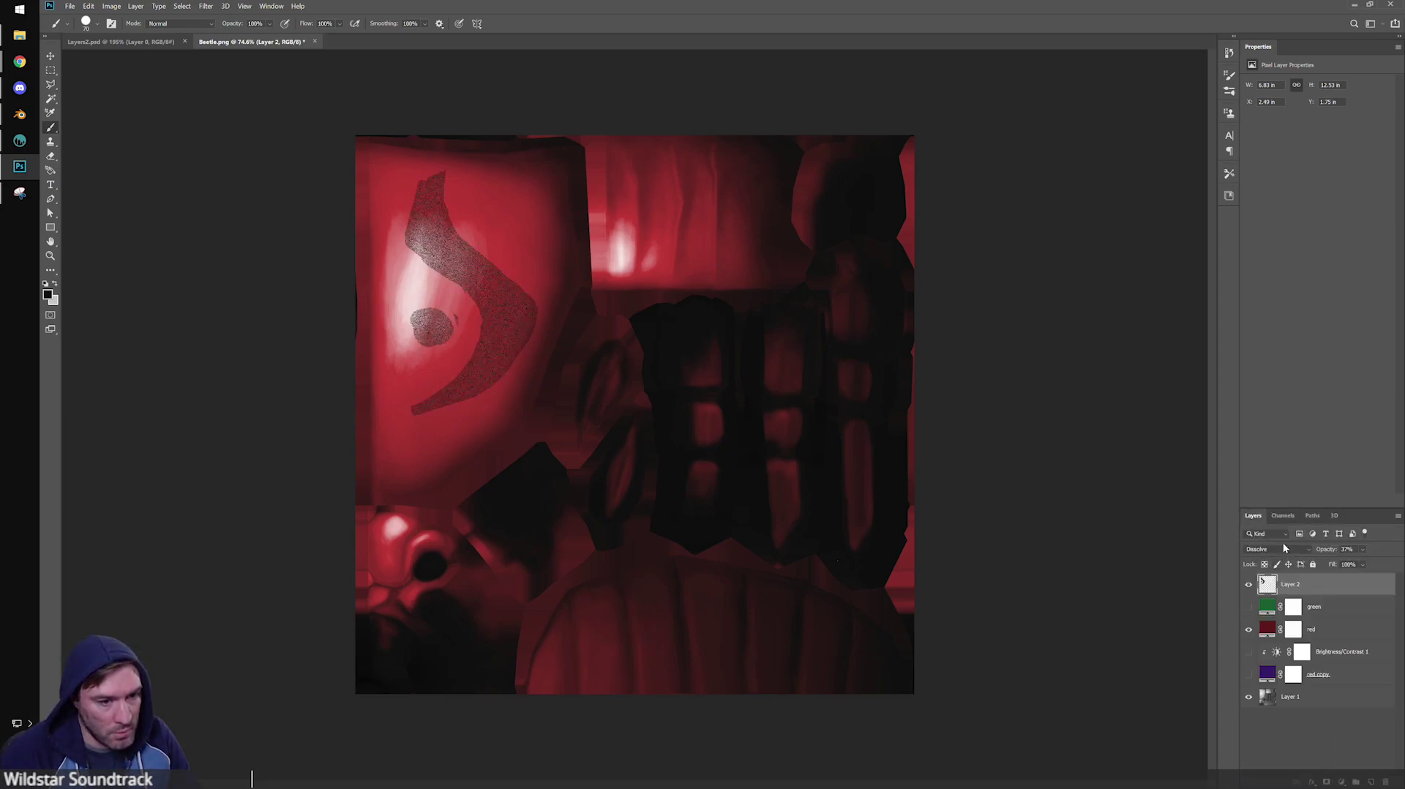
Set the marking layer's blending mode to Normal and its opacity to 54%.
{"action": "left_click", "coordinate": [1284, 549]}
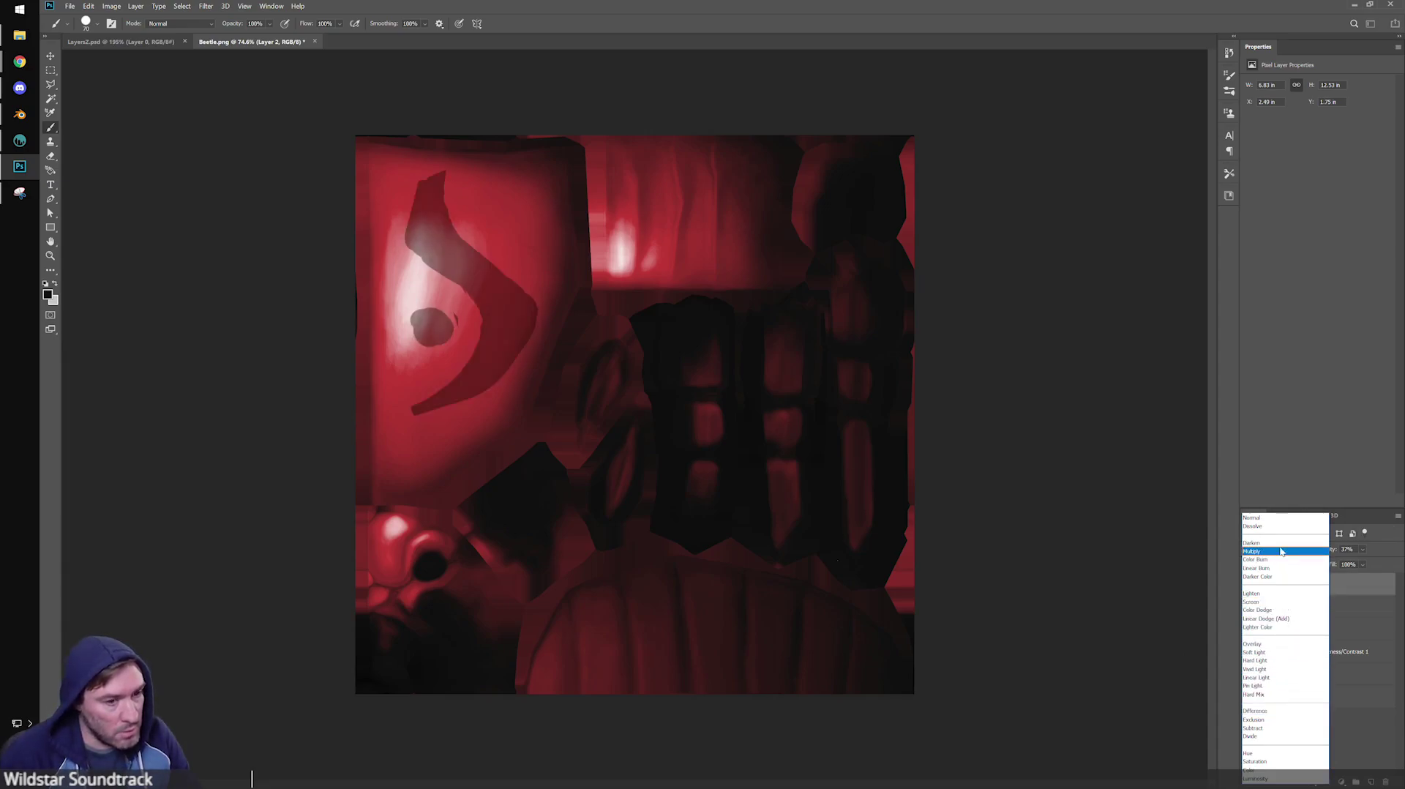
{"action": "key", "text": "Escape"}
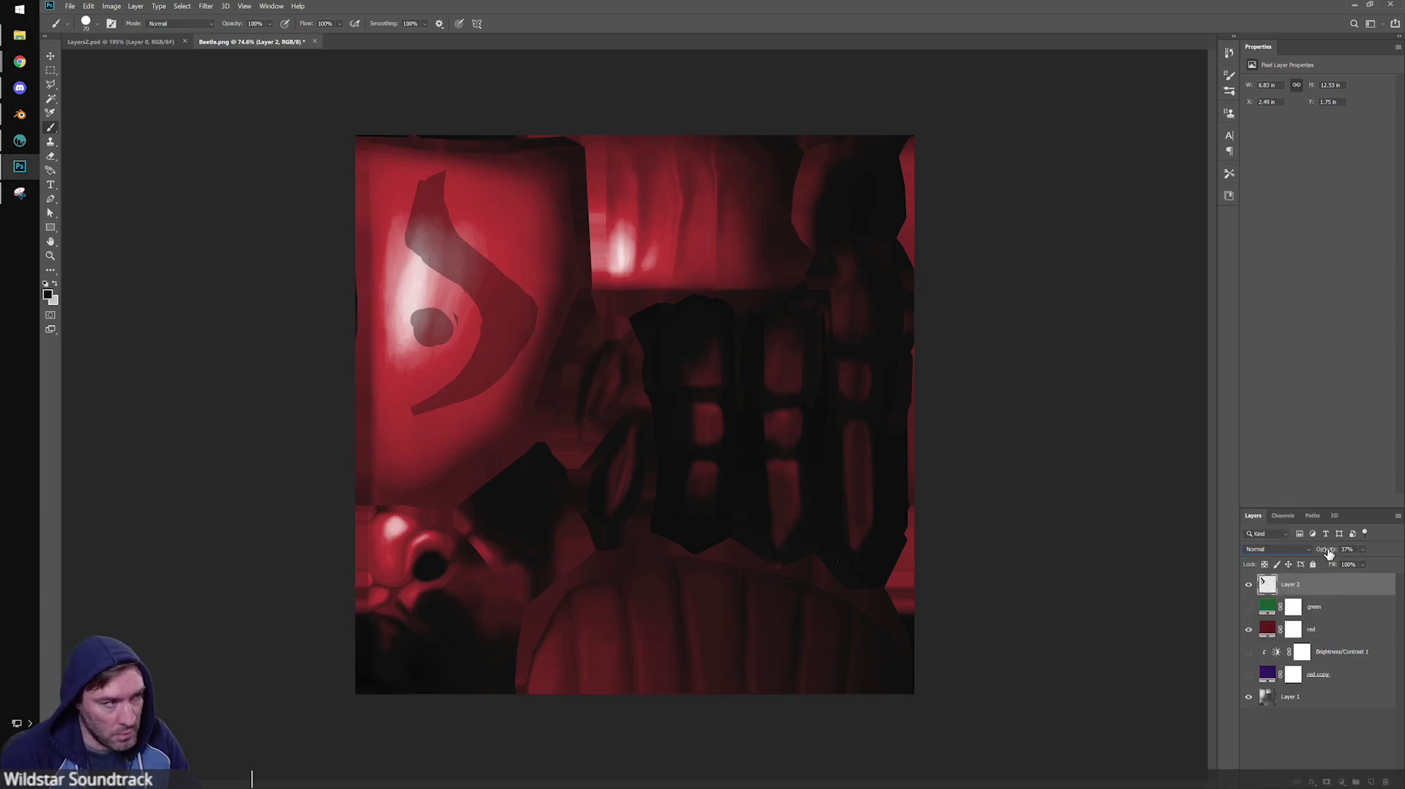
{"action": "mouse_move", "coordinate": [1330, 555]}
{"action": "left_mouse_down"}
{"action": "mouse_move", "coordinate": [1351, 556]}
{"action": "mouse_move", "coordinate": [1338, 558]}
{"action": "left_mouse_up"}
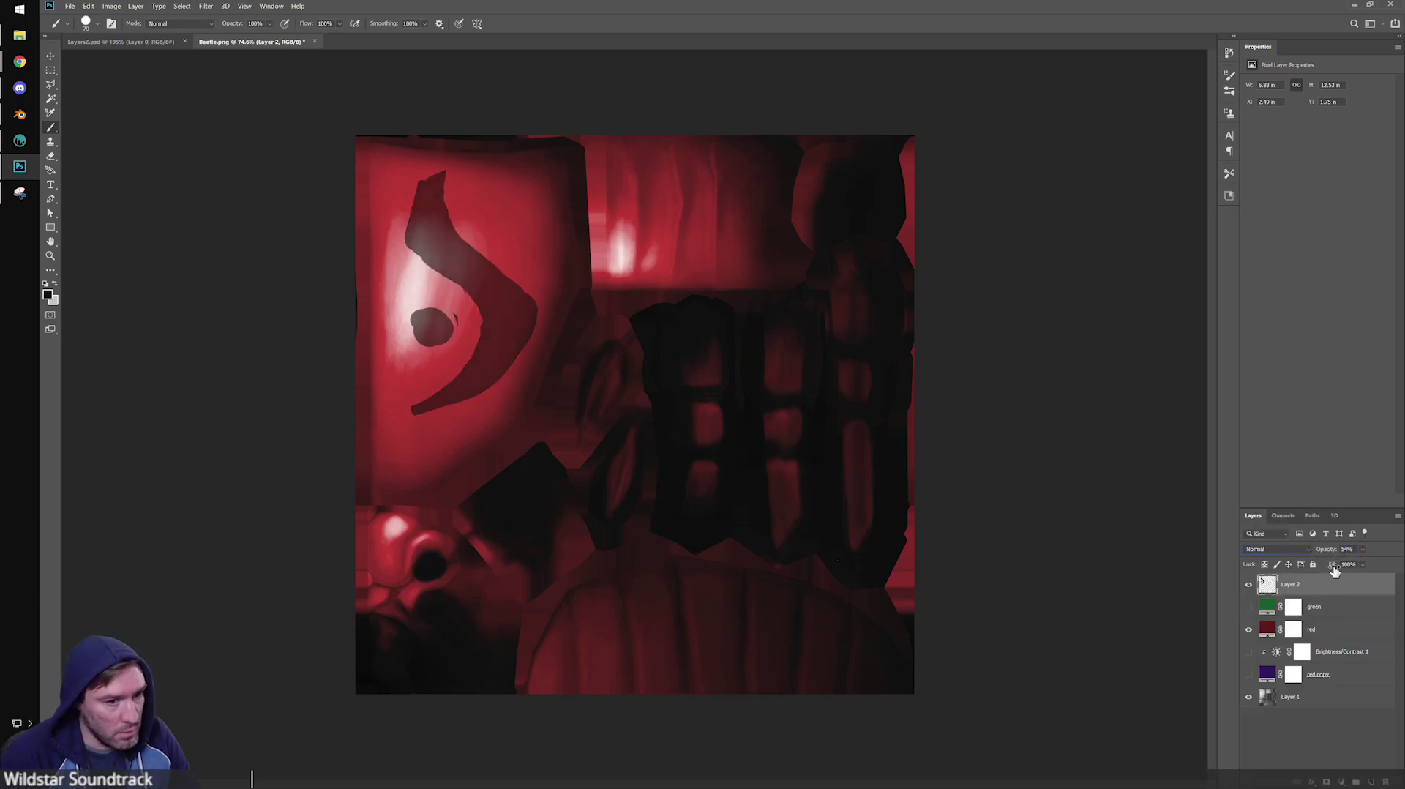
Duplicate the marking layer three times and select the original Layer 2 at the top of the stack.
{"action": "key", "text": "ctrl+j"}
{"action": "key", "text": "ctrl+j"}
{"action": "key", "text": "ctrl+j"}
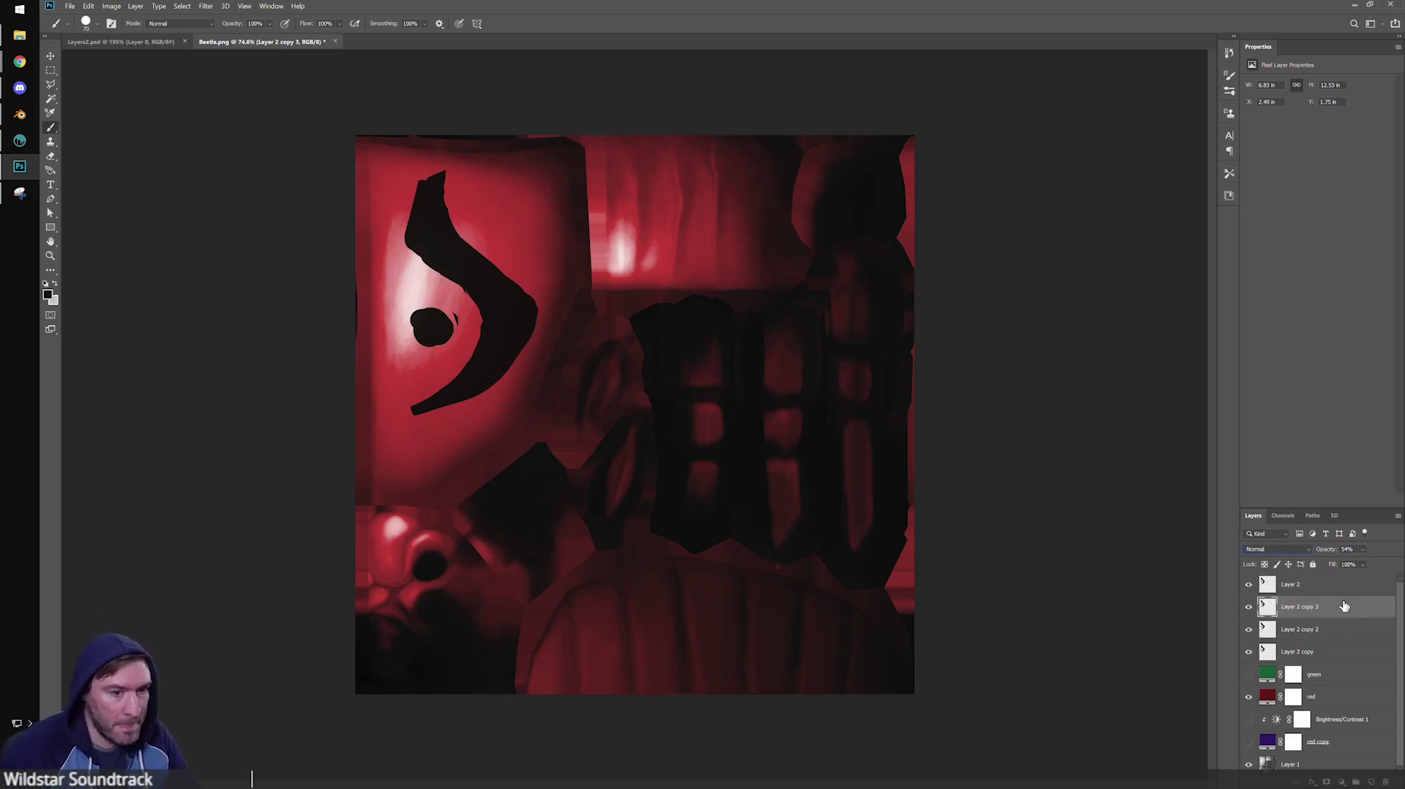
{"action": "left_click", "coordinate": [1344, 584]}
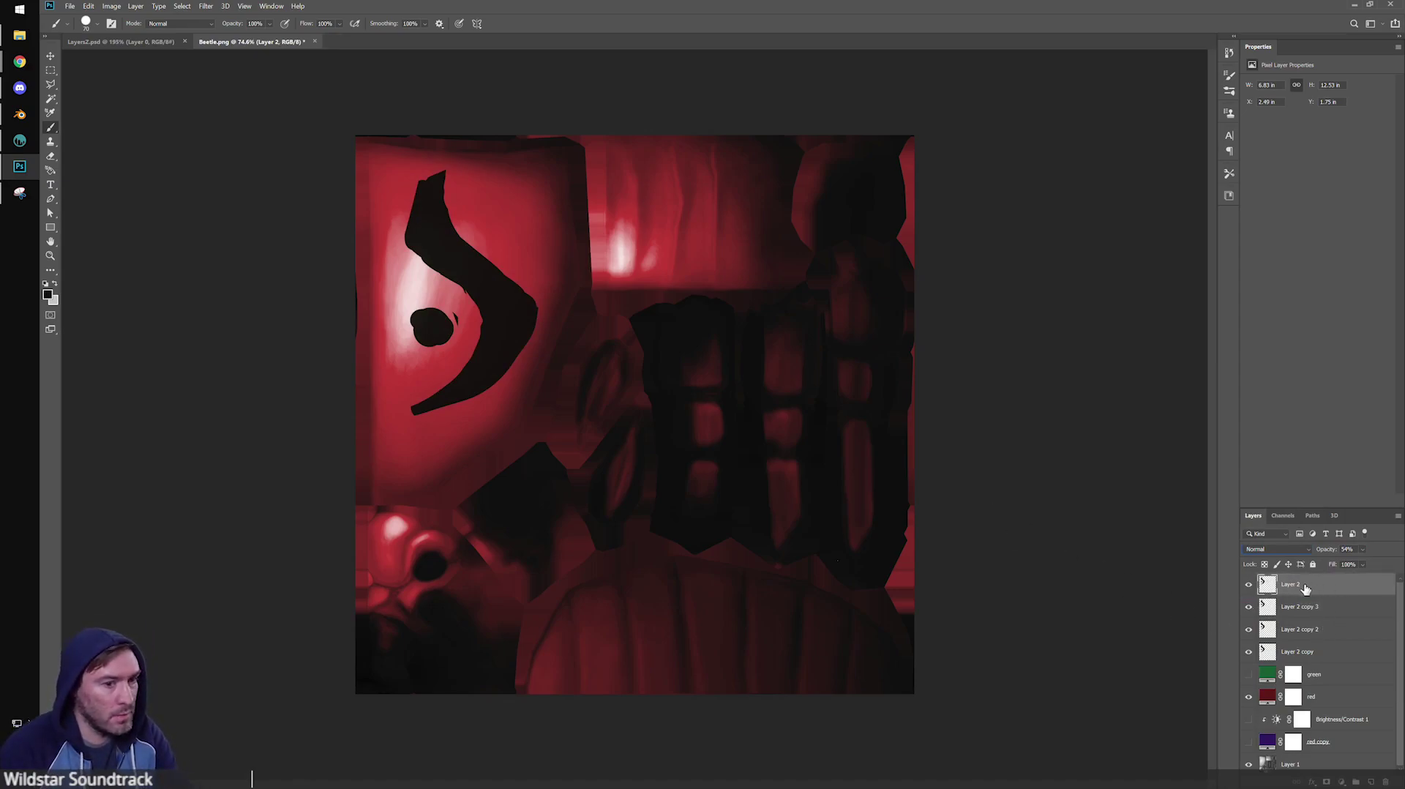
Delete the original Layer 2 and save the red texture as a PNG over Beetle-Red.png.
{"action": "left_click", "coordinate": [1249, 584]}
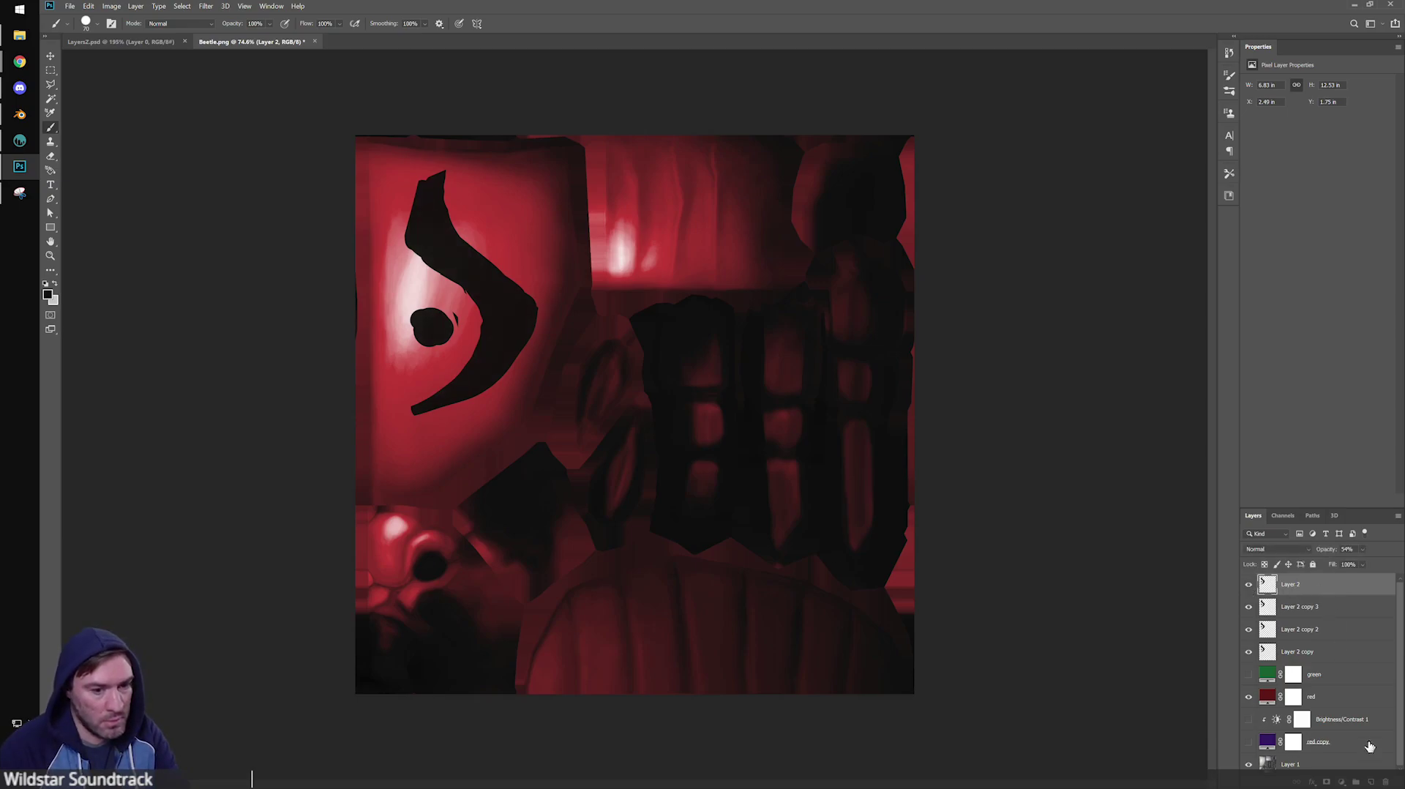
{"action": "left_click", "coordinate": [1384, 782]}
{"action": "left_click", "coordinate": [70, 6]}
{"action": "left_click", "coordinate": [102, 121]}
{"action": "left_click", "coordinate": [219, 245]}
{"action": "left_click", "coordinate": [192, 407]}
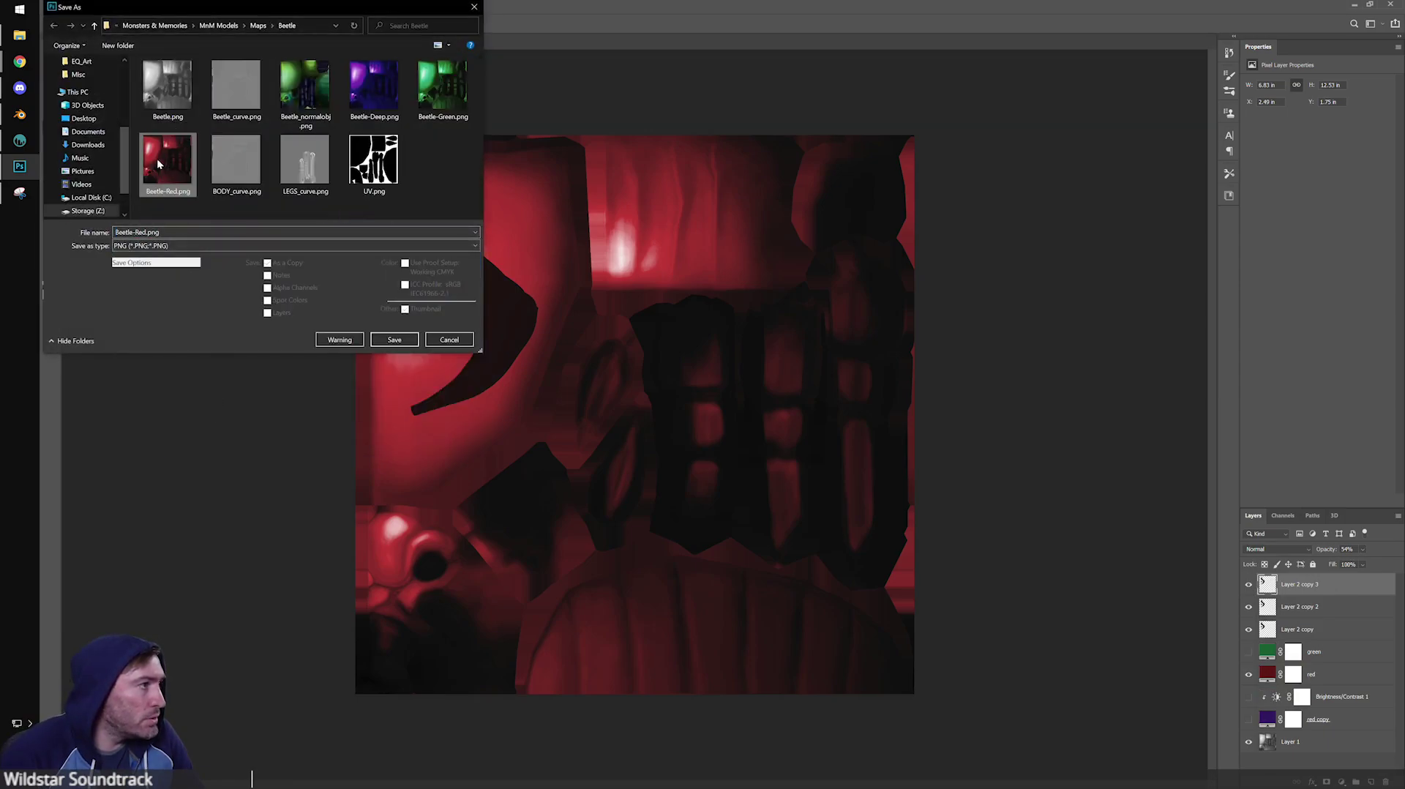
{"action": "left_click", "coordinate": [375, 341]}
{"action": "left_click", "coordinate": [793, 400]}
{"action": "left_click", "coordinate": [799, 245]}
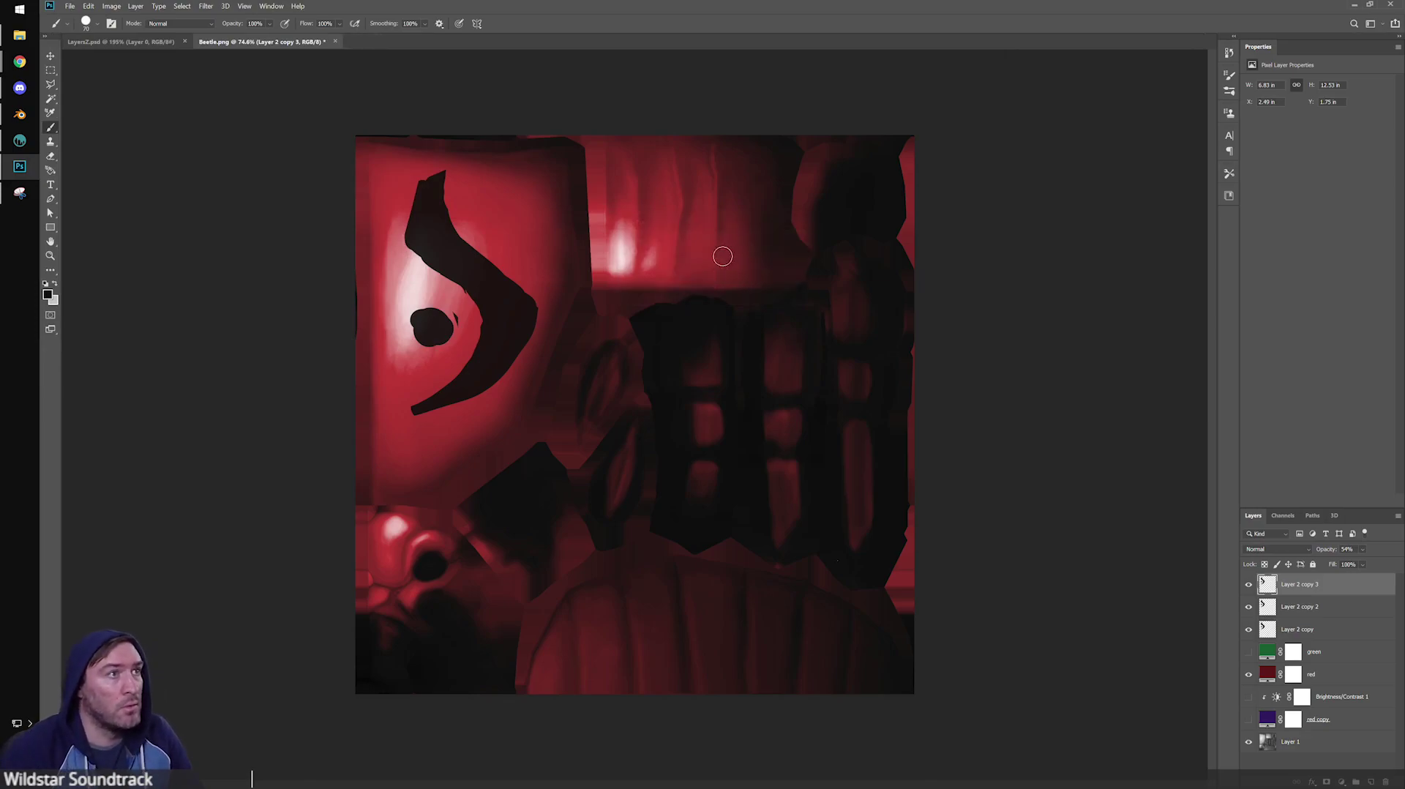
Switch to Blender and reload Beetle-Red.png as the red beetle's base color image to view the shell markings up close.
{"action": "left_click", "coordinate": [20, 115]}
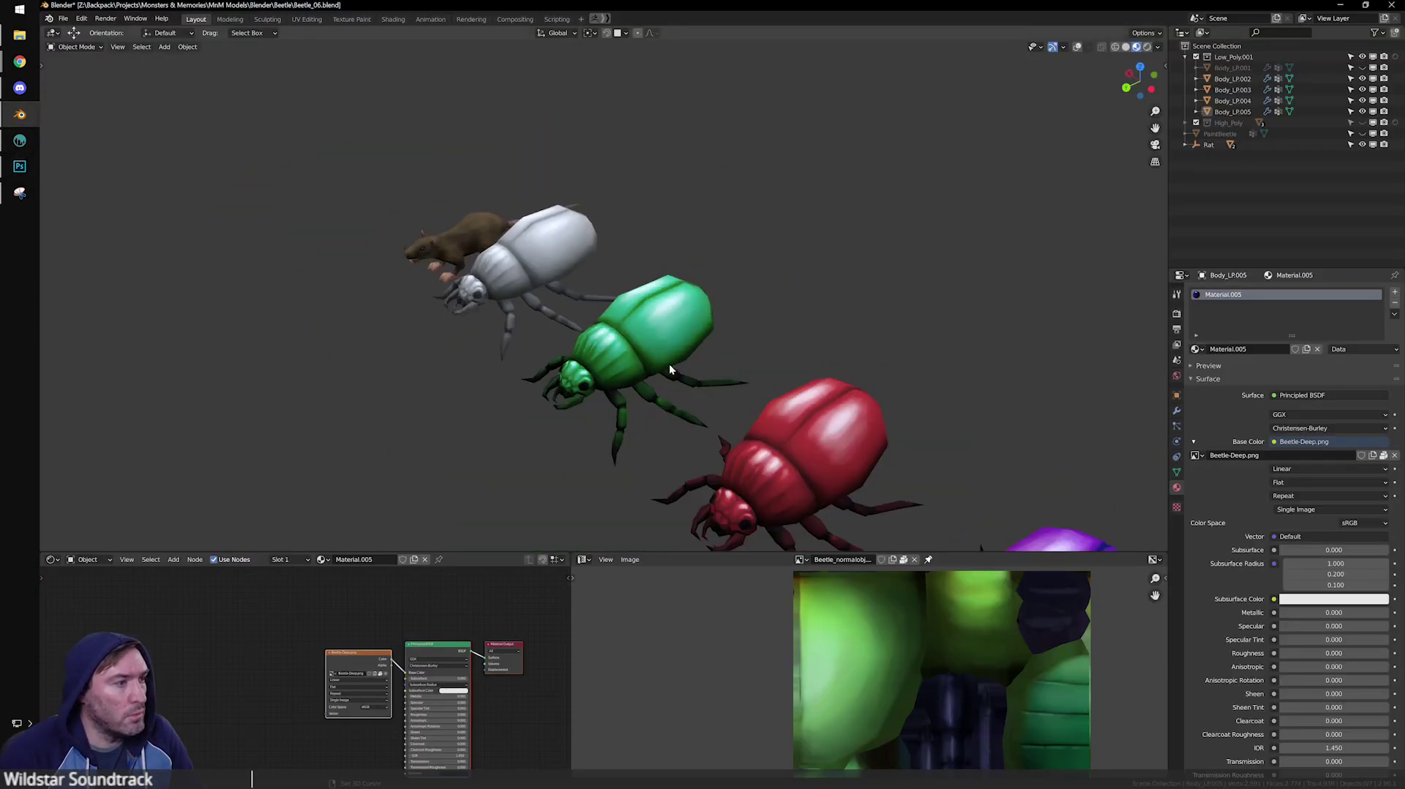
{"action": "left_click", "coordinate": [824, 435]}
{"action": "left_click", "coordinate": [1394, 456]}
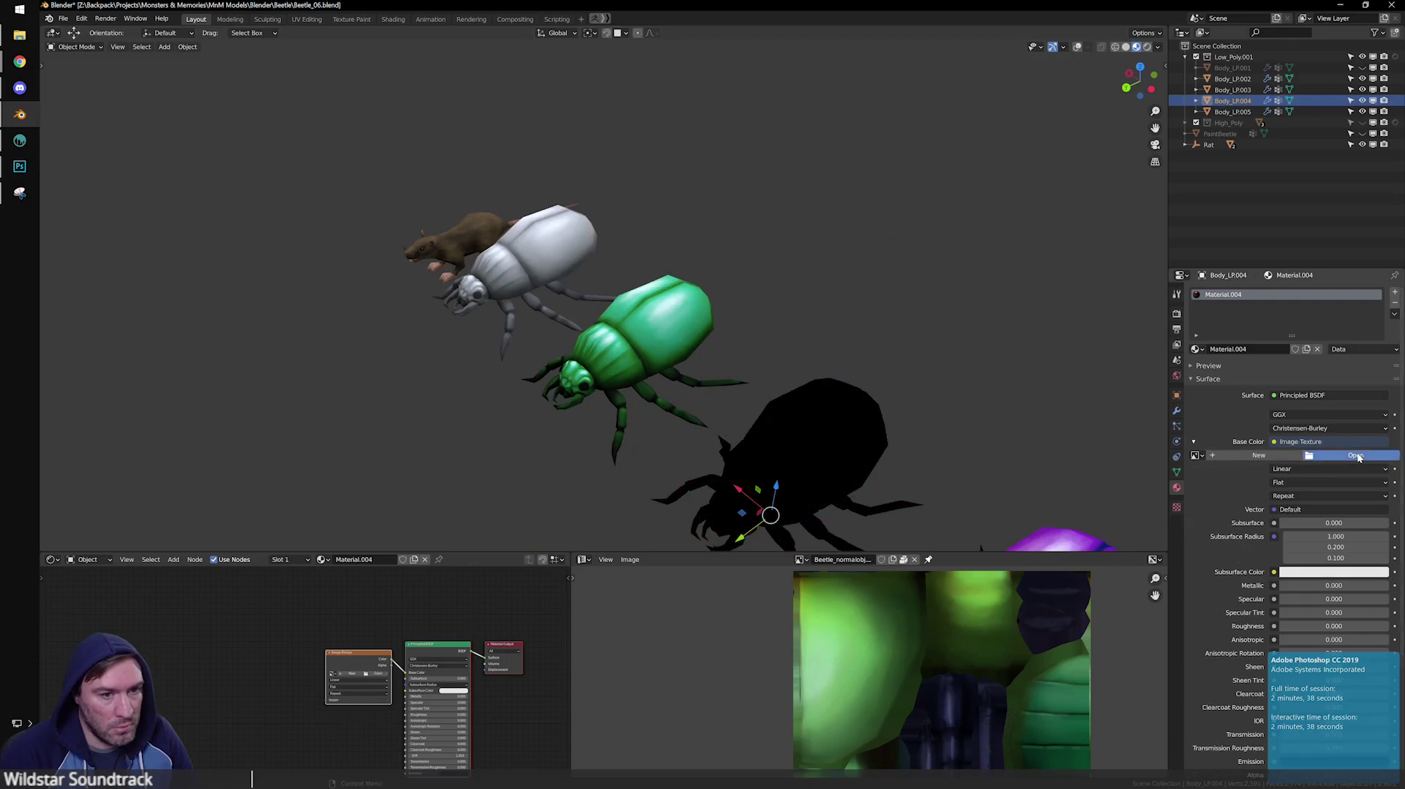
{"action": "left_click", "coordinate": [1357, 455]}
{"action": "left_click", "coordinate": [787, 327]}
{"action": "left_click", "coordinate": [955, 437]}
{"action": "middle_click_drag", "start_coordinate": [918, 309], "coordinate": [772, 410]}
{"action": "scroll", "coordinate": [691, 337], "scroll_direction": "up", "scroll_amount": 4}
{"action": "middle_click_drag", "start_coordinate": [688, 319], "coordinate": [598, 292]}
{"action": "scroll", "coordinate": [603, 312], "scroll_direction": "up", "scroll_amount": 2}
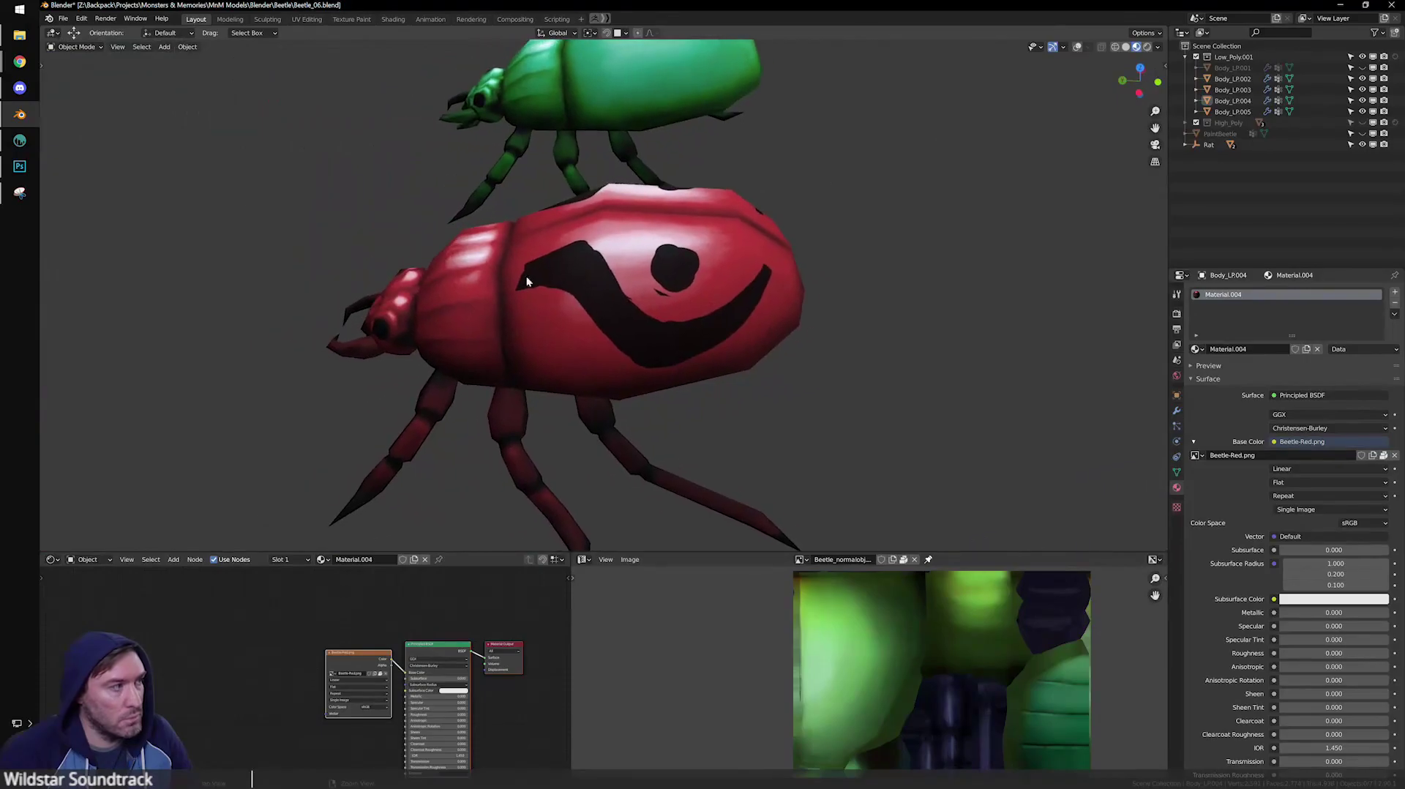
Switch to Photoshop and merge the three Layer 2 copies into a single marking layer.
{"action": "left_click", "coordinate": [9, 166]}
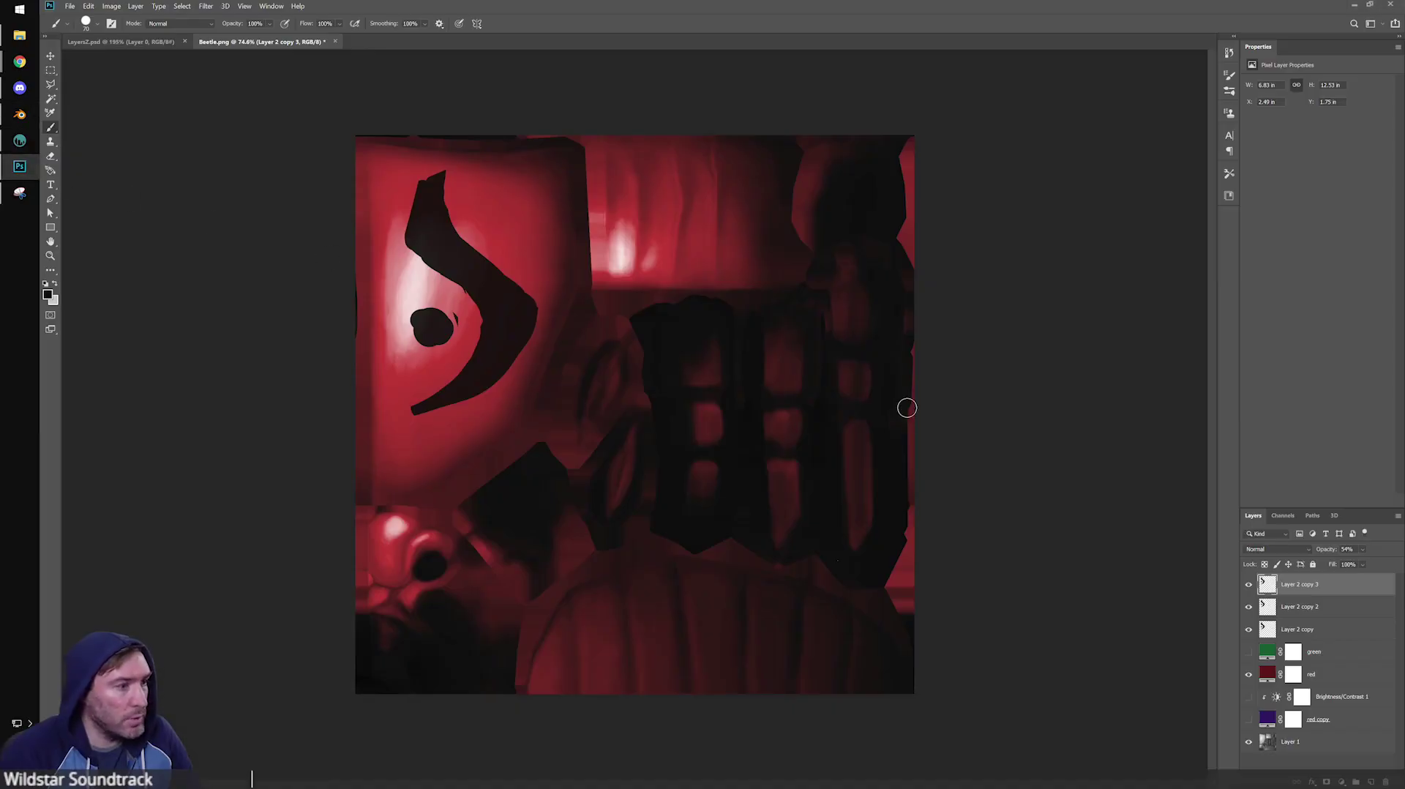
{"action": "left_click", "coordinate": [1308, 633]}
{"action": "left_click", "coordinate": [1319, 586], "text": "shift"}
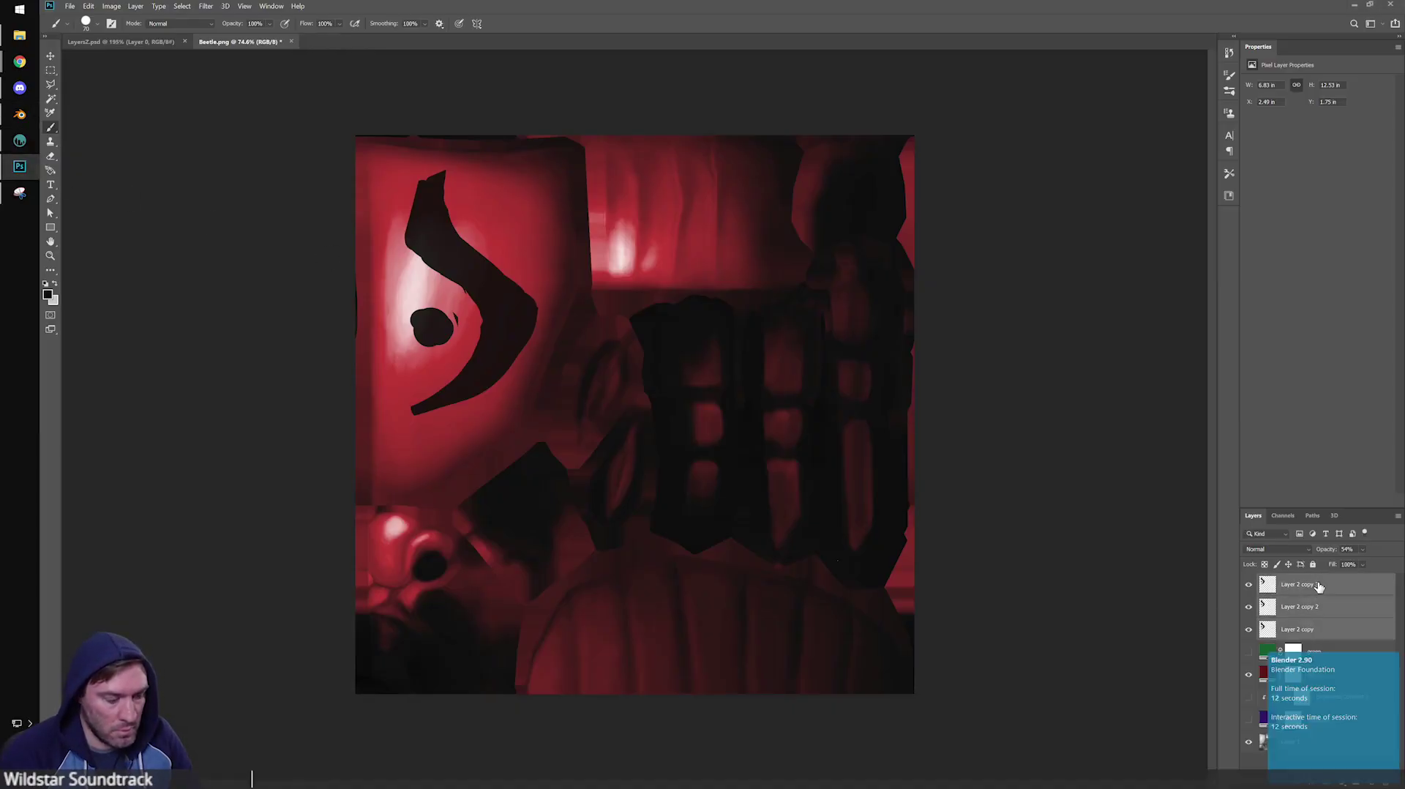
{"action": "key", "text": "ctrl+e"}
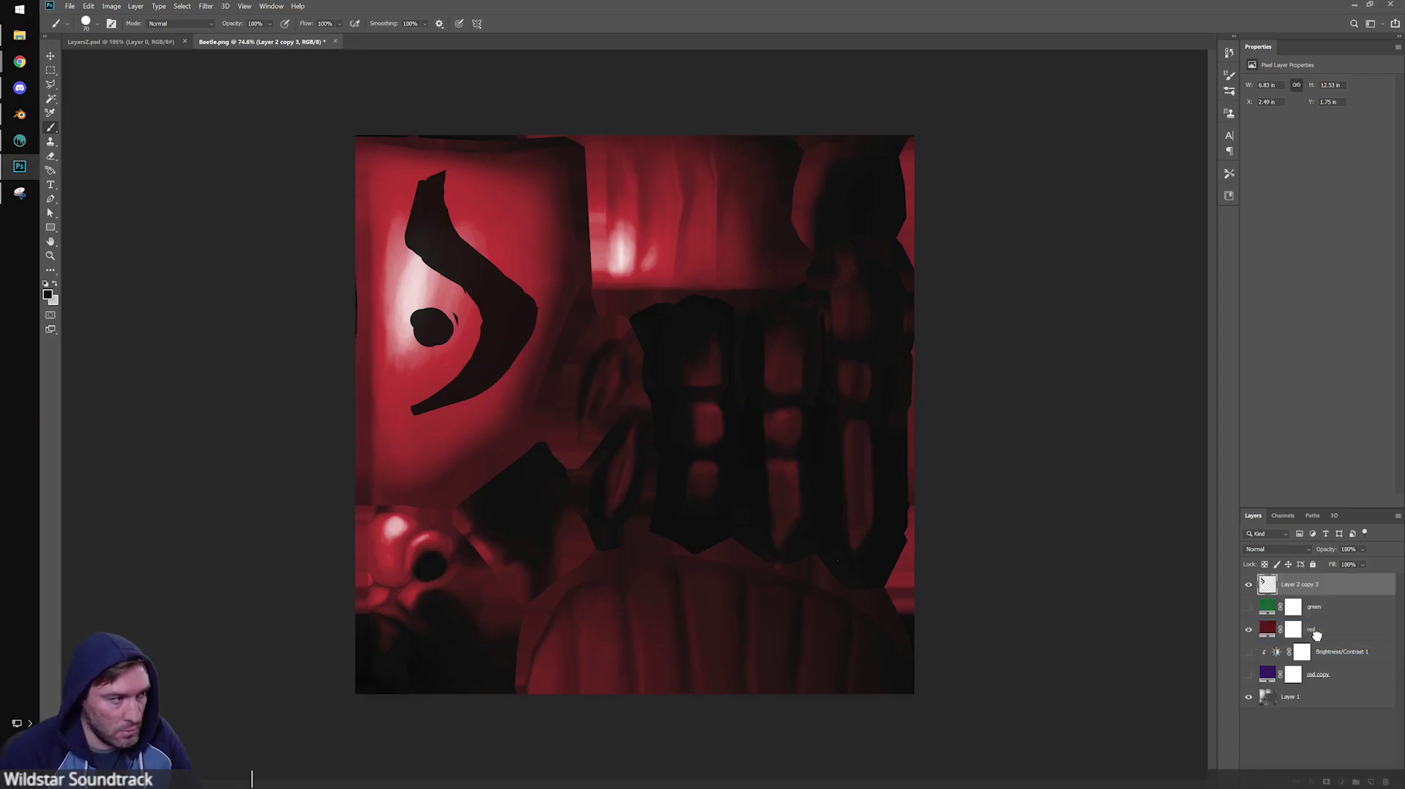
Preview other blending modes such as Hard Mix on the merged marking layer.
{"action": "left_click_drag", "start_coordinate": [1342, 641], "coordinate": [1358, 586]}
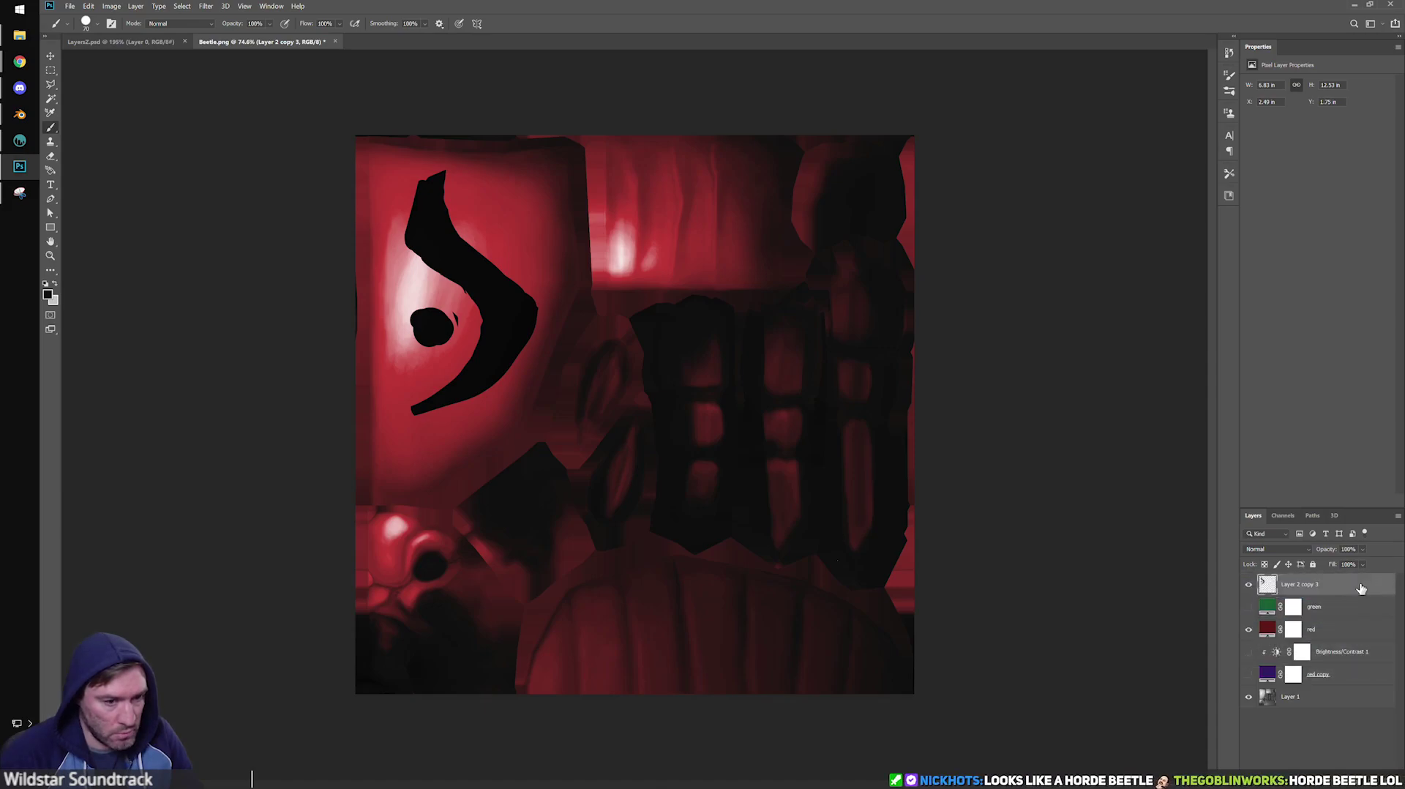
{"action": "left_click", "coordinate": [1288, 547]}
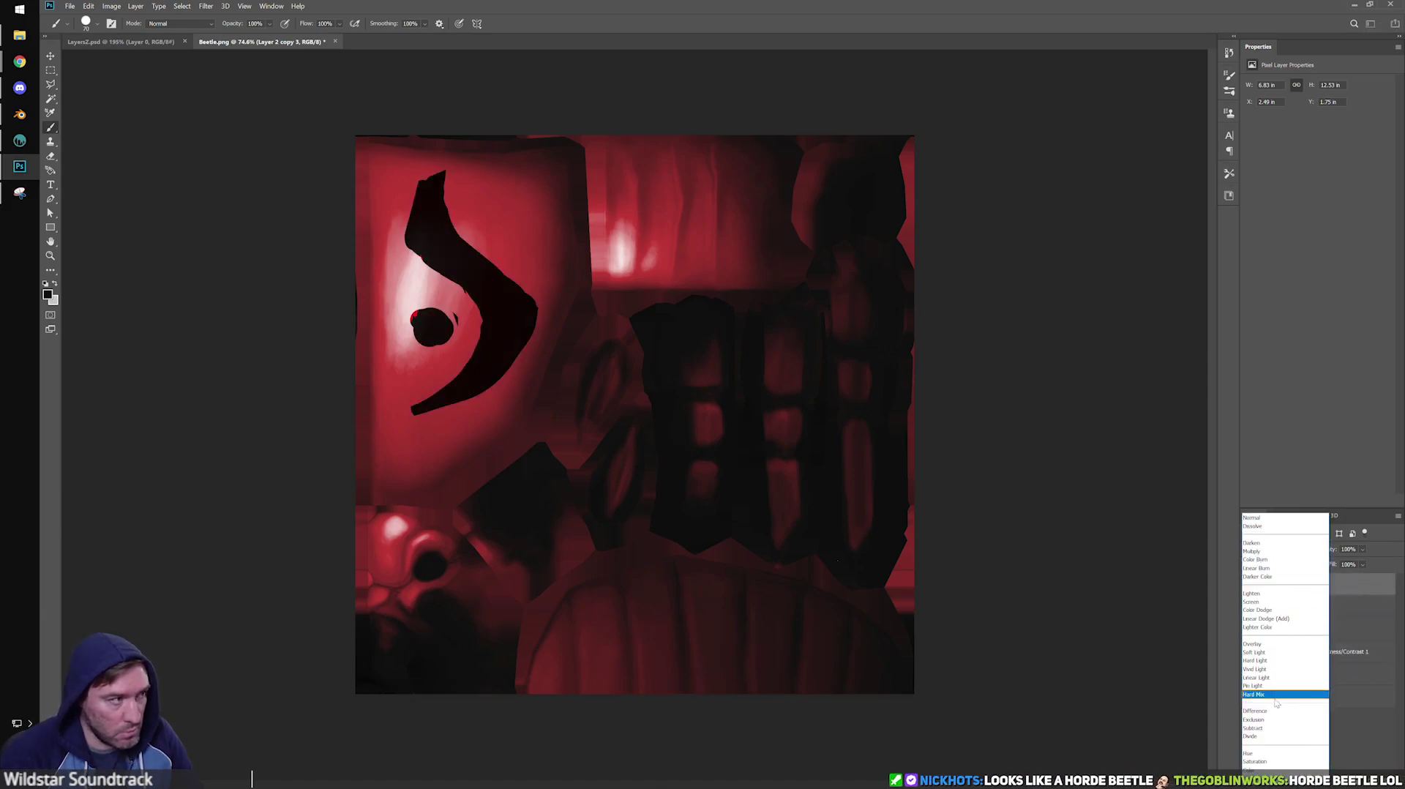
{"action": "left_click", "coordinate": [961, 374]}
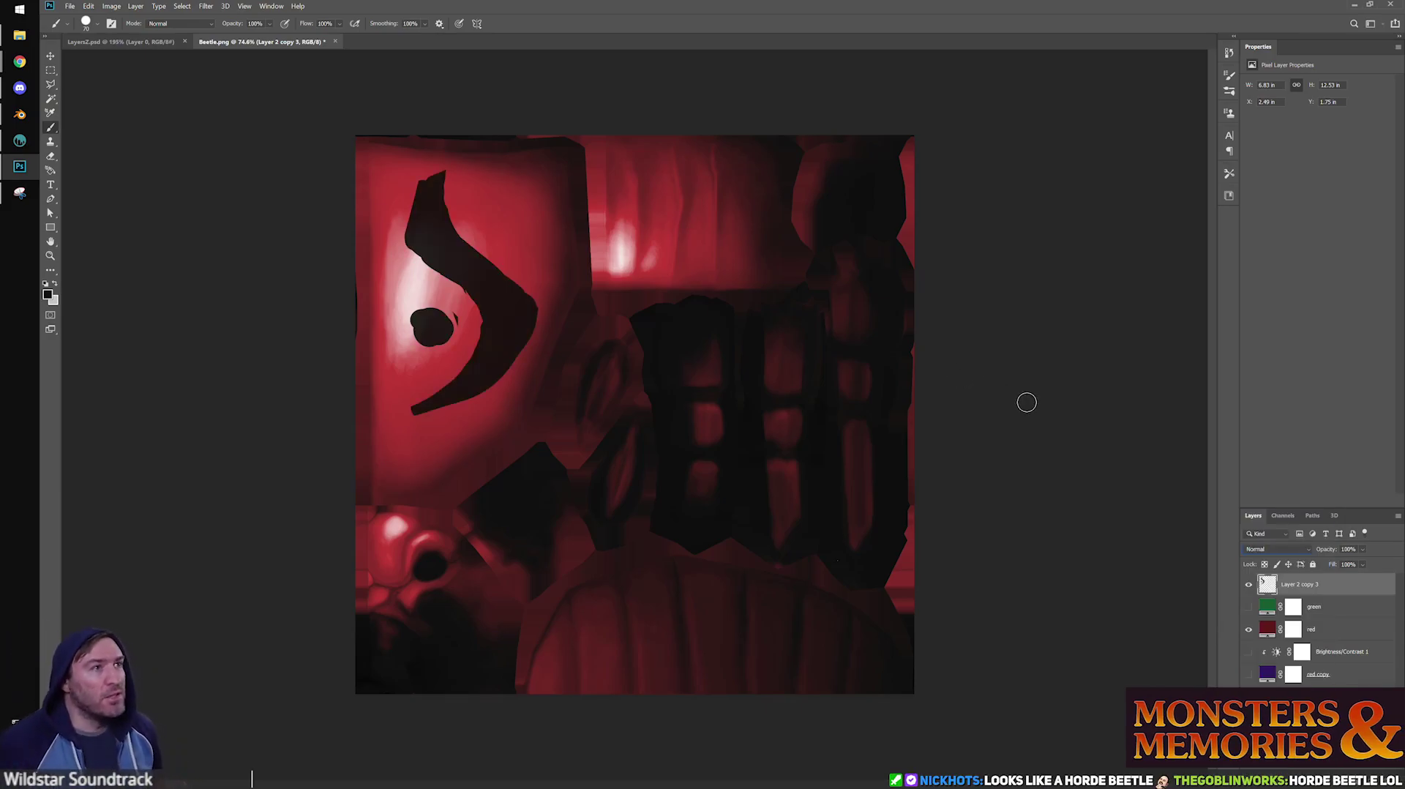
Switch to Blender and examine the red beetle's shell markings up close and beside the other colour variants.
{"action": "left_click", "coordinate": [20, 114]}
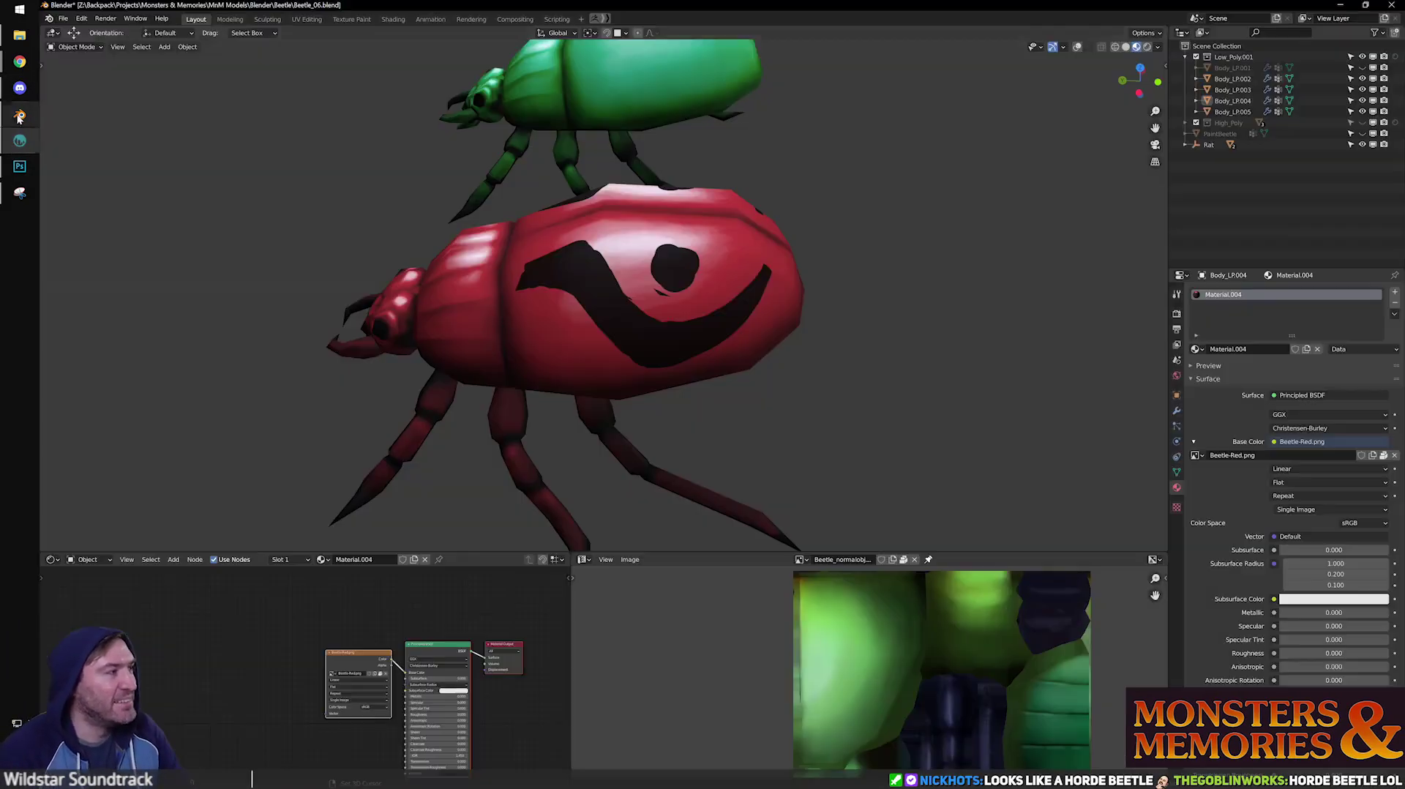
{"action": "scroll", "coordinate": [634, 340], "scroll_direction": "down", "scroll_amount": 4}
{"action": "middle_click_drag", "start_coordinate": [817, 274], "coordinate": [618, 328]}
{"action": "scroll", "coordinate": [514, 340], "scroll_direction": "up", "scroll_amount": 4}
{"action": "middle_click_drag", "start_coordinate": [514, 341], "coordinate": [767, 367]}
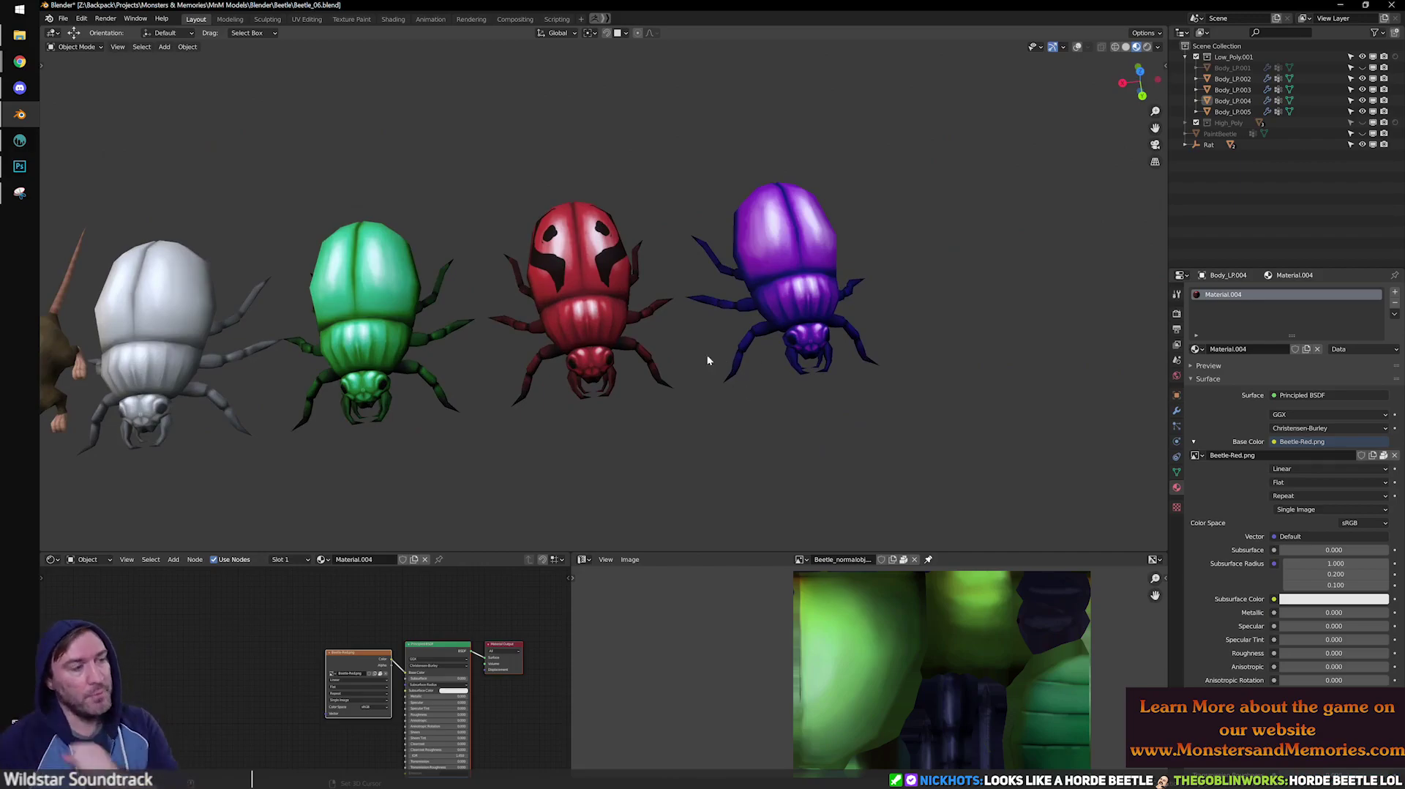
{"action": "scroll", "coordinate": [599, 263], "scroll_direction": "up", "scroll_amount": 4}
{"action": "scroll", "coordinate": [599, 263], "scroll_direction": "down", "scroll_amount": 2}
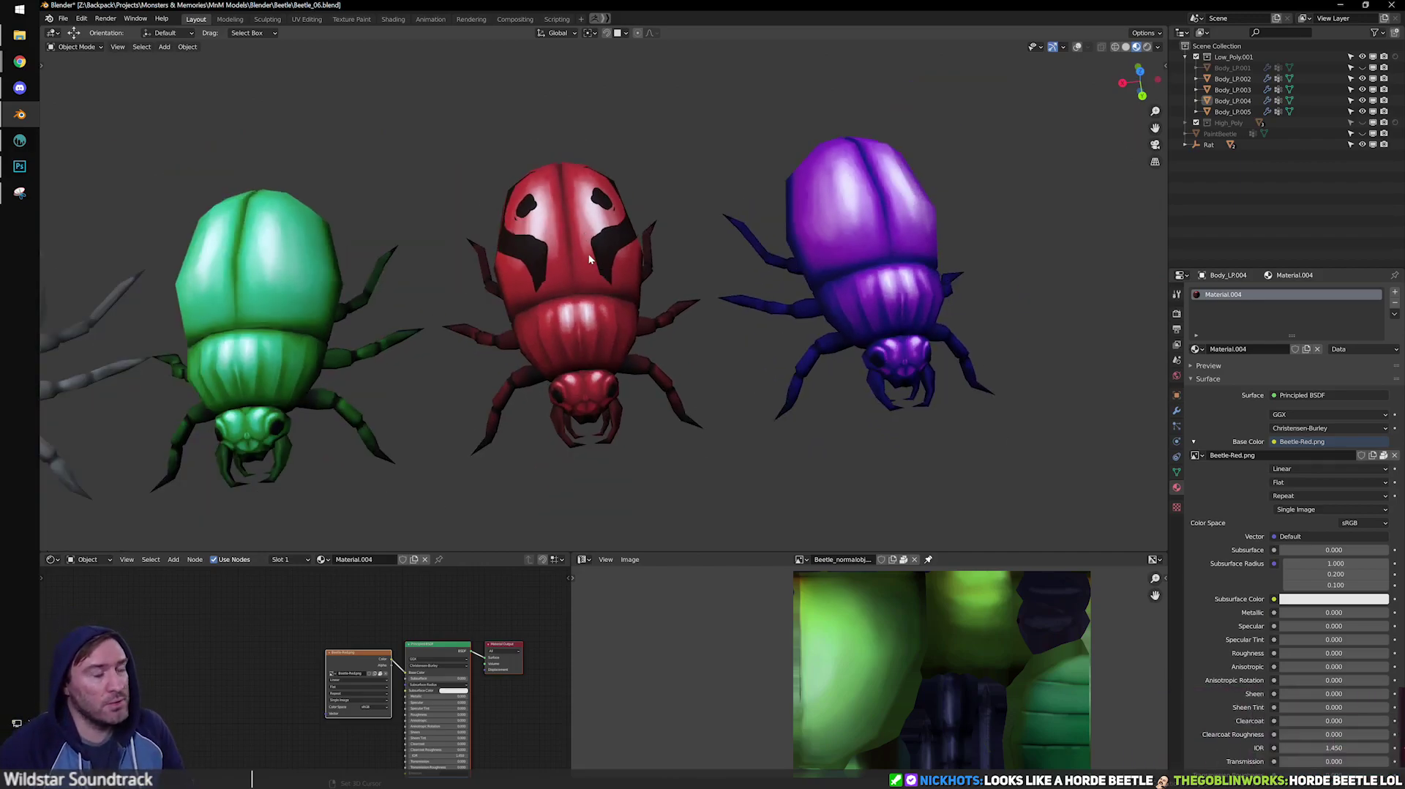
{"action": "scroll", "coordinate": [589, 256], "scroll_direction": "up", "scroll_amount": 3}
{"action": "middle_click_drag", "start_coordinate": [589, 256], "coordinate": [599, 366], "text": "shift"}
{"action": "scroll", "coordinate": [557, 311], "scroll_direction": "up", "scroll_amount": 4}
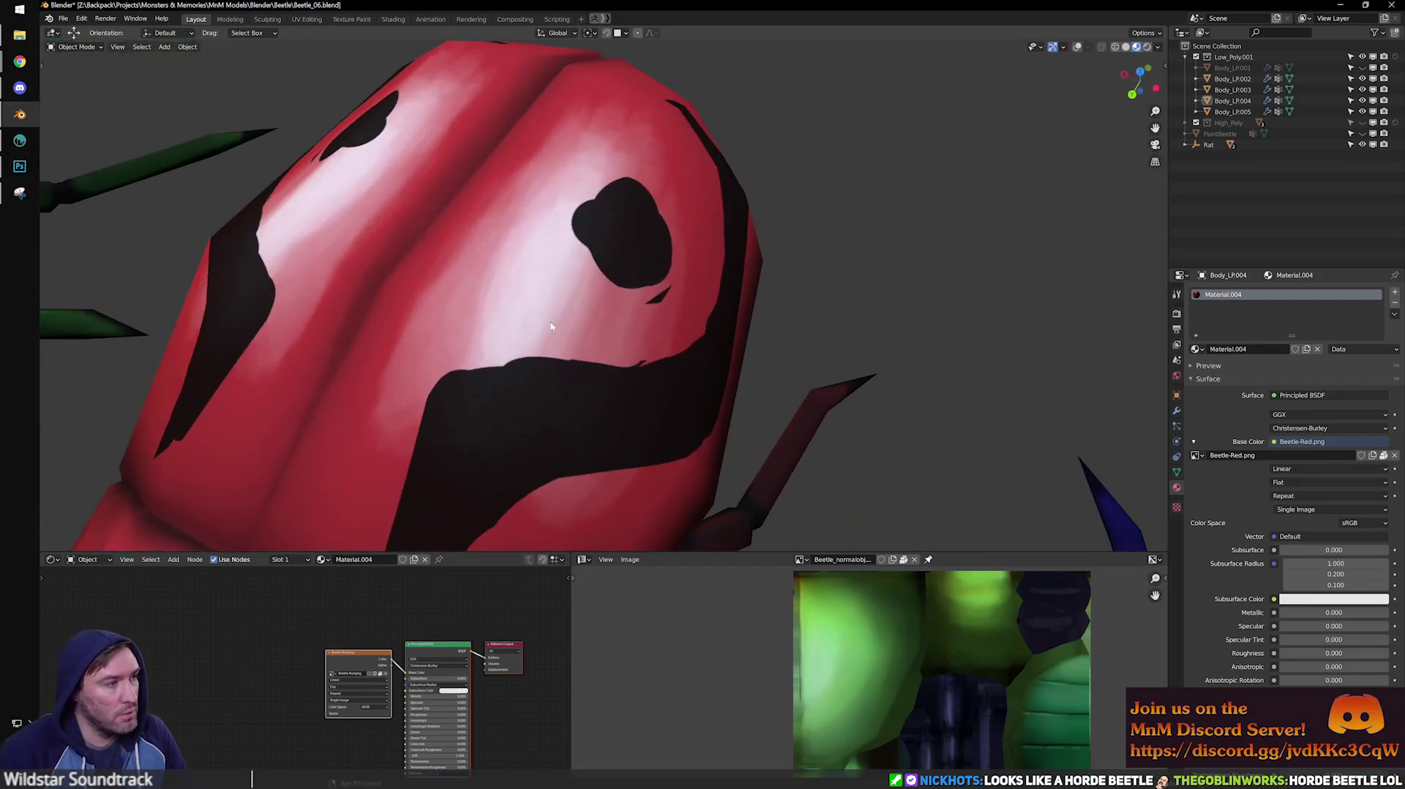
{"action": "scroll", "coordinate": [561, 324], "scroll_direction": "down", "scroll_amount": 3}
Switch to Photoshop, duplicate Layer 1 to the top of the stack and set its blending mode to Color Dodge.
{"action": "left_click", "coordinate": [19, 166]}
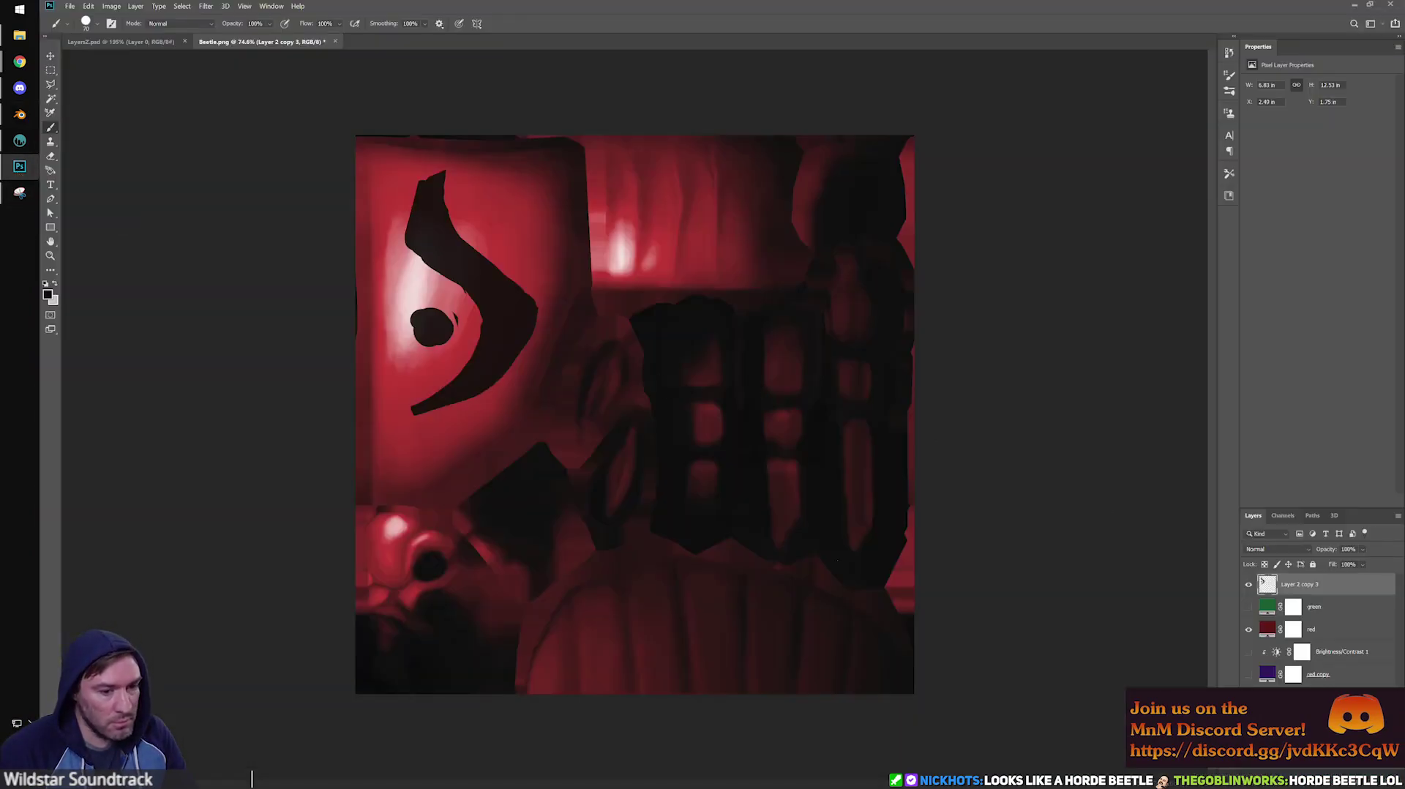
{"action": "left_click", "coordinate": [1318, 696]}
{"action": "left_click_drag", "start_coordinate": [1317, 696], "coordinate": [1312, 582]}
{"action": "left_click", "coordinate": [1281, 549]}
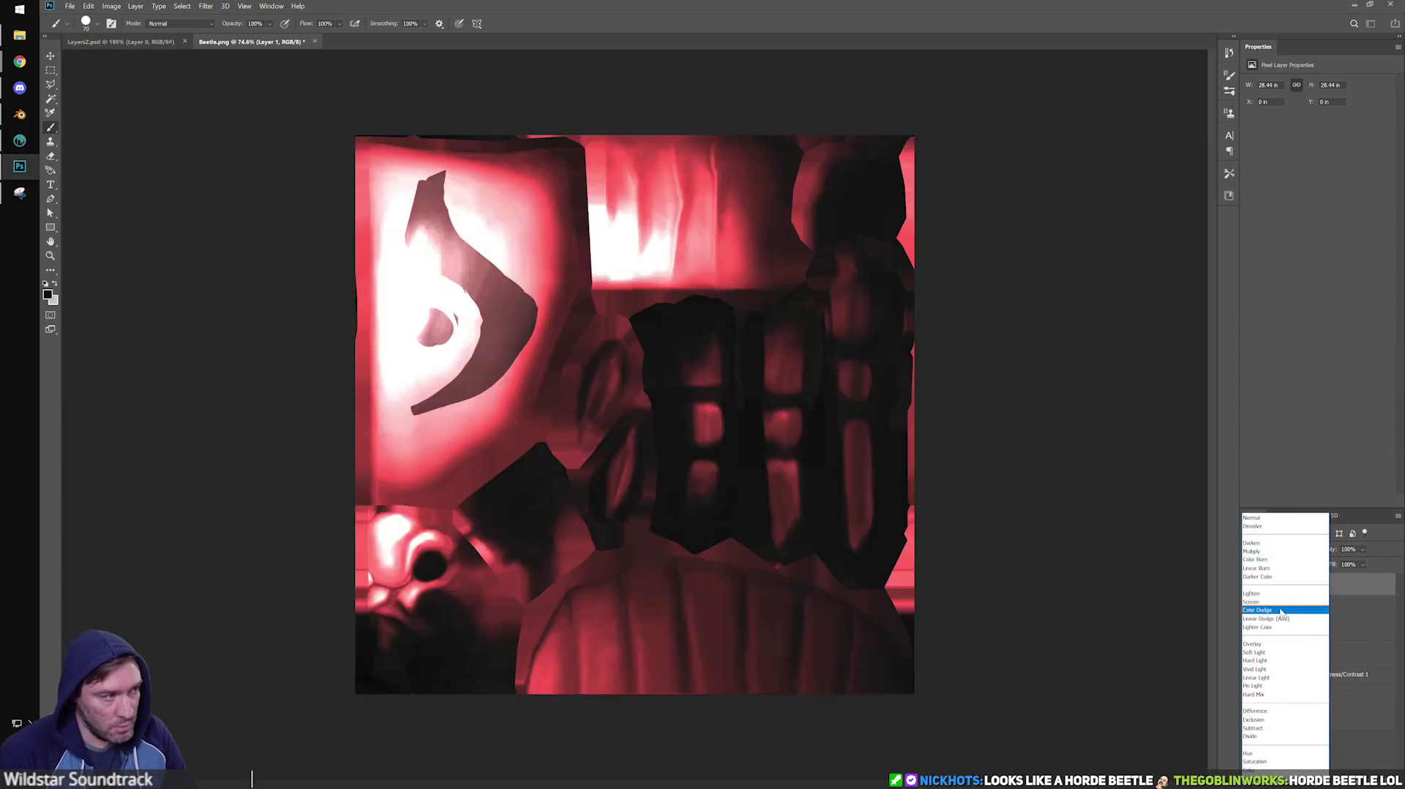
{"action": "left_click", "coordinate": [1282, 611]}
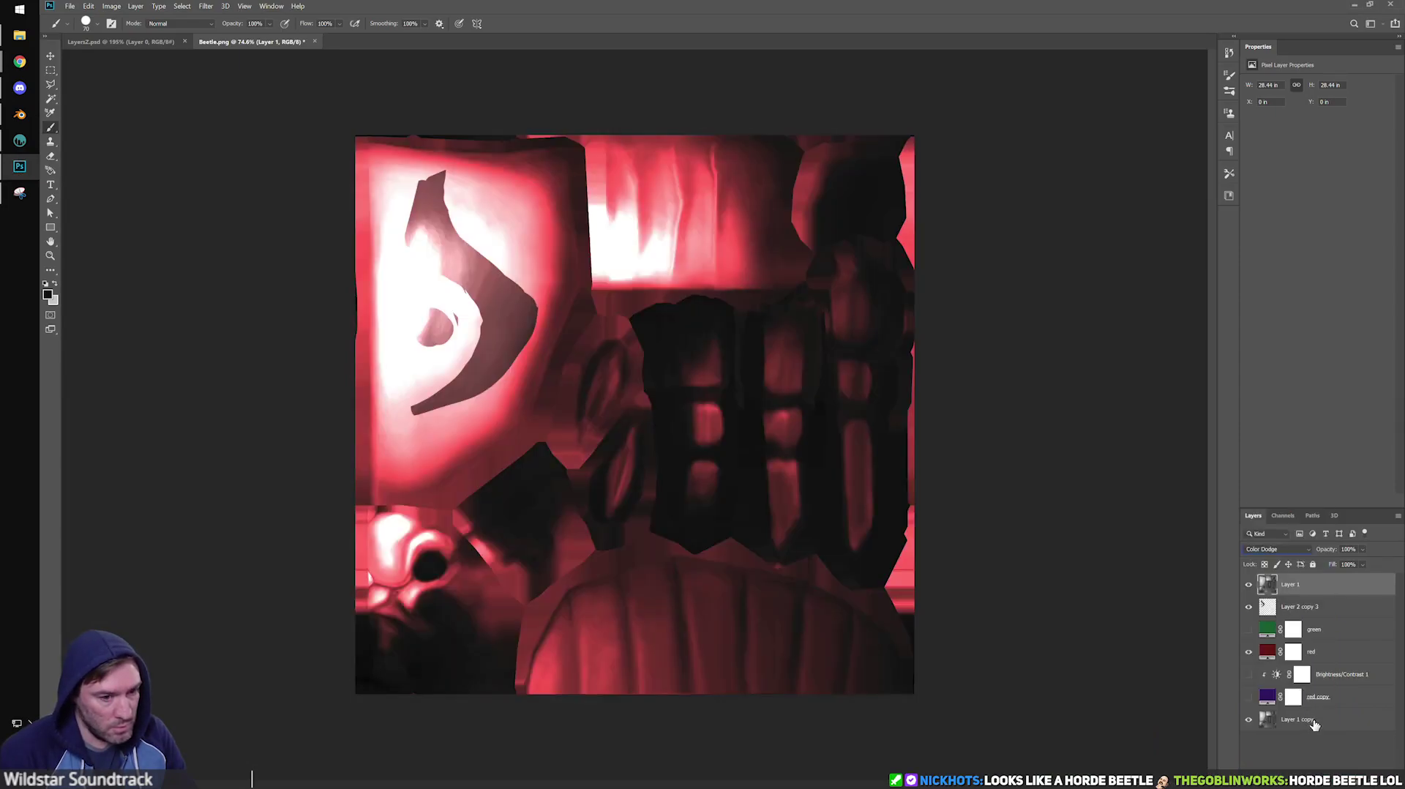
Reduce the top Layer 1's opacity to 39%, keeping the Color Dodge blending mode.
{"action": "left_click_drag", "start_coordinate": [1328, 550], "coordinate": [1283, 552]}
{"action": "key", "text": "Up"}
{"action": "key", "text": "Up"}
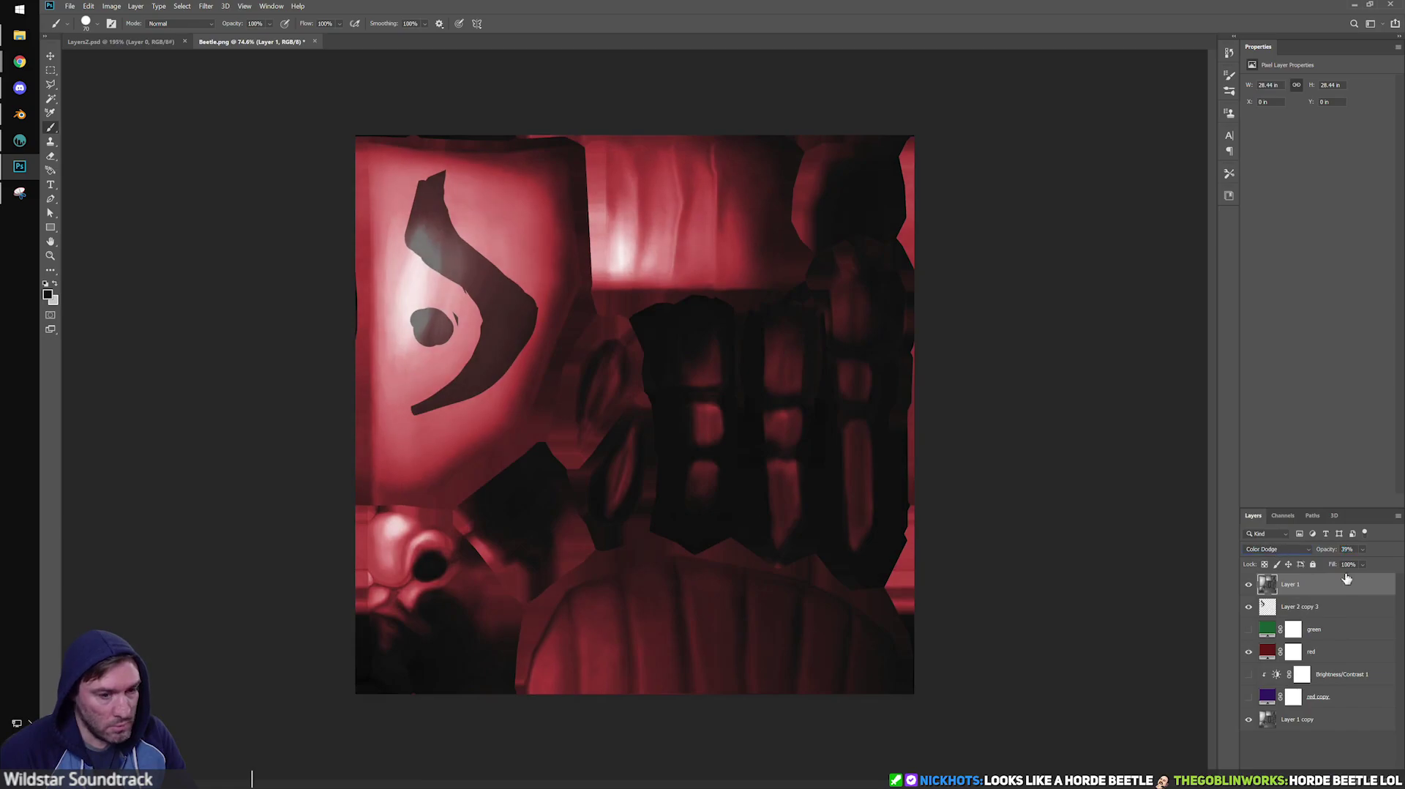
{"action": "left_click", "coordinate": [1288, 549]}
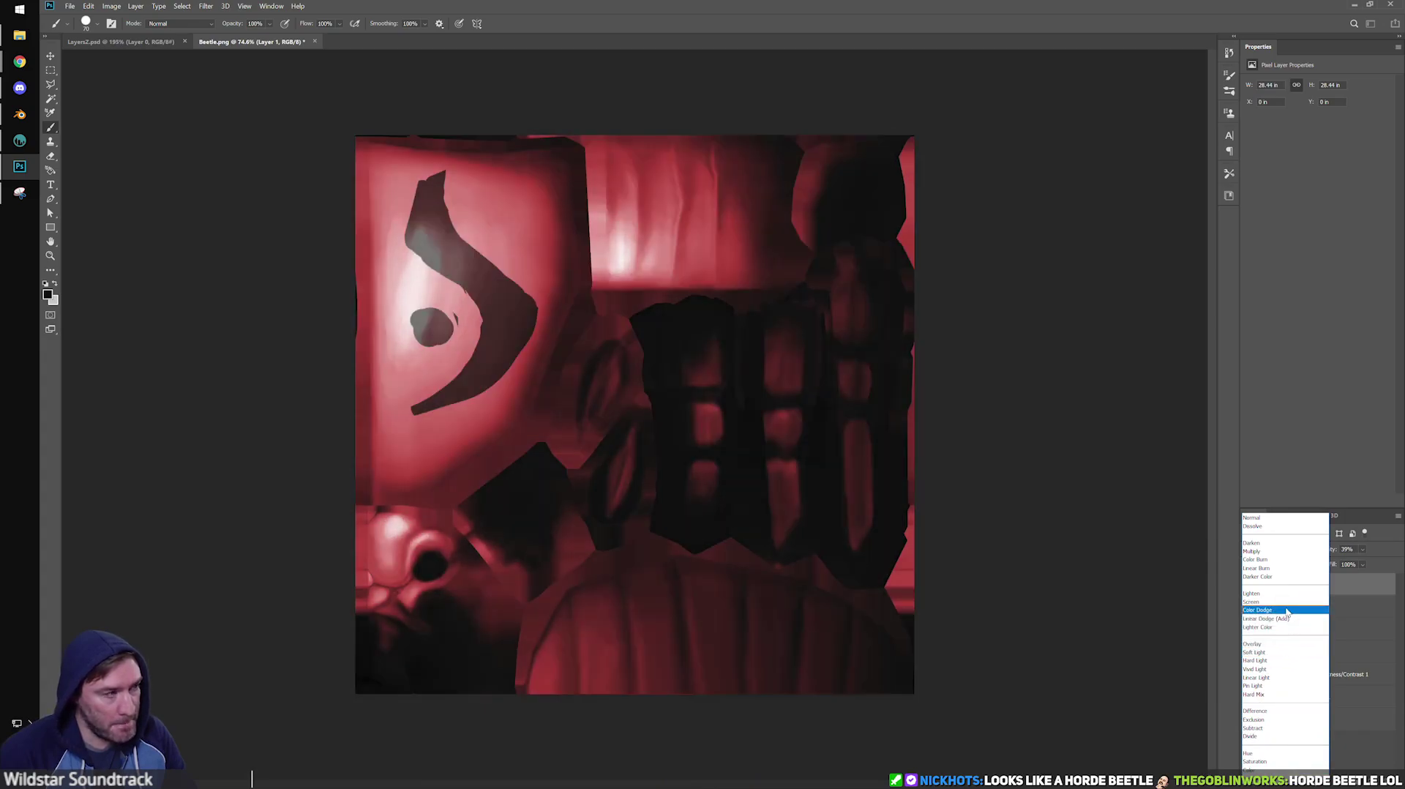
{"action": "left_click", "coordinate": [1287, 612]}
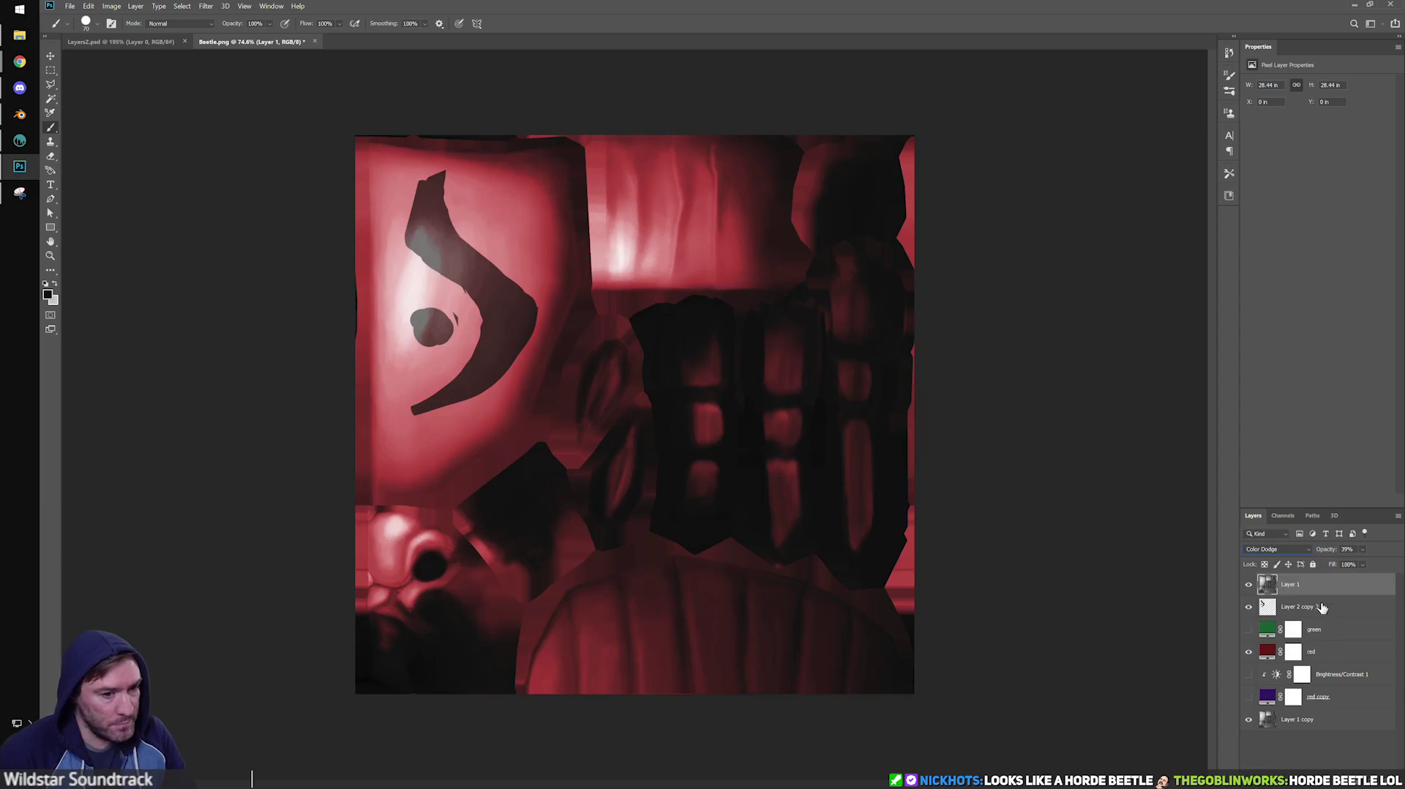
Duplicate the Layer 1 copy at the bottom of the layer stack.
{"action": "left_click", "coordinate": [1317, 721]}
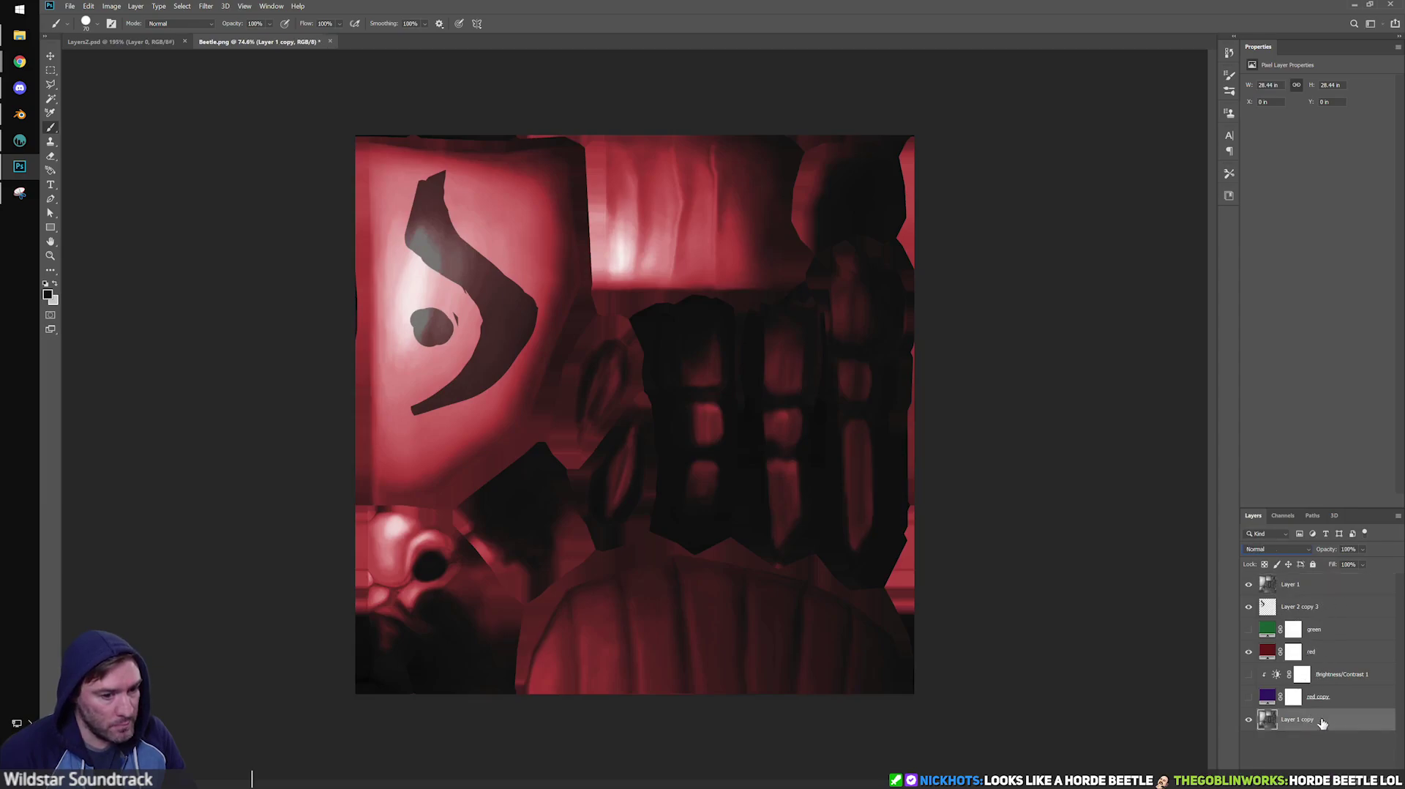
{"action": "left_click_drag", "start_coordinate": [1317, 721], "coordinate": [1327, 729], "text": "alt"}
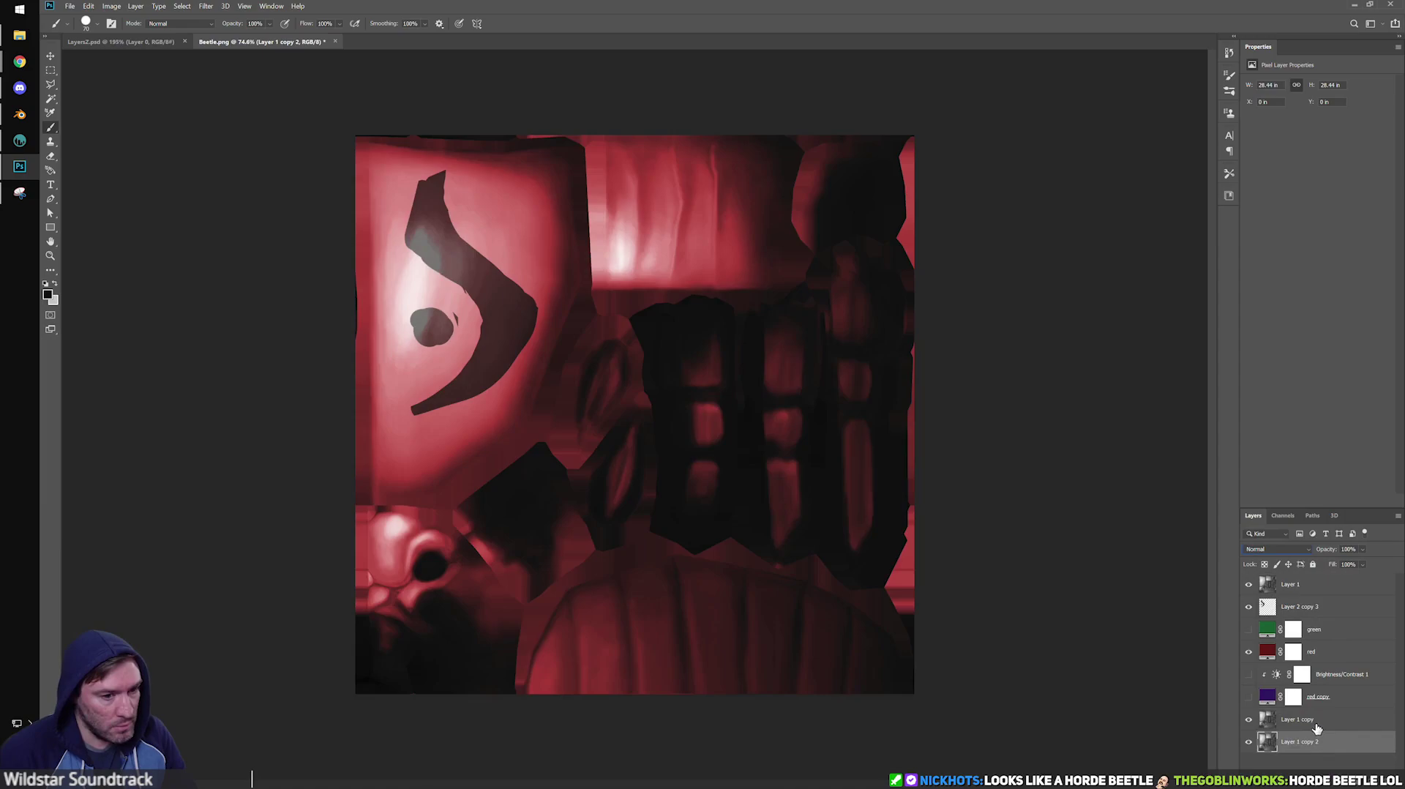
{"action": "left_click", "coordinate": [1325, 722]}
Try a second Color Dodge copy of Layer 1 above the marking layer and delete that copy.
{"action": "left_click", "coordinate": [1330, 586]}
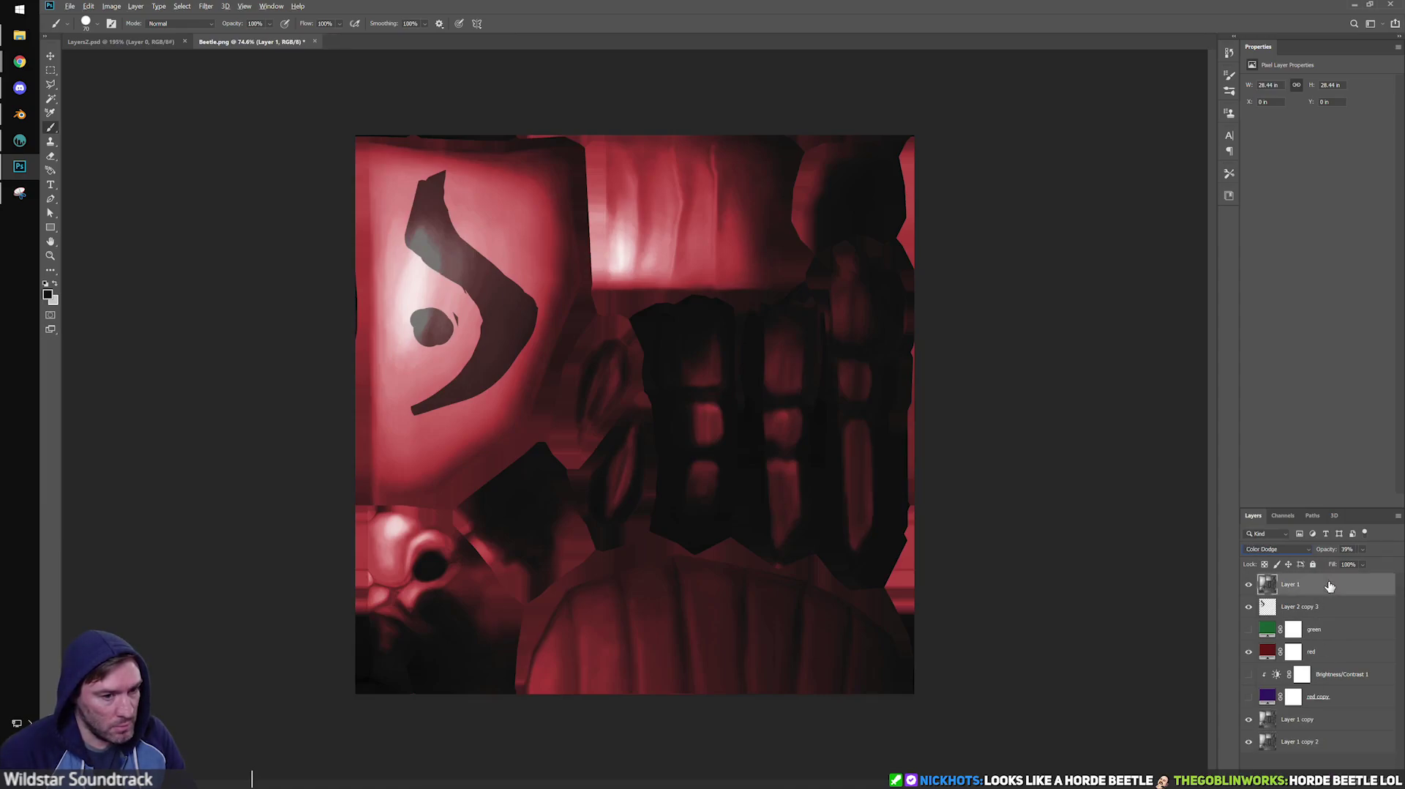
{"action": "left_click_drag", "start_coordinate": [1330, 586], "coordinate": [1331, 597], "text": "alt"}
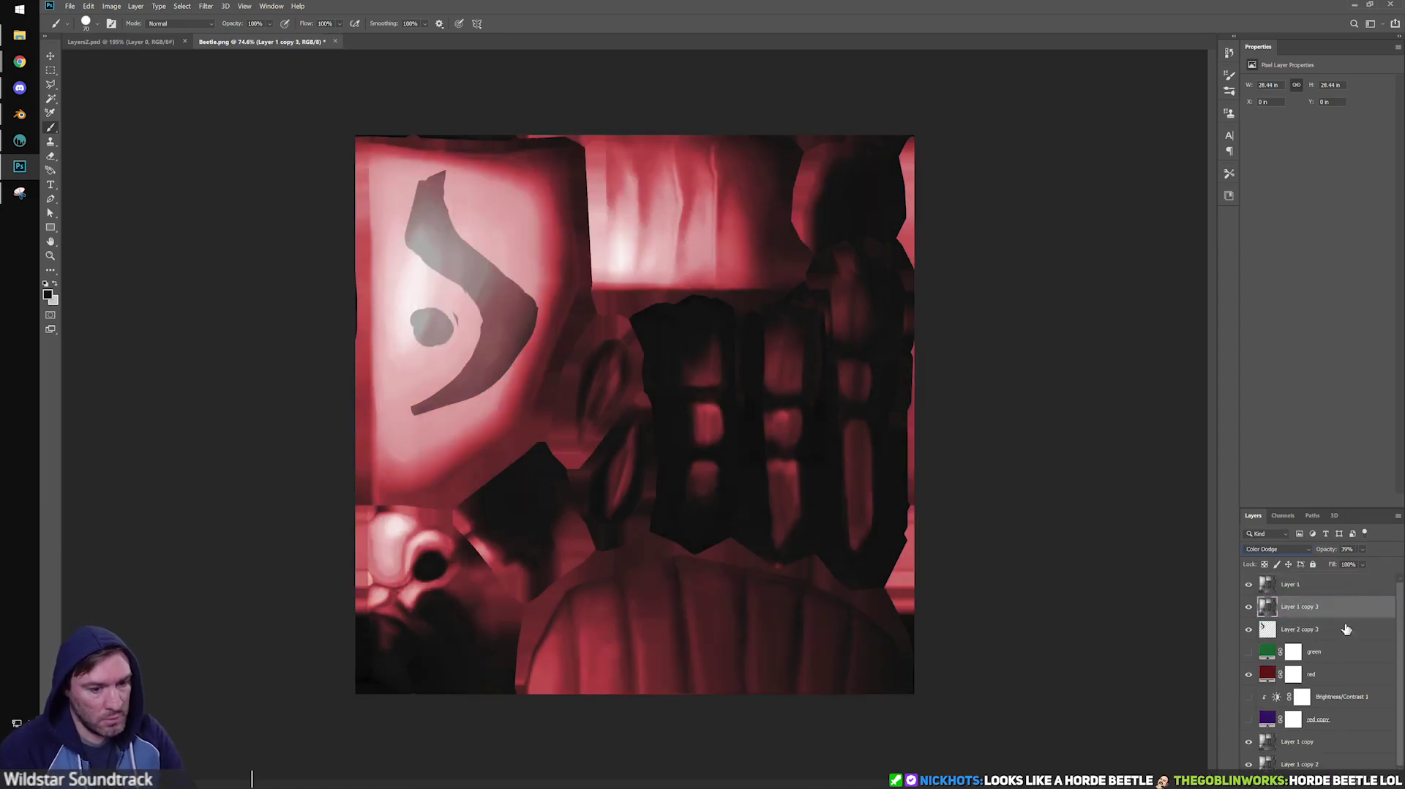
{"action": "key", "text": "Delete"}
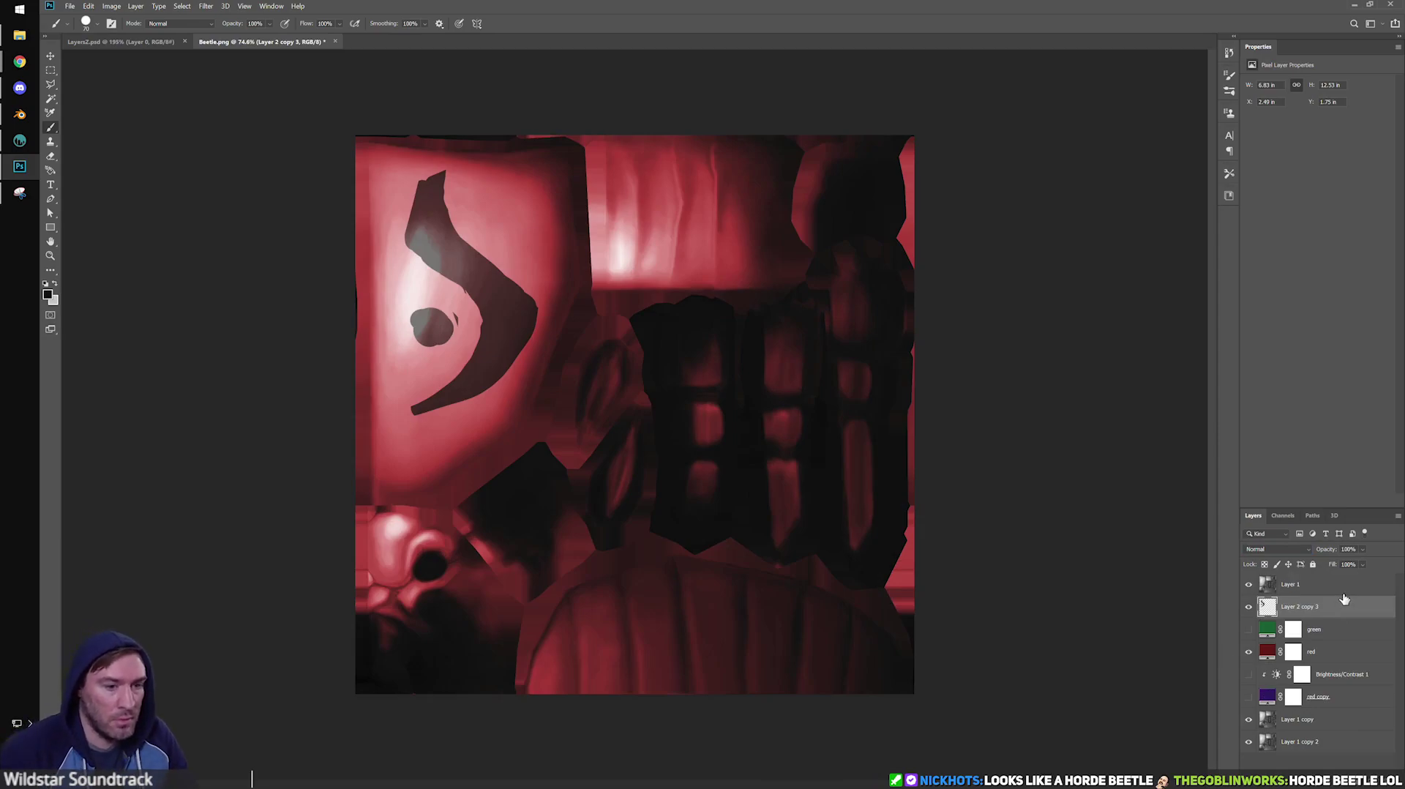
Set the top Layer 1's opacity to 22% and mask it to the shape of the shell markings.
{"action": "left_click", "coordinate": [1321, 585]}
{"action": "mouse_move", "coordinate": [1325, 550]}
{"action": "left_mouse_down"}
{"action": "mouse_move", "coordinate": [1300, 551]}
{"action": "mouse_move", "coordinate": [1315, 557]}
{"action": "left_mouse_up"}
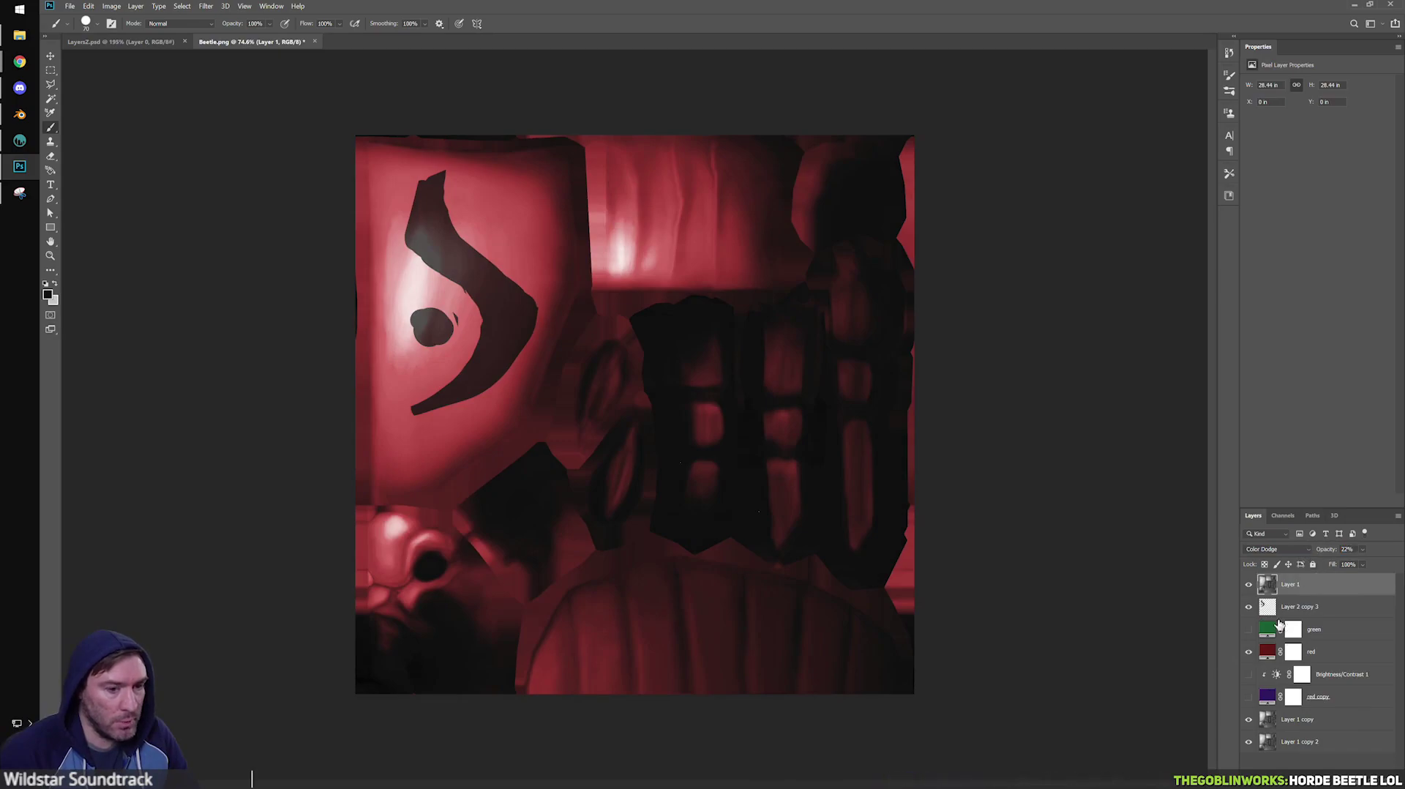
{"action": "left_click", "coordinate": [1270, 612], "text": "ctrl"}
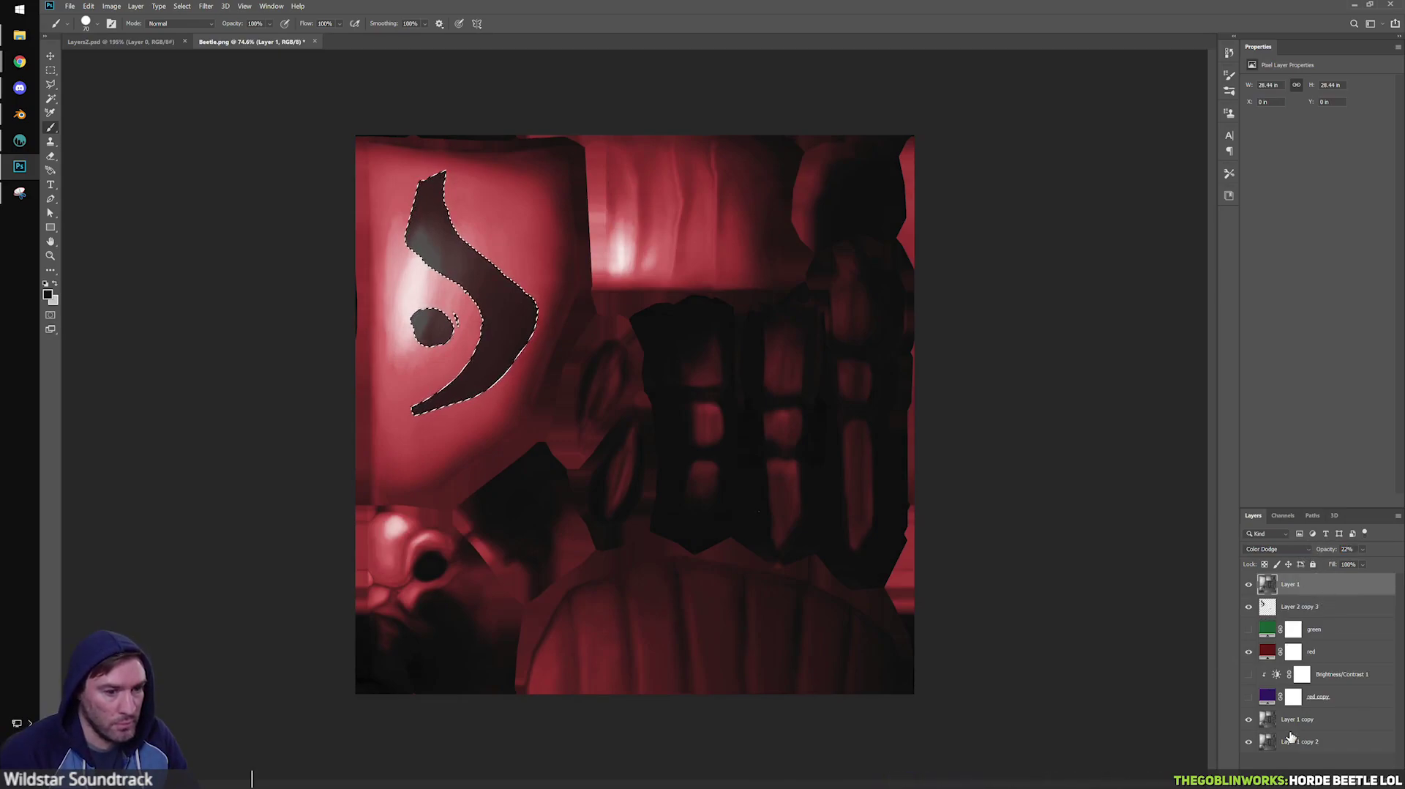
{"action": "left_click", "coordinate": [1327, 782]}
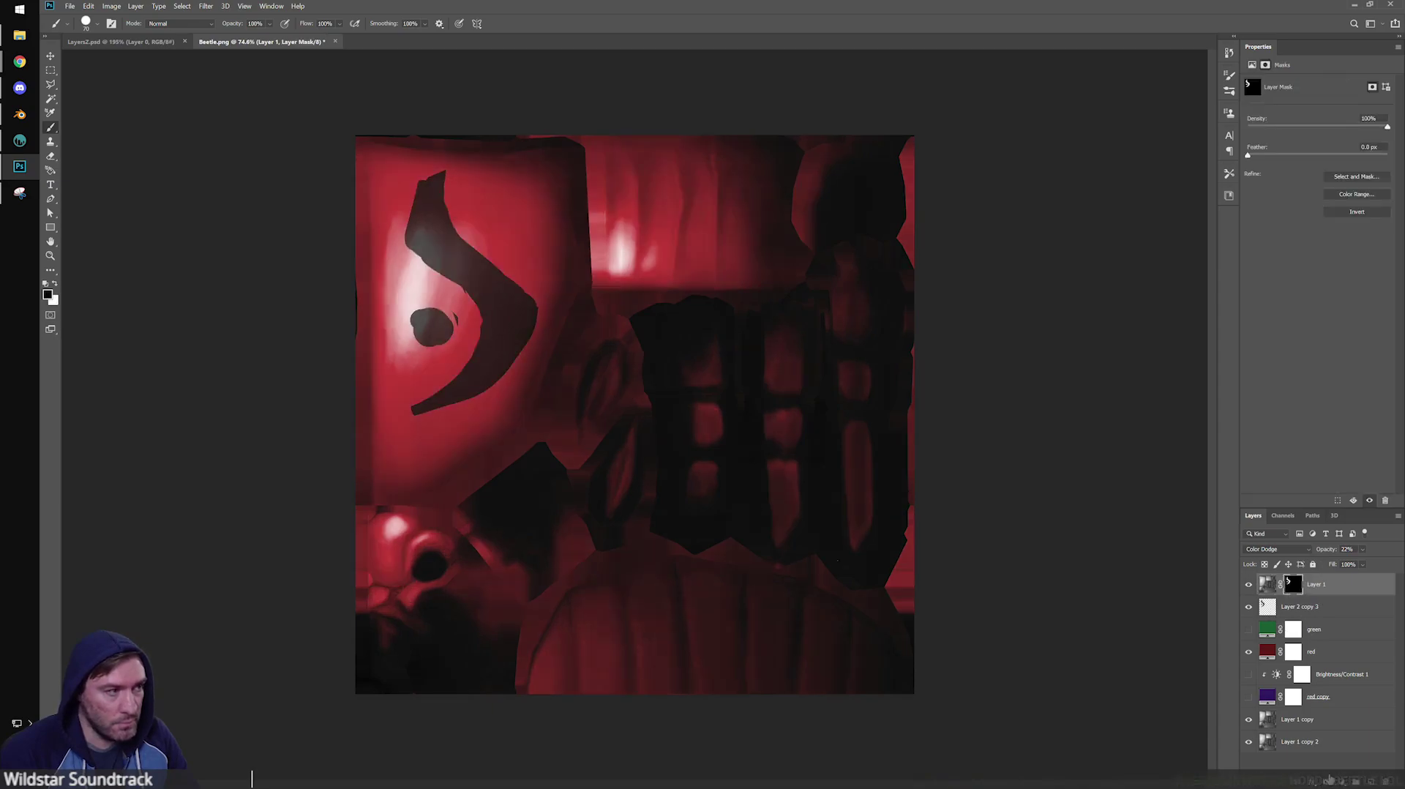
Compare the inverted and original layer mask on the top Layer 1, toggling the layer's visibility.
{"action": "key", "text": "ctrl+i"}
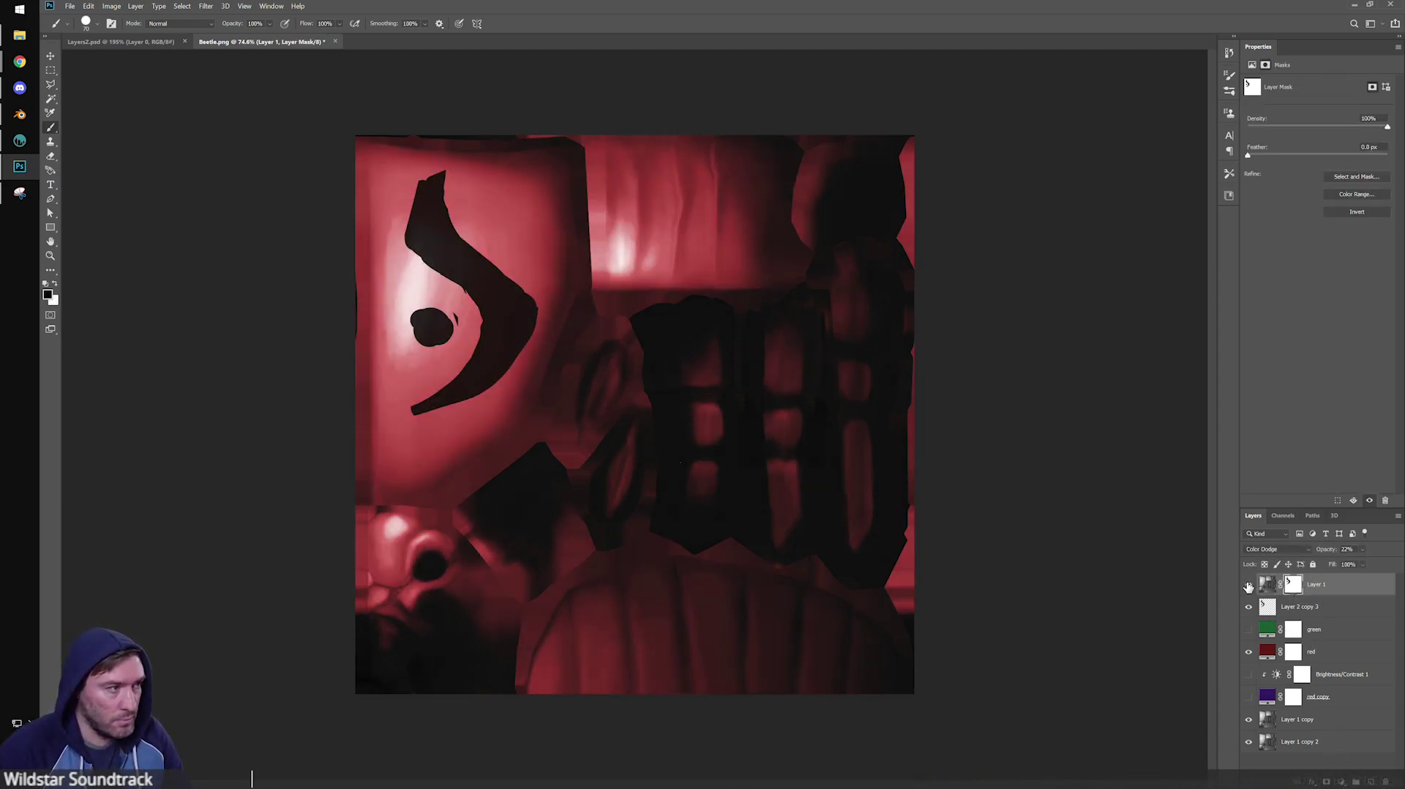
{"action": "key", "text": "ctrl+i"}
{"action": "key", "text": "ctrl+i"}
{"action": "key", "text": "ctrl+i"}
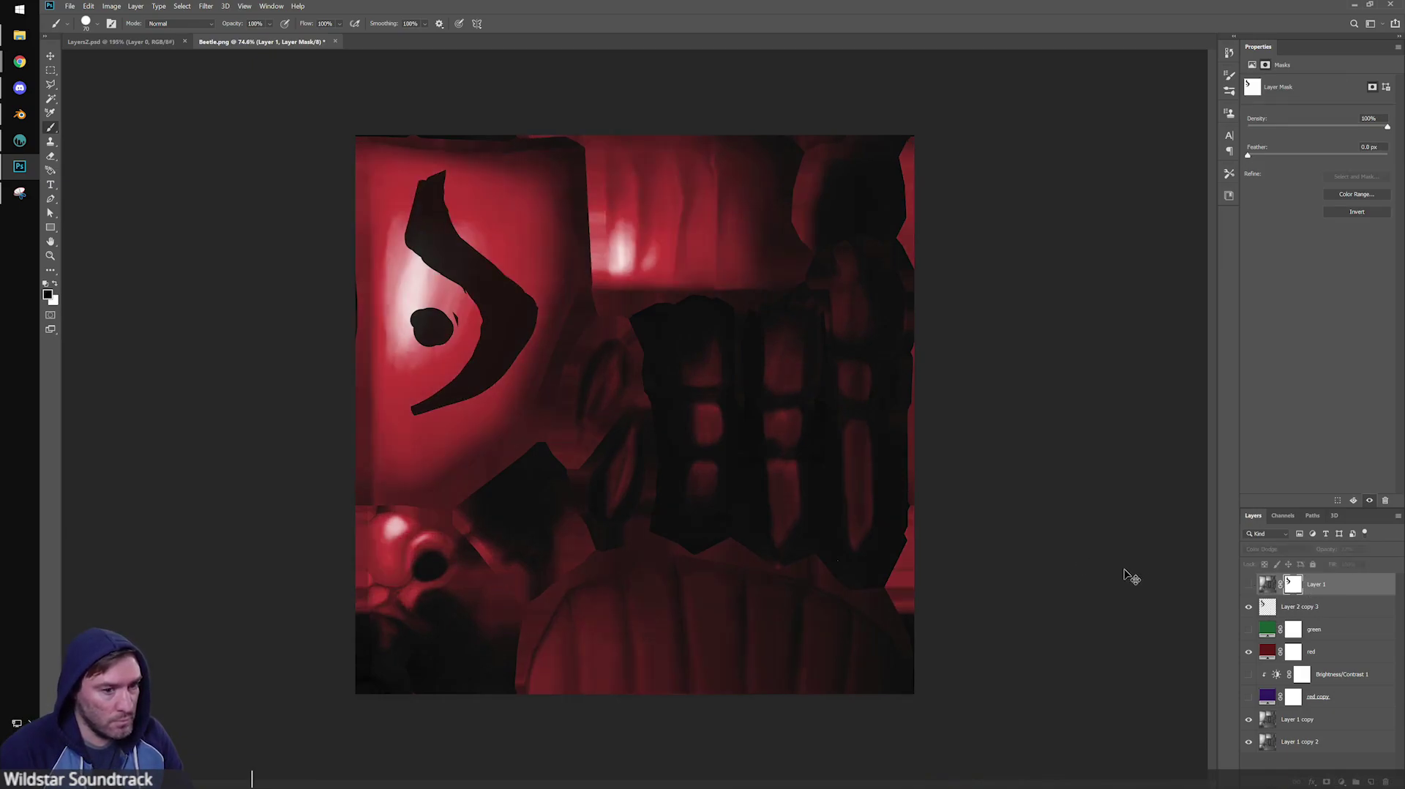
{"action": "left_click", "coordinate": [1250, 585]}
{"action": "left_click", "coordinate": [1250, 585]}
{"action": "left_click", "coordinate": [1250, 585]}
{"action": "left_click", "coordinate": [1250, 584]}
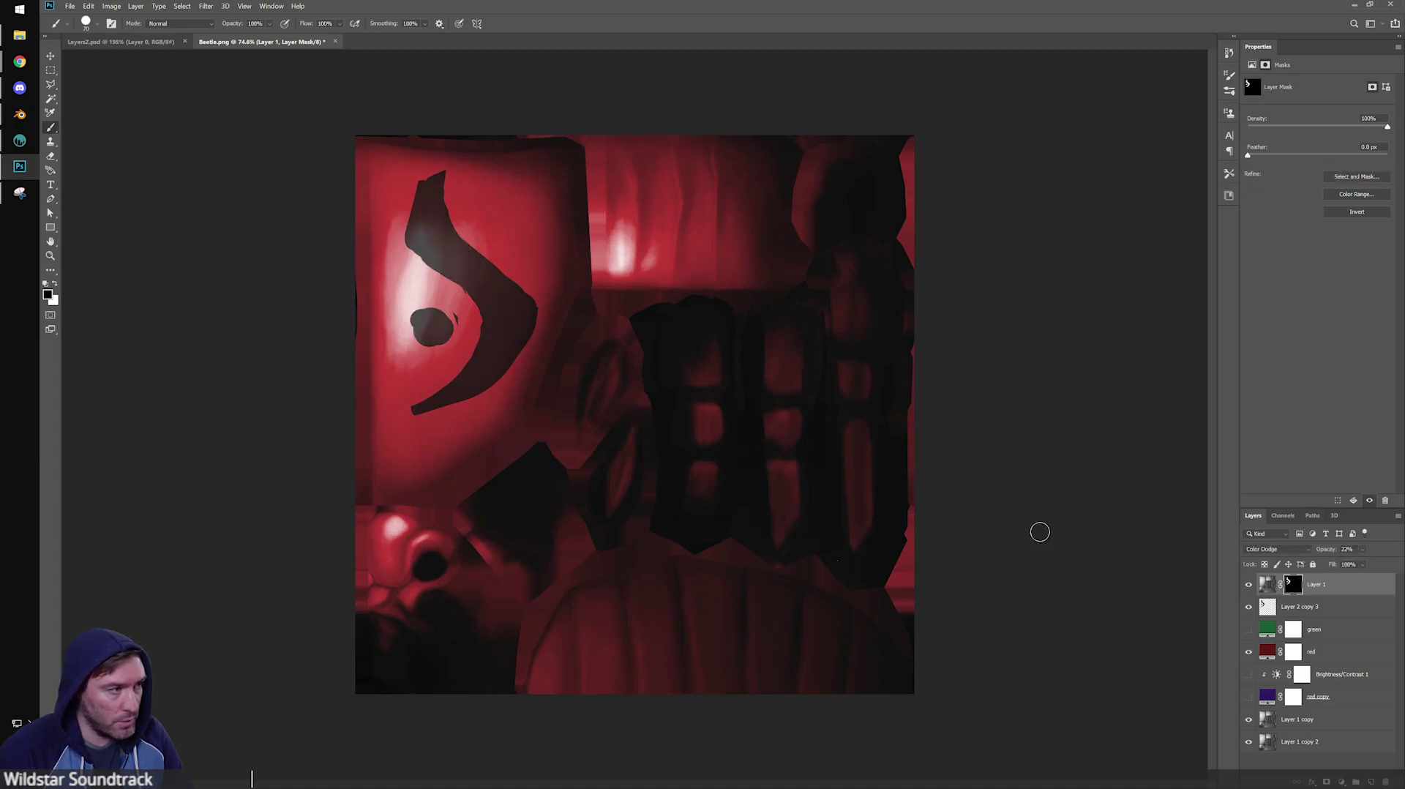
Save the red texture with shell markings as a PNG, overwriting Beetle-Red.png in the Beetle maps folder.
{"action": "left_click", "coordinate": [93, 6]}
{"action": "mouse_move", "coordinate": [71, 7]}
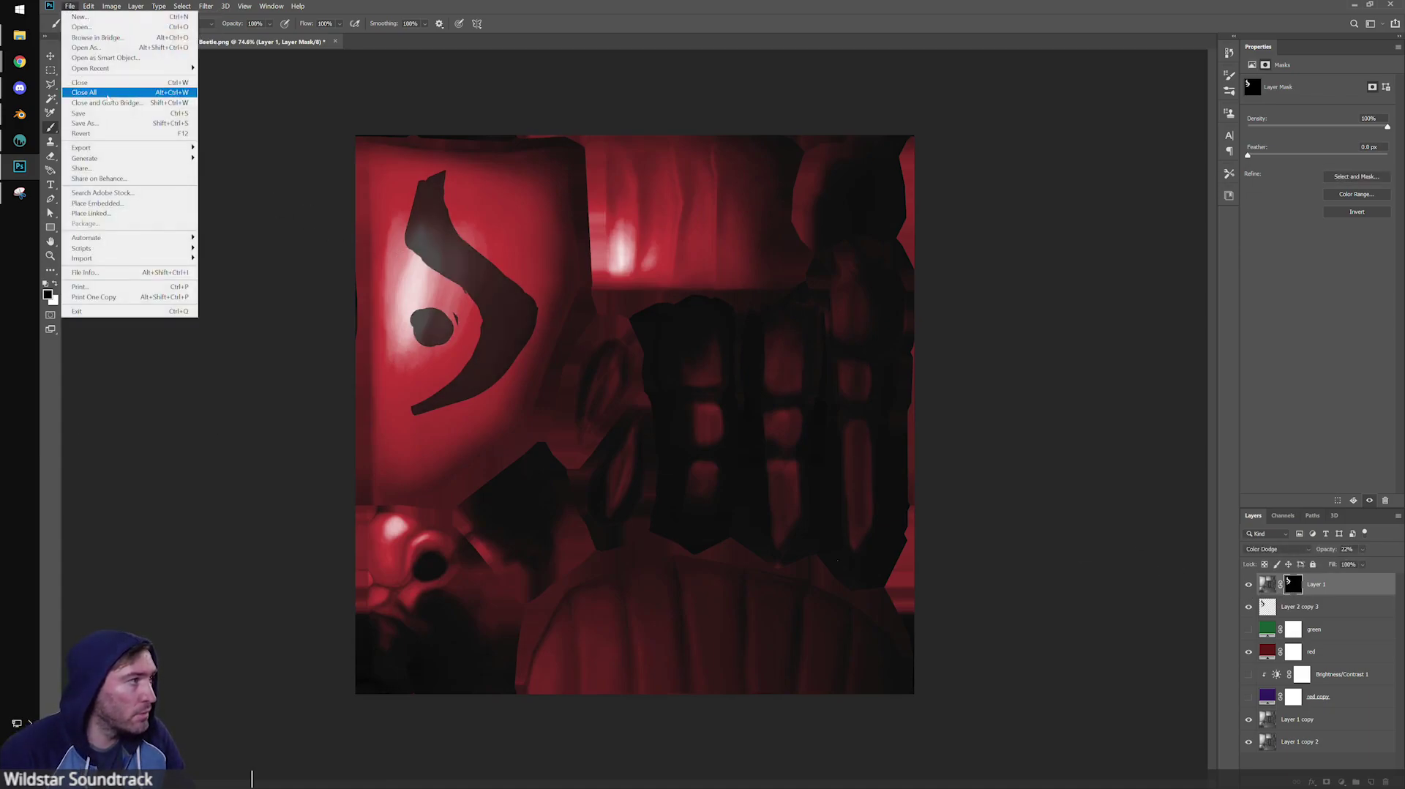
{"action": "left_click", "coordinate": [108, 123]}
{"action": "left_click", "coordinate": [194, 245]}
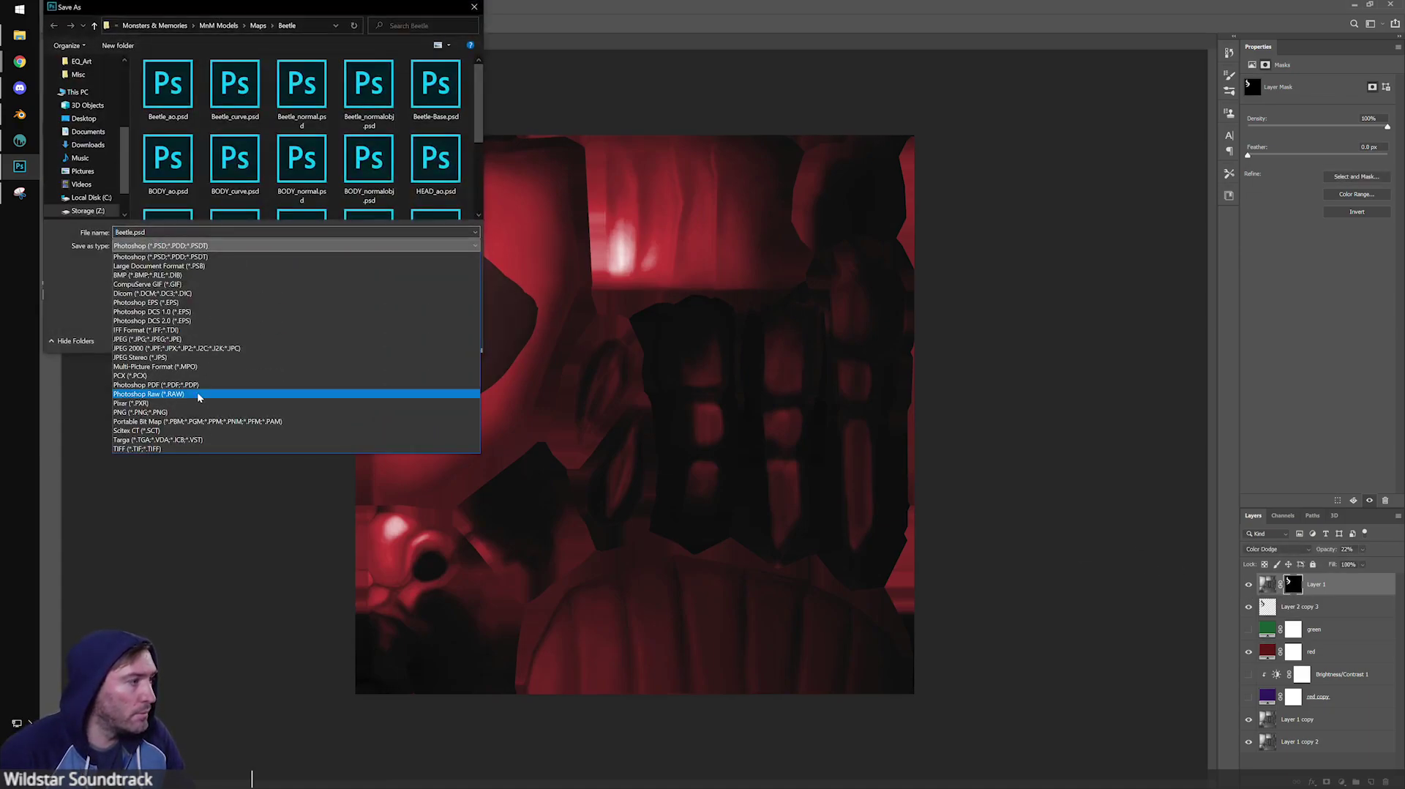
{"action": "left_click", "coordinate": [194, 404]}
{"action": "left_click", "coordinate": [168, 160]}
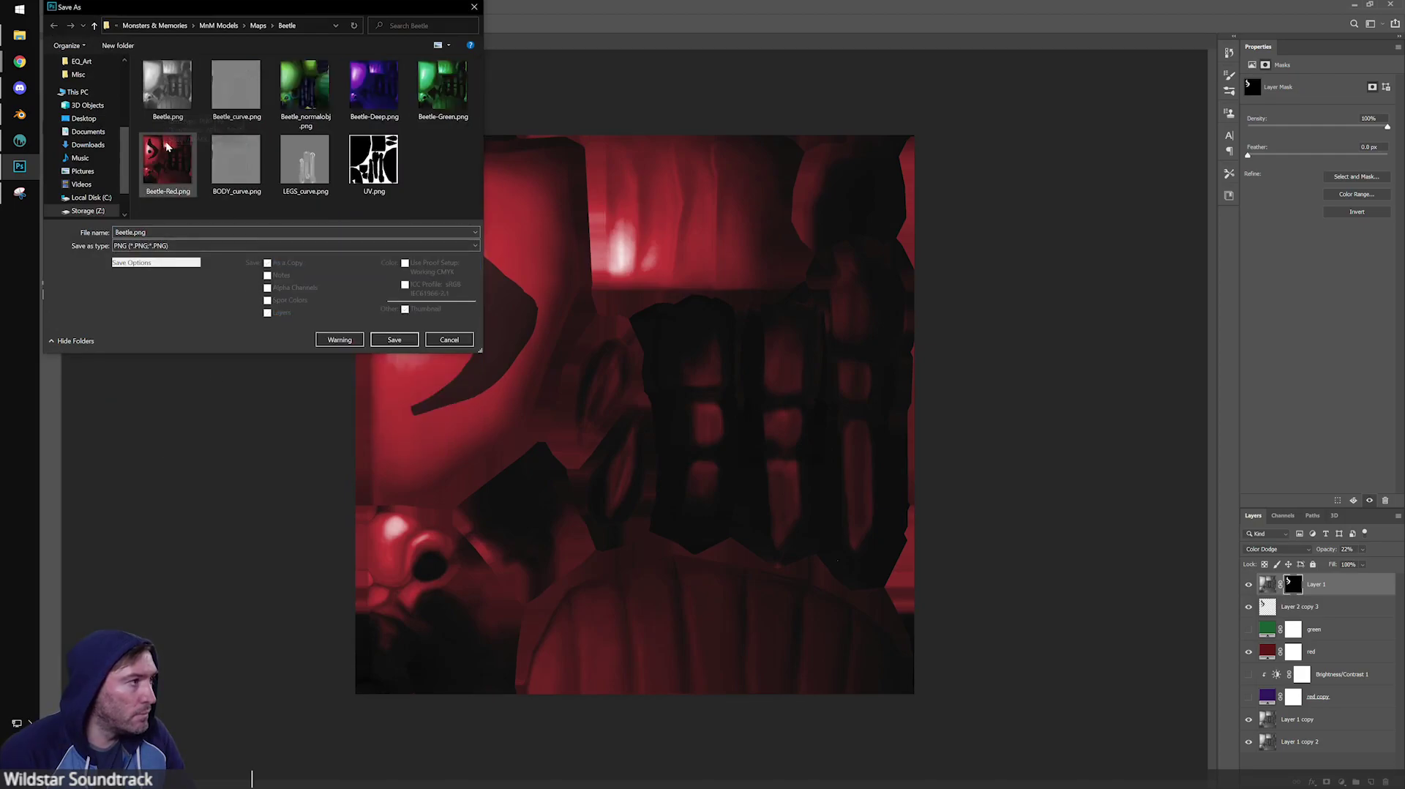
{"action": "left_click", "coordinate": [395, 340]}
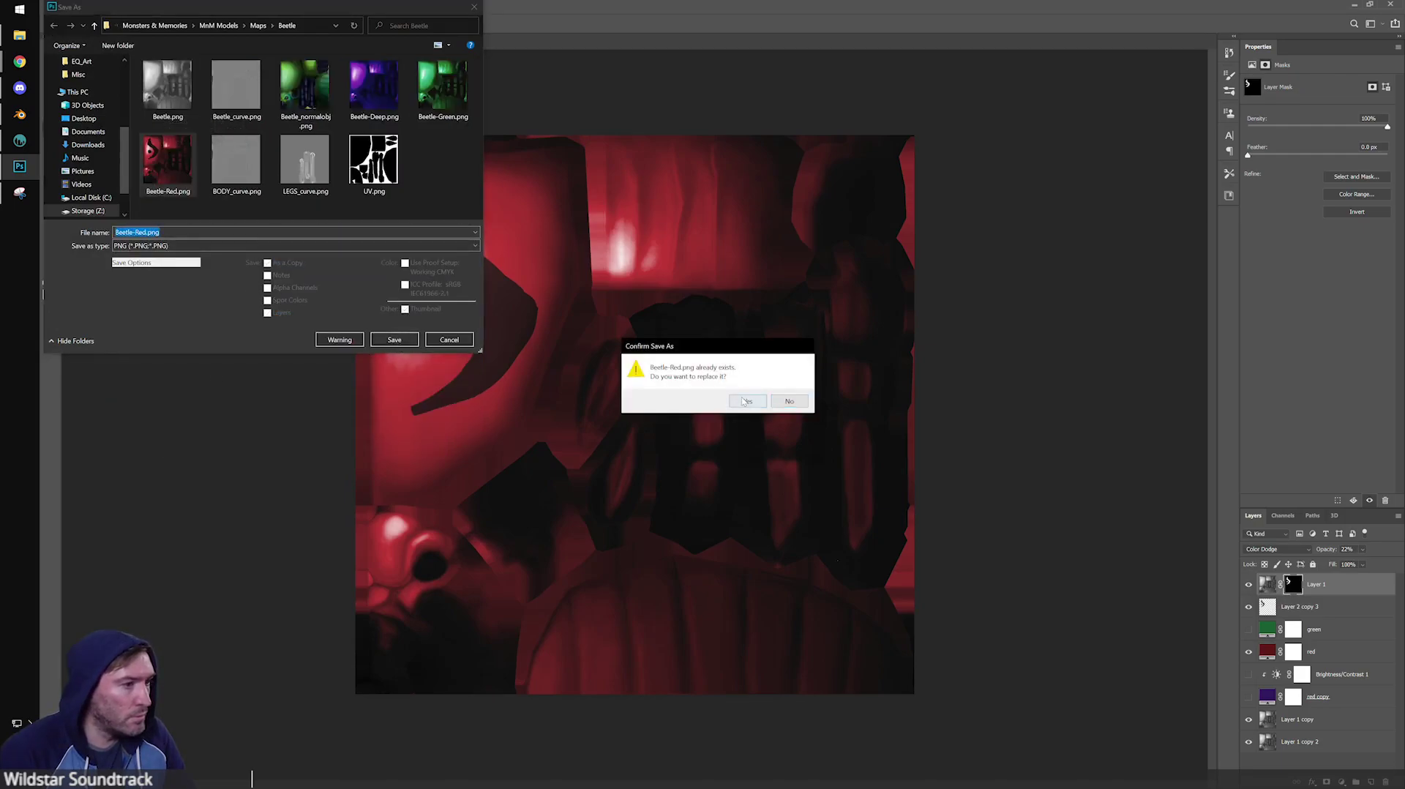
{"action": "left_click", "coordinate": [745, 401]}
{"action": "left_click", "coordinate": [782, 244]}
Set the opacity of the top Layer 1 to 28%.
{"action": "left_click", "coordinate": [1335, 590]}
{"action": "mouse_move", "coordinate": [1325, 549]}
{"action": "left_mouse_down"}
{"action": "mouse_move", "coordinate": [1379, 554]}
{"action": "mouse_move", "coordinate": [1299, 543]}
{"action": "mouse_move", "coordinate": [1311, 546]}
{"action": "left_mouse_up"}
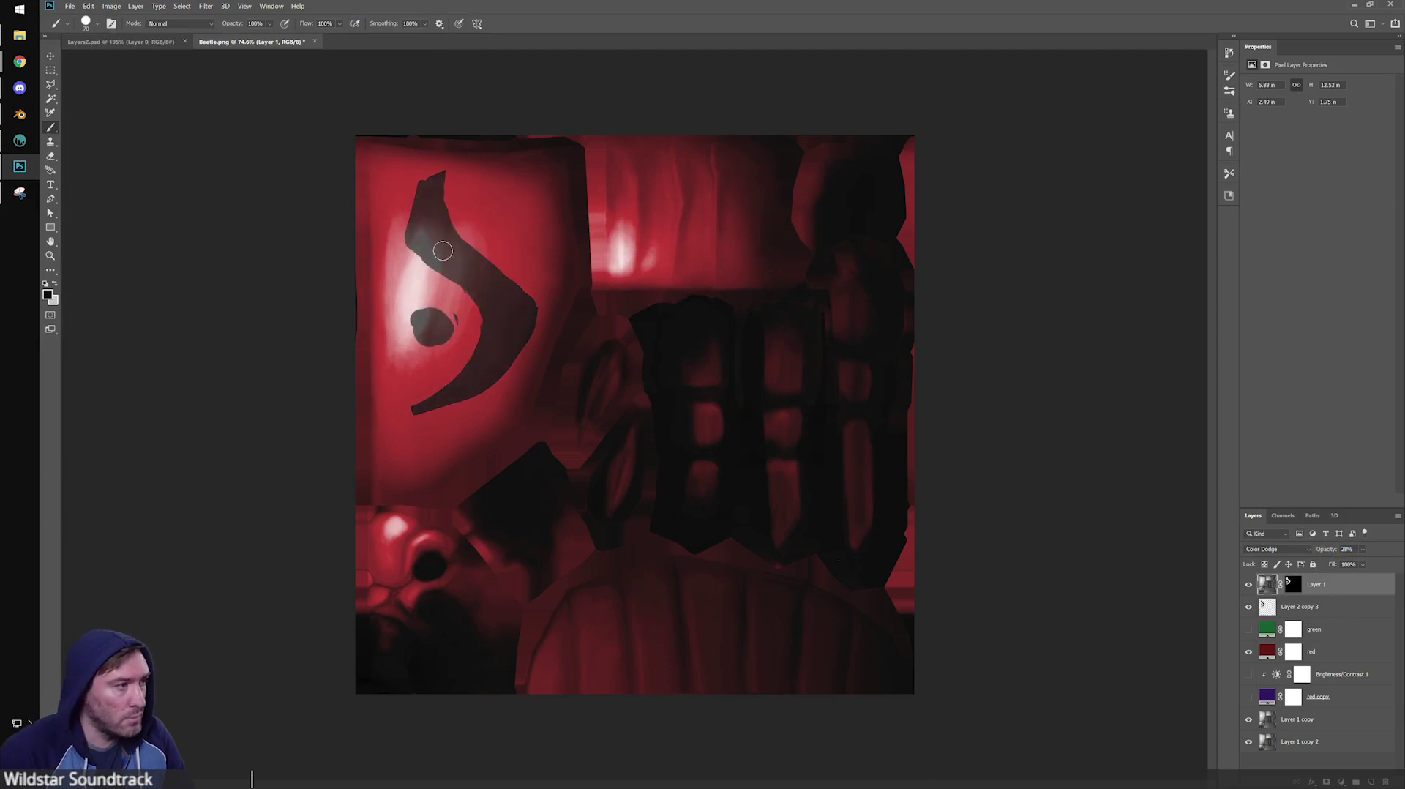
Switch to Blender and reload Beetle-Red.png as the base color image of Material.004.
{"action": "left_click", "coordinate": [20, 140]}
{"action": "left_click", "coordinate": [20, 114]}
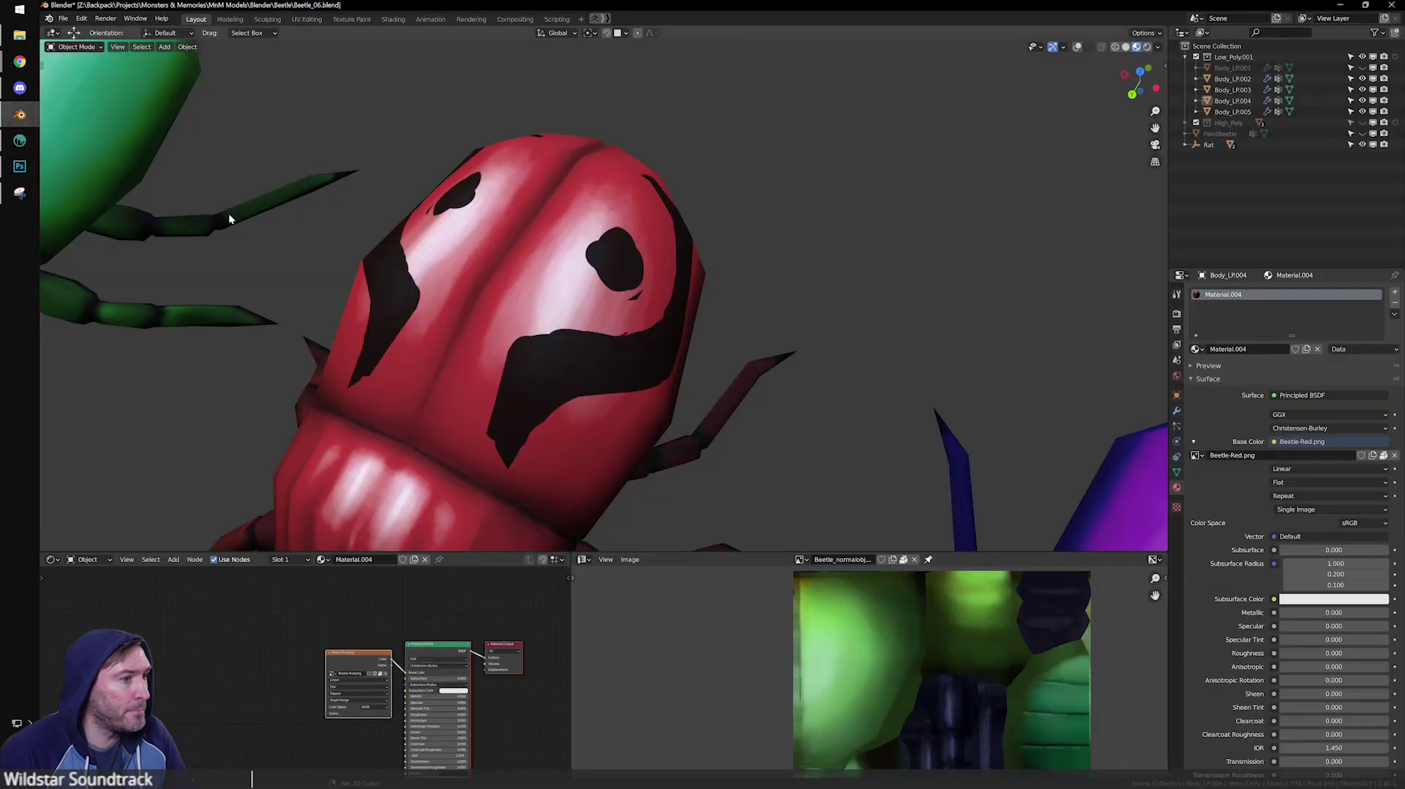
{"action": "left_click", "coordinate": [1395, 455]}
{"action": "left_click", "coordinate": [1355, 454]}
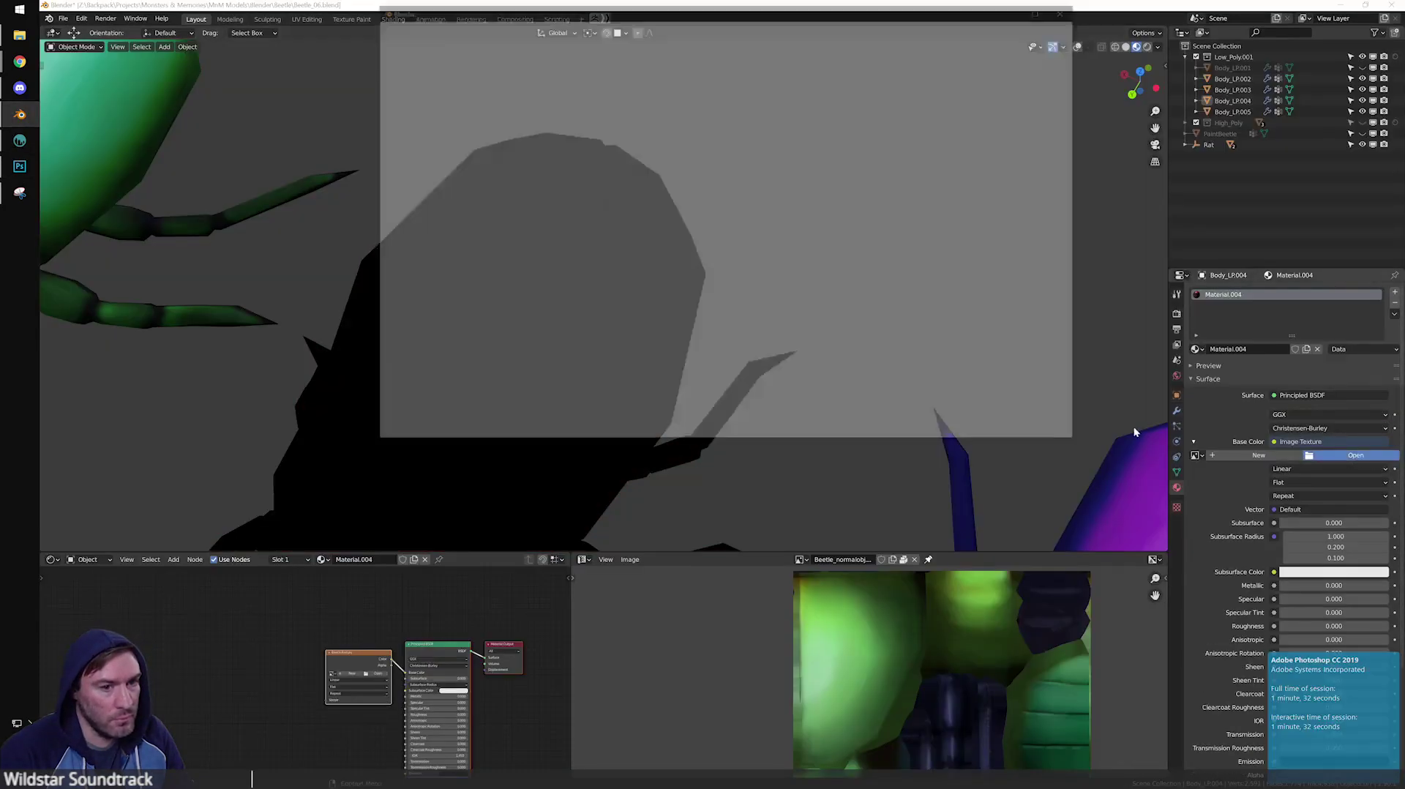
{"action": "left_click", "coordinate": [961, 435]}
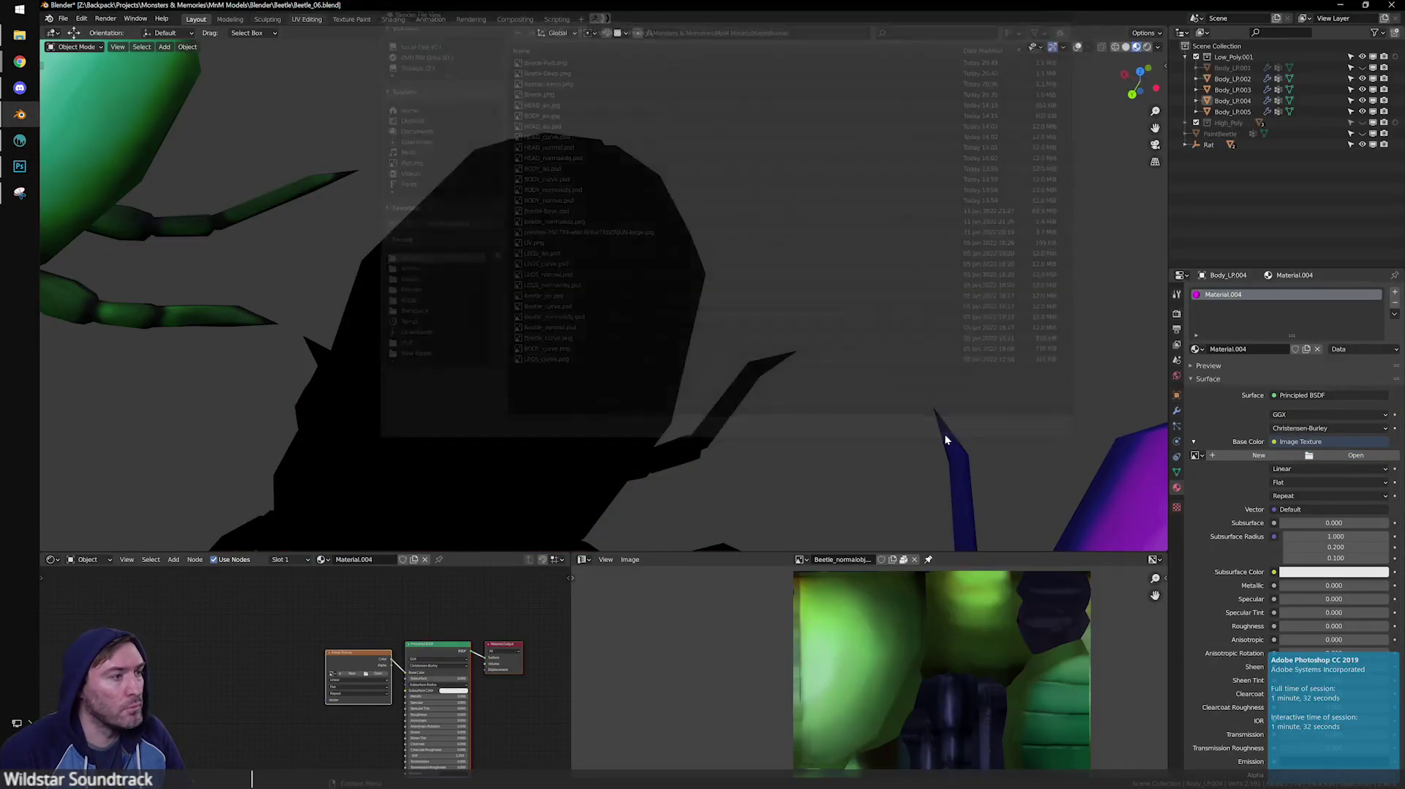
Examine the shell markings on the red beetle from several angles and compare it with the other beetle variants.
{"action": "scroll", "coordinate": [866, 279], "scroll_direction": "down", "scroll_amount": 7}
{"action": "middle_click_drag", "start_coordinate": [866, 278], "coordinate": [700, 284]}
{"action": "scroll", "coordinate": [700, 283], "scroll_direction": "up", "scroll_amount": 3}
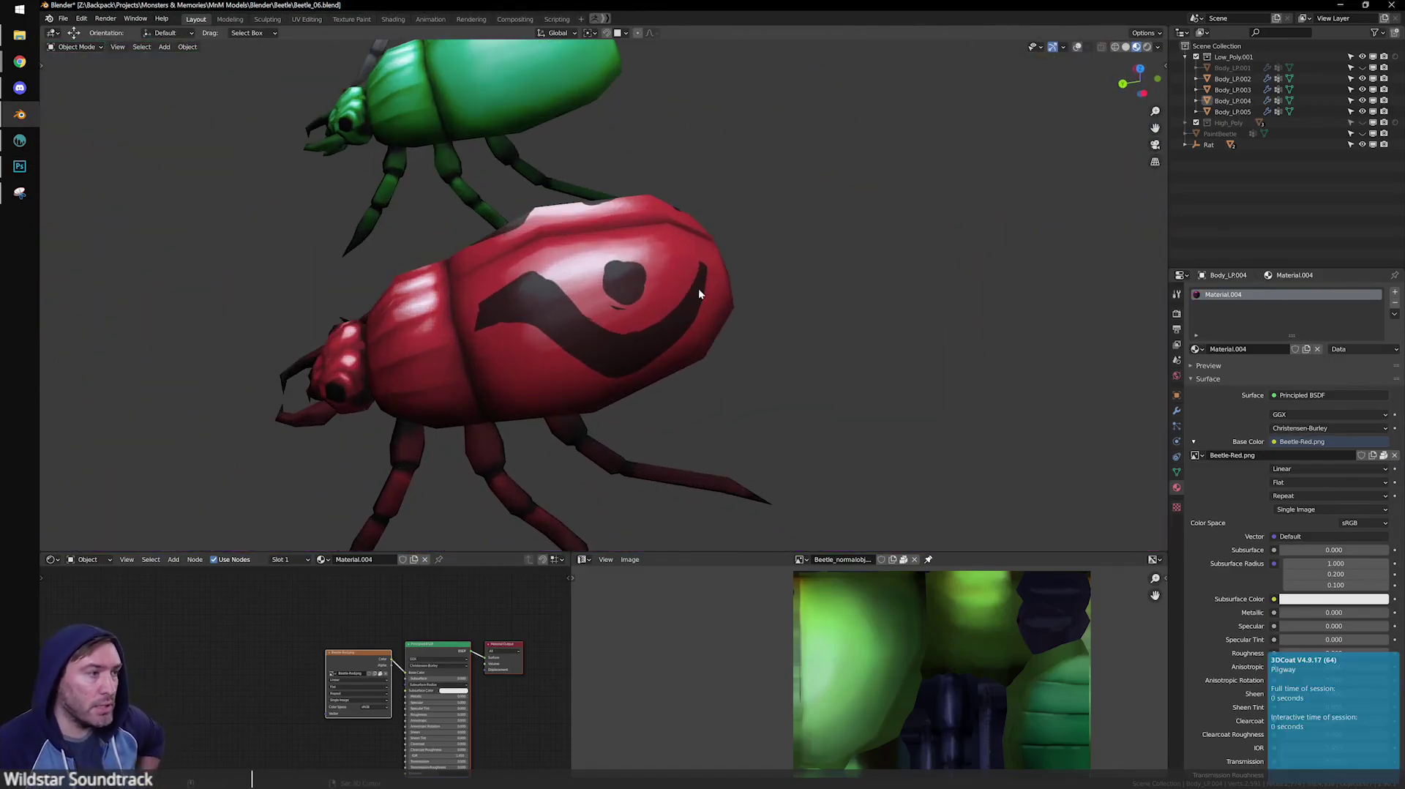
{"action": "scroll", "coordinate": [698, 289], "scroll_direction": "down", "scroll_amount": 2}
{"action": "middle_click_drag", "start_coordinate": [694, 259], "coordinate": [722, 267]}
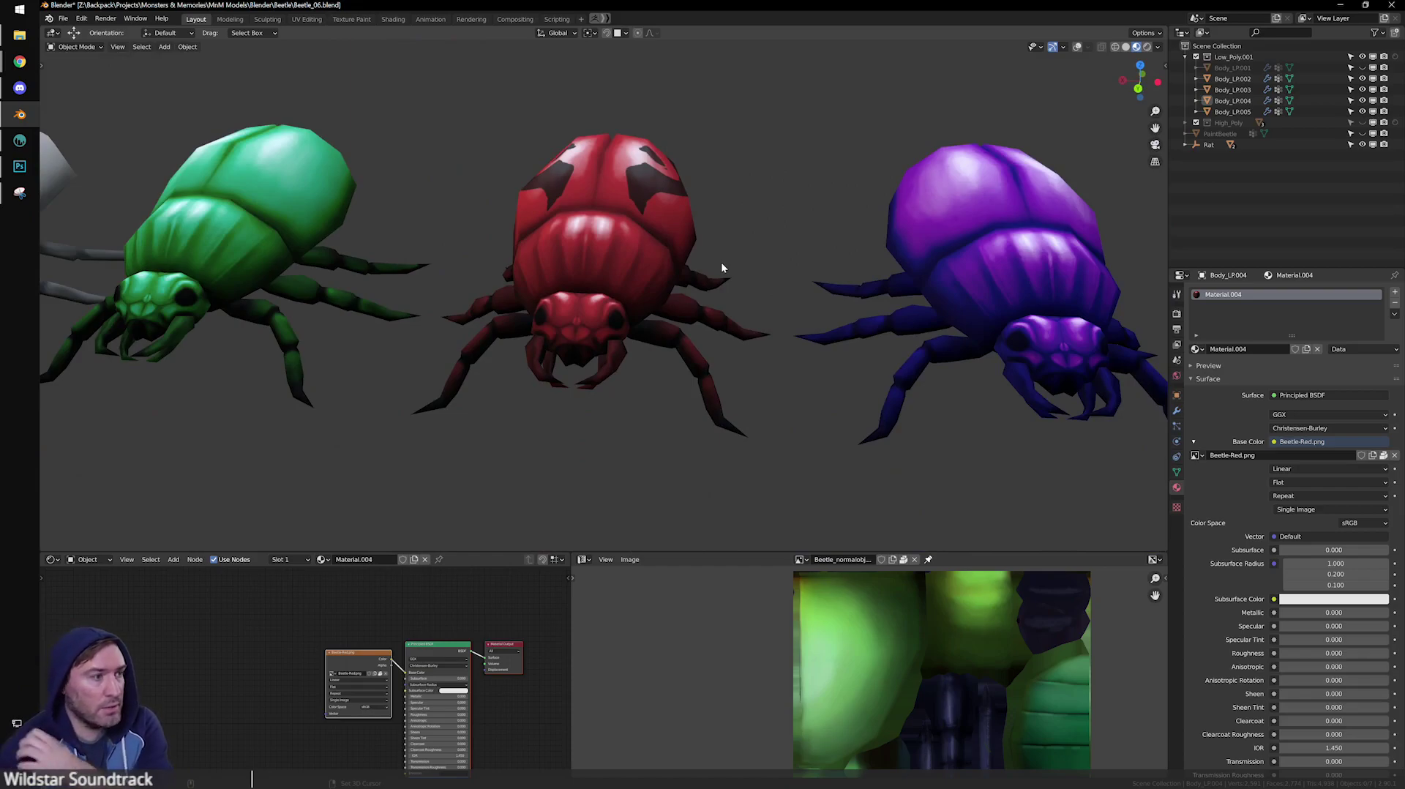
{"action": "scroll", "coordinate": [776, 384], "scroll_direction": "up", "scroll_amount": 3}
{"action": "scroll", "coordinate": [778, 353], "scroll_direction": "down", "scroll_amount": 1}
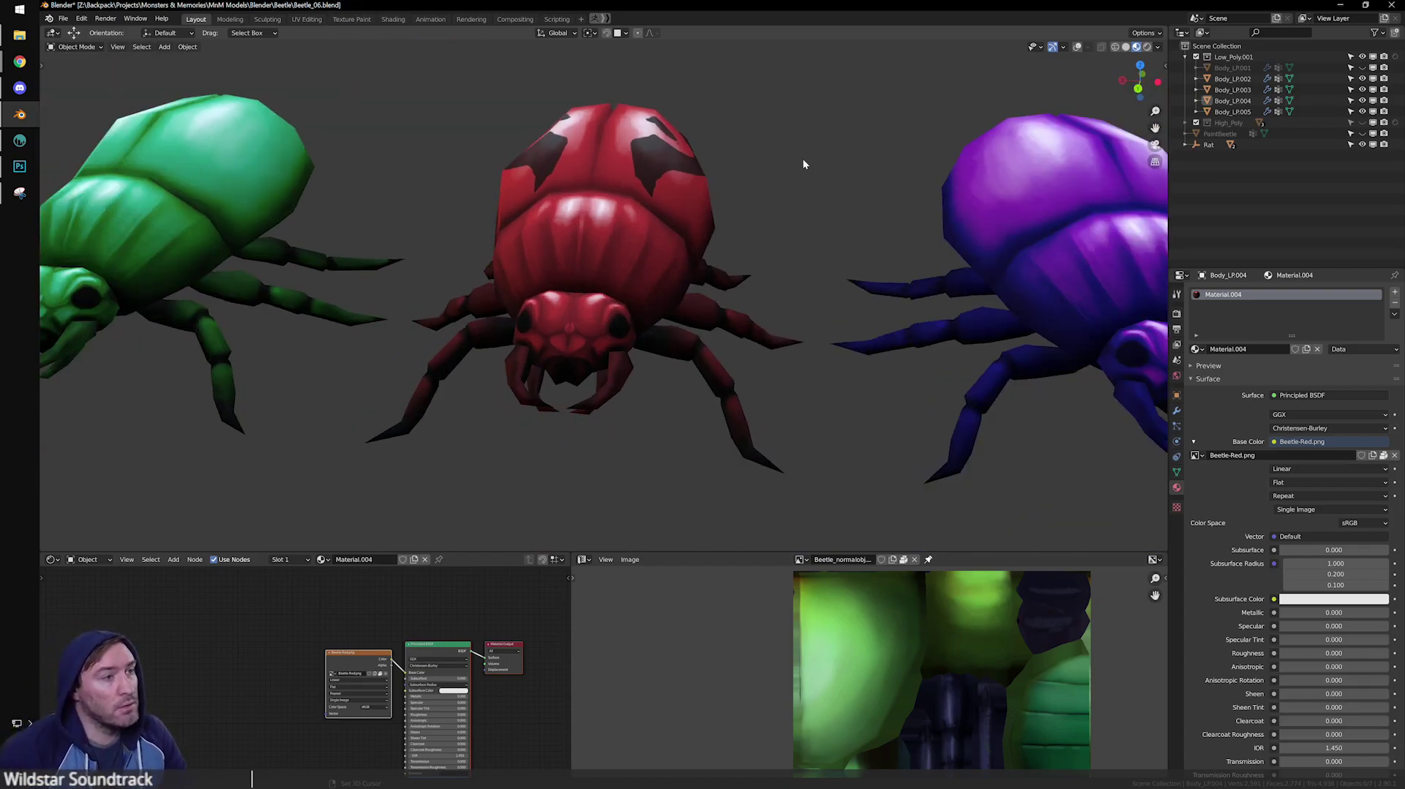
{"action": "scroll", "coordinate": [825, 233], "scroll_direction": "down", "scroll_amount": 4}
{"action": "middle_click_drag", "start_coordinate": [725, 236], "coordinate": [644, 235], "text": "alt"}
{"action": "middle_click_drag", "start_coordinate": [564, 220], "coordinate": [724, 253], "text": "alt"}
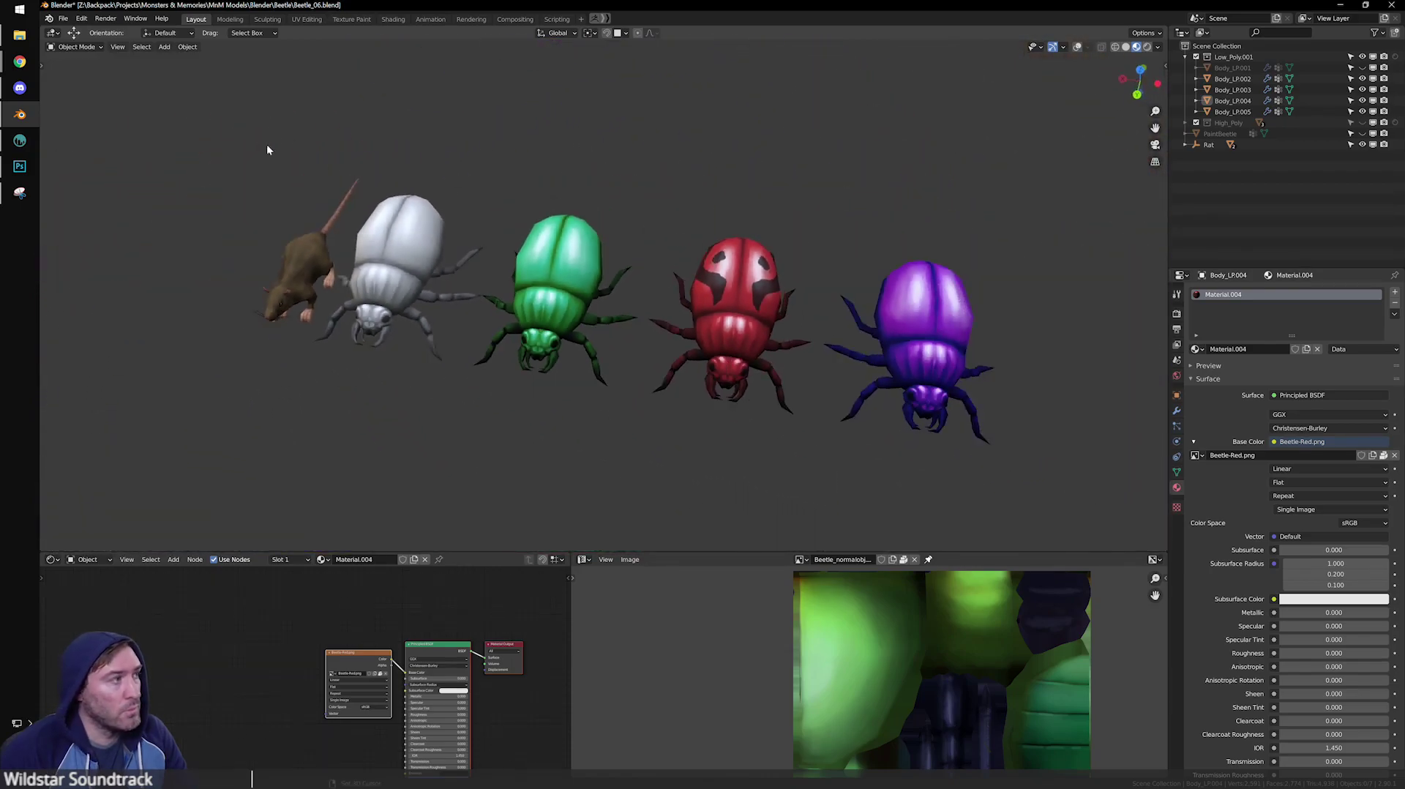
Save the current Blender file with the beetle lineup.
{"action": "scroll", "coordinate": [285, 155], "scroll_direction": "up", "scroll_amount": 2}
{"action": "left_click", "coordinate": [63, 18]}
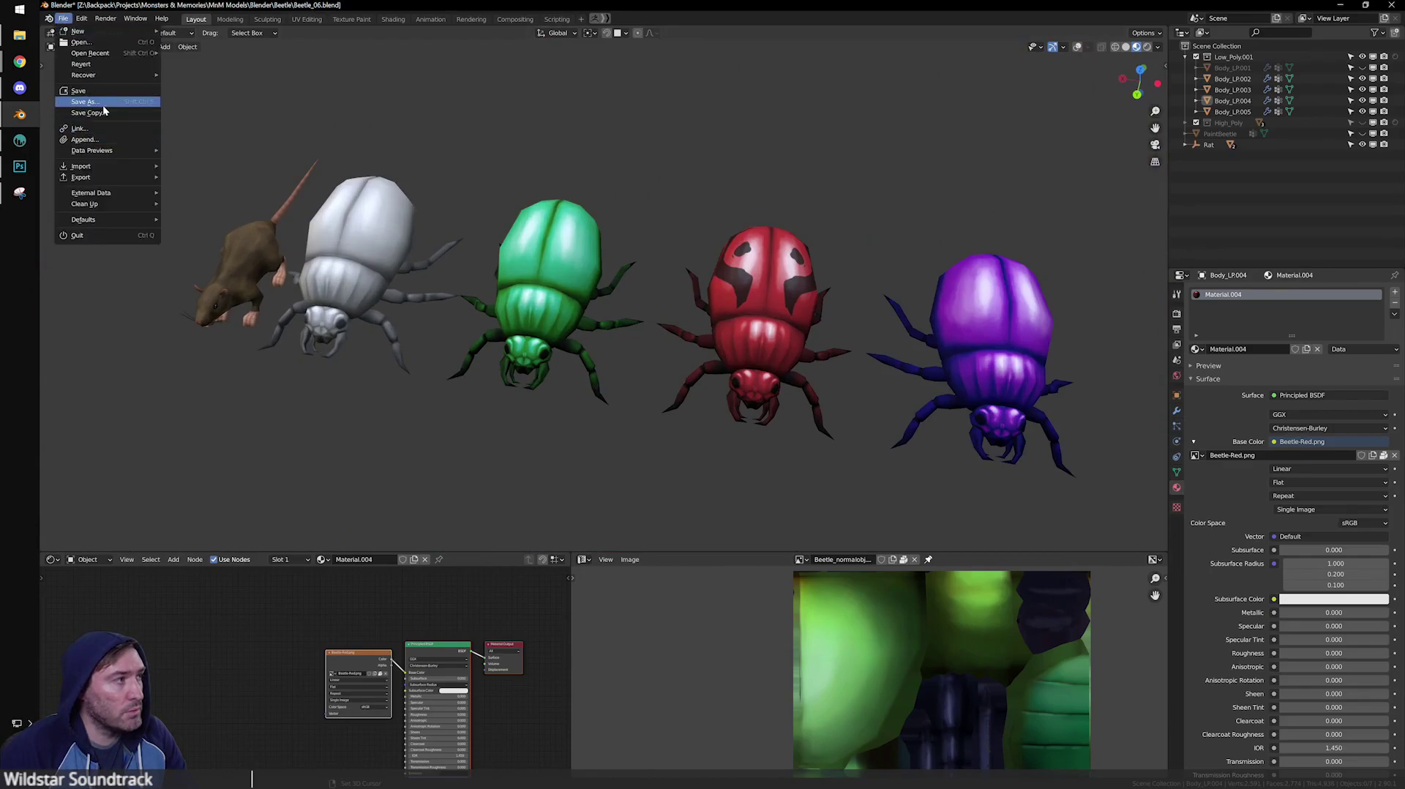
{"action": "left_click", "coordinate": [82, 91]}
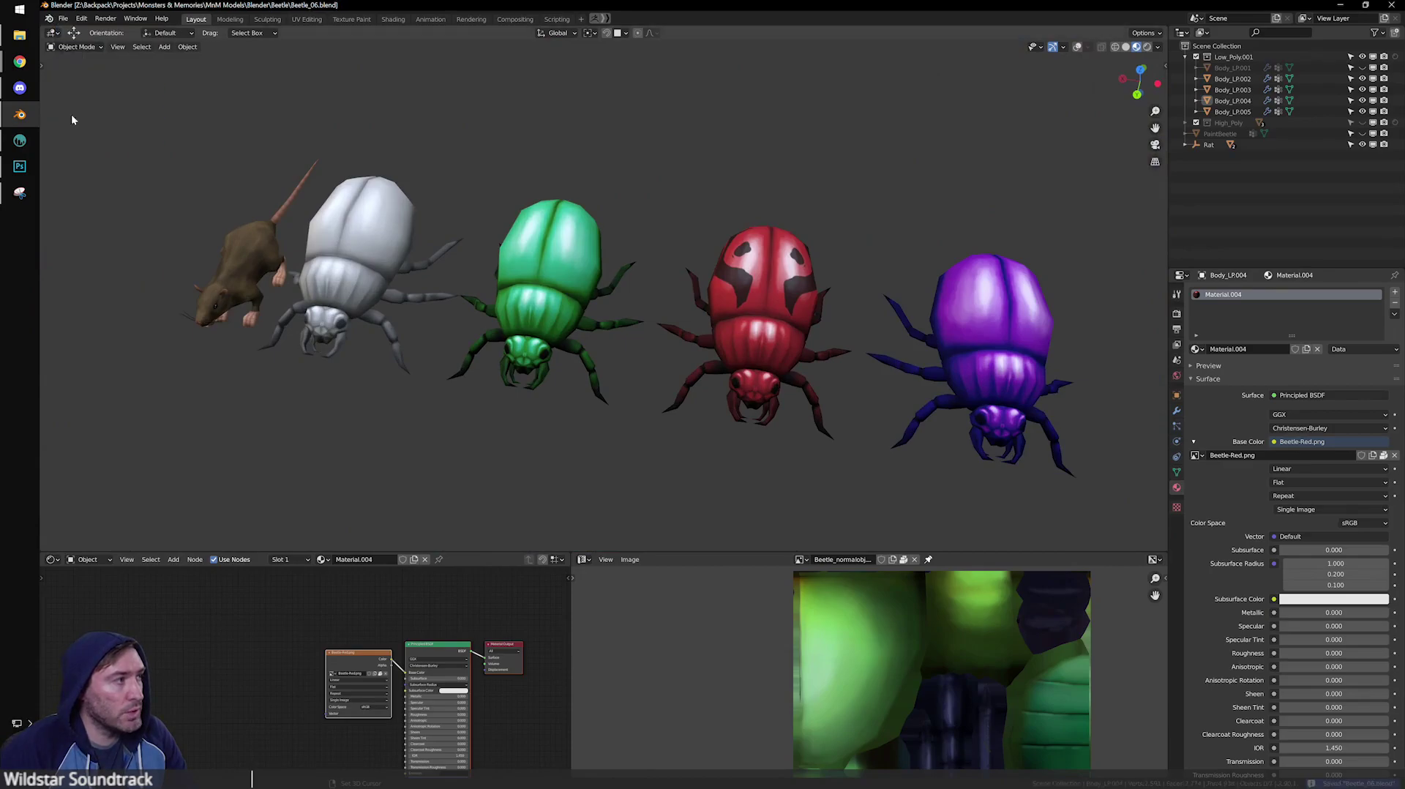
Switch to 3D-Coat and export the beetle's color/albedo map as a PNG, overwriting Beetle.png.
{"action": "left_click", "coordinate": [20, 140]}
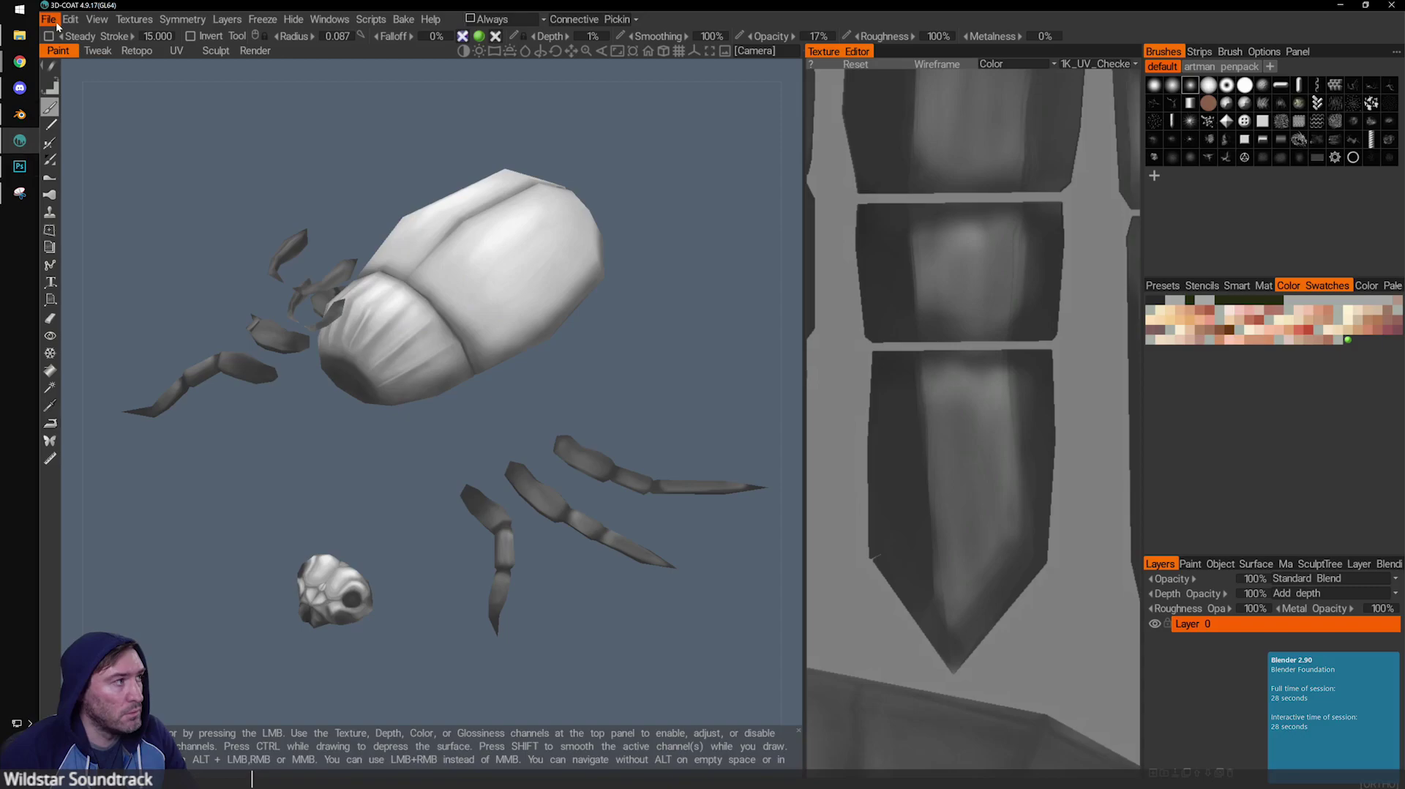
{"action": "middle_click_drag", "start_coordinate": [463, 284], "coordinate": [493, 326], "text": "alt"}
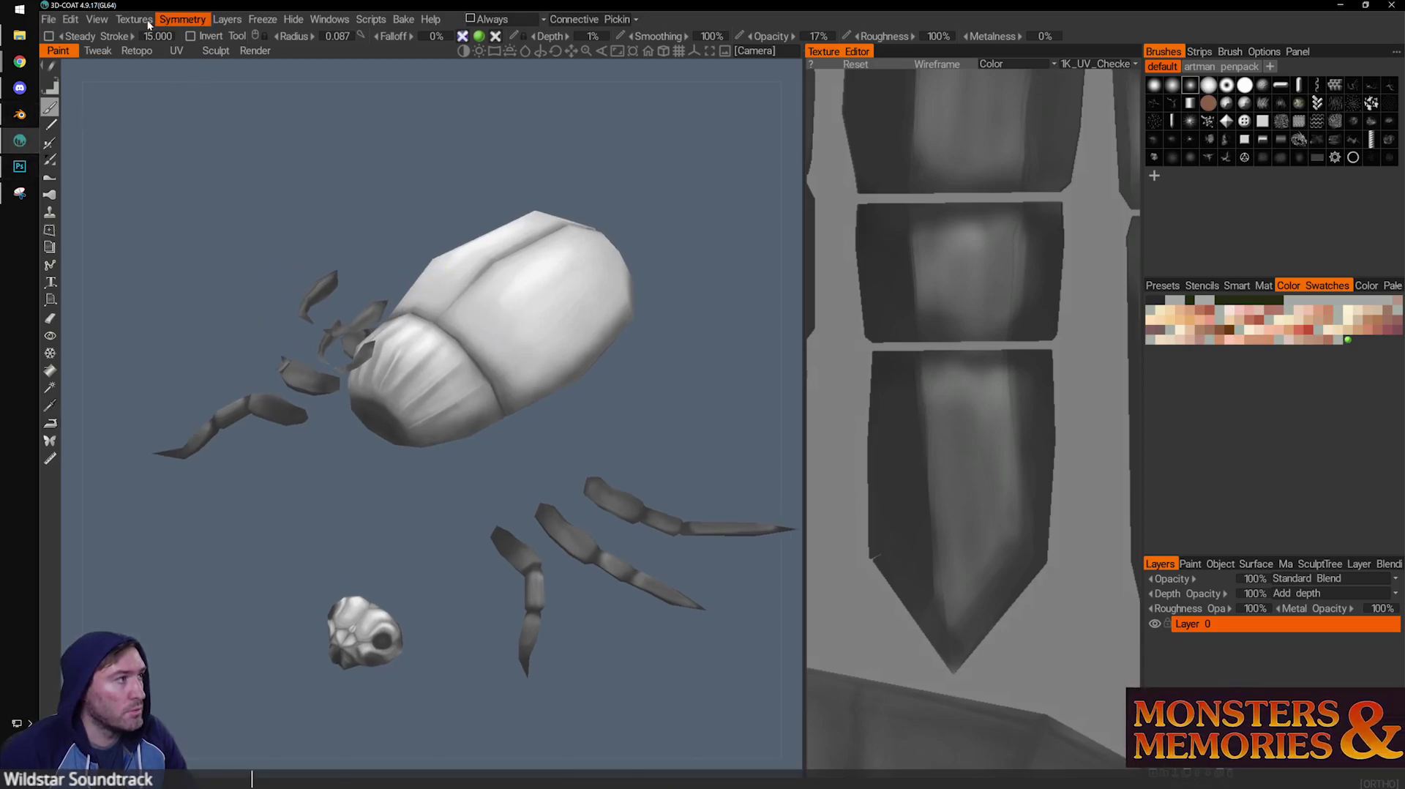
{"action": "left_click", "coordinate": [123, 20]}
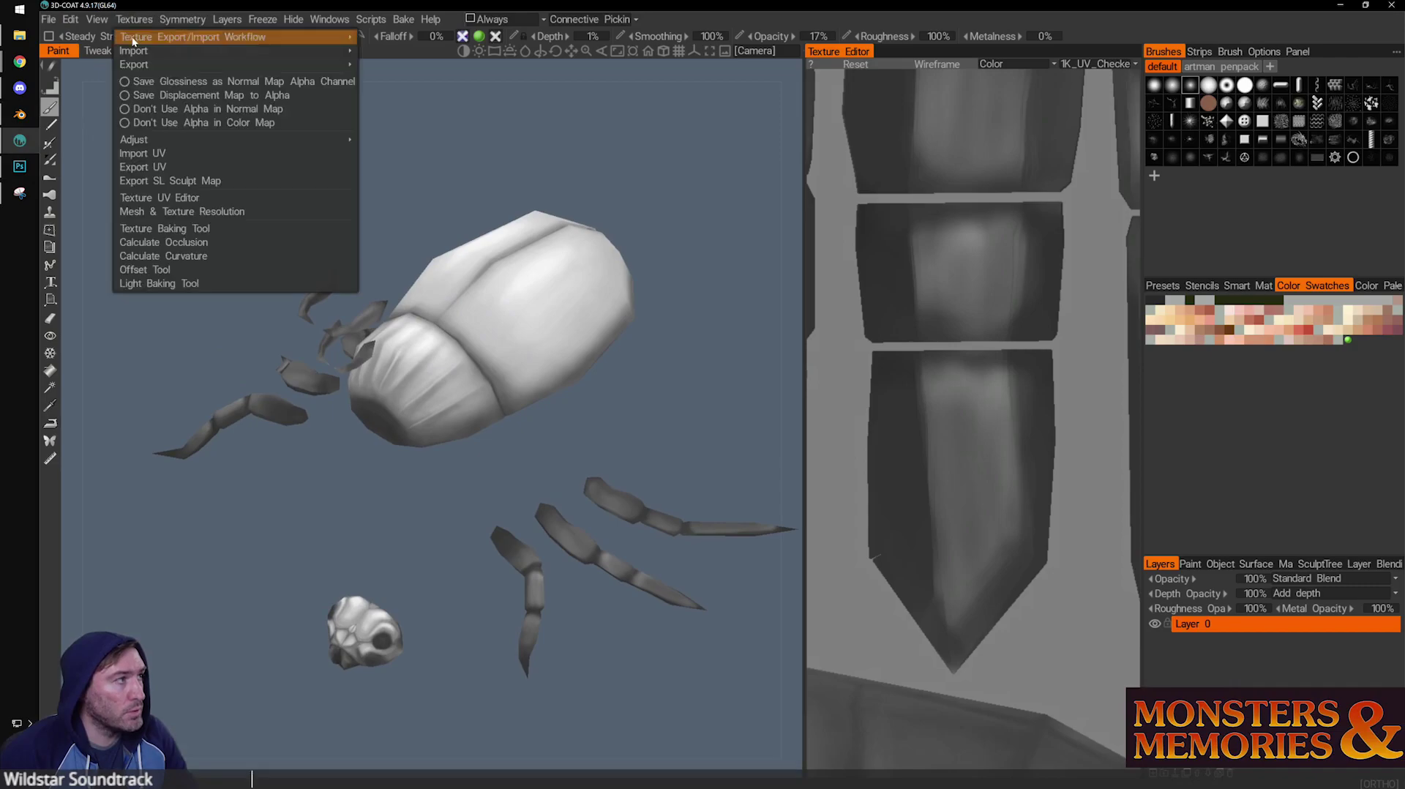
{"action": "mouse_move", "coordinate": [157, 64]}
{"action": "left_click", "coordinate": [402, 67]}
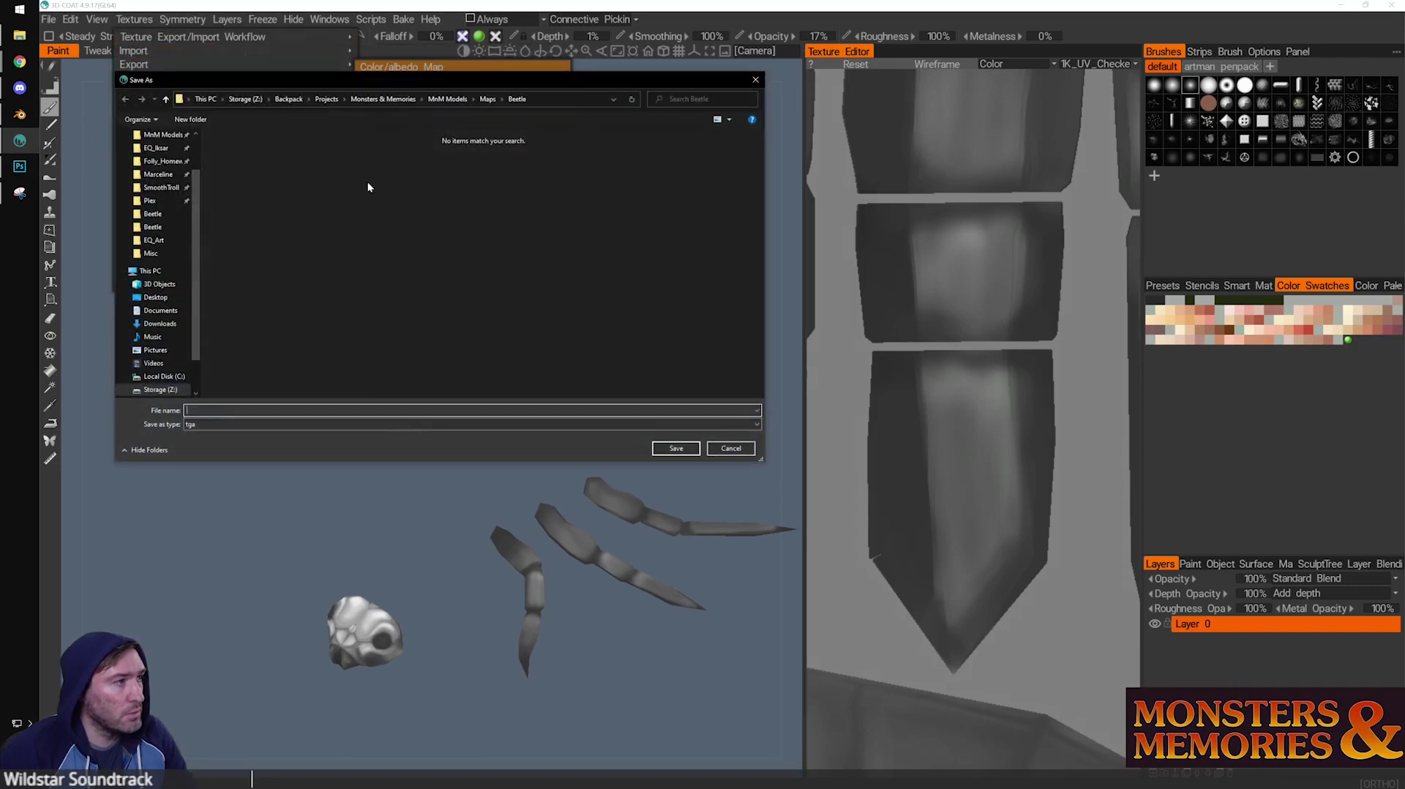
{"action": "left_click", "coordinate": [263, 425]}
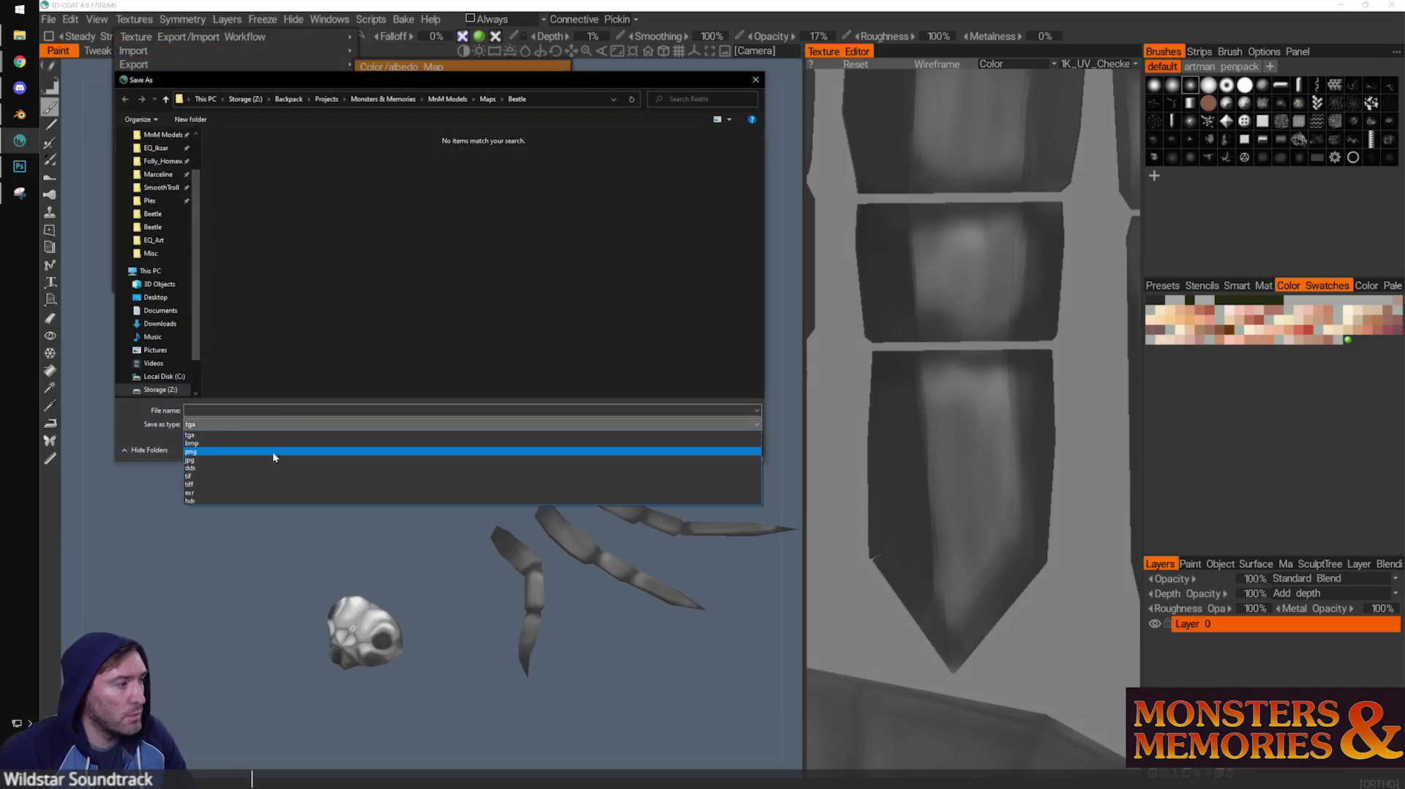
{"action": "left_click", "coordinate": [272, 451]}
{"action": "left_click", "coordinate": [229, 150]}
{"action": "left_click", "coordinate": [676, 449]}
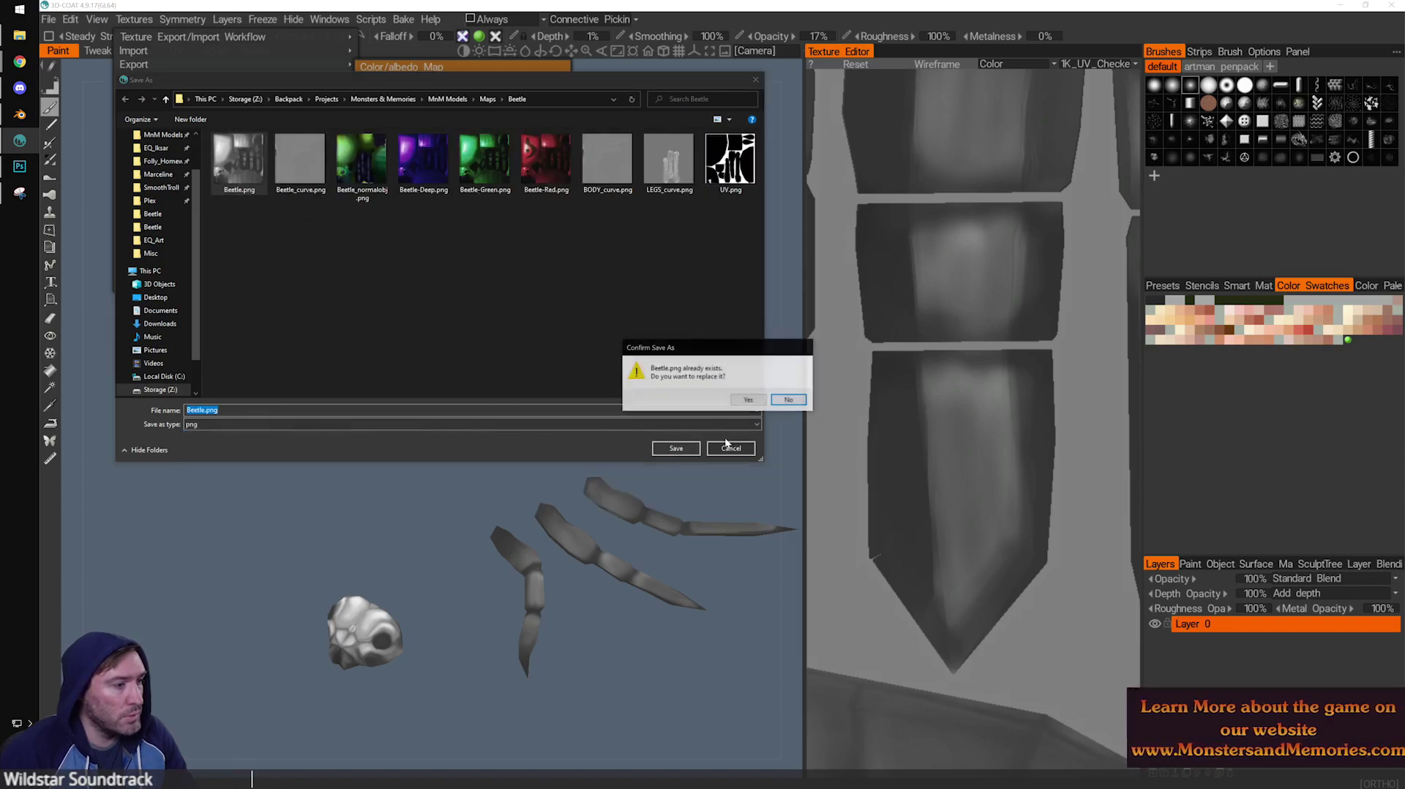
{"action": "left_click", "coordinate": [747, 401]}
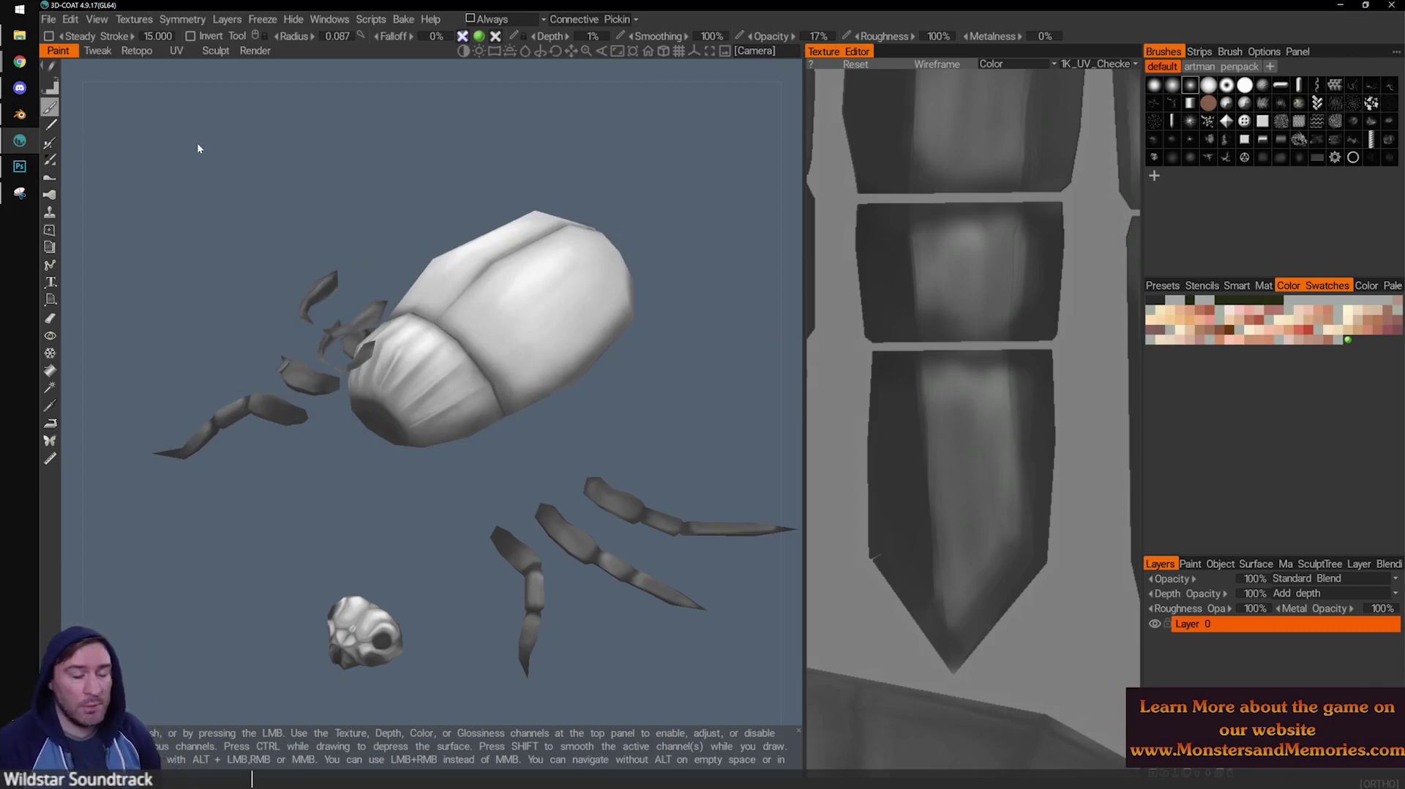
Switch to Photoshop and quit it.
{"action": "left_click", "coordinate": [20, 166]}
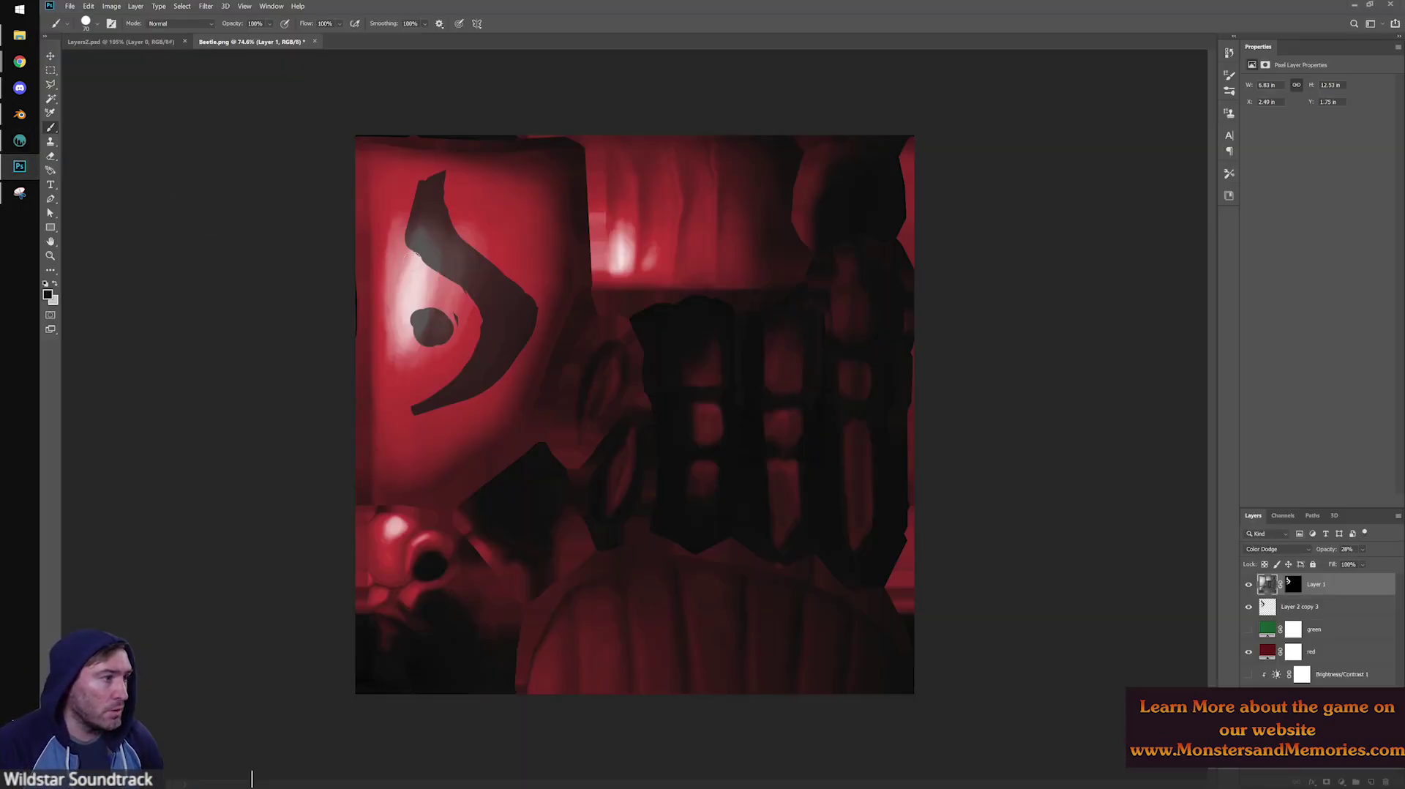
{"action": "key", "text": "ctrl+q"}
{"action": "left_click", "coordinate": [754, 297]}
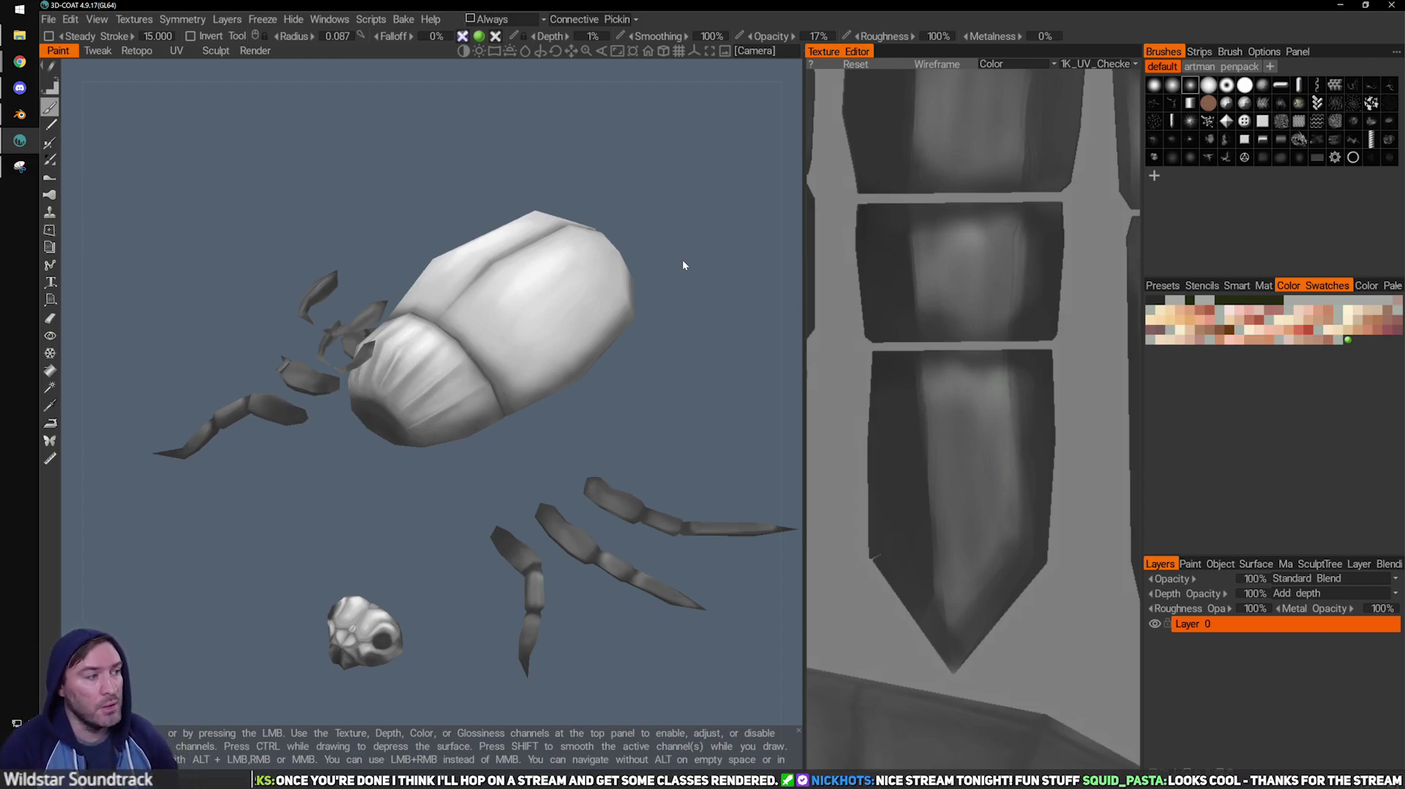
Switch to Blender and view the rat and all the beetle variants together from an angle.
{"action": "left_click", "coordinate": [20, 114]}
{"action": "middle_click_drag", "start_coordinate": [877, 156], "coordinate": [805, 265]}
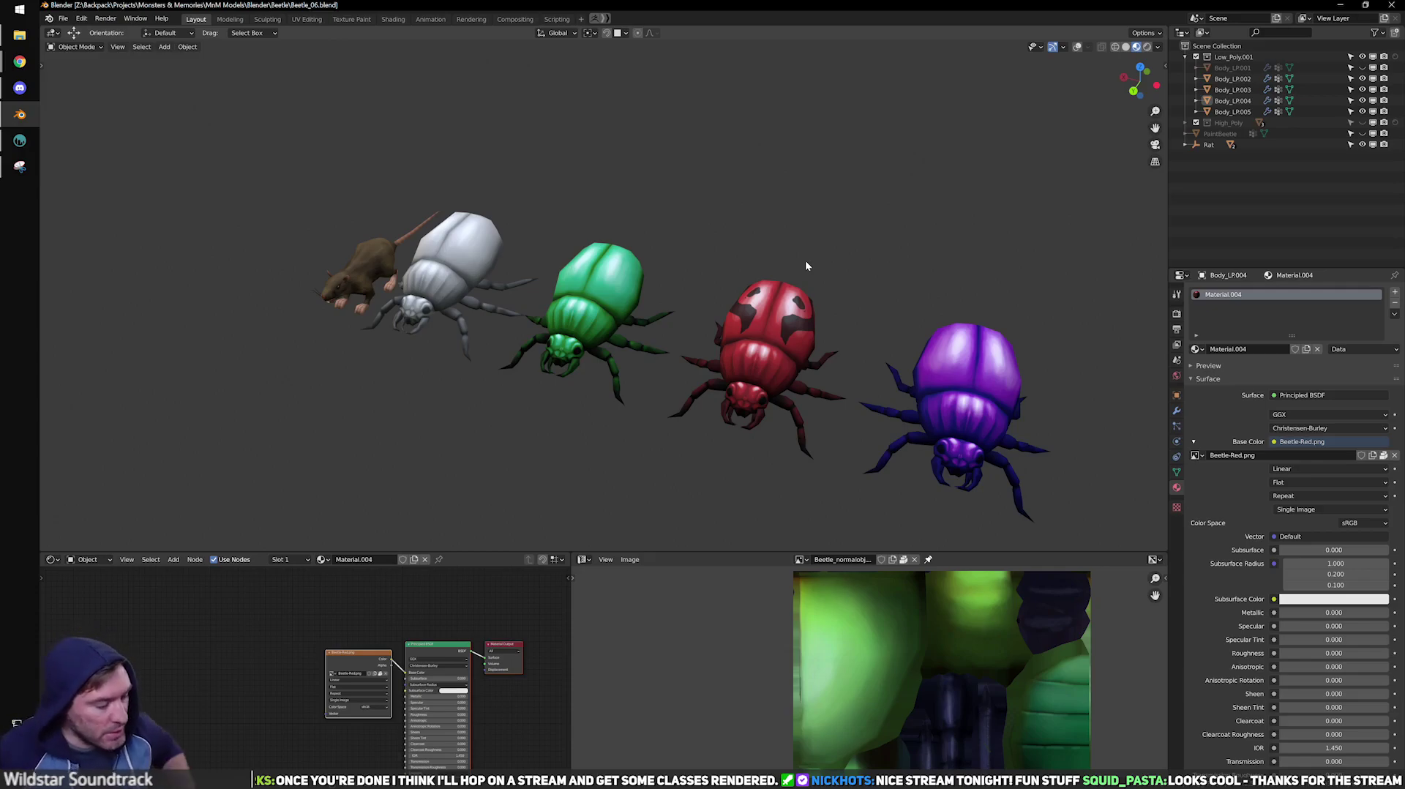
{"action": "key", "text": "alt+Tab"}
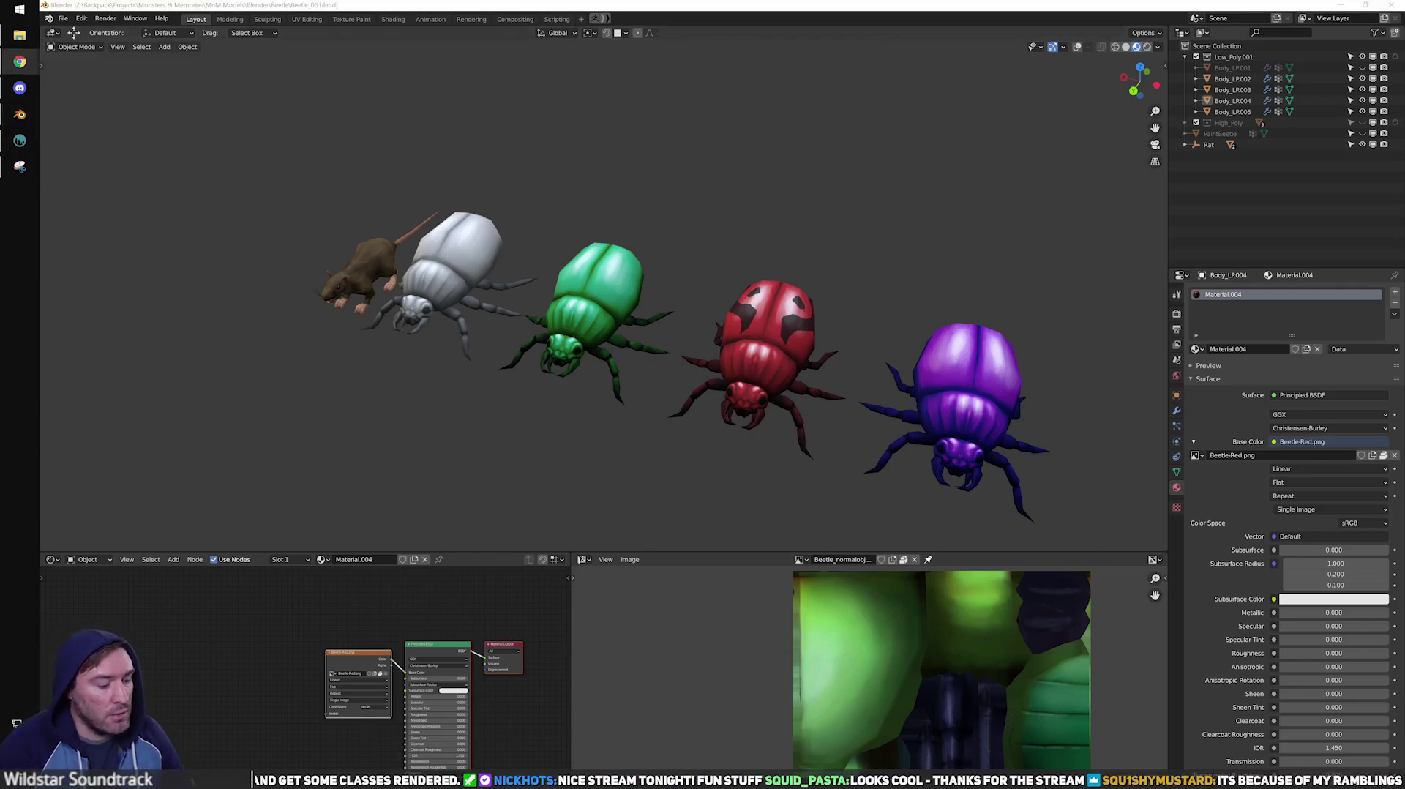